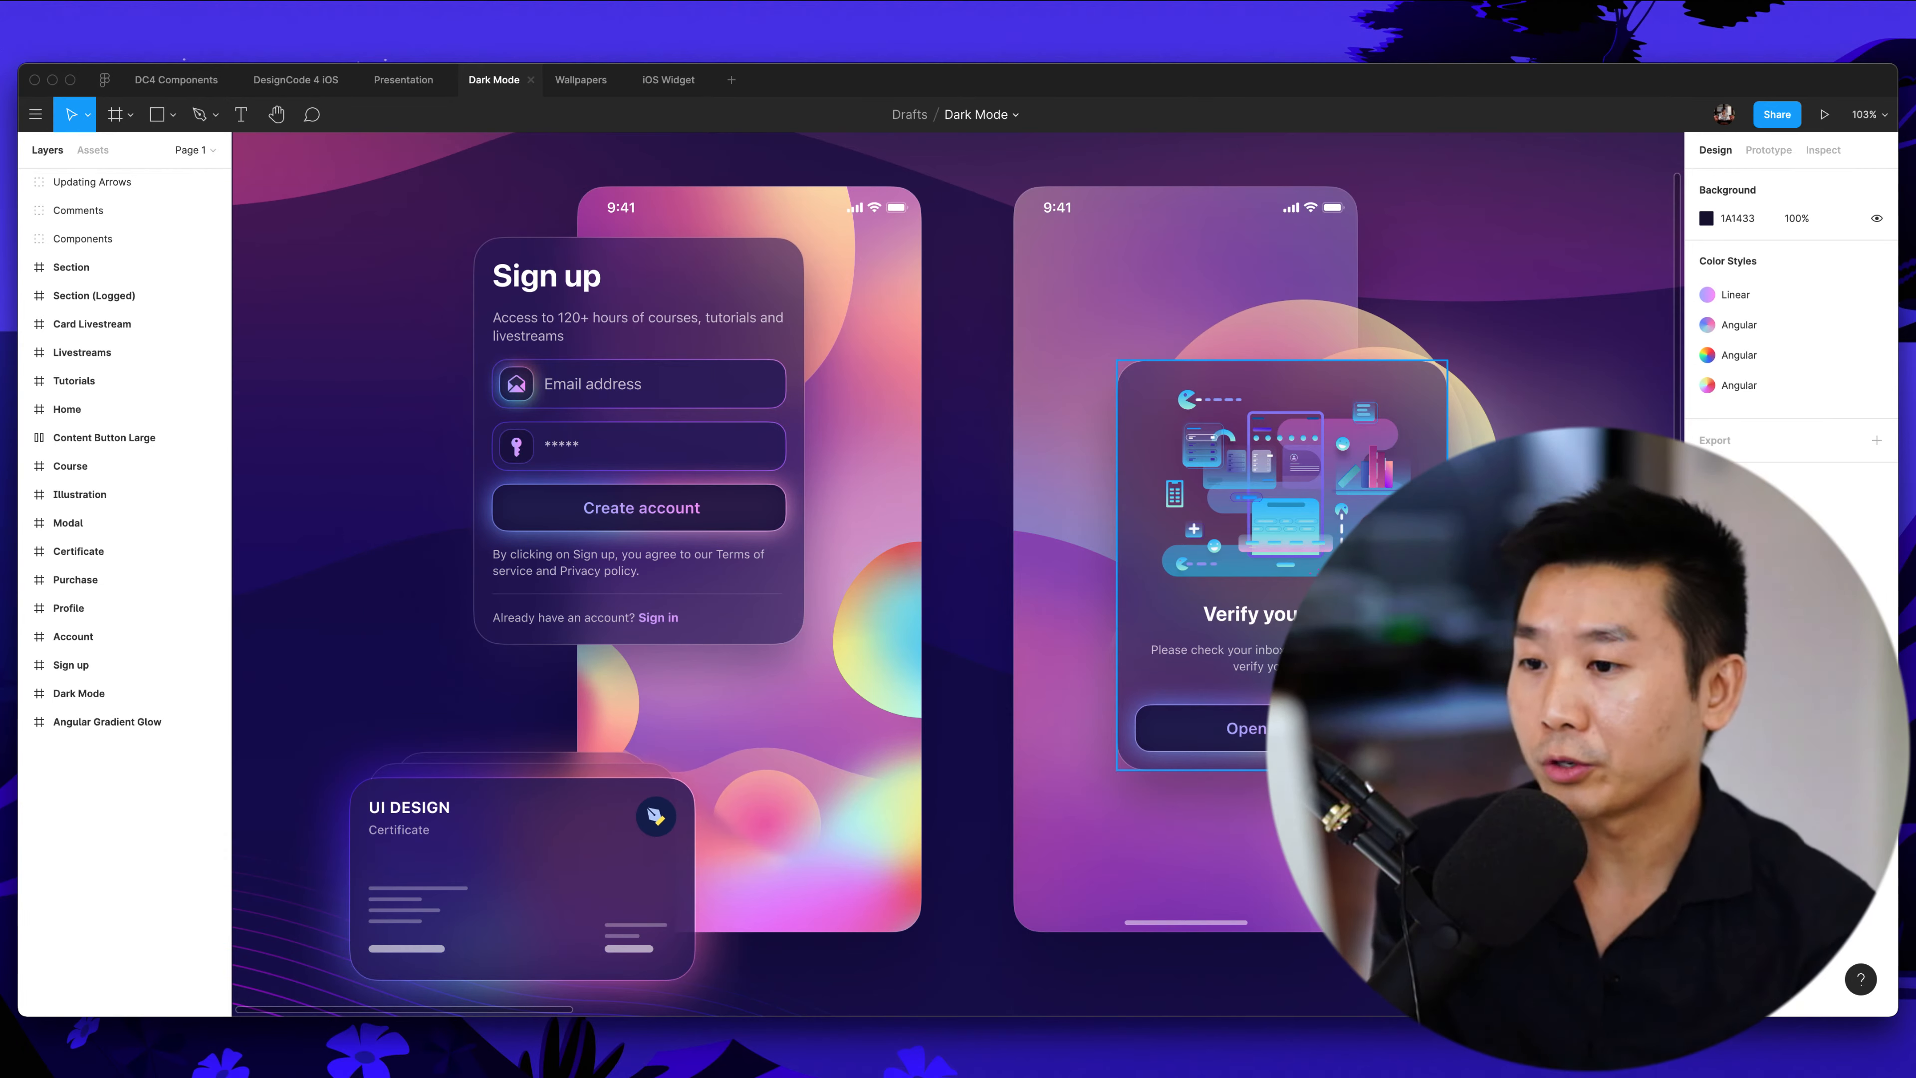
# Look over the mobile screens on the Dark Mode canvas, from Sign up to the annotated Course and Section (Logged) screens
pyautogui.hscroll(15, 1408, 436)
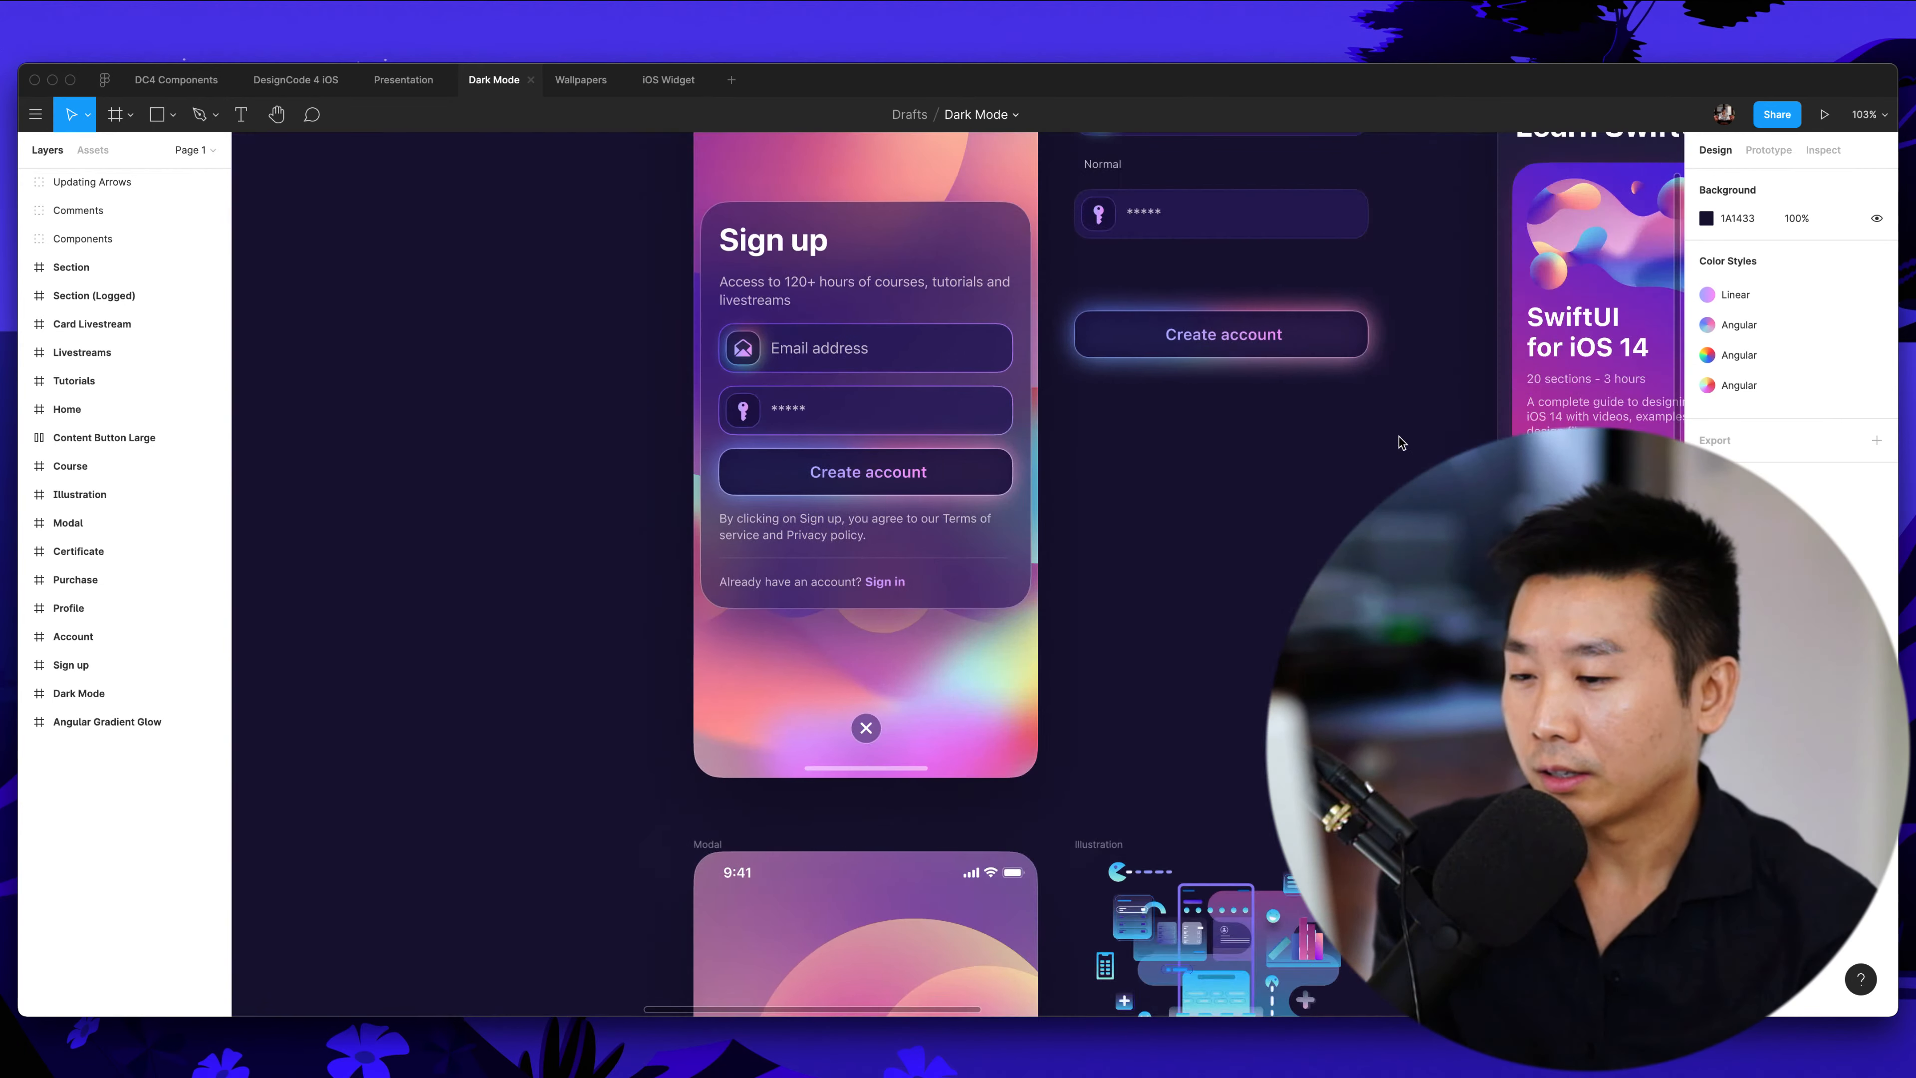
pyautogui.scroll(-10, 1396, 443)
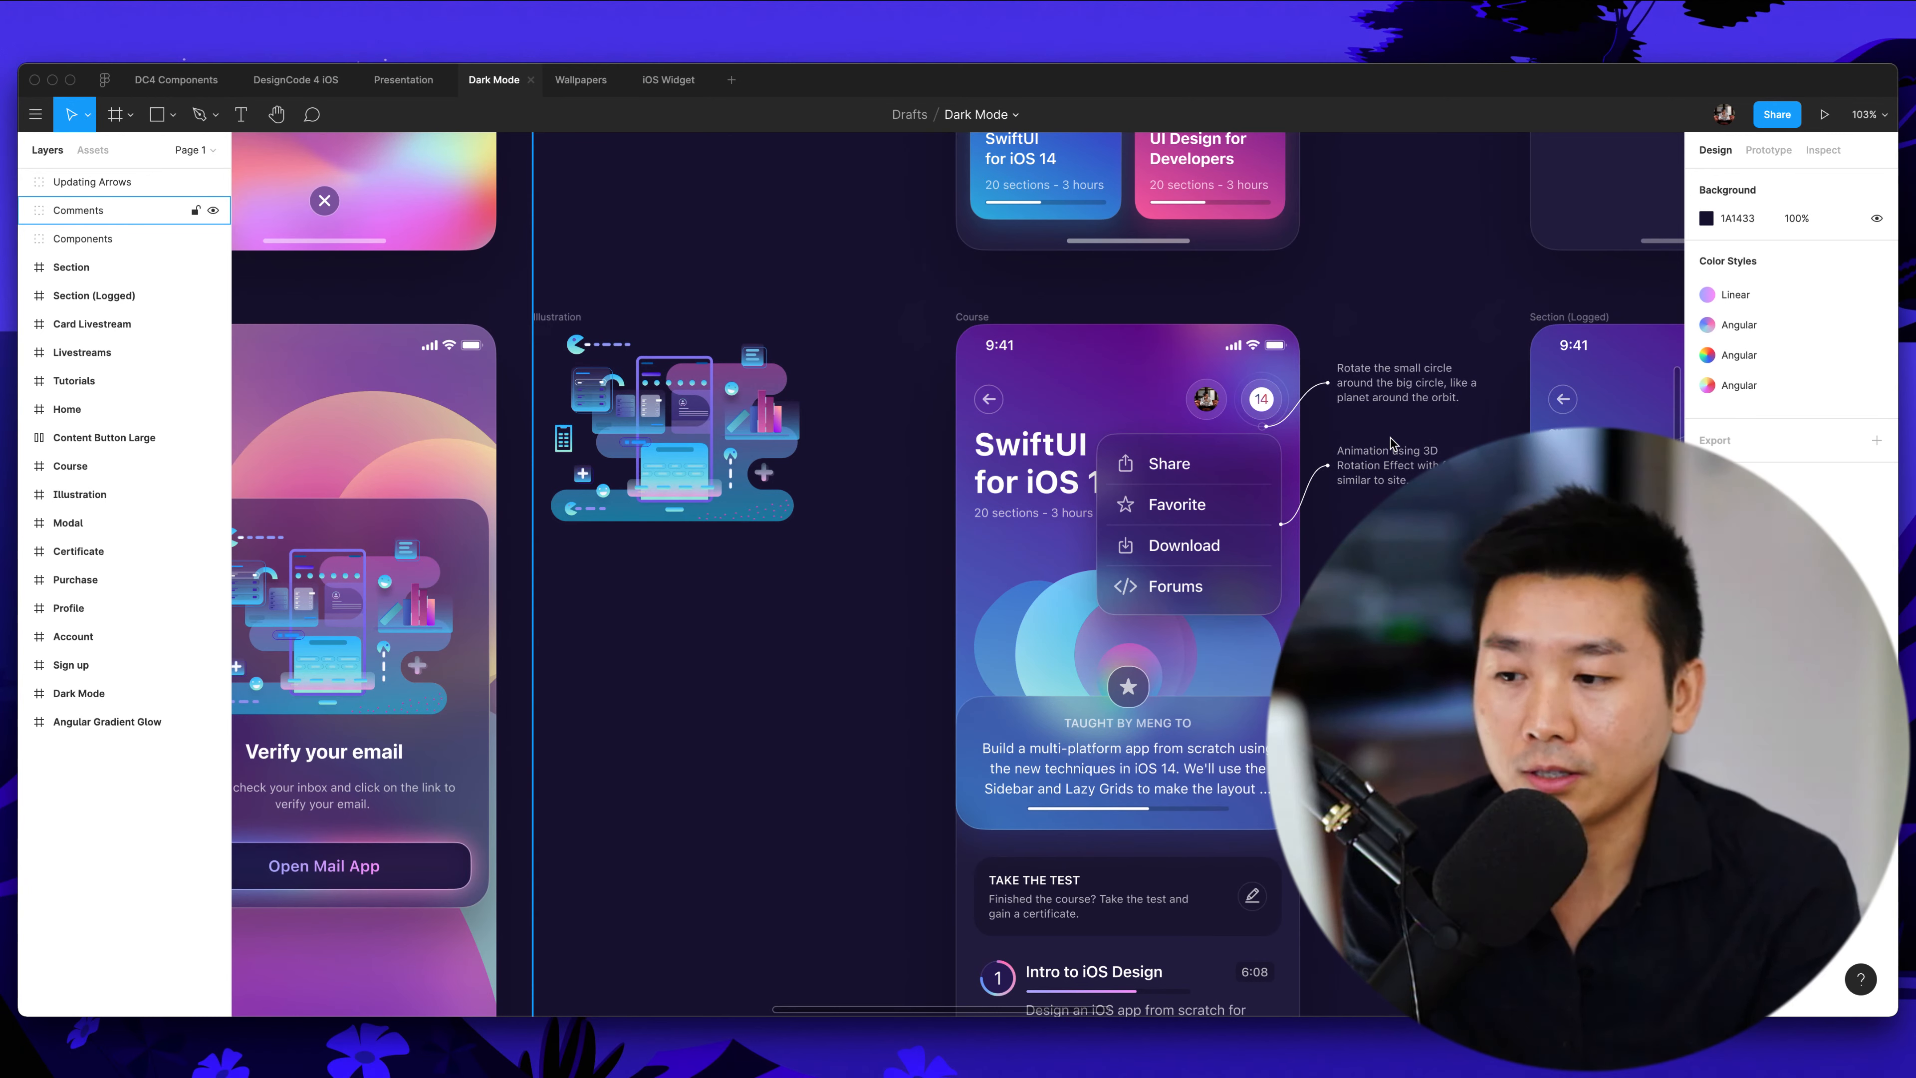
pyautogui.hscroll(10, 1349, 354)
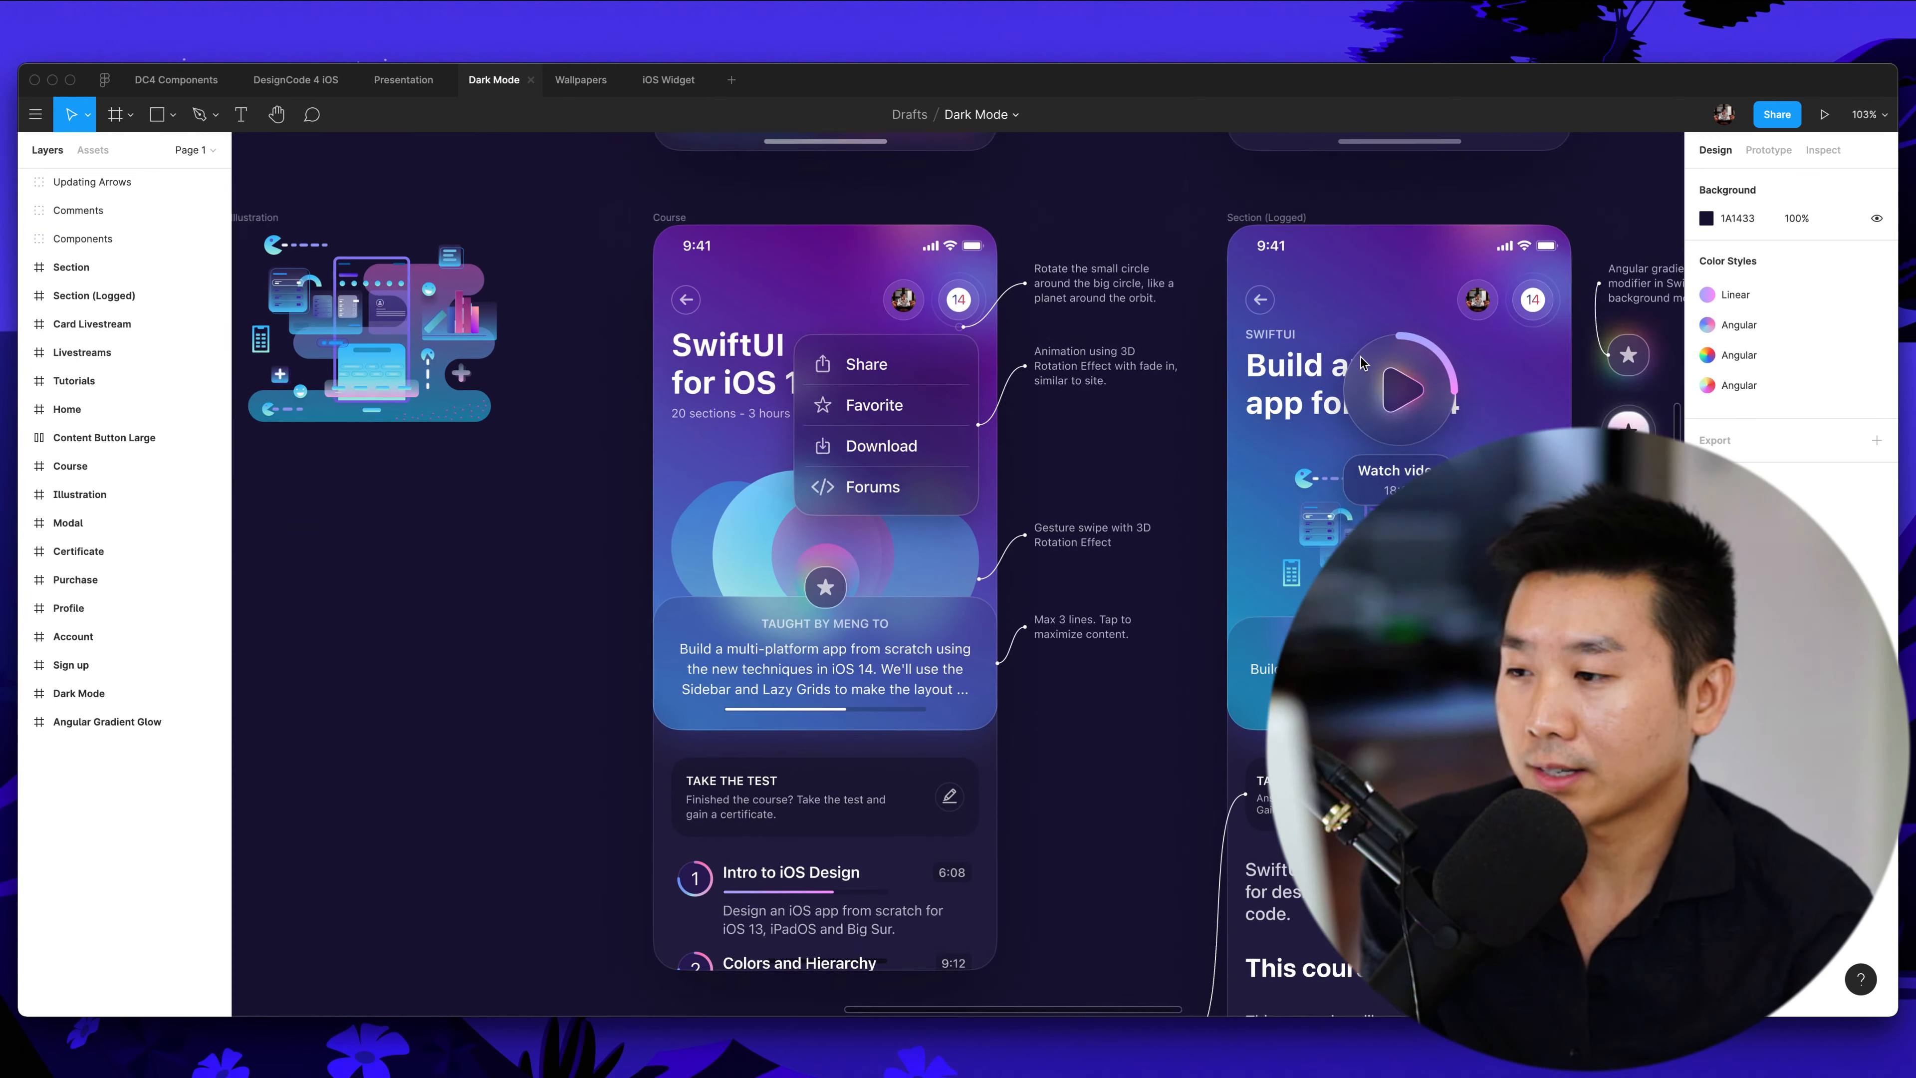
pyautogui.hscroll(3, 1358, 366)
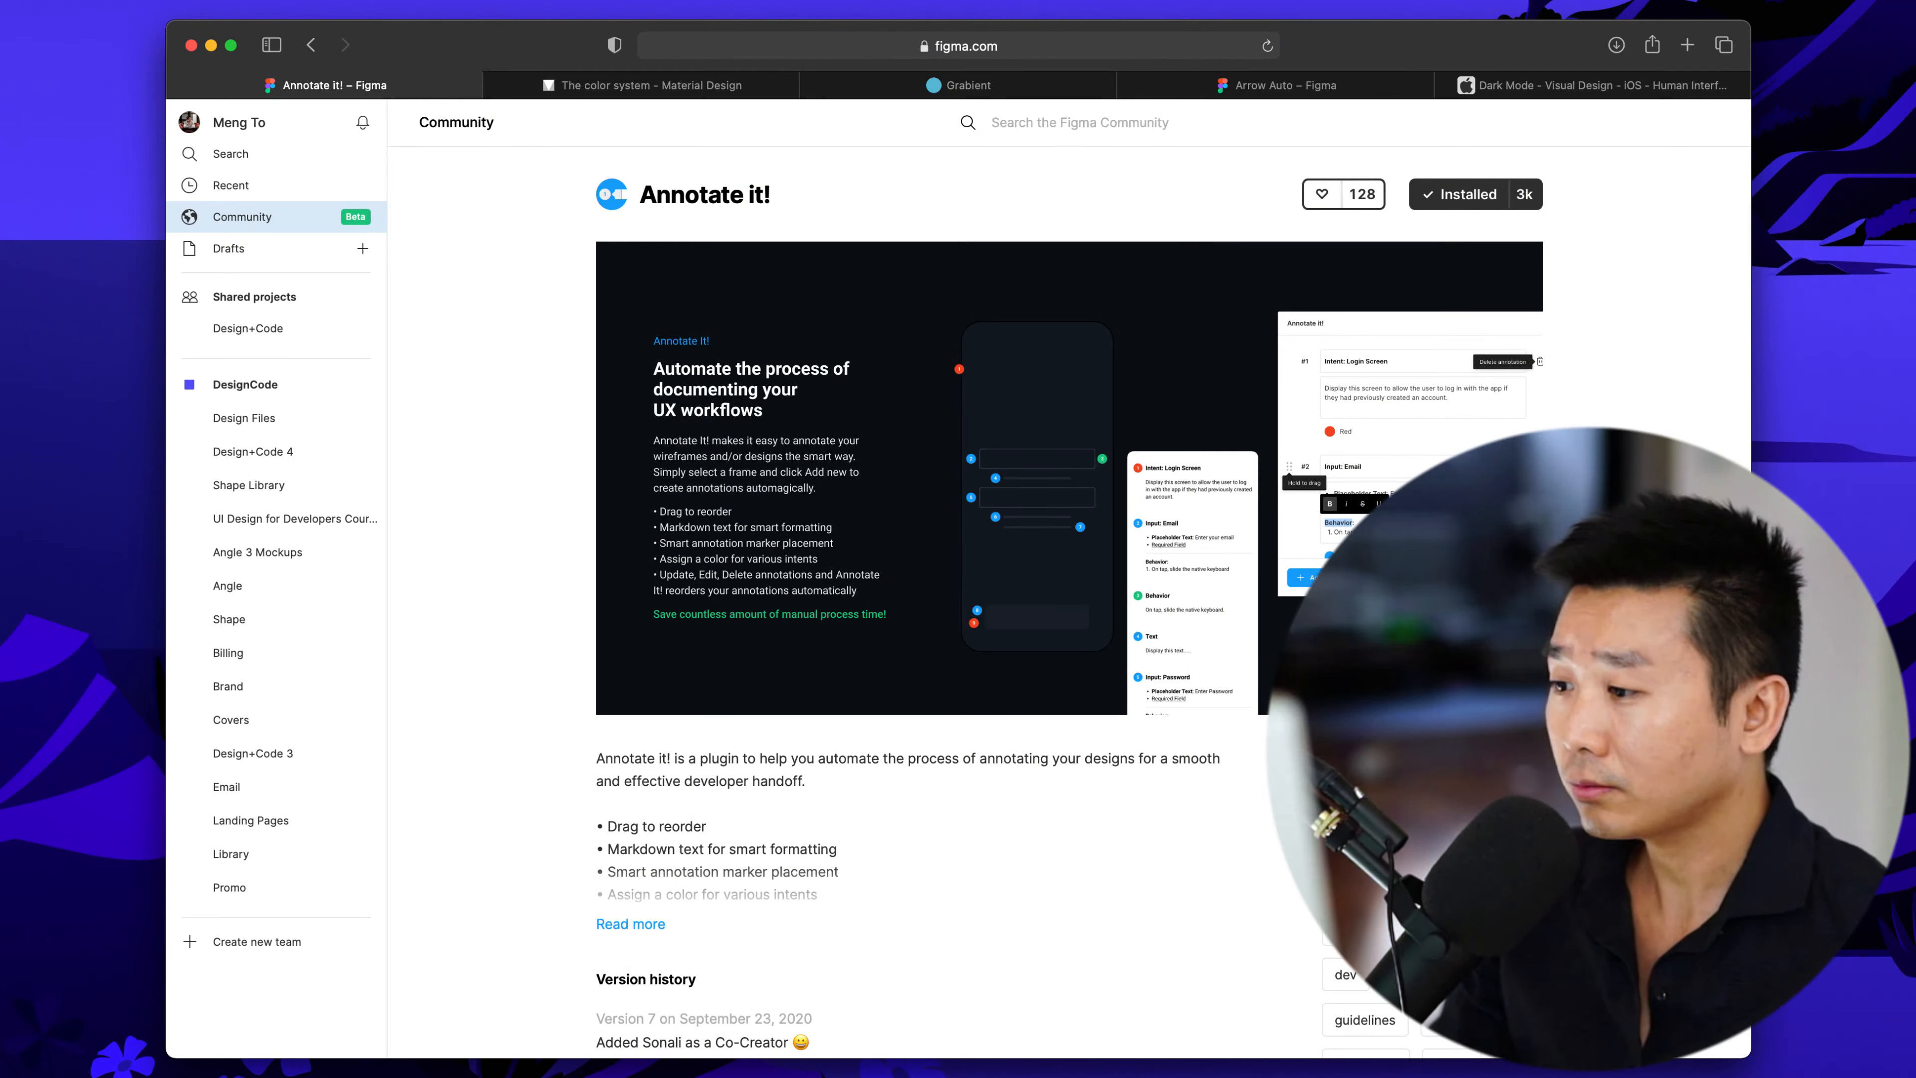
# View the generated color palettes on the Material Design color system page in the browser
pyautogui.click(651, 84)
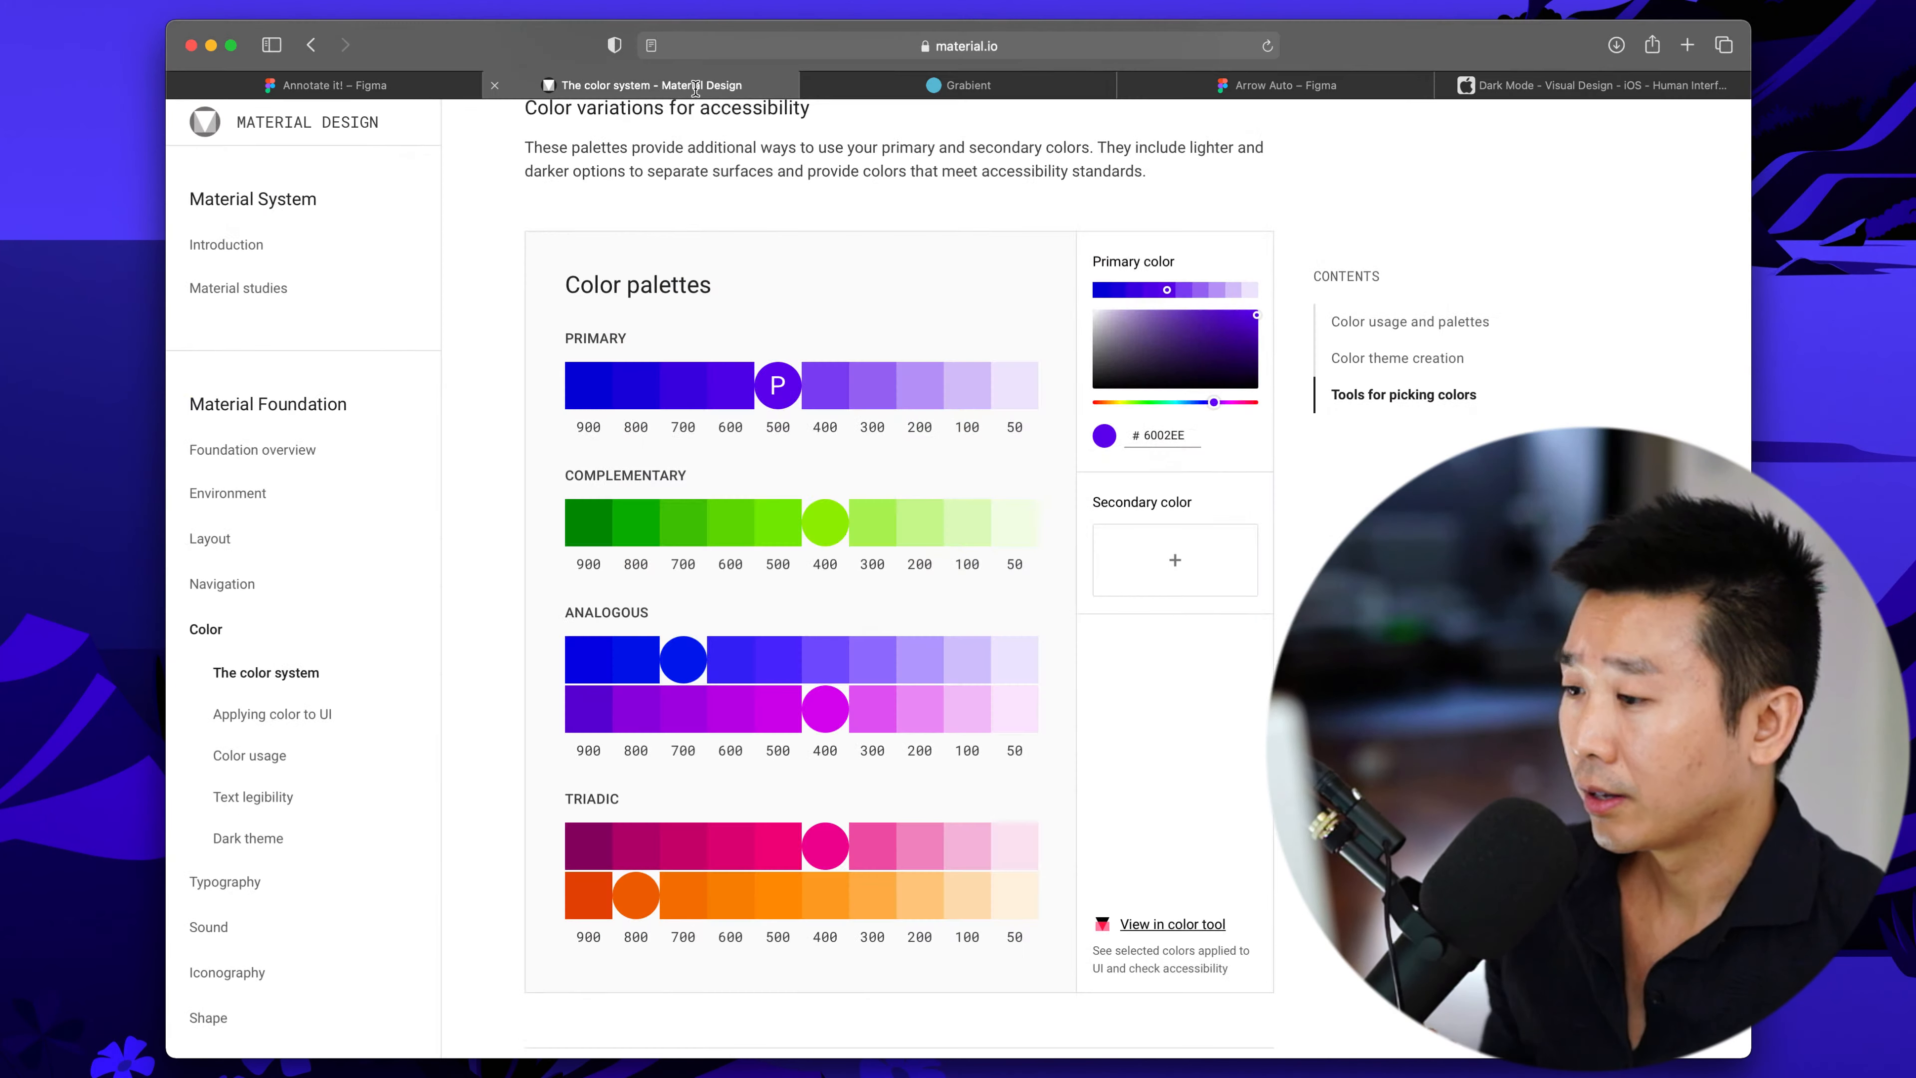
pyautogui.scroll(5, 930, 208)
pyautogui.scroll(-3, 929, 208)
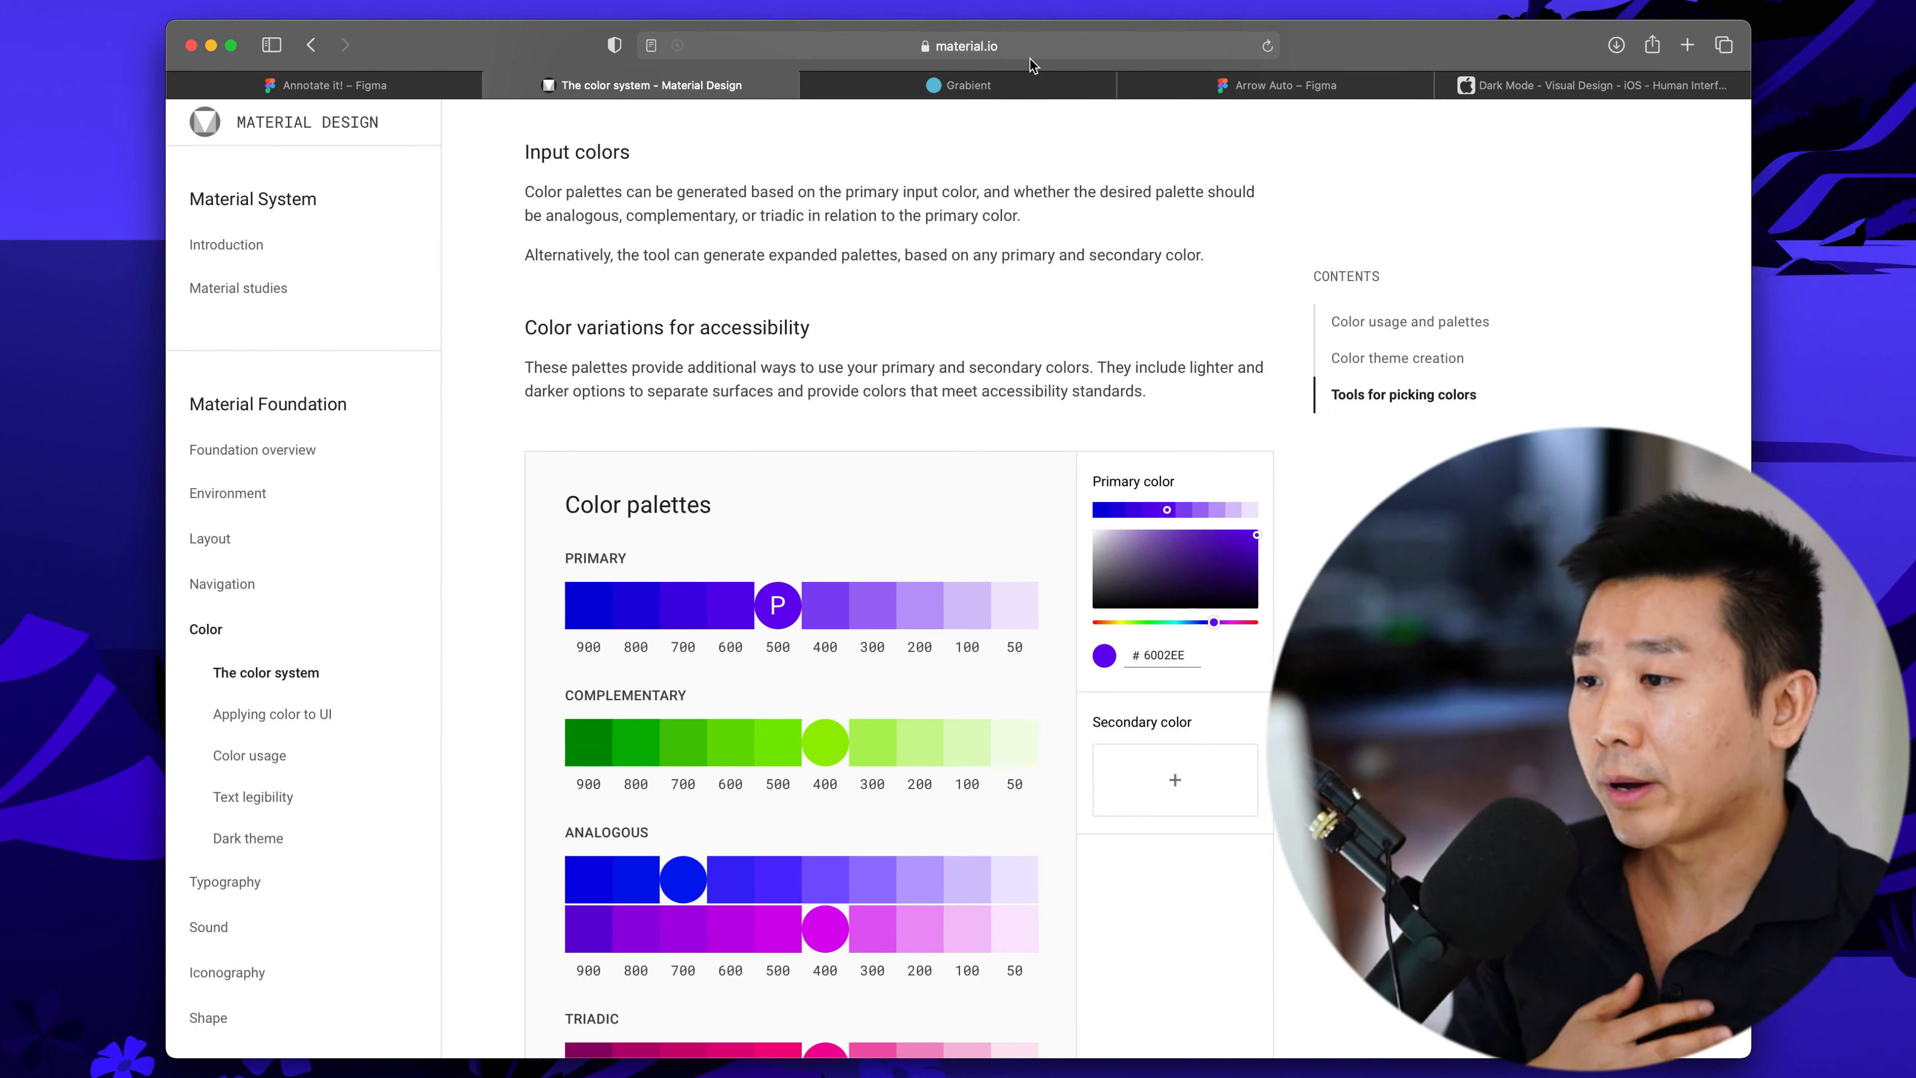
# Move Apple's Dark Mode guidelines page to directly after the Annotate it! page and view its introduction
pyautogui.moveTo(1481, 95); pyautogui.dragTo(544, 92)
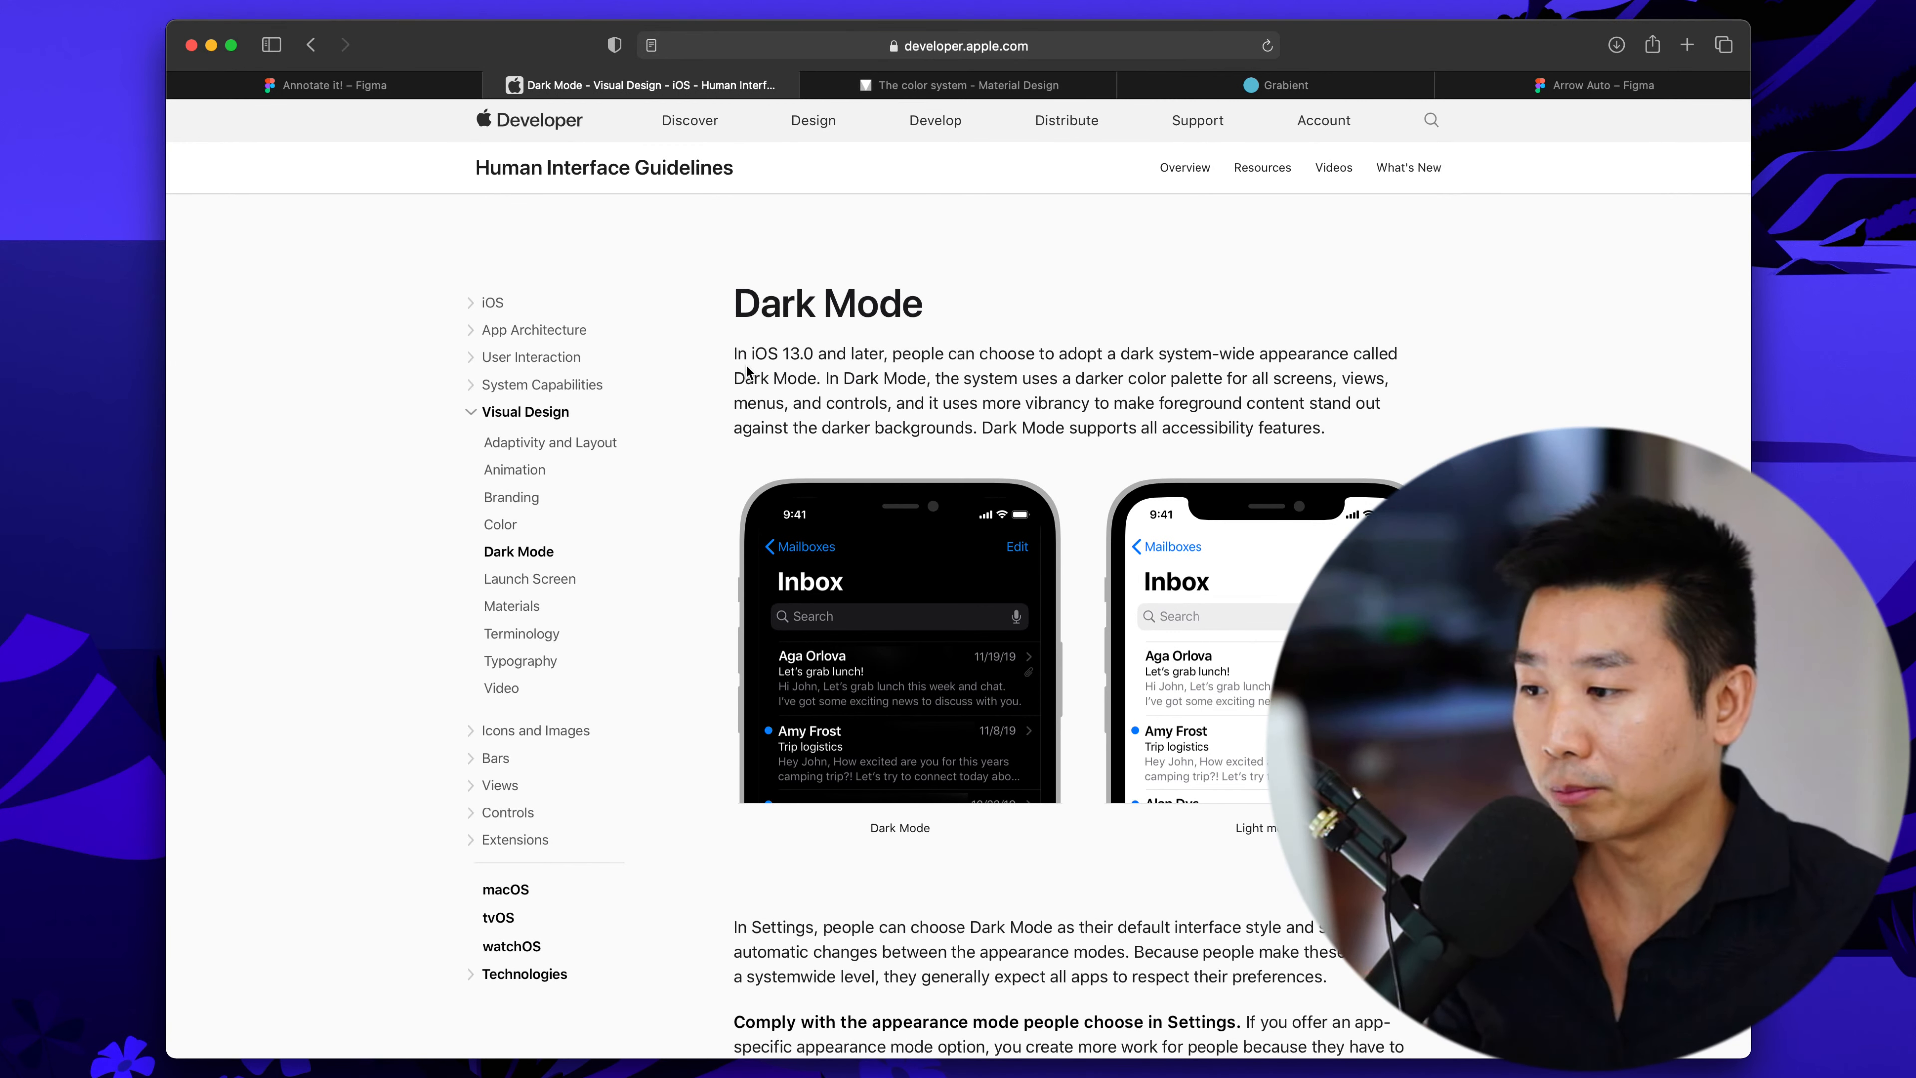
pyautogui.scroll(-5, 1068, 582)
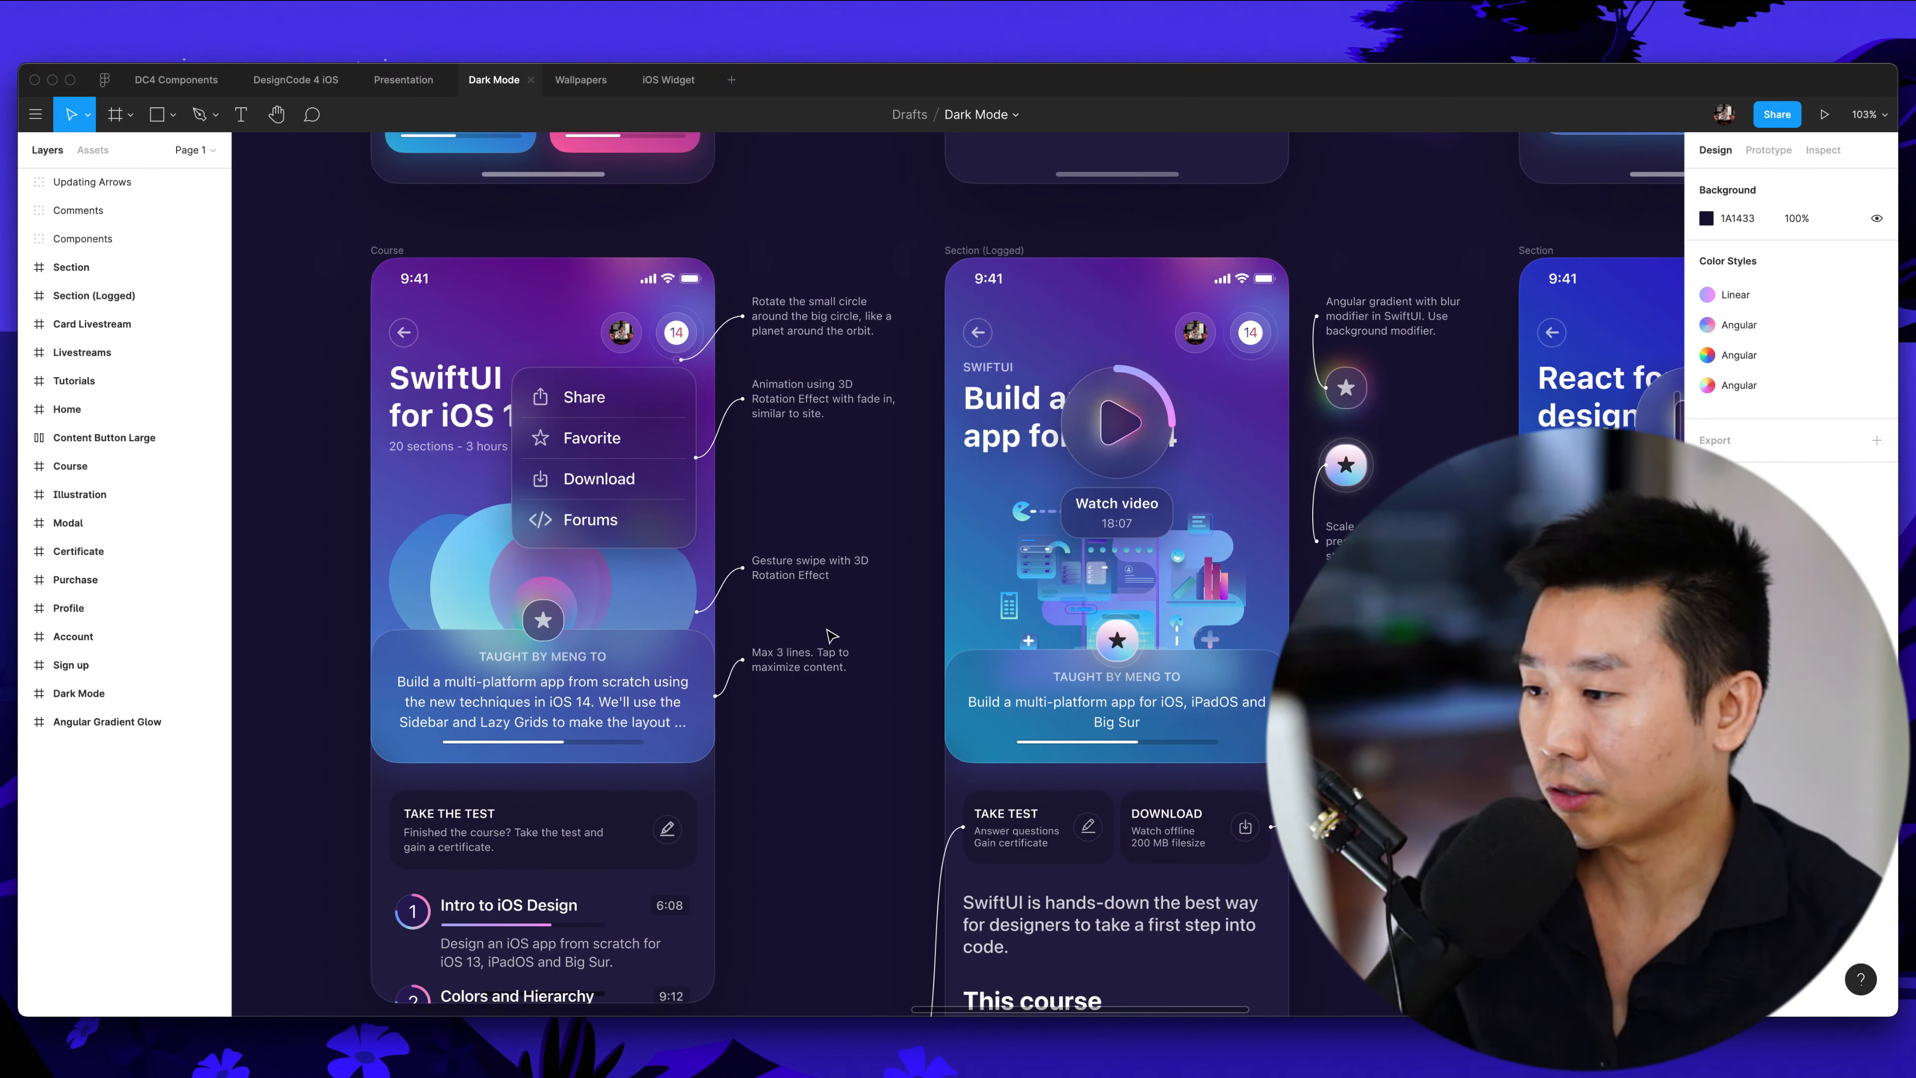
# In the Figma Dark Mode file, inspect the Course screen's comment about the 3D Rotation Effect animation
pyautogui.keyDown('super'); pyautogui.click(796, 415); pyautogui.keyUp('super')
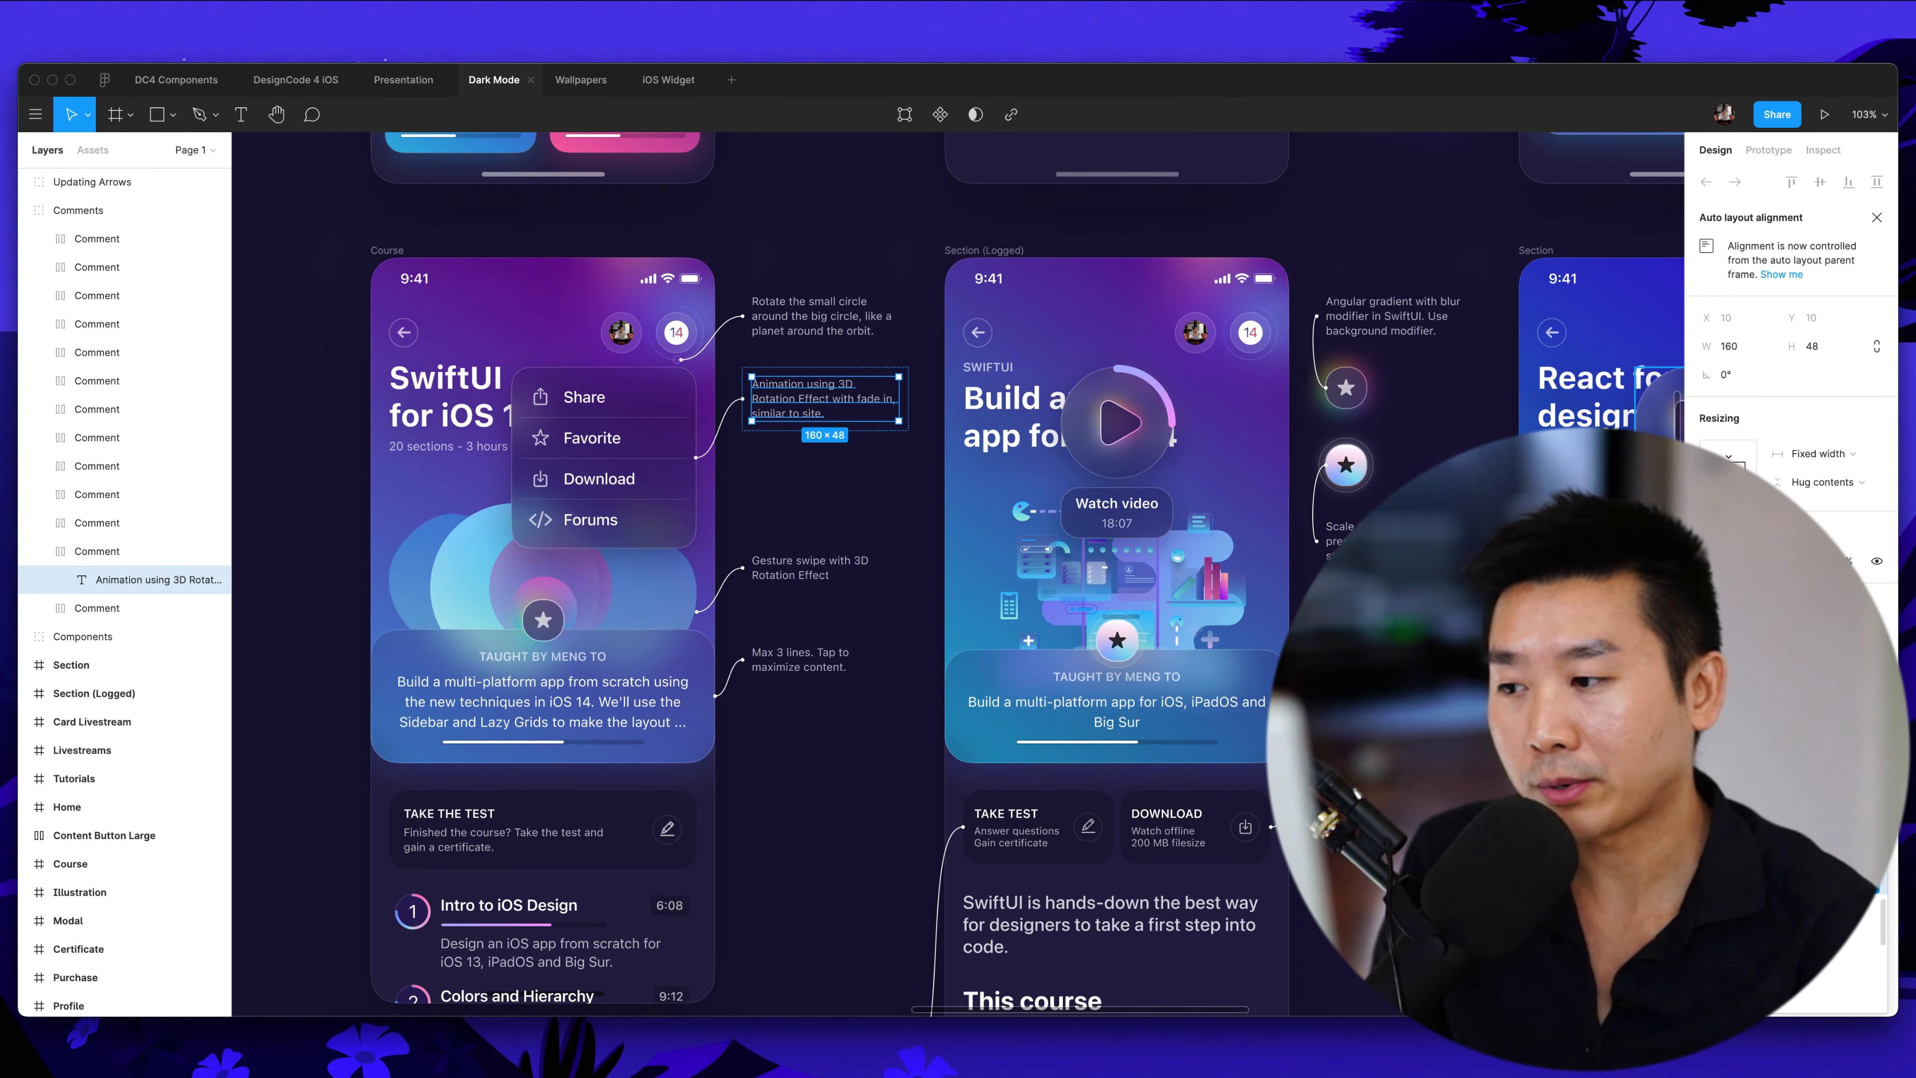
pyautogui.click(902, 483)
pyautogui.scroll(-2, 913, 491)
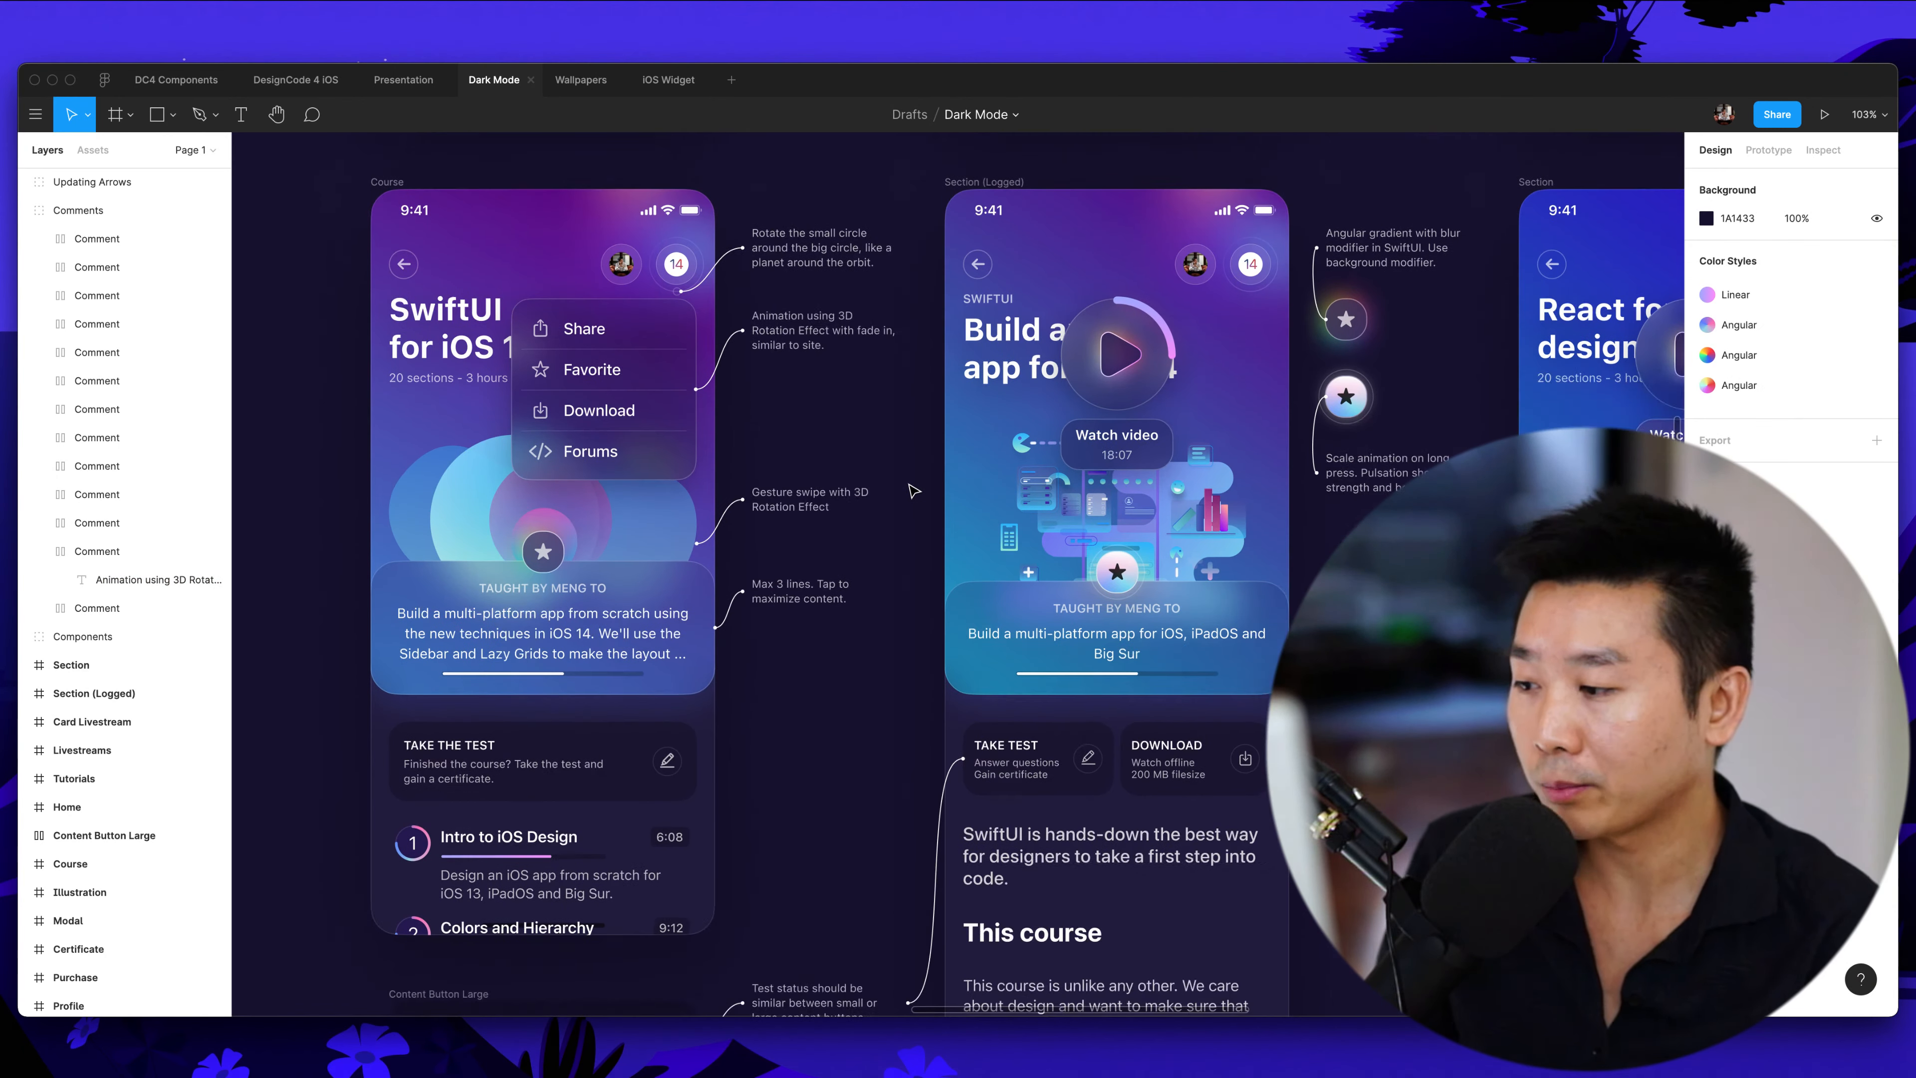
# Try a darker text color on the instructor label in the Course screen's description card, and undo it
pyautogui.keyDown('super'); pyautogui.click(526, 586); pyautogui.keyUp('super')
pyautogui.hscroll(-3, 526, 593)
pyautogui.scroll(5, 530, 601)
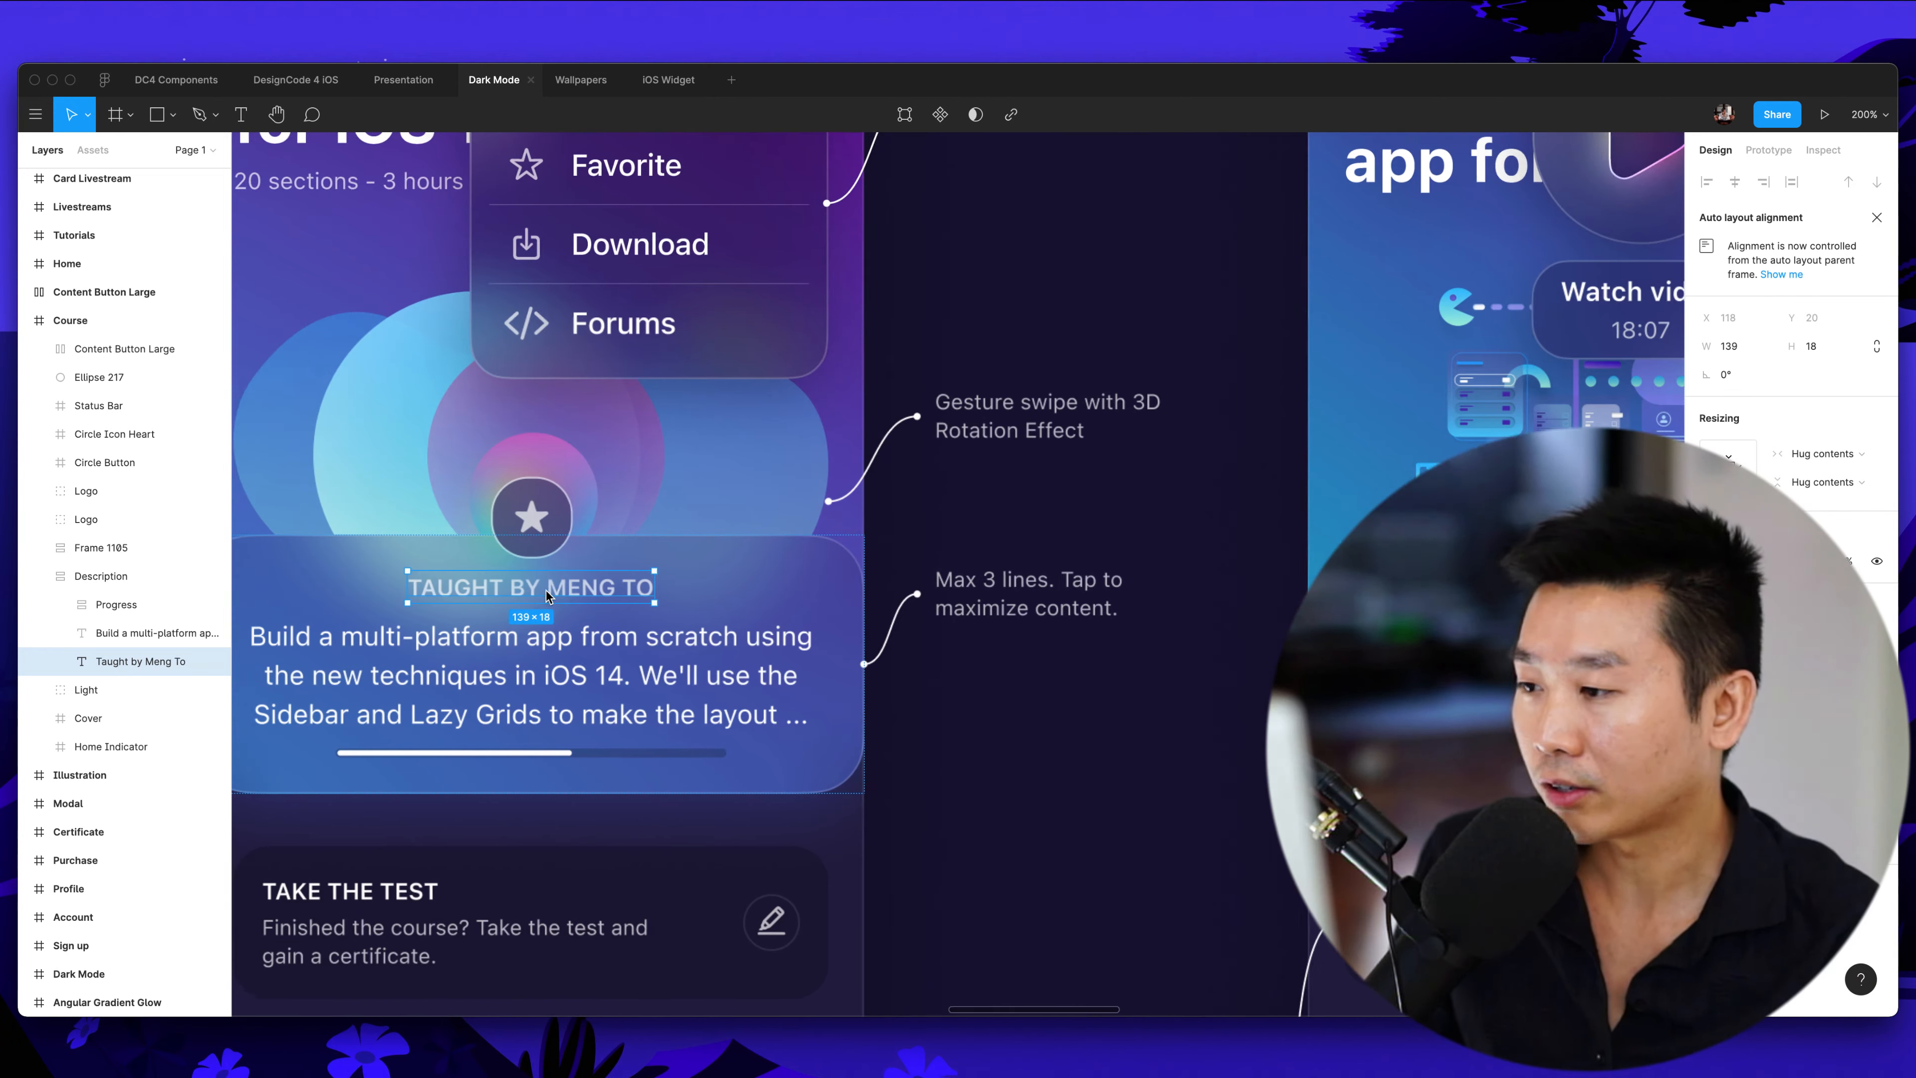
pyautogui.hscroll(-2, 534, 604)
pyautogui.scroll(1, 533, 604)
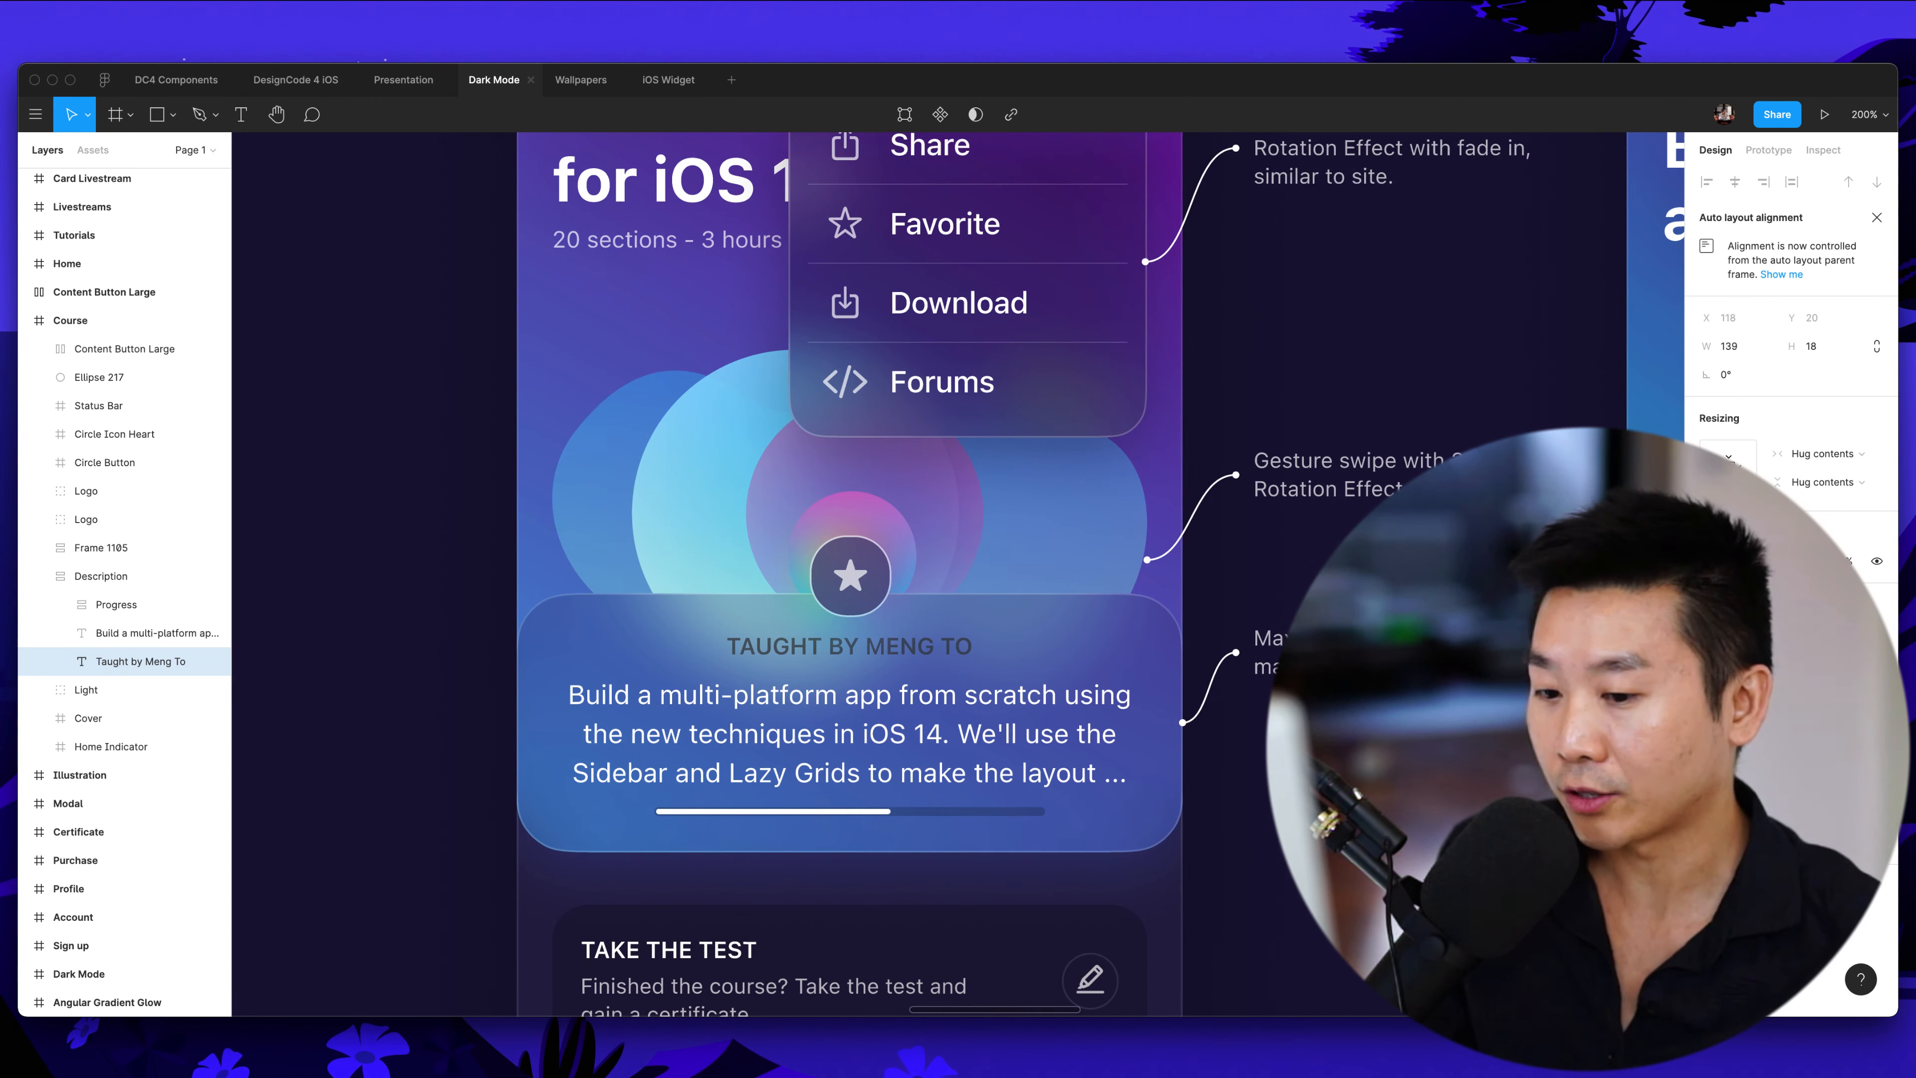
pyautogui.press('super+z')
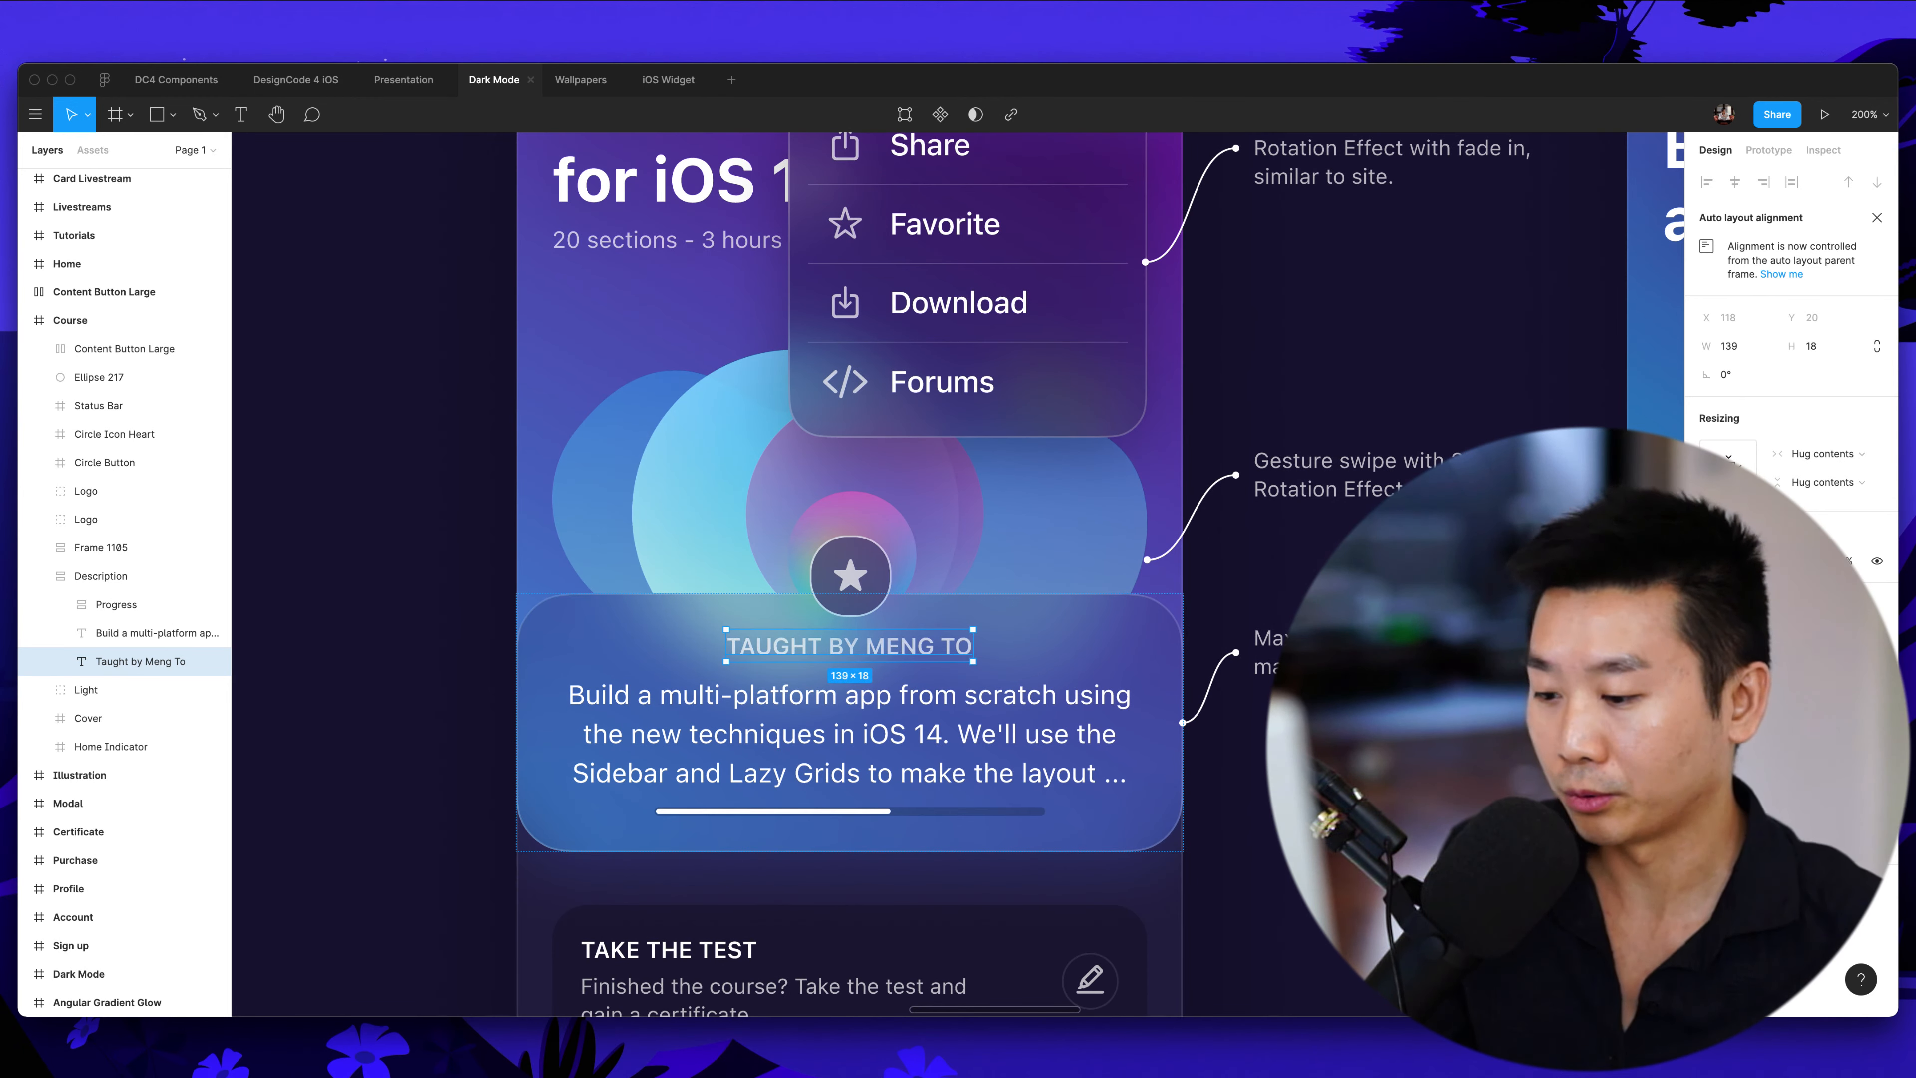
pyautogui.press('Escape')
pyautogui.press('-')
pyautogui.hscroll(1, 1109, 728)
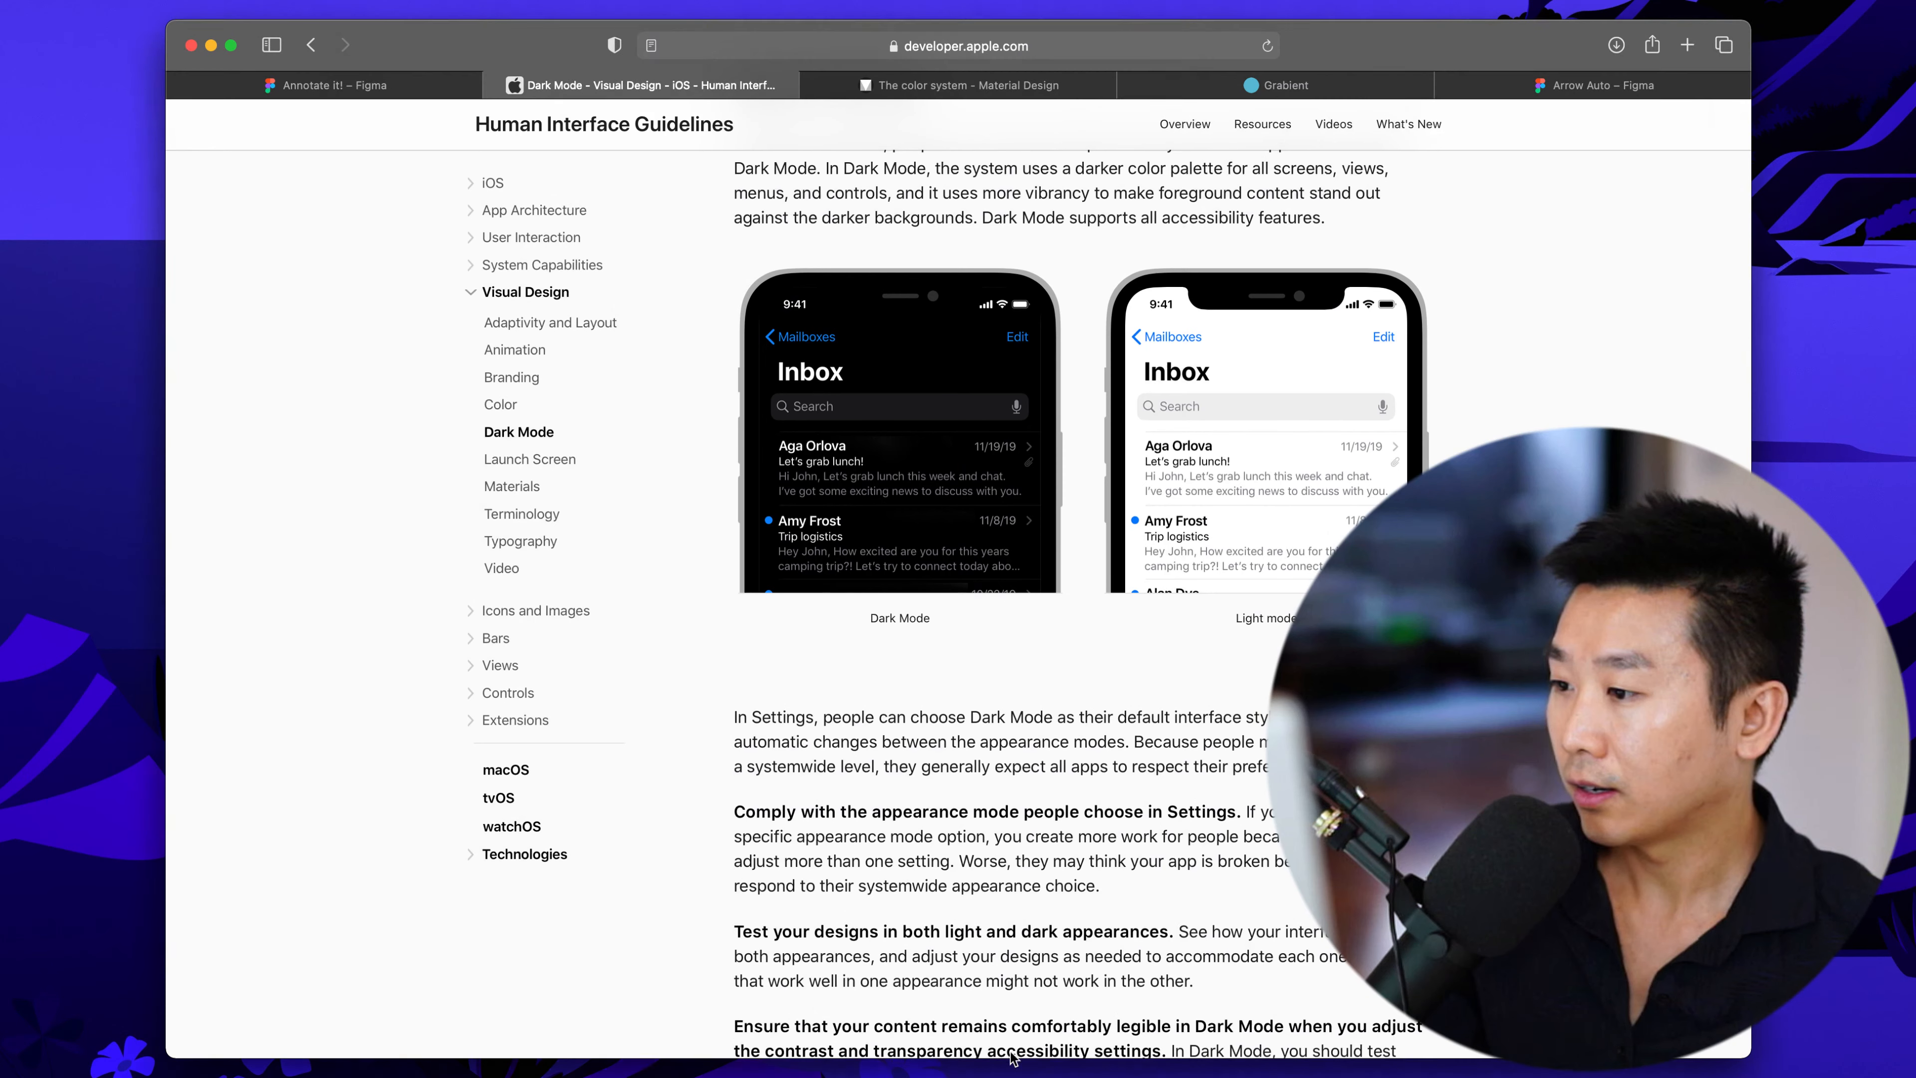
# In the browser, read Apple's Dark Mode guidance on dynamic colors and the base and elevated label examples
pyautogui.scroll(-20, 1267, 536)
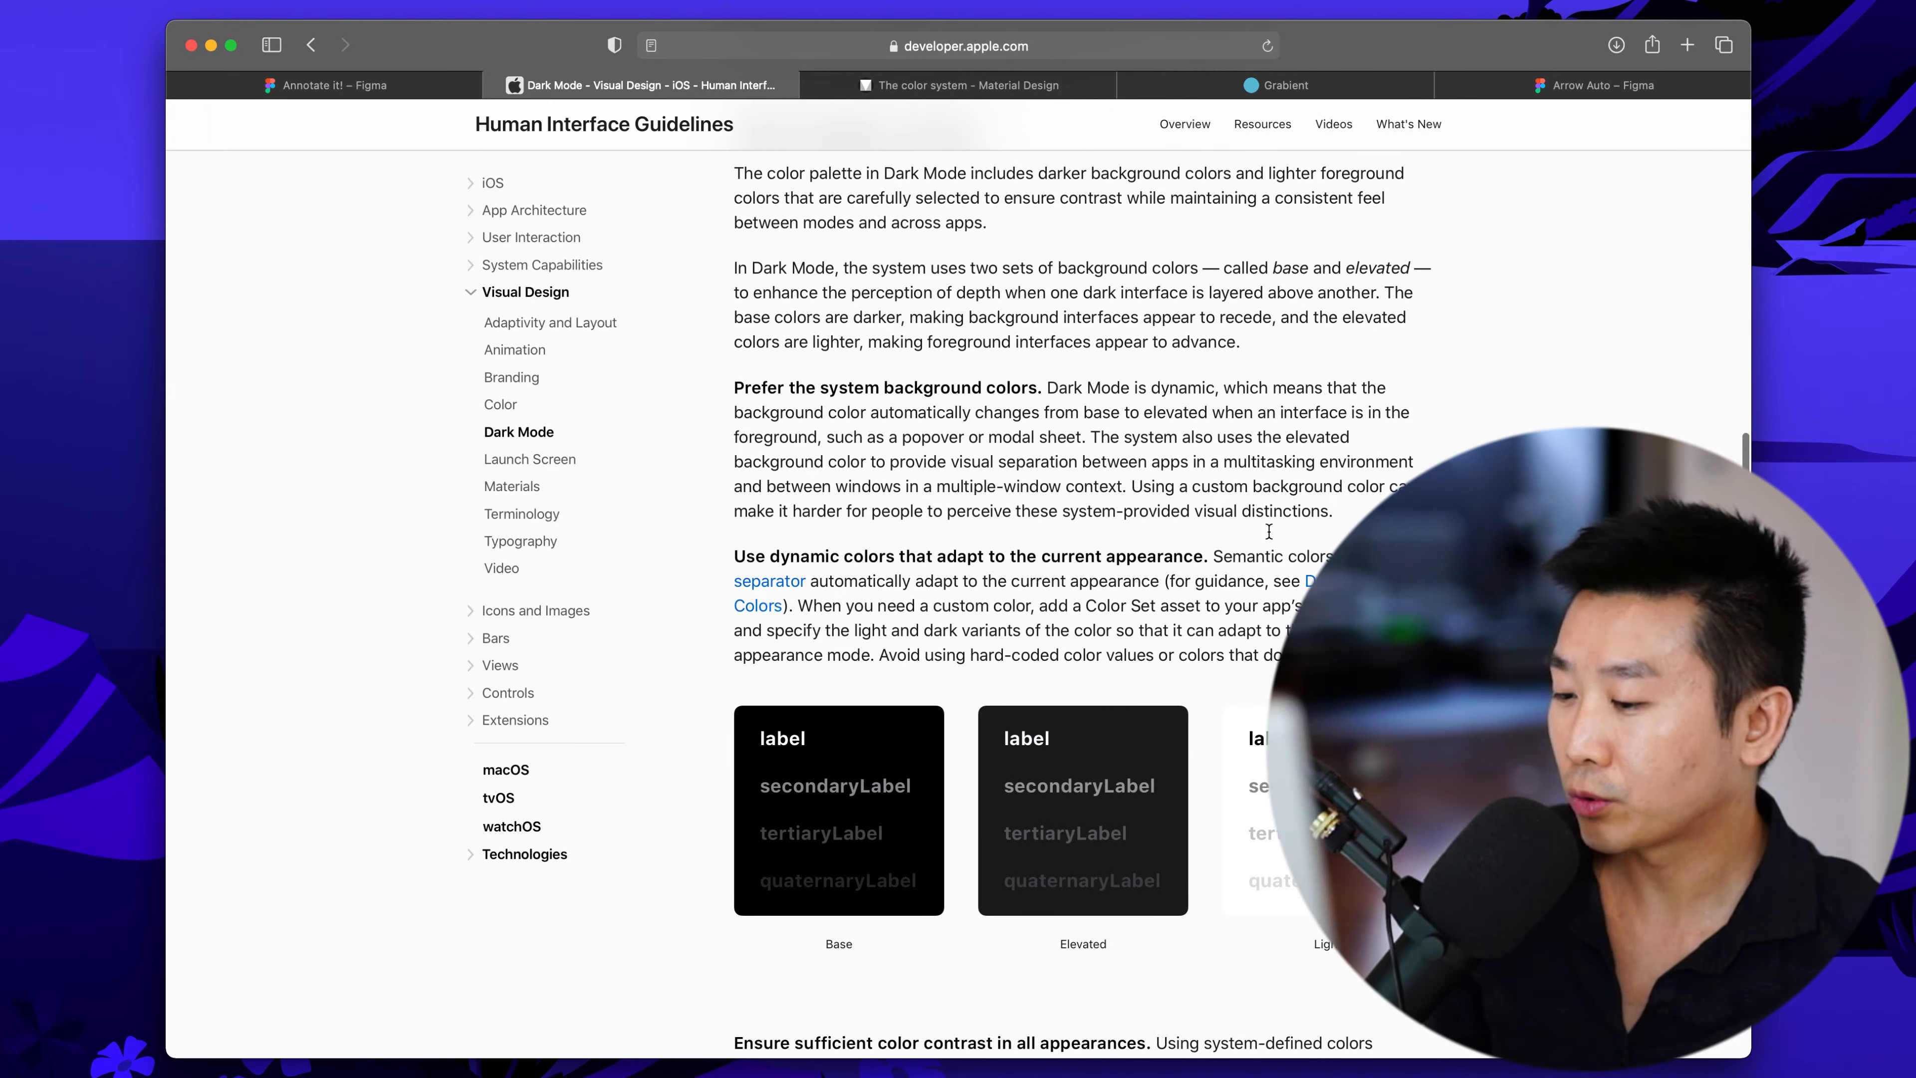
pyautogui.scroll(-5, 1267, 536)
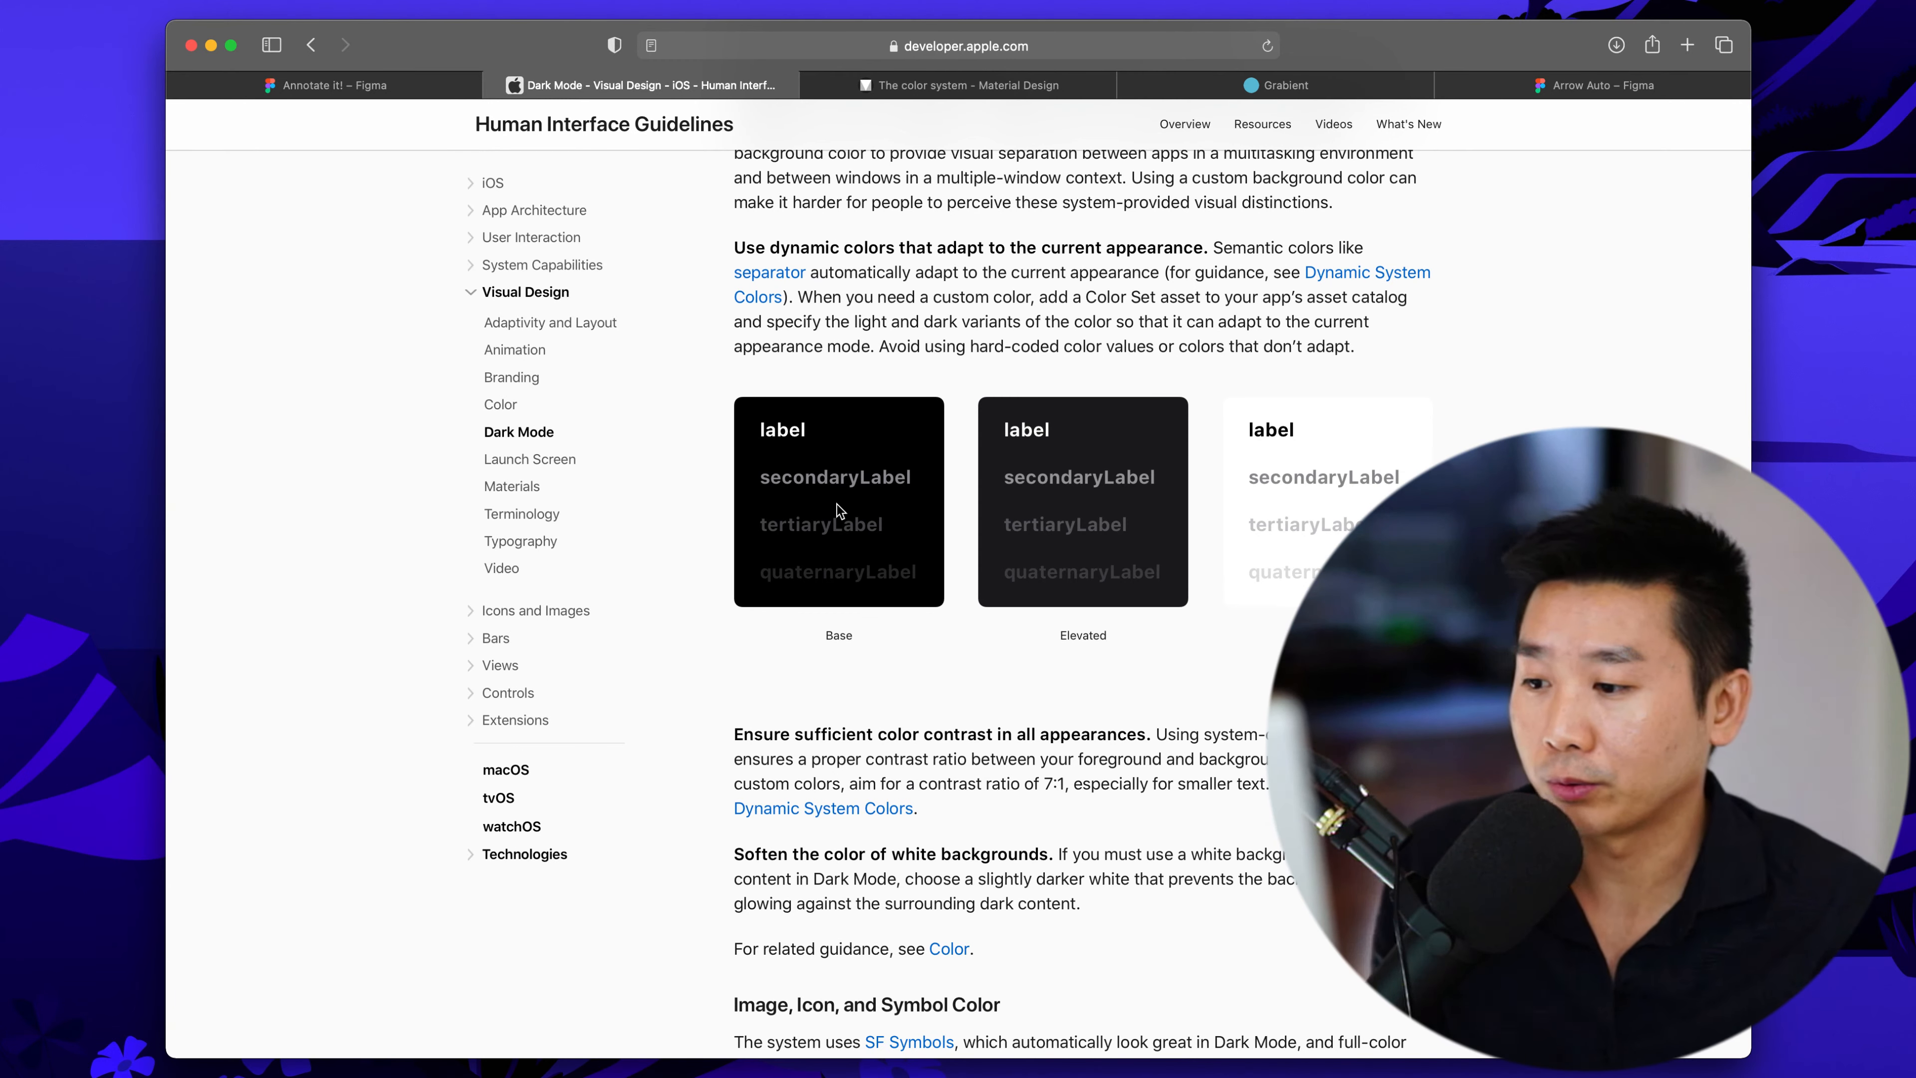
# Open the Material Design Dark theme guide in a separate browser tab from the color system page and bring it up
pyautogui.click(921, 86)
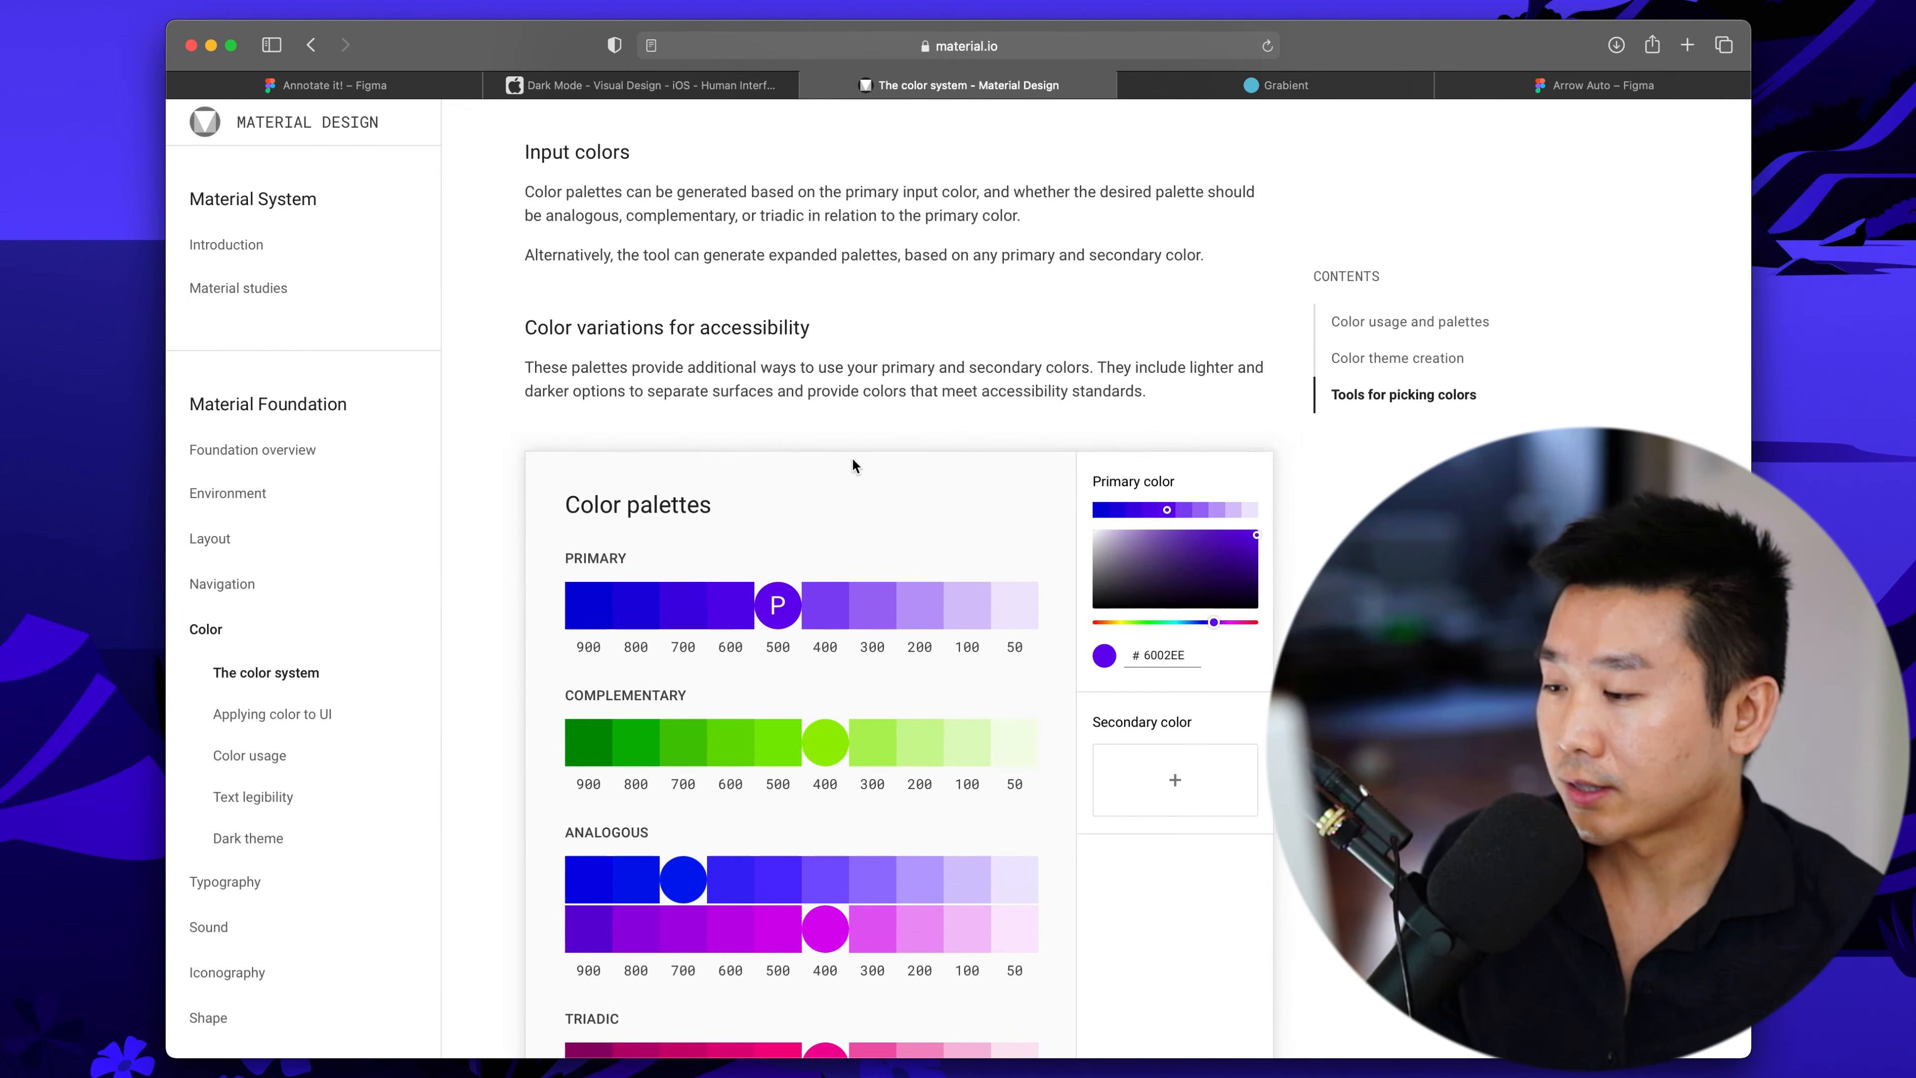
pyautogui.scroll(-5, 852, 457)
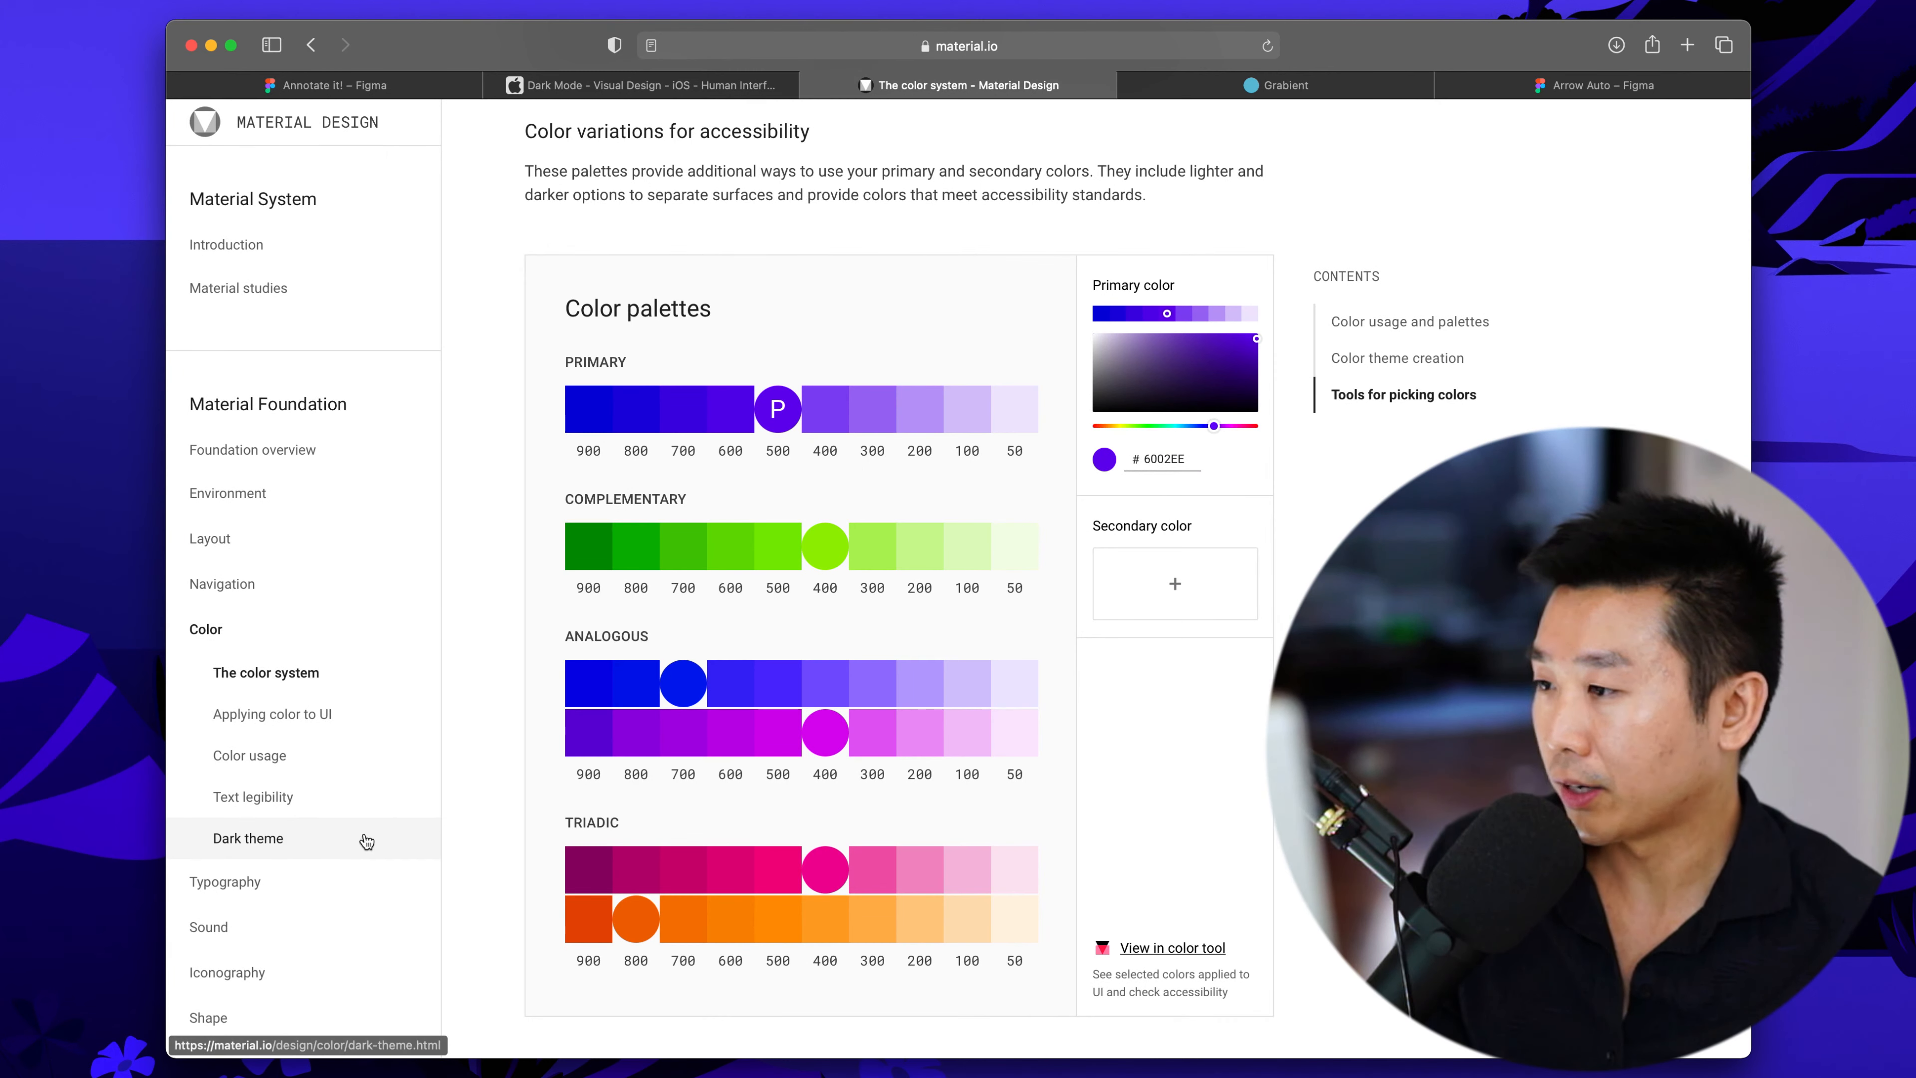
pyautogui.keyDown('super'); pyautogui.click(316, 844); pyautogui.keyUp('super')
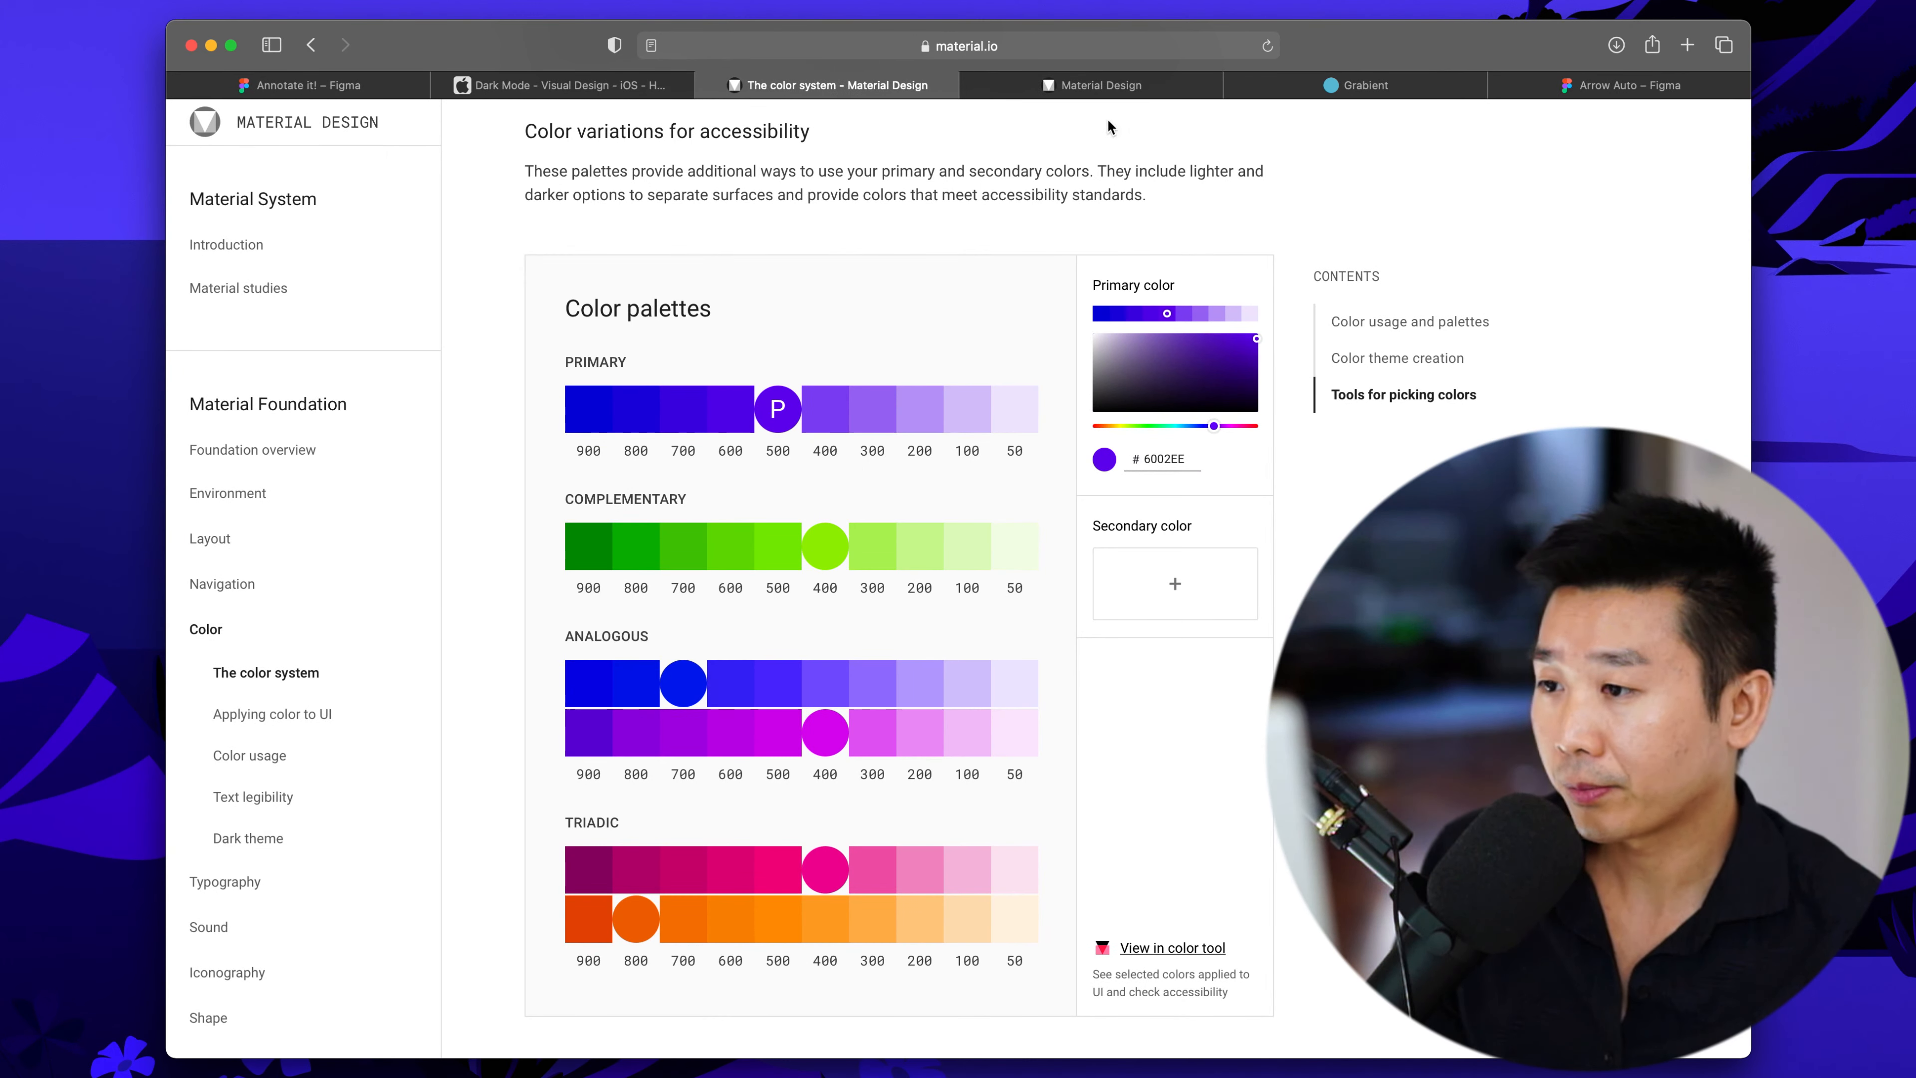
pyautogui.click(1106, 92)
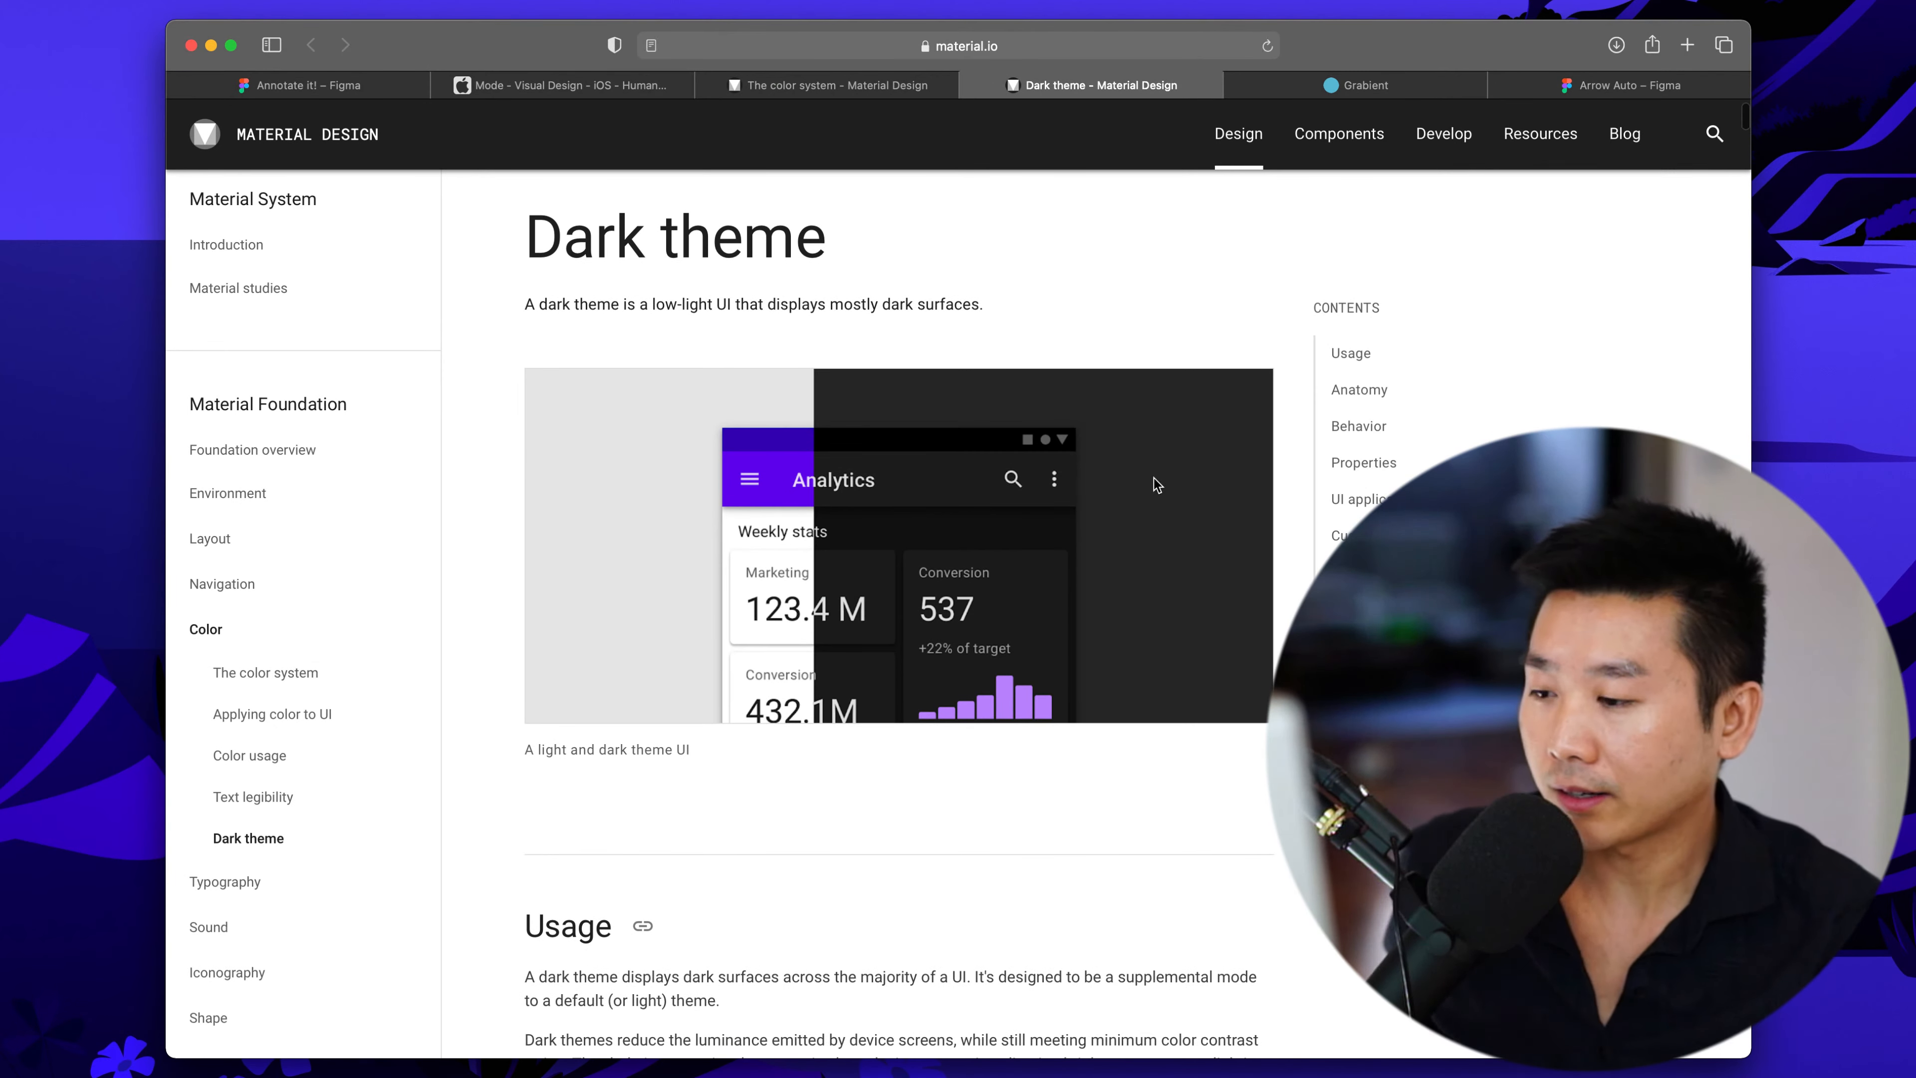
# Read the dark theme guide's Usage section, including its principles on grey surfaces, accents, energy and accessibility
pyautogui.scroll(-12, 1093, 566)
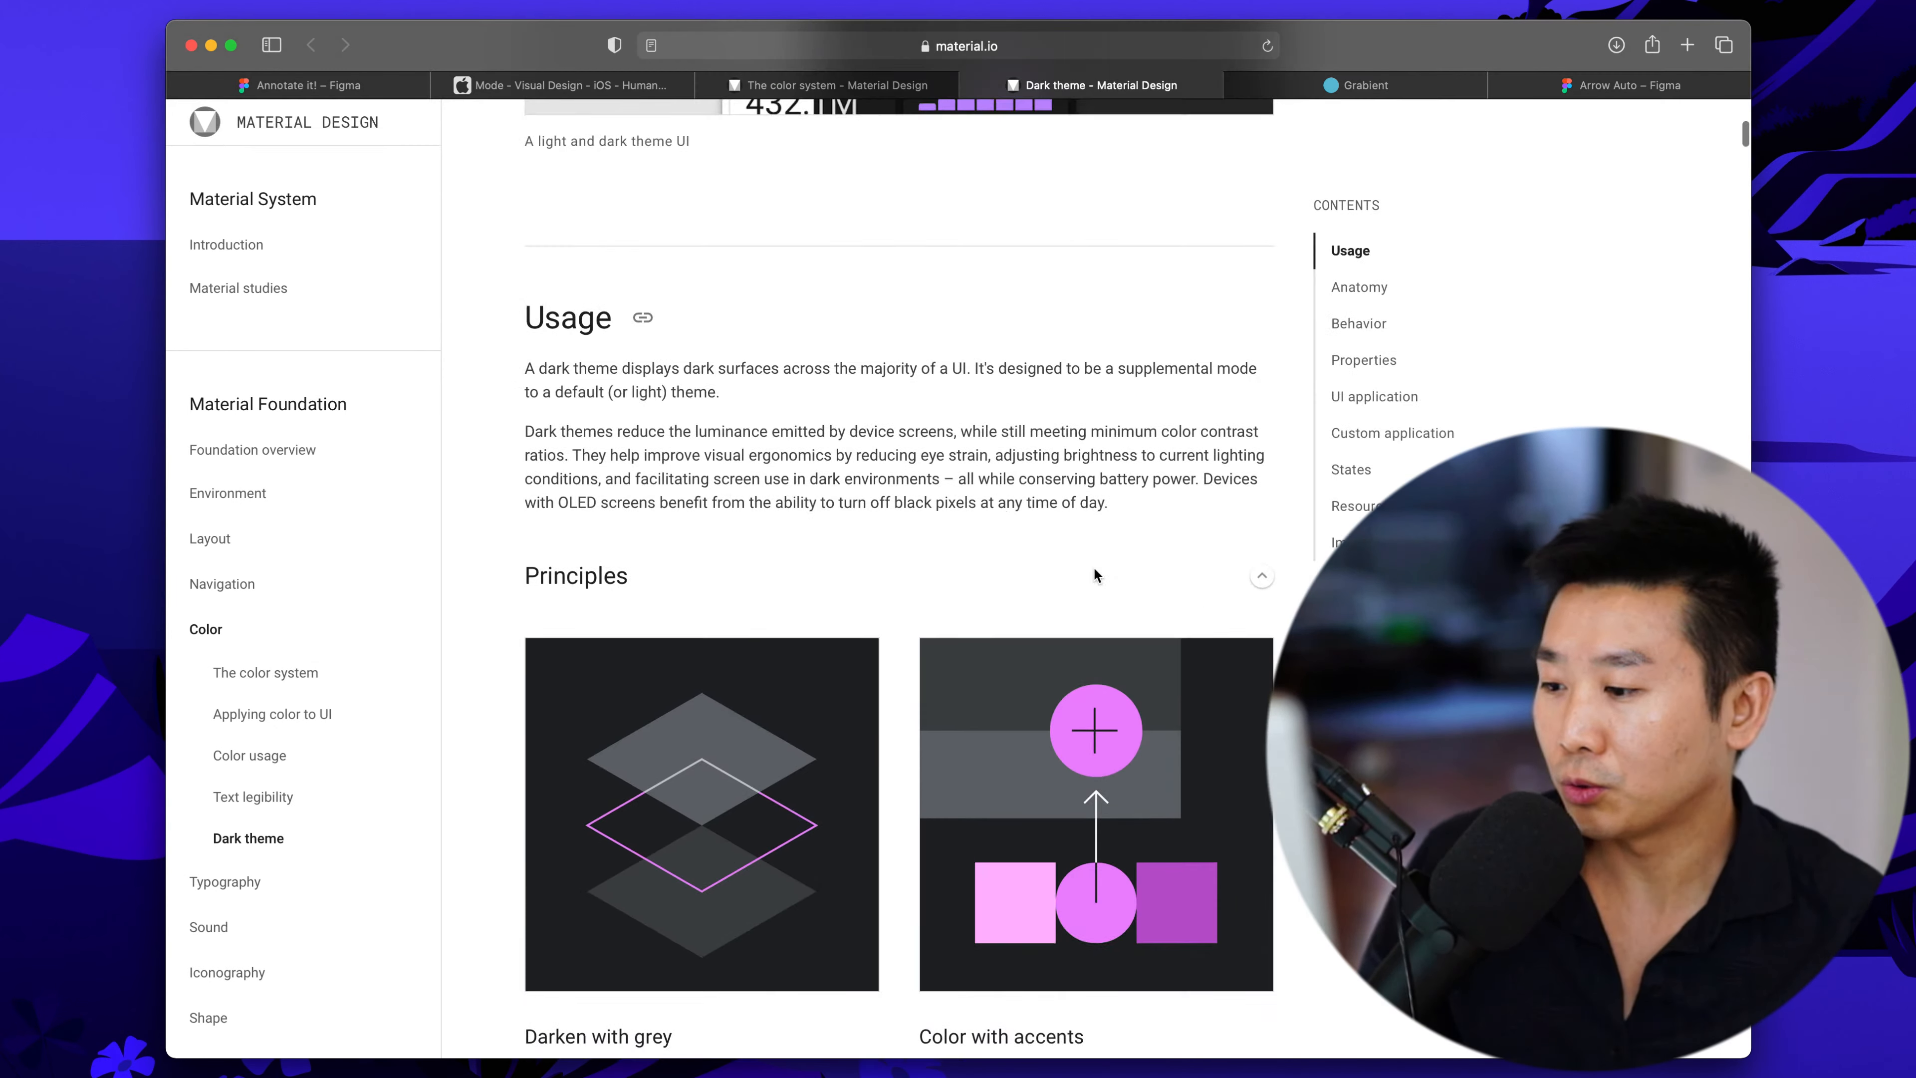
pyautogui.scroll(-3, 973, 625)
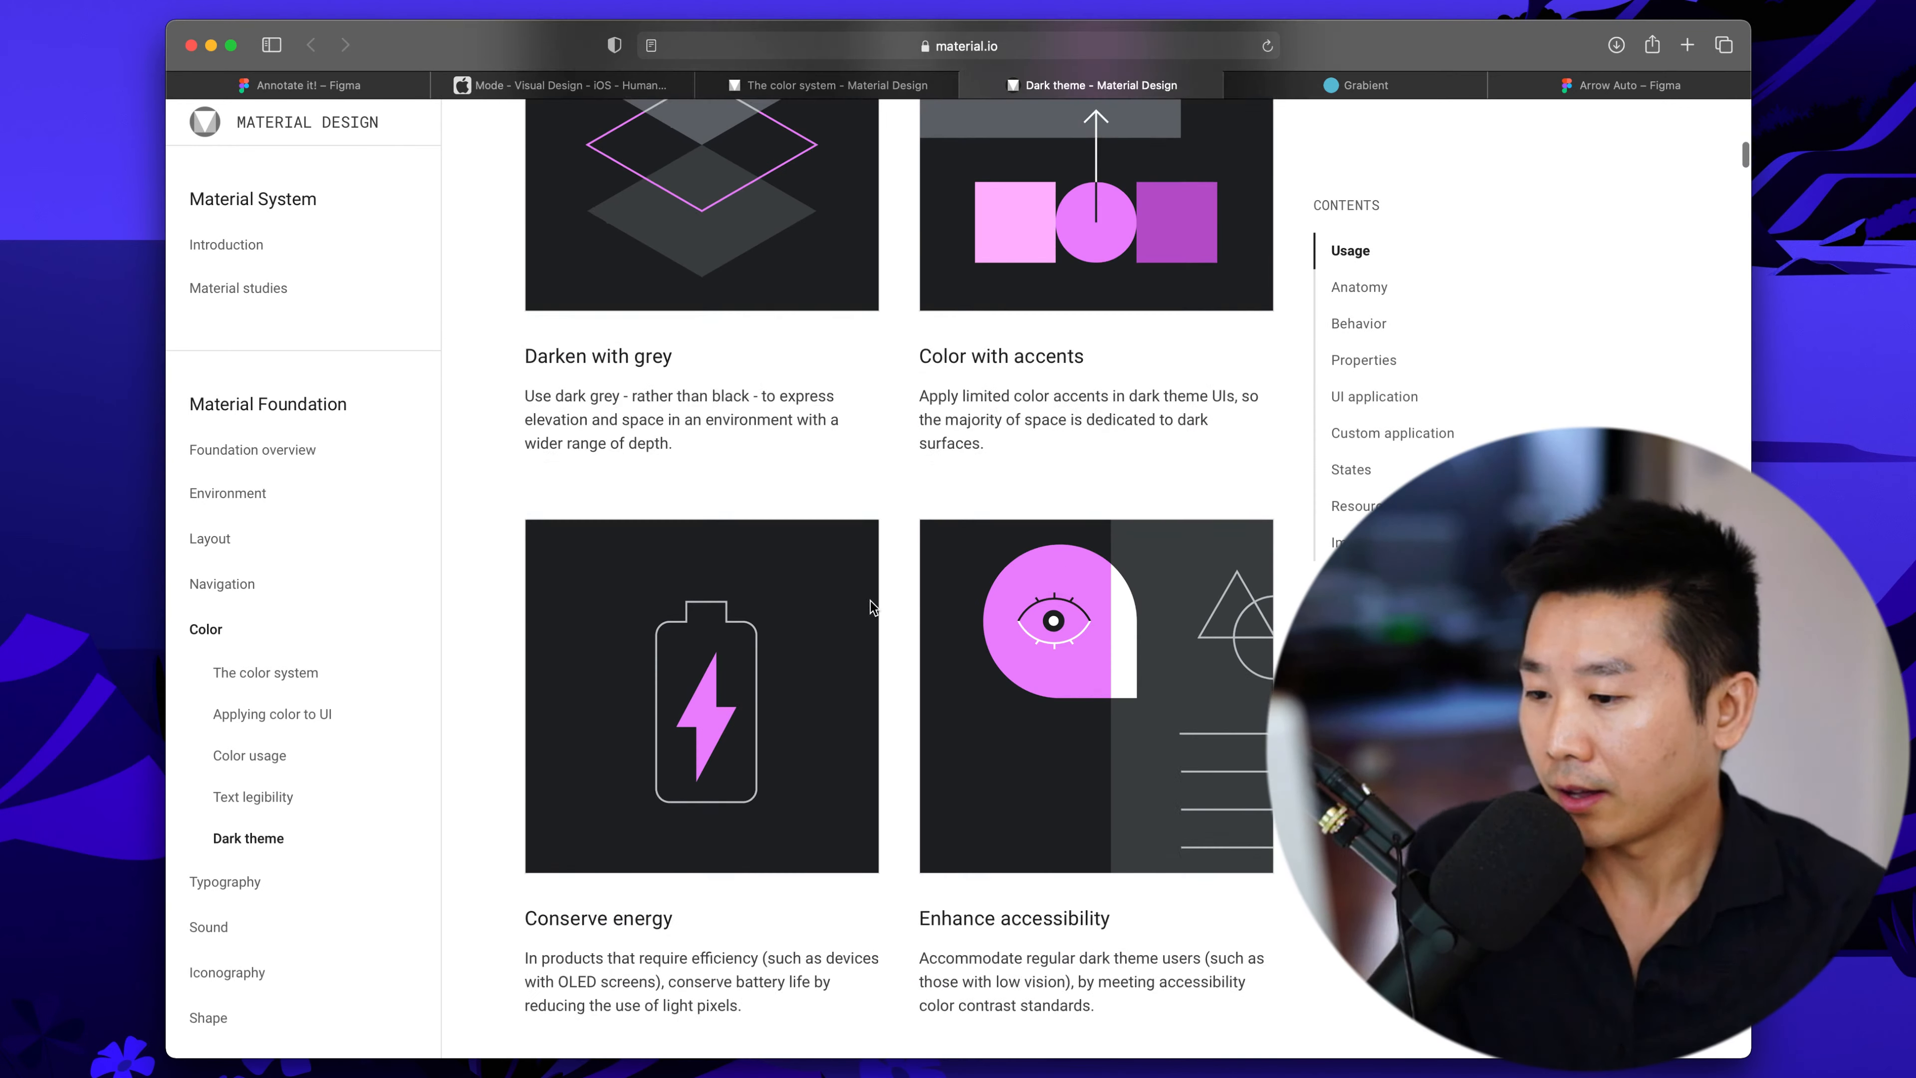
pyautogui.scroll(-3, 922, 674)
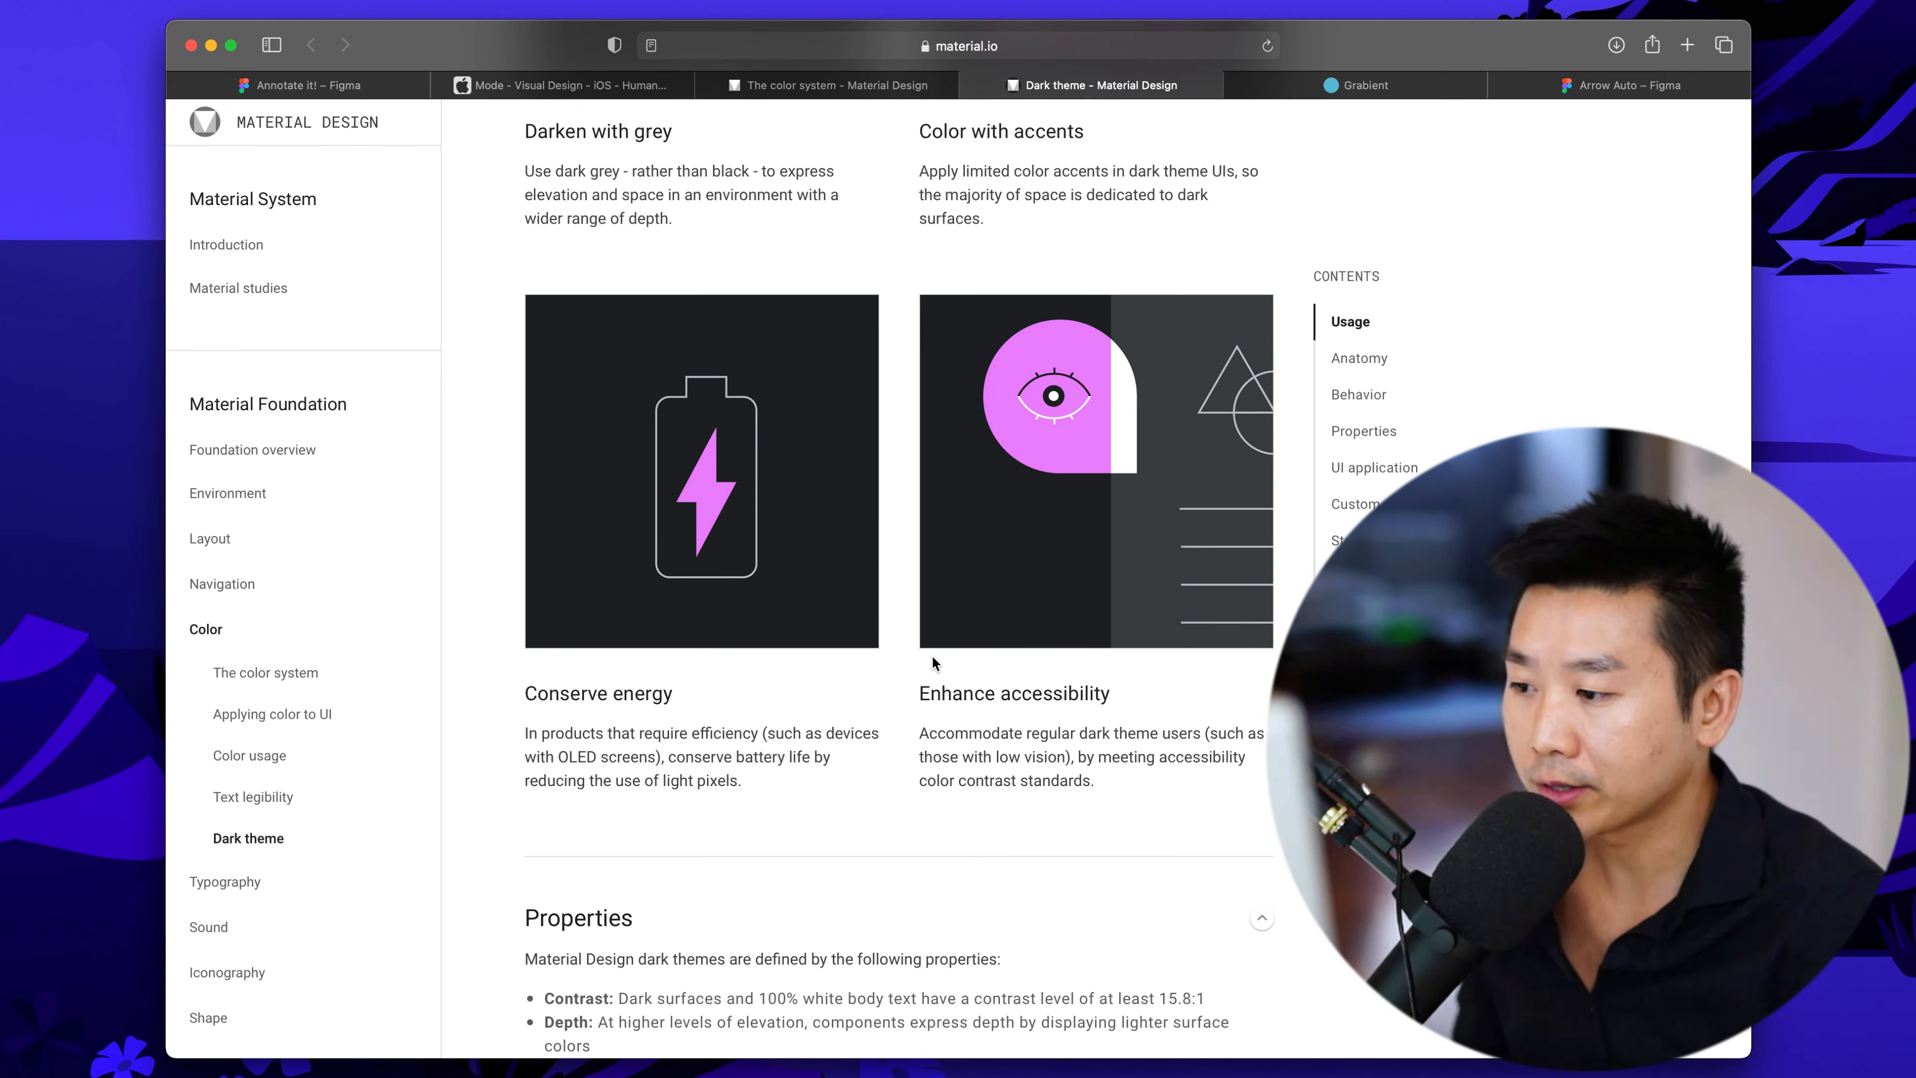
pyautogui.scroll(-6, 936, 589)
pyautogui.scroll(-10, 935, 587)
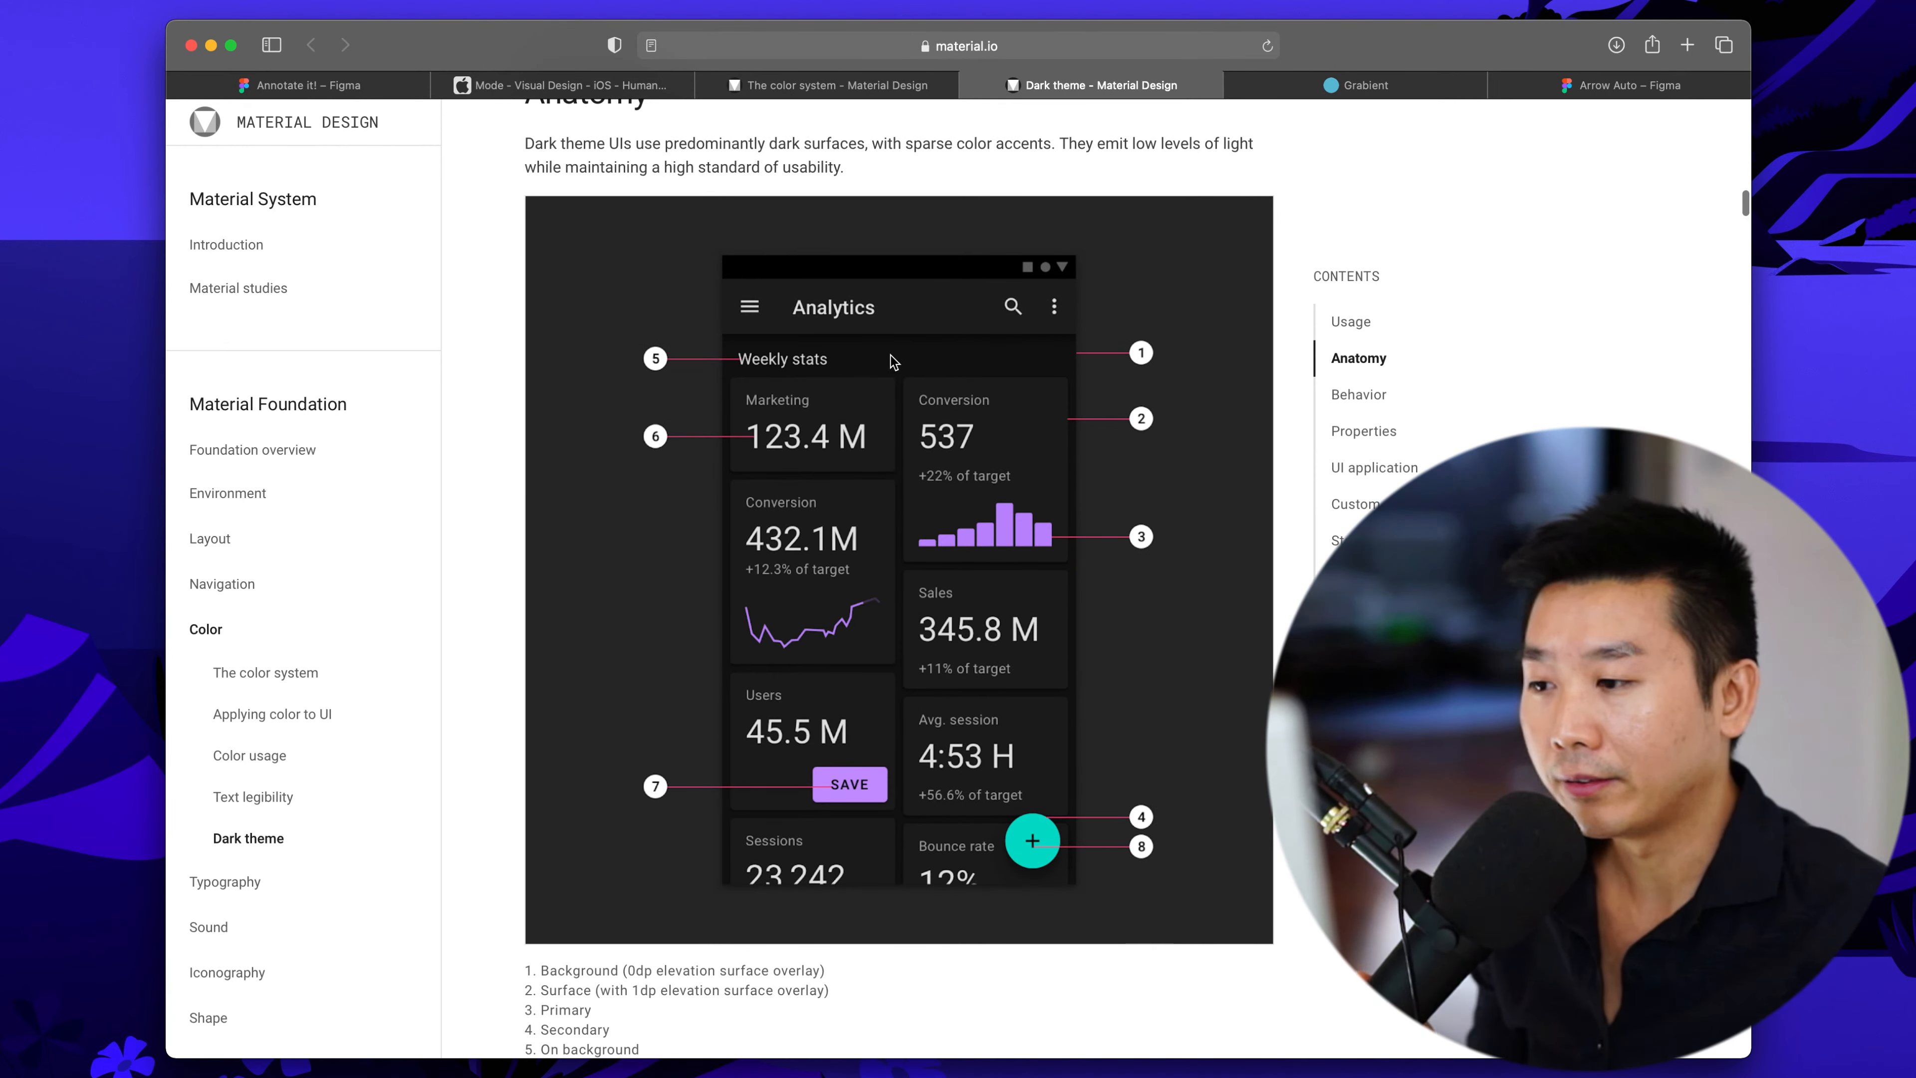
# Examine the numbered surfaces and colors in the dark theme Anatomy diagram and the theme toggle examples under Behavior
pyautogui.scroll(-6, 902, 358)
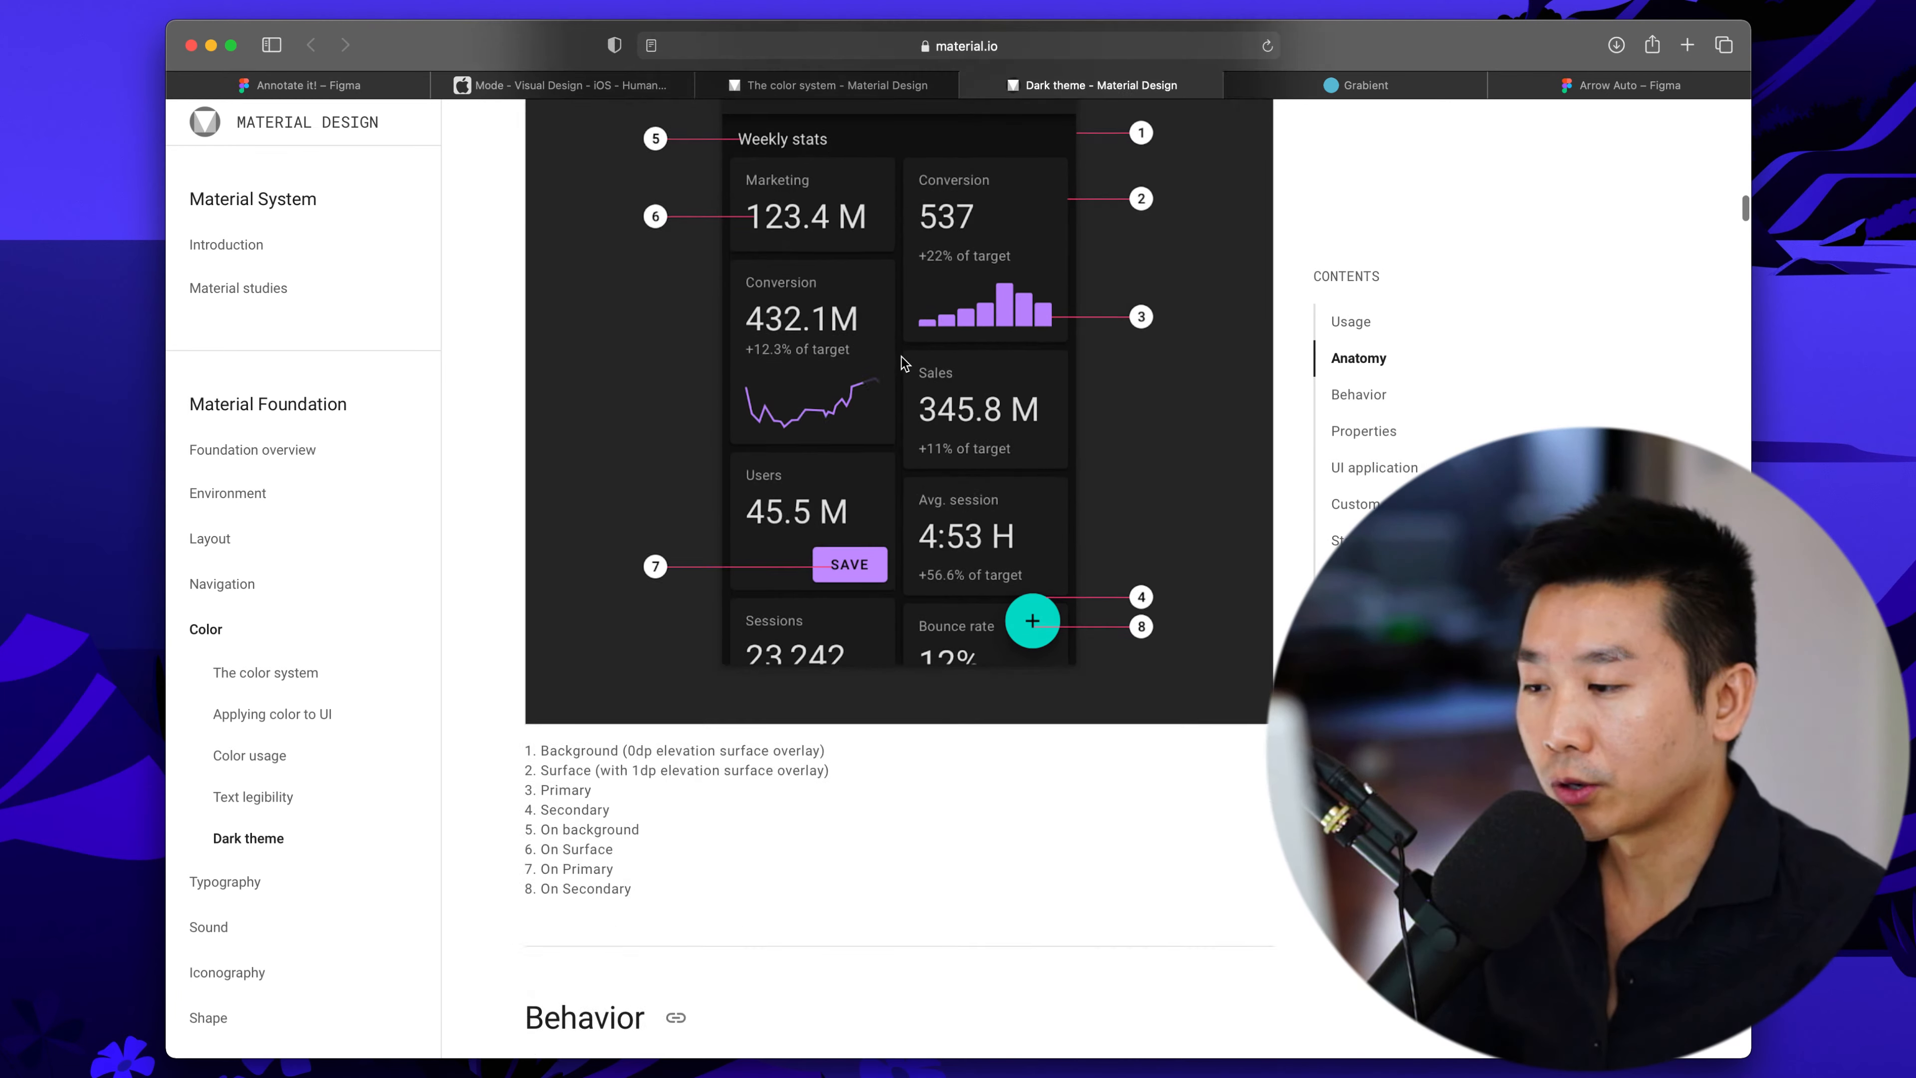
pyautogui.scroll(5, 902, 358)
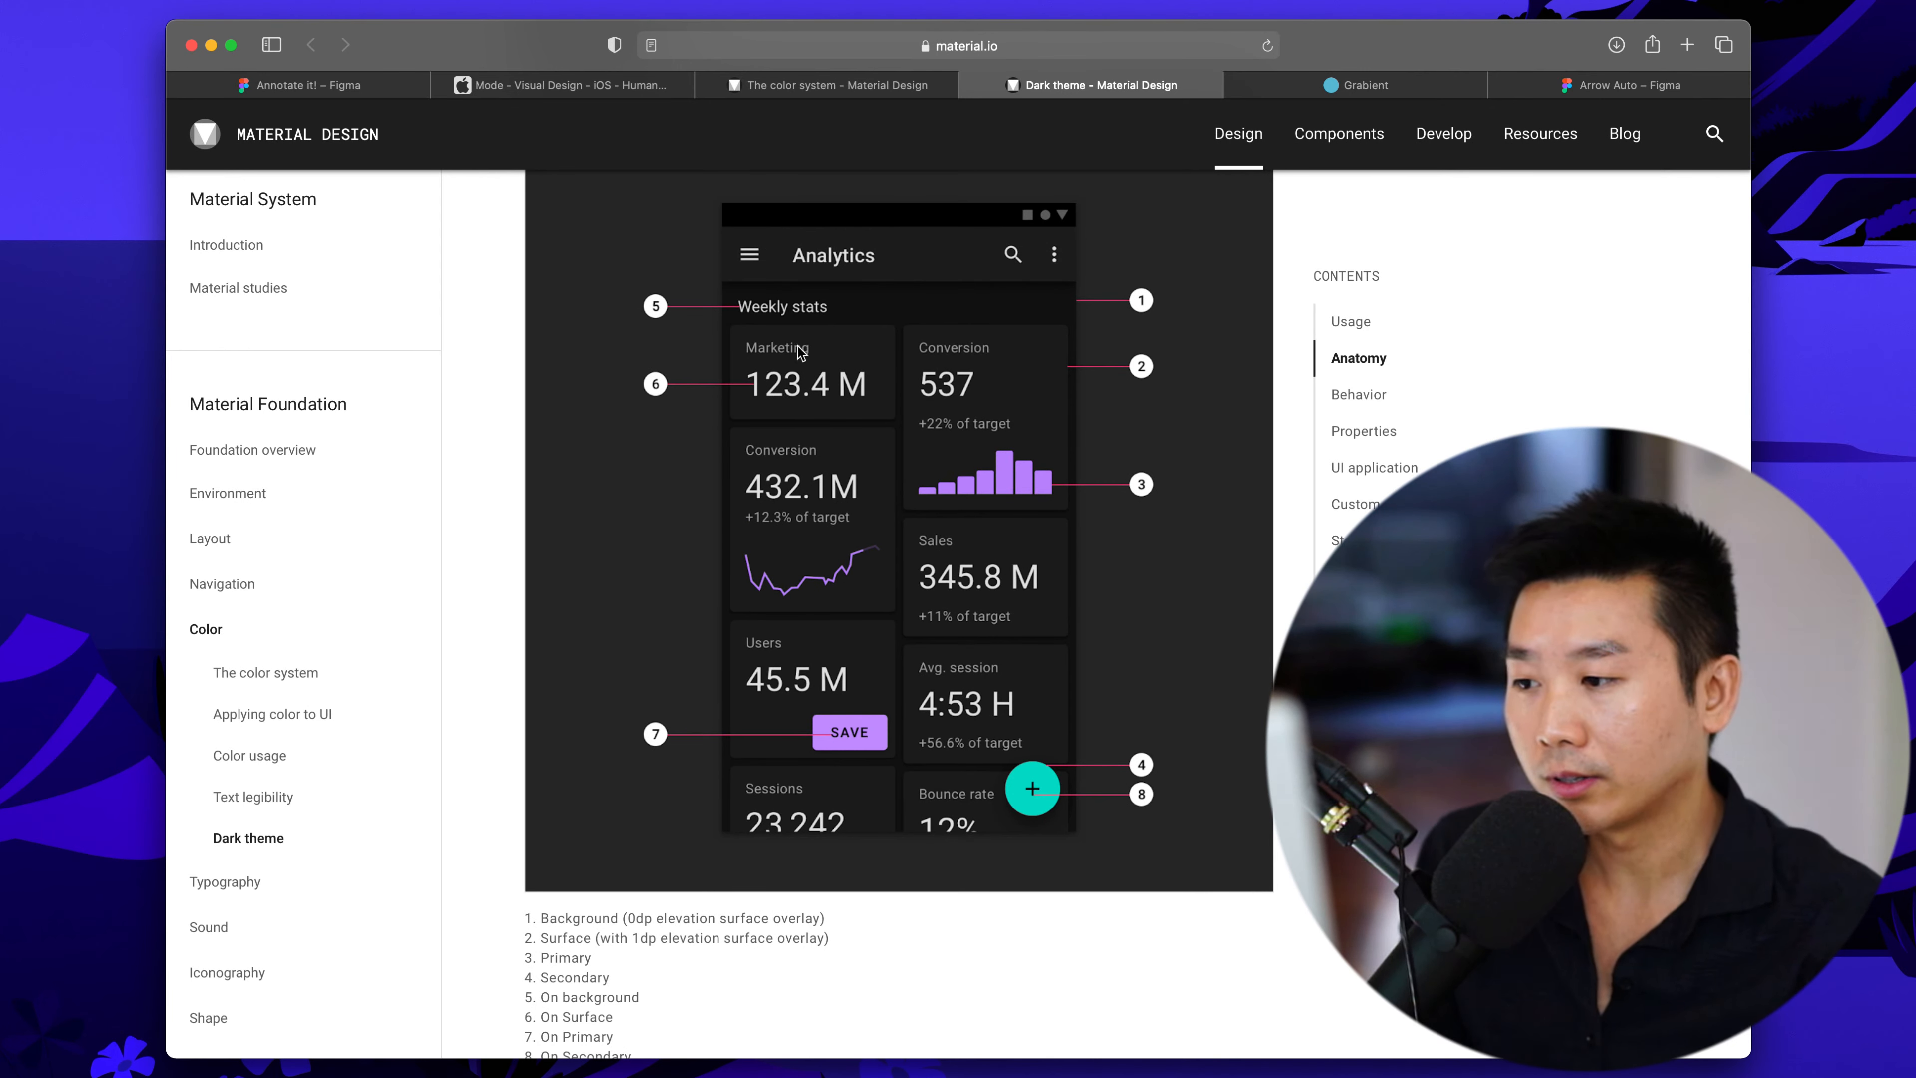
pyautogui.scroll(-2, 803, 355)
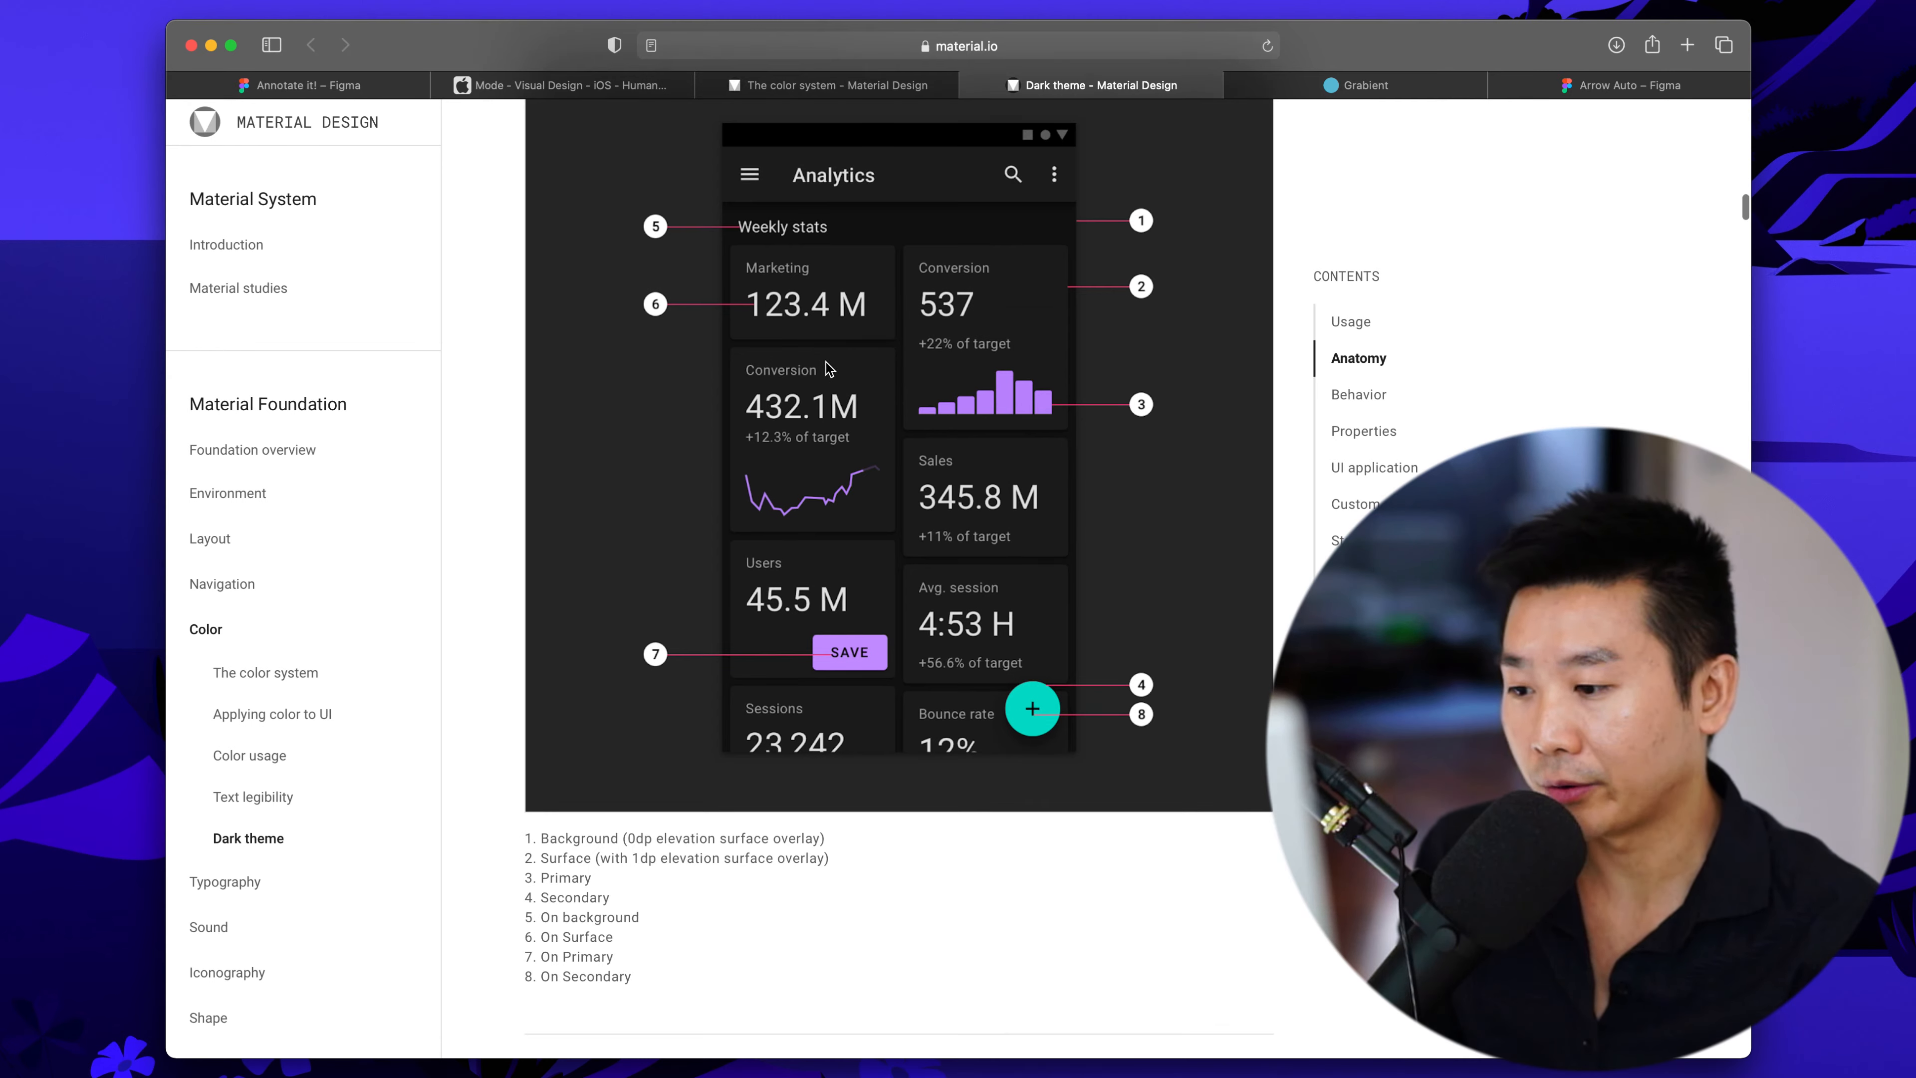
pyautogui.scroll(-10, 829, 368)
pyautogui.scroll(8, 905, 453)
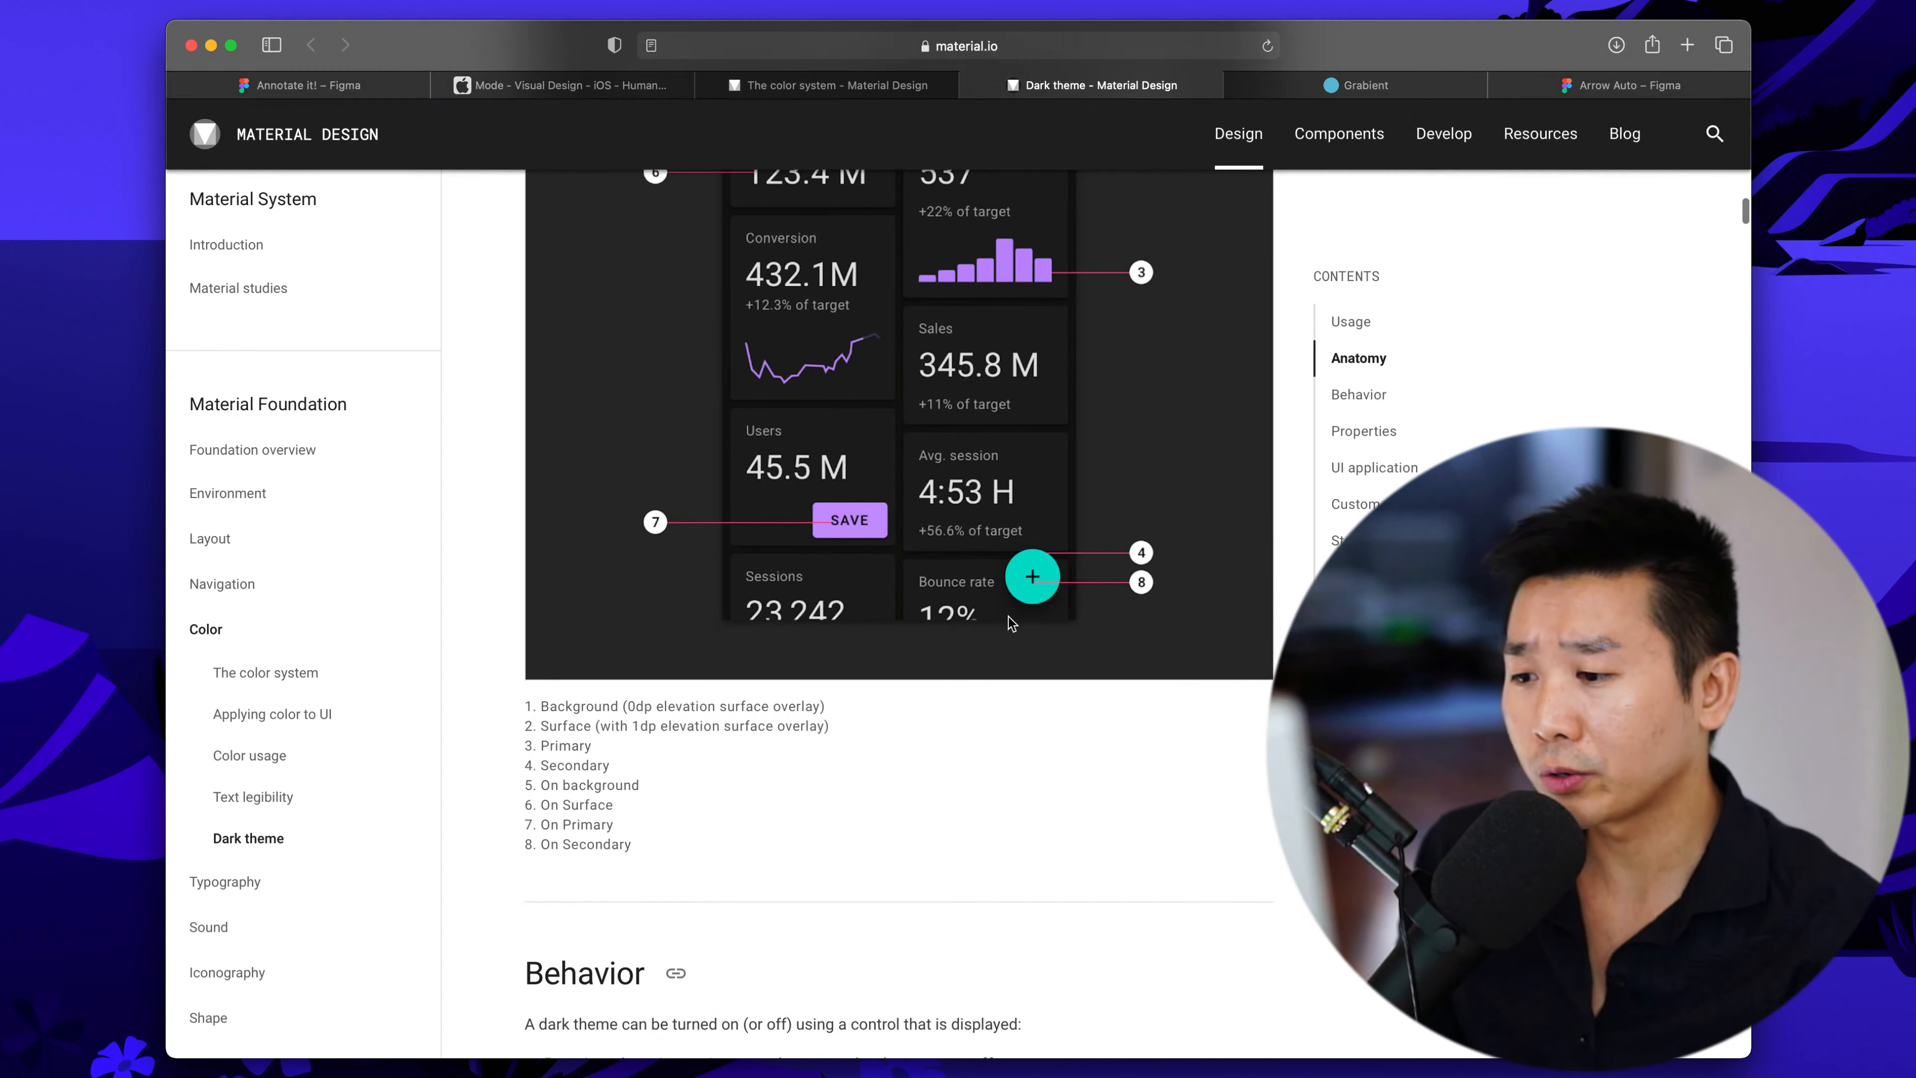
pyautogui.scroll(5, 1011, 623)
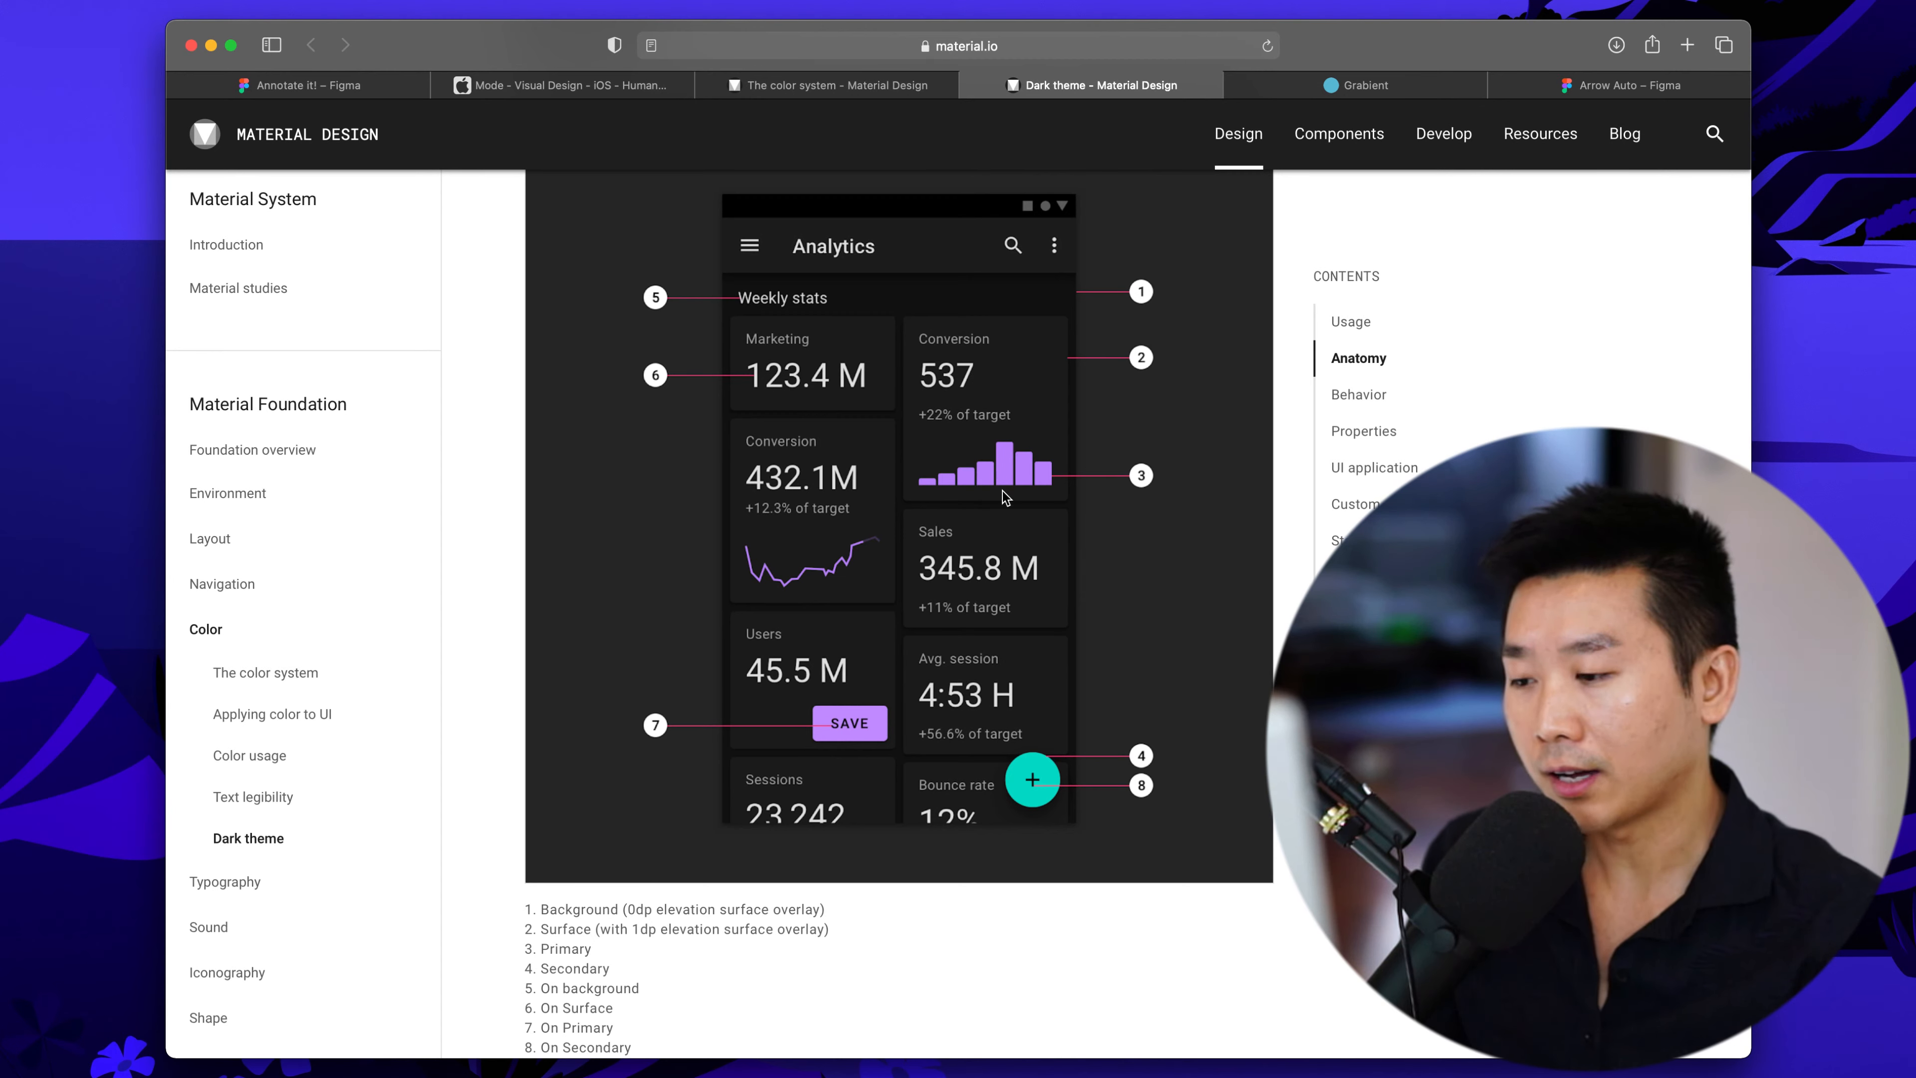
pyautogui.scroll(-2, 1159, 518)
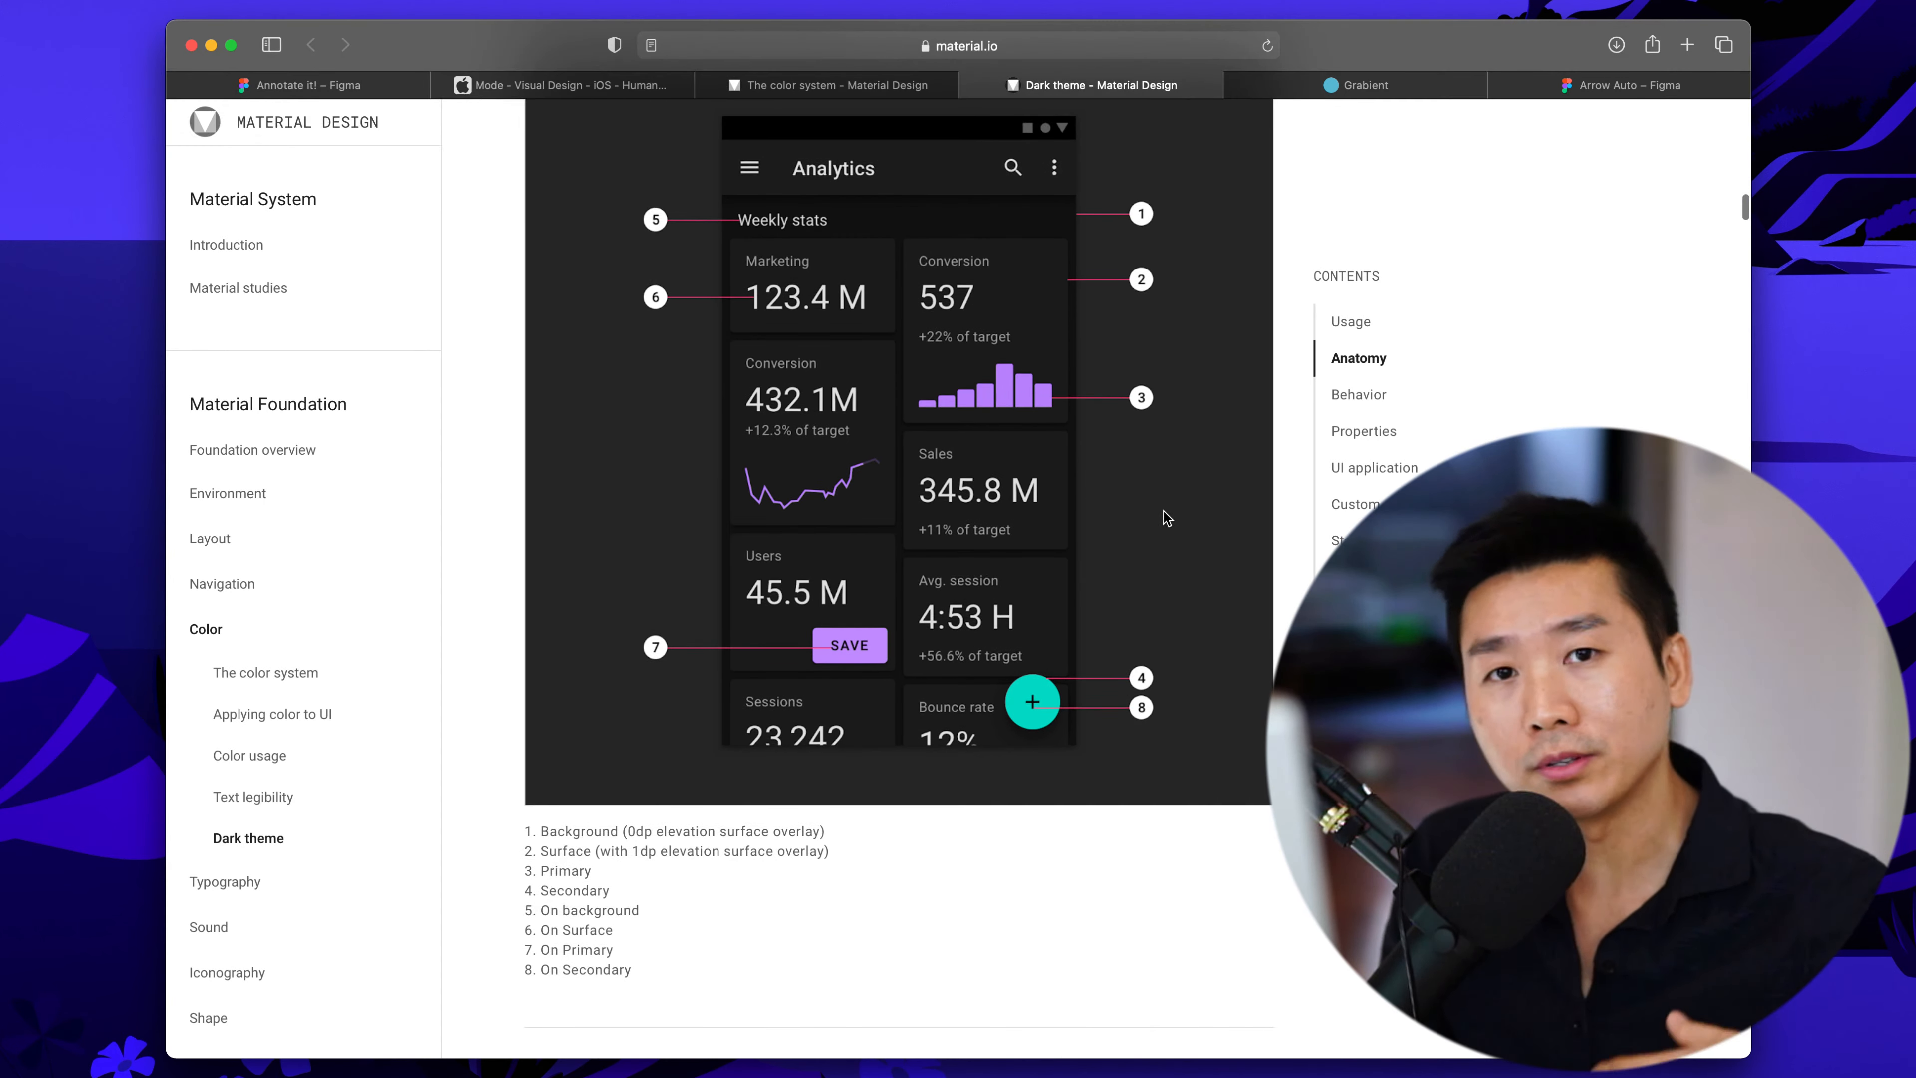
pyautogui.scroll(-12, 1171, 499)
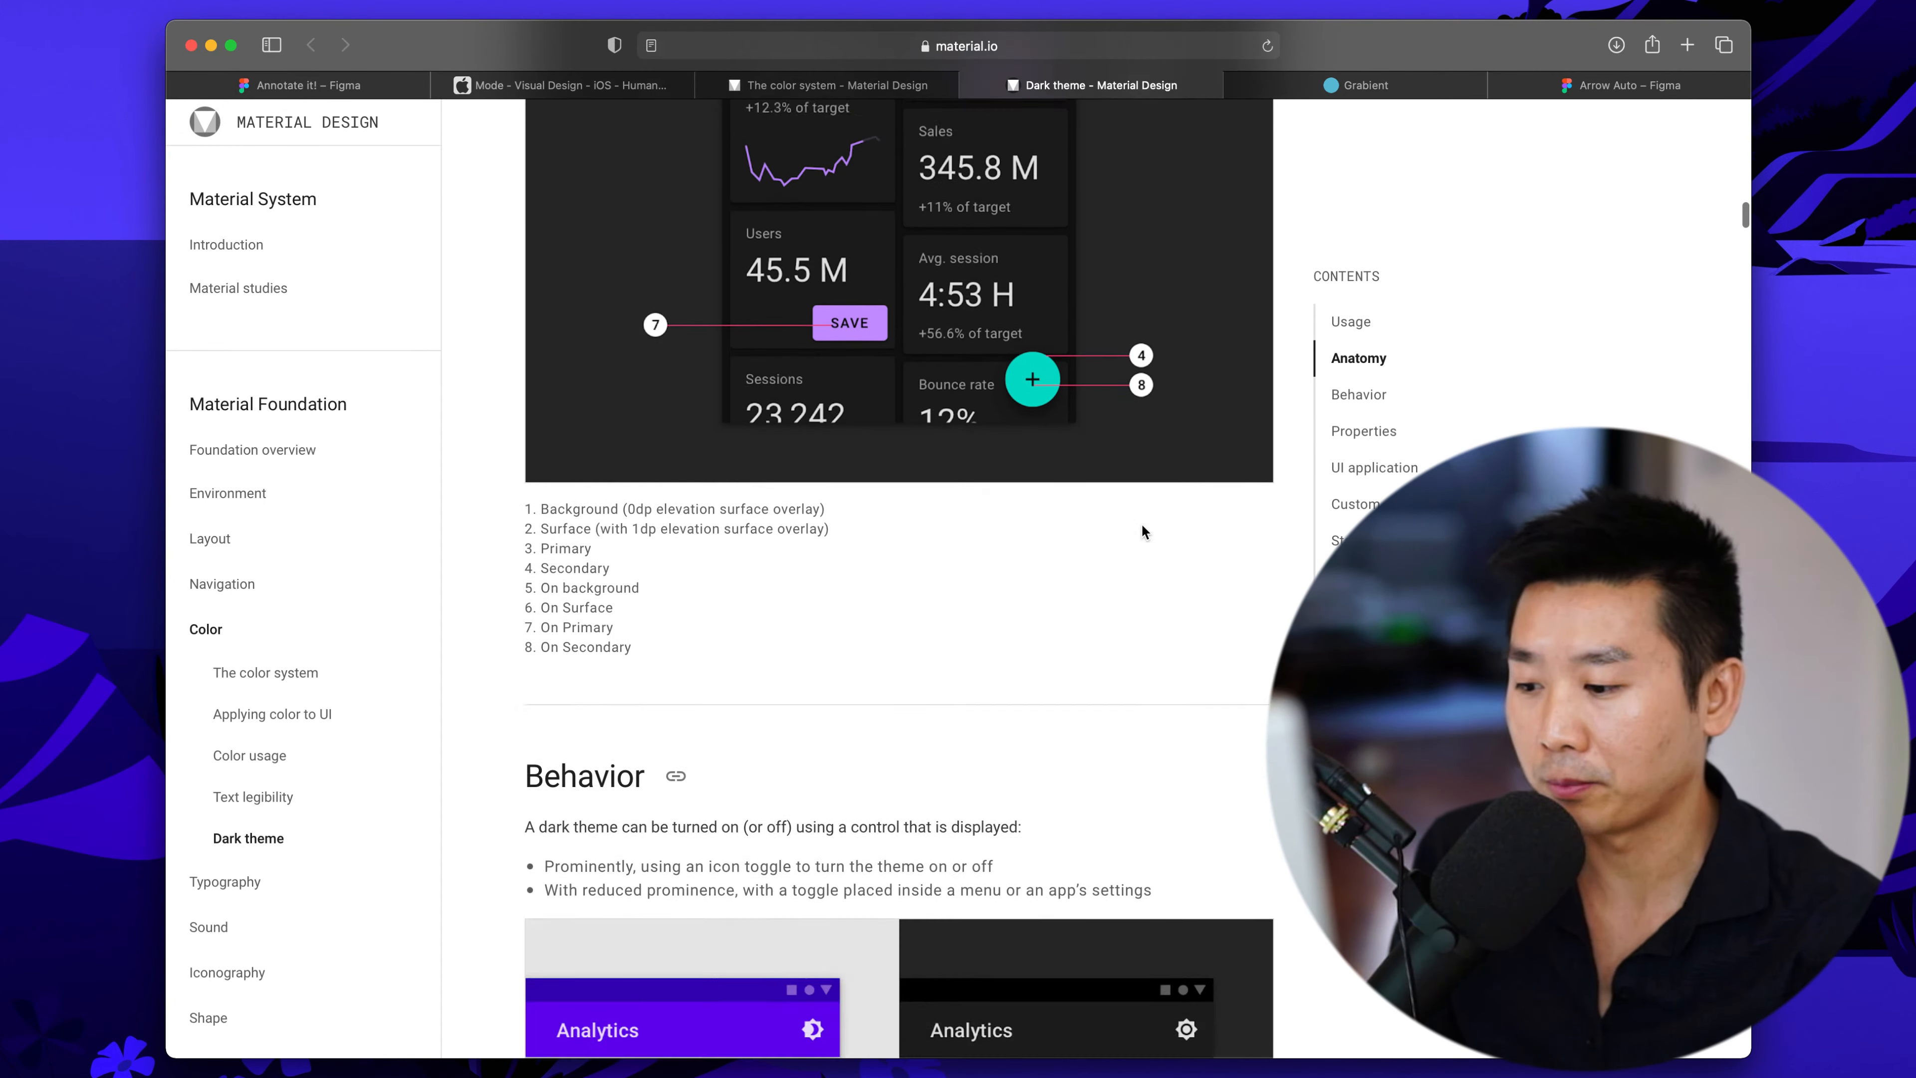
pyautogui.scroll(-5, 1142, 526)
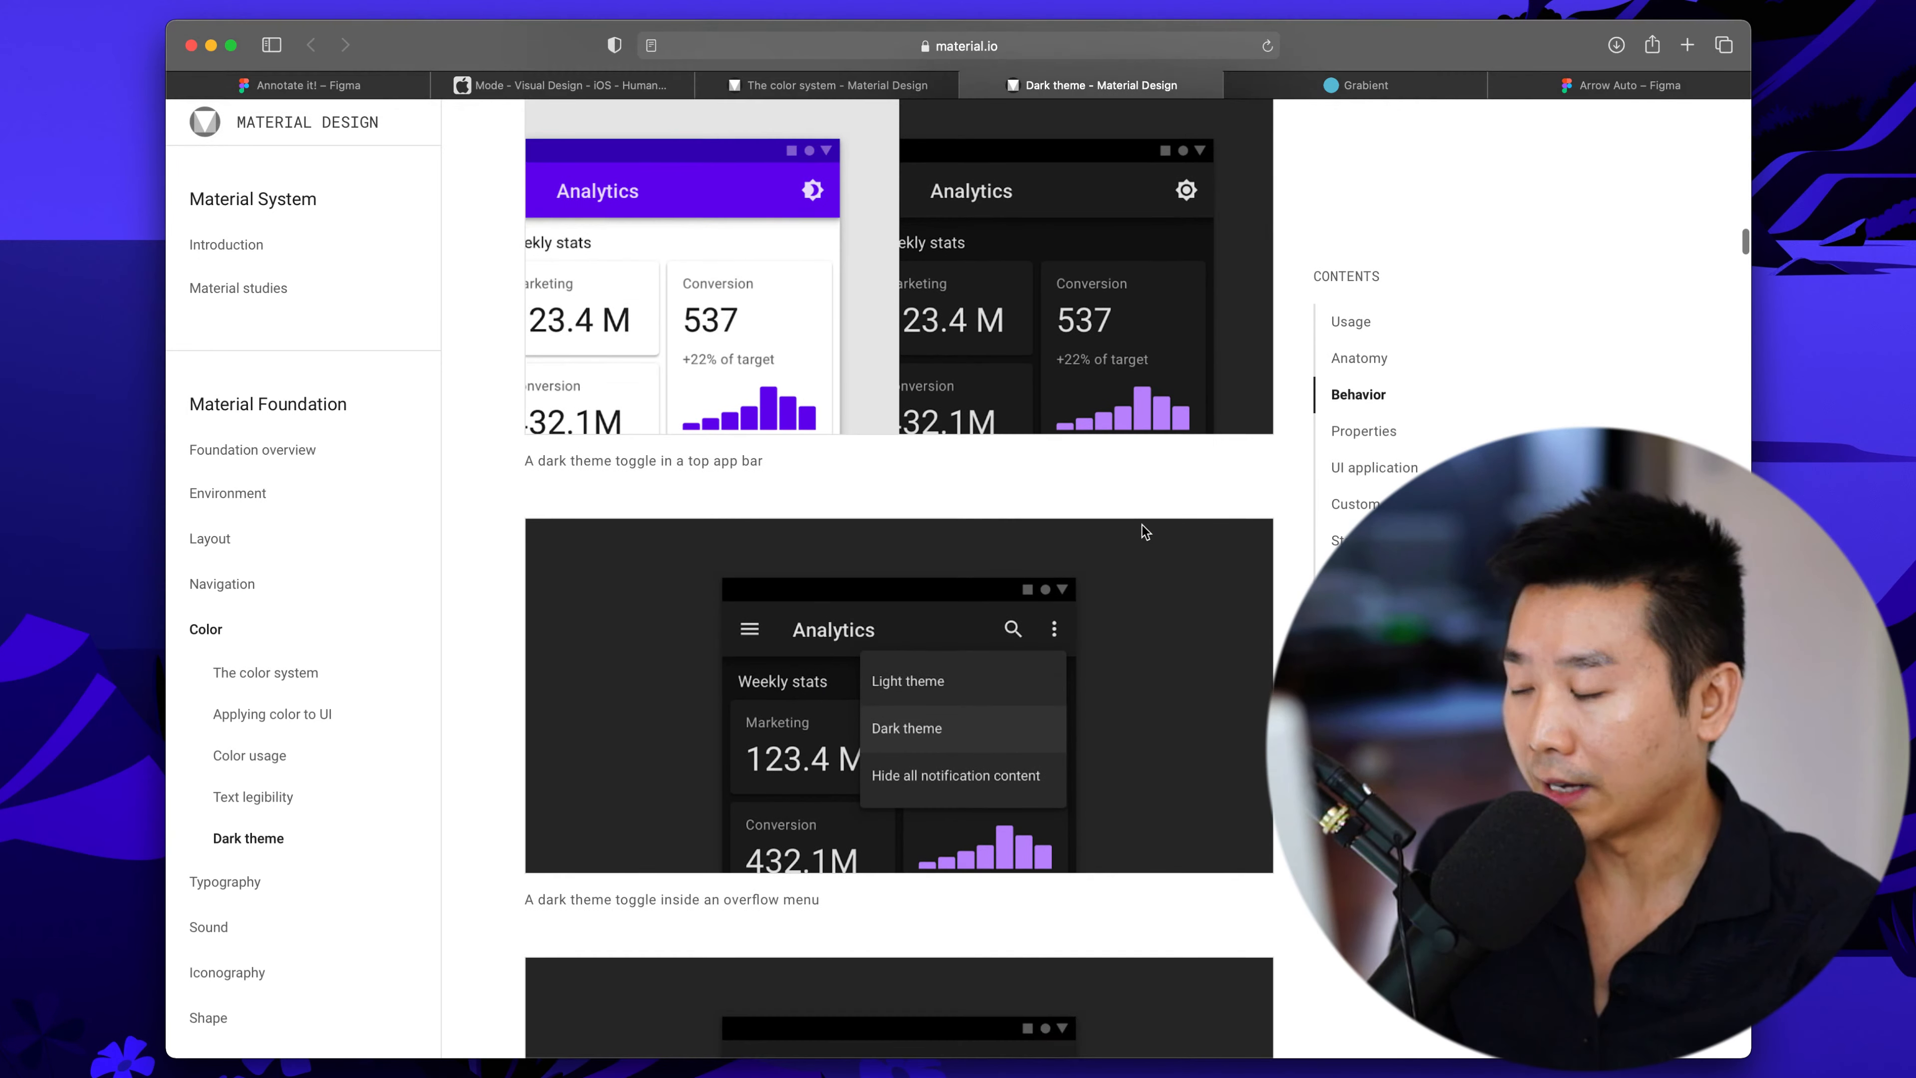
# Compare the primary, complementary, analogous and triadic palettes on the Material Design color system page
pyautogui.click(816, 75)
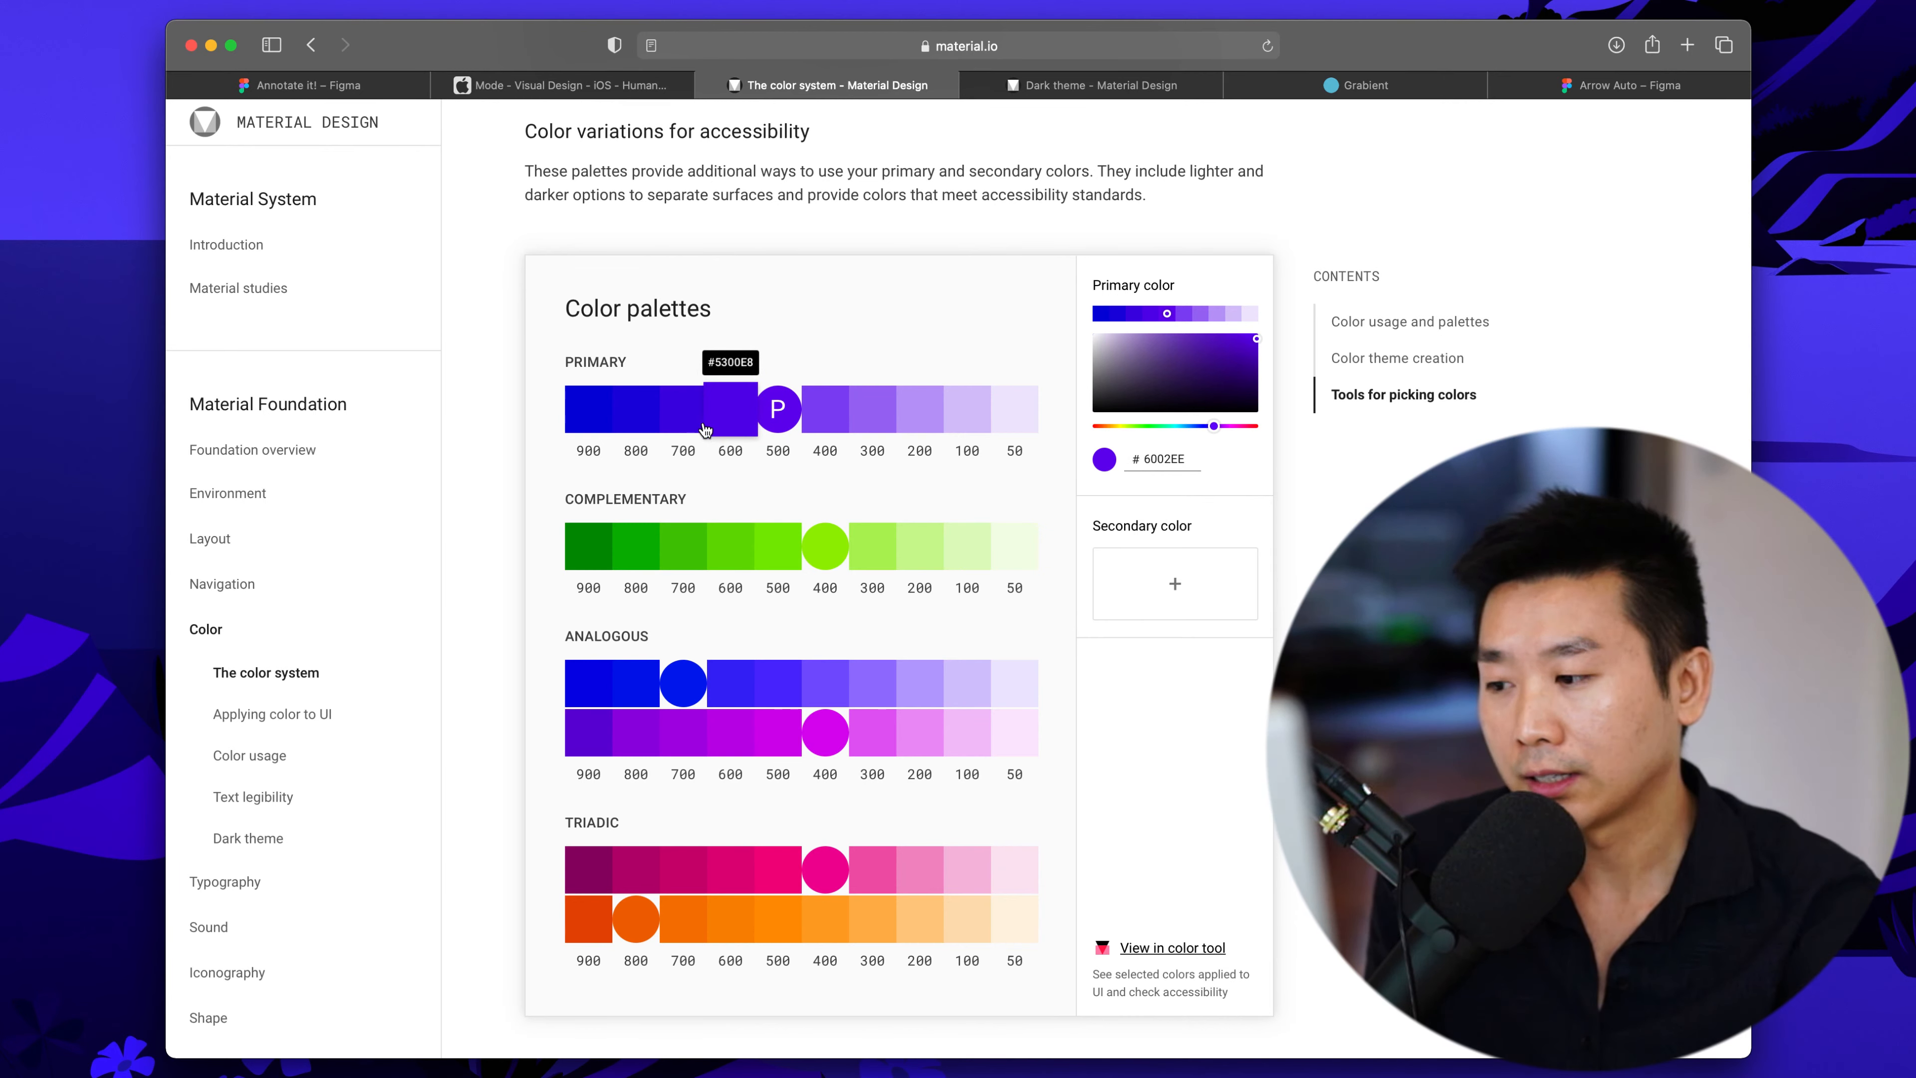
pyautogui.scroll(-2, 675, 579)
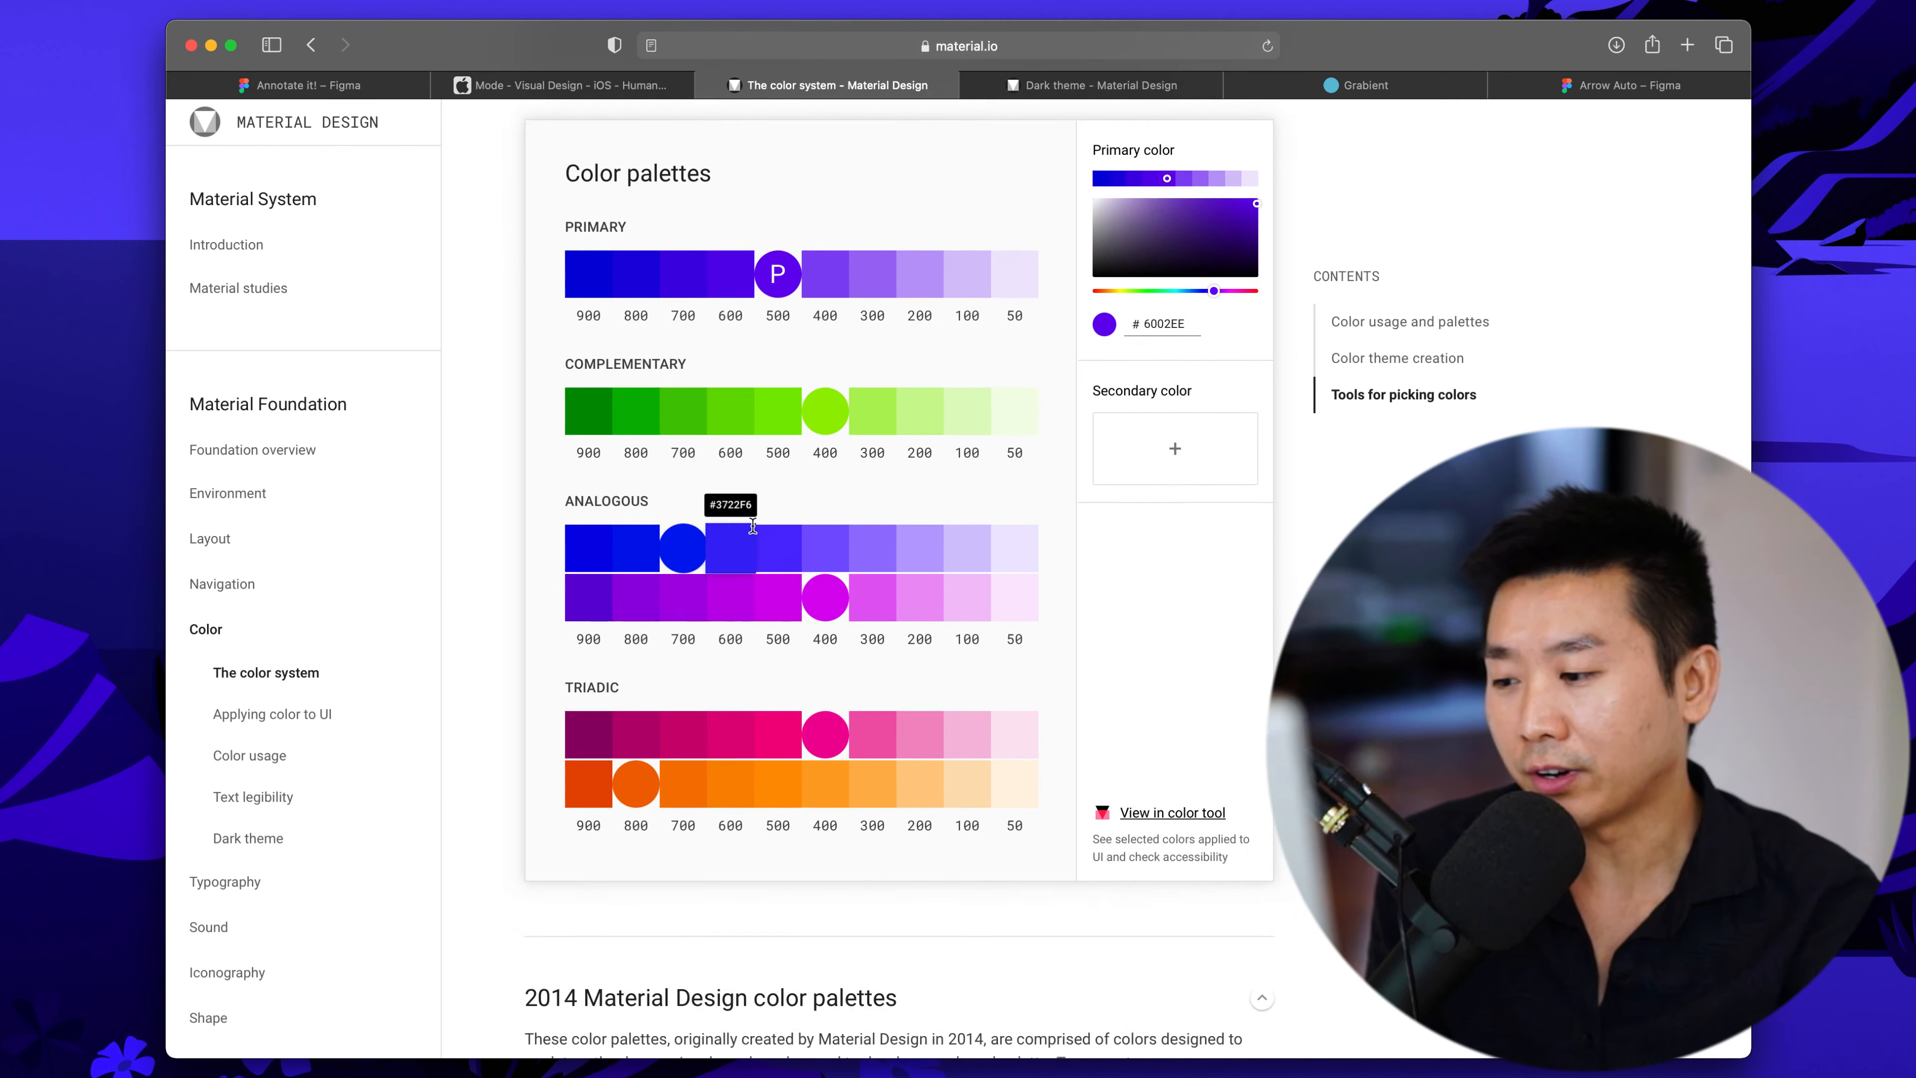
pyautogui.scroll(1, 685, 547)
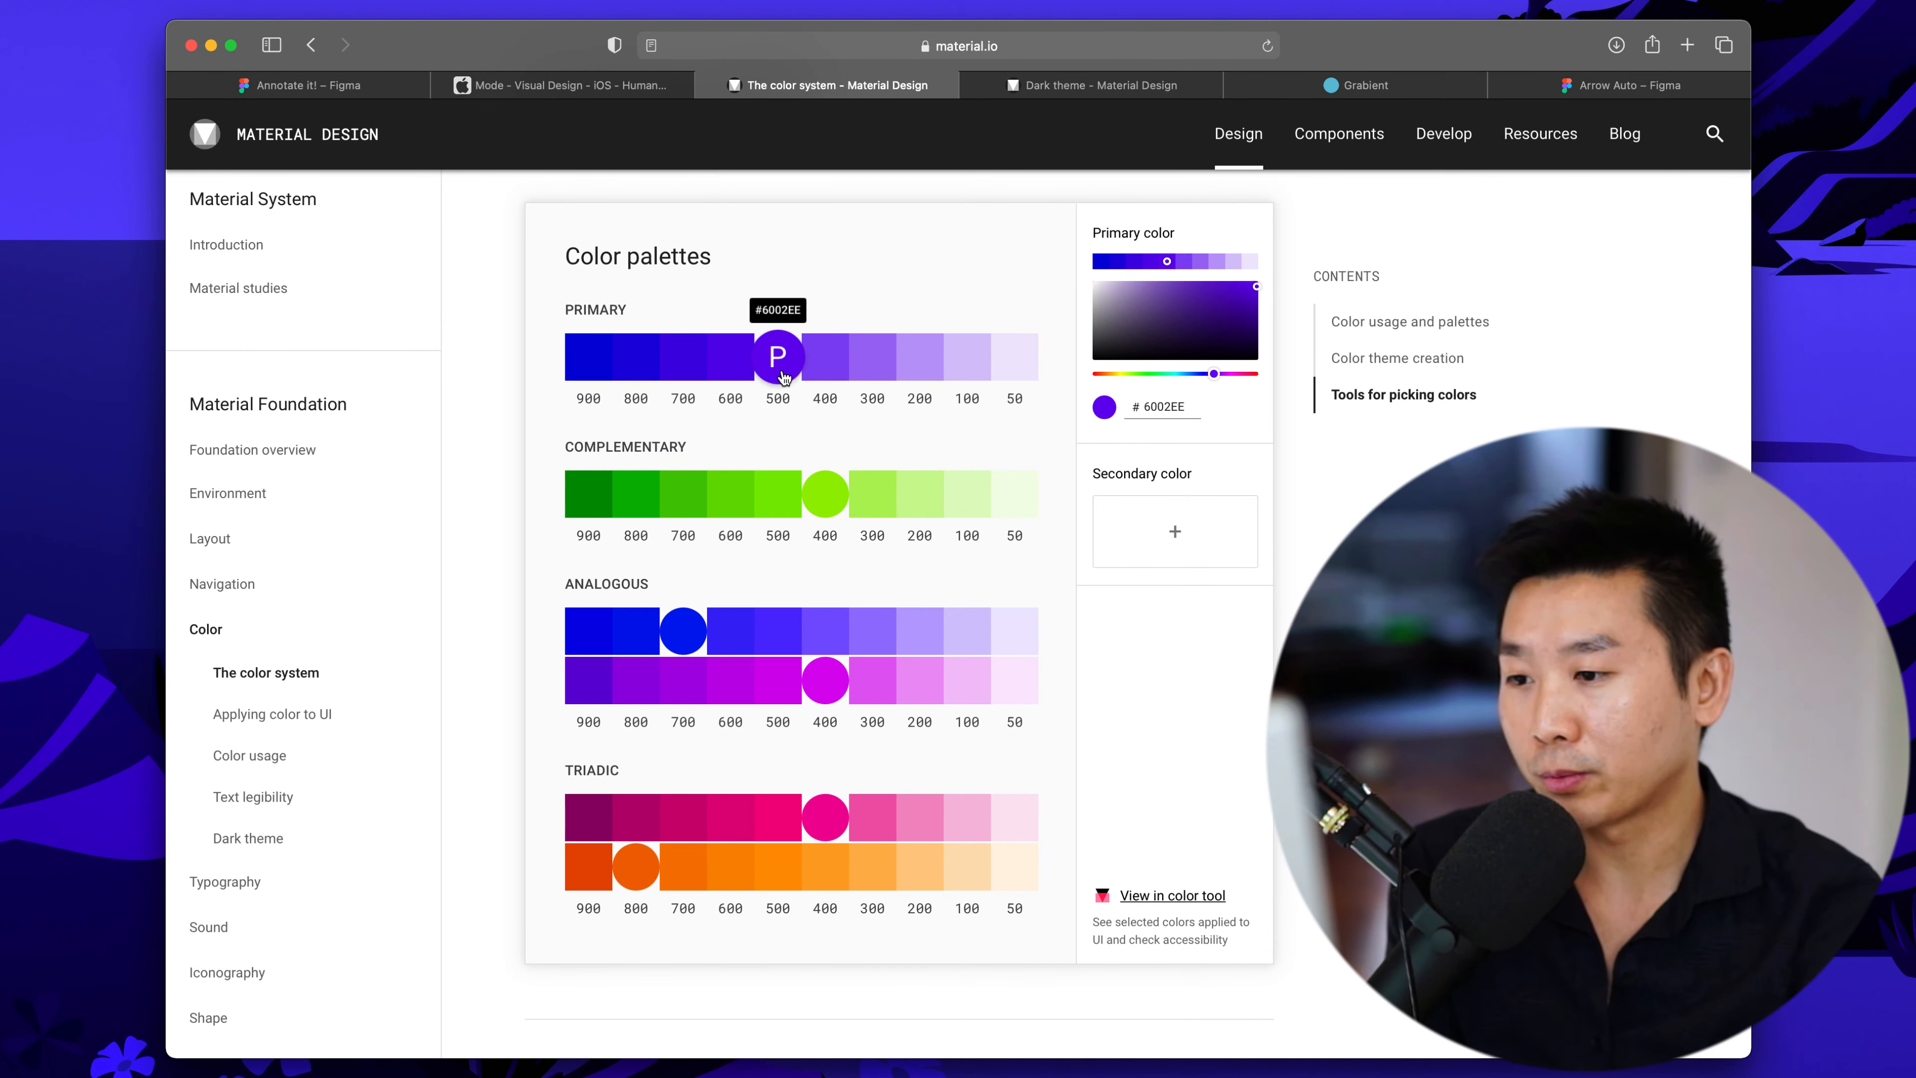
# Shift the primary color's hue to blue #02A2EE and on to red #EE0224 to regenerate the matching color palettes
pyautogui.moveTo(1212, 377)
pyautogui.mouseDown()
pyautogui.moveTo(1155, 375)
pyautogui.moveTo(1185, 375)
pyautogui.mouseUp()
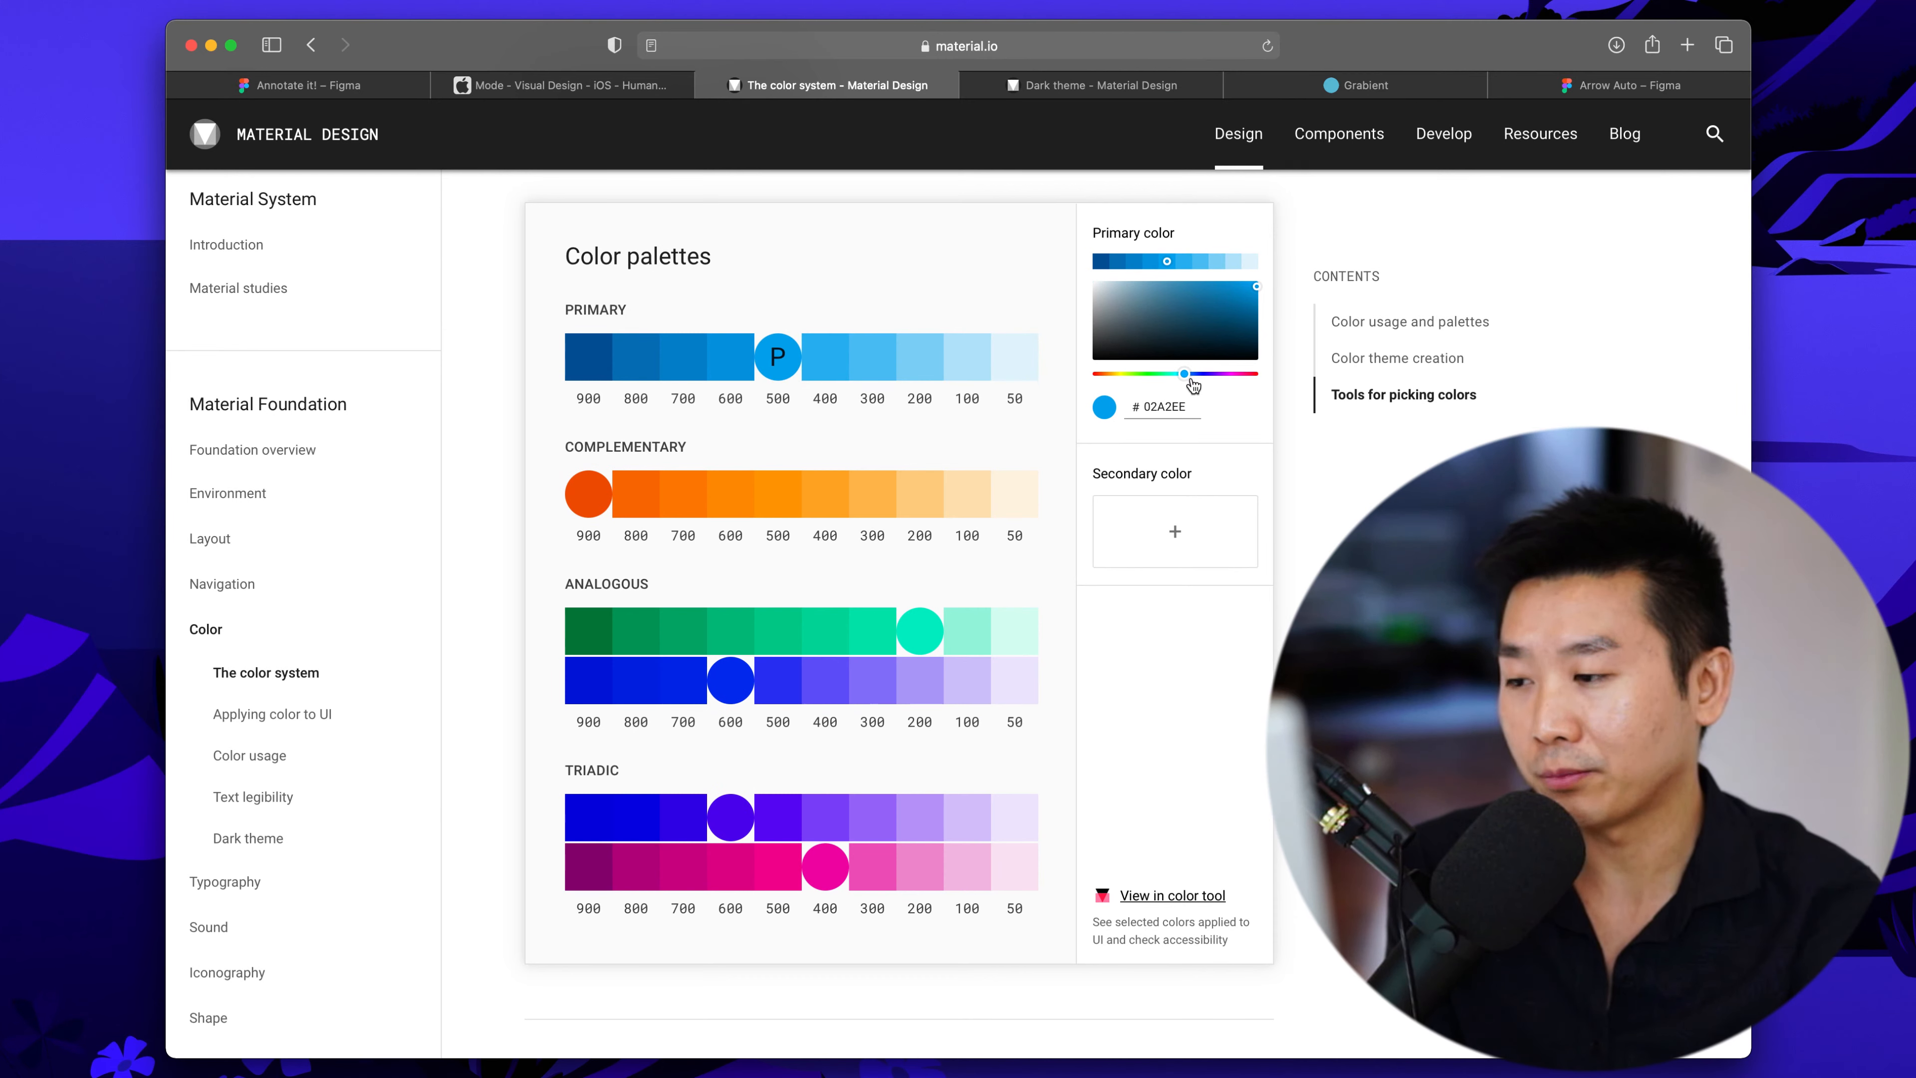
pyautogui.moveTo(1189, 376); pyautogui.dragTo(1256, 380)
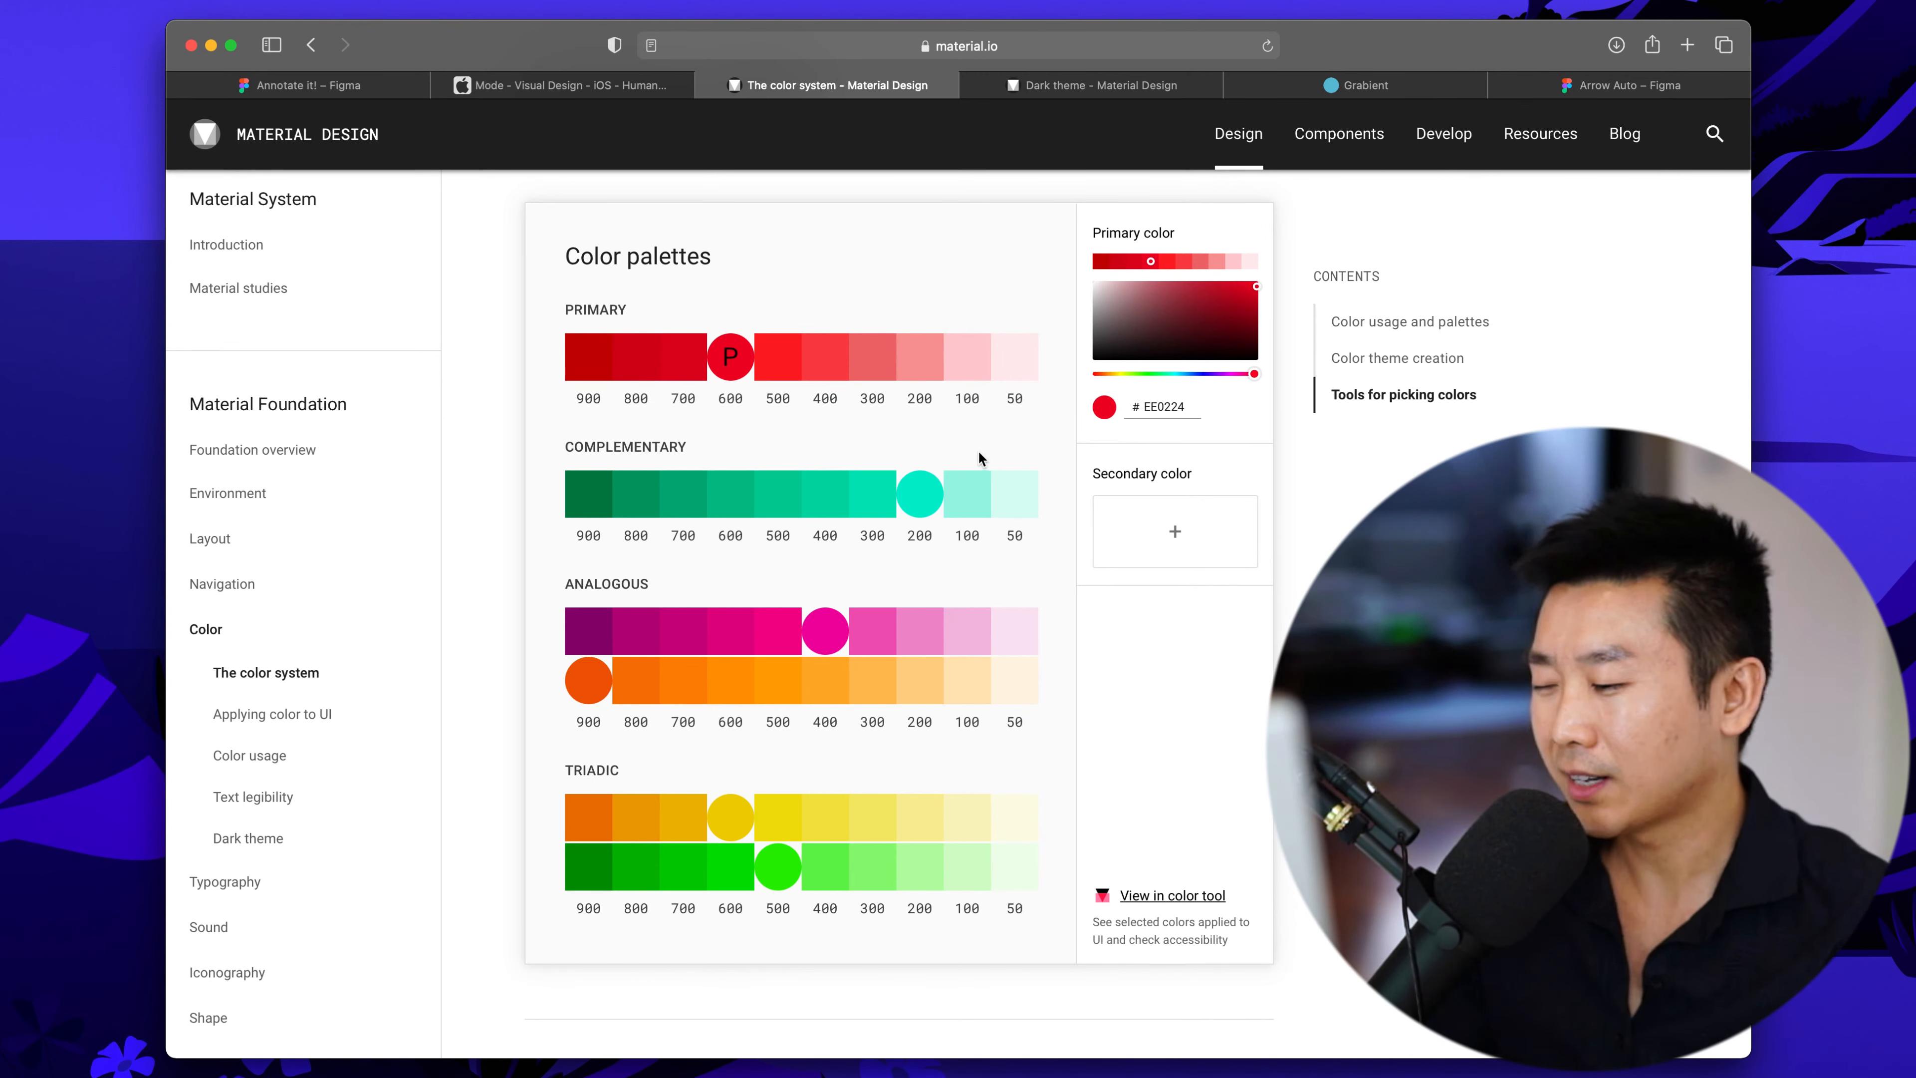
pyautogui.scroll(-2, 977, 450)
pyautogui.scroll(2, 974, 446)
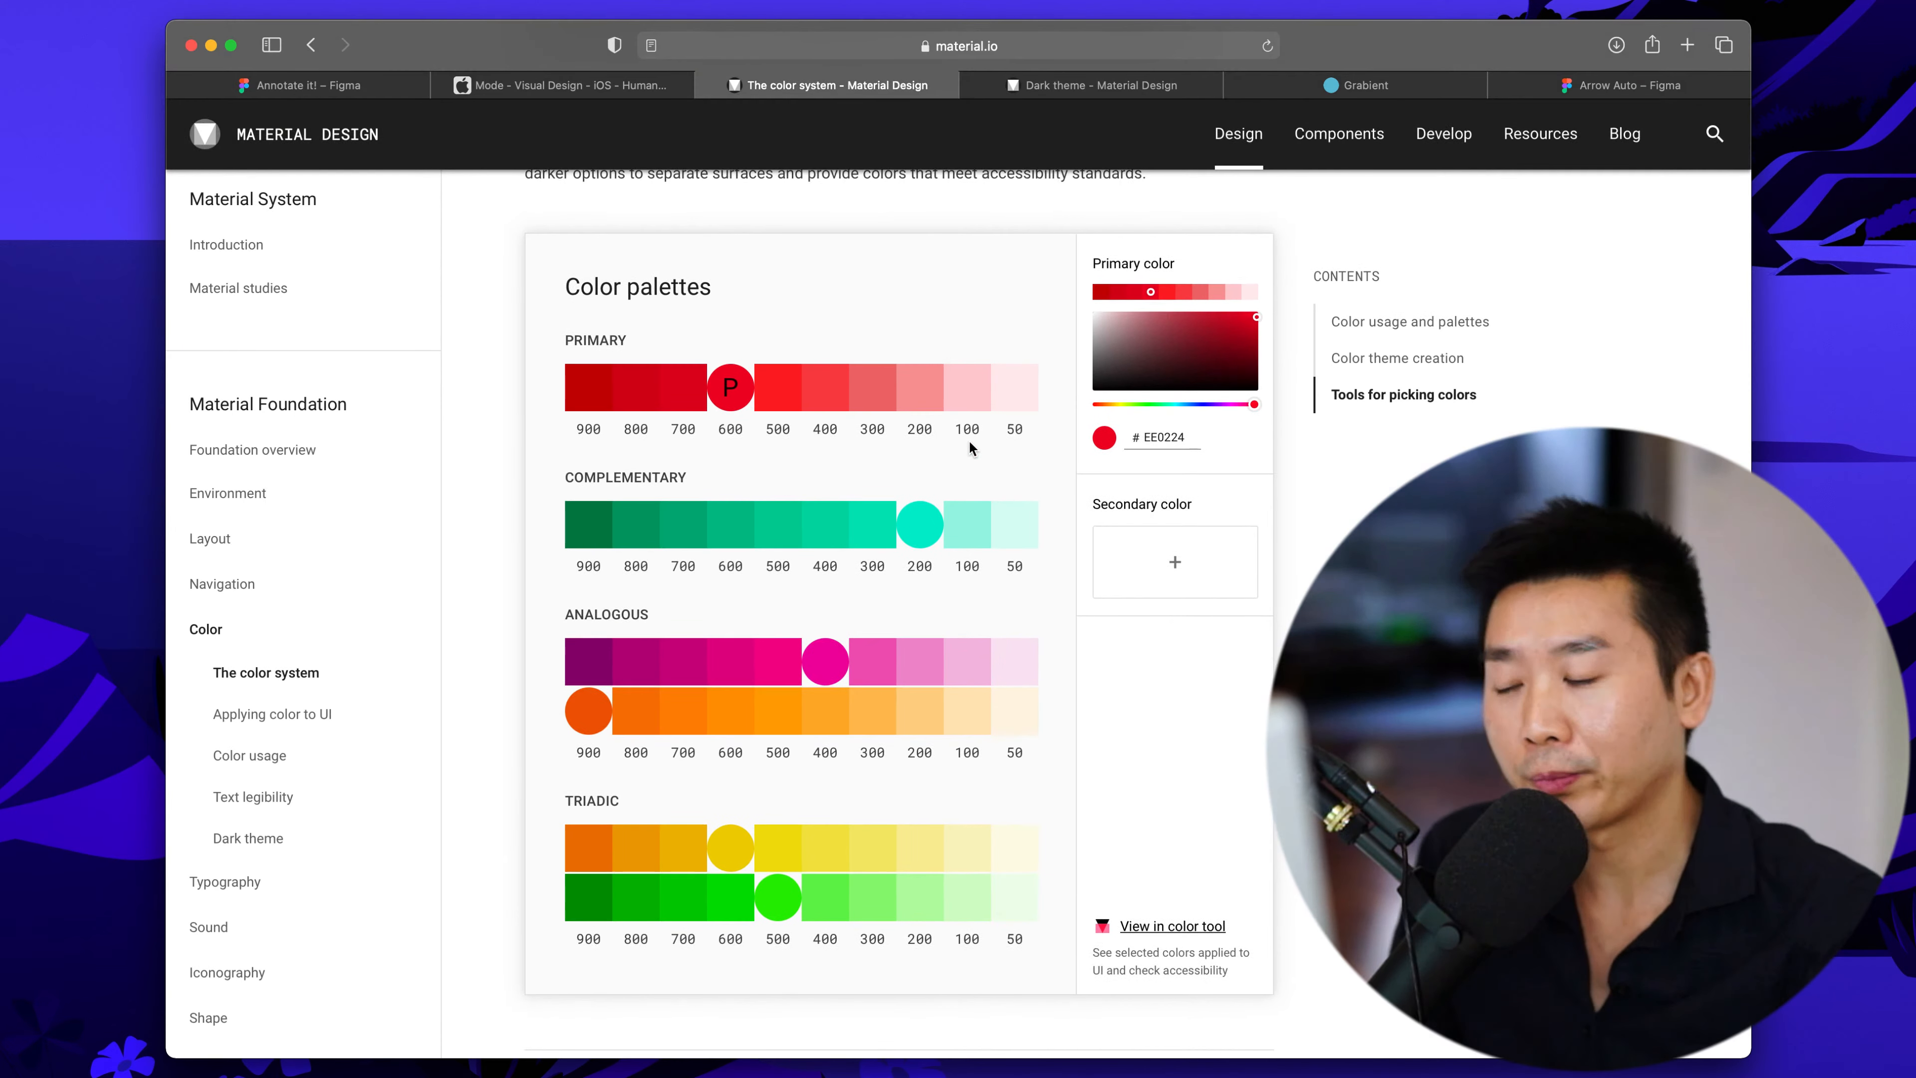
# Browse the 2014 Material Design color palettes, including the red, purple, indigo and blue shades with their hex codes
pyautogui.scroll(-4, 1271, 439)
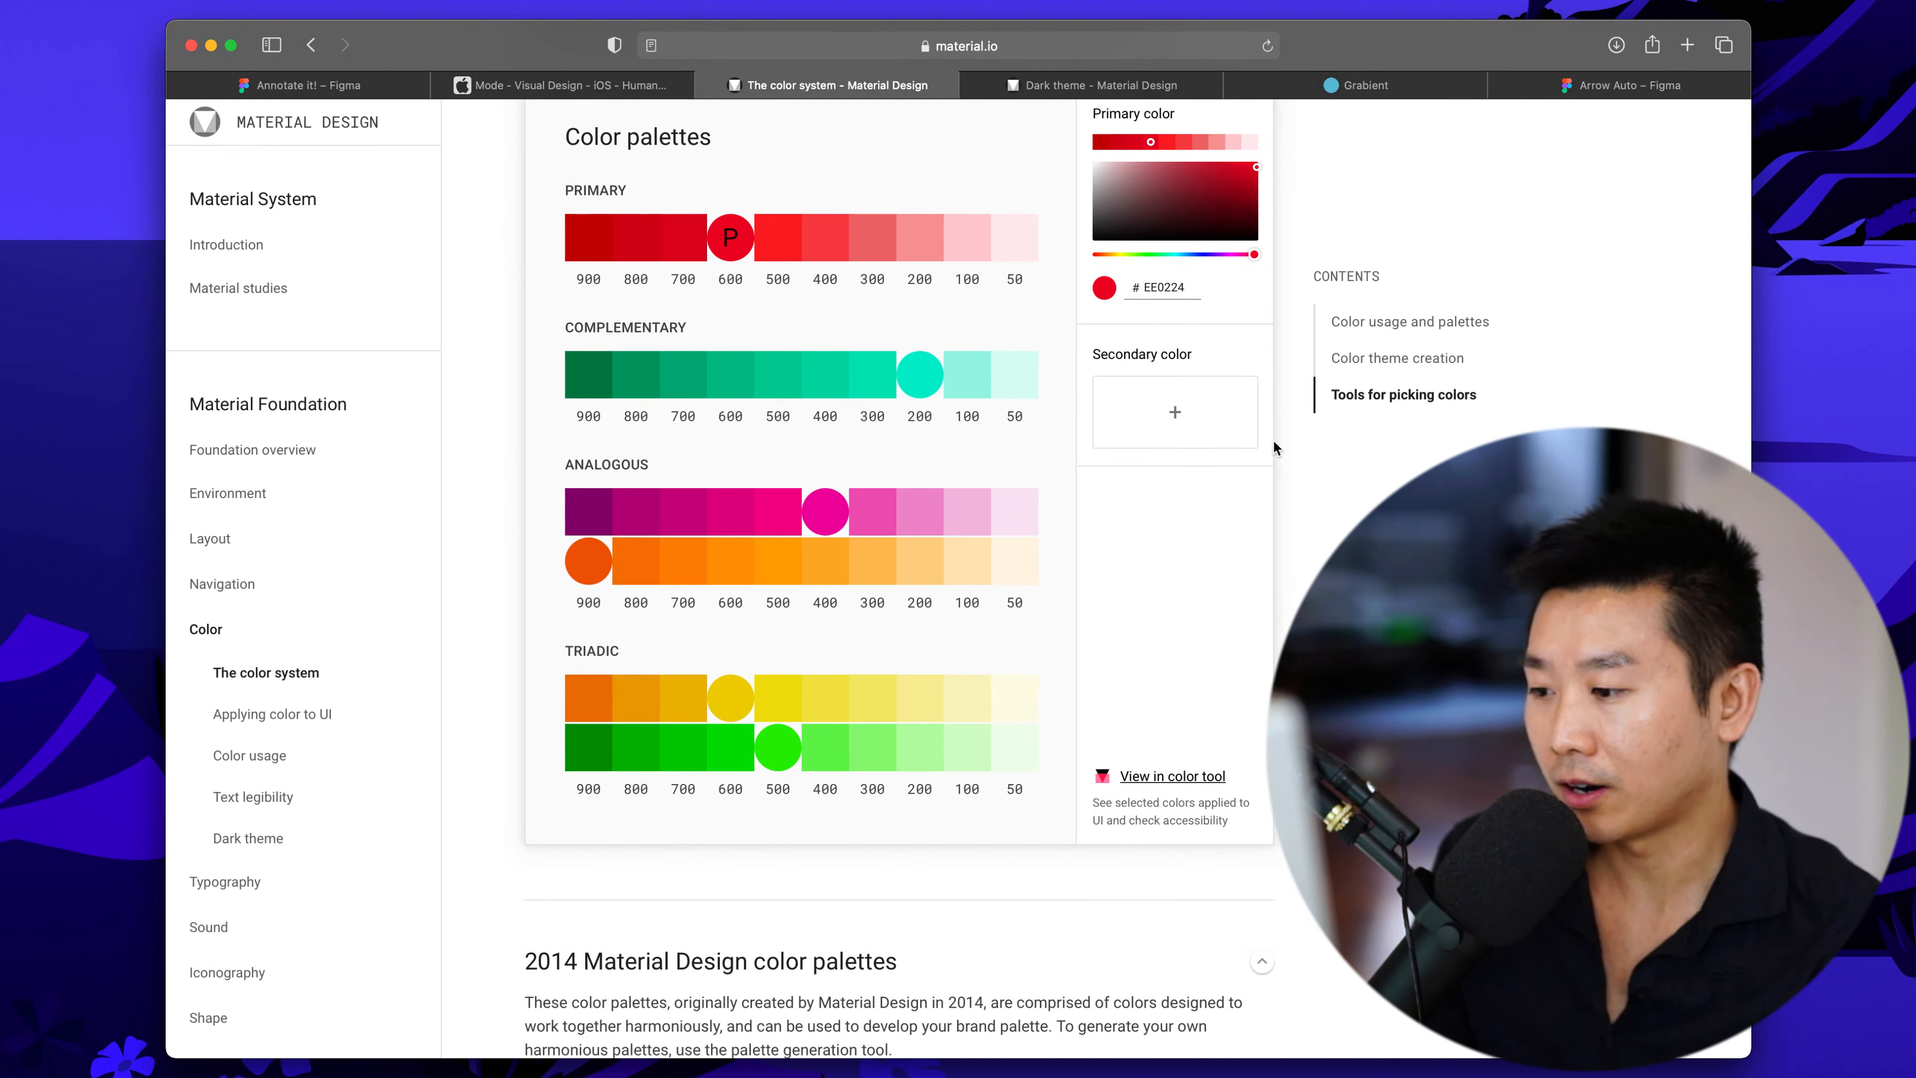
pyautogui.scroll(2, 1273, 438)
pyautogui.scroll(-20, 1272, 443)
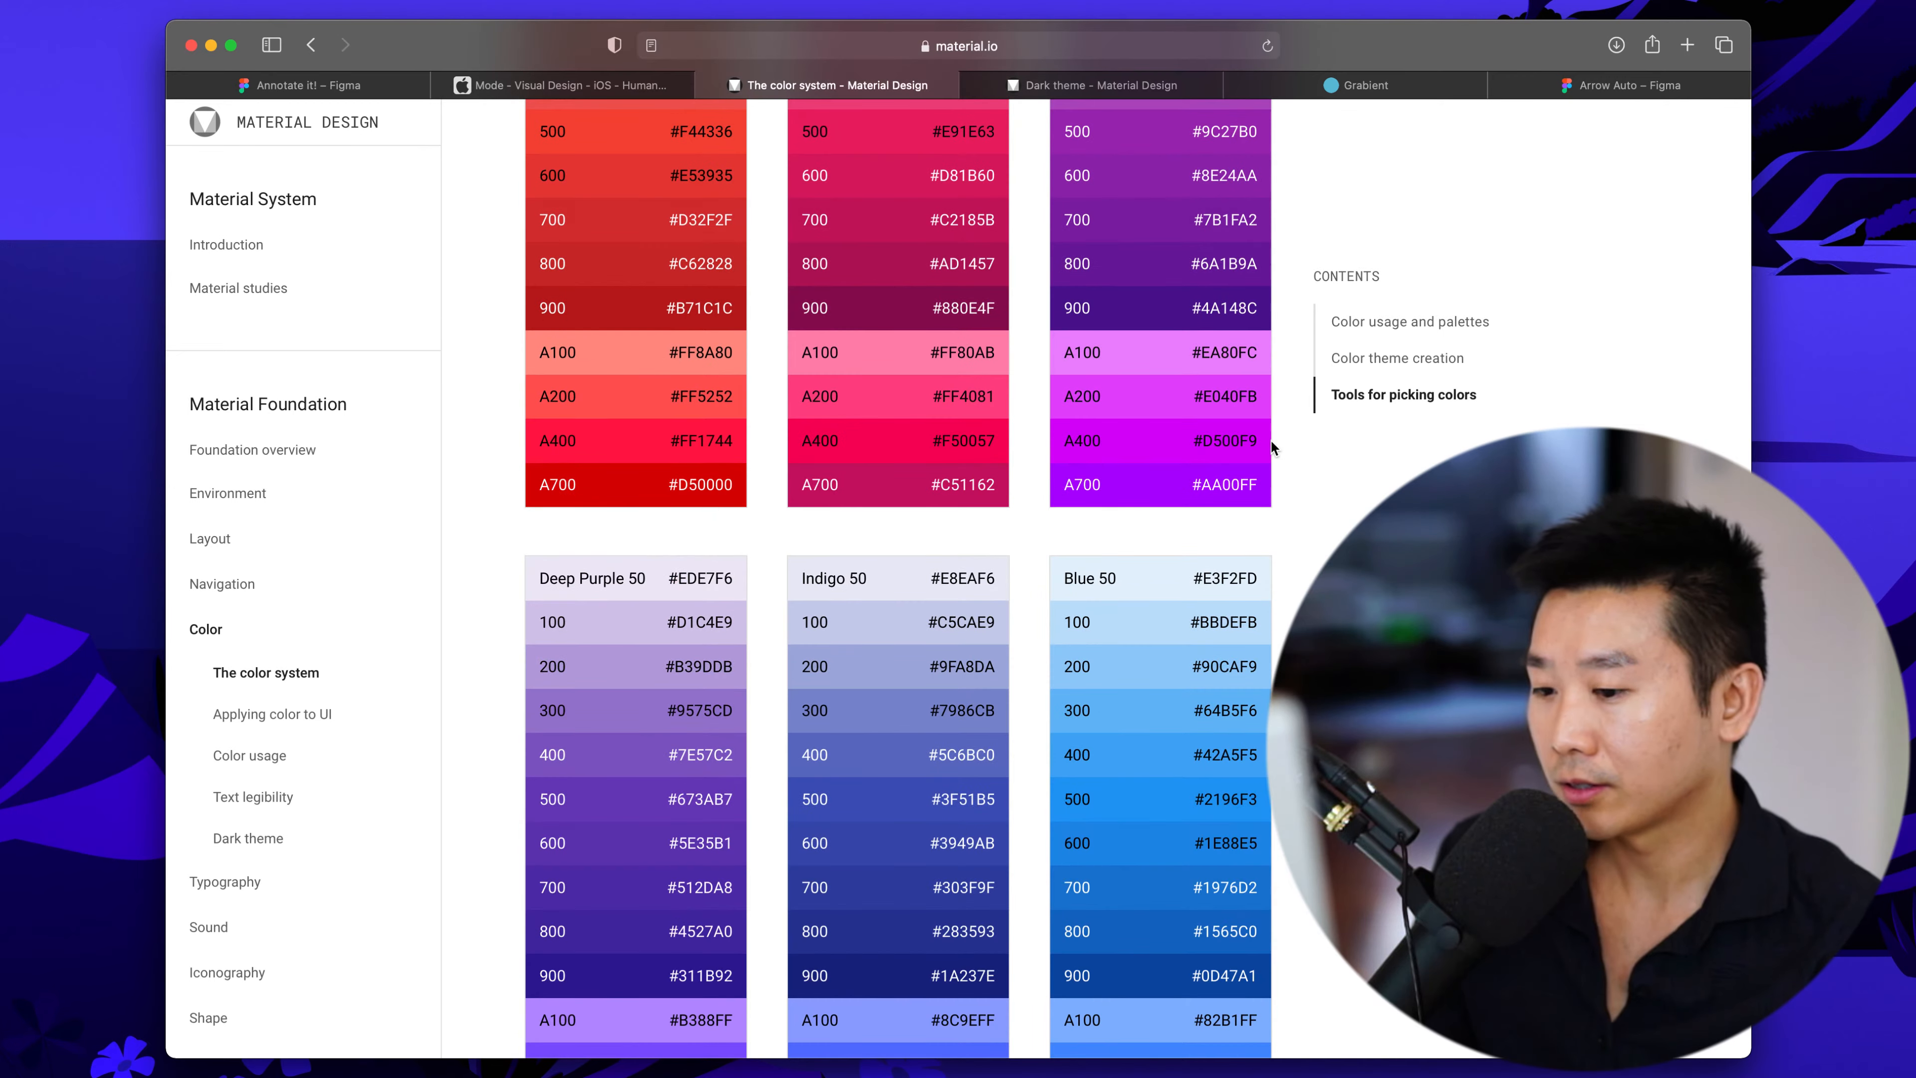
pyautogui.scroll(15, 1271, 439)
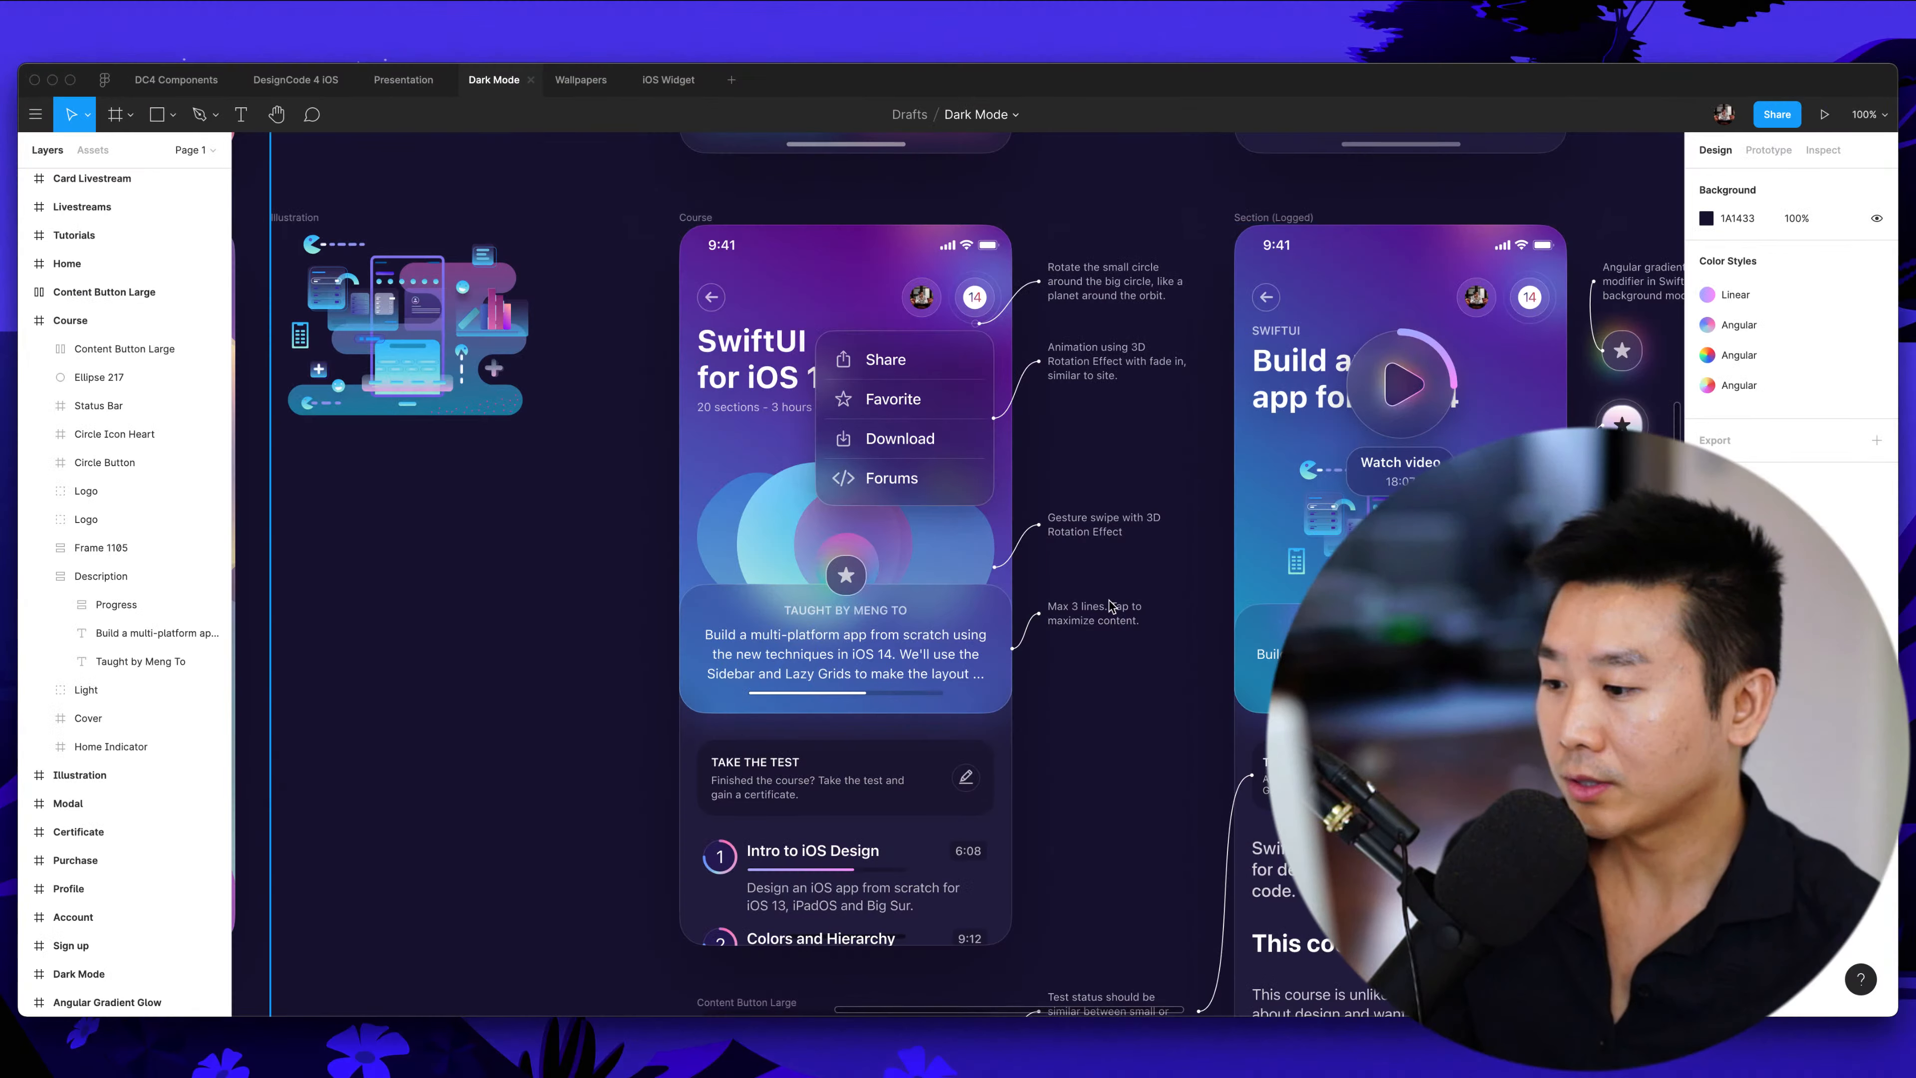
# Switch to the Dark Mode file in Figma and examine the Course and Section (Logged) screens with their annotations
pyautogui.hscroll(3, 998, 645)
pyautogui.hscroll(1, 998, 646)
pyautogui.scroll(-3, 998, 645)
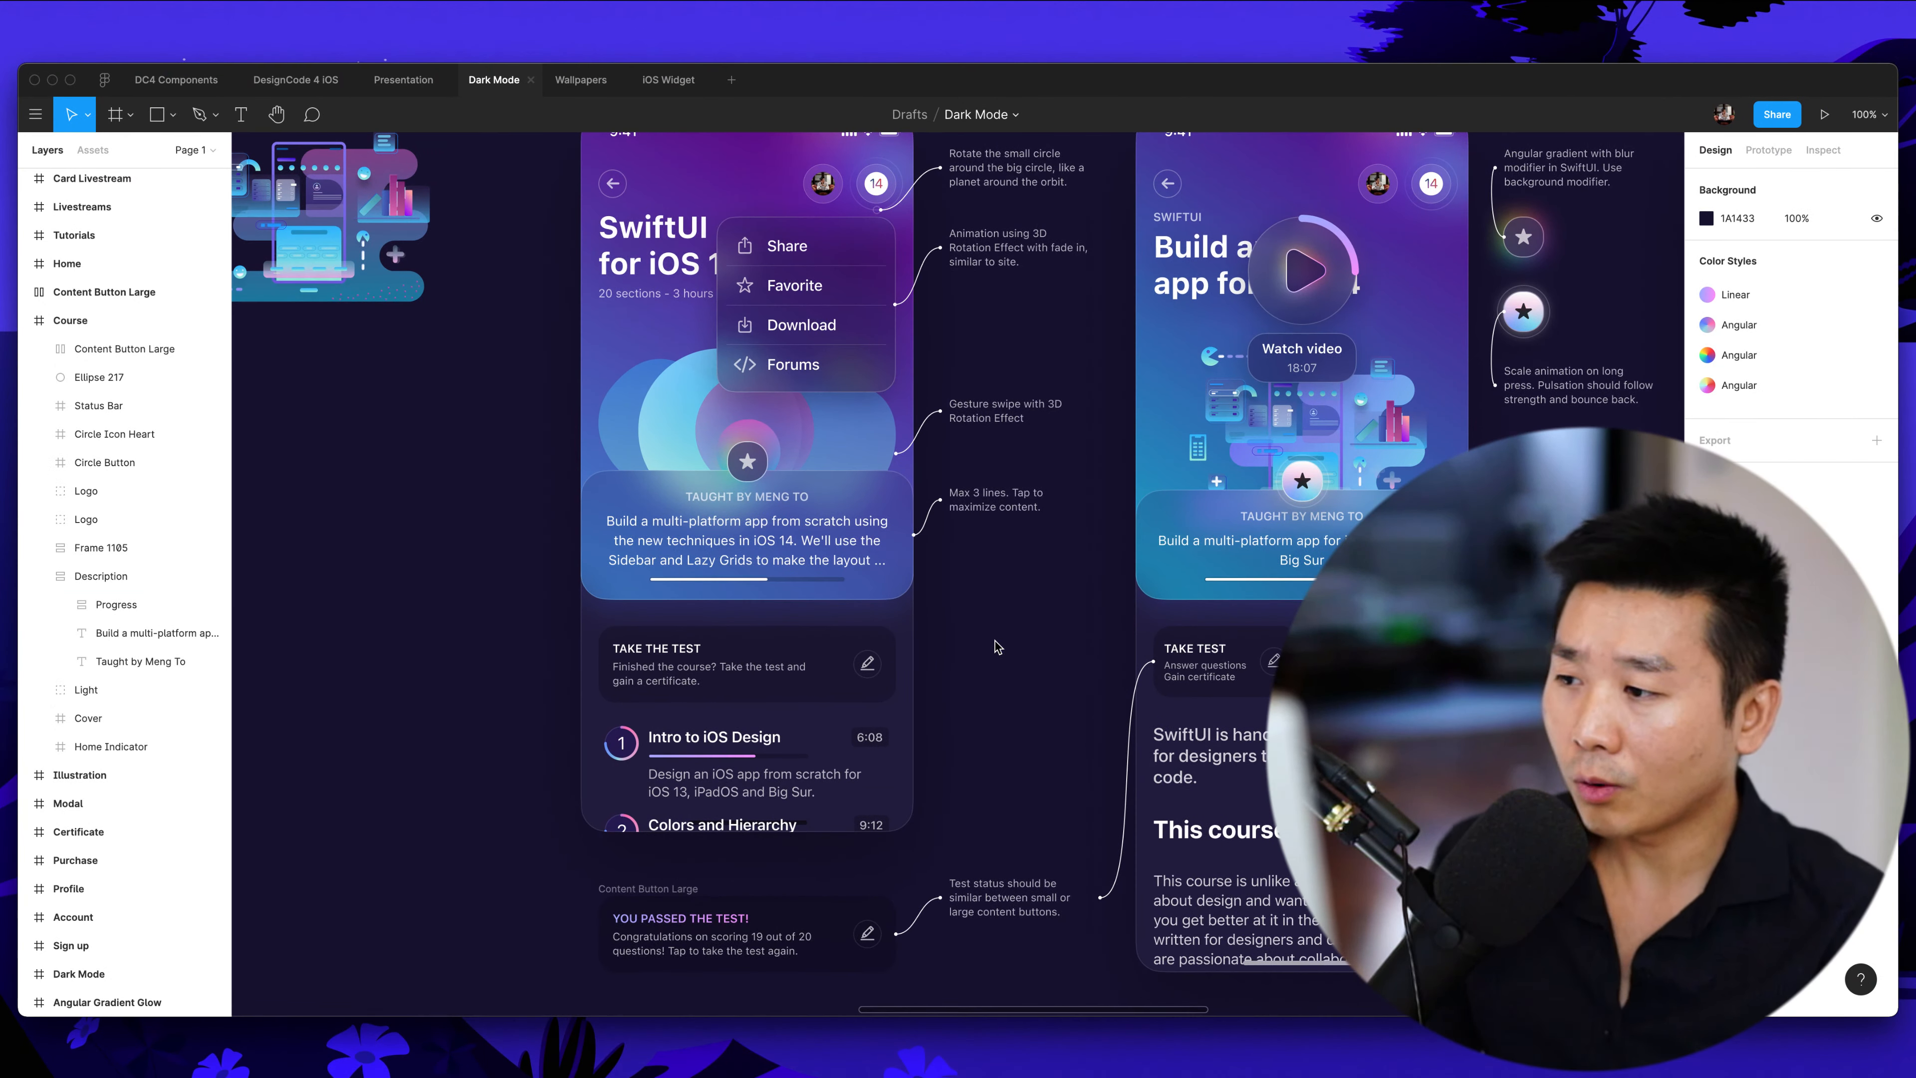
pyautogui.scroll(2, 998, 647)
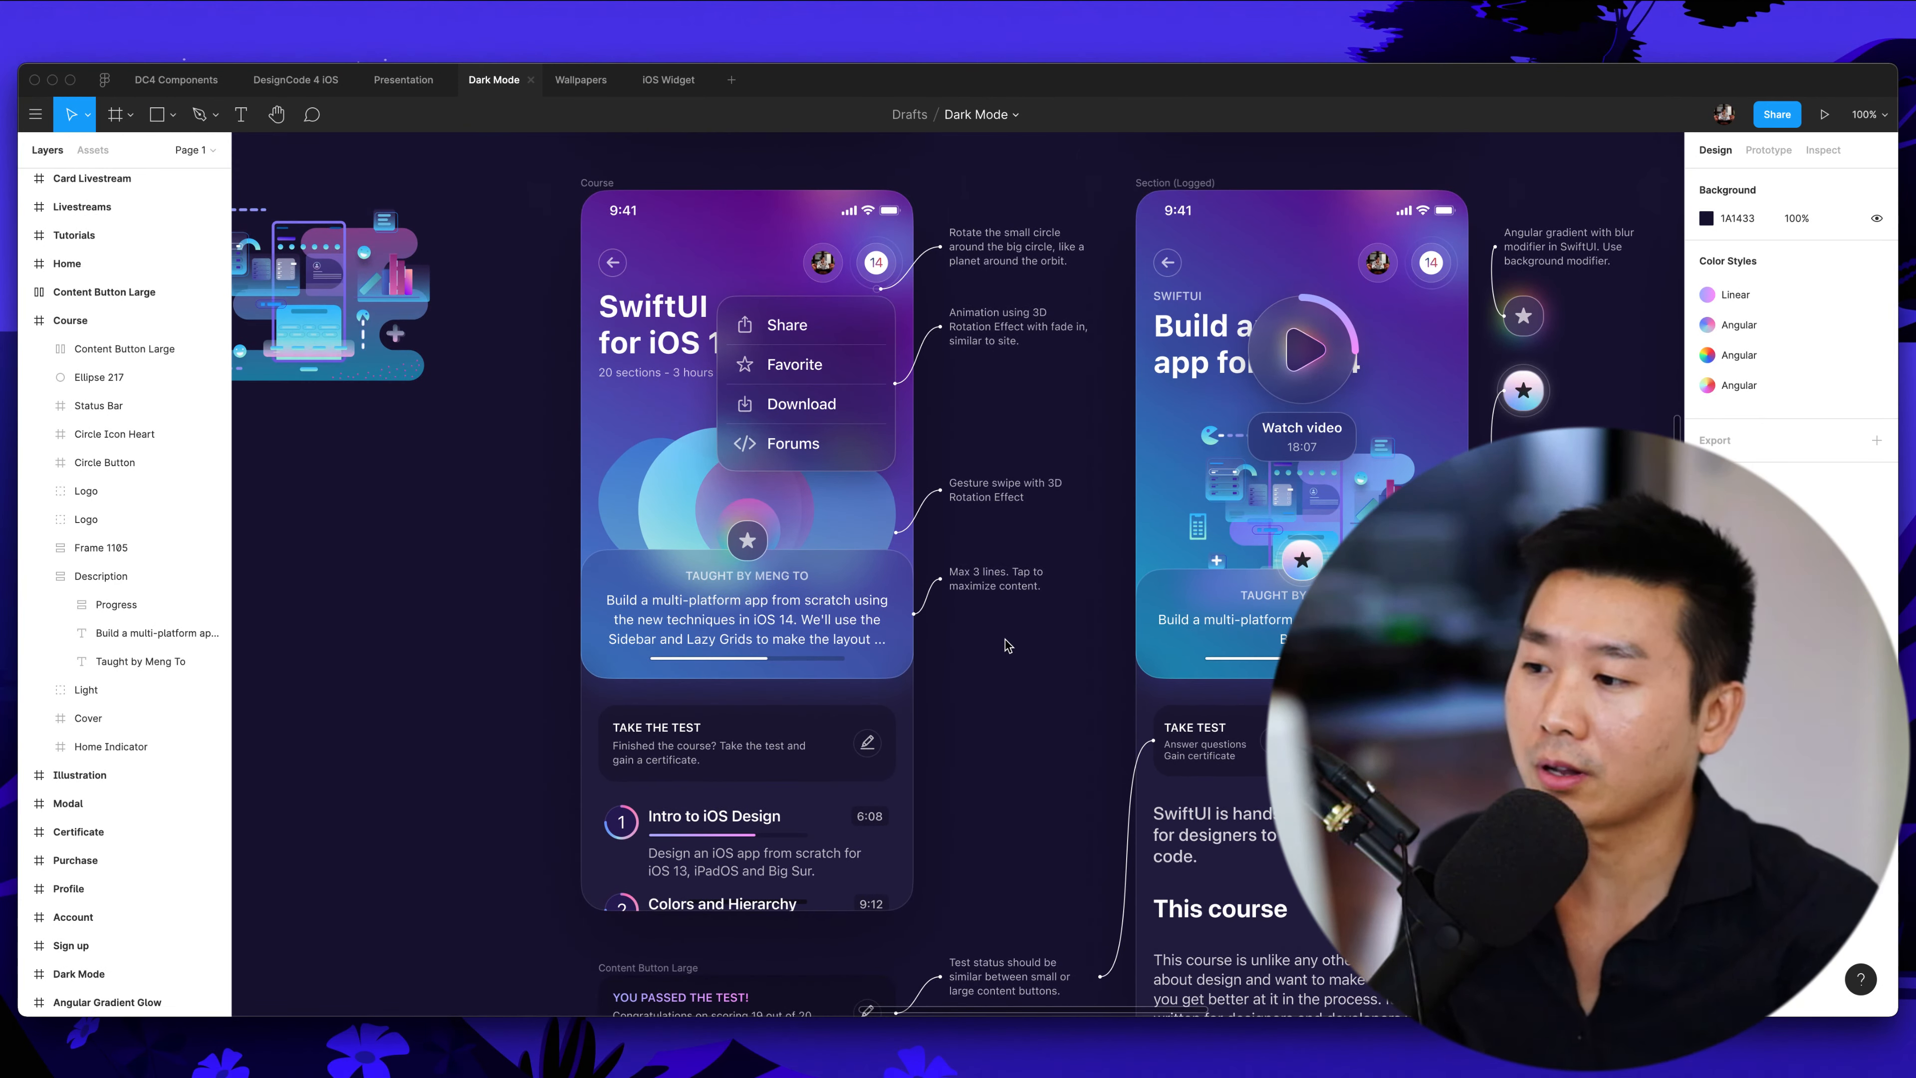
pyautogui.hscroll(5, 1013, 631)
pyautogui.scroll(-2, 1011, 638)
pyautogui.hscroll(-3, 1004, 649)
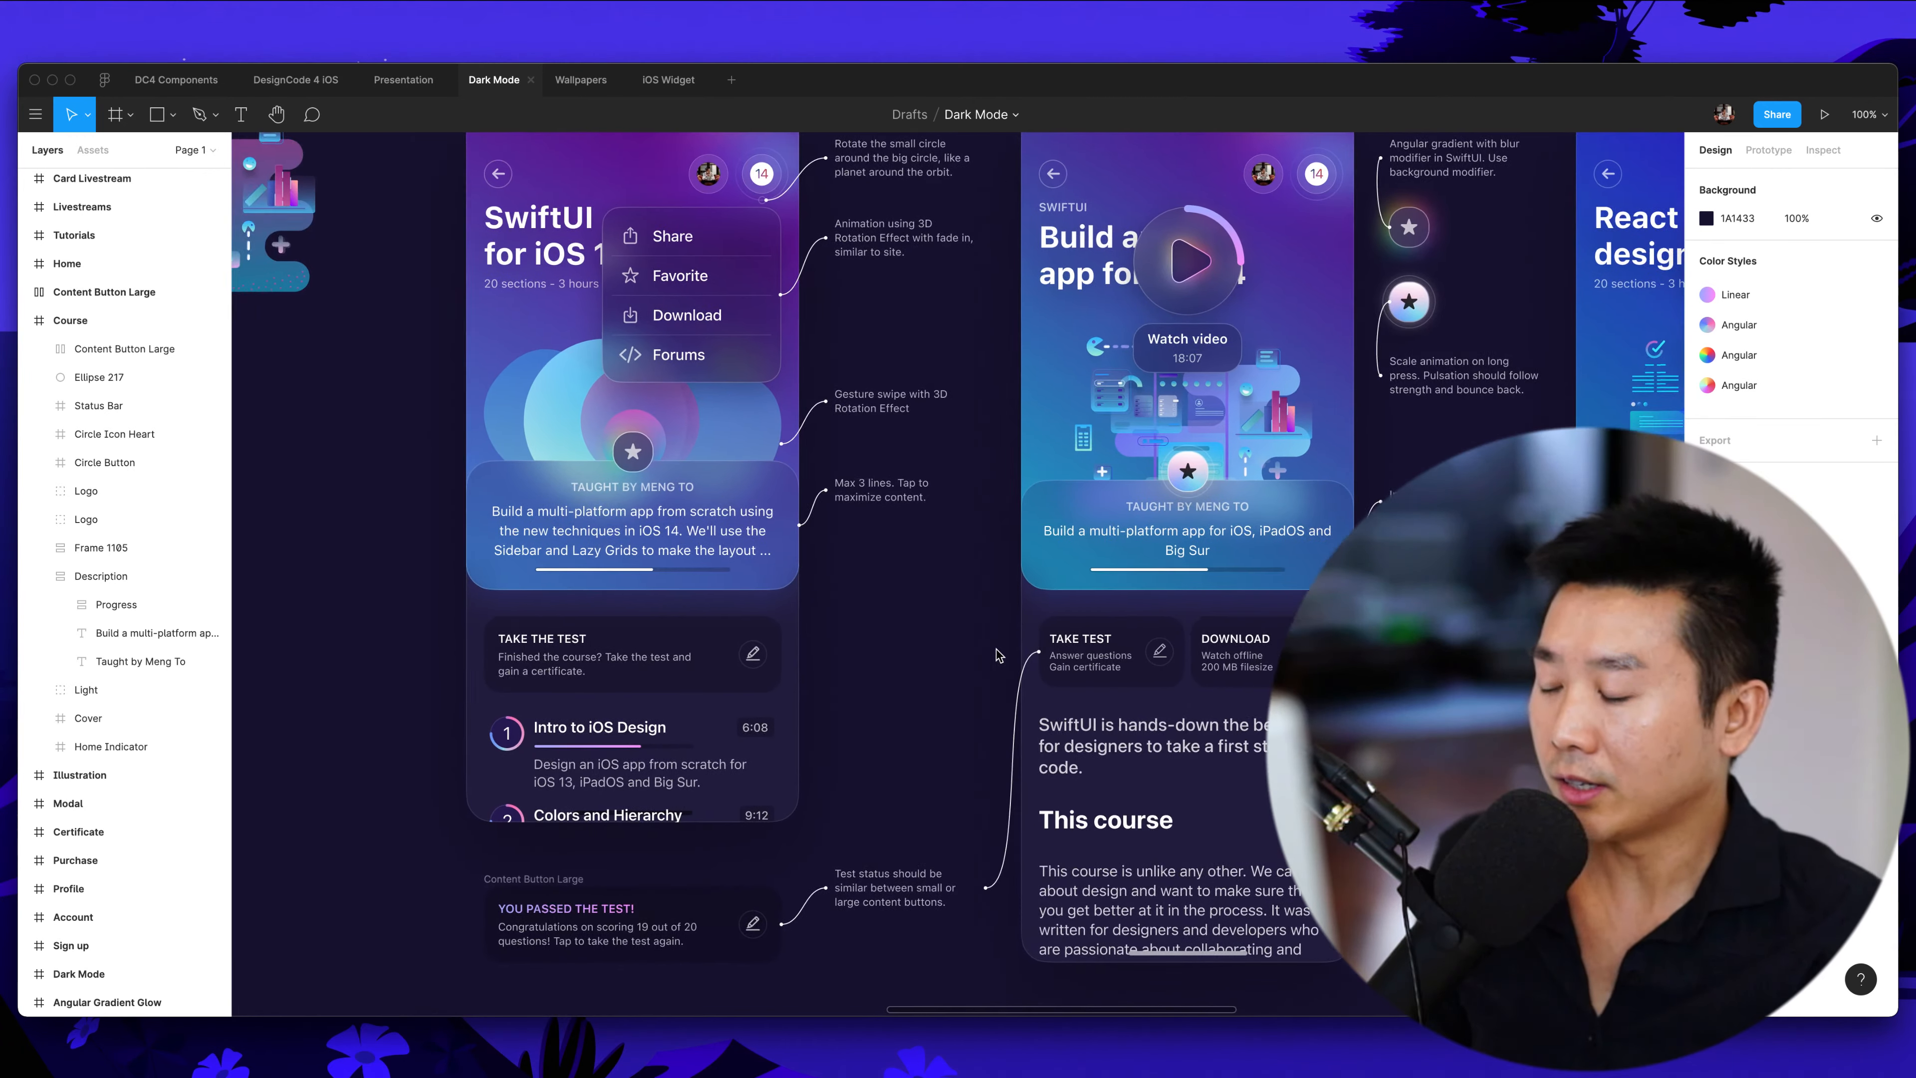
pyautogui.scroll(1, 993, 663)
pyautogui.hscroll(2, 993, 663)
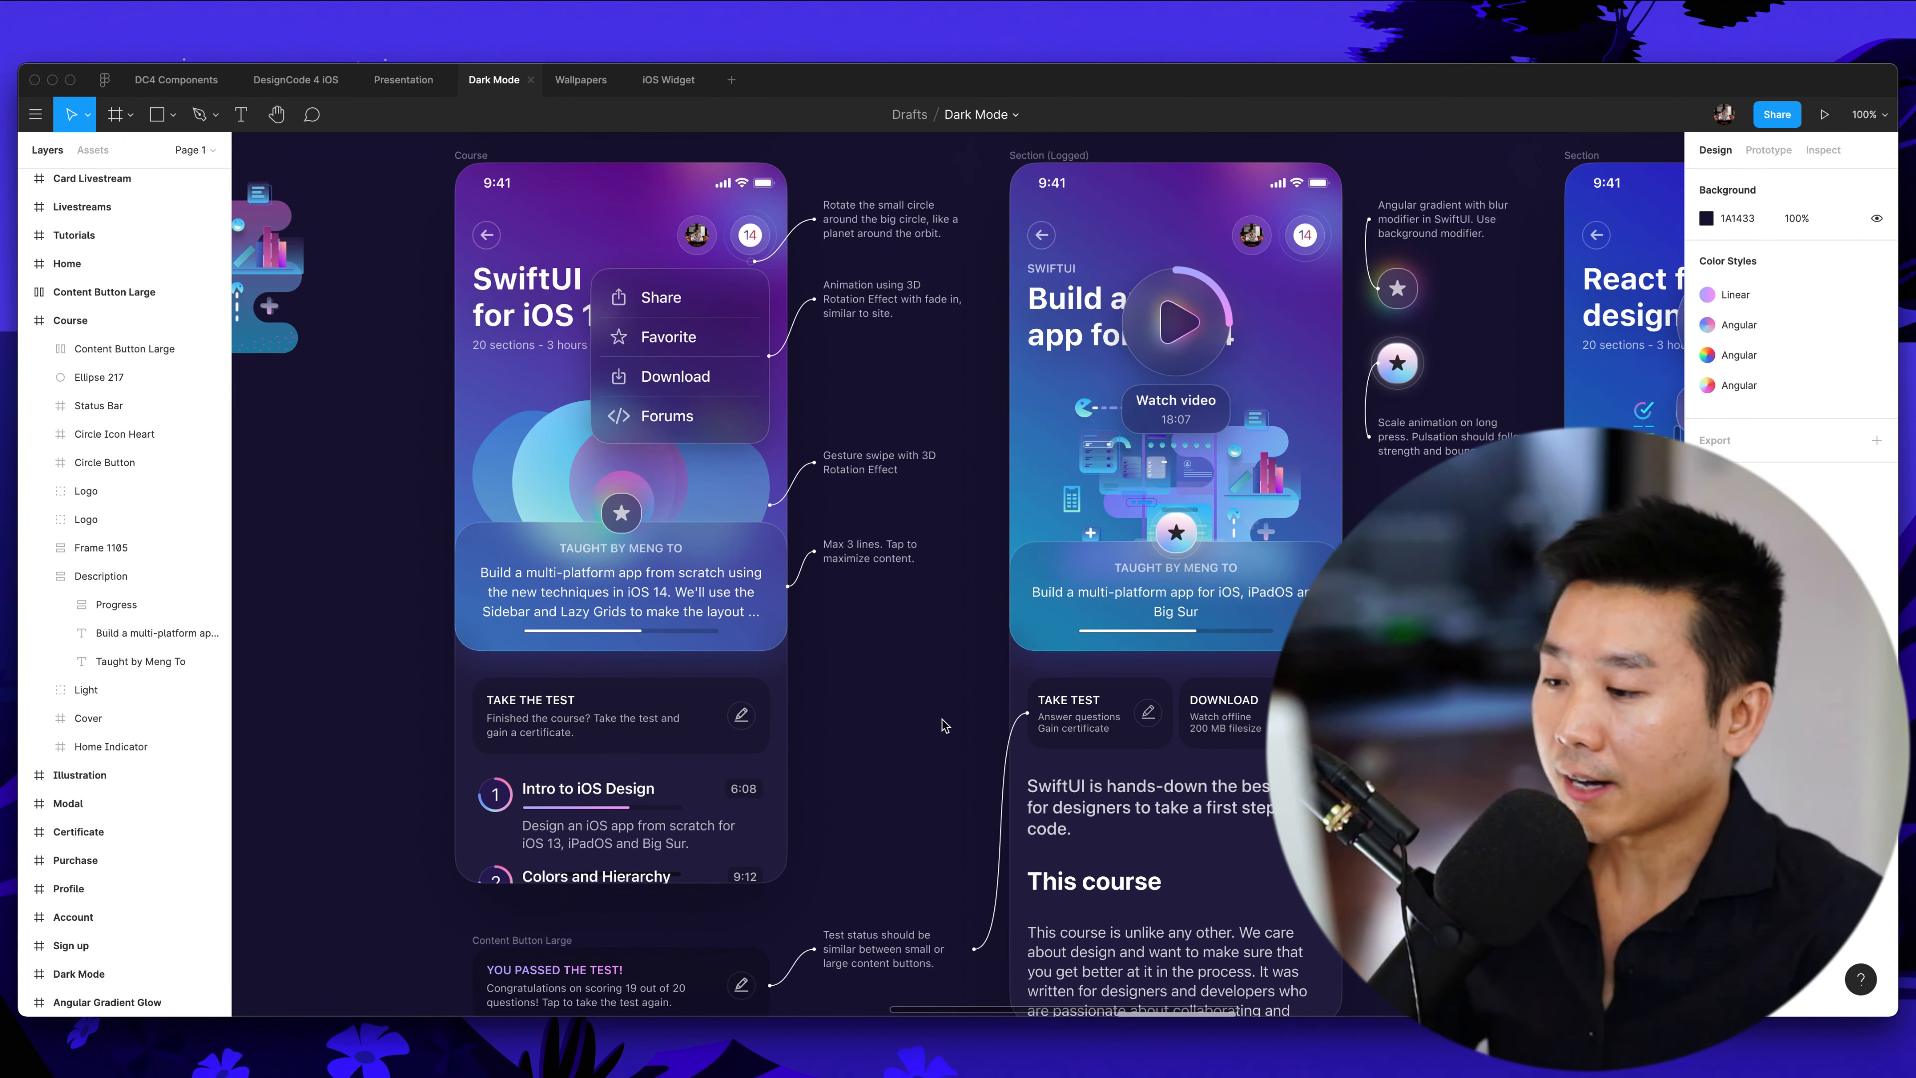
pyautogui.hscroll(-3, 945, 726)
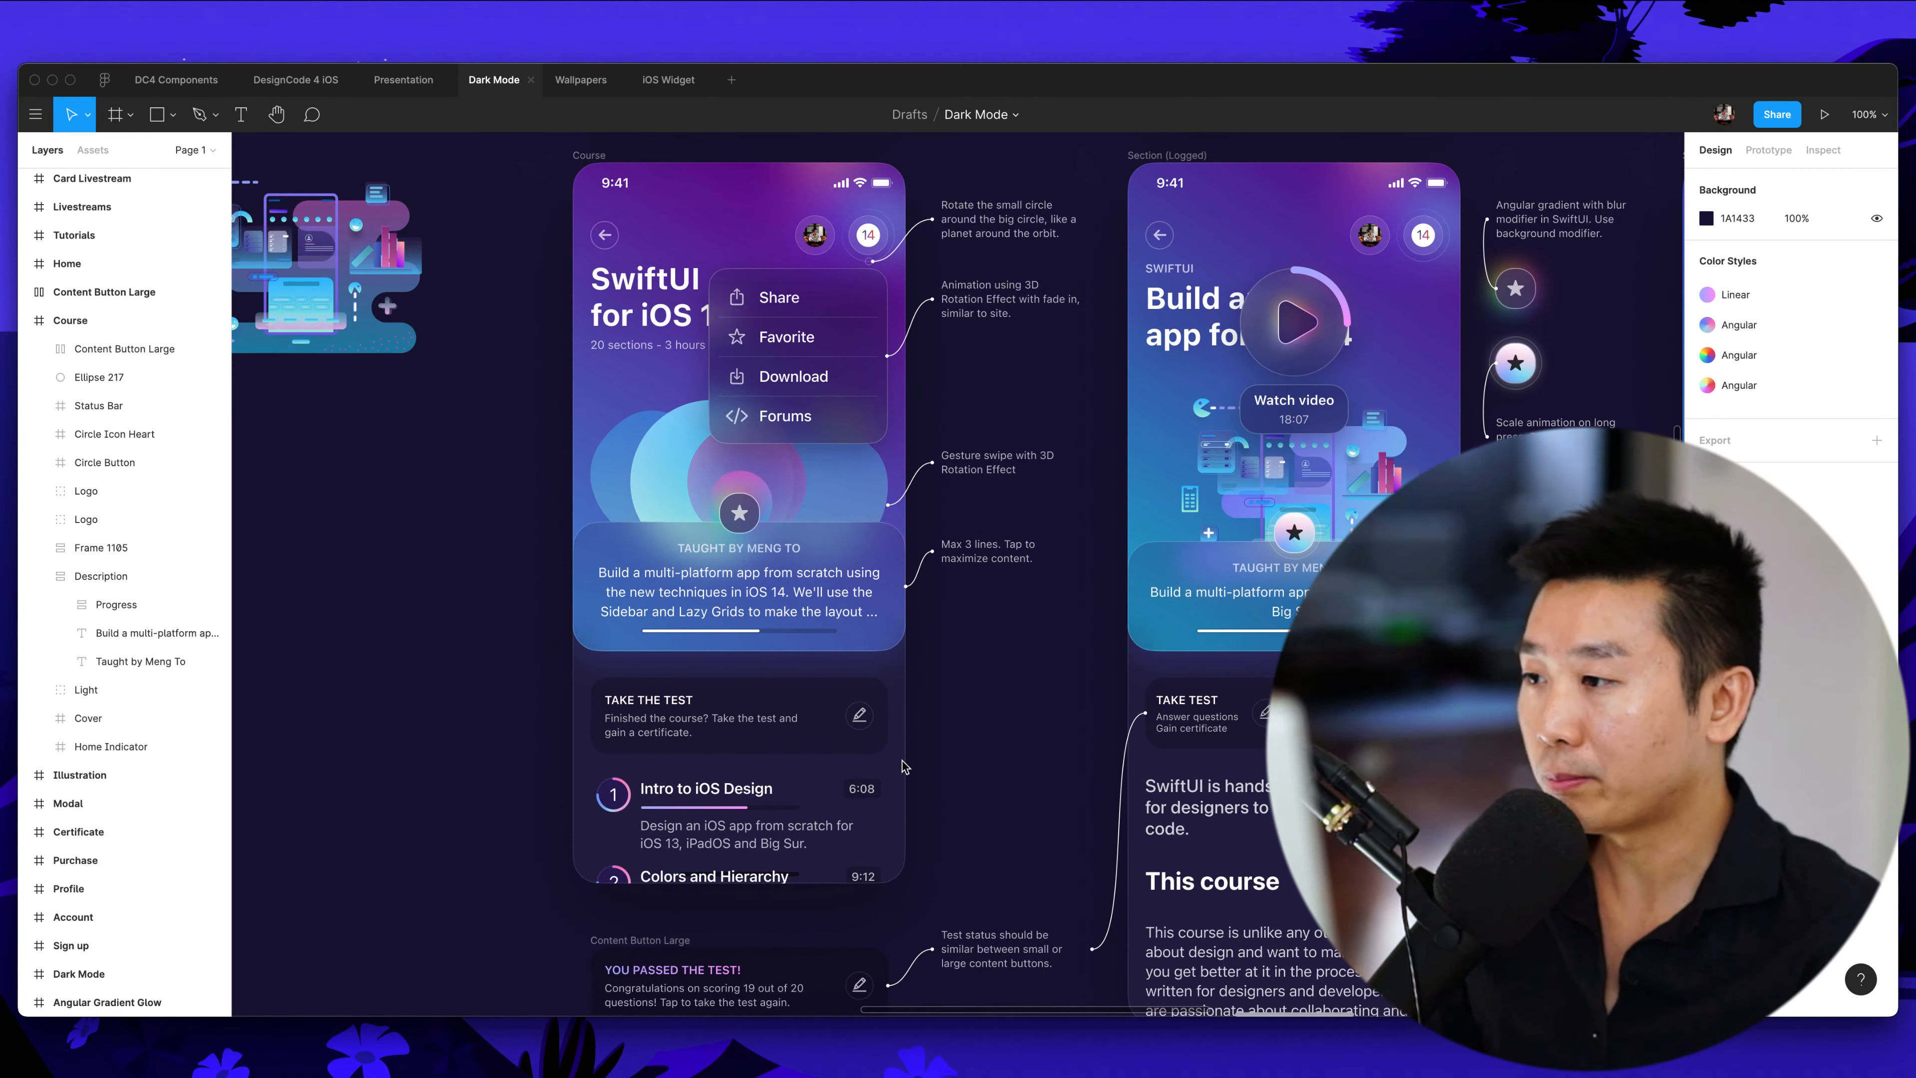
# Try a bright blue background fill on the Course frame, undo it and deselect the frame
pyautogui.click(575, 689)
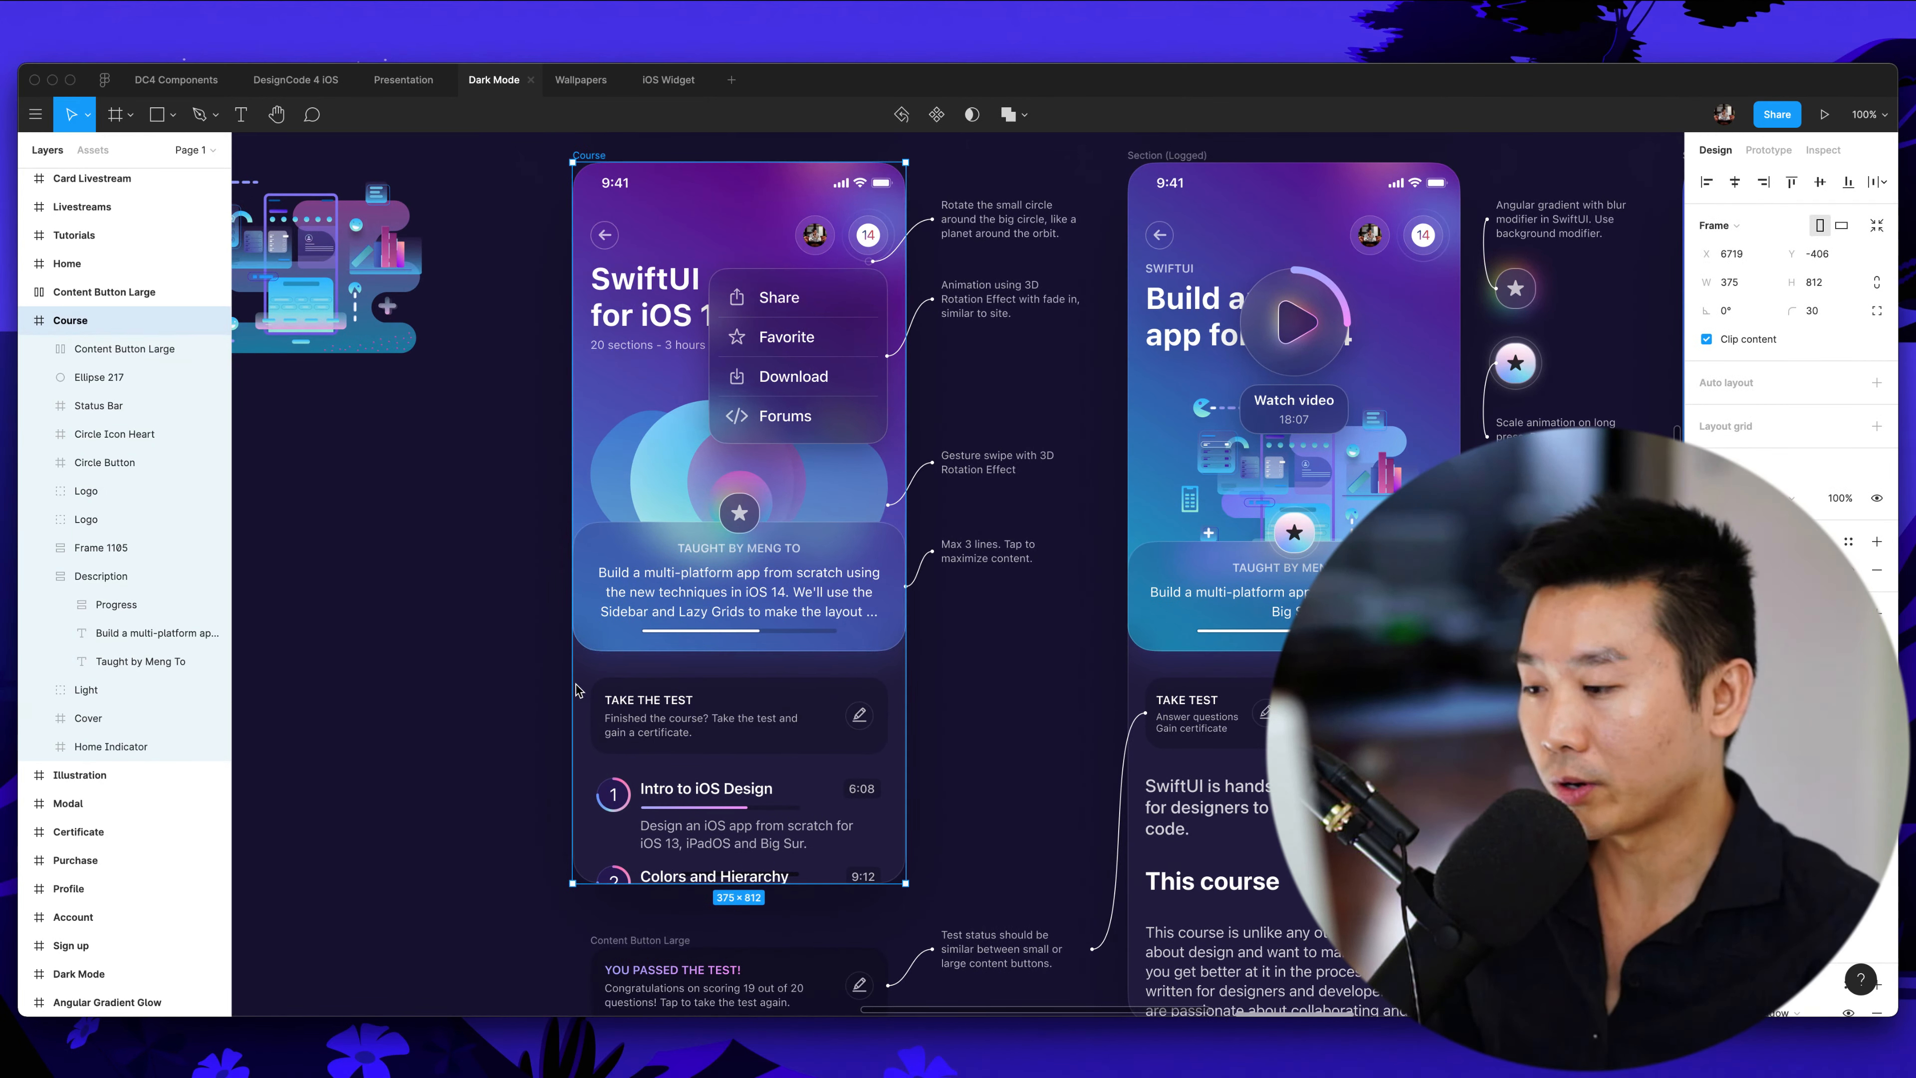
pyautogui.hscroll(-2, 619, 668)
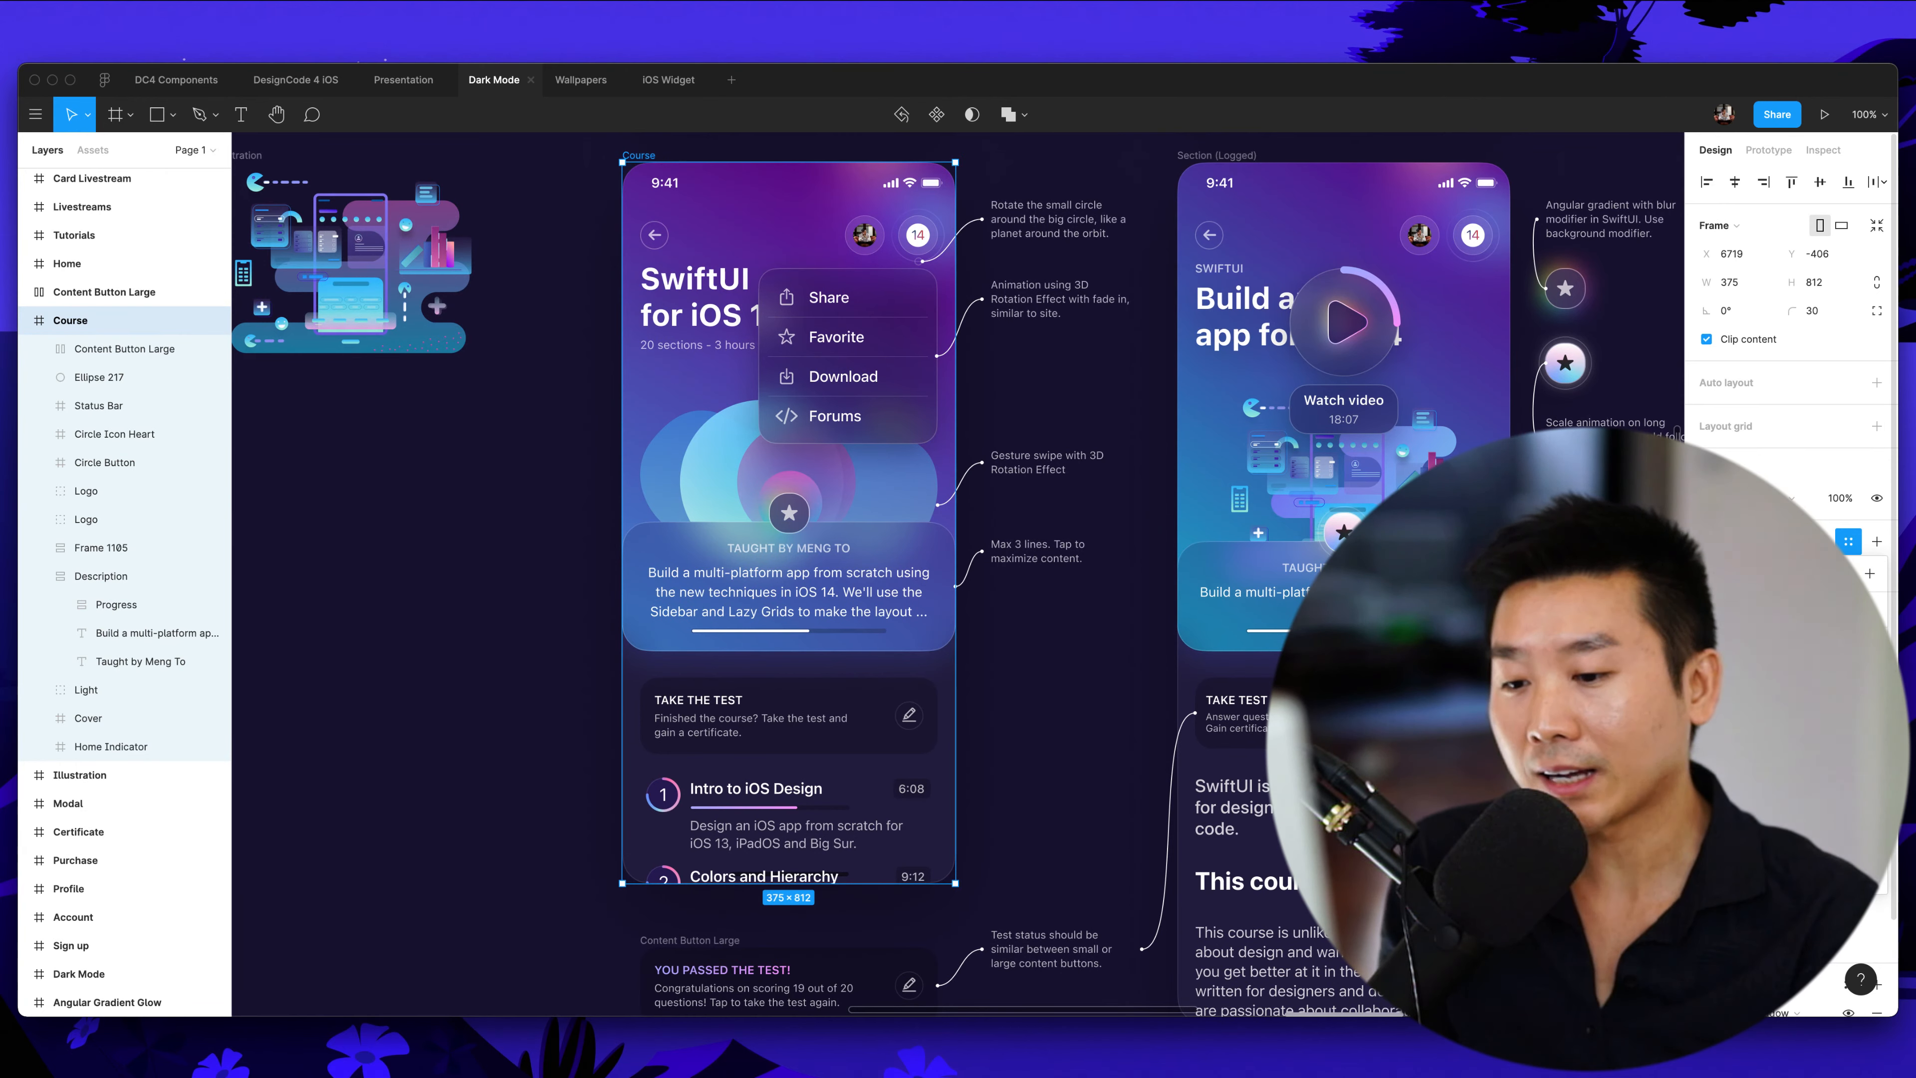
pyautogui.press('super+z')
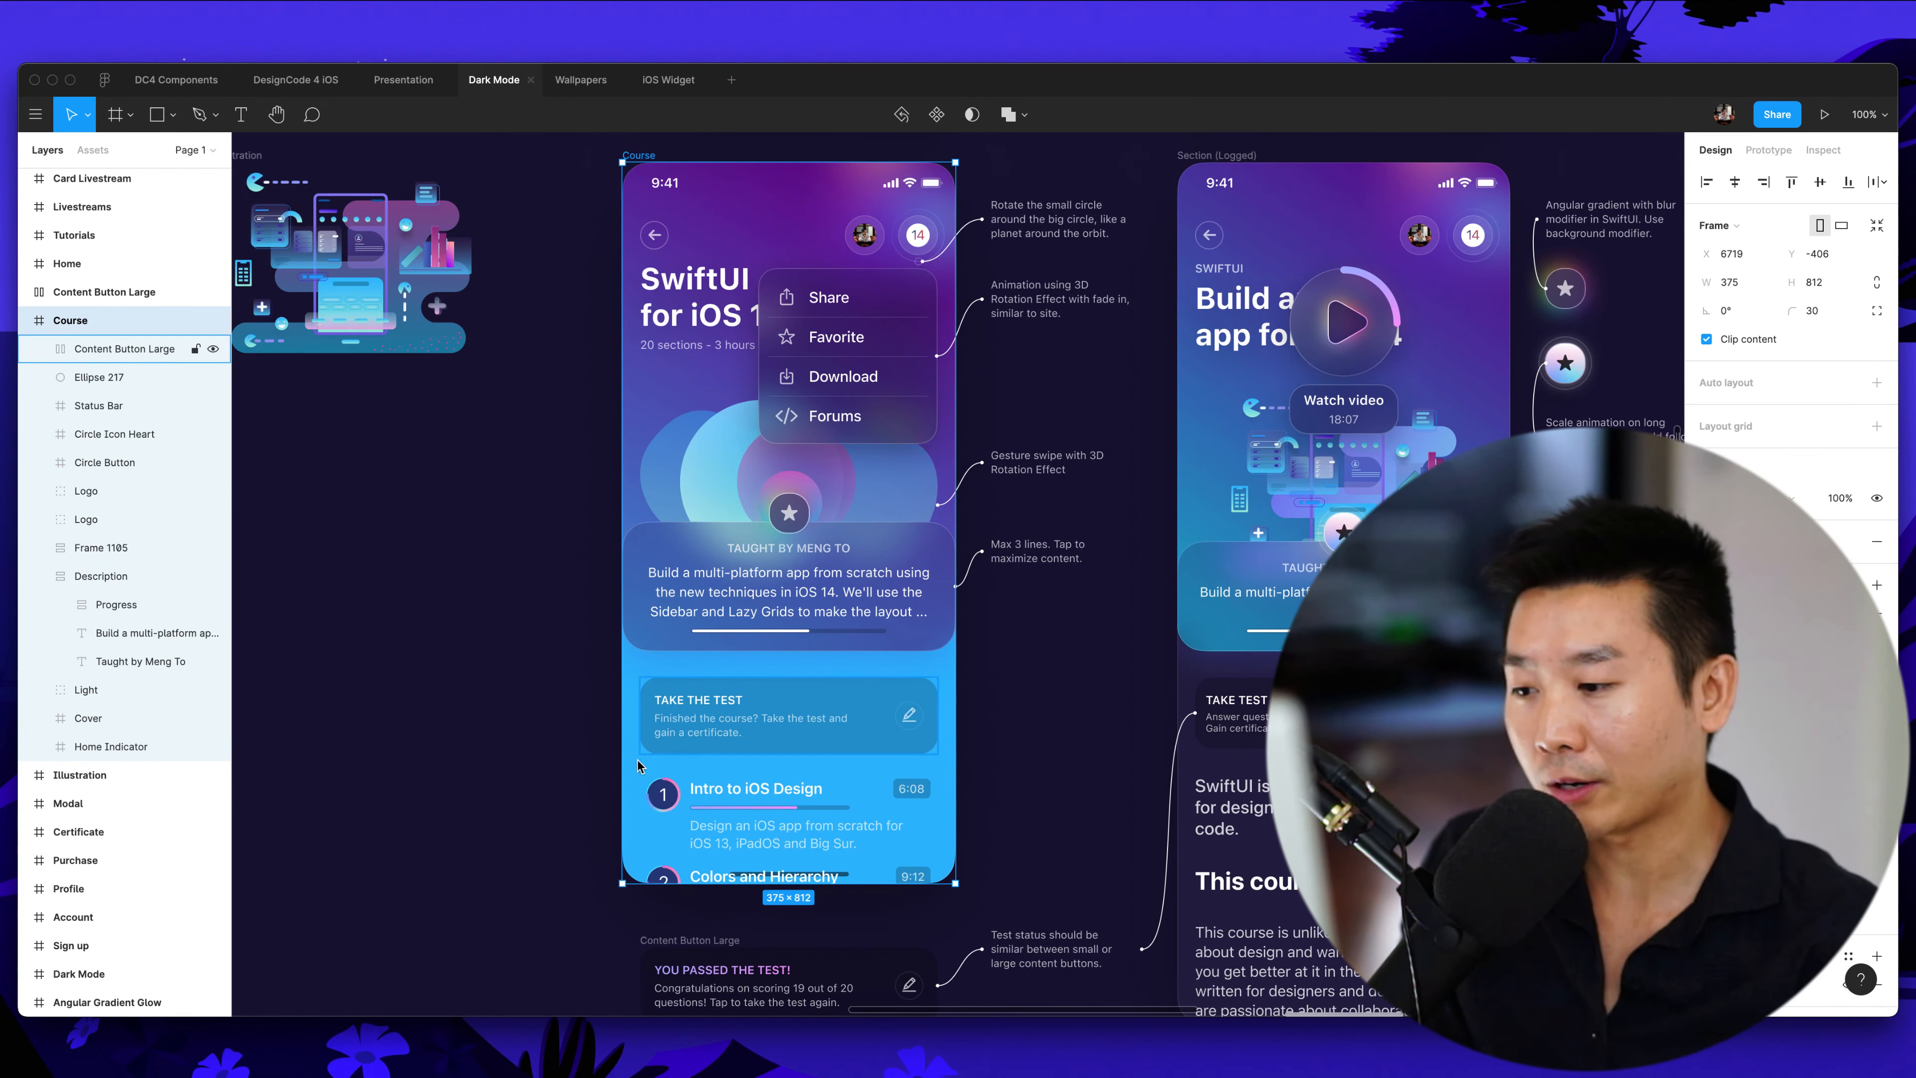
pyautogui.press('super+z')
pyautogui.scroll(-3, 1023, 705)
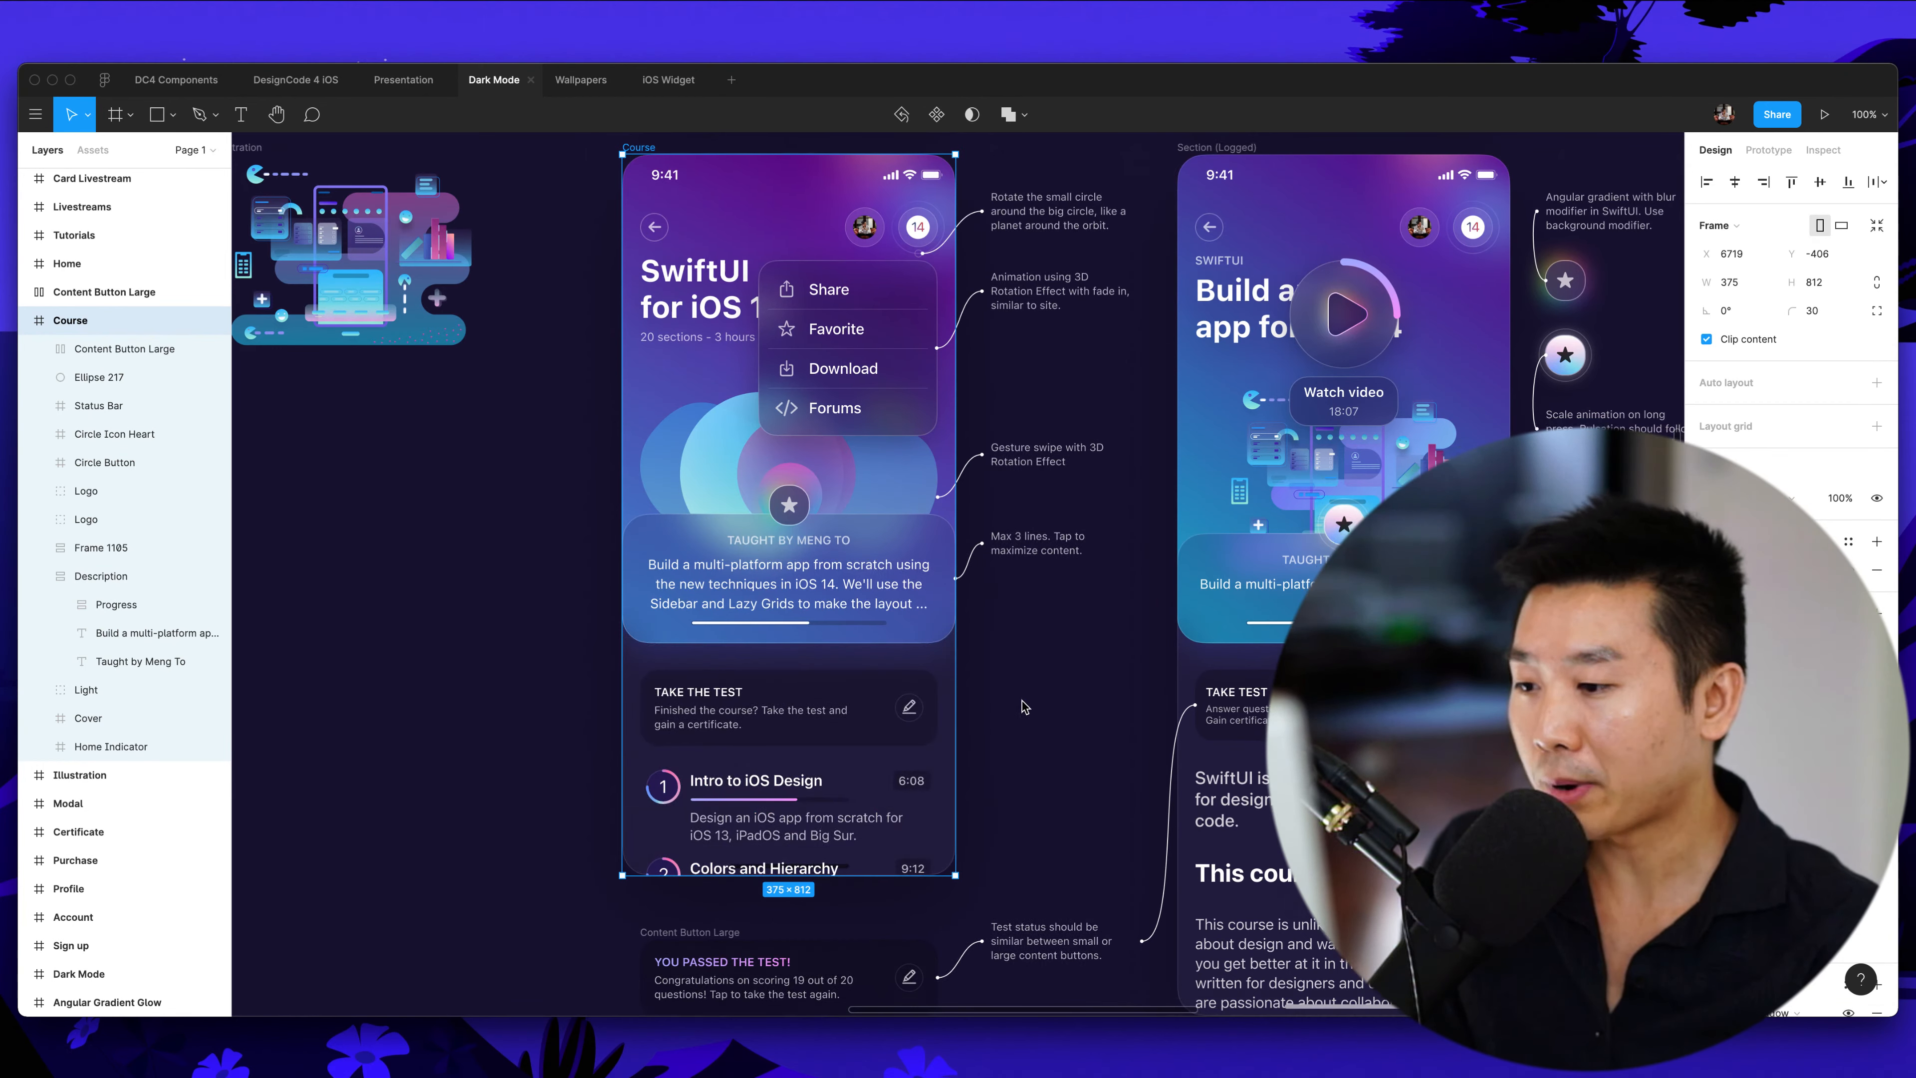
pyautogui.click(1023, 706)
# Examine the Course screen's test card and lesson list at 200% zoom, then view the whole screen at 100%
pyautogui.hscroll(-1, 1023, 706)
pyautogui.hscroll(-3, 1064, 698)
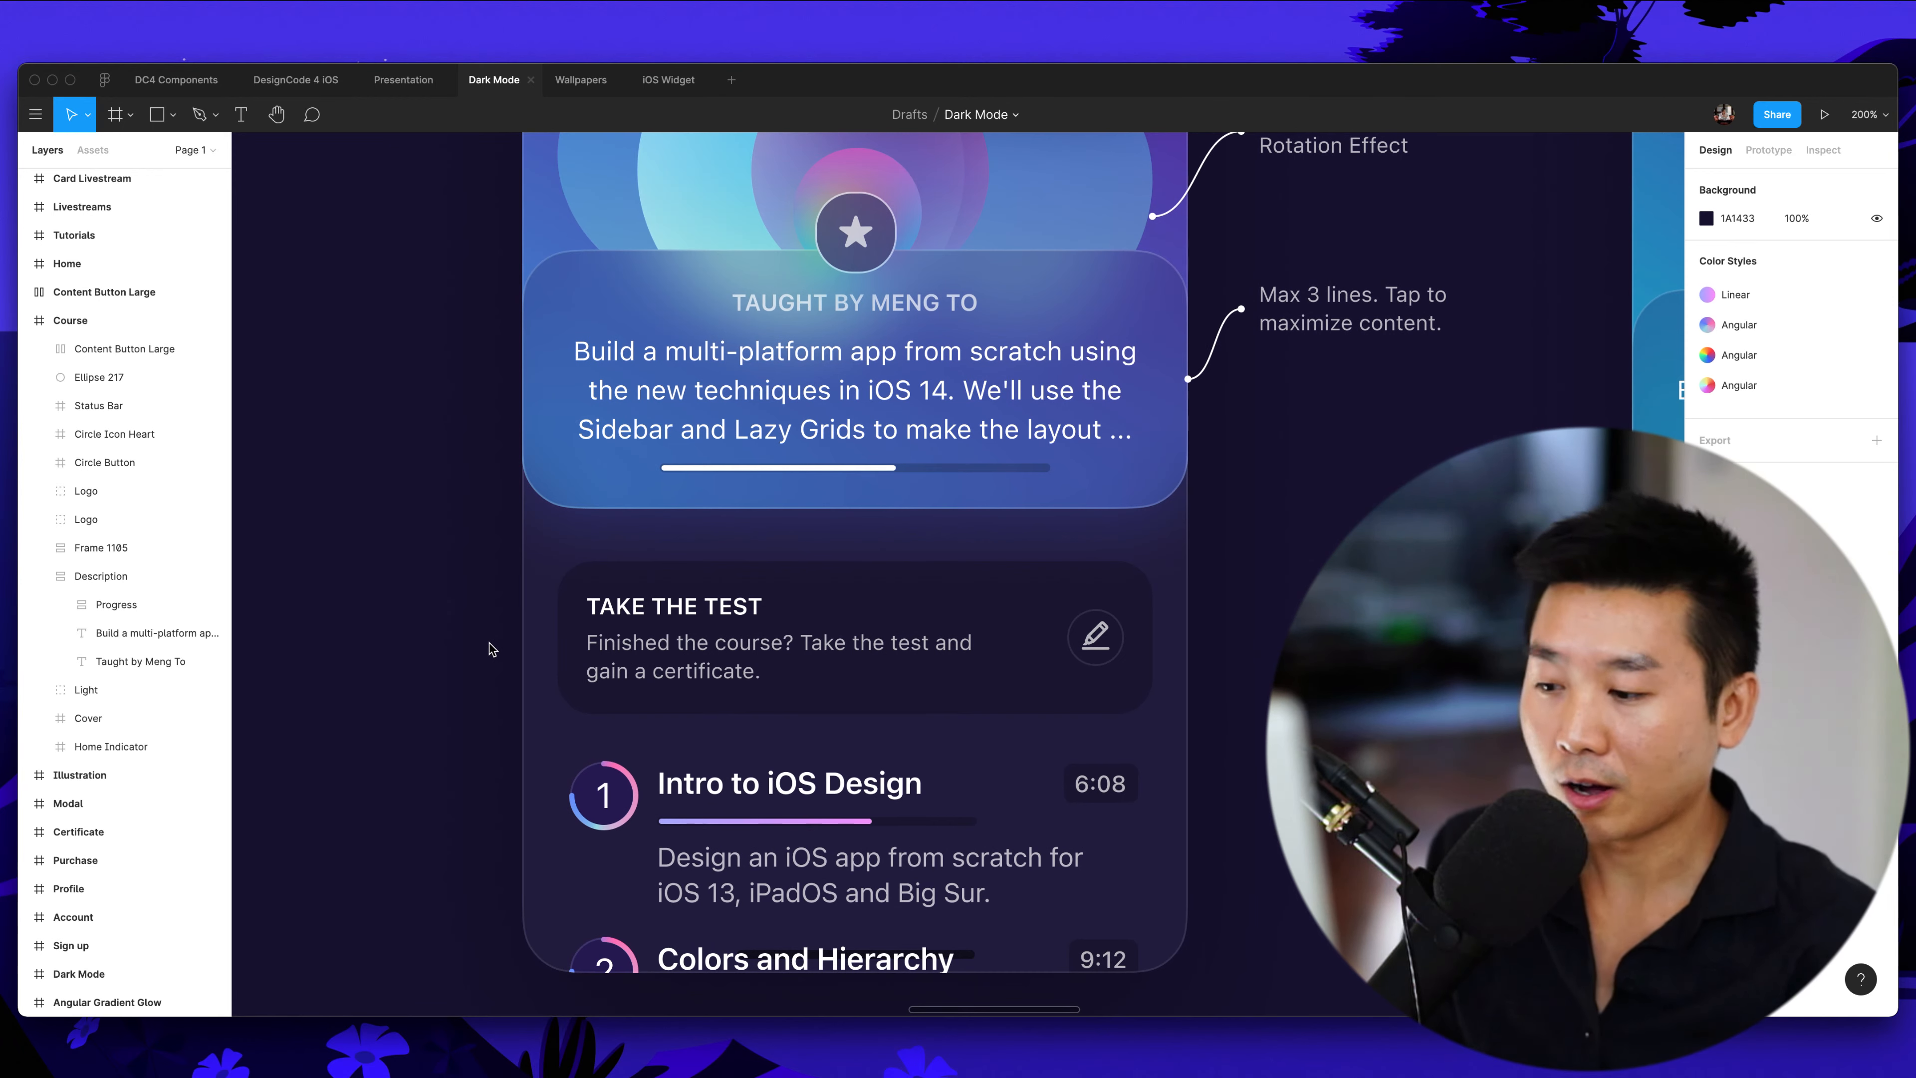
pyautogui.hotkey('shift', '0')
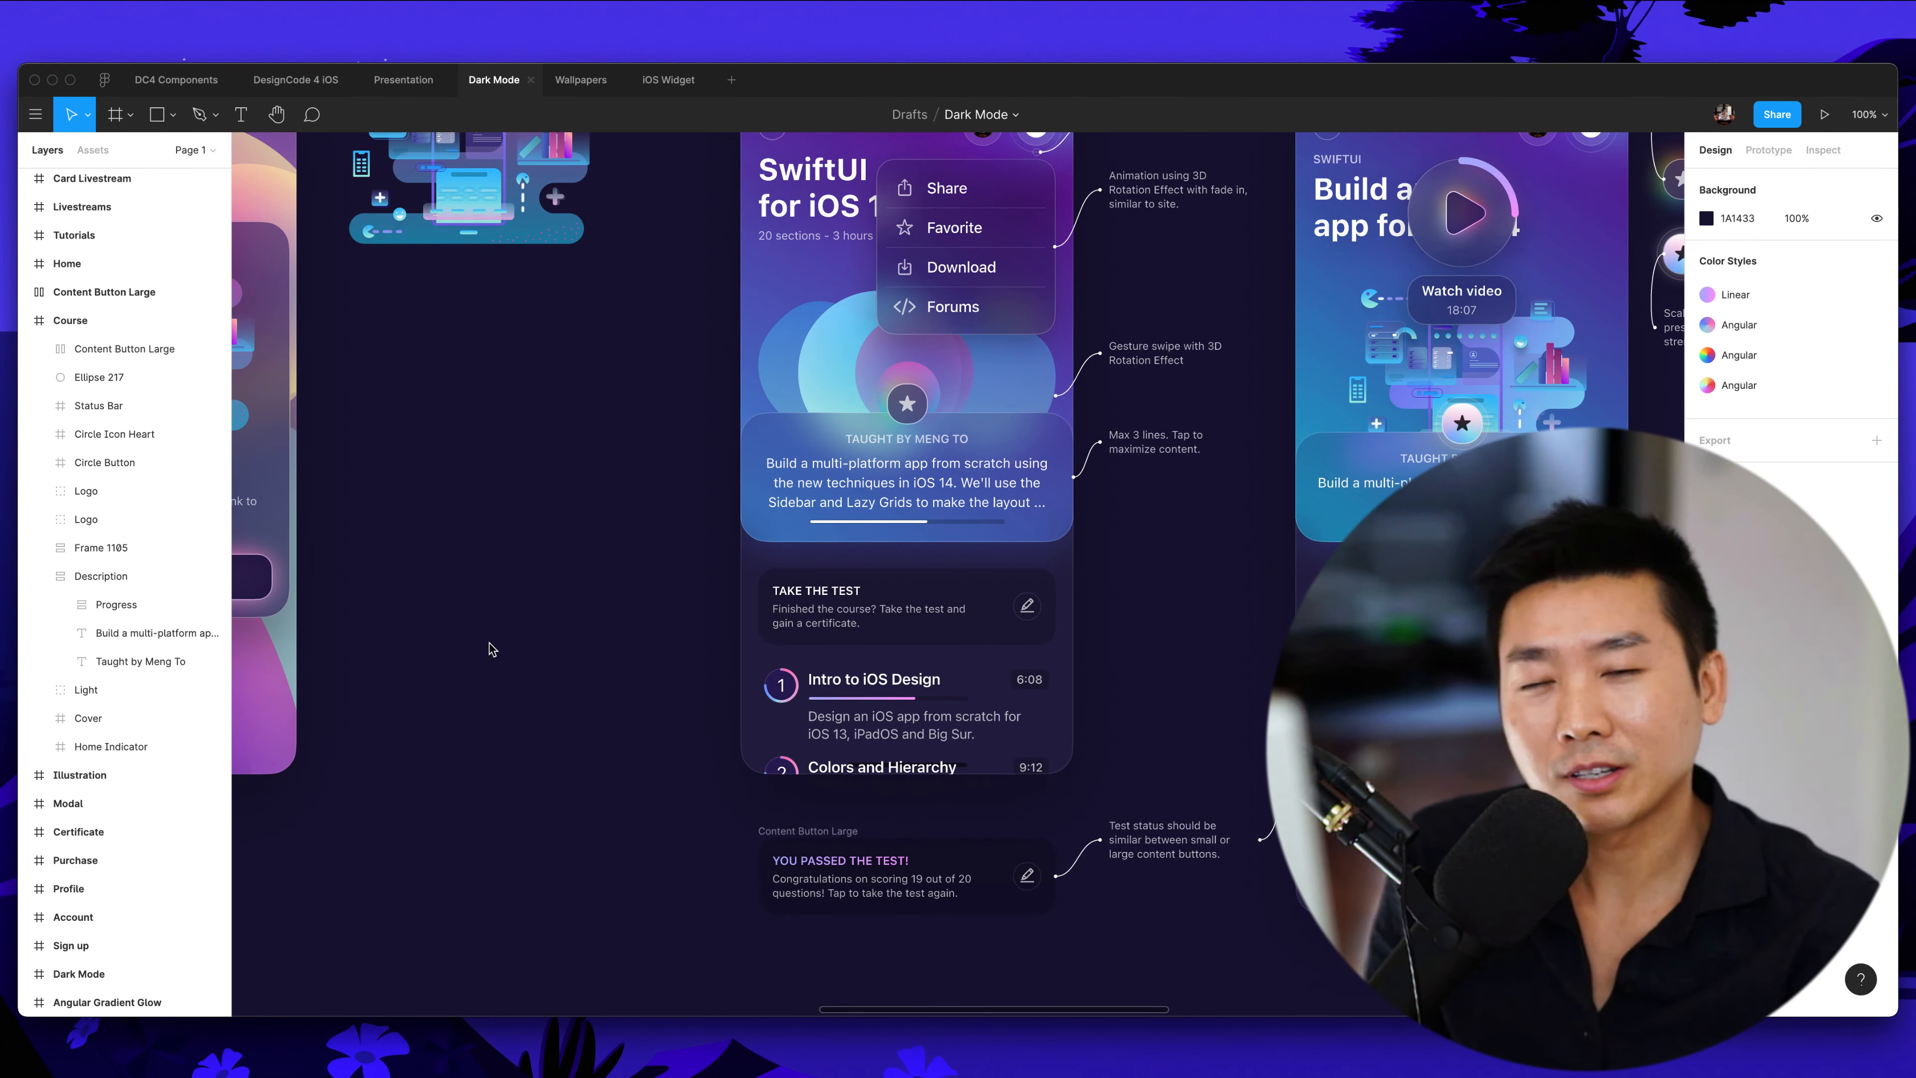
pyautogui.scroll(3, 516, 654)
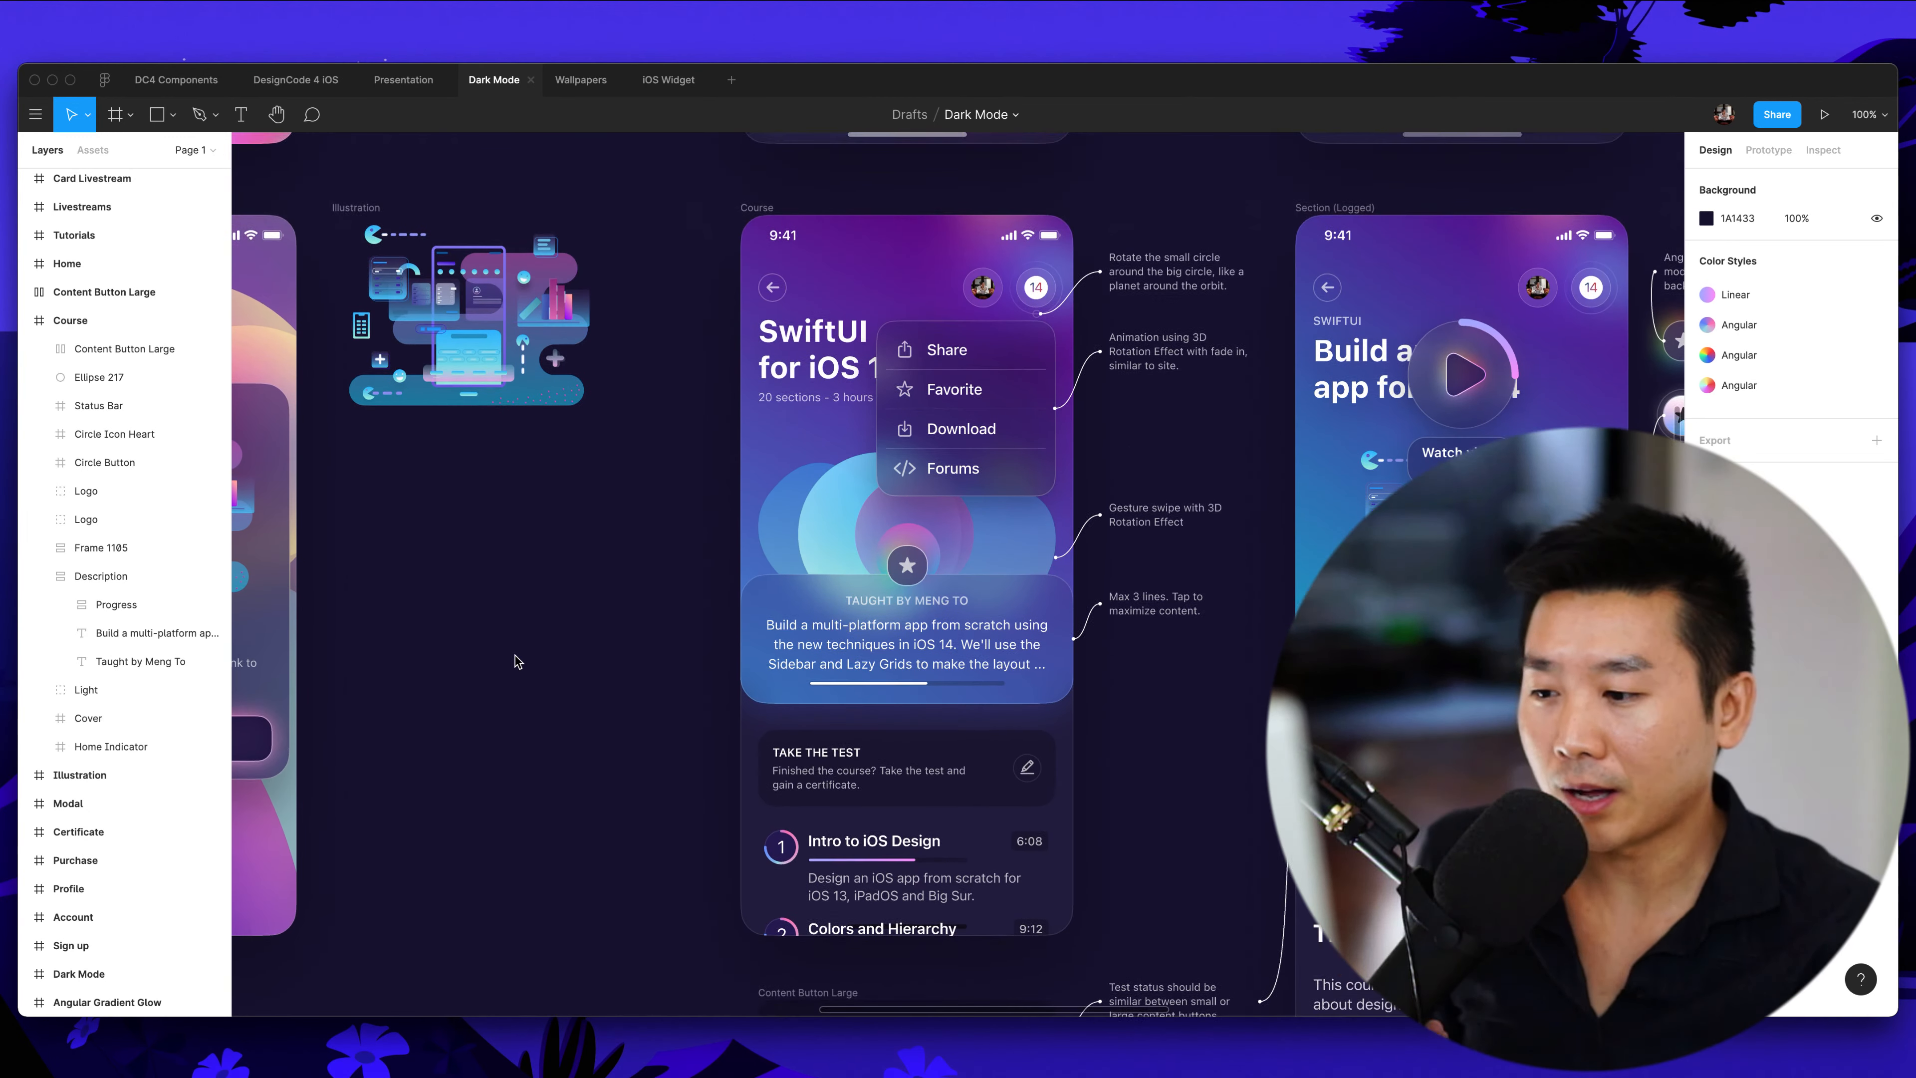
pyautogui.scroll(-2, 516, 654)
pyautogui.hscroll(2, 515, 654)
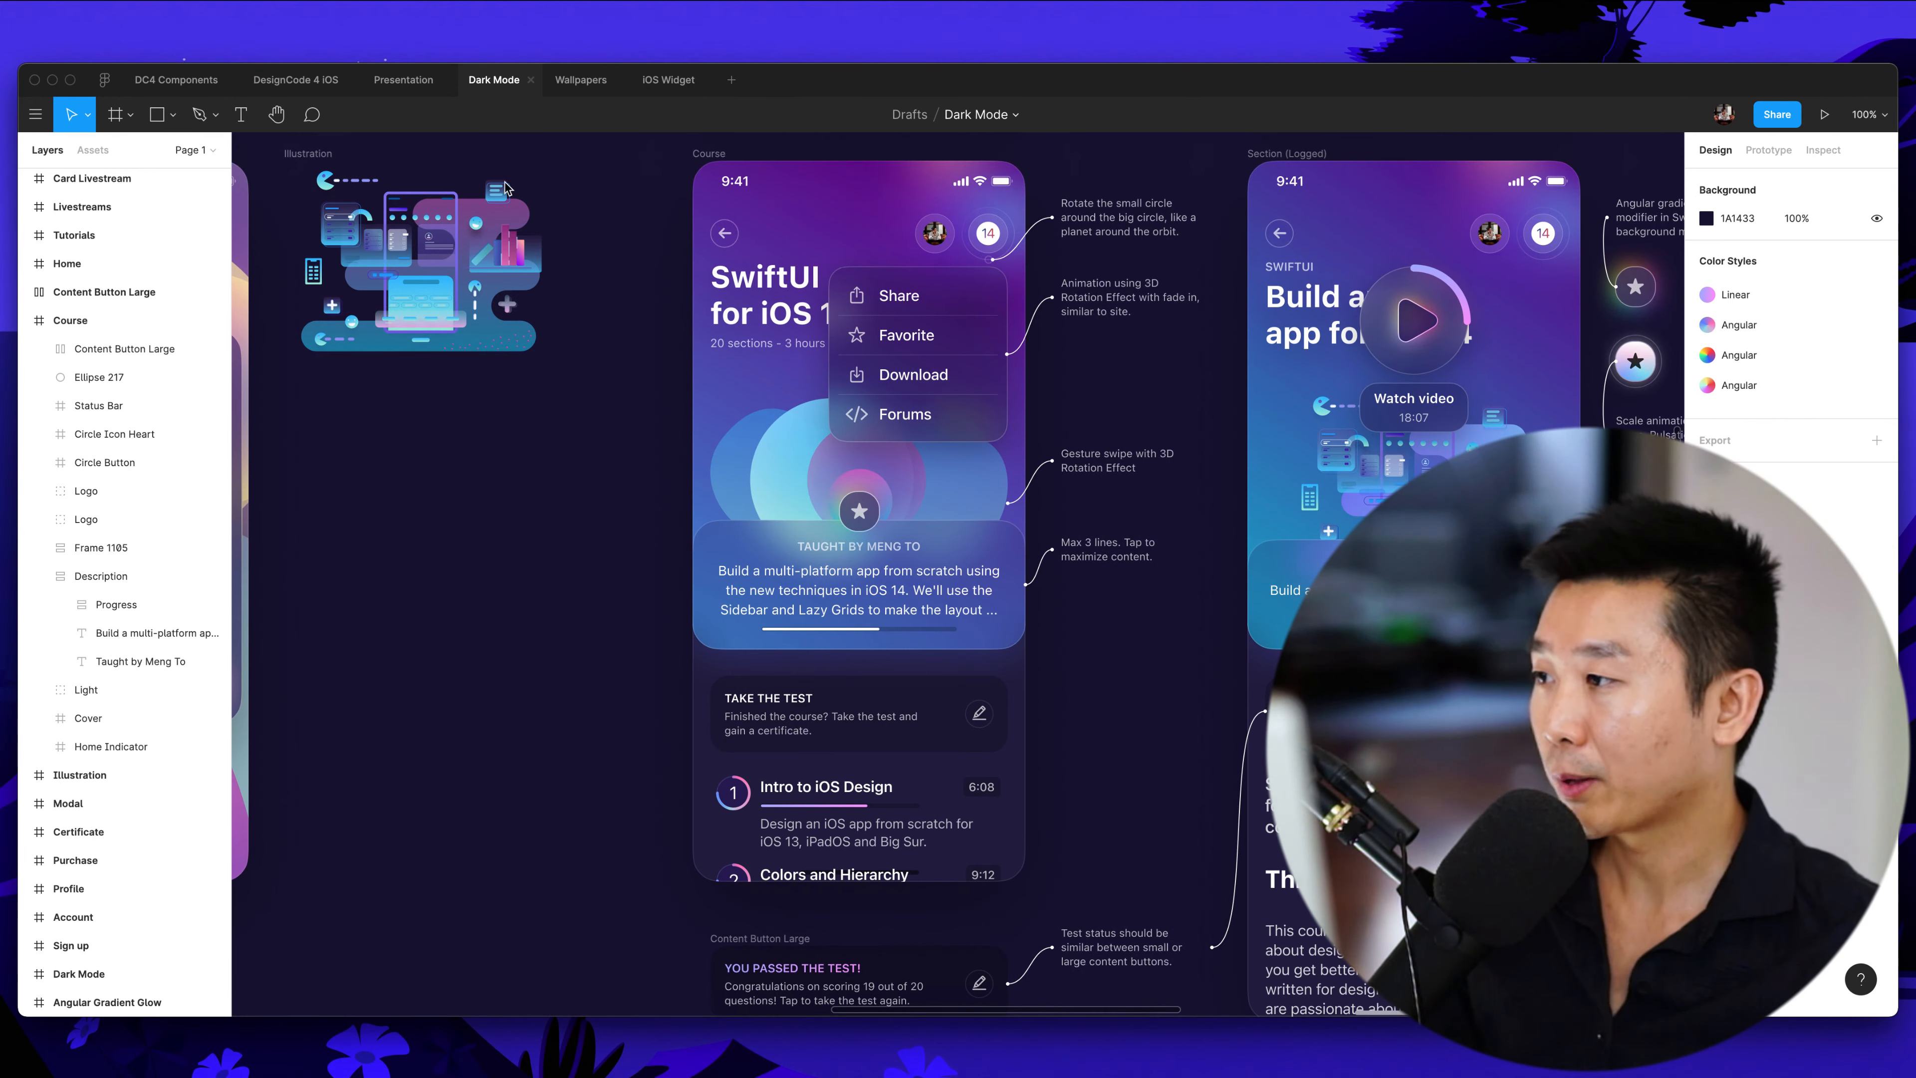
# Bring up the DesignCode 4 iOS file, locate the Courses Dark Mode frame and select it
pyautogui.click(296, 80)
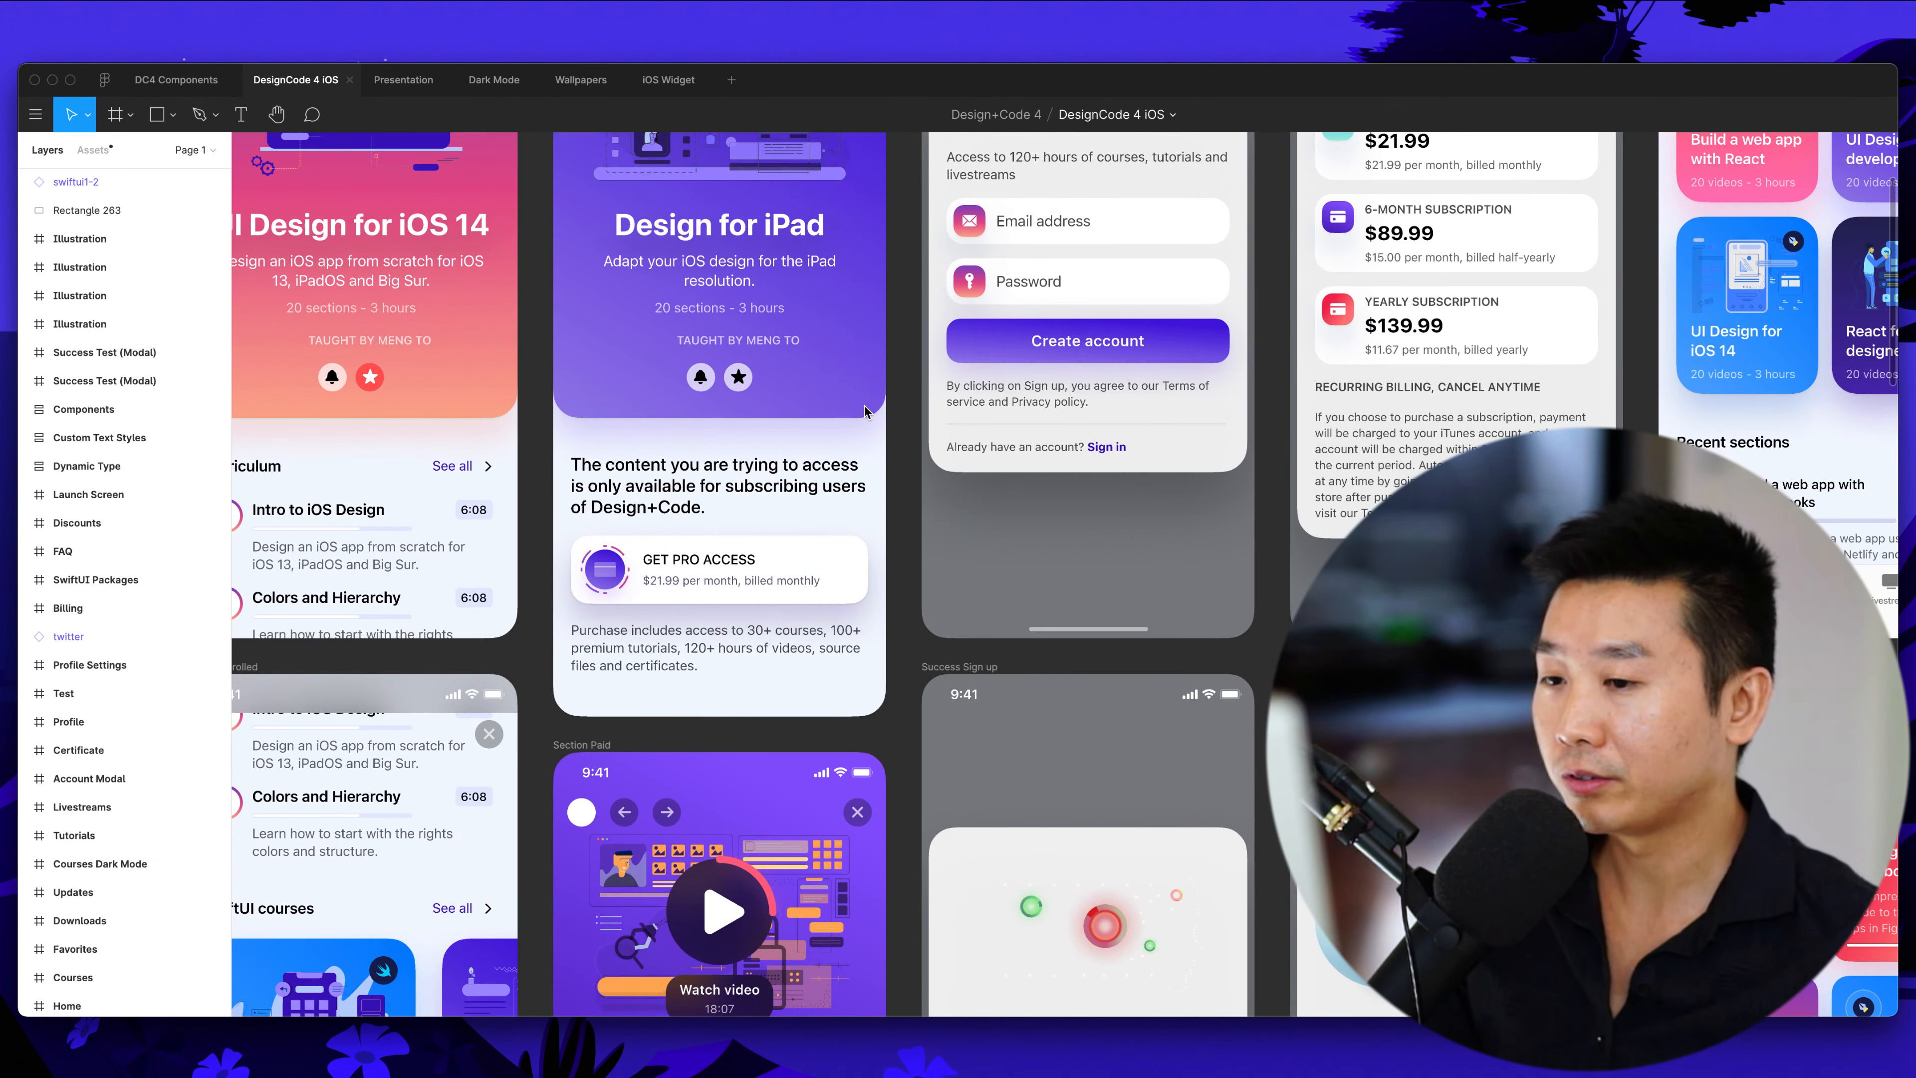
pyautogui.hscroll(7, 845, 408)
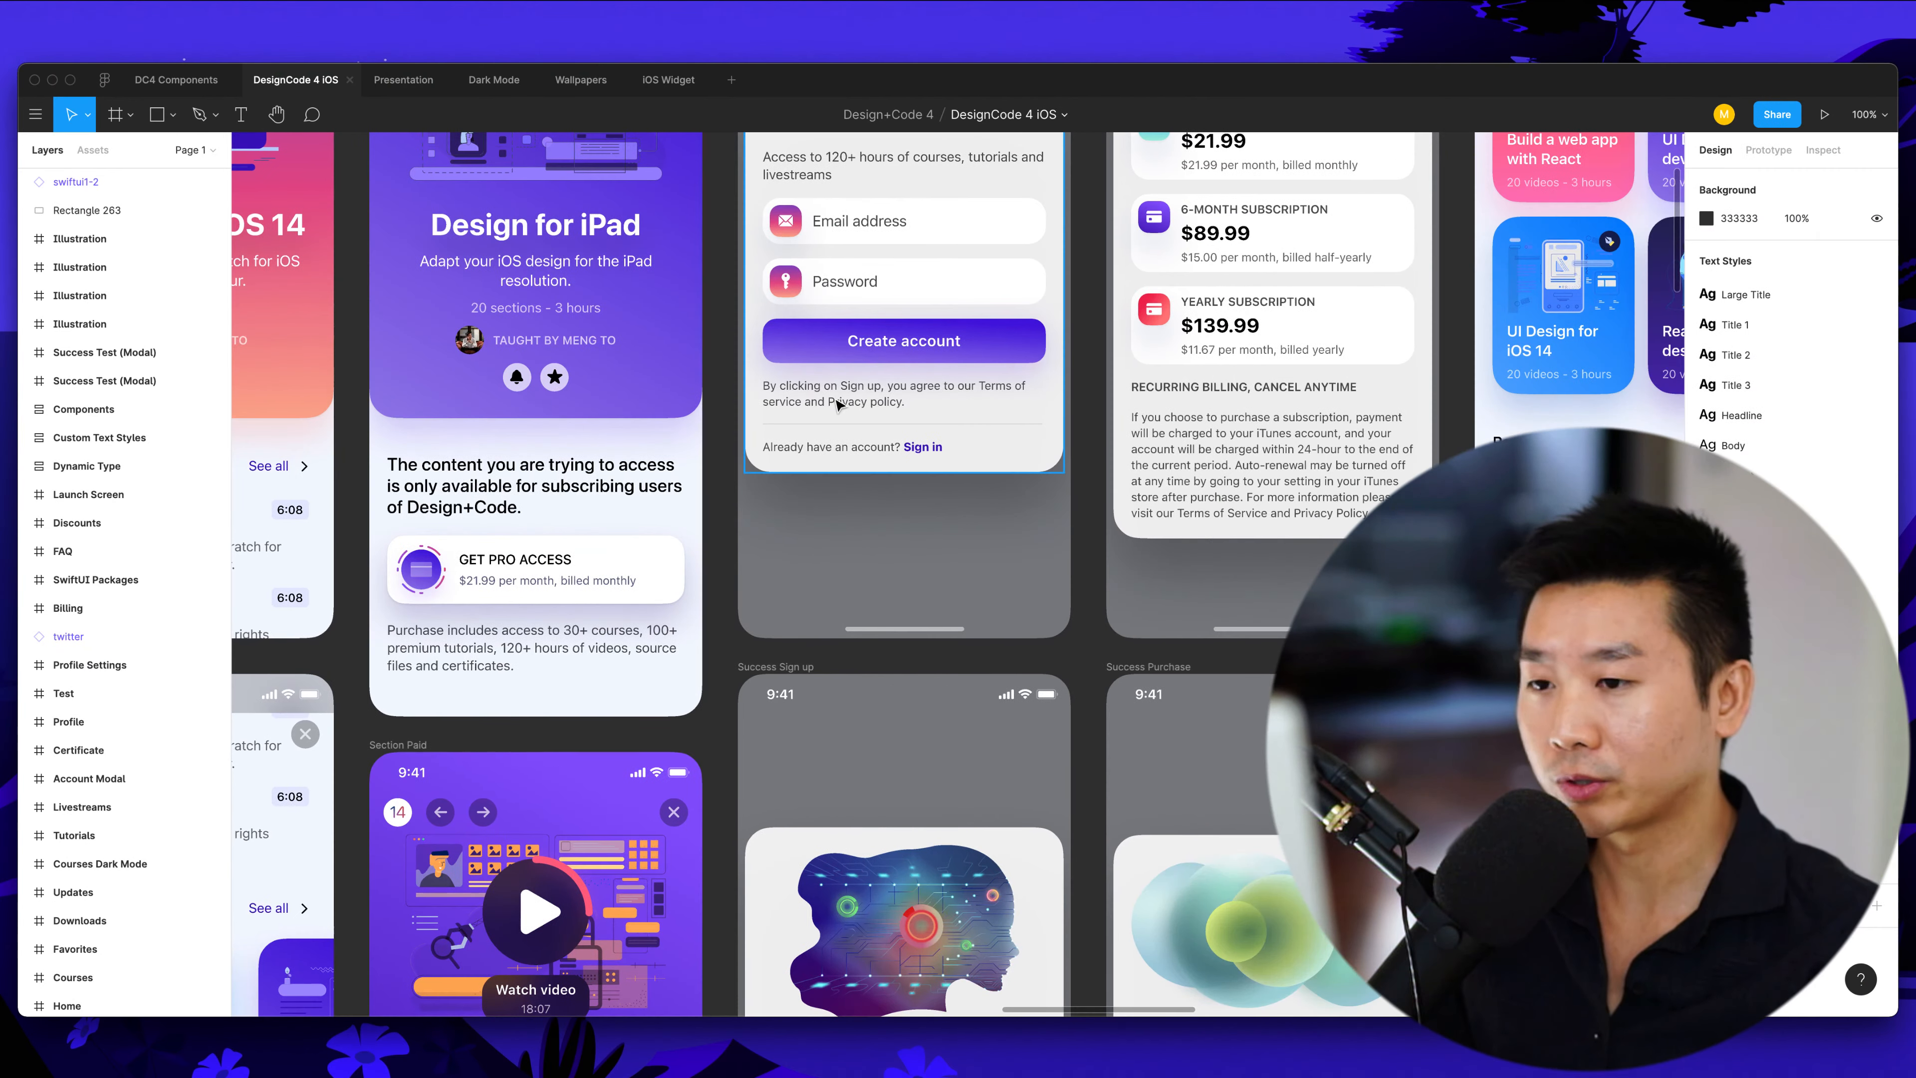
pyautogui.hscroll(15, 837, 405)
pyautogui.scroll(3, 838, 405)
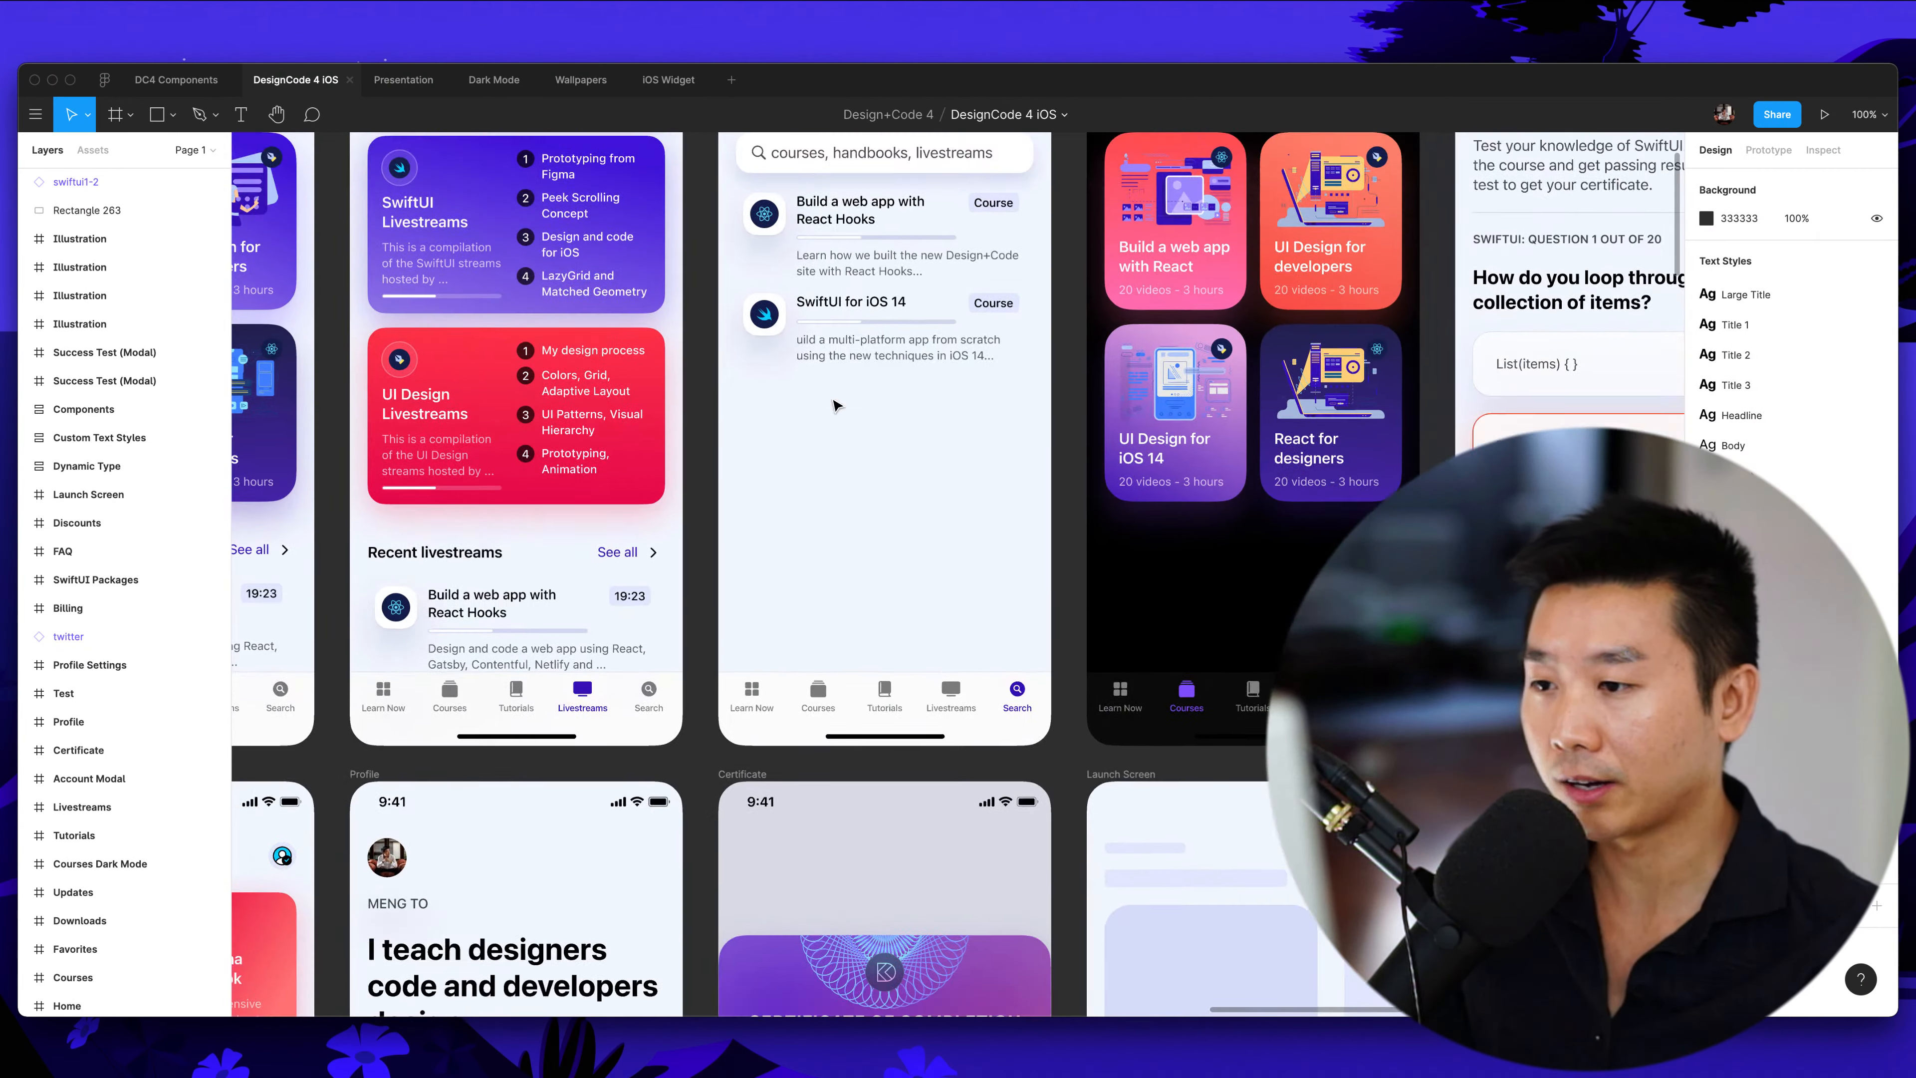
pyautogui.hscroll(2, 835, 406)
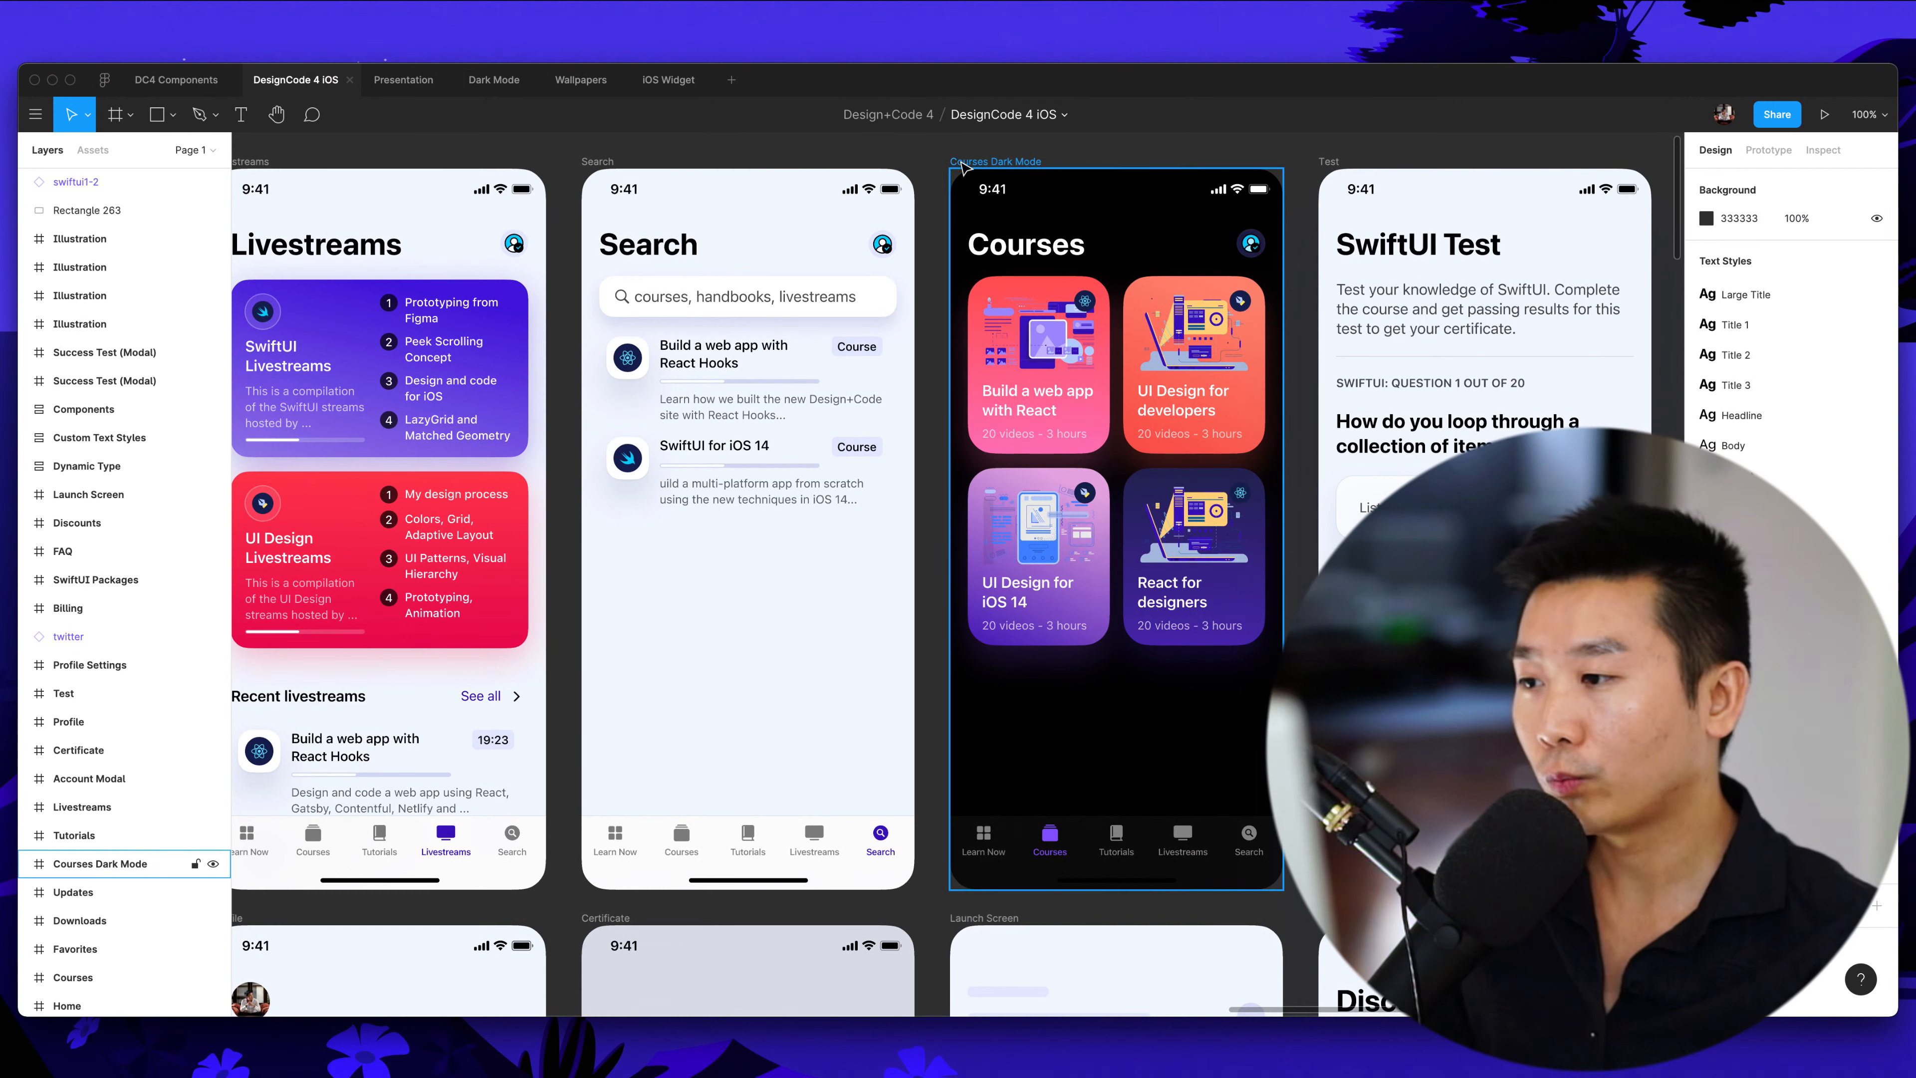
pyautogui.click(973, 162)
pyautogui.hscroll(2, 819, 167)
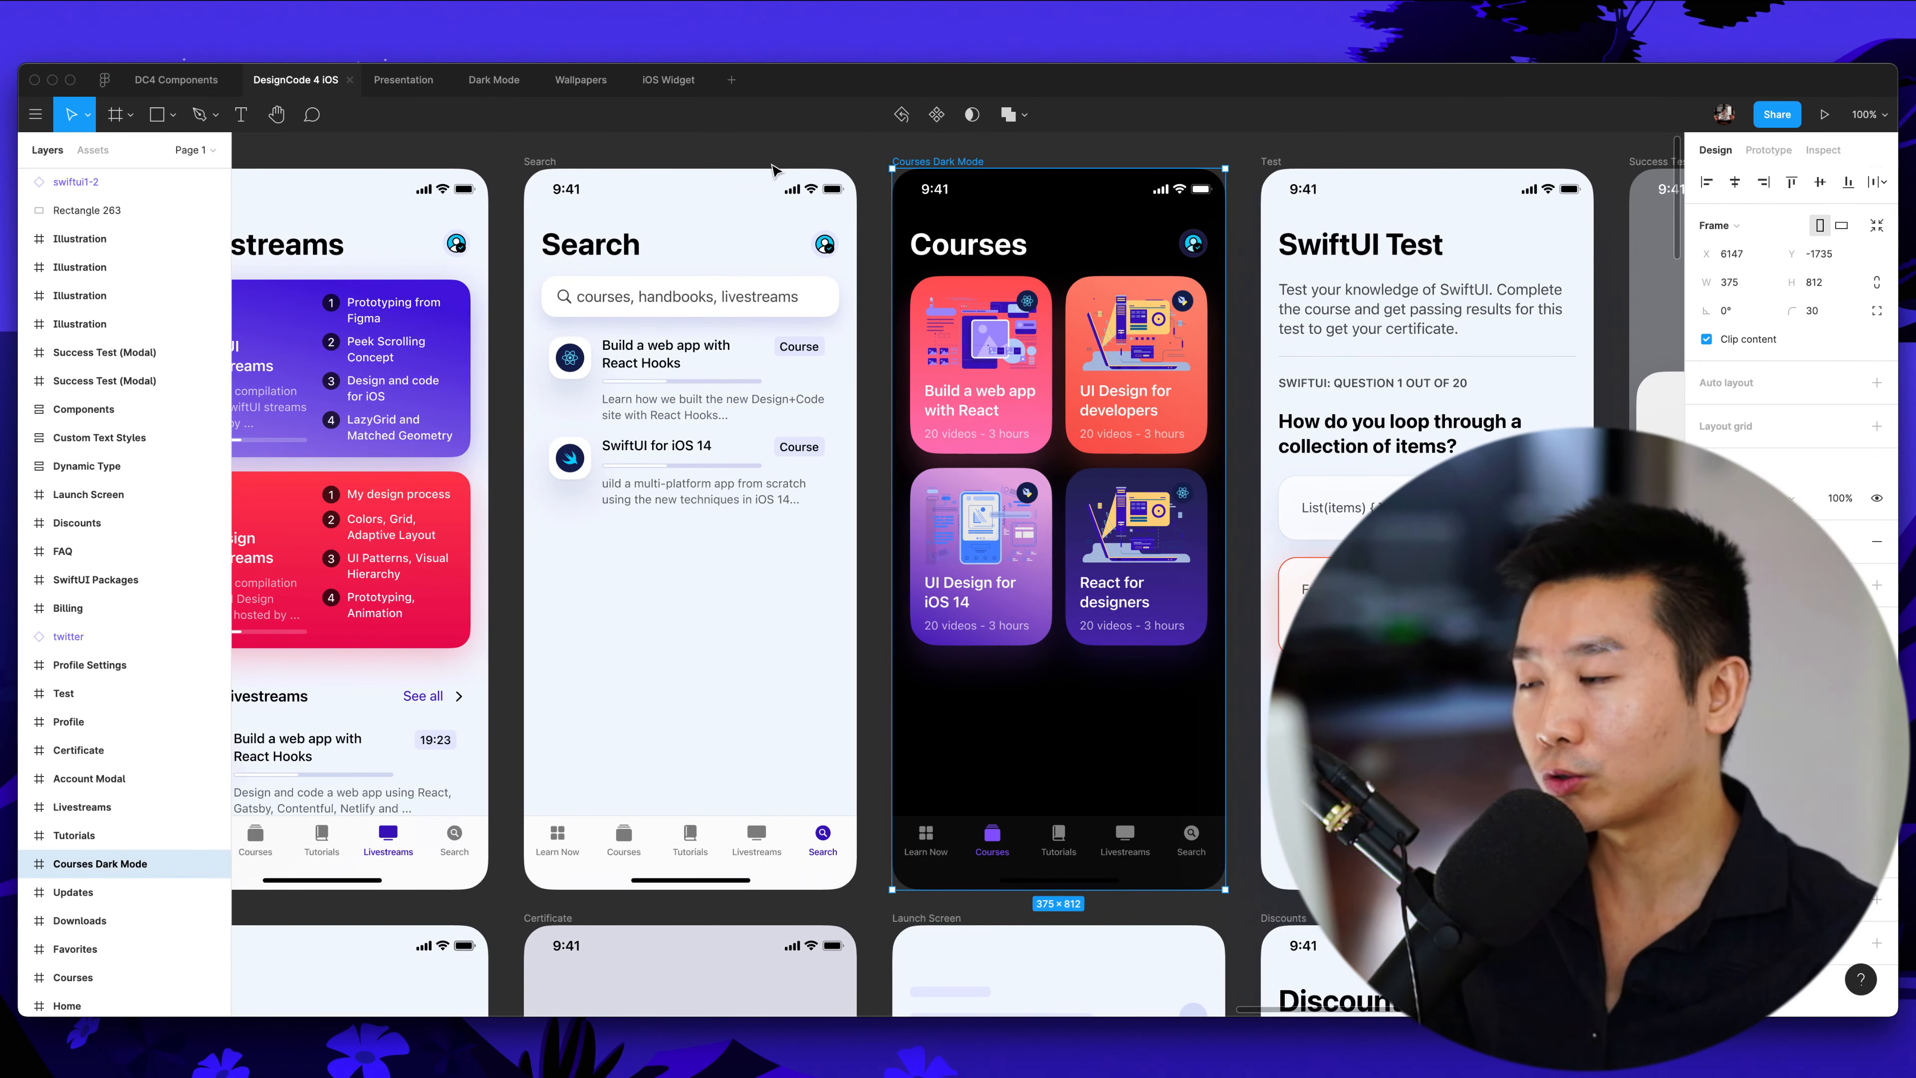
# Inspect the Search frame, its search field and the List(items) answer card on the SwiftUI Test screen
pyautogui.click(540, 161)
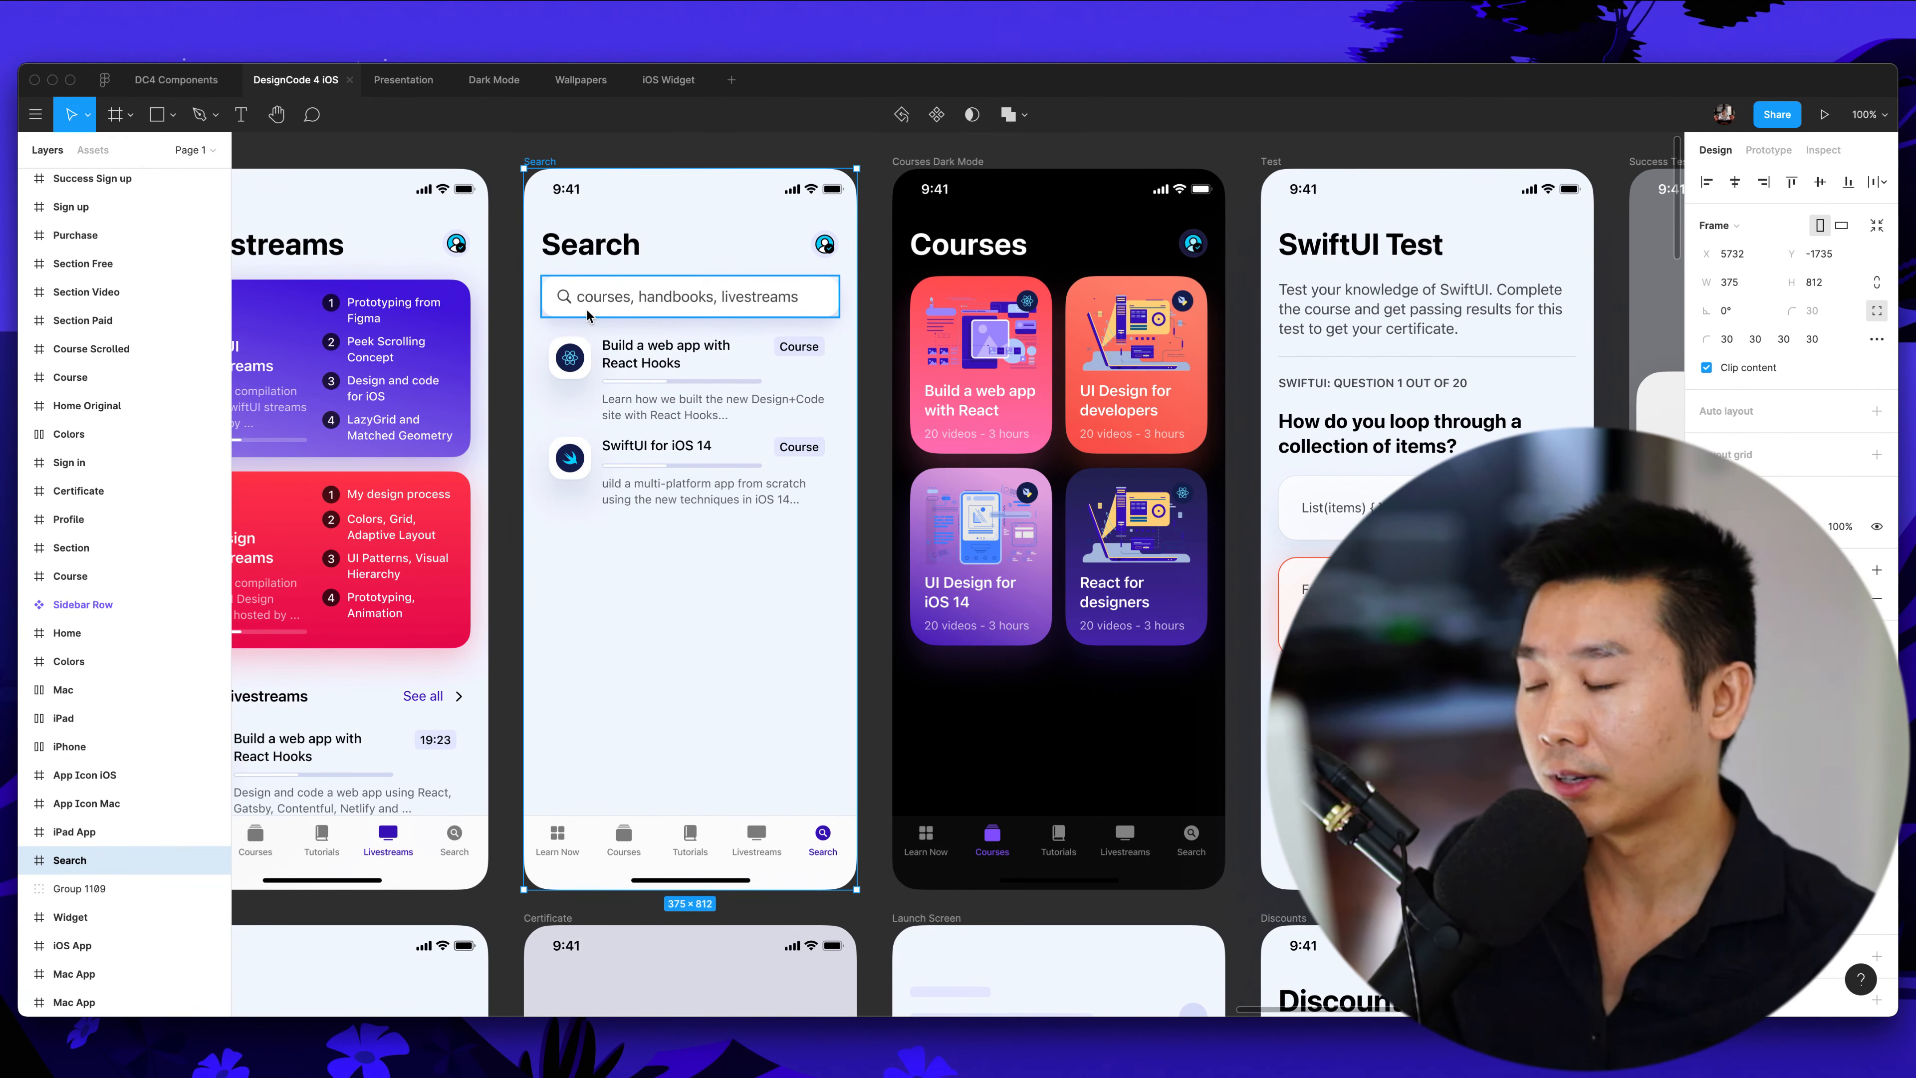
pyautogui.click(614, 312)
pyautogui.hscroll(-3, 601, 306)
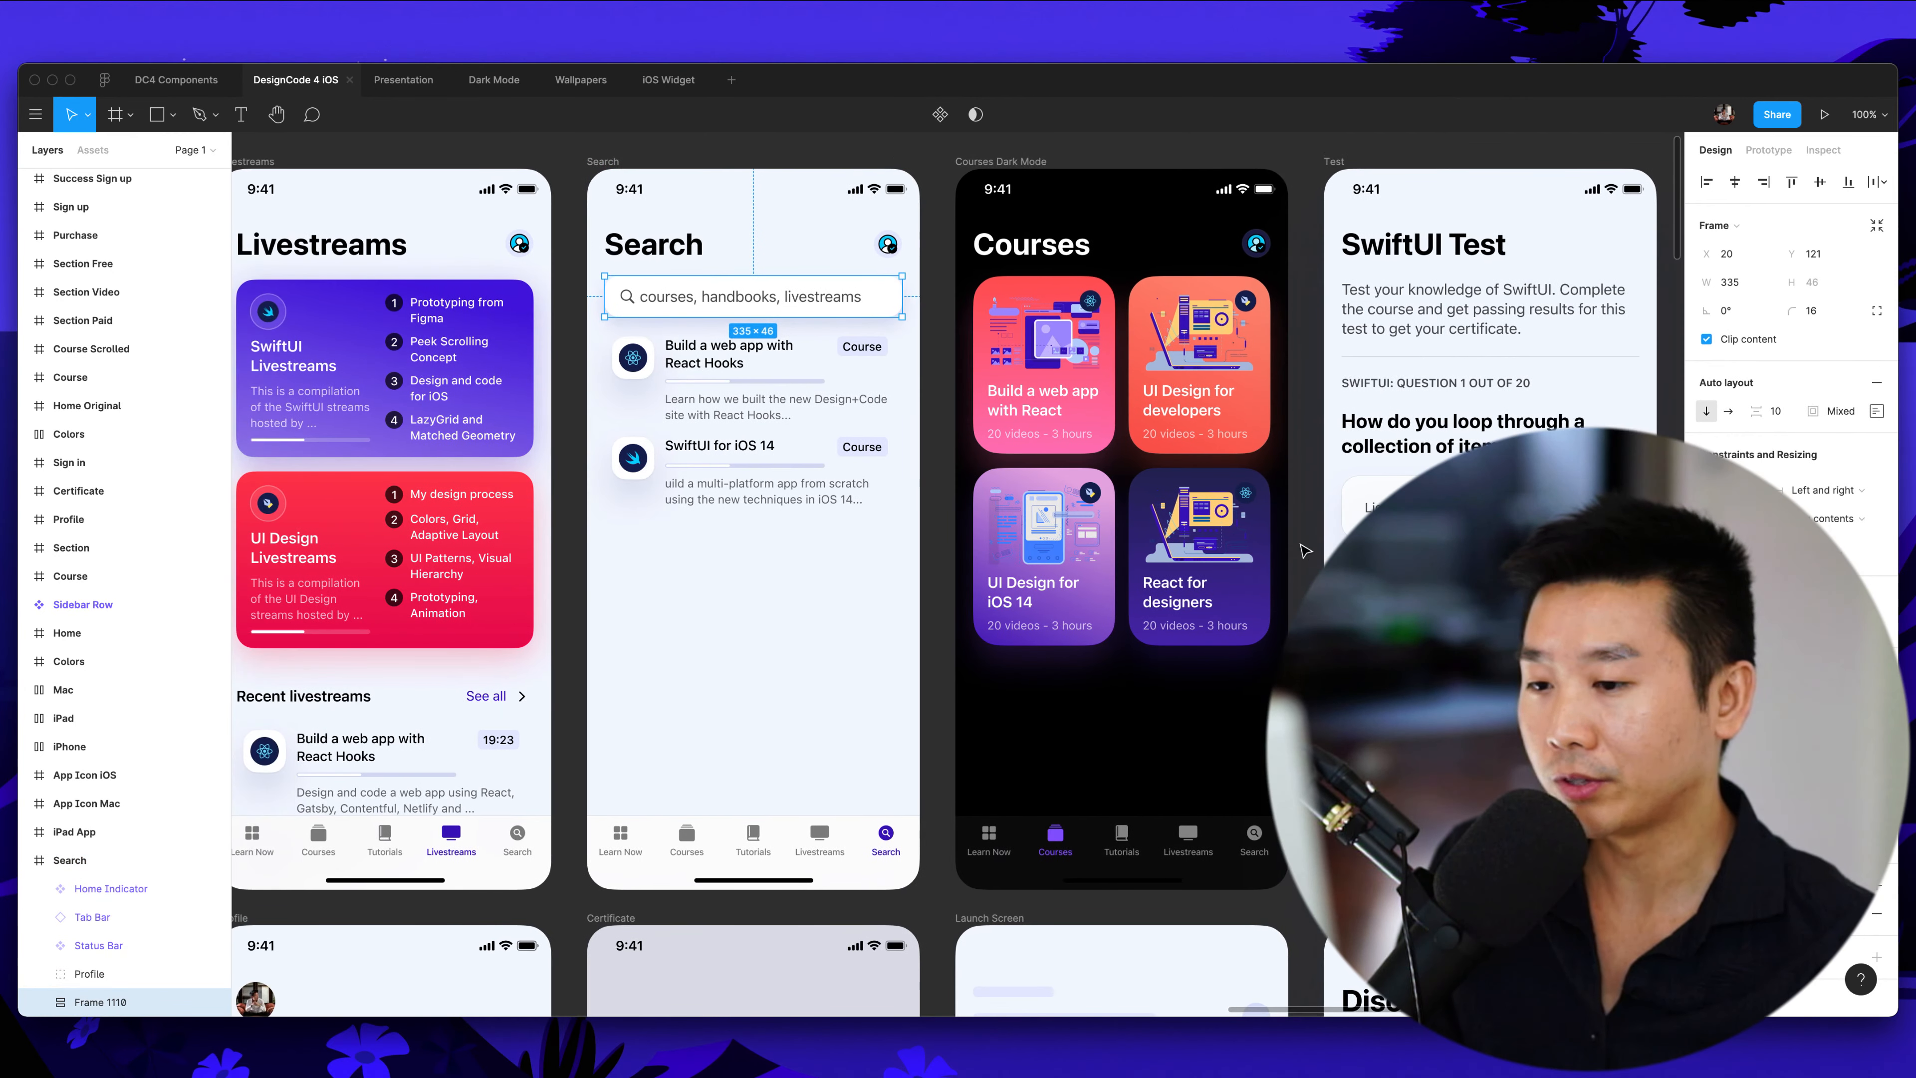
pyautogui.click(1345, 523)
pyautogui.hscroll(3, 1363, 511)
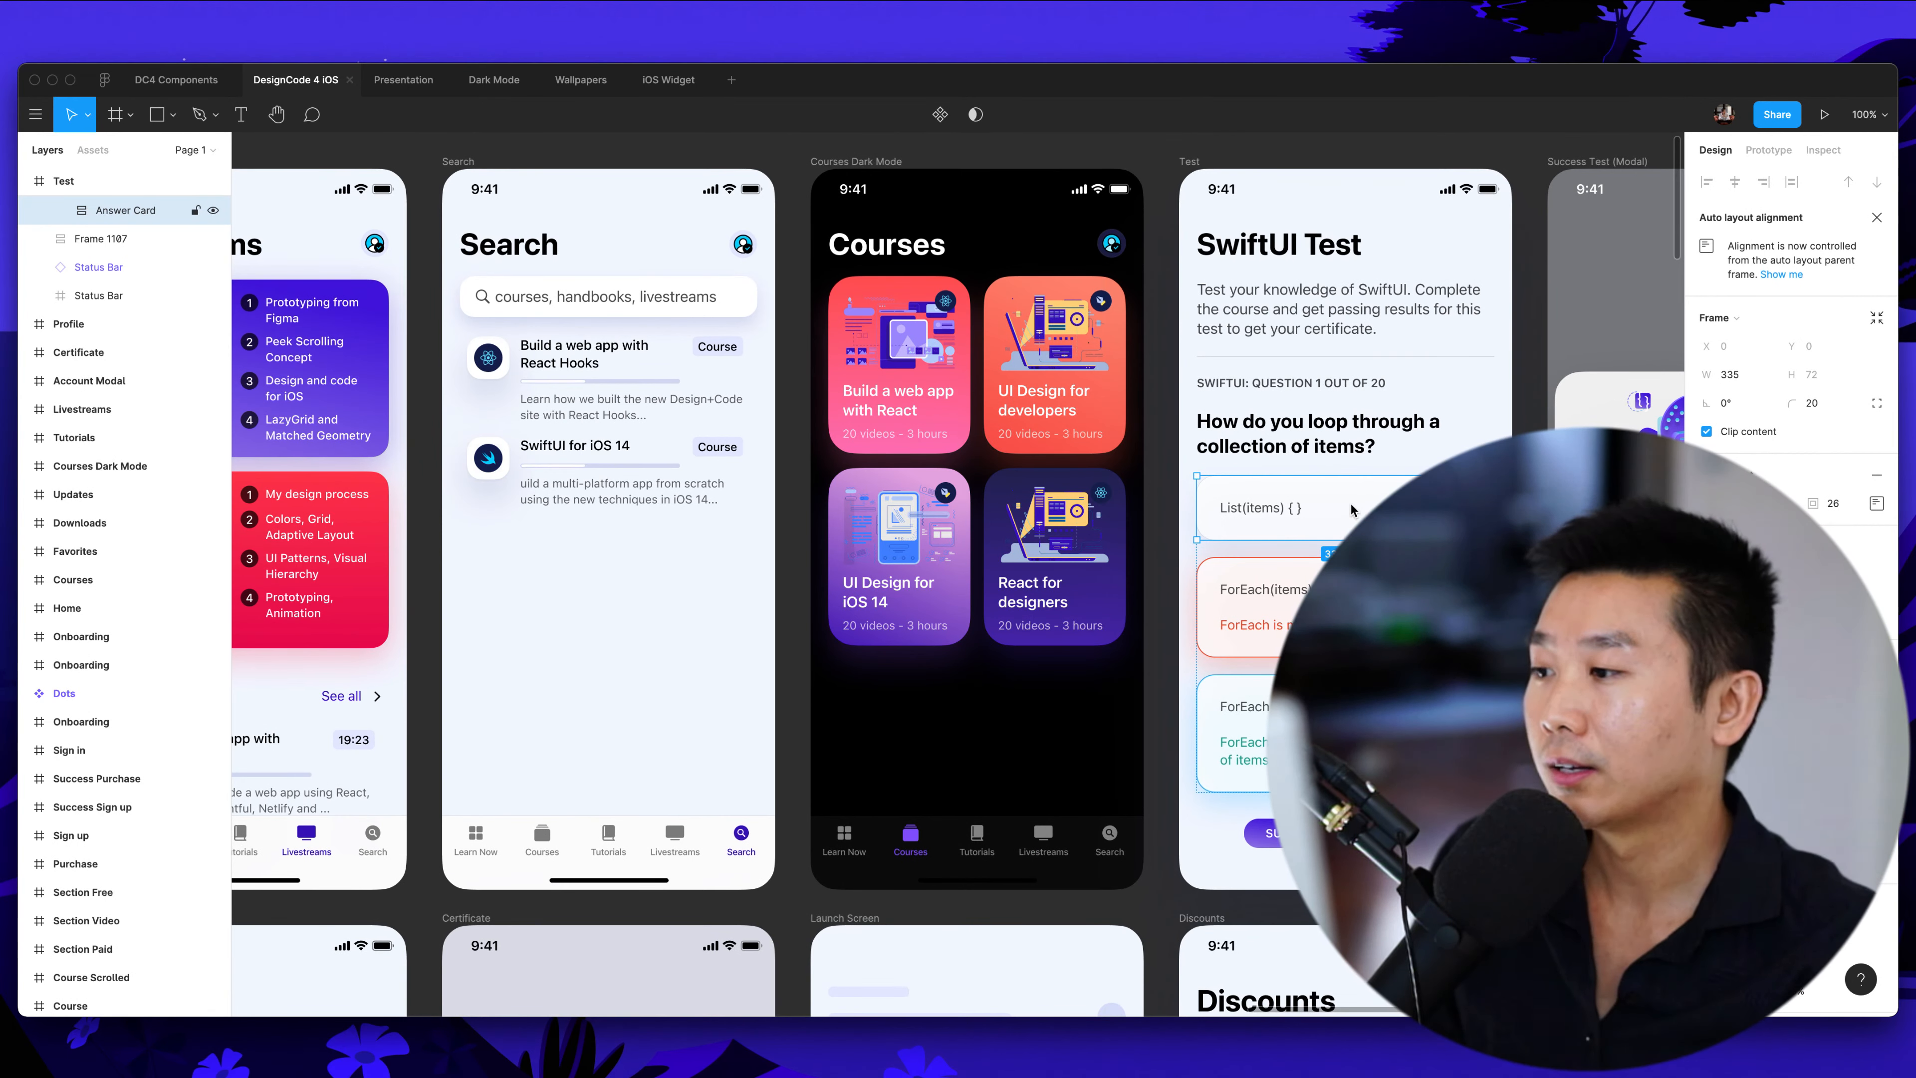
# Compare the light Search screen with the Courses Dark Mode screen, inspect the dark frame and clear the selection
pyautogui.hscroll(-5, 573, 424)
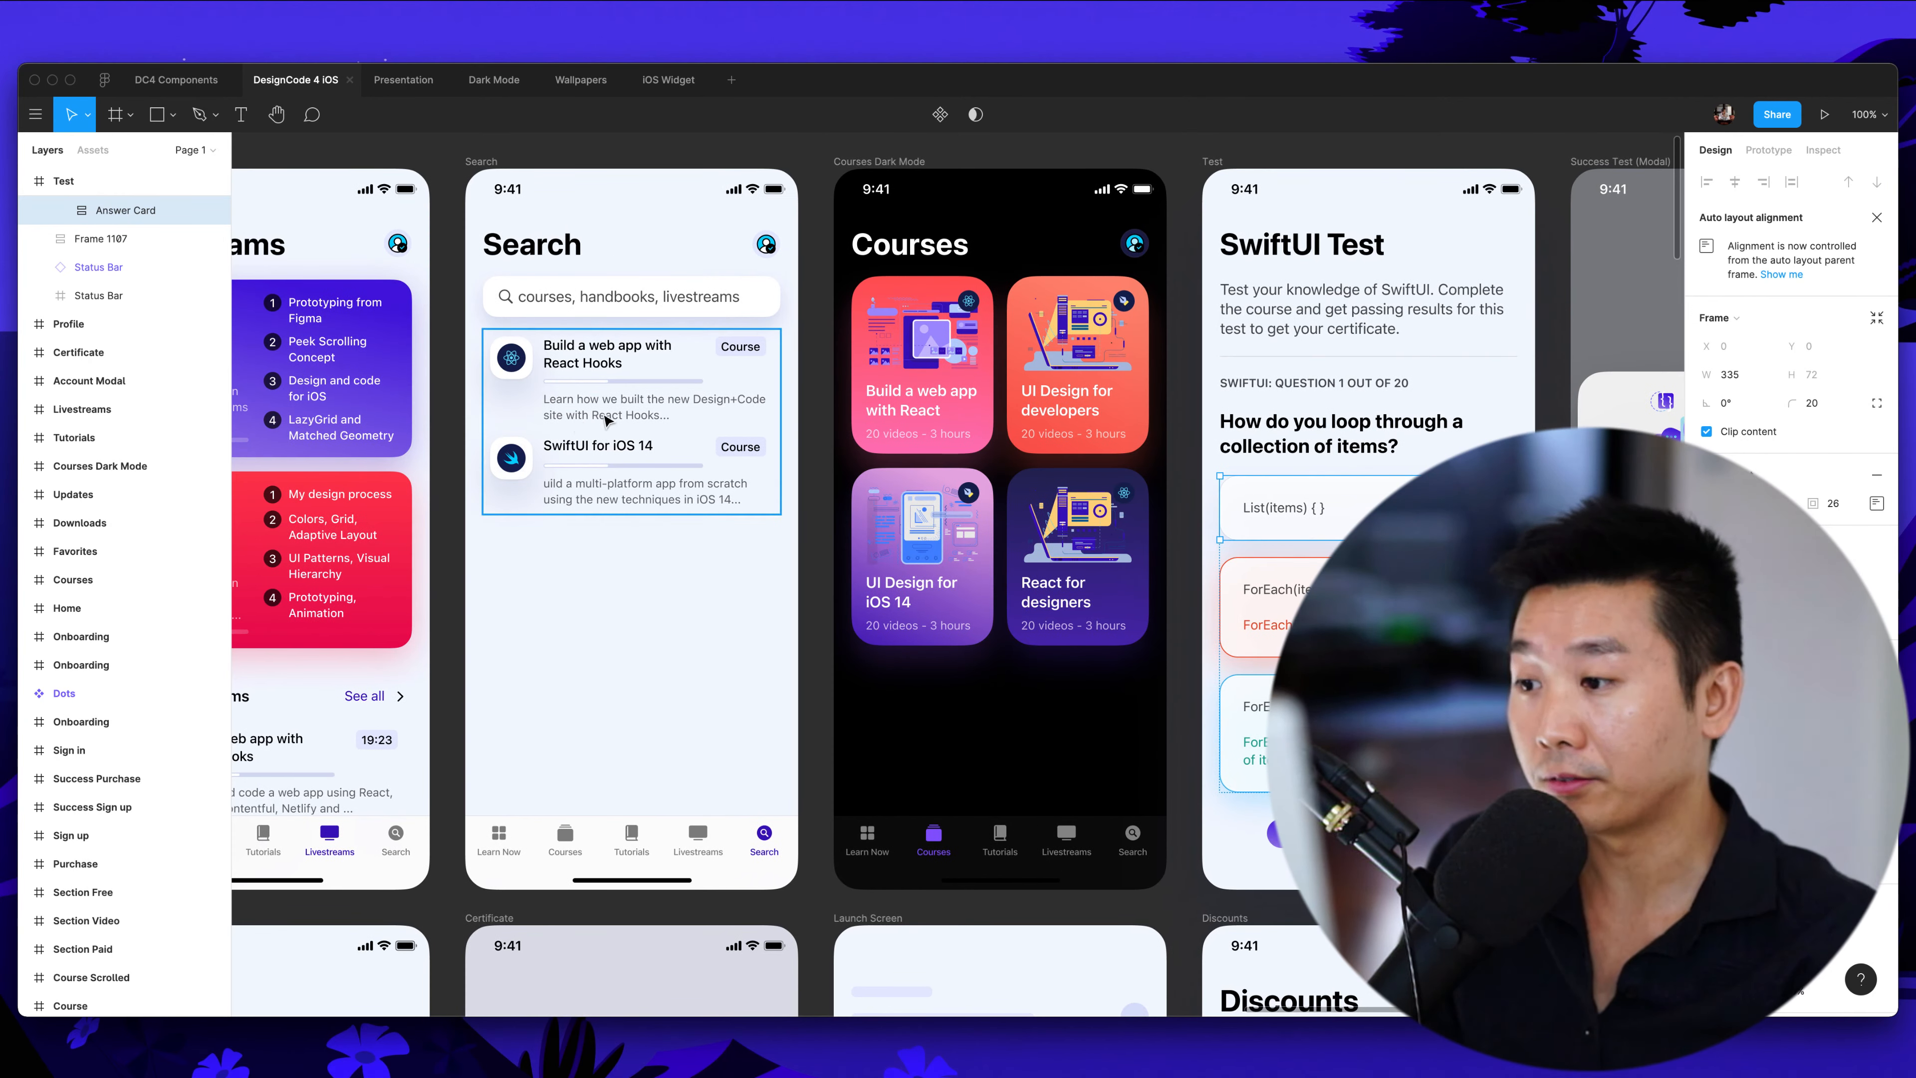
pyautogui.hscroll(-2, 864, 596)
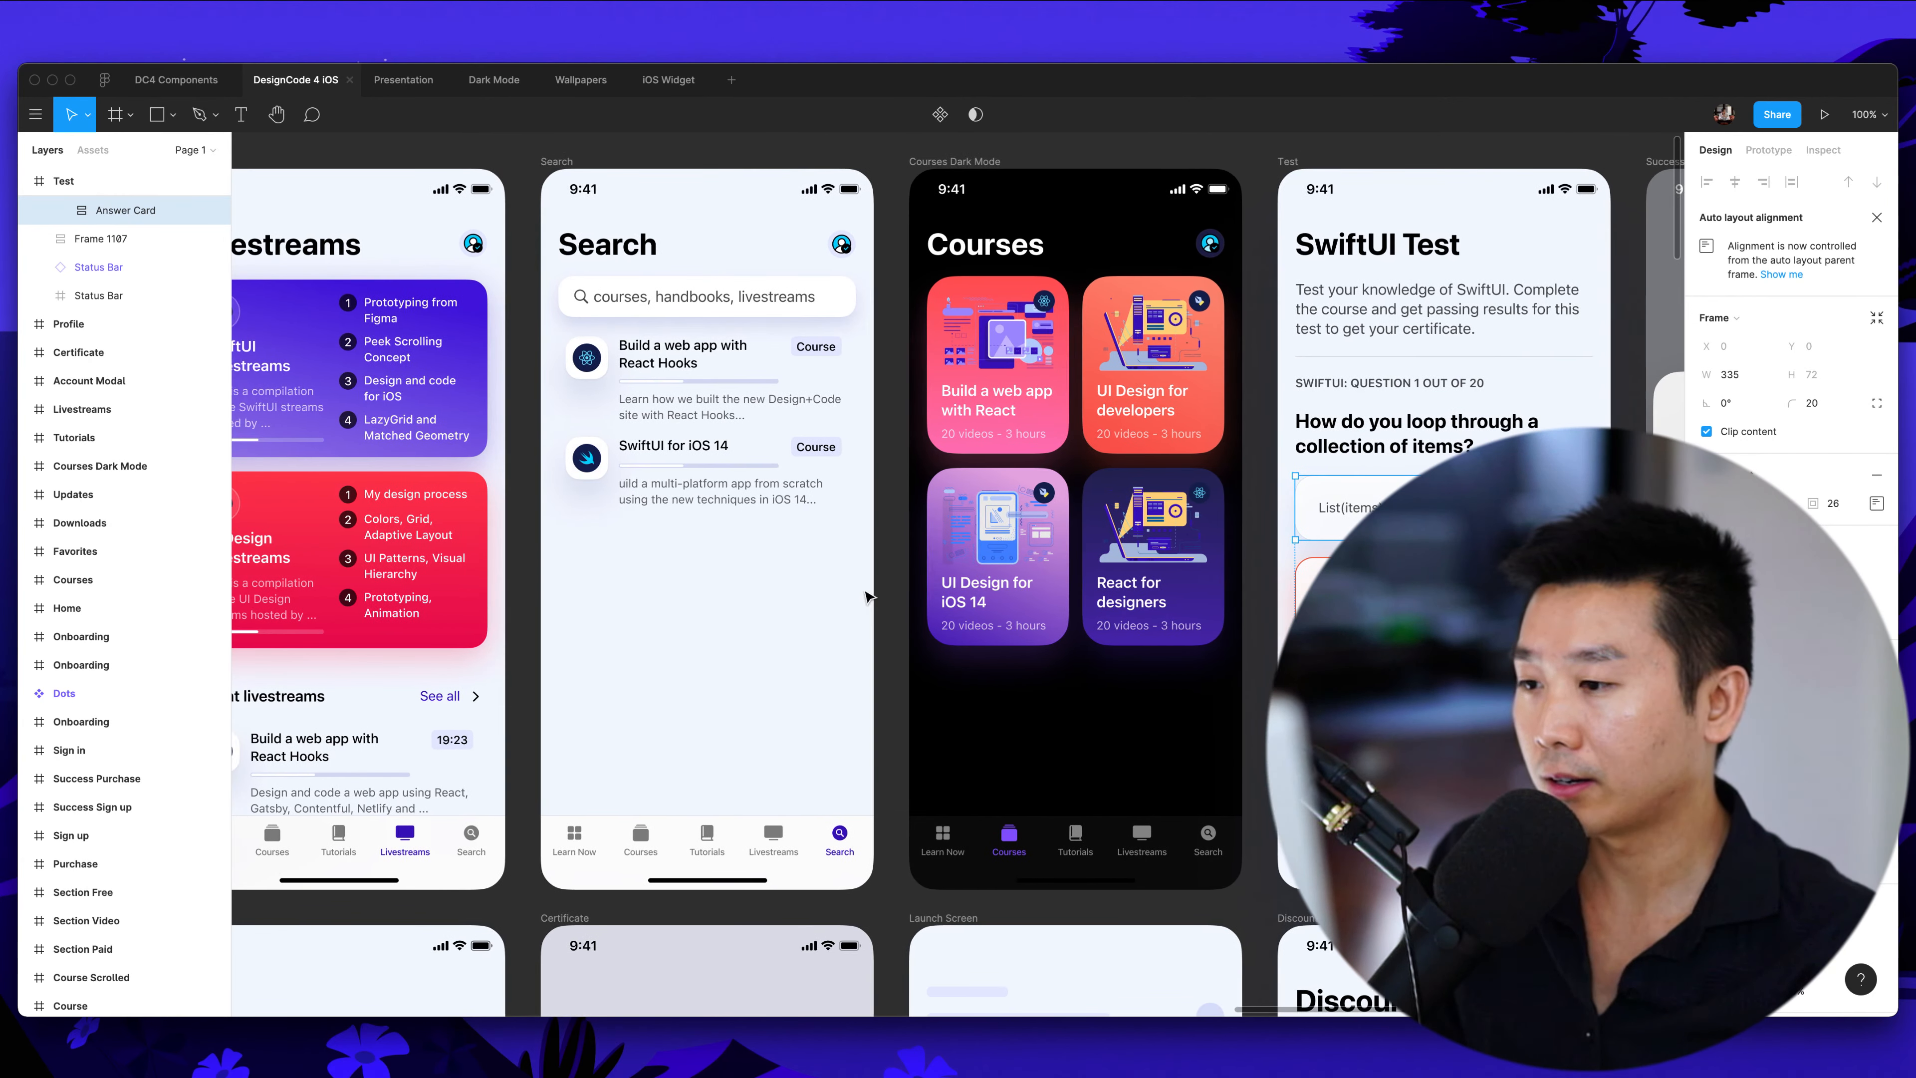
pyautogui.scroll(3, 883, 592)
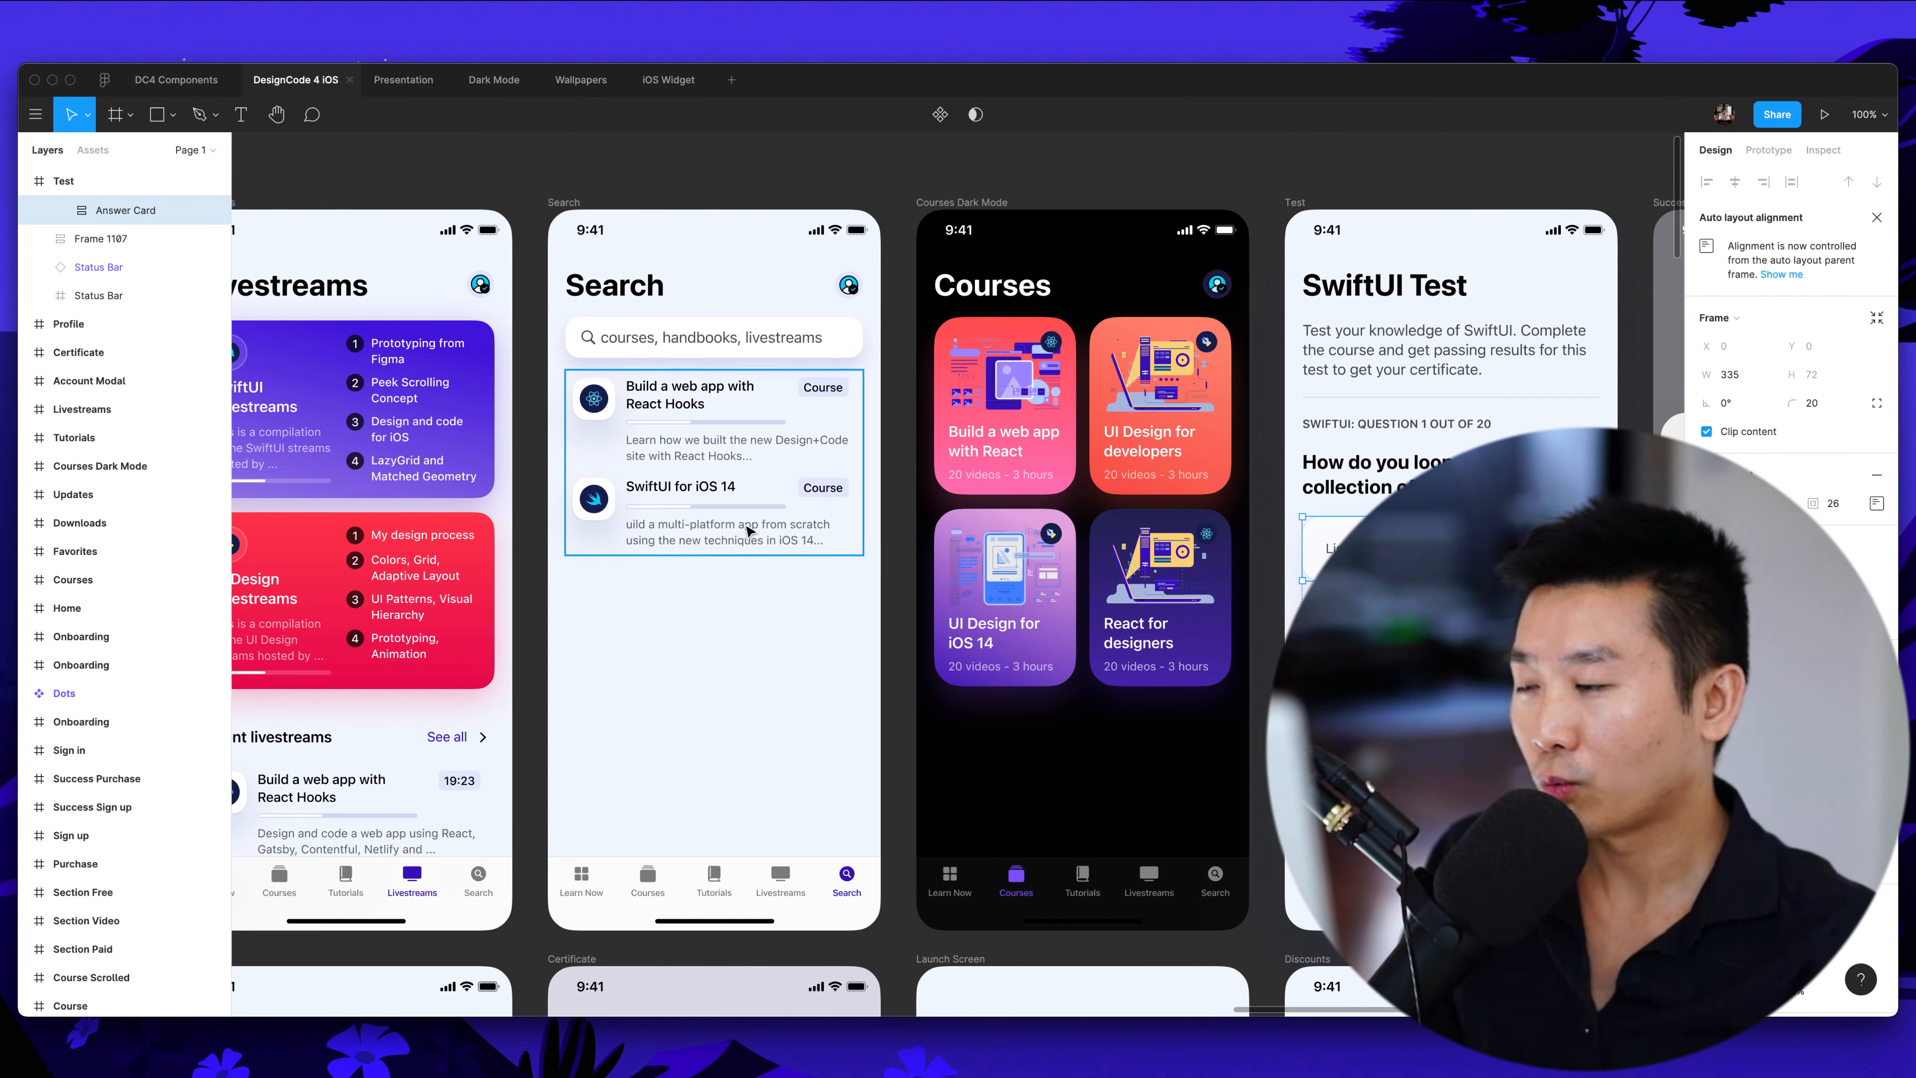
pyautogui.hscroll(5, 626, 370)
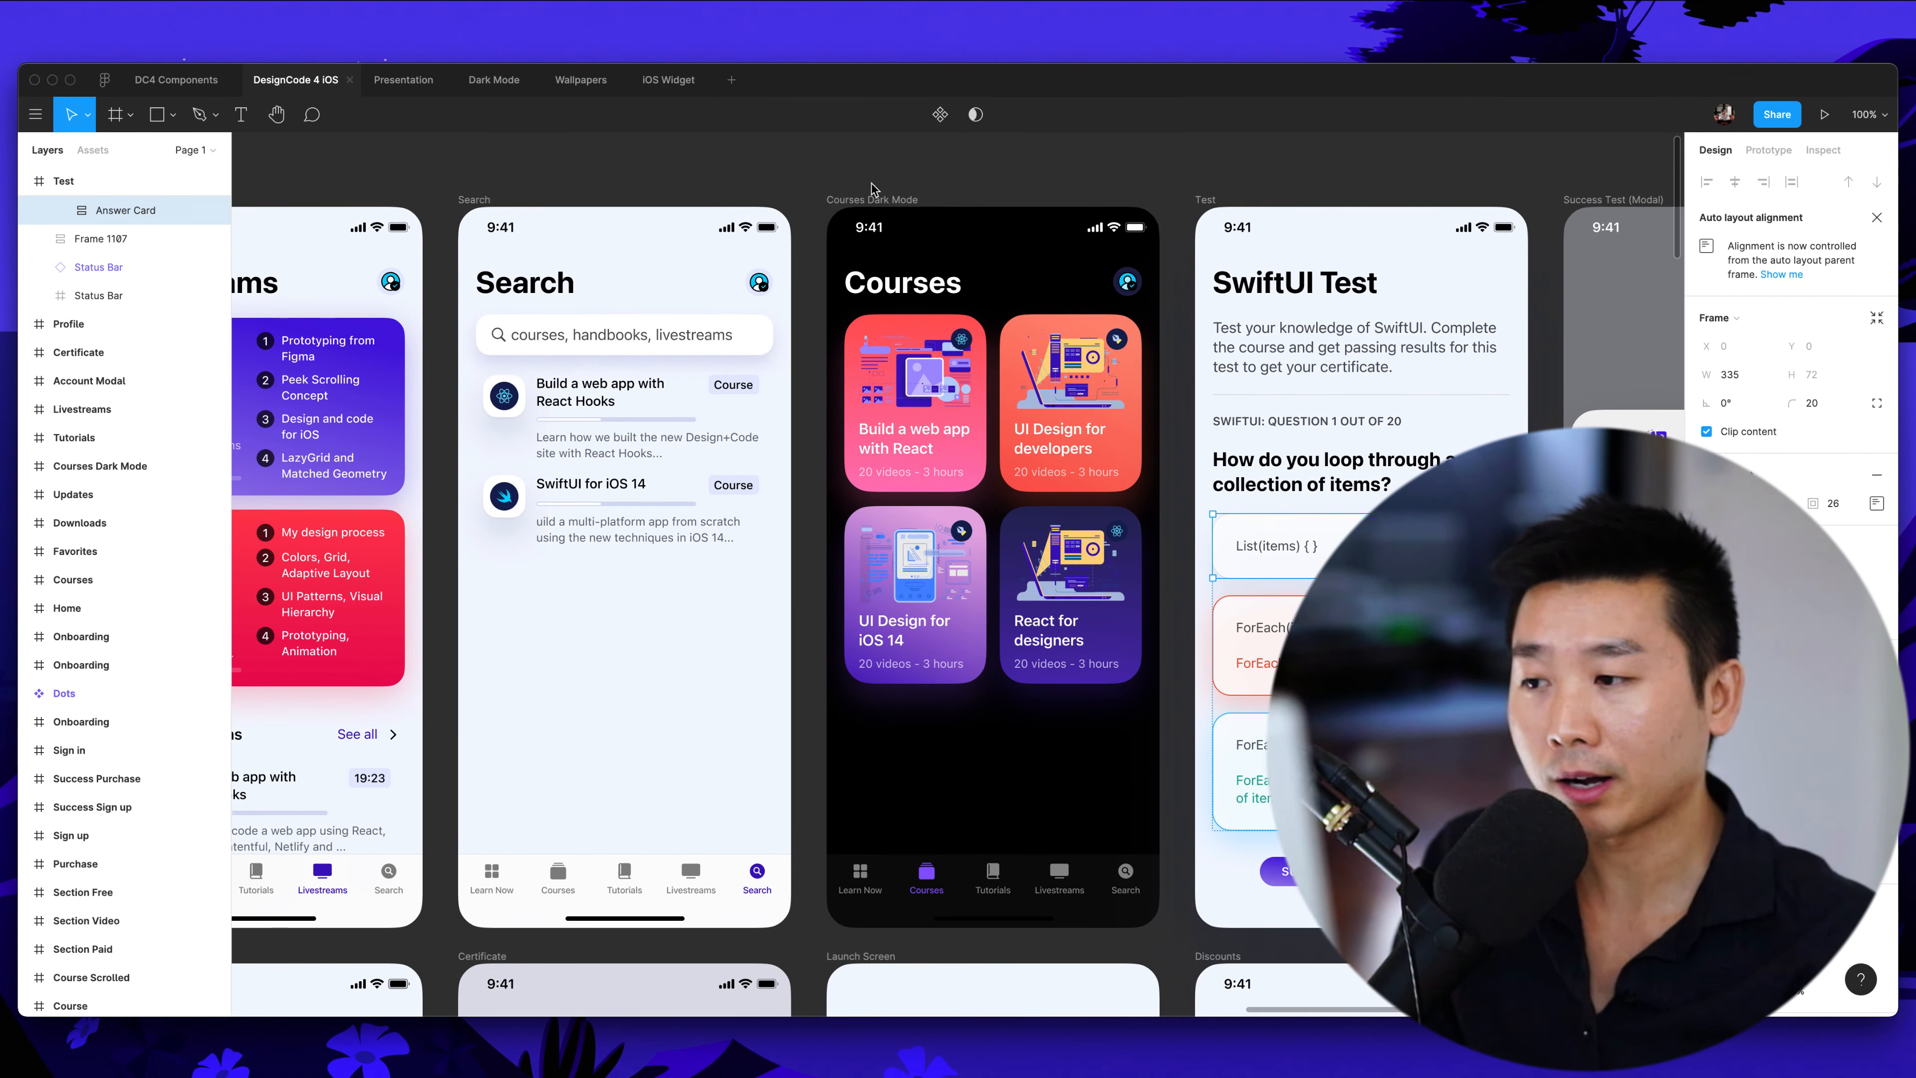
pyautogui.click(867, 199)
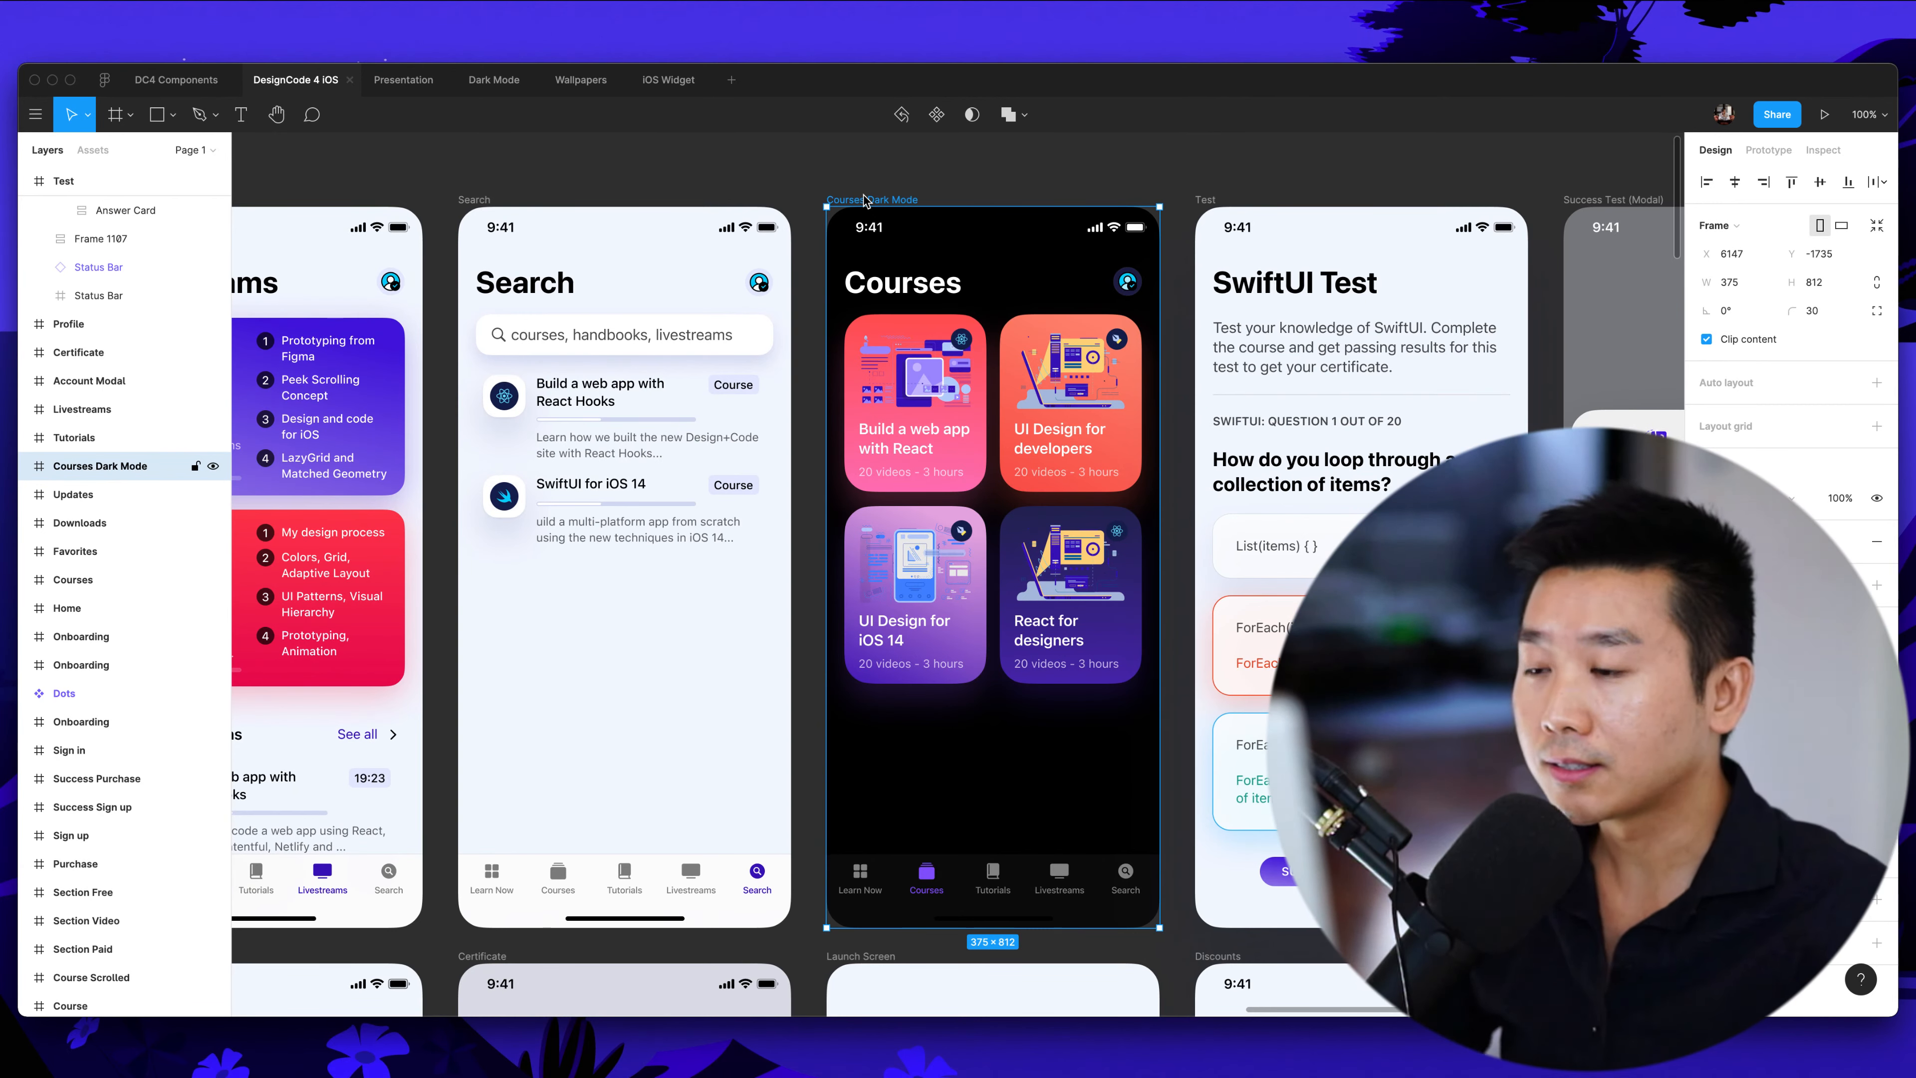
pyautogui.click(732, 174)
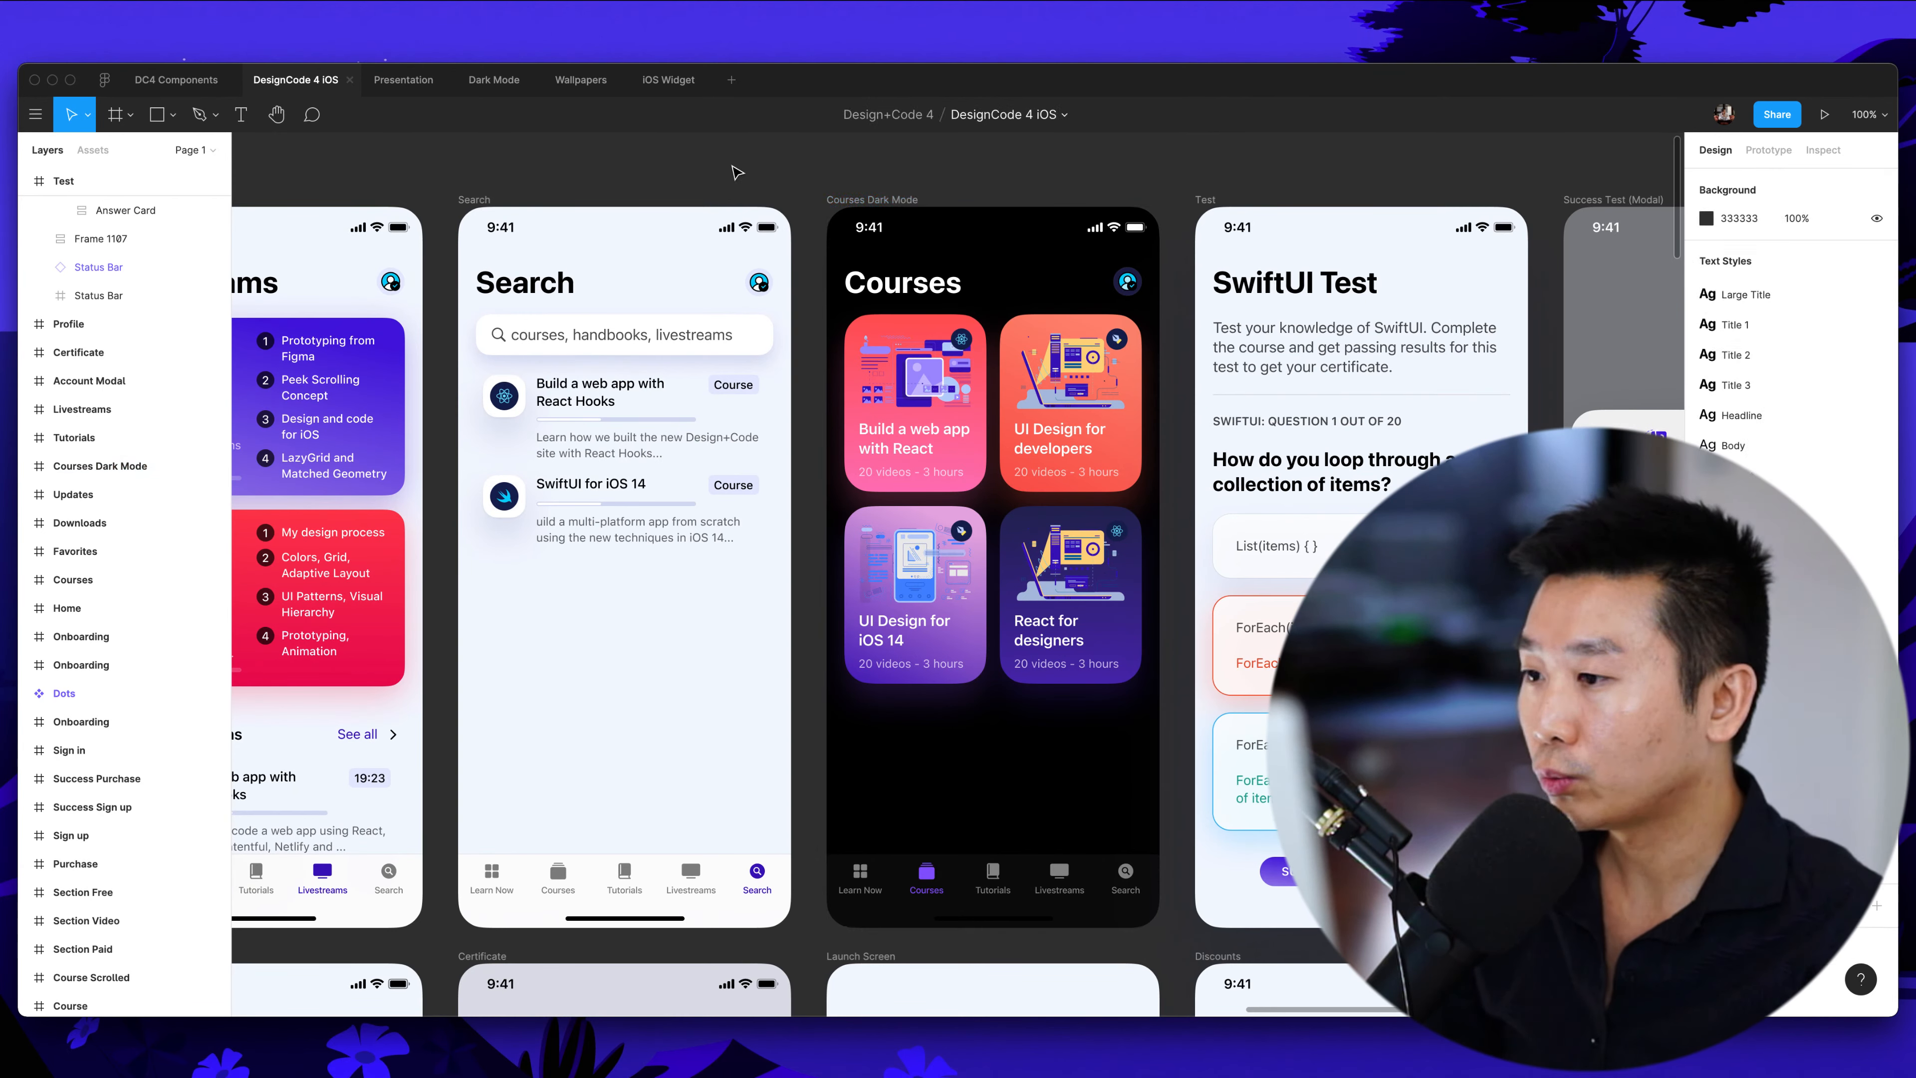
# Return to the Dark Mode file showing the Course screen
pyautogui.scroll(-1, 731, 174)
pyautogui.hscroll(1, 732, 174)
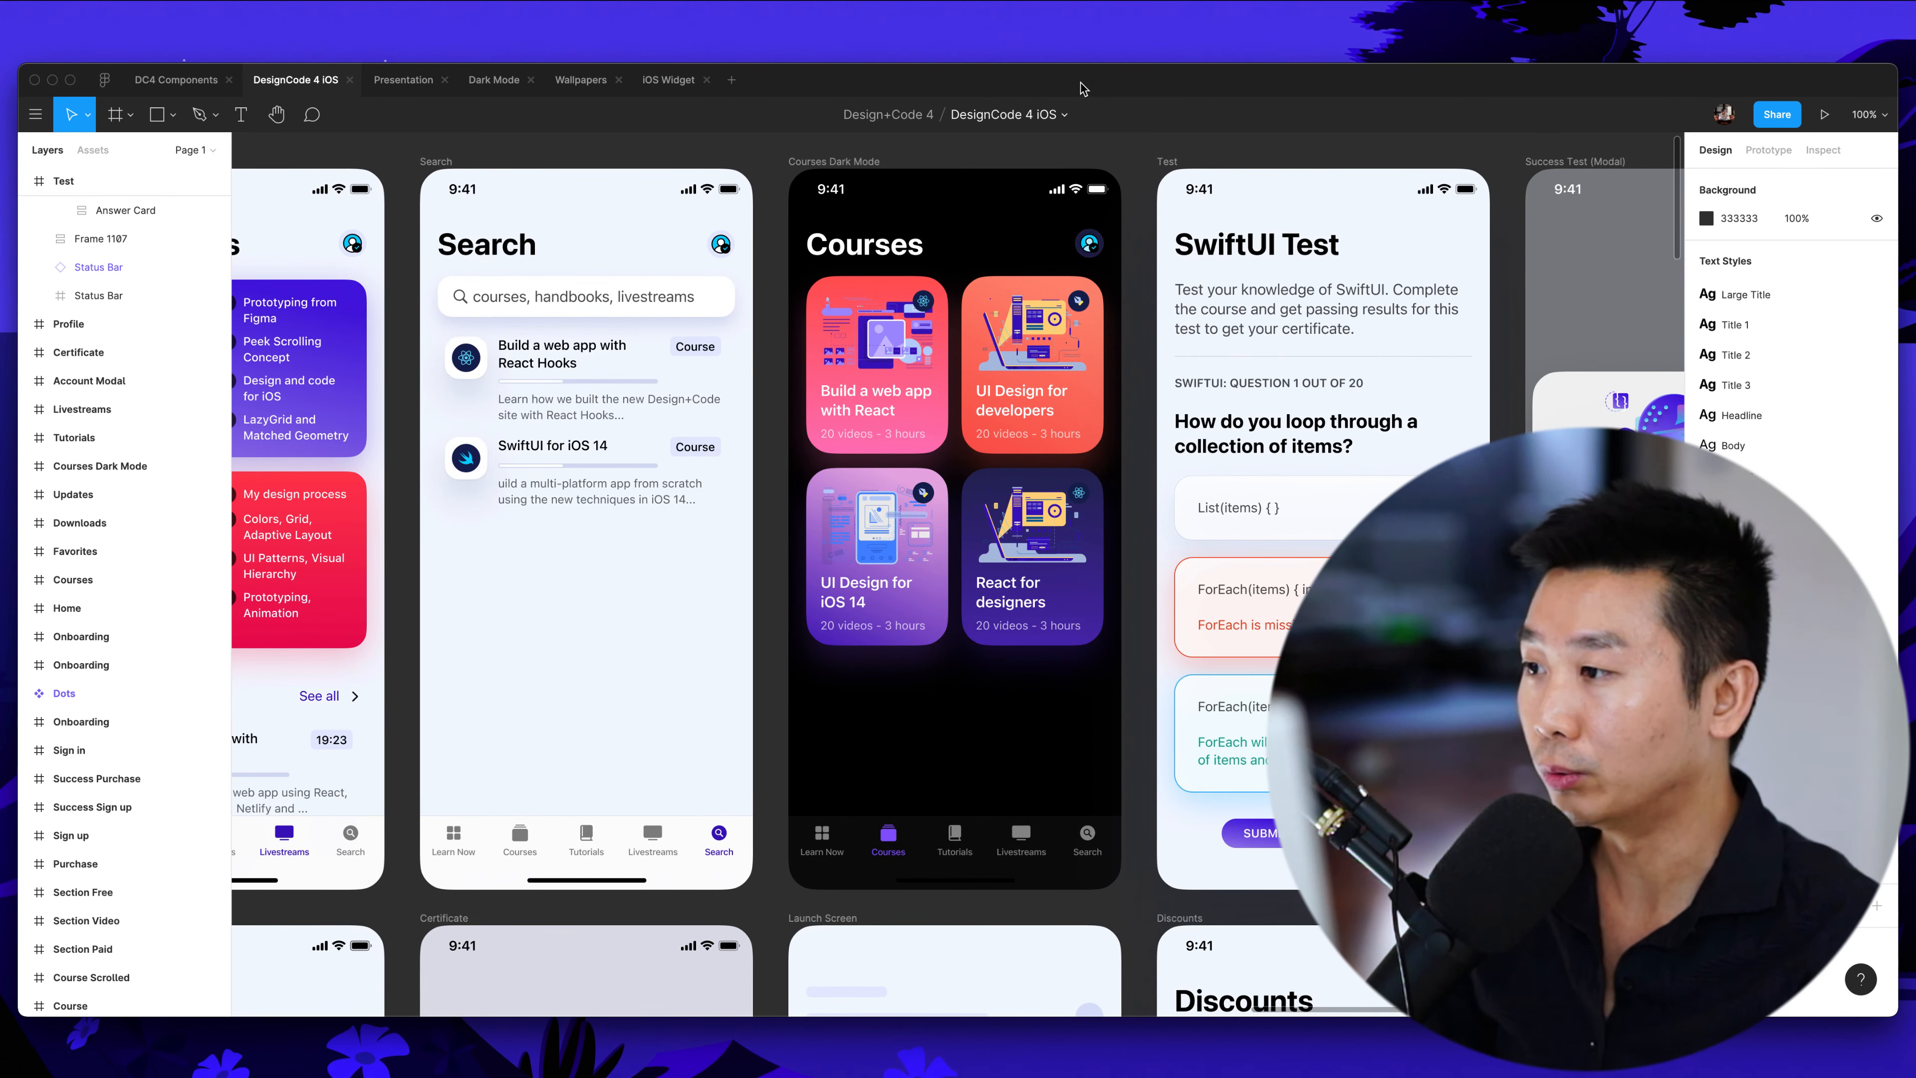
pyautogui.click(494, 79)
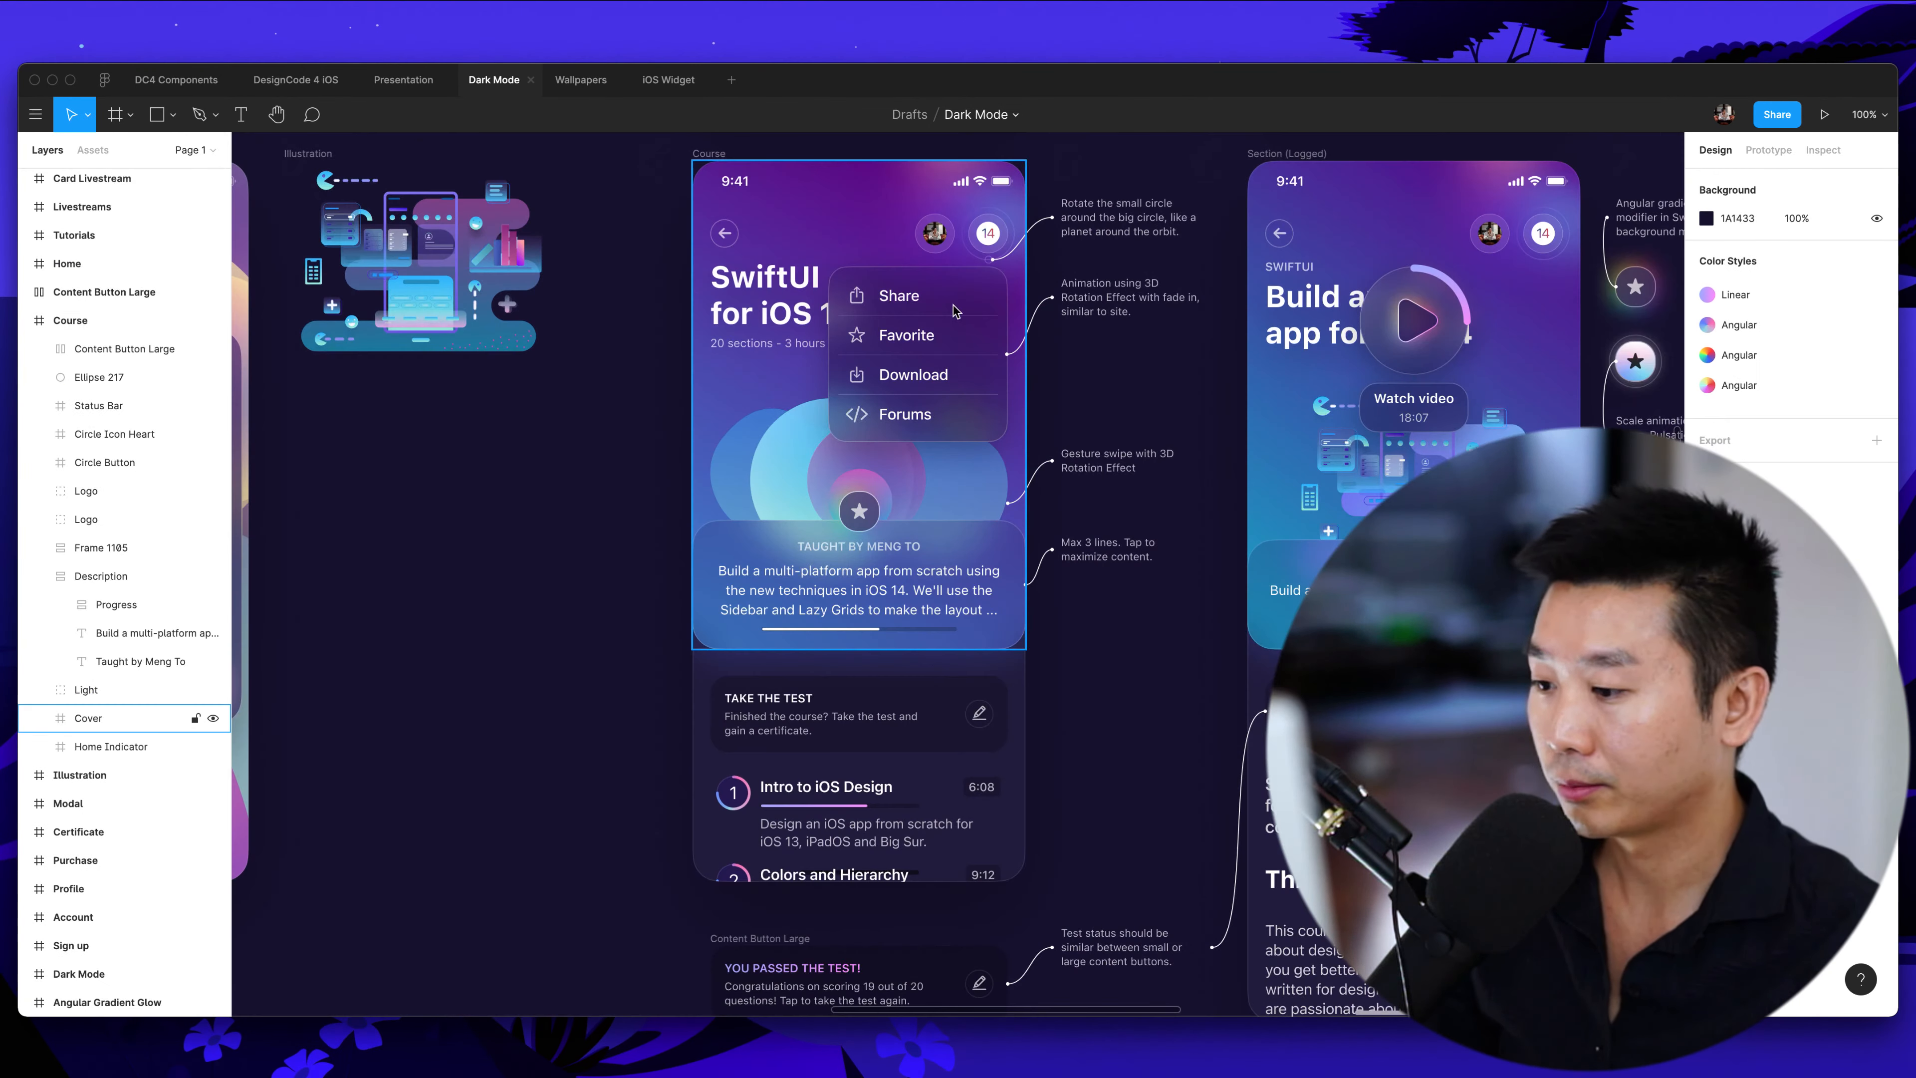
# Examine the Course screen's Take the Test card, lesson list and passed-test card against the dark tinted background
pyautogui.scroll(-1, 954, 310)
pyautogui.hscroll(3, 955, 309)
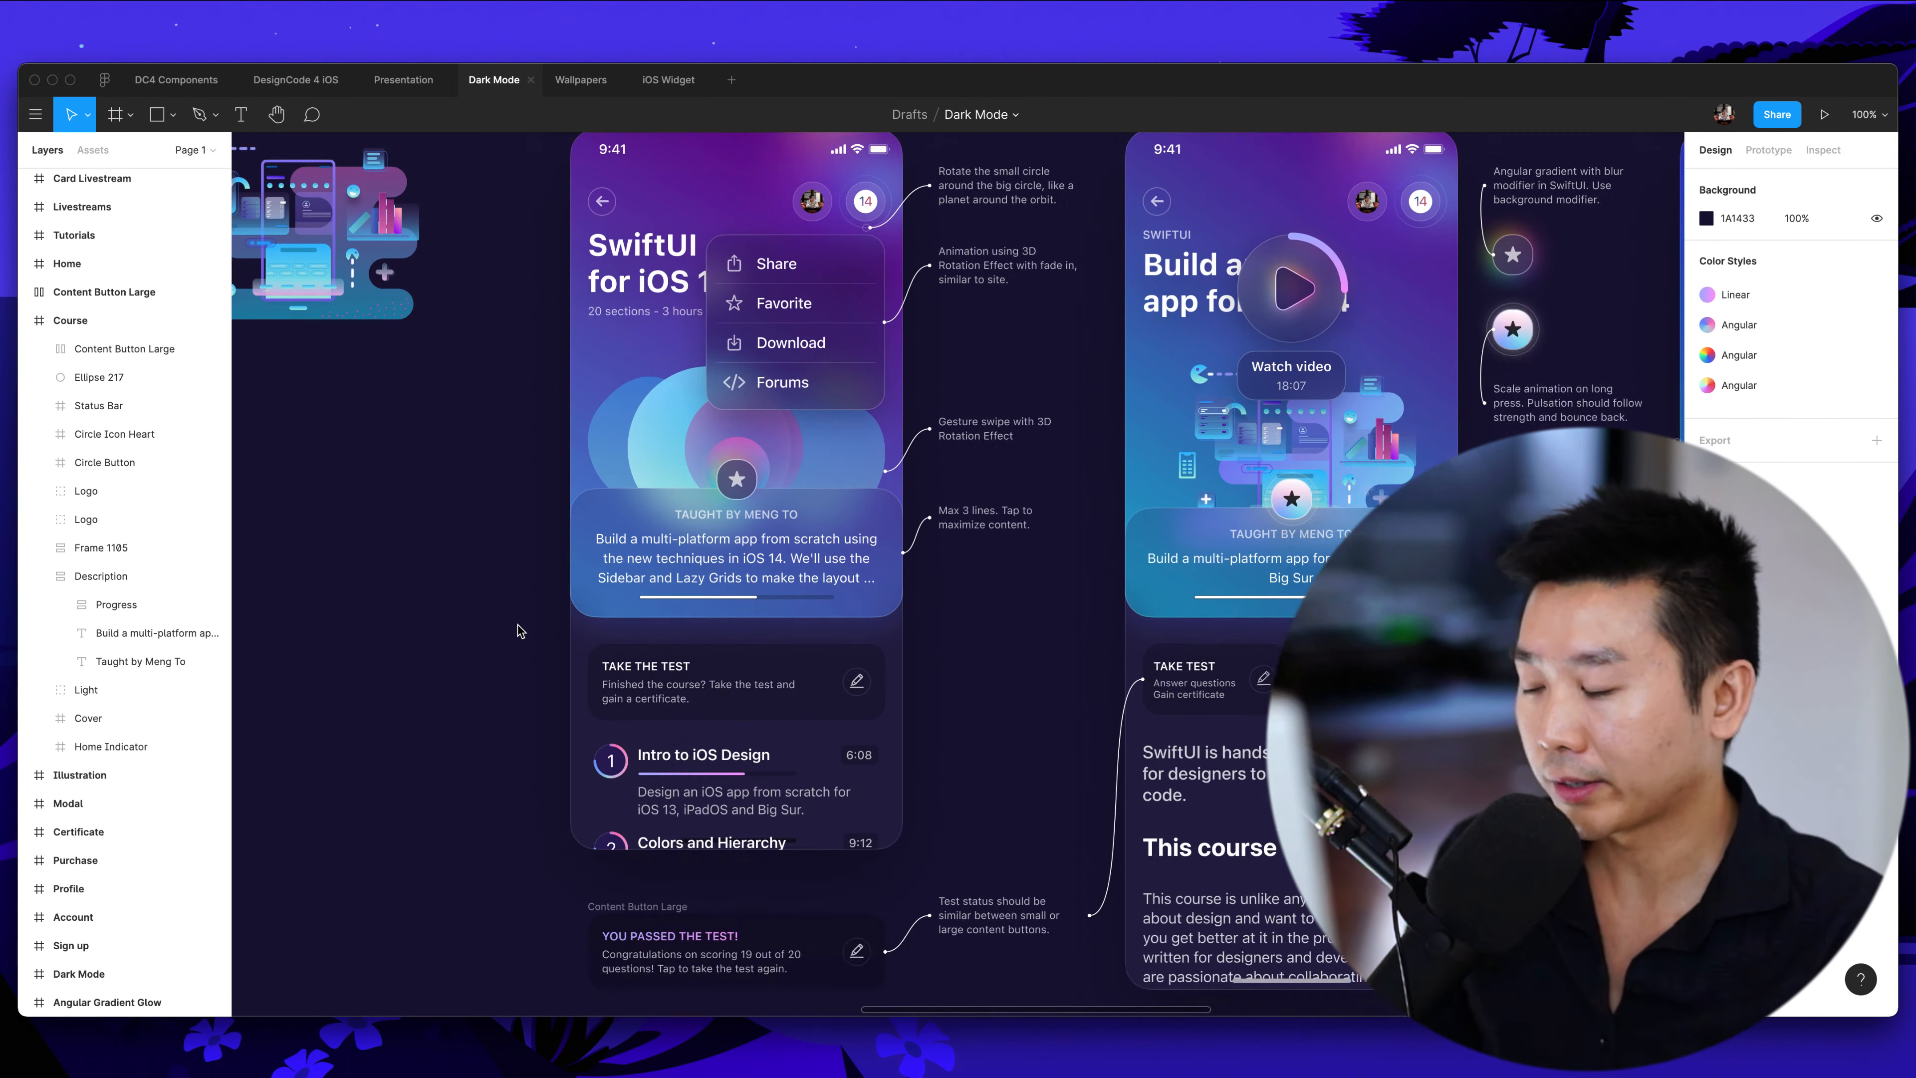
pyautogui.click(731, 689)
pyautogui.hscroll(-3, 732, 686)
pyautogui.press('+')
pyautogui.scroll(-2, 736, 689)
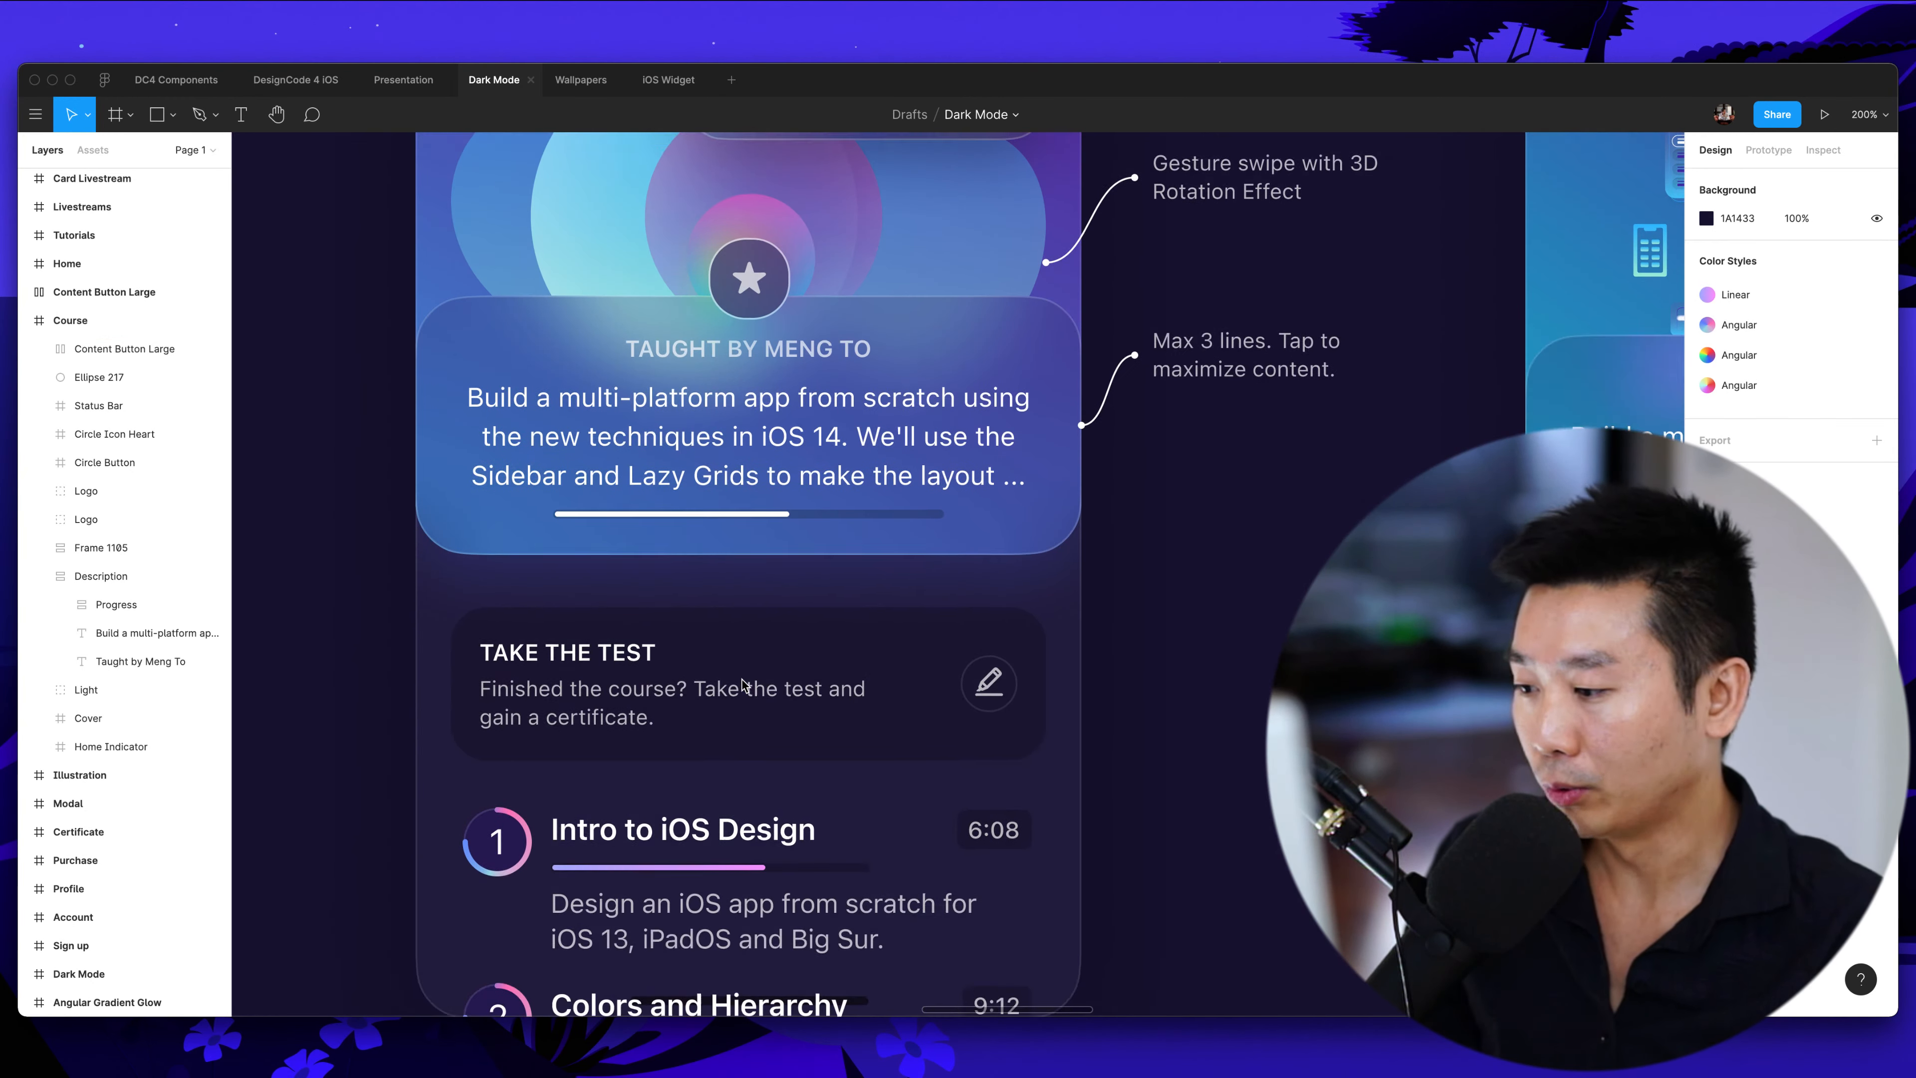
pyautogui.hscroll(-1, 459, 698)
pyautogui.hscroll(-1, 458, 698)
pyautogui.scroll(-2, 408, 743)
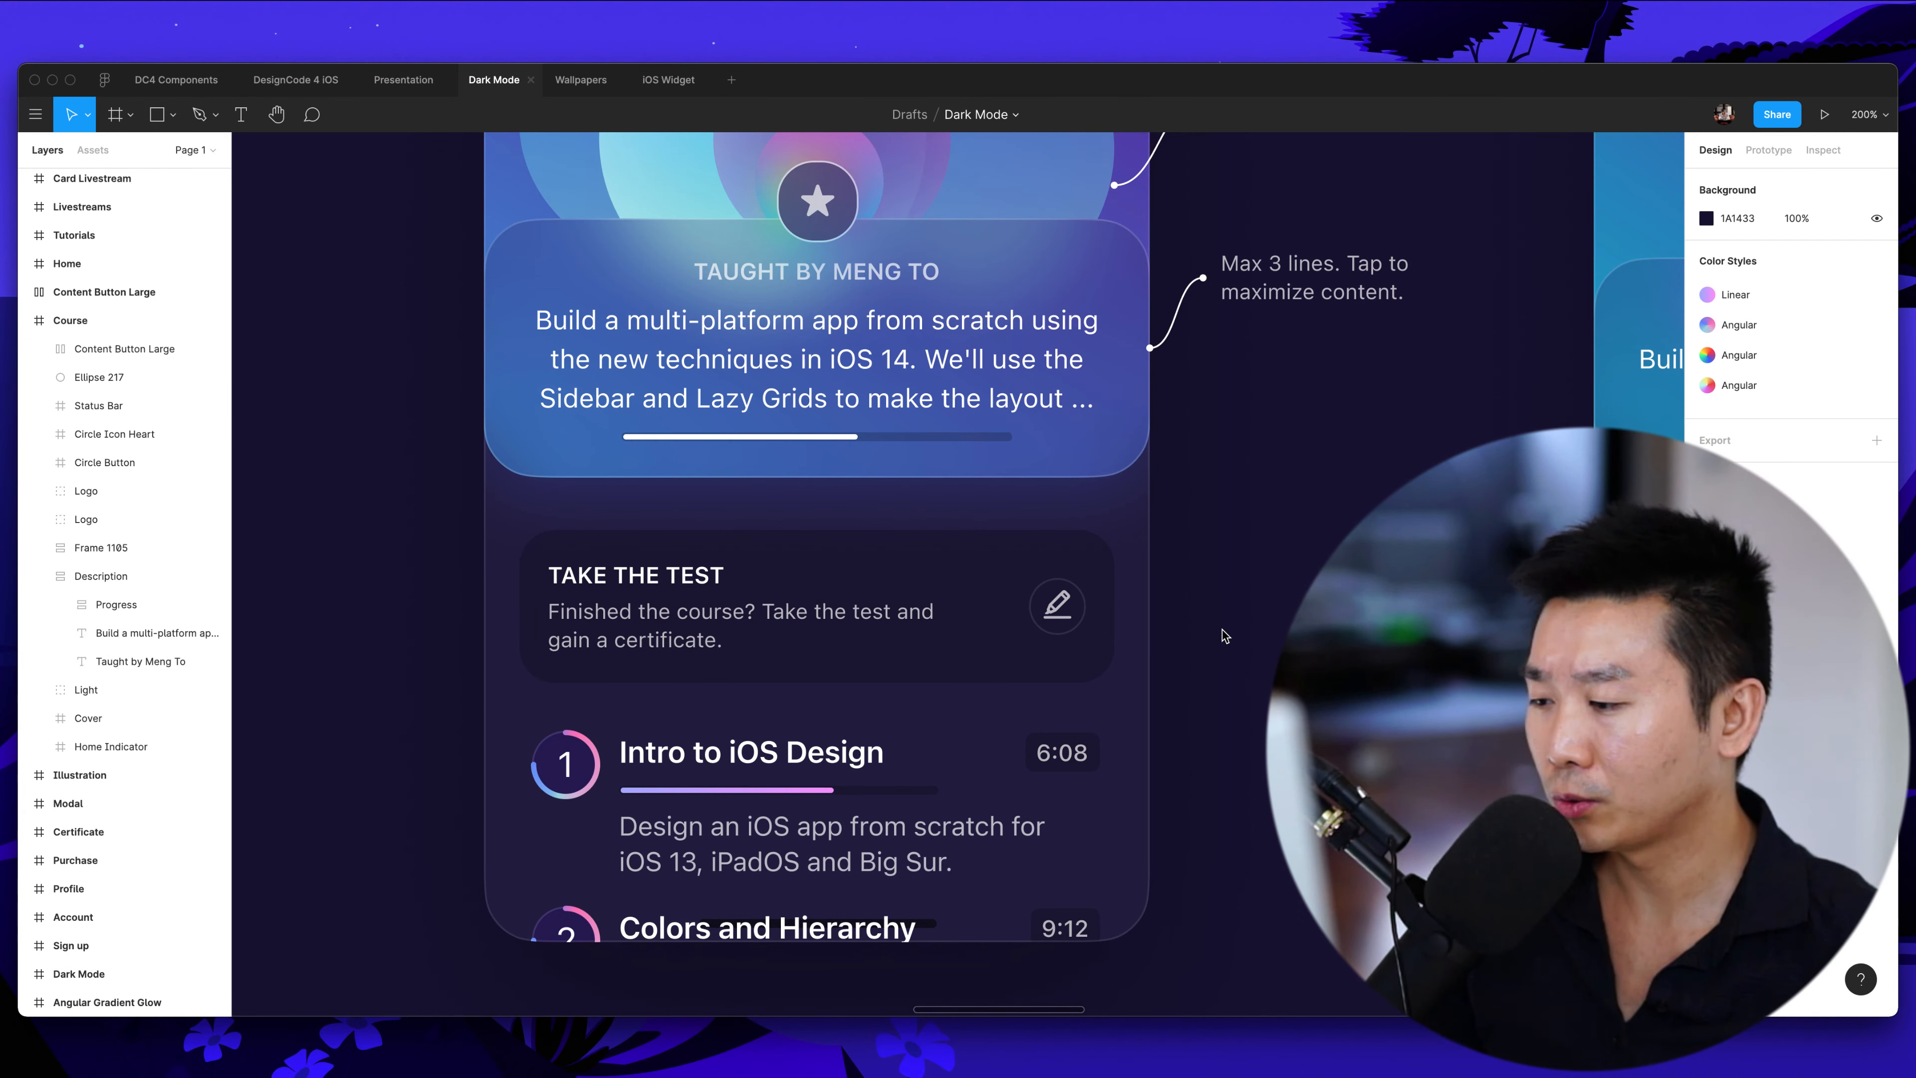
pyautogui.scroll(-8, 1224, 635)
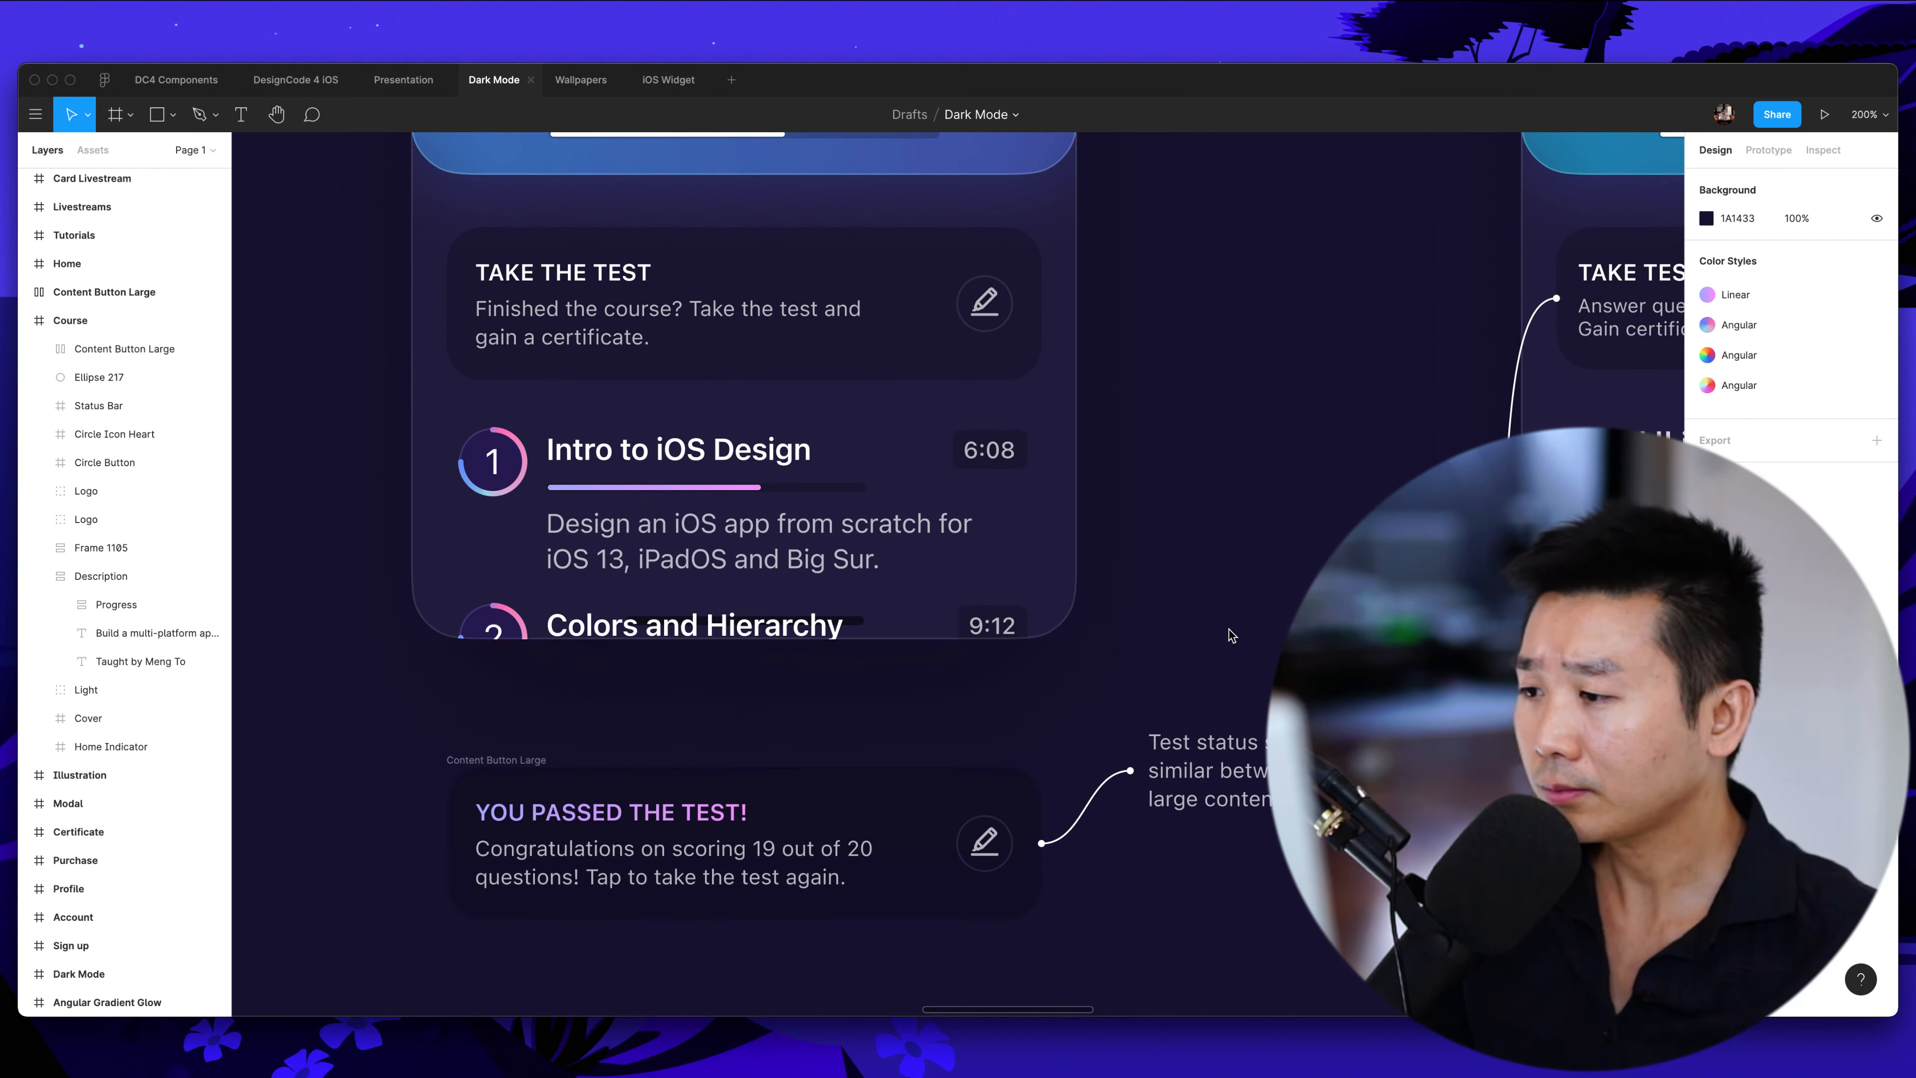
pyautogui.scroll(3, 1207, 626)
pyautogui.hscroll(-3, 792, 505)
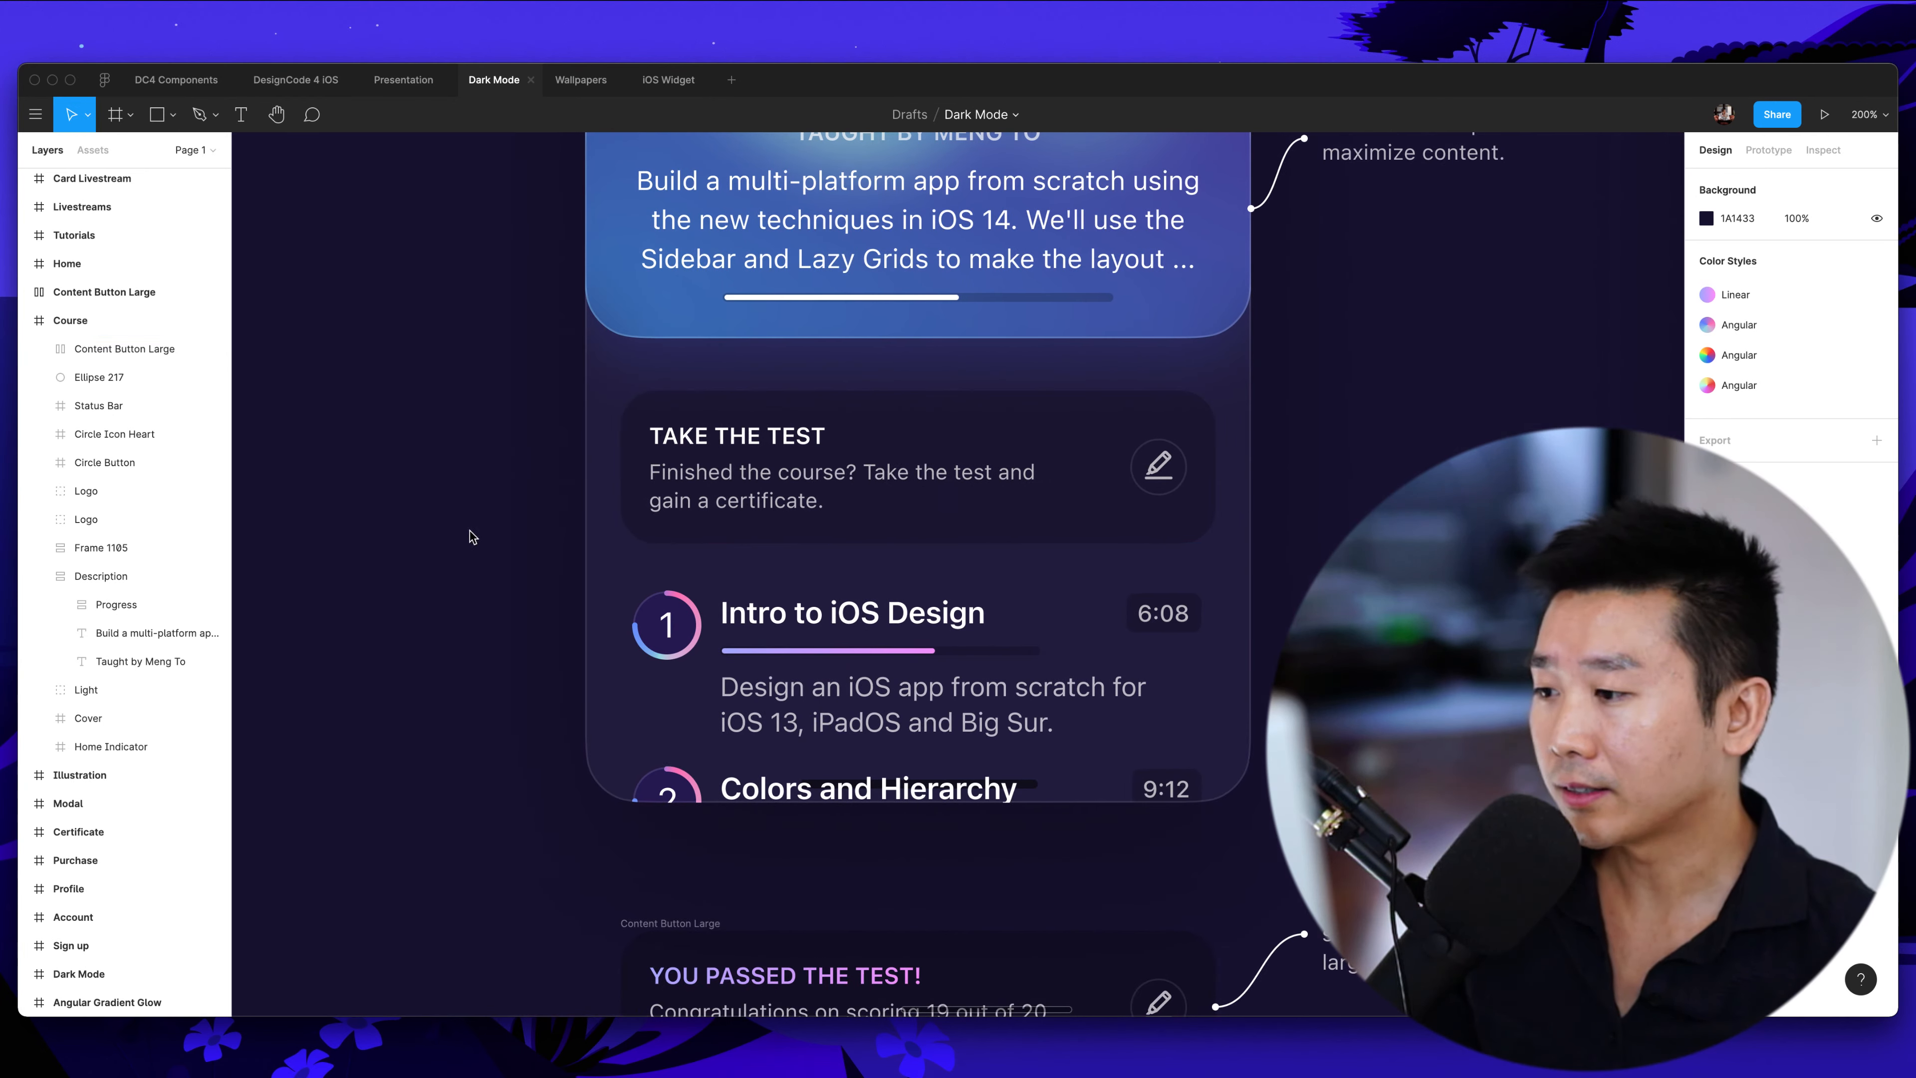
pyautogui.scroll(2, 579, 524)
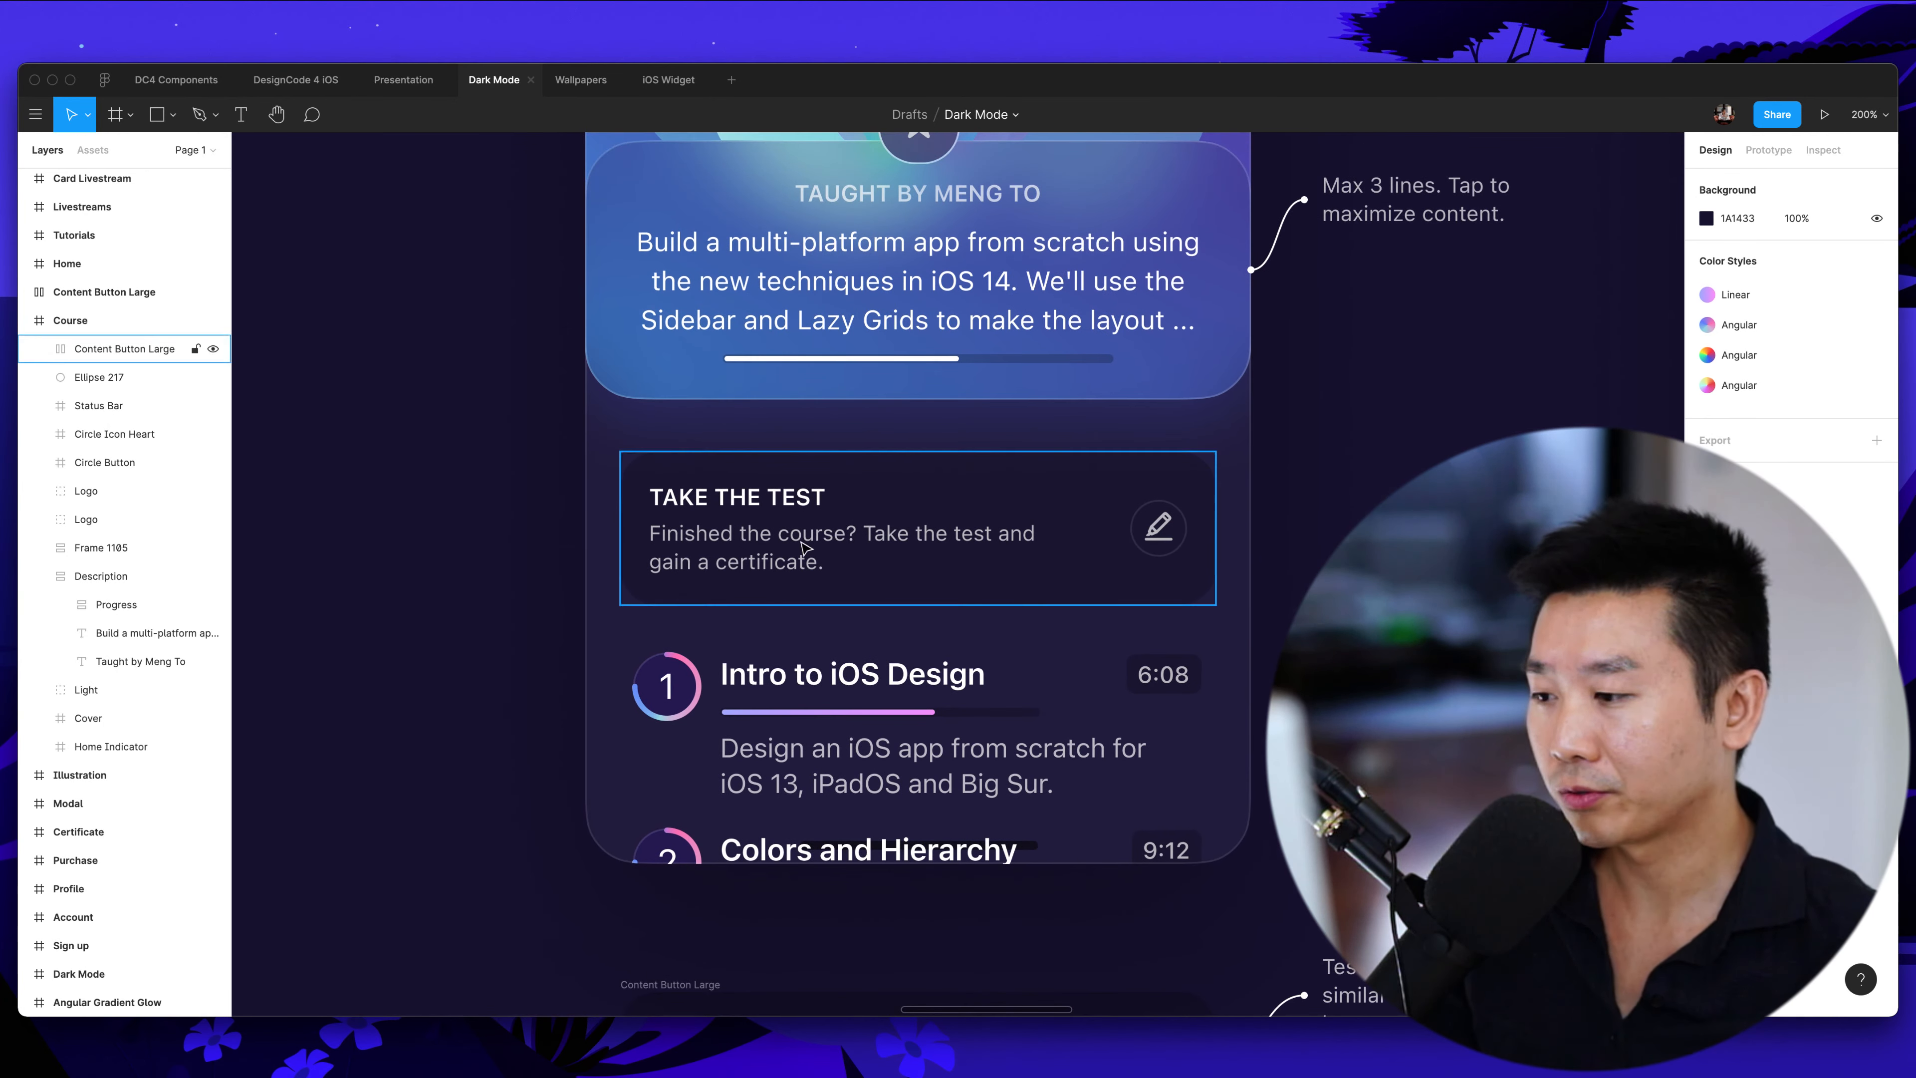
# Inspect the Take the Test card's frame and its nested layers, and clear the selection
pyautogui.click(830, 539)
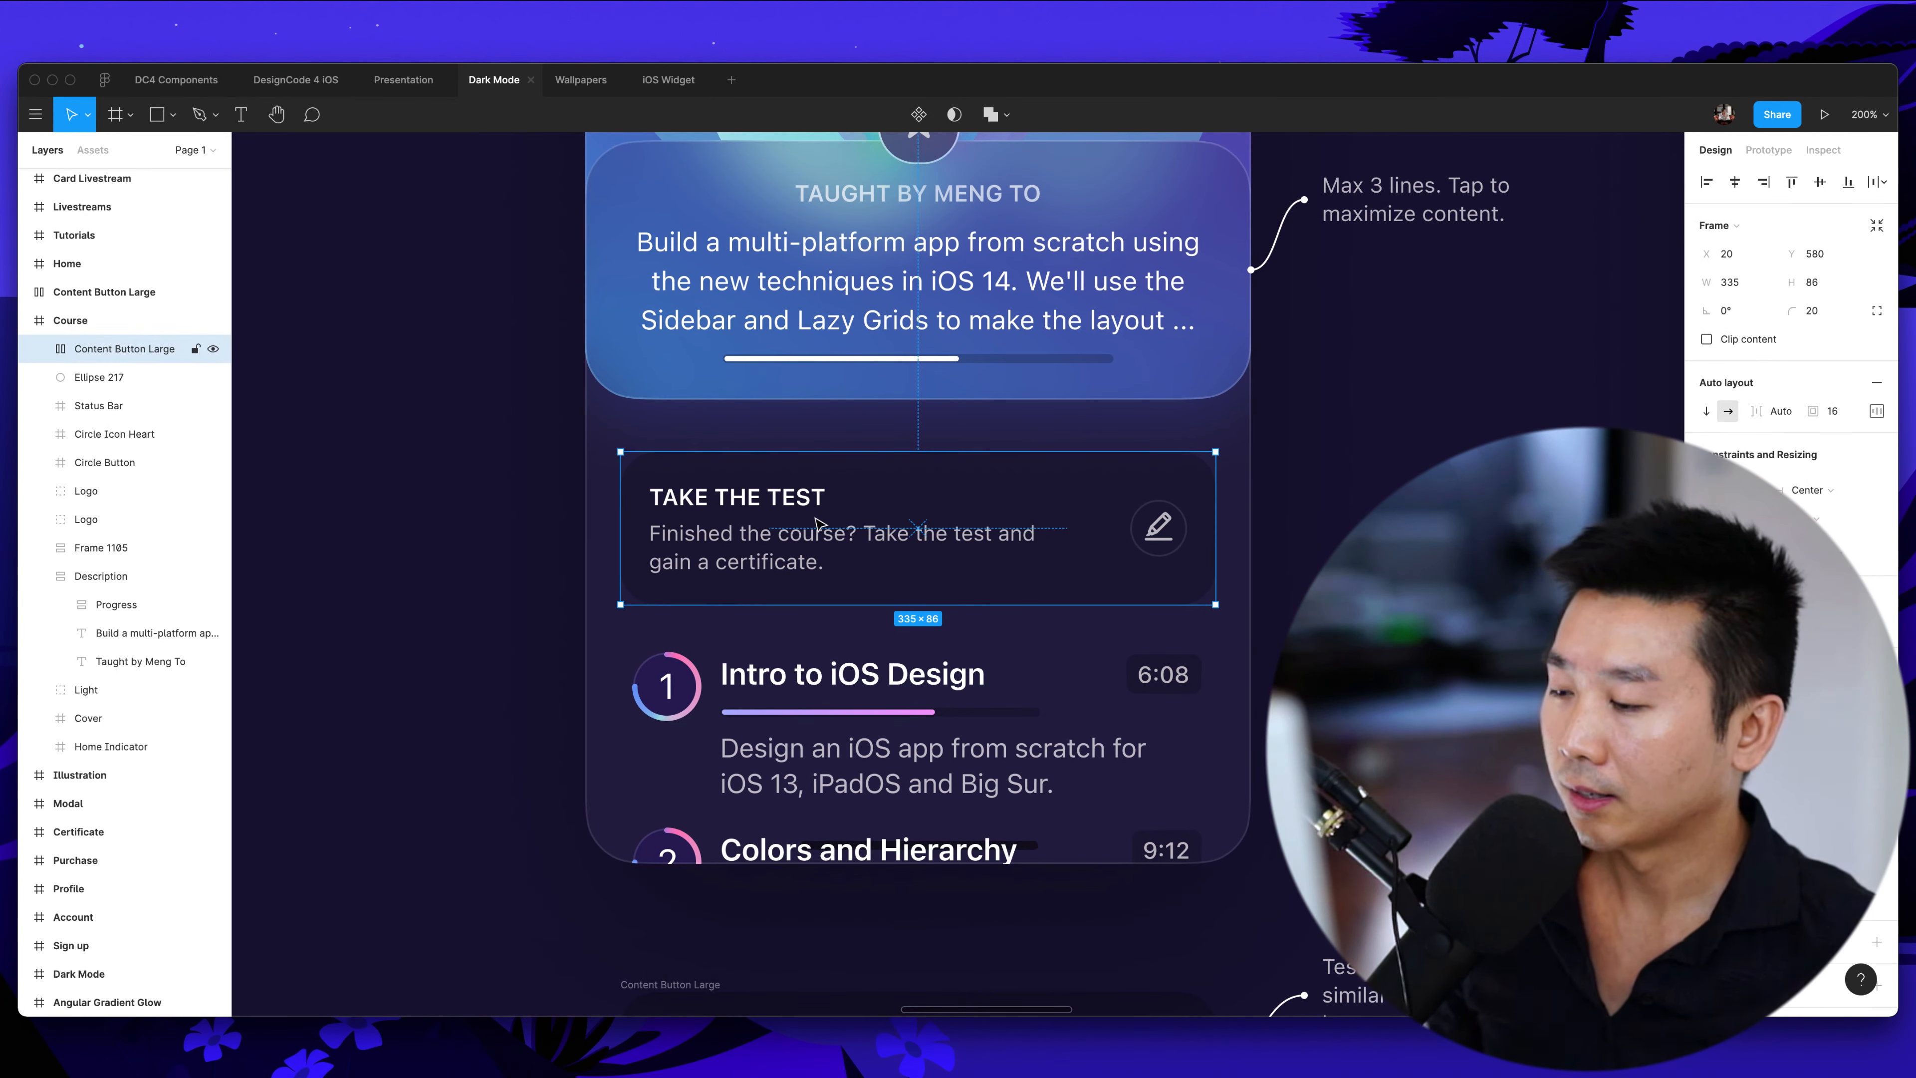
pyautogui.click(522, 543)
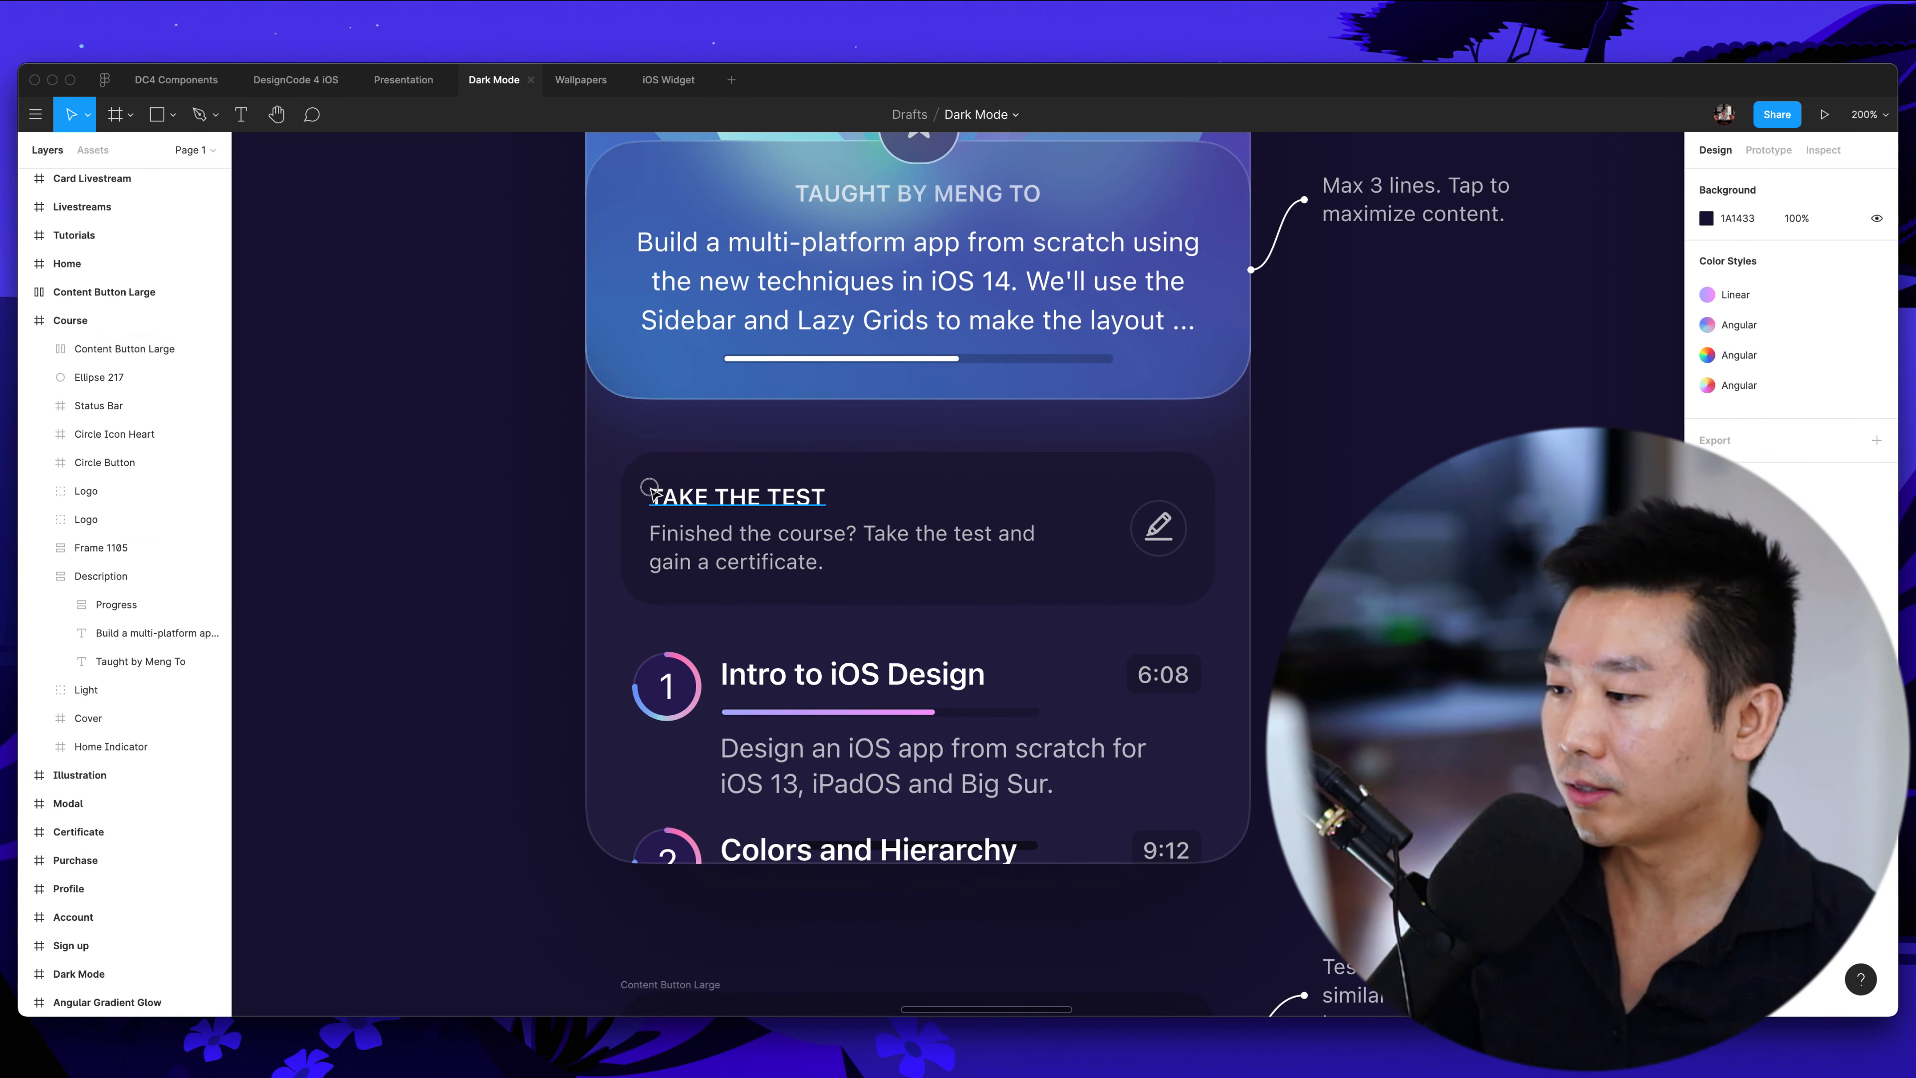
pyautogui.keyDown('super'); pyautogui.click(653, 489); pyautogui.keyUp('super')
pyautogui.click(634, 480)
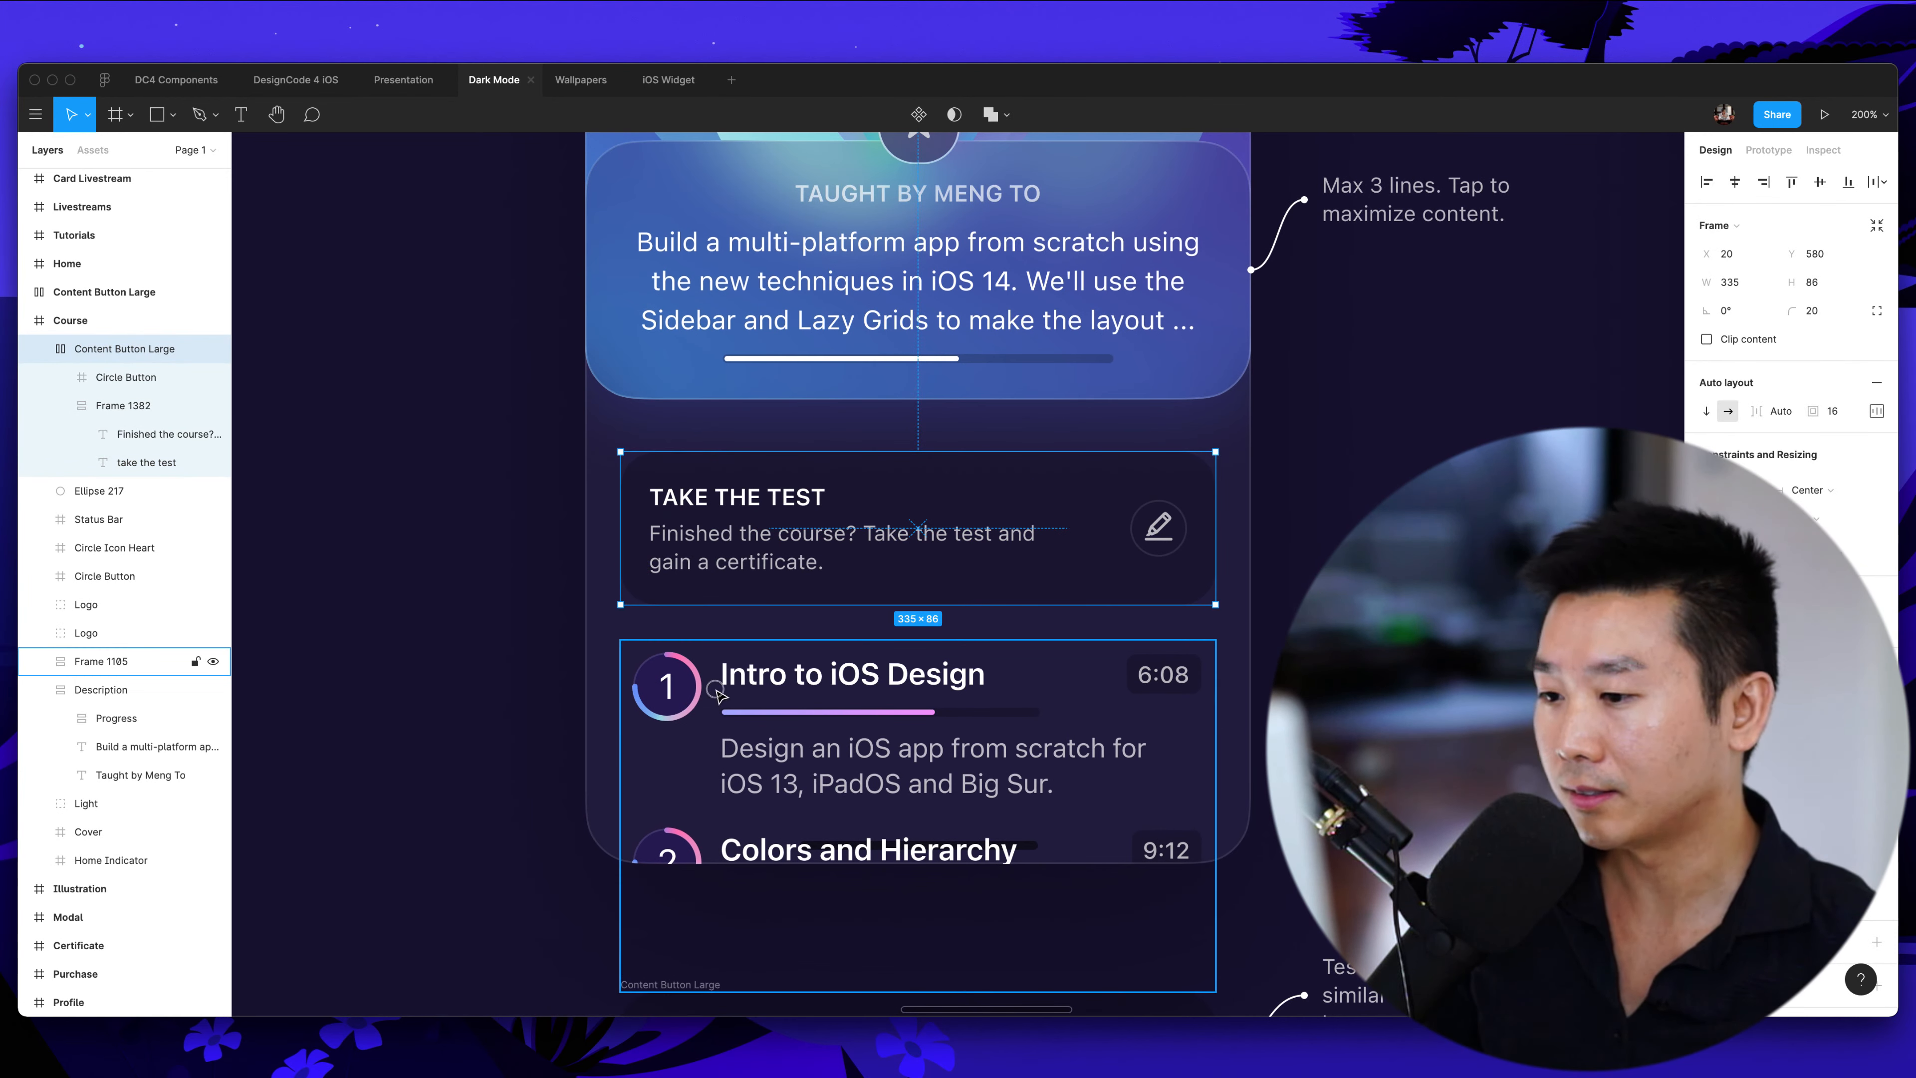
pyautogui.hscroll(5, 835, 537)
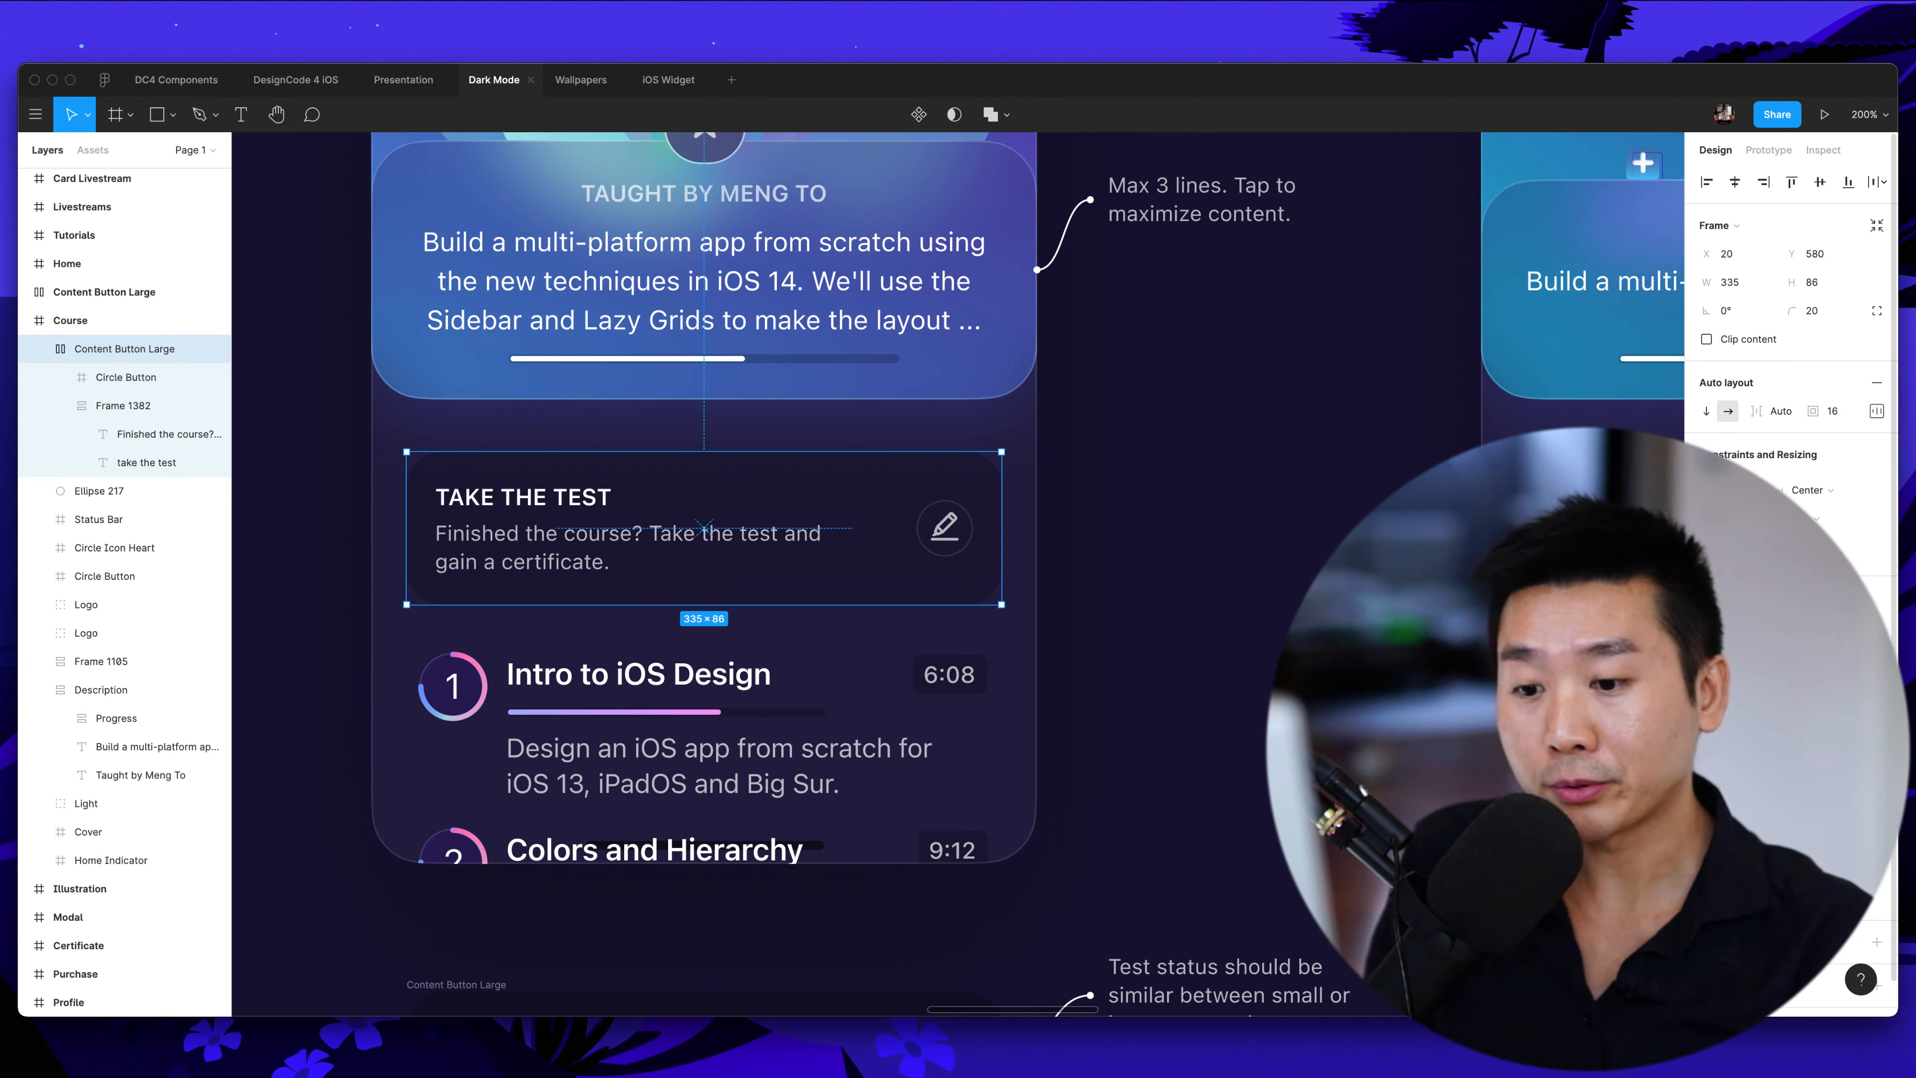
pyautogui.click(1242, 640)
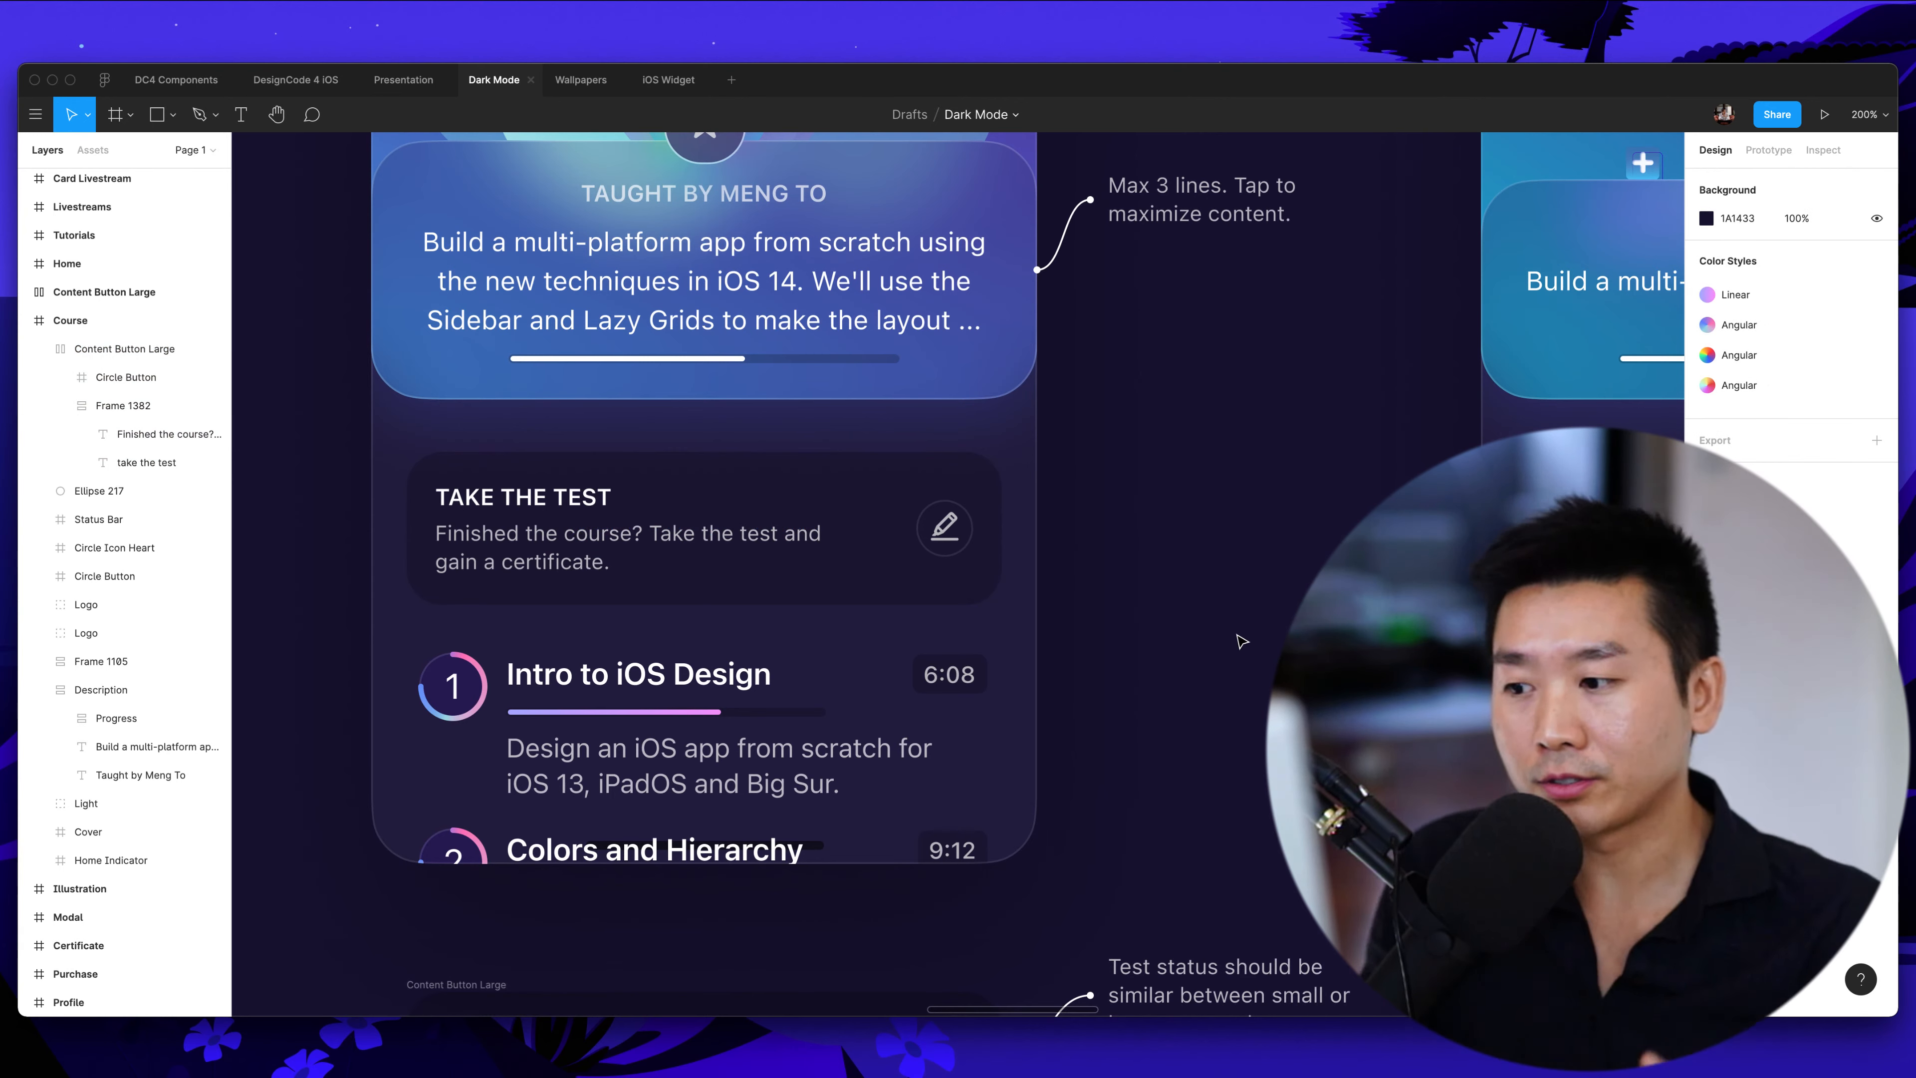
# Inspect the progress bar in the Course screen's description card and clear the selection
pyautogui.press('-')
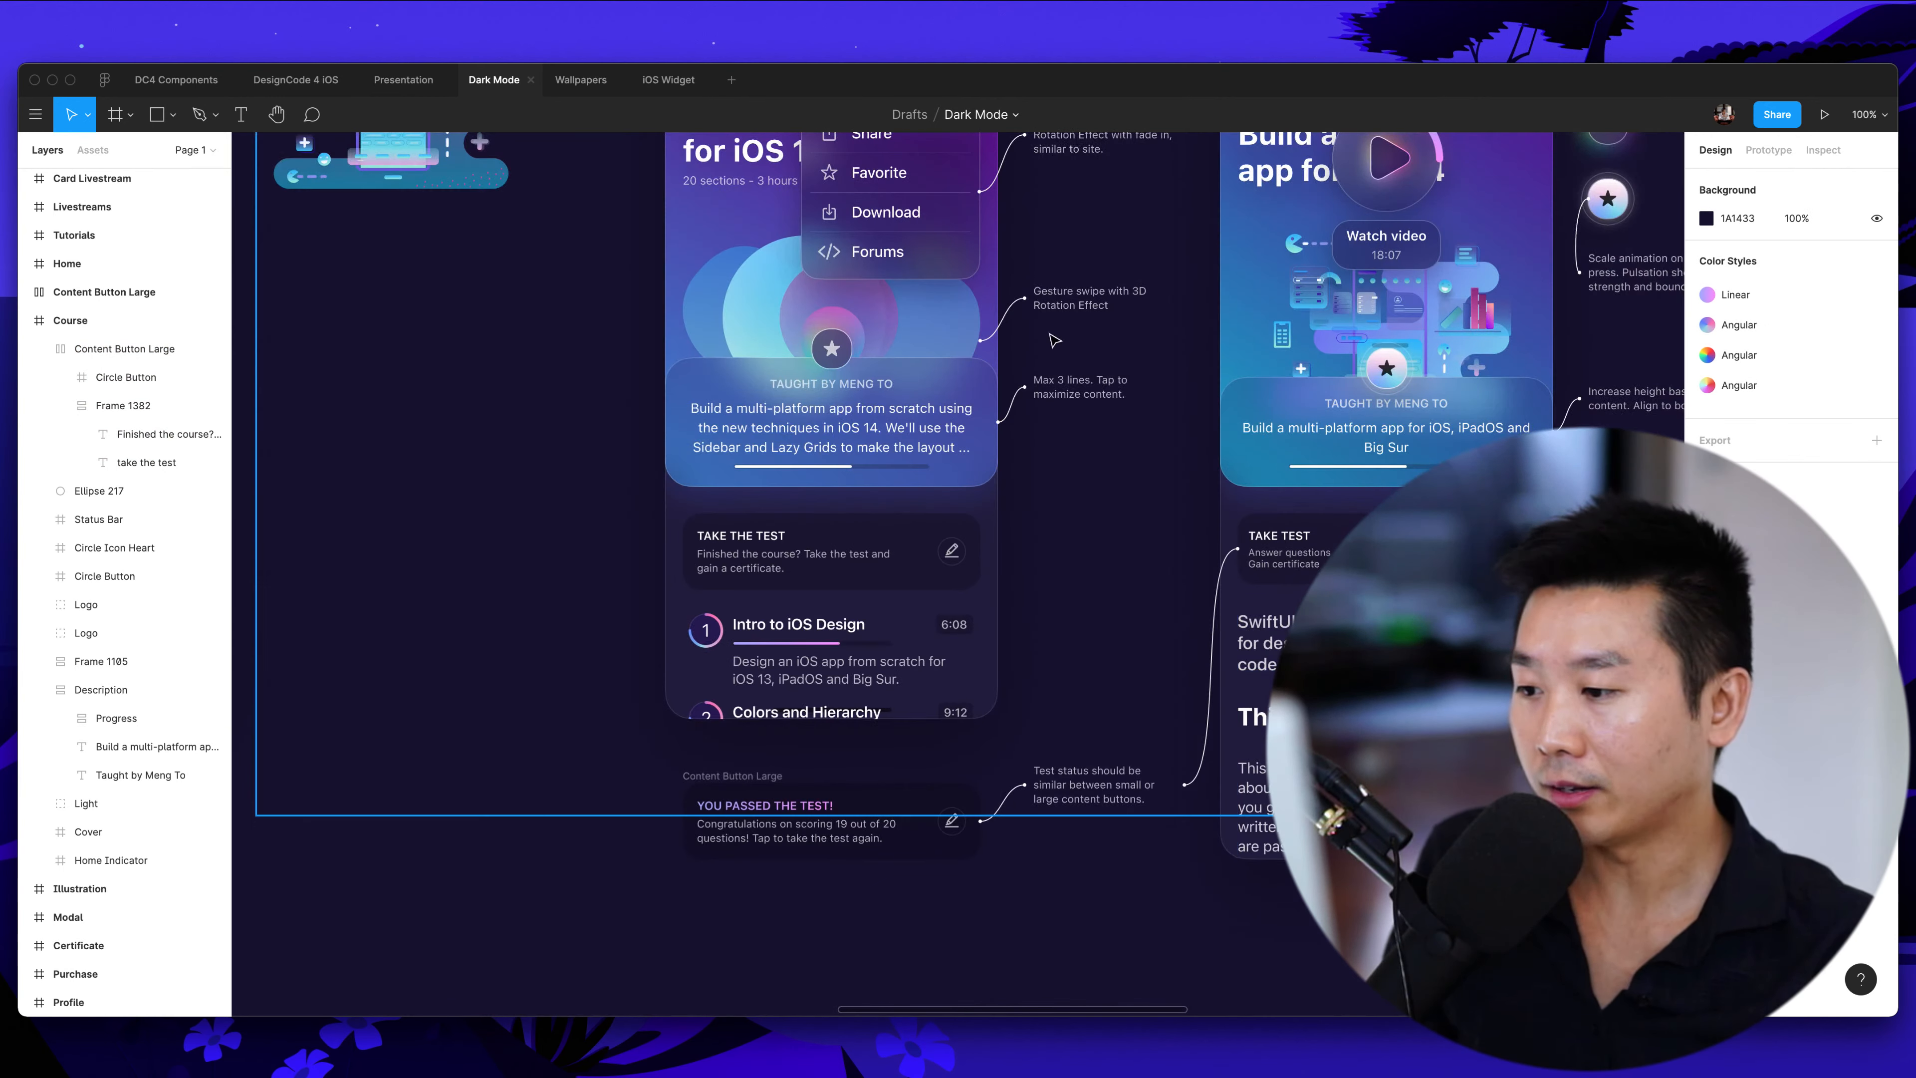
pyautogui.scroll(1, 1056, 492)
pyautogui.hscroll(-1, 1056, 492)
pyautogui.keyDown('super'); pyautogui.click(979, 513); pyautogui.keyUp('super')
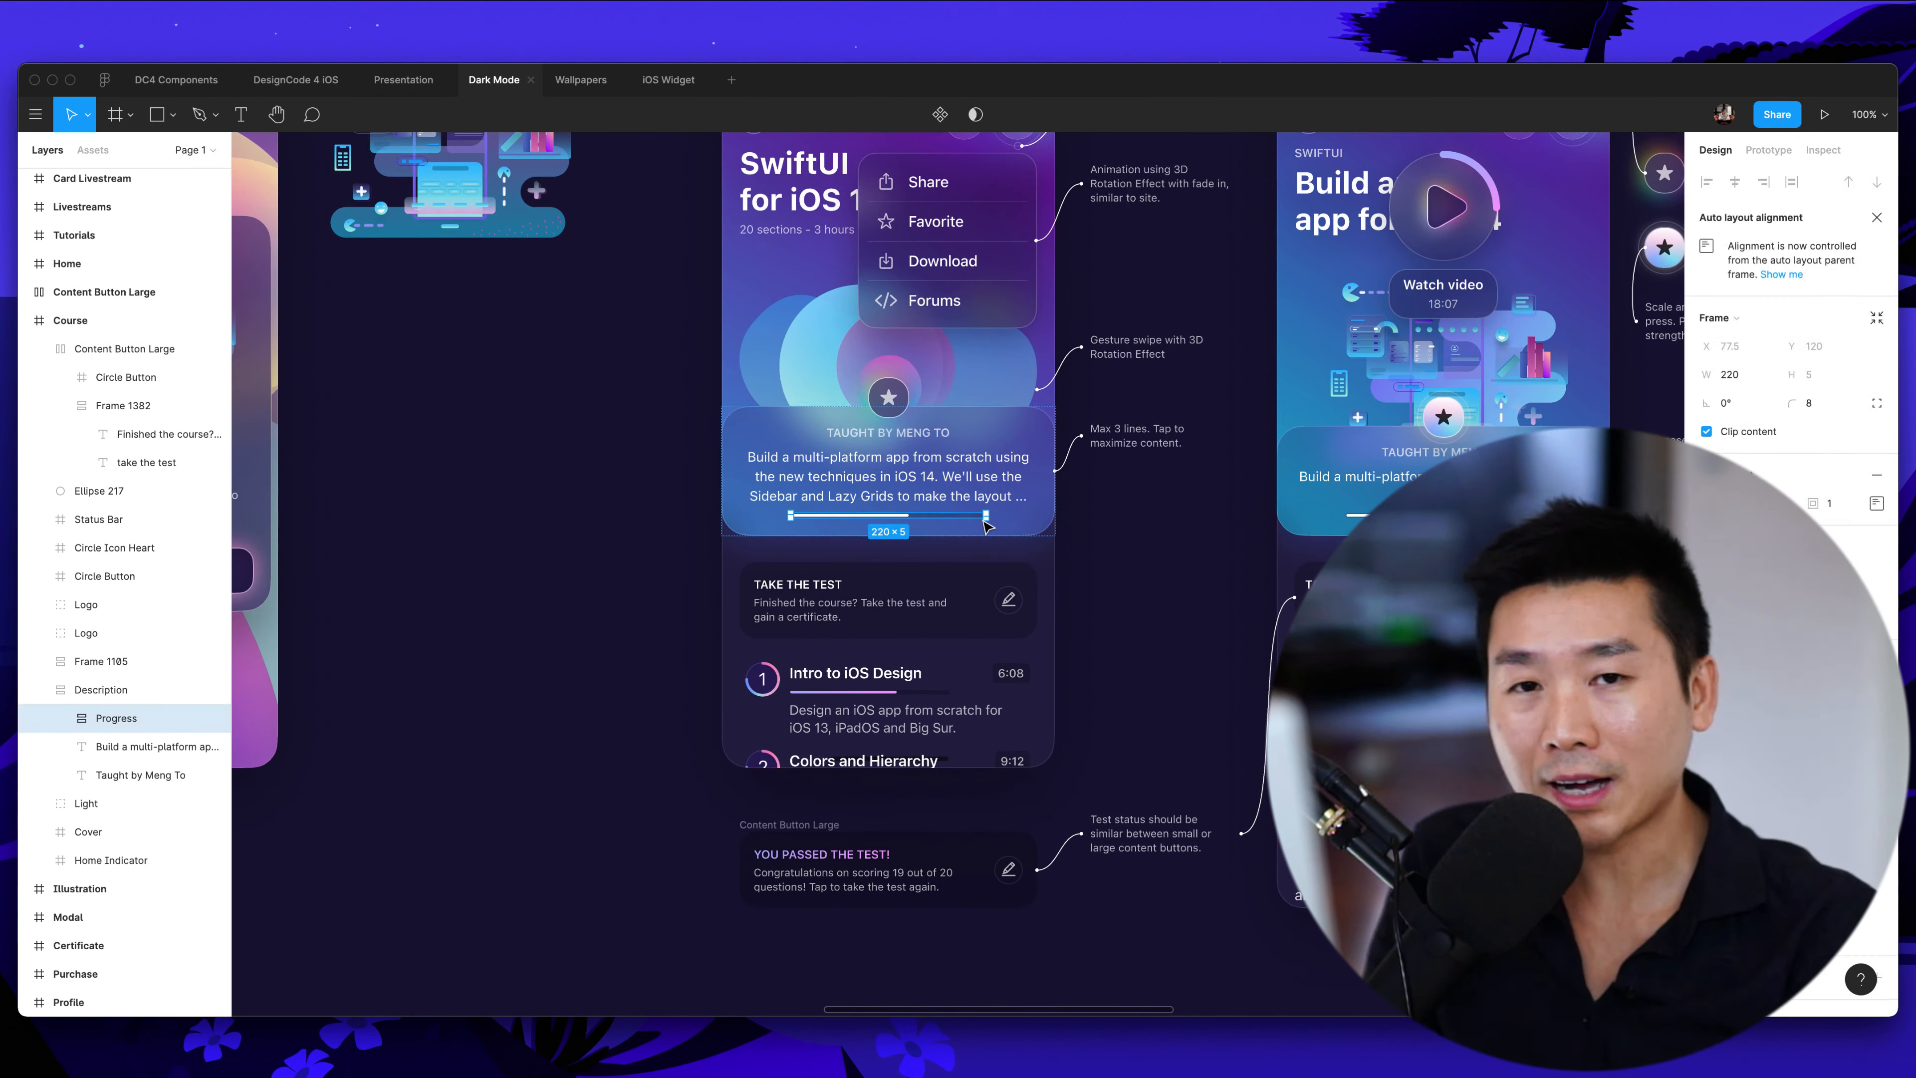
pyautogui.hscroll(-1, 1148, 549)
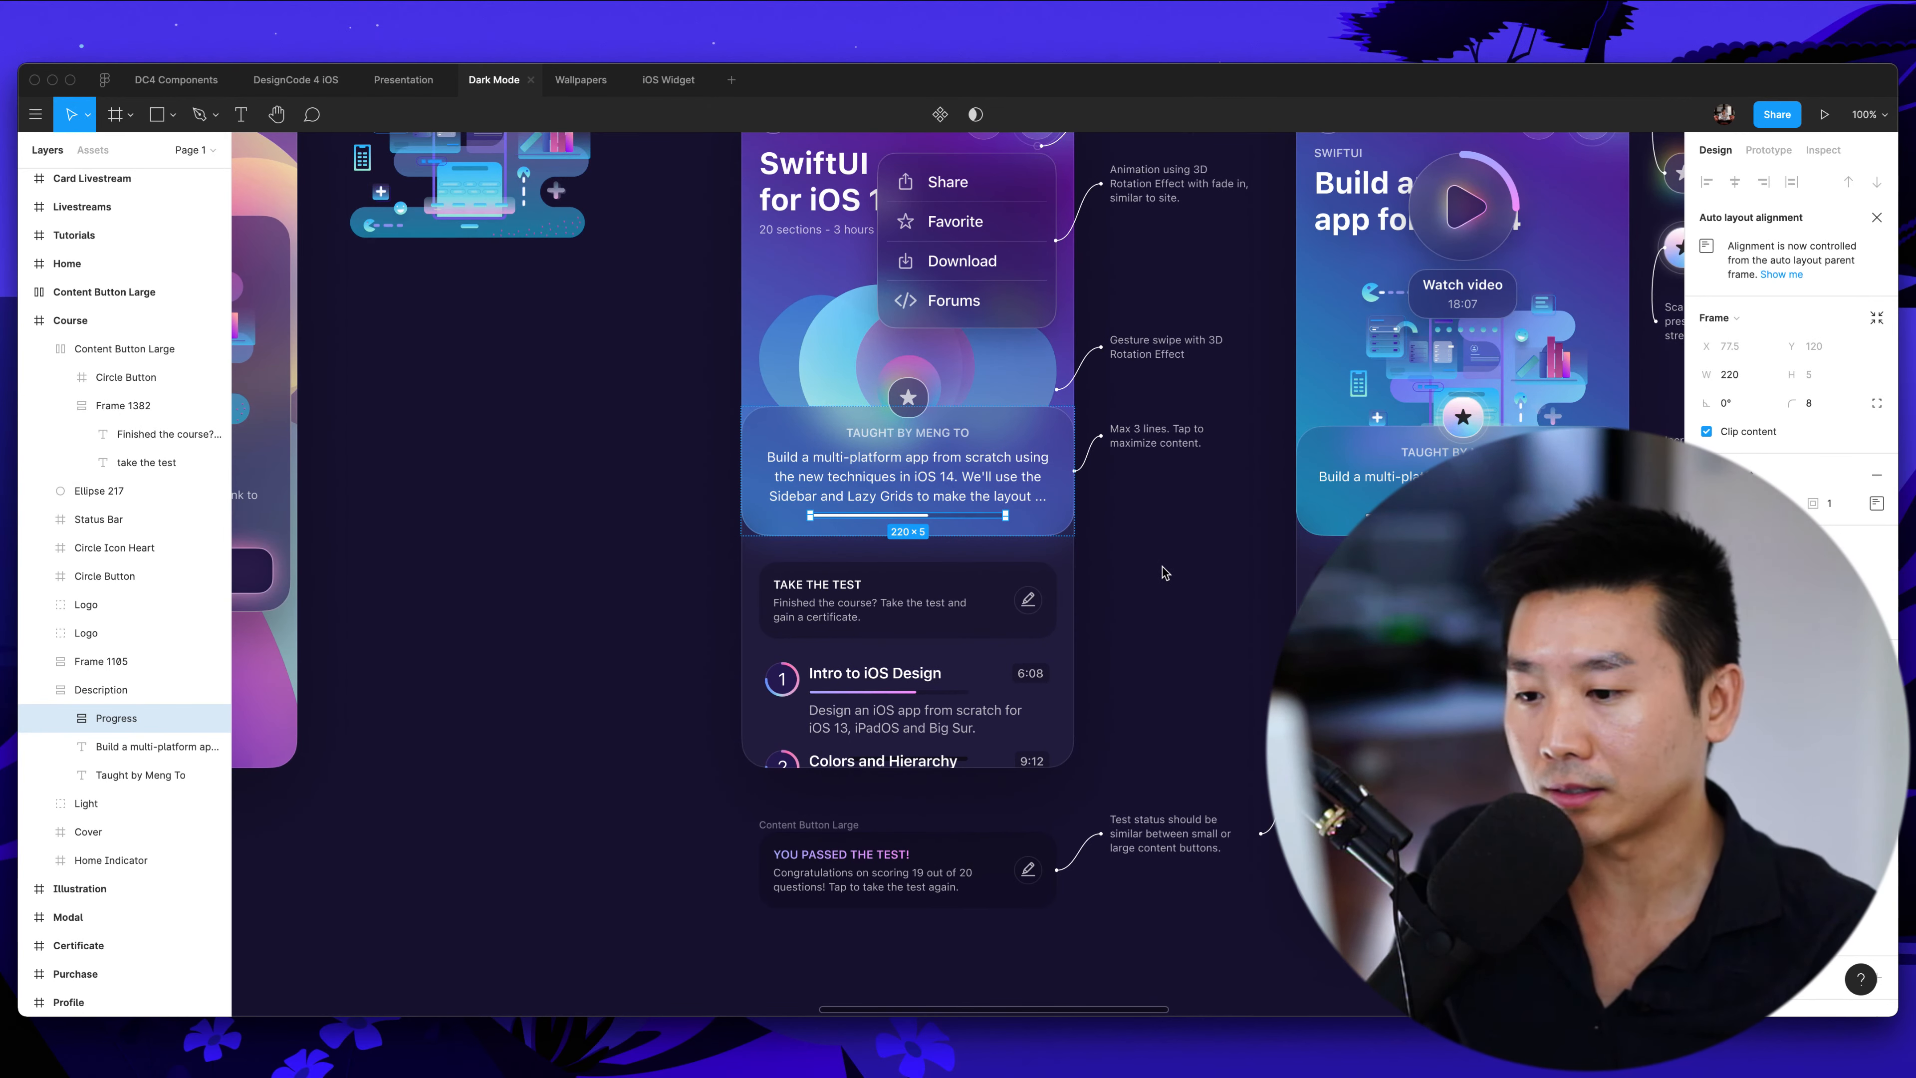
pyautogui.click(1140, 579)
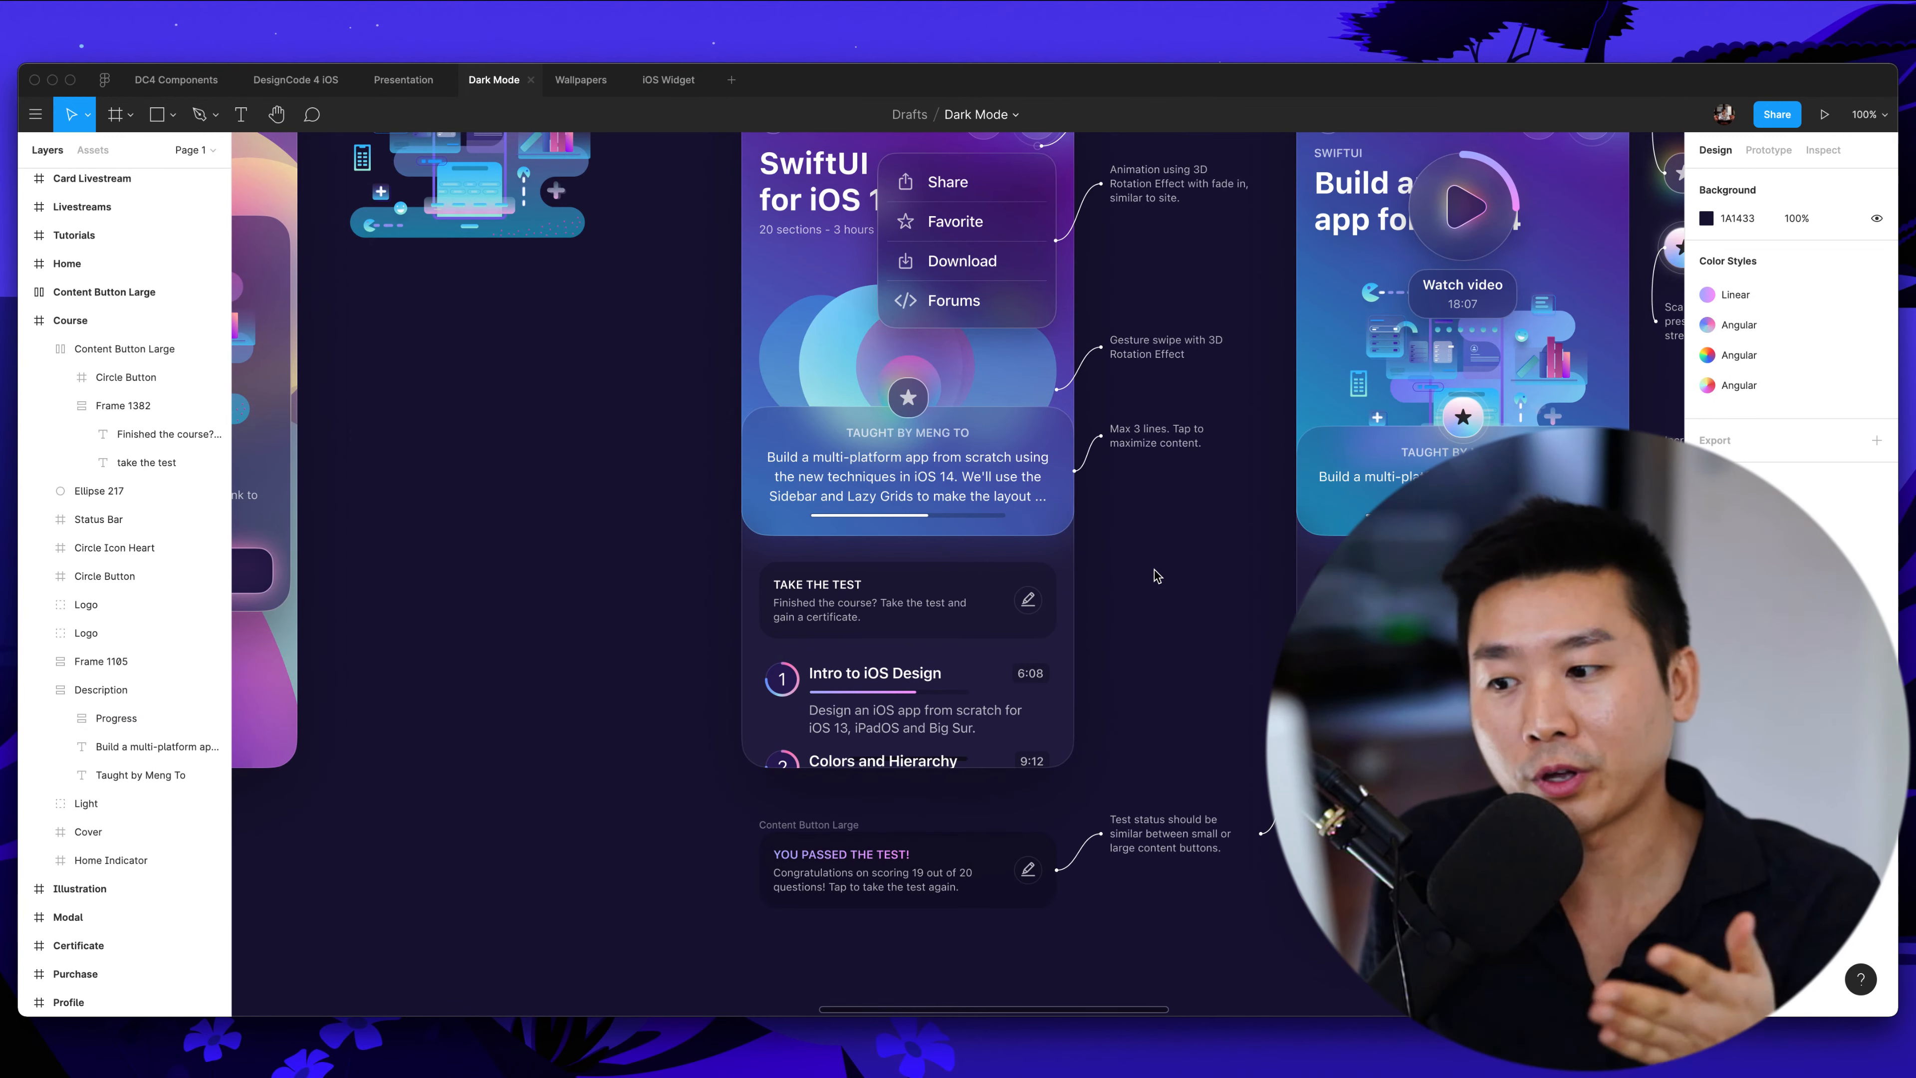
# Locate the Sign up modal in the Angular Gradient Glow frame and select it
pyautogui.scroll(10, 1155, 583)
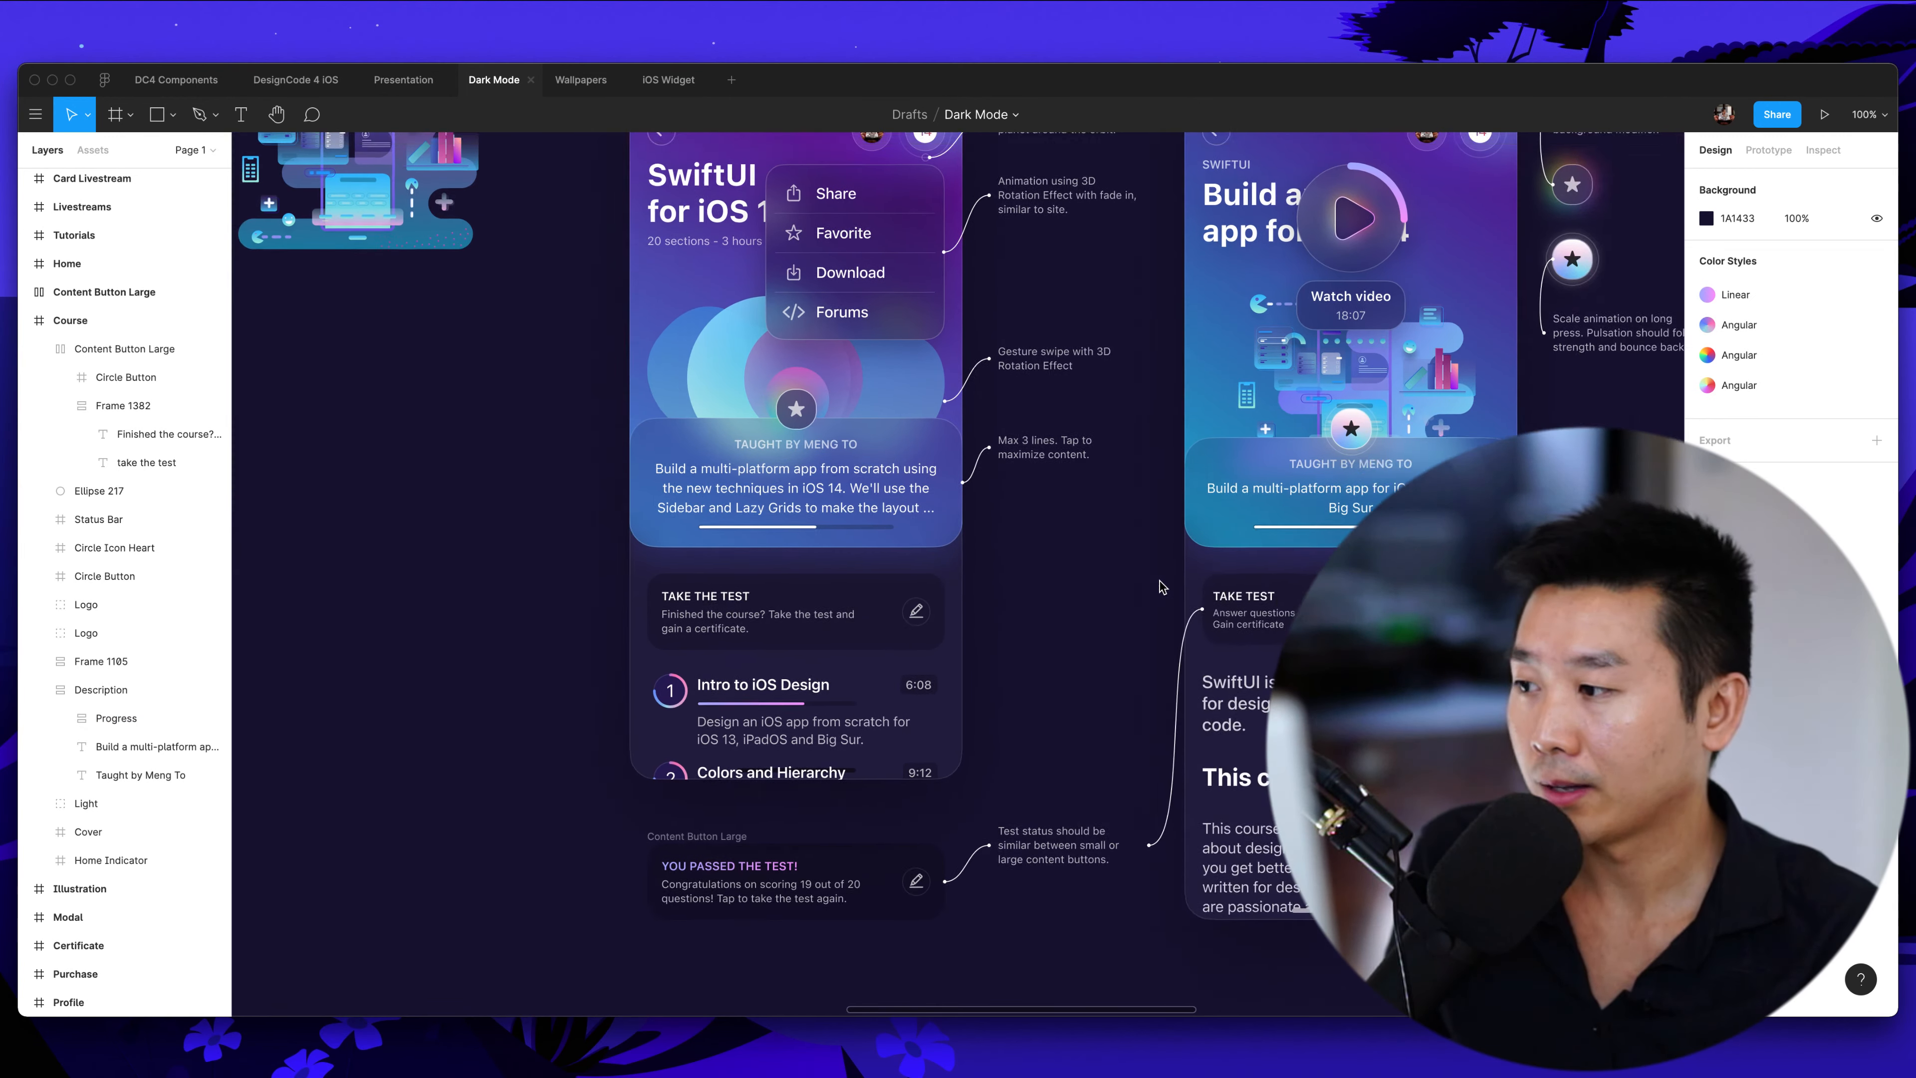
pyautogui.hscroll(-4, 1147, 577)
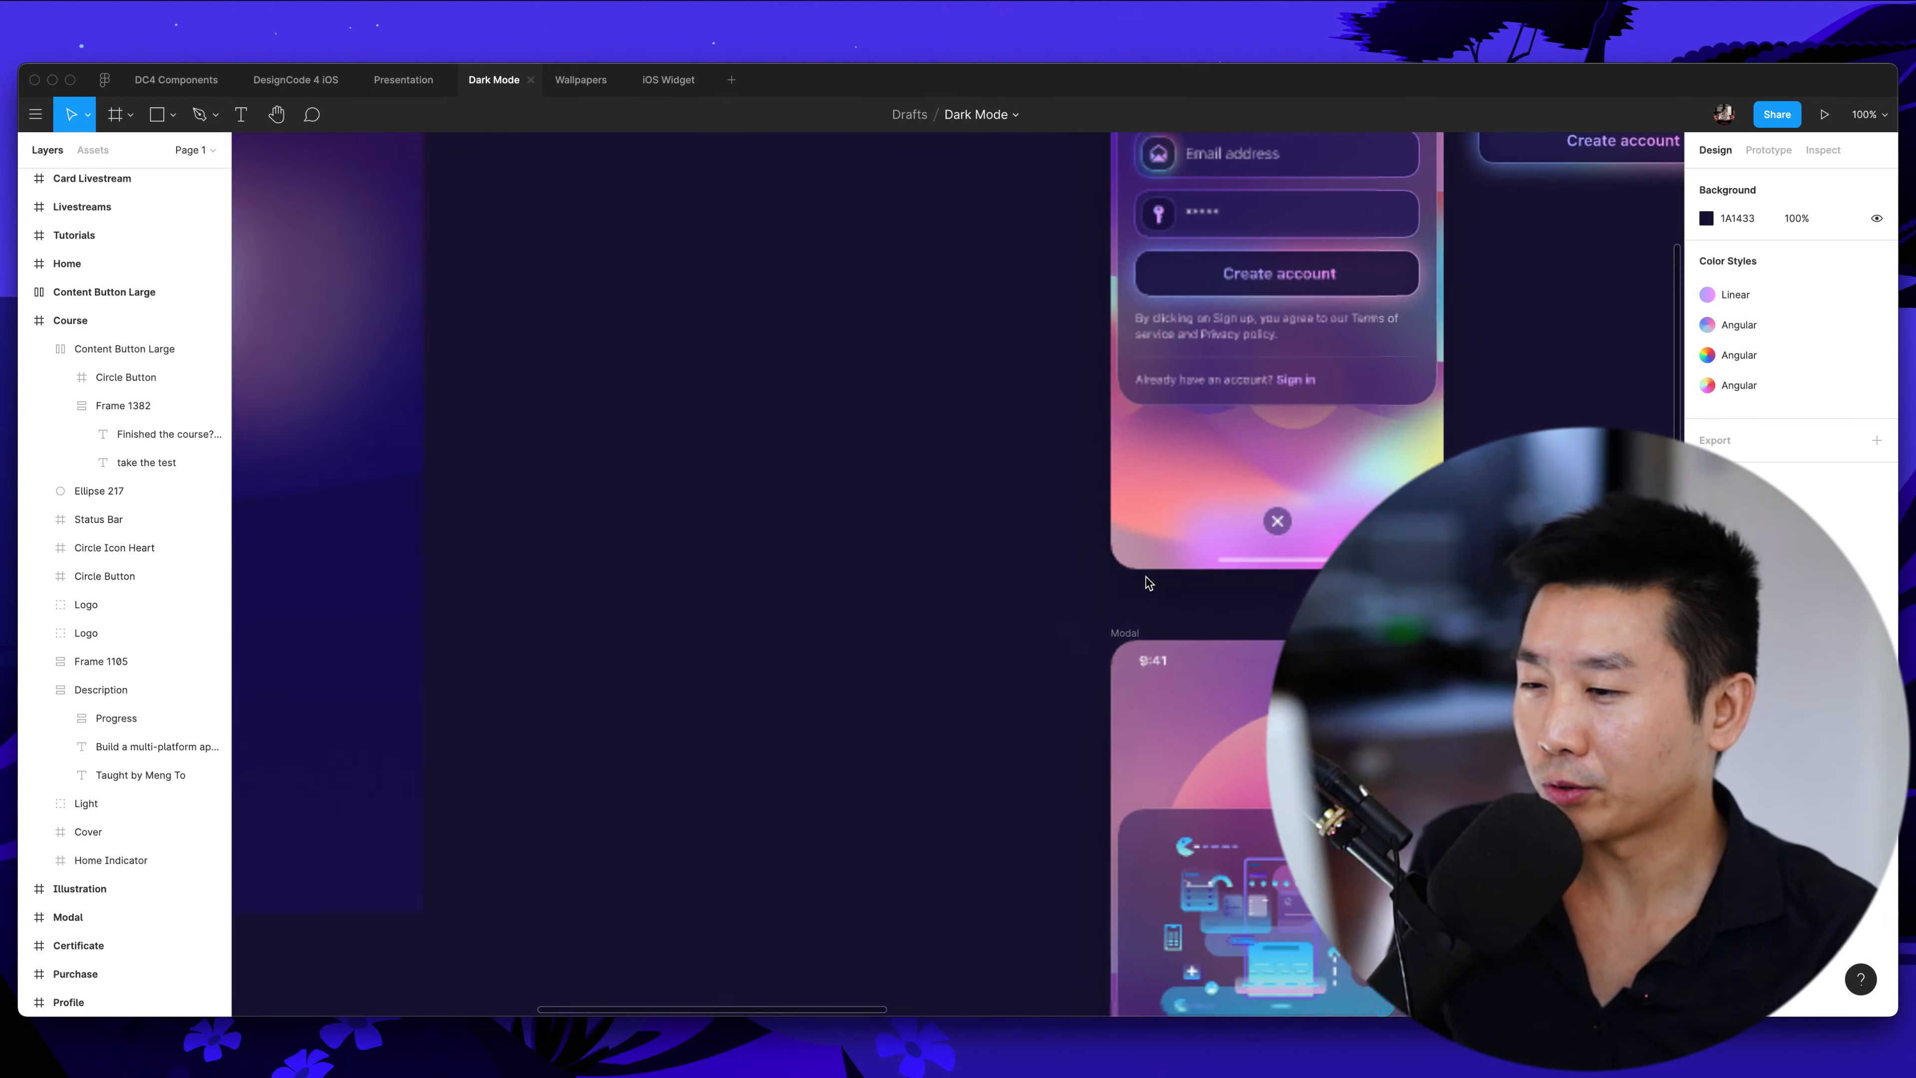
pyautogui.scroll(1, 1145, 577)
pyautogui.hscroll(-8, 982, 577)
pyautogui.hscroll(-7, 980, 577)
pyautogui.scroll(2, 980, 577)
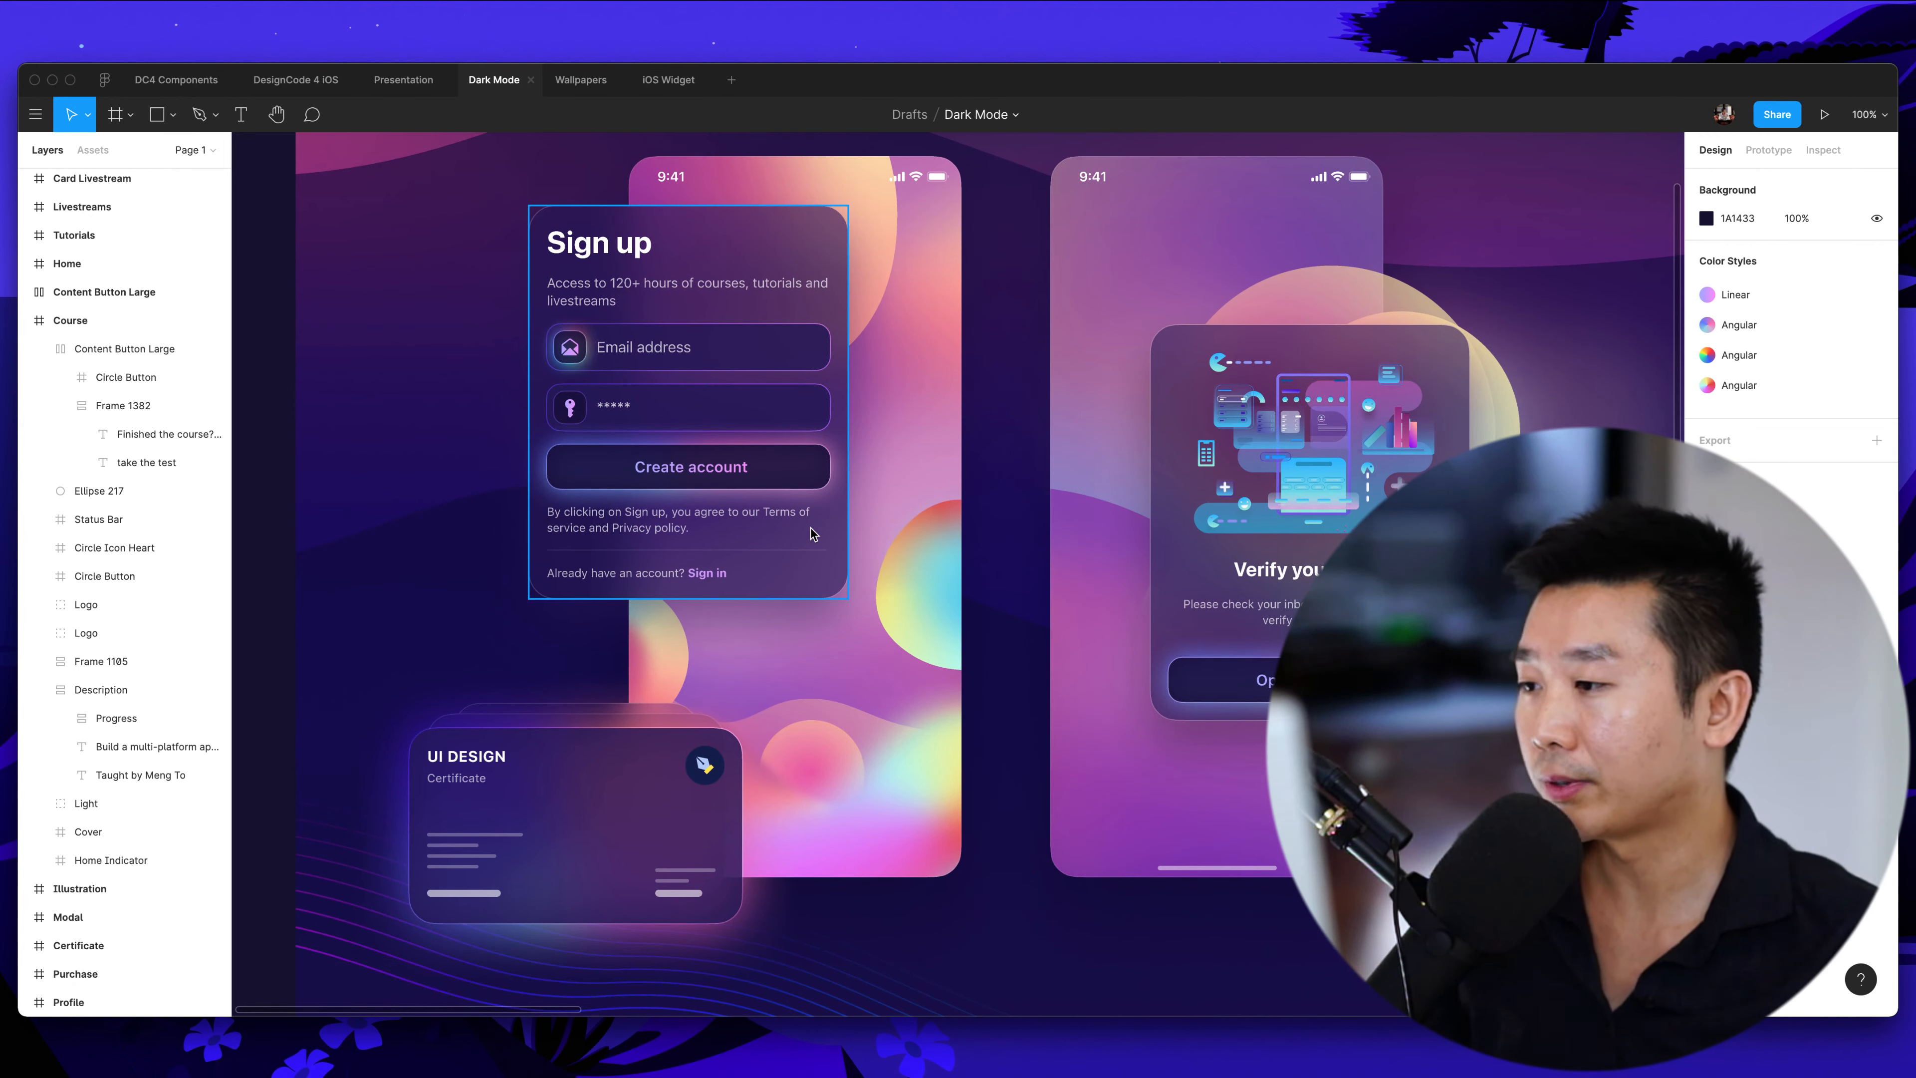
pyautogui.hscroll(-2, 815, 317)
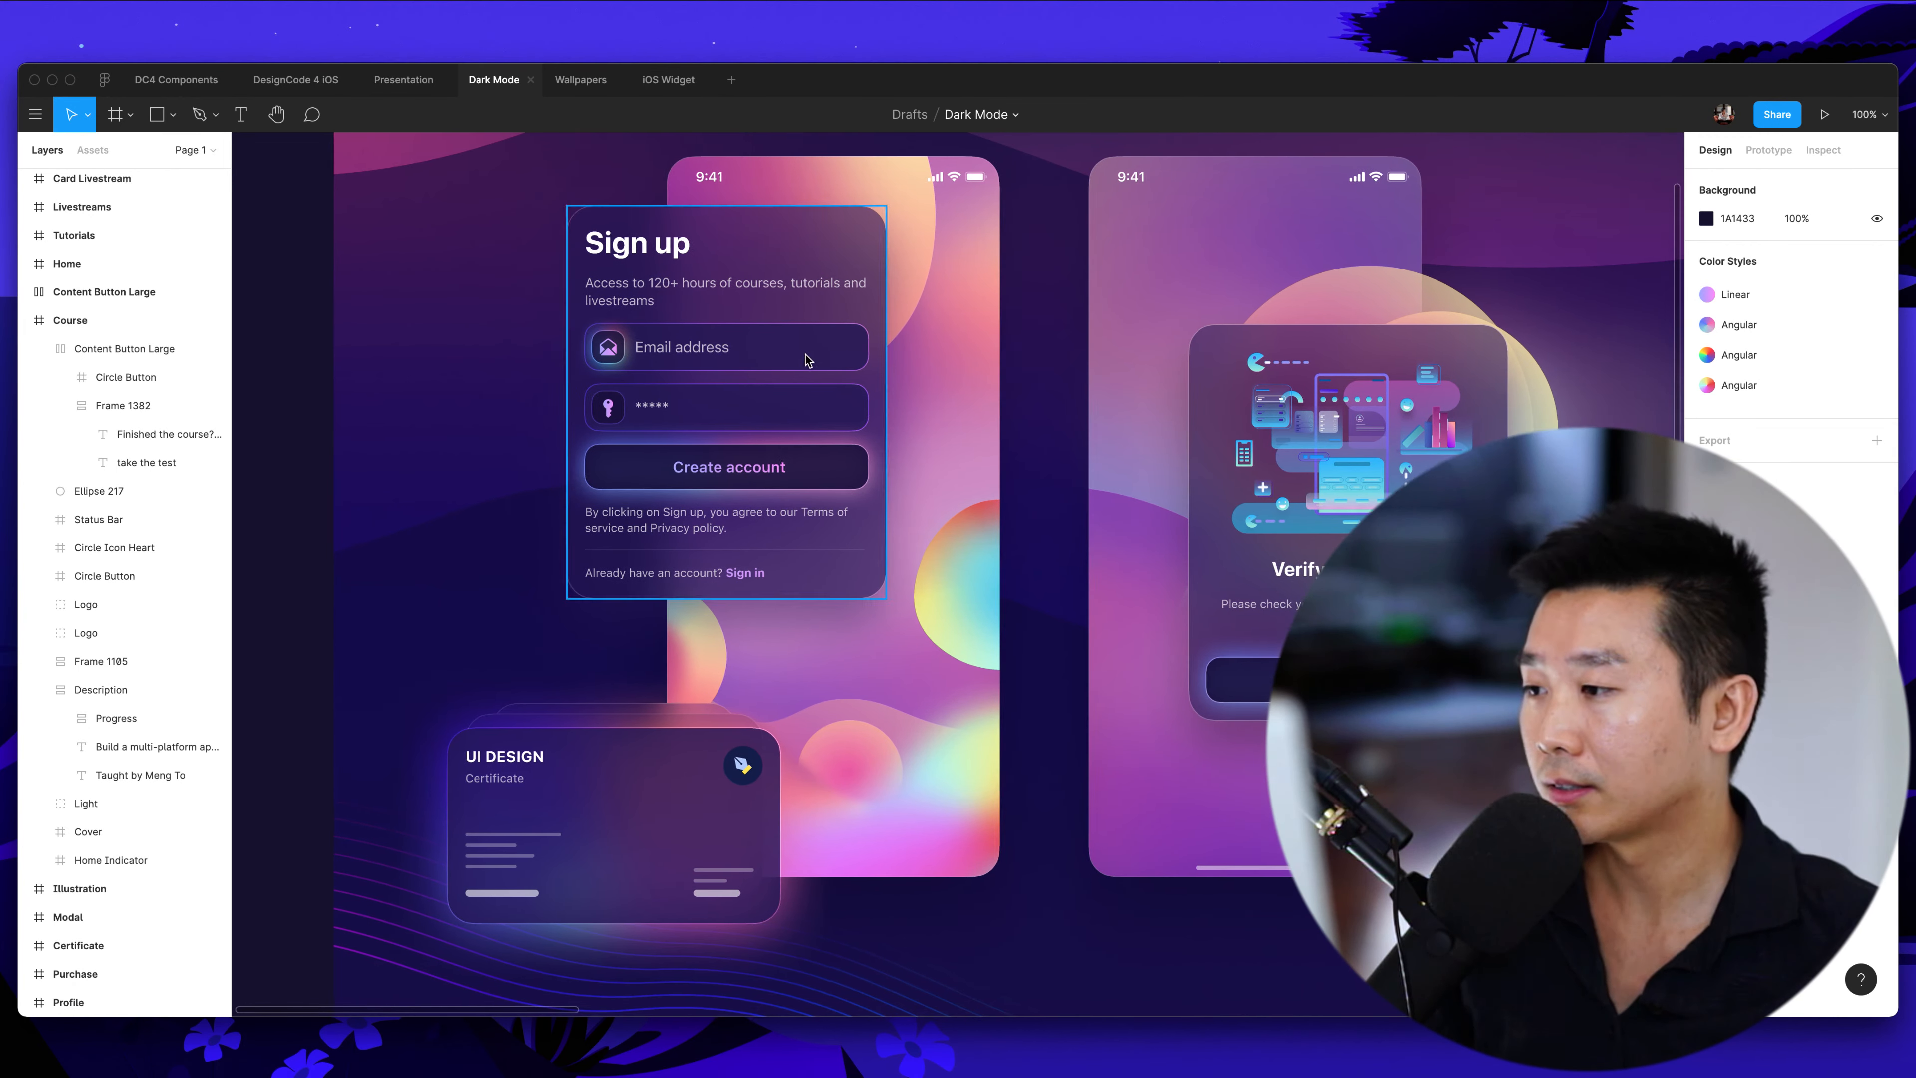
pyautogui.click(577, 302)
pyautogui.hscroll(-2, 911, 312)
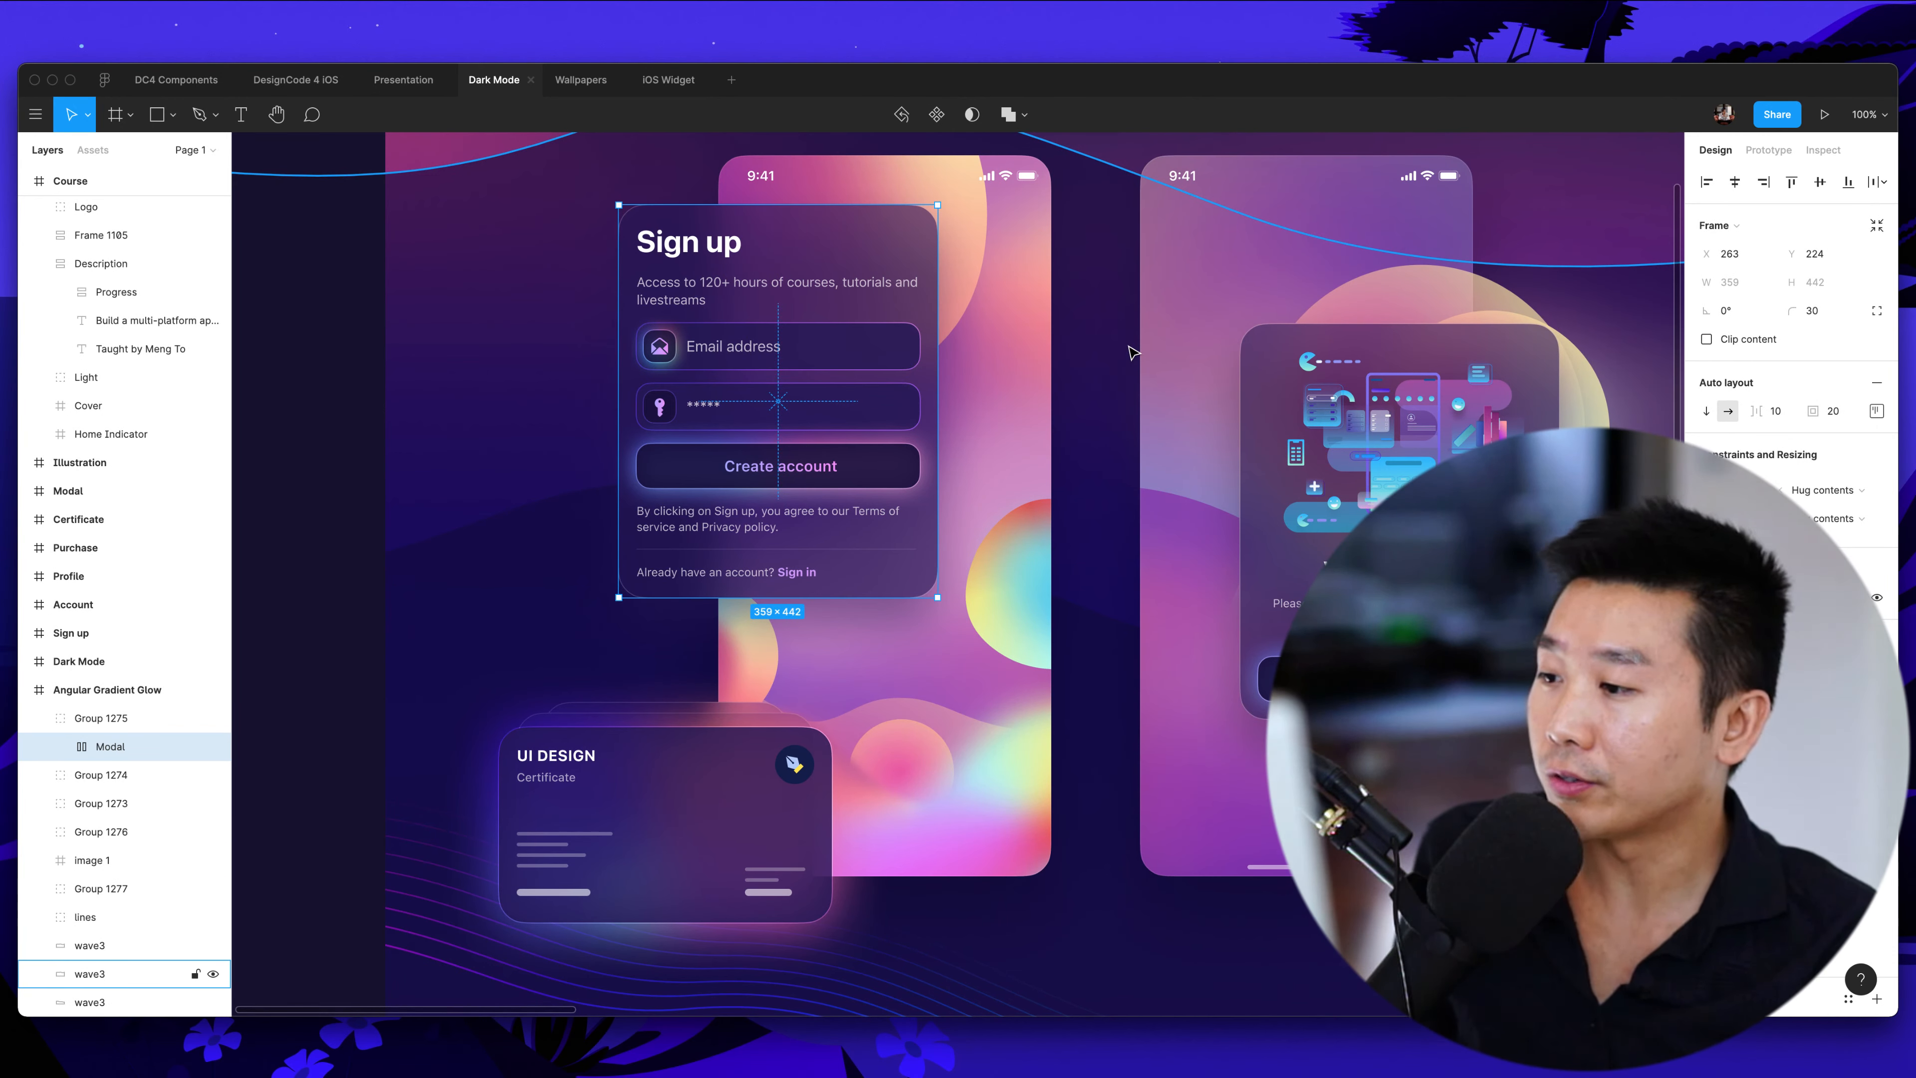
# Show the Sign up modal at 200% and select its email address text field
pyautogui.press('+')
pyautogui.hscroll(-4, 1130, 349)
pyautogui.scroll(4, 1129, 349)
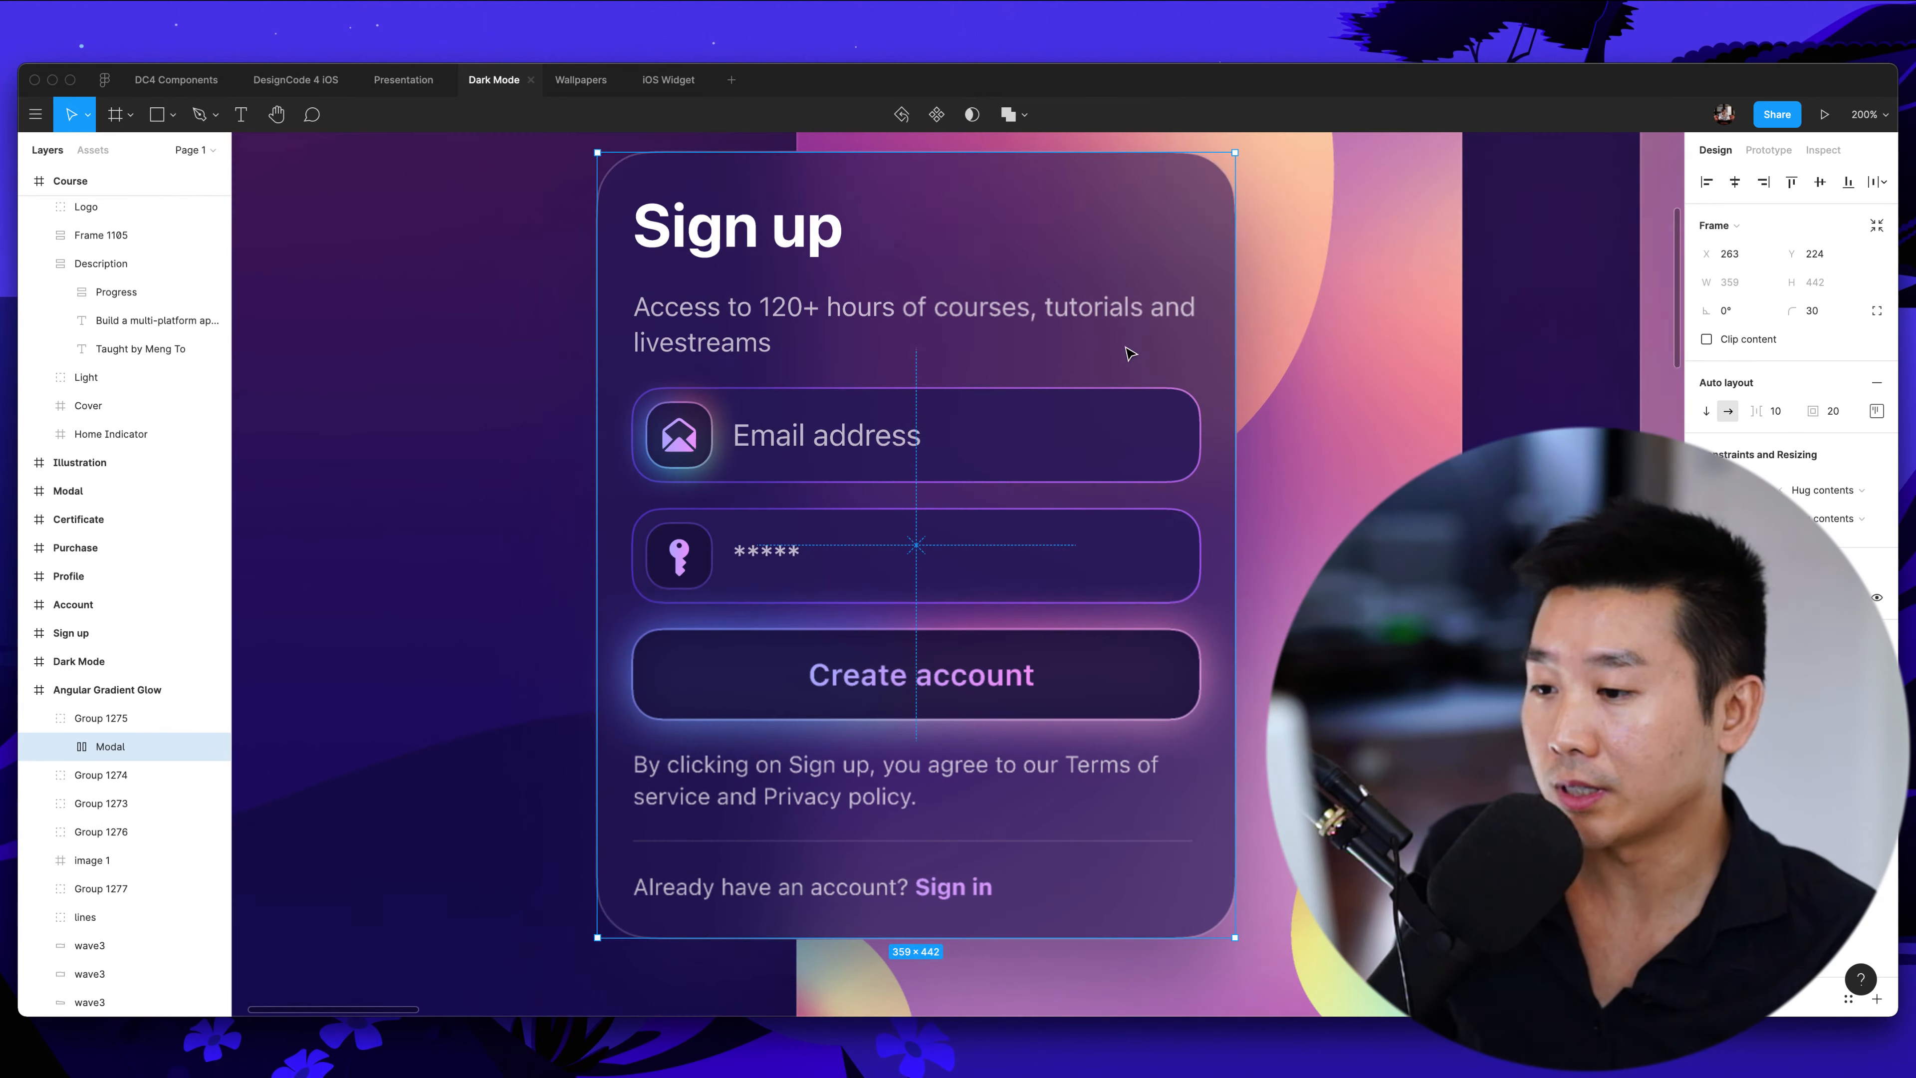
pyautogui.click(1065, 433)
pyautogui.keyDown('super'); pyautogui.click(1106, 396); pyautogui.keyUp('super')
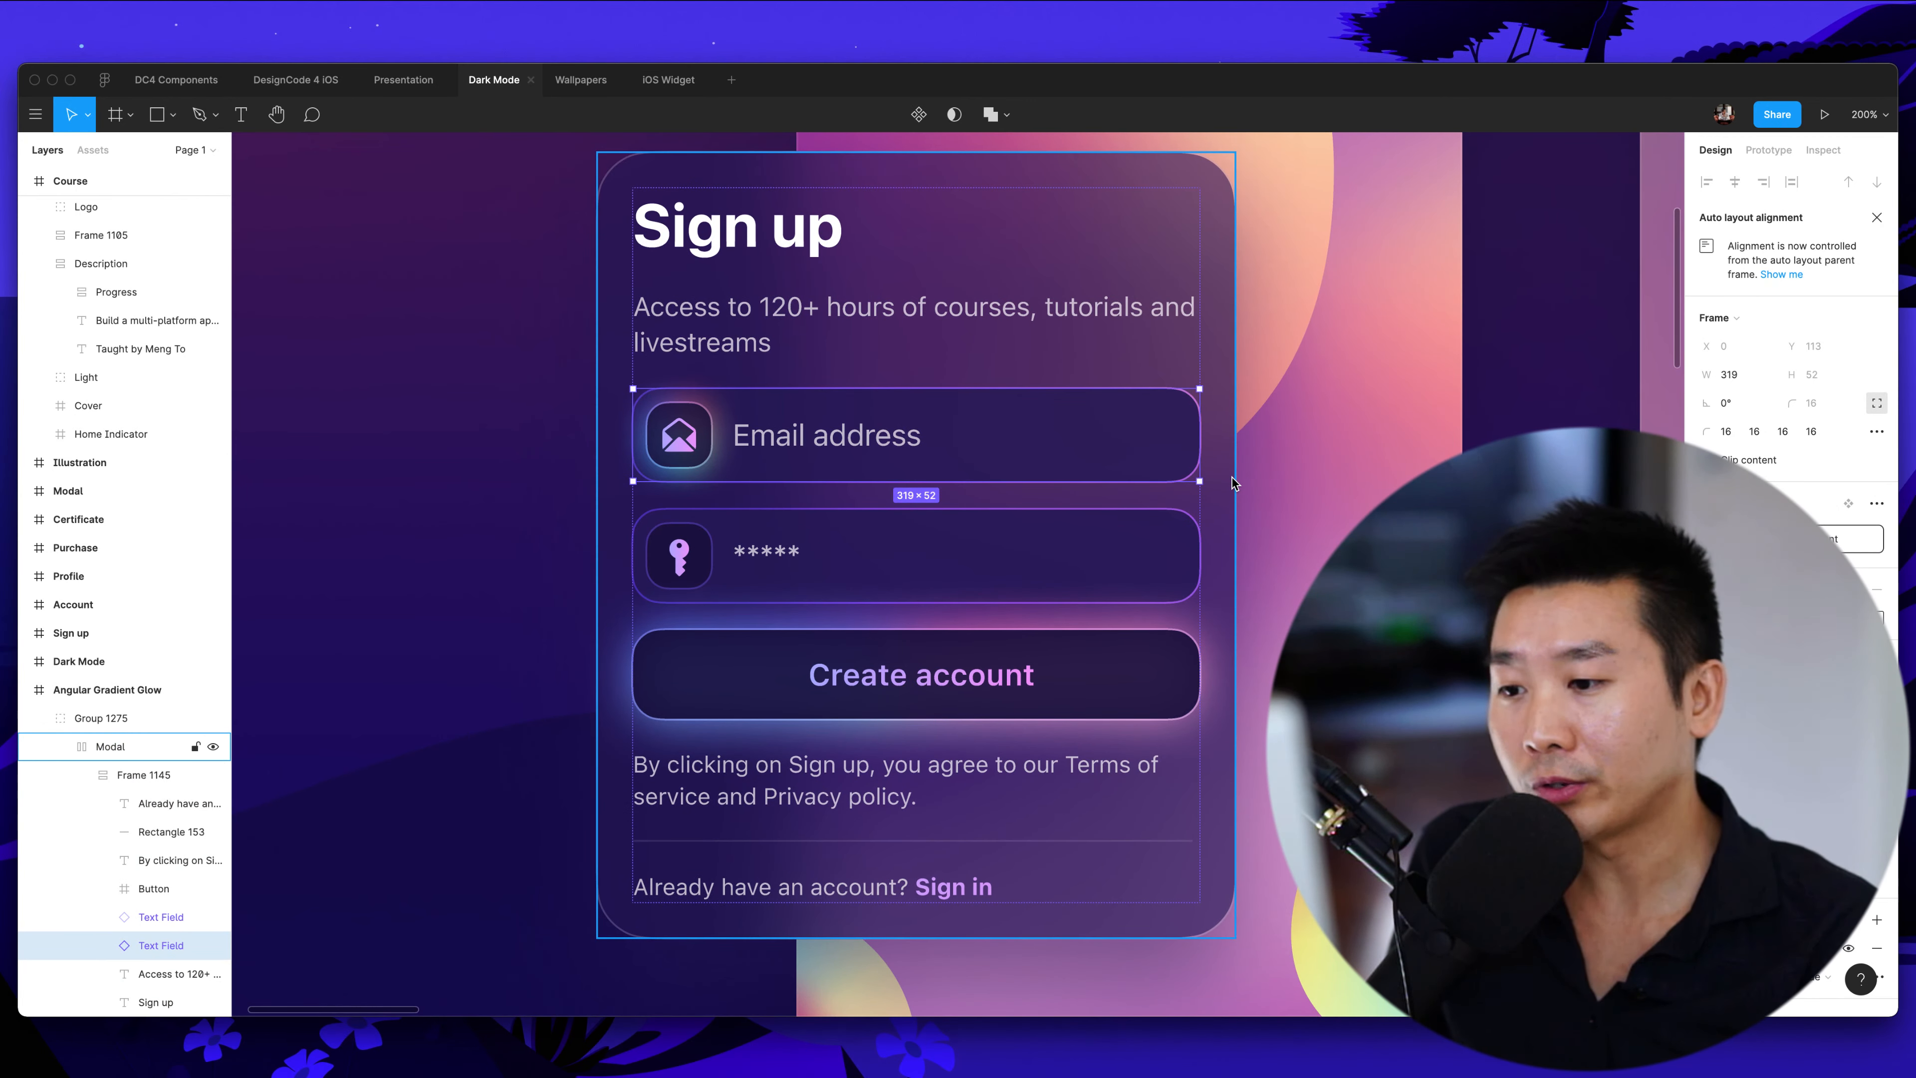
# Examine the email text field's component and auto layout properties, and move the selection off the field
pyautogui.scroll(-4, 124, 755)
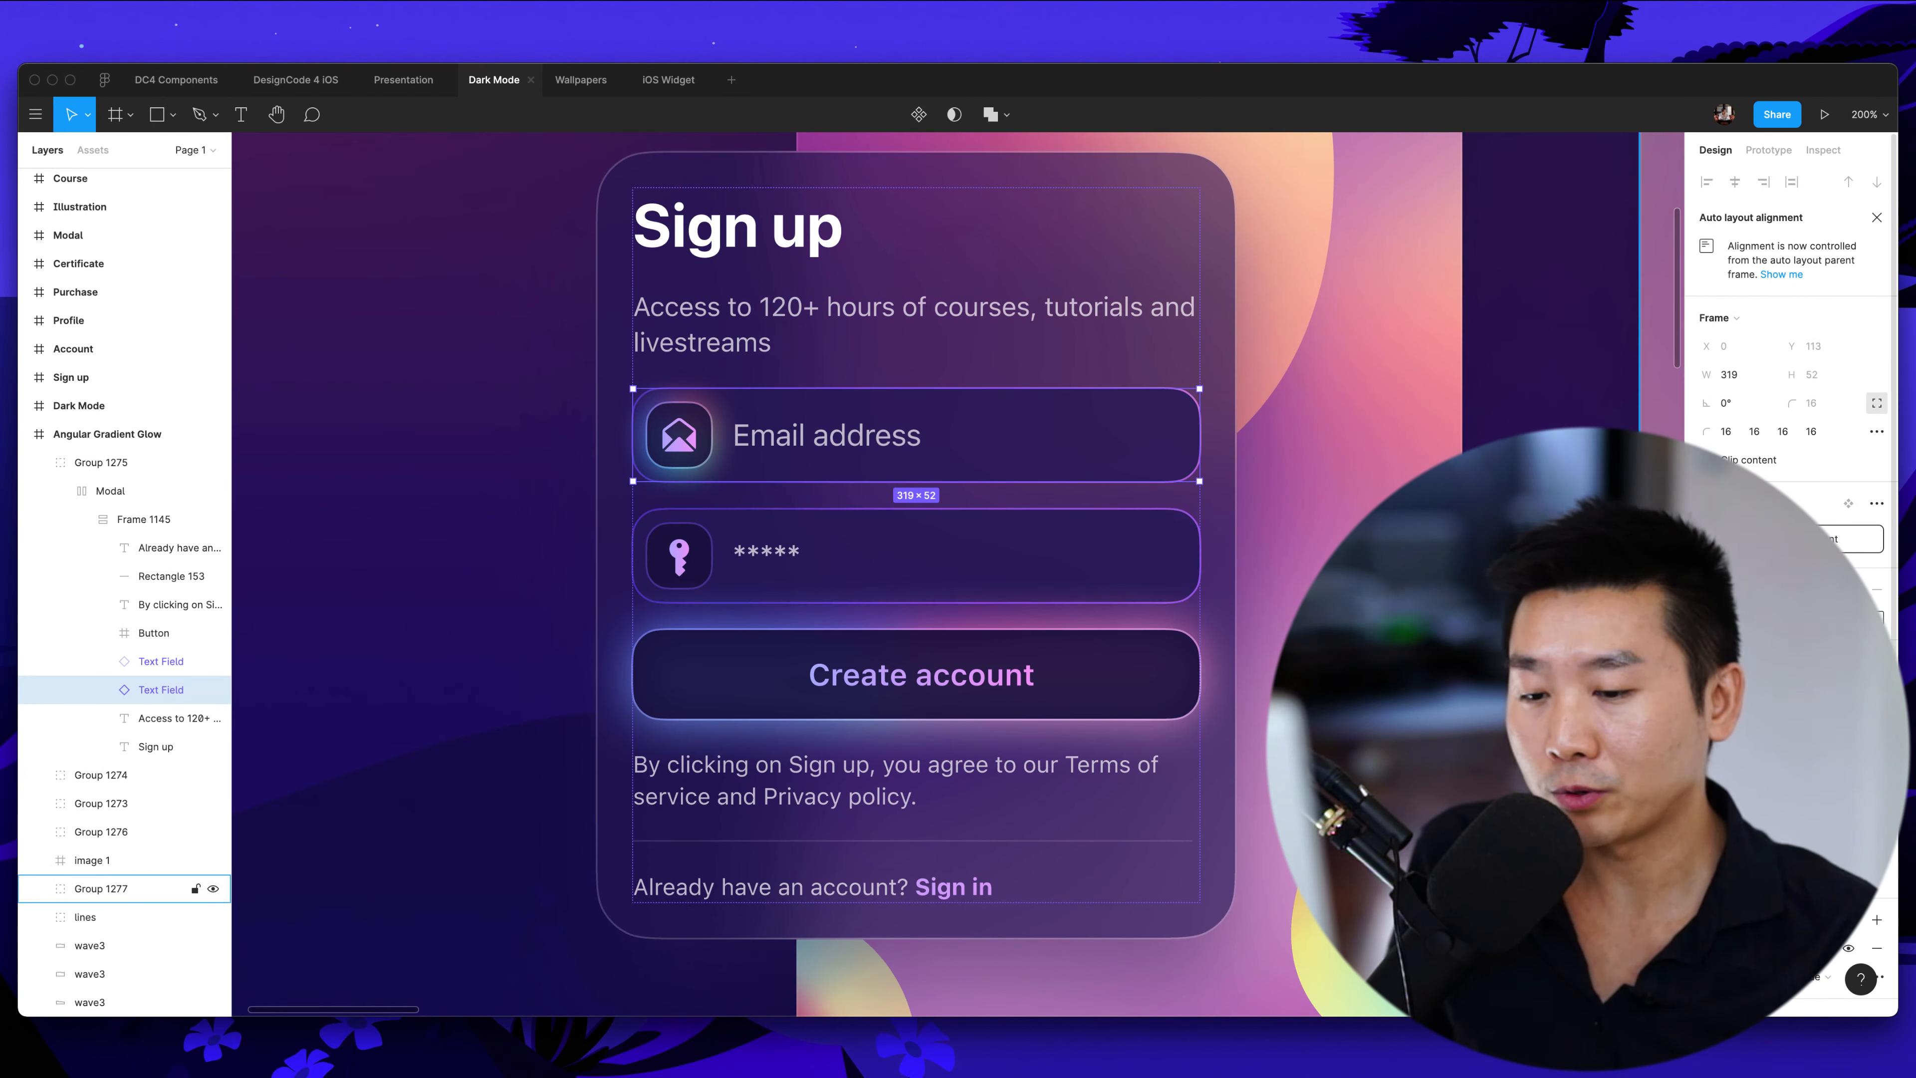
pyautogui.scroll(-2, 1792, 340)
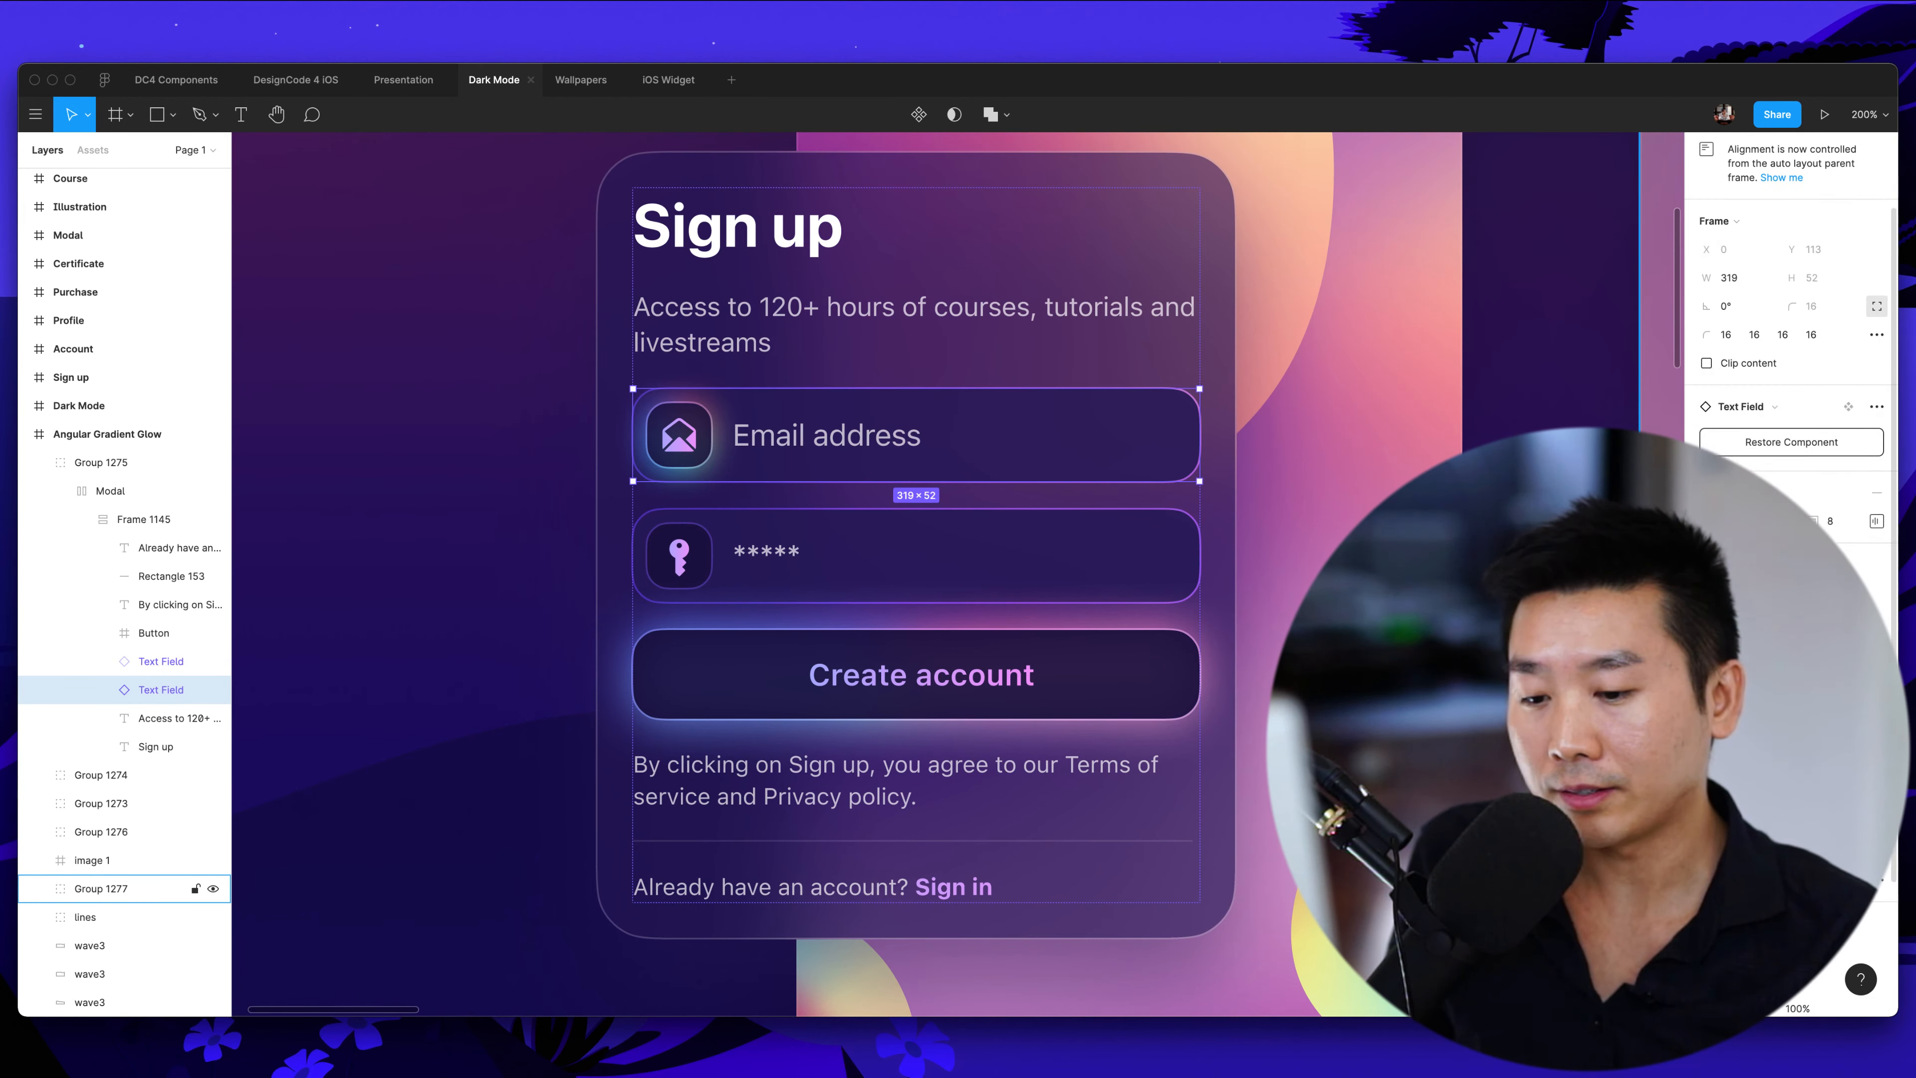
pyautogui.scroll(-1, 1792, 340)
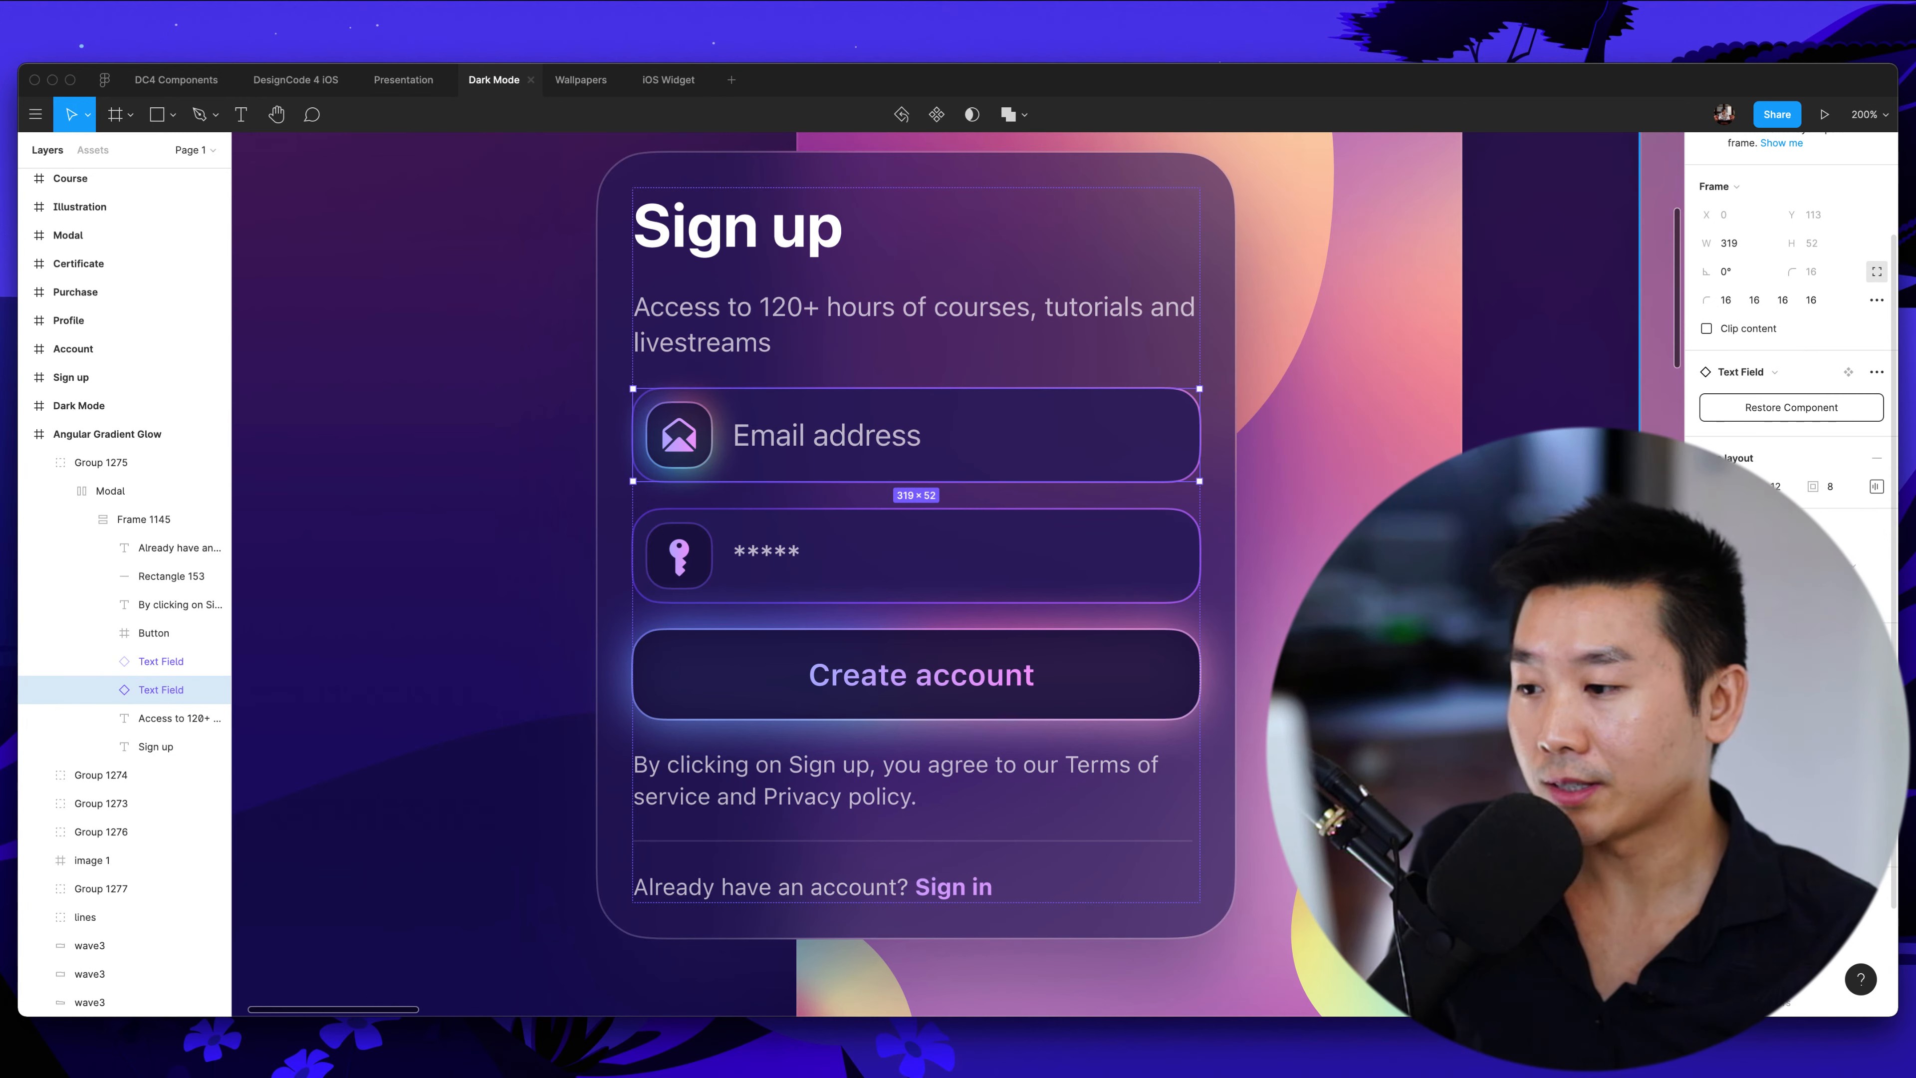
pyautogui.click(1502, 543)
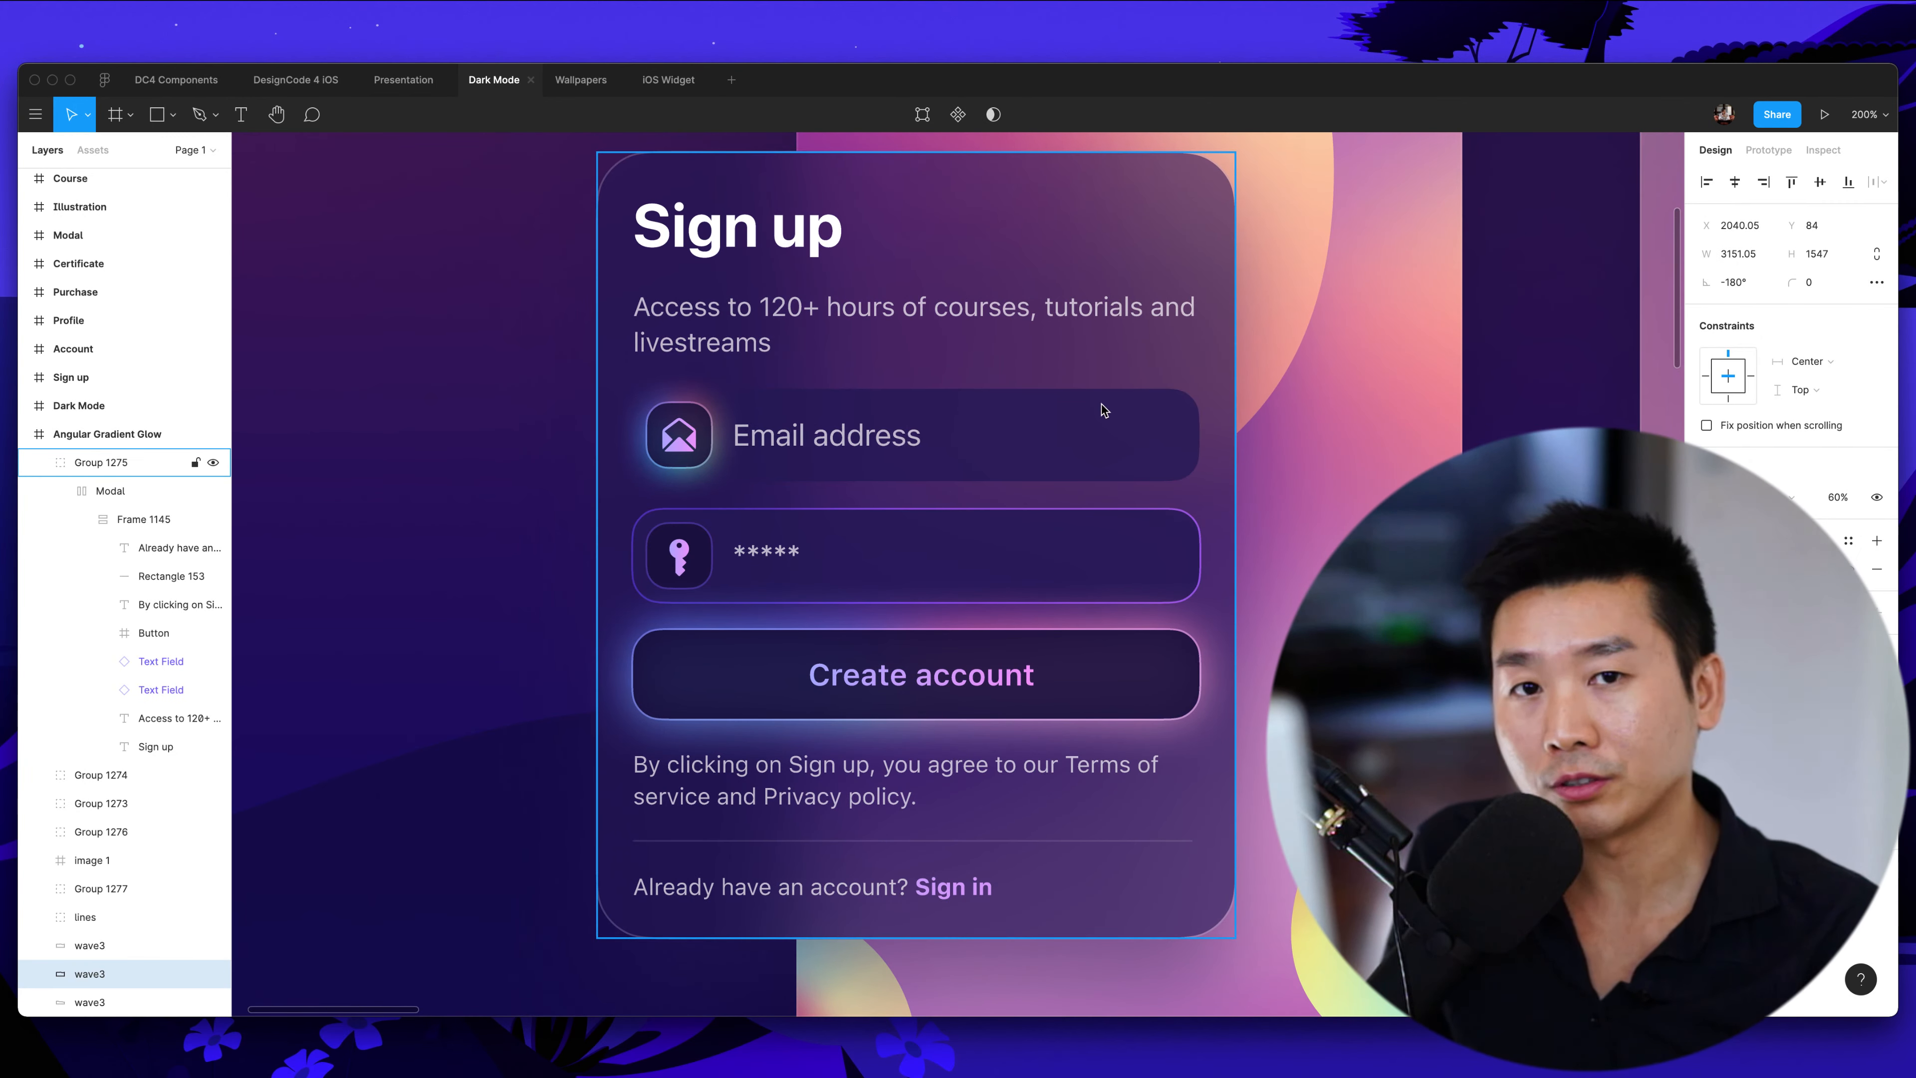
# Reselect the email text field, review its blend mode options and clear the selection
pyautogui.keyDown('super'); pyautogui.click(875, 442); pyautogui.keyUp('super')
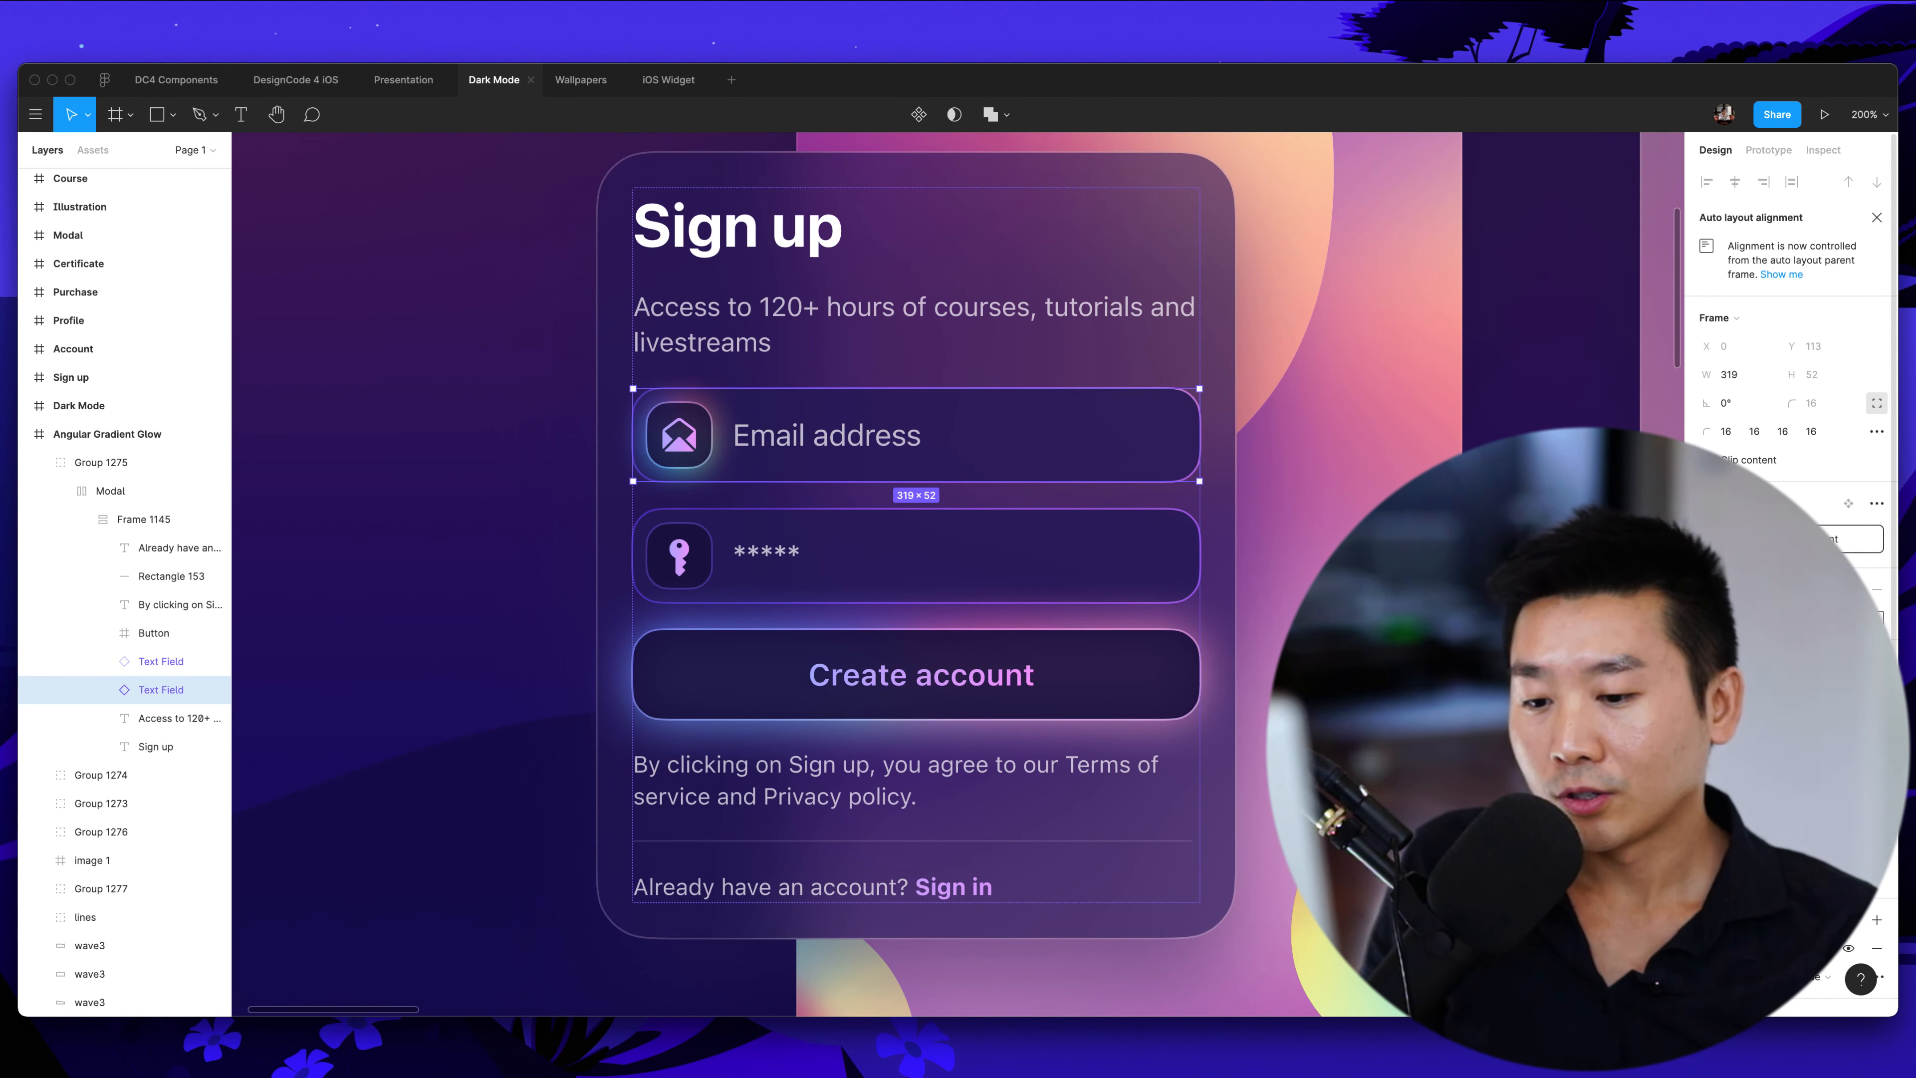
pyautogui.scroll(-2, 1789, 378)
pyautogui.scroll(-4, 1788, 453)
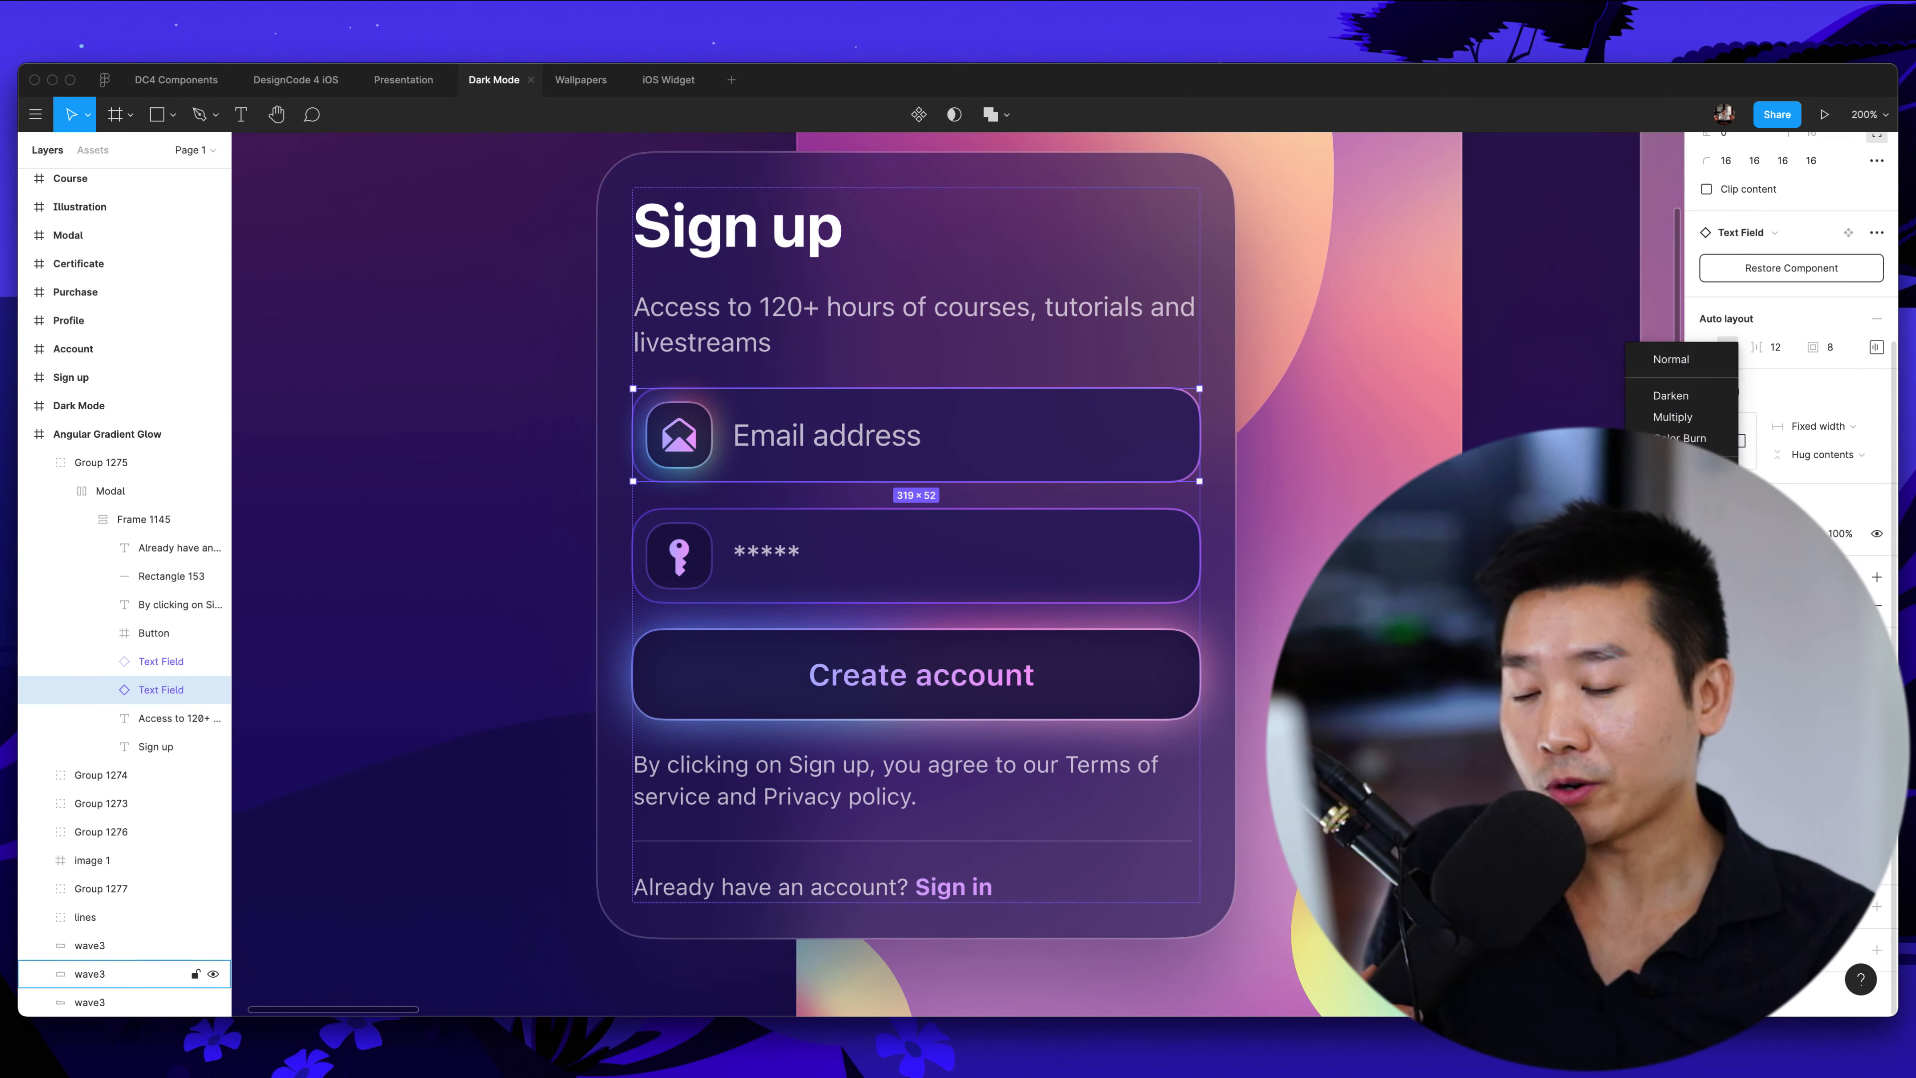
pyautogui.click(1382, 495)
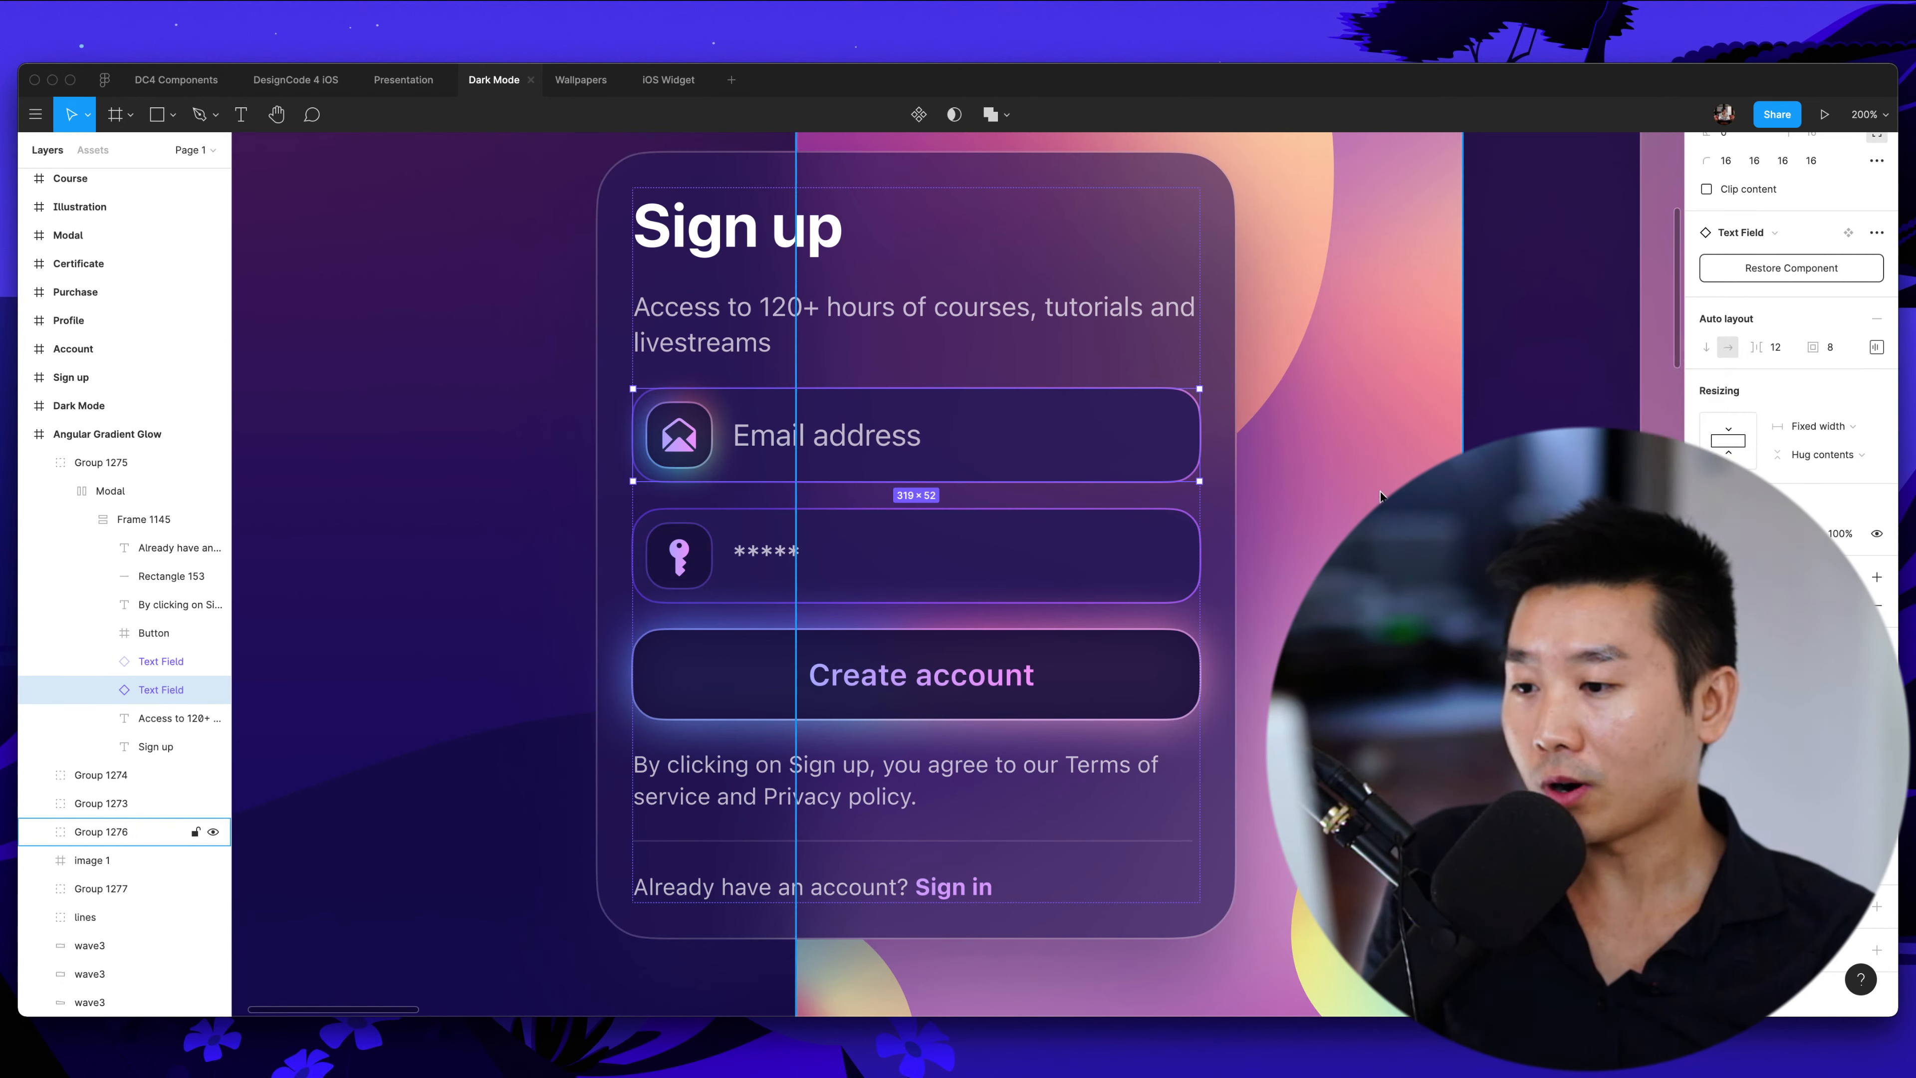
pyautogui.press('Escape')
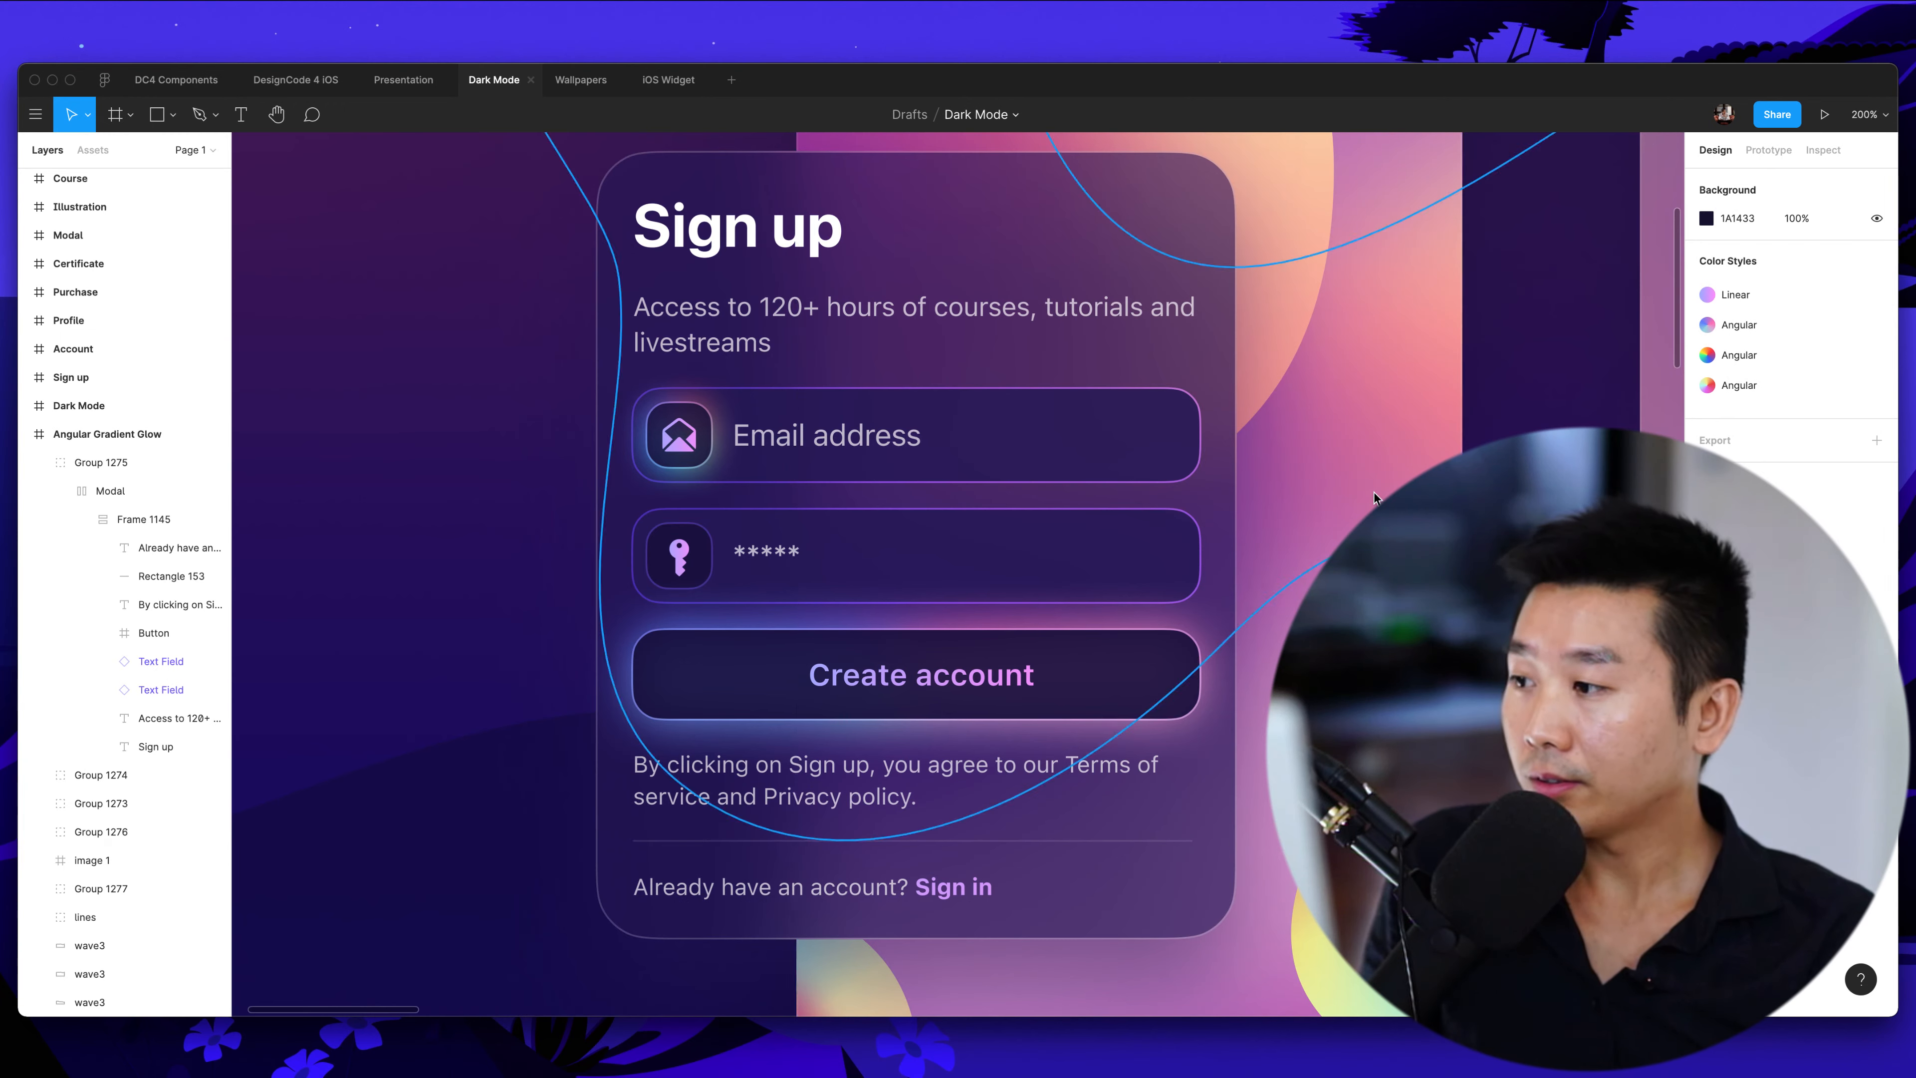
# Examine the gradient borders and glowing icons of the sign-up fields at 400%, and return to the 200% view
pyautogui.press('super+plus')
pyautogui.scroll(3, 1377, 494)
pyautogui.scroll(1, 1378, 498)
pyautogui.hscroll(-2, 1367, 495)
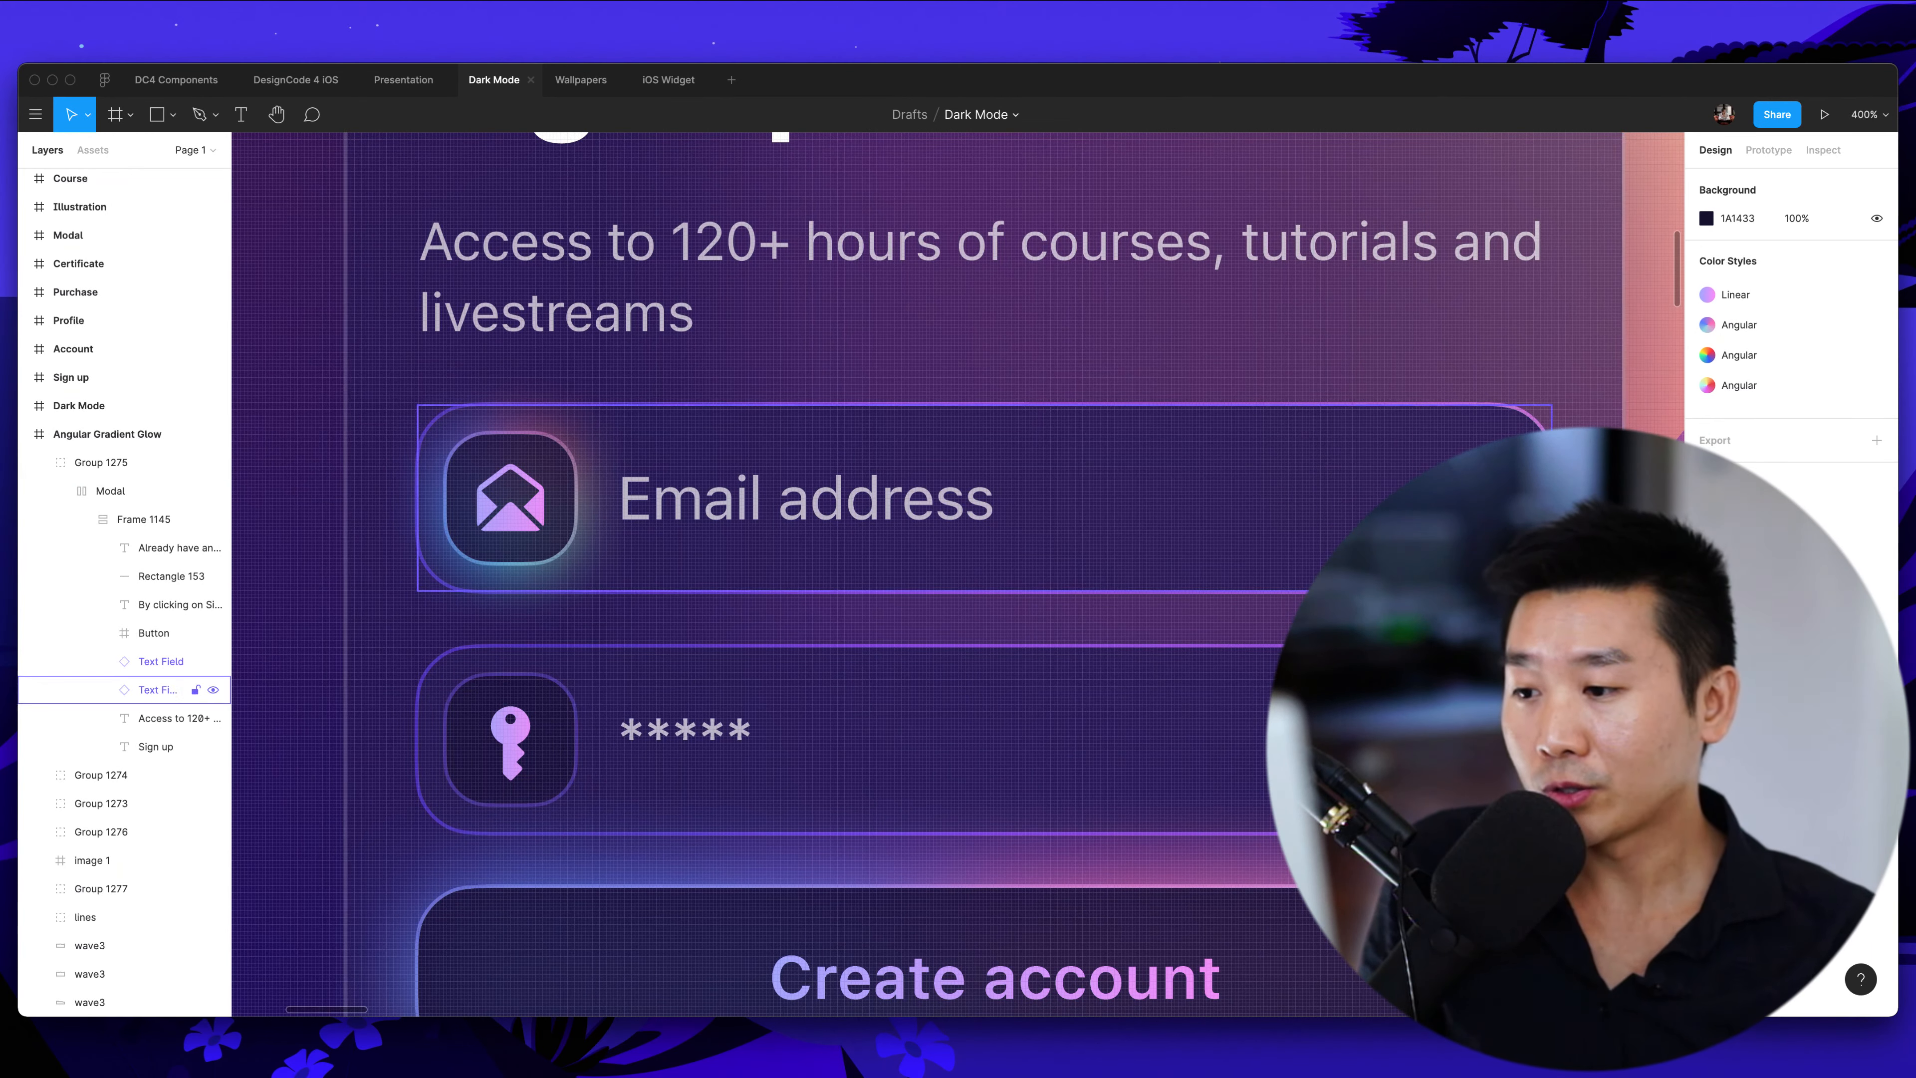
pyautogui.press('-')
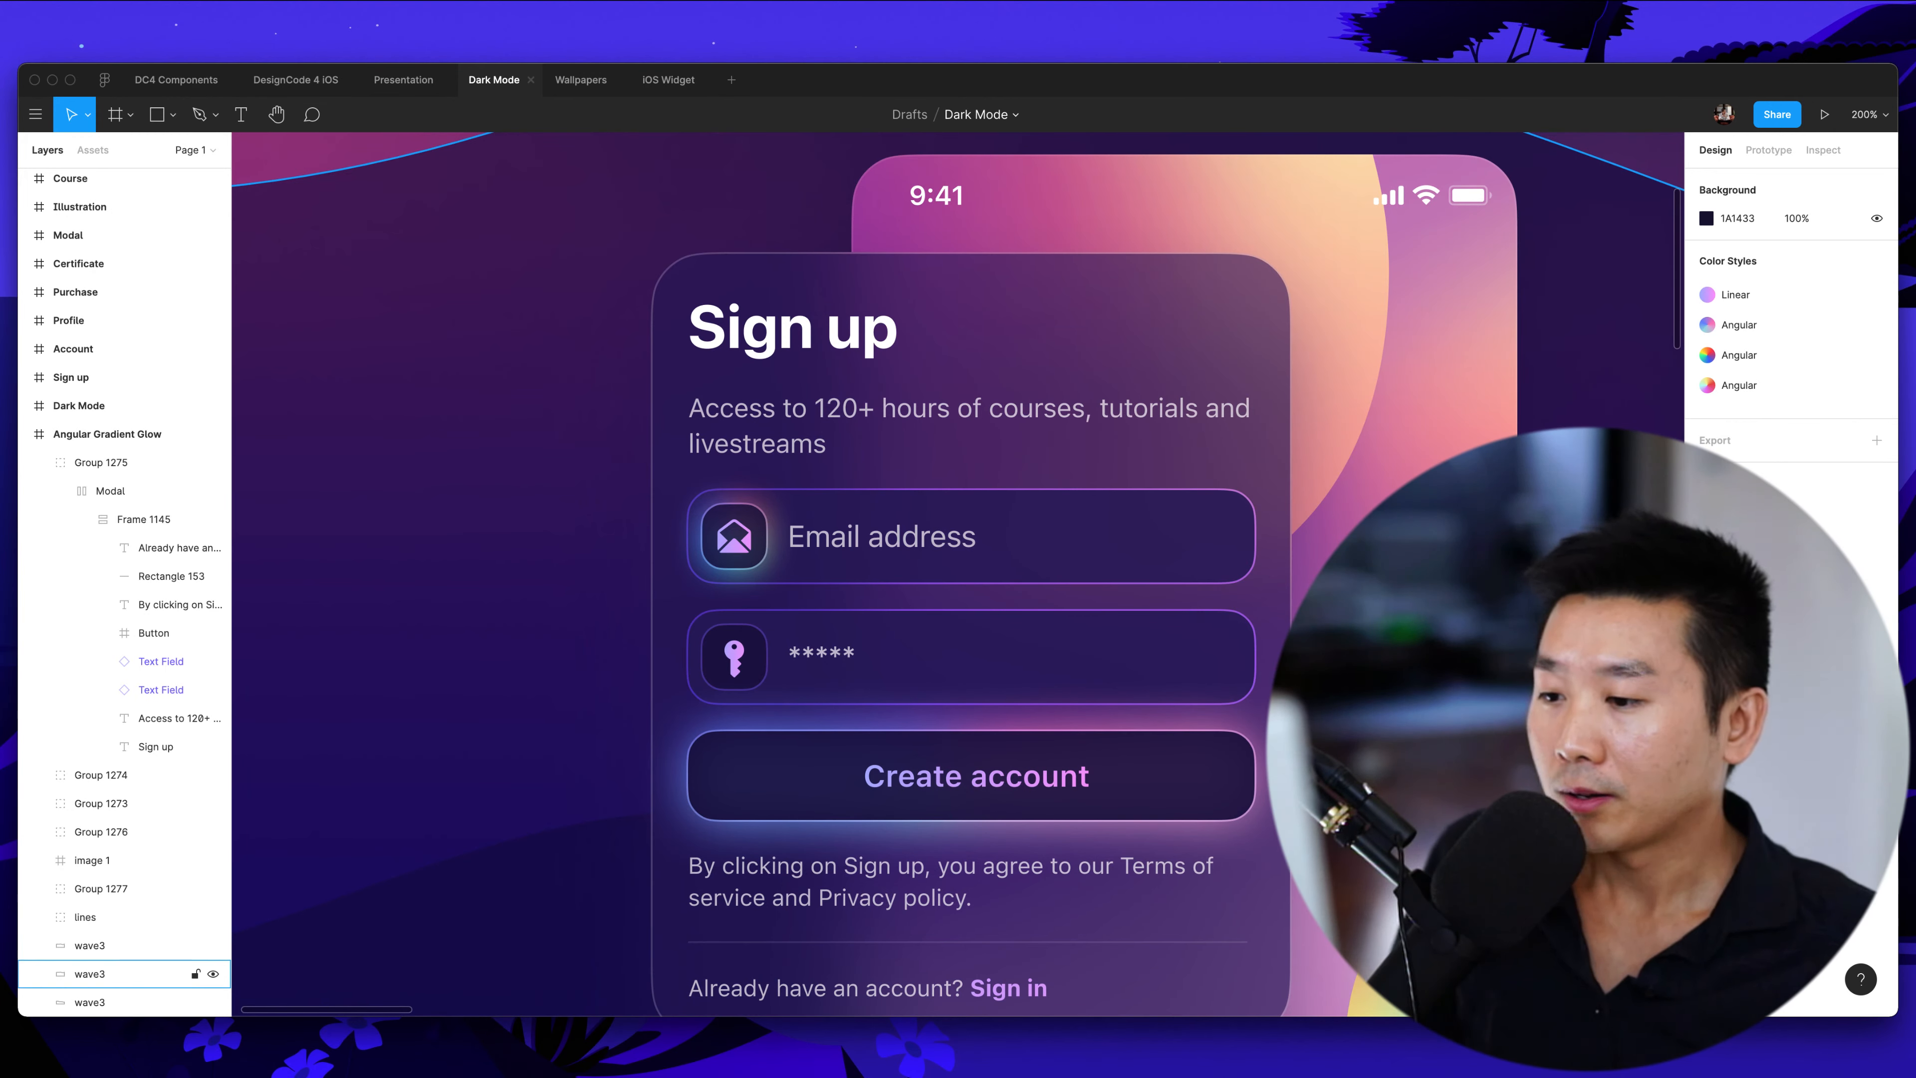
pyautogui.scroll(2, 1205, 466)
pyautogui.scroll(1, 1203, 461)
pyautogui.scroll(-3, 1197, 486)
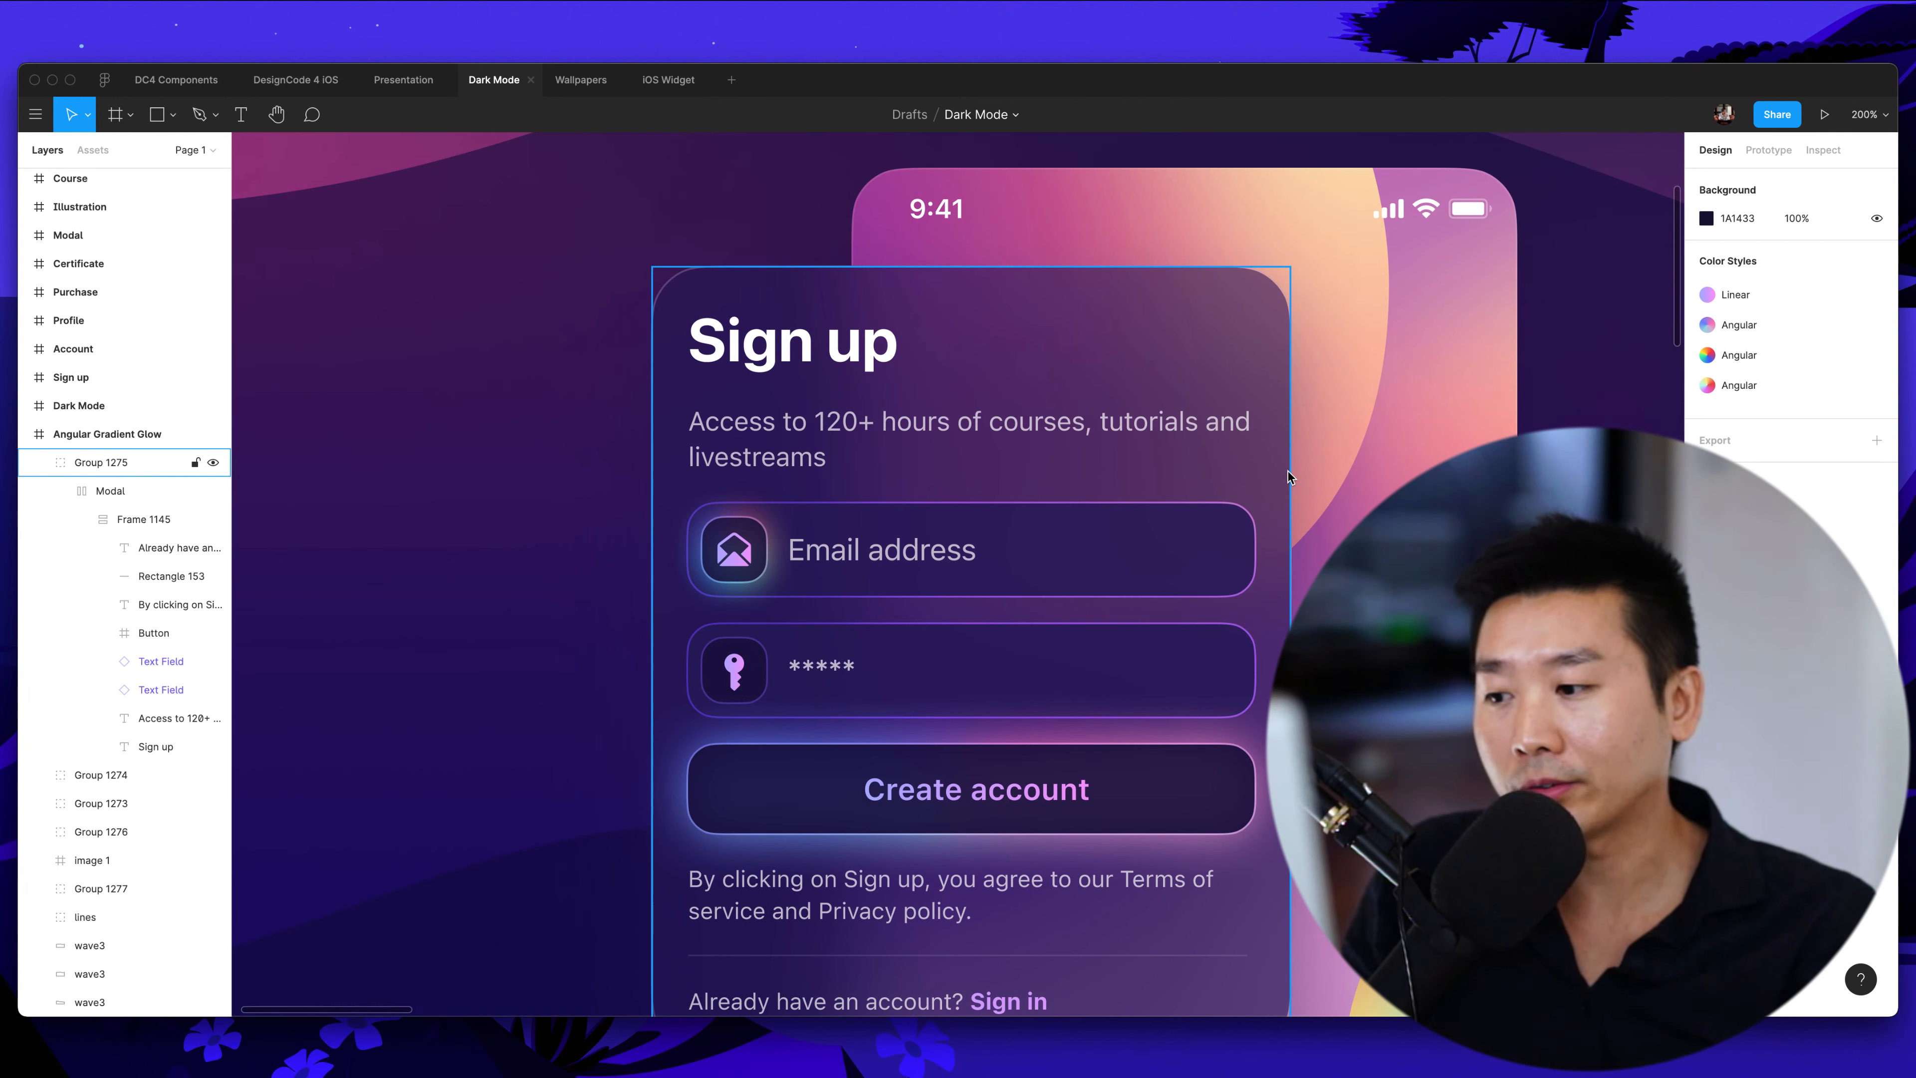
# Select the email text field again and view it within the full Sign up composition at 100%
pyautogui.keyDown('super'); pyautogui.click(1251, 537); pyautogui.keyUp('super')
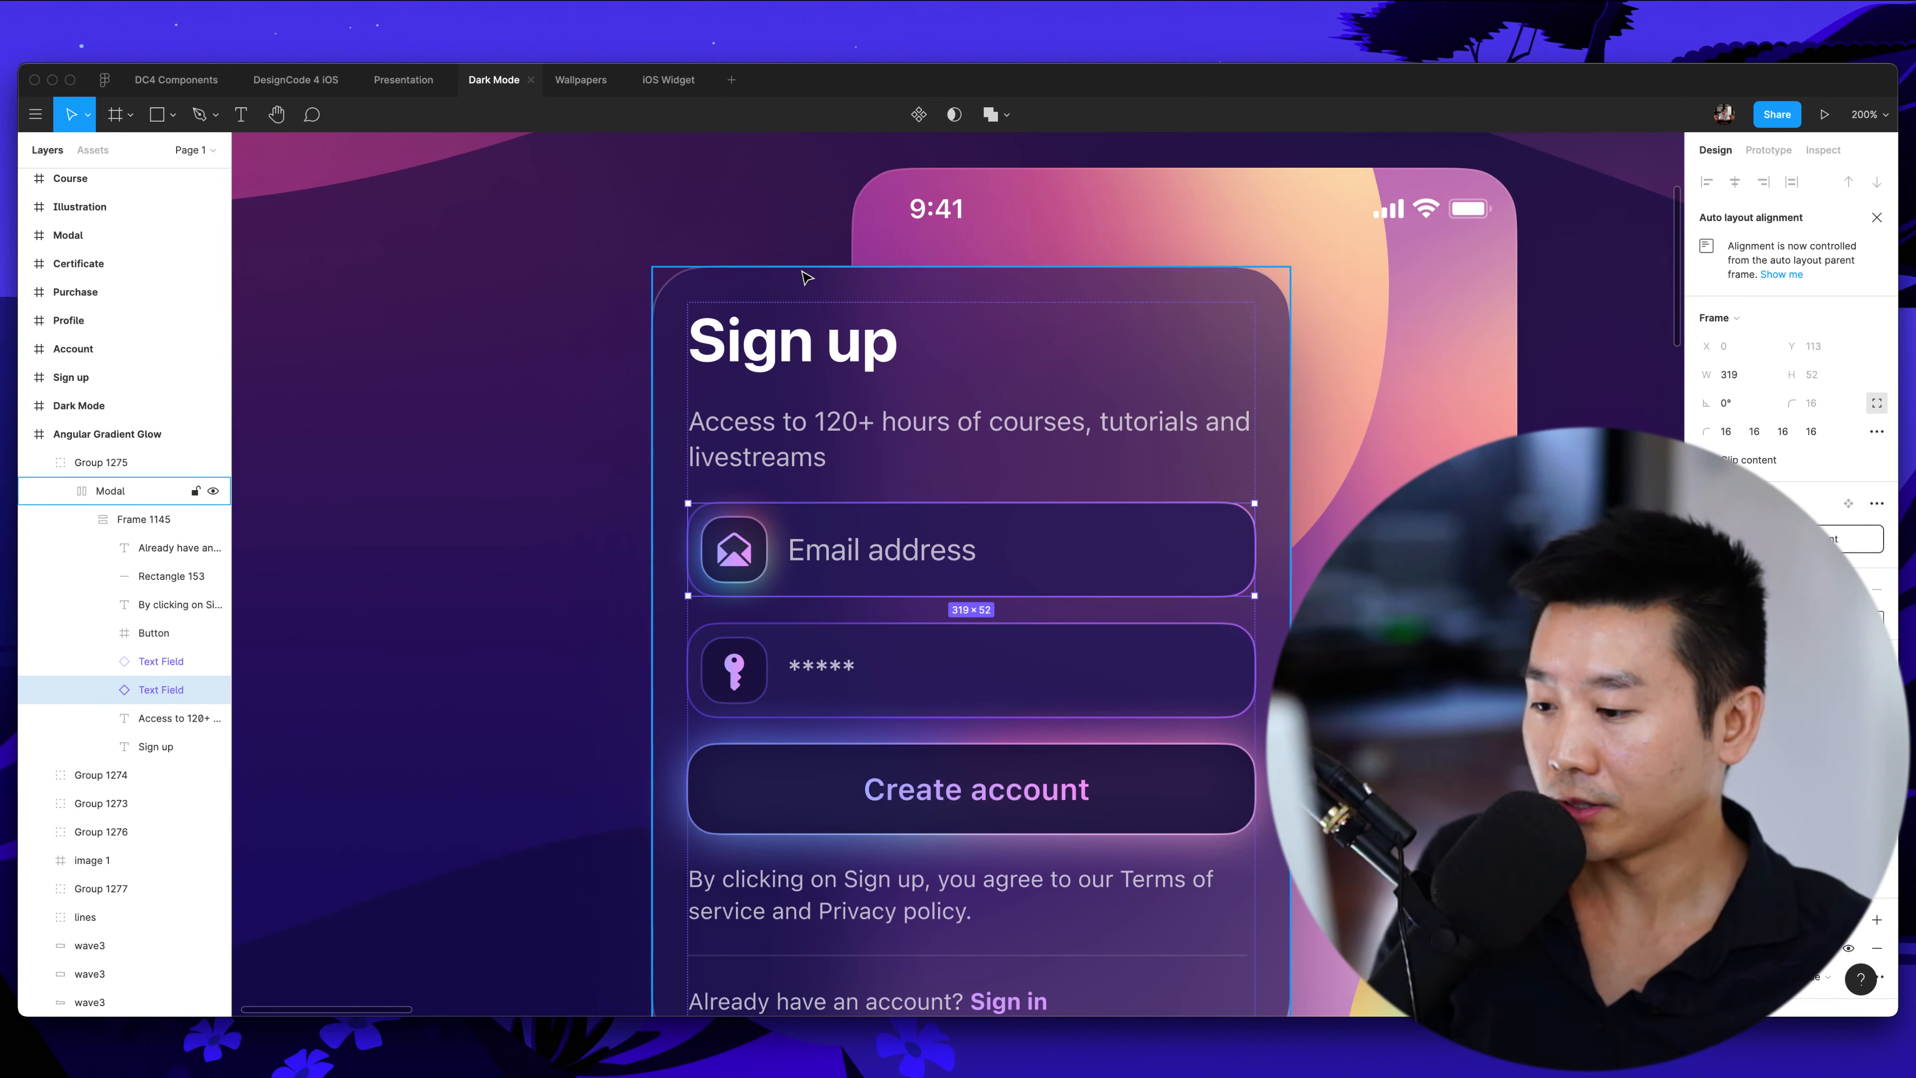
pyautogui.hotkey('shift', '0')
pyautogui.scroll(-3, 709, 467)
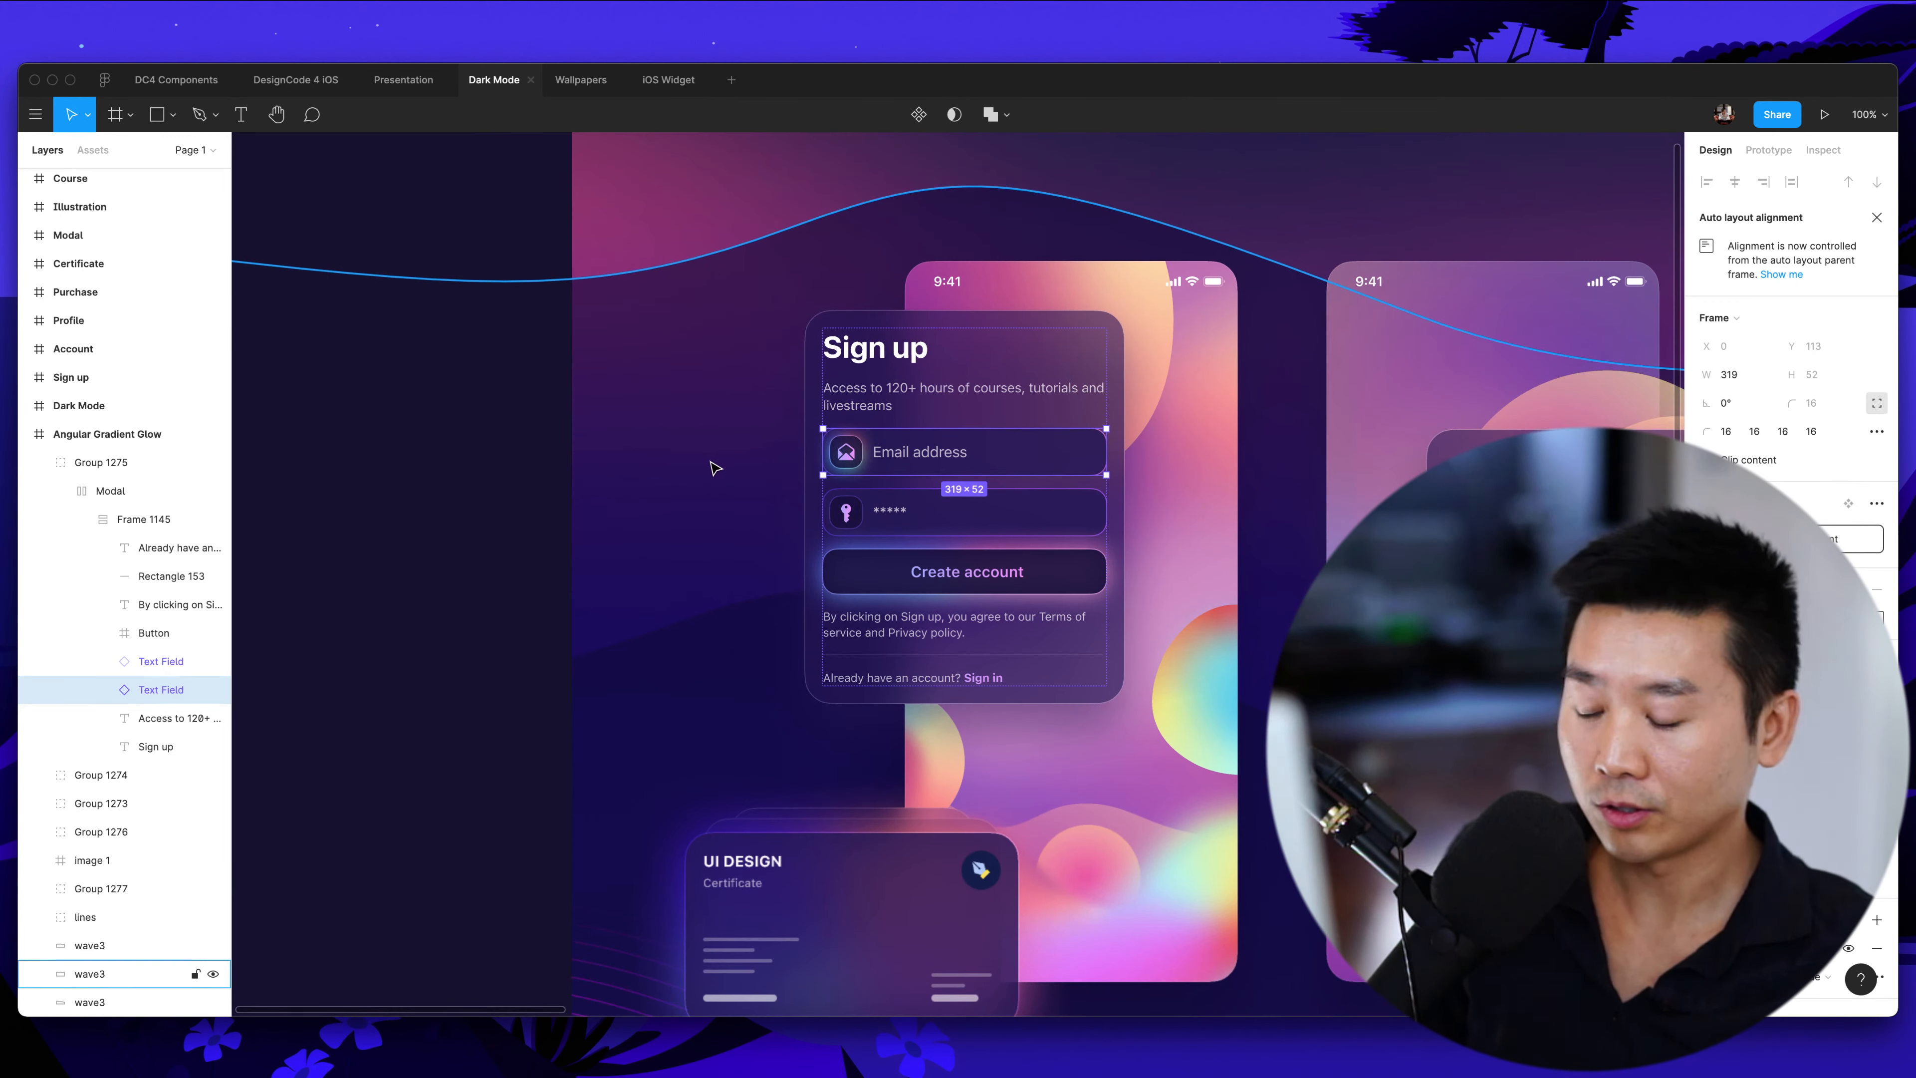
# Select the Create account button frame inside the Sign up modal and view it at 200%
pyautogui.hotkey('shift', '=')
pyautogui.scroll(-2, 585, 520)
pyautogui.click(543, 531)
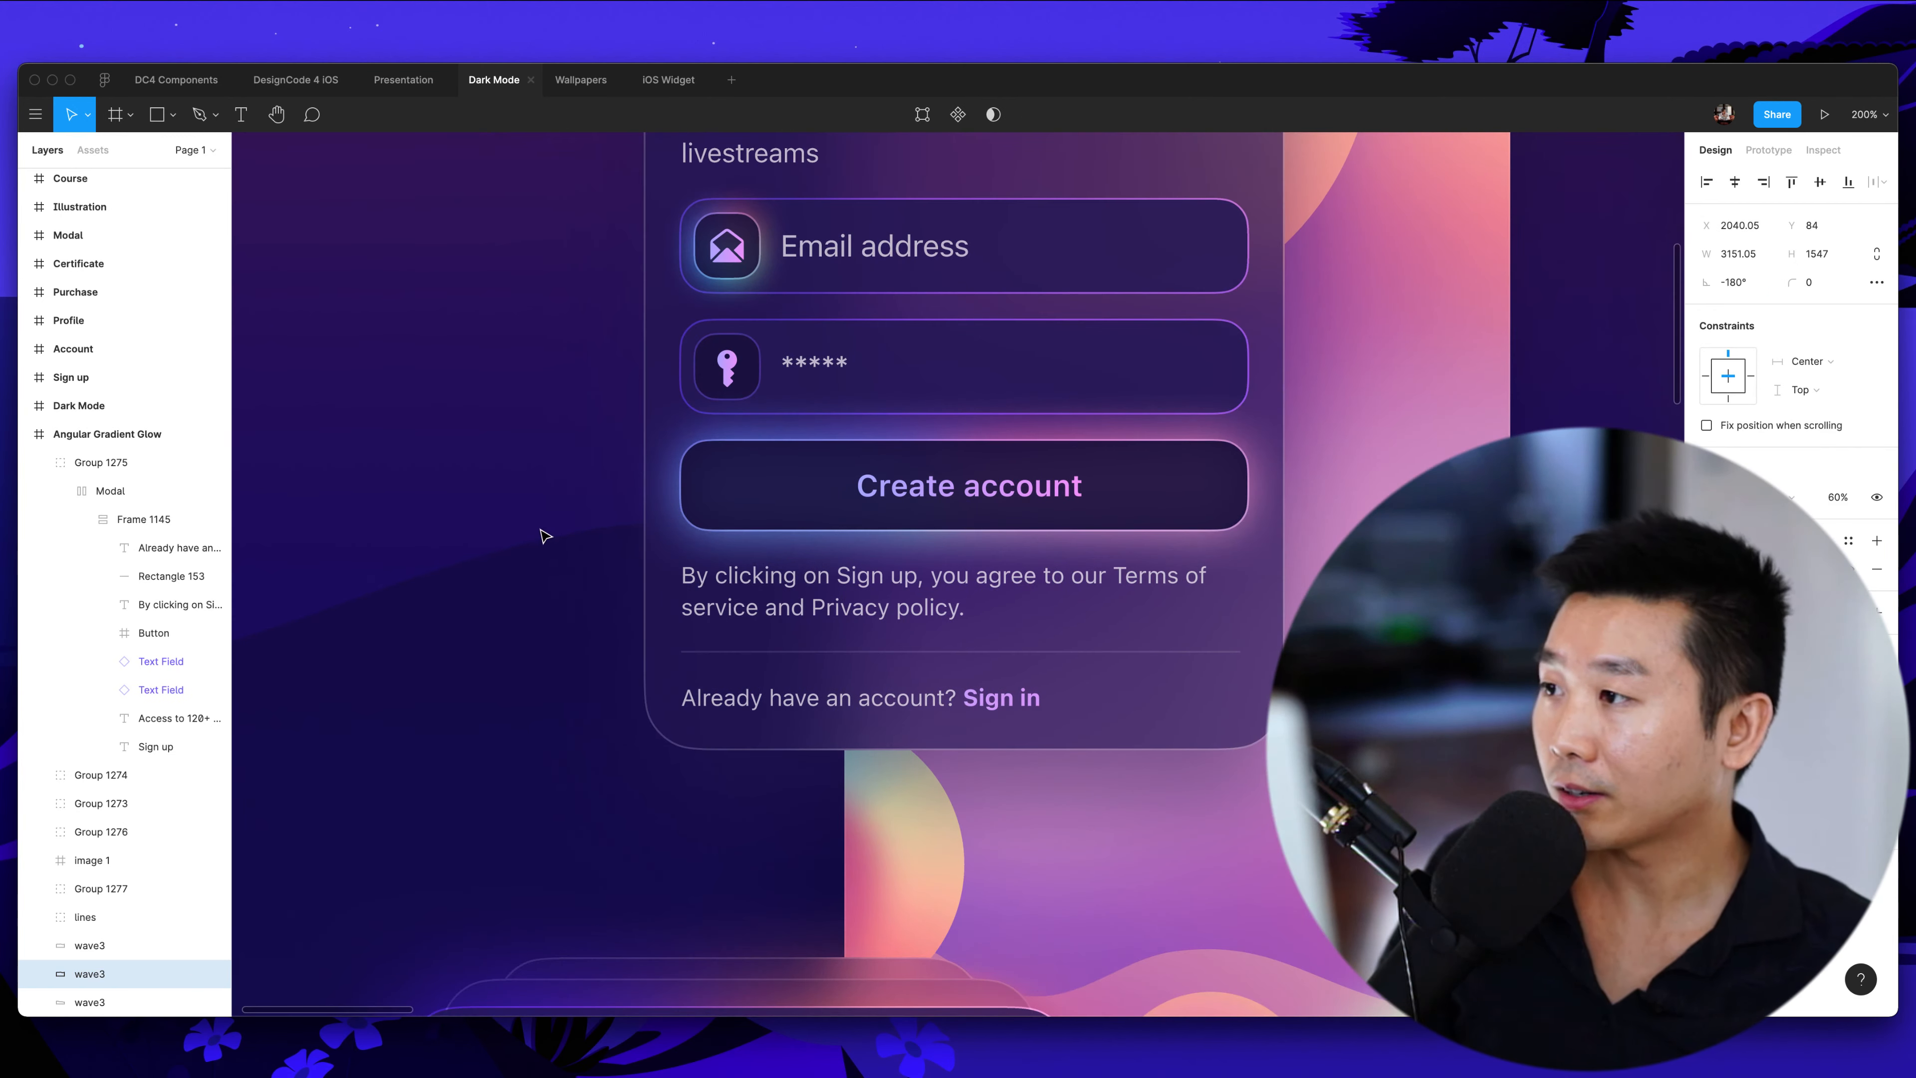
pyautogui.scroll(1, 543, 533)
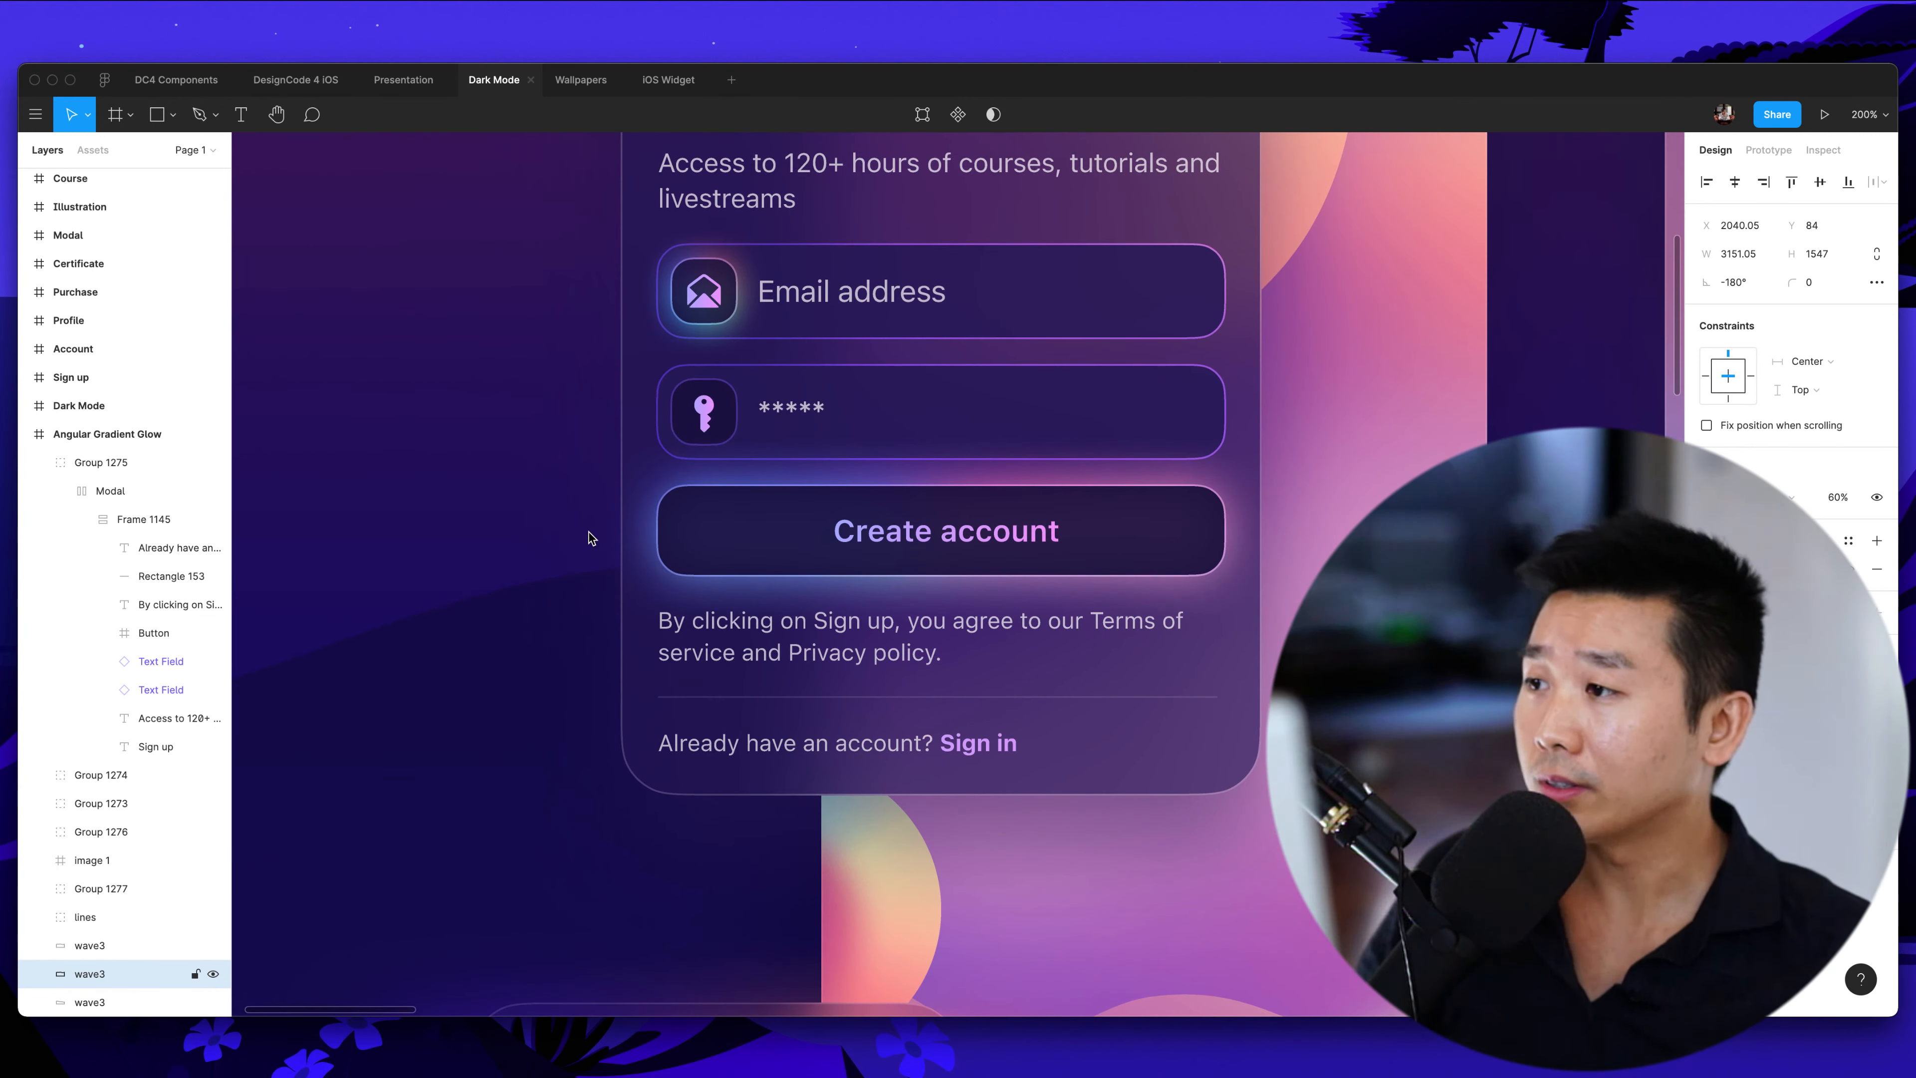
pyautogui.click(744, 524)
pyautogui.doubleClick(777, 529)
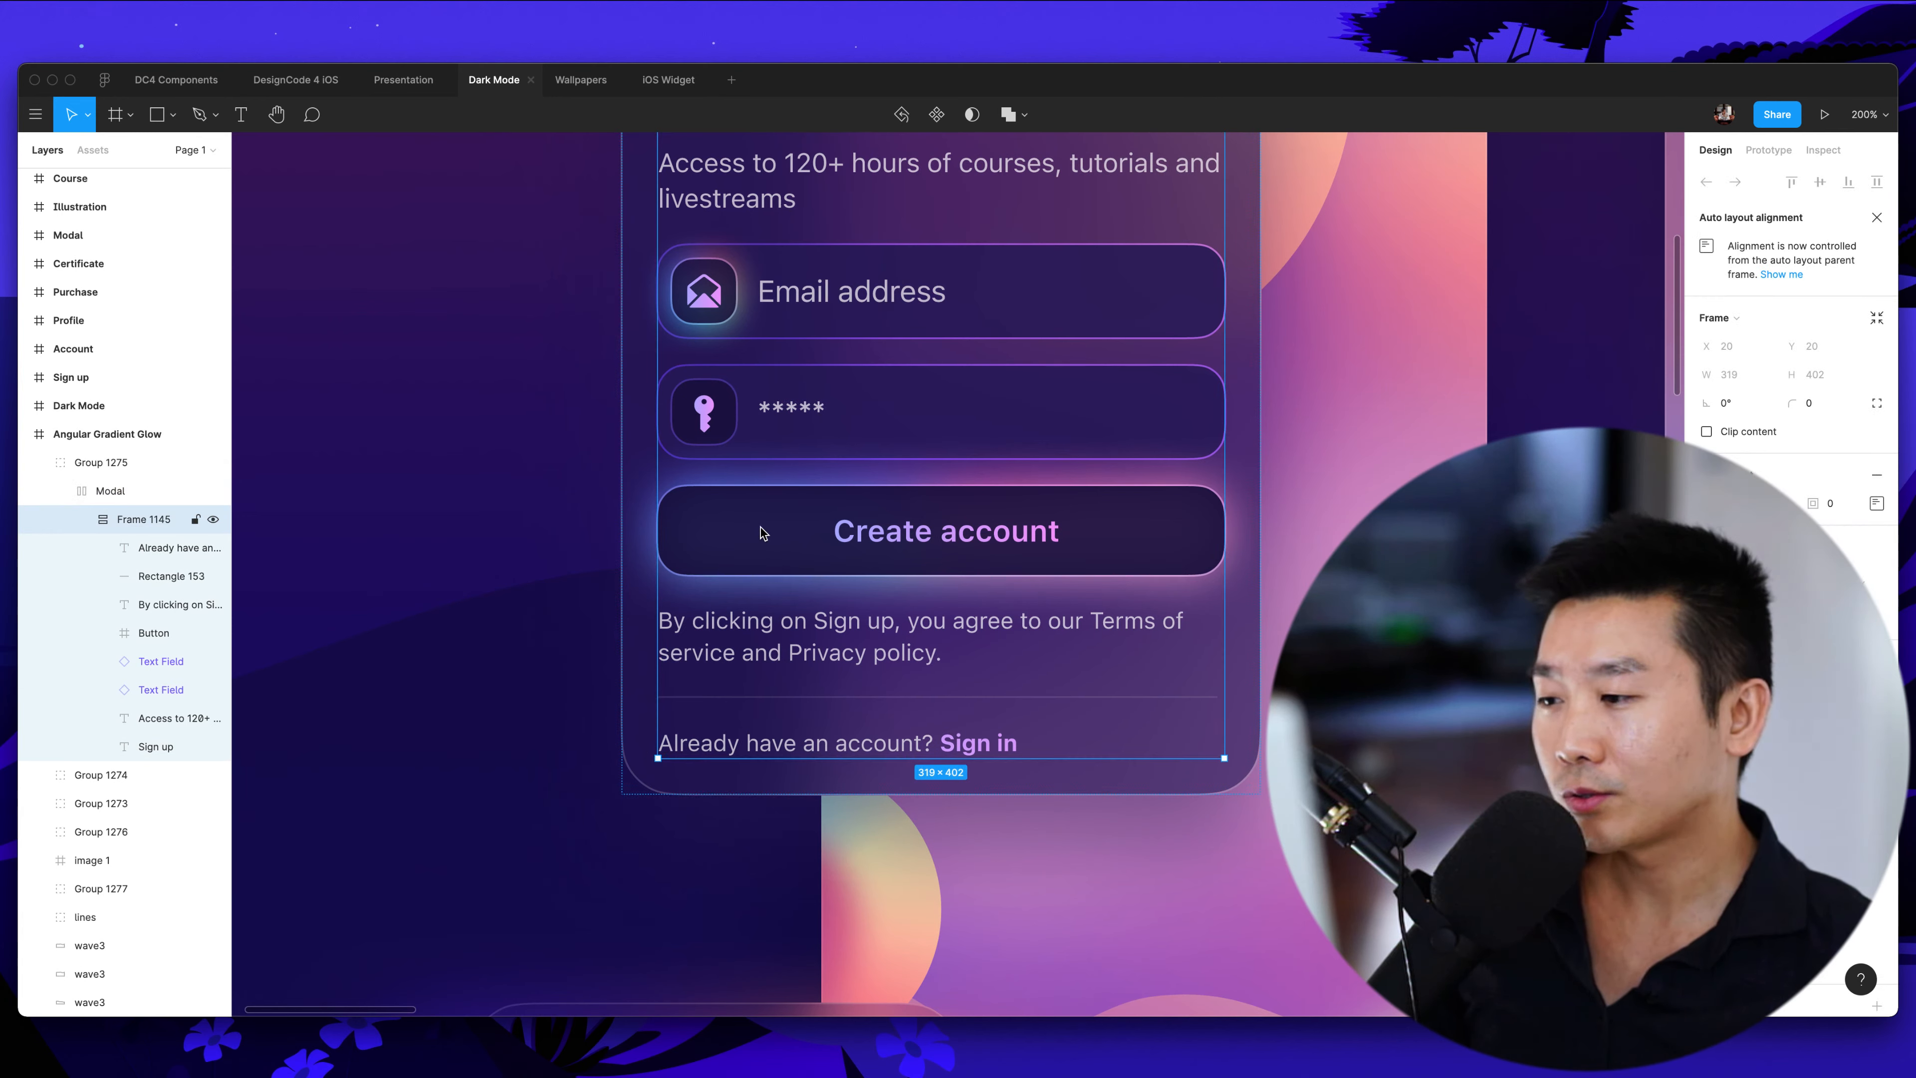
pyautogui.doubleClick(726, 516)
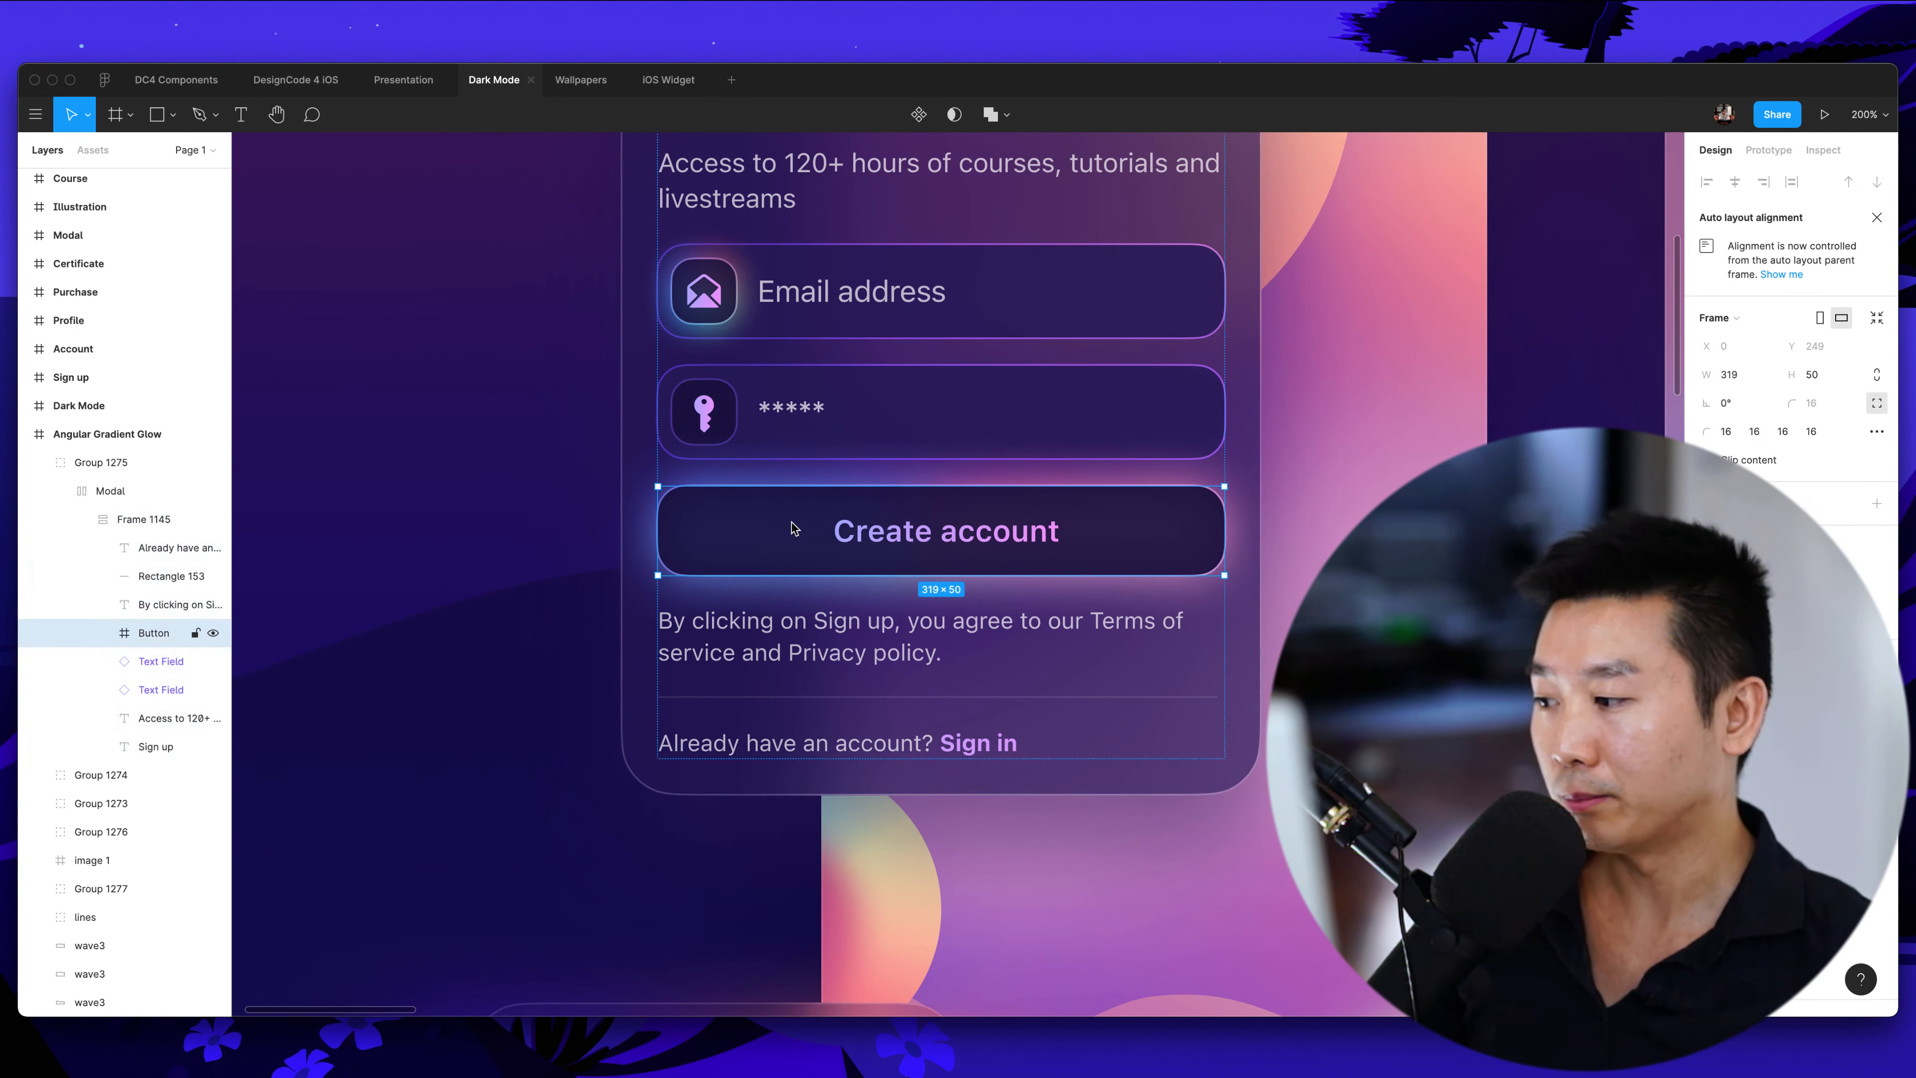
# Toggle the Create account button's visibility off and on, and expand its frame to select the inner Button background layer
pyautogui.click(213, 634)
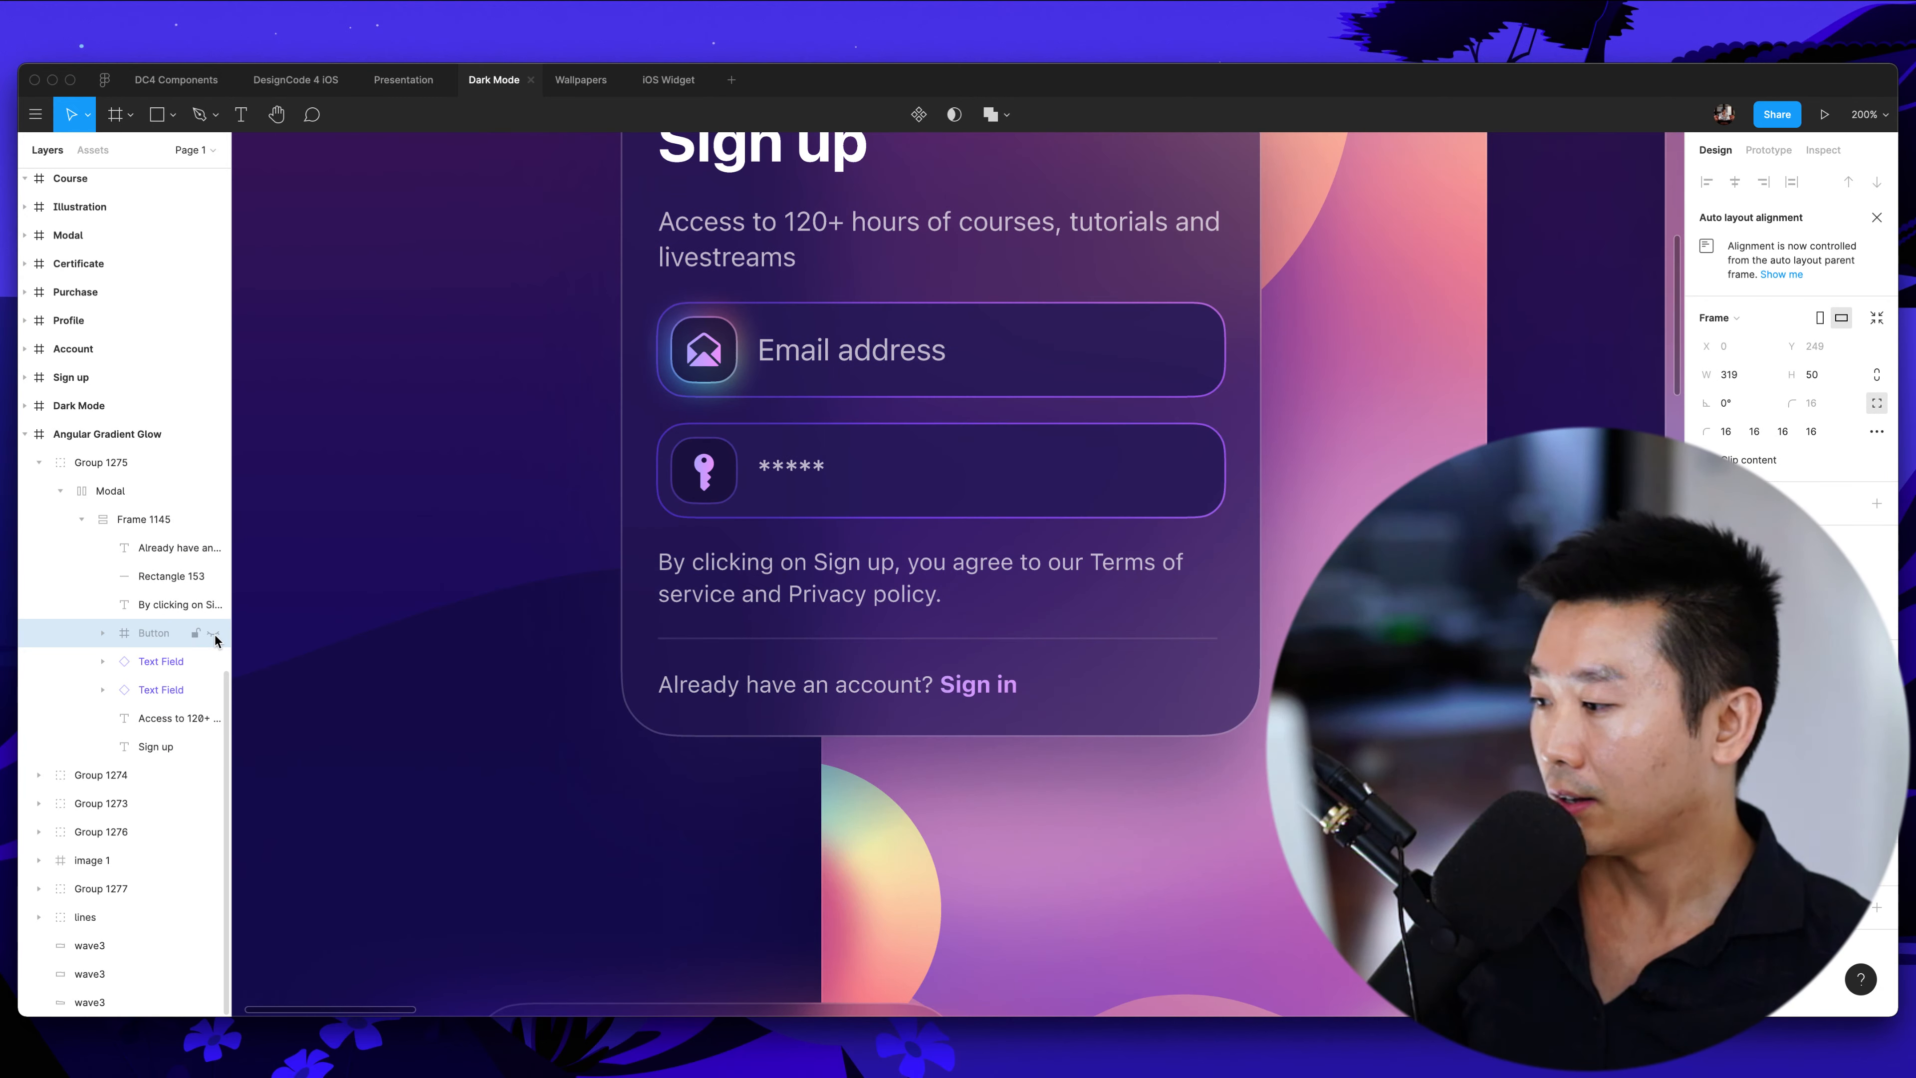
pyautogui.press('super+z')
pyautogui.click(101, 634)
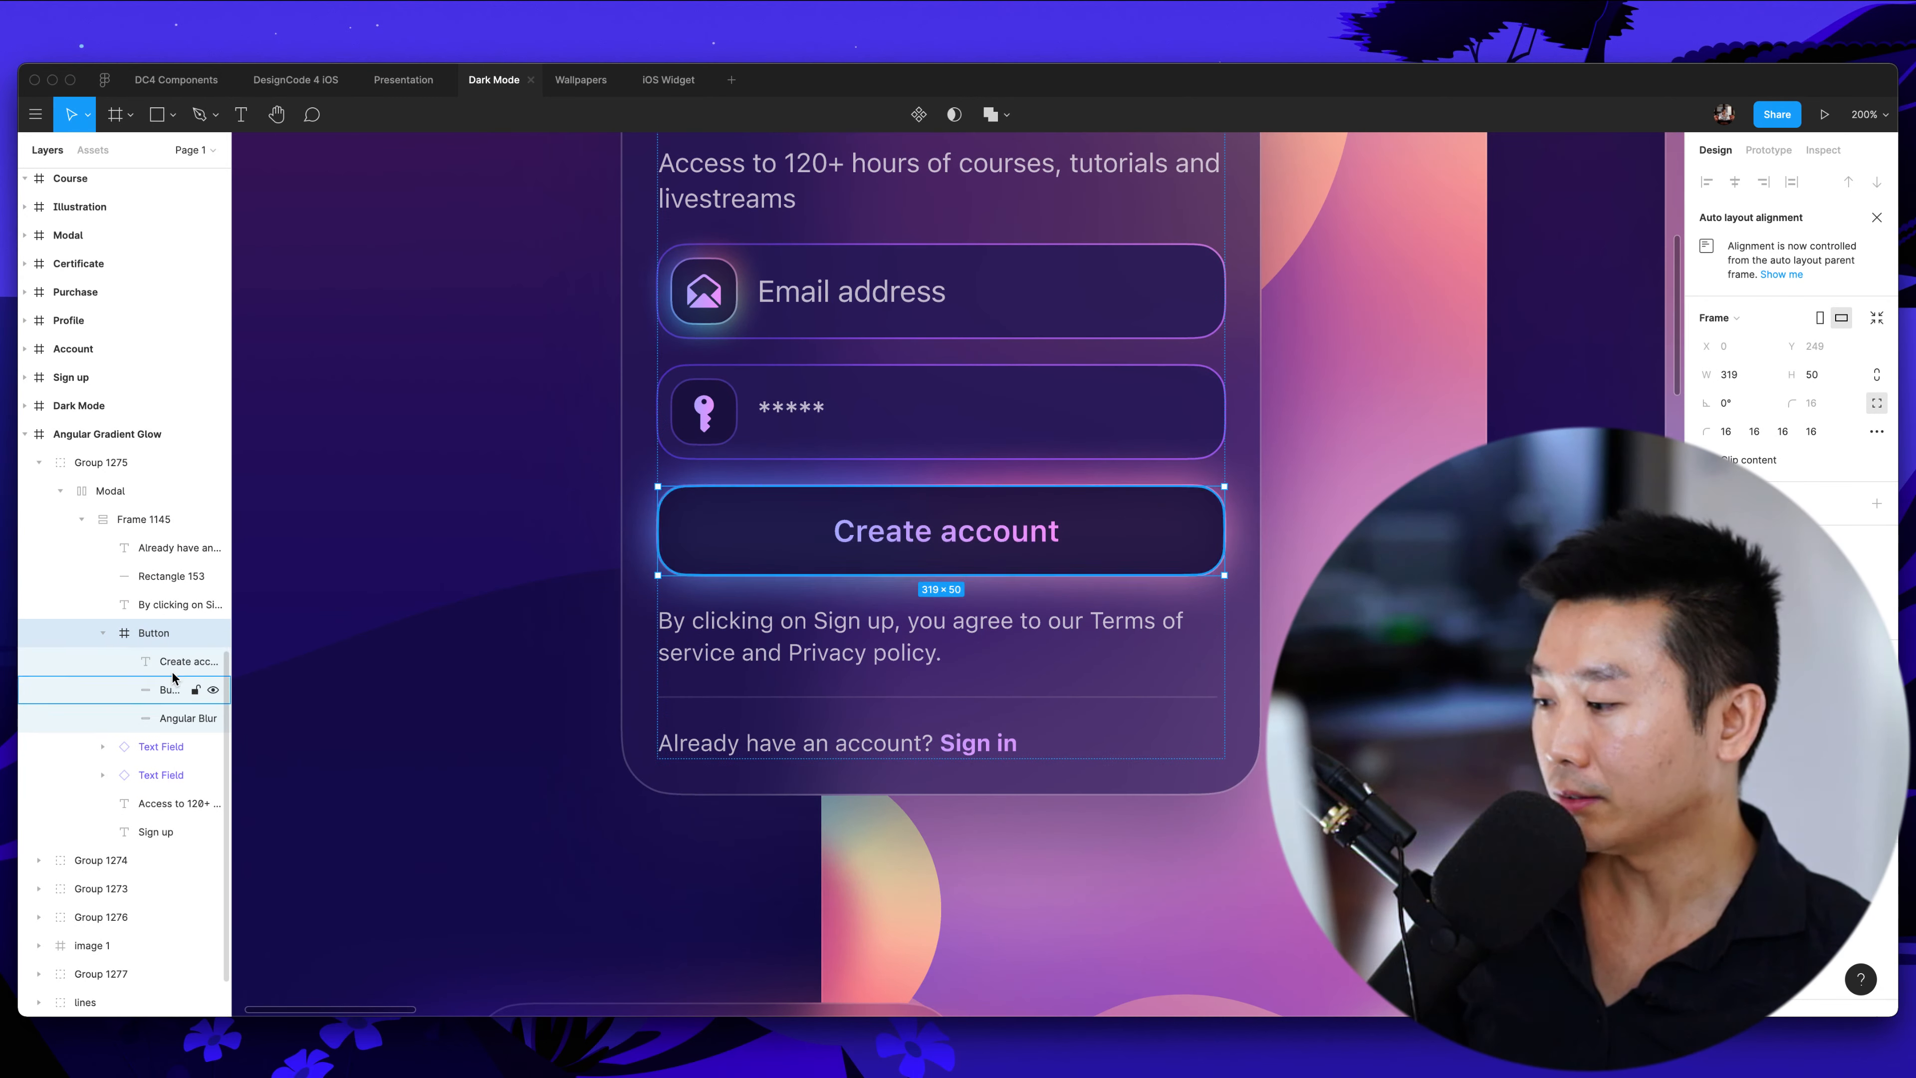
pyautogui.click(161, 714)
pyautogui.click(159, 695)
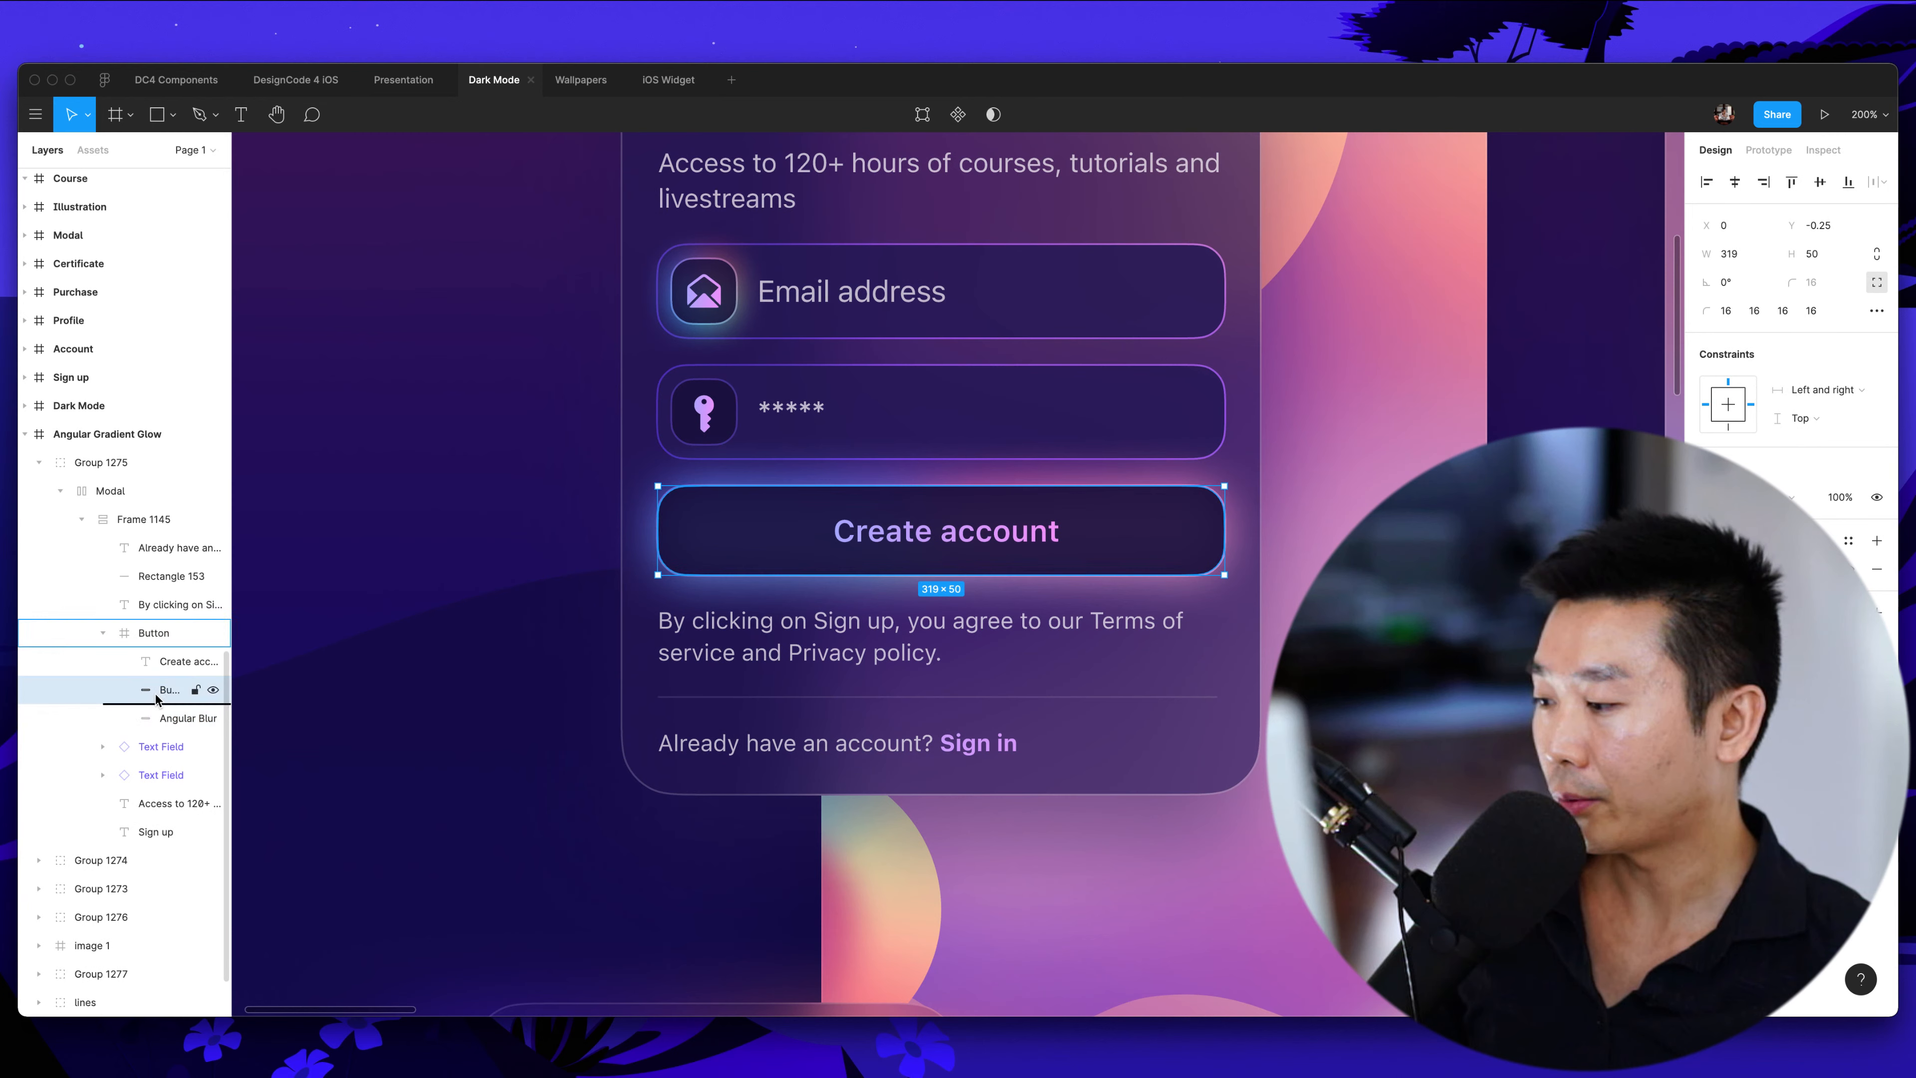
# Hide the button's Angular Blur, Create account text and Button background layers
pyautogui.click(213, 718)
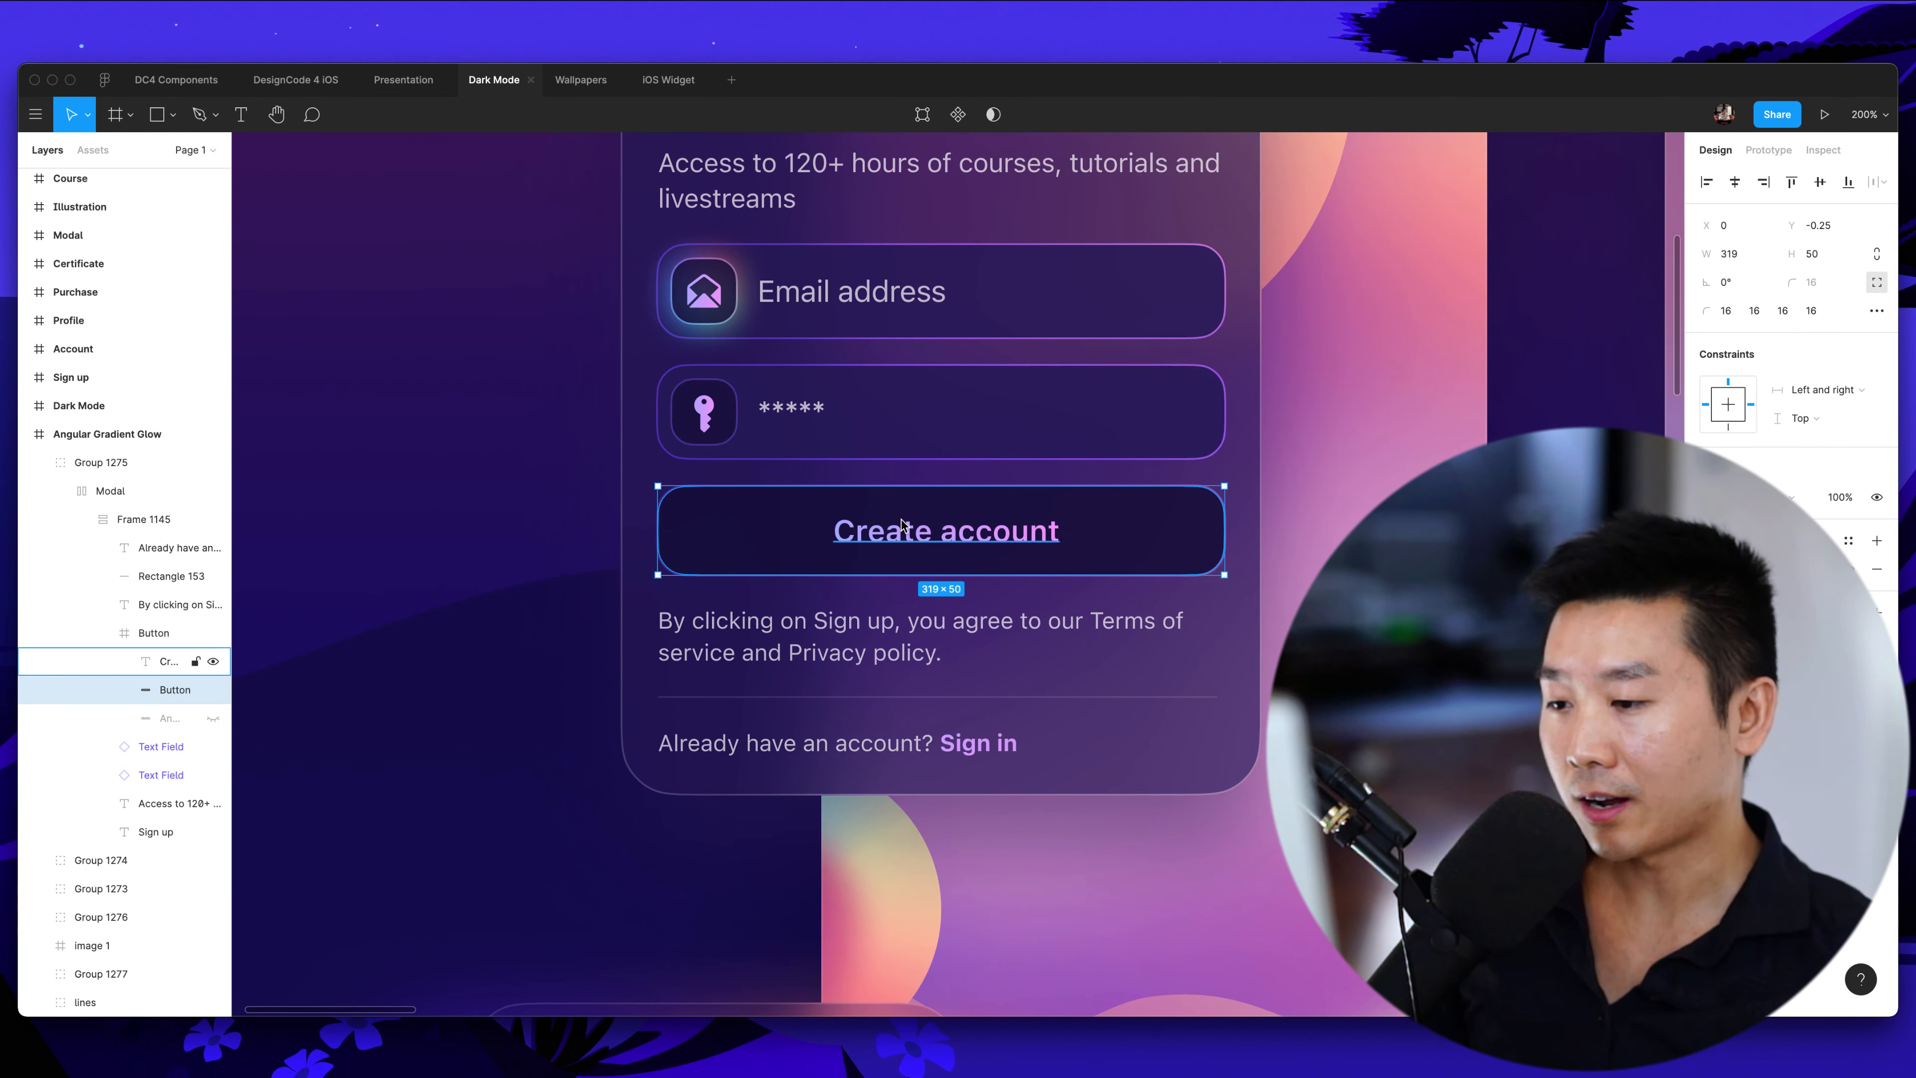
pyautogui.click(1204, 532)
pyautogui.doubleClick(1205, 531)
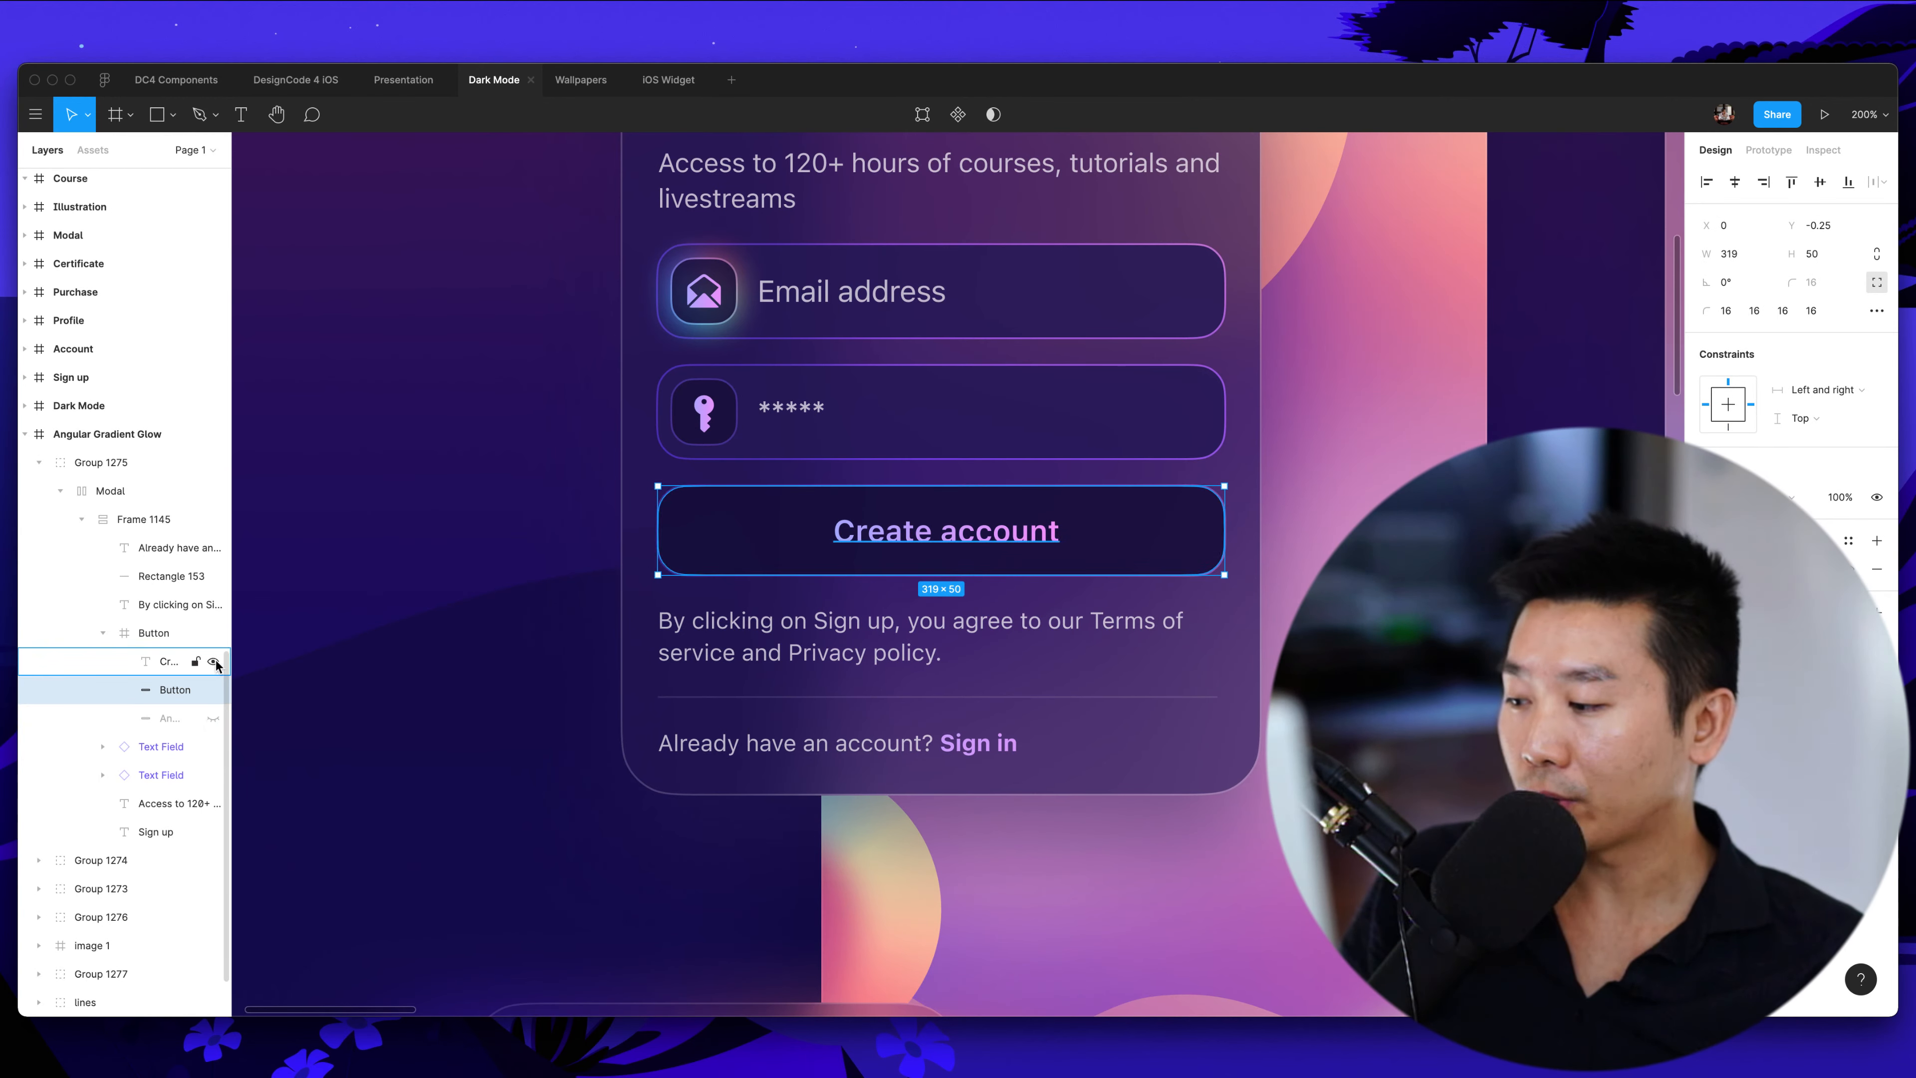
pyautogui.click(212, 661)
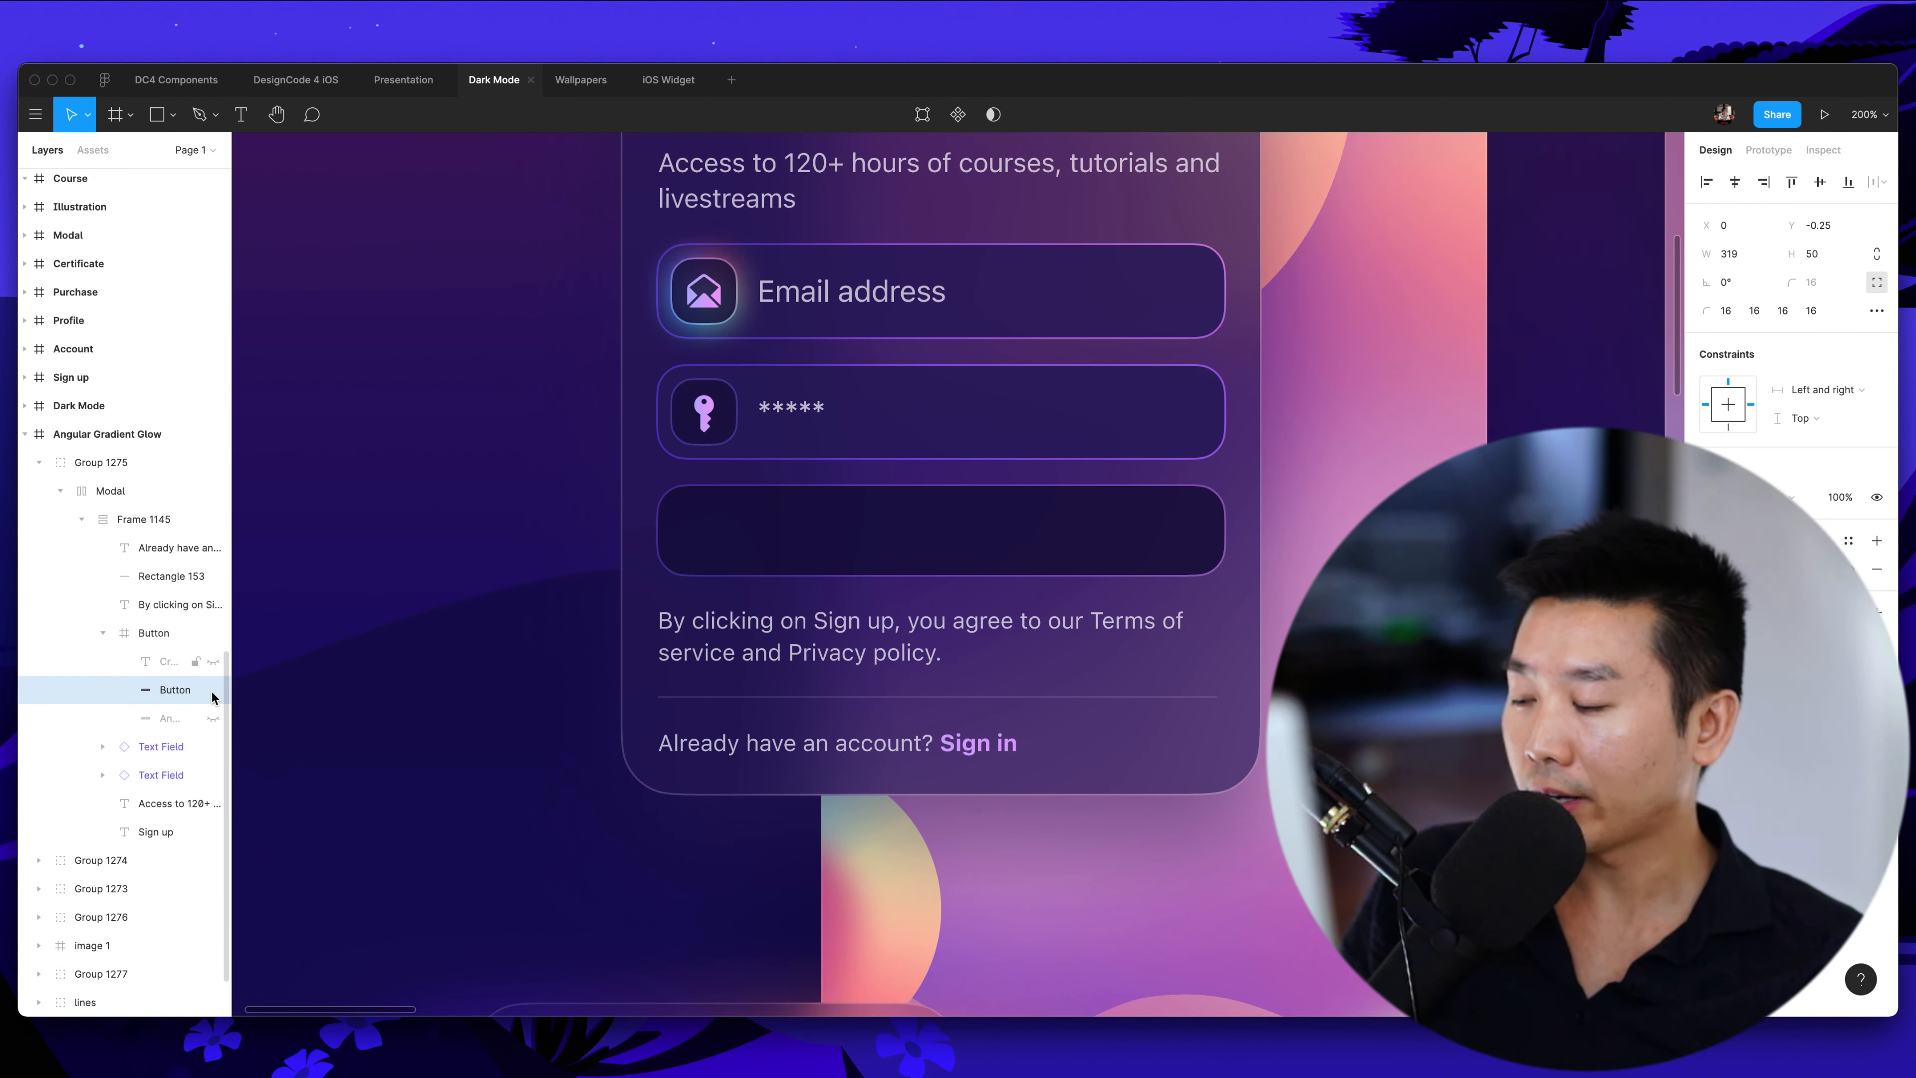
pyautogui.press('super+shift+h')
# Reveal the Angular Blur layer with its blur effect restored, and make the Button background and Create account text layers visible again
pyautogui.click(168, 718)
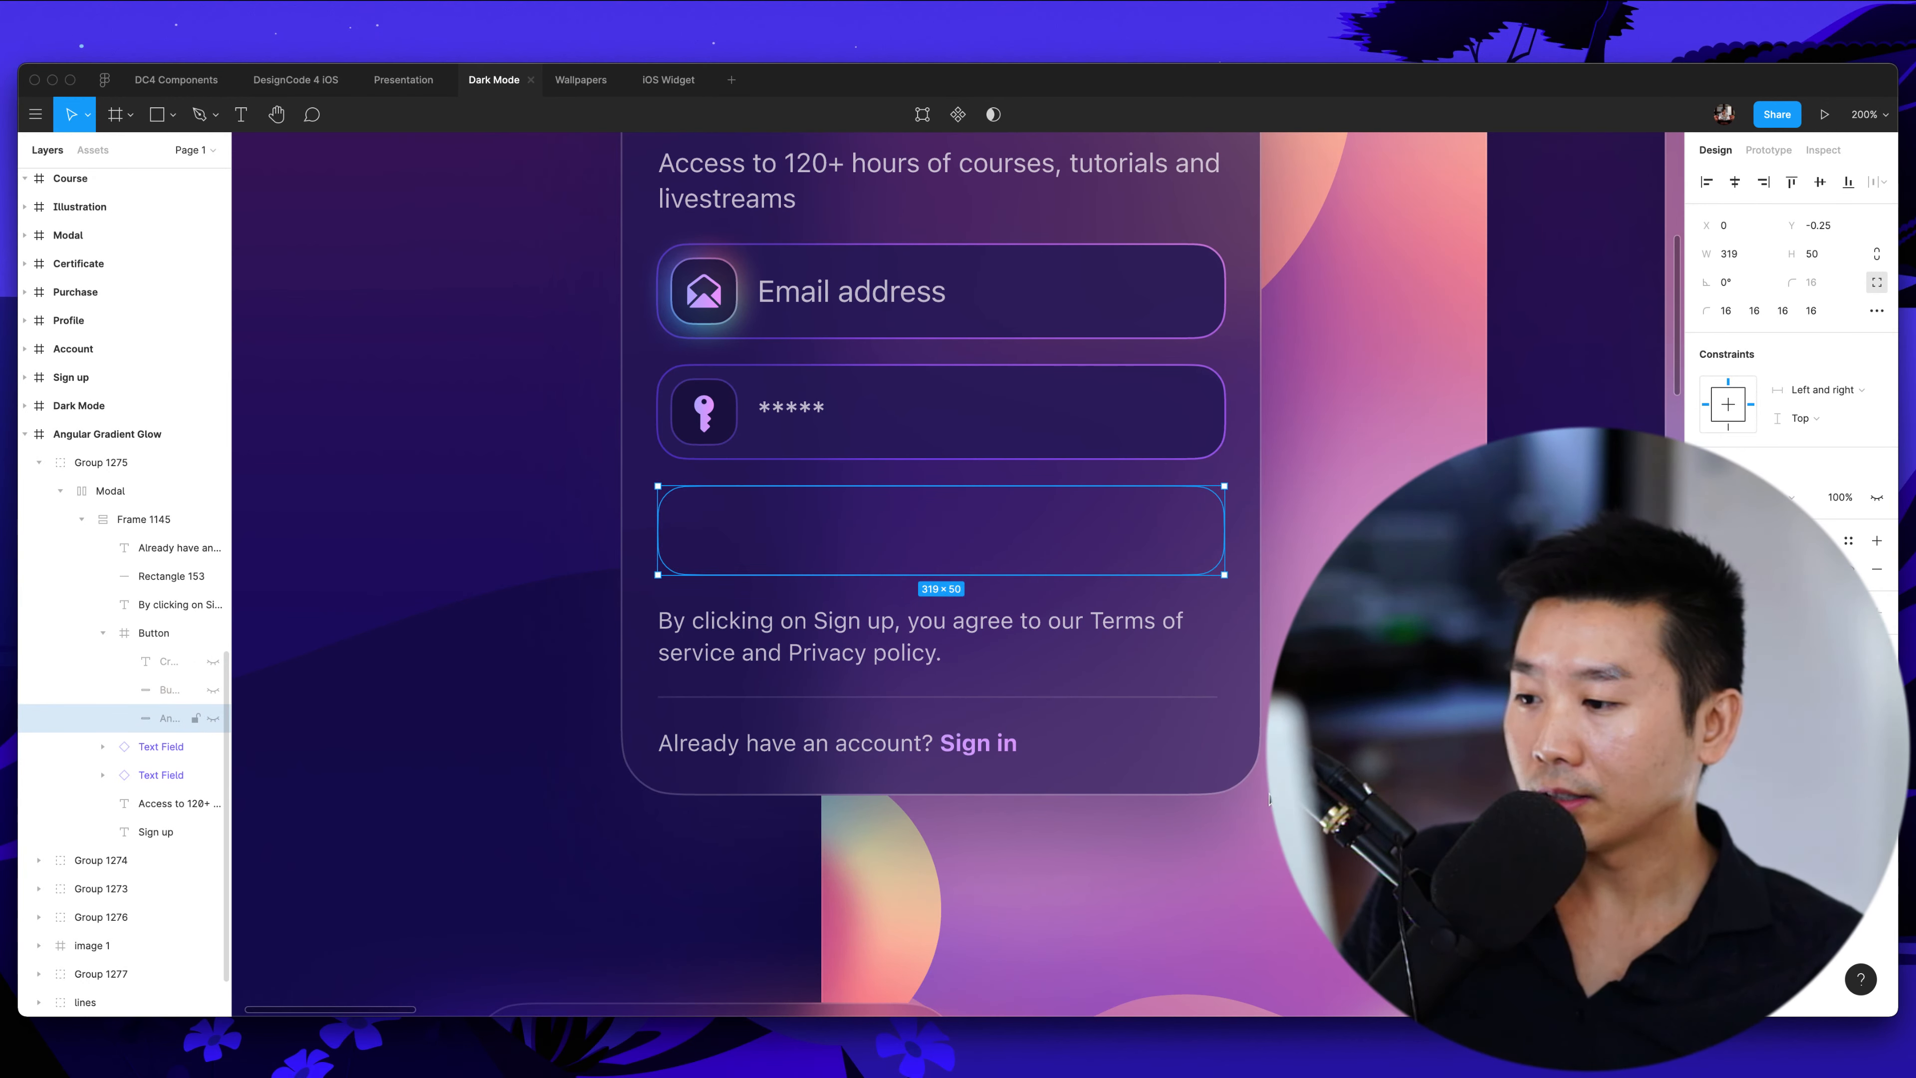
pyautogui.press('super+shift+h')
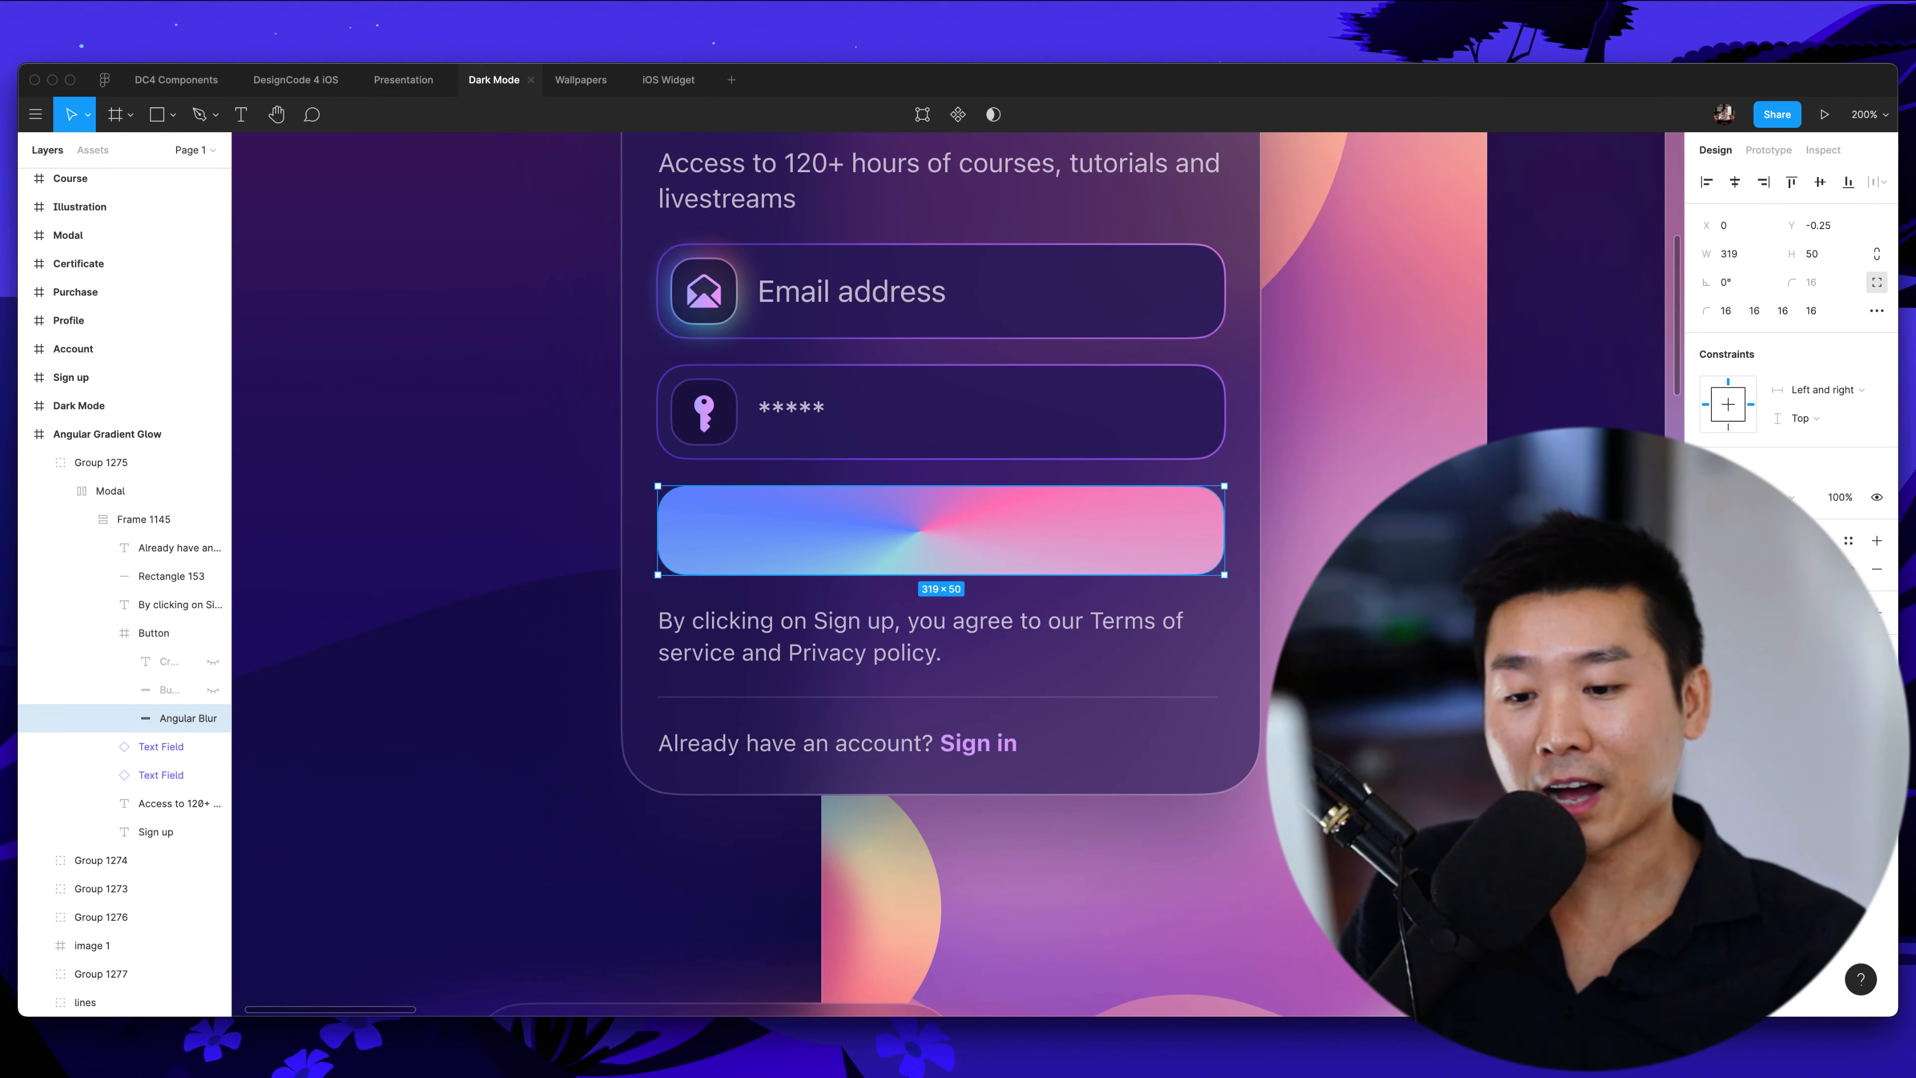
pyautogui.press('super+z')
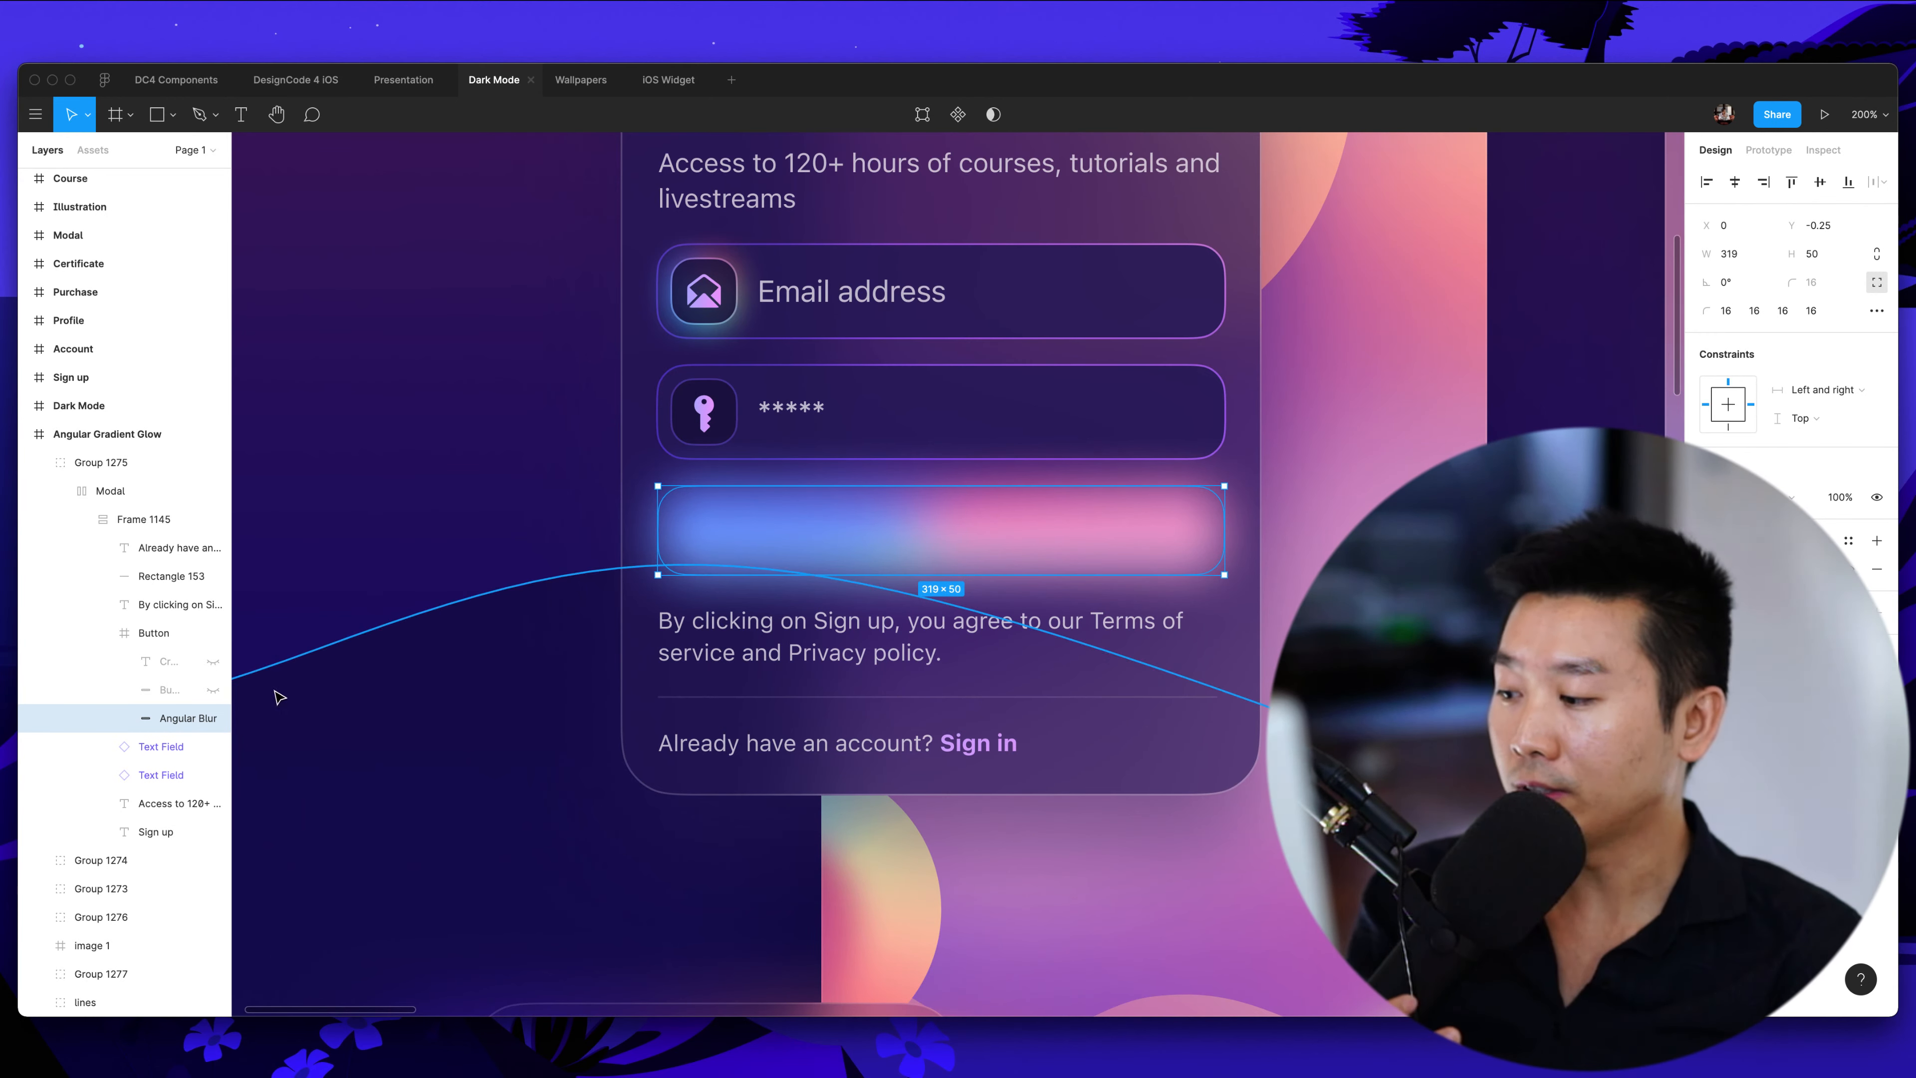
pyautogui.click(215, 690)
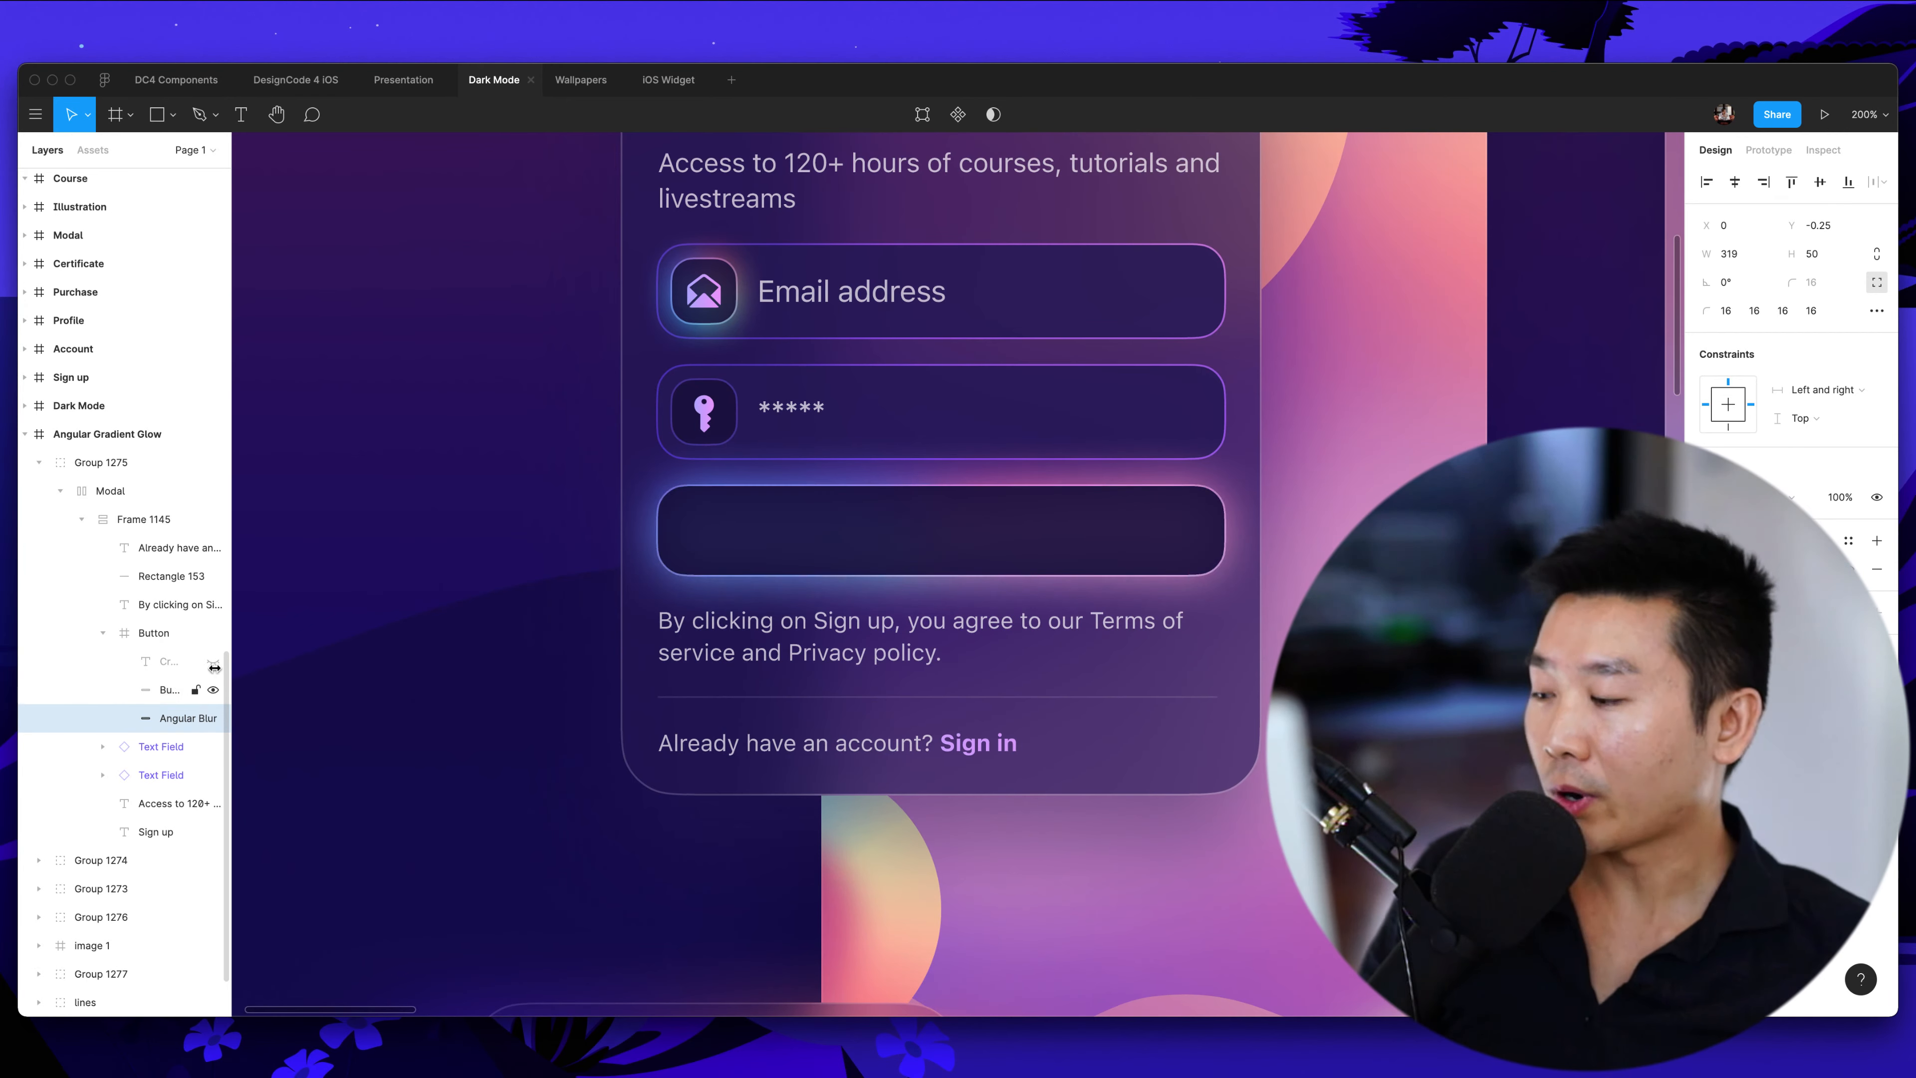
pyautogui.click(213, 662)
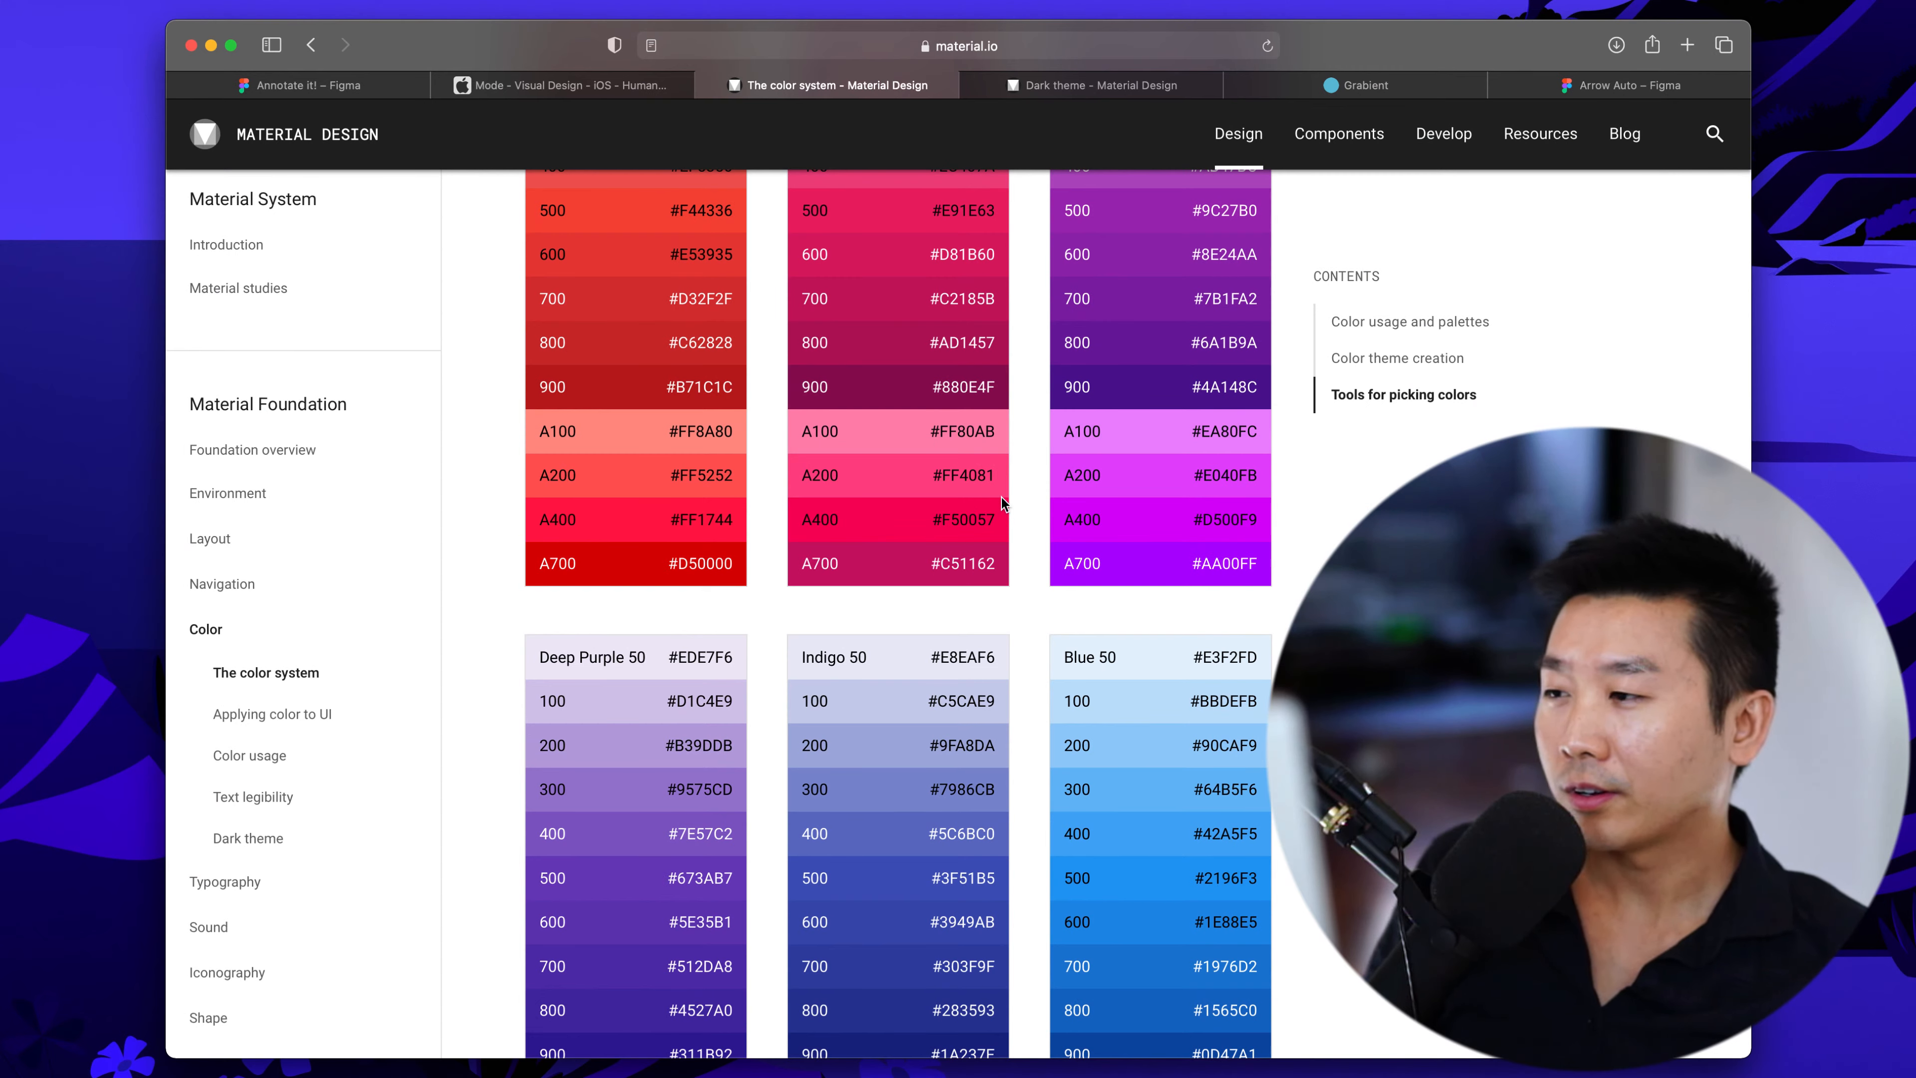
# Switch to Safari, search Google Images for "m1 chip" and open the first Apple M1 chip image
pyautogui.press('super+t')
pyautogui.write('m1 jch')
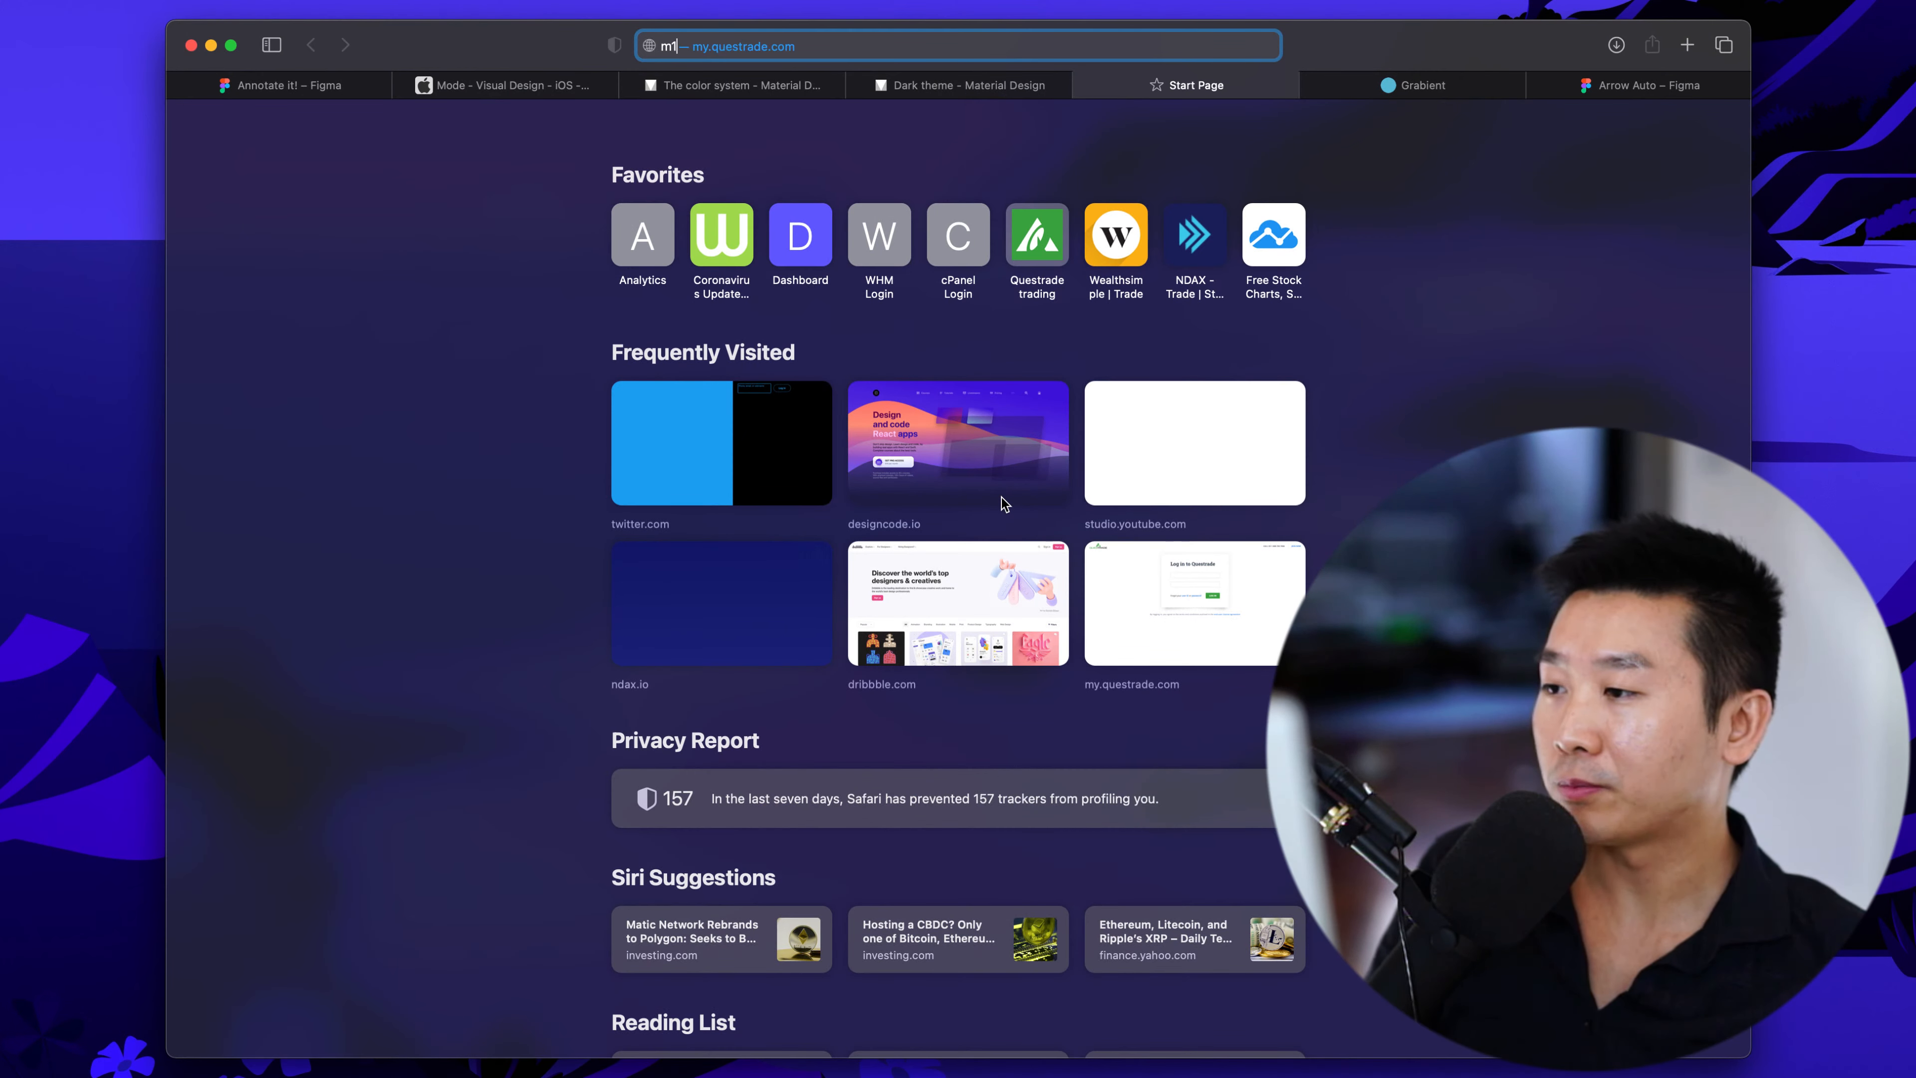
pyautogui.press('BackSpace')
pyautogui.press('BackSpace')
pyautogui.press('BackSpace')
pyautogui.write('chip')
pyautogui.press('Return')
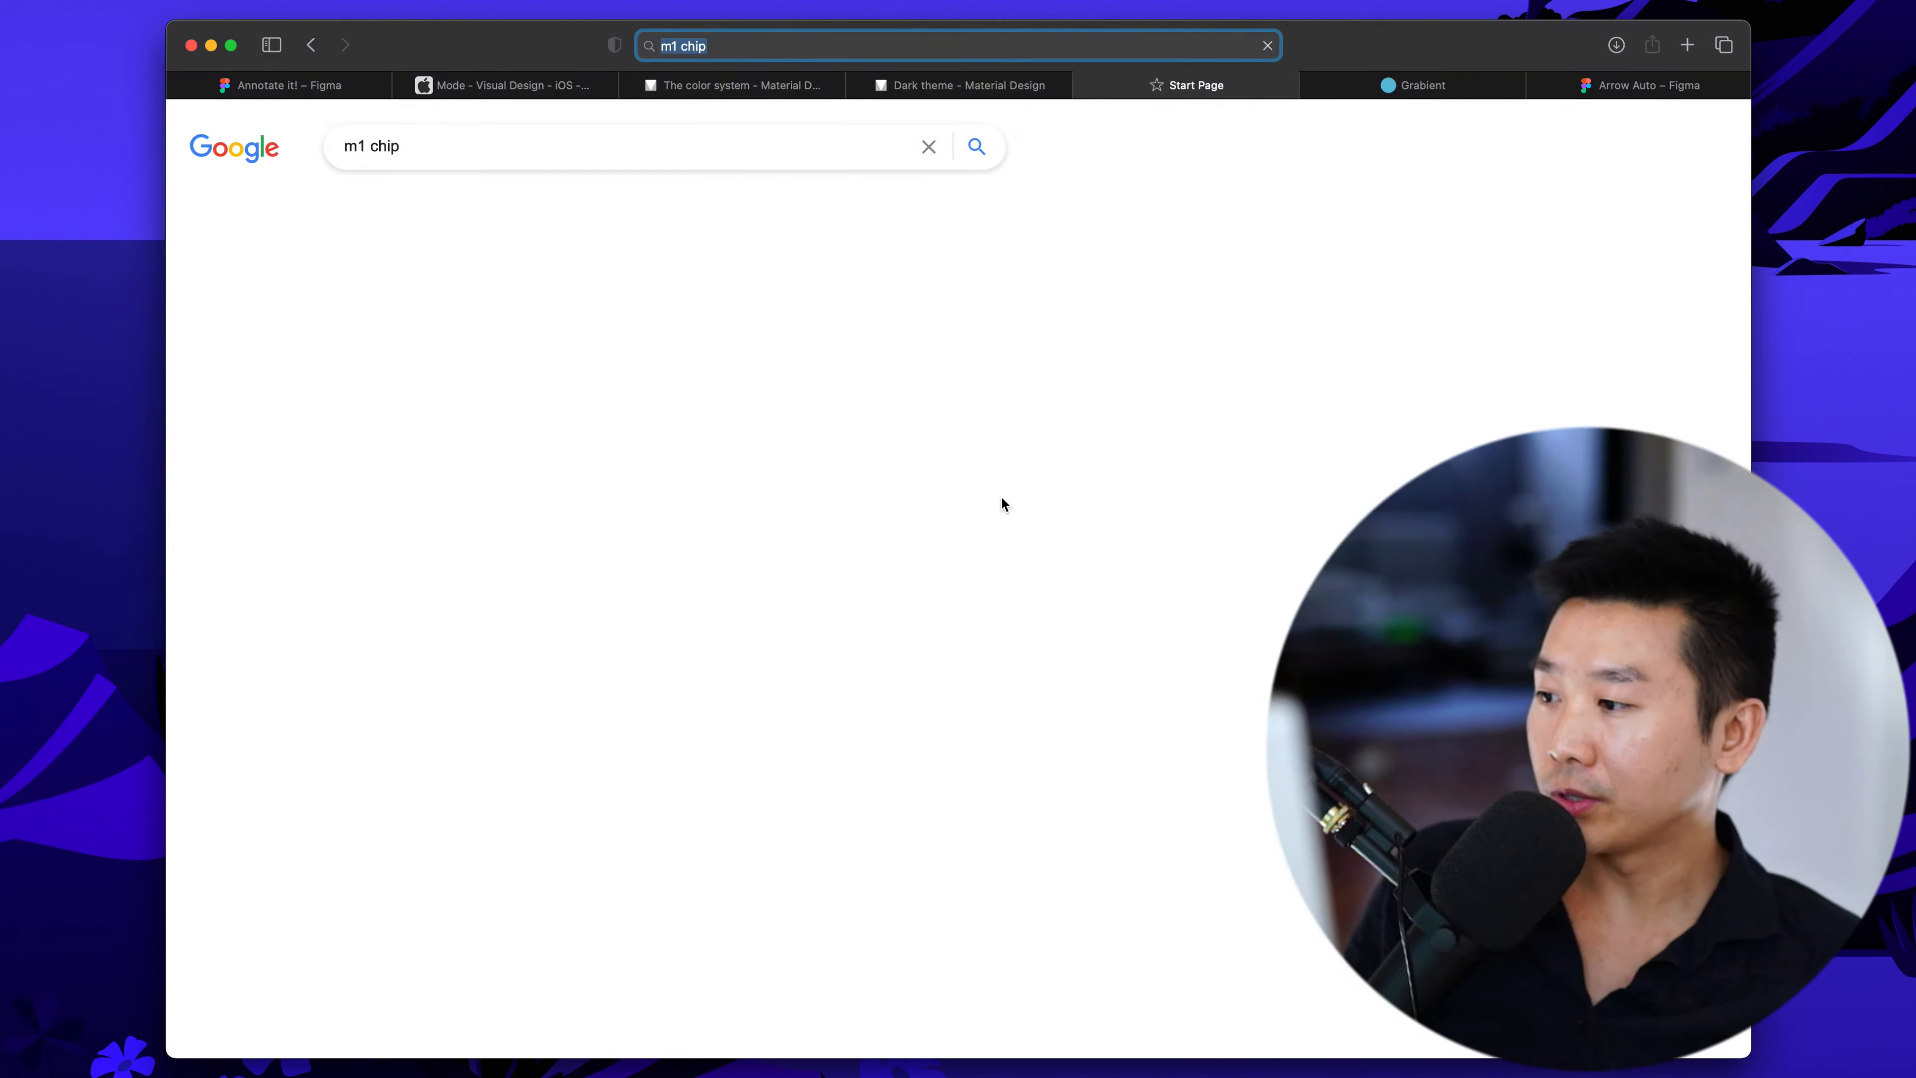
pyautogui.click(1392, 445)
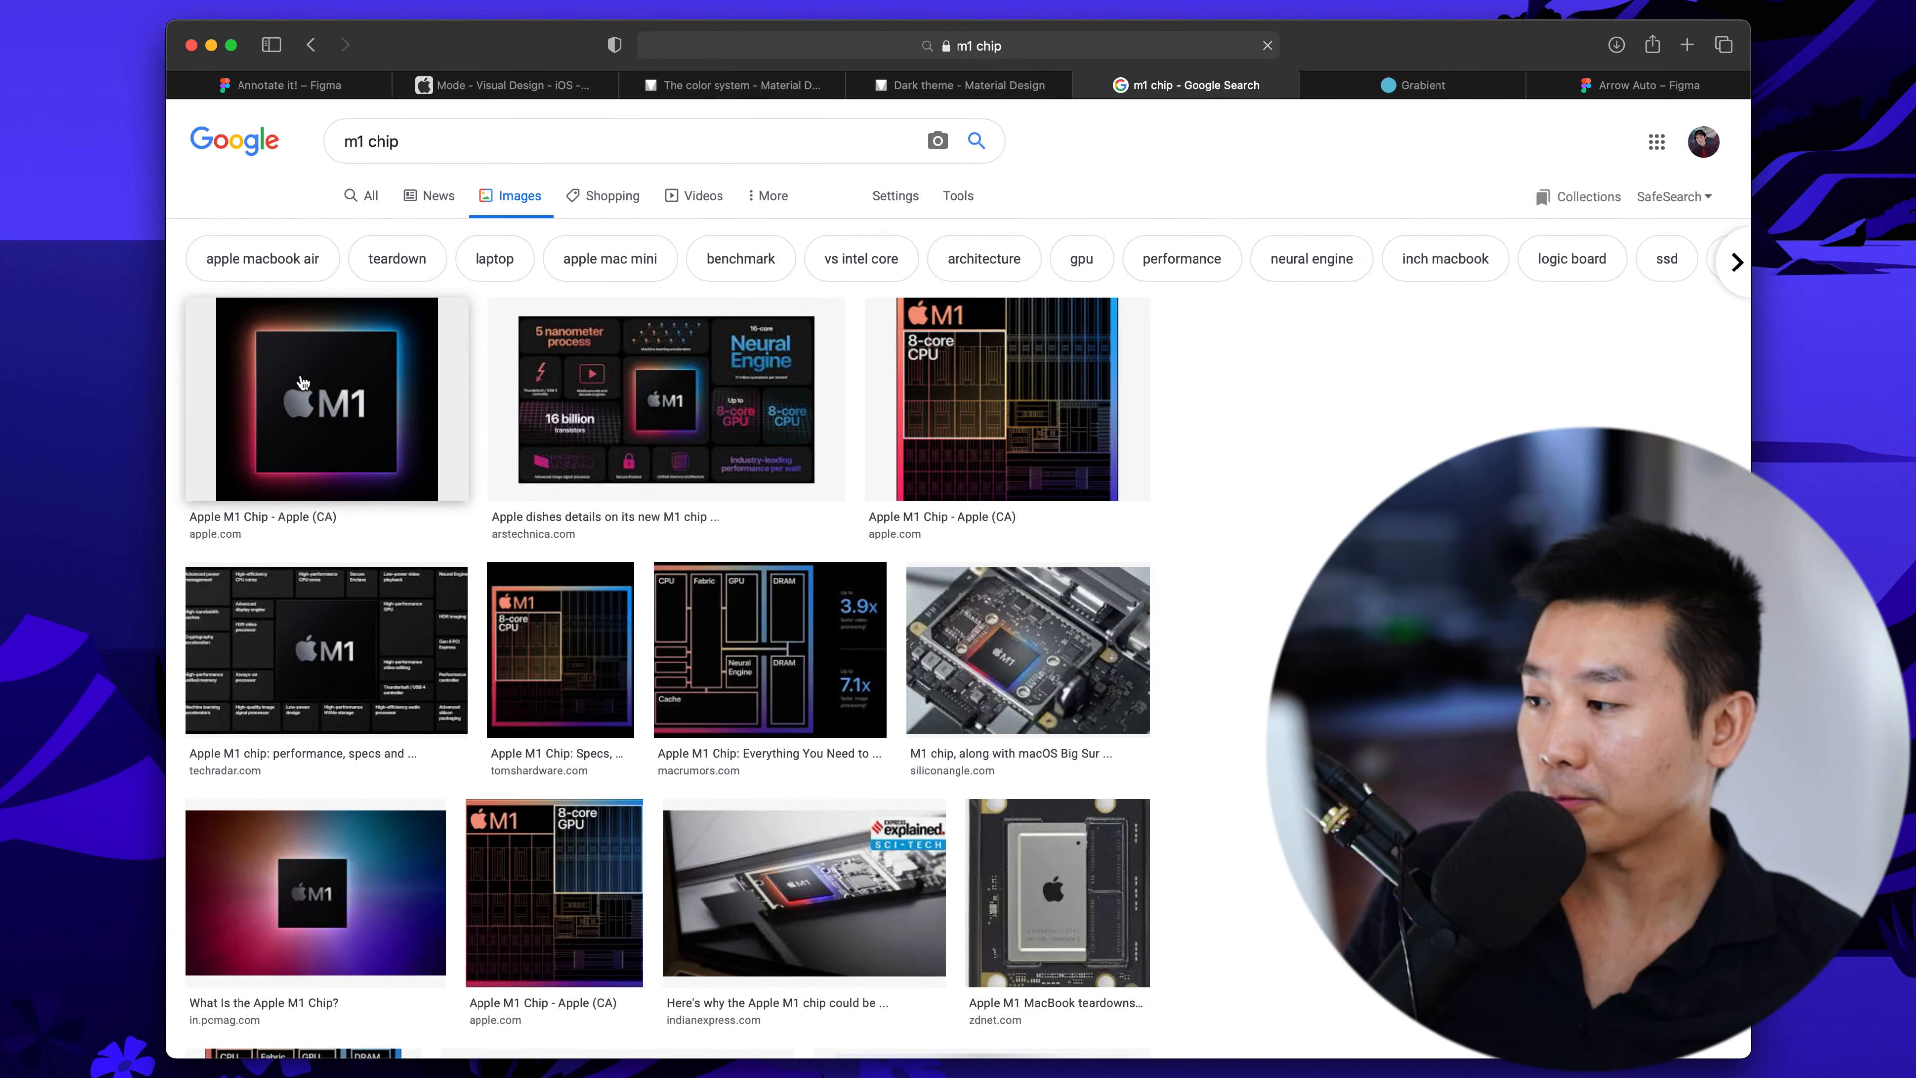
pyautogui.click(302, 381)
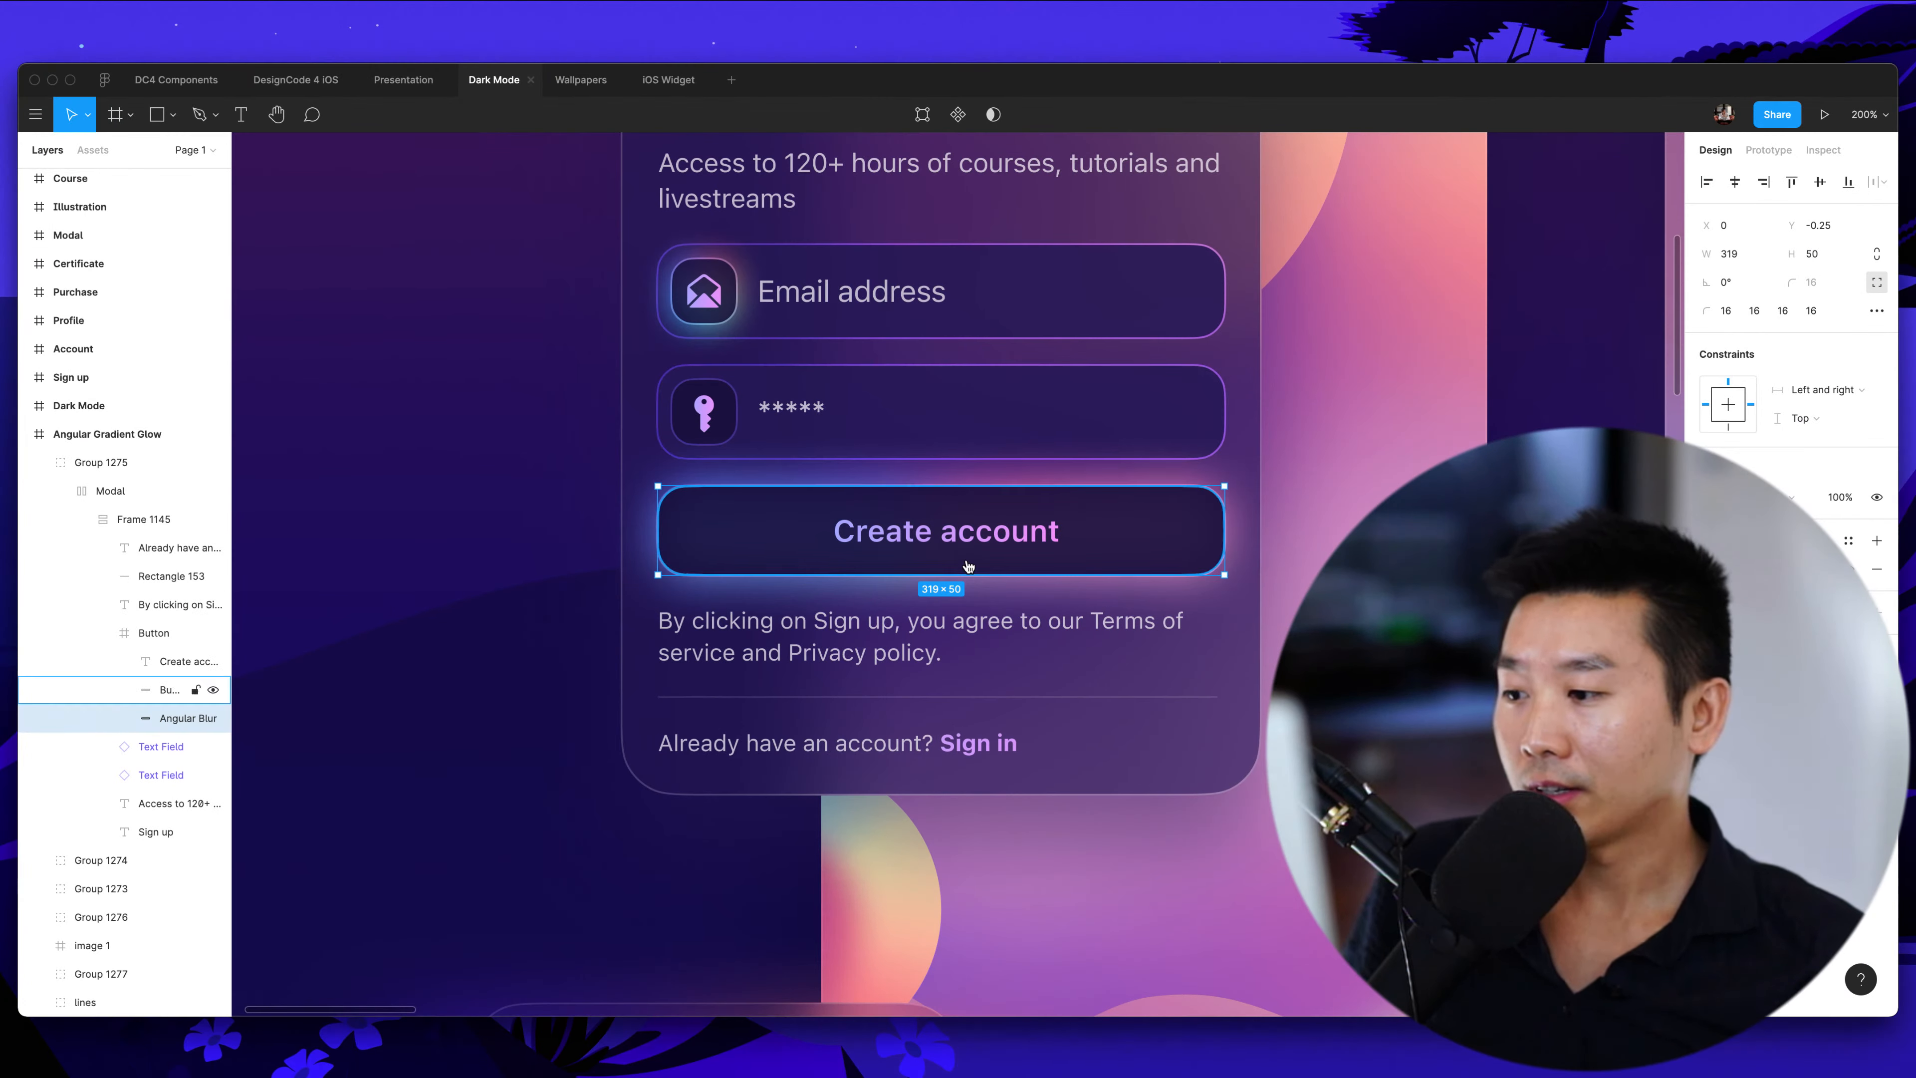
# Switch back to Figma and inspect the angular gradient fill of the Create account button's Angular Blur layer
pyautogui.click(1087, 536)
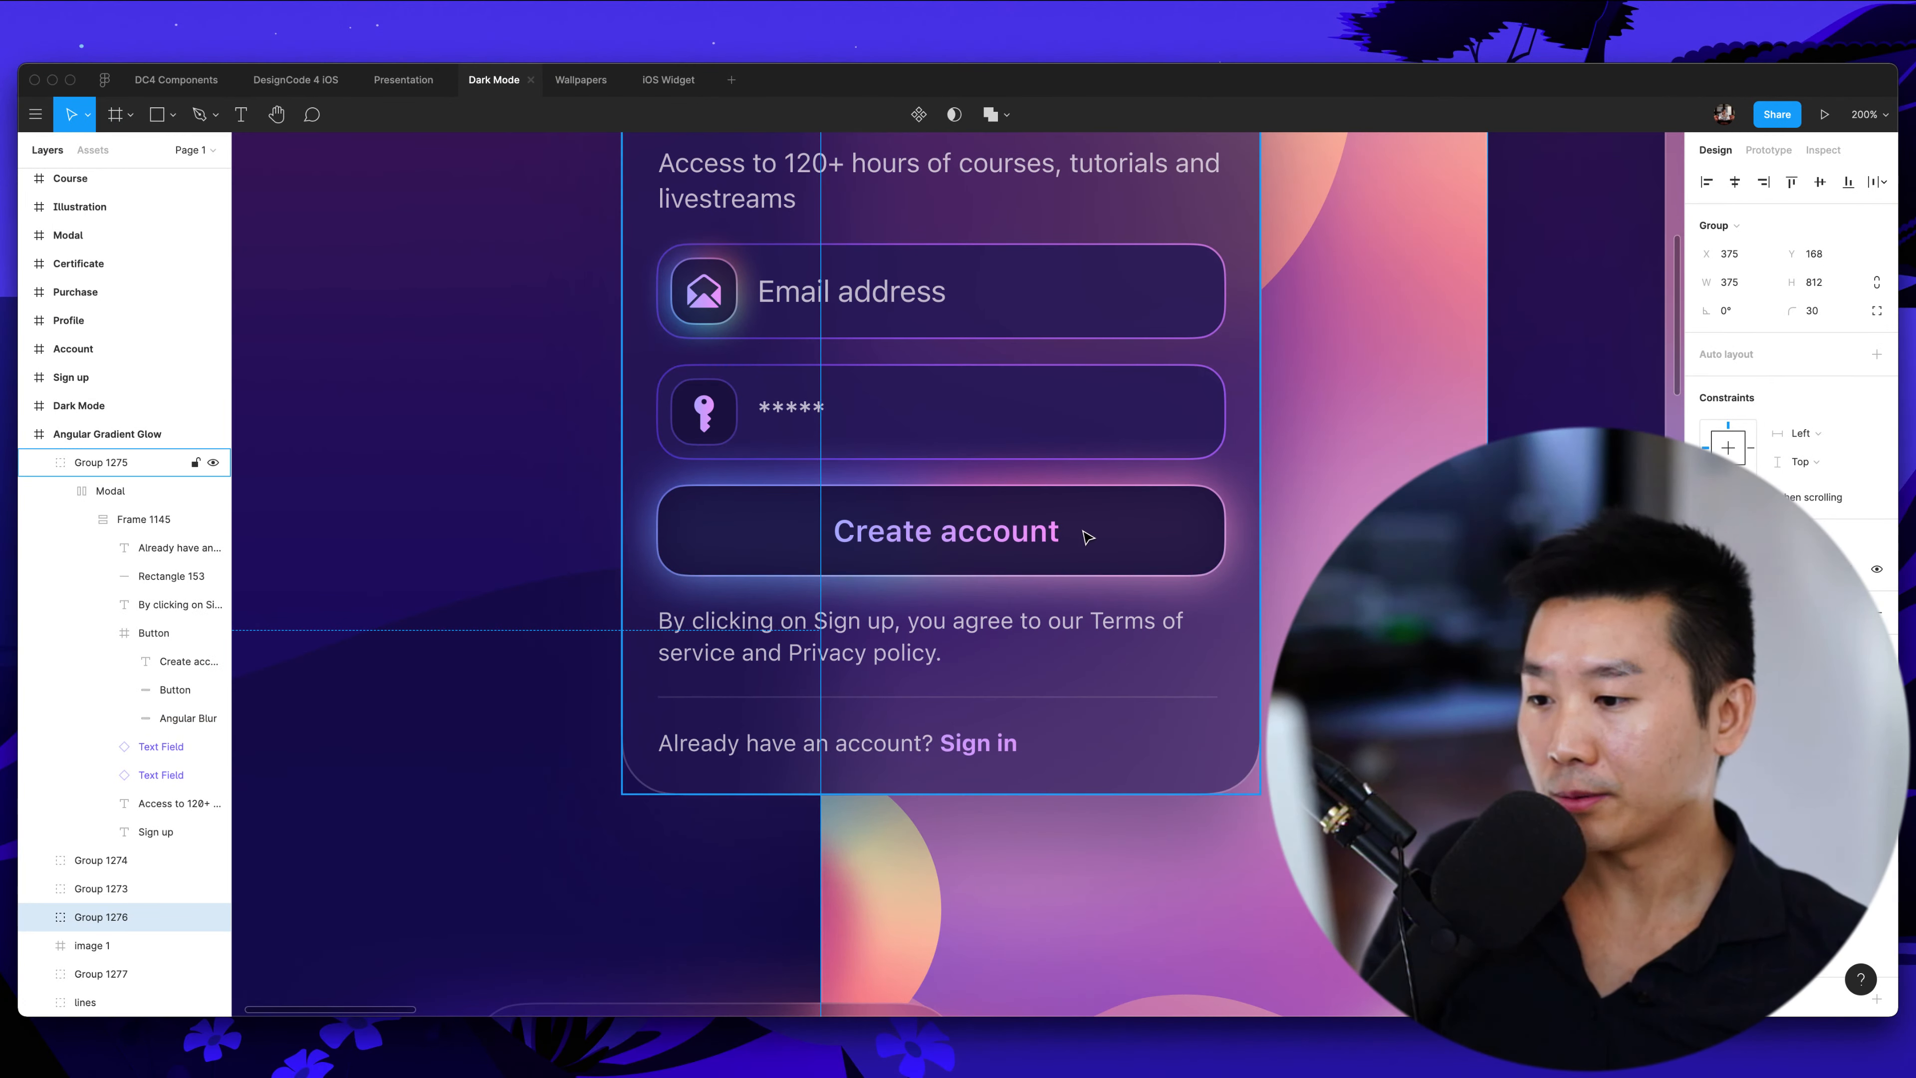
pyautogui.keyDown('super'); pyautogui.click(1222, 511); pyautogui.keyUp('super')
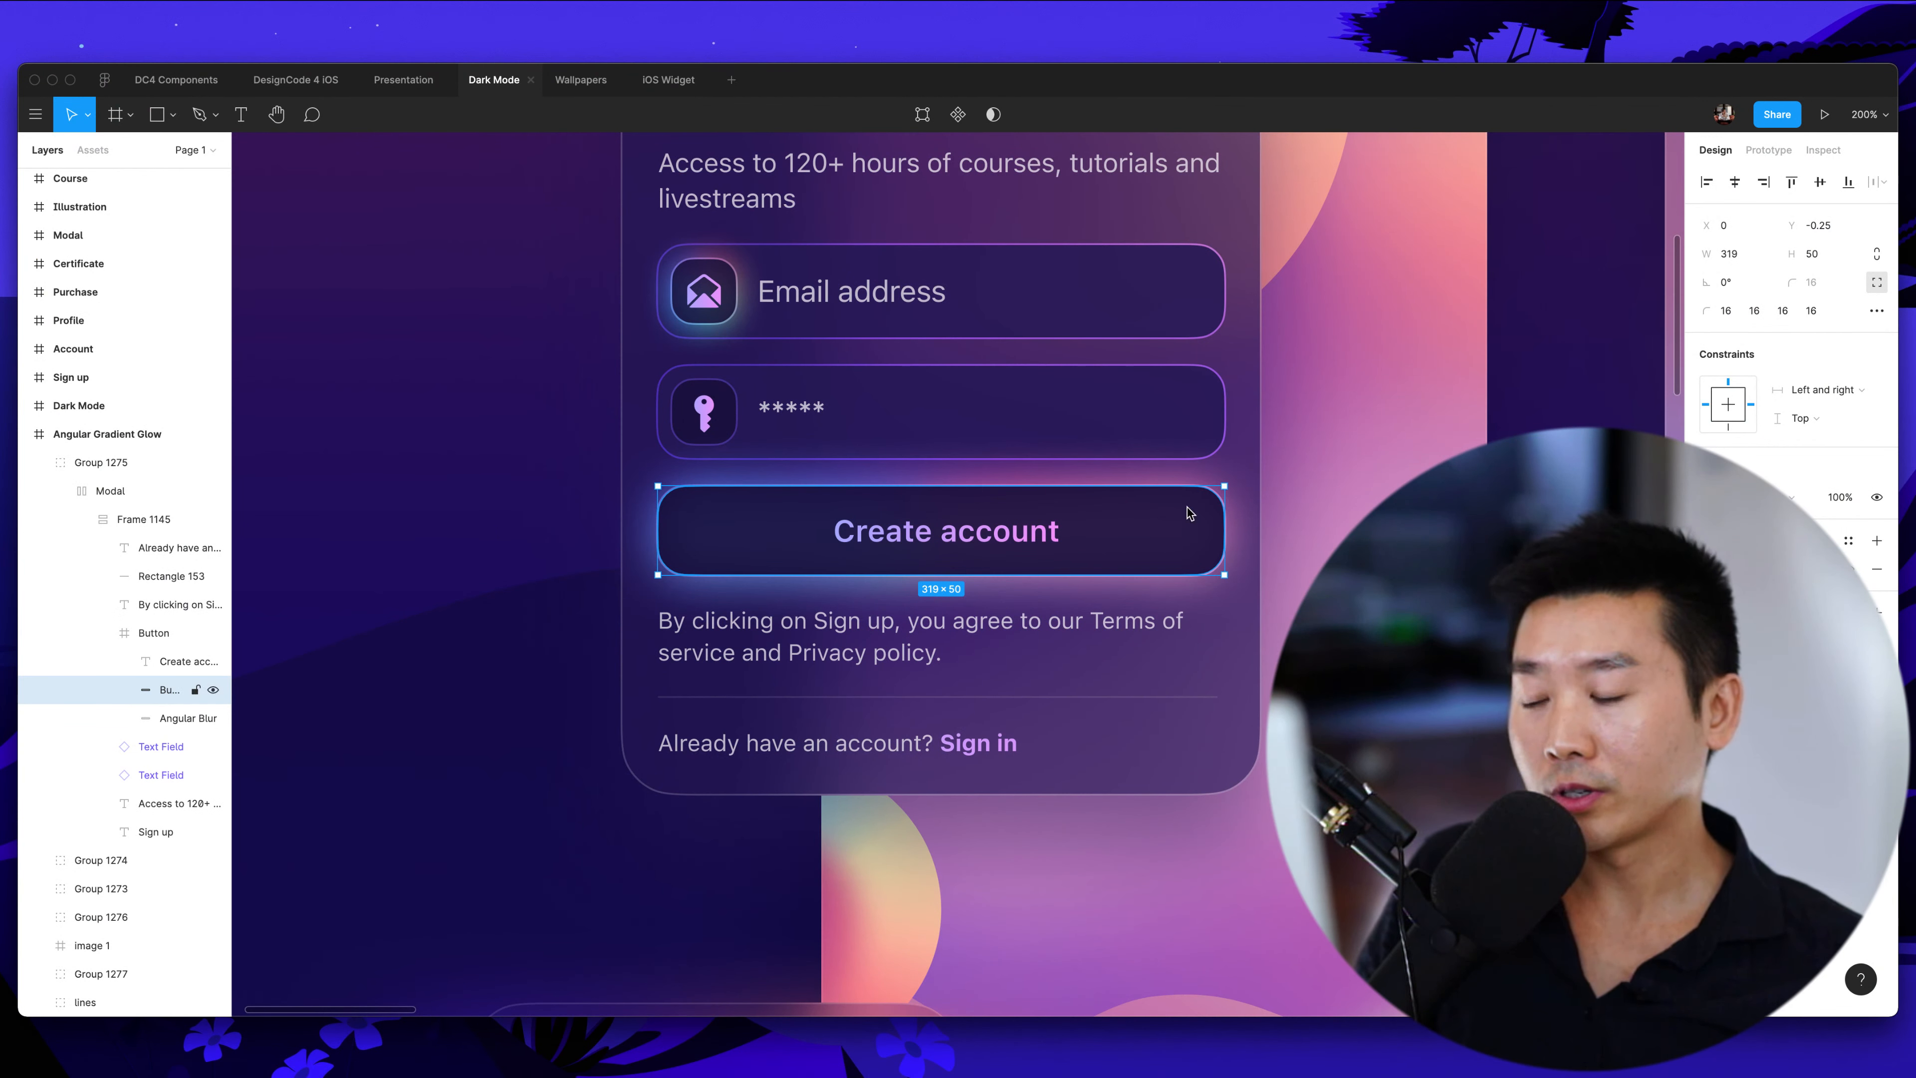
pyautogui.click(131, 717)
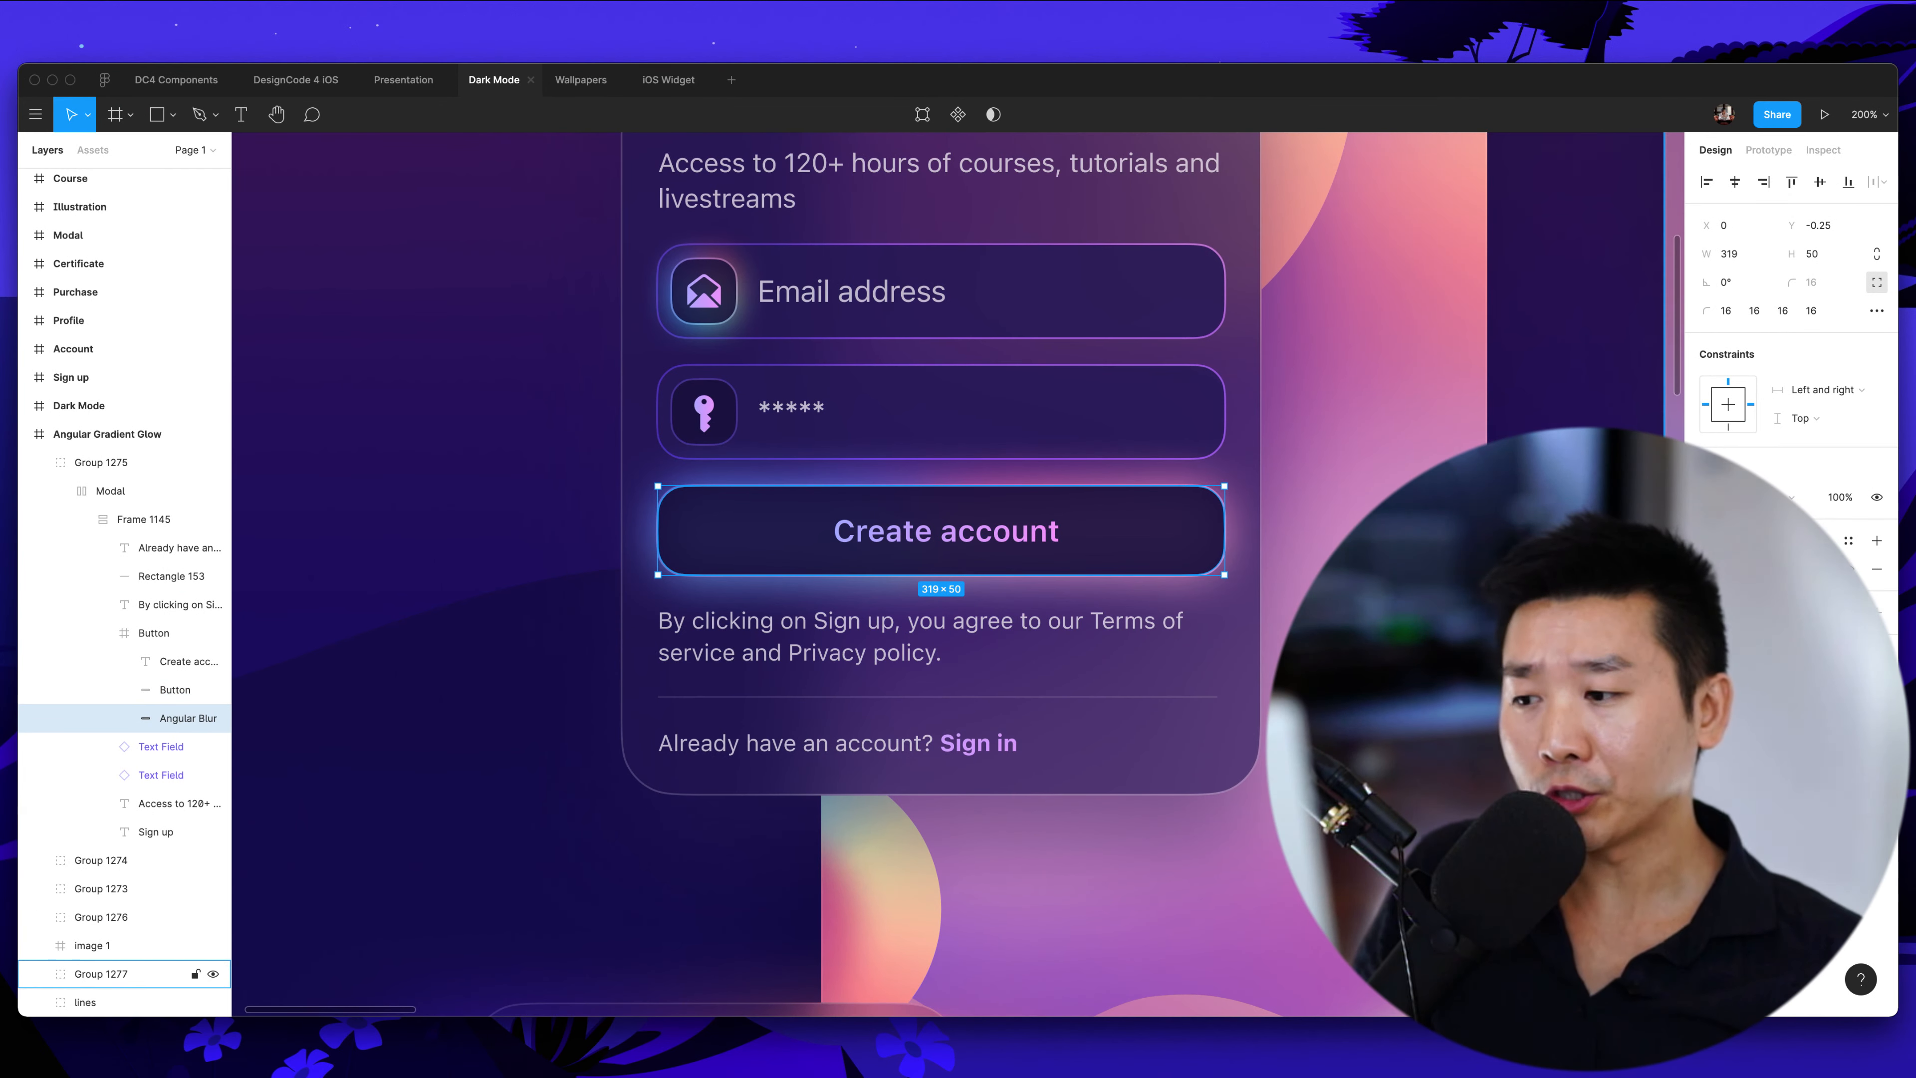
pyautogui.click(1708, 568)
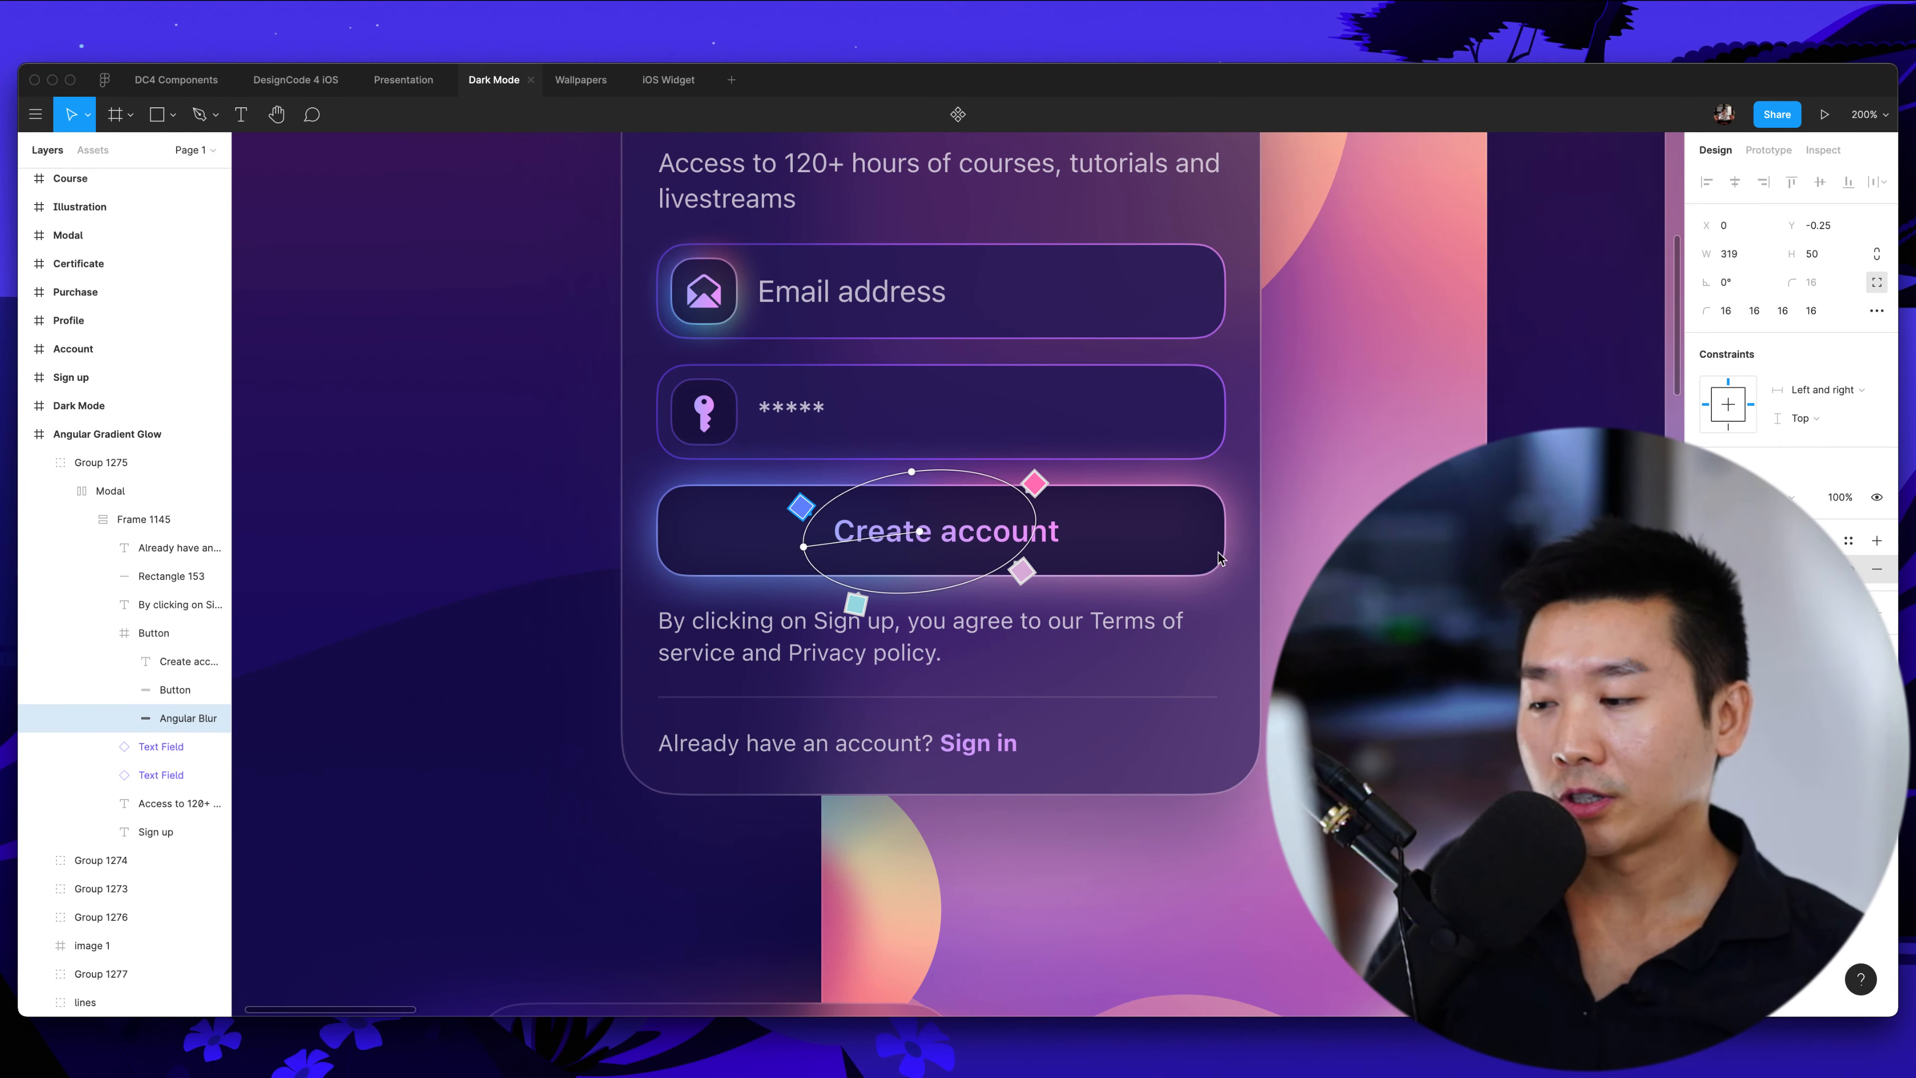
pyautogui.press('Escape')
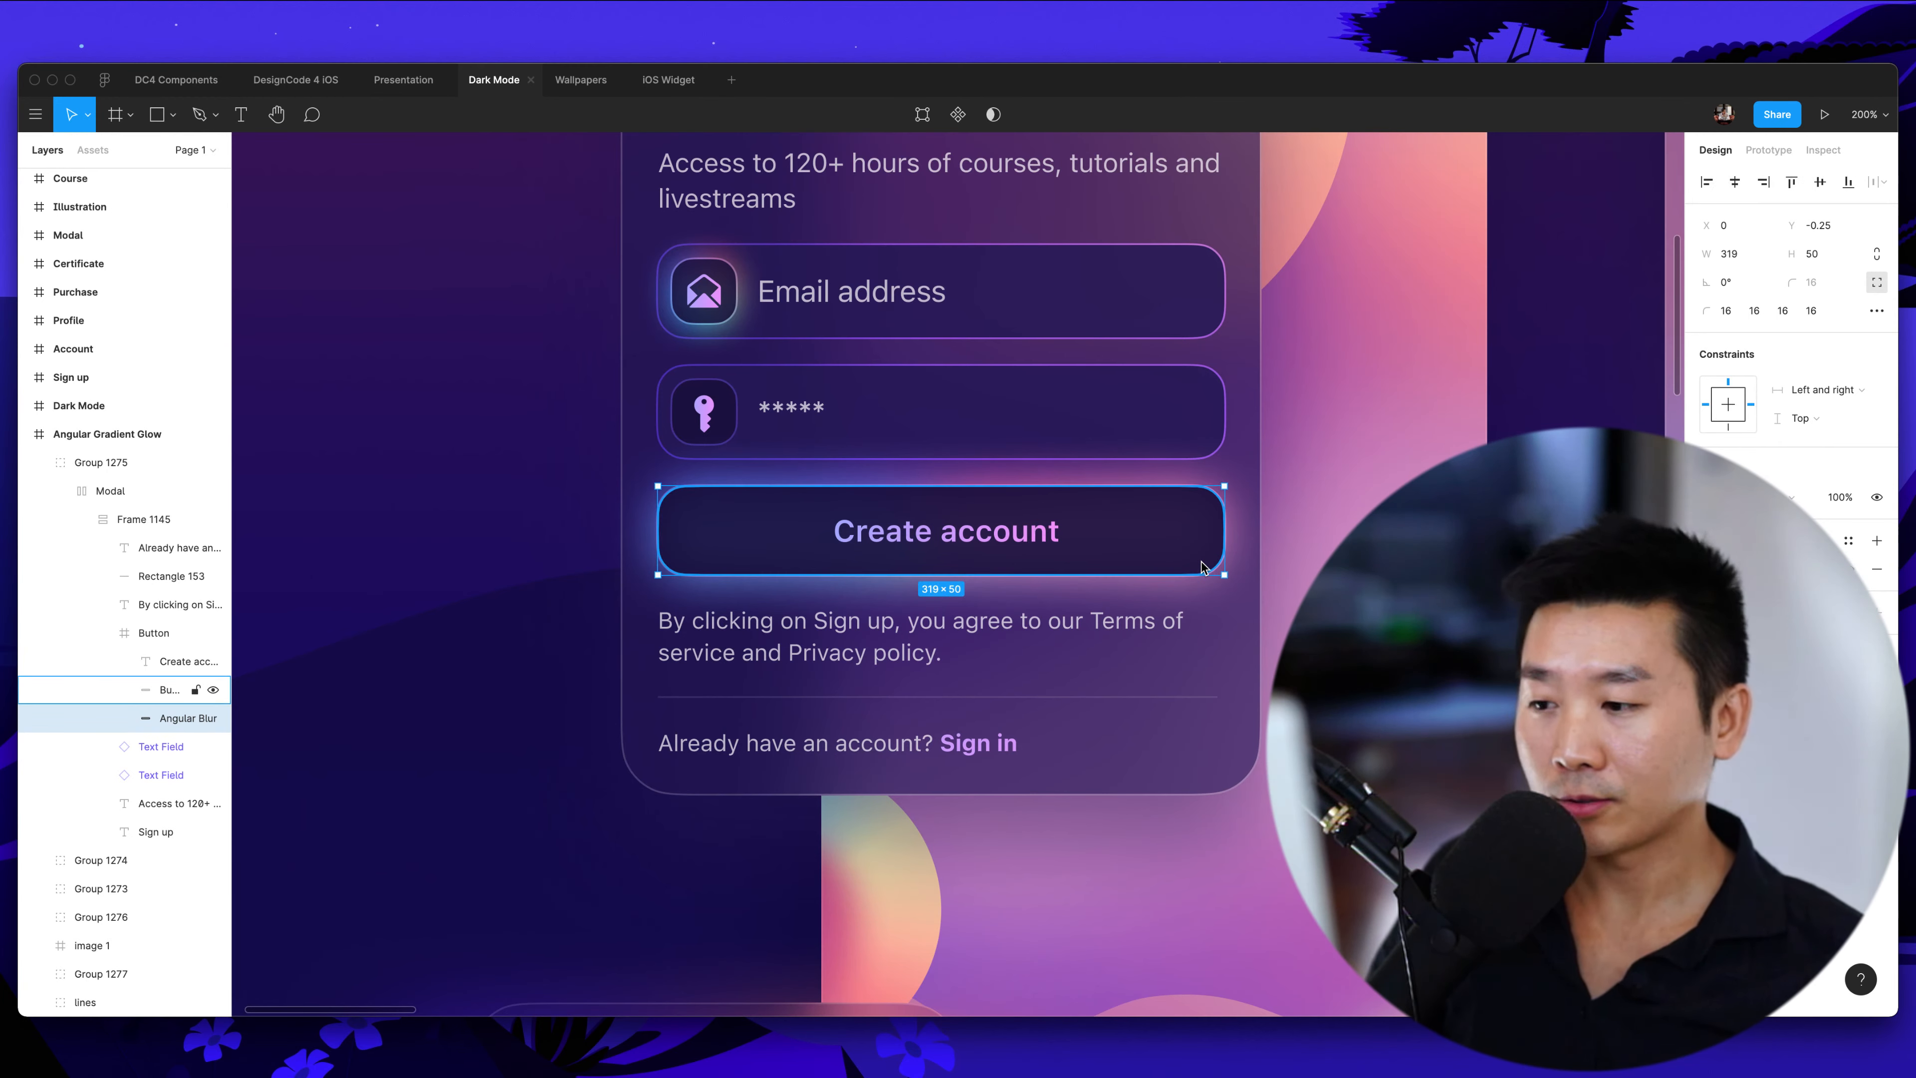
# Examine the glows of the Create account button and the email icon at 100%, 400% and 200%
pyautogui.hotkey('shift', '0')
pyautogui.hscroll(5, 863, 560)
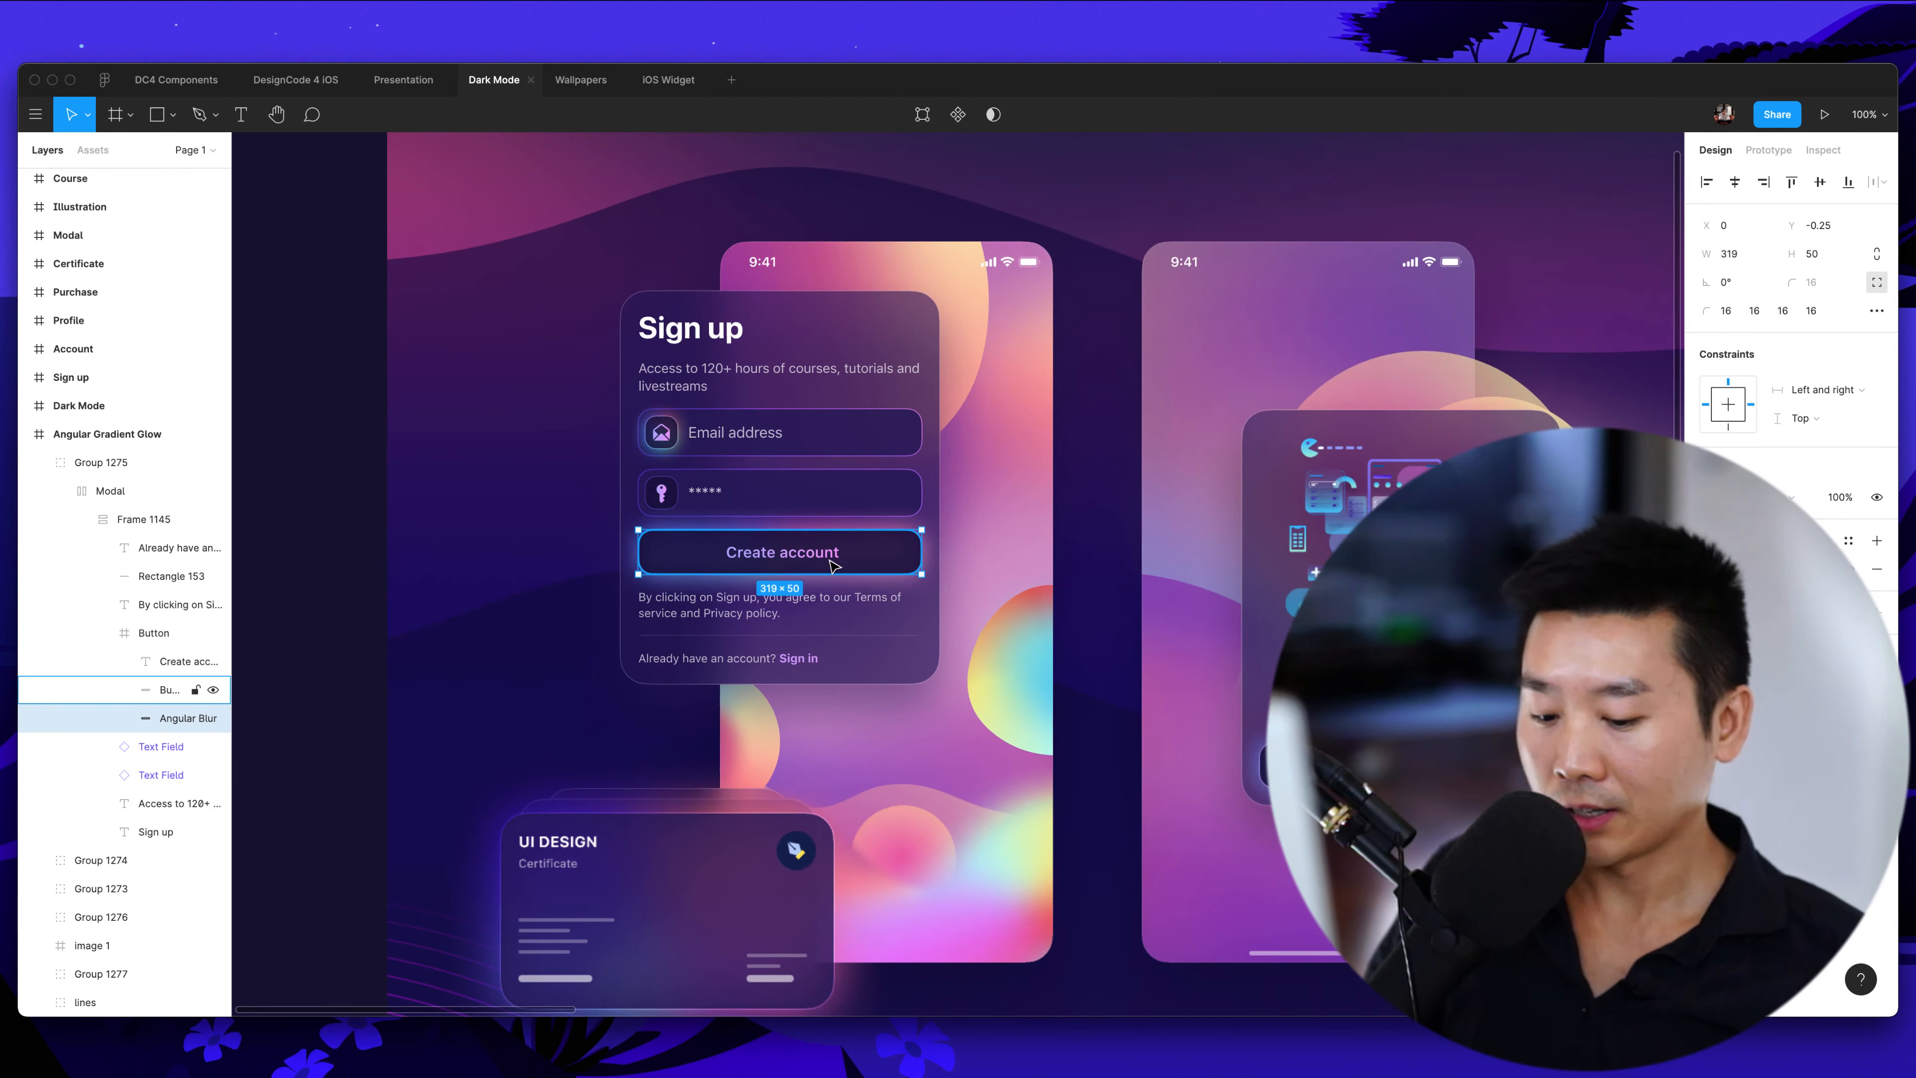
pyautogui.hscroll(-4, 778, 531)
pyautogui.press('+')
pyautogui.press('+')
pyautogui.scroll(3, 778, 529)
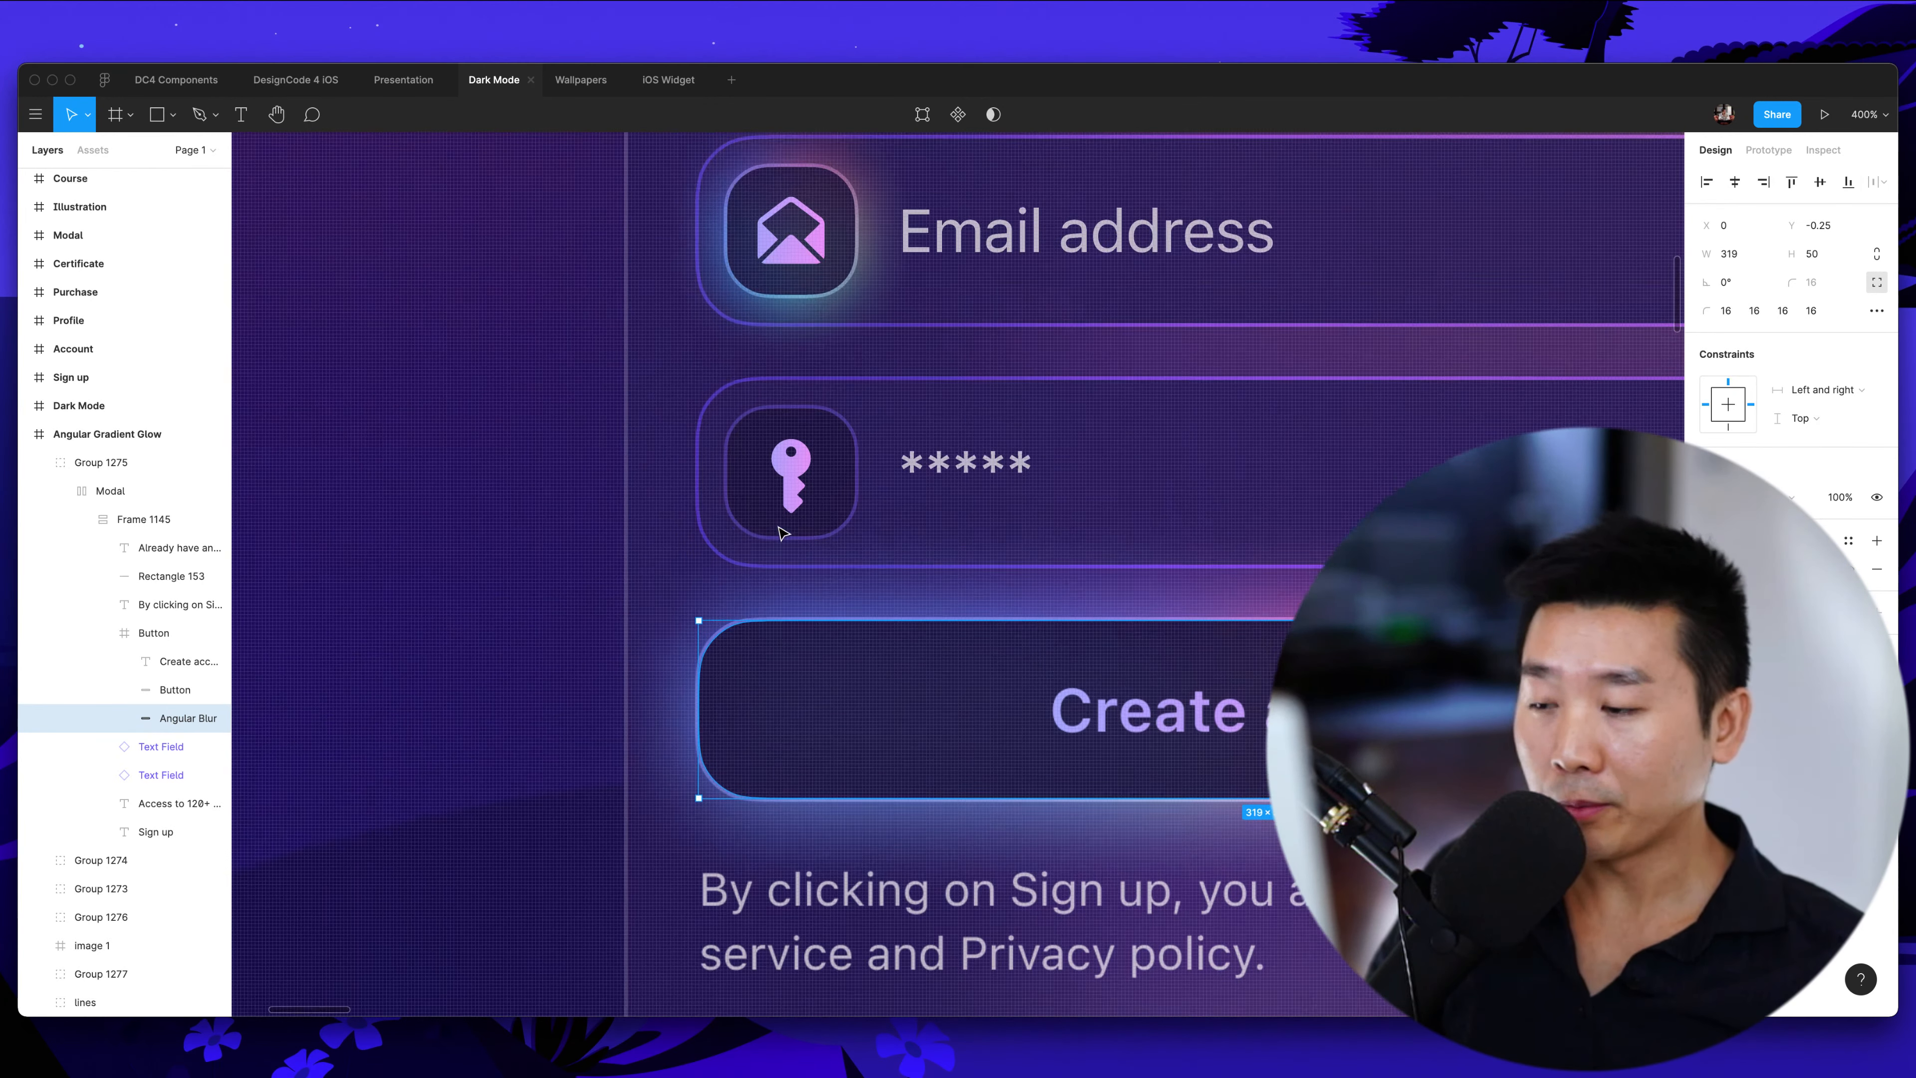
pyautogui.scroll(2, 780, 533)
pyautogui.press('-')
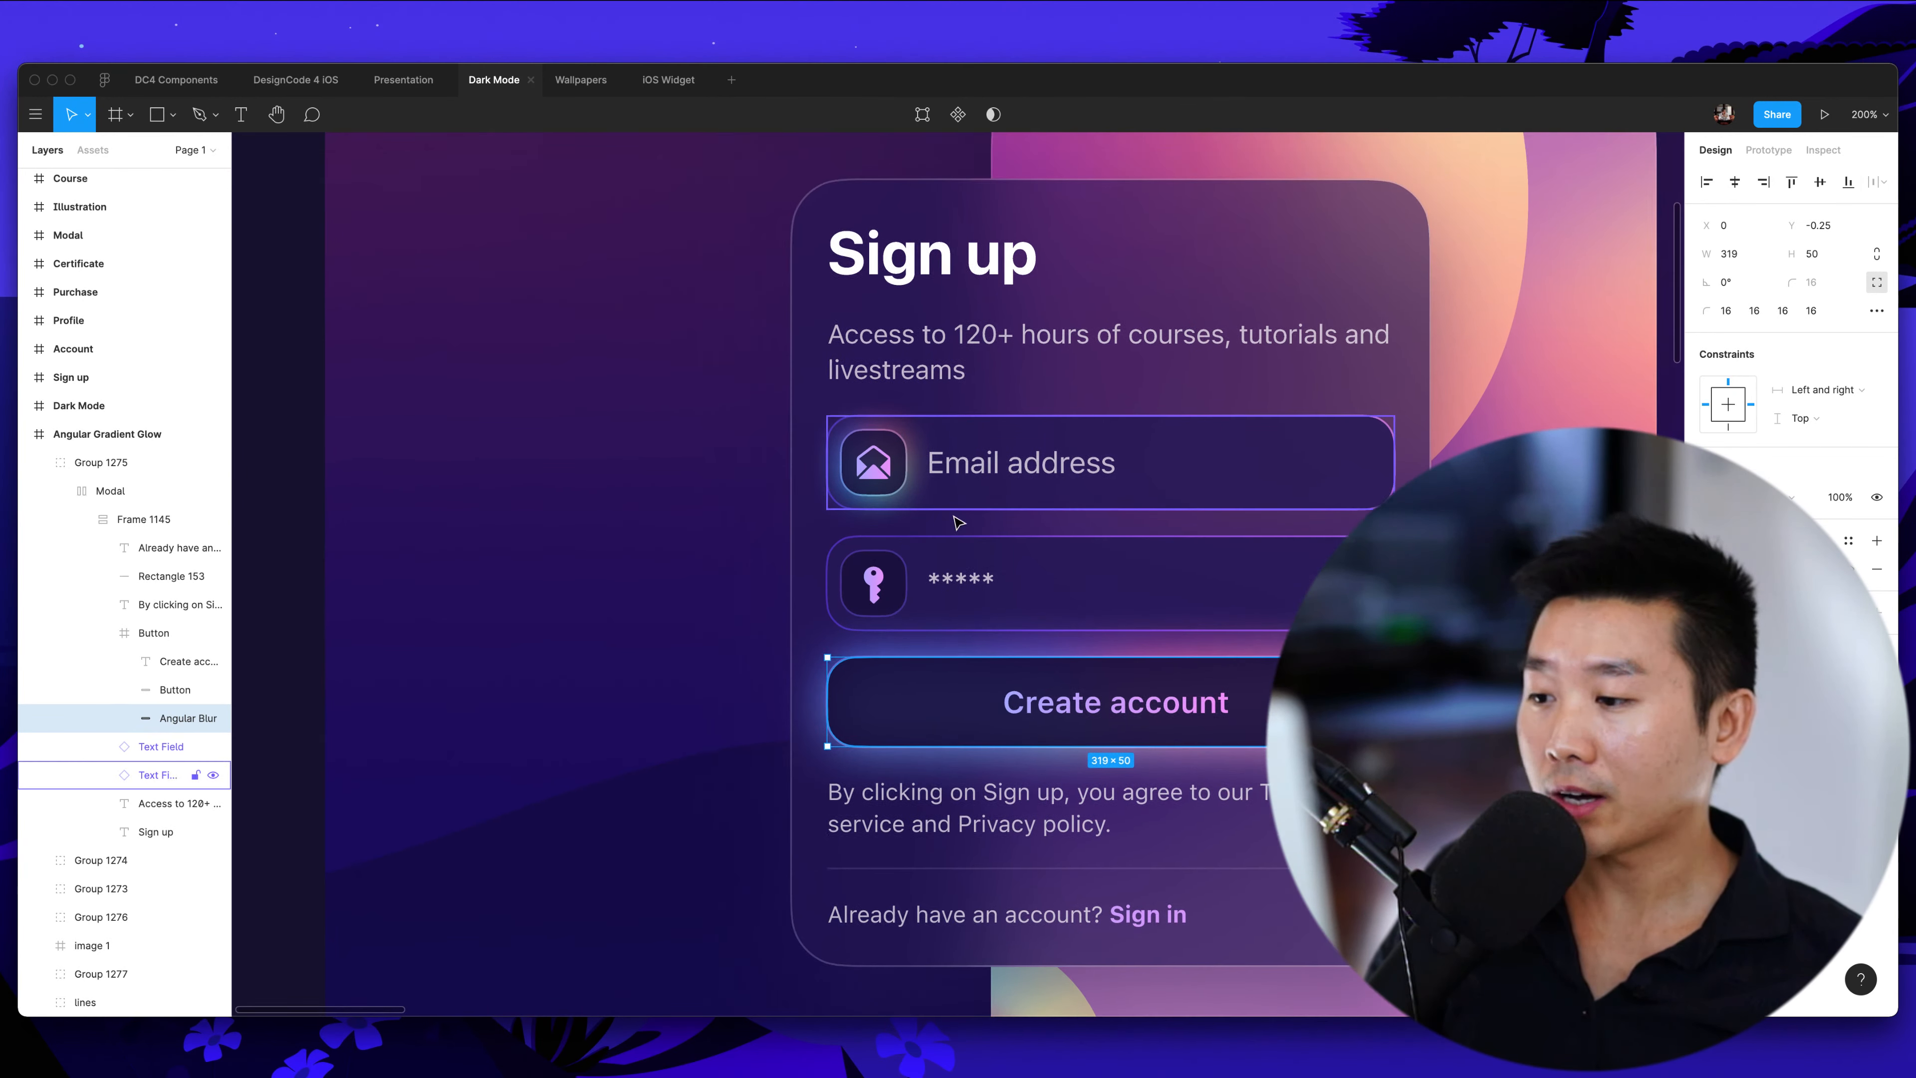
# Inspect the glowing rectangle behind the email icon, and select the whole email text field
pyautogui.keyDown('super'); pyautogui.click(902, 491); pyautogui.keyUp('super')
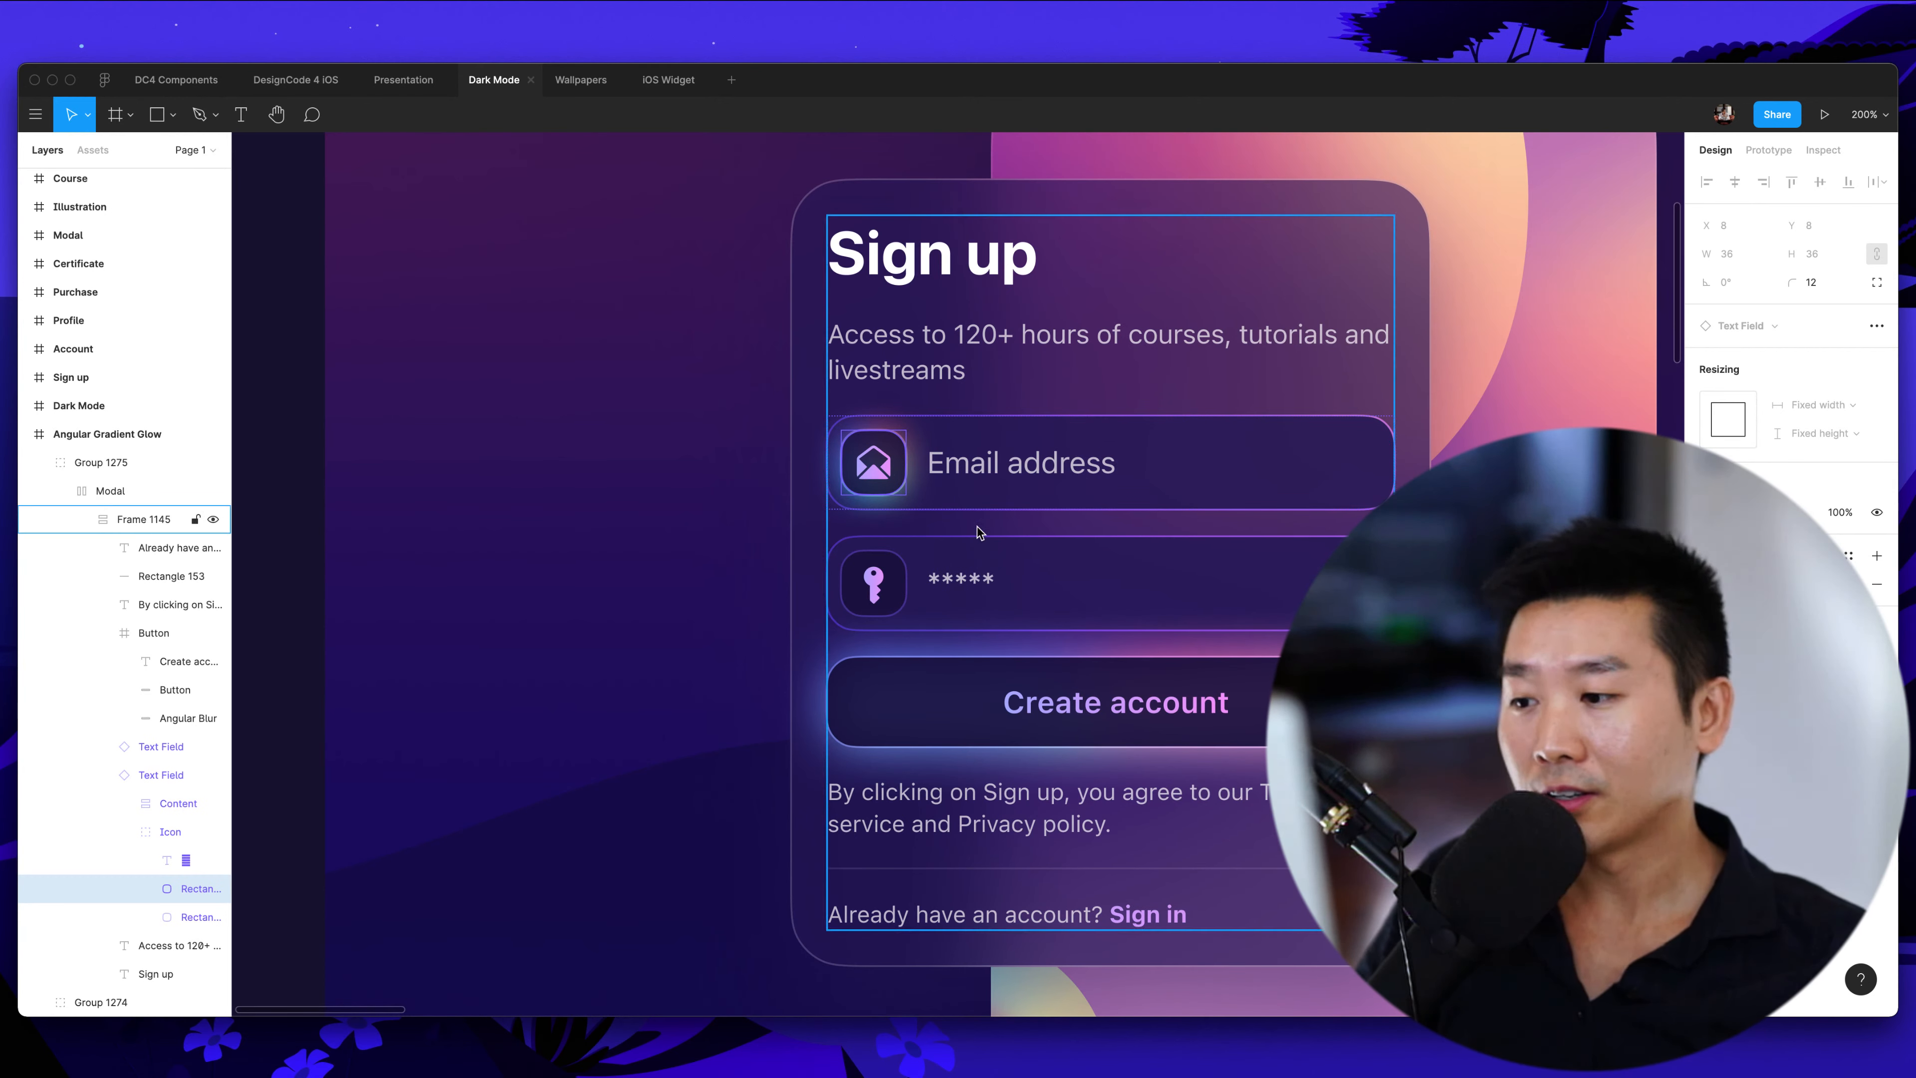
pyautogui.hscroll(3, 968, 640)
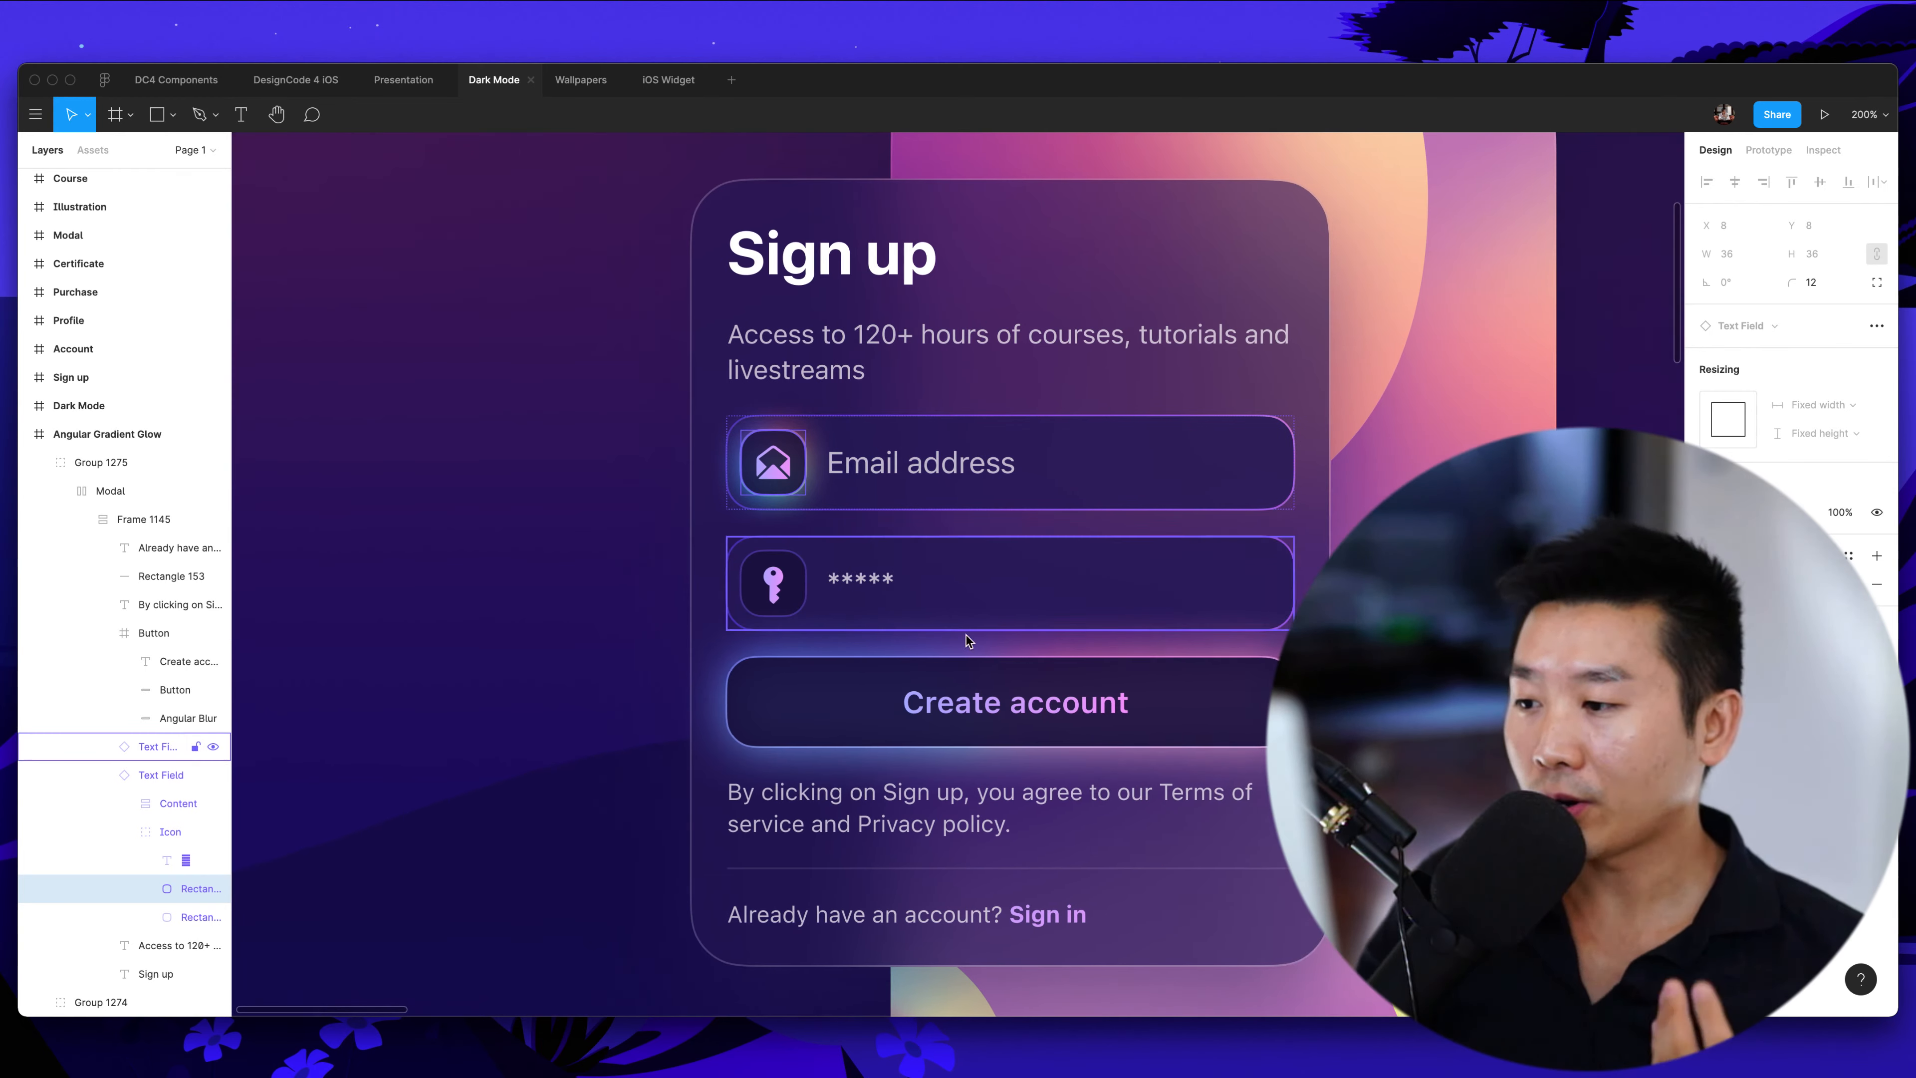
pyautogui.click(875, 528)
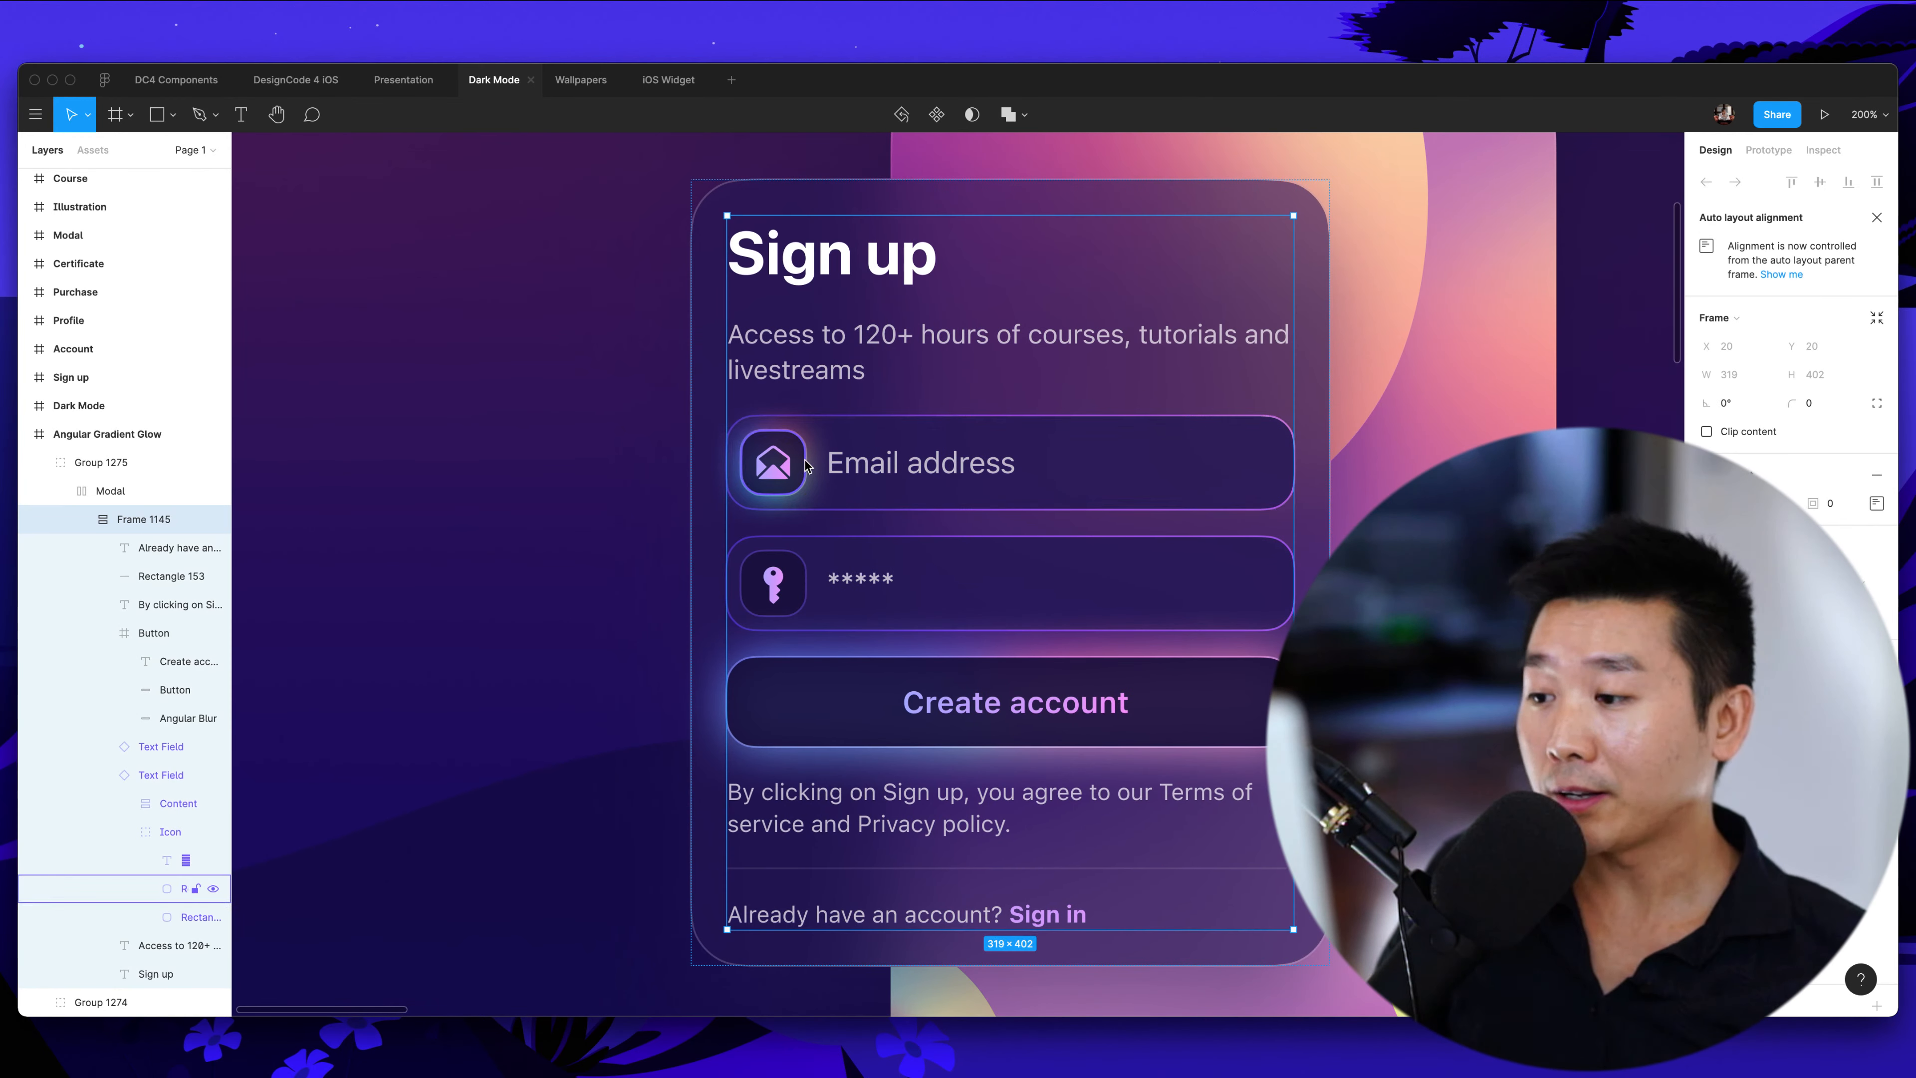
pyautogui.click(1128, 506)
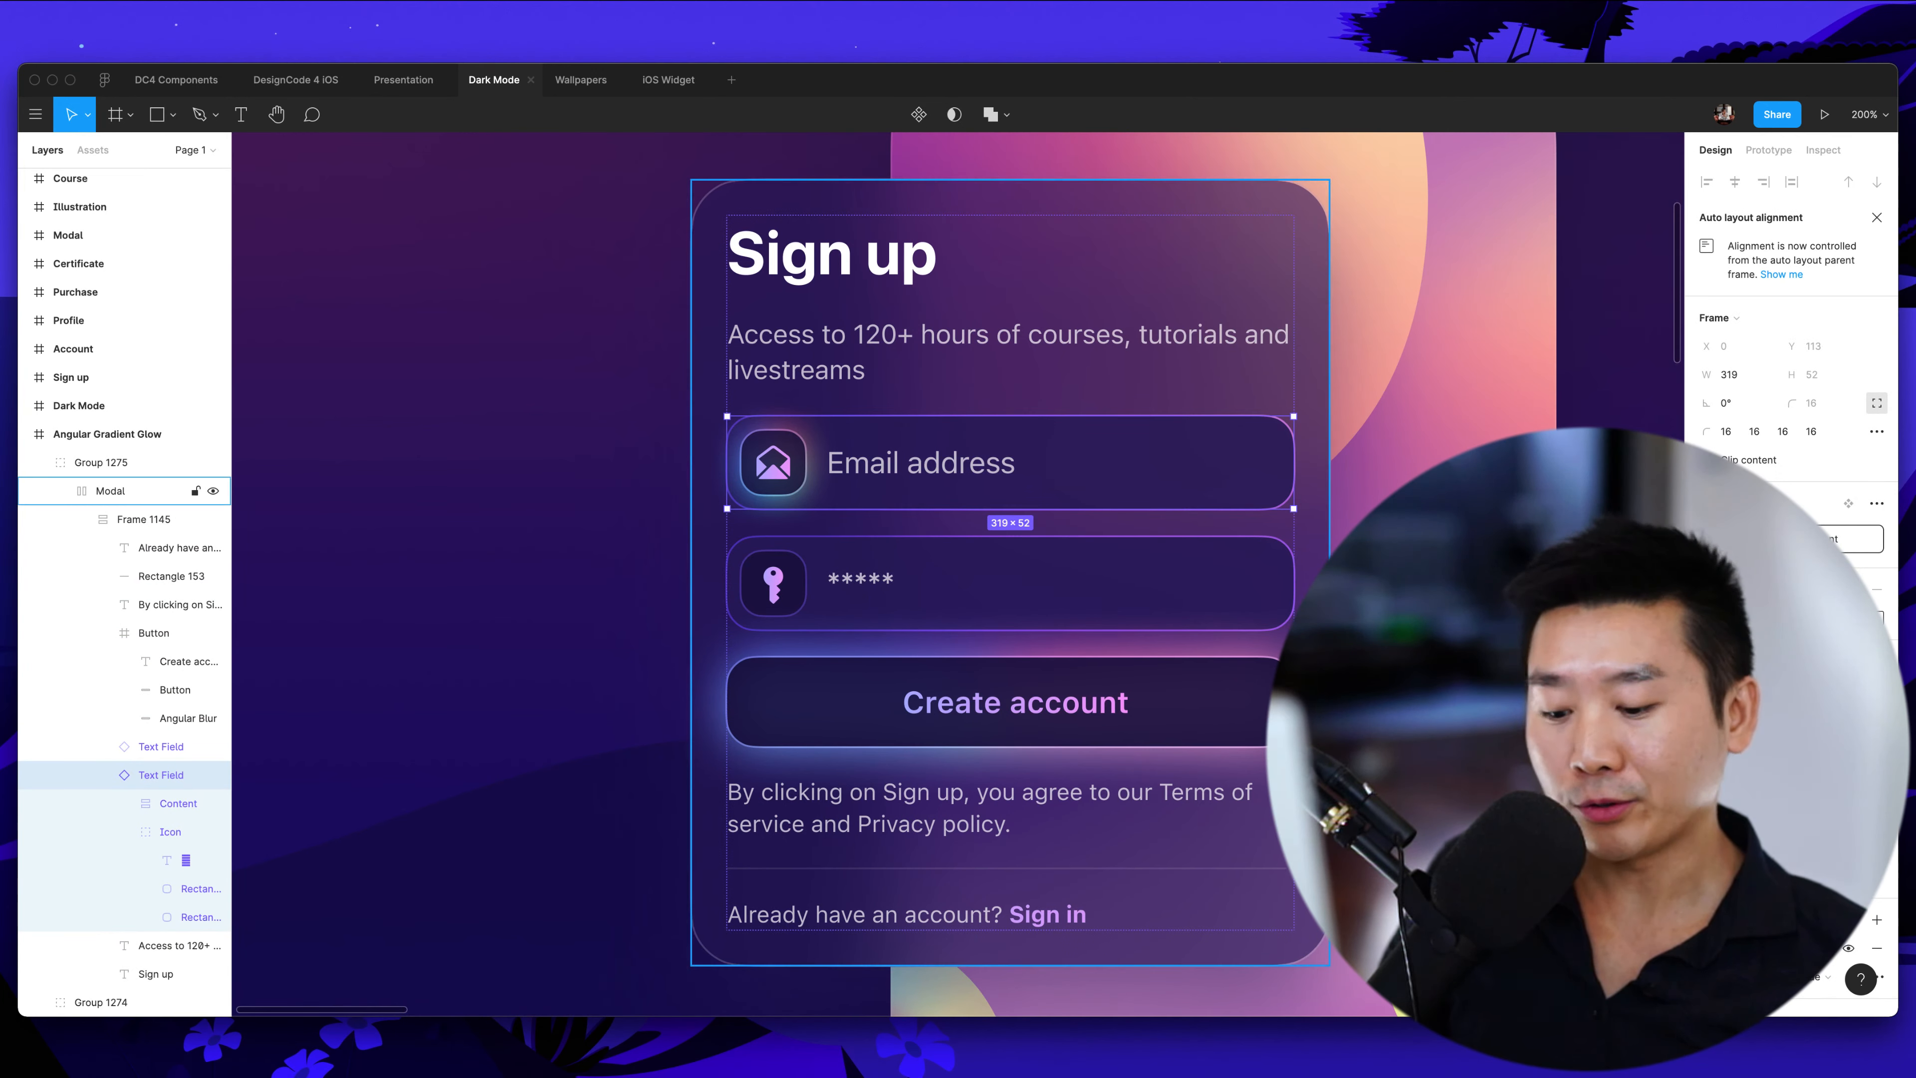
# Select the Sign up modal within the composition at 100%, and move the selection to the background wave shape
pyautogui.click(1313, 618)
pyautogui.hotkey('shift', '0')
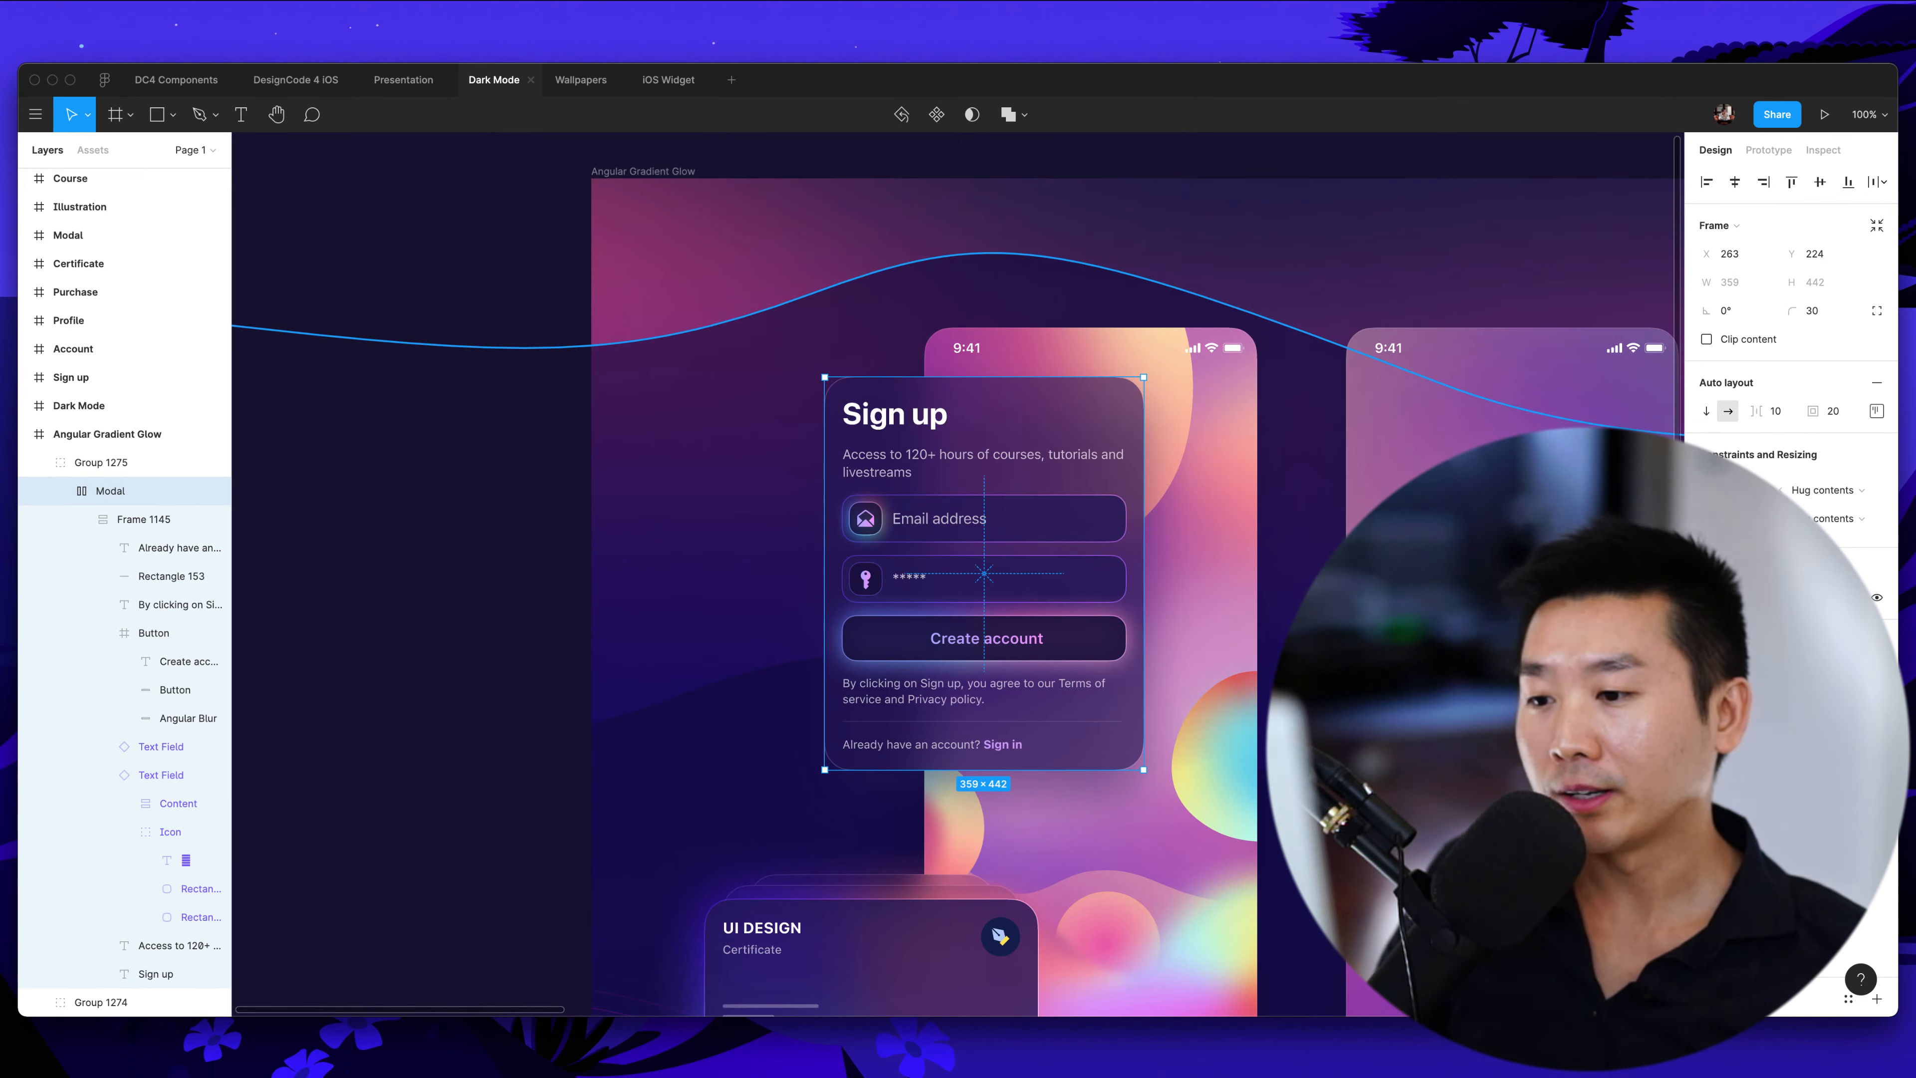
pyautogui.scroll(-5, 1293, 609)
pyautogui.click(1293, 610)
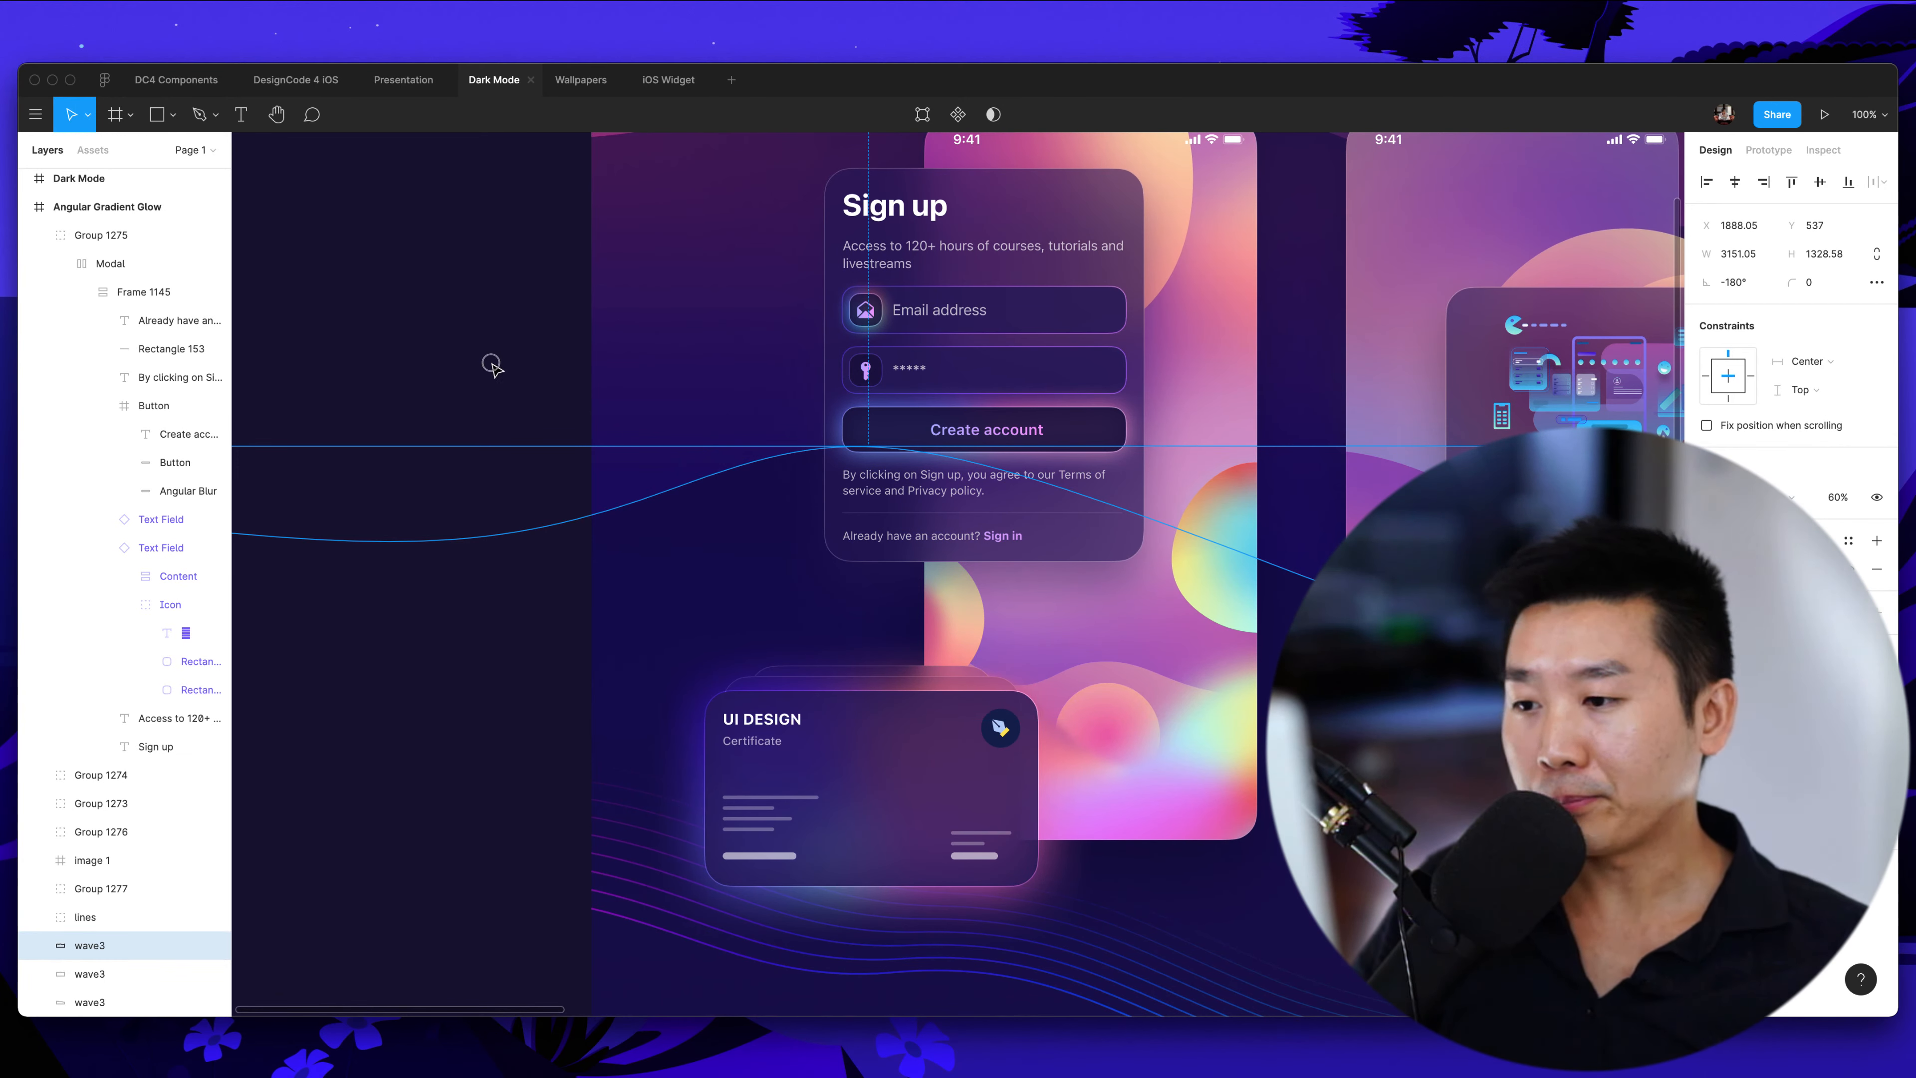
# Clear the selection and view the glowing UI Design certificate card at 200%
pyautogui.click(526, 600)
pyautogui.scroll(-2, 552, 715)
pyautogui.hscroll(3, 552, 715)
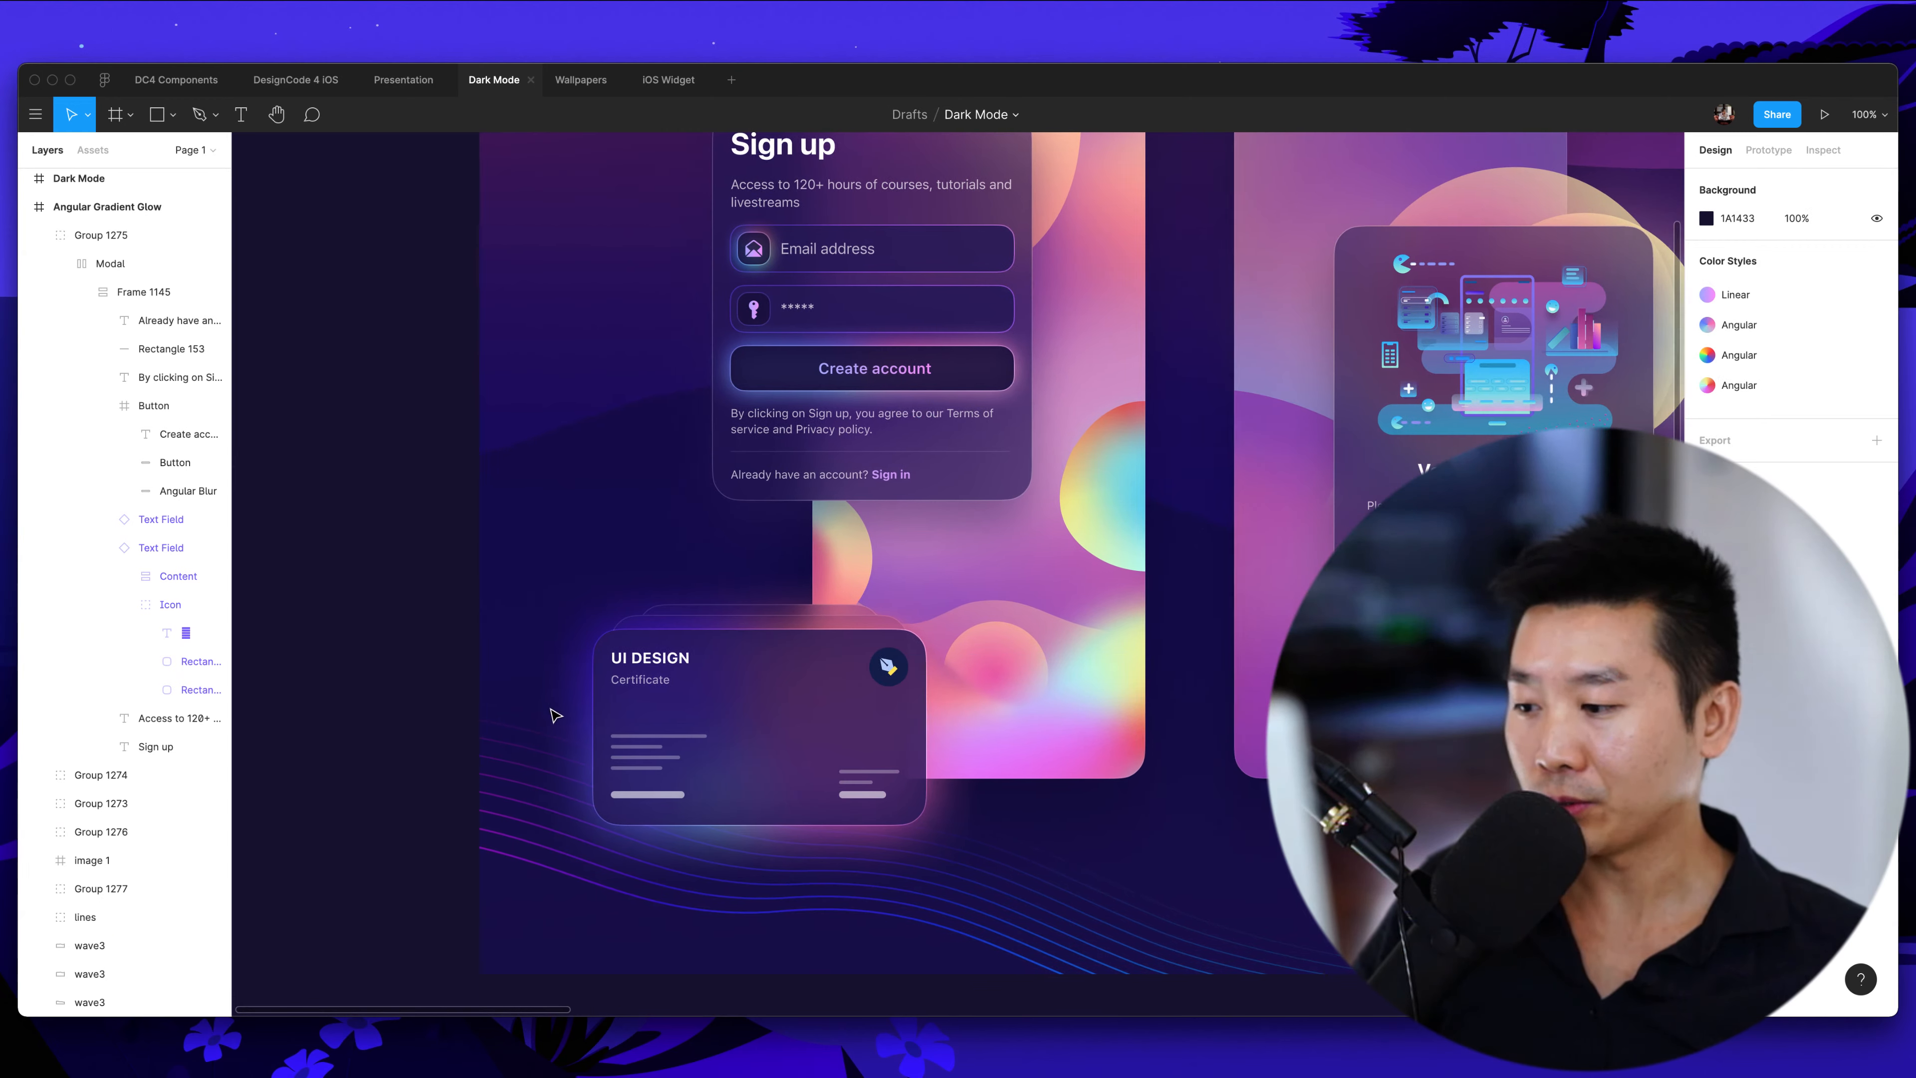
pyautogui.hscroll(-2, 514, 709)
pyautogui.press('super+equal')
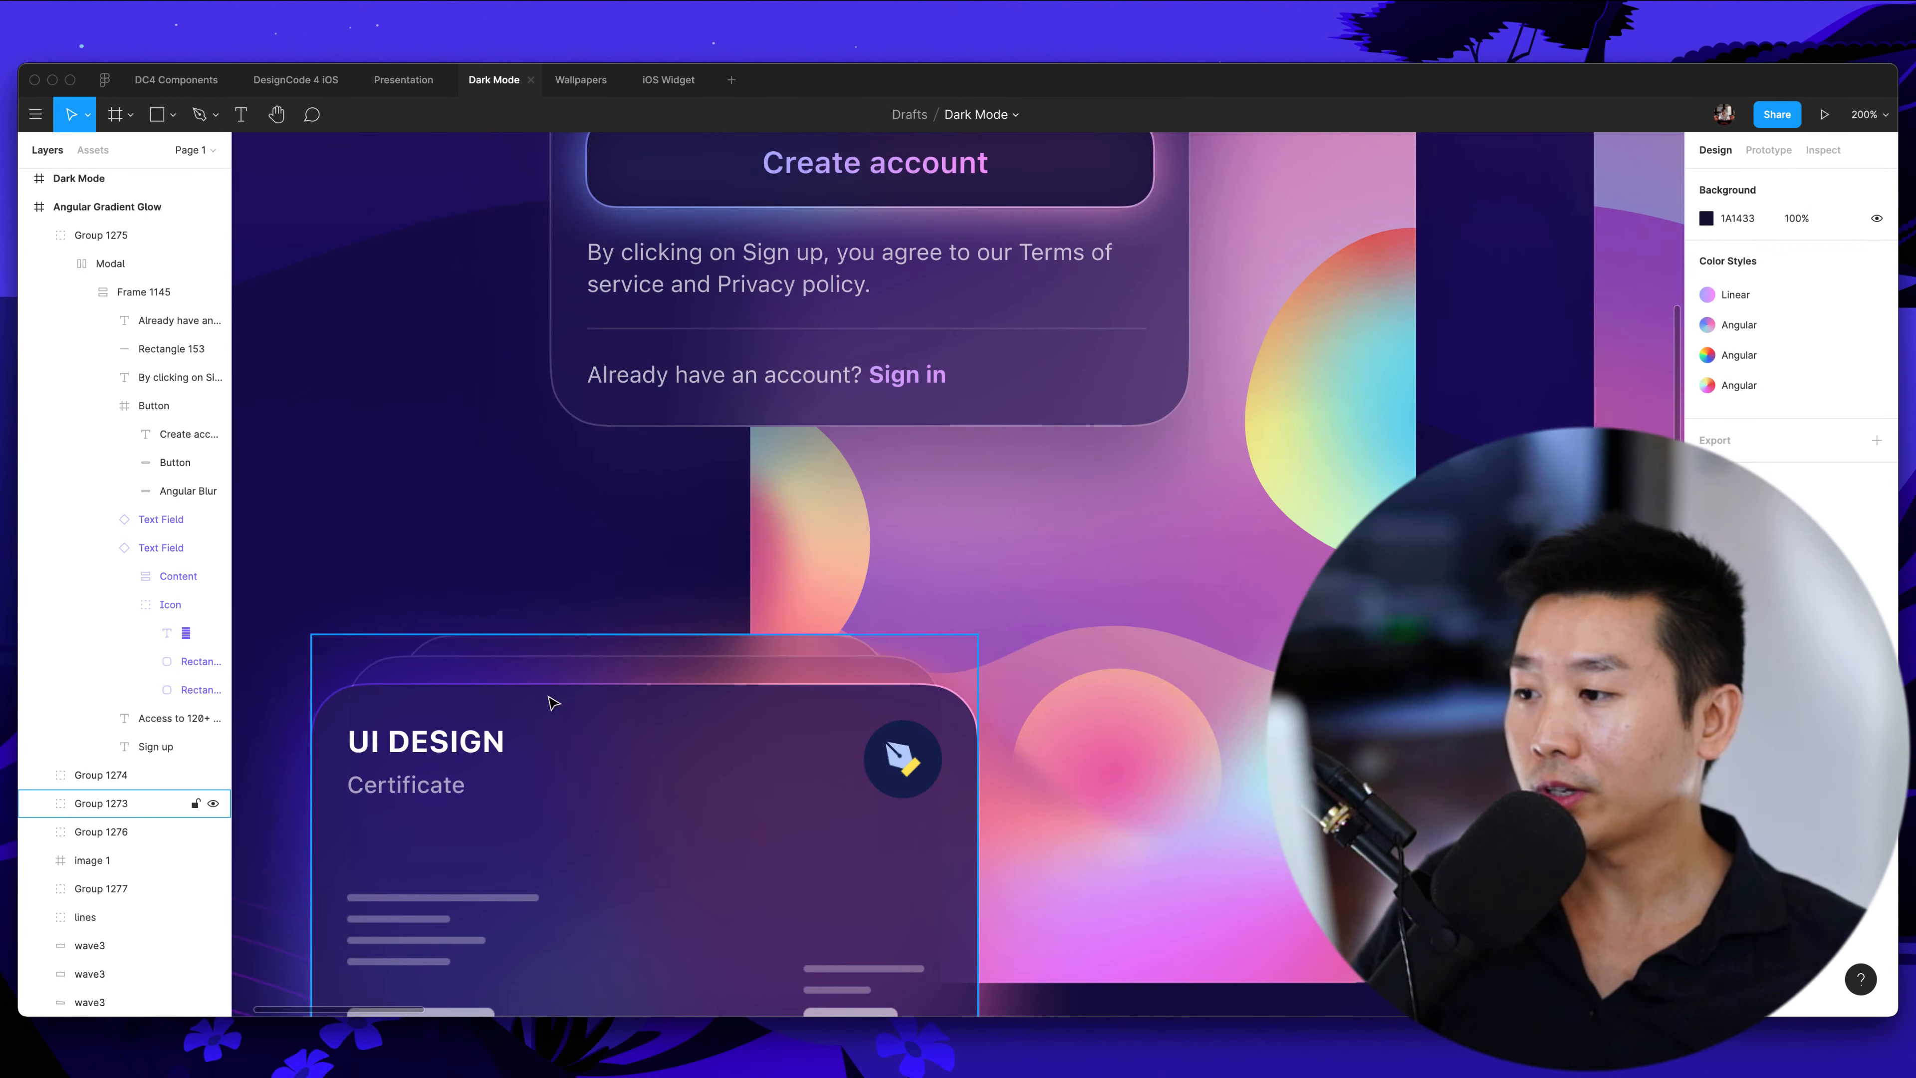
# Inspect the Sign up modal's heading, description and terms text at 200%, selecting each text in turn
pyautogui.scroll(6, 555, 691)
pyautogui.scroll(1, 556, 691)
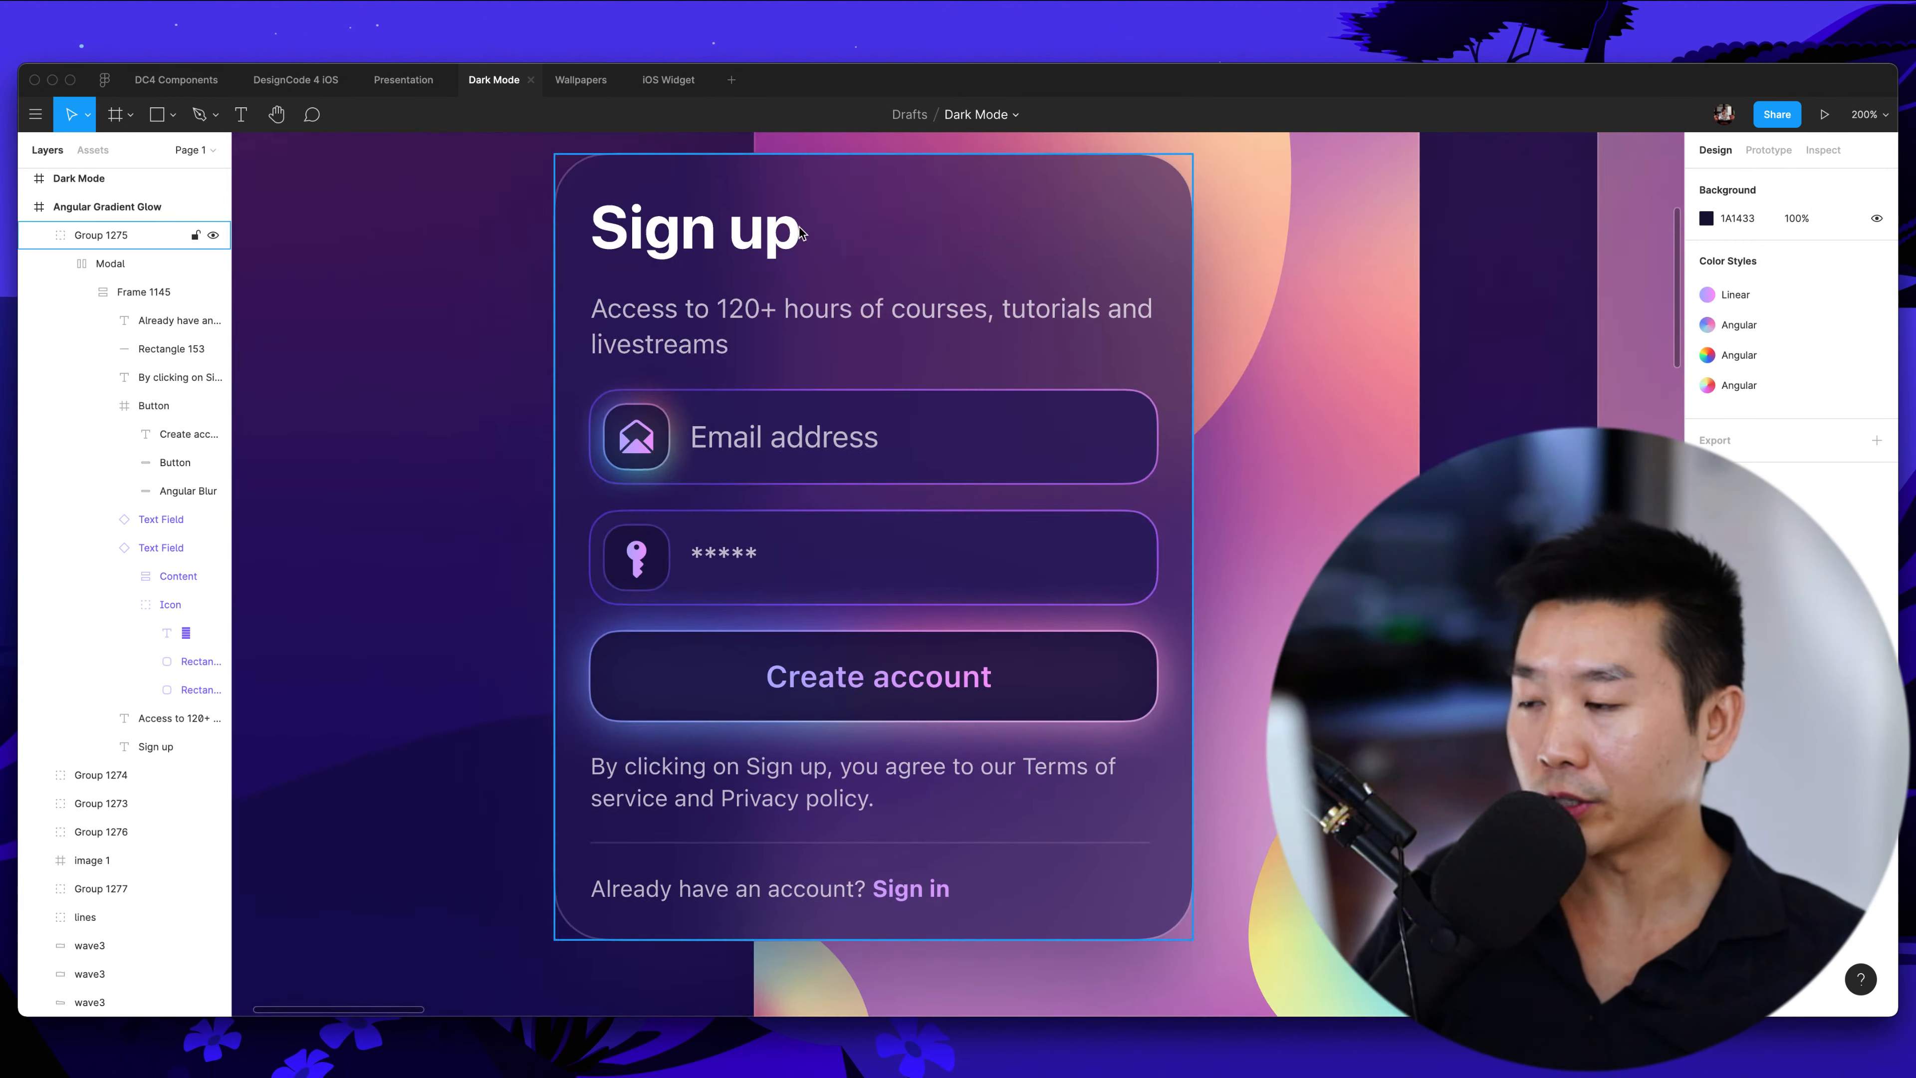
pyautogui.keyDown('super'); pyautogui.click(672, 239); pyautogui.keyUp('super')
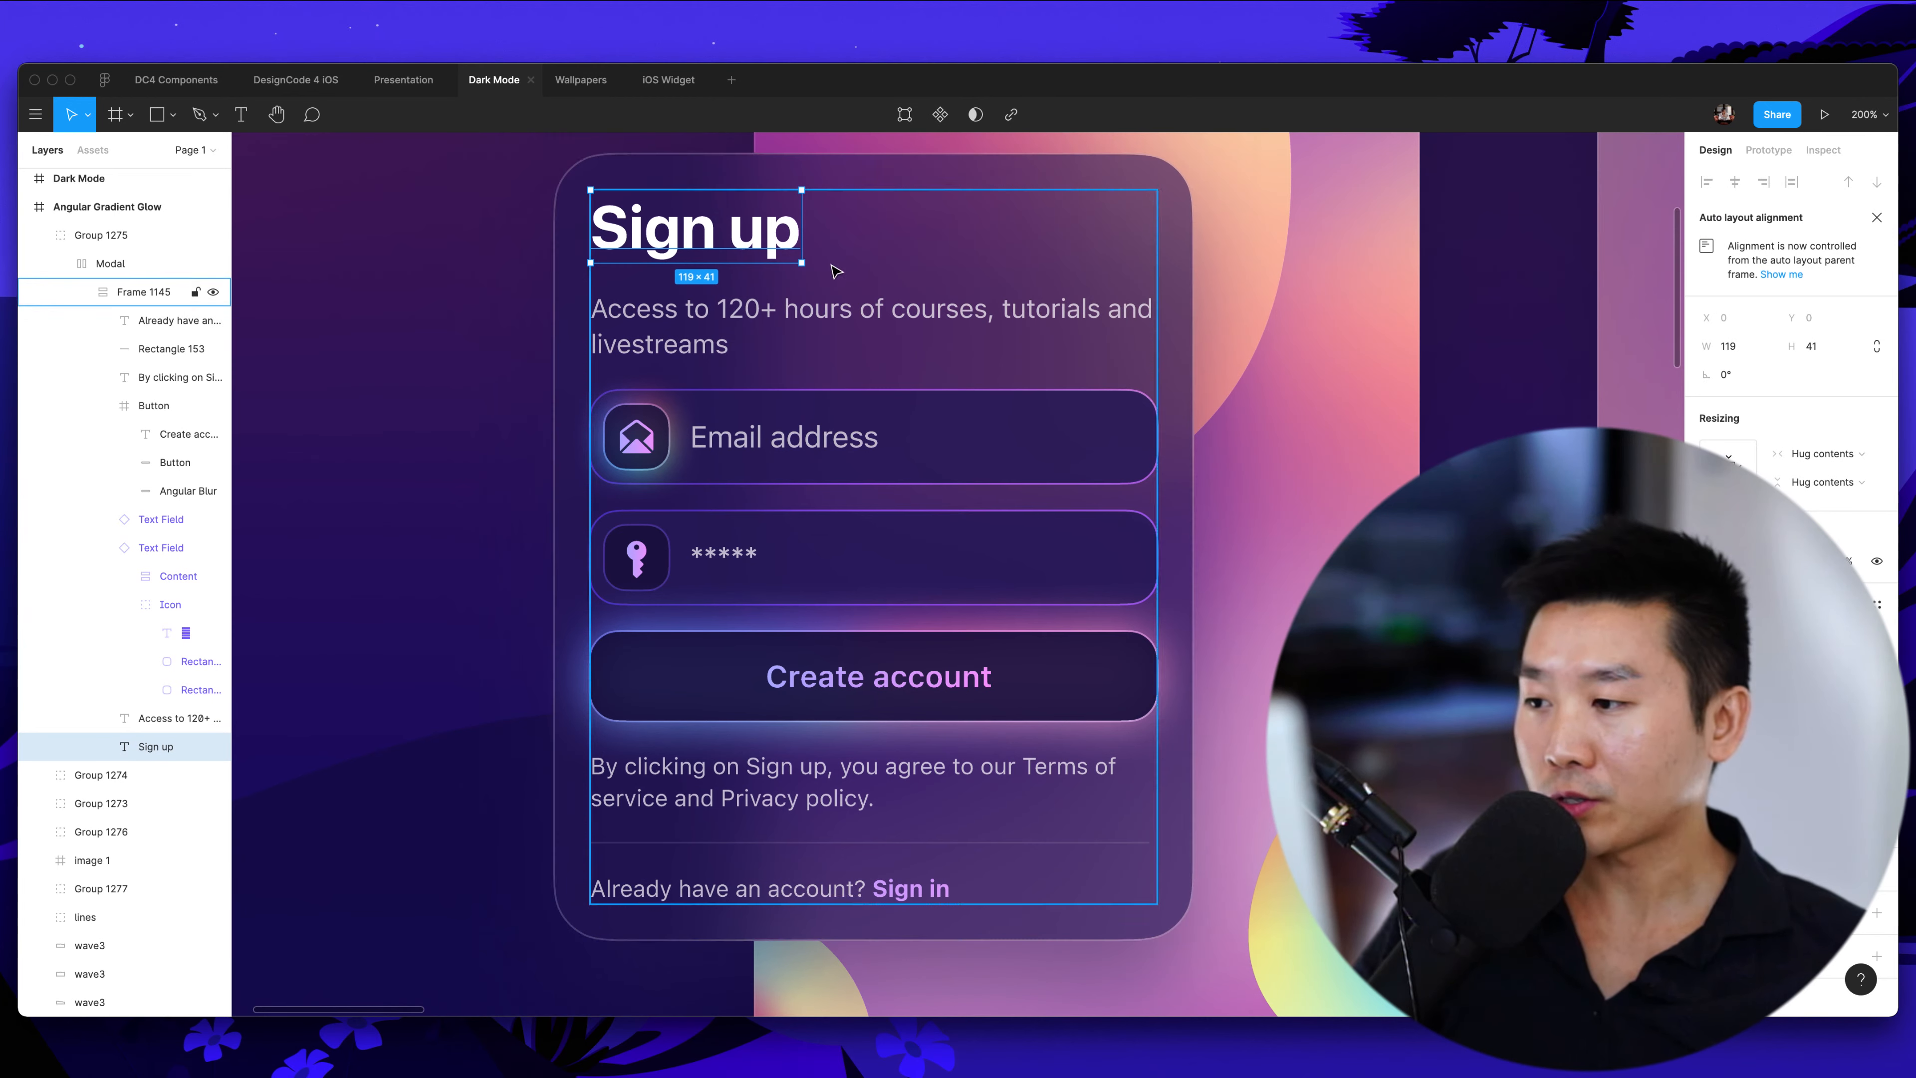
pyautogui.click(826, 318)
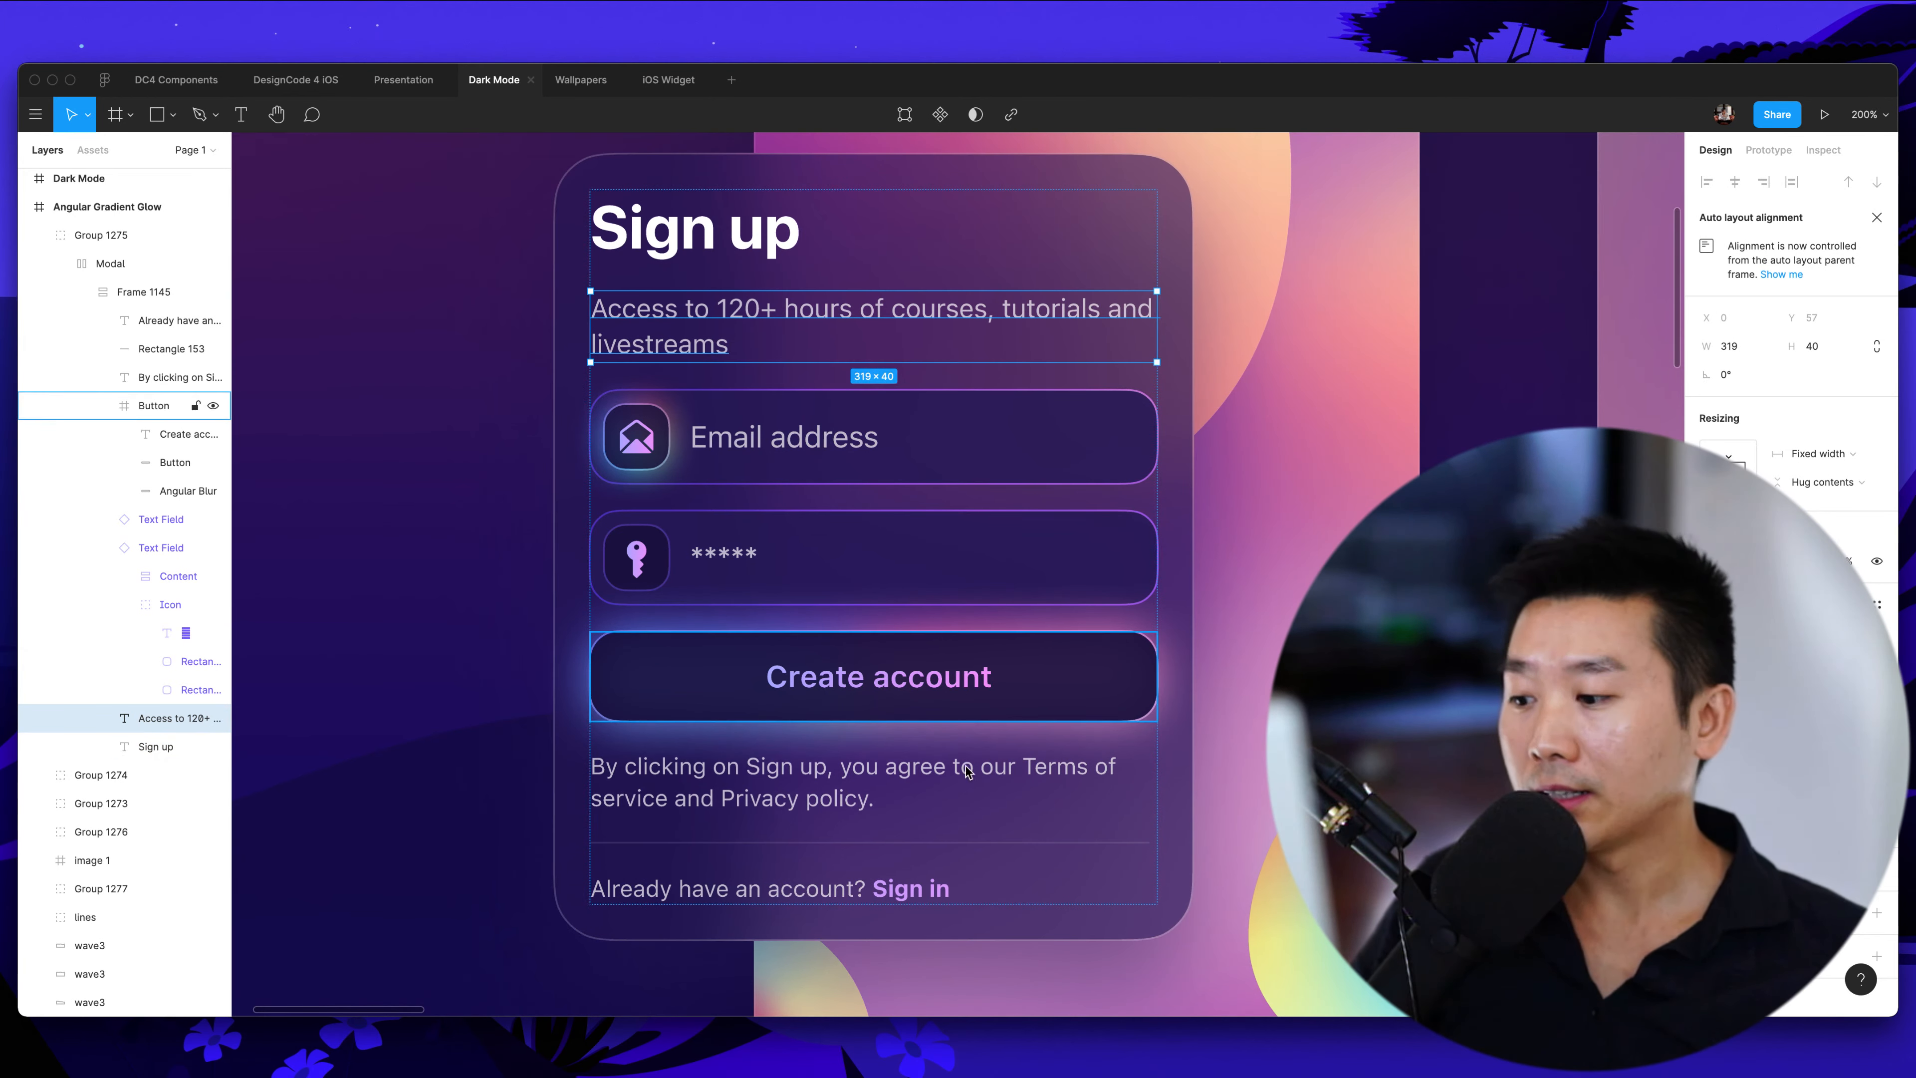
pyautogui.scroll(-4, 860, 752)
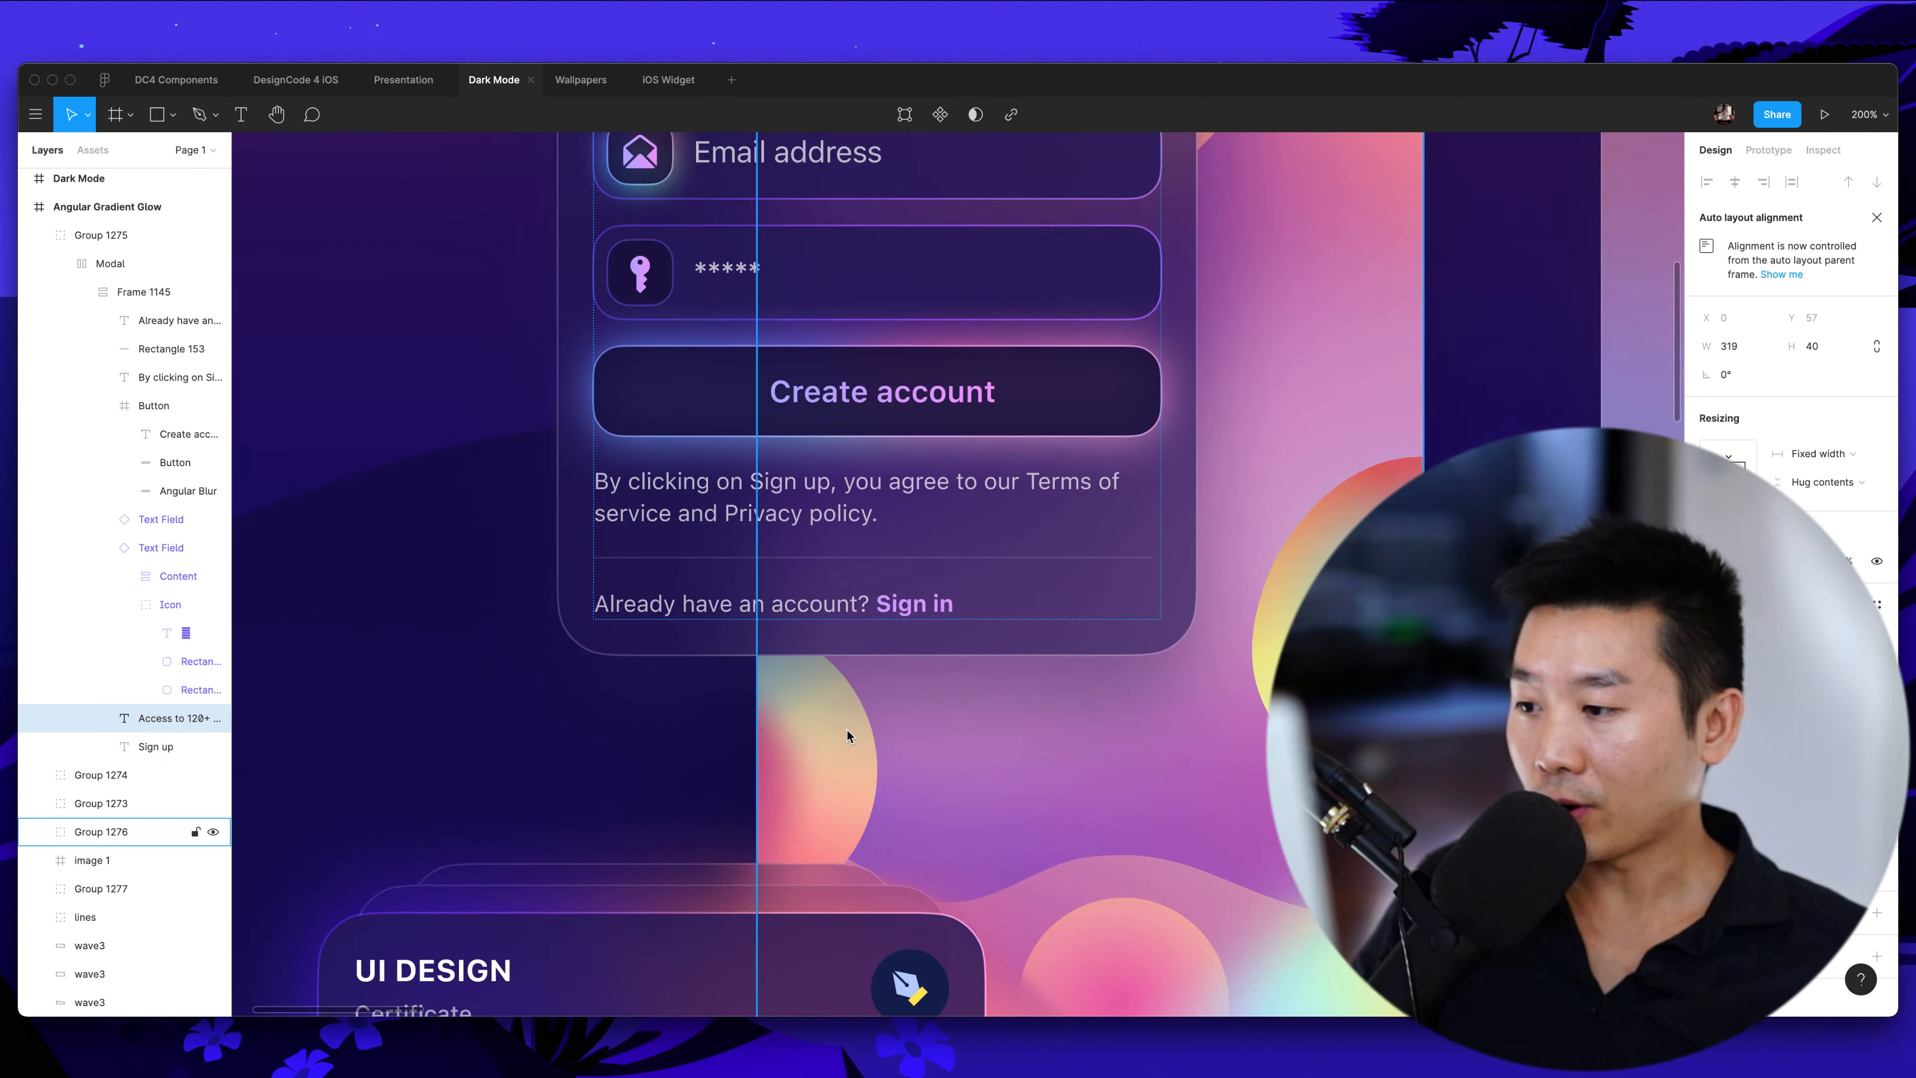
pyautogui.click(859, 498)
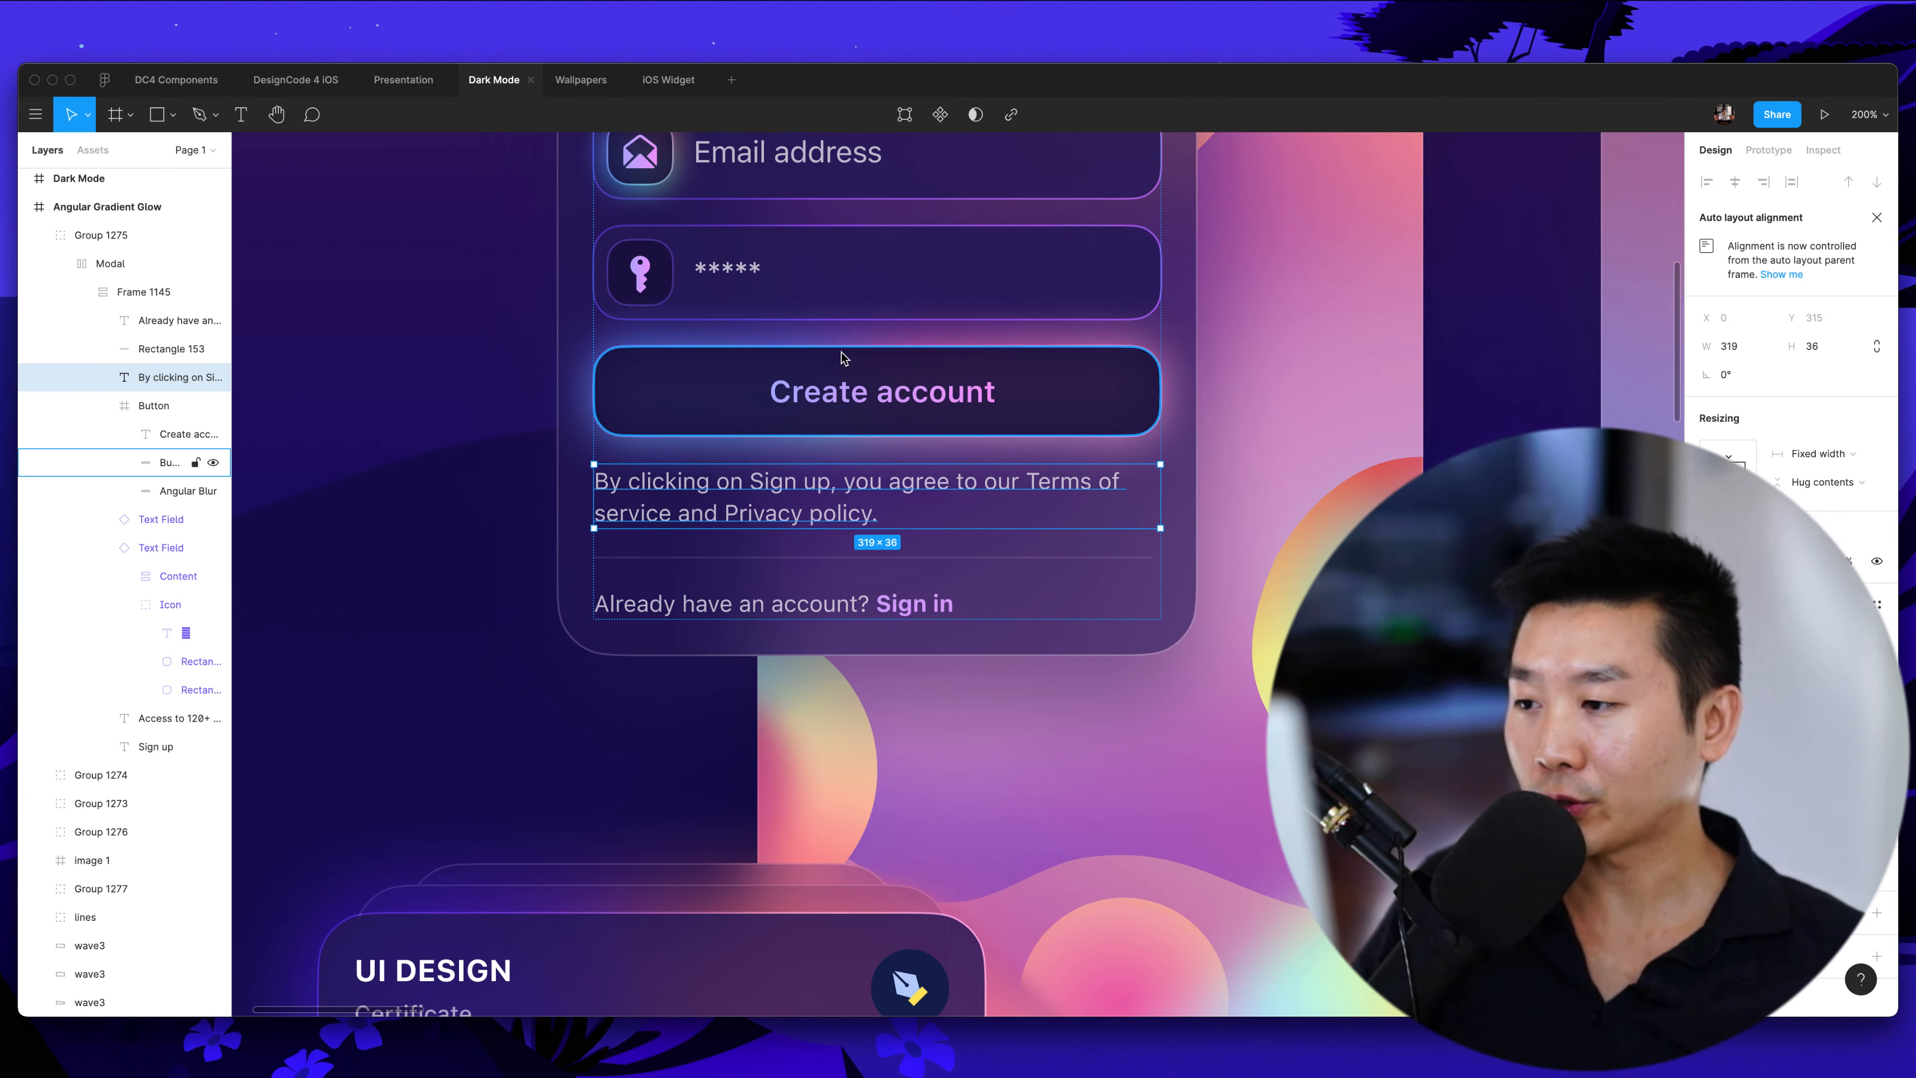
# View the Sign up modal at 100%, and select its heading and the description below it
pyautogui.hotkey('shift', '0')
pyautogui.click(838, 259)
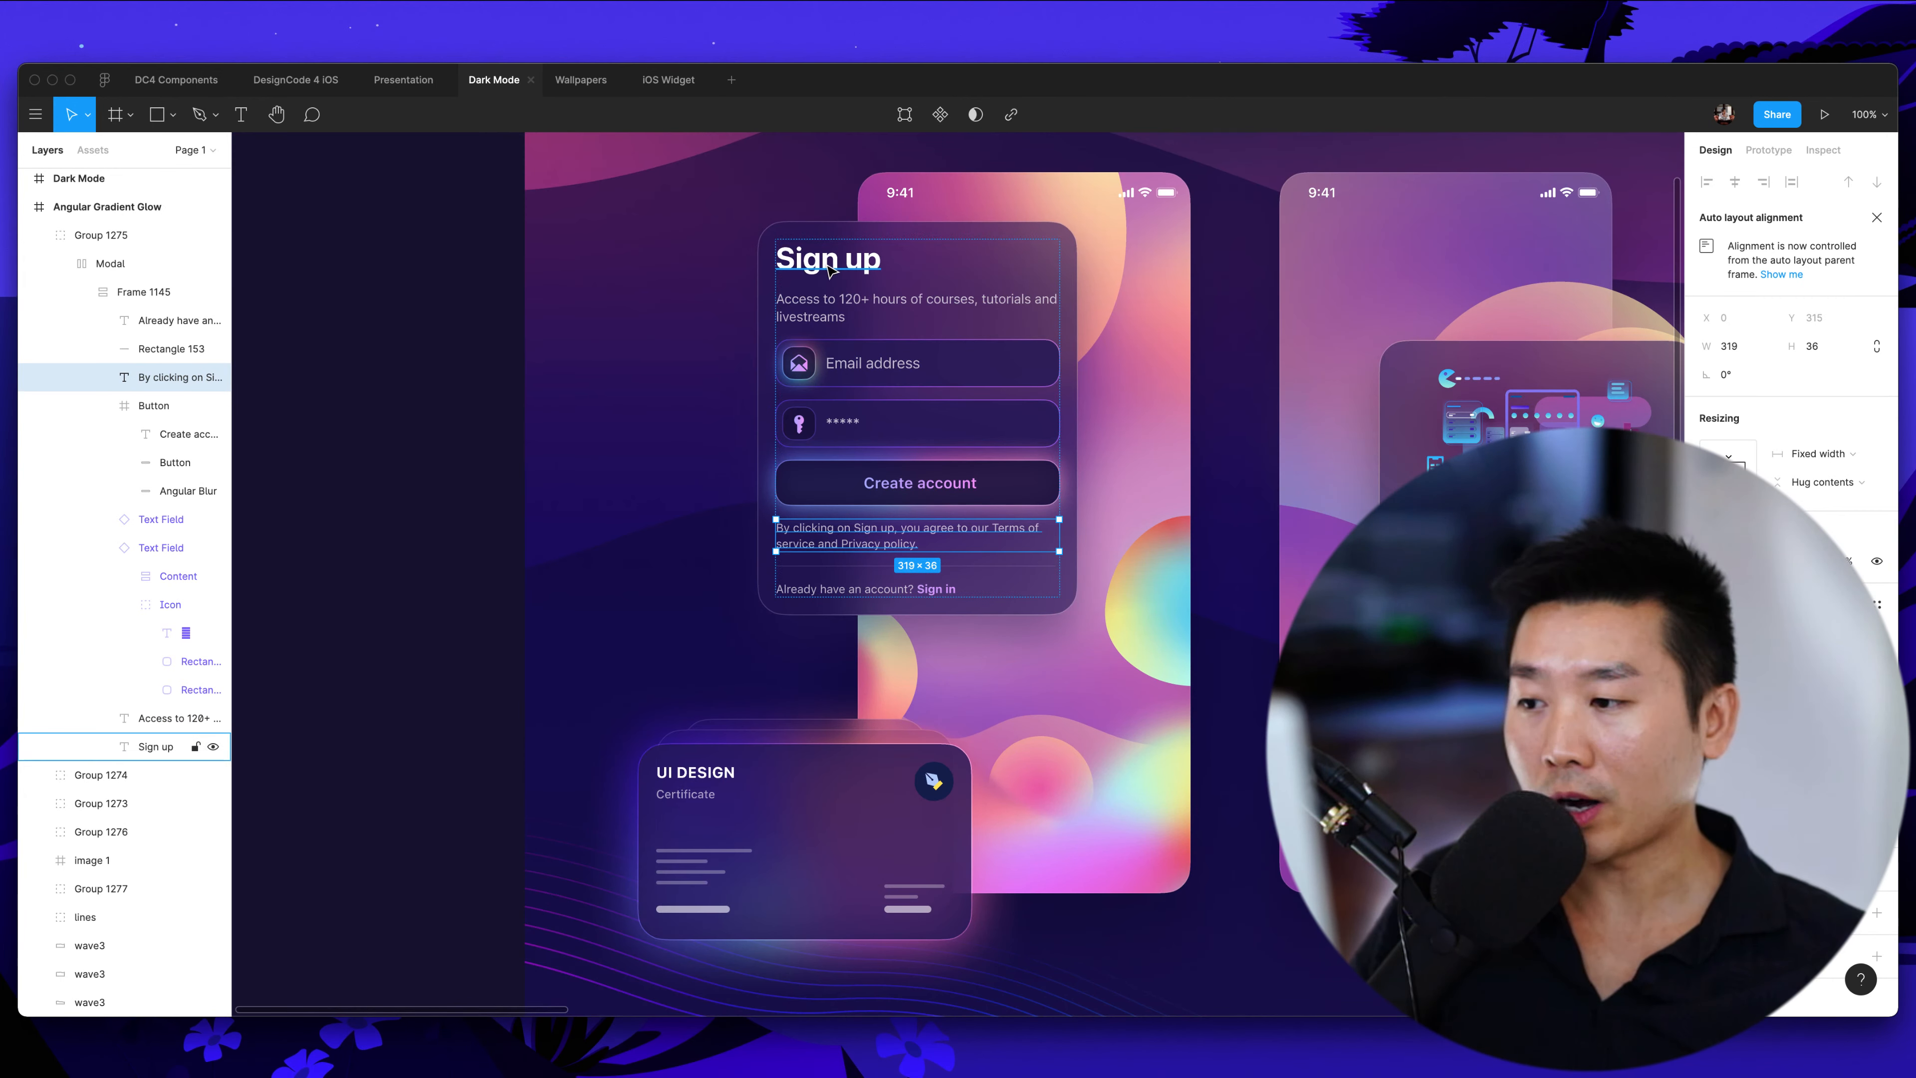
pyautogui.click(982, 302)
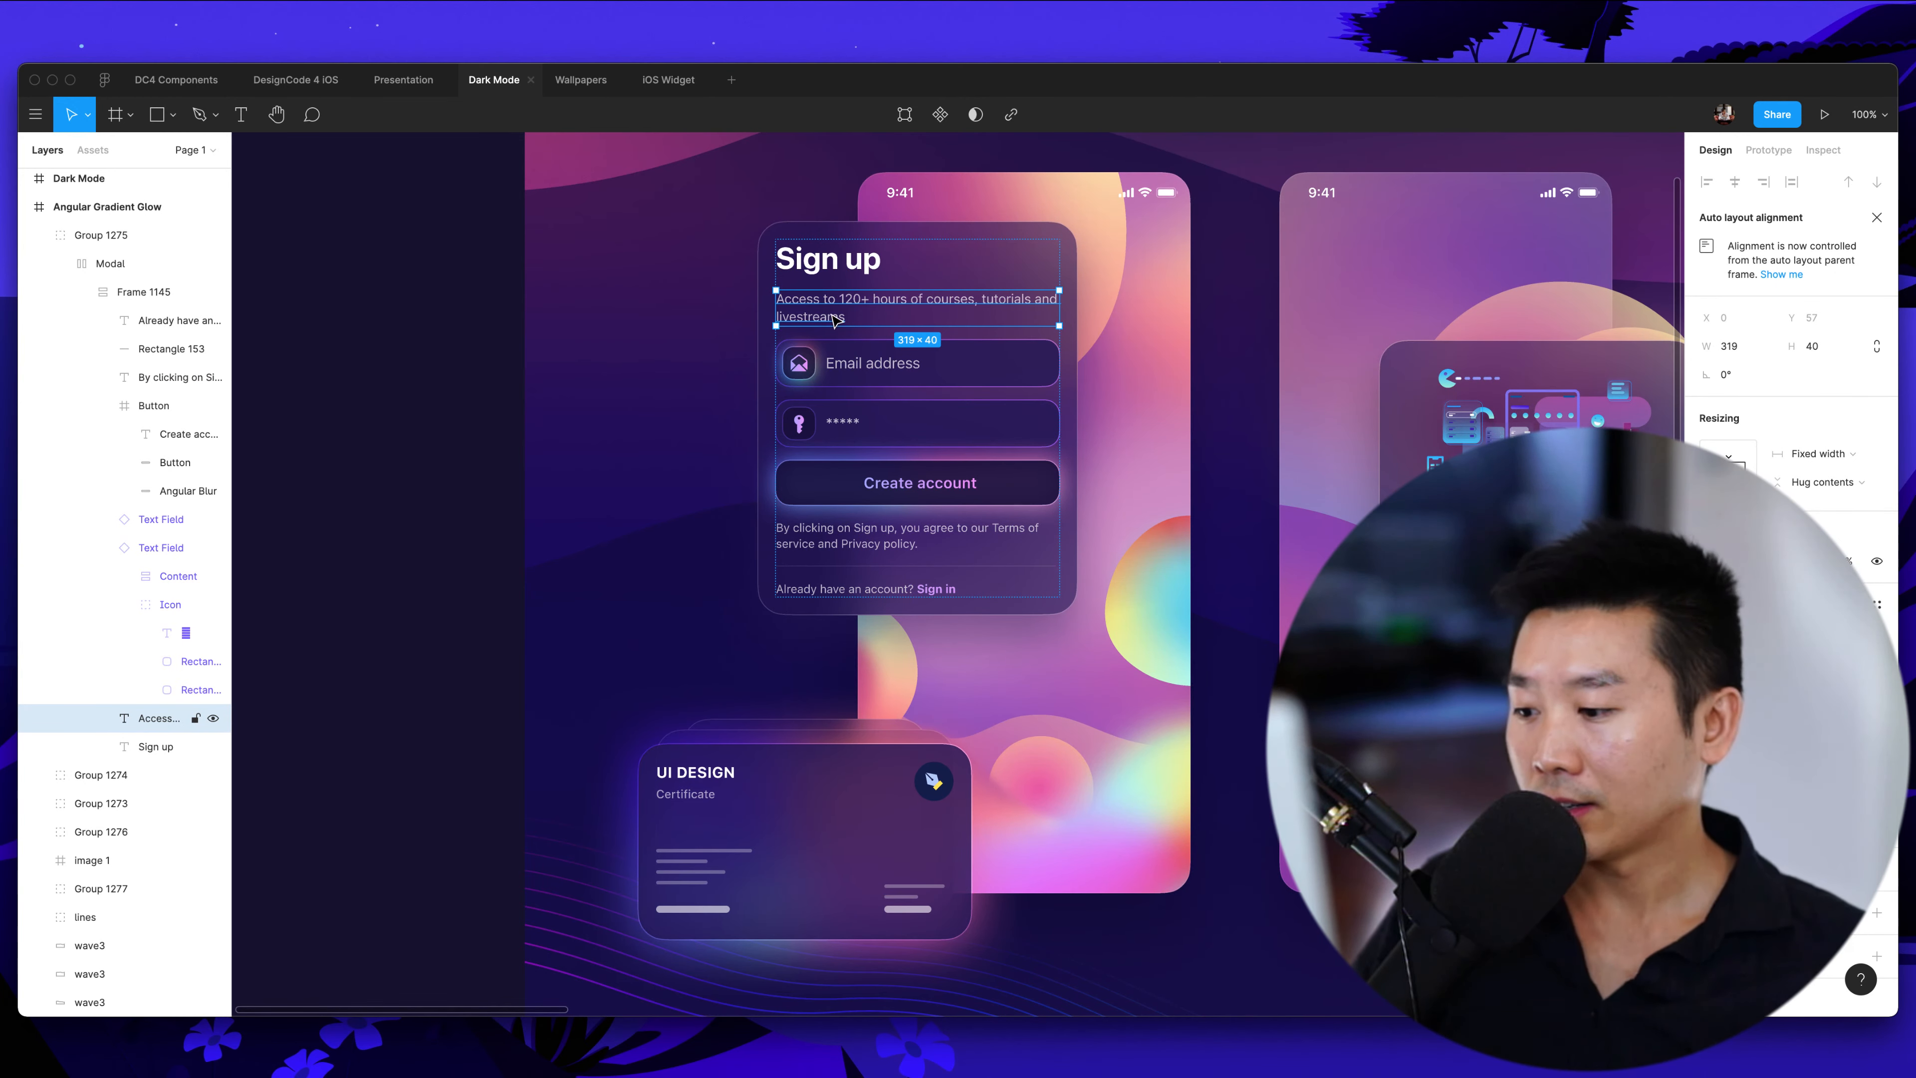
# Select the UI Design certificate card and compare its glow with the M1 chip image in the browser's search results
pyautogui.click(744, 844)
pyautogui.hscroll(4, 744, 844)
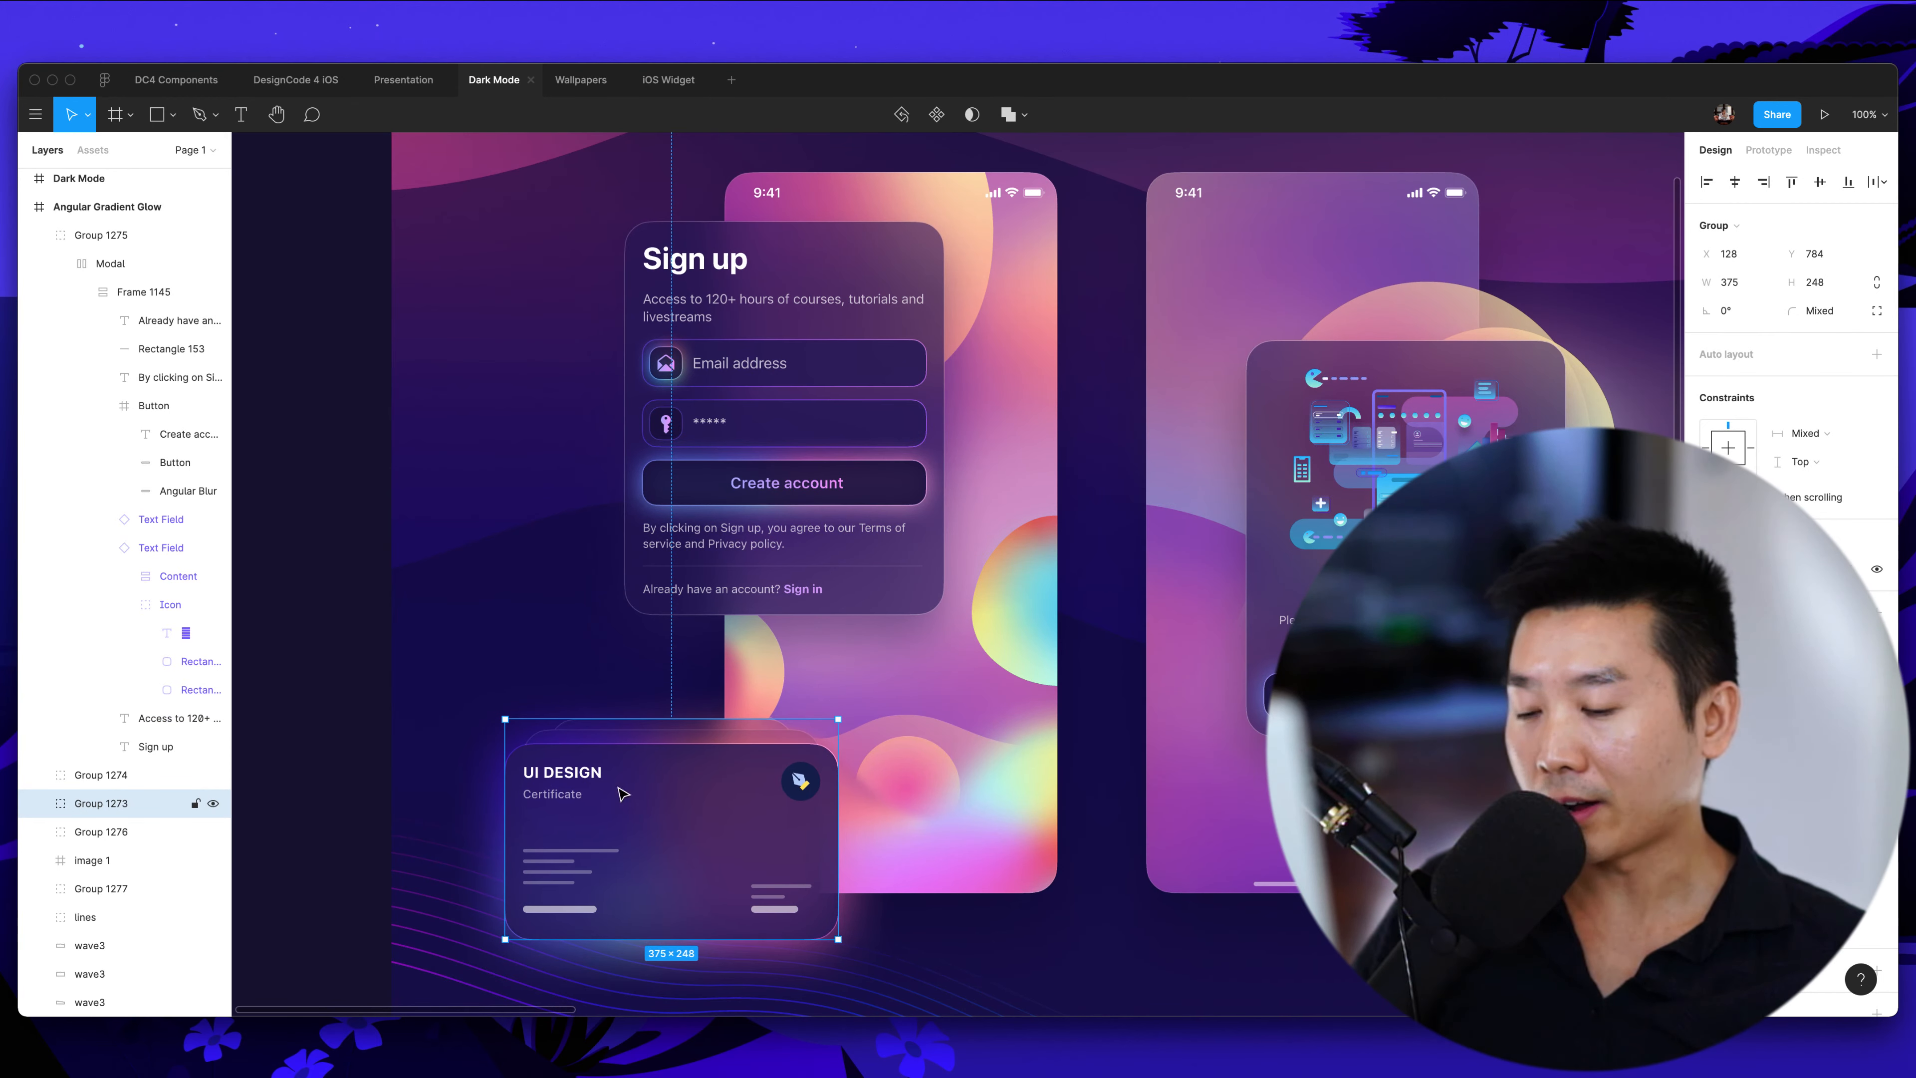
pyautogui.hscroll(3, 700, 785)
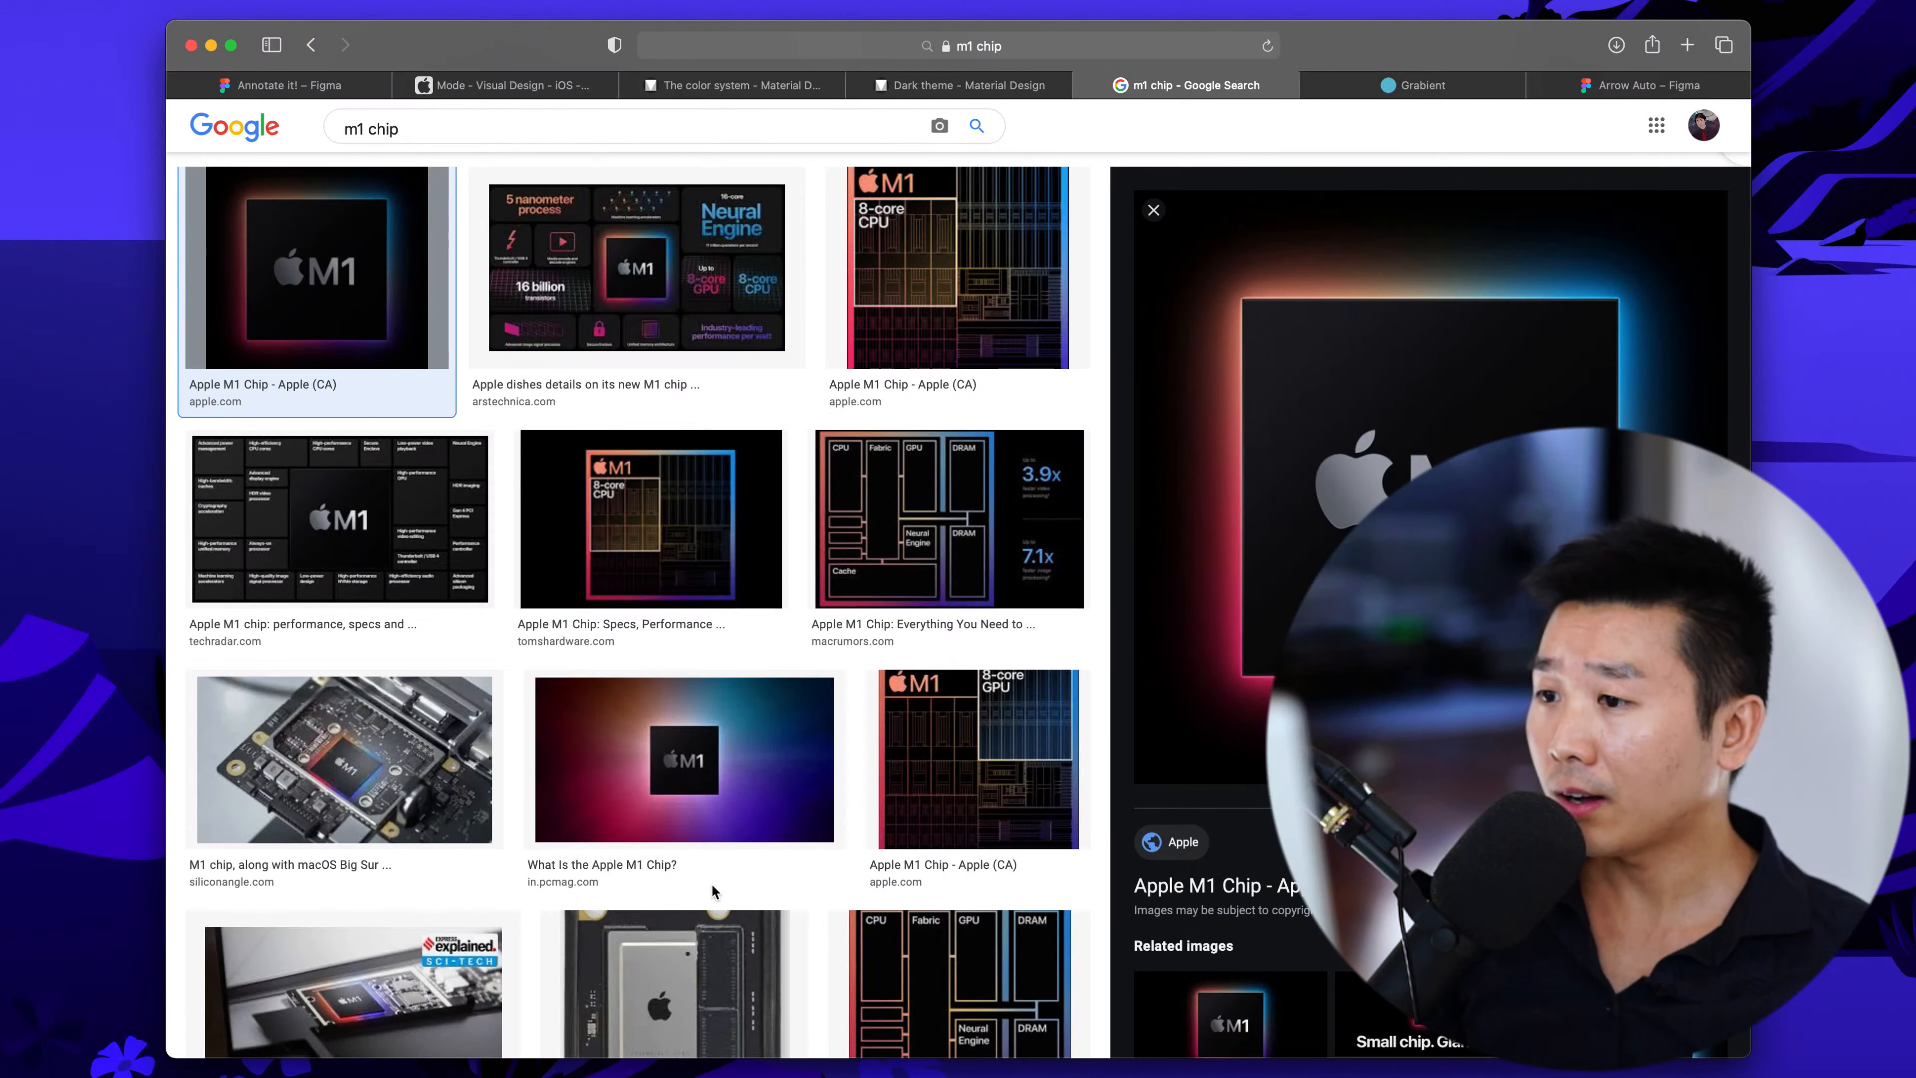
pyautogui.scroll(3, 787, 342)
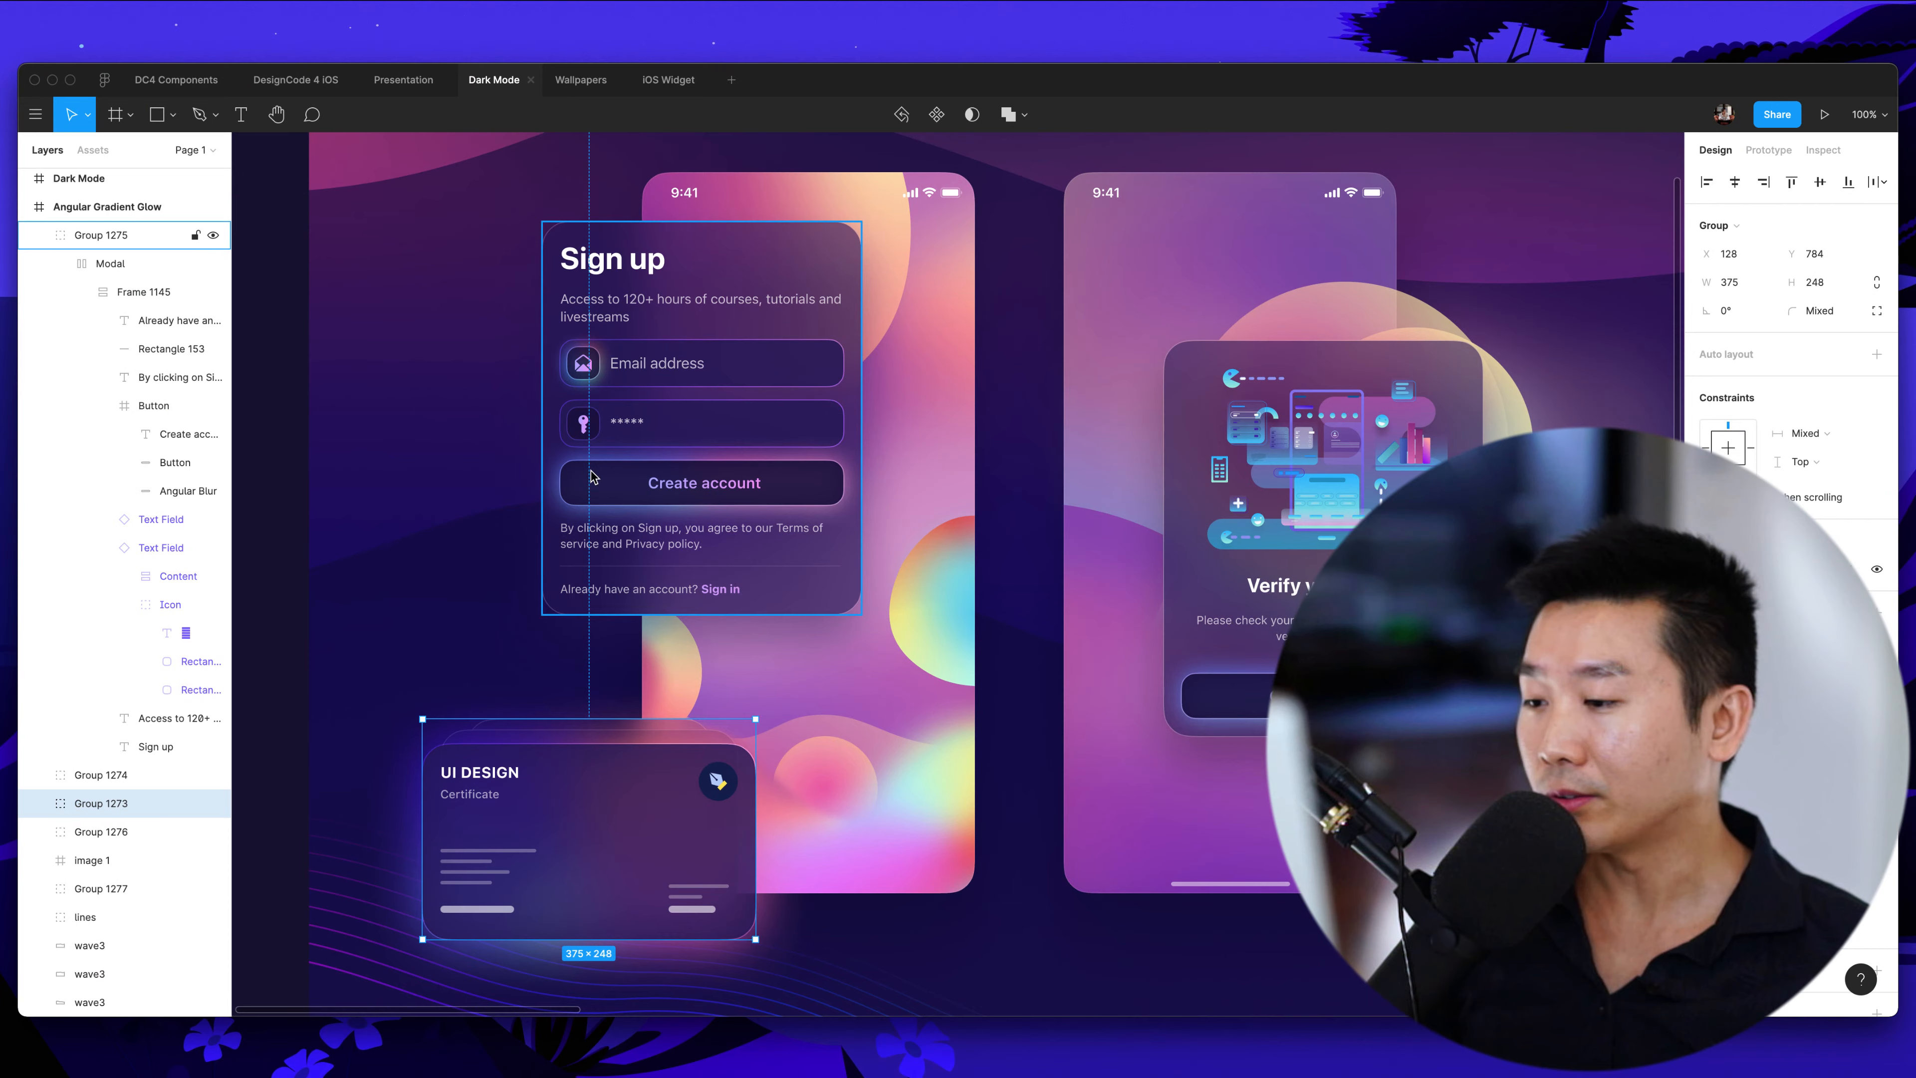
# Select the background shape of the Create account button in the Sign up modal
pyautogui.keyDown('super'); pyautogui.click(592, 479); pyautogui.keyUp('super')
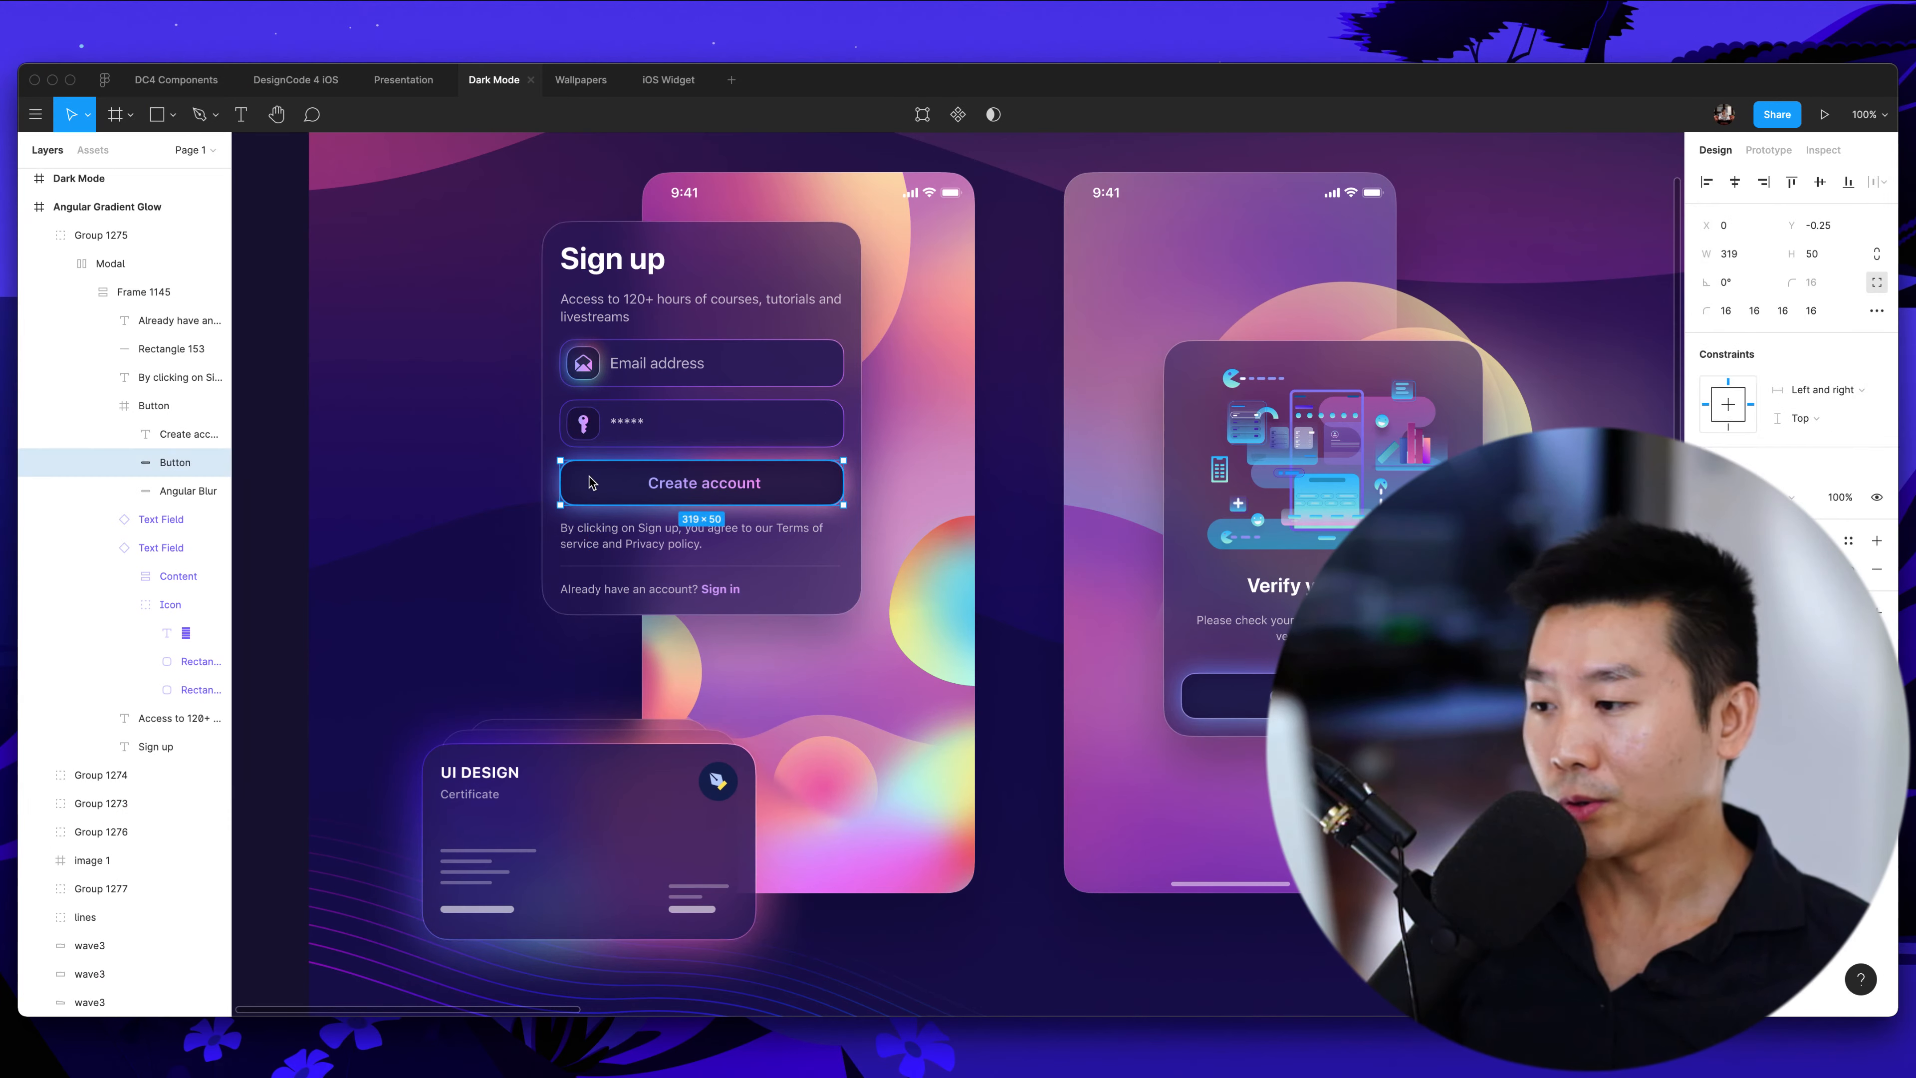
pyautogui.hscroll(-2, 592, 480)
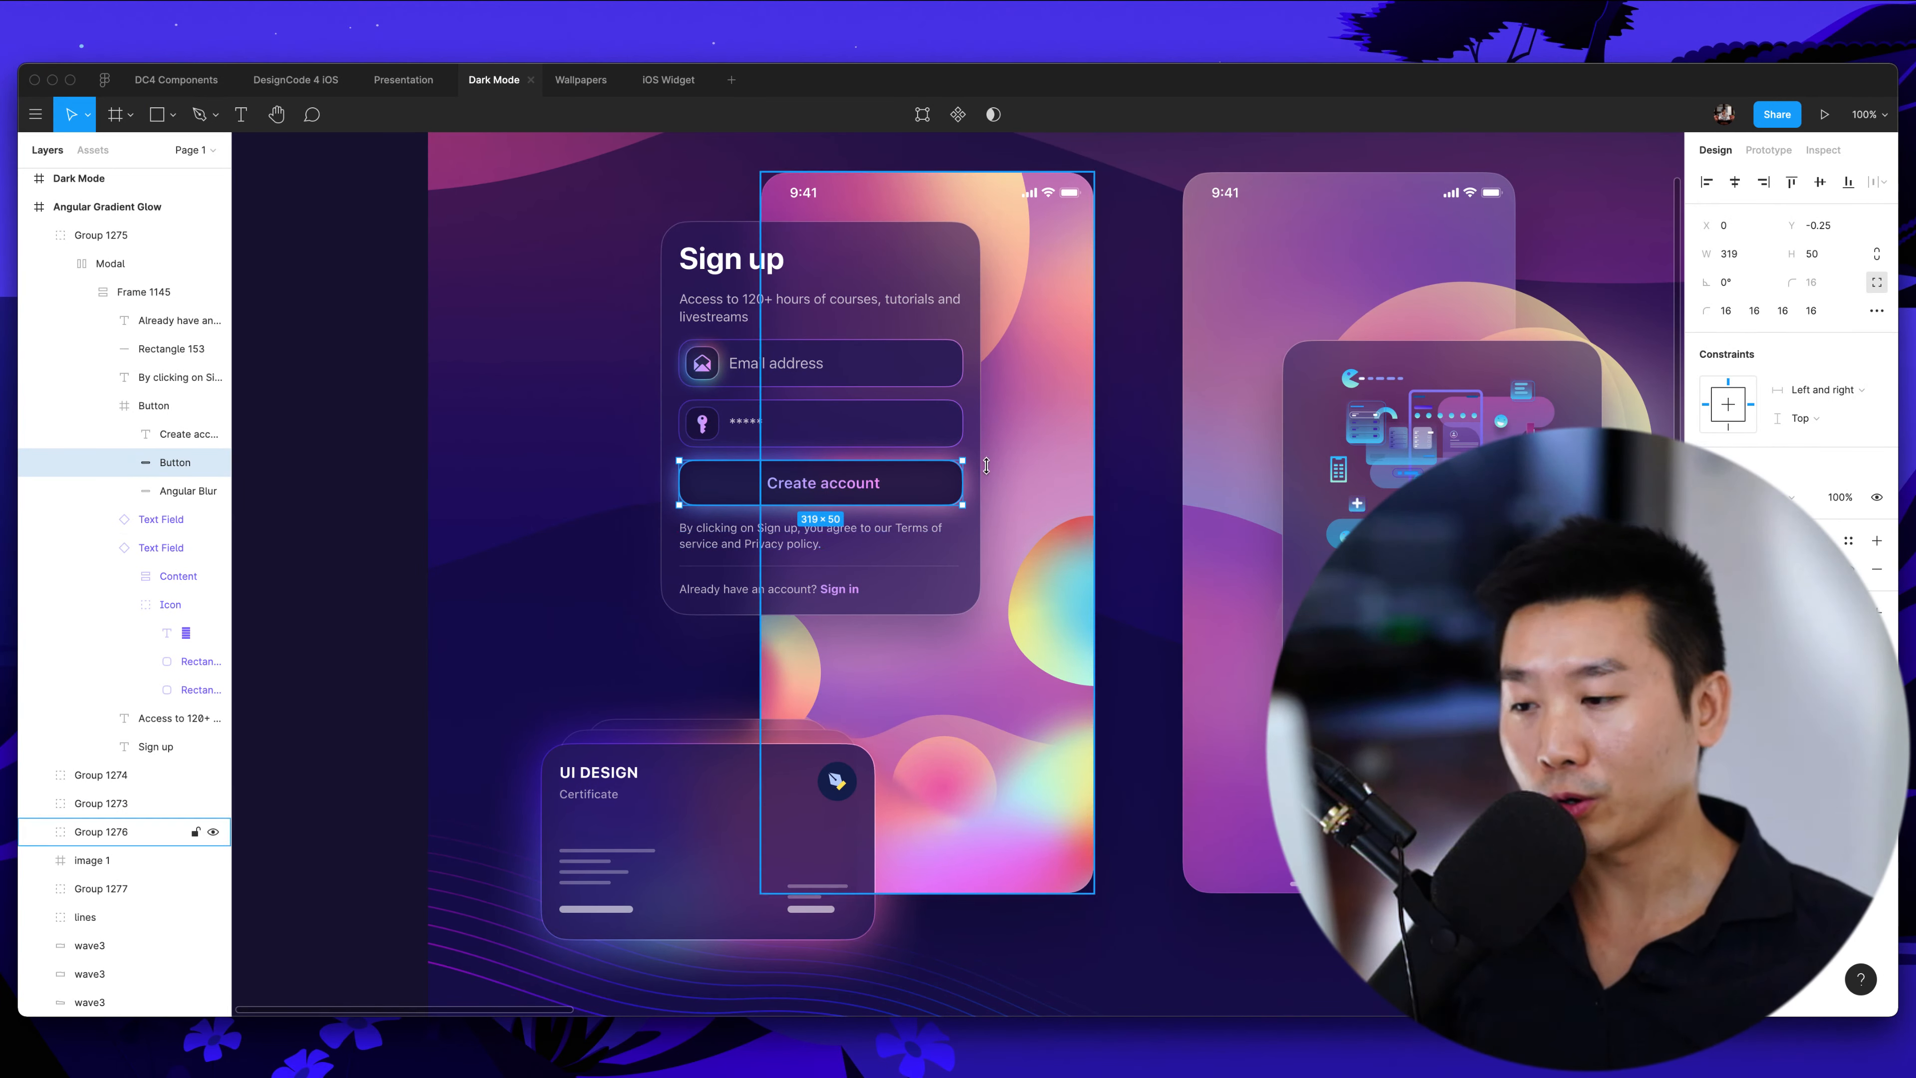
pyautogui.hscroll(6, 984, 476)
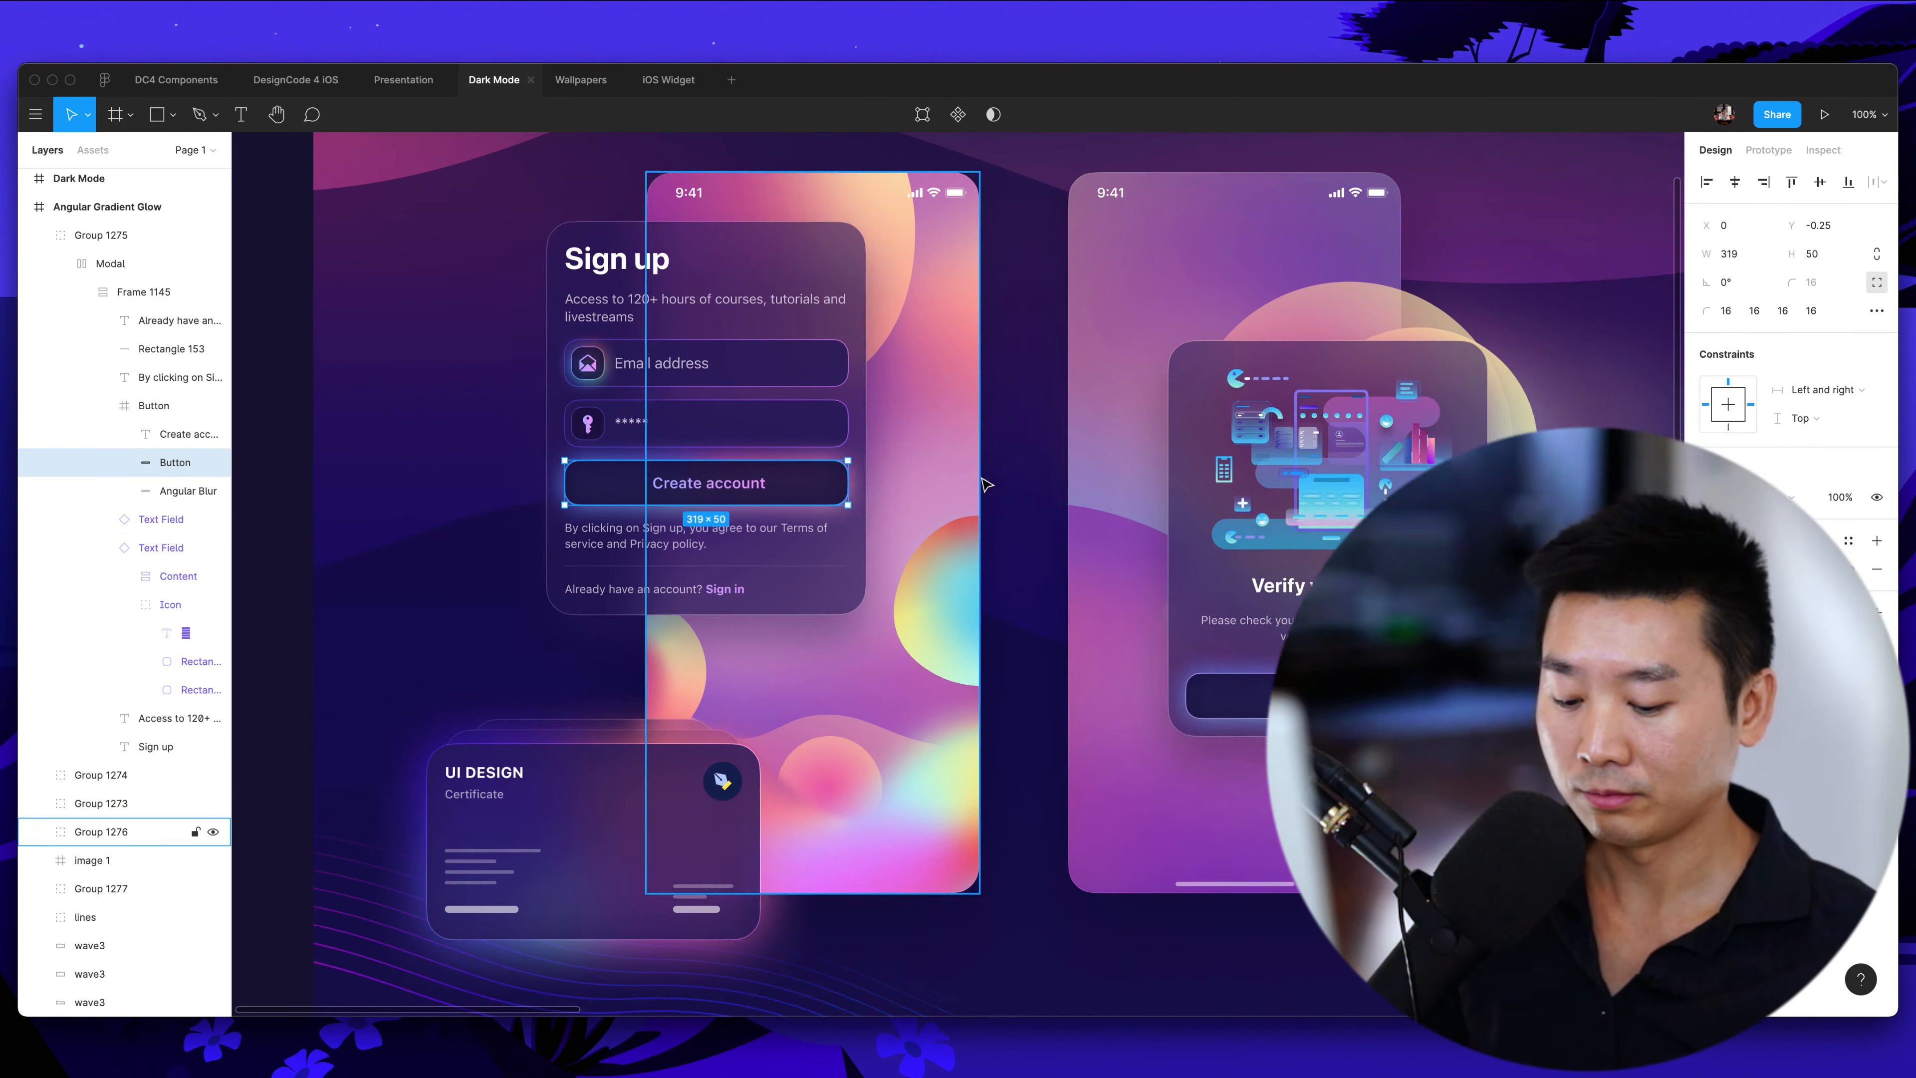
# Clear the selection and view the Angular Gradient Glow and Dark Mode compositions at 50%
pyautogui.scroll(-5, 985, 481)
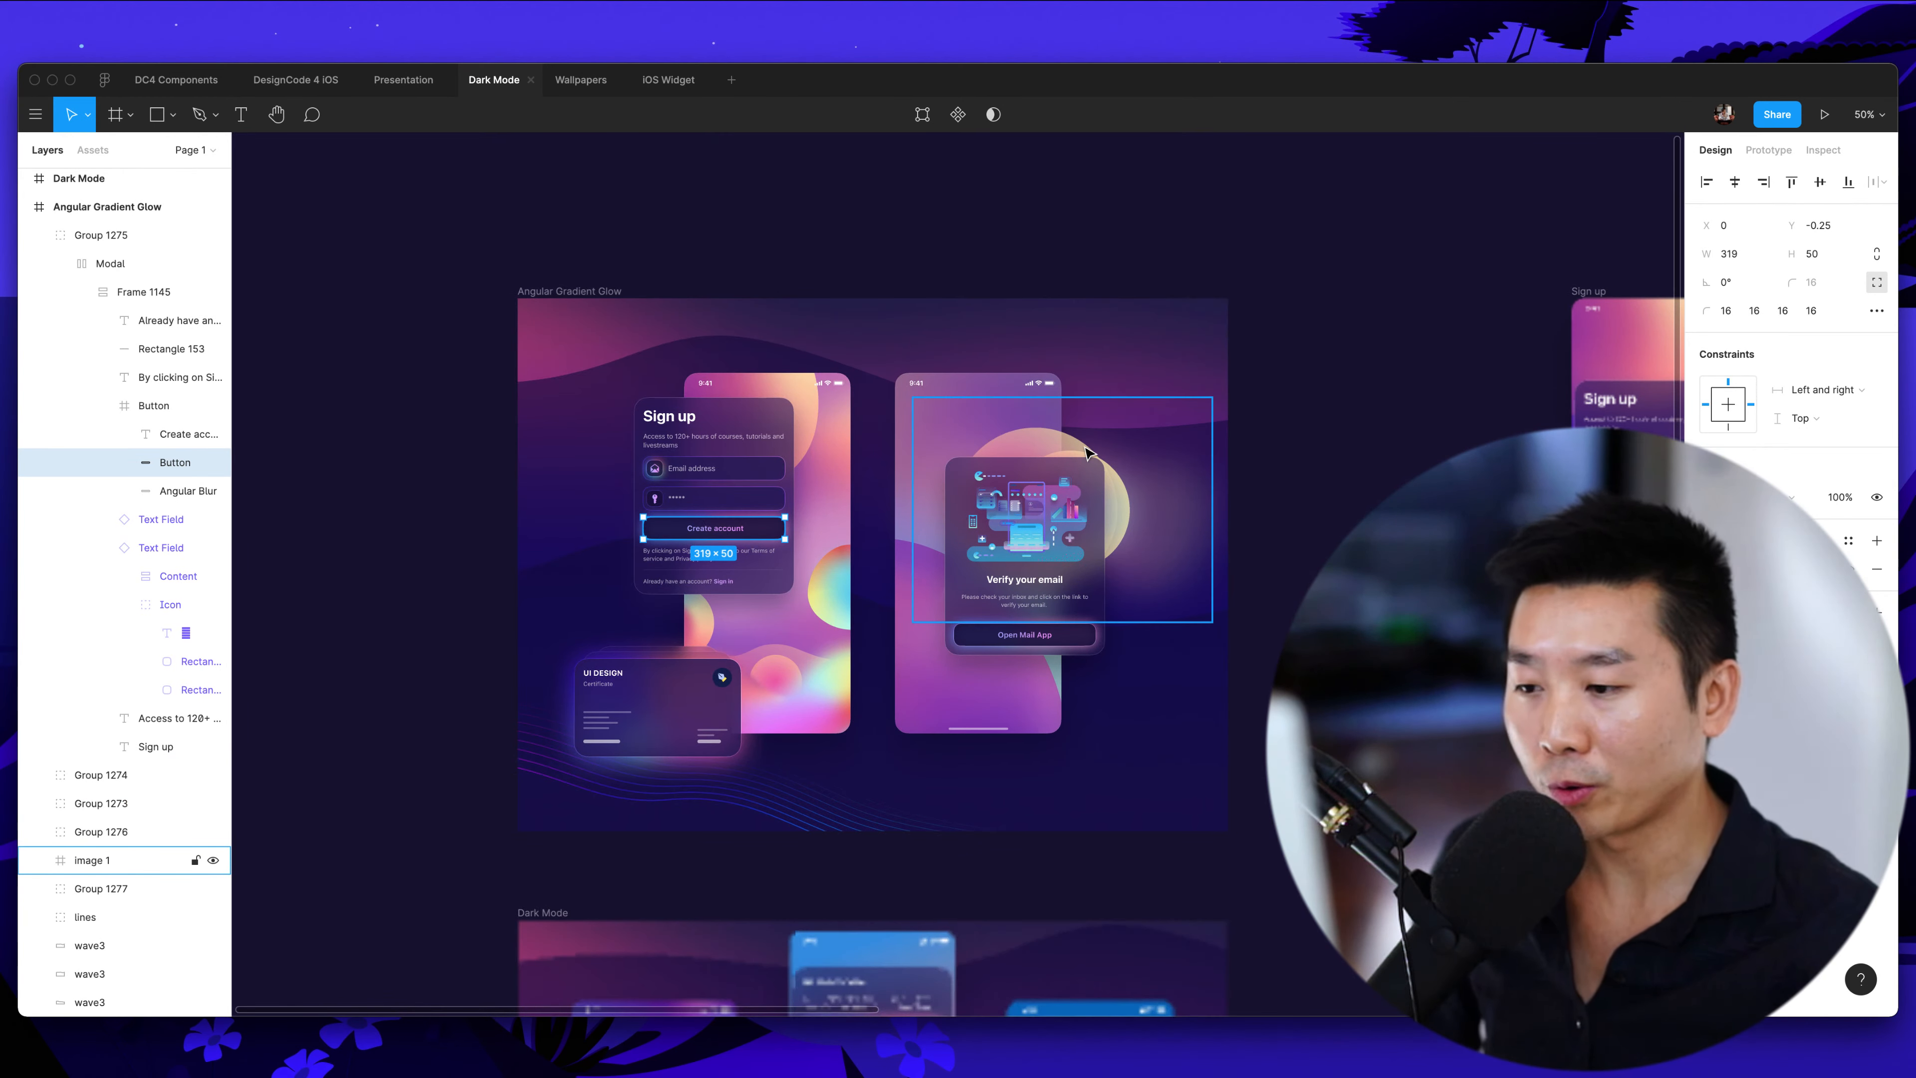
pyautogui.click(1351, 400)
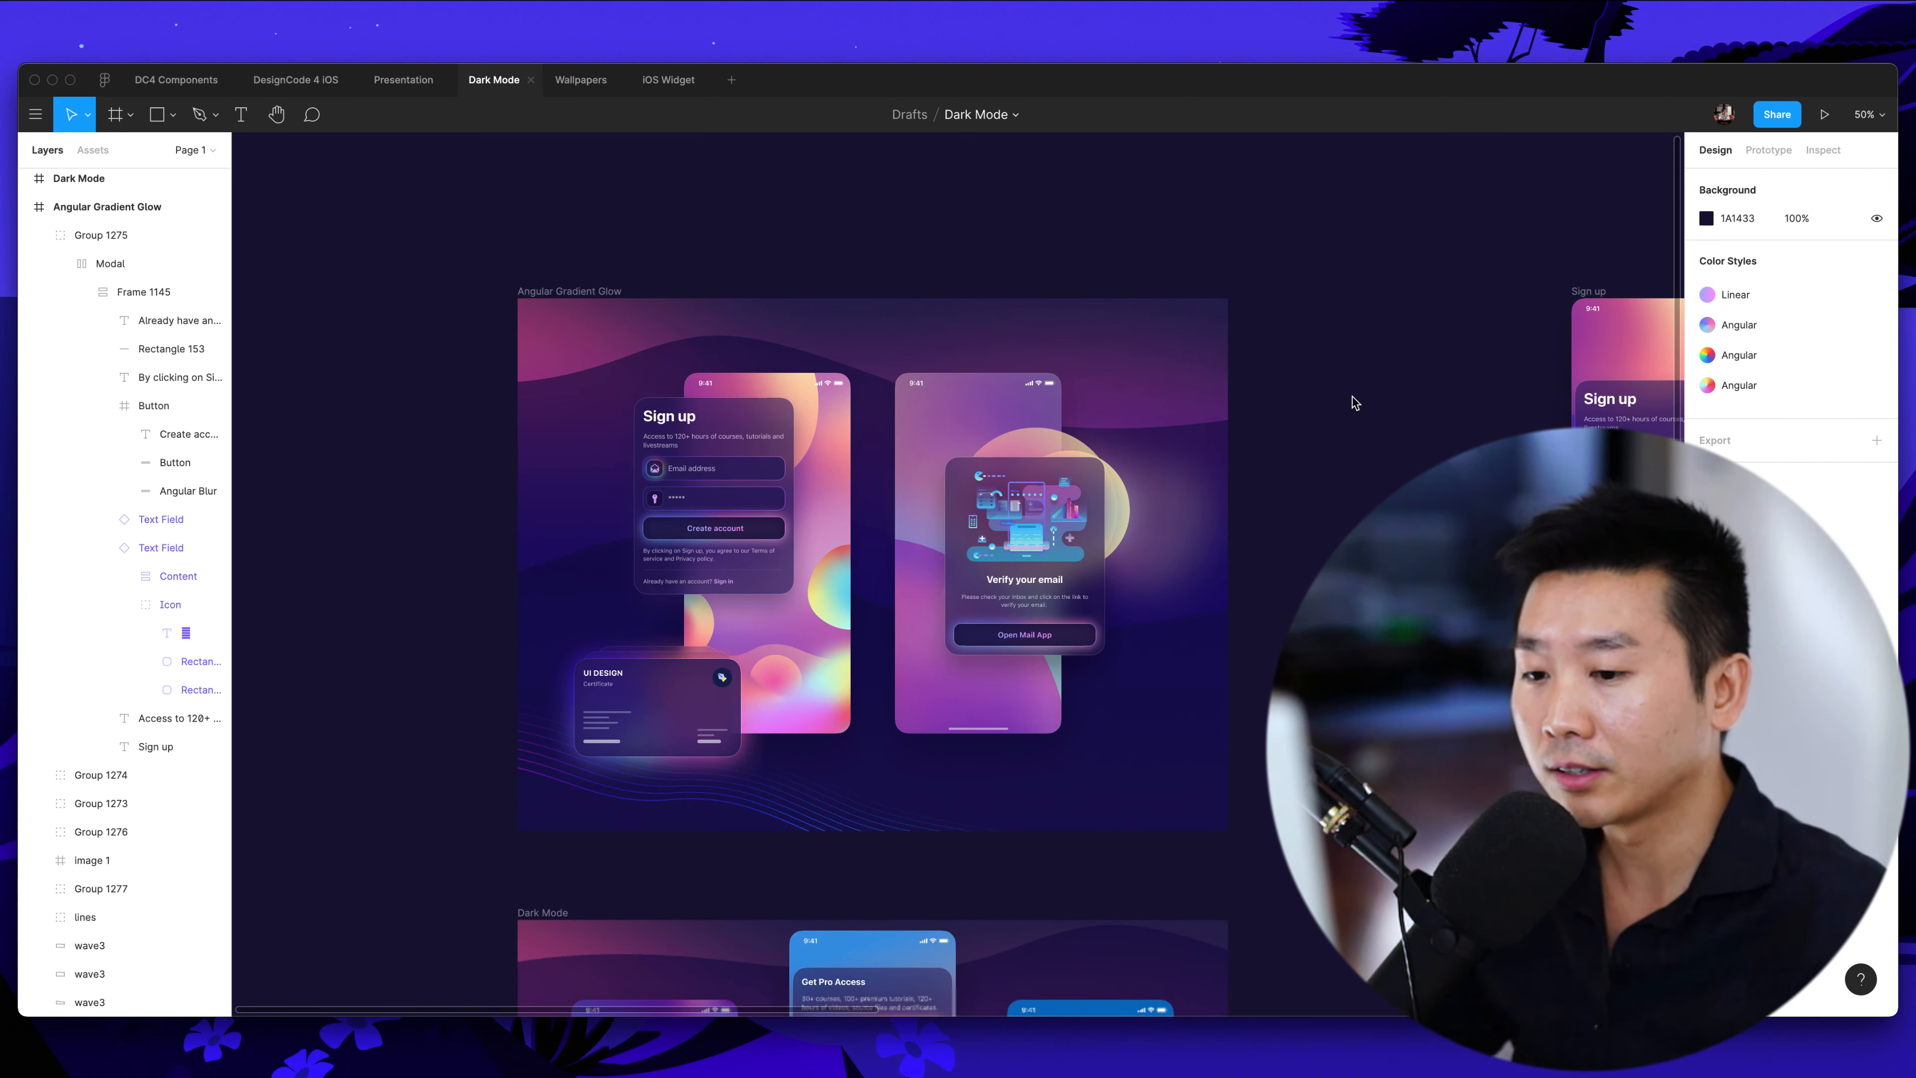
pyautogui.scroll(-2, 1192, 325)
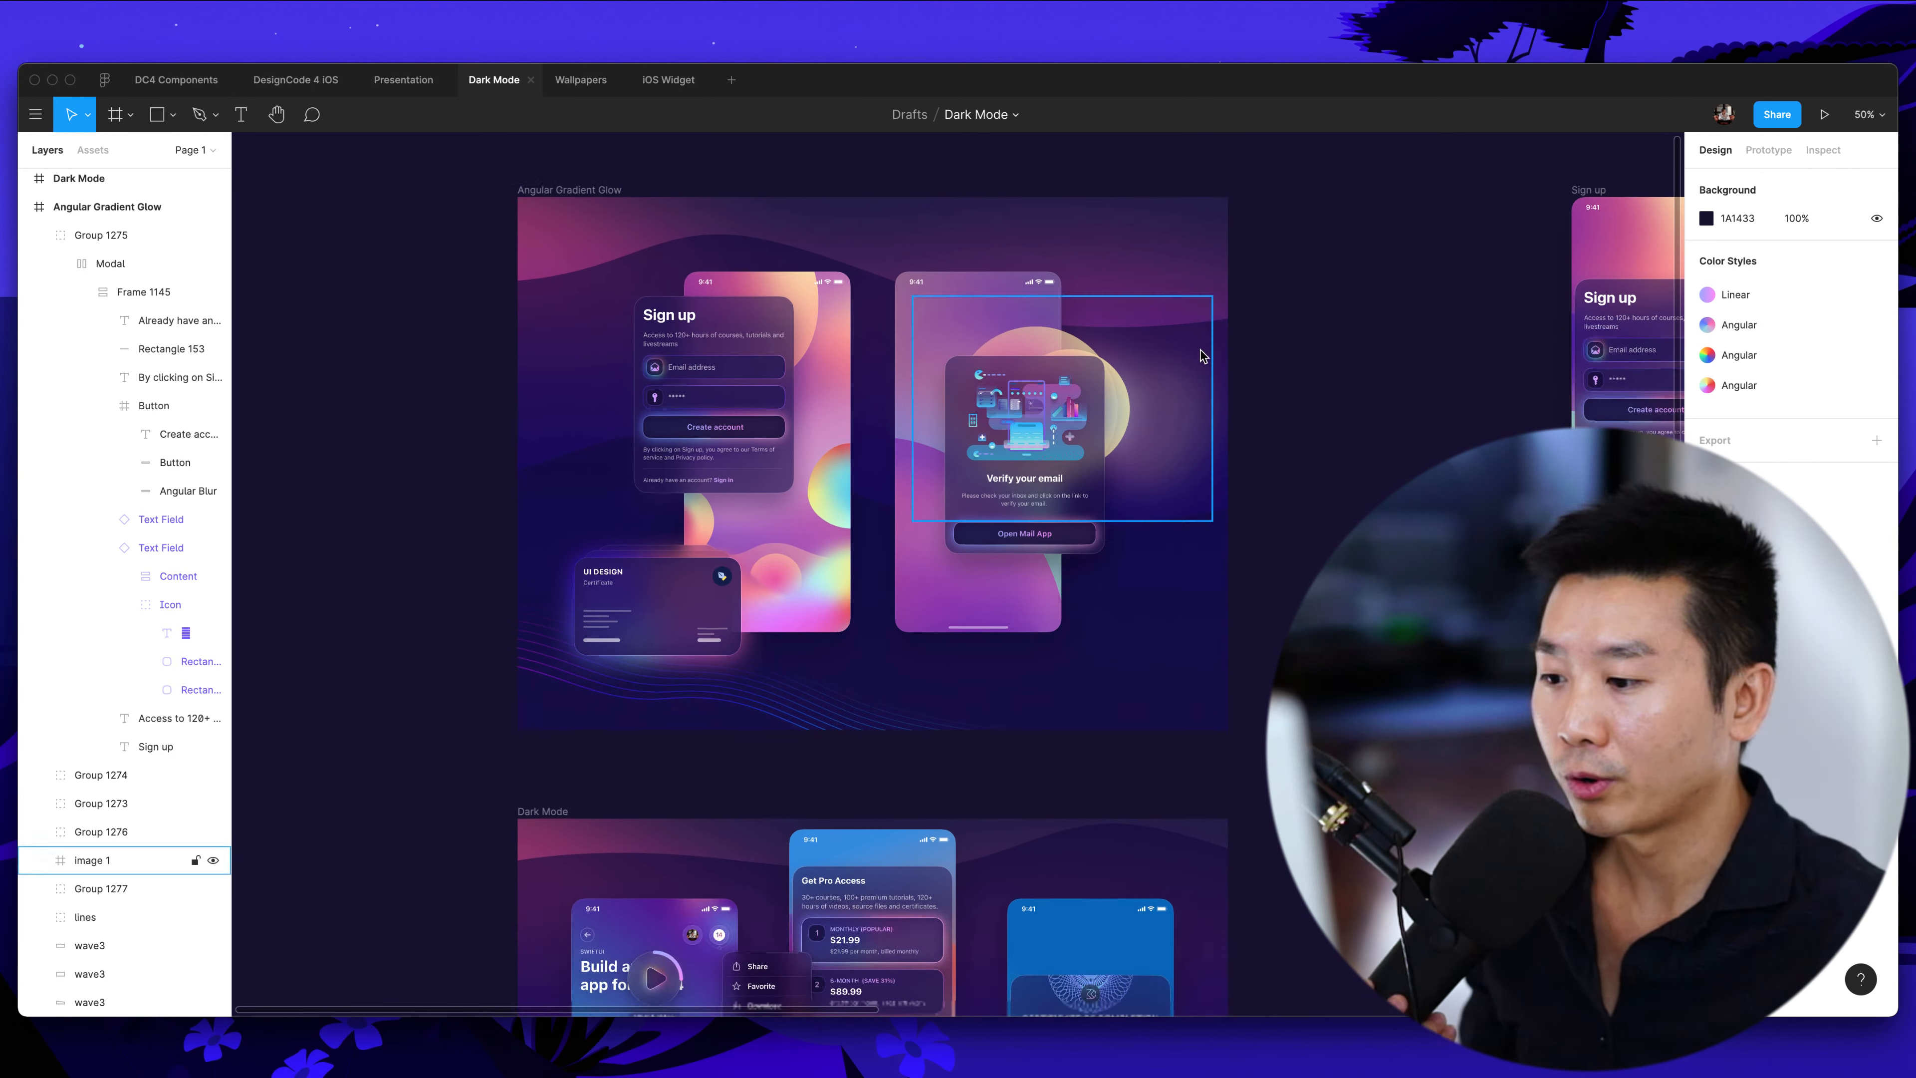
pyautogui.scroll(-10, 1379, 481)
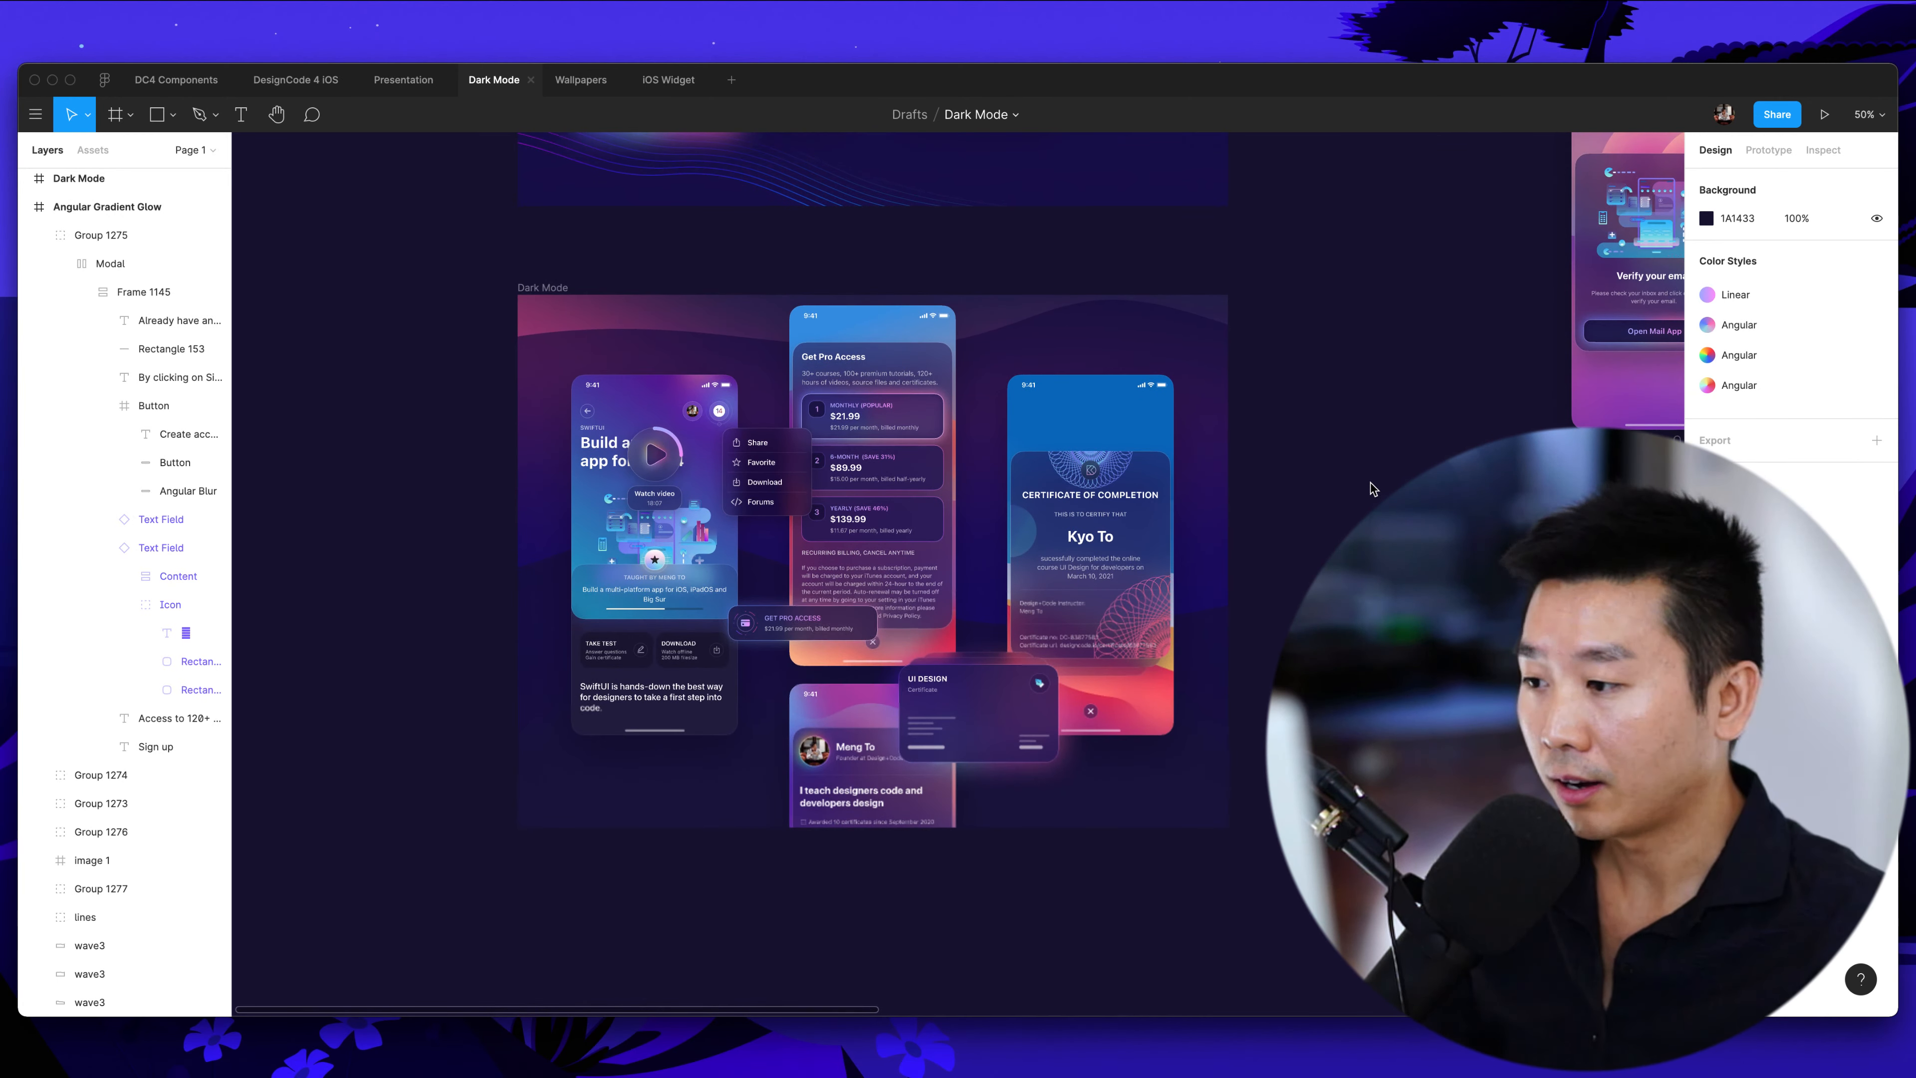
# Examine the course, Get Pro Access and certificate screens of the Dark Mode composition at 100%
pyautogui.press('+')
pyautogui.hscroll(-4, 1370, 482)
pyautogui.hscroll(1, 1371, 484)
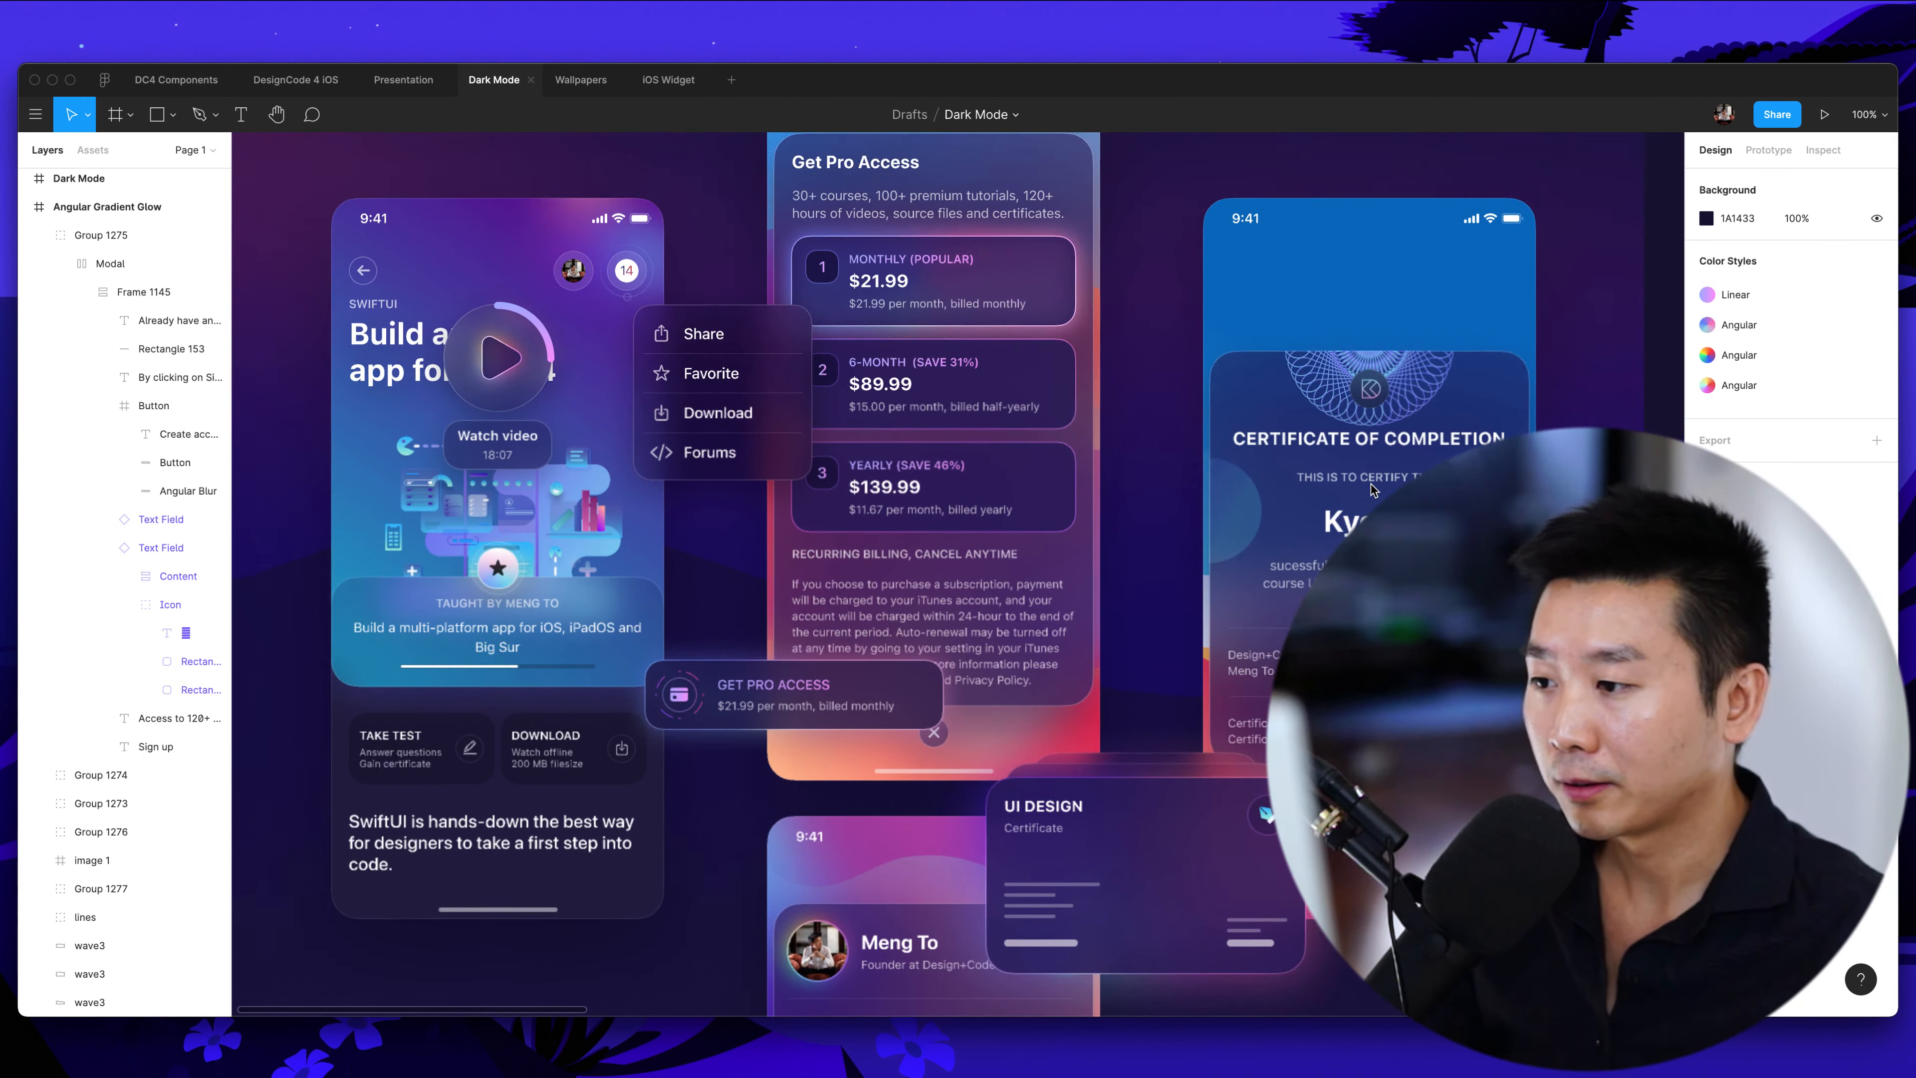
pyautogui.hscroll(-1, 1371, 484)
pyautogui.scroll(2, 1370, 484)
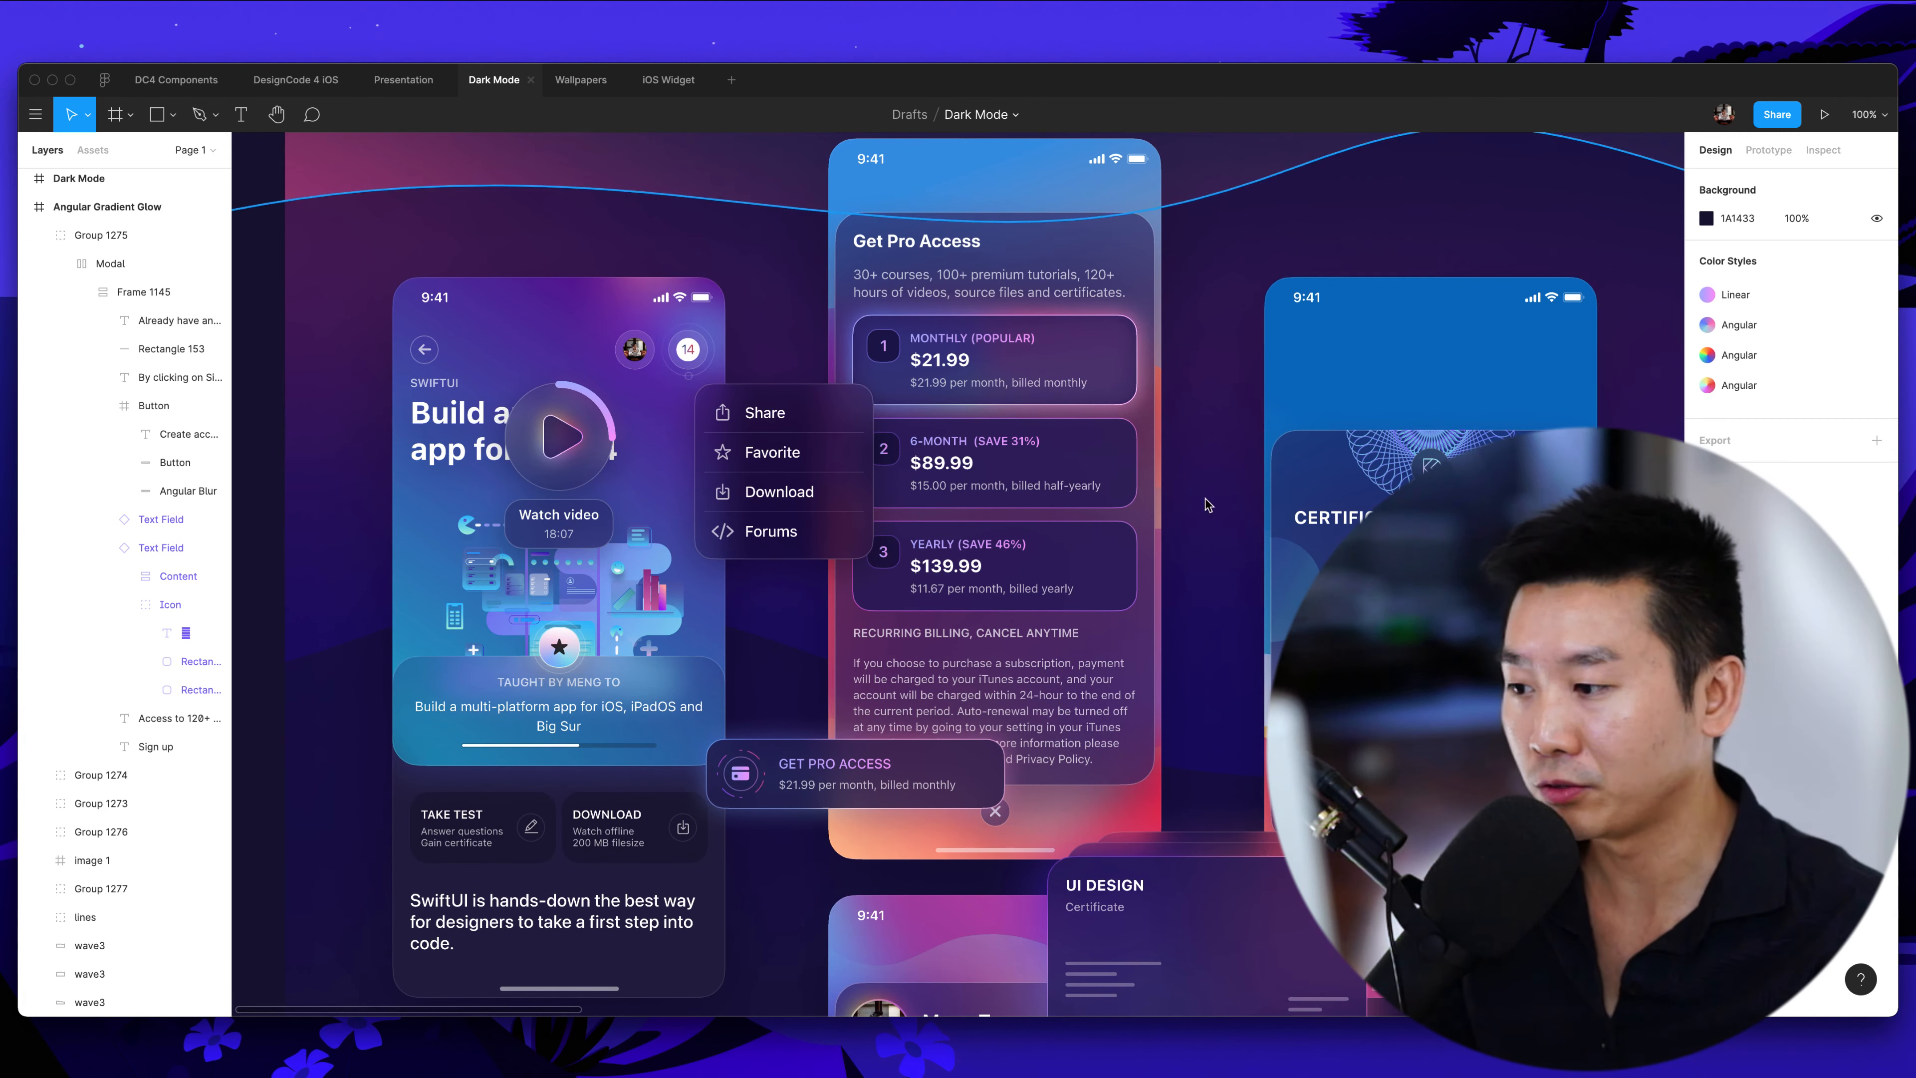
pyautogui.scroll(3, 1151, 501)
pyautogui.scroll(-2, 1153, 500)
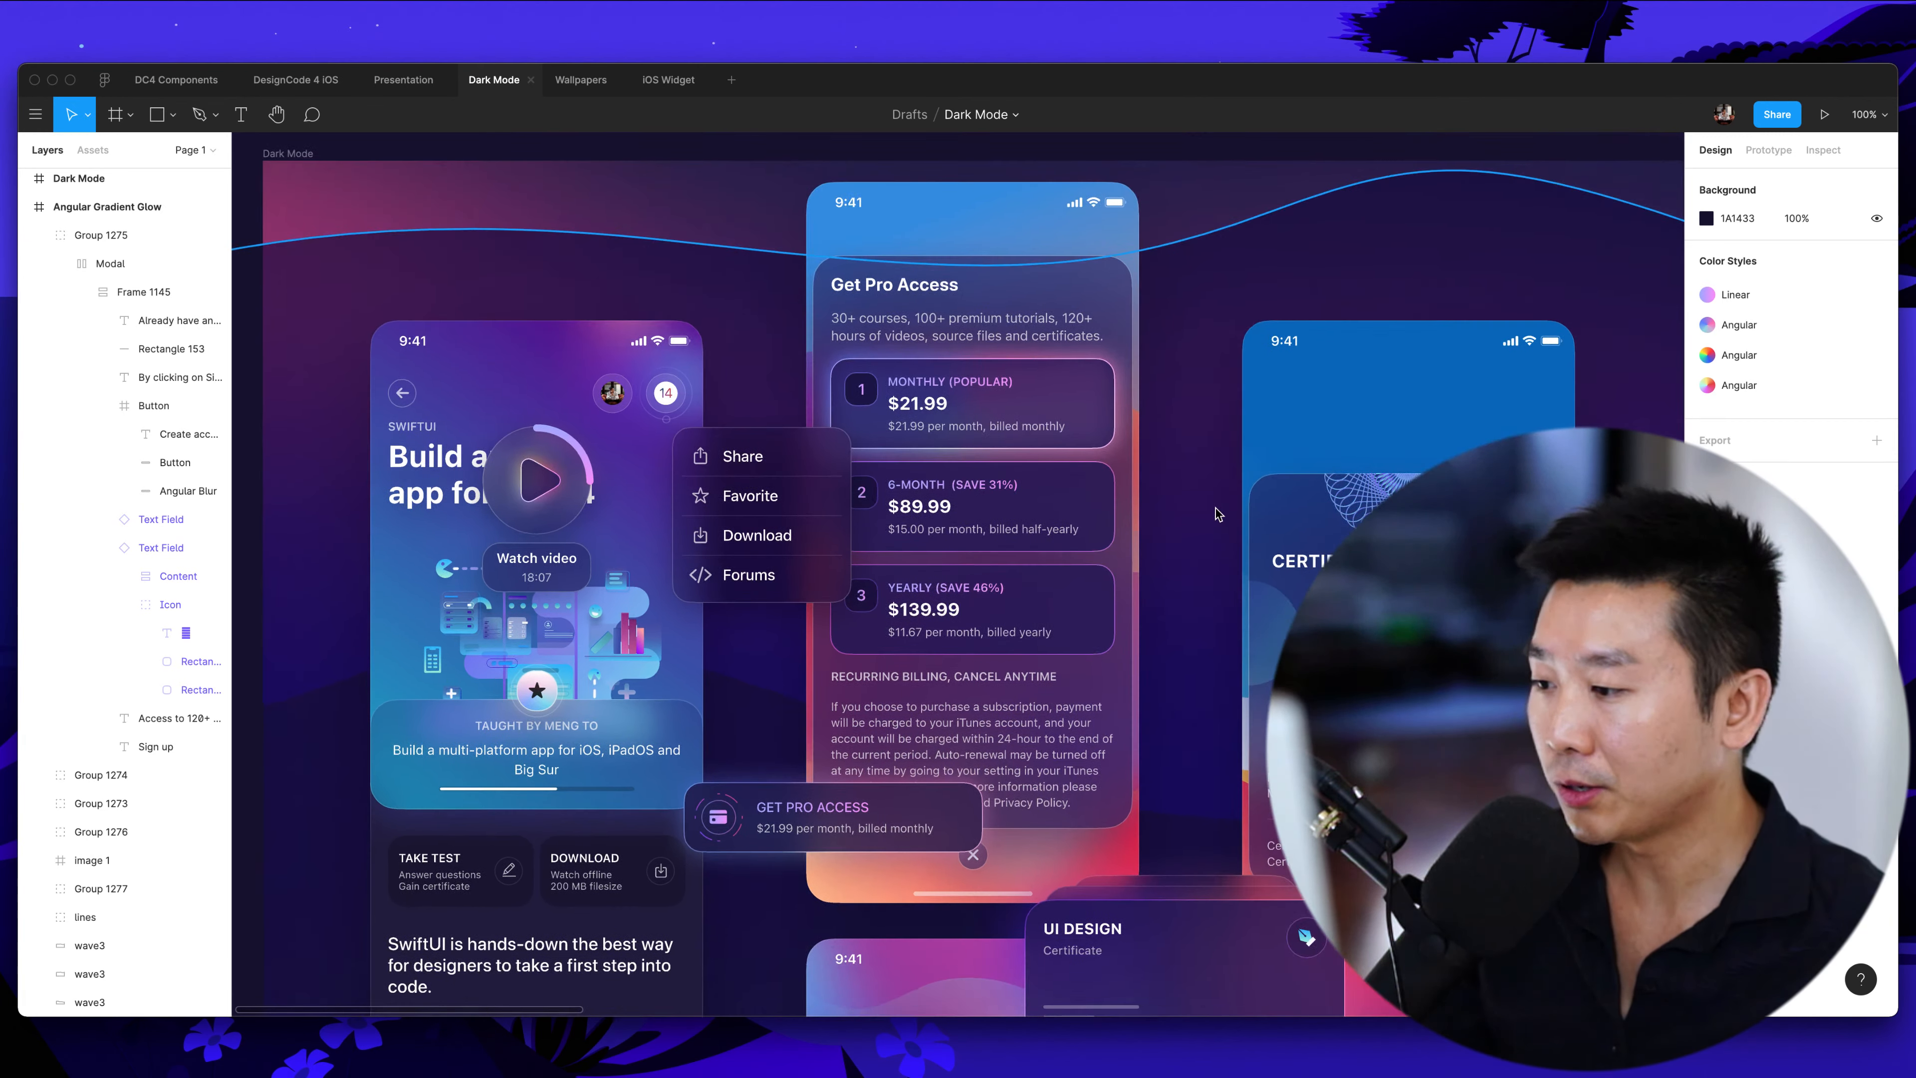
pyautogui.hscroll(-5, 1215, 507)
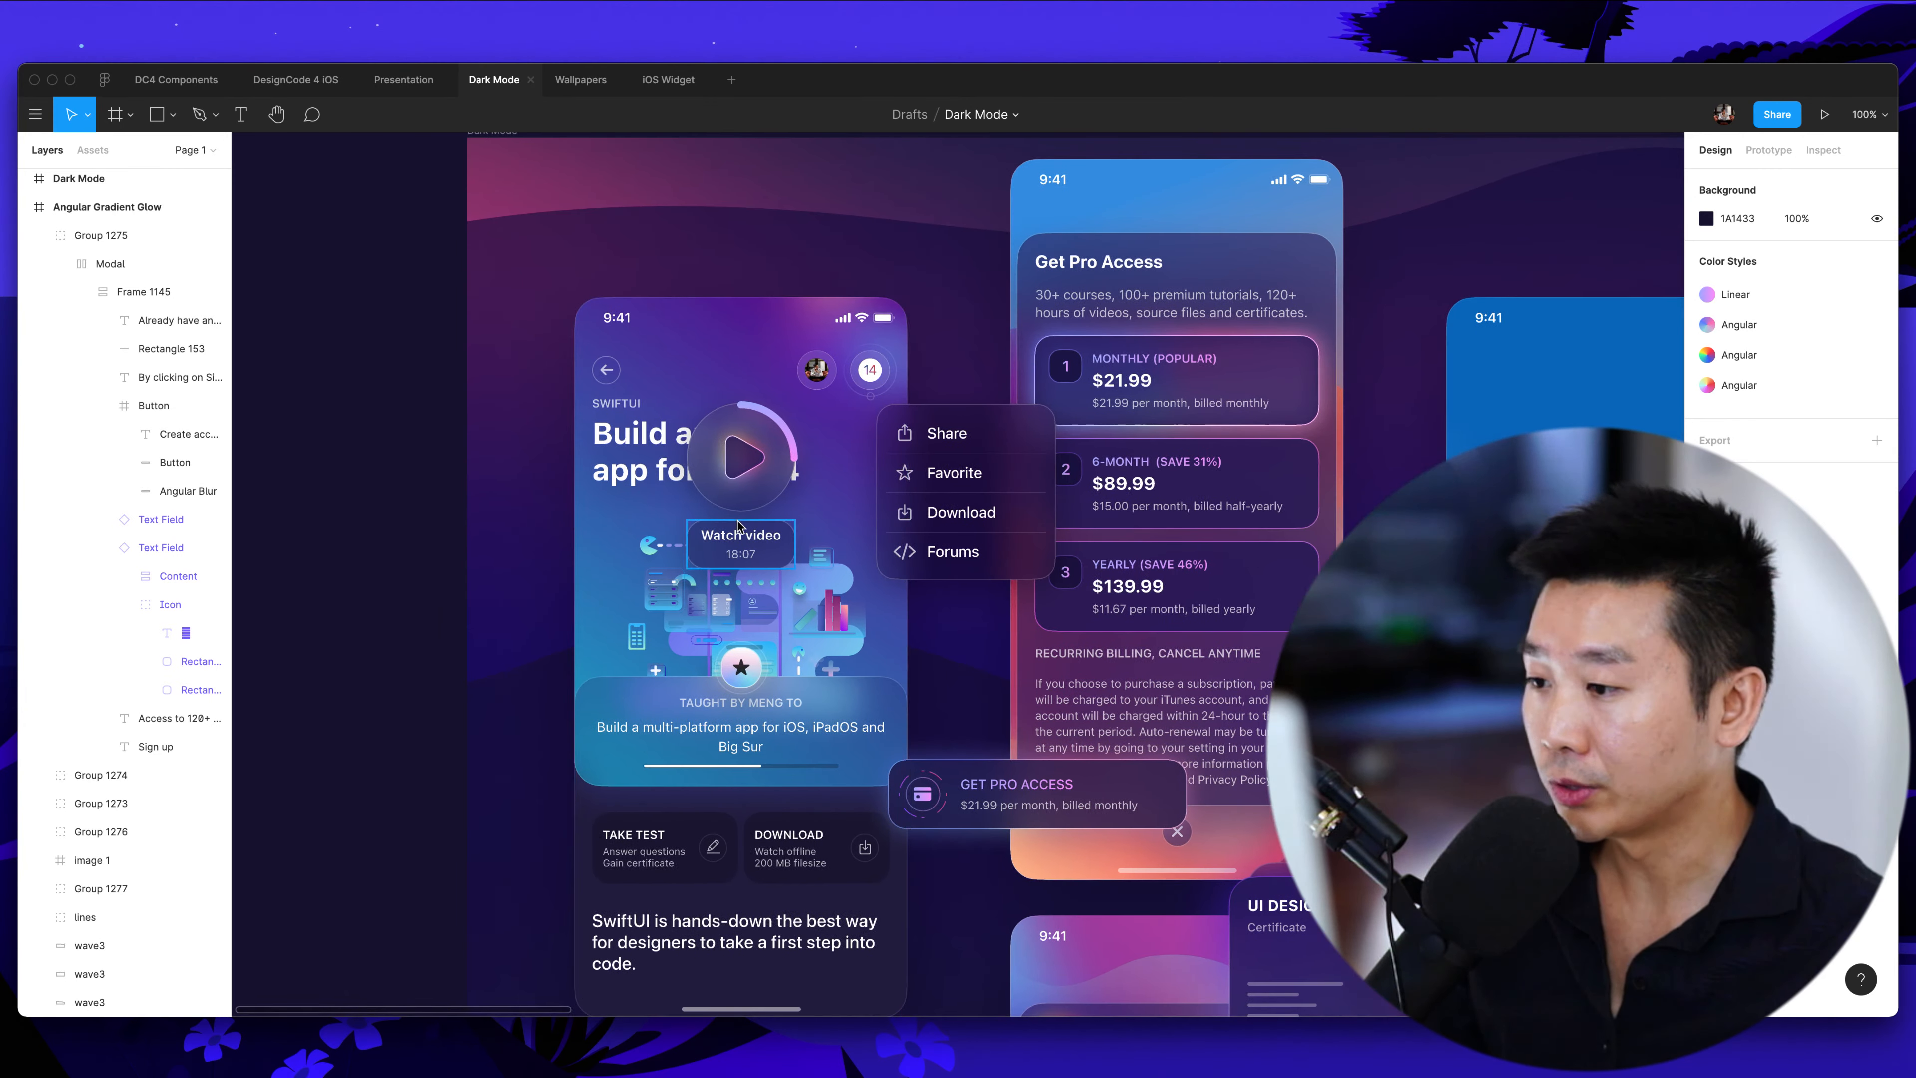
# Hide the play button's front triangle to inspect the blurred gradient polygon behind it at 400%, and show the triangle again
pyautogui.scroll(5, 798, 518)
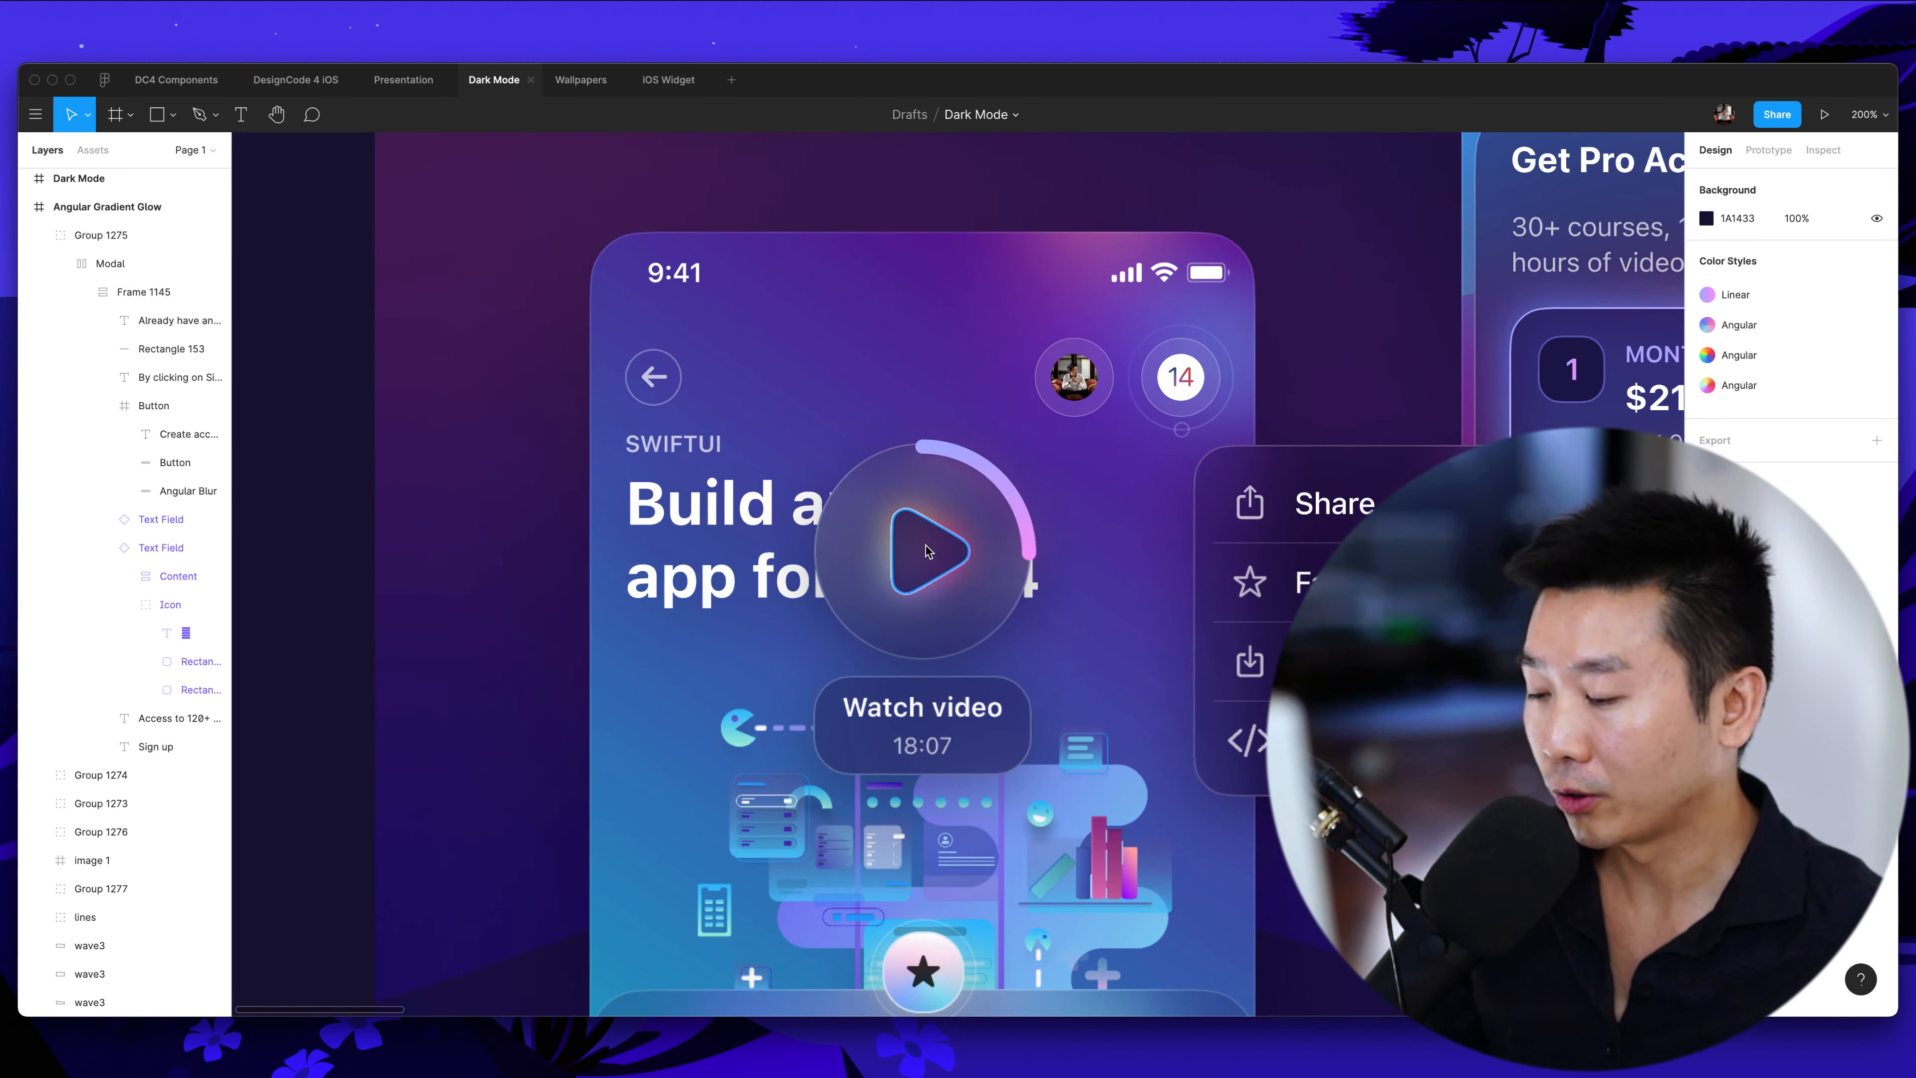
pyautogui.keyDown('super'); pyautogui.click(927, 553); pyautogui.keyUp('super')
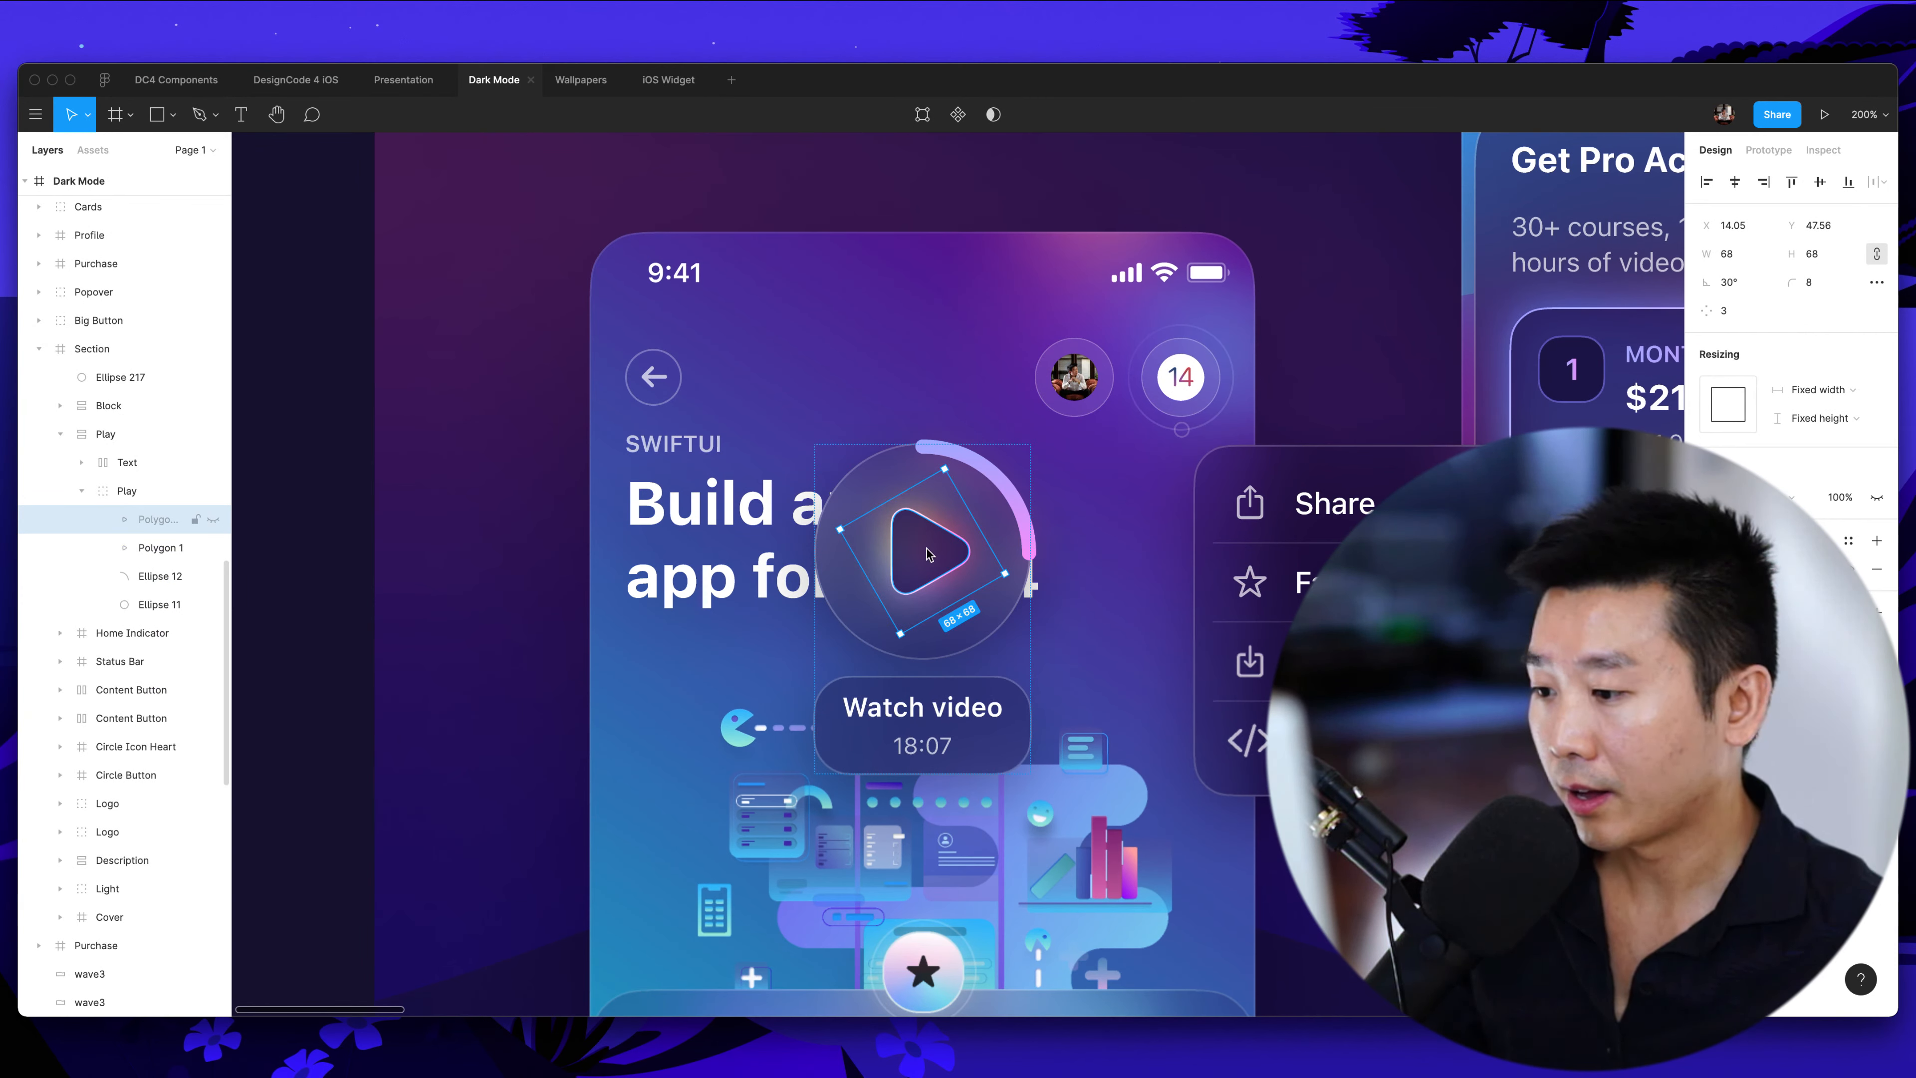
pyautogui.click(928, 563)
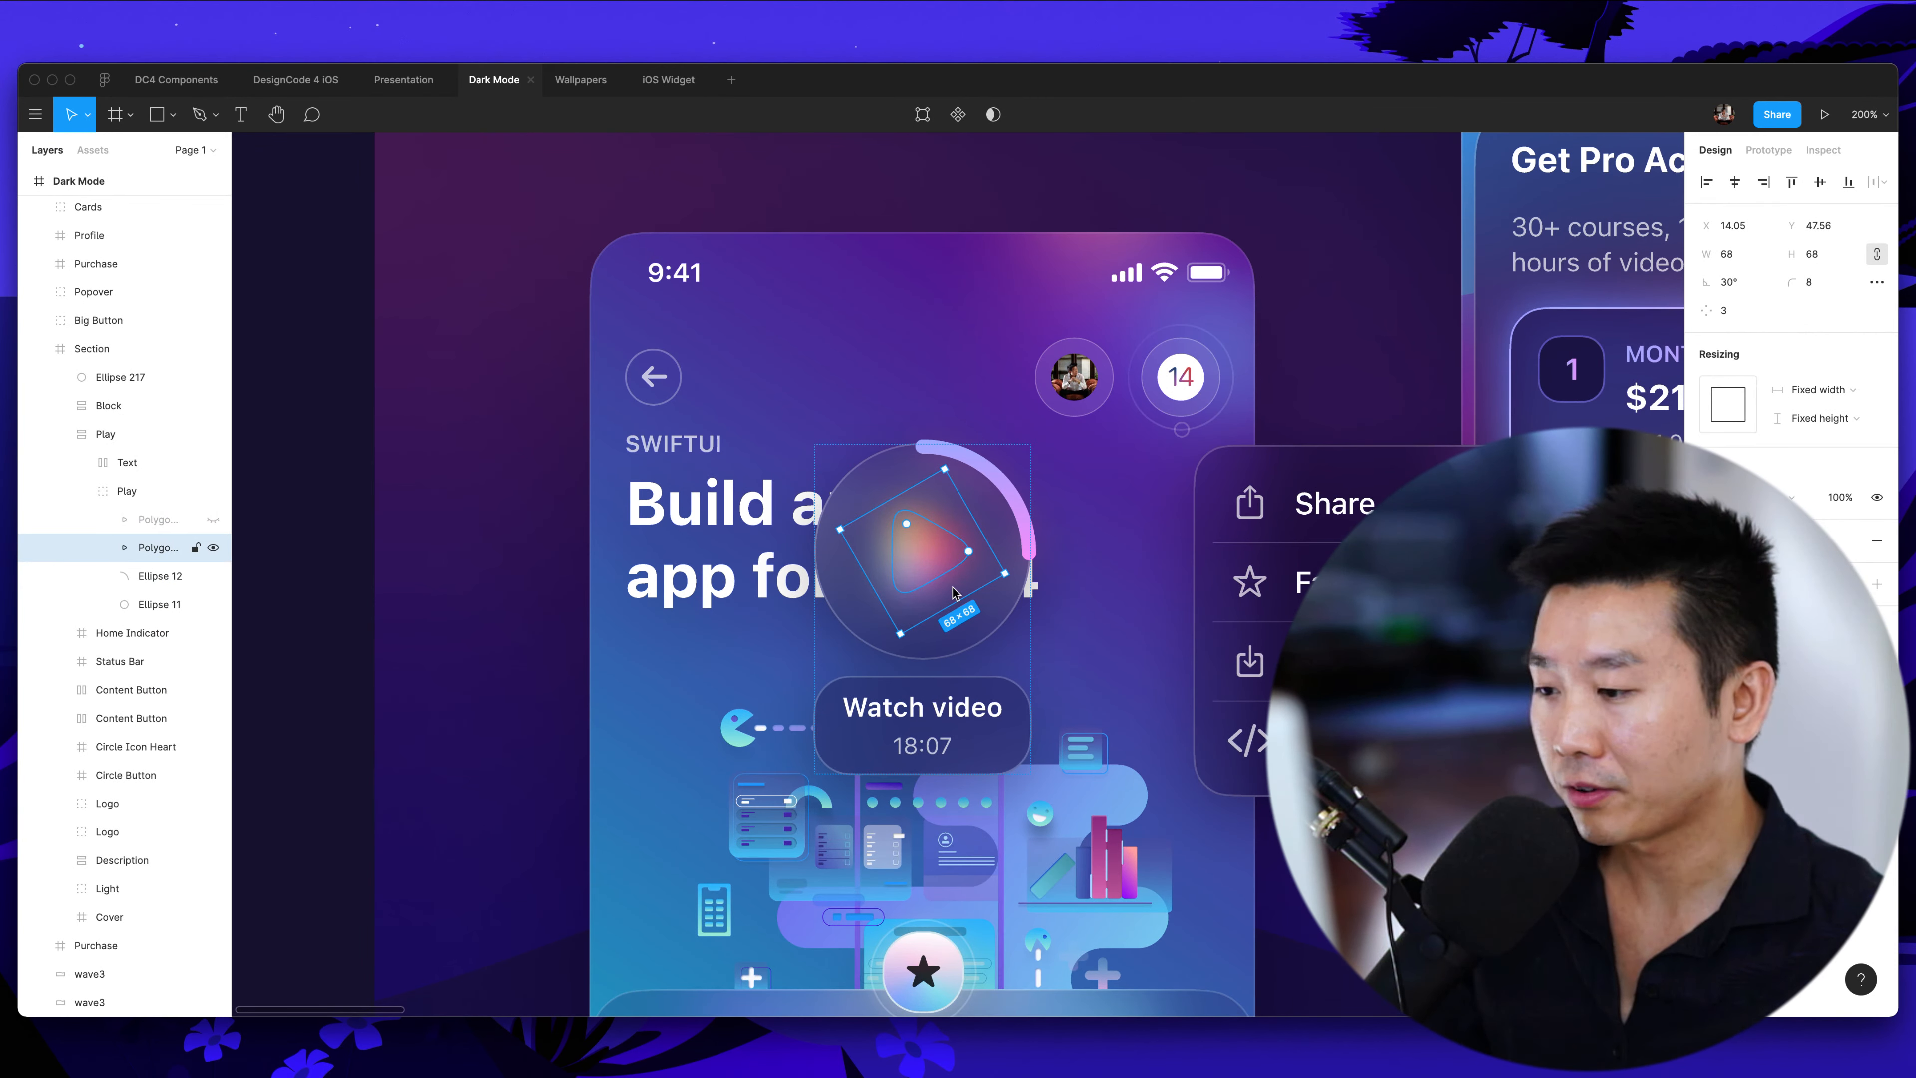
pyautogui.scroll(3, 954, 592)
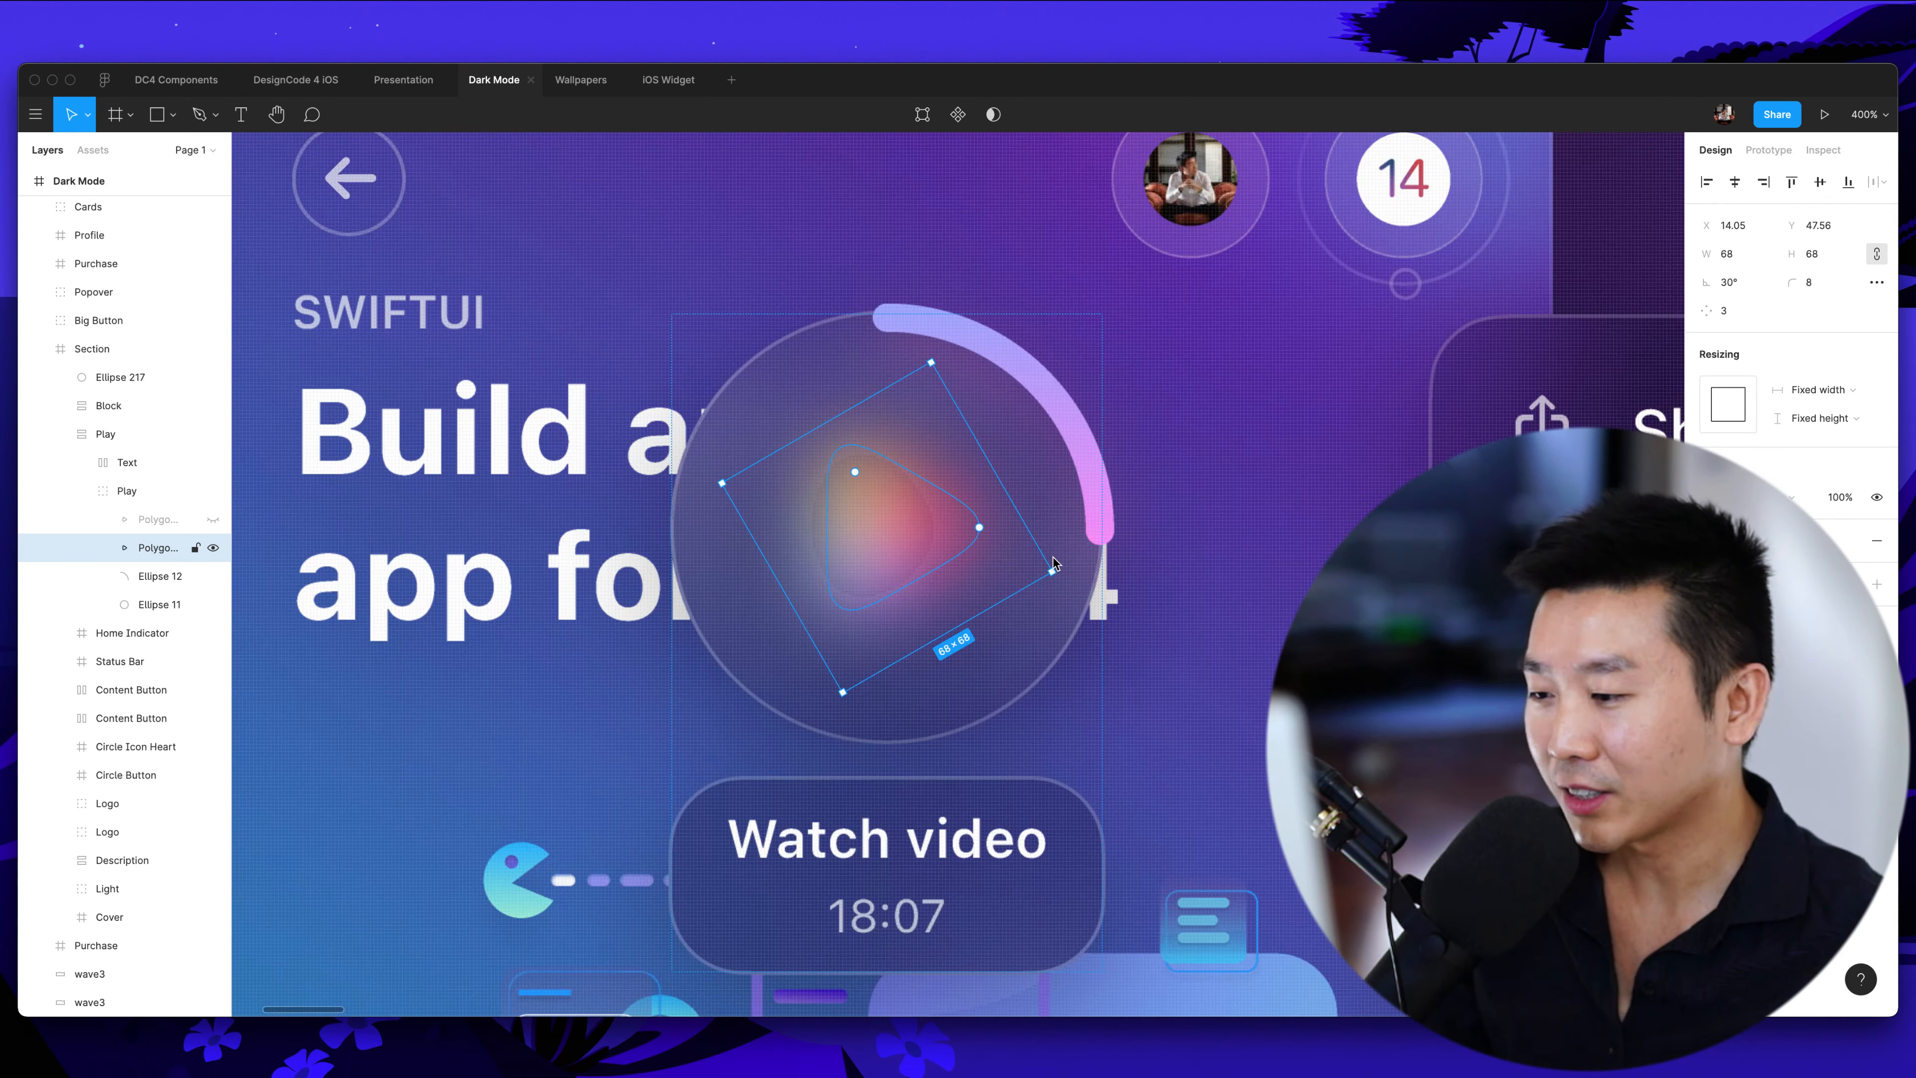
pyautogui.click(1258, 552)
pyautogui.keyDown('super'); pyautogui.click(875, 545); pyautogui.keyUp('super')
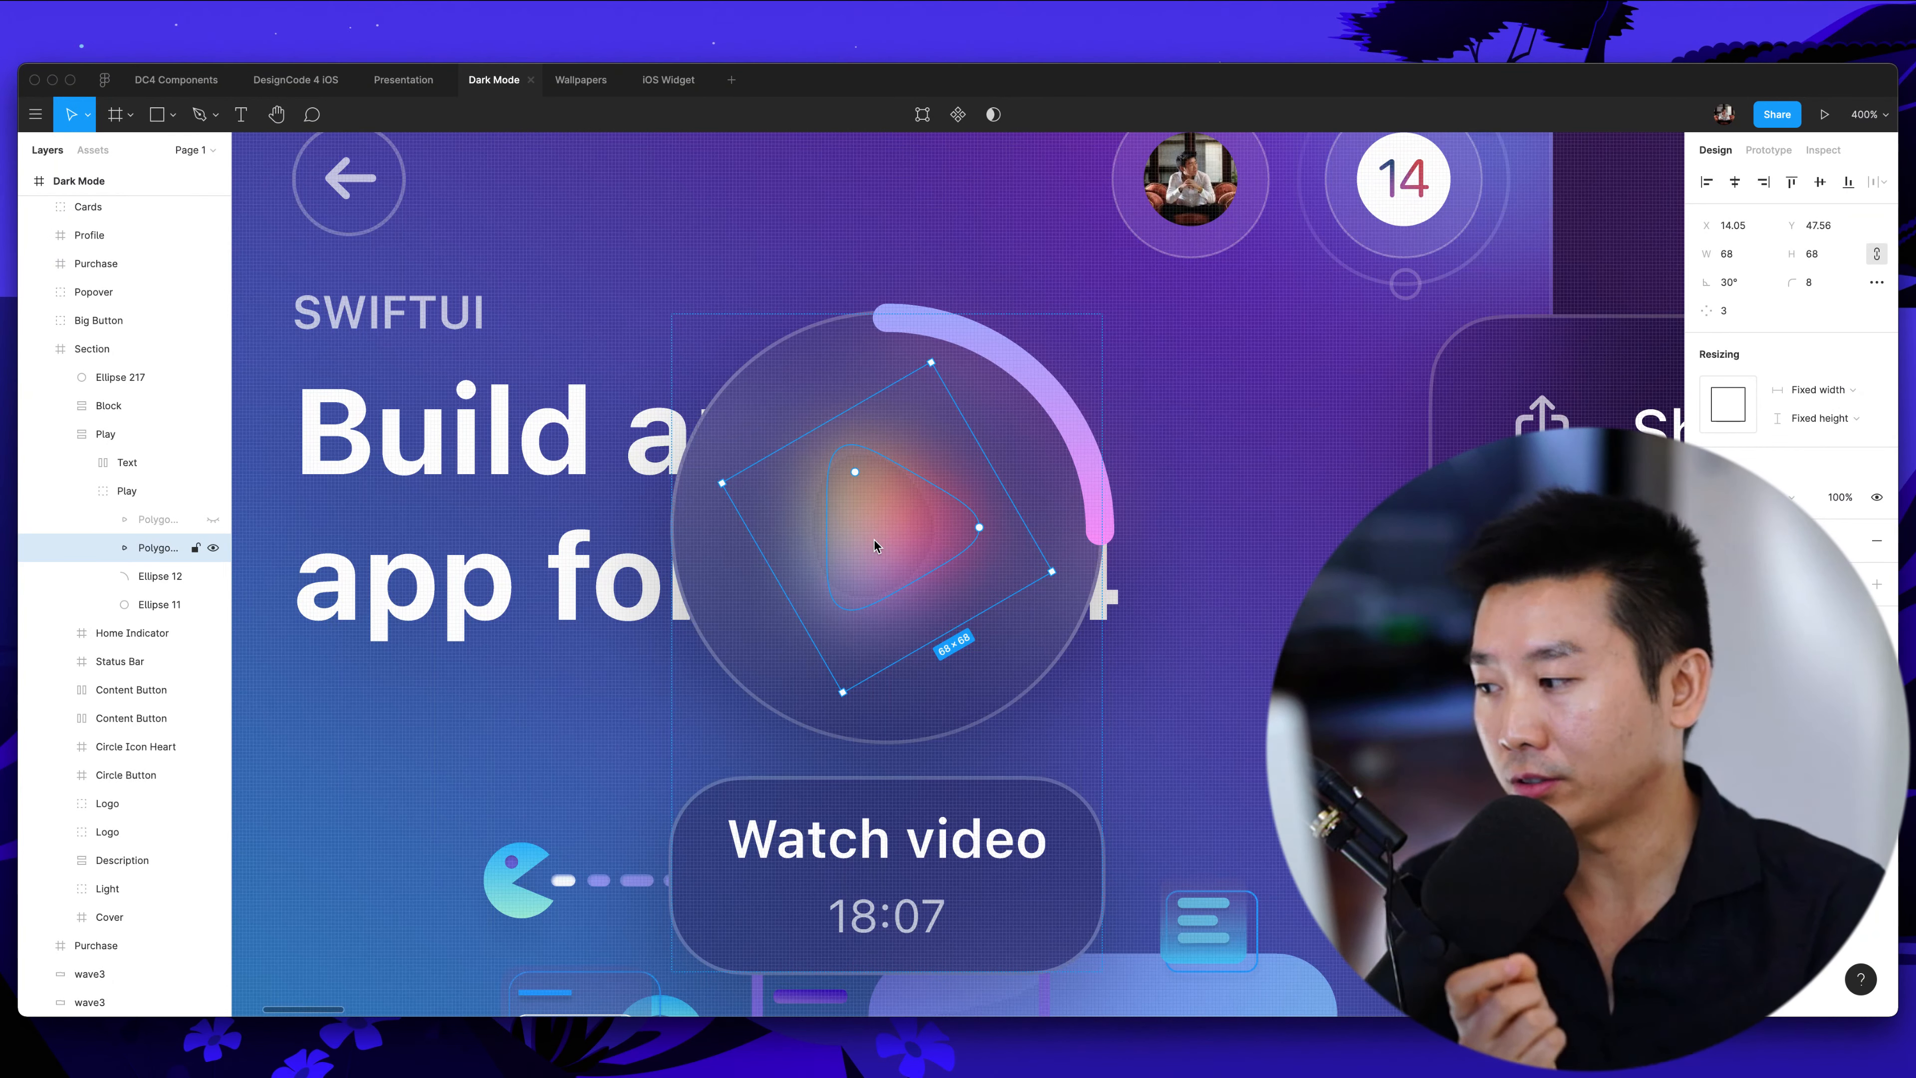
pyautogui.click(212, 520)
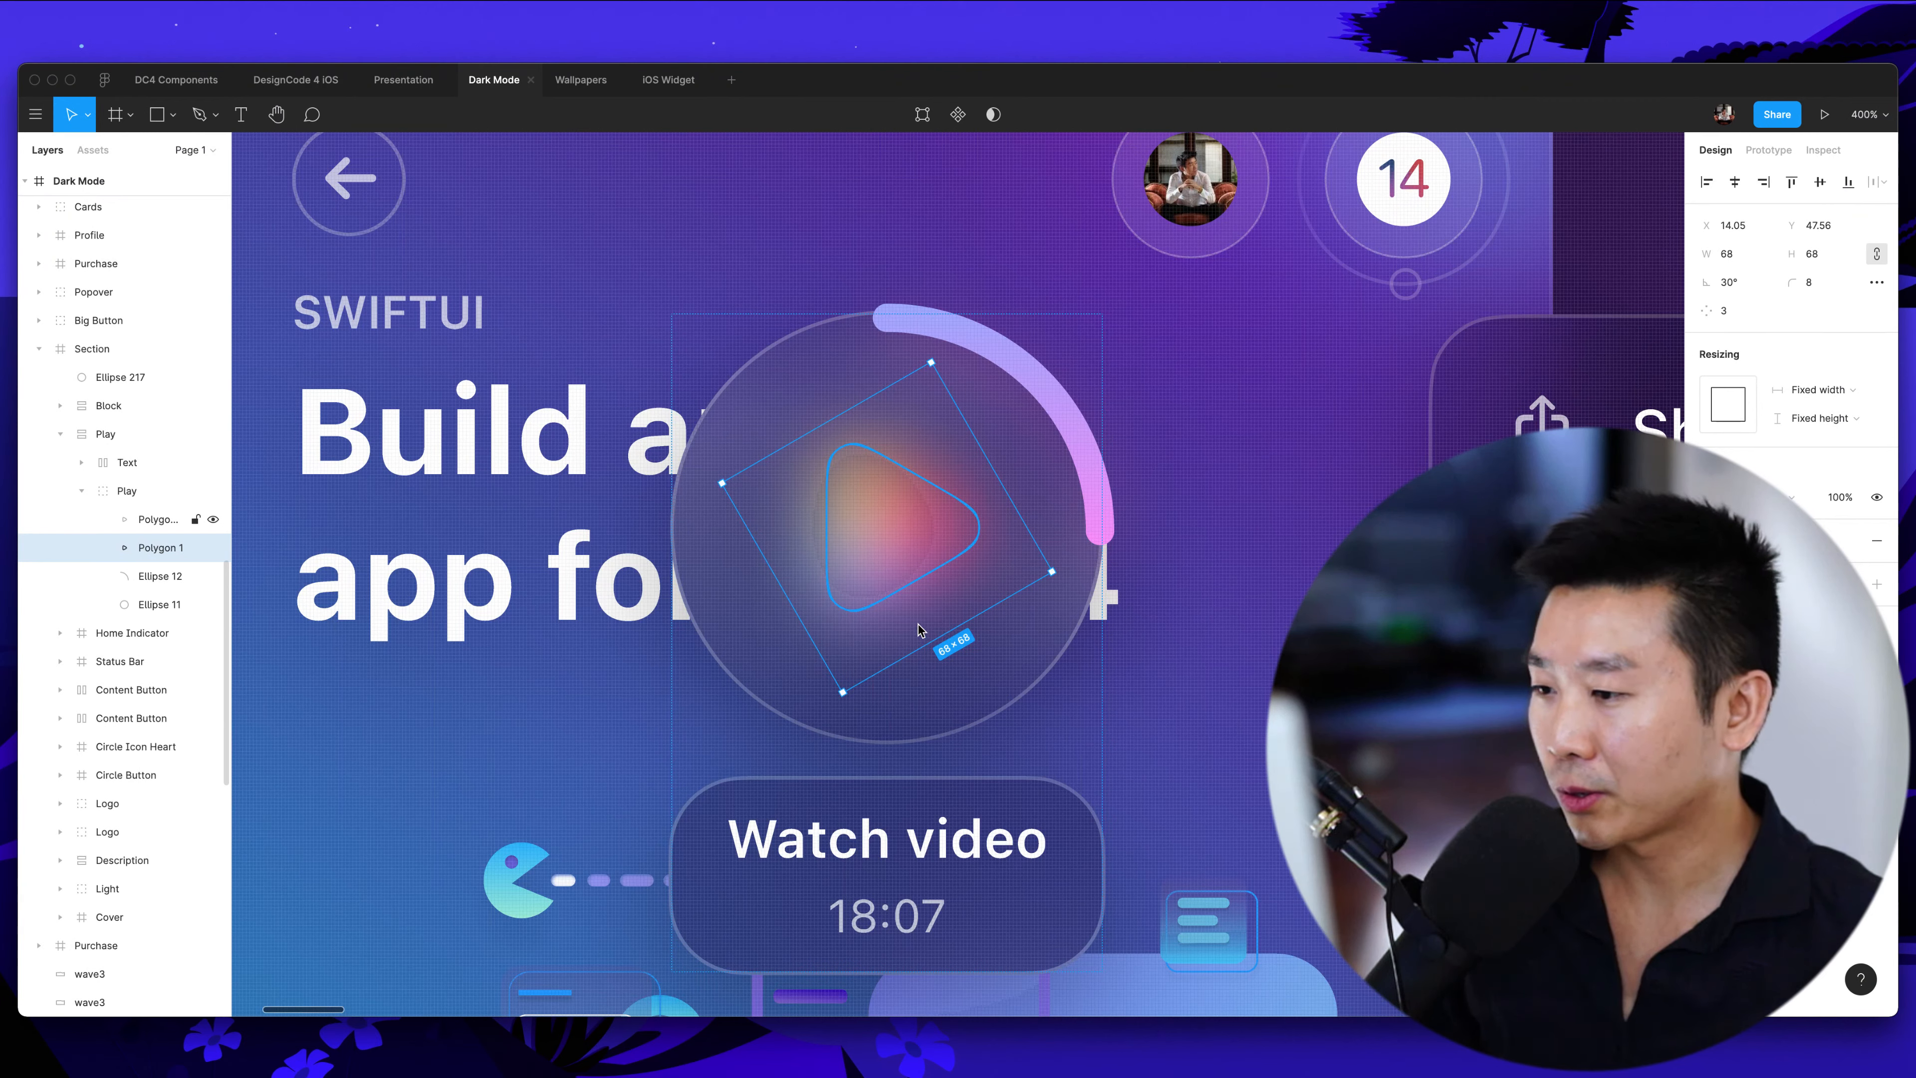
# Try a blue-to-pink gradient color style on the stroke of the progress arc around the play button
pyautogui.click(1094, 464)
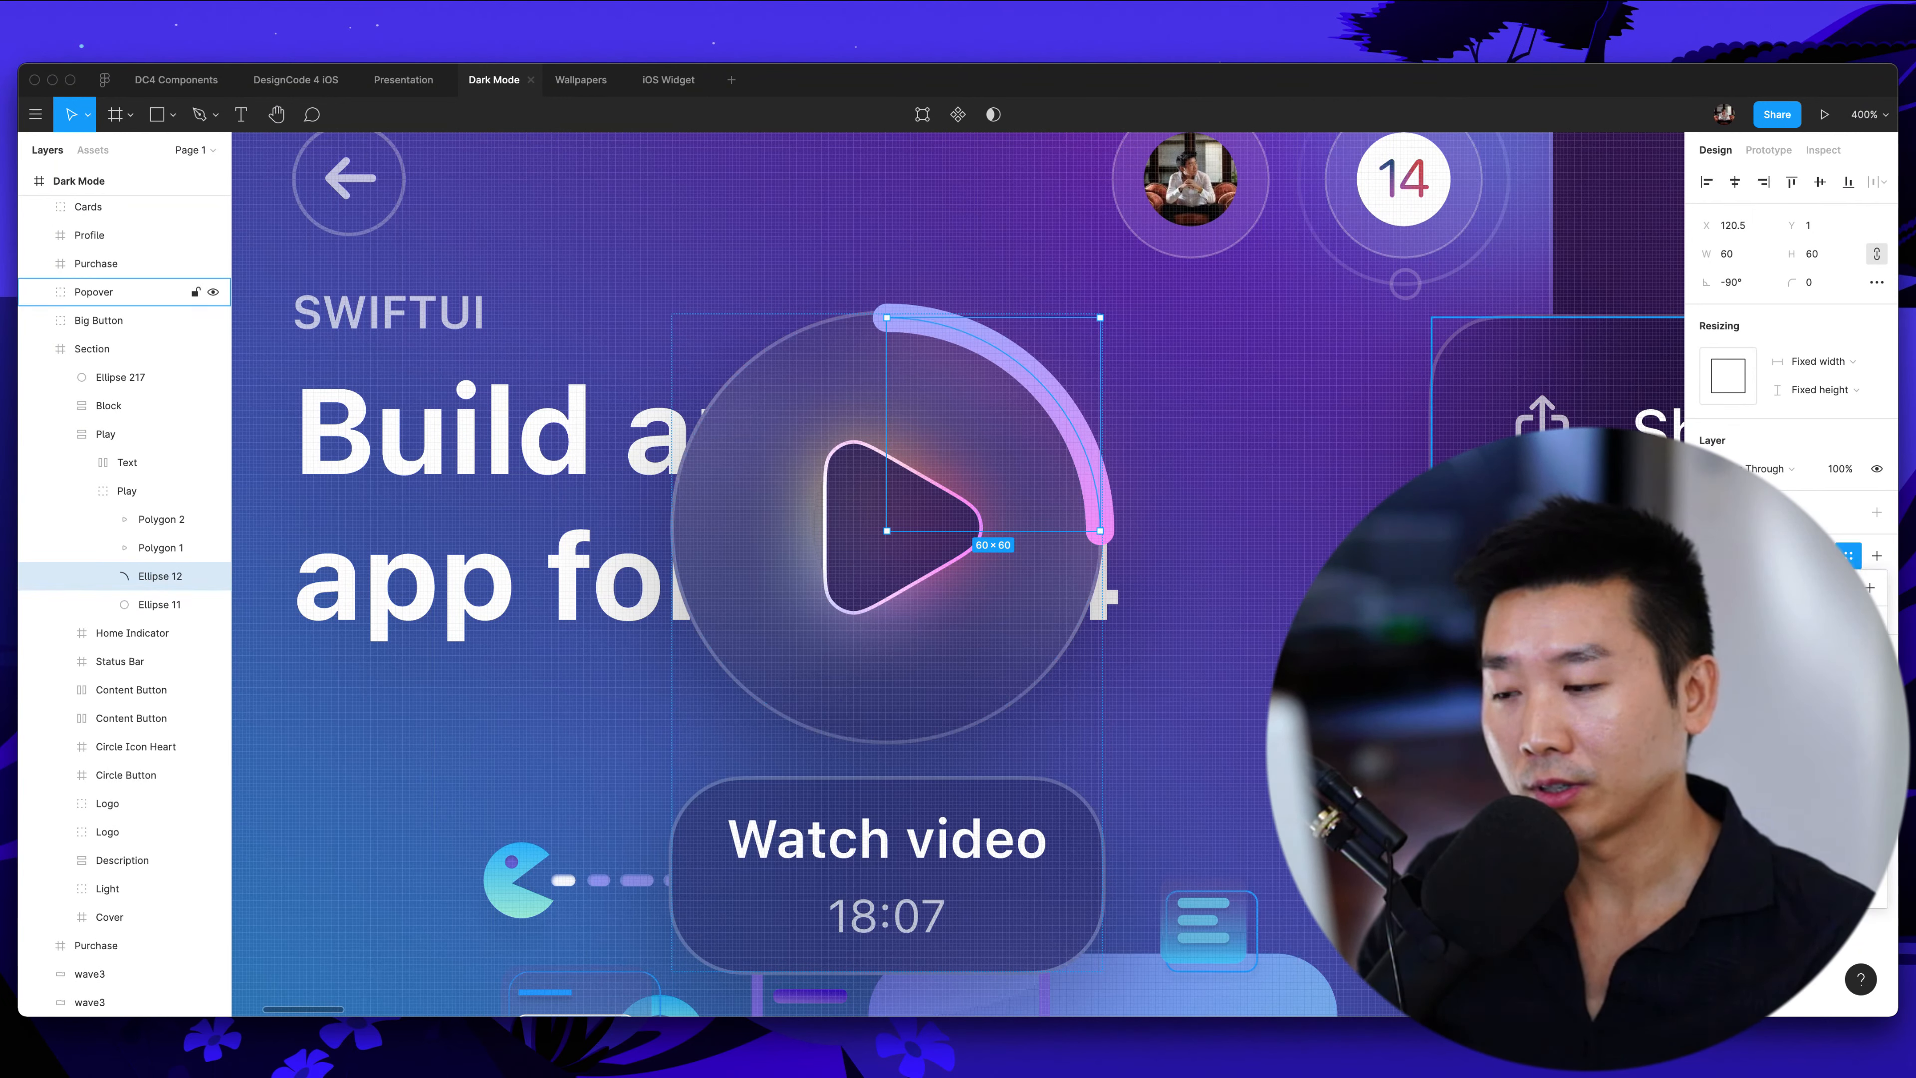
pyautogui.click(1736, 664)
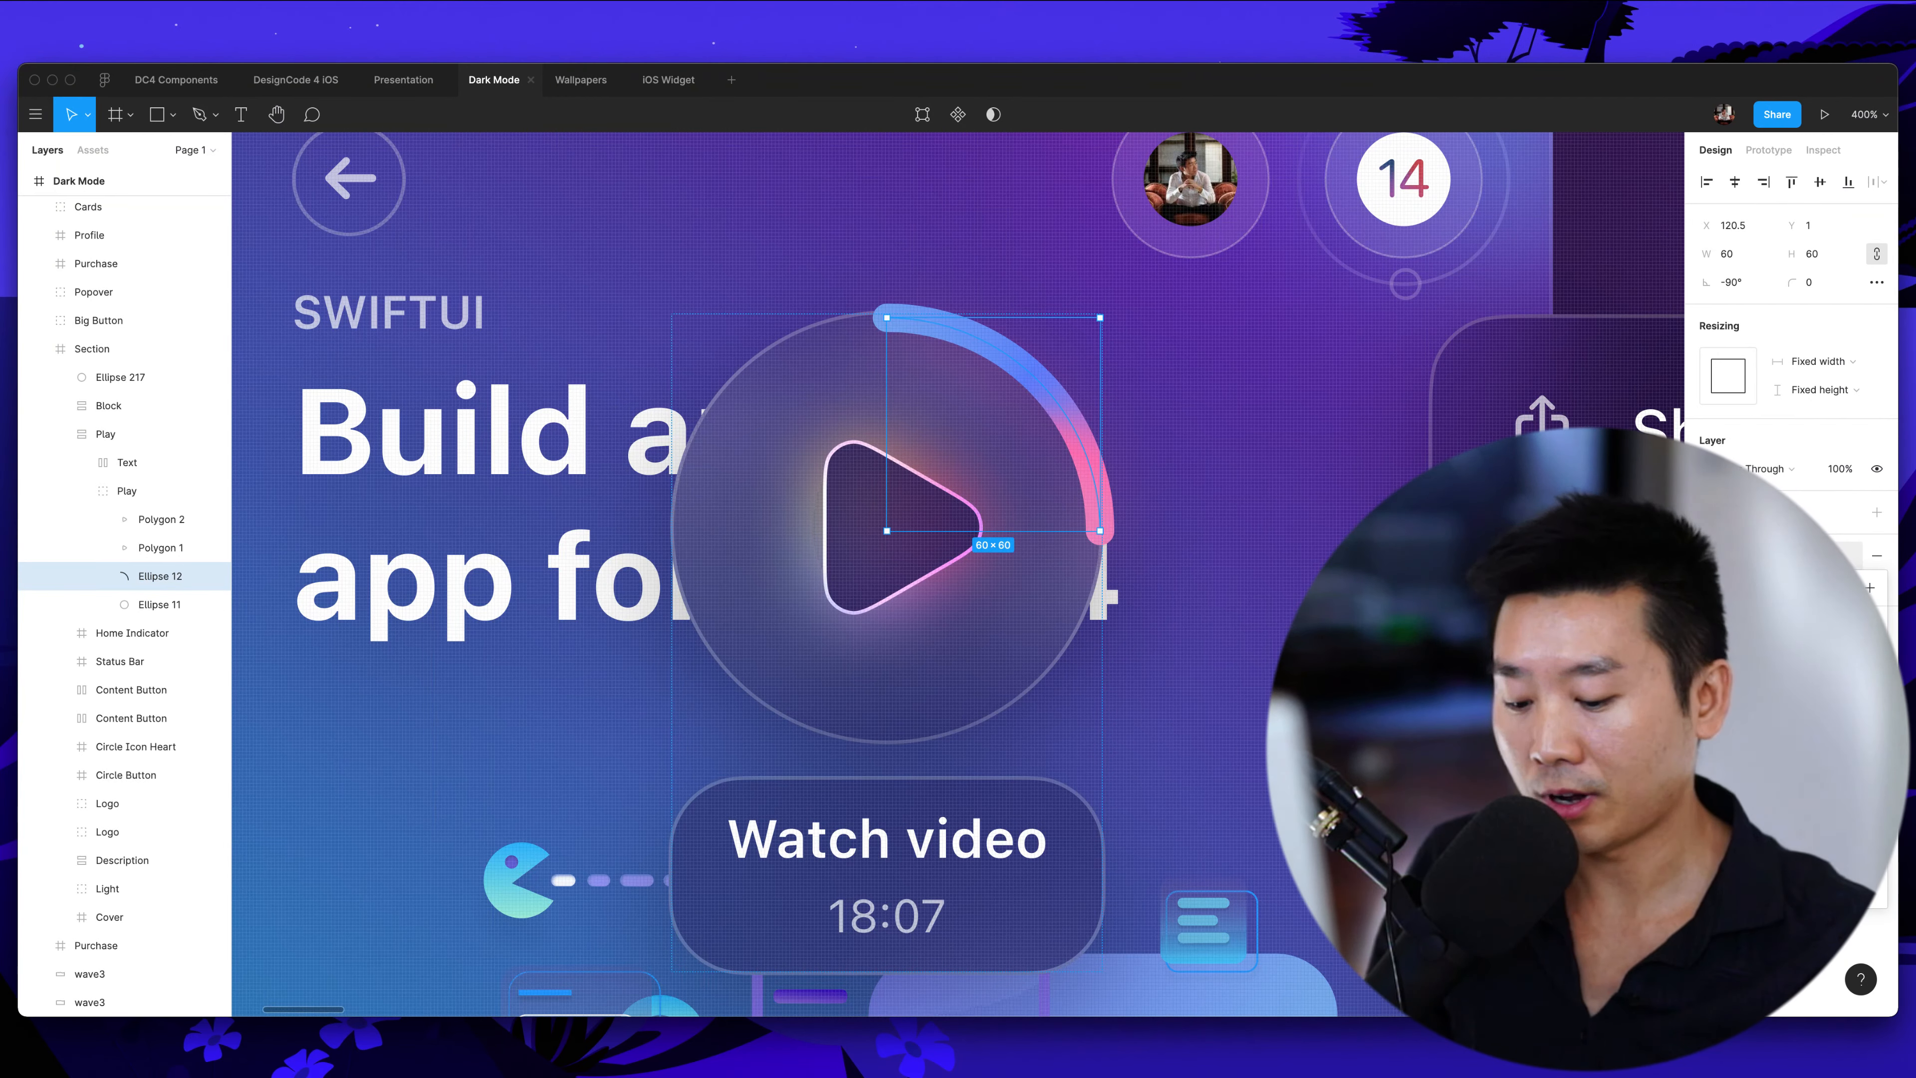
pyautogui.press('super+minus')
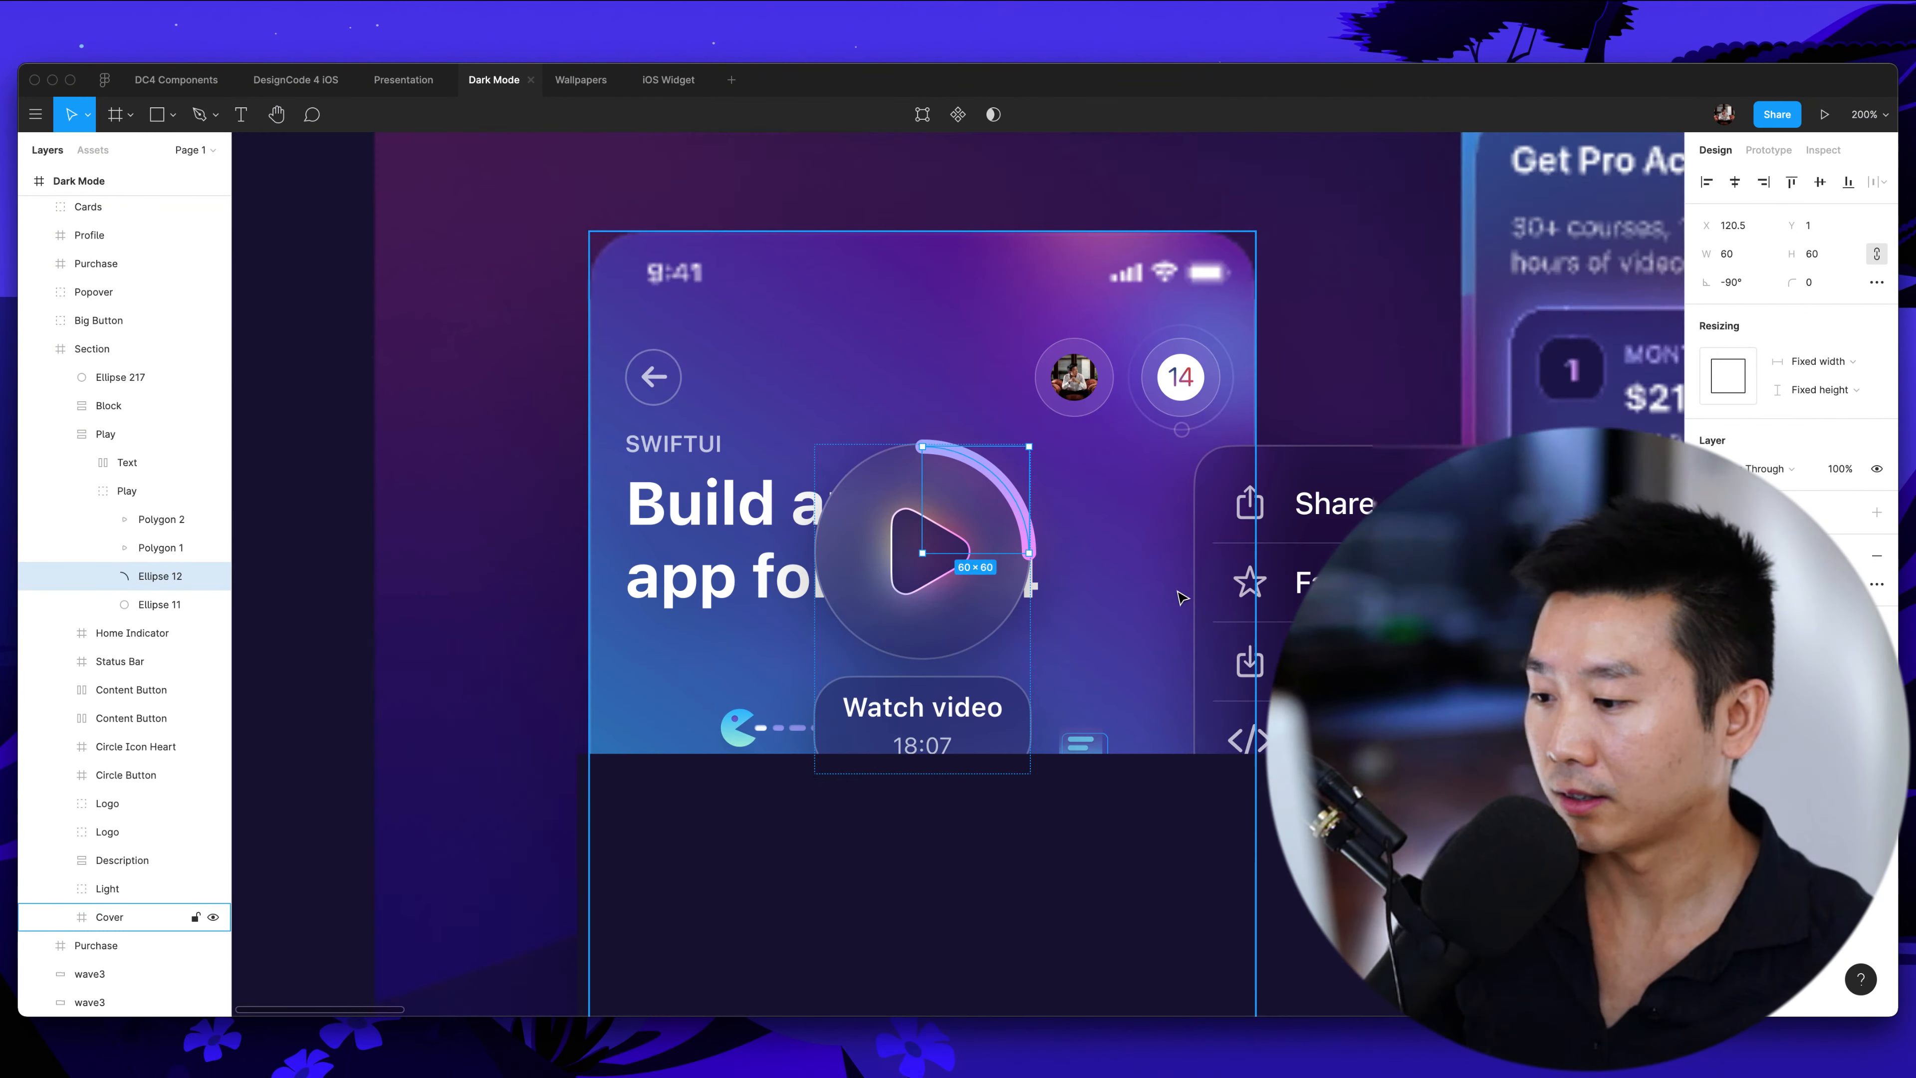
# Inspect the course screen's lower half at 200%, selecting the translucent description card and the cover illustration behind it
pyautogui.scroll(-2, 1183, 595)
pyautogui.scroll(-4, 1094, 651)
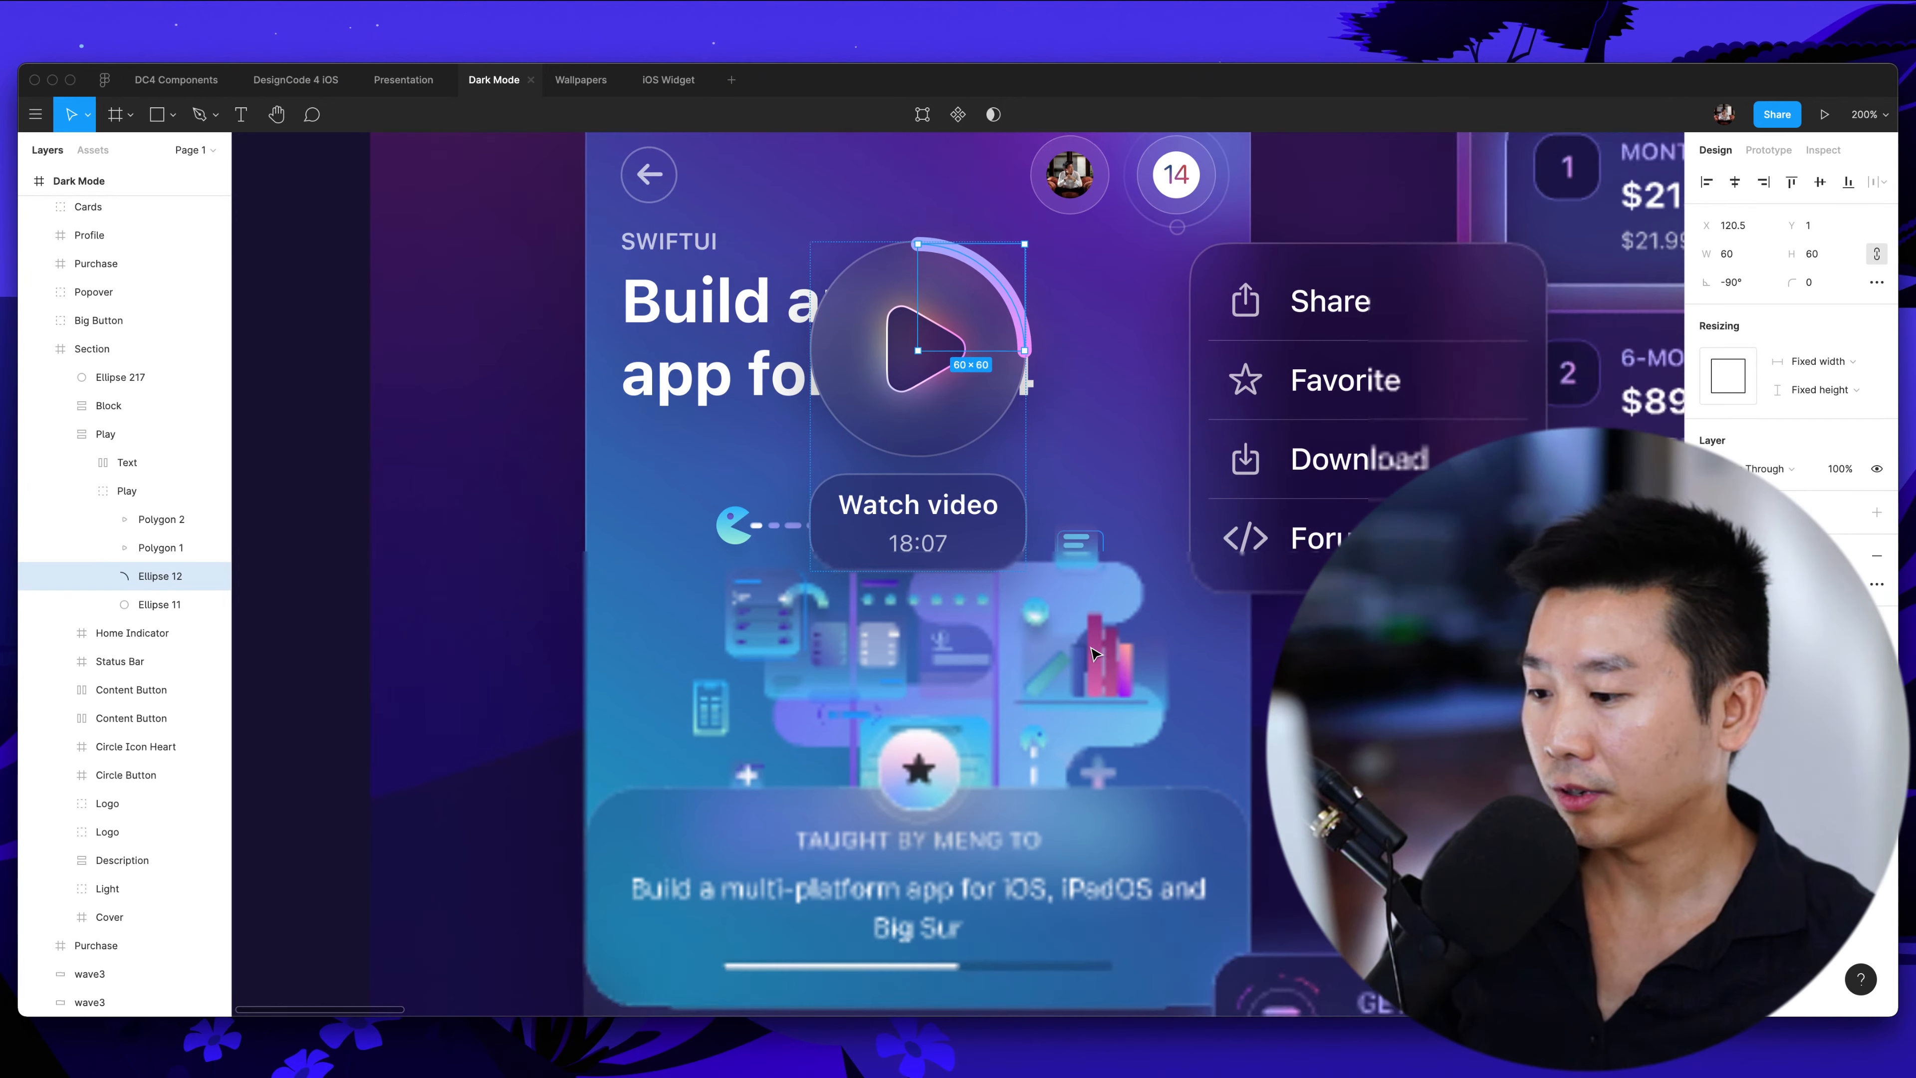
pyautogui.click(812, 664)
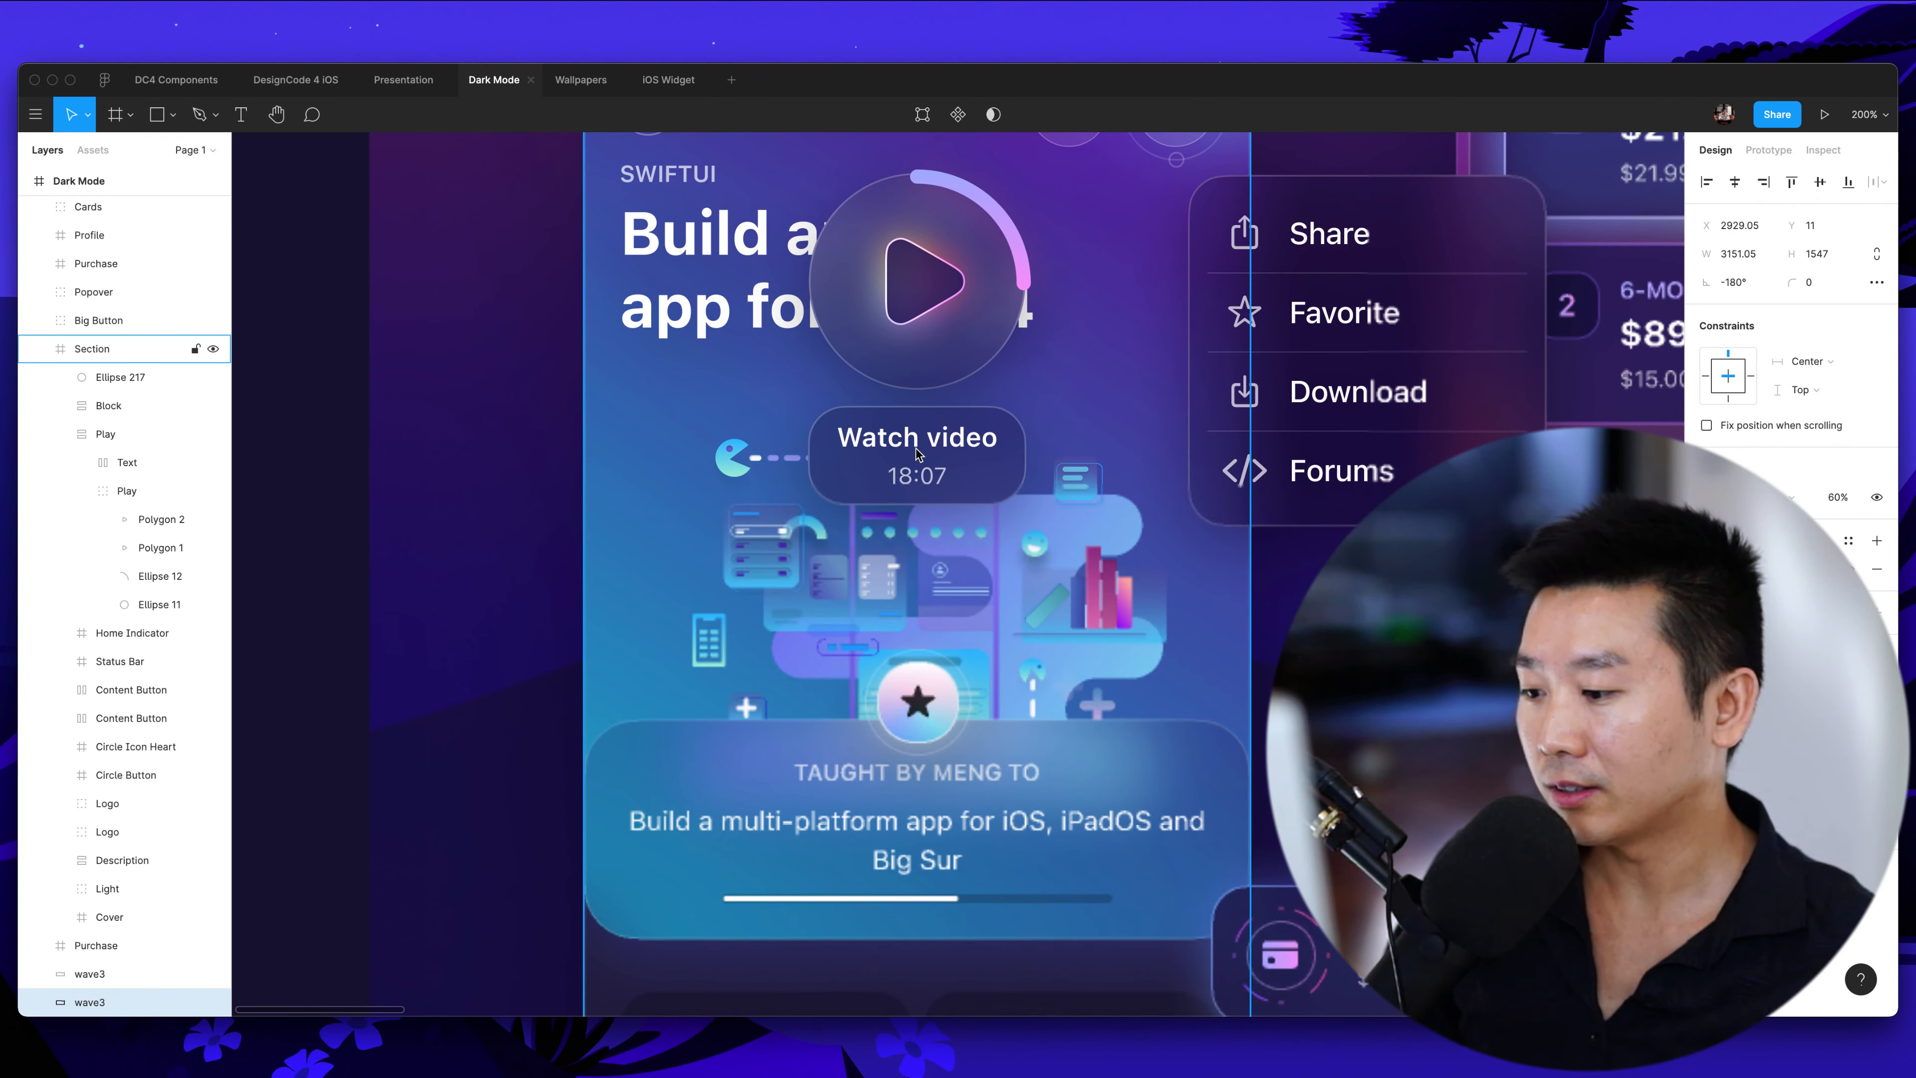
pyautogui.click(980, 843)
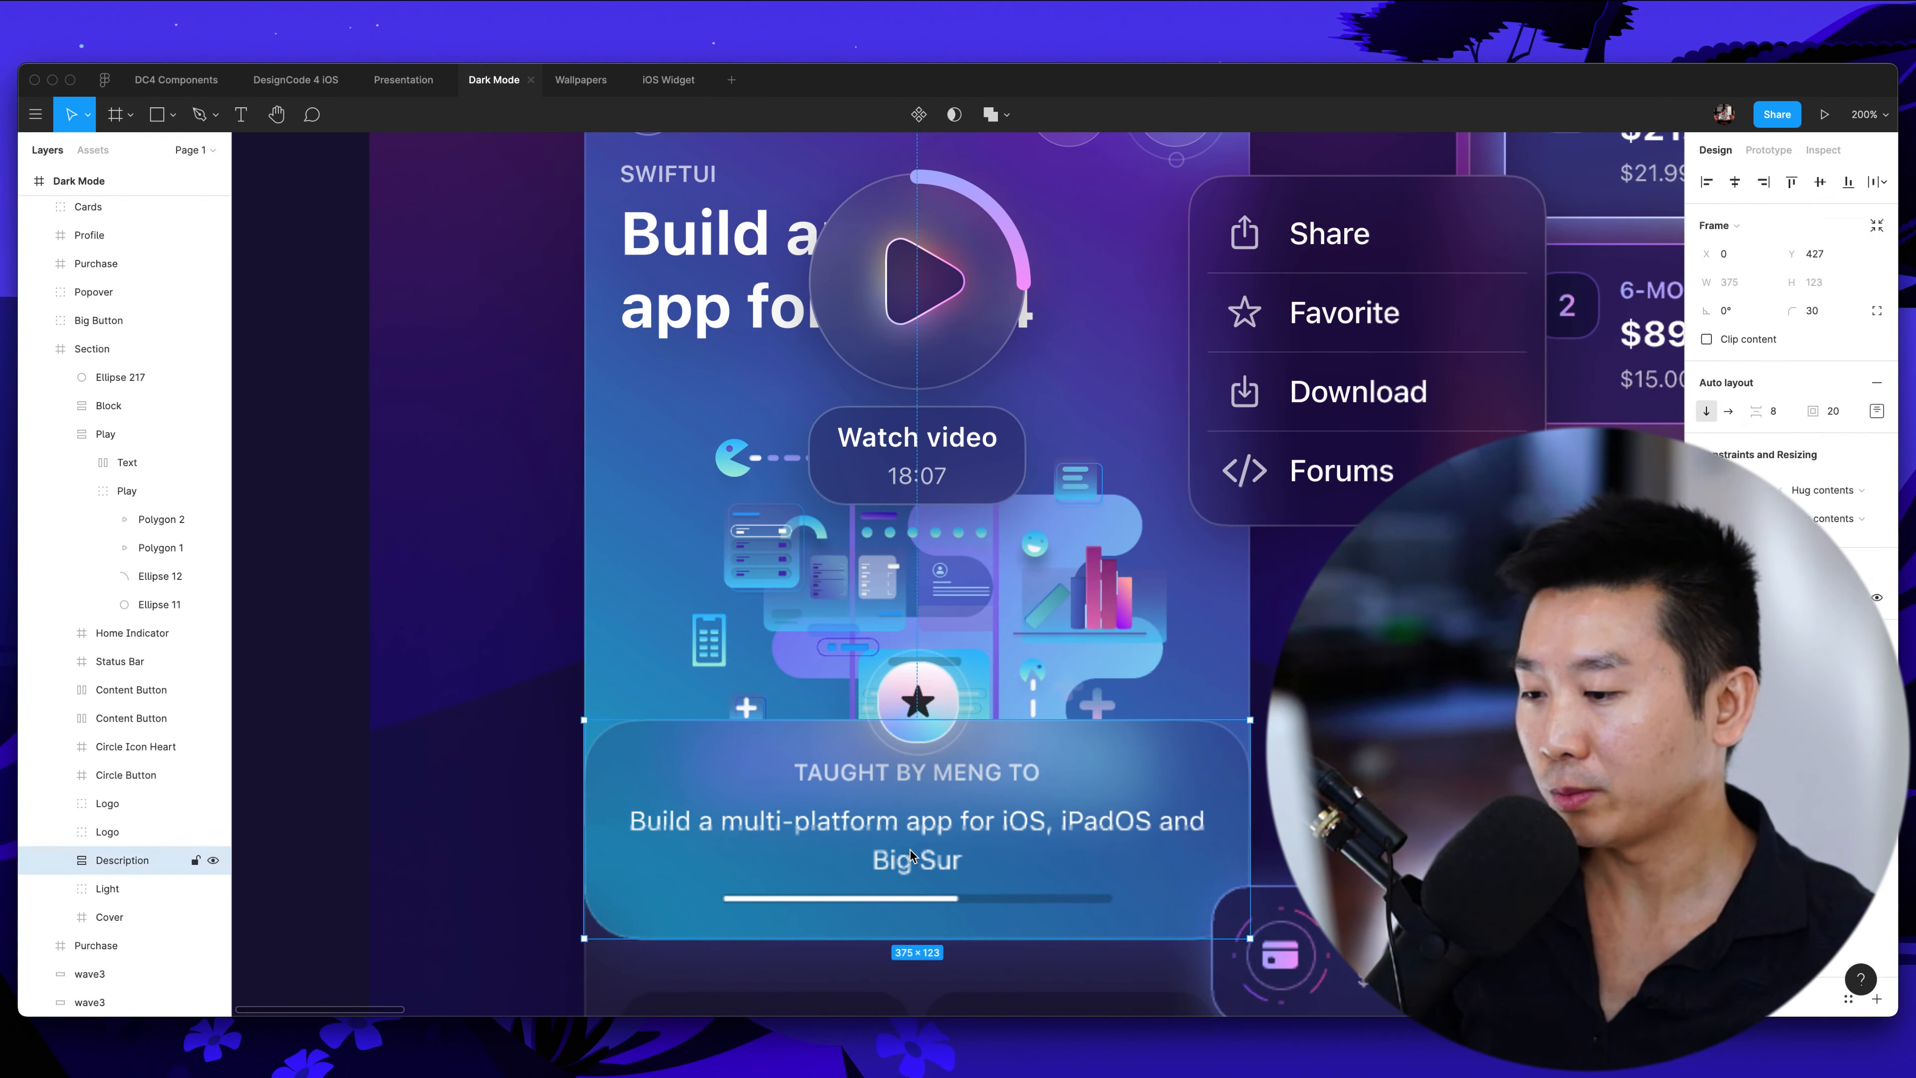
pyautogui.scroll(-1, 980, 844)
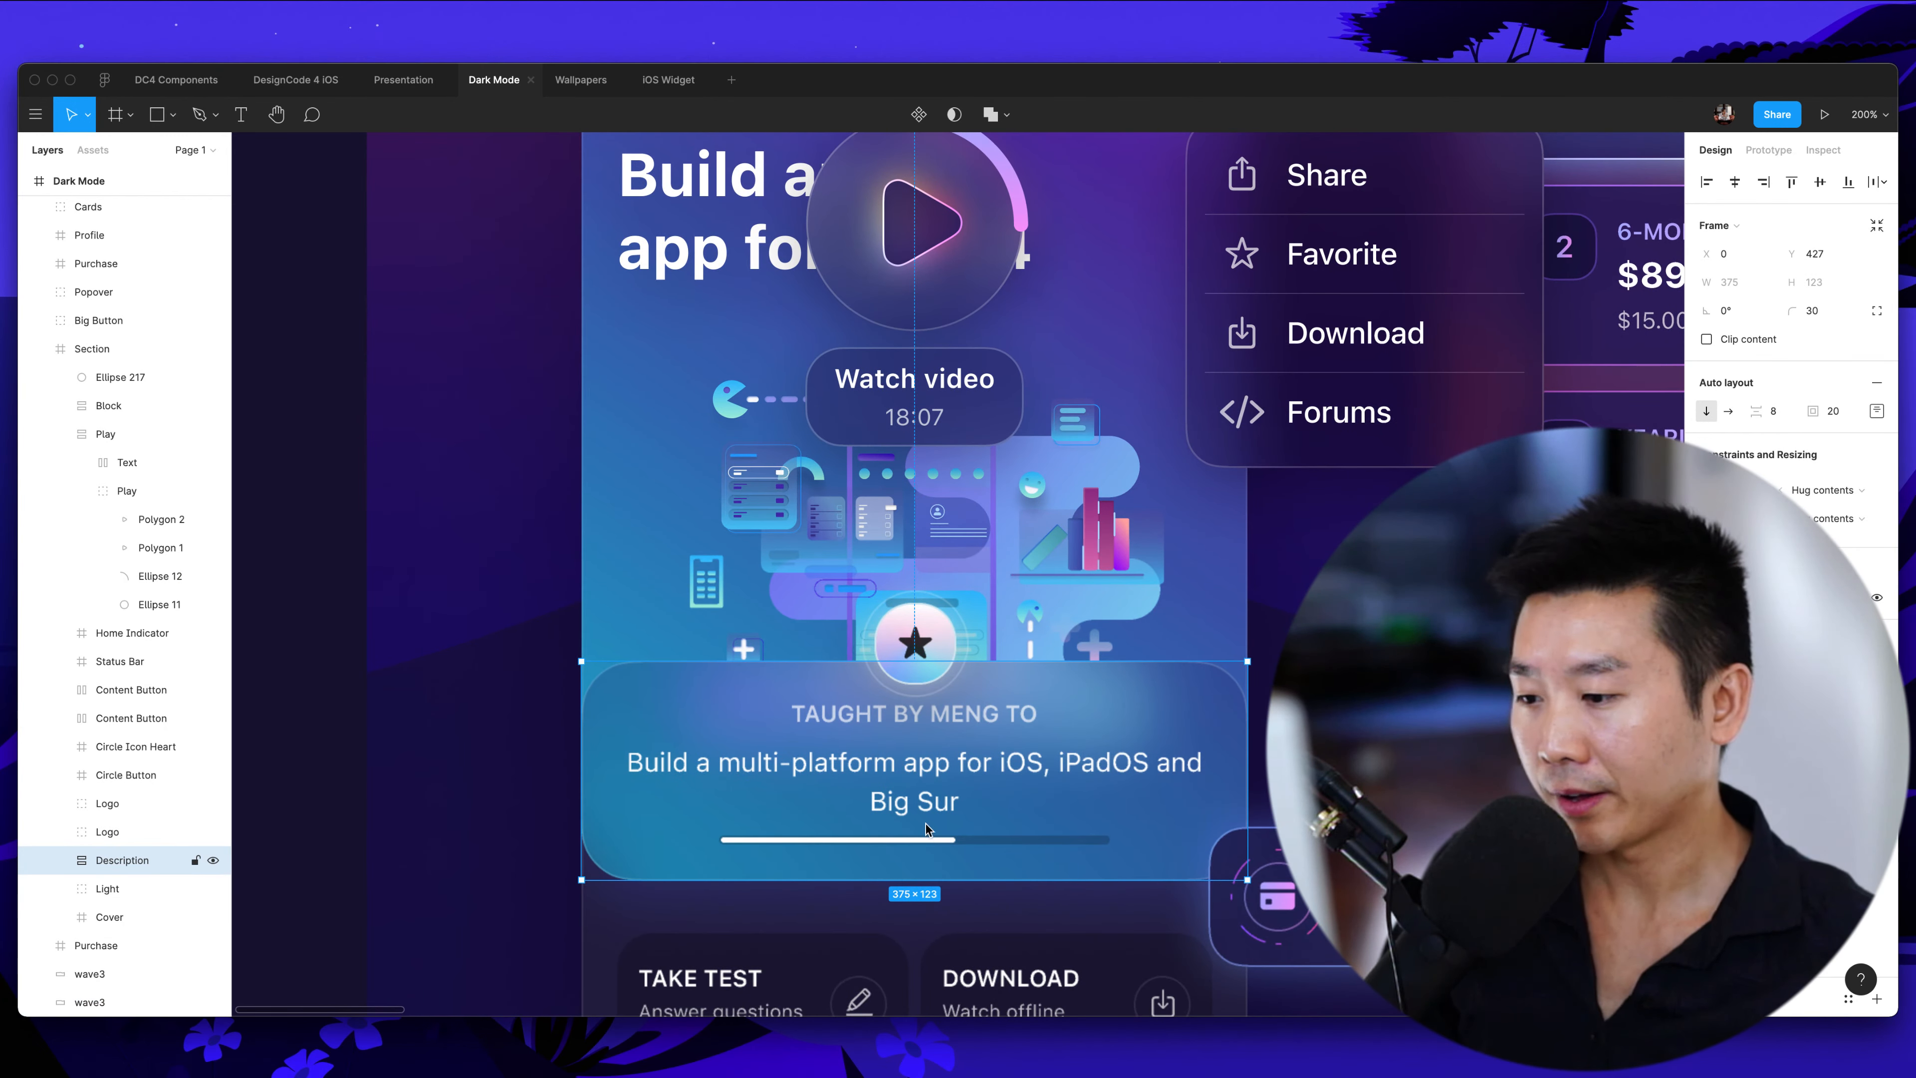
pyautogui.click(909, 577)
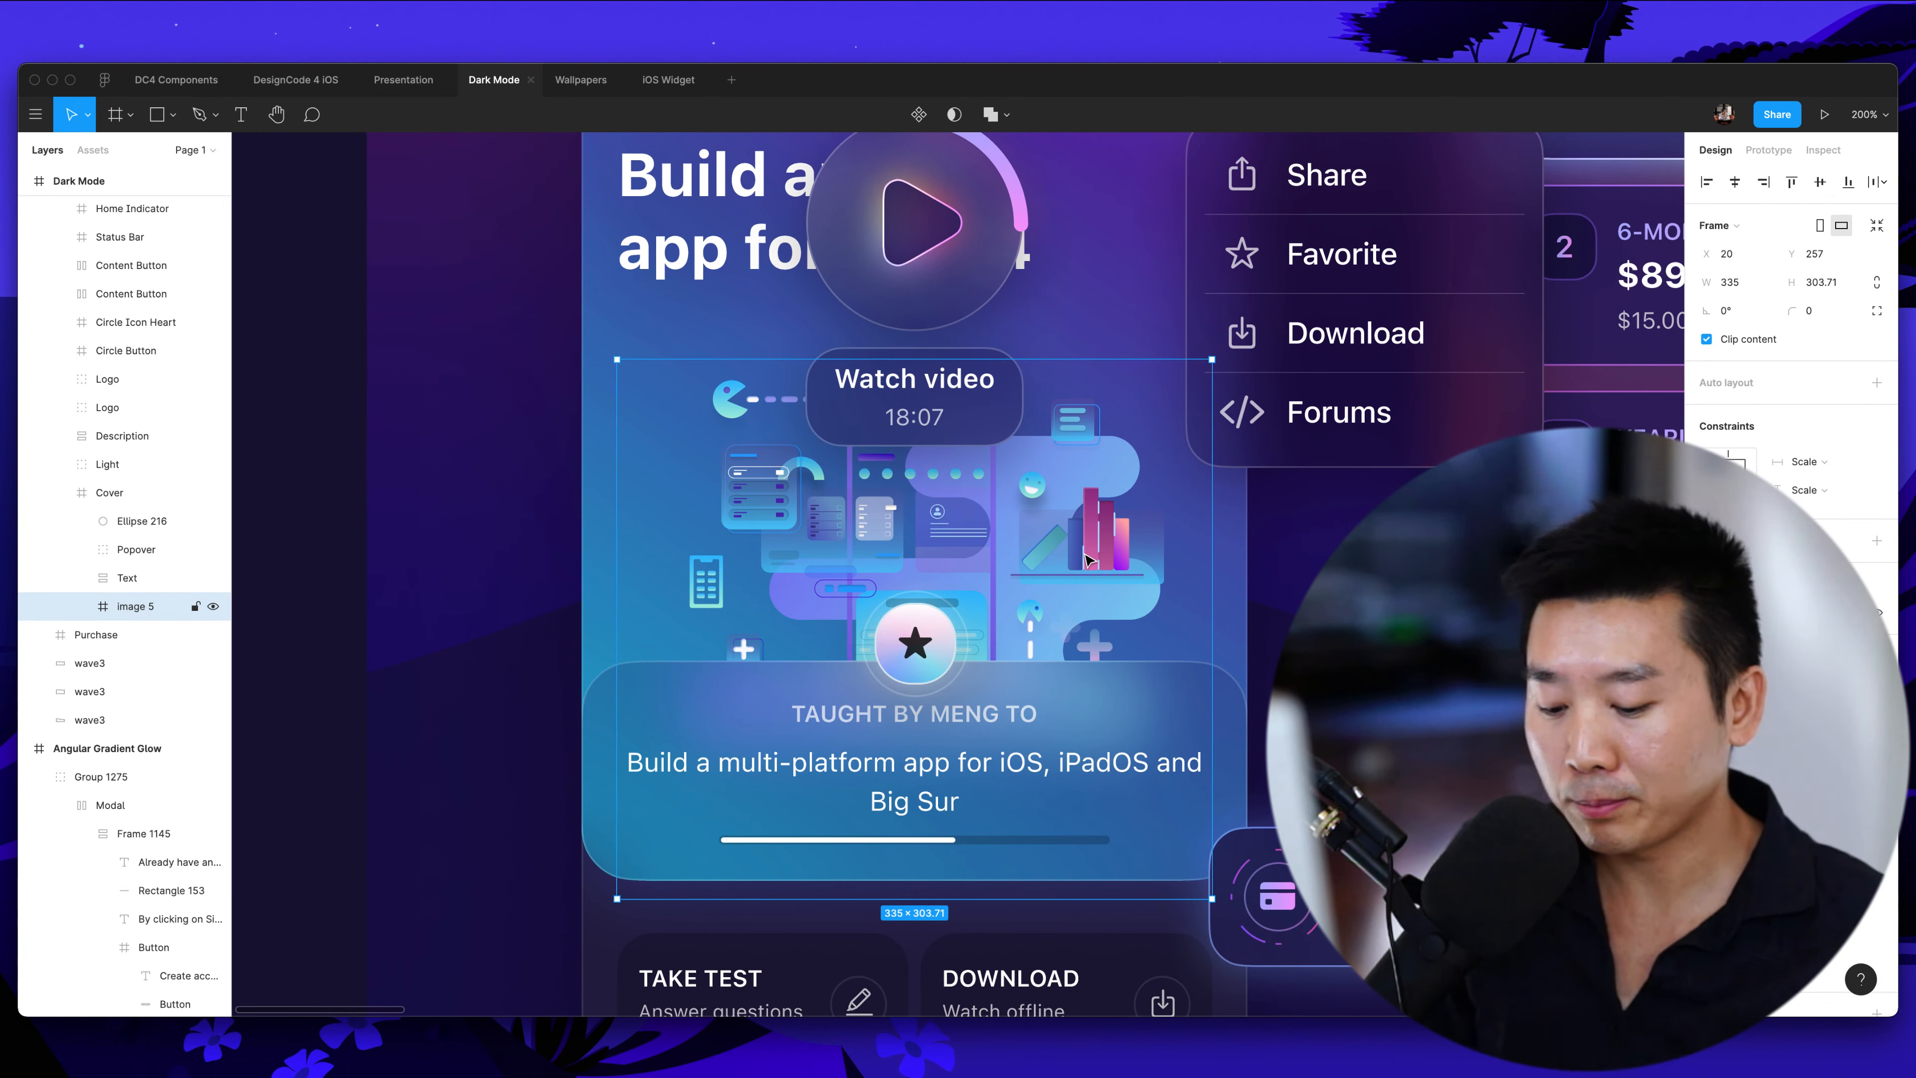
# Inspect the course screen at 100% and select the cover frame that holds its colorful gradient background
pyautogui.hotkey('shift', '0')
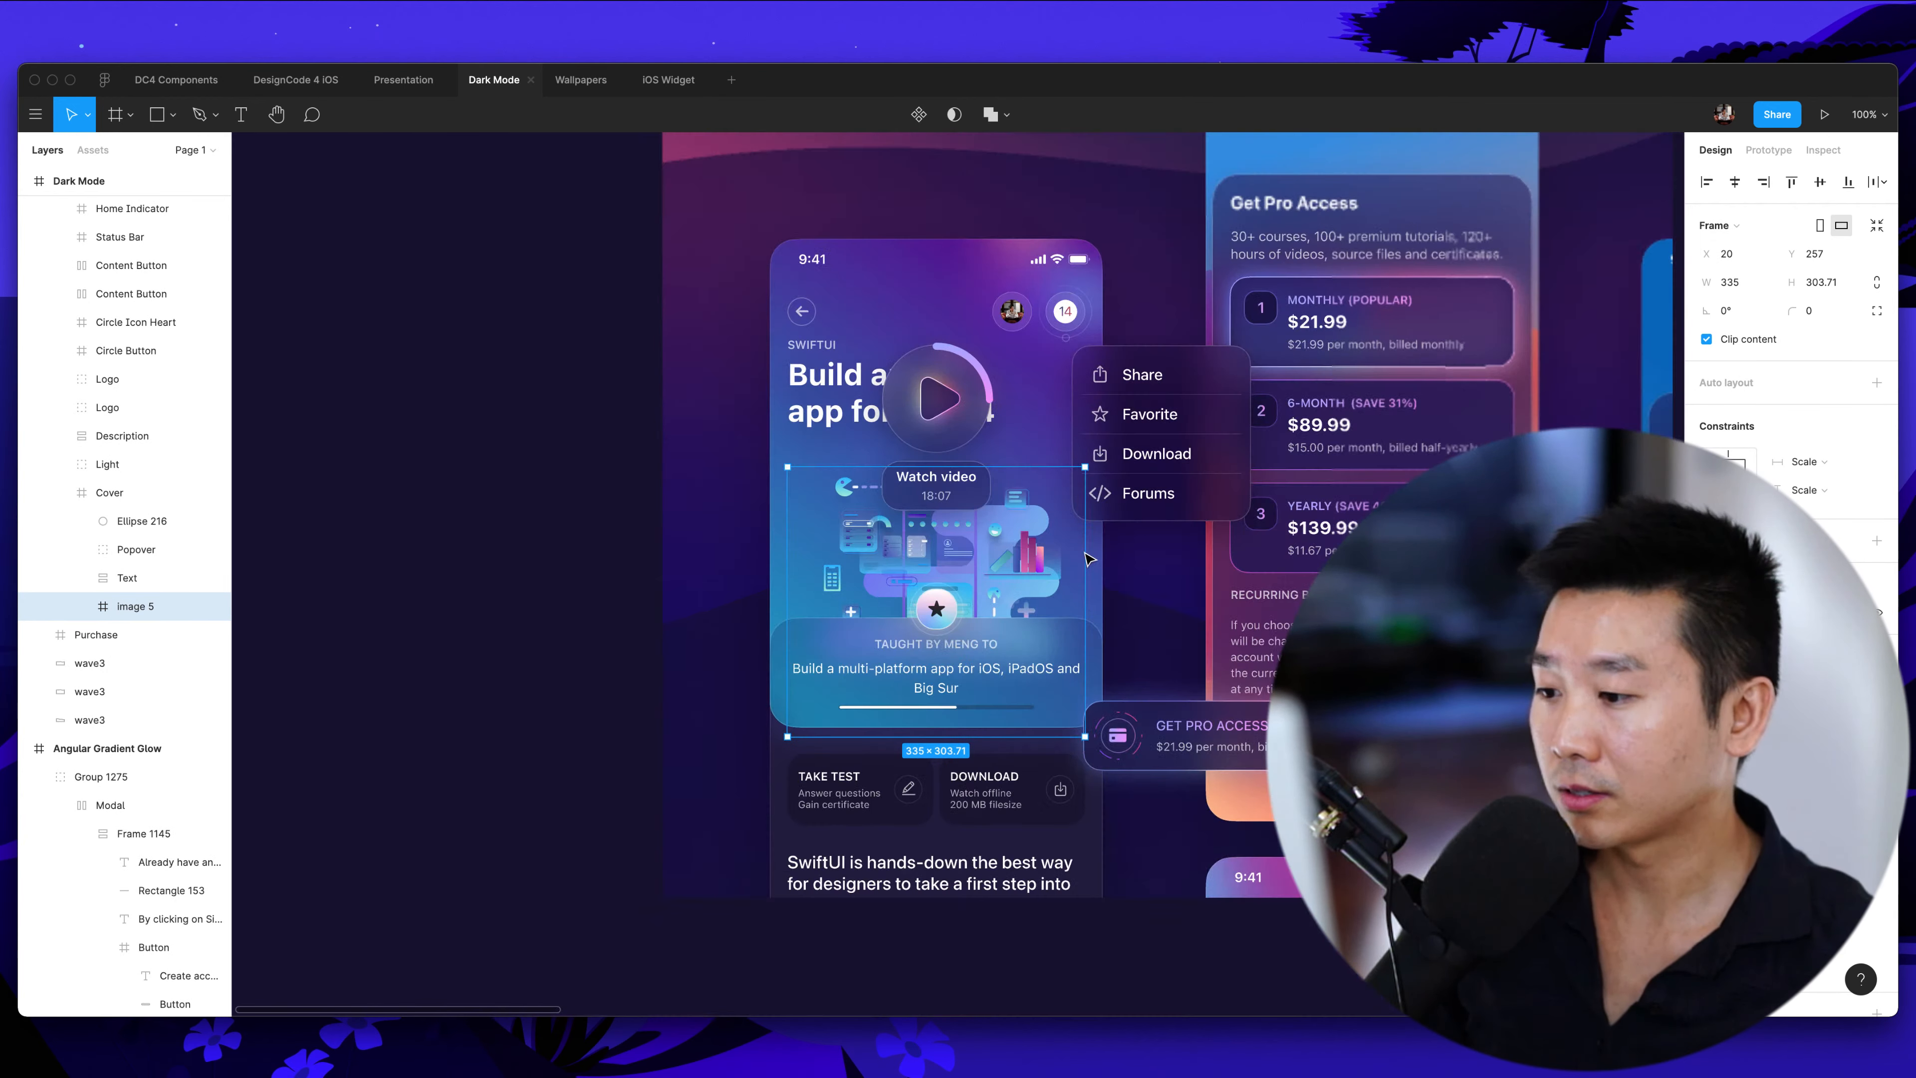
pyautogui.click(505, 422)
pyautogui.hscroll(5, 504, 422)
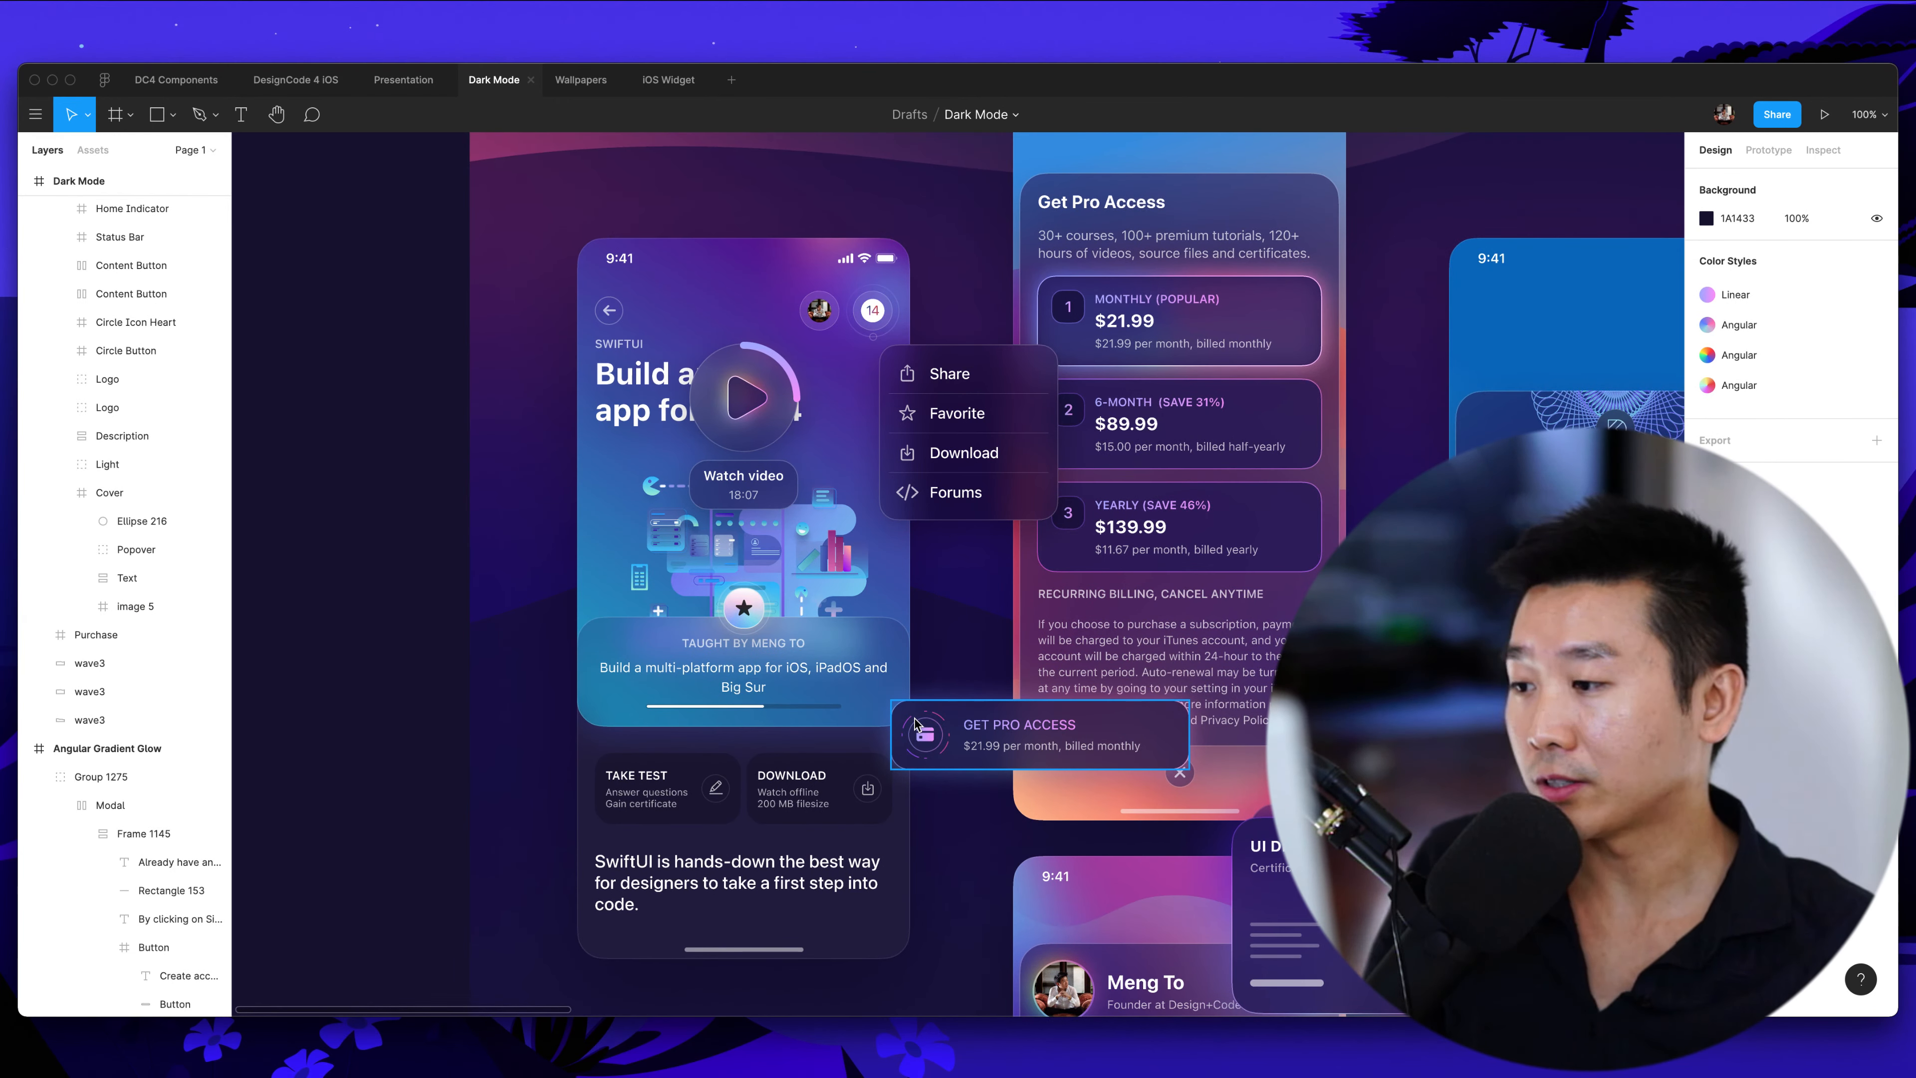
pyautogui.click(691, 545)
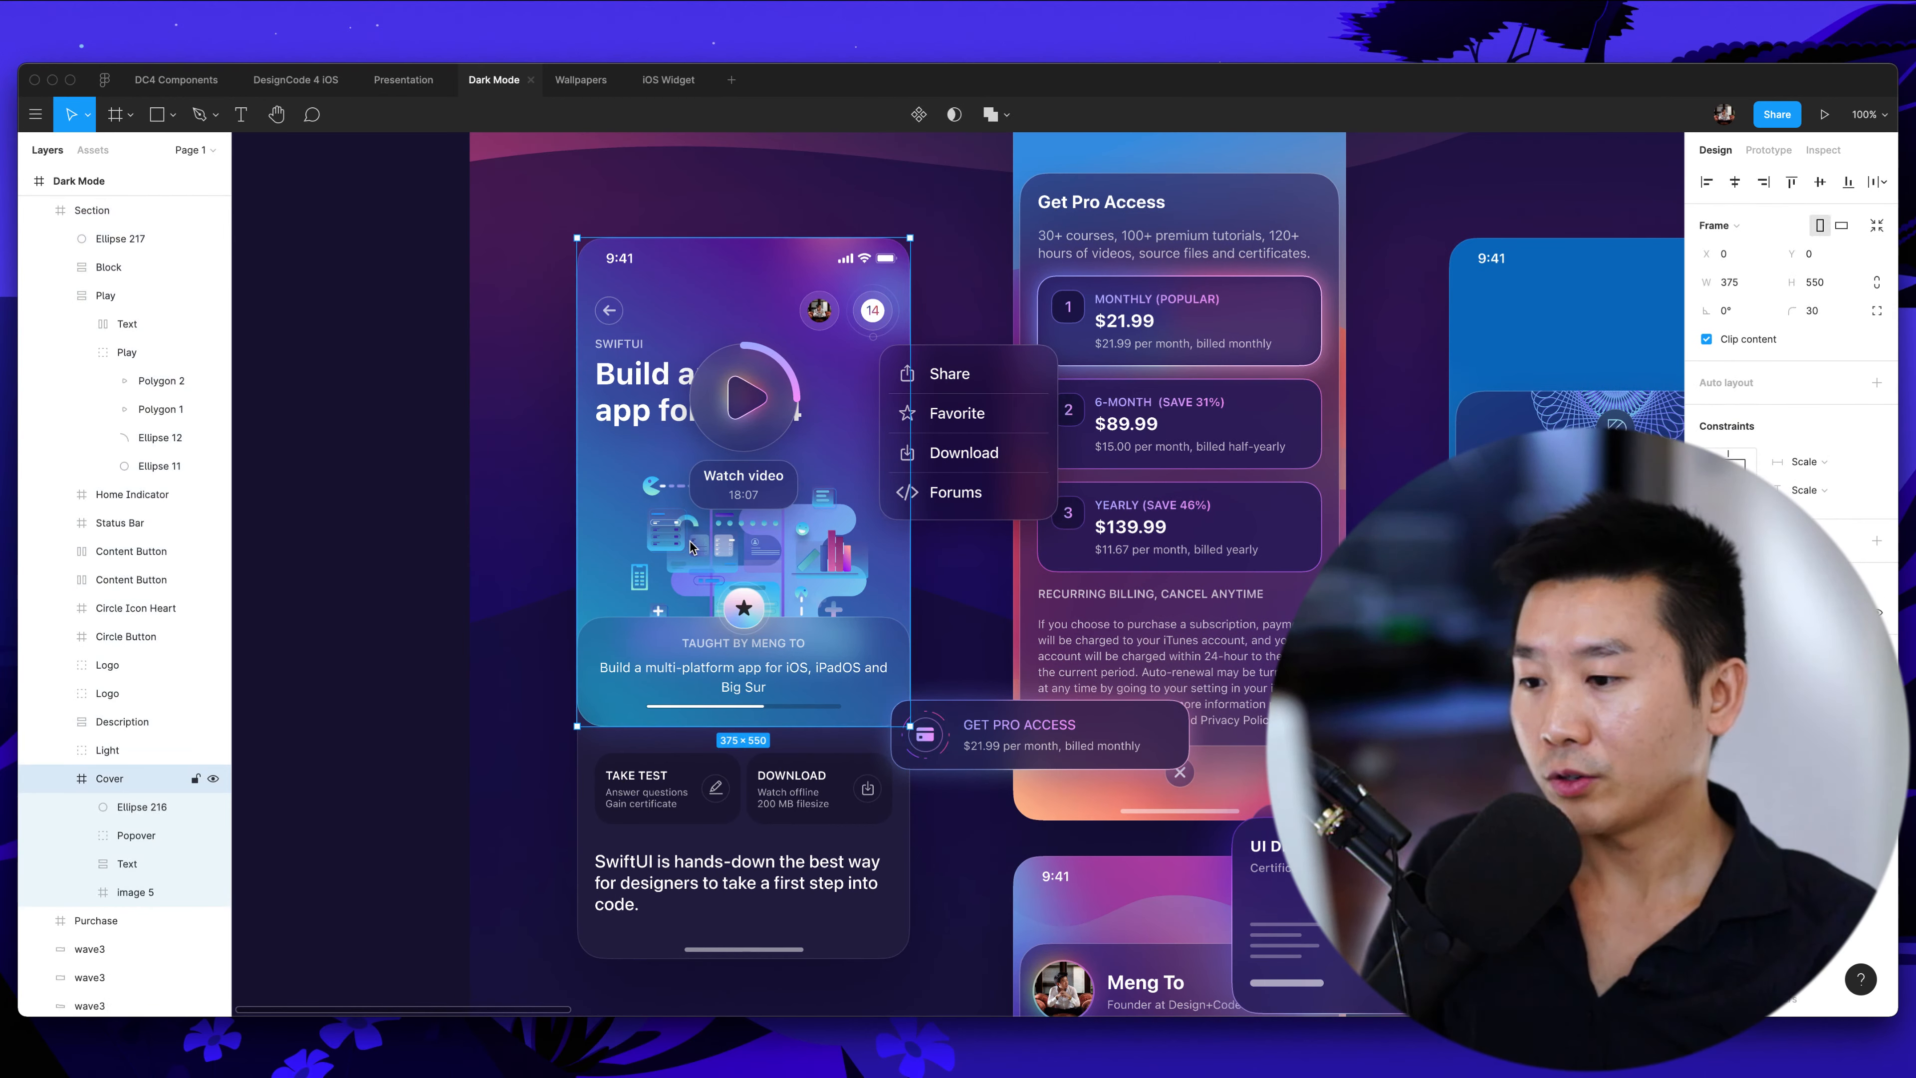
pyautogui.hscroll(2, 839, 671)
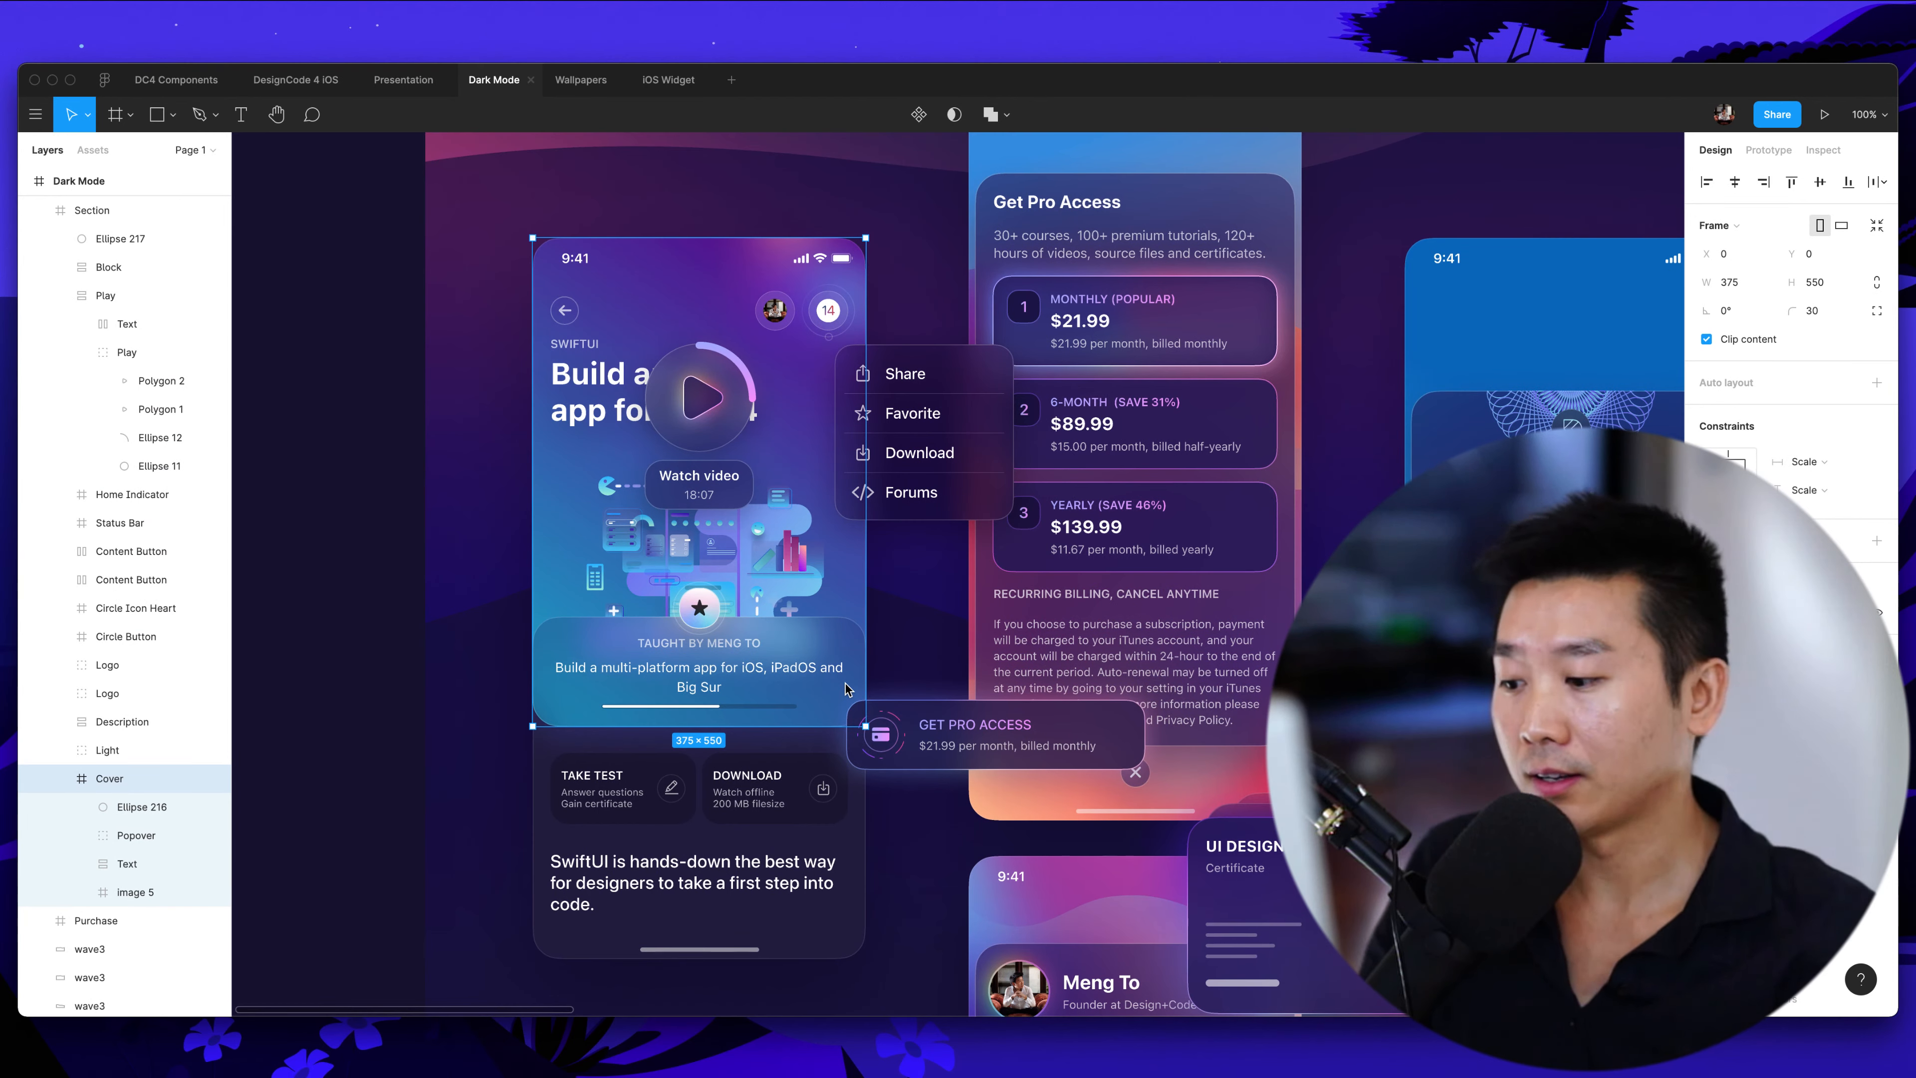
# Look over the course, Get Pro Access, profile and certificate screens across the Dark Mode composition
pyautogui.scroll(-5, 829, 679)
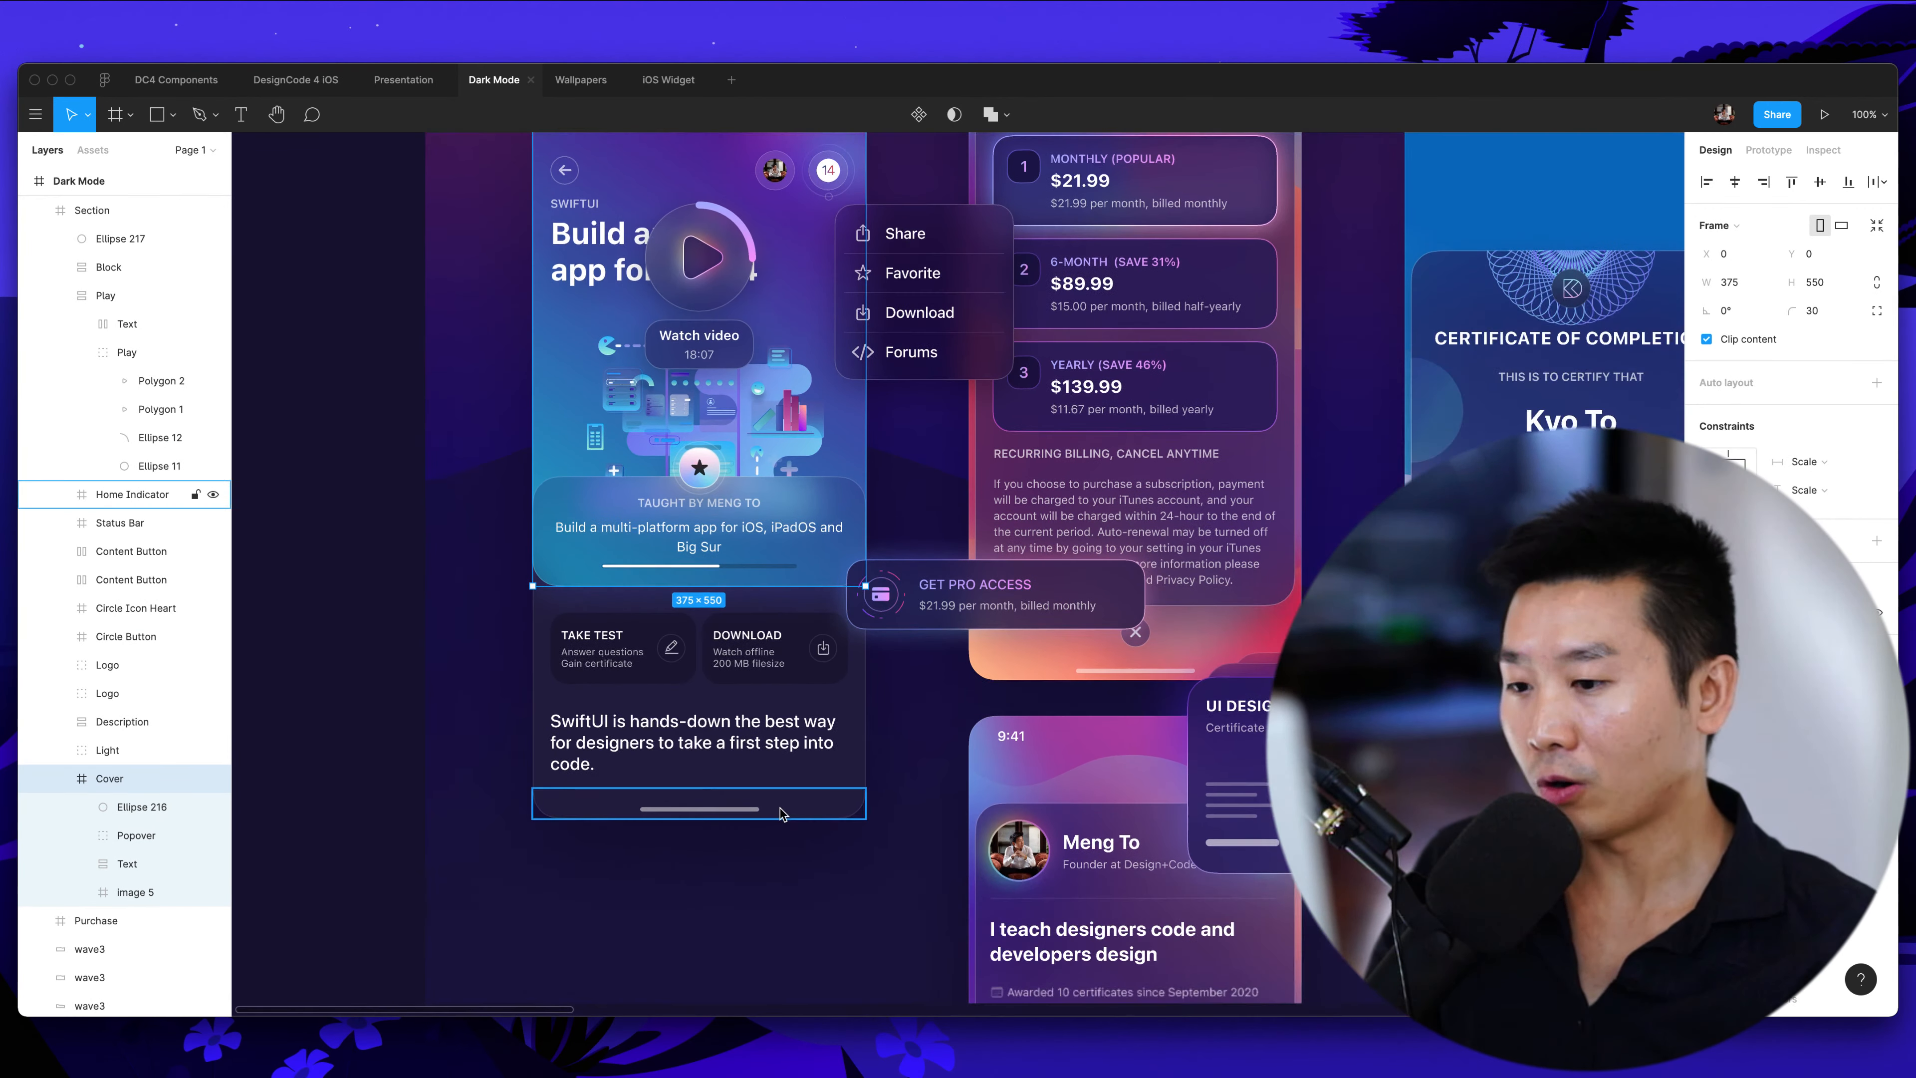
pyautogui.hscroll(10, 828, 815)
pyautogui.hscroll(12, 828, 815)
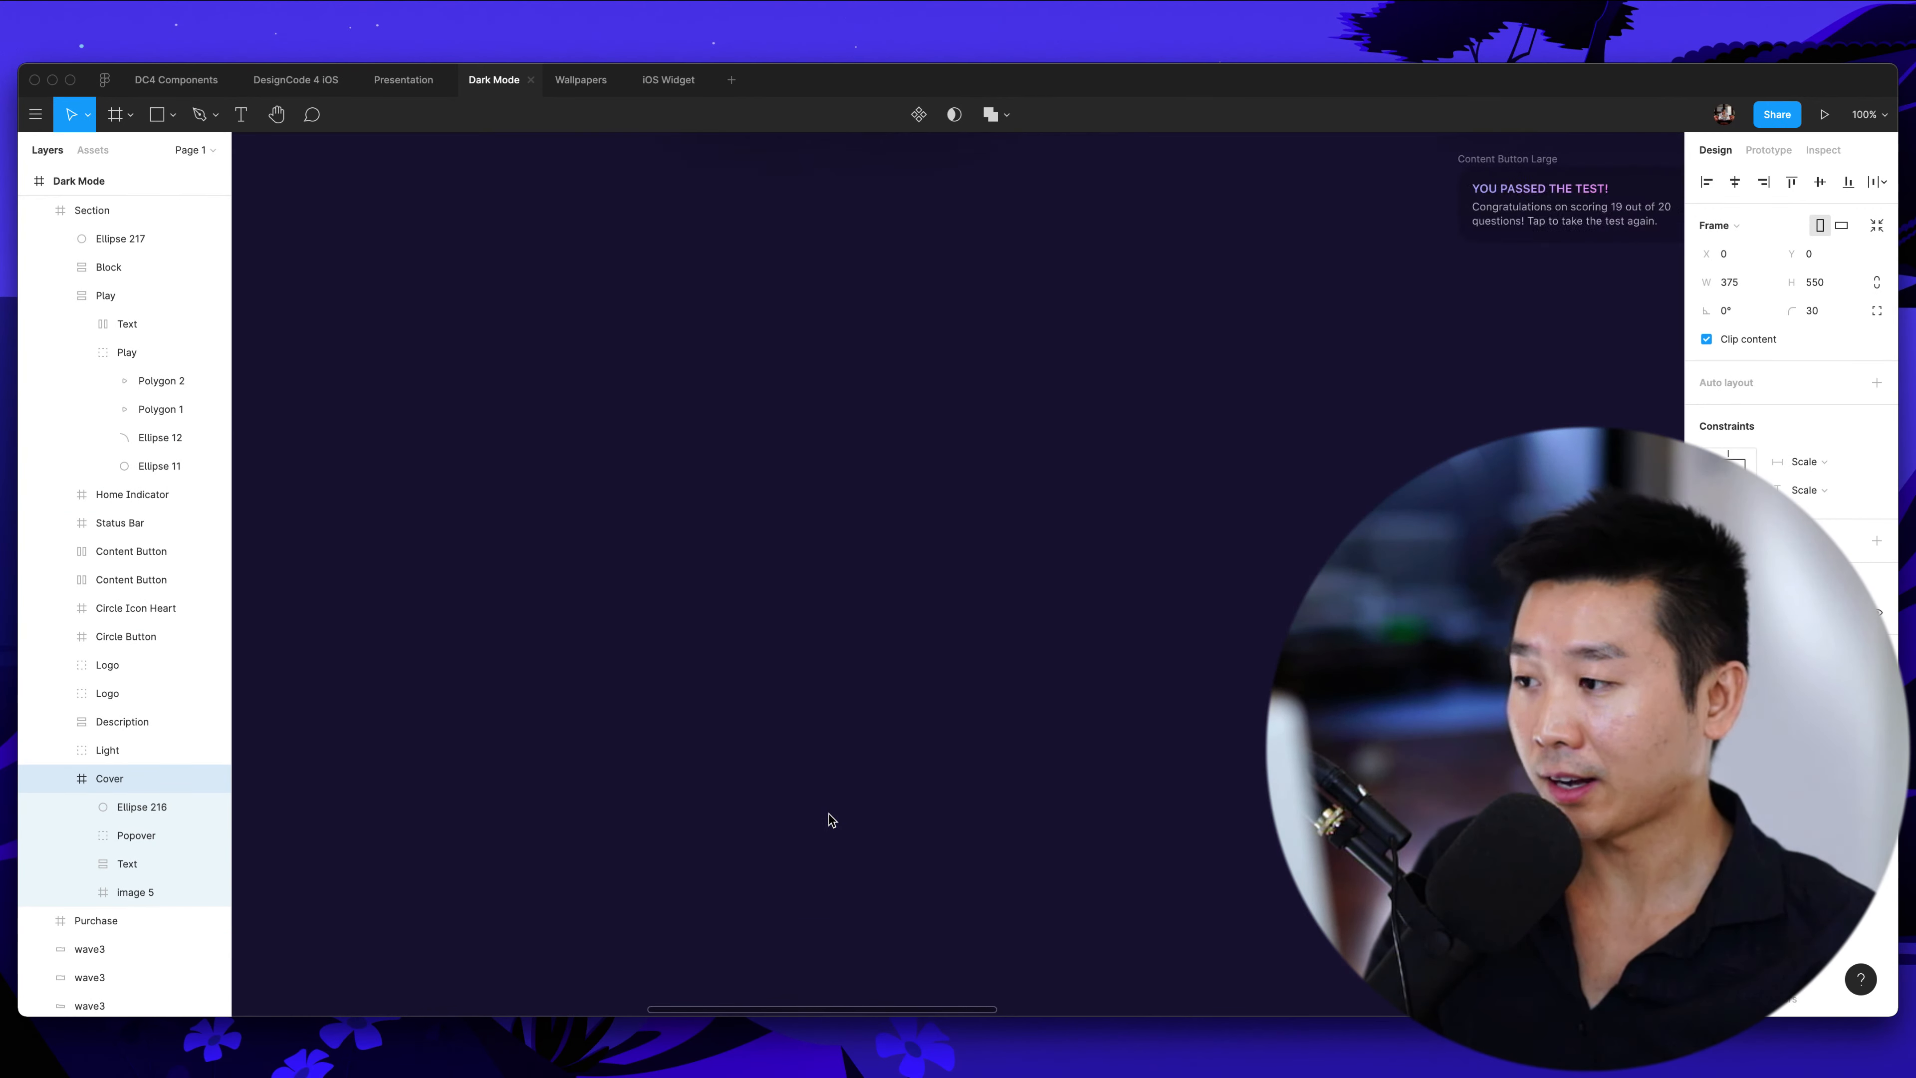
pyautogui.hscroll(-18, 829, 814)
pyautogui.scroll(2, 828, 814)
pyautogui.scroll(5, 828, 815)
pyautogui.hscroll(2, 828, 816)
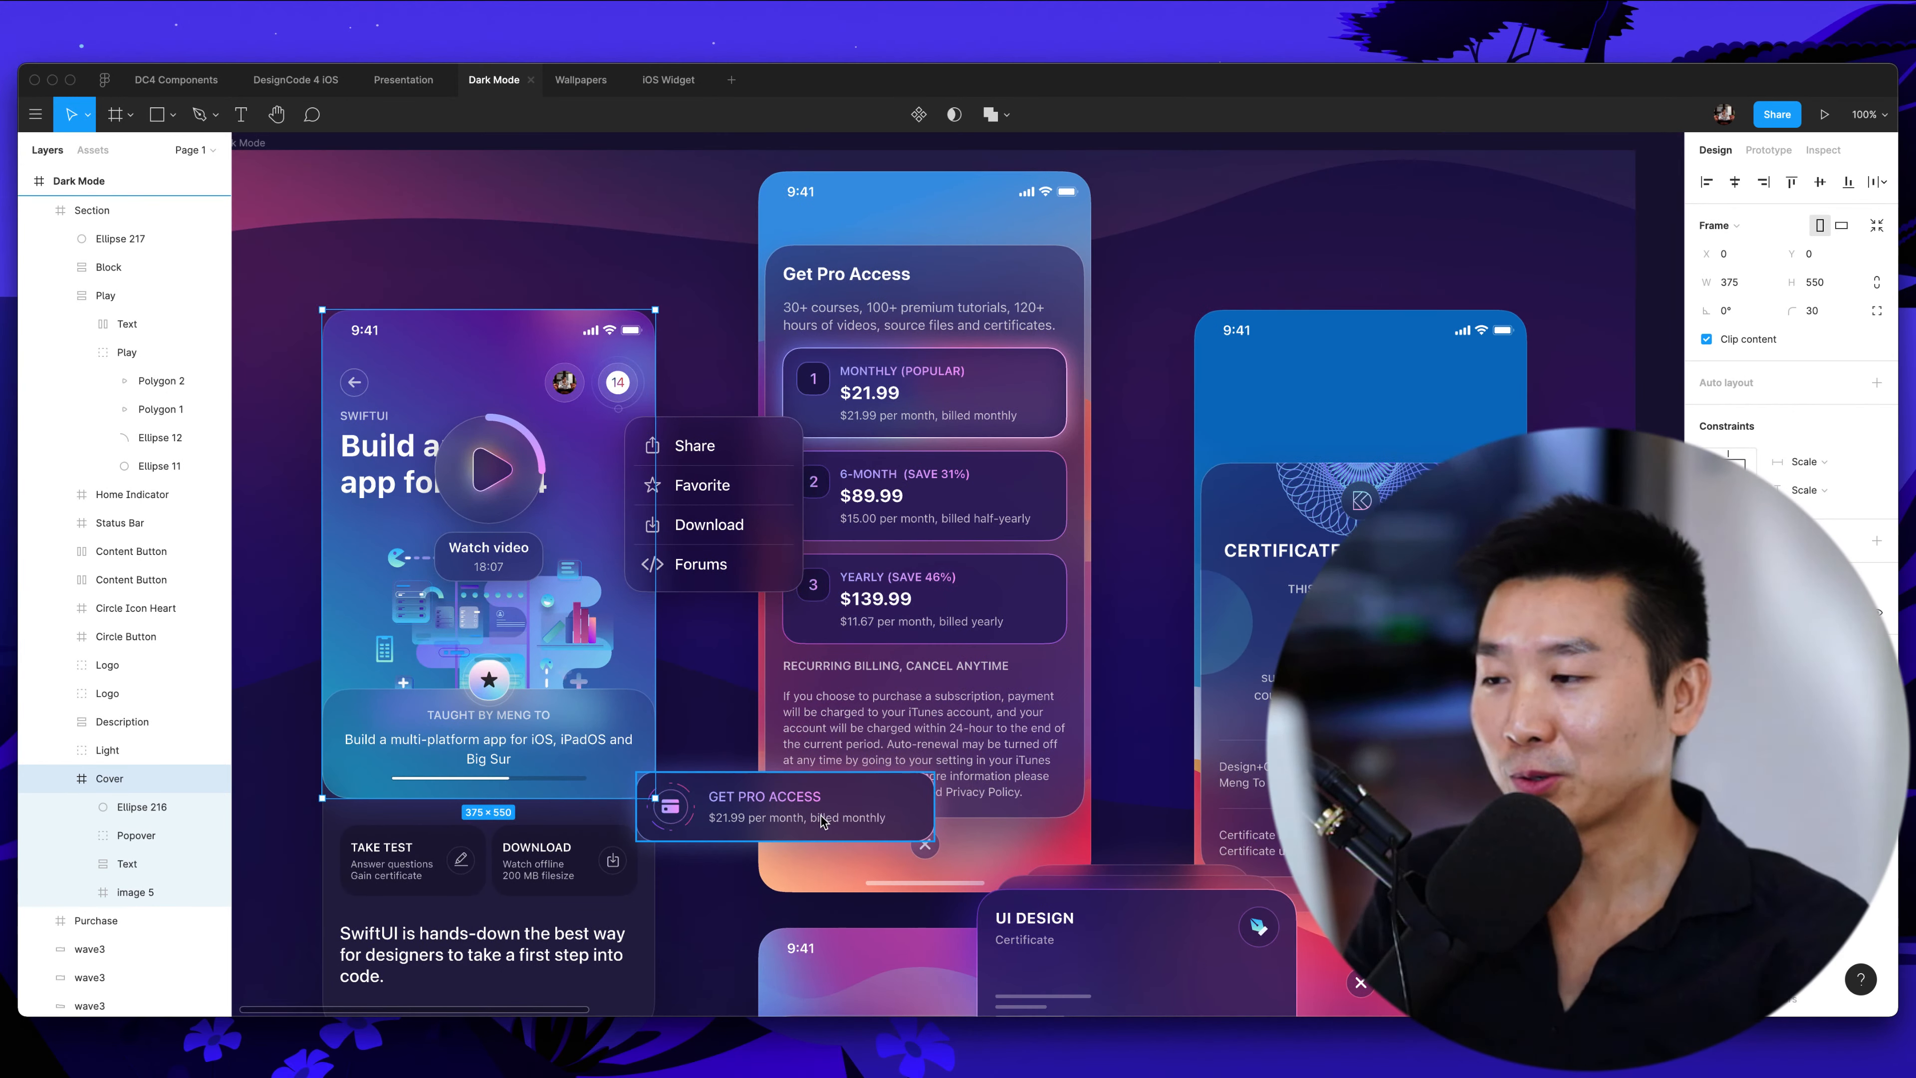
pyautogui.hscroll(-2, 813, 266)
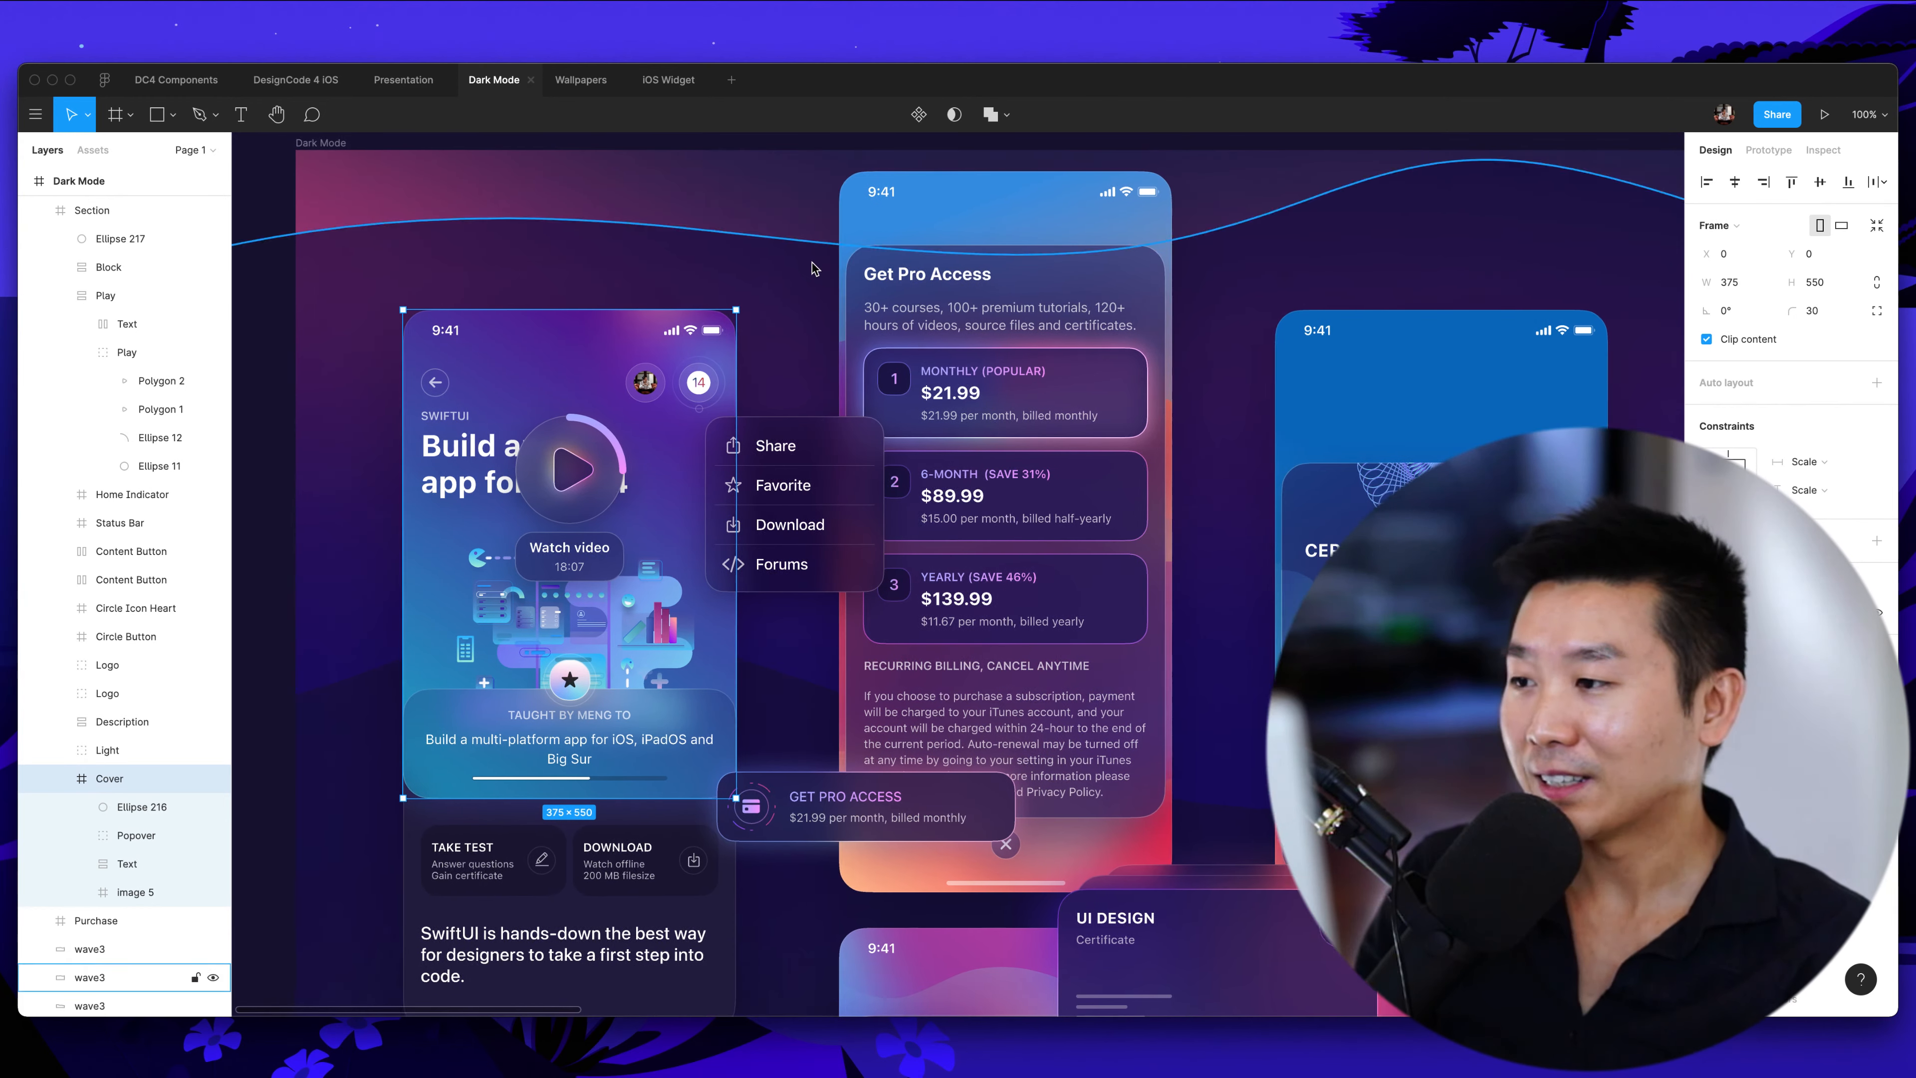
pyautogui.hscroll(2, 813, 268)
# Select the translucent modal card of the Get Pro Access screen to examine it over the gradient background
pyautogui.click(724, 142)
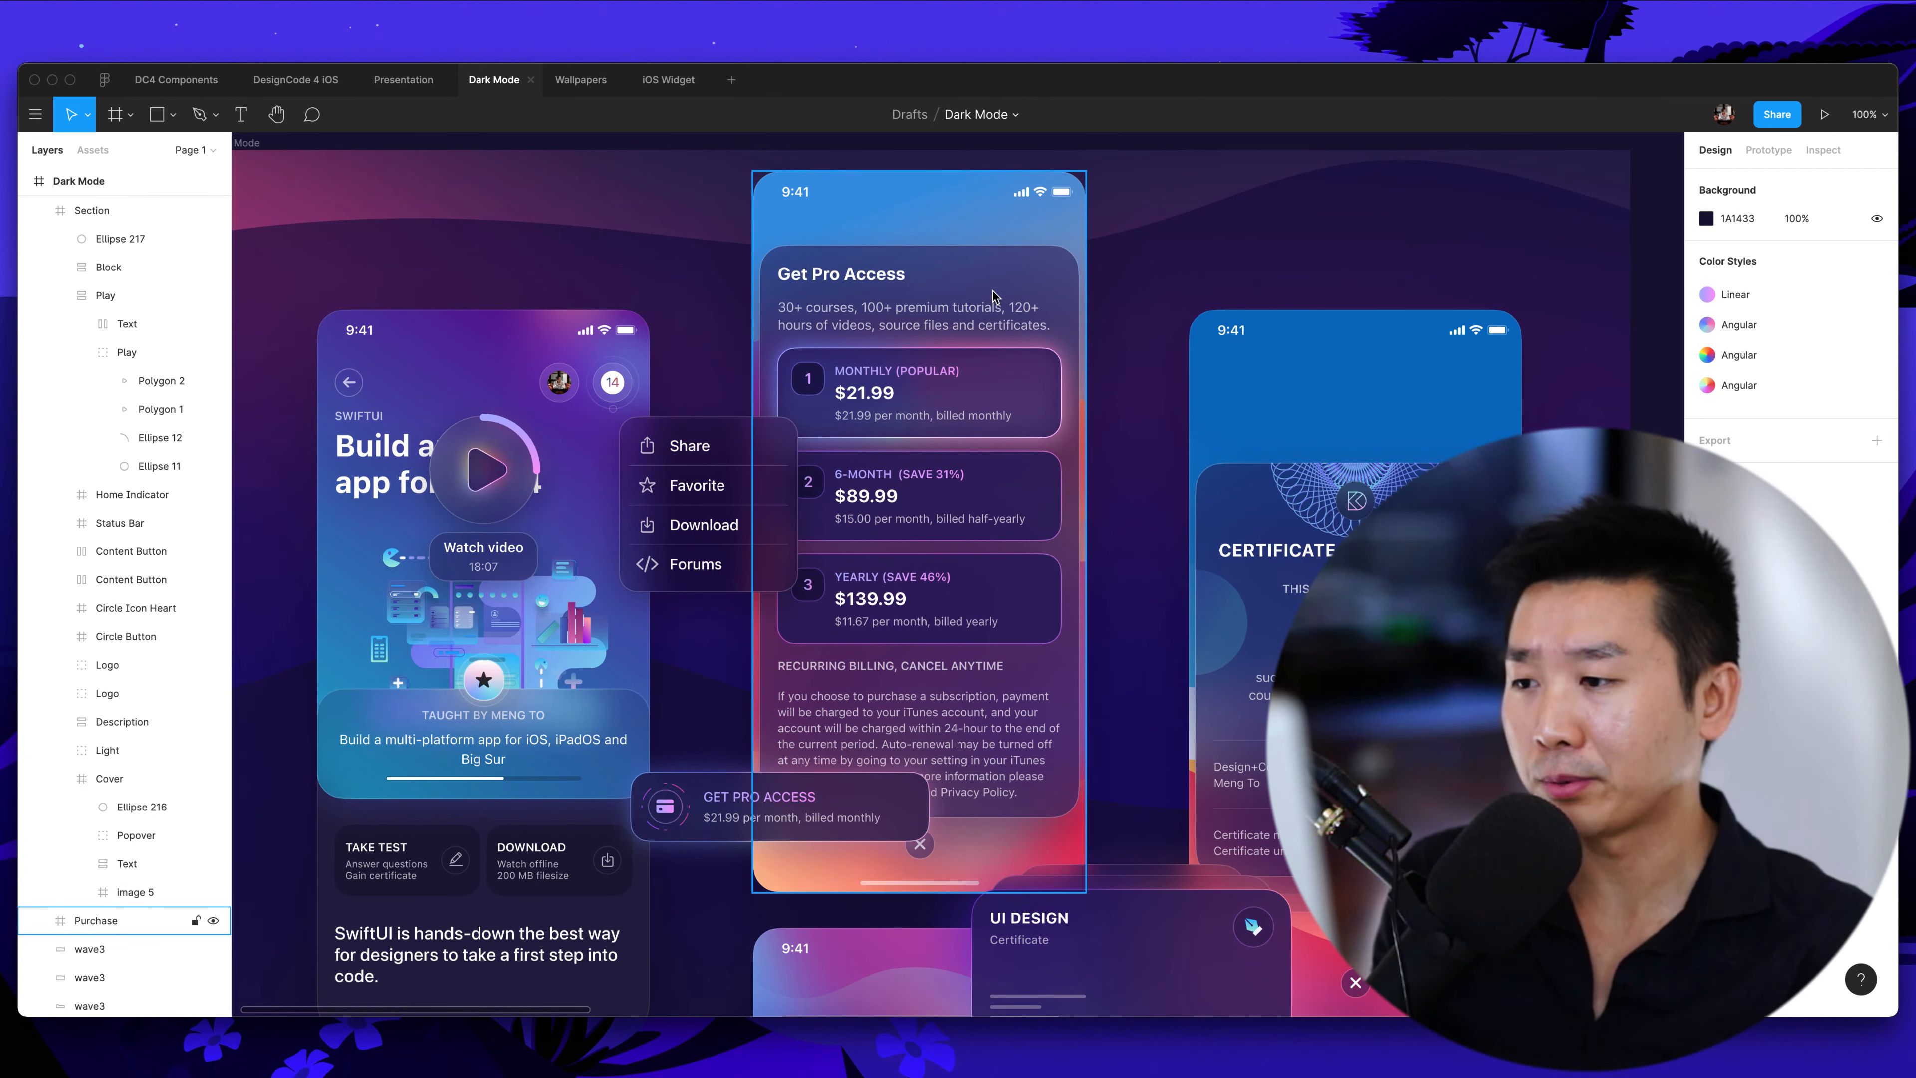
pyautogui.doubleClick(969, 371)
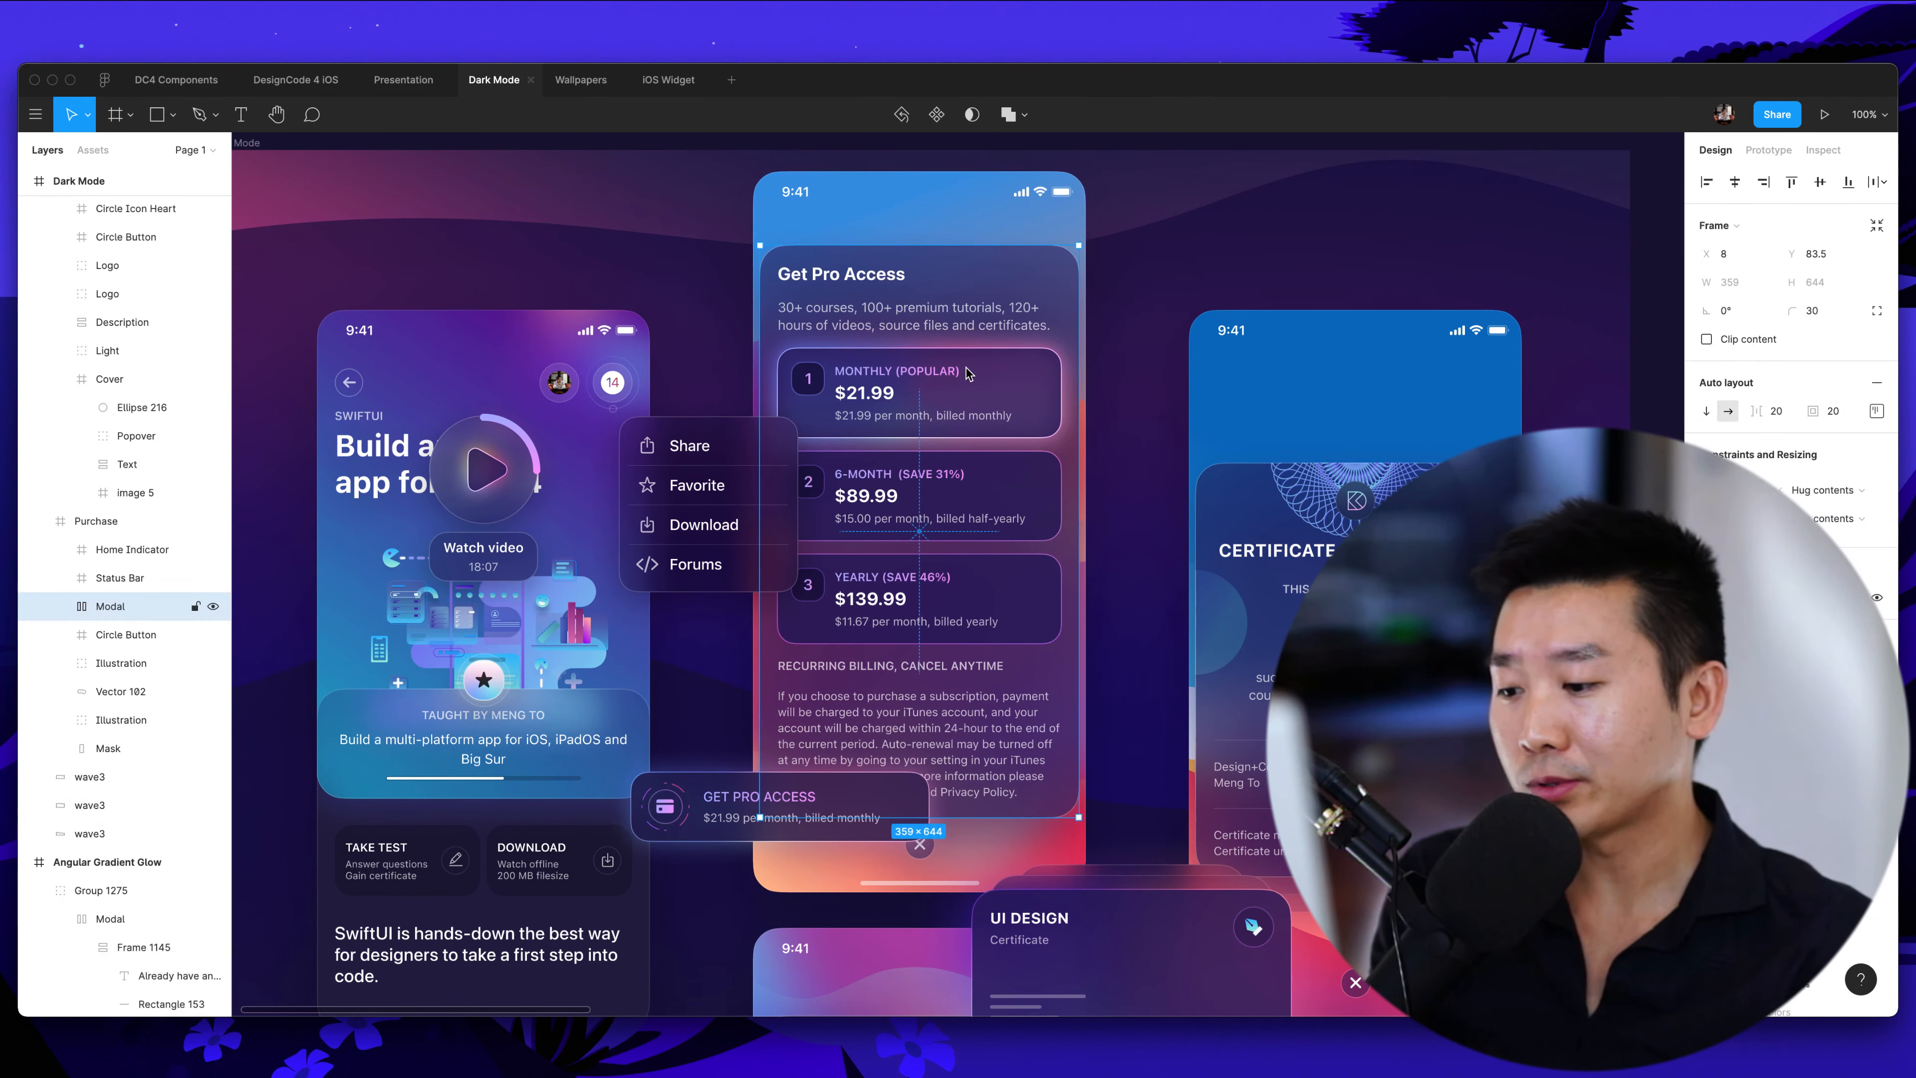
pyautogui.scroll(-1, 967, 375)
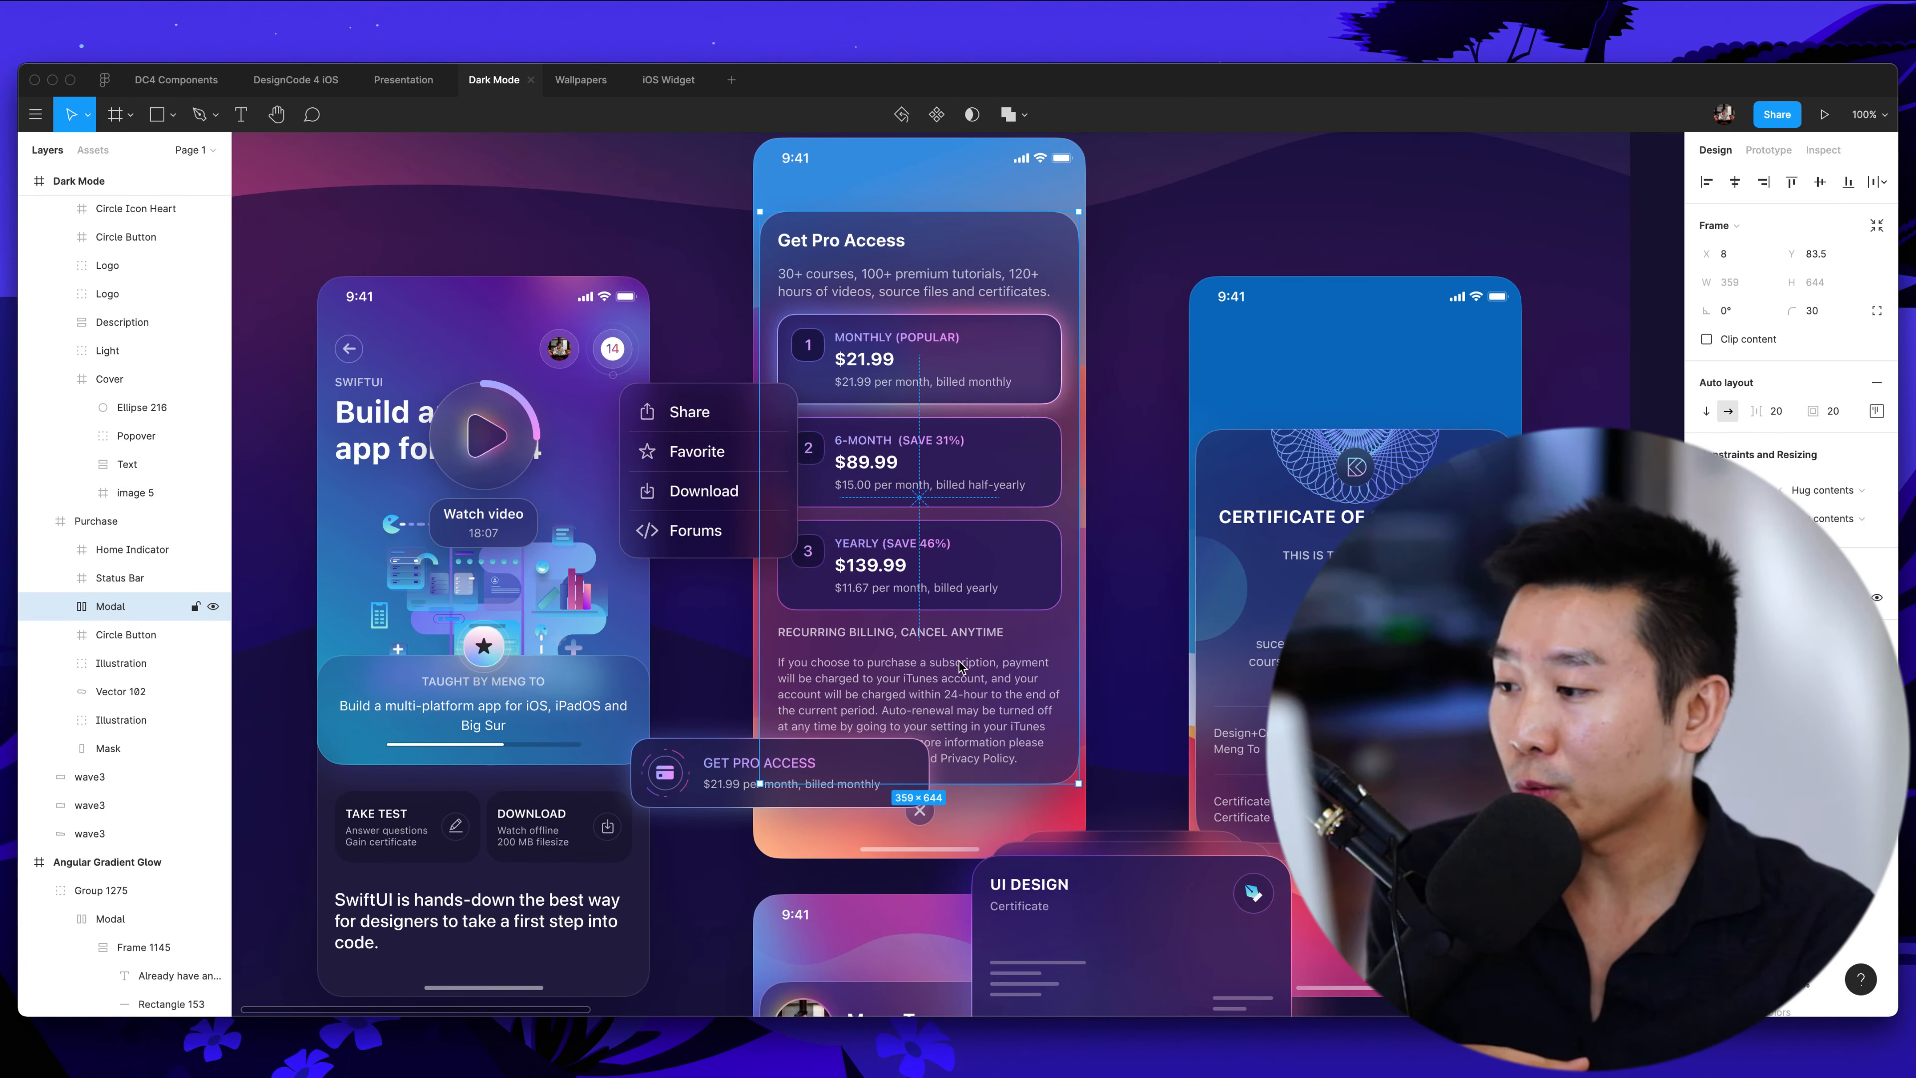
# Inspect the course screen's description text, Take Test and Download buttons, and cover frame by selecting each
pyautogui.hscroll(-3, 460, 627)
pyautogui.scroll(-2, 360, 794)
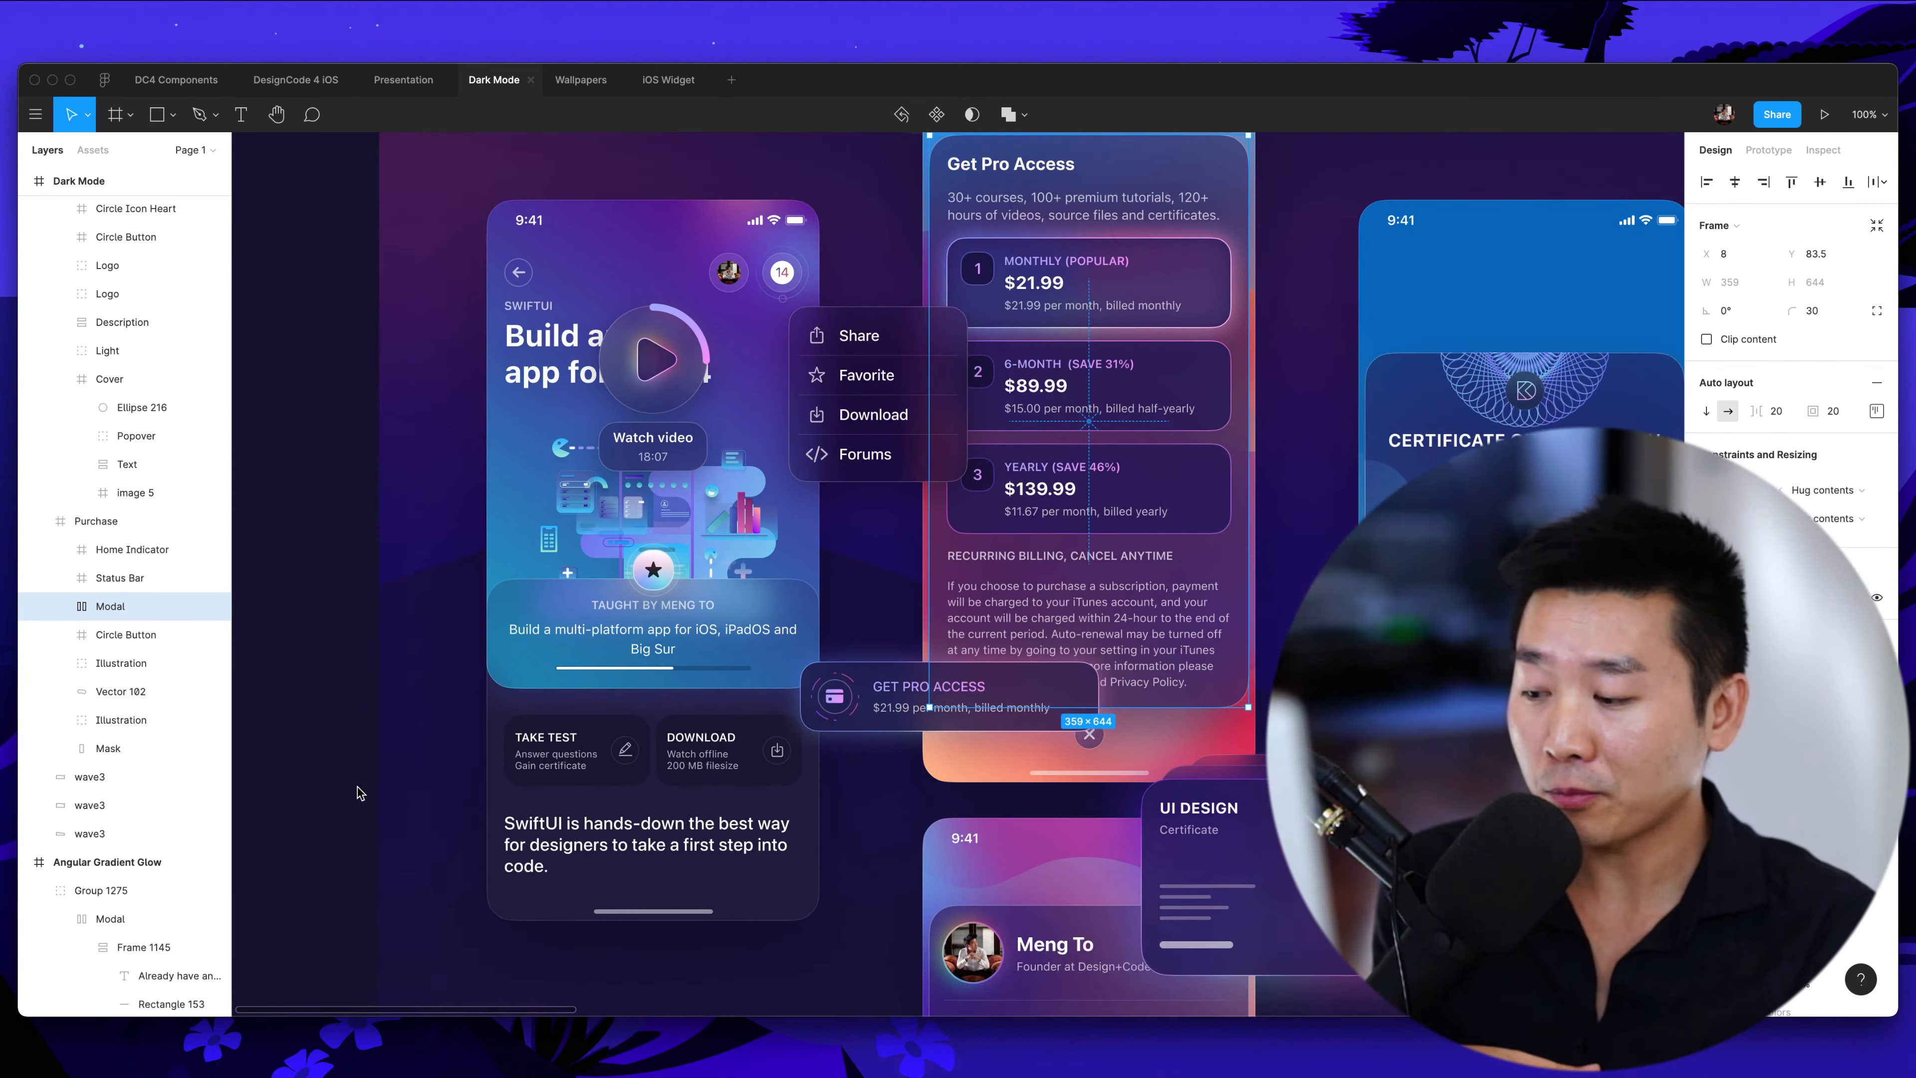
pyautogui.scroll(-1, 360, 793)
pyautogui.click(603, 806)
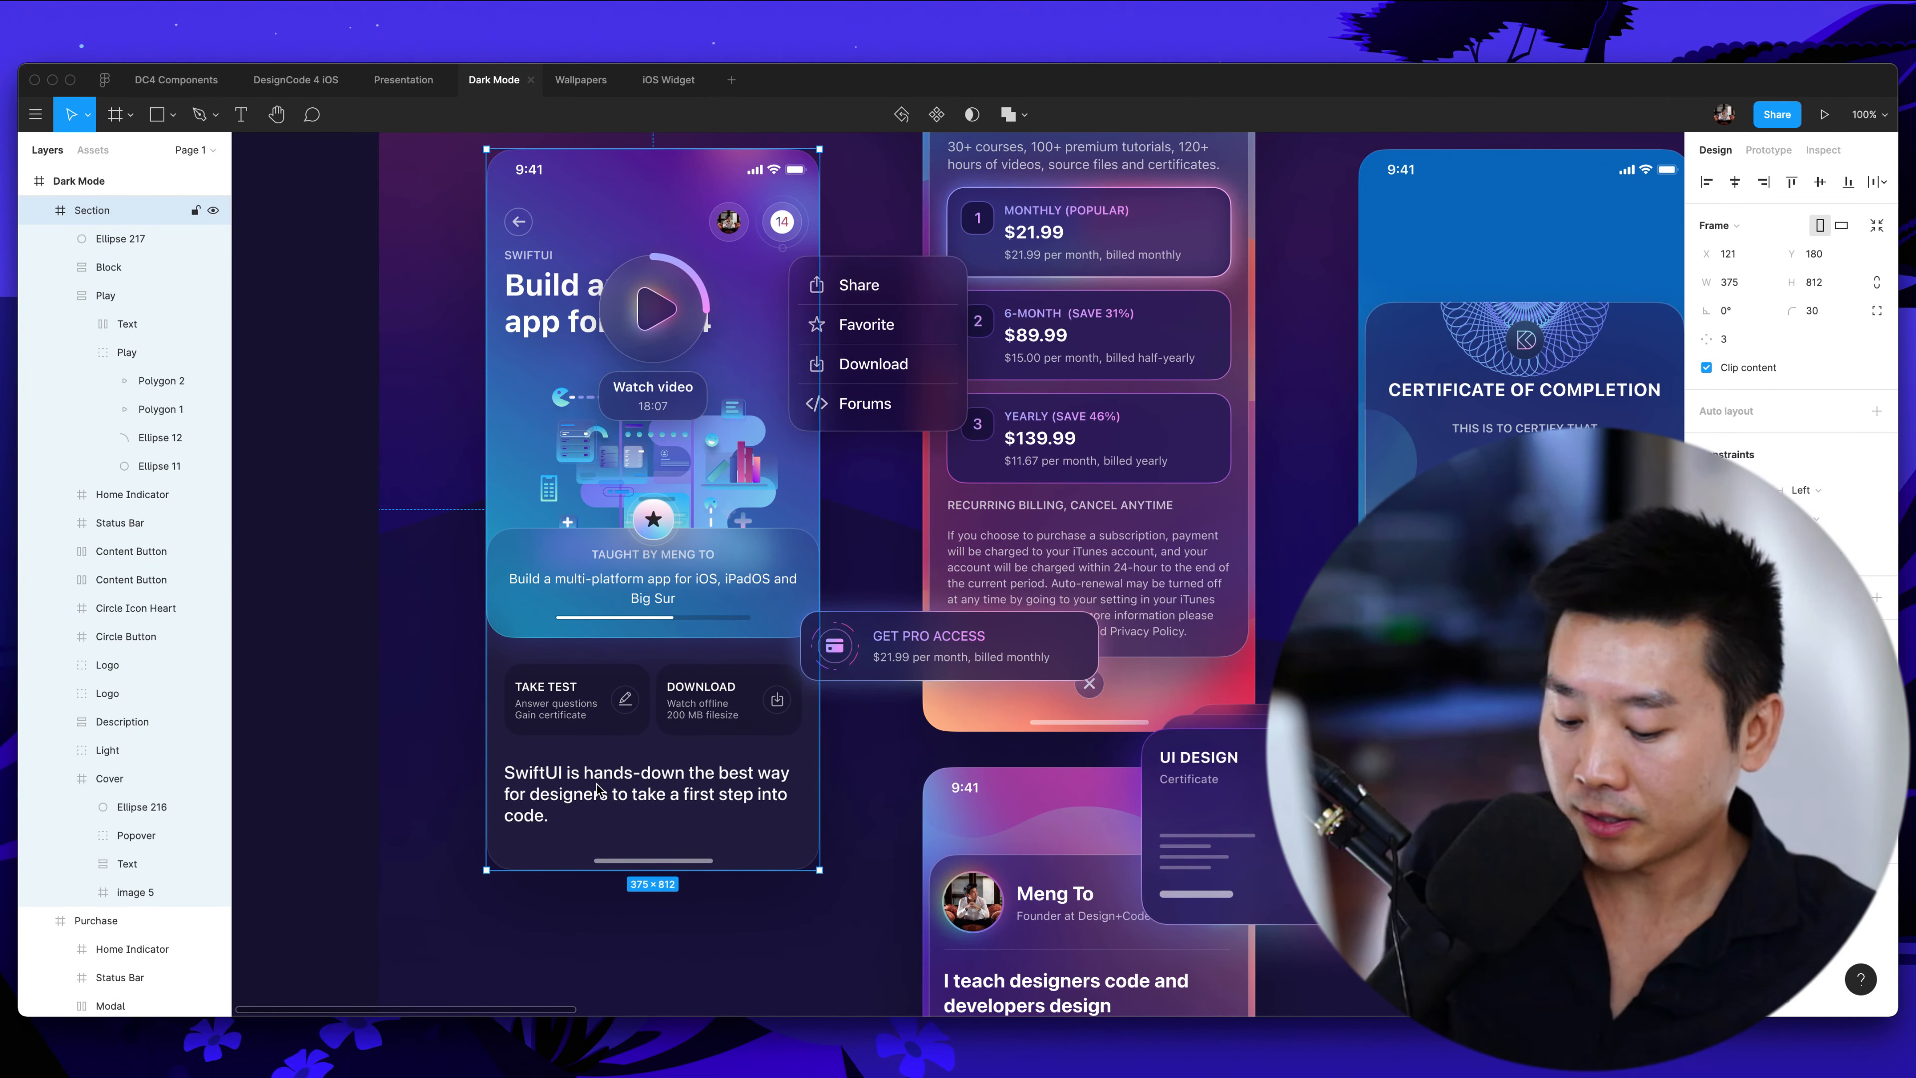
pyautogui.click(603, 806)
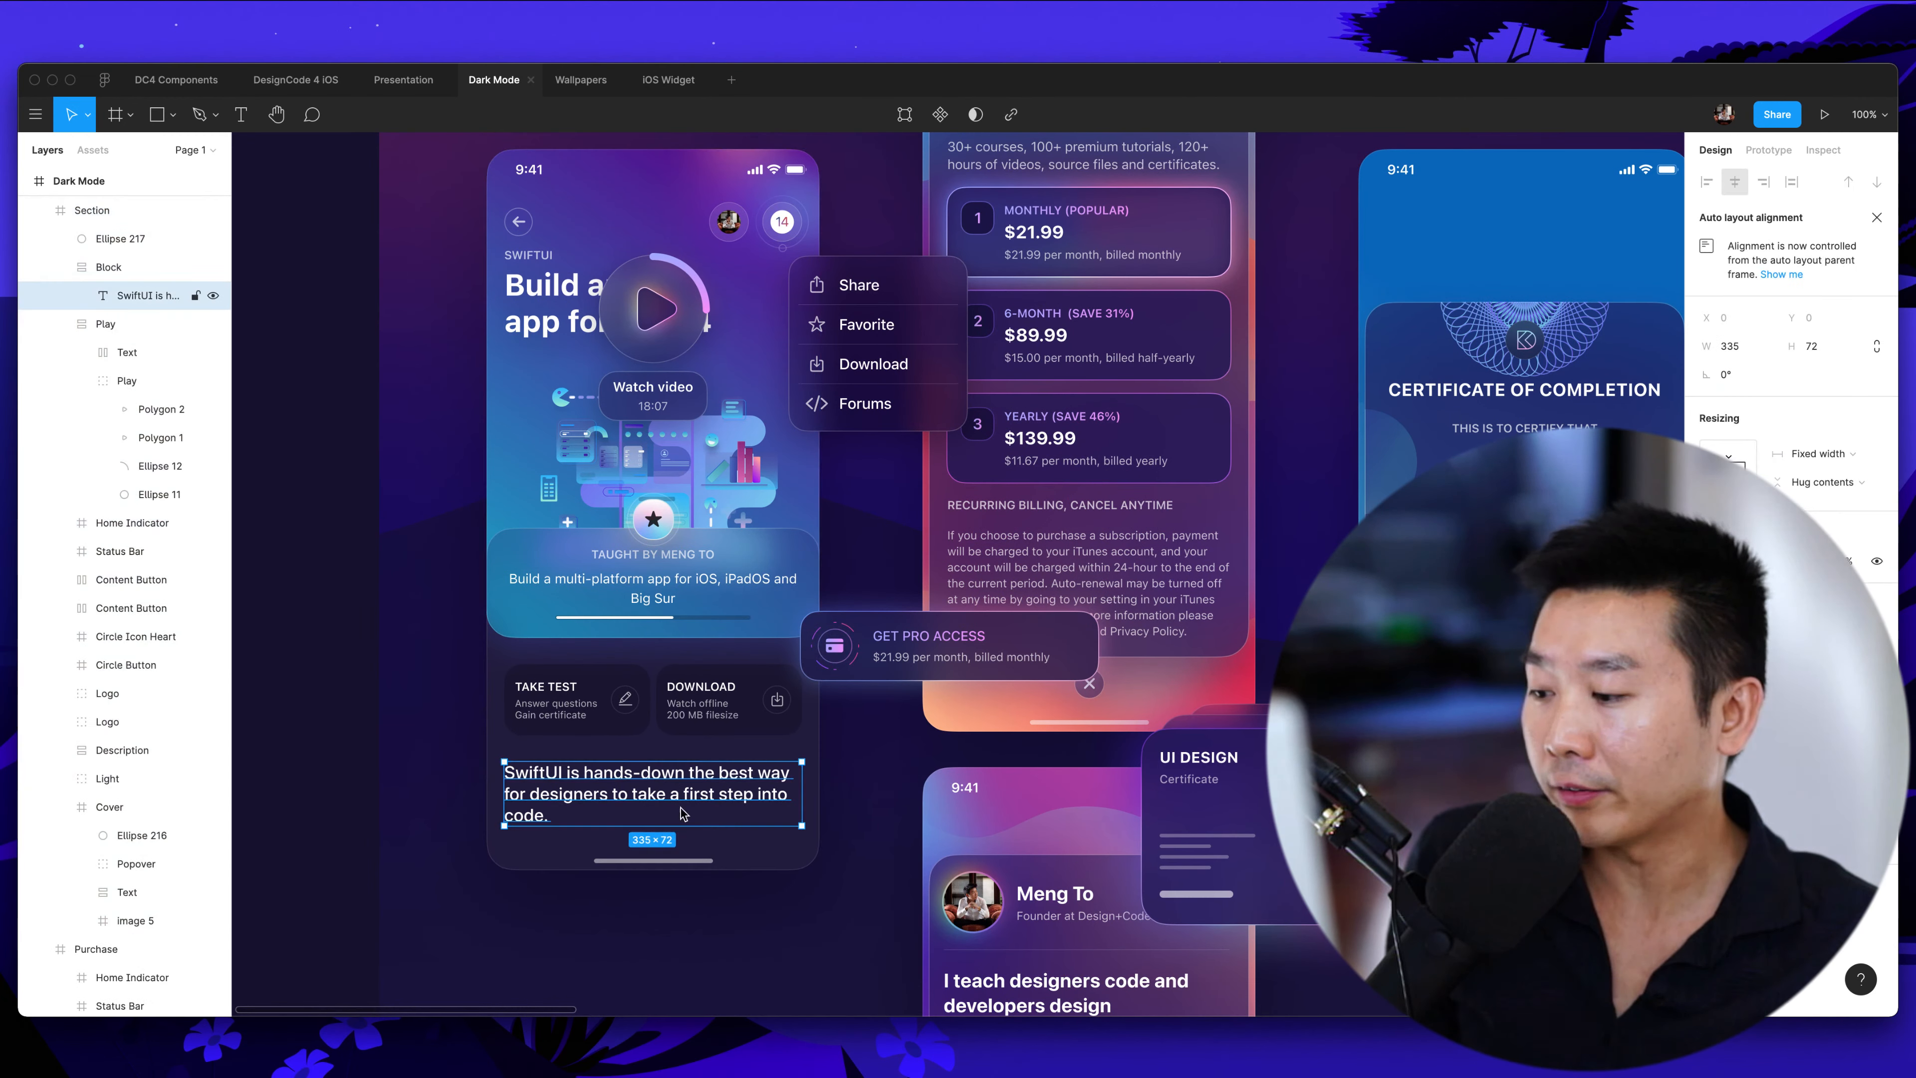
pyautogui.click(569, 706)
pyautogui.click(730, 710)
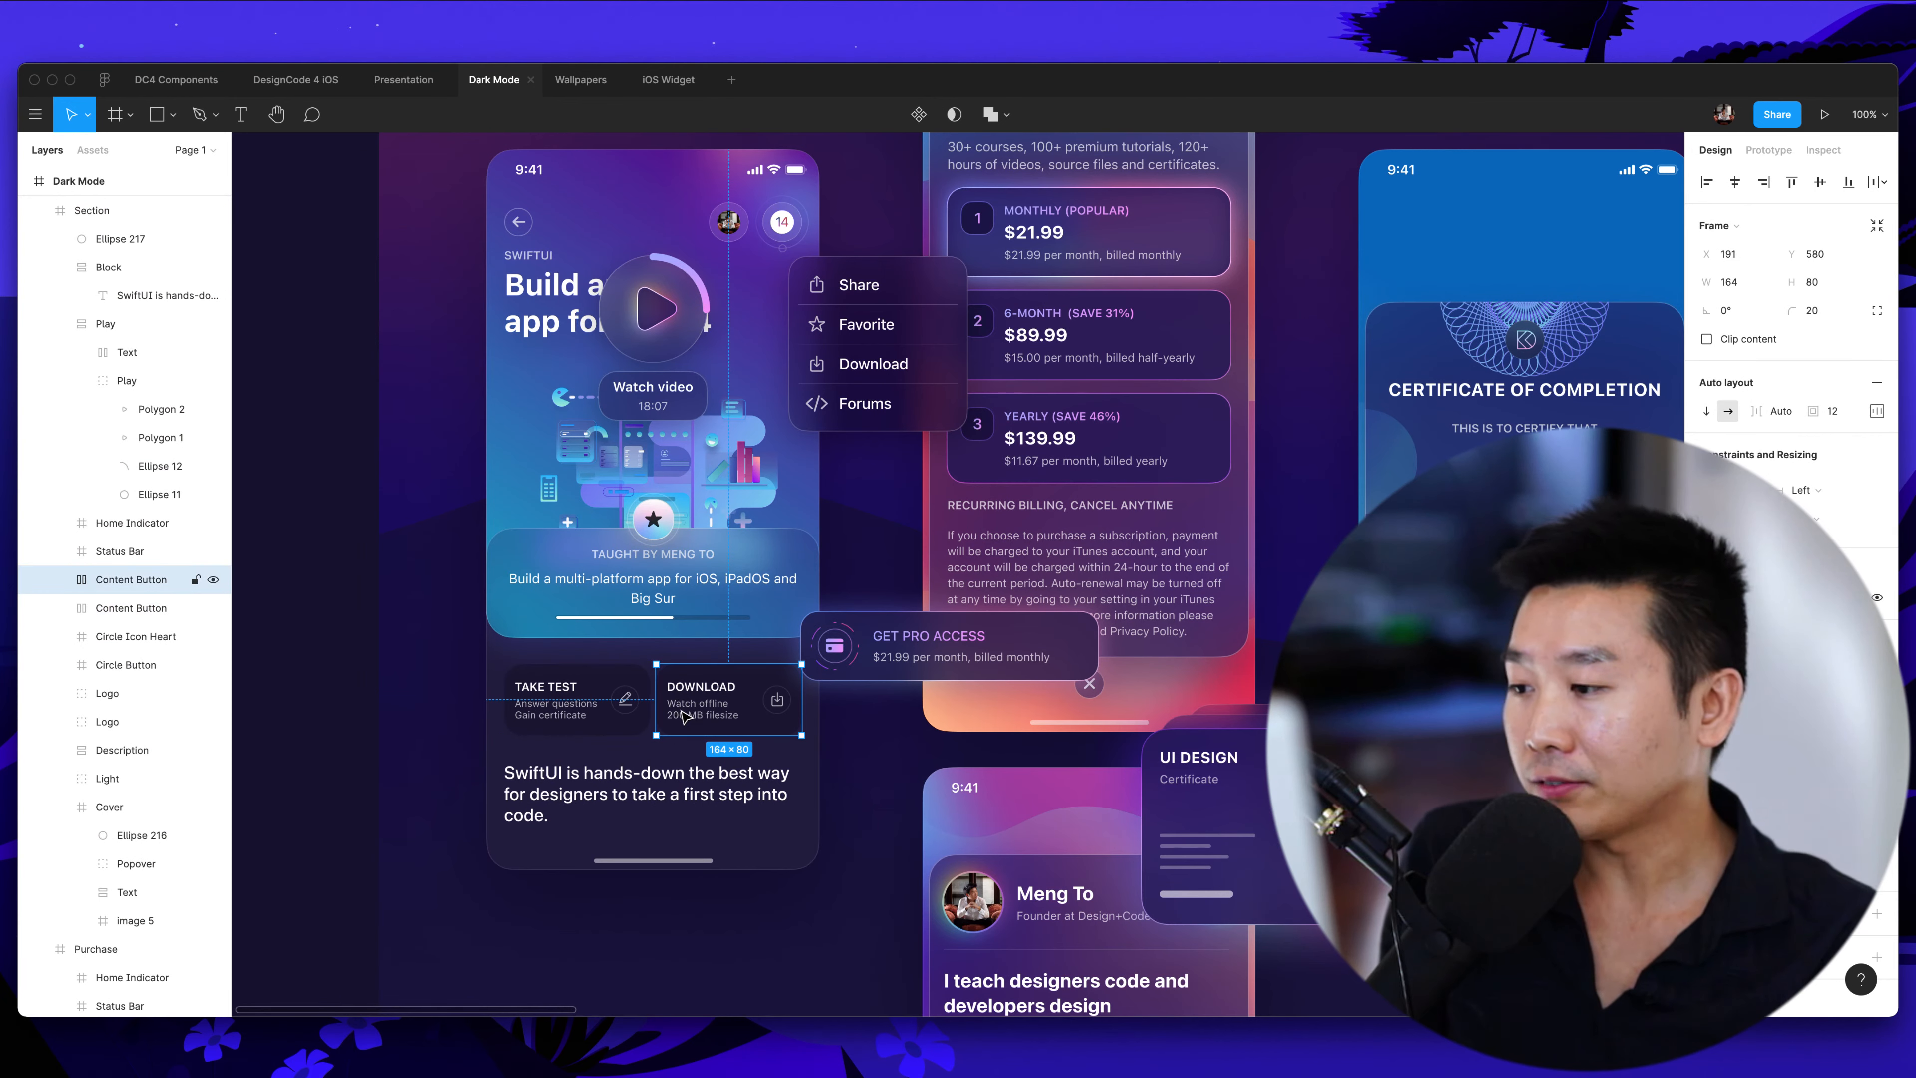
pyautogui.click(523, 428)
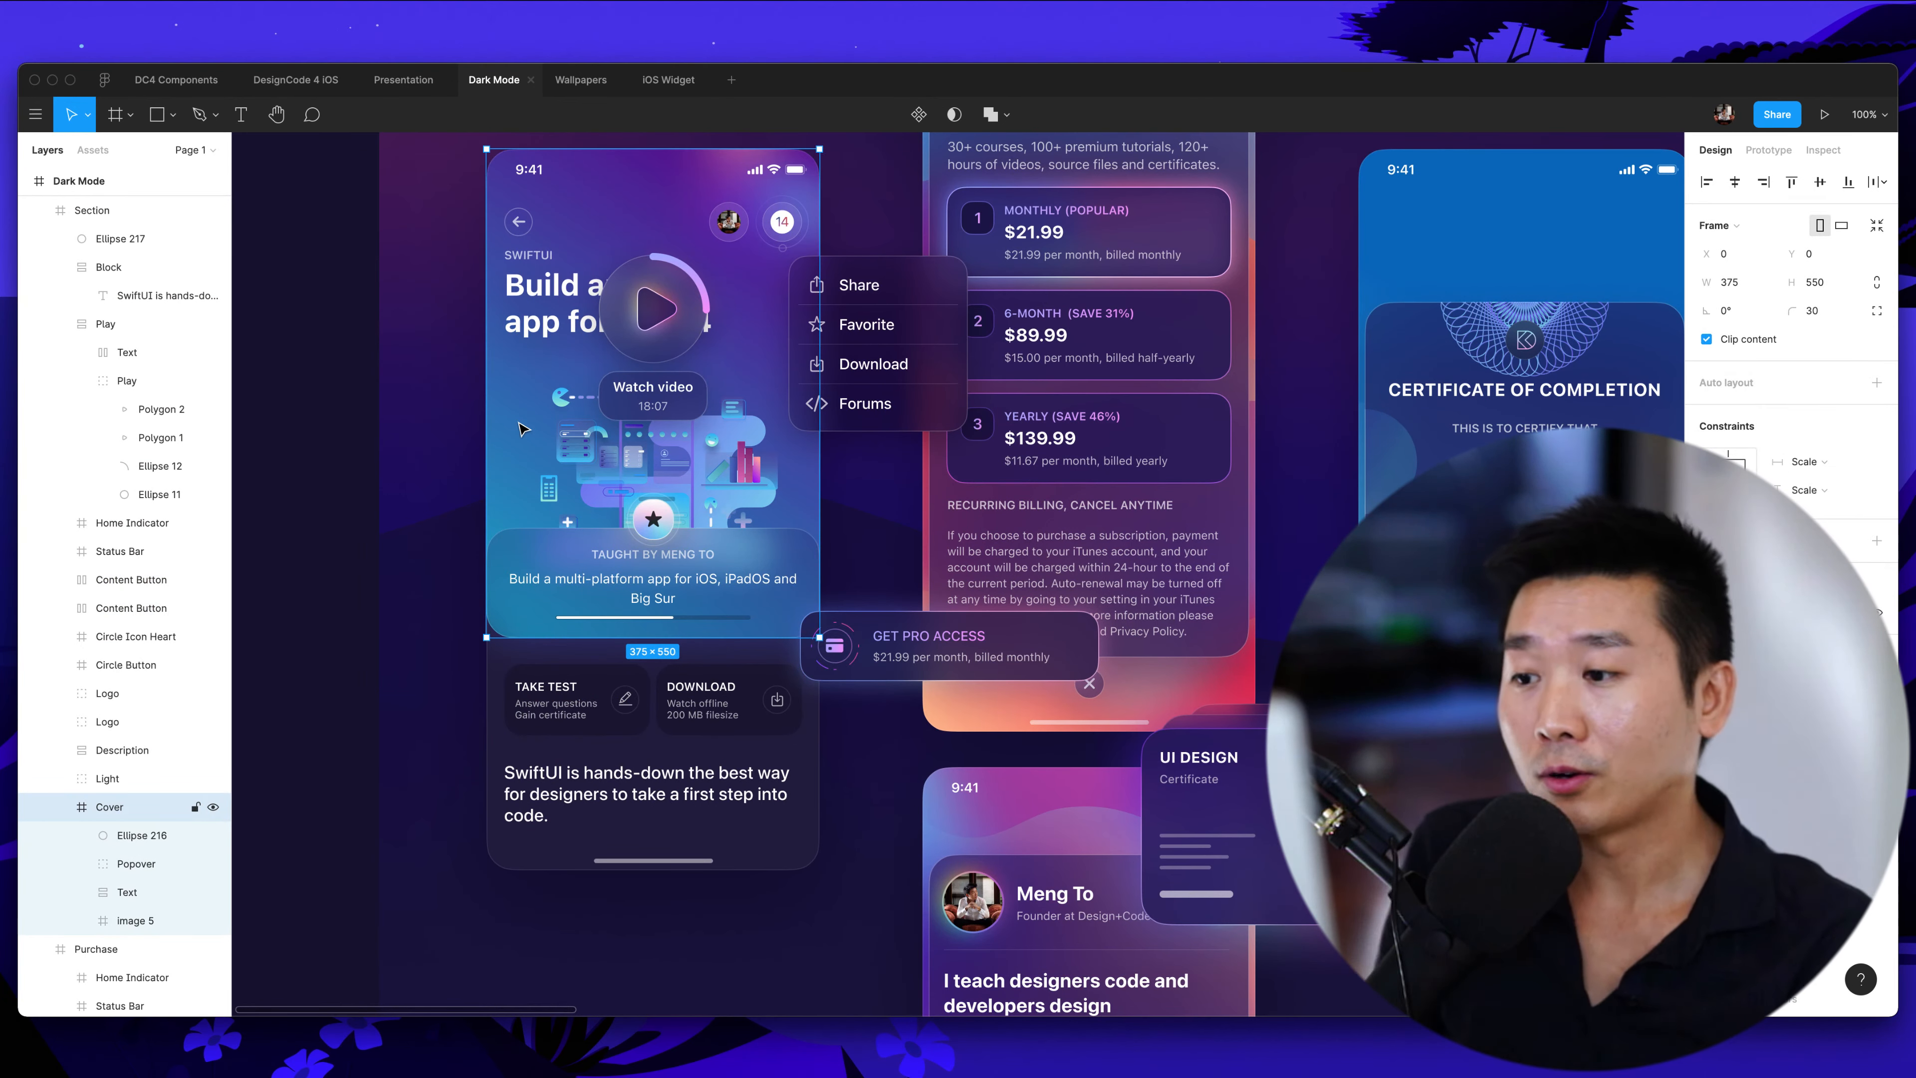
# Select the Get Pro Access screen and the course screen's play triangle to compare their glowing elements
pyautogui.scroll(3, 633, 401)
pyautogui.click(990, 343)
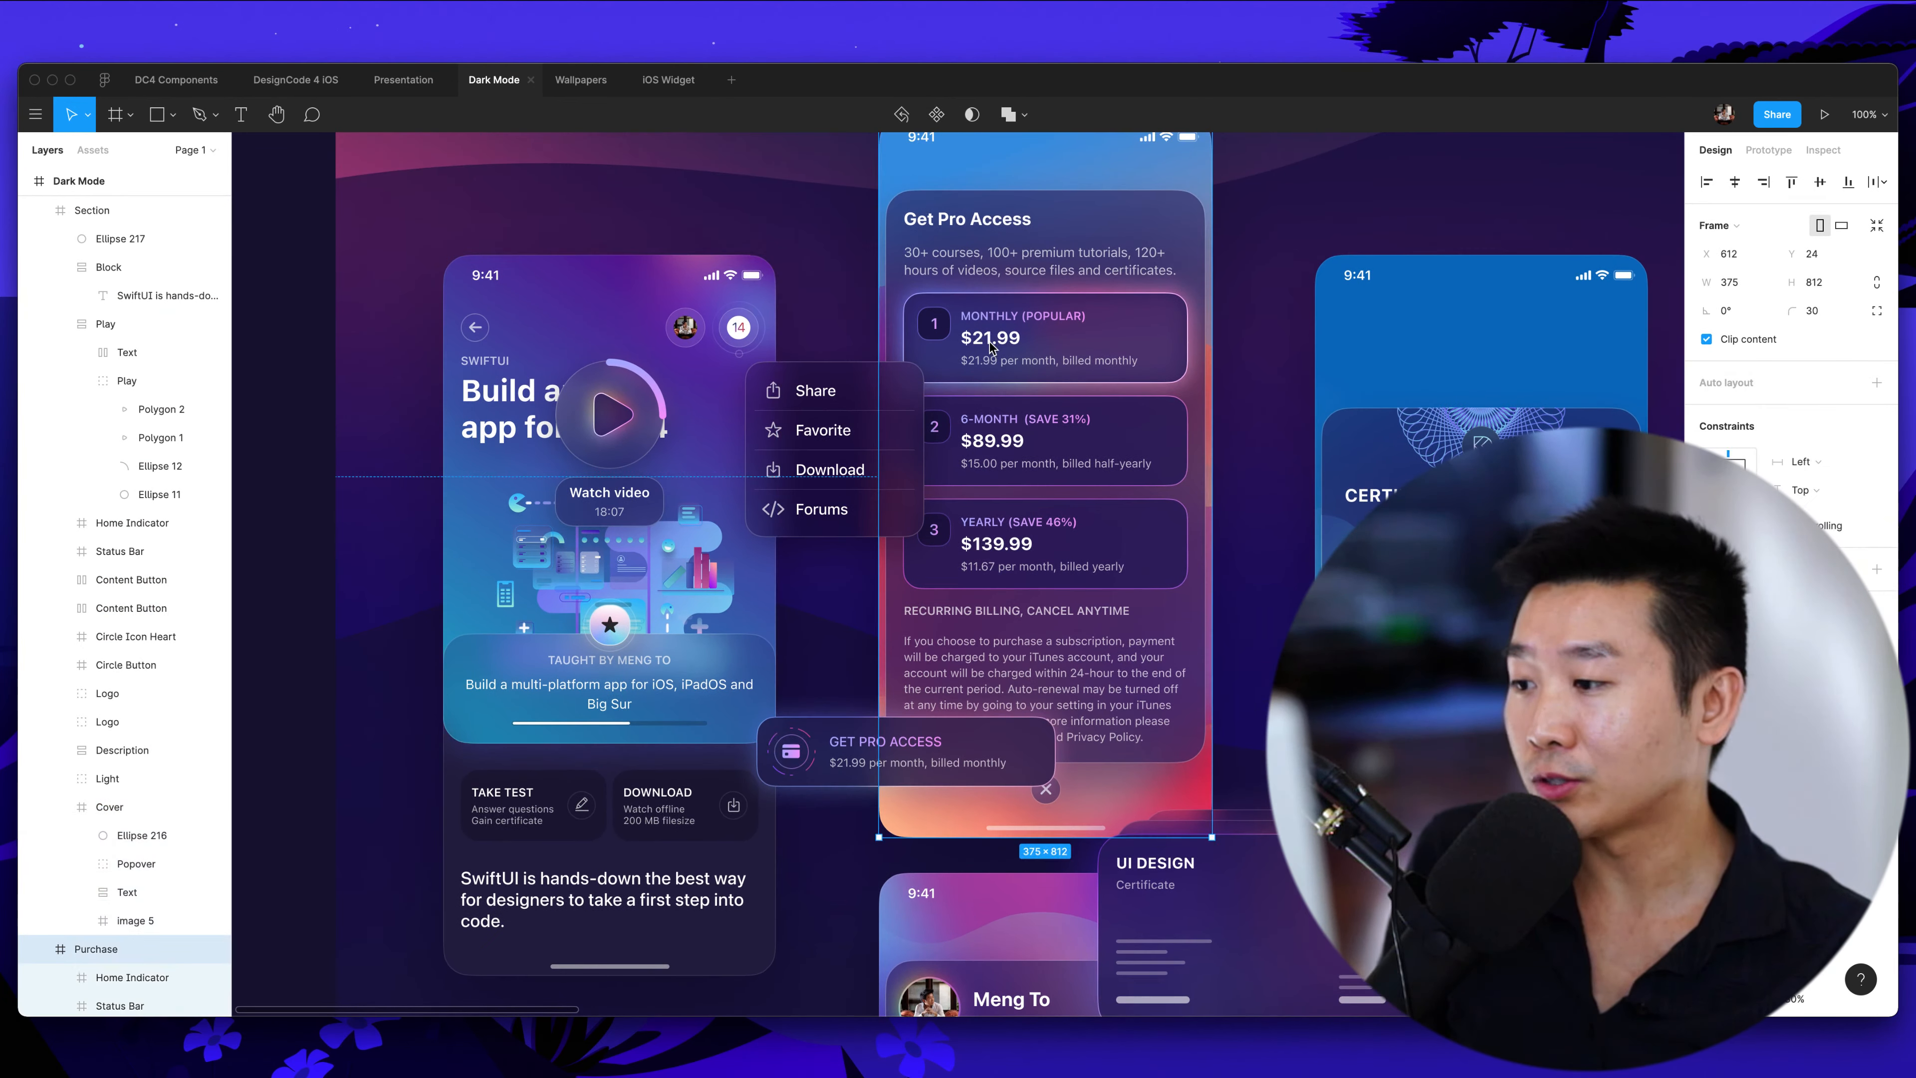
pyautogui.click(610, 424)
pyautogui.hscroll(-2, 610, 425)
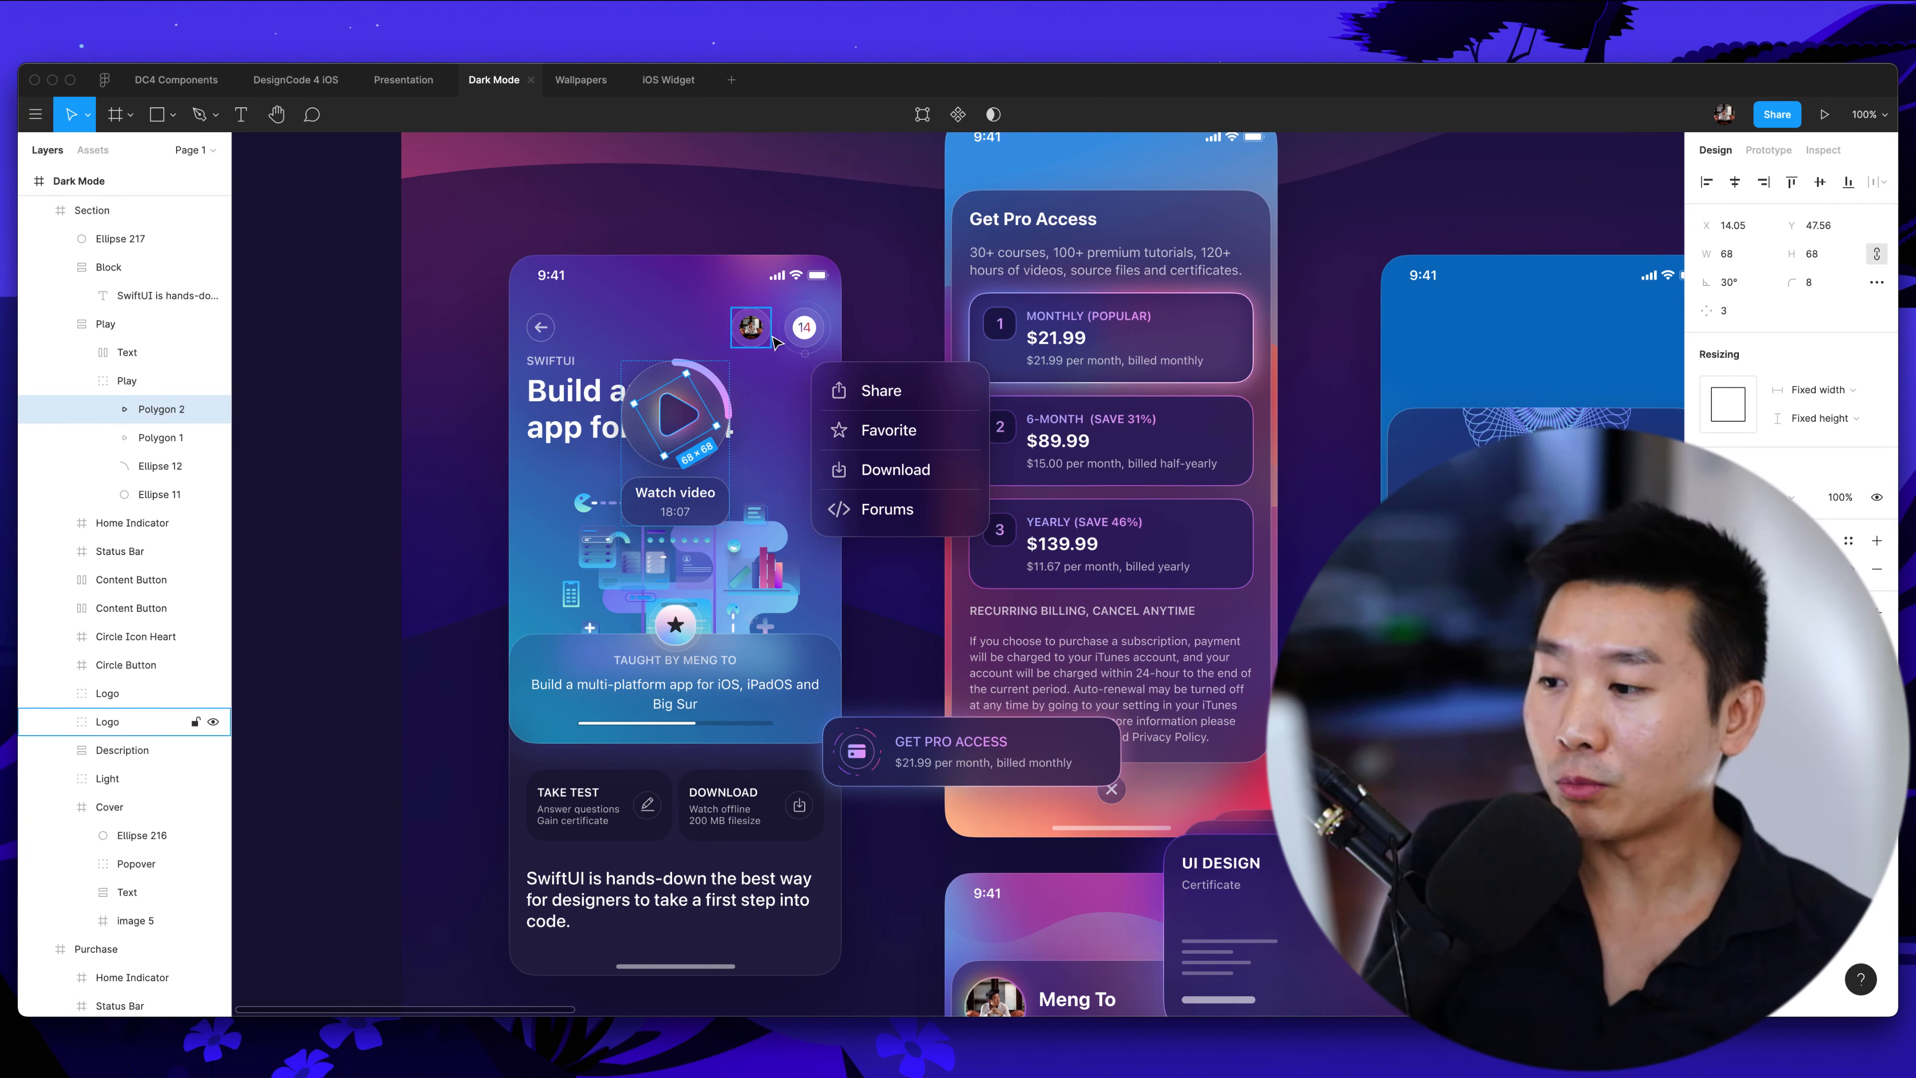
# Inspect the circular 14 badge group and the wave background beside the course screen at 200%
pyautogui.scroll(5, 775, 342)
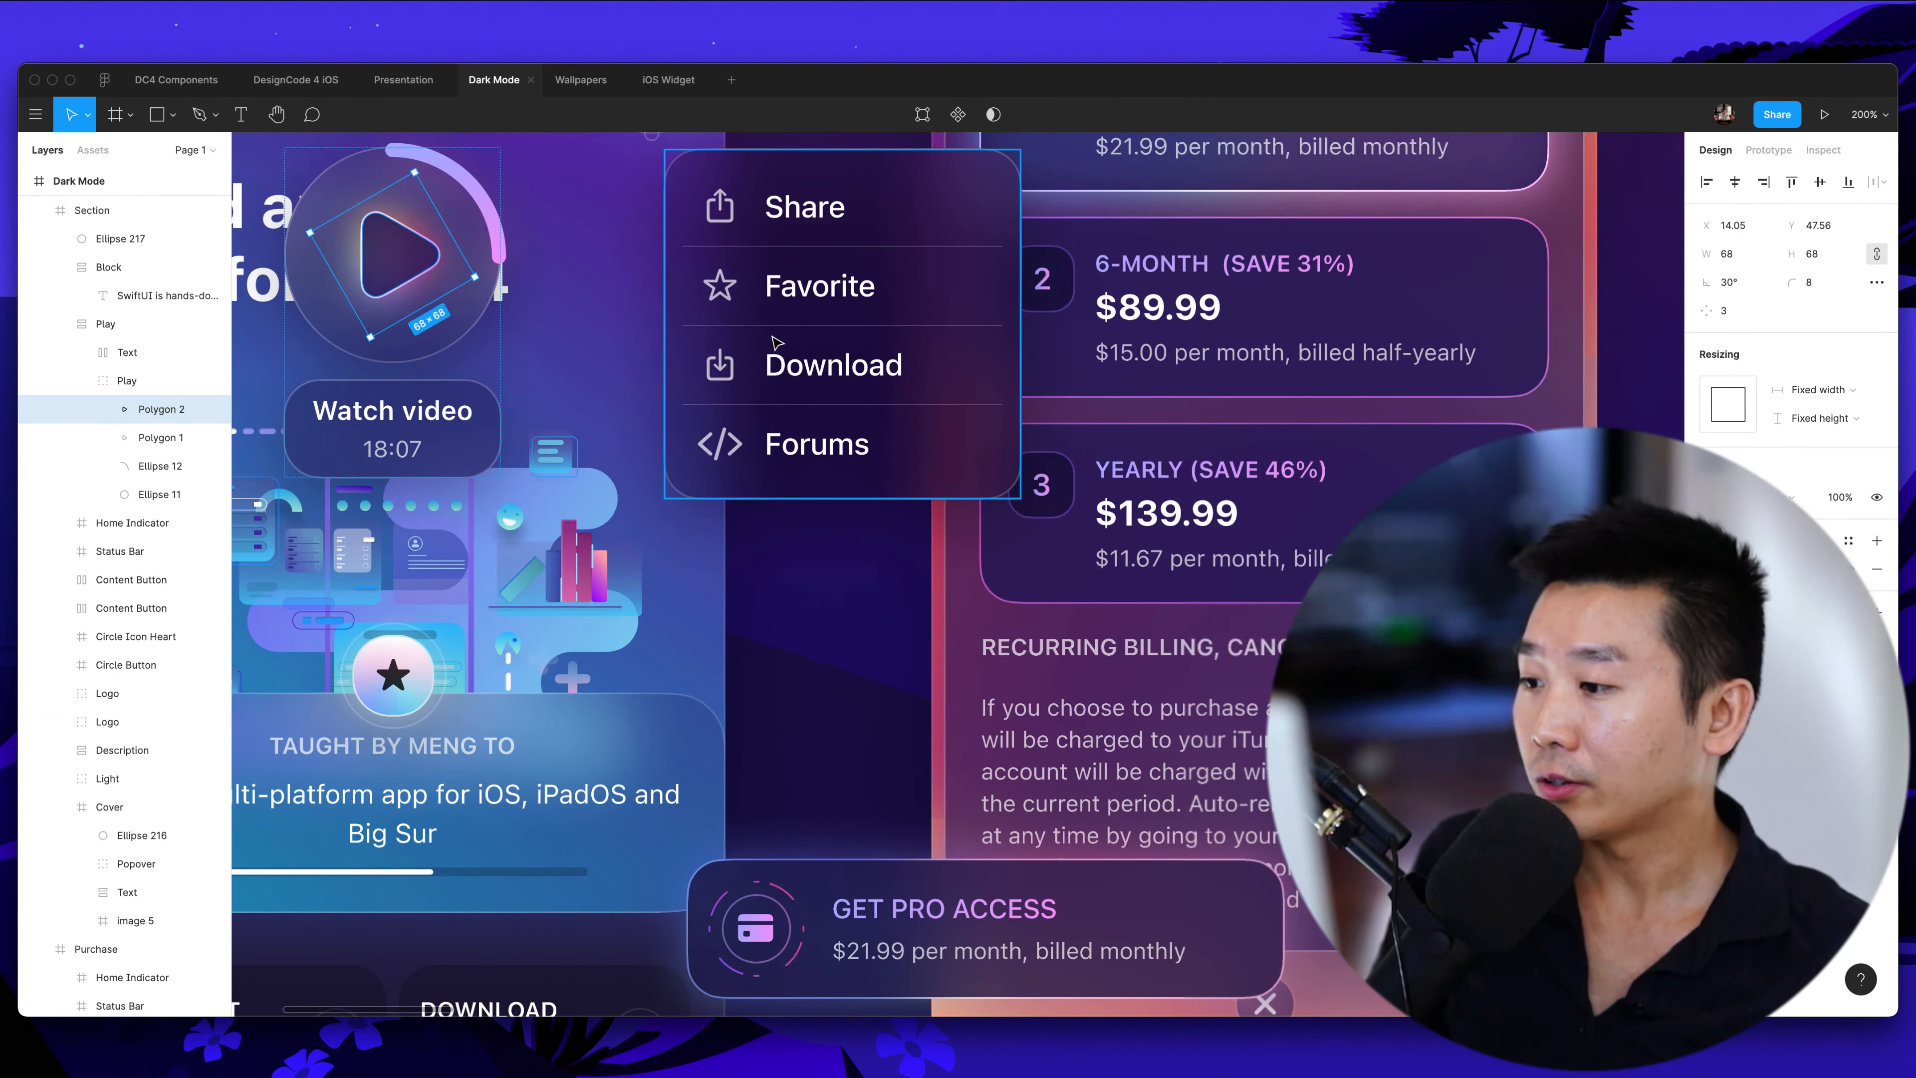
pyautogui.scroll(4, 781, 355)
pyautogui.hscroll(-2, 787, 334)
pyautogui.hscroll(-2, 806, 370)
pyautogui.click(811, 370)
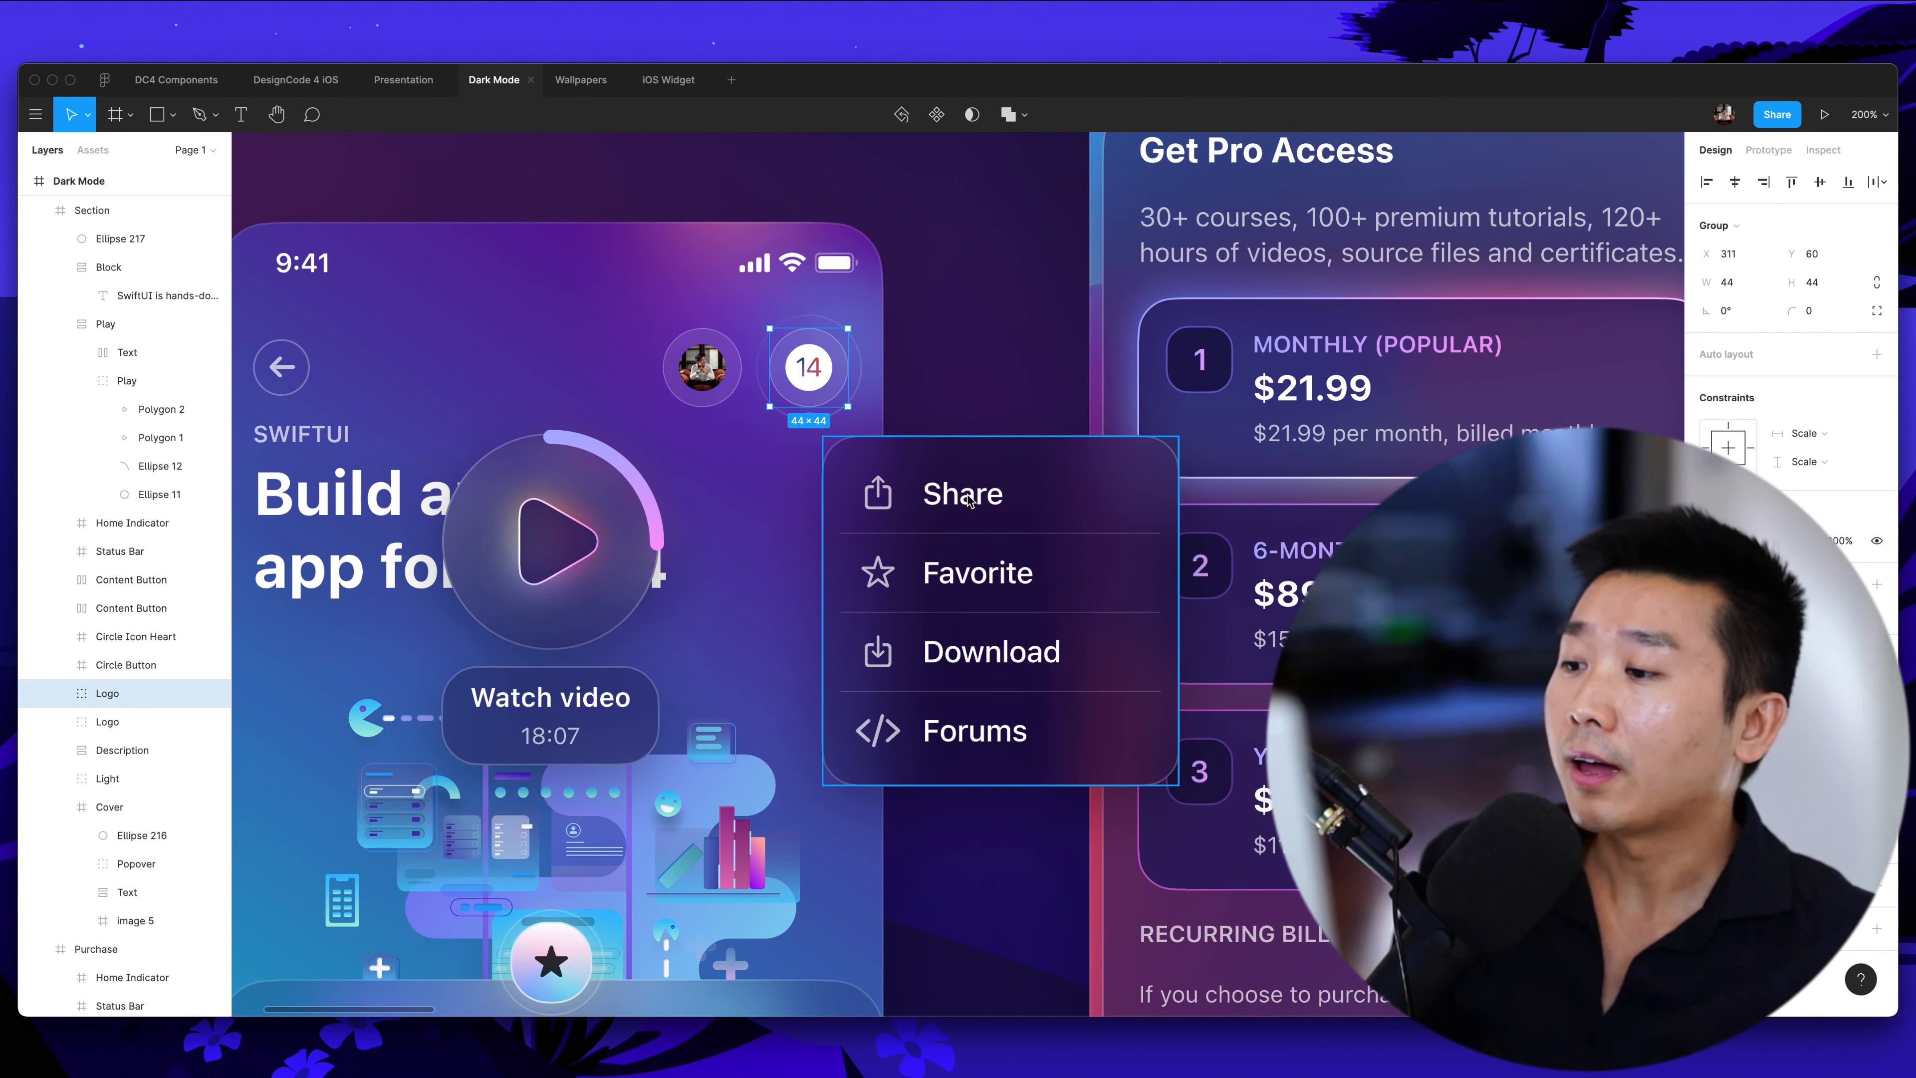
pyautogui.click(960, 350)
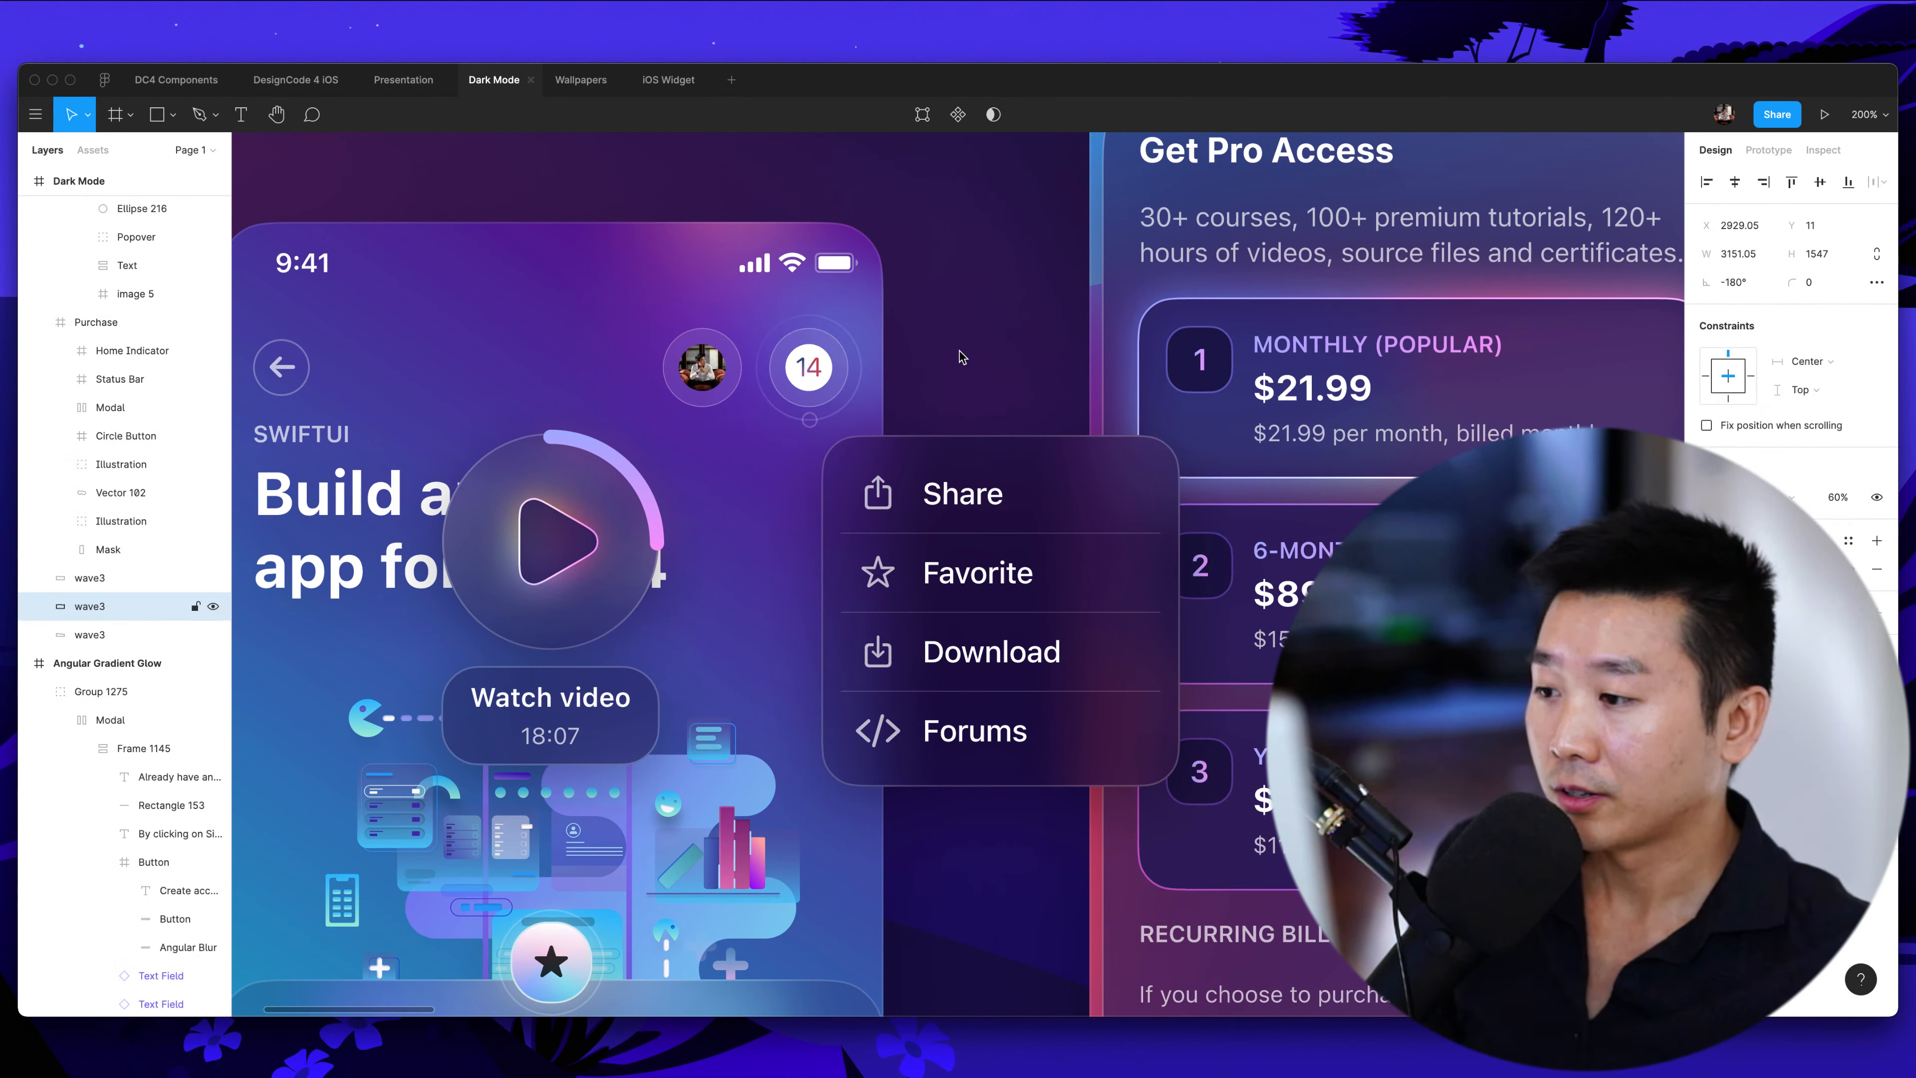
# Select the small ring beneath the circular 14 badge to inspect it at 400%
pyautogui.press('super+equal')
pyautogui.scroll(3, 845, 256)
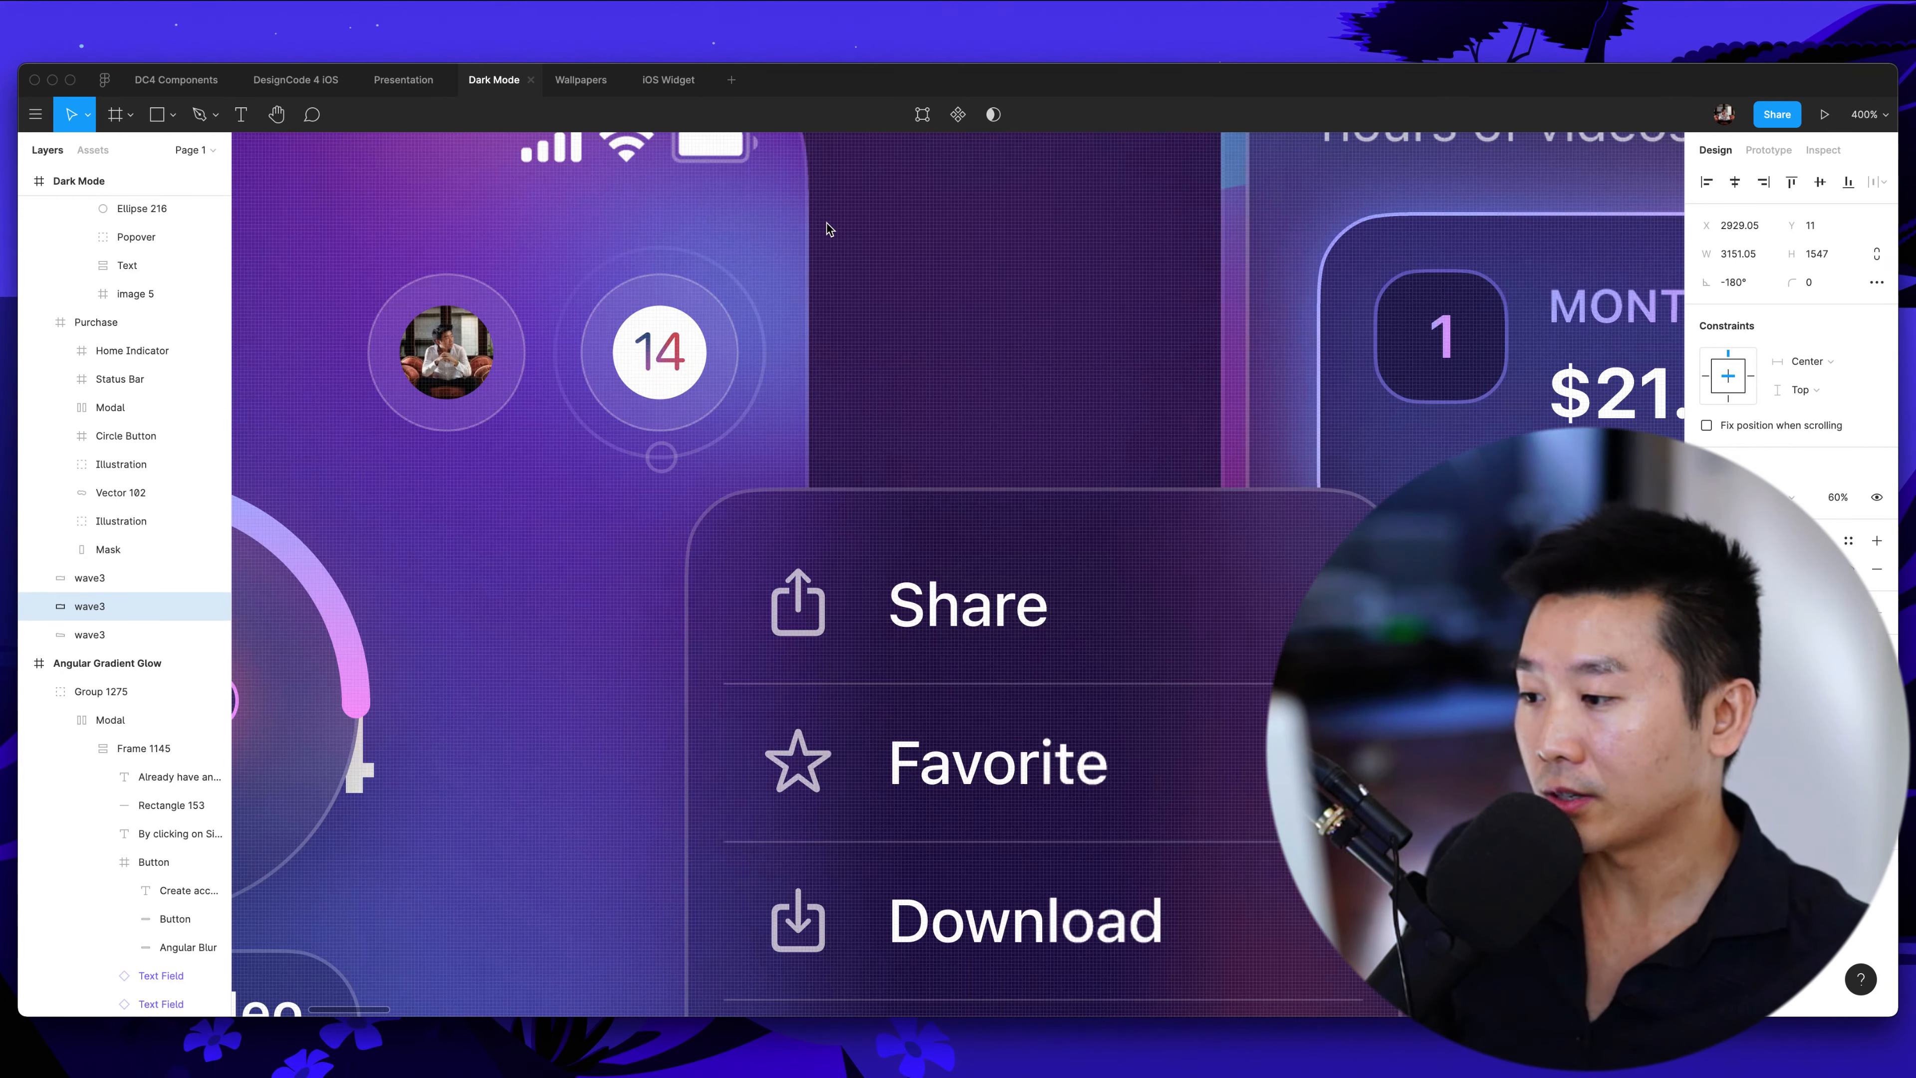
pyautogui.click(678, 473)
pyautogui.click(671, 467)
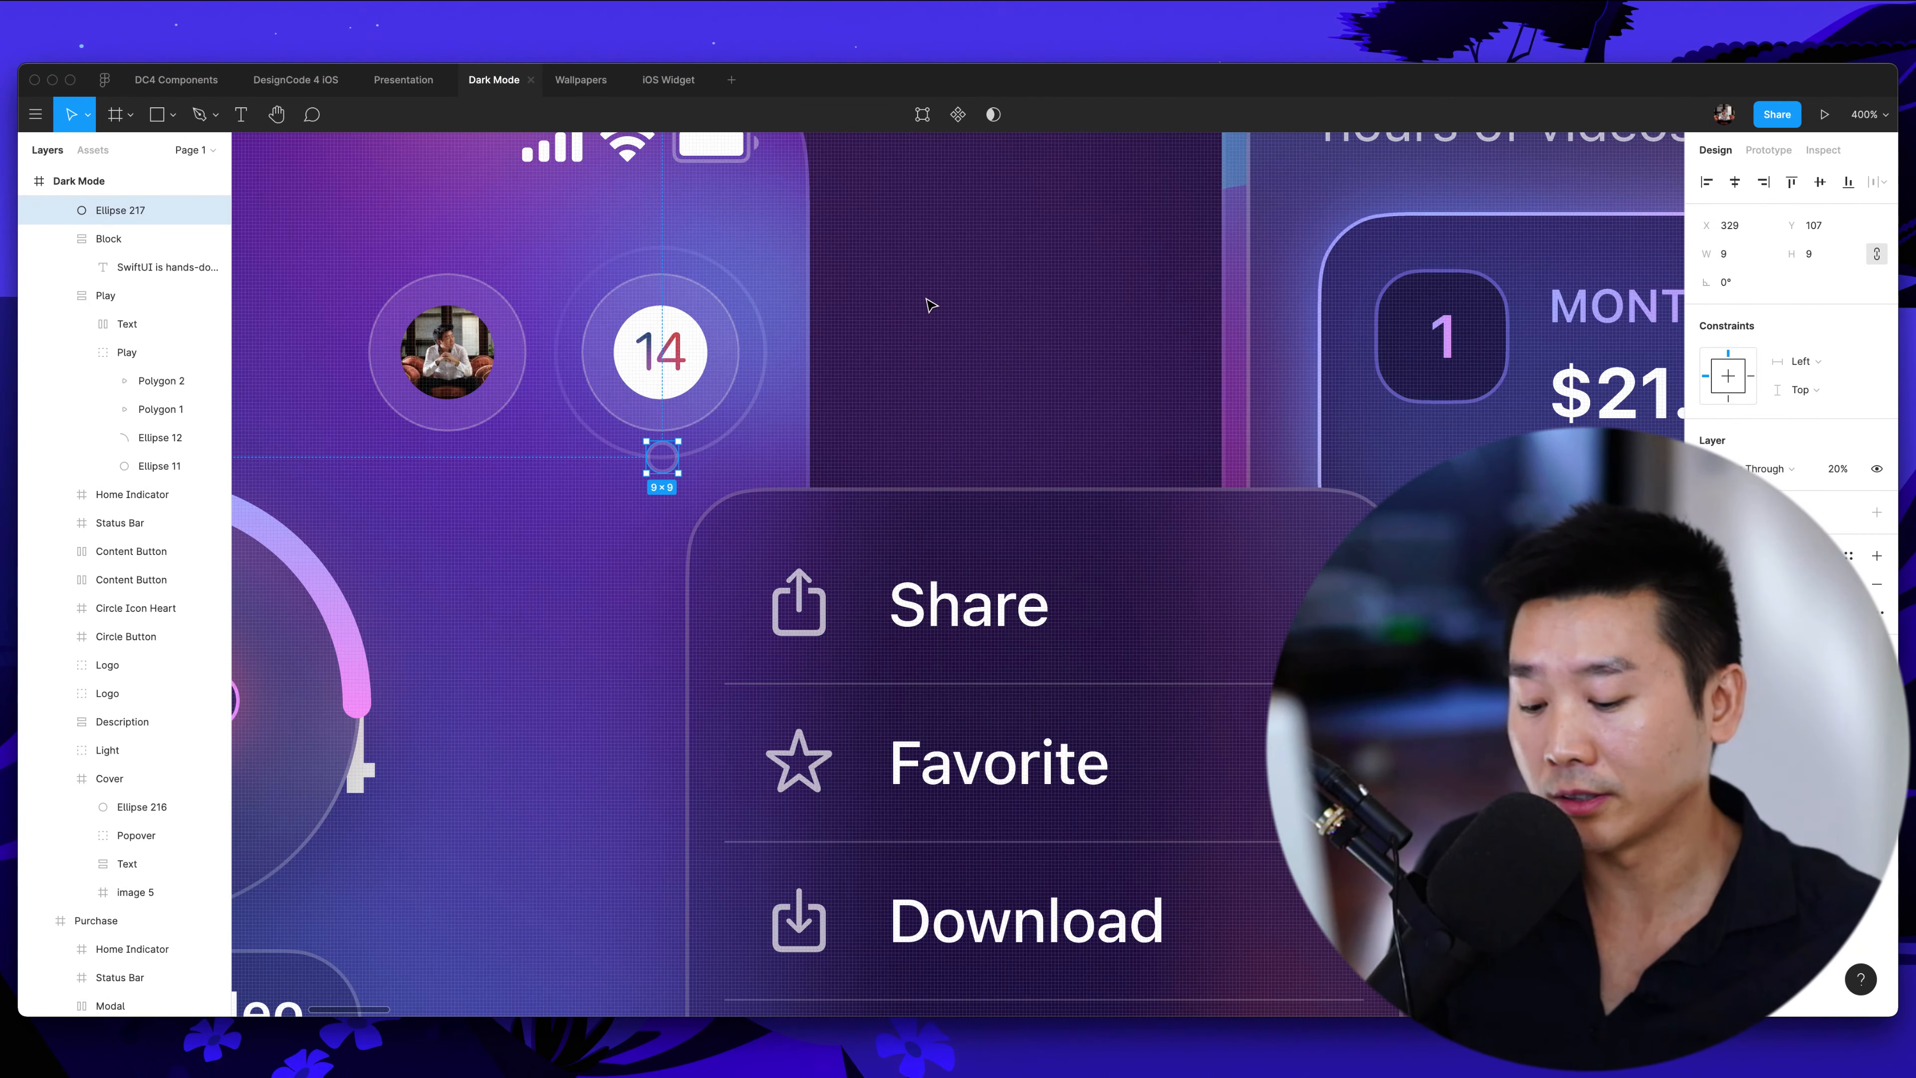
# Review the Dark Mode composition at 100%, from the course screen to the pricing, profile and certificate cards
pyautogui.press('-')
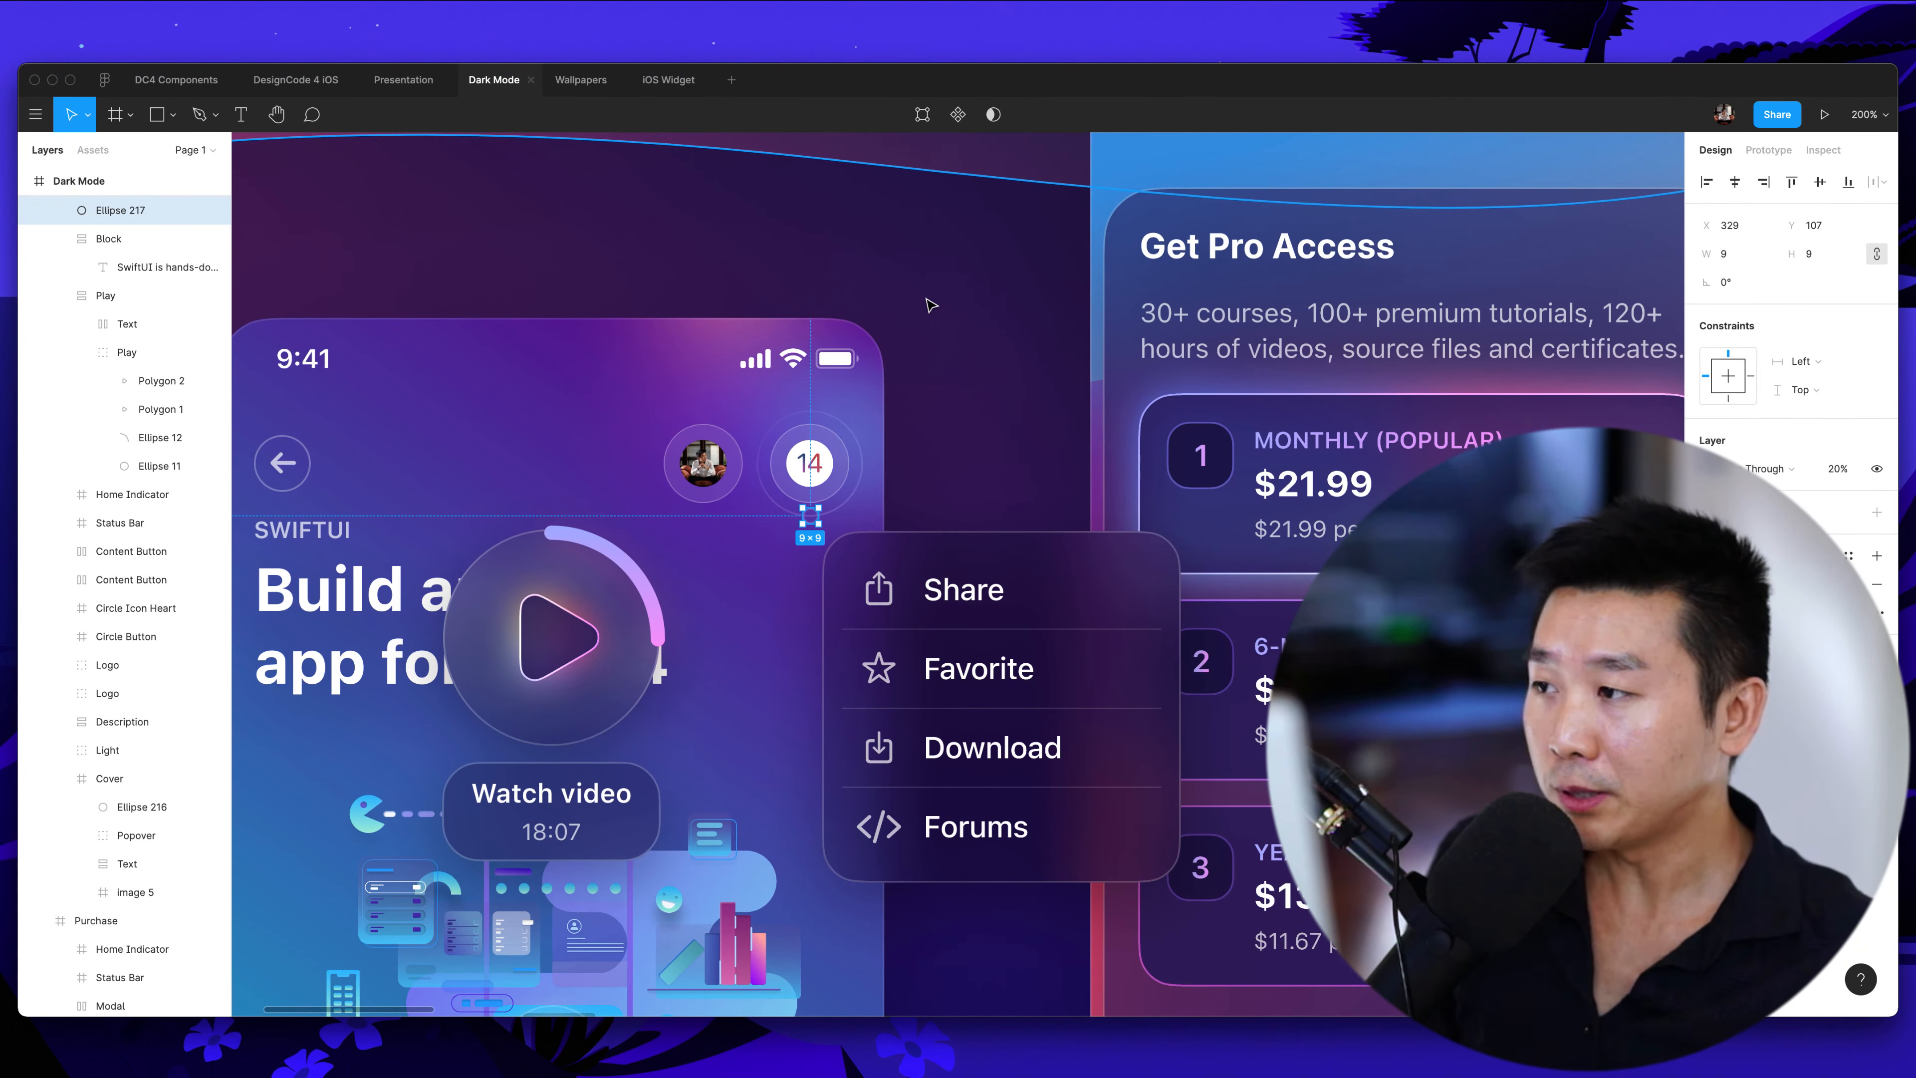
pyautogui.press('-')
pyautogui.hscroll(4, 822, 490)
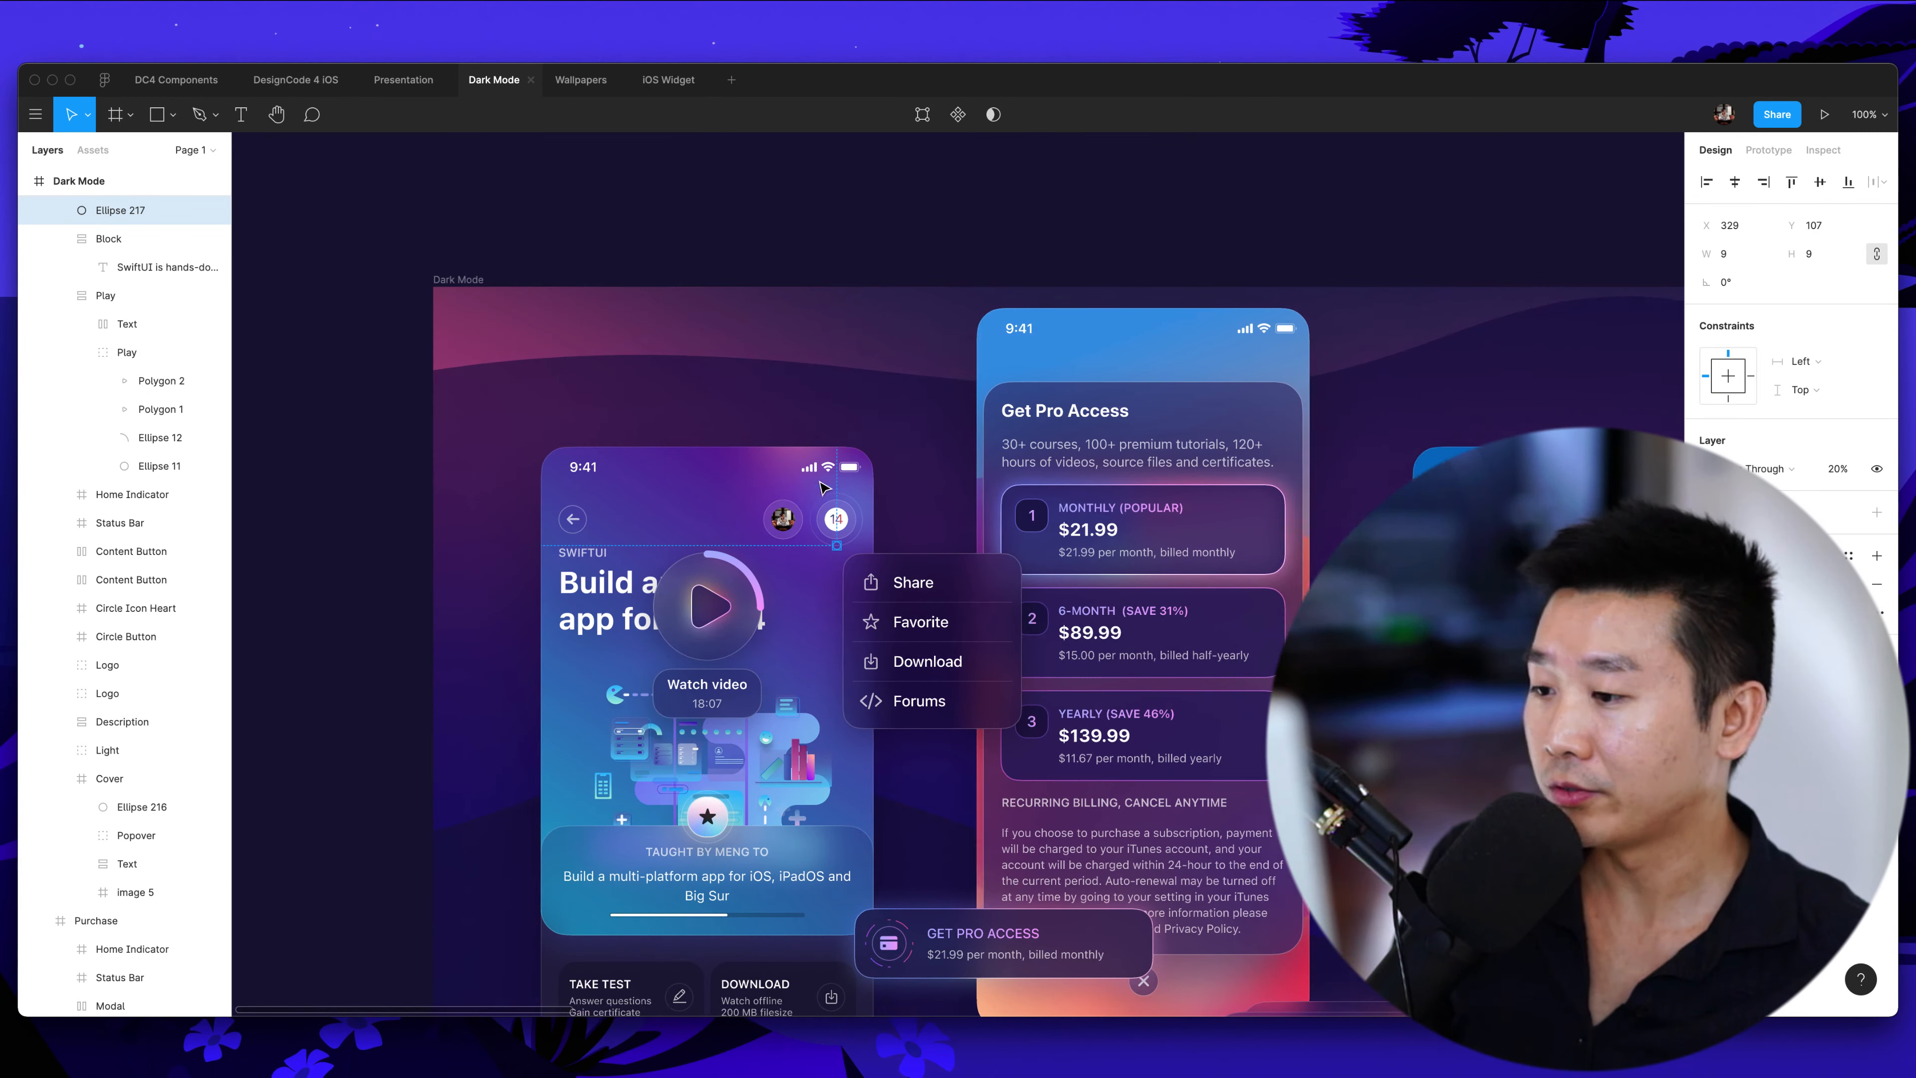
pyautogui.scroll(-5, 809, 491)
pyautogui.hscroll(5, 809, 491)
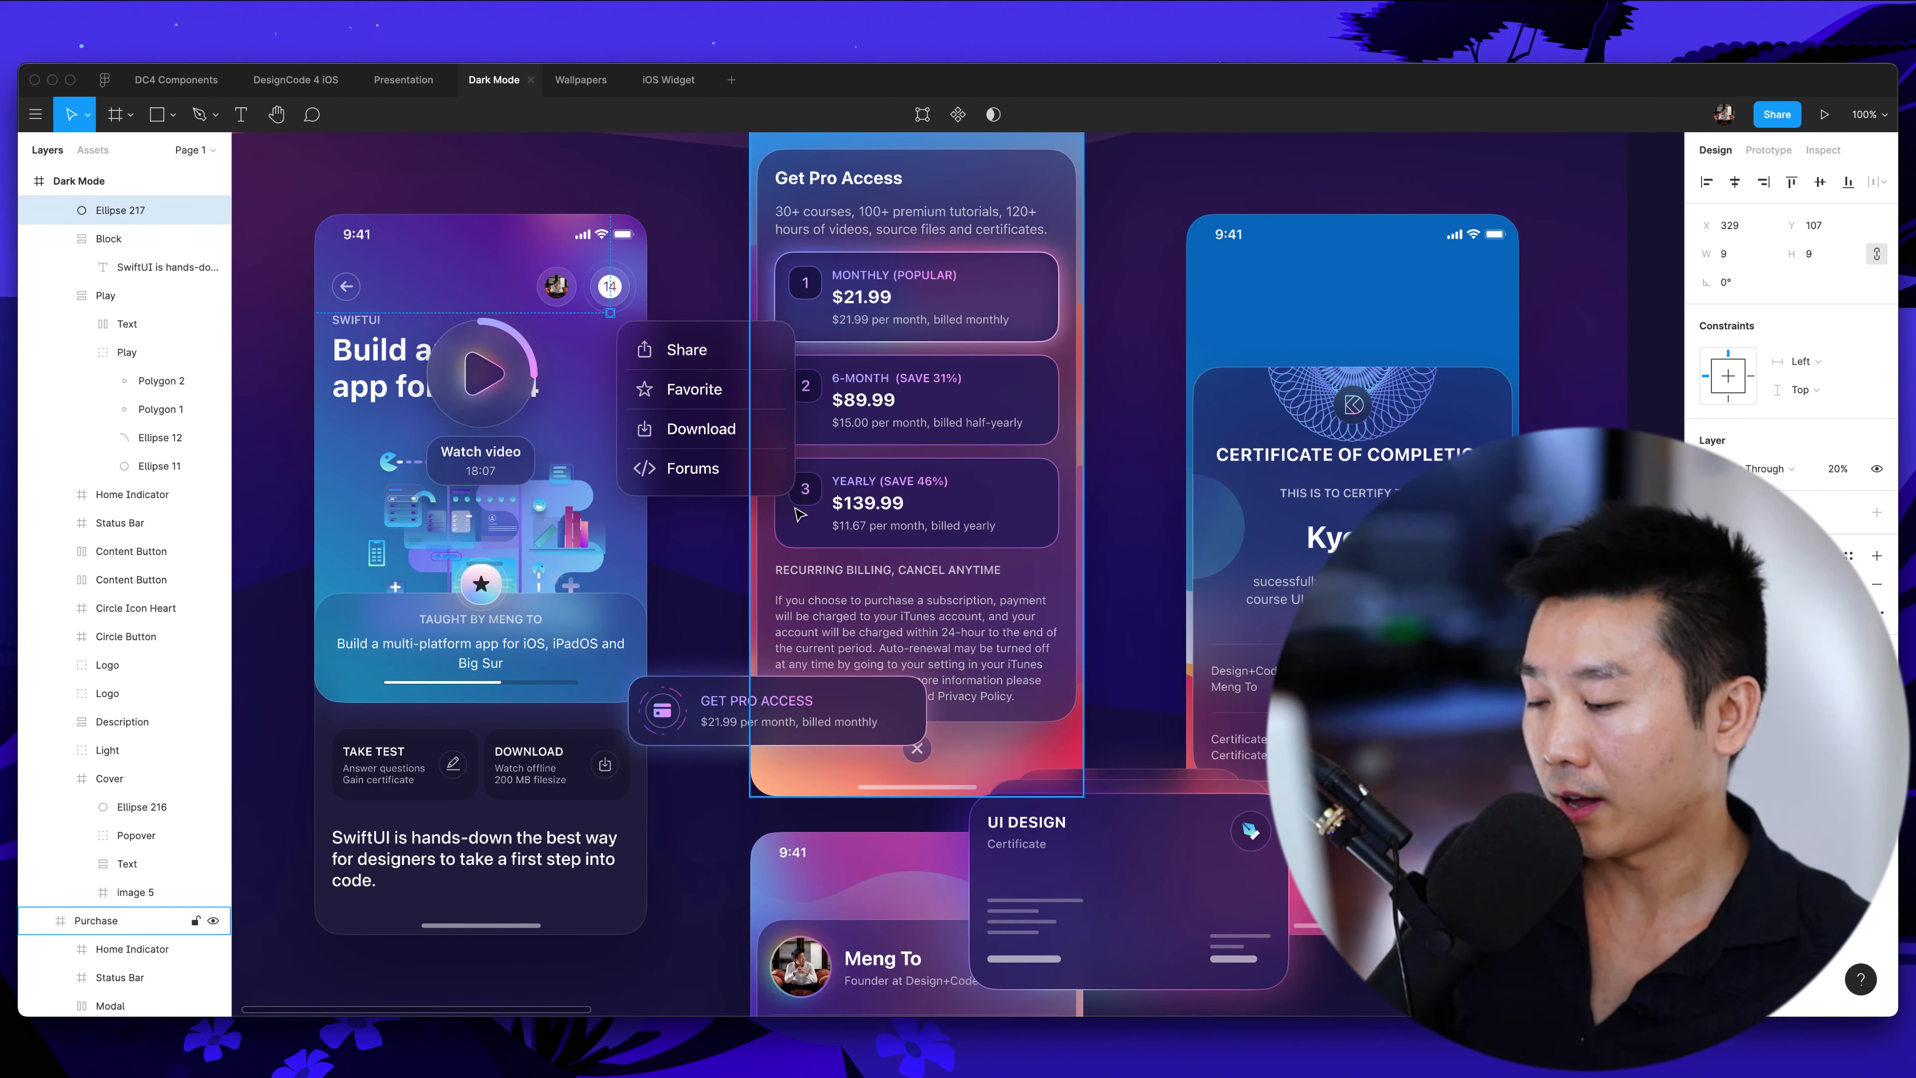
pyautogui.hscroll(3, 792, 512)
pyautogui.scroll(-5, 792, 512)
pyautogui.hscroll(-1, 653, 600)
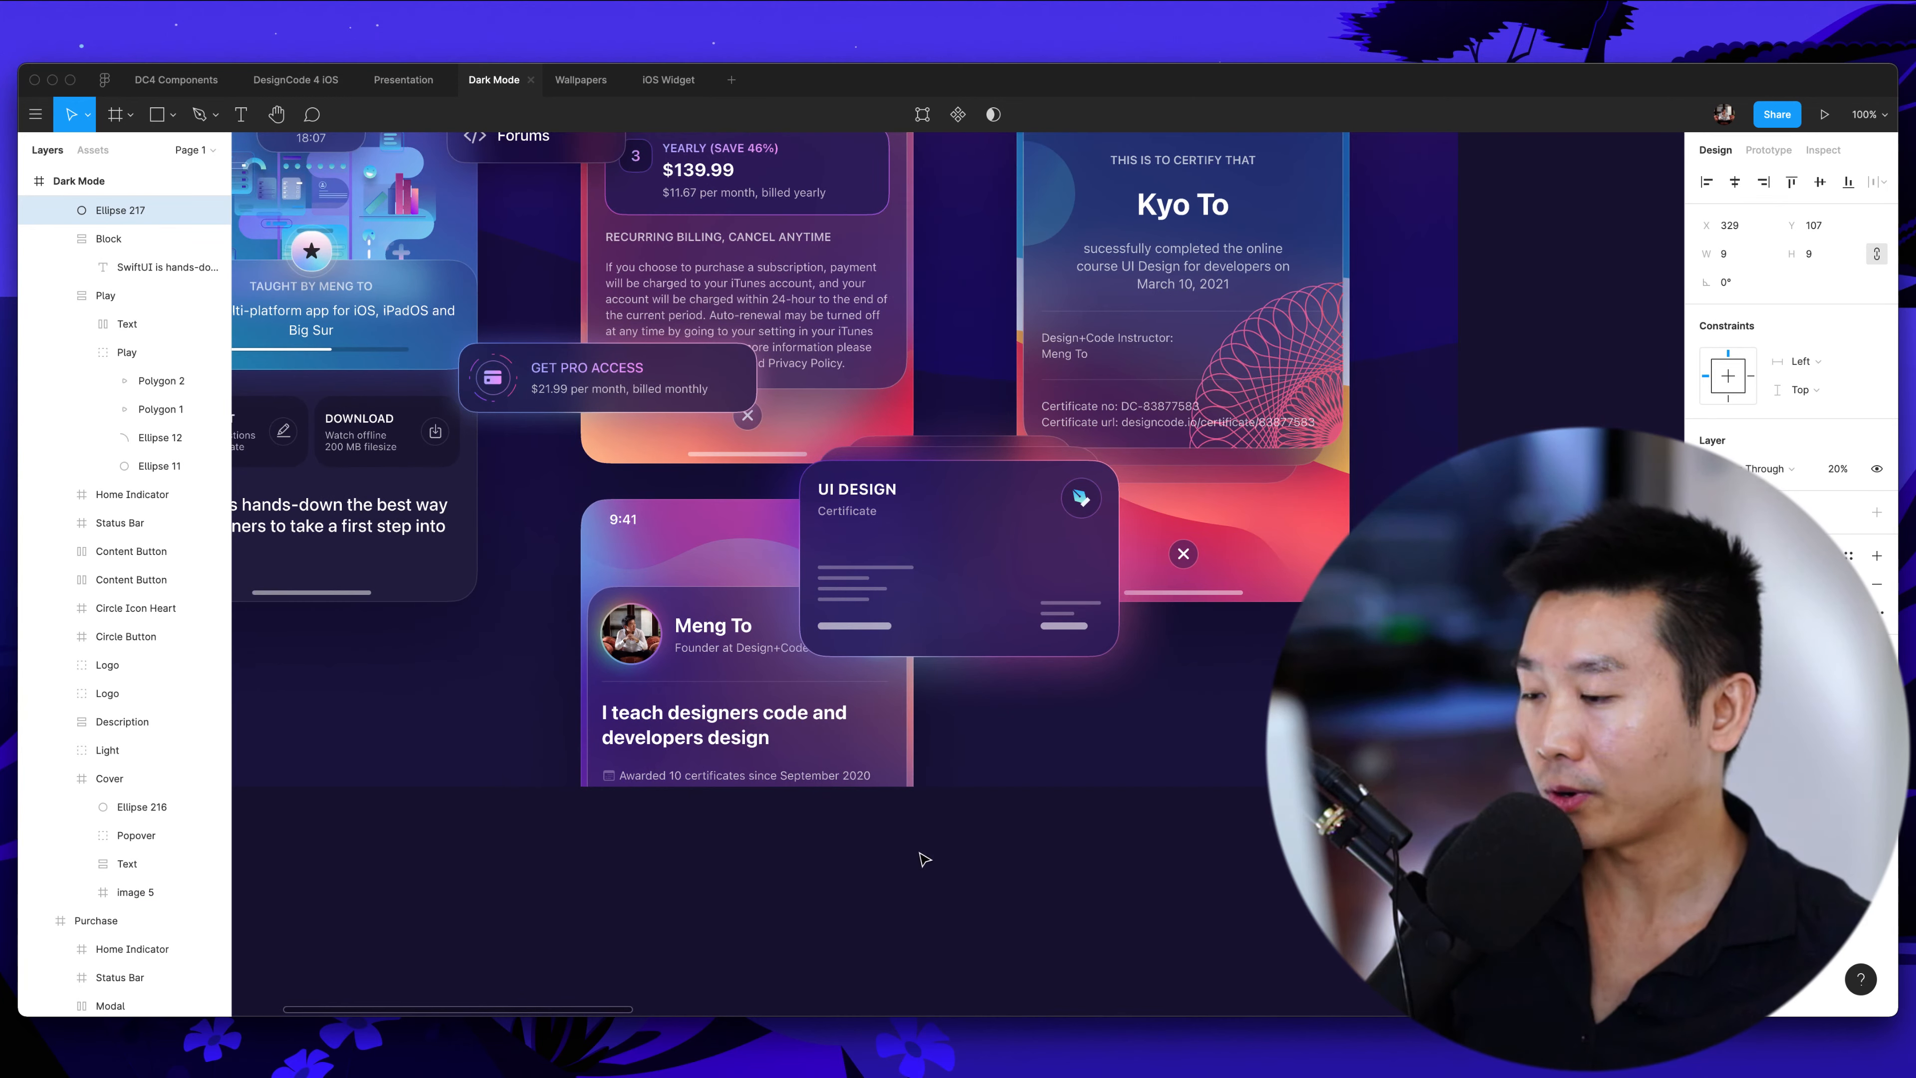
pyautogui.hscroll(-4, 653, 600)
pyautogui.scroll(1, 652, 600)
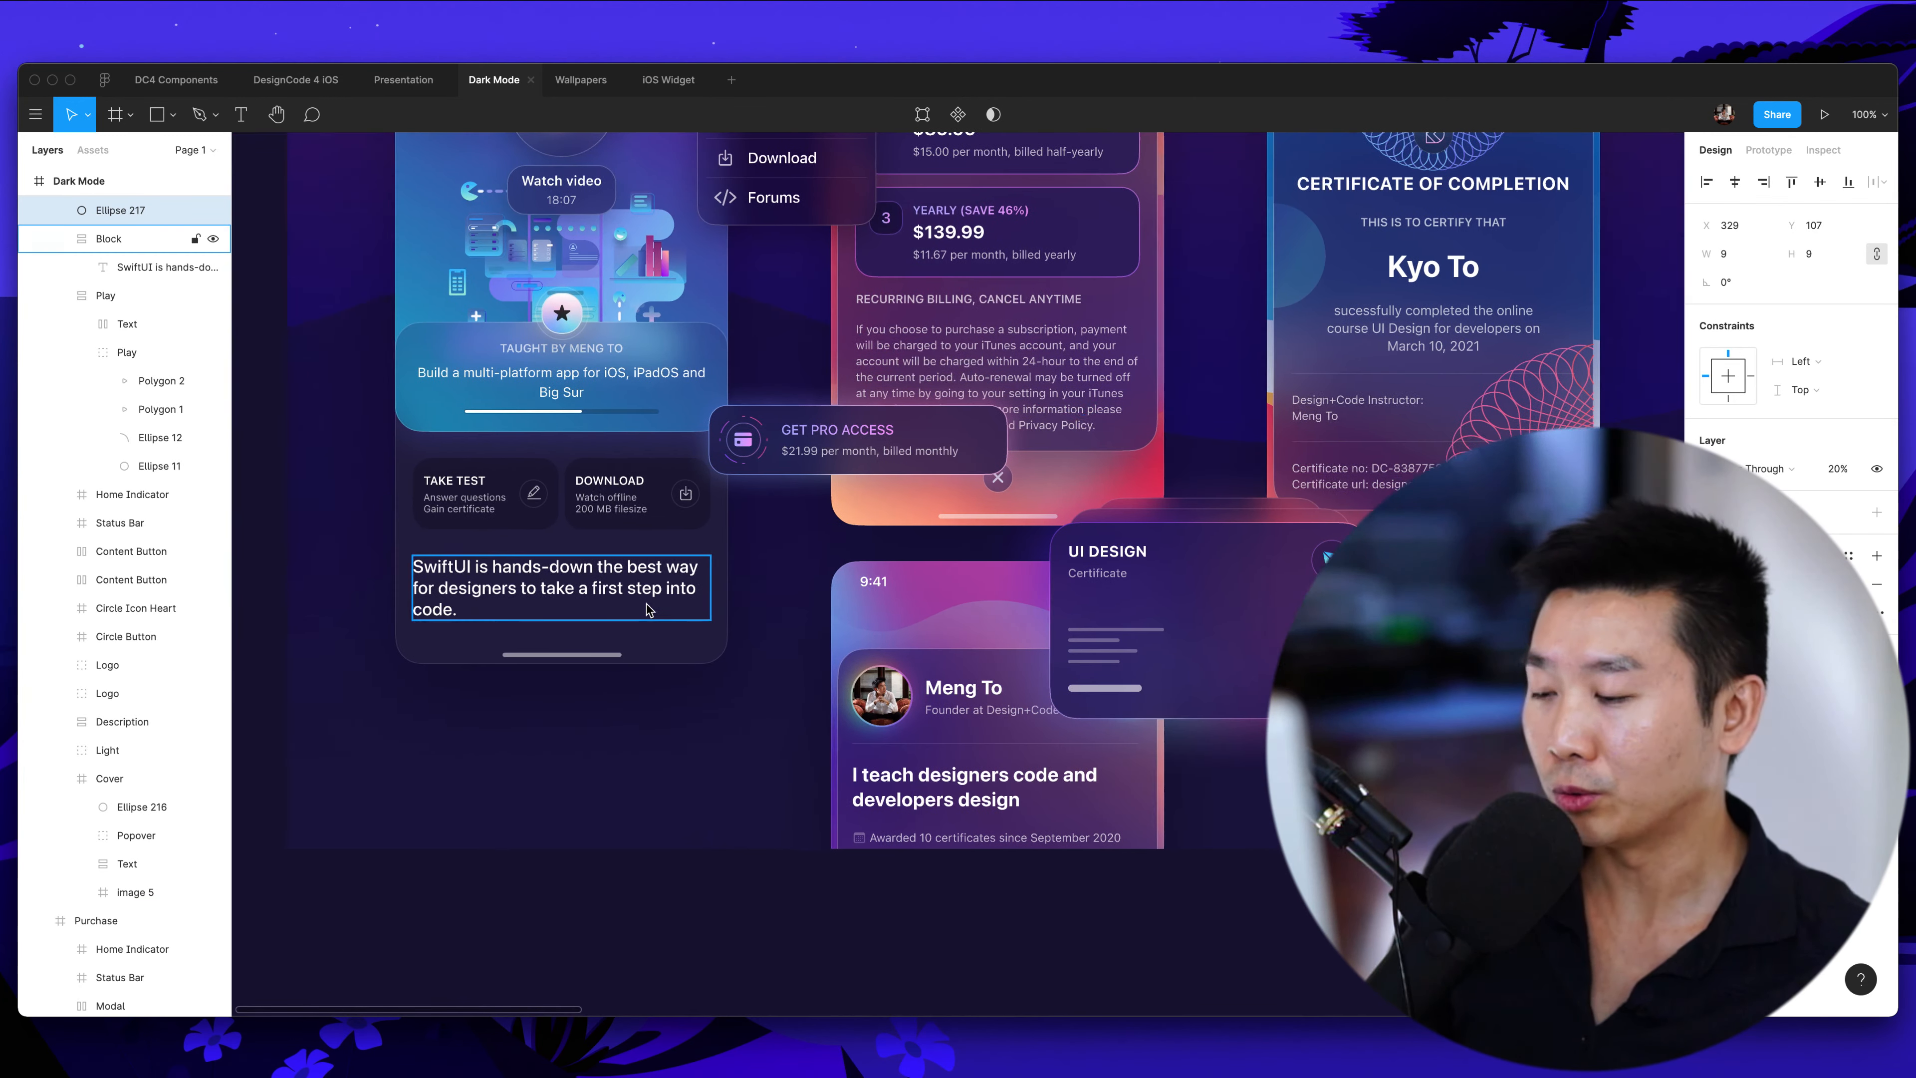
pyautogui.hscroll(3, 865, 513)
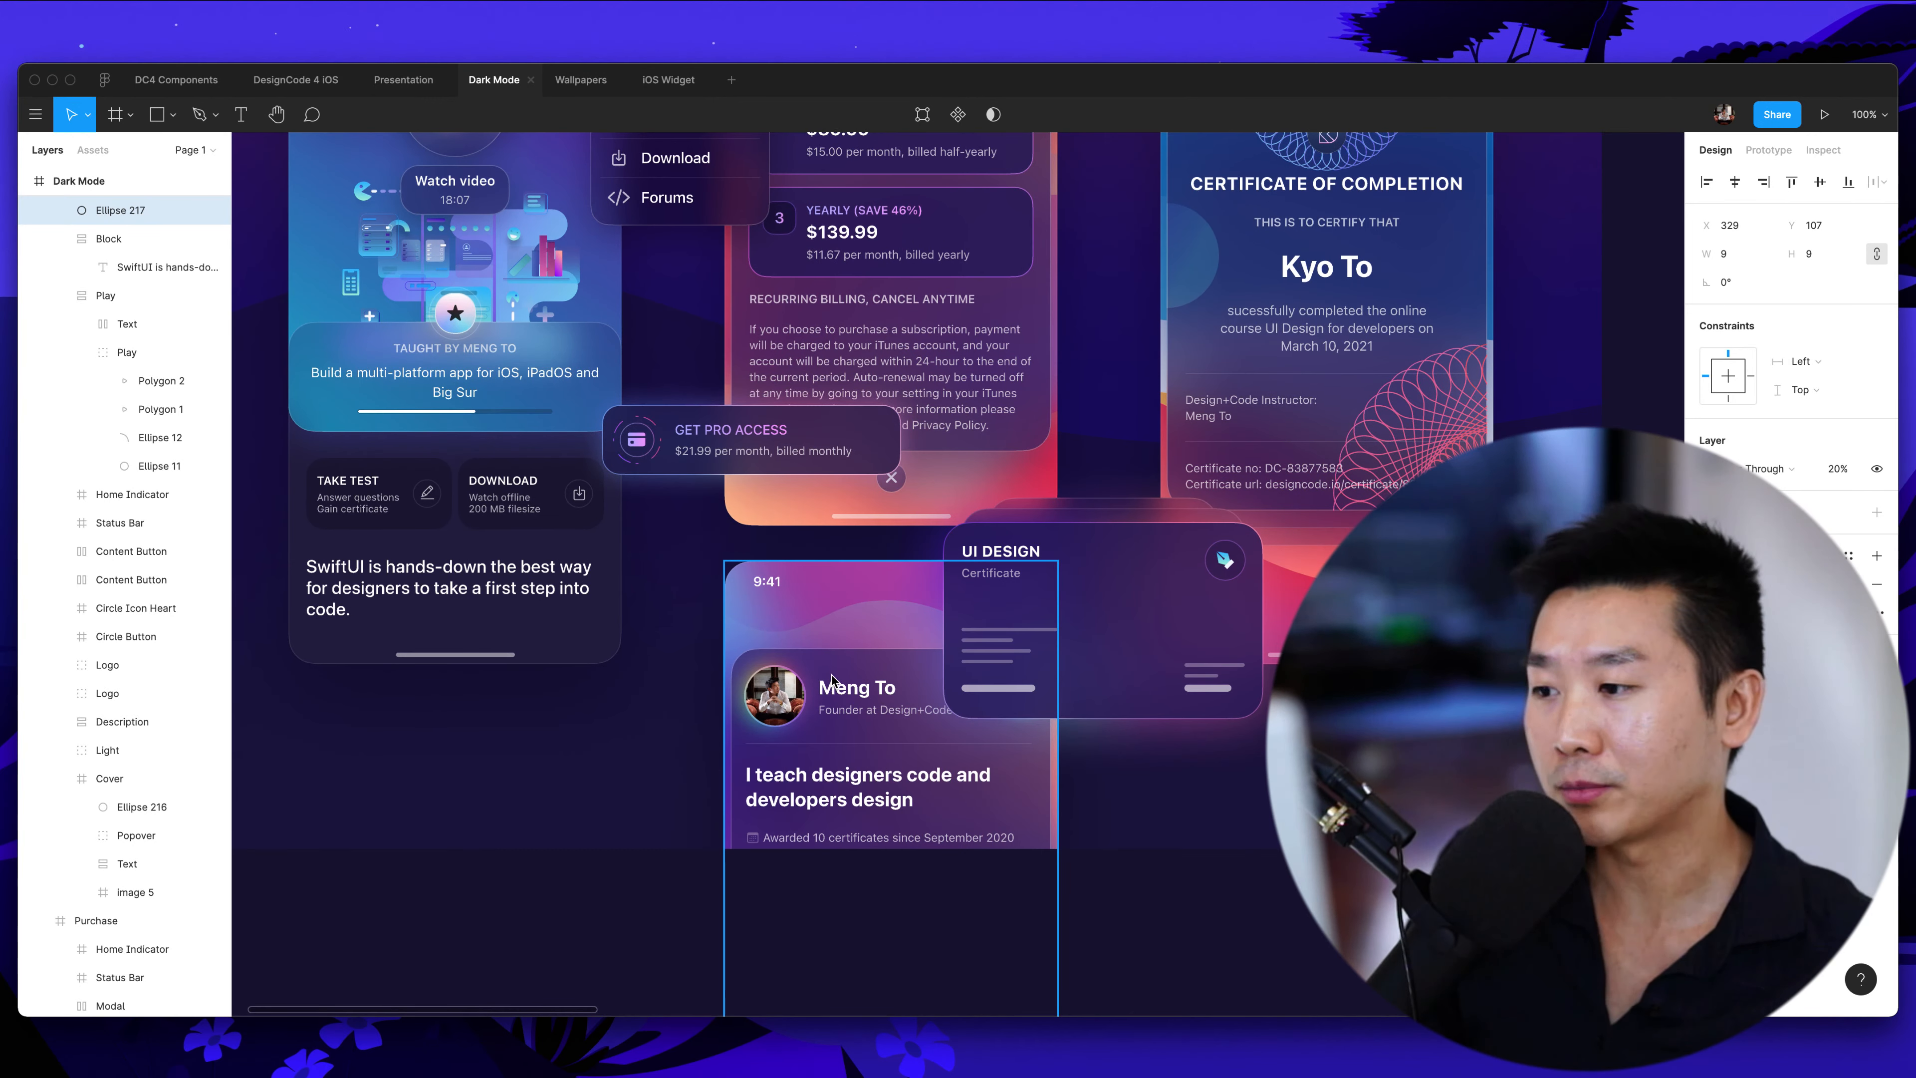
pyautogui.scroll(5, 865, 663)
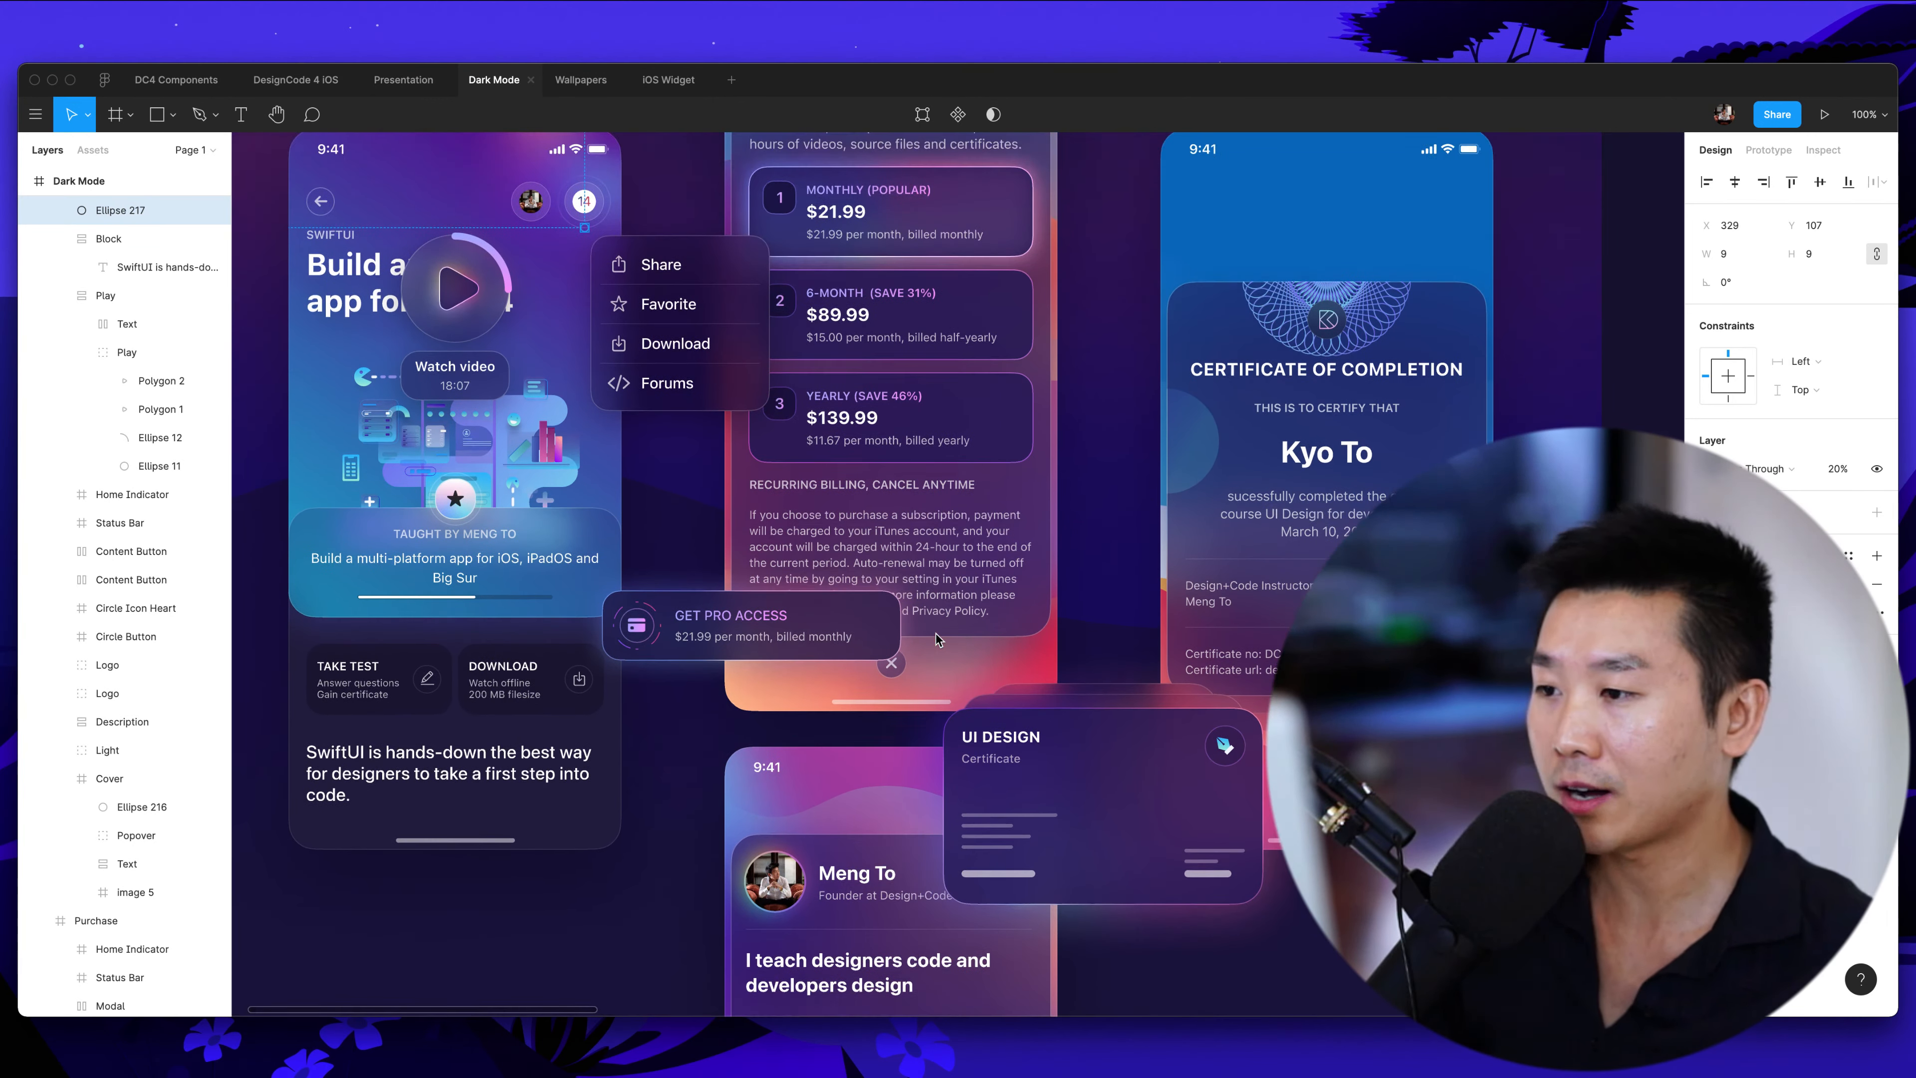
pyautogui.hscroll(-2, 936, 639)
pyautogui.scroll(5, 936, 639)
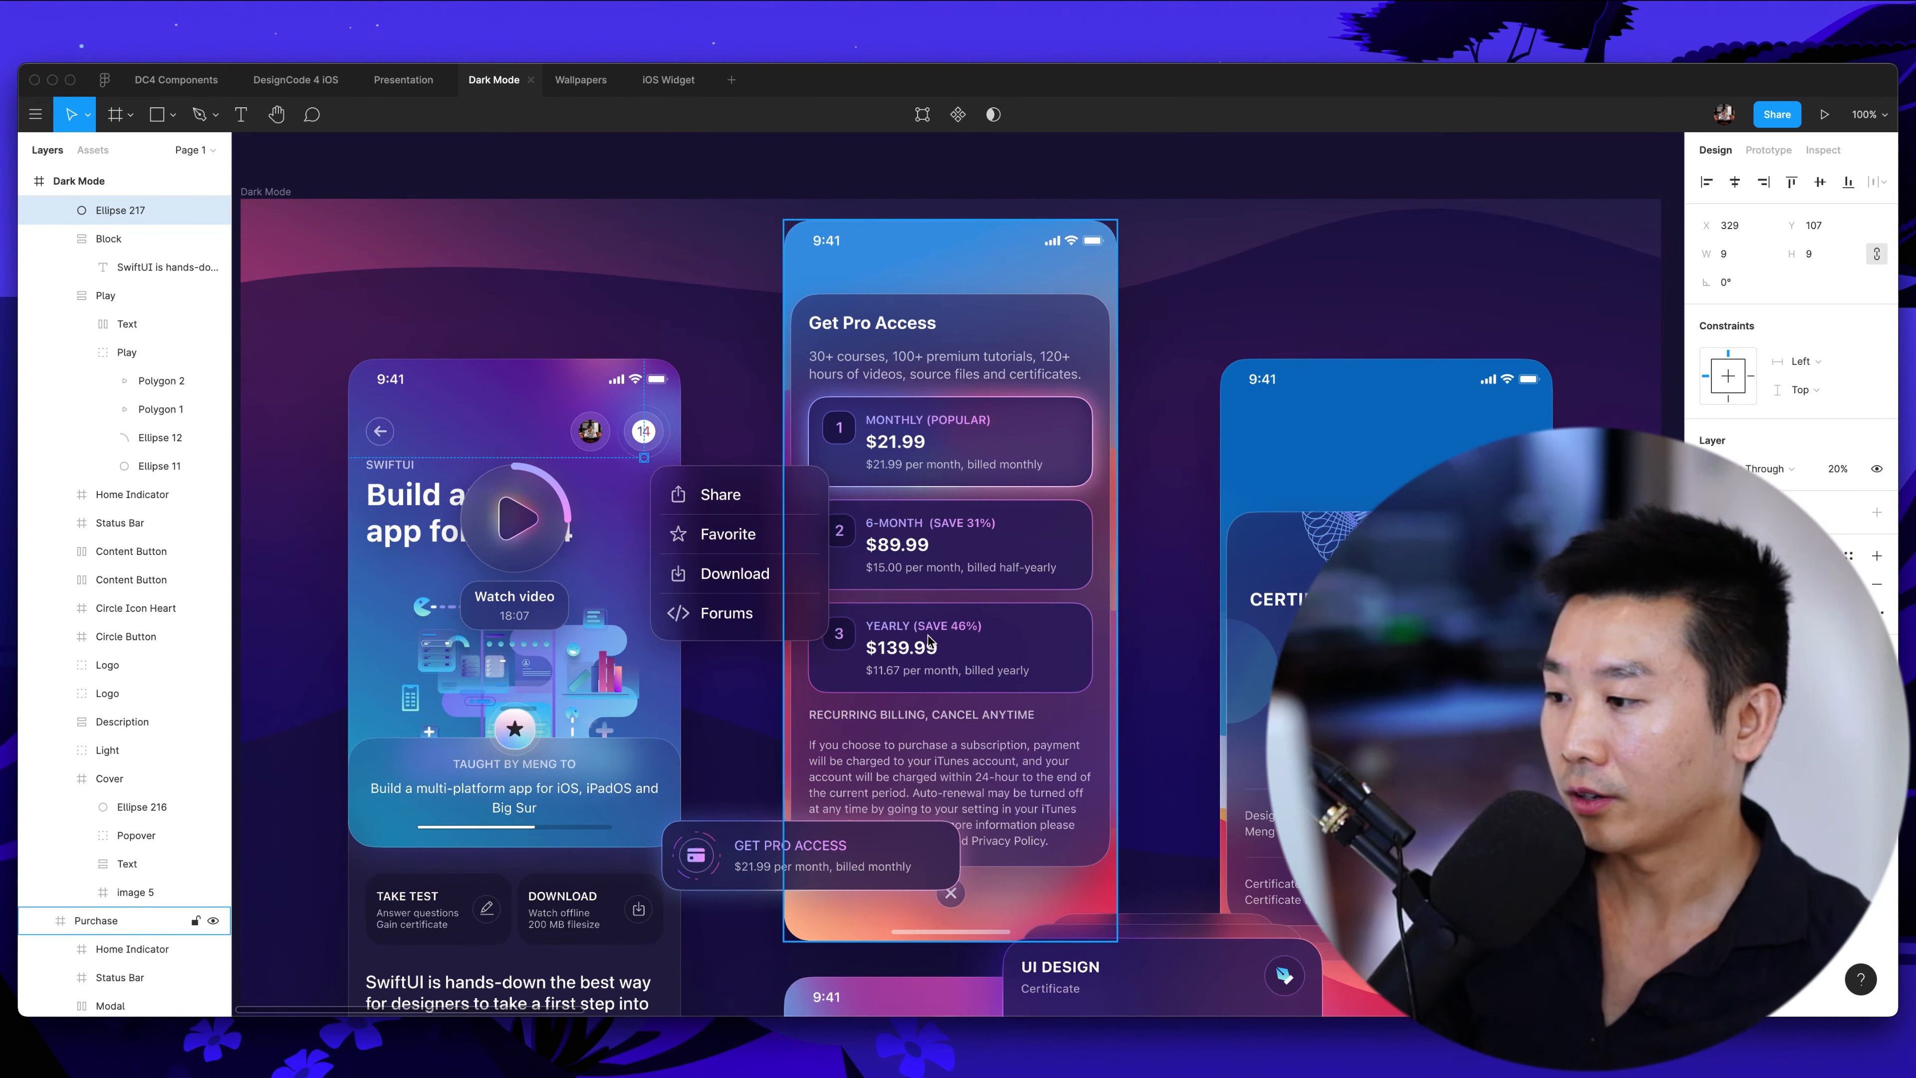
pyautogui.scroll(-8, 926, 627)
# Find the Course screen and its Content Button Large component beyond the Dark Mode composition at 100%
pyautogui.press('-')
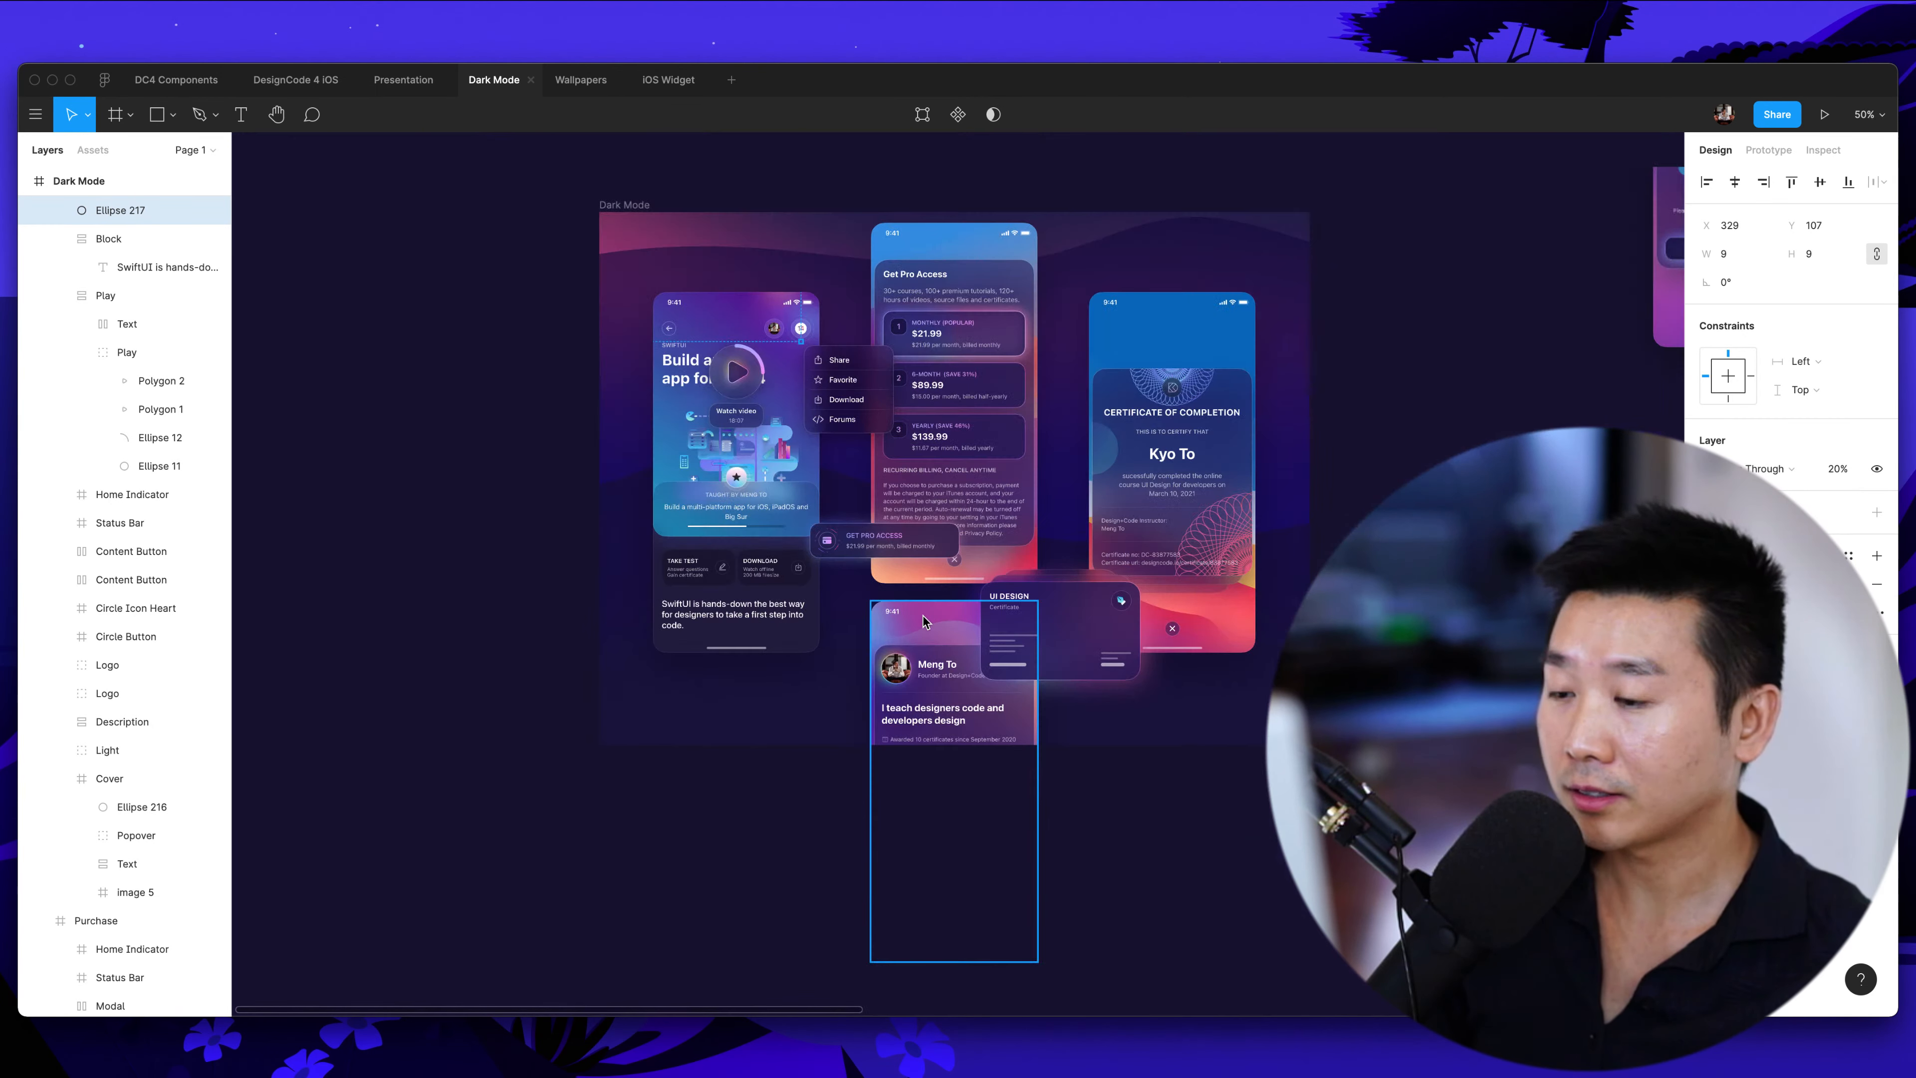
pyautogui.hscroll(6, 920, 623)
pyautogui.hscroll(10, 918, 623)
pyautogui.scroll(5, 917, 621)
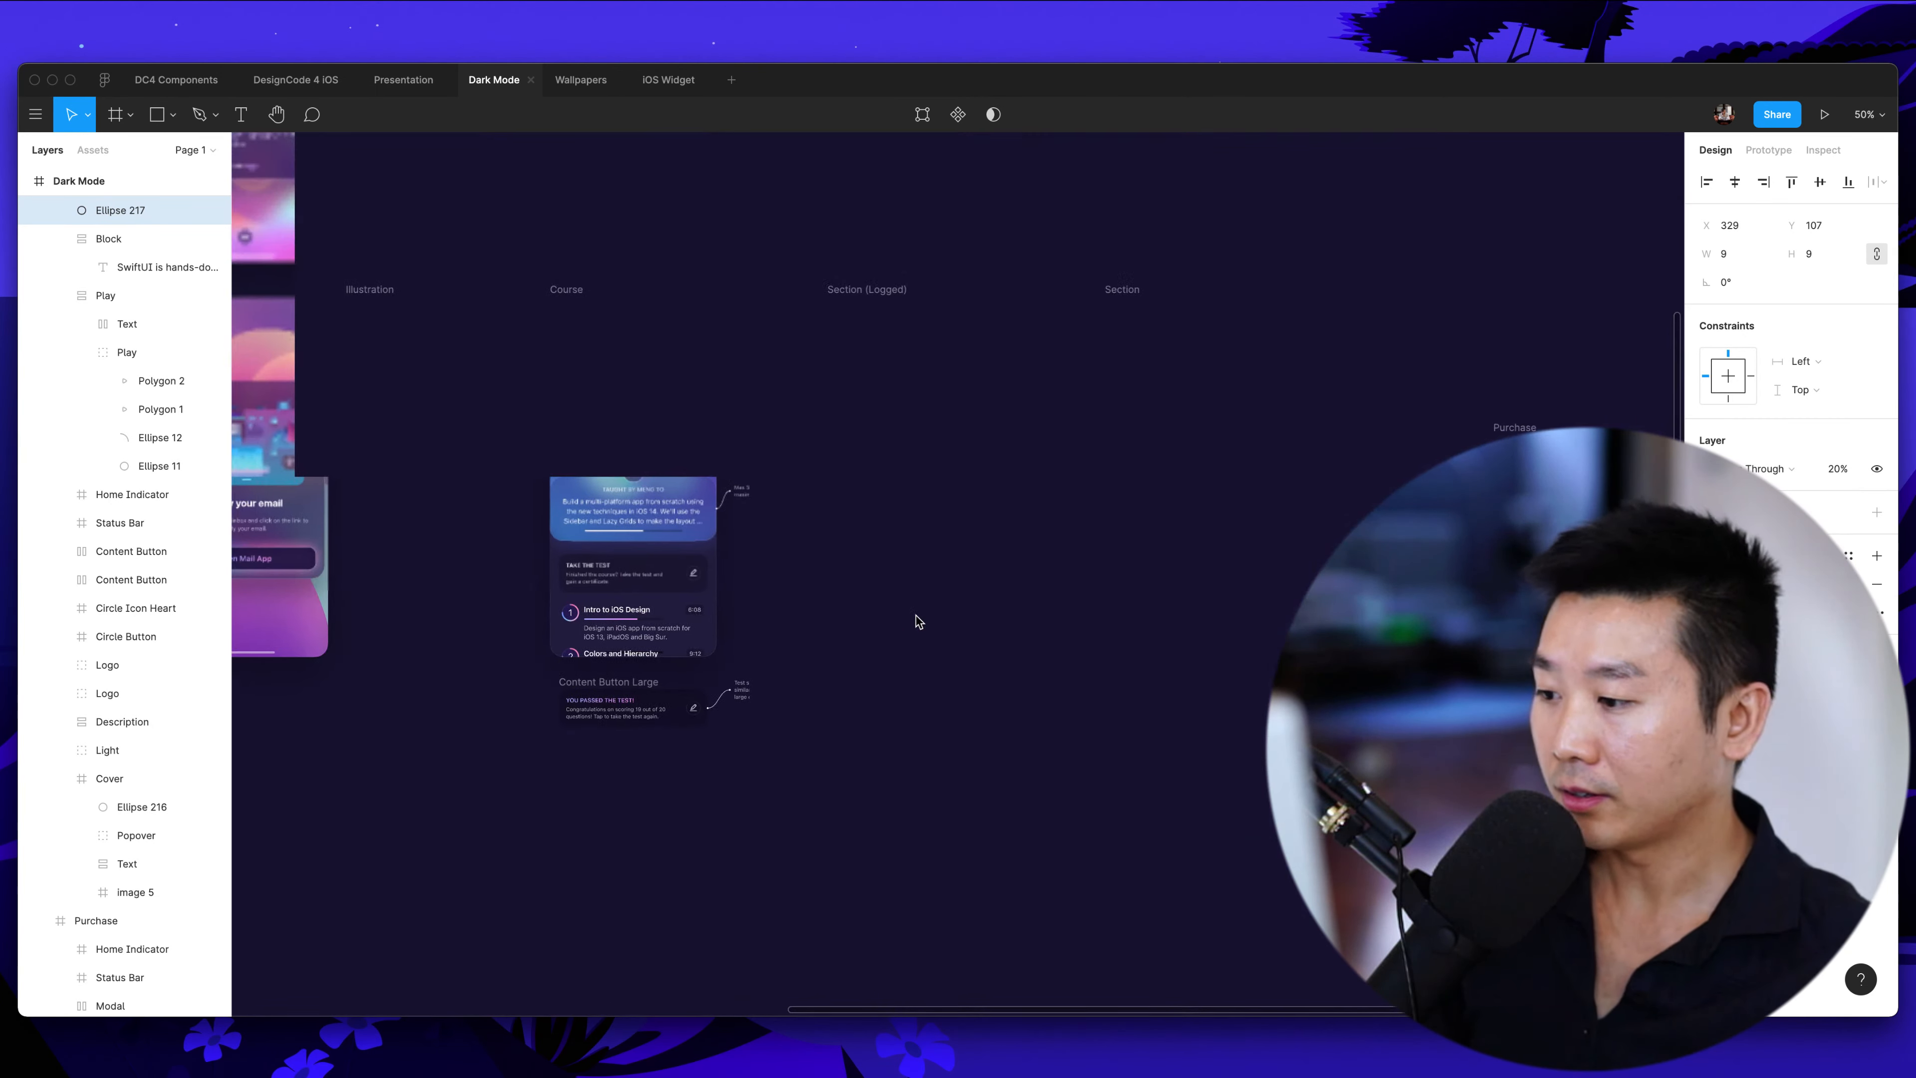
pyautogui.press('+')
pyautogui.scroll(-7, 927, 613)
pyautogui.hscroll(-10, 928, 610)
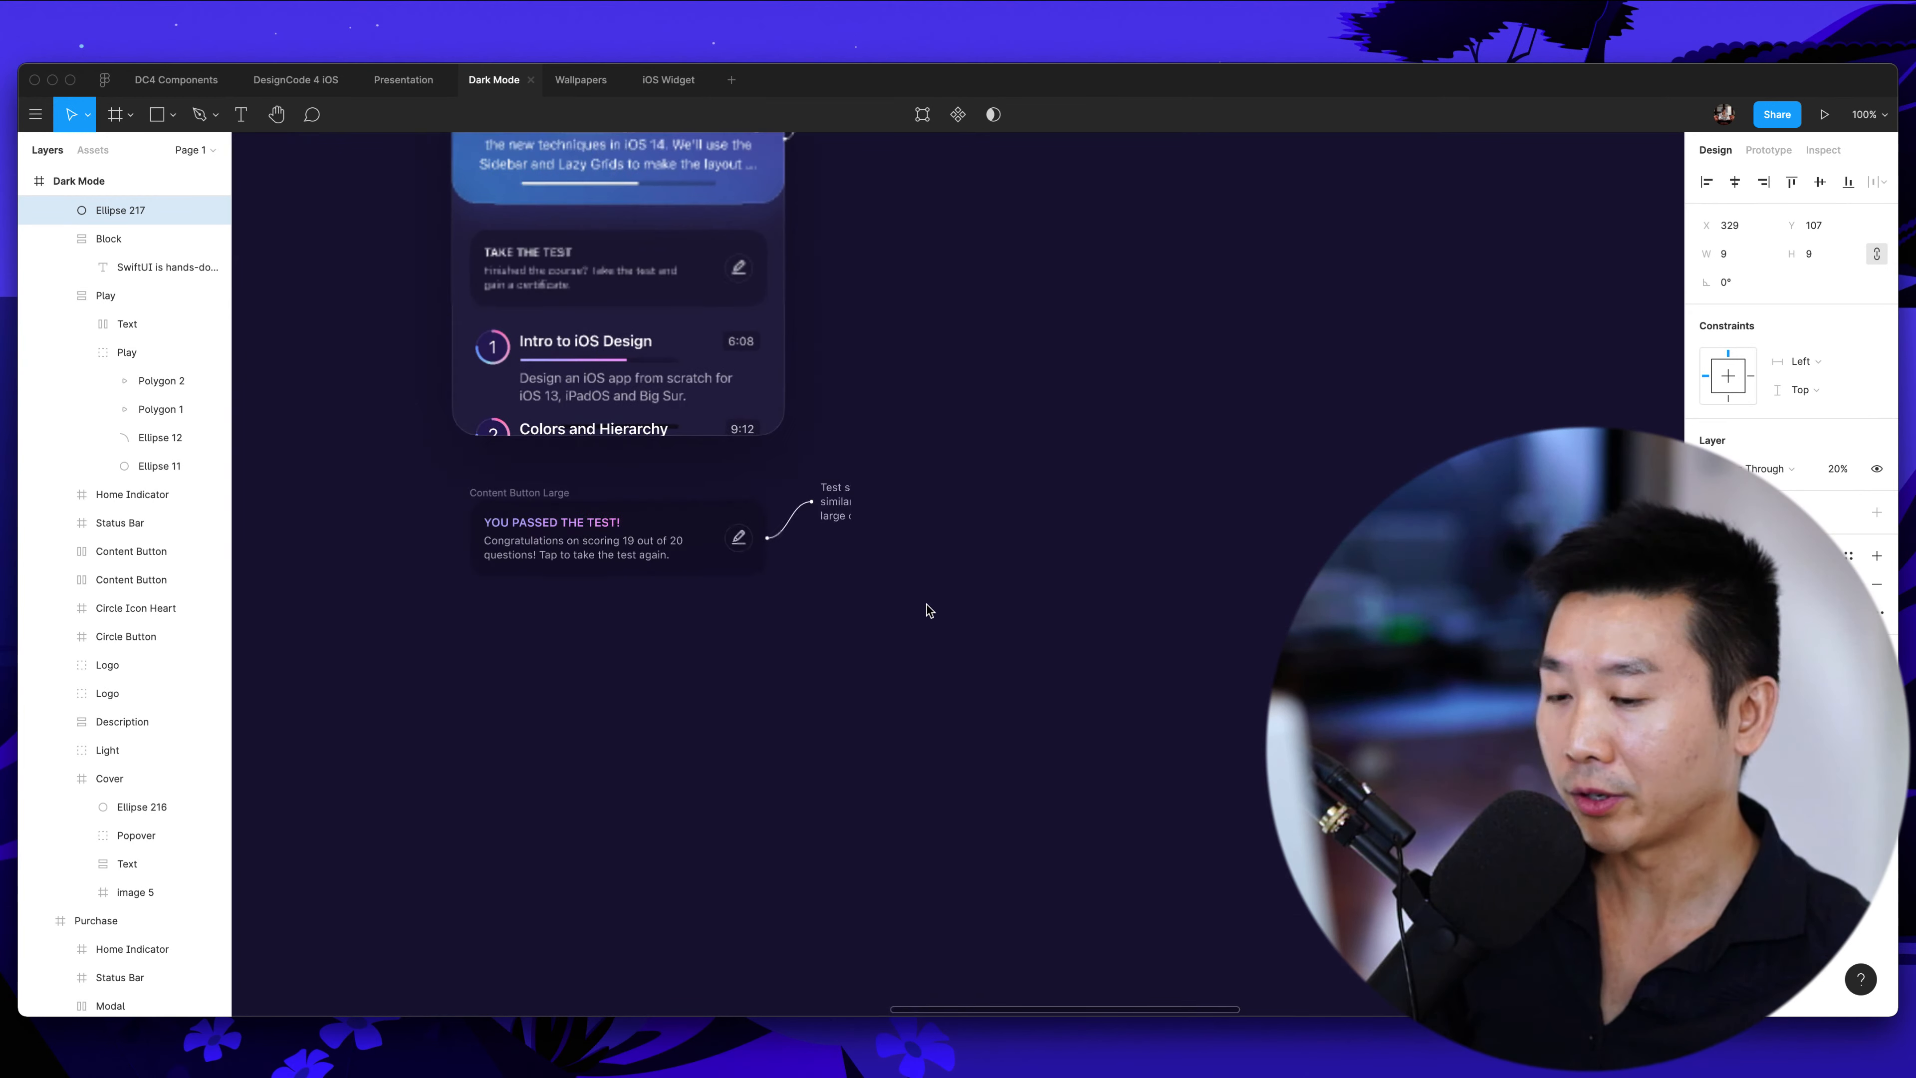
pyautogui.scroll(3, 926, 610)
pyautogui.hscroll(4, 929, 608)
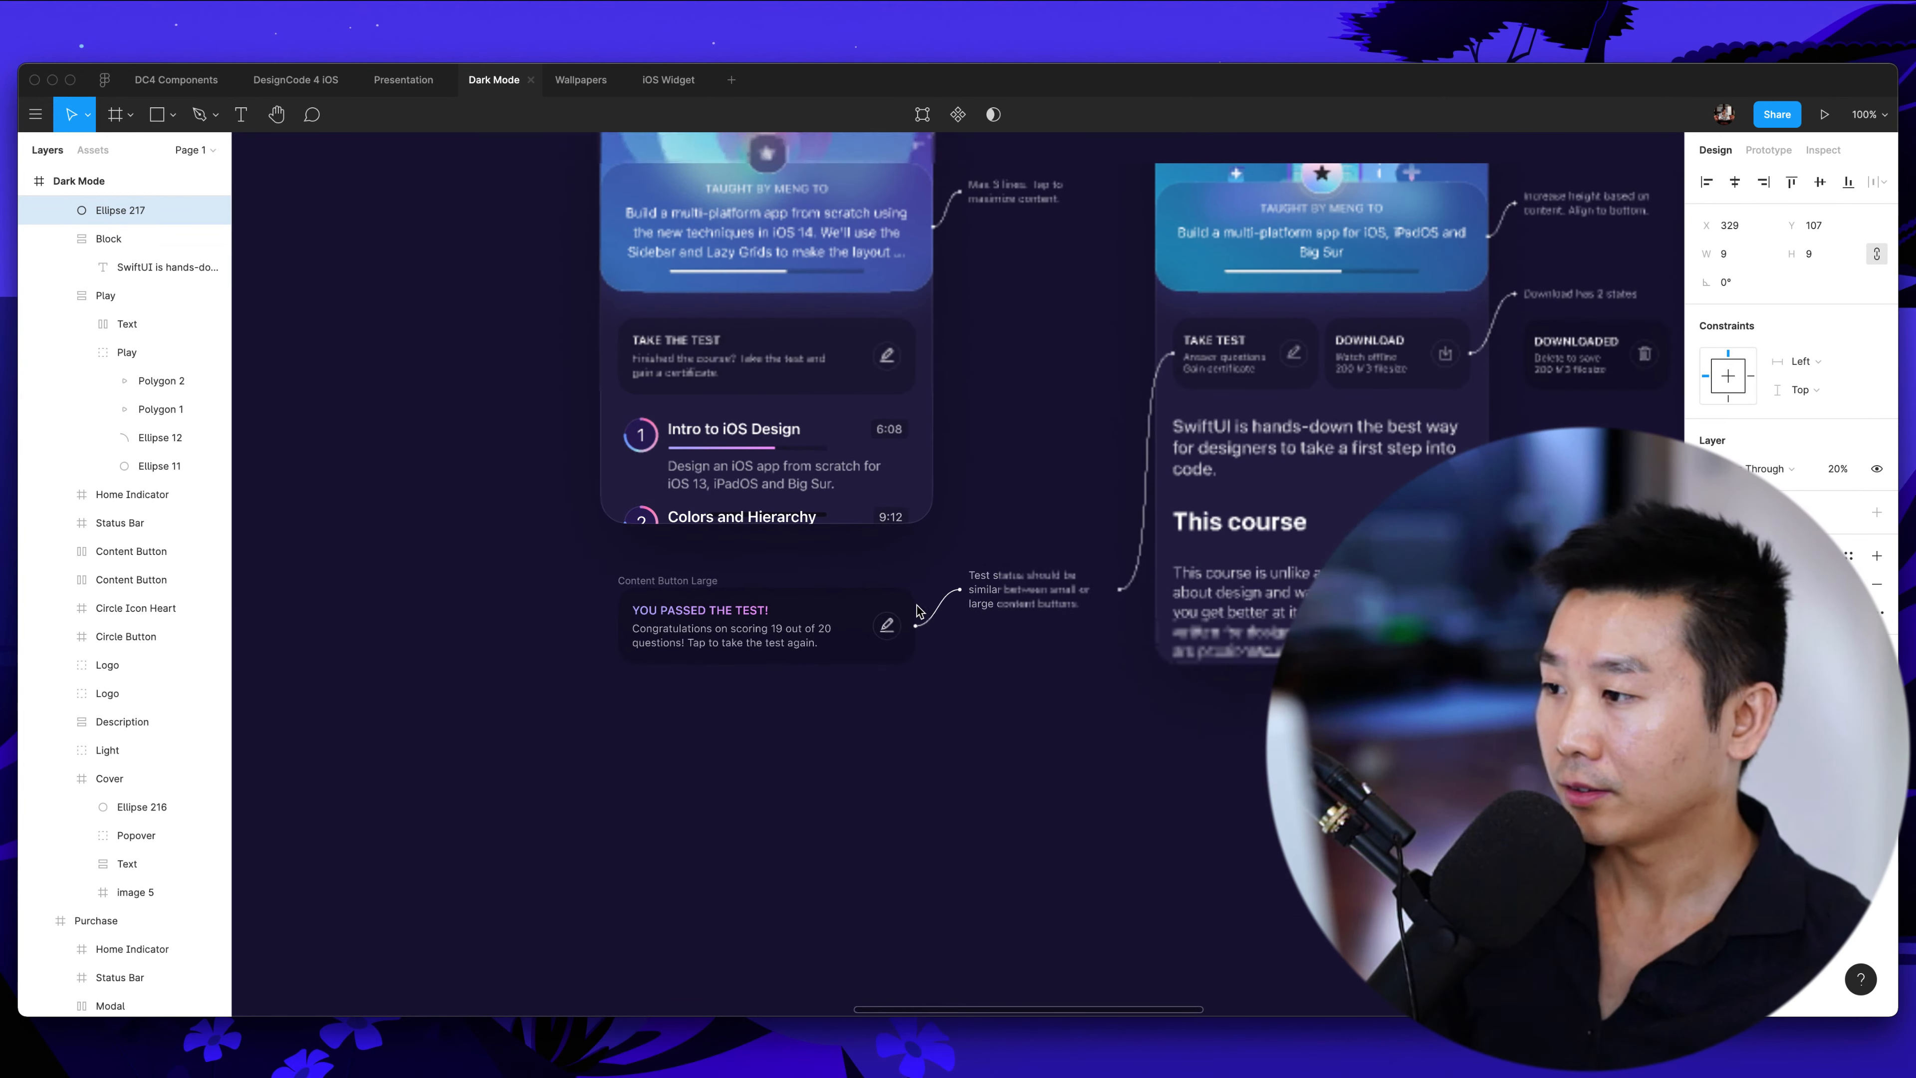
# Inspect the course section list, the test status button and the Take Test and Download buttons at 200%
pyautogui.press('+')
pyautogui.scroll(3, 934, 604)
pyautogui.hscroll(-2, 933, 604)
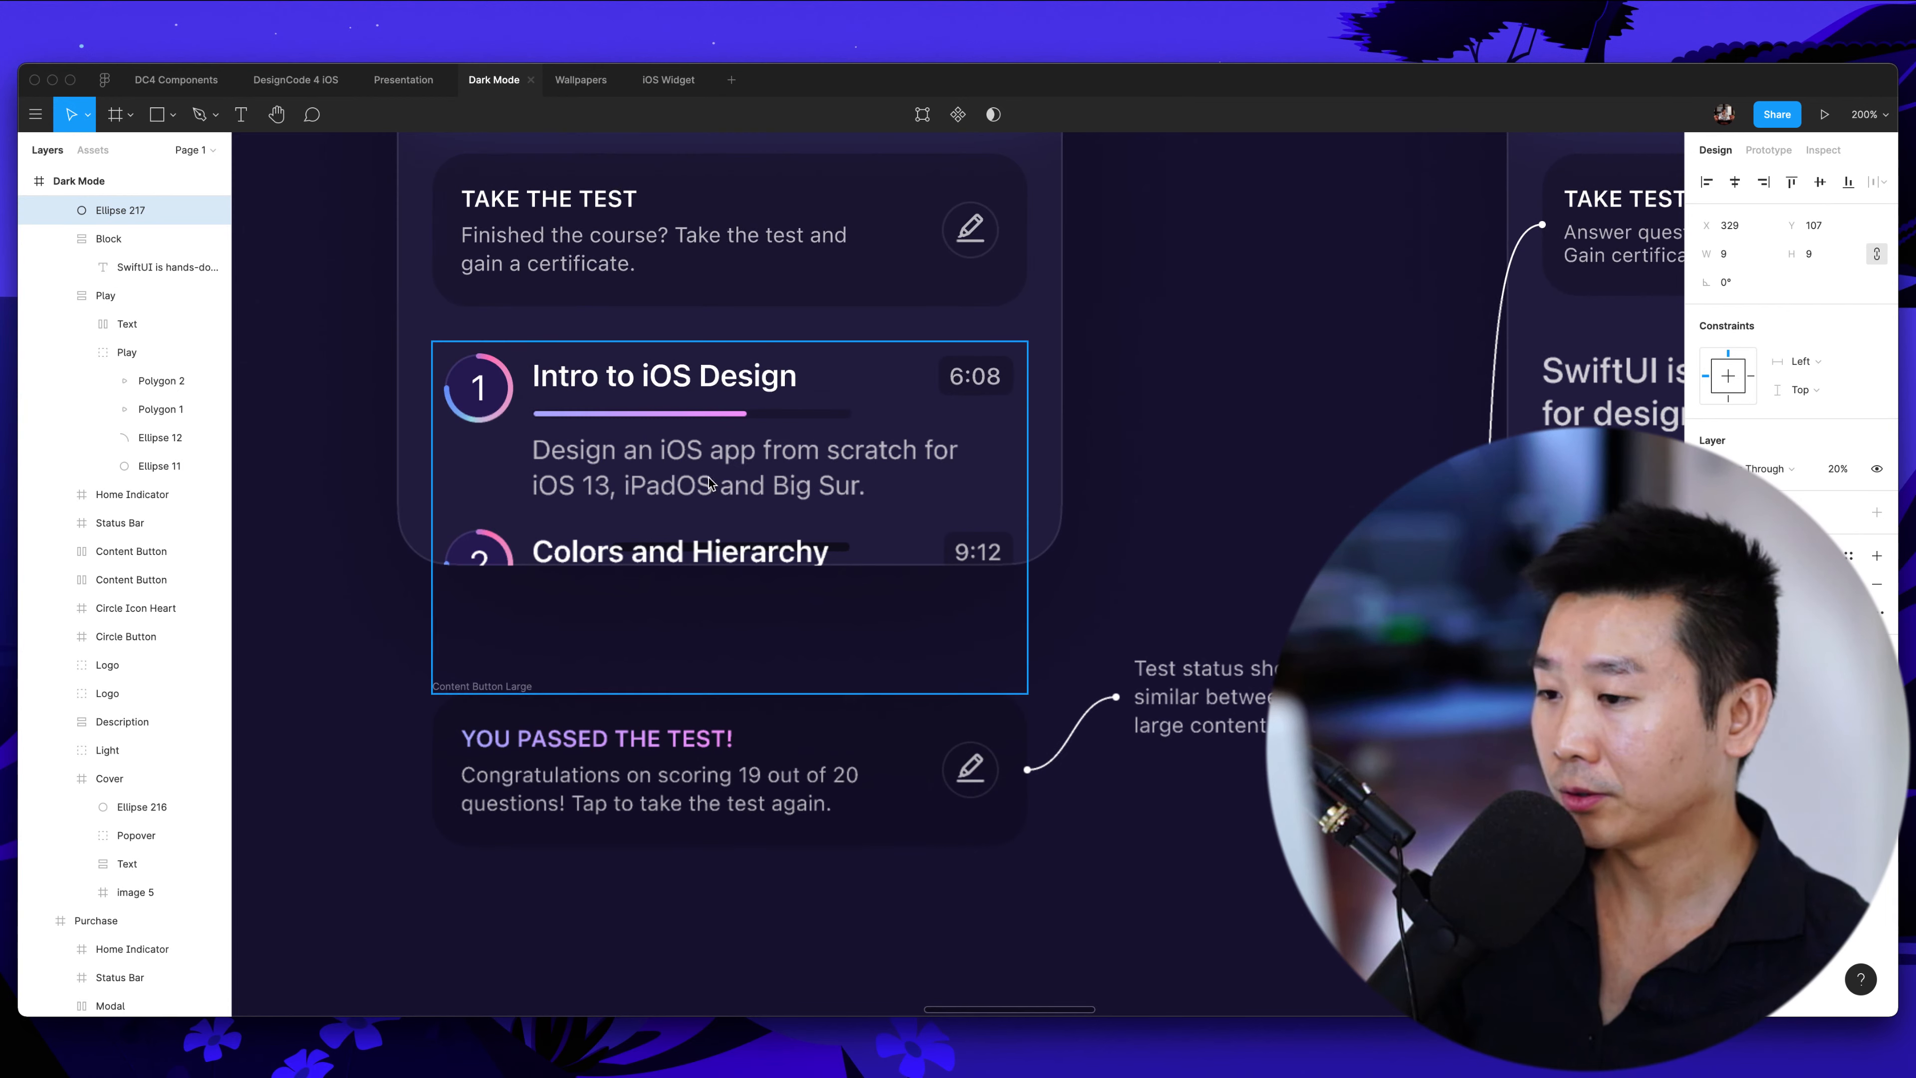
pyautogui.hscroll(10, 743, 489)
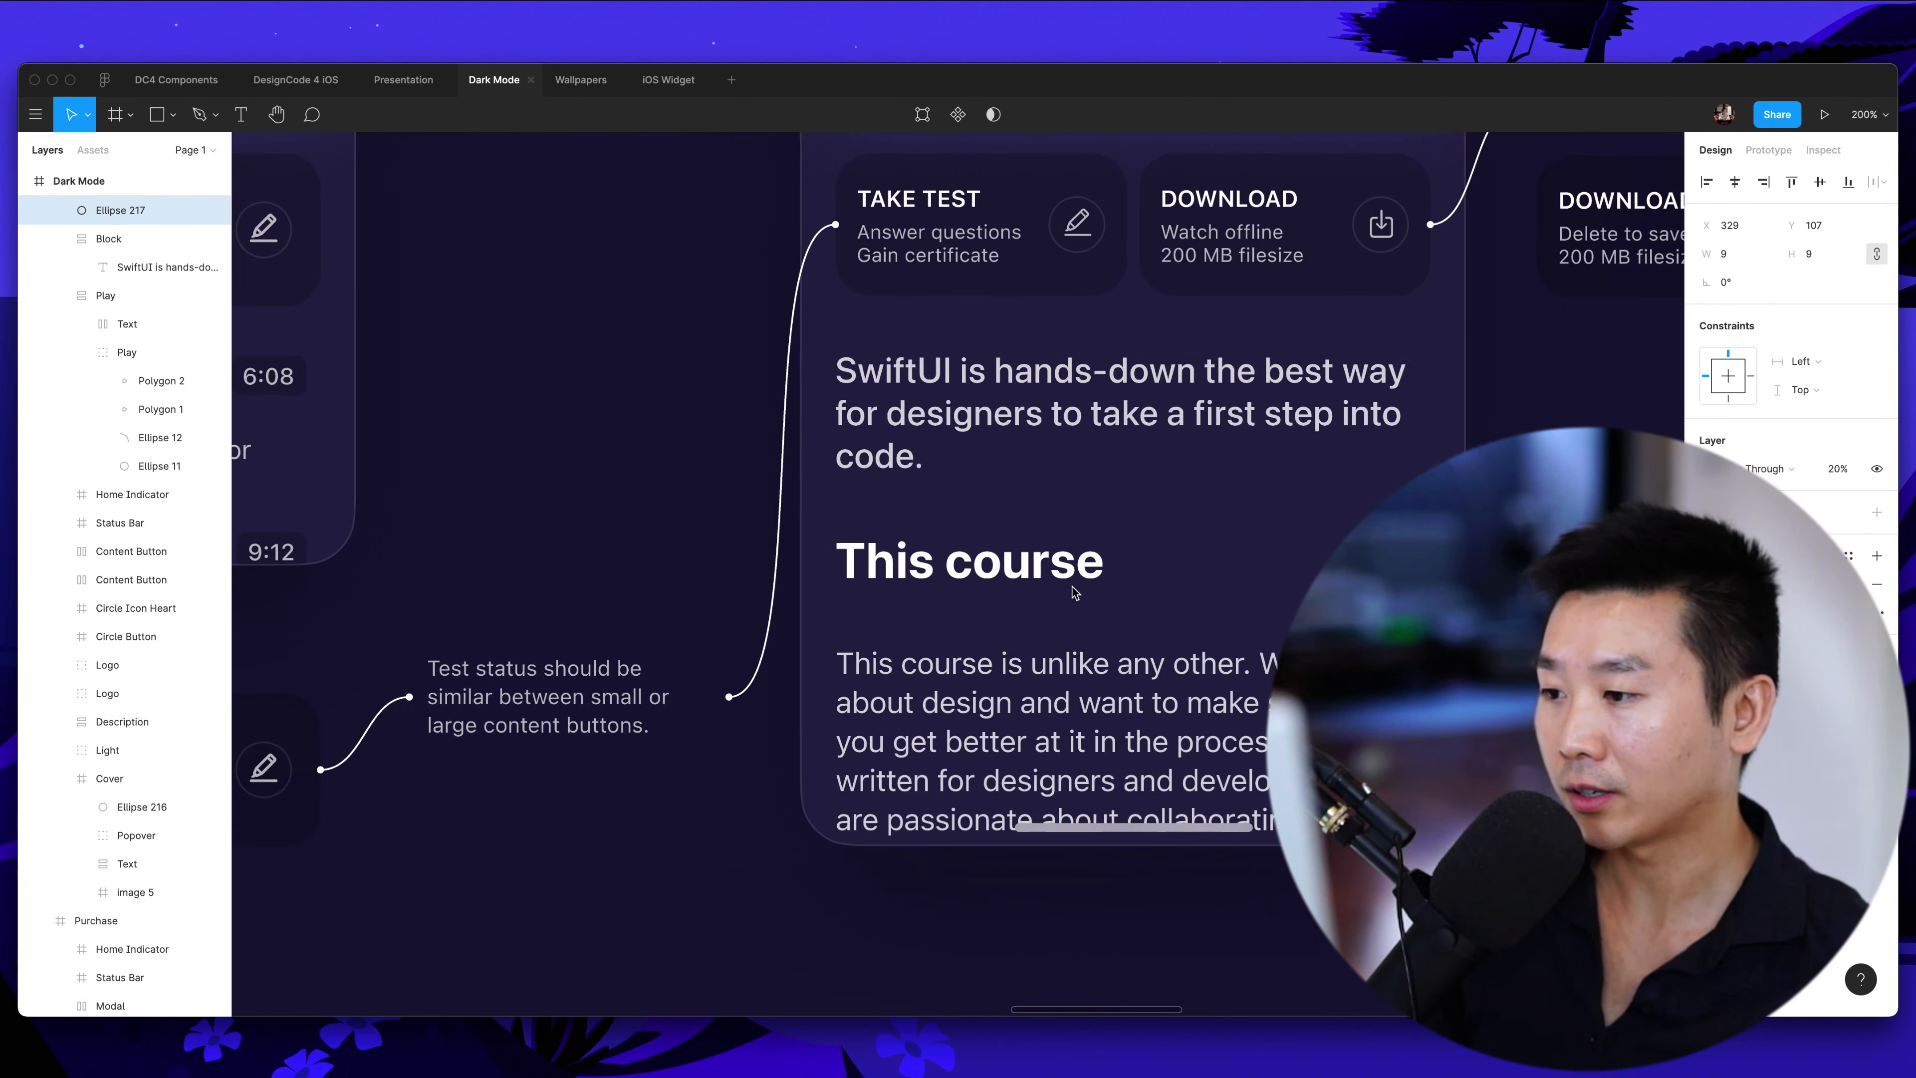
pyautogui.scroll(10, 872, 556)
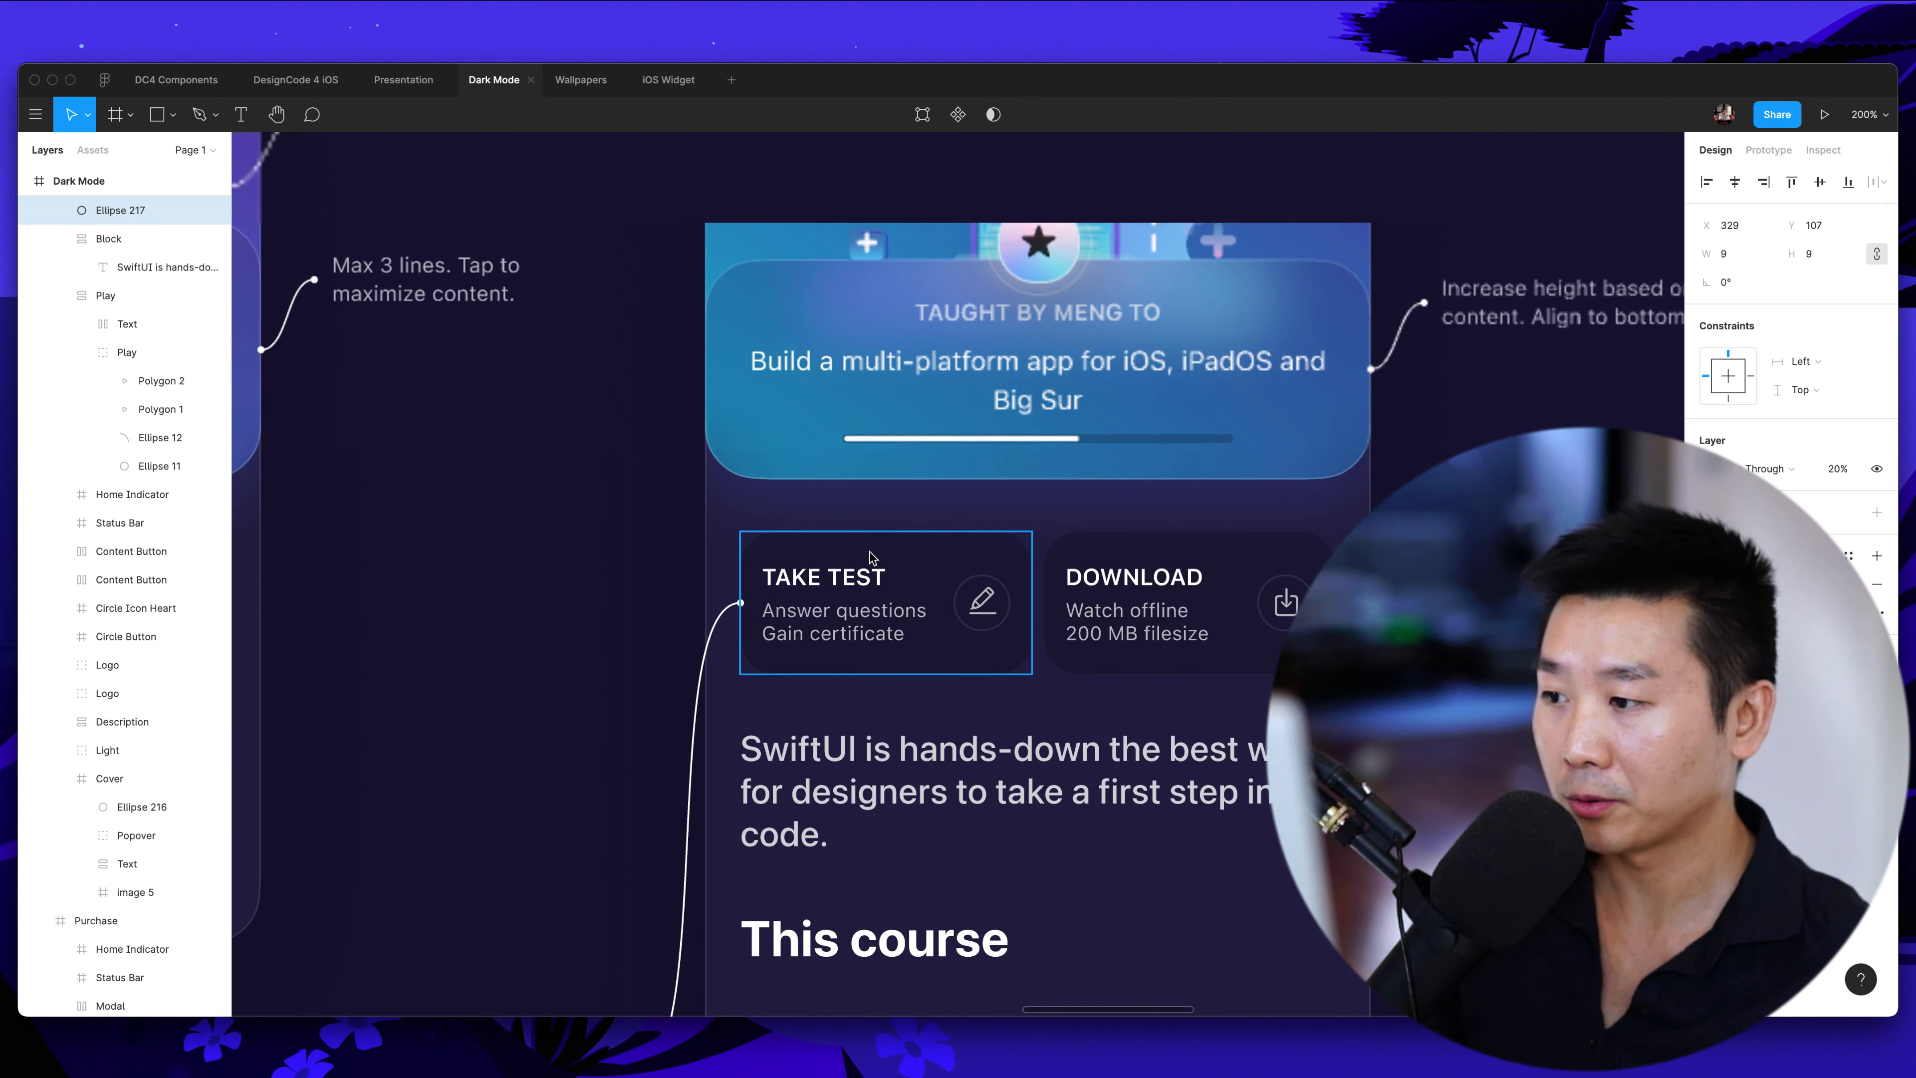
# Review the Learn SwiftUI, Tutorials and Livestreams screens at 100% and inspect the Recent sections item at 200%
pyautogui.hotkey('shift', '0')
pyautogui.scroll(15, 873, 557)
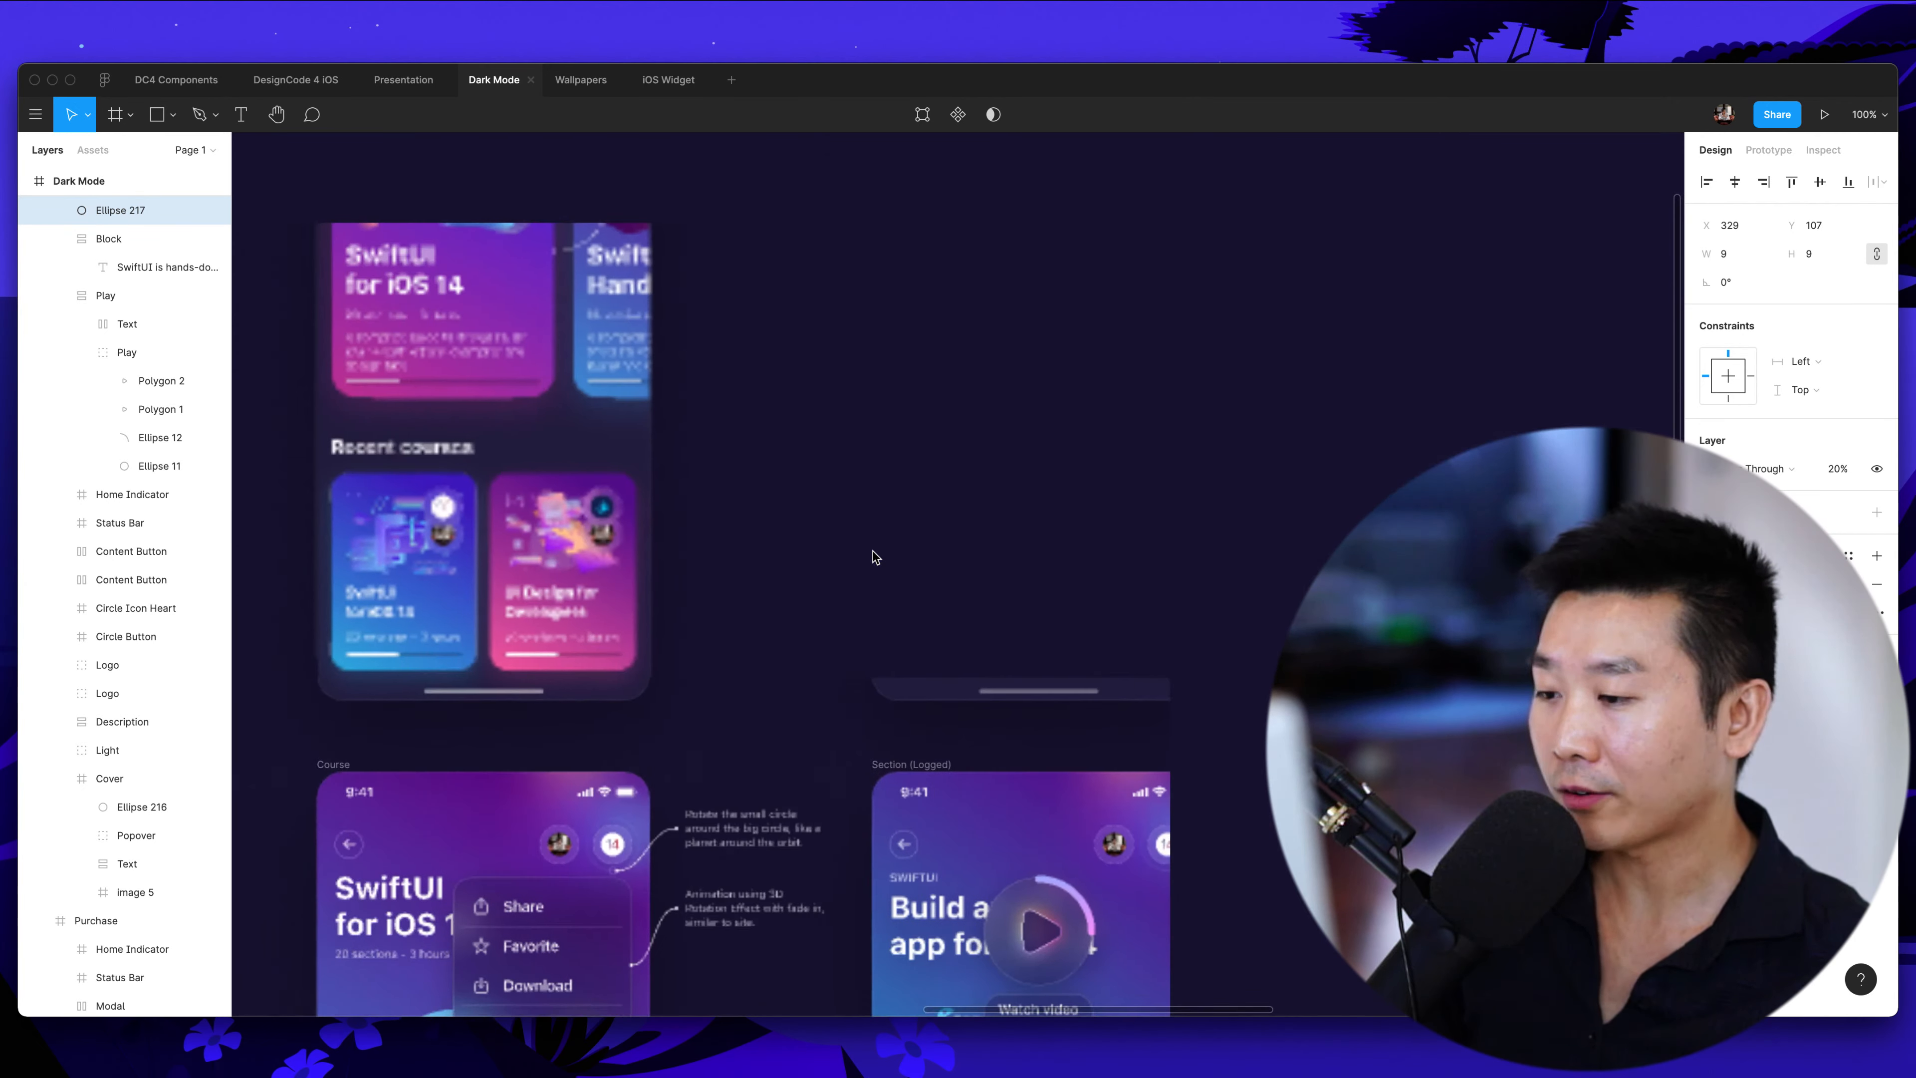
pyautogui.scroll(4, 873, 556)
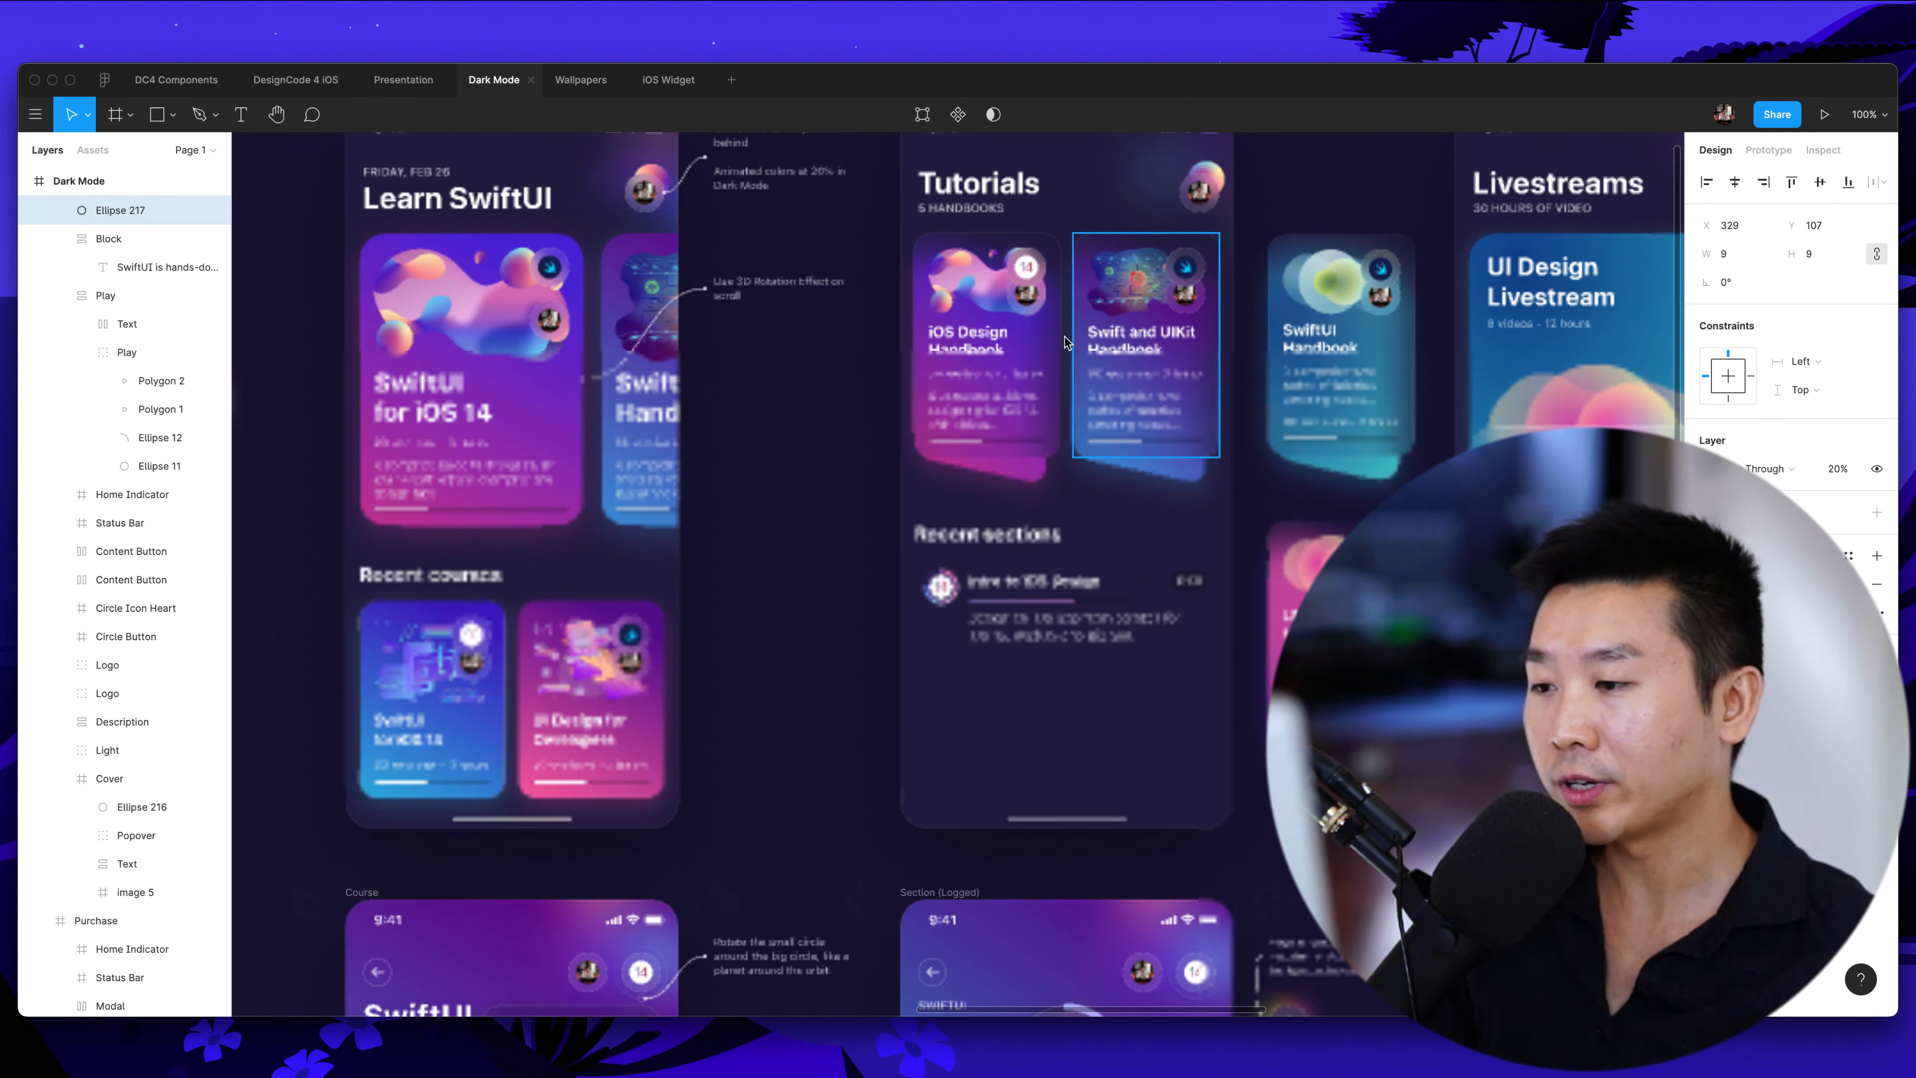
pyautogui.hscroll(2, 1025, 357)
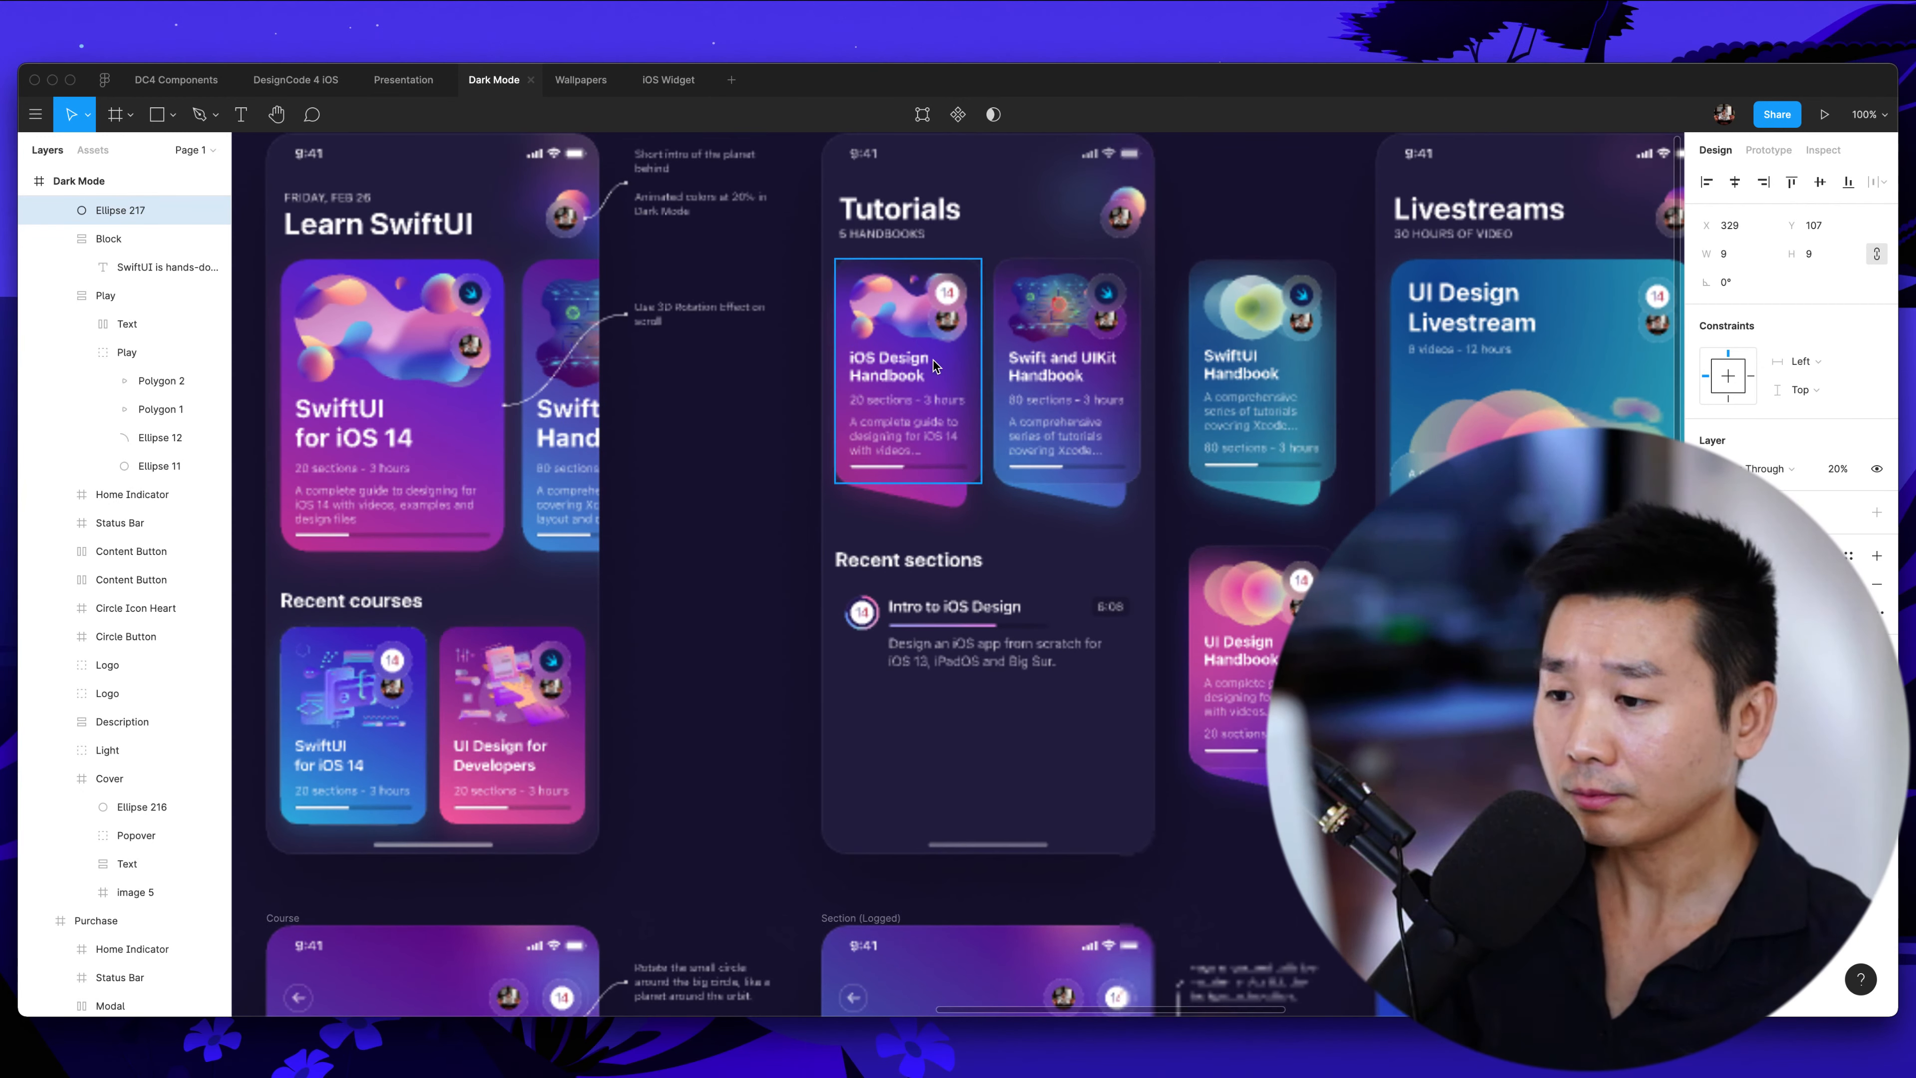
pyautogui.scroll(5, 932, 360)
pyautogui.scroll(-3, 883, 491)
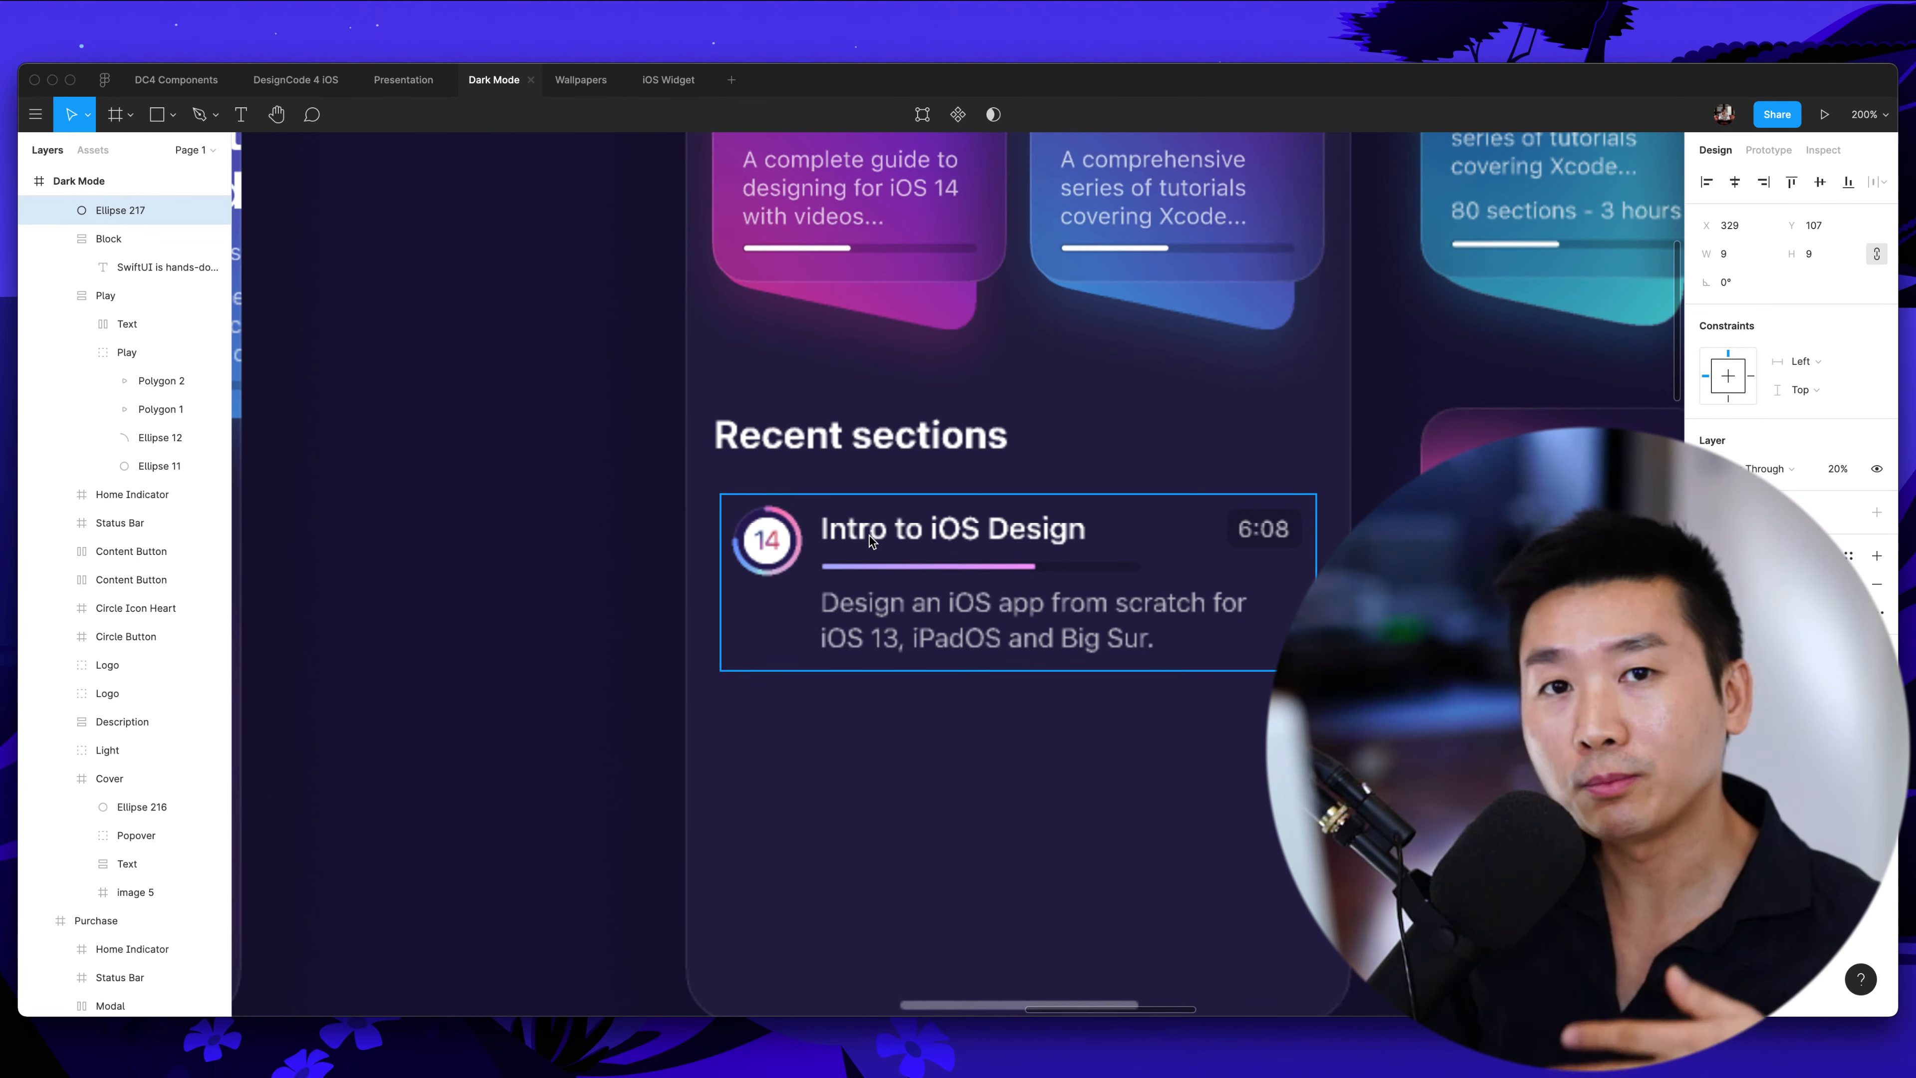
# Select the Tutorials screen's title block and the iOS Design Handbook card to inspect their dark mode styling
pyautogui.scroll(1, 870, 534)
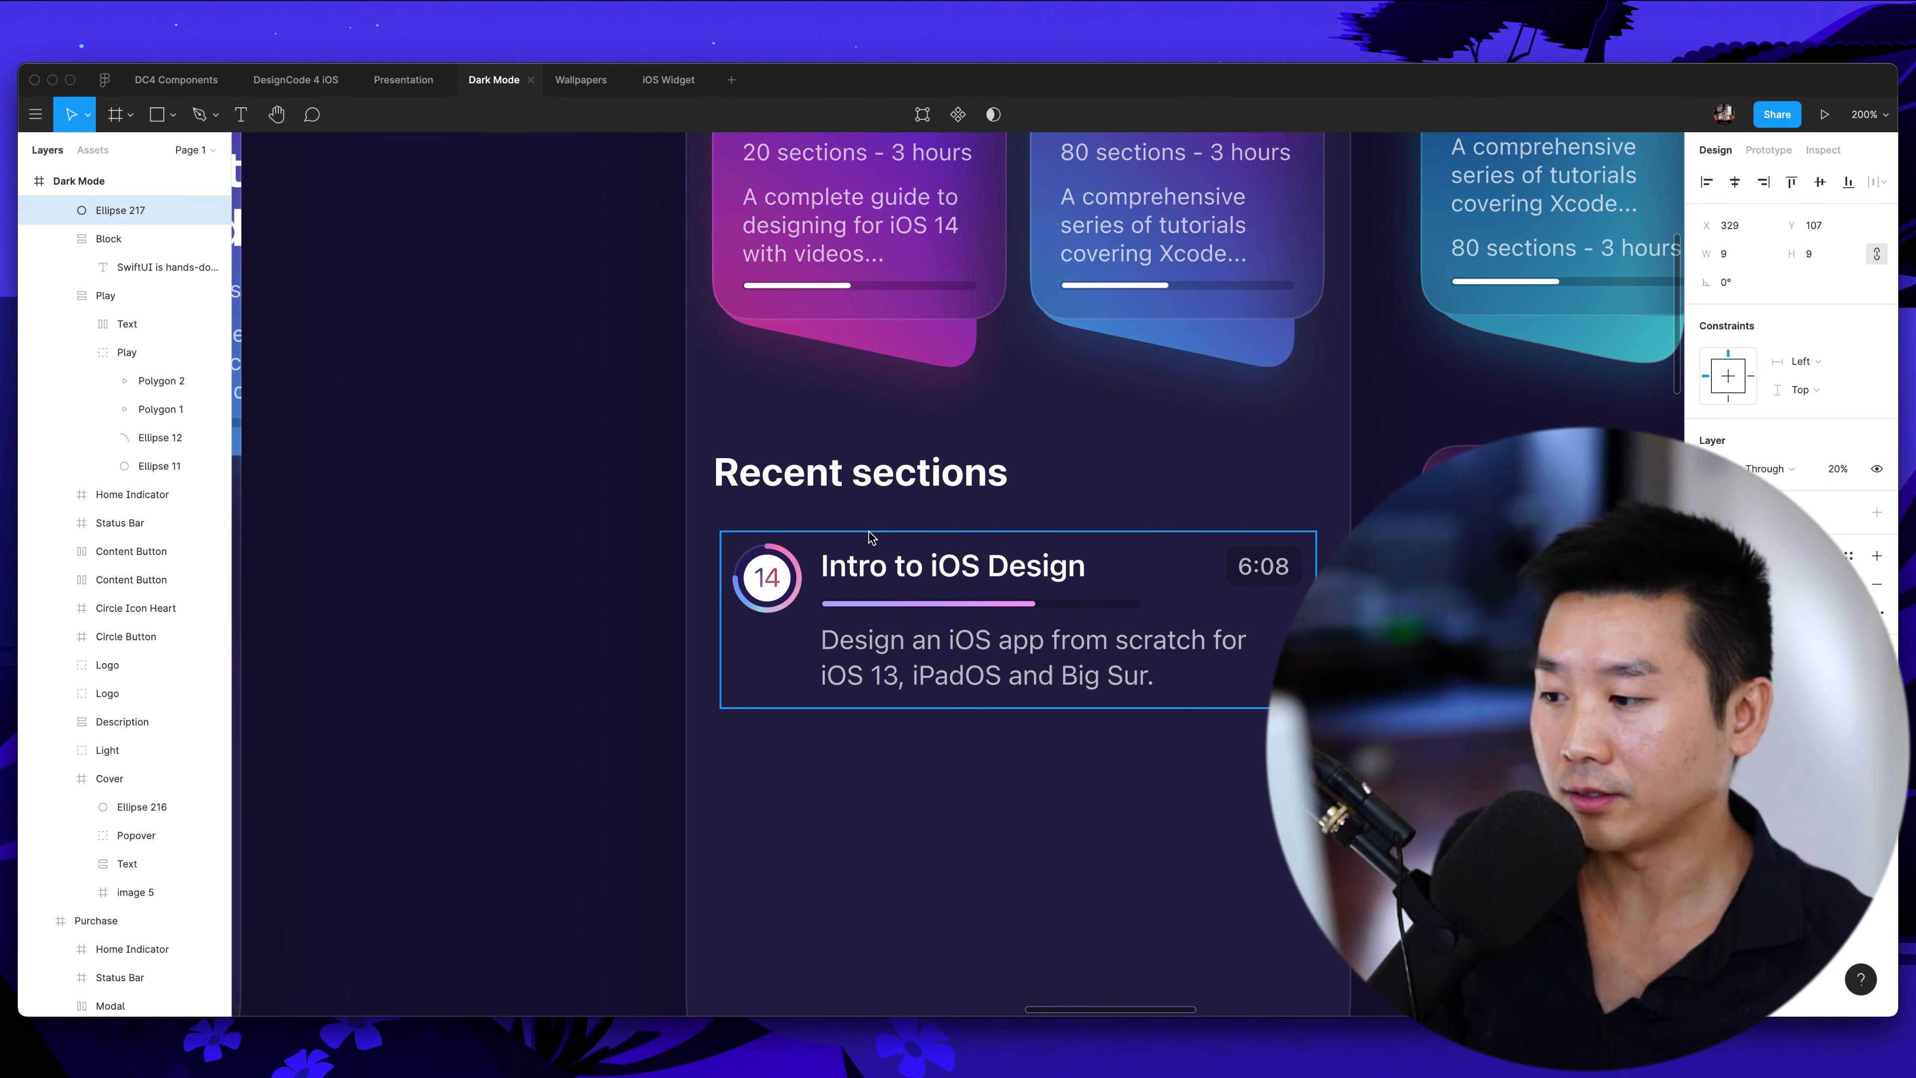
pyautogui.scroll(5, 955, 440)
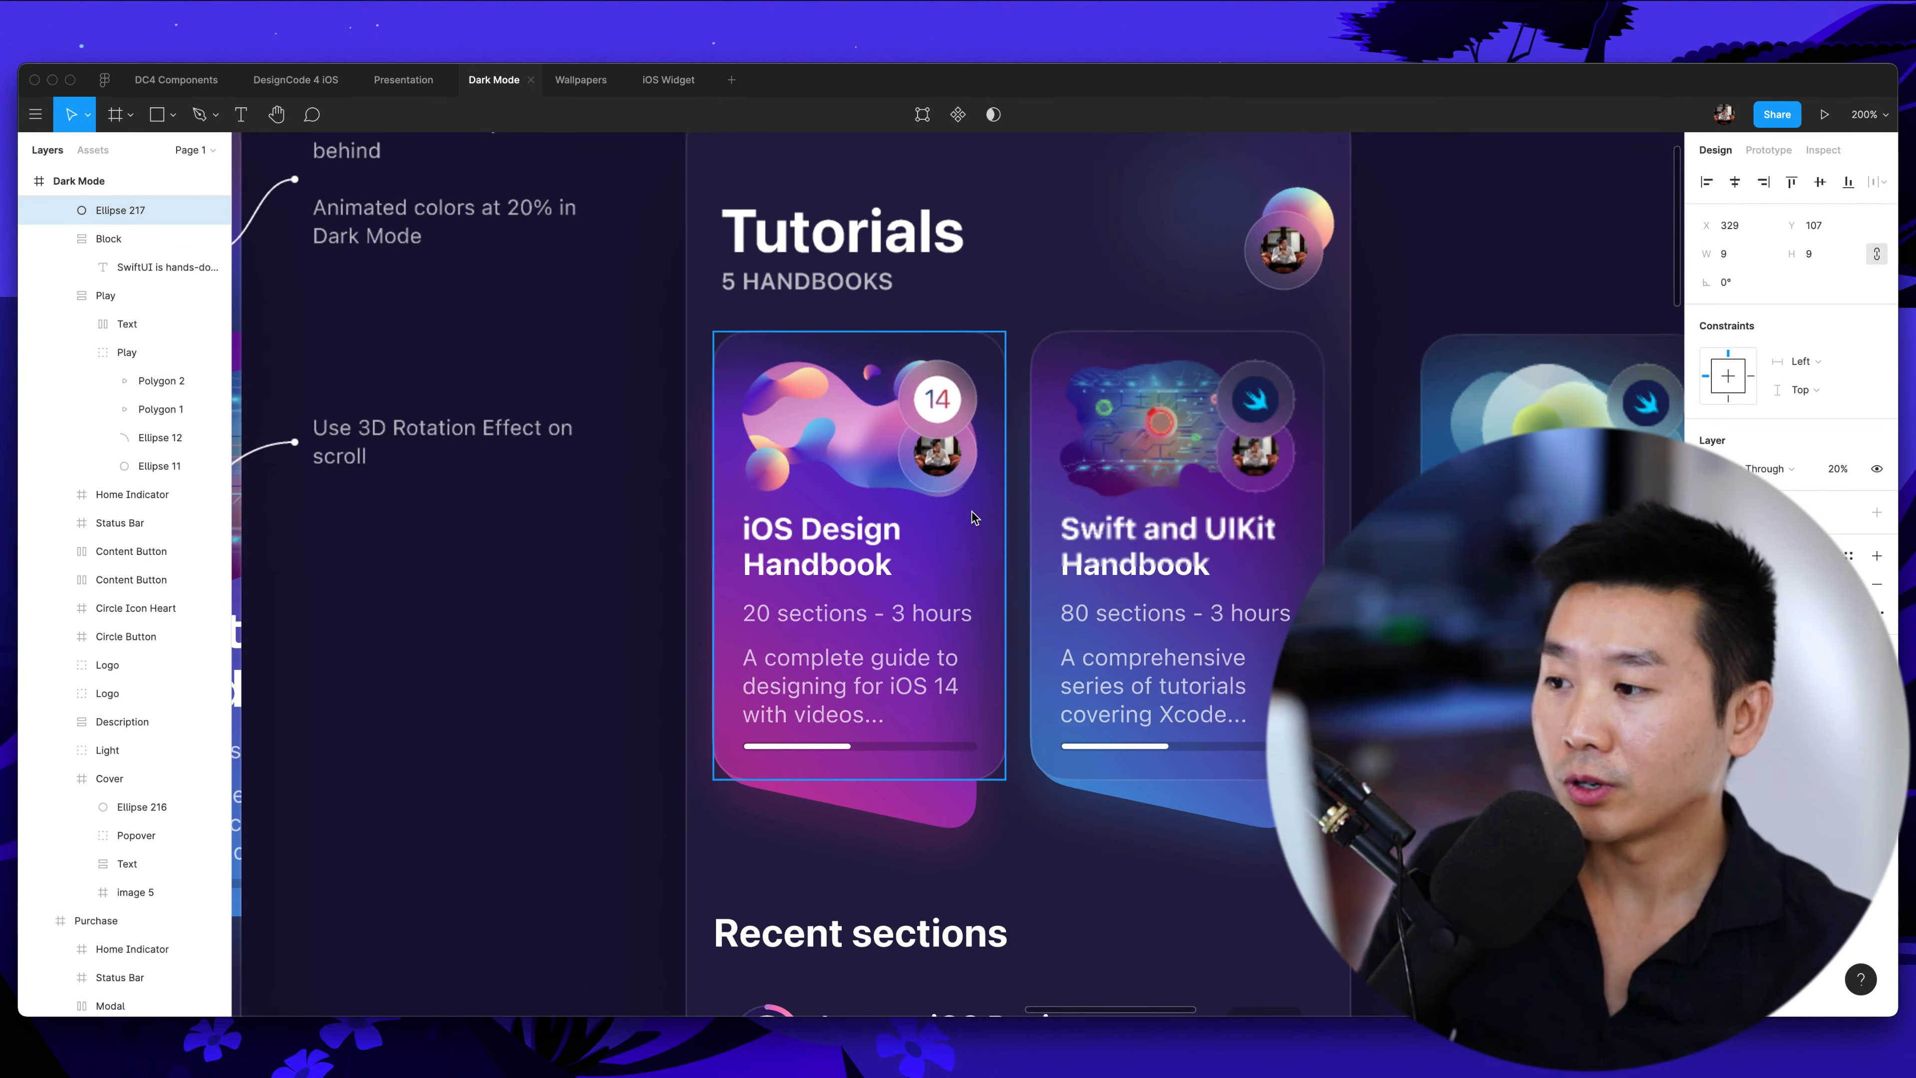
pyautogui.scroll(1, 879, 287)
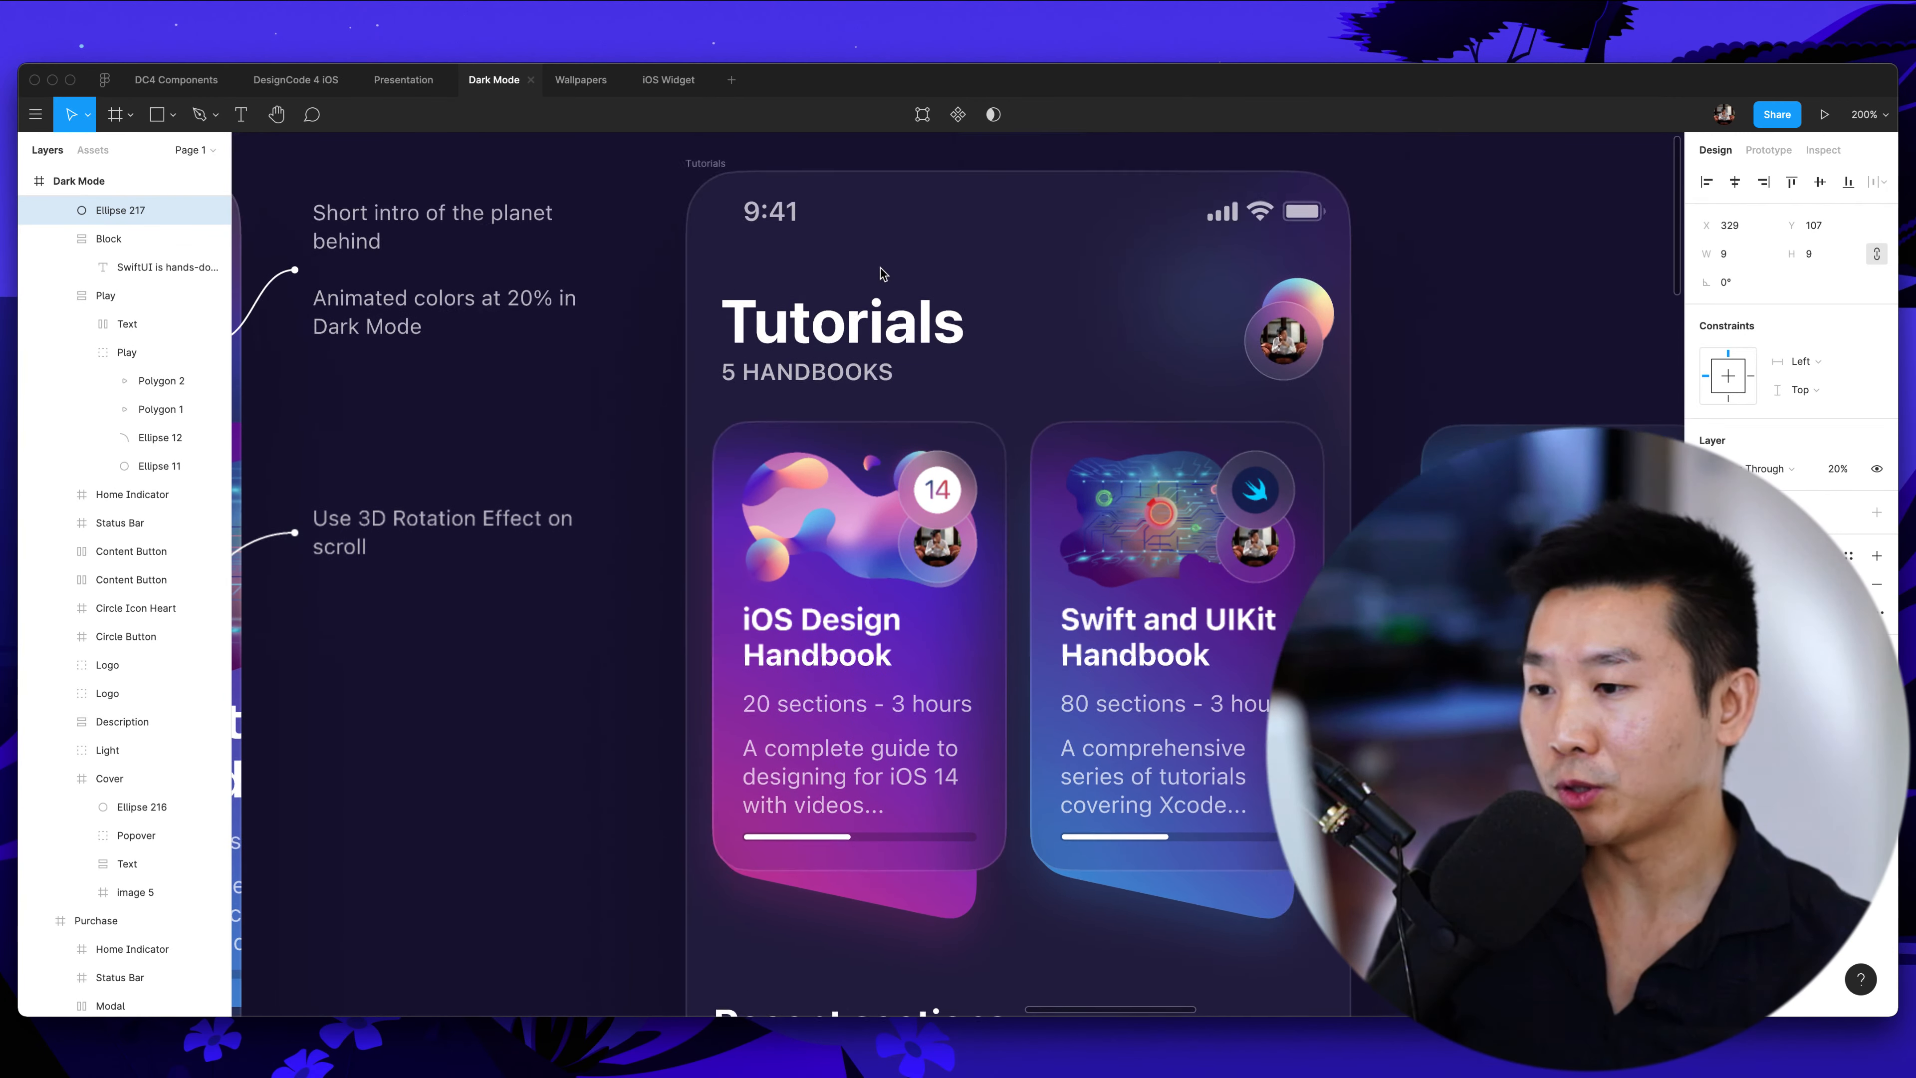
pyautogui.click(807, 370)
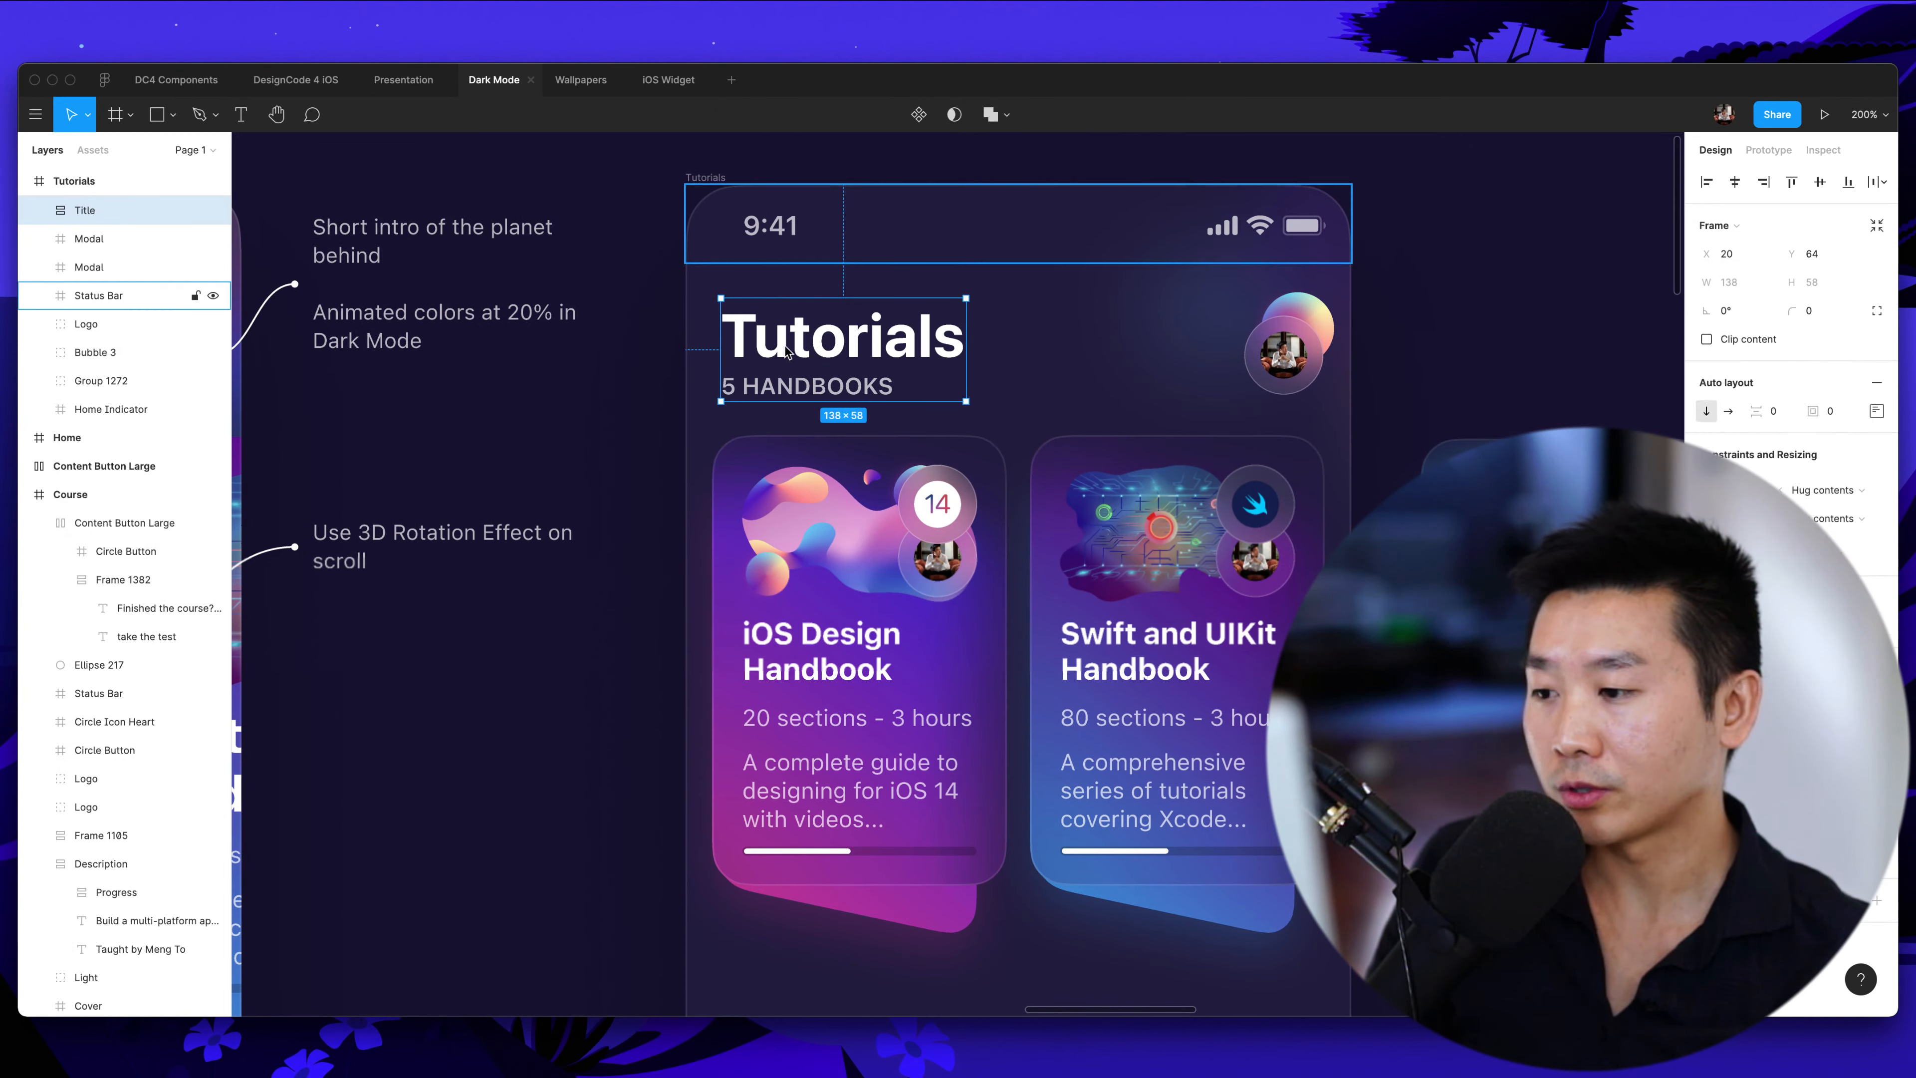
pyautogui.scroll(-1, 865, 407)
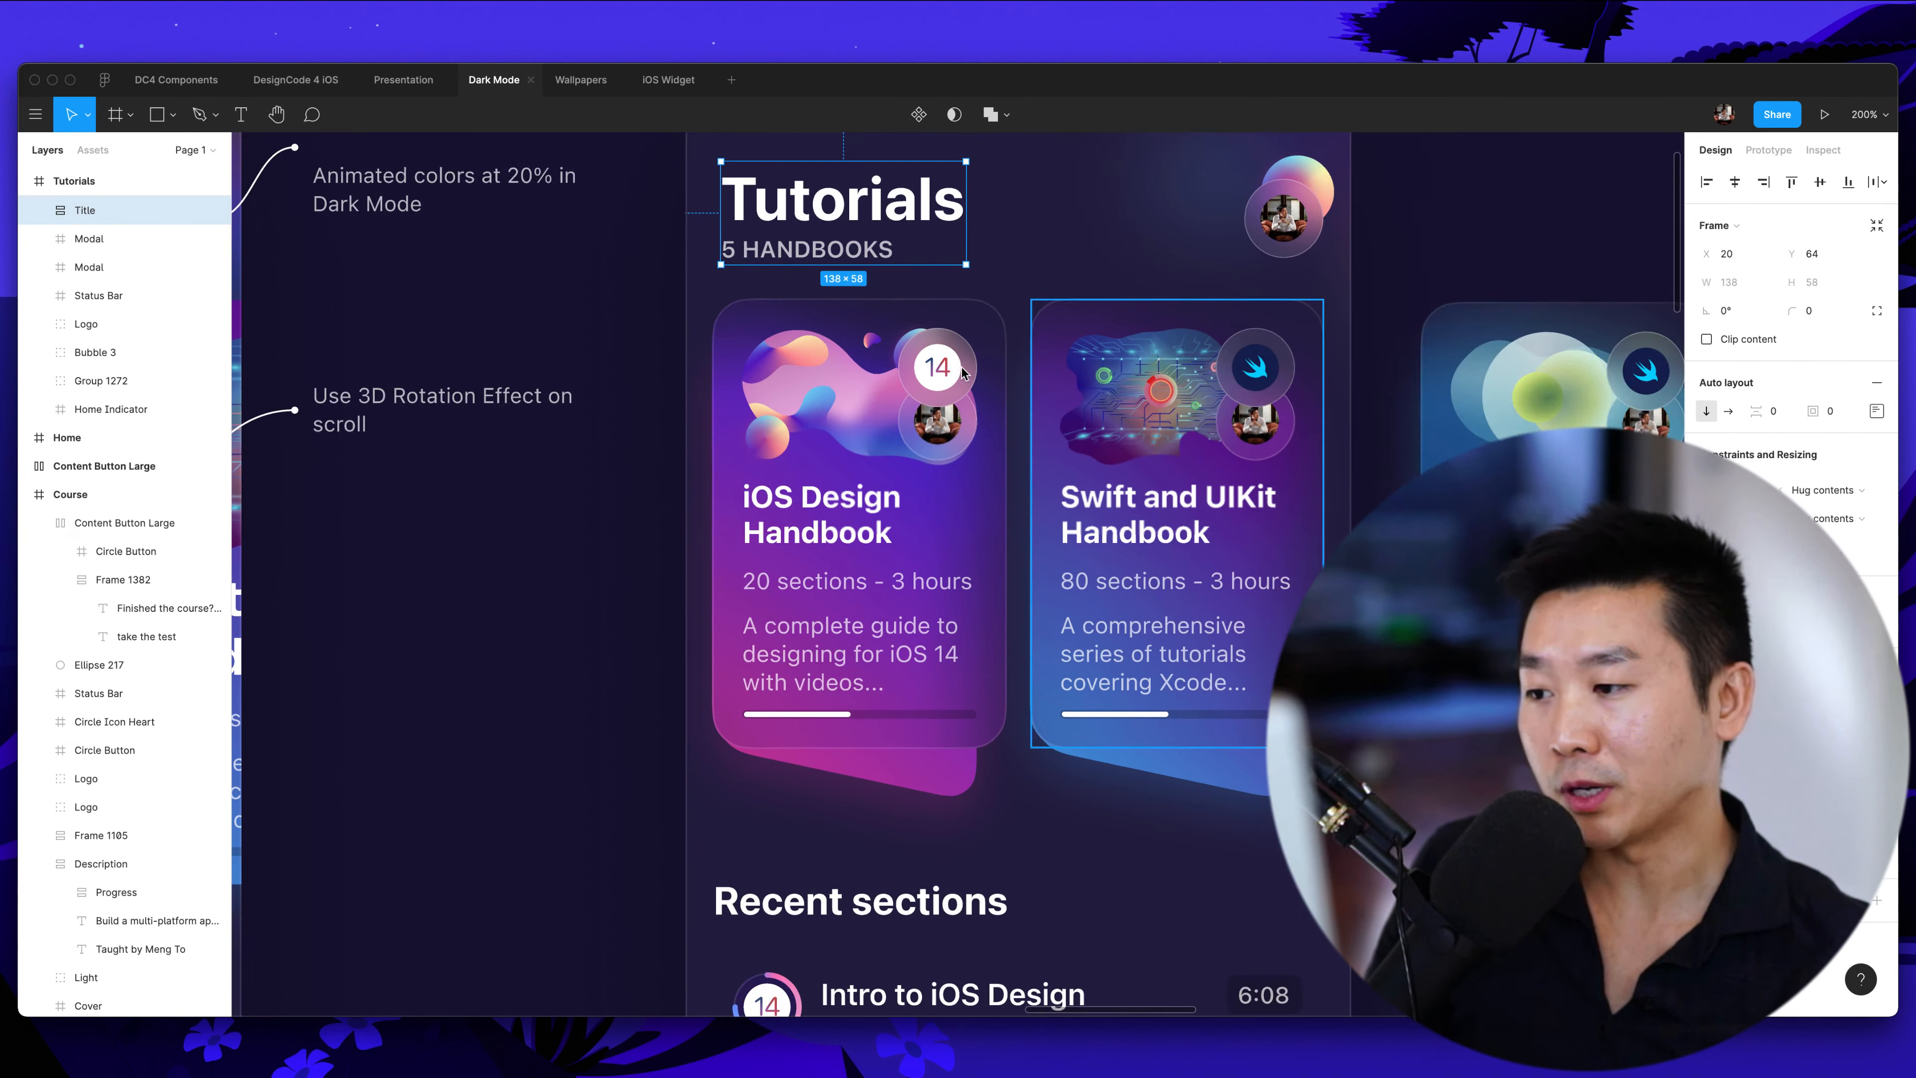
pyautogui.click(893, 388)
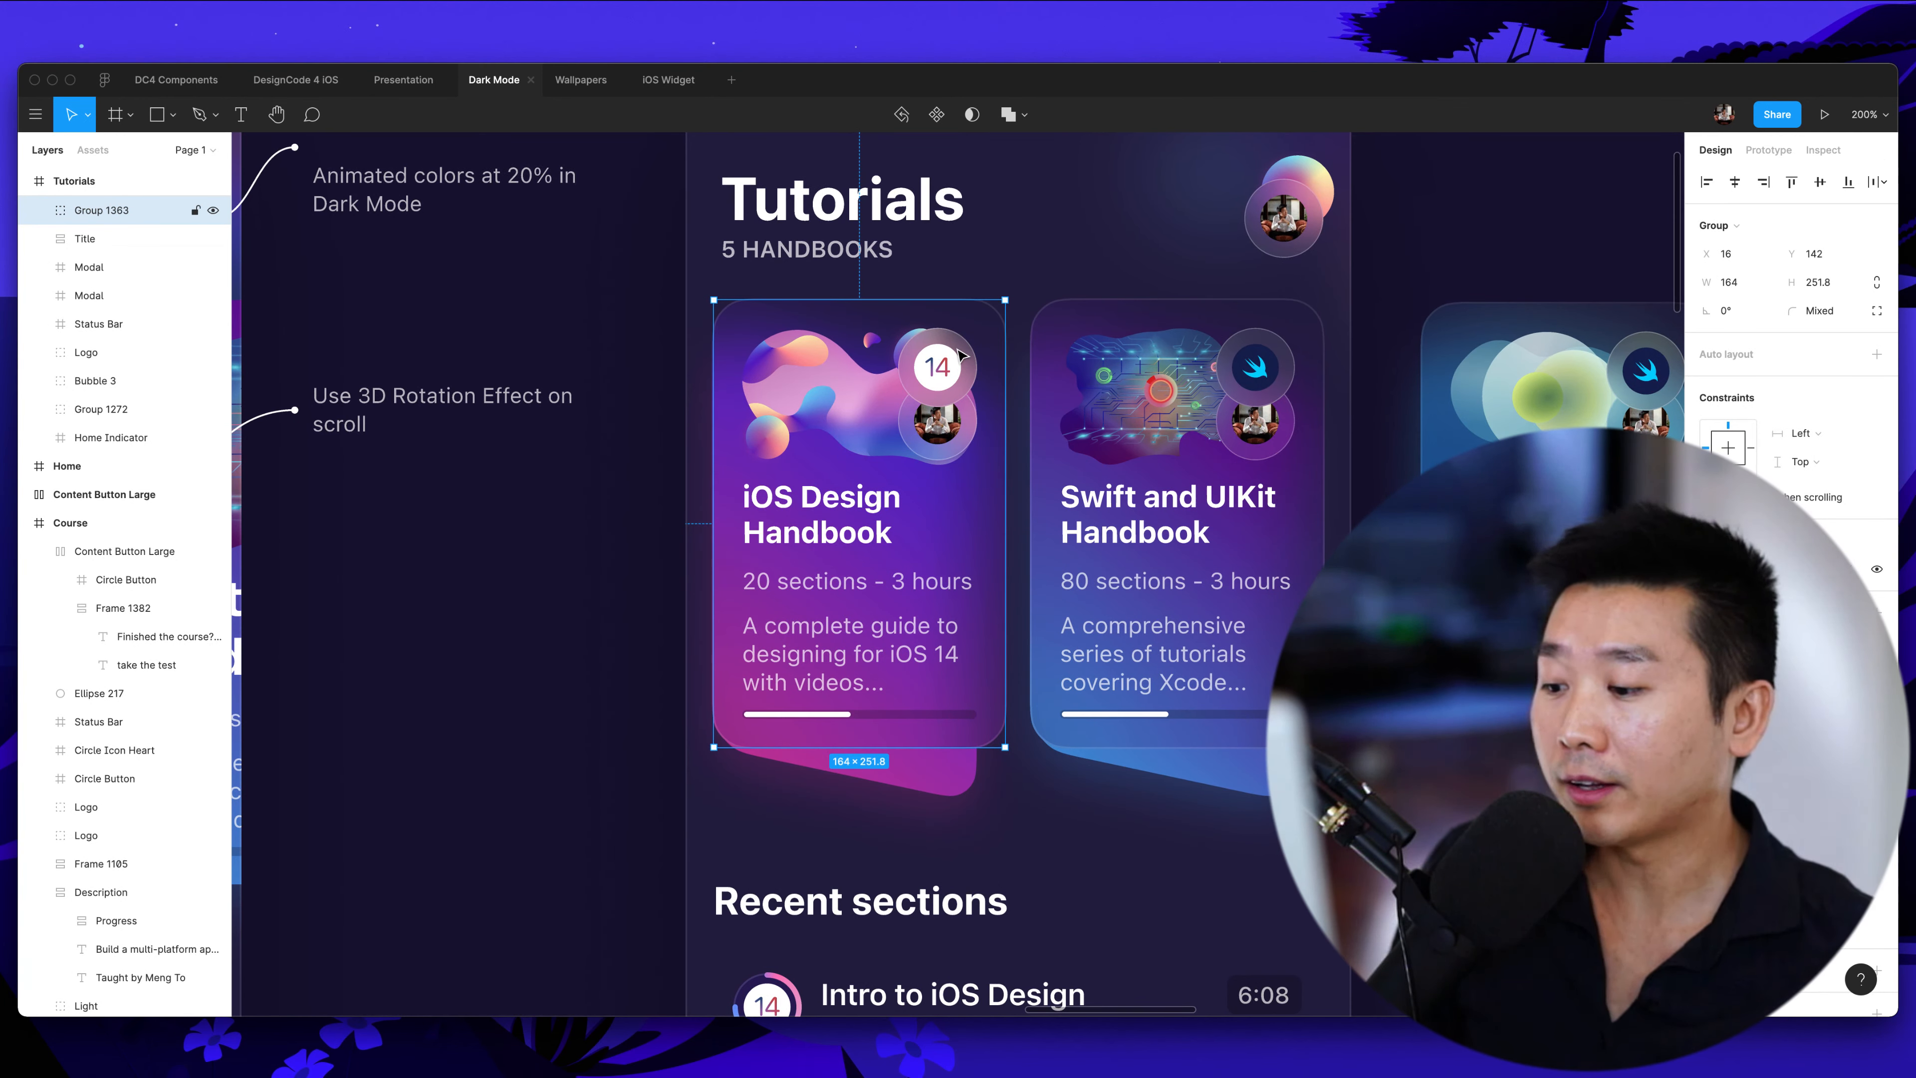
# Examine the lower part of the Tutorials screen and the handbook and livestream cards beside it
pyautogui.scroll(-6, 978, 368)
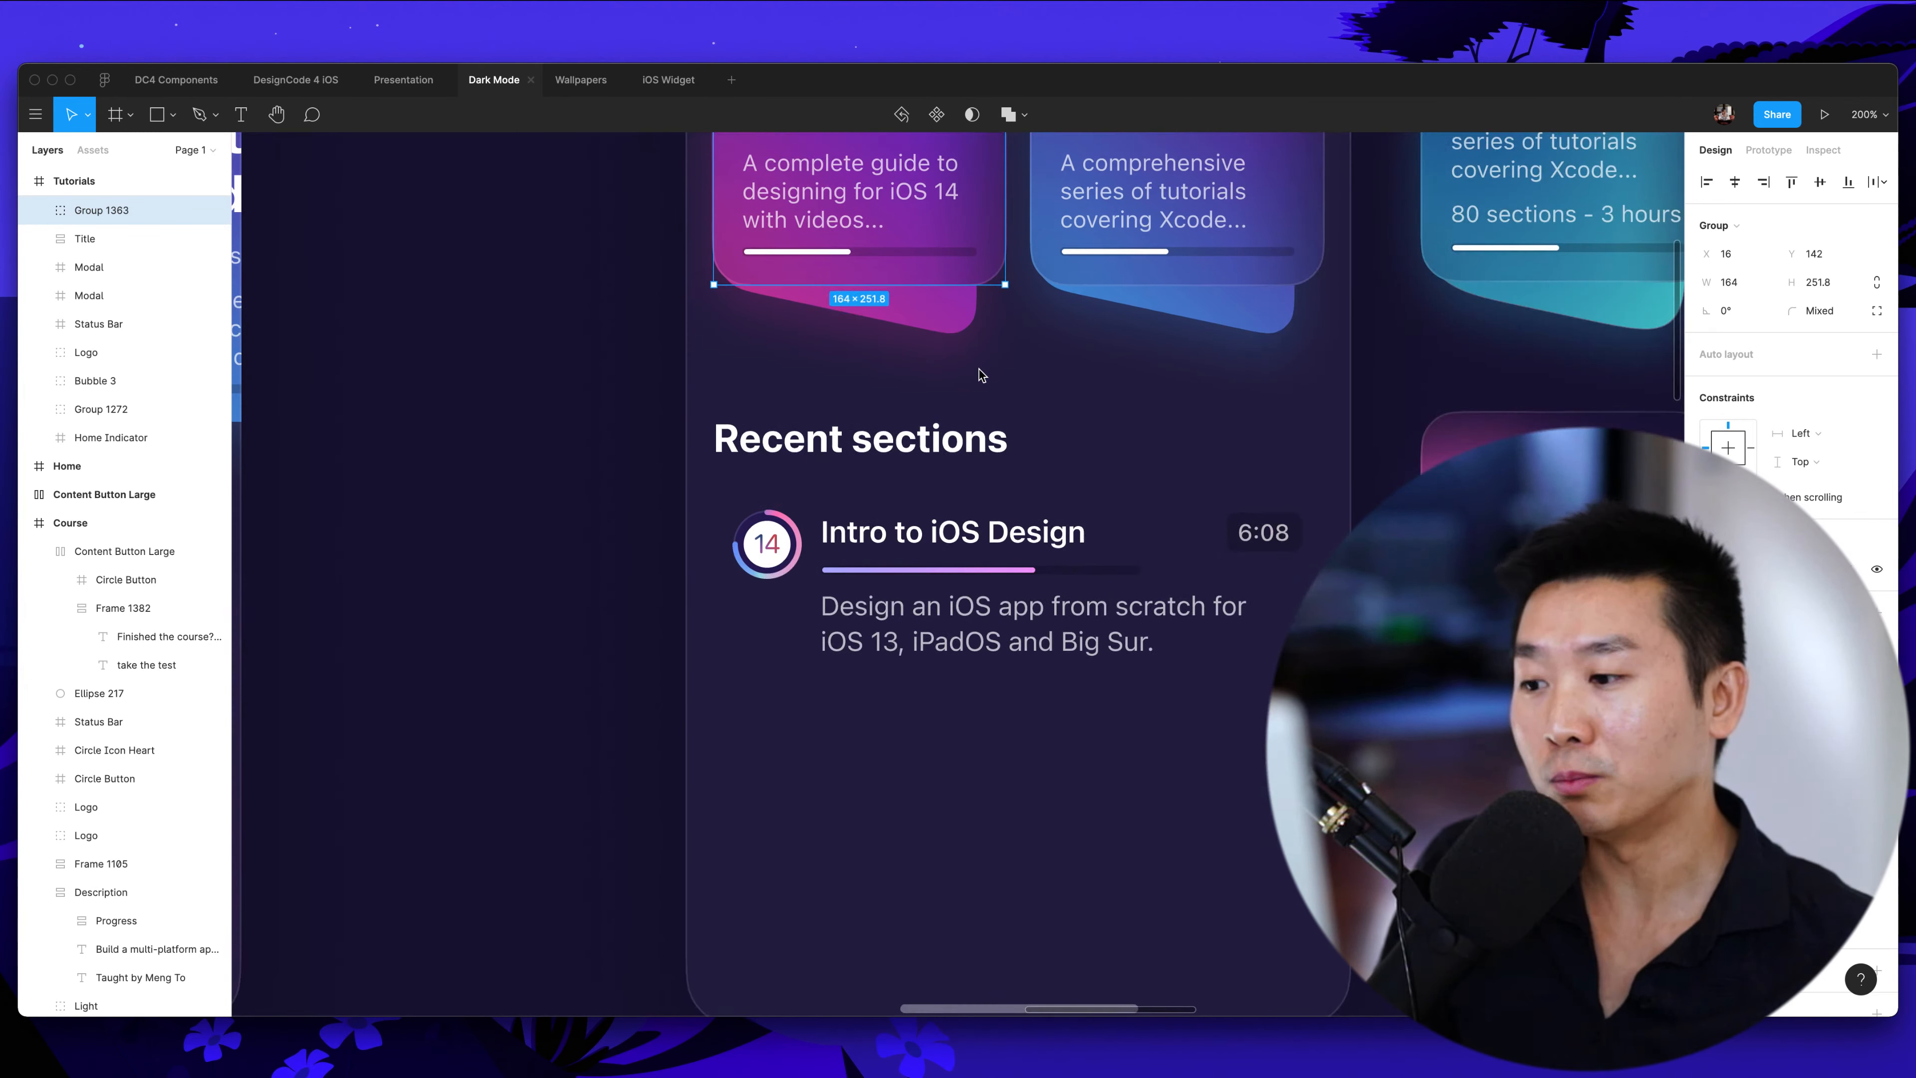
pyautogui.scroll(-5, 1027, 695)
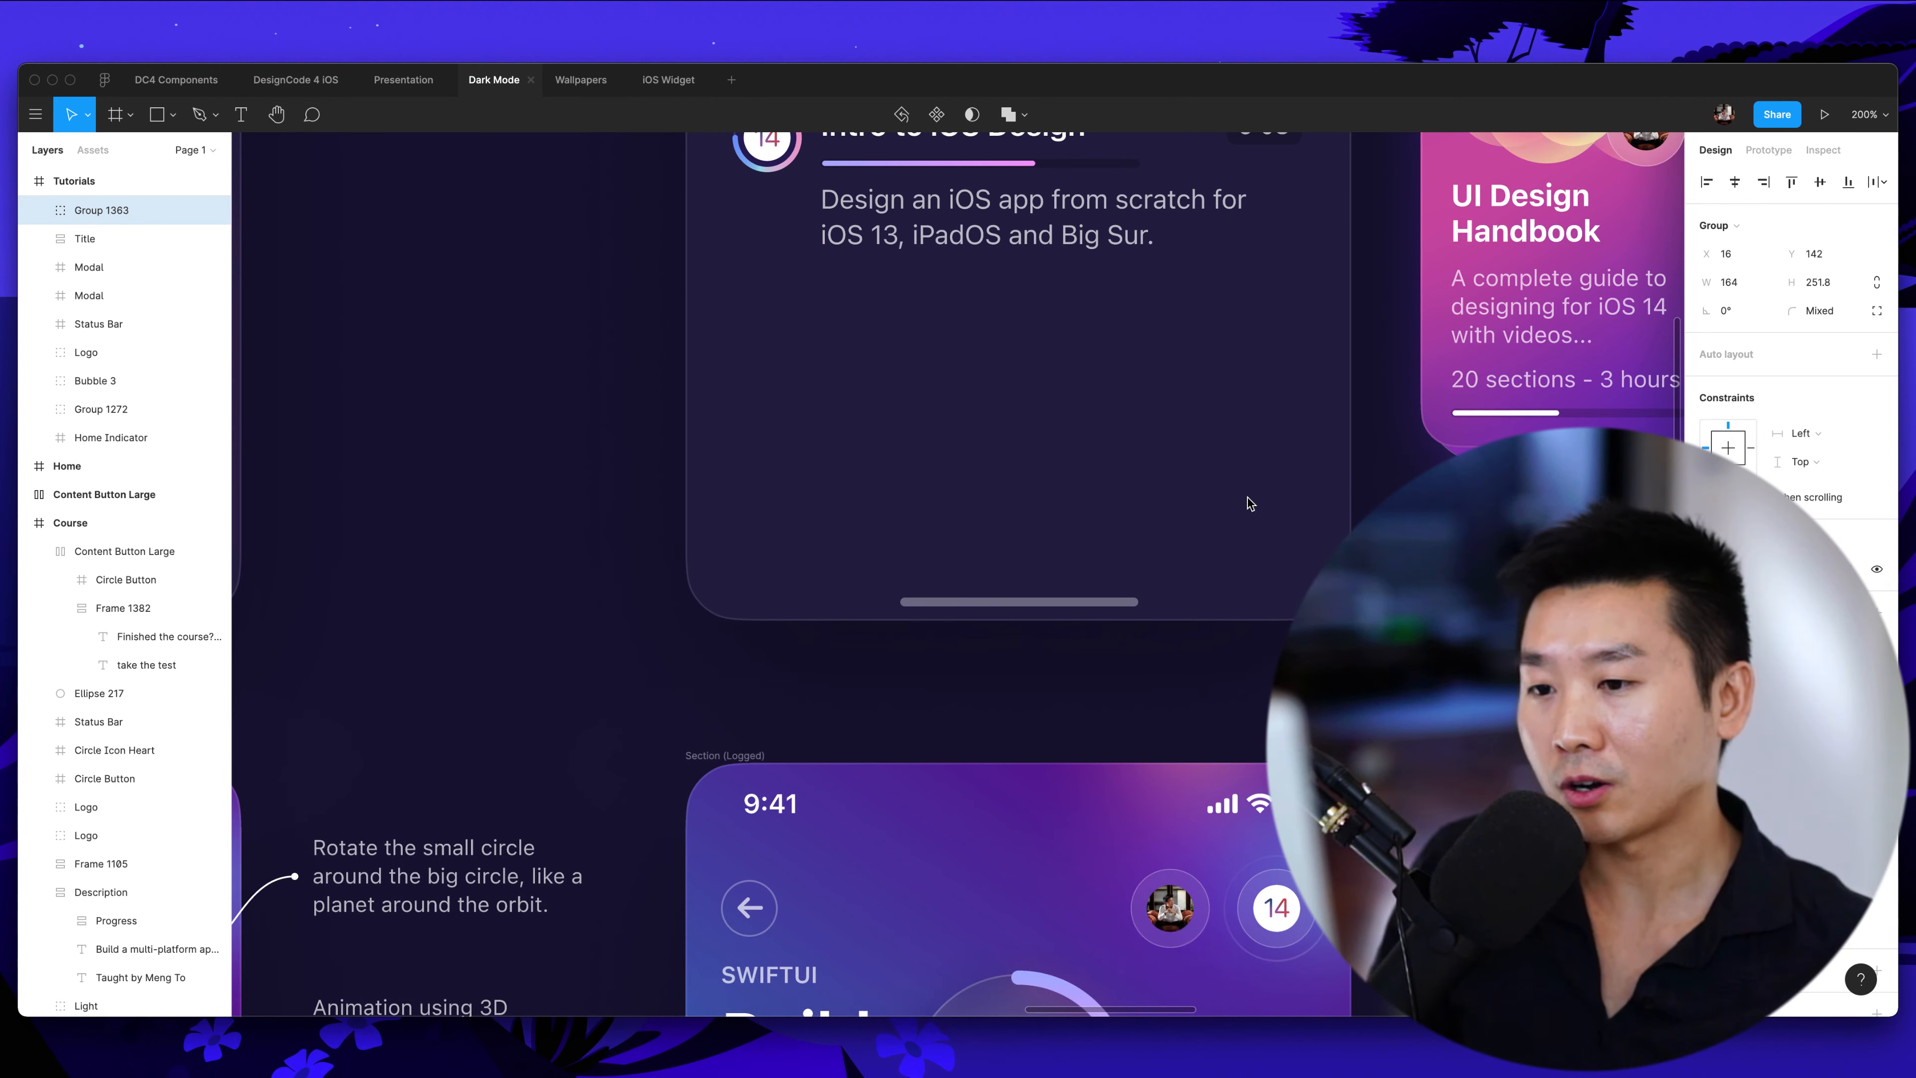
pyautogui.hscroll(2, 1170, 654)
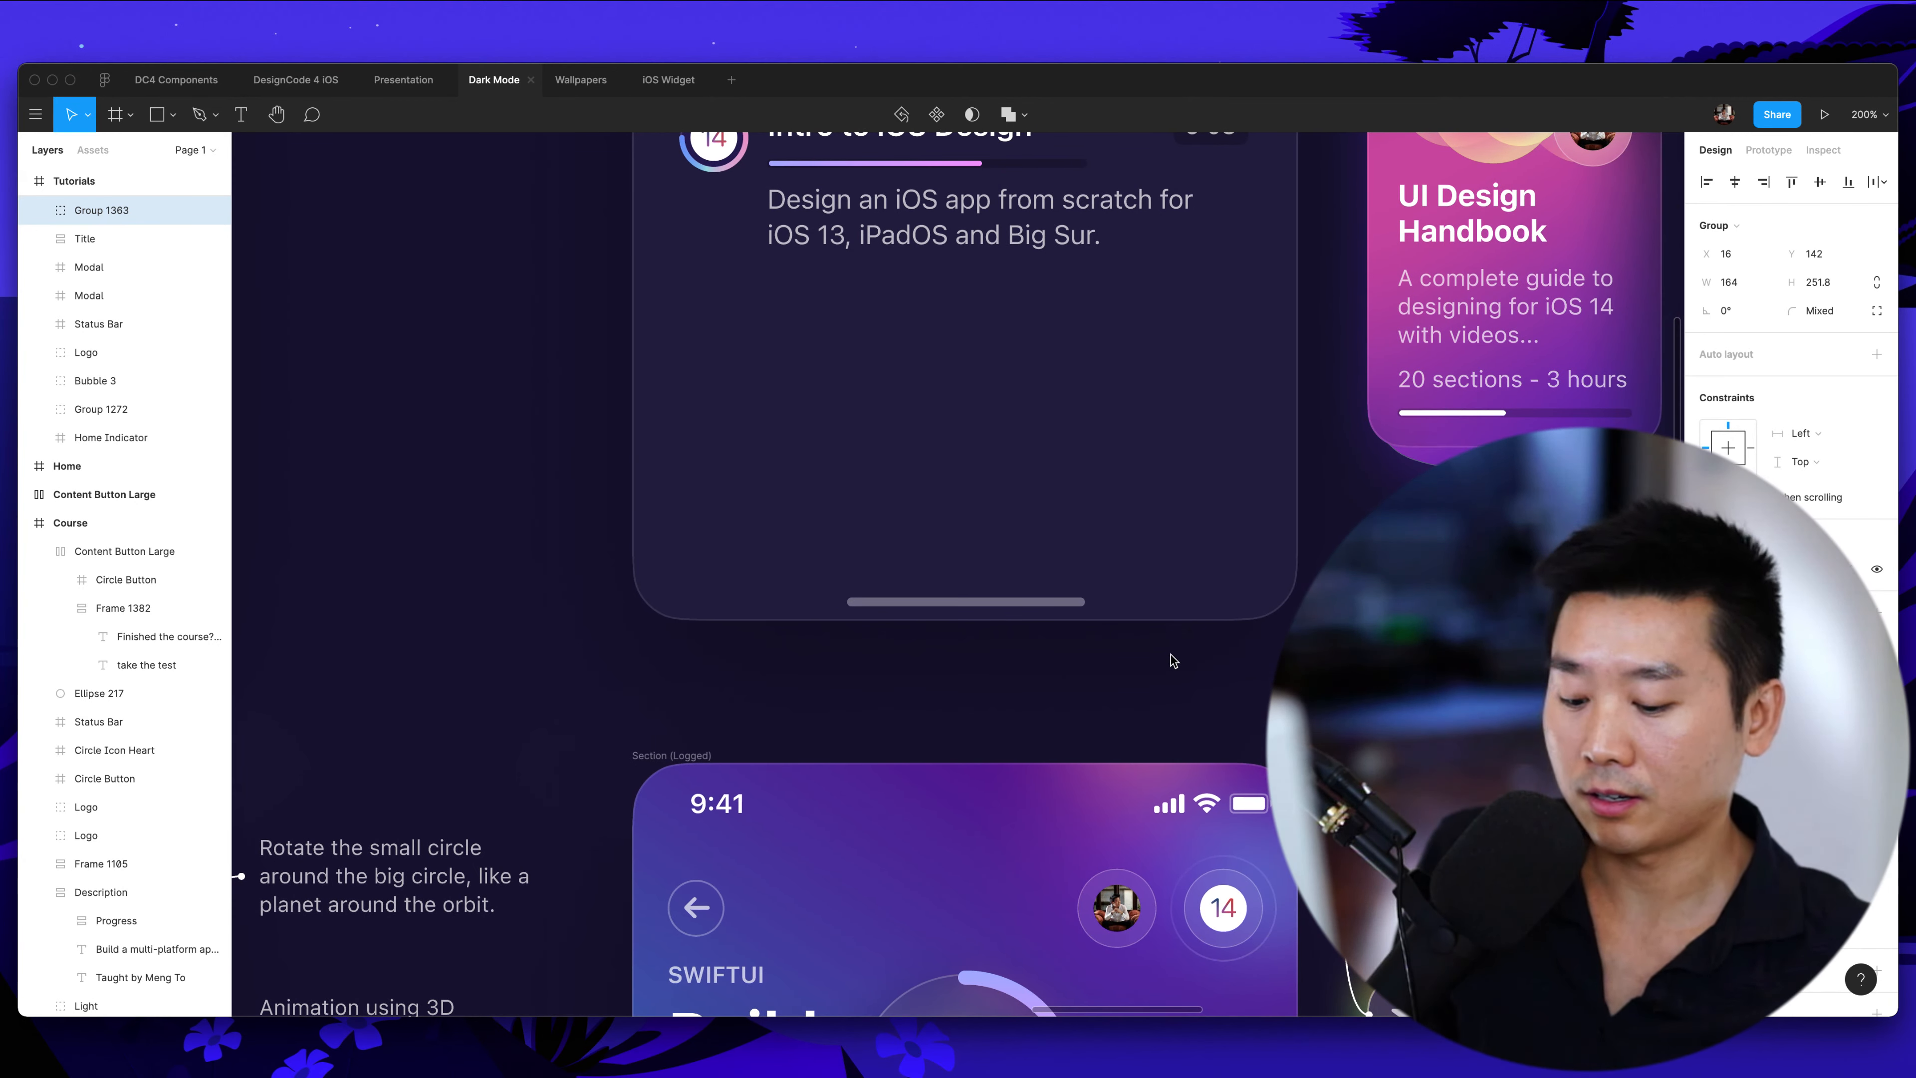
pyautogui.hscroll(3, 1466, 429)
pyautogui.press('-')
pyautogui.hscroll(6, 1466, 429)
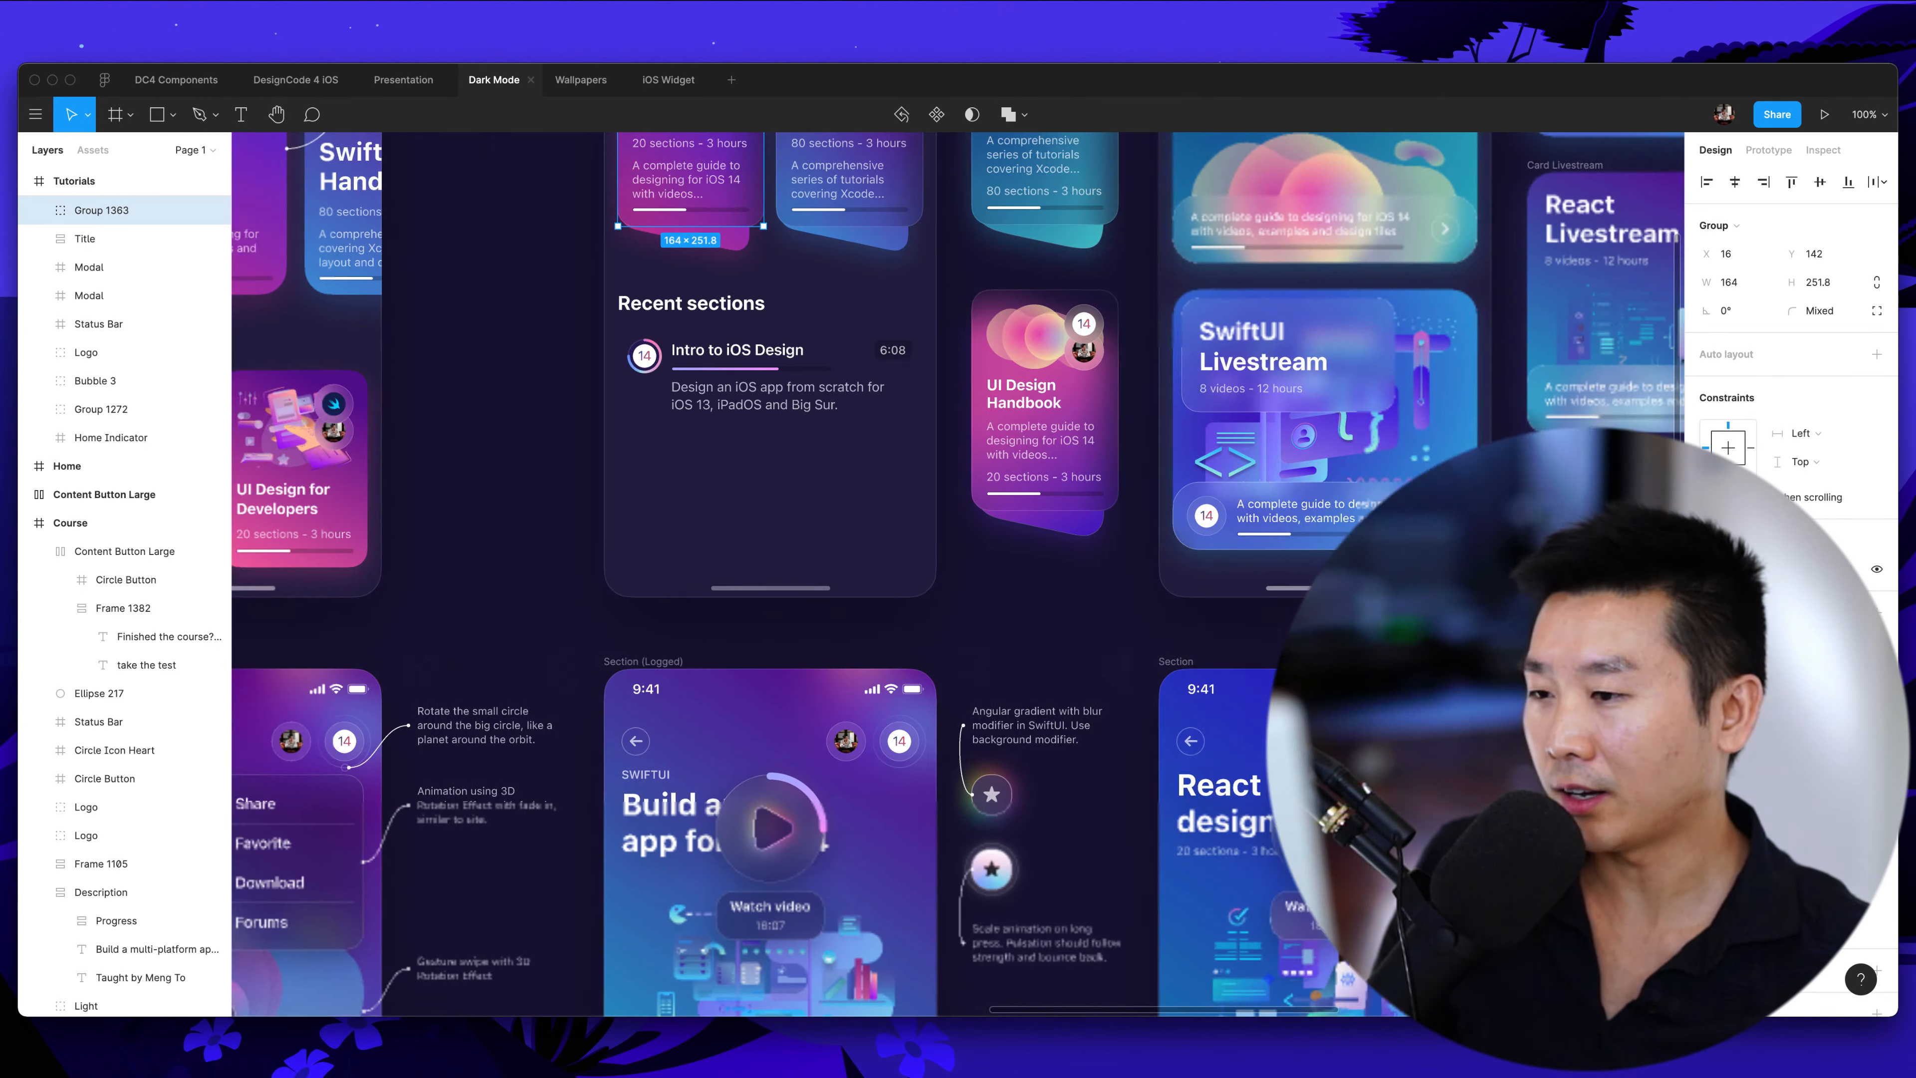
pyautogui.scroll(5, 1175, 707)
pyautogui.hscroll(5, 1175, 707)
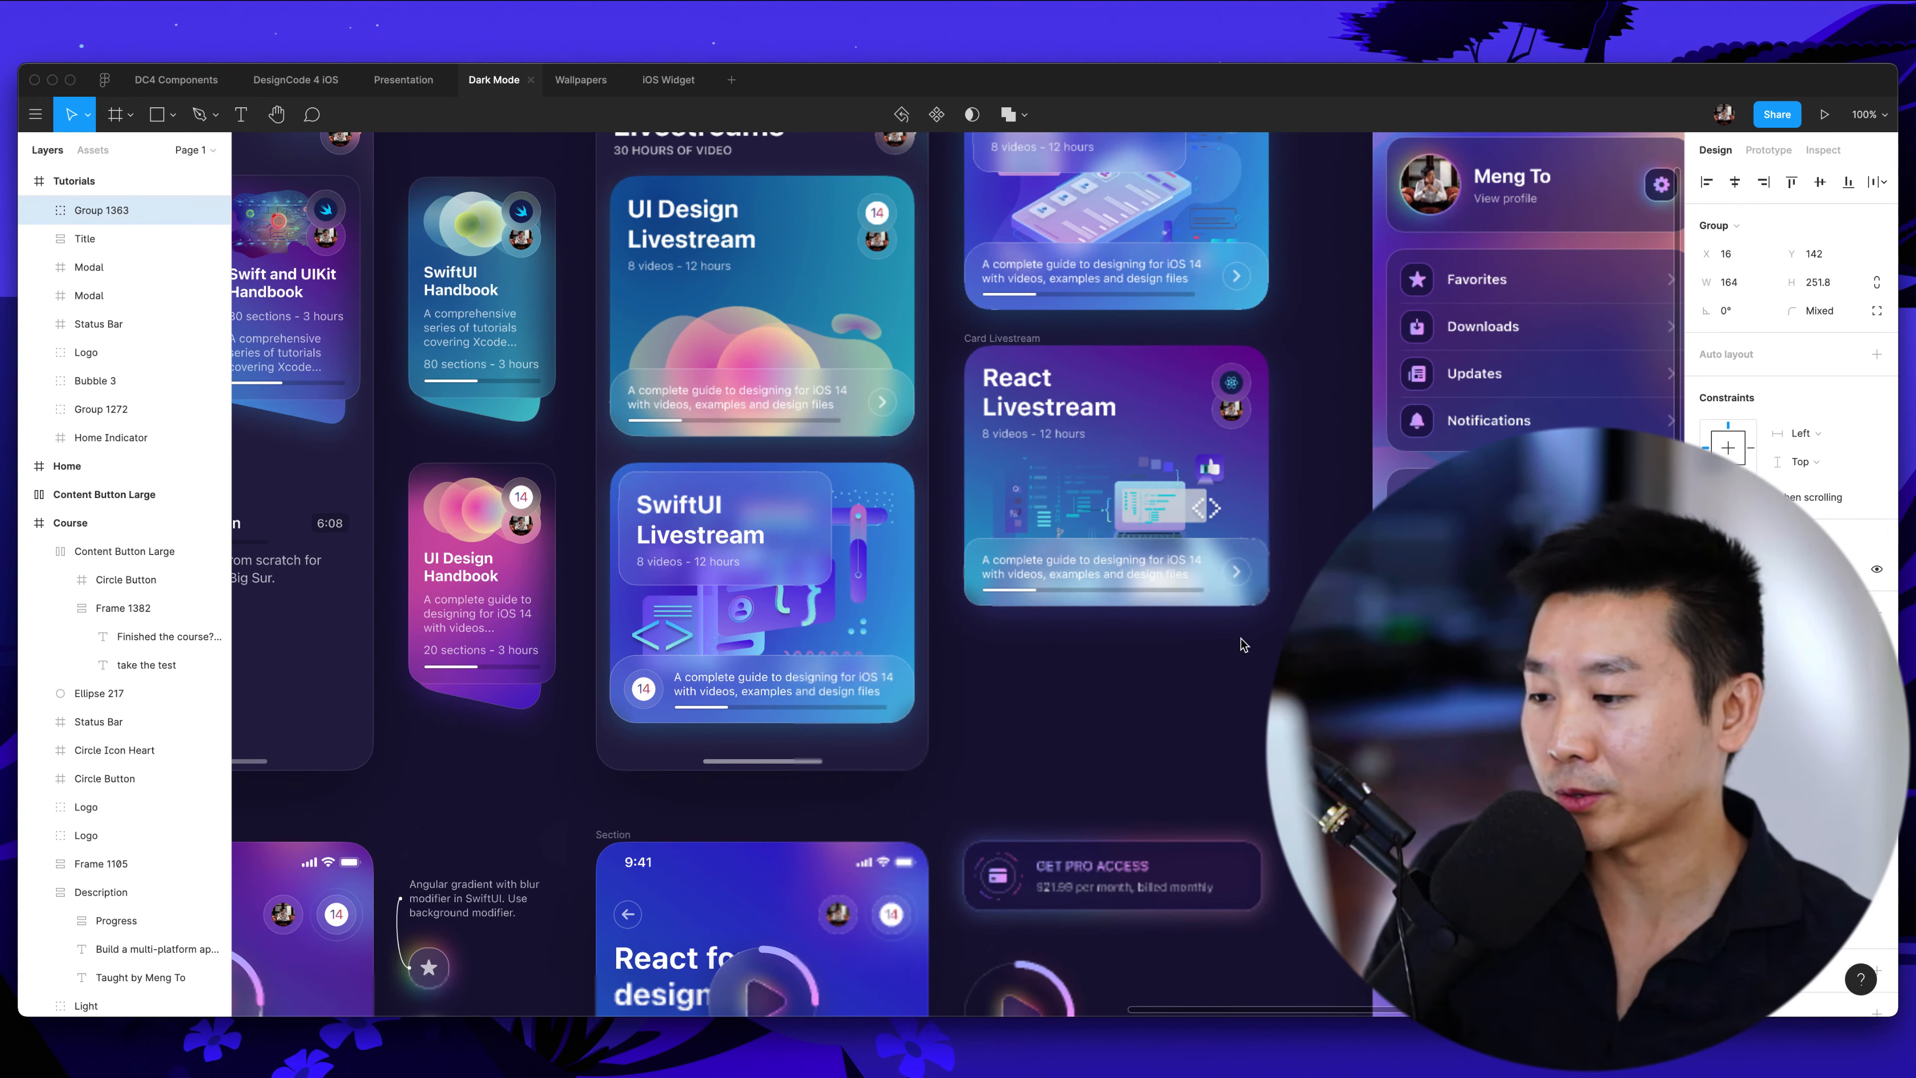
# Review the React section screen with its Get Pro Access button and the Purchase screen's monthly and 6-month pricing cards
pyautogui.scroll(-15, 1187, 687)
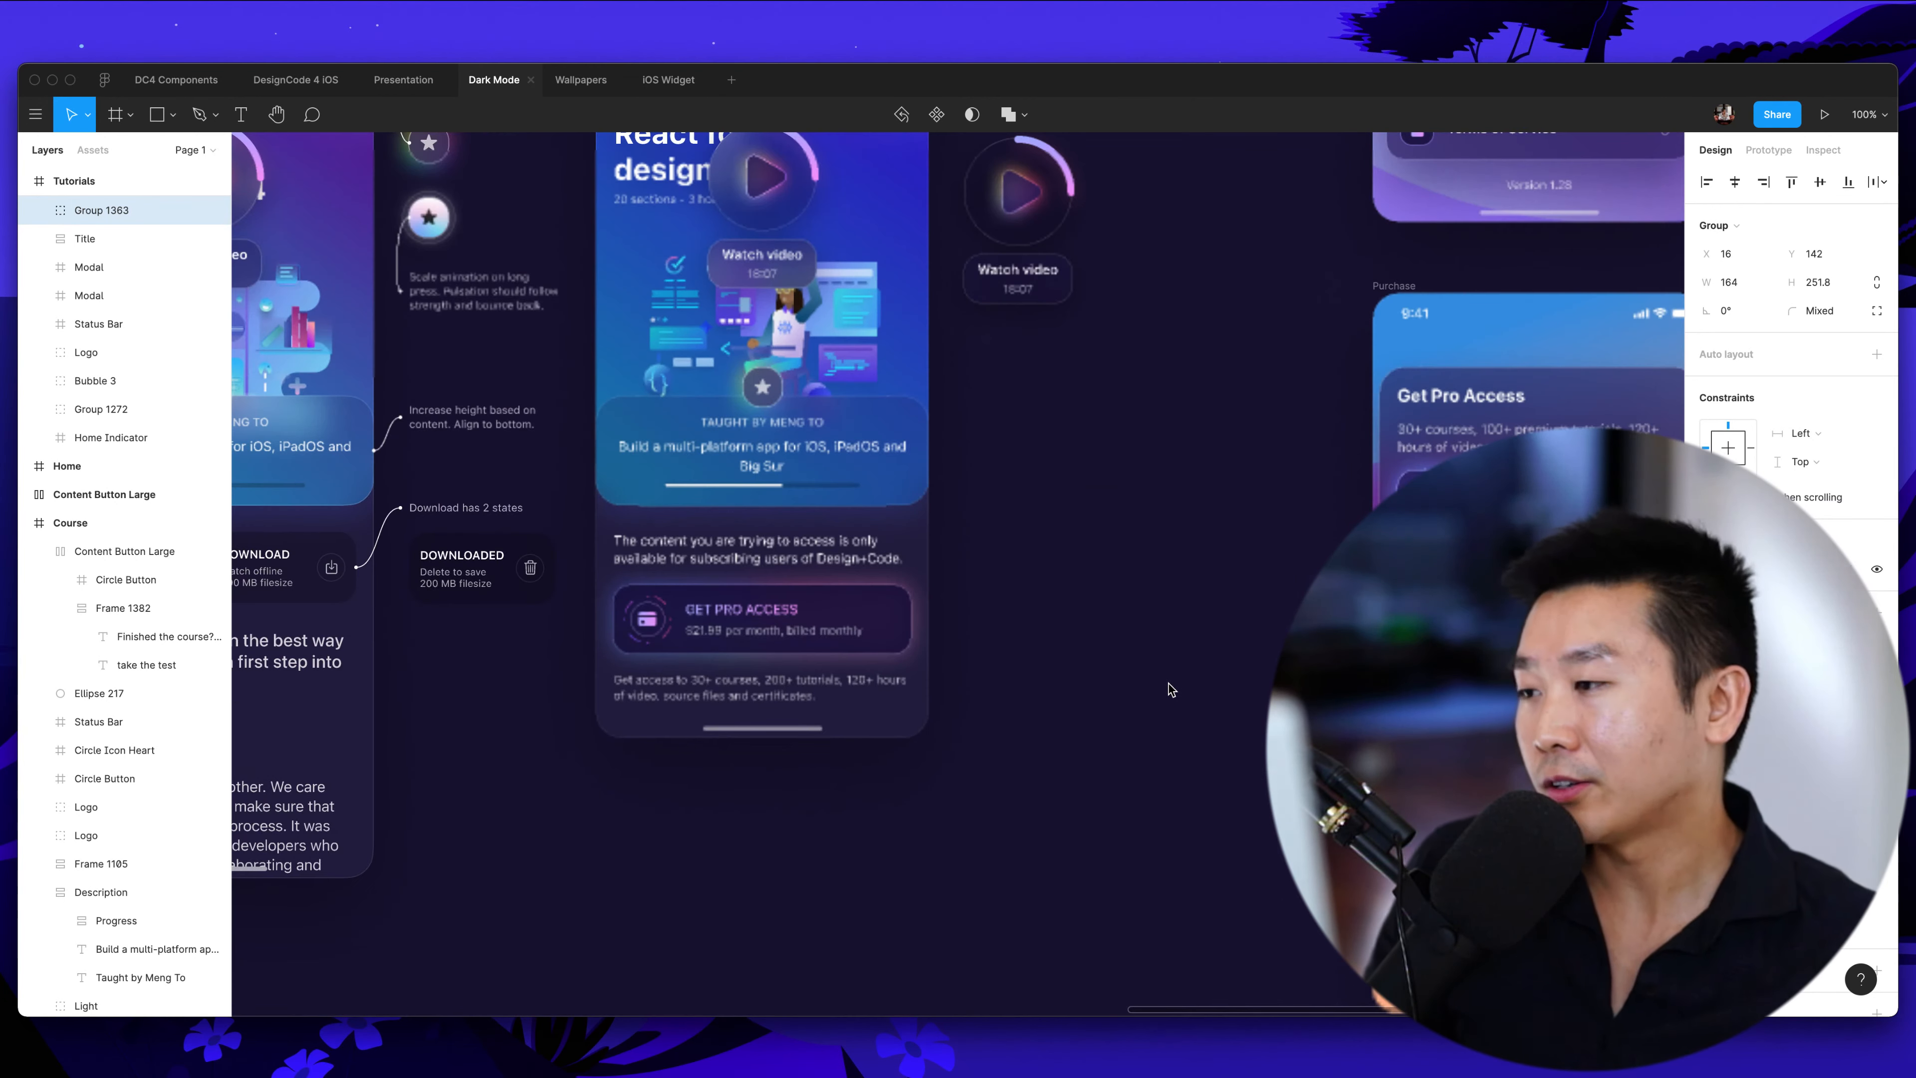
pyautogui.scroll(5, 1169, 688)
pyautogui.hscroll(6, 1169, 688)
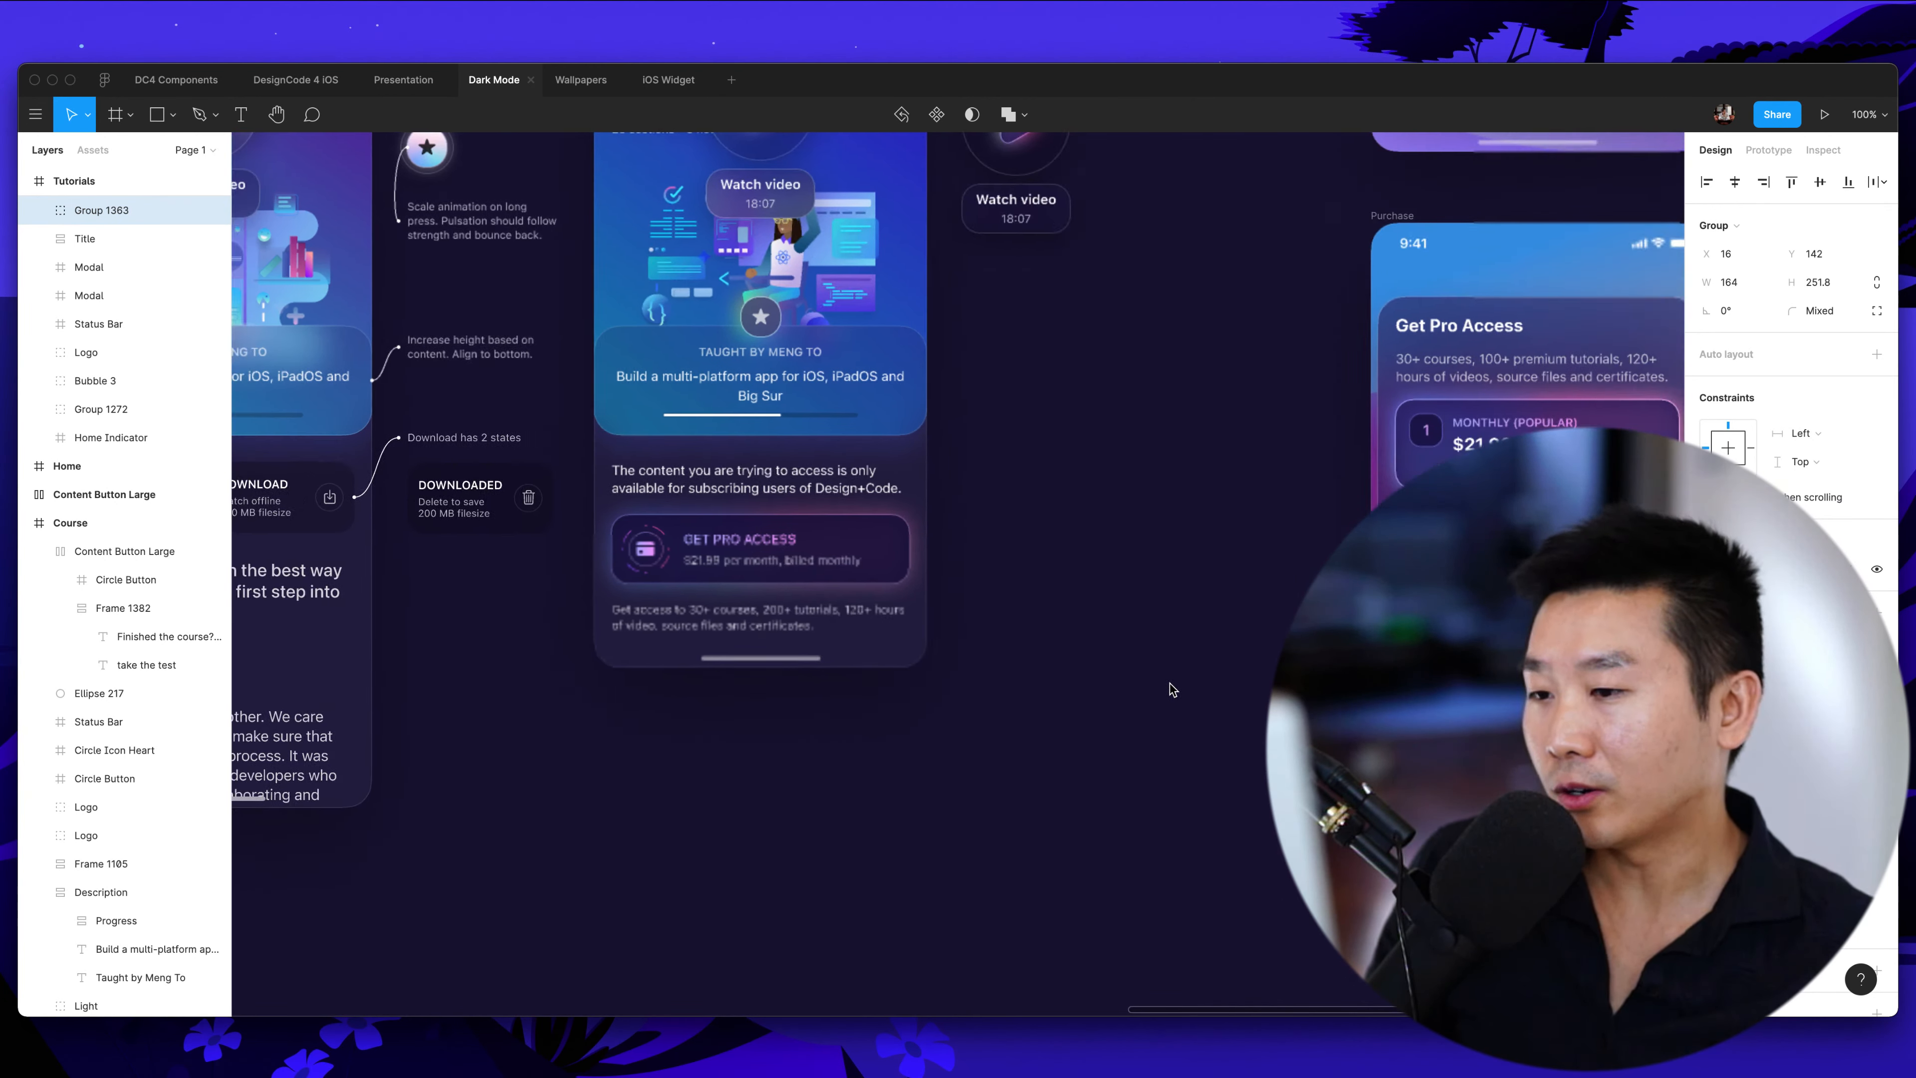
pyautogui.hscroll(5, 1169, 684)
pyautogui.scroll(2, 1170, 683)
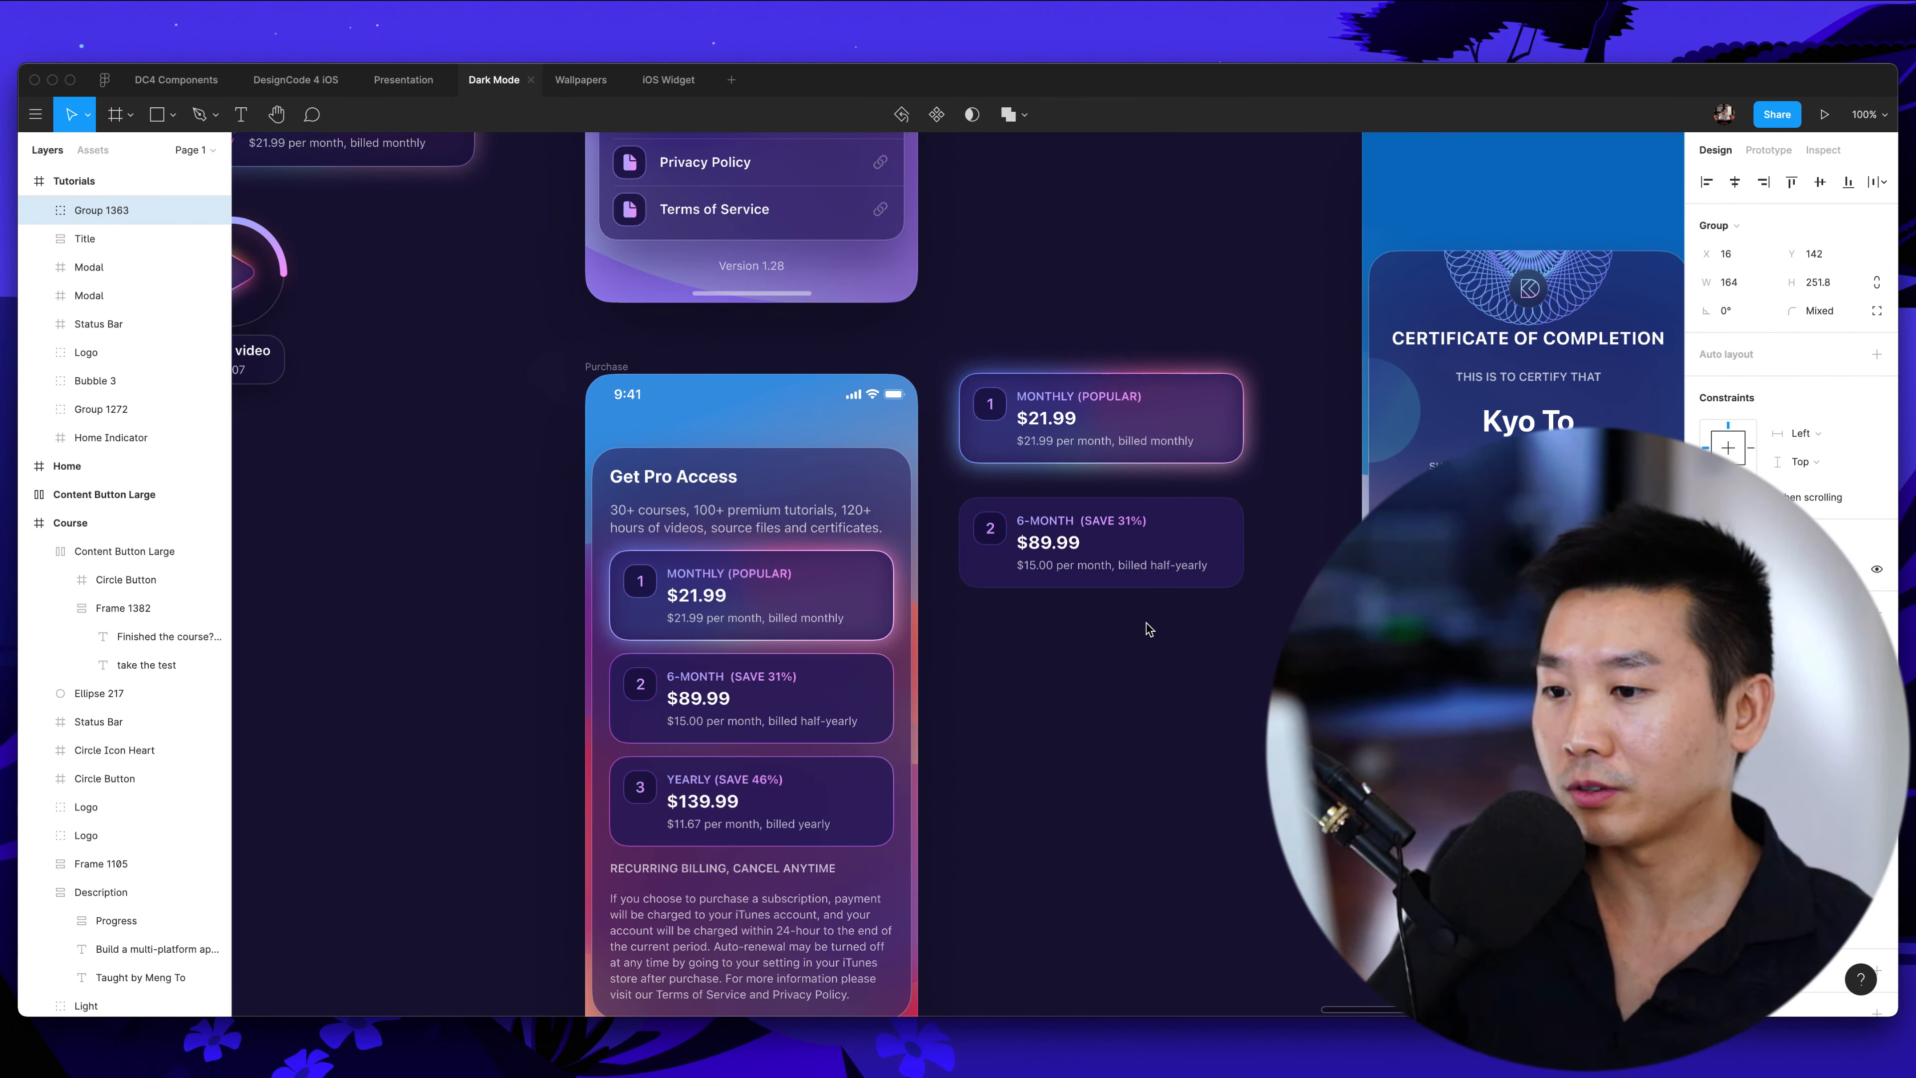
pyautogui.scroll(5, 1177, 657)
pyautogui.hscroll(2, 1177, 657)
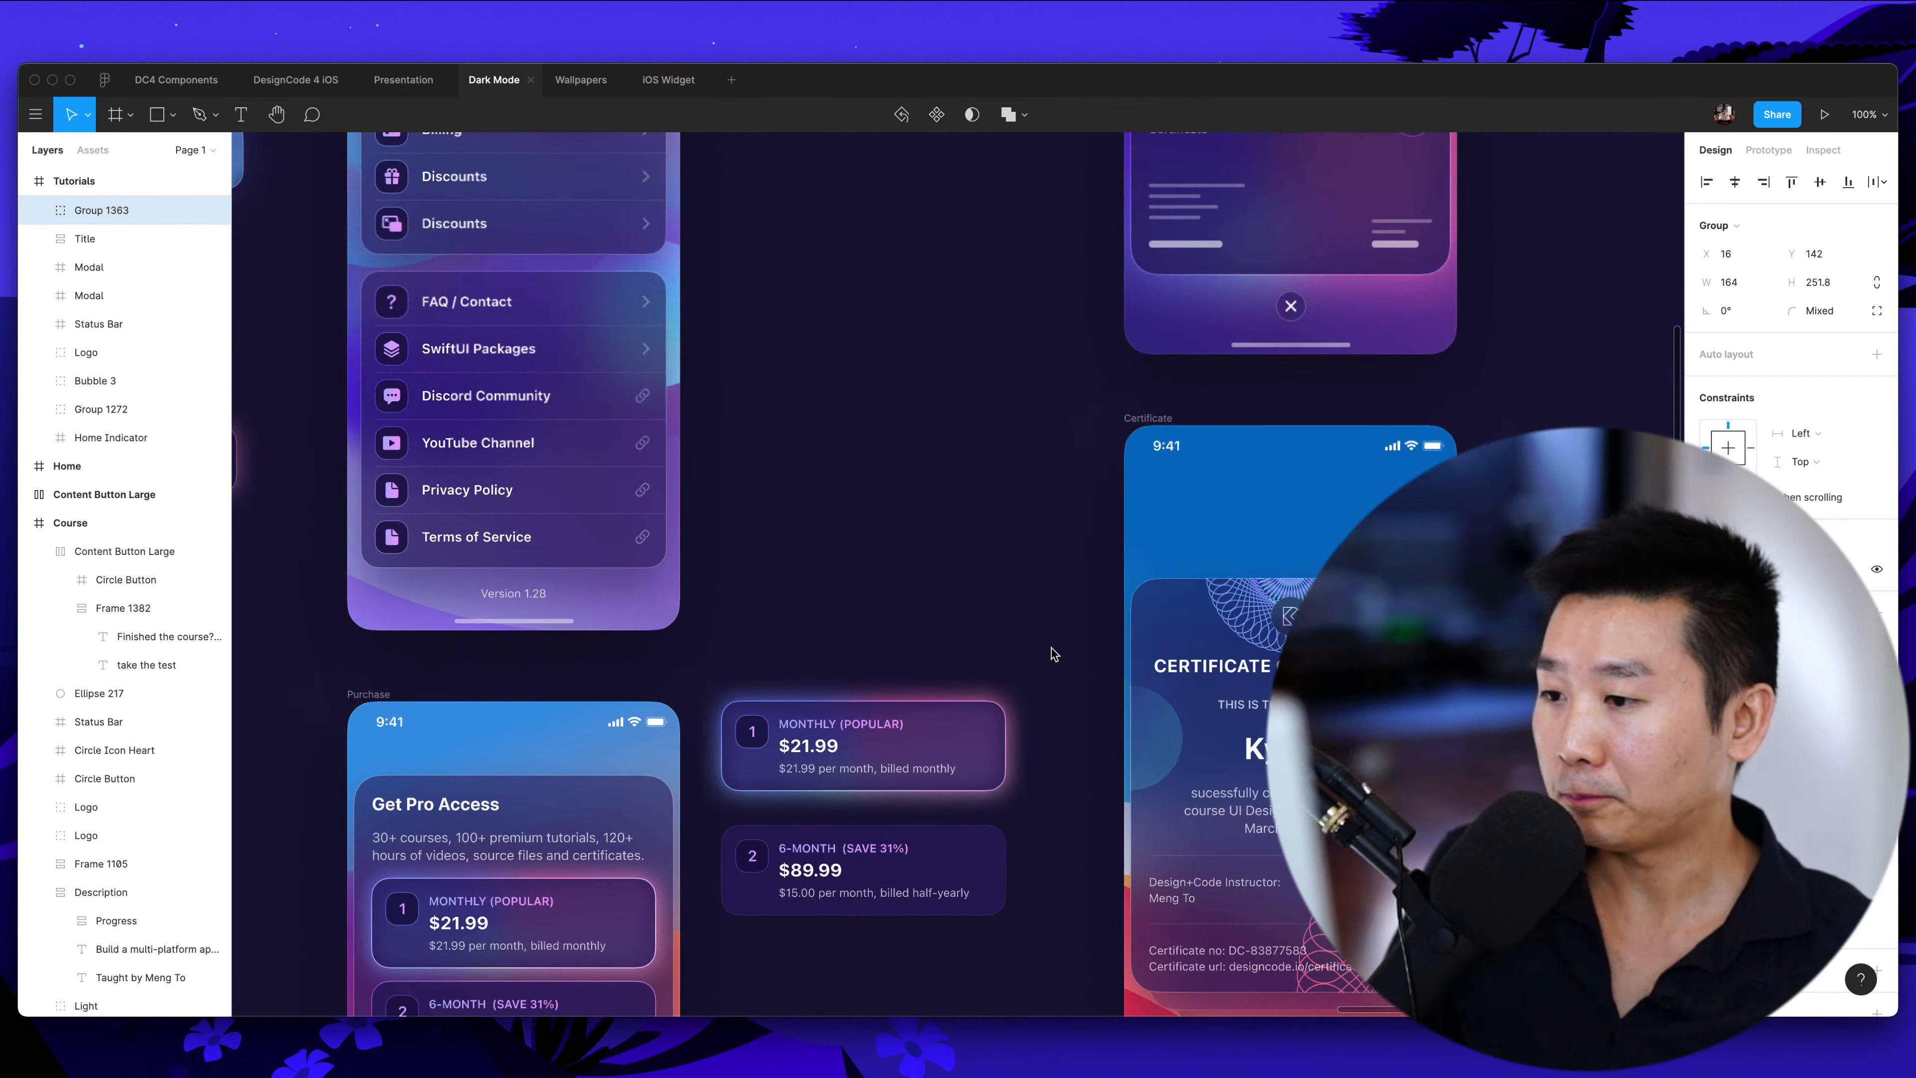
# Examine the Account screen's translucent menu cards from the profile header down to Terms of Service
pyautogui.scroll(7, 911, 620)
pyautogui.hscroll(-6, 911, 620)
pyautogui.scroll(1, 912, 620)
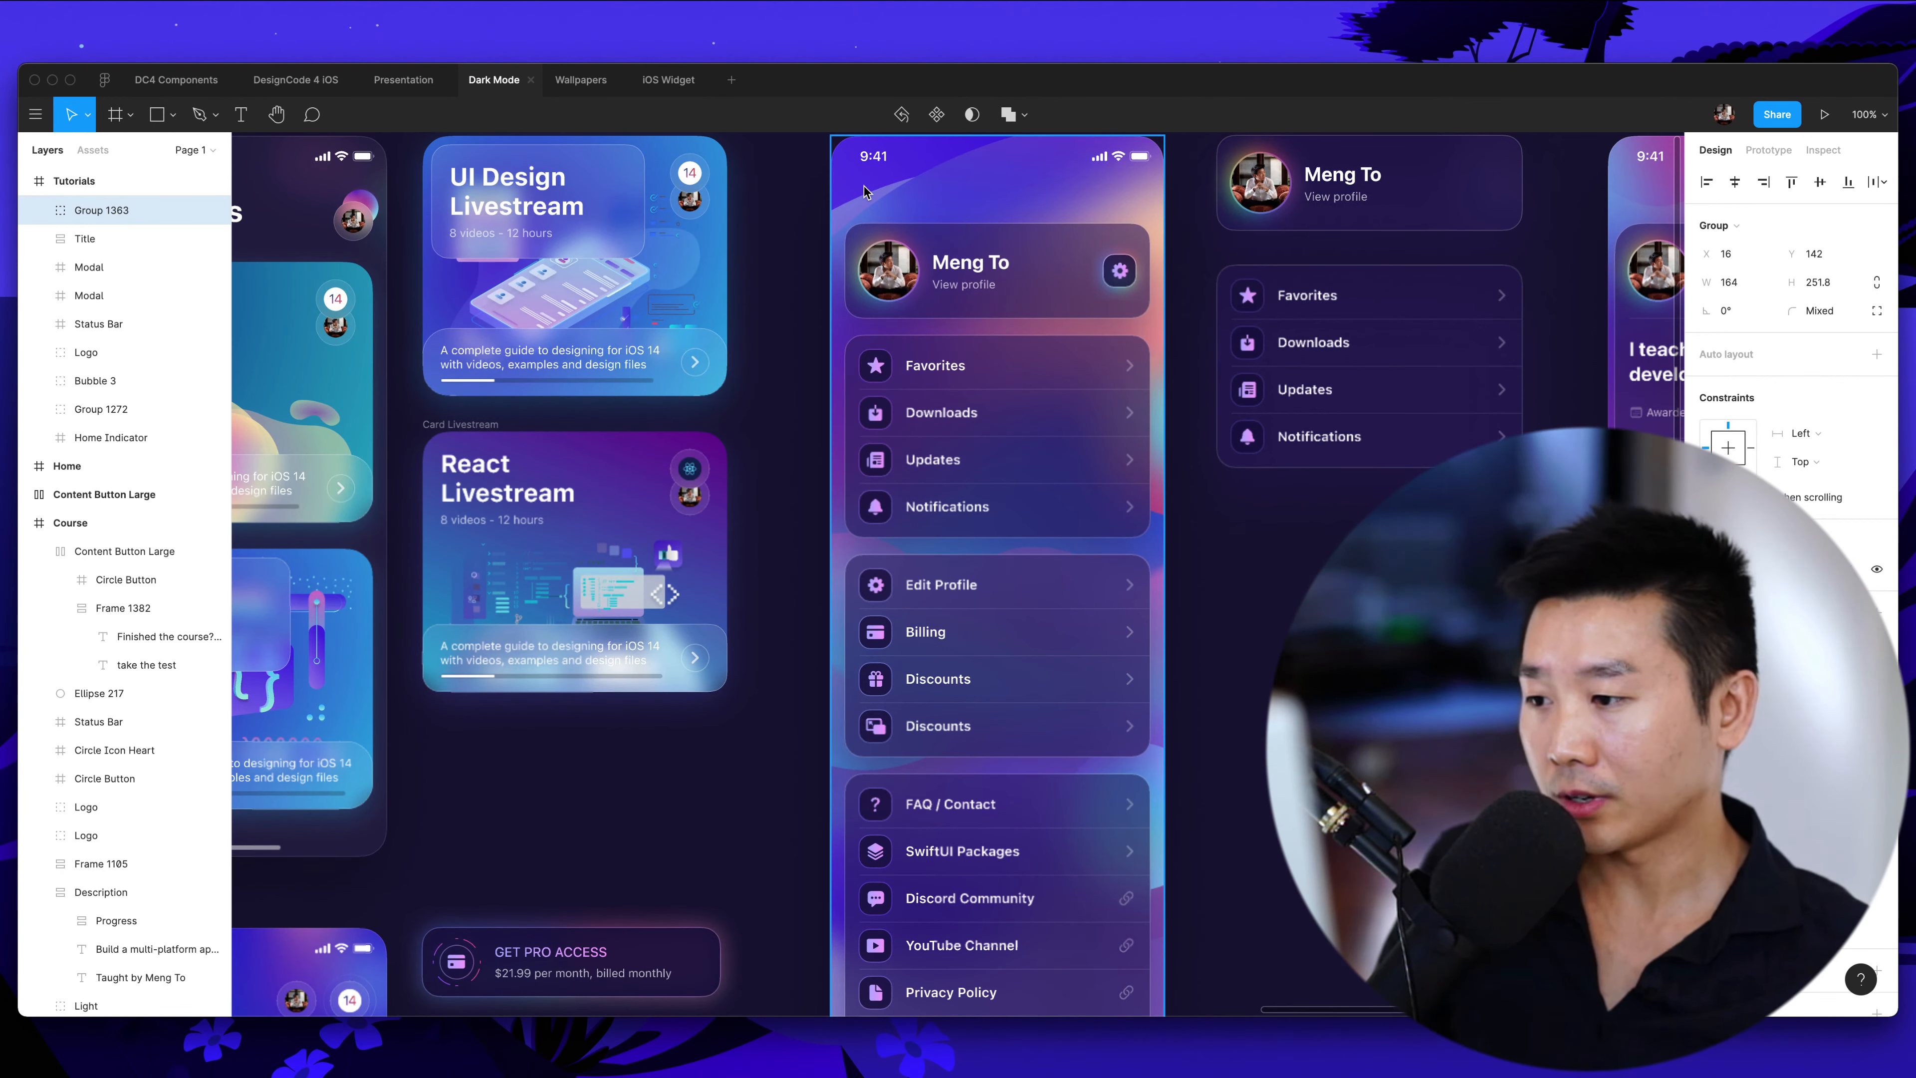
pyautogui.hscroll(-1, 973, 393)
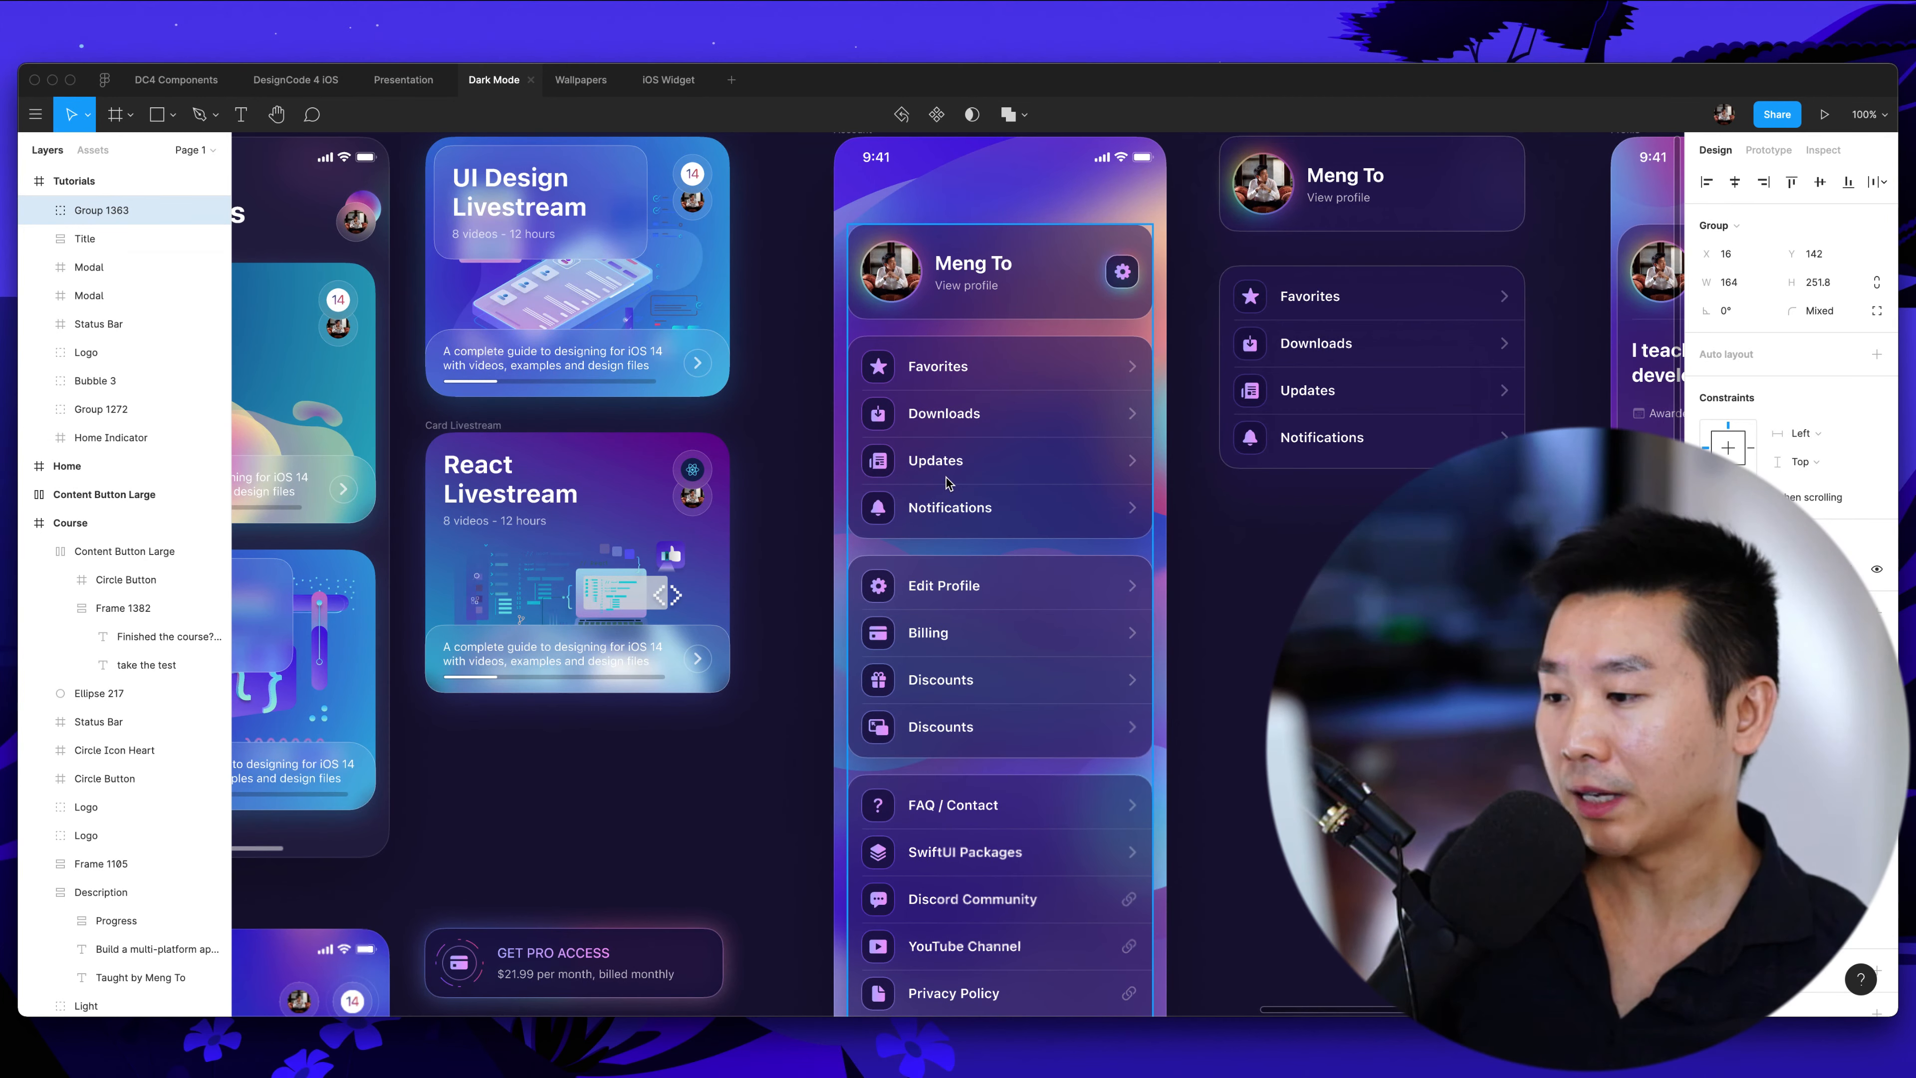
pyautogui.scroll(-3, 948, 481)
pyautogui.scroll(-3, 1041, 717)
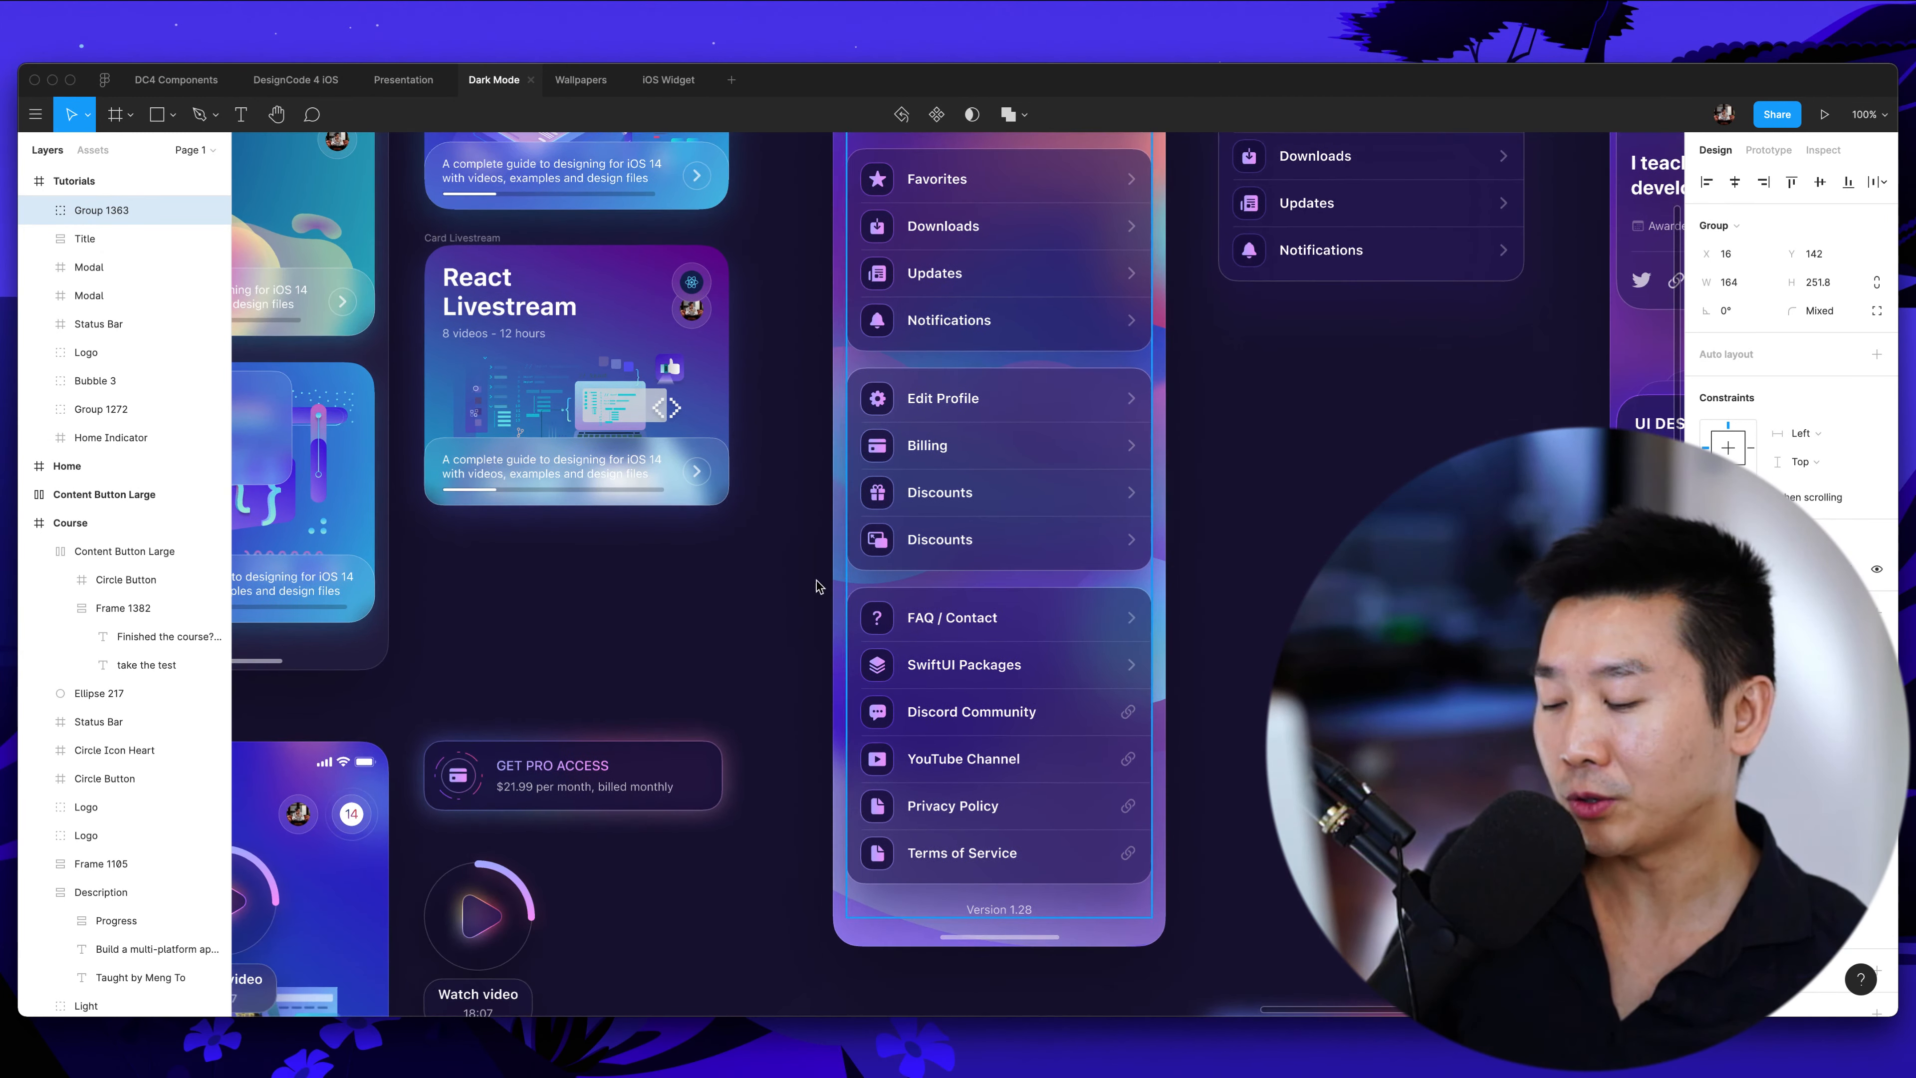
pyautogui.scroll(5, 971, 955)
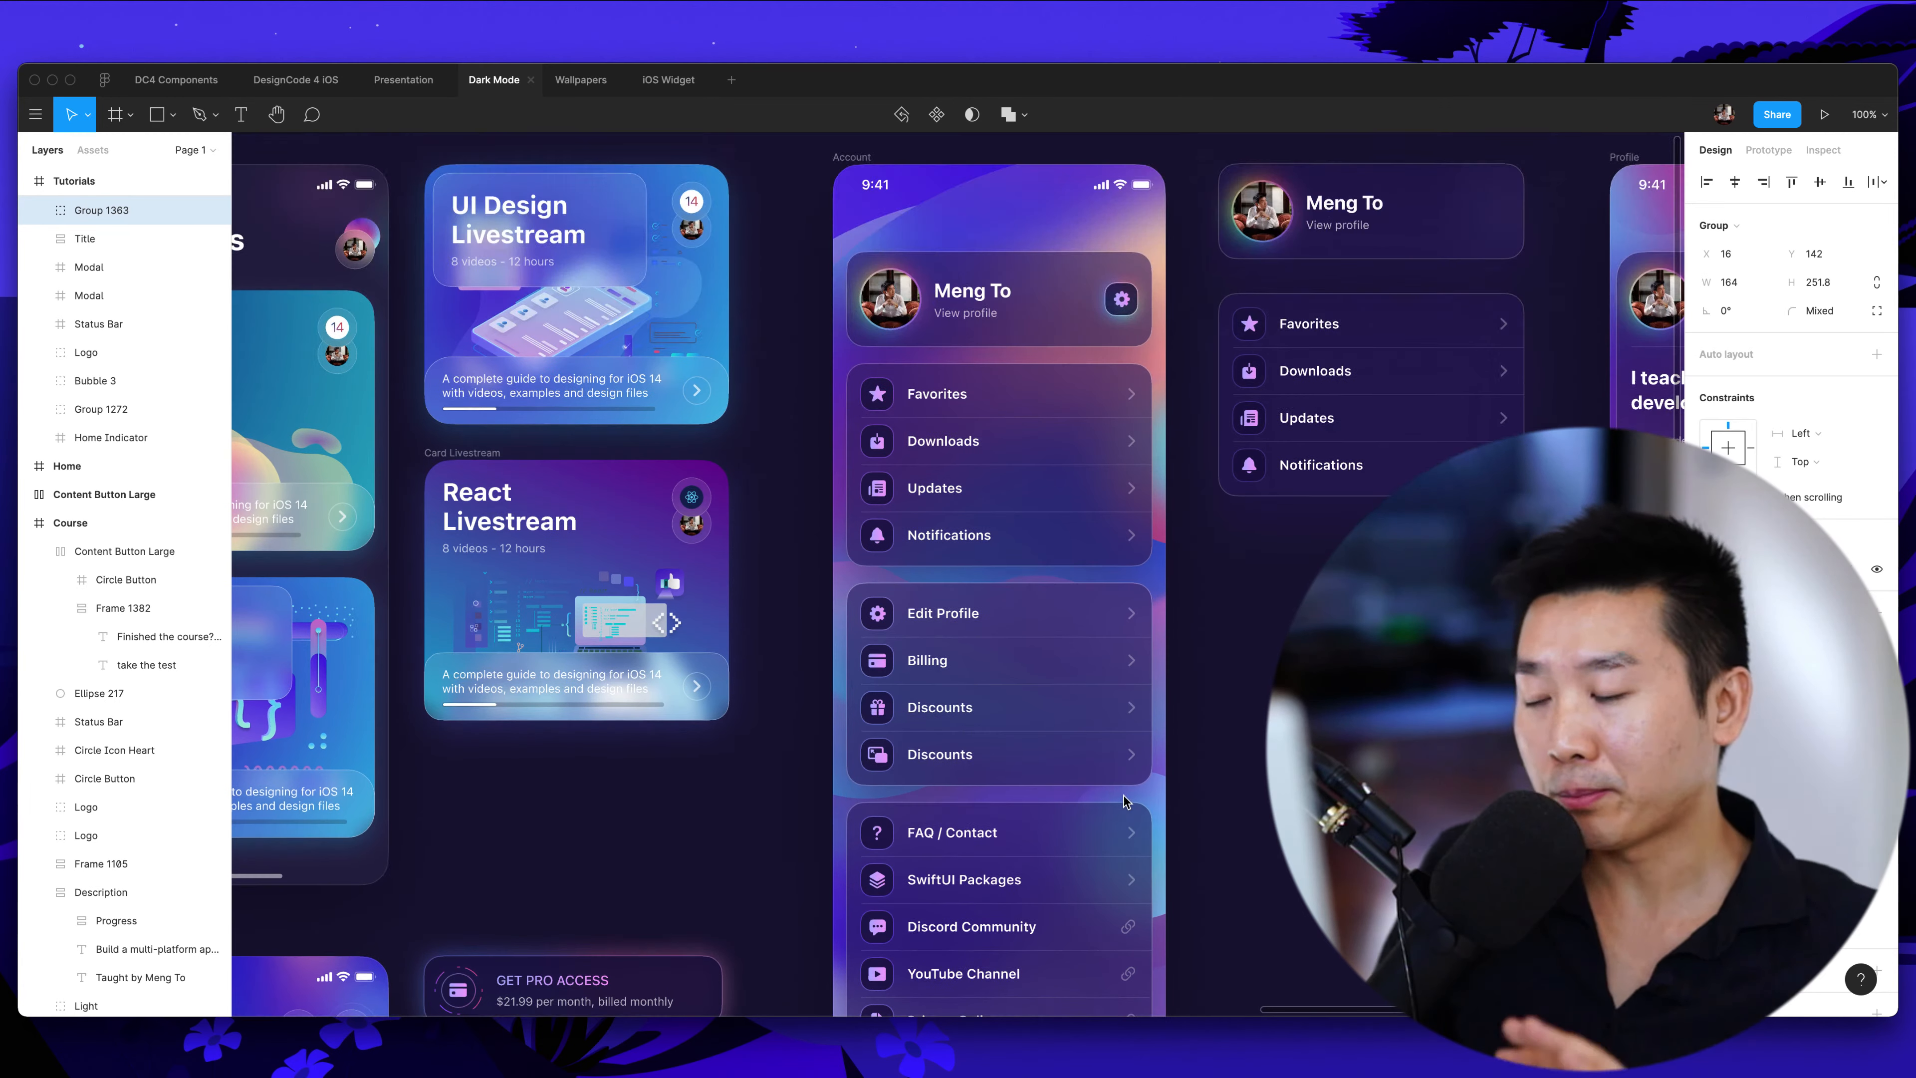
pyautogui.scroll(-2, 1124, 803)
pyautogui.scroll(-1, 1125, 803)
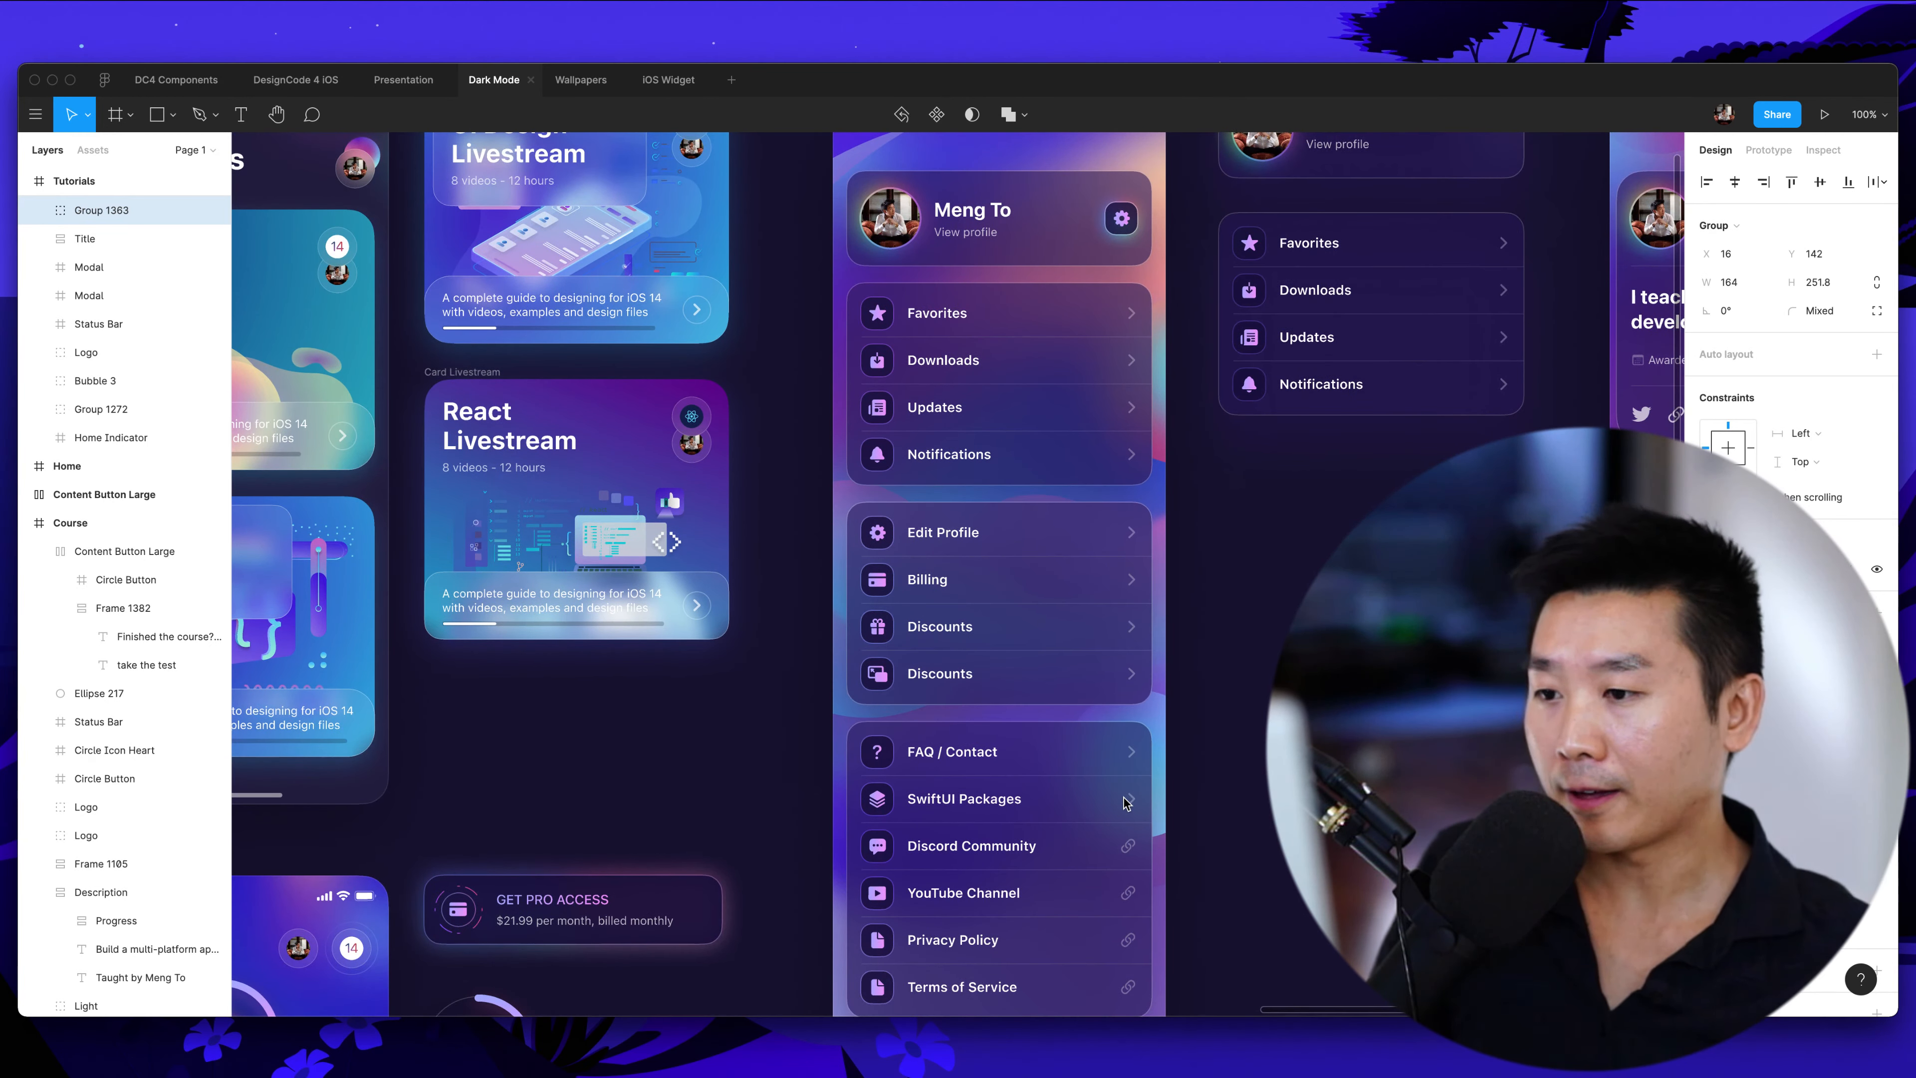
# Compare the Account screen with its standalone cards, and select the Profile screen's profile card and certificate card stack
pyautogui.scroll(6, 1125, 802)
pyautogui.hscroll(8, 1124, 802)
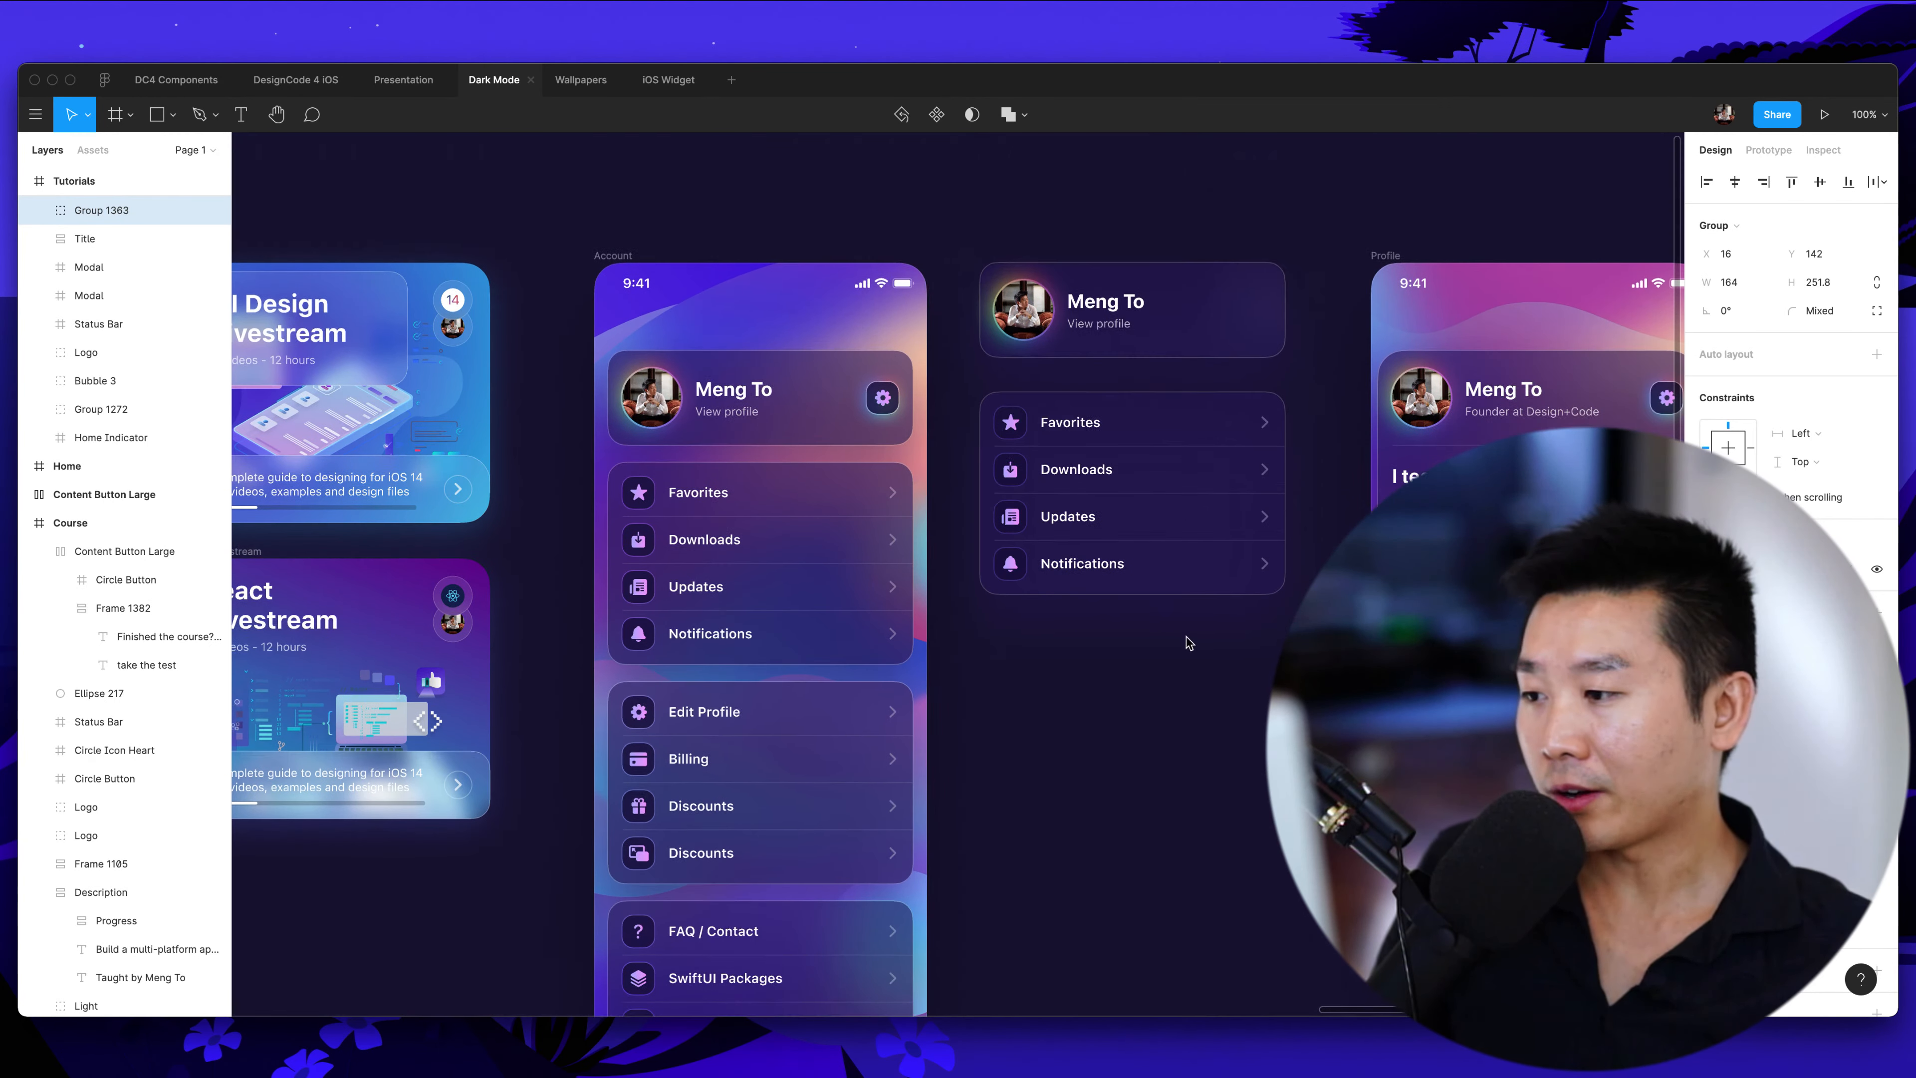
pyautogui.hscroll(3, 528, 393)
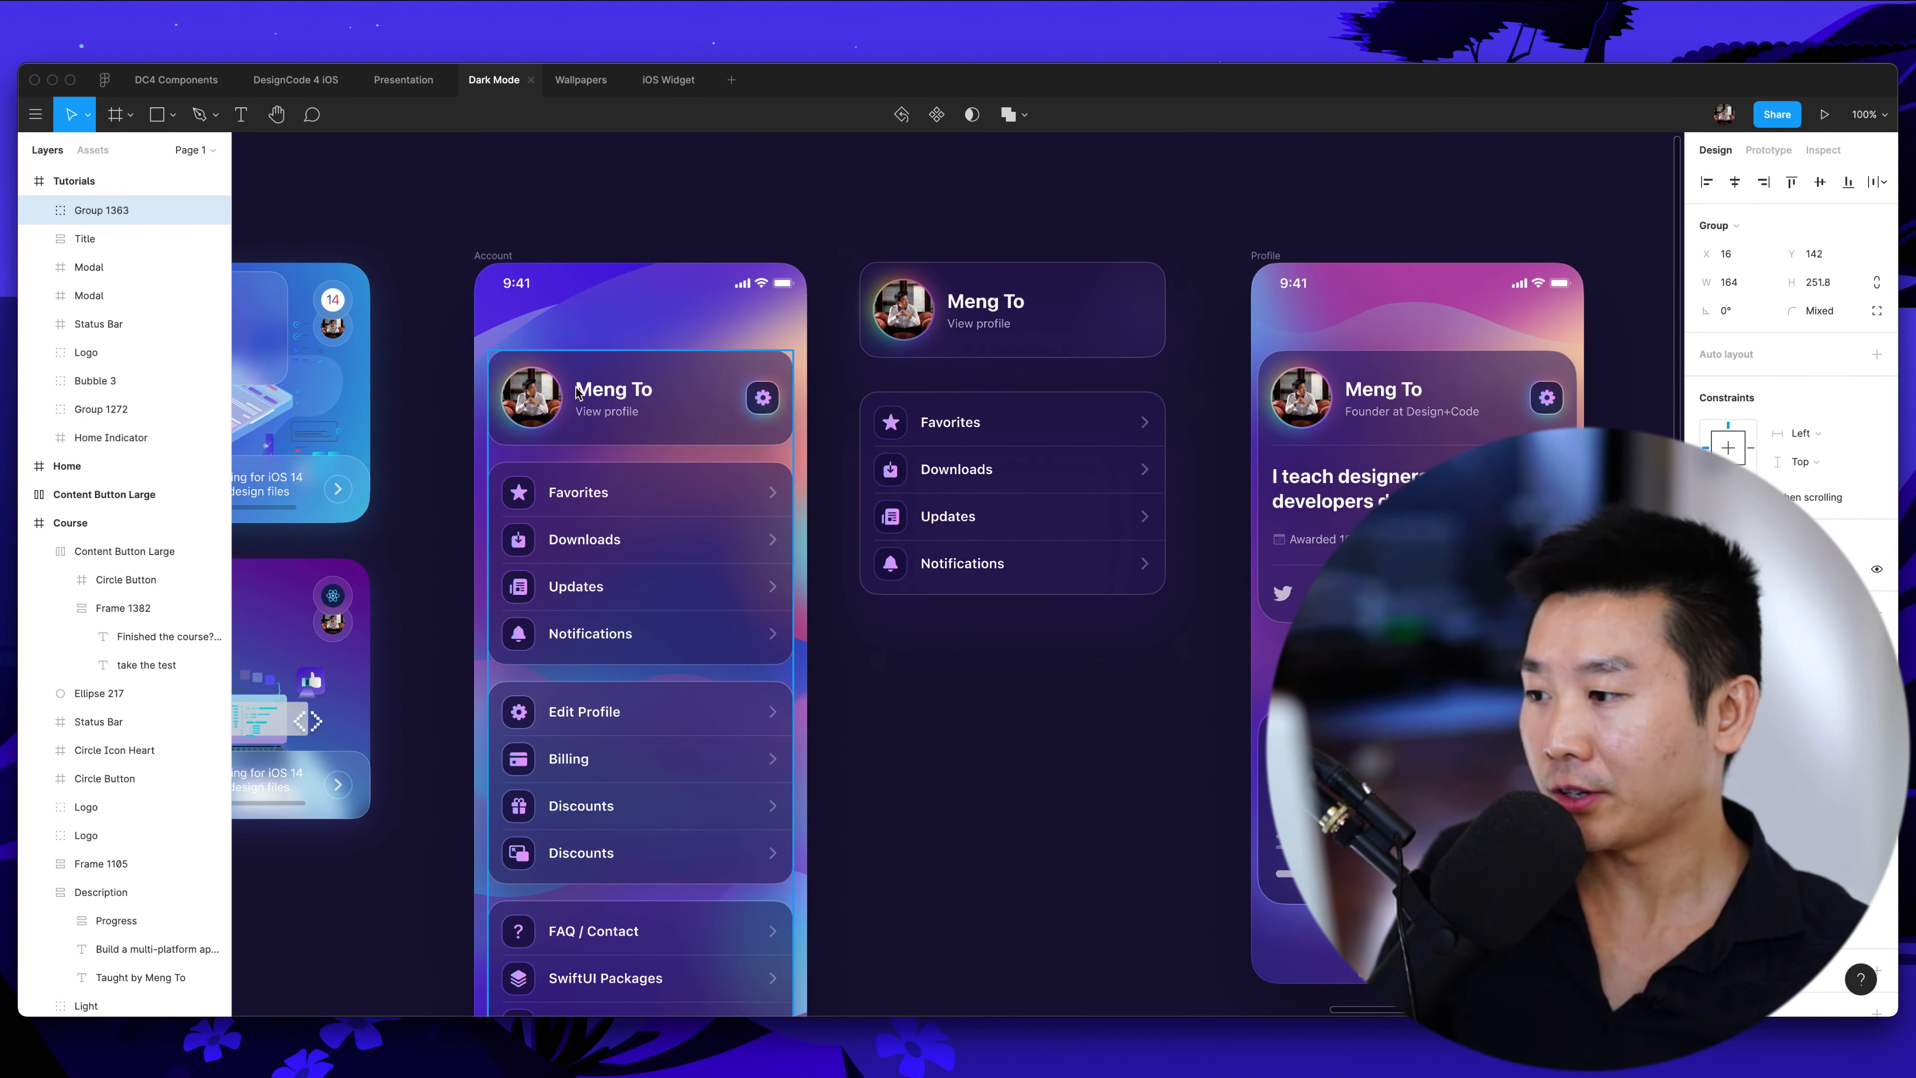
pyautogui.hscroll(4, 692, 466)
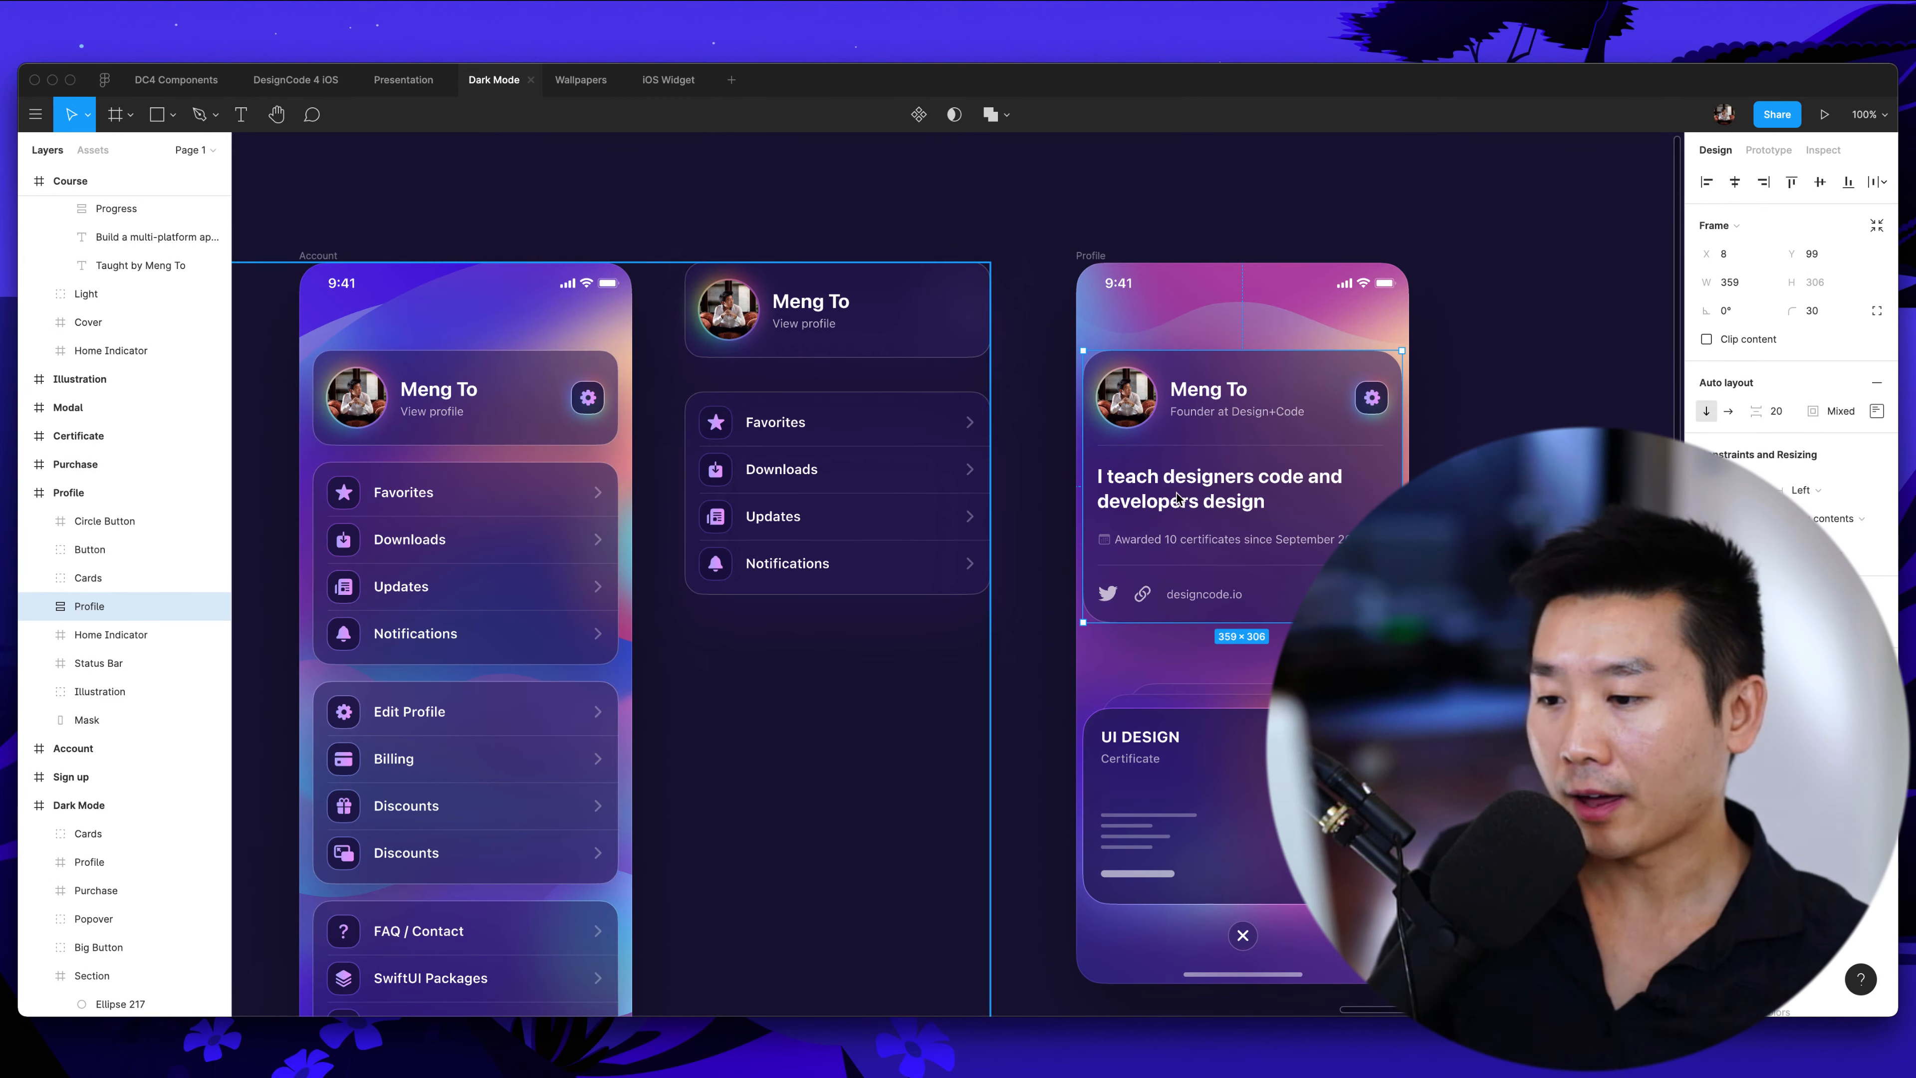
pyautogui.scroll(-2, 1172, 498)
pyautogui.scroll(-4, 1188, 521)
pyautogui.click(1187, 577)
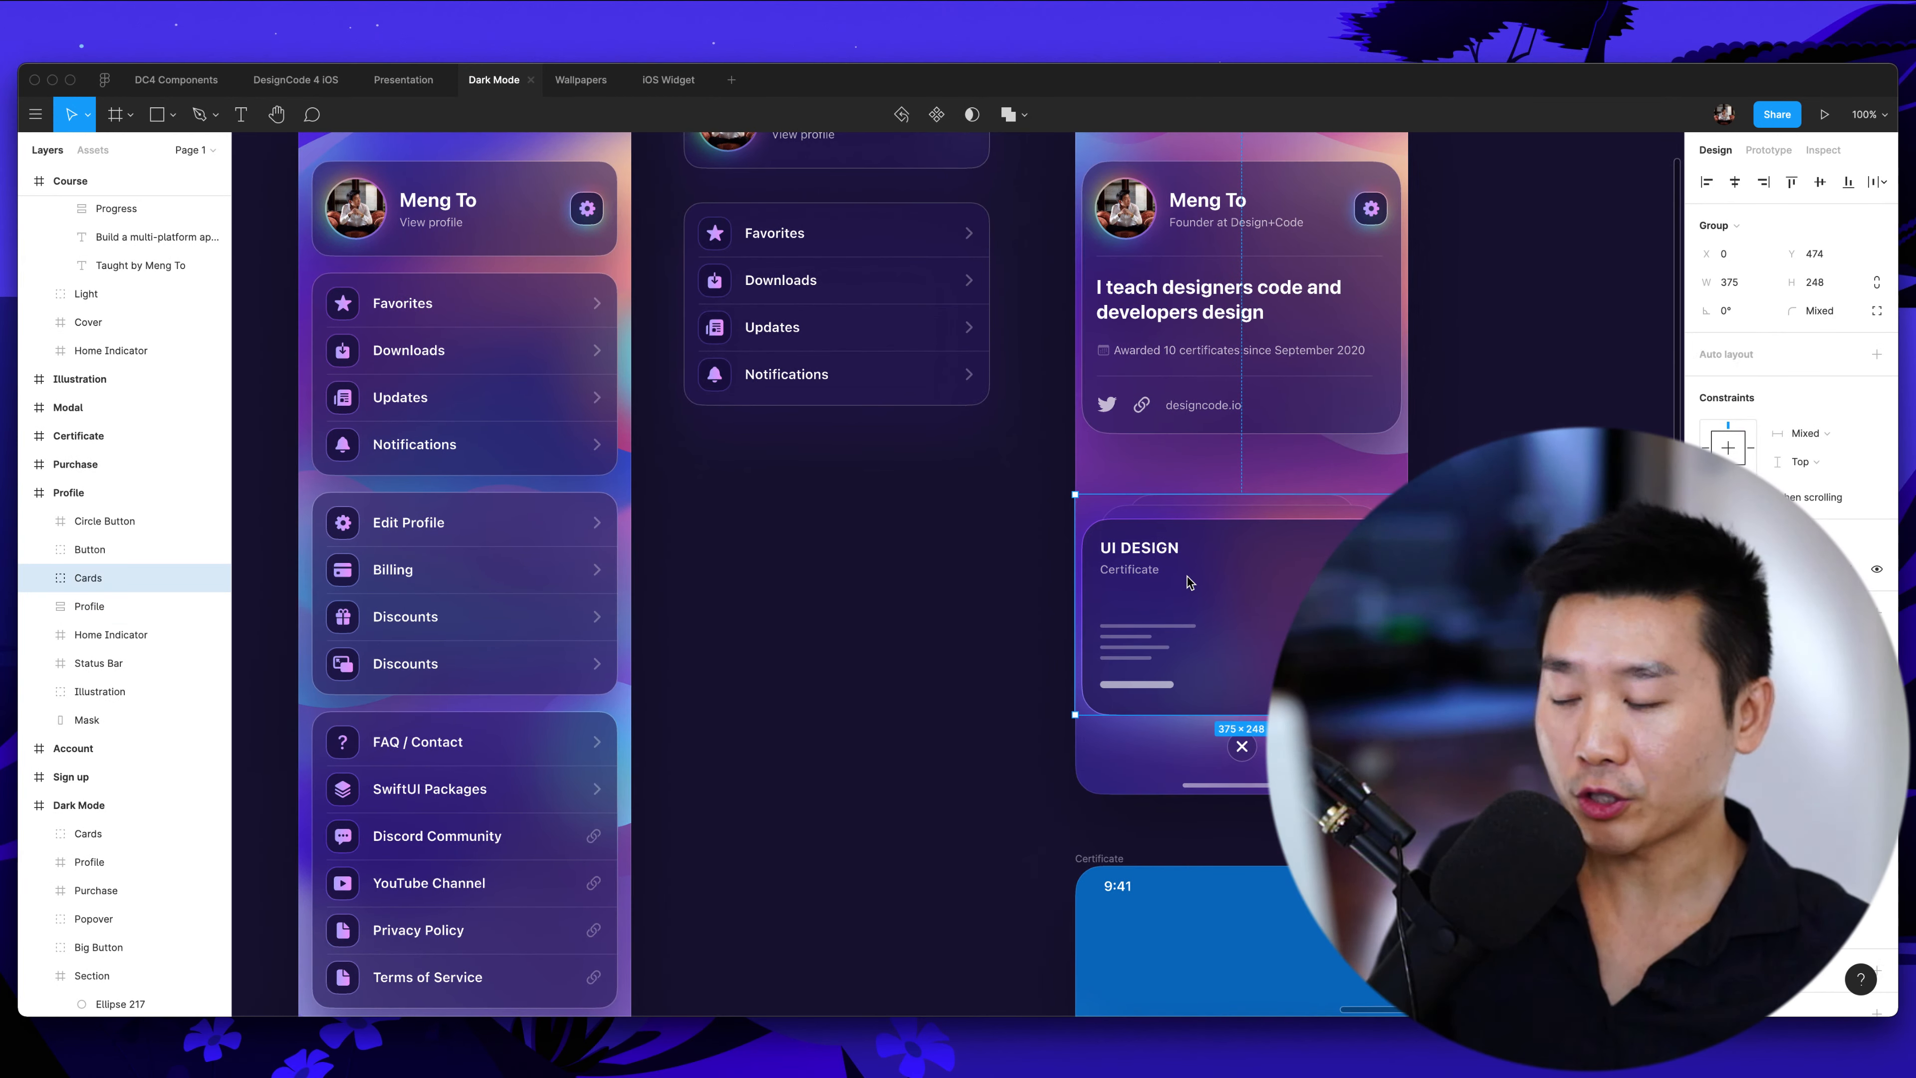
# Examine the UI Design certificate card stack on the Profile screen up close and at actual size
pyautogui.hscroll(4, 1186, 576)
pyautogui.scroll(5, 1185, 577)
pyautogui.hscroll(3, 1199, 570)
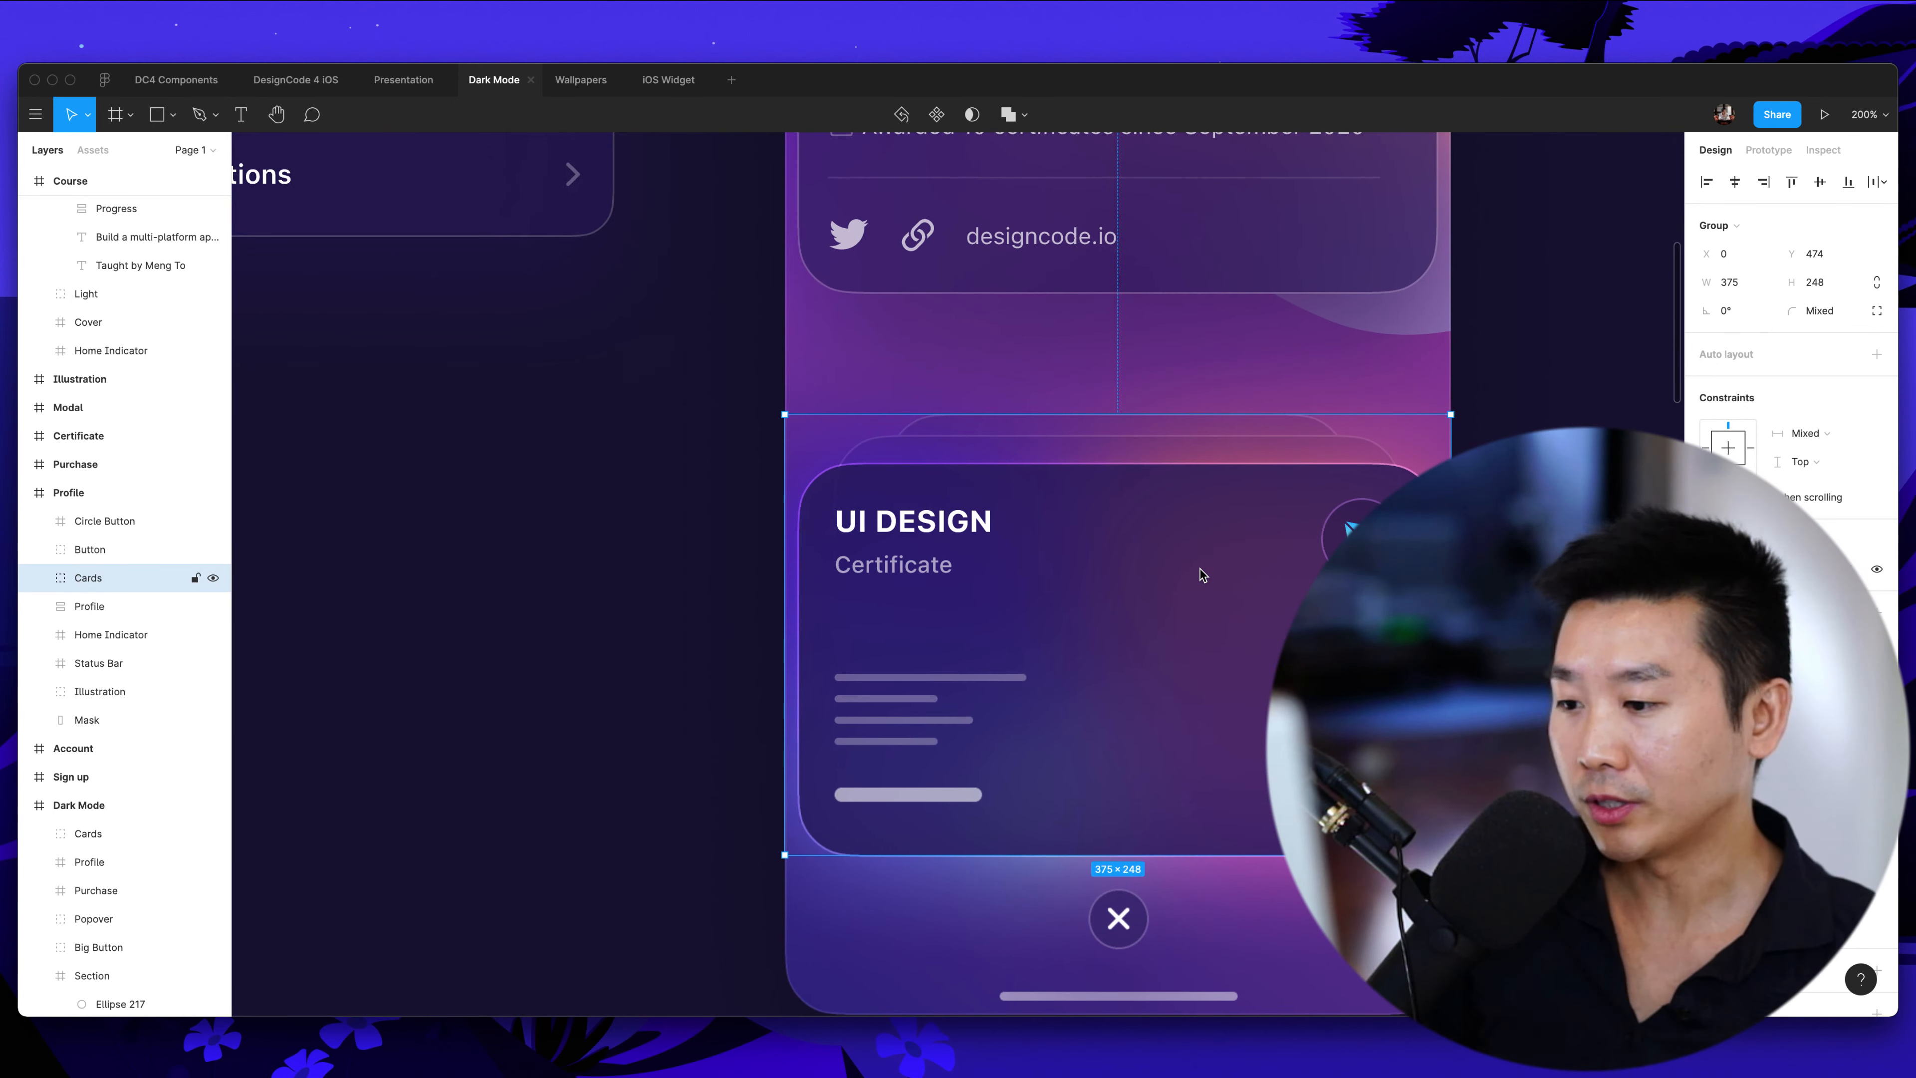
pyautogui.hotkey('shift', '0')
pyautogui.hscroll(-2, 1159, 590)
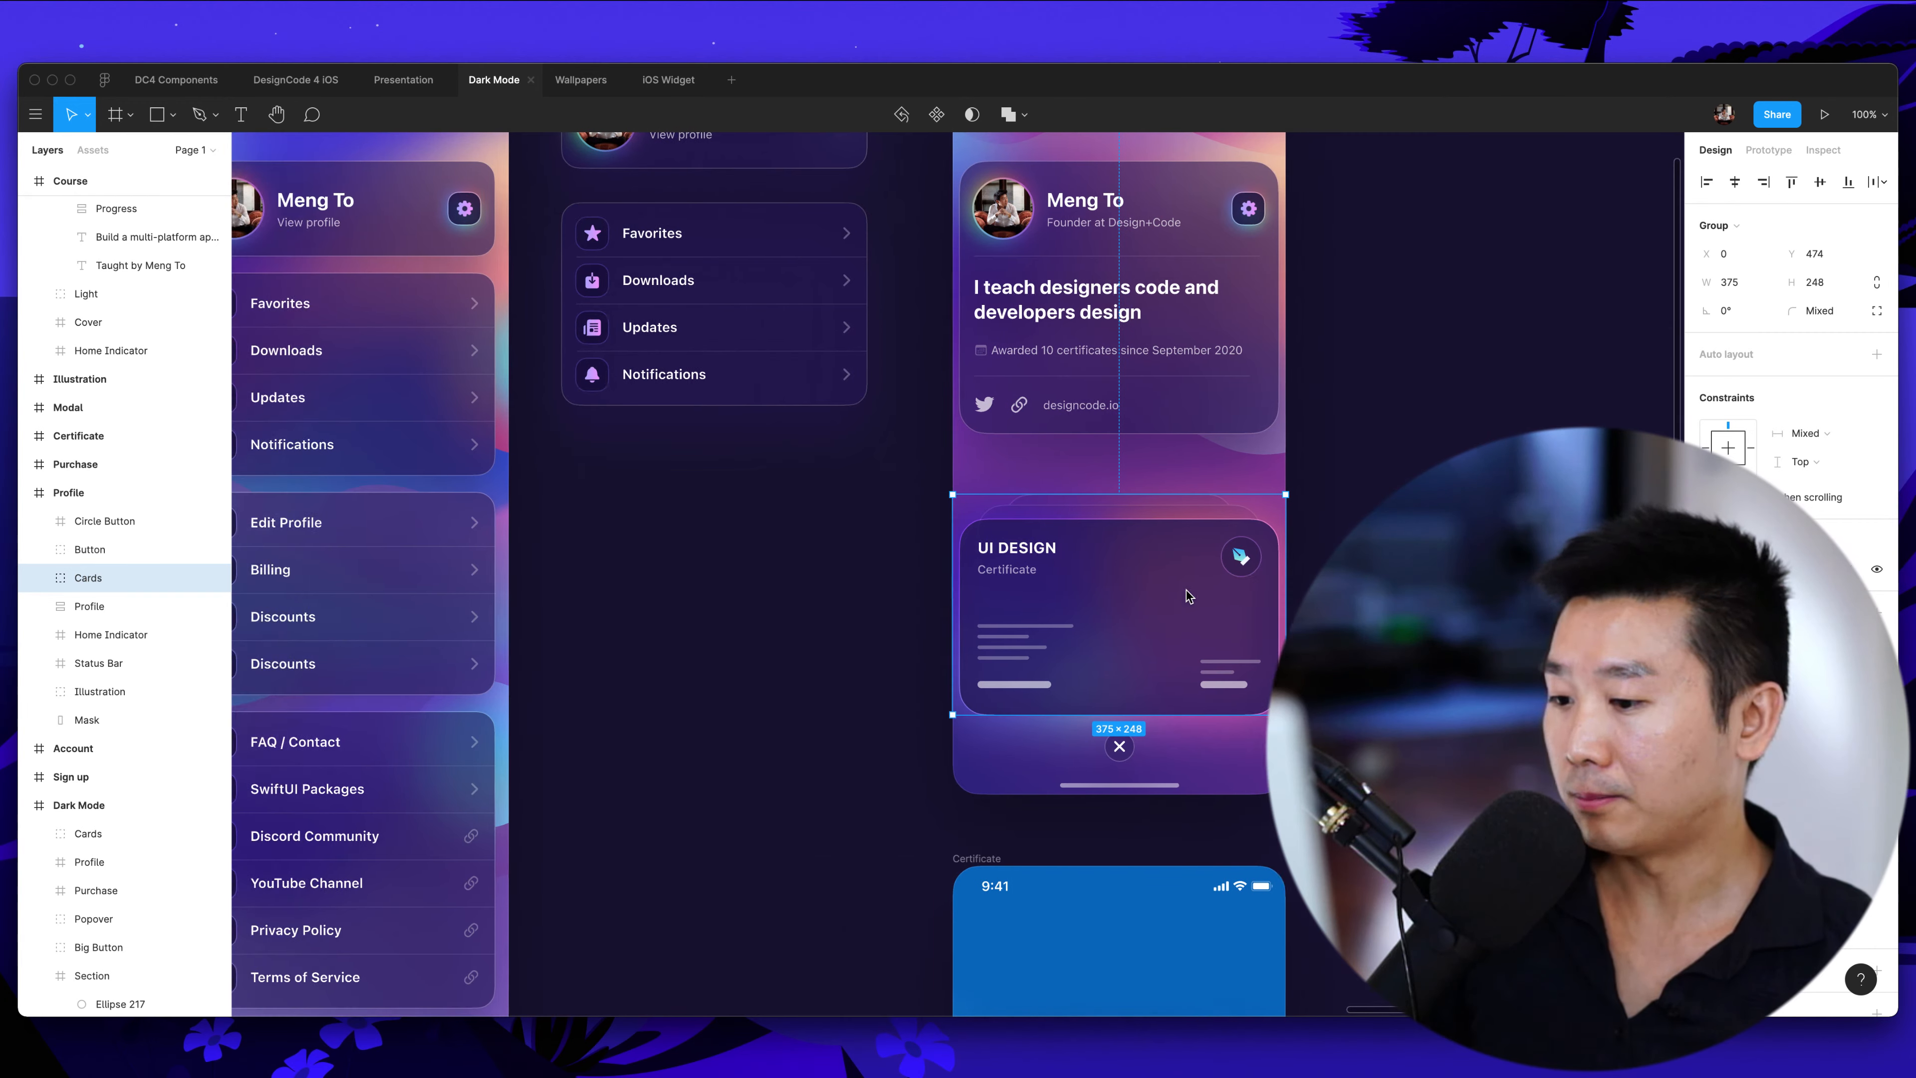
# Examine the Certificate screen's translucent Certificate of Completion card and the stacked cards beneath it, comparing it with the Profile screen's certificate card
pyautogui.scroll(-8, 1180, 593)
pyautogui.scroll(-4, 1178, 594)
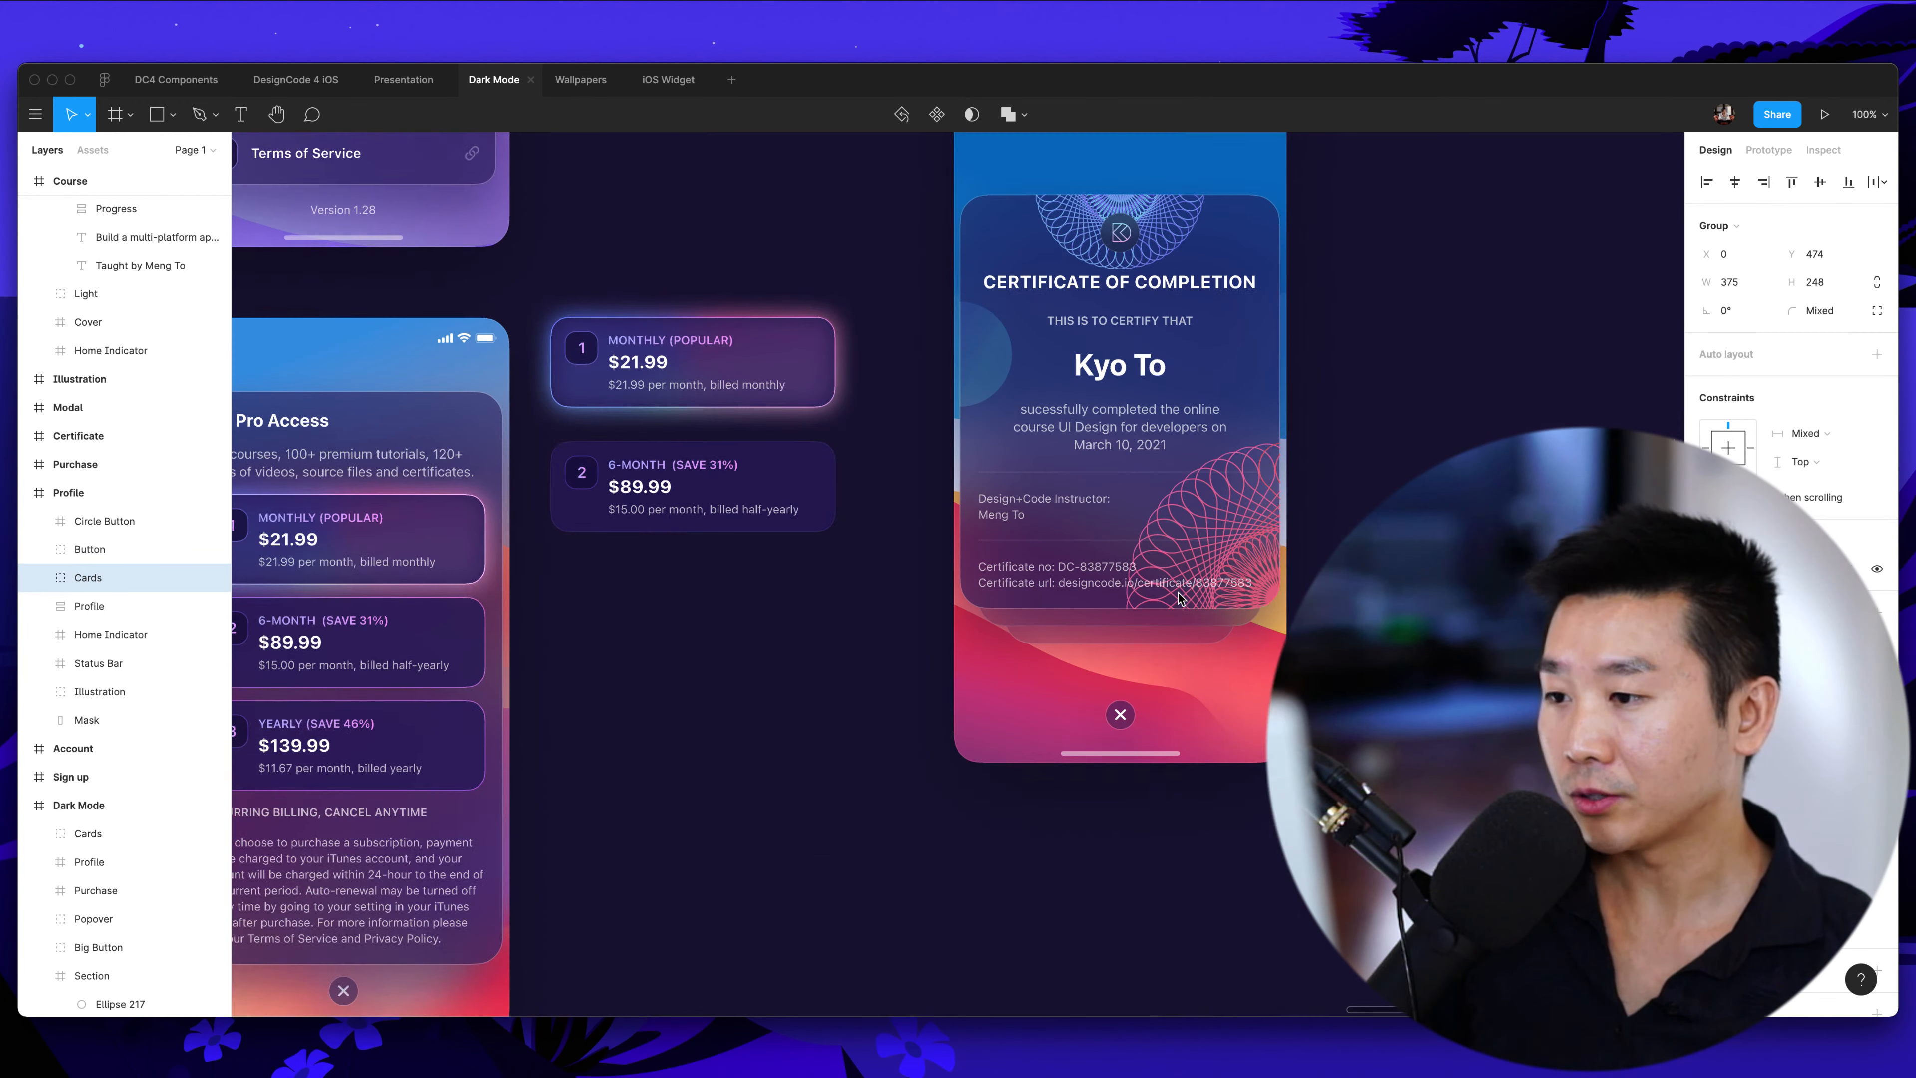
pyautogui.scroll(6, 1178, 594)
pyautogui.scroll(1, 1171, 590)
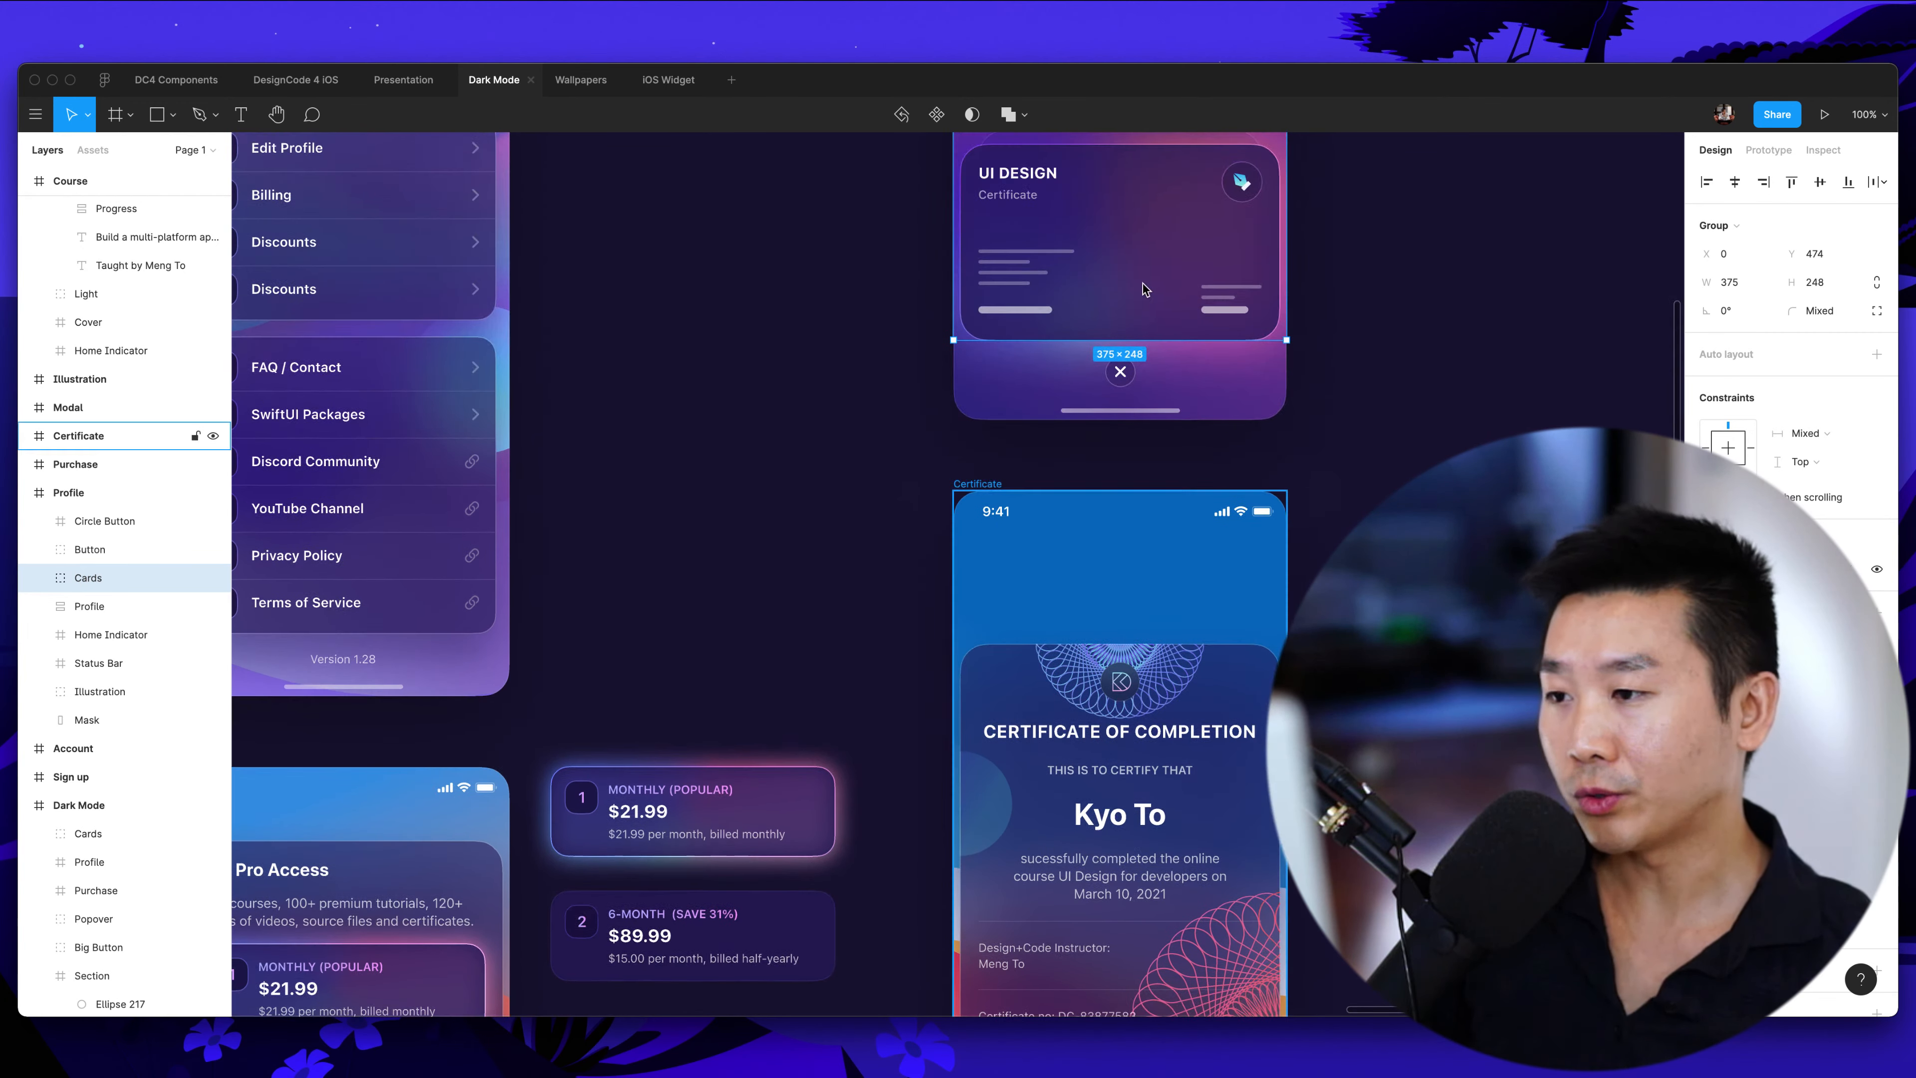
pyautogui.scroll(-1, 1007, 626)
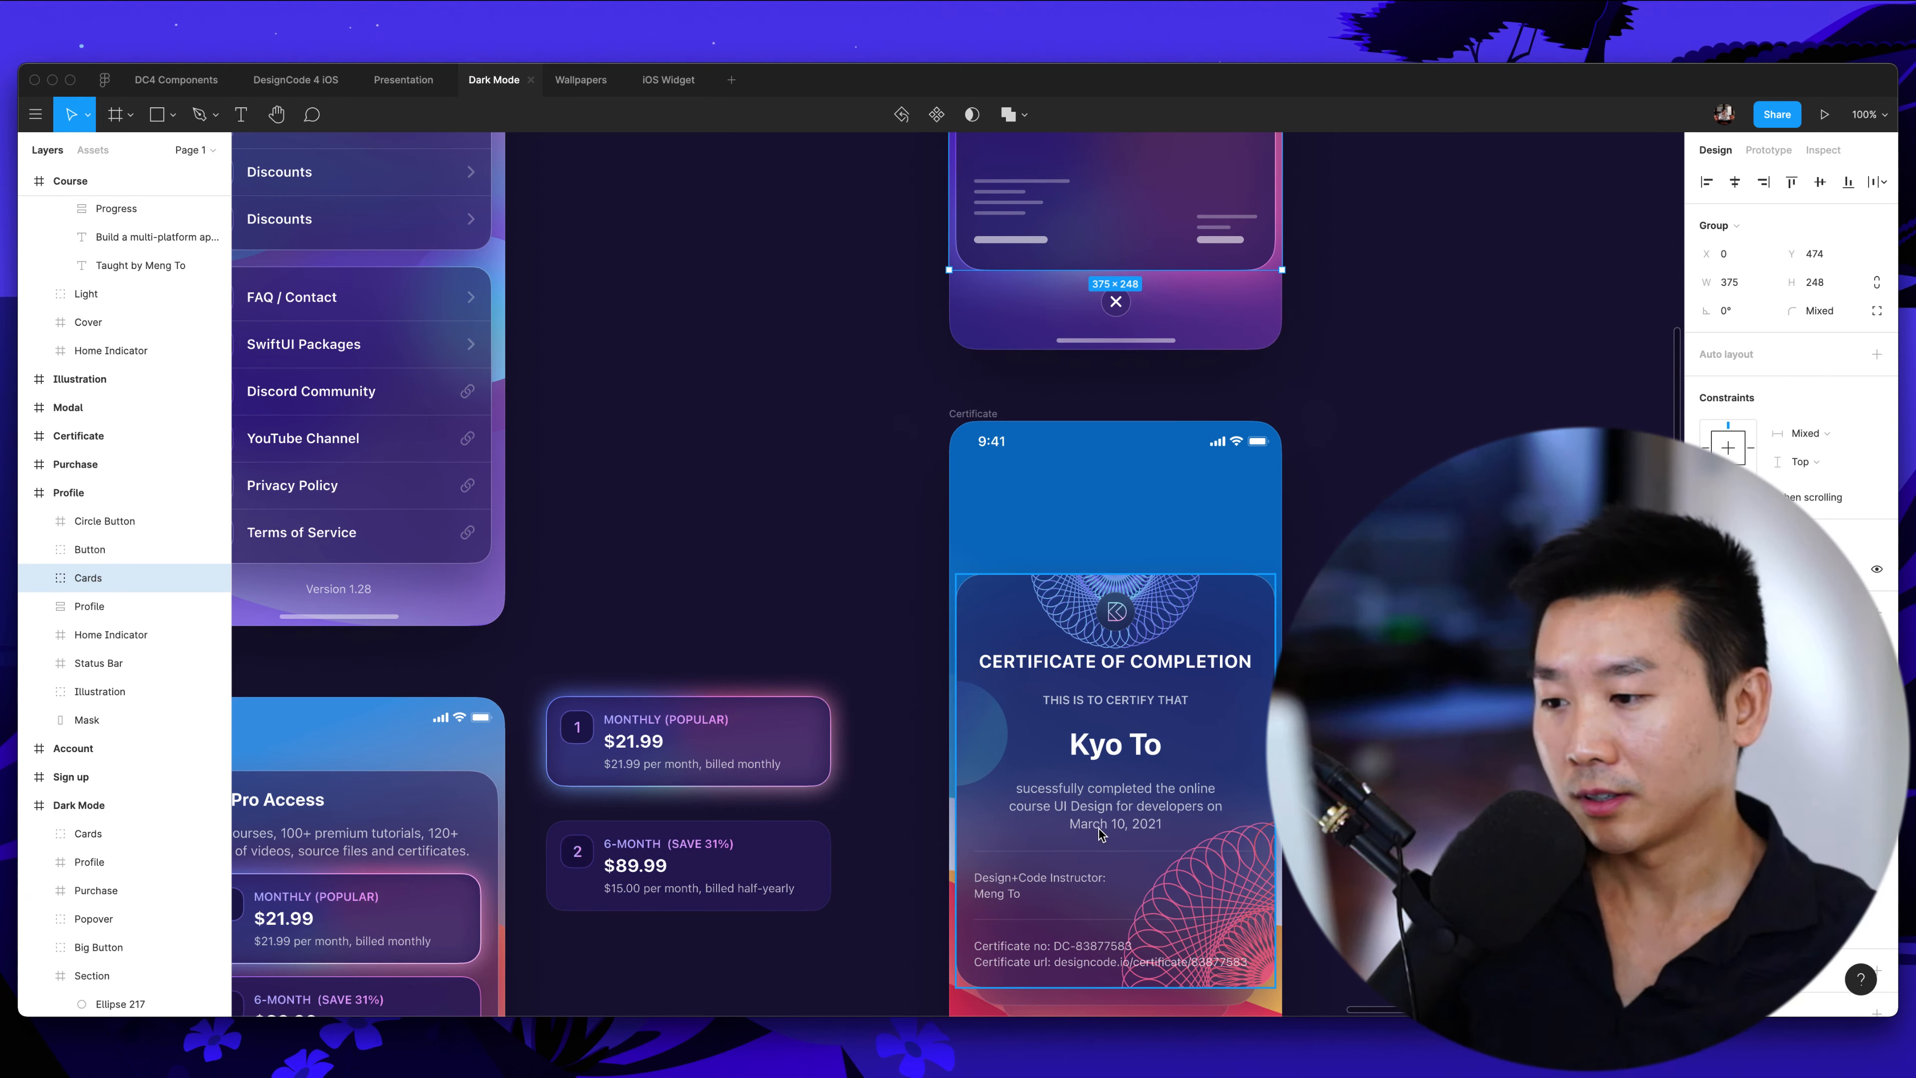
pyautogui.scroll(-4, 1101, 830)
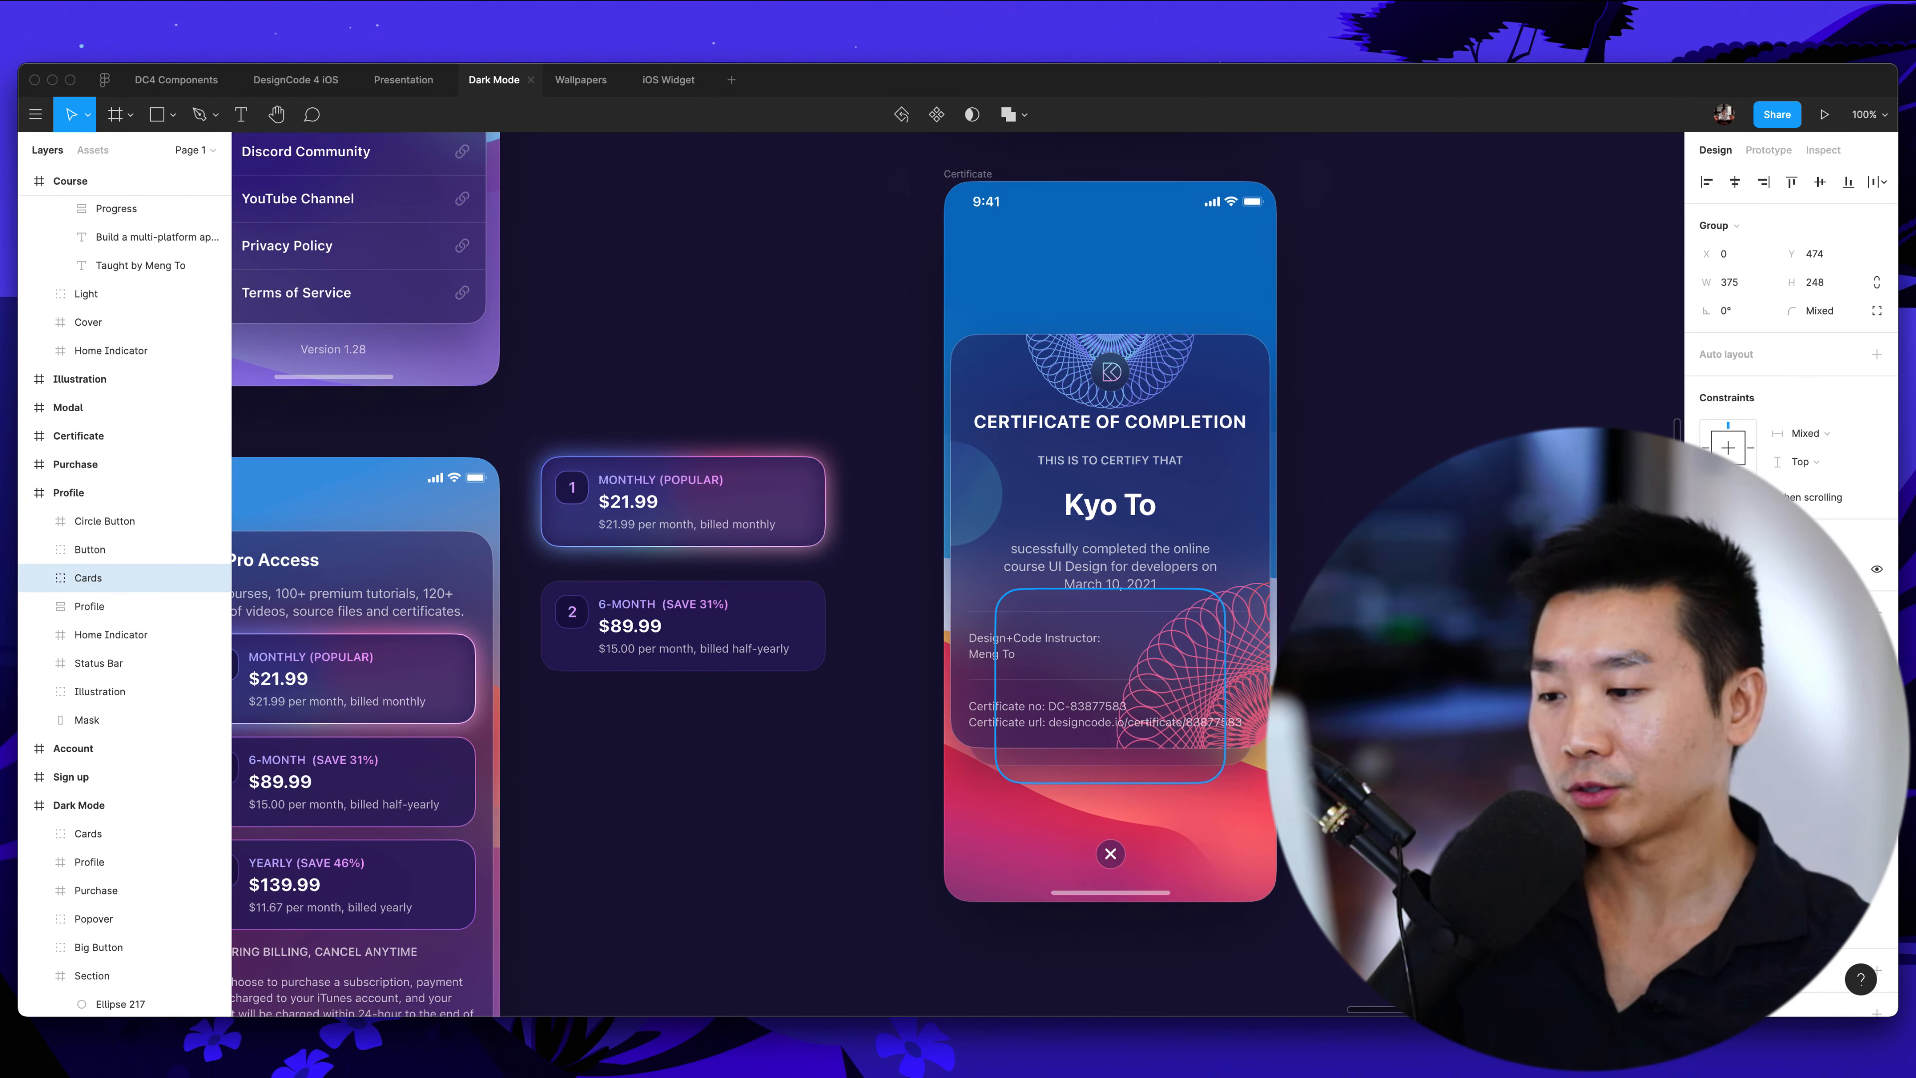
pyautogui.click(1110, 779)
pyautogui.press('Escape')
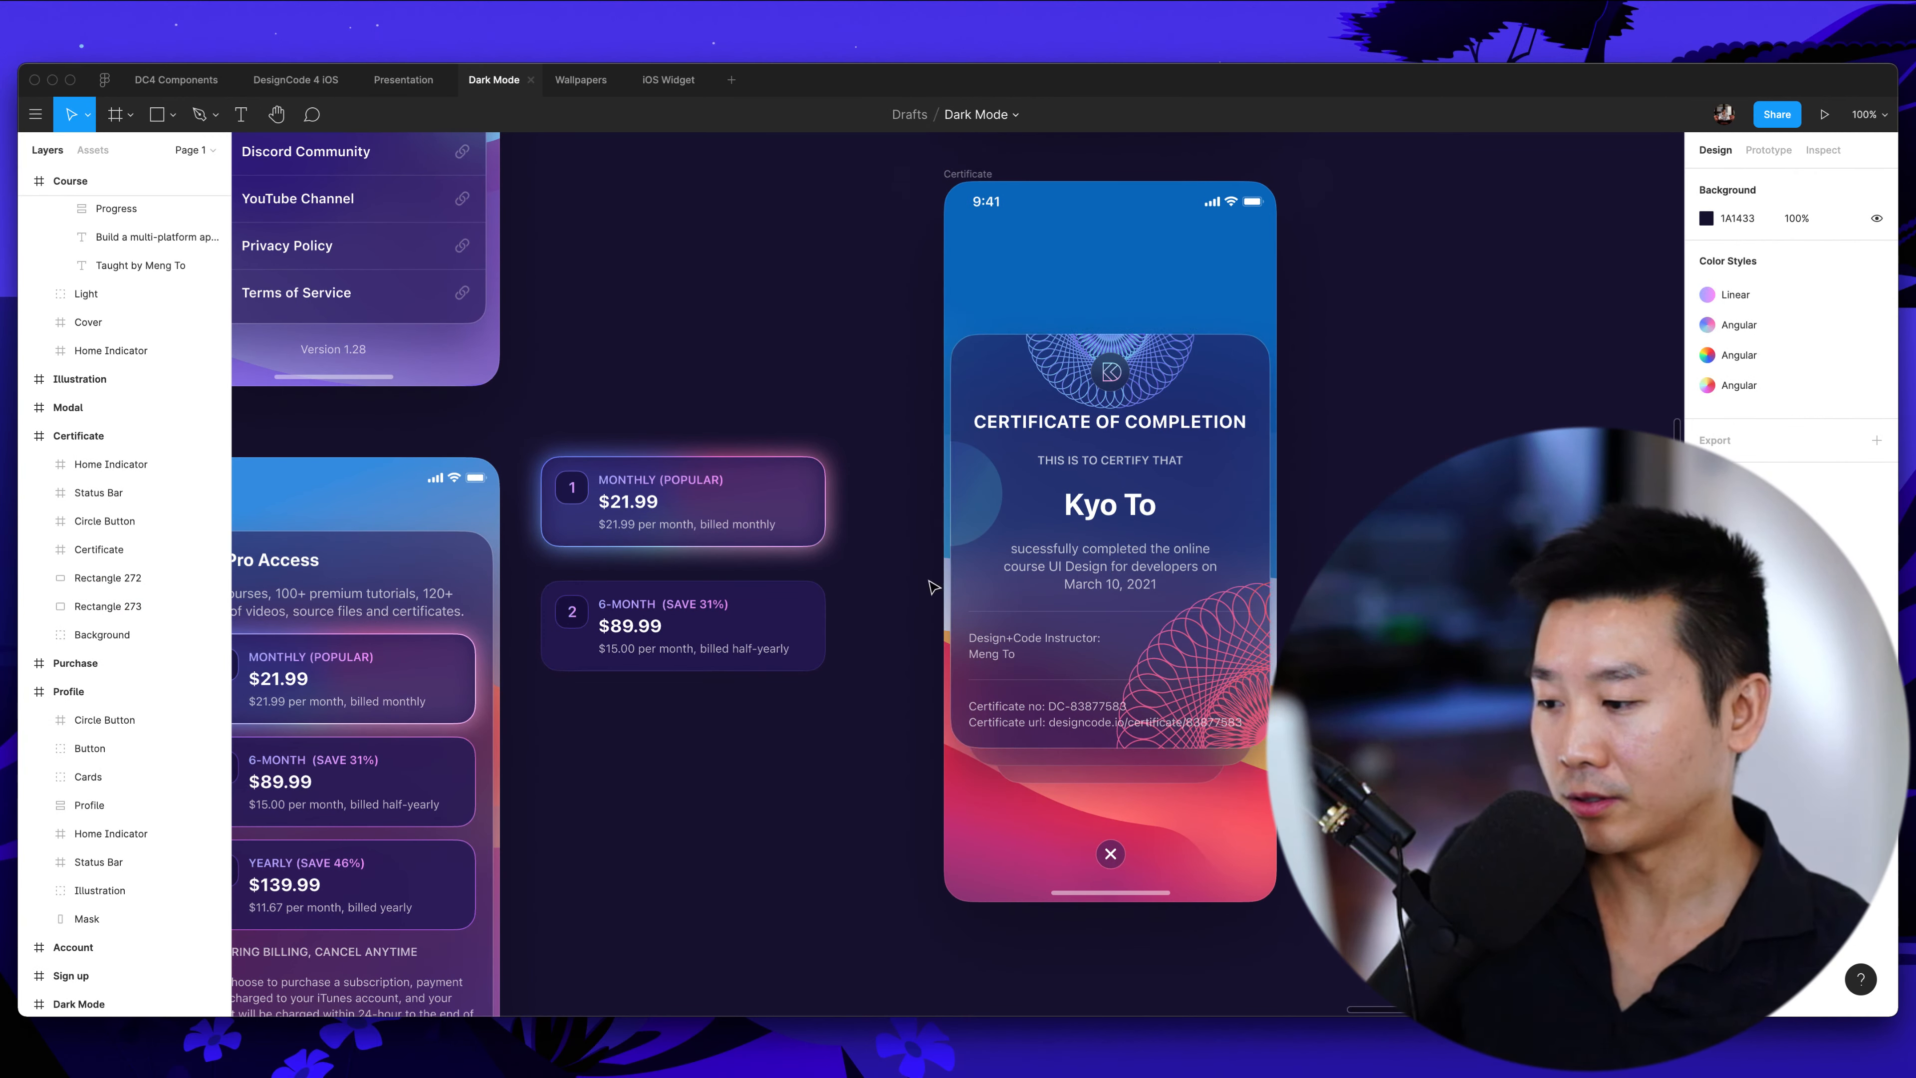
# Examine the Course screen's Take the Test card and section list up close
pyautogui.hscroll(-4, 1015, 755)
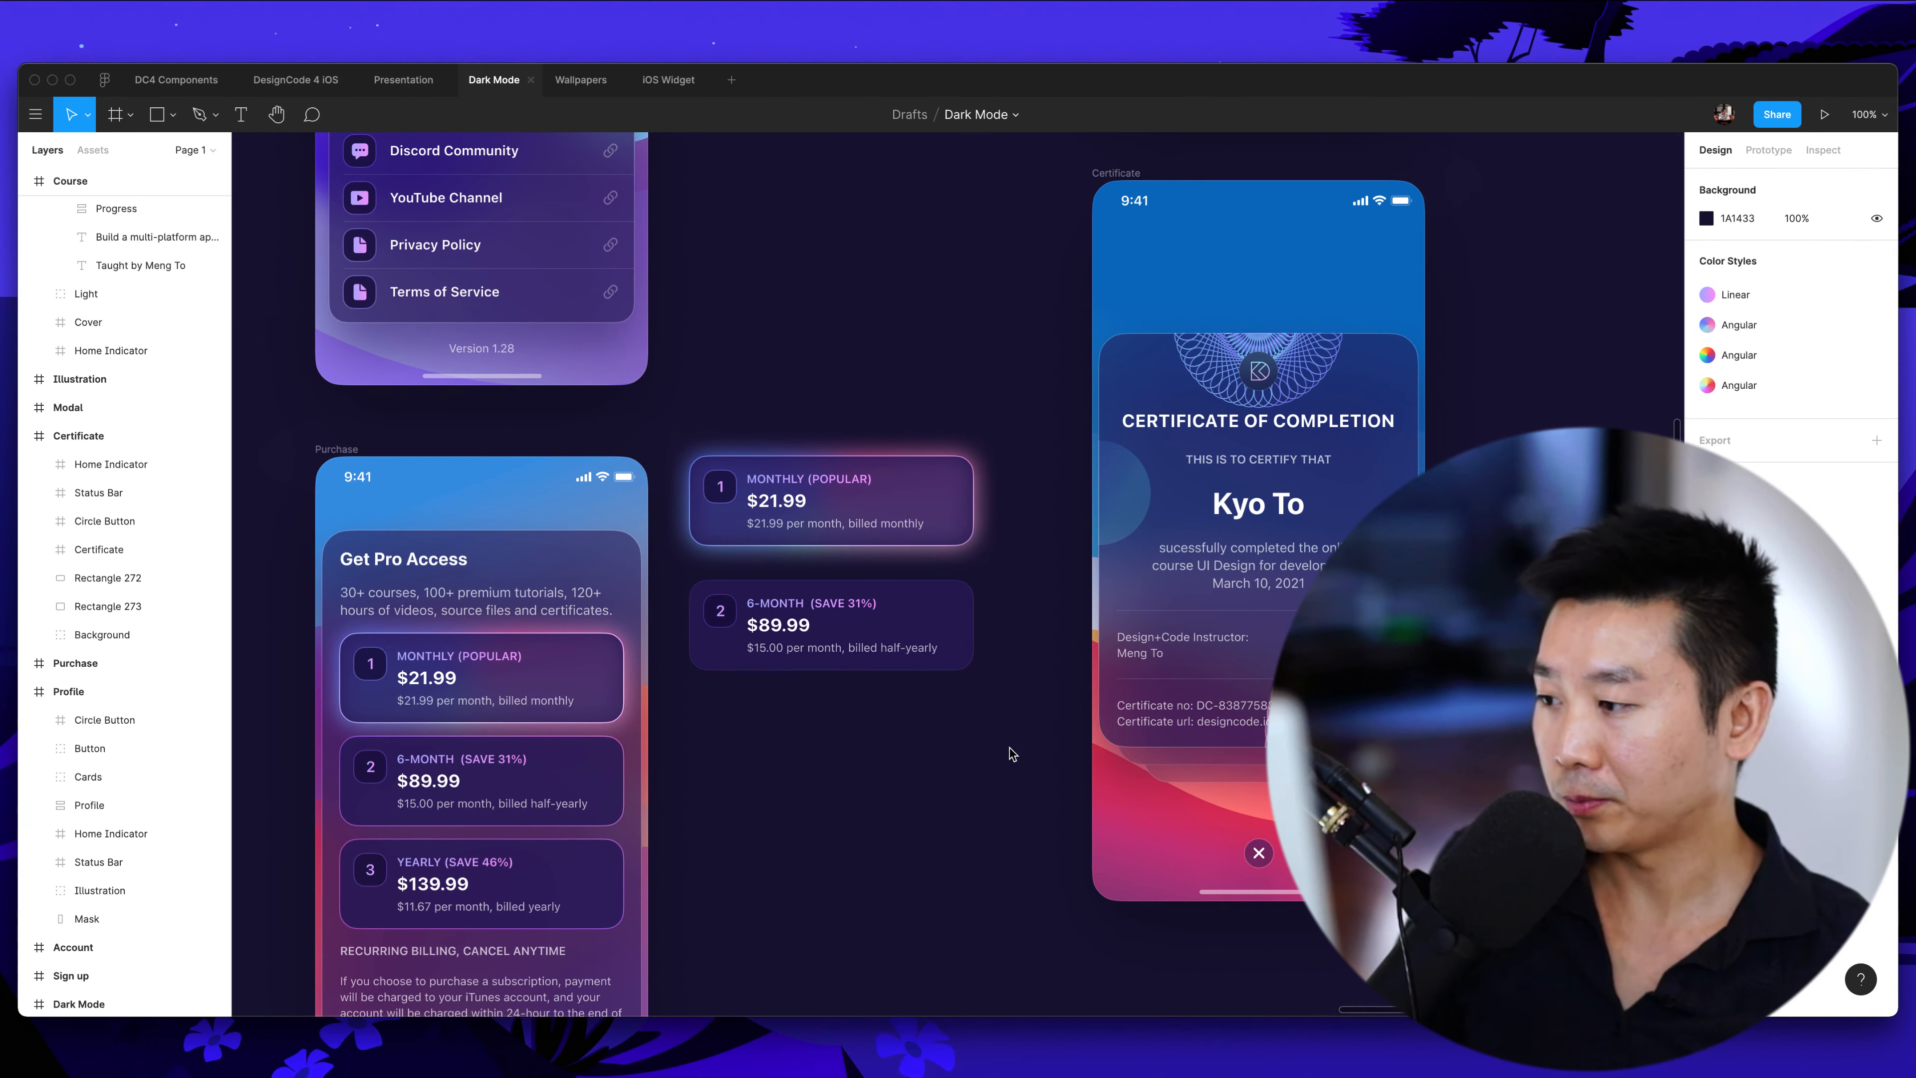
pyautogui.hscroll(-15, 1013, 755)
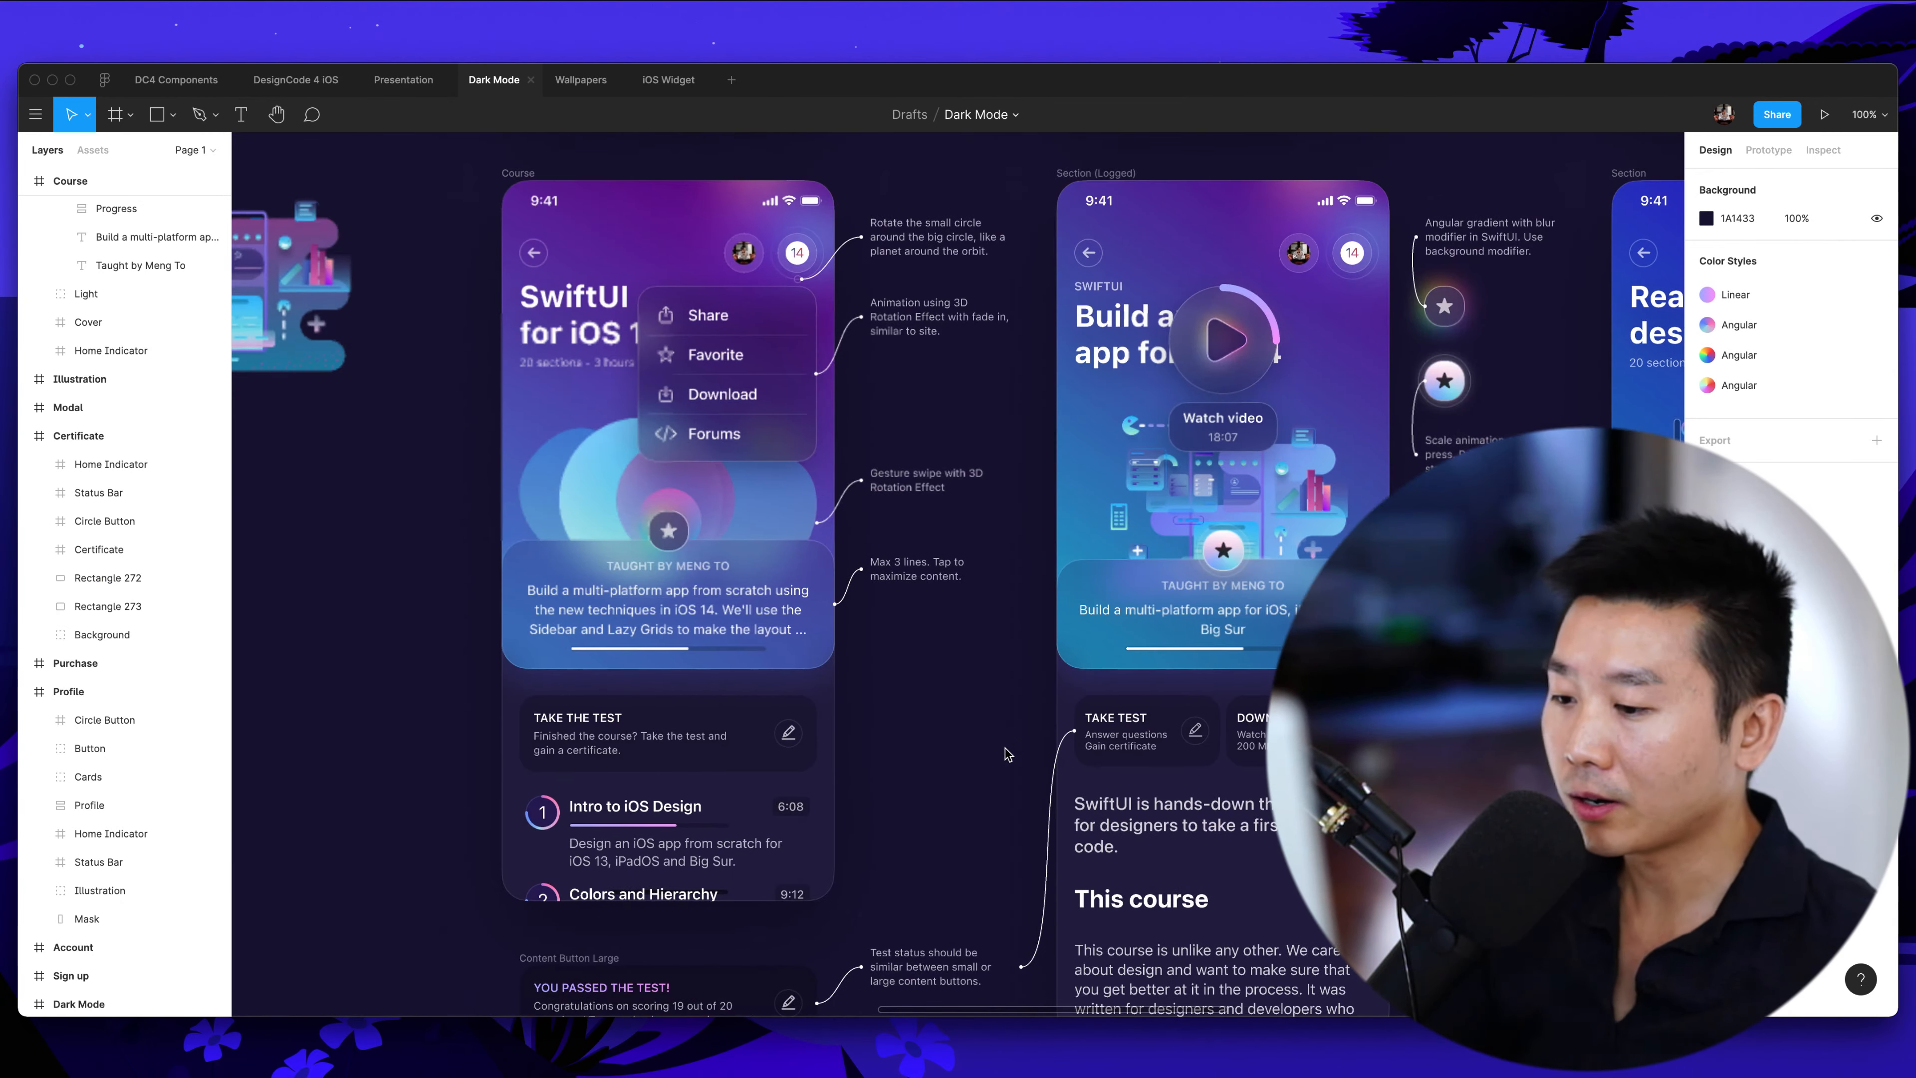
pyautogui.hscroll(-3, 1007, 755)
pyautogui.scroll(-6, 966, 751)
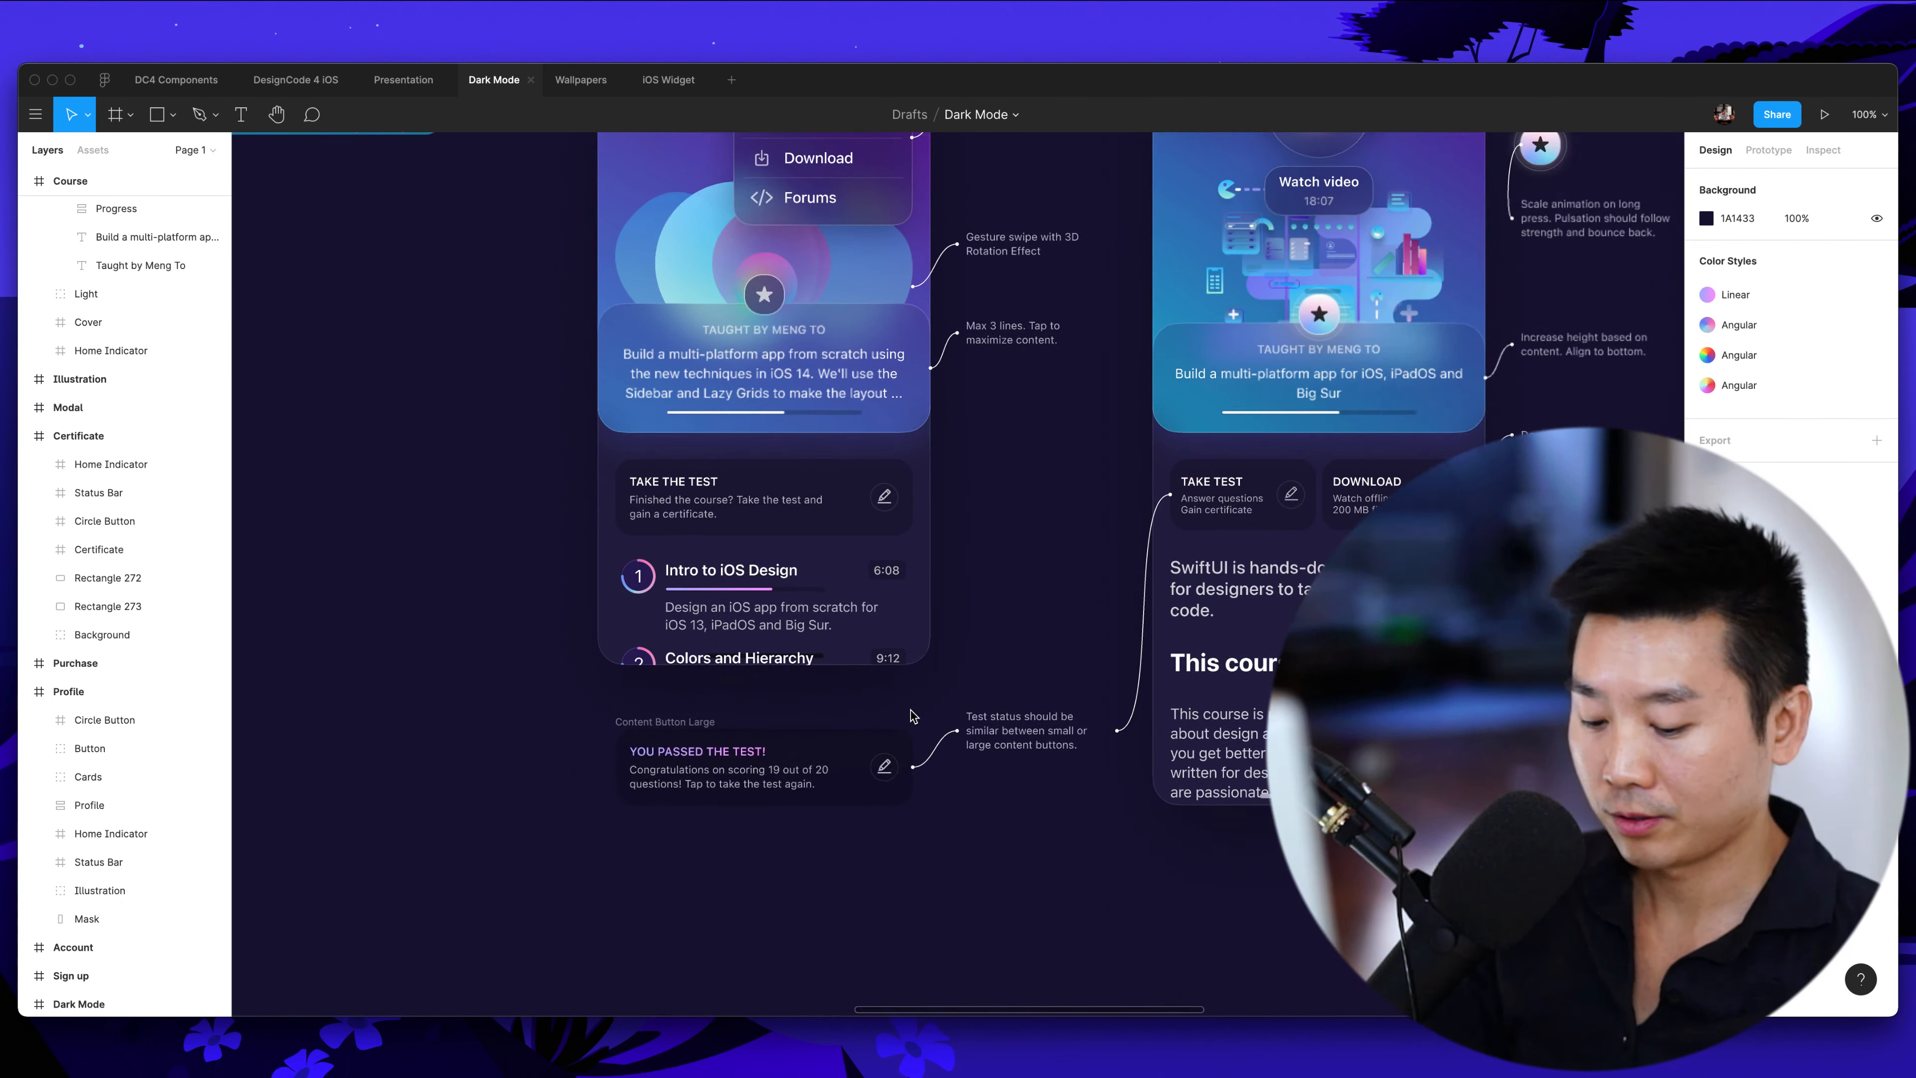
pyautogui.scroll(2, 949, 579)
pyautogui.press('+')
pyautogui.hscroll(-5, 952, 578)
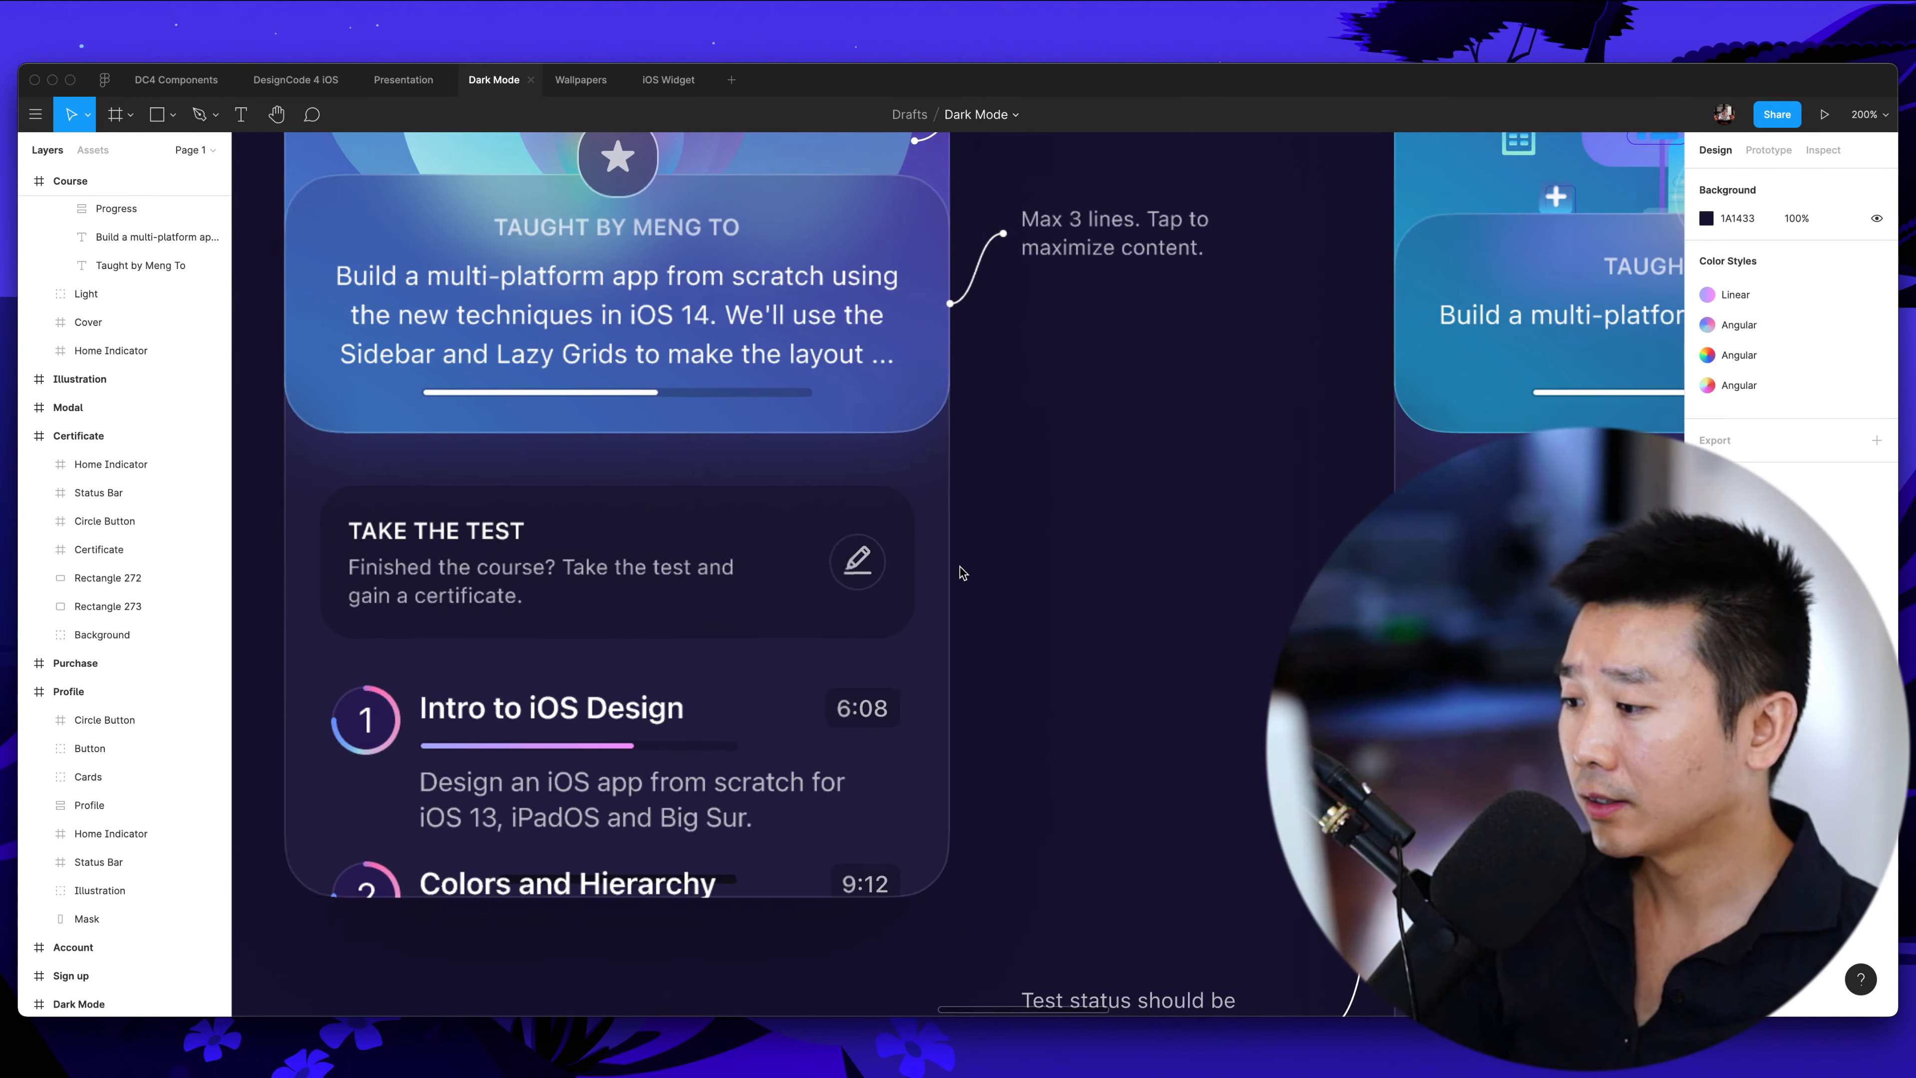
pyautogui.scroll(2, 502, 616)
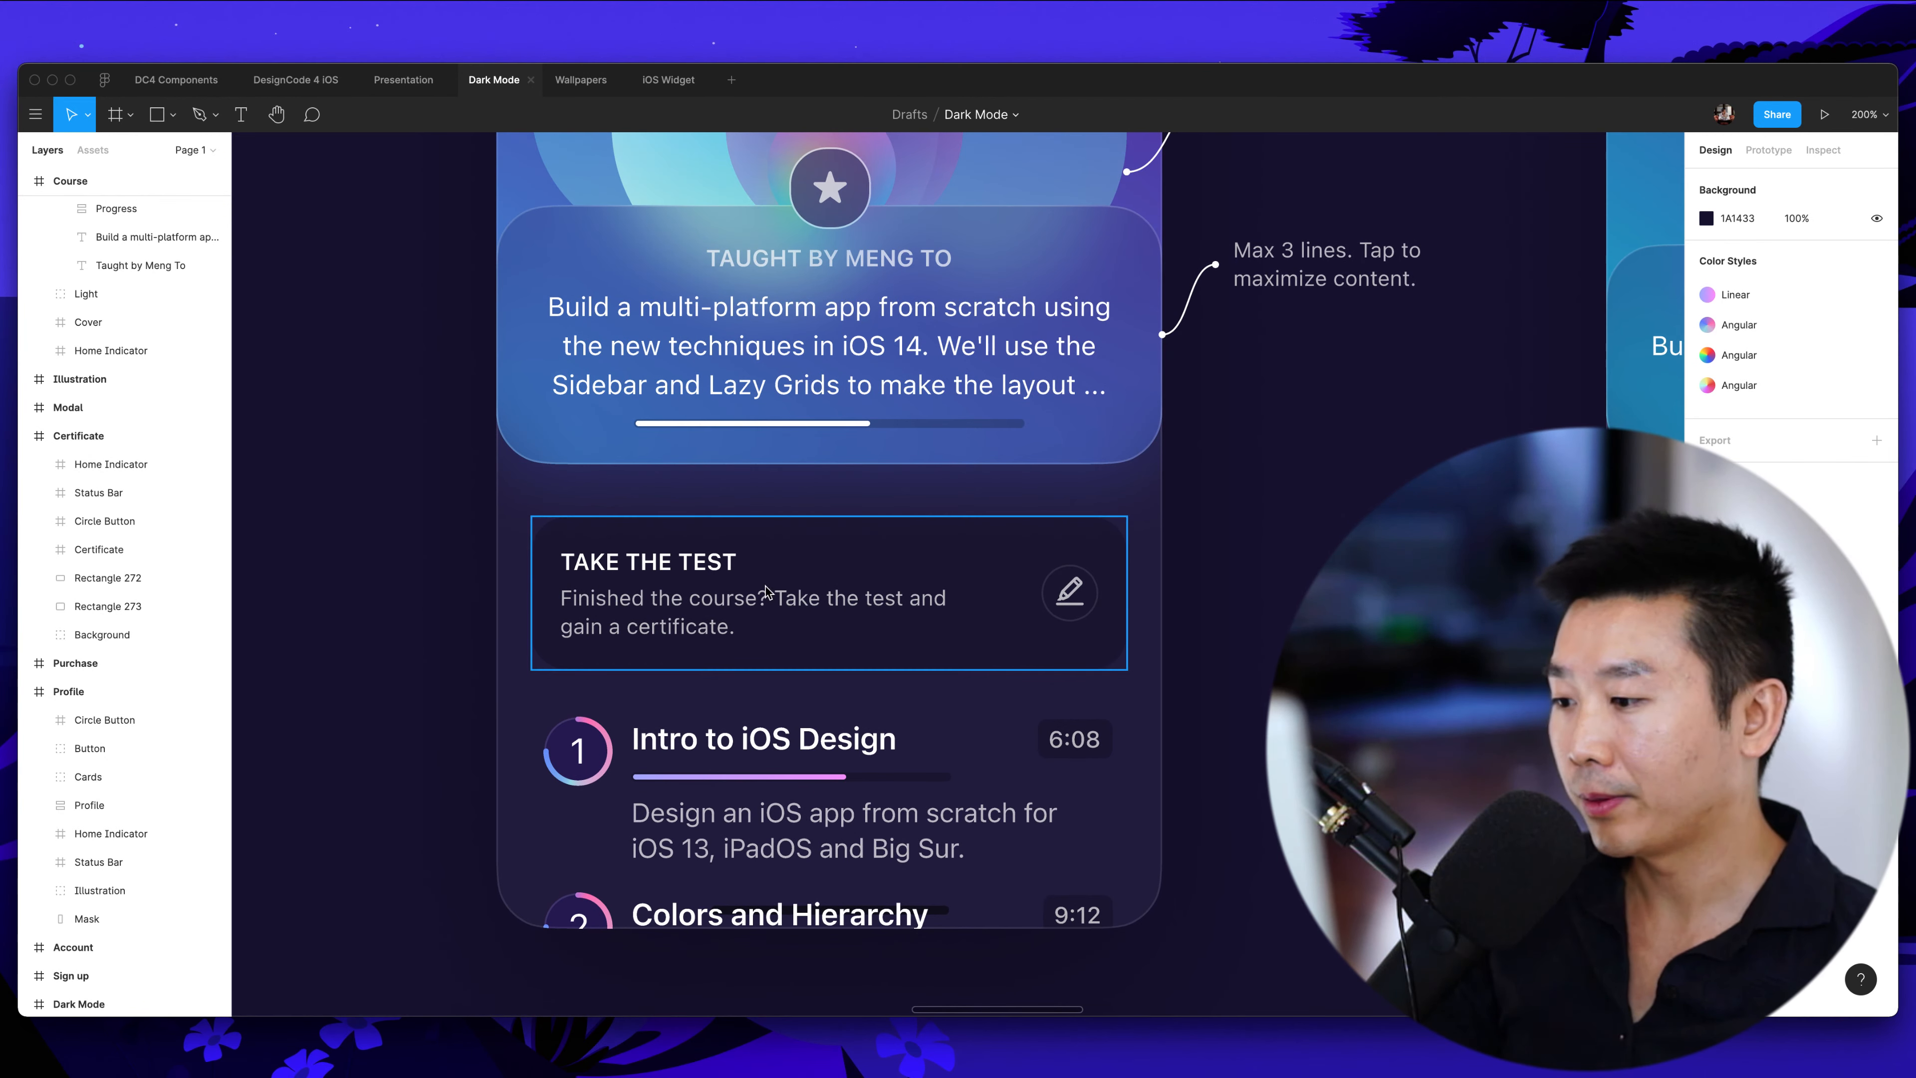
# Inspect the Course screen's Take the Test card and its description text by selecting each, and clear the selection
pyautogui.click(857, 635)
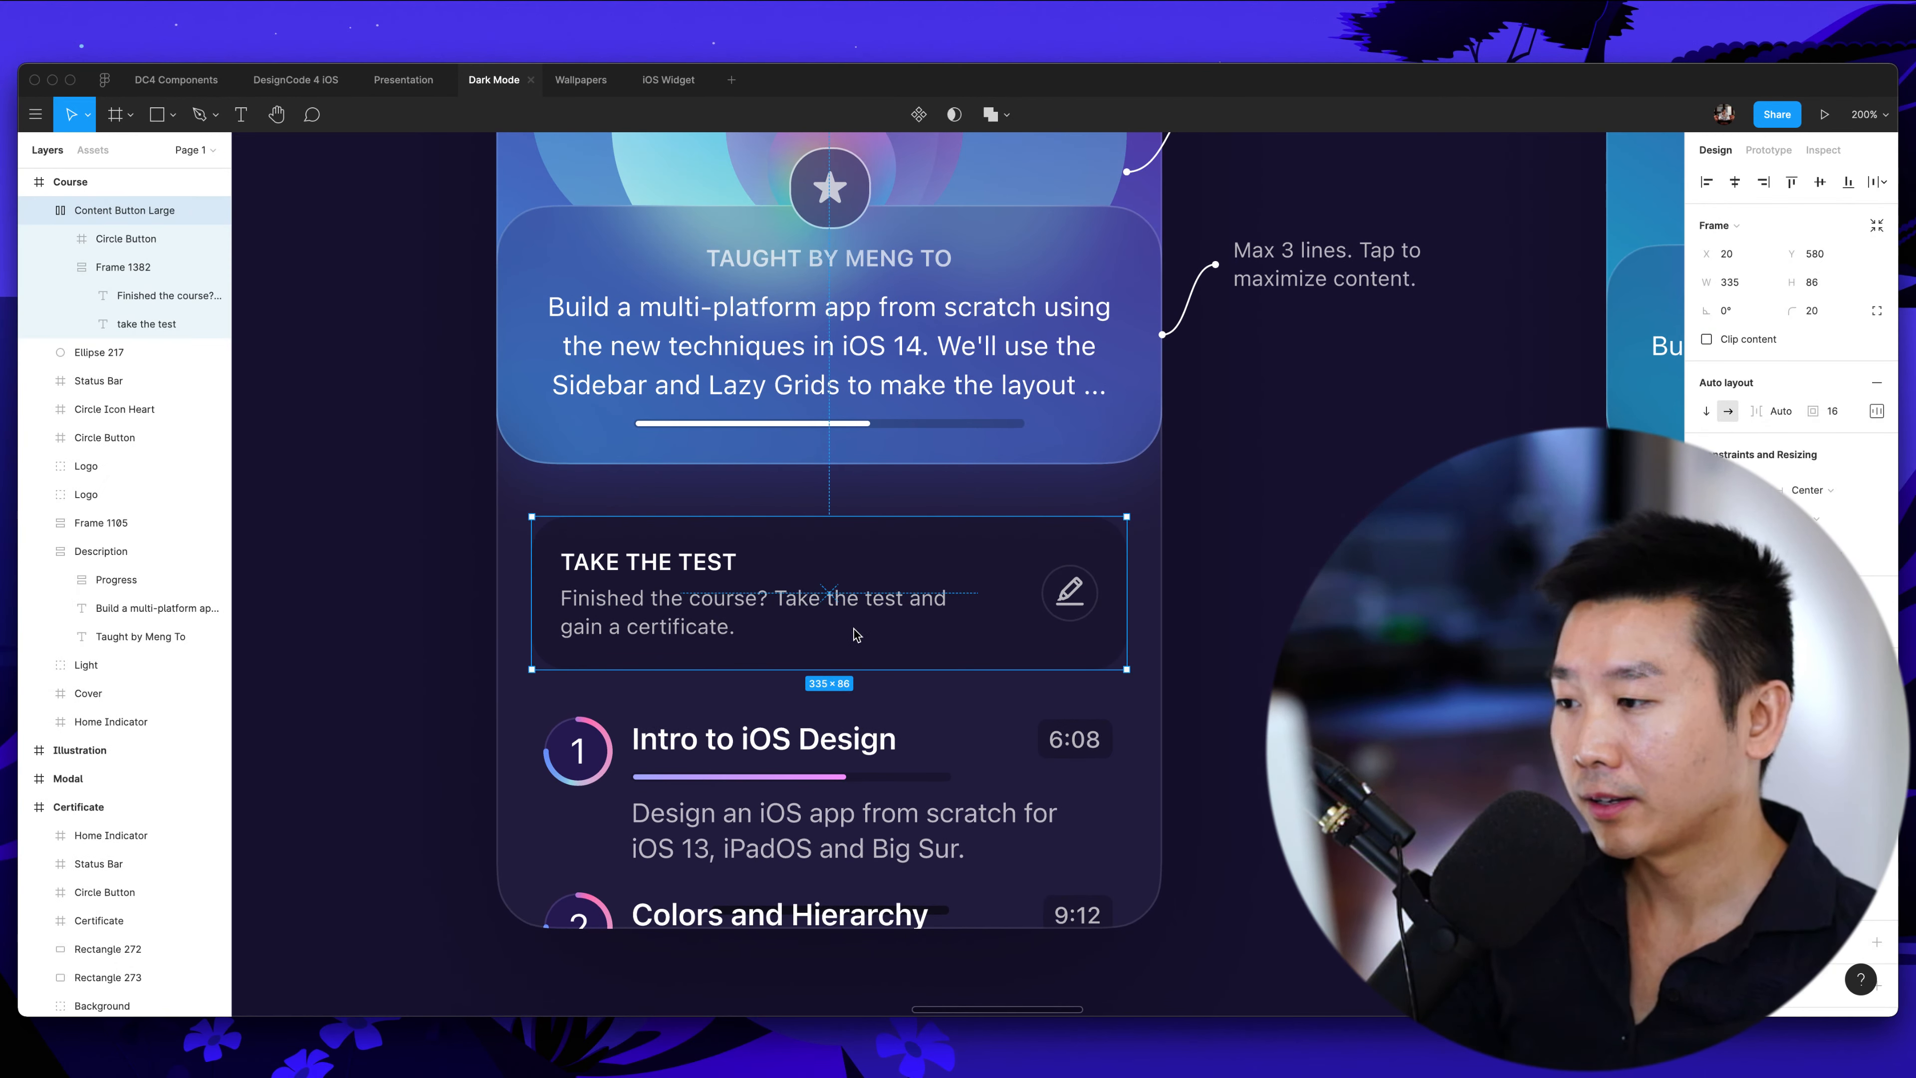
pyautogui.doubleClick(640, 574)
pyautogui.click(623, 627)
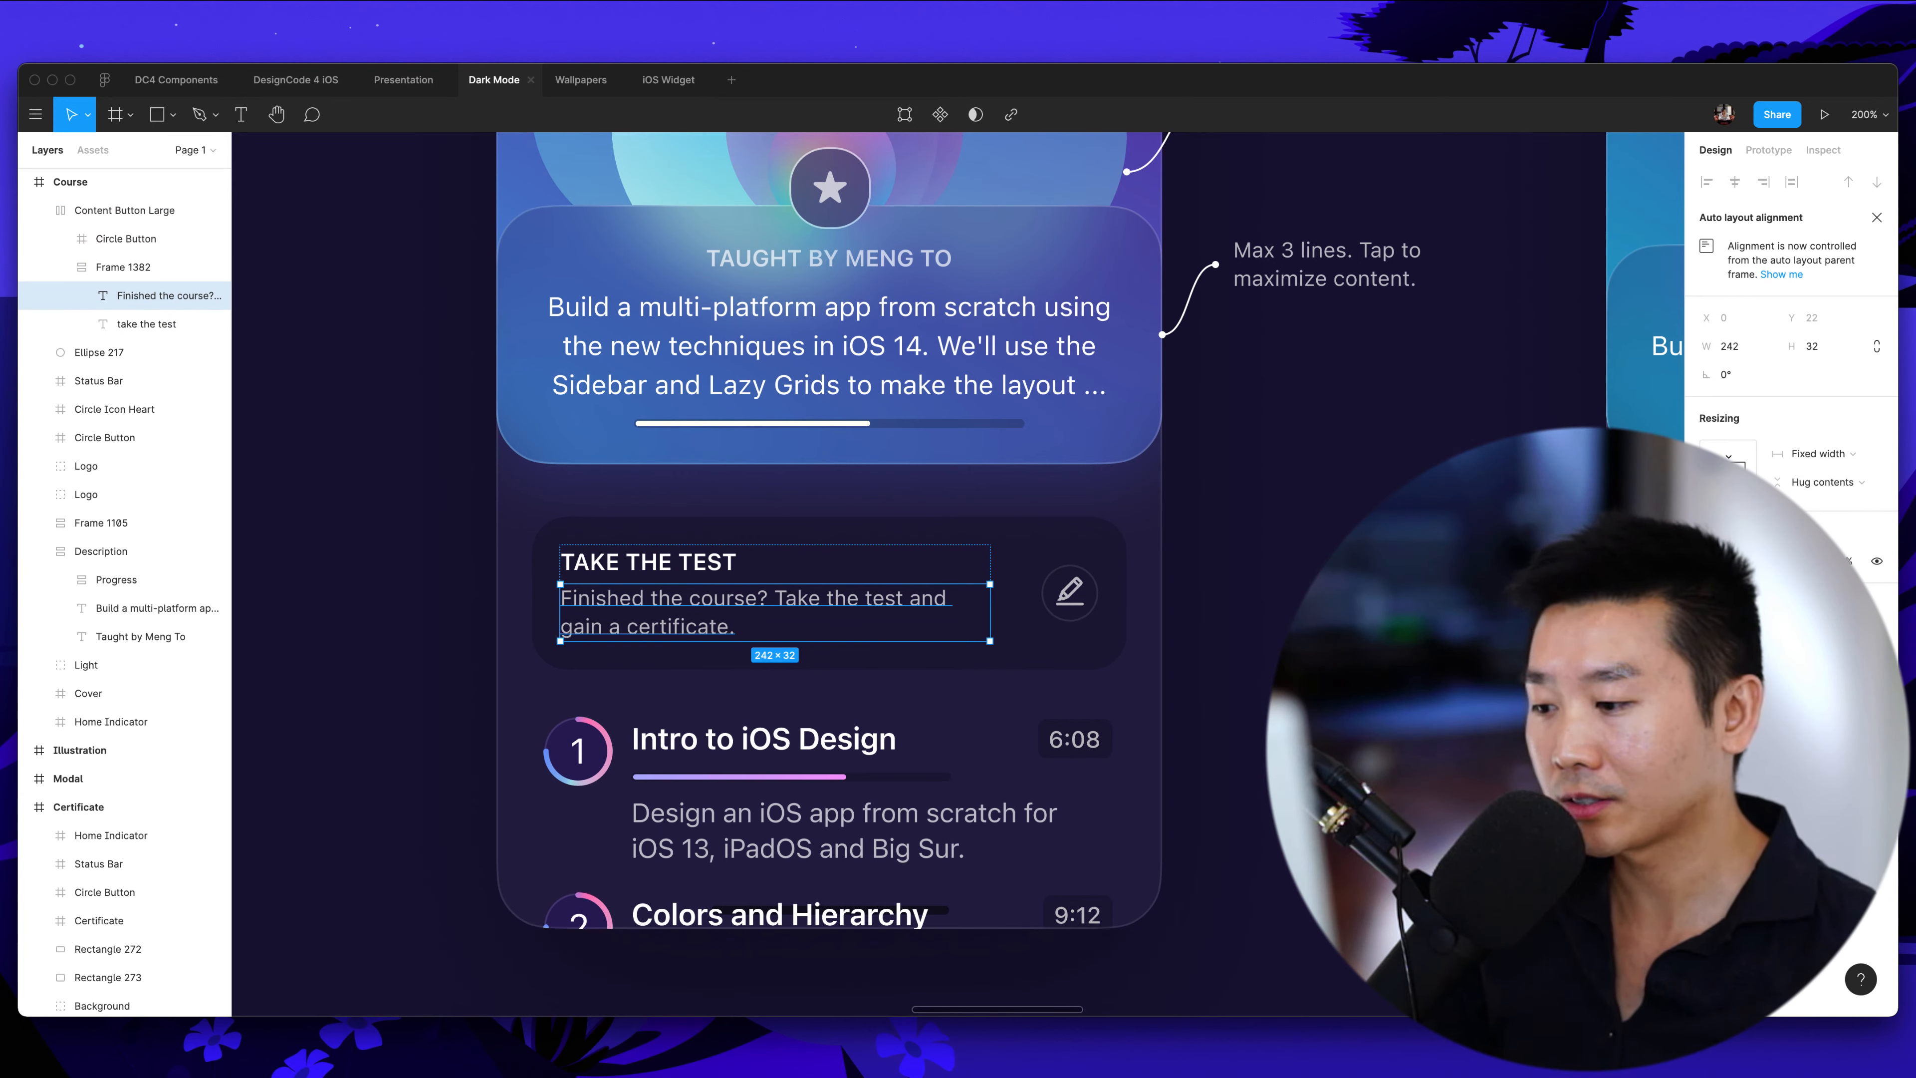
pyautogui.scroll(-5, 619, 366)
pyautogui.press('Escape')
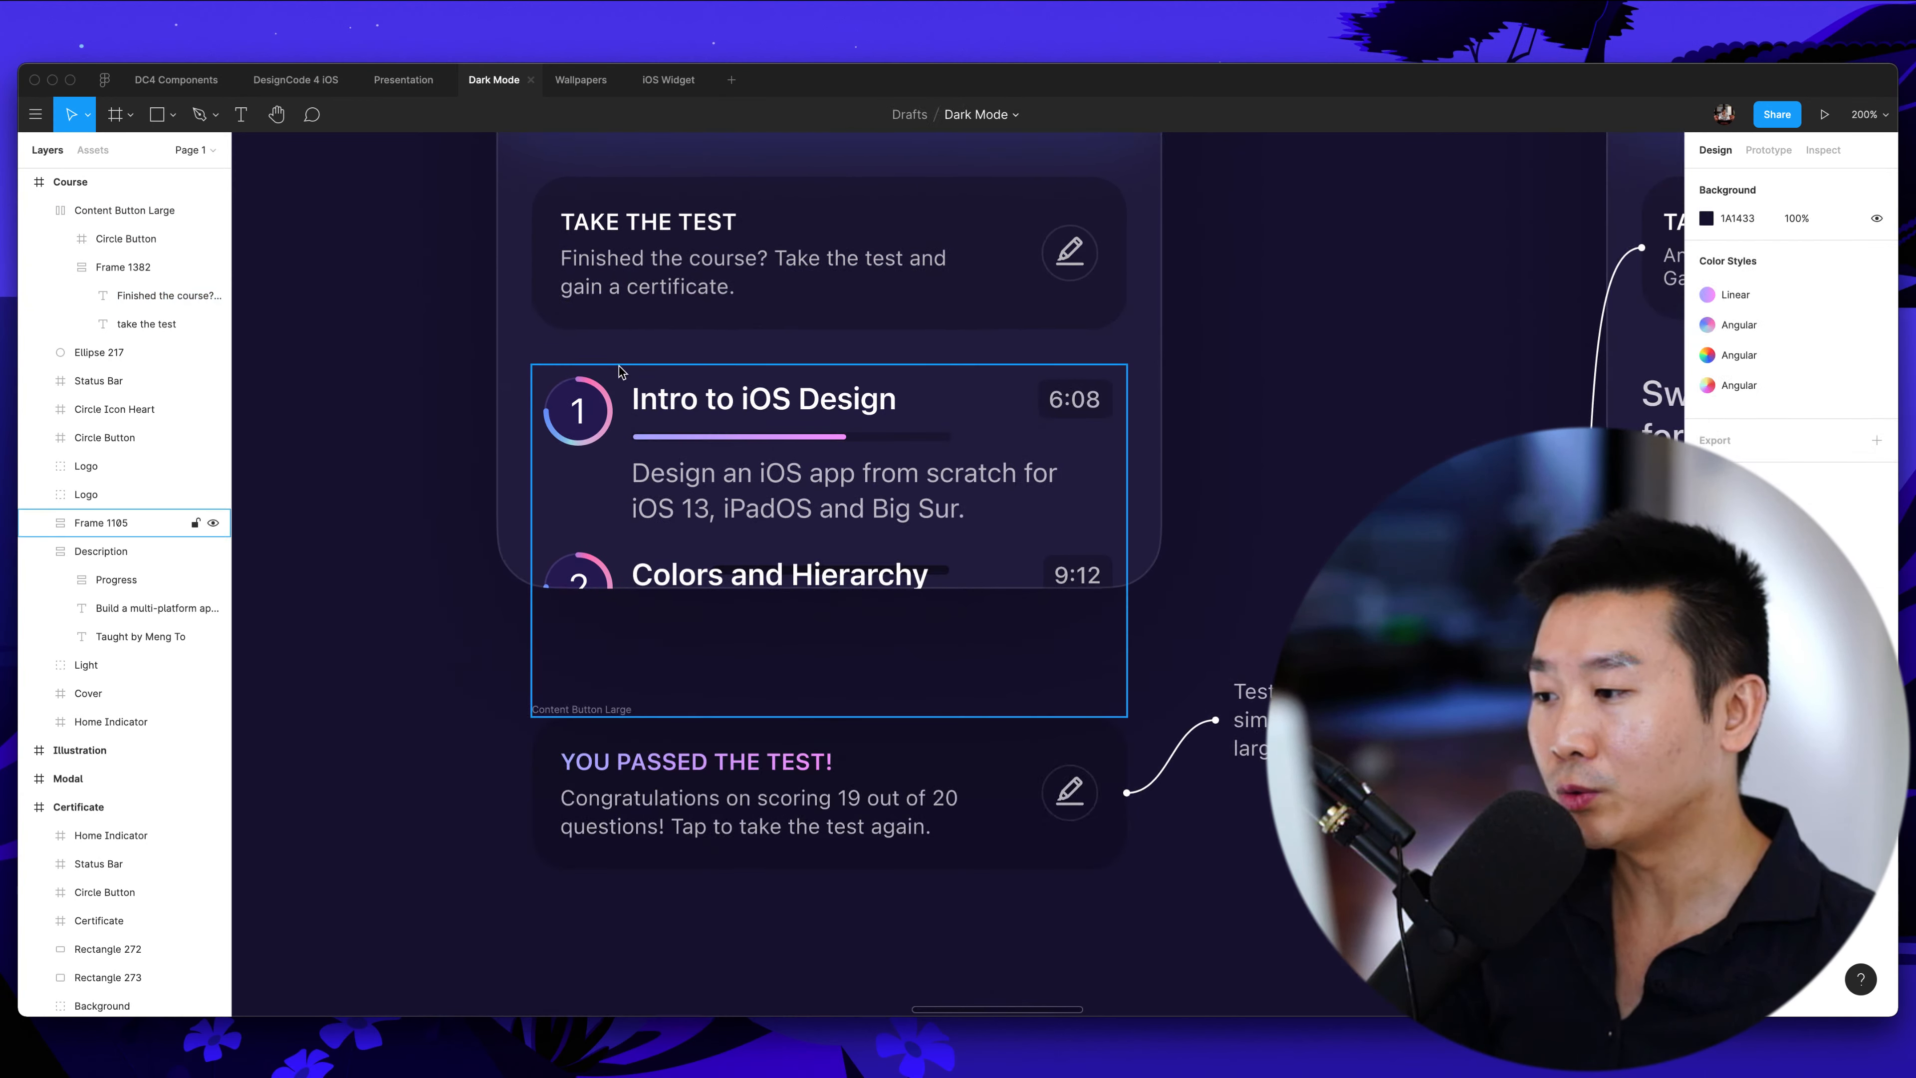
# Inspect the progress bar in the Intro to iOS Design row, and clear the selection
pyautogui.keyDown('super'); pyautogui.click(777, 439); pyautogui.keyUp('super')
pyautogui.hscroll(-1, 775, 461)
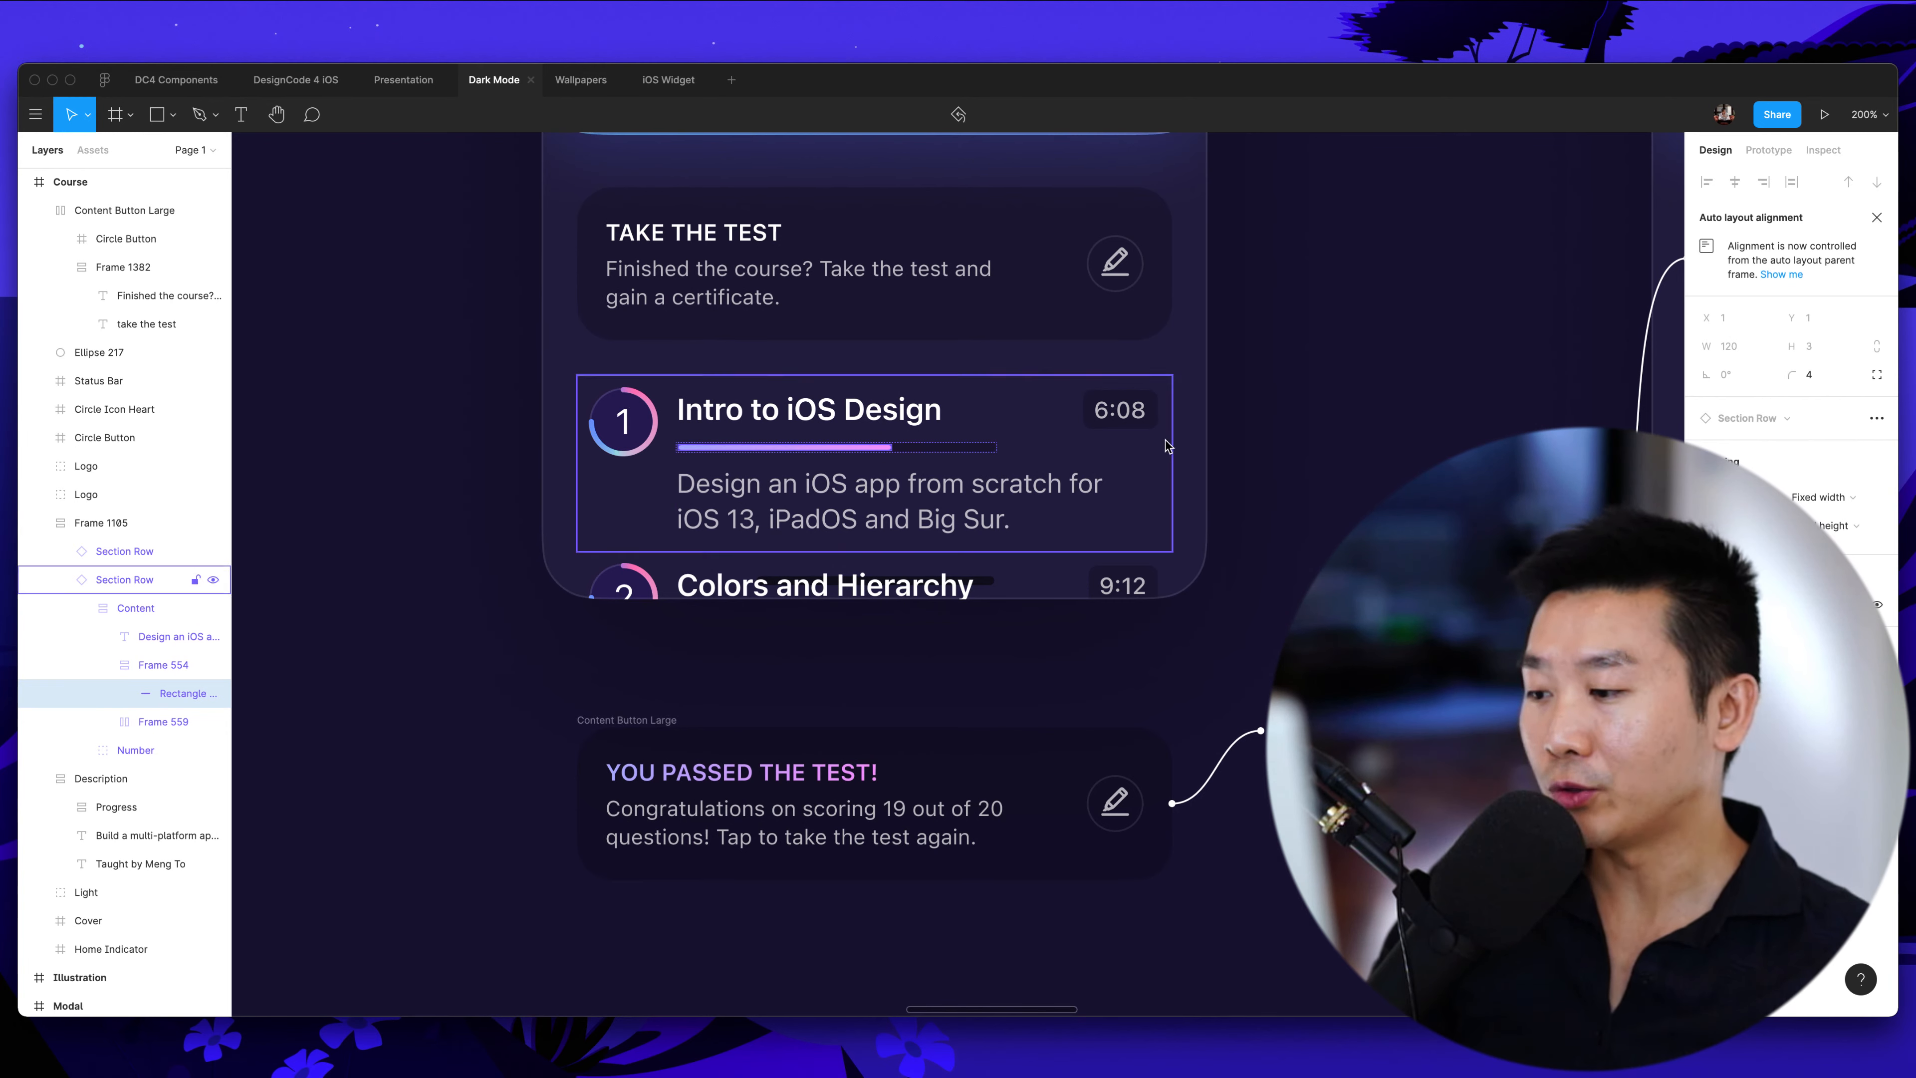
pyautogui.scroll(3, 1281, 534)
pyautogui.click(1280, 534)
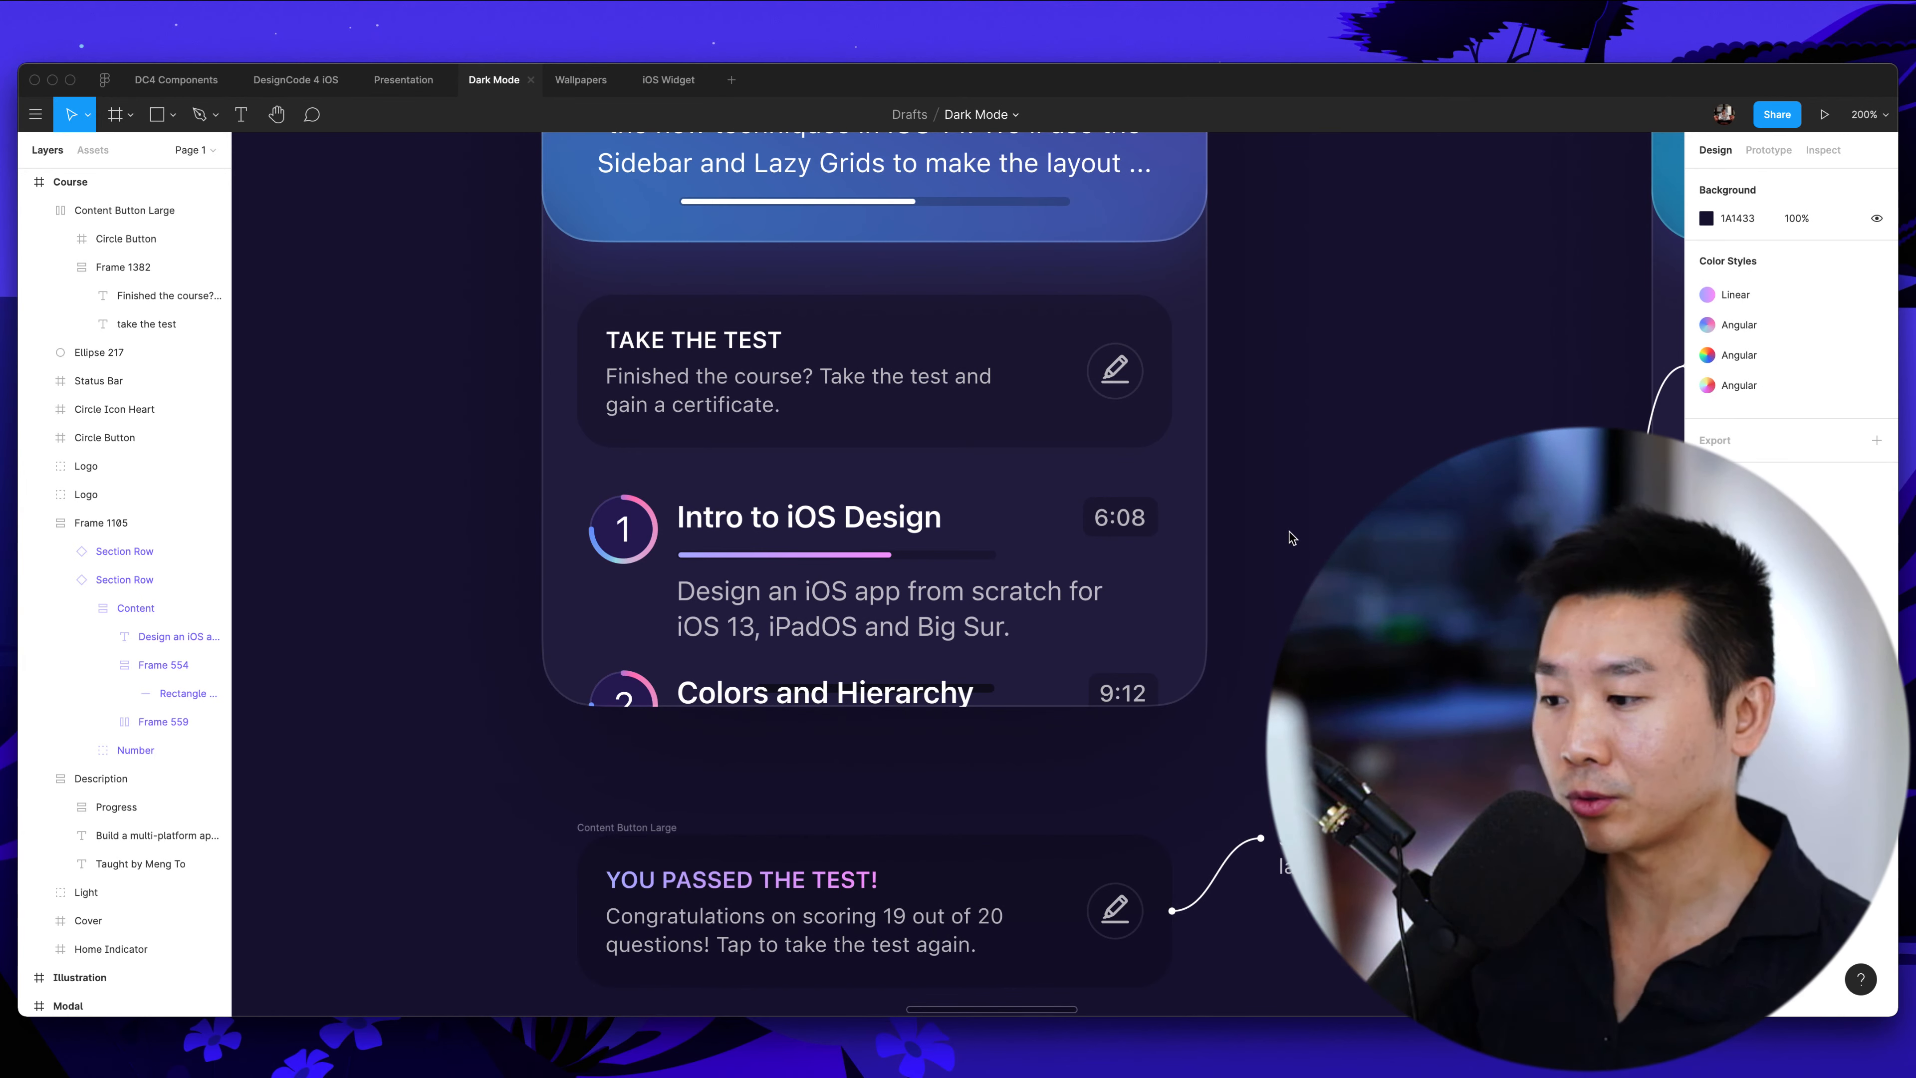
# Compare the dark Take the Test card with the Course screen's gradient cover and description card
pyautogui.hotkey('shift', '0')
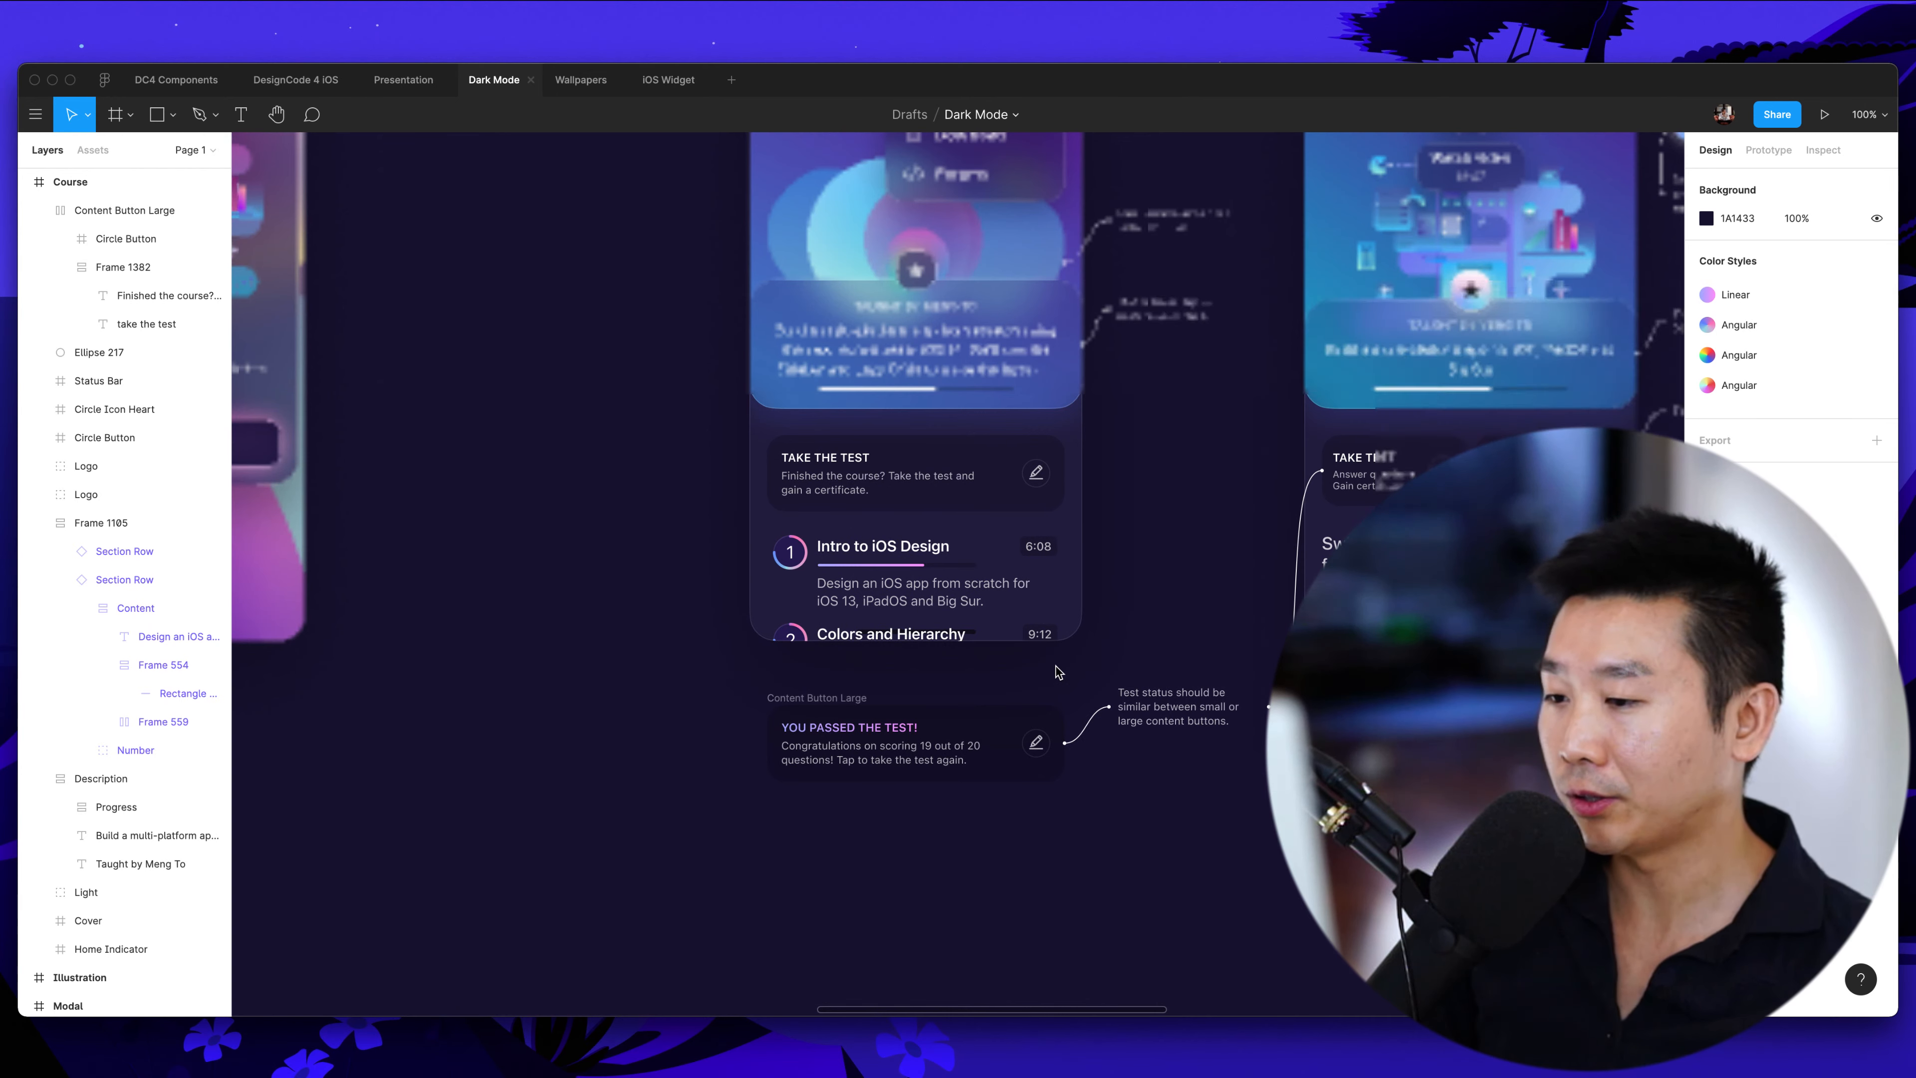
pyautogui.press('+')
pyautogui.scroll(-1, 1061, 650)
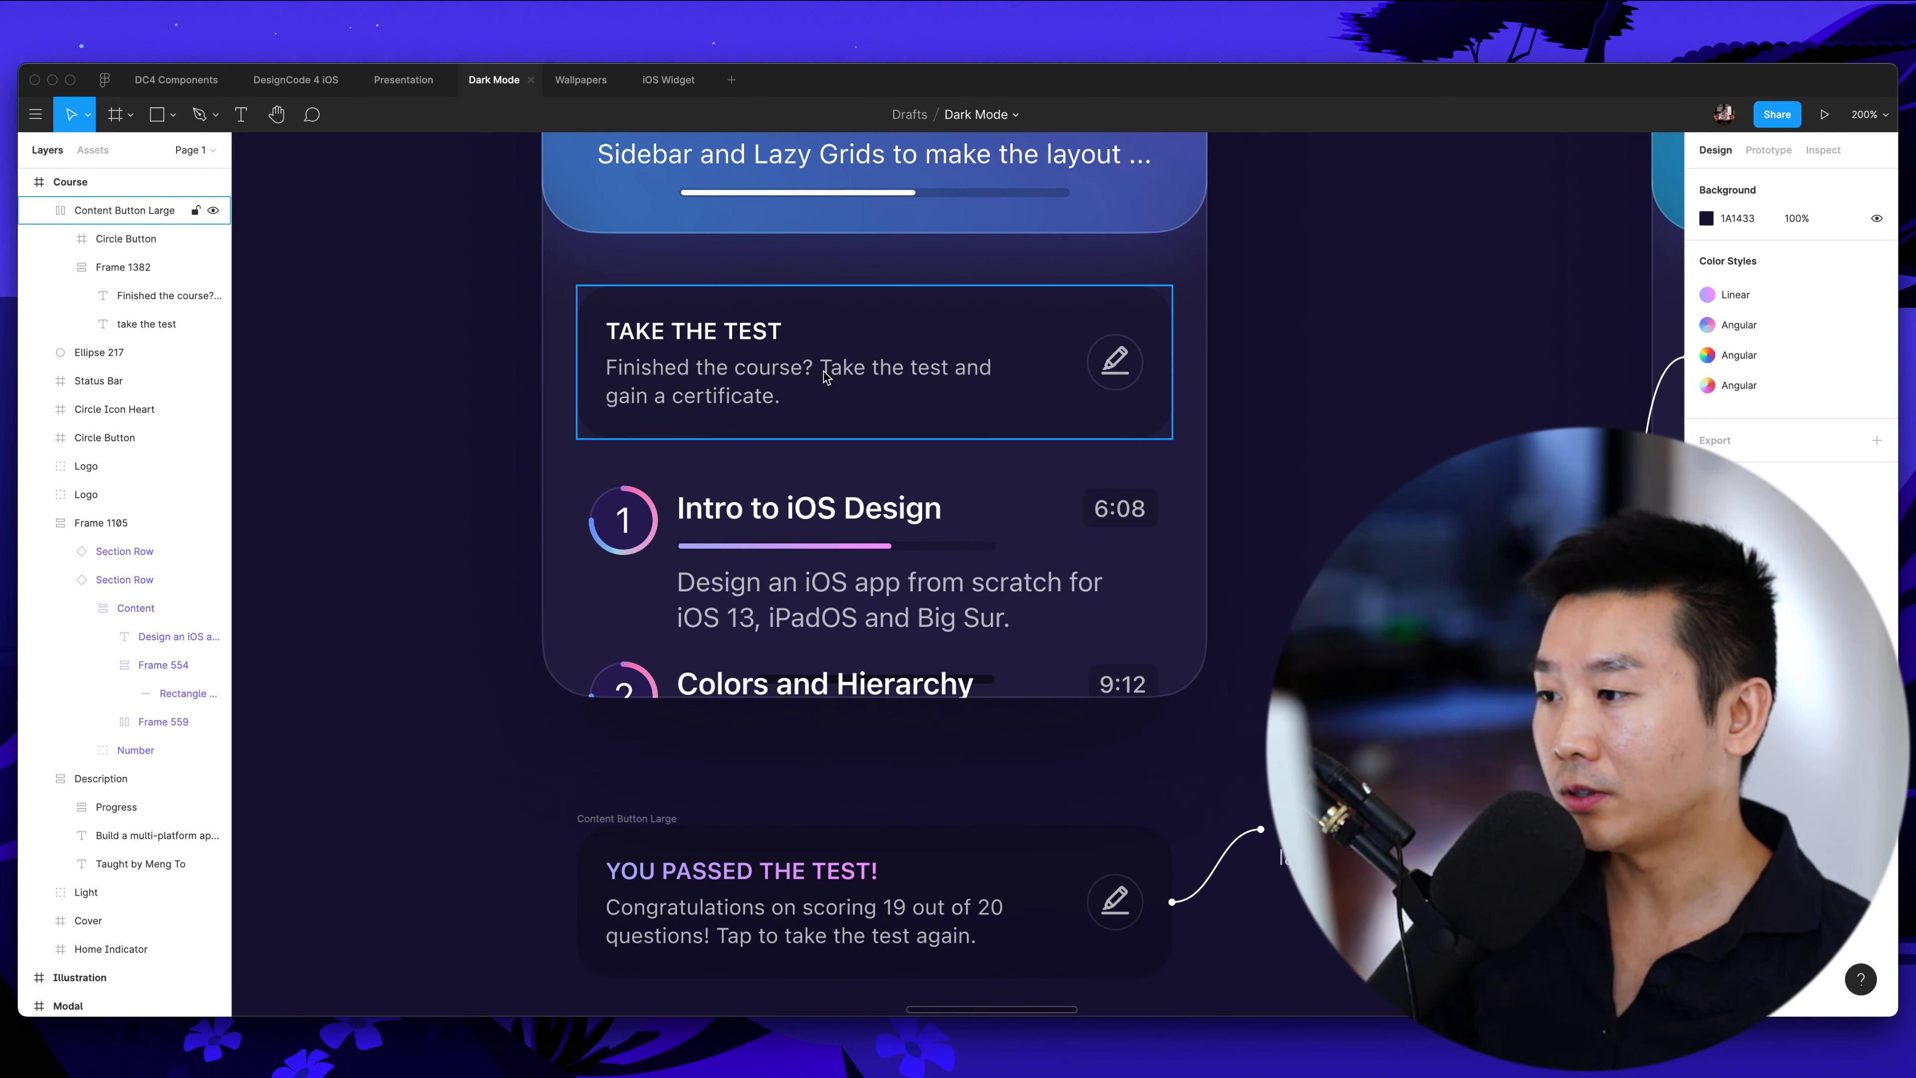
pyautogui.scroll(-3, 826, 377)
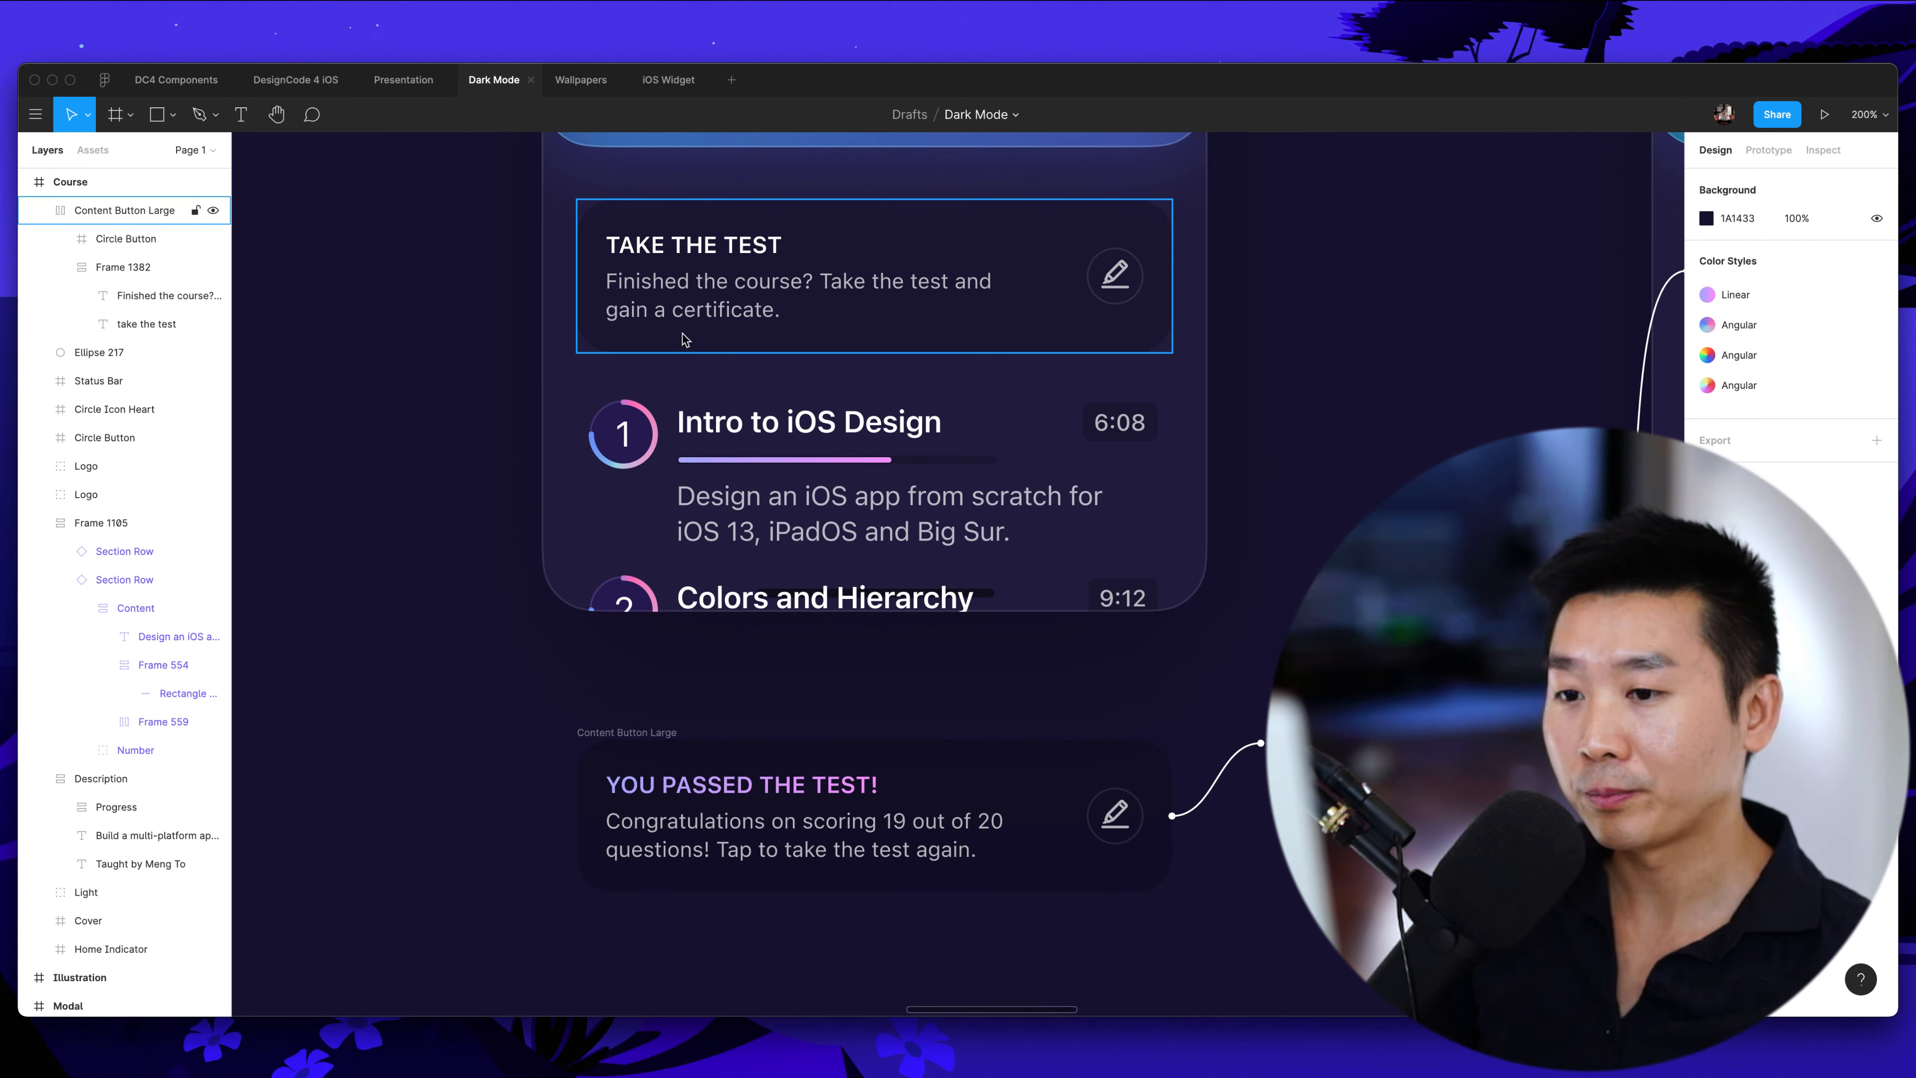
pyautogui.scroll(20, 1115, 303)
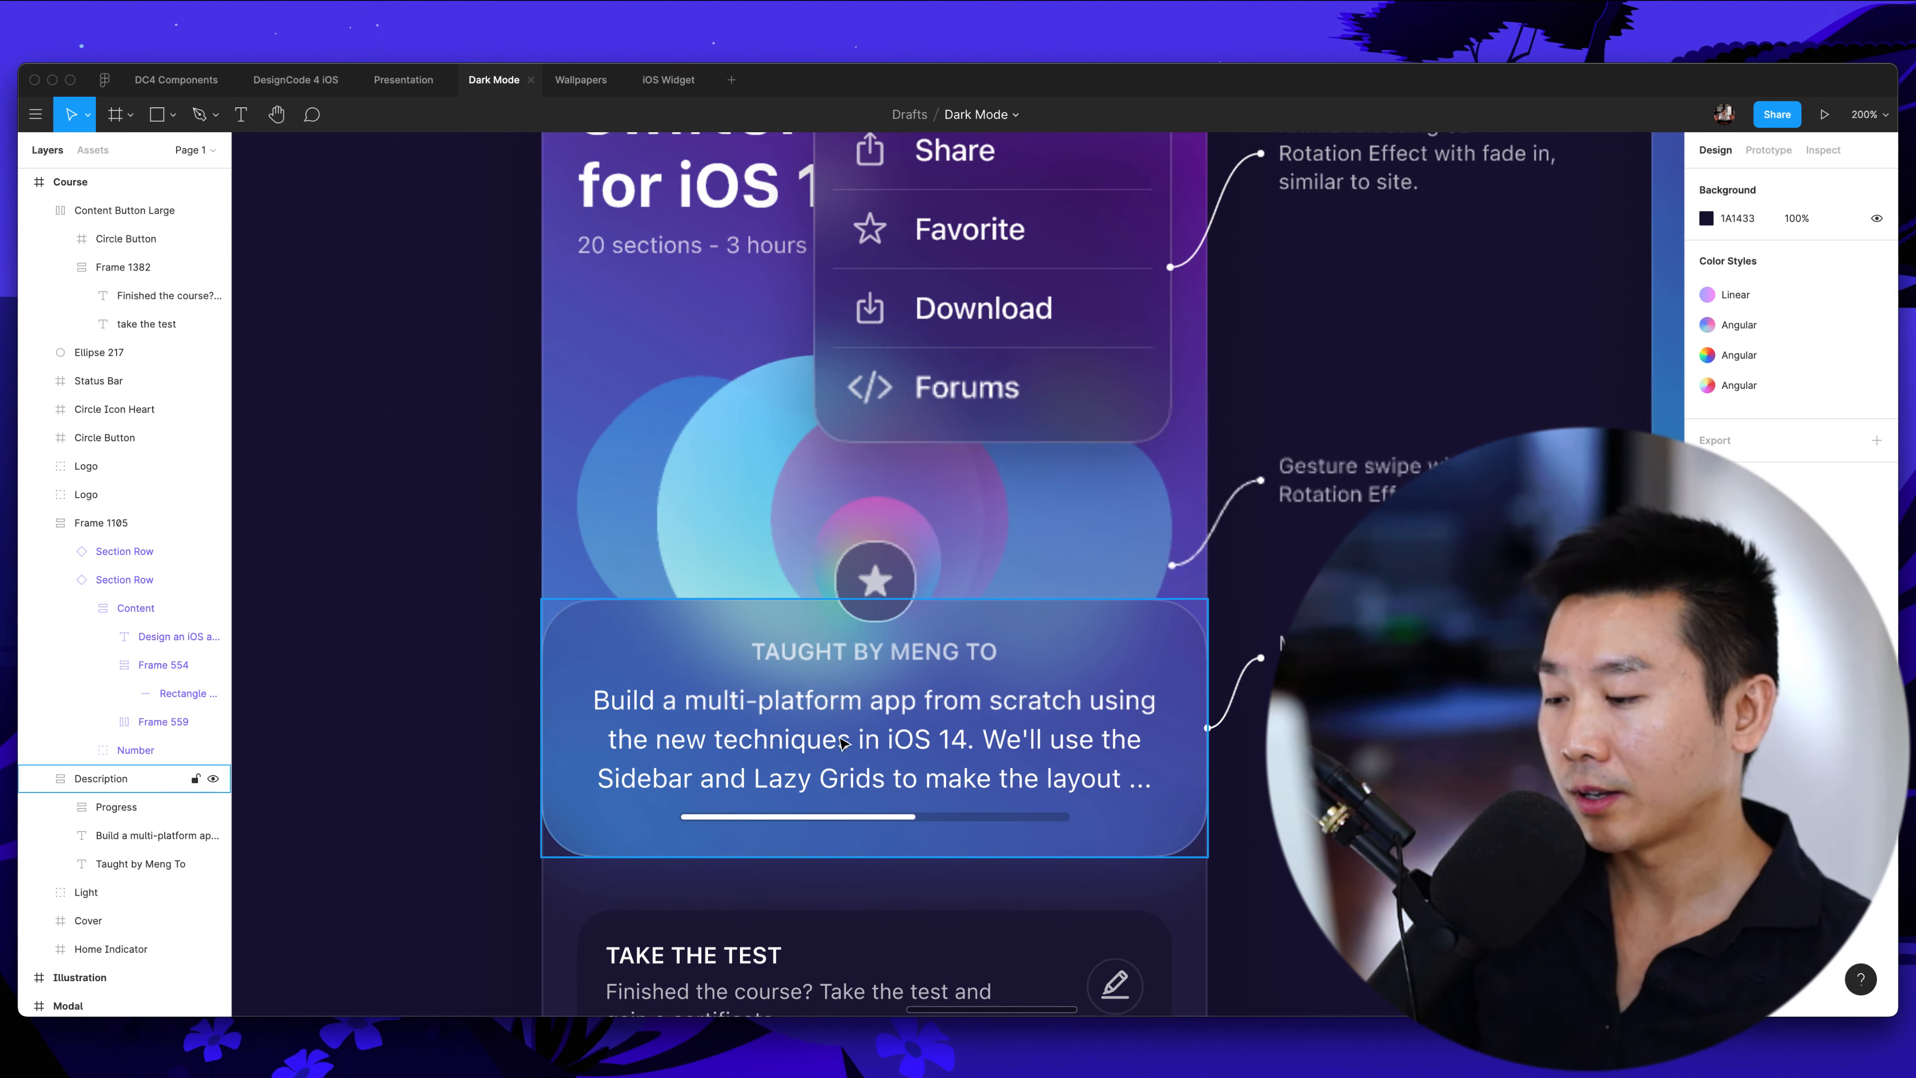
pyautogui.scroll(-18, 1092, 775)
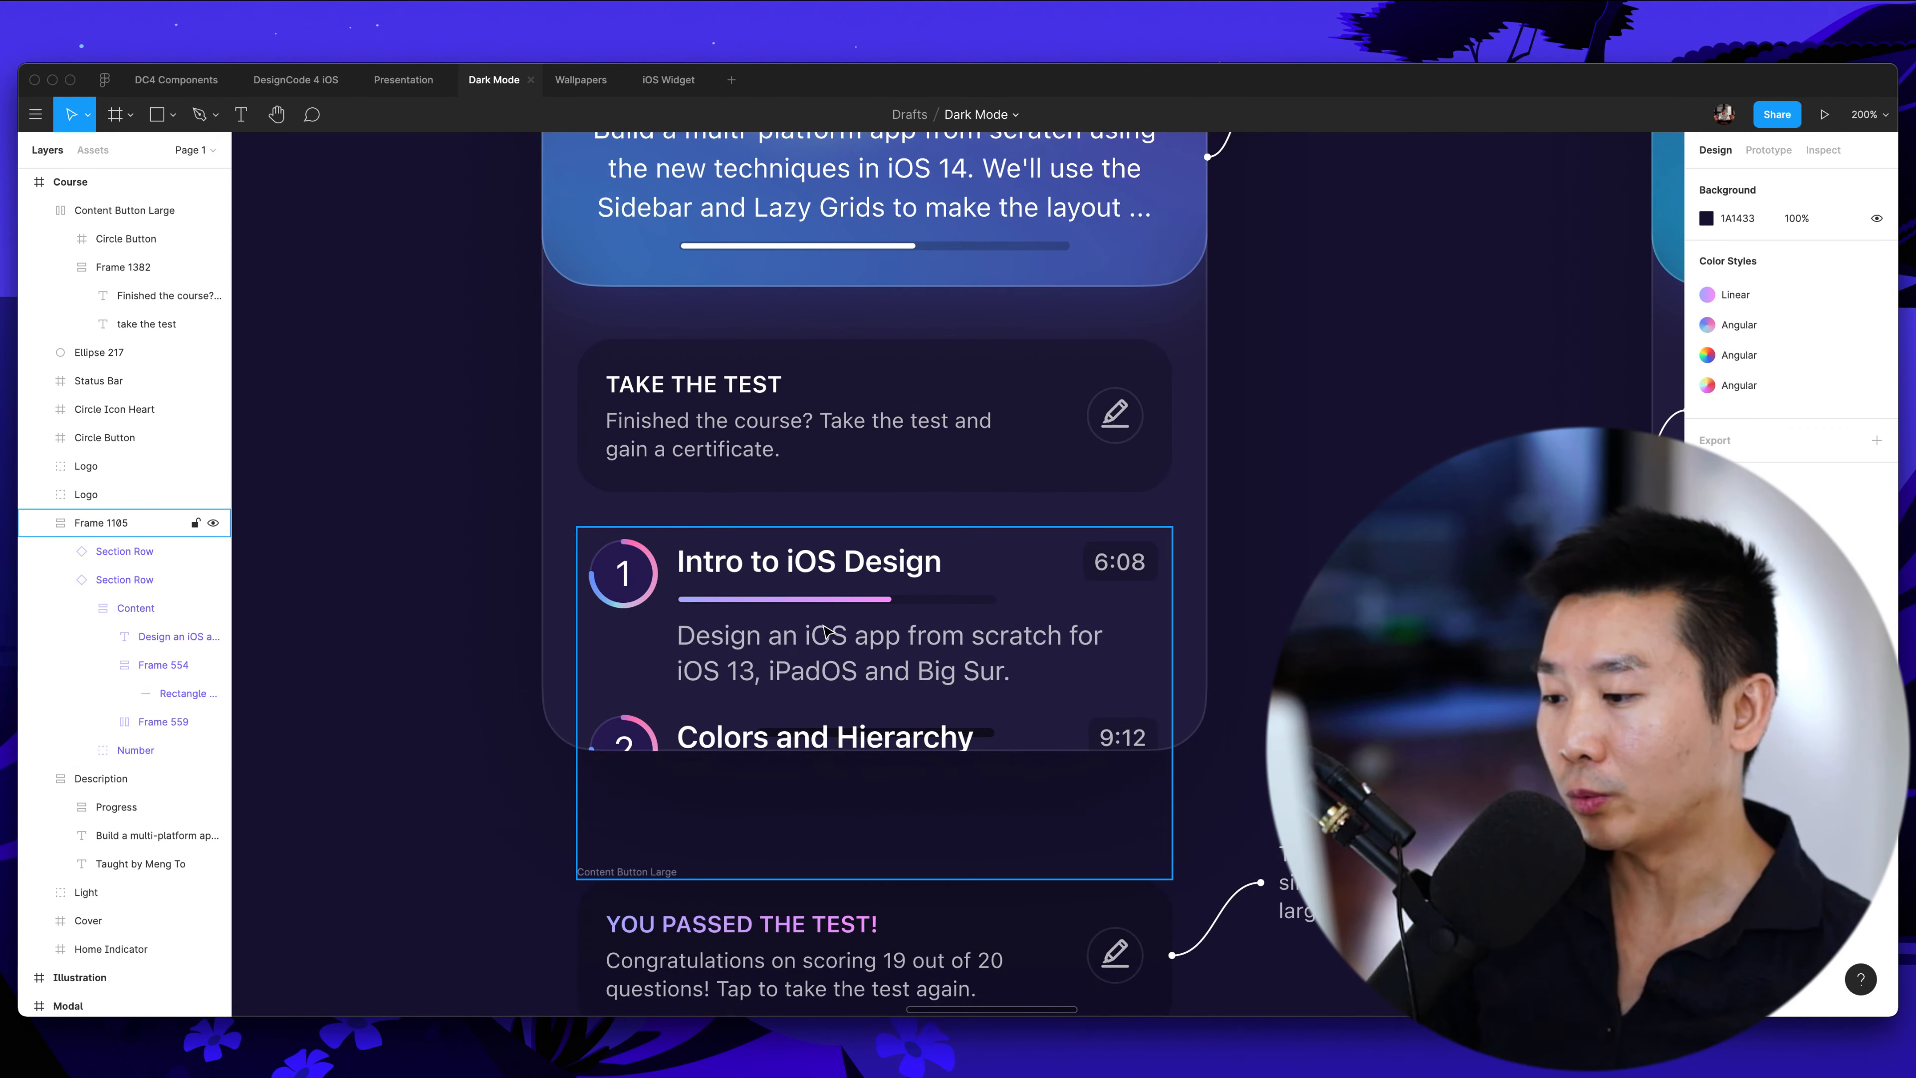
# Try a bright cyan fill on the Course screen's Take the Test card
pyautogui.click(954, 649)
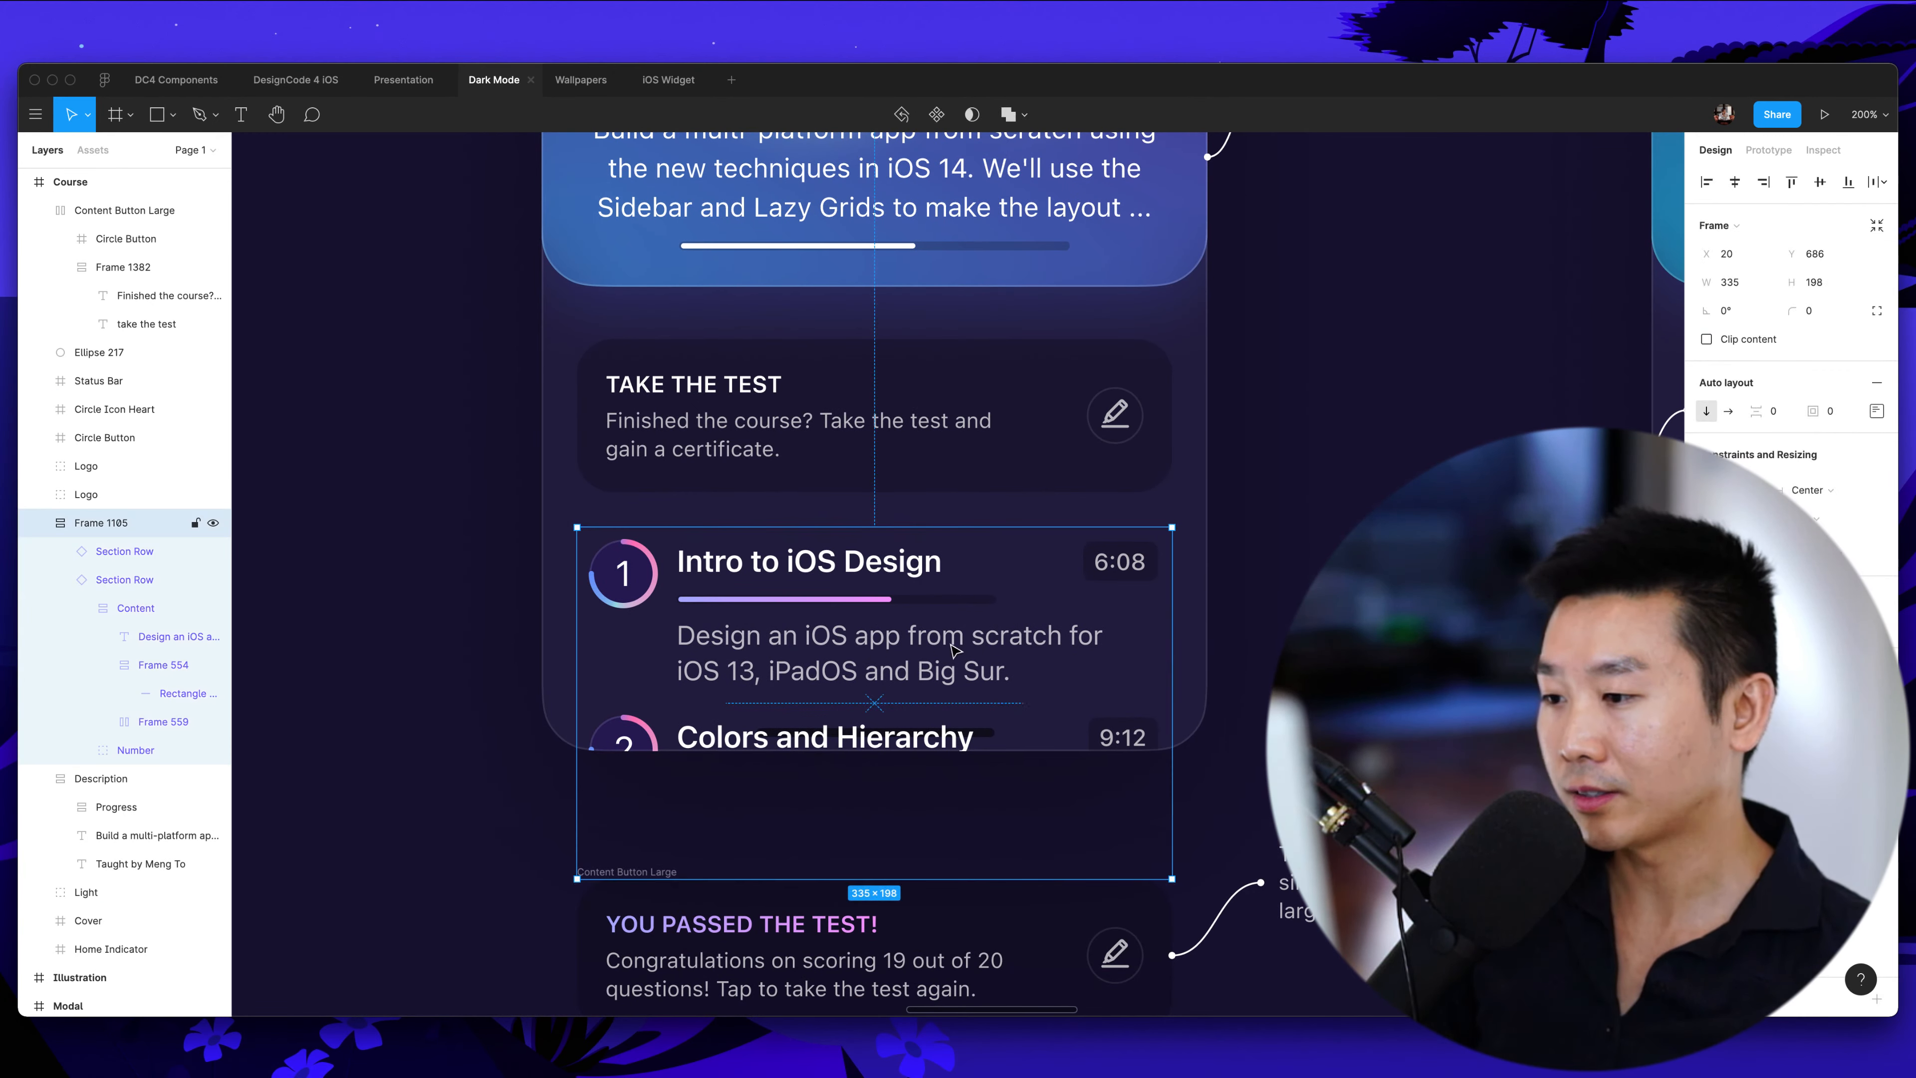
pyautogui.click(998, 479)
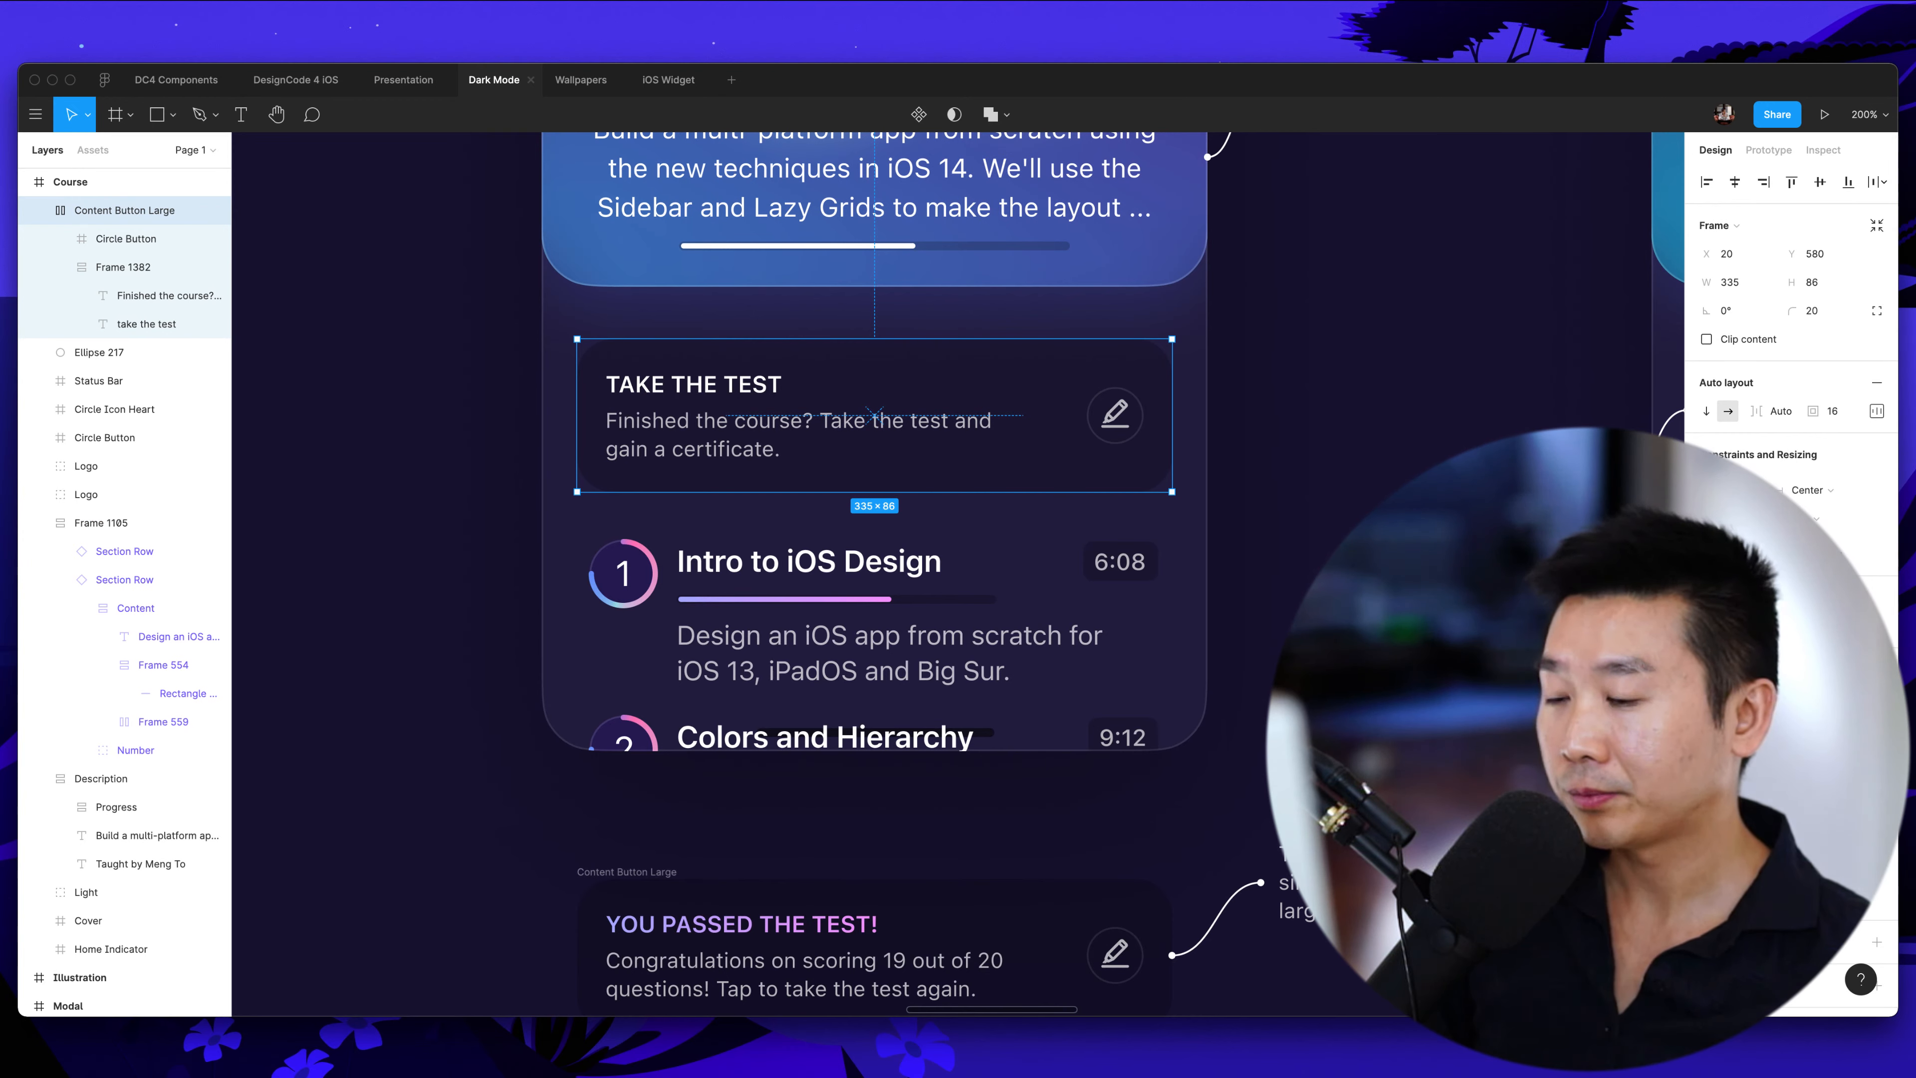
pyautogui.press('super+z')
pyautogui.click(1342, 495)
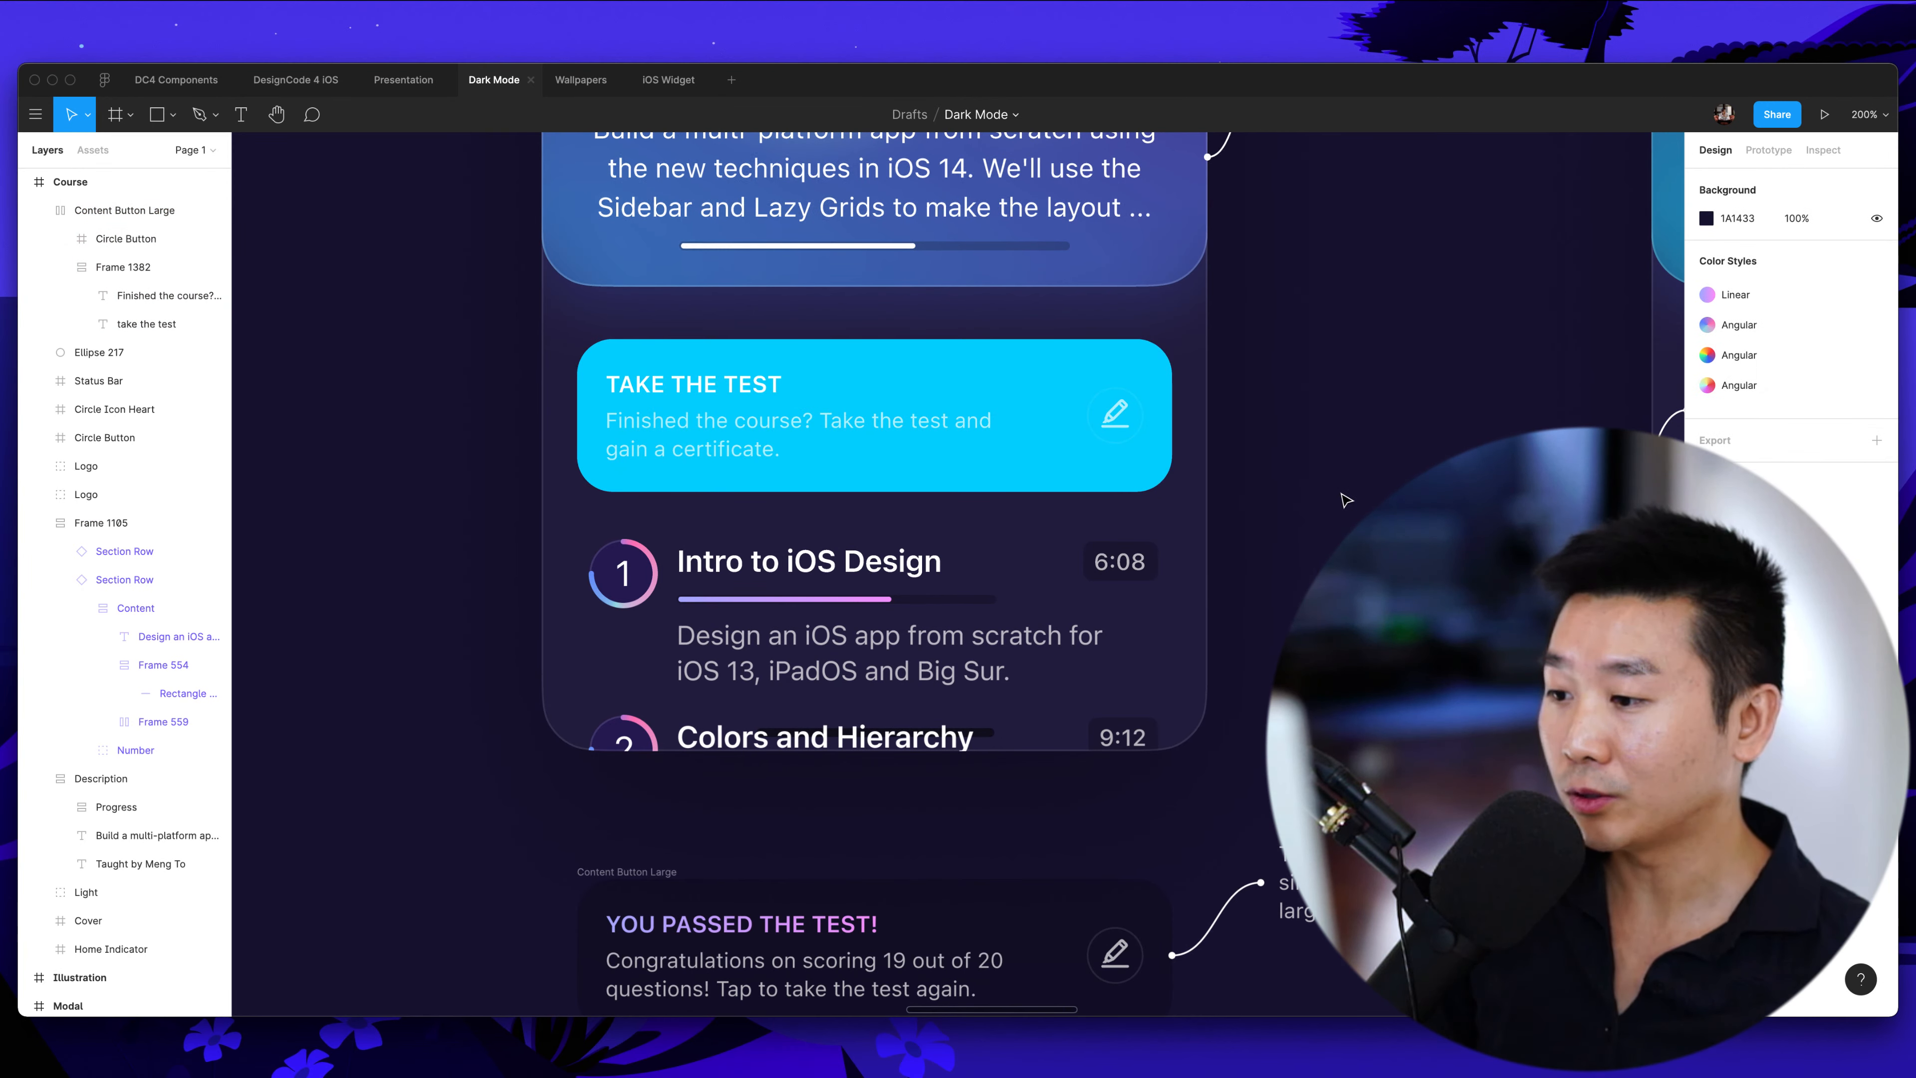
# Compare the cyan Take the Test card with the cover above it and the section list below it
pyautogui.hotkey('shift', '0')
pyautogui.scroll(5, 855, 429)
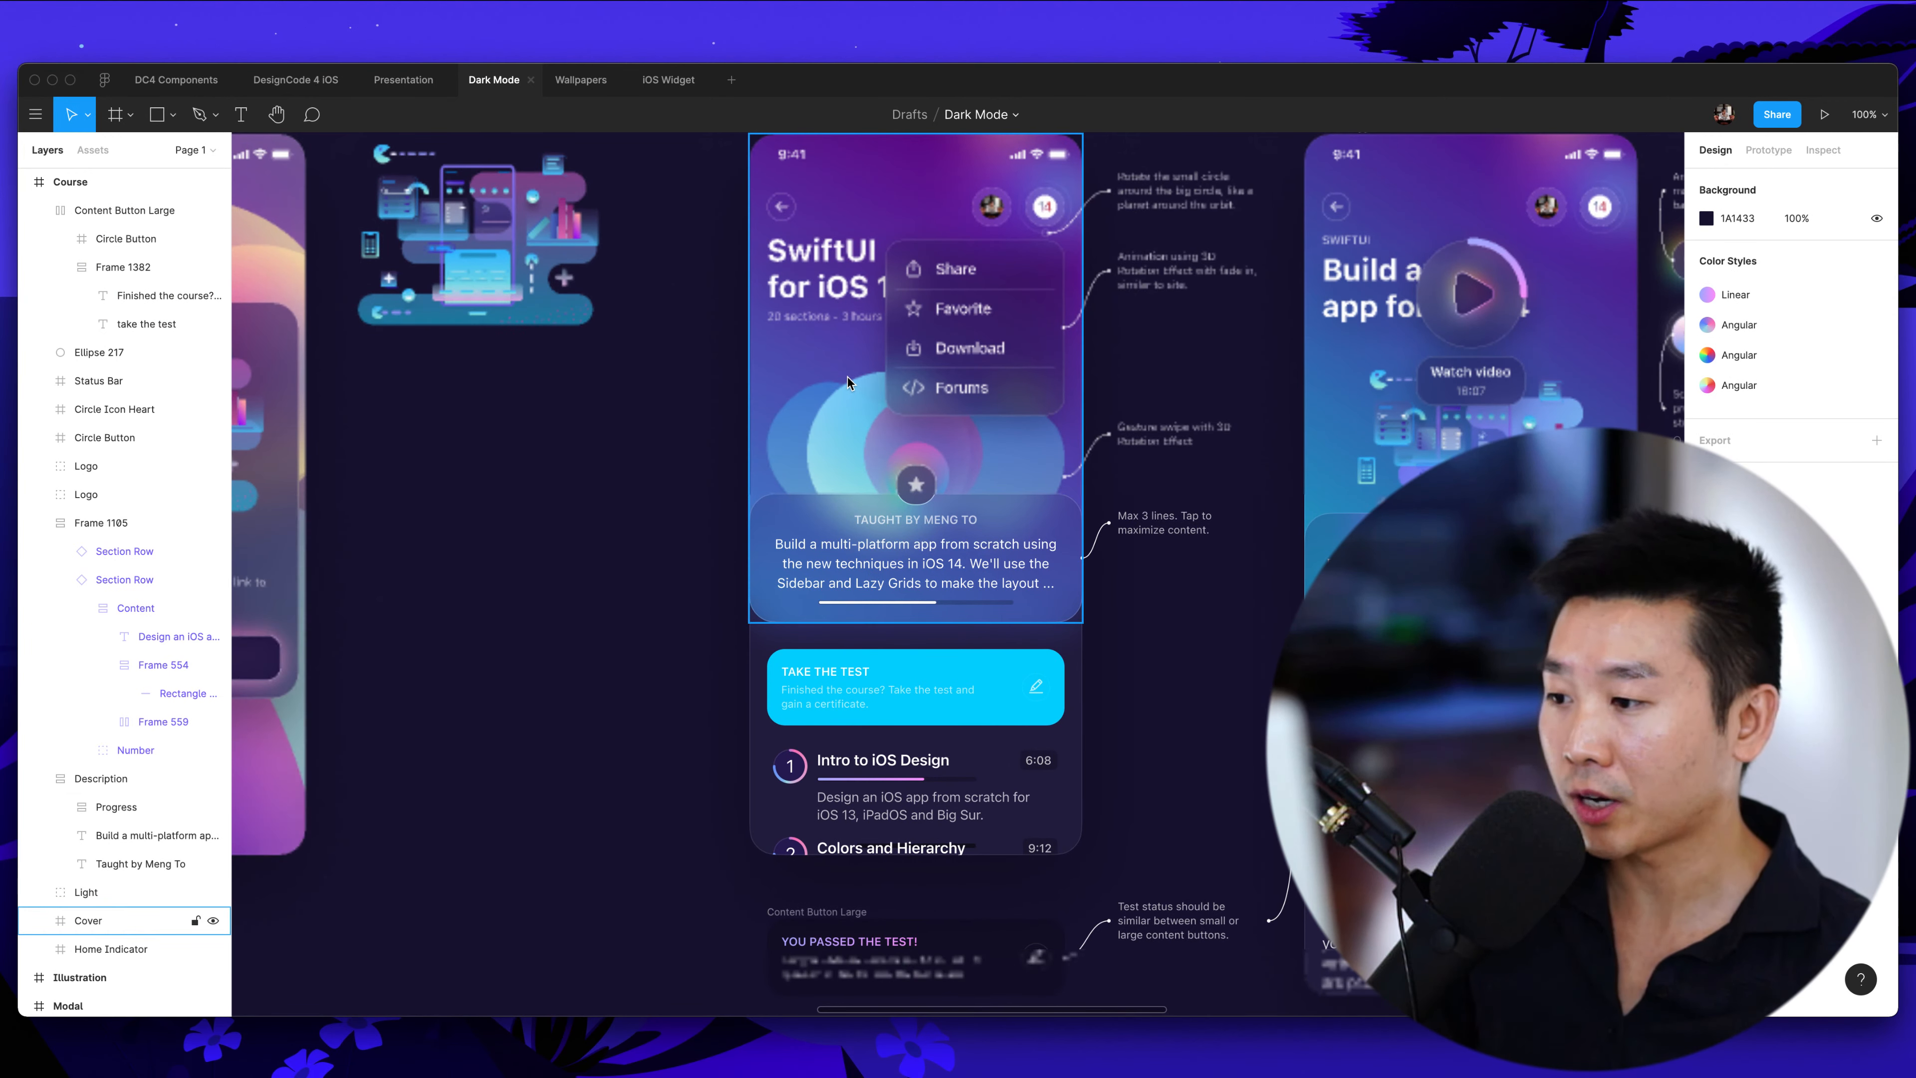
pyautogui.click(794, 410)
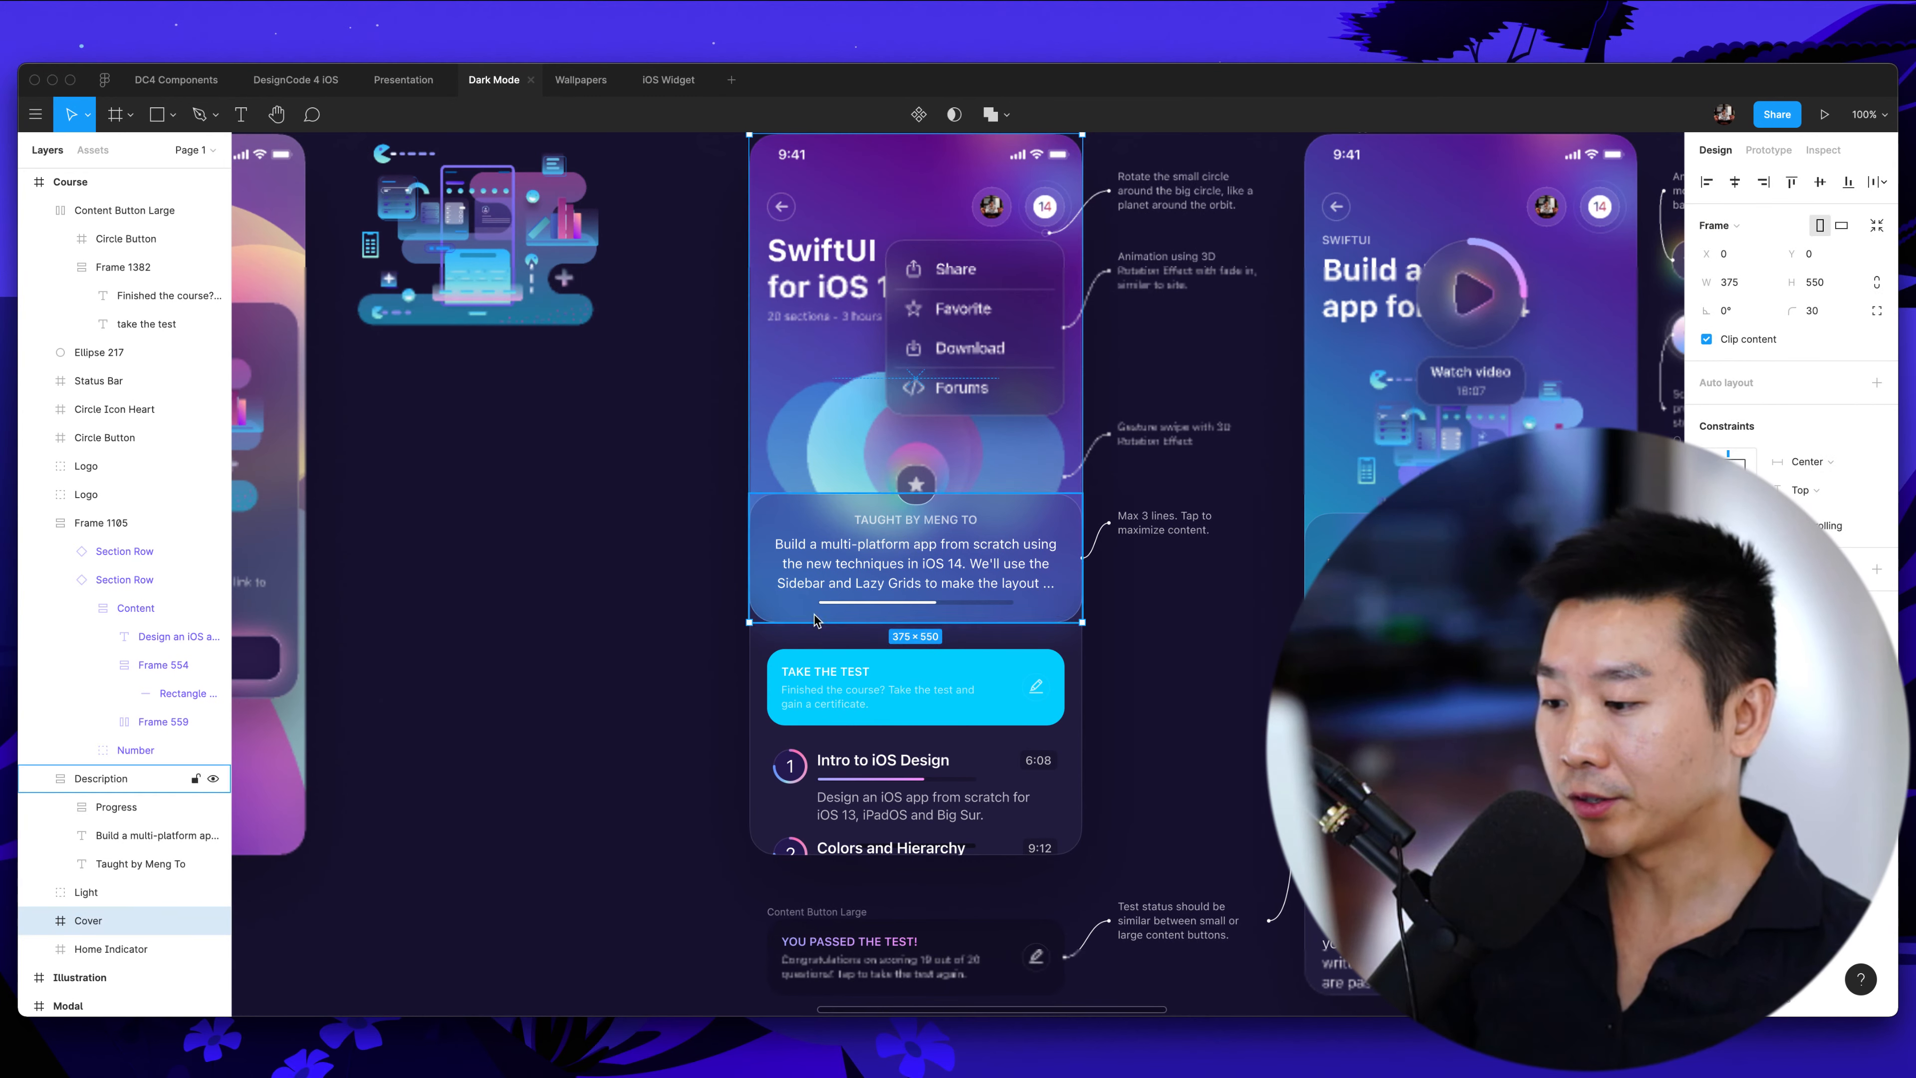
pyautogui.click(826, 683)
pyautogui.click(845, 790)
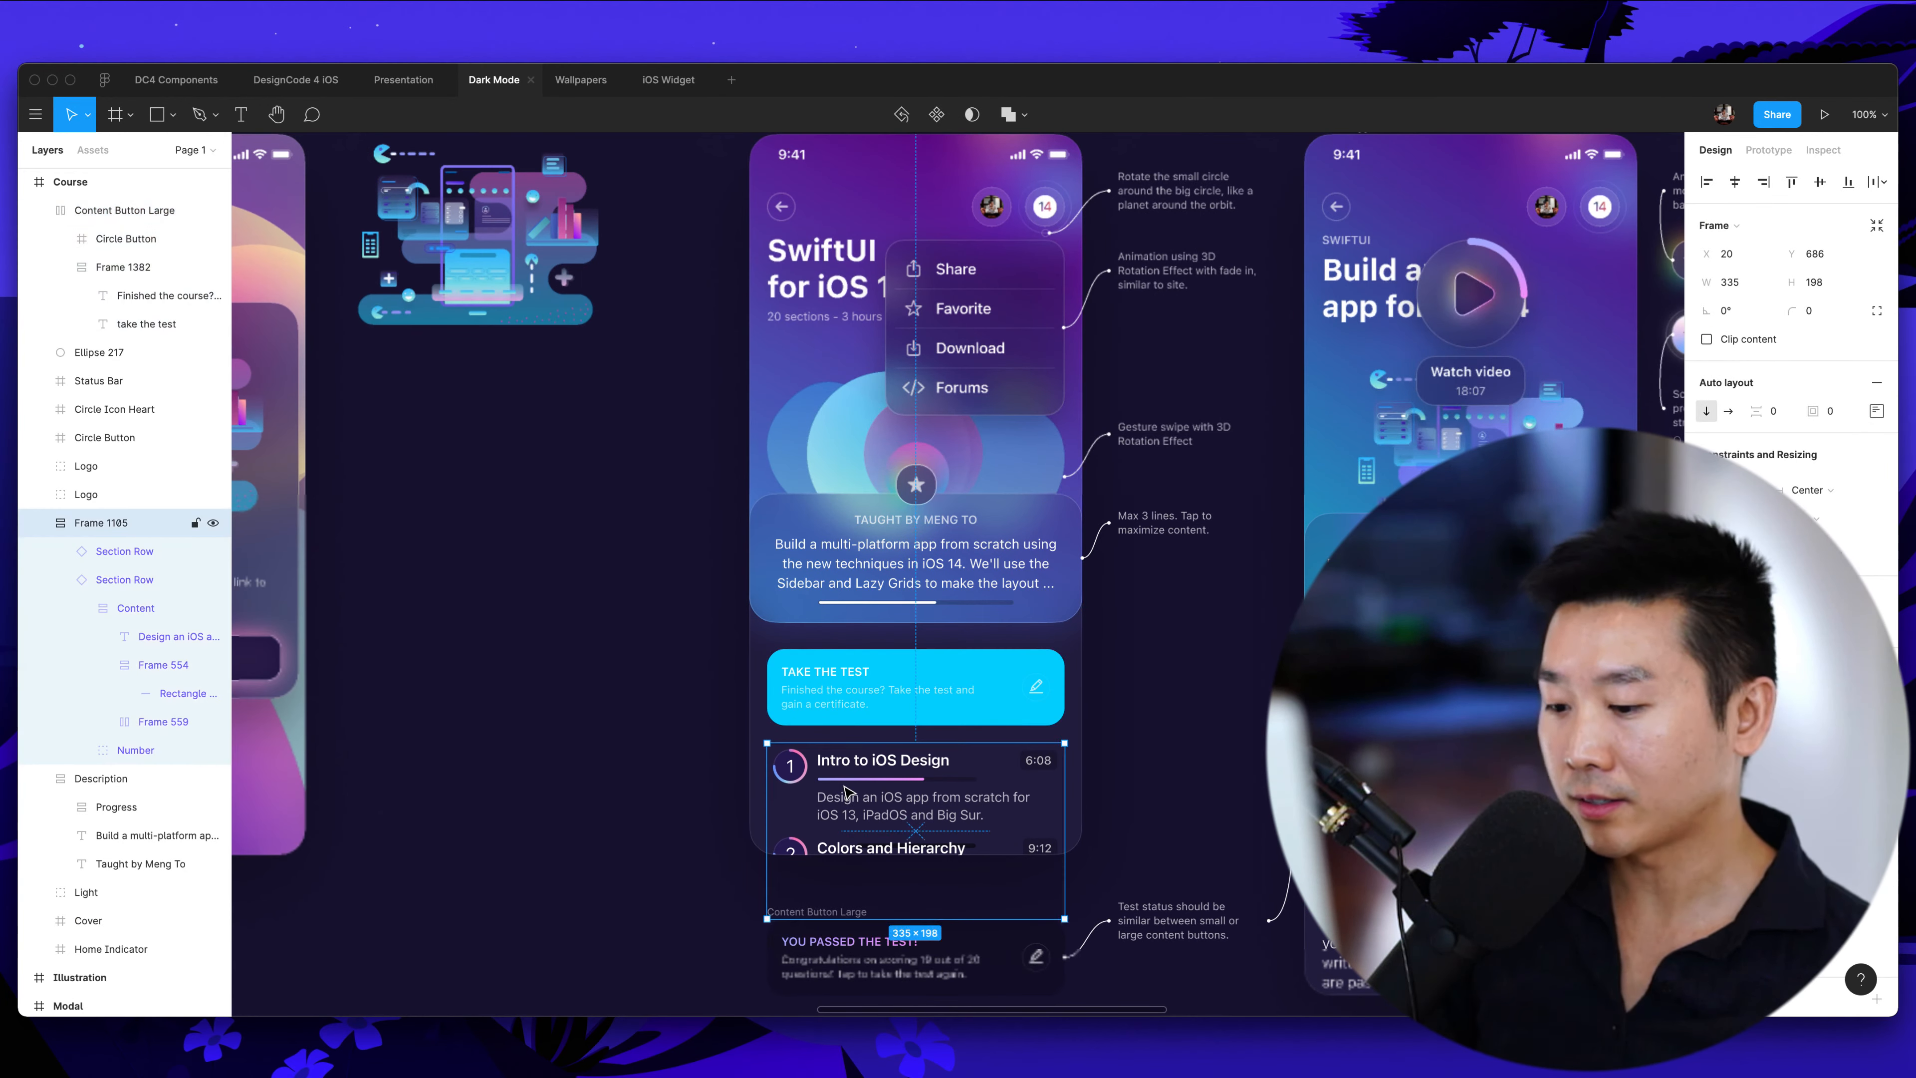
pyautogui.press('+')
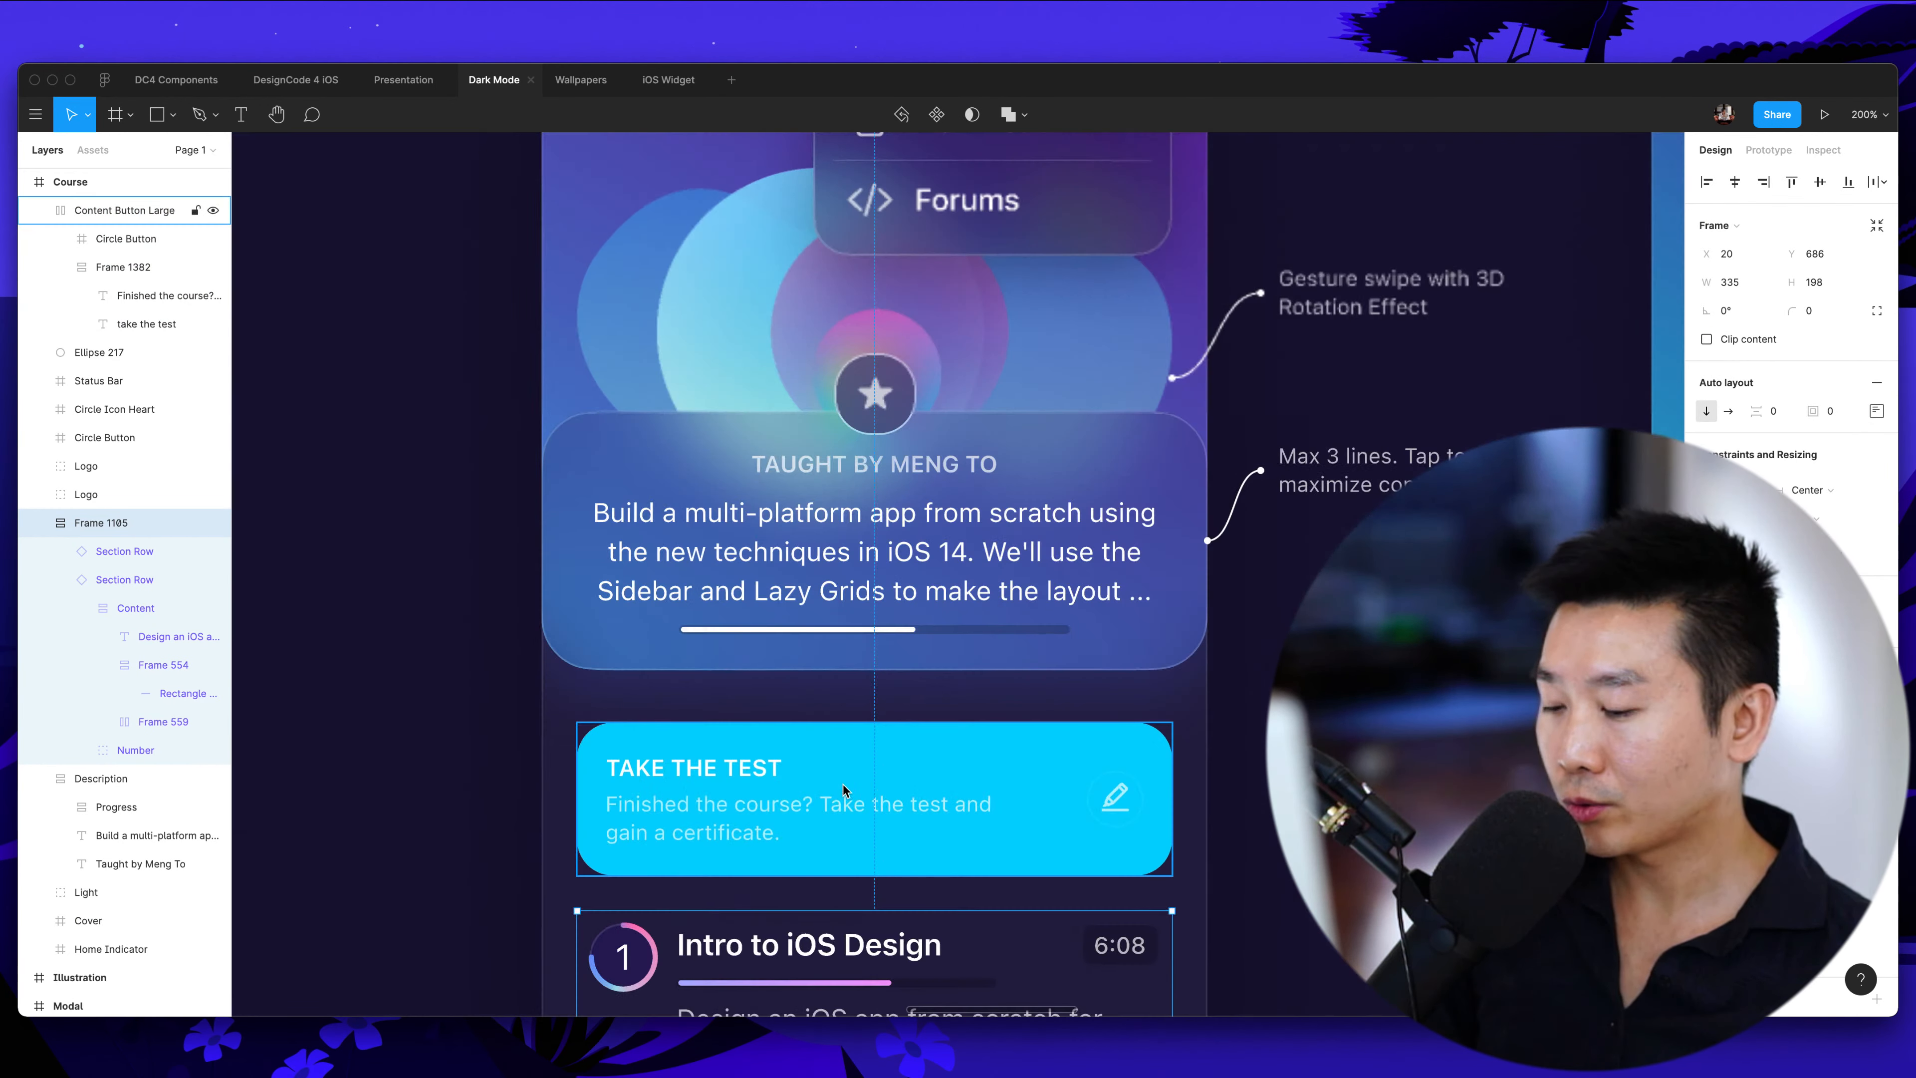
# Undo the cyan fill on the Take the Test card
pyautogui.click(849, 784)
pyautogui.press('super+z')
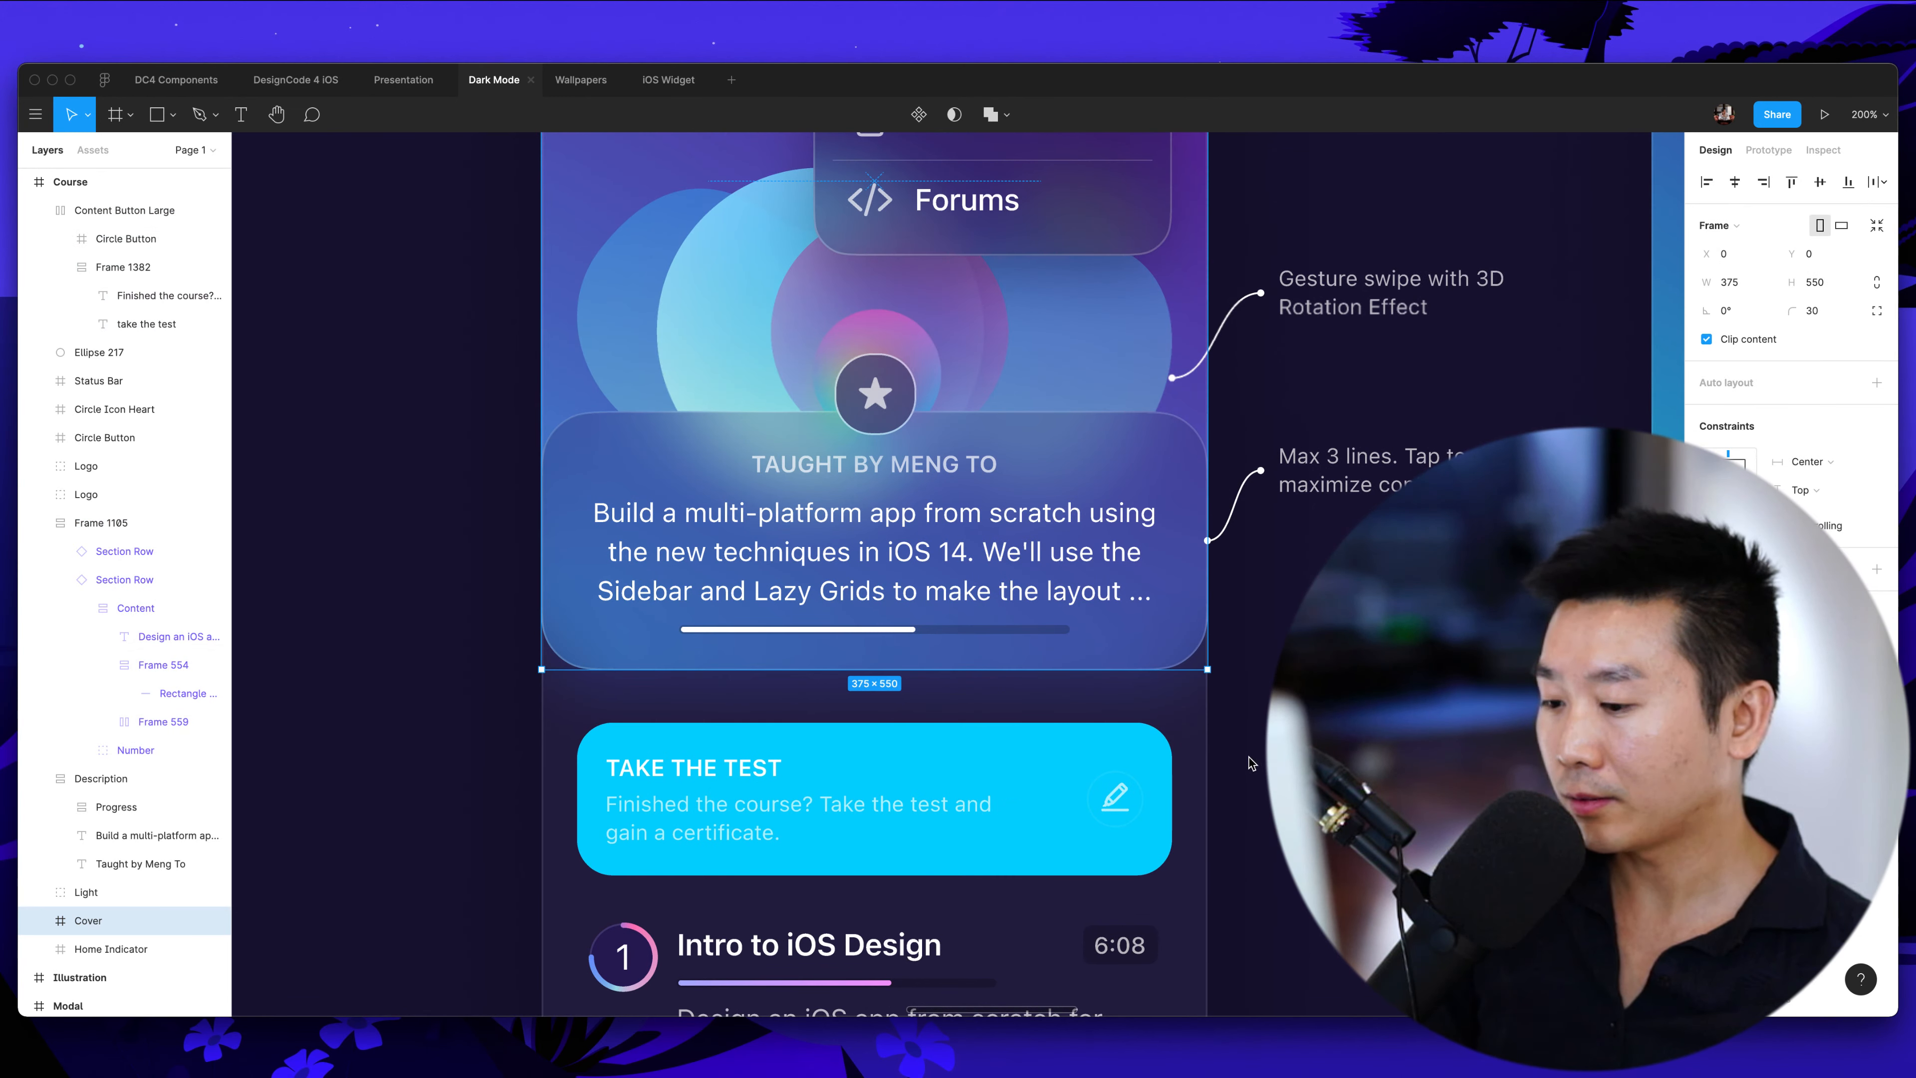
pyautogui.click(1249, 757)
pyautogui.press('super+z')
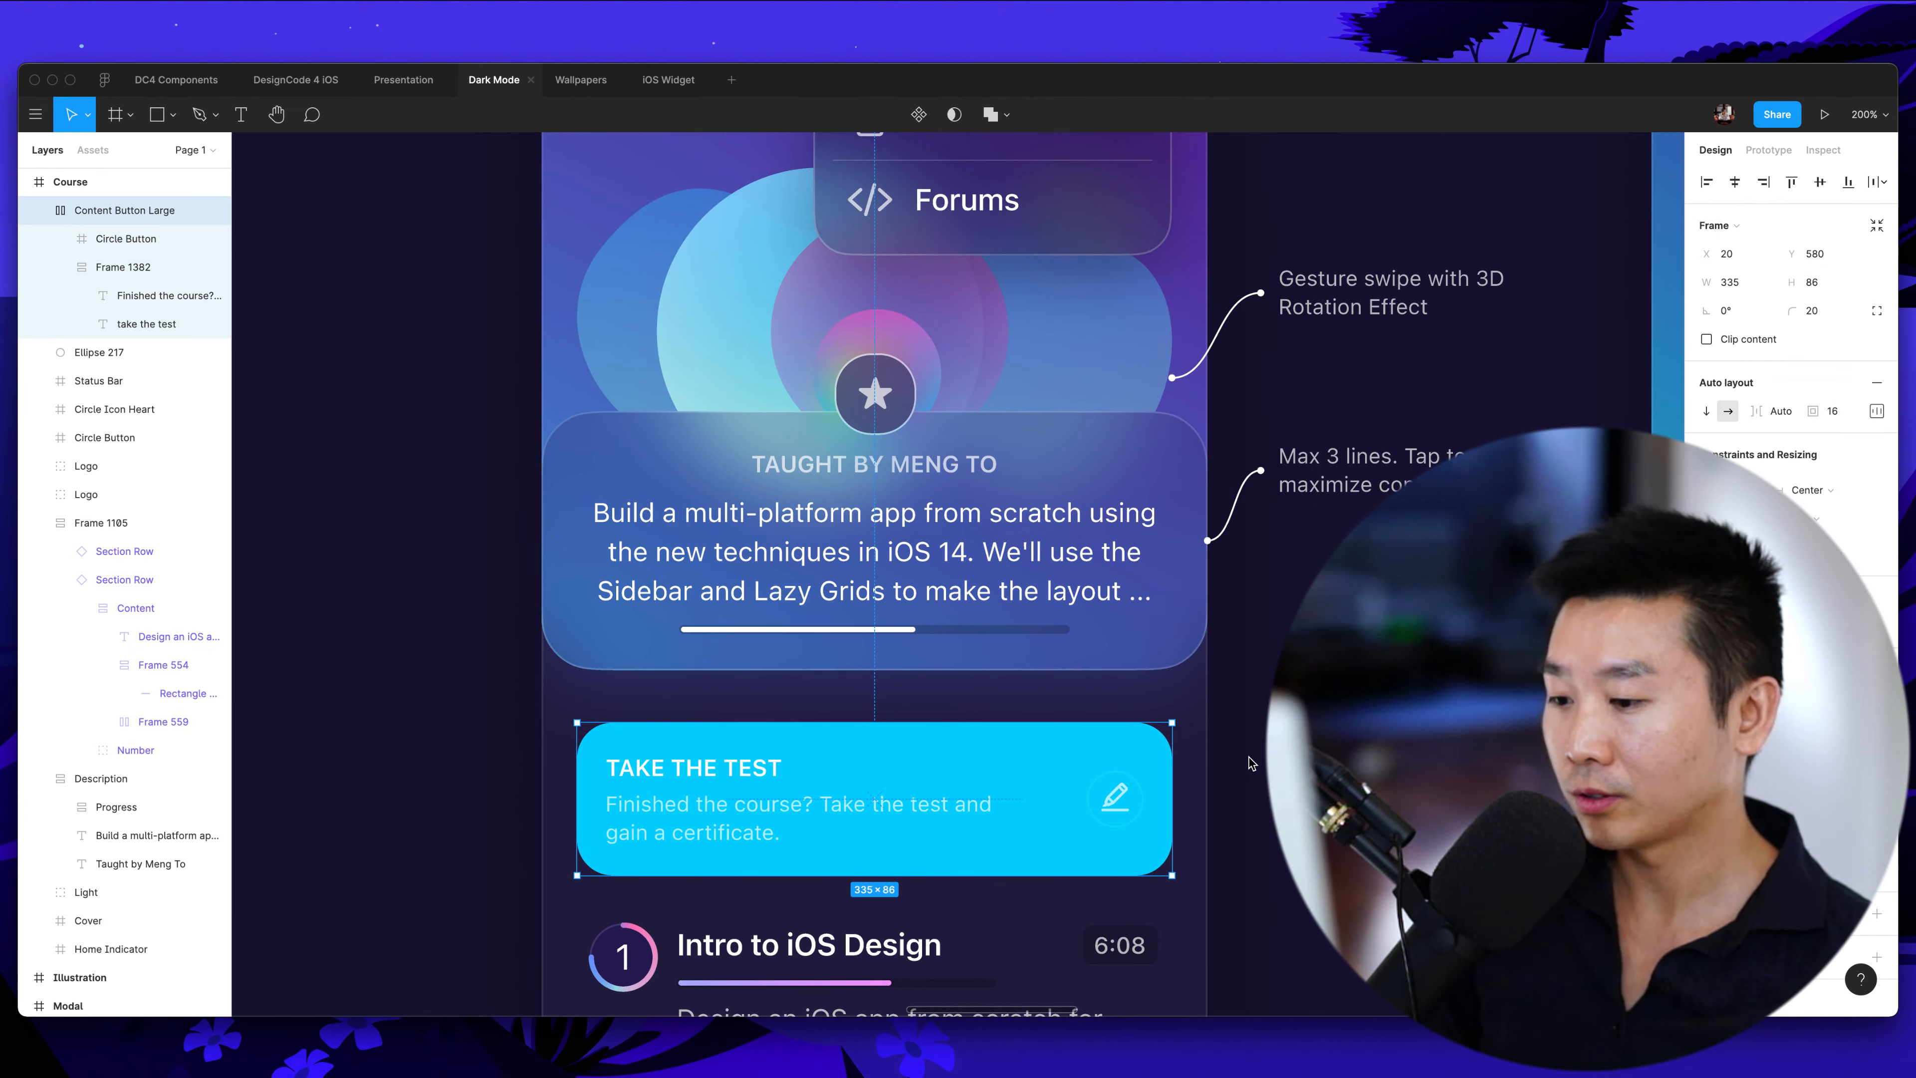
pyautogui.press('super+z')
pyautogui.scroll(-3, 1249, 756)
pyautogui.click(1240, 707)
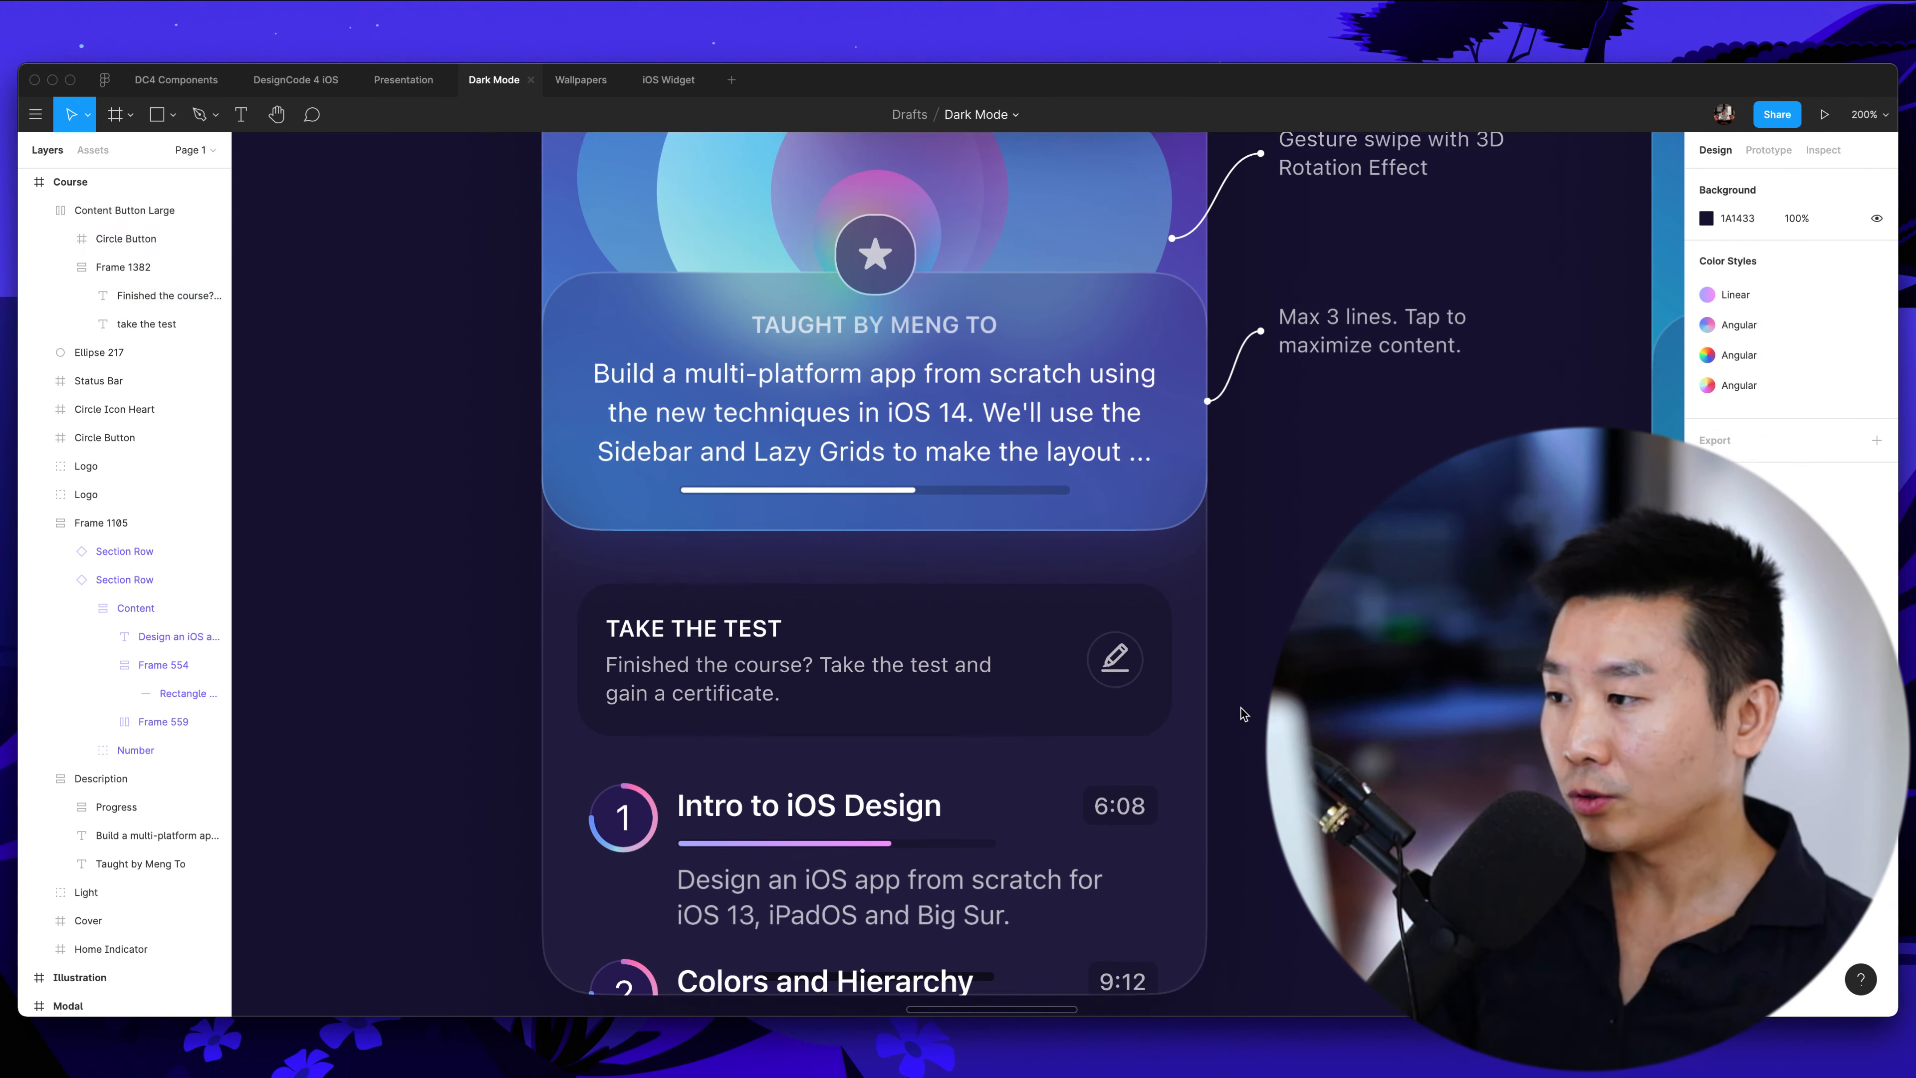
# Examine the dark Take the Test card and the section list frame down to the standalone passed-test card
pyautogui.scroll(-2, 1116, 641)
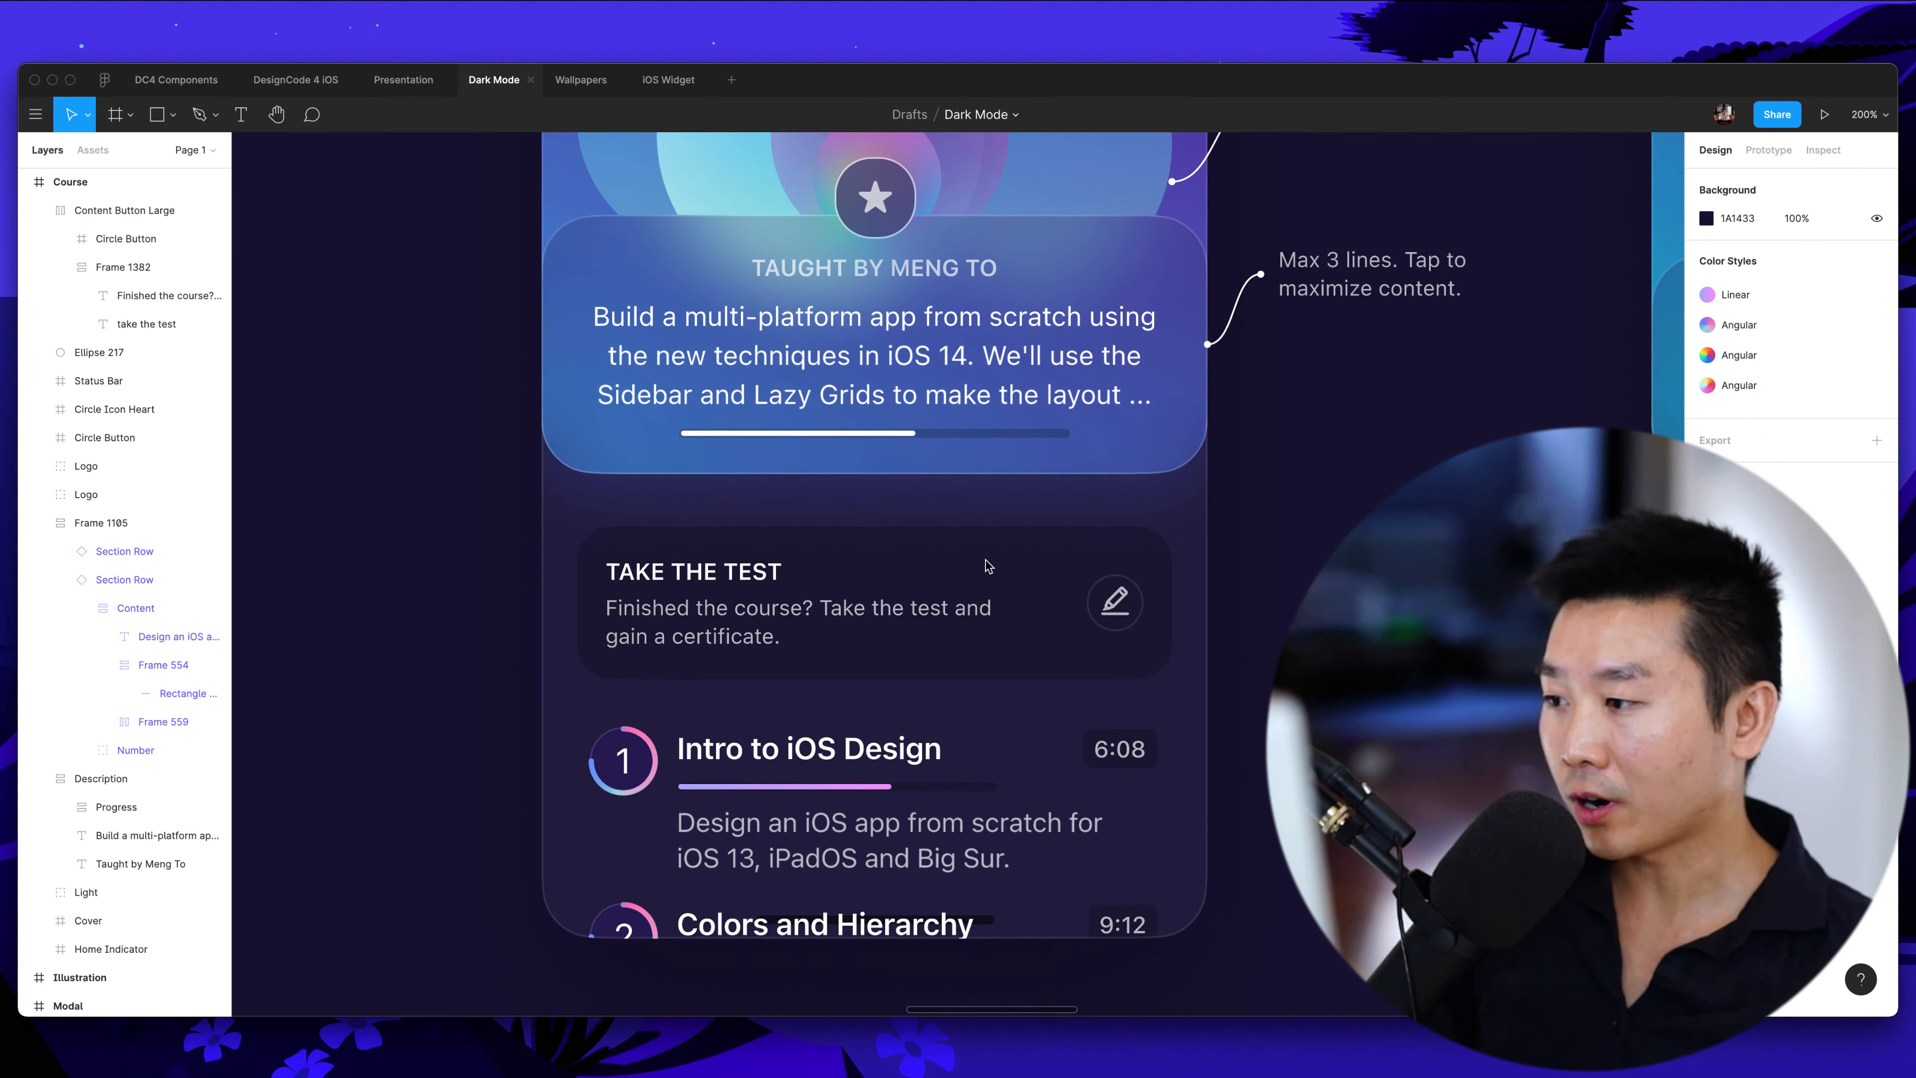
pyautogui.click(646, 620)
pyautogui.scroll(-3, 648, 626)
pyautogui.click(740, 687)
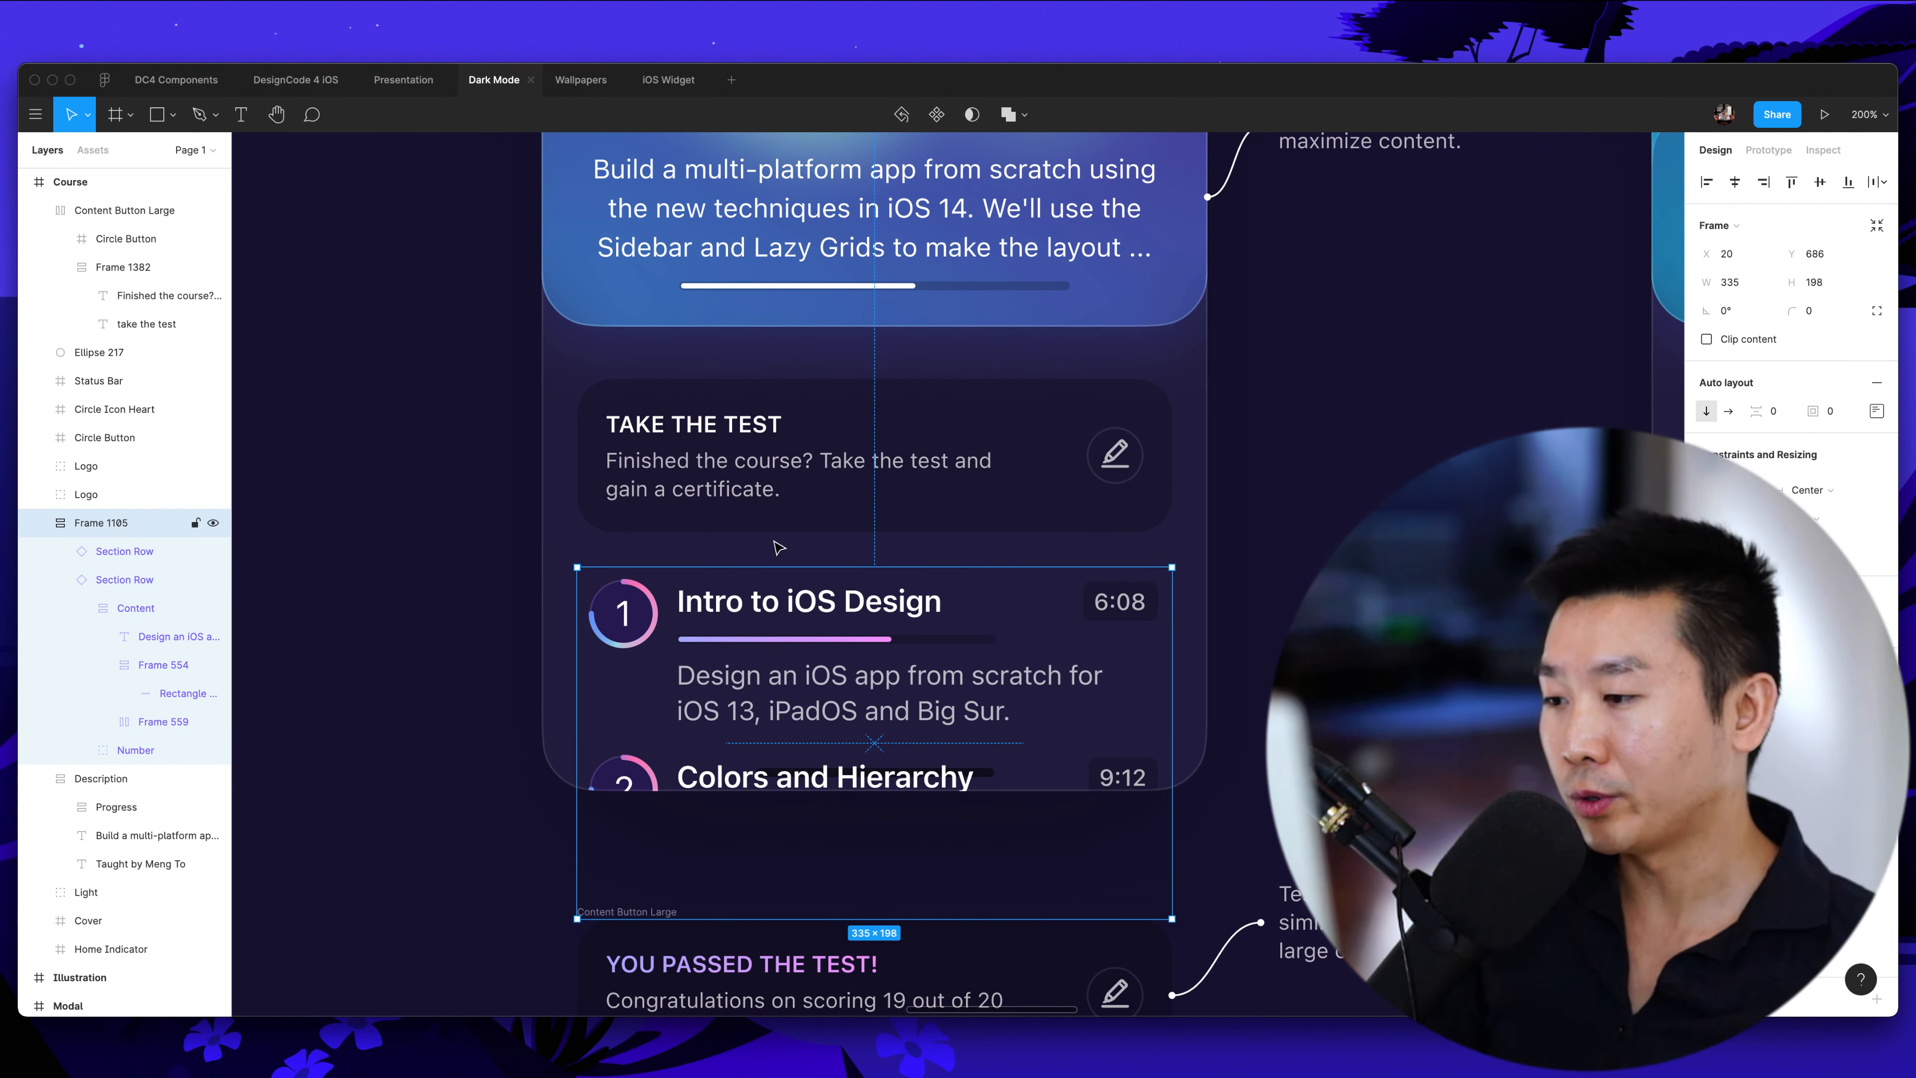
pyautogui.scroll(-5, 1270, 490)
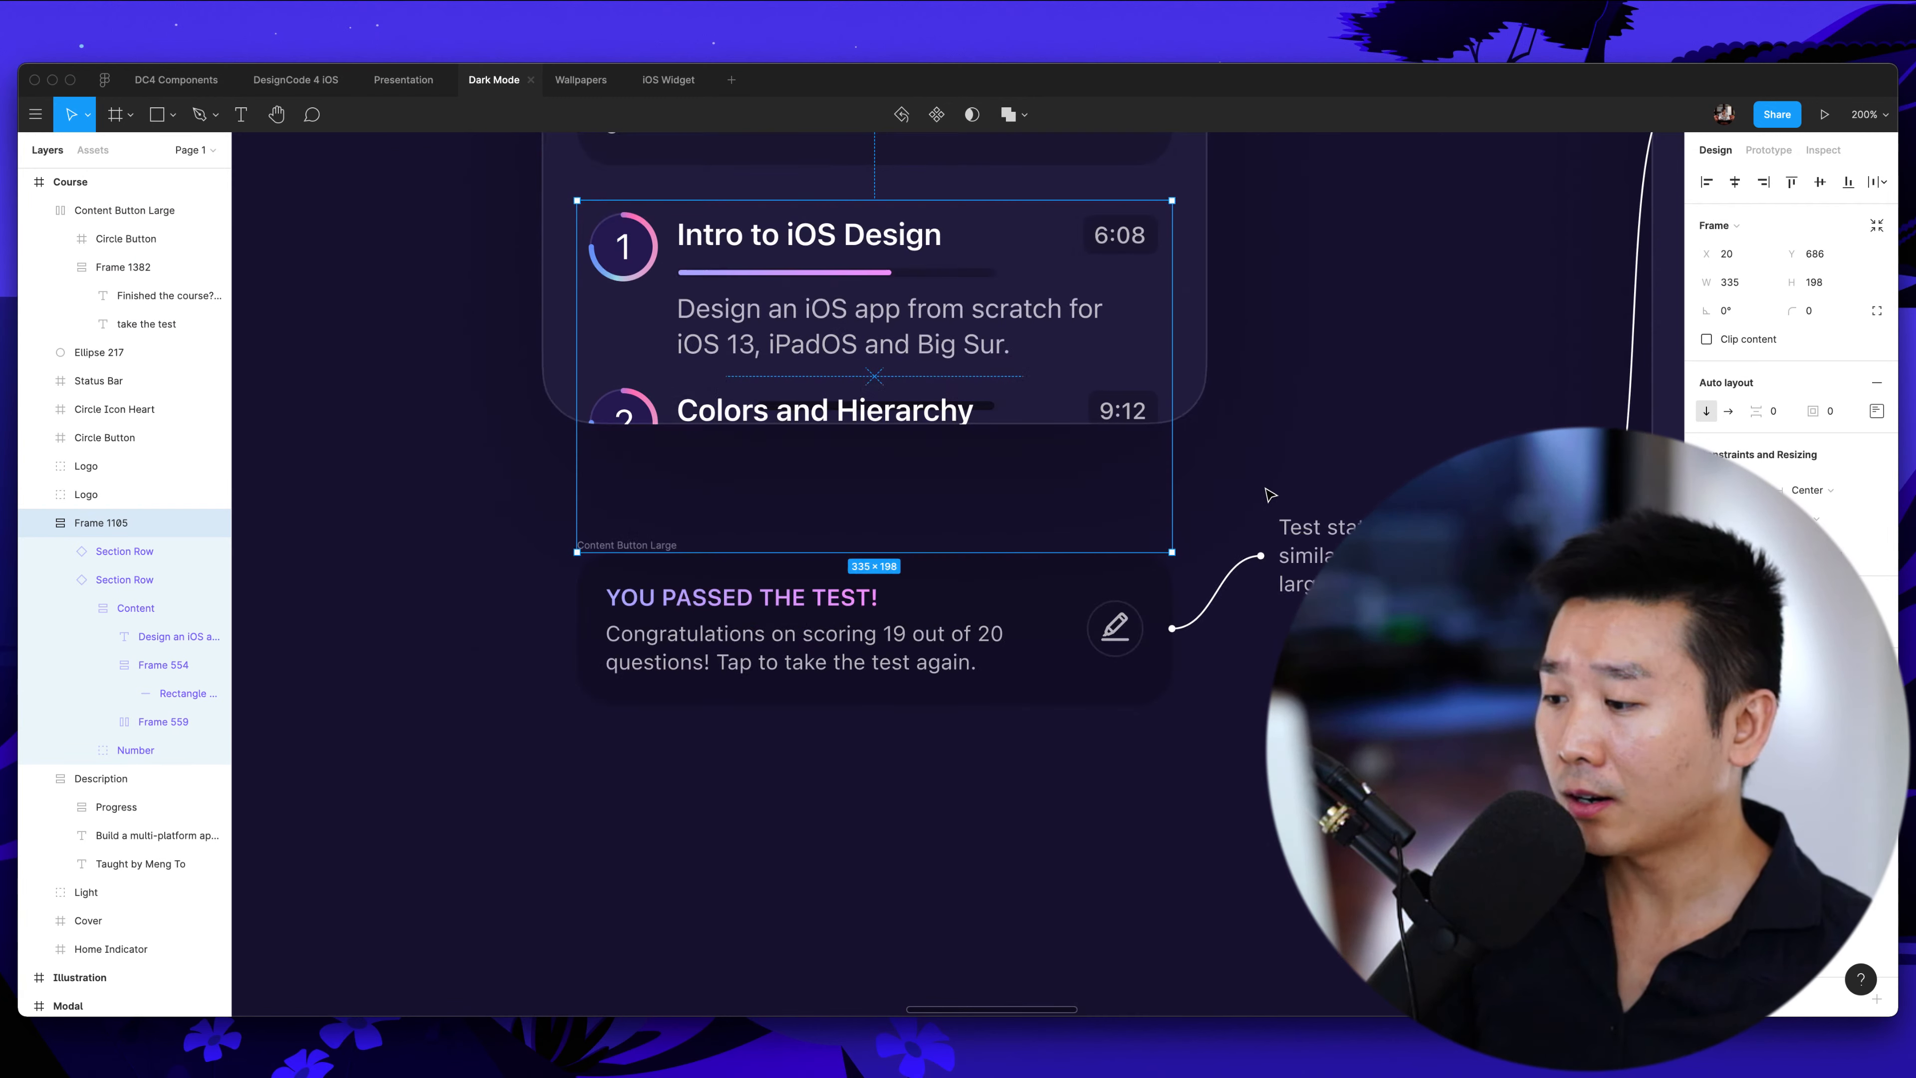
pyautogui.click(1210, 728)
# Select the gradient "You passed the test!" heading in the standalone Content Button Large card and compare it with the Course screen
pyautogui.hscroll(3, 1211, 732)
pyautogui.scroll(3, 694, 710)
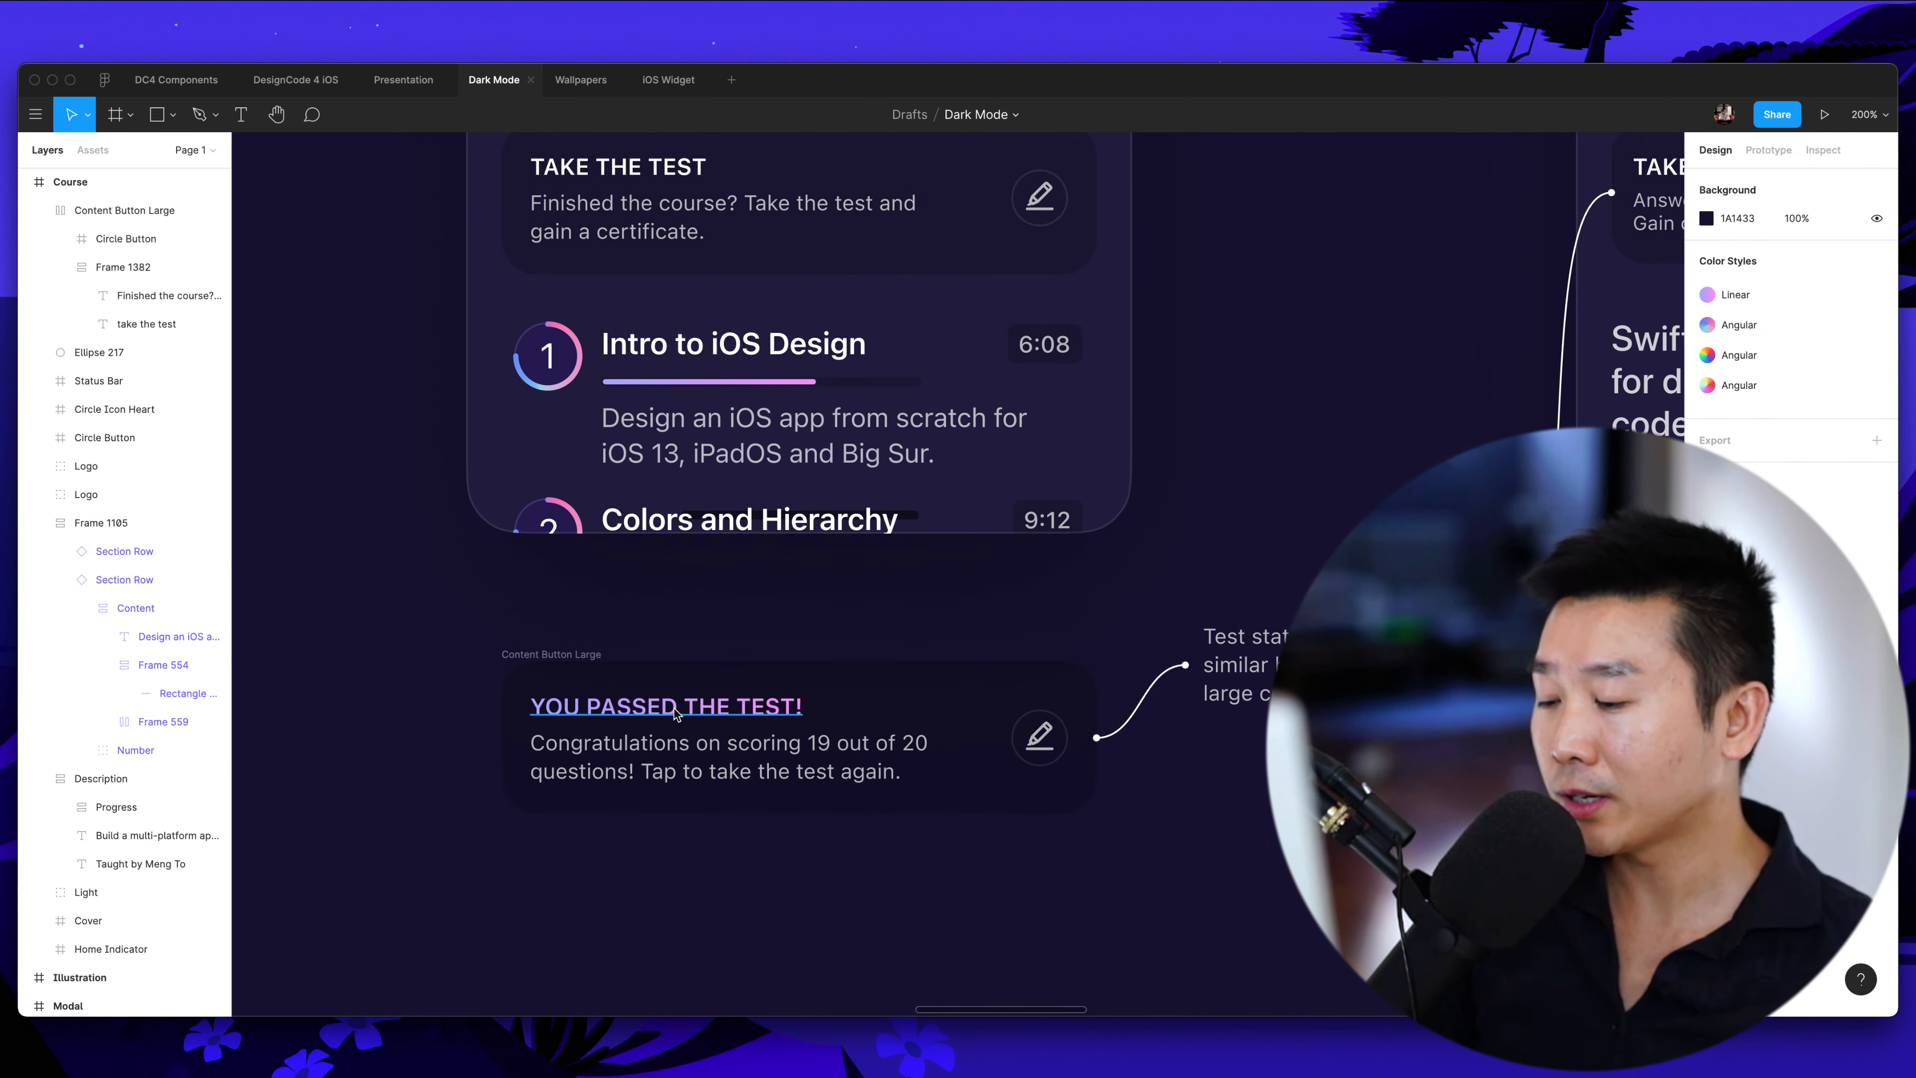
pyautogui.doubleClick(675, 713)
pyautogui.scroll(3, 690, 831)
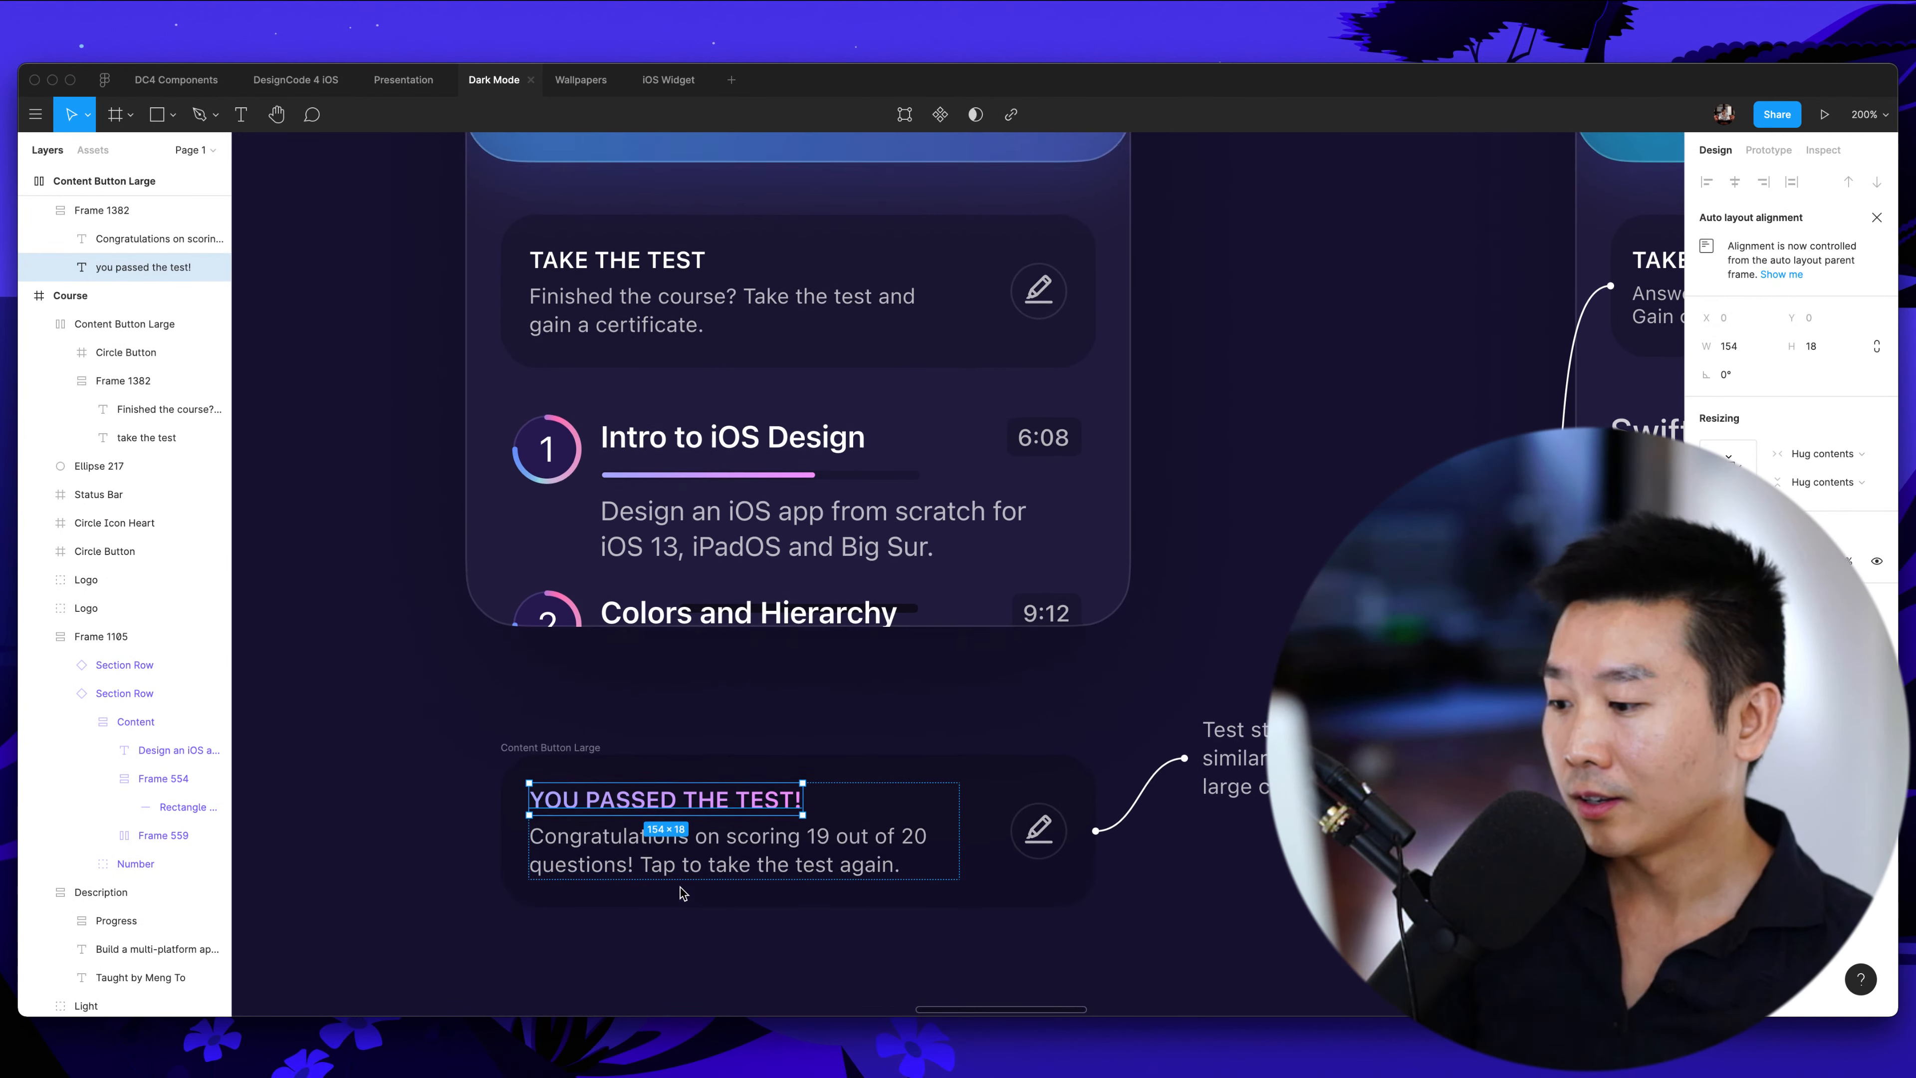
pyautogui.scroll(1, 694, 893)
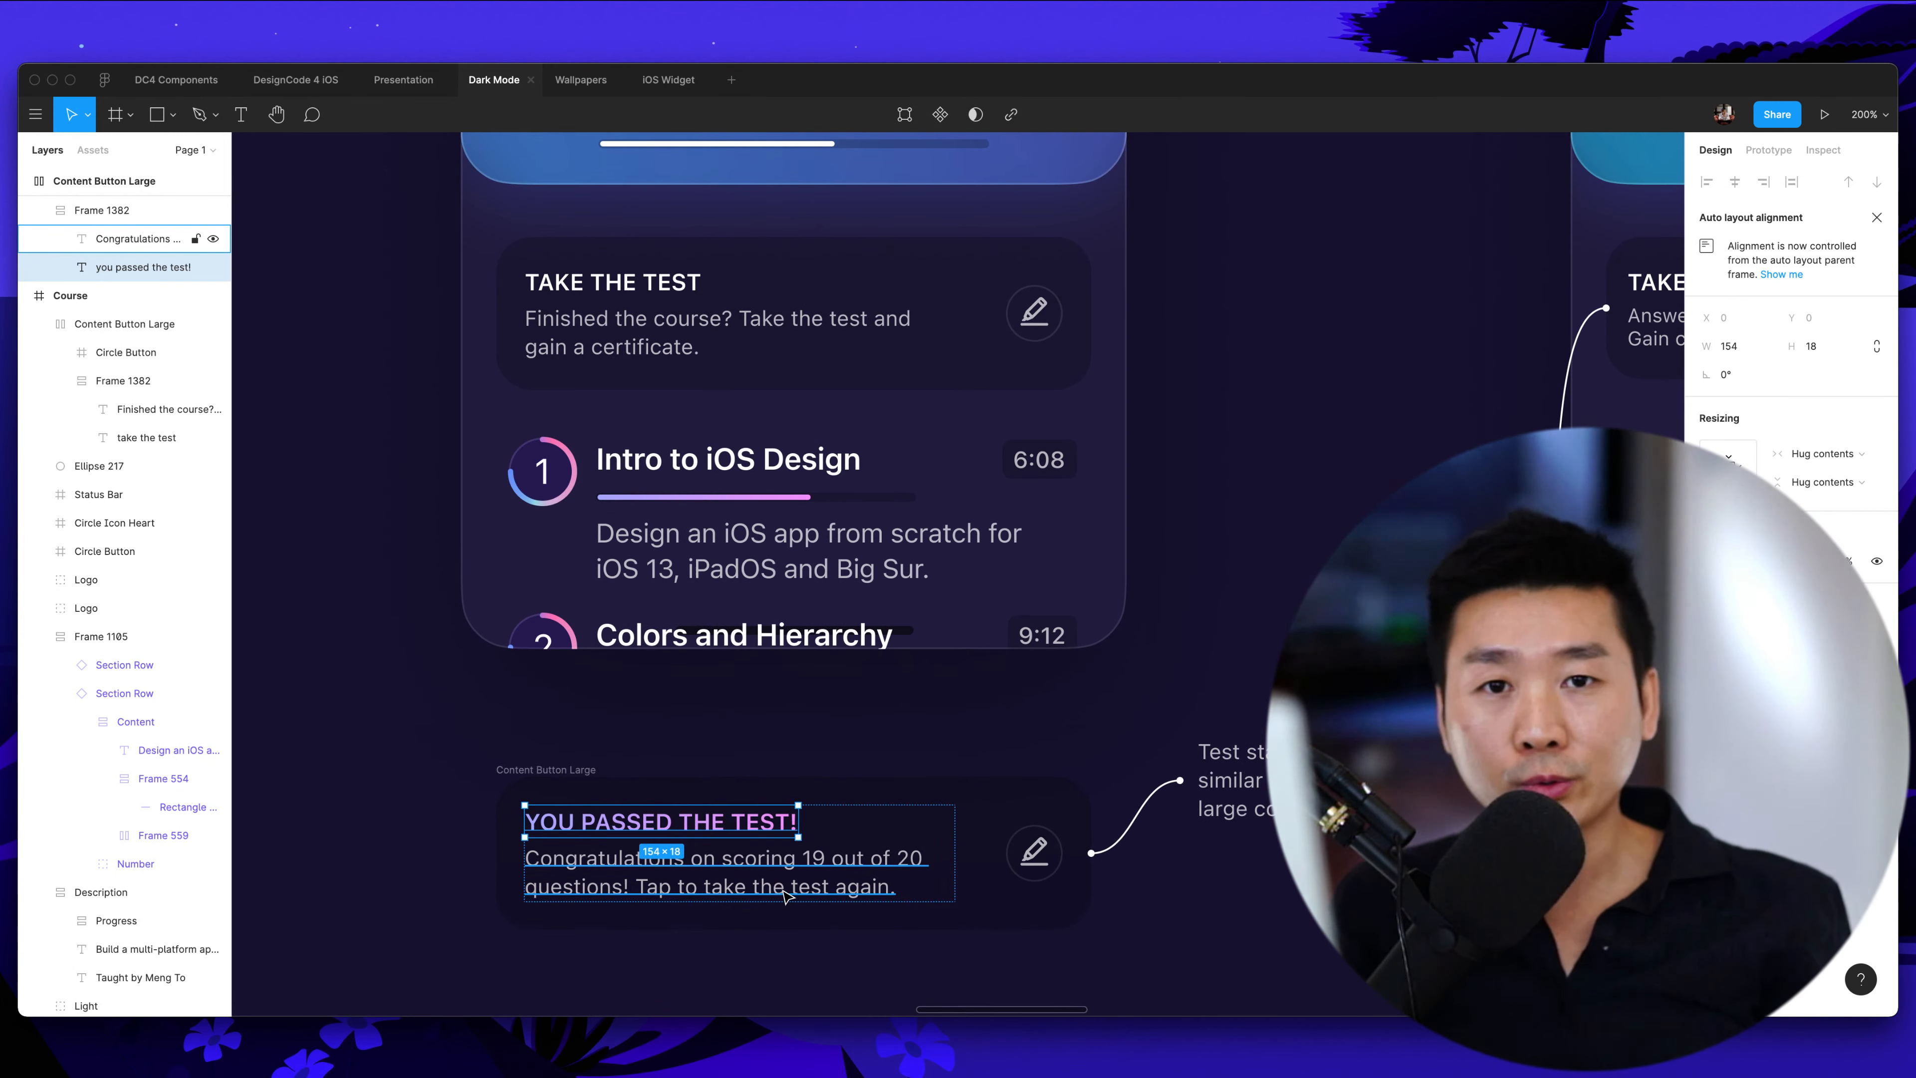
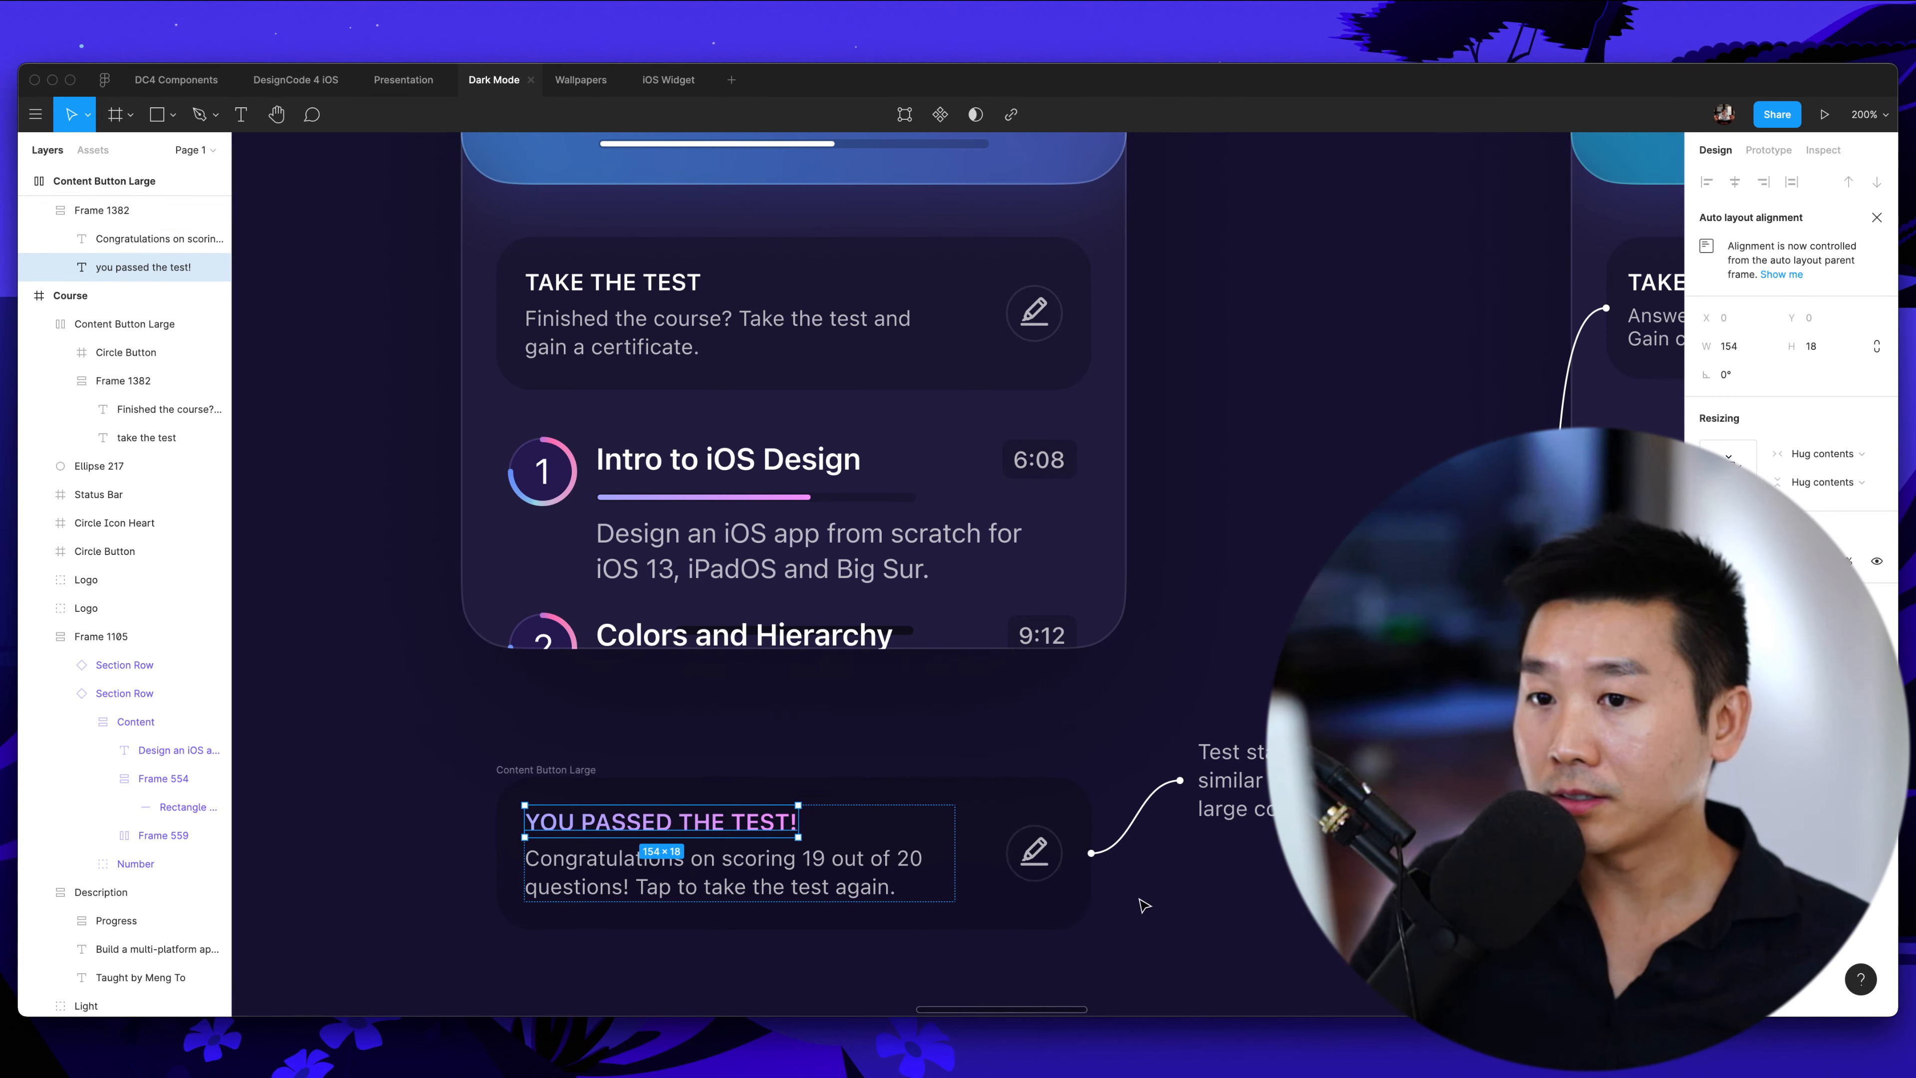
# Compare the large test-status content button with the small Take Test, Download and Downloaded buttons of the Section (Logged) screen
pyautogui.click(1162, 905)
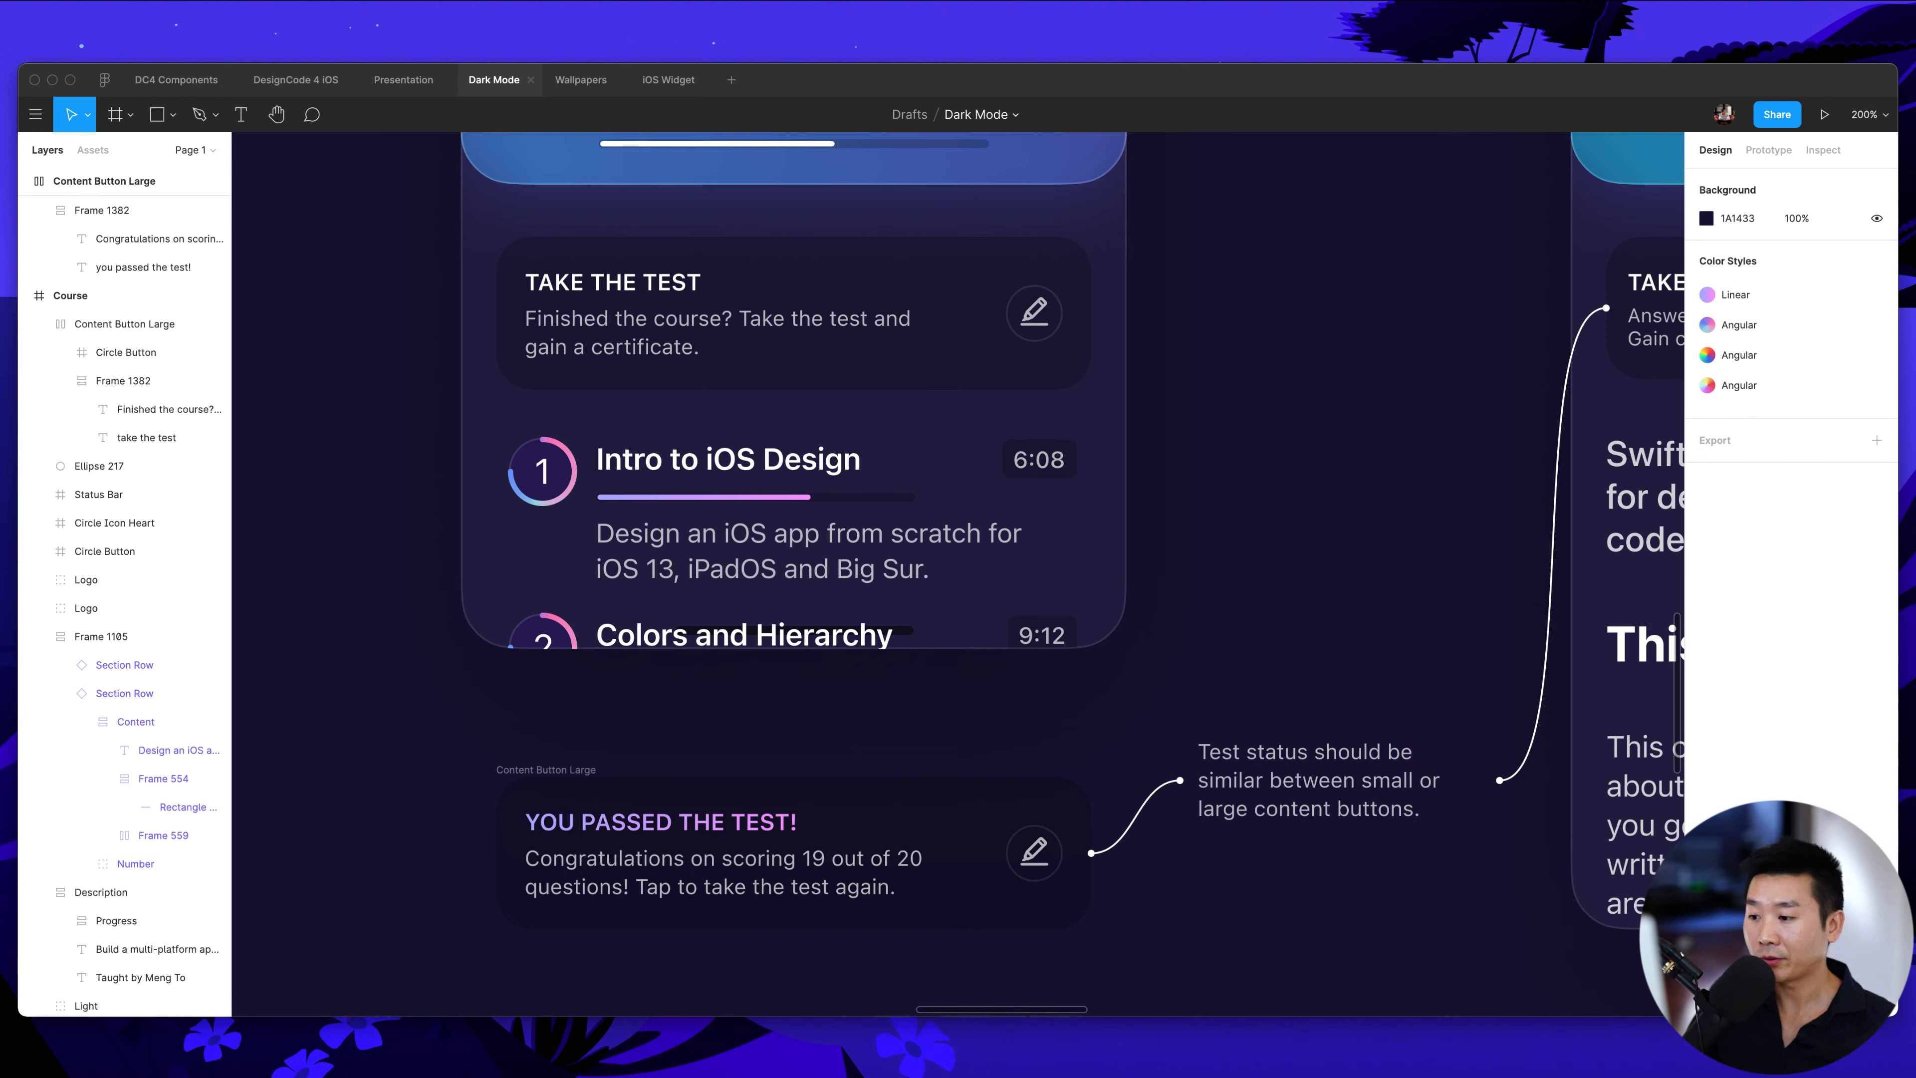
pyautogui.hscroll(10, 1215, 469)
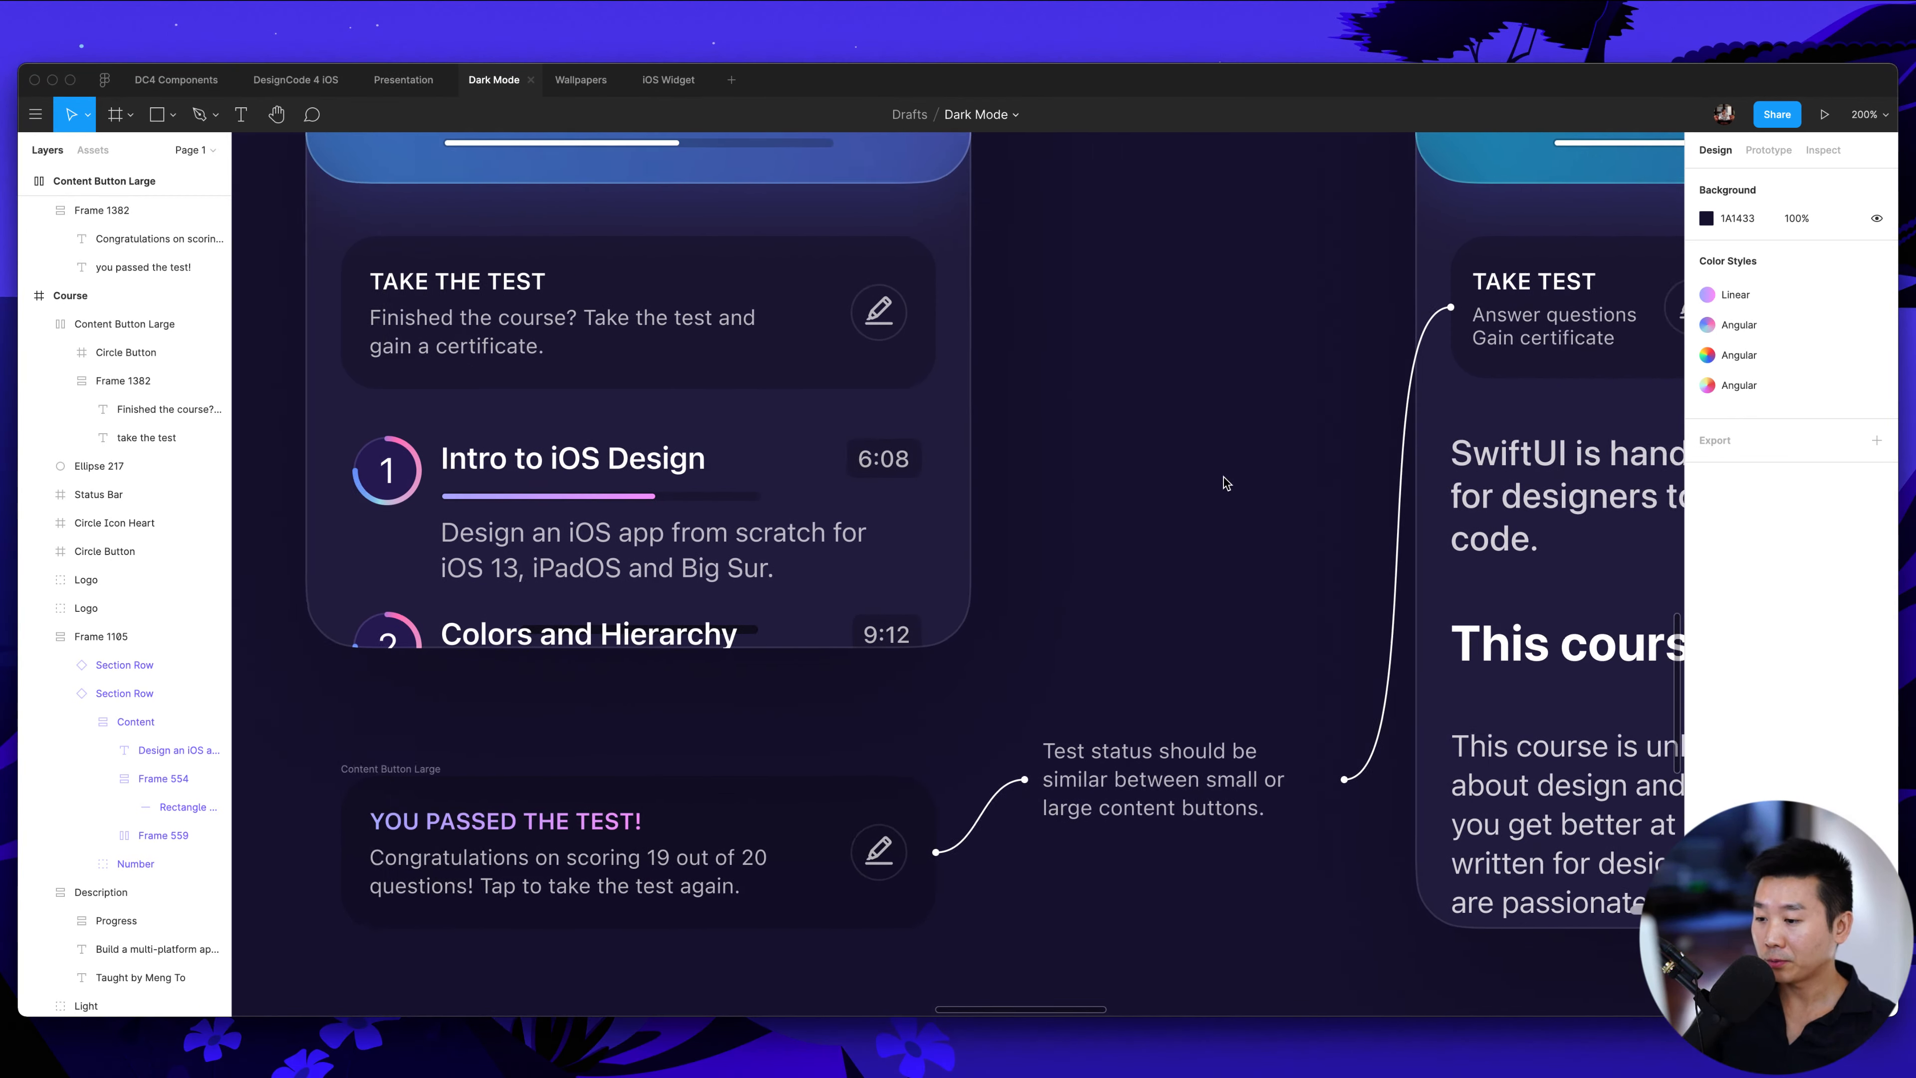
pyautogui.scroll(8, 1218, 483)
pyautogui.hscroll(11, 1217, 484)
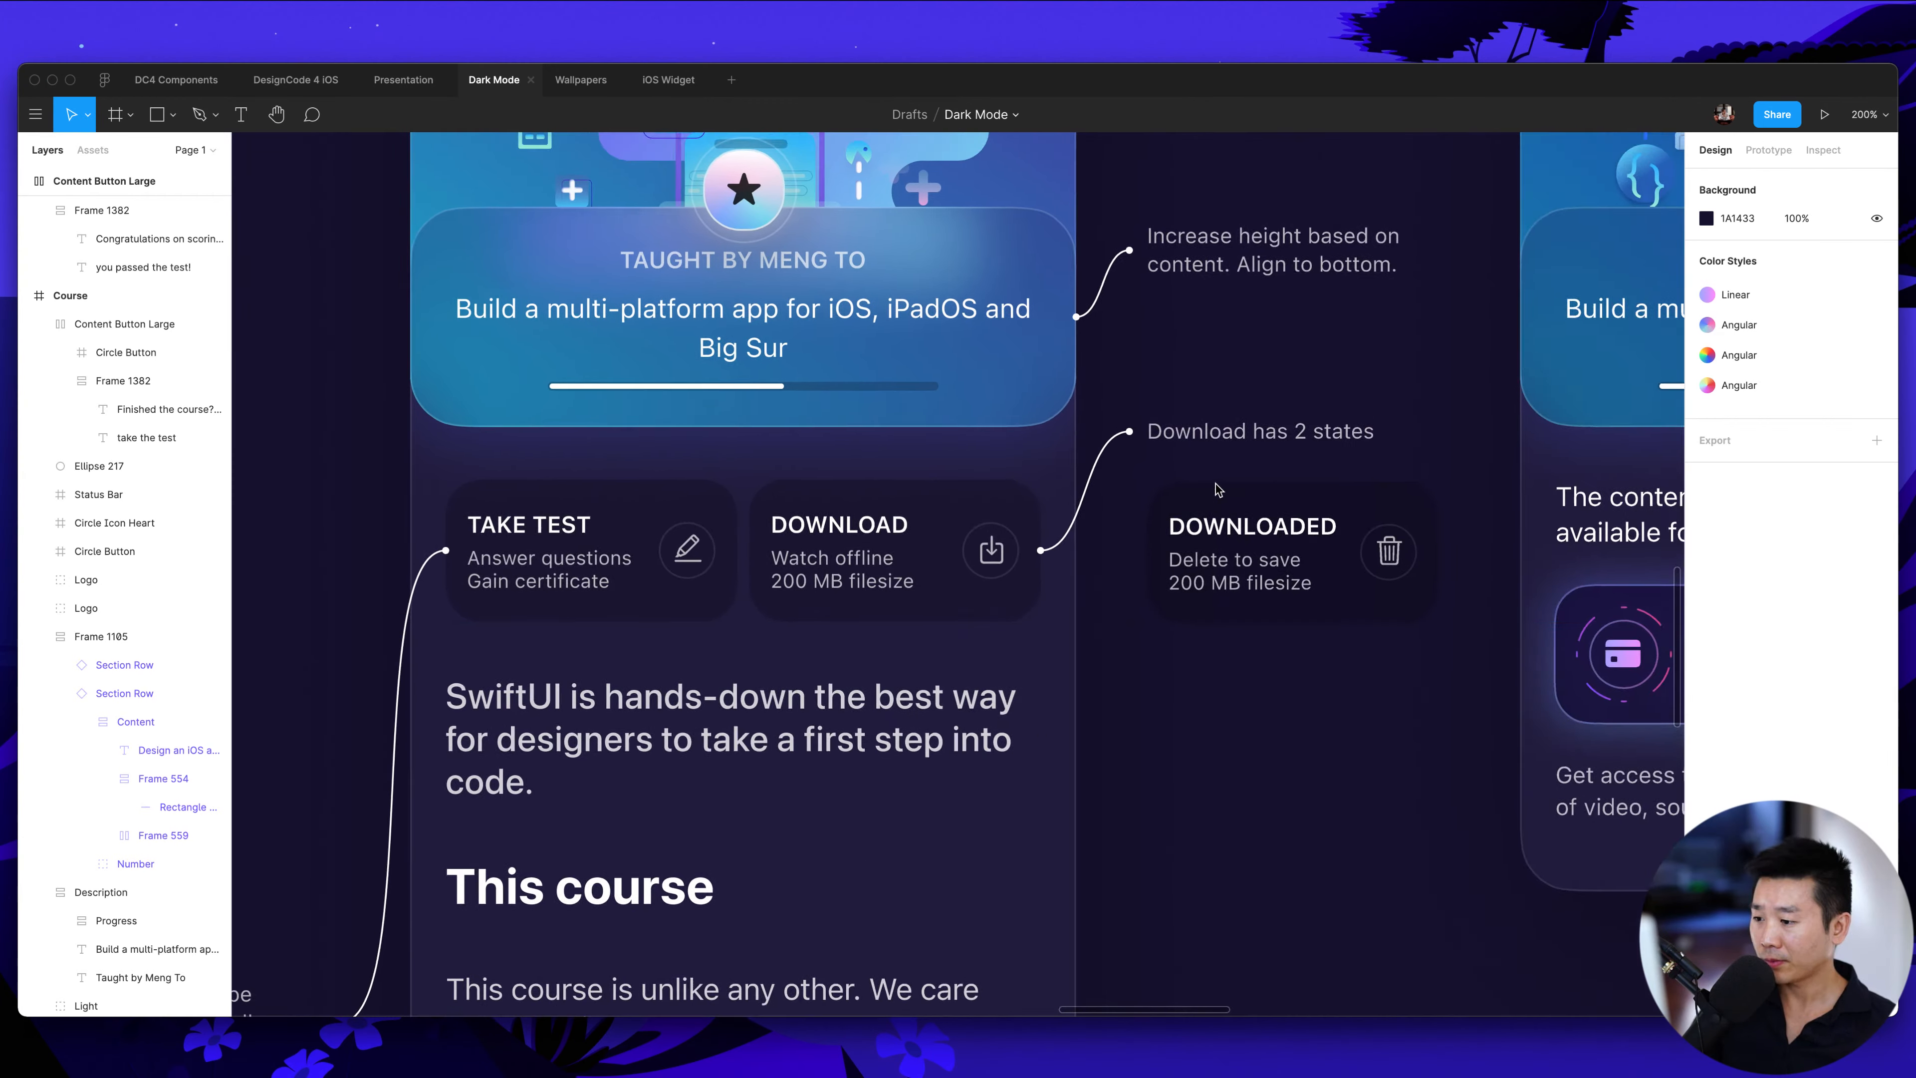
pyautogui.scroll(-10, 1217, 487)
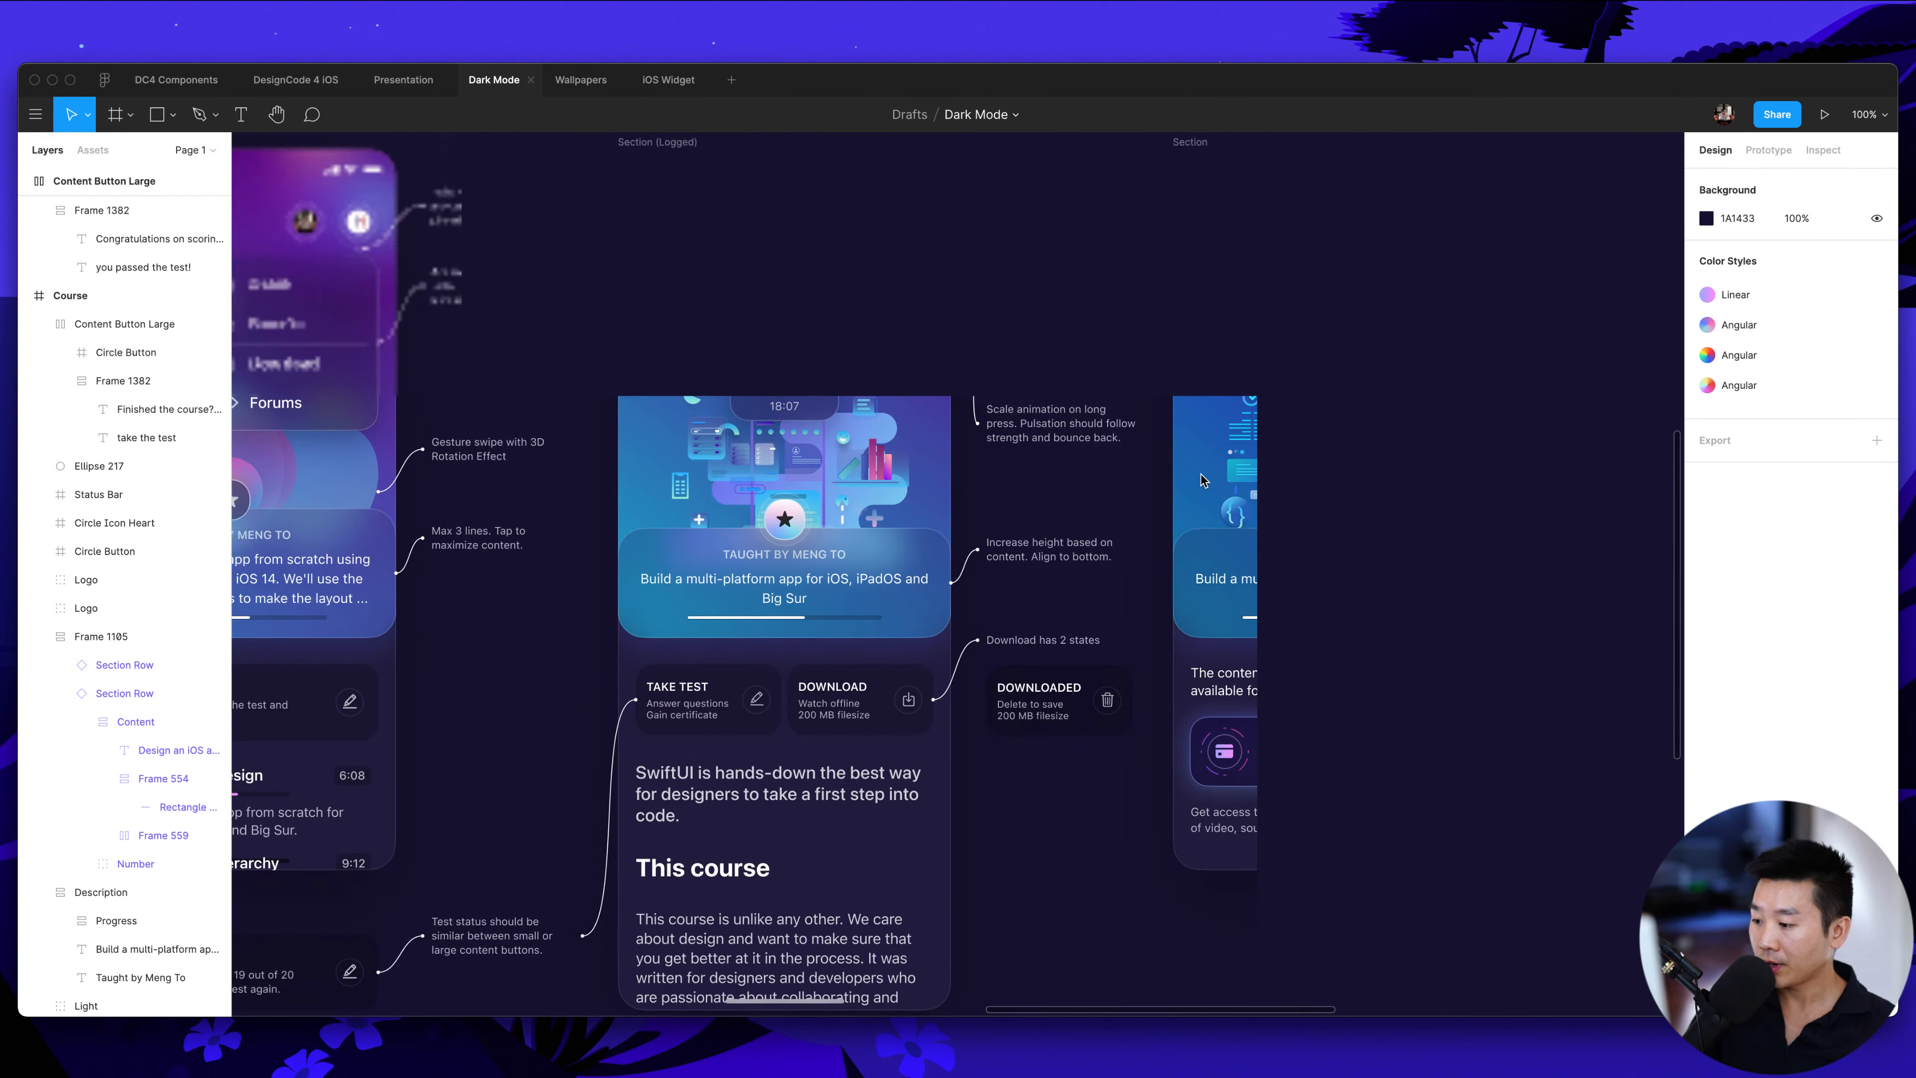
pyautogui.scroll(-5, 1151, 505)
pyautogui.scroll(10, 1095, 522)
pyautogui.hscroll(-2, 1096, 523)
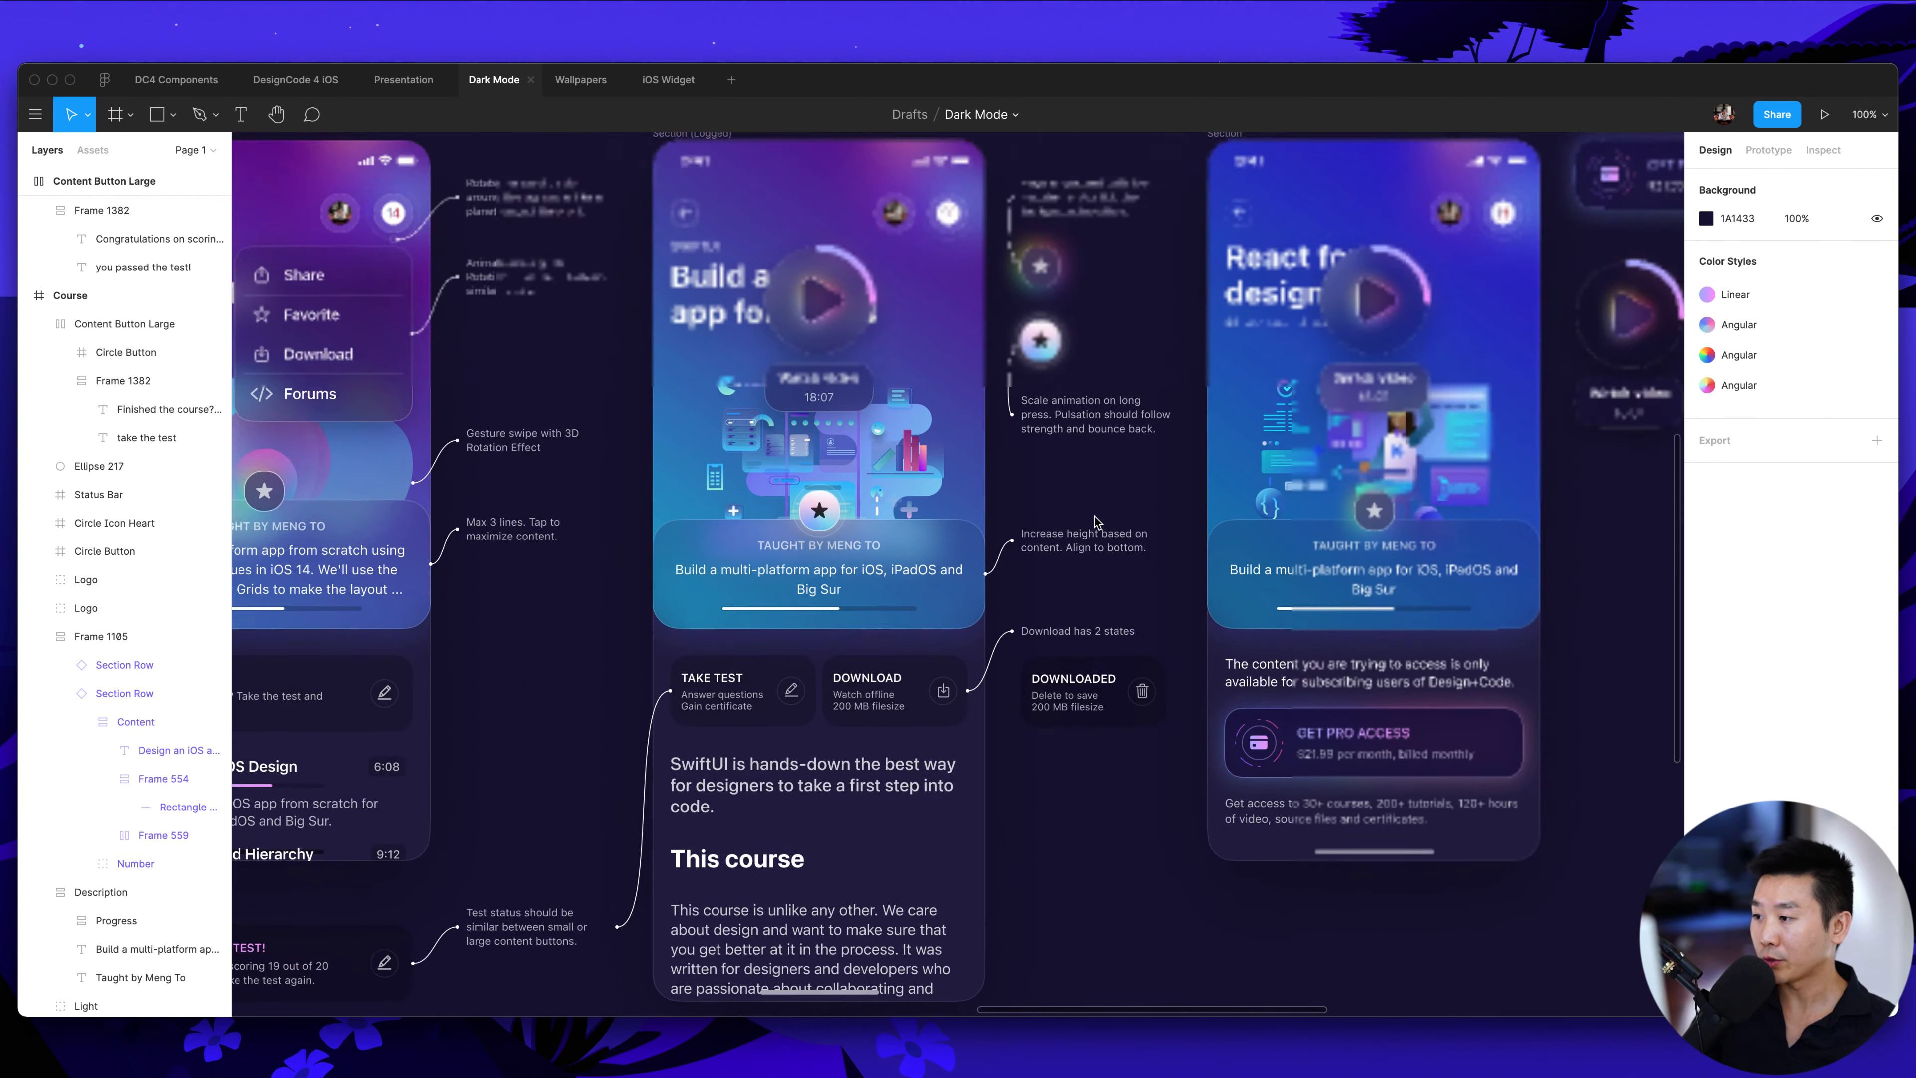
# Extend the Section (Logged) frame downward to a height of about 1601 so the full course text fits, and deselect it
pyautogui.click(674, 402)
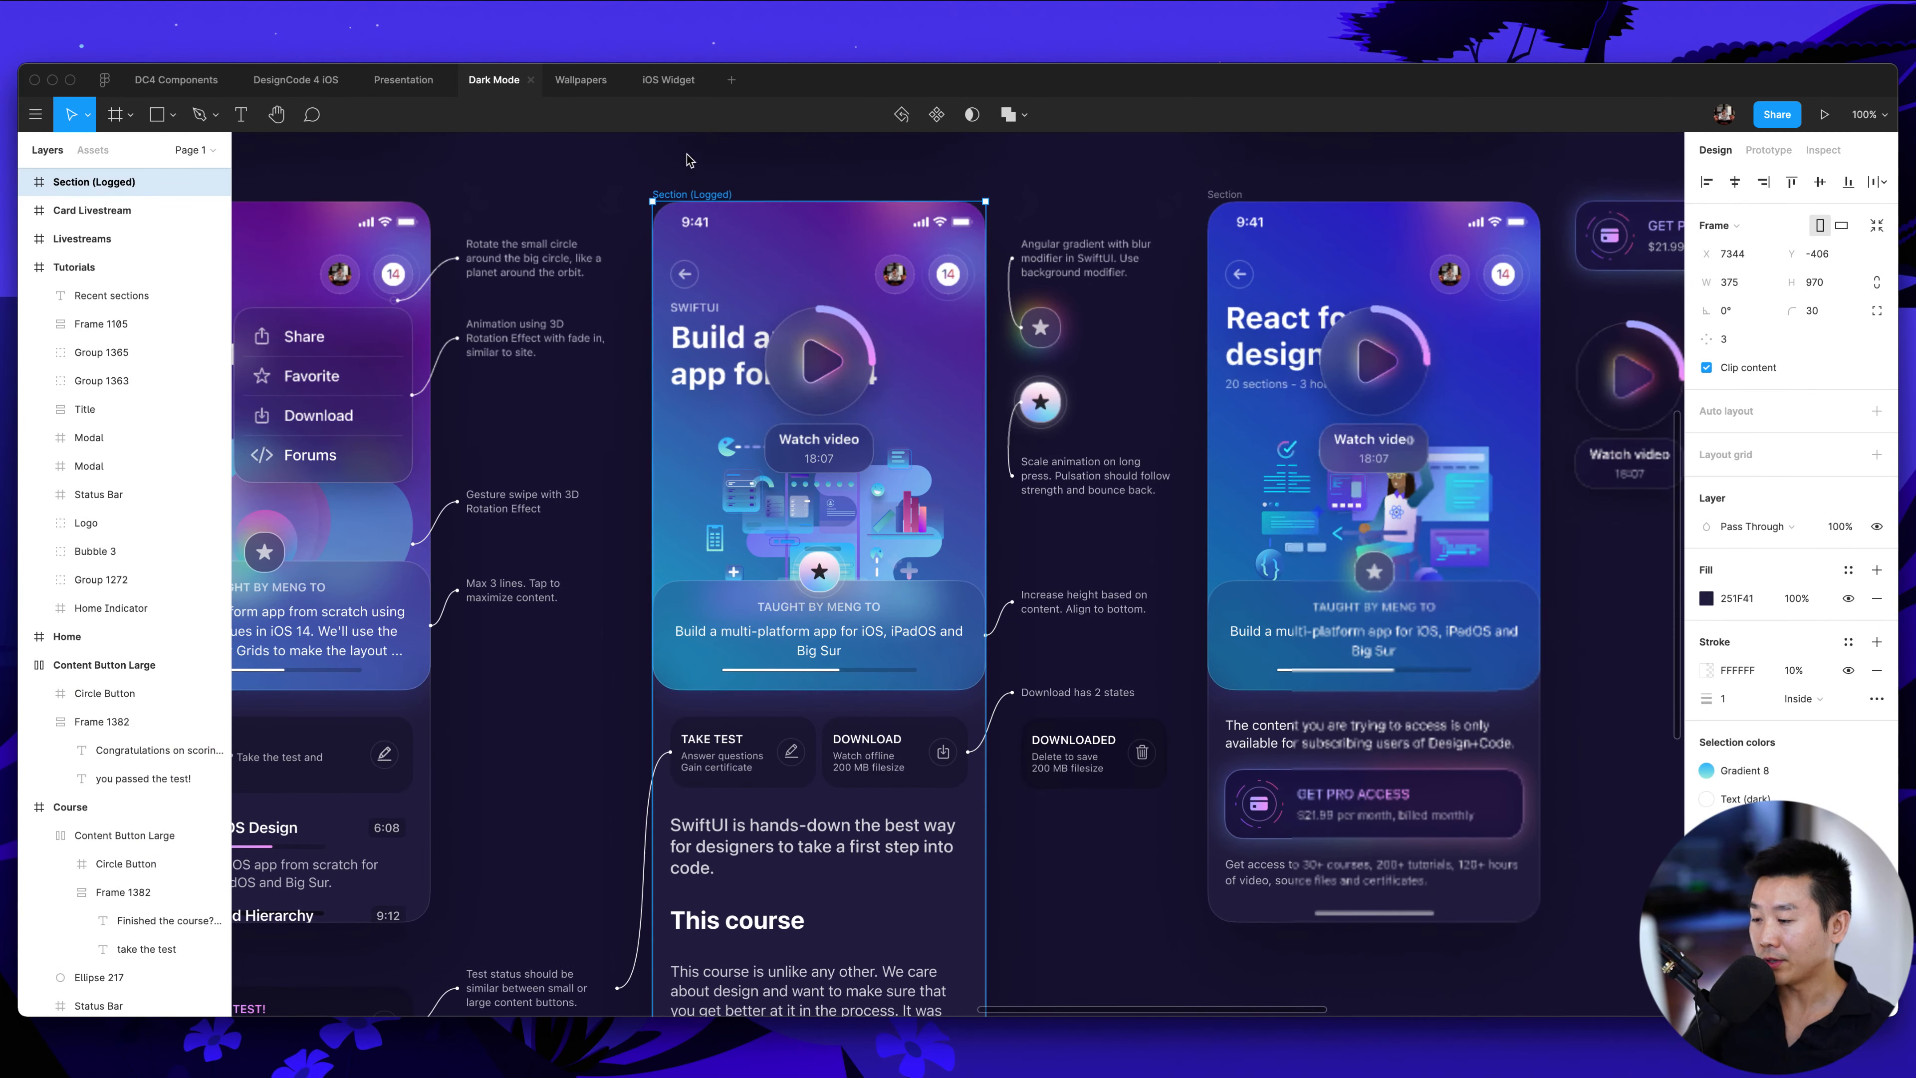
pyautogui.scroll(-5, 779, 534)
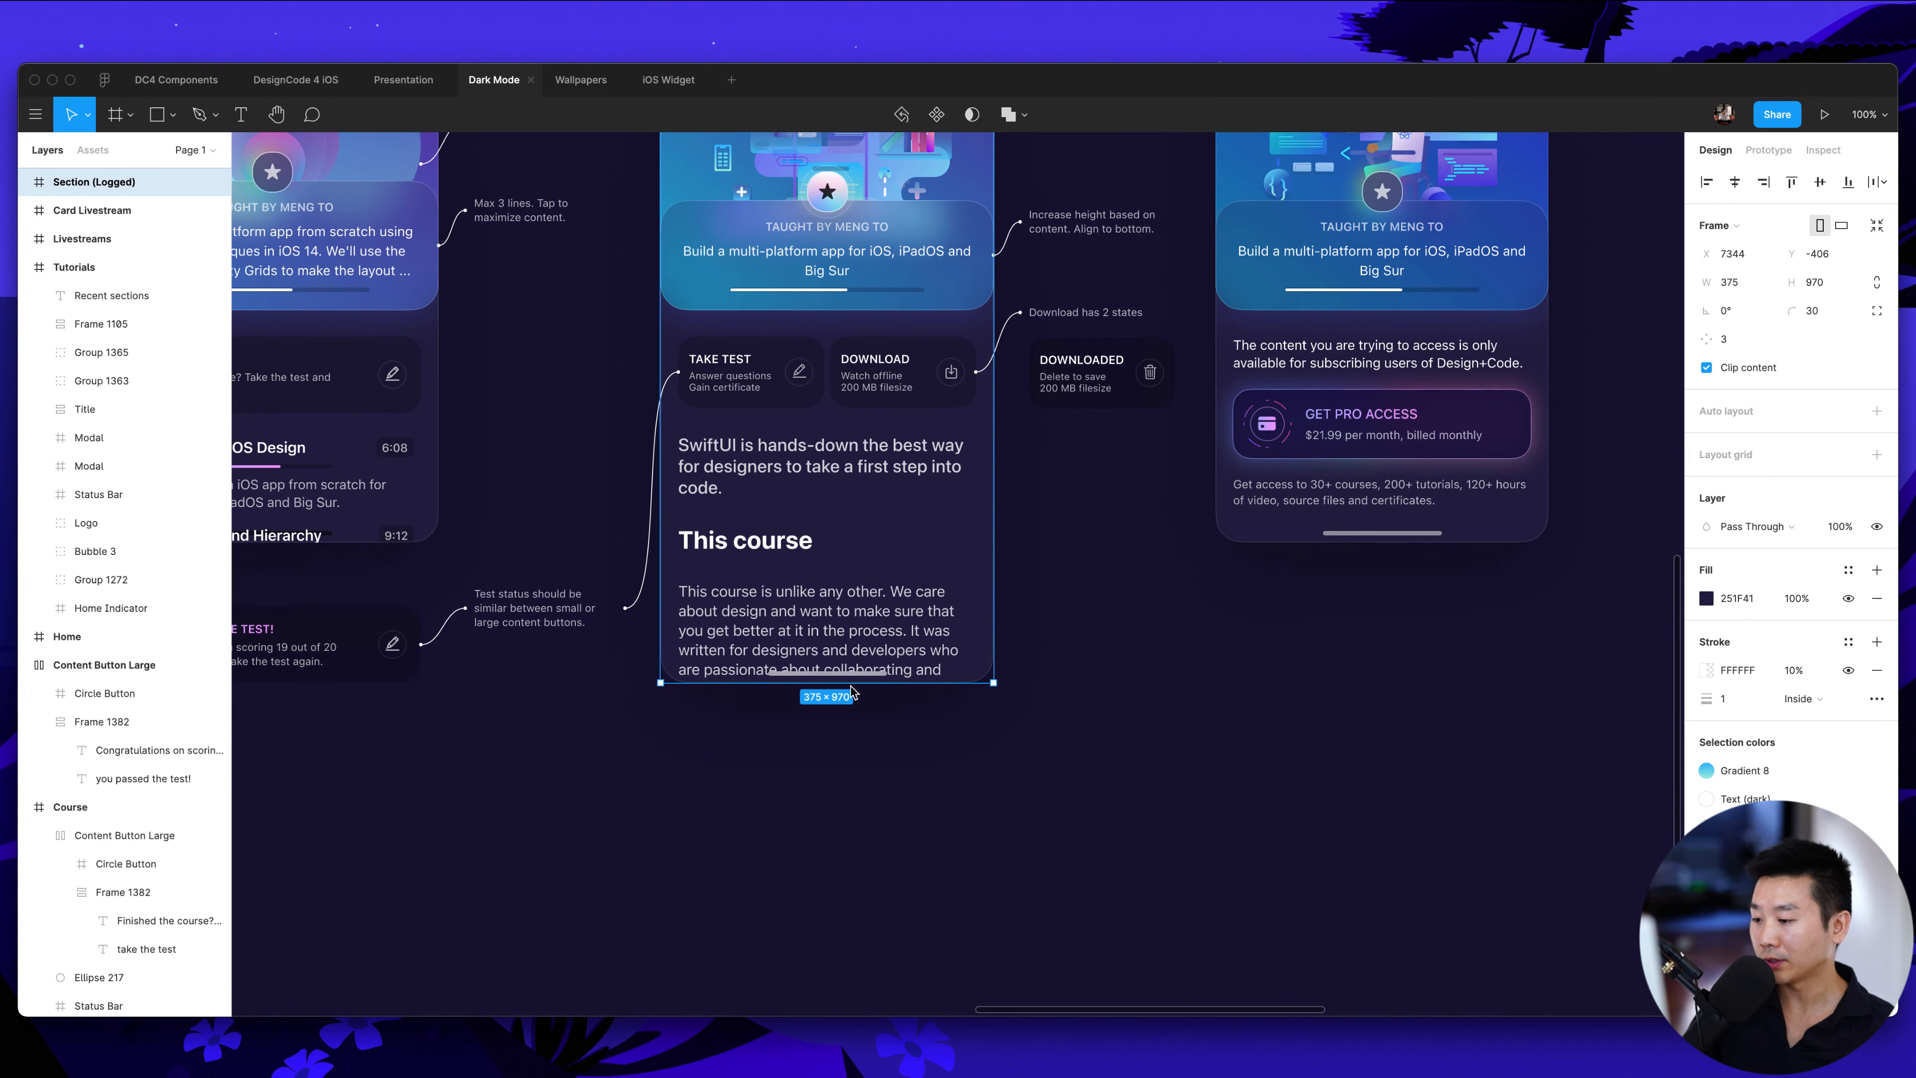
pyautogui.moveTo(851, 692); pyautogui.dragTo(885, 1005)
pyautogui.scroll(-5, 905, 604)
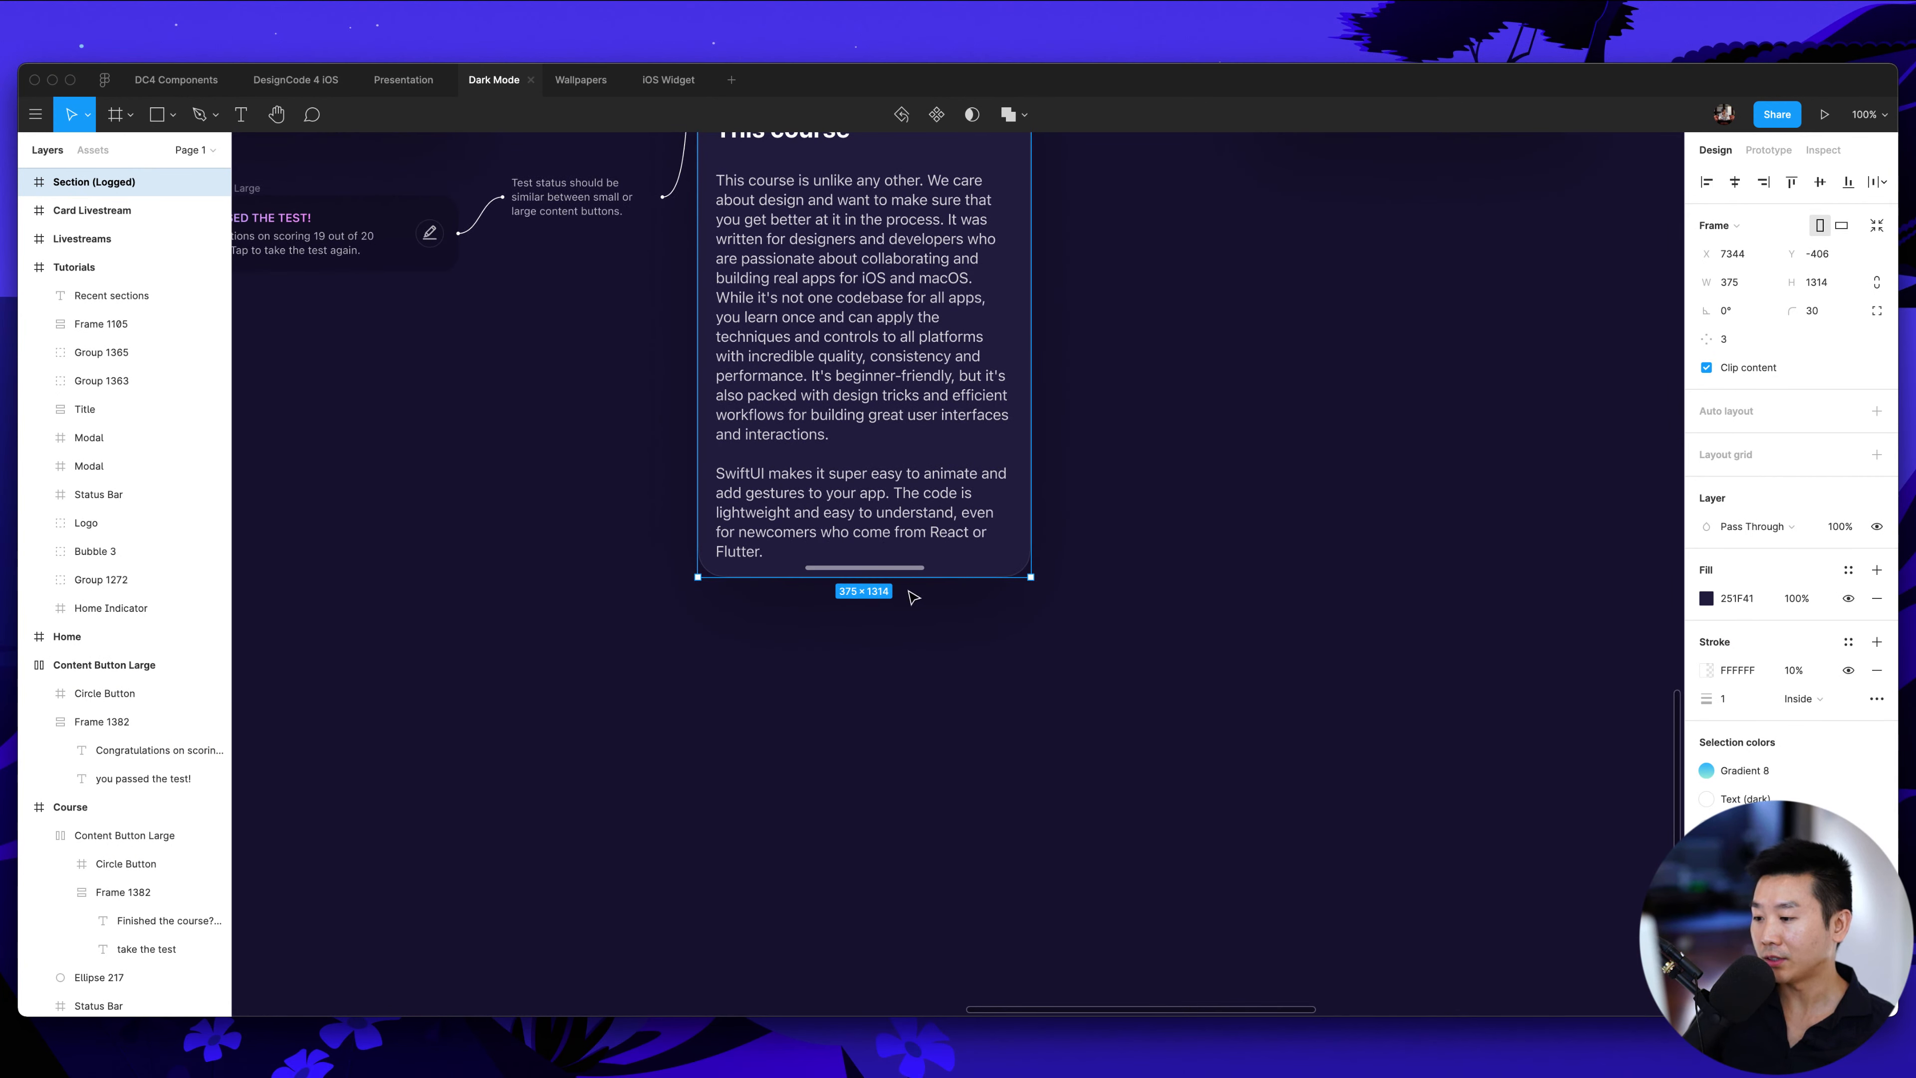
pyautogui.moveTo(917, 589); pyautogui.dragTo(914, 843)
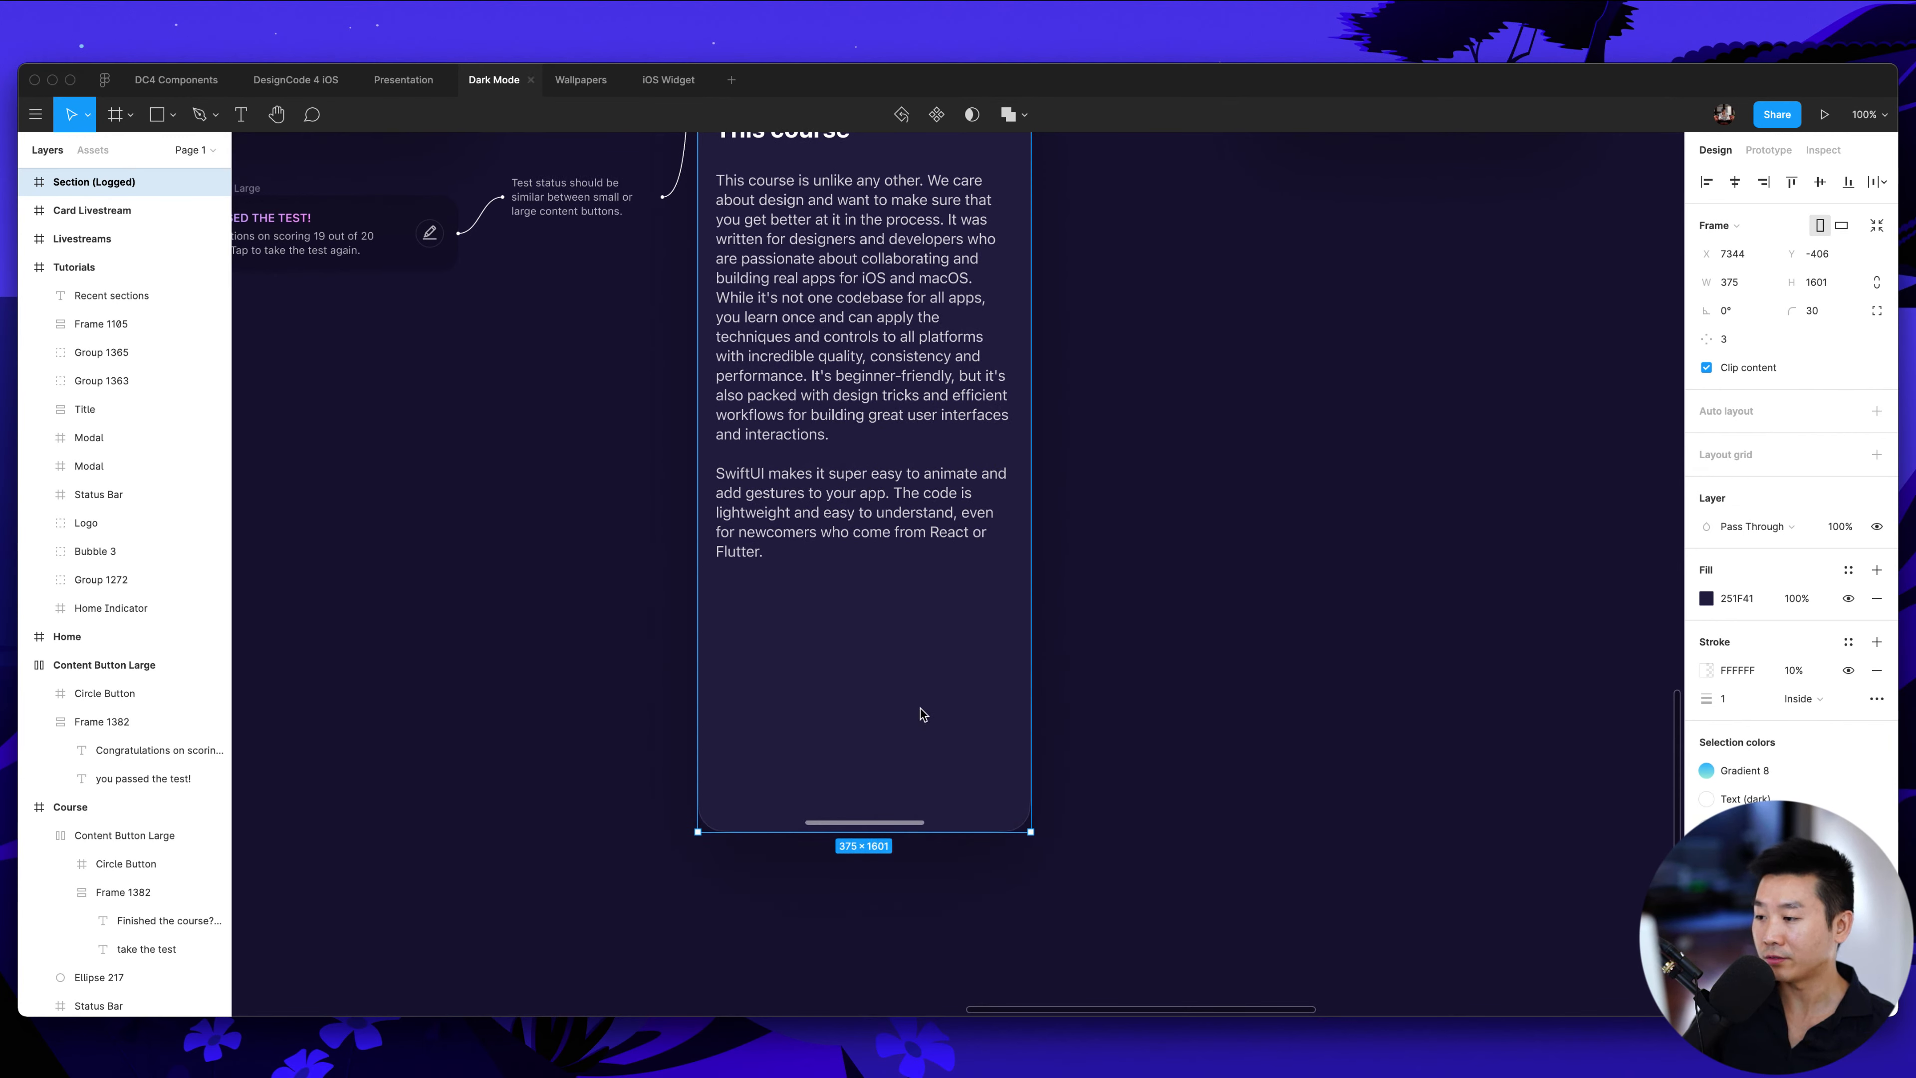
pyautogui.scroll(2, 920, 709)
pyautogui.click(1277, 689)
# Examine the long course description in the extended Section (Logged) screen, close up and alongside the neighbouring screens
pyautogui.press('+')
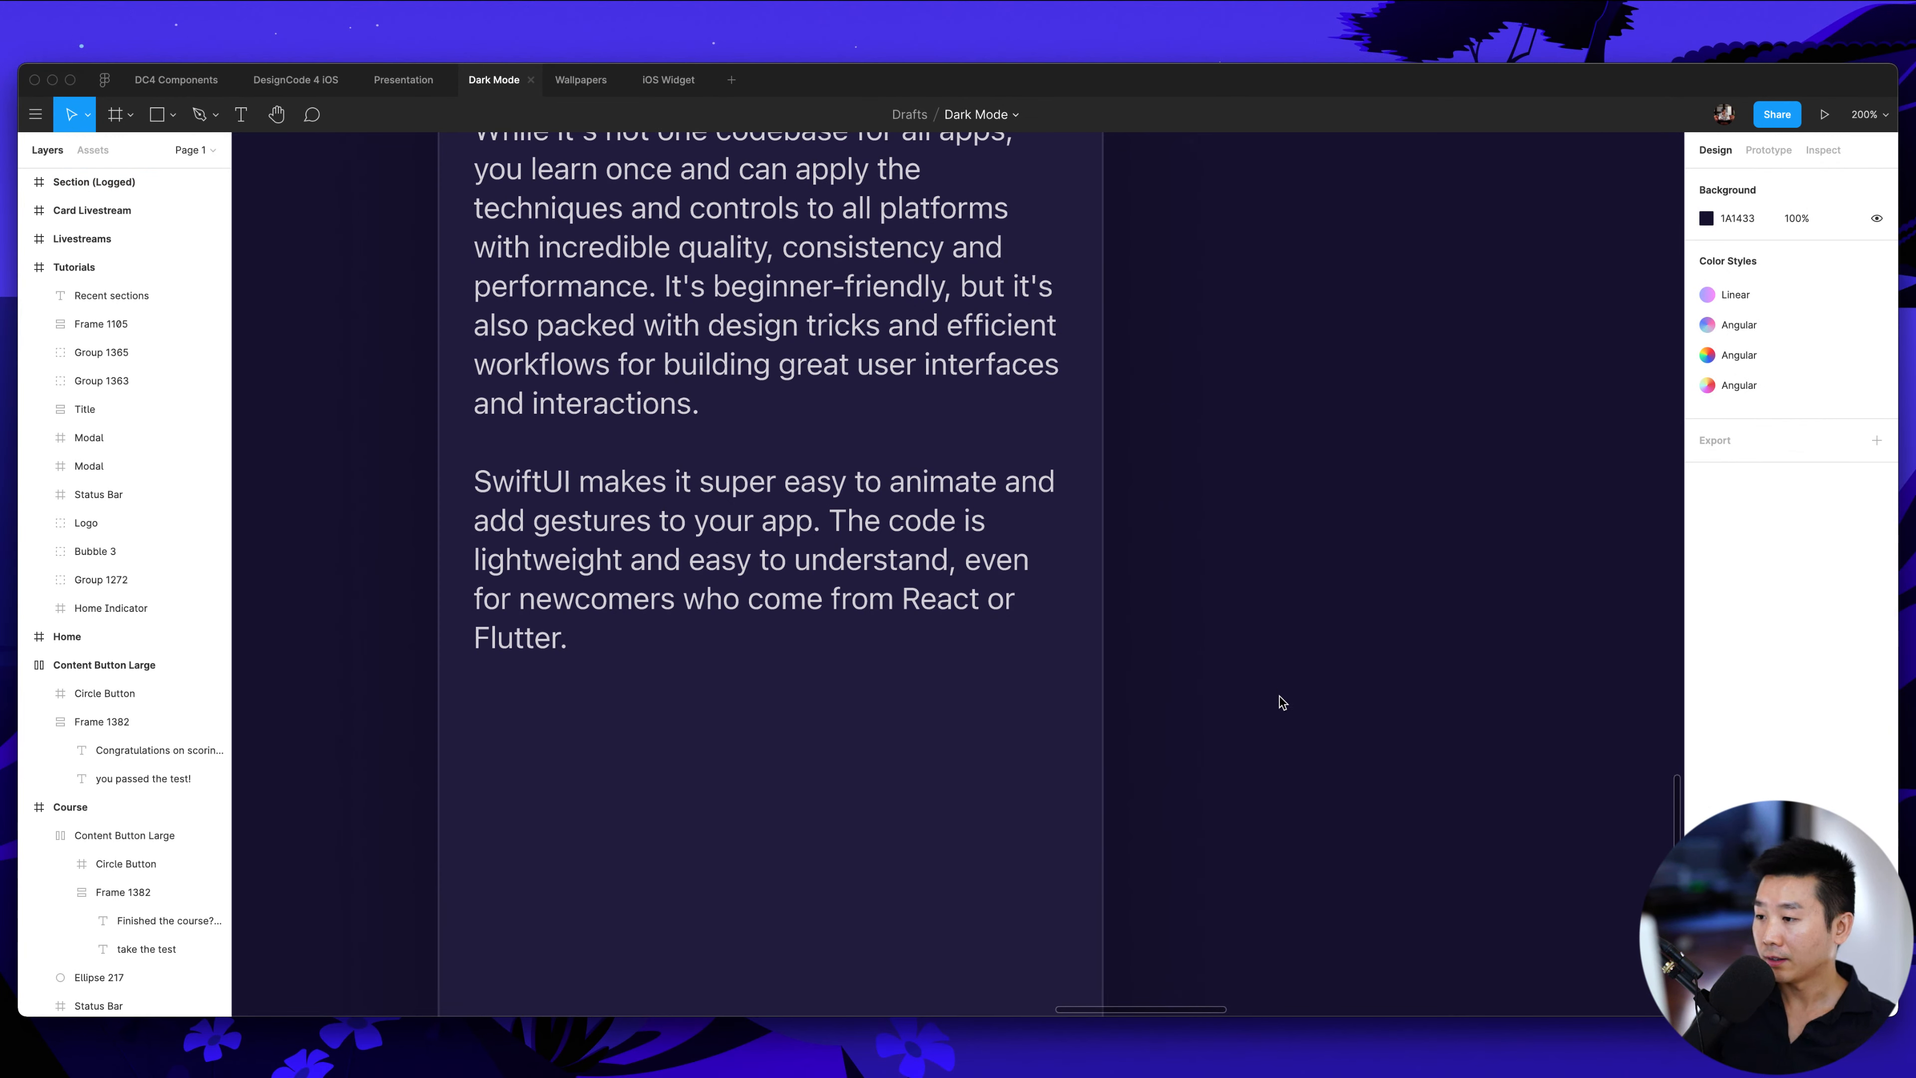
pyautogui.scroll(3, 1281, 701)
pyautogui.hscroll(-2, 1280, 702)
pyautogui.scroll(5, 1285, 707)
pyautogui.hscroll(-1, 1285, 707)
pyautogui.scroll(-3, 1282, 708)
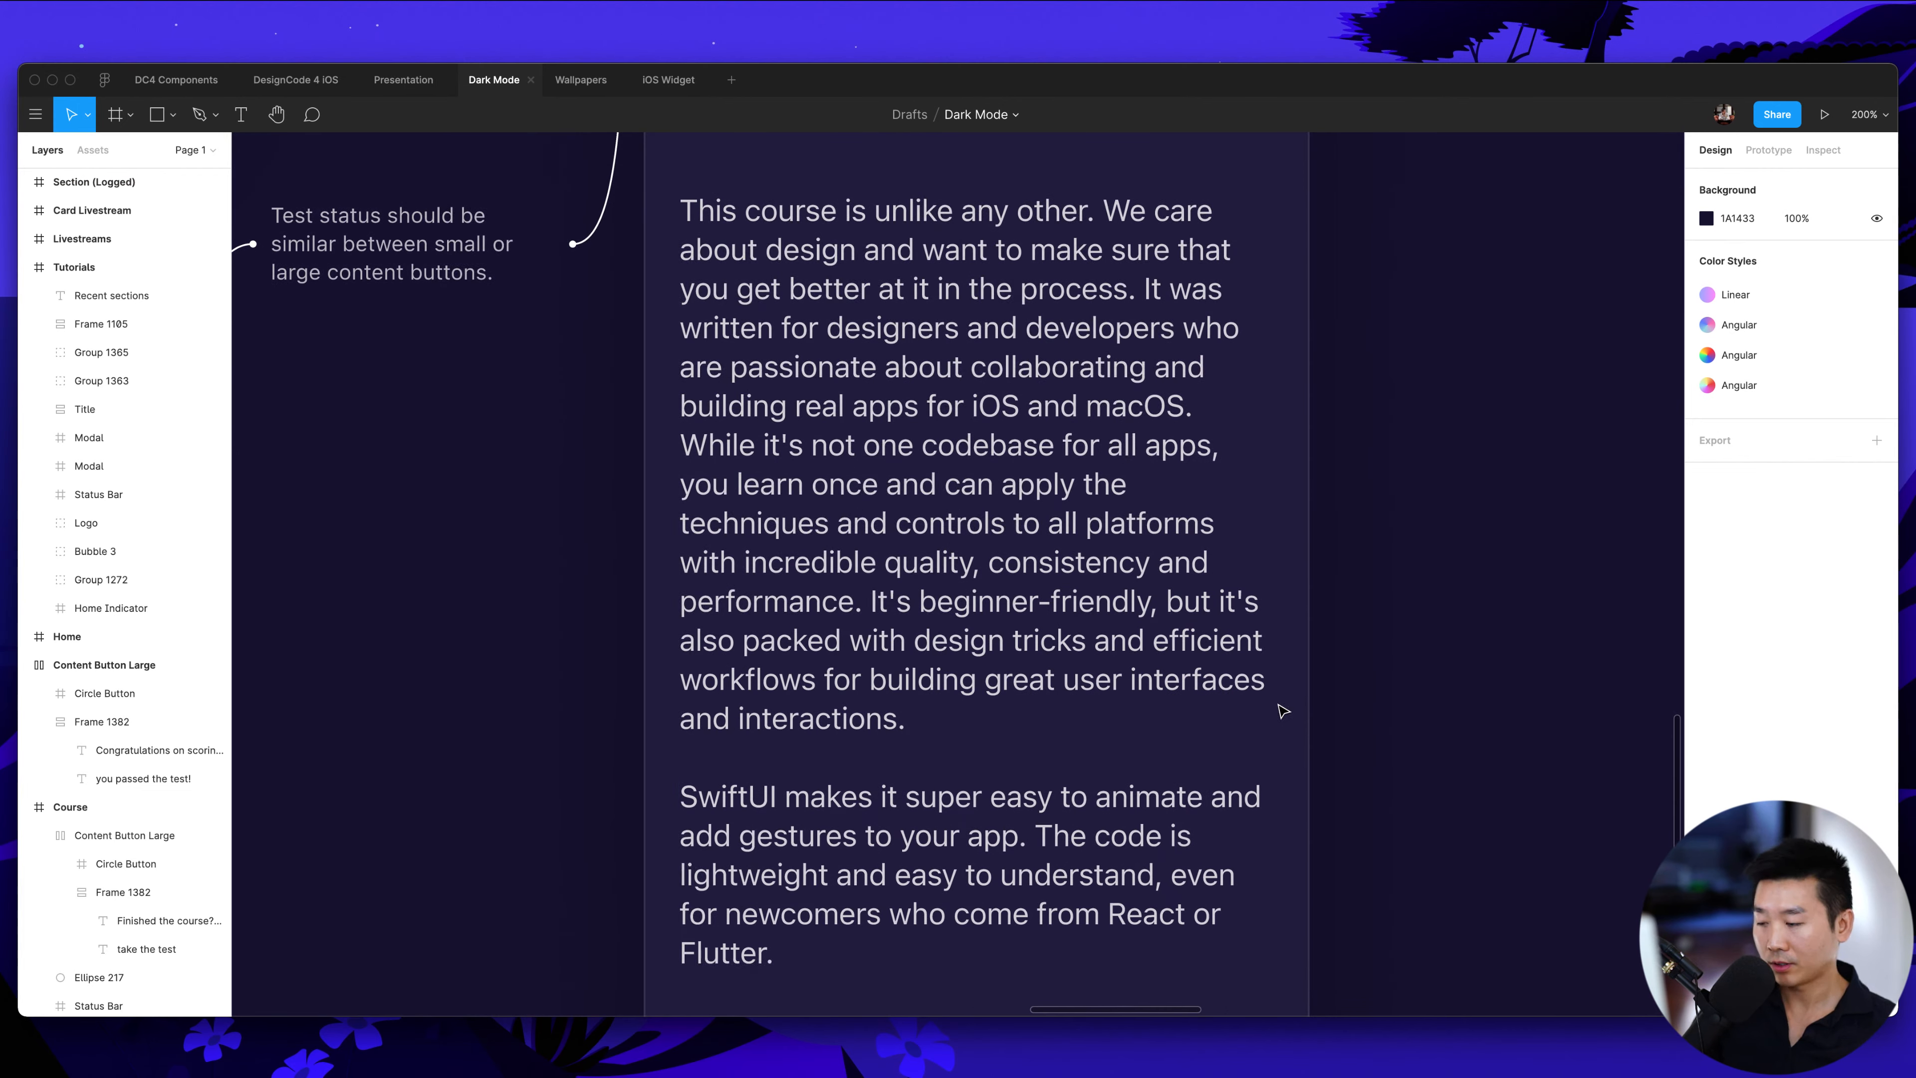
pyautogui.press('-')
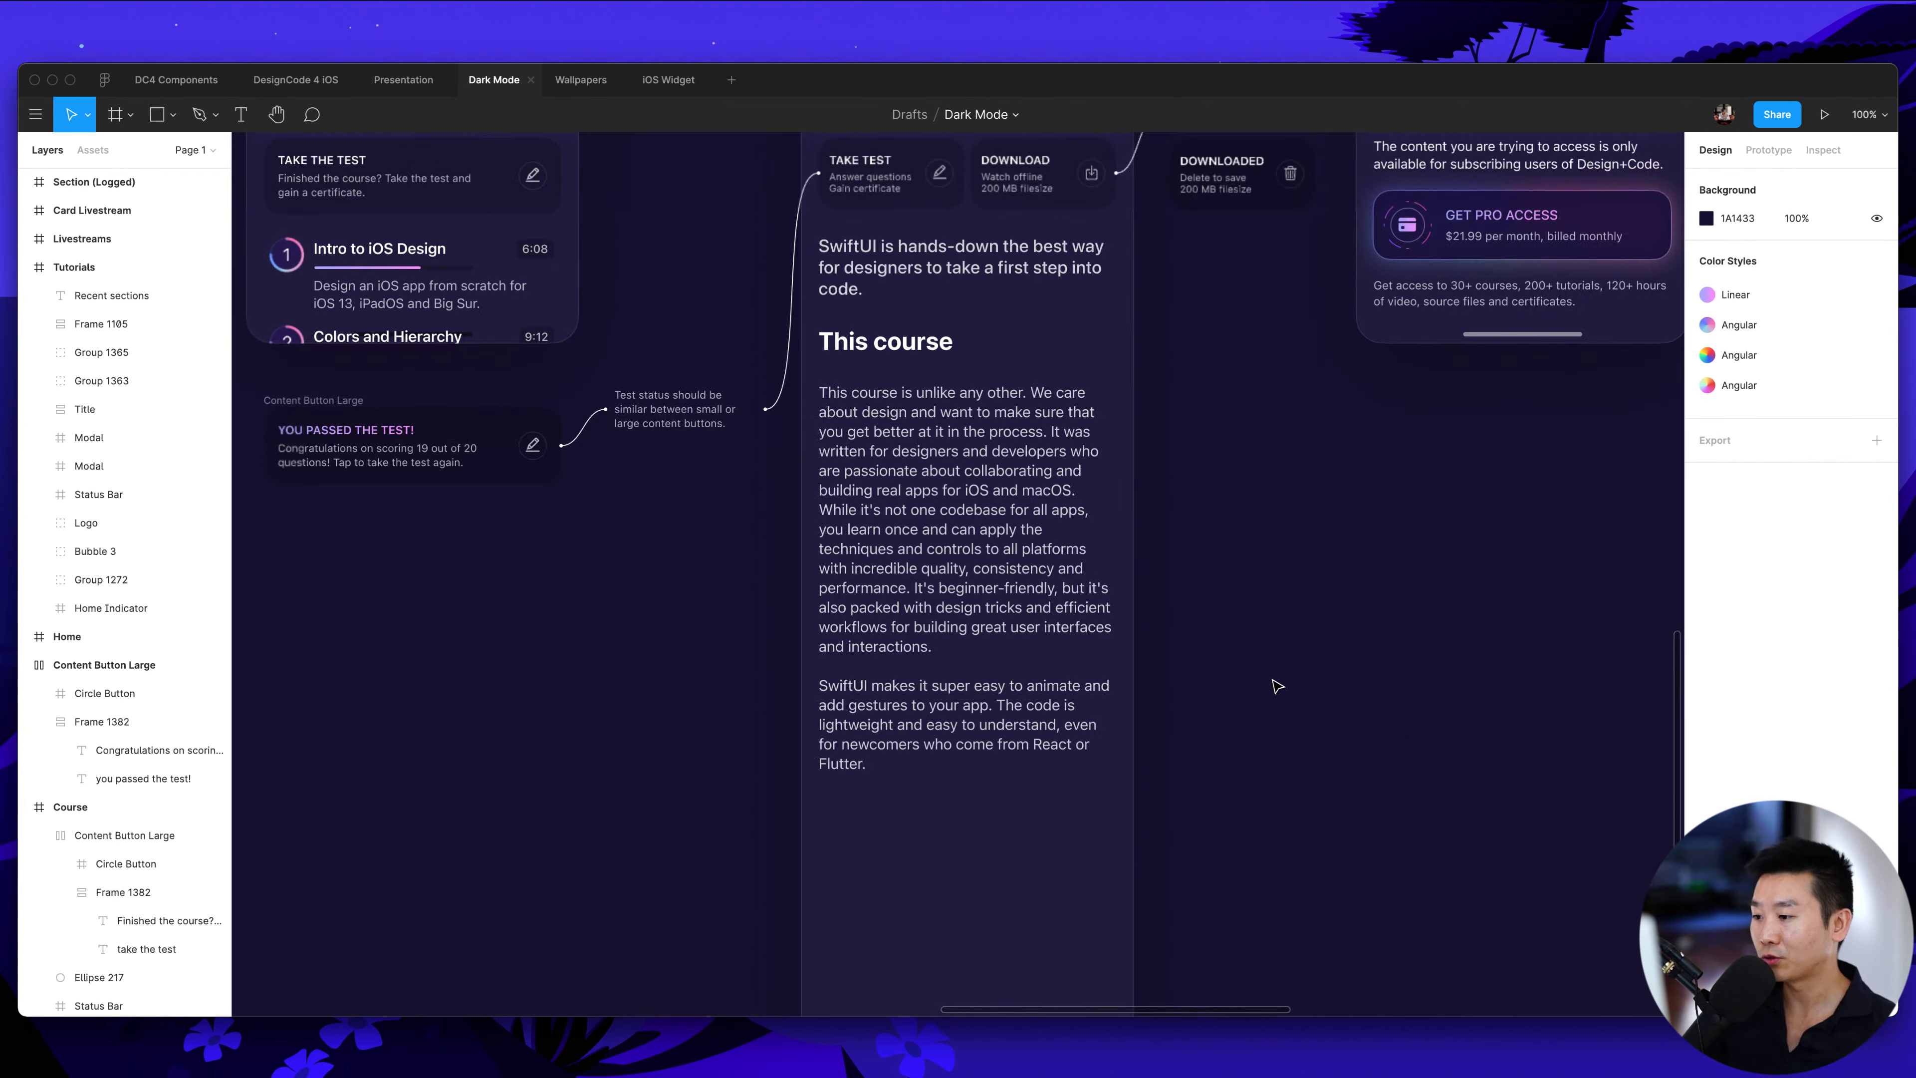
pyautogui.hscroll(2, 1177, 515)
pyautogui.hscroll(1, 1177, 516)
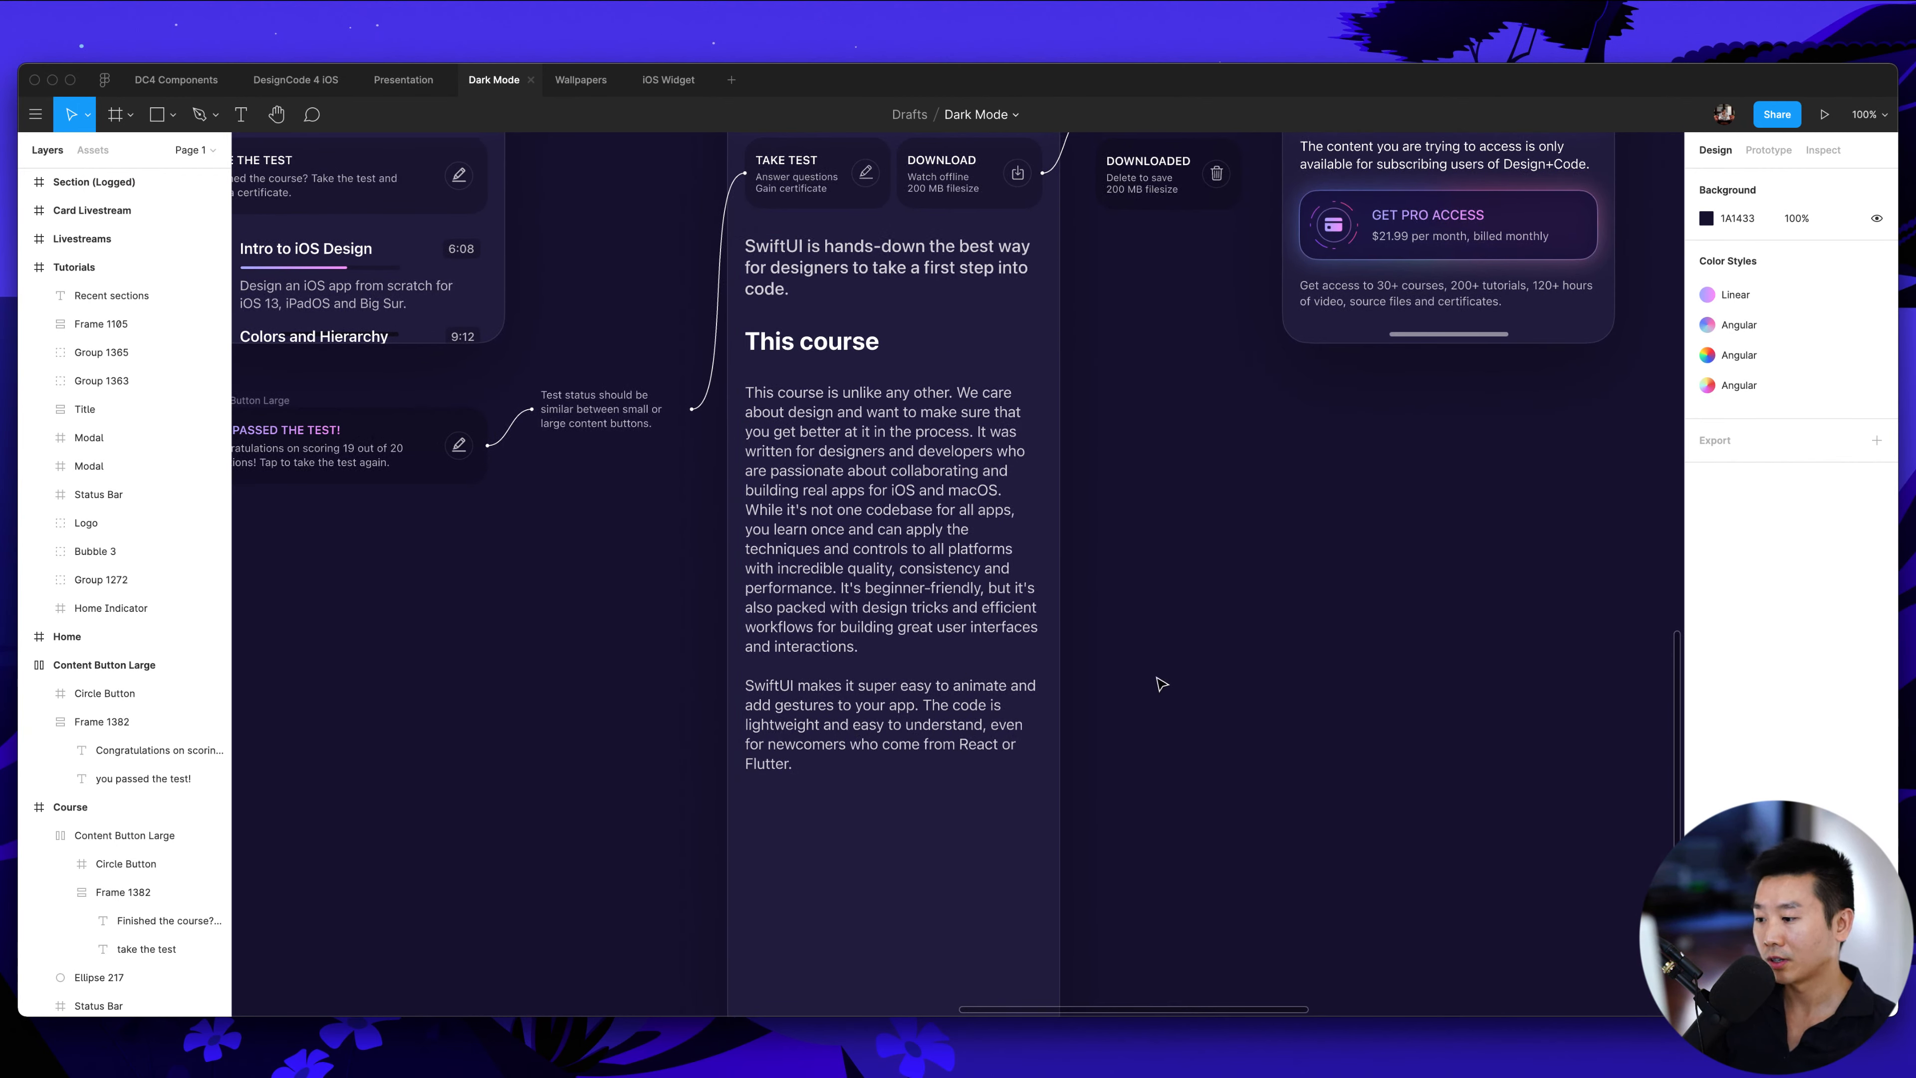
pyautogui.hscroll(10, 1064, 617)
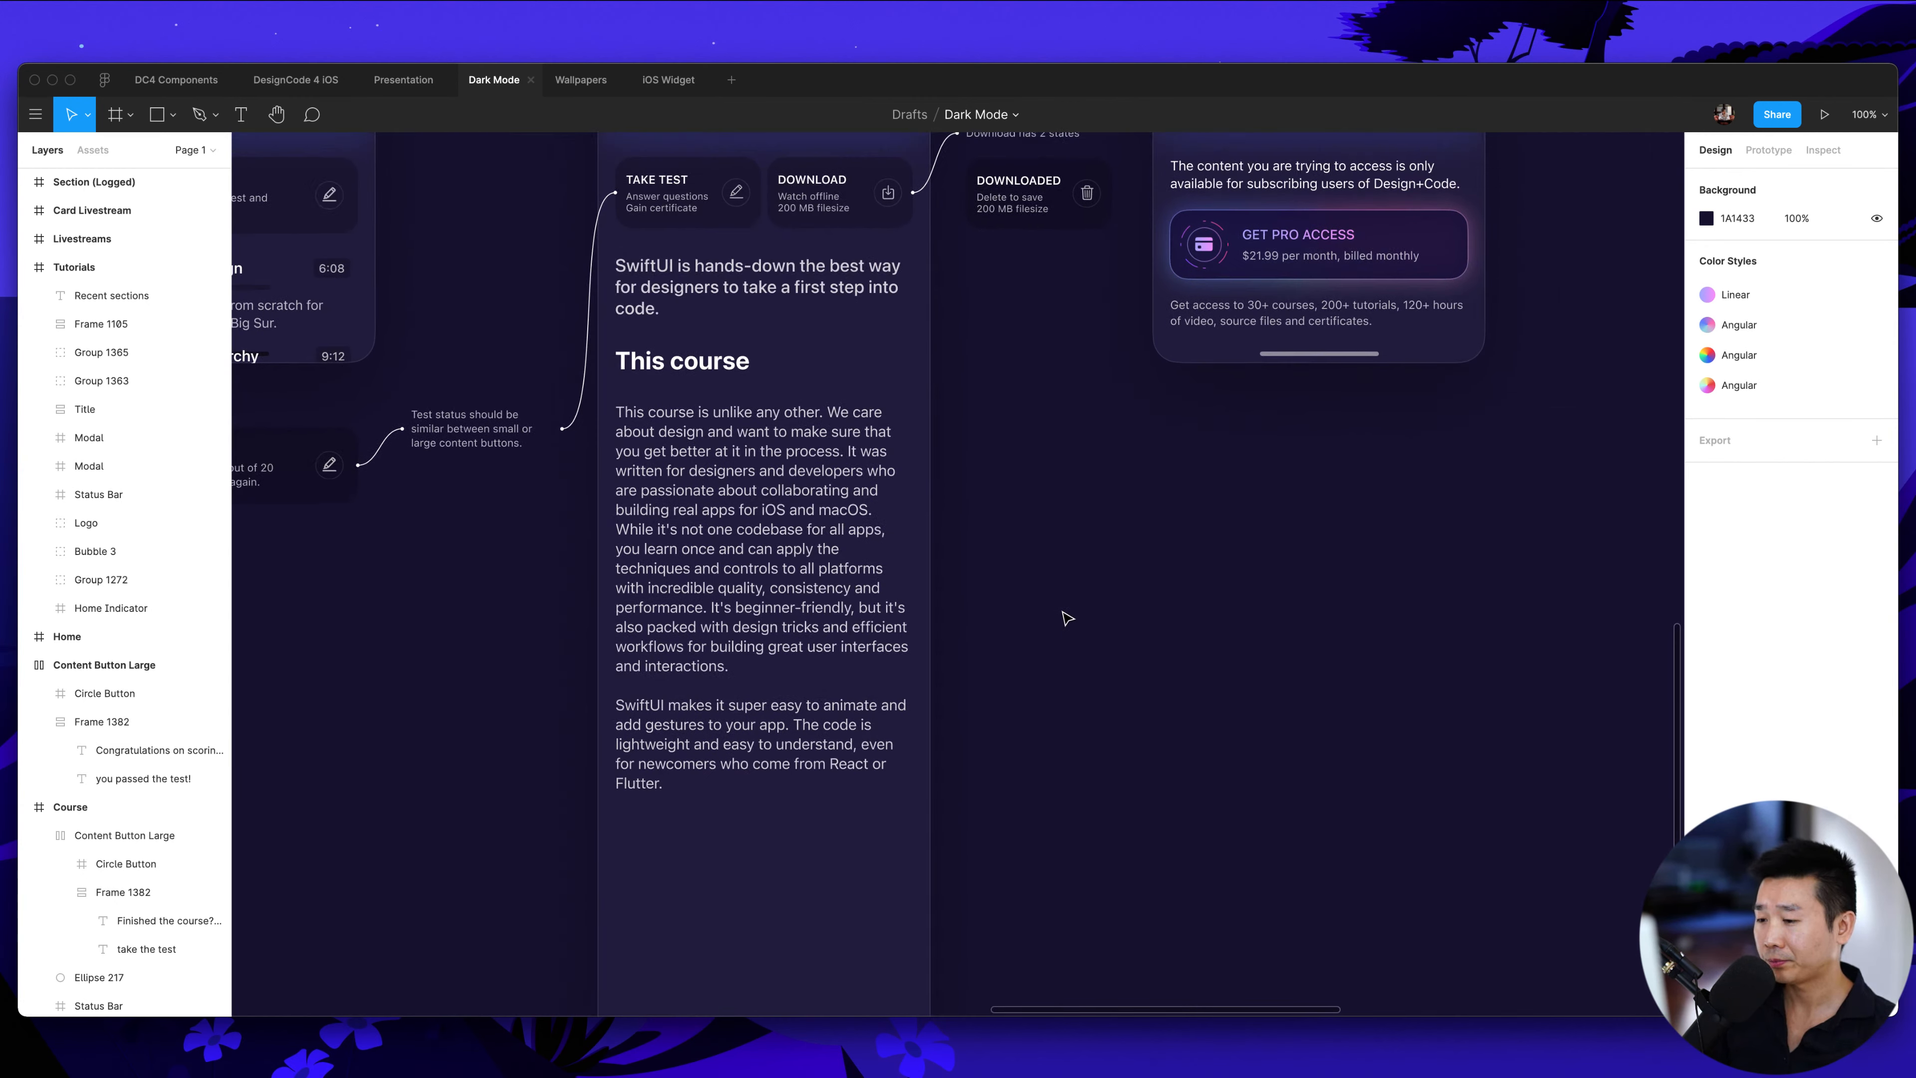
# Examine the Section screen for non-subscribers, from its cover and description card to the Get Pro Access offer
pyautogui.scroll(8, 1060, 618)
pyautogui.scroll(6, 1057, 617)
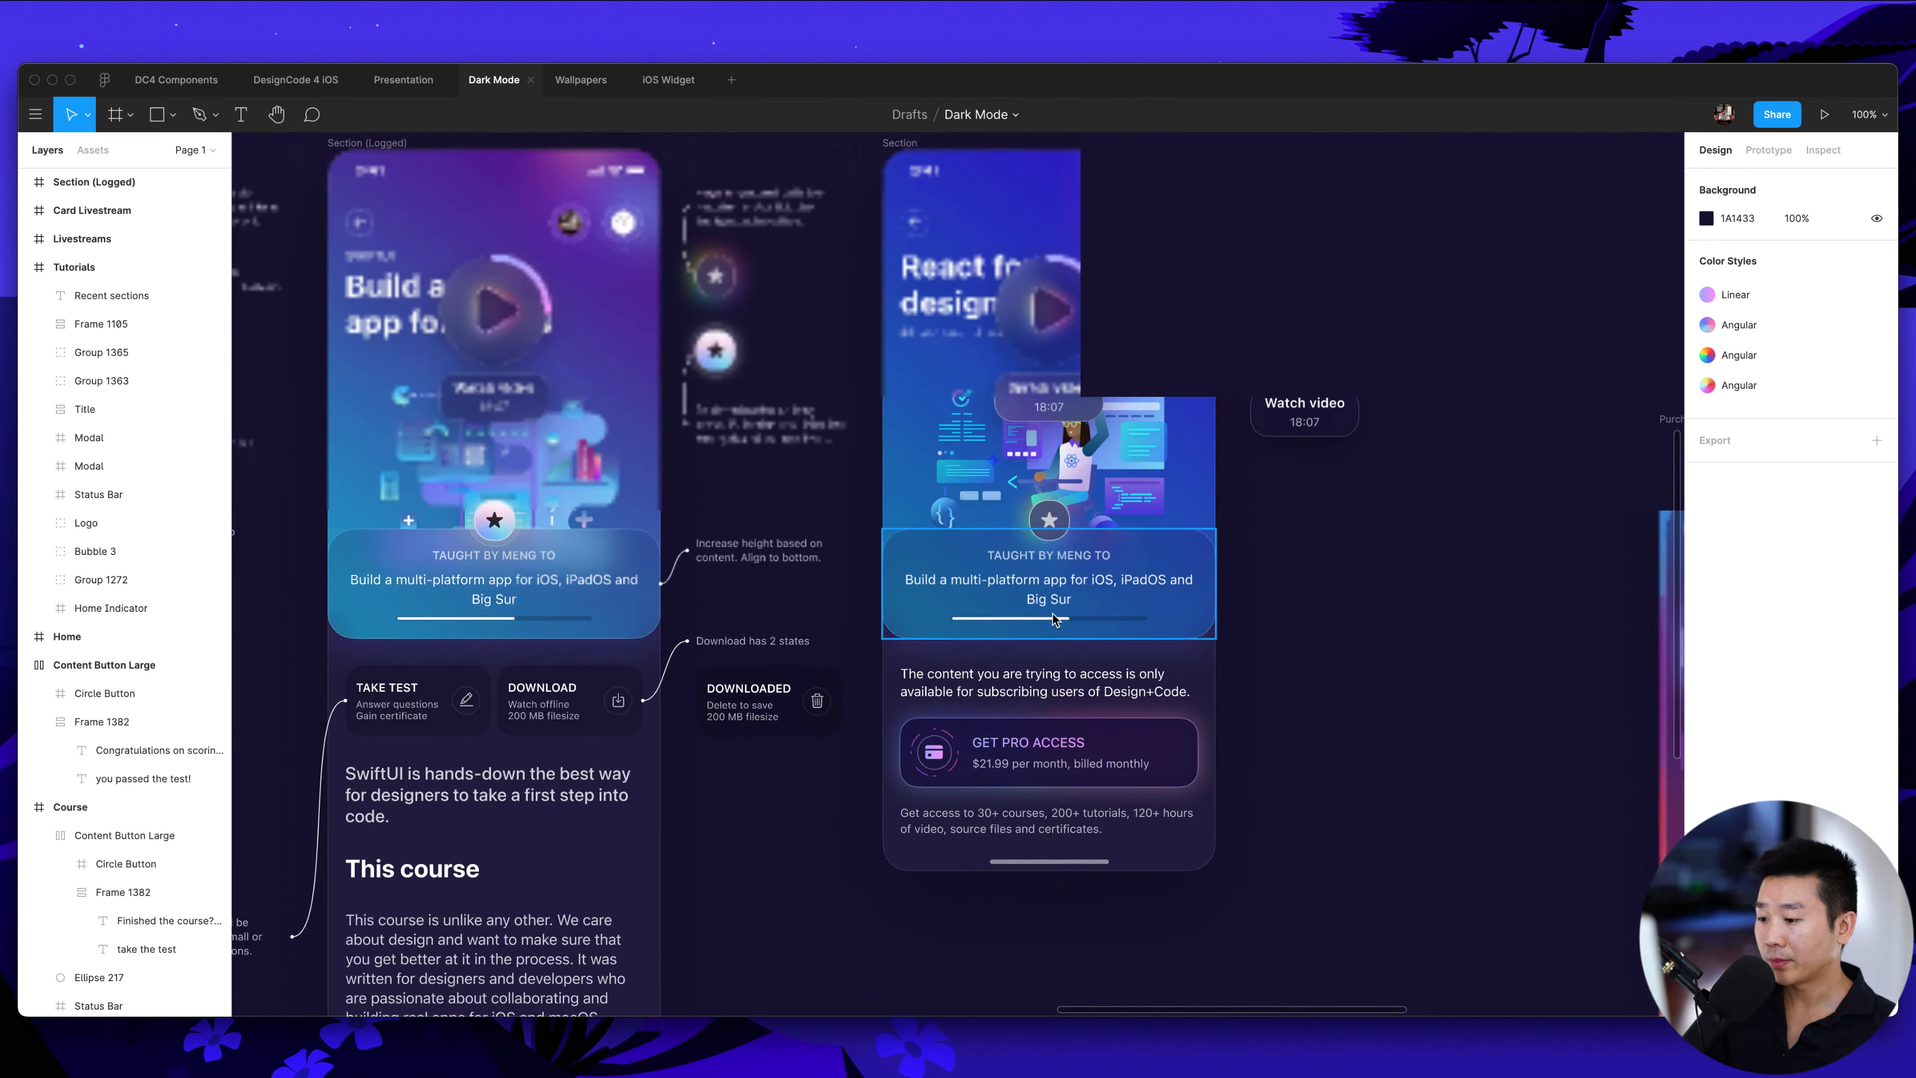
pyautogui.hscroll(3, 1250, 654)
pyautogui.press('super+equal')
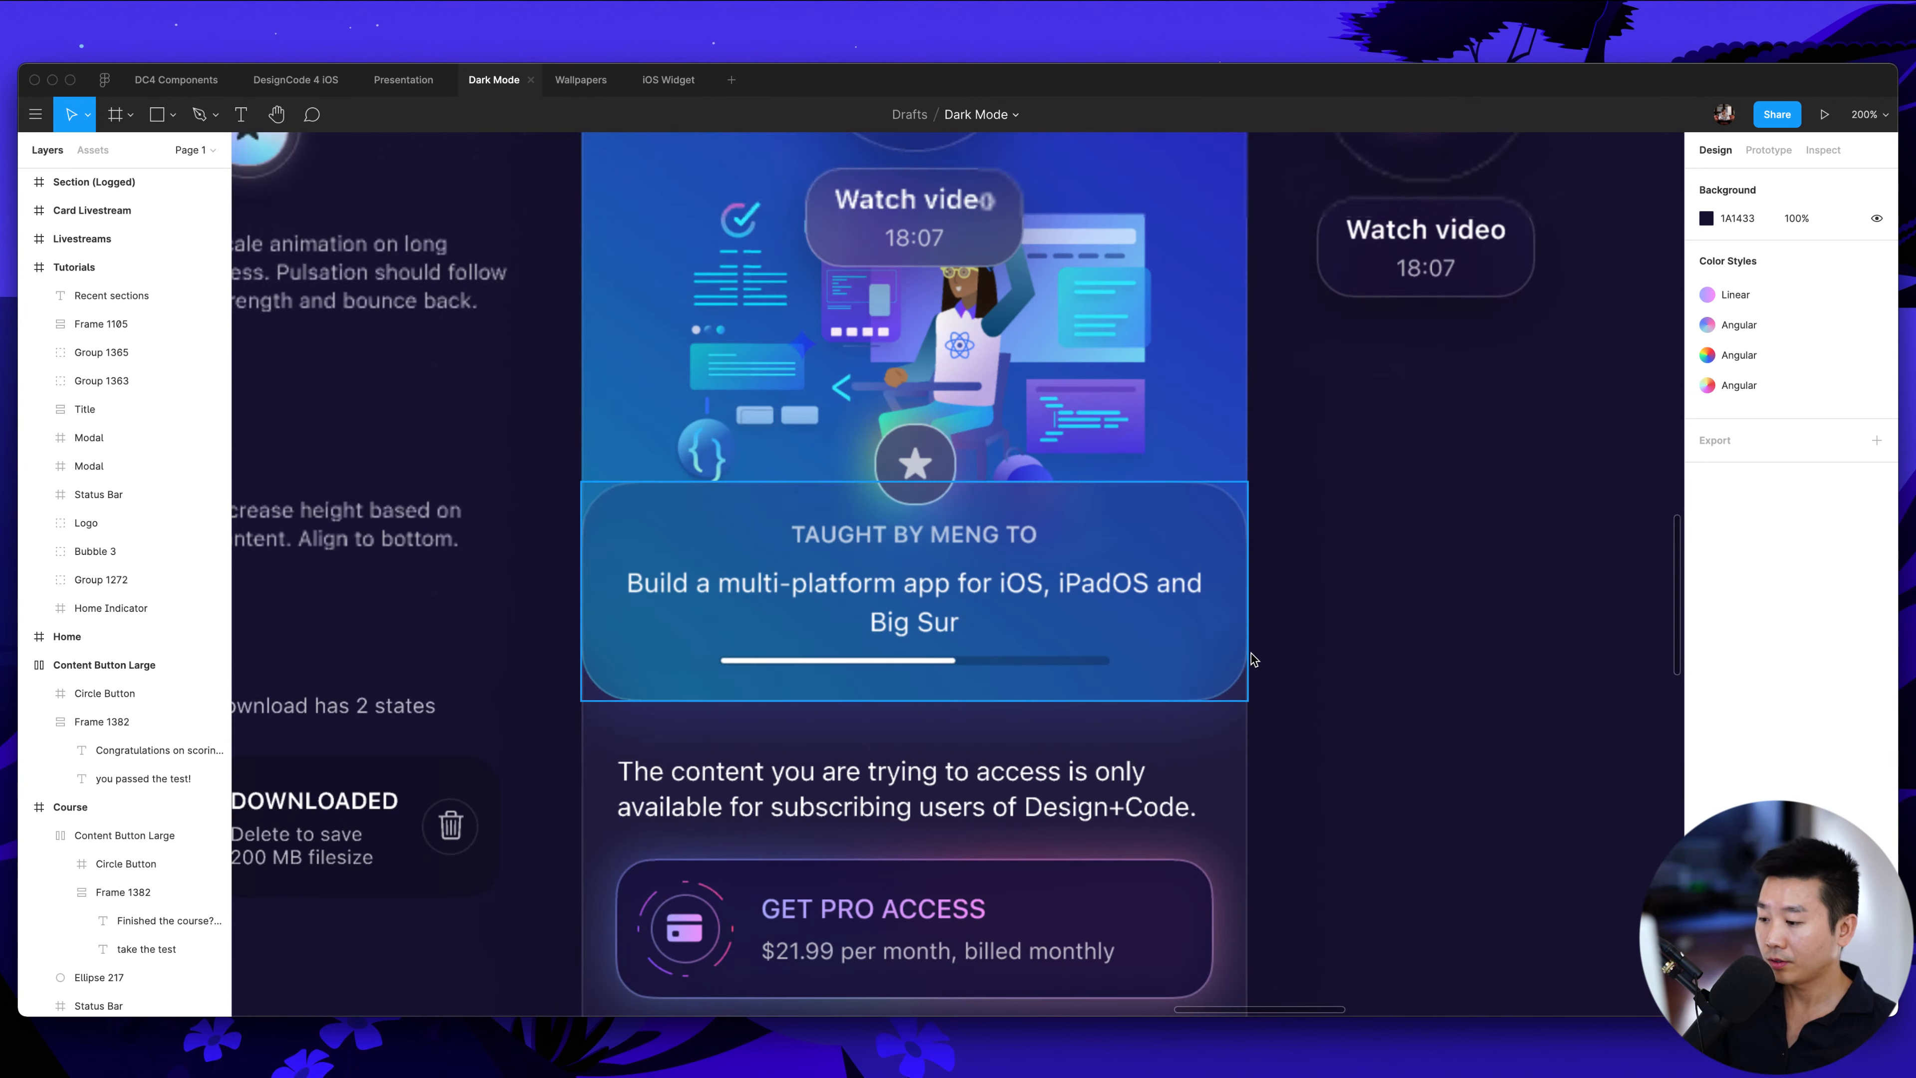
pyautogui.scroll(-5, 1255, 649)
pyautogui.scroll(5, 909, 731)
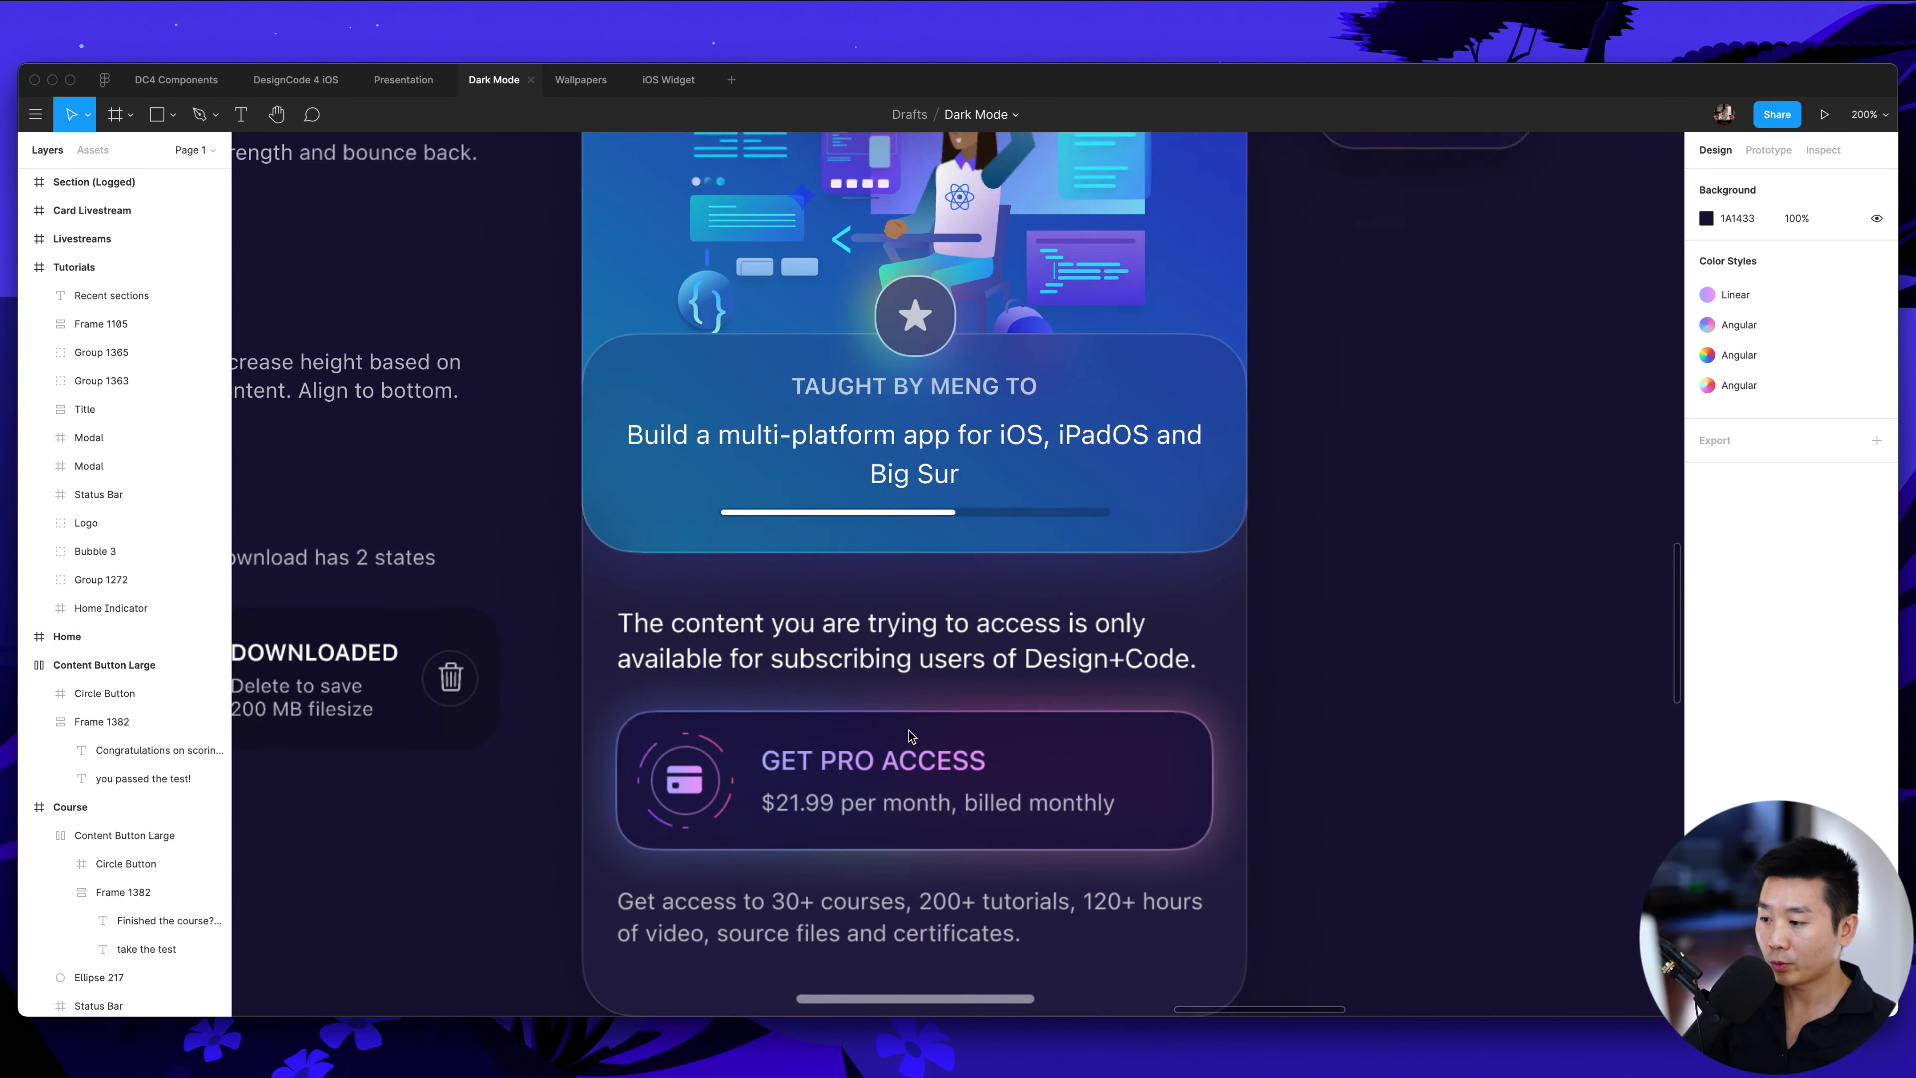
pyautogui.press('super+minus')
pyautogui.scroll(-2, 1141, 675)
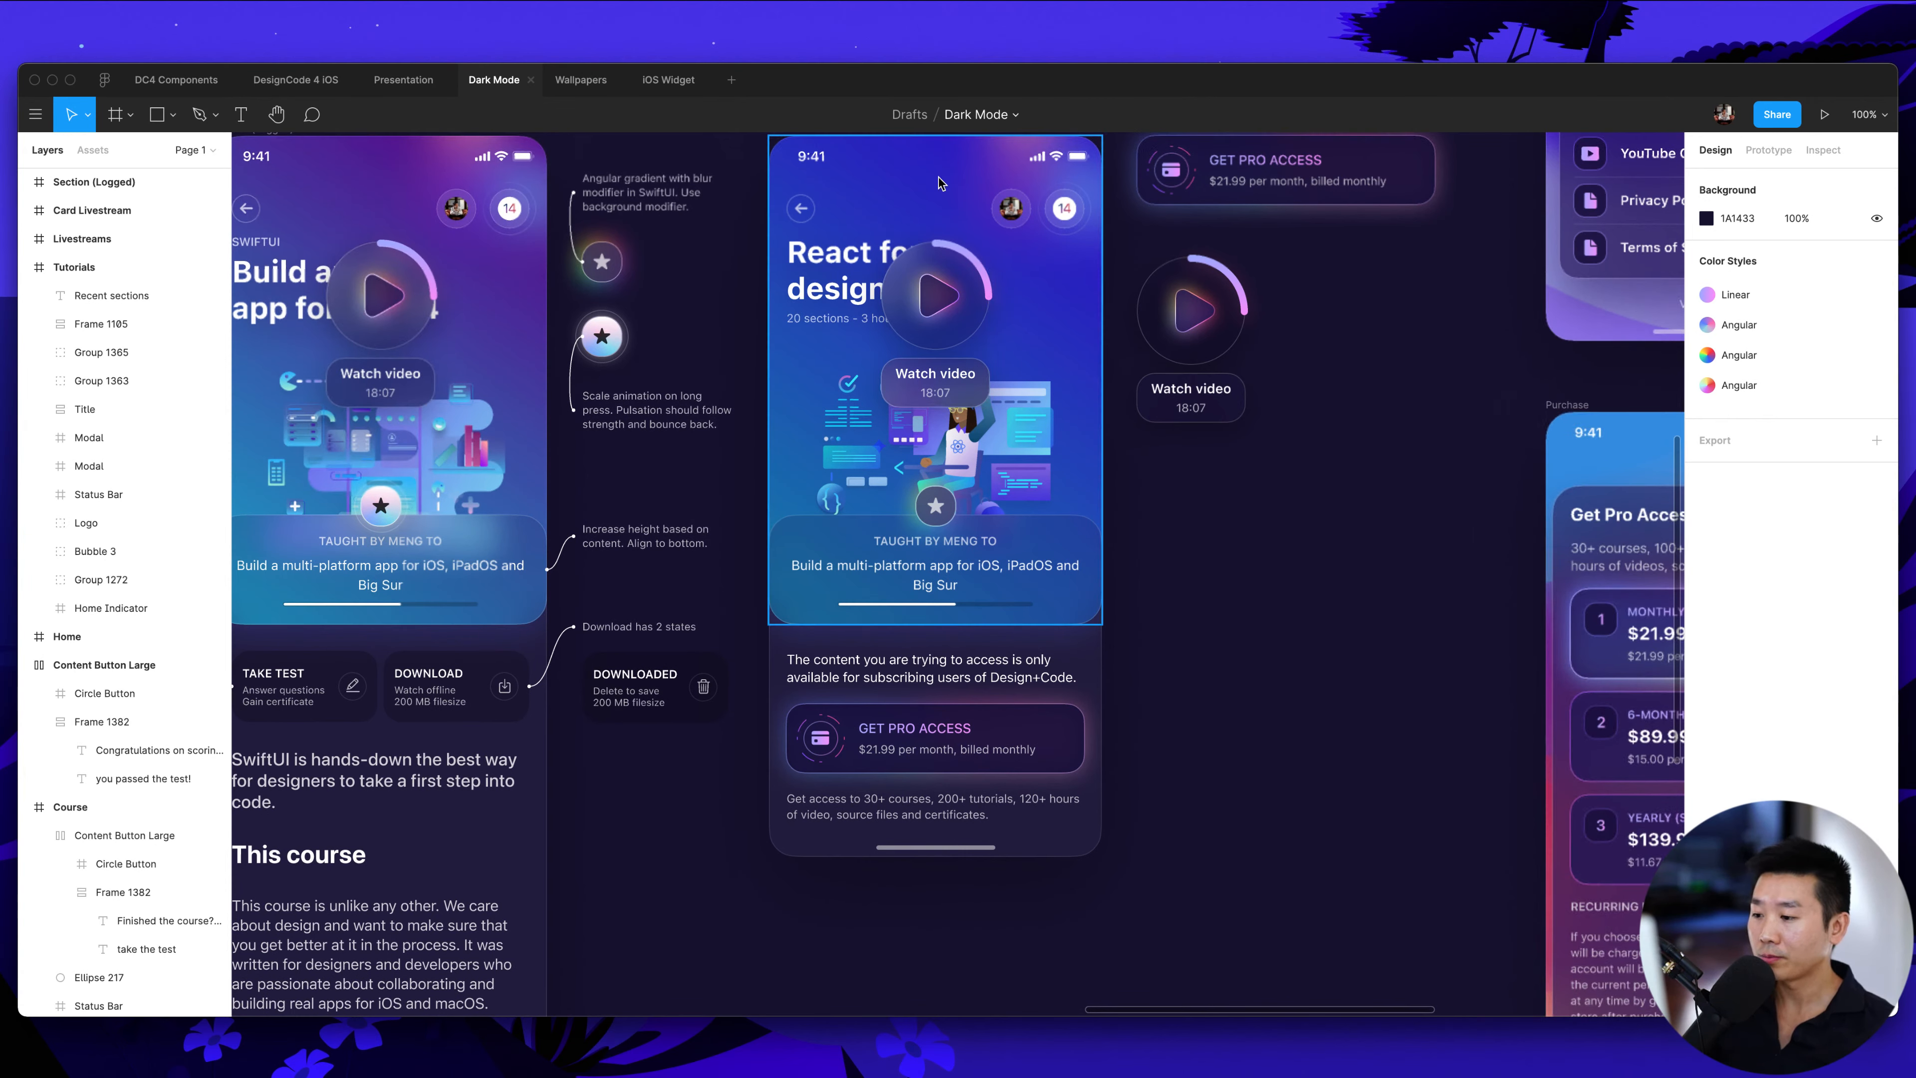
# Inspect the layout, fill and stroke properties of the Get Pro Access button in the Section screen
pyautogui.scroll(-3, 951, 444)
pyautogui.press('super+plus')
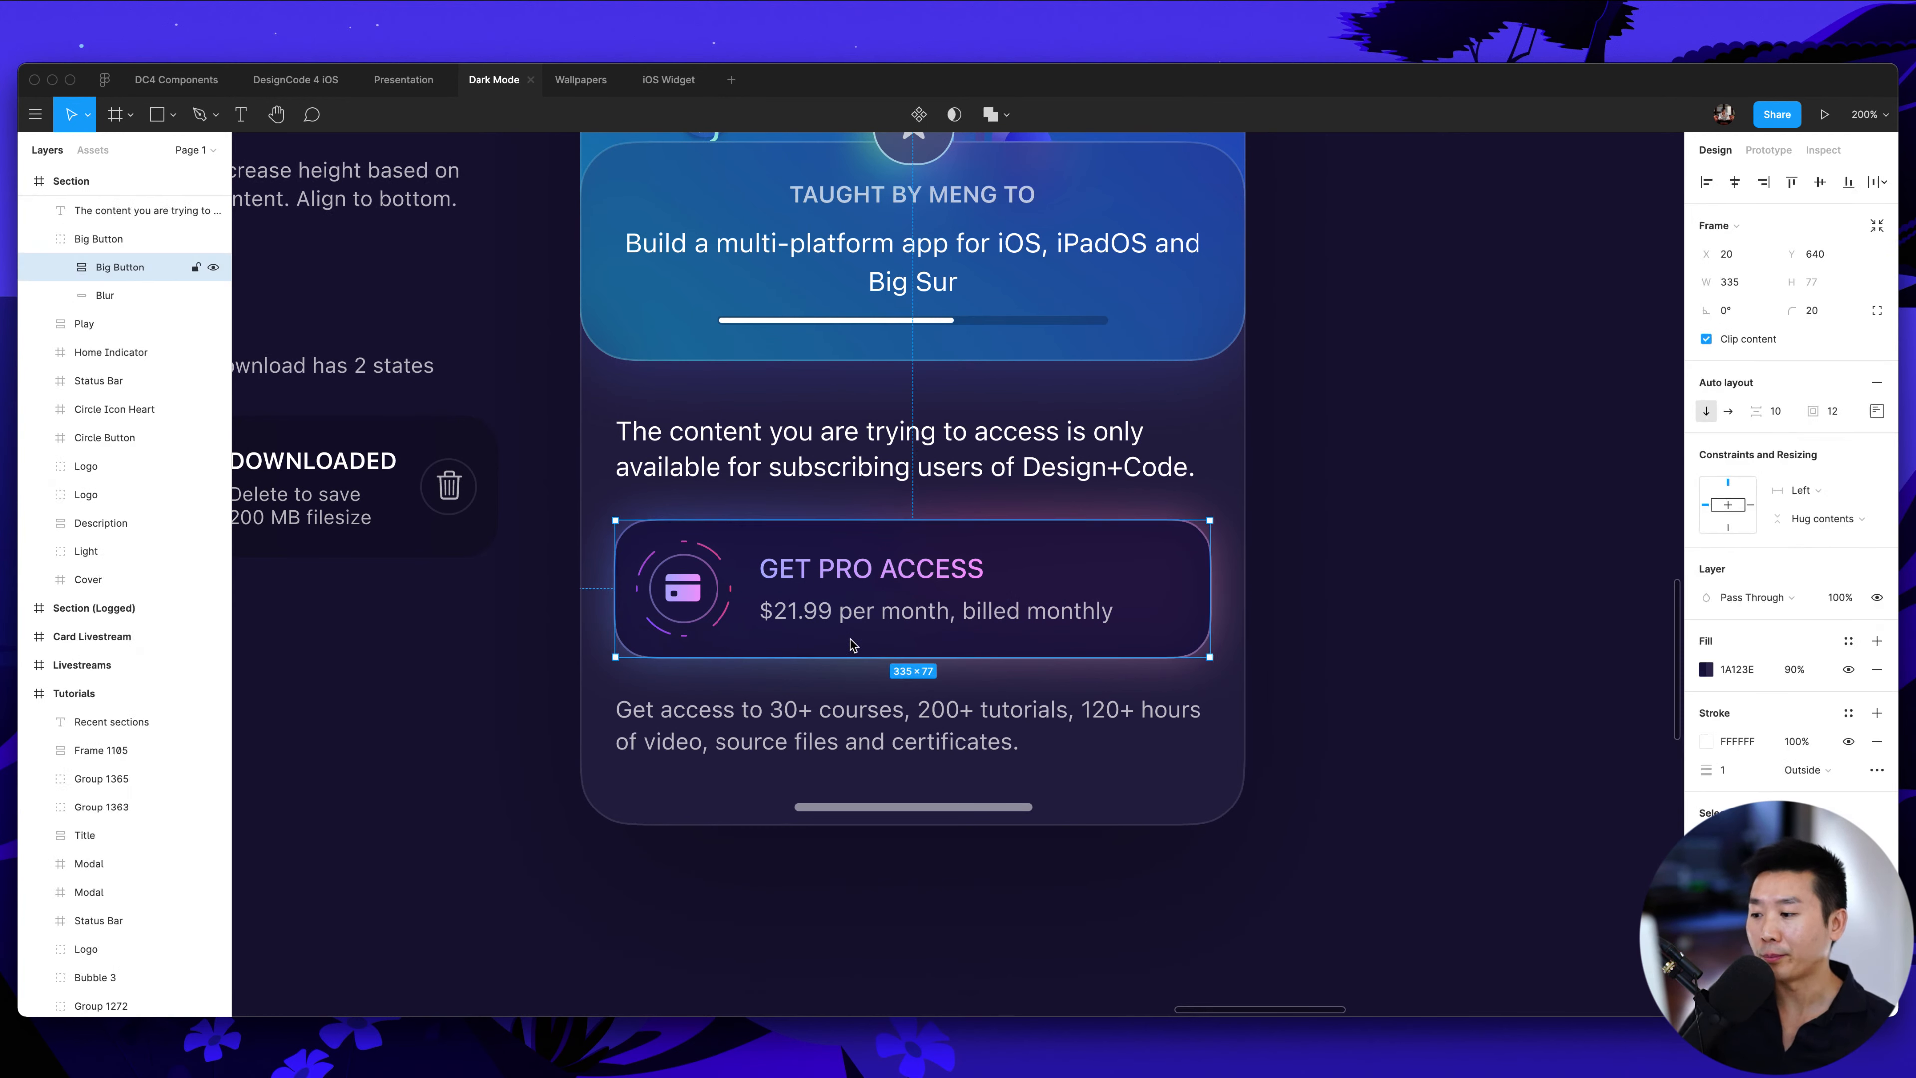
pyautogui.click(801, 647)
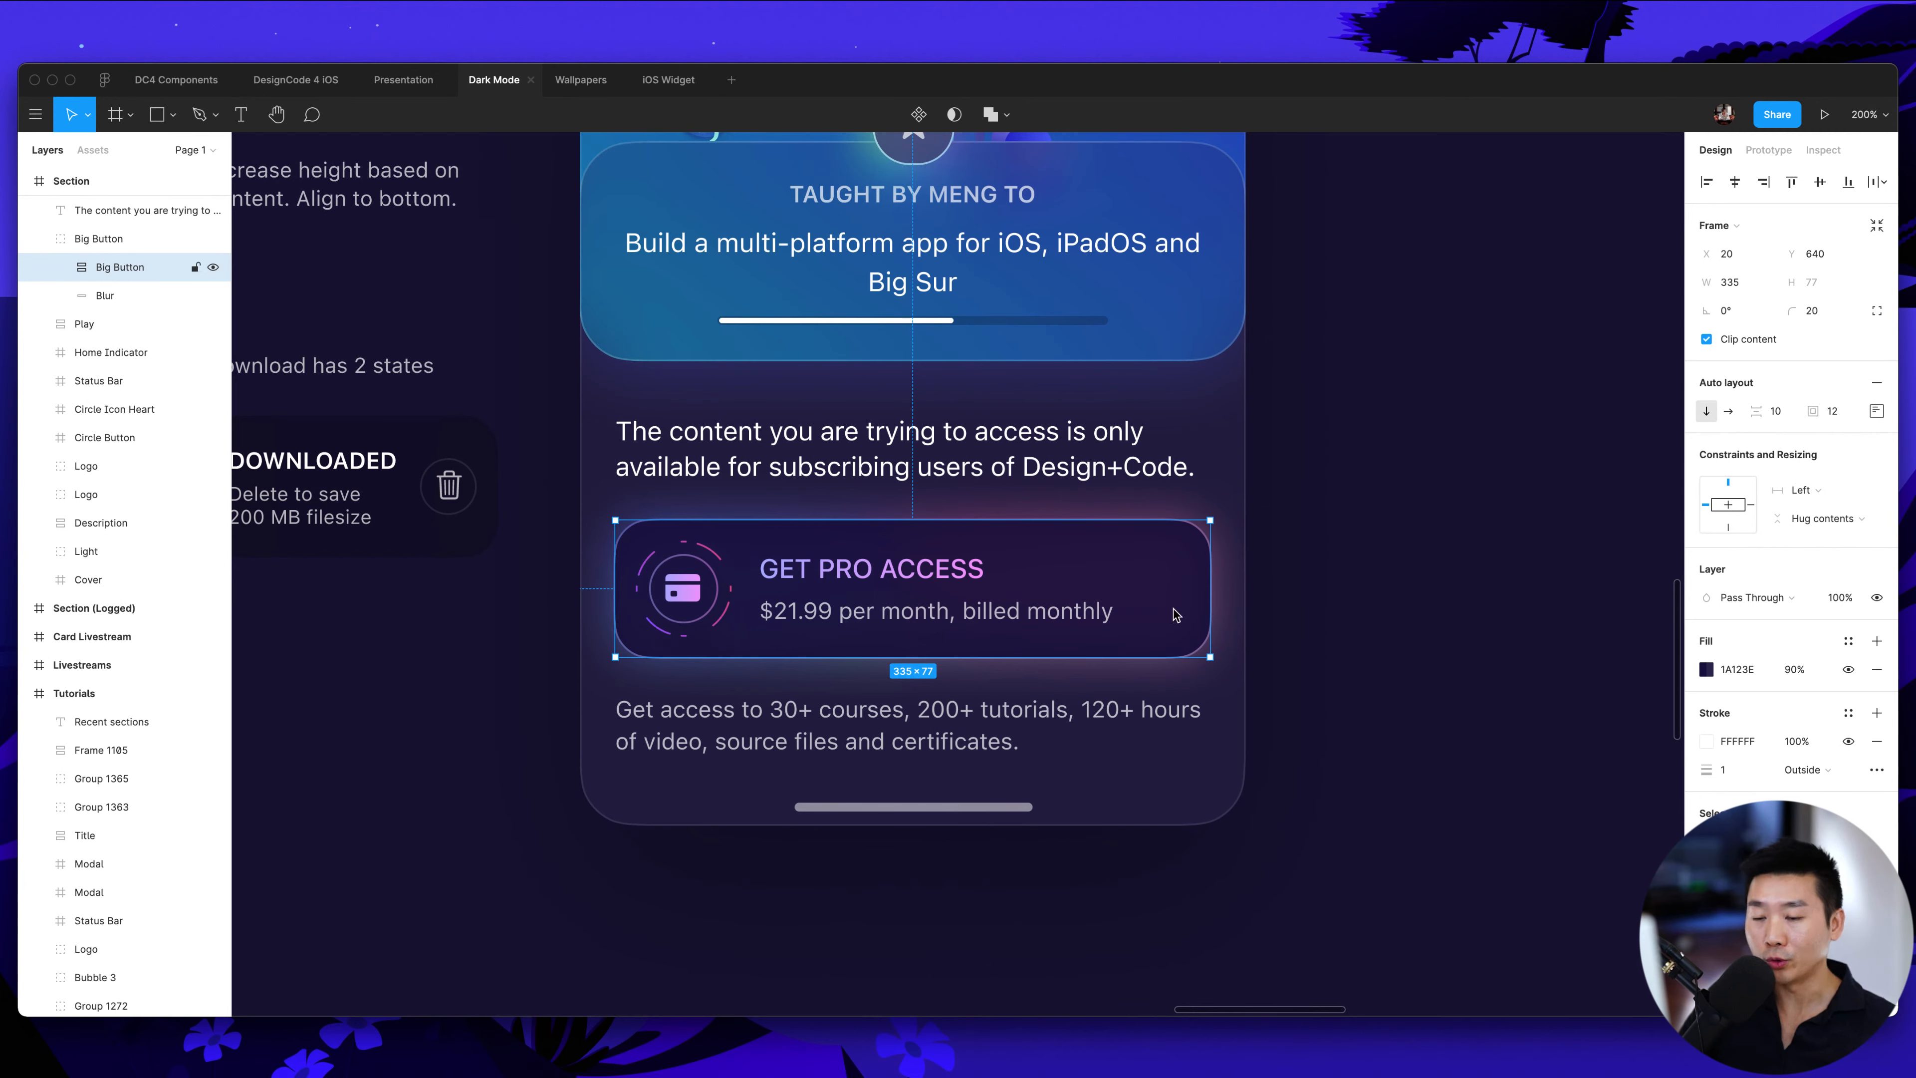
pyautogui.hscroll(-3, 1265, 618)
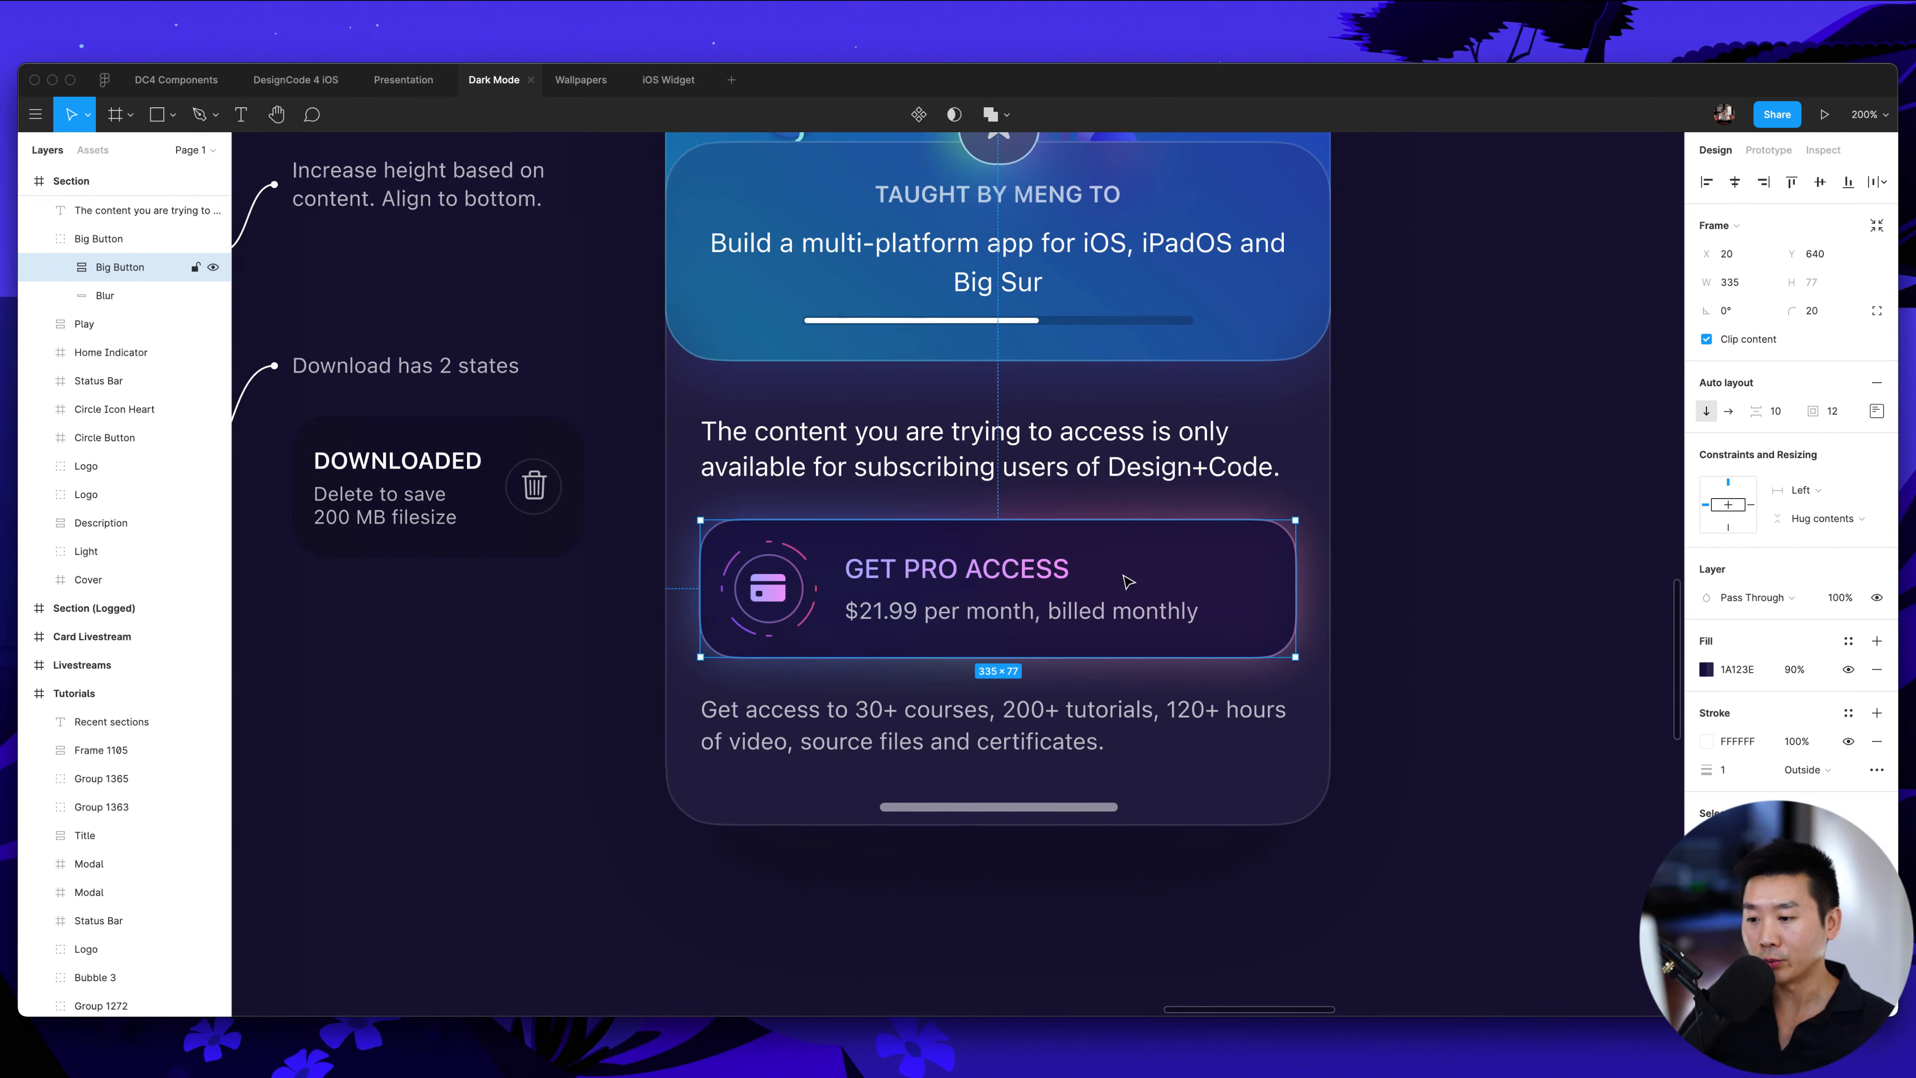
pyautogui.click(1392, 528)
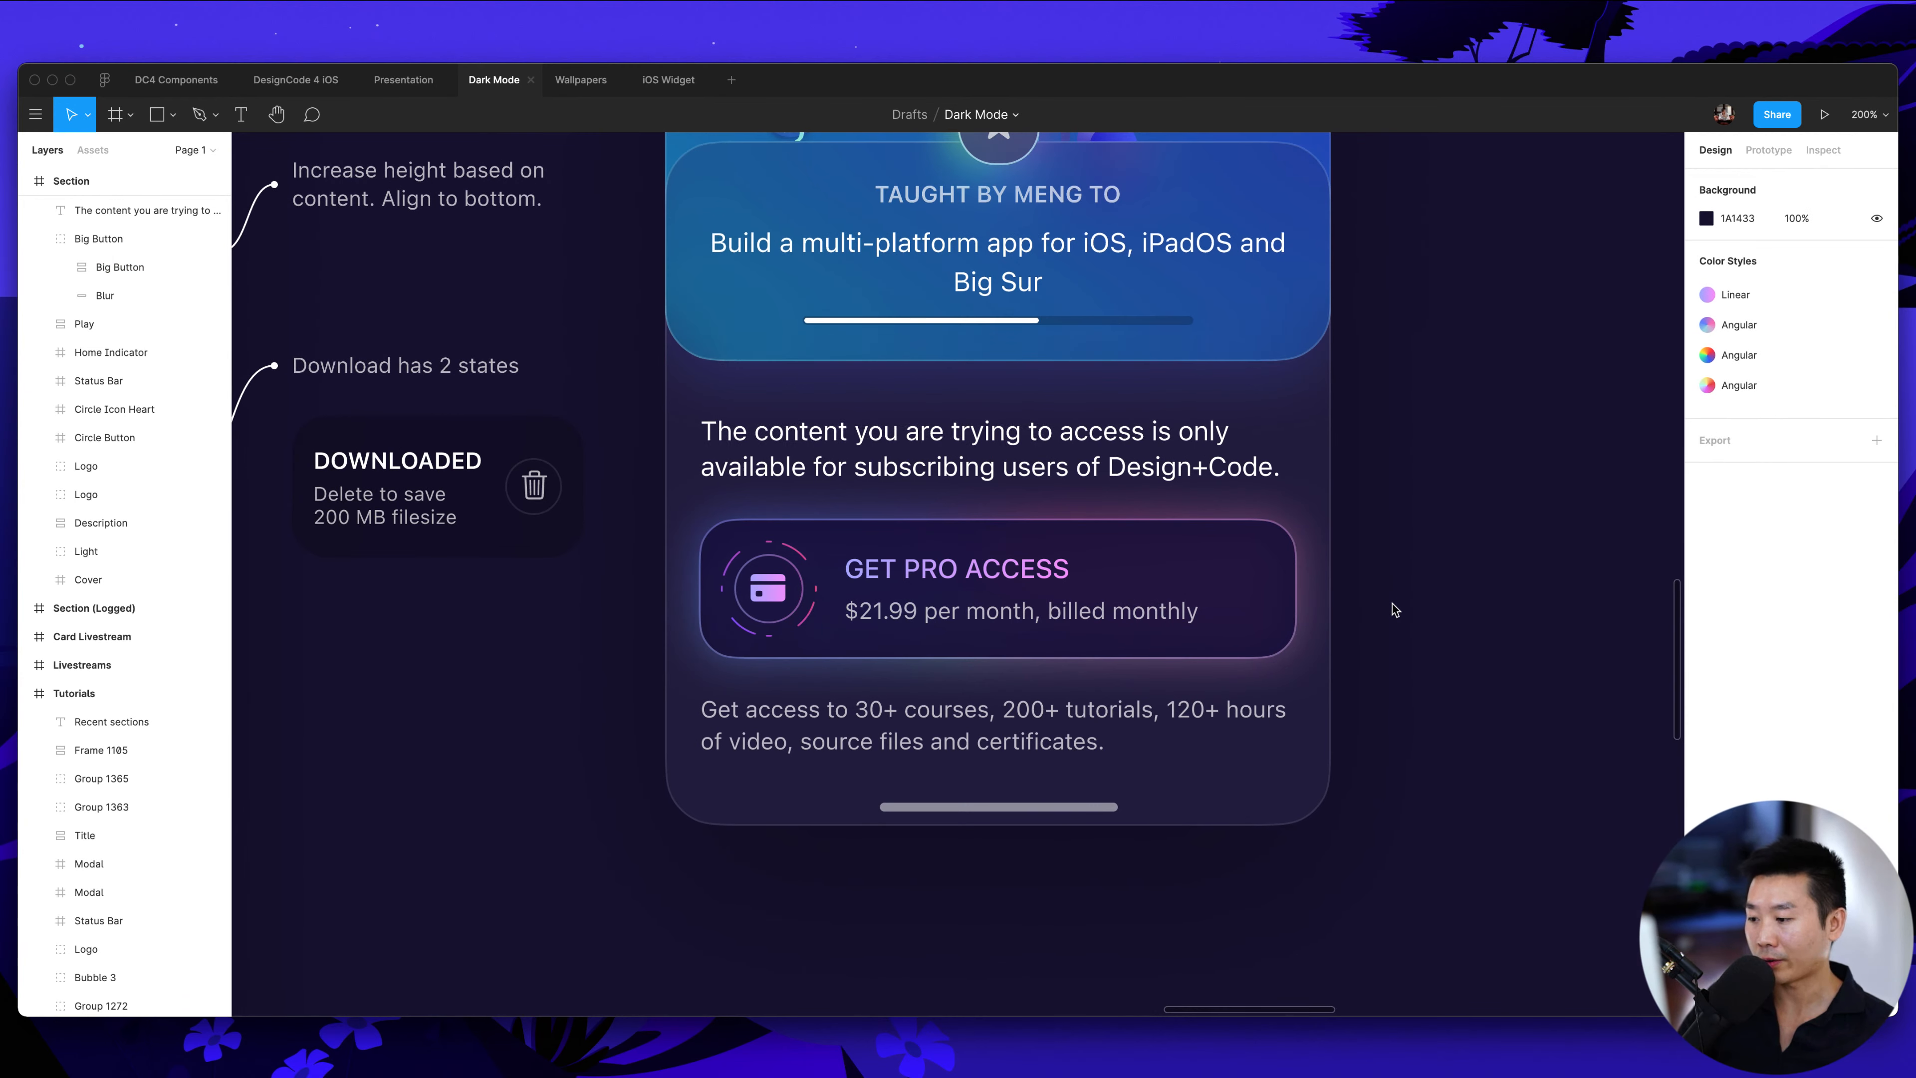
# Review the Section screen next to its standalone Get Pro Access and Watch video components
pyautogui.hotkey('shift', '0')
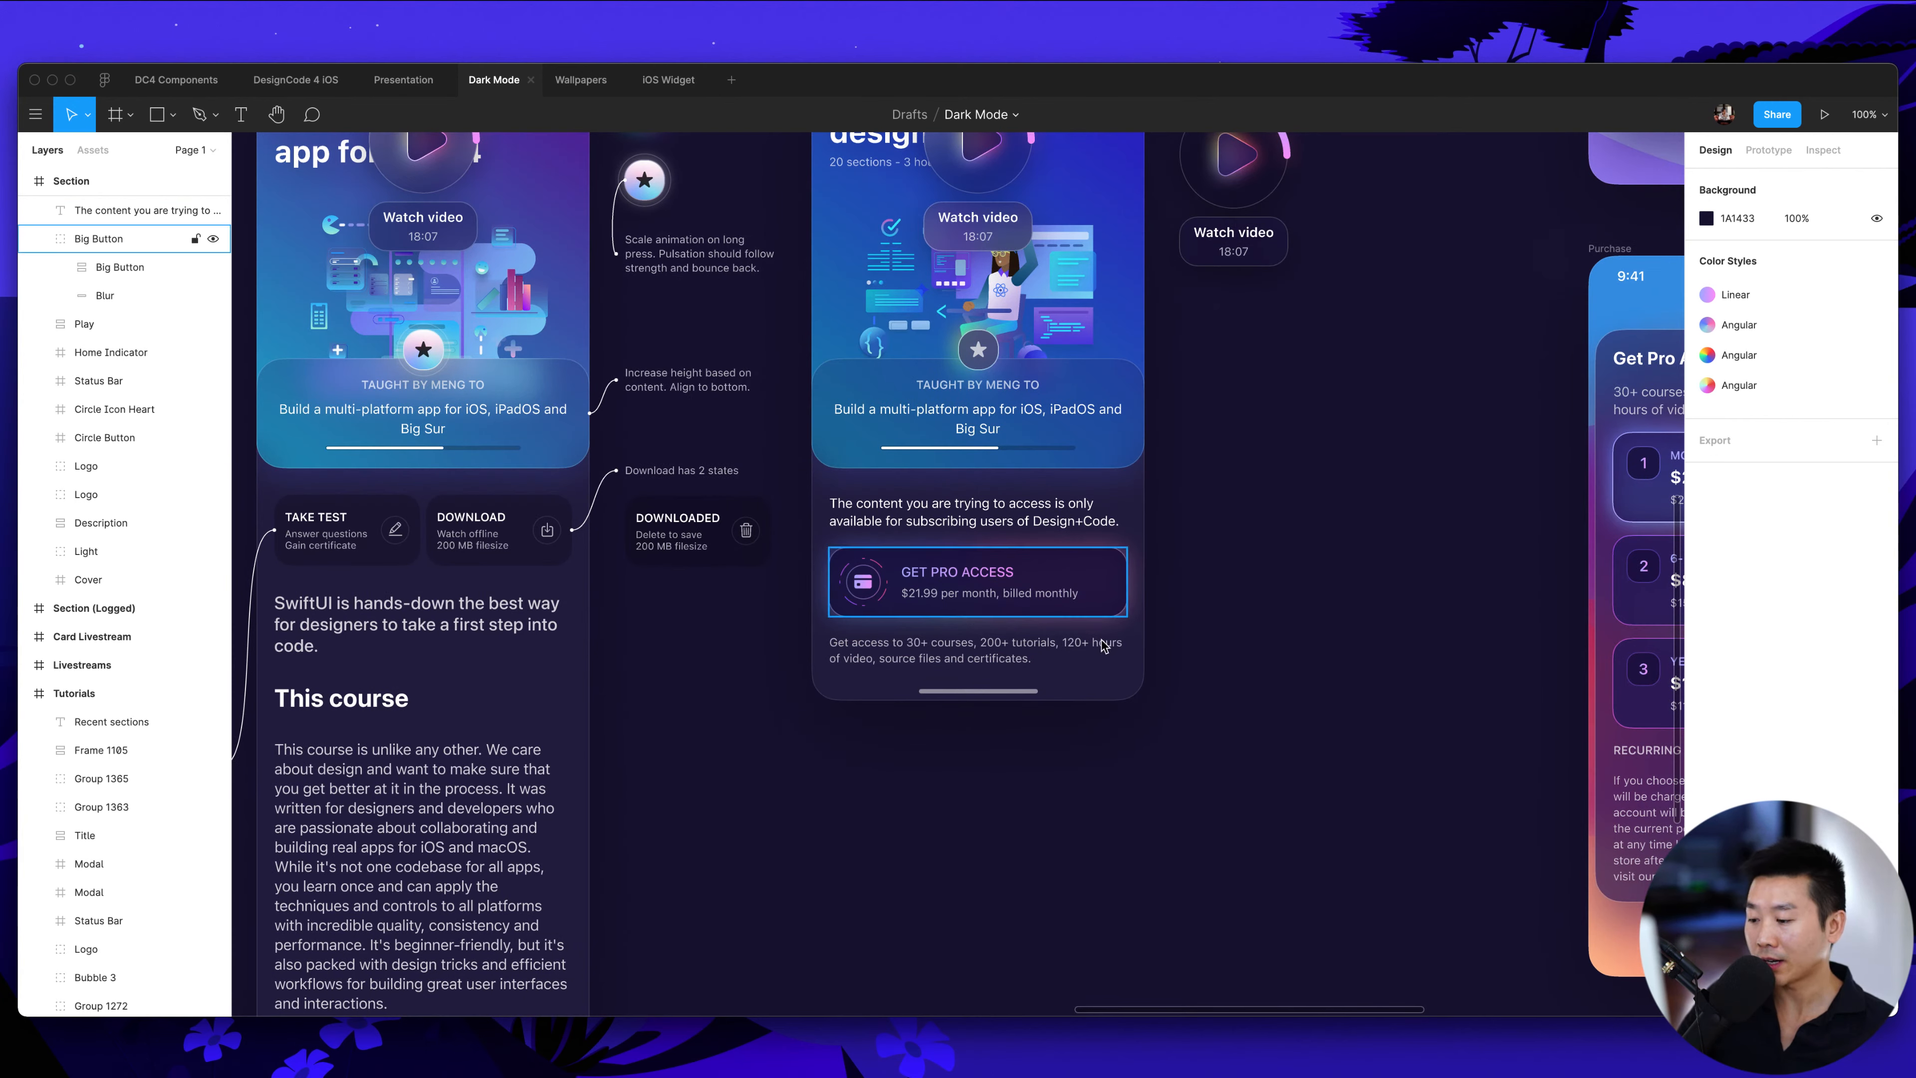
pyautogui.scroll(5, 1207, 649)
pyautogui.scroll(-2, 1251, 675)
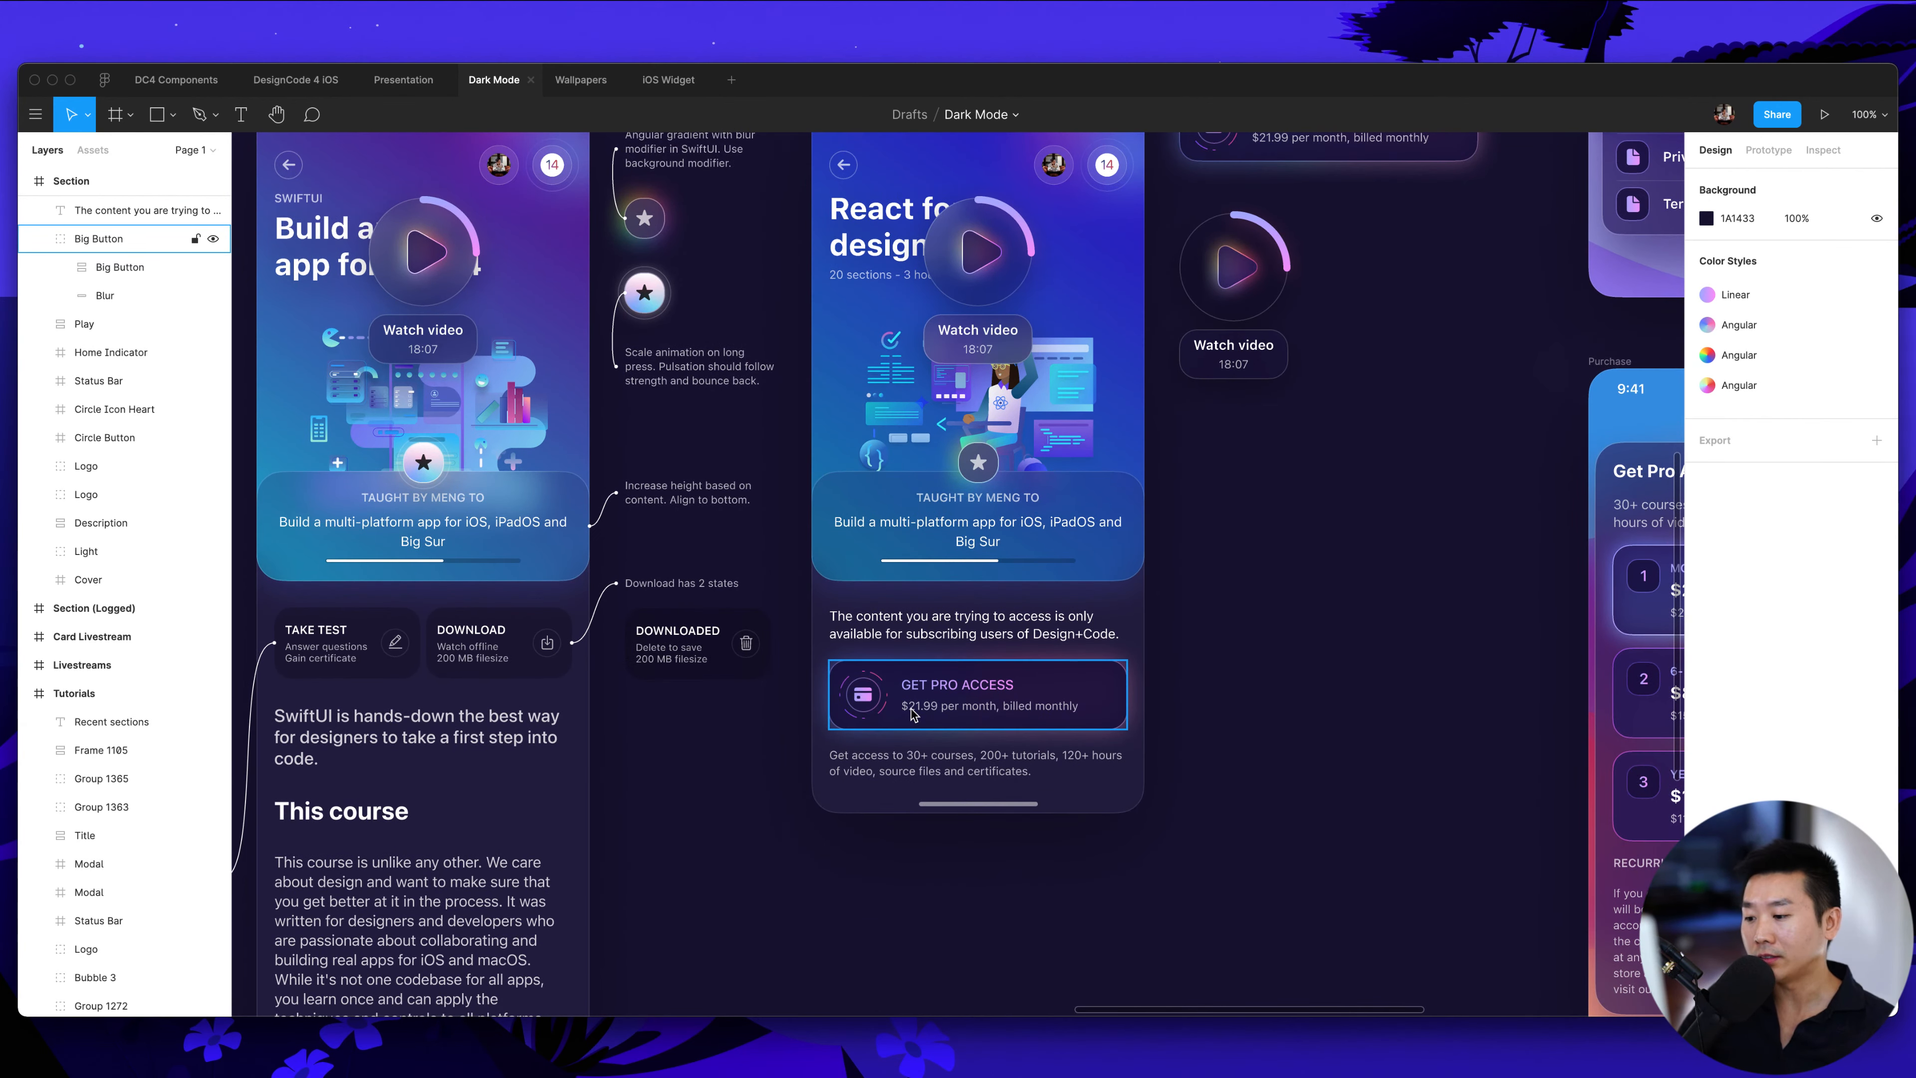
pyautogui.scroll(4, 1321, 669)
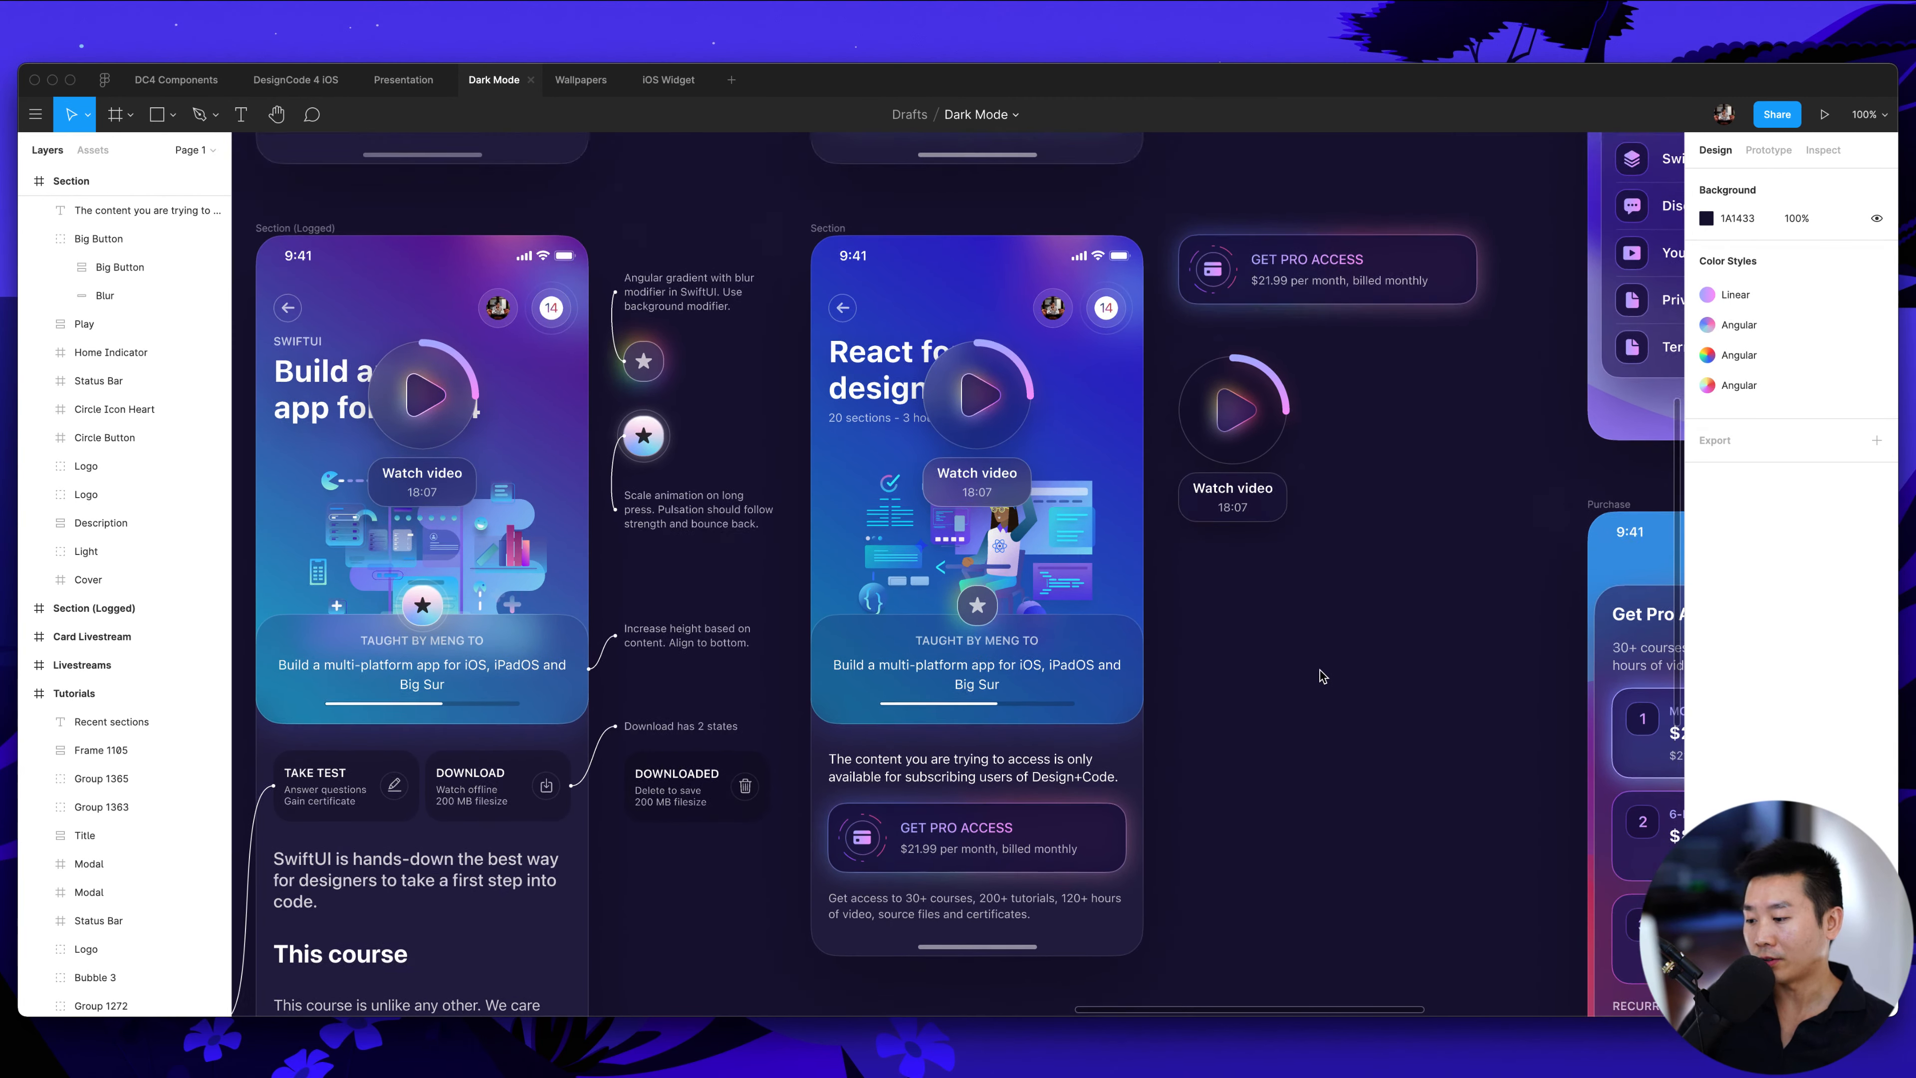
pyautogui.hscroll(2, 1320, 669)
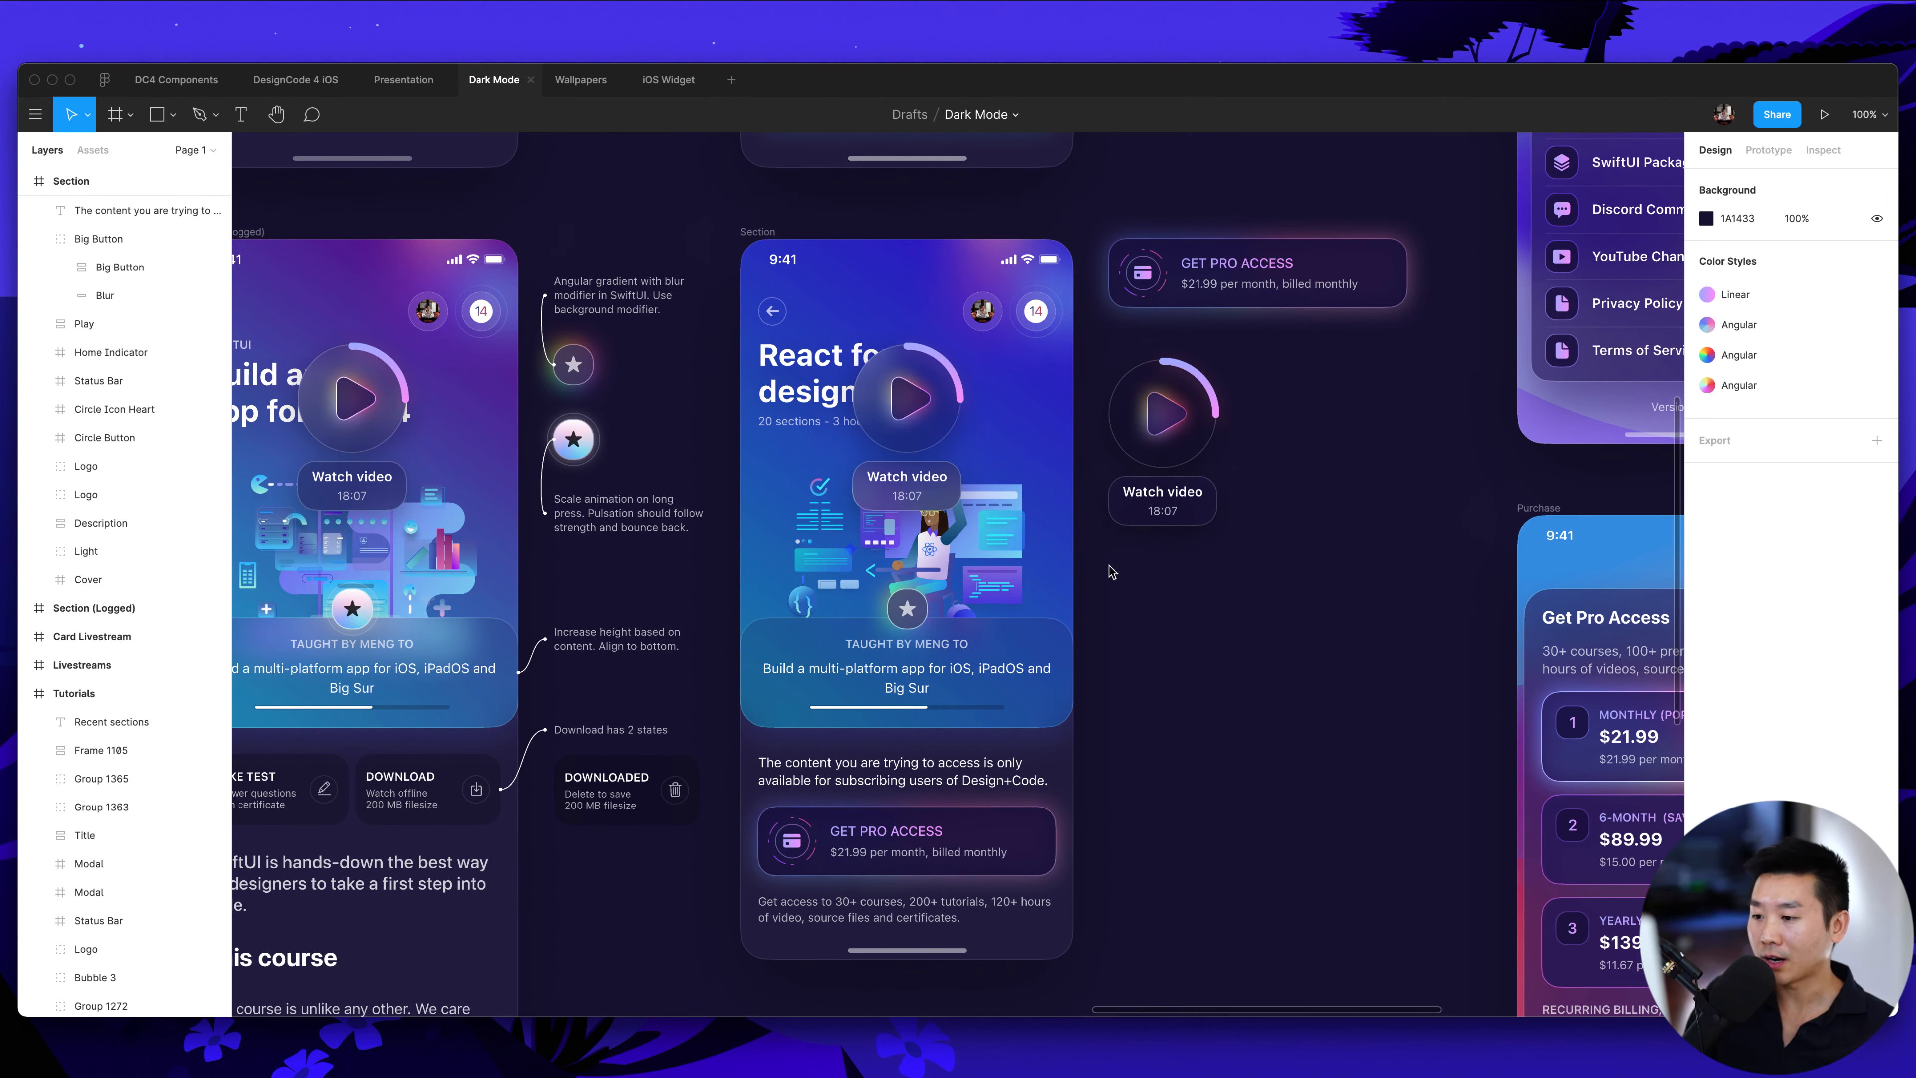
pyautogui.scroll(5, 1209, 724)
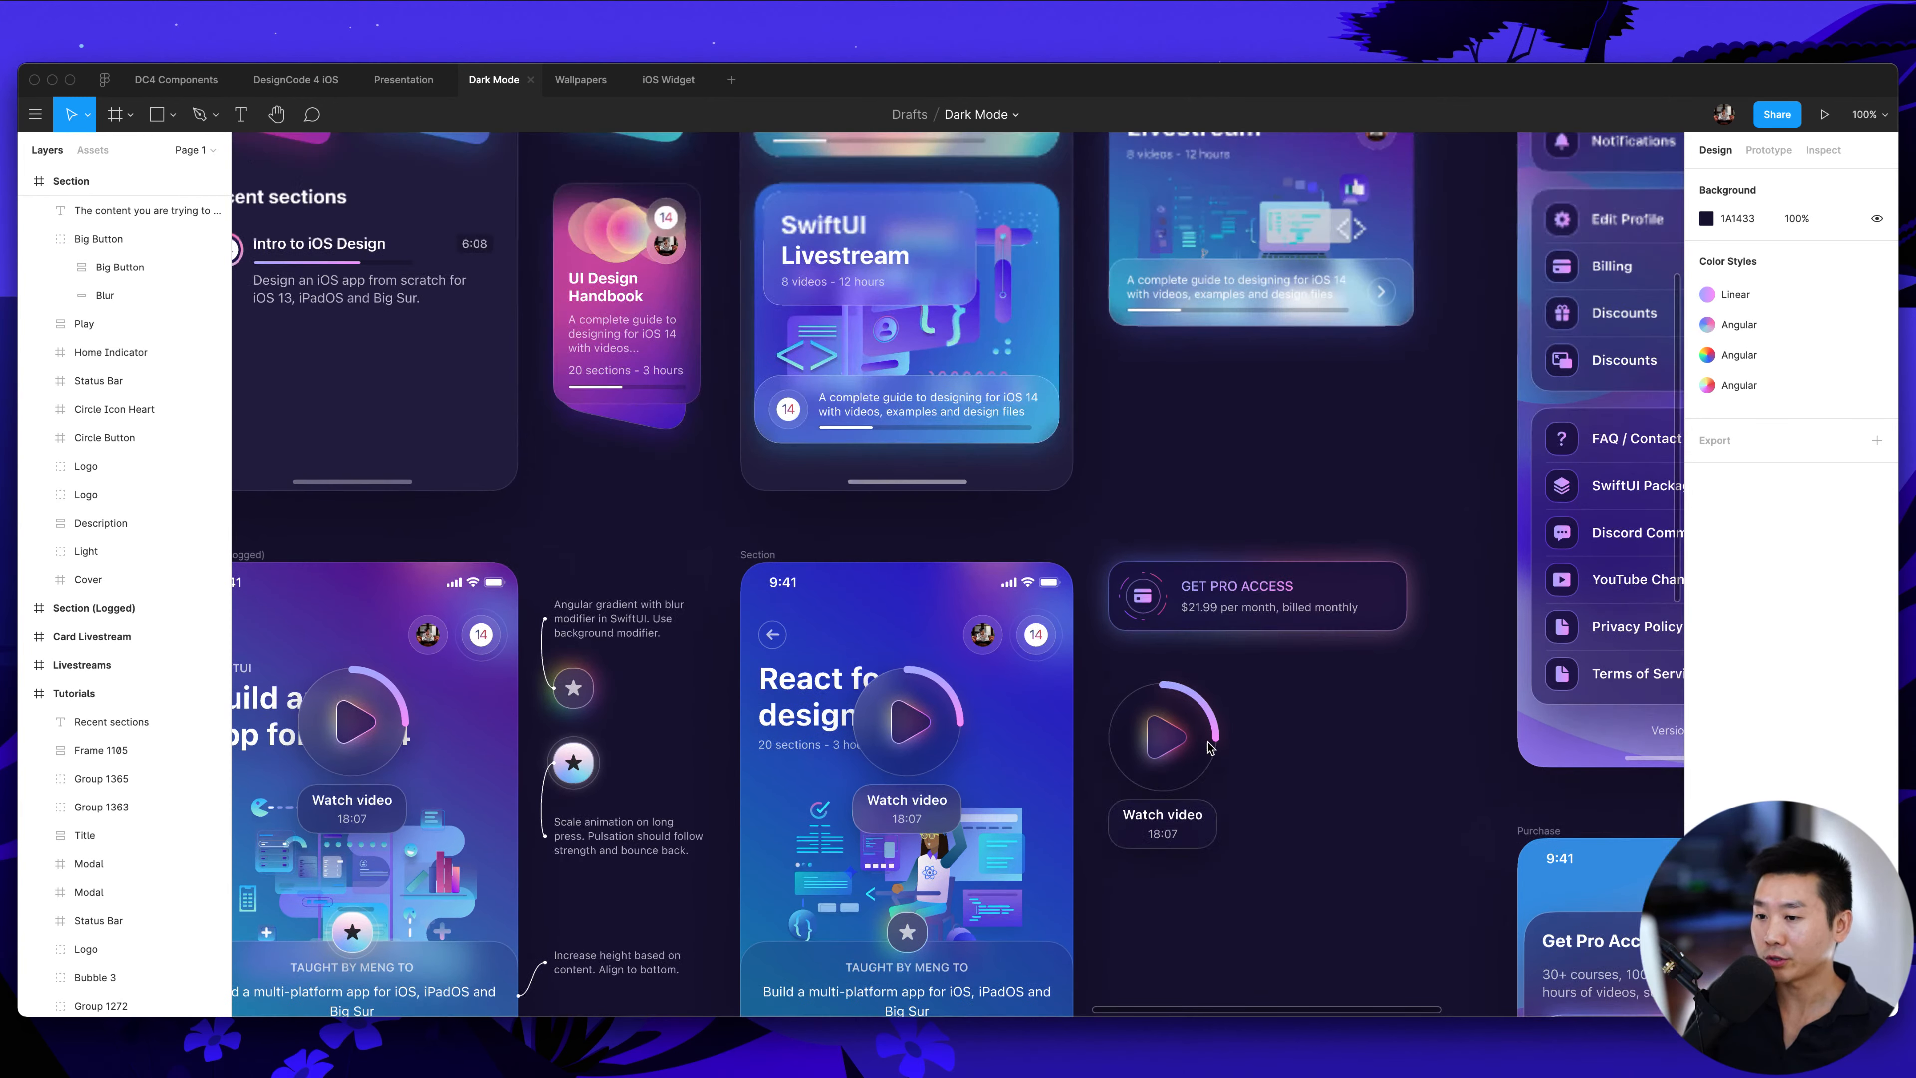
# Review the Purchase, Certificate, Account and Profile screens, then survey the whole set of dark mode screens at 50% zoom
pyautogui.hscroll(10, 1206, 741)
pyautogui.hscroll(4, 1195, 744)
pyautogui.scroll(-5, 1194, 741)
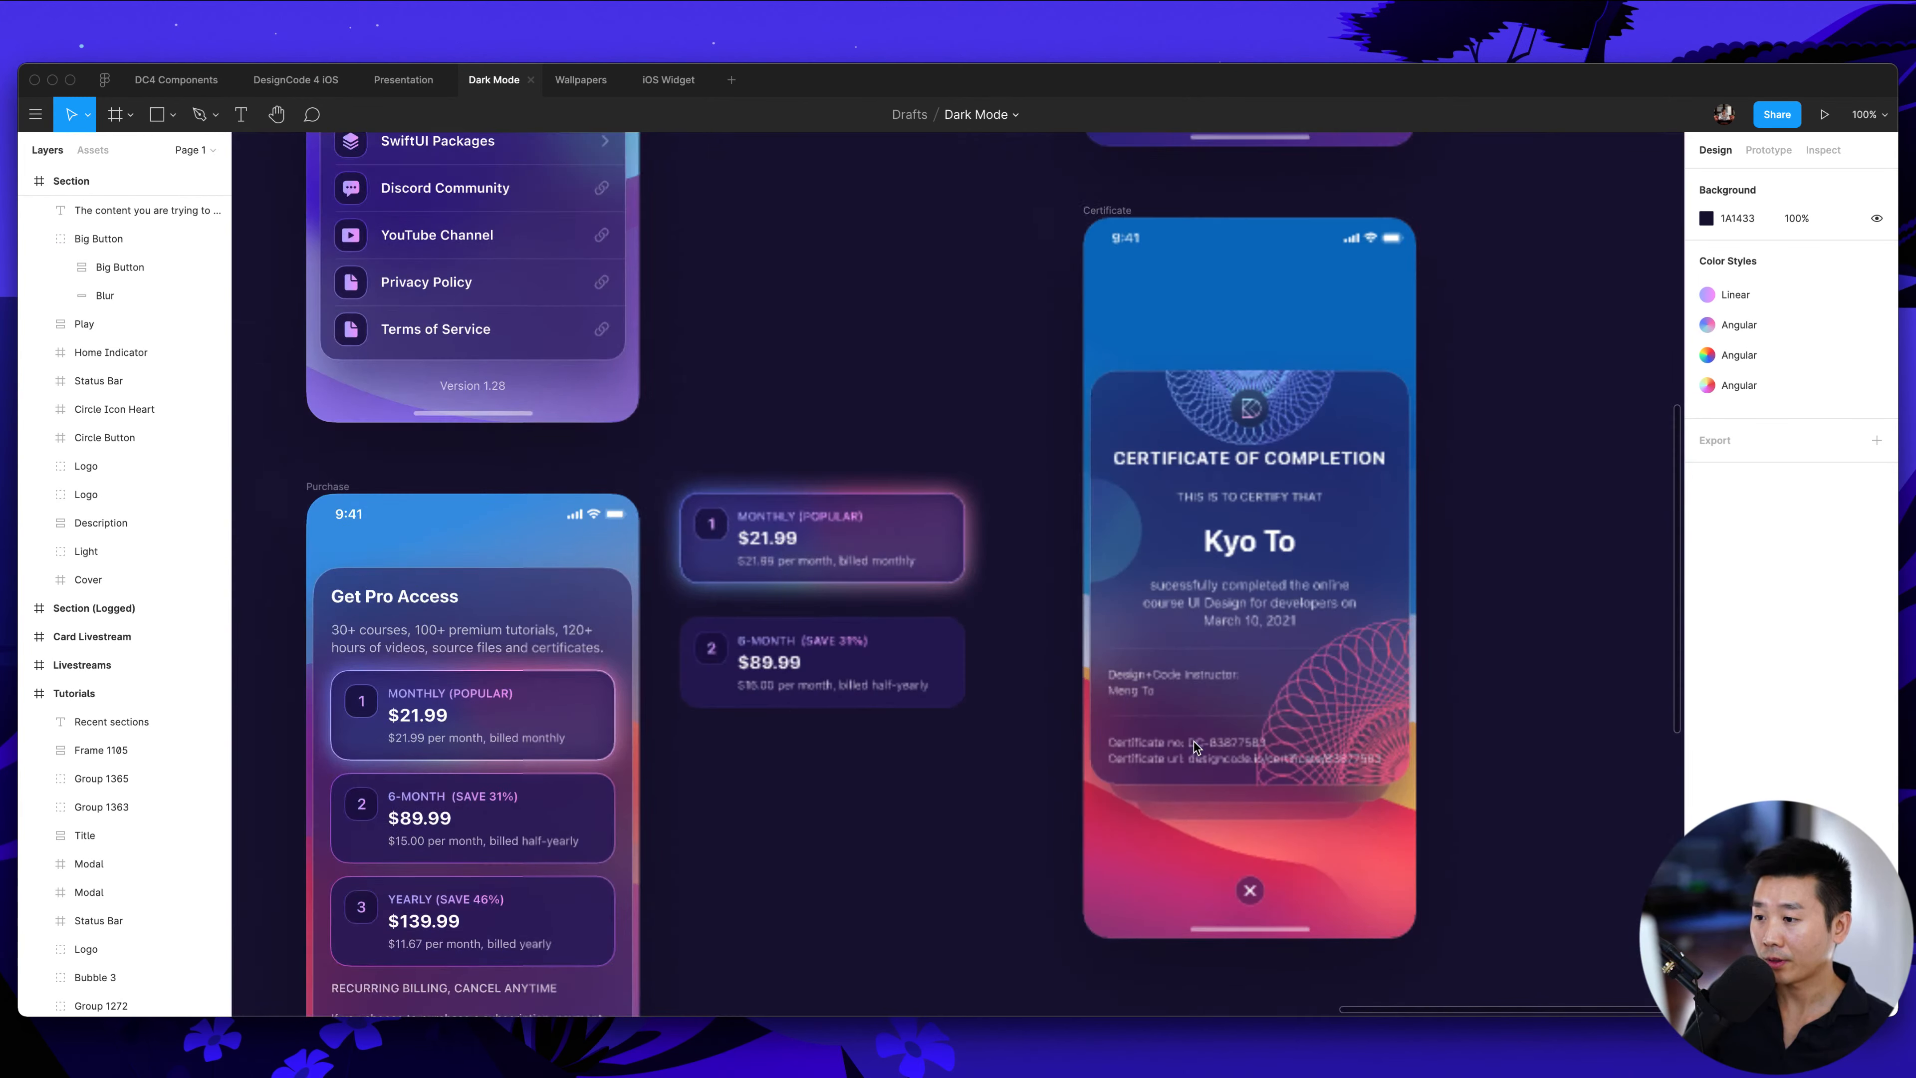
pyautogui.scroll(10, 1192, 742)
pyautogui.scroll(3, 1191, 747)
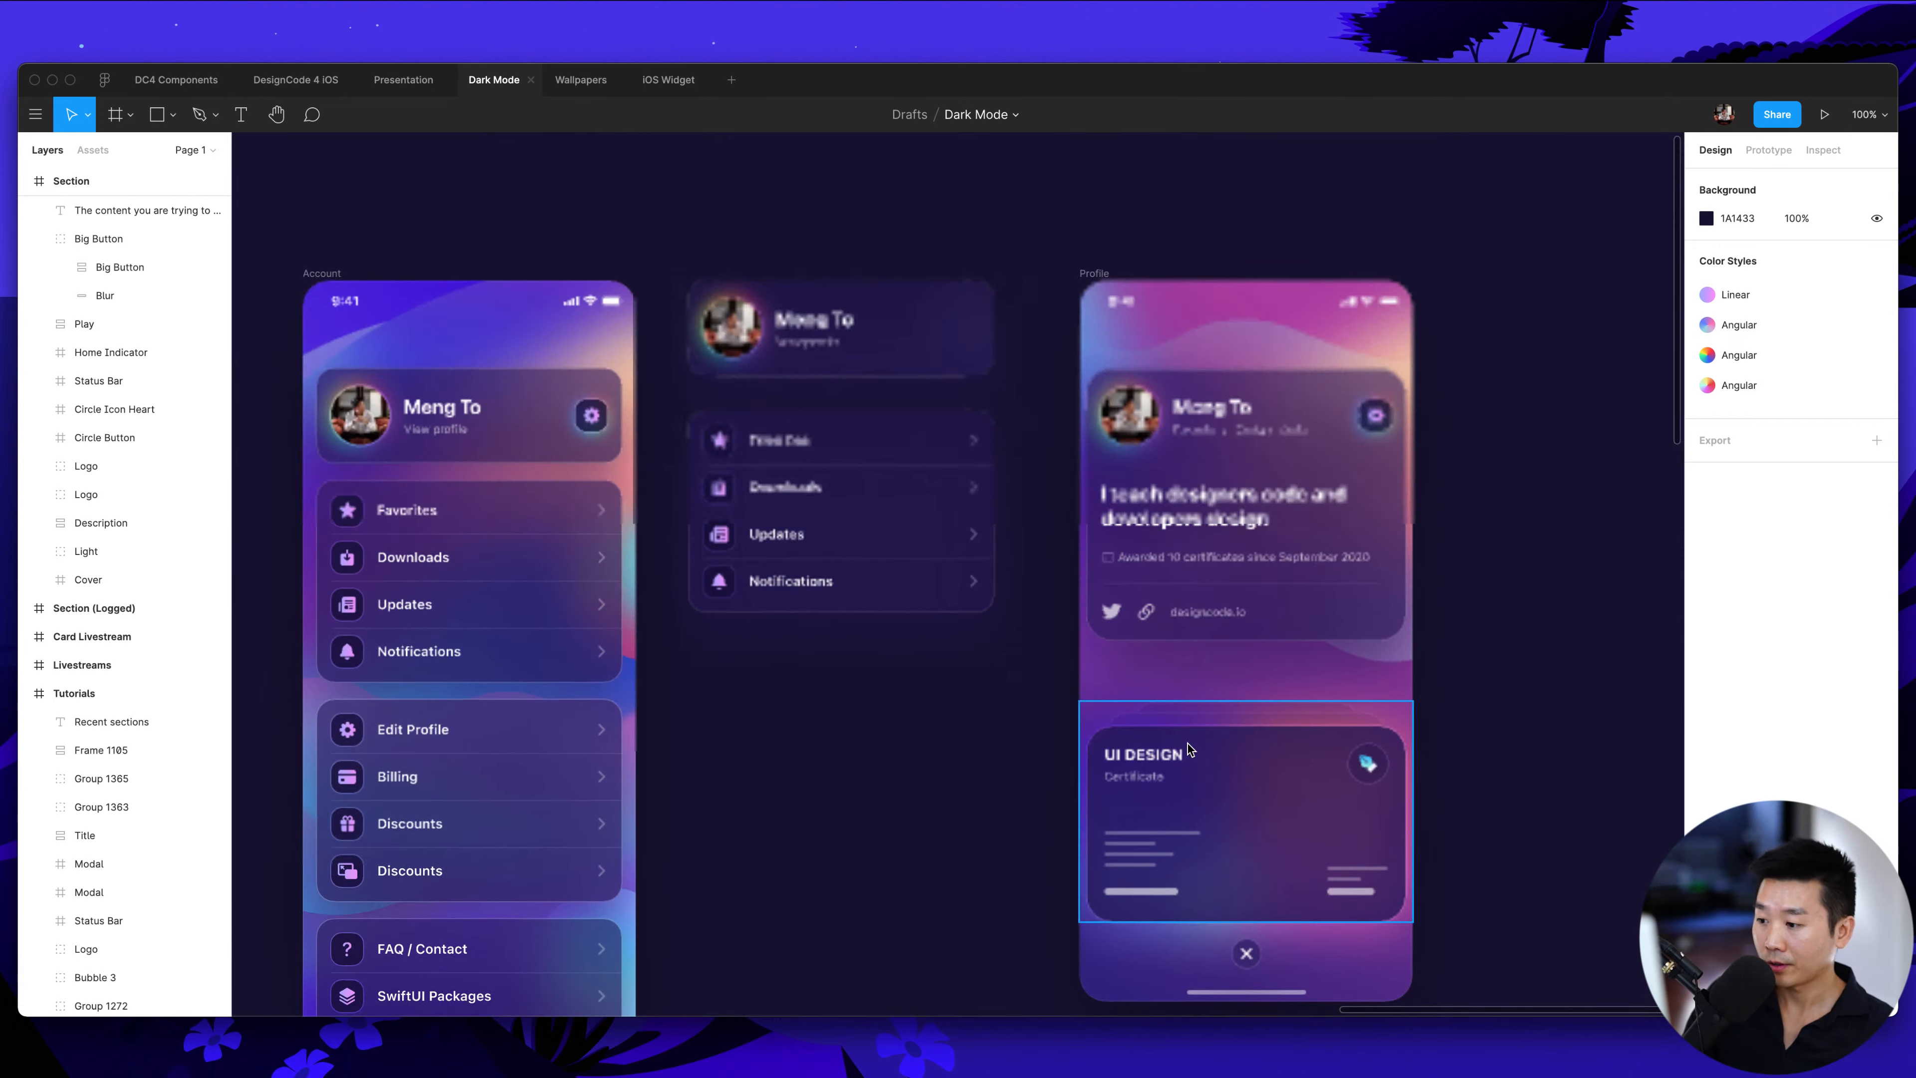
pyautogui.press('-')
pyautogui.scroll(-4, 1153, 743)
pyautogui.hscroll(-10, 1148, 740)
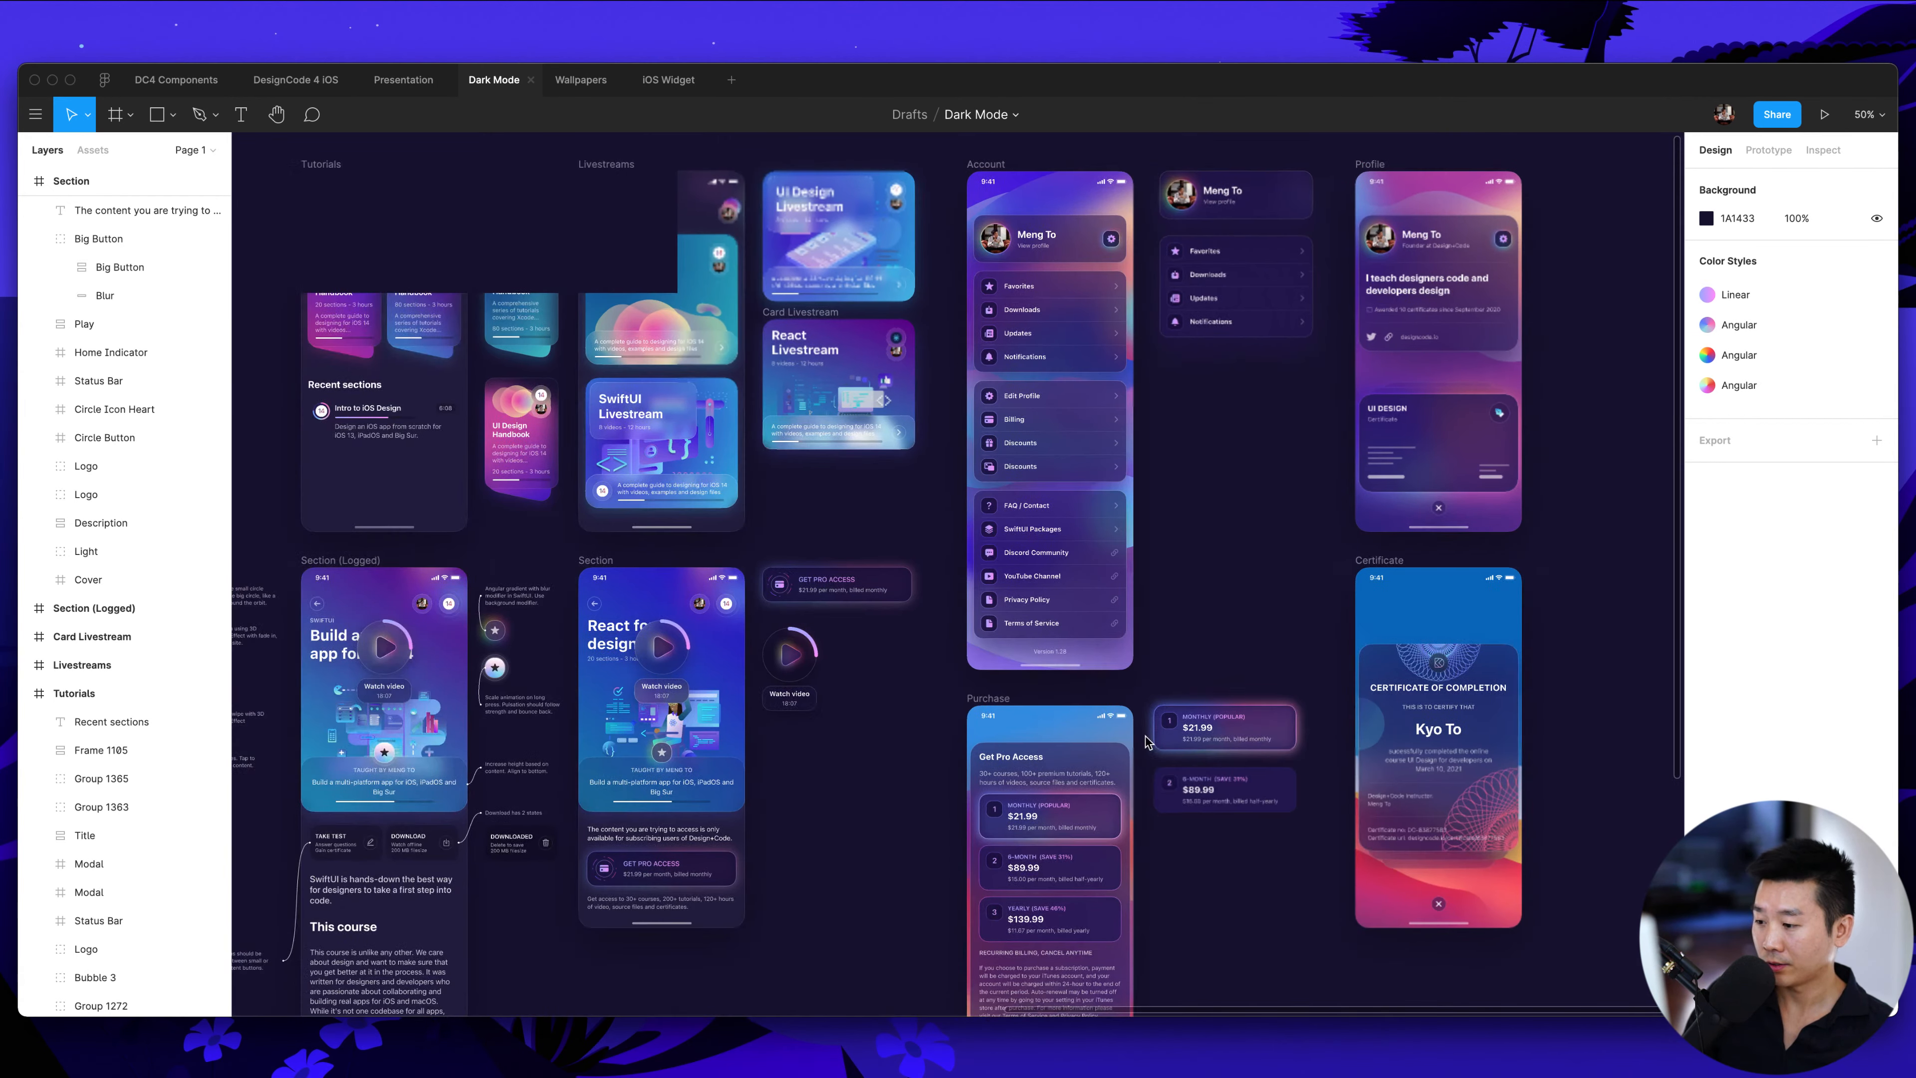
pyautogui.scroll(4, 1143, 745)
pyautogui.hscroll(-4, 1056, 747)
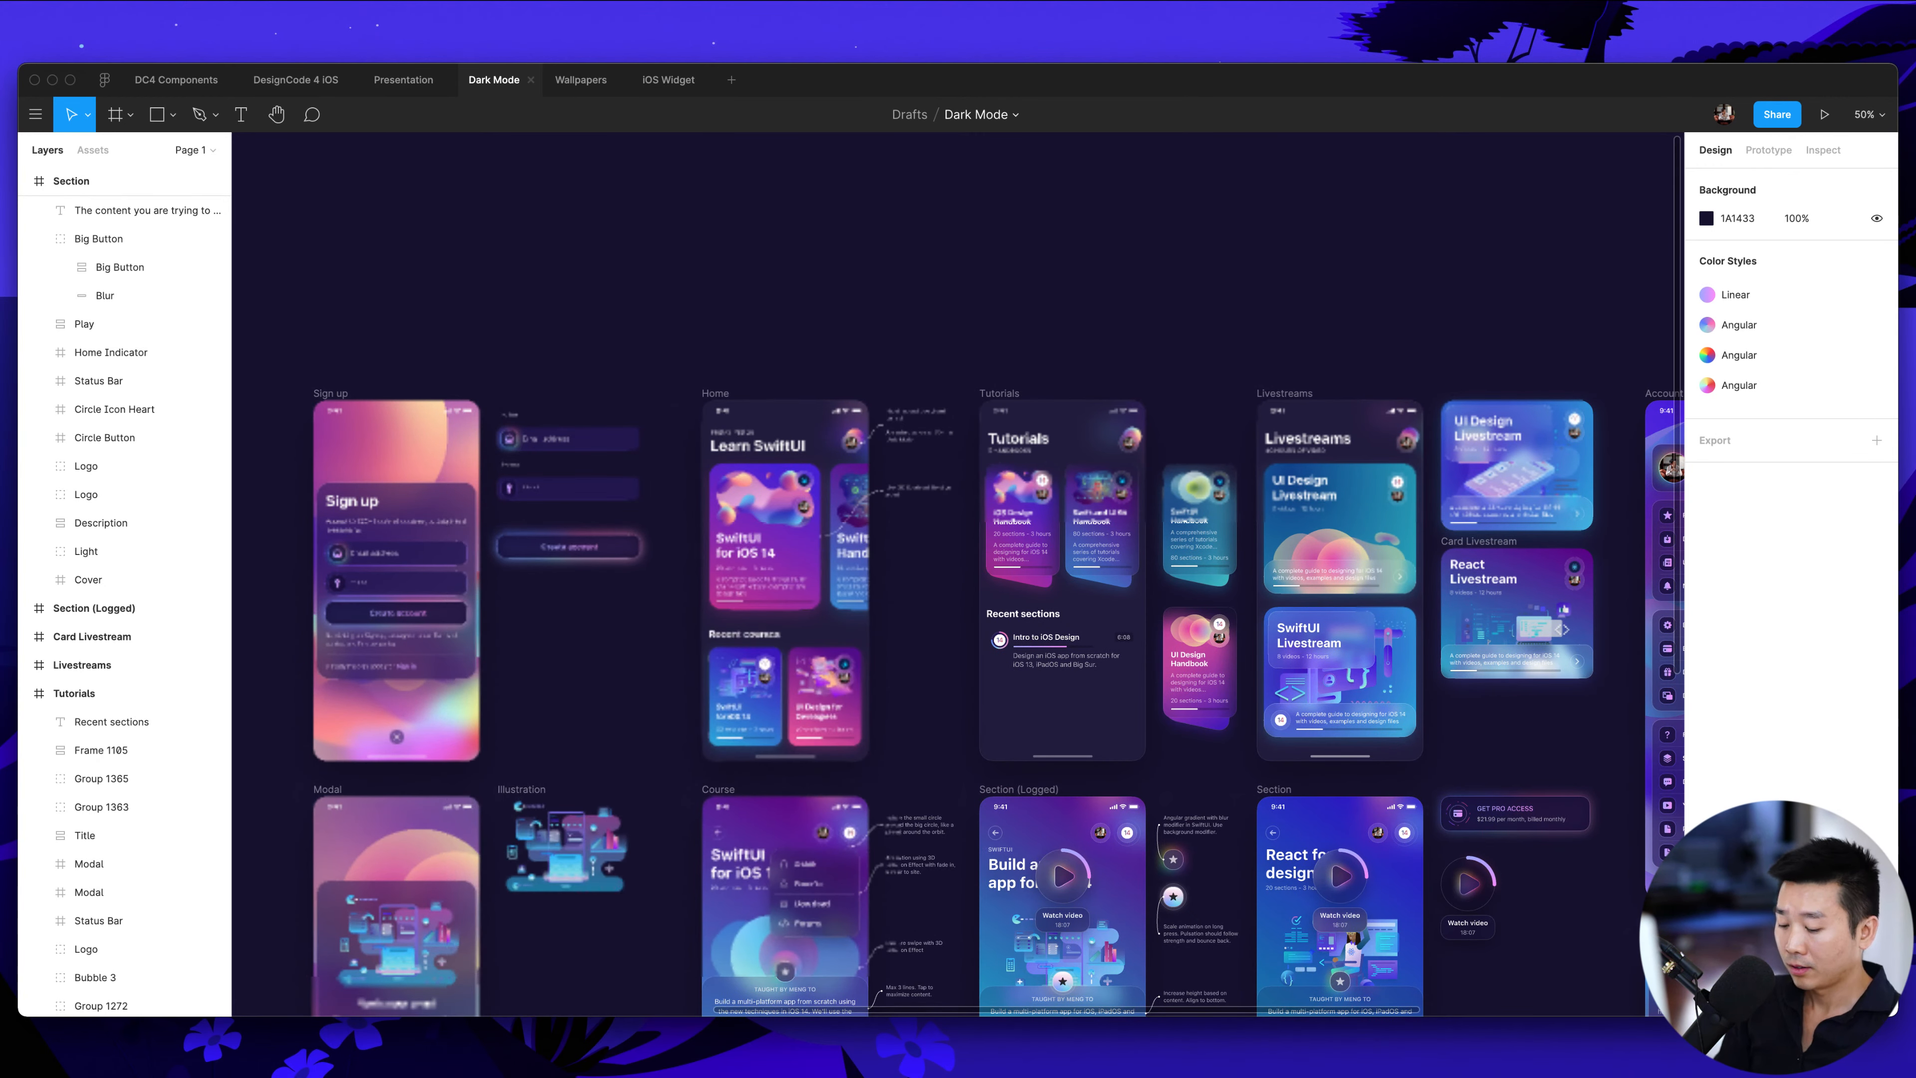
pyautogui.scroll(-3, 849, 639)
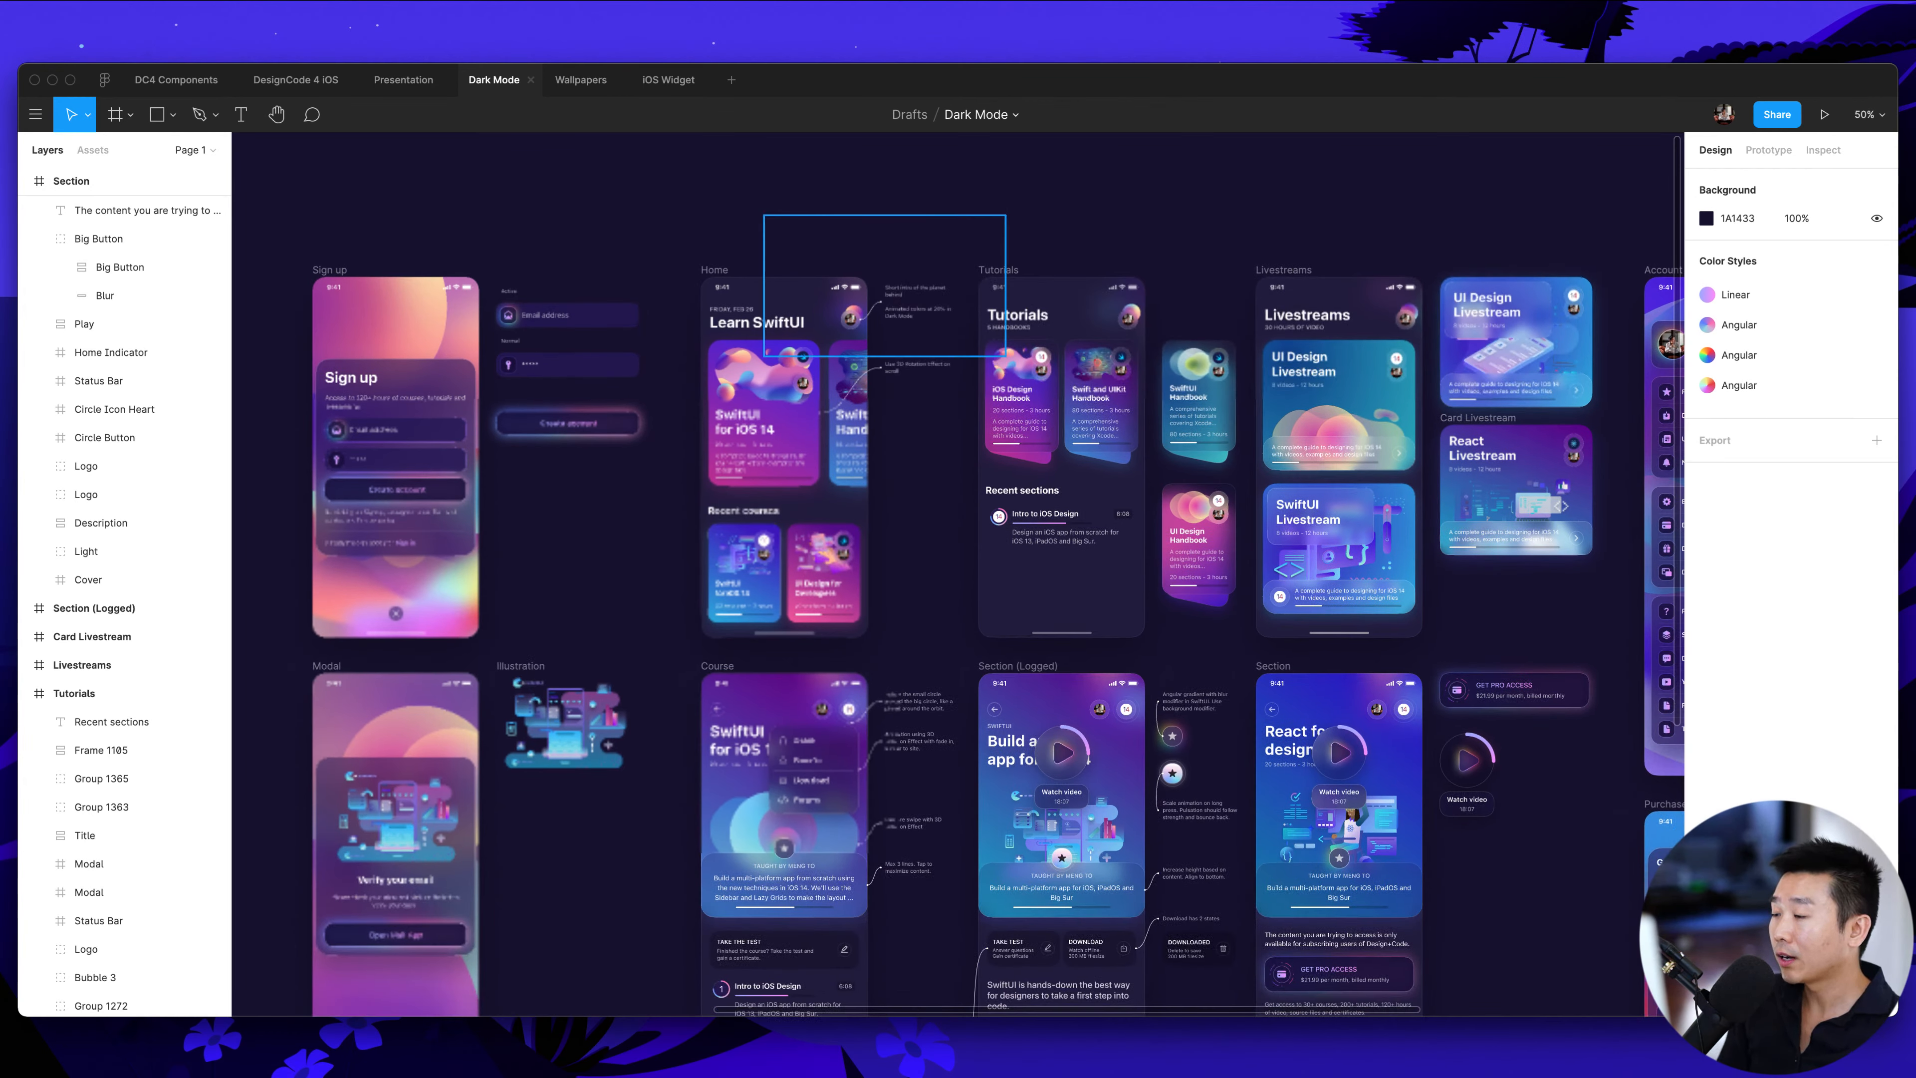
# Switch to the iOS Widget file and activate the Comment tool
pyautogui.click(668, 79)
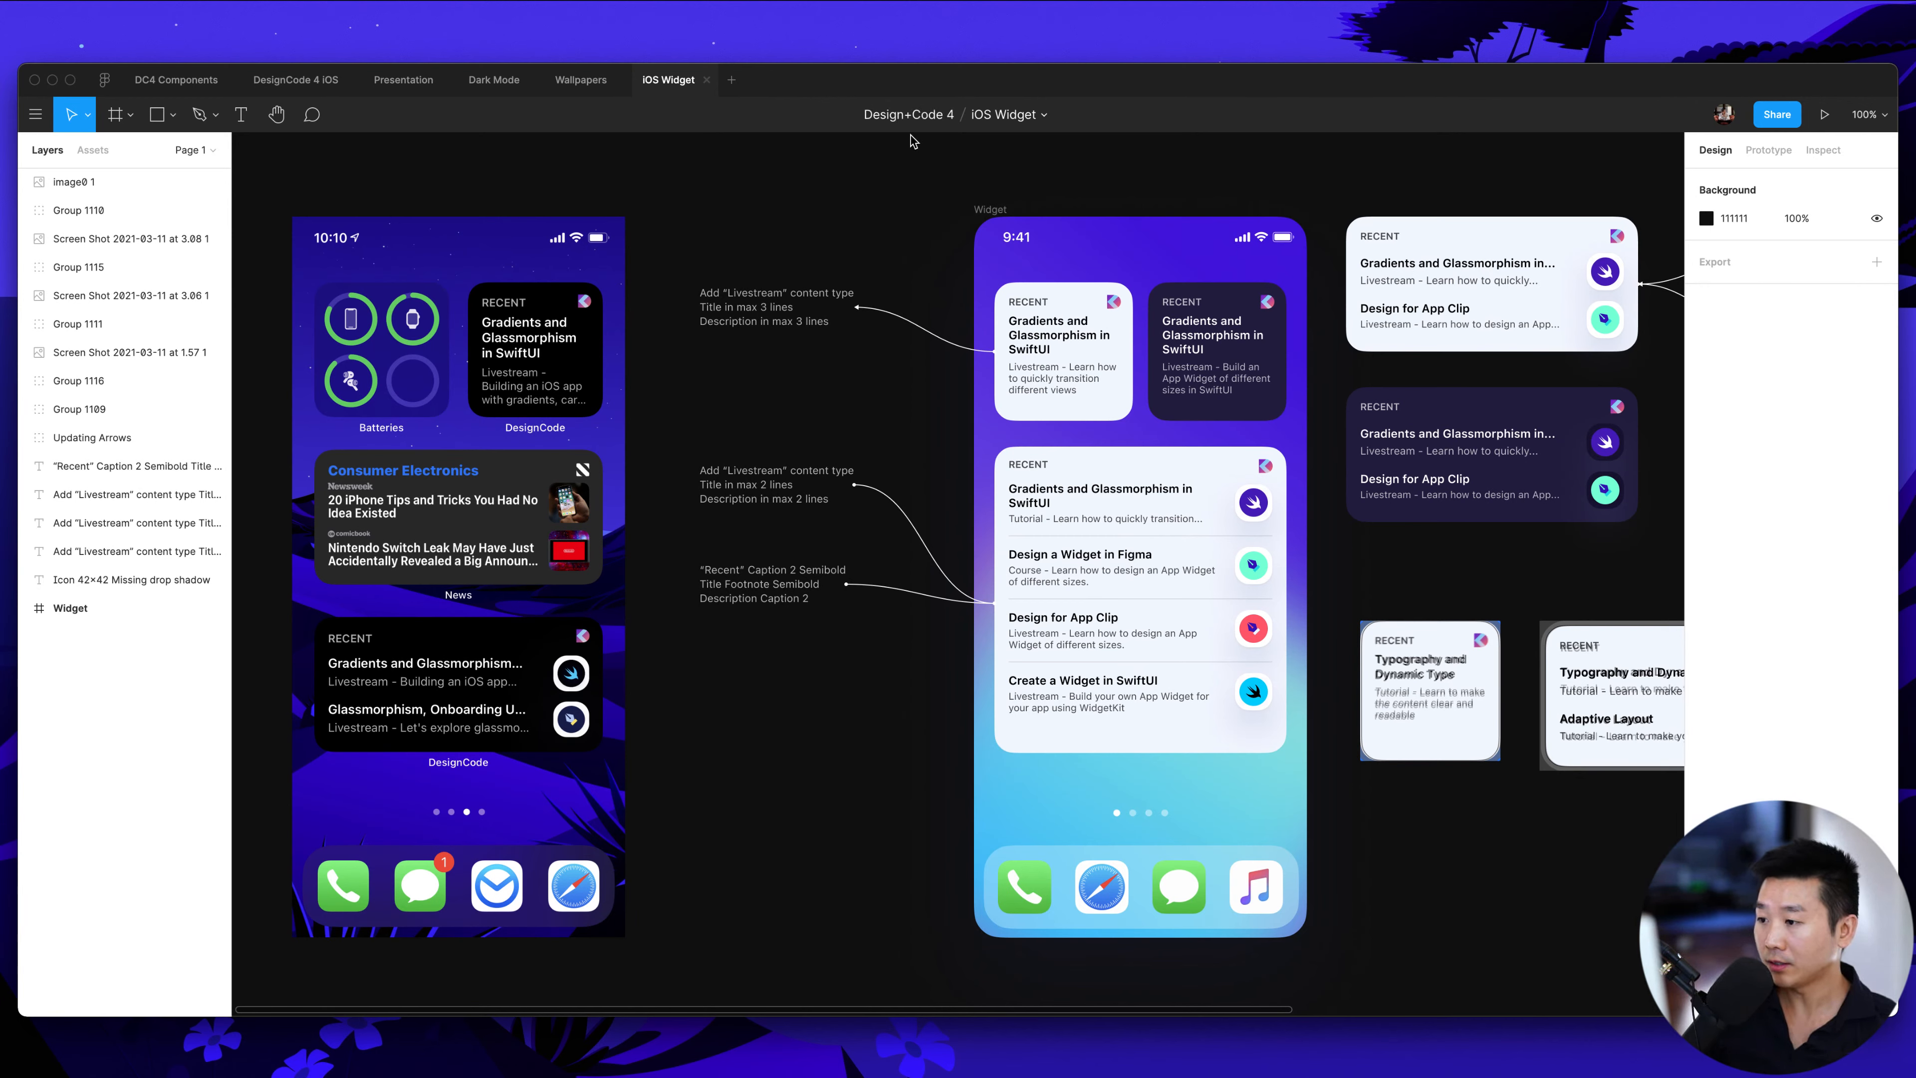
pyautogui.press('c')
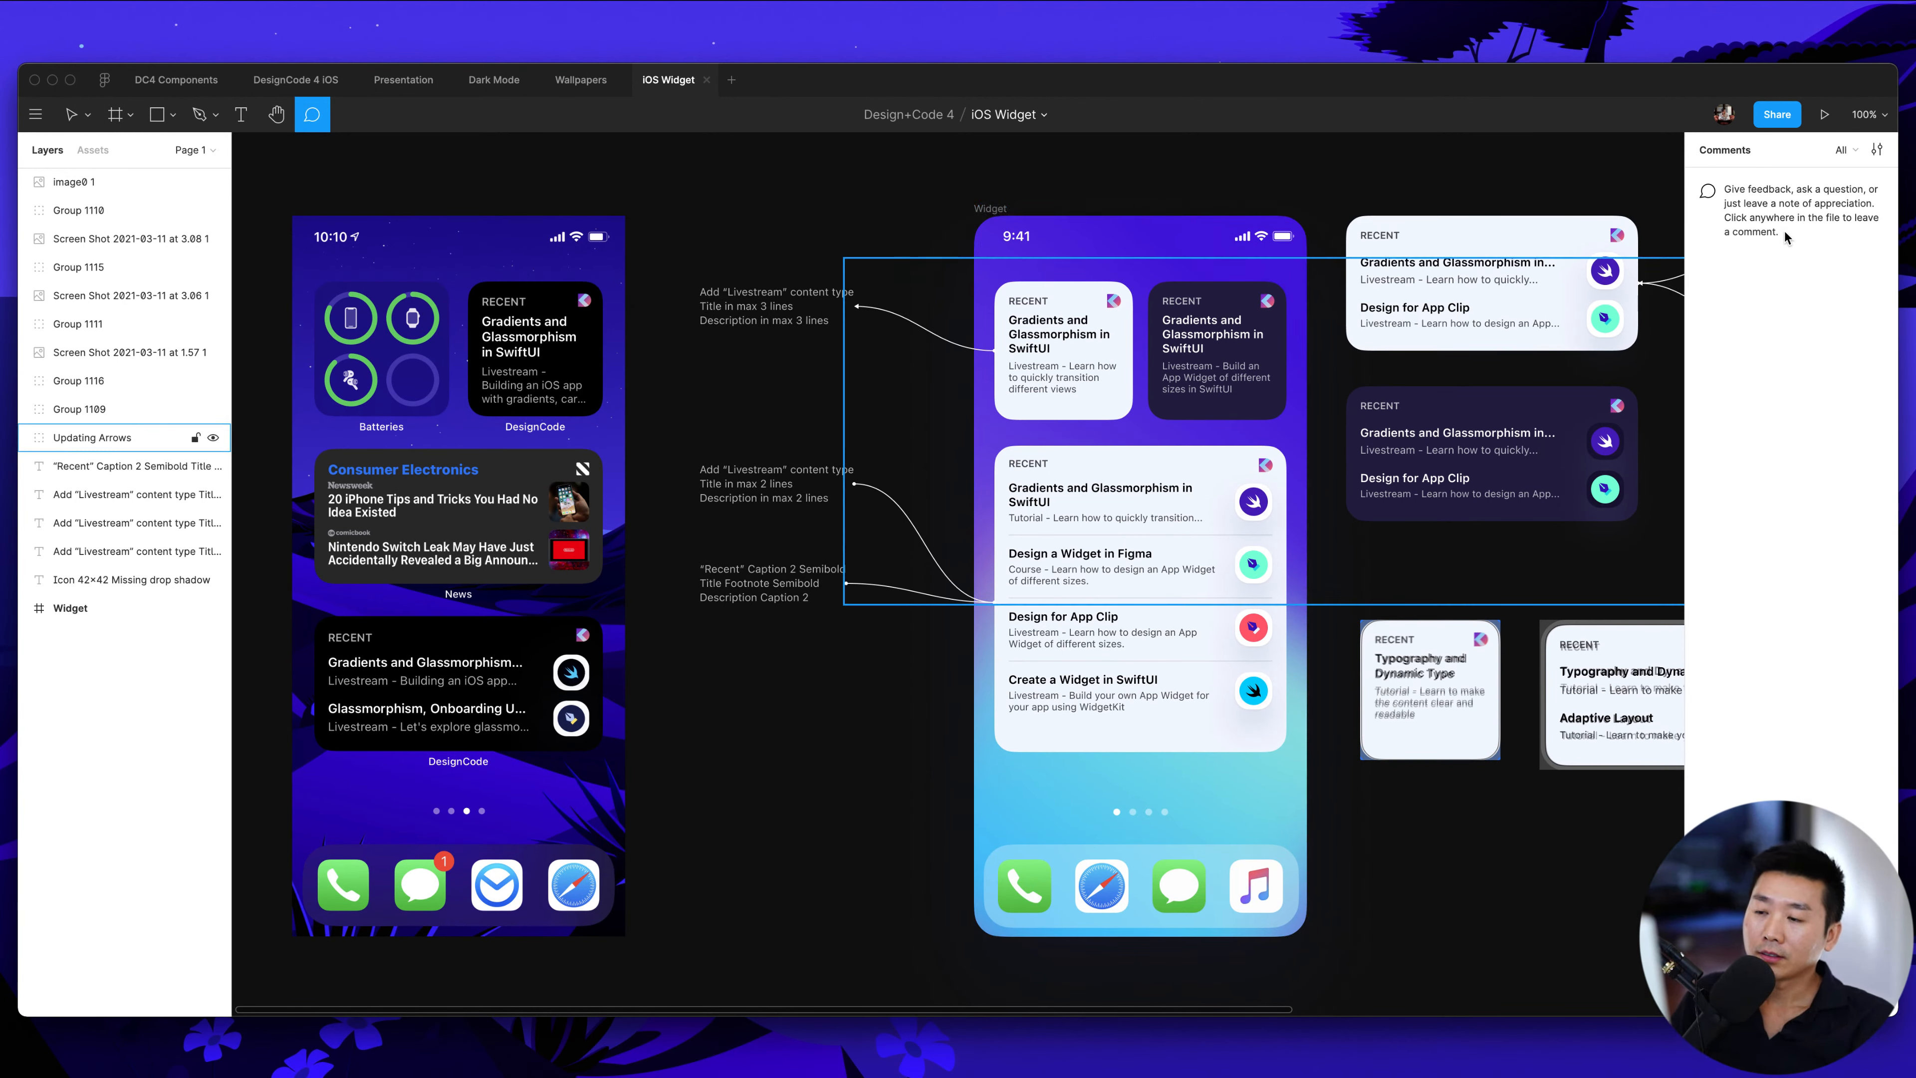
# Start a comment above the light Gradients and Glassmorphism widget beside the Widget screen and discard it
pyautogui.hscroll(5, 1244, 163)
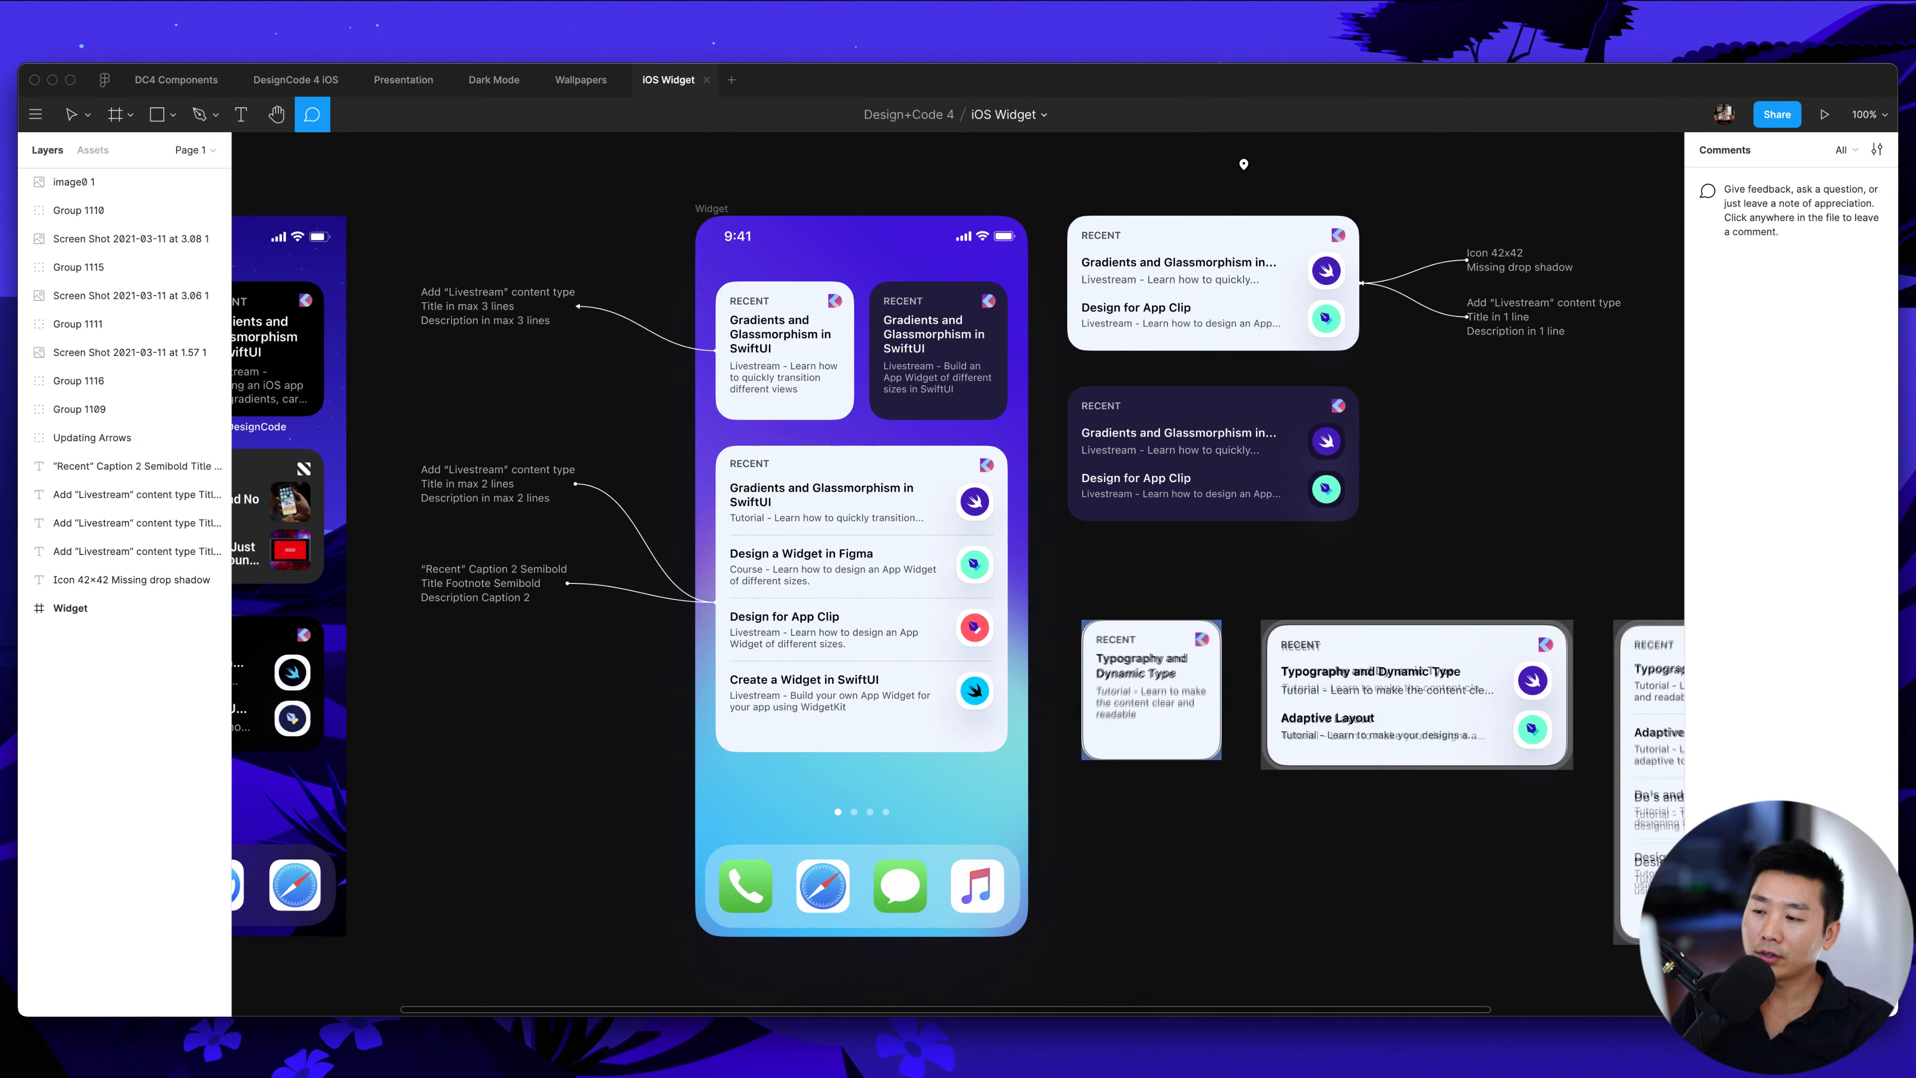
pyautogui.hscroll(2, 1245, 164)
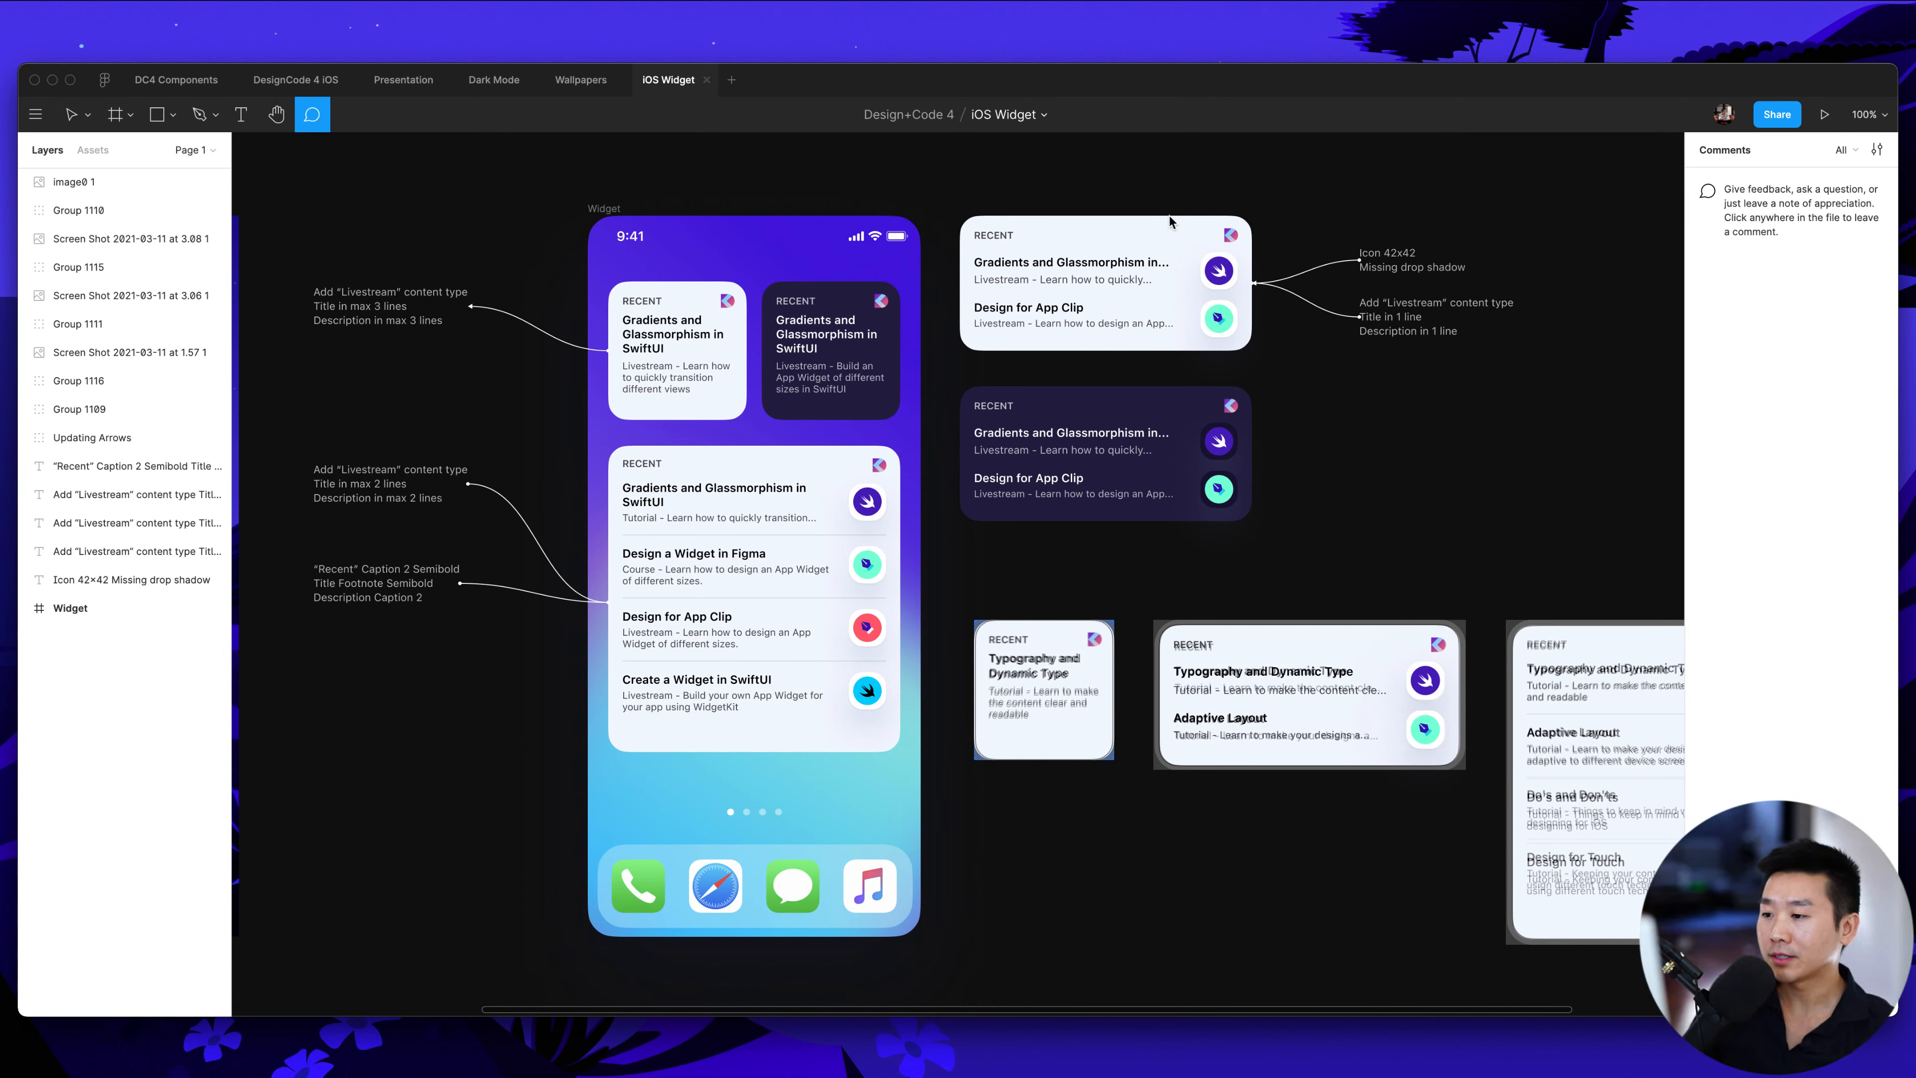
pyautogui.click(1226, 183)
pyautogui.write('c')
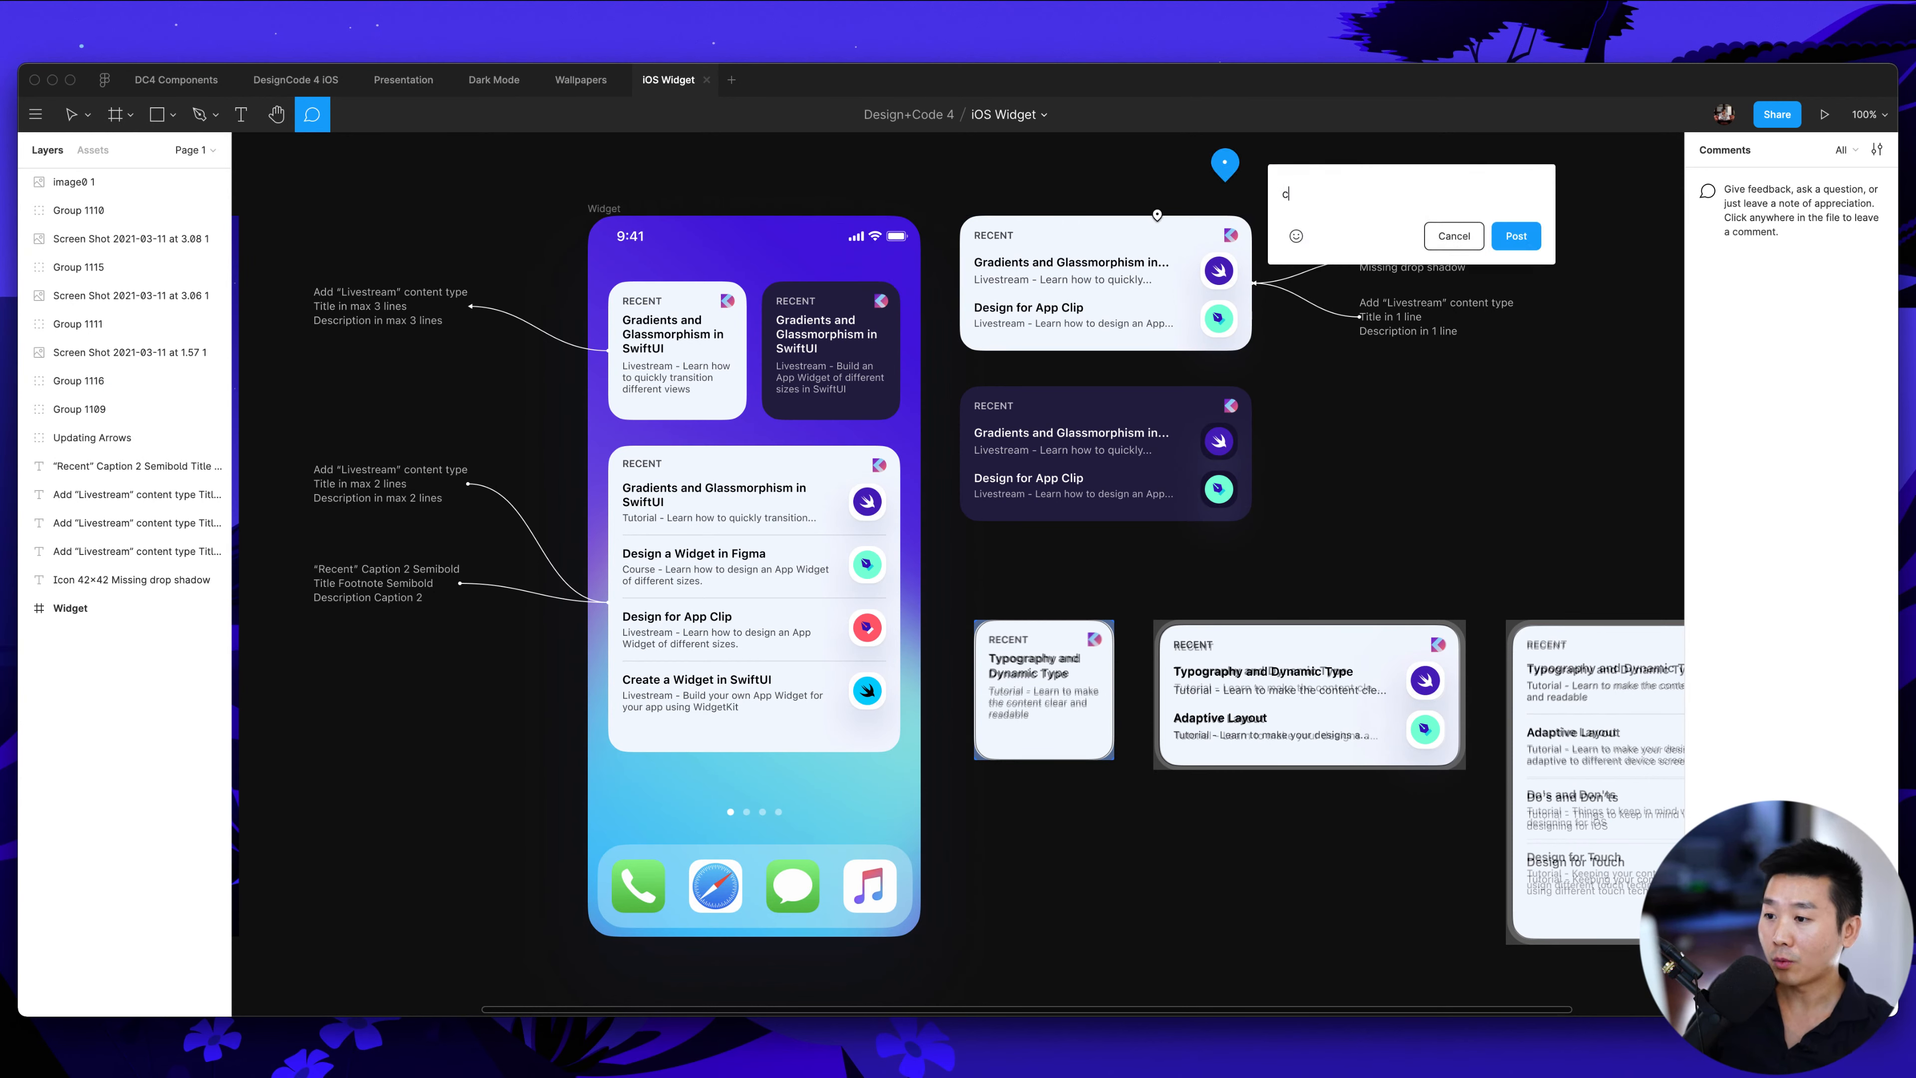
pyautogui.press('BackSpace')
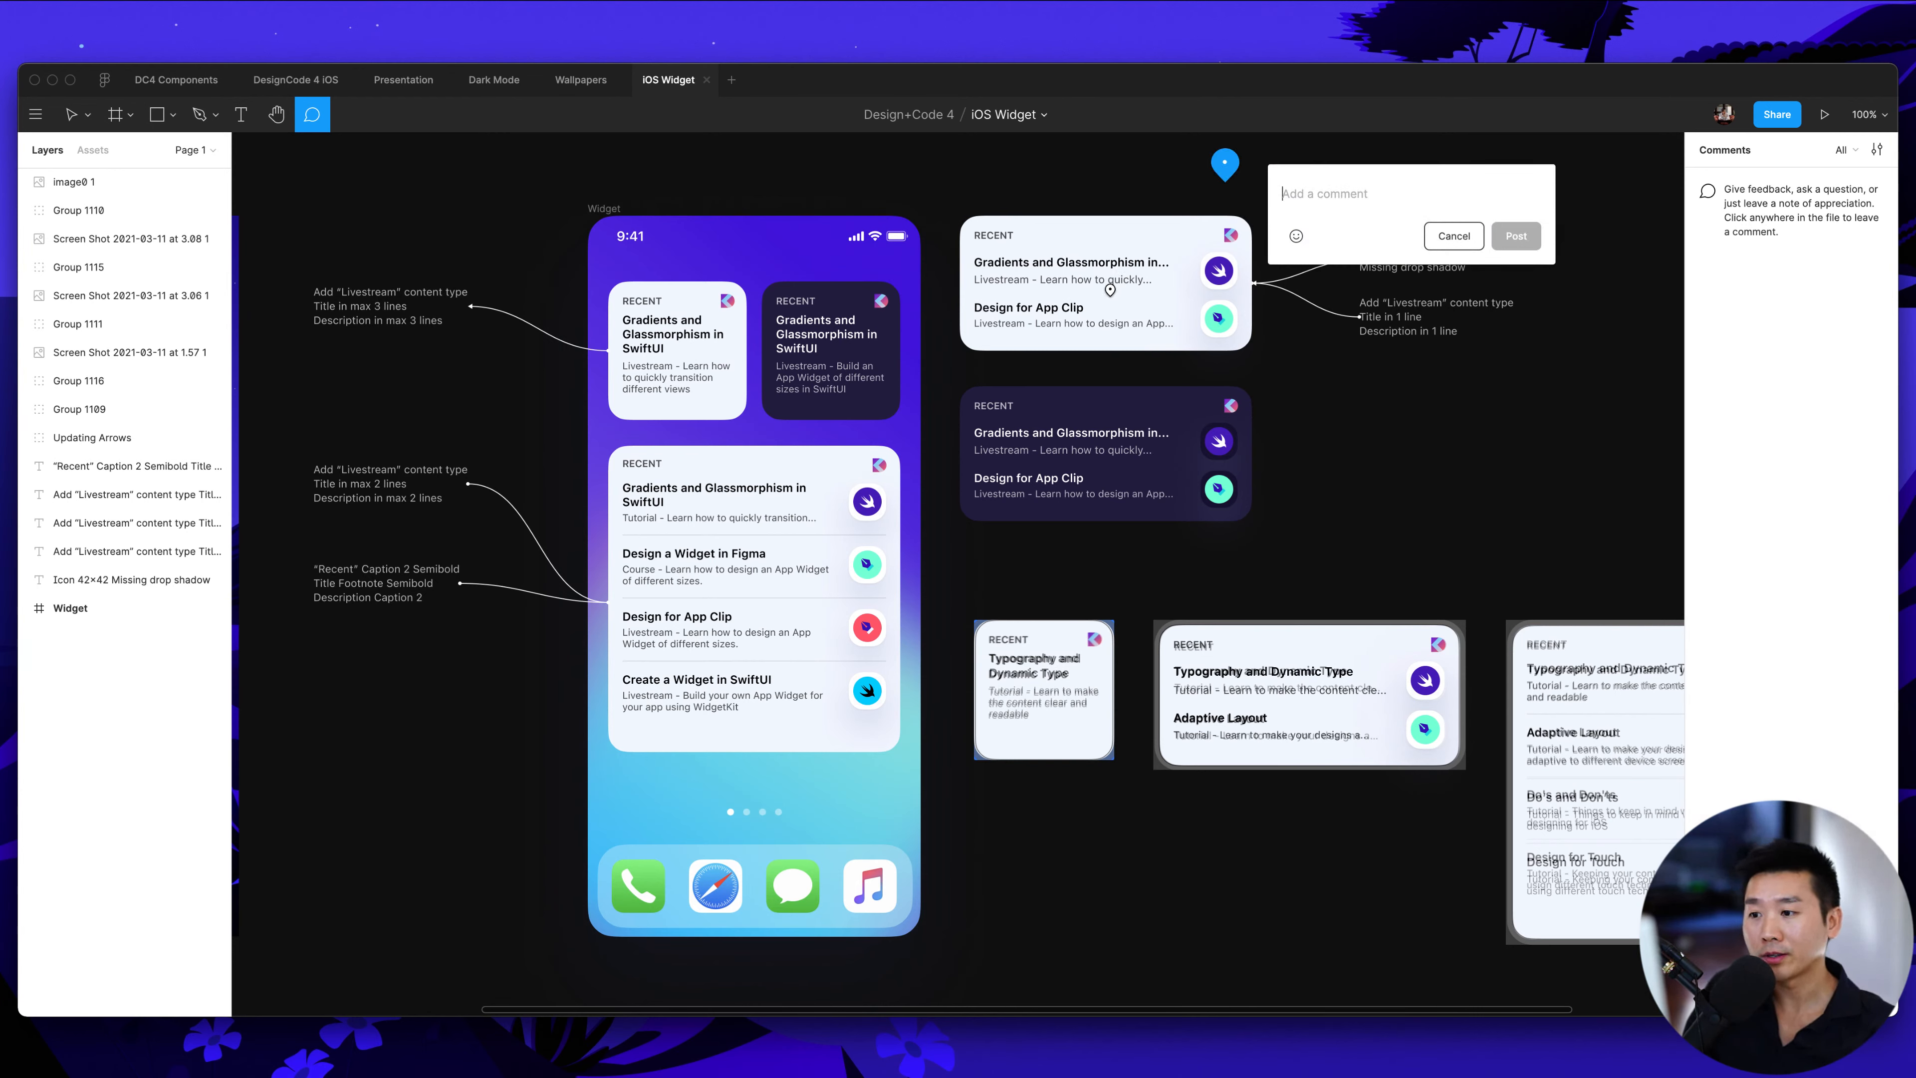
pyautogui.press('Escape')
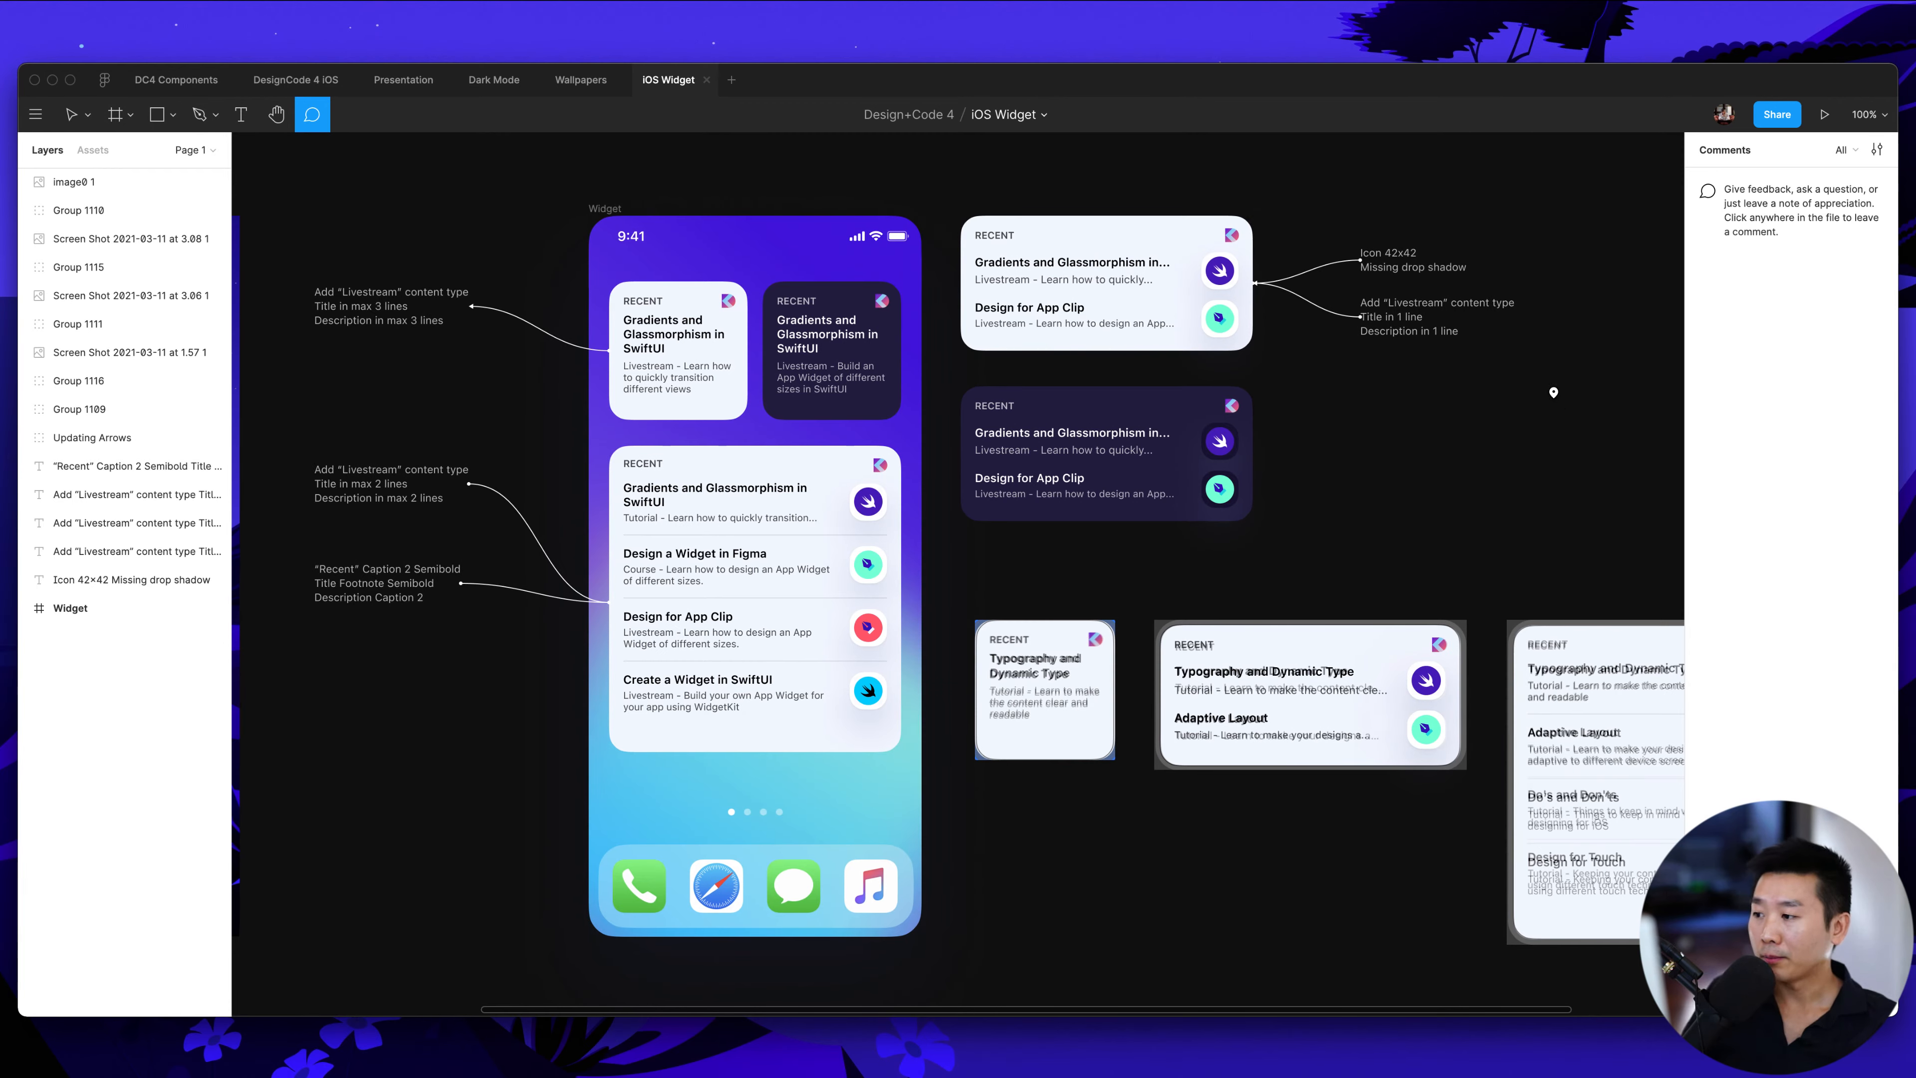
# Return to the Move tool and review the arrow-linked text notes between the two widget phone screens
pyautogui.hscroll(-2, 1554, 393)
pyautogui.hscroll(-10, 1554, 393)
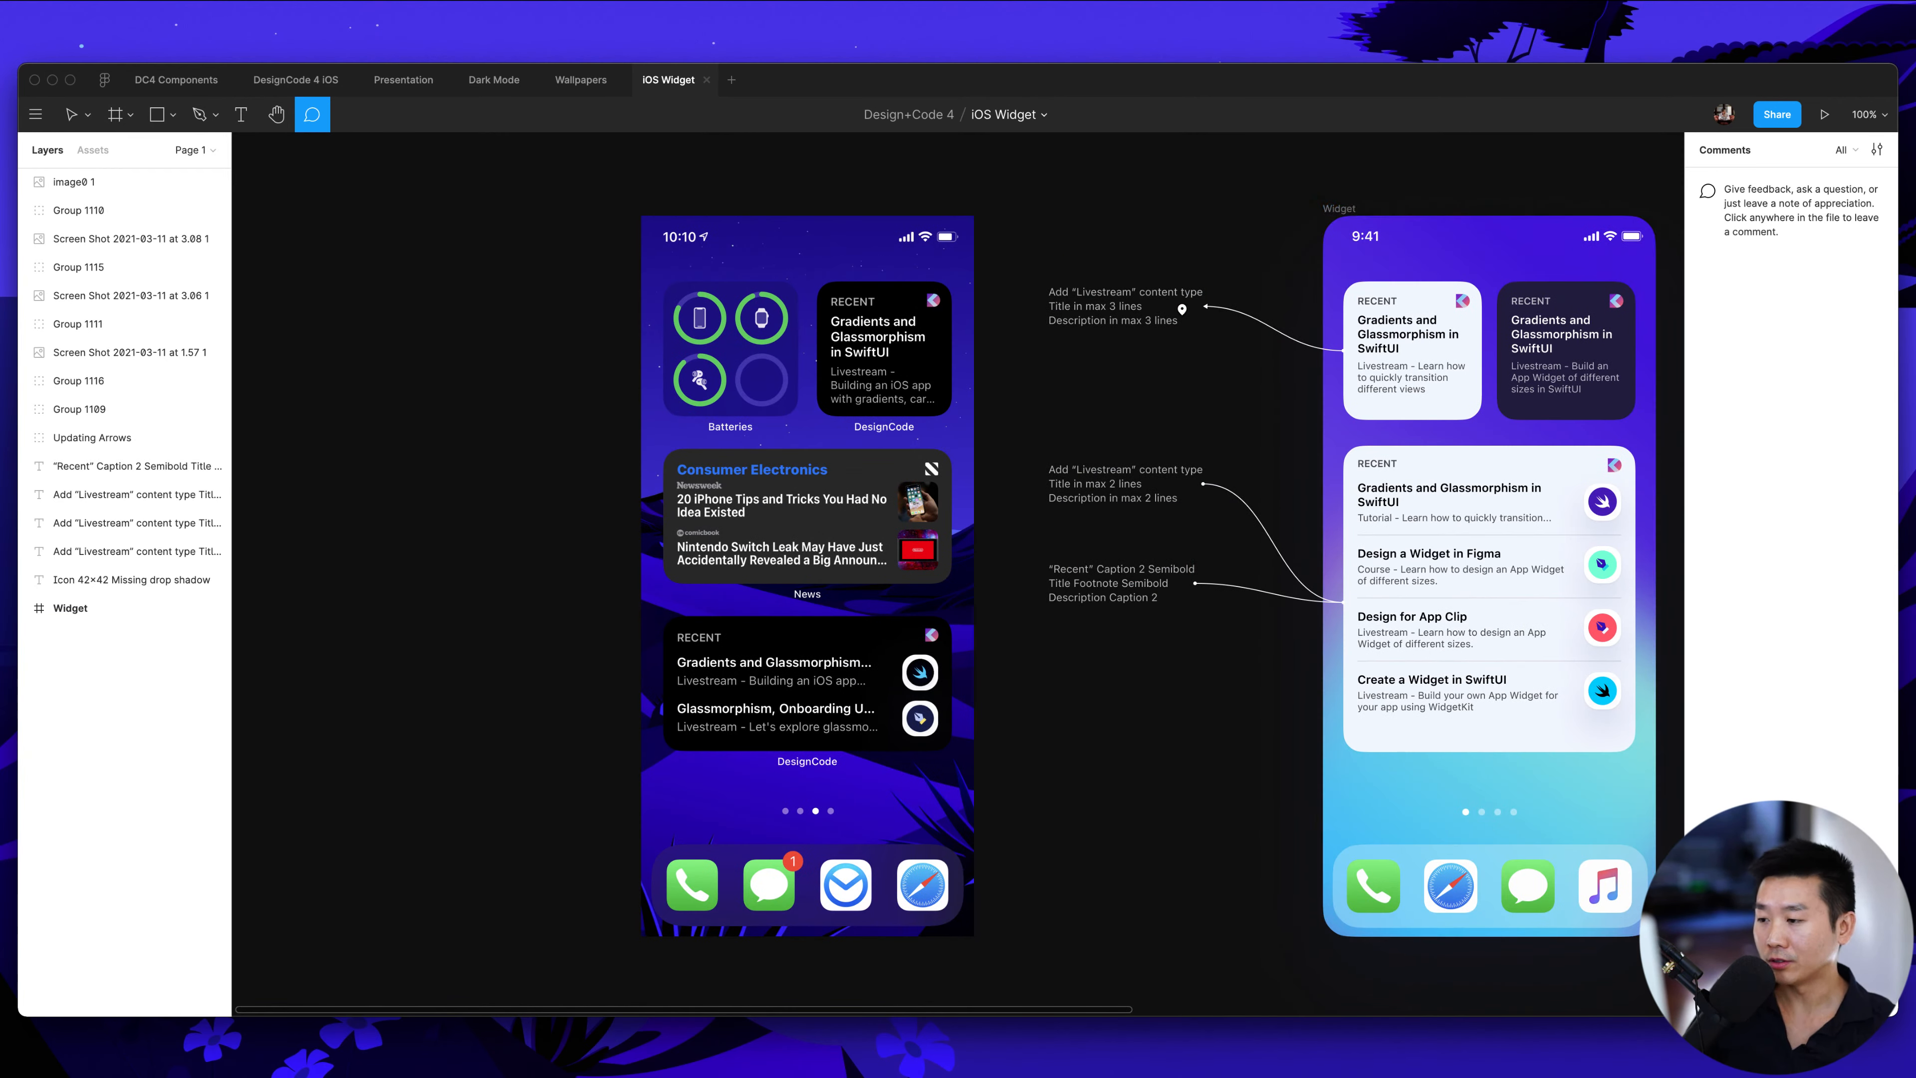
pyautogui.hscroll(2, 1182, 309)
pyautogui.press('v')
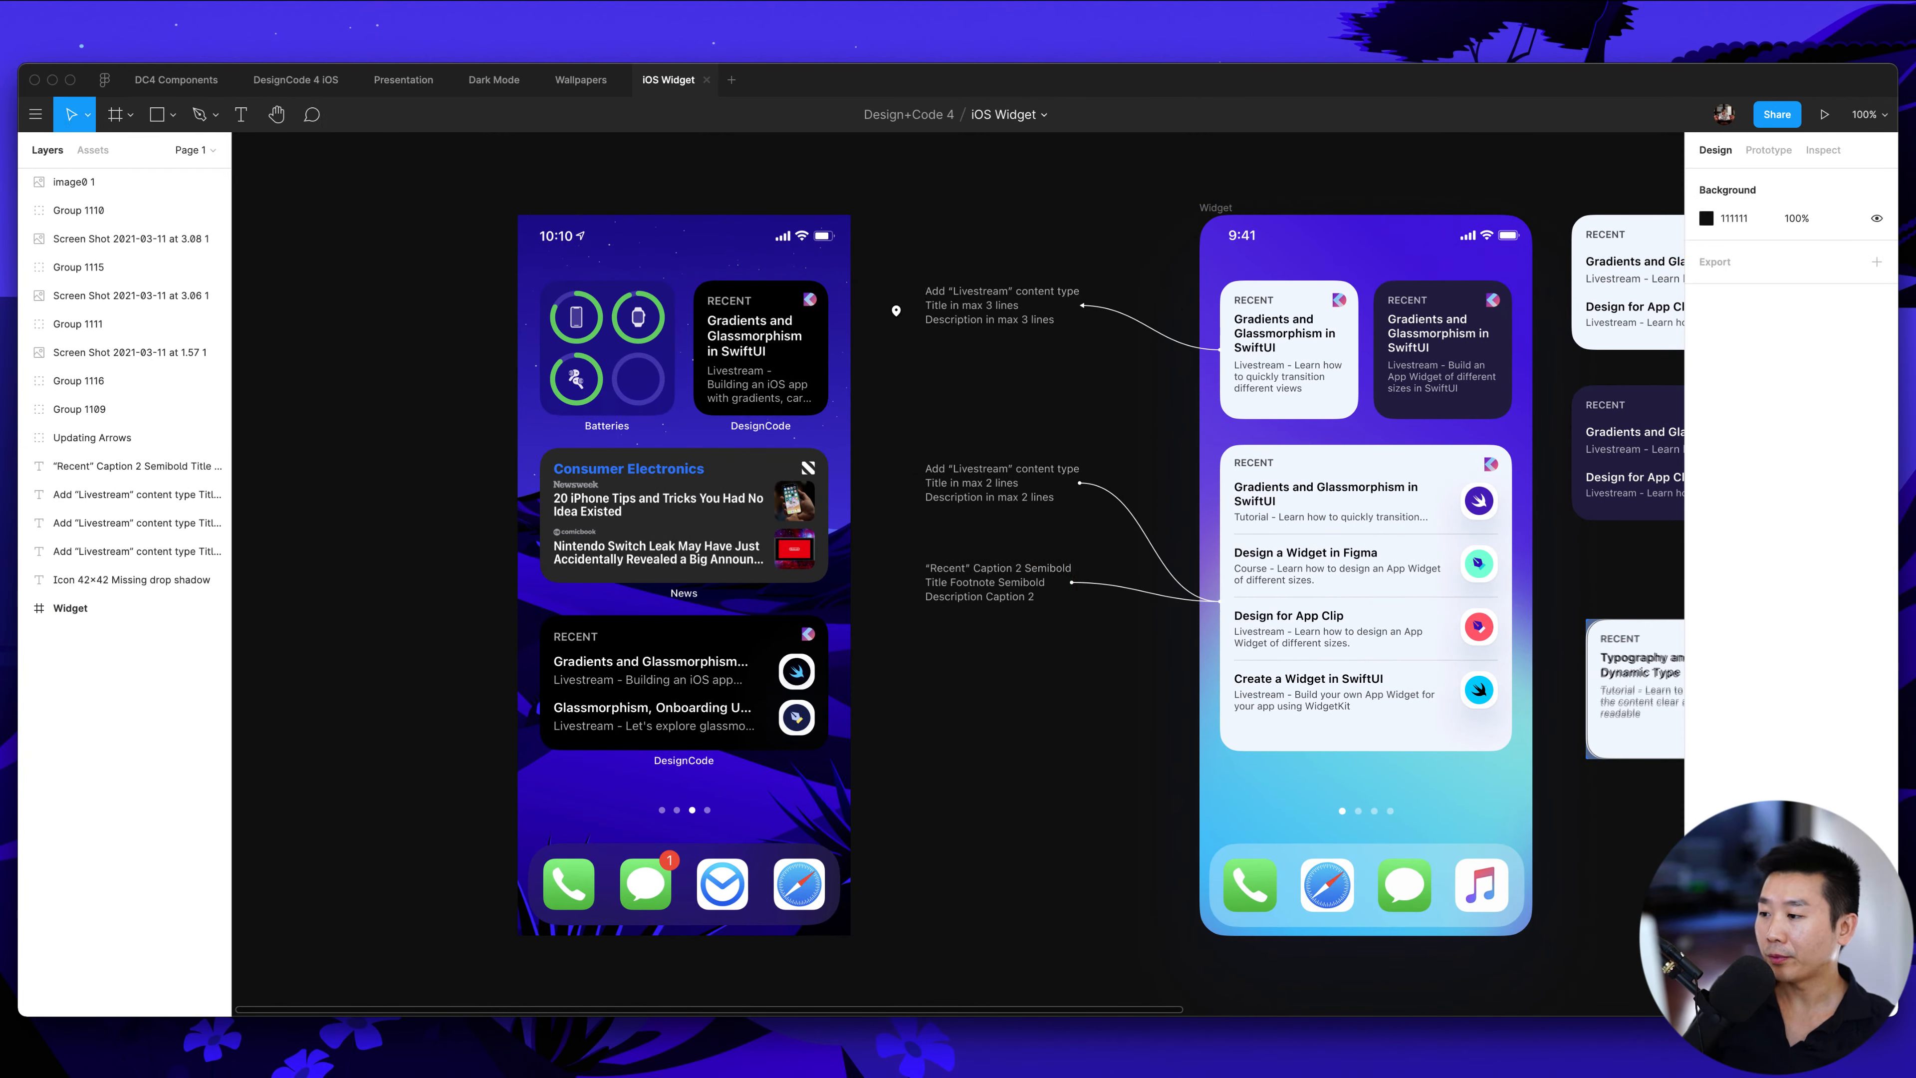
pyautogui.hscroll(3, 868, 332)
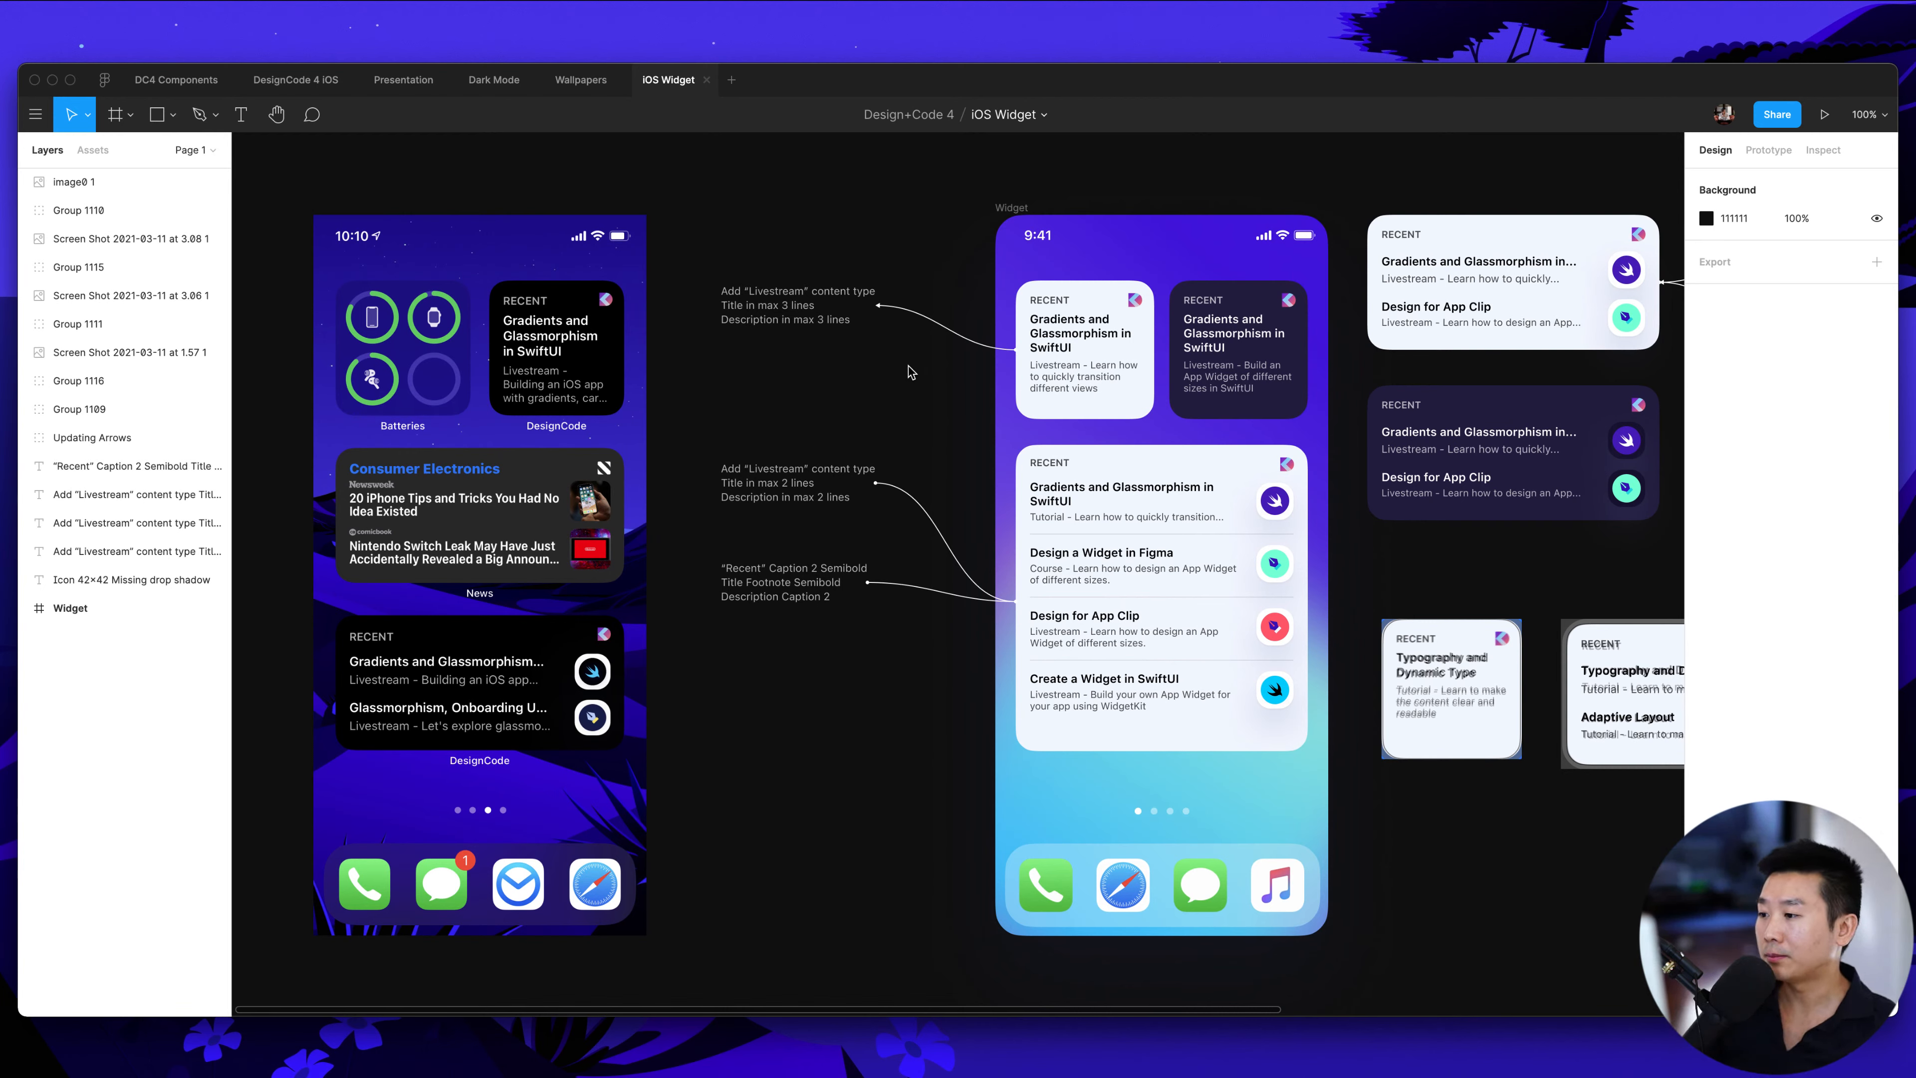
# Switch to the Dark Mode file and examine the notes beside the Home screen at 200% zoom
pyautogui.click(477, 81)
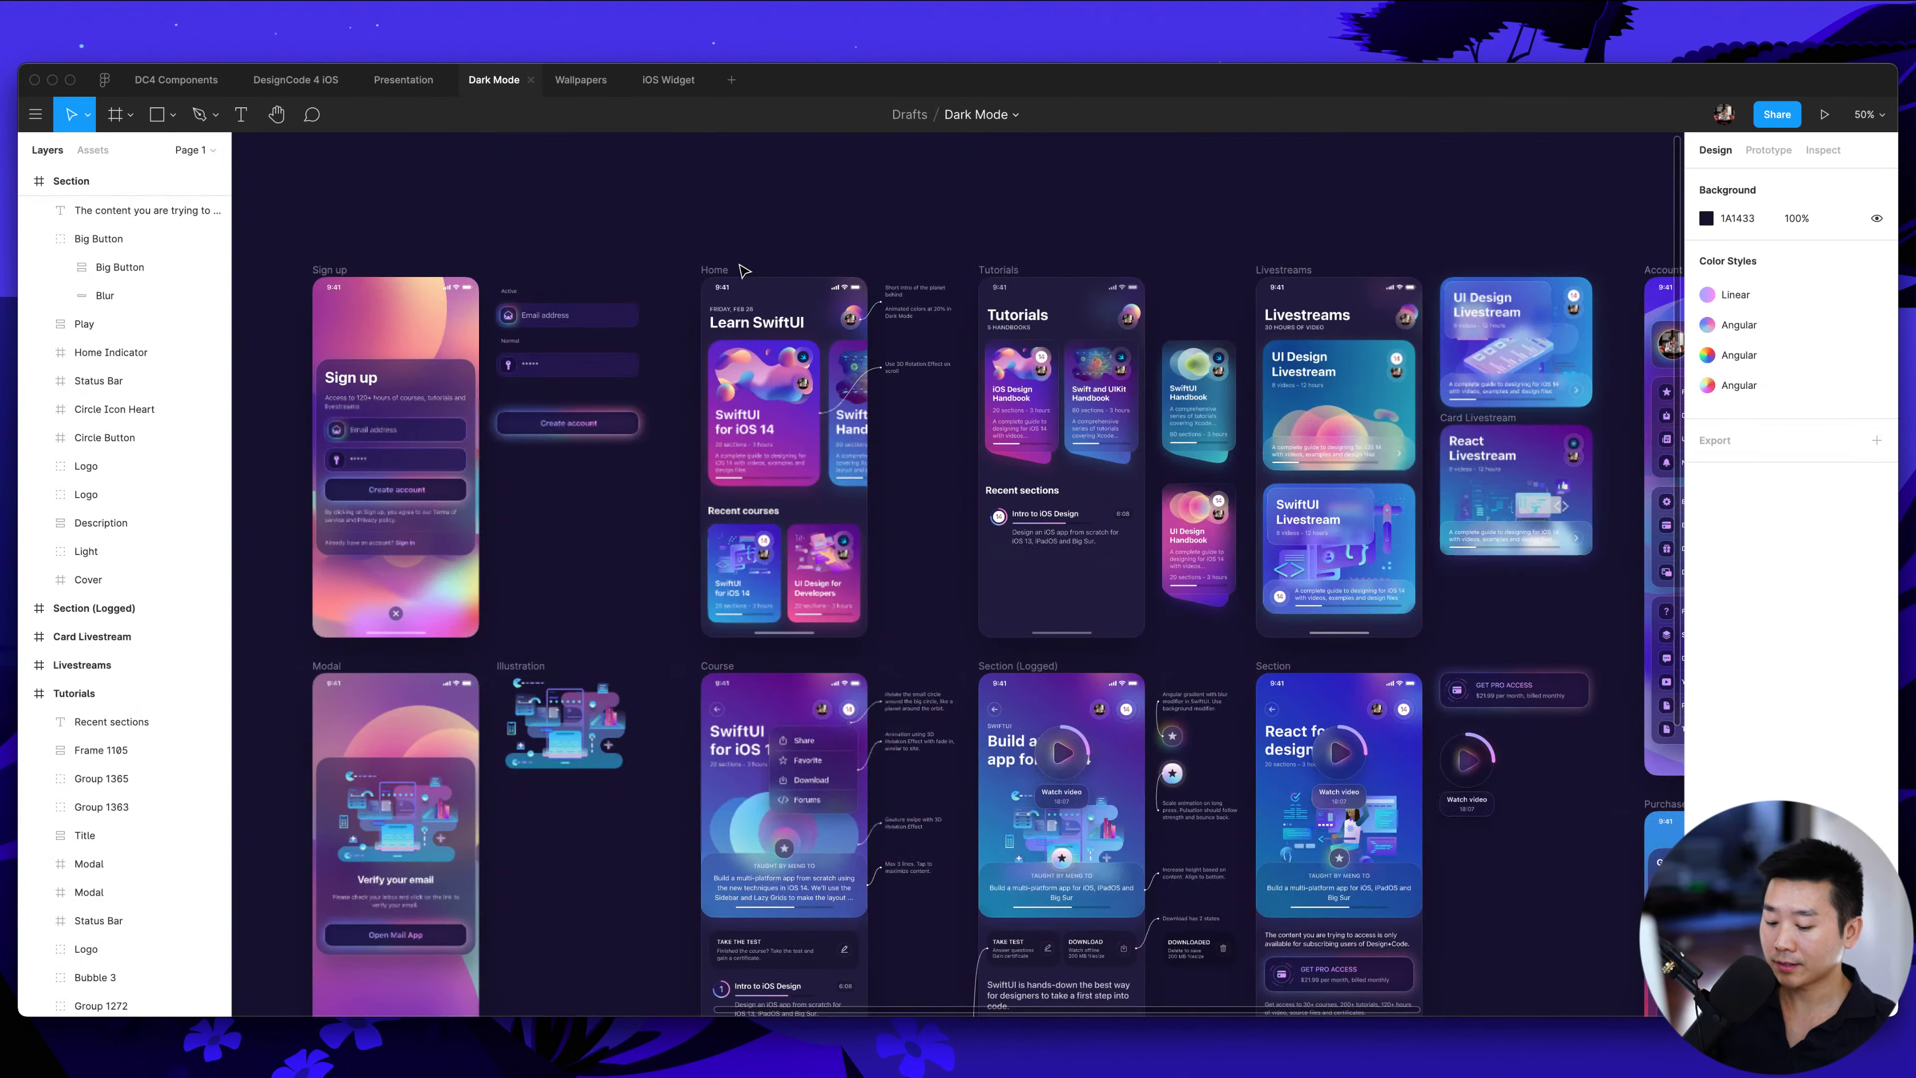
pyautogui.hscroll(2, 745, 270)
pyautogui.hotkey('shift', '0')
pyautogui.scroll(5, 795, 286)
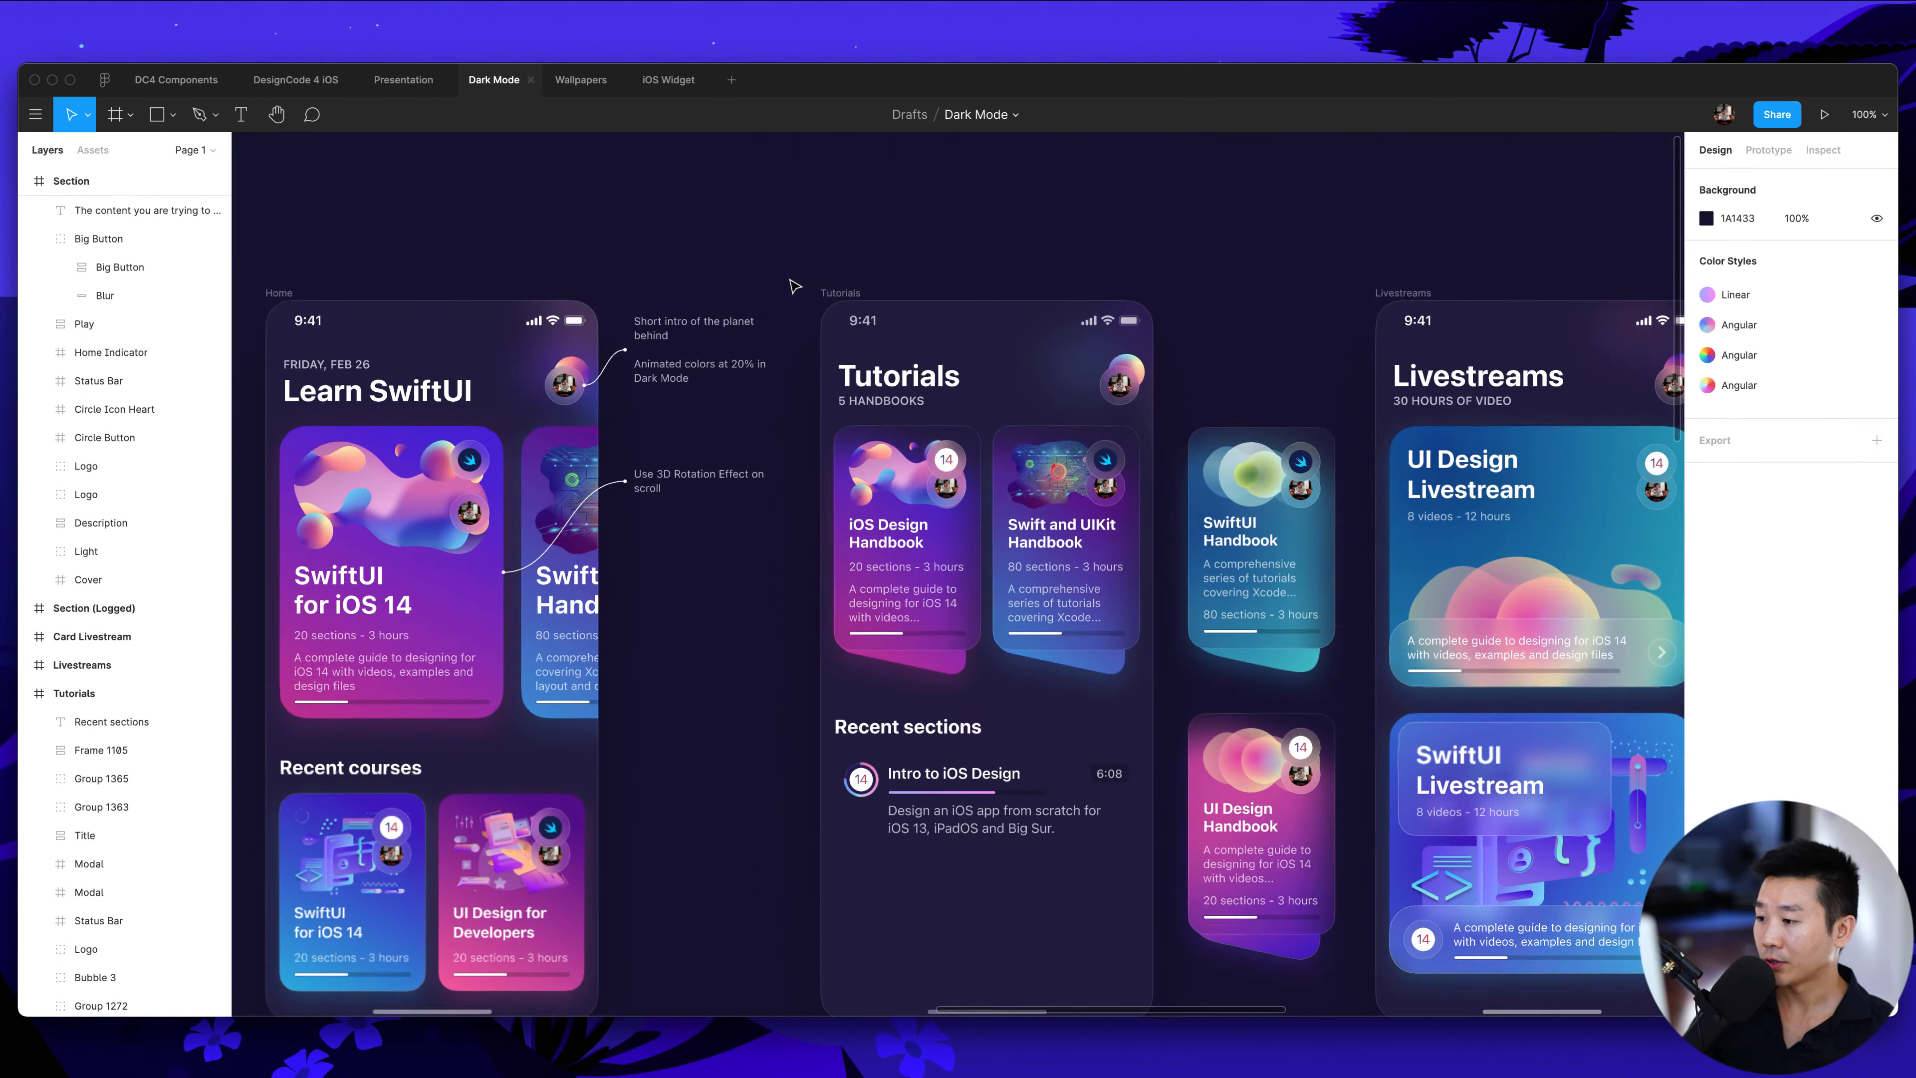
pyautogui.hscroll(-3, 795, 286)
pyautogui.hotkey('shift', '=')
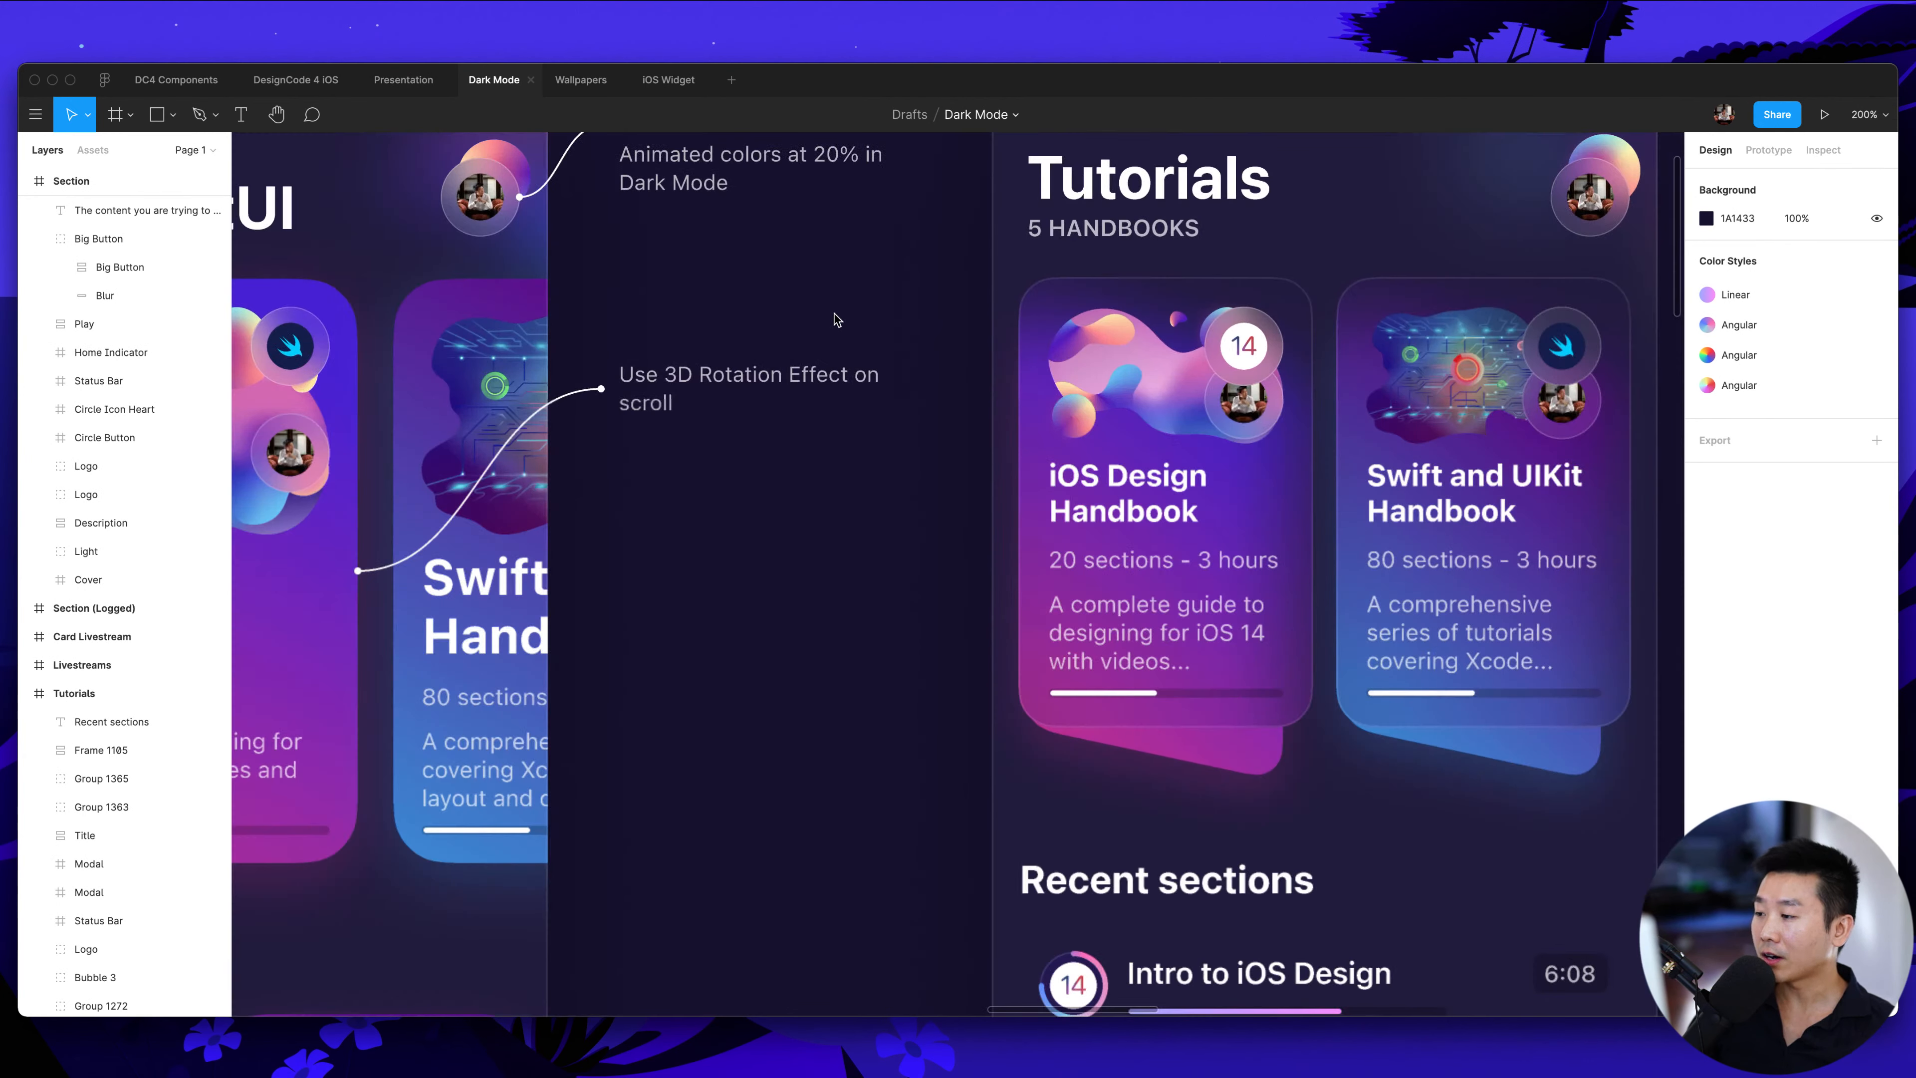
pyautogui.scroll(5, 835, 313)
pyautogui.hscroll(-5, 839, 308)
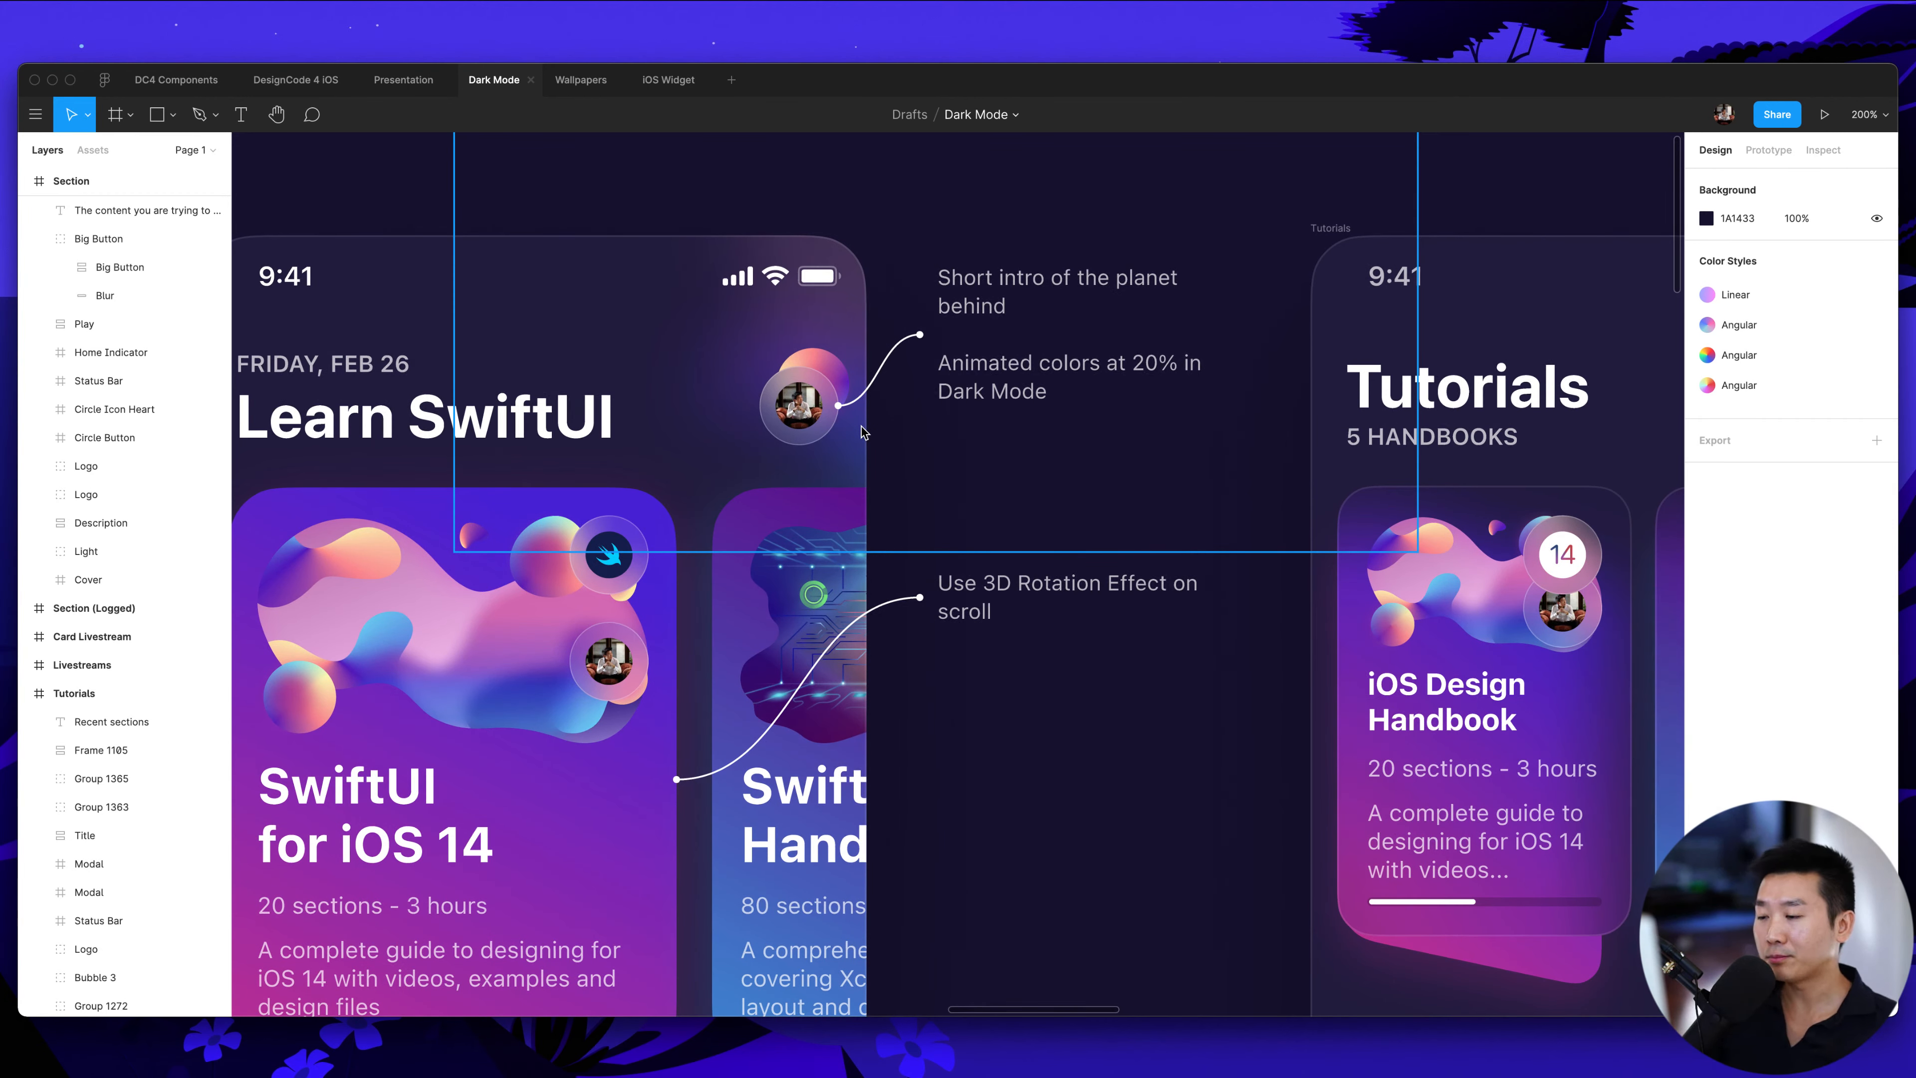
pyautogui.hscroll(-1, 979, 444)
# Inspect the note about the planet intro and animated colors, along with the blurred background shape behind the Home avatar
pyautogui.click(1035, 390)
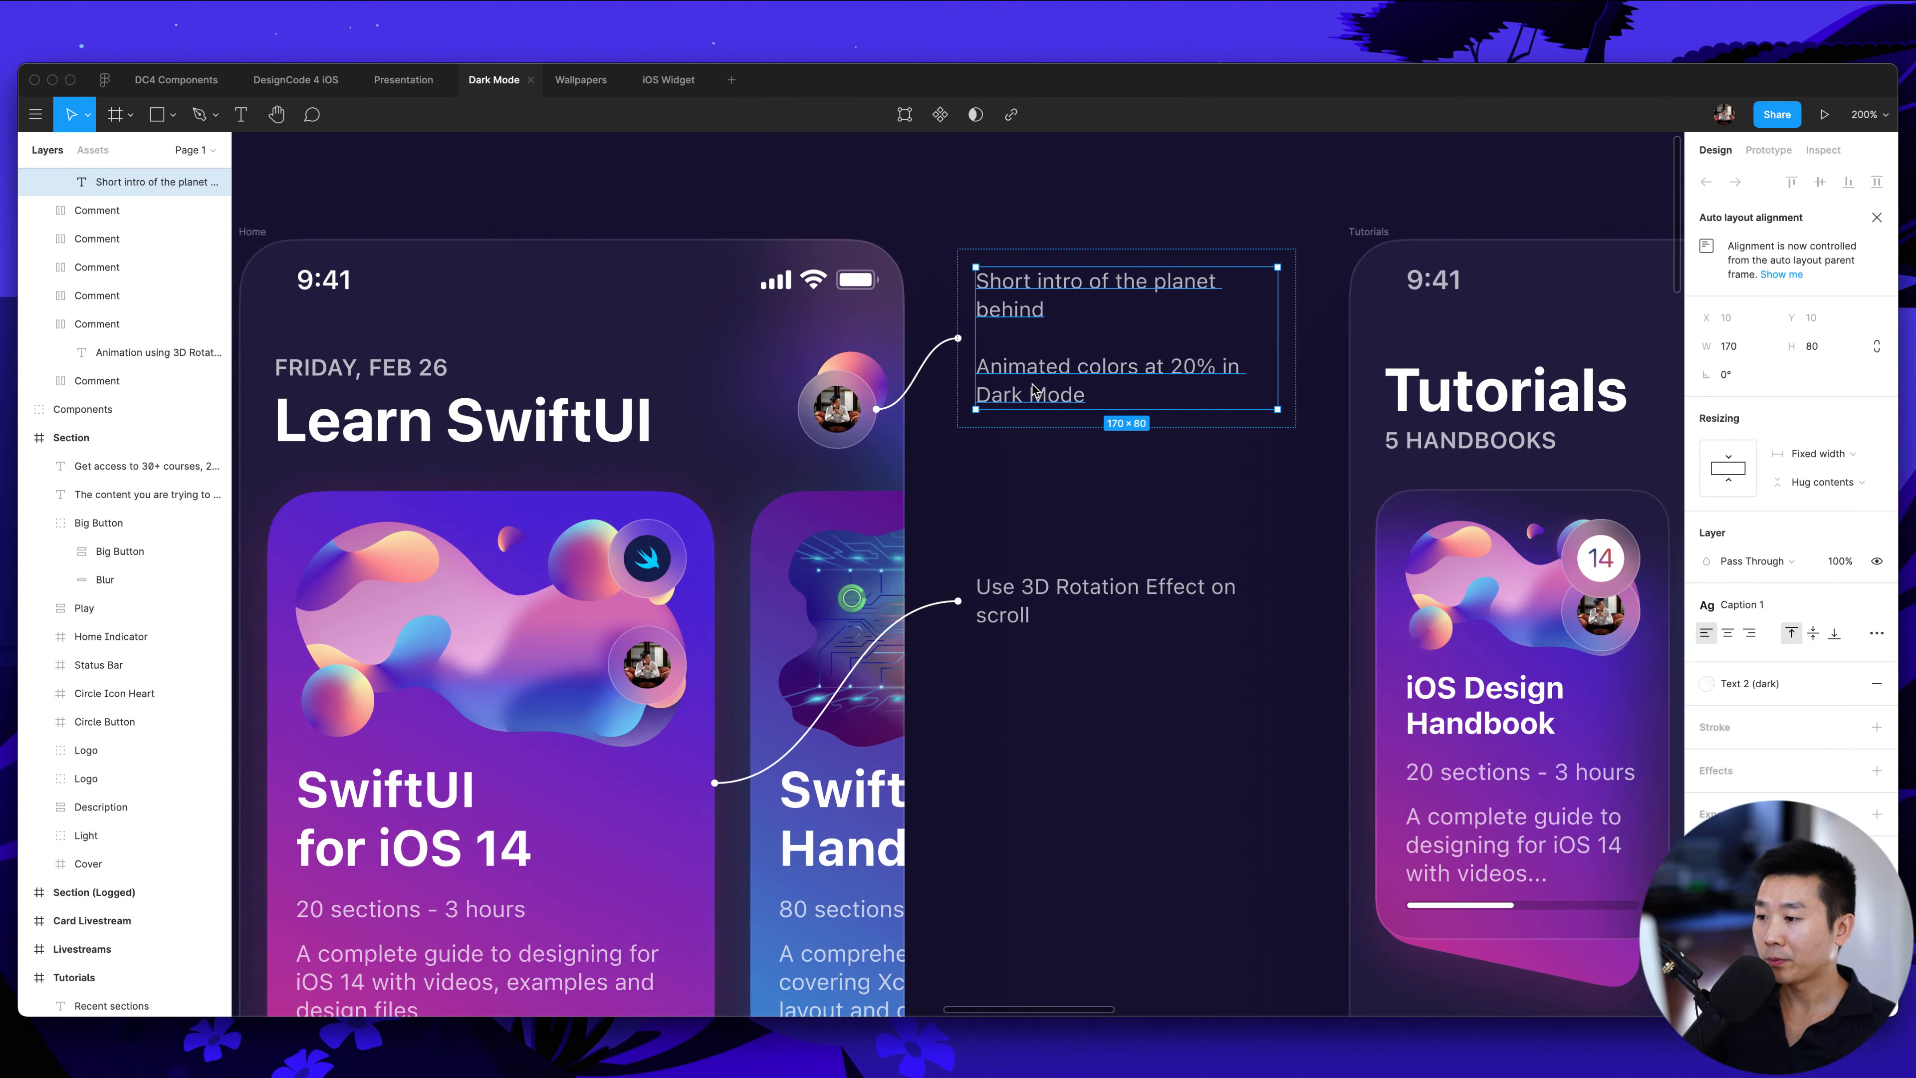
pyautogui.hscroll(-2, 1035, 390)
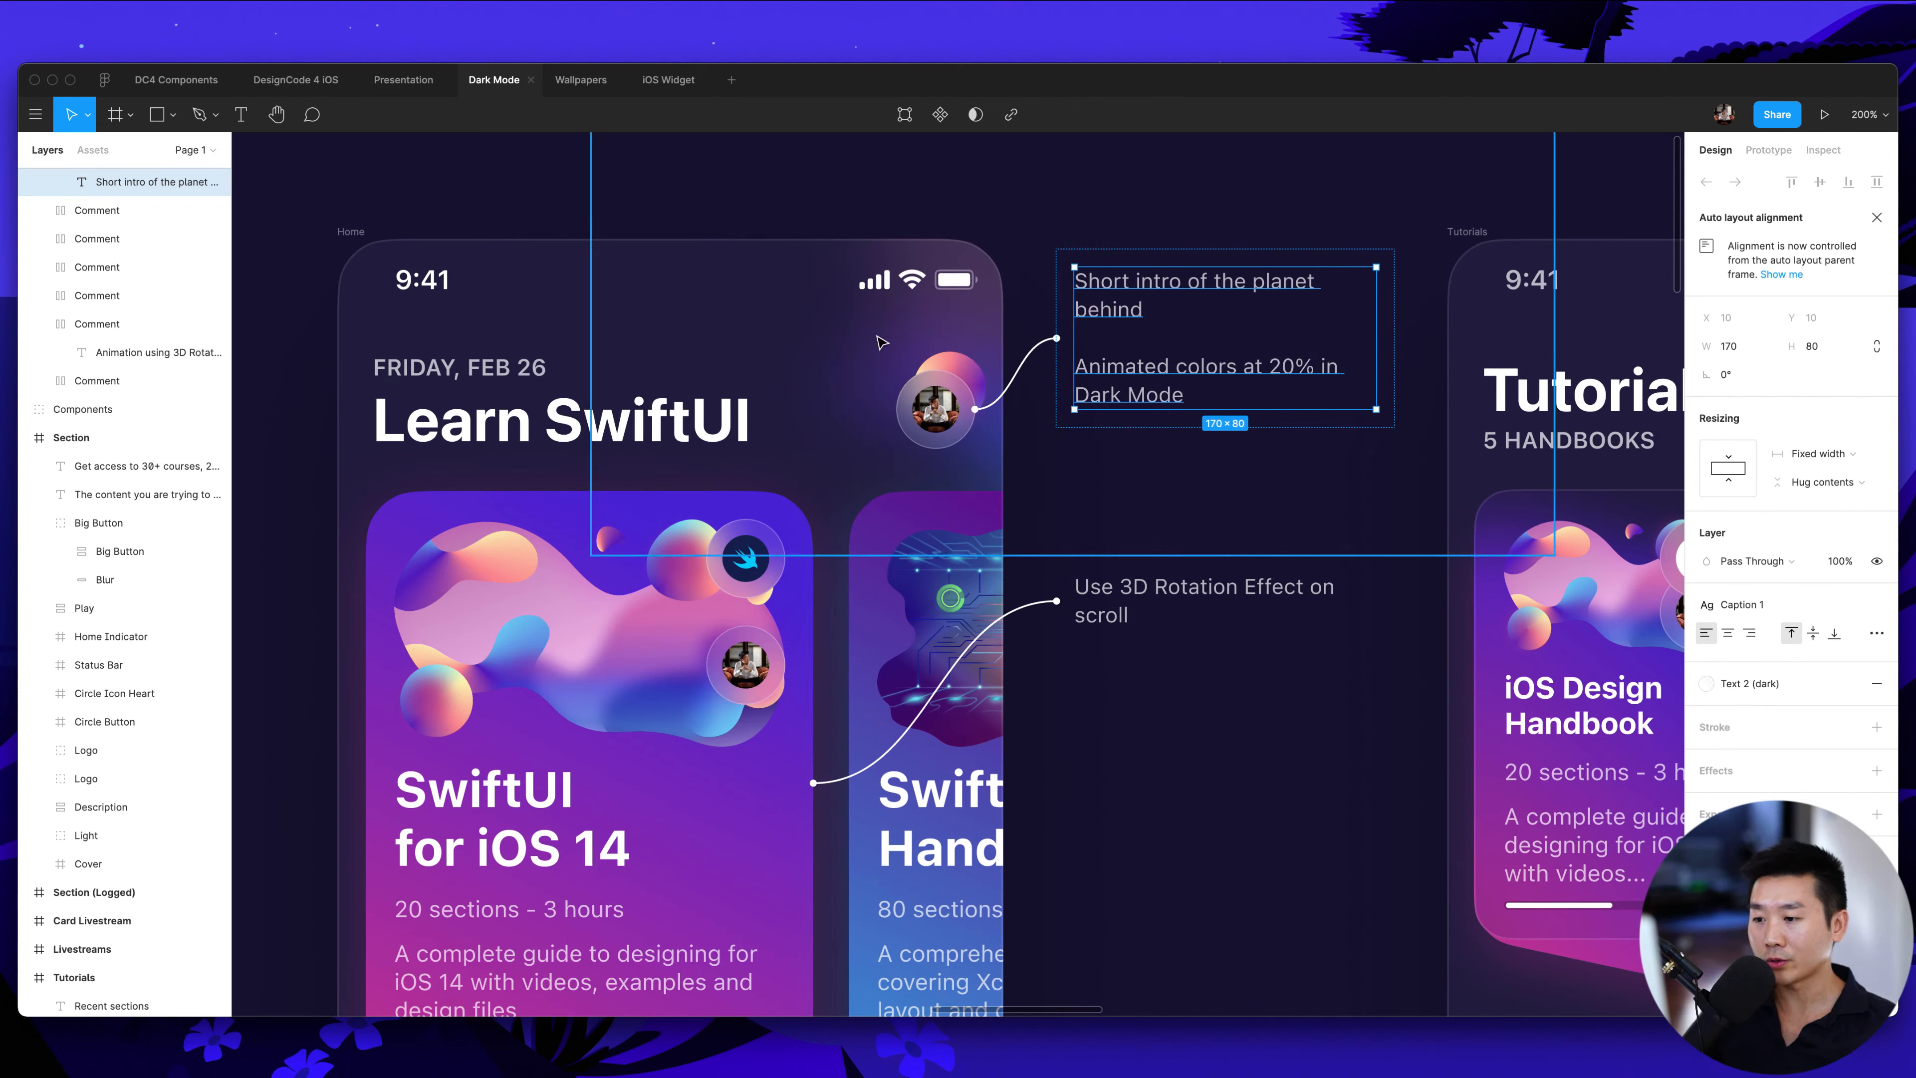
pyautogui.click(1151, 529)
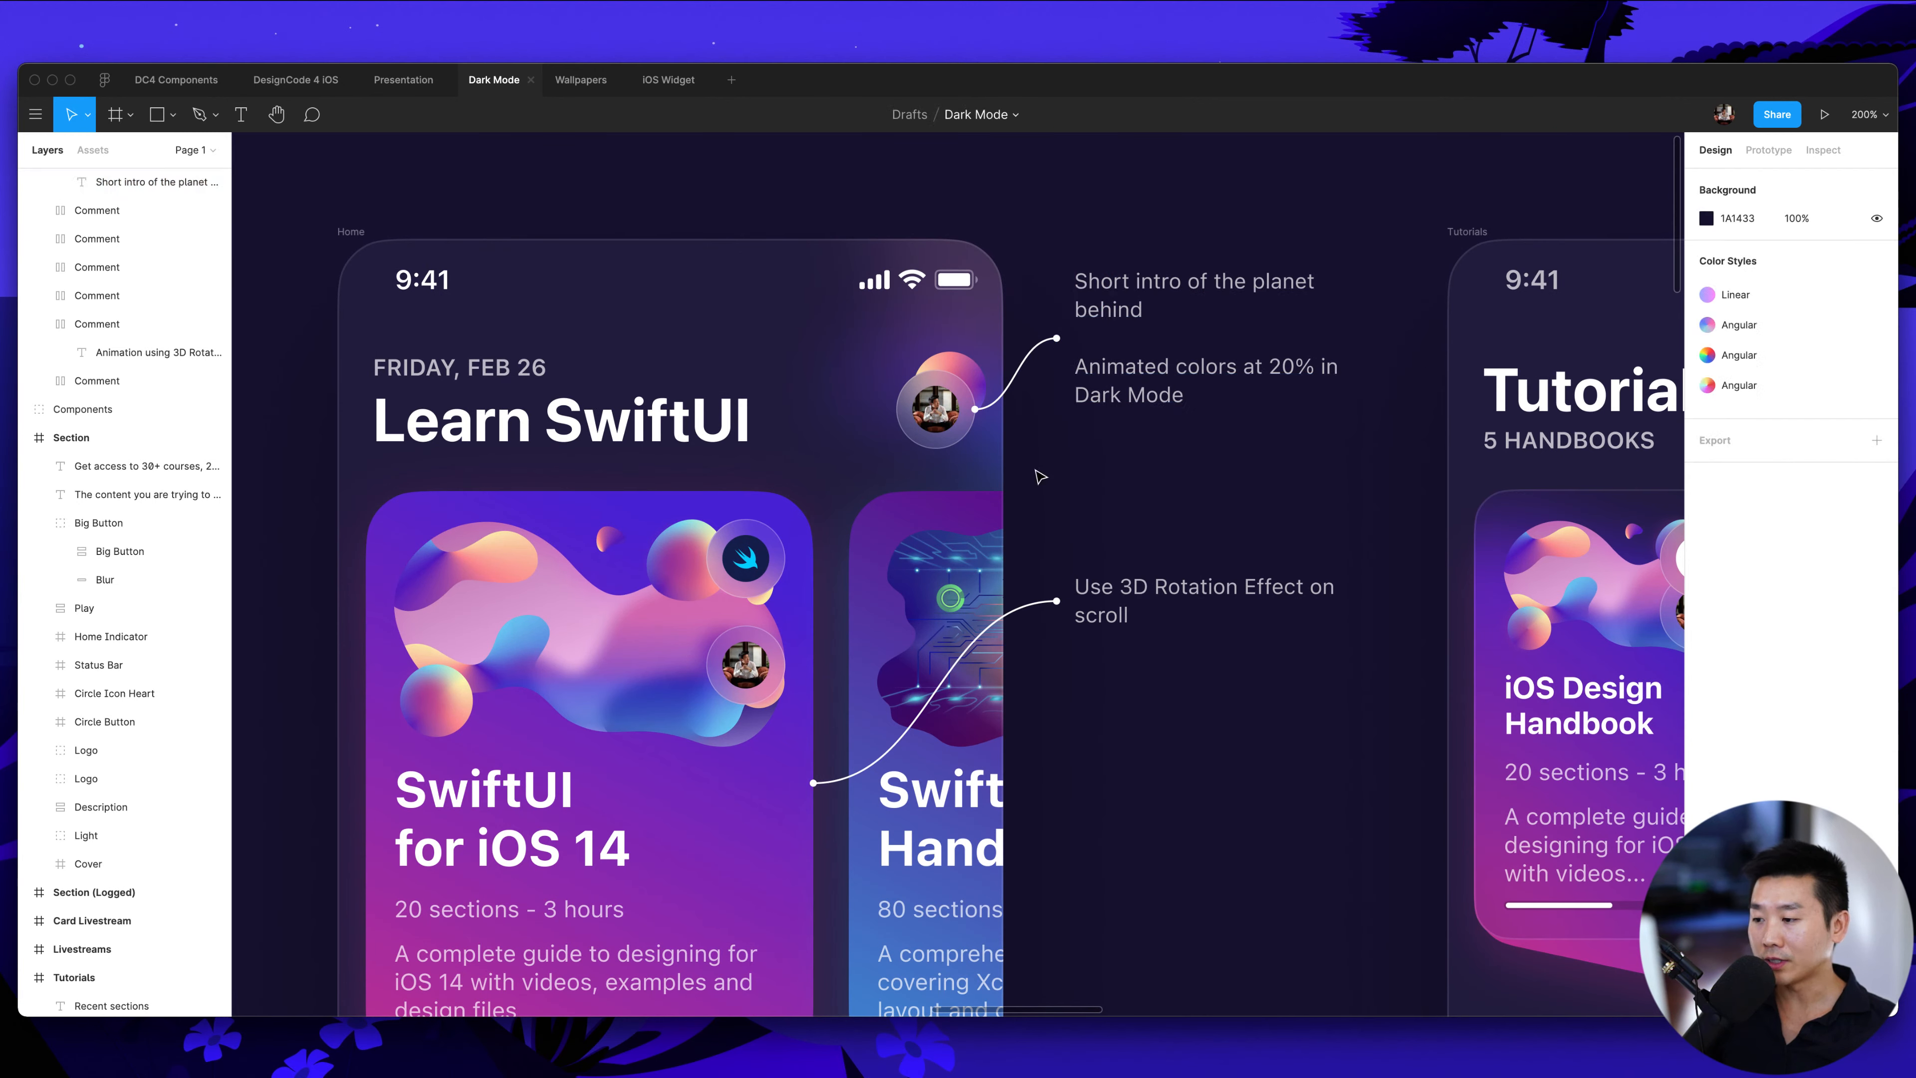
pyautogui.click(881, 439)
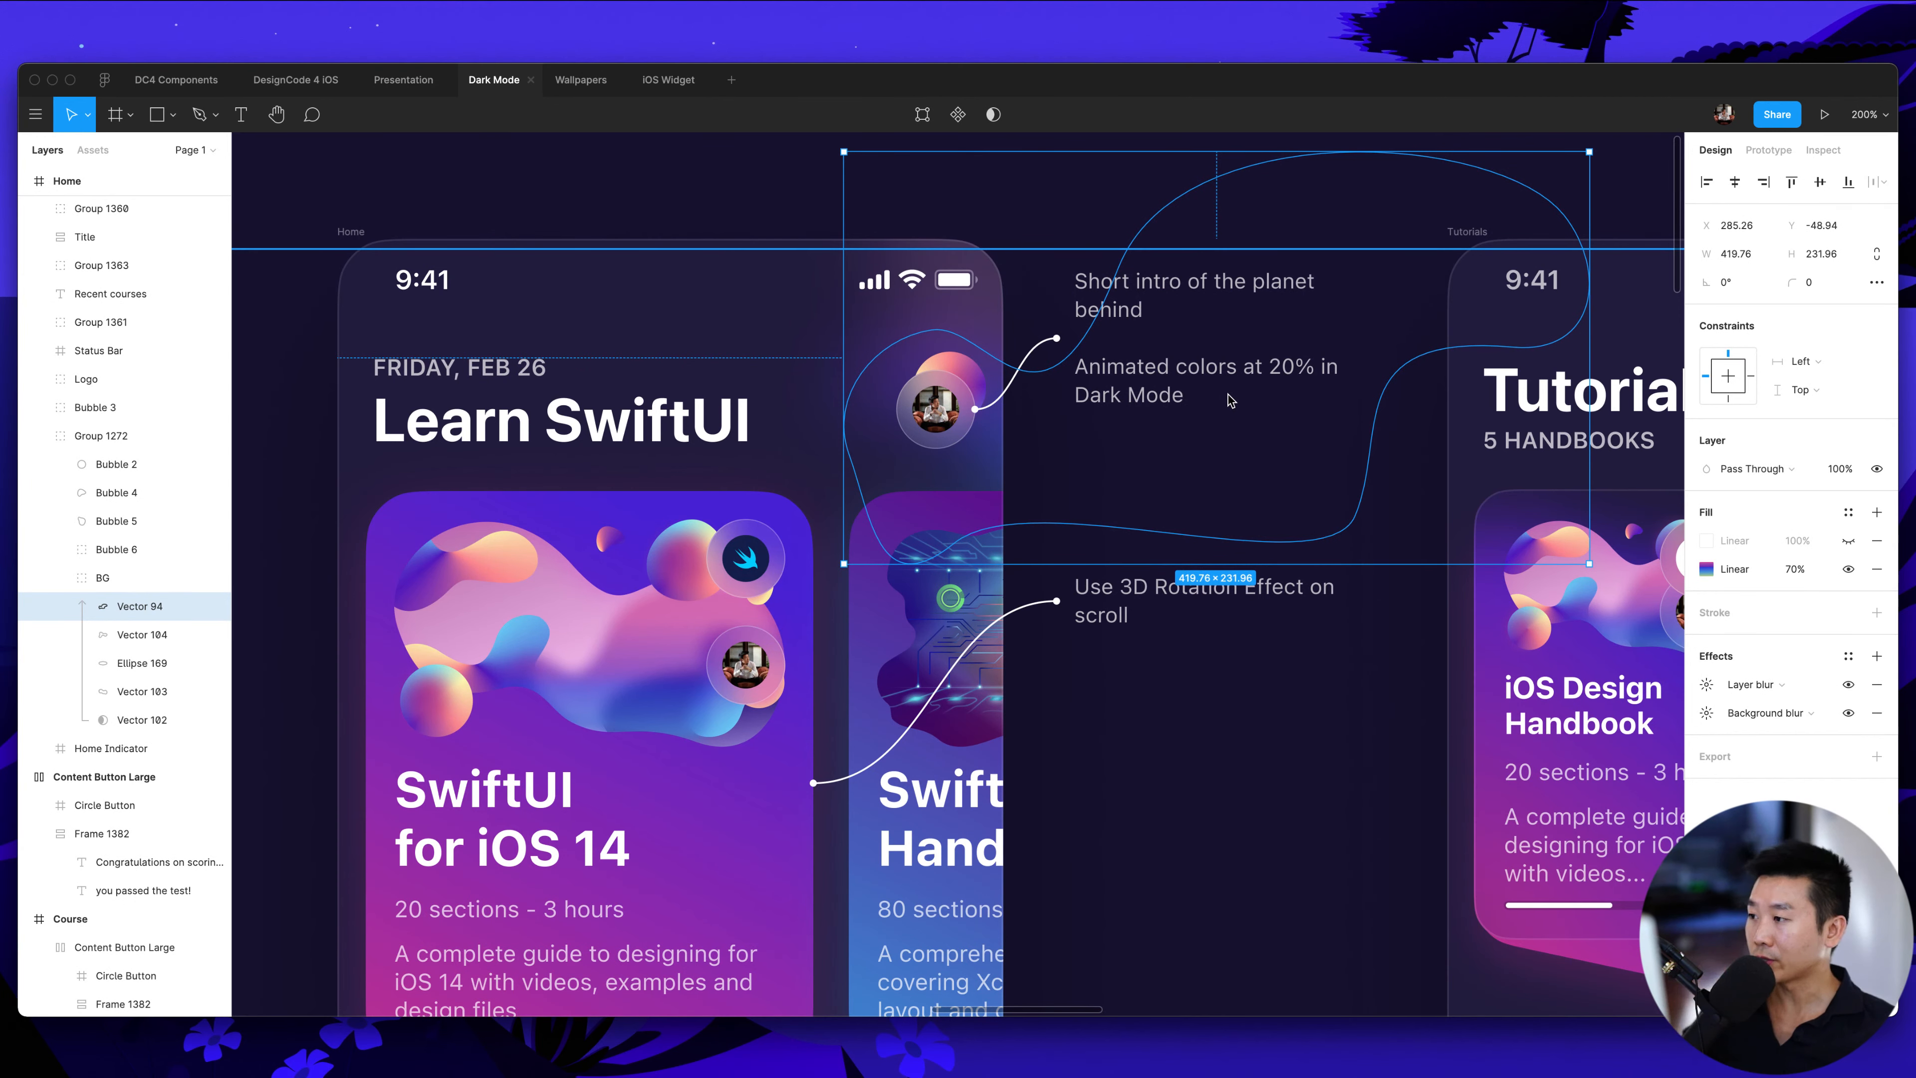
# Switch to the Presentation file and review the light versions of the Livestreams, Tutorials and Home screens
pyautogui.click(400, 82)
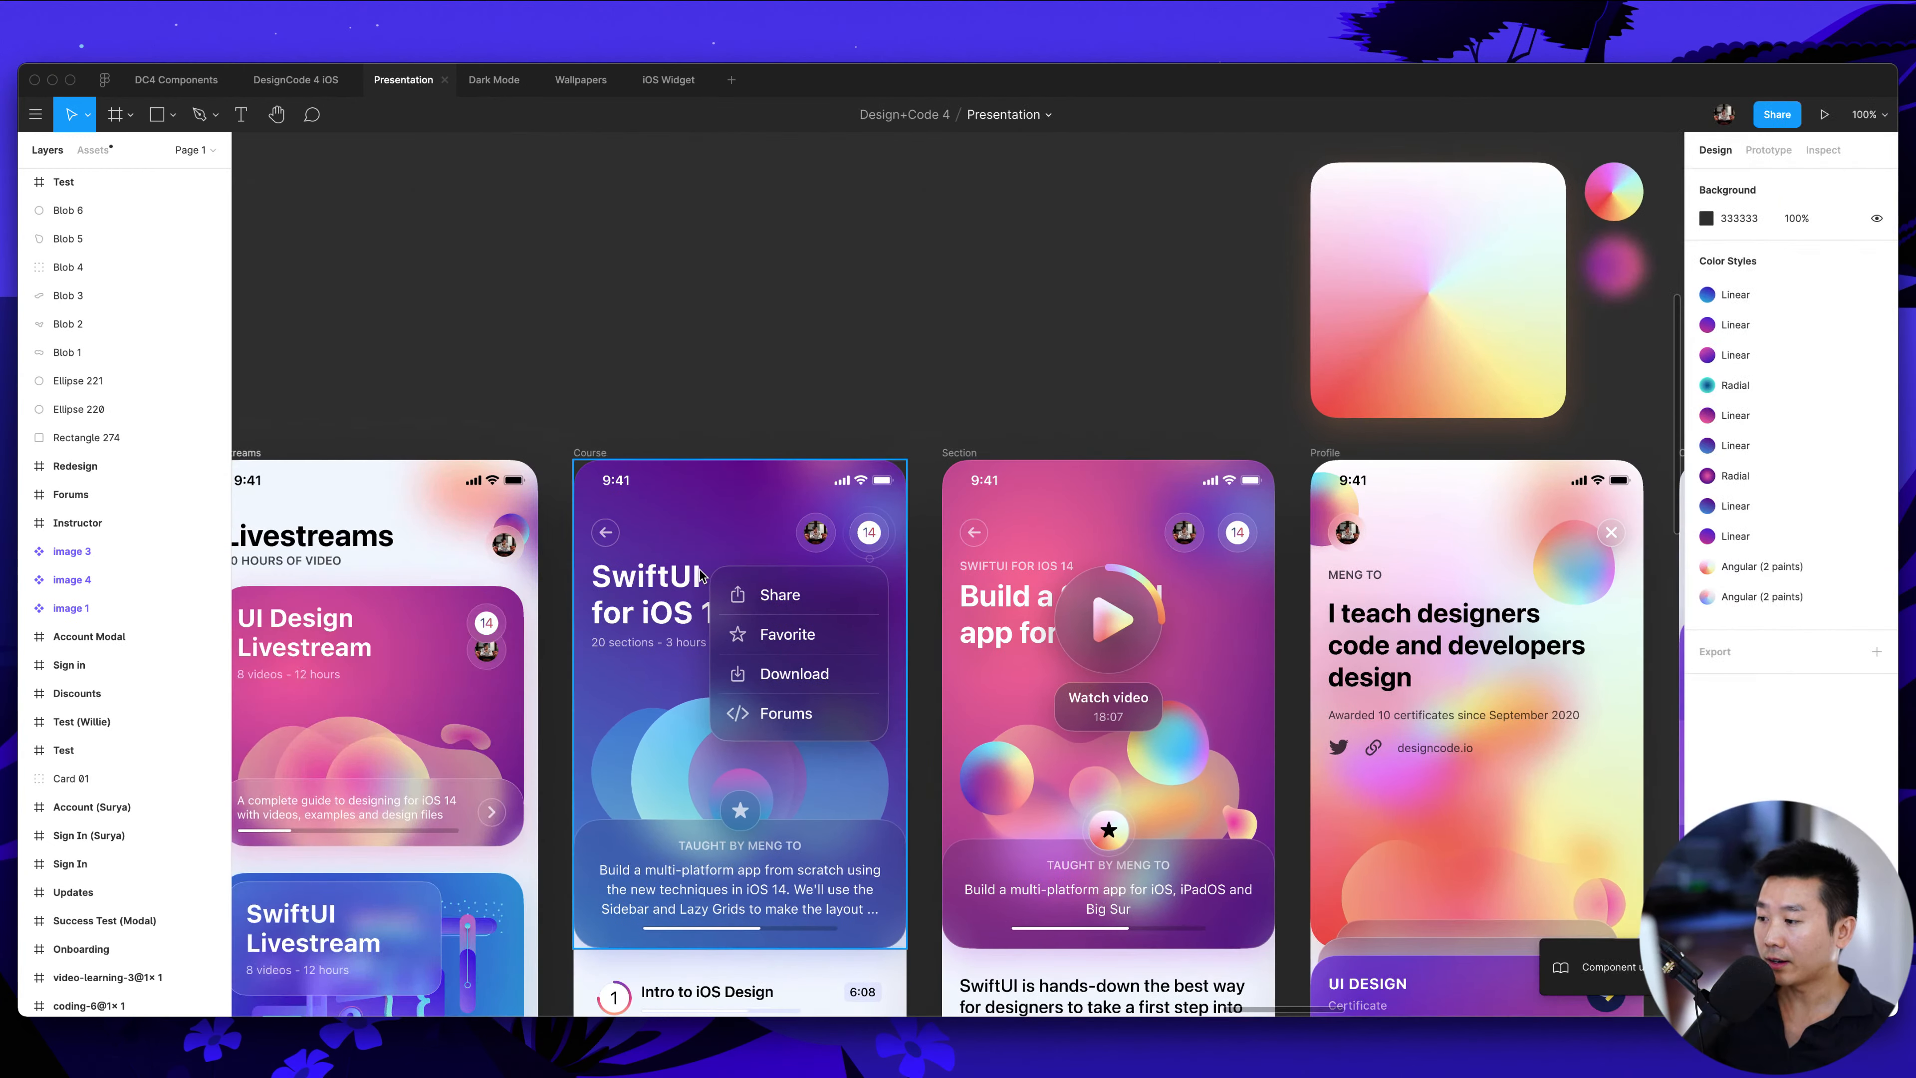
pyautogui.hscroll(-3, 700, 576)
pyautogui.hscroll(-3, 709, 550)
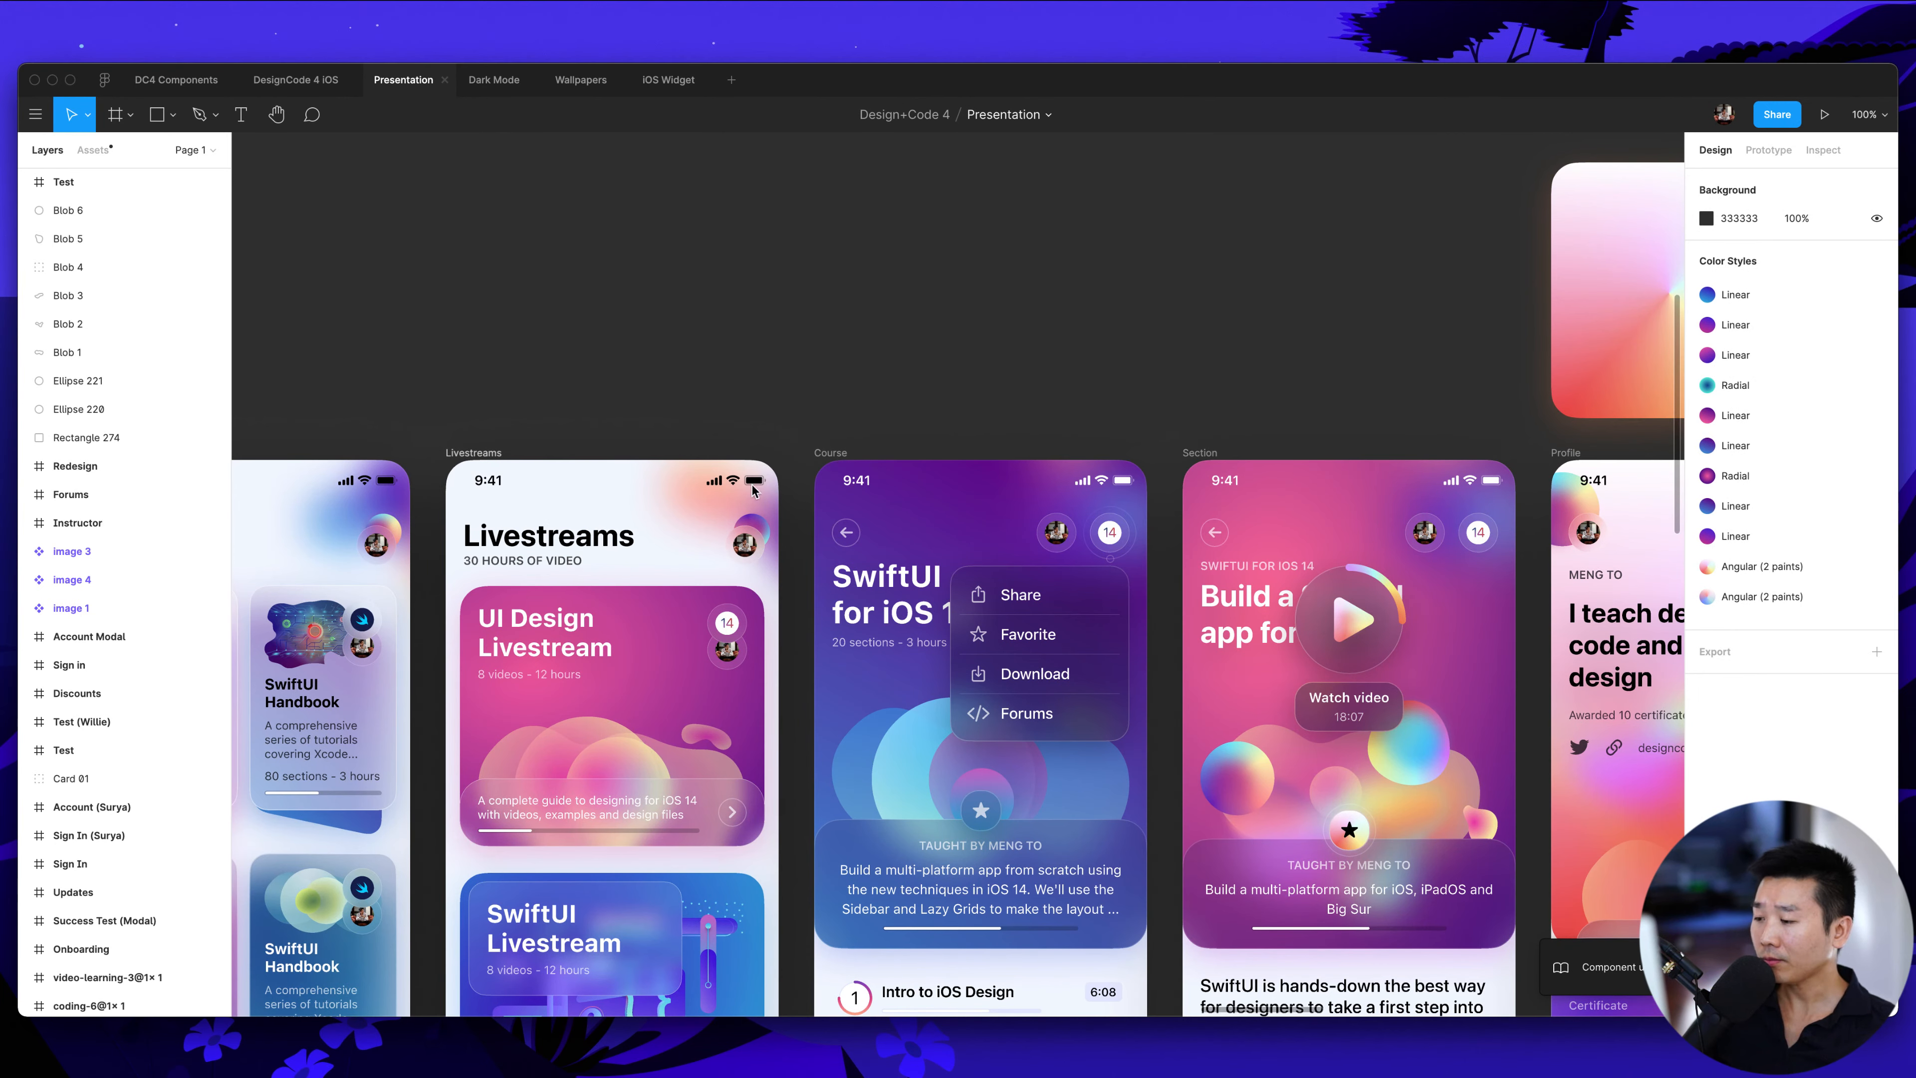
pyautogui.hscroll(-10, 743, 517)
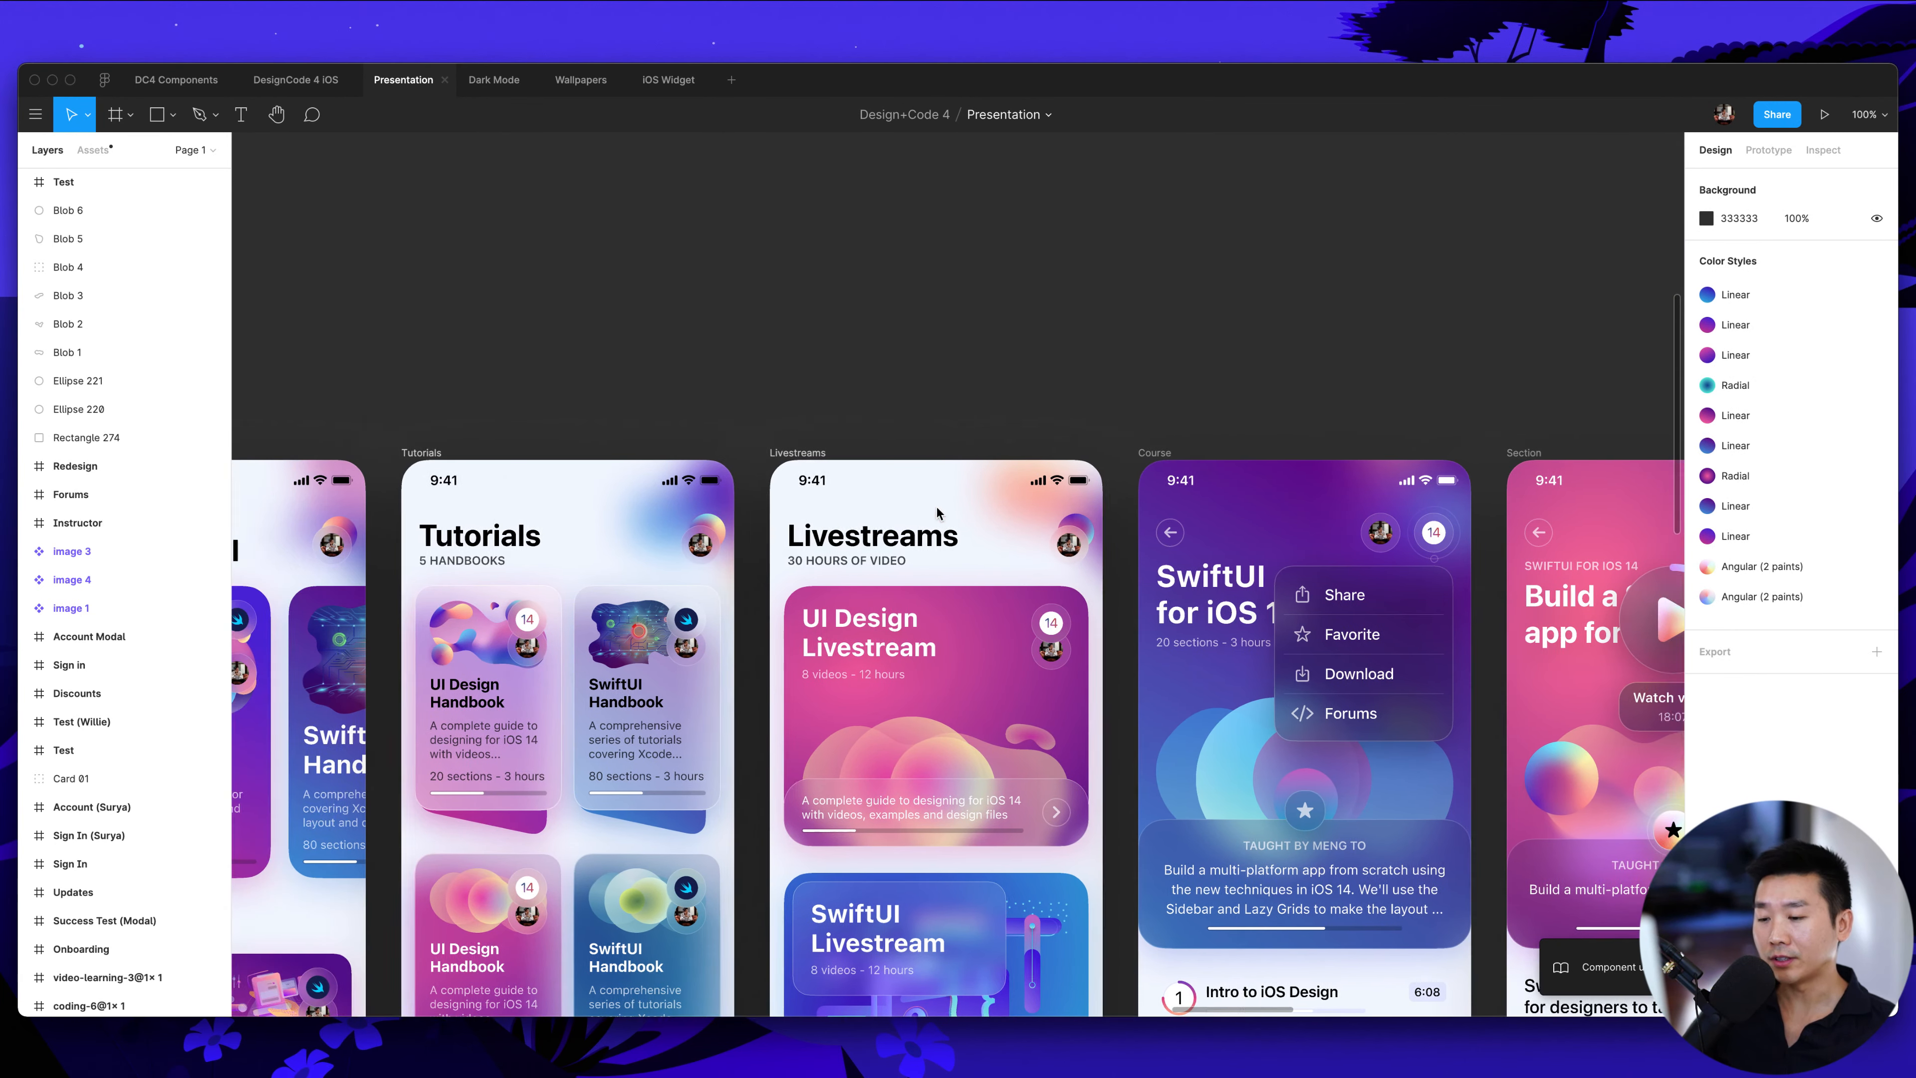
pyautogui.hscroll(-3, 1243, 487)
pyautogui.scroll(-1, 1243, 488)
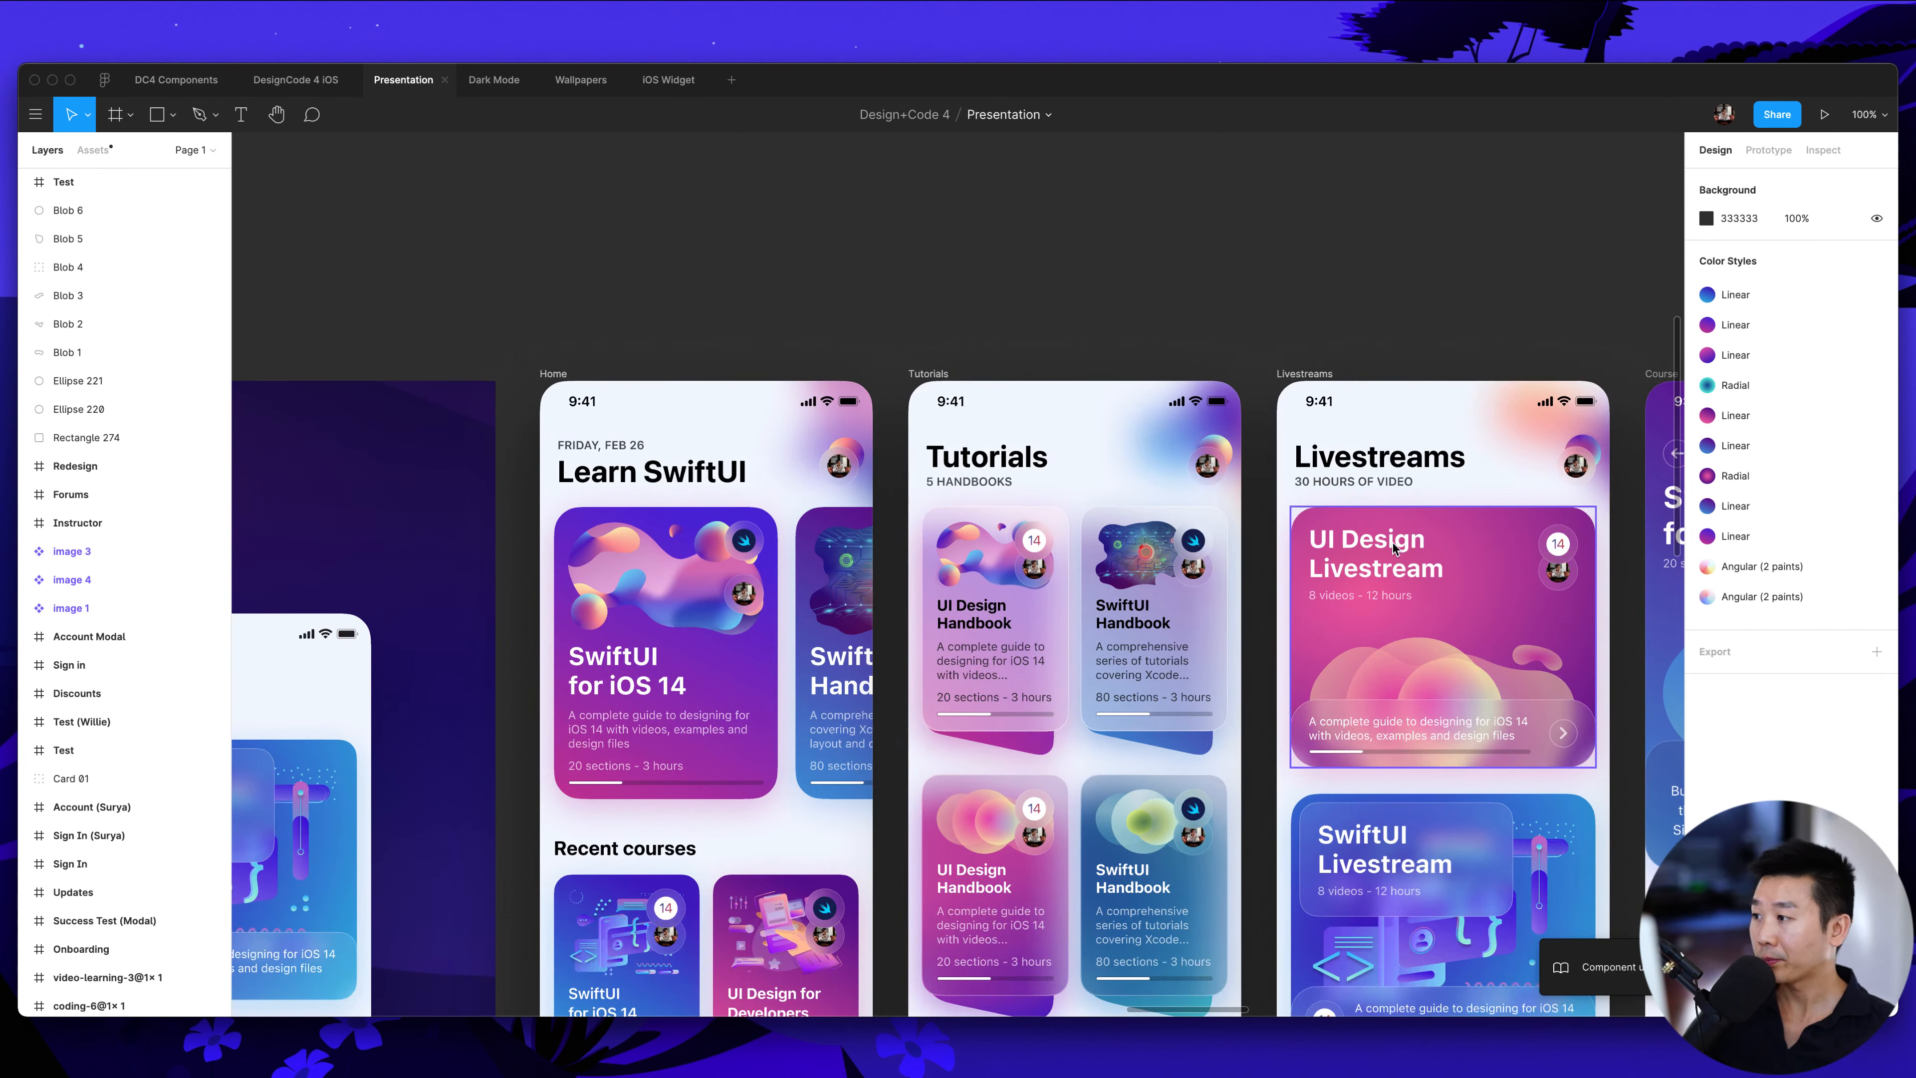
# Back in the Dark Mode file, inspect the Home screen's background vectors, the Bubble 3 group and the avatar Logo group
pyautogui.click(475, 88)
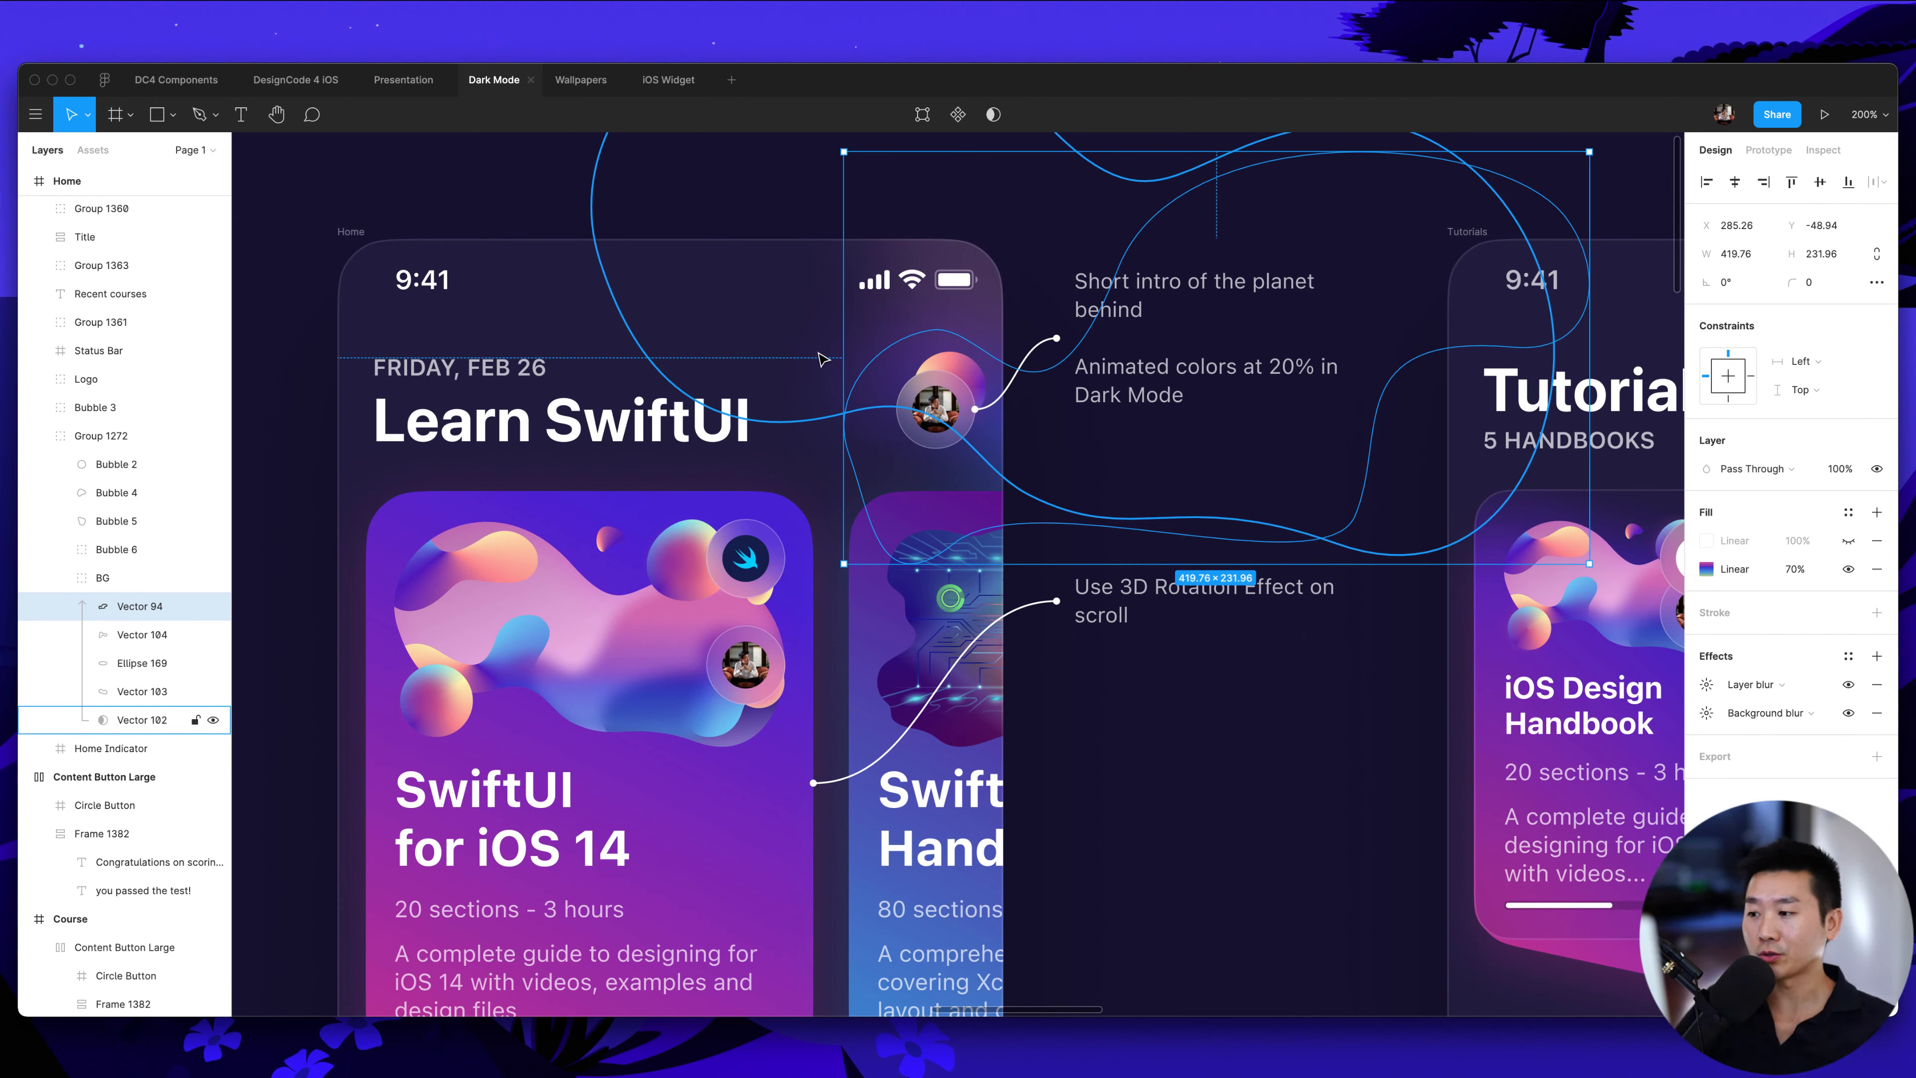
pyautogui.click(818, 354)
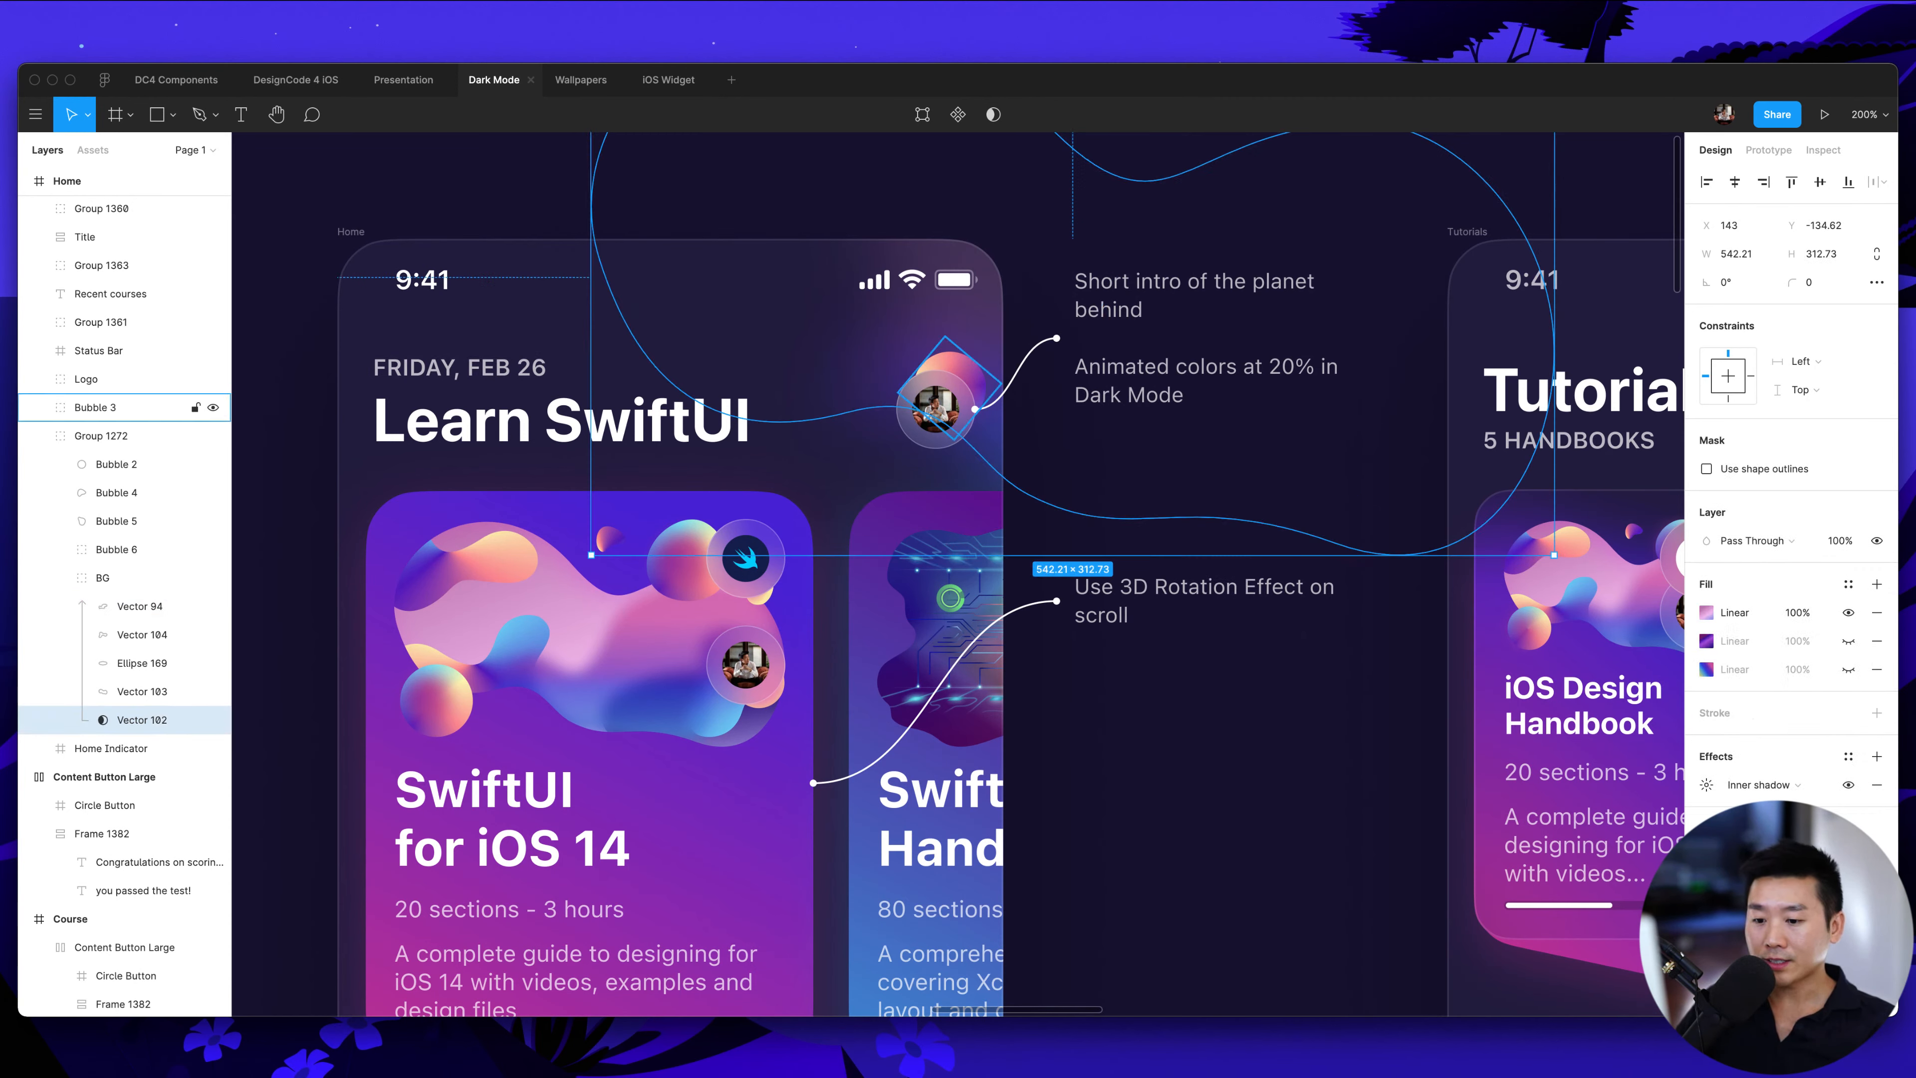
pyautogui.click(880, 377)
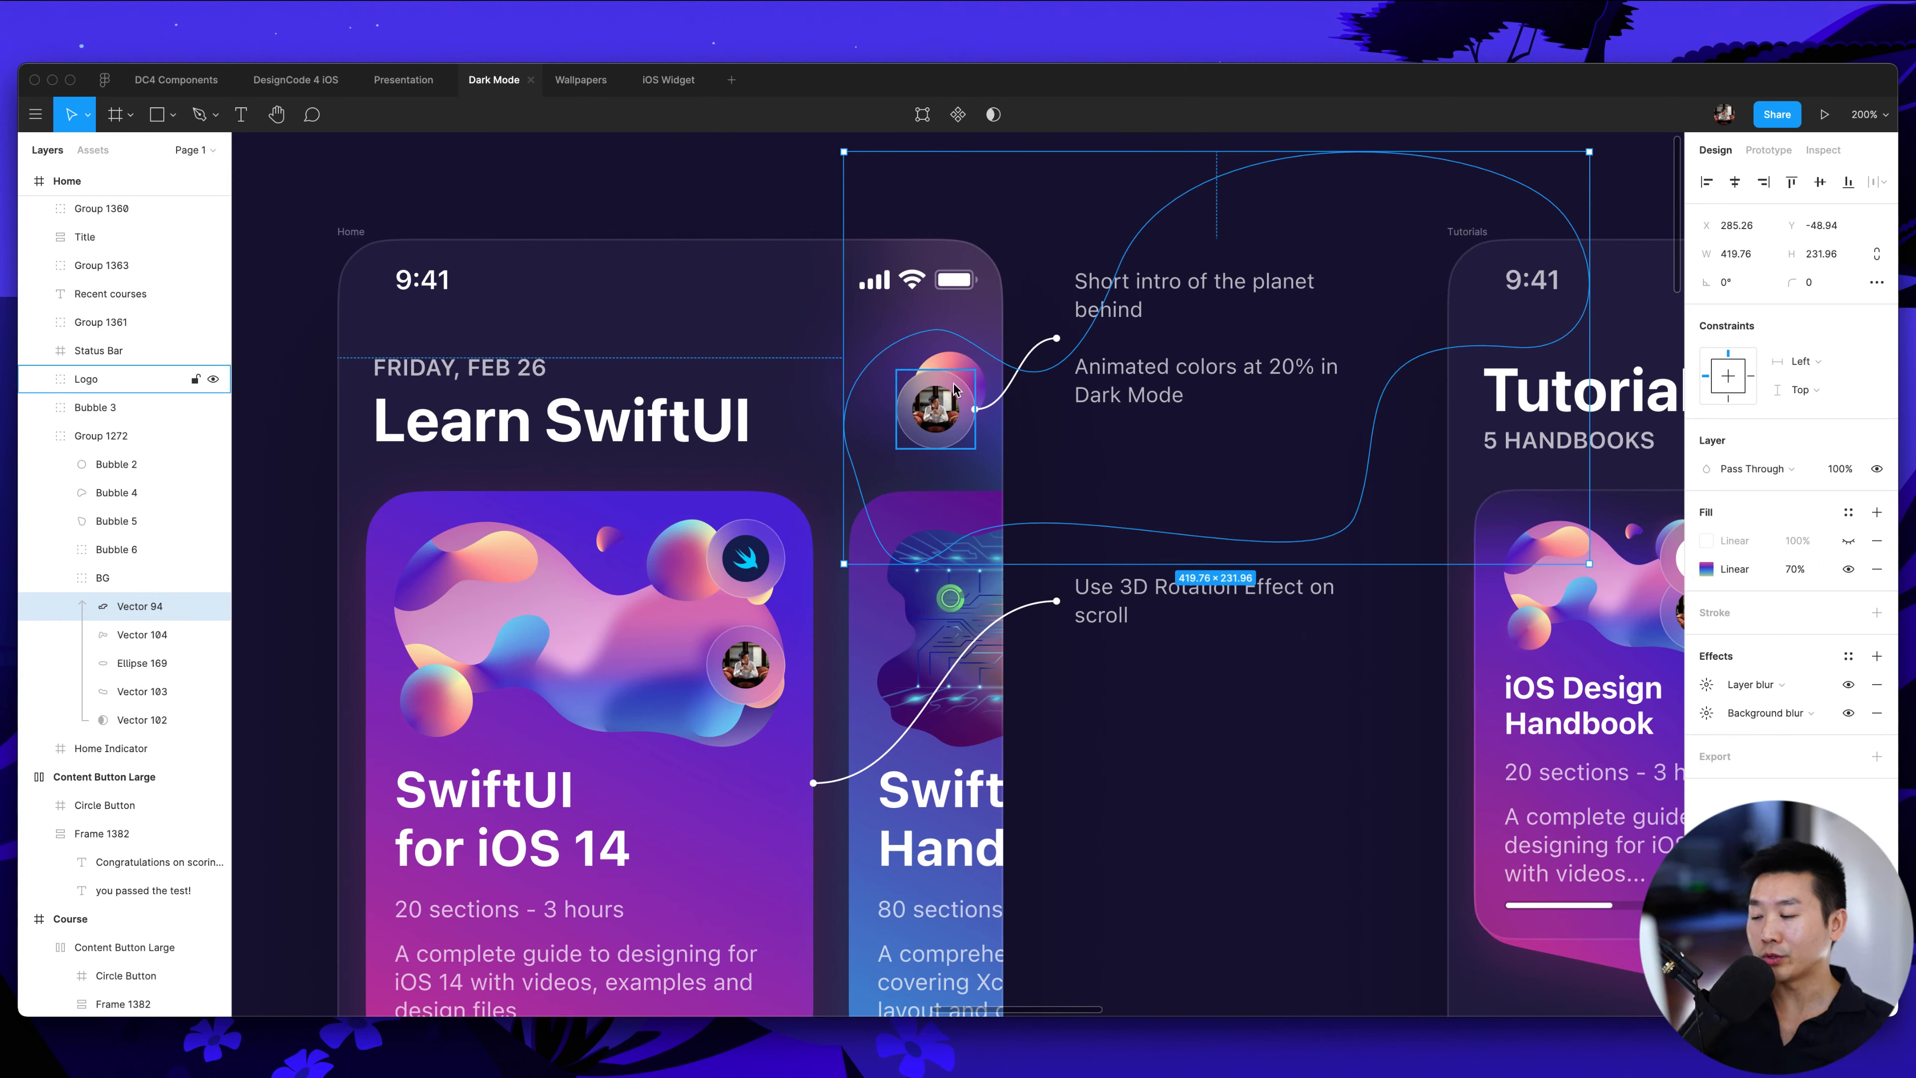
pyautogui.click(971, 407)
pyautogui.click(948, 353)
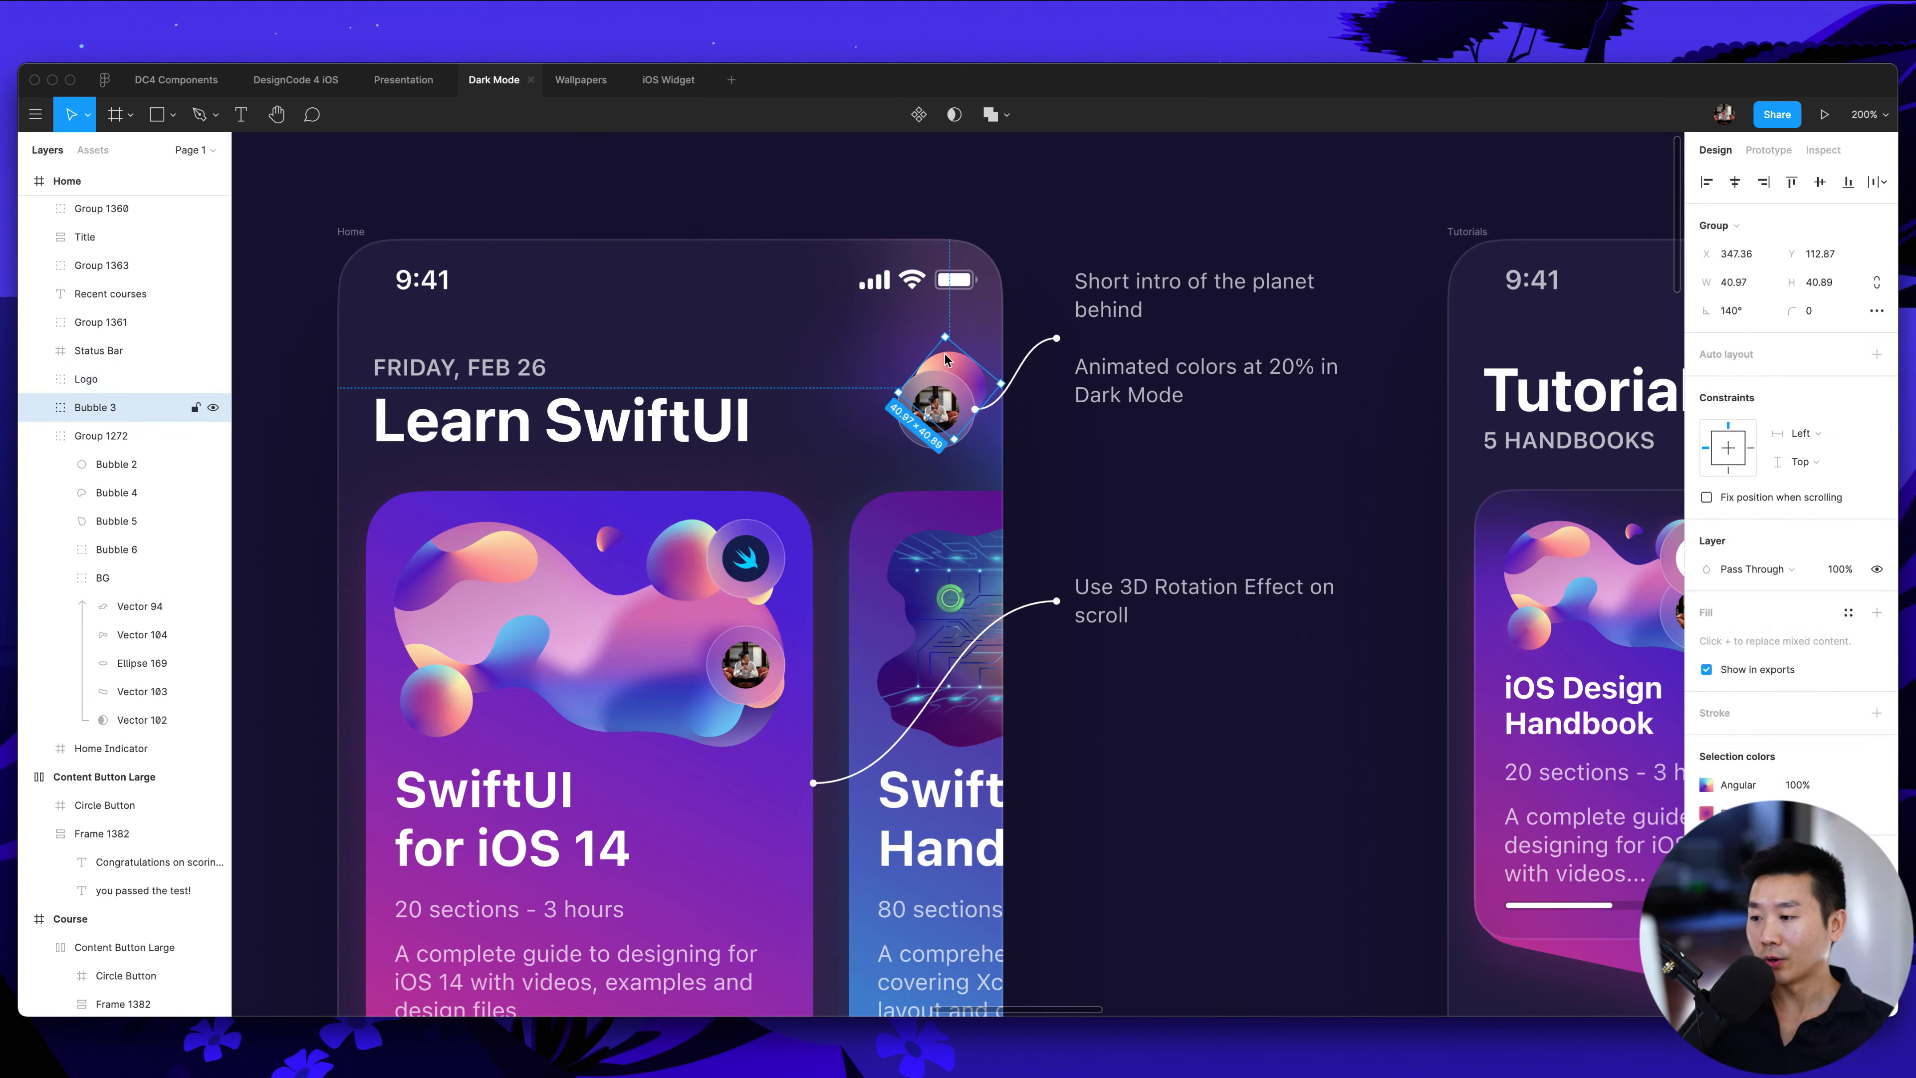
pyautogui.click(965, 415)
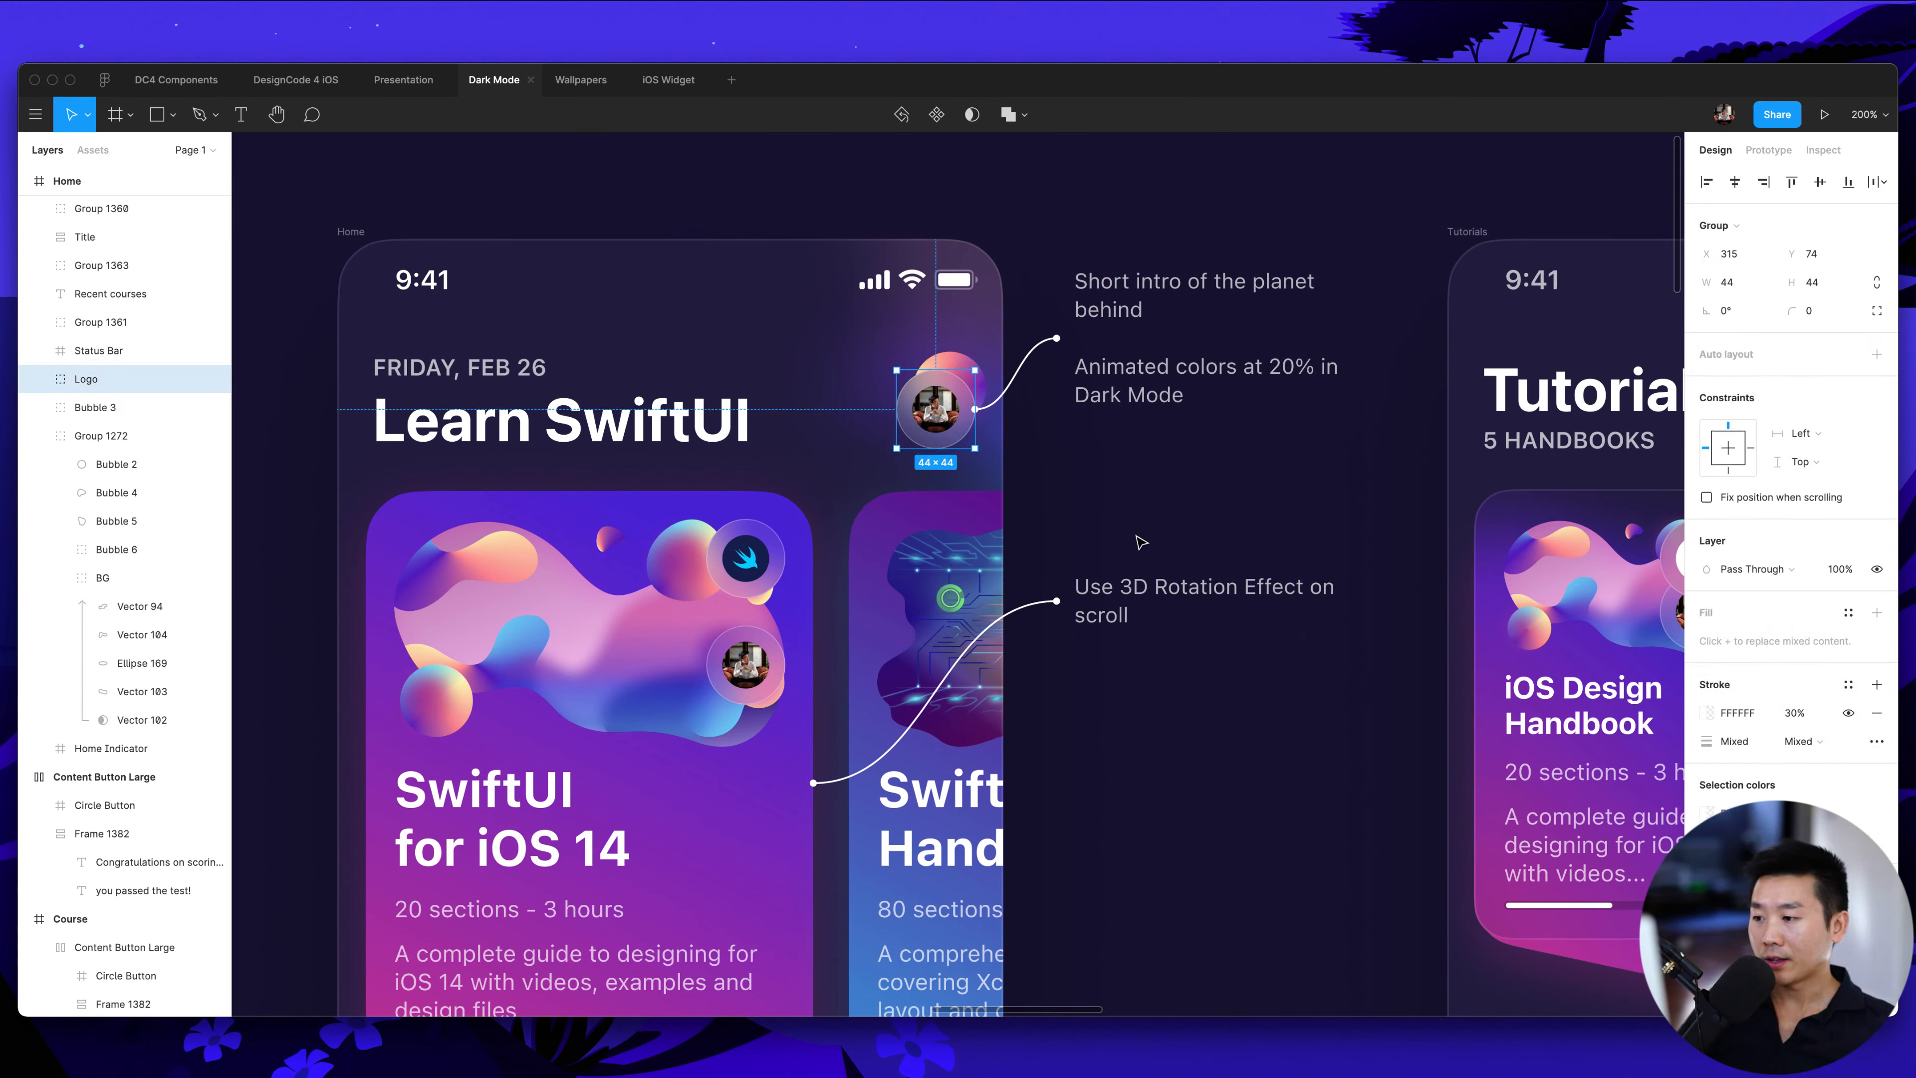
pyautogui.keyDown('super'); pyautogui.click(877, 362); pyautogui.keyUp('super')
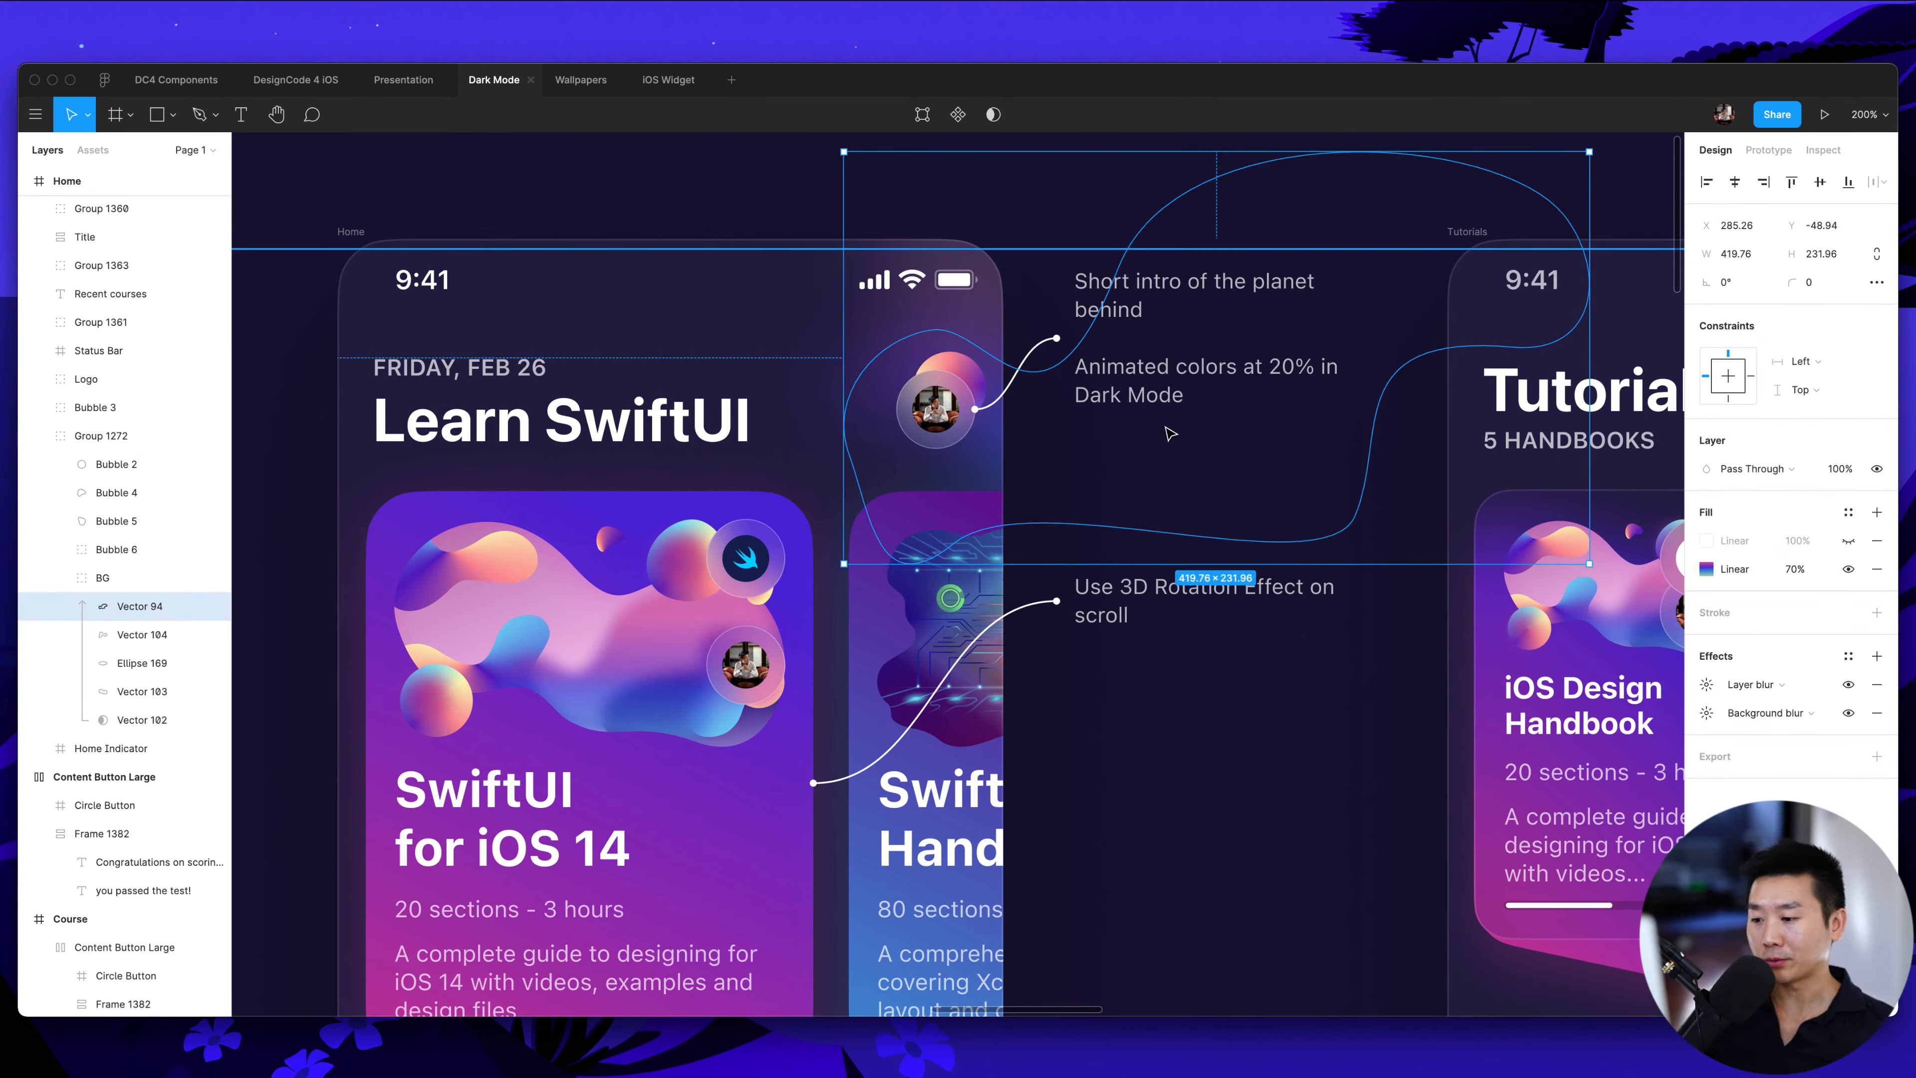
pyautogui.click(1144, 843)
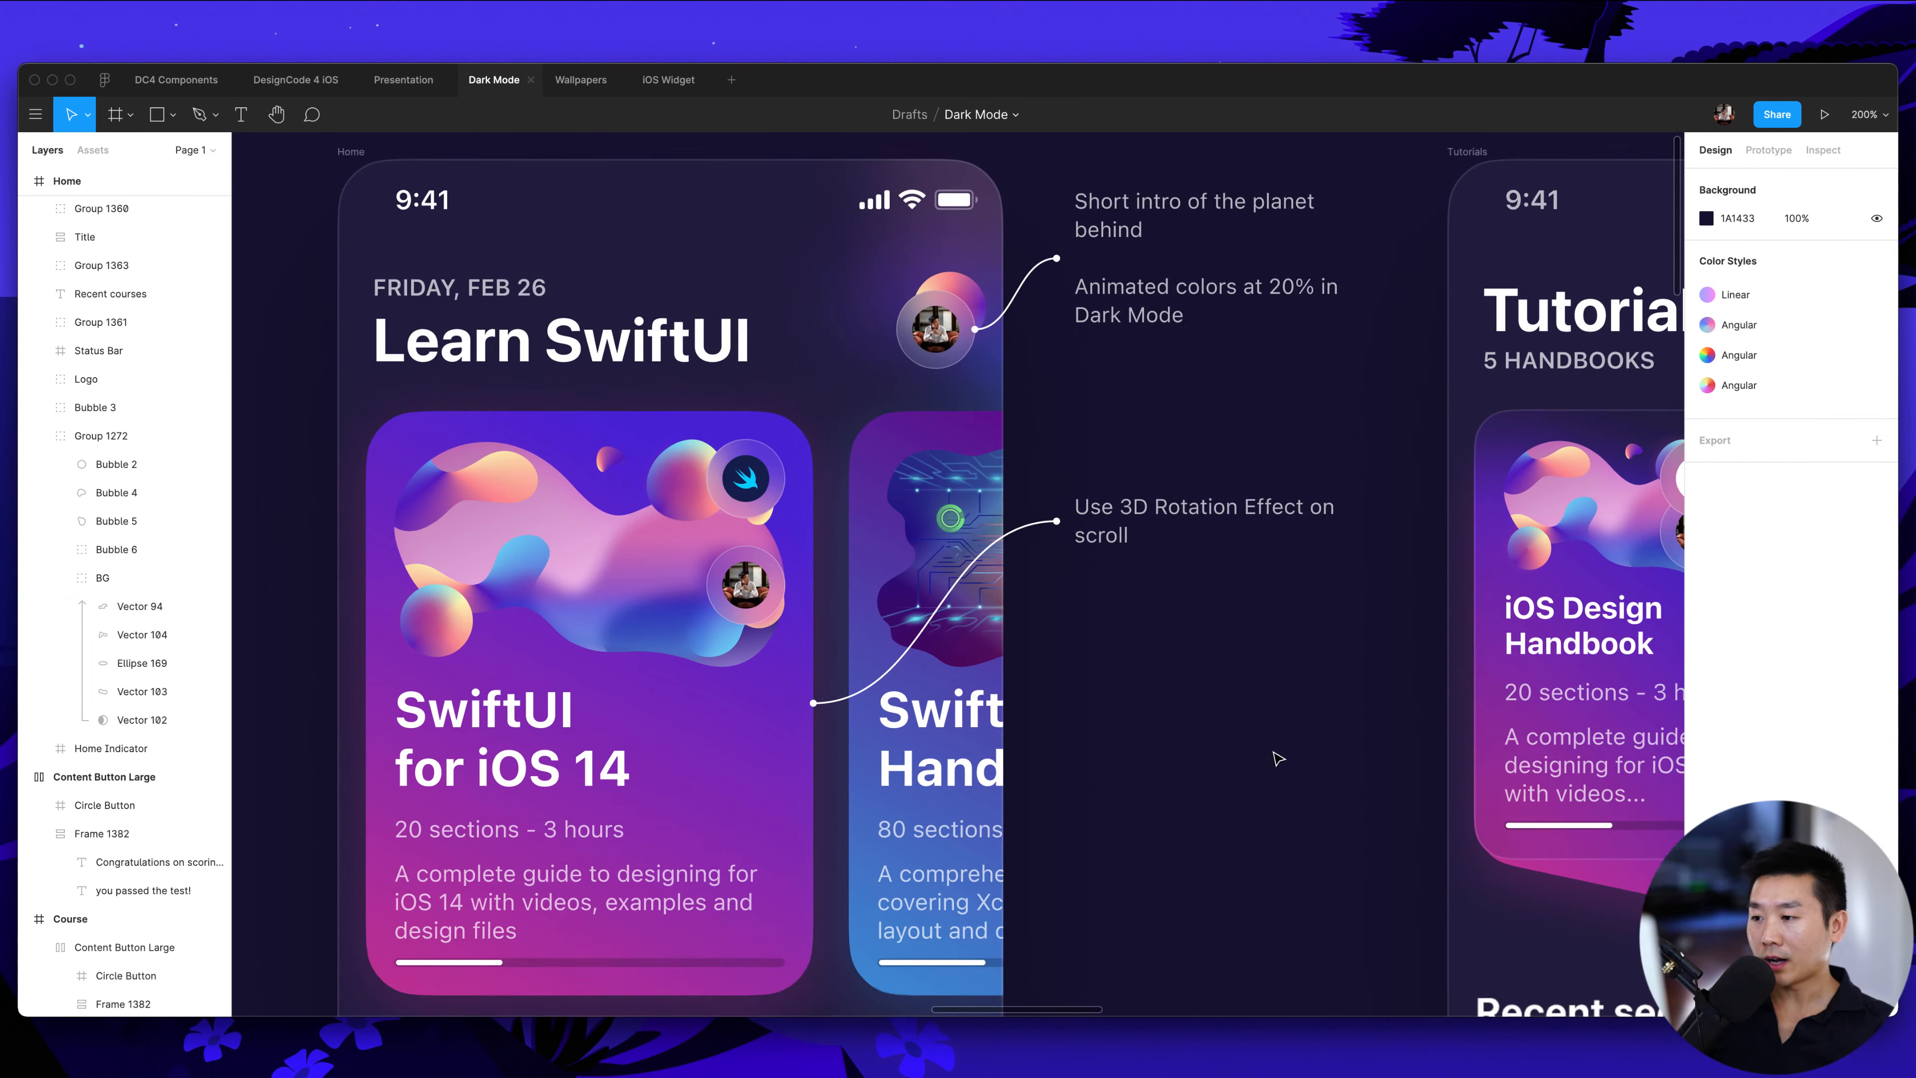
# Inspect the text properties of the "Short intro of the planet behind" note next to the Home screen
pyautogui.scroll(-3, 1289, 755)
pyautogui.keyDown('super'); pyautogui.click(1230, 260); pyautogui.keyUp('super')
pyautogui.scroll(3, 1235, 390)
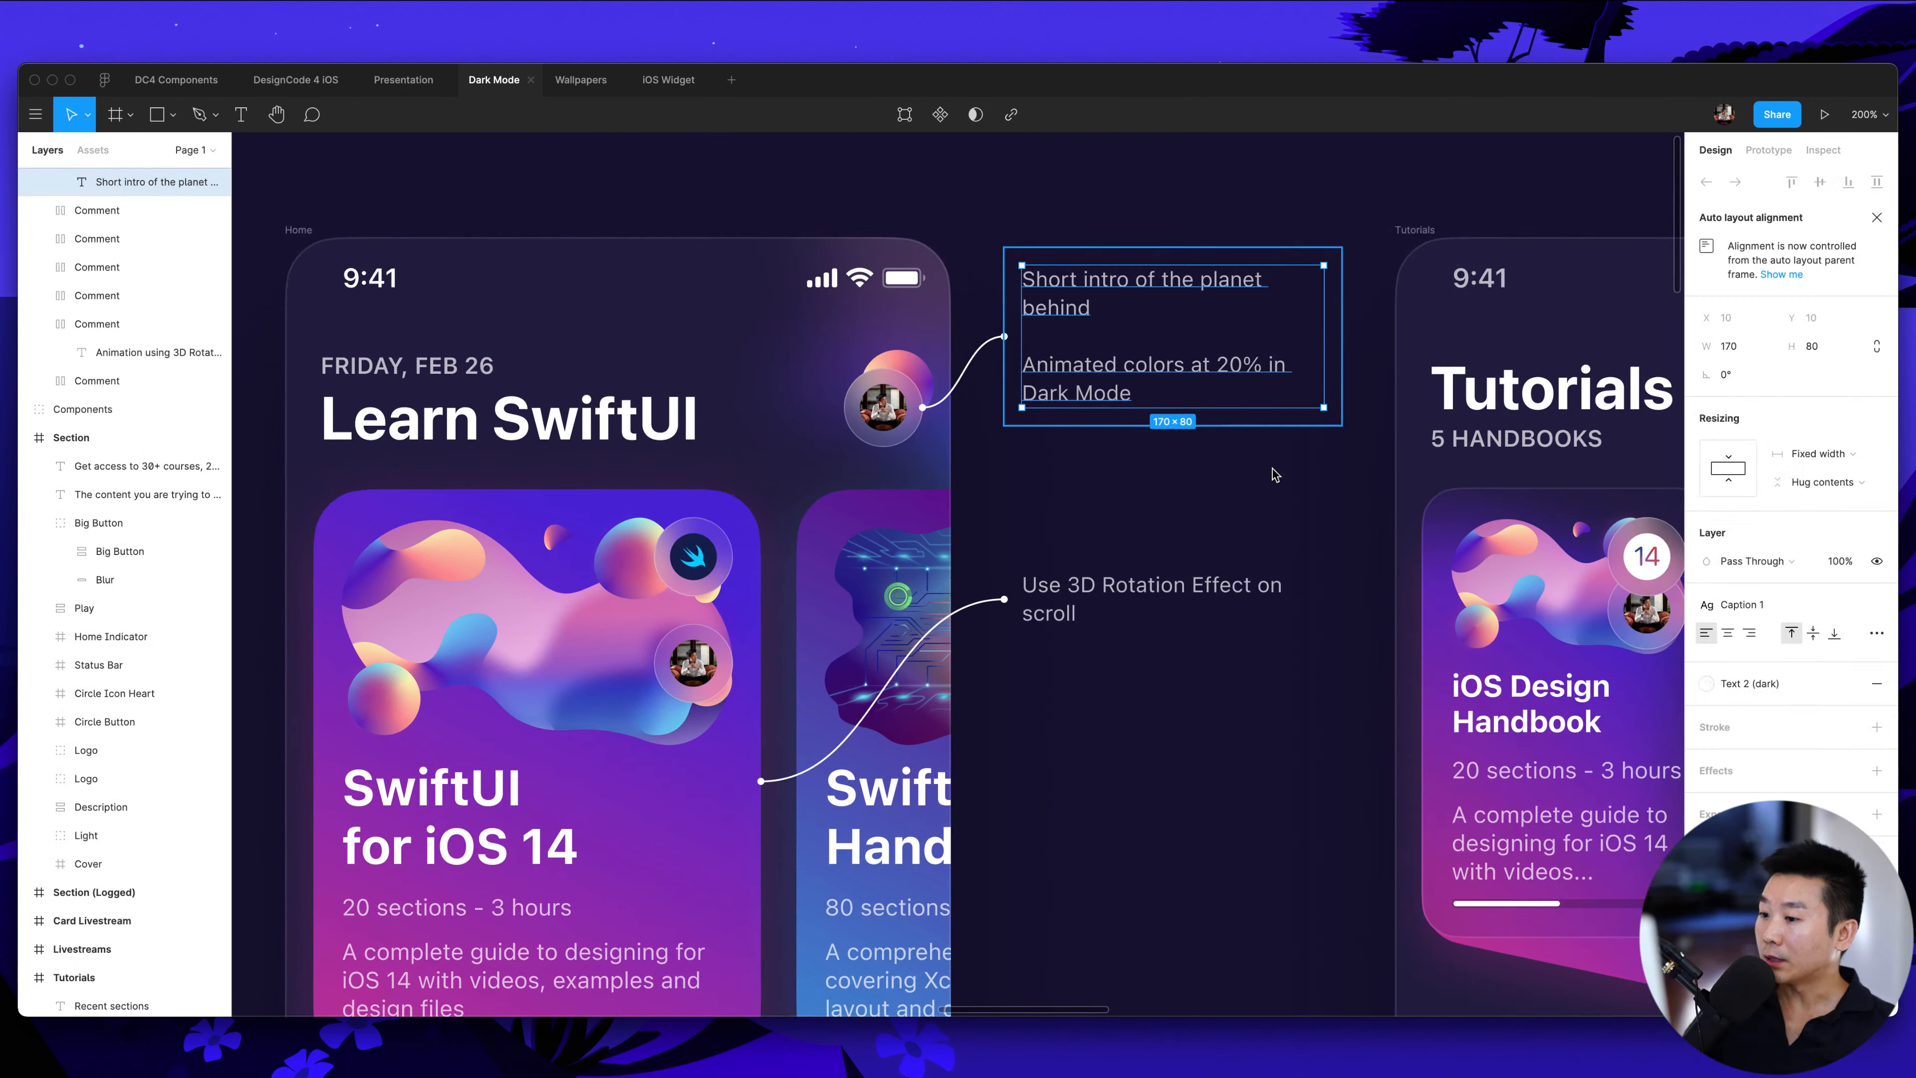
pyautogui.hscroll(2, 1207, 377)
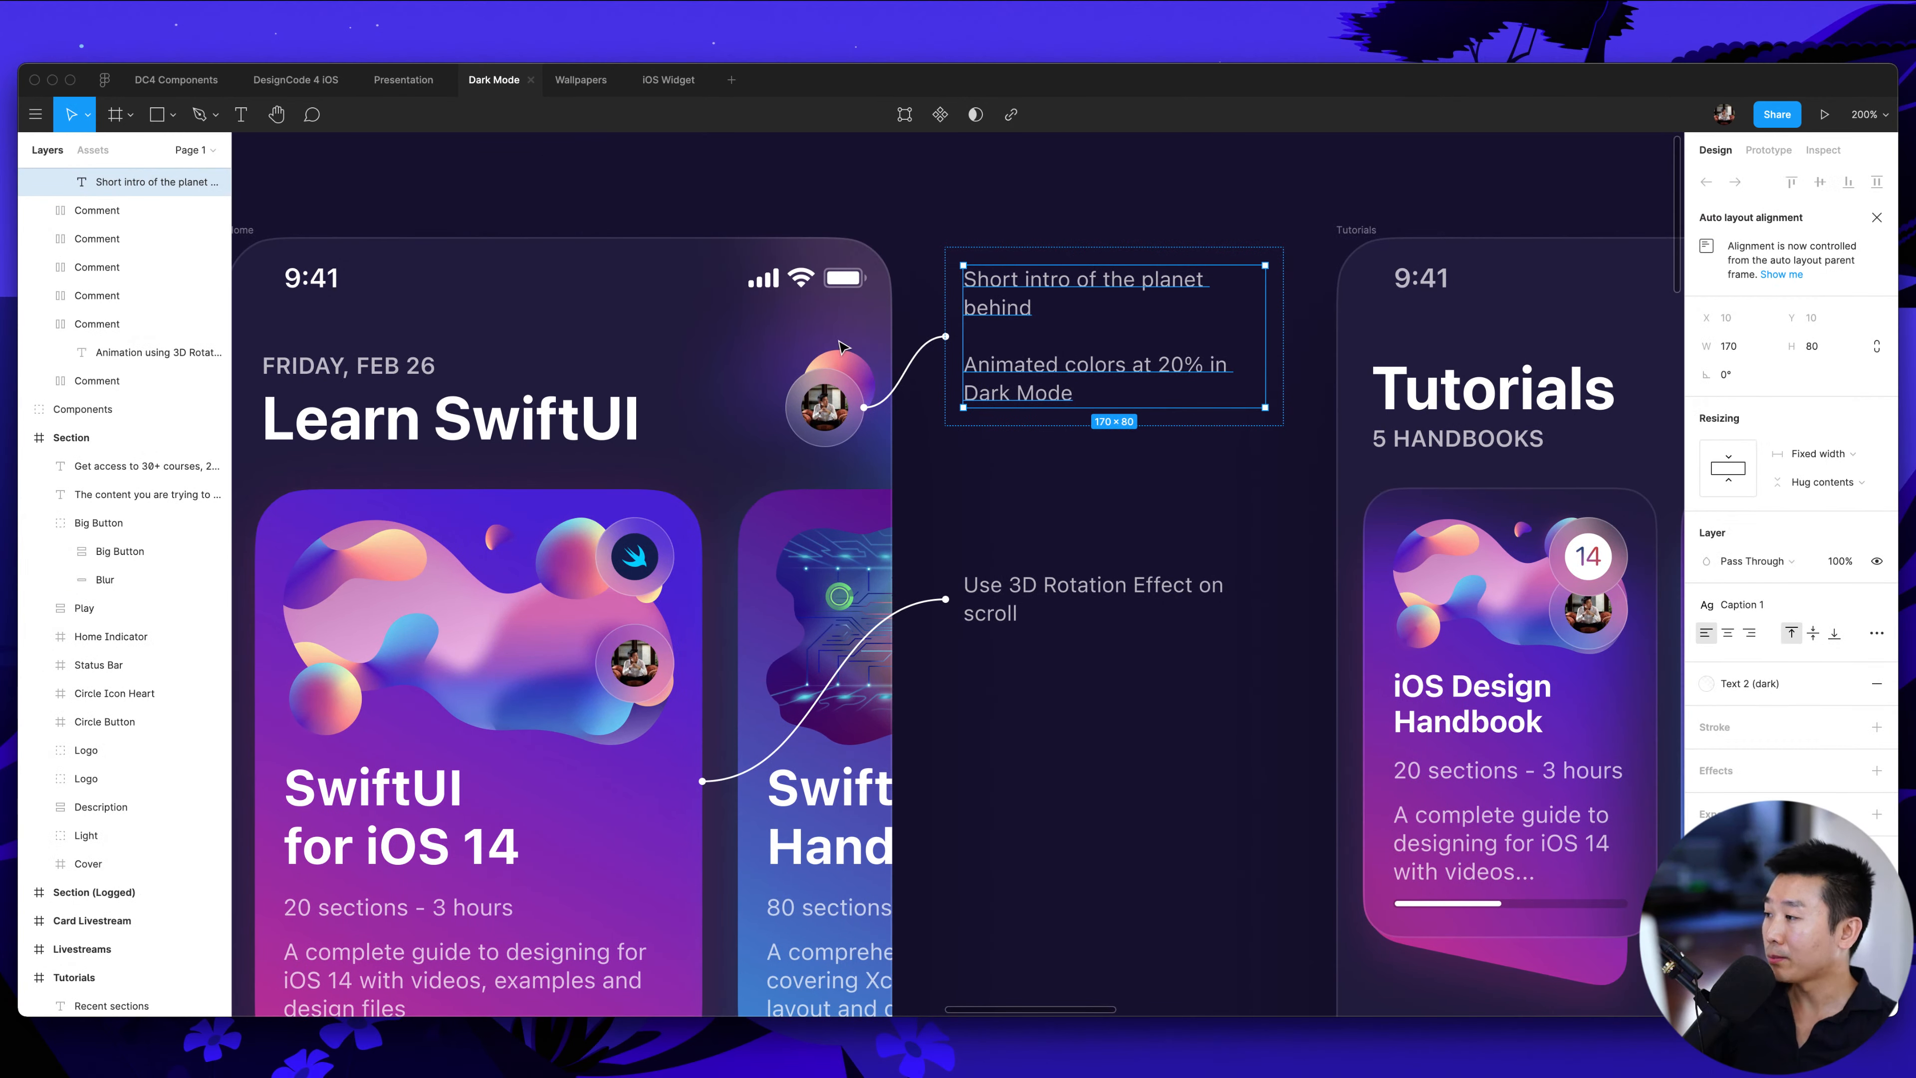
# Switch to the web browser and examine the Arrow Auto plugin page in the Figma Community
pyautogui.click(104, 87)
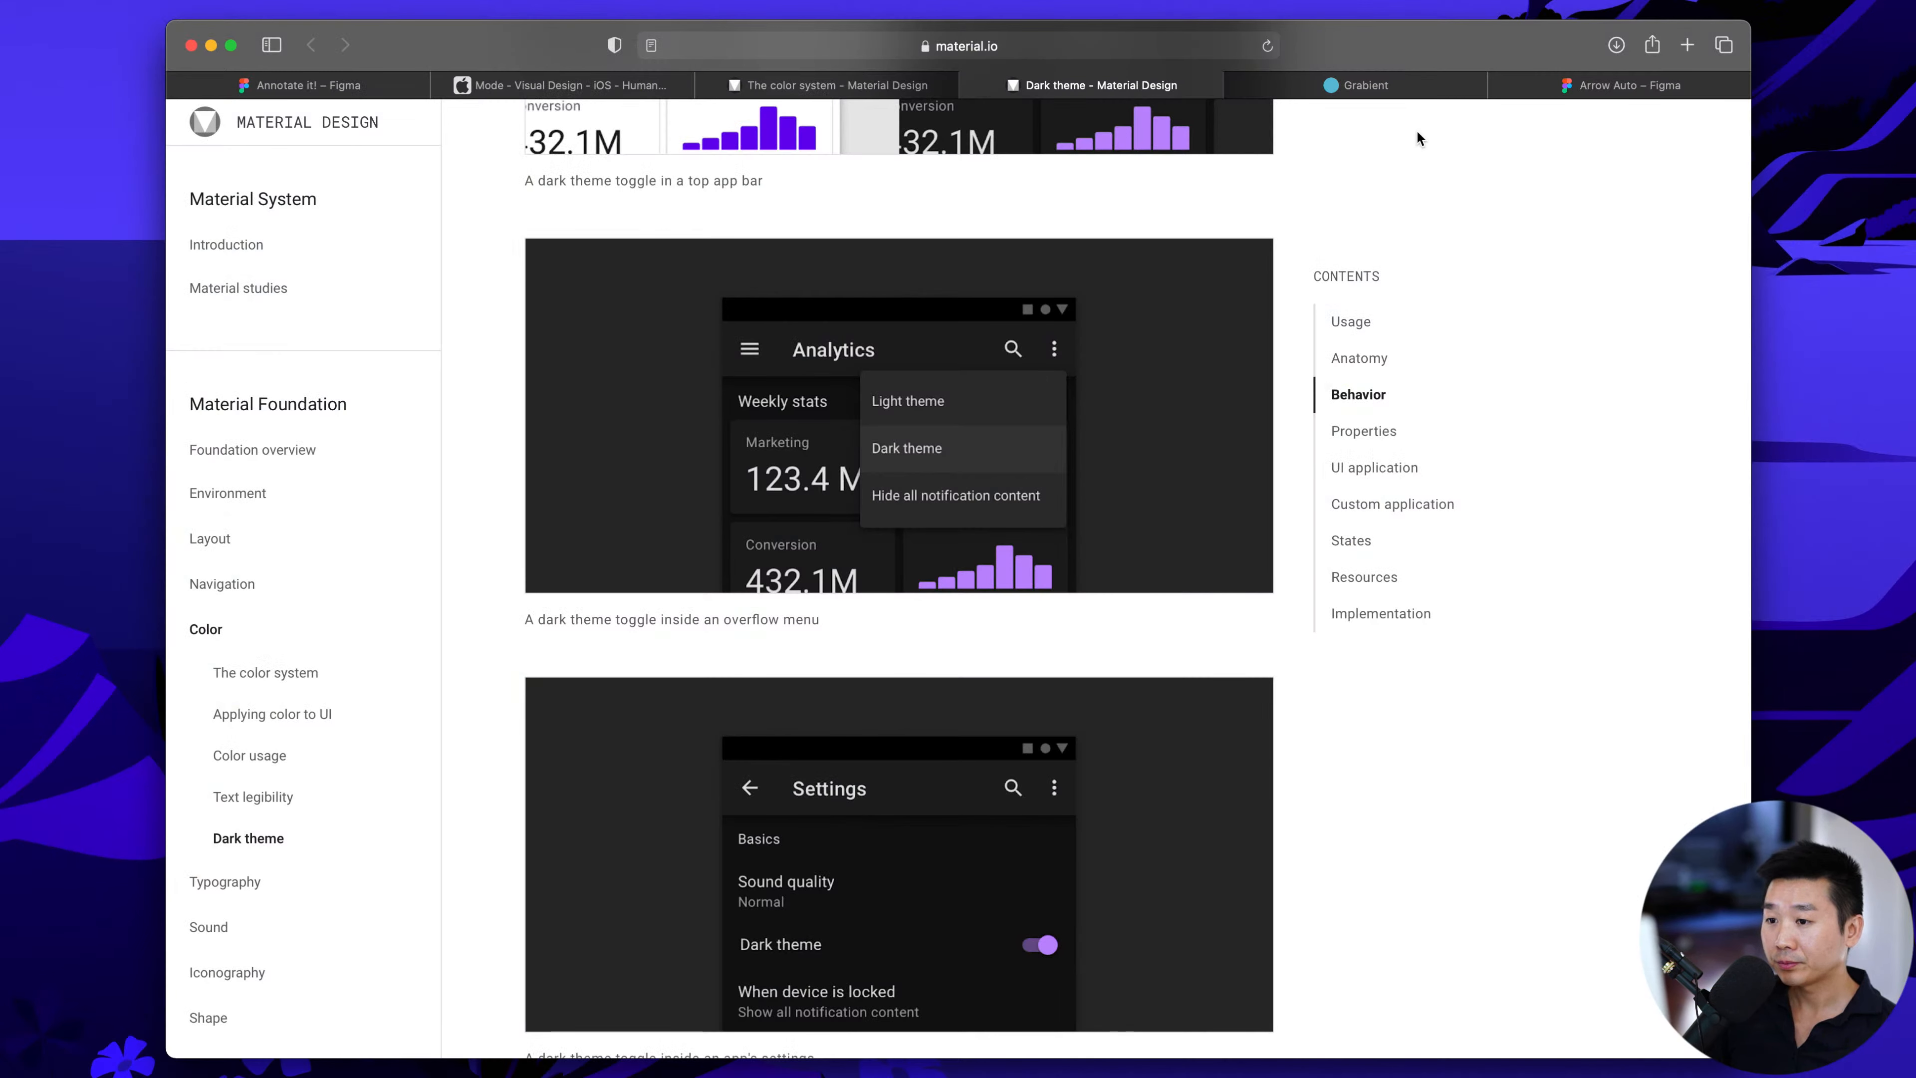
pyautogui.click(1581, 87)
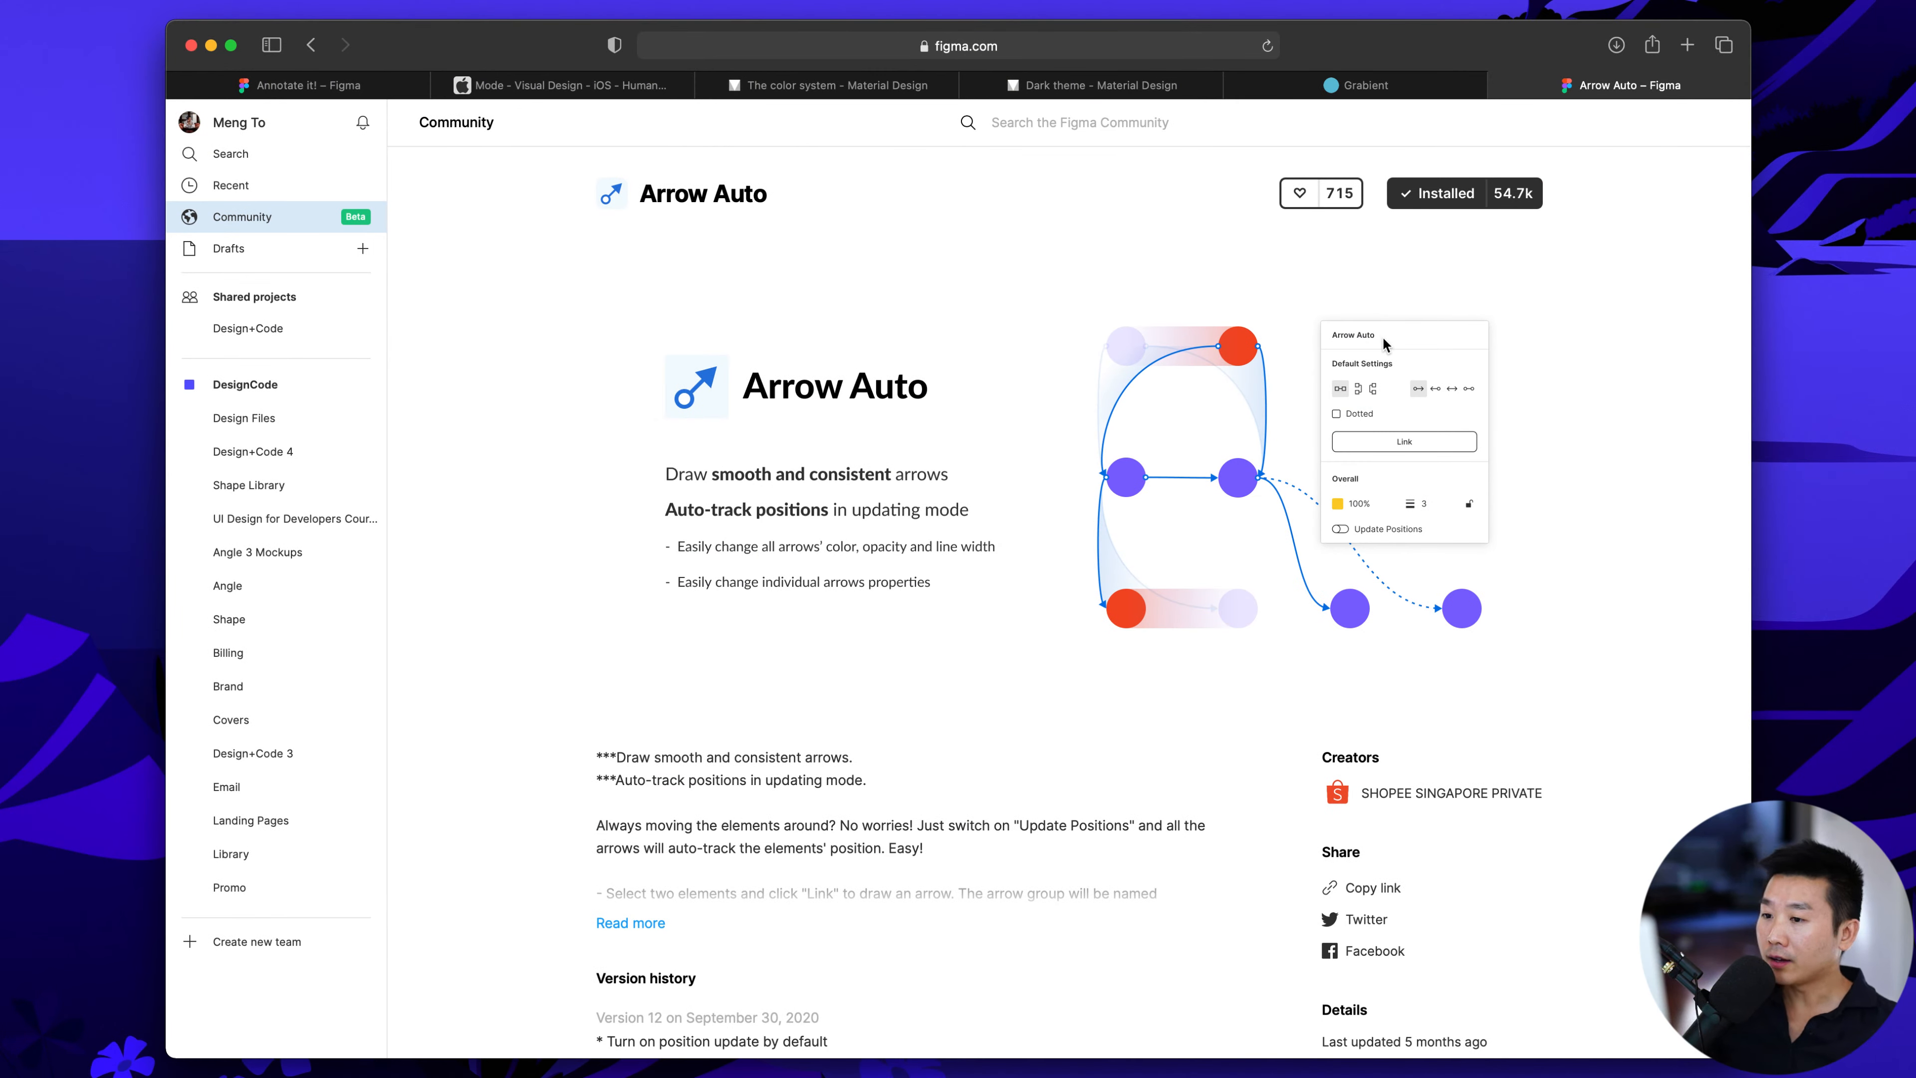
pyautogui.scroll(-2, 1275, 333)
pyautogui.scroll(2, 1271, 331)
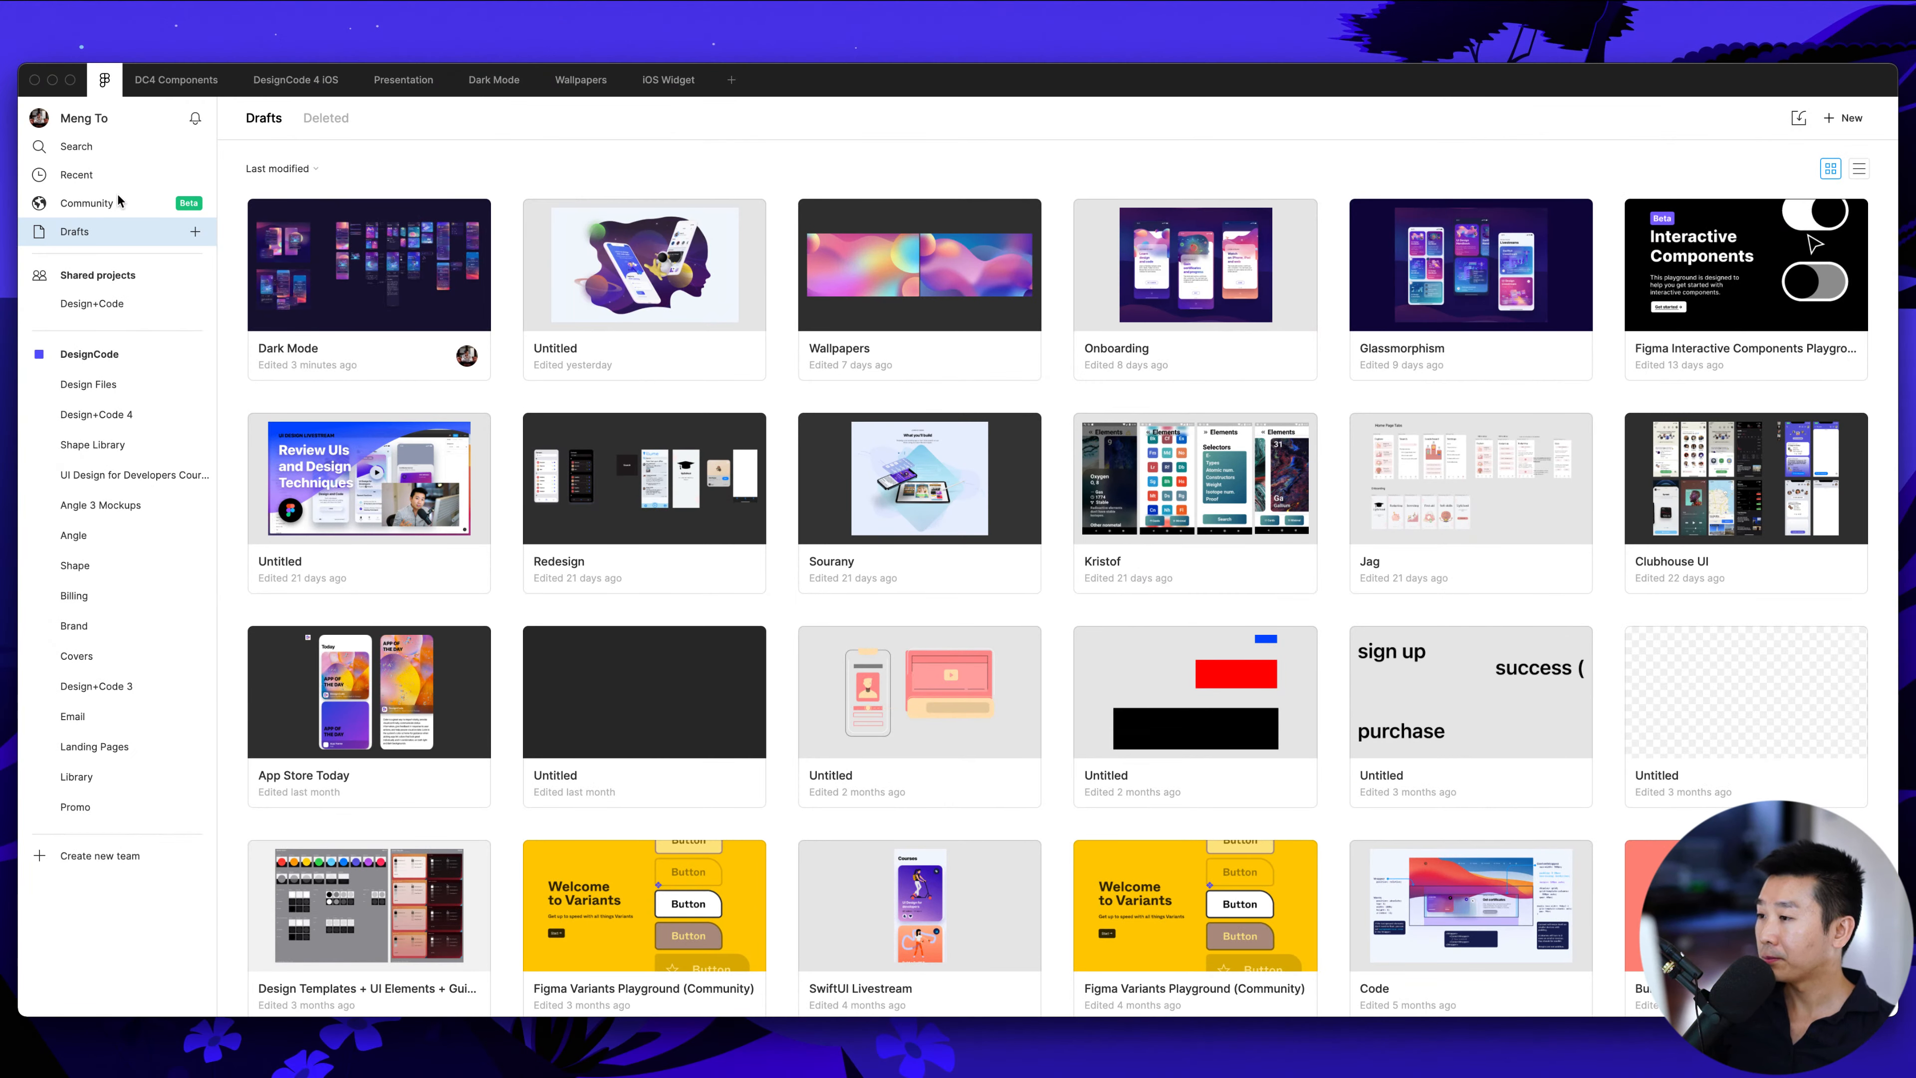
# Back in the Figma desktop app, search the Community for "auto arrow" and for "arrow"
pyautogui.click(117, 202)
pyautogui.click(1036, 116)
pyautogui.write('a')
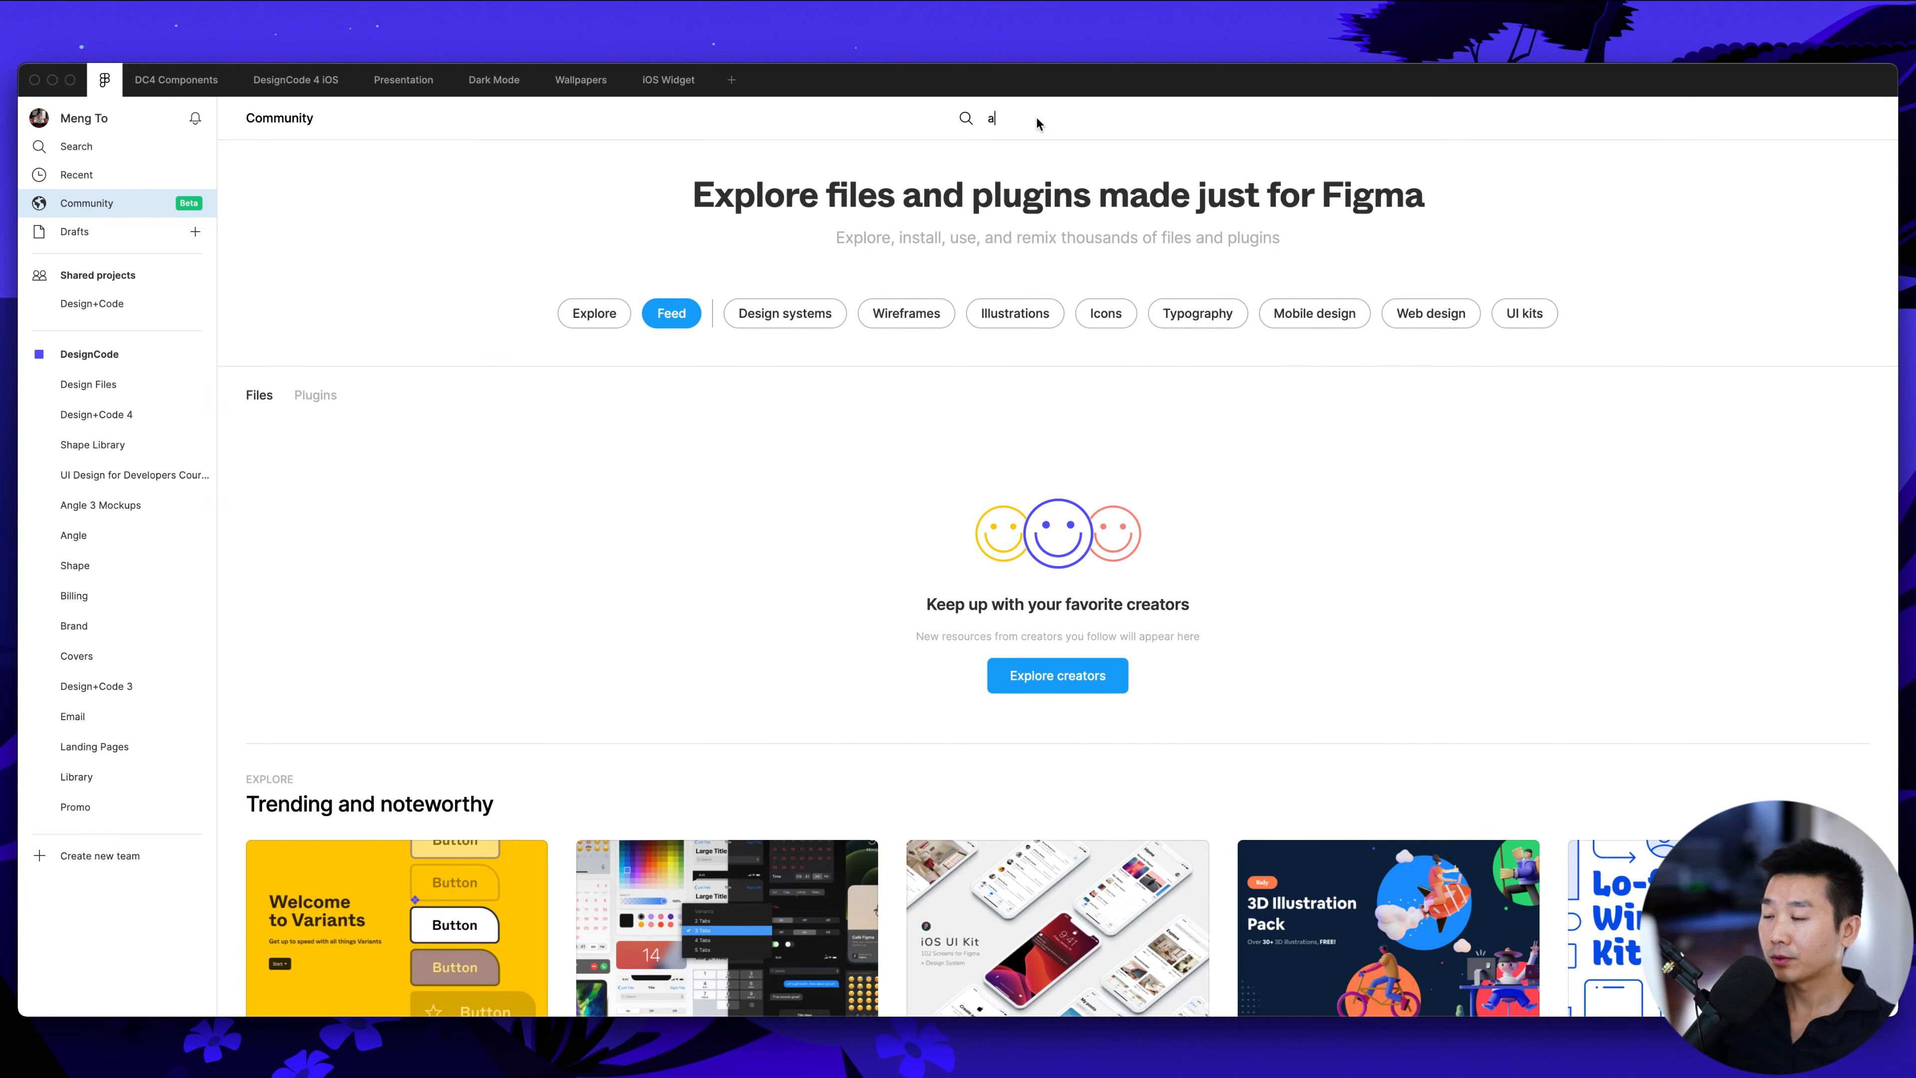
pyautogui.write('uto arrow')
pyautogui.press('Return')
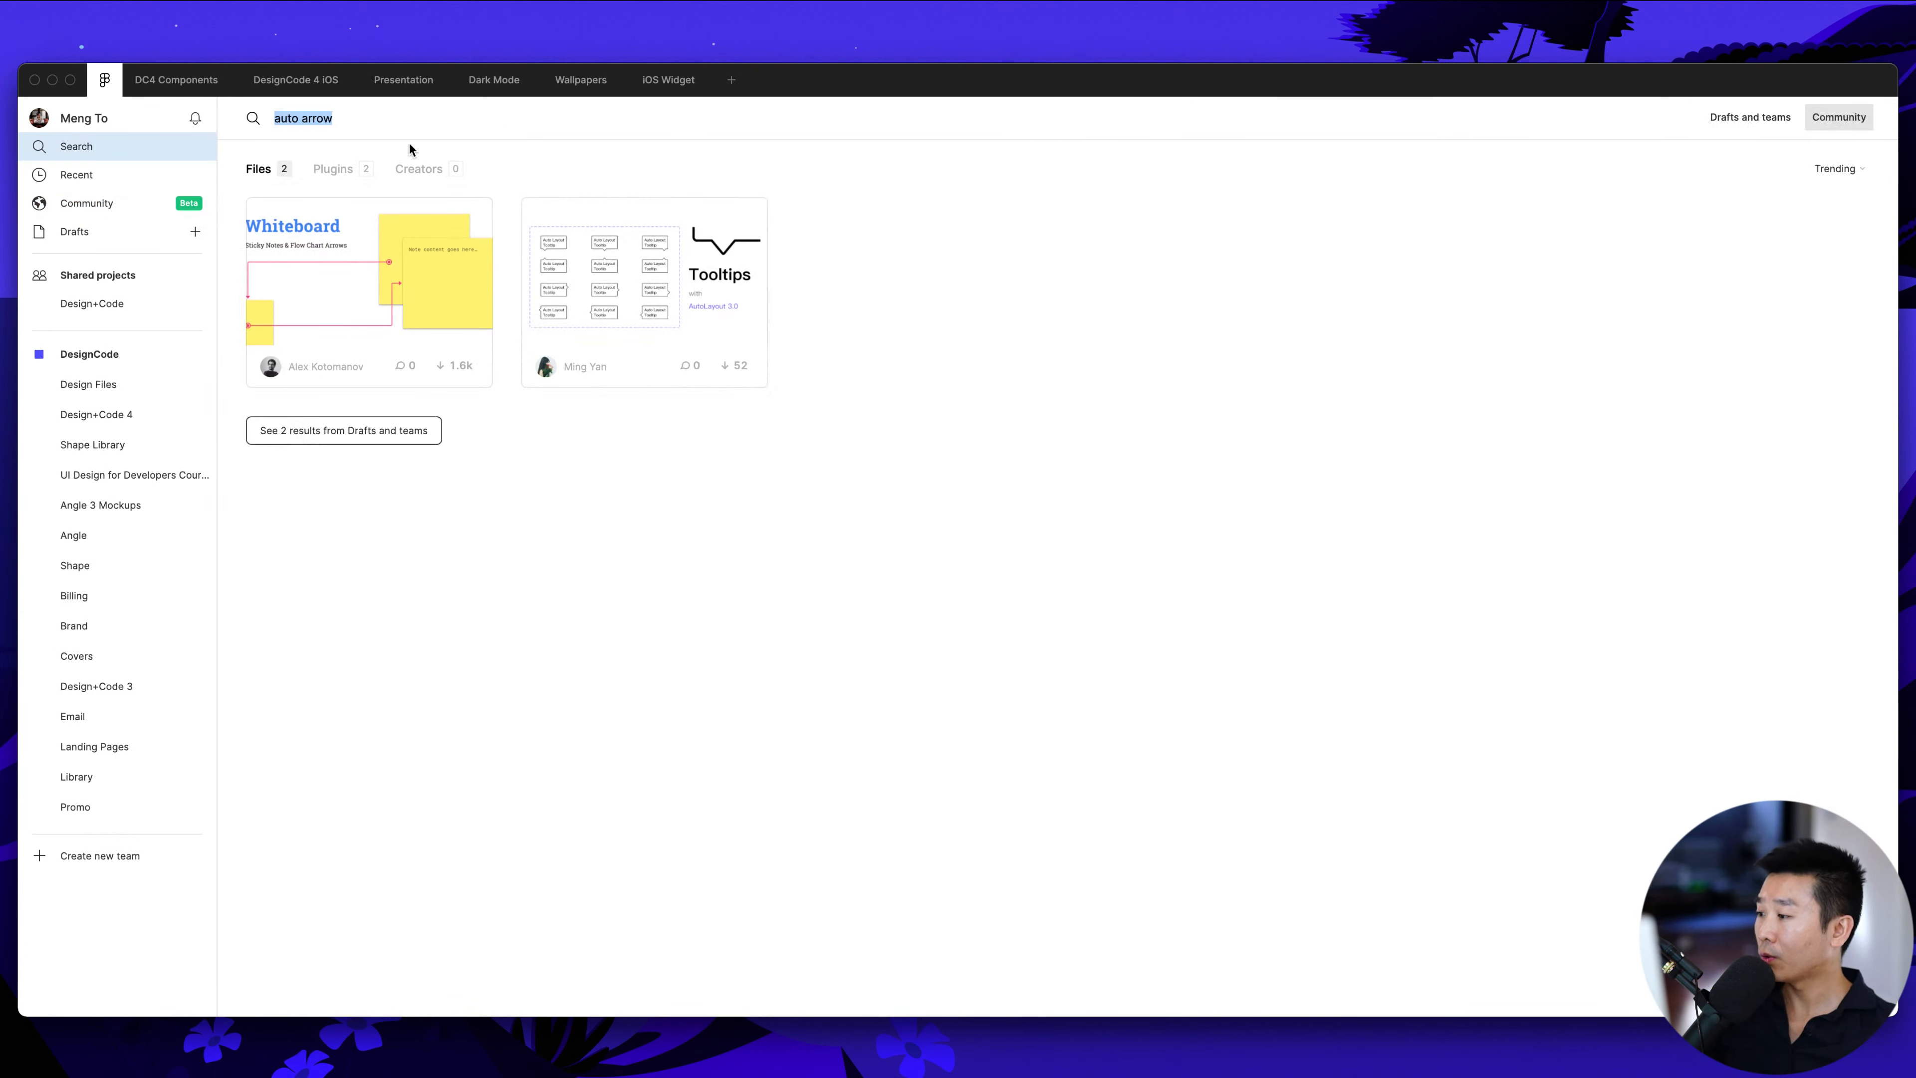
pyautogui.write('arrow')
pyautogui.press('Return')
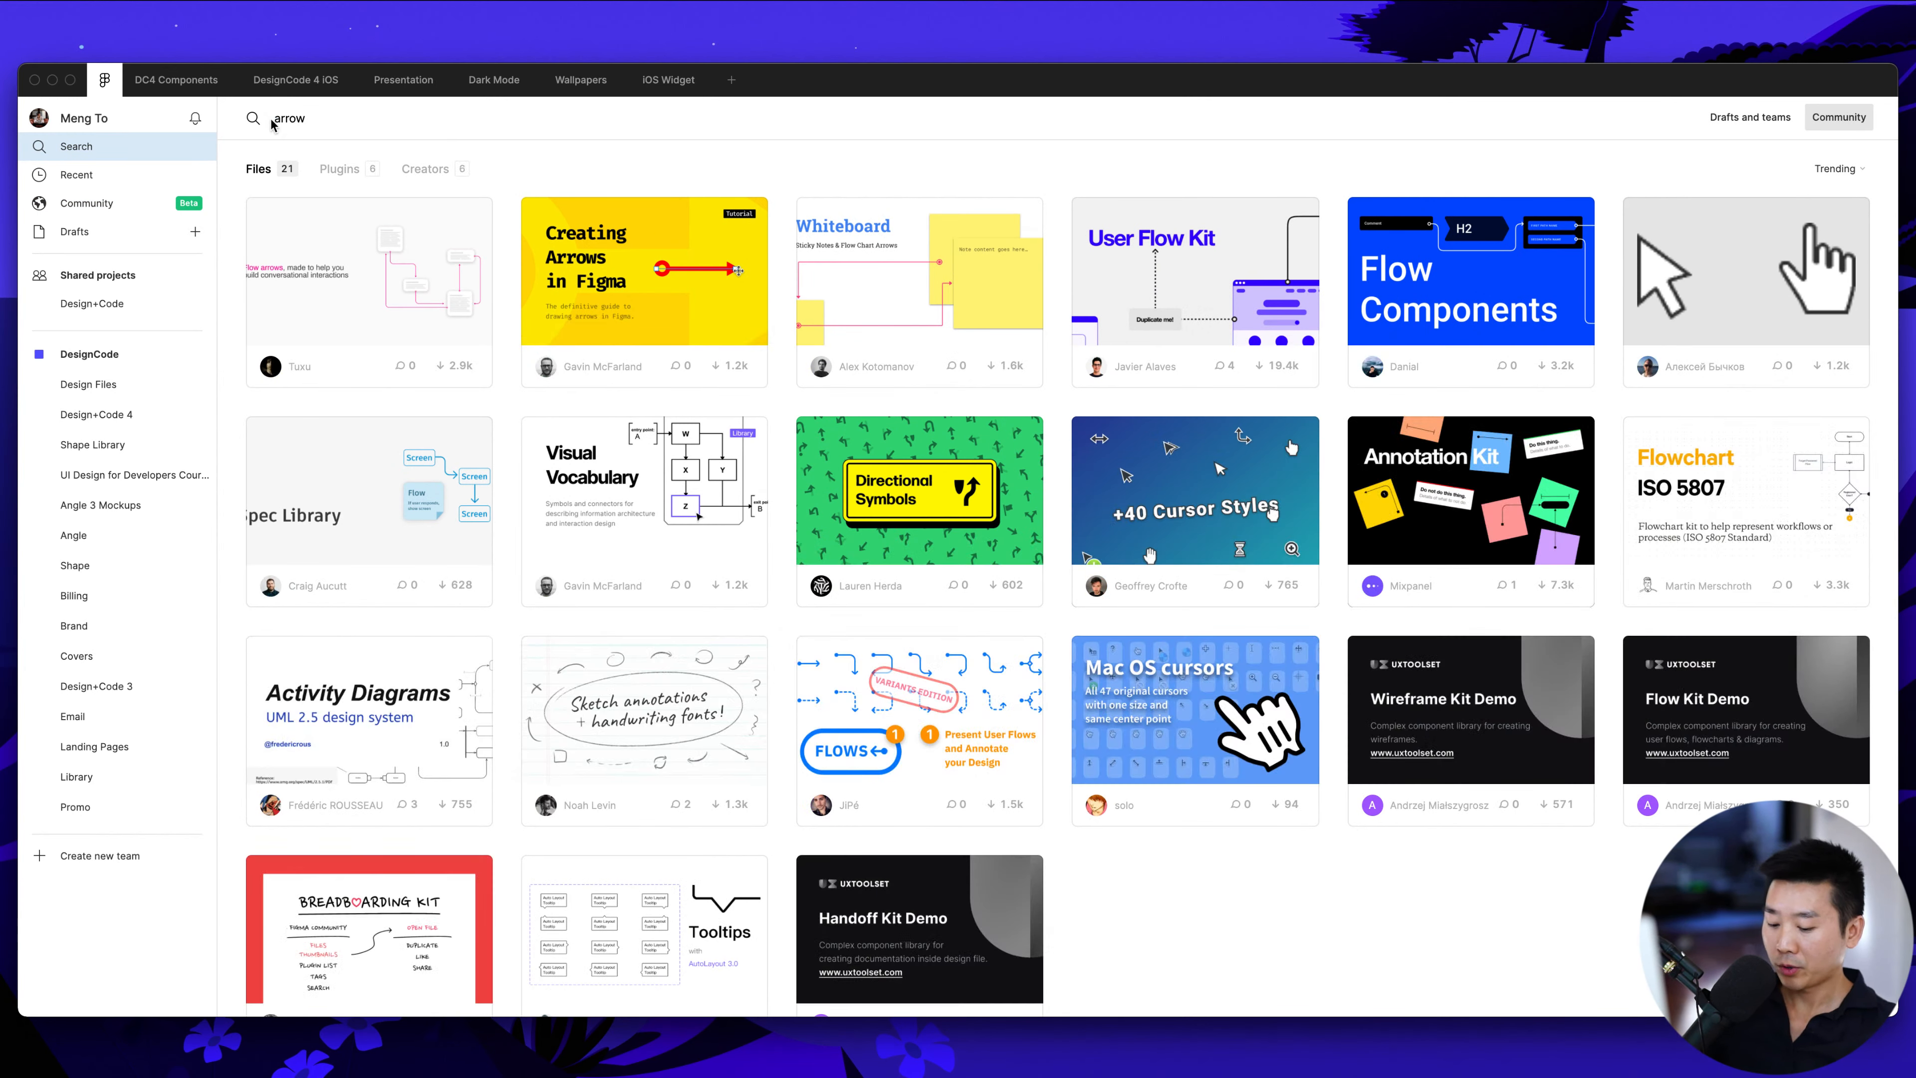
# Search the Community plugins for "arrow"
pyautogui.doubleClick(301, 119)
pyautogui.press('BackSpace')
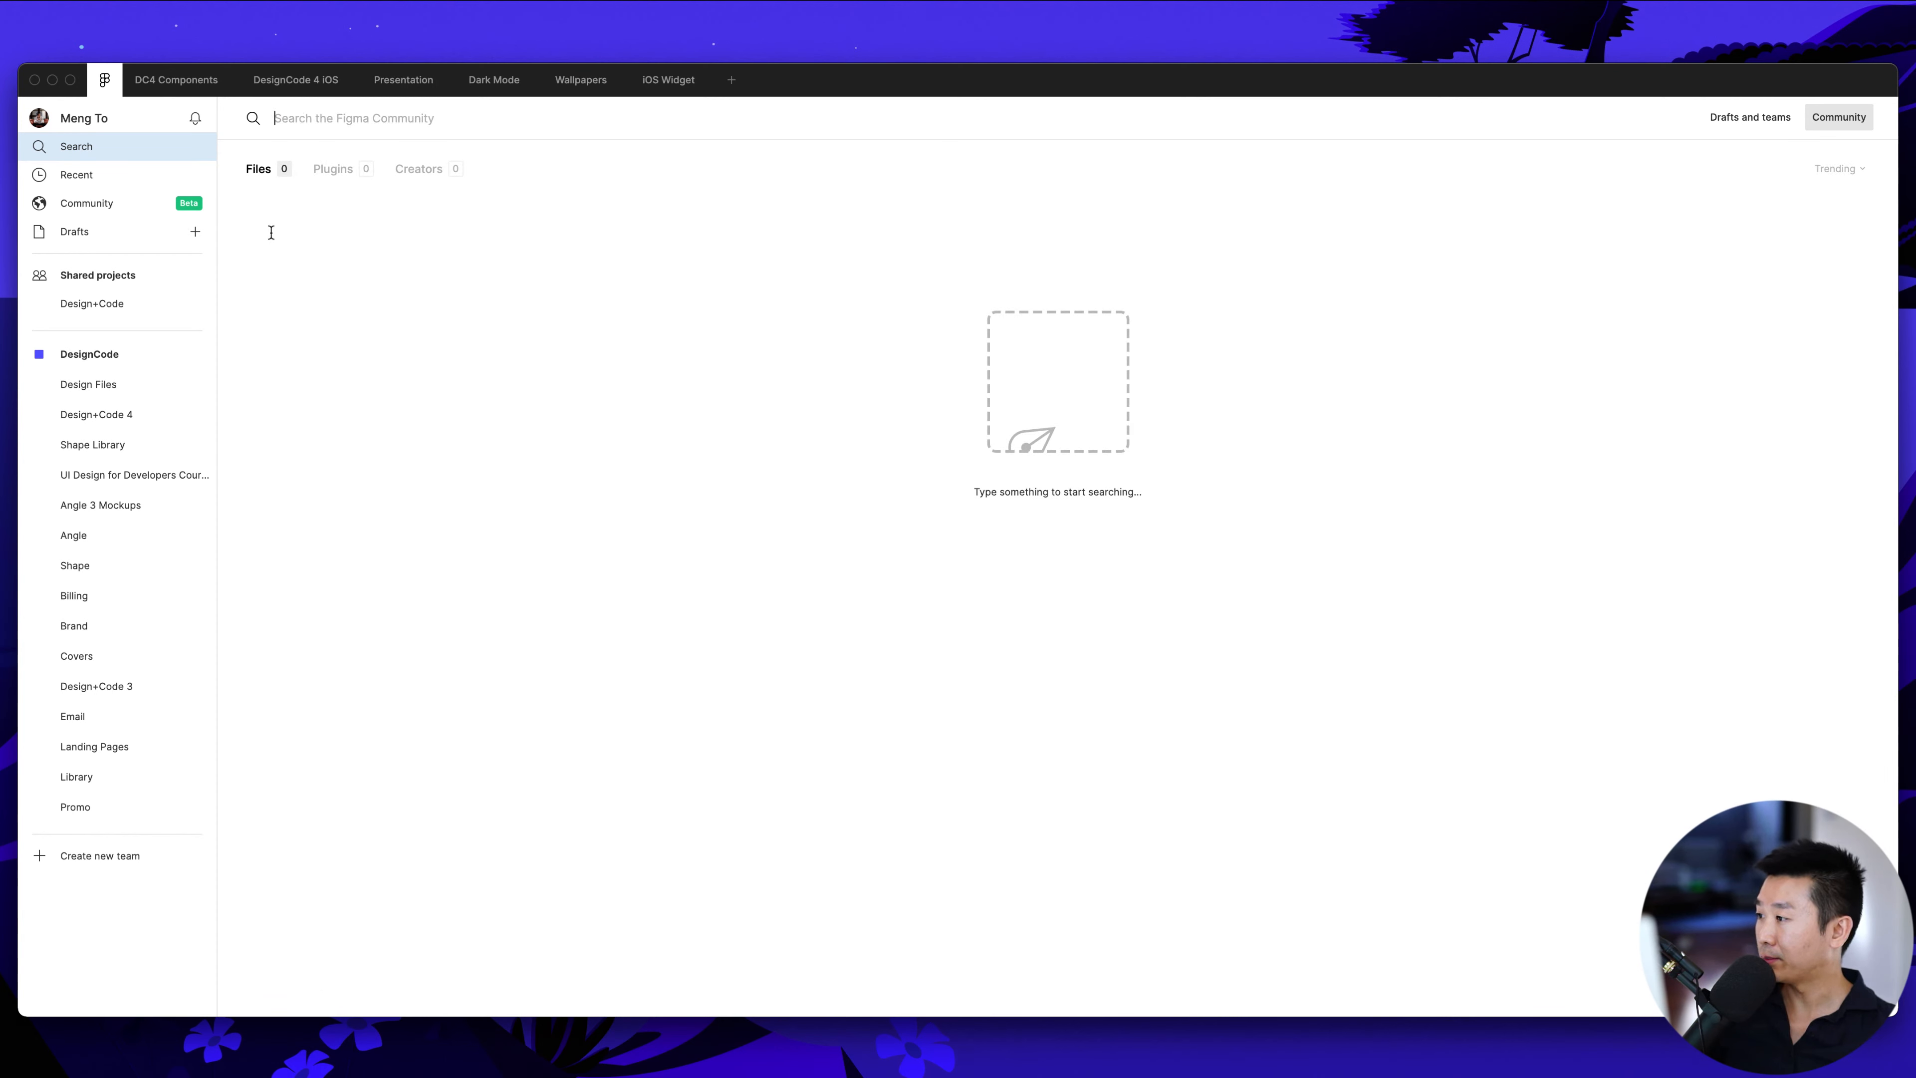
pyautogui.click(347, 169)
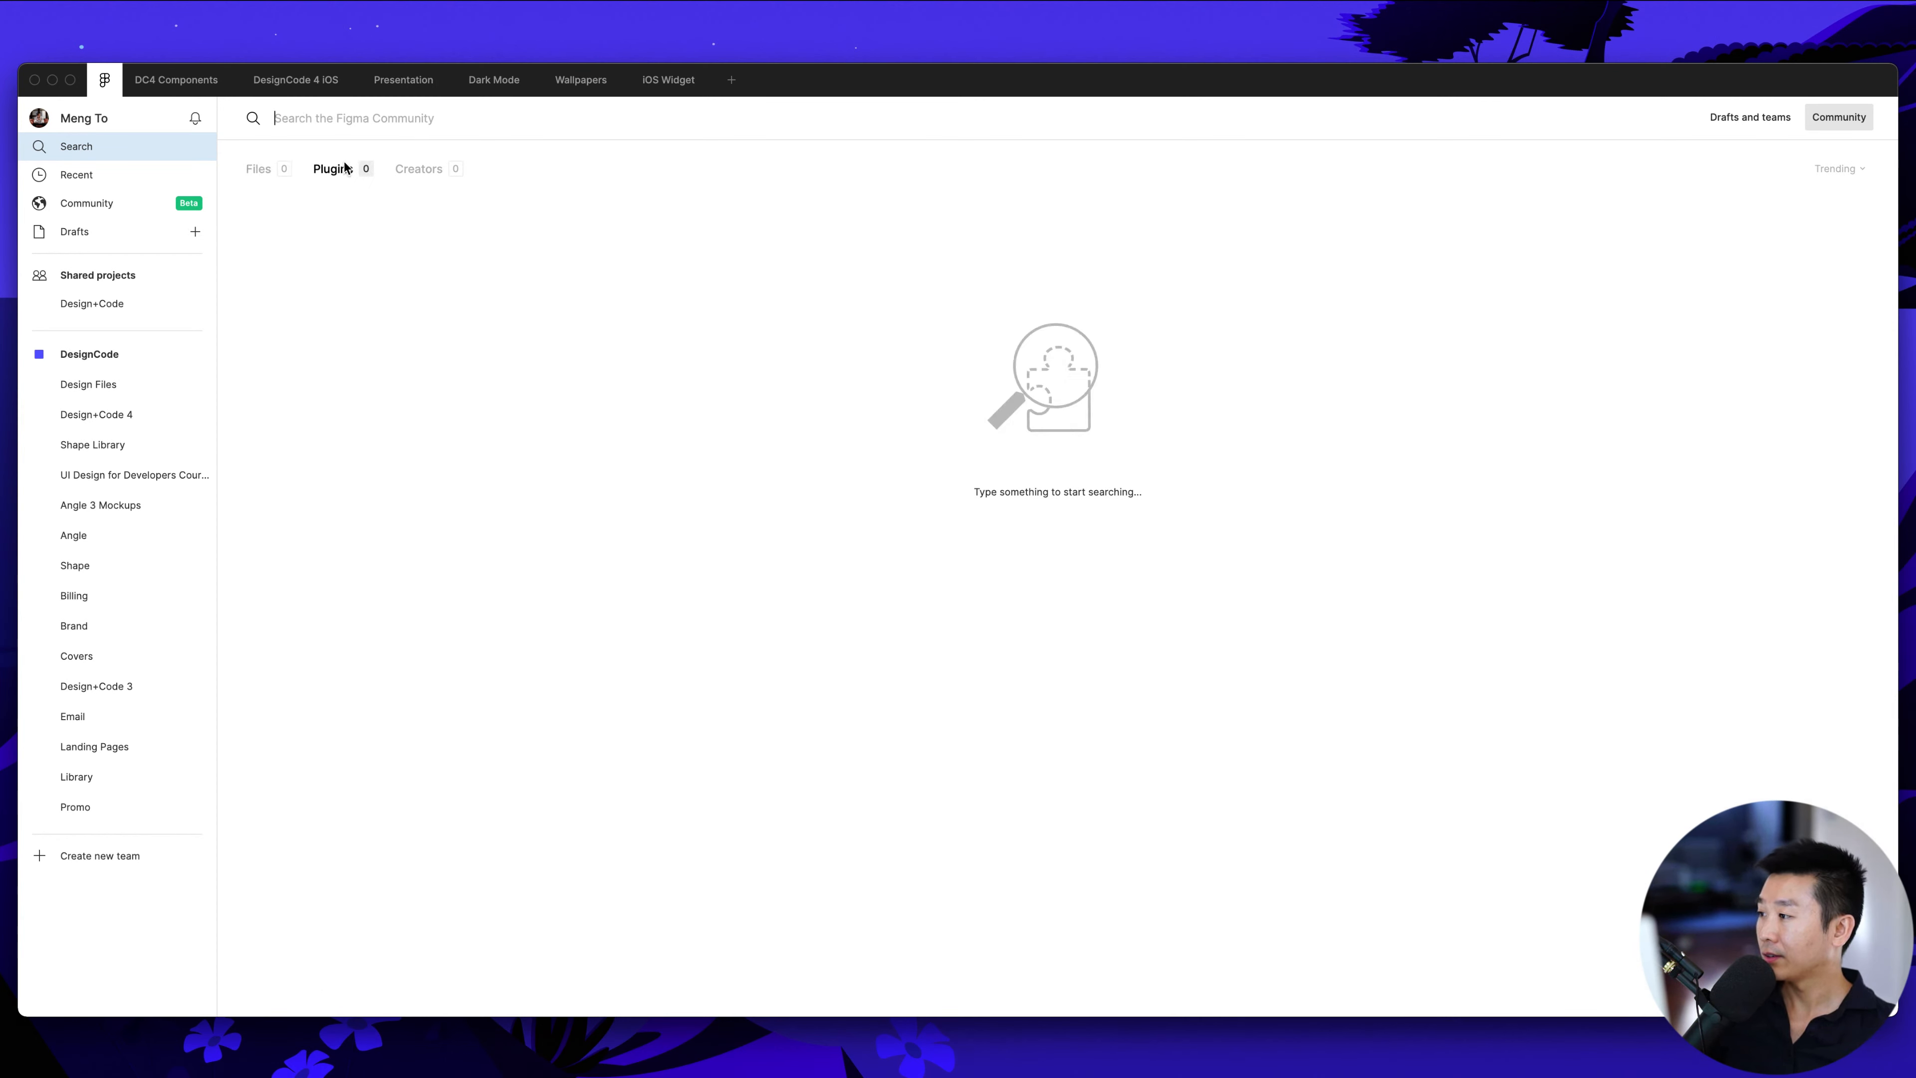
pyautogui.write('arrow')
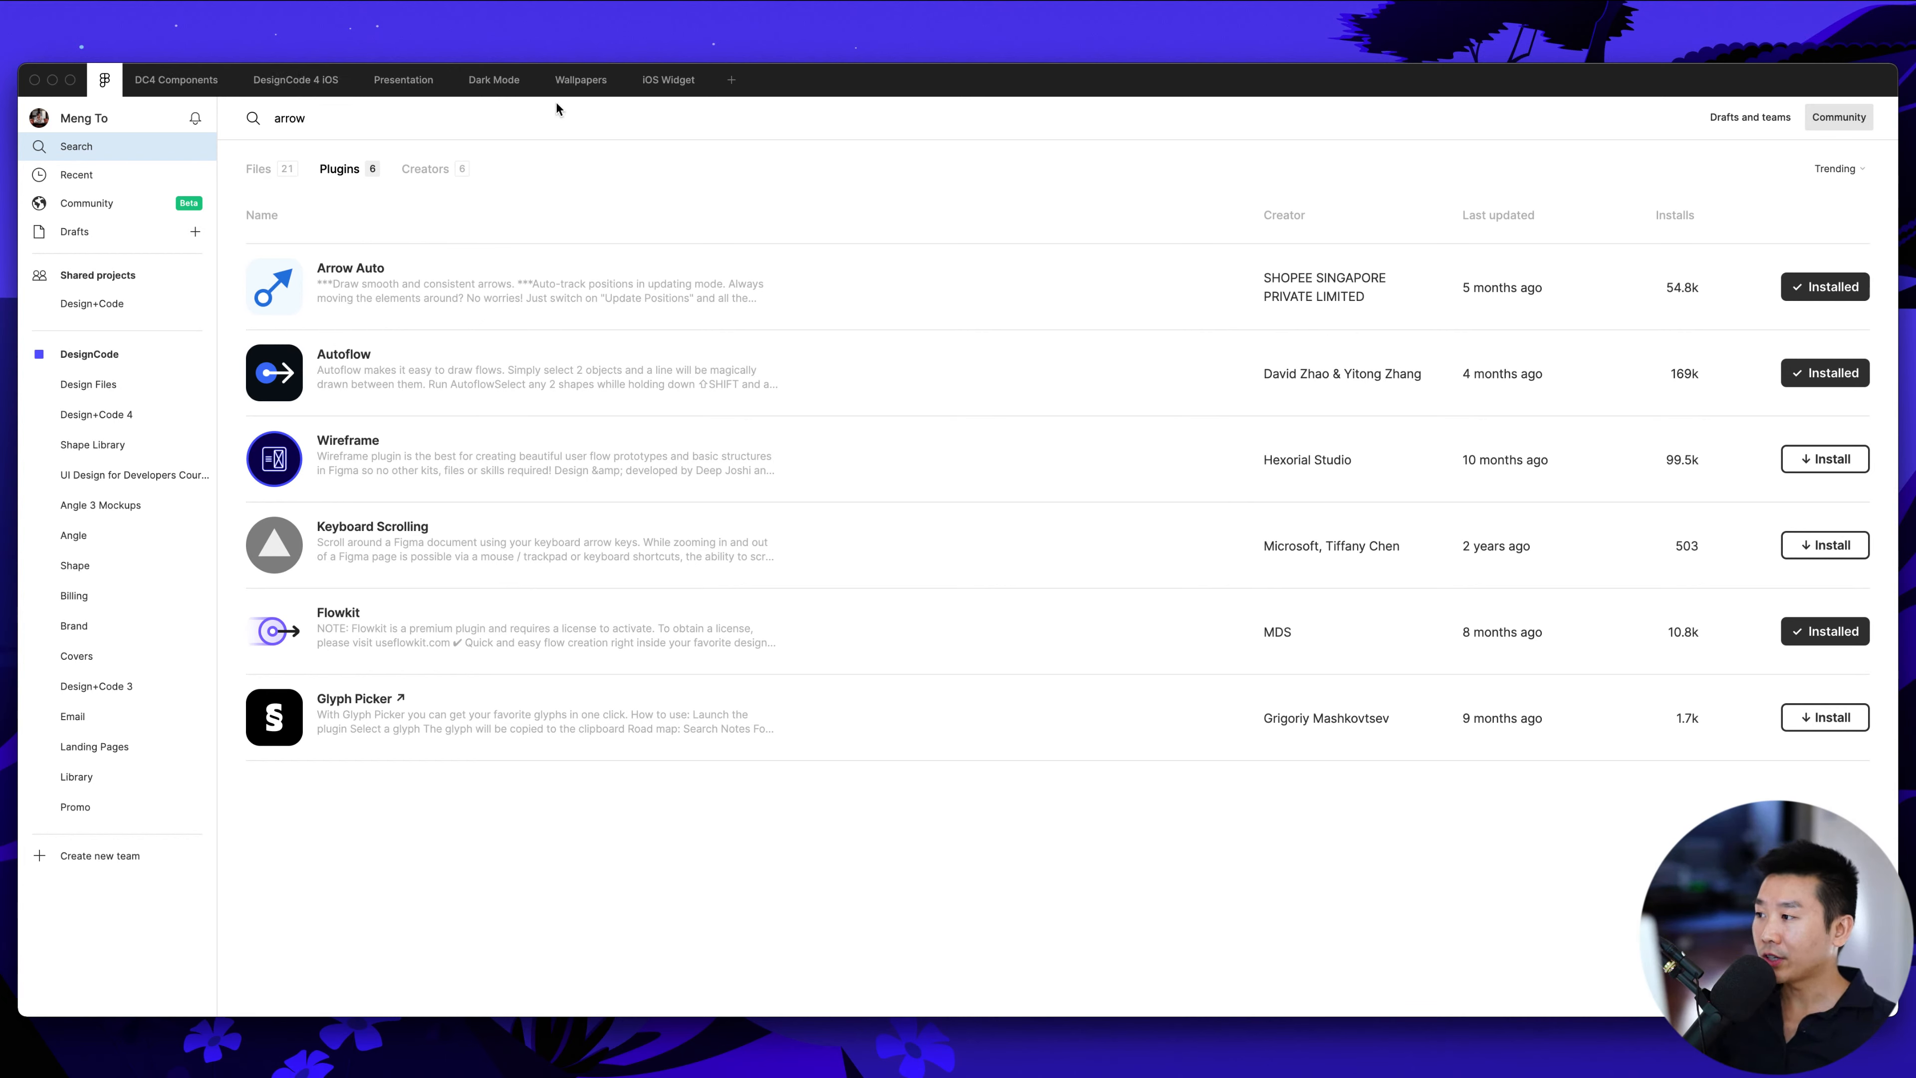
# Return to the Dark Mode file with nothing selected on the canvas
pyautogui.click(494, 80)
pyautogui.click(1193, 473)
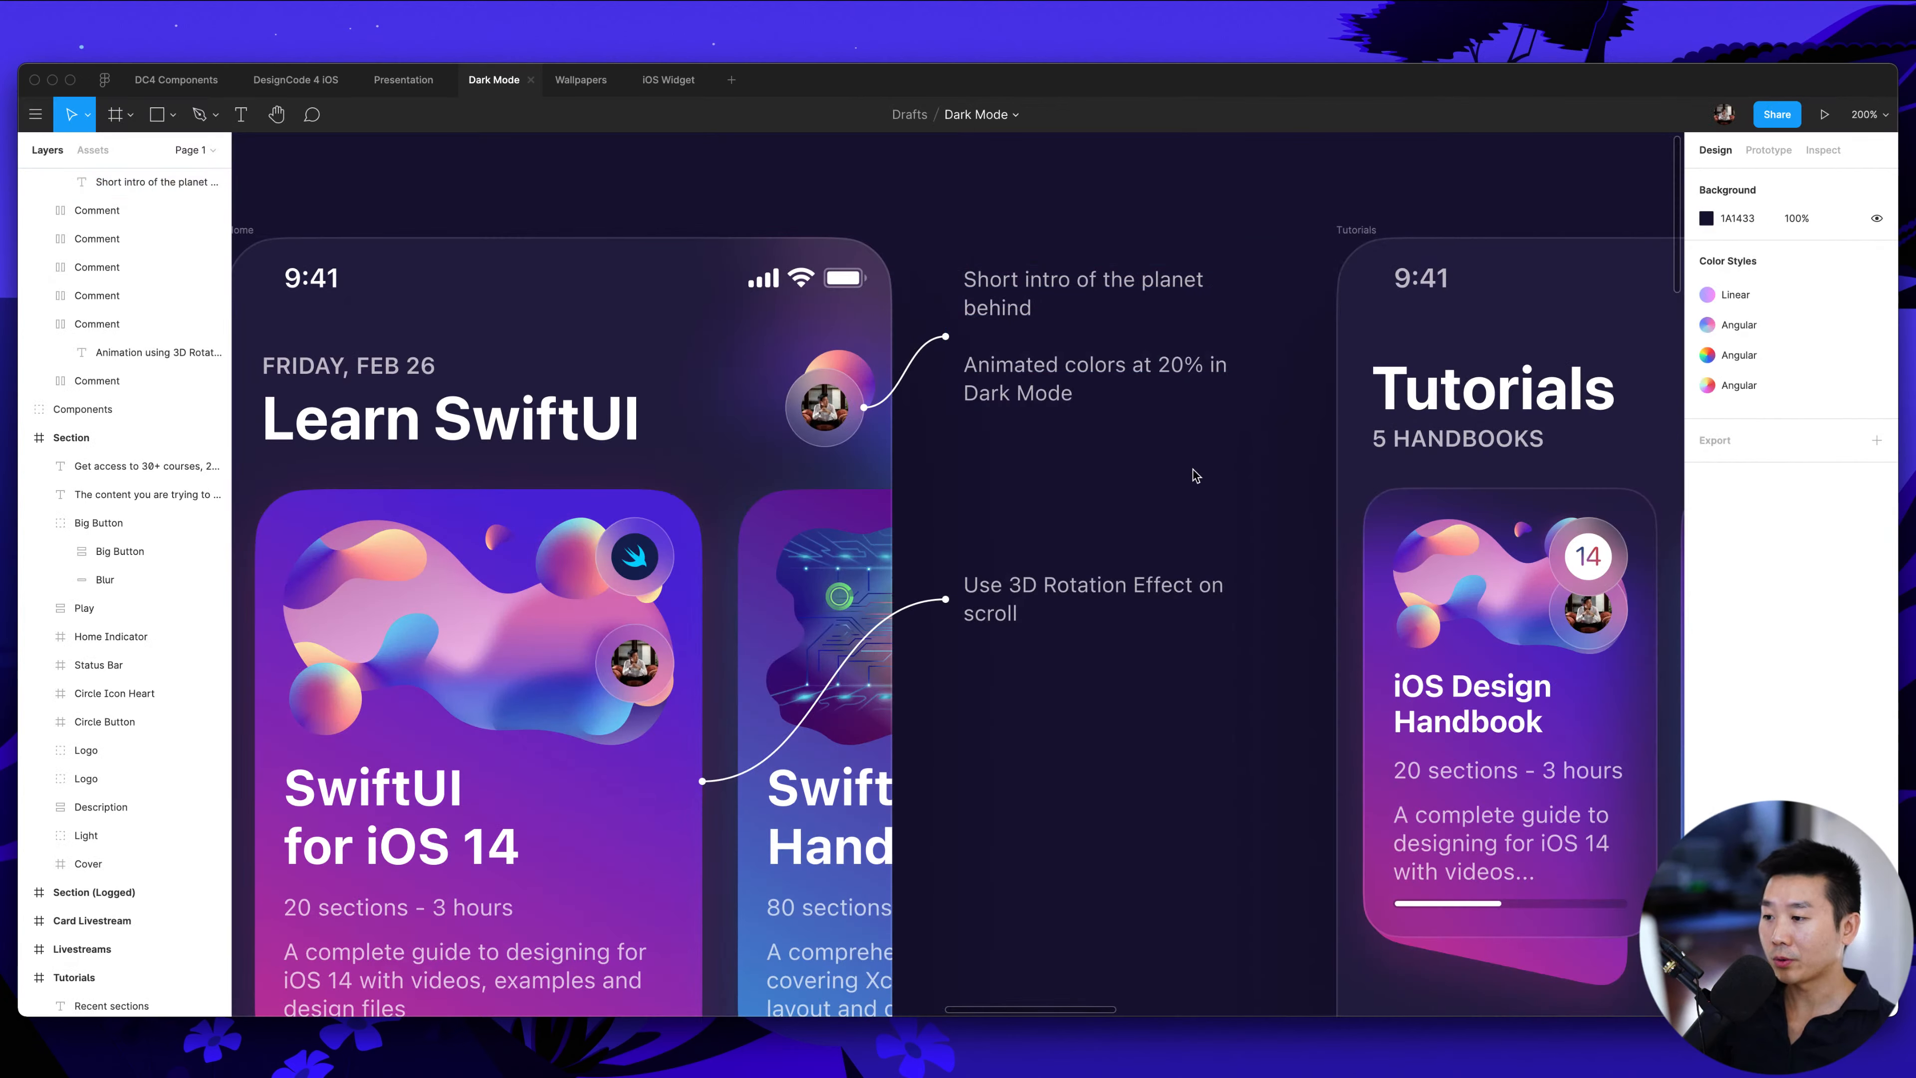
# Try moving the "Short intro of the planet behind" and "Use 3D Rotation Effect on scroll" comments, undoing each move
pyautogui.click(986, 284)
pyautogui.moveTo(1010, 289); pyautogui.dragTo(1053, 354)
pyautogui.press('super+z')
pyautogui.moveTo(982, 298); pyautogui.dragTo(1032, 381)
pyautogui.press('super+z')
pyautogui.press('super+z')
pyautogui.hscroll(2, 1022, 531)
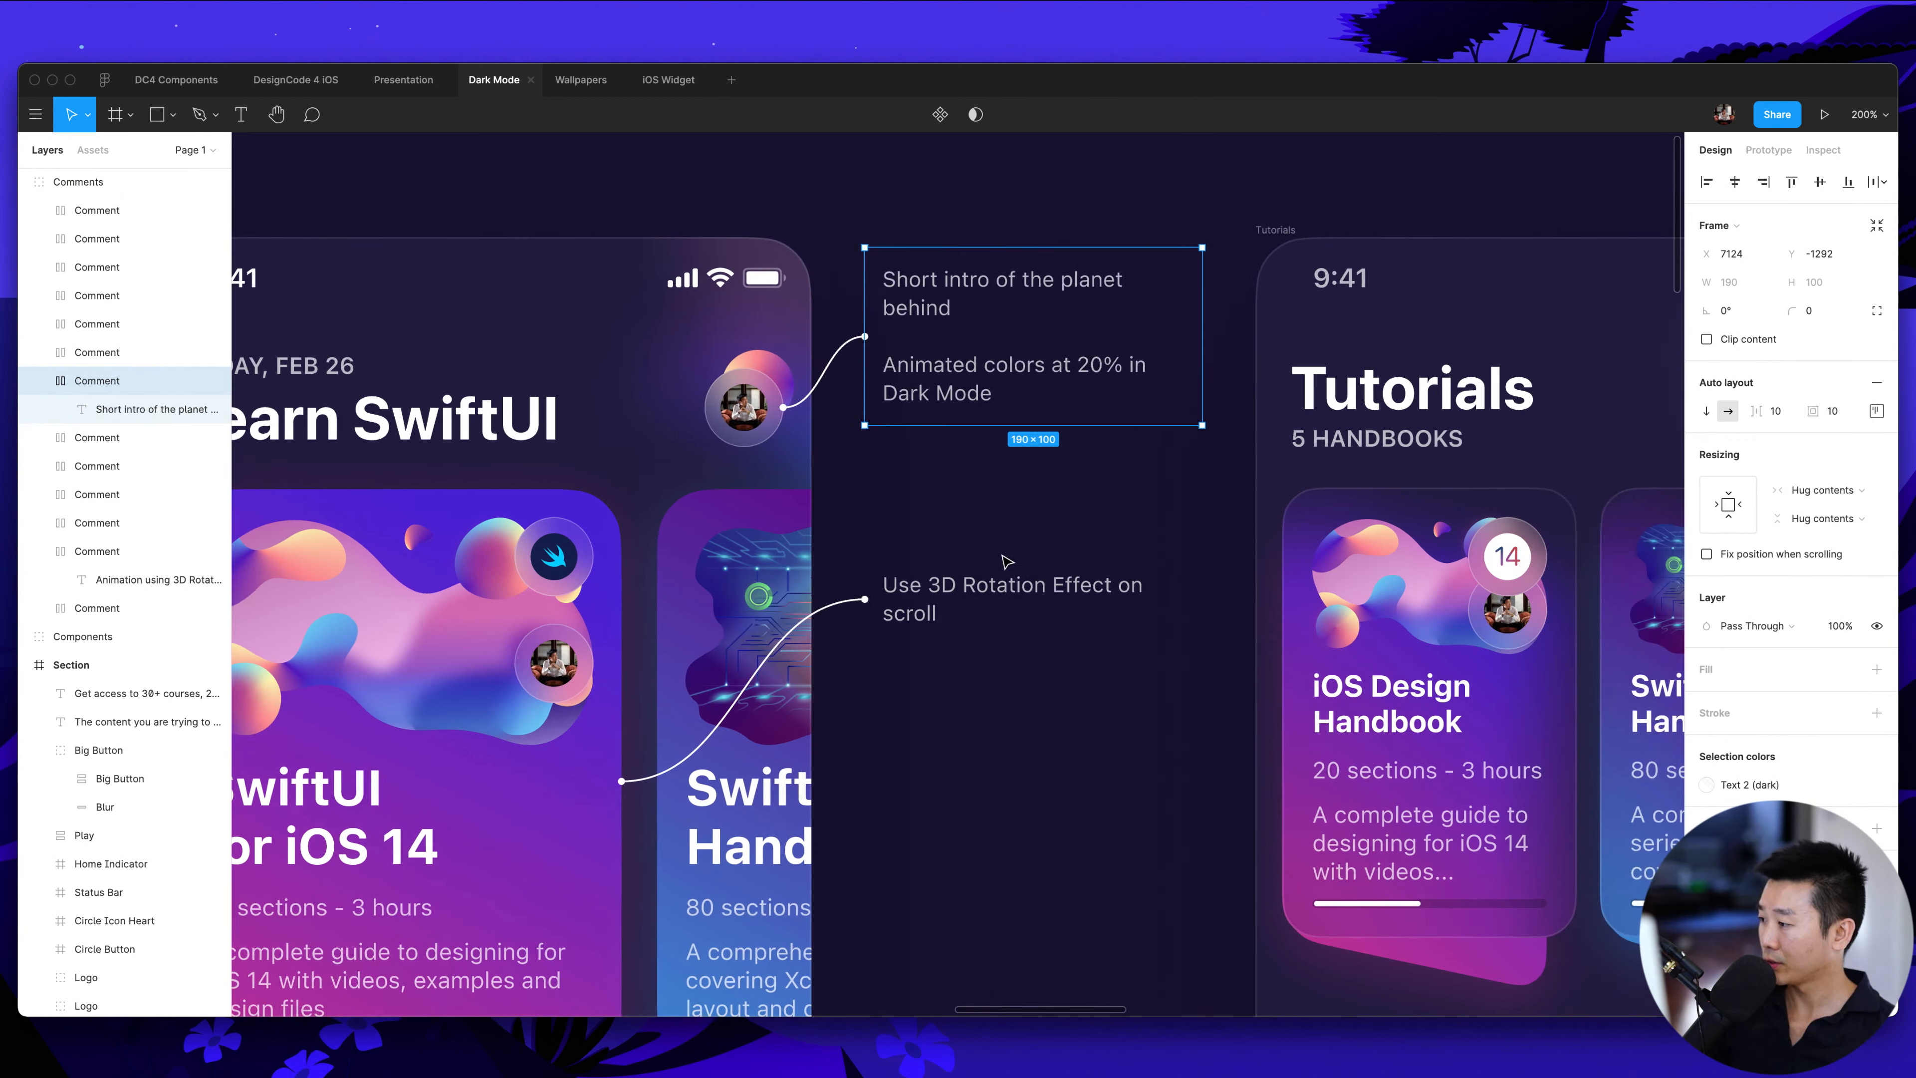
pyautogui.click(910, 604)
pyautogui.moveTo(877, 598); pyautogui.dragTo(916, 637)
pyautogui.press('super+z')
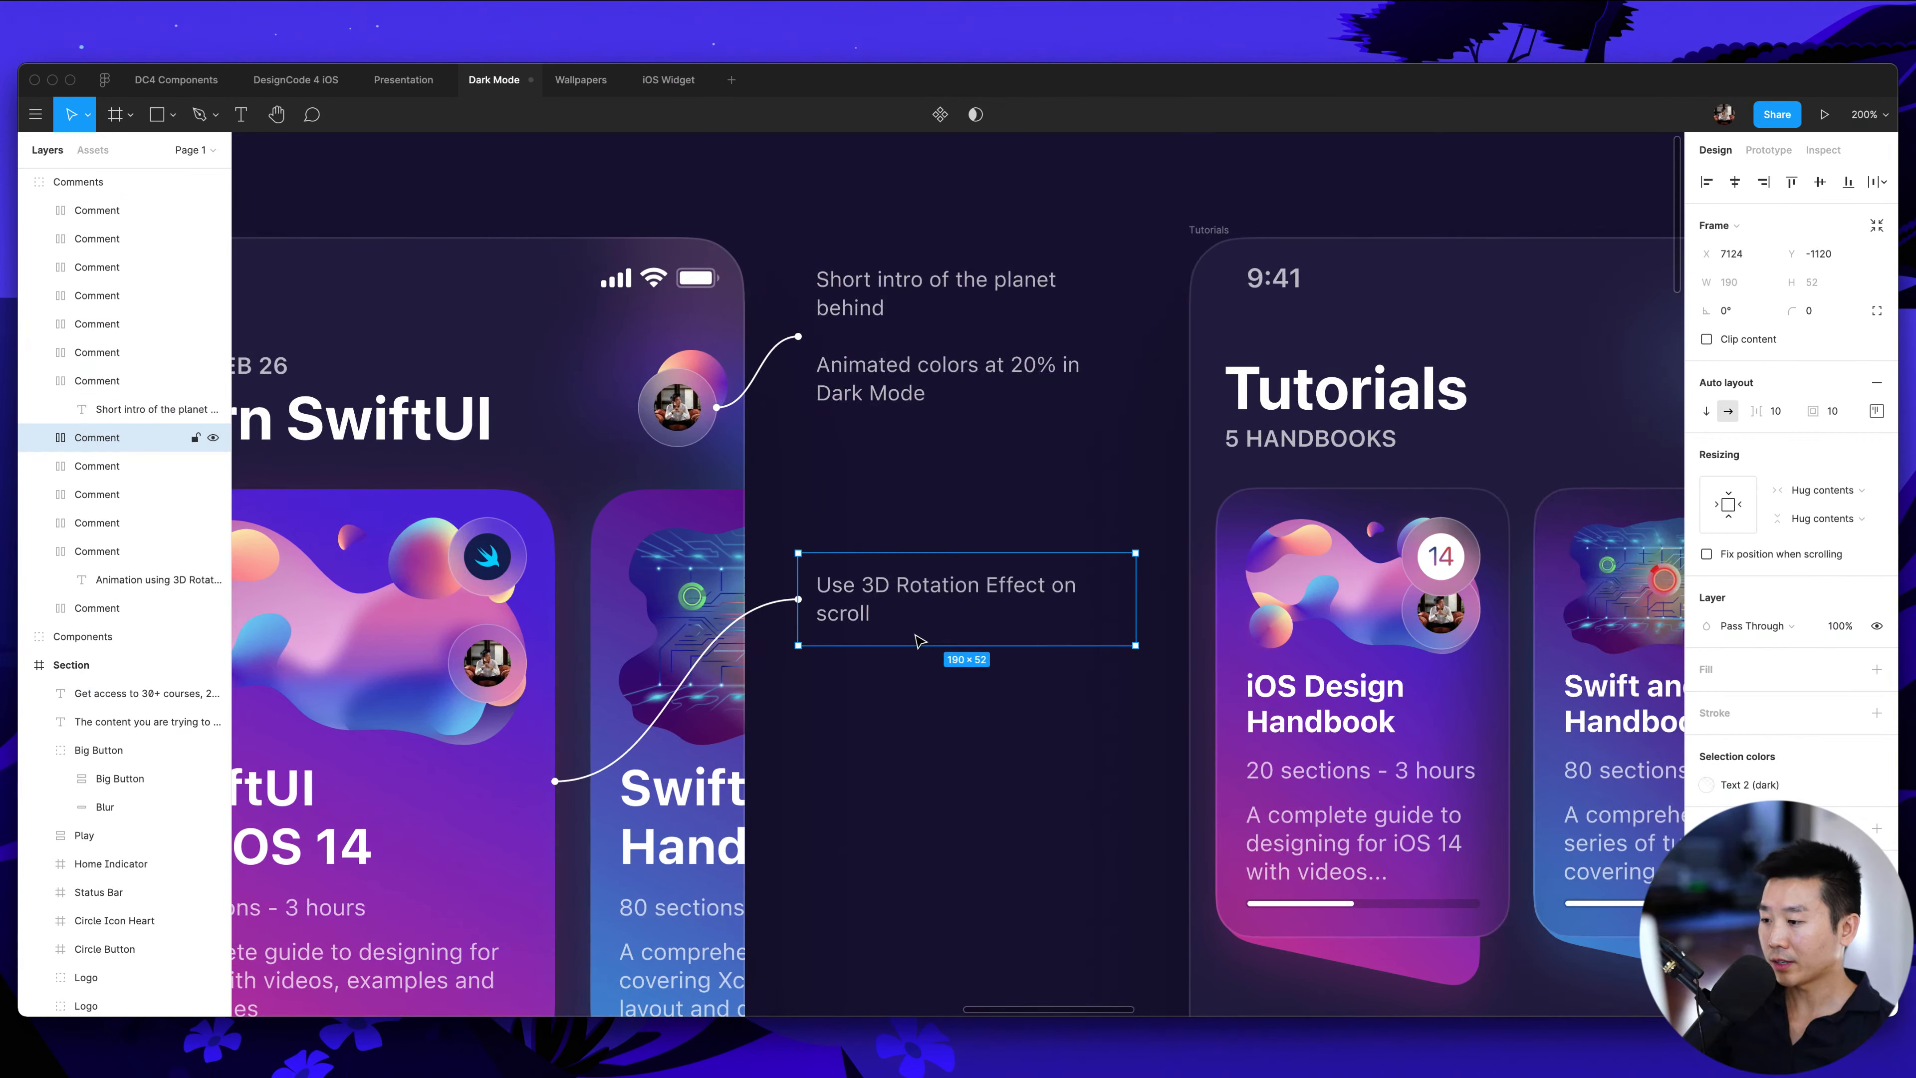
# Duplicate the "Use 3D Rotation Effect on scroll" text and place the copy outside its comment frame, below the original
pyautogui.scroll(-2, 919, 639)
pyautogui.scroll(-3, 918, 638)
pyautogui.click(912, 635)
pyautogui.press('super+minus')
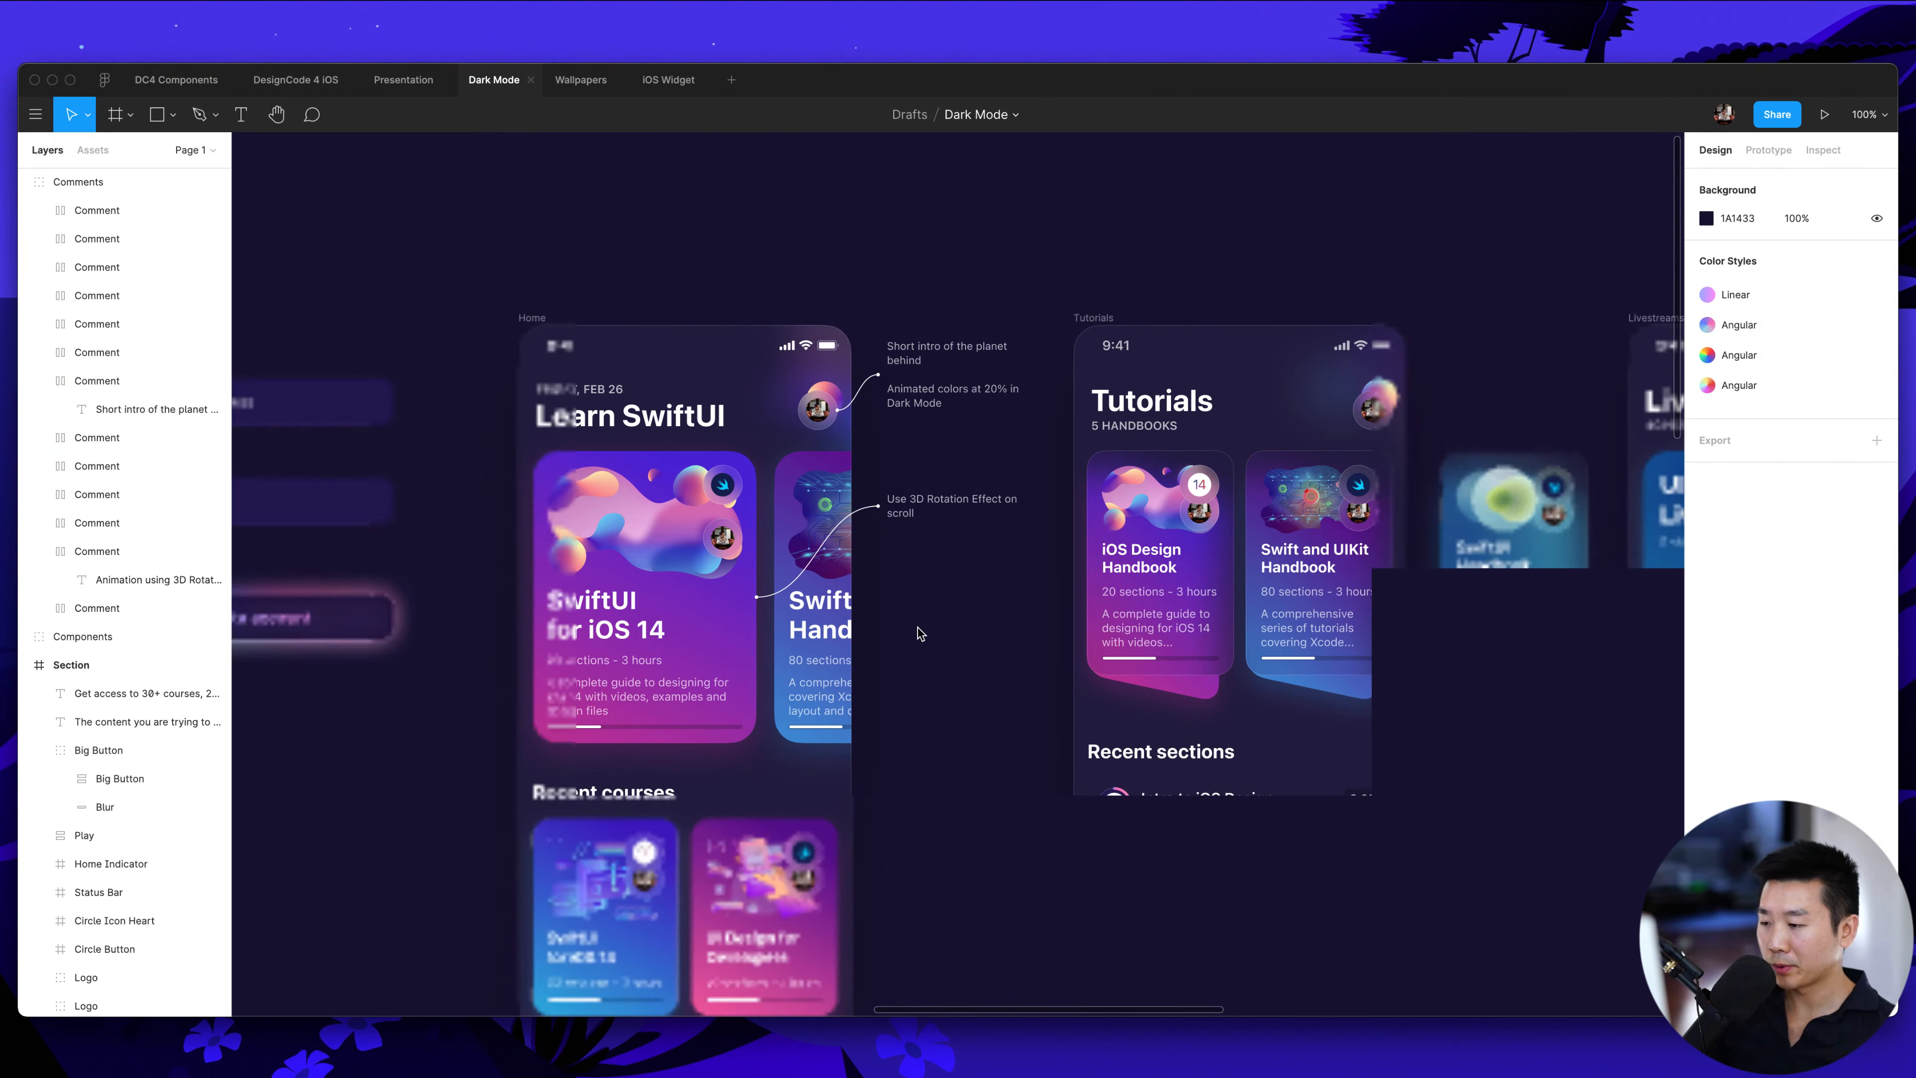
pyautogui.press('super+plus')
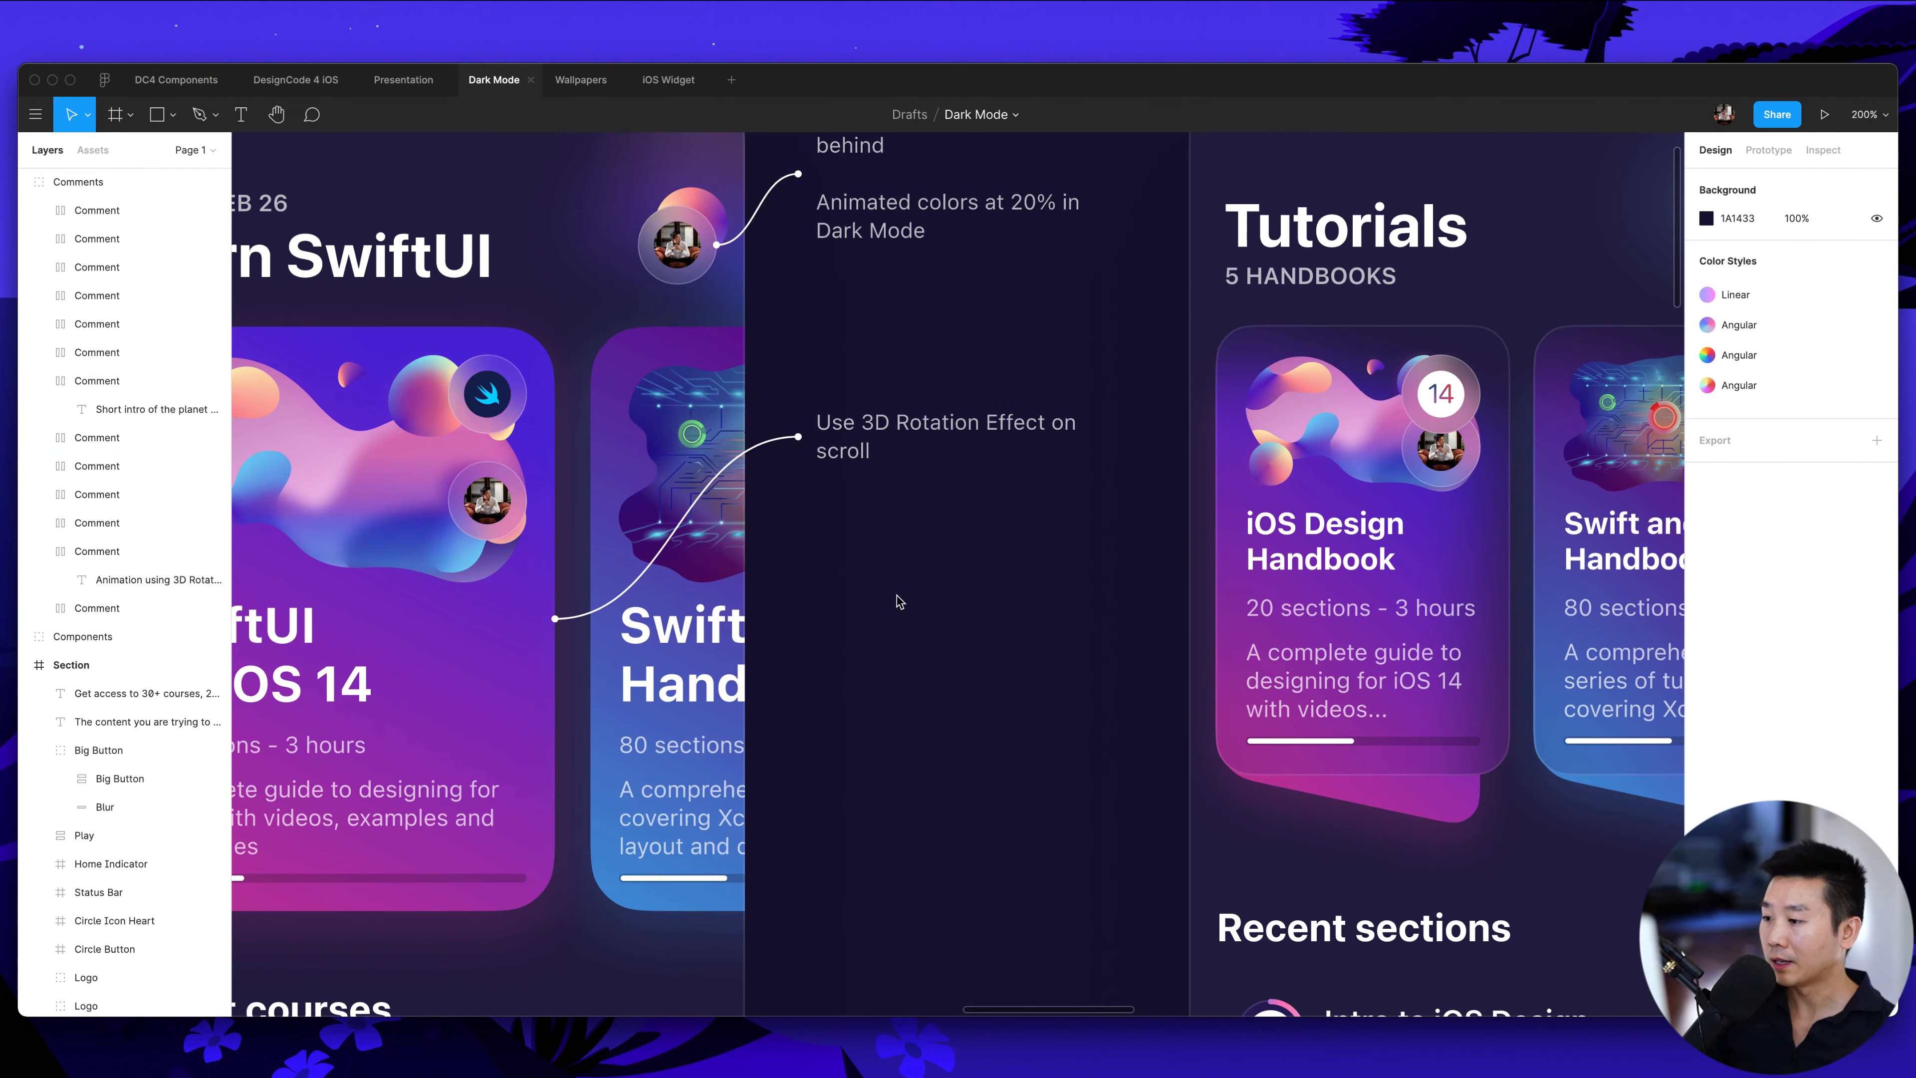
pyautogui.scroll(-3, 888, 590)
pyautogui.click(890, 328)
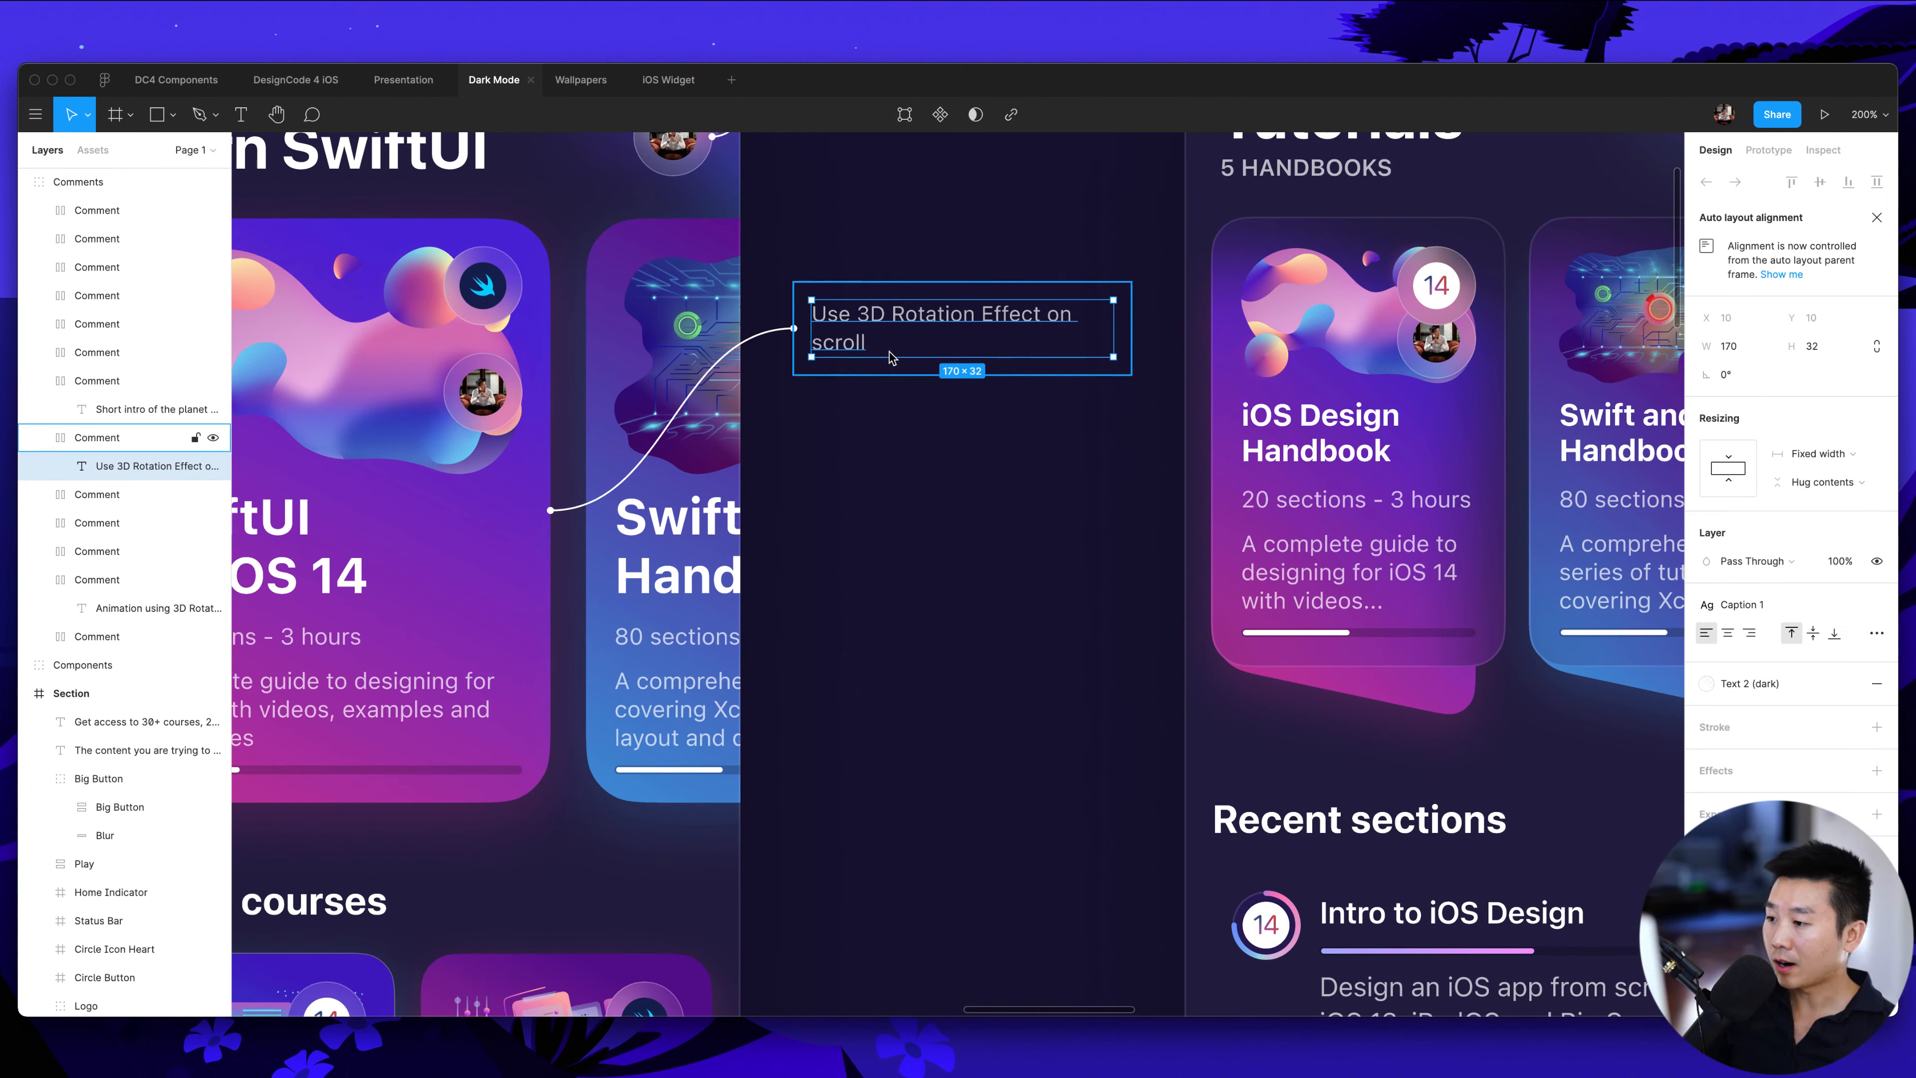
pyautogui.click(954, 554)
pyautogui.press('super+v')
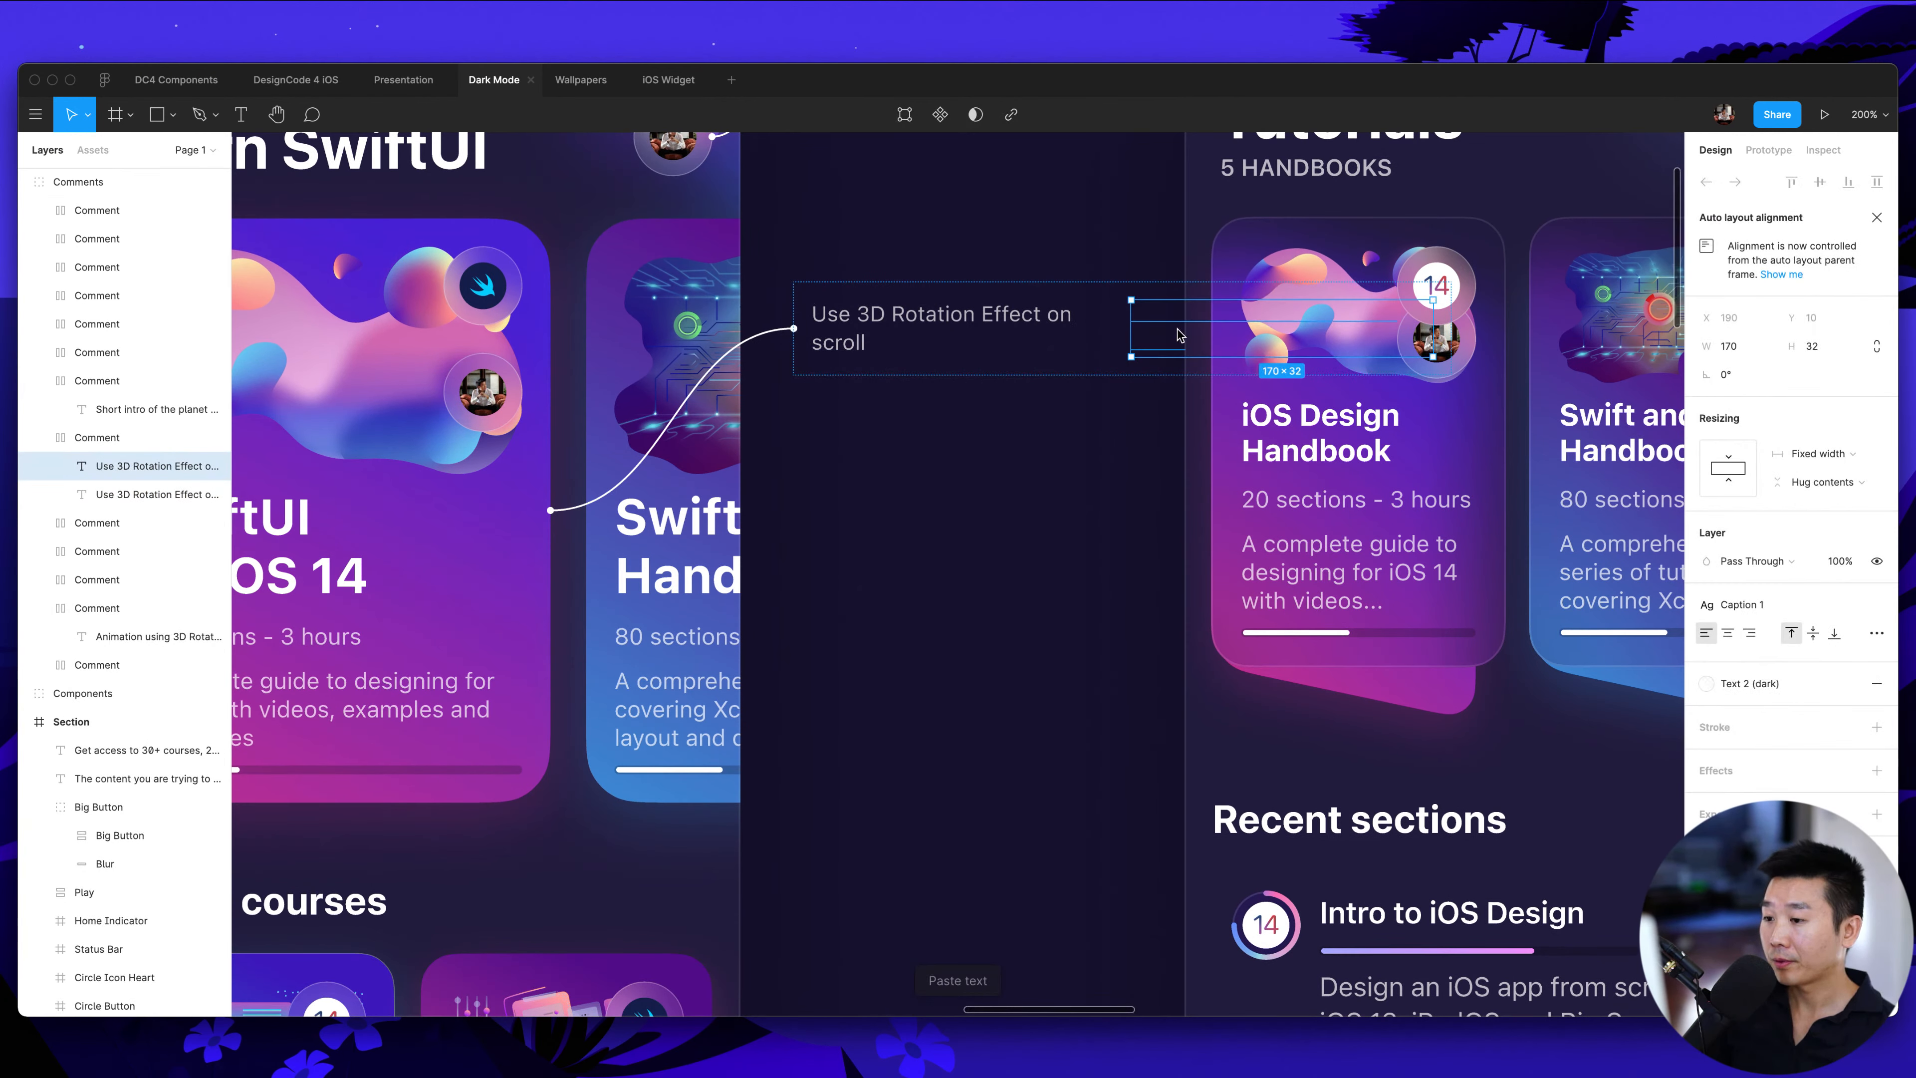
pyautogui.moveTo(1166, 336); pyautogui.dragTo(877, 513)
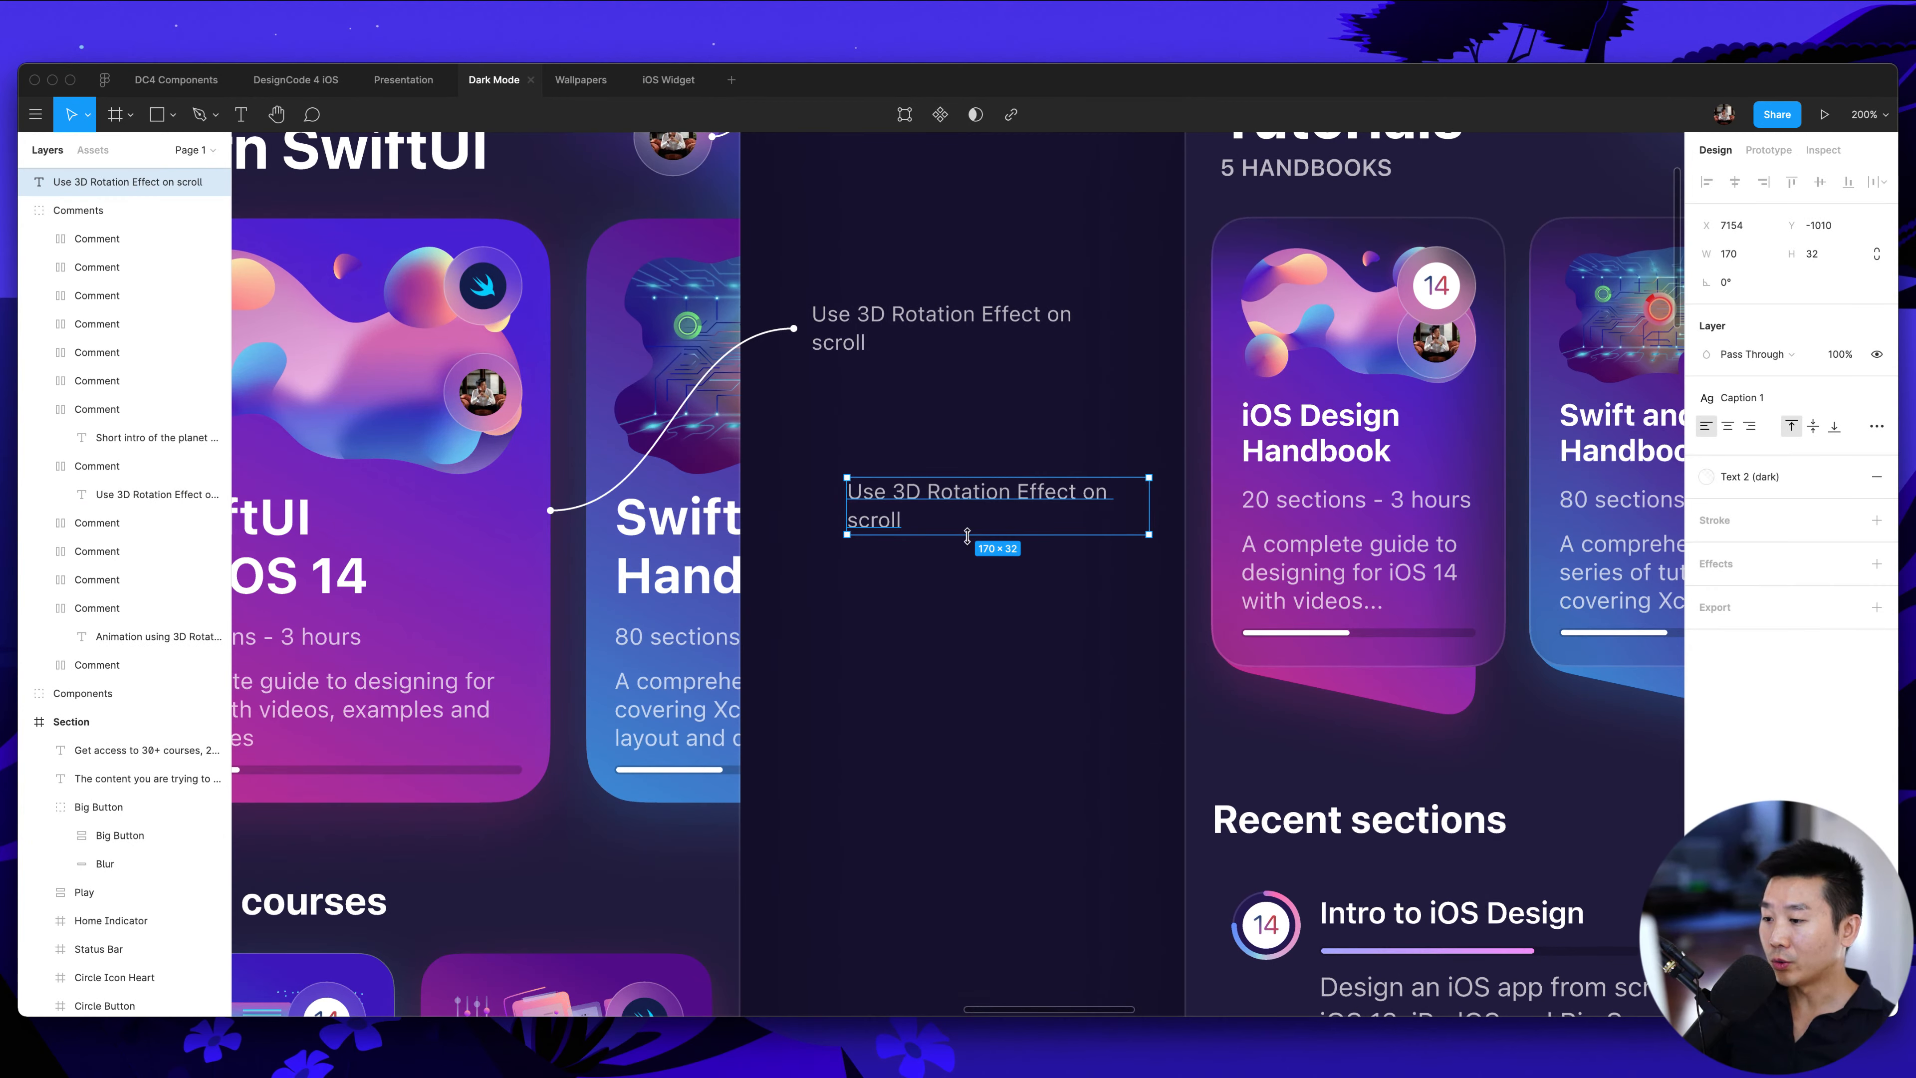
pyautogui.hscroll(-3, 1053, 588)
pyautogui.moveTo(1006, 502); pyautogui.dragTo(1011, 582)
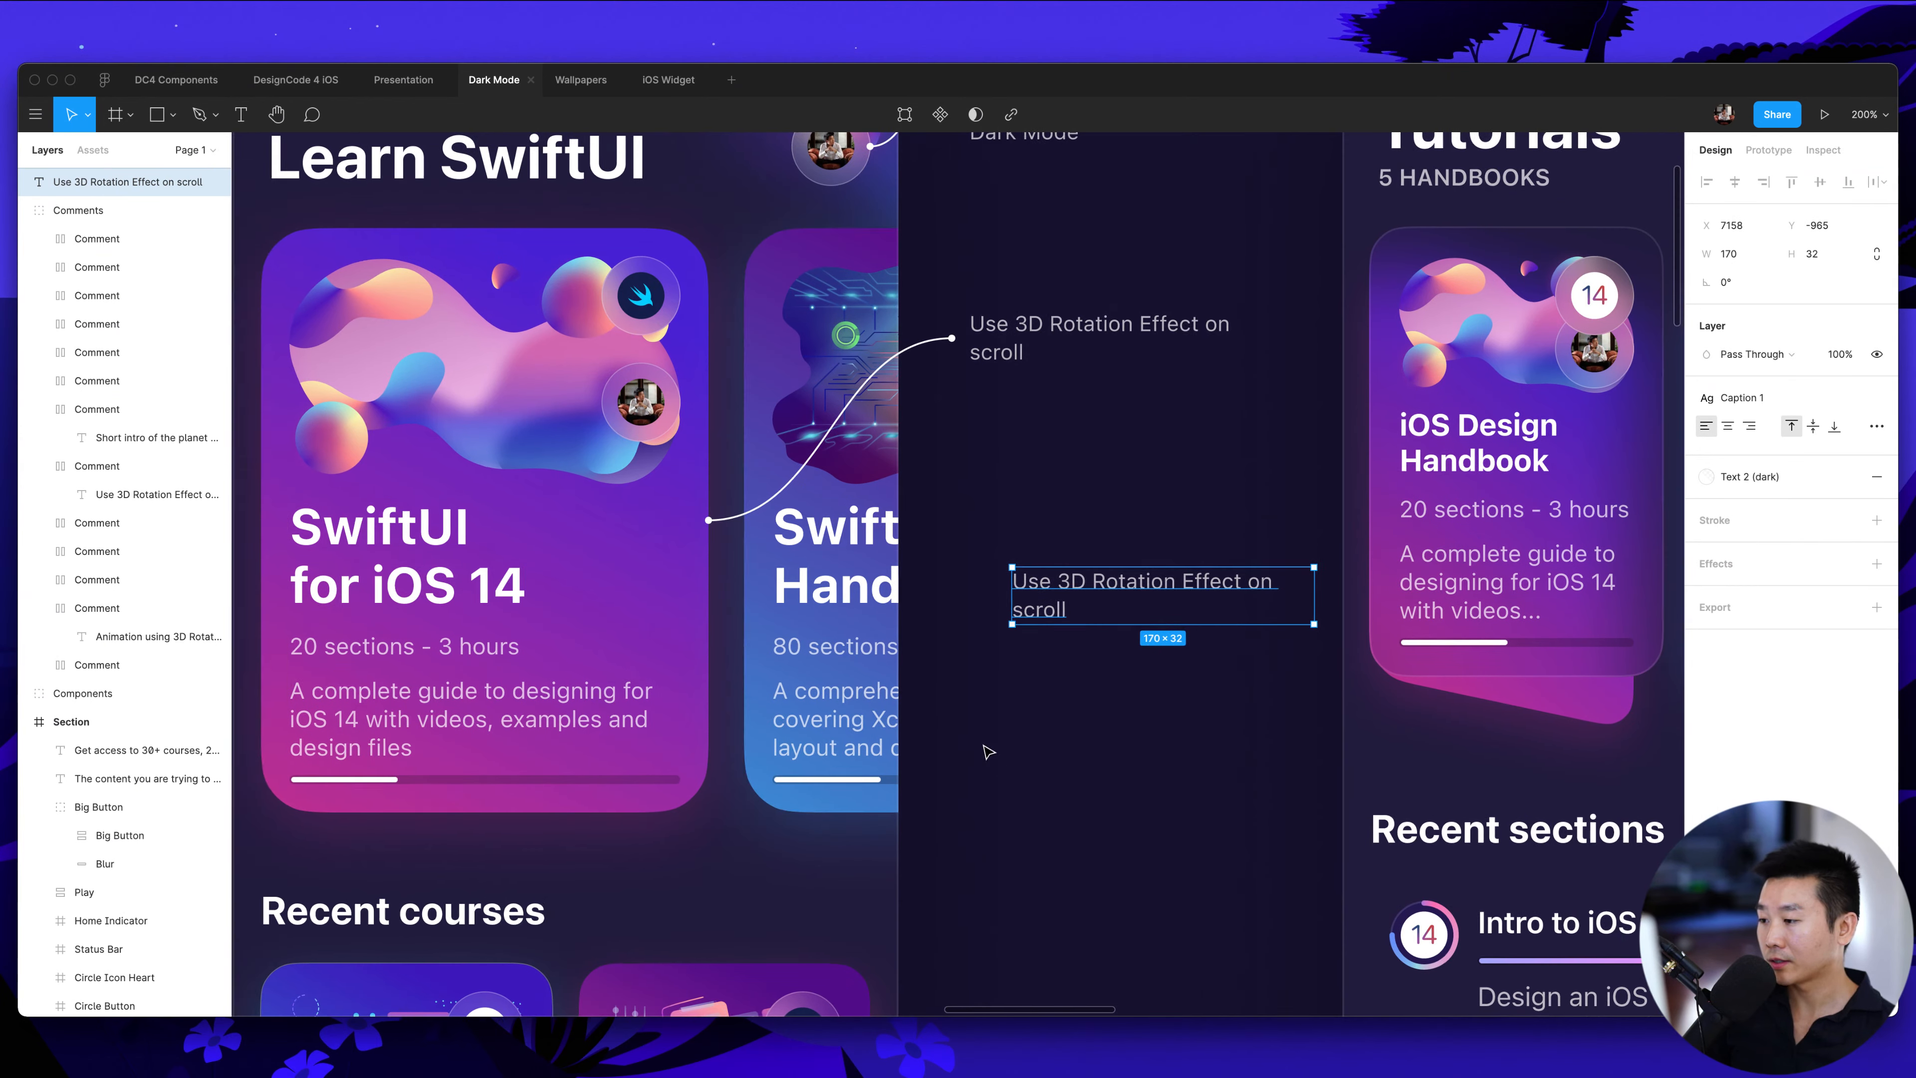
# Select the avatar's Oval on the SwiftUI card together with the copied note and run the Arrow Auto plugin
pyautogui.hscroll(-2, 988, 758)
pyautogui.keyDown('shift'); pyautogui.doubleClick(673, 403); pyautogui.keyUp('shift')
pyautogui.doubleClick(673, 403)
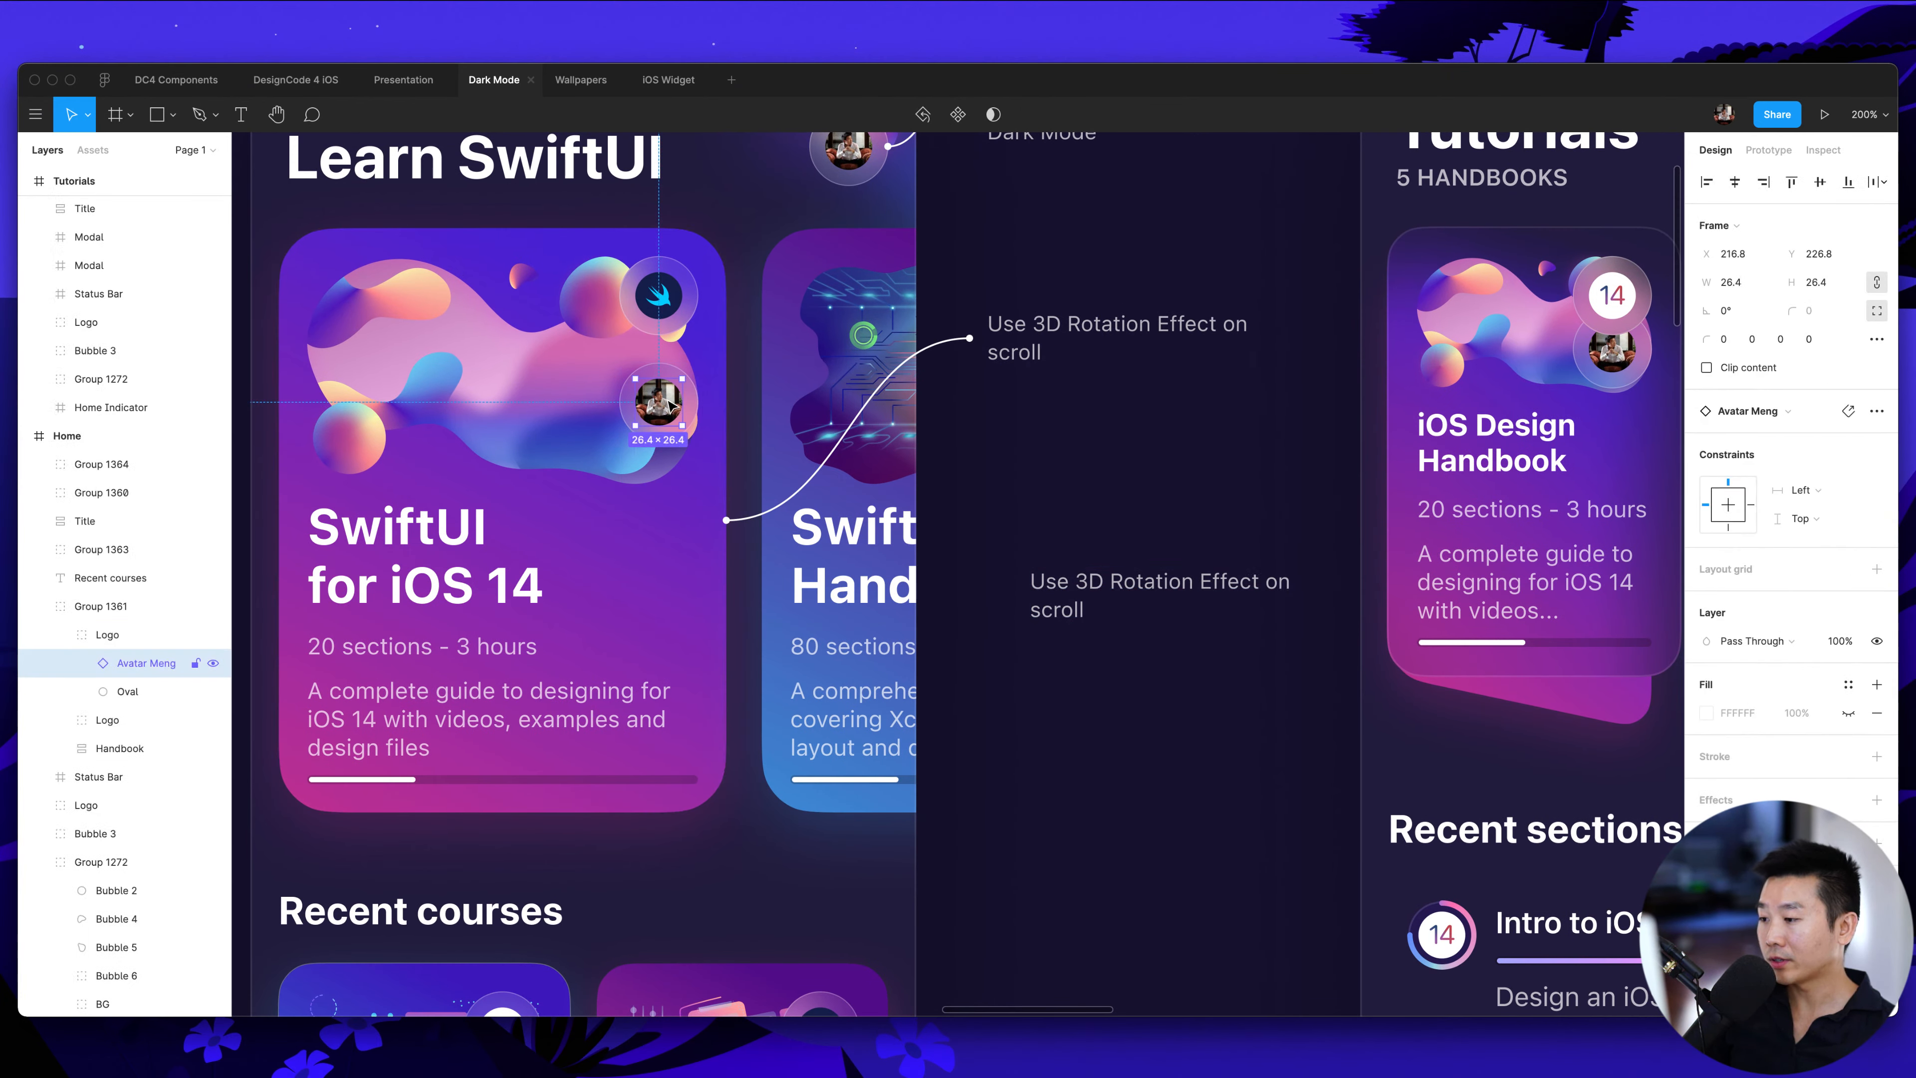
pyautogui.click(690, 414)
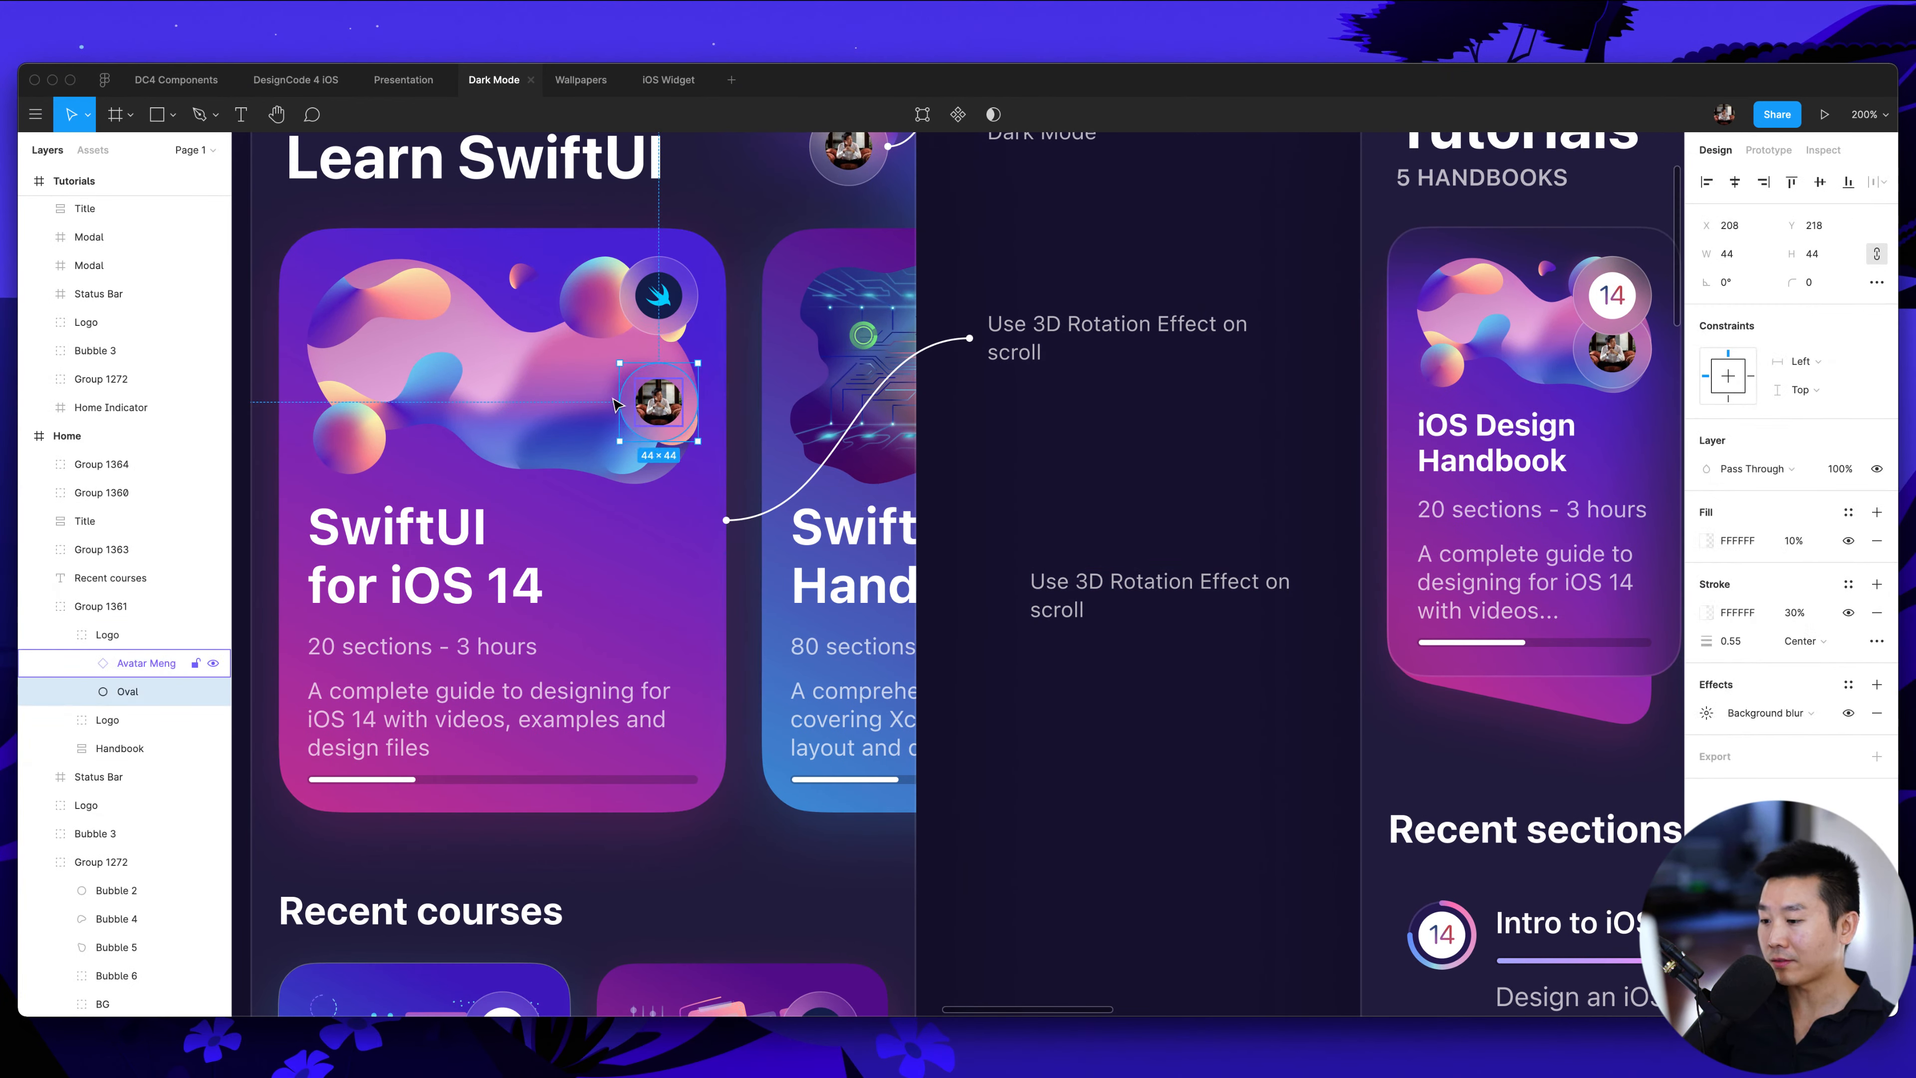
pyautogui.keyDown('shift'); pyautogui.click(1052, 602); pyautogui.keyUp('shift')
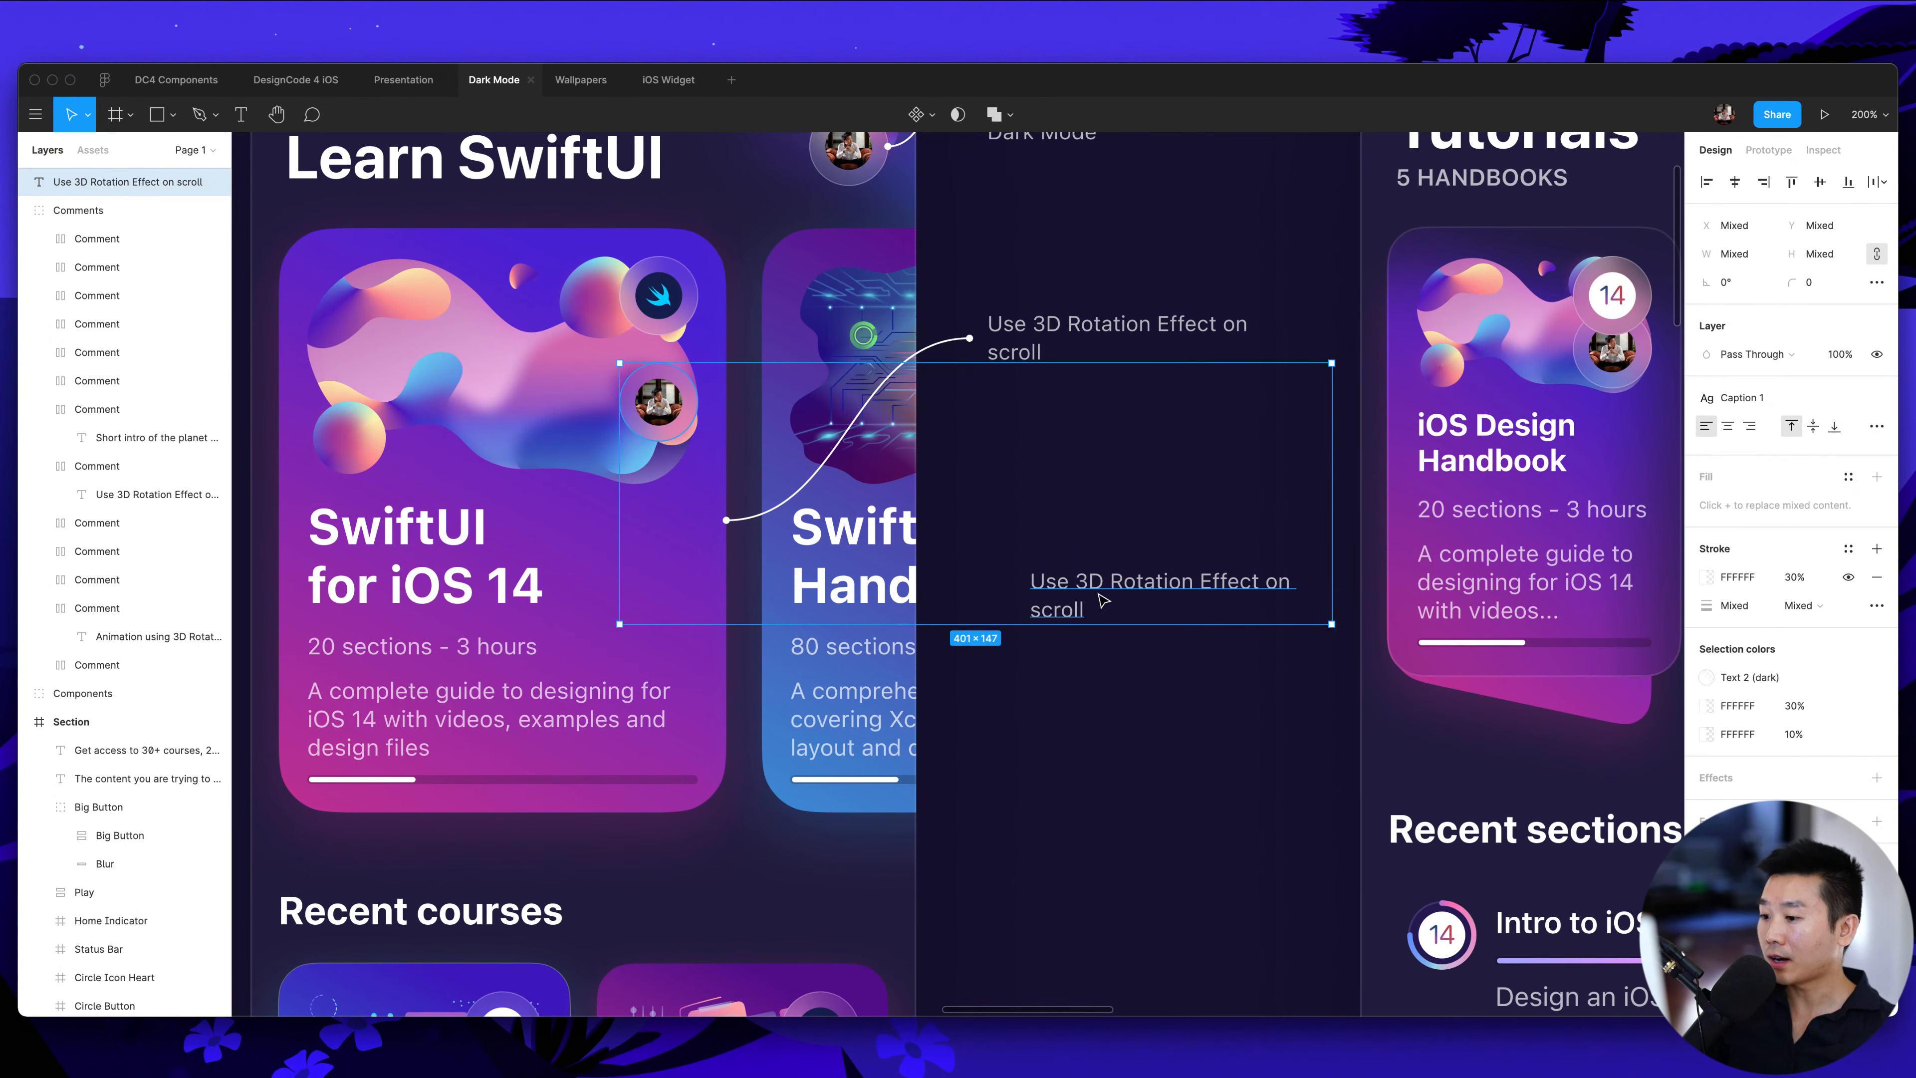
pyautogui.press('super+slash')
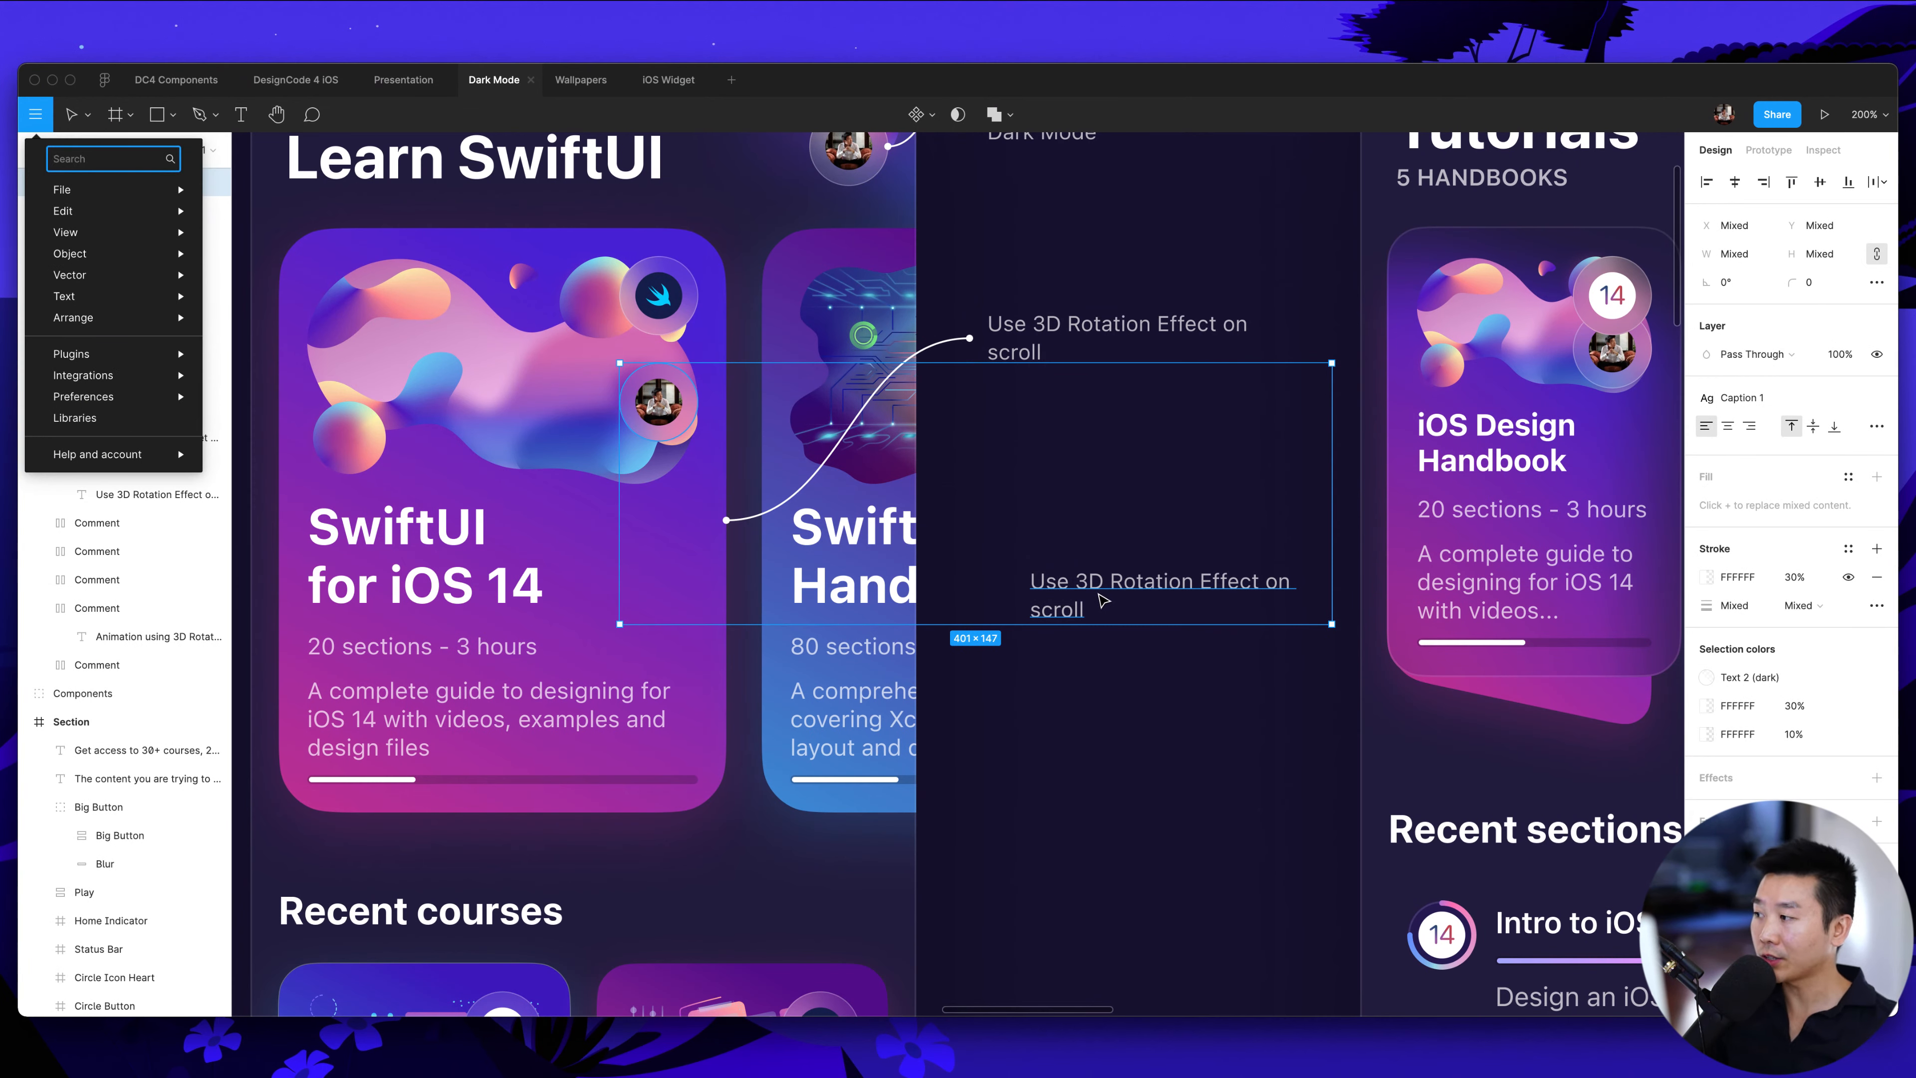
pyautogui.write('arrow')
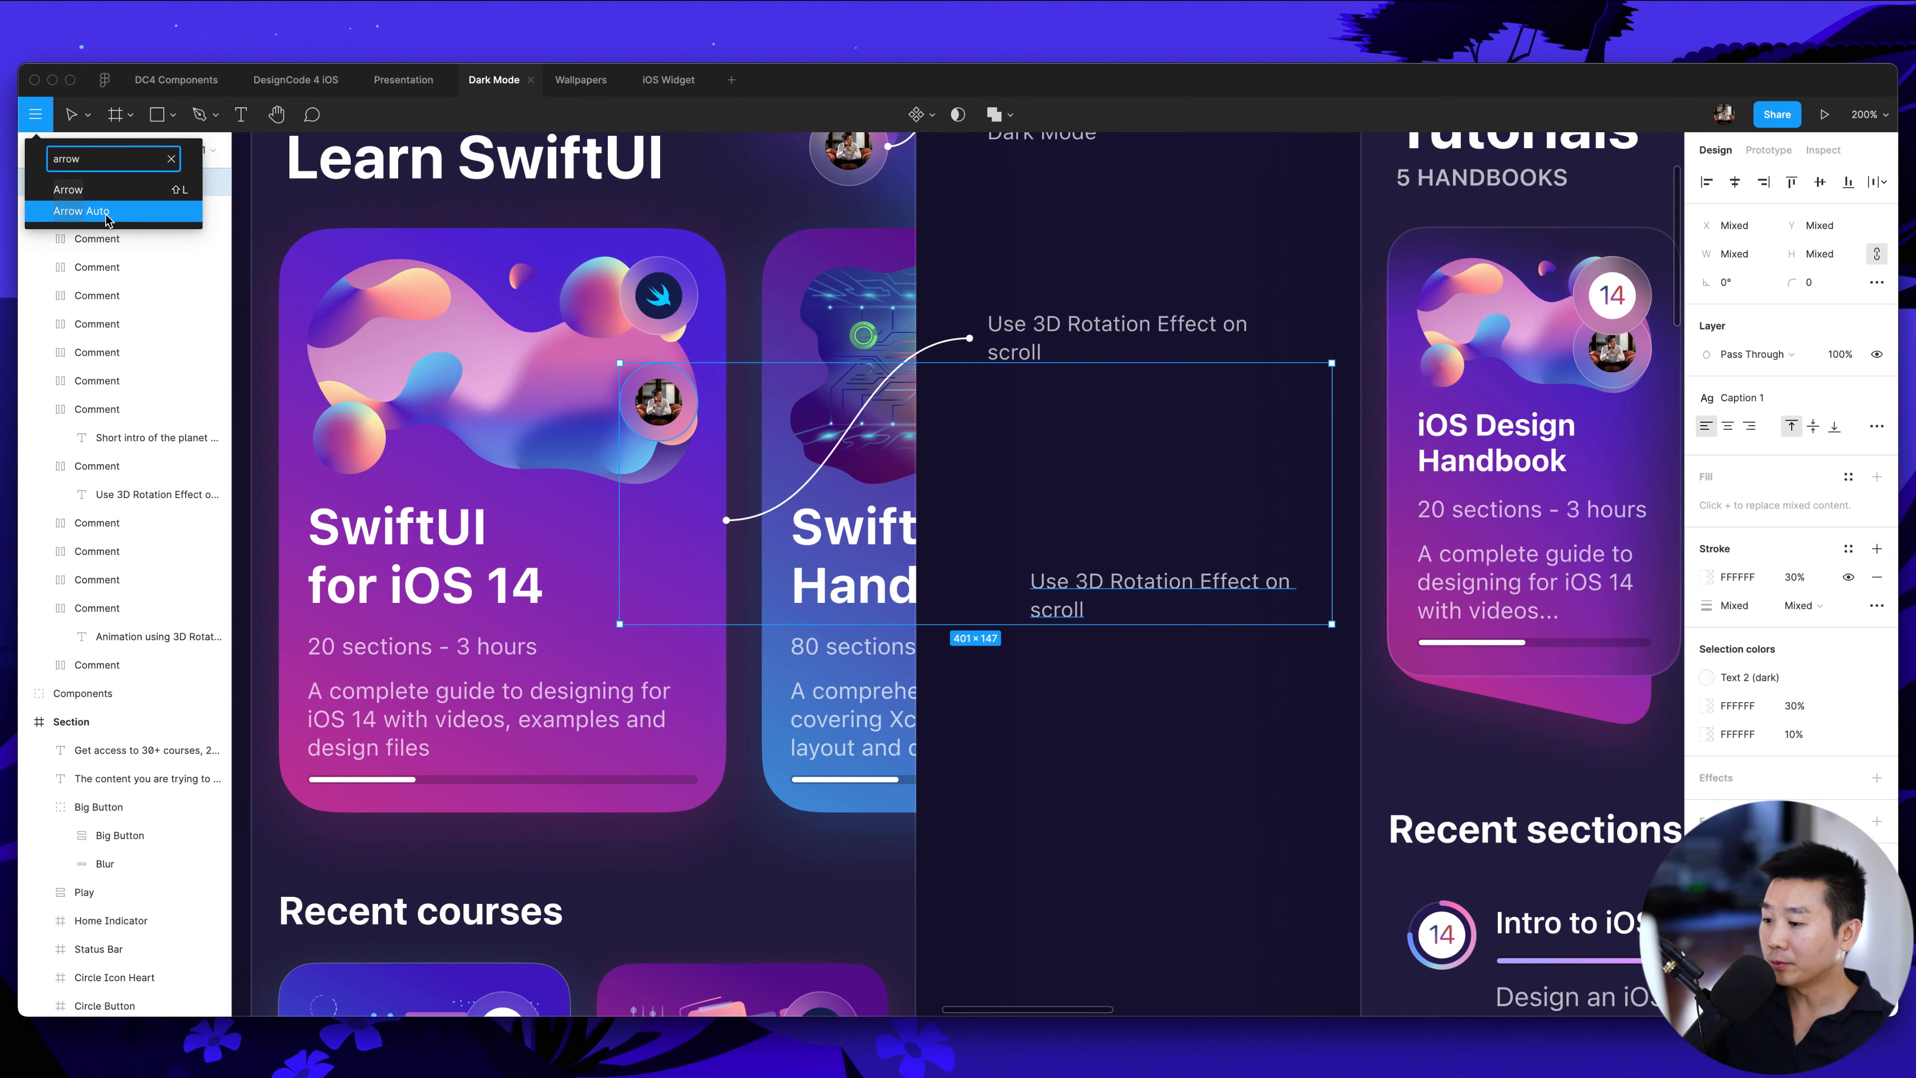
pyautogui.click(108, 218)
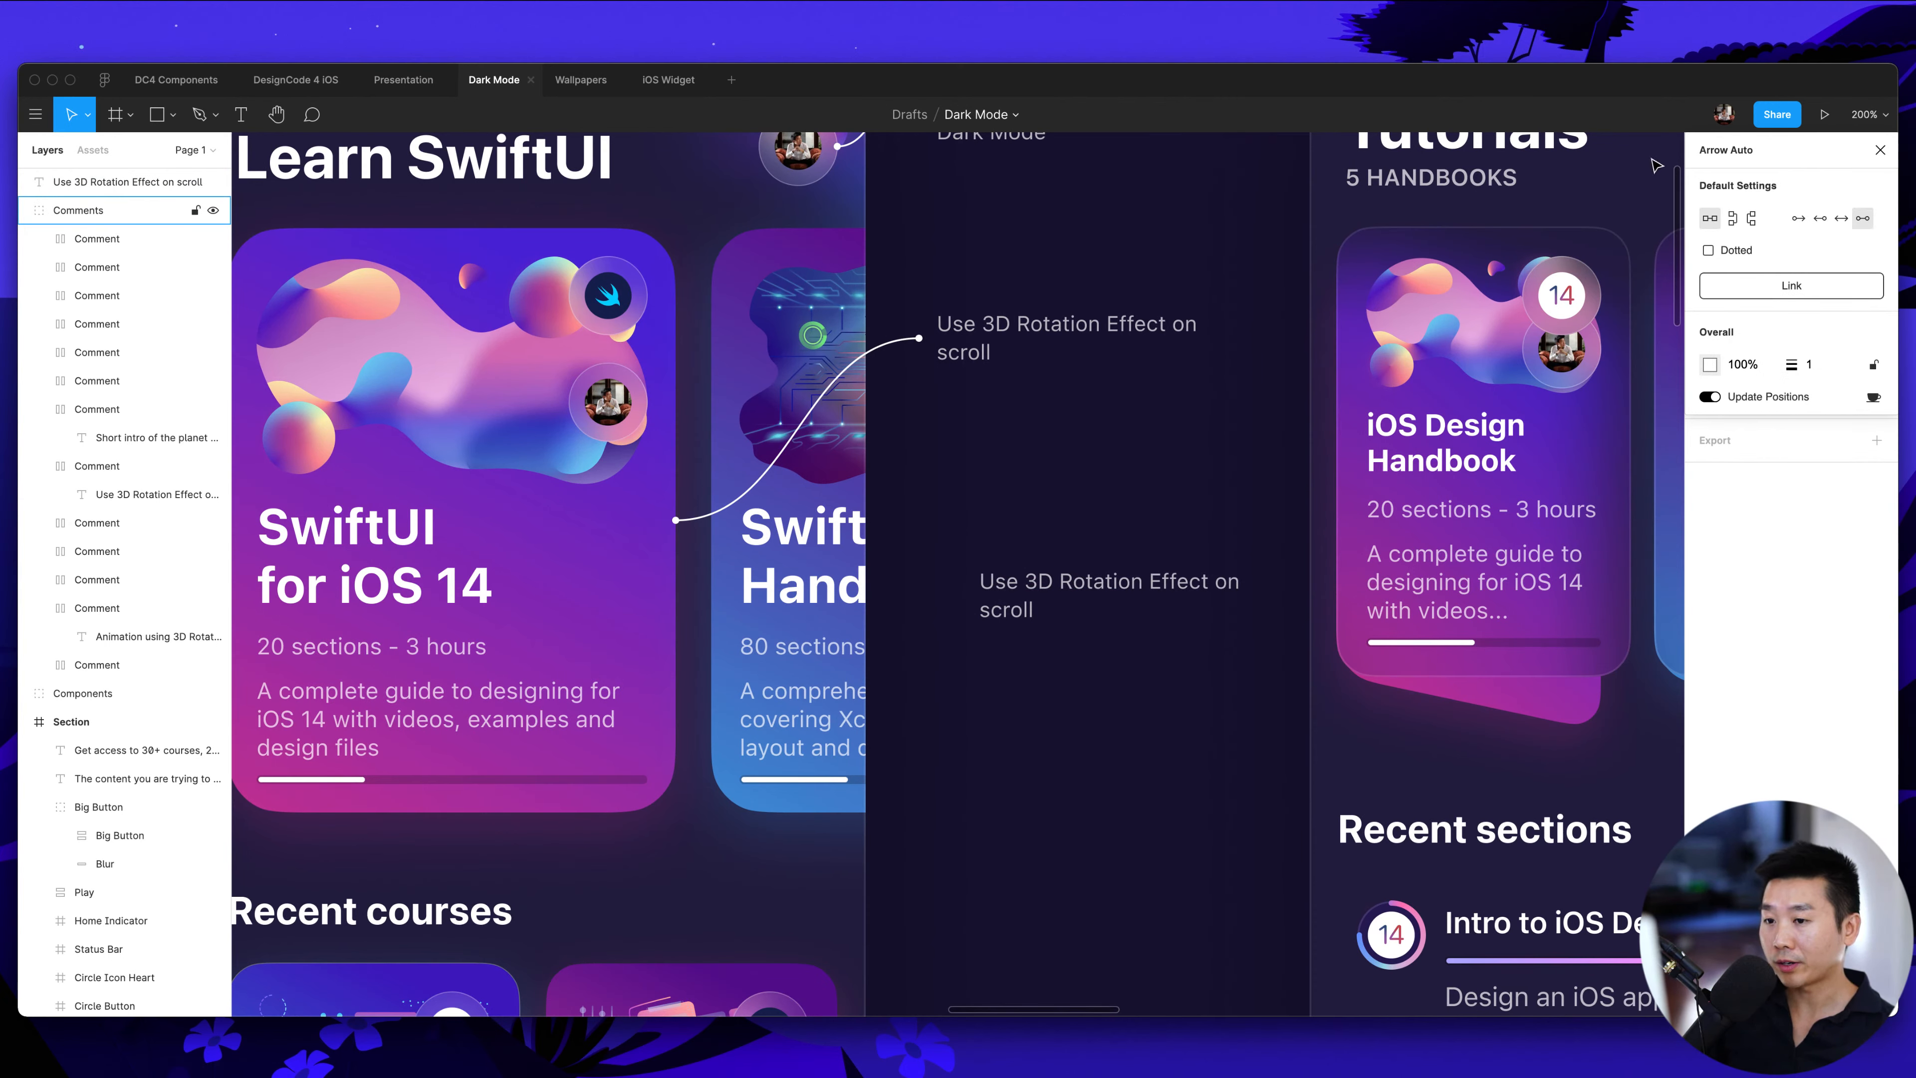
# Move the Arrow Auto window clear of the design properties and link the copied note to the SwiftUI card's avatar Logo
pyautogui.moveTo(1792, 149); pyautogui.dragTo(1577, 151)
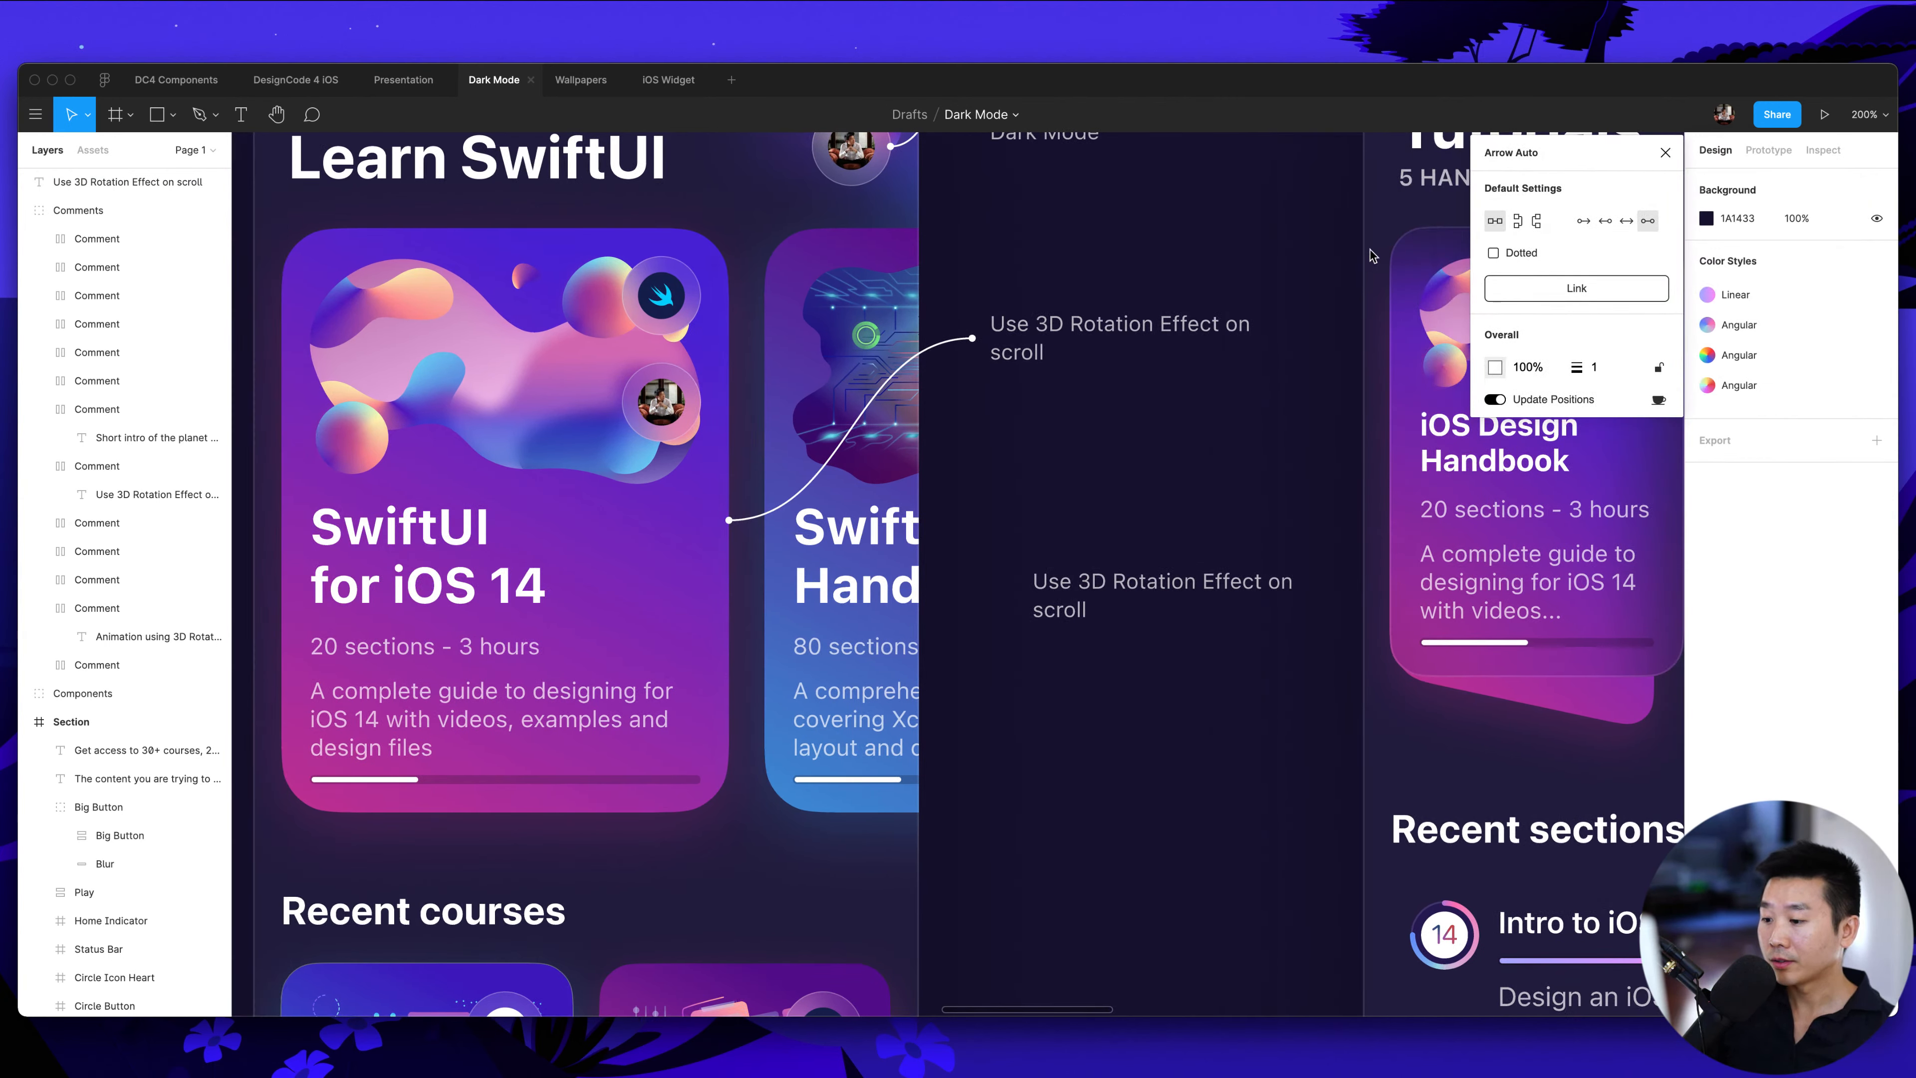
pyautogui.click(1093, 602)
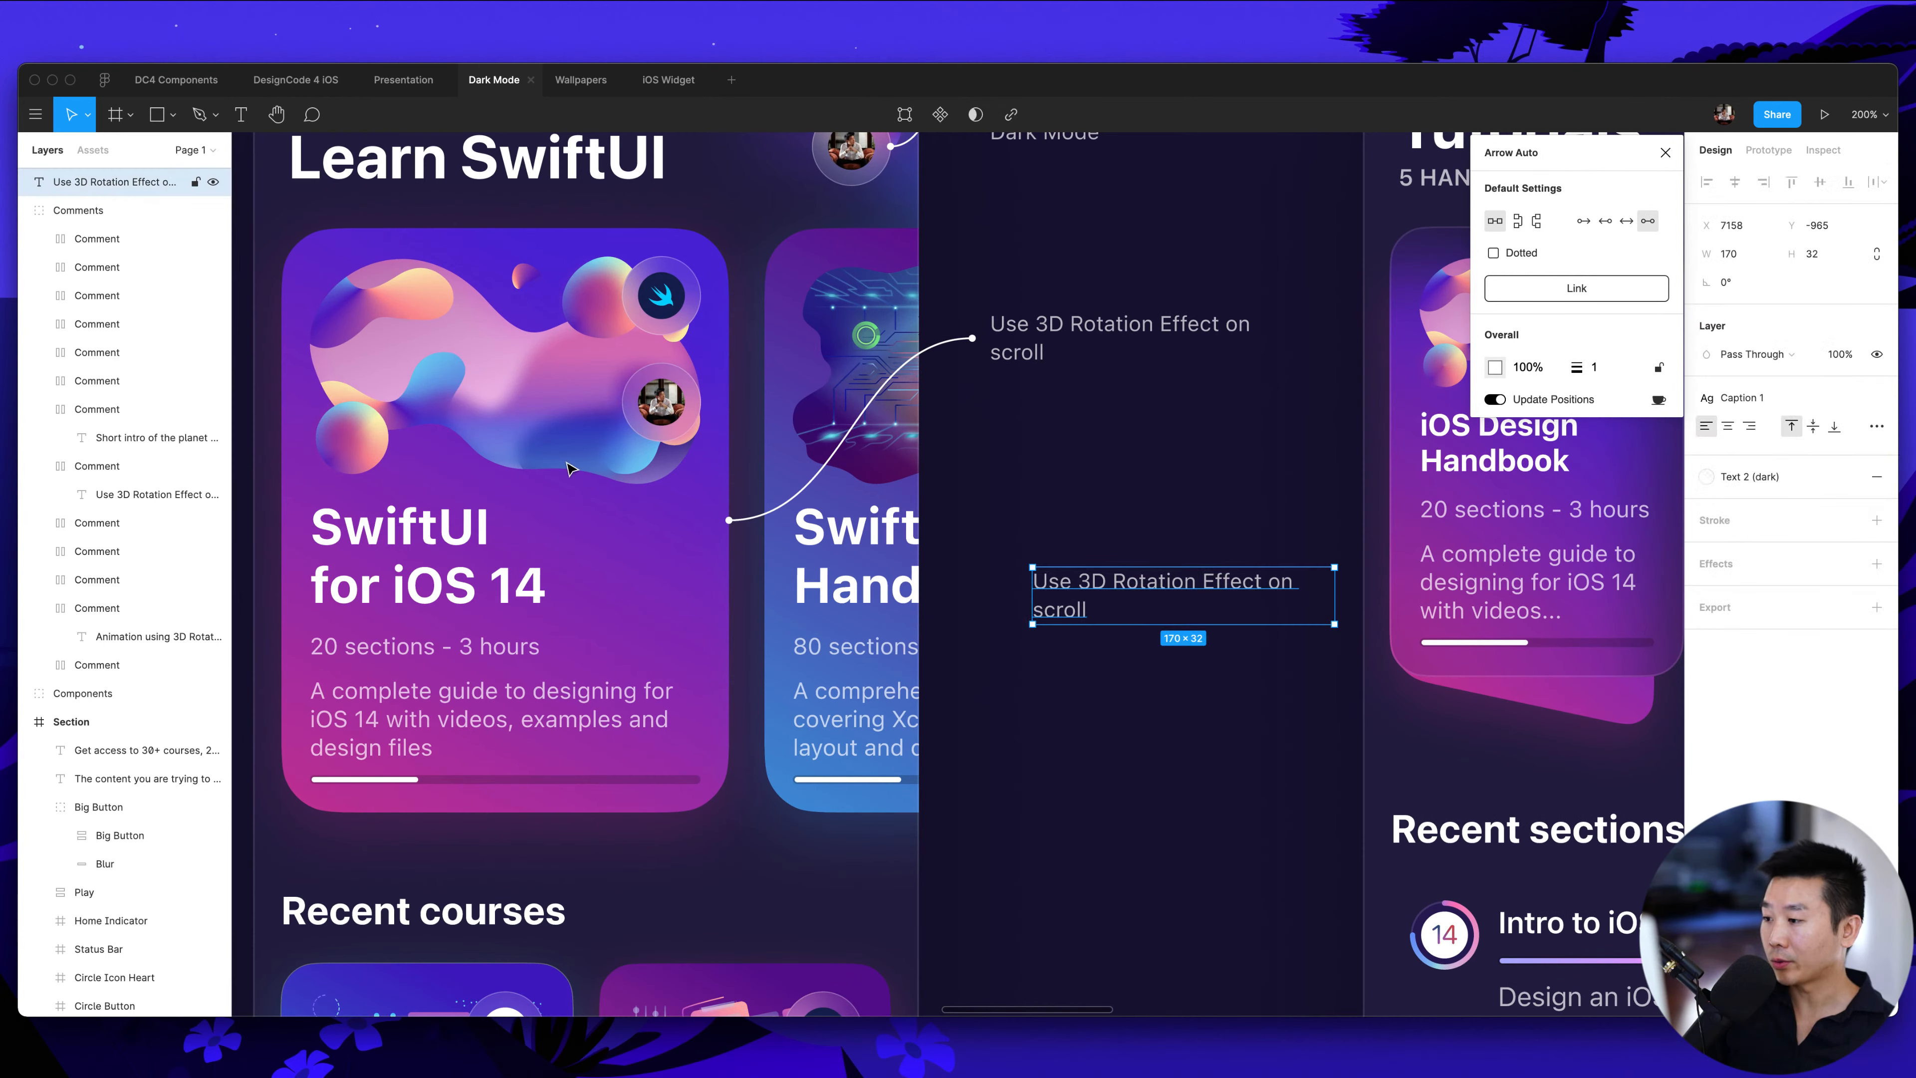
pyautogui.keyDown('shift'); pyautogui.click(659, 410); pyautogui.keyUp('shift')
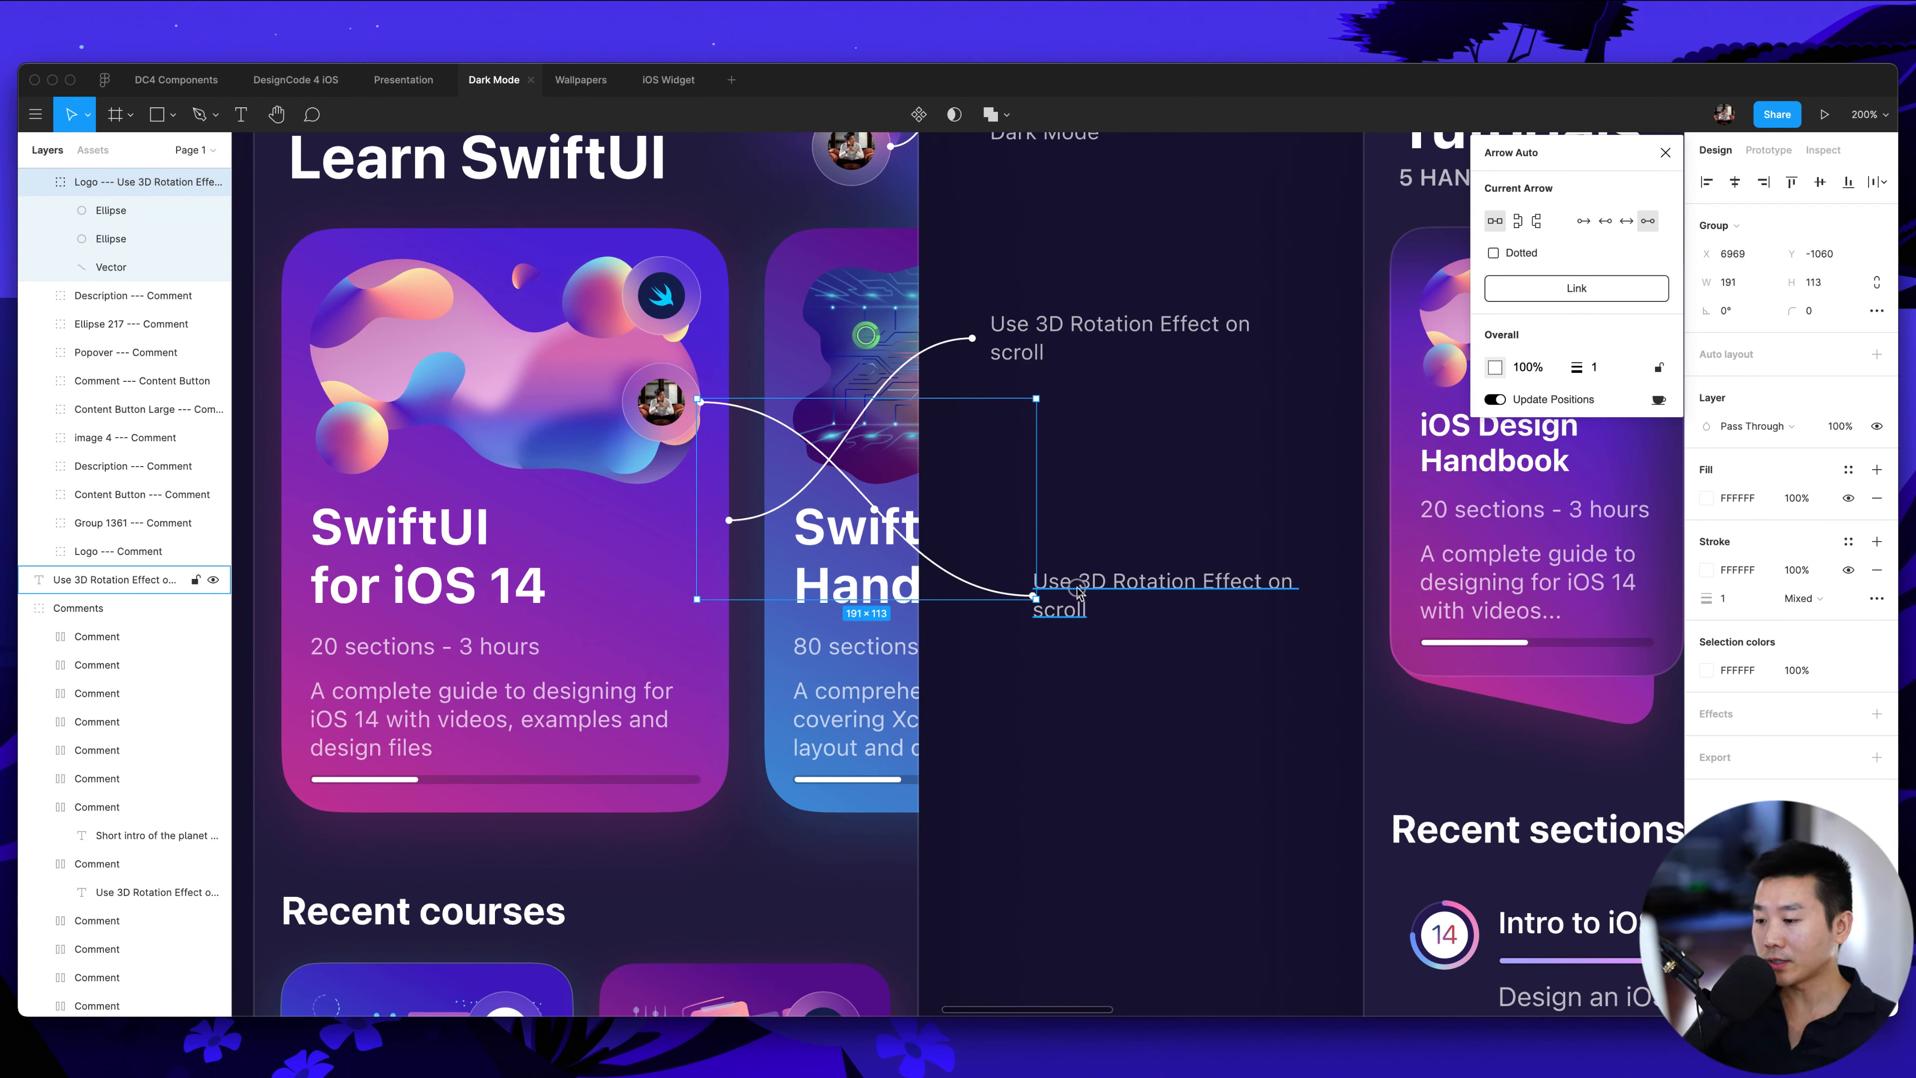
# Move the linked note around the gap between the screens and settle it just below the original note, at about X 7126, Y -1016
pyautogui.moveTo(1083, 592); pyautogui.dragTo(1054, 698)
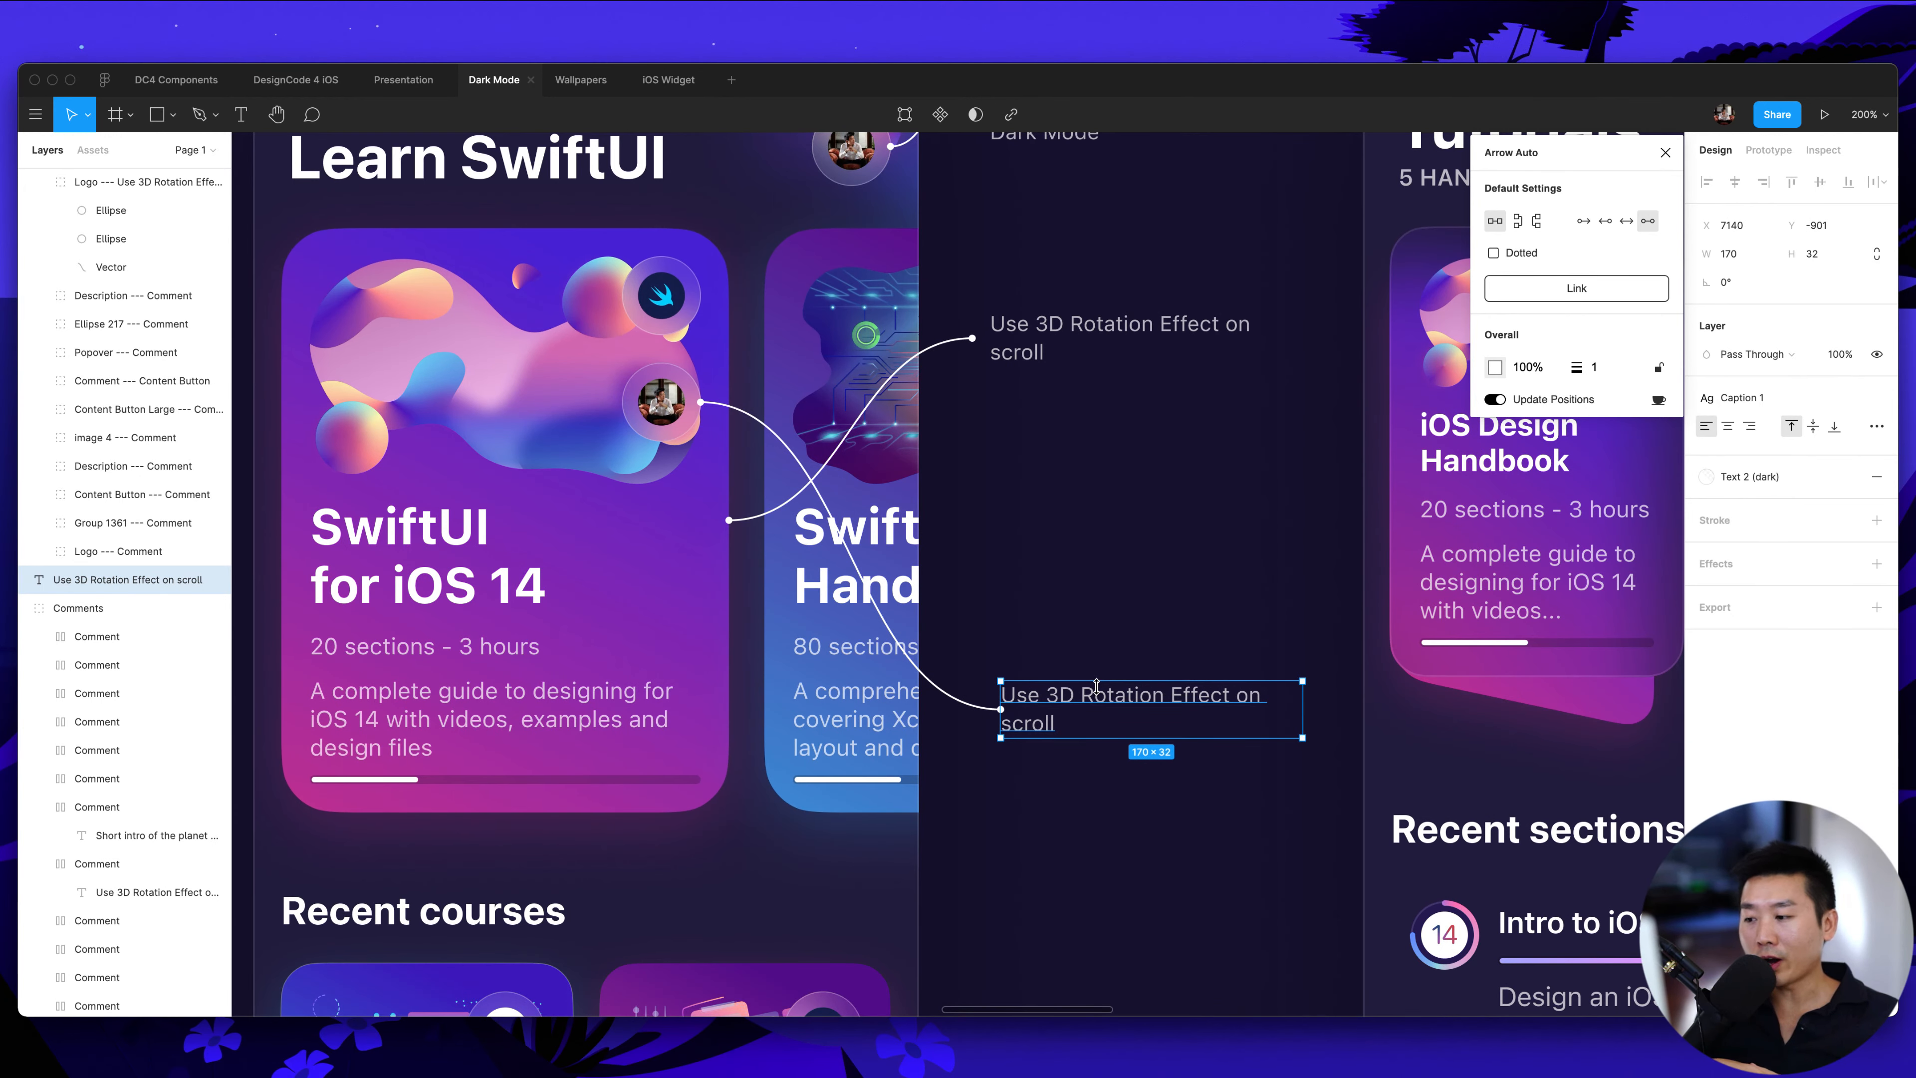
pyautogui.hscroll(2, 1107, 673)
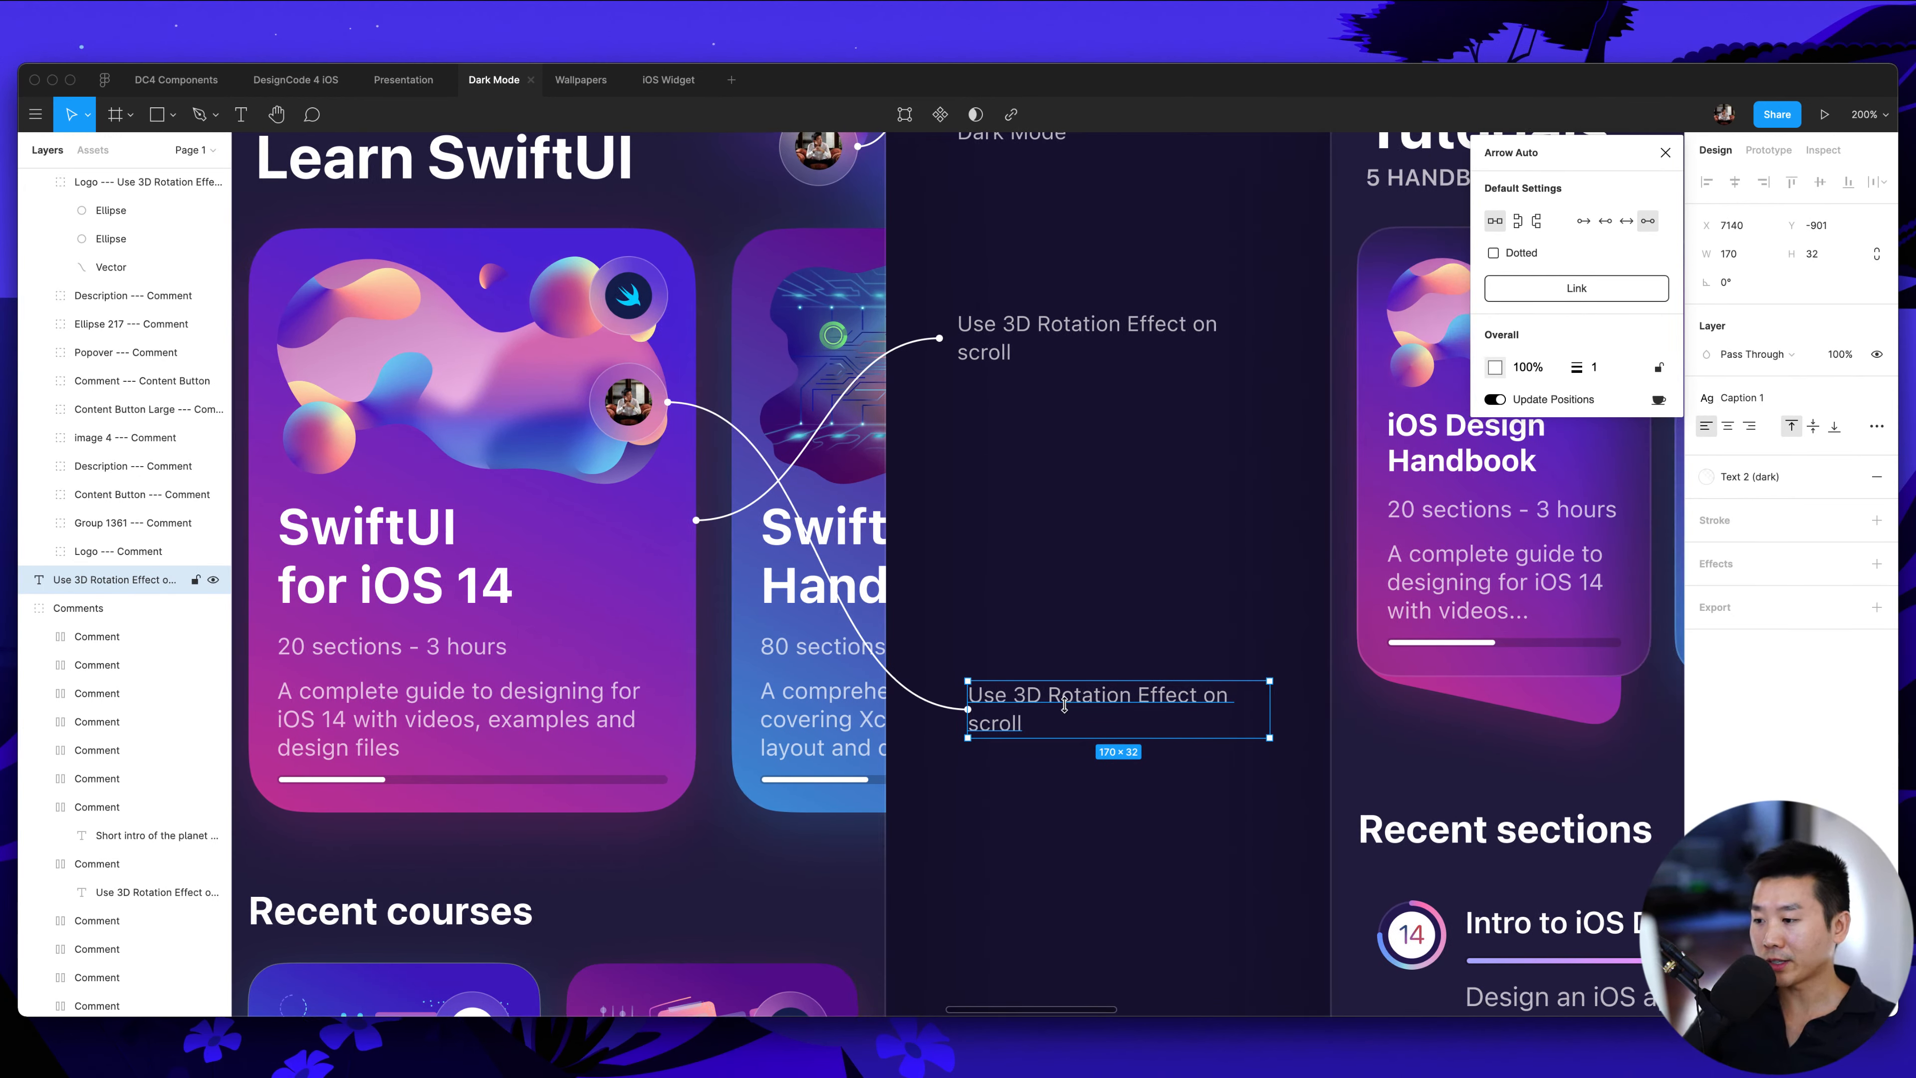
pyautogui.moveTo(1062, 706); pyautogui.dragTo(1138, 507)
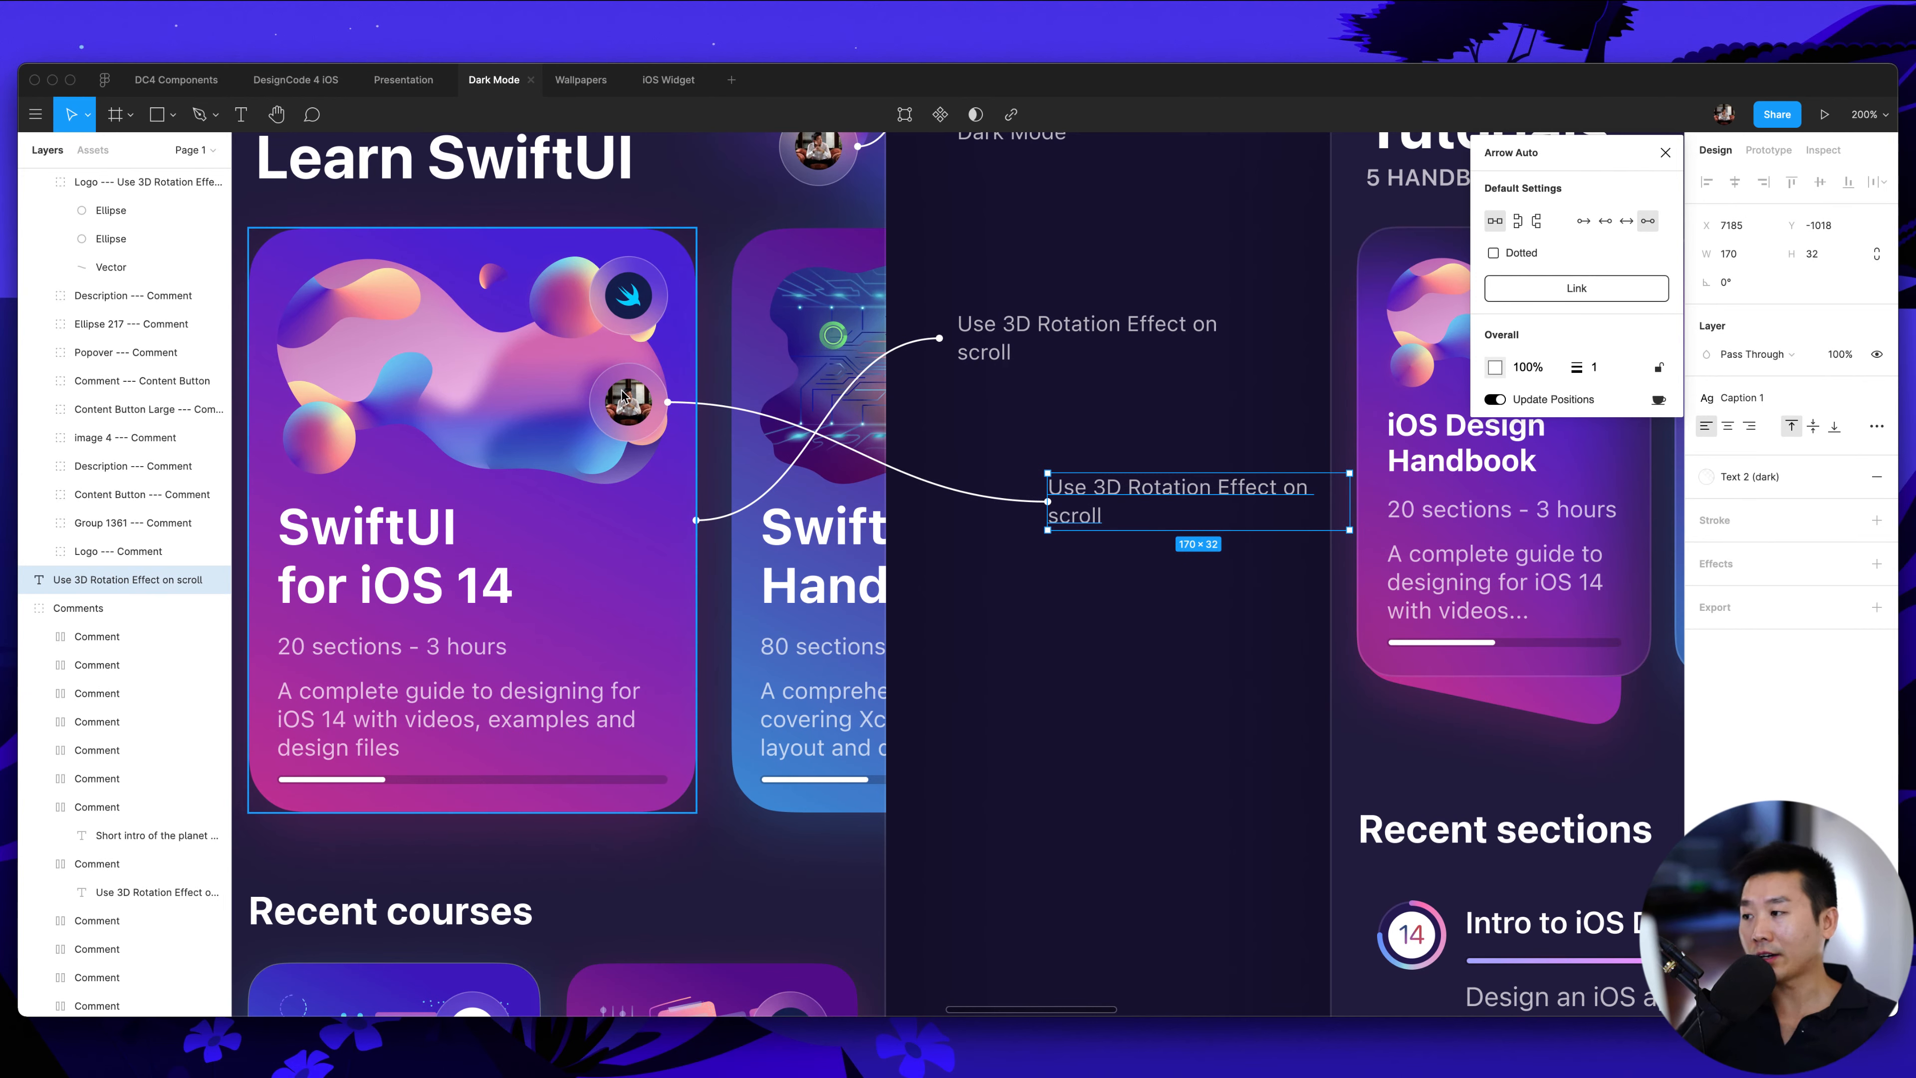
pyautogui.hscroll(-4, 641, 405)
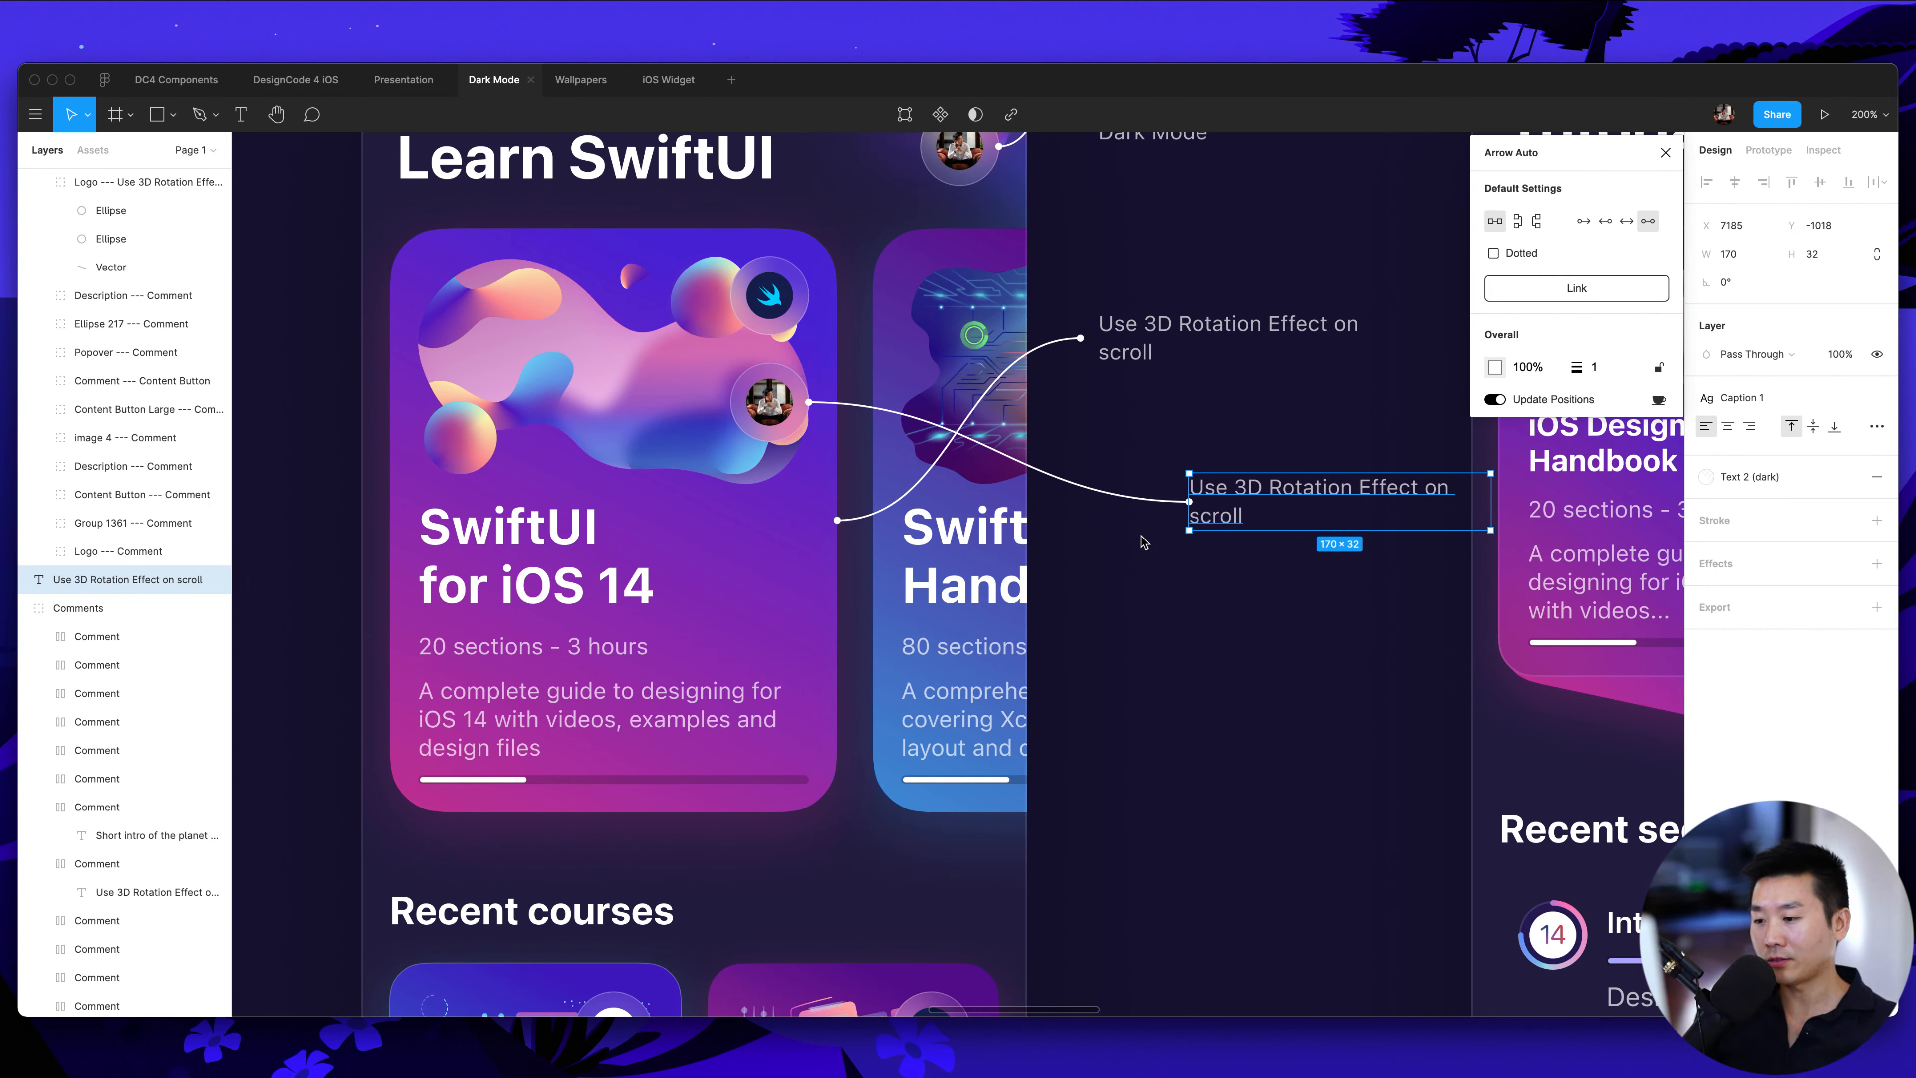
pyautogui.click(1125, 594)
pyautogui.moveTo(1237, 491); pyautogui.dragTo(1134, 502)
pyautogui.click(1167, 616)
pyautogui.click(1170, 521)
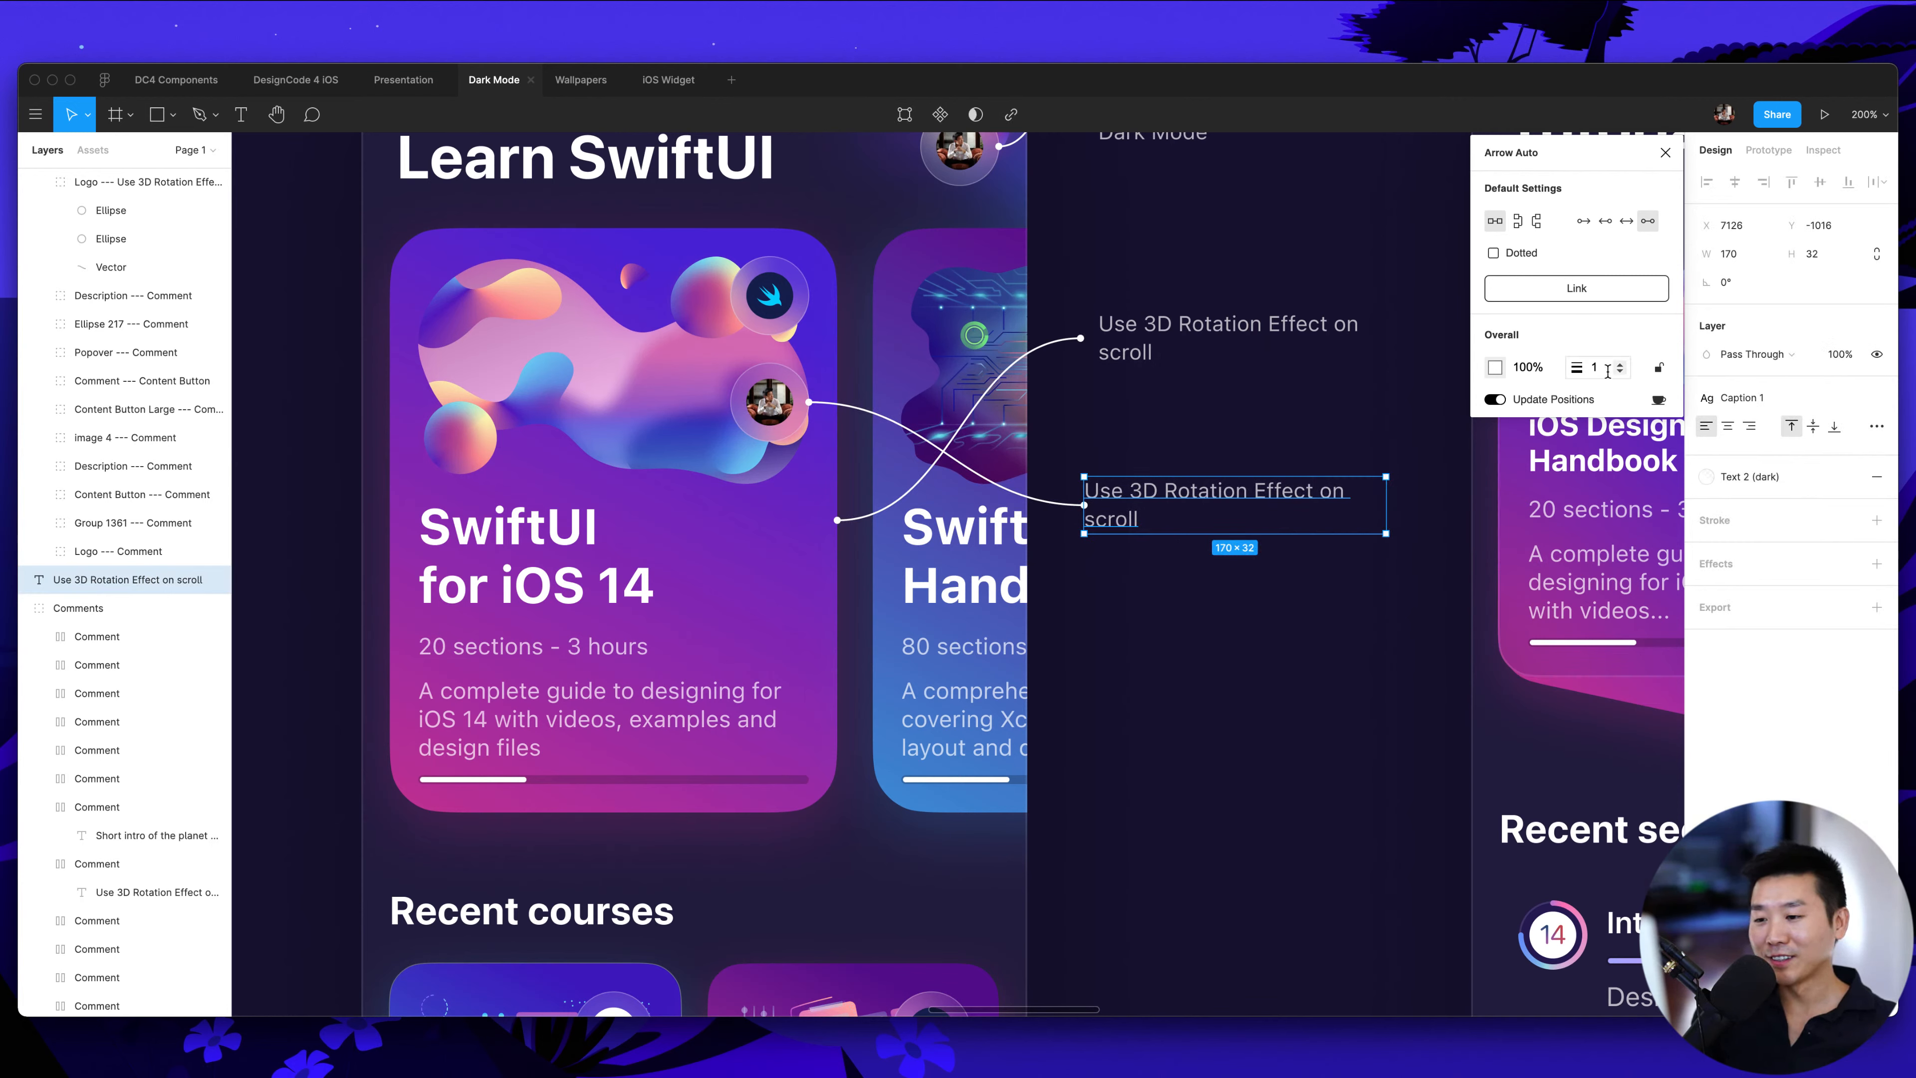
# Shorten the linked note's text to "Use 3D Rotation Effect"
pyautogui.click(1590, 368)
pyautogui.click(1182, 571)
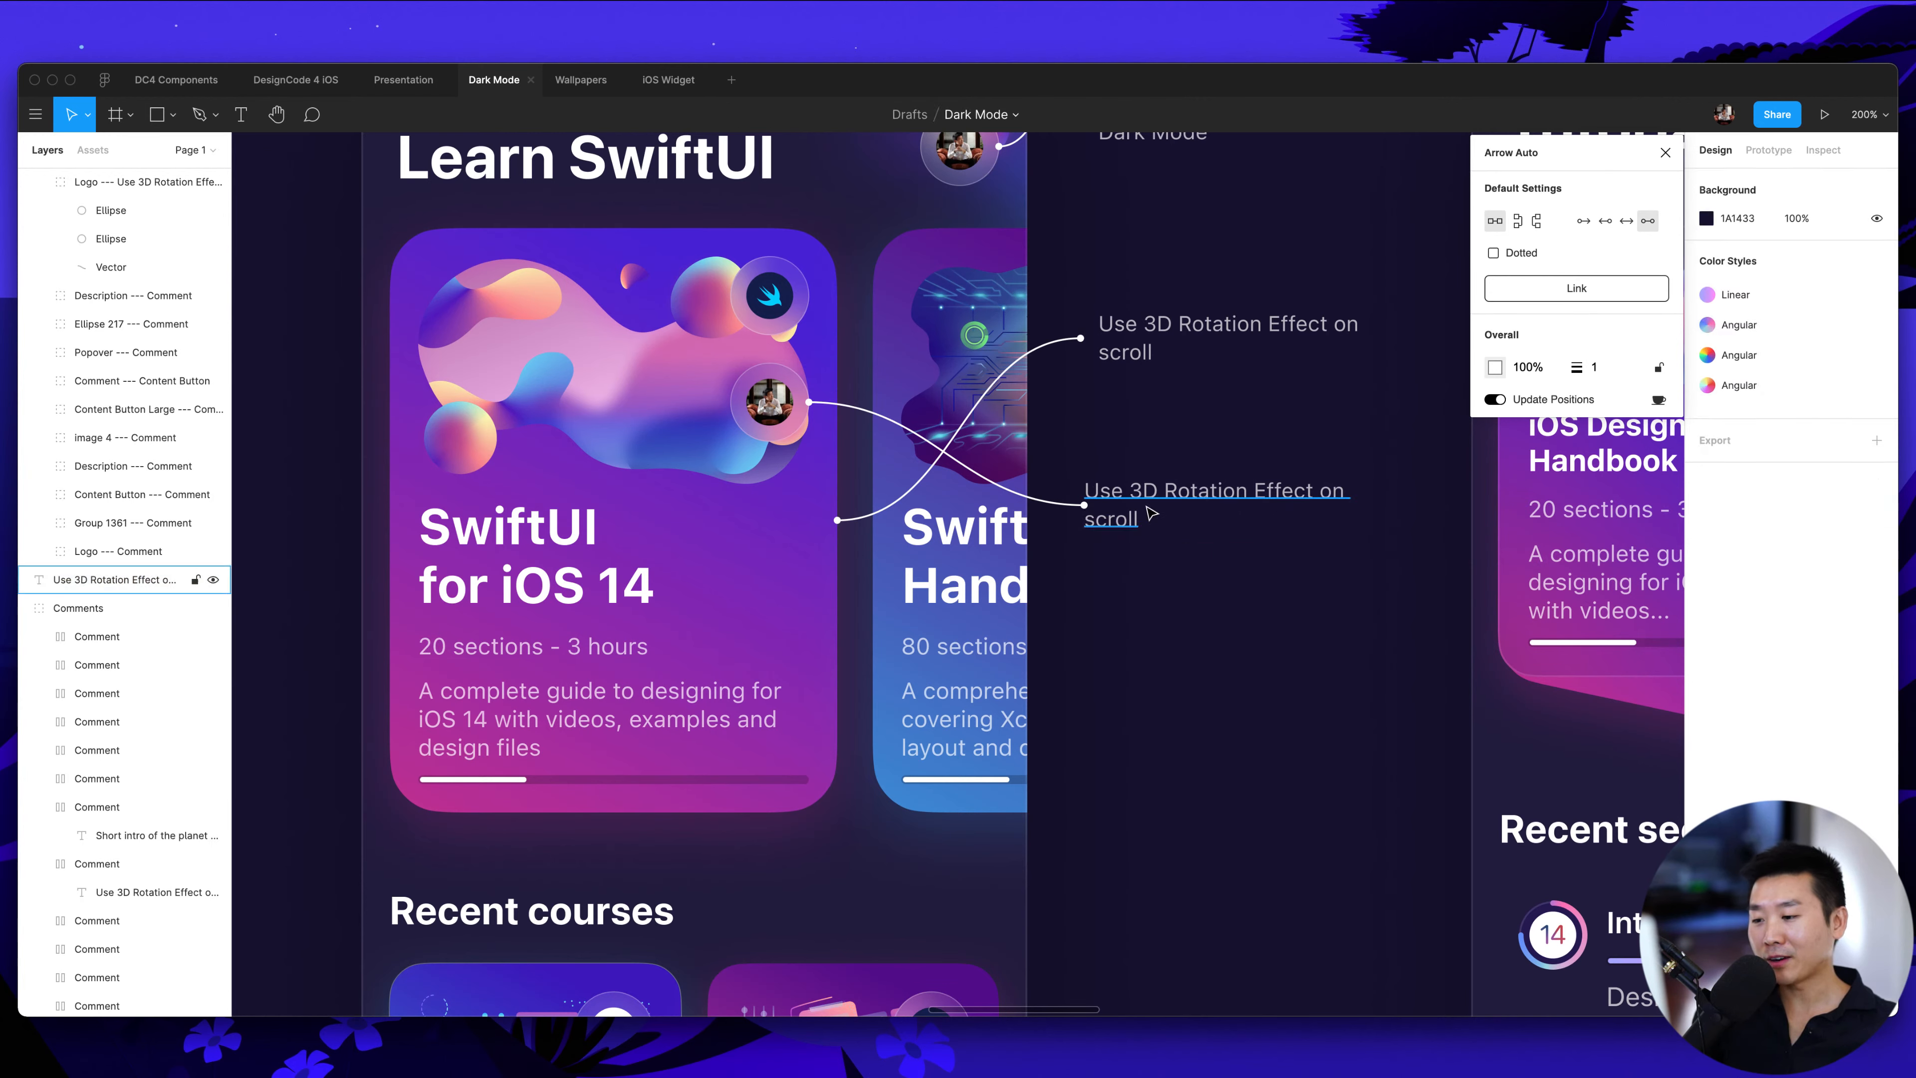
pyautogui.doubleClick(1132, 523)
pyautogui.click(1161, 528)
pyautogui.doubleClick(1358, 487)
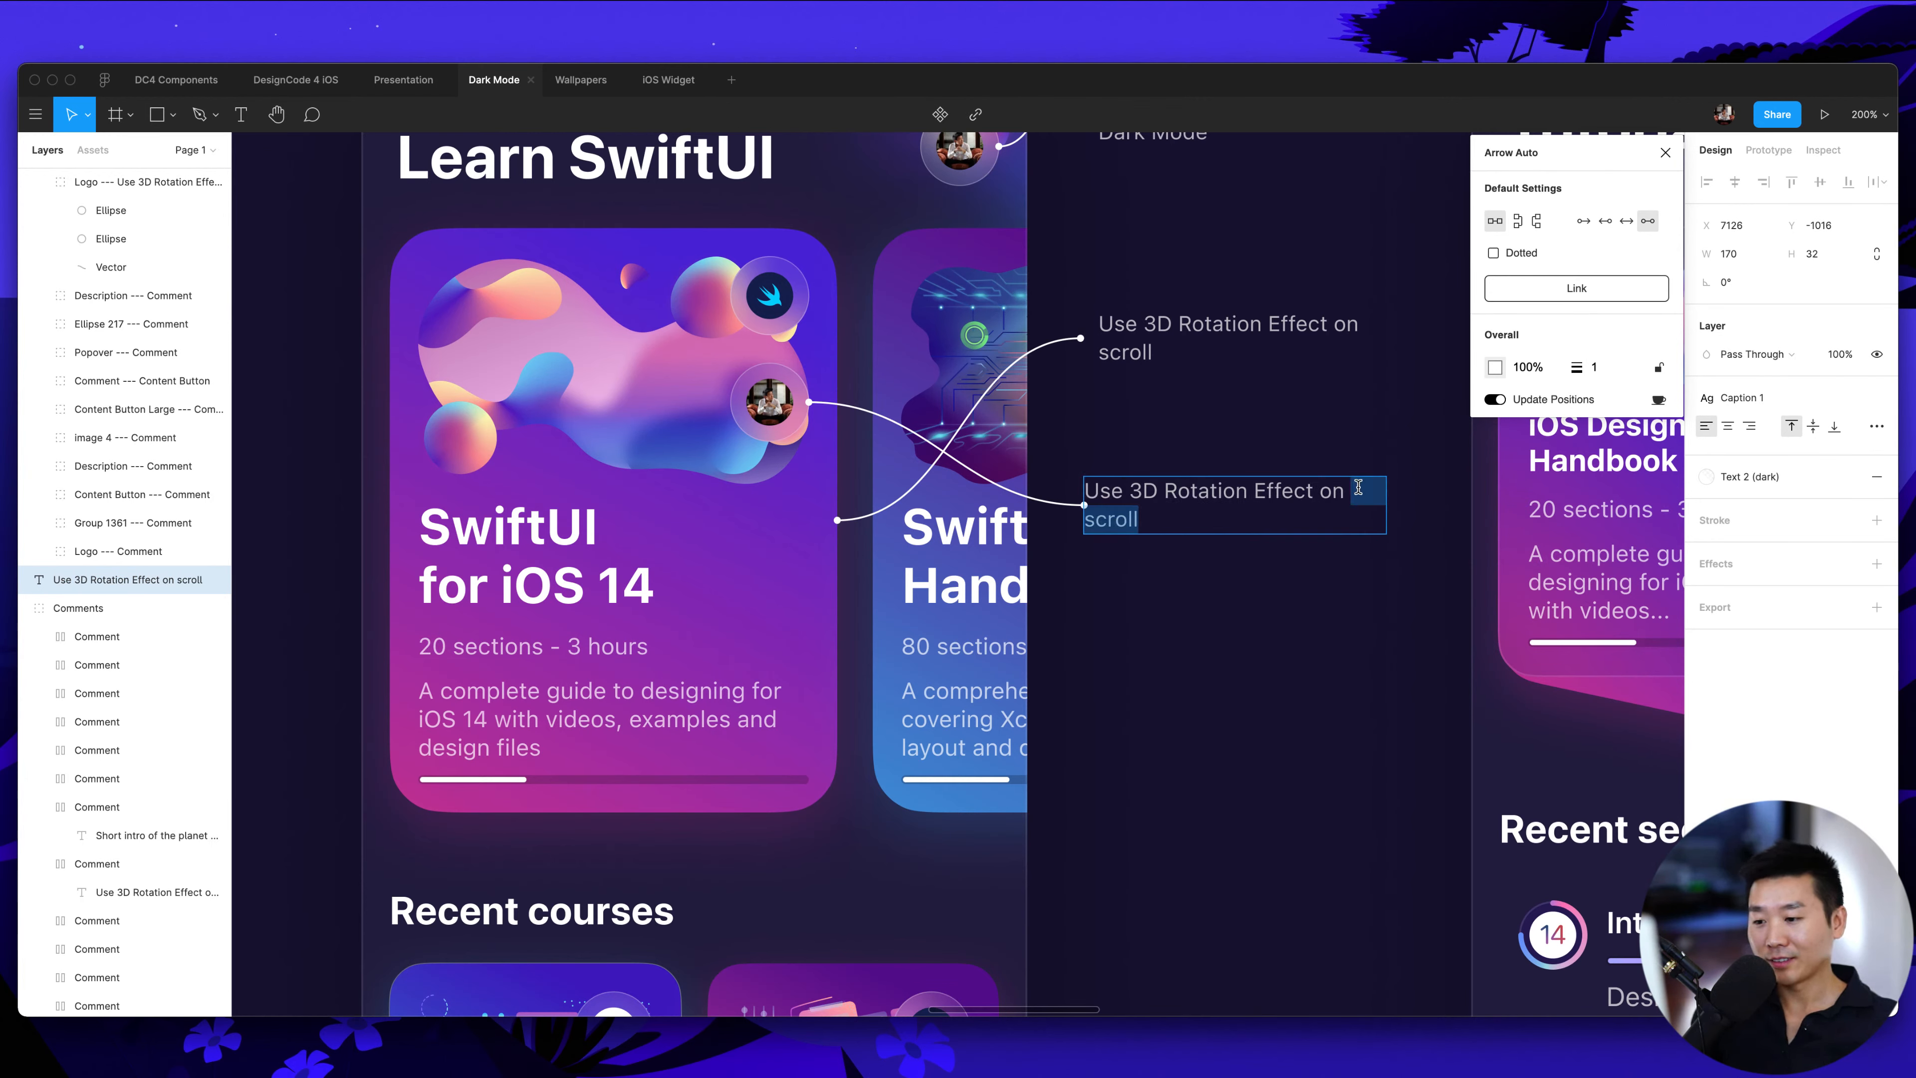
pyautogui.press('BackSpace')
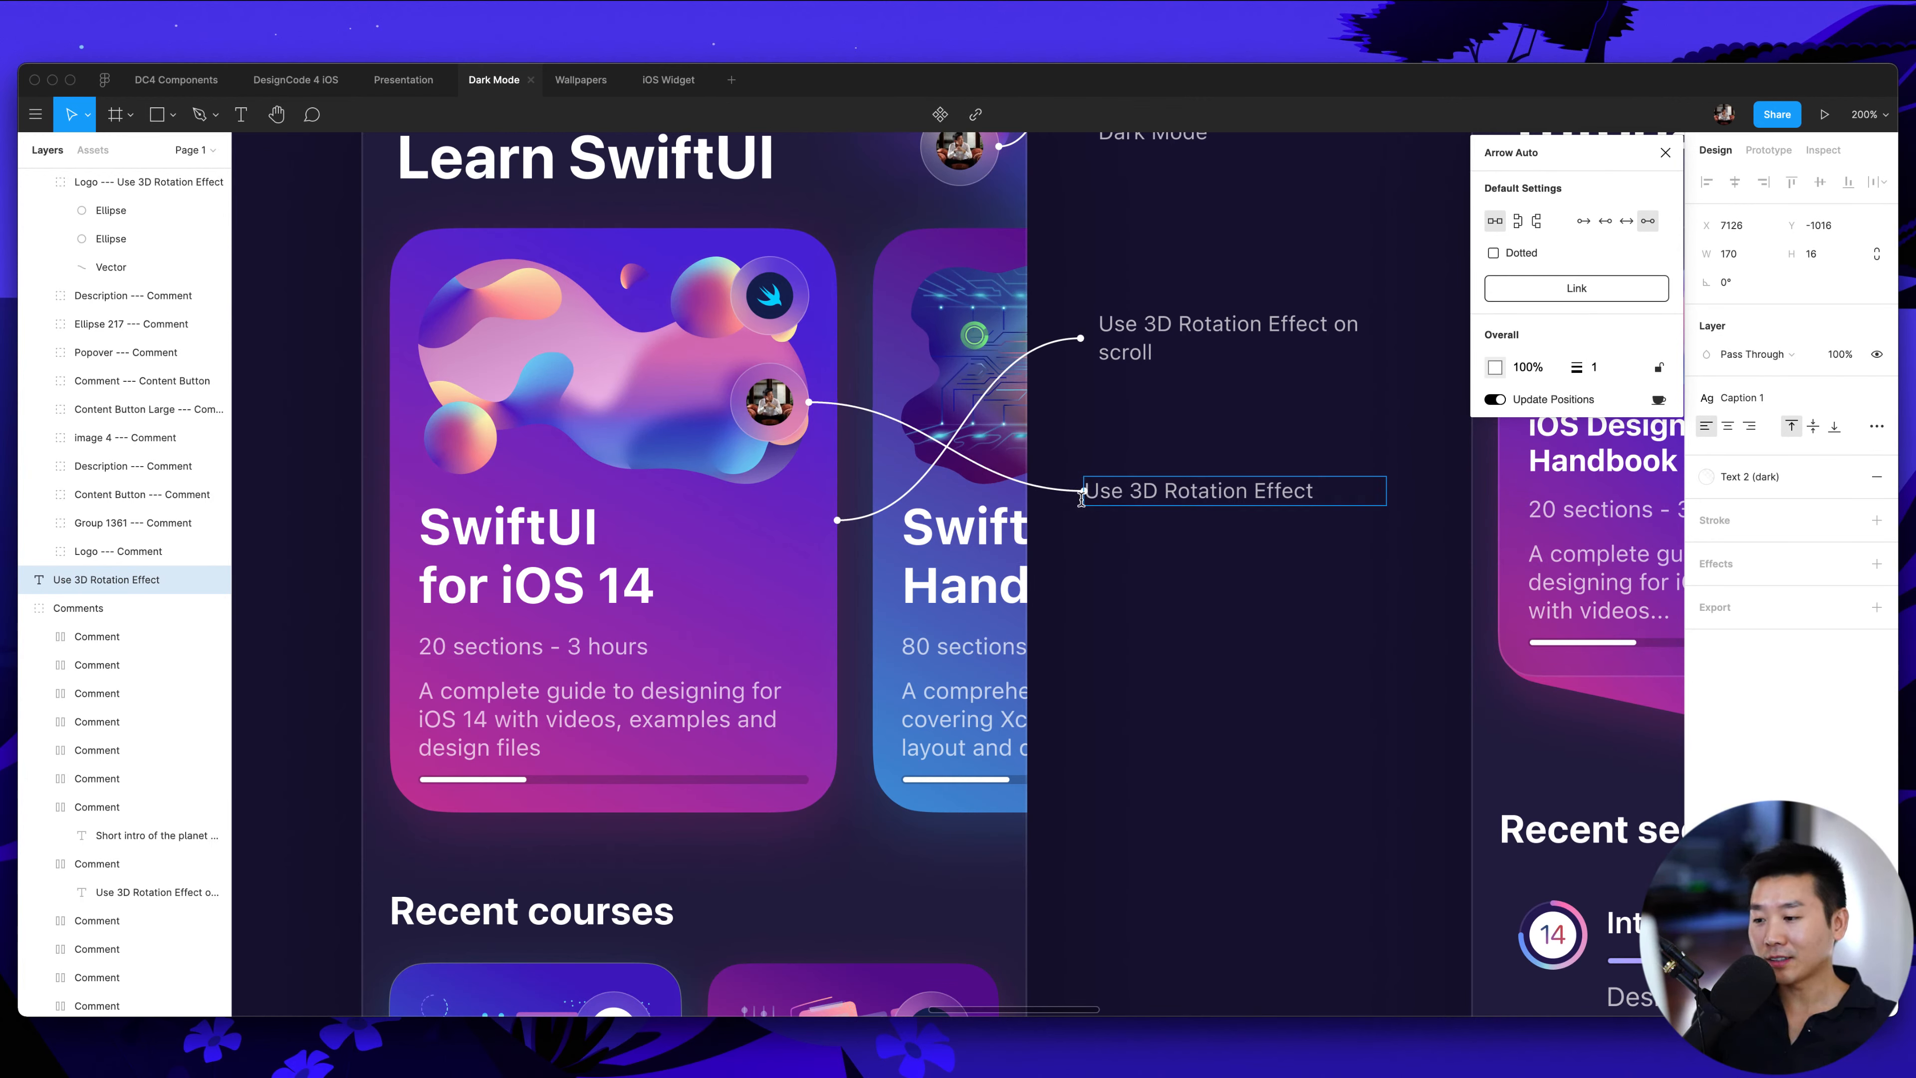
pyautogui.click(1208, 546)
pyautogui.click(1130, 564)
# Add auto layout to the "Use 3D Rotation Effect" note and set its padding to 10
pyautogui.click(1083, 497)
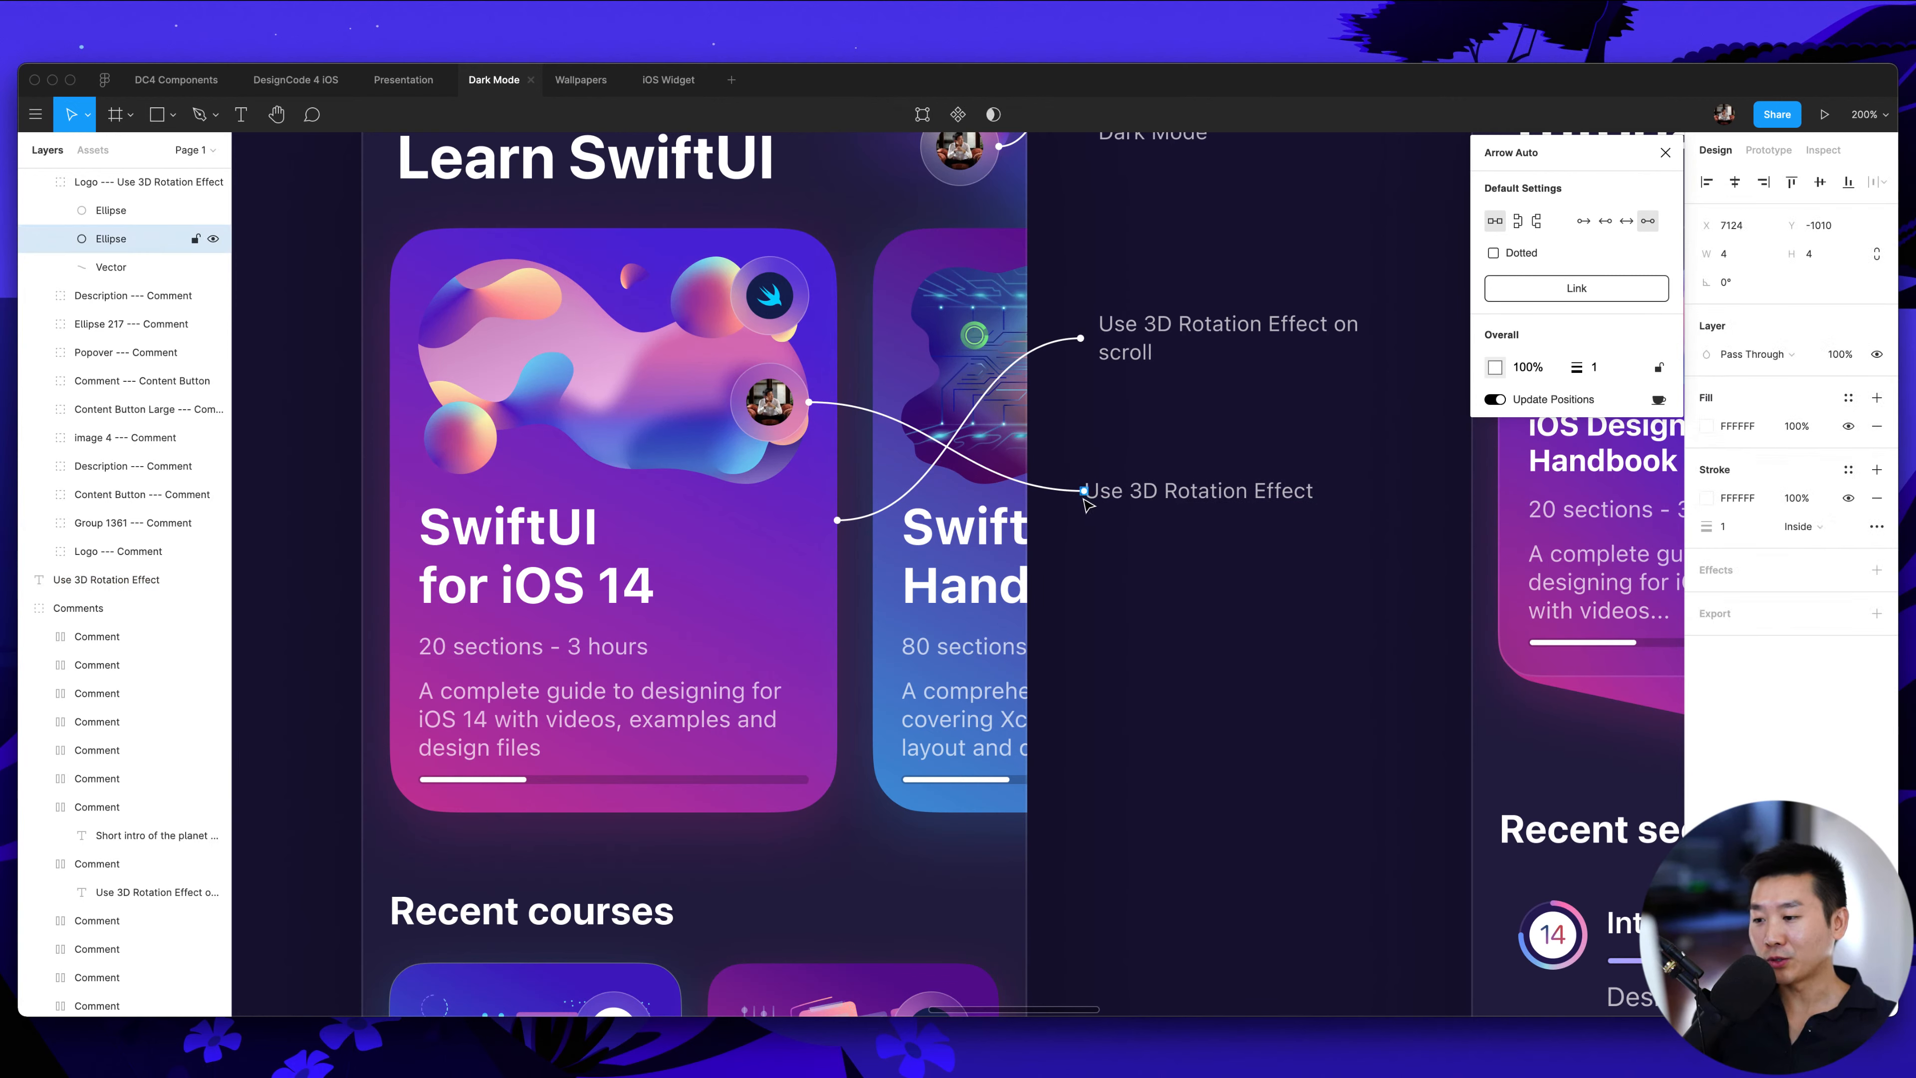
pyautogui.click(1124, 499)
pyautogui.click(1146, 534)
pyautogui.click(1148, 503)
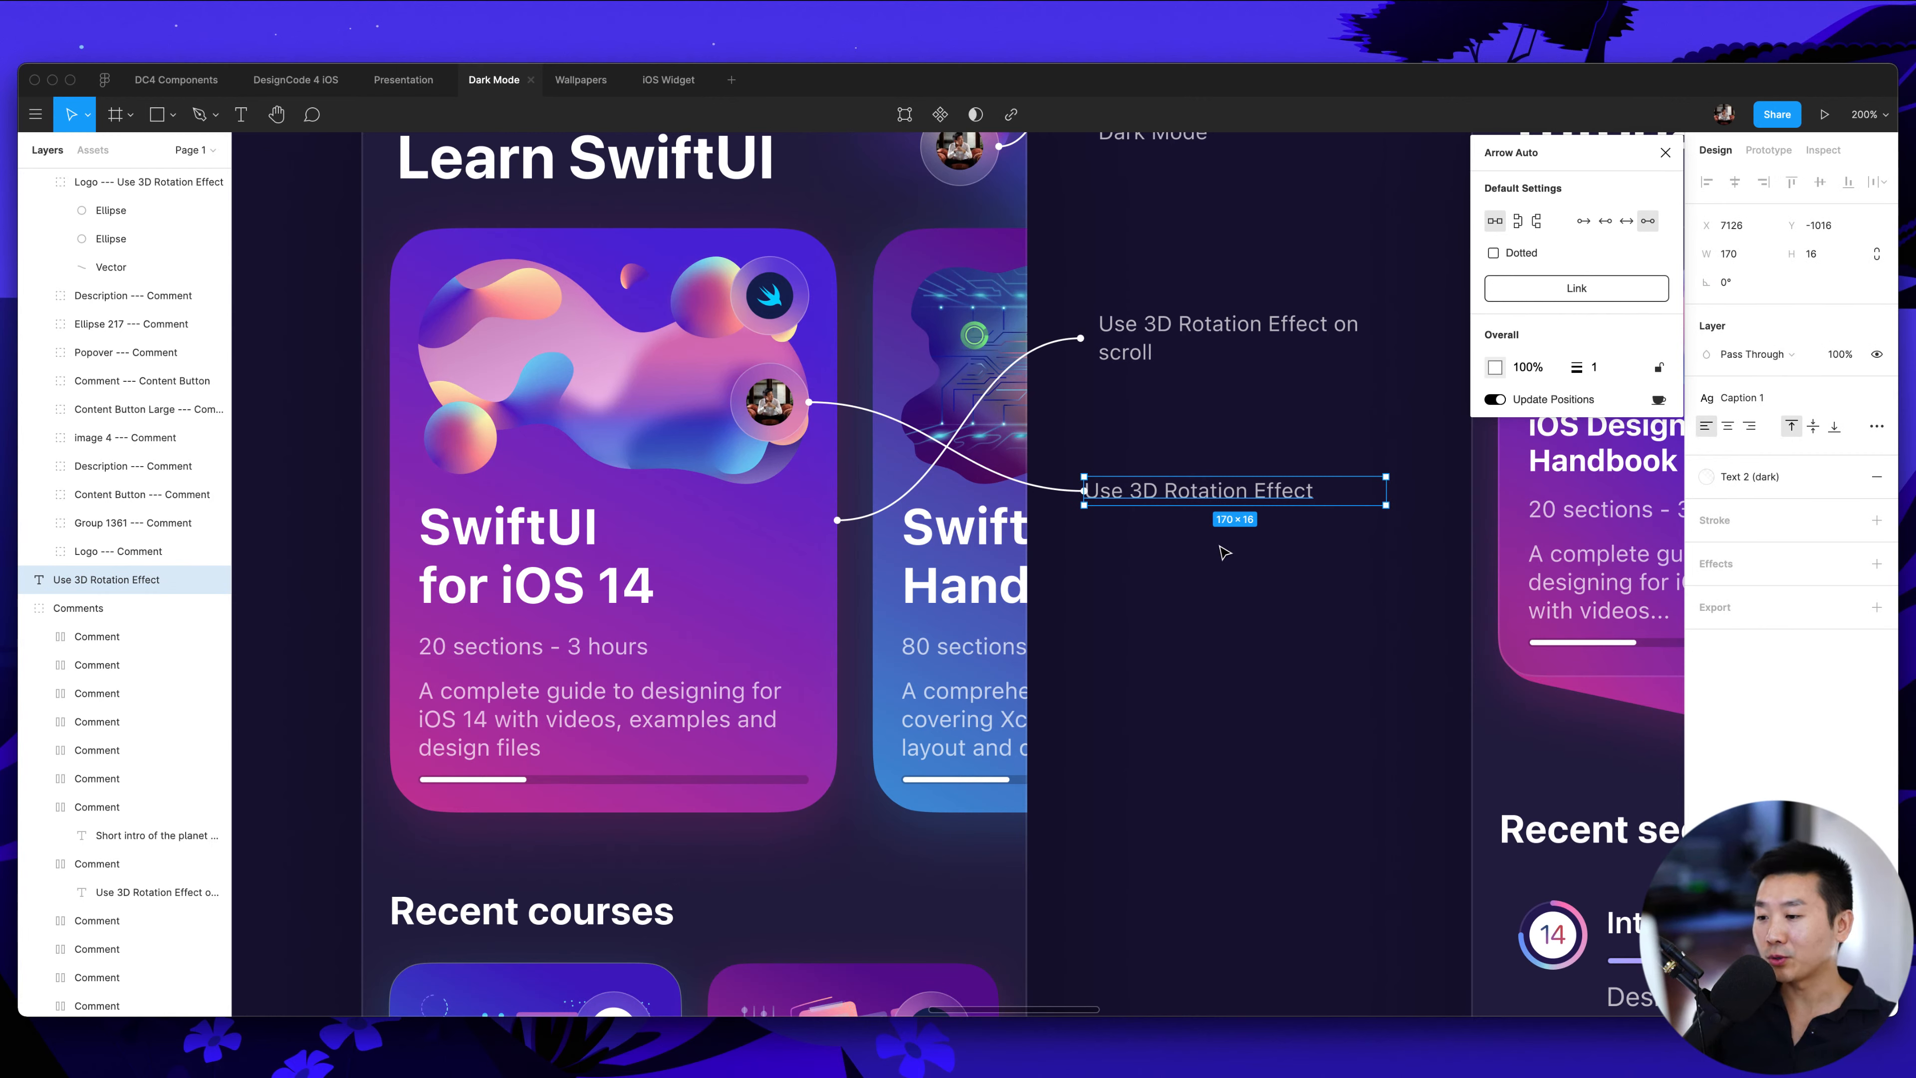
pyautogui.hotkey('shift', 'a')
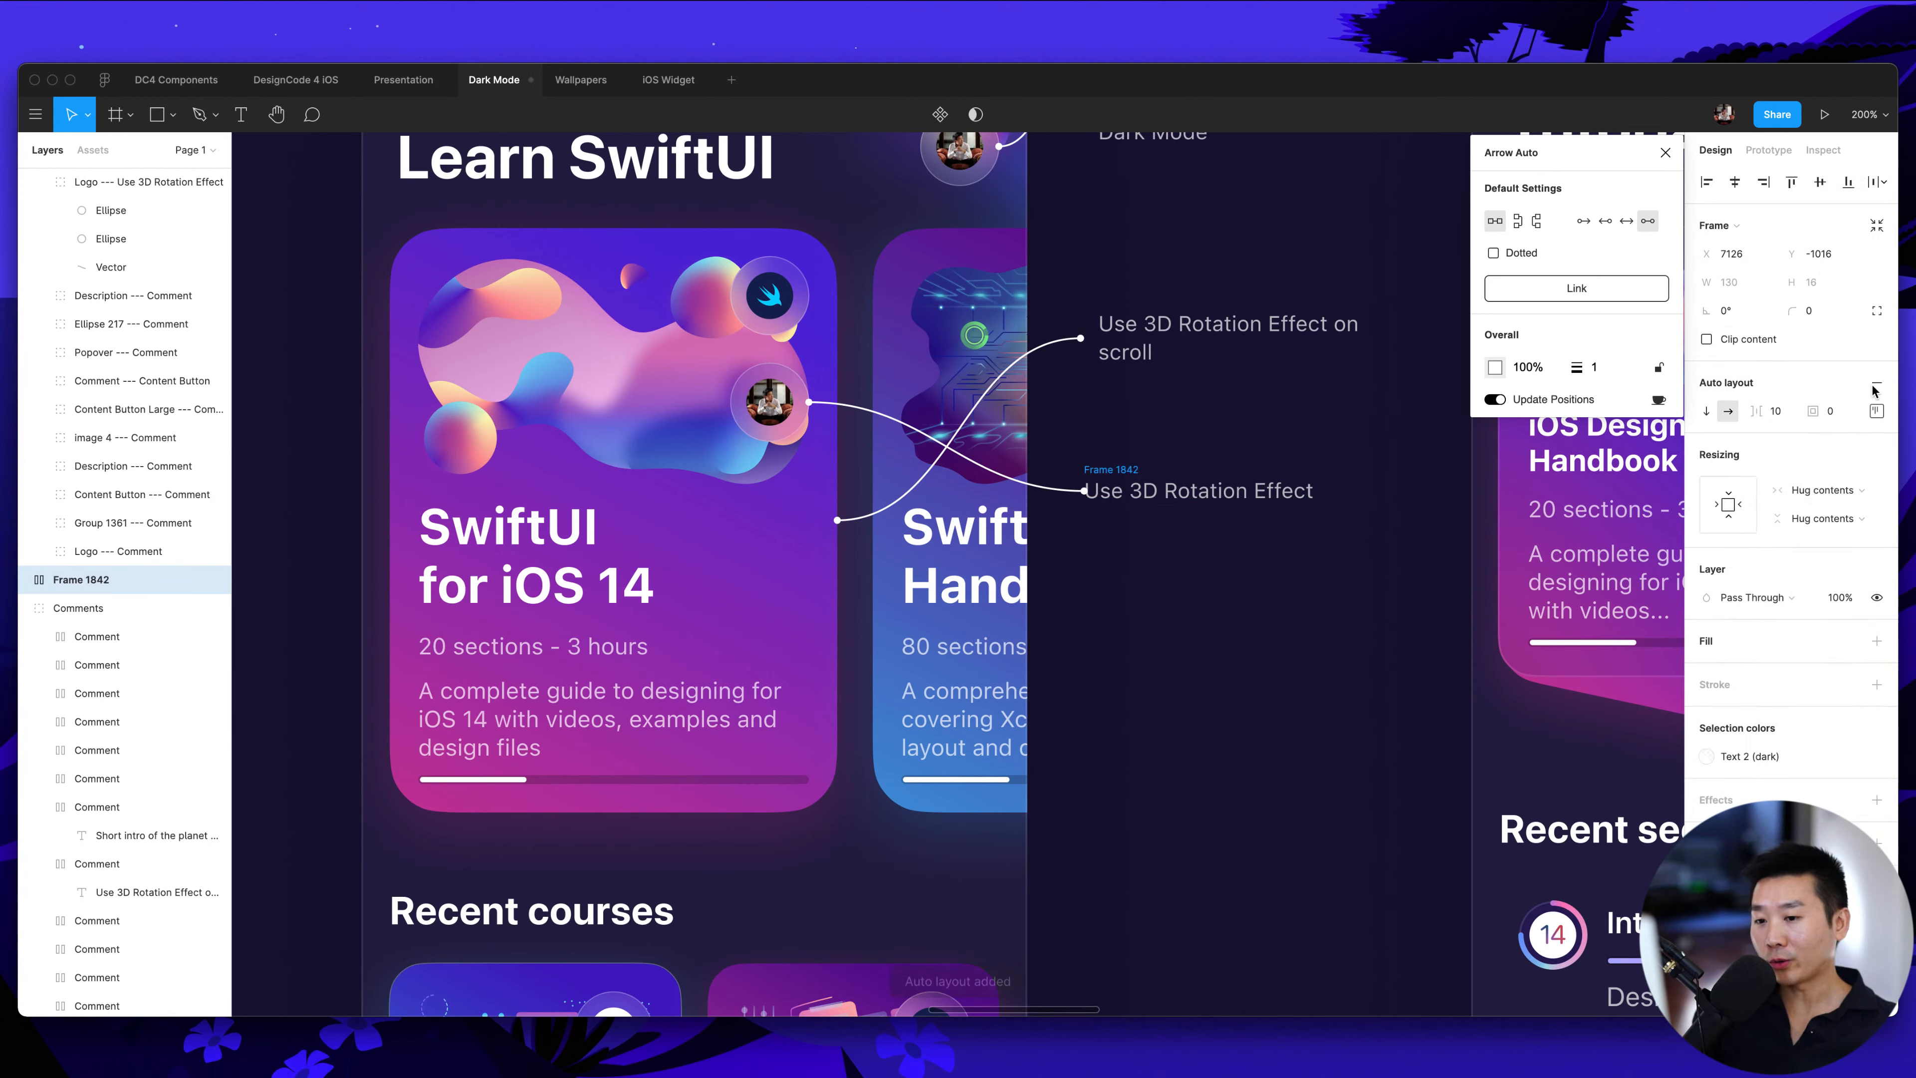
pyautogui.click(1835, 419)
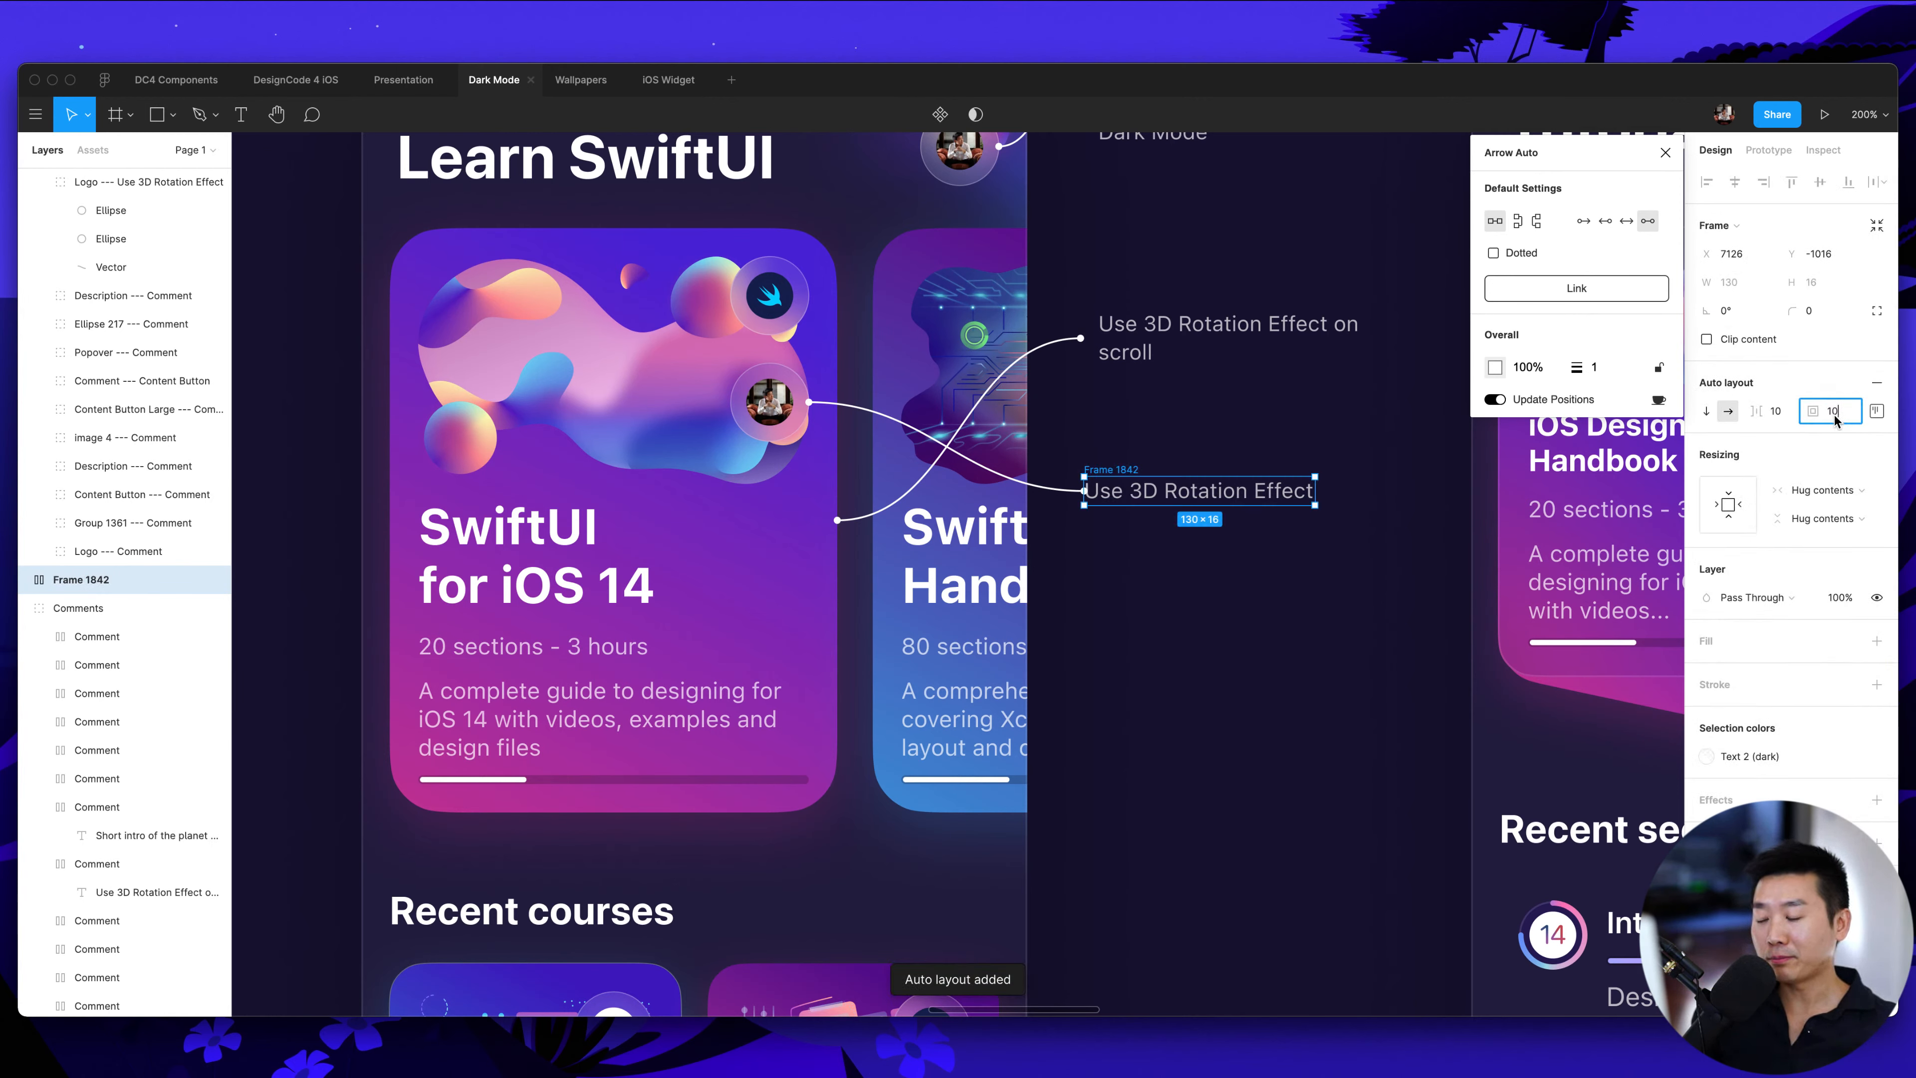
pyautogui.press('Return')
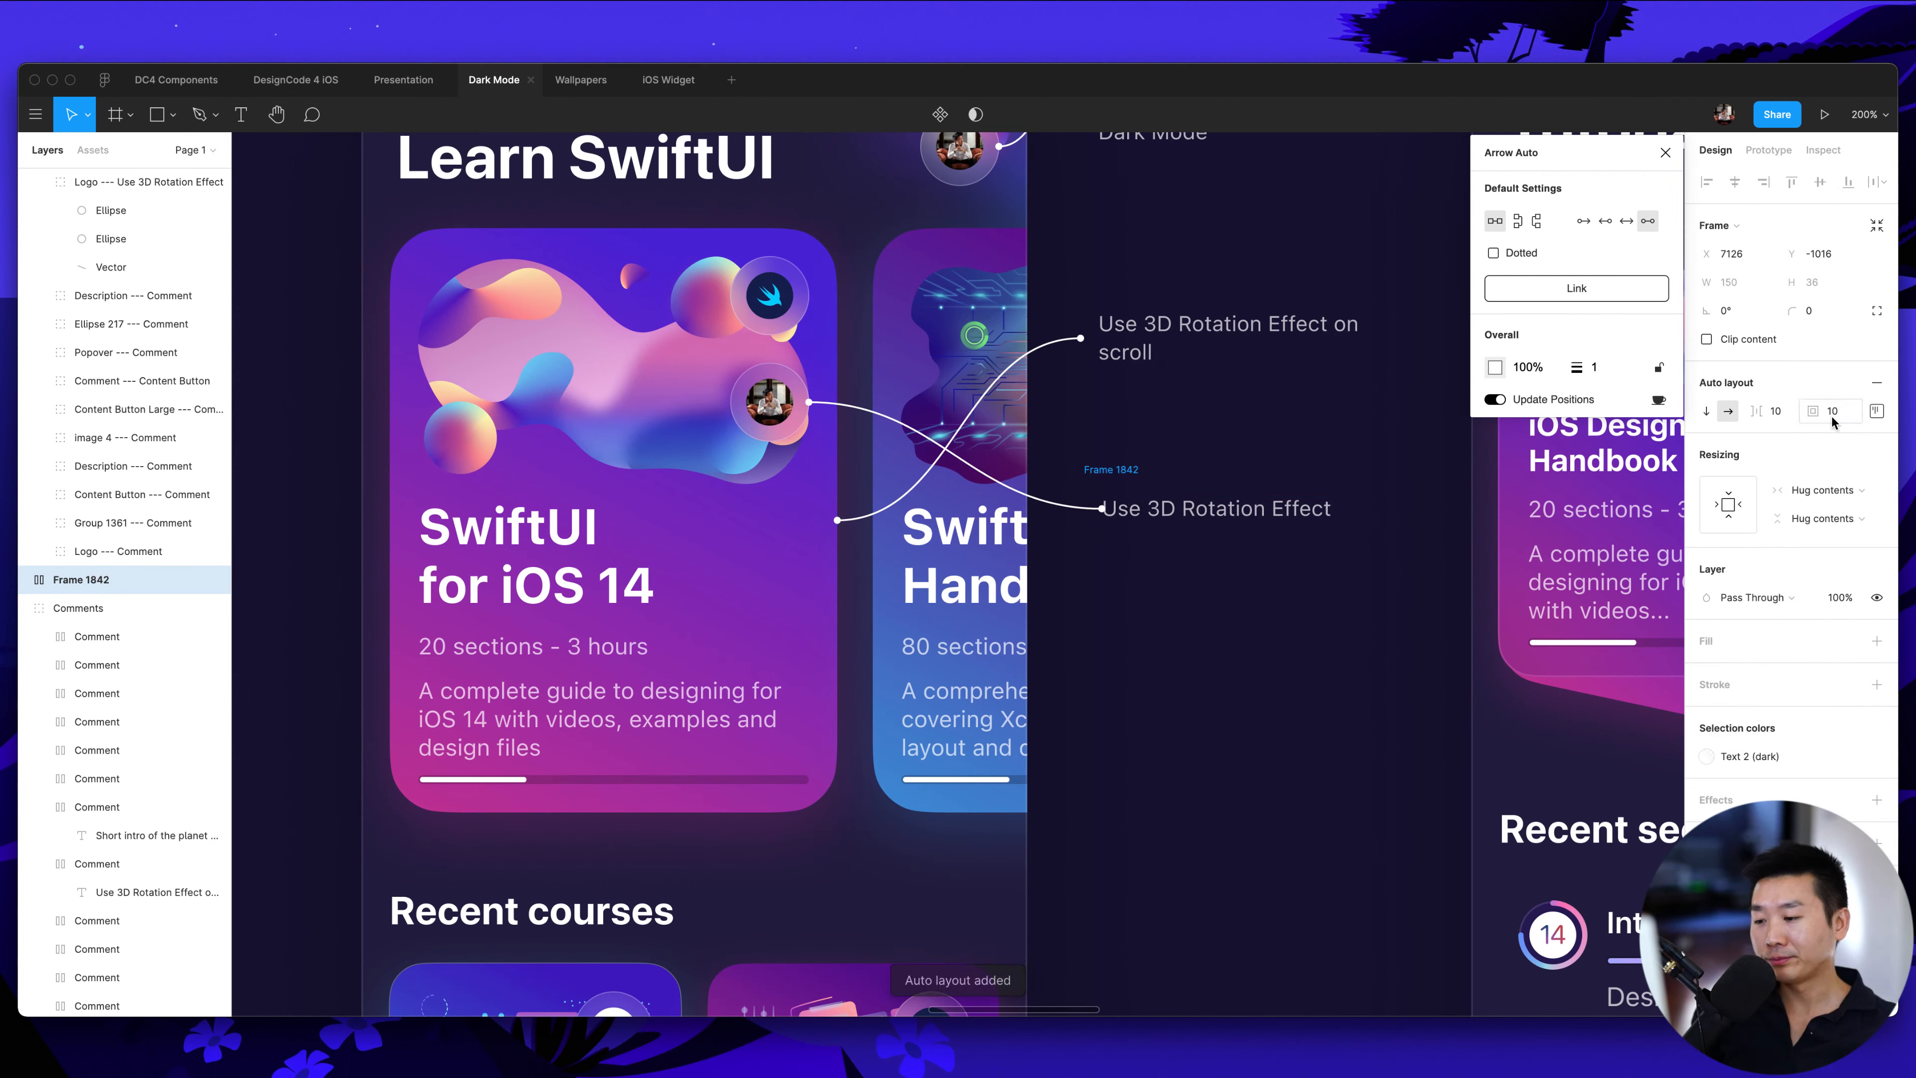
pyautogui.click(1355, 586)
pyautogui.click(1159, 519)
pyautogui.click(1216, 586)
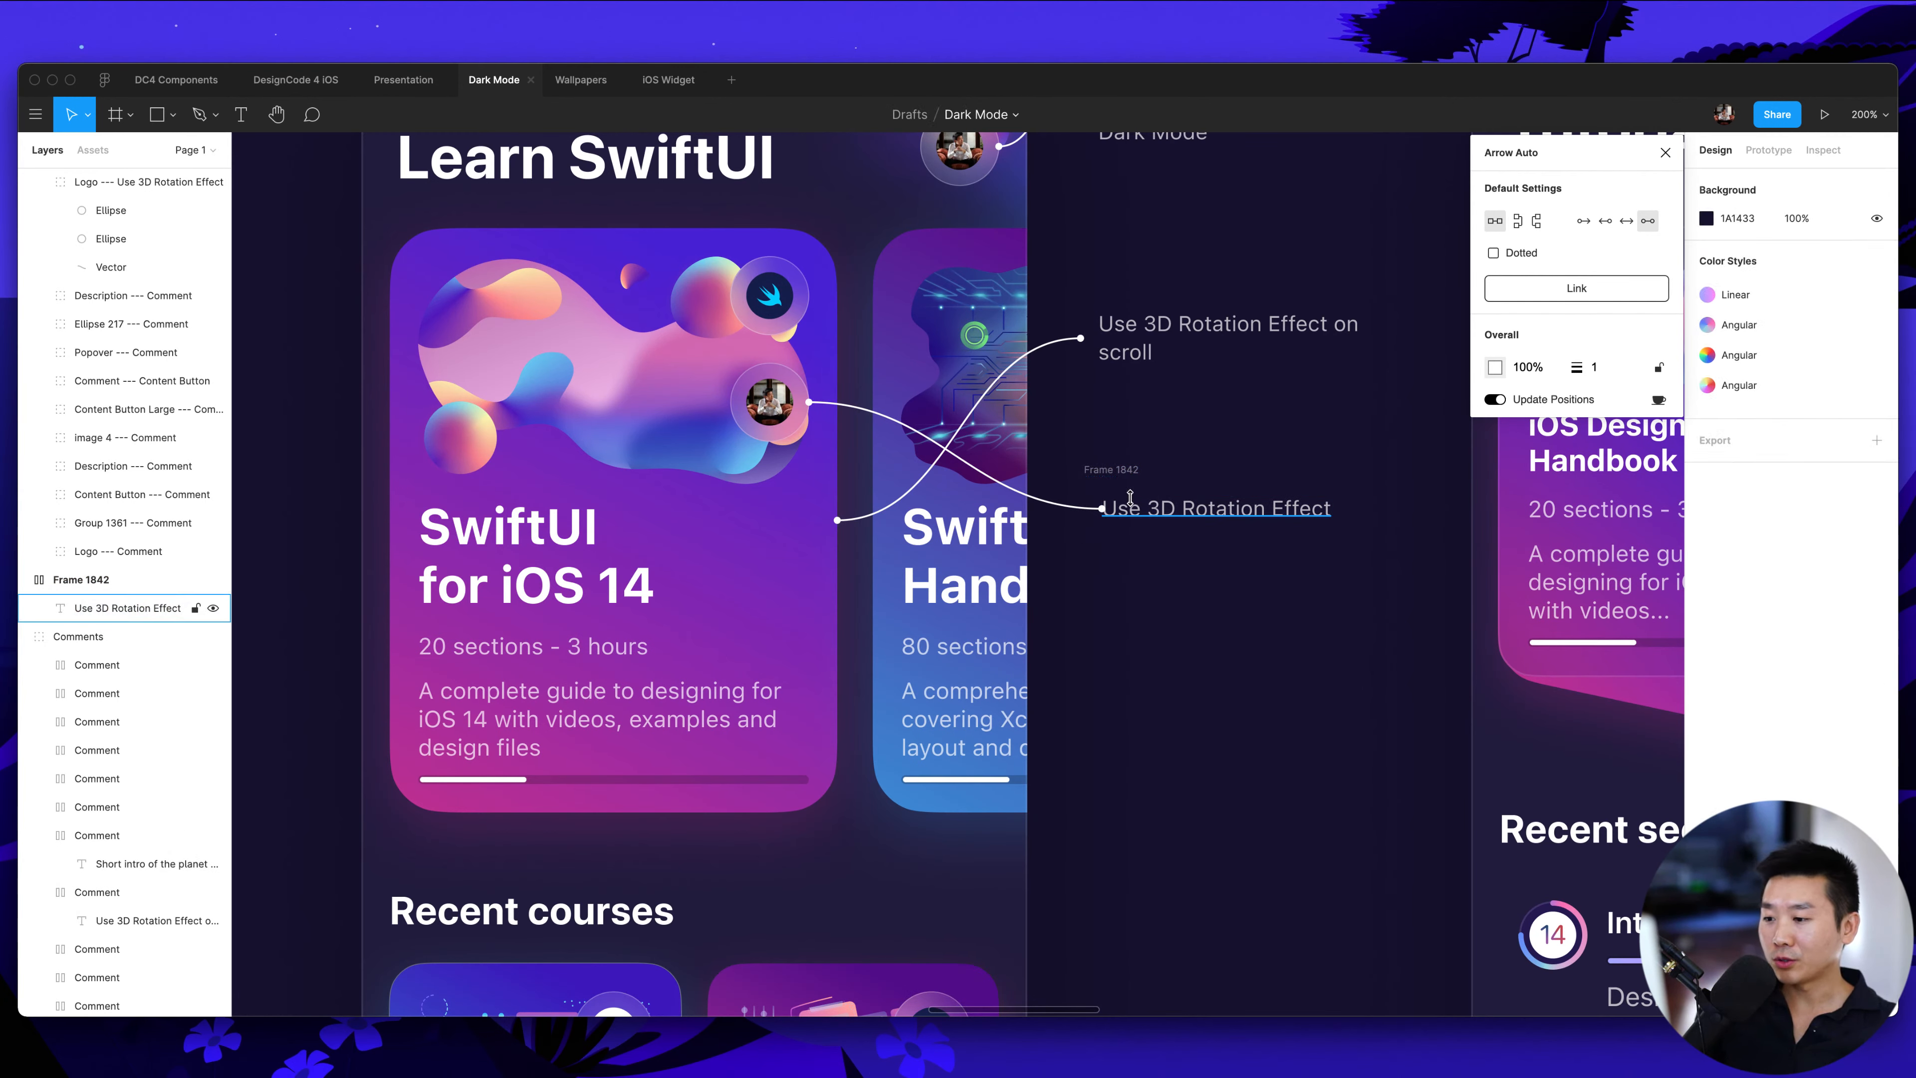
# Delete the padded "Use 3D Rotation Effect" note frame and the leftover arrow that linked it to the SwiftUI card
pyautogui.click(1106, 529)
pyautogui.hscroll(1, 1098, 529)
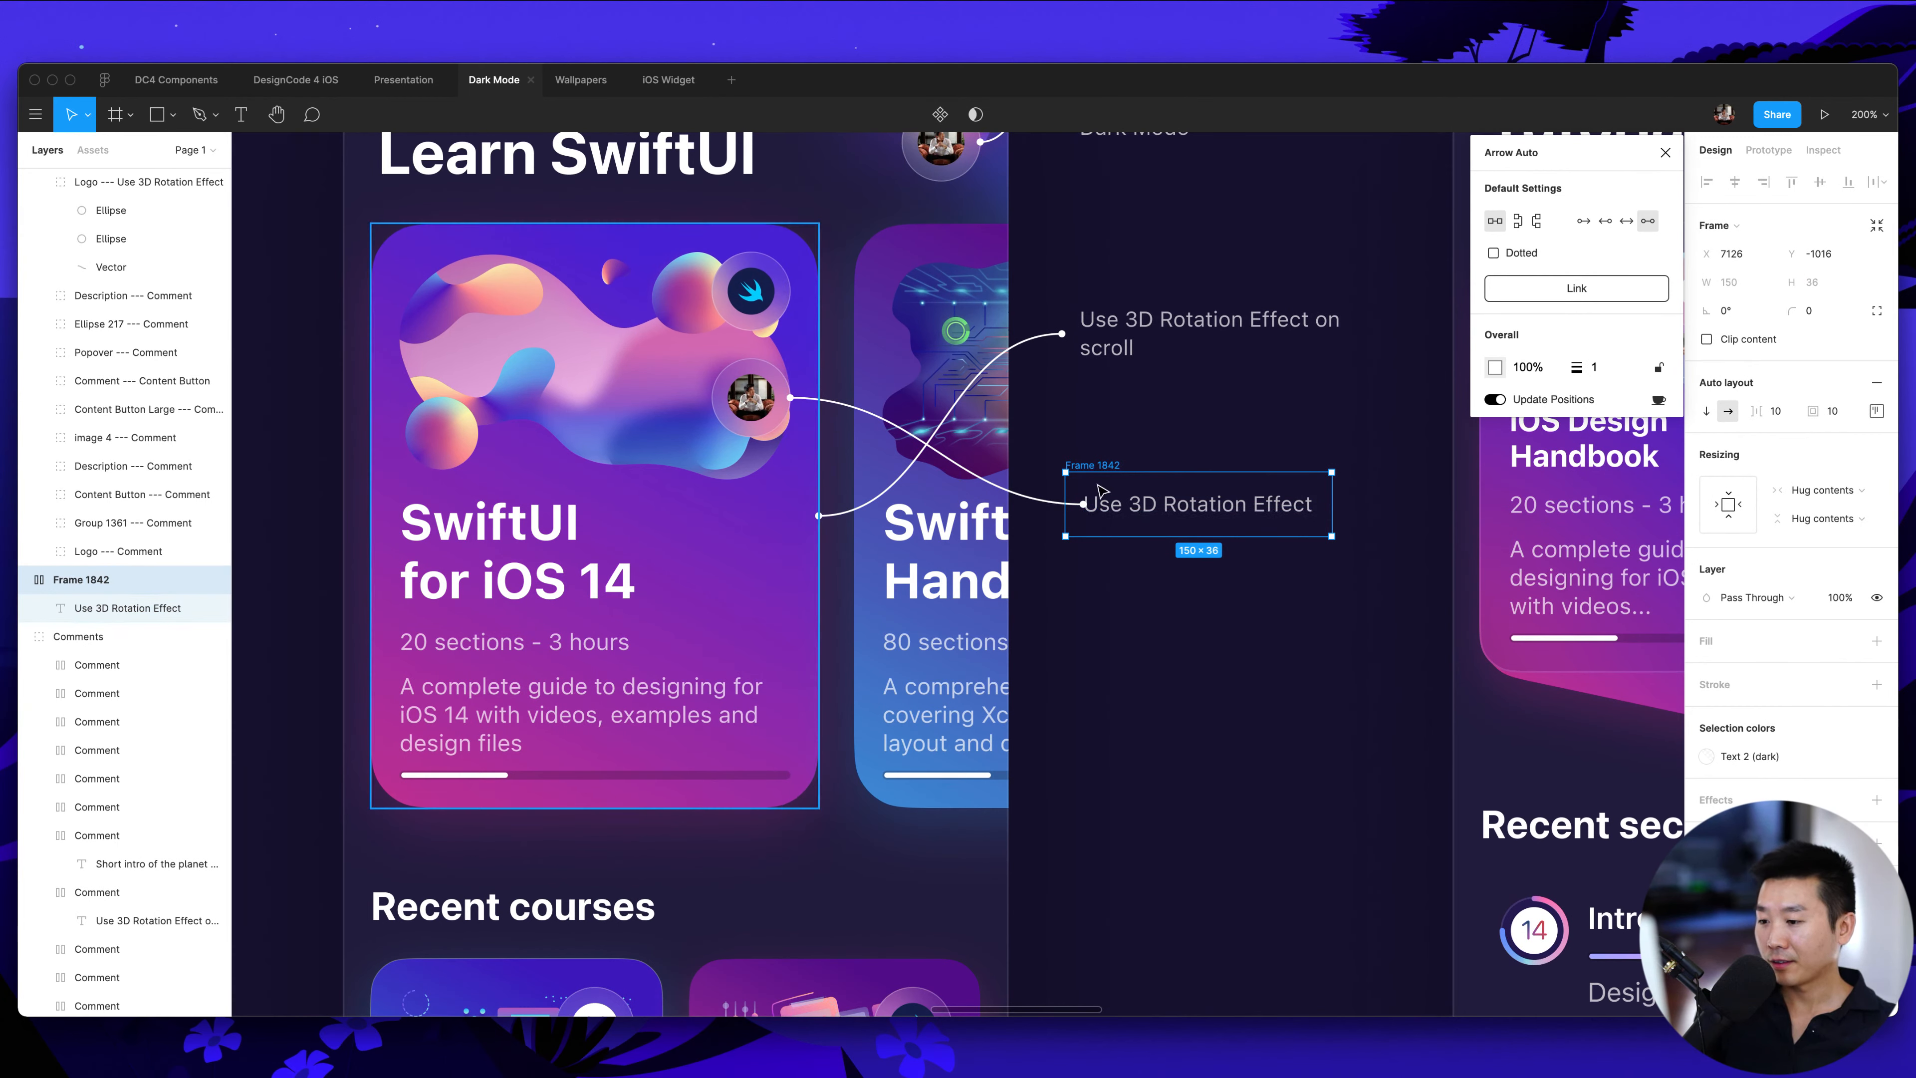
pyautogui.click(1252, 630)
pyautogui.click(1141, 475)
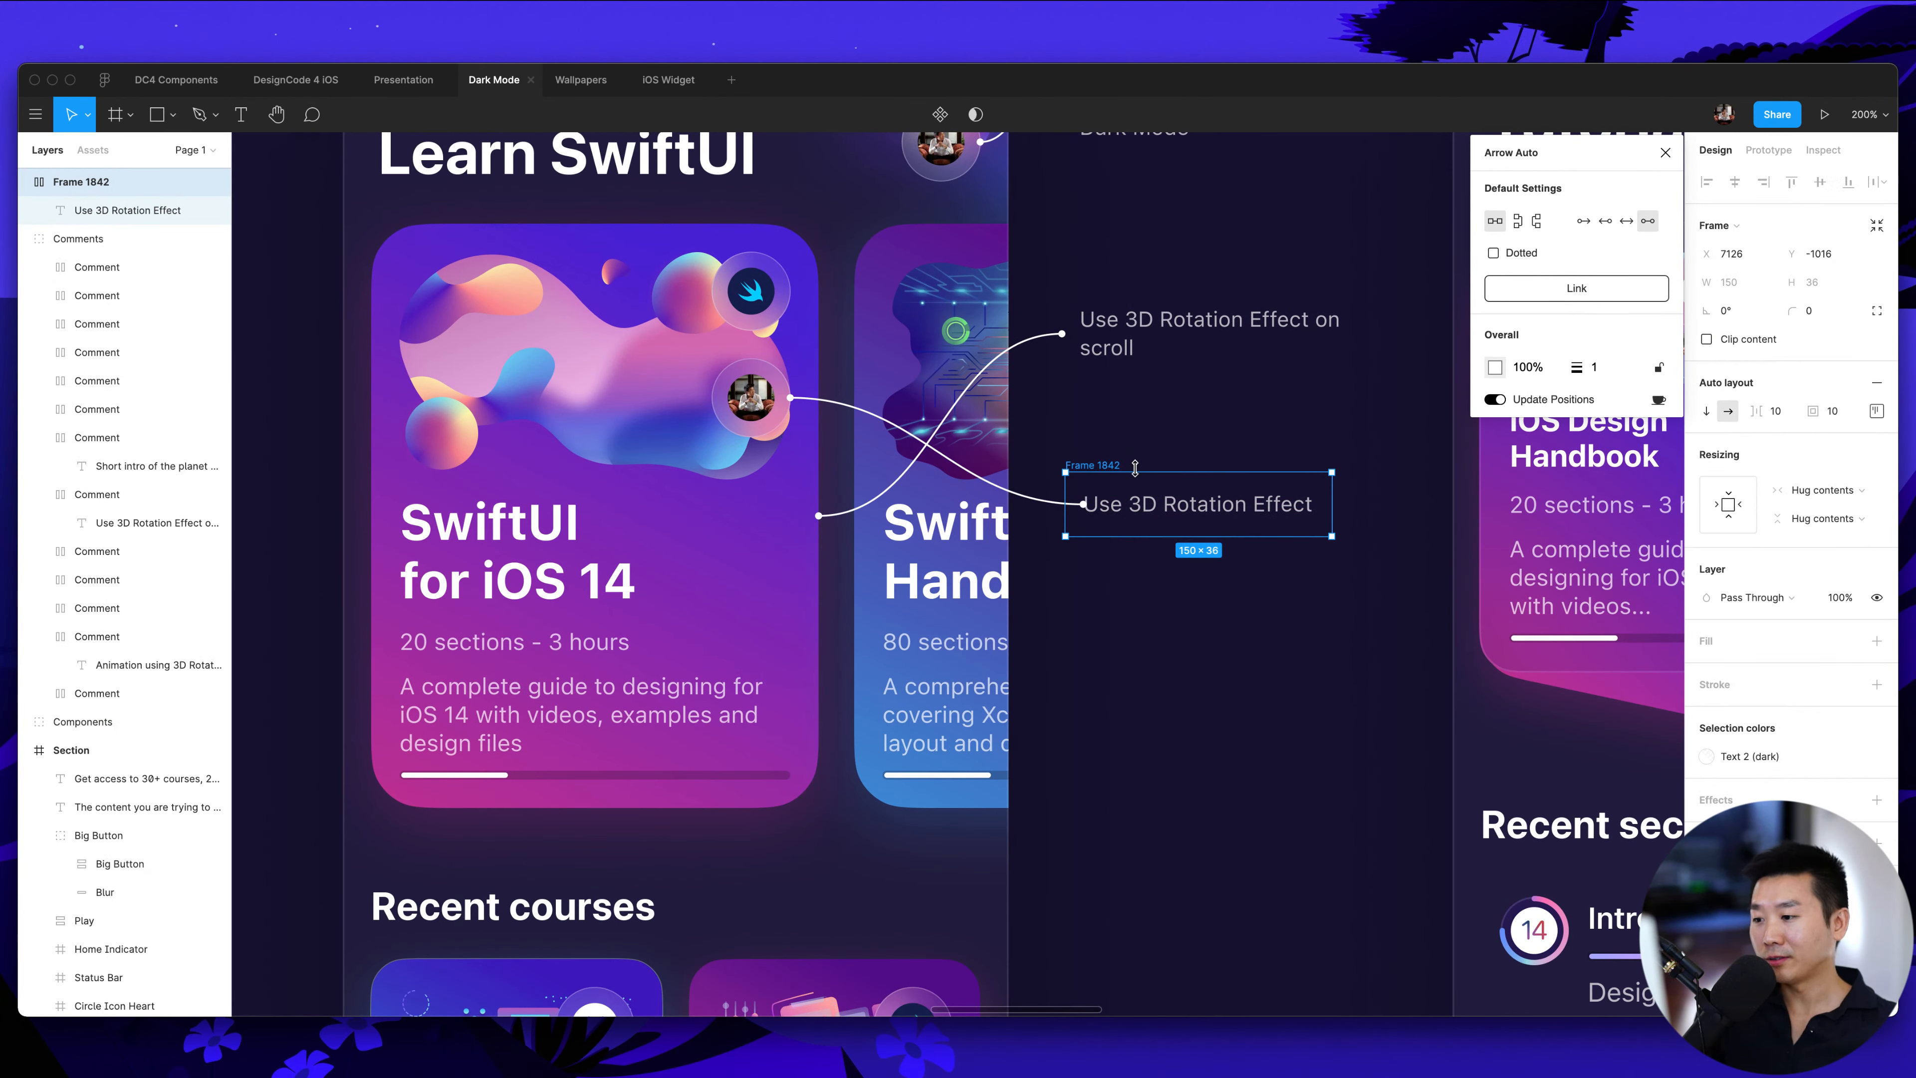
pyautogui.press('Delete')
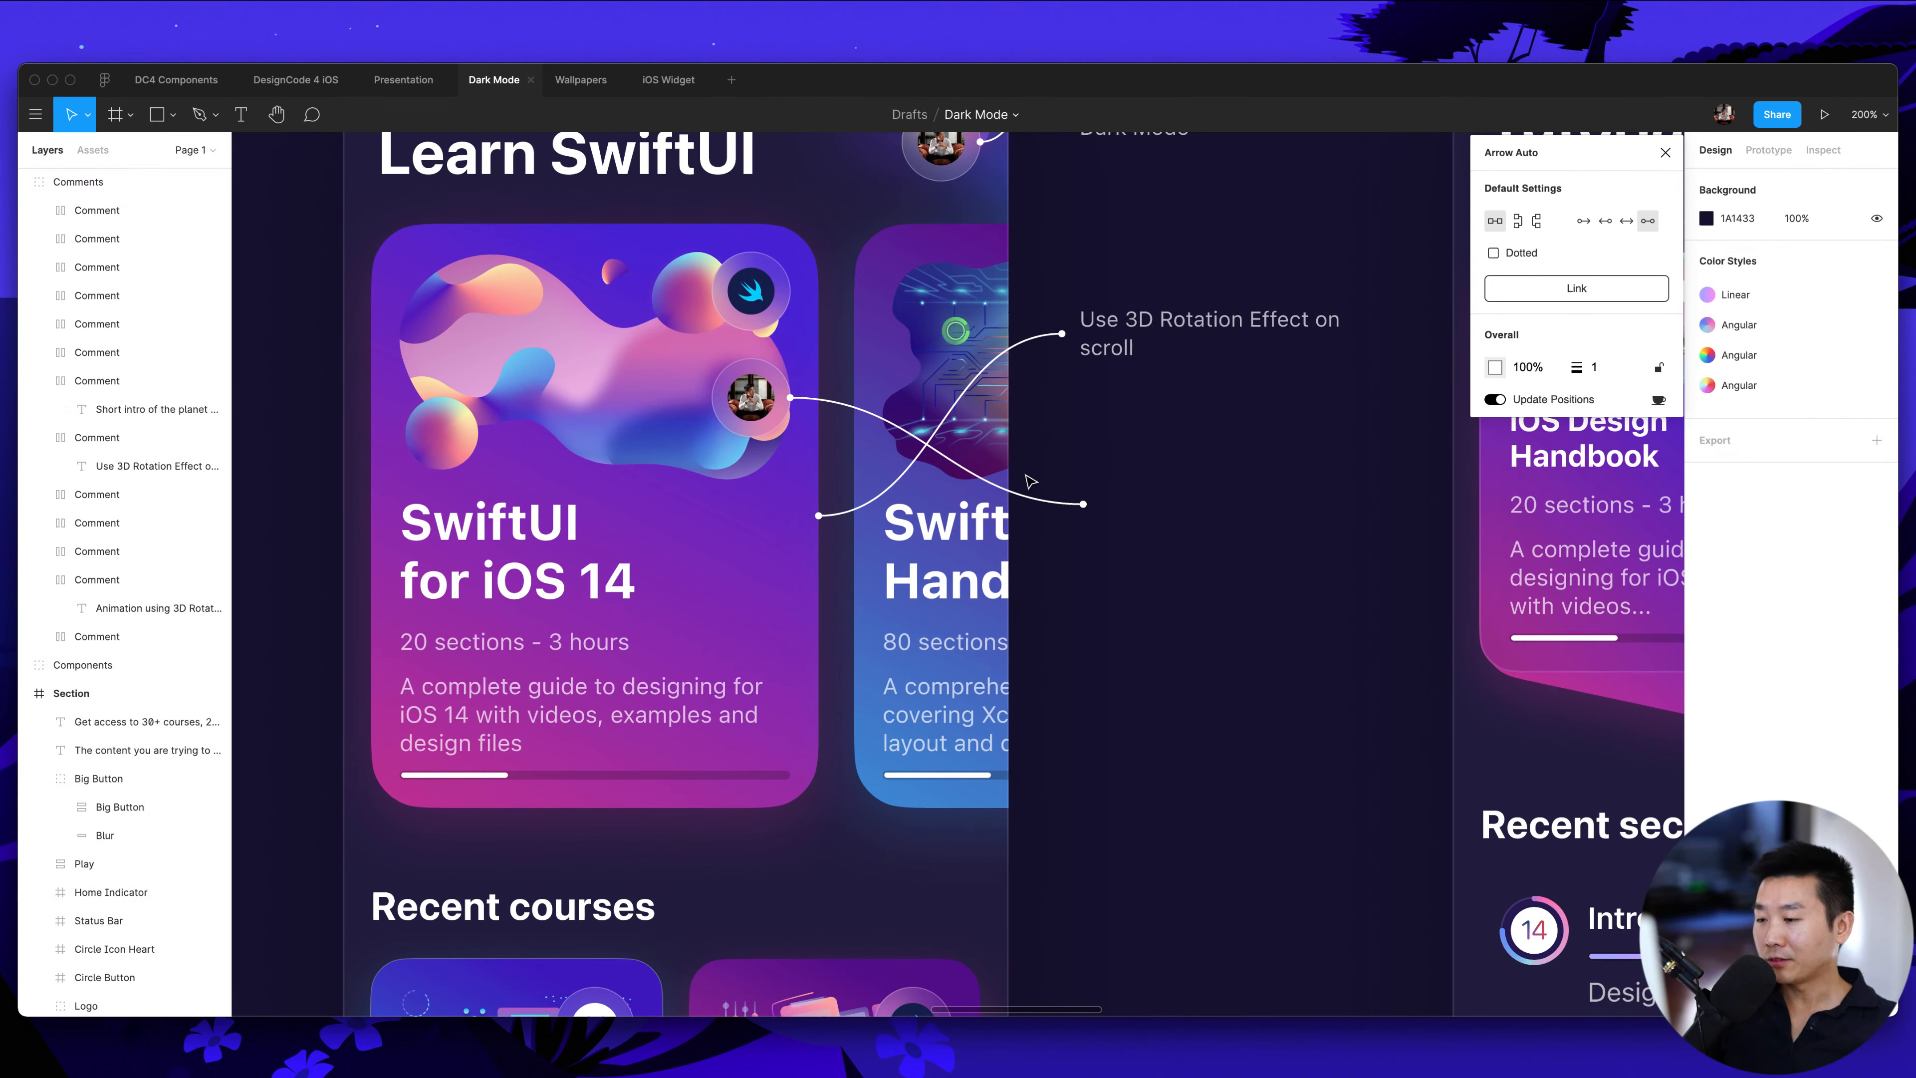
pyautogui.hscroll(3, 1011, 495)
pyautogui.scroll(3, 1056, 505)
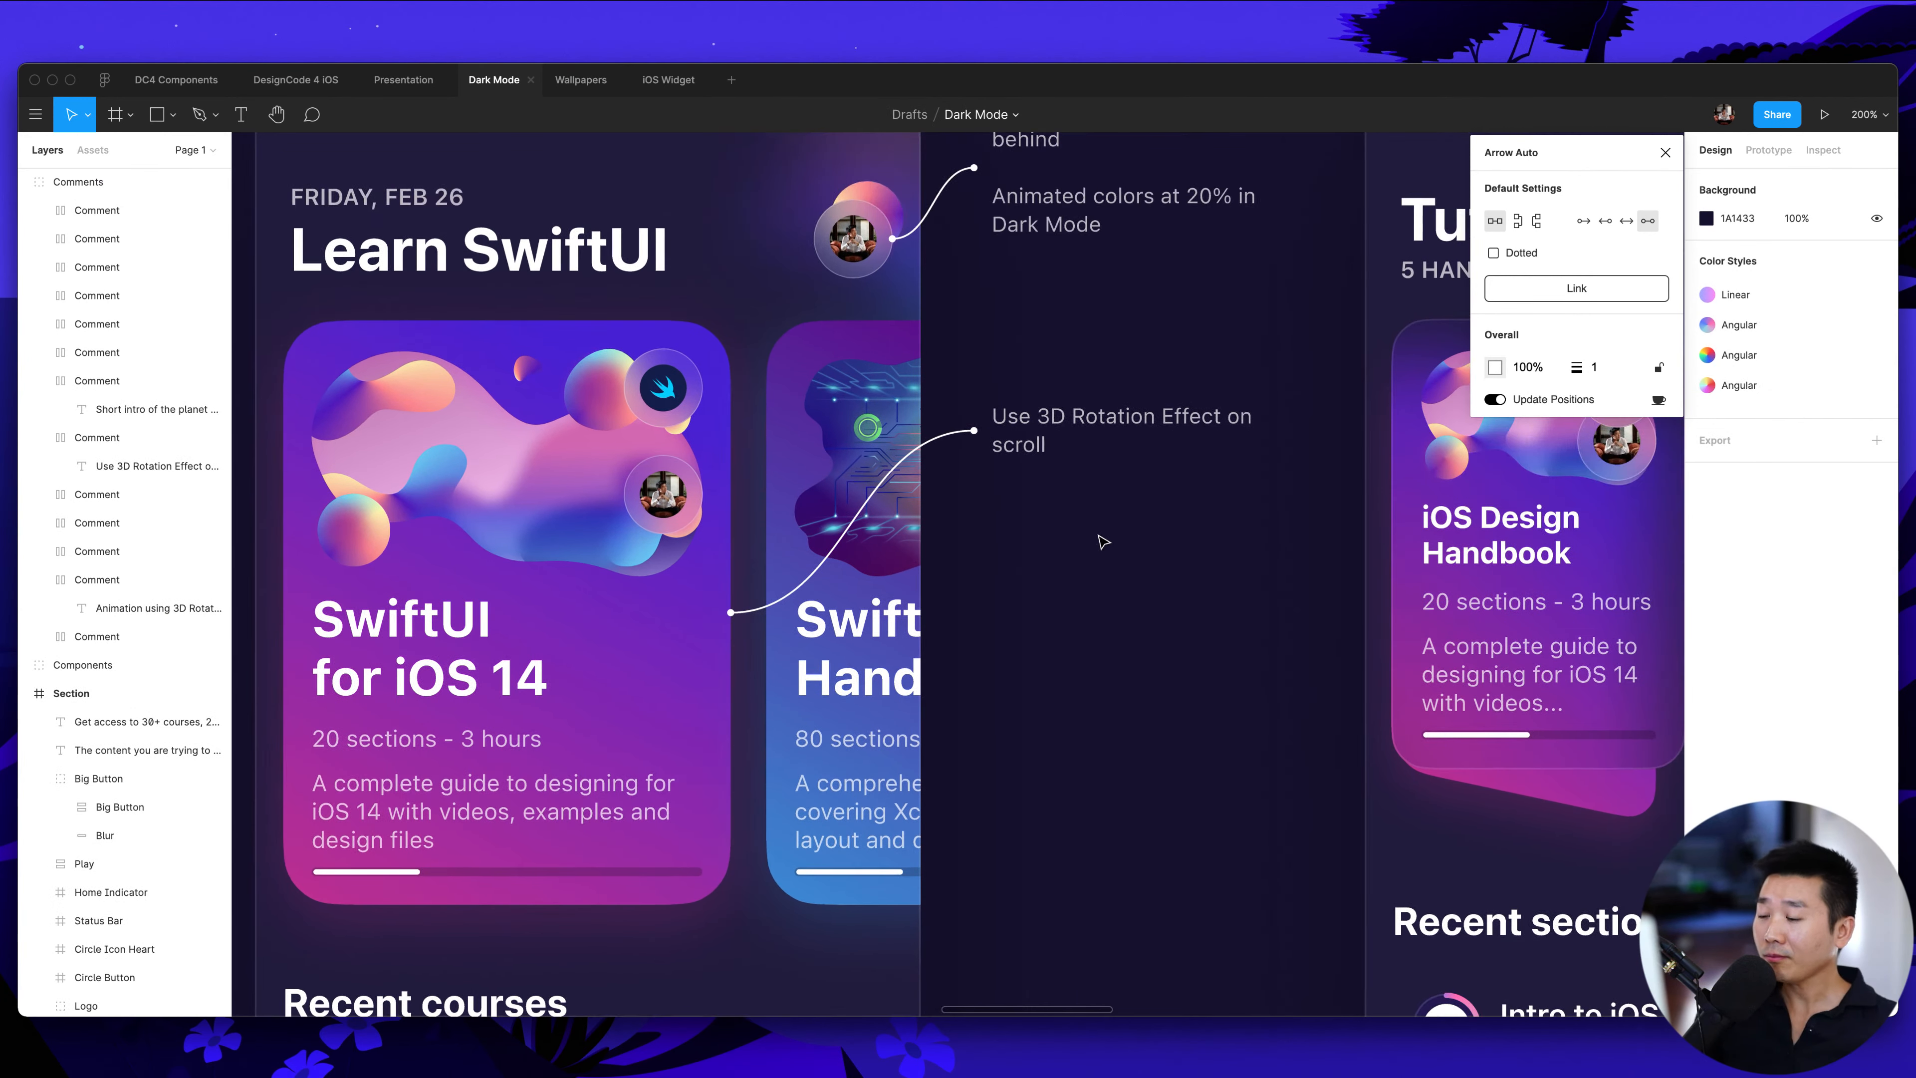
pyautogui.scroll(3, 1102, 542)
# Examine the handoff notes beside the Home and Course screens, covering orbit rotation, menu animation, swipe gesture and the three-line description
pyautogui.click(1058, 572)
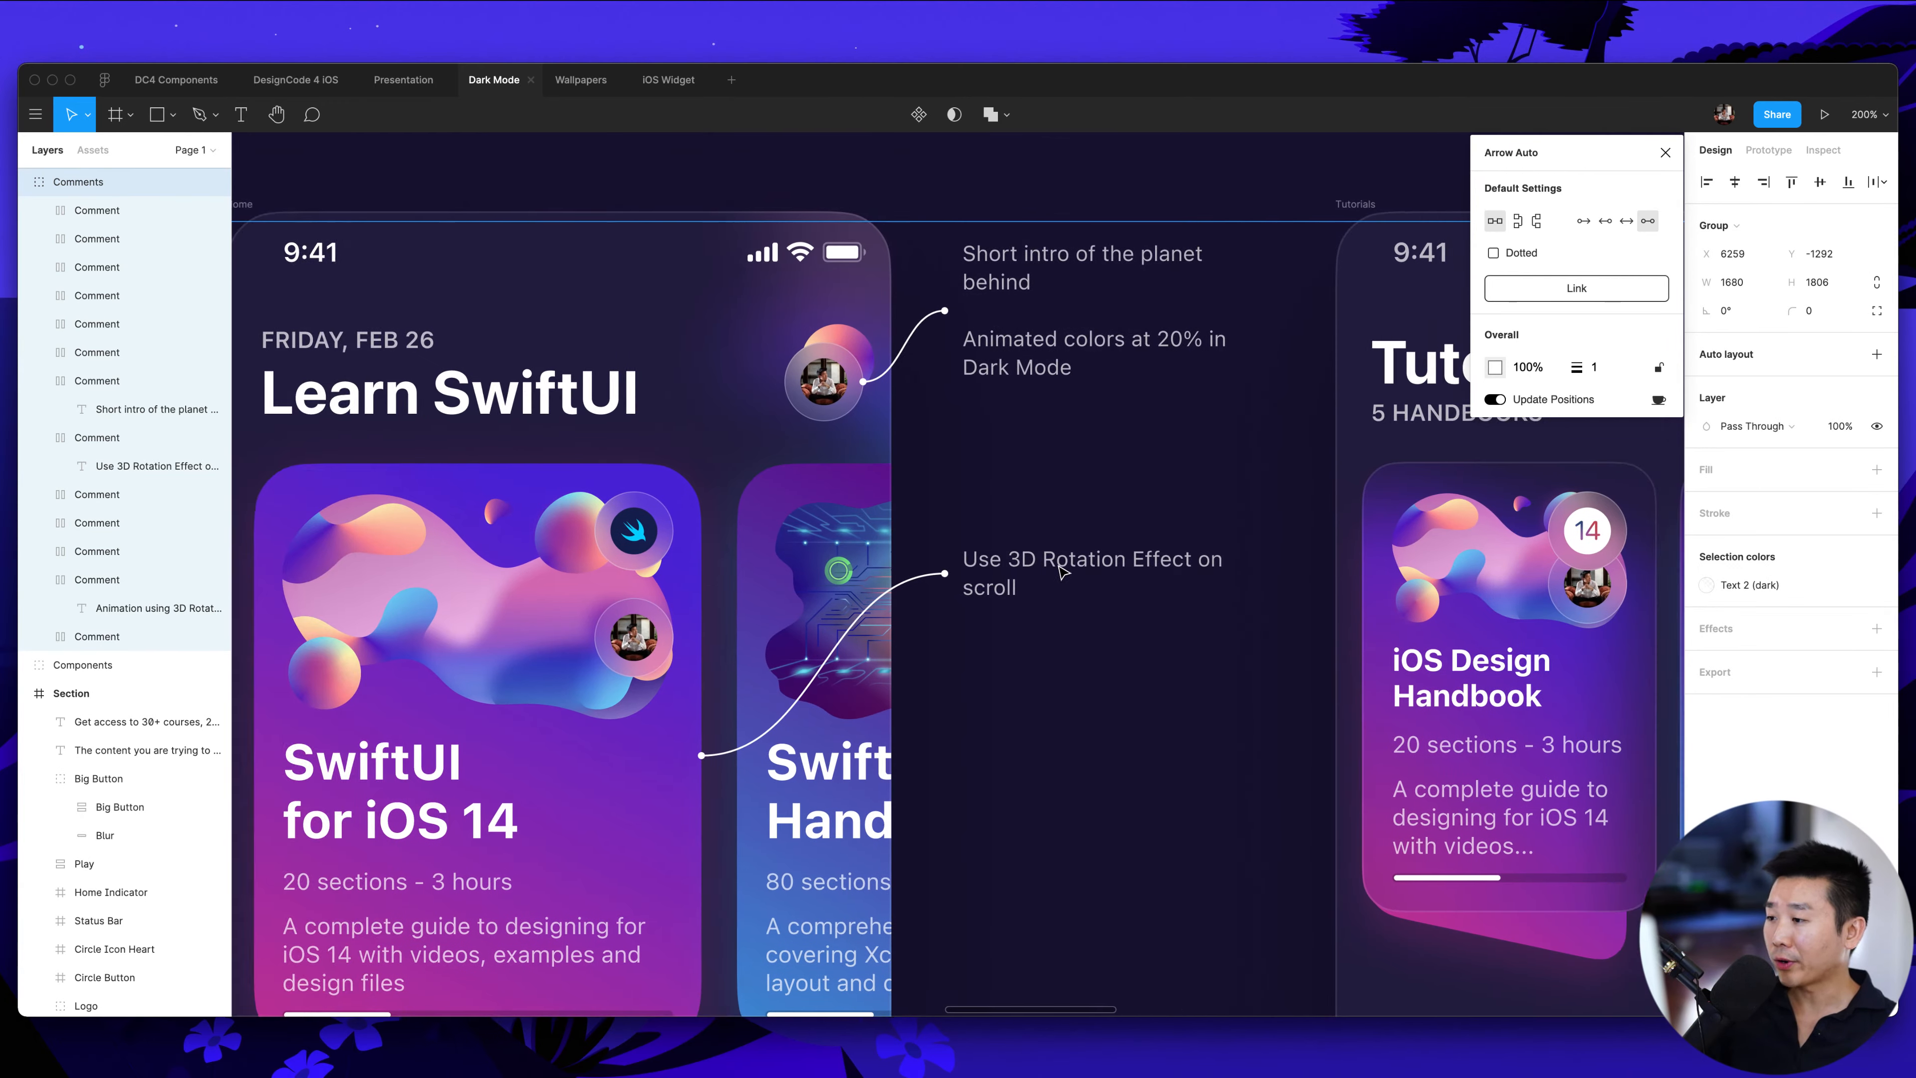
pyautogui.hscroll(3, 1058, 572)
pyautogui.scroll(-3, 1059, 572)
pyautogui.hscroll(-4, 902, 544)
pyautogui.scroll(-5, 902, 543)
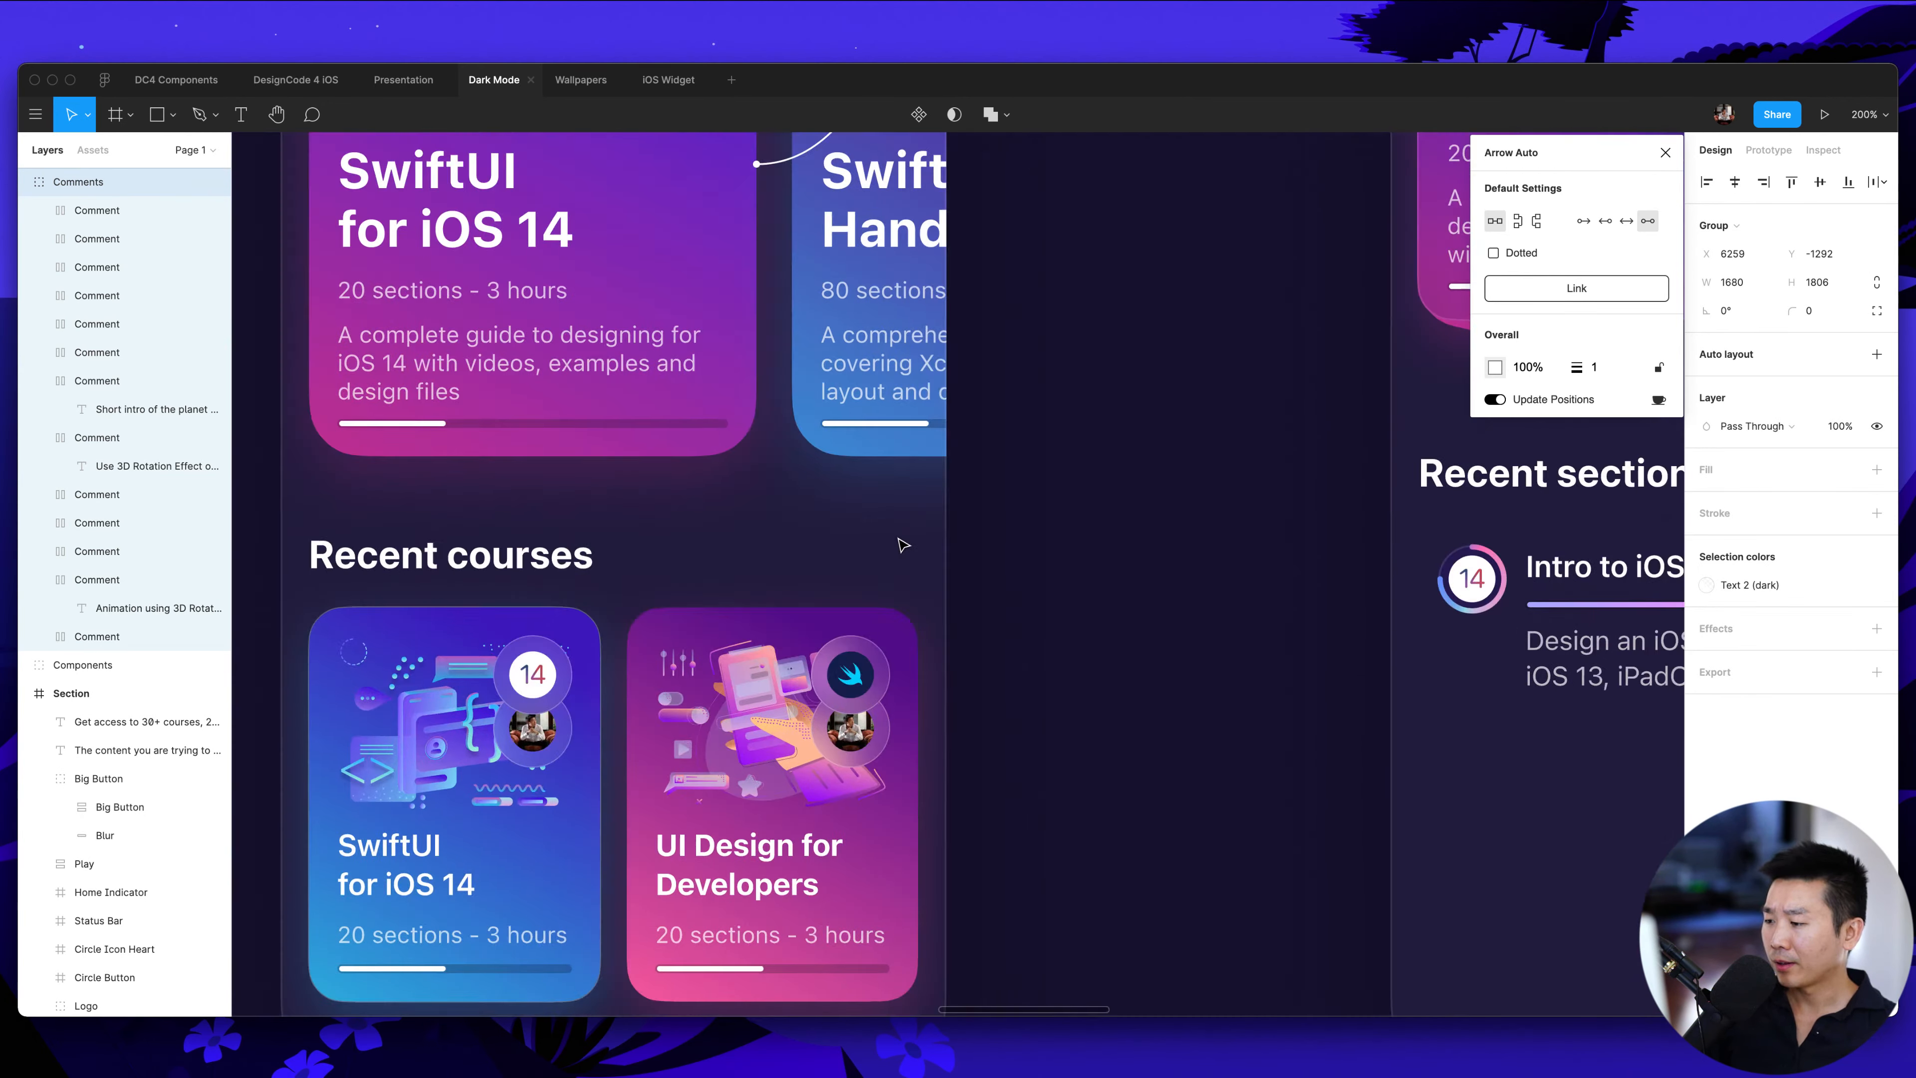
pyautogui.scroll(-10, 903, 544)
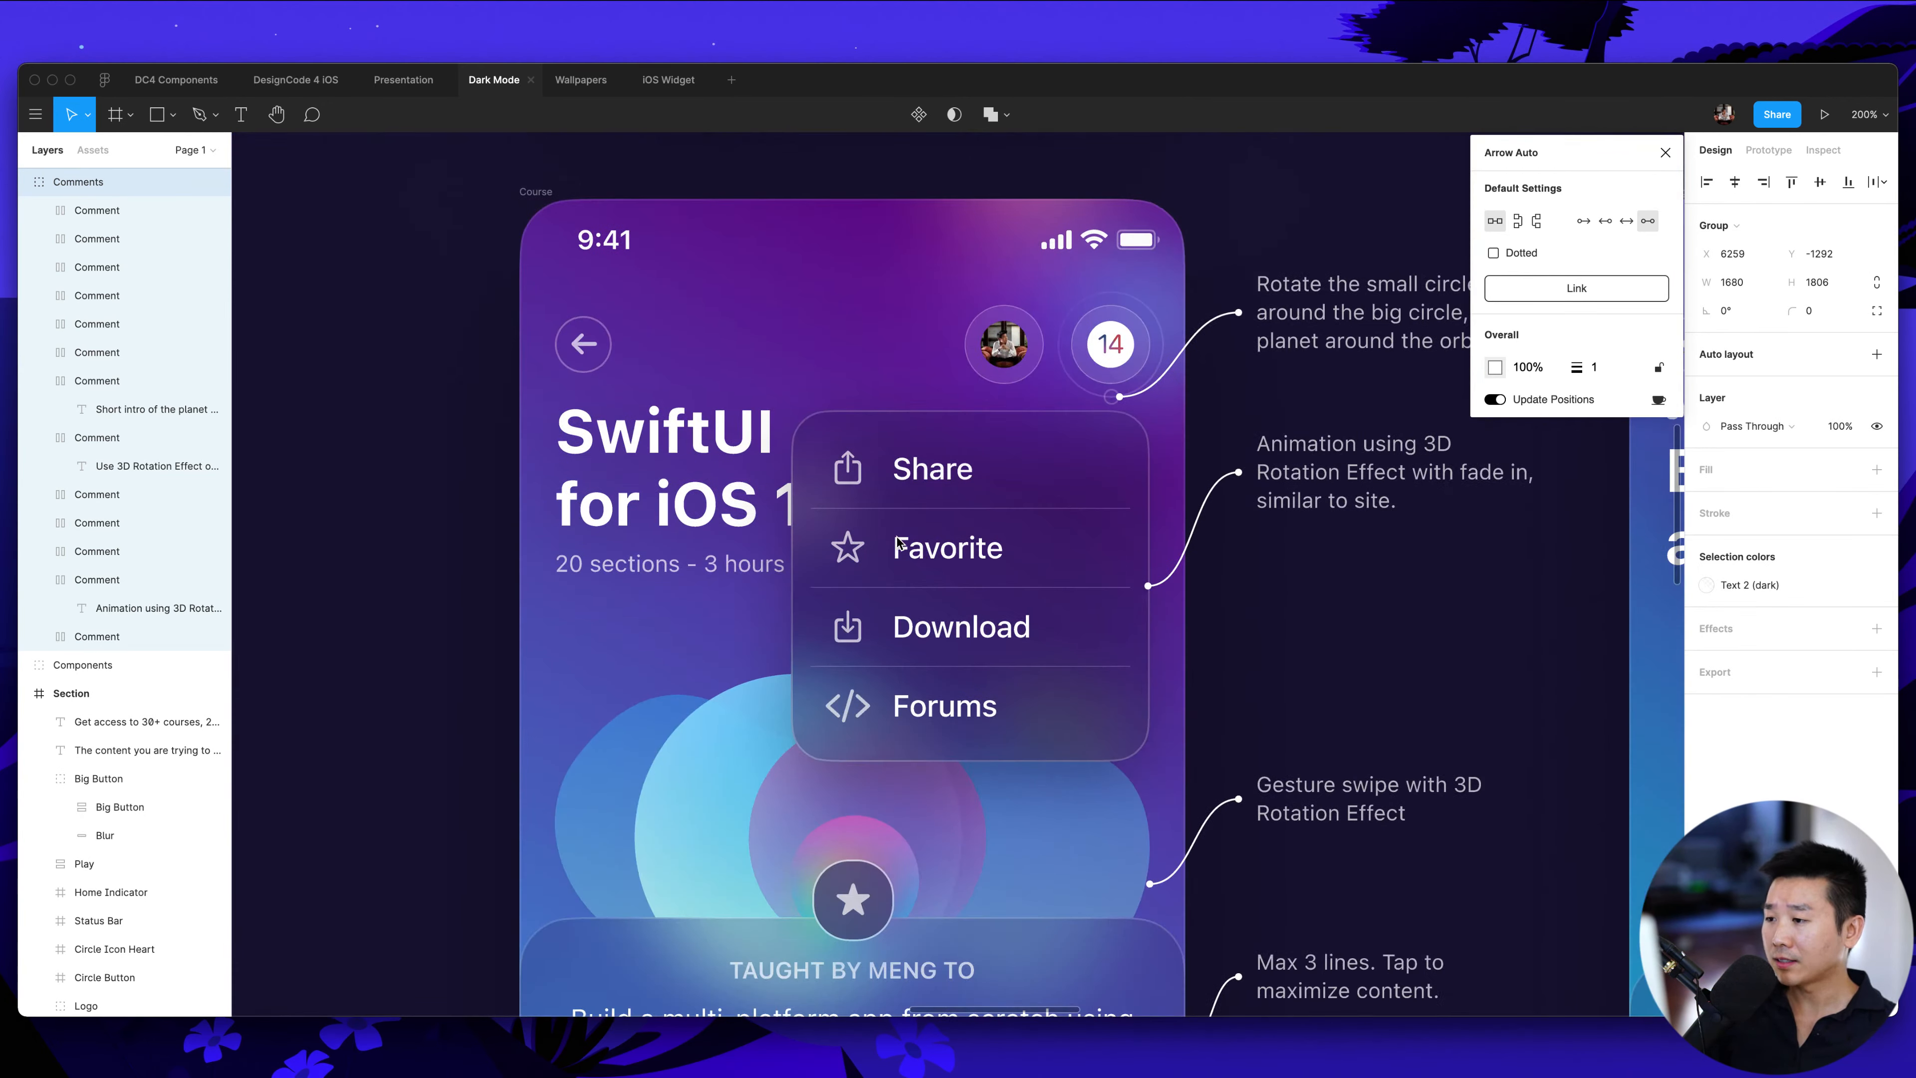
pyautogui.scroll(-5, 897, 536)
pyautogui.scroll(4, 898, 536)
pyautogui.hscroll(2, 898, 536)
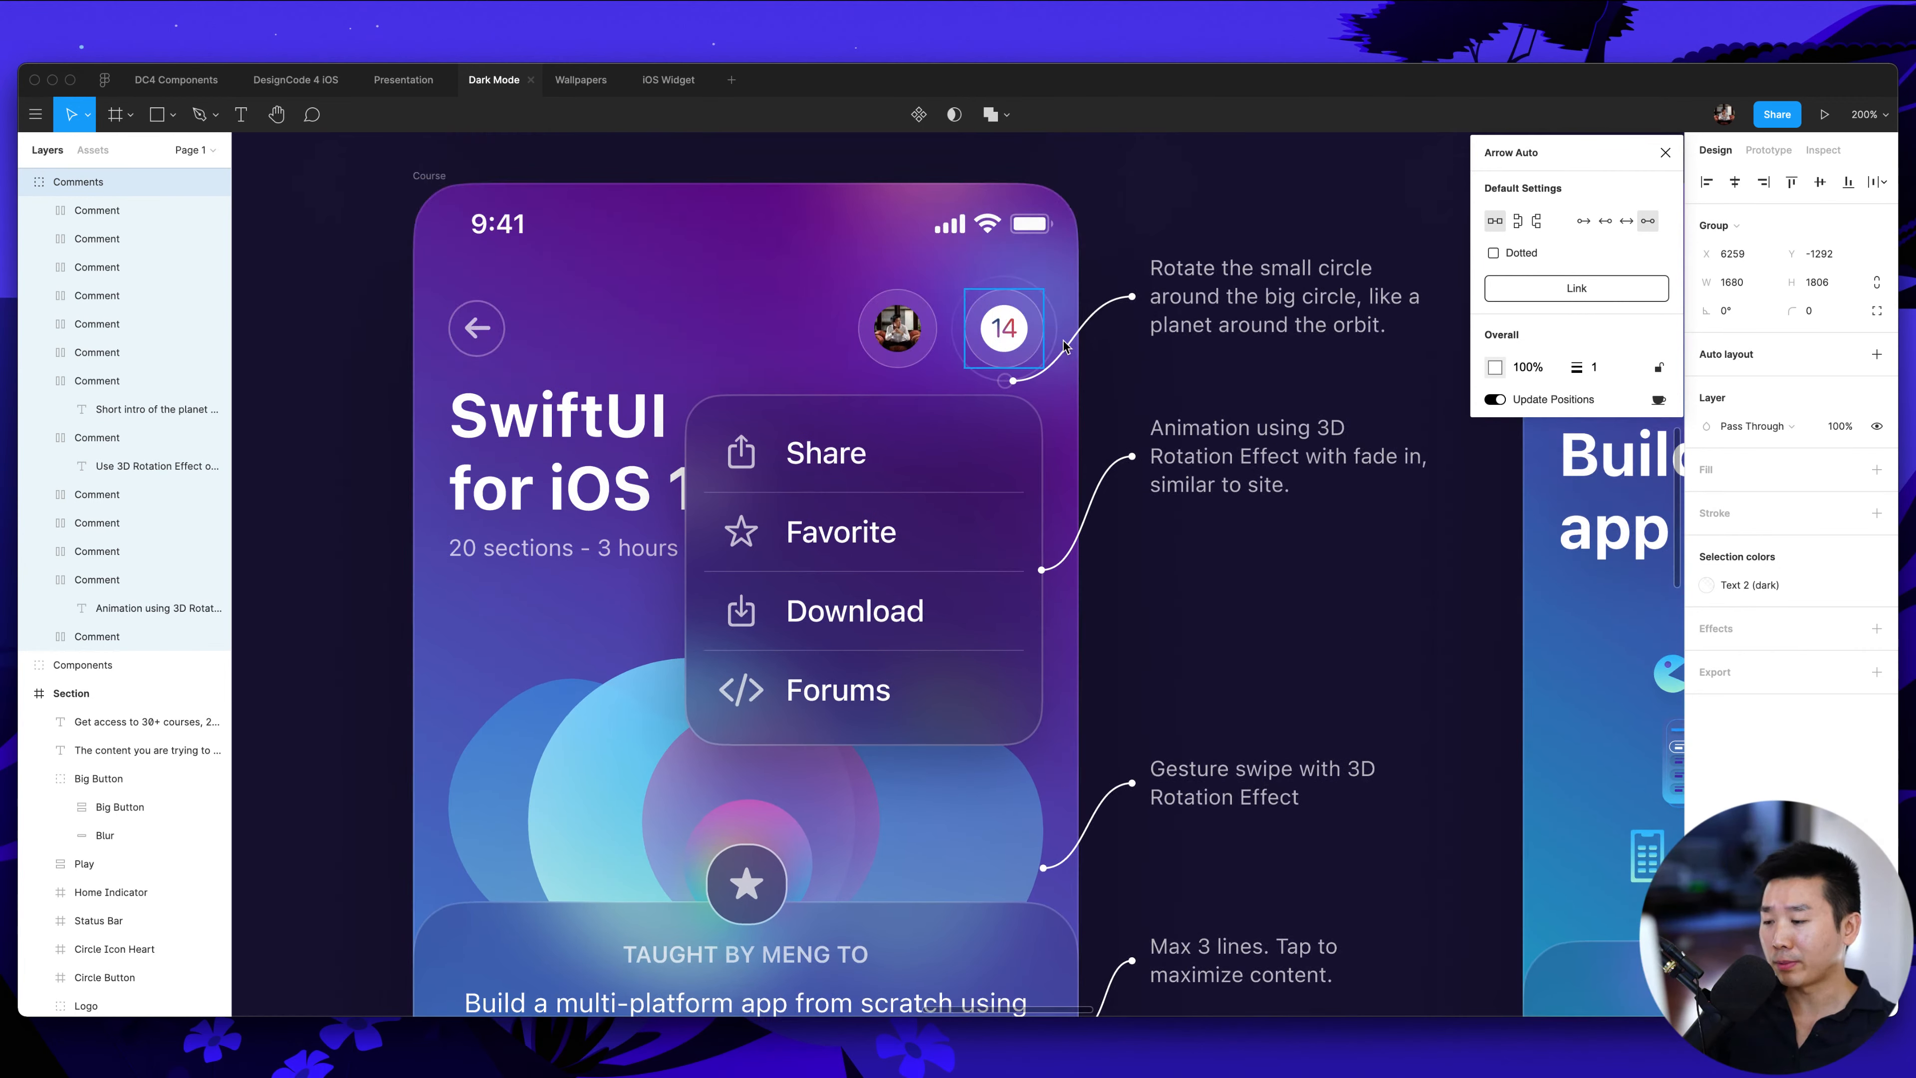
pyautogui.hscroll(3, 994, 422)
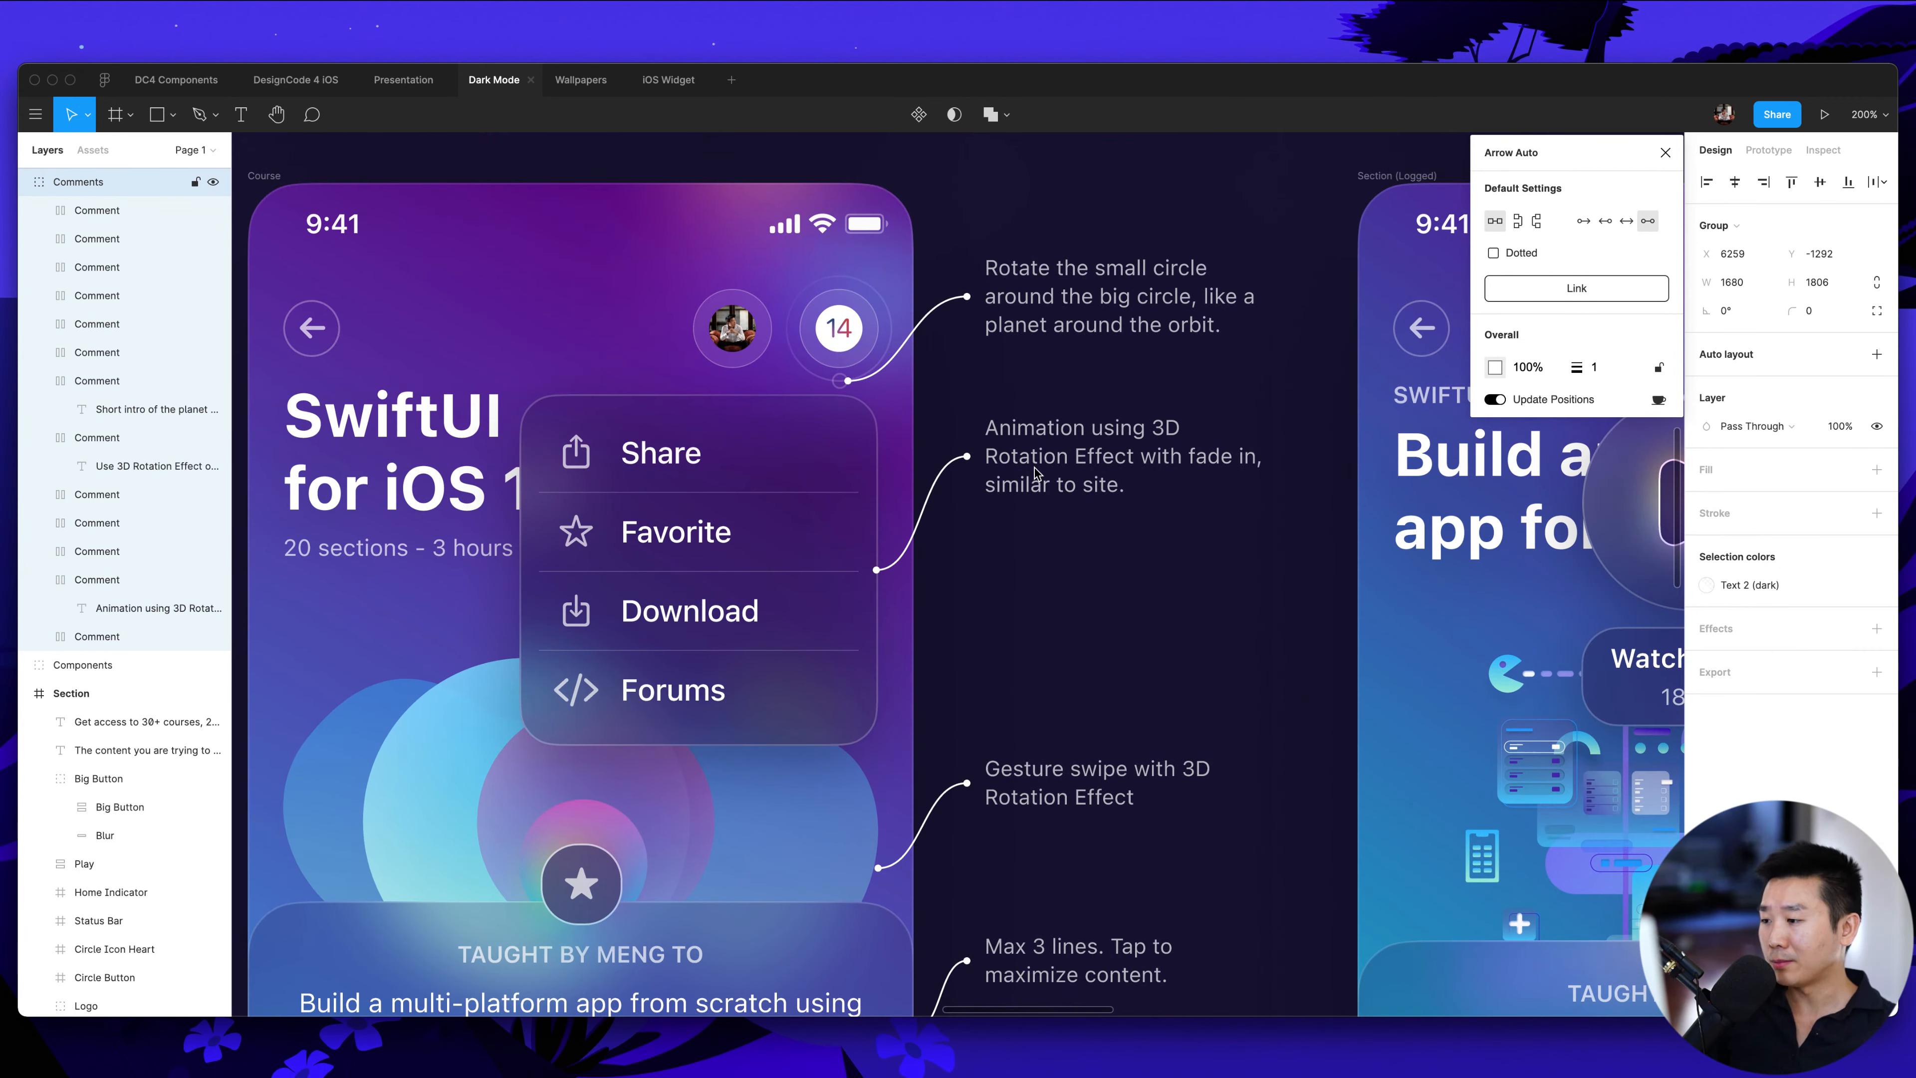
pyautogui.scroll(-4, 1104, 483)
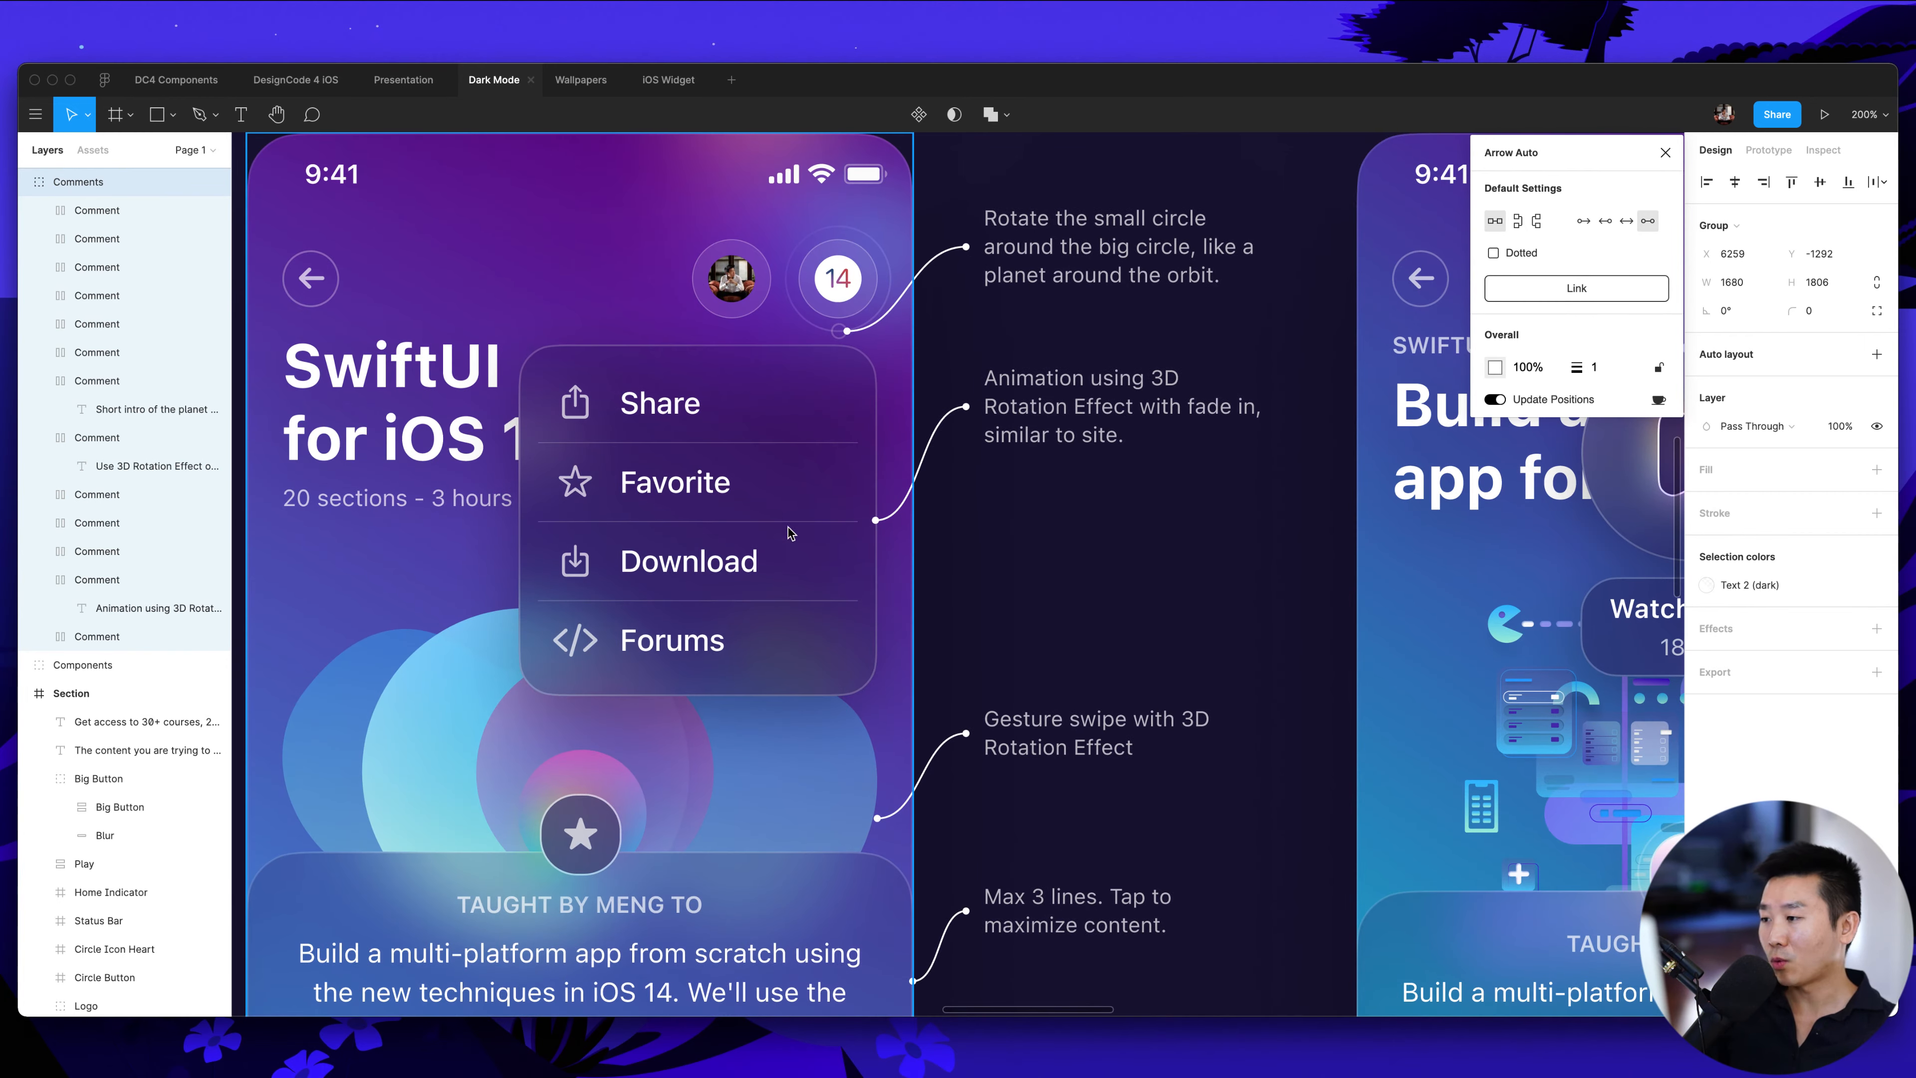
pyautogui.scroll(-3, 783, 515)
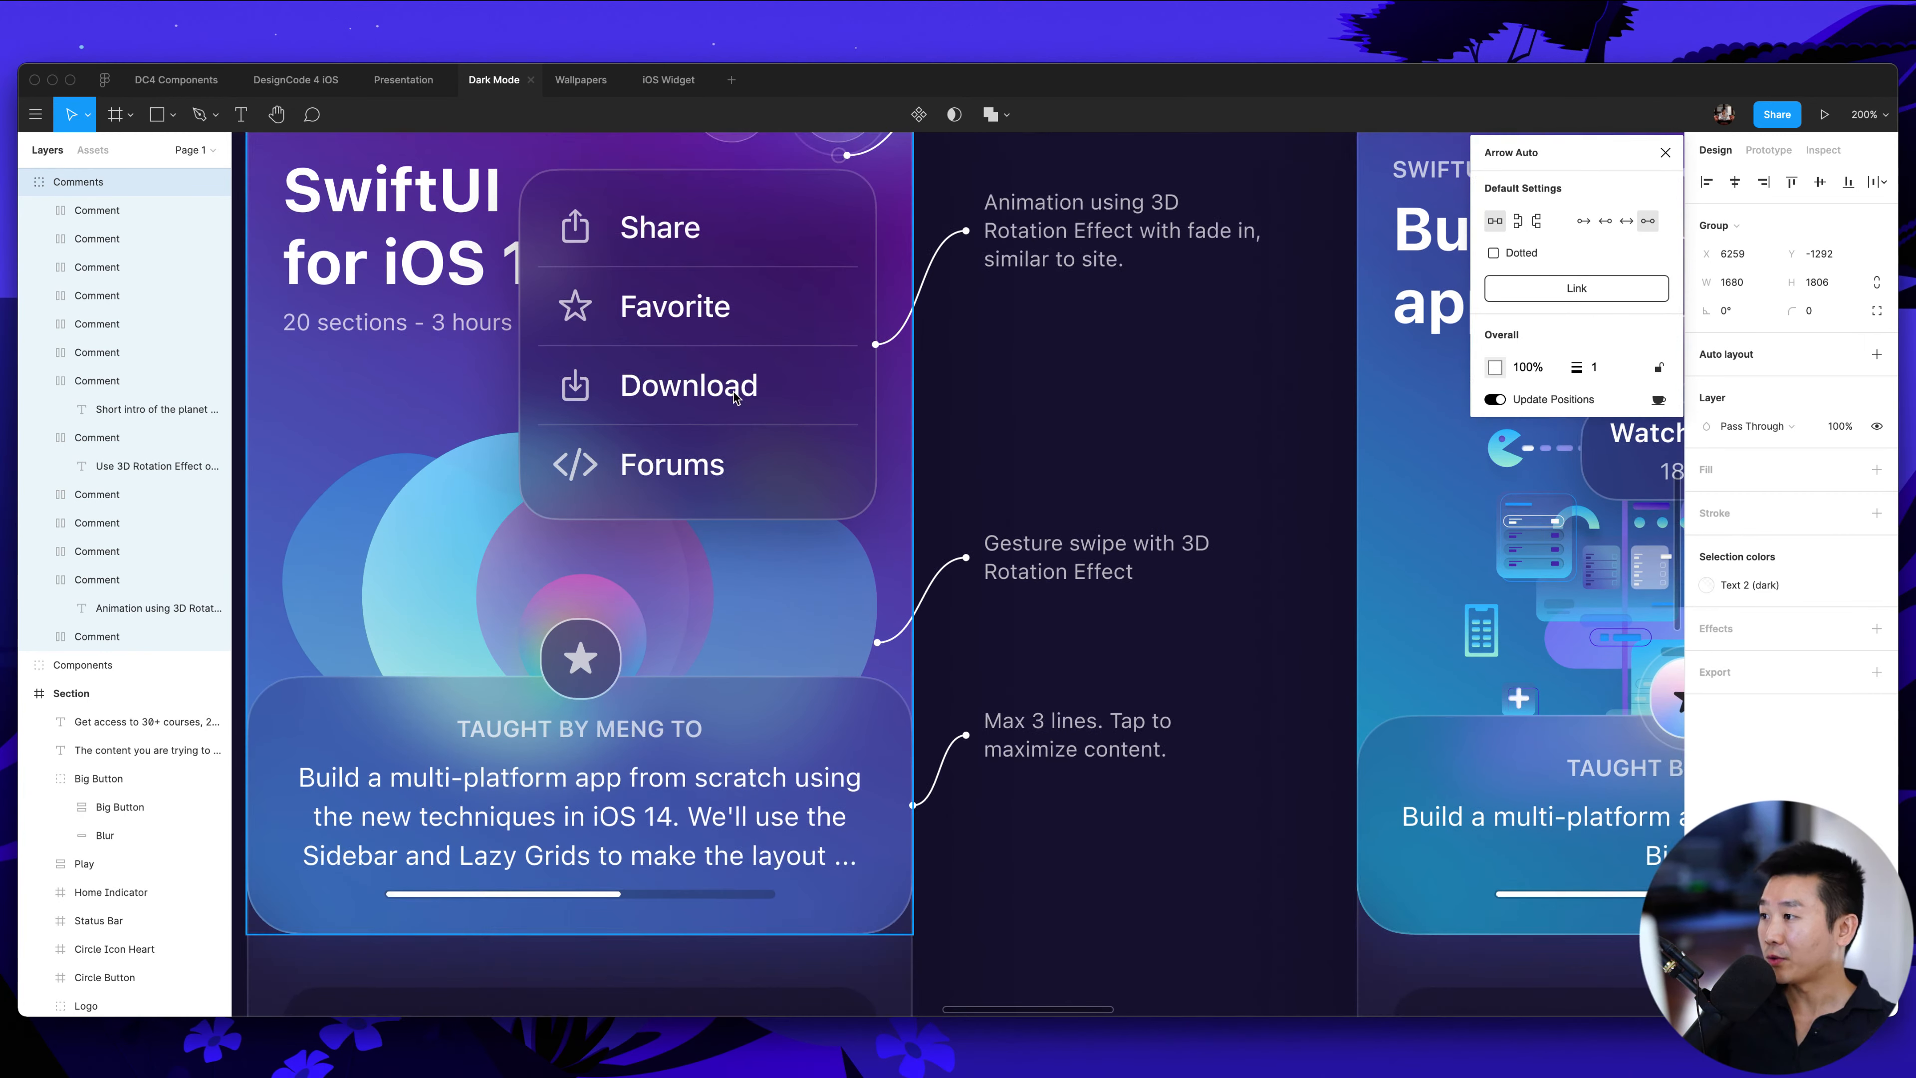
pyautogui.hscroll(-2, 806, 306)
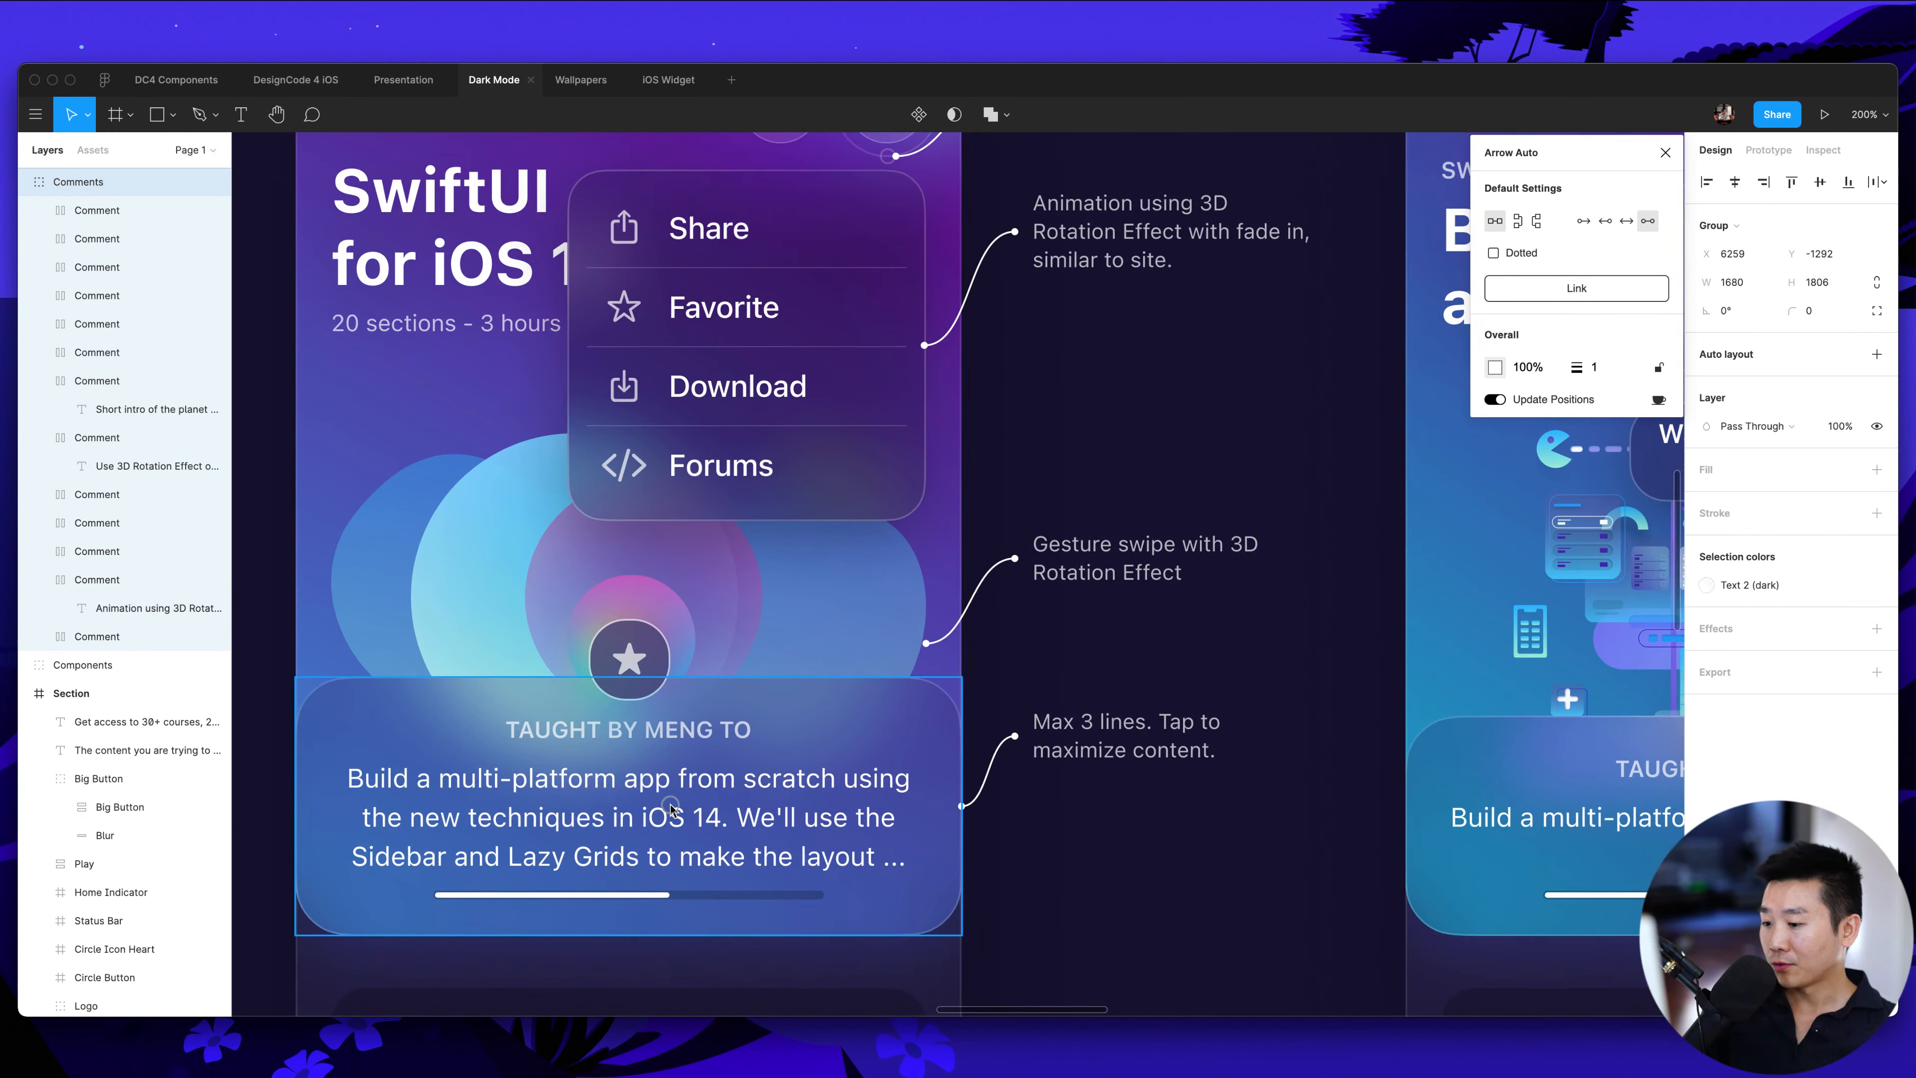
# Inspect the description text and its auto layout card on the Course and Section (Logged) screens against their height notes
pyautogui.scroll(-4, 1100, 738)
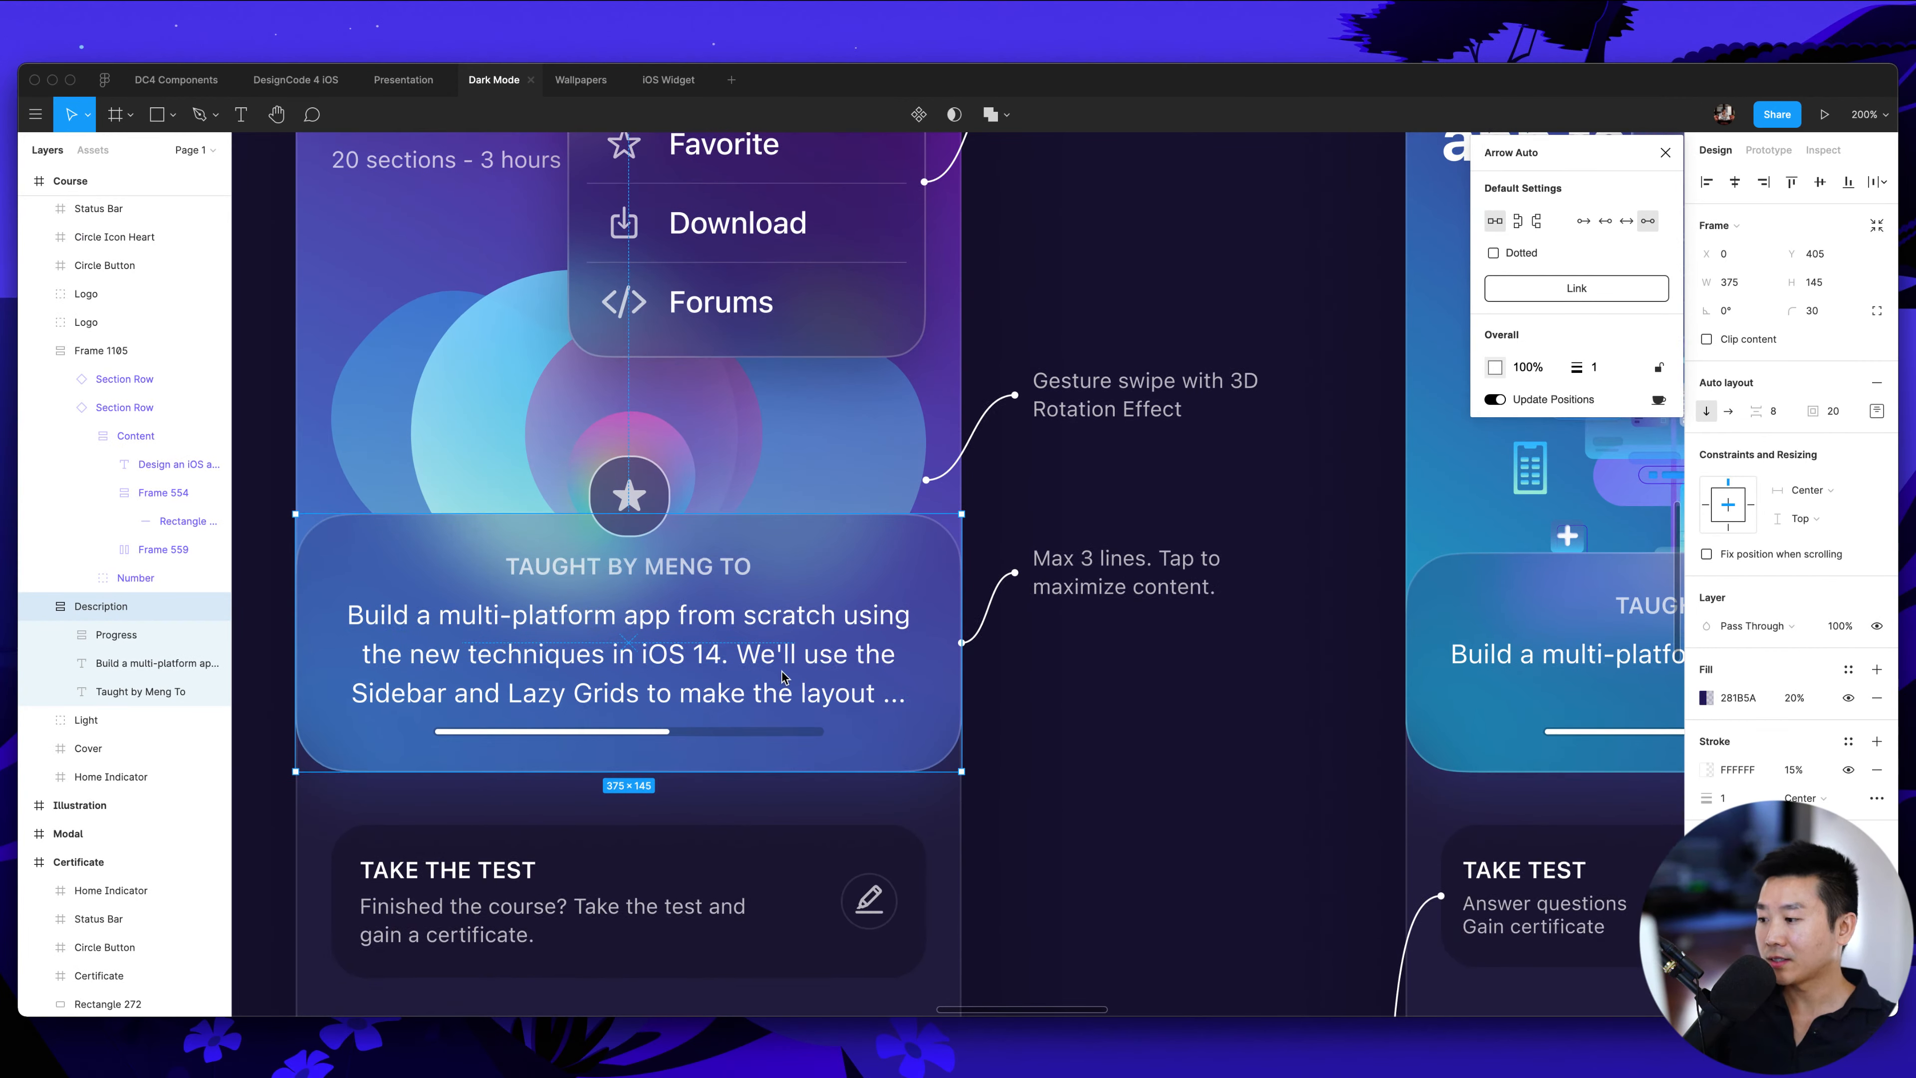
pyautogui.keyDown('super'); pyautogui.click(820, 670); pyautogui.keyUp('super')
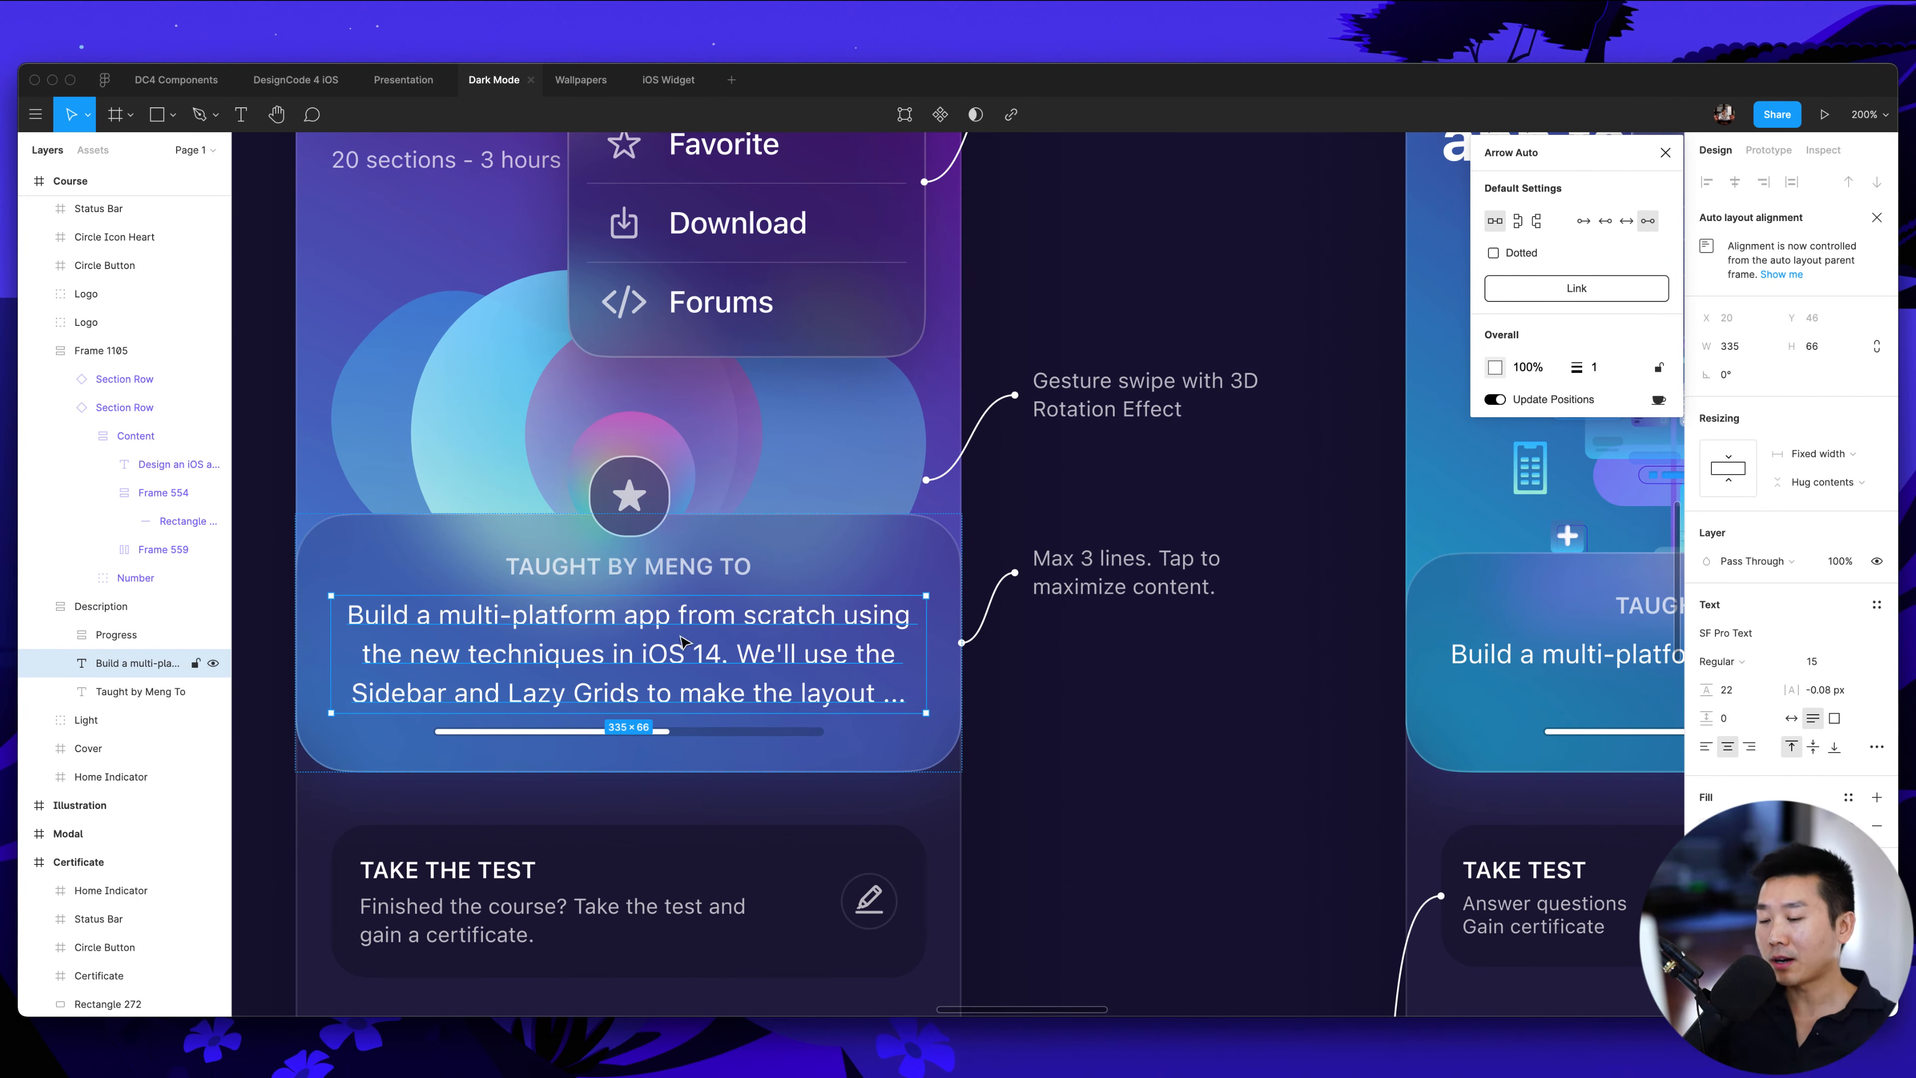
pyautogui.hscroll(7, 918, 848)
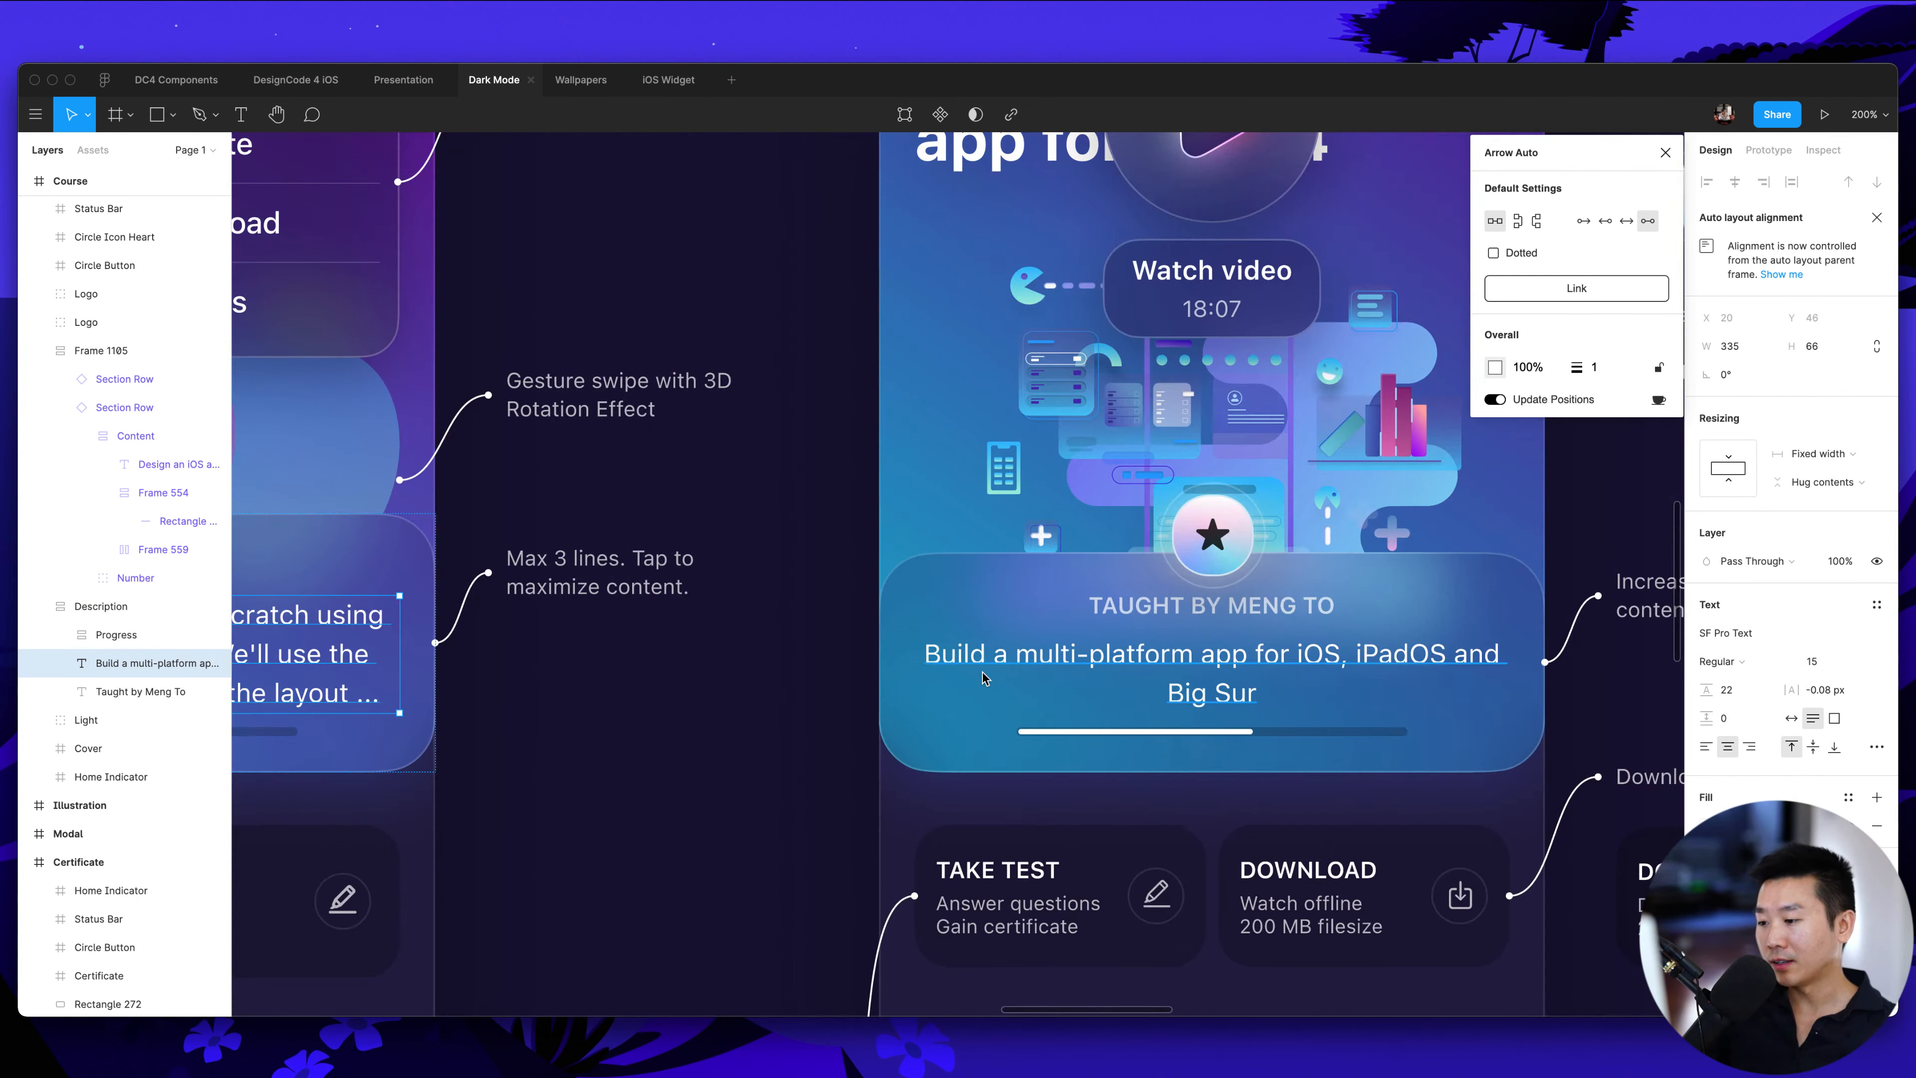
pyautogui.click(982, 673)
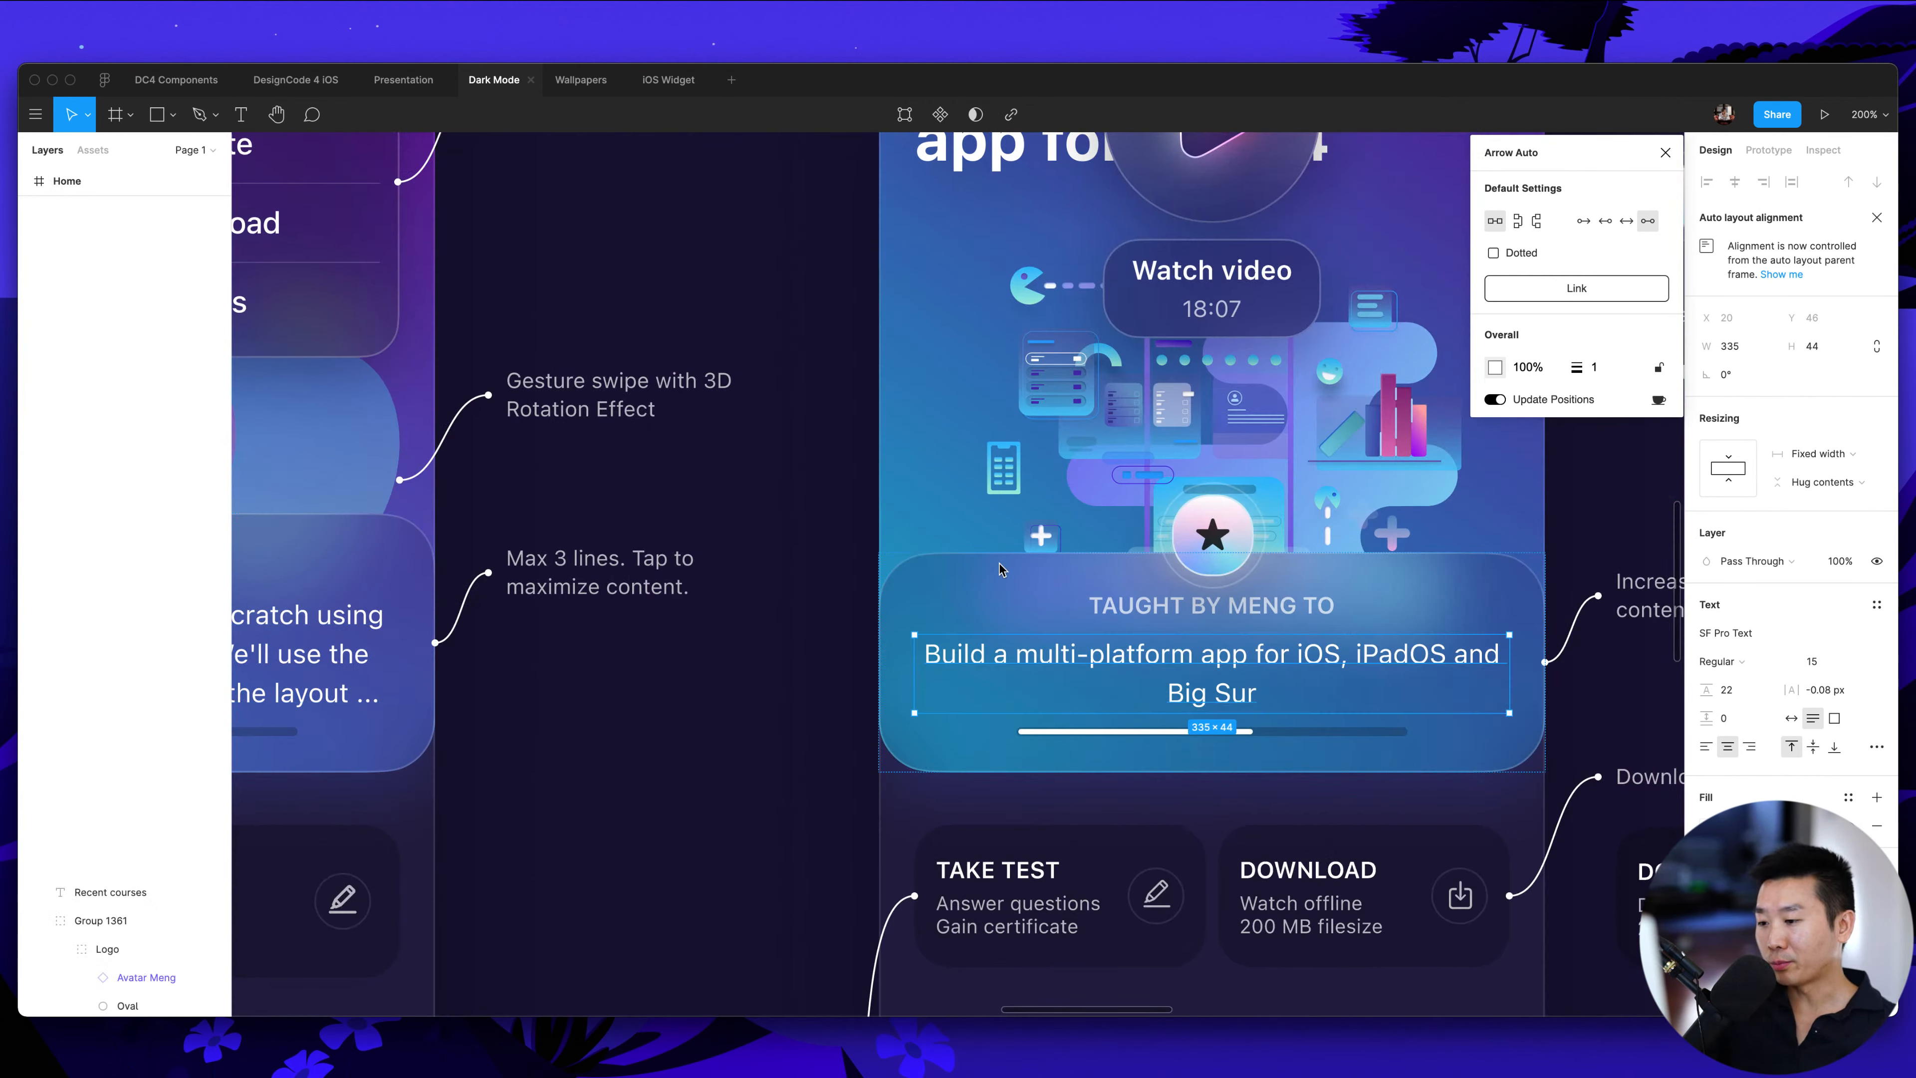
pyautogui.click(988, 587)
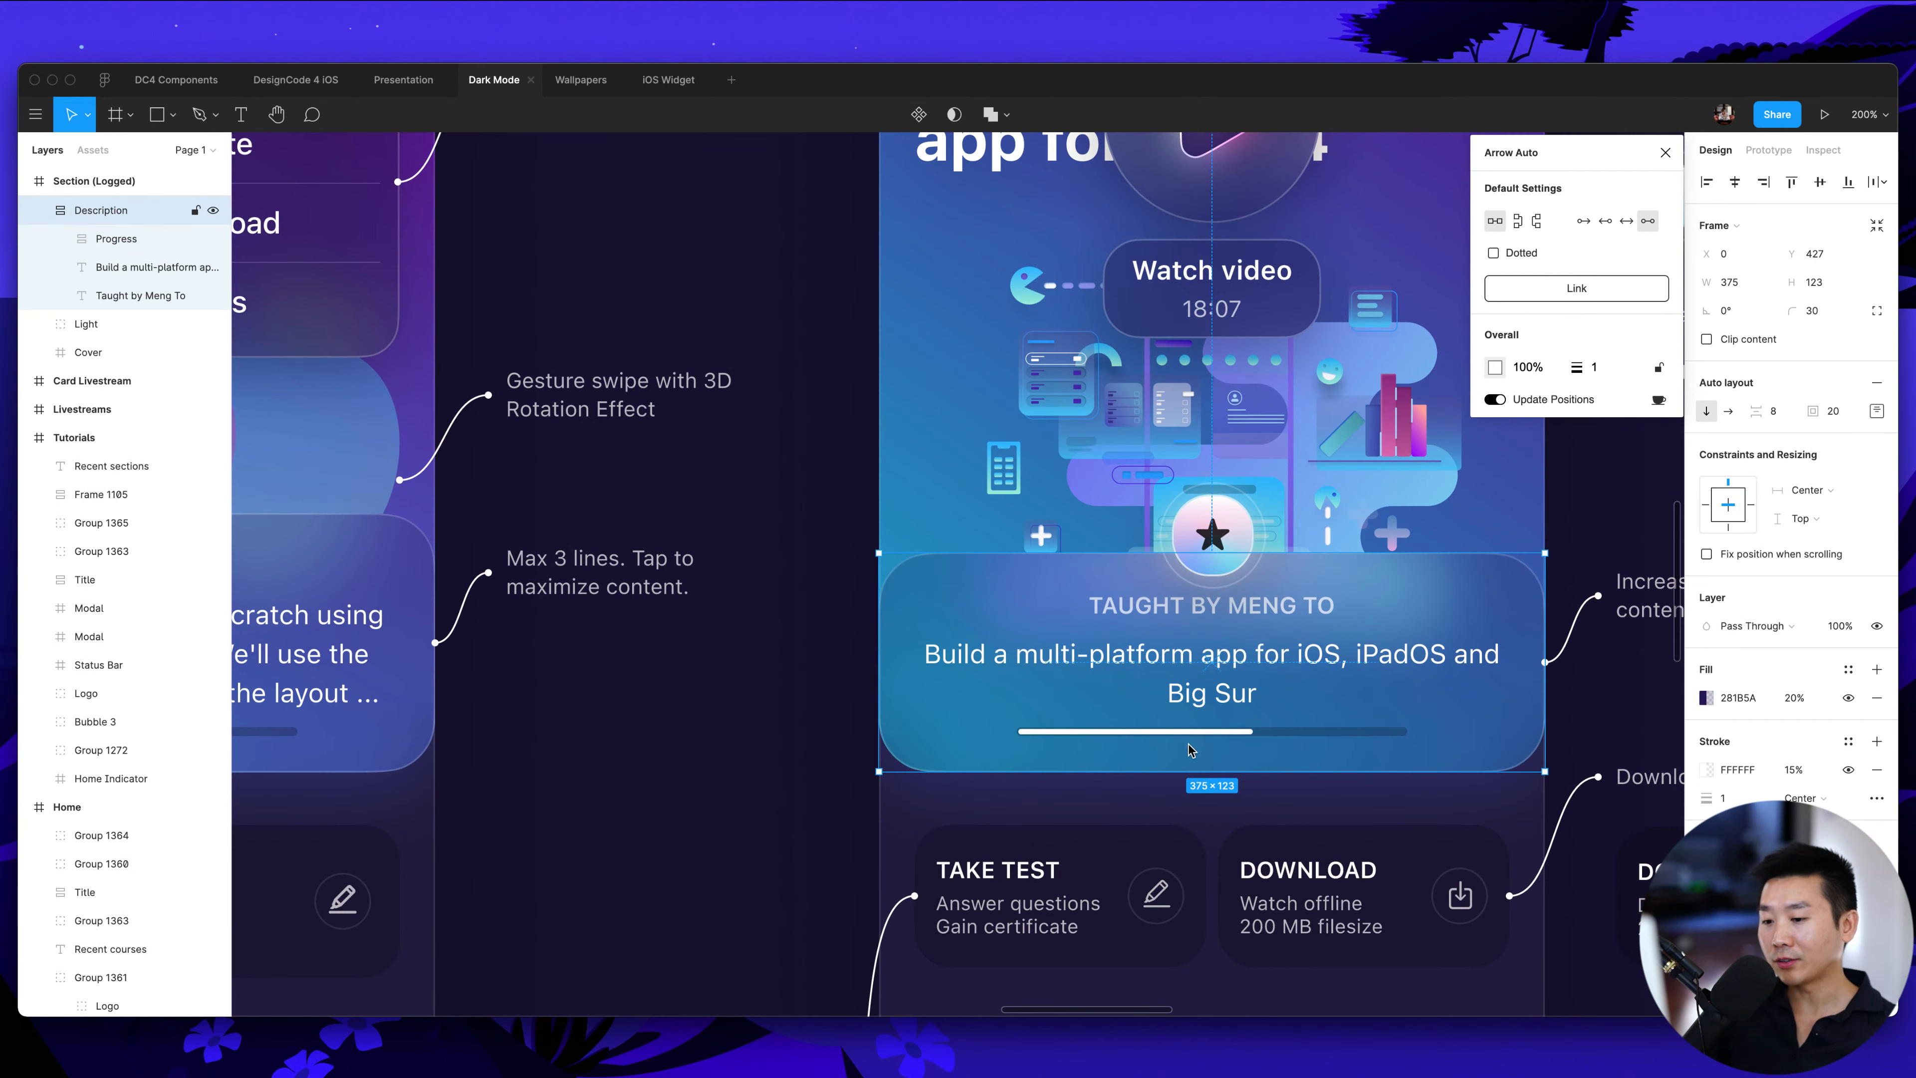
pyautogui.hscroll(6, 1124, 617)
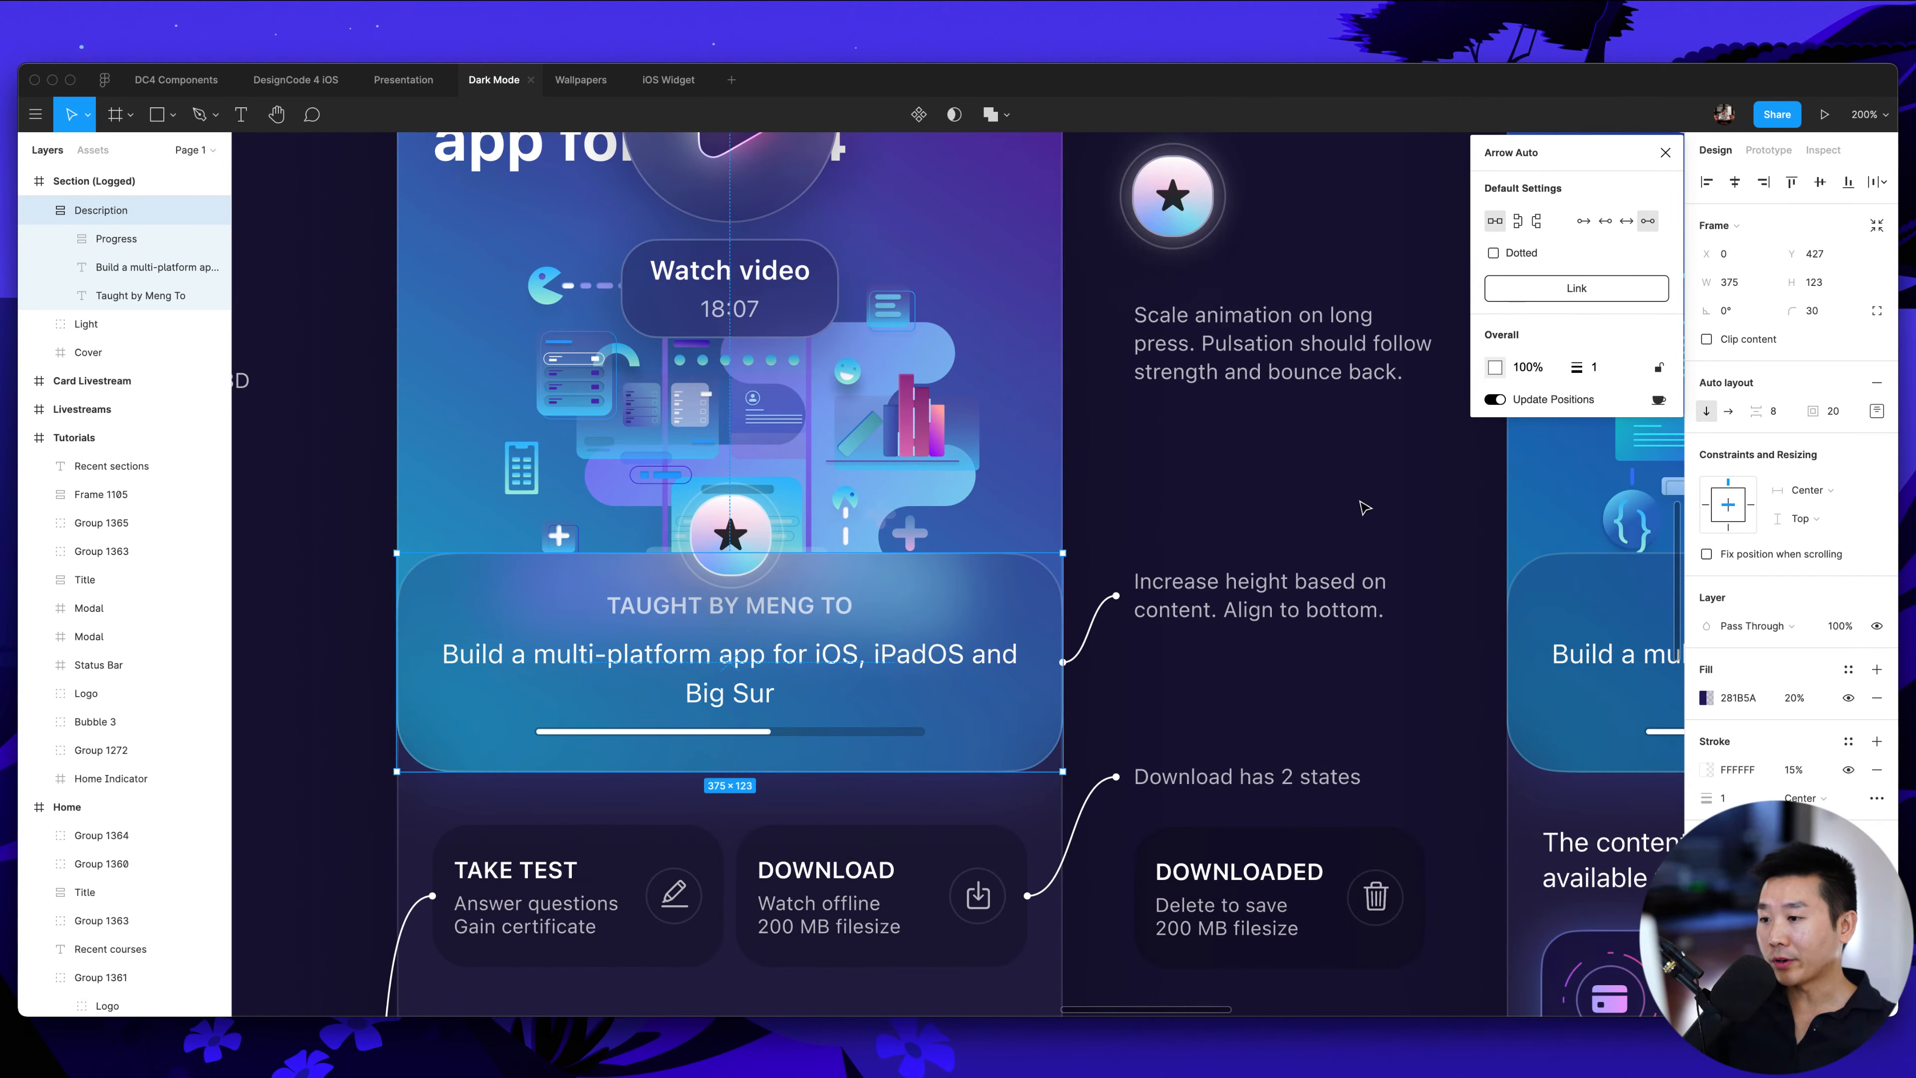
# Inspect the star button, its two states and the gradient and long-press scale notes beside the Section (Logged) screen
pyautogui.scroll(3, 726, 759)
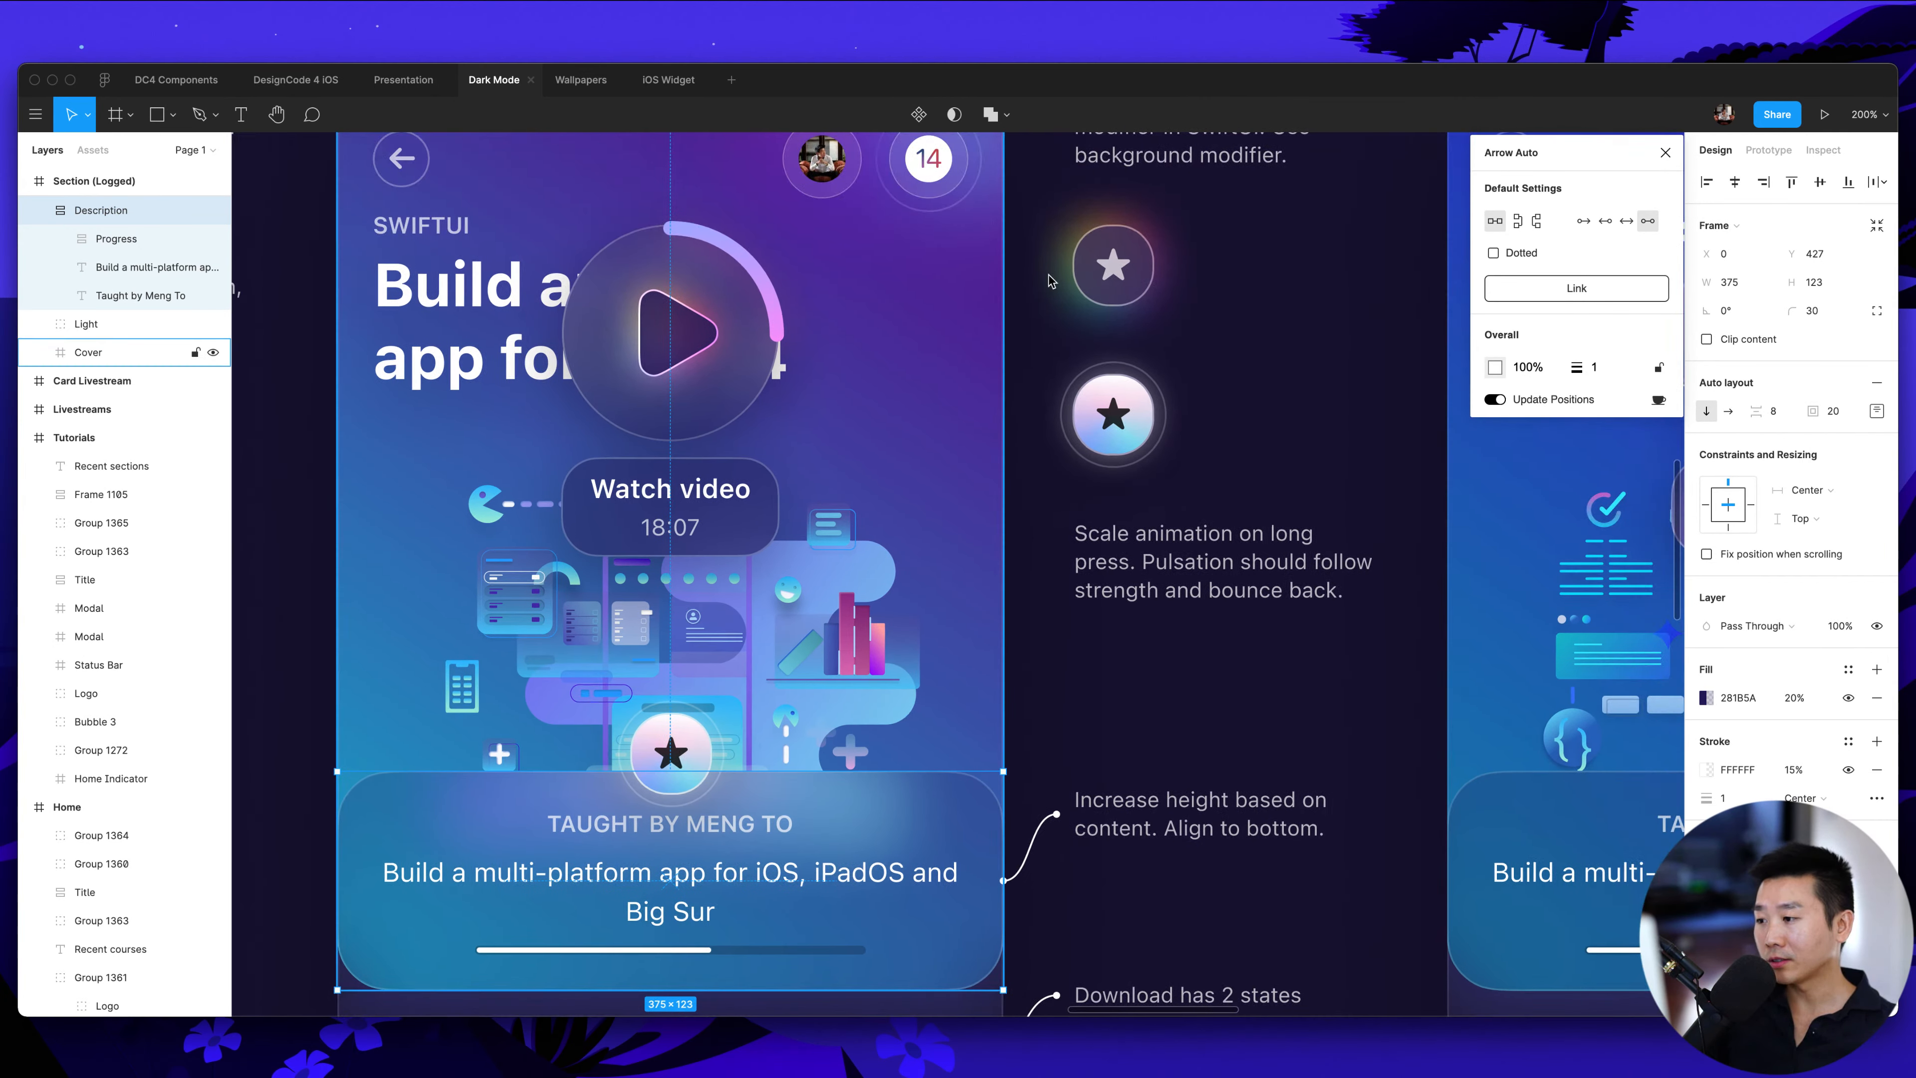
pyautogui.click(1280, 327)
pyautogui.scroll(2, 1280, 329)
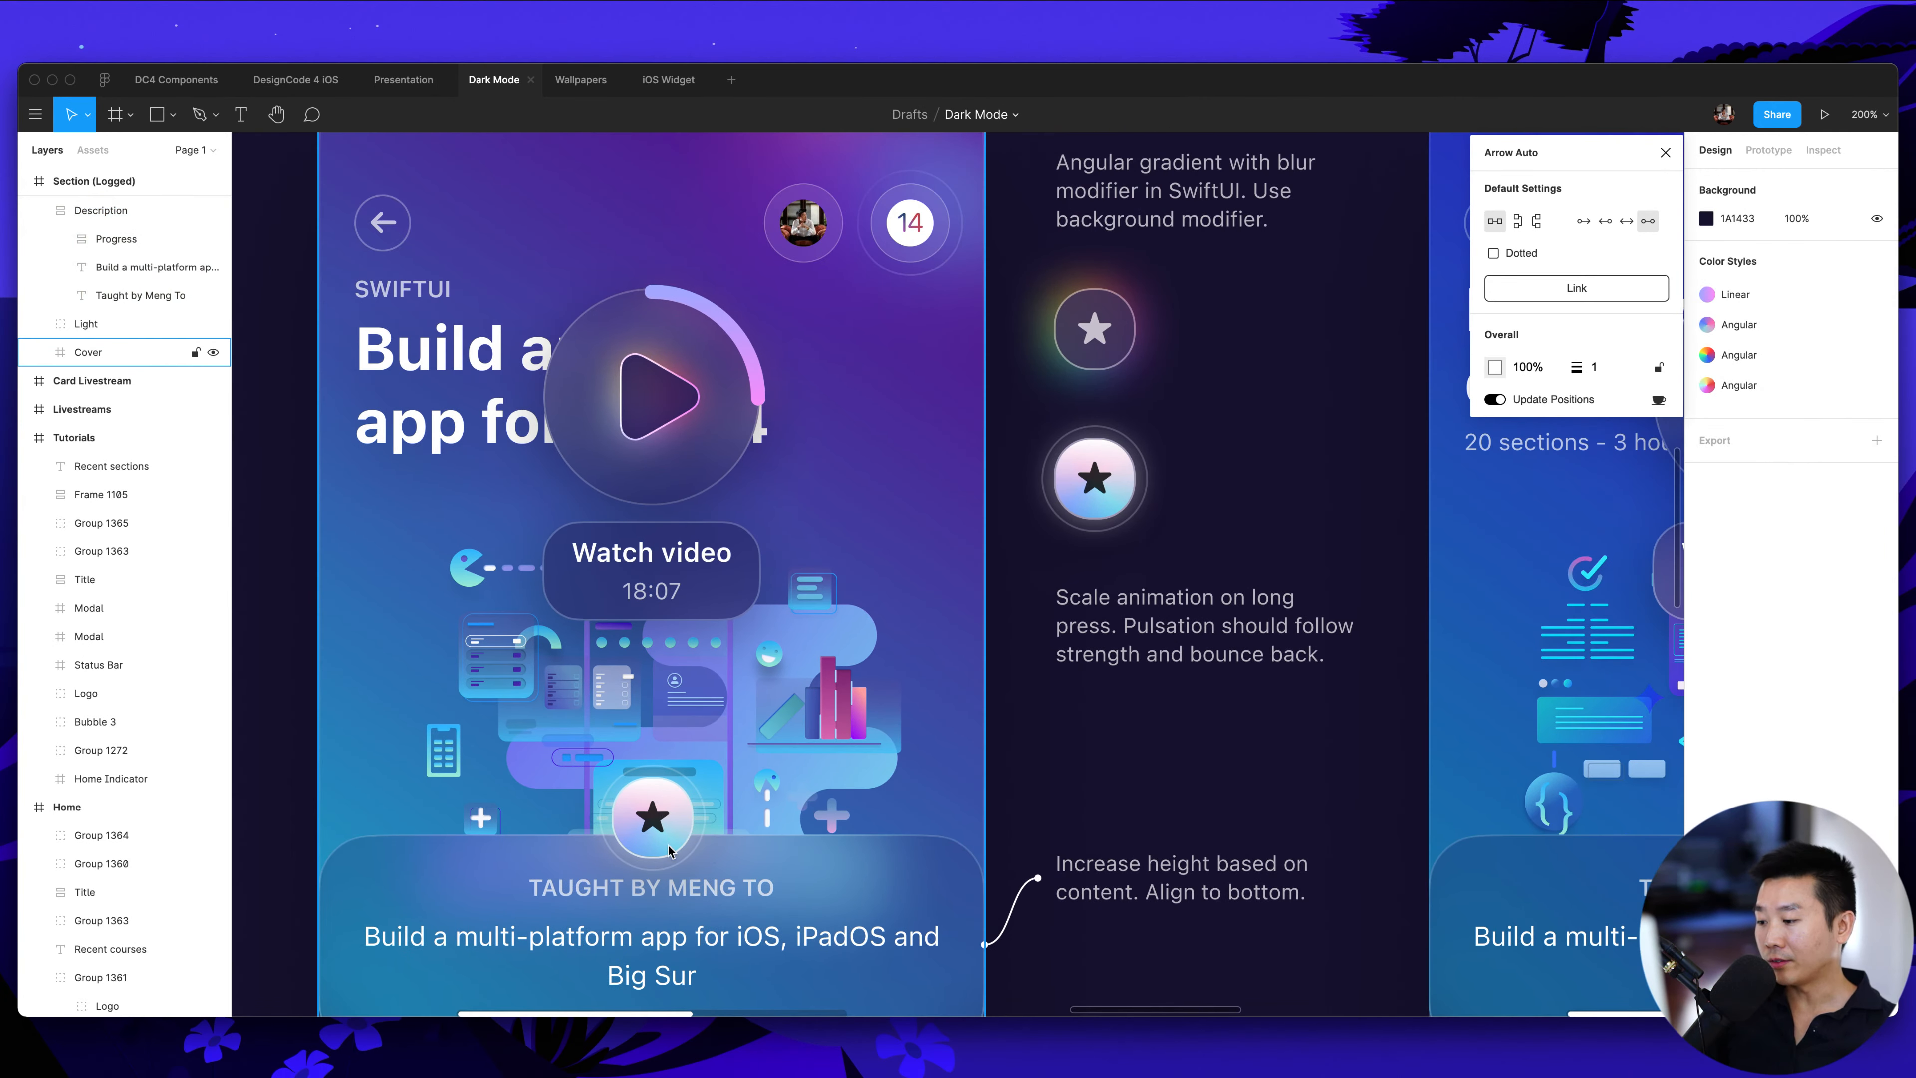
pyautogui.click(653, 815)
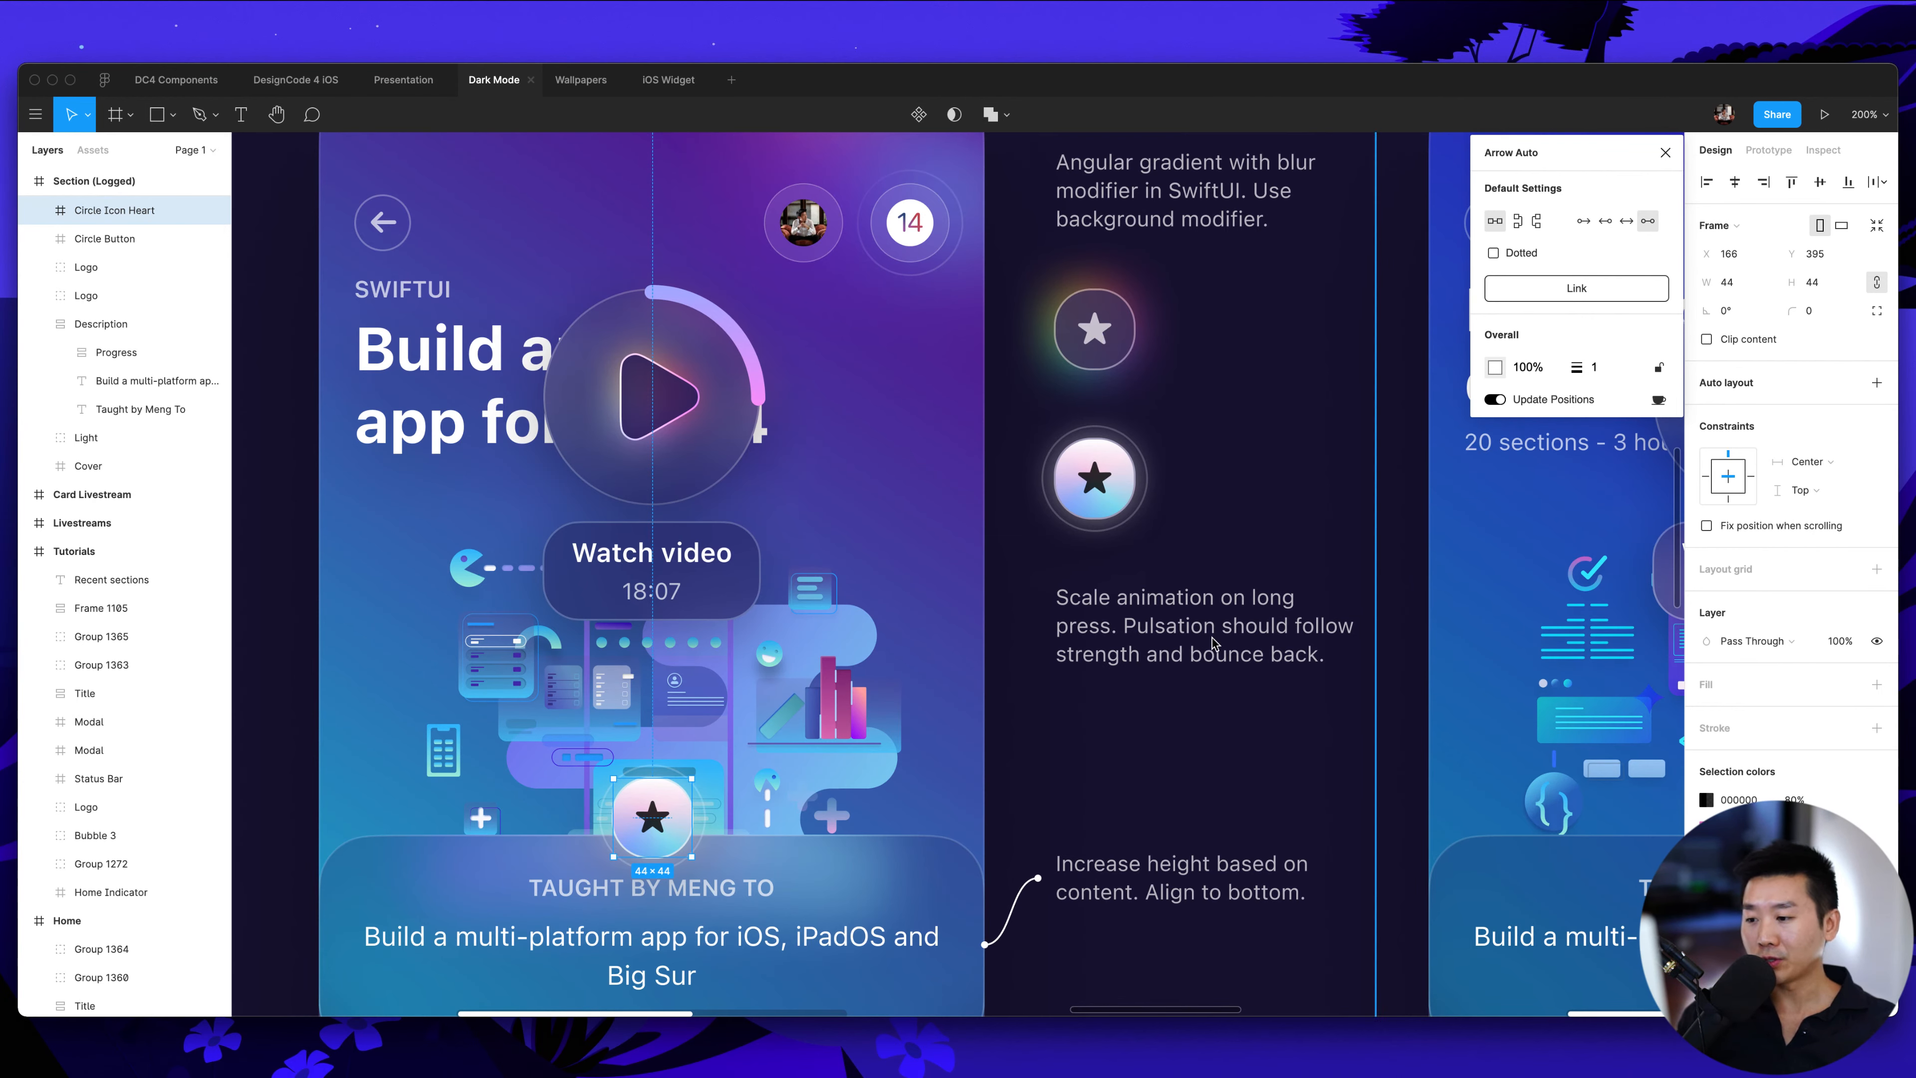
pyautogui.click(1187, 640)
pyautogui.click(1141, 475)
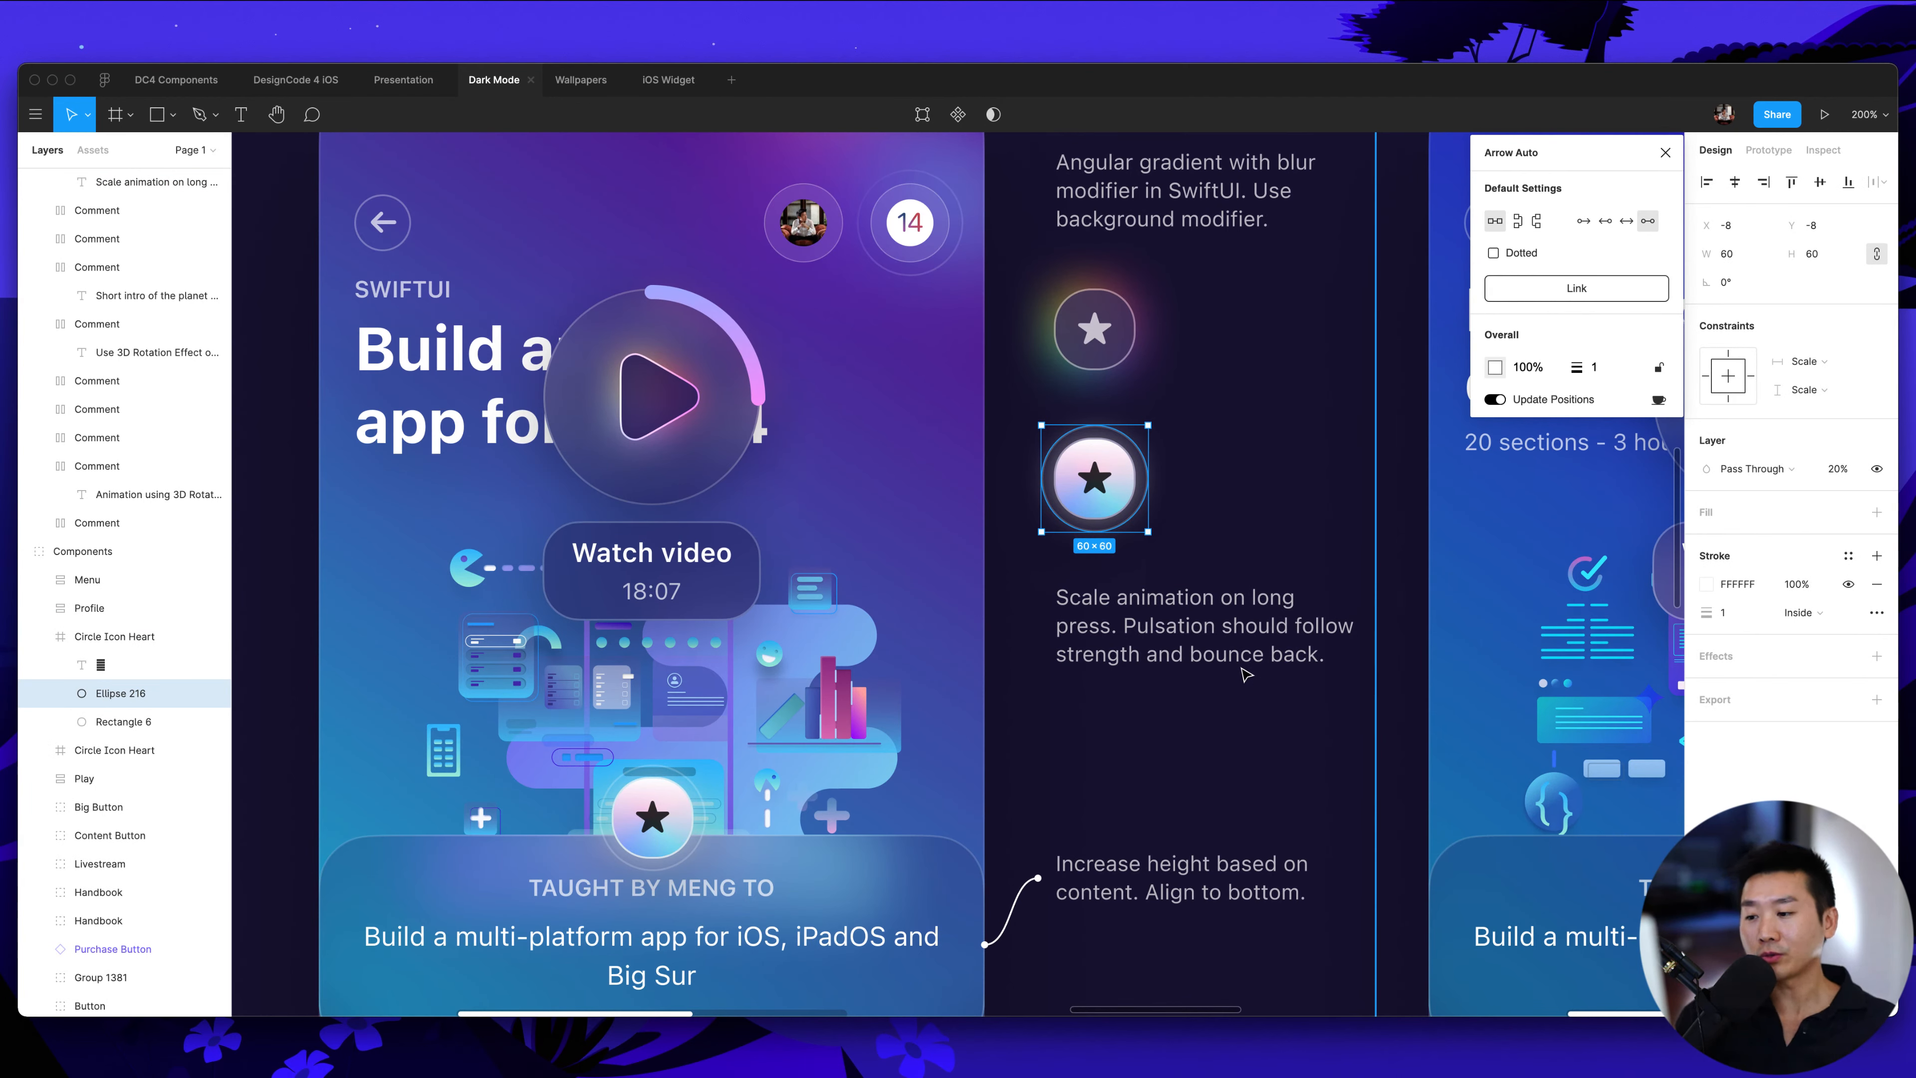
pyautogui.hotkey('shift', 'Return')
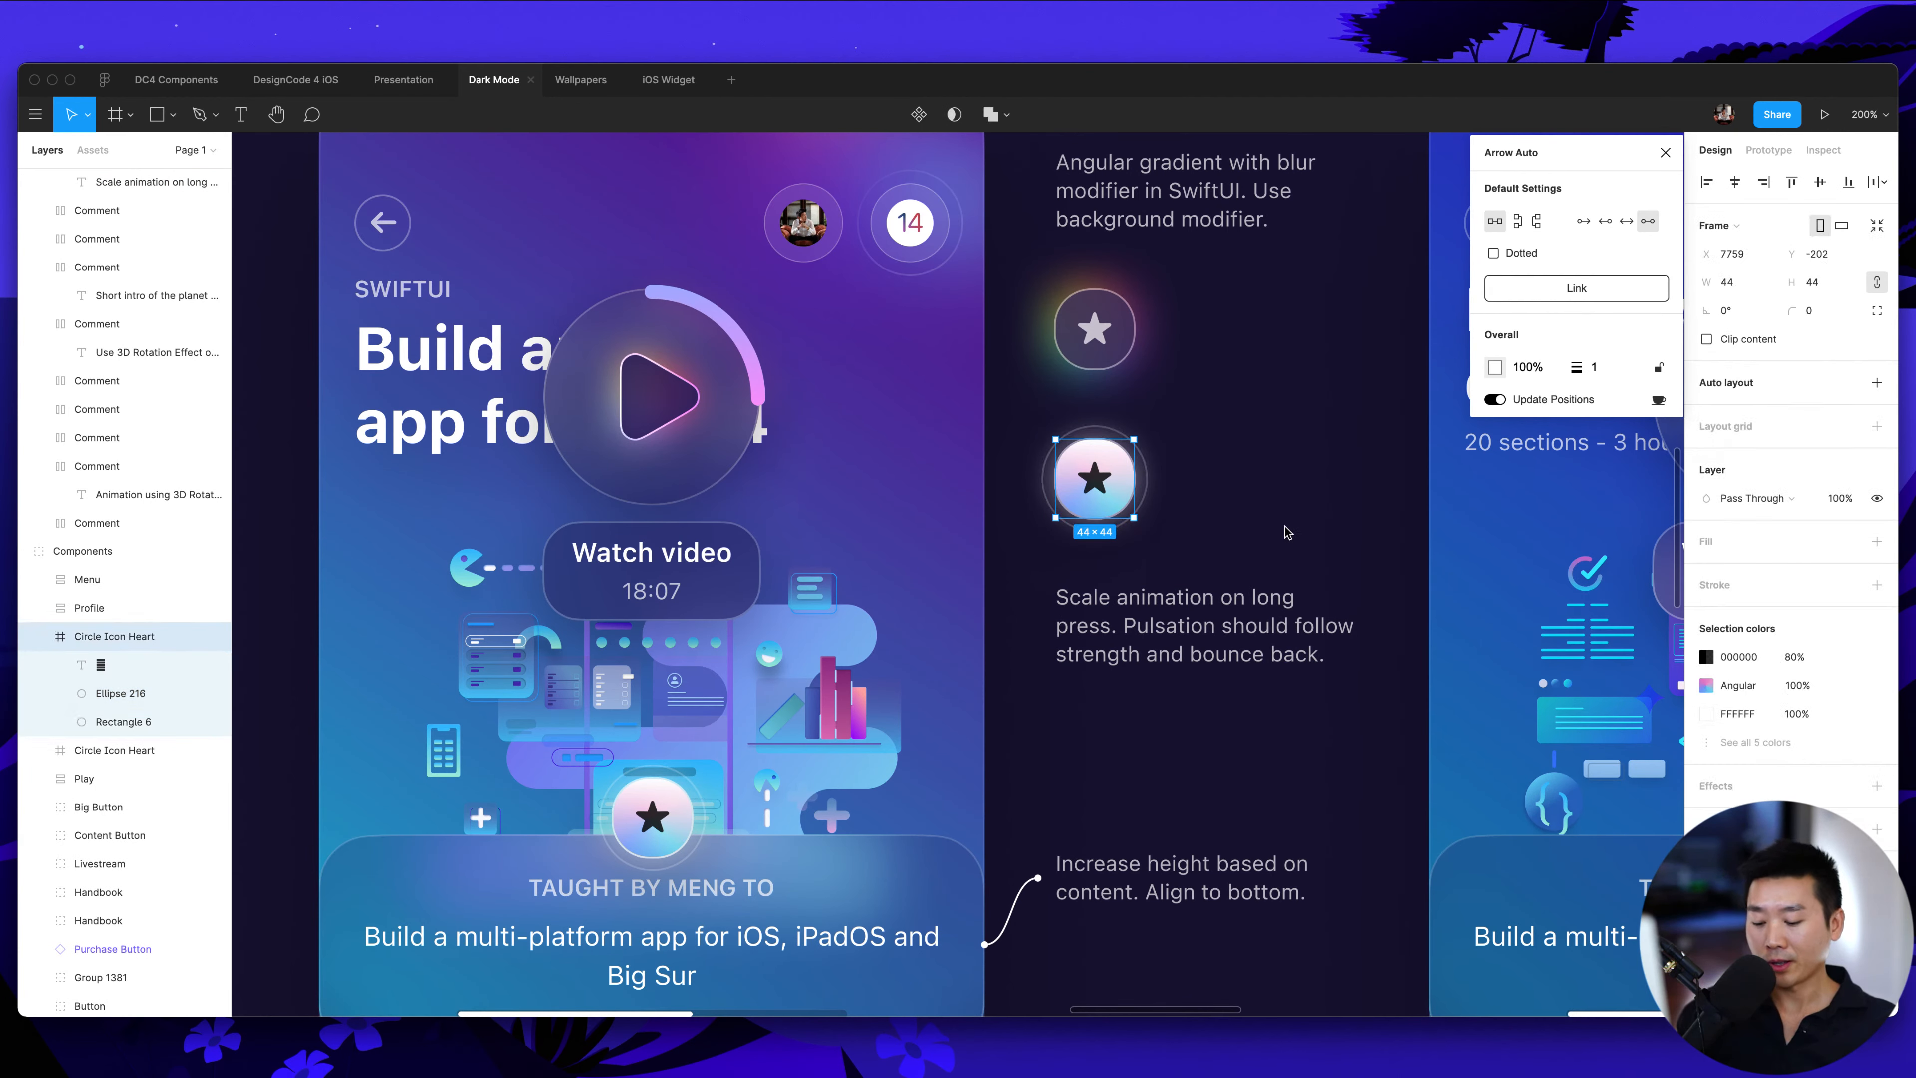
pyautogui.scroll(3, 1295, 531)
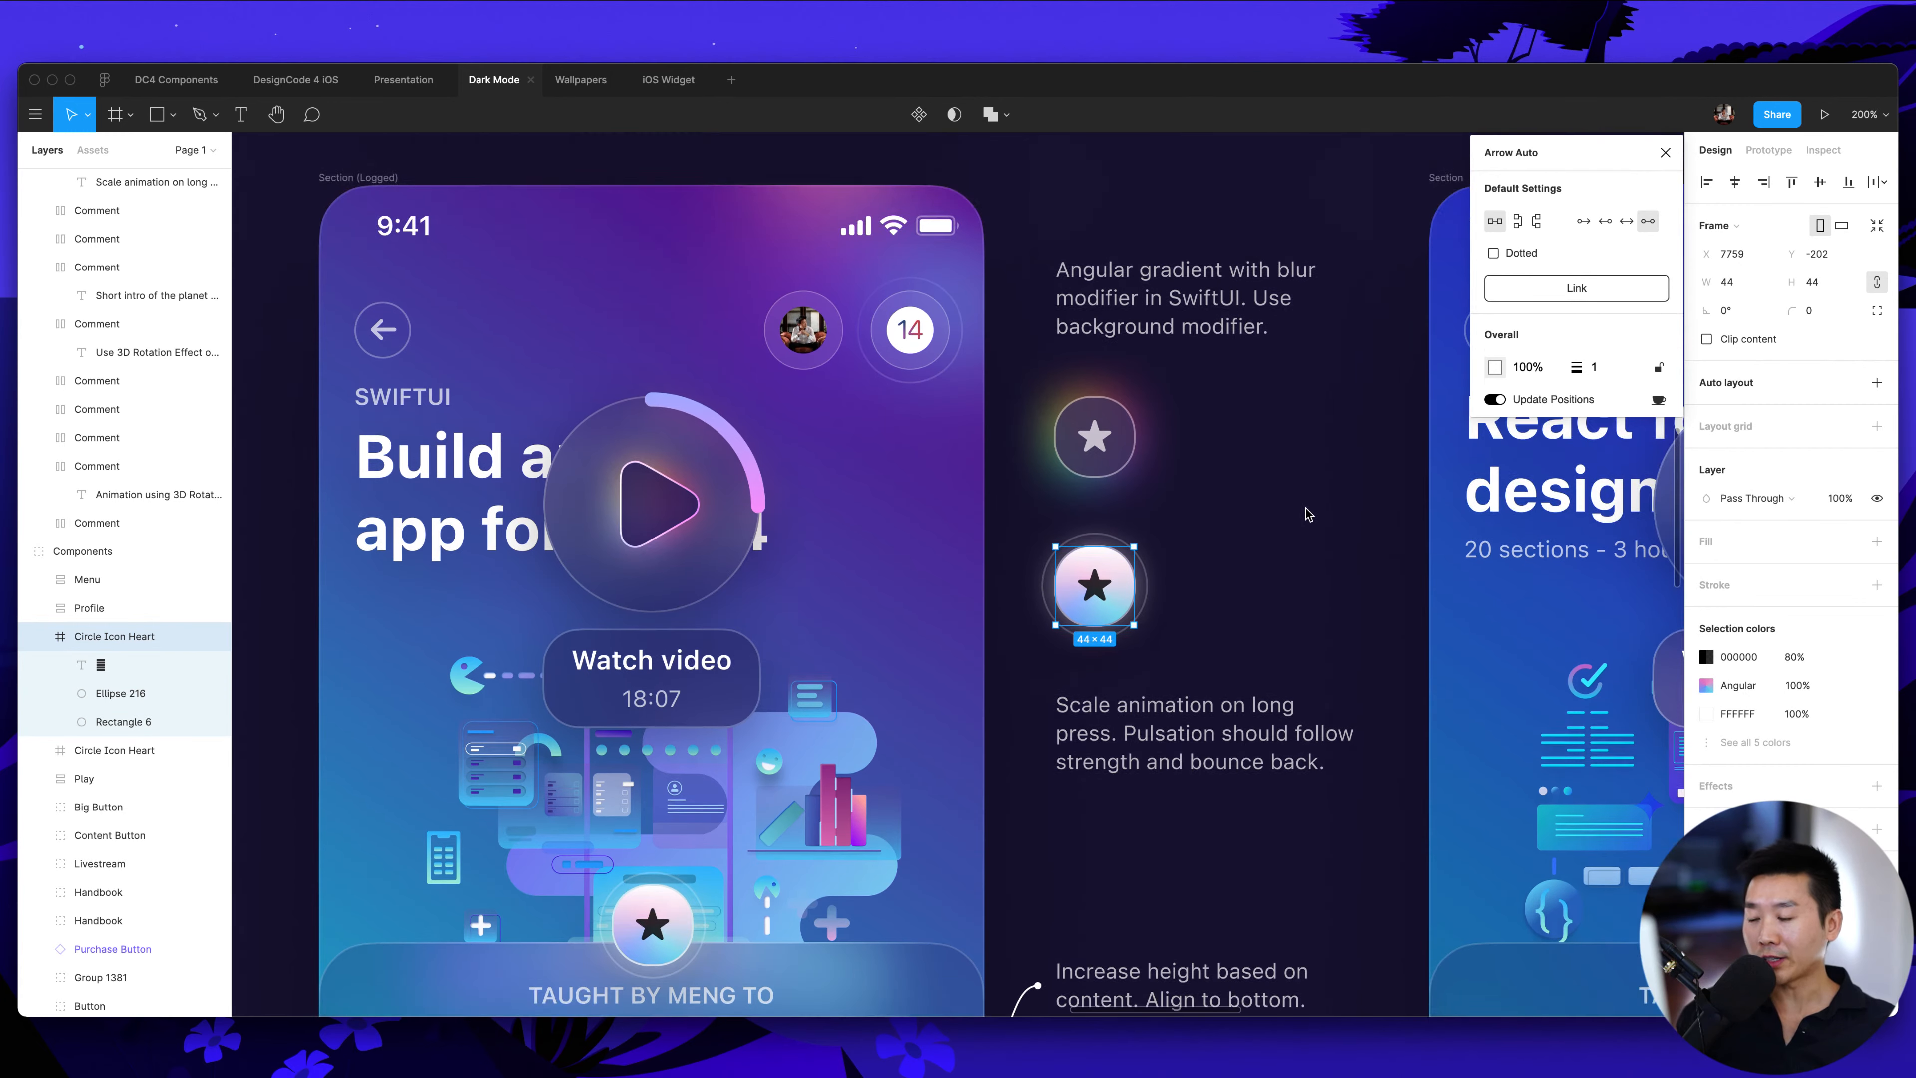
pyautogui.click(1190, 434)
# Examine the Tutorials, Livestreams and Account screens together with the handbook and livestream card variants placed beside them
pyautogui.press('-')
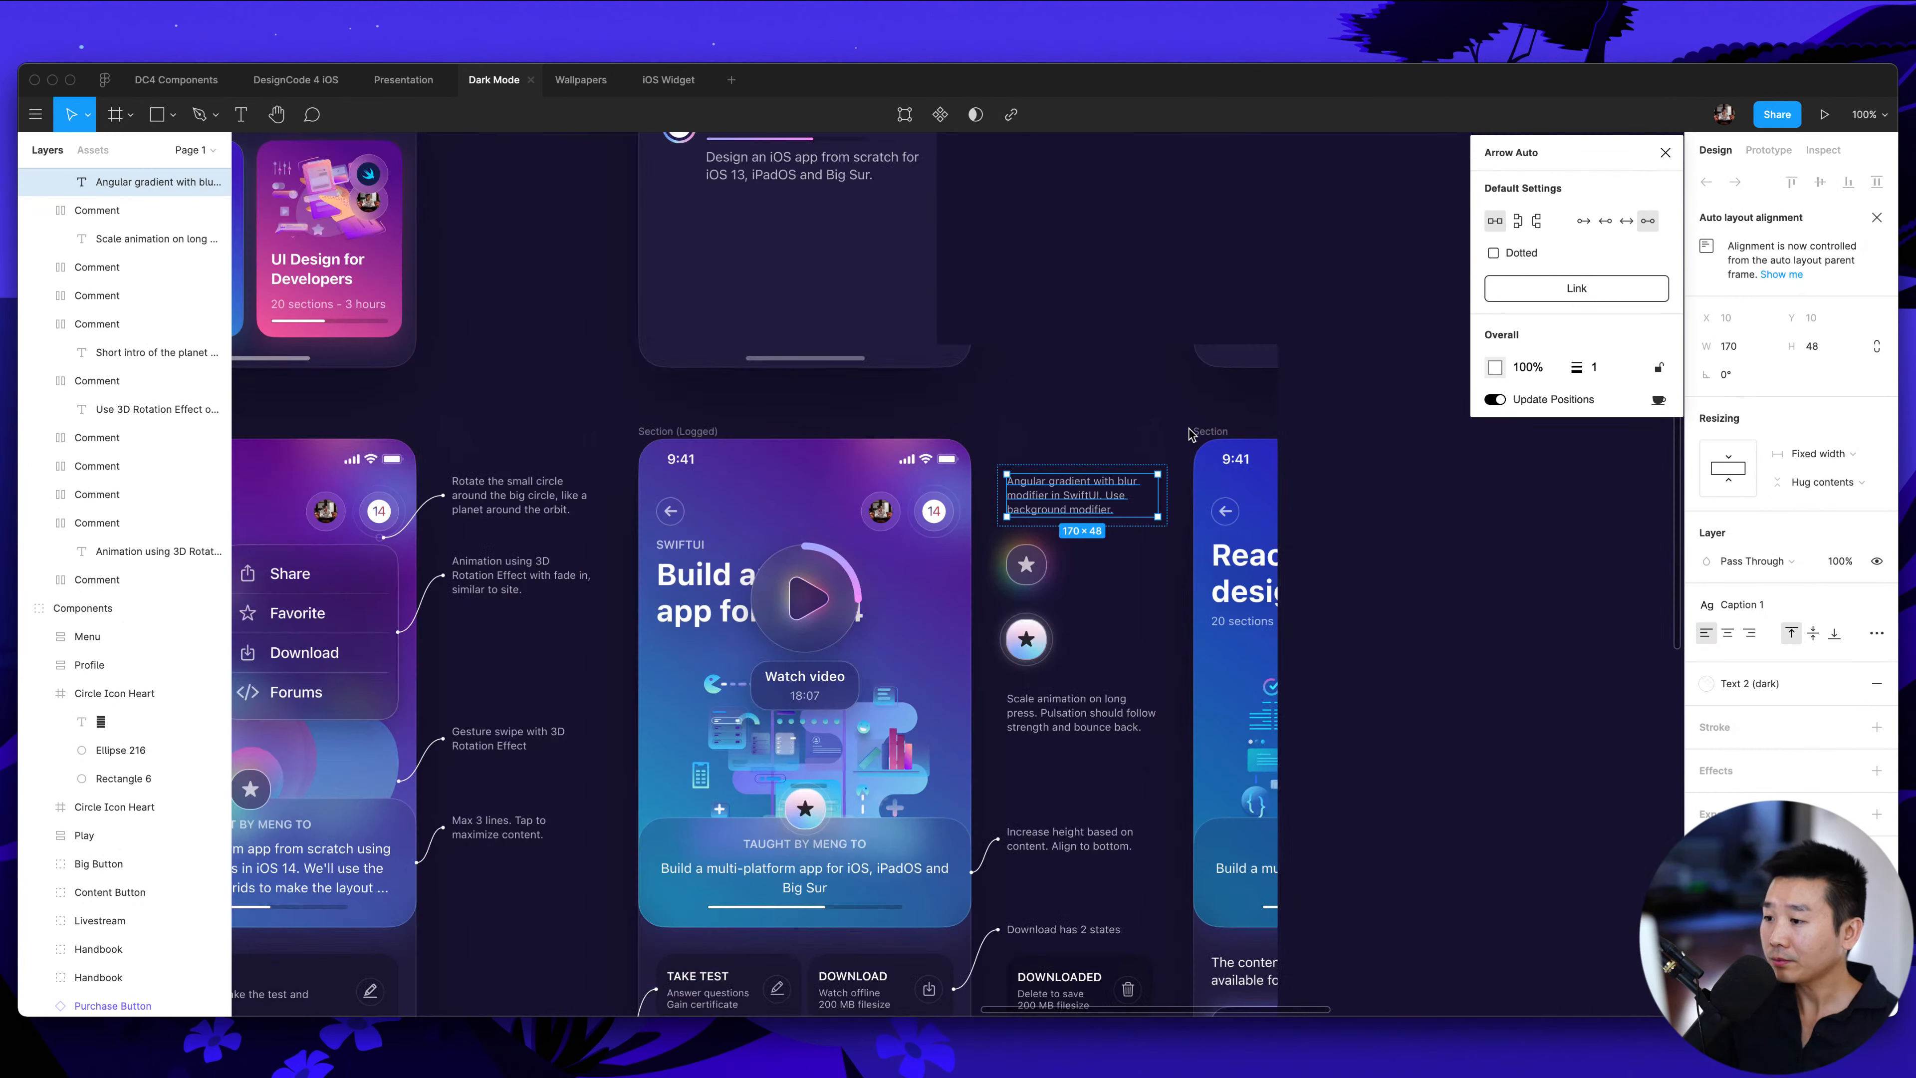
pyautogui.click(1059, 309)
pyautogui.scroll(5, 1059, 309)
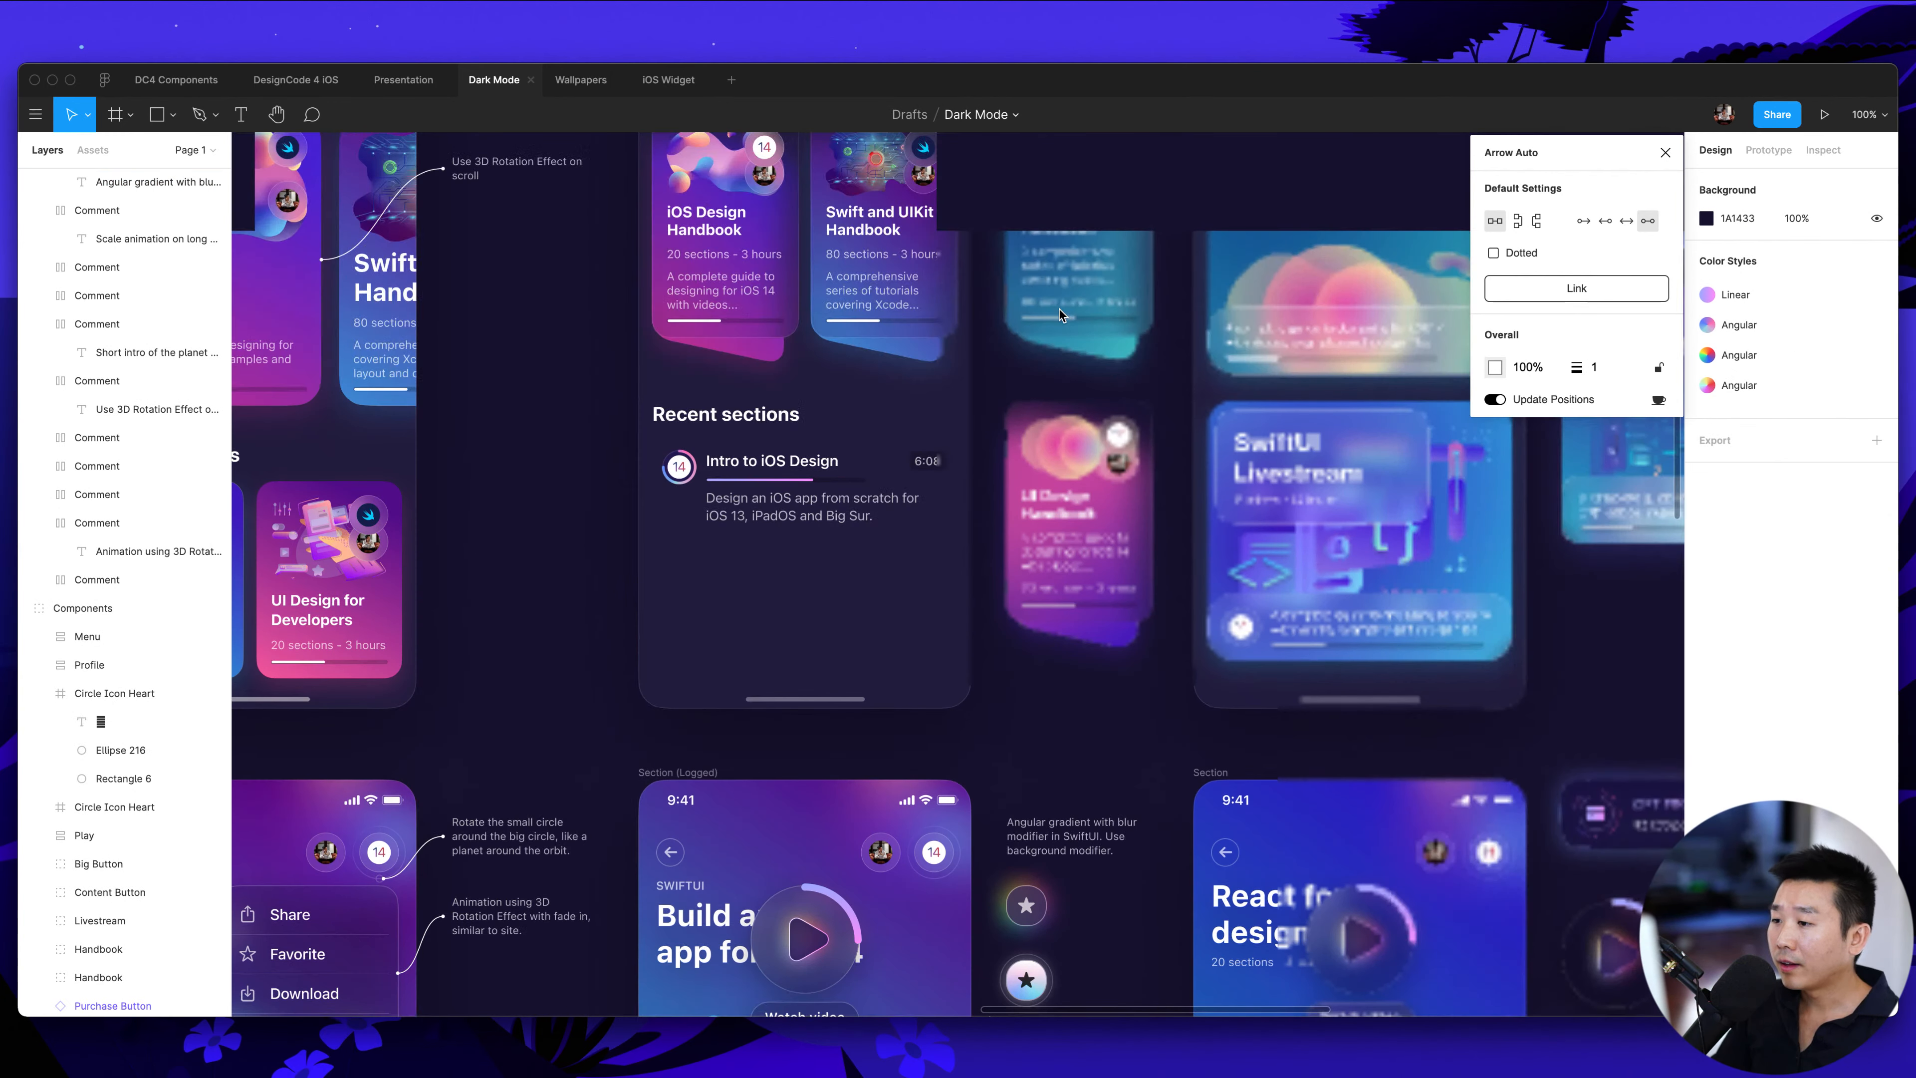
pyautogui.scroll(3, 1033, 493)
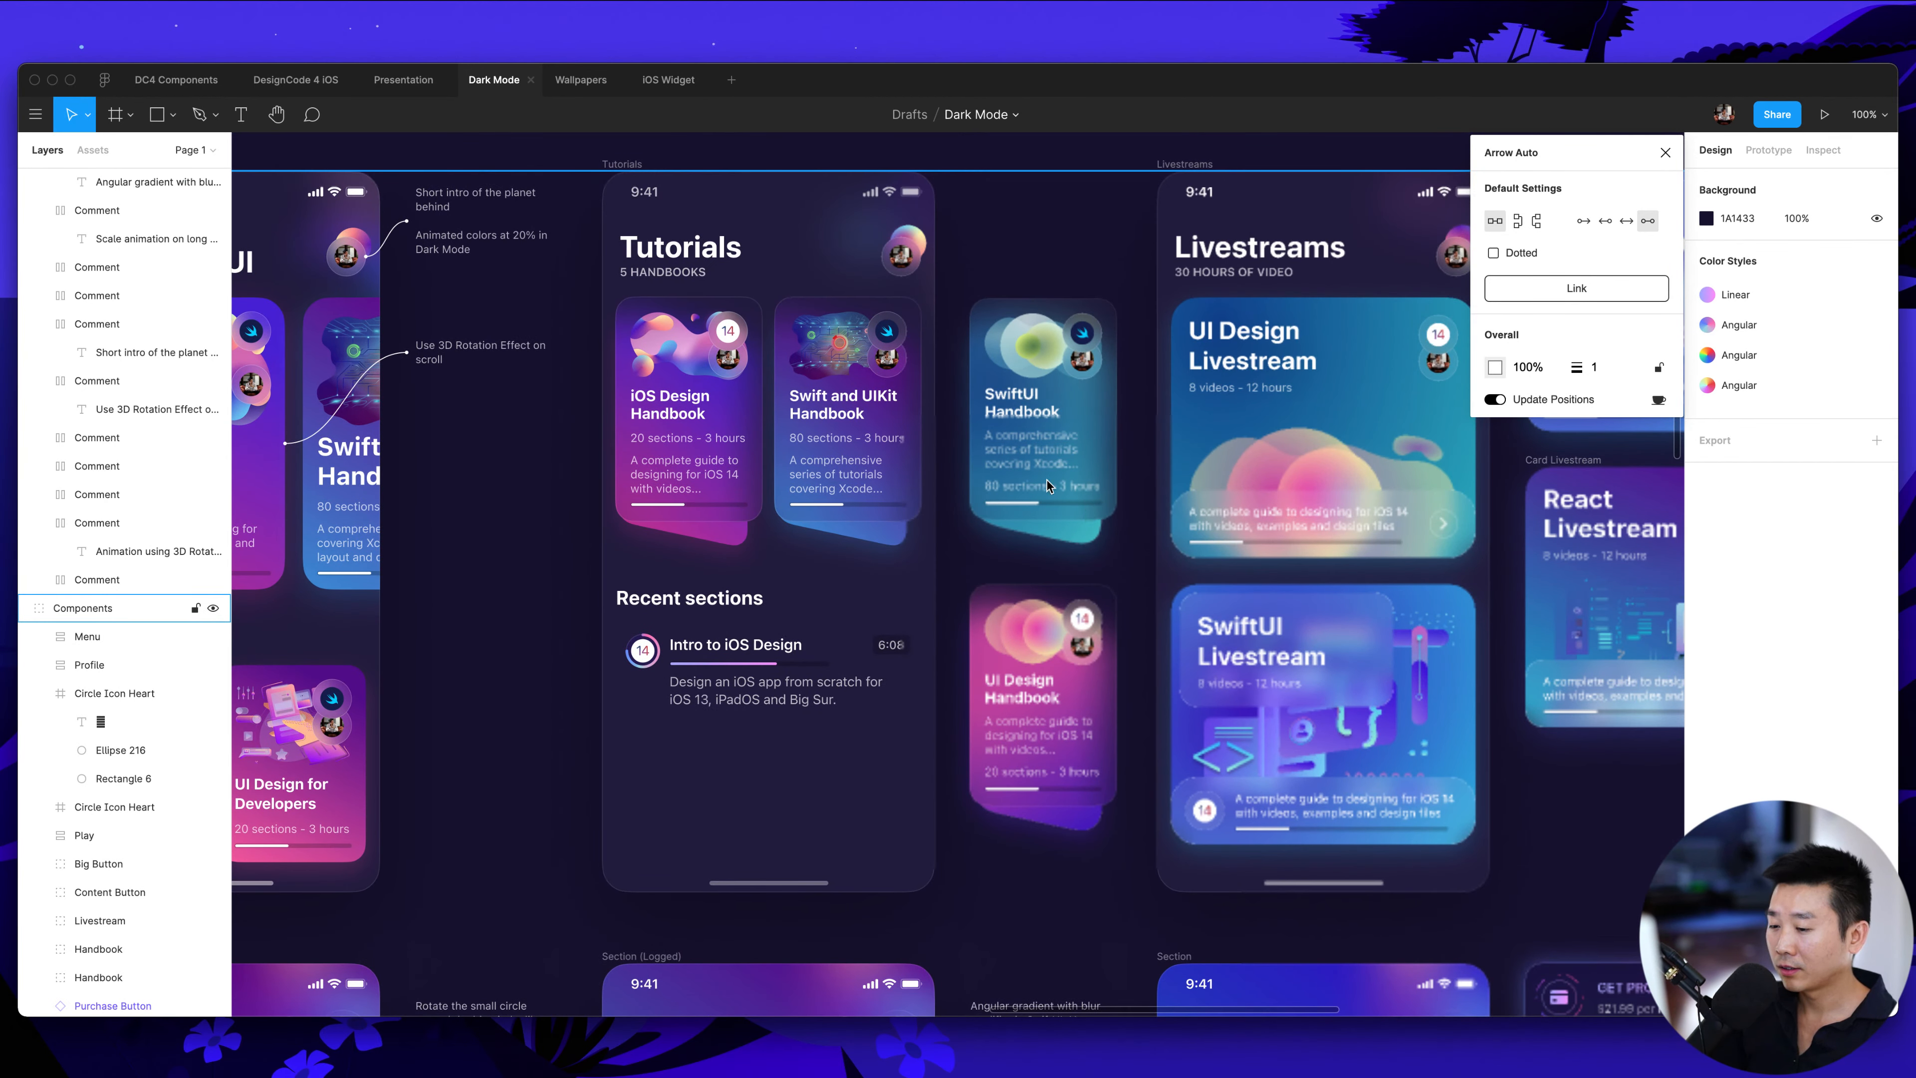
pyautogui.hscroll(10, 1047, 483)
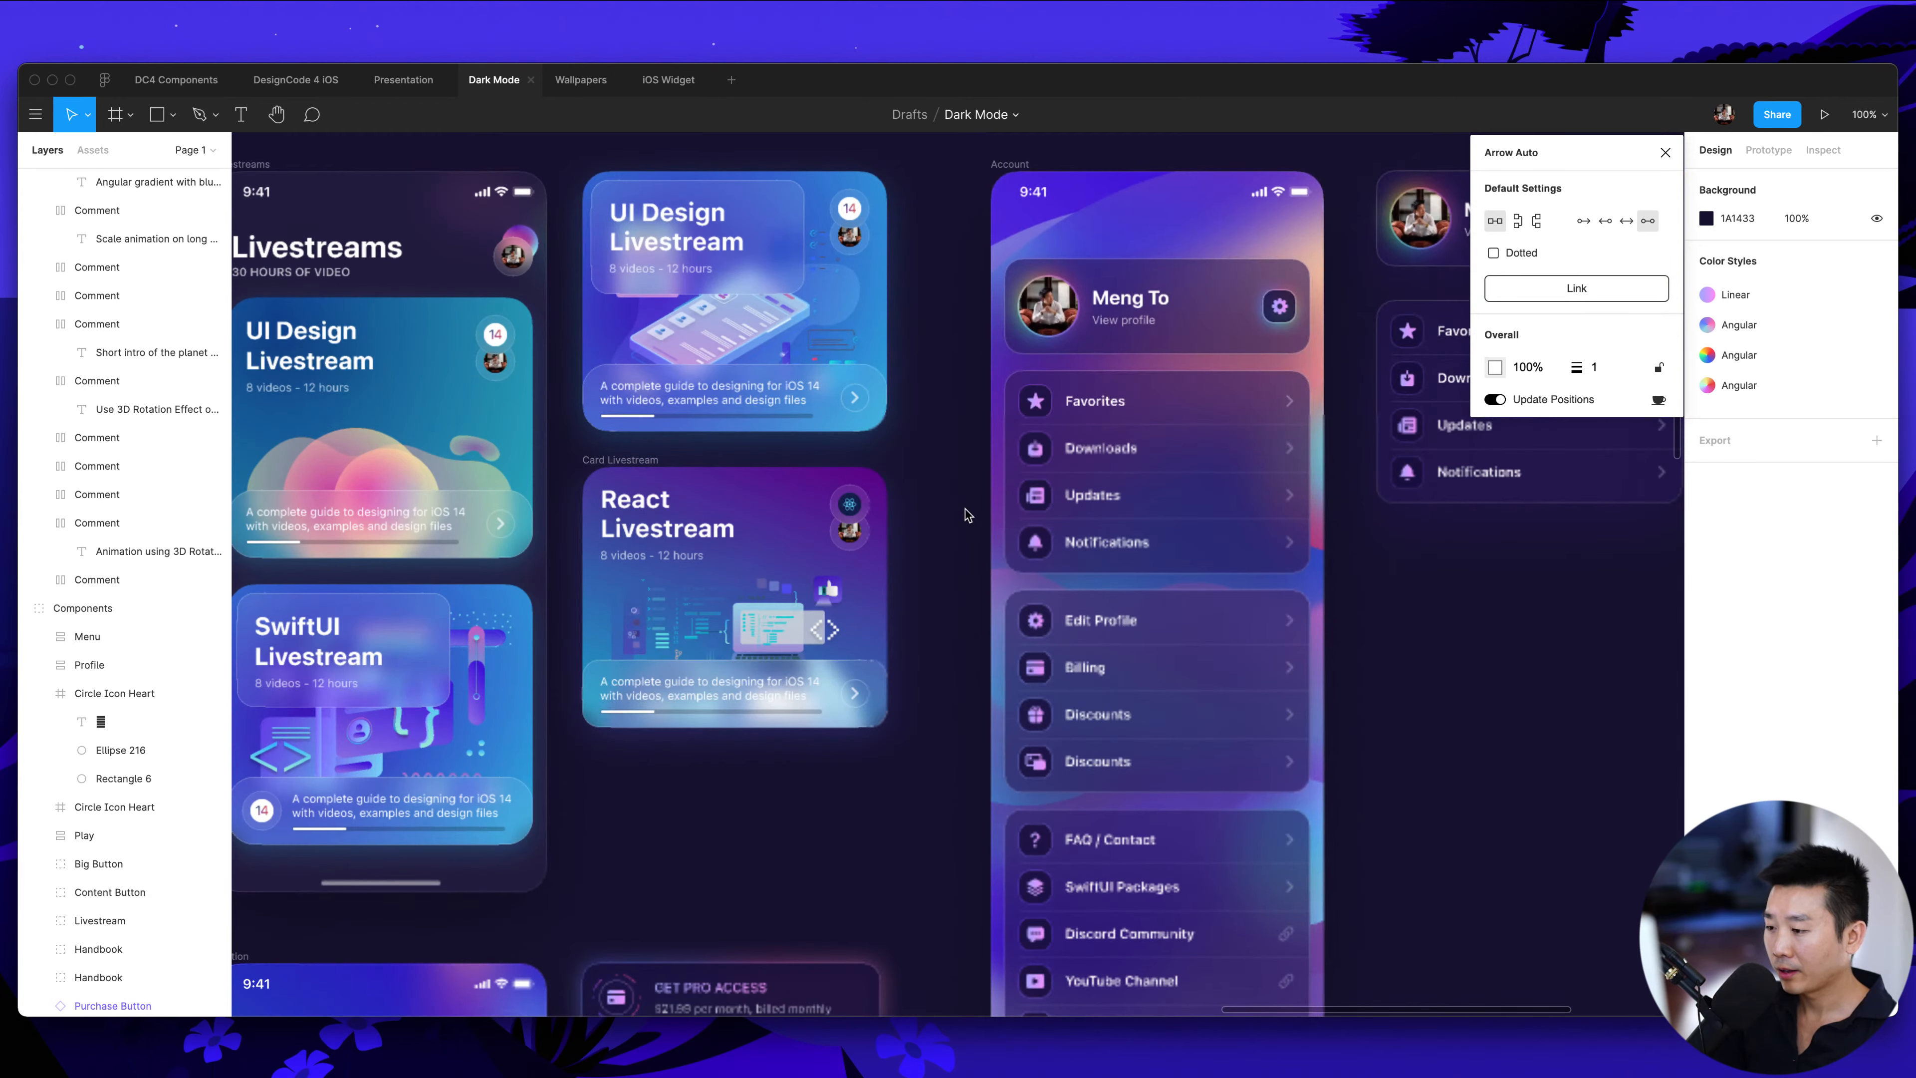
pyautogui.hscroll(-4, 967, 513)
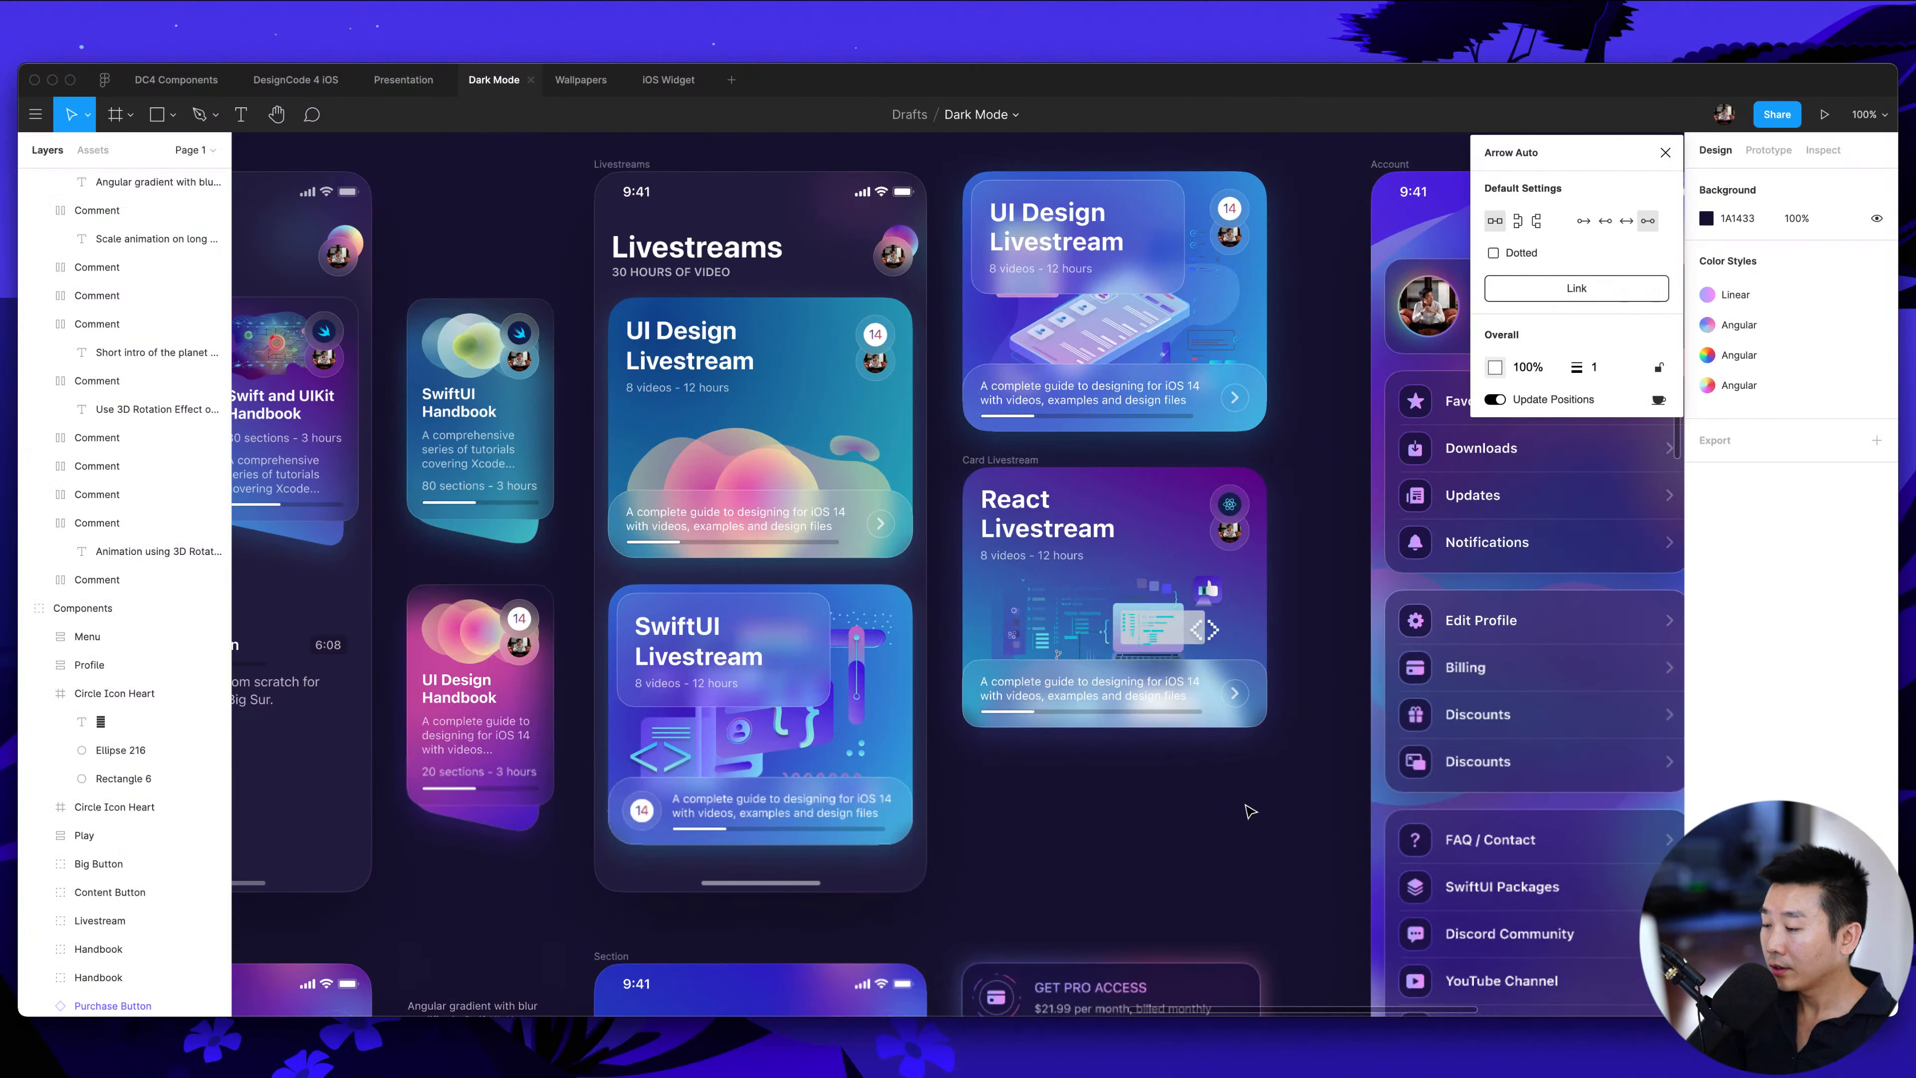
pyautogui.hscroll(-3, 916, 717)
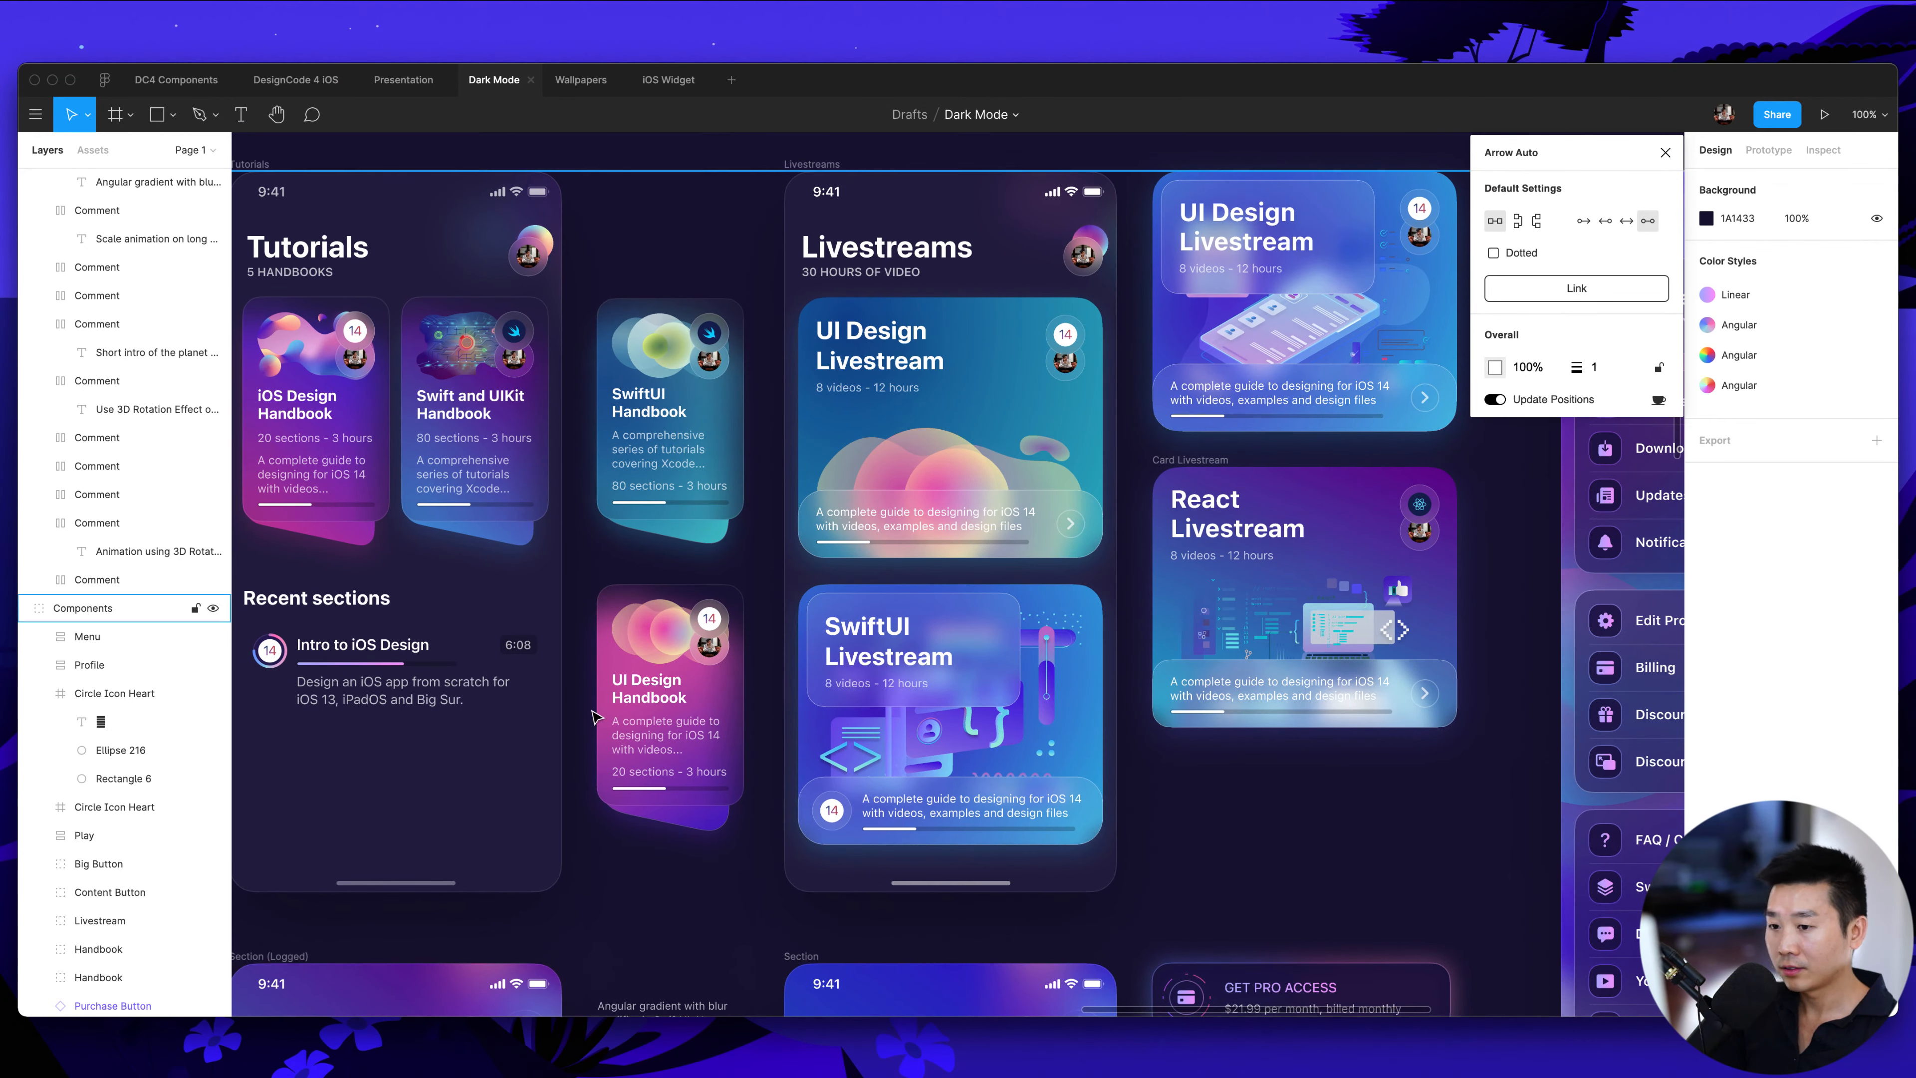
pyautogui.hscroll(-2, 593, 718)
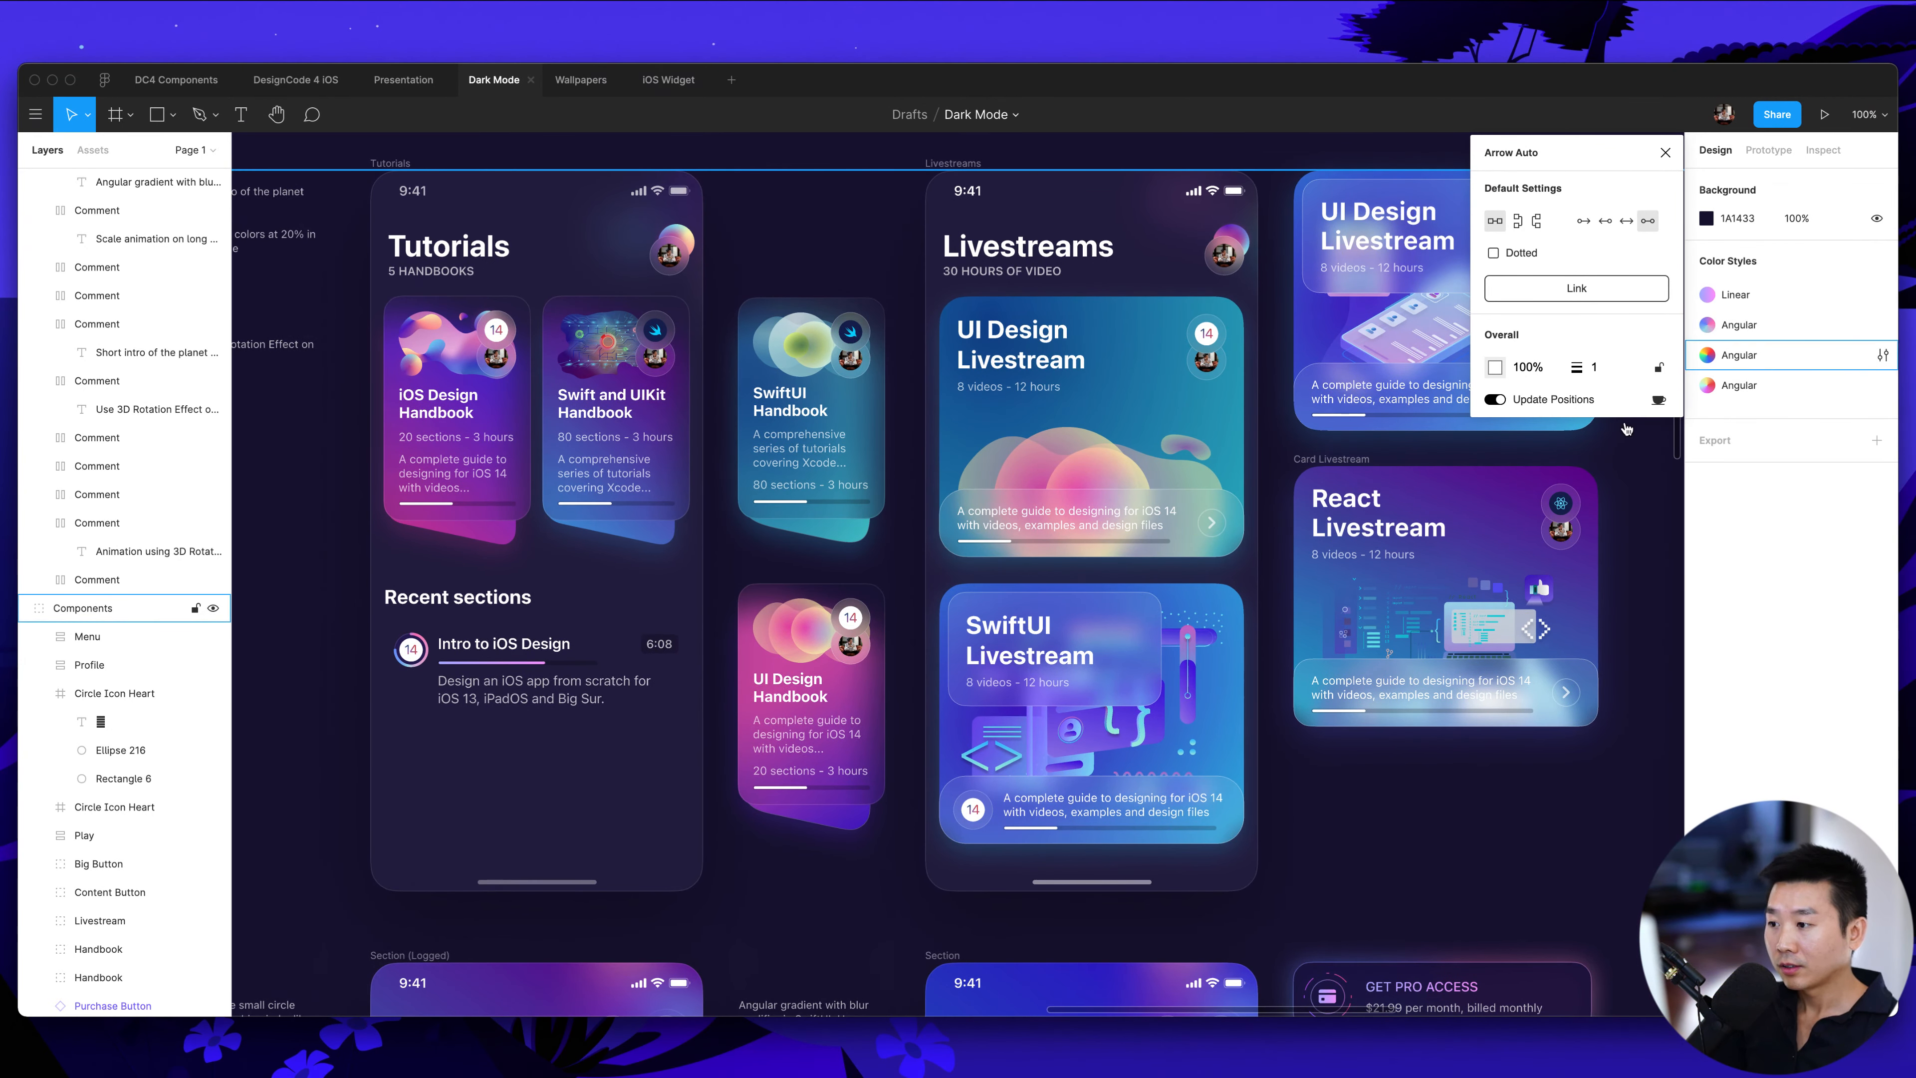
pyautogui.hscroll(2, 1377, 844)
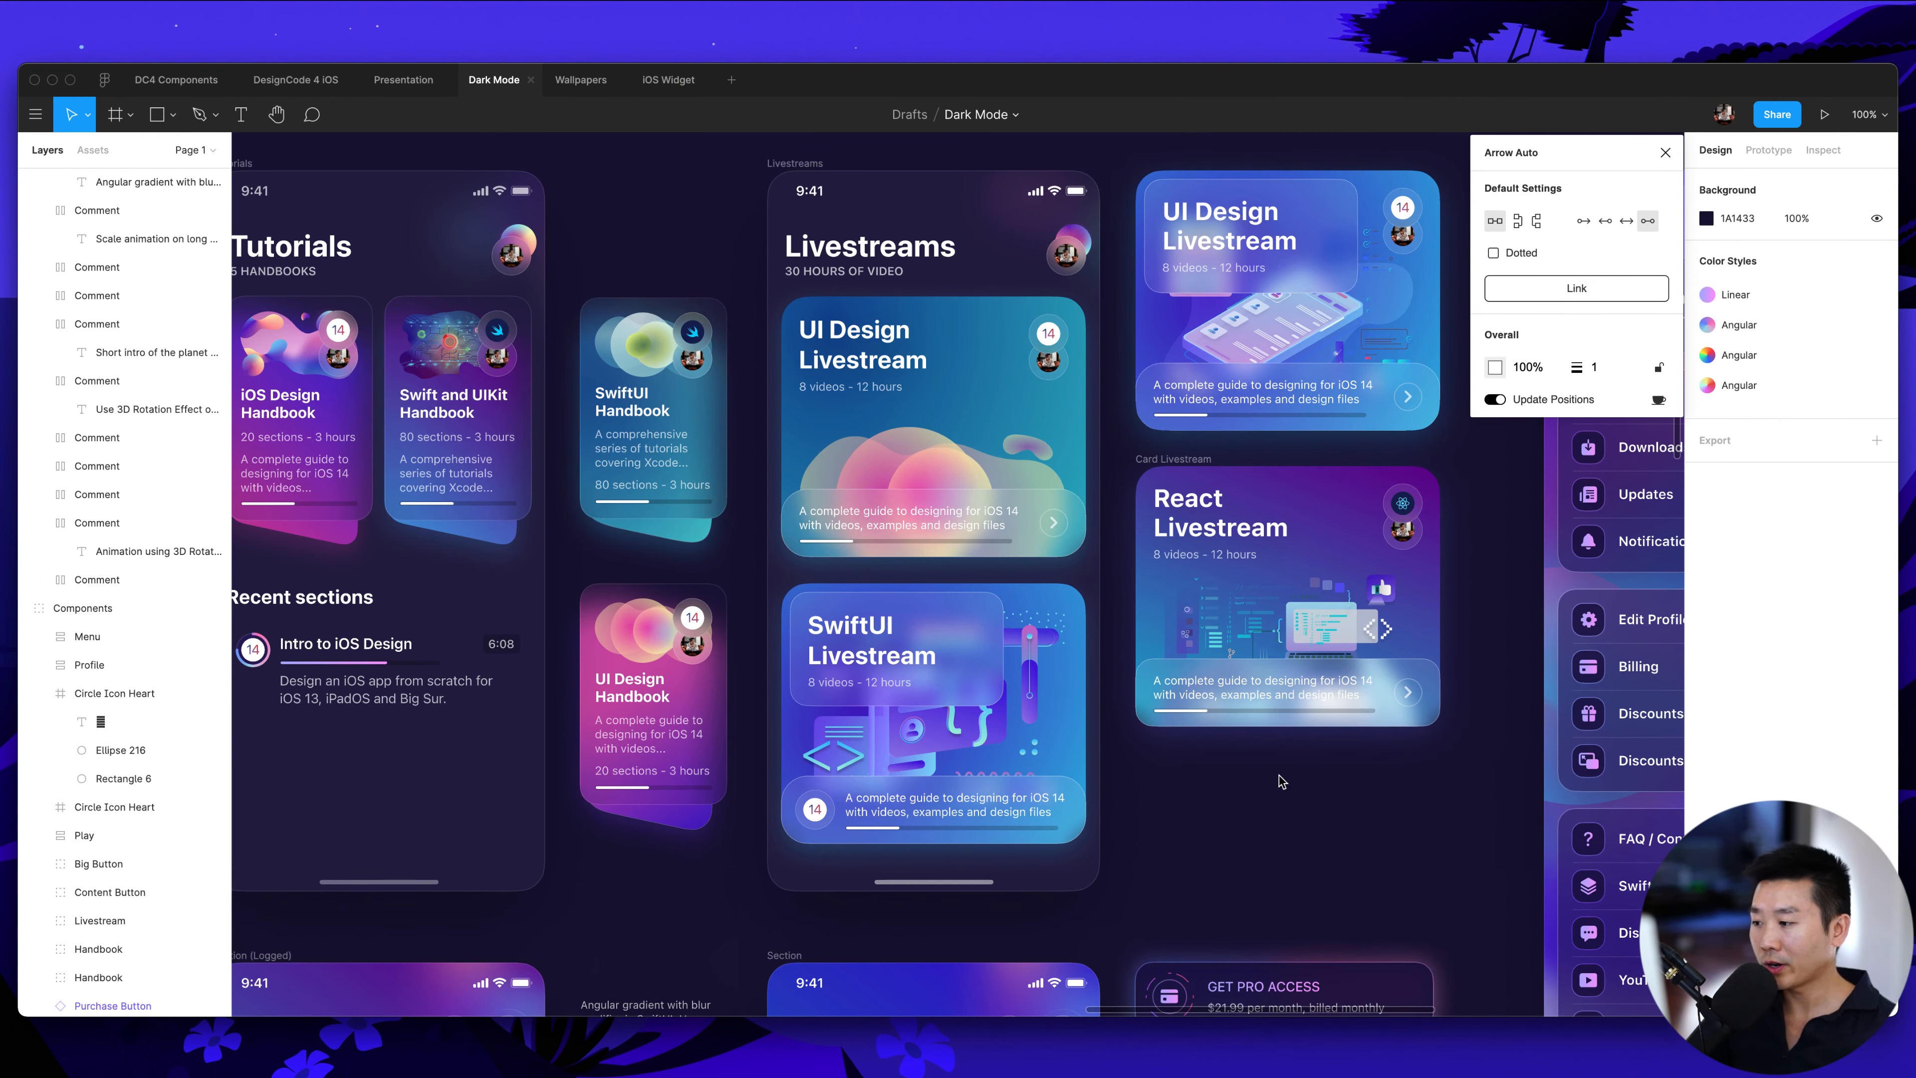
pyautogui.hscroll(-5, 1290, 780)
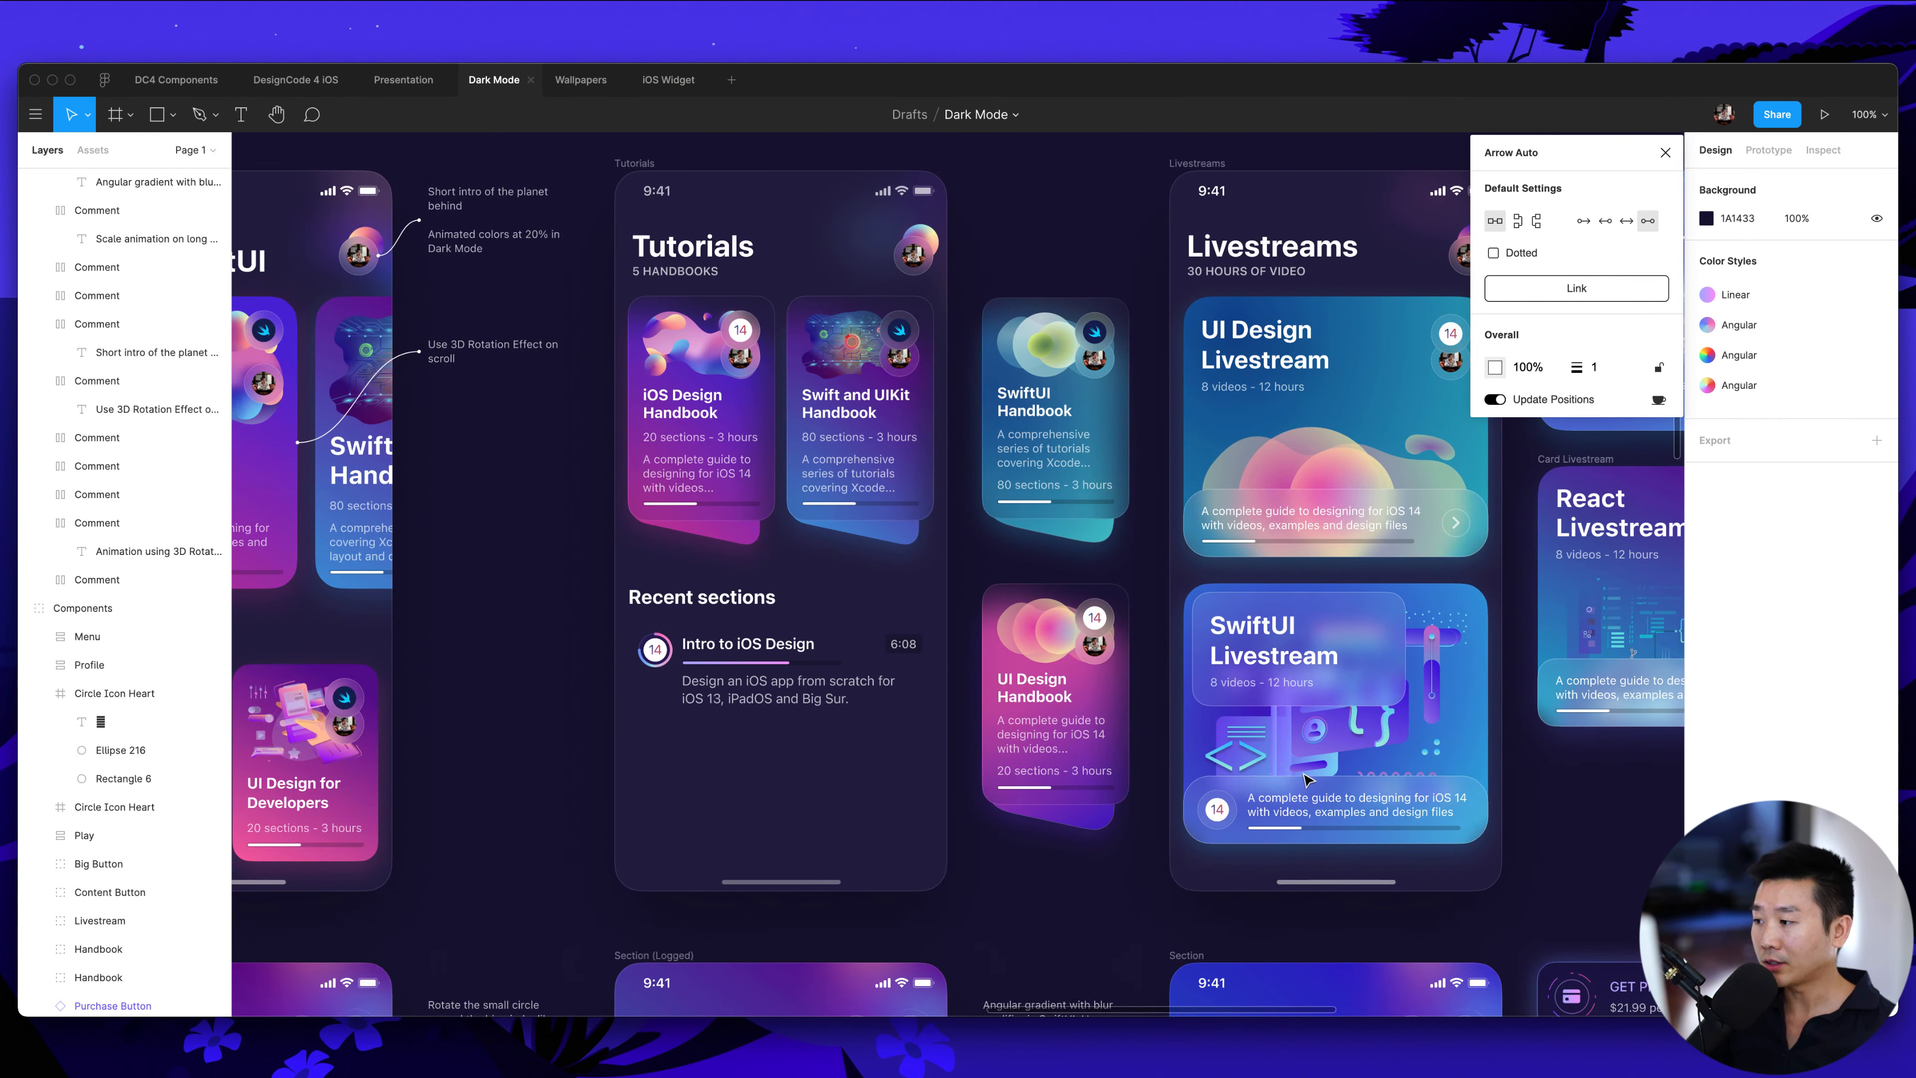
# Examine the Course and Section screens and the Get Pro Access and Watch video components beside the Section screen
pyautogui.scroll(-10, 1308, 780)
pyautogui.hscroll(-3, 1308, 780)
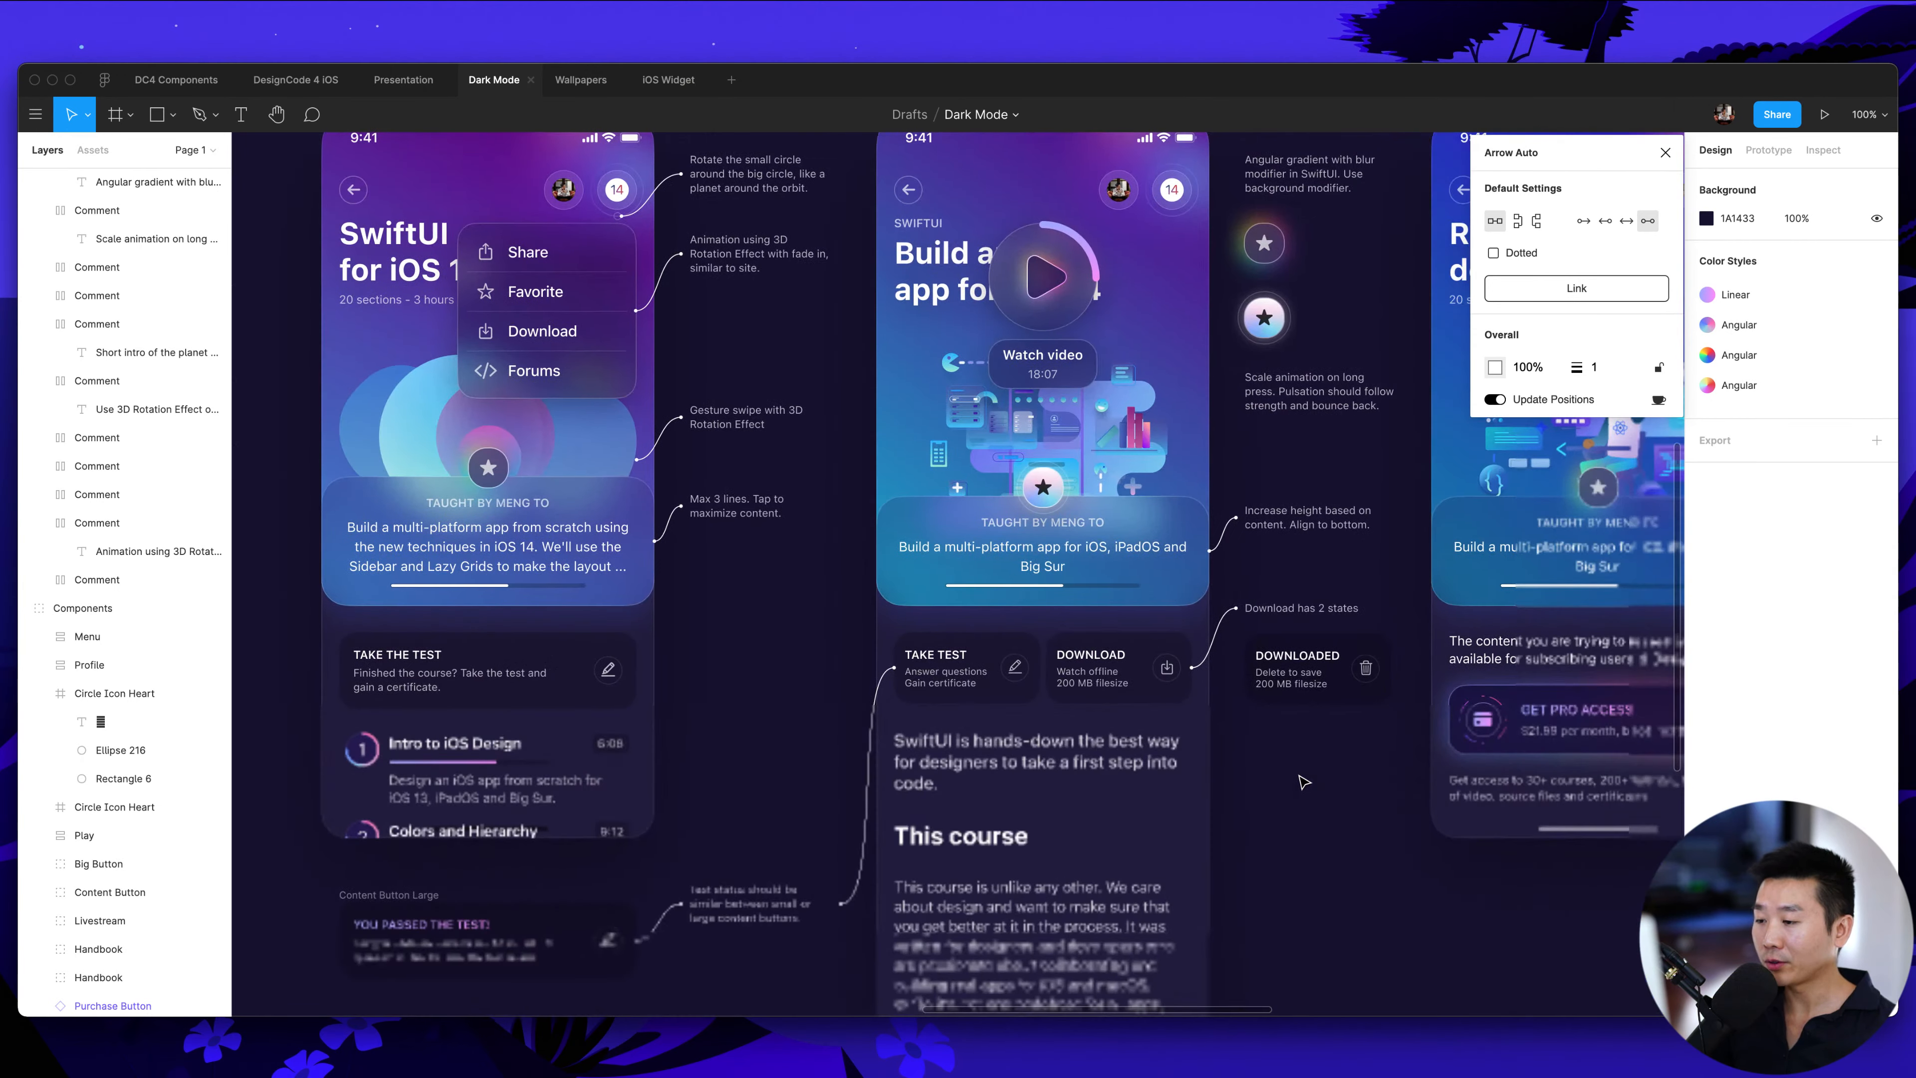
pyautogui.scroll(1, 1303, 782)
pyautogui.hscroll(15, 1304, 782)
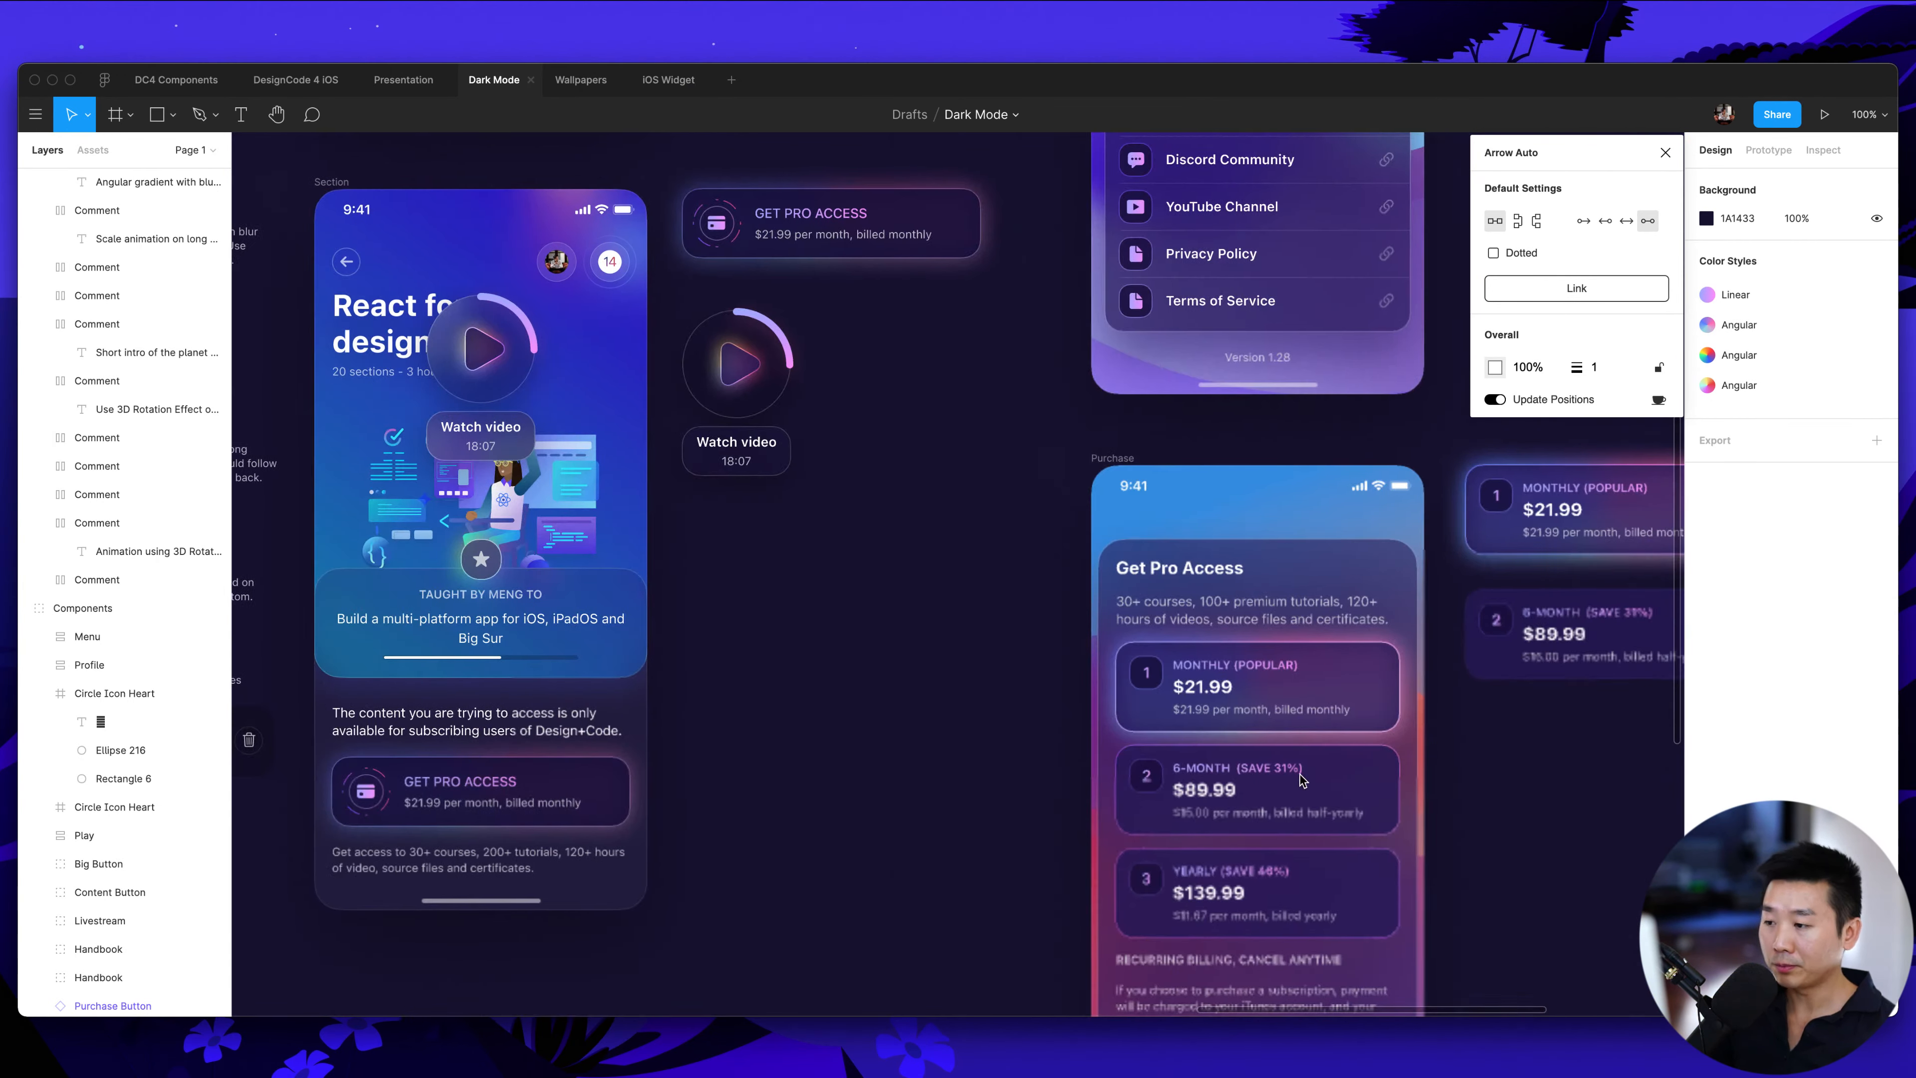
pyautogui.hscroll(-3, 1300, 774)
pyautogui.press('+')
pyautogui.scroll(6, 1351, 731)
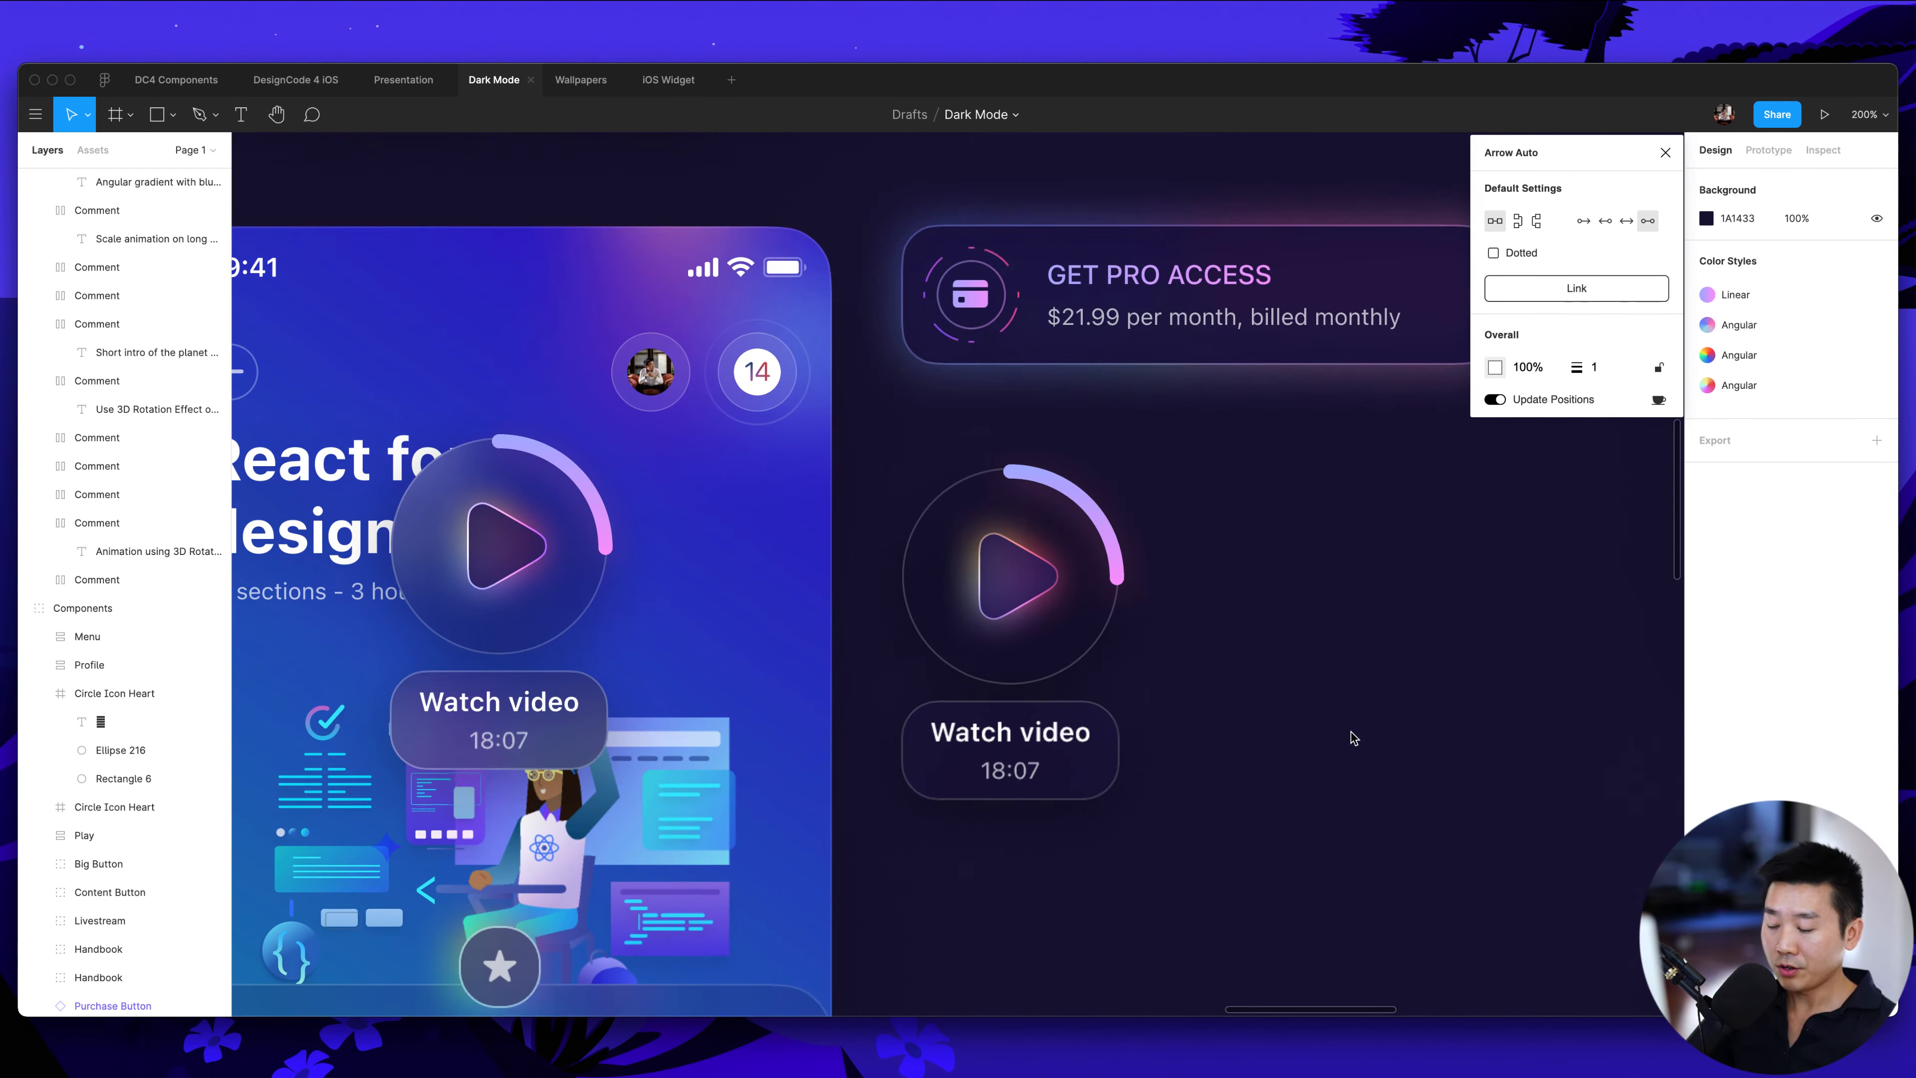
pyautogui.scroll(-1, 1350, 731)
pyautogui.scroll(5, 1351, 731)
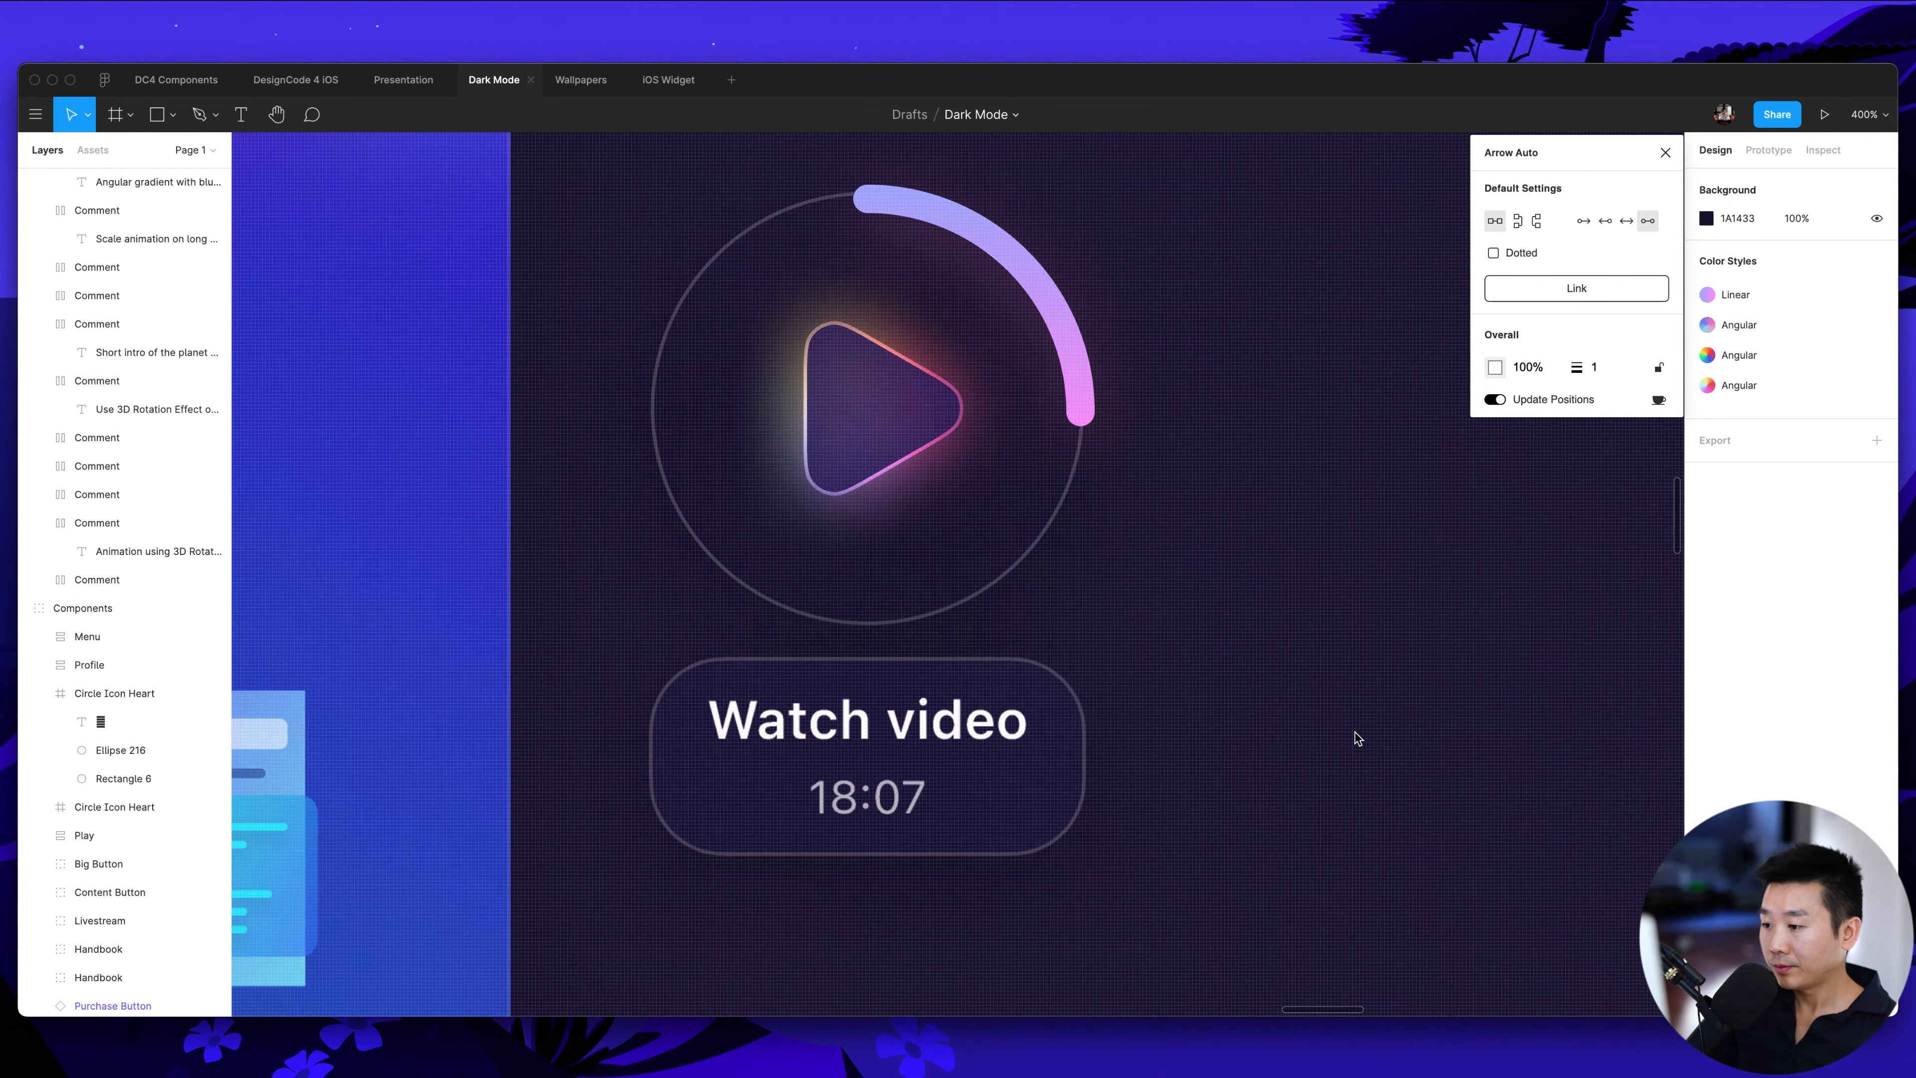
# Inspect the Watch video component's auto layout frame, its nested Play group and the Polygon 2 triangle
pyautogui.press('-')
pyautogui.click(910, 500)
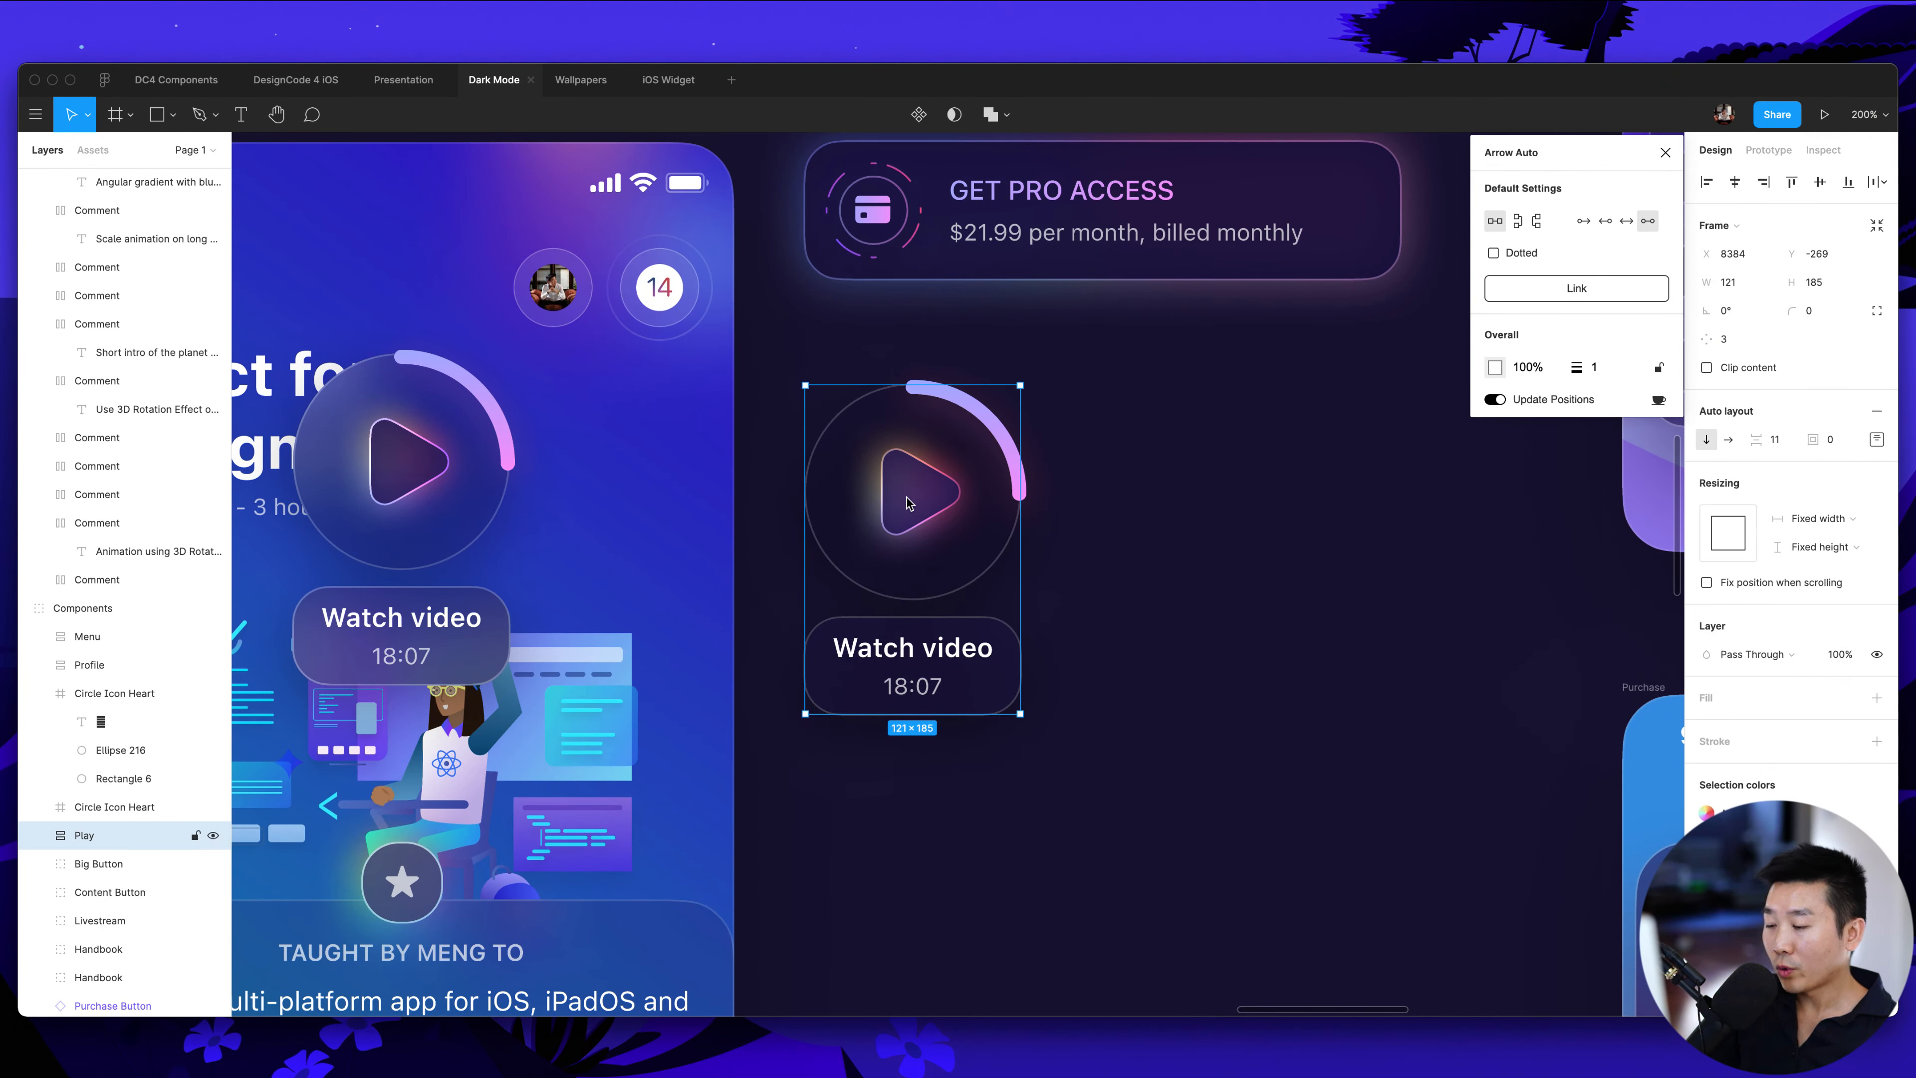
pyautogui.doubleClick(906, 497)
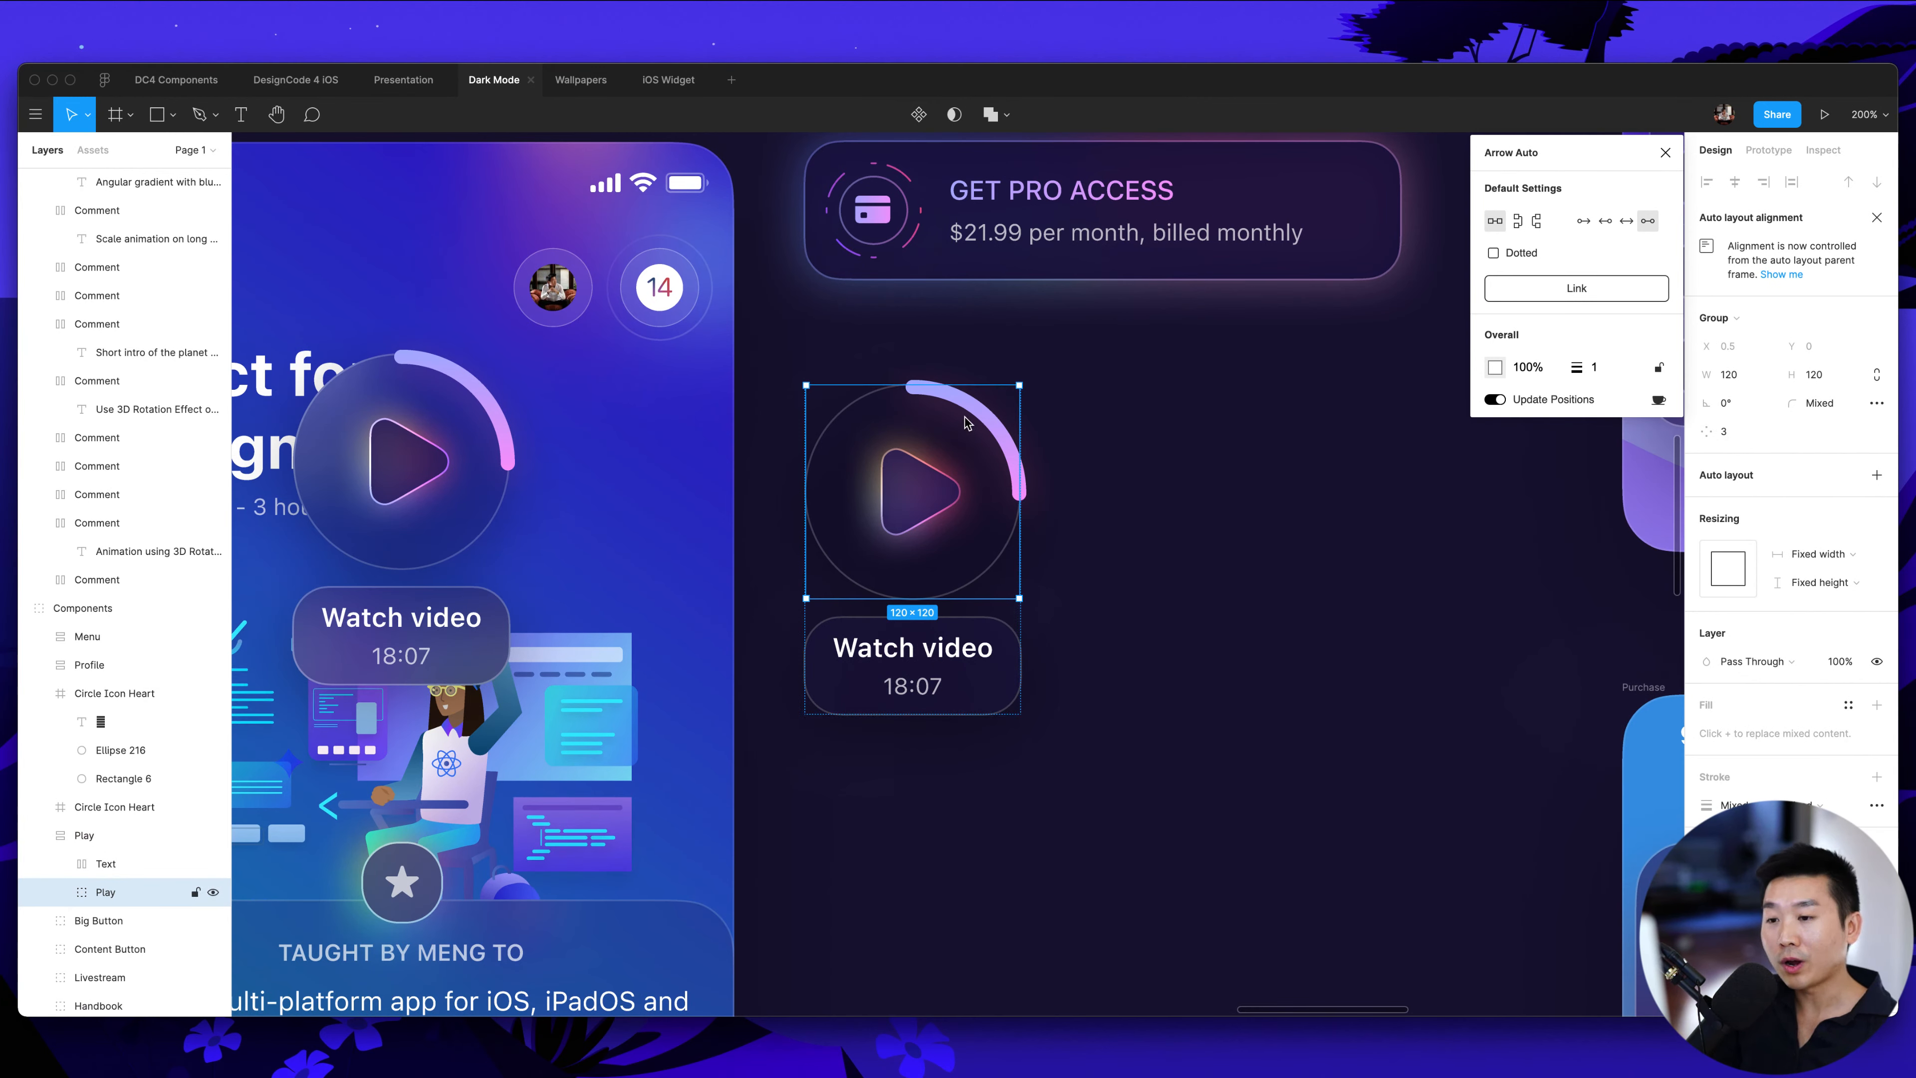
pyautogui.hscroll(-1, 1176, 505)
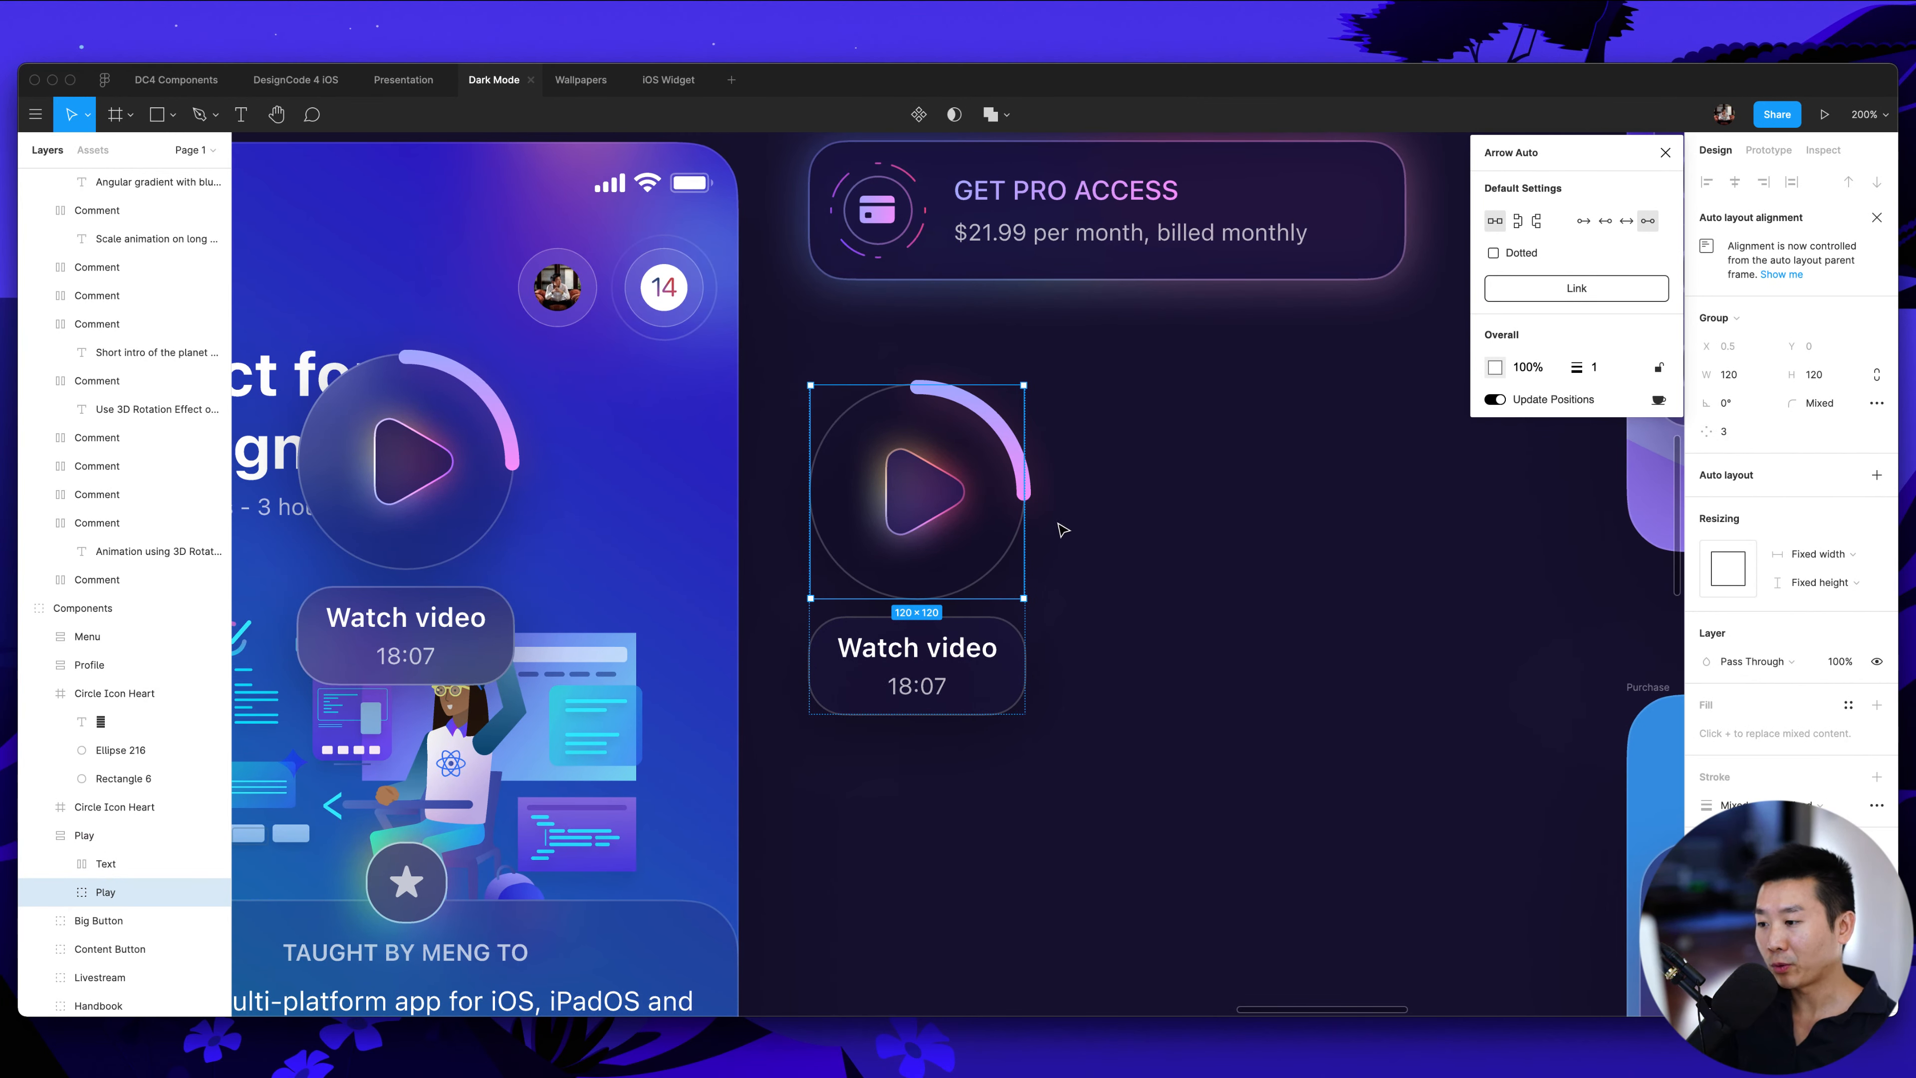
pyautogui.doubleClick(892, 494)
pyautogui.click(1125, 527)
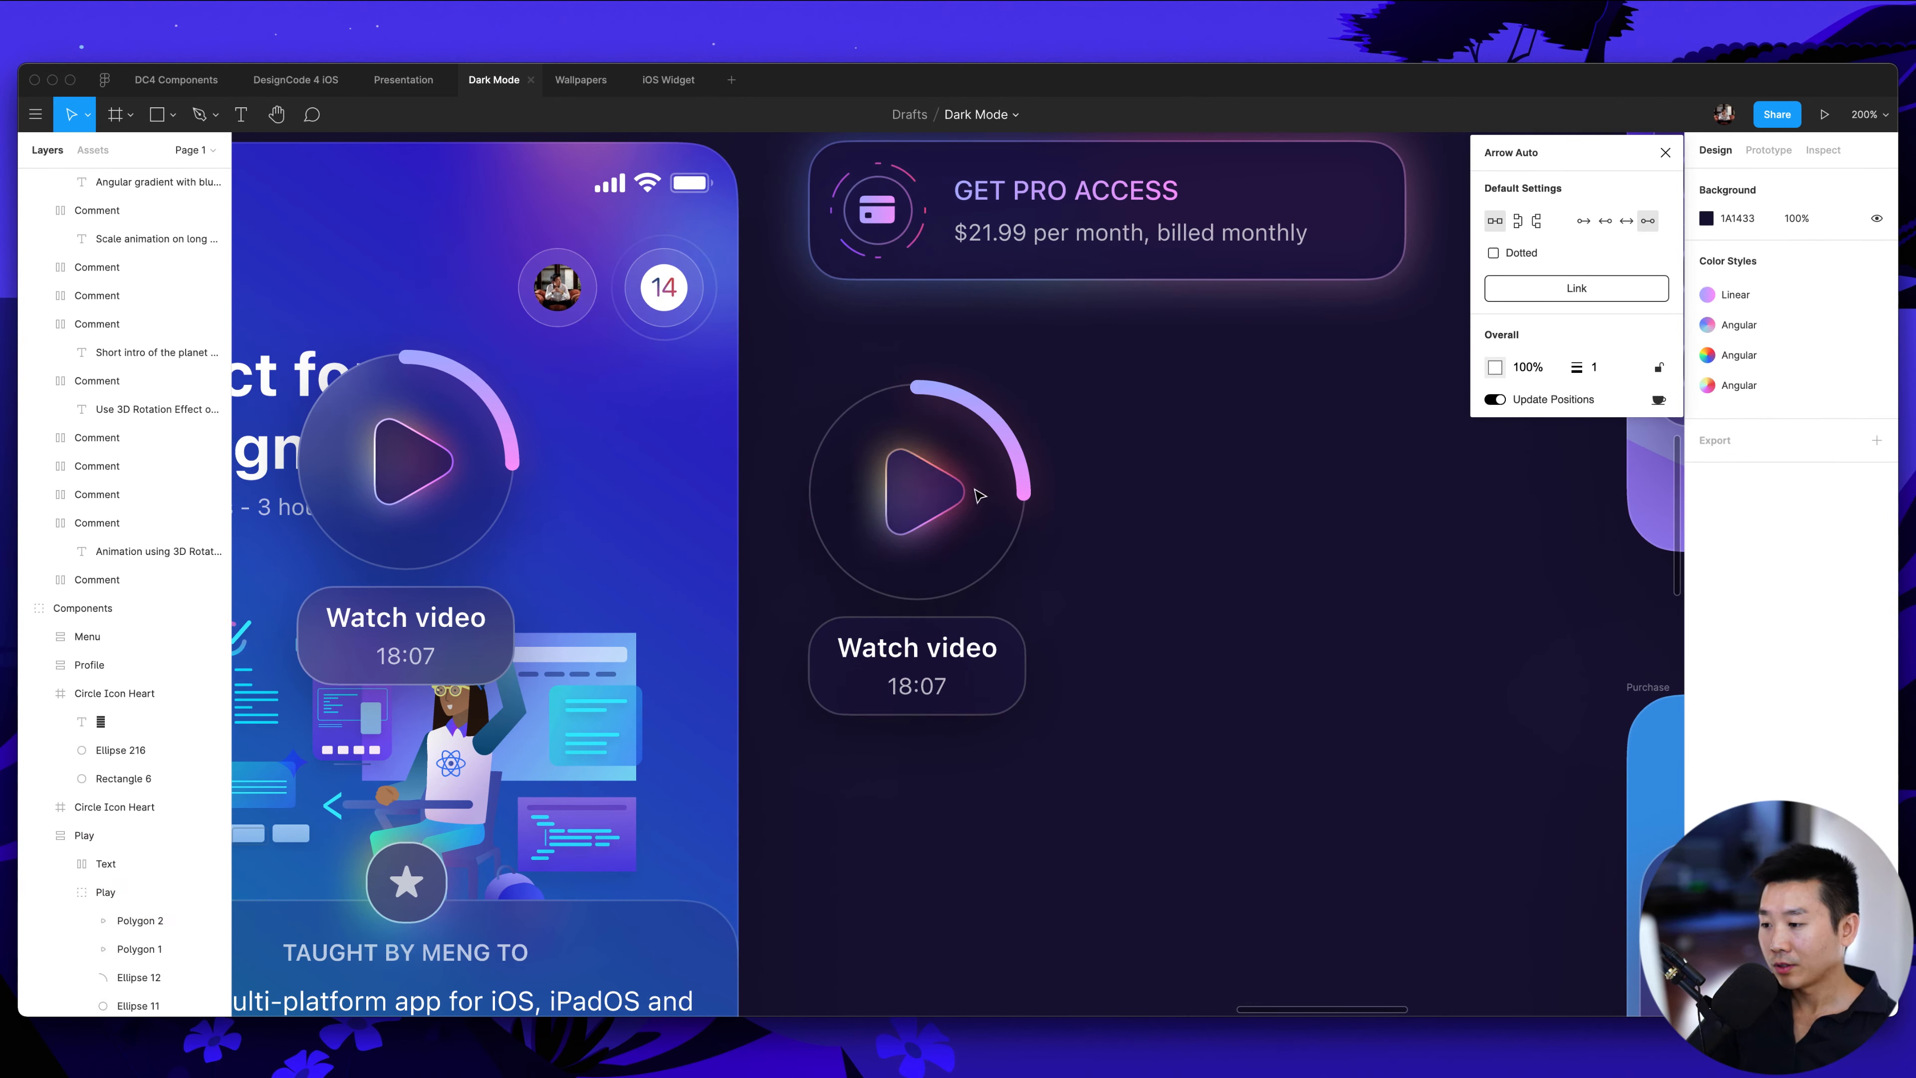
pyautogui.click(923, 496)
pyautogui.keyDown('super'); pyautogui.click(946, 500); pyautogui.keyUp('super')
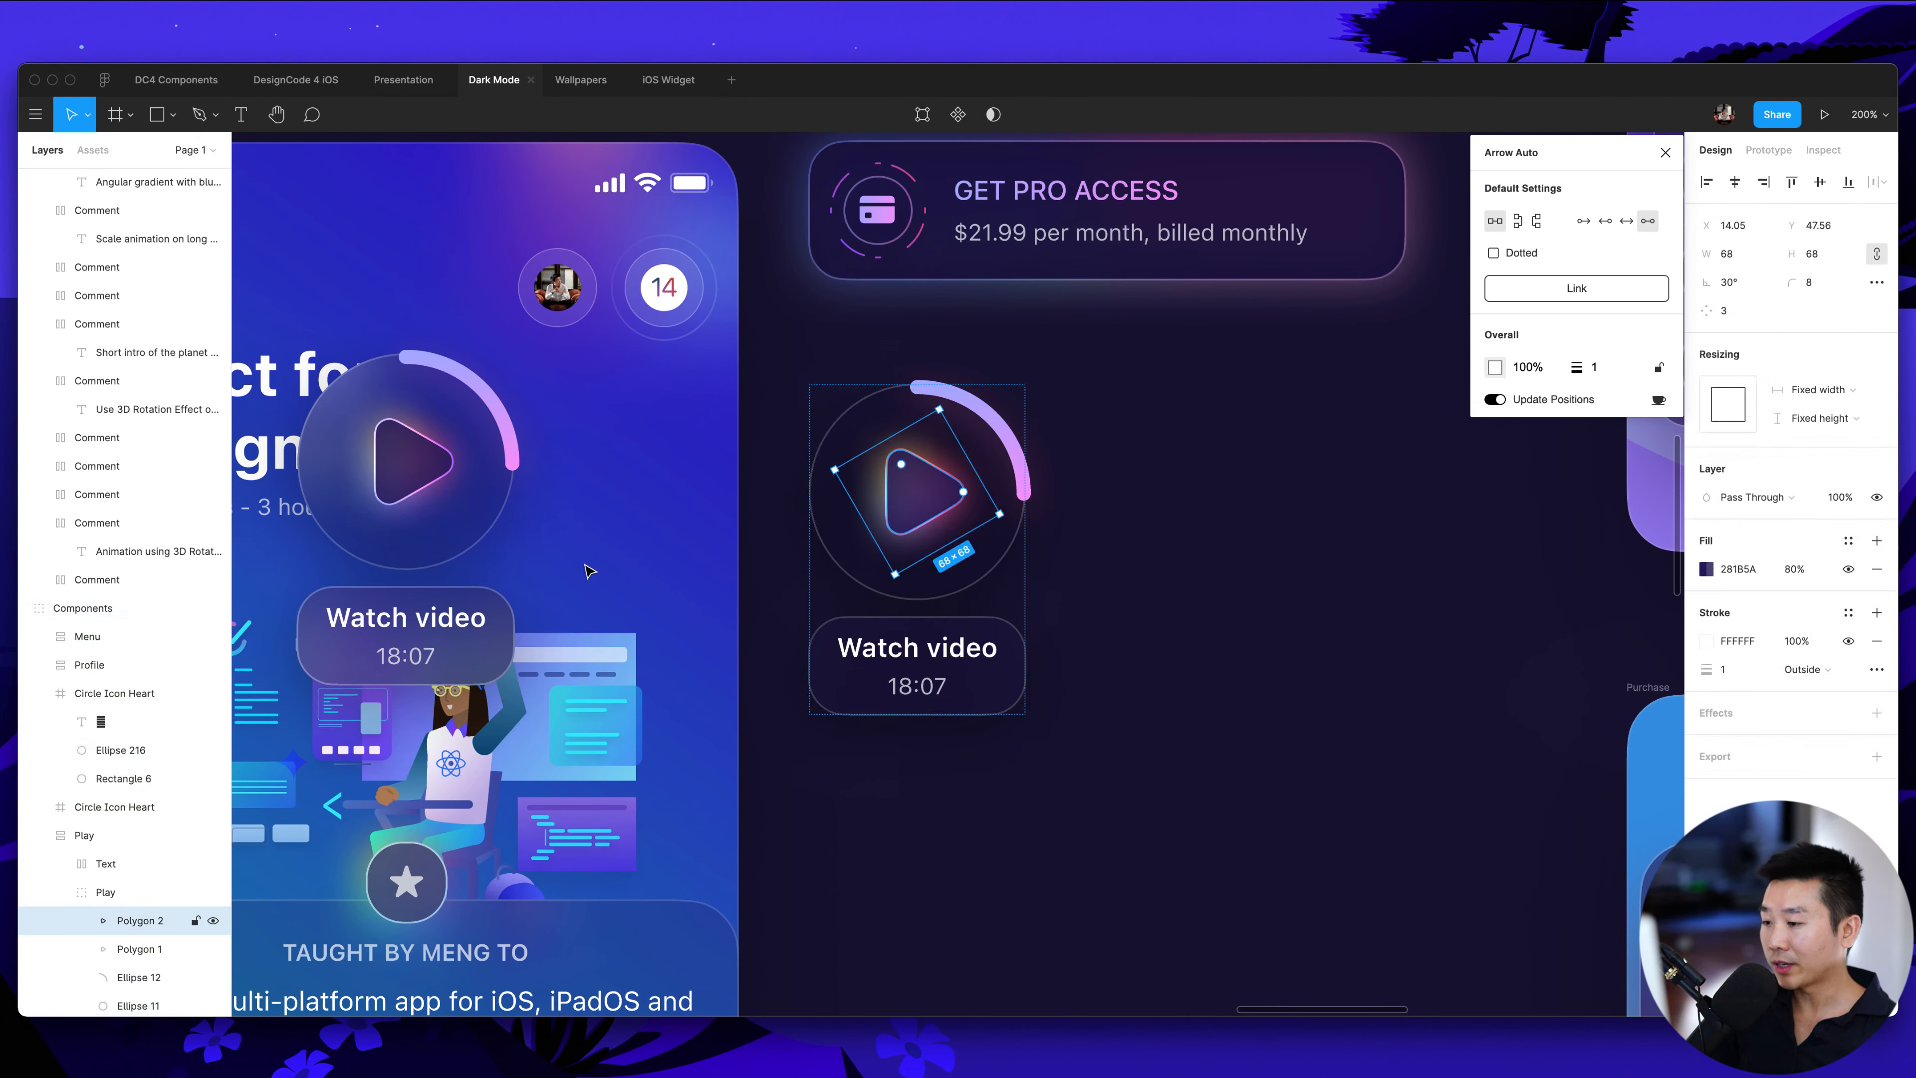
pyautogui.click(1207, 492)
# Duplicate the Watch video play component and place the copy beside the original
pyautogui.click(920, 484)
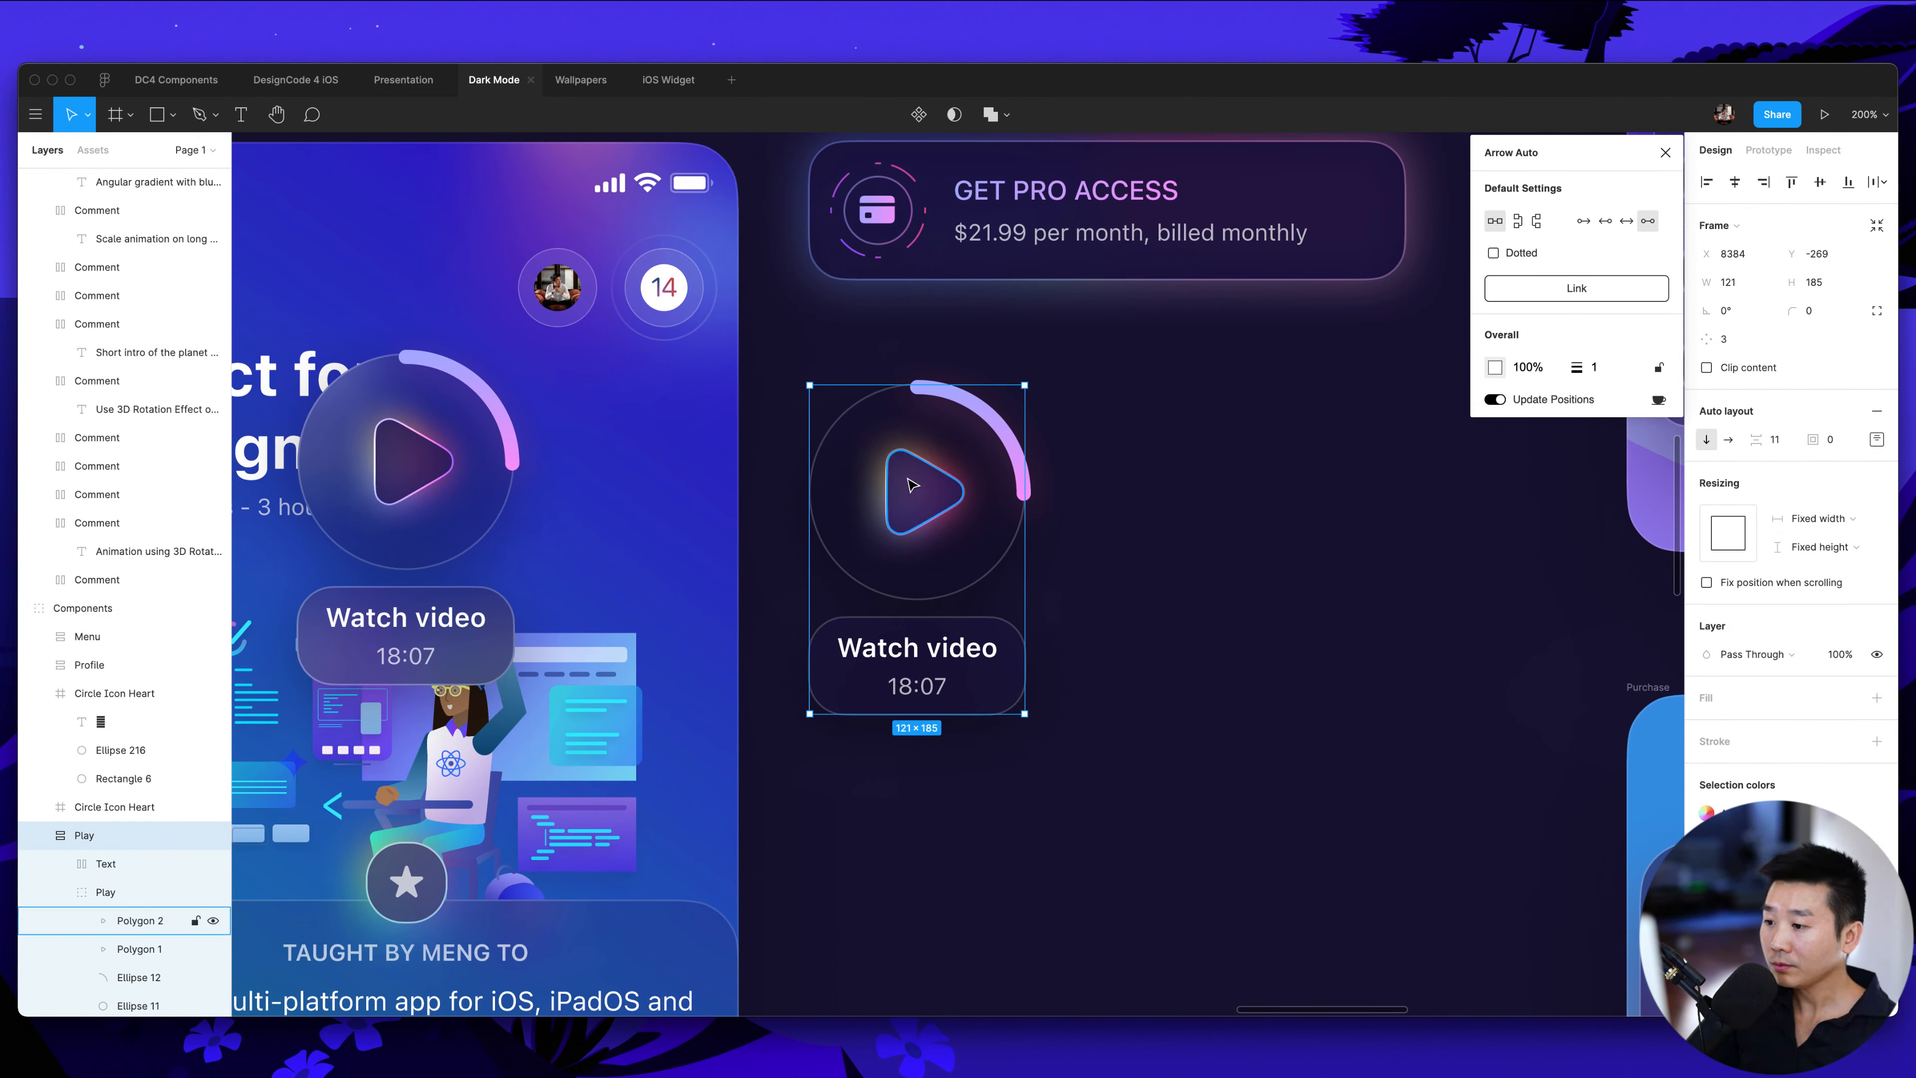
pyautogui.press('super+d')
pyautogui.moveTo(1206, 487); pyautogui.dragTo(1224, 491)
pyautogui.click(1454, 580)
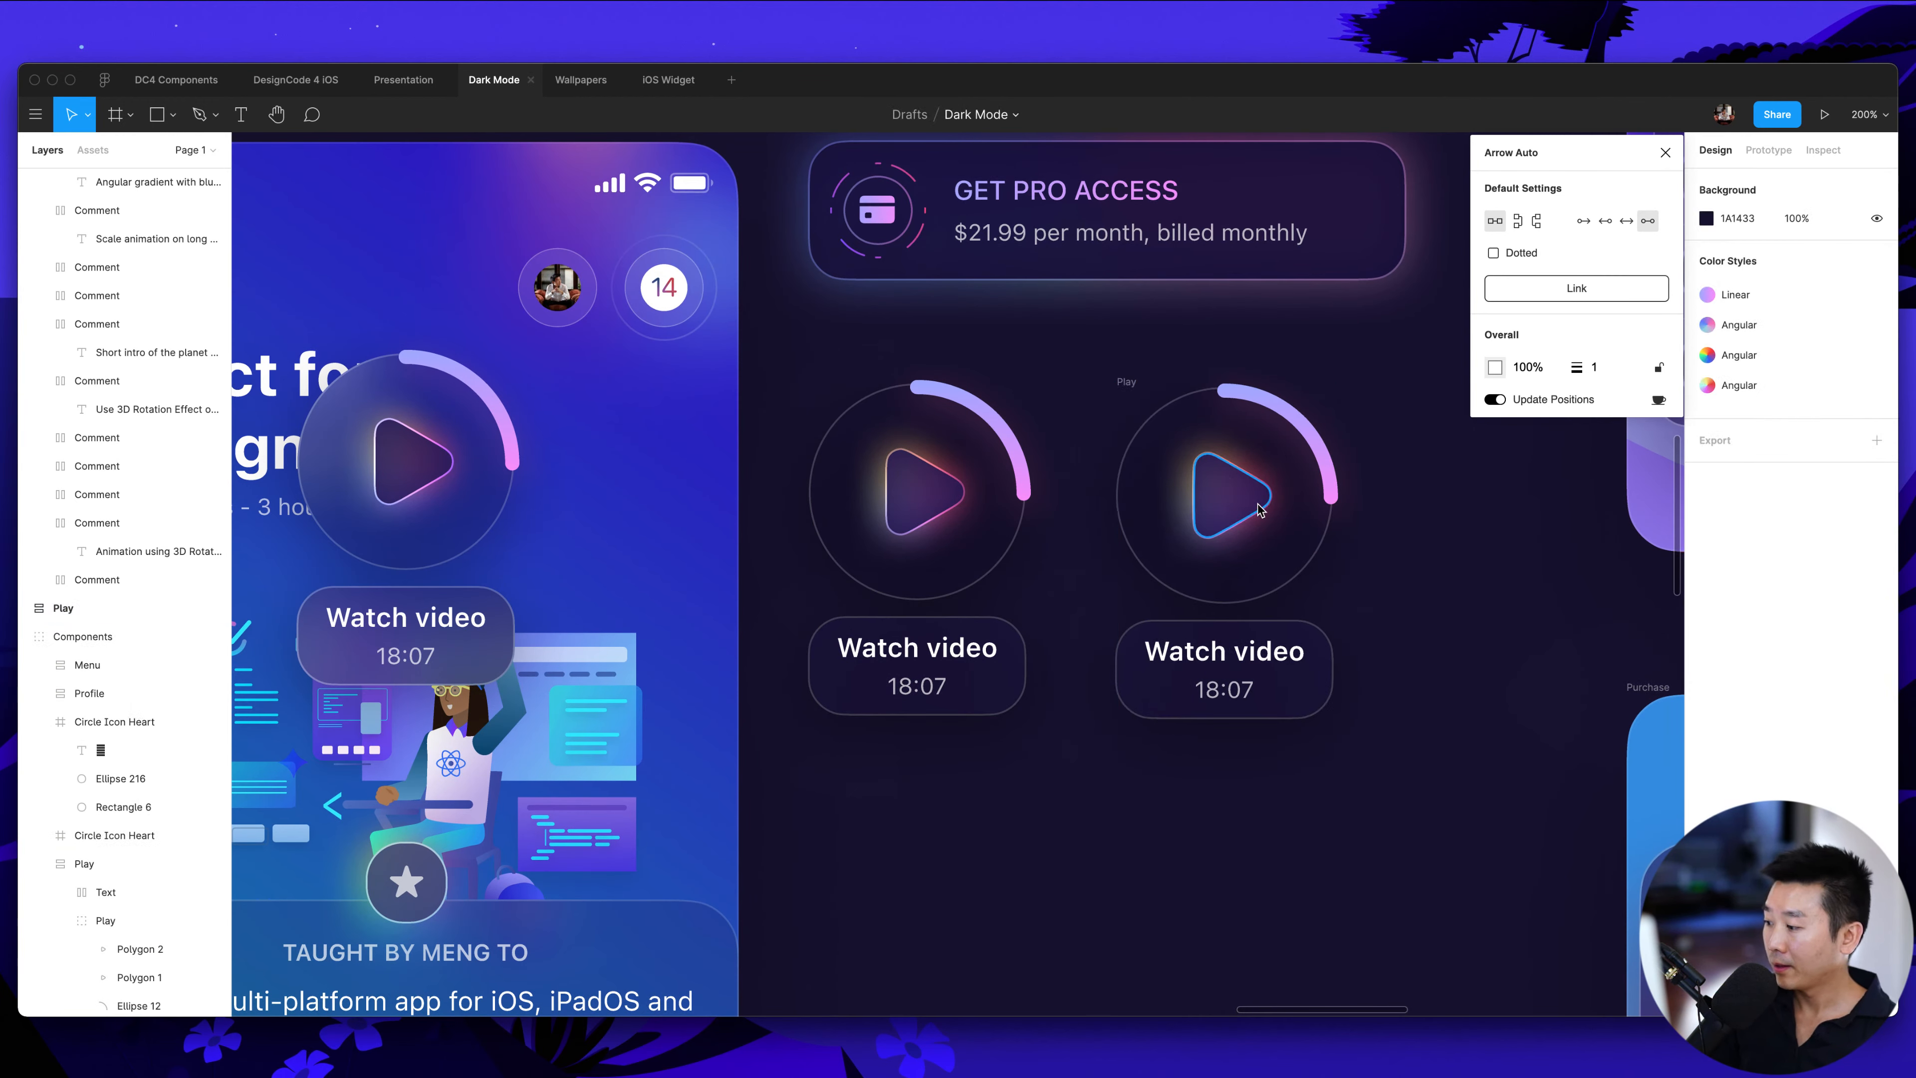
# Select the blurred Polygon 1 in the copied play button and show its fill's color styles as a grid
pyautogui.keyDown('super'); pyautogui.click(1232, 495); pyautogui.keyUp('super')
pyautogui.click(132, 721)
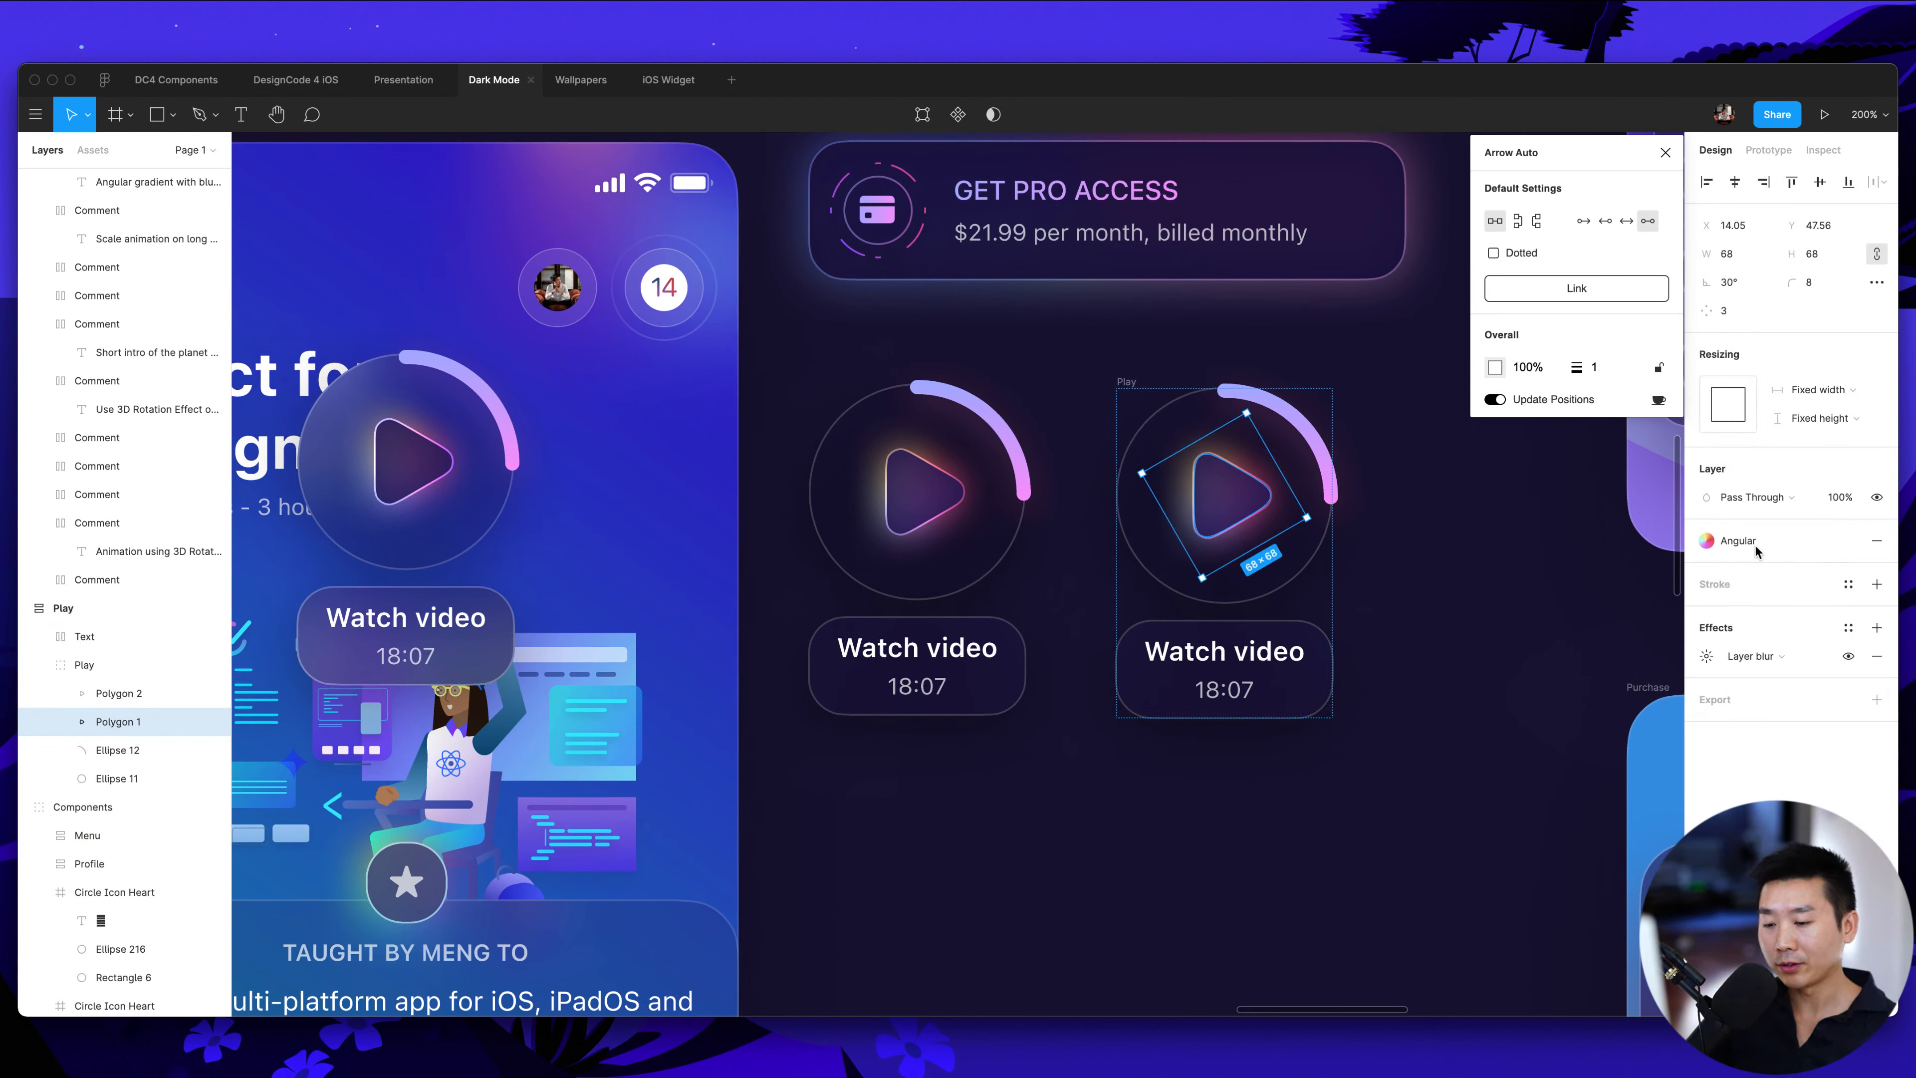
pyautogui.click(1722, 542)
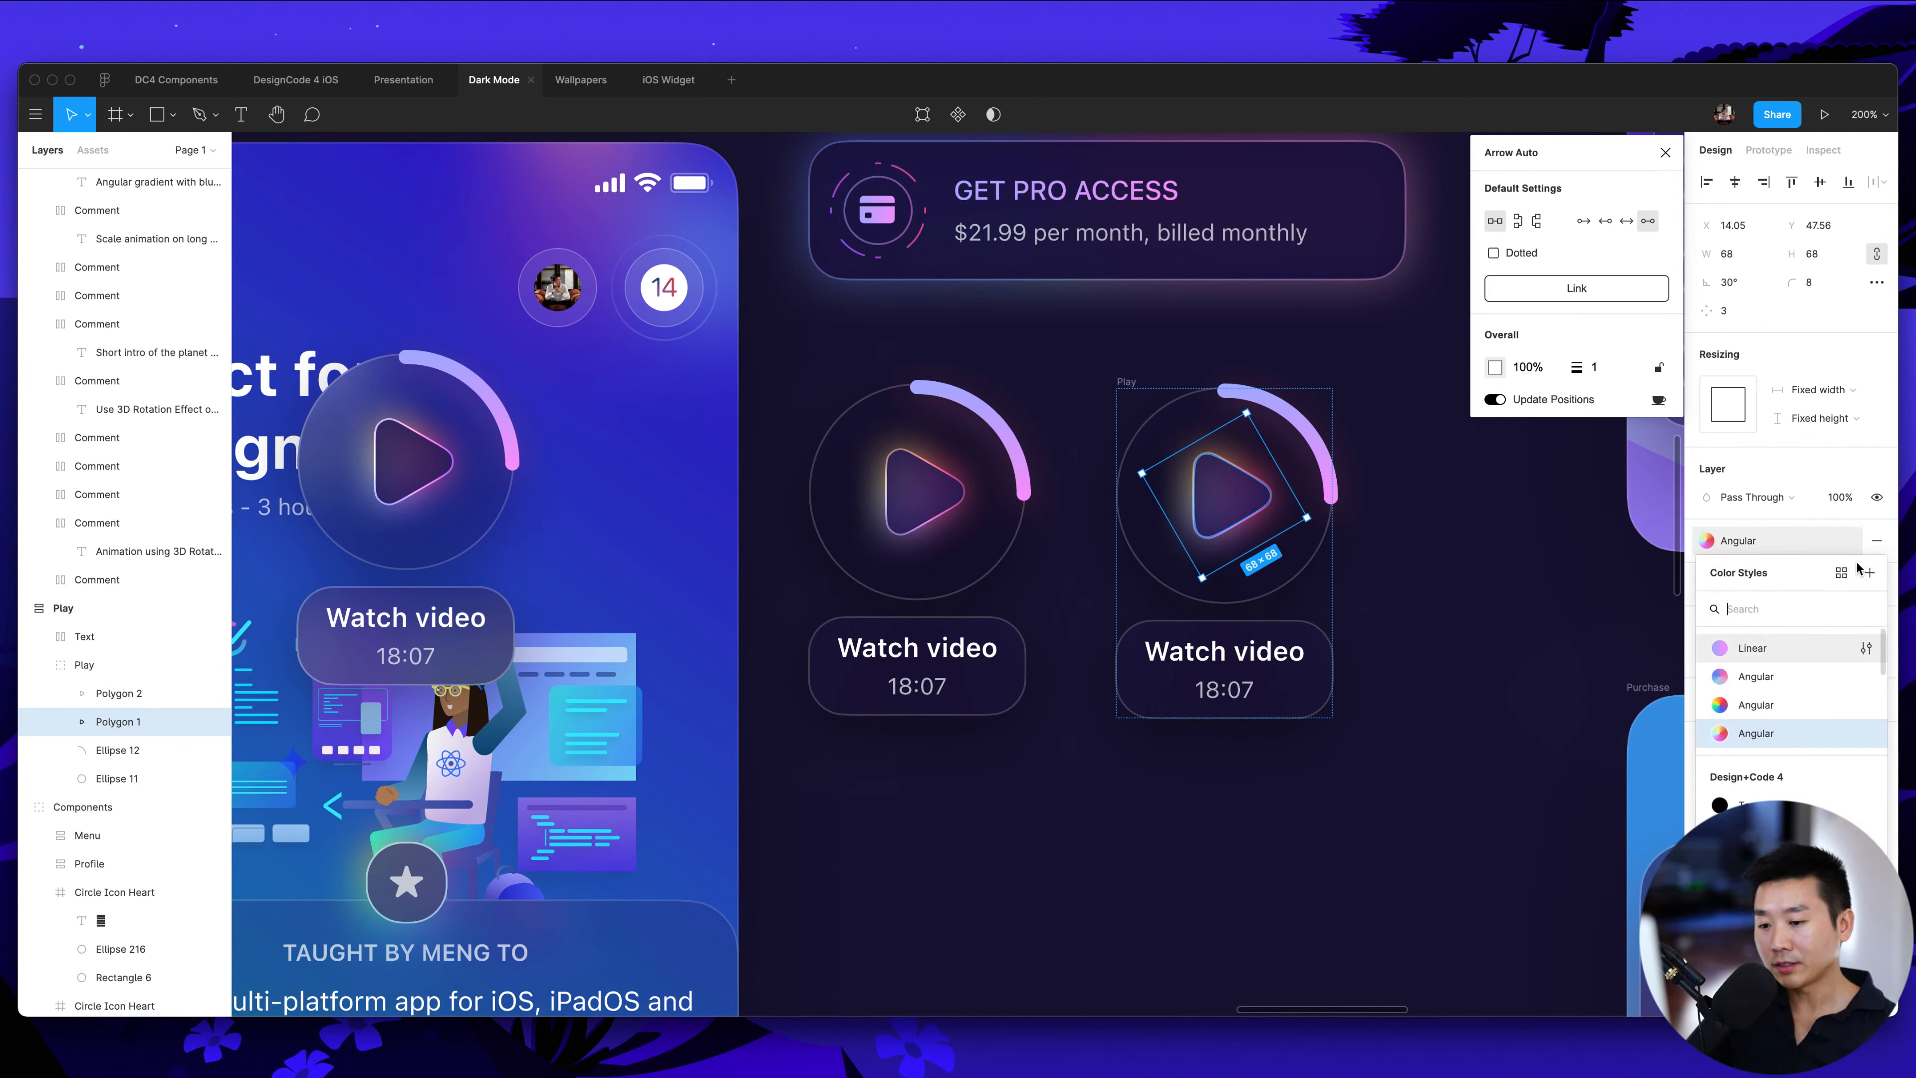
pyautogui.click(1841, 572)
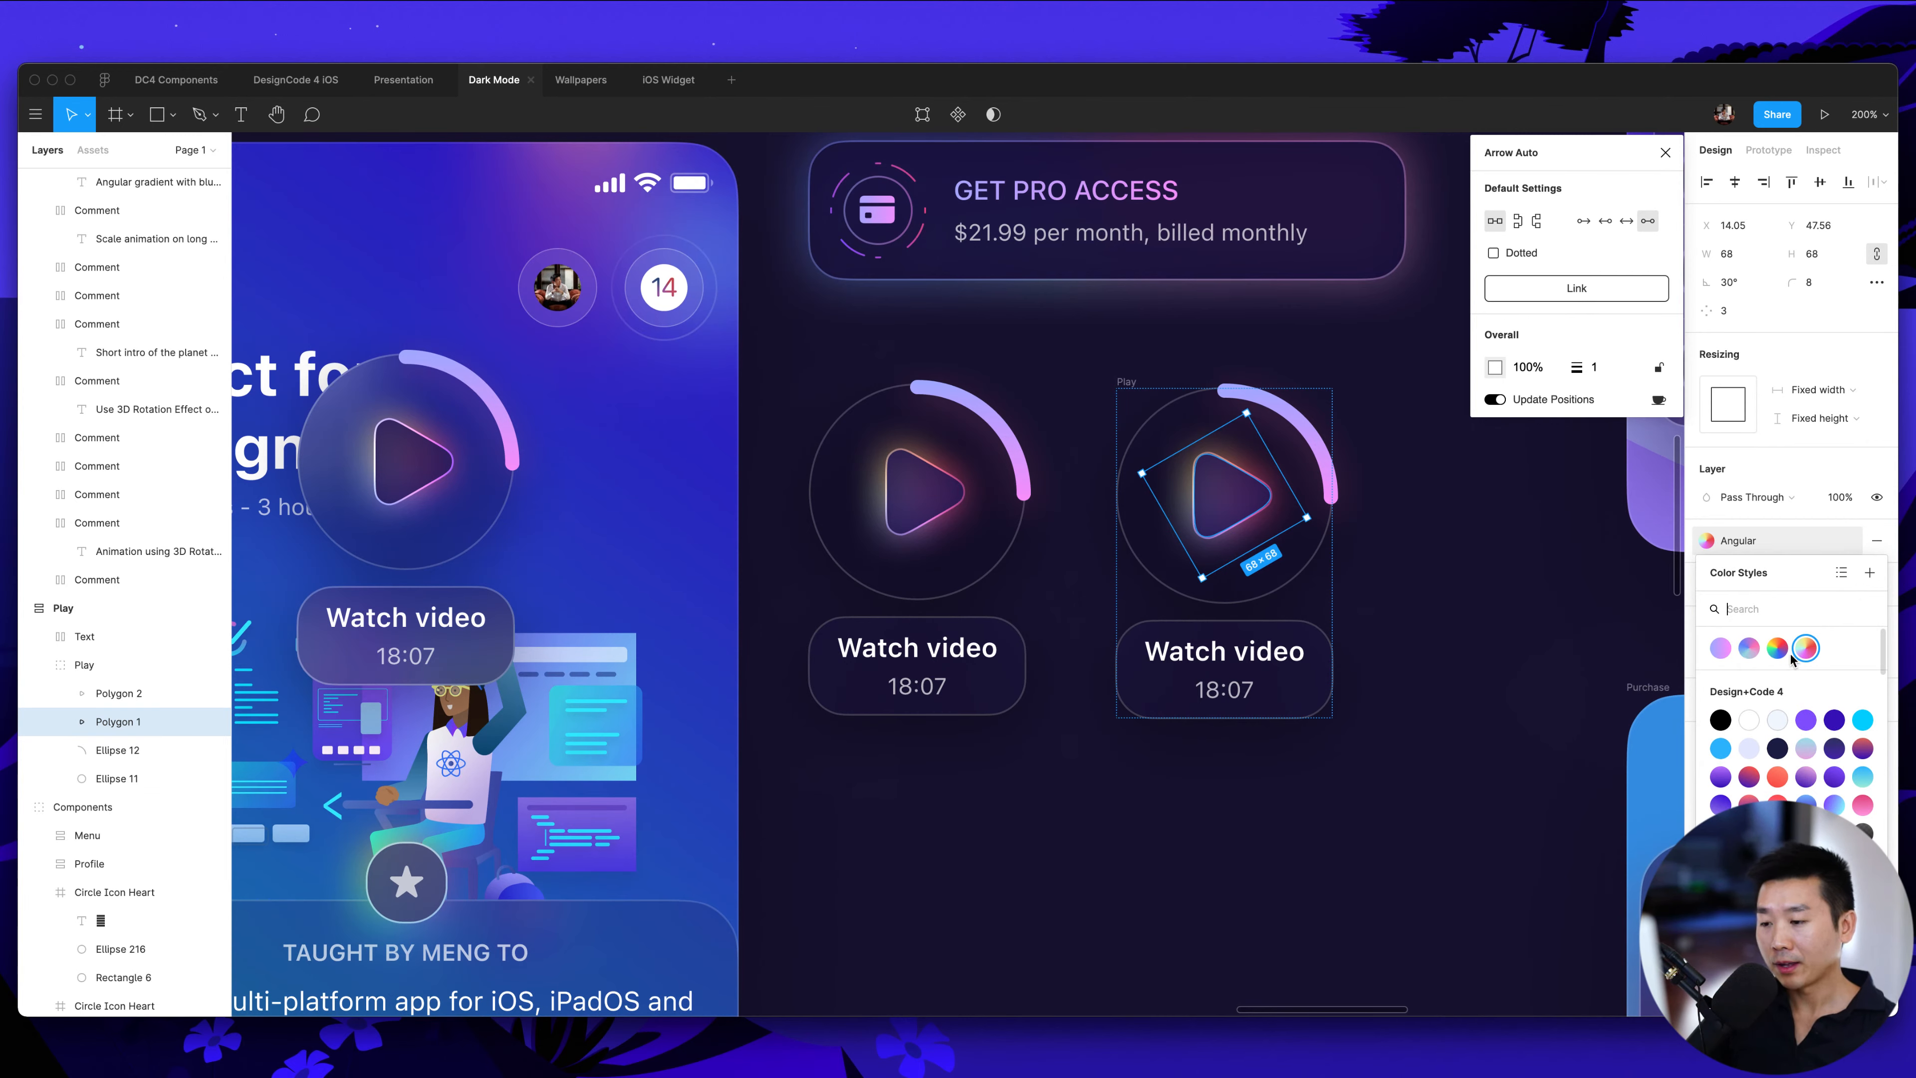
pyautogui.hscroll(3, 1373, 623)
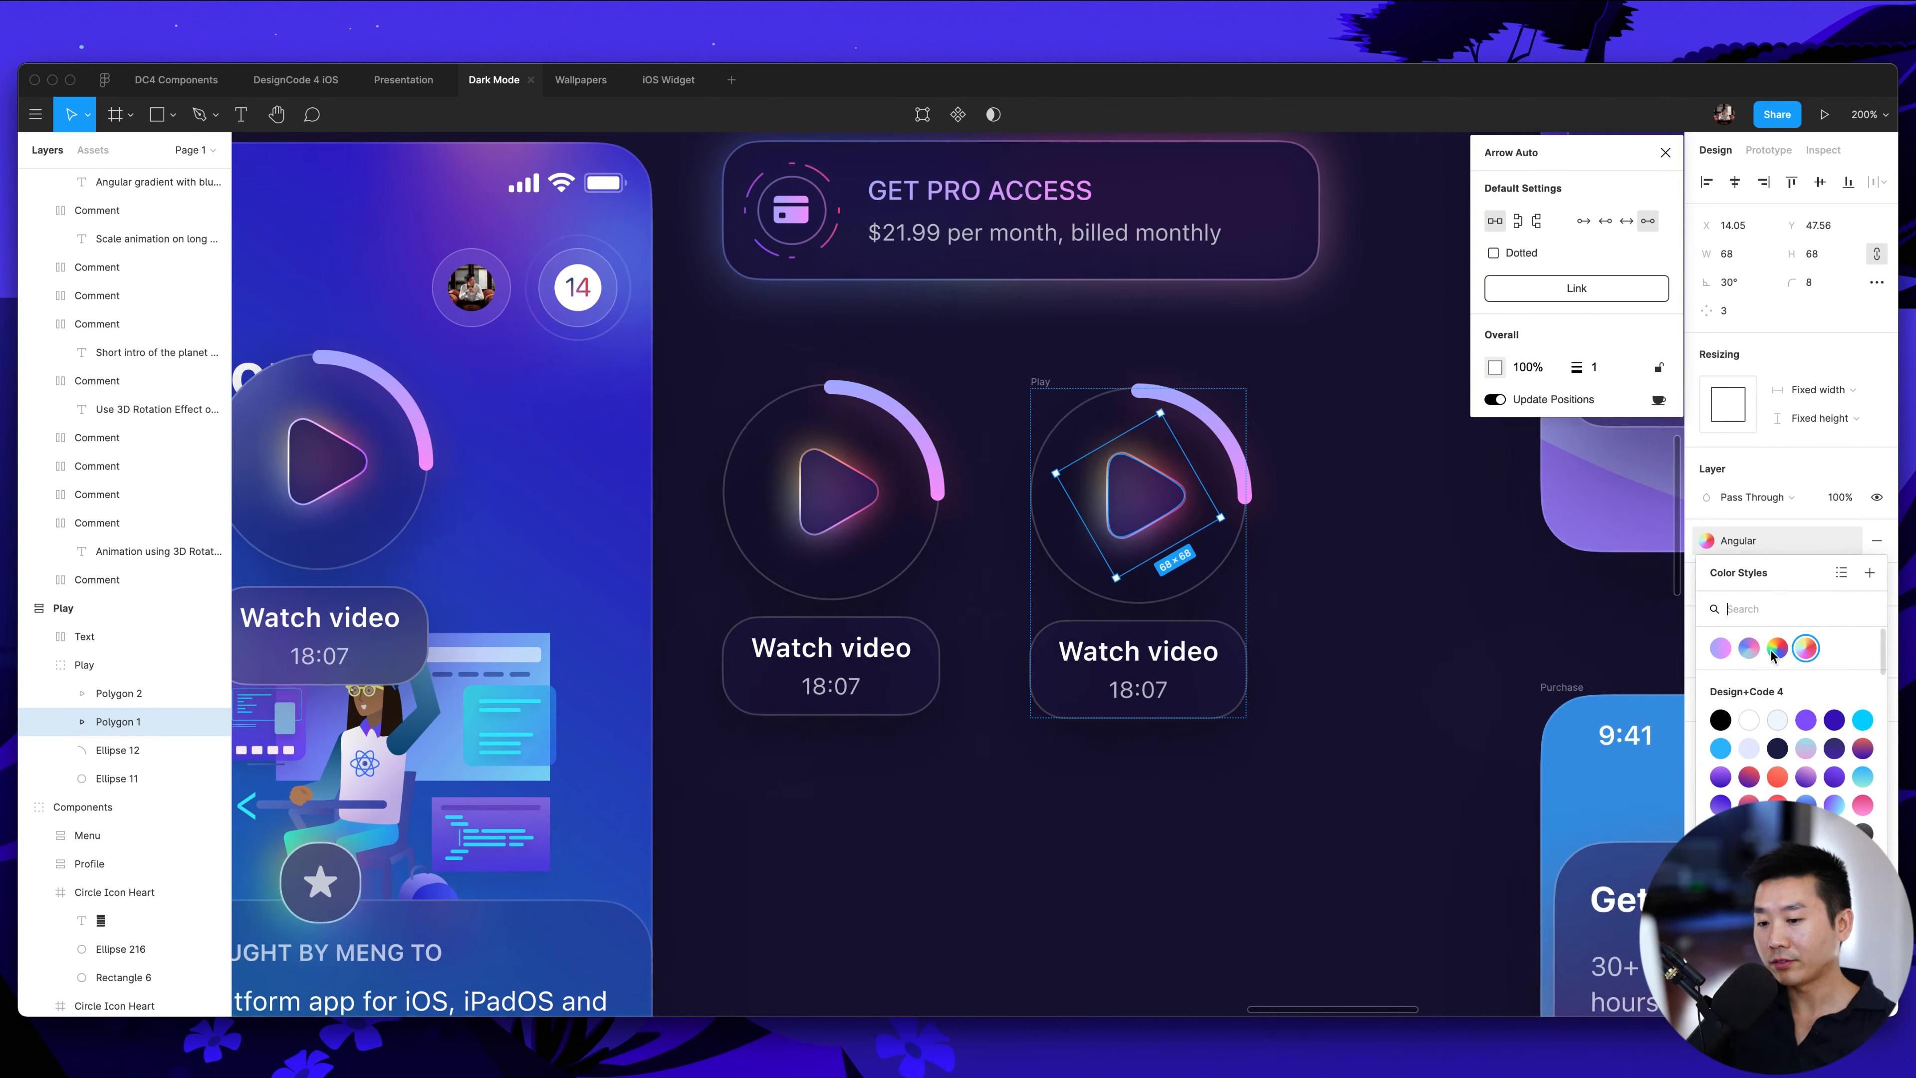
# Try the blue-purple Angular, rainbow Angular and Linear color styles on the glow of the copy's Polygon 1
pyautogui.click(1756, 651)
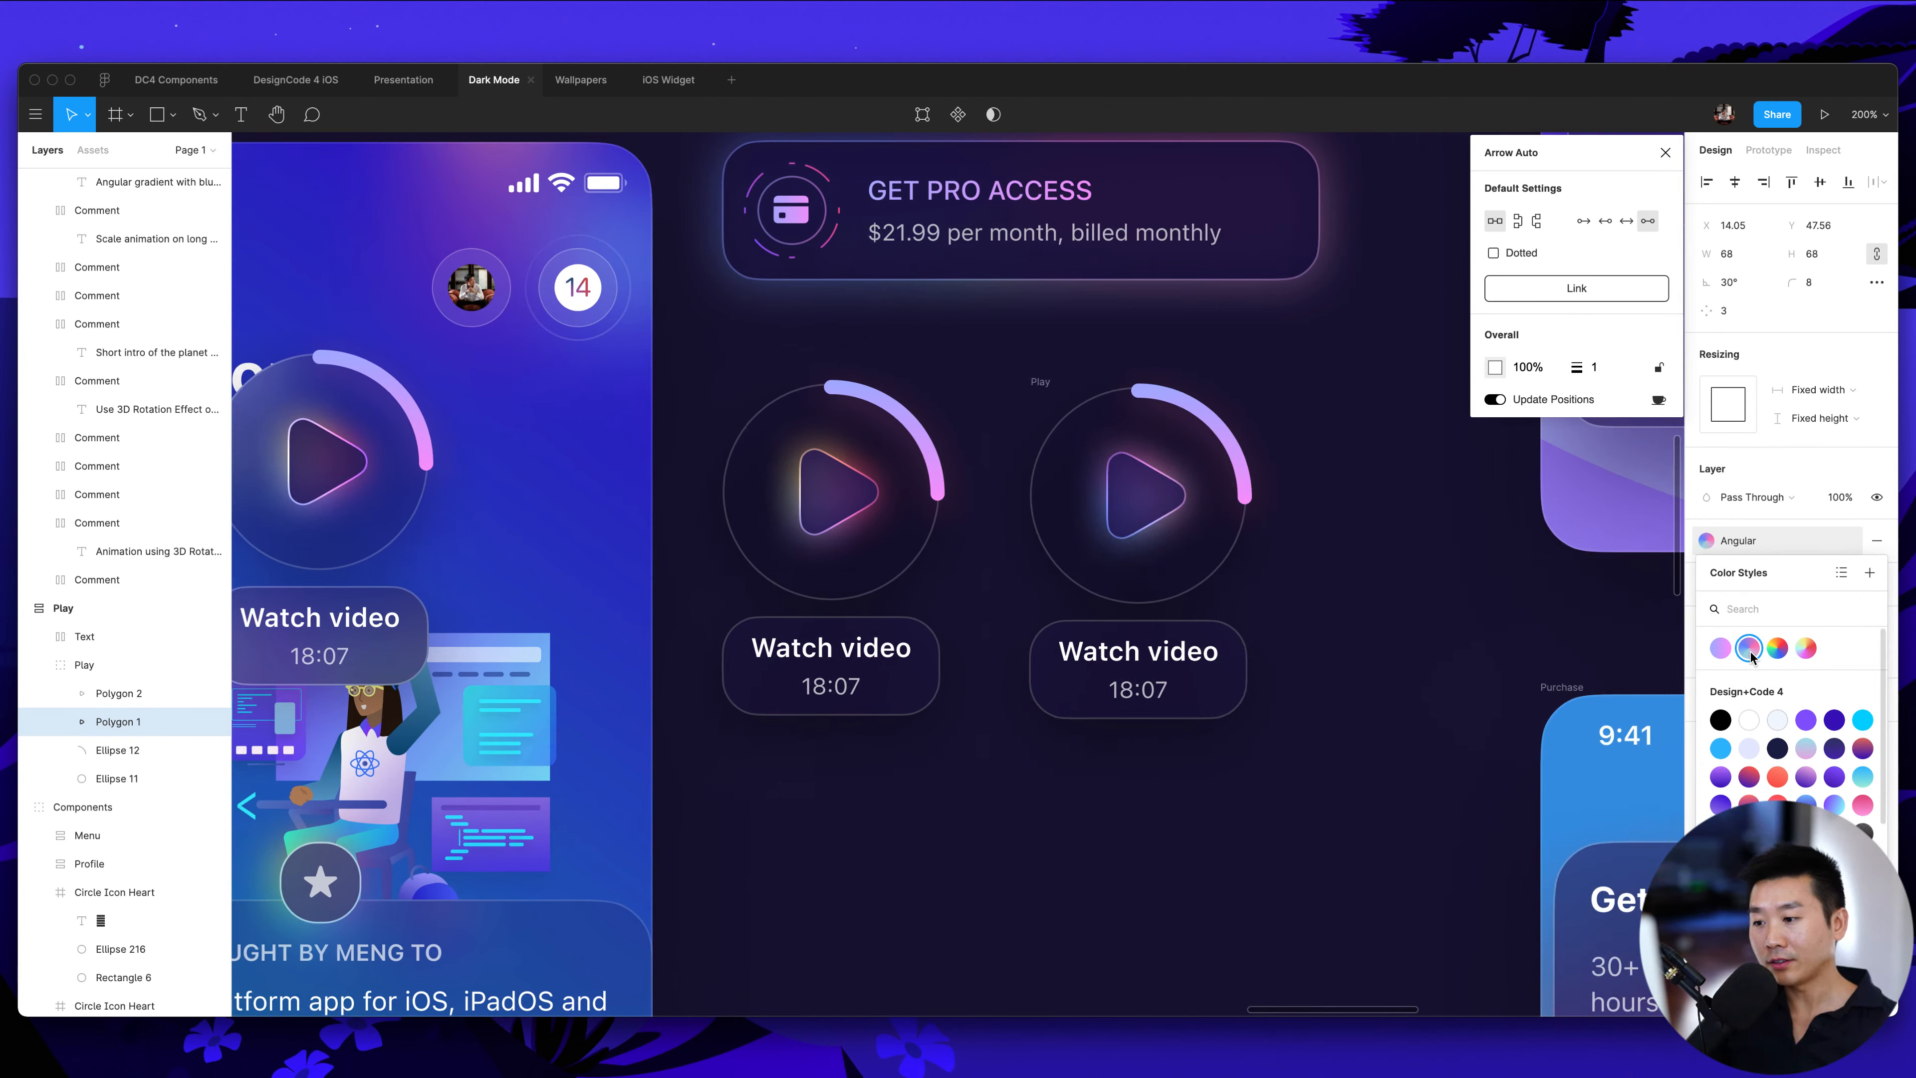
pyautogui.click(1778, 648)
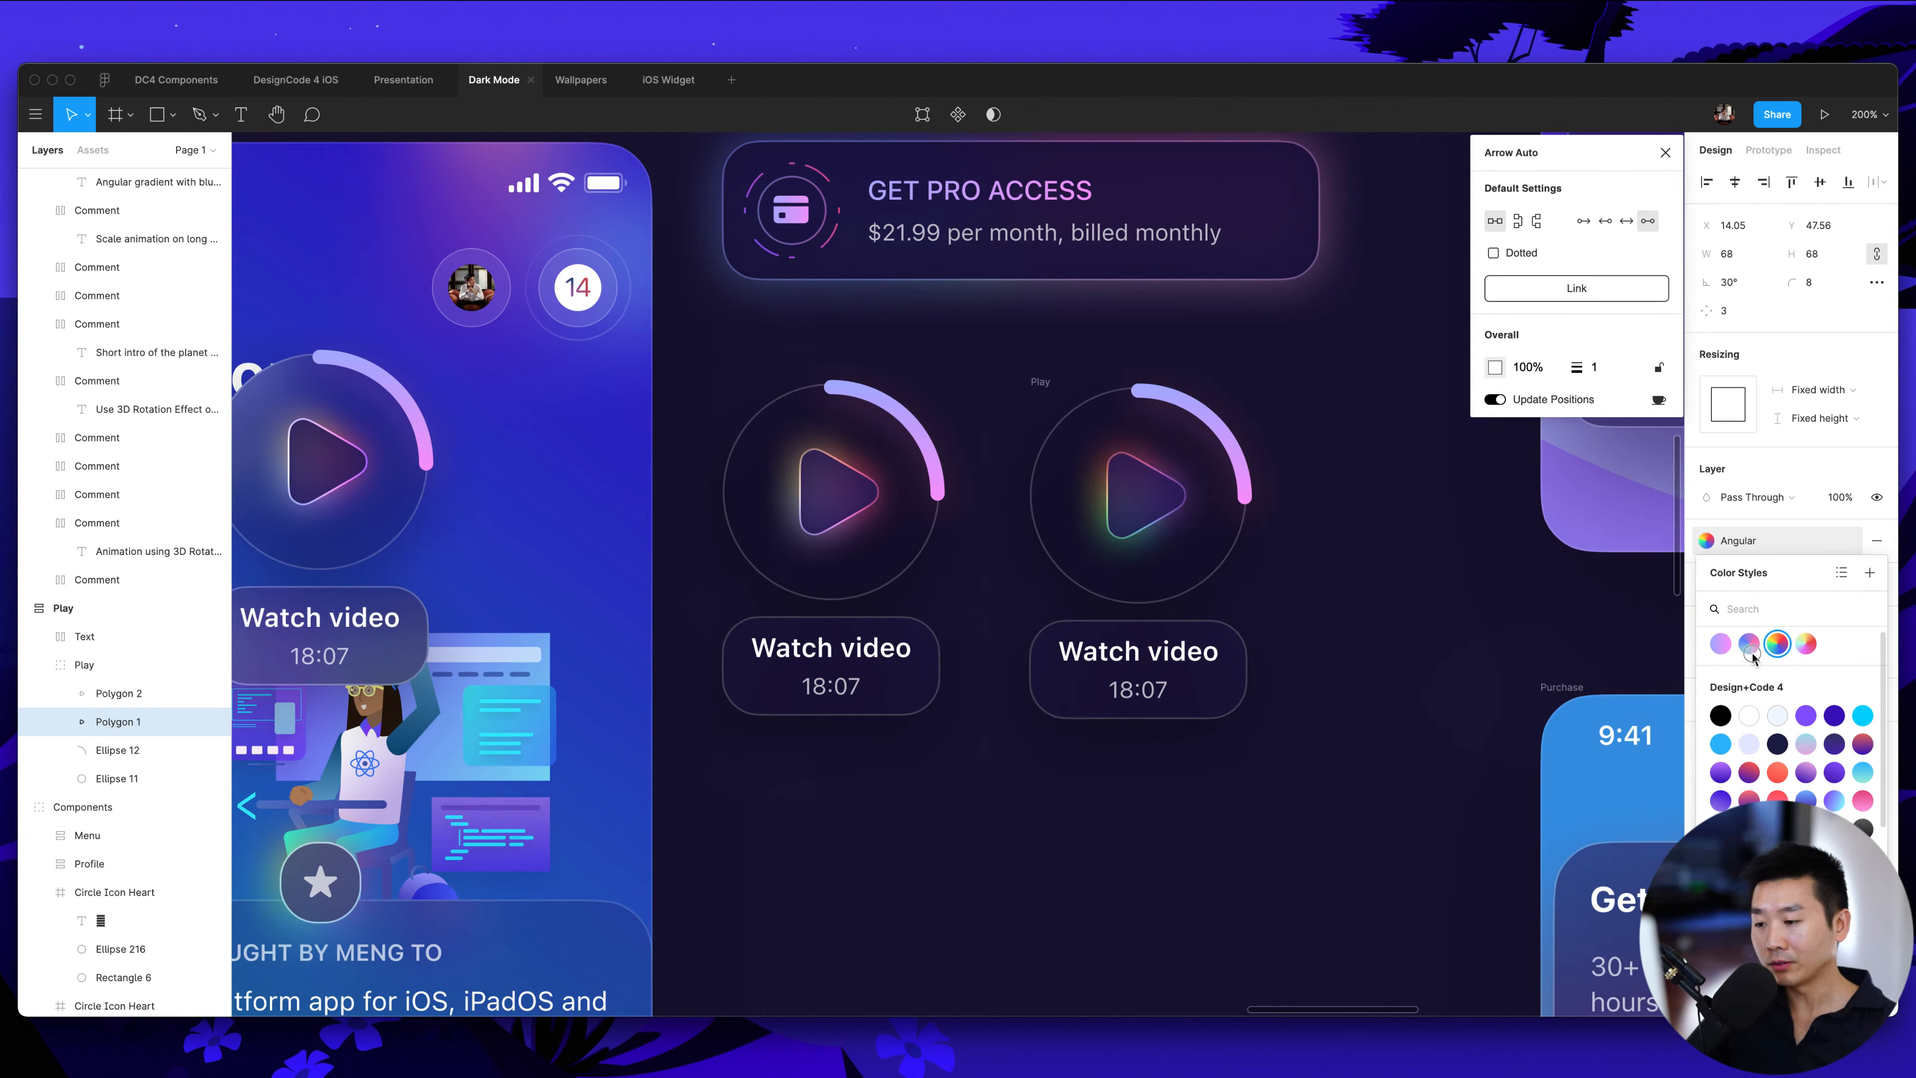
pyautogui.click(1721, 643)
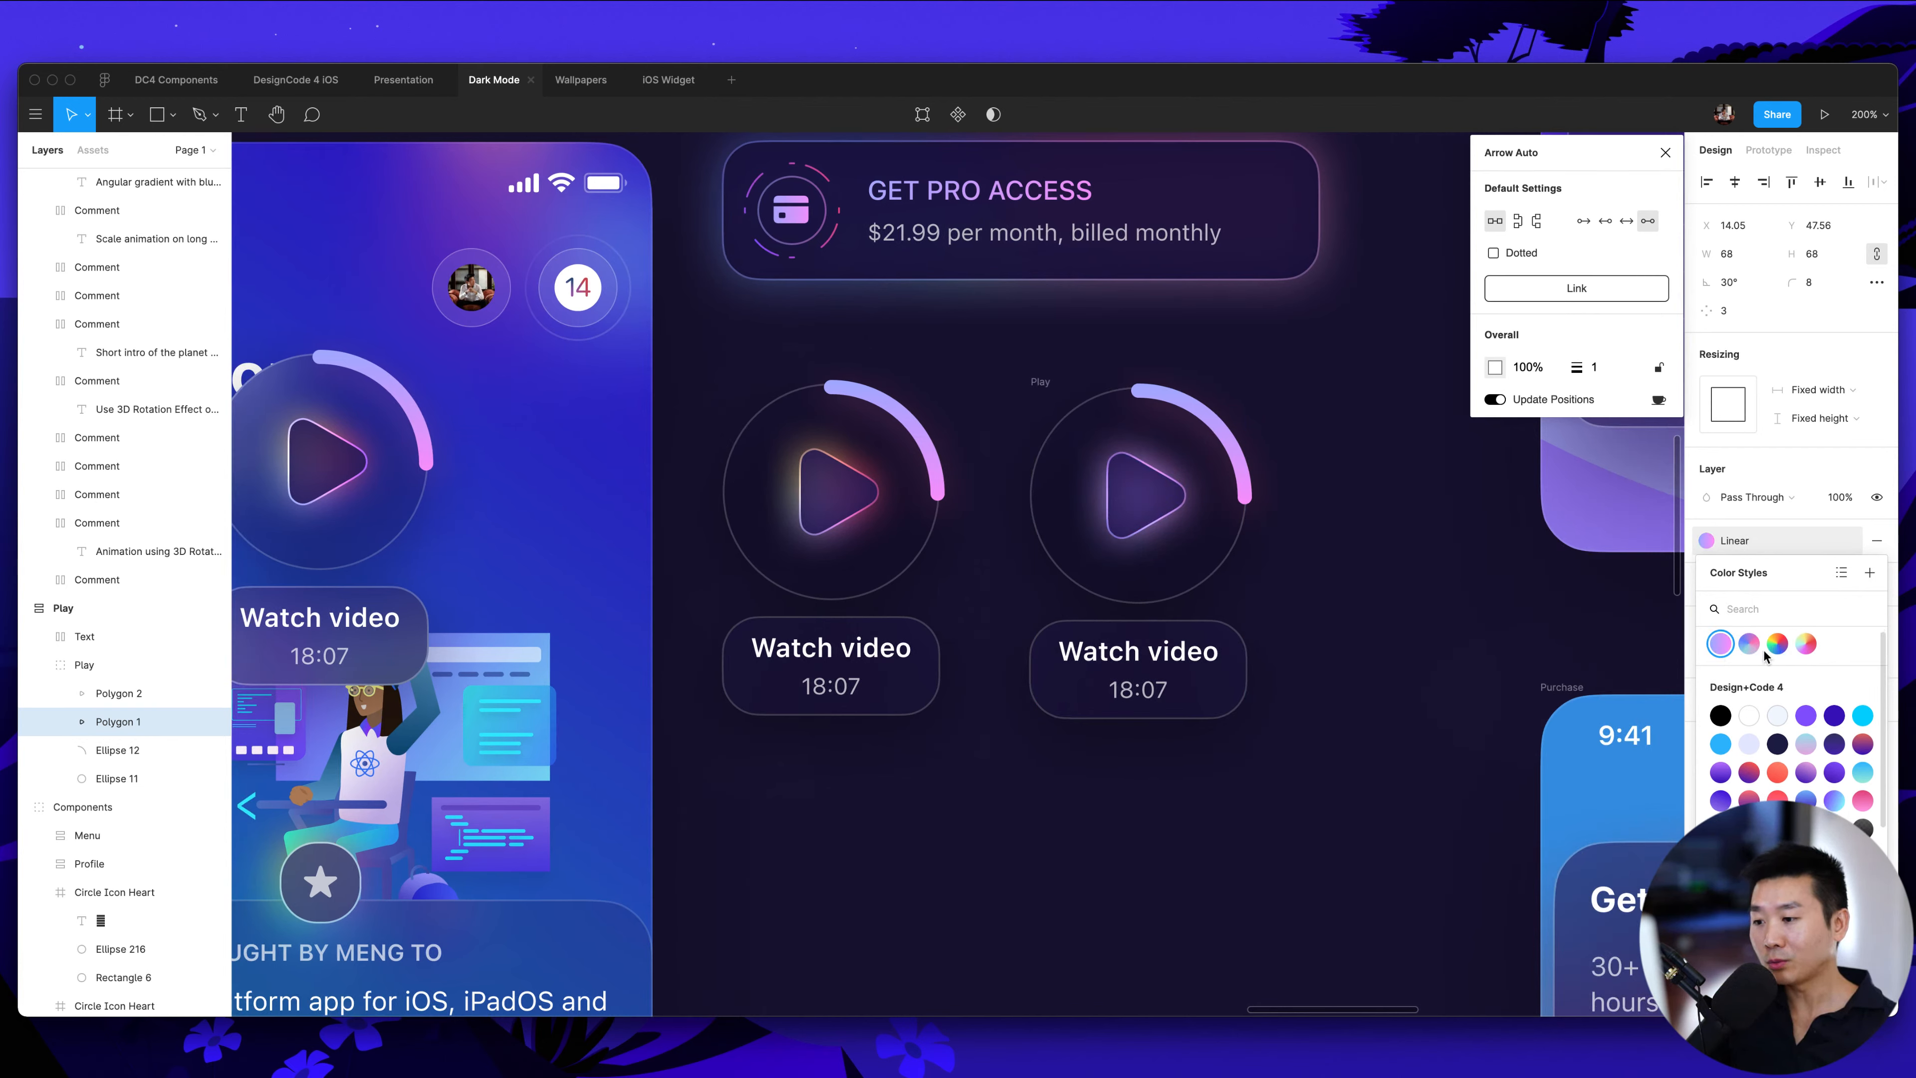
pyautogui.click(1770, 649)
pyautogui.click(1749, 646)
pyautogui.click(1725, 650)
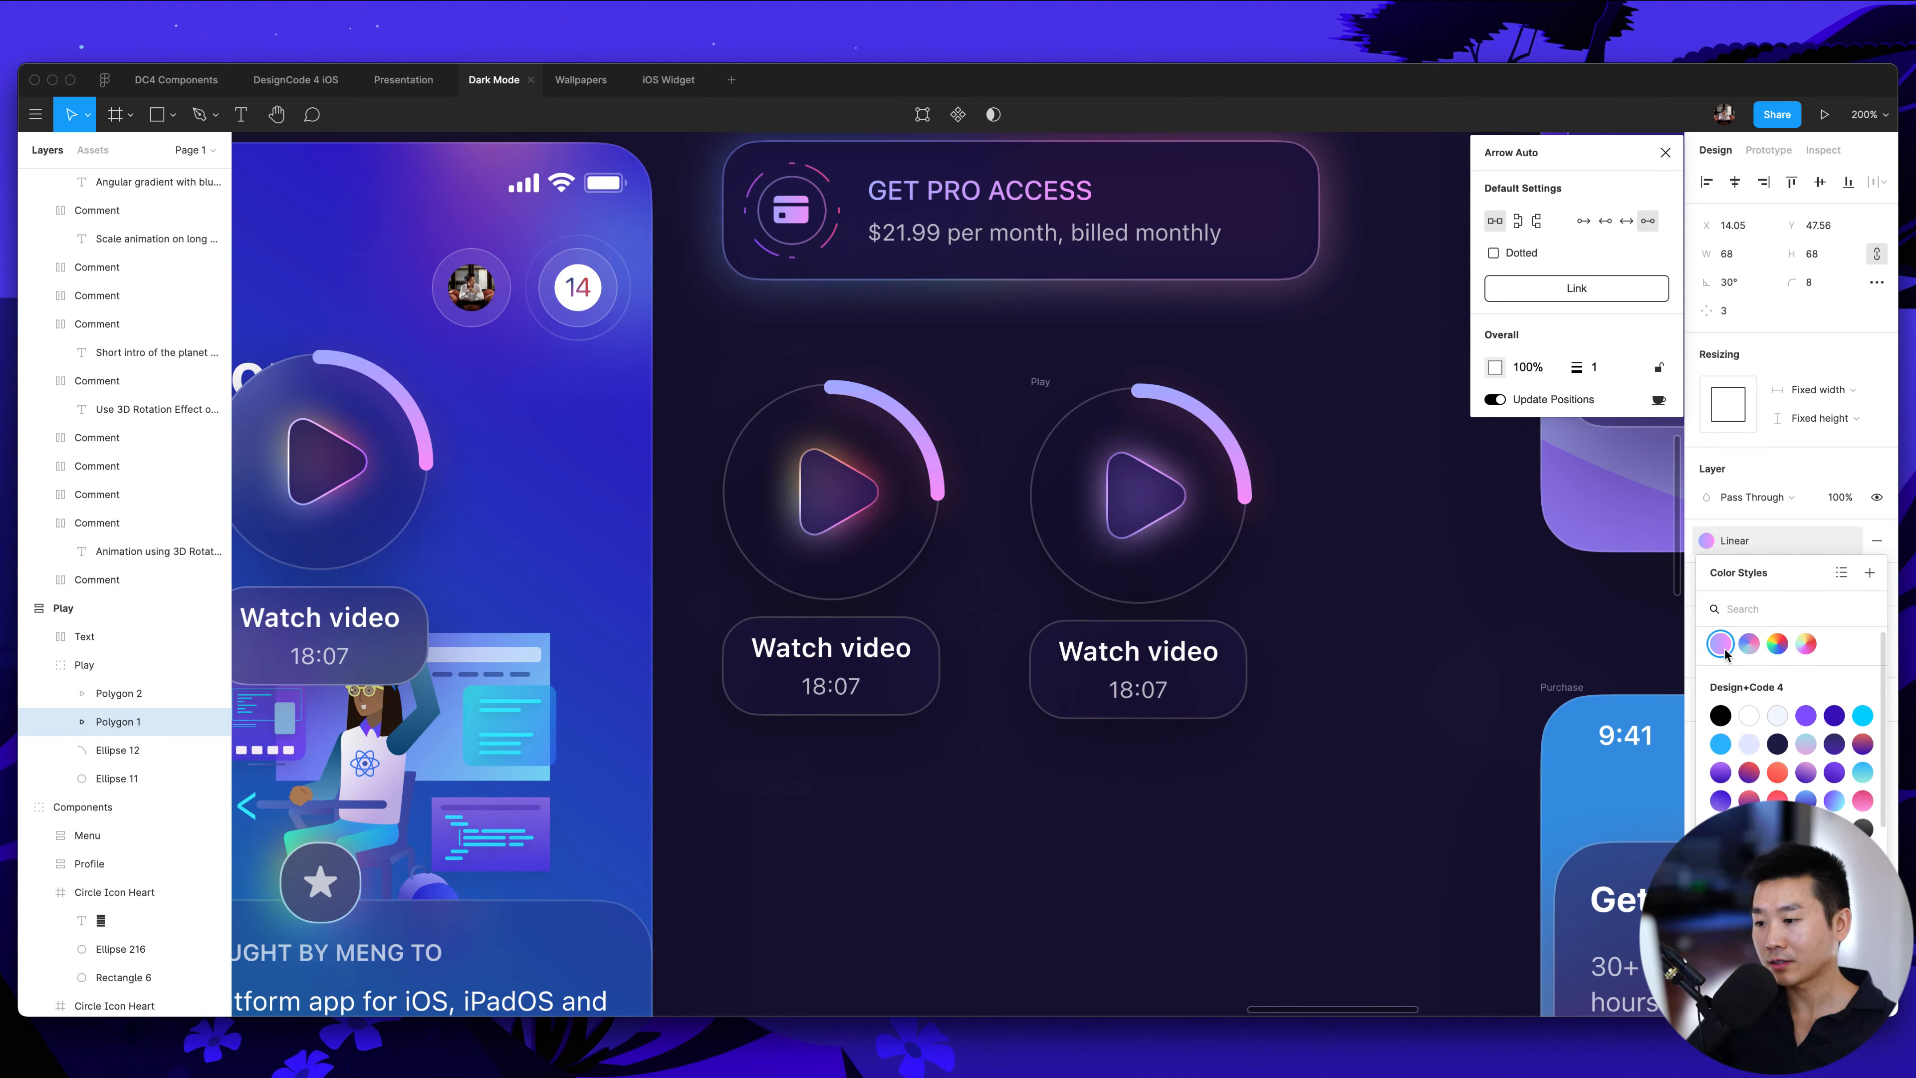
pyautogui.click(1743, 649)
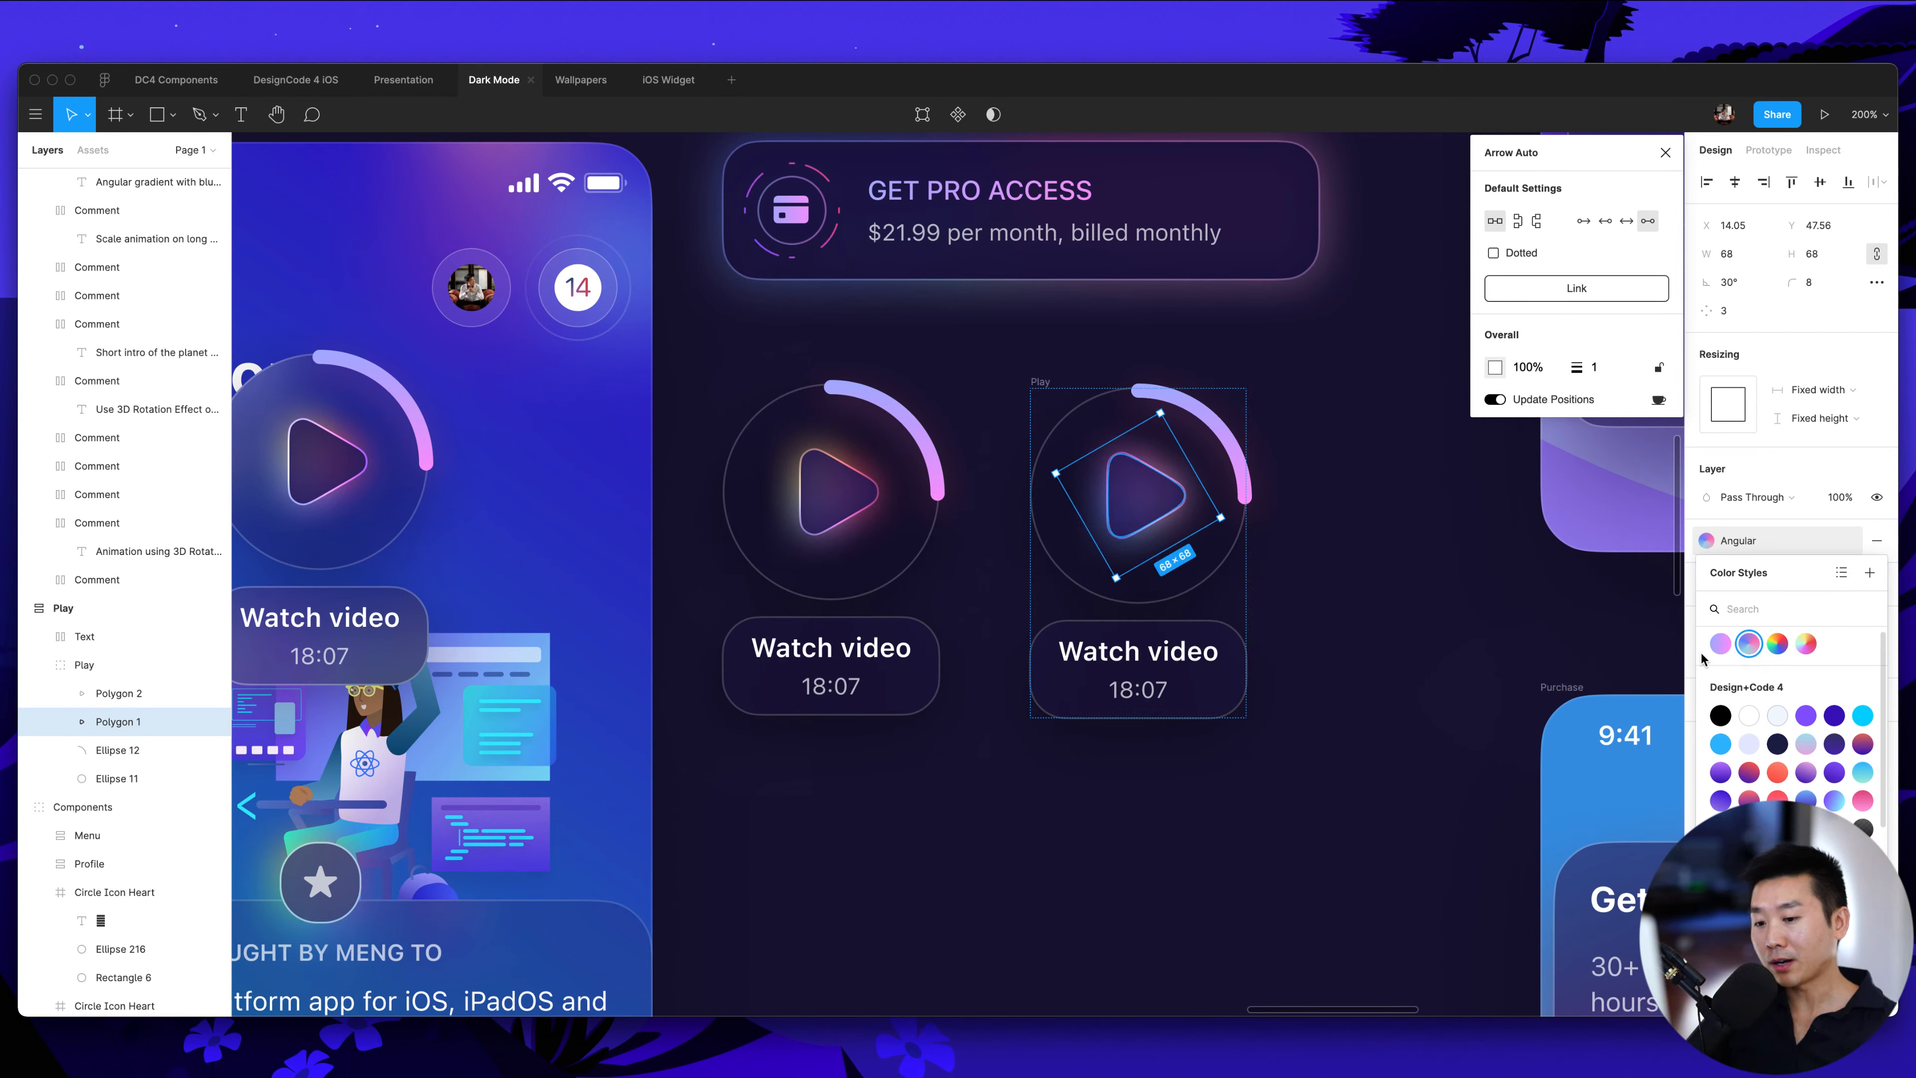
# Apply the rainbow Angular color style to the copy's Polygon 1 and compare its glow with the original up close
pyautogui.click(1785, 646)
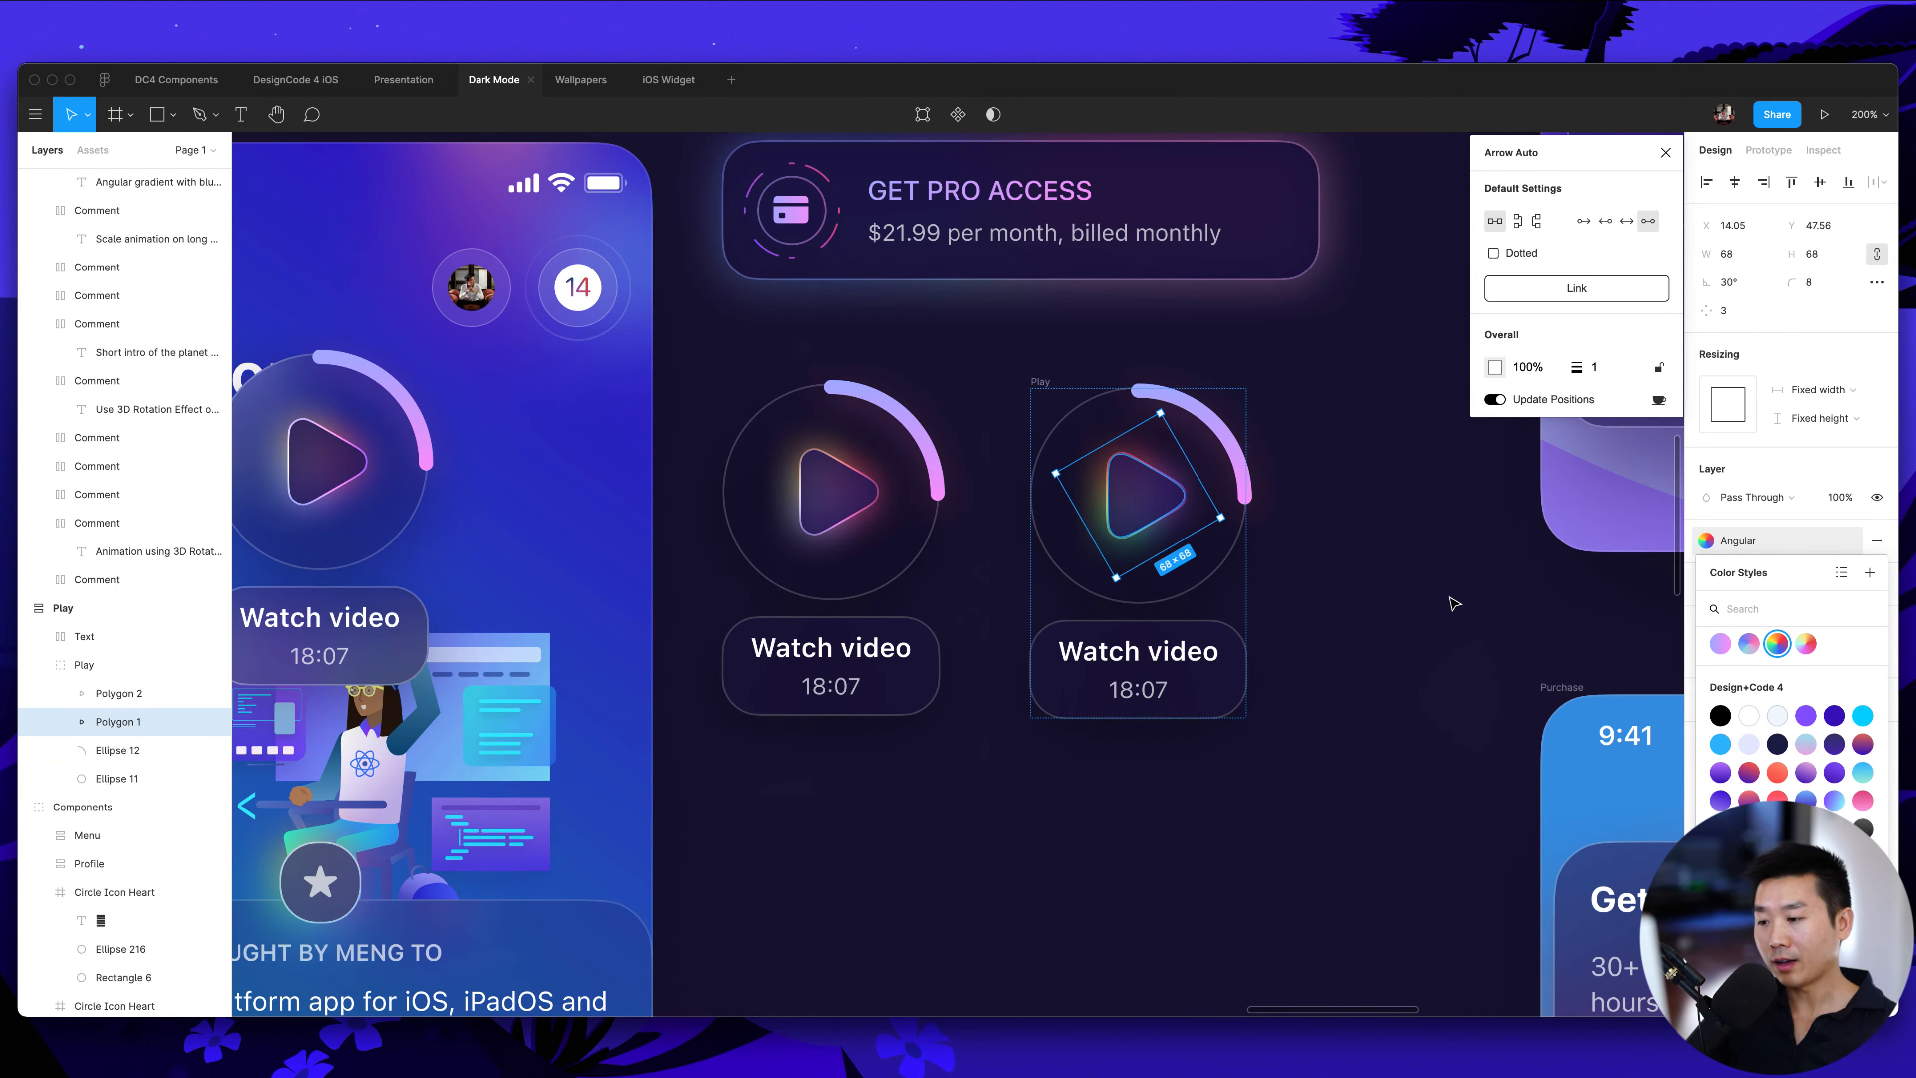
pyautogui.press('super+plus')
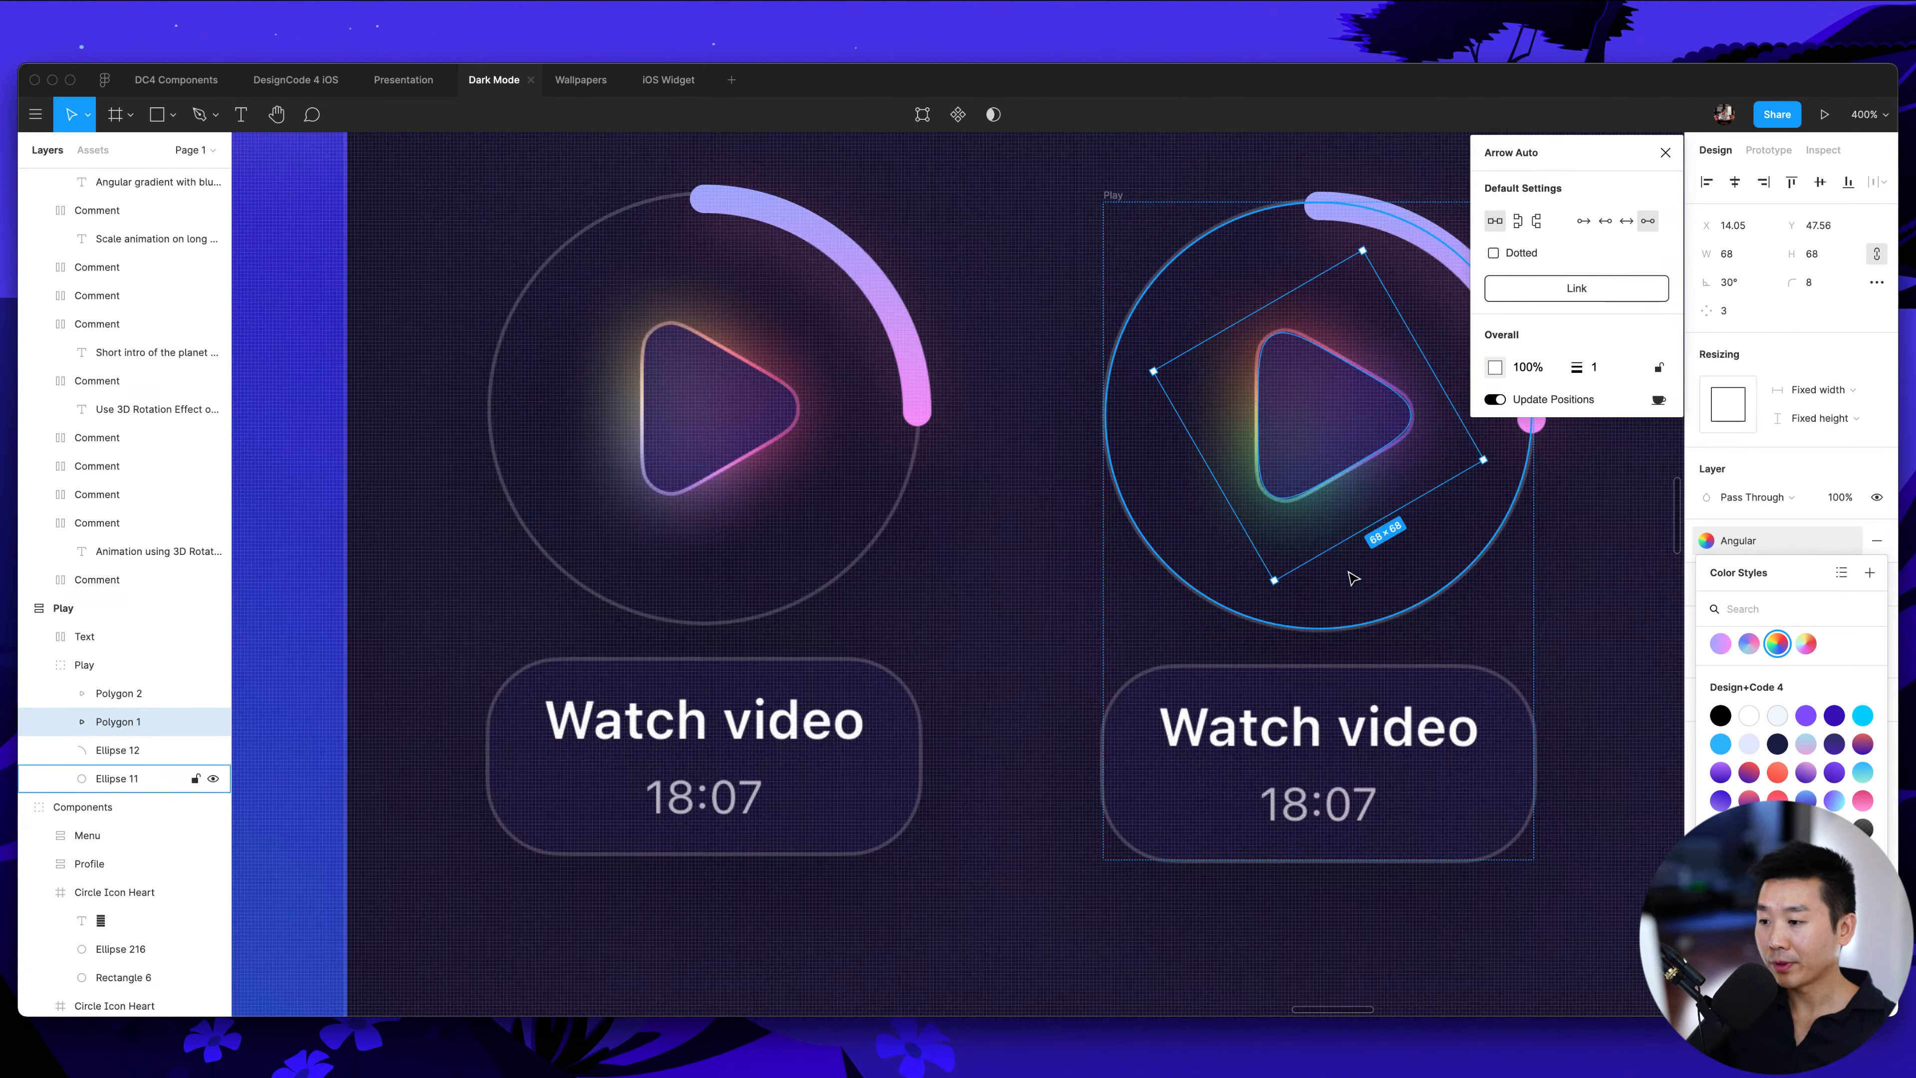
pyautogui.hscroll(3, 1351, 576)
pyautogui.click(1432, 567)
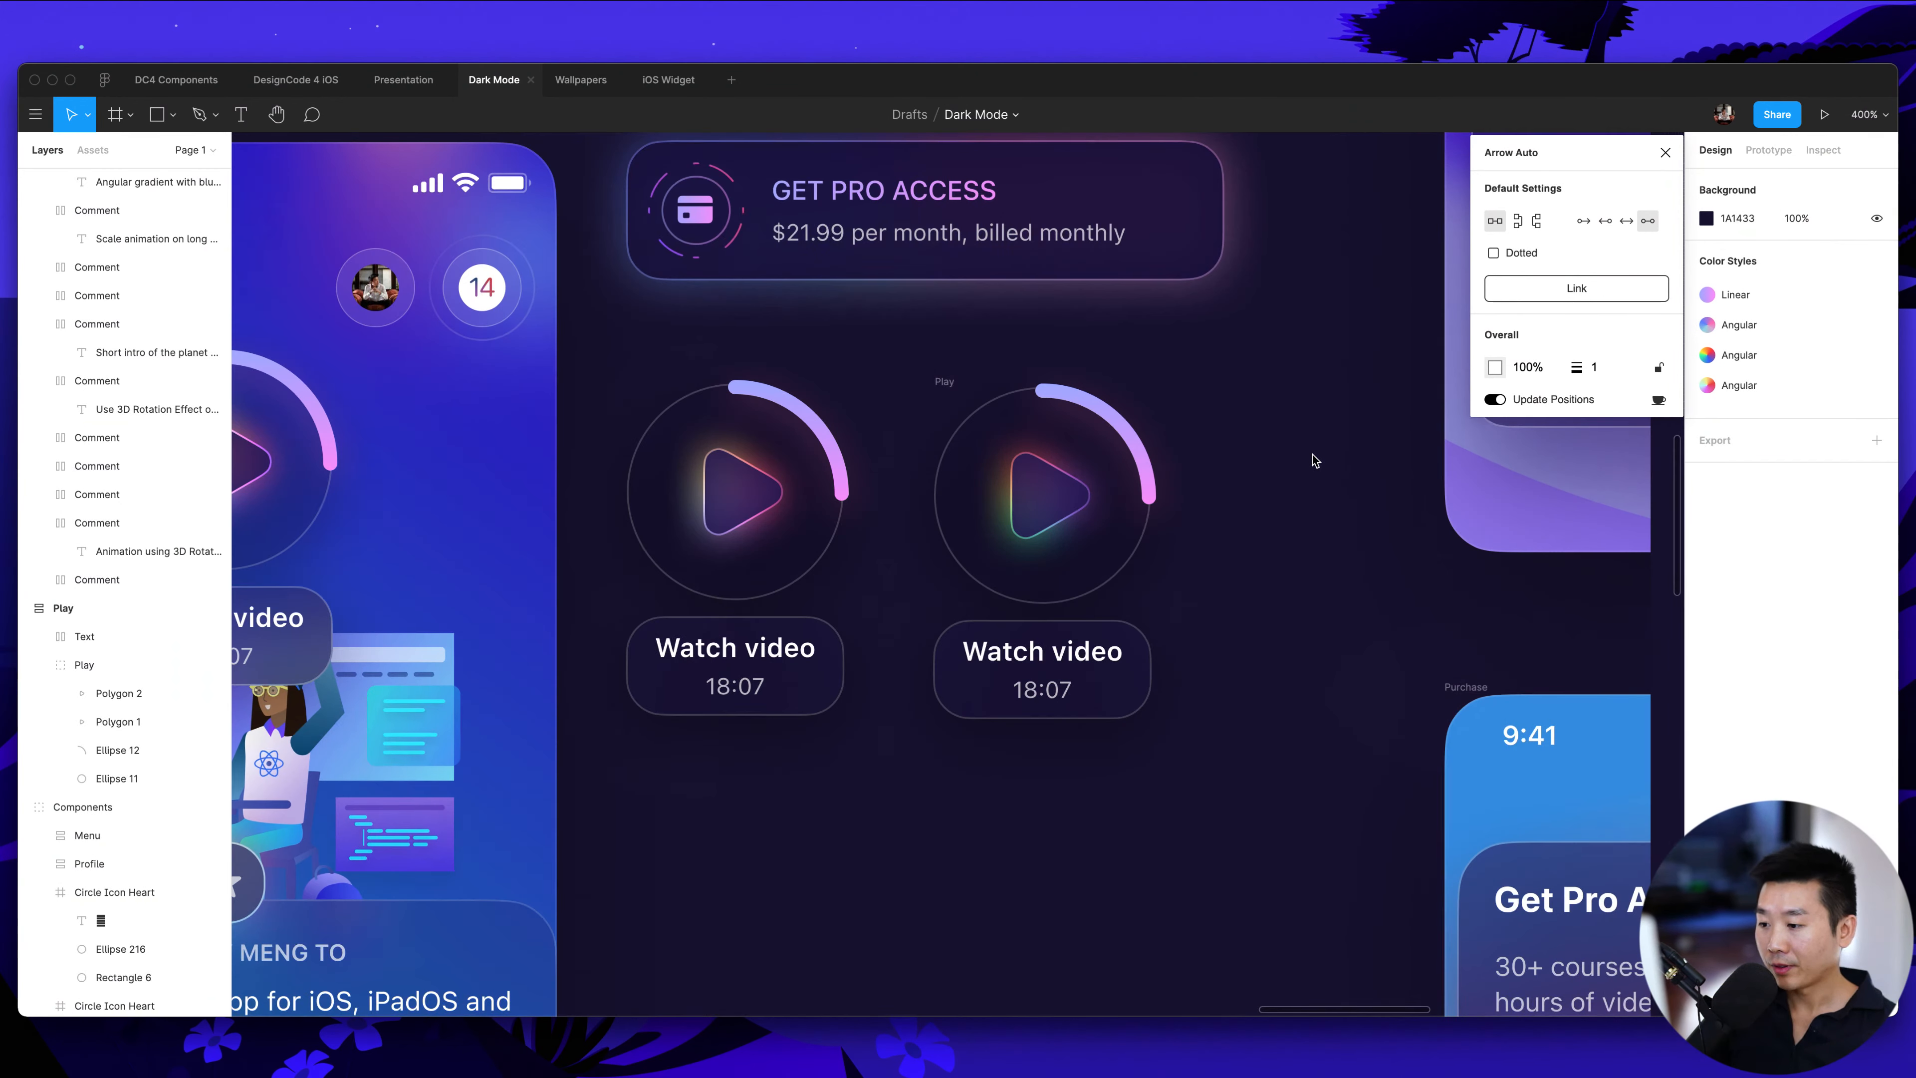
# Select Polygon 1 in the copied play button and enter 24 for its layer blur
pyautogui.press('super+minus')
pyautogui.keyDown('super'); pyautogui.click(1049, 495); pyautogui.keyUp('super')
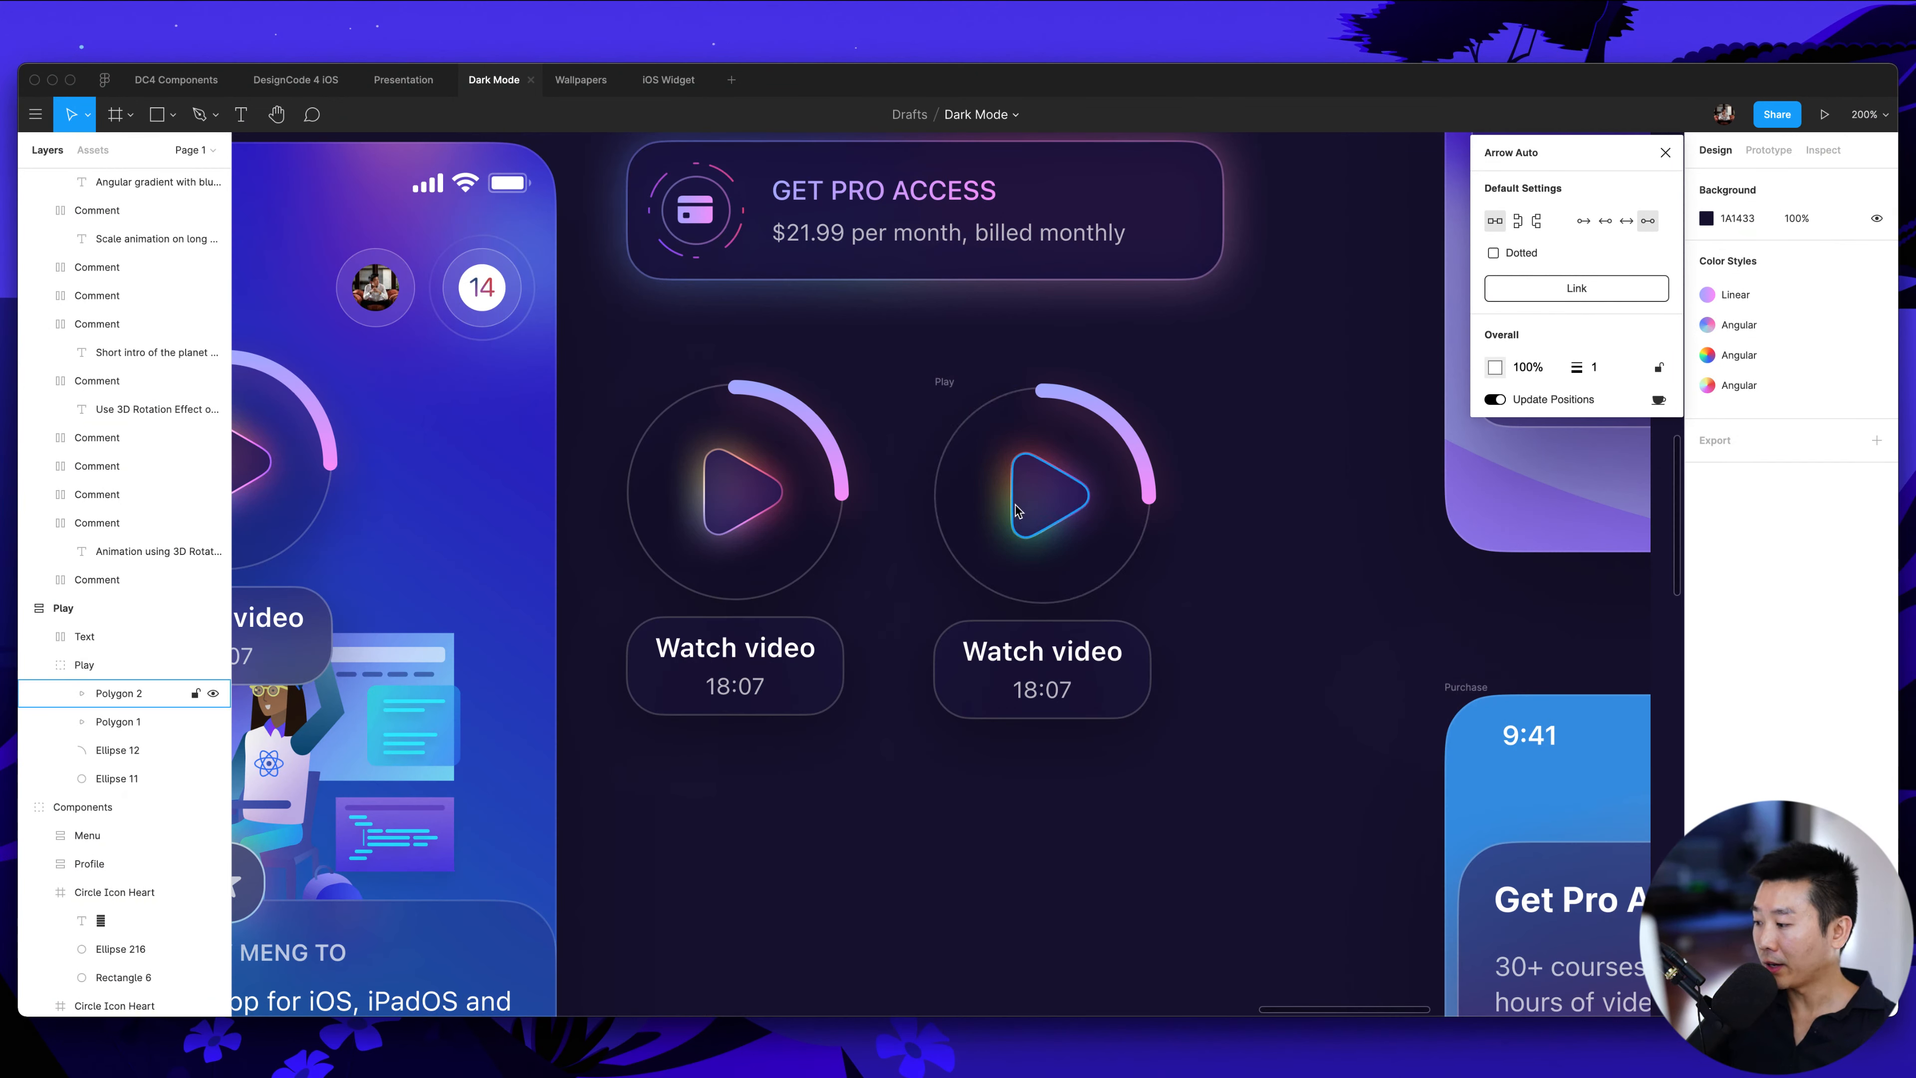
pyautogui.click(133, 723)
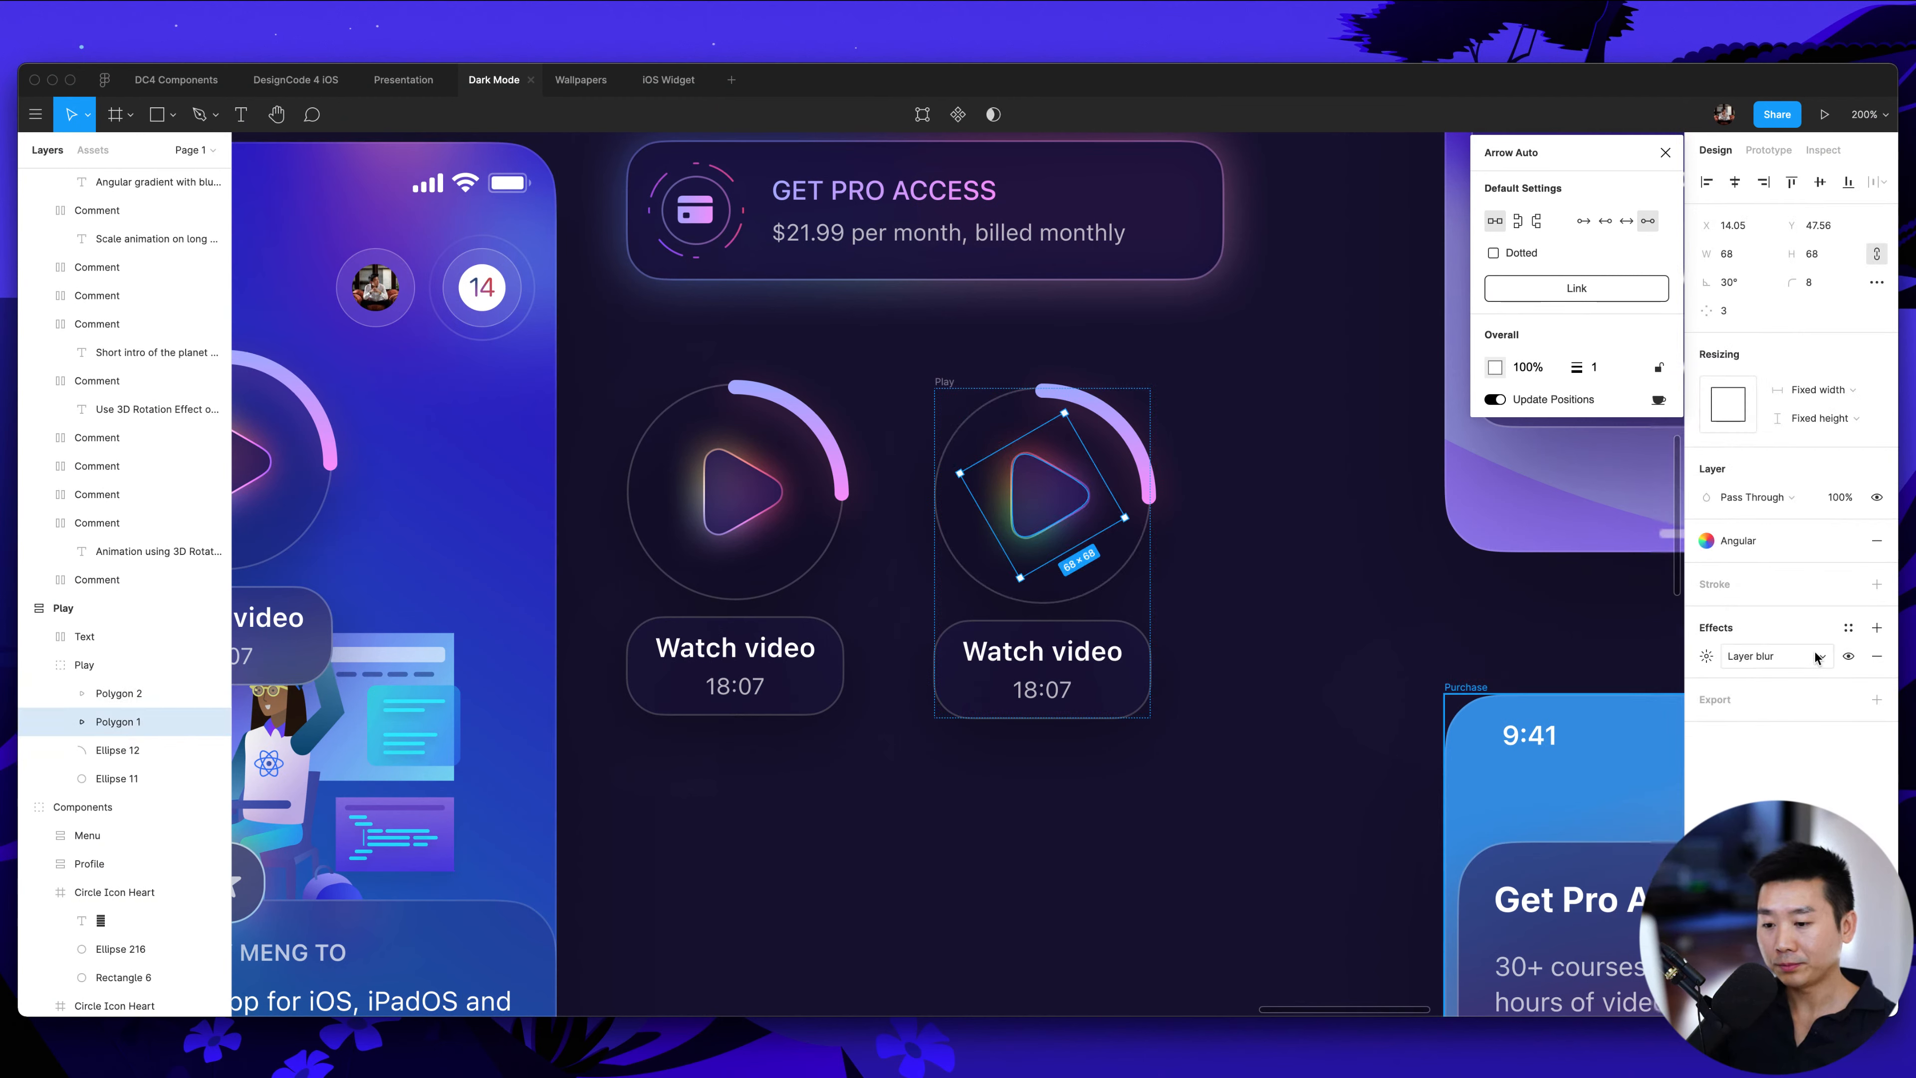
pyautogui.click(1708, 657)
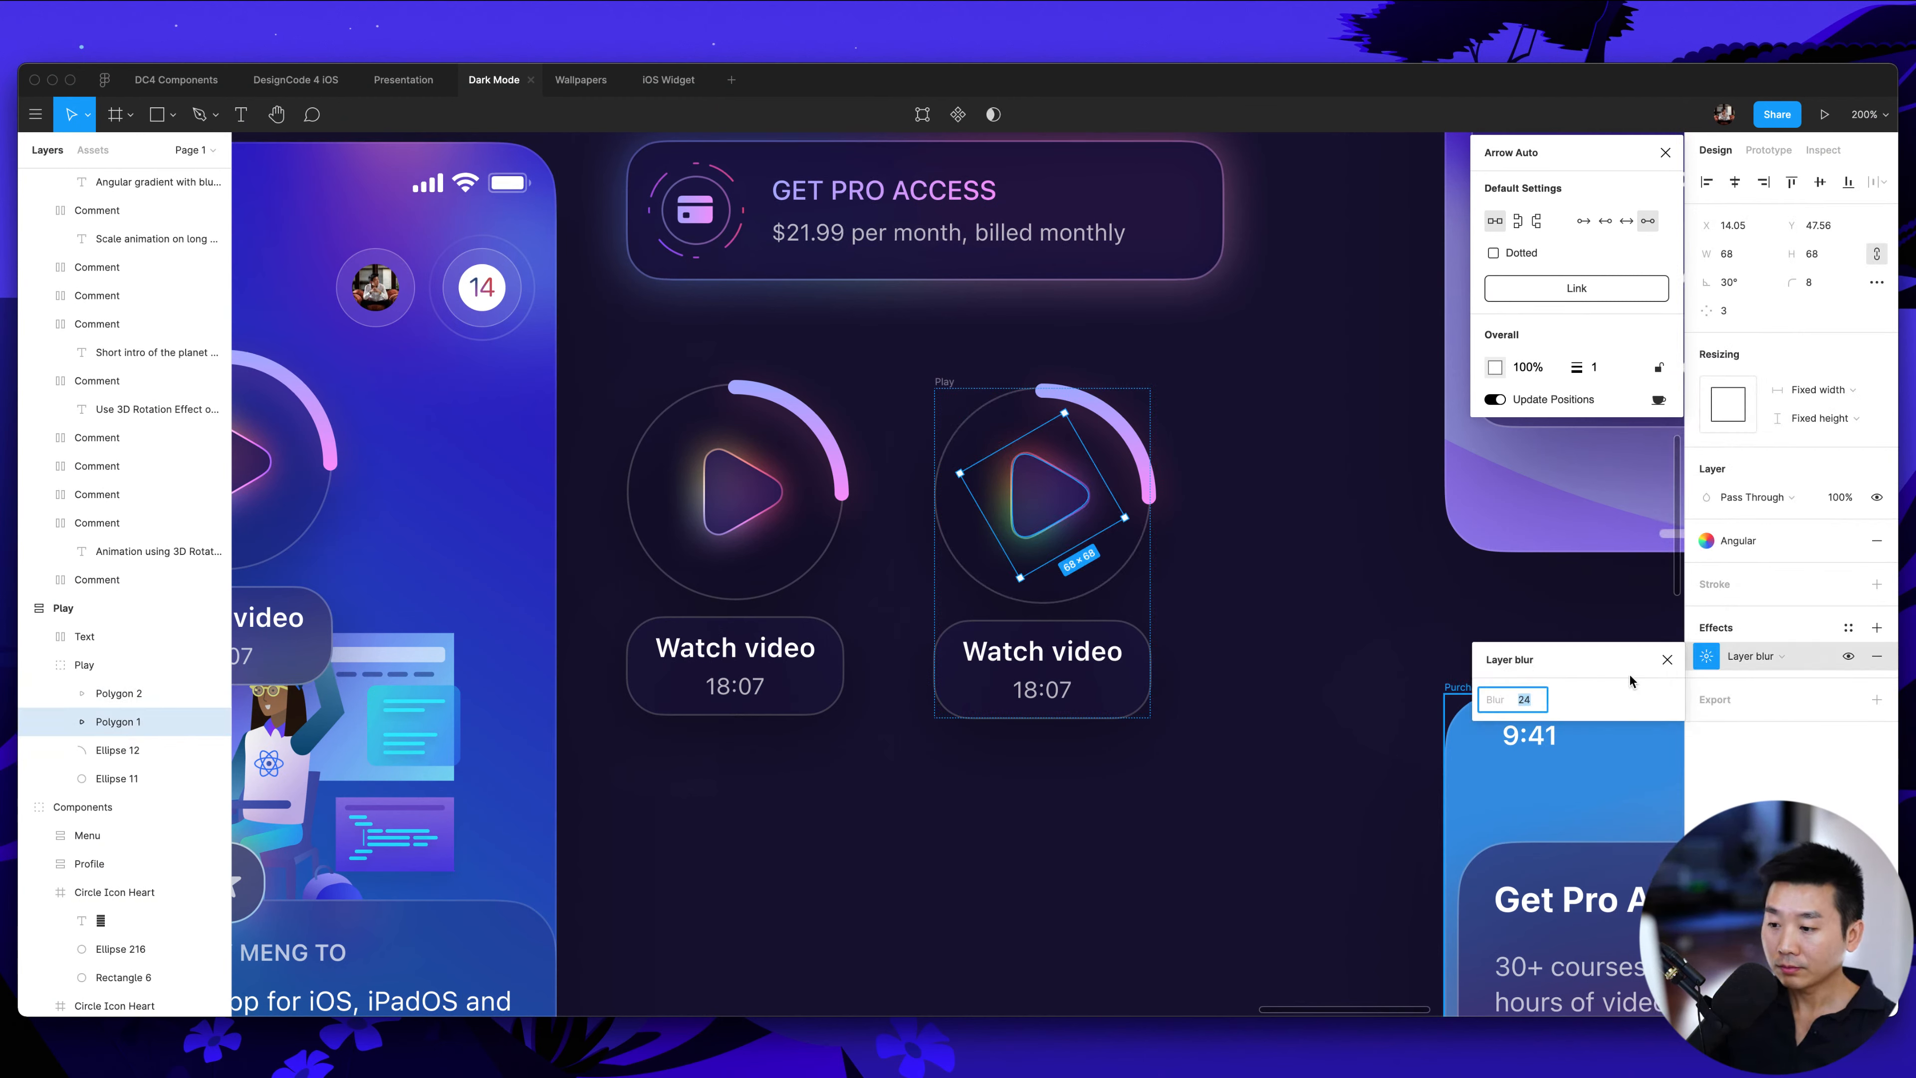
pyautogui.press('BackSpace')
pyautogui.press('BackSpace')
pyautogui.write('24')
pyautogui.press('Return')
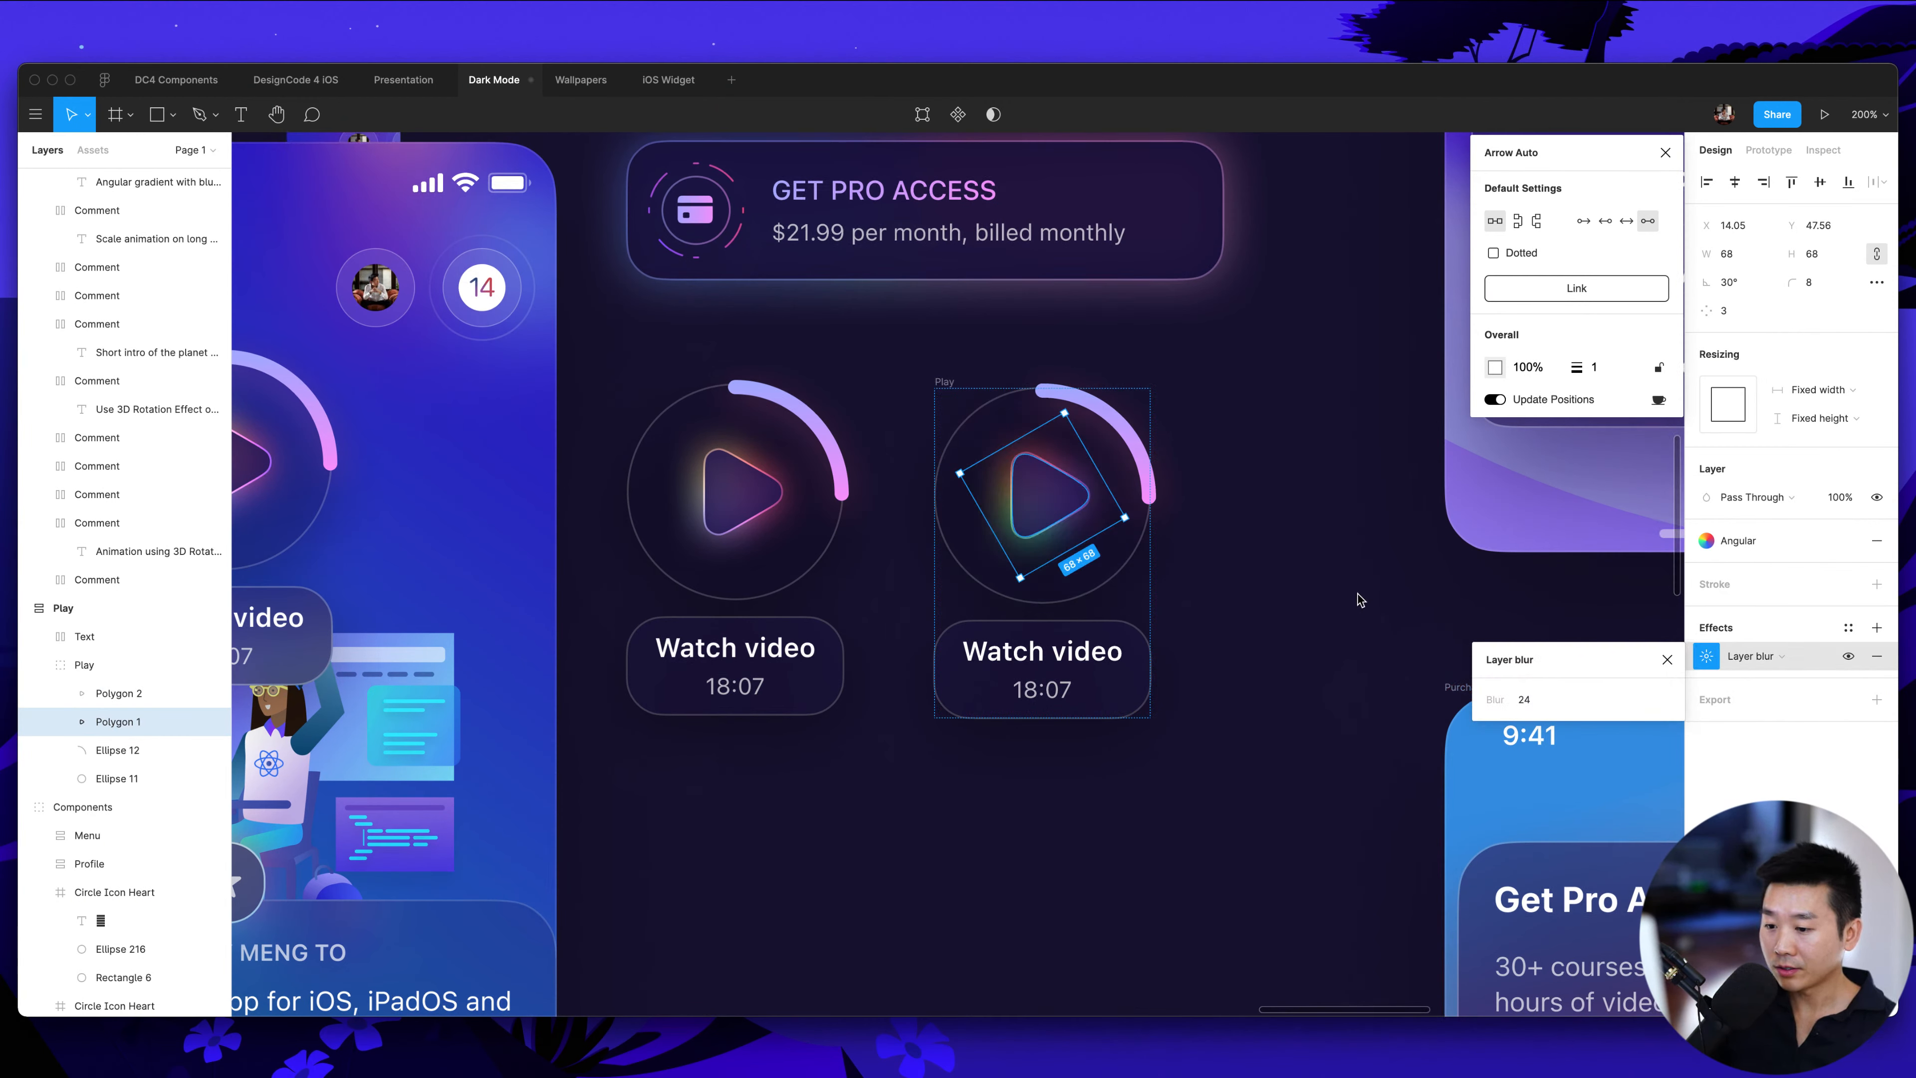
# Try layer blur values of 10, 20 and 30 on the glow of the copy's Polygon 1
pyautogui.click(1531, 700)
pyautogui.write('1')
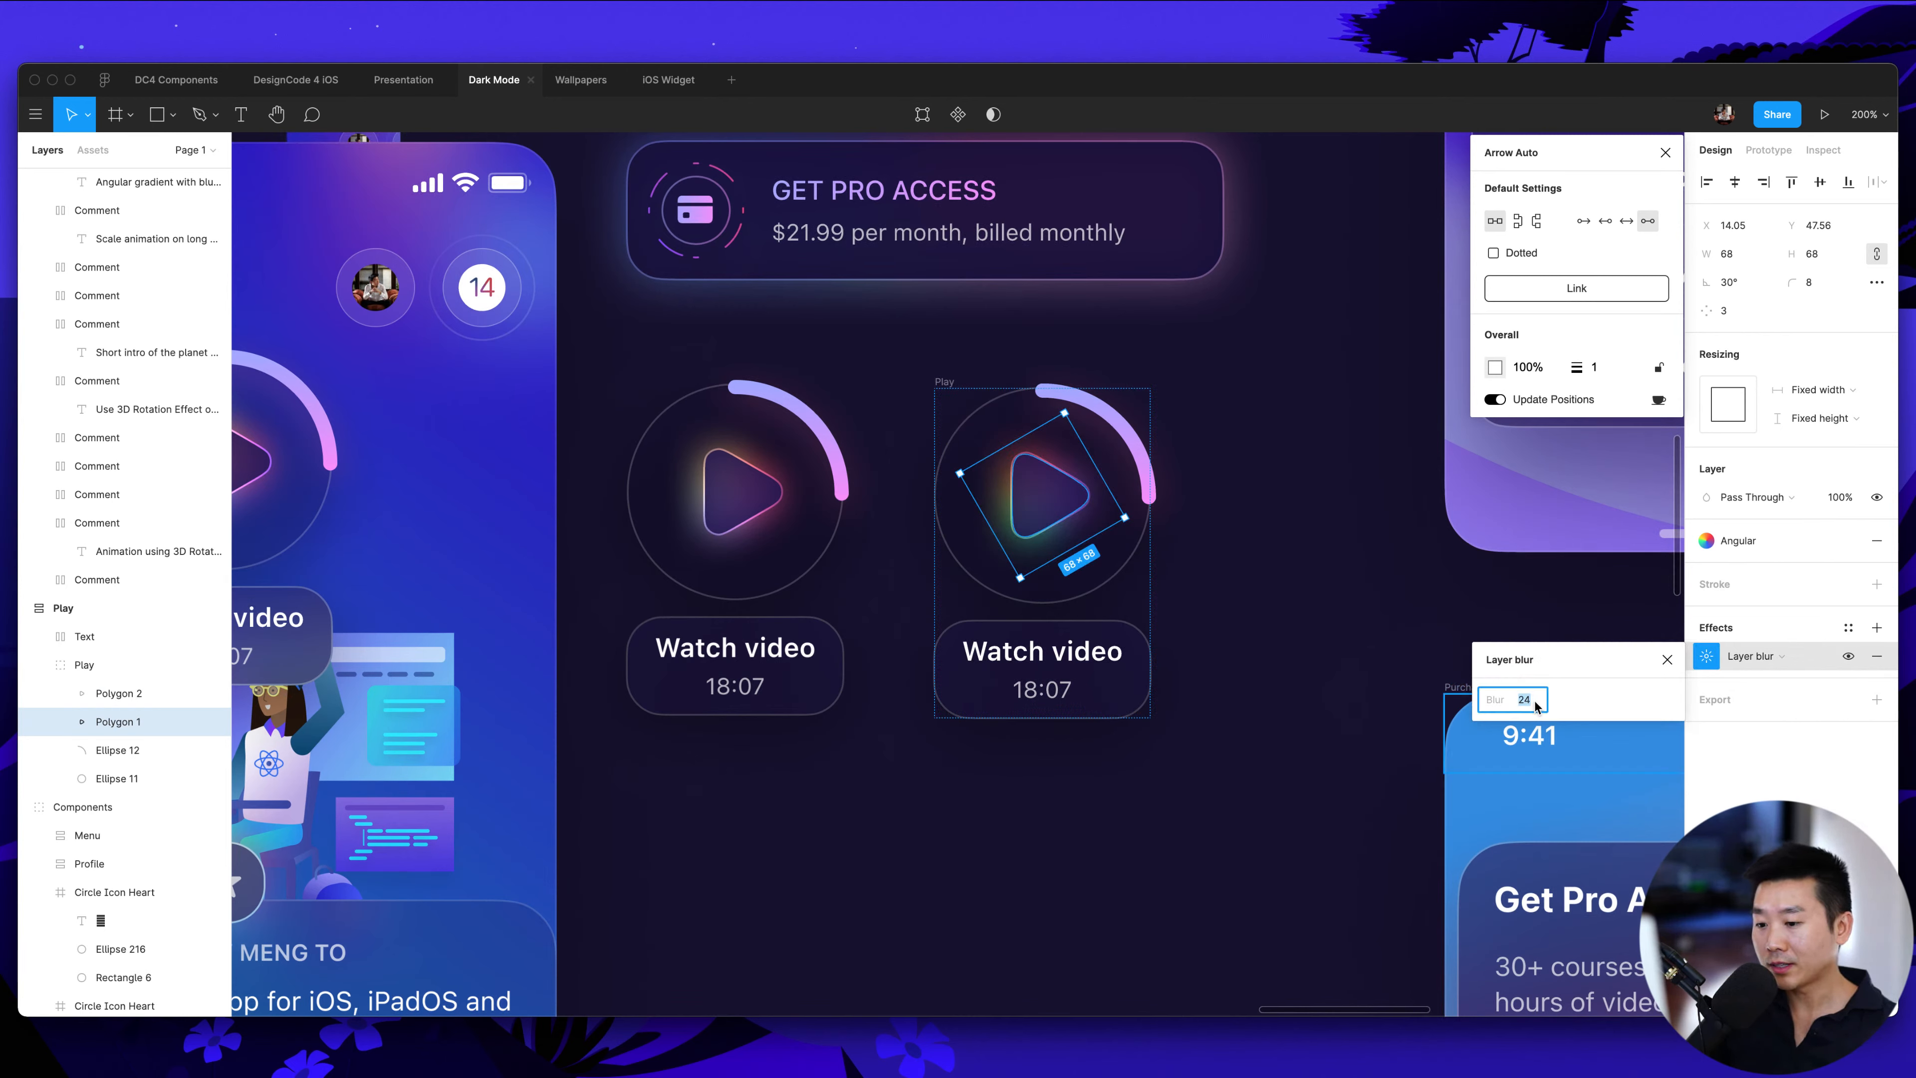
pyautogui.write('0')
pyautogui.press('Return')
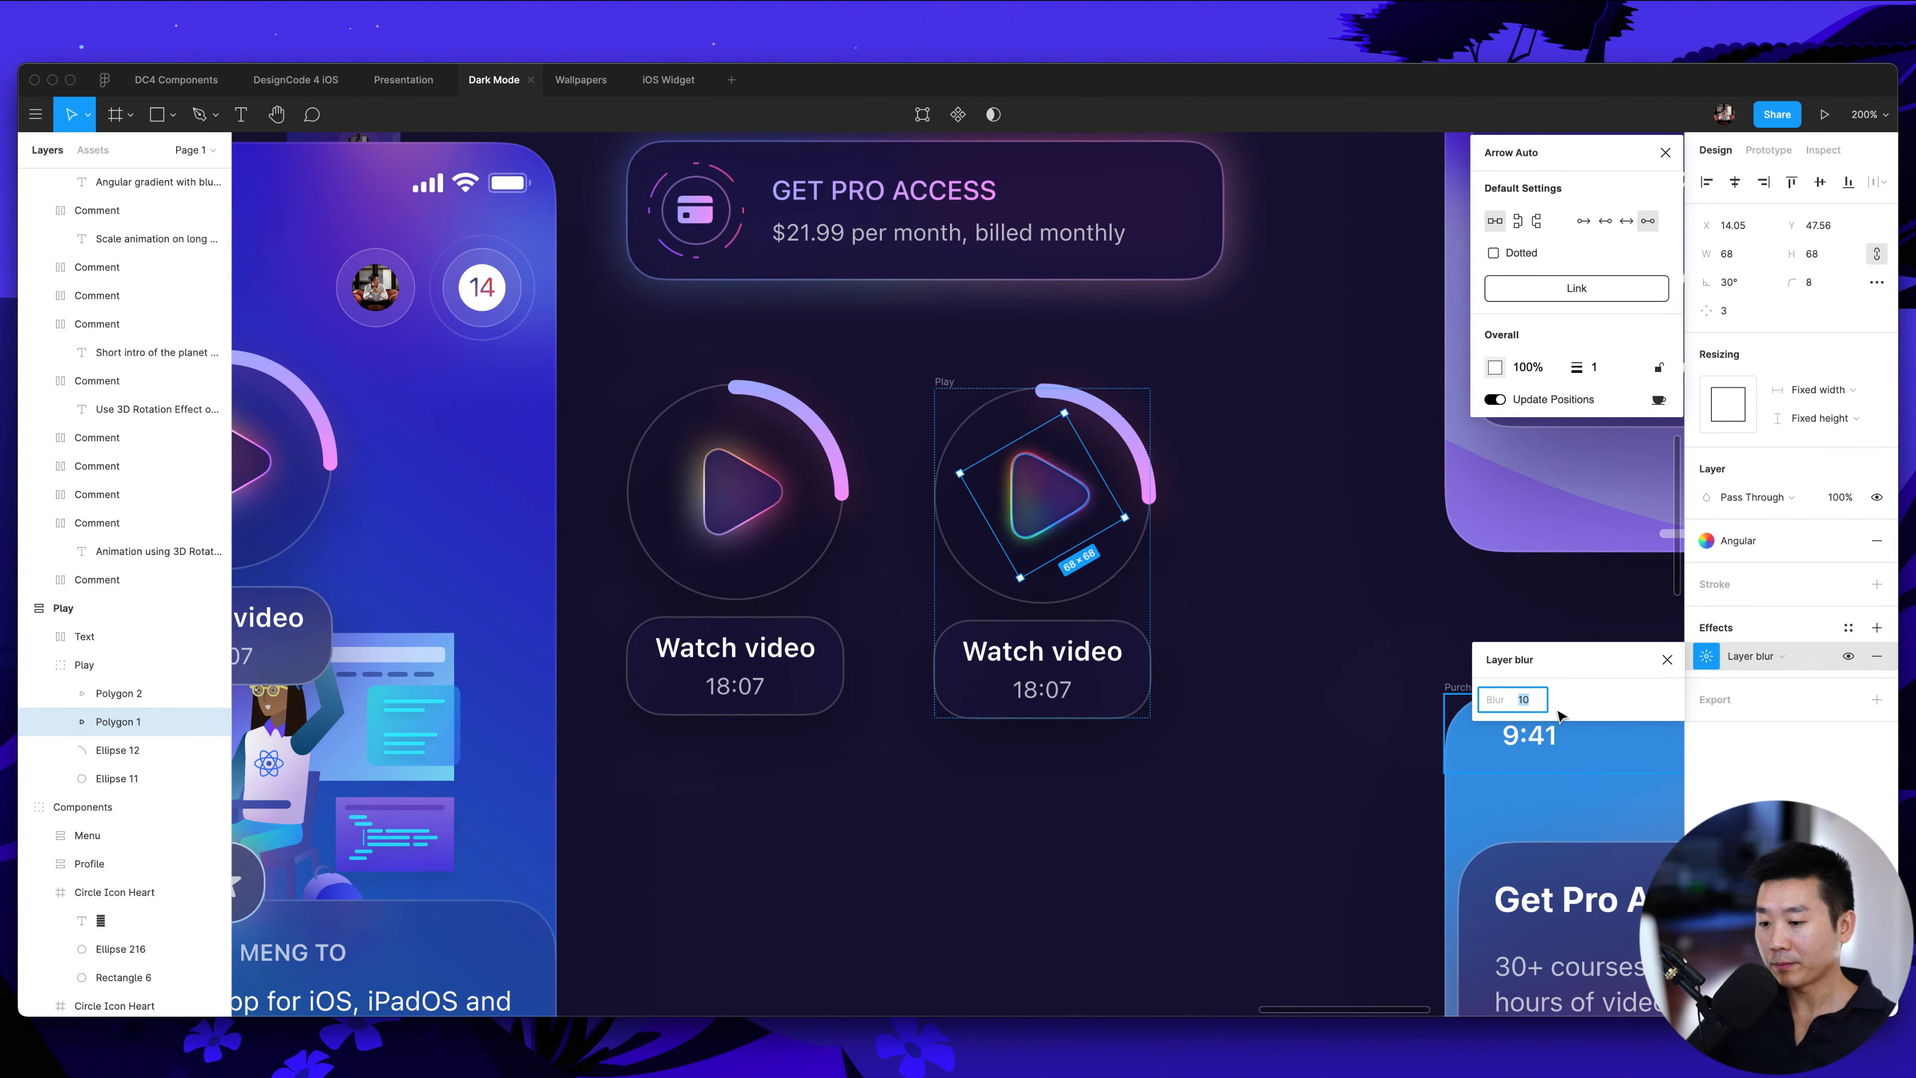
pyautogui.write('20')
pyautogui.press('Return')
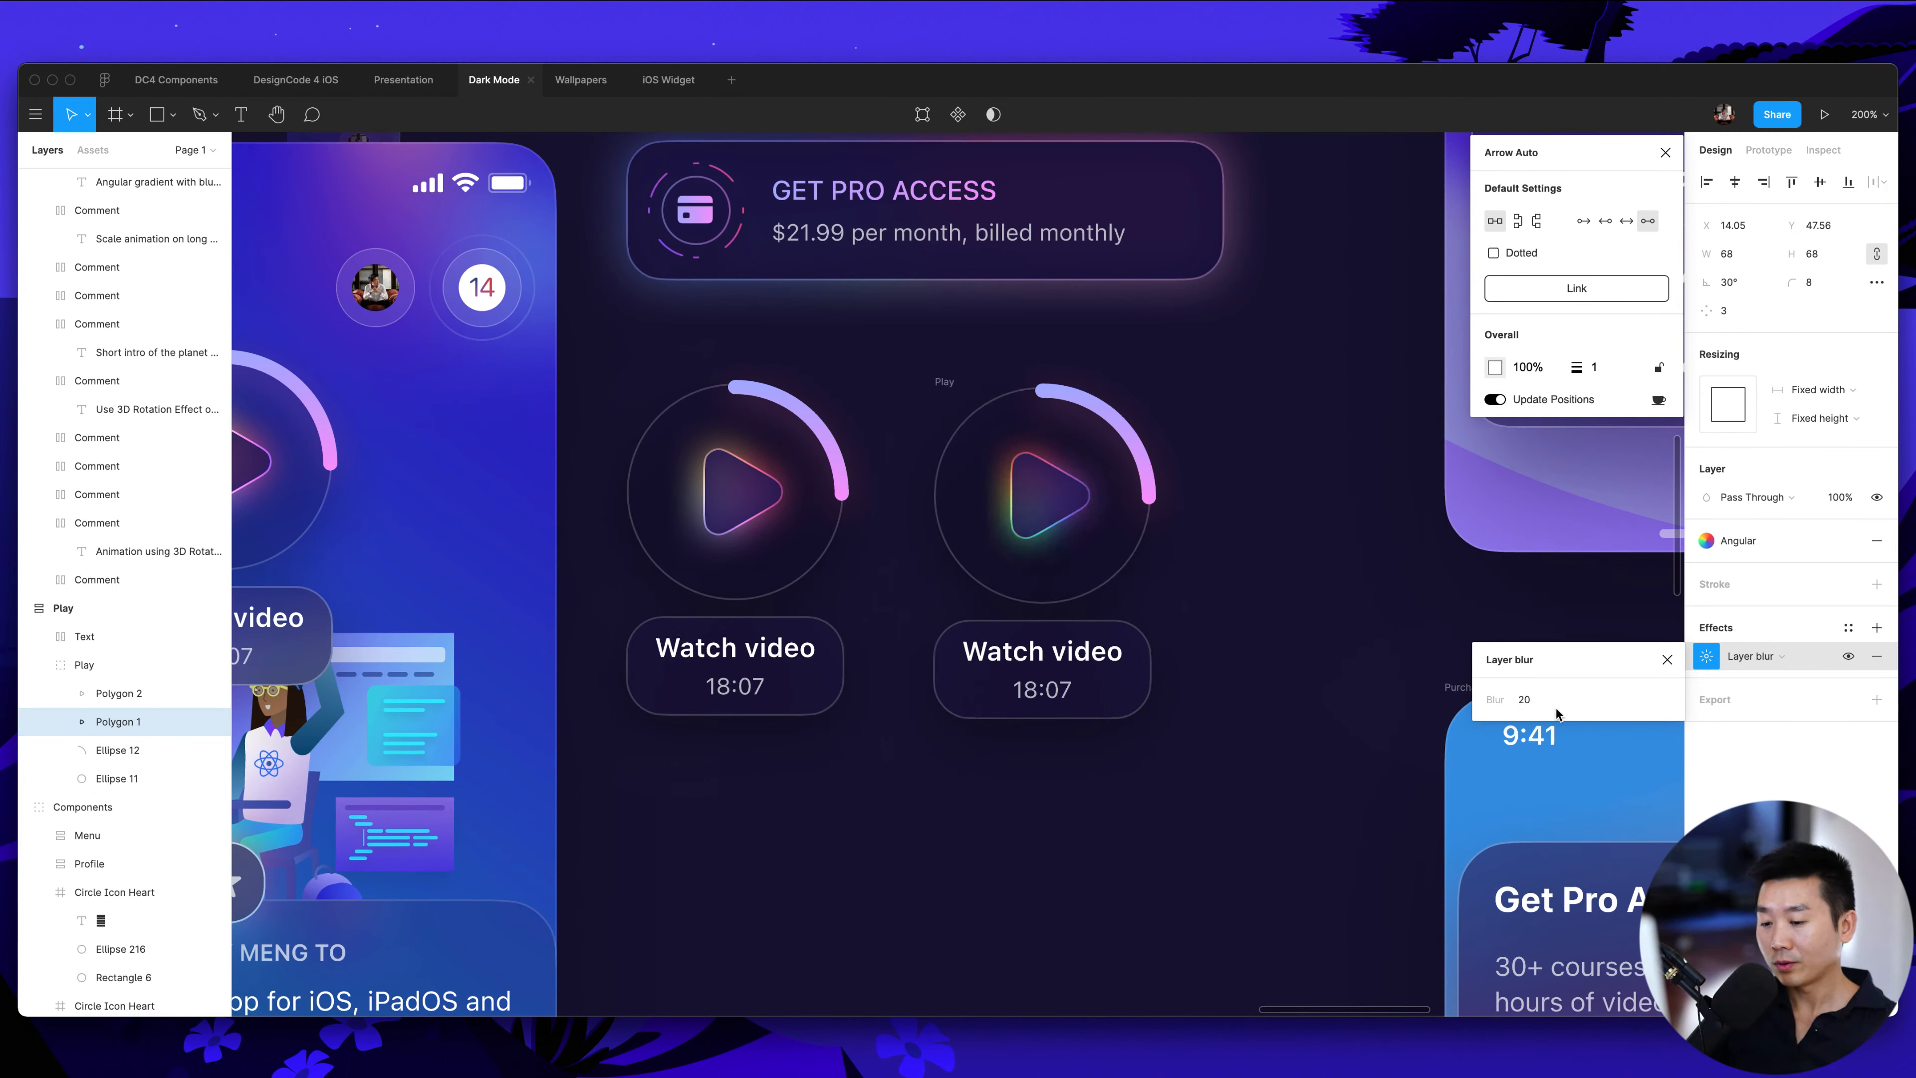
pyautogui.click(1541, 700)
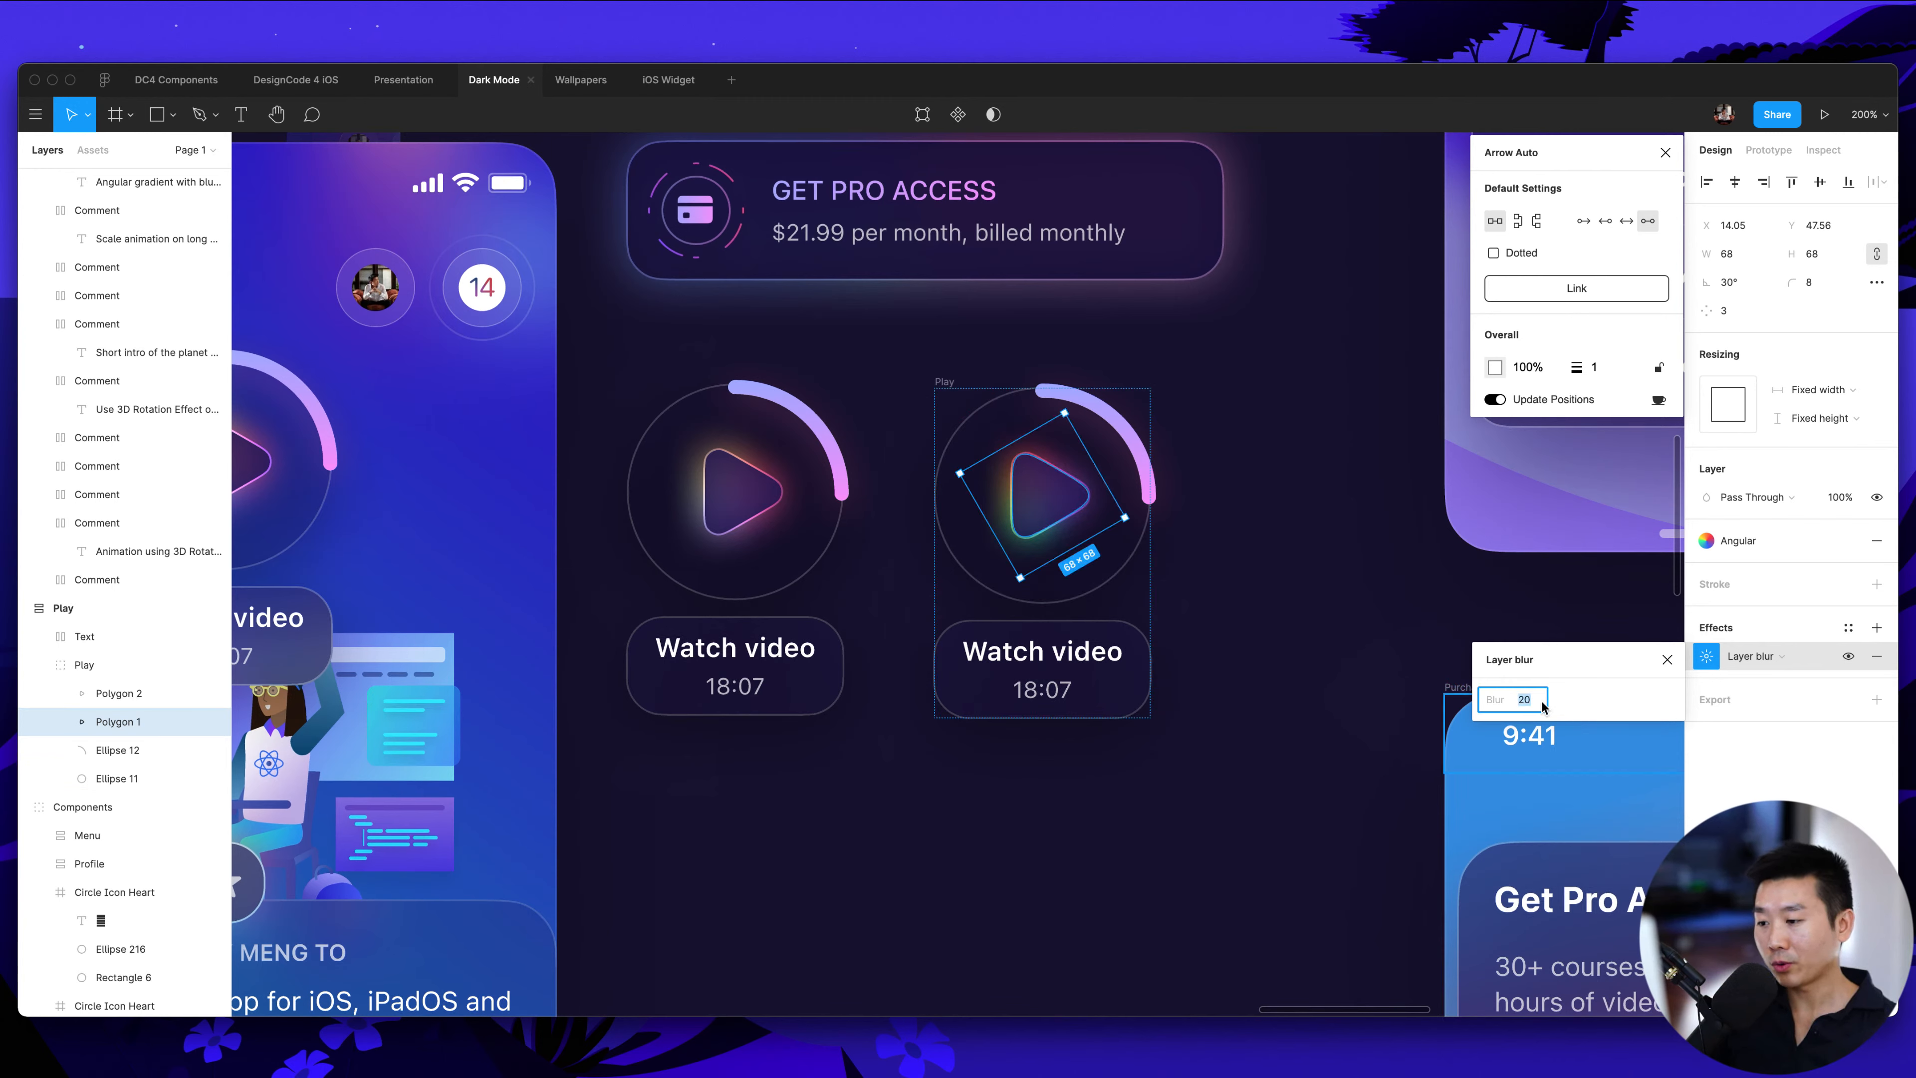
pyautogui.write('30')
pyautogui.press('Return')
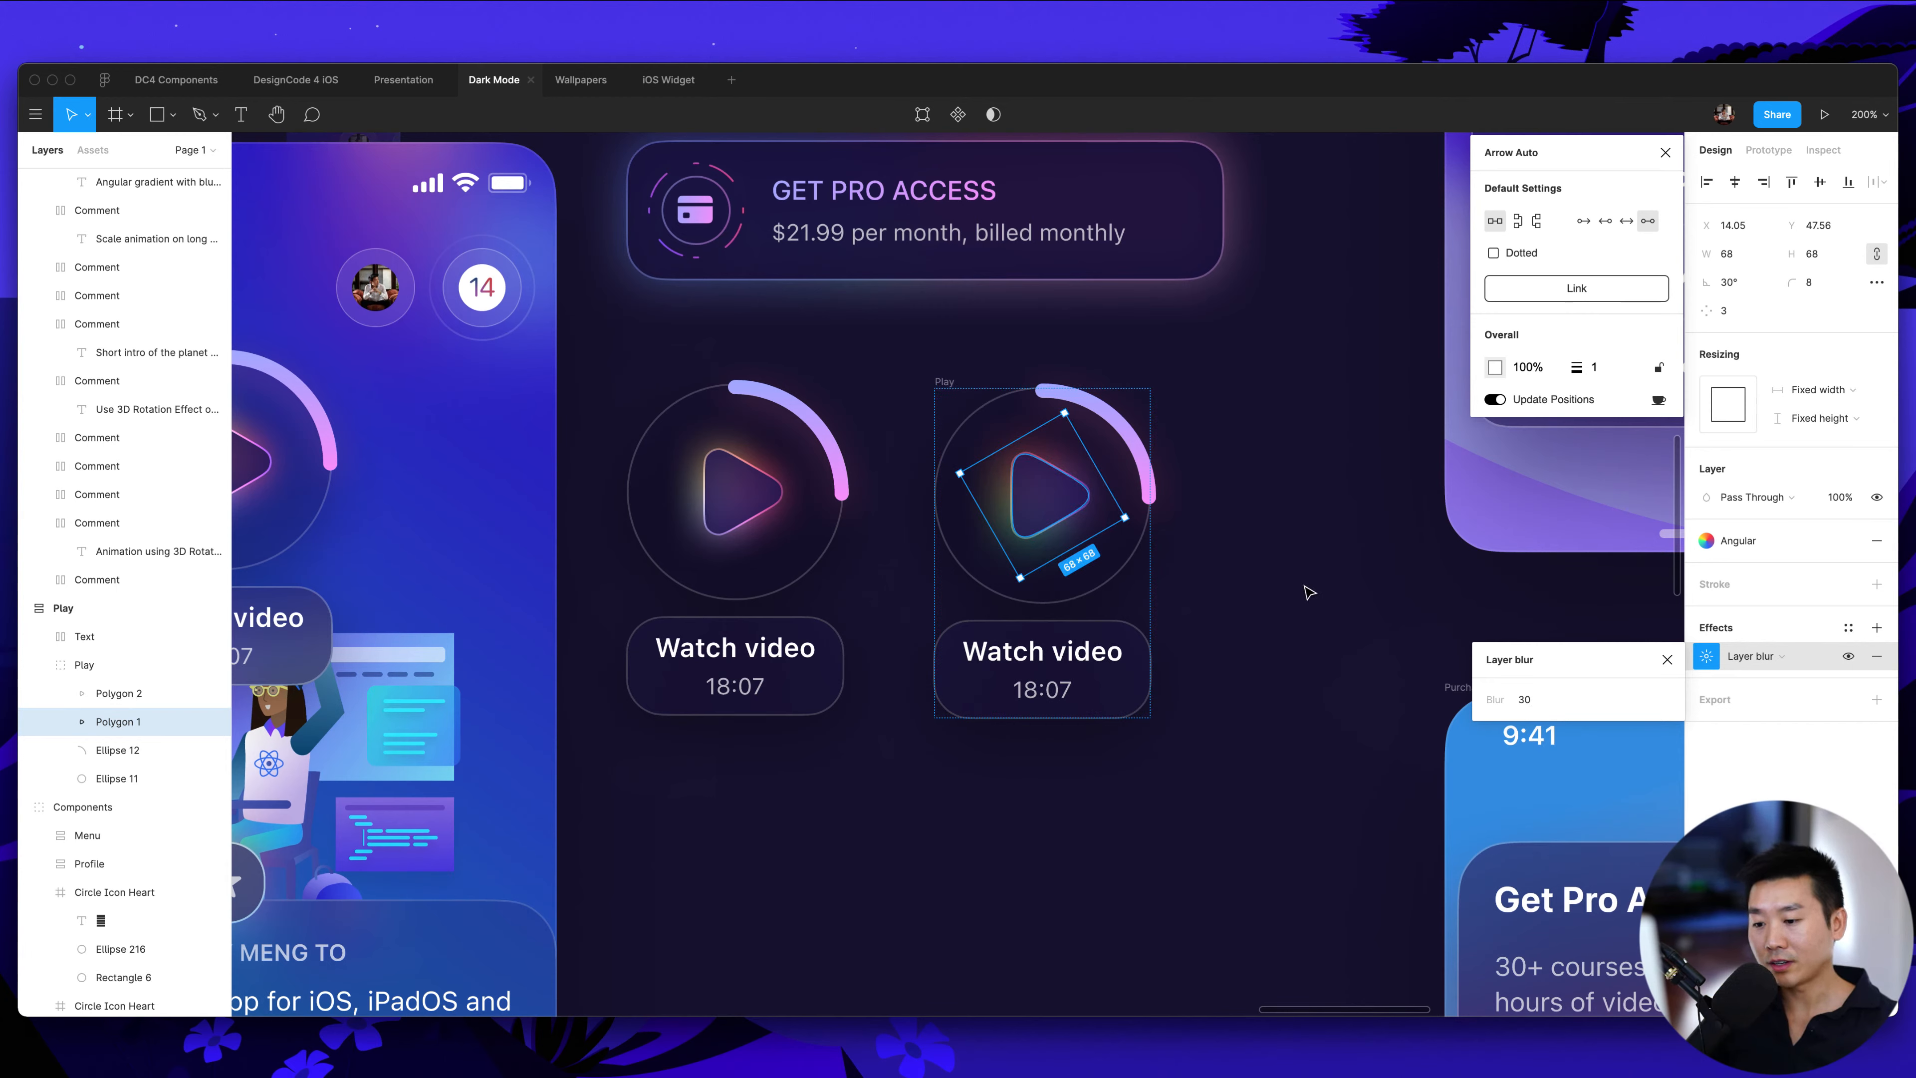
# Set the layer blur of the copy's Polygon 1 back to 24 and deselect it
pyautogui.click(1542, 708)
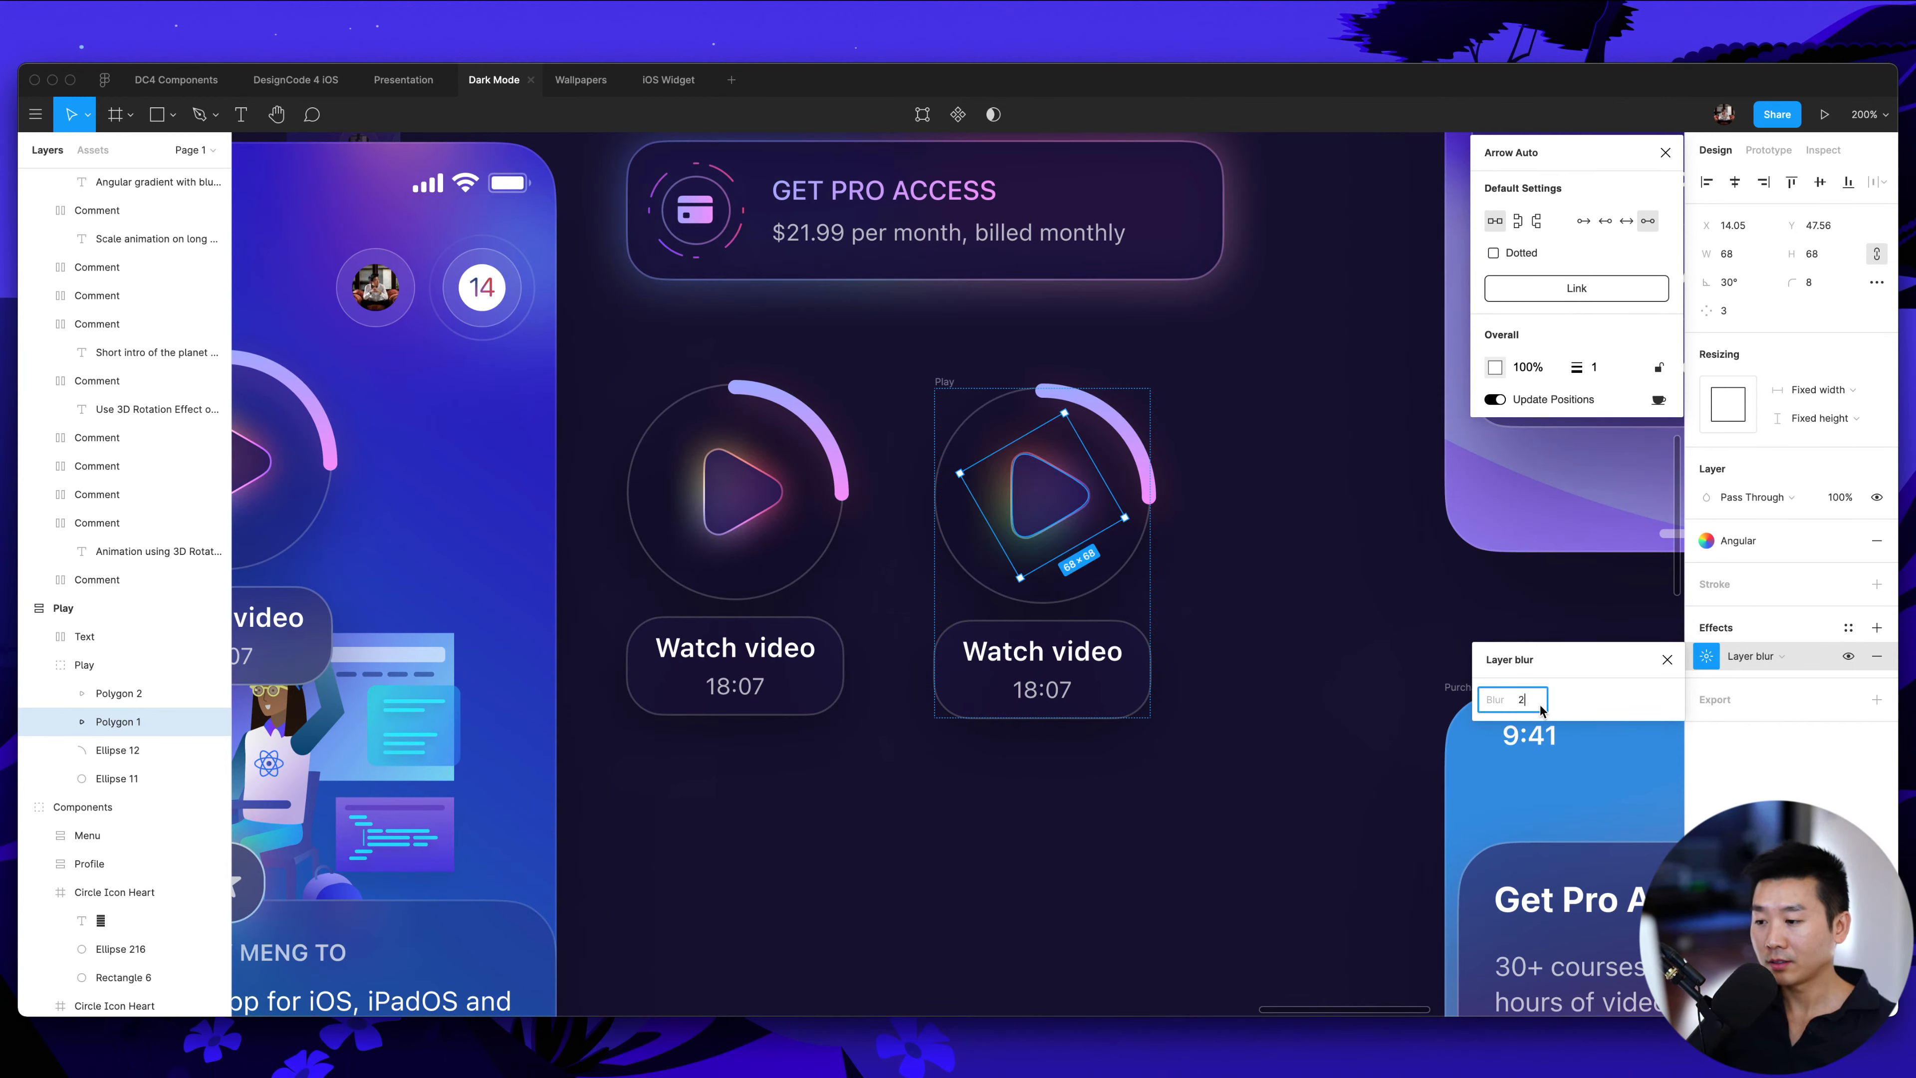
pyautogui.write('24')
pyautogui.press('Return')
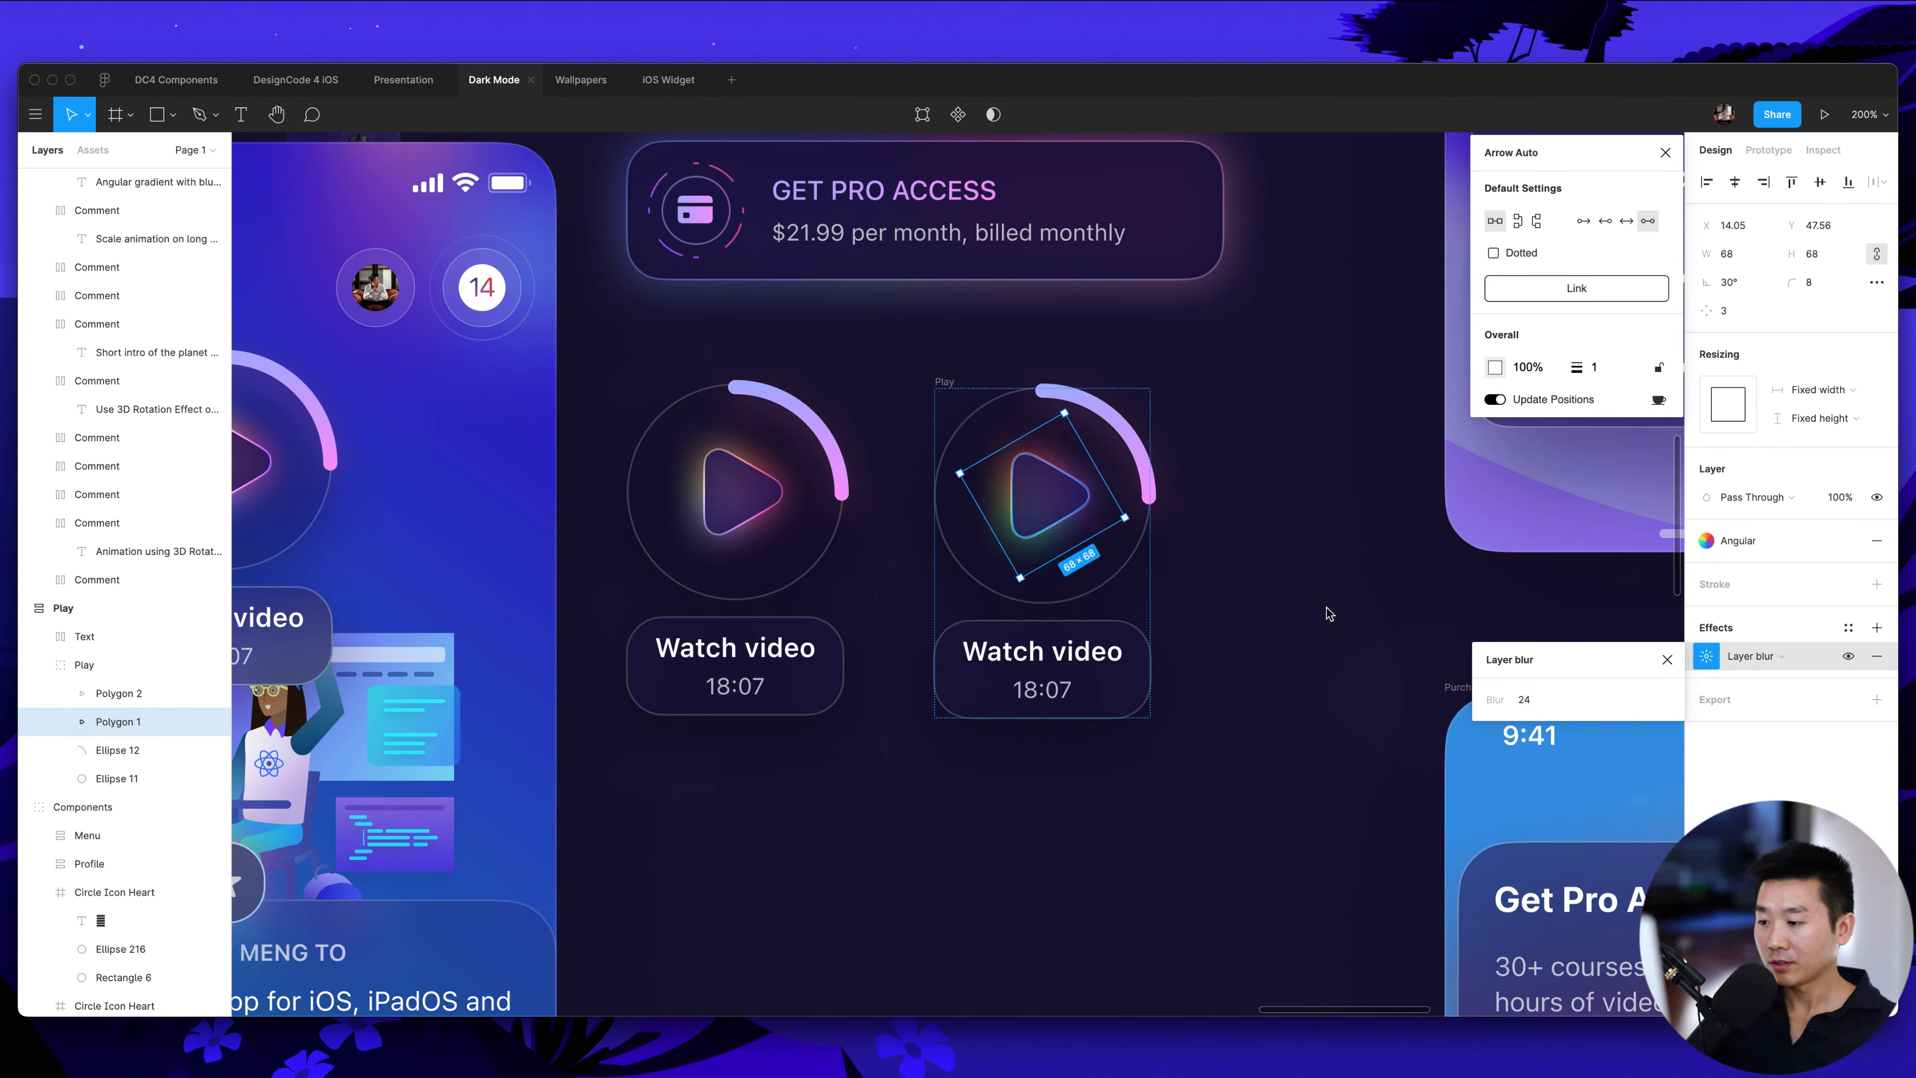
pyautogui.hscroll(3, 1330, 613)
pyautogui.click(1256, 617)
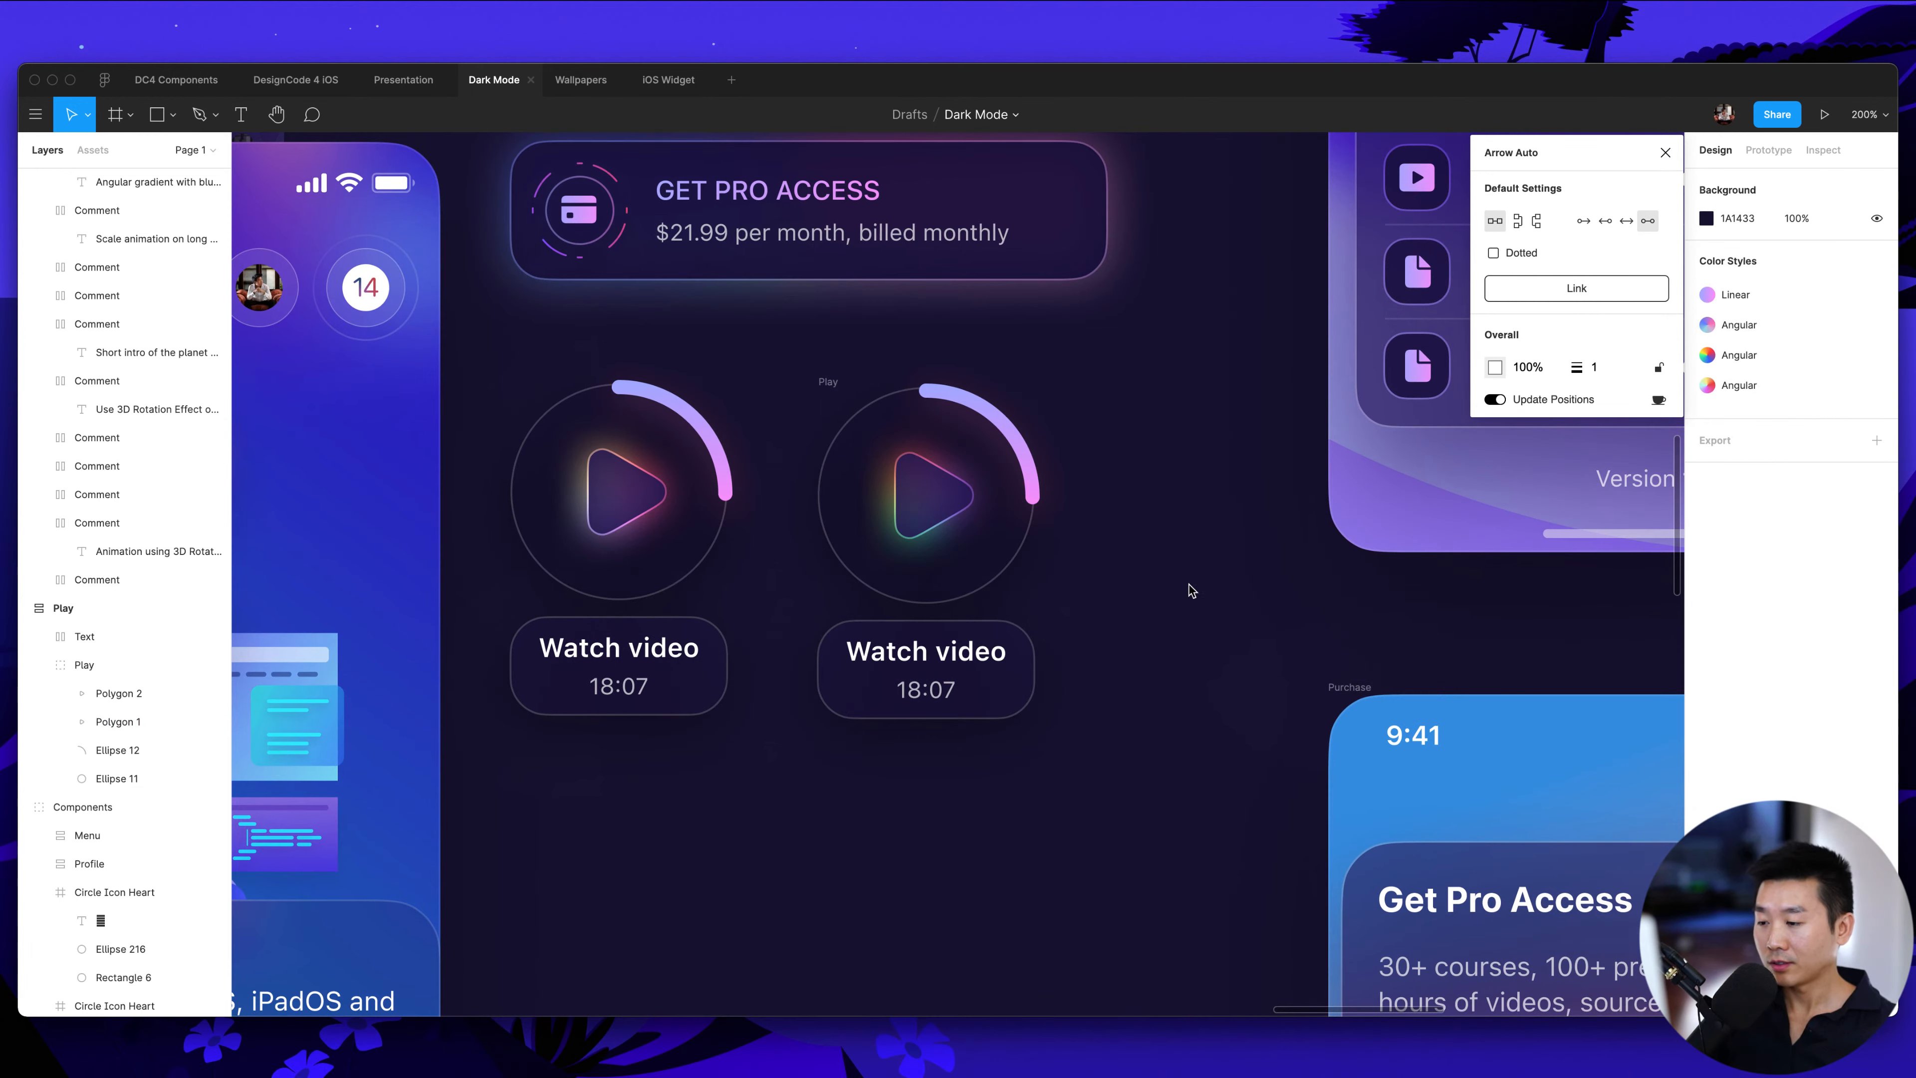
pyautogui.click(998, 428)
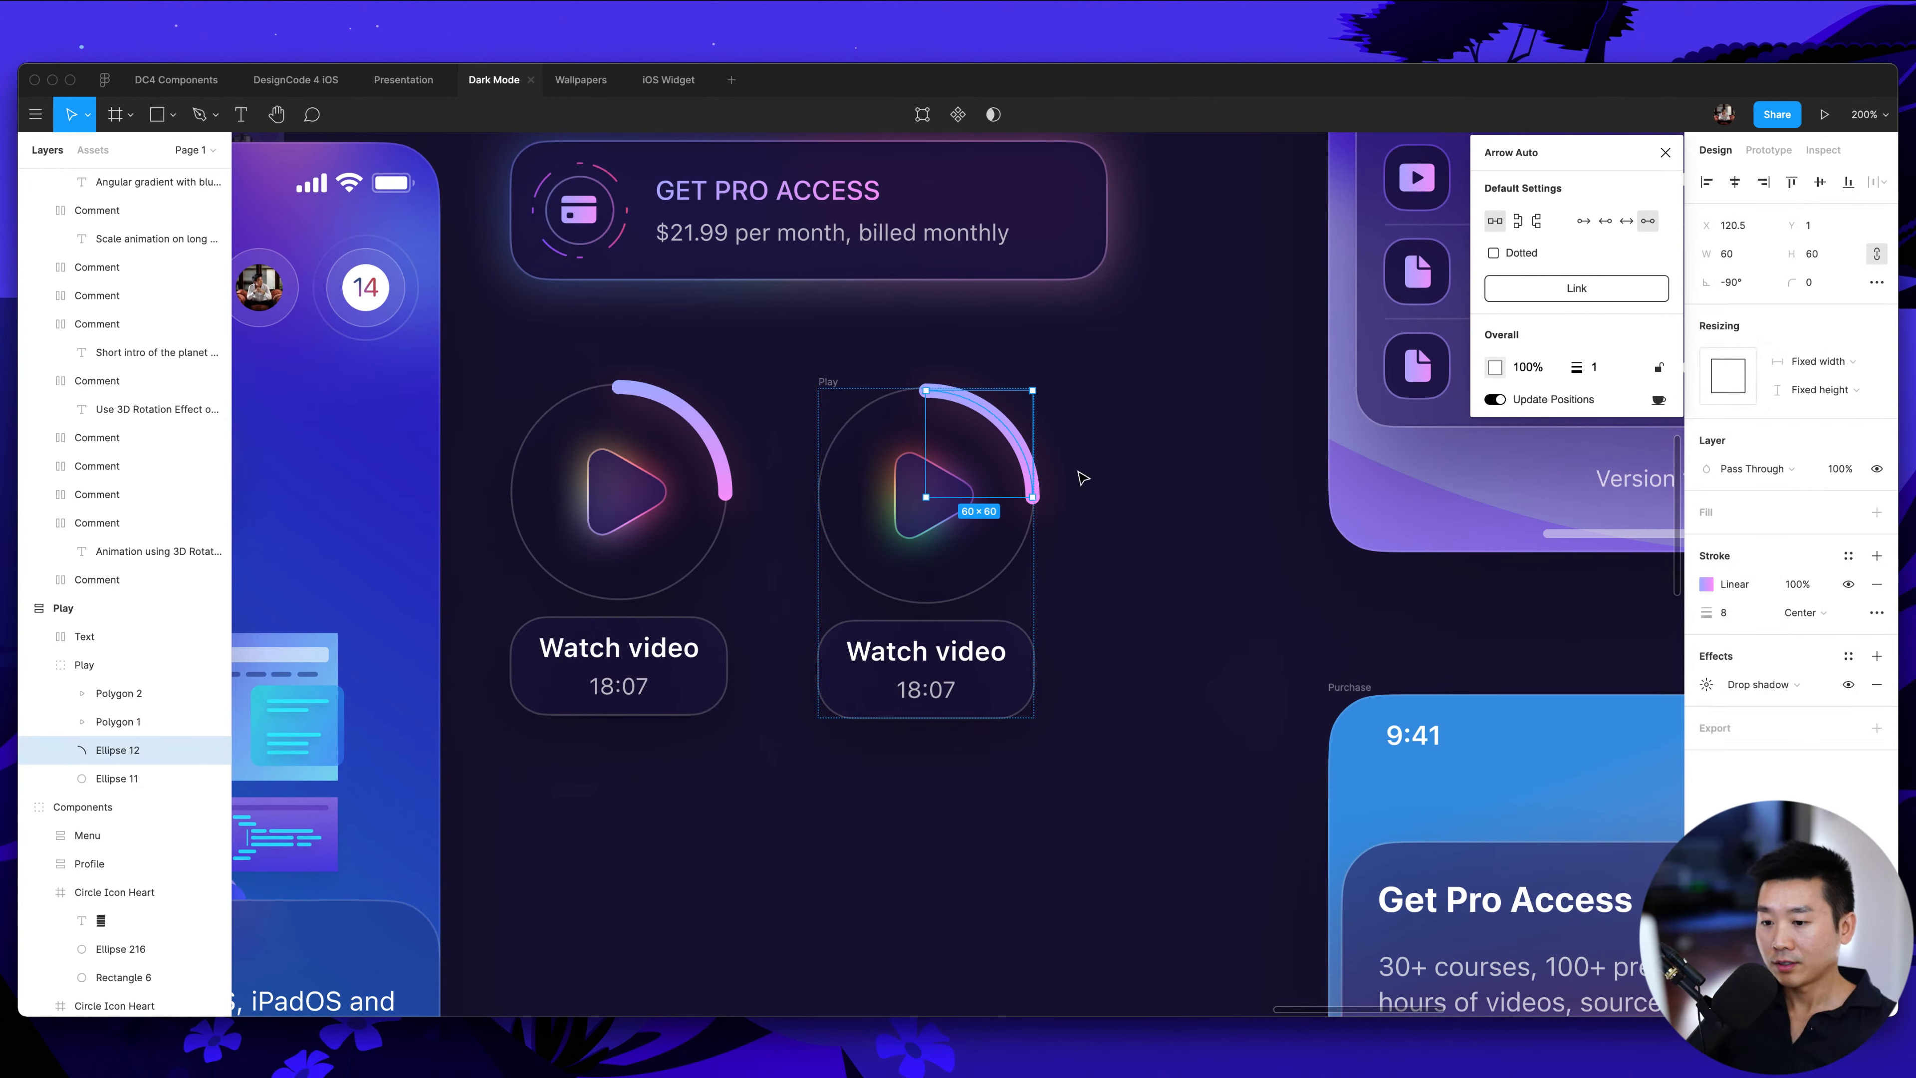
pyautogui.click(1849, 558)
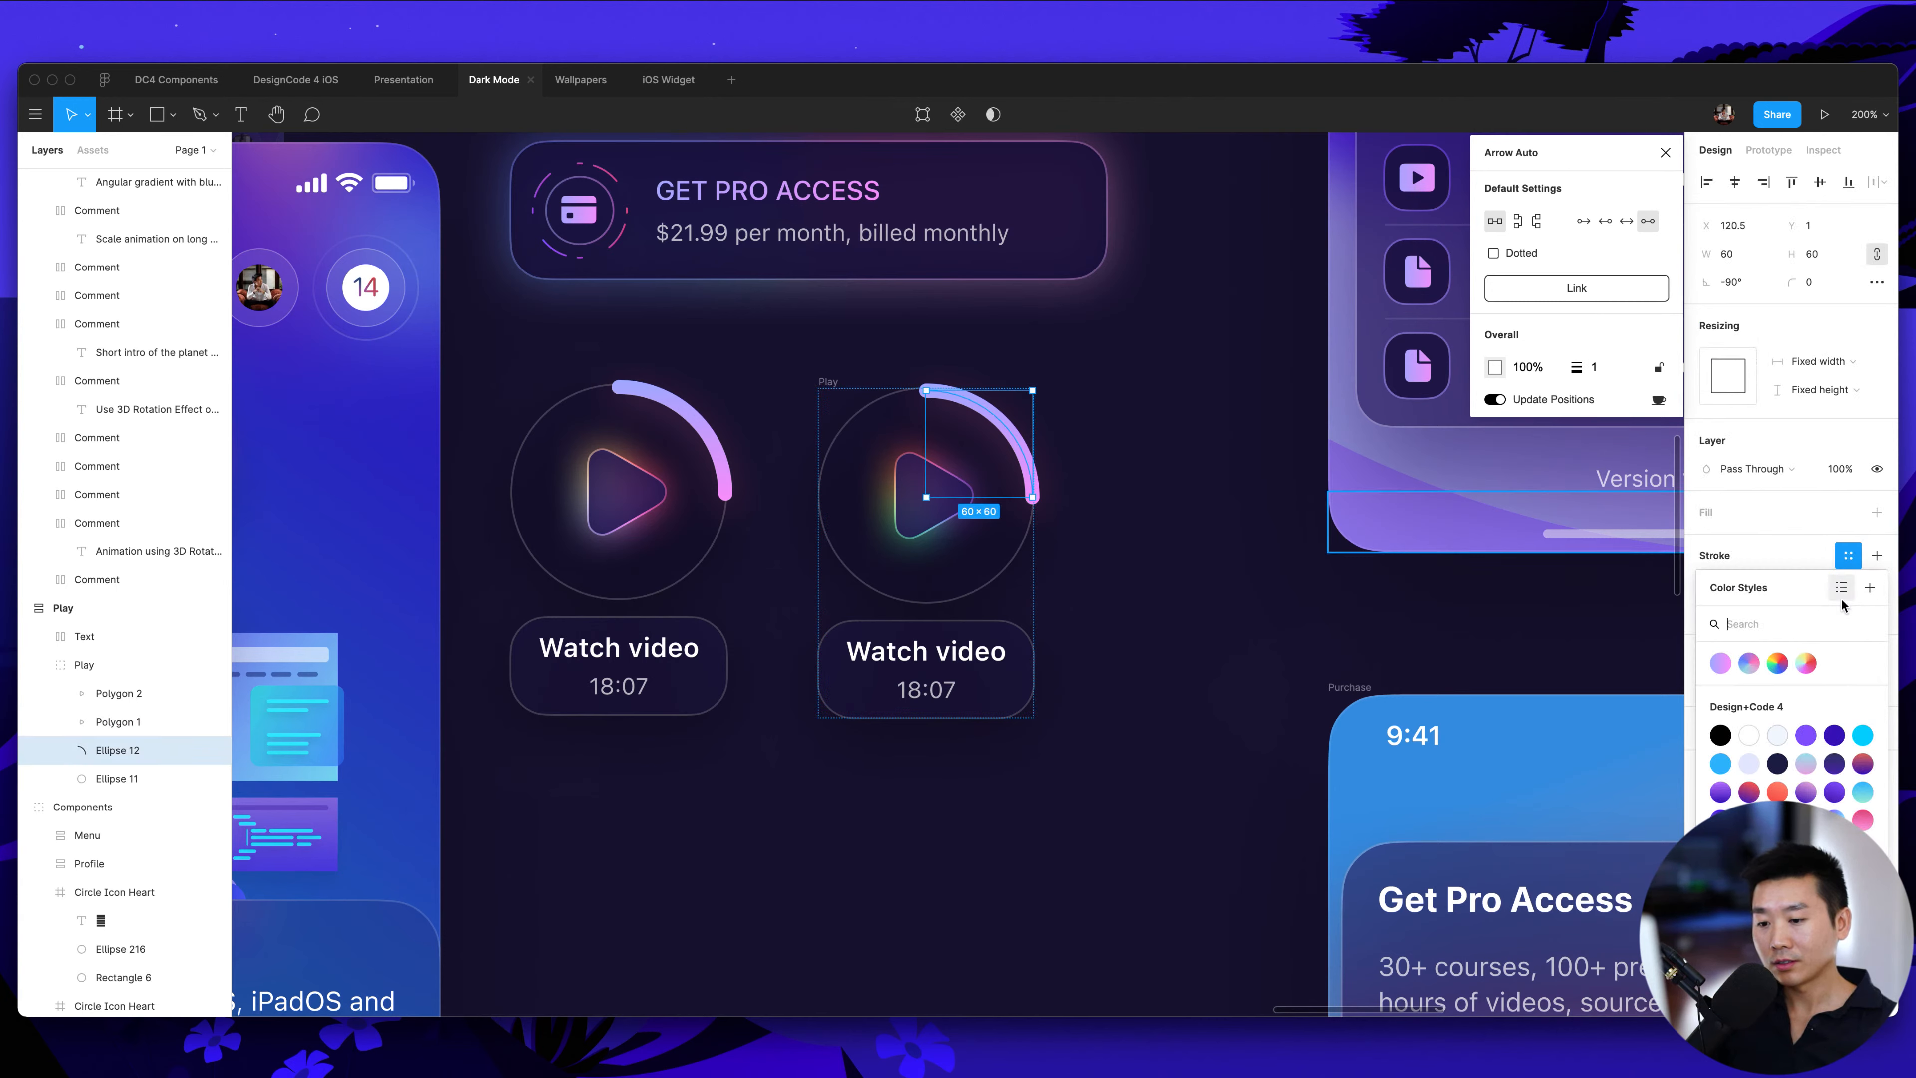
pyautogui.click(1194, 559)
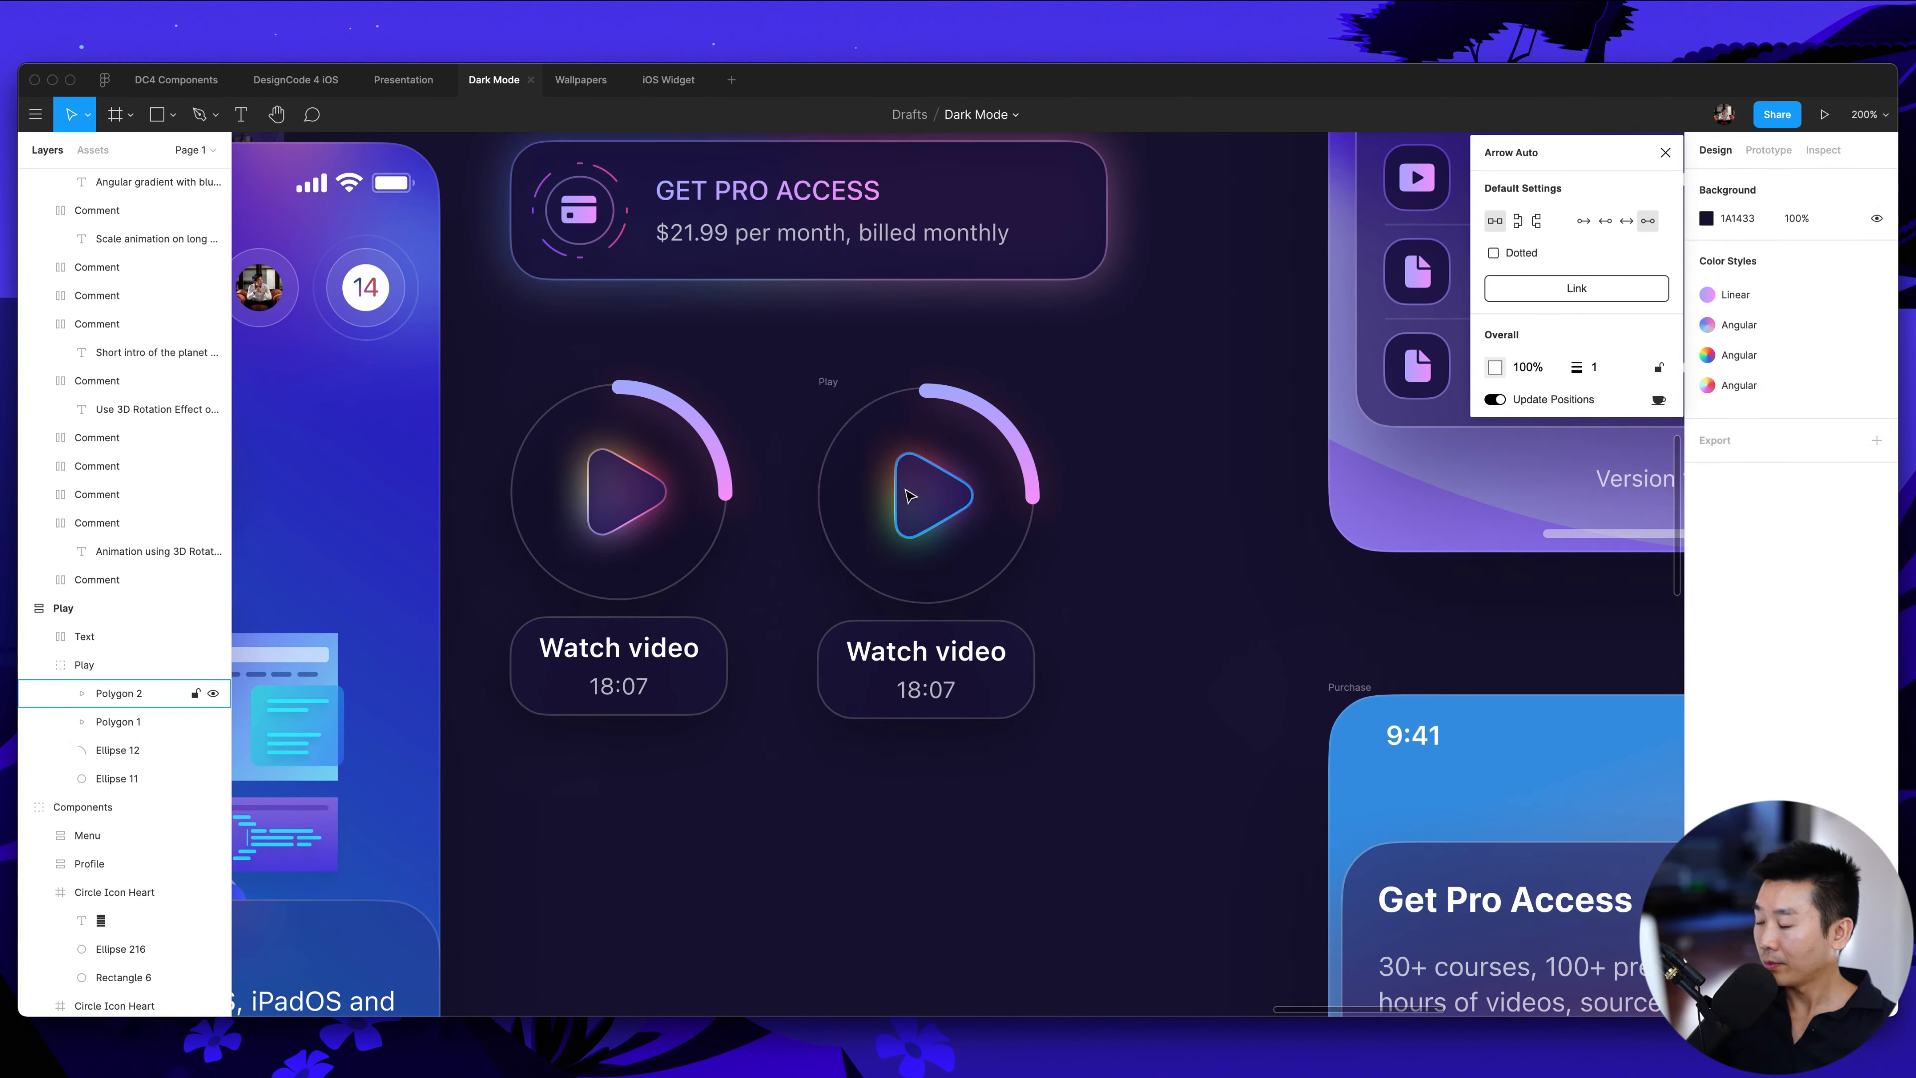
# Detach the rainbow Angular color style from the fill of the copy's Polygon 1
pyautogui.keyDown('super'); pyautogui.click(906, 494); pyautogui.keyUp('super')
pyautogui.click(121, 722)
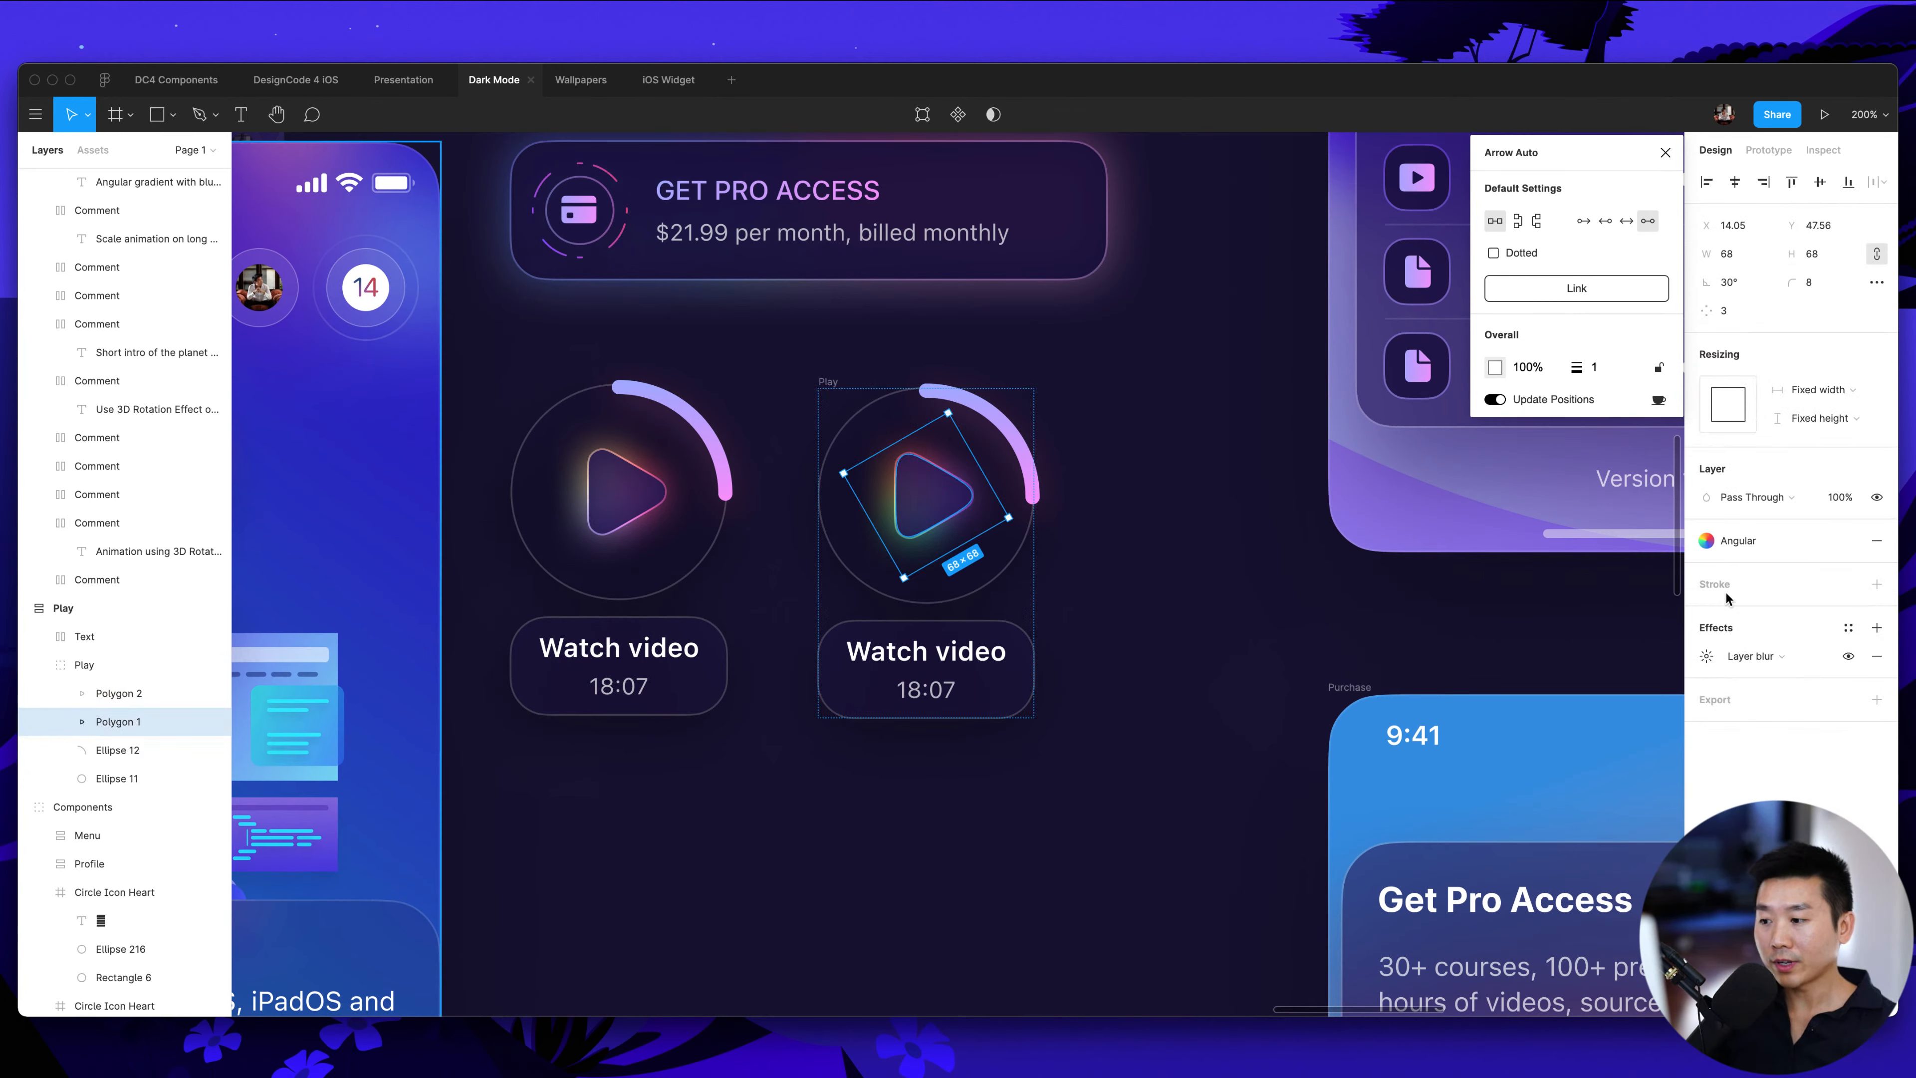
pyautogui.click(1849, 540)
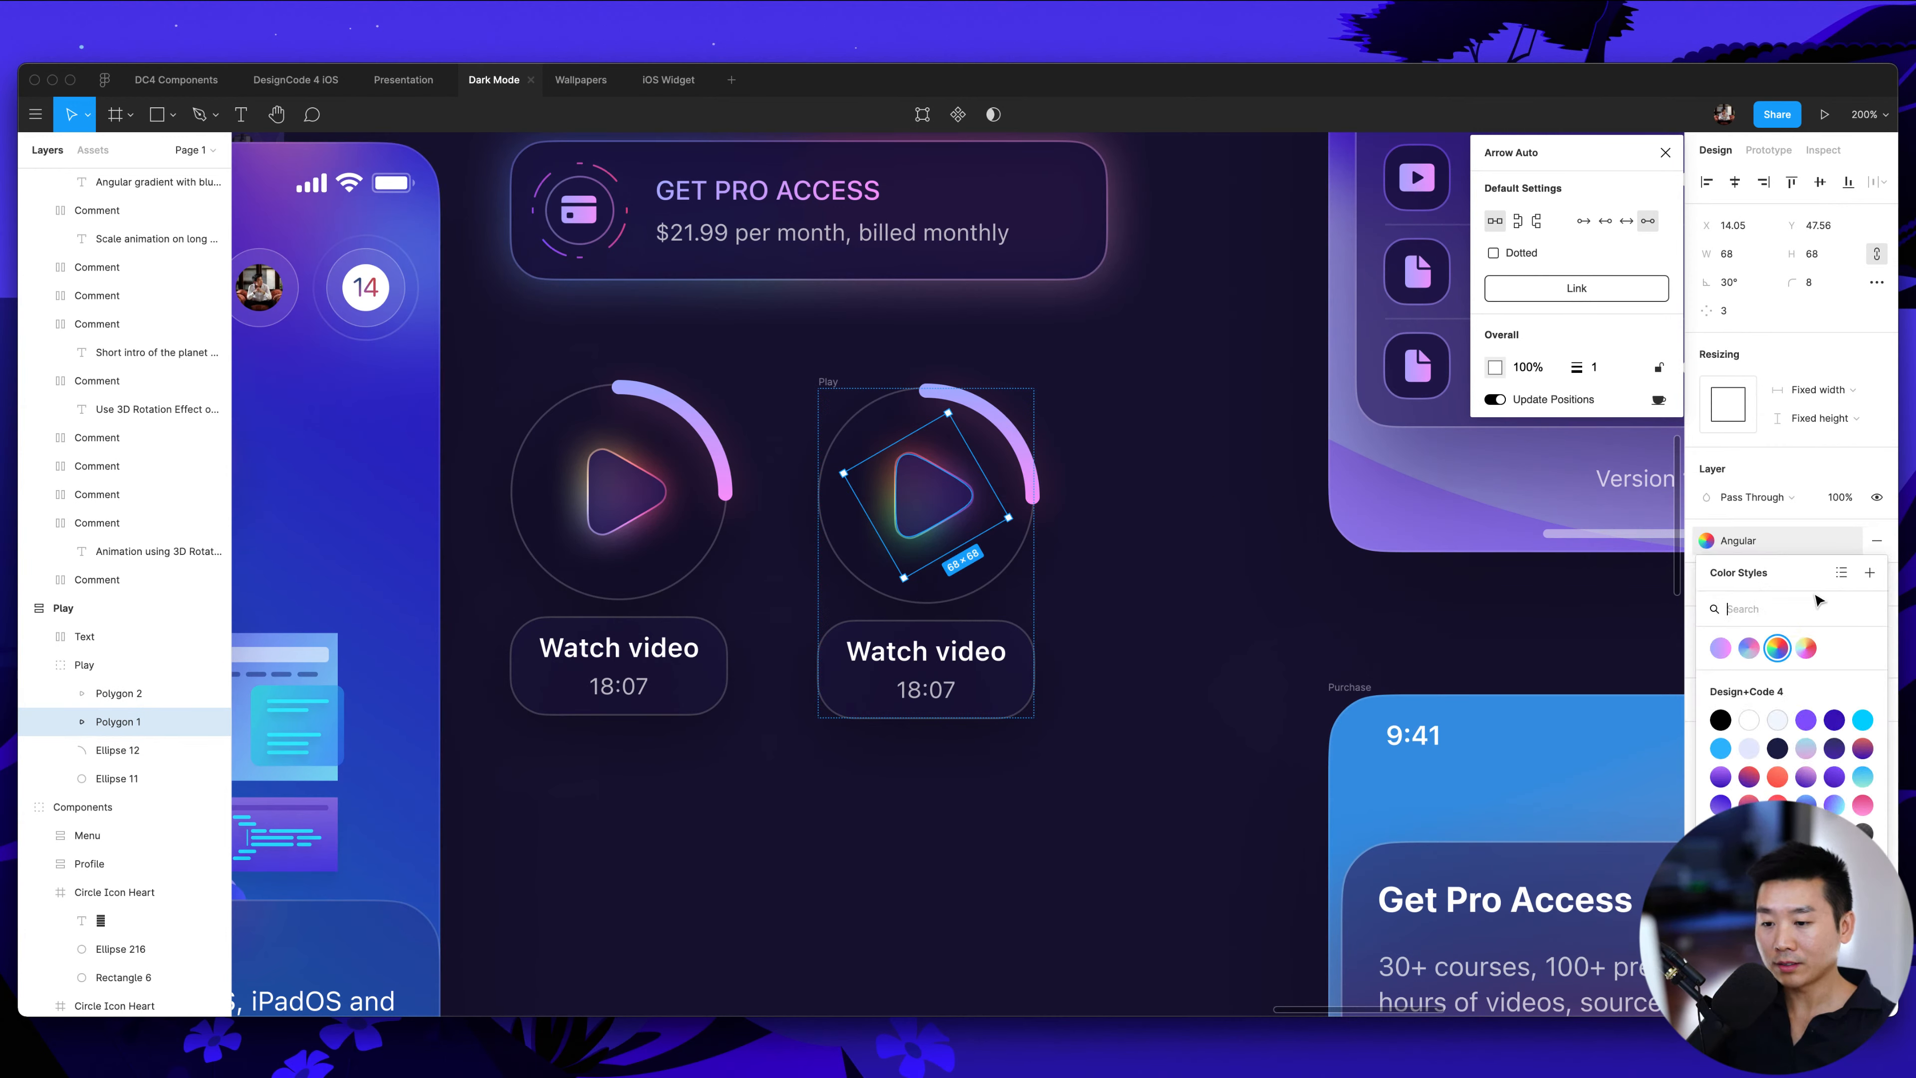
pyautogui.click(1746, 549)
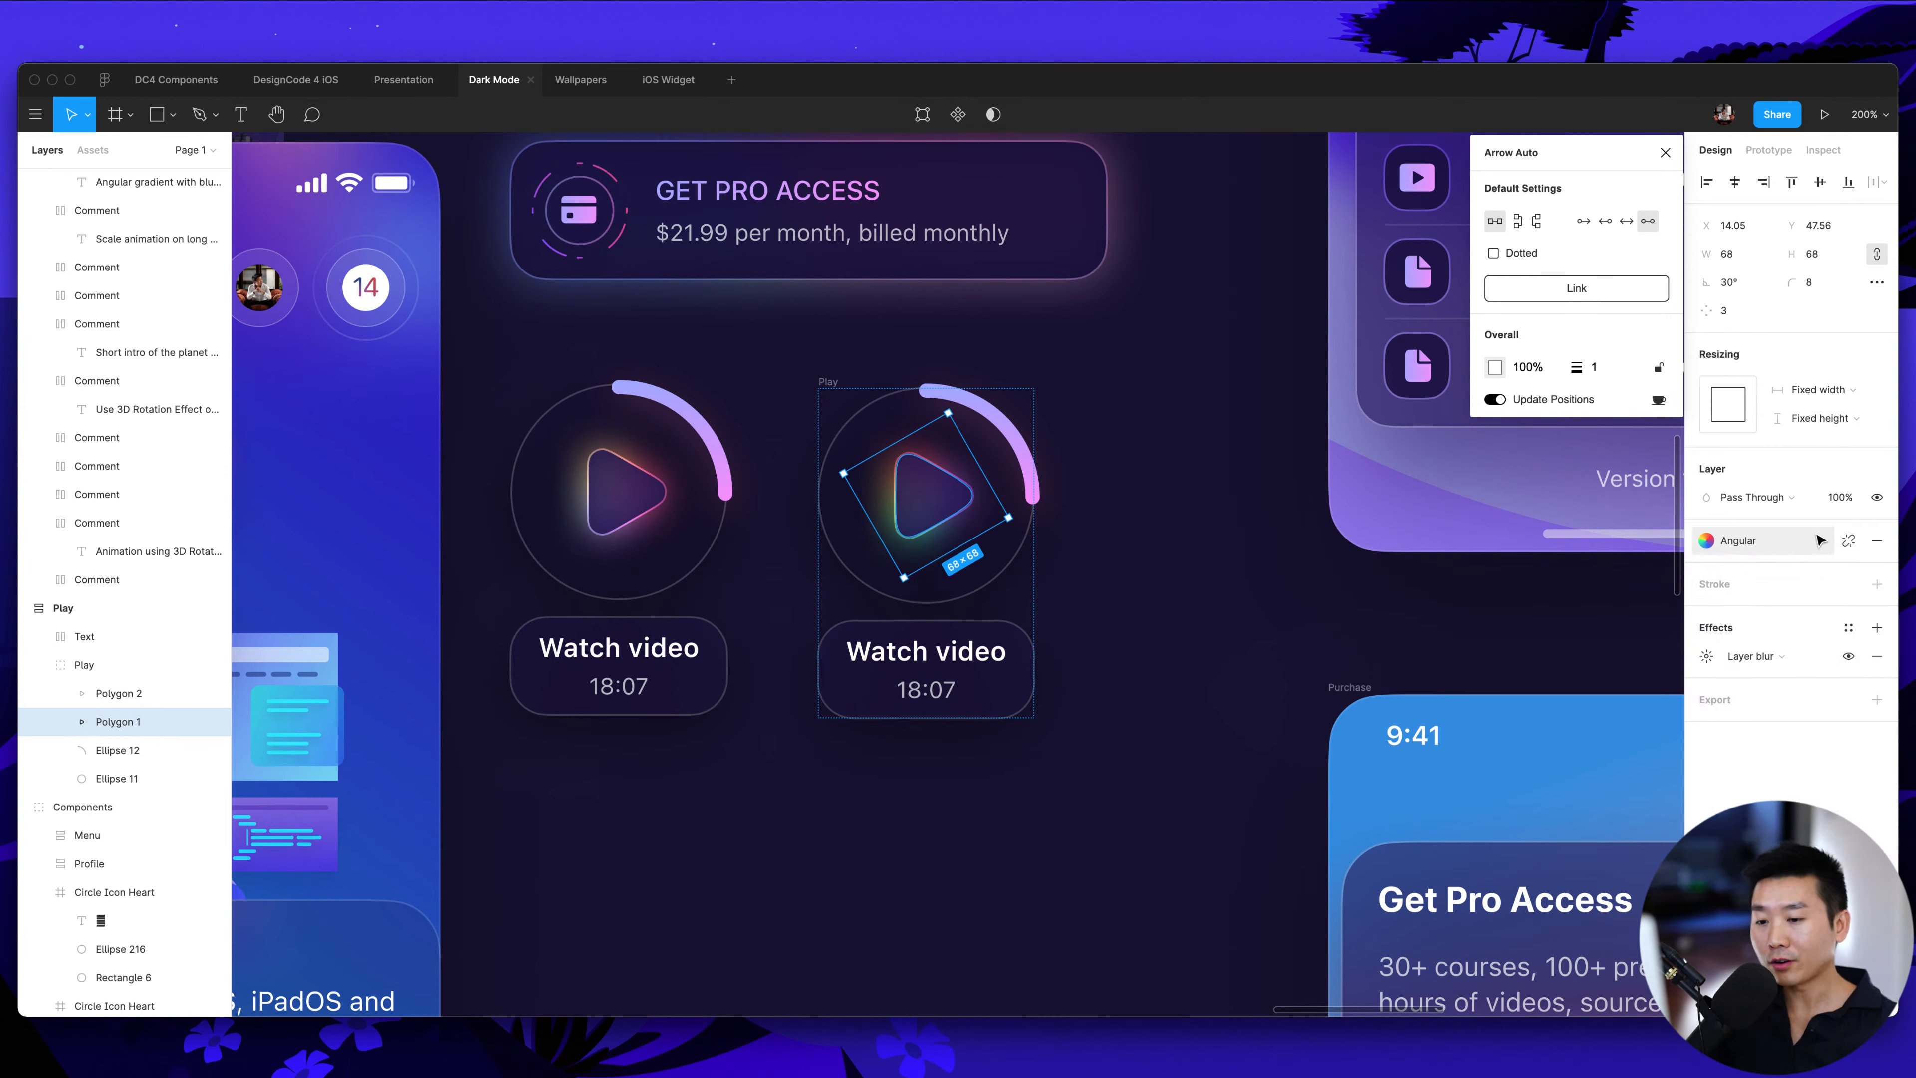
pyautogui.click(1848, 542)
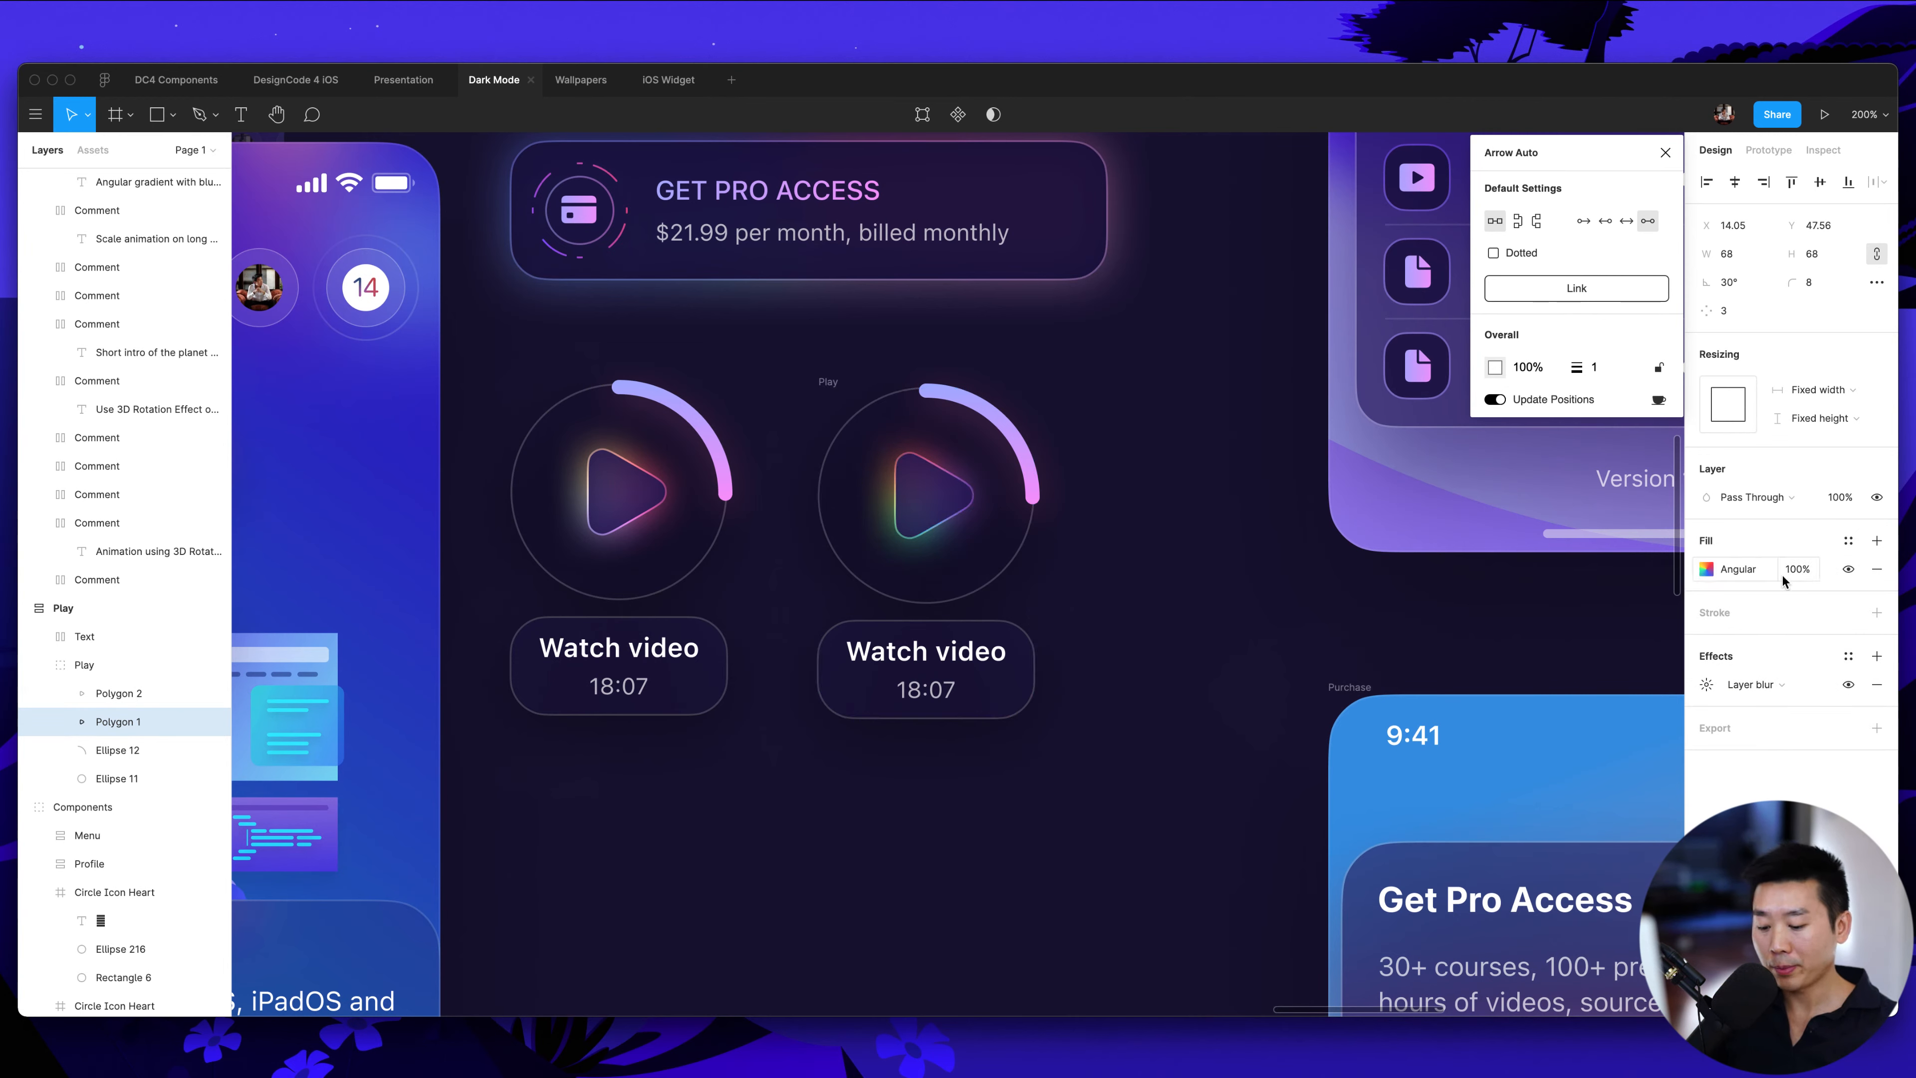
pyautogui.press('super+equal')
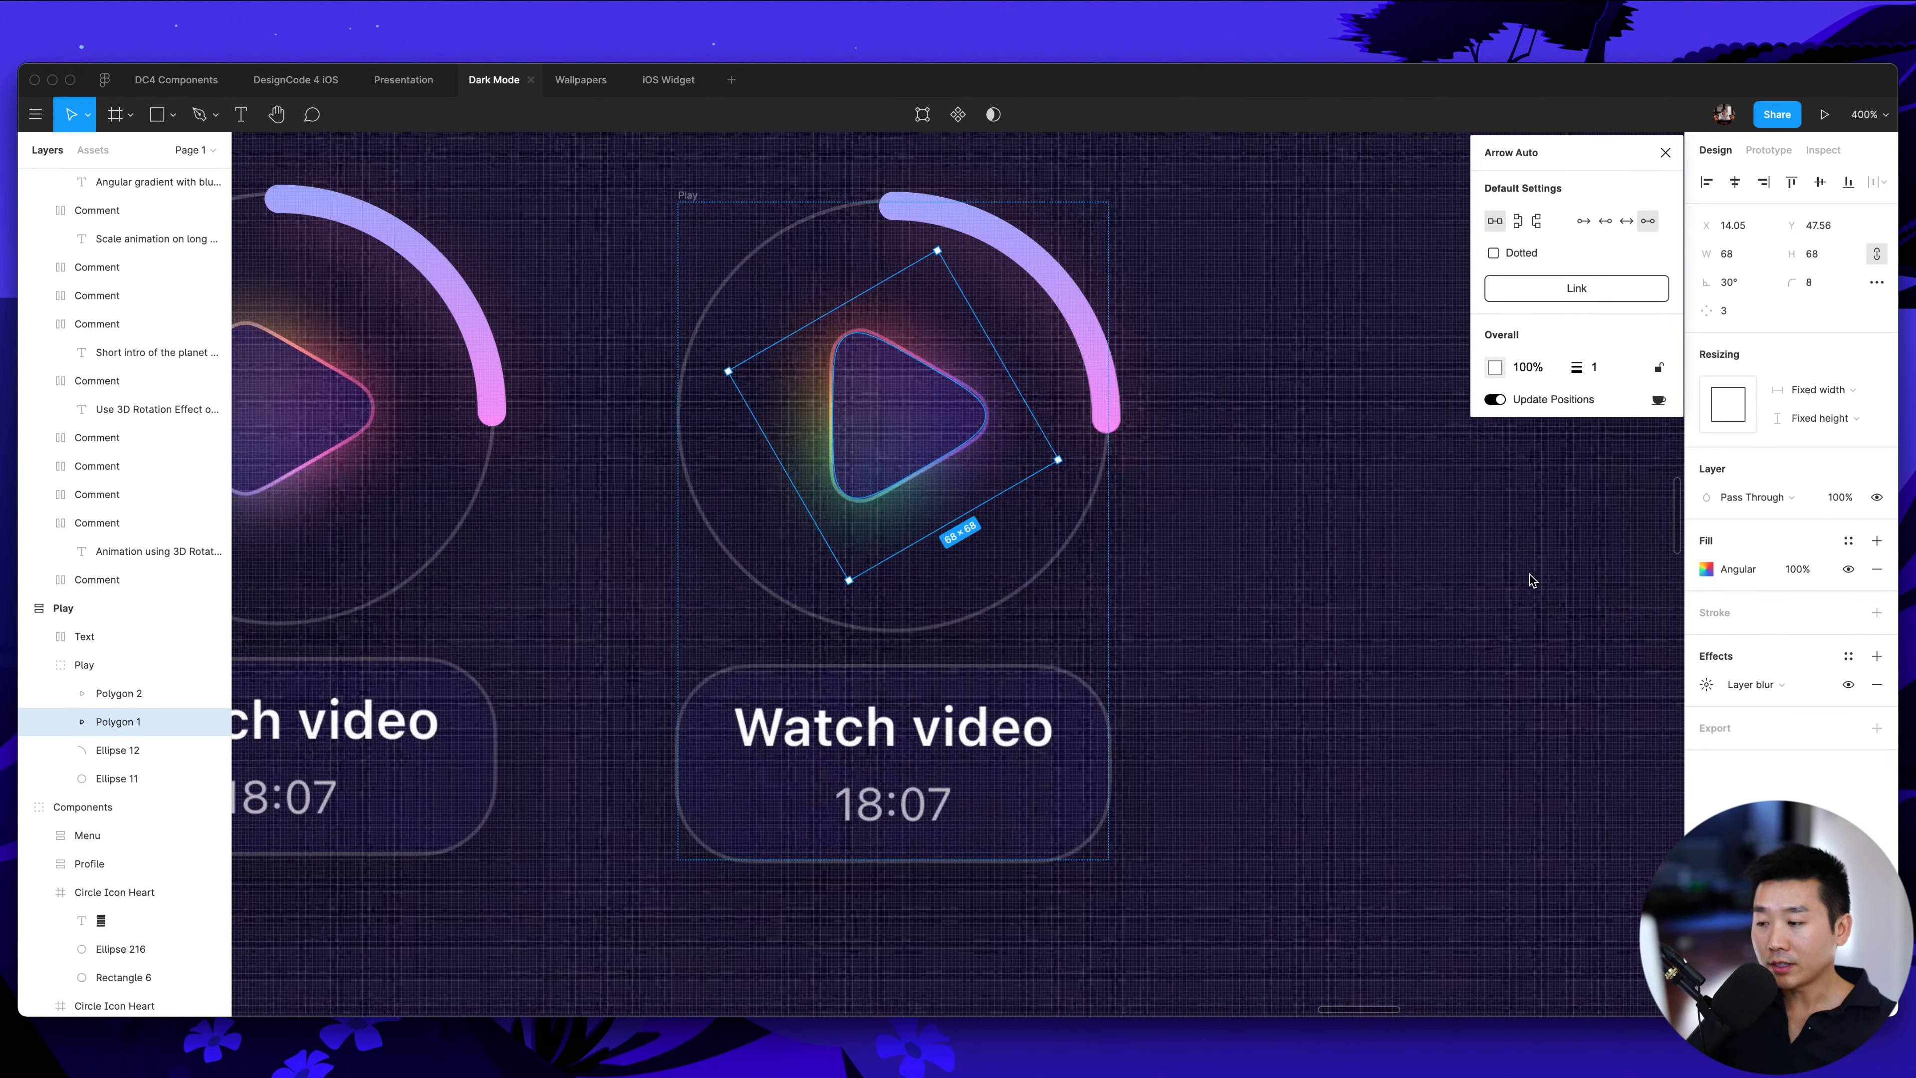
# In Polygon 1's angular gradient, change the red stop to purple with hue 256 and the yellow stop to green with hue 101
pyautogui.click(1707, 569)
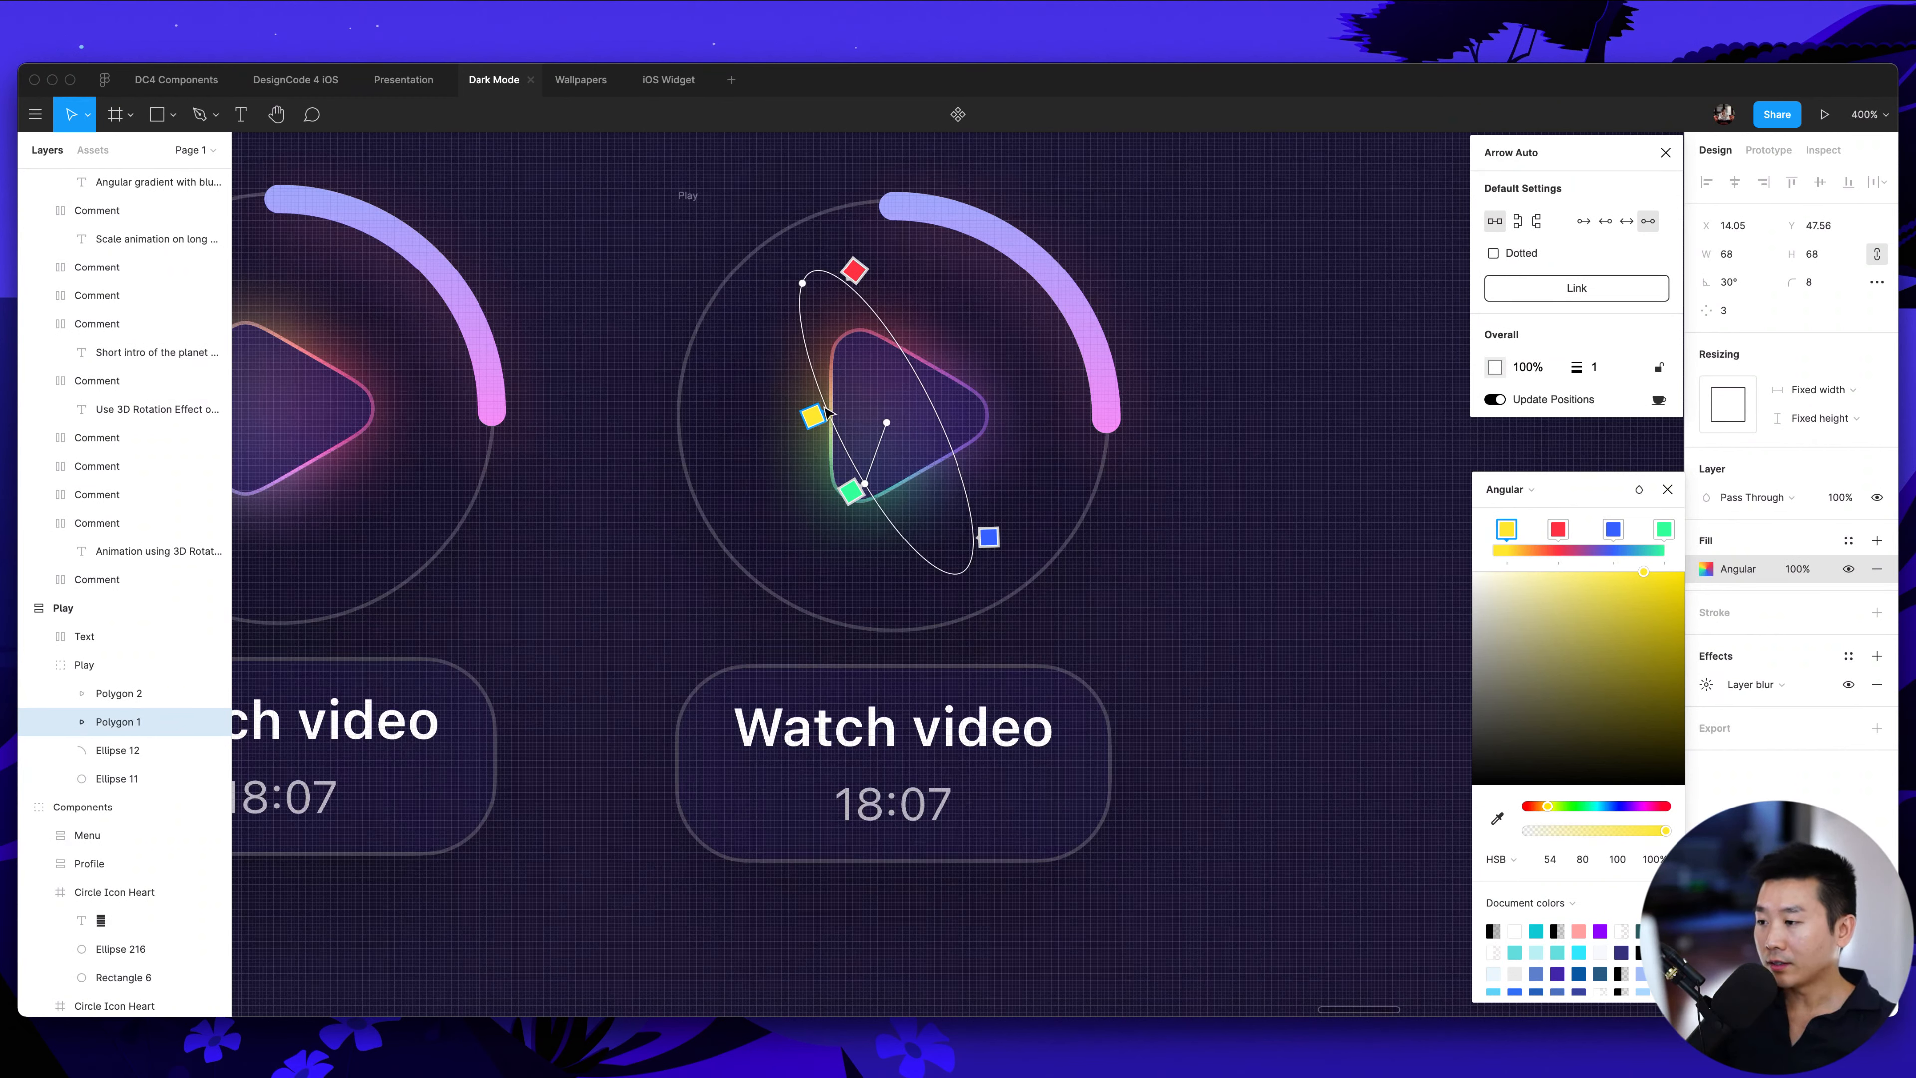
pyautogui.click(854, 270)
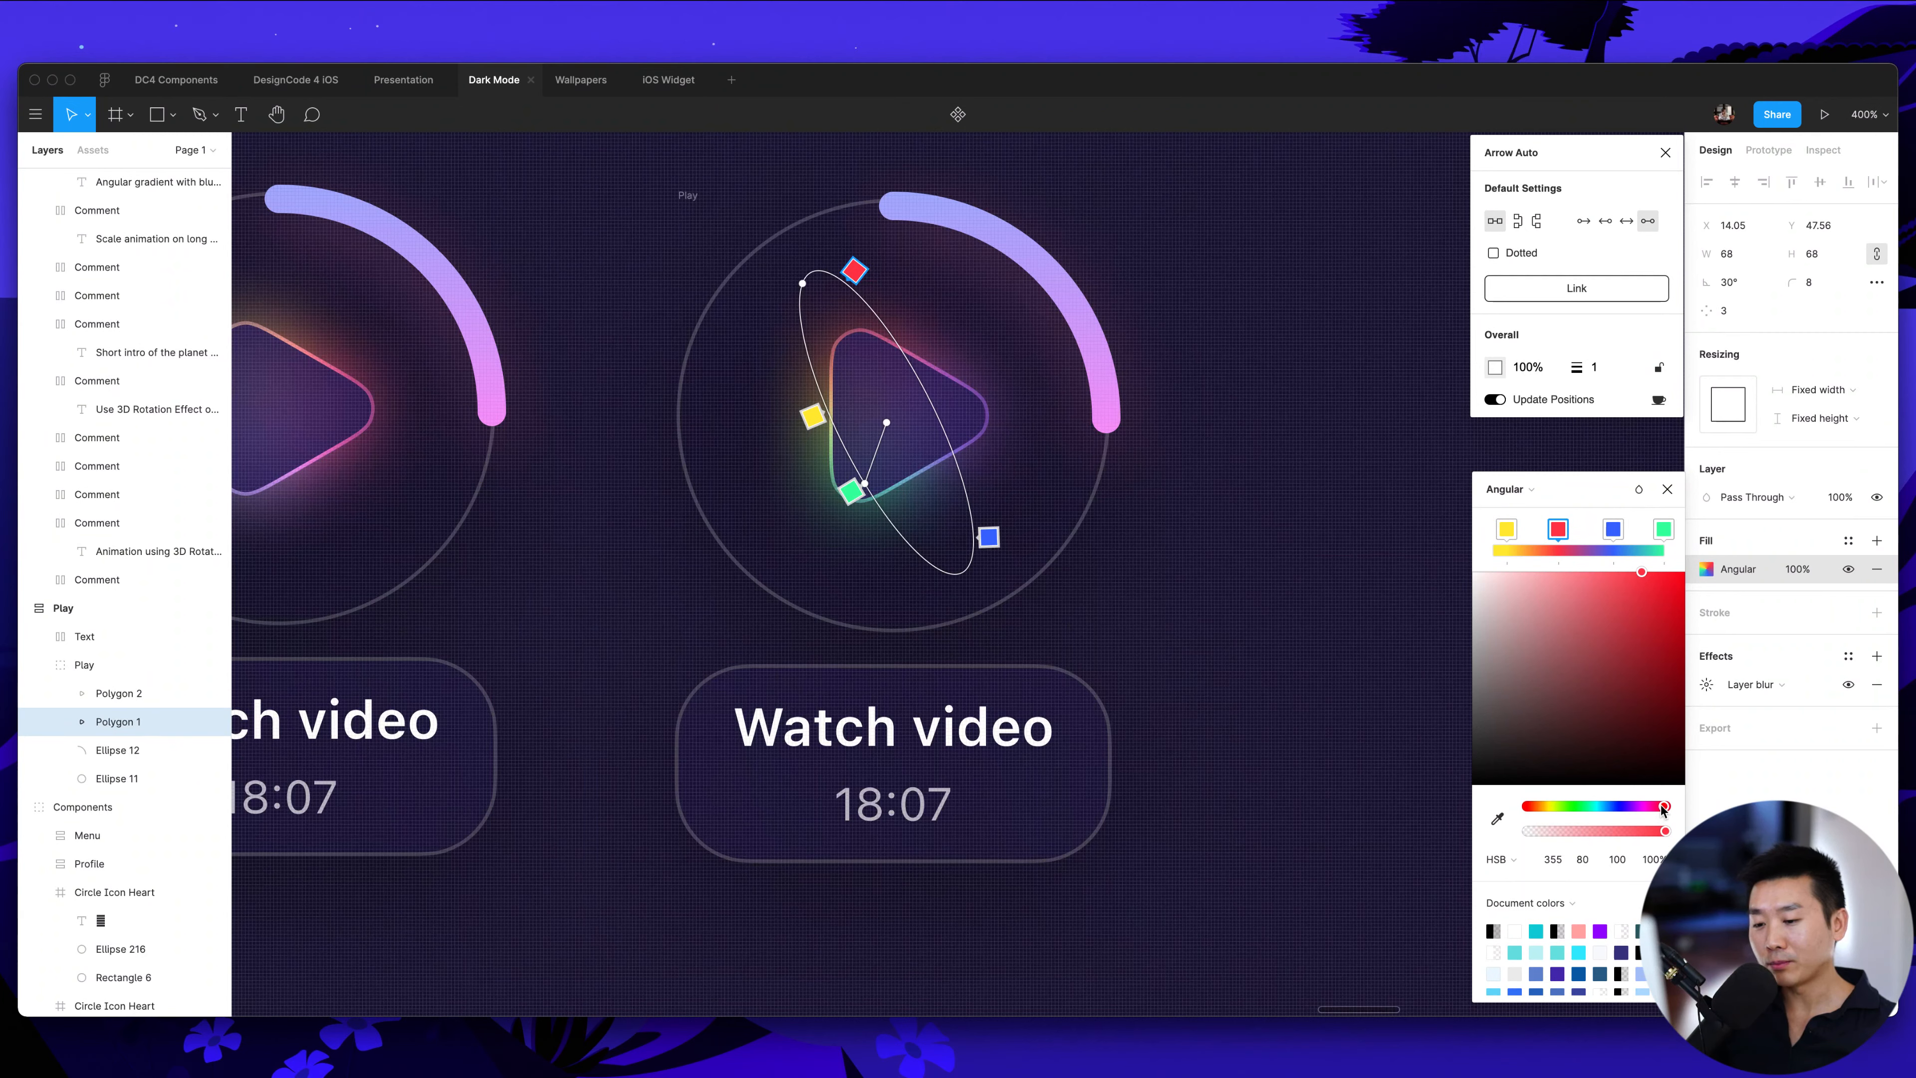
pyautogui.moveTo(1664, 806); pyautogui.dragTo(1625, 806)
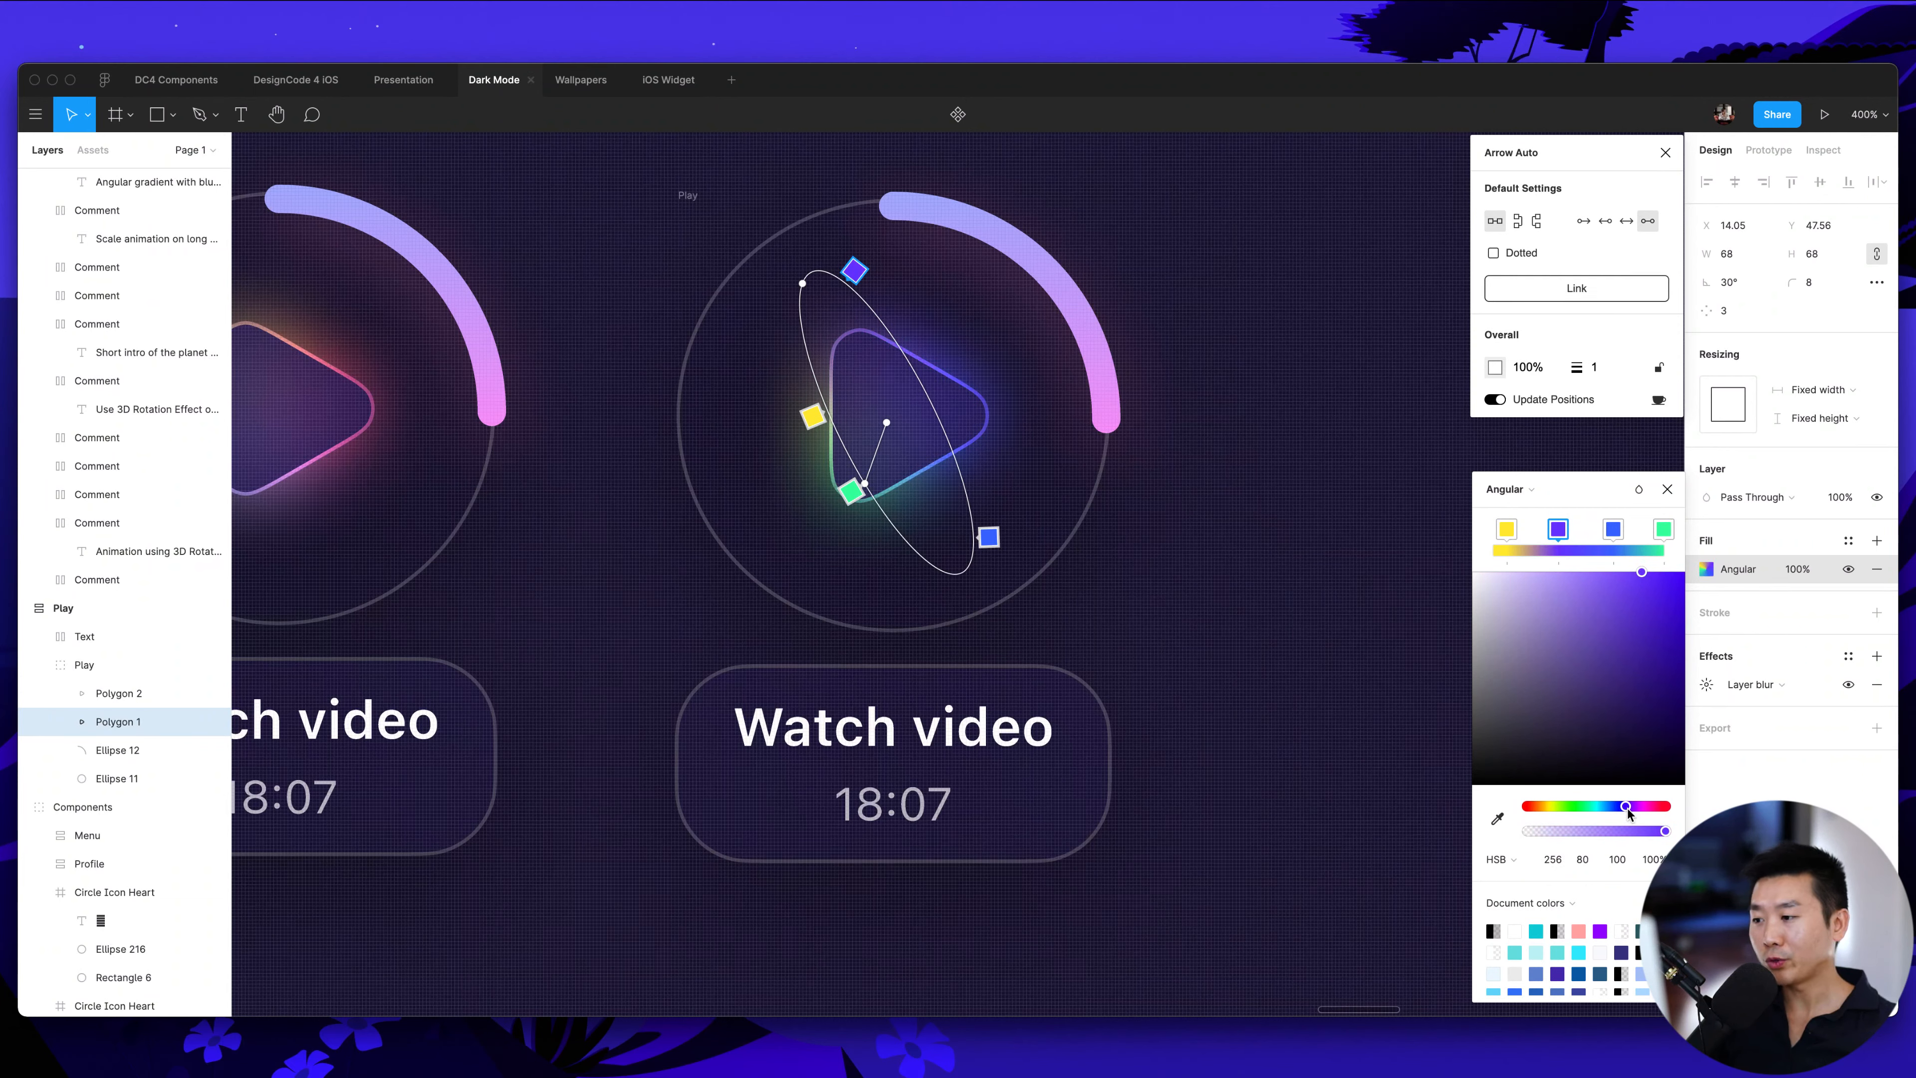
pyautogui.click(820, 420)
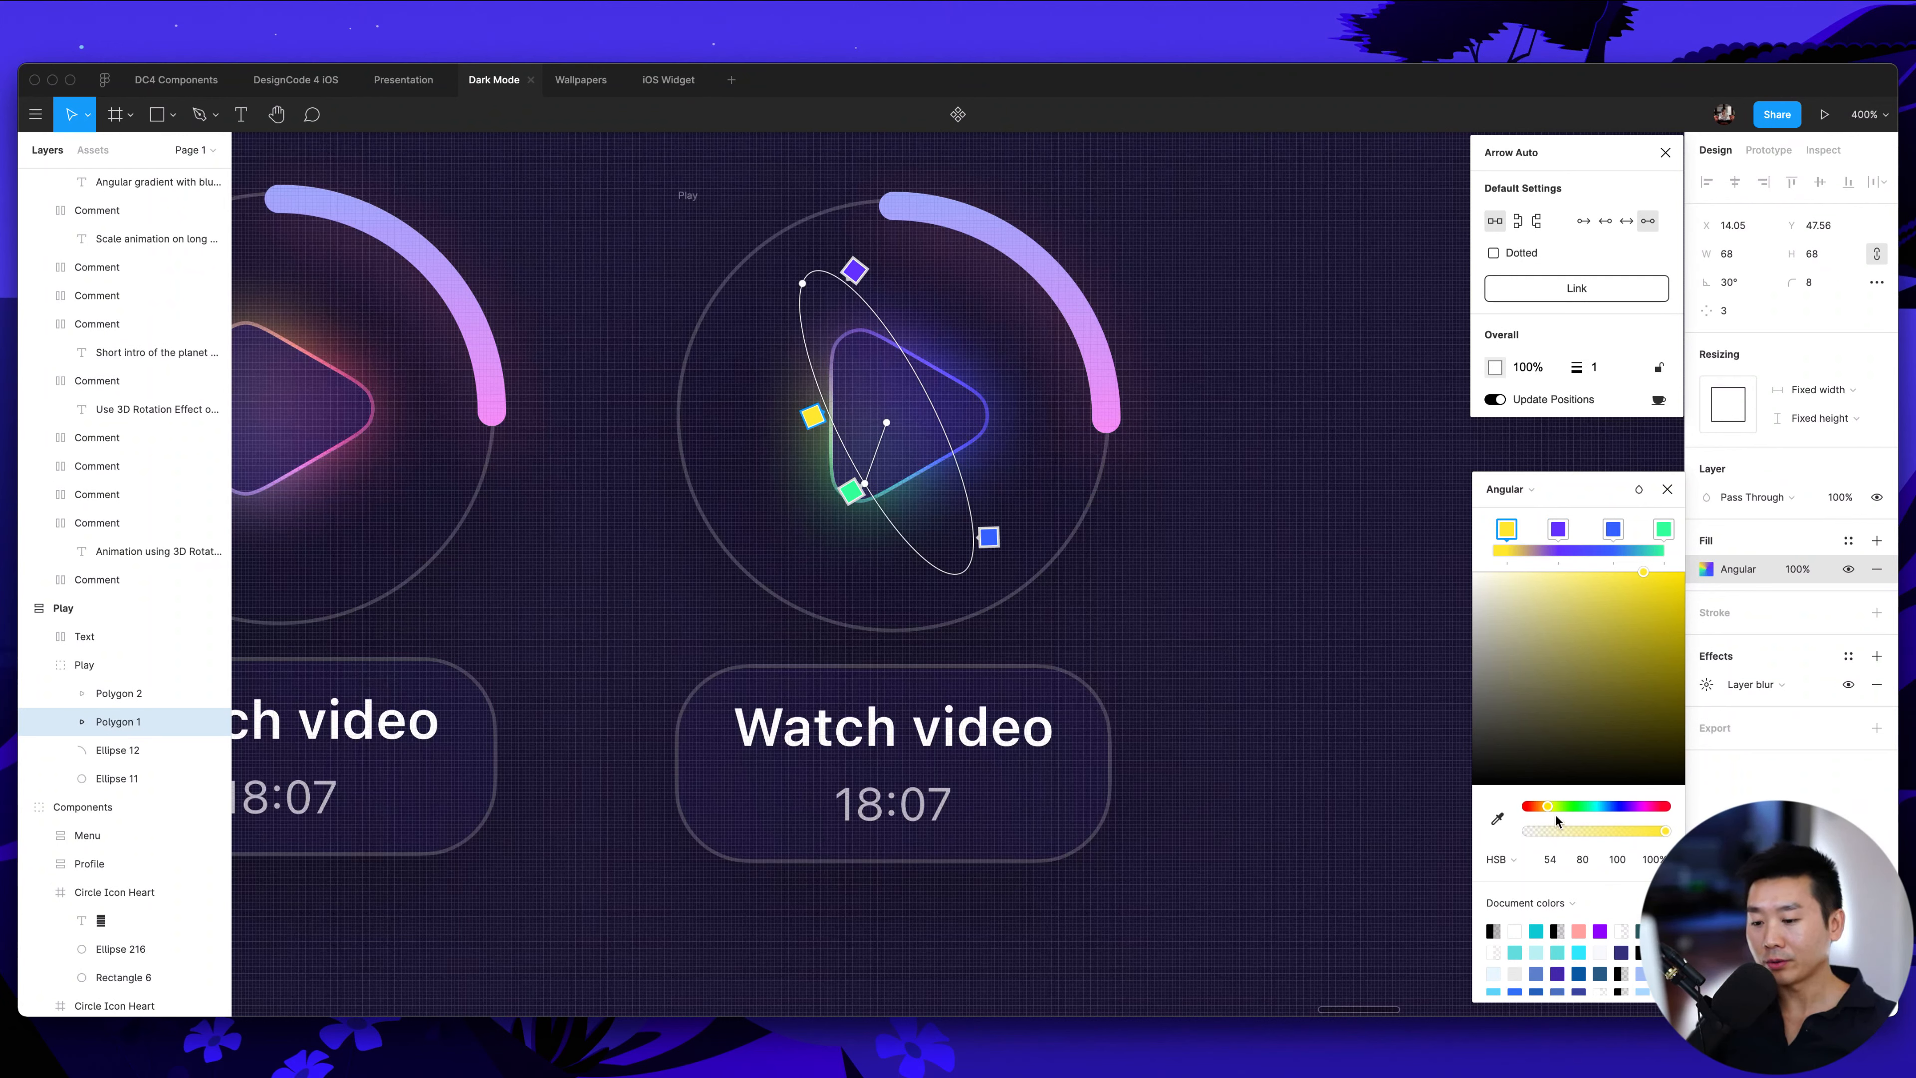
pyautogui.moveTo(1548, 811); pyautogui.dragTo(1566, 807)
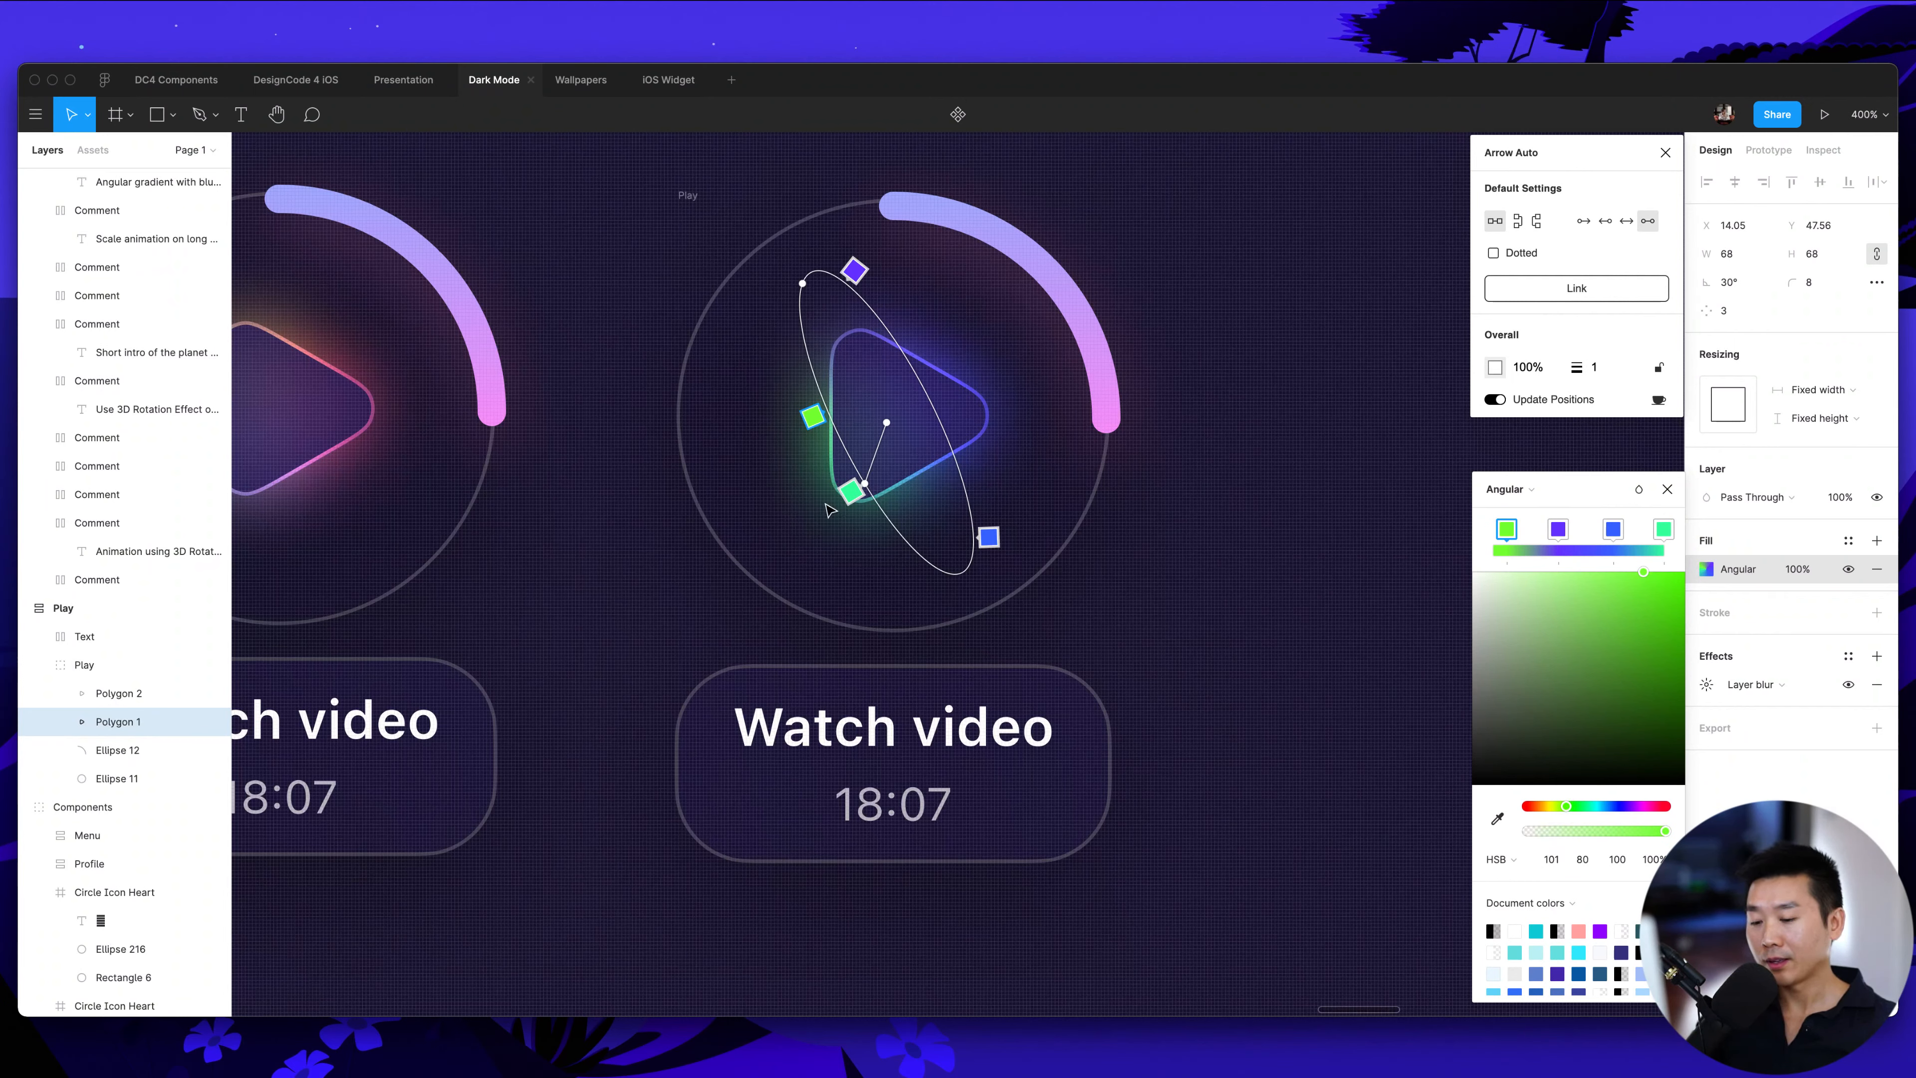
# Change the gradient's mint green stop to blue-violet with hue 252 and the blue stop to pinkish red with hue 346
pyautogui.click(851, 492)
pyautogui.moveTo(1591, 806); pyautogui.dragTo(1621, 560)
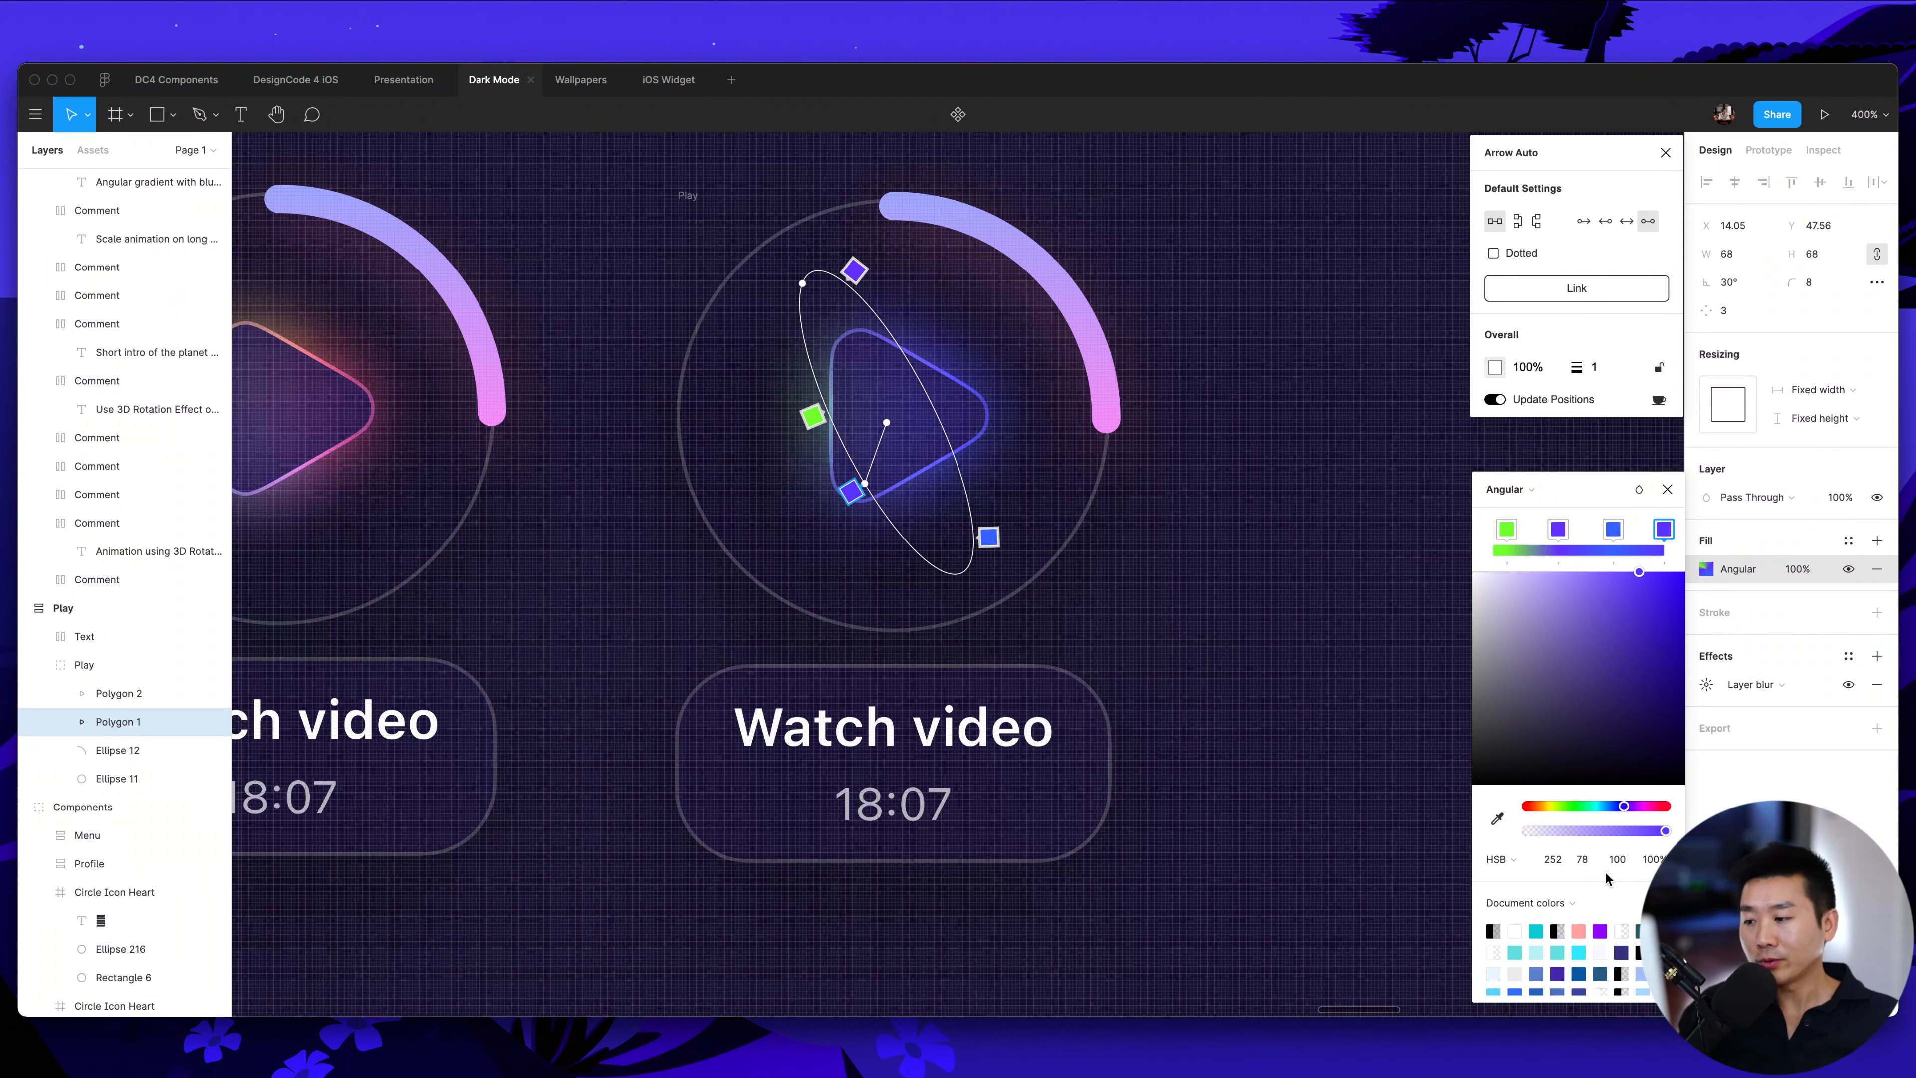
pyautogui.press('i')
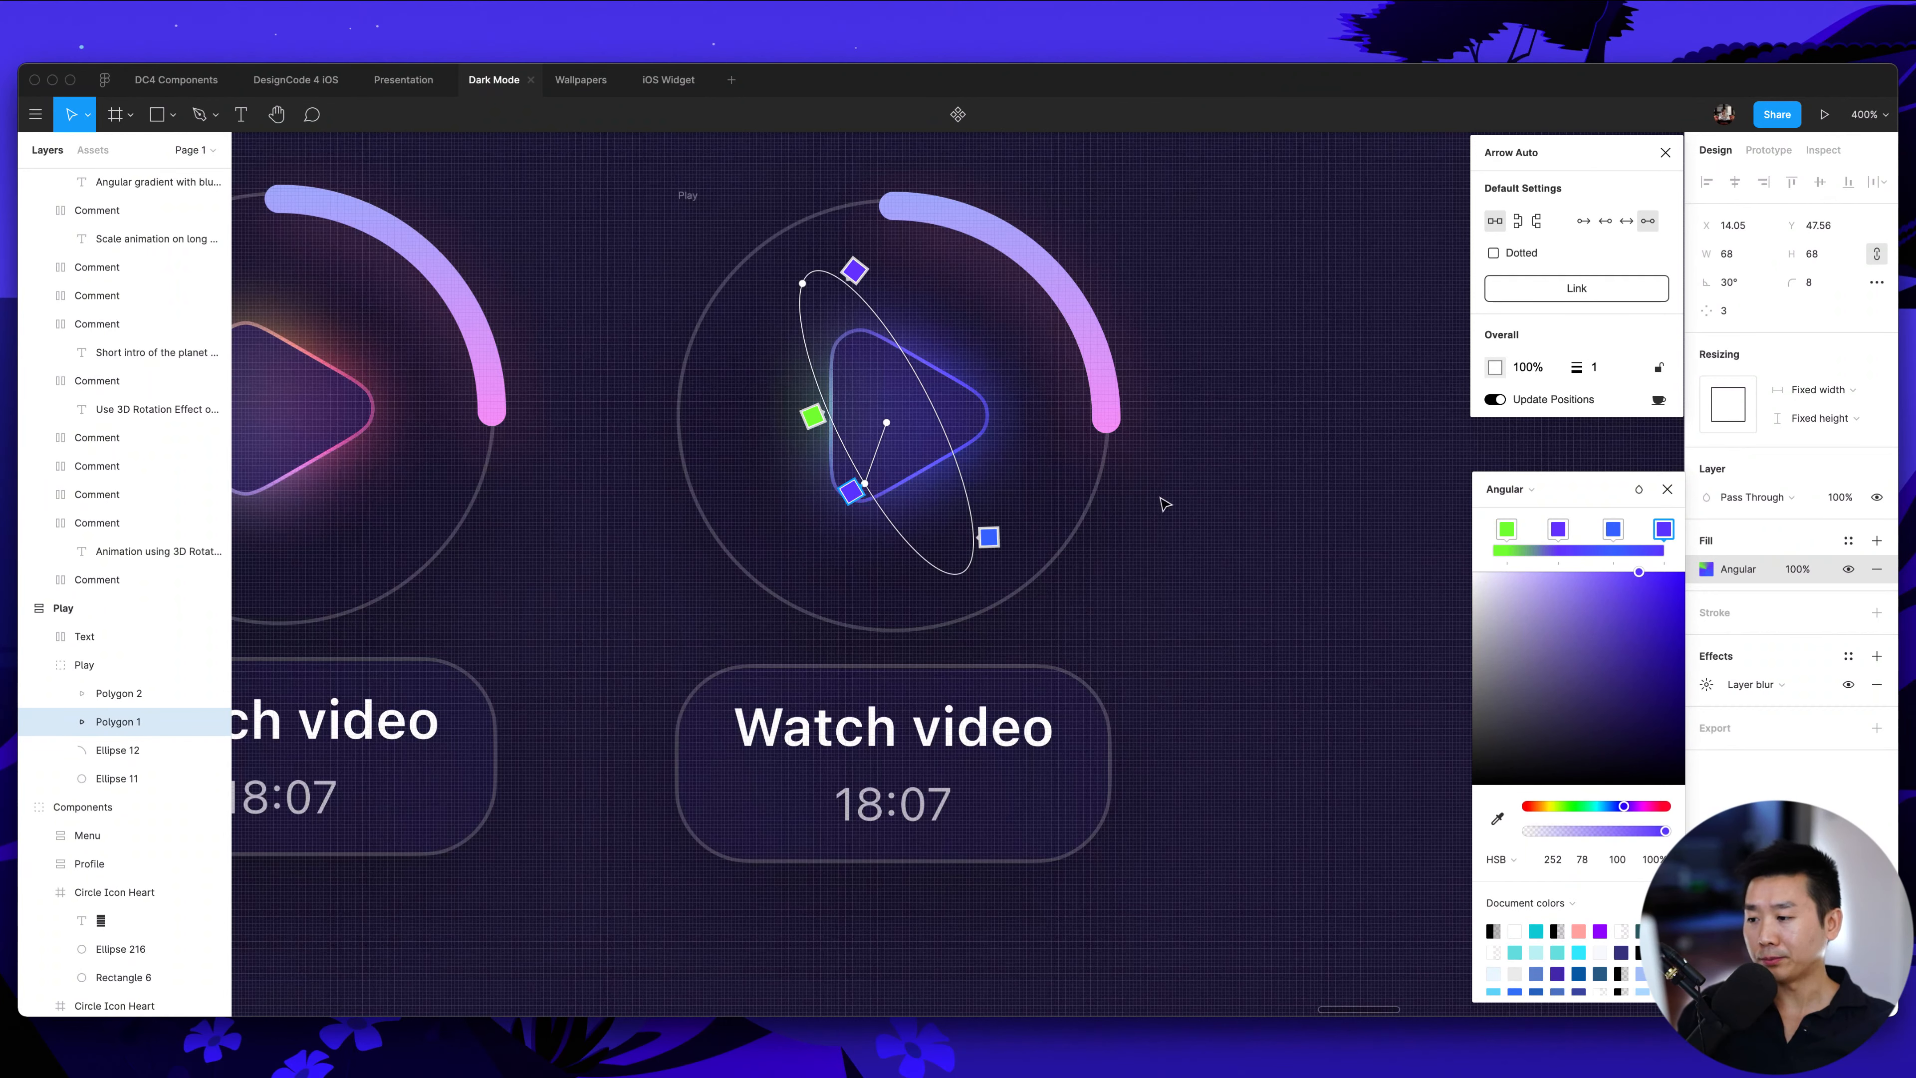
pyautogui.click(998, 536)
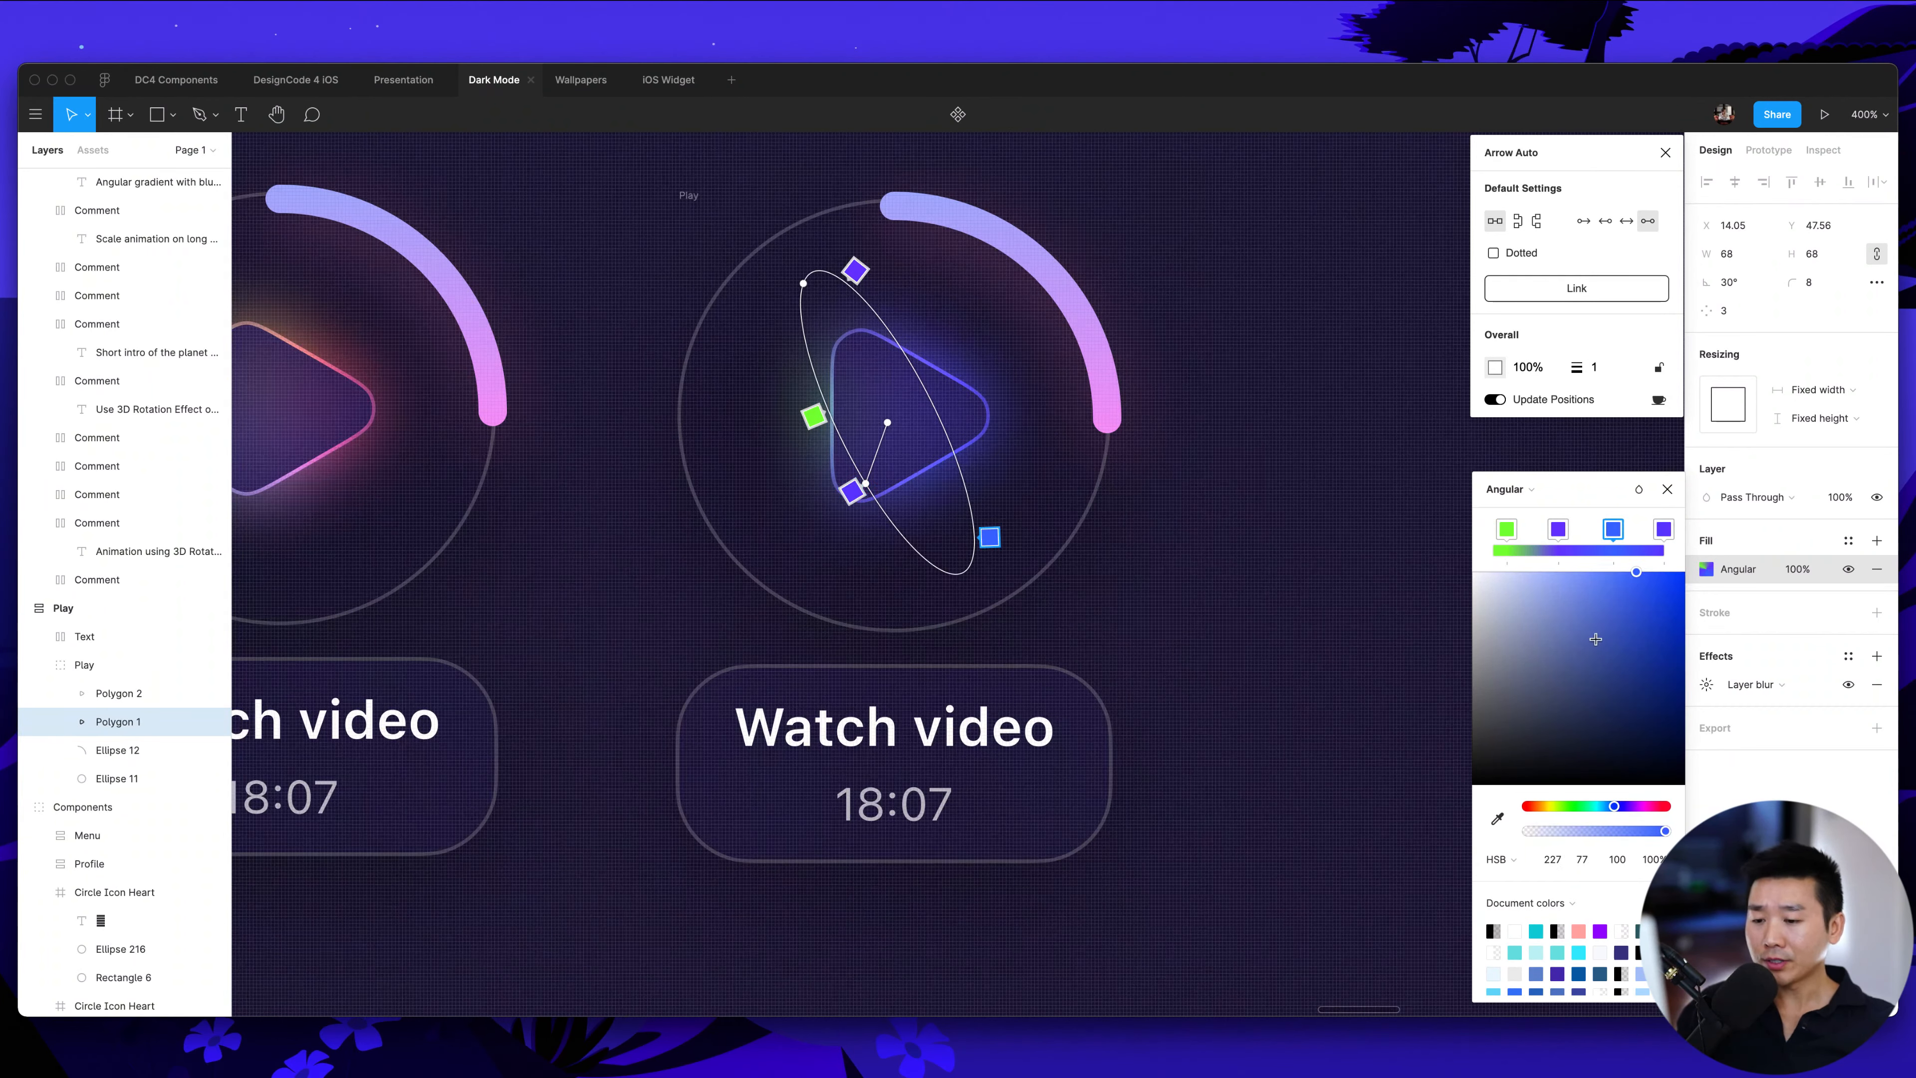
pyautogui.click(1639, 807)
pyautogui.moveTo(1623, 809); pyautogui.dragTo(1662, 810)
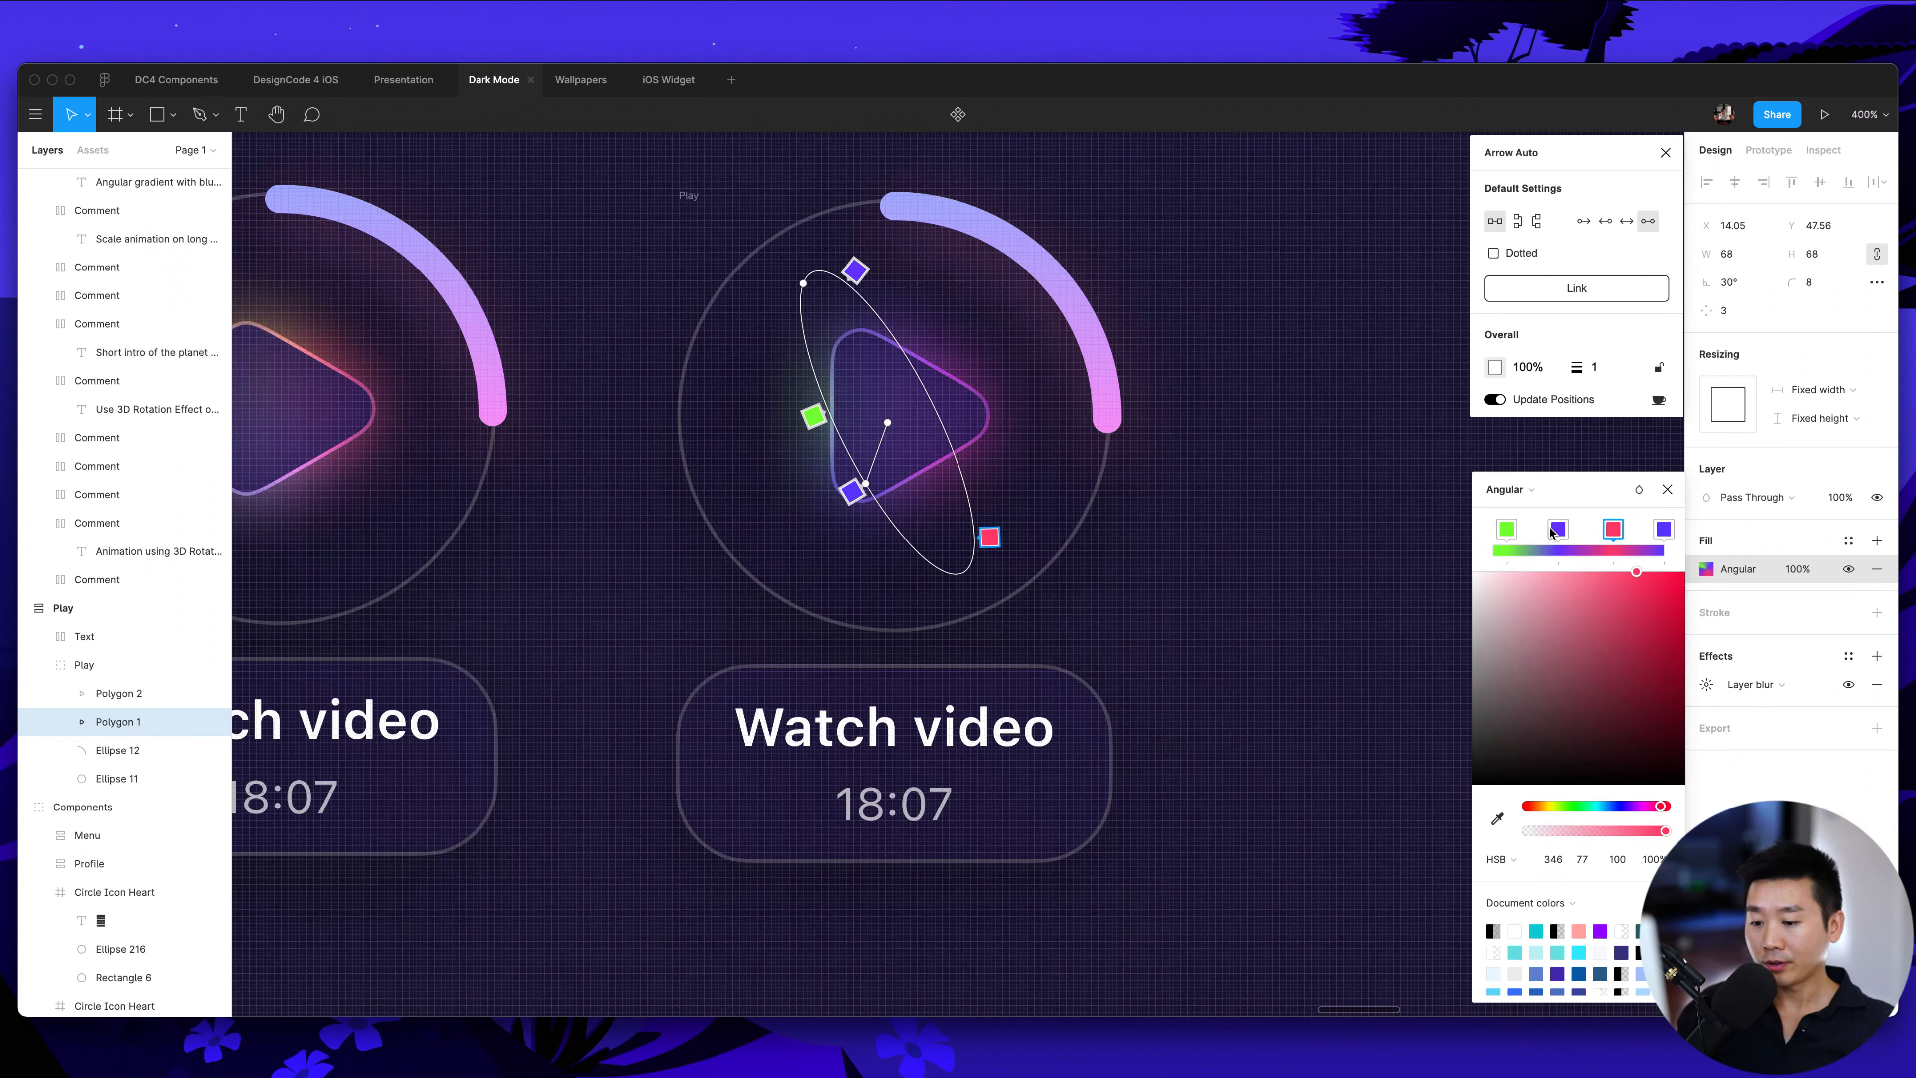
# Try yellow, green and cyan on the gradient's second stop, a purple one, and settle on turquoise with hue 162
pyautogui.click(1556, 529)
pyautogui.click(1545, 805)
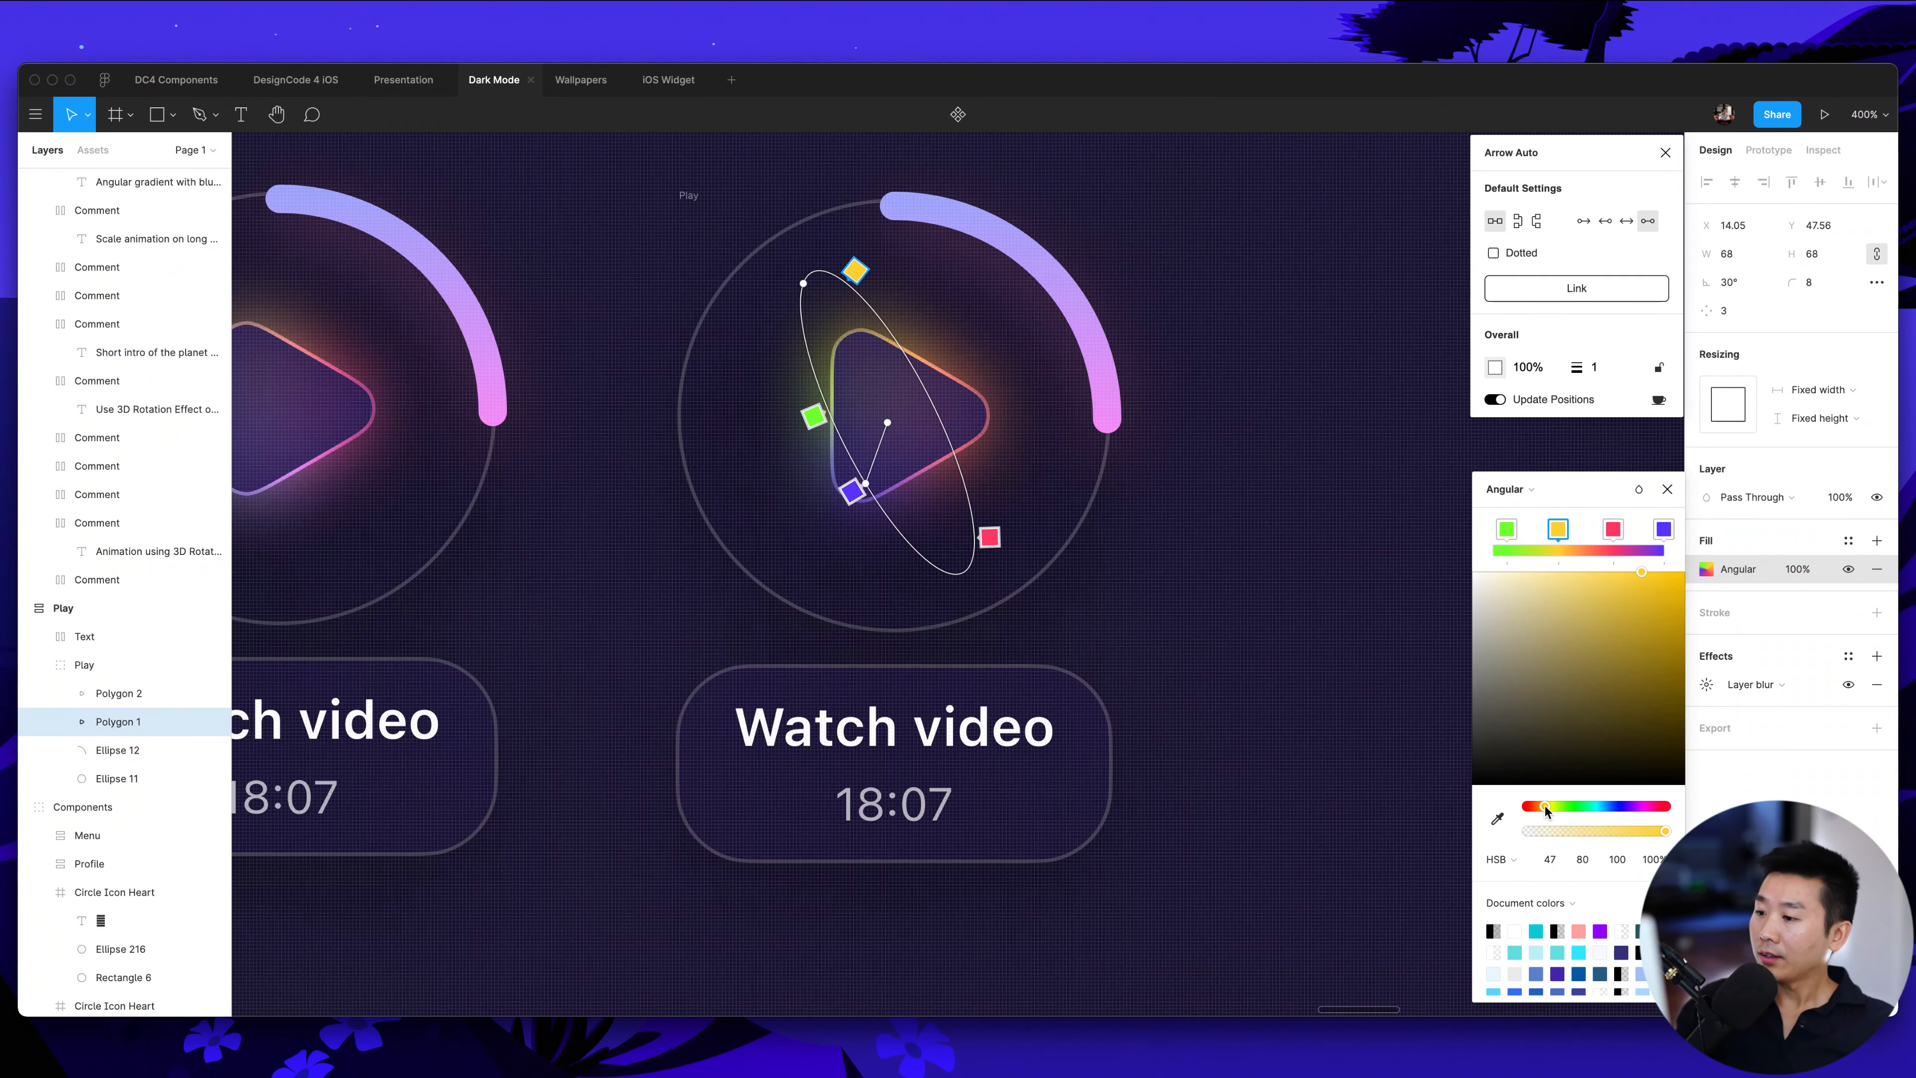
pyautogui.hscroll(-5, 1545, 806)
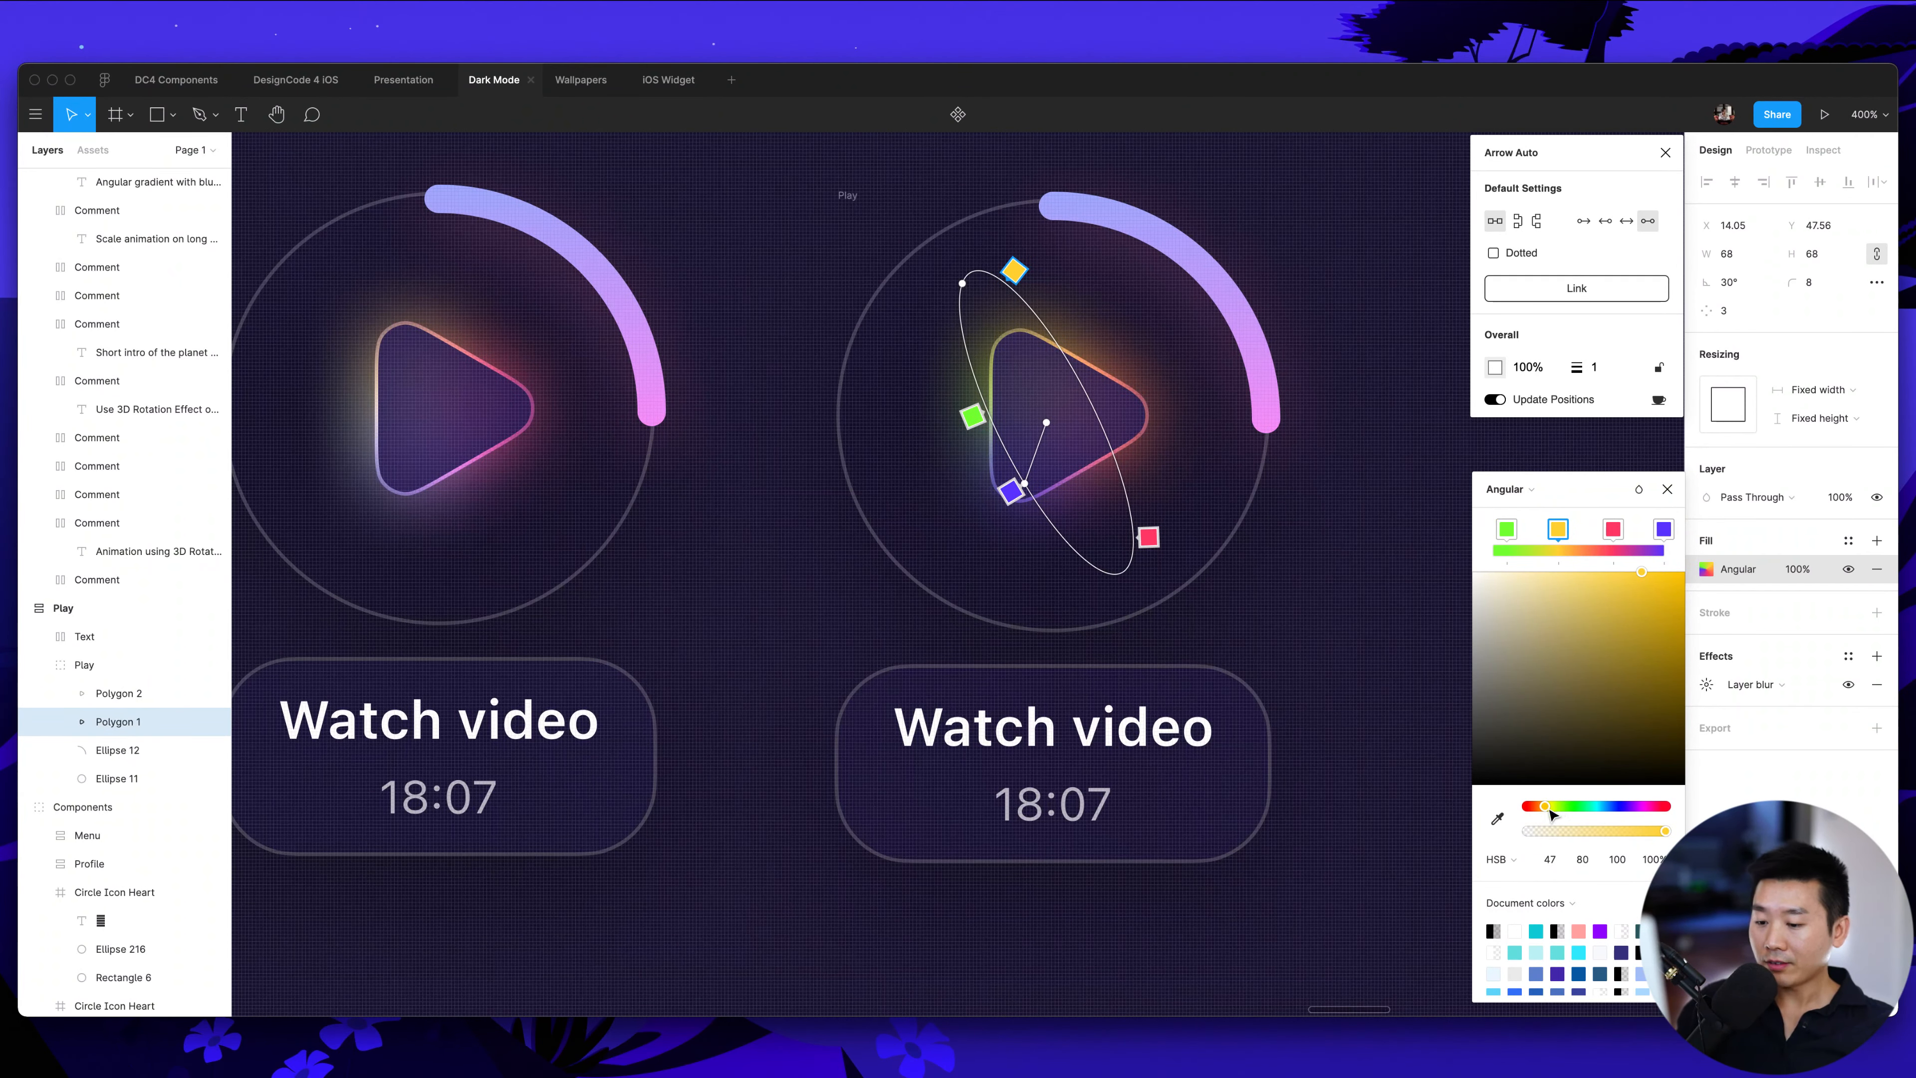
pyautogui.click(1580, 806)
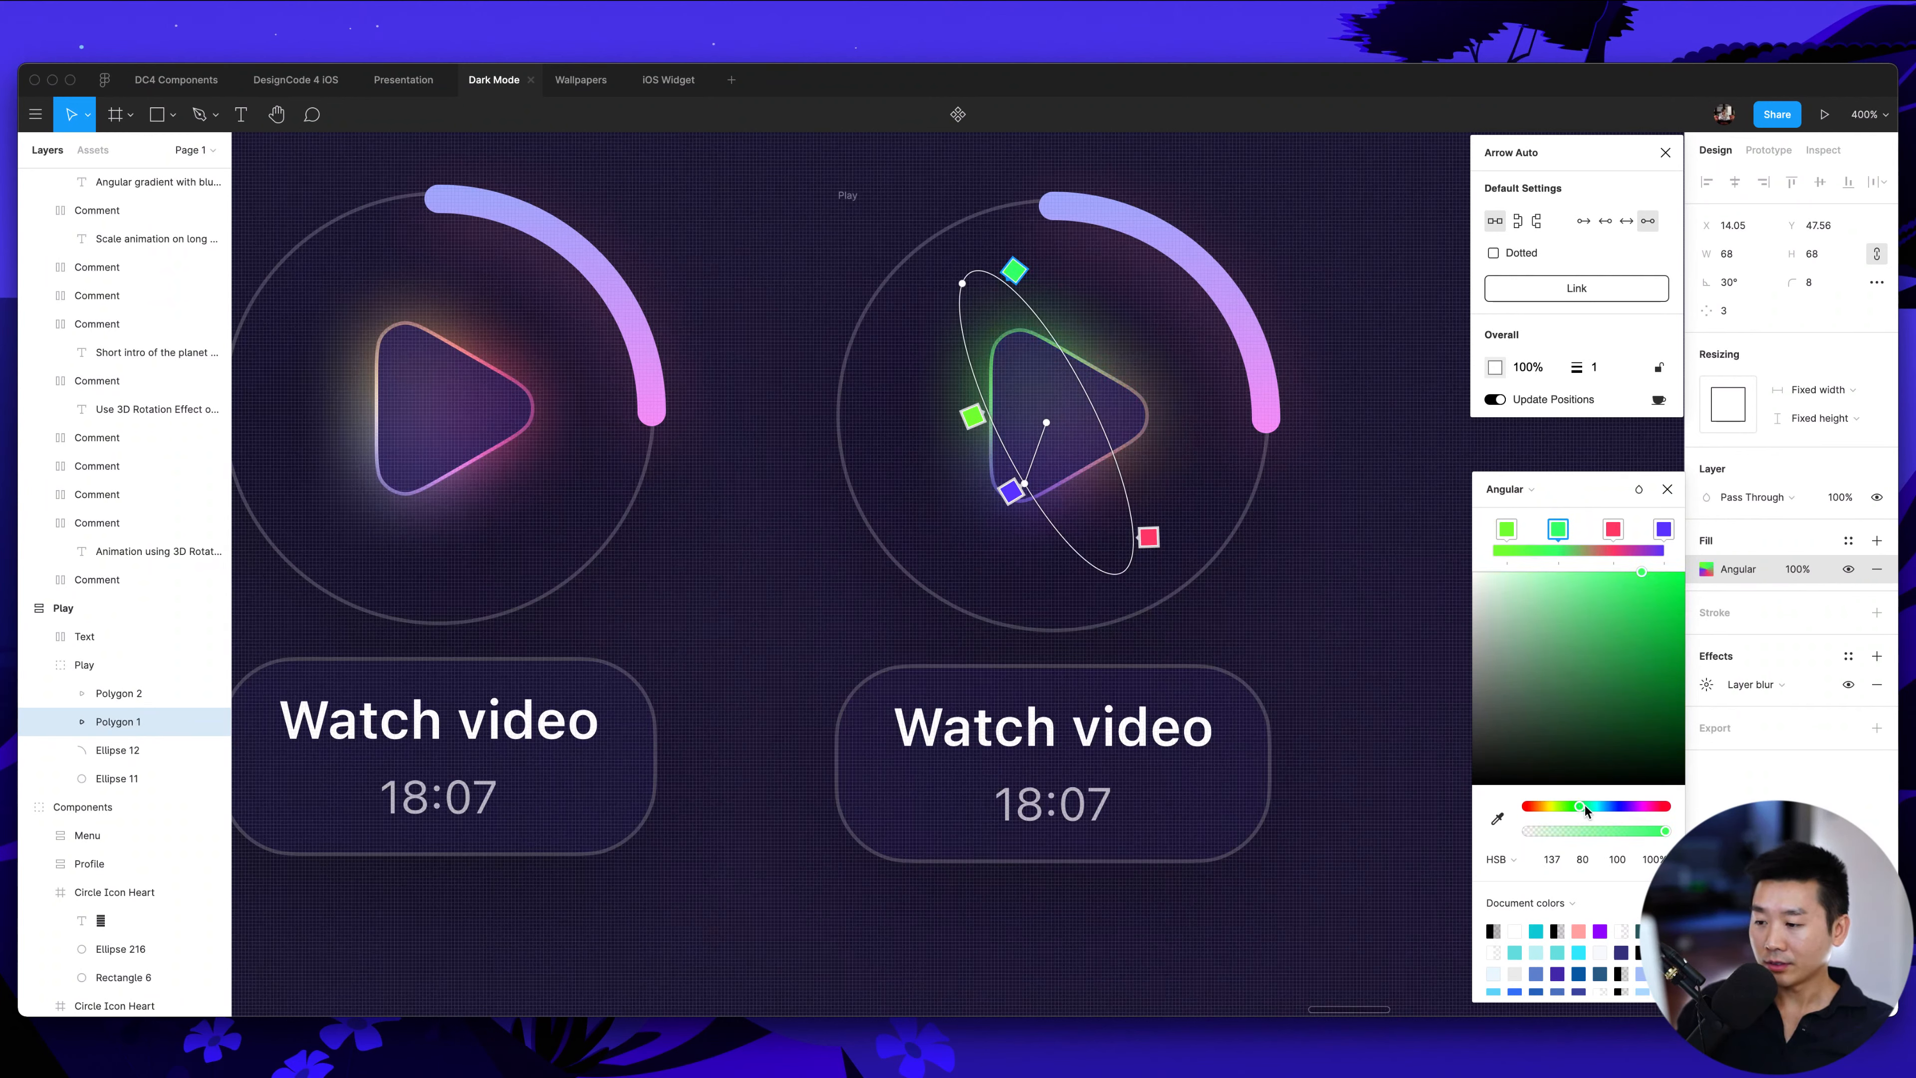
pyautogui.click(1585, 806)
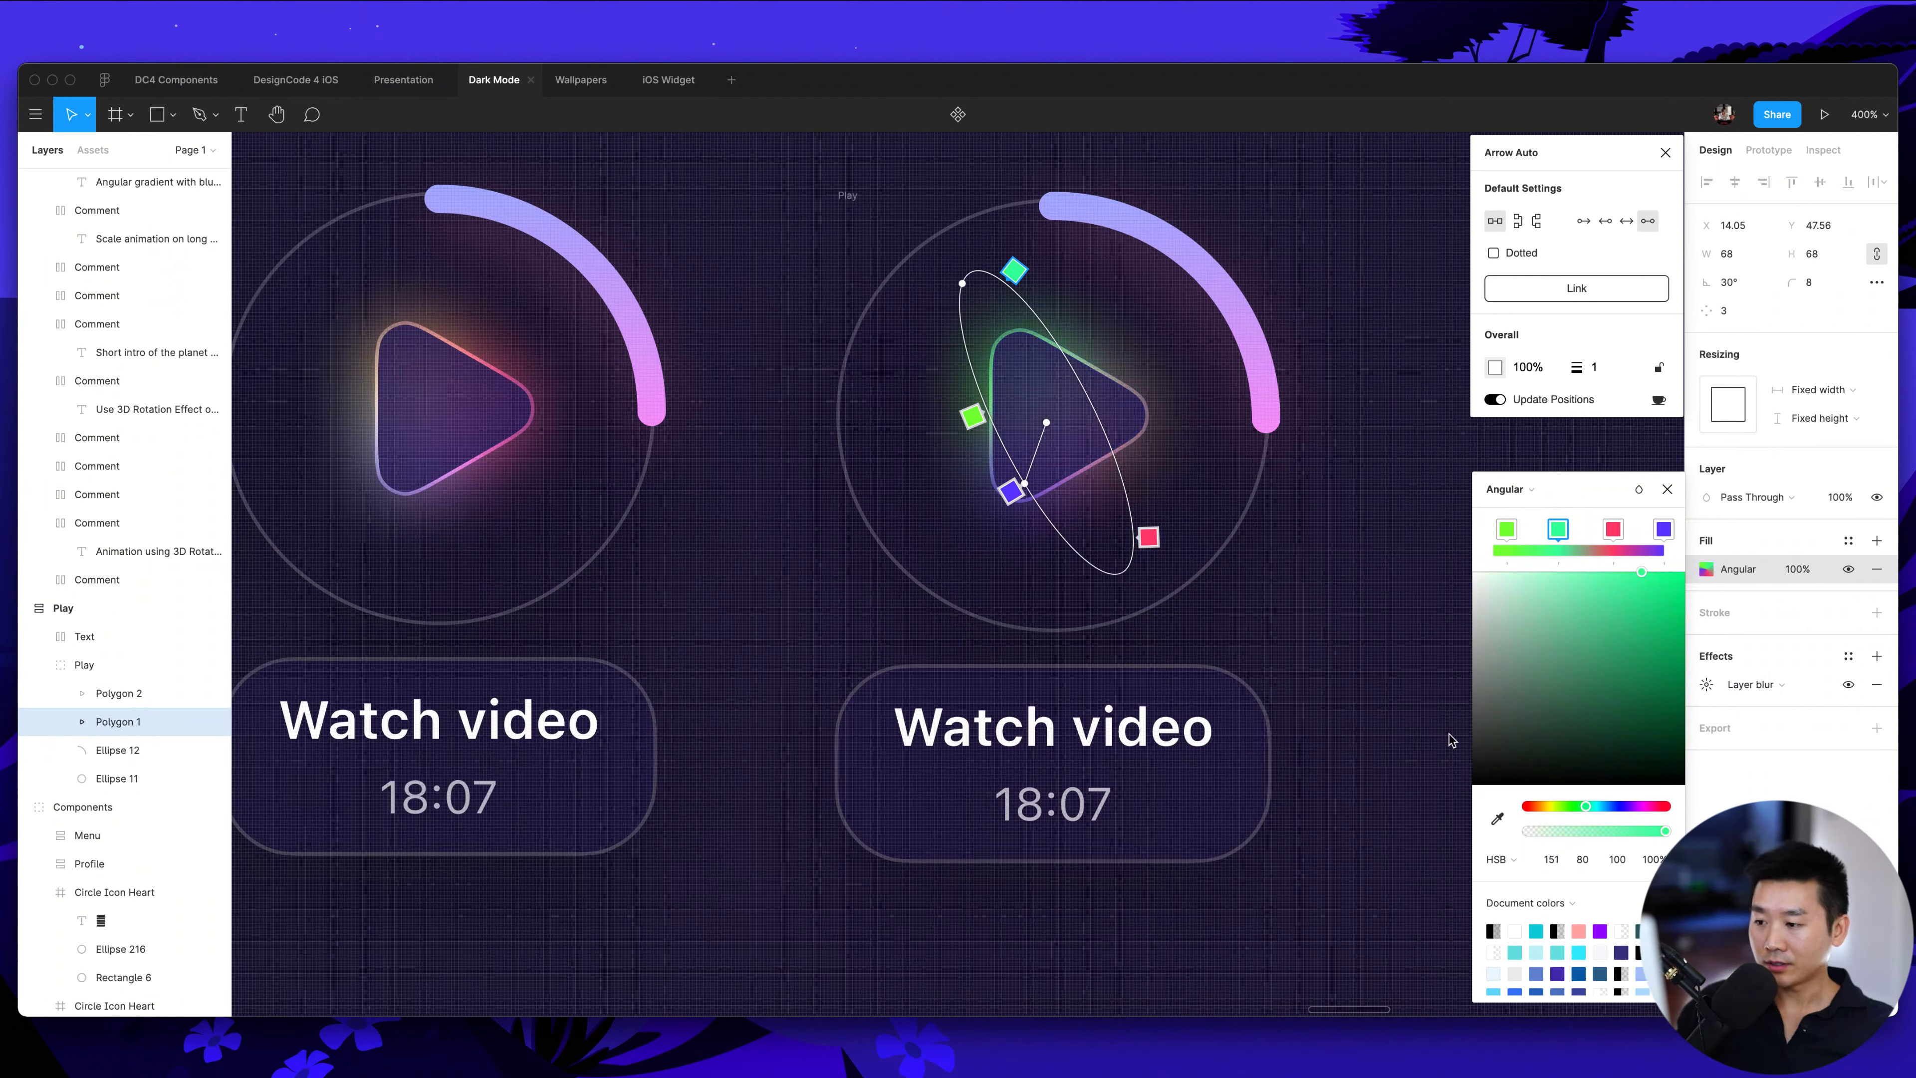
pyautogui.click(1594, 806)
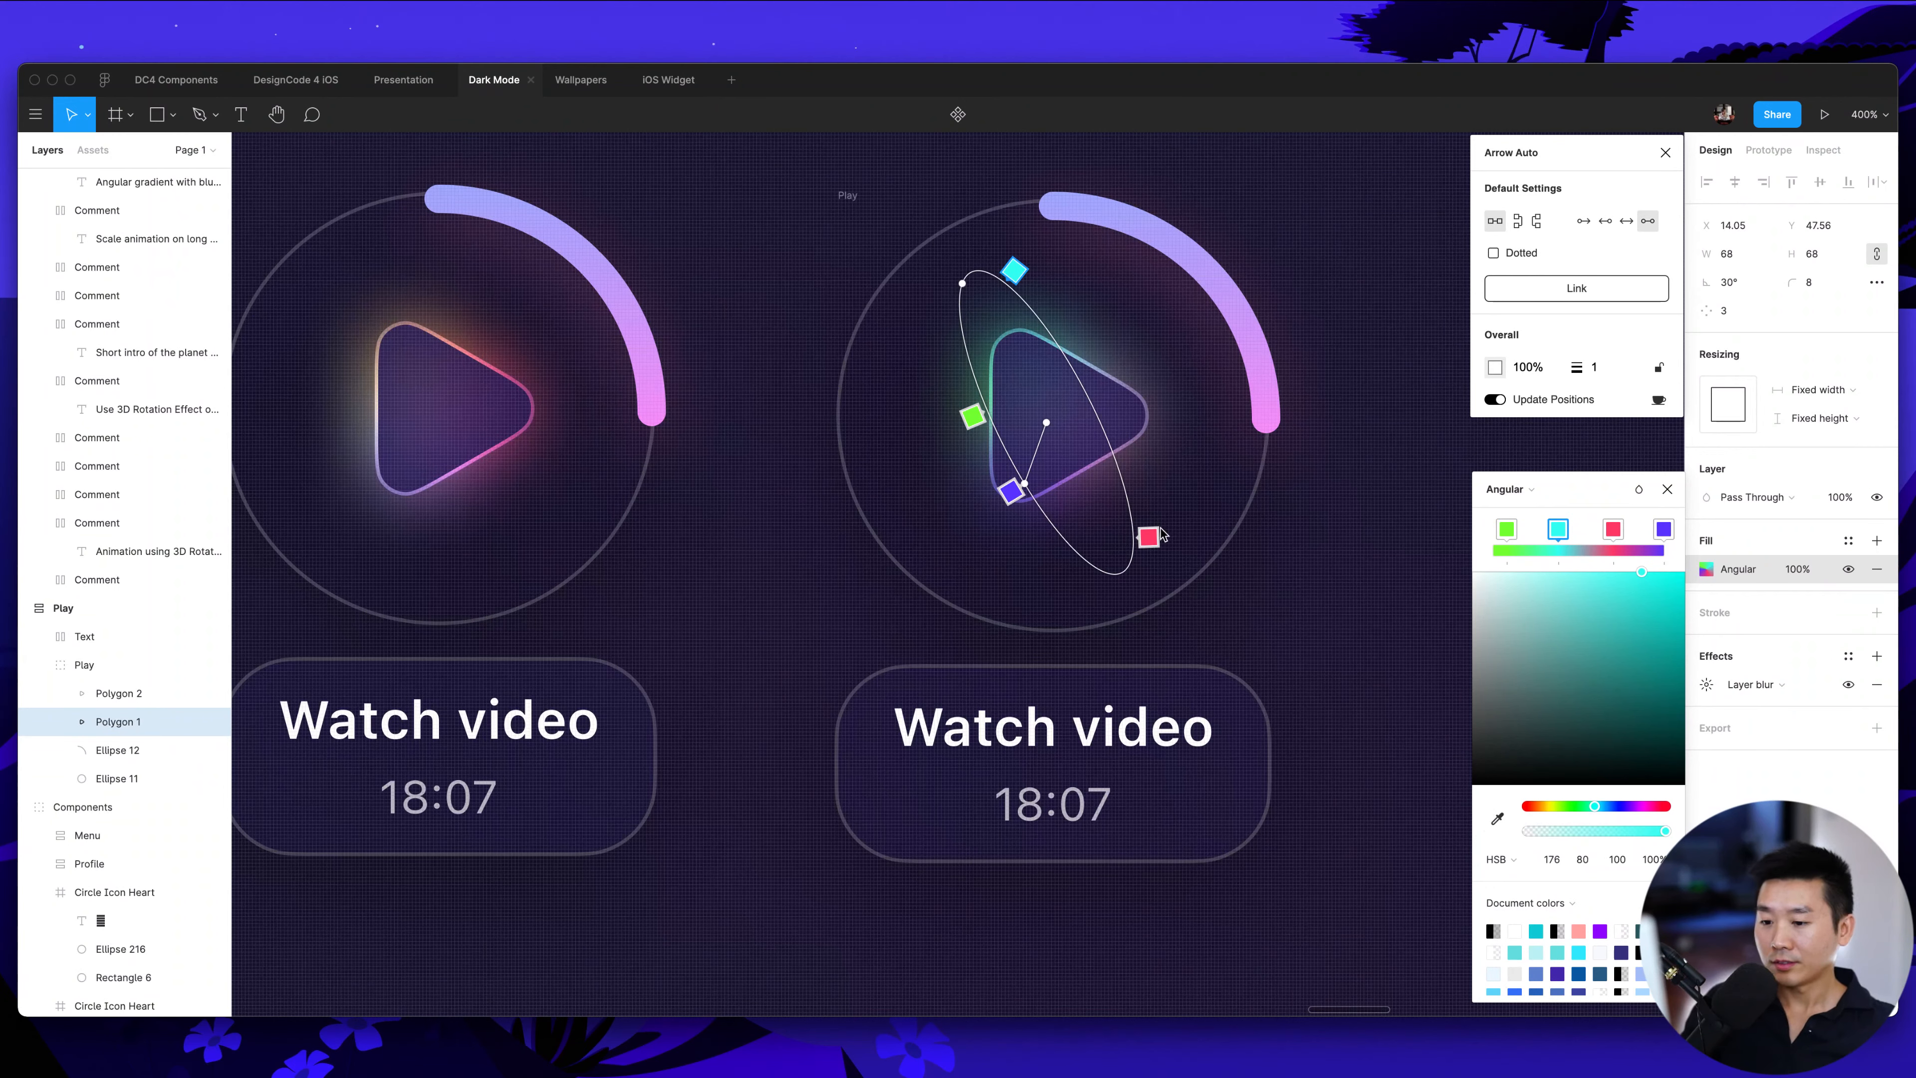
pyautogui.press('super+z')
pyautogui.hscroll(-2, 1374, 669)
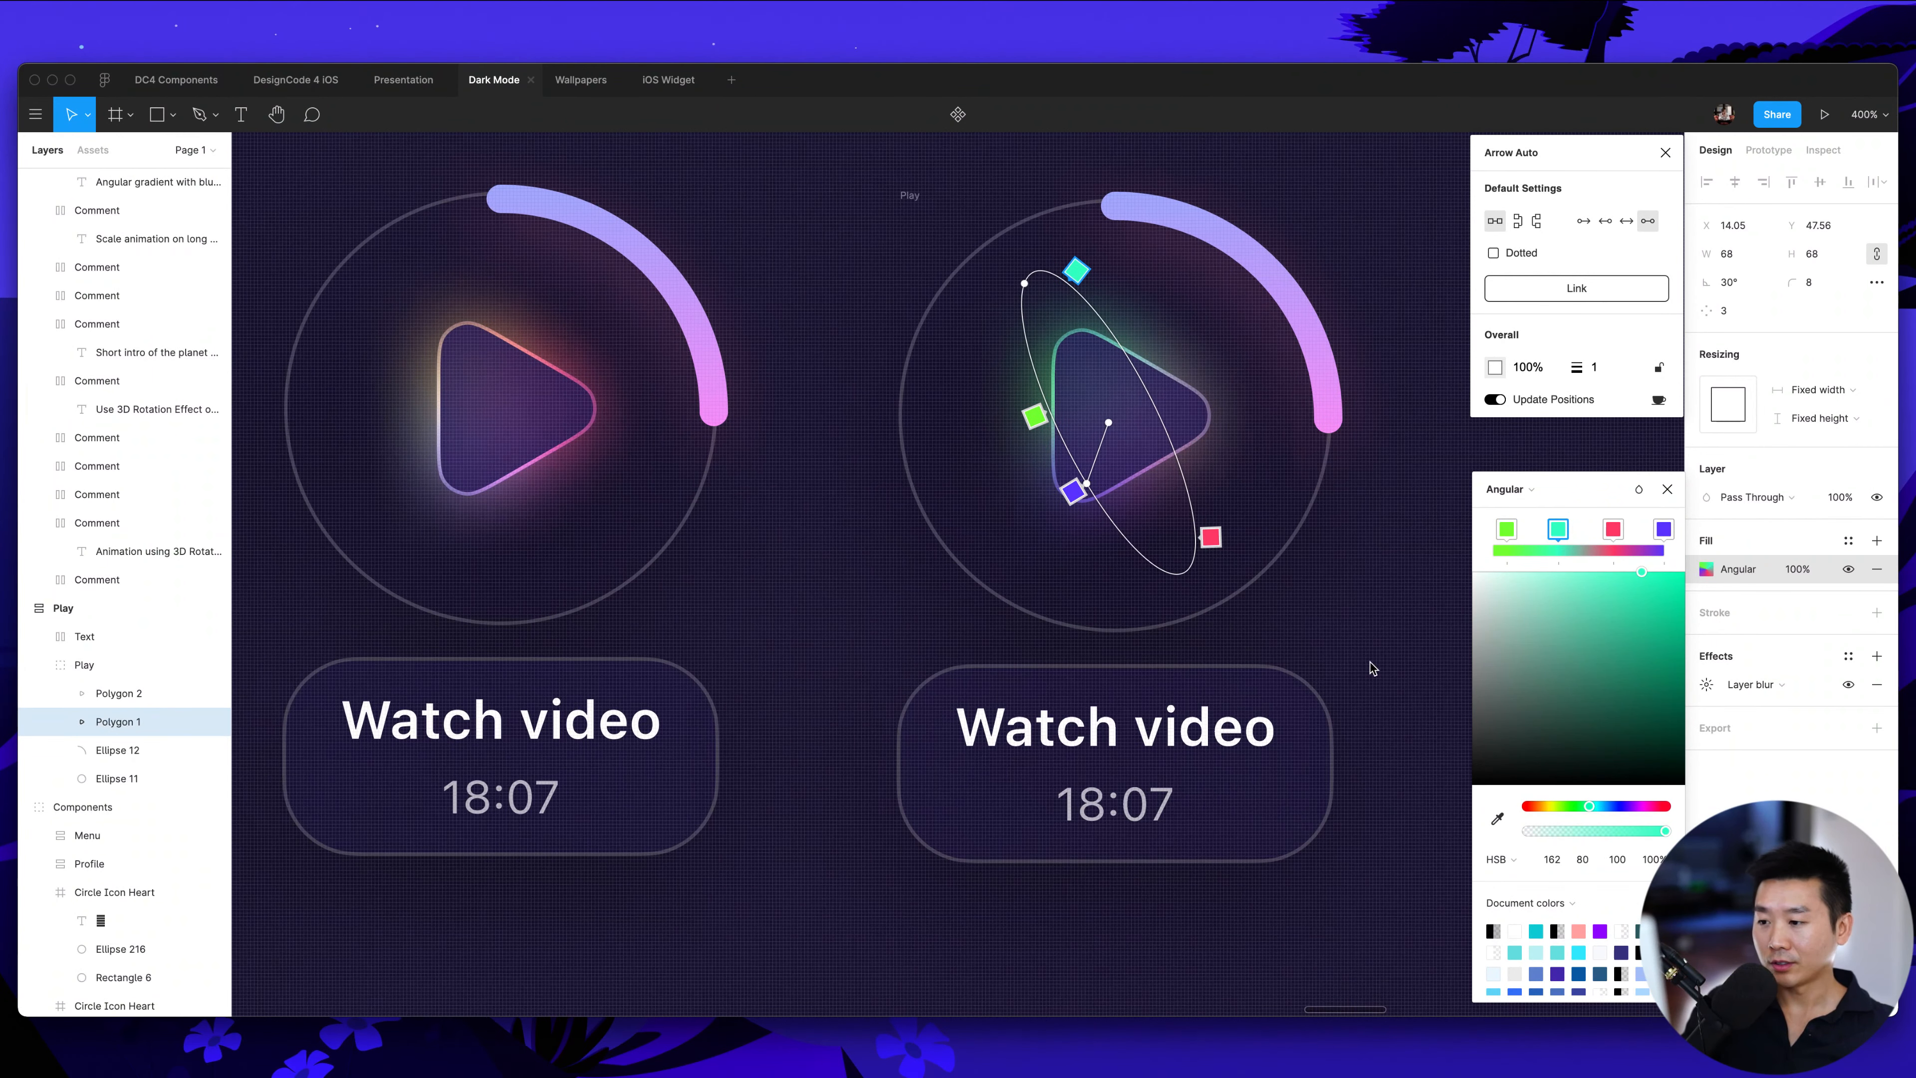
# Save Polygon 1's customized gradient fill as a new color style named Angular
pyautogui.press('Escape')
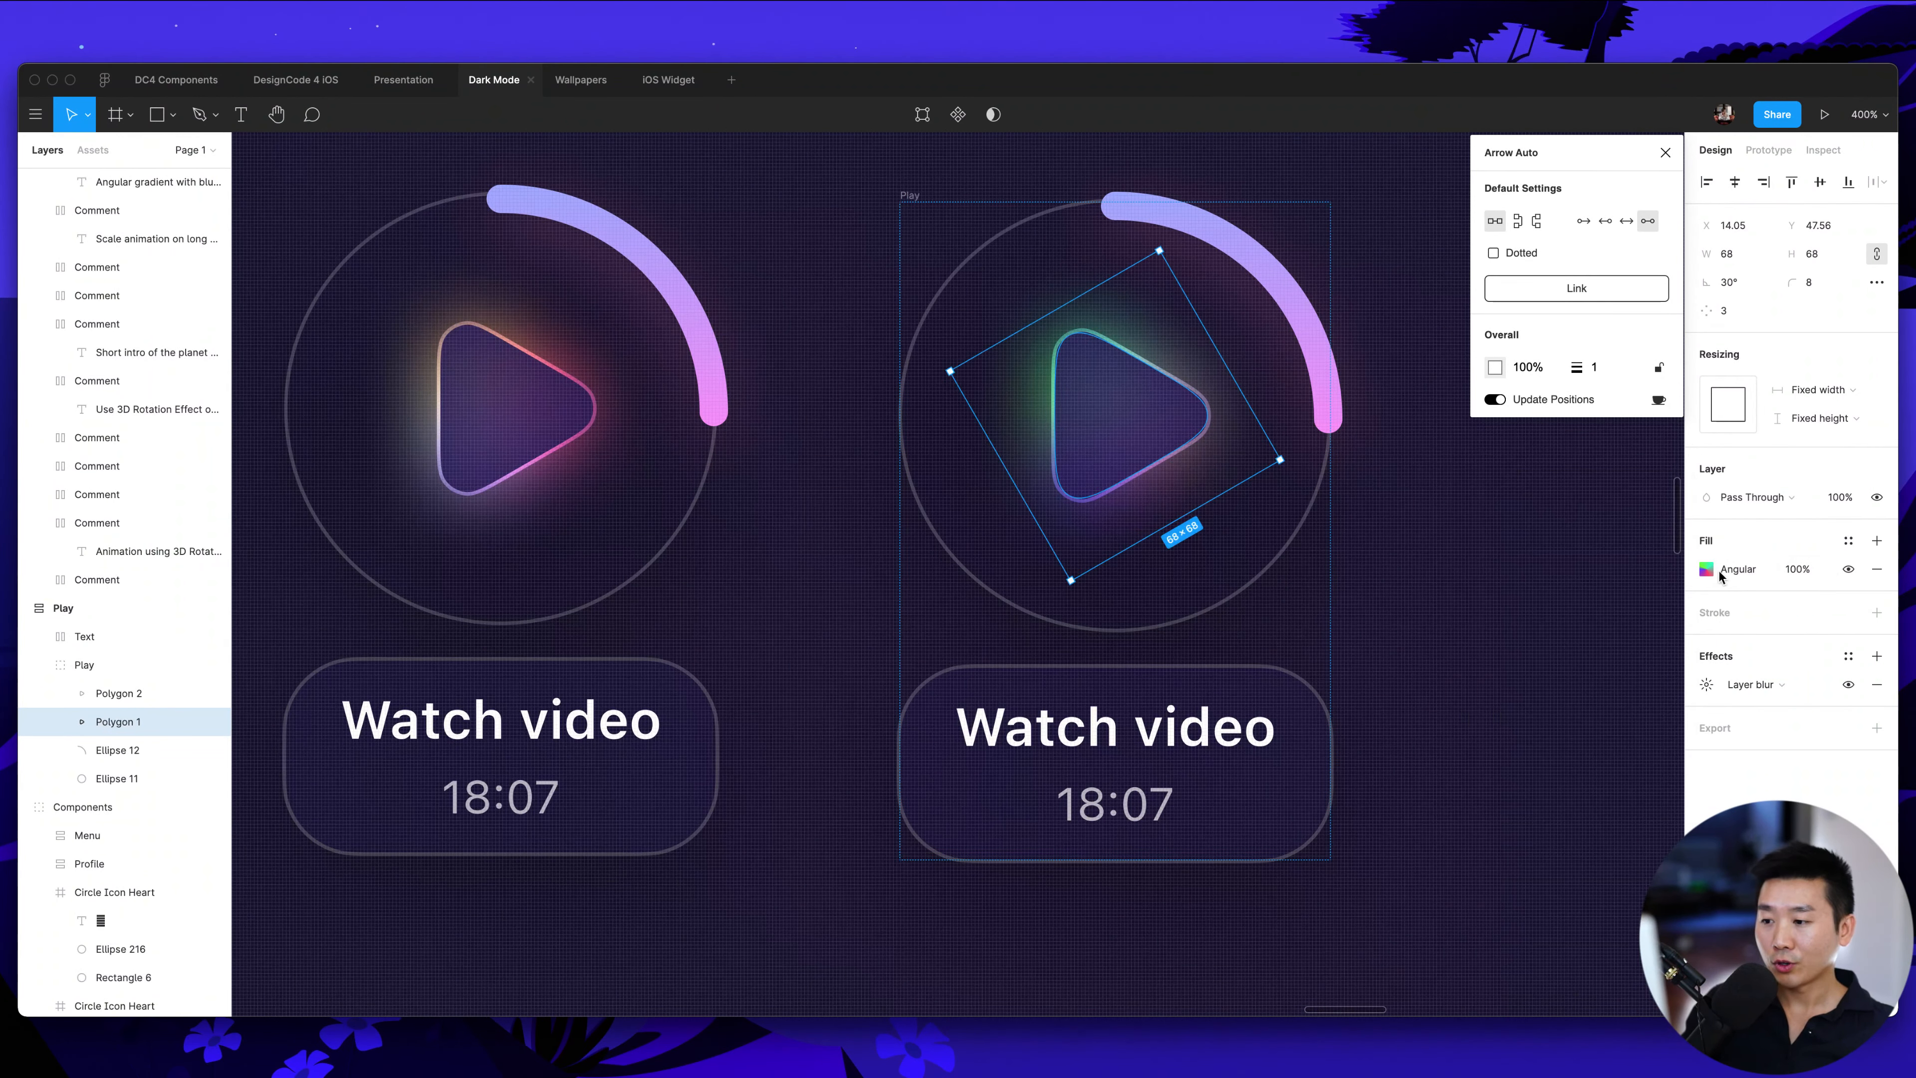
pyautogui.hscroll(3, 934, 321)
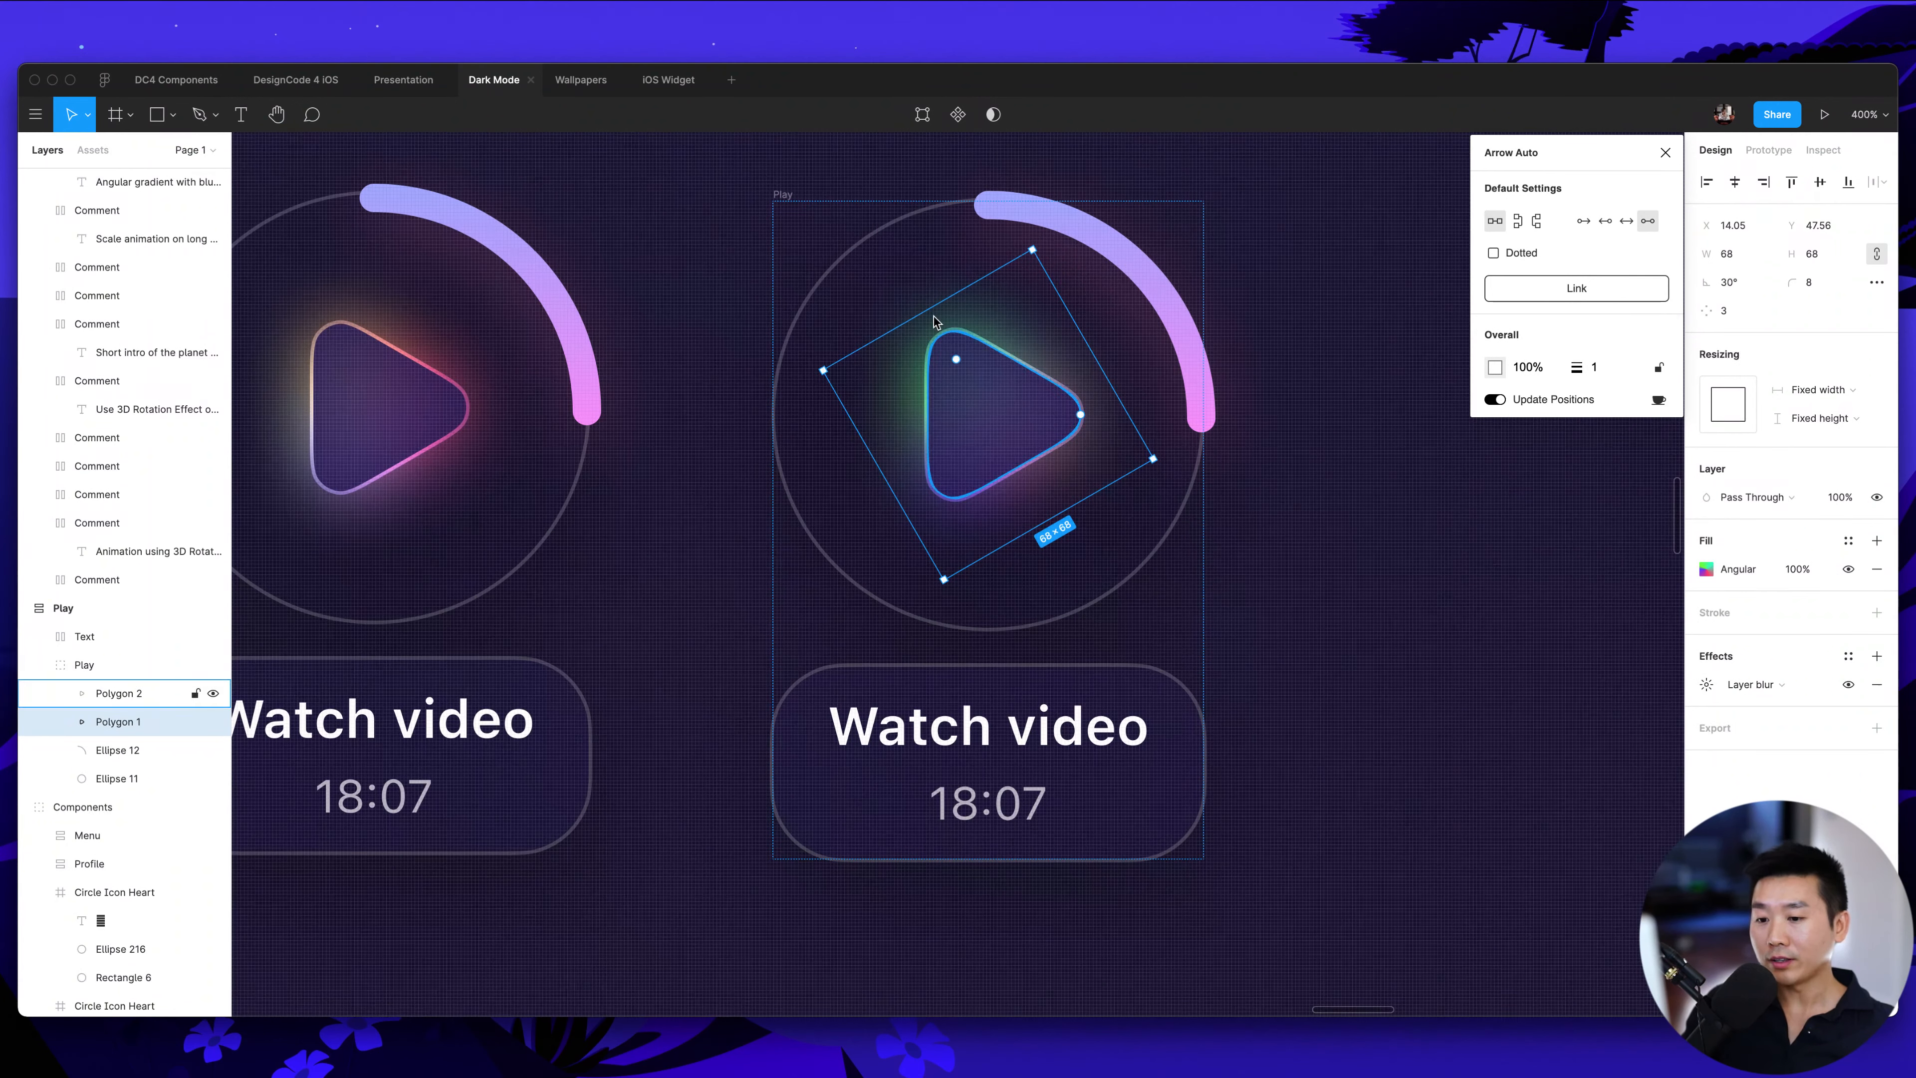
pyautogui.click(1878, 543)
pyautogui.click(1849, 541)
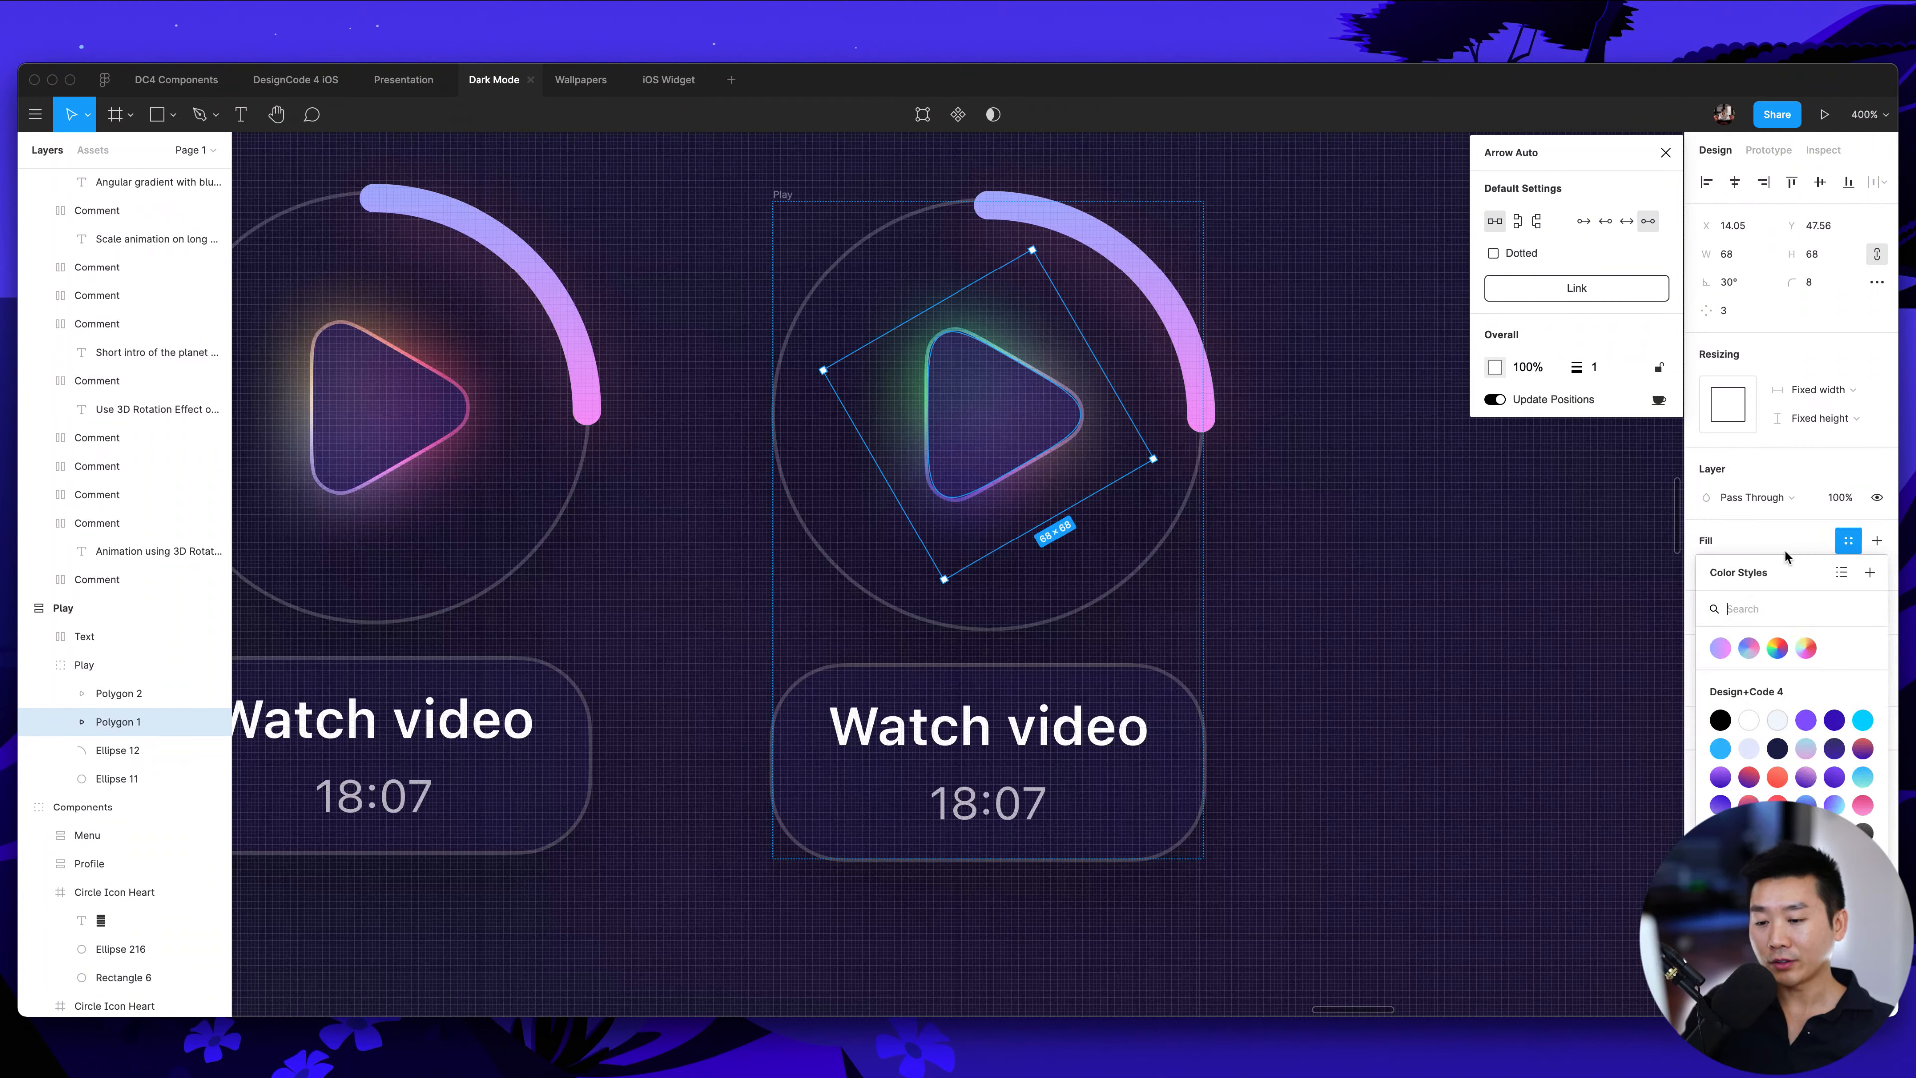
pyautogui.click(1871, 575)
pyautogui.click(1107, 600)
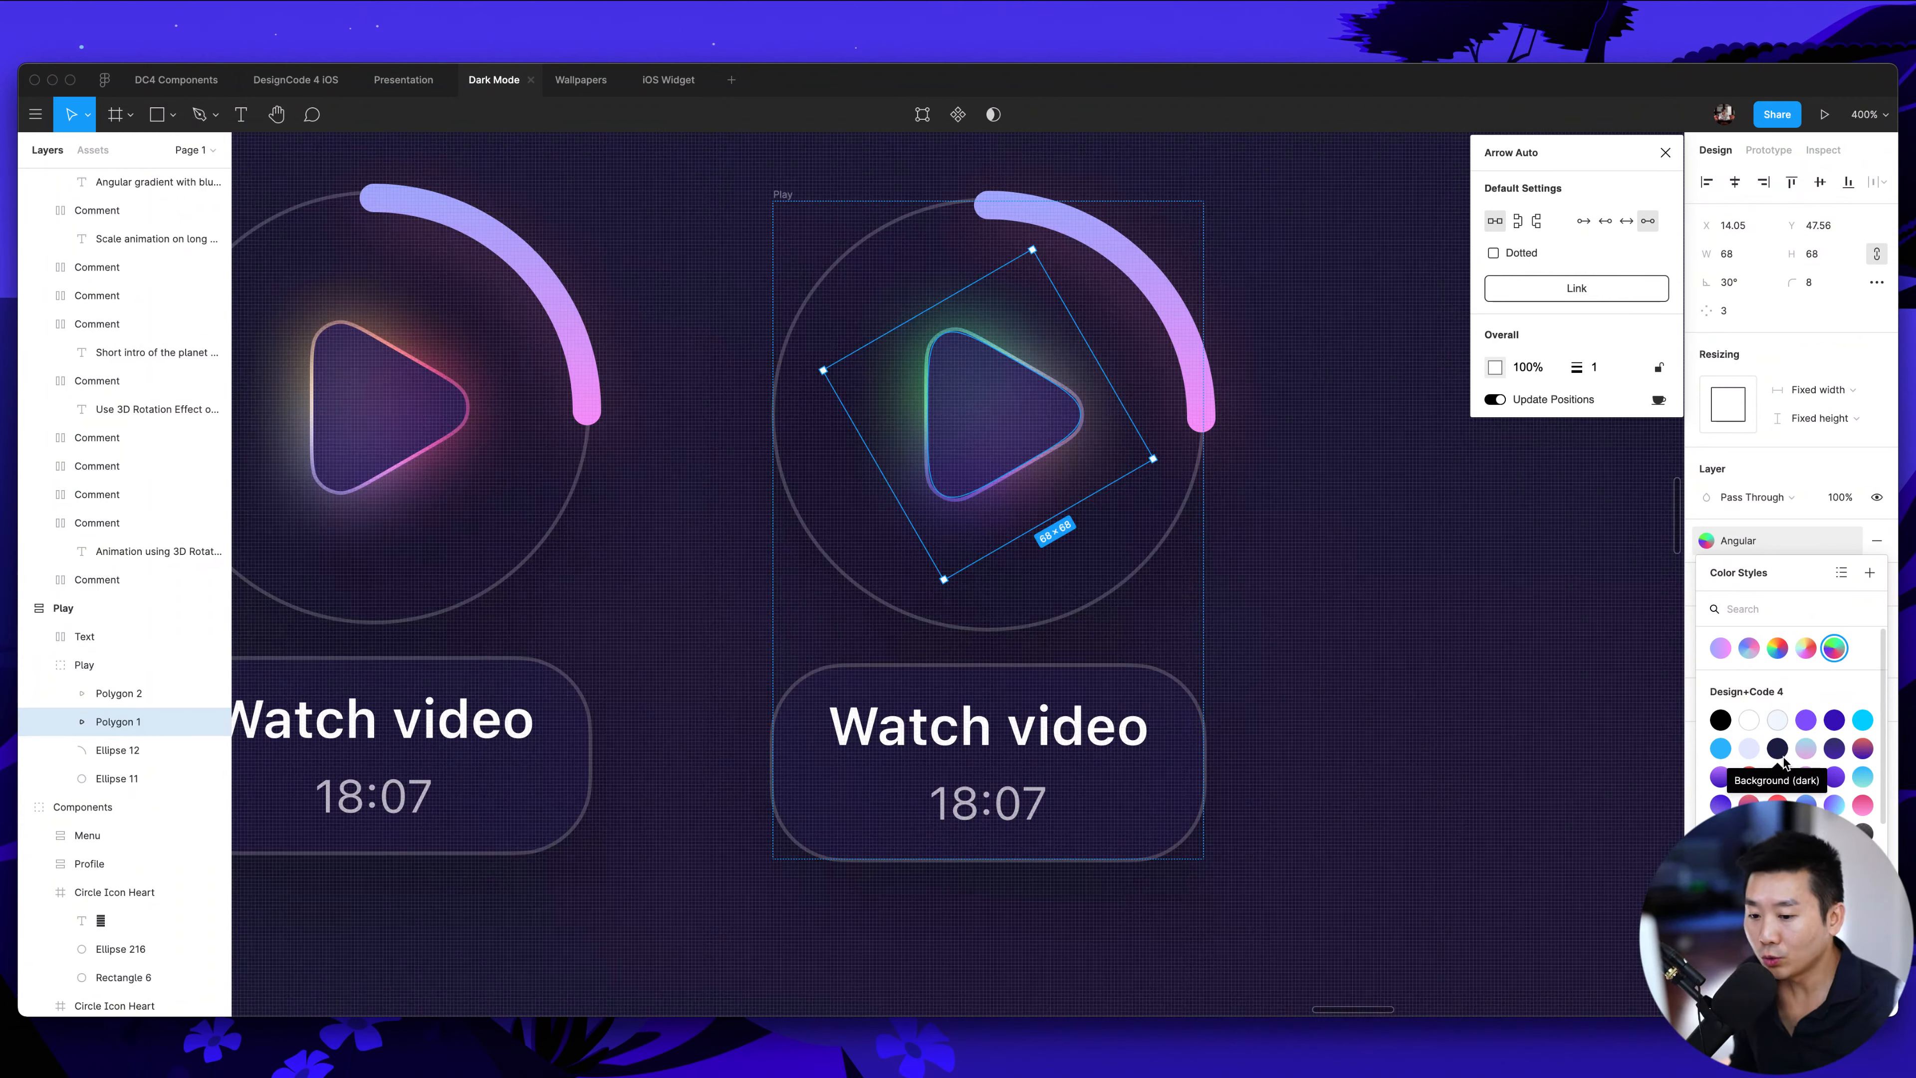
pyautogui.scroll(-3, 1778, 751)
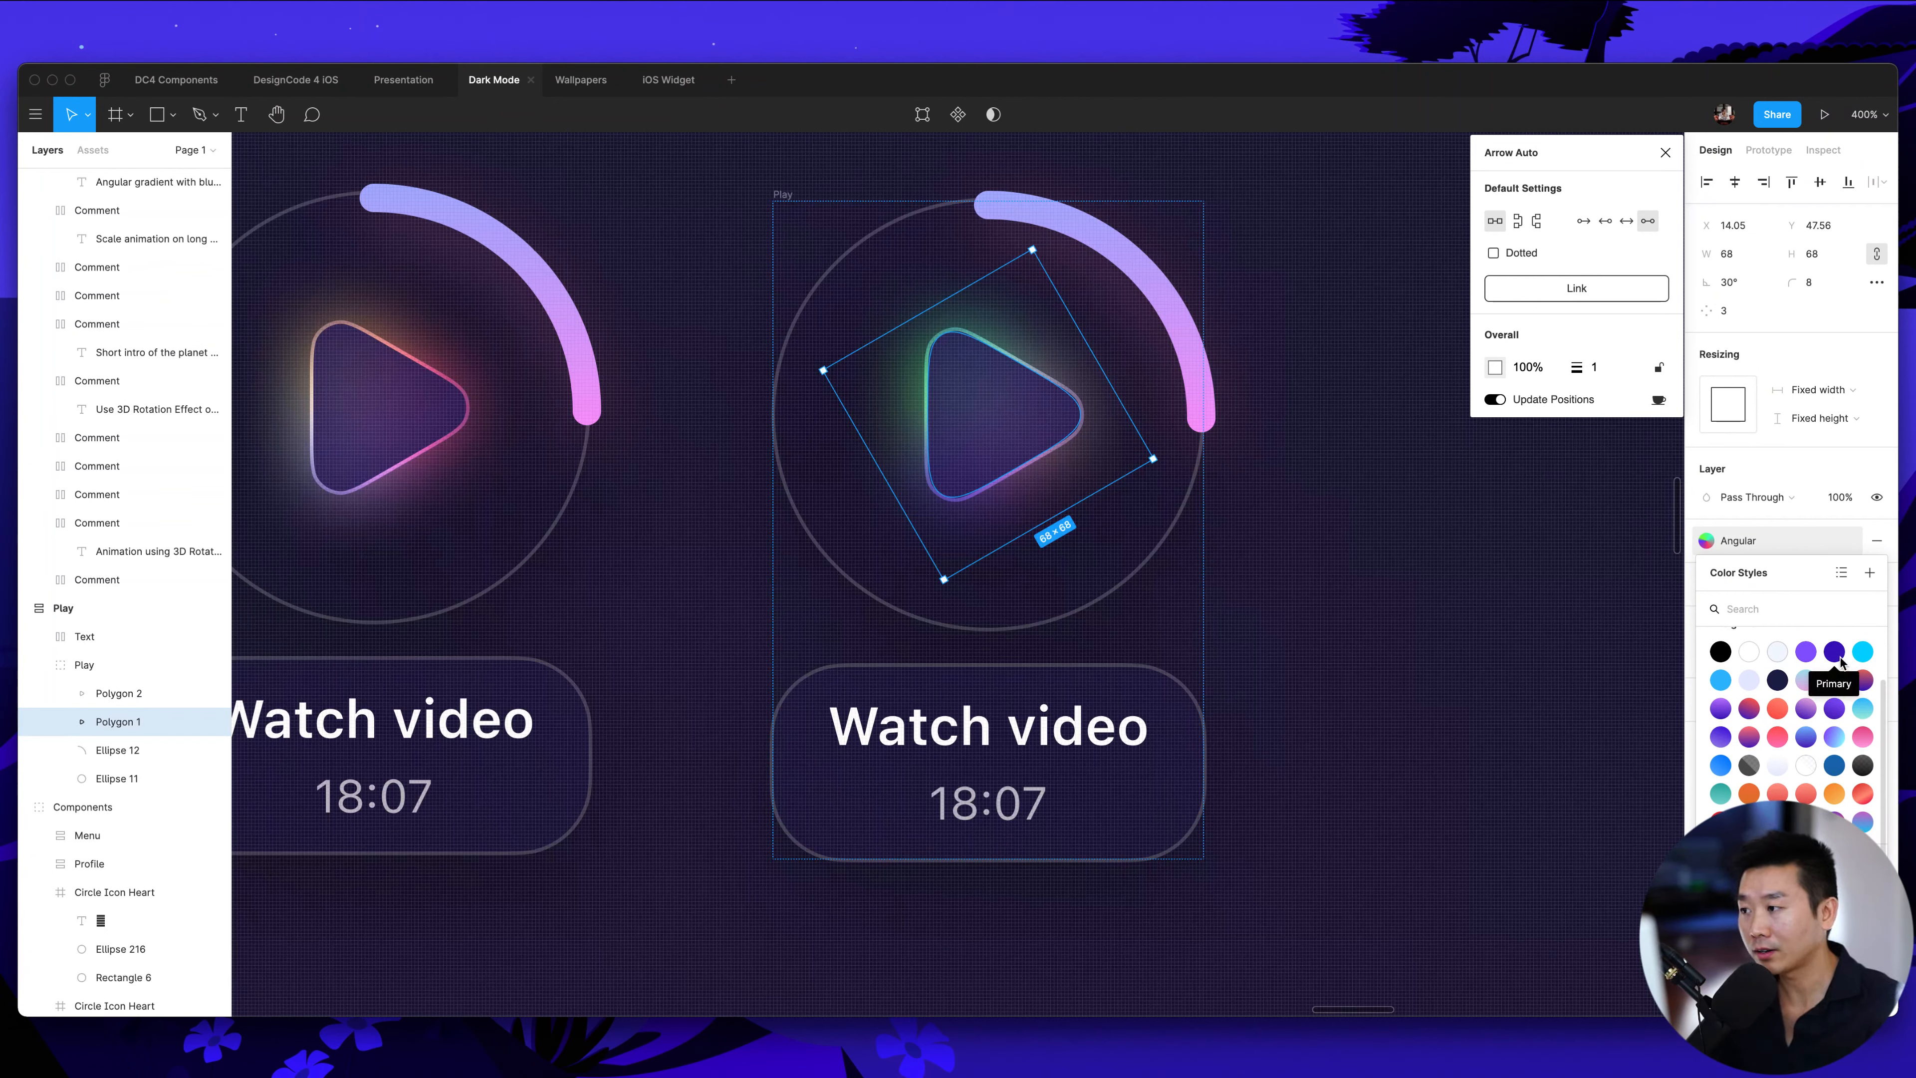
pyautogui.click(584, 213)
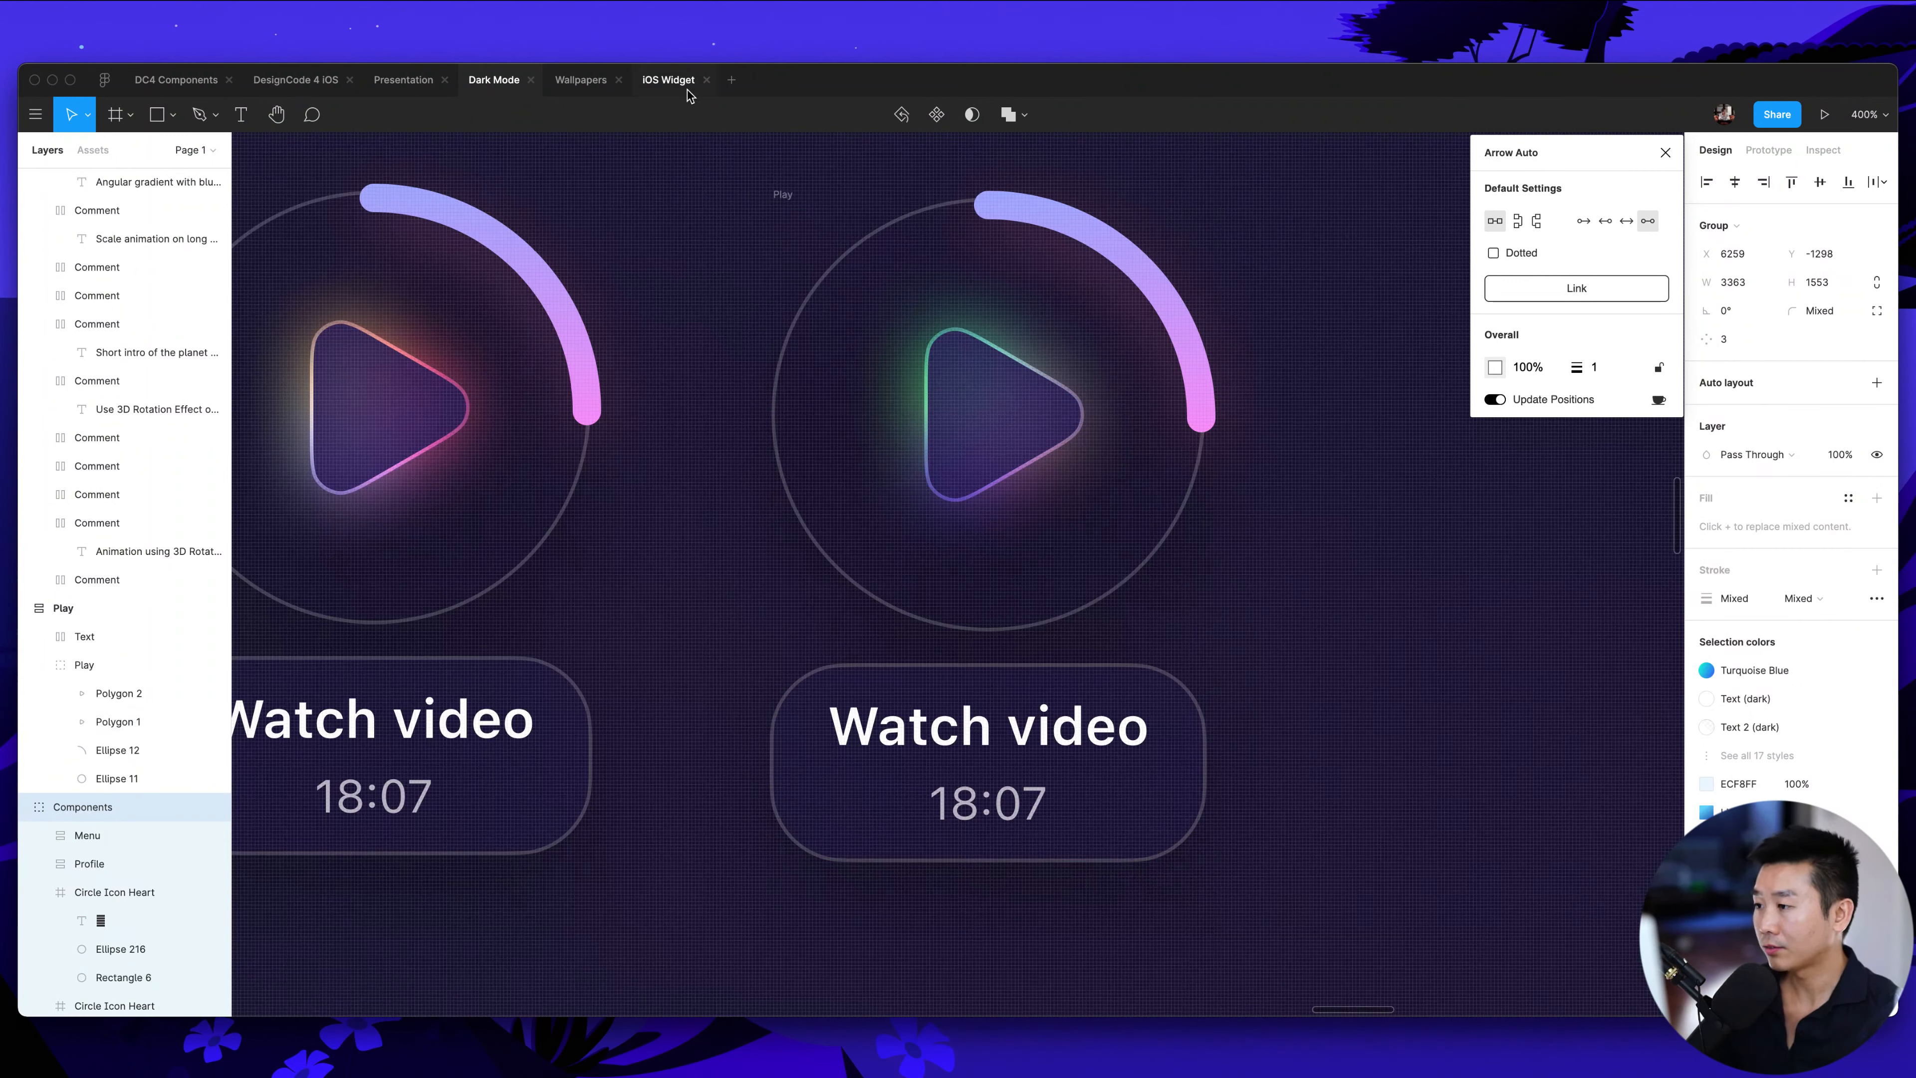
# In the Presentation file, open the team libraries from the assets and examine which ones are enabled
pyautogui.click(406, 89)
pyautogui.scroll(-4, 724, 266)
pyautogui.hscroll(3, 724, 265)
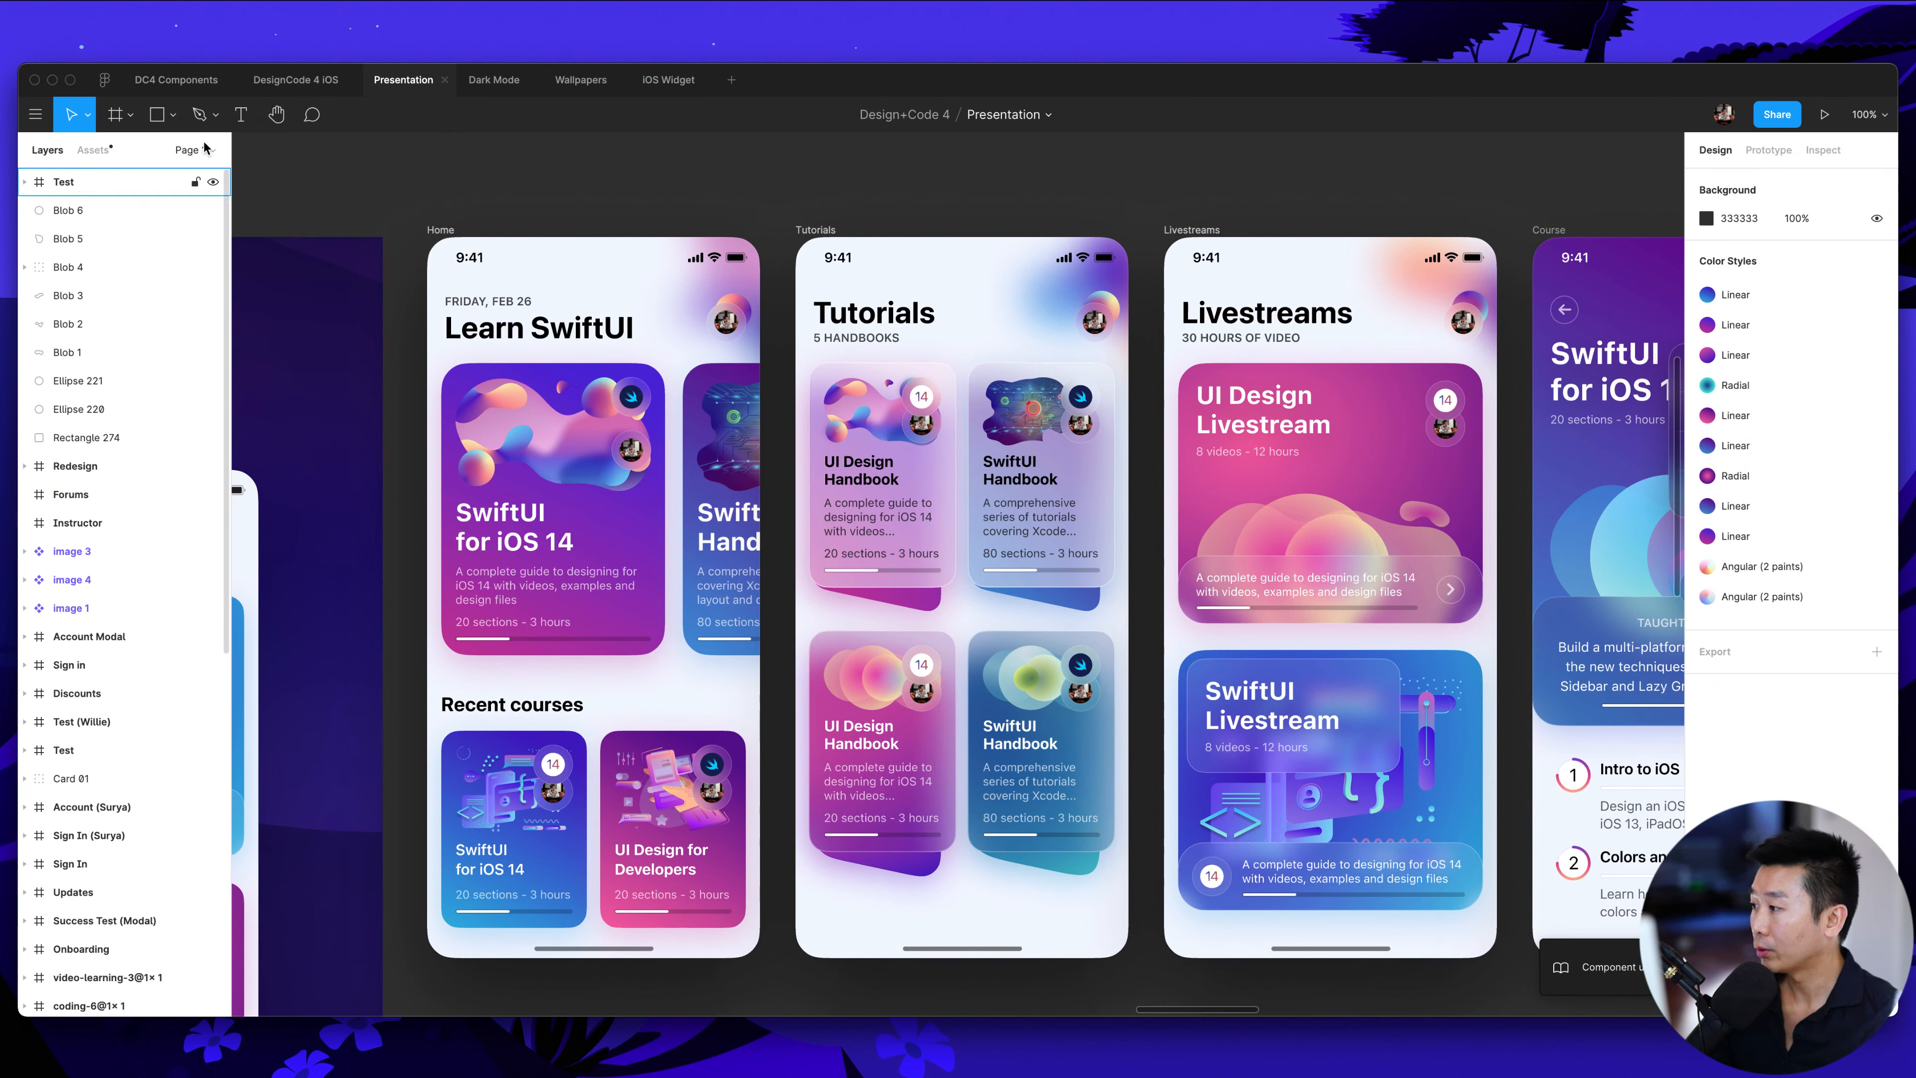
pyautogui.click(97, 150)
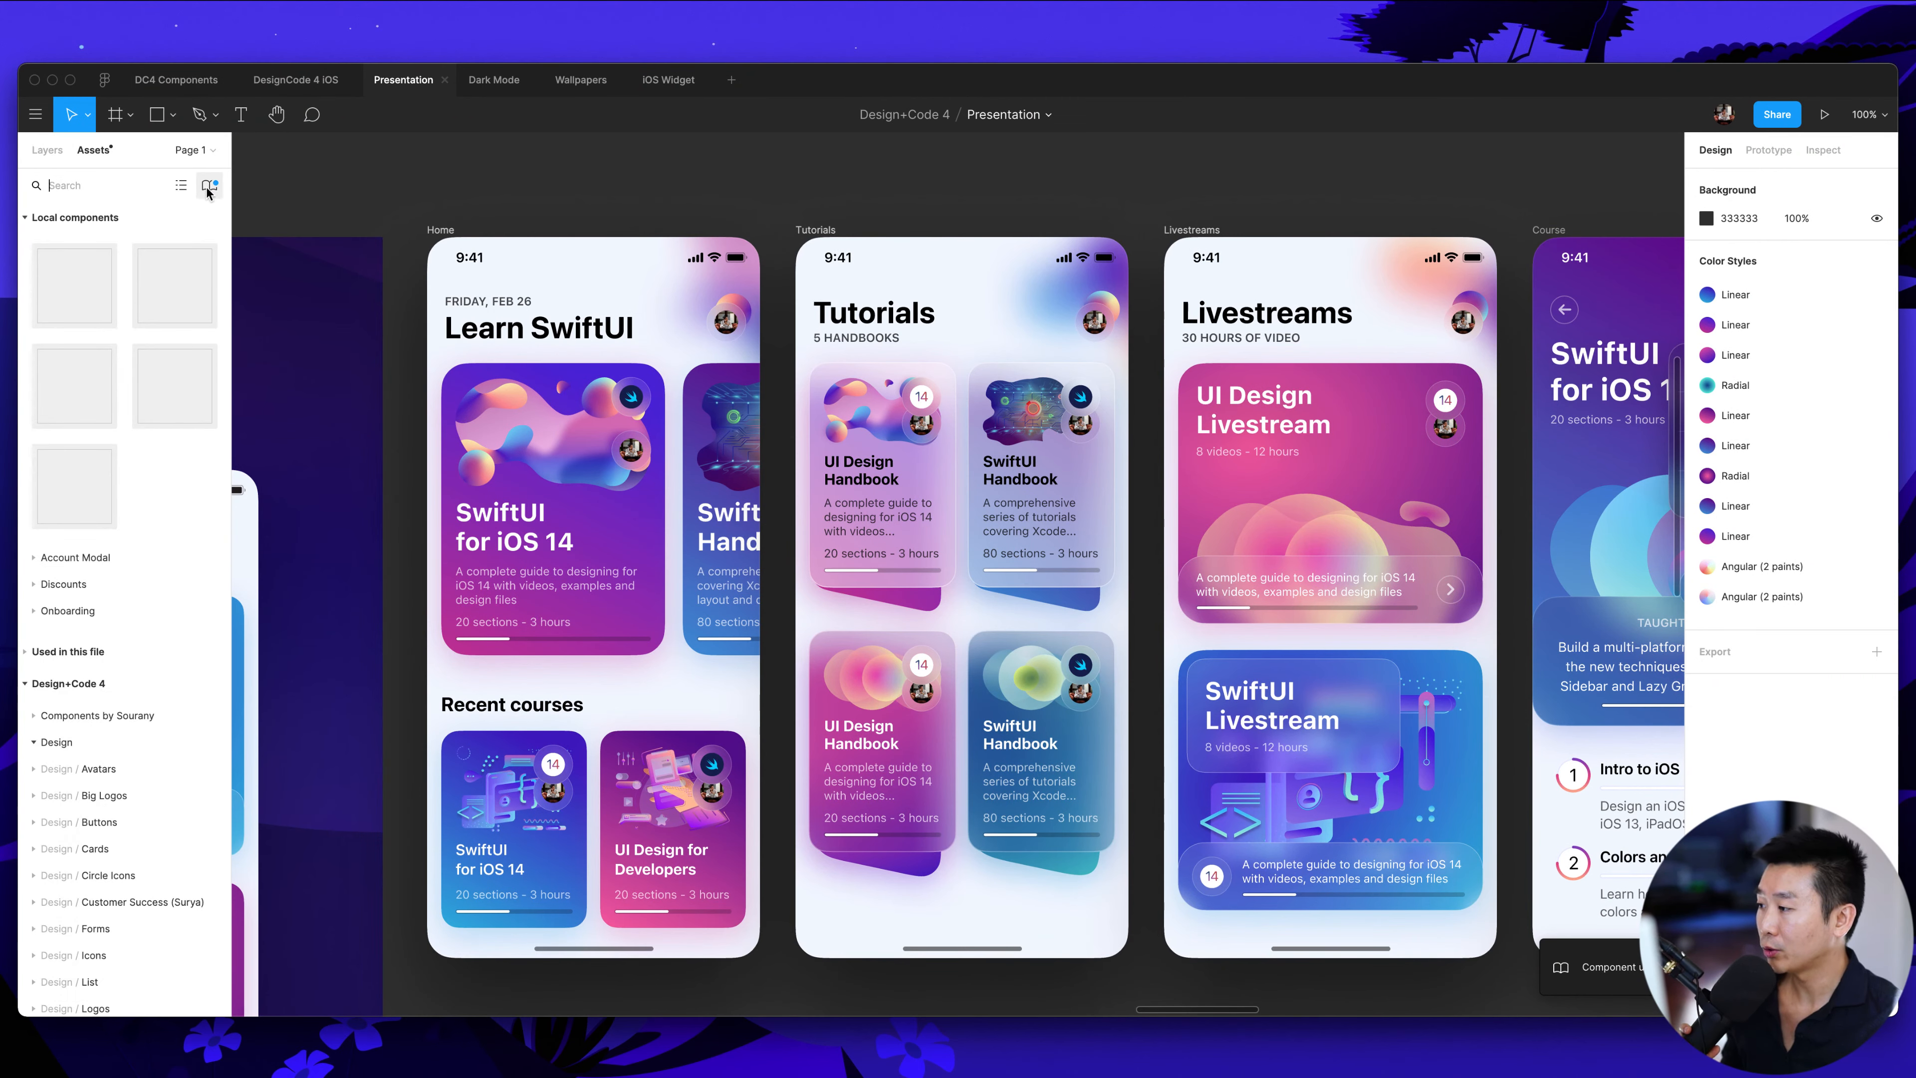
pyautogui.click(210, 189)
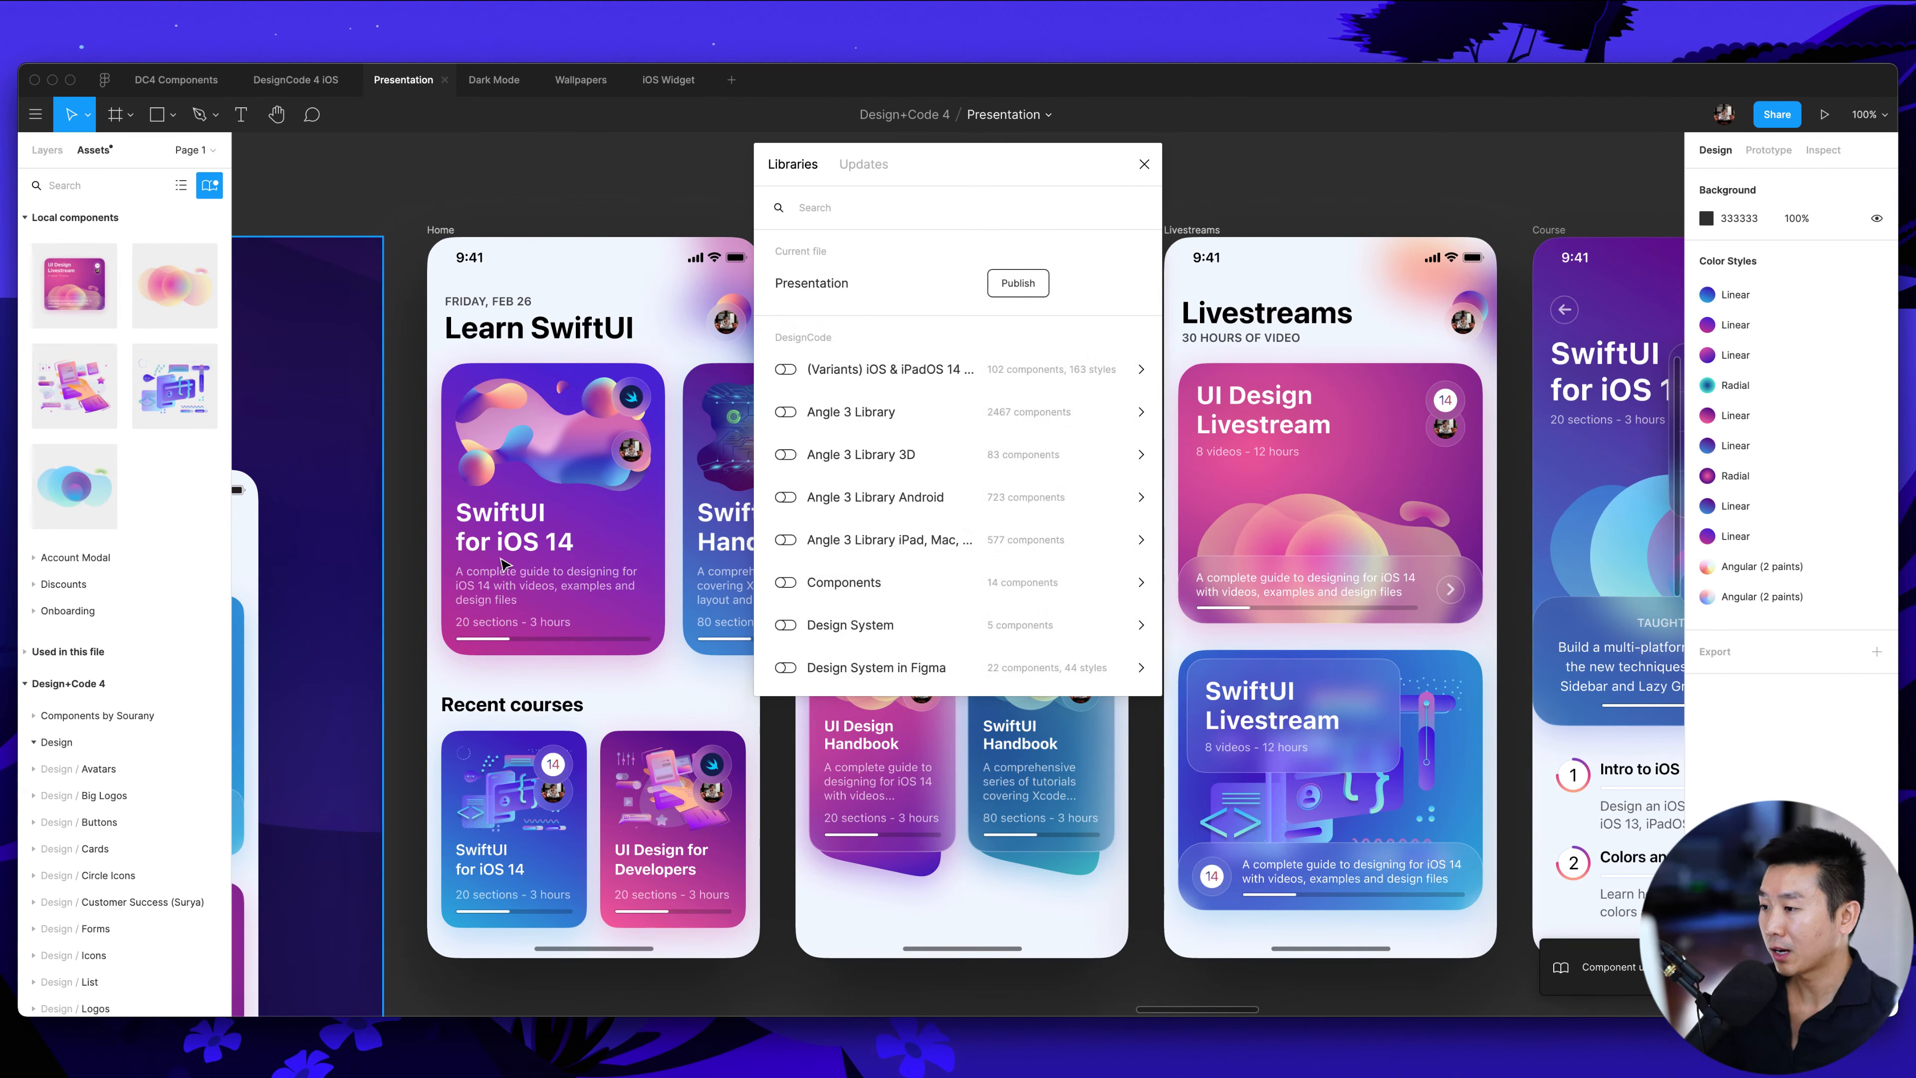
pyautogui.scroll(-5, 855, 521)
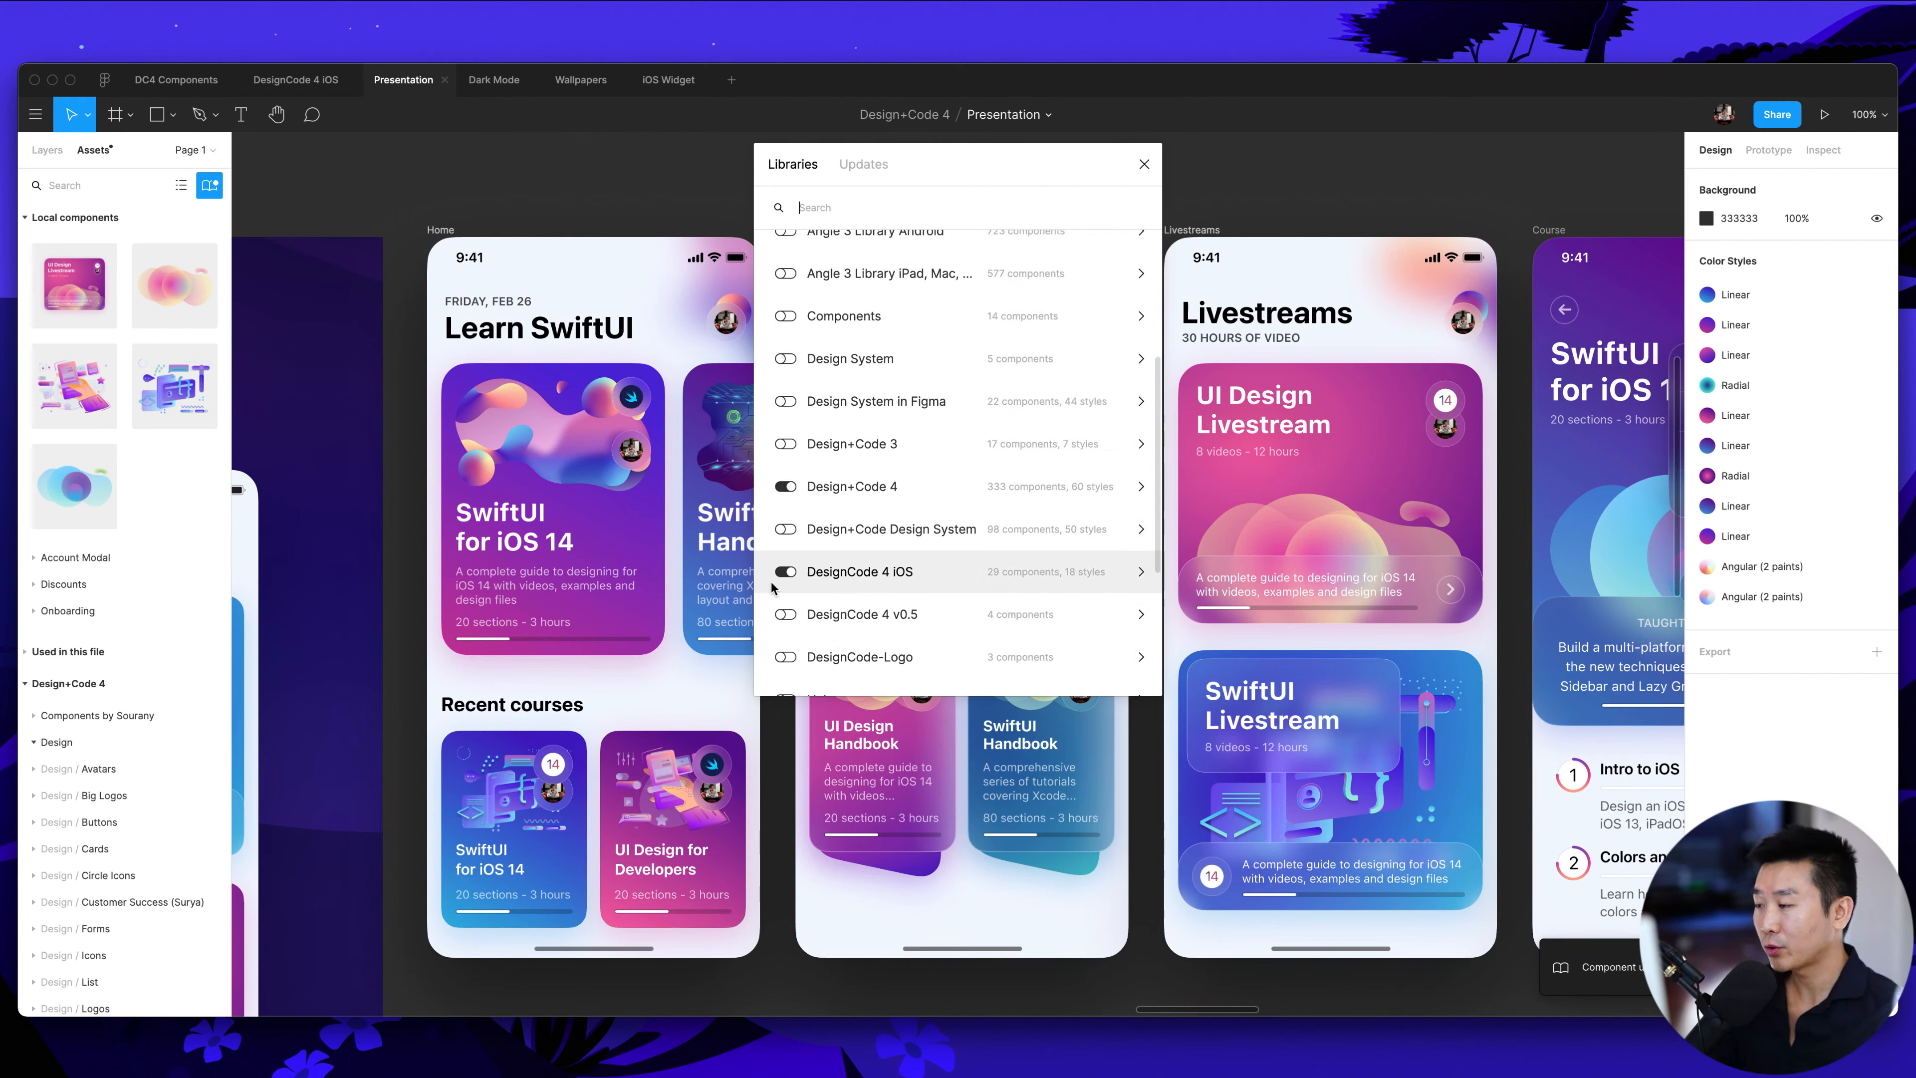
# Switch to the Dark Mode file and open its libraries to view the option for publishing the file
pyautogui.click(497, 87)
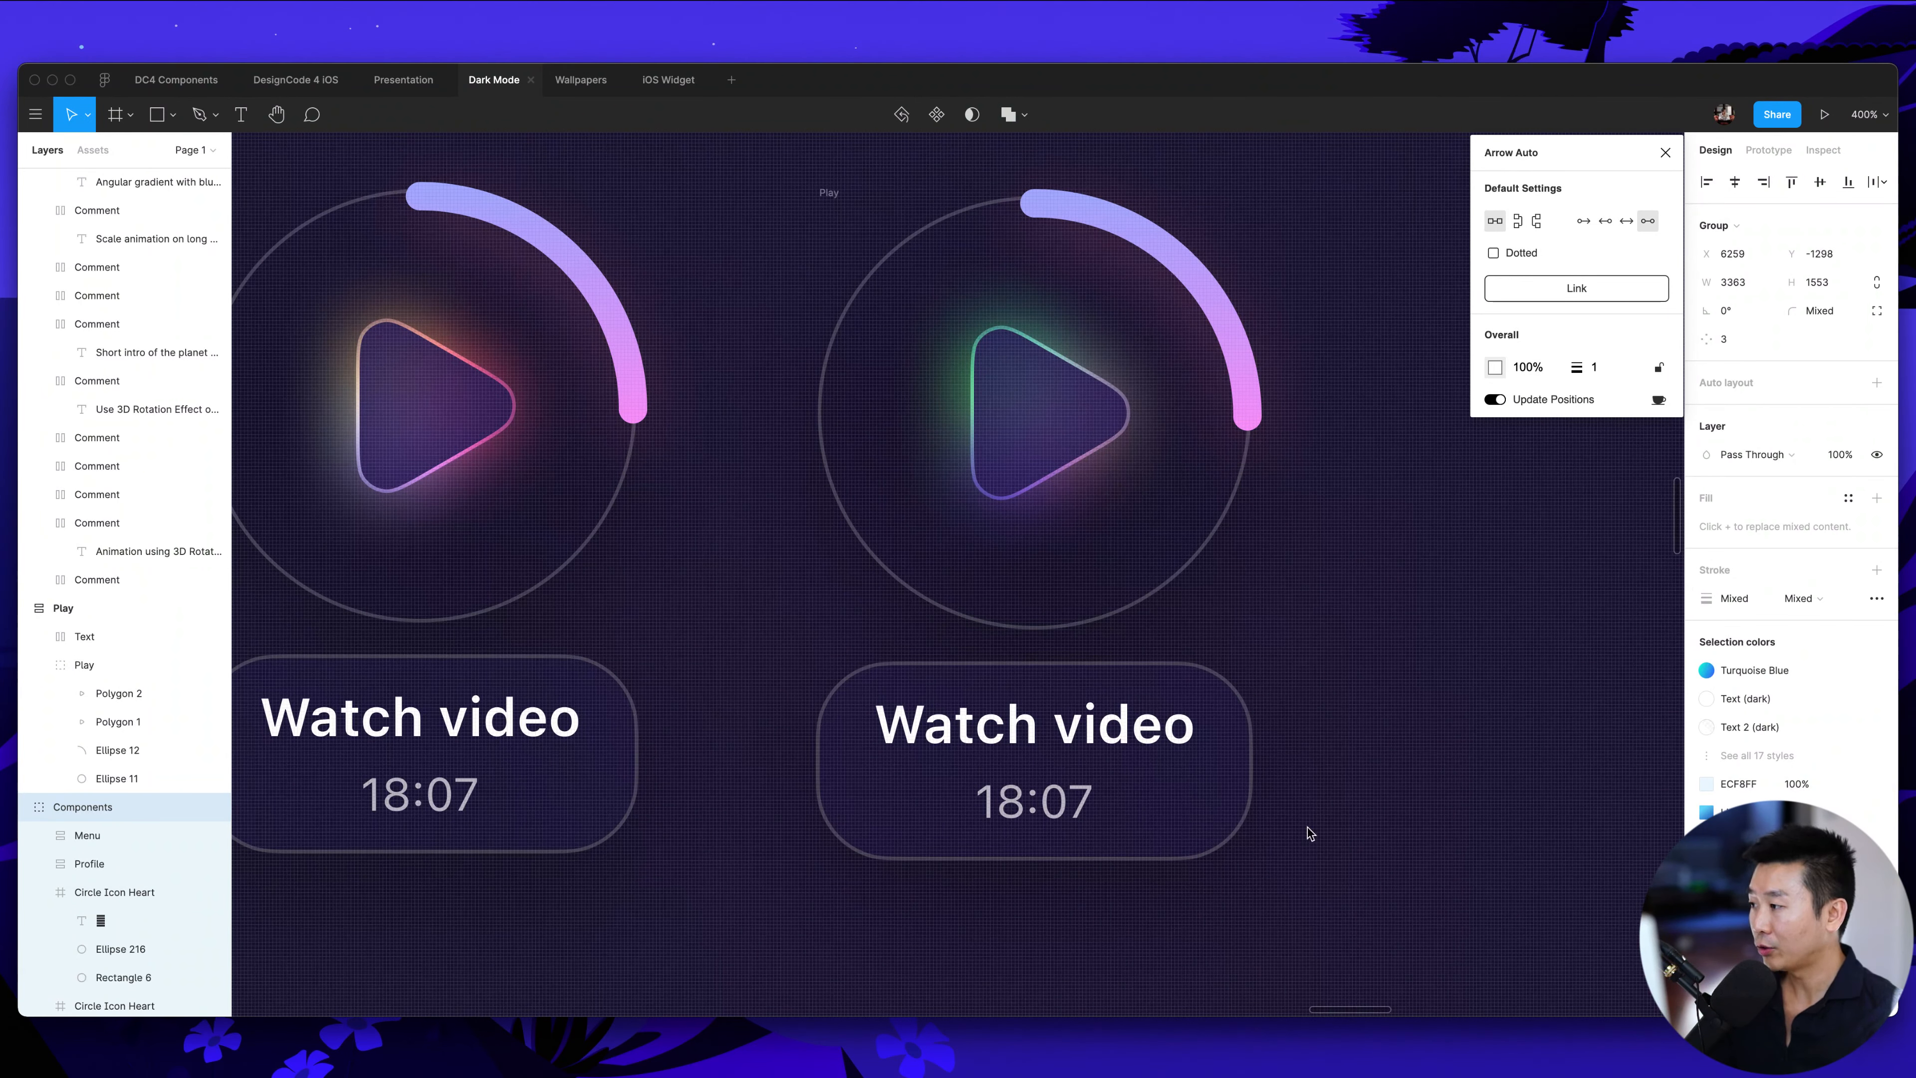
pyautogui.click(97, 153)
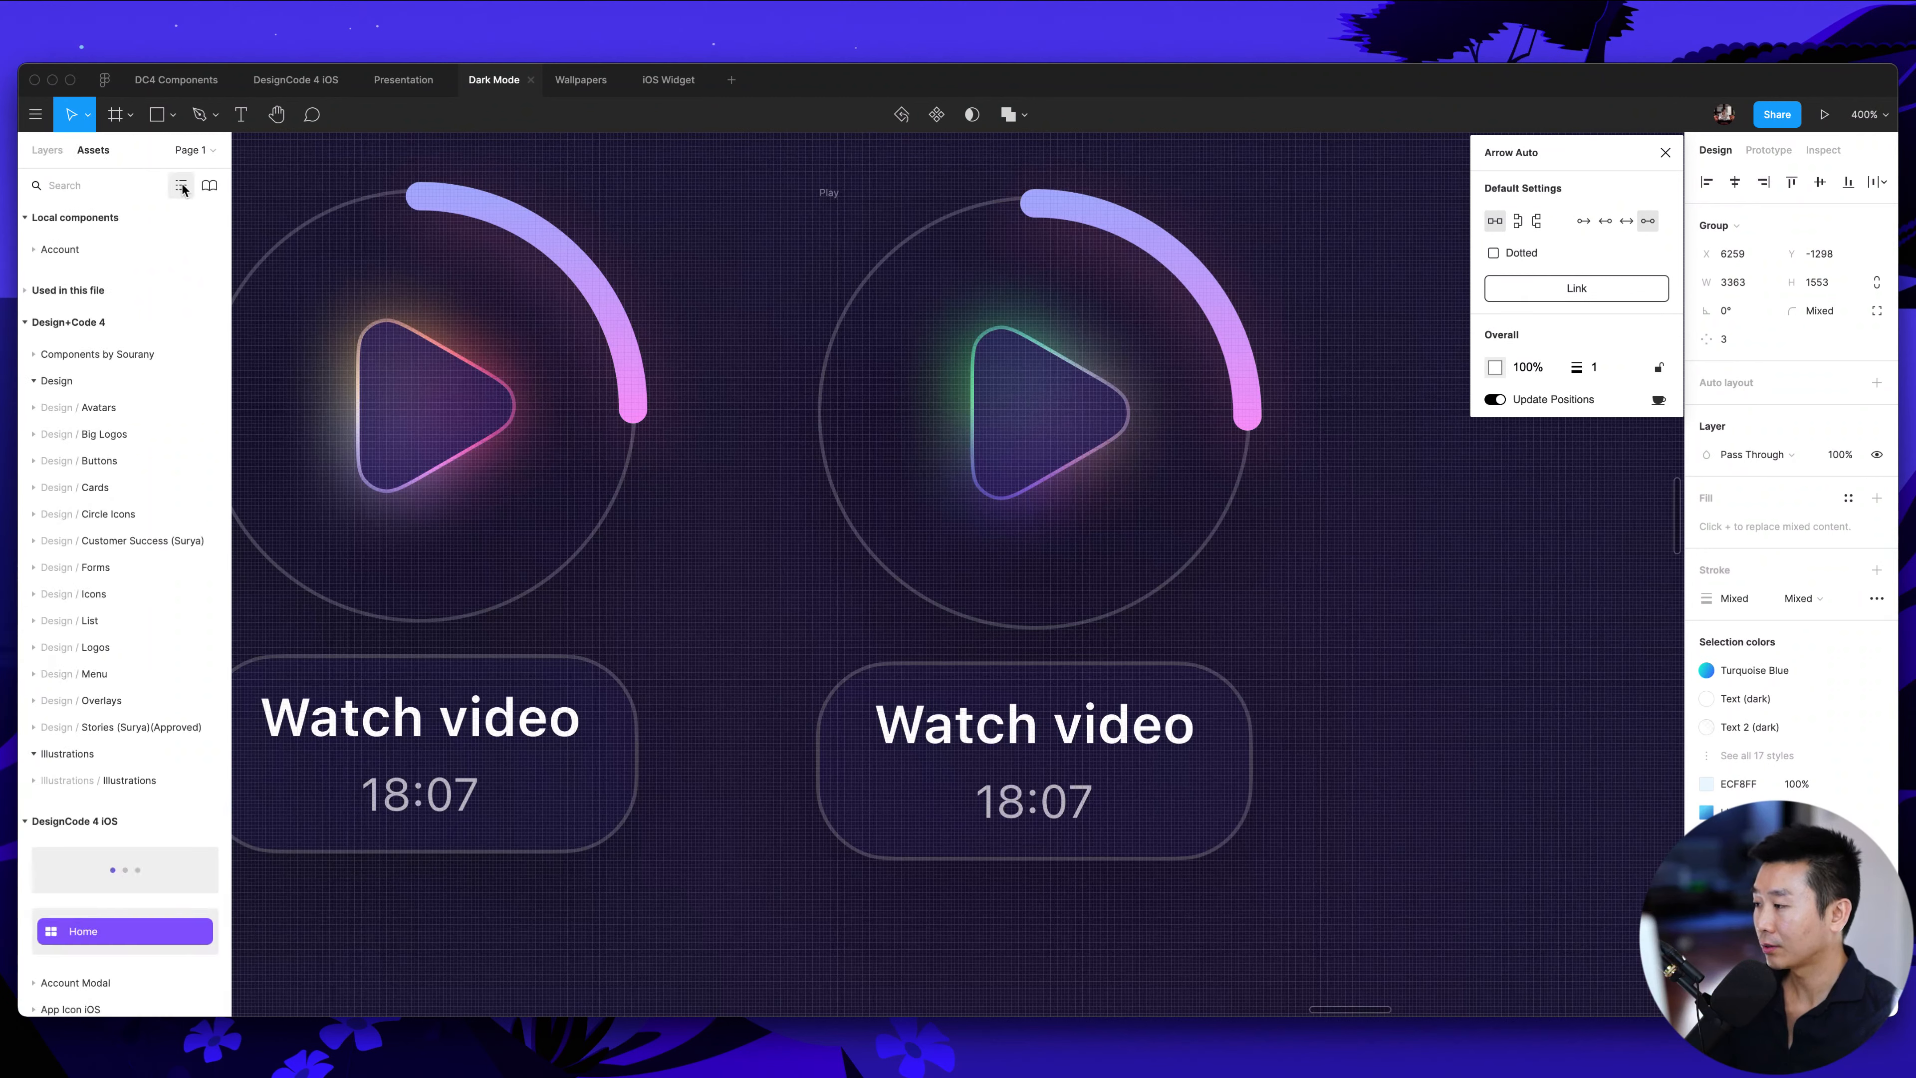
pyautogui.click(210, 186)
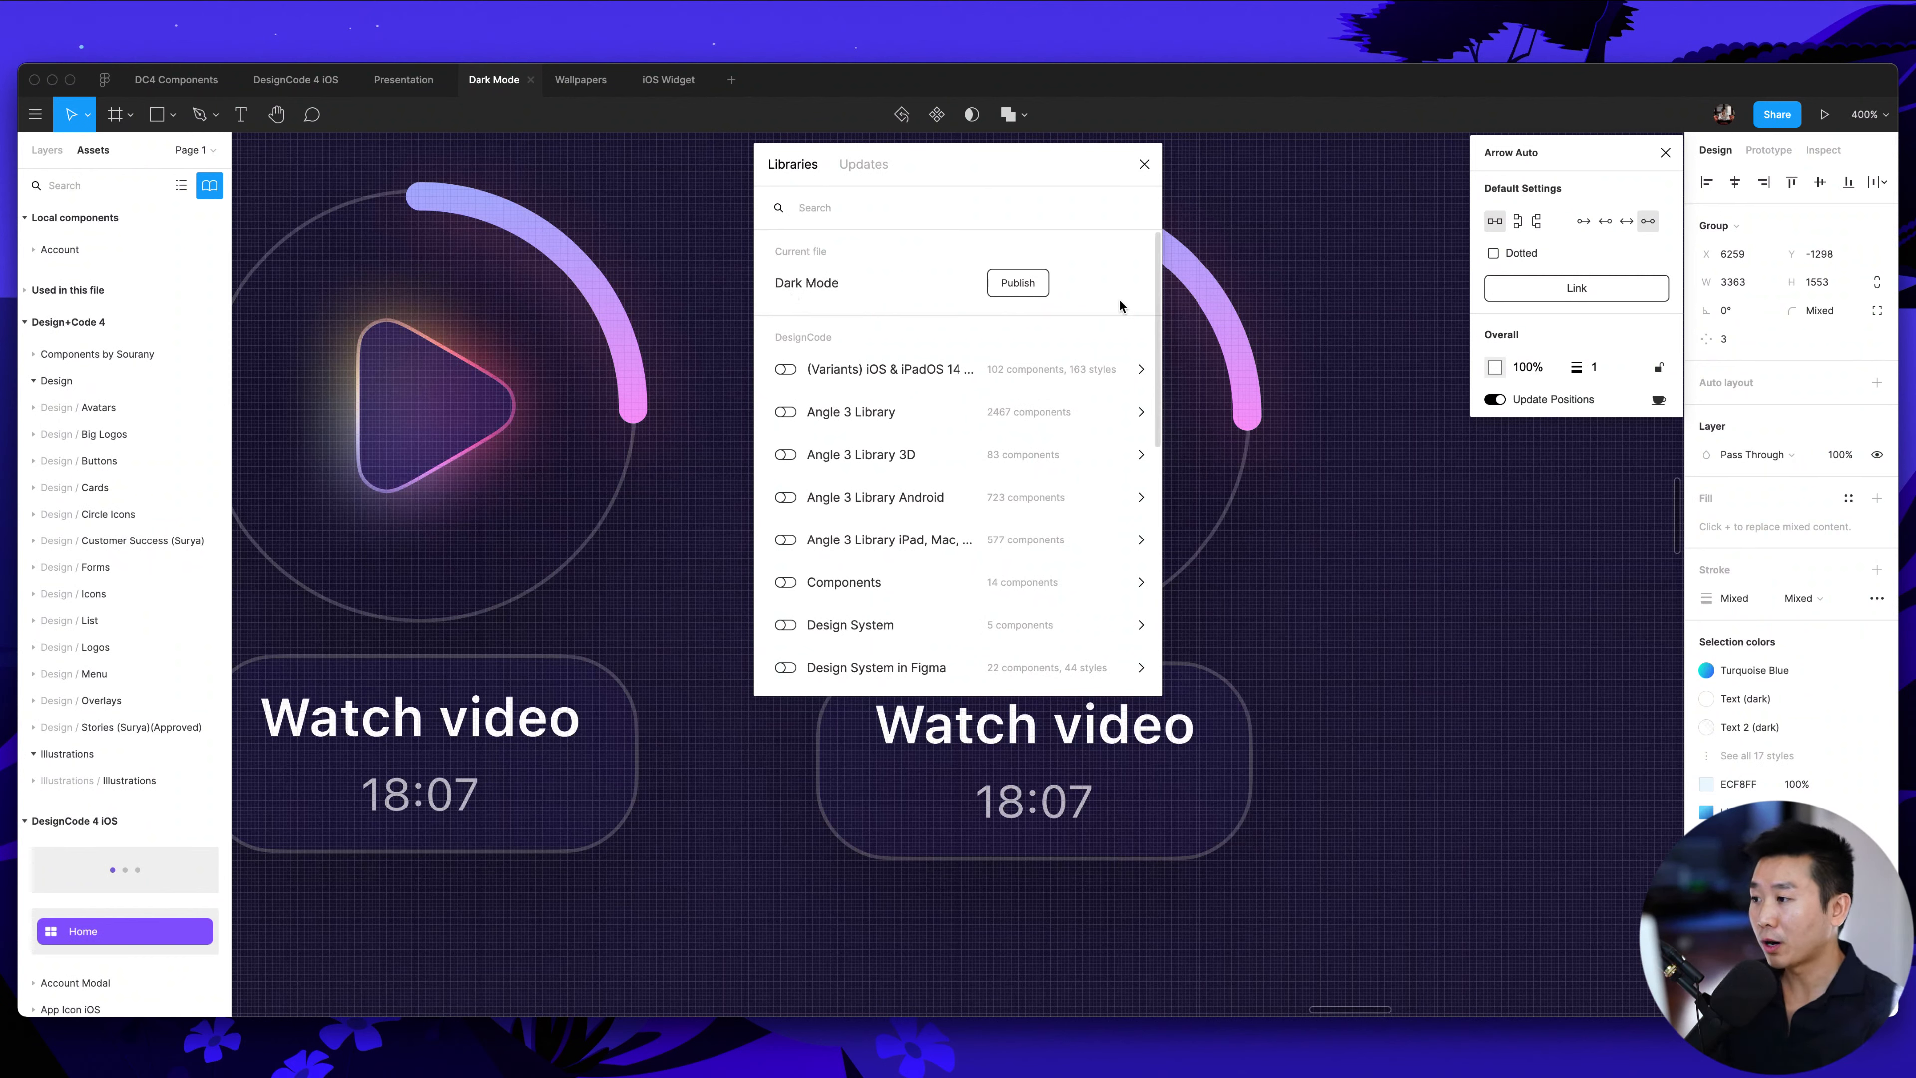
# Revisit the Presentation file's library list, and close the libraries dialog in both Presentation and Dark Mode
pyautogui.click(389, 88)
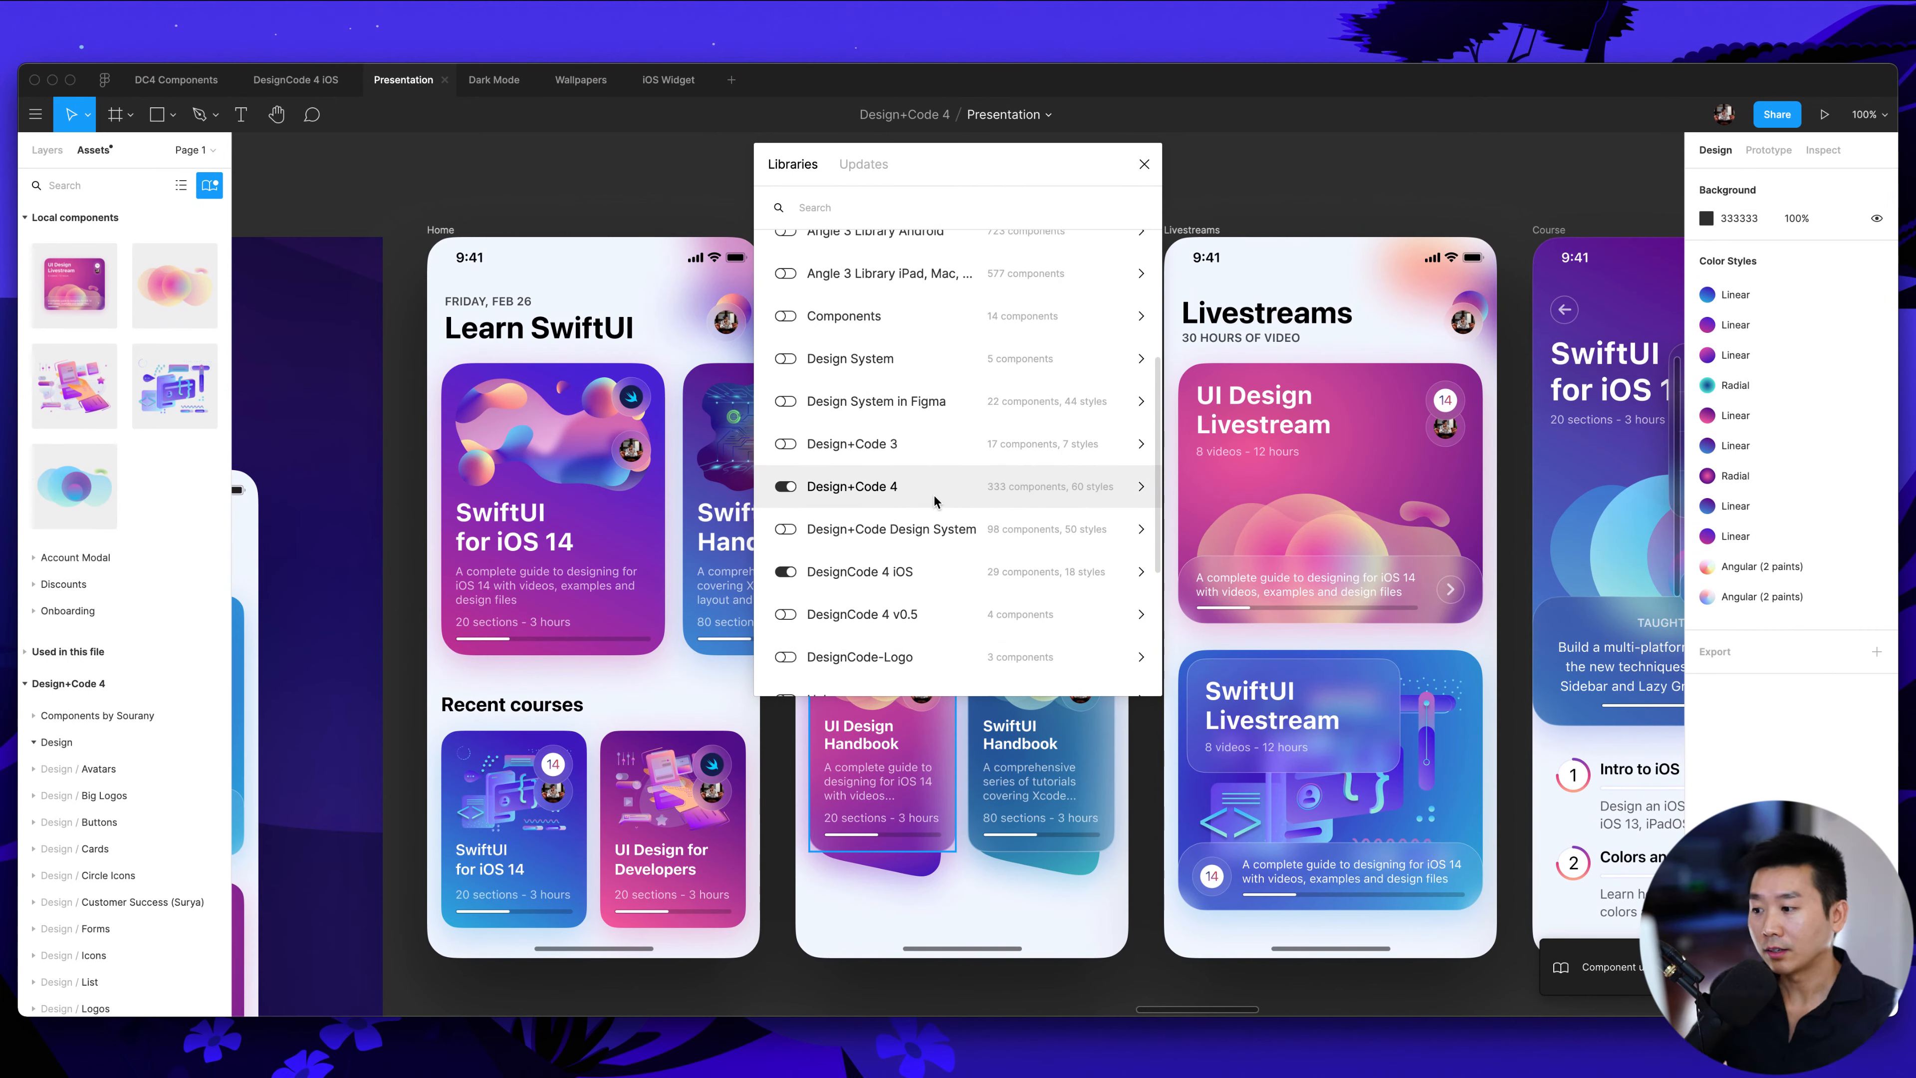
pyautogui.click(1150, 167)
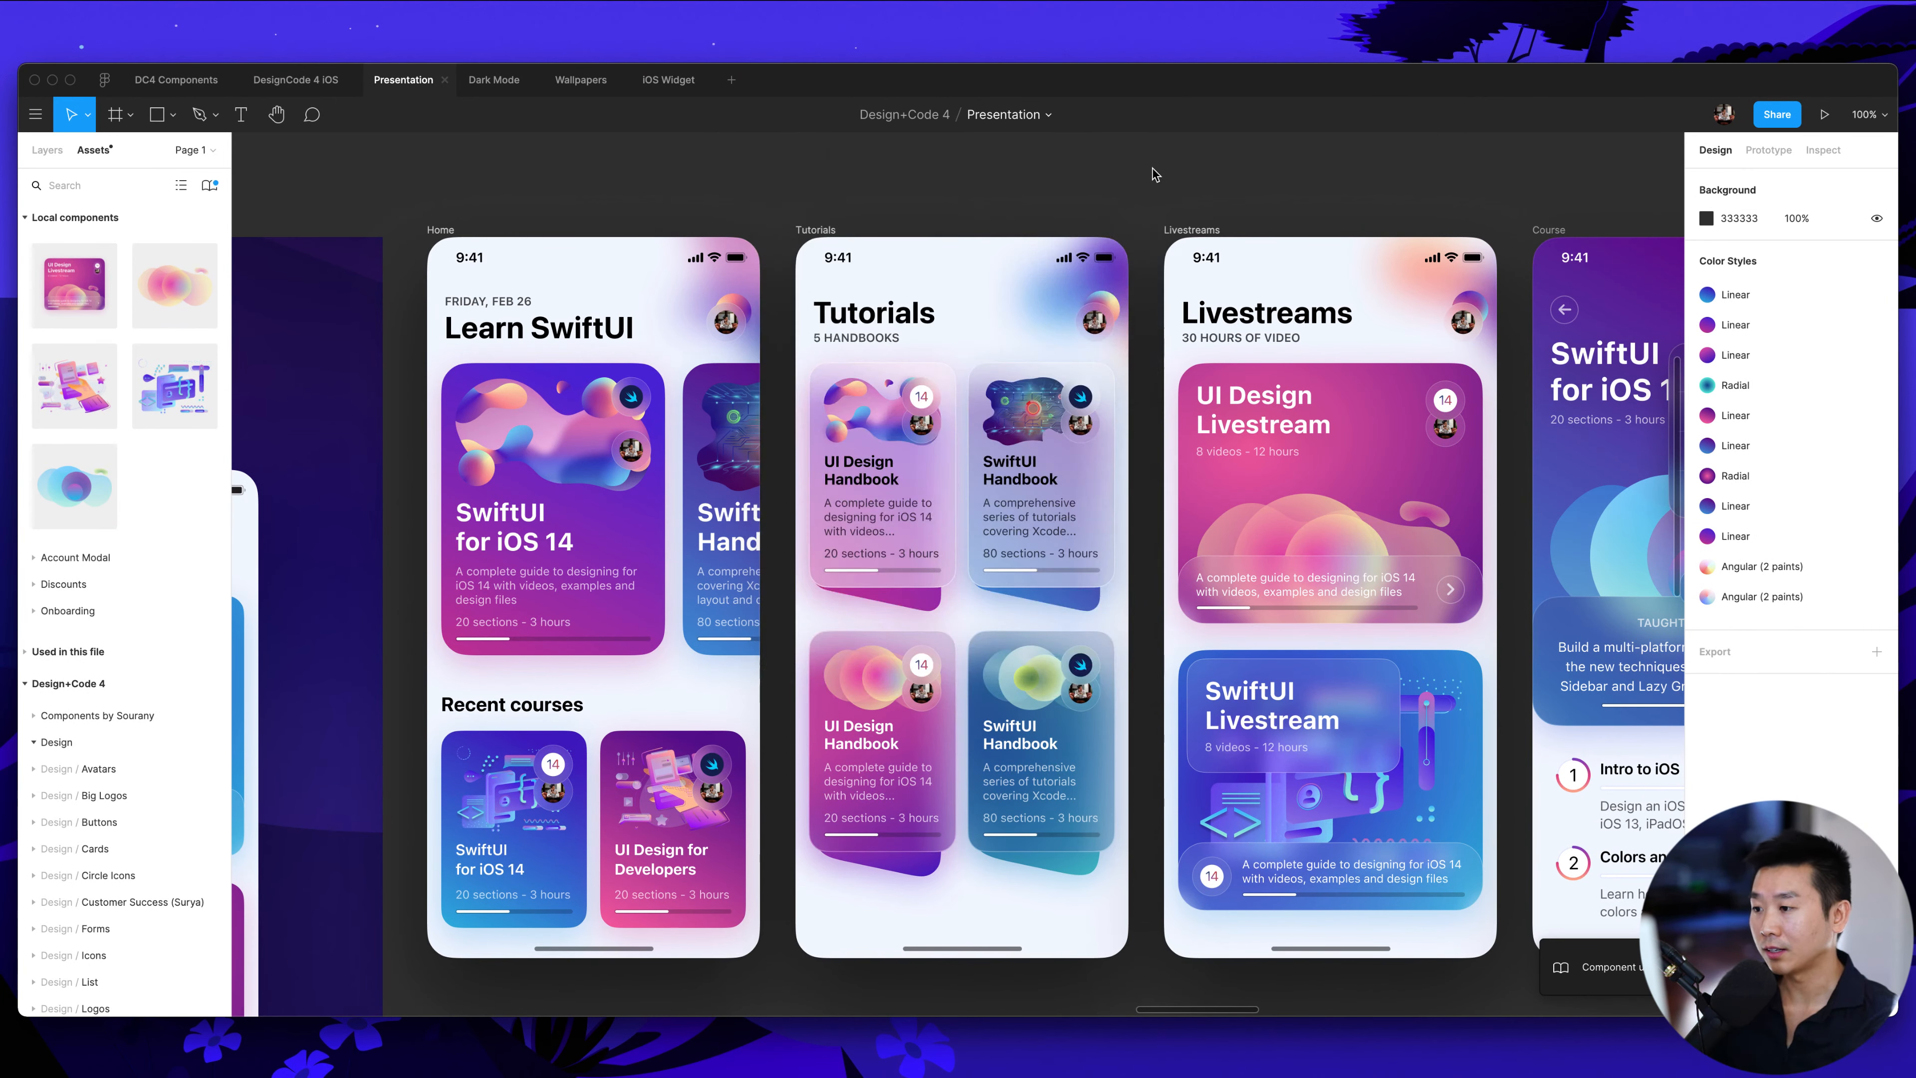
pyautogui.hscroll(2, 1019, 180)
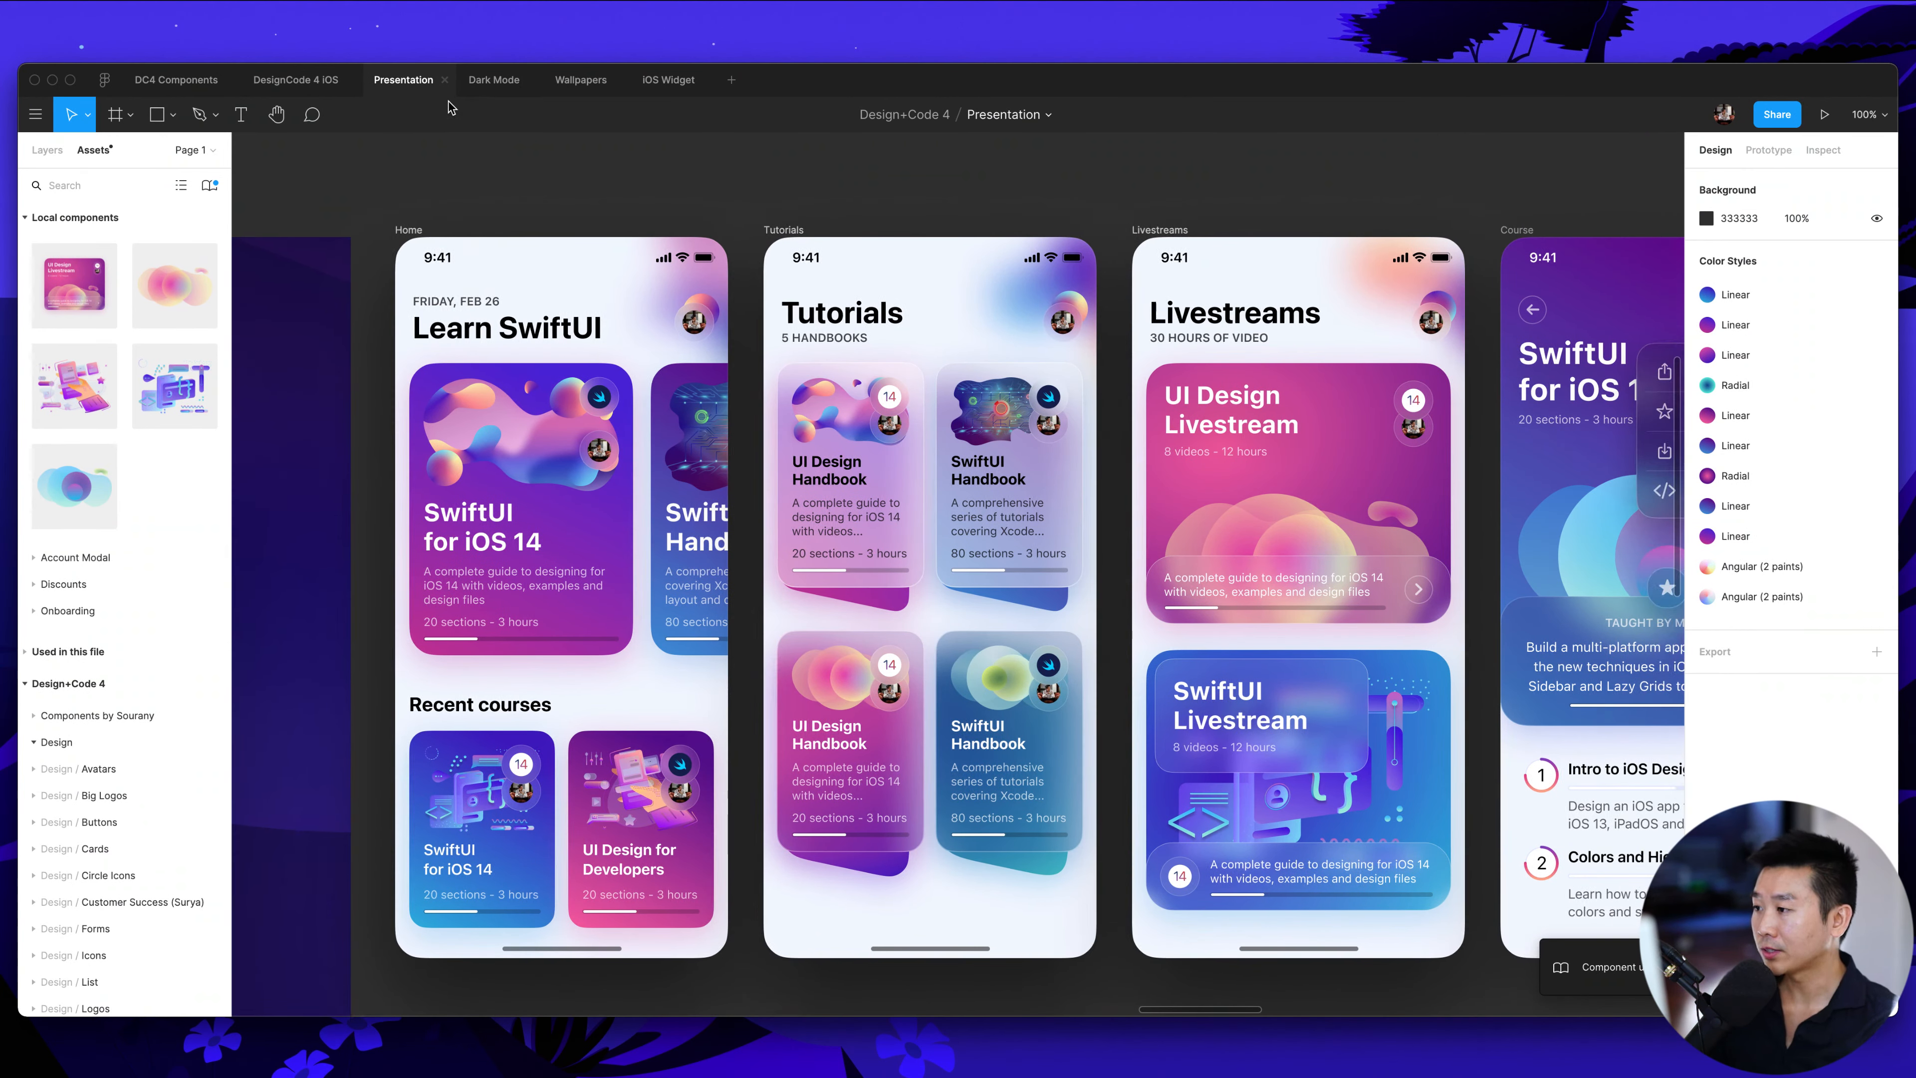
pyautogui.click(507, 85)
pyautogui.scroll(2, 654, 214)
pyautogui.hscroll(-2, 655, 213)
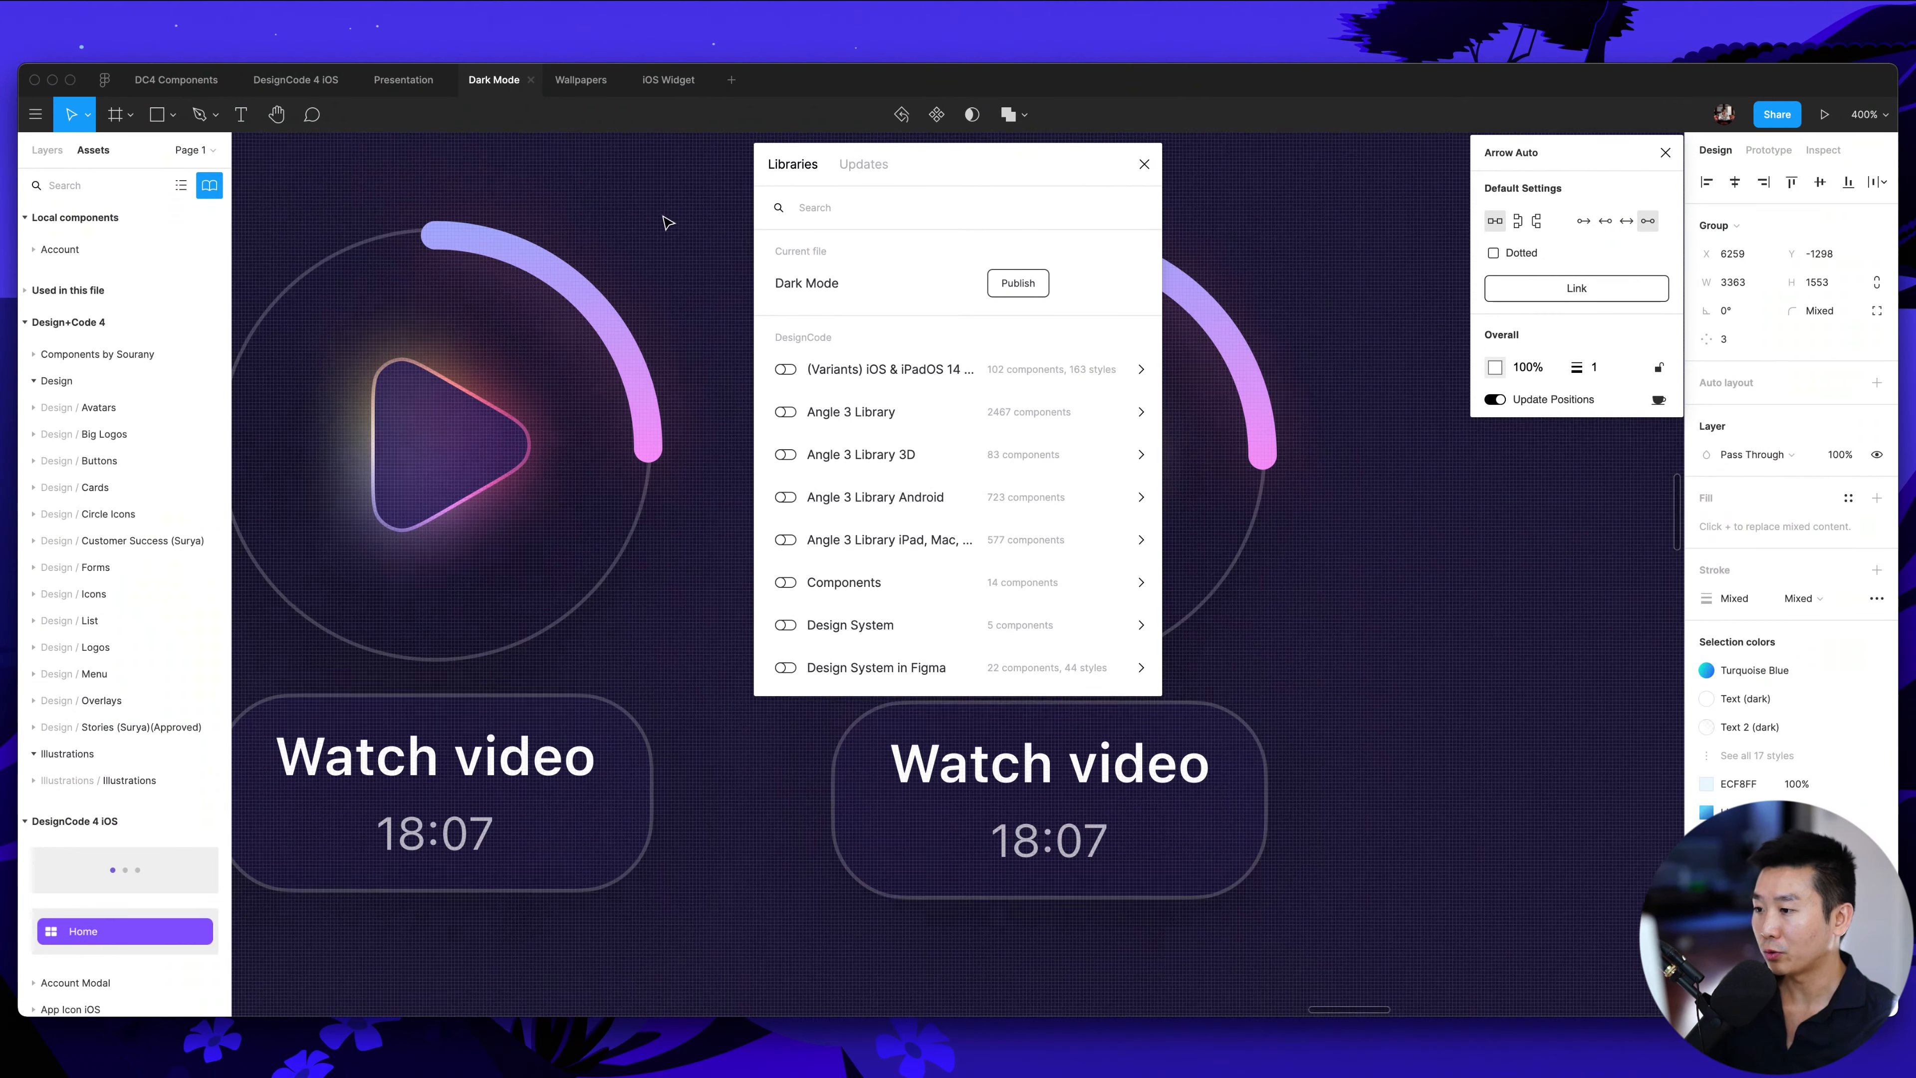
pyautogui.click(1145, 165)
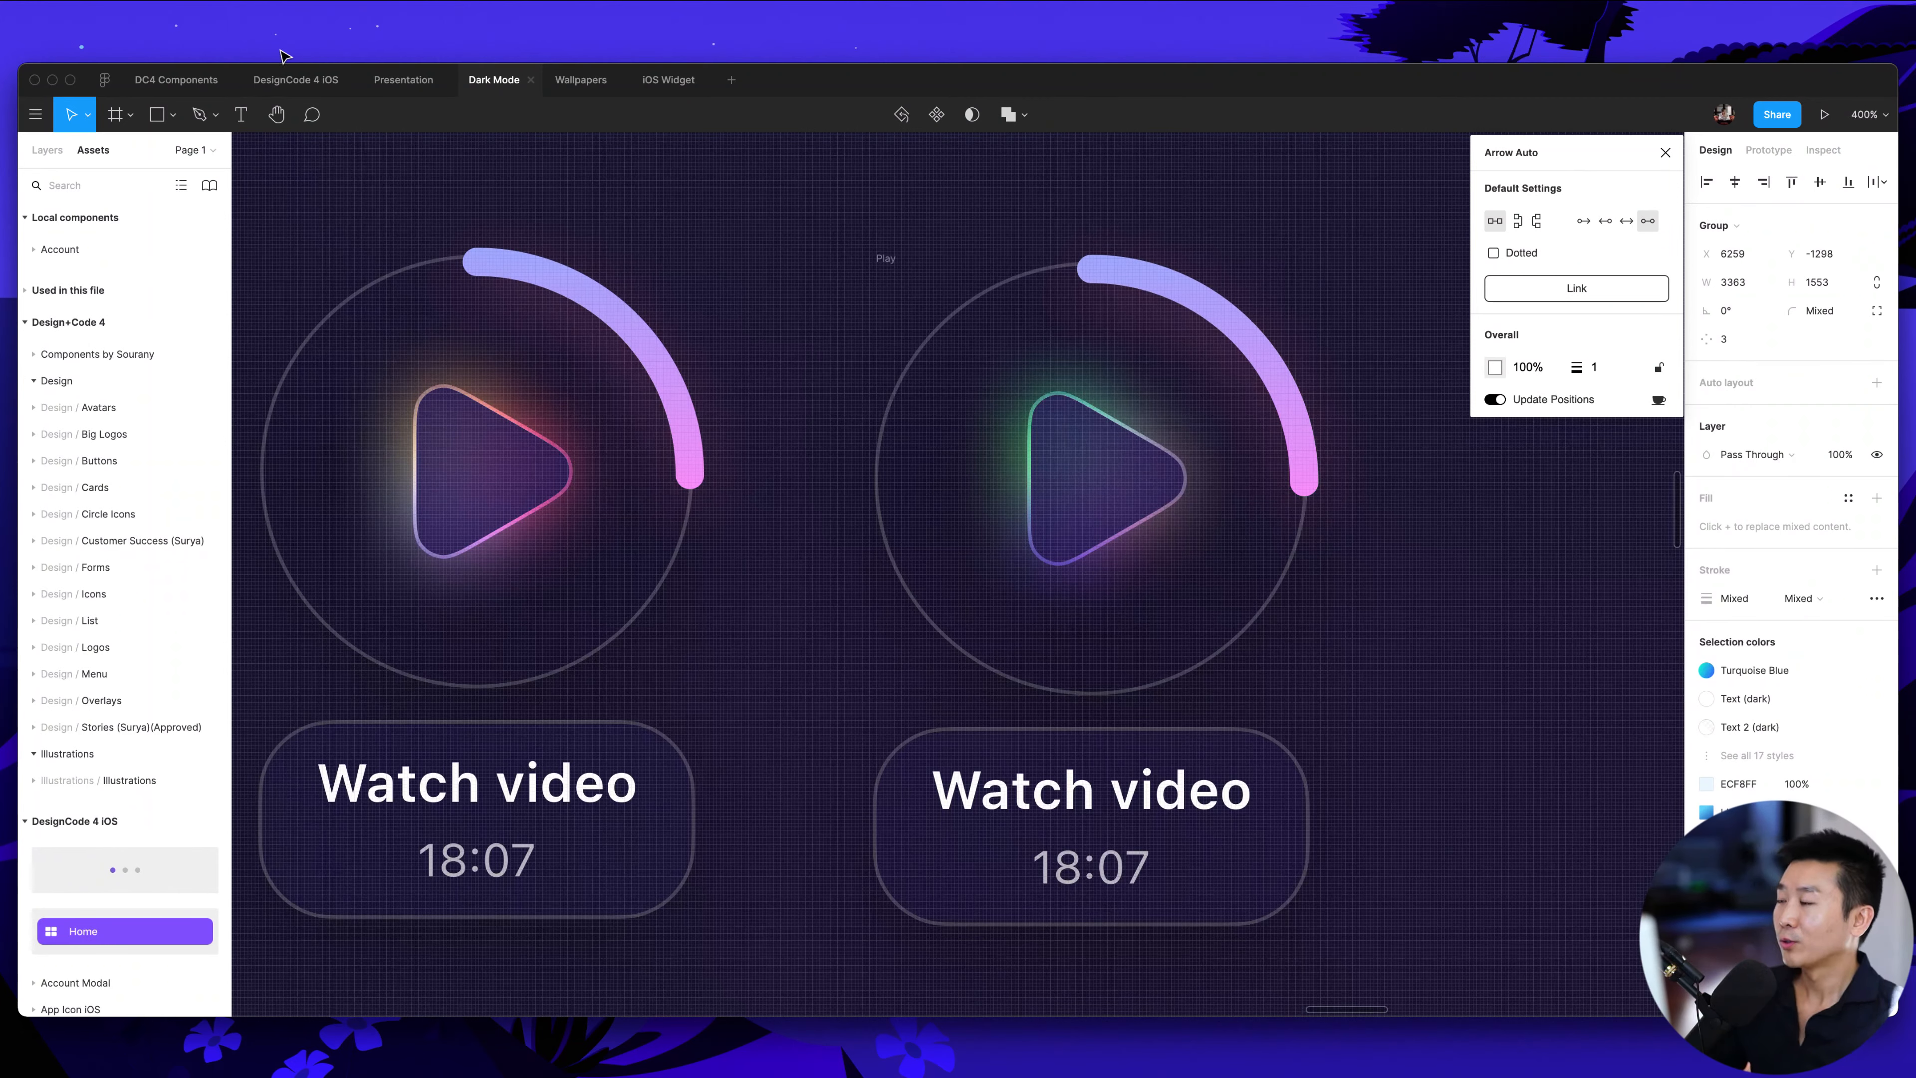
# Switch to the DesignCode 4 iOS file and survey its app screens and illustrations at 50% zoom
pyautogui.click(296, 82)
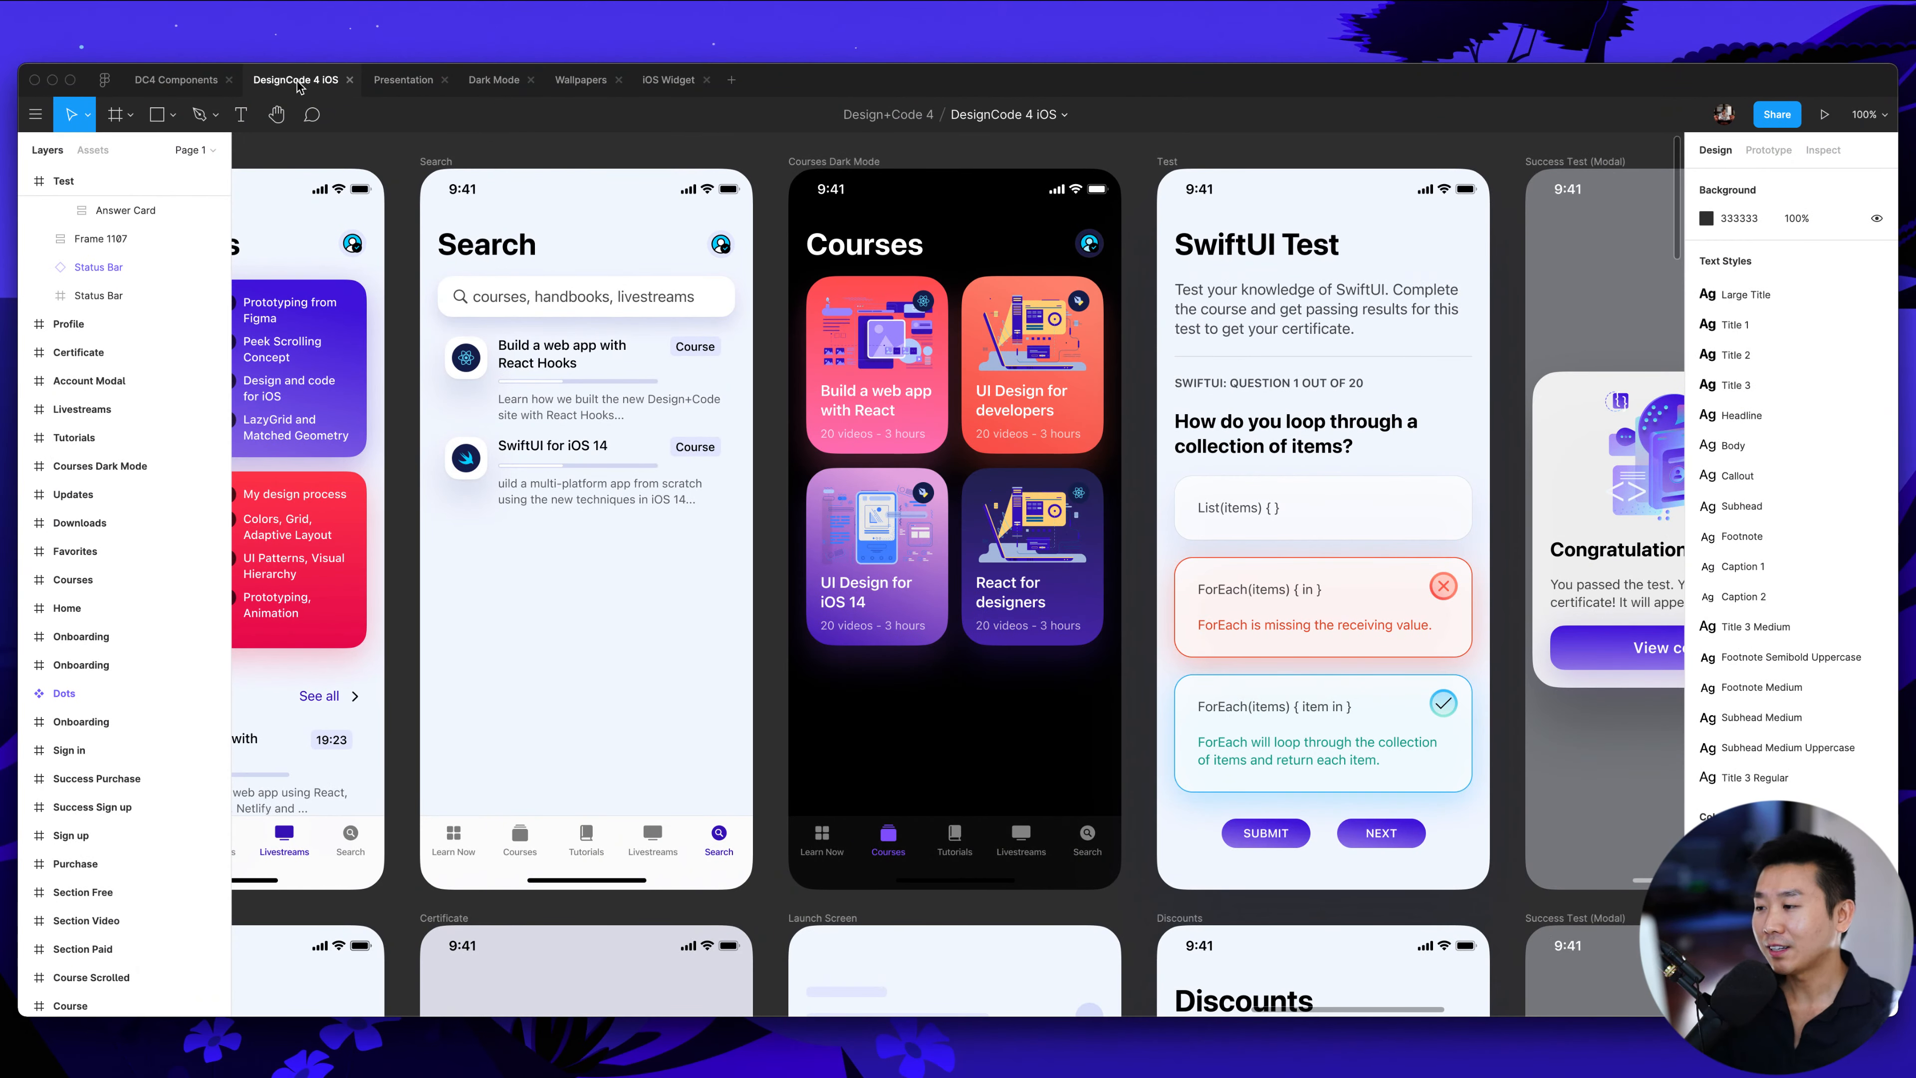
pyautogui.press('-')
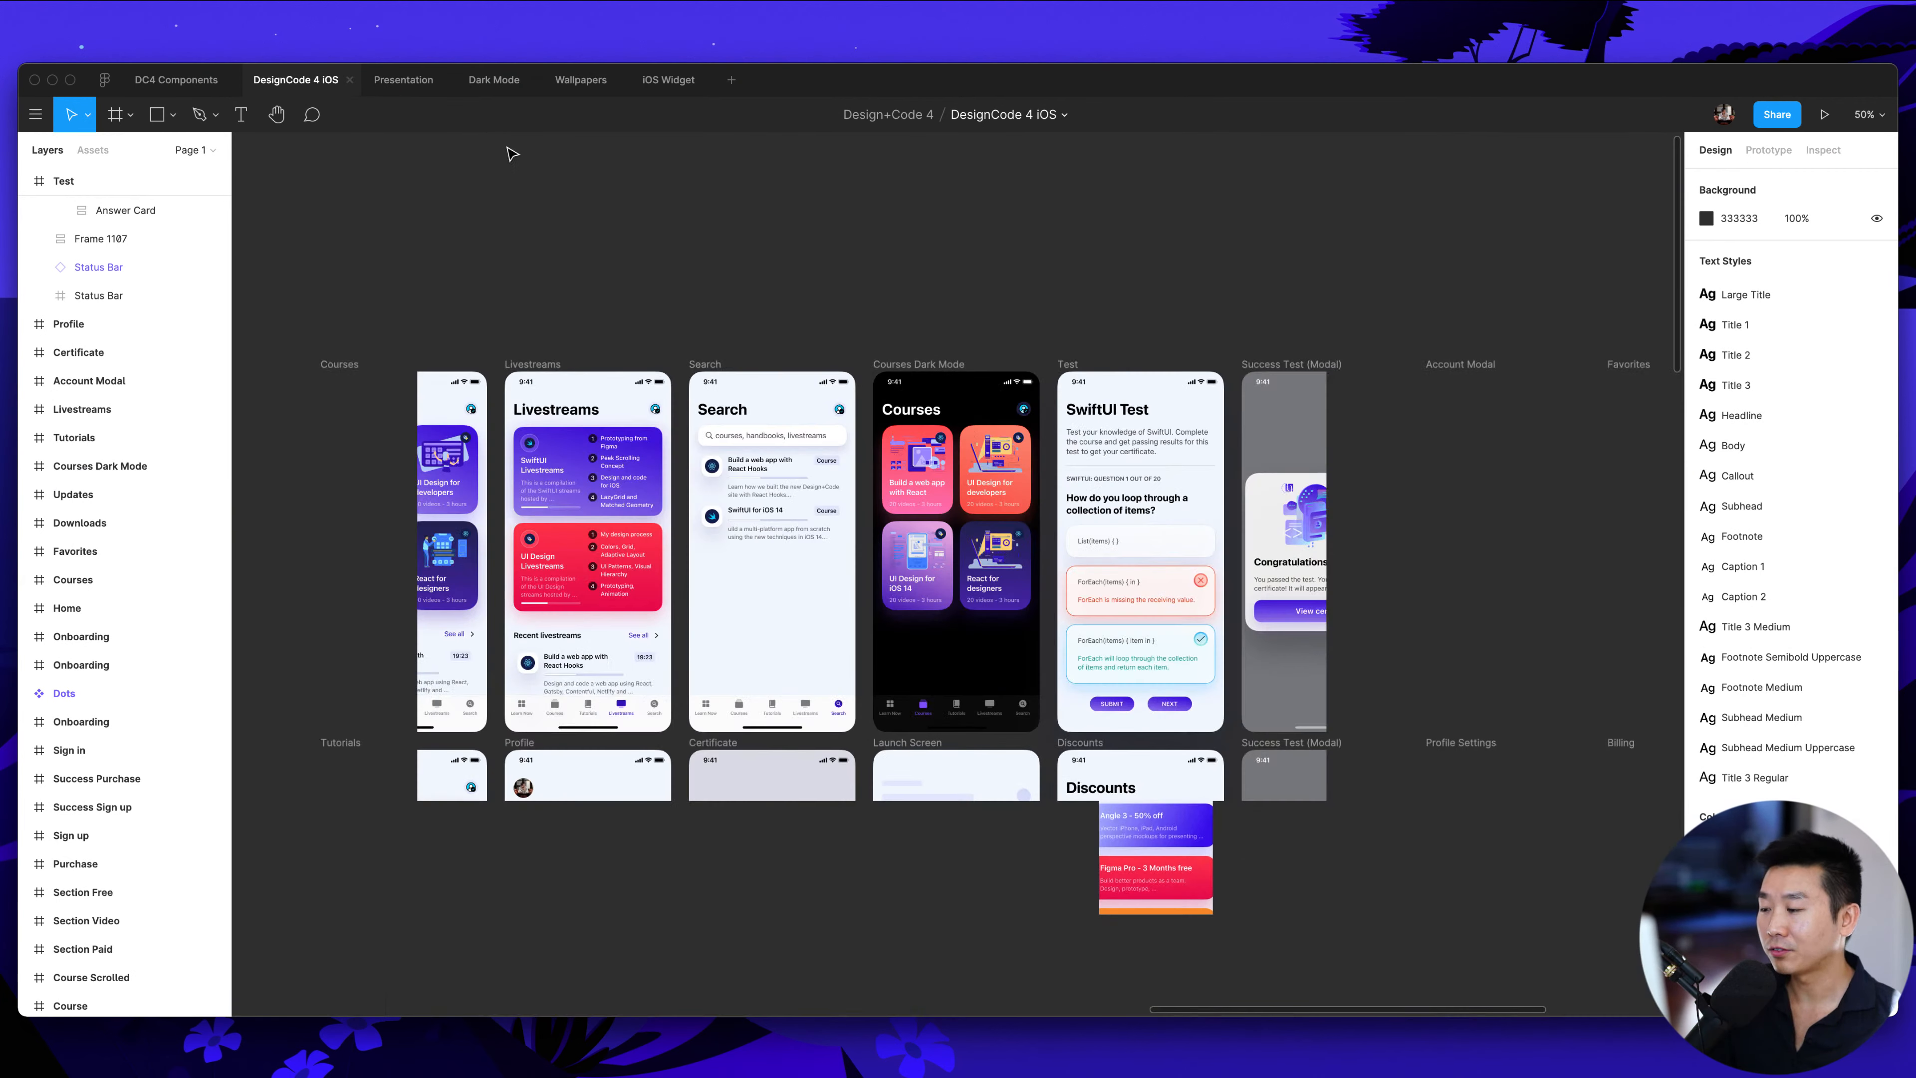
pyautogui.scroll(-2, 560, 251)
pyautogui.scroll(-4, 560, 252)
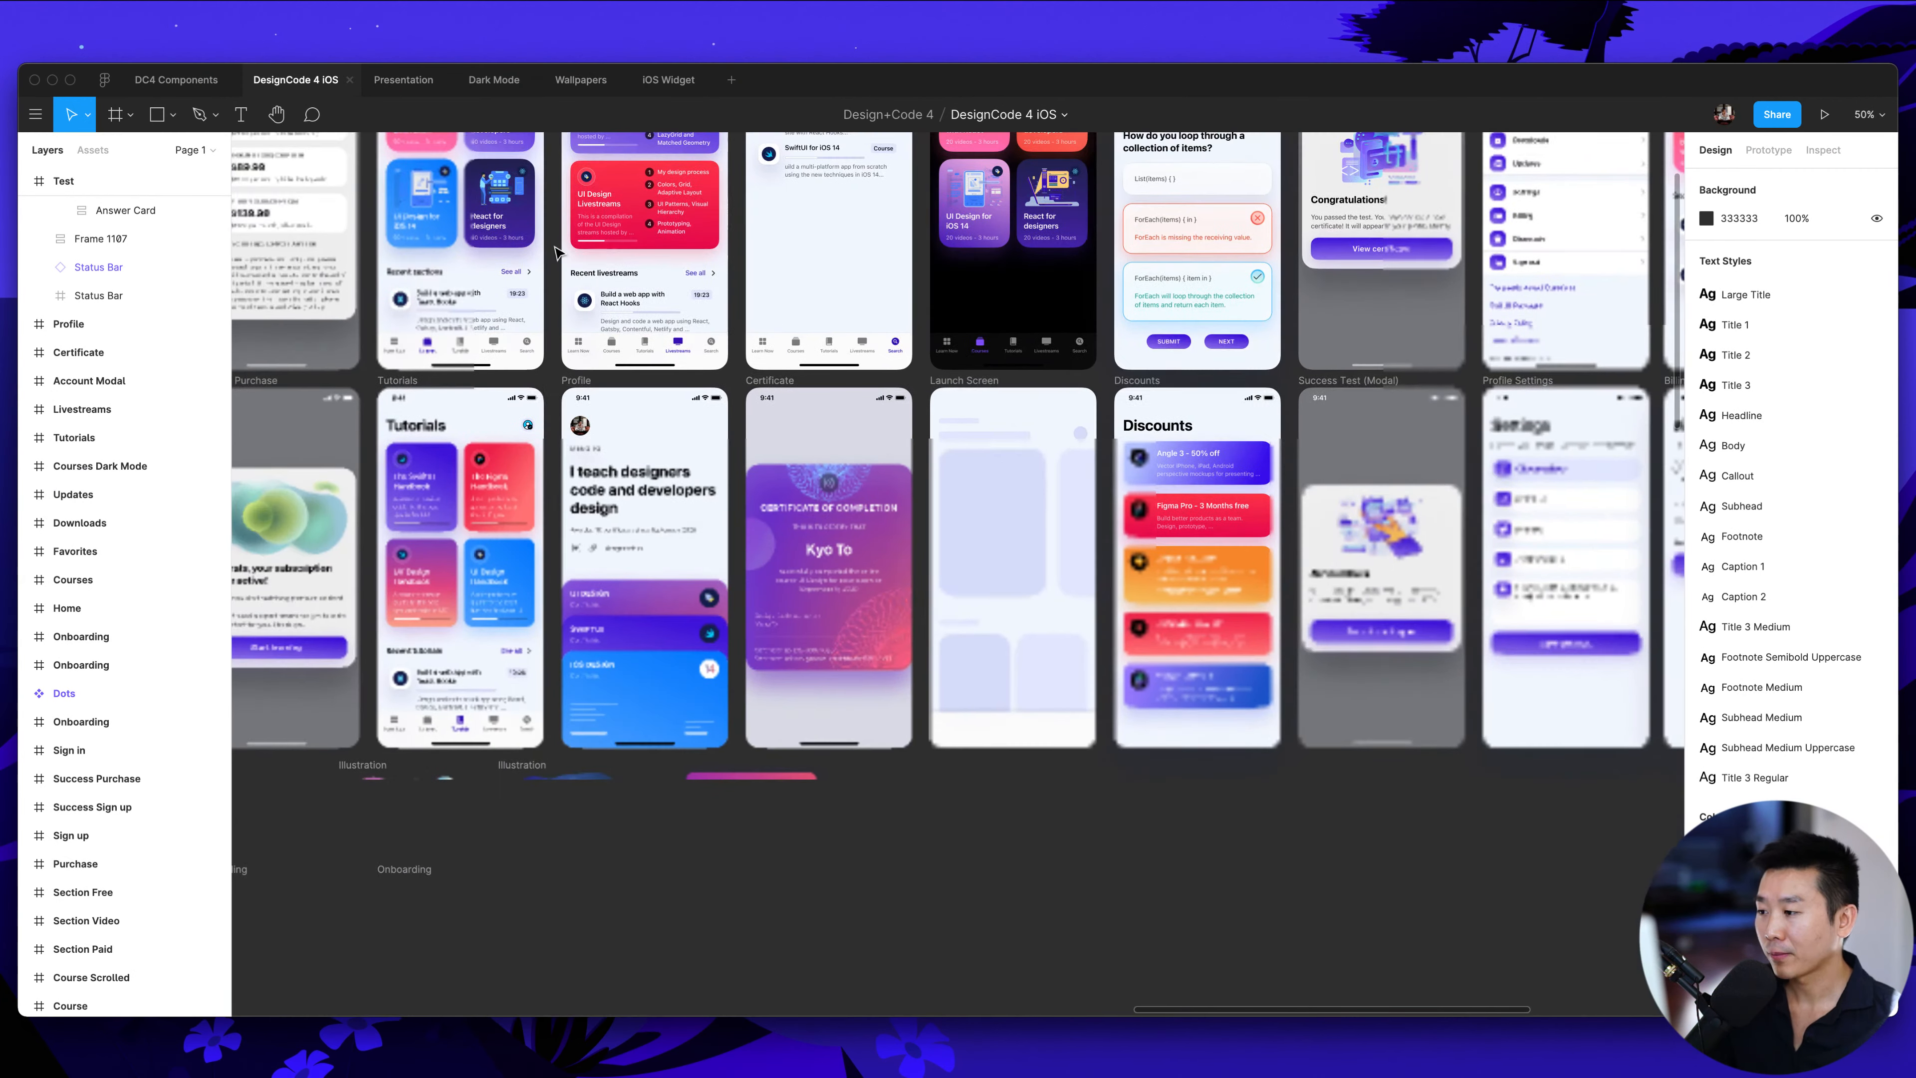
pyautogui.hscroll(-10, 560, 252)
pyautogui.scroll(2, 560, 251)
pyautogui.scroll(-2, 560, 251)
pyautogui.scroll(-1, 557, 251)
pyautogui.hscroll(-3, 557, 252)
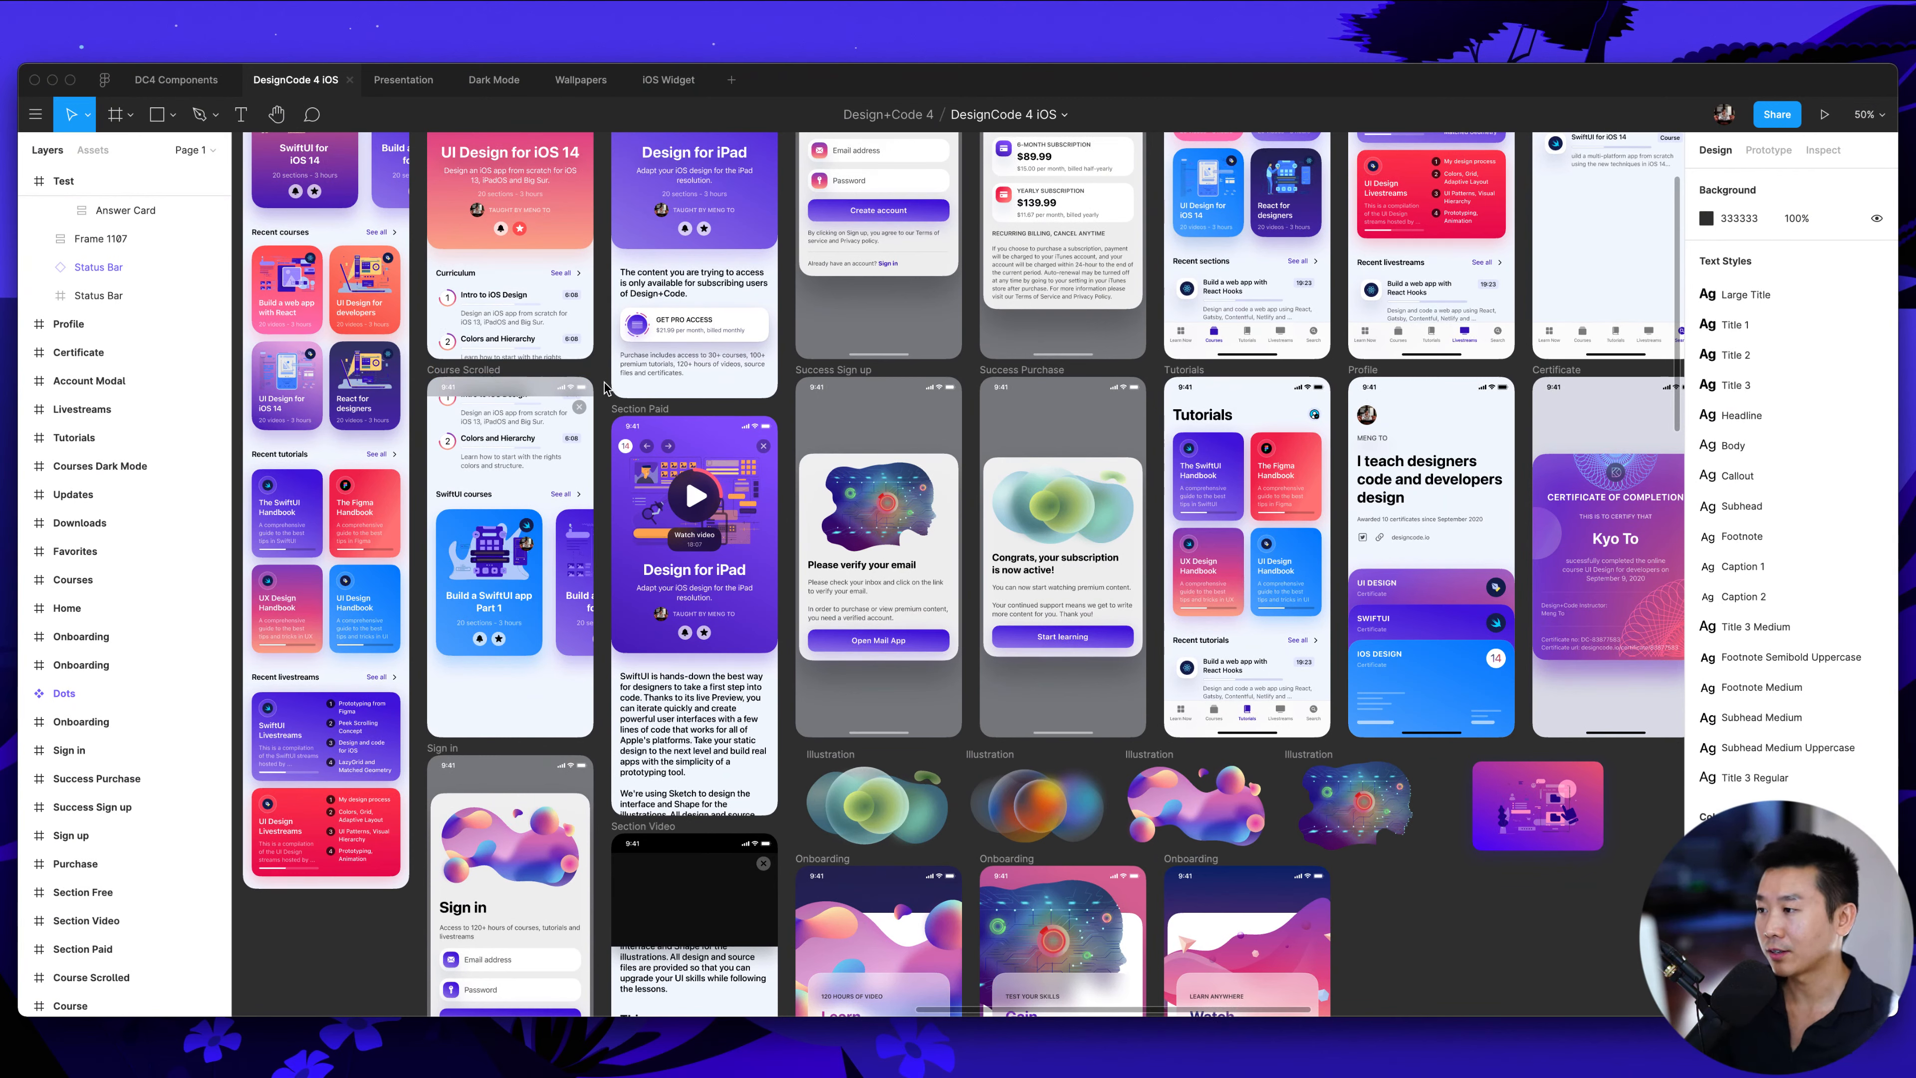
# Return to the Dark Mode file and examine the two play buttons alongside the Section and Purchase screens at 100% zoom
pyautogui.click(492, 80)
pyautogui.scroll(-2, 664, 355)
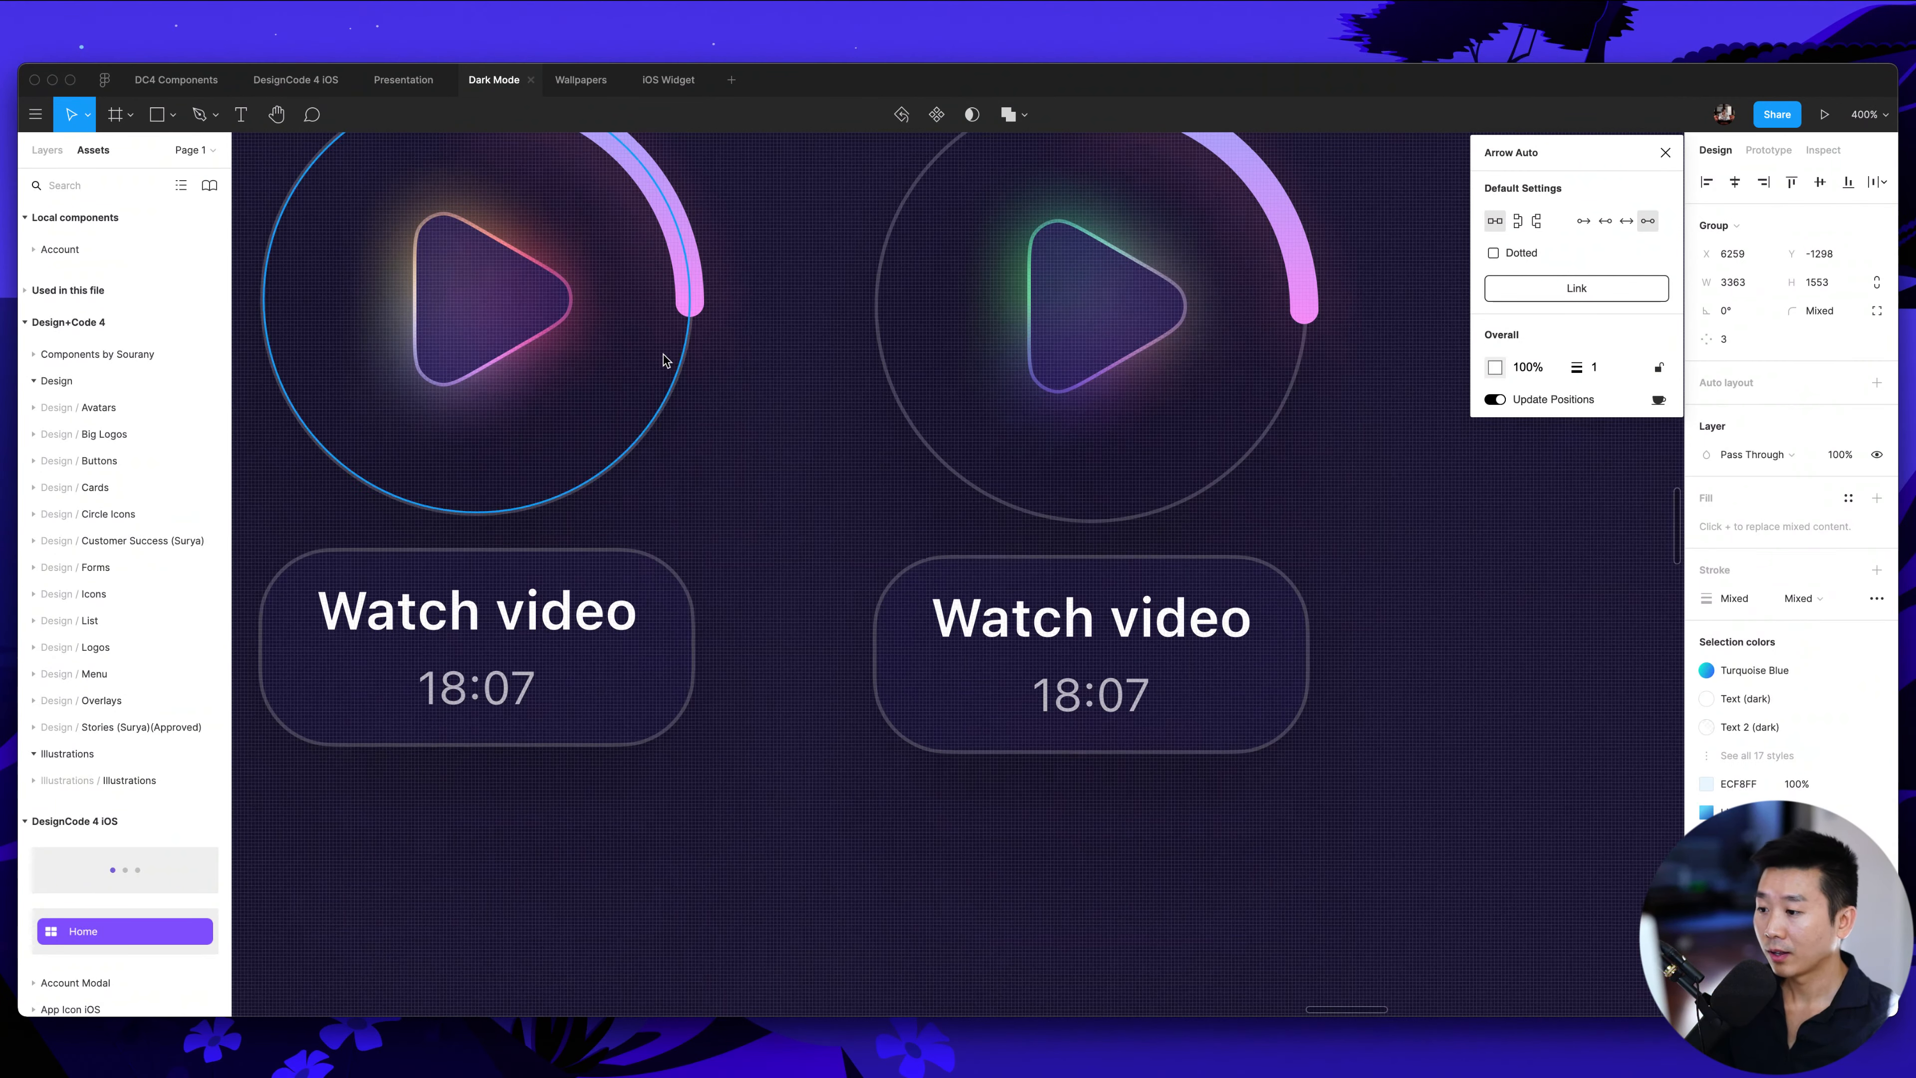
pyautogui.hotkey('shift', '0')
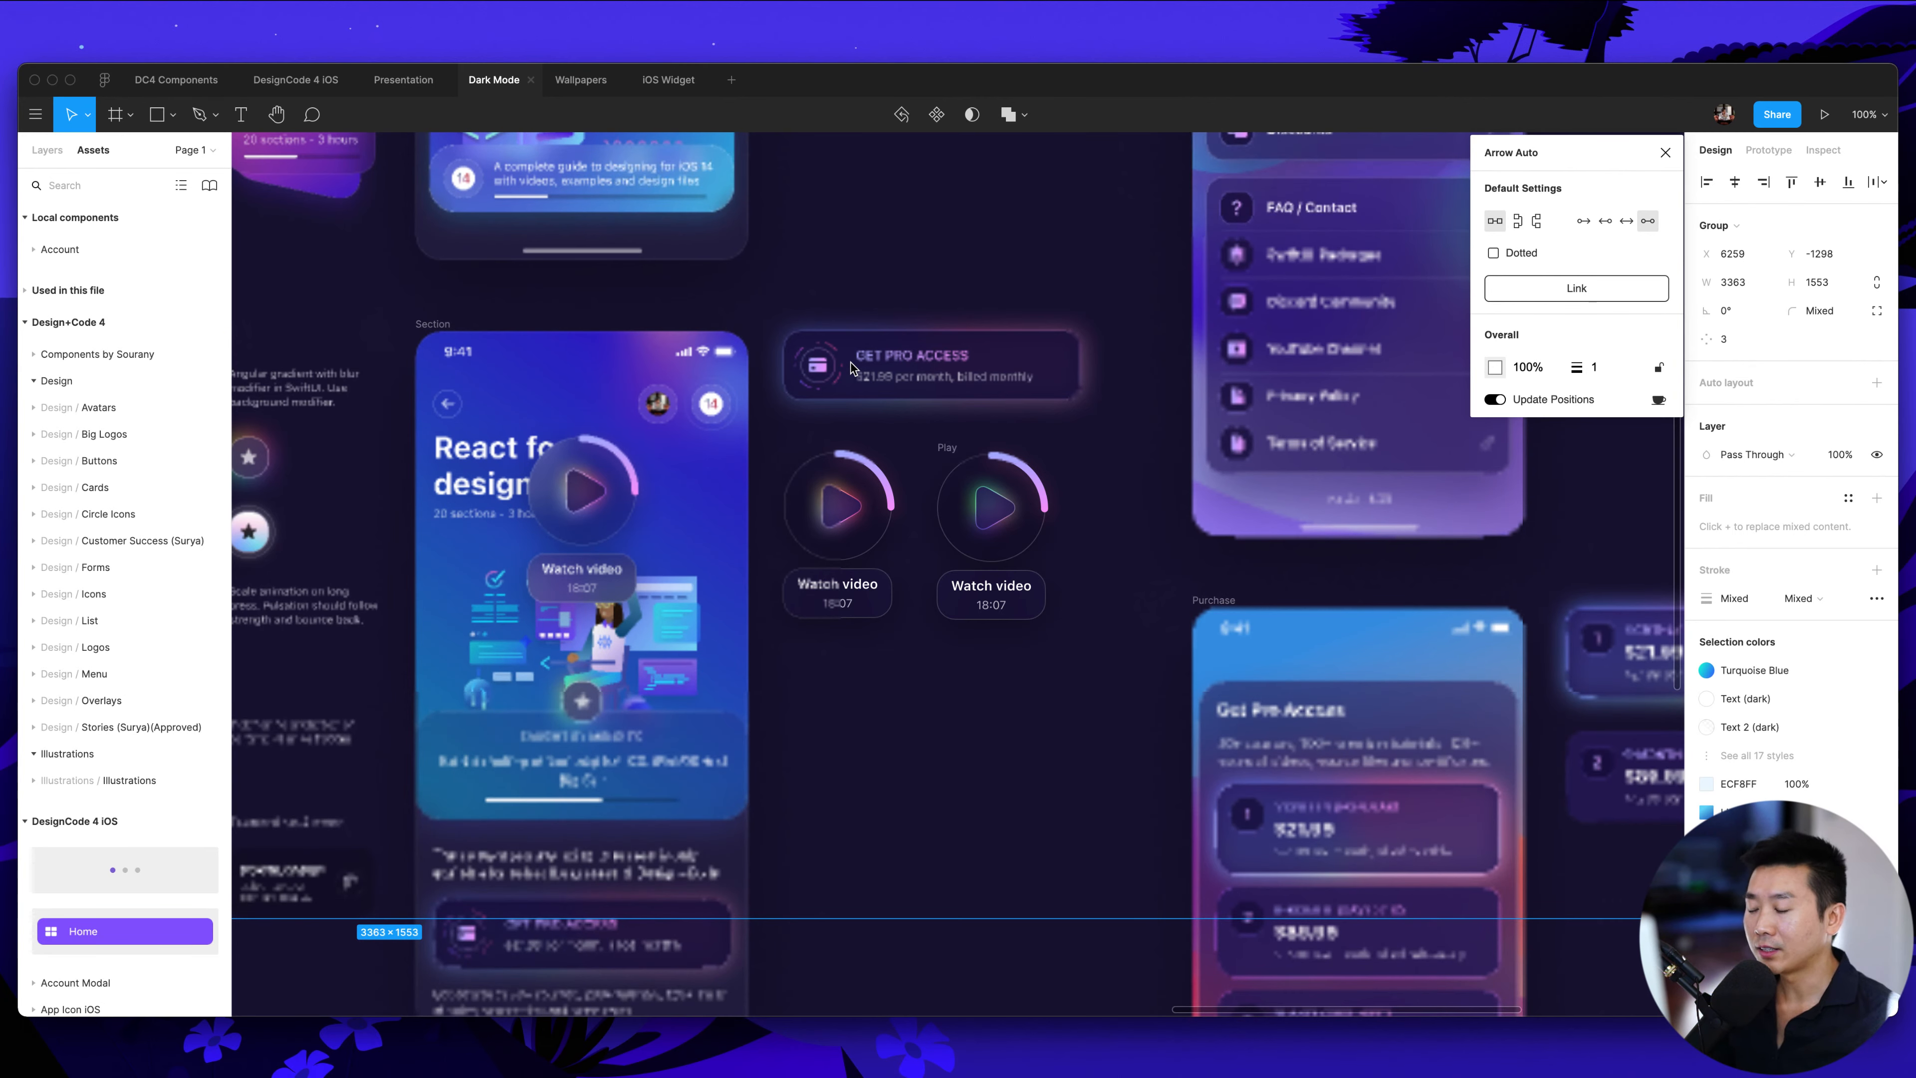
pyautogui.hscroll(3, 1048, 537)
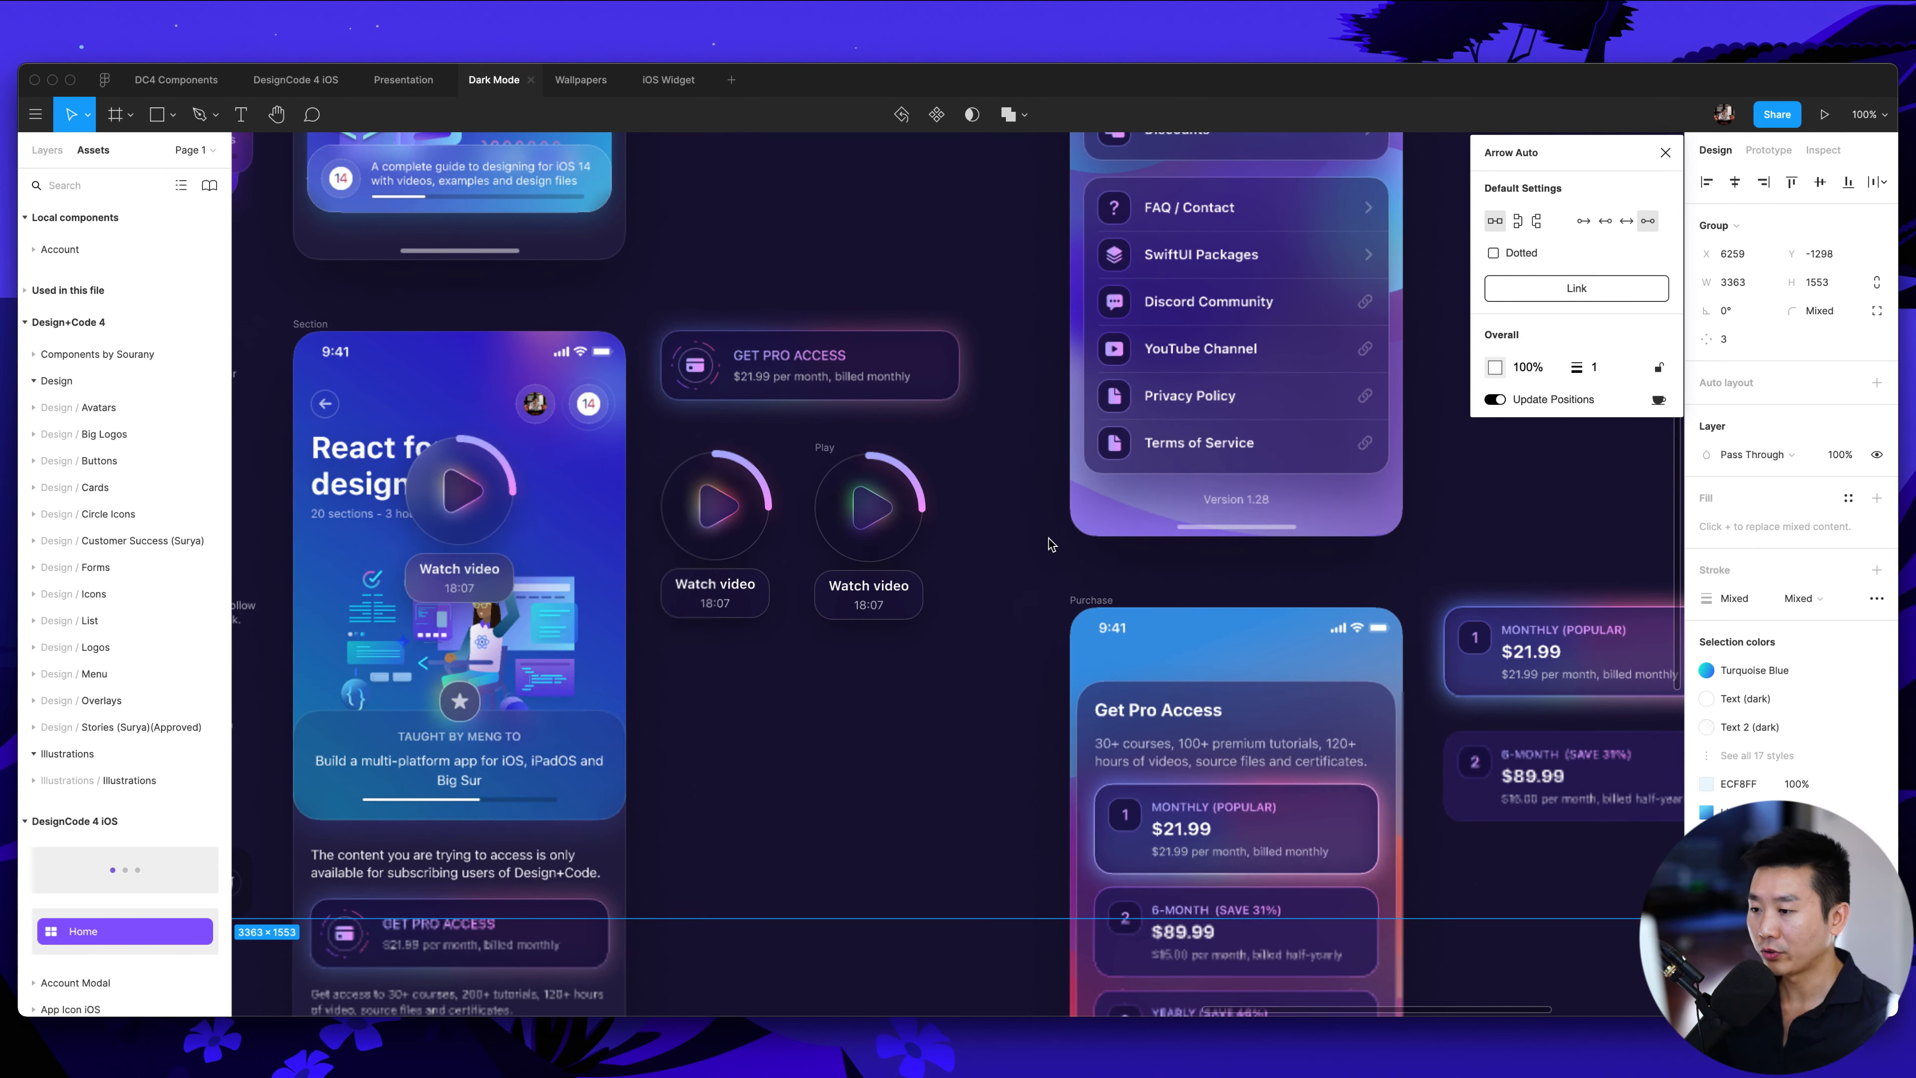
pyautogui.hscroll(5, 1048, 544)
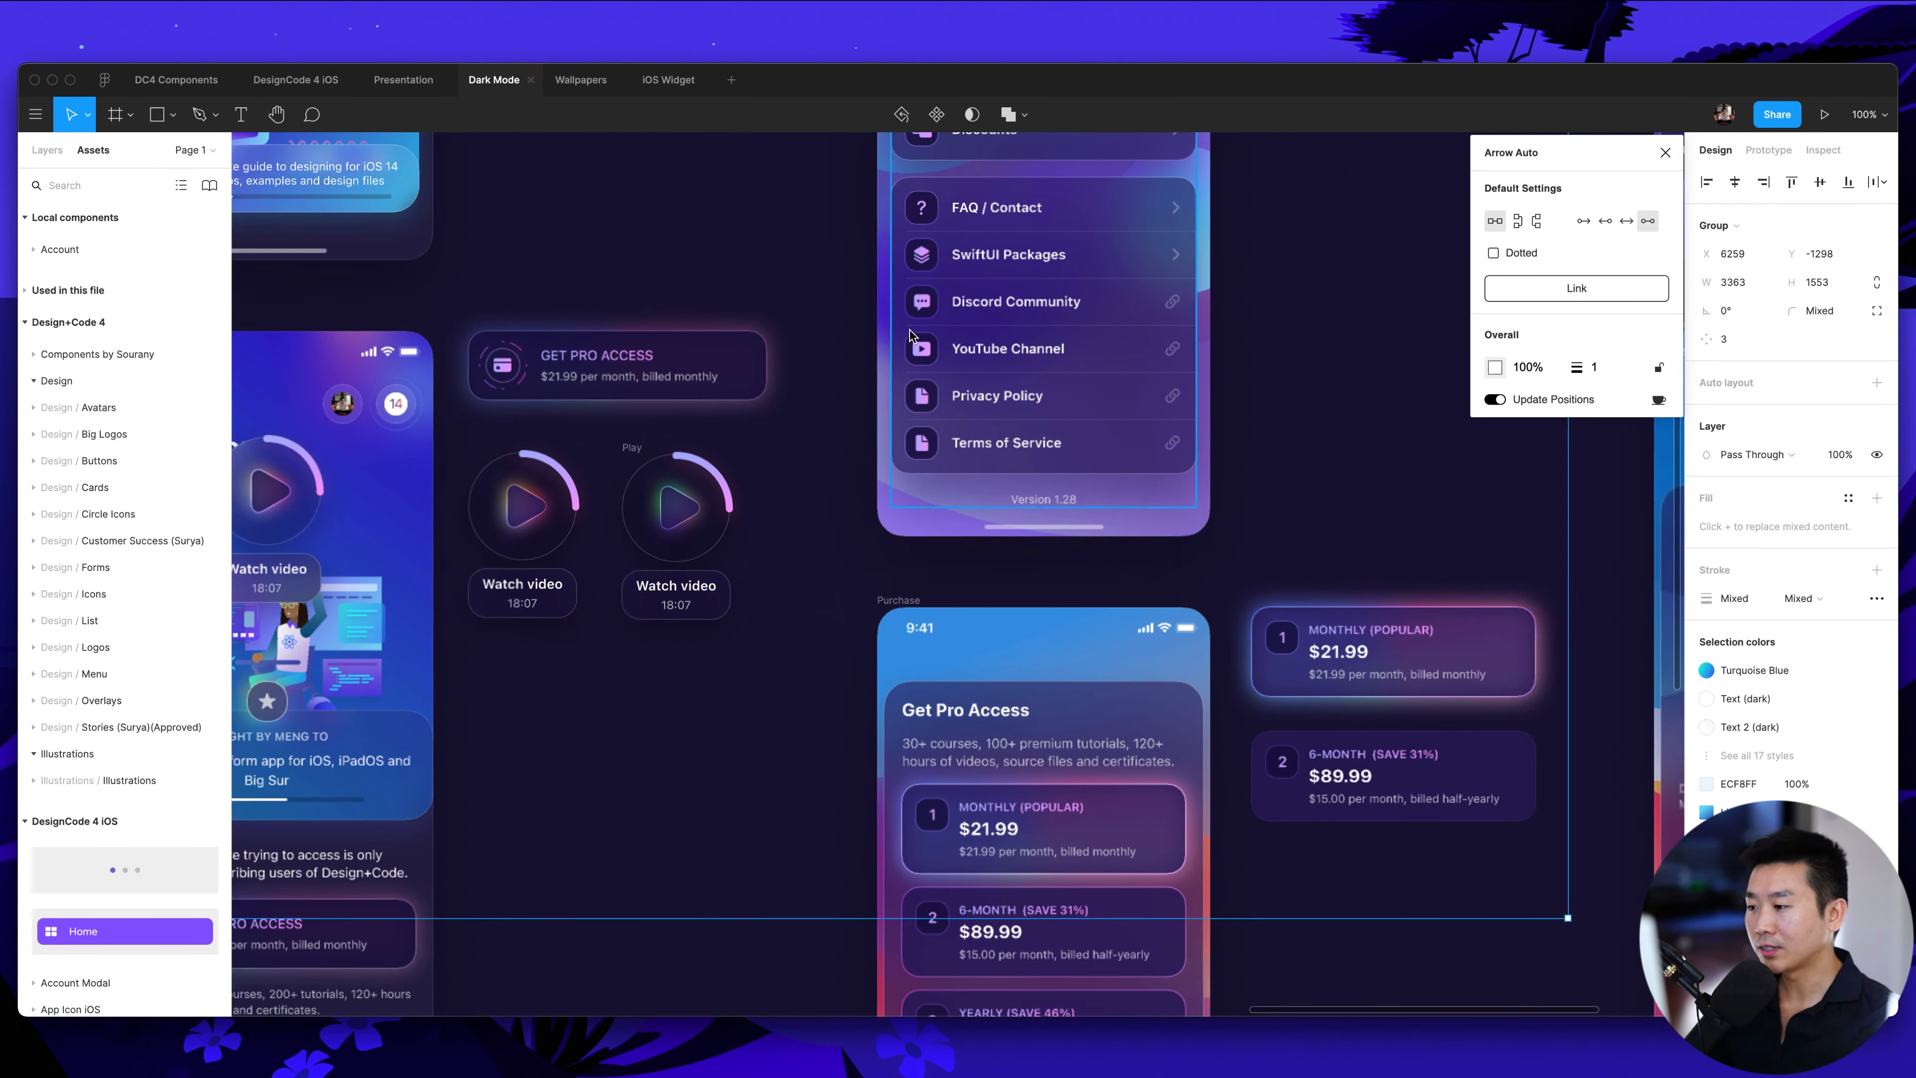
pyautogui.hscroll(-12, 908, 327)
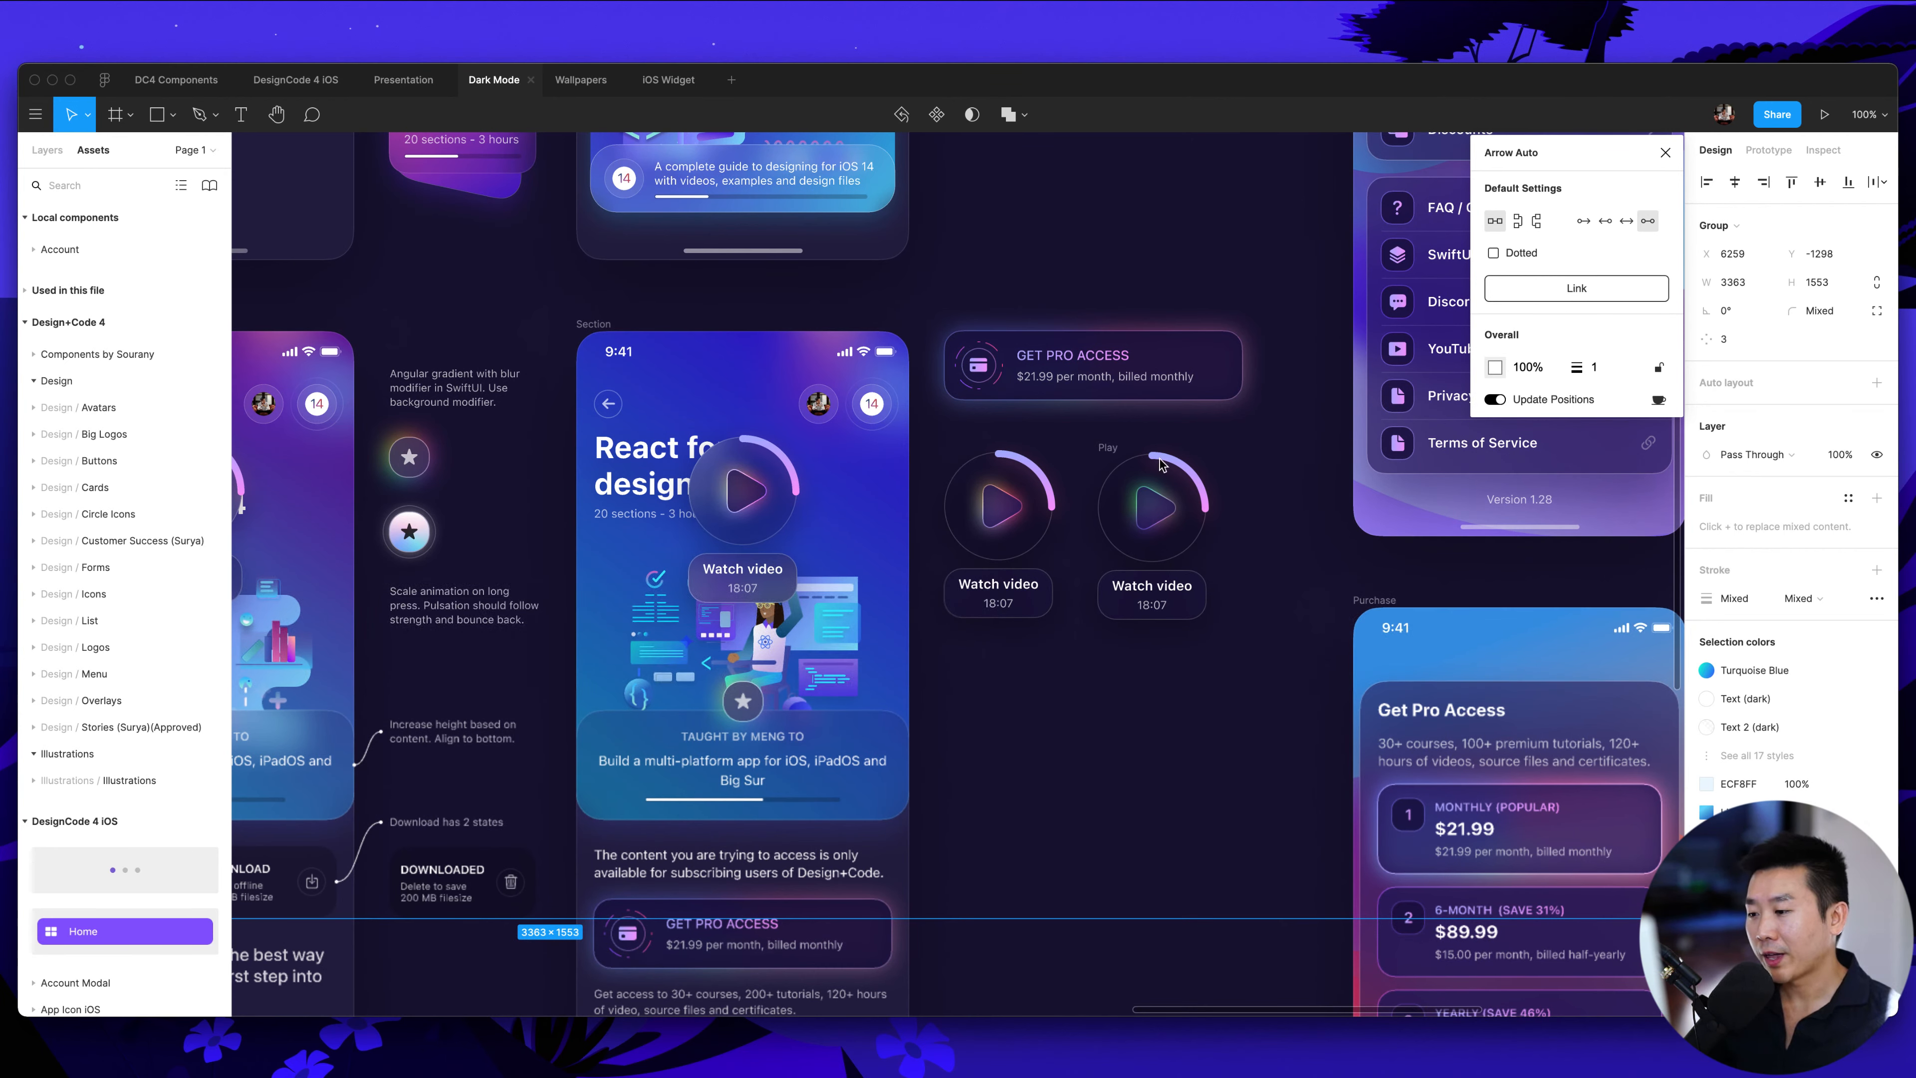
pyautogui.hscroll(-2, 1005, 568)
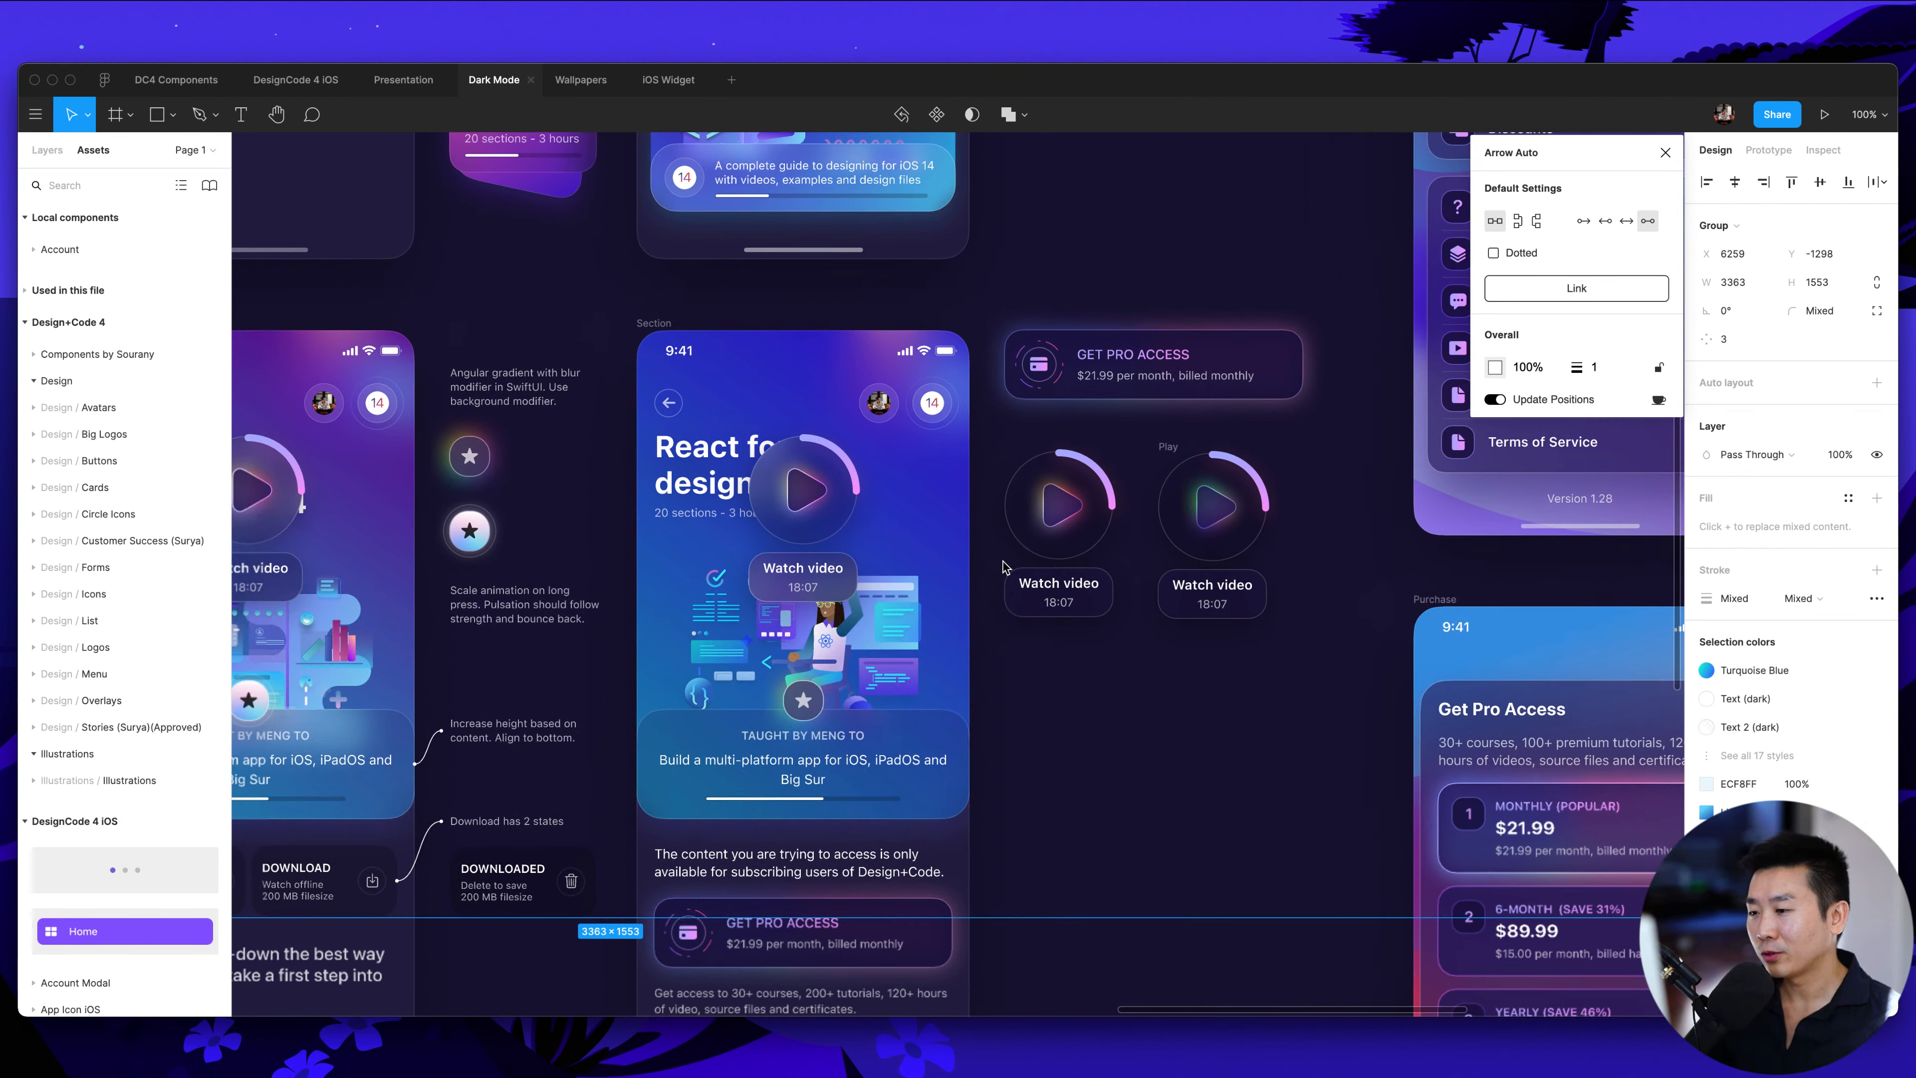
pyautogui.scroll(-4, 1003, 562)
pyautogui.scroll(5, 1003, 561)
pyautogui.hscroll(-2, 1004, 561)
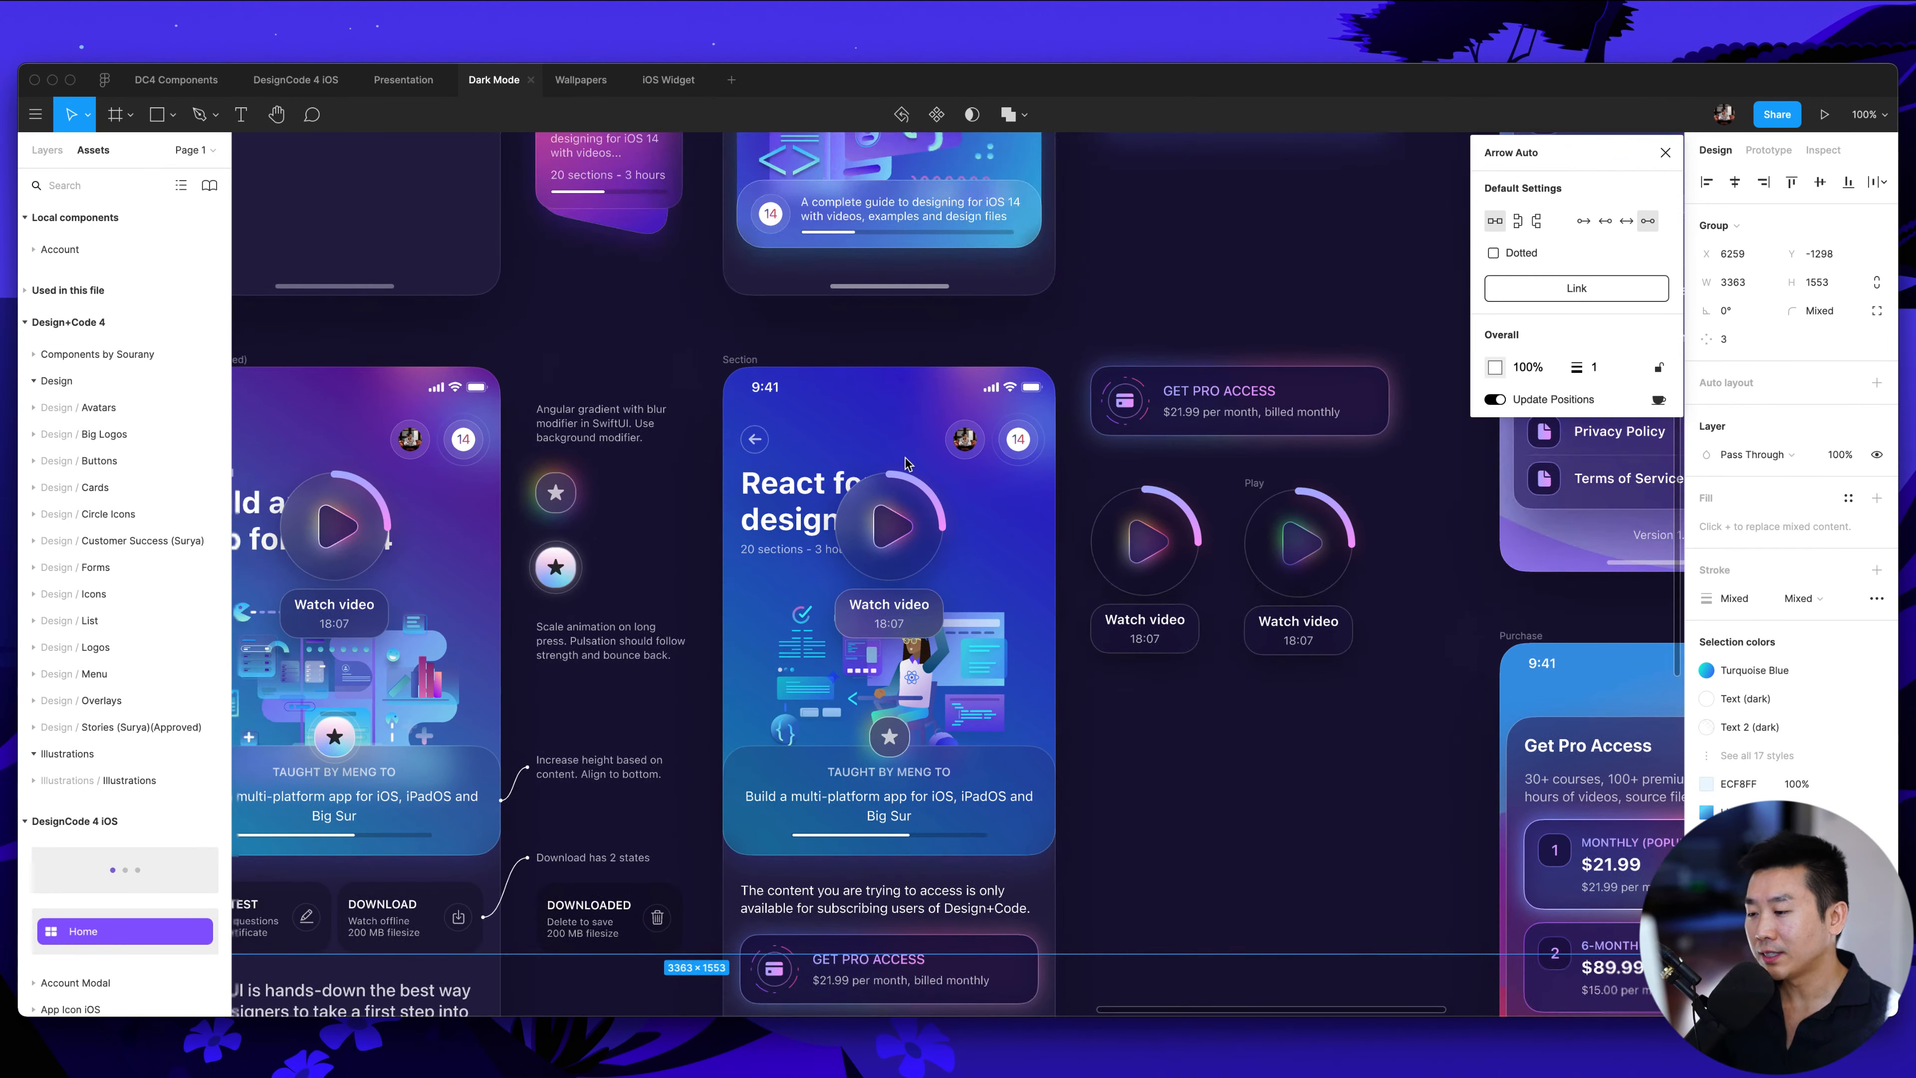
# Deselect the Components group and inspect the Section (Logged) screen at 200% zoom, including its back button frame and download notes
pyautogui.click(676, 316)
pyautogui.hscroll(-3, 677, 315)
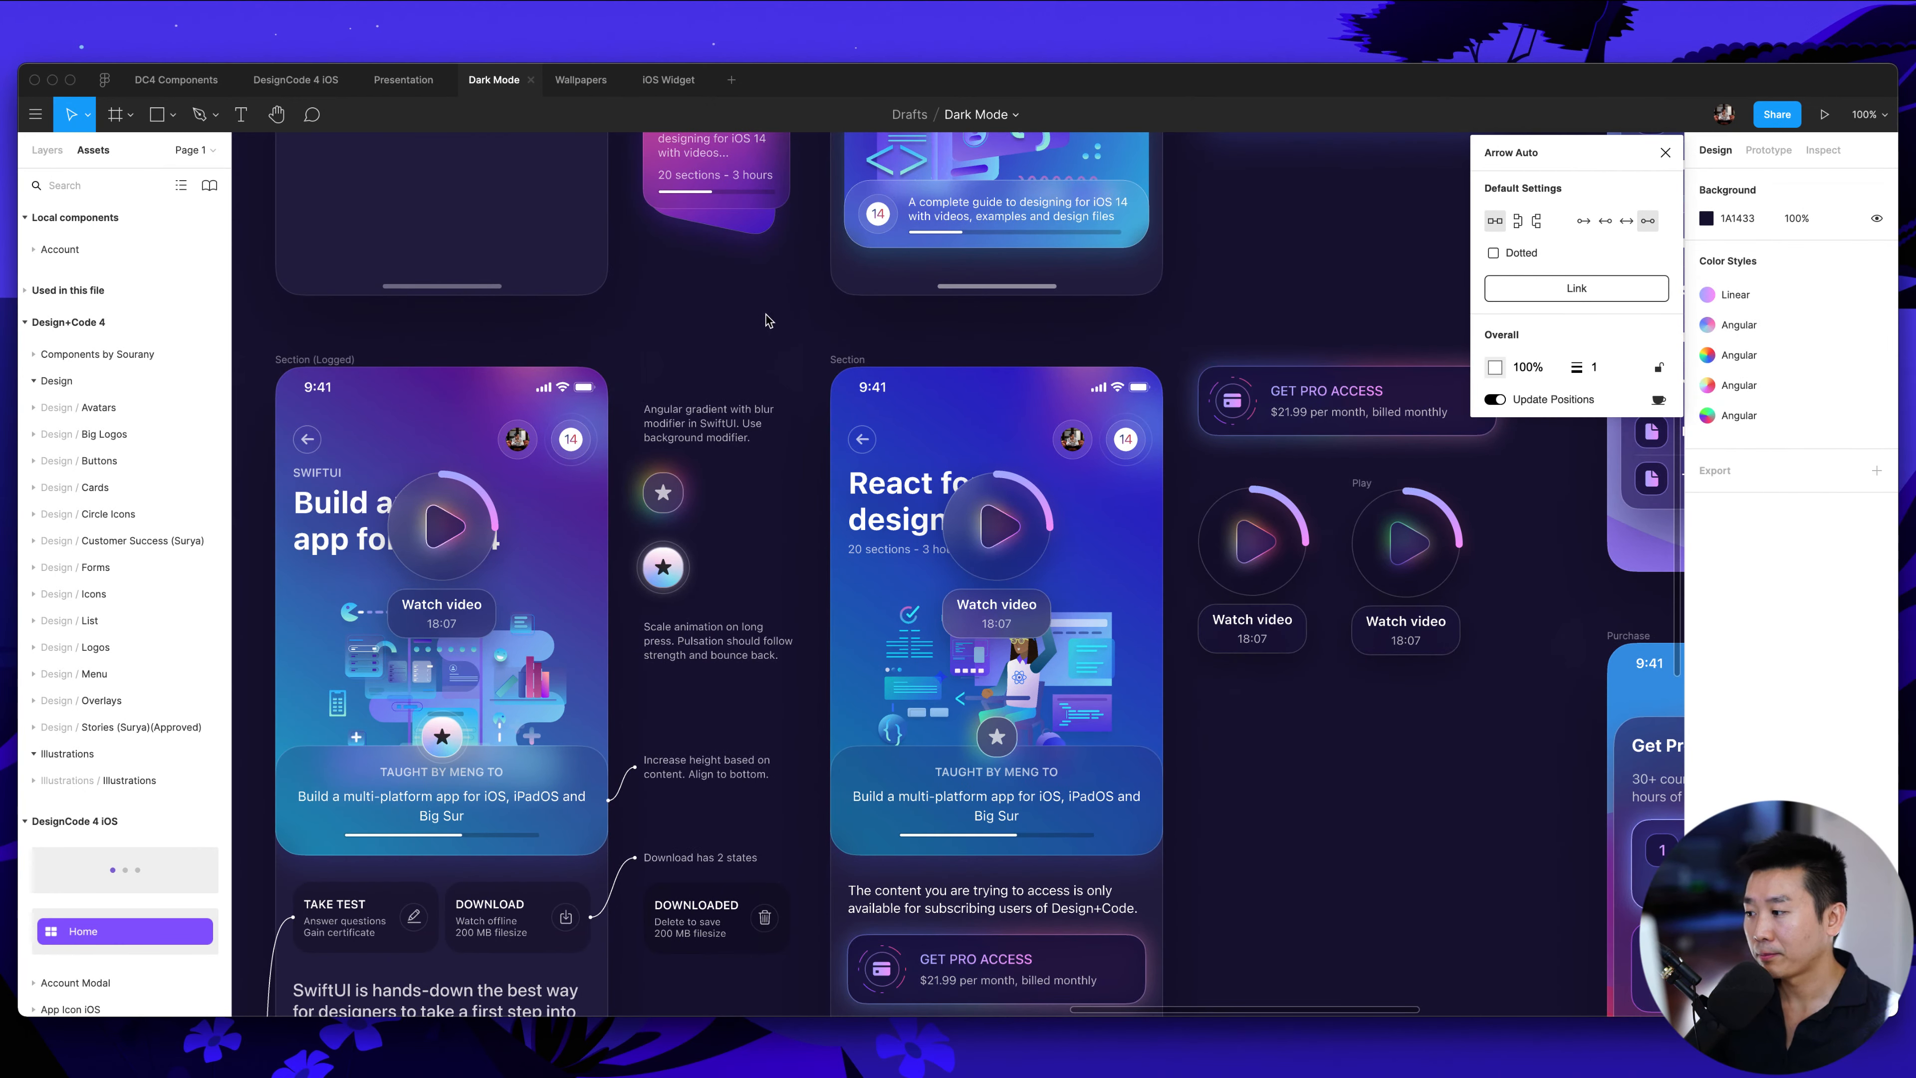
pyautogui.hscroll(-2, 764, 320)
pyautogui.hscroll(-10, 763, 316)
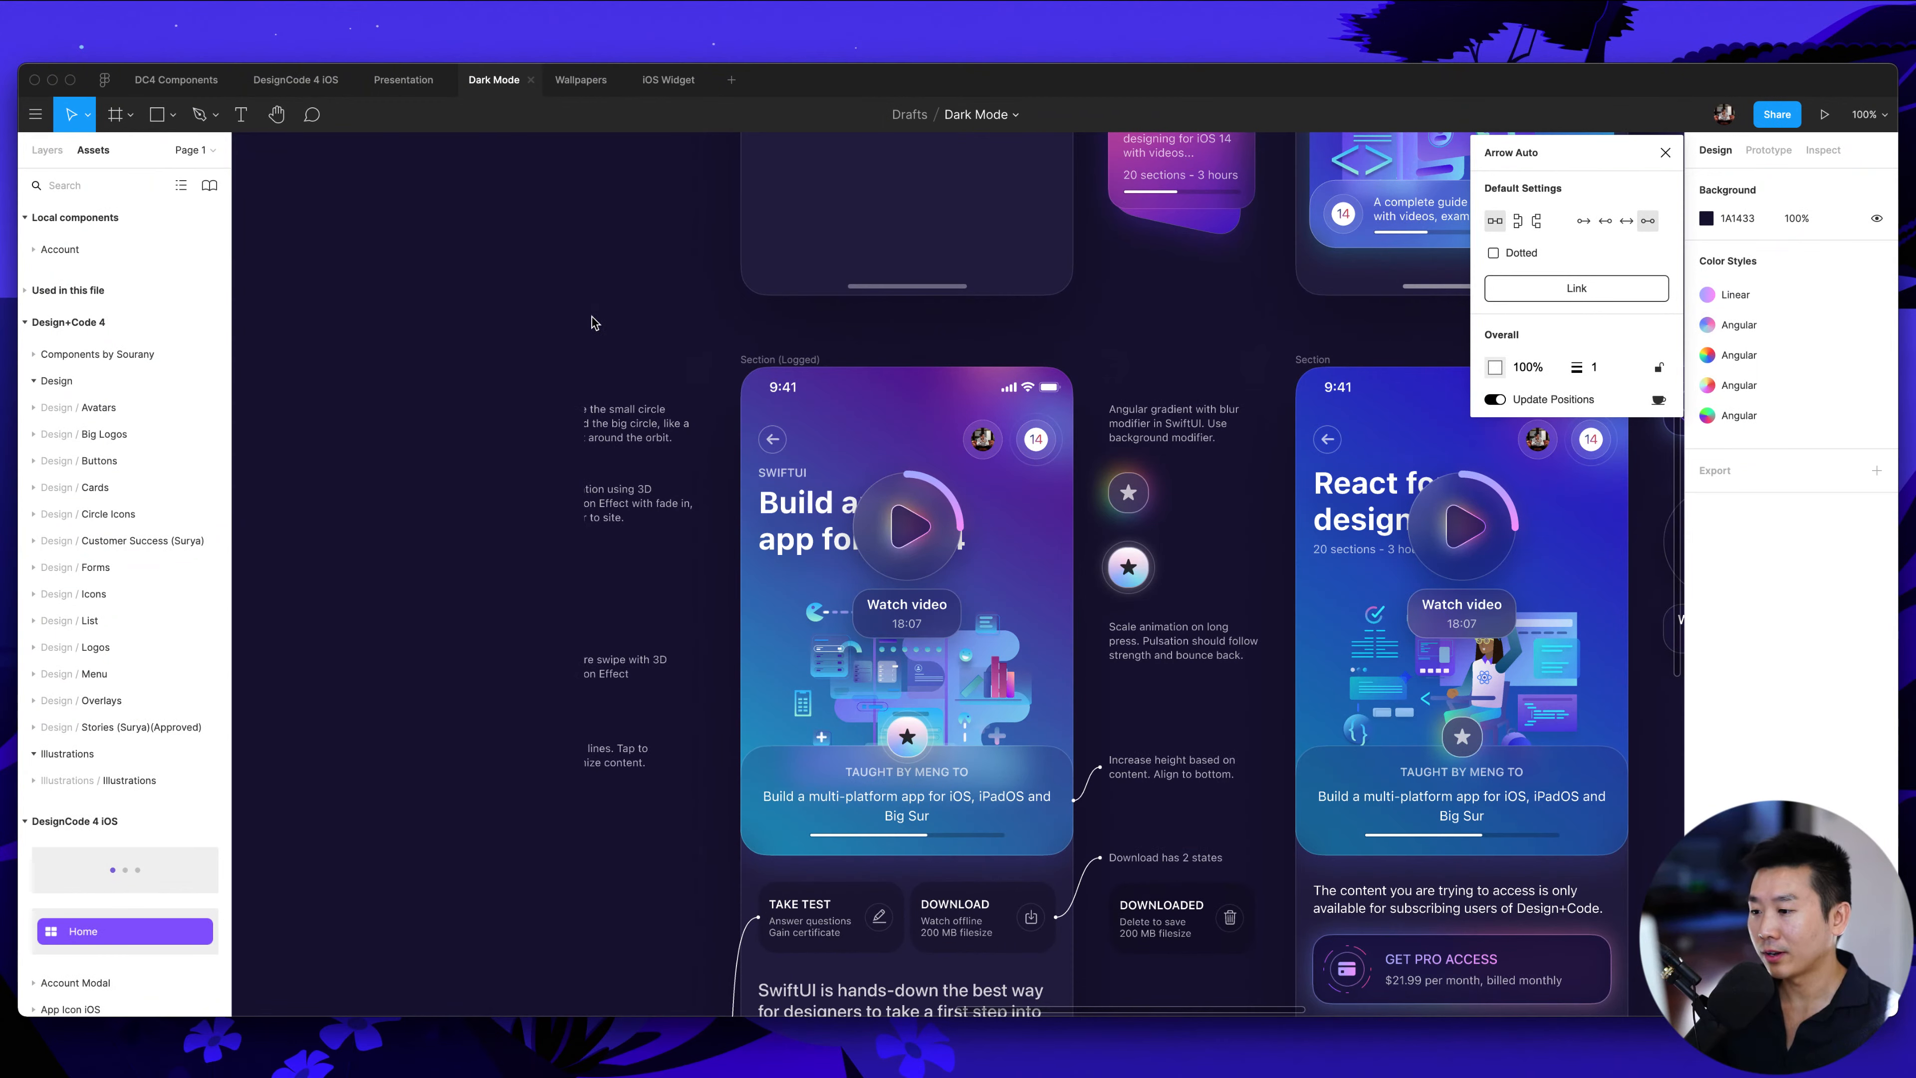
pyautogui.hscroll(-1, 592, 323)
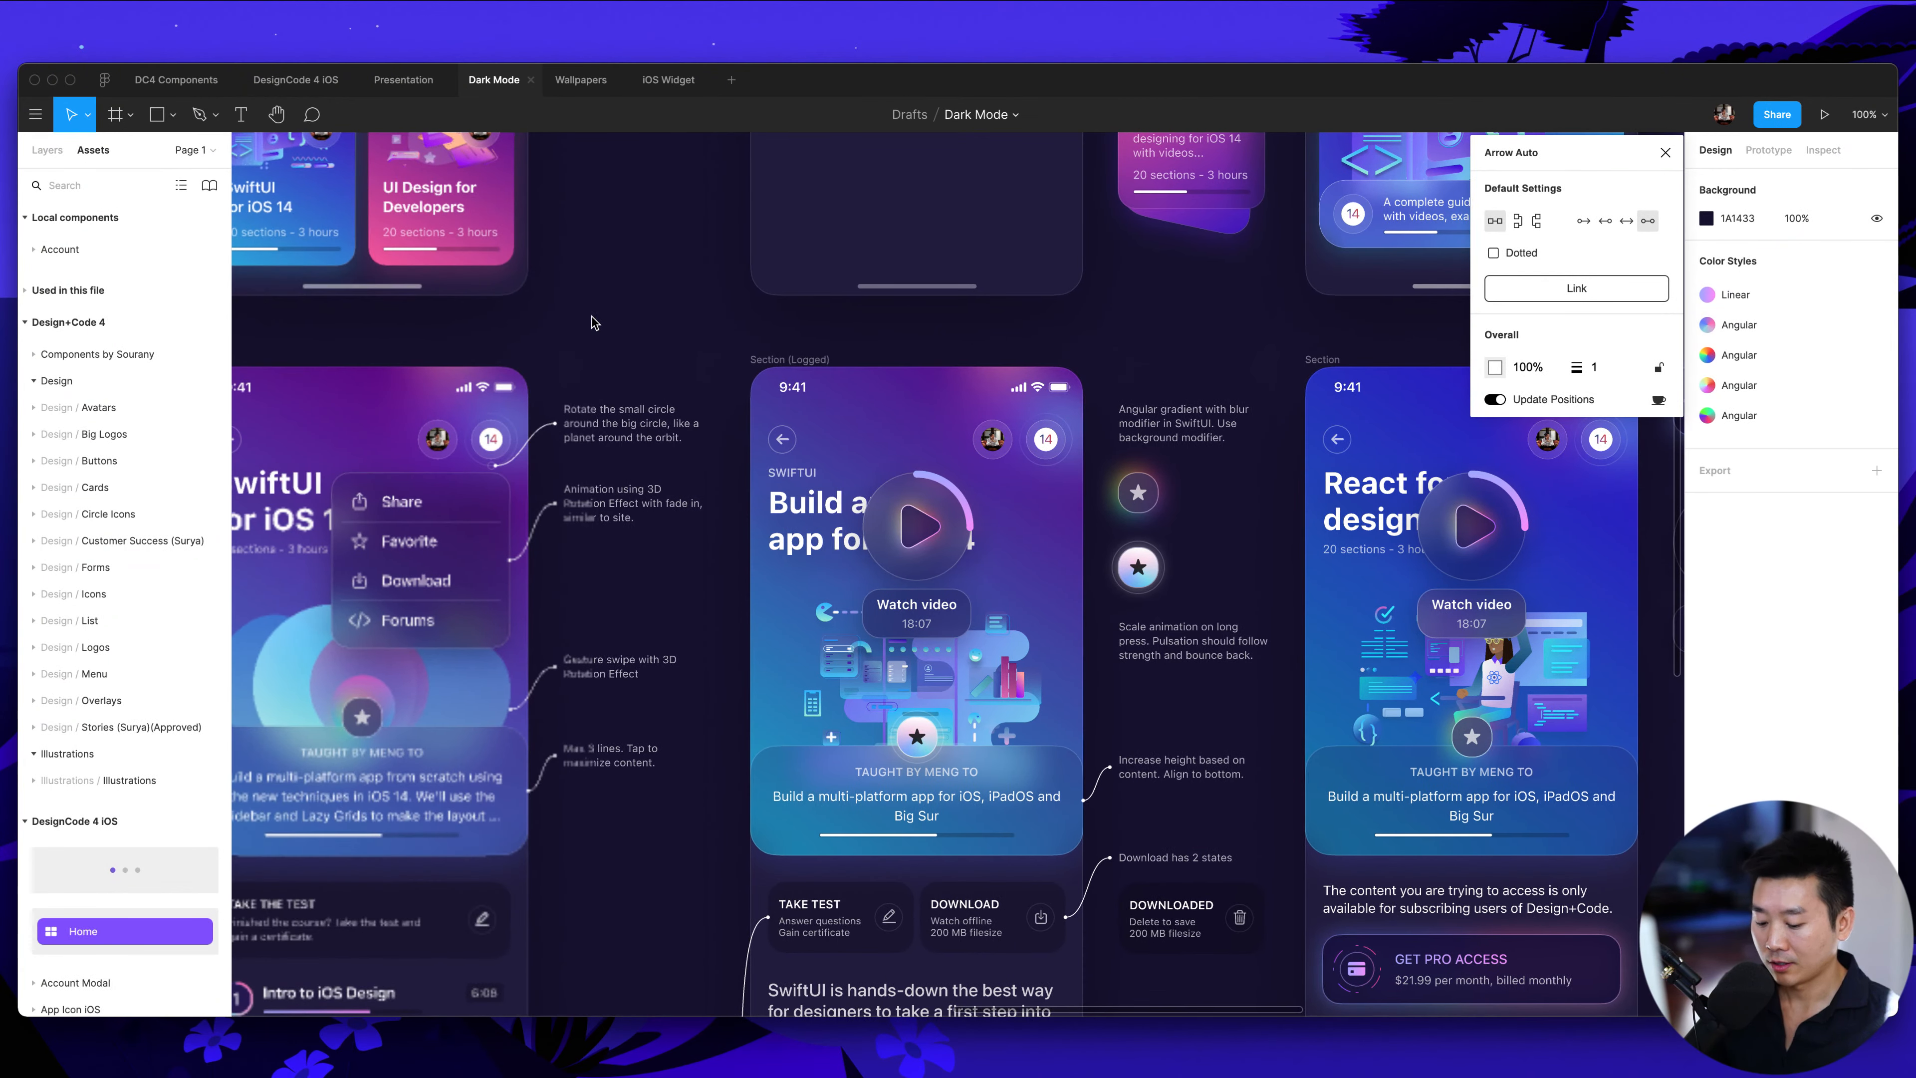
pyautogui.press('+')
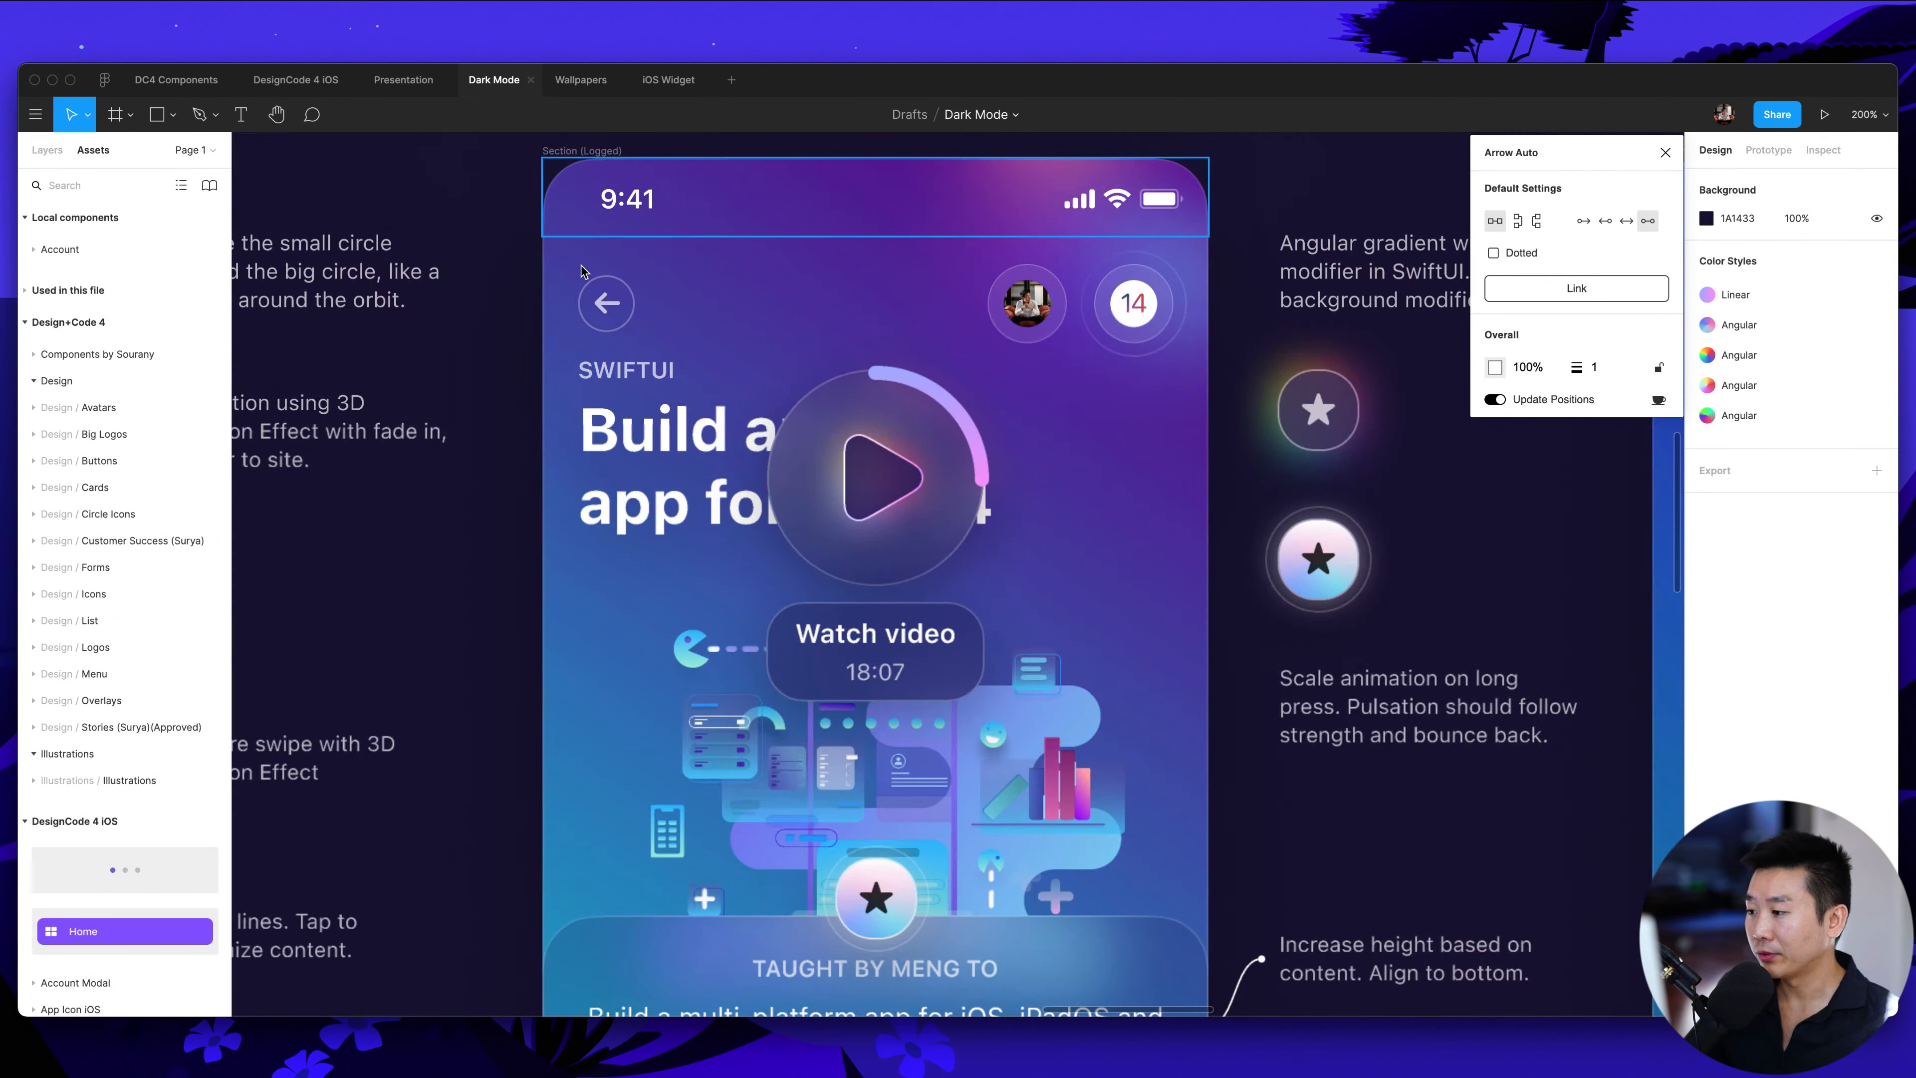
pyautogui.click(596, 327)
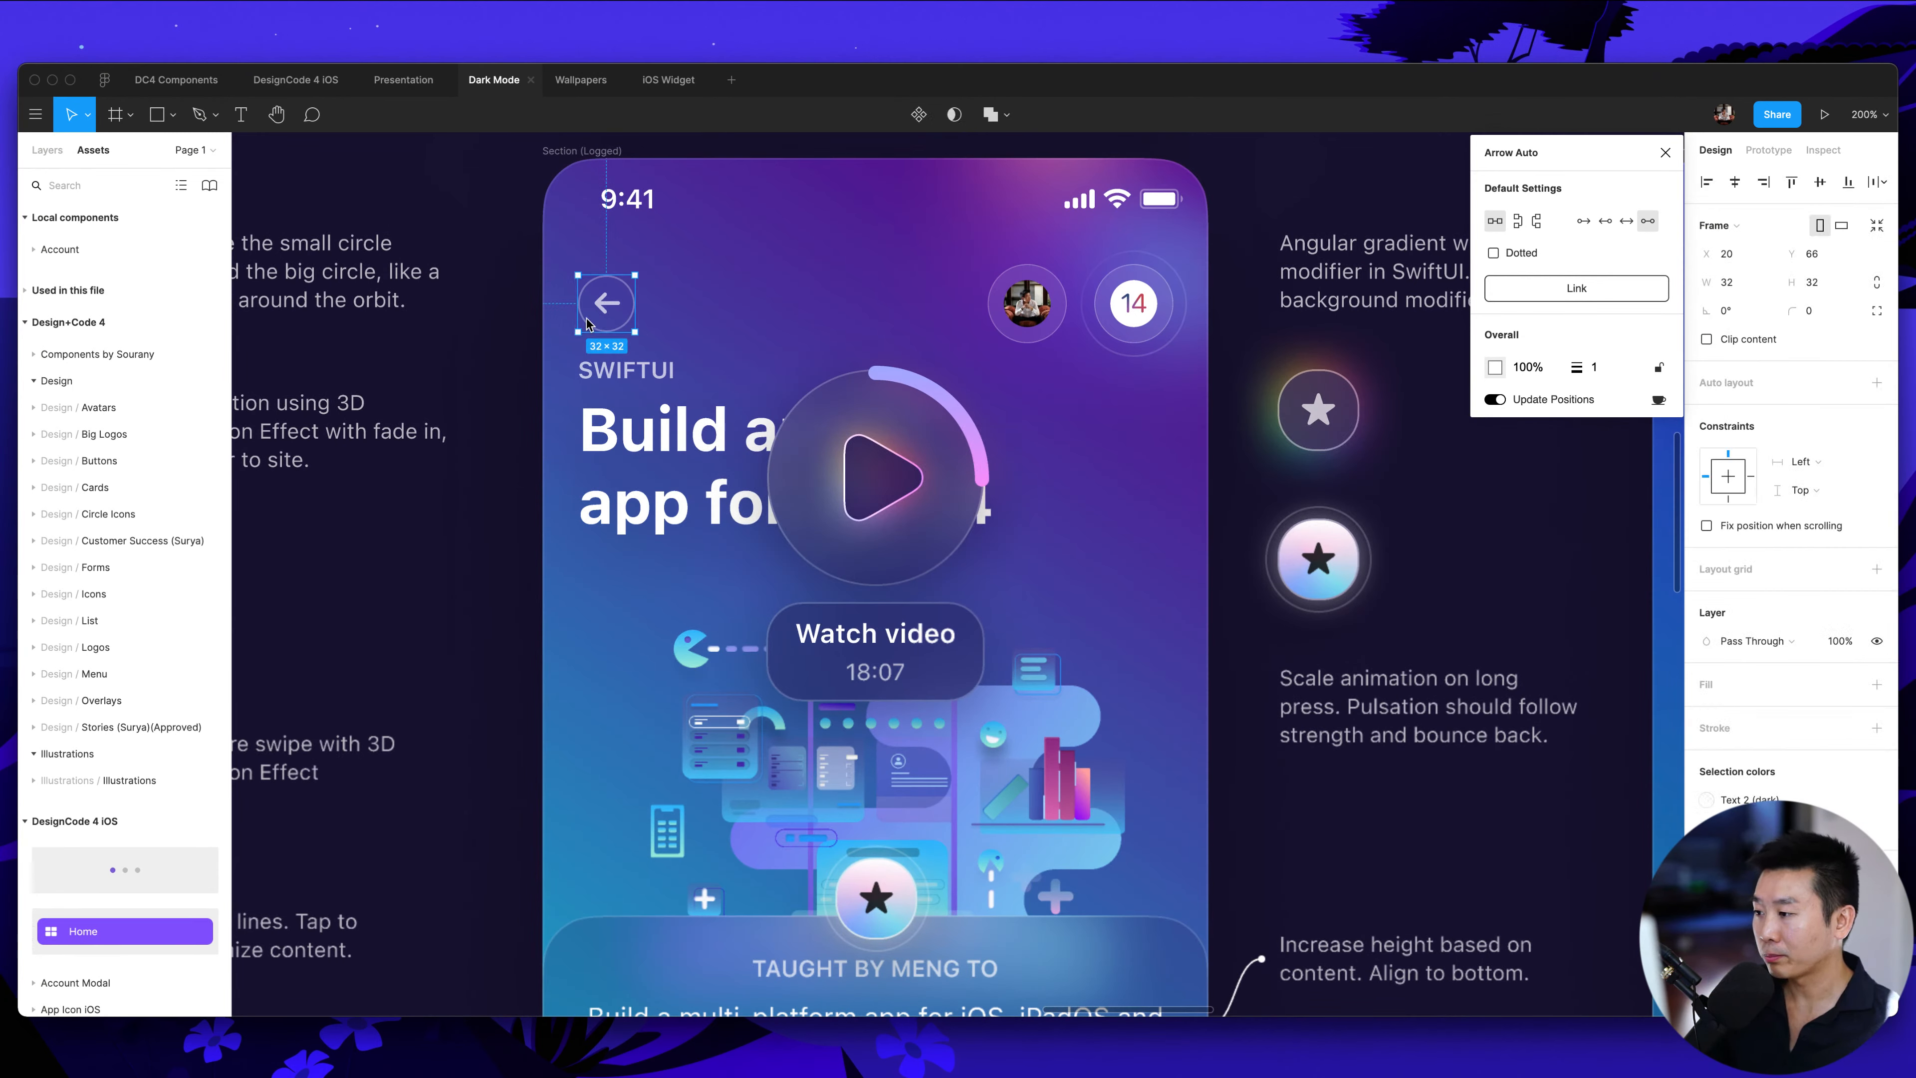
pyautogui.scroll(-5, 613, 311)
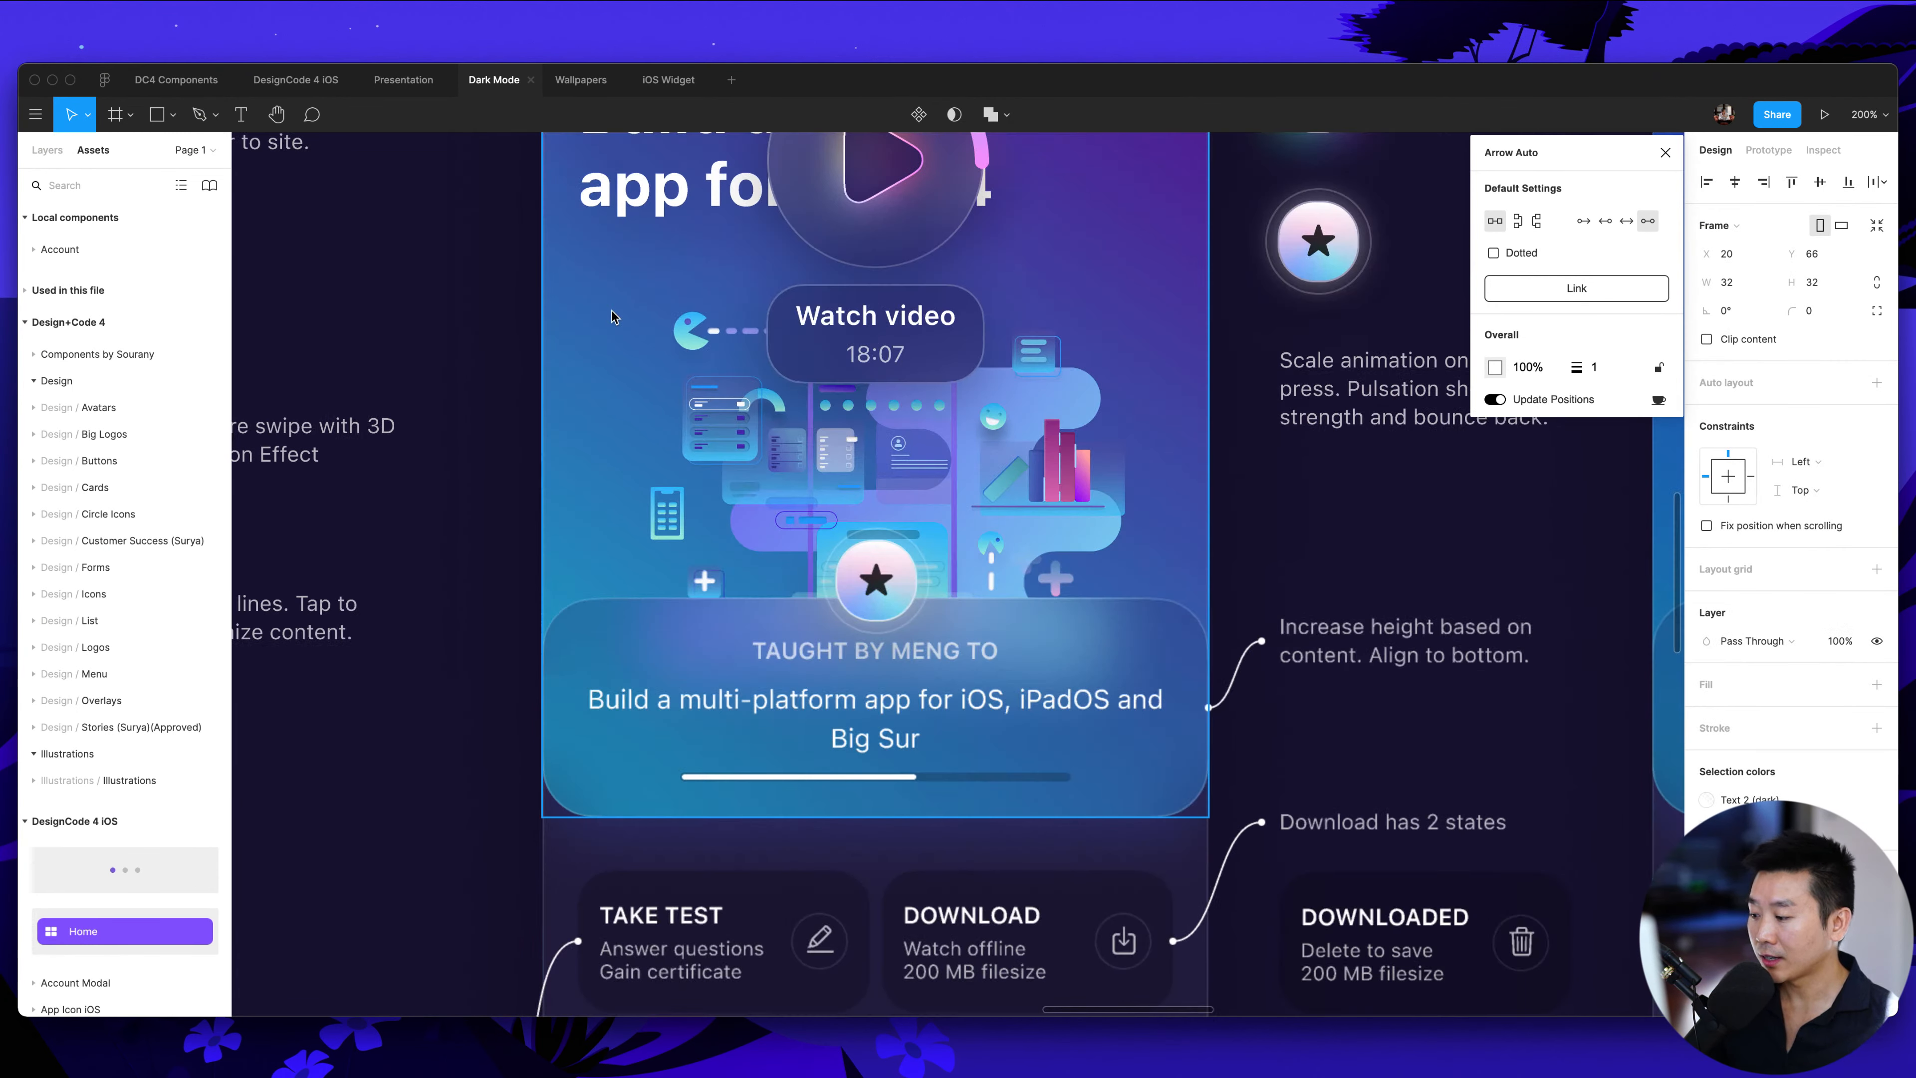
# Inspect the Modal and Sign up screens at 100% zoom, including the Sign up screen's round close button and its icon text
pyautogui.press('-')
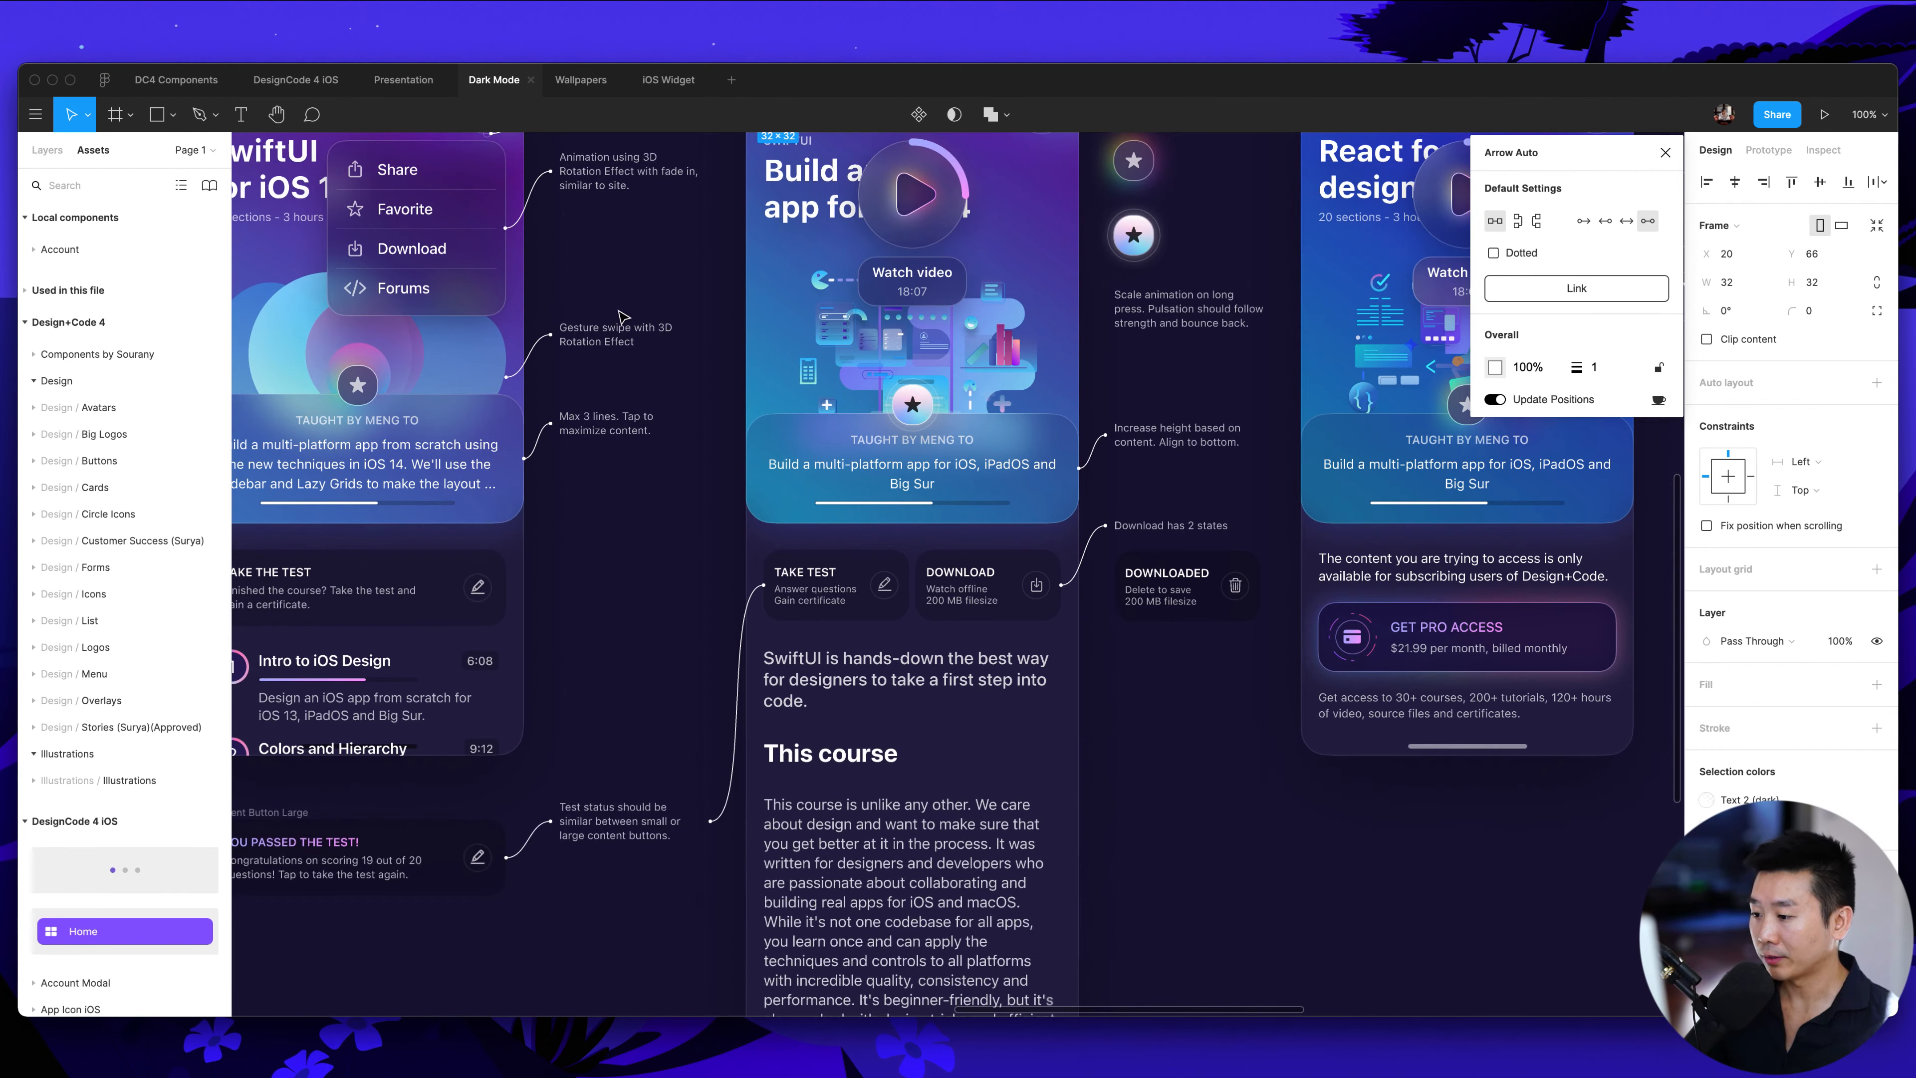
pyautogui.hscroll(-10, 619, 312)
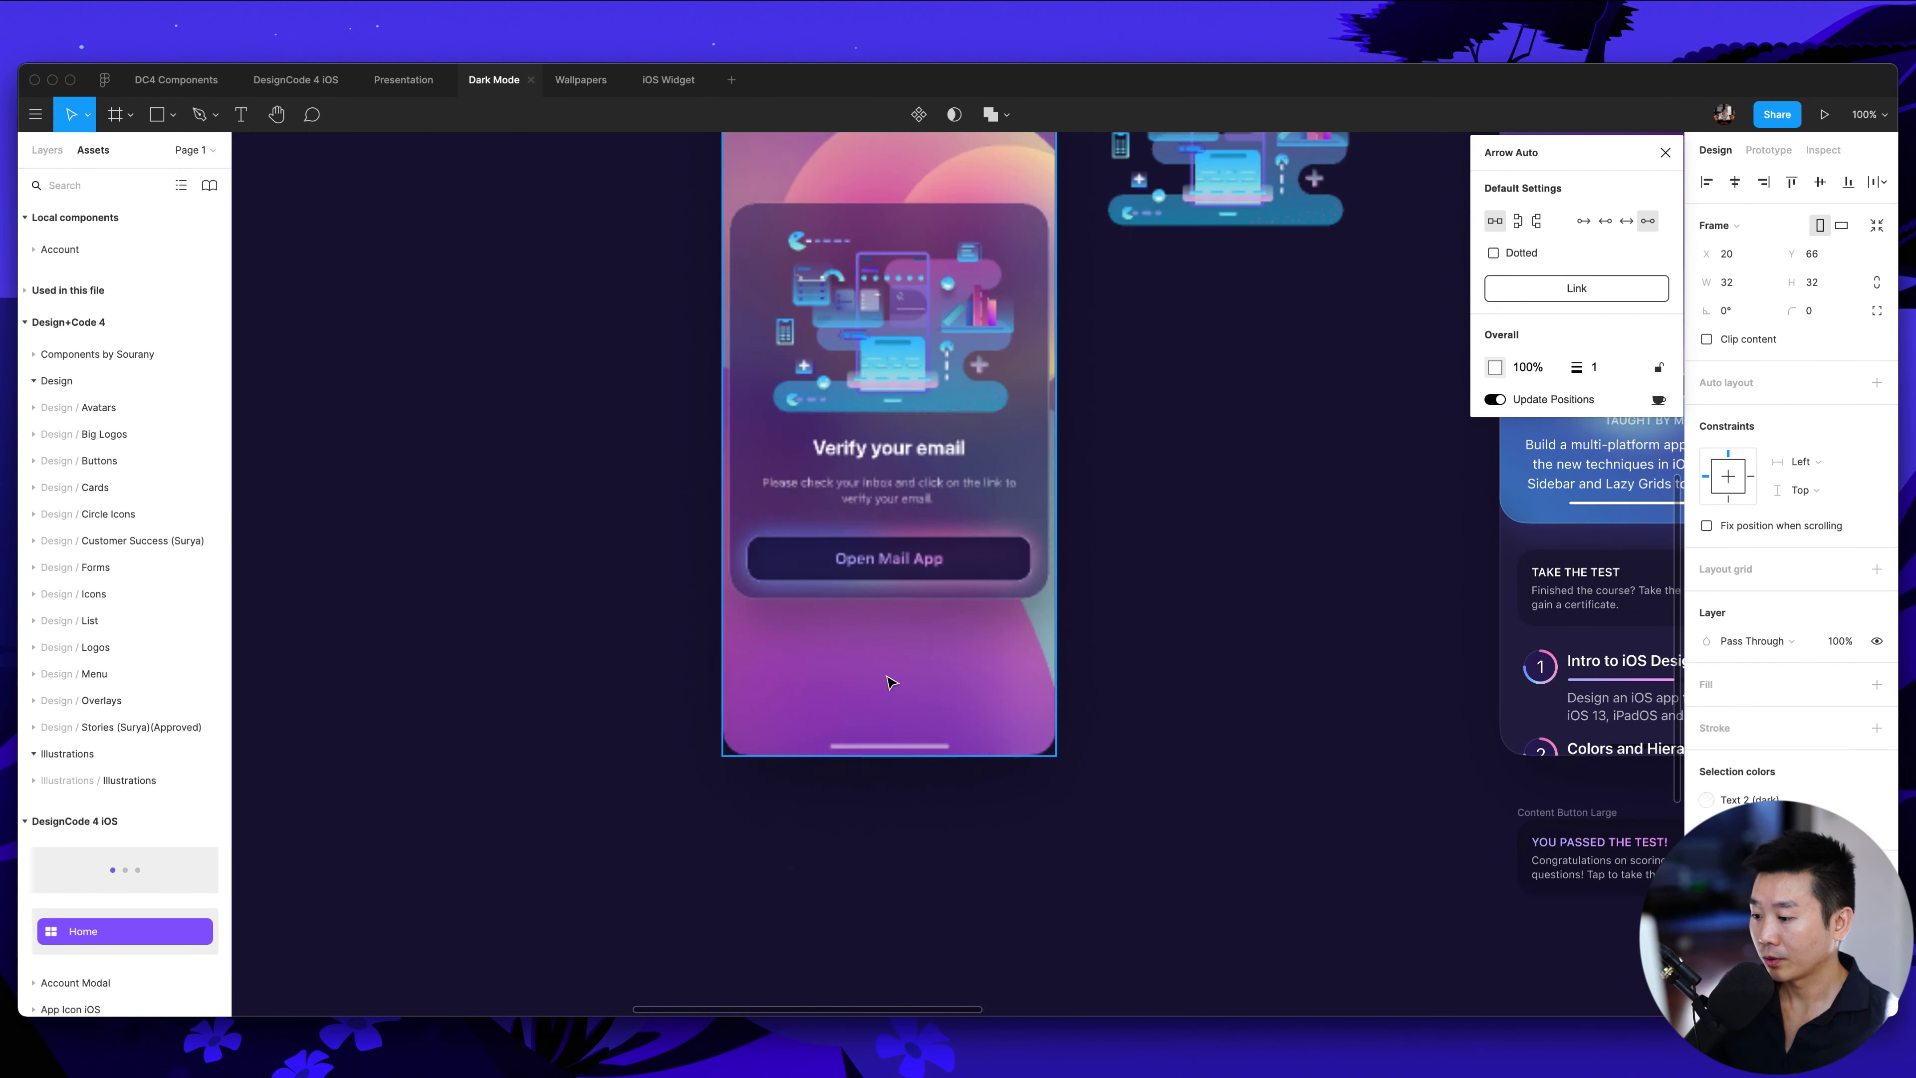
pyautogui.scroll(3, 890, 755)
pyautogui.hscroll(3, 830, 755)
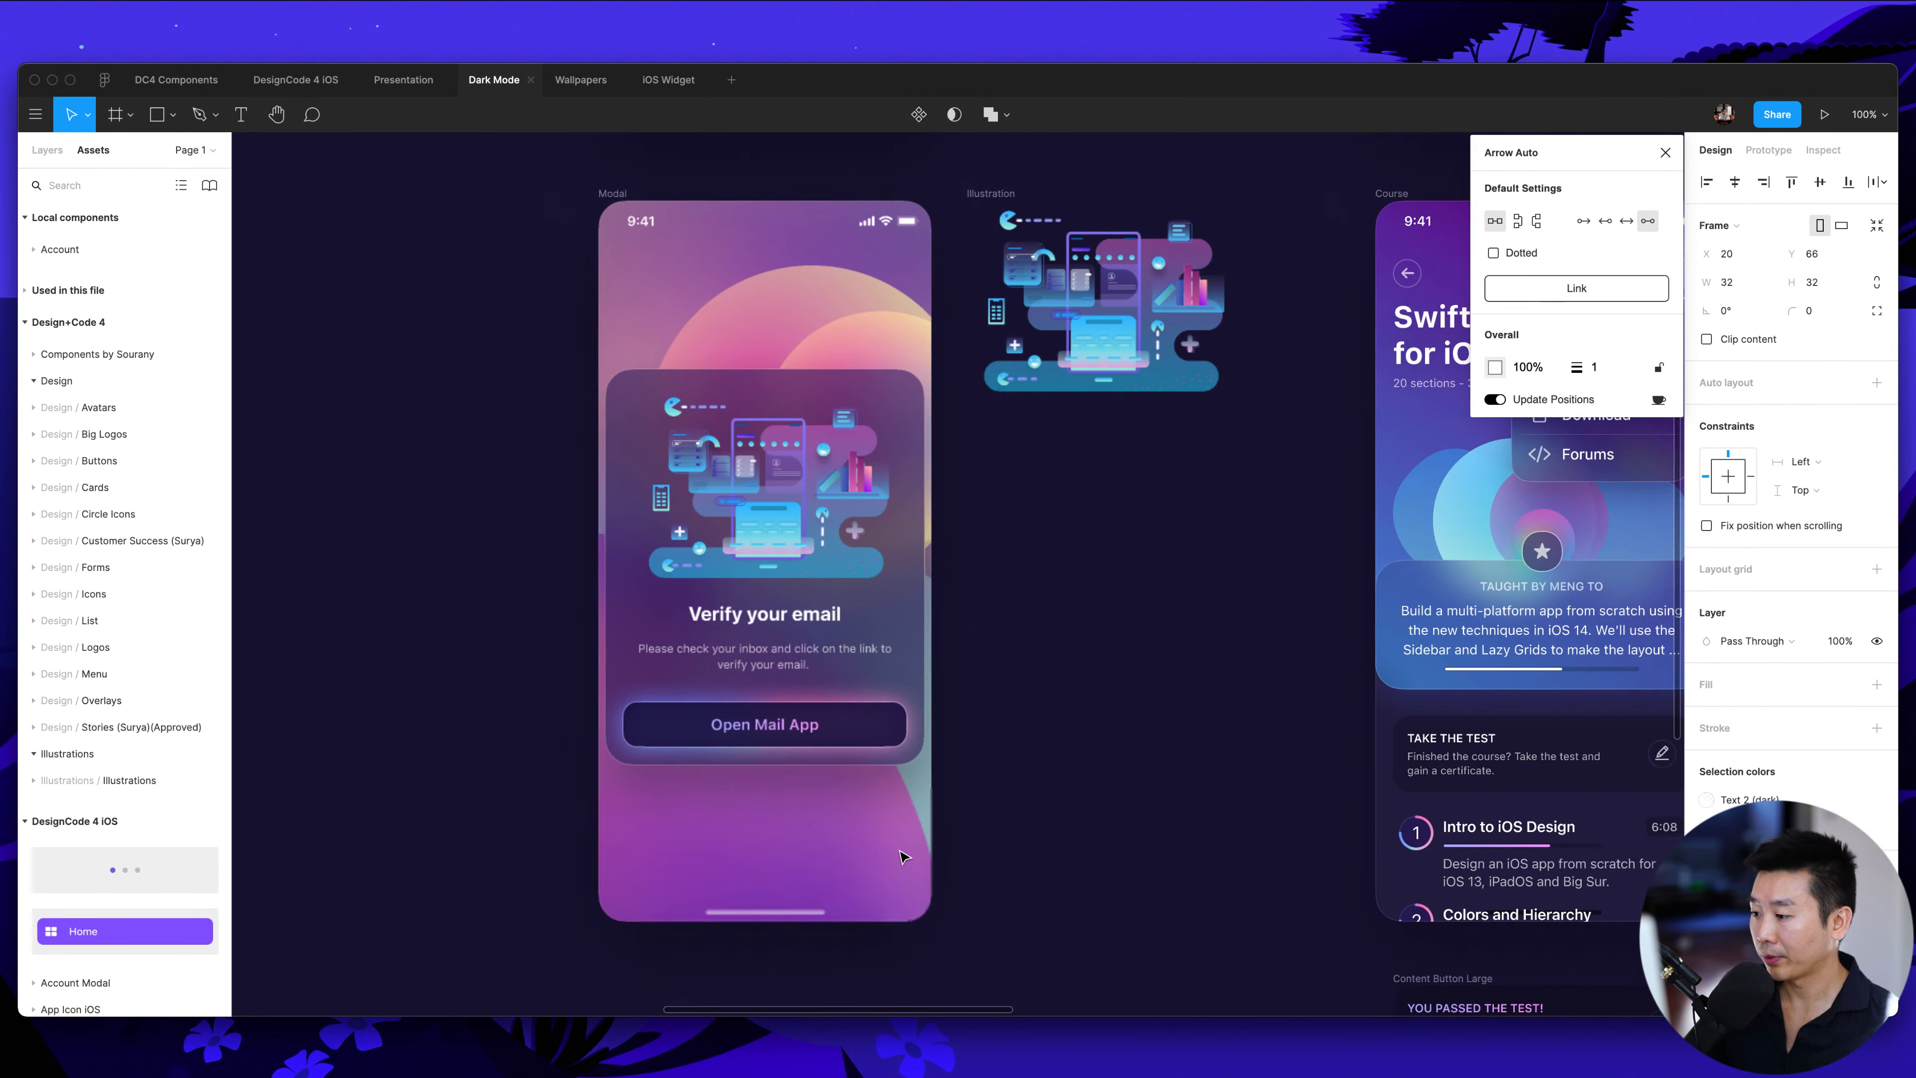
pyautogui.scroll(7, 679, 565)
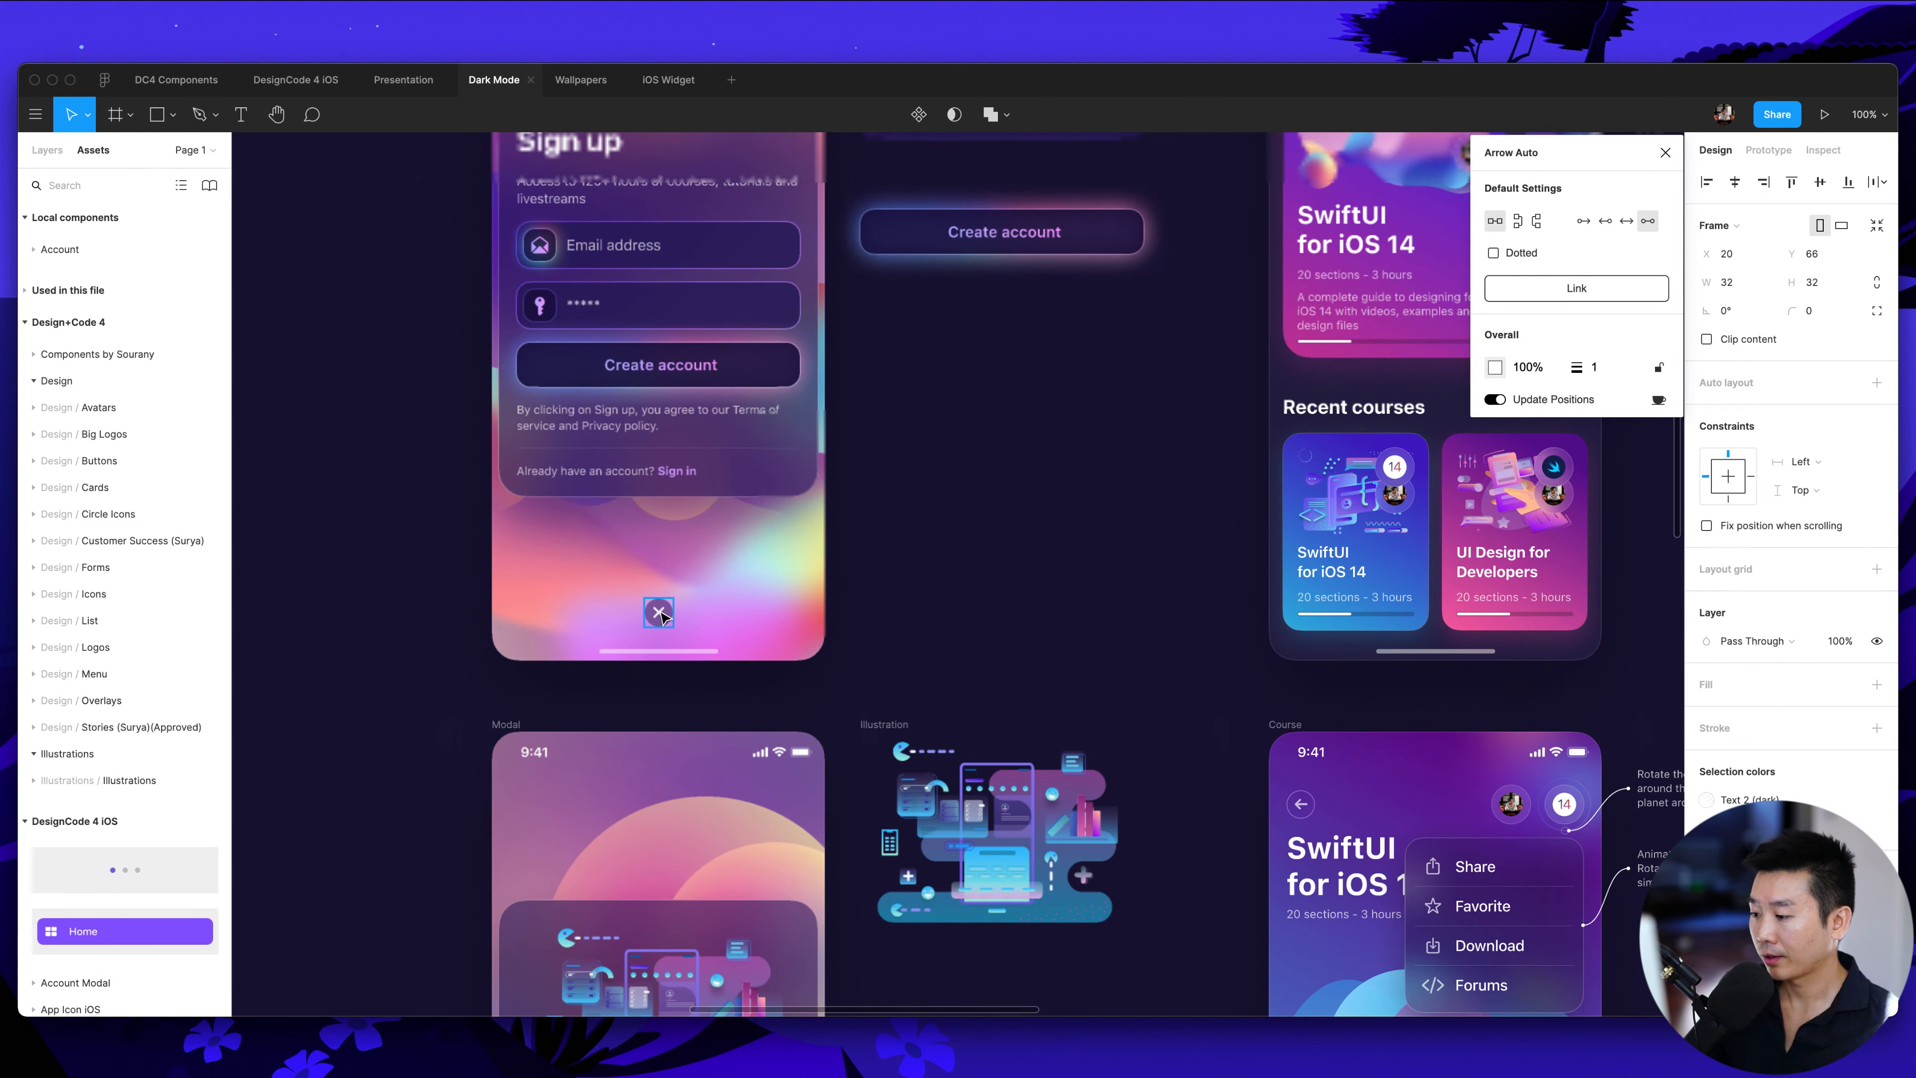
pyautogui.click(661, 613)
pyautogui.hscroll(3, 834, 687)
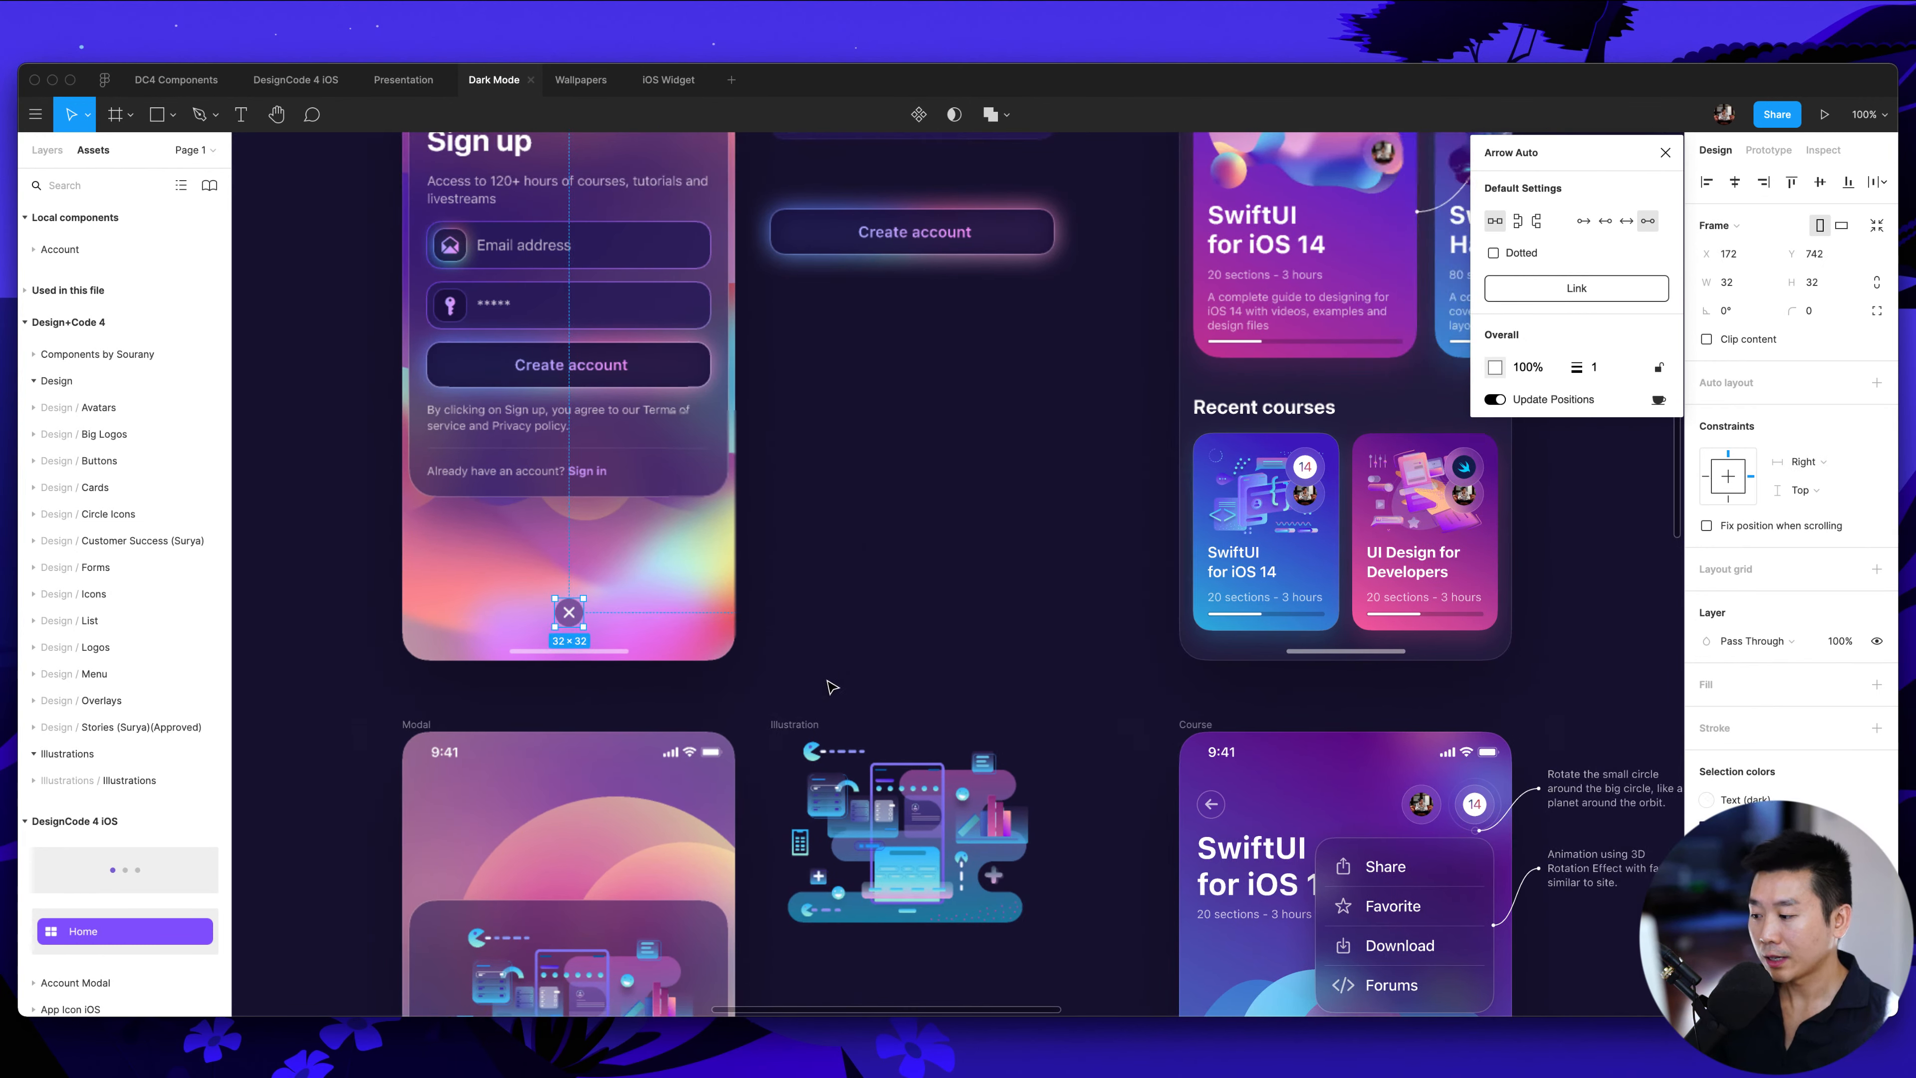
pyautogui.scroll(3, 792, 528)
pyautogui.hscroll(1, 792, 528)
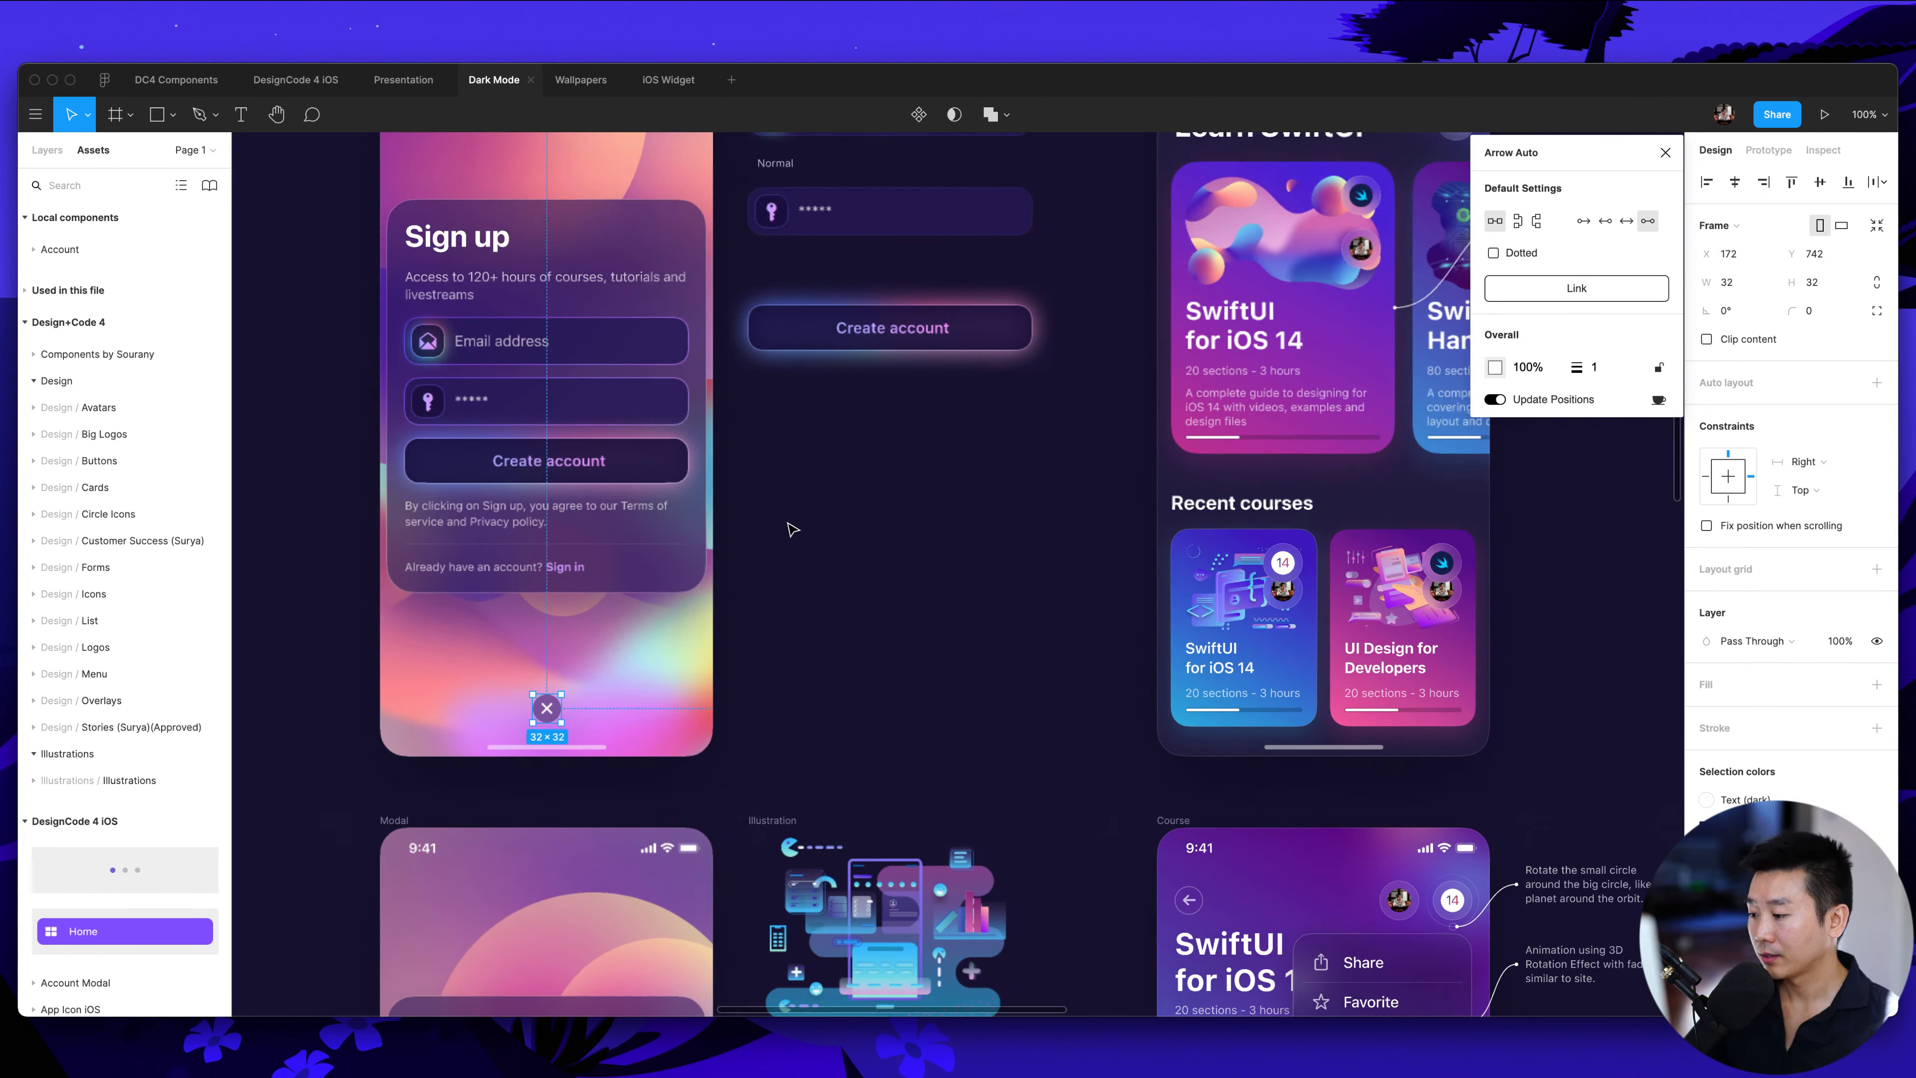
pyautogui.doubleClick(547, 708)
pyautogui.hscroll(-2, 573, 702)
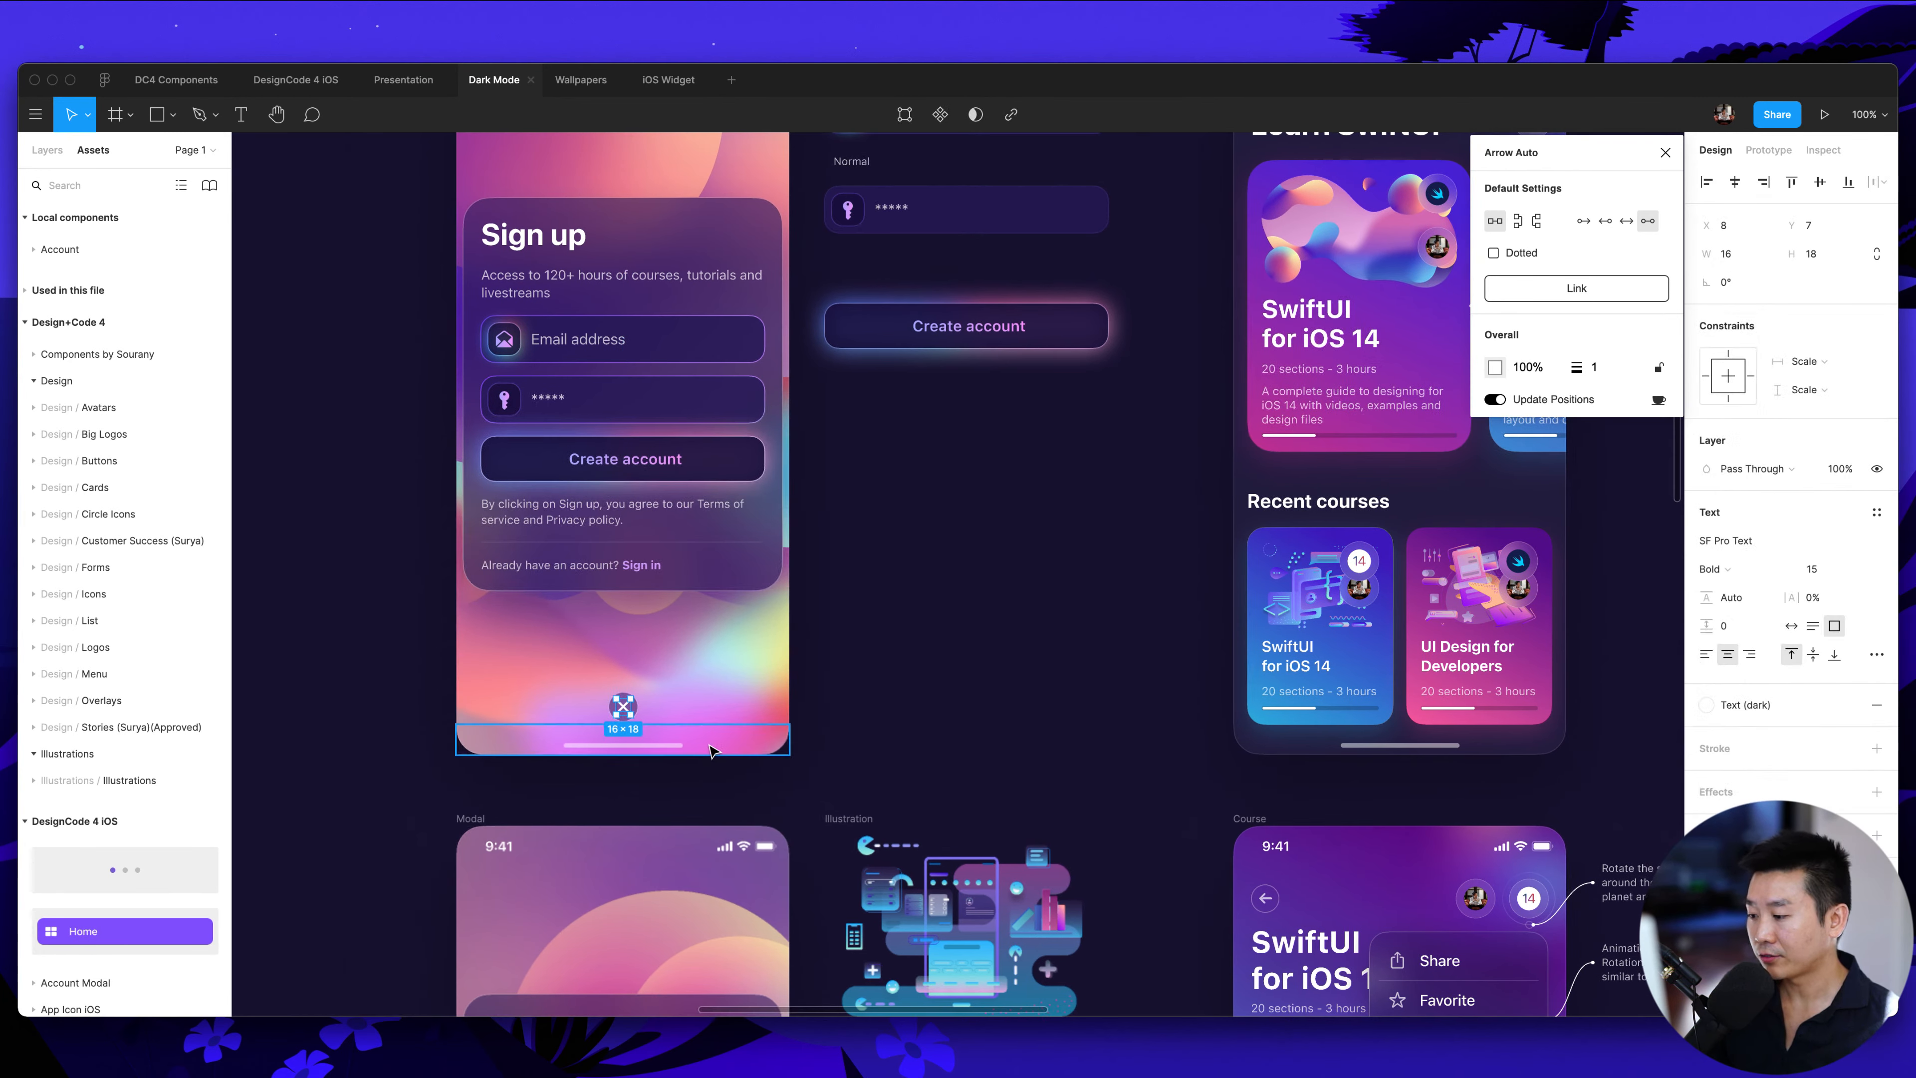
pyautogui.click(934, 732)
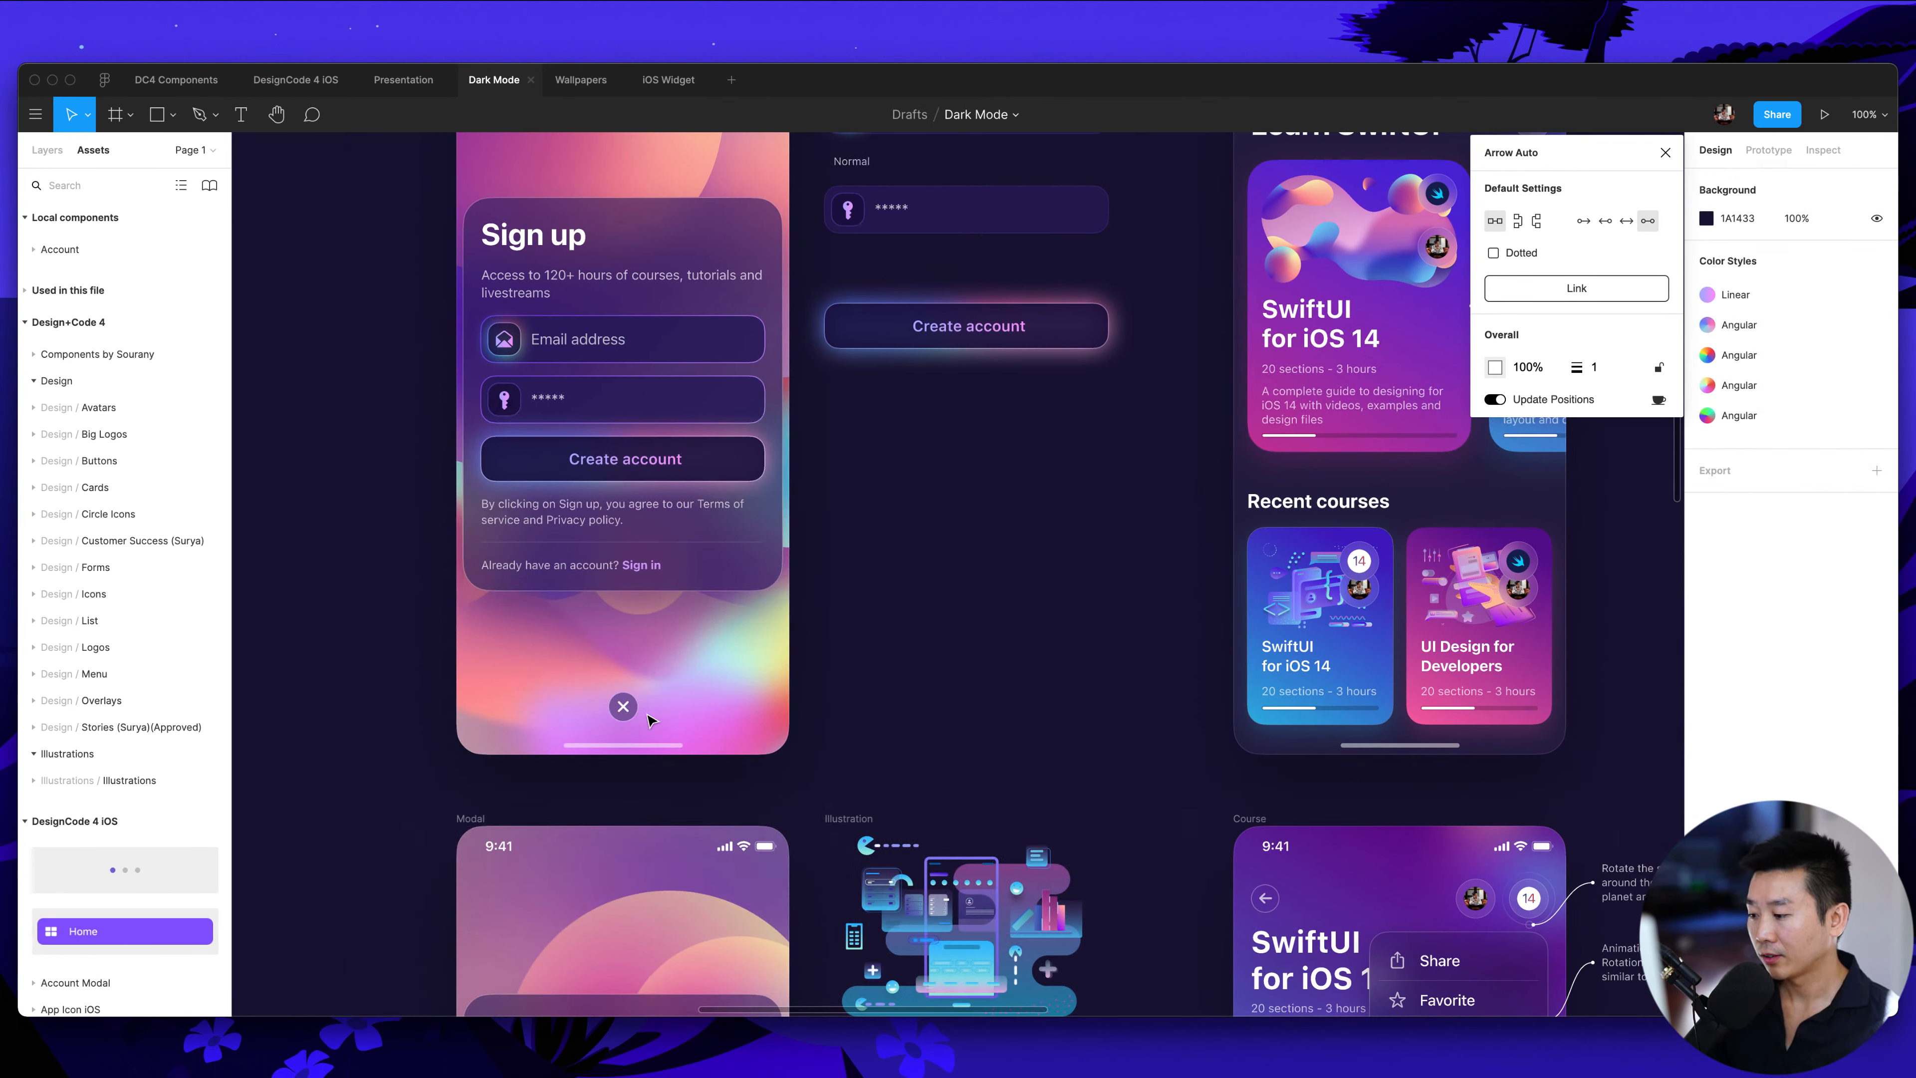
# Examine the Home screen's recent course cards at 200% zoom and return to 100%
pyautogui.hscroll(2, 868, 736)
pyautogui.hscroll(2, 800, 739)
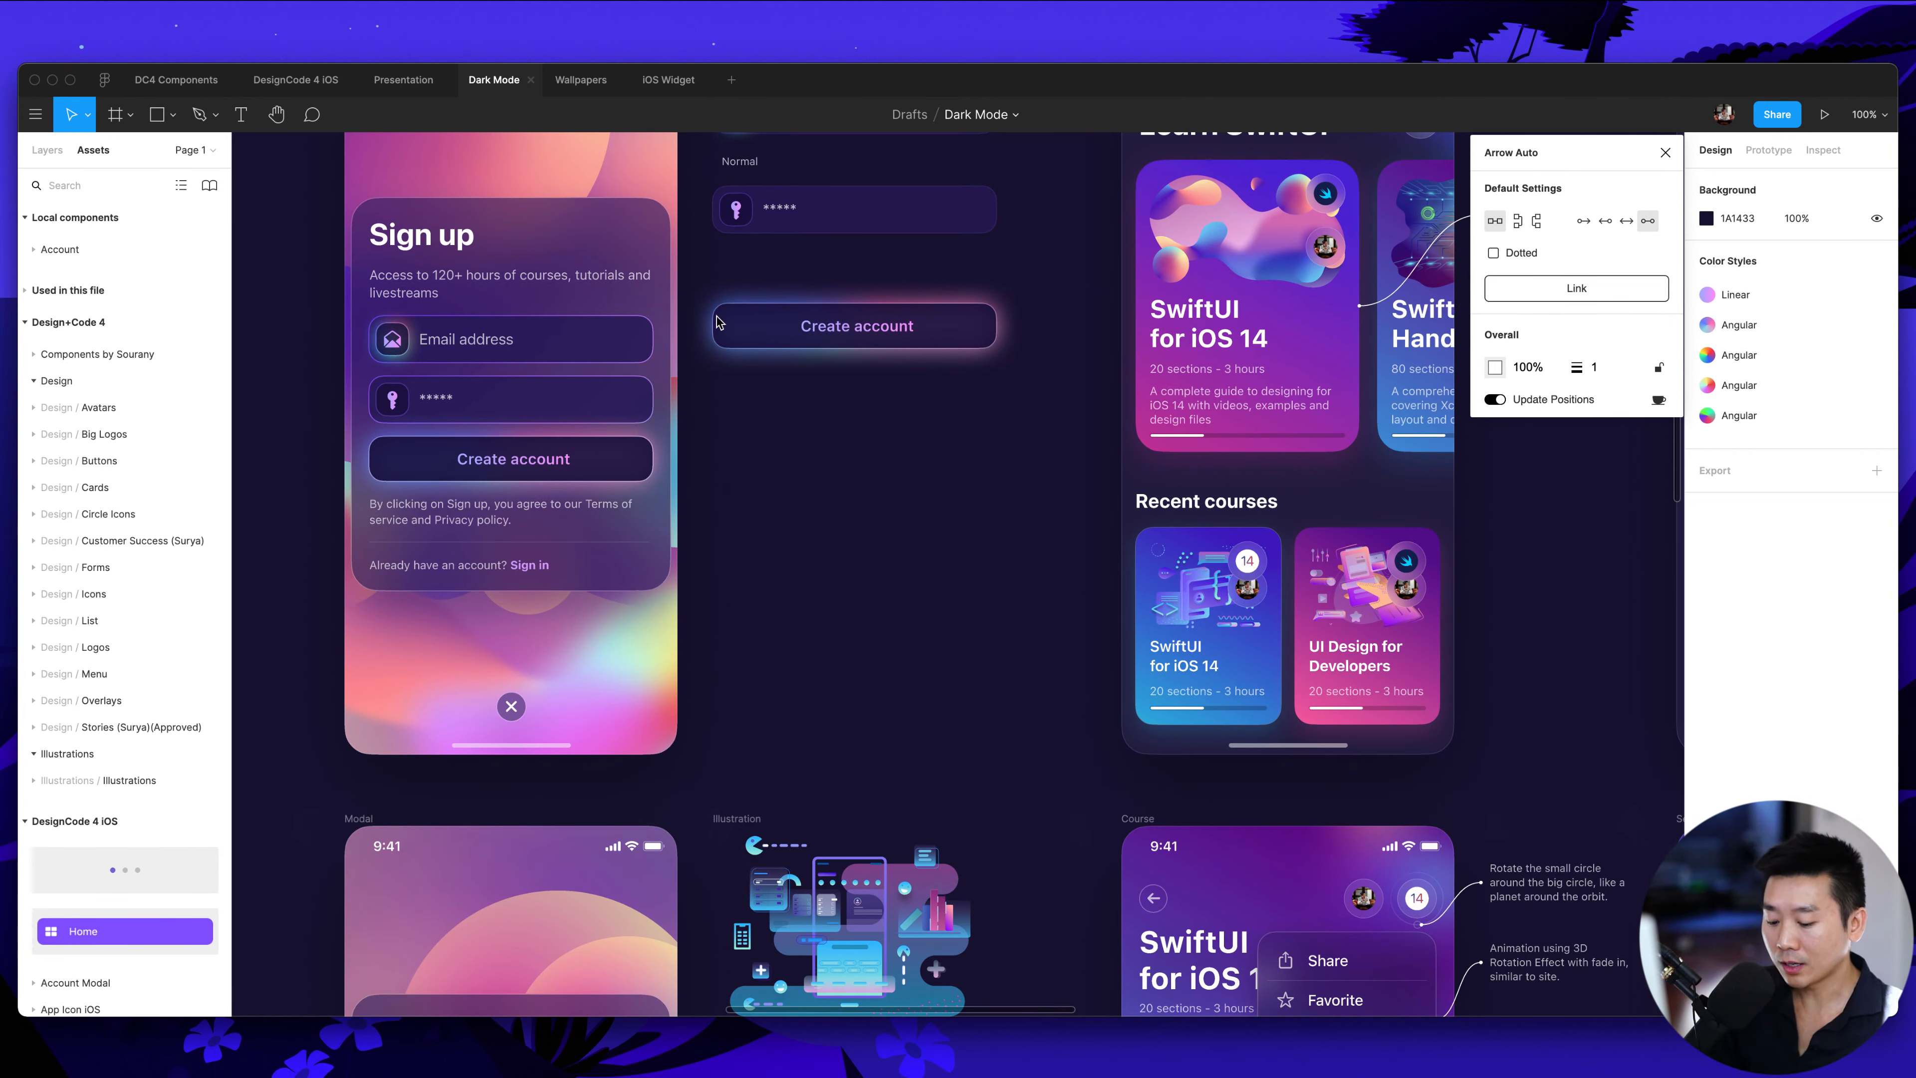
pyautogui.hscroll(5, 732, 332)
pyautogui.press('super+equal')
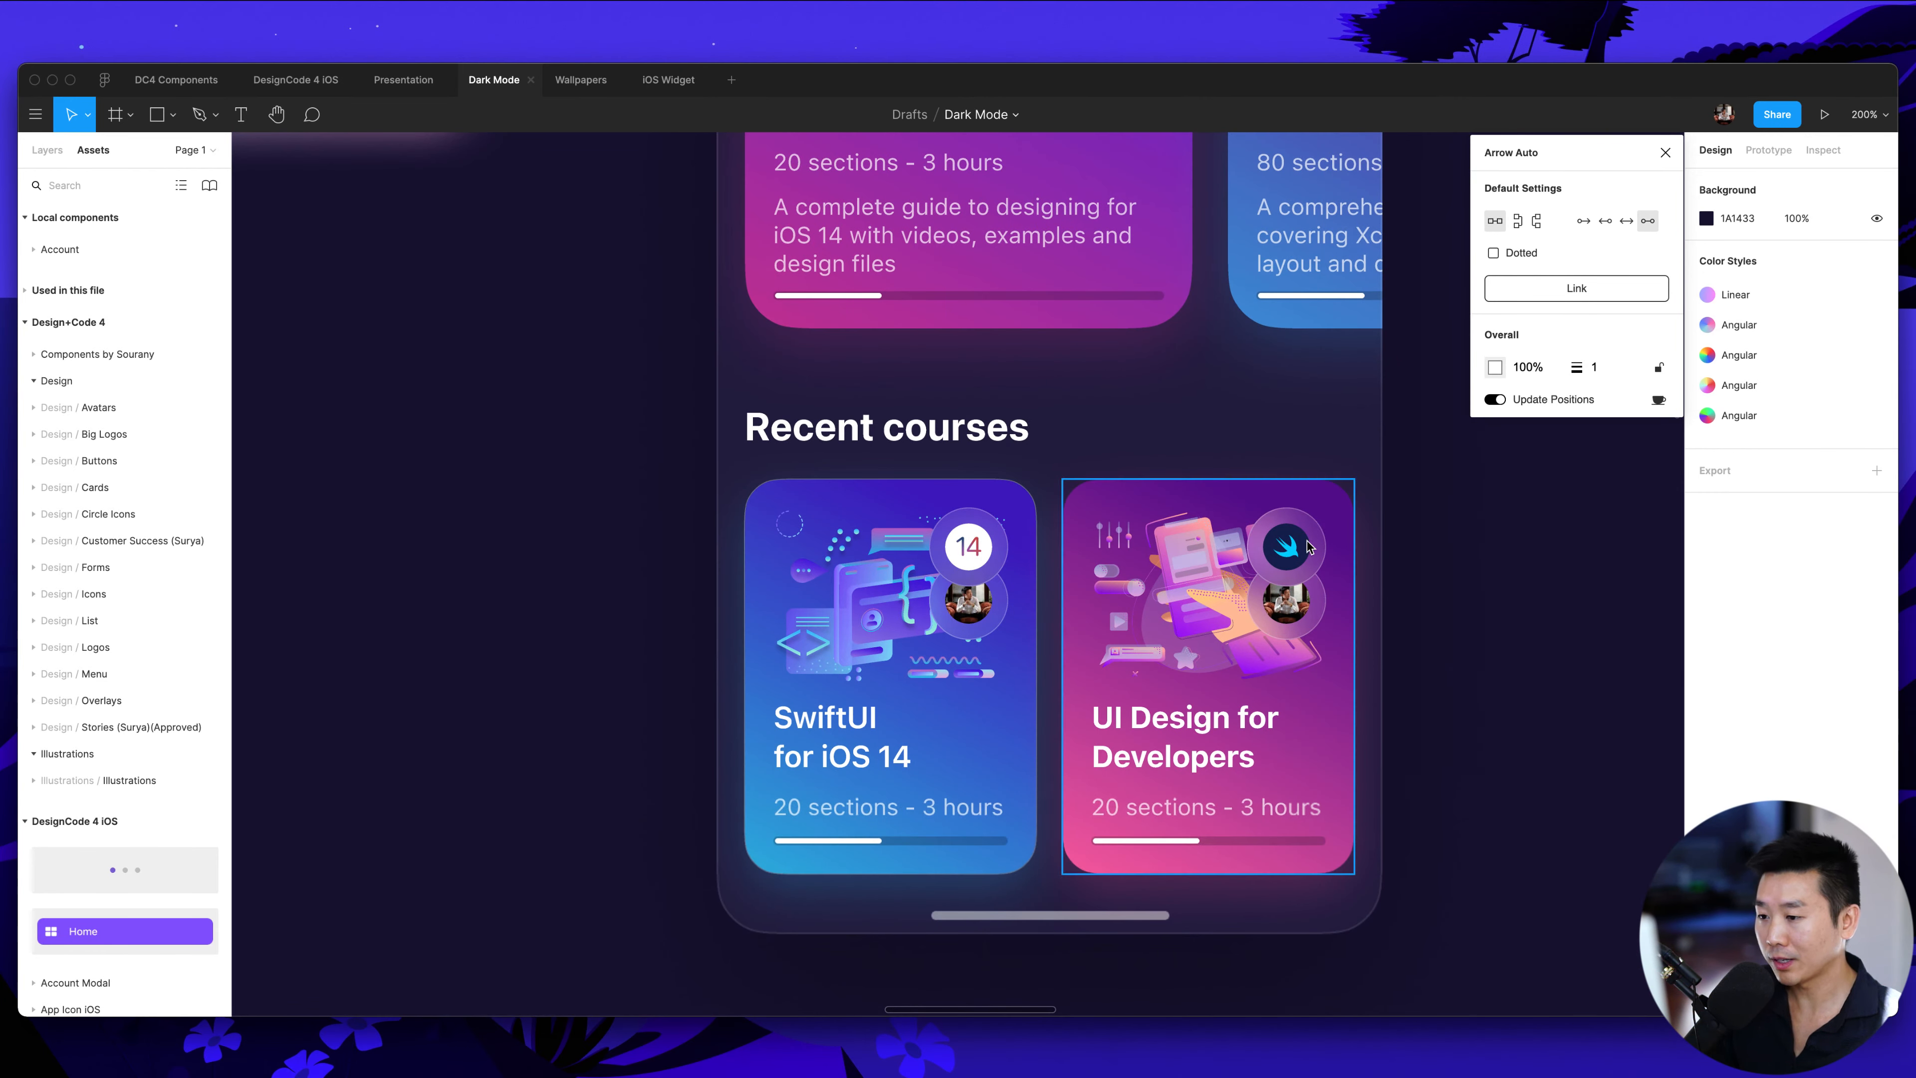
pyautogui.press('super+minus')
pyautogui.hscroll(3, 1050, 518)
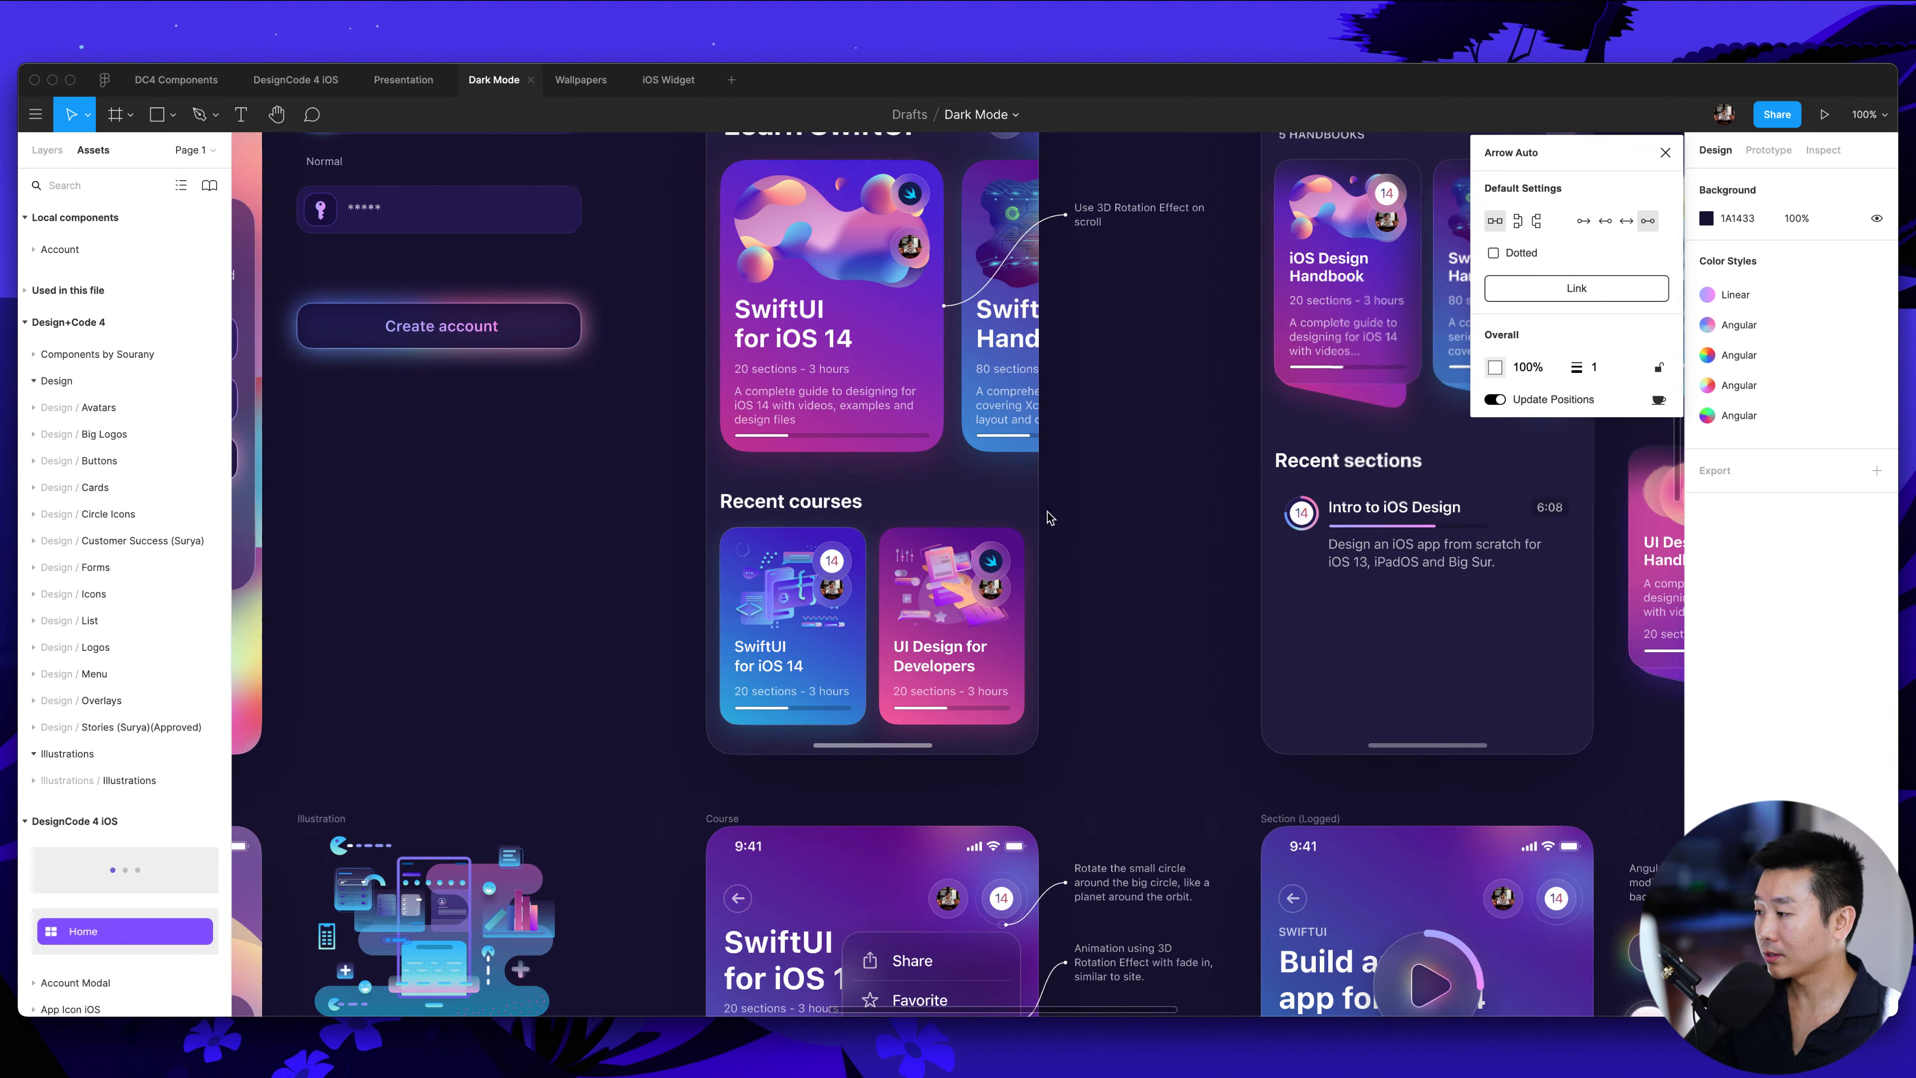
# Select the Active email text field beside the Sign up screen and inspect its fill and stroke settings at 200% zoom
pyautogui.click(361, 338)
pyautogui.scroll(3, 357, 342)
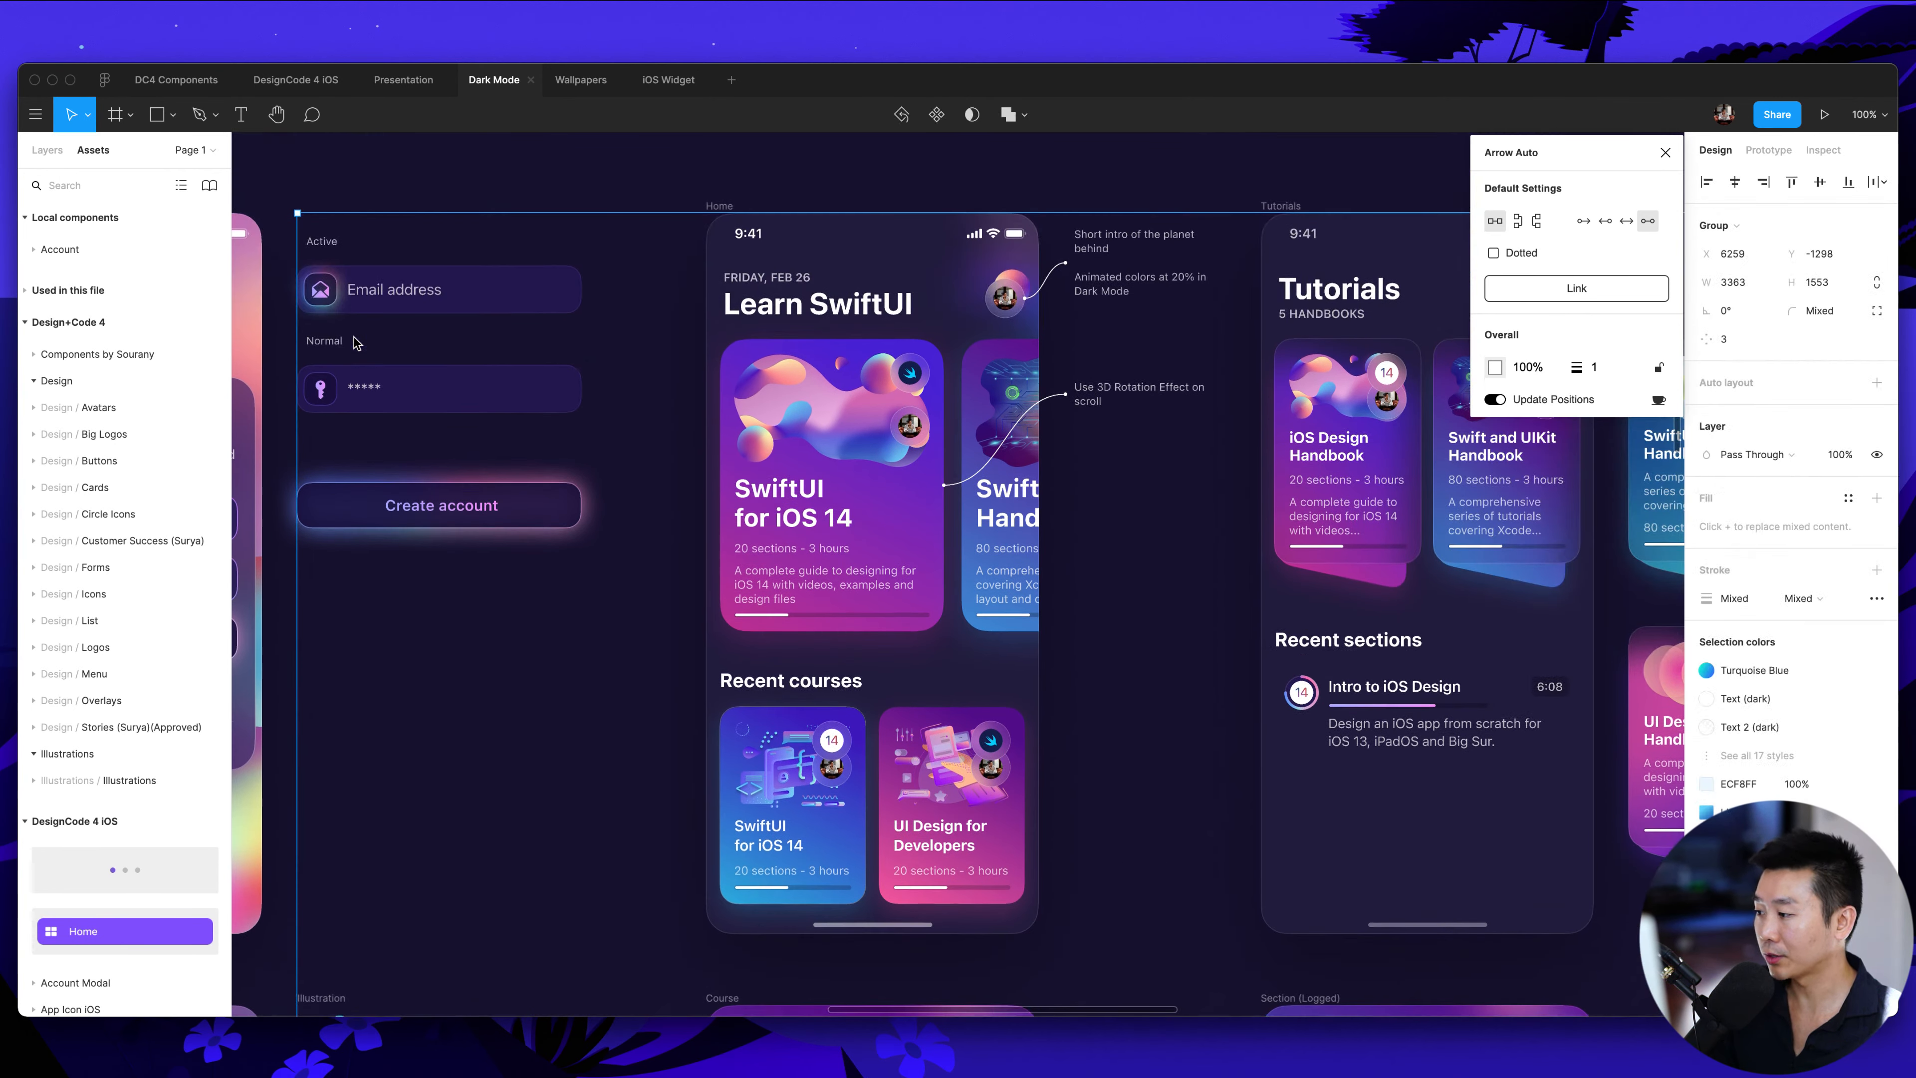
pyautogui.scroll(5, 367, 348)
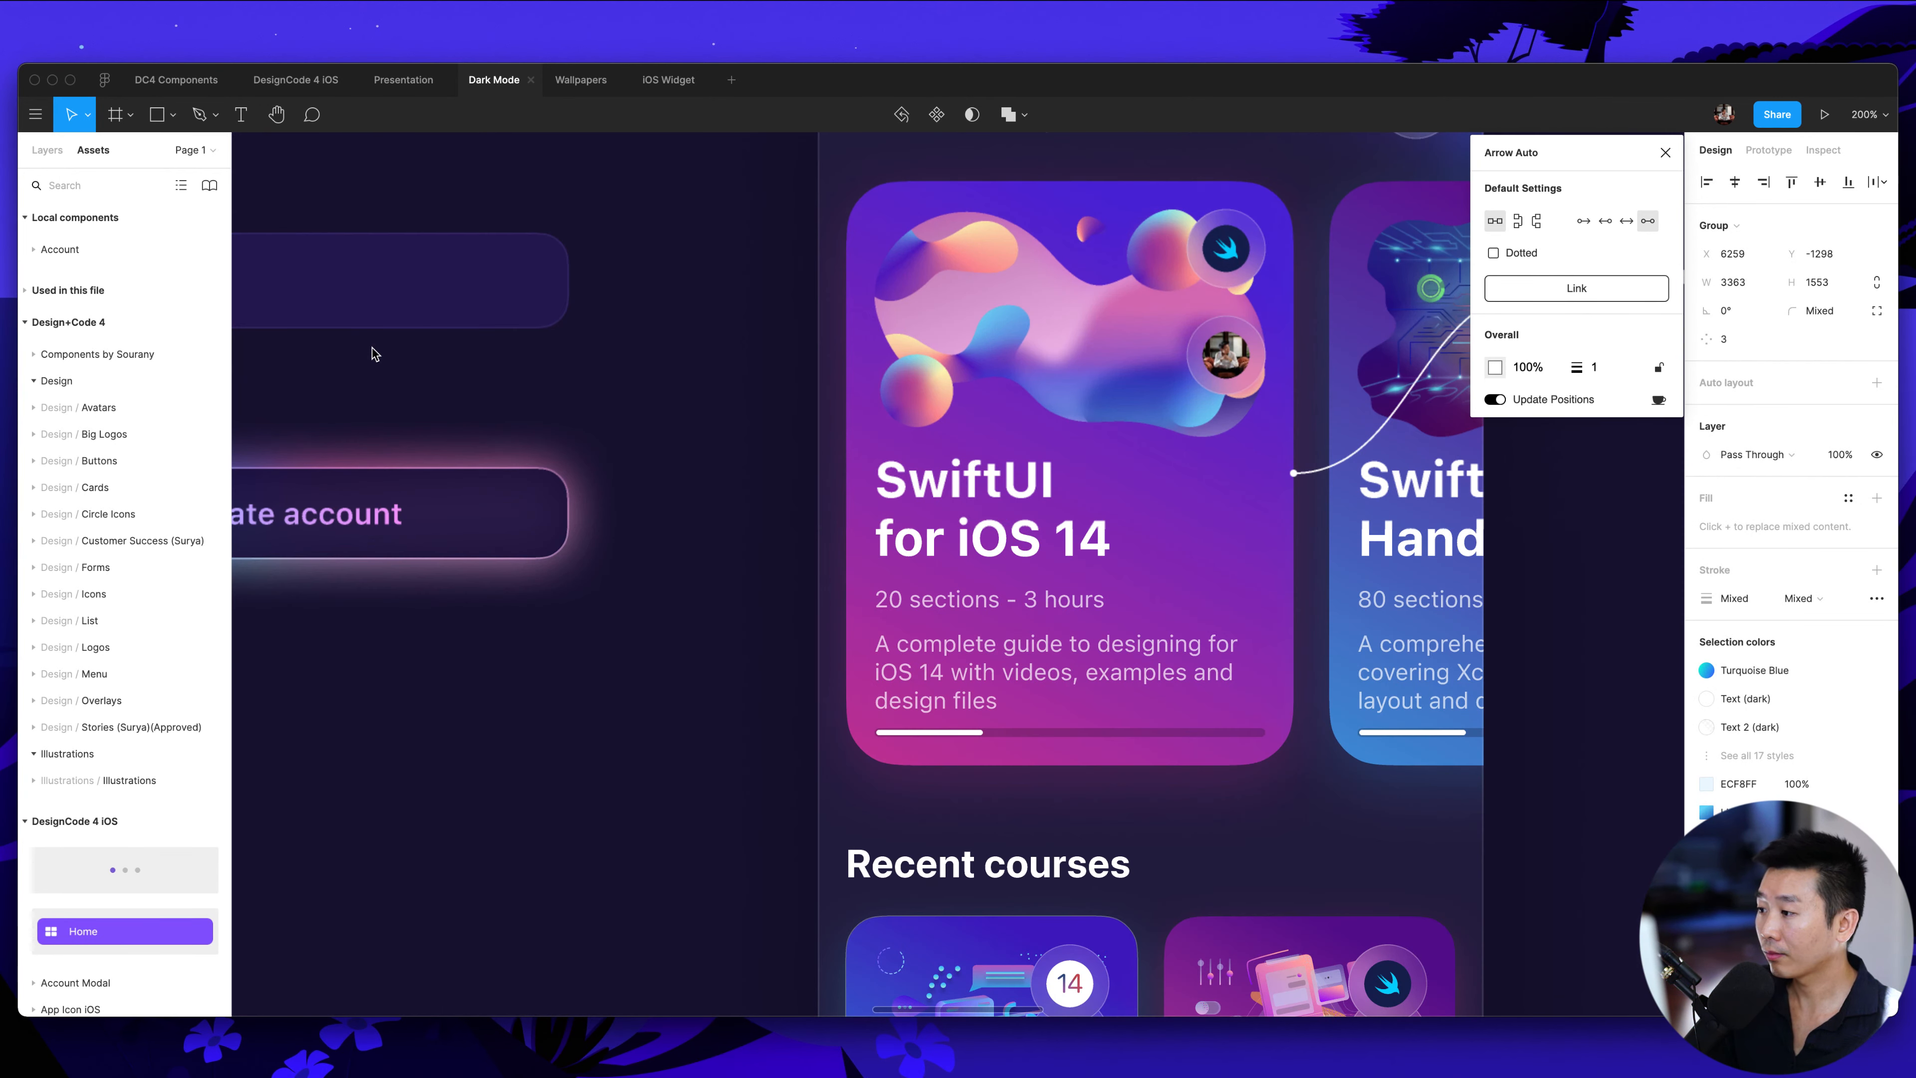
pyautogui.hscroll(-6, 371, 353)
pyautogui.scroll(3, 755, 453)
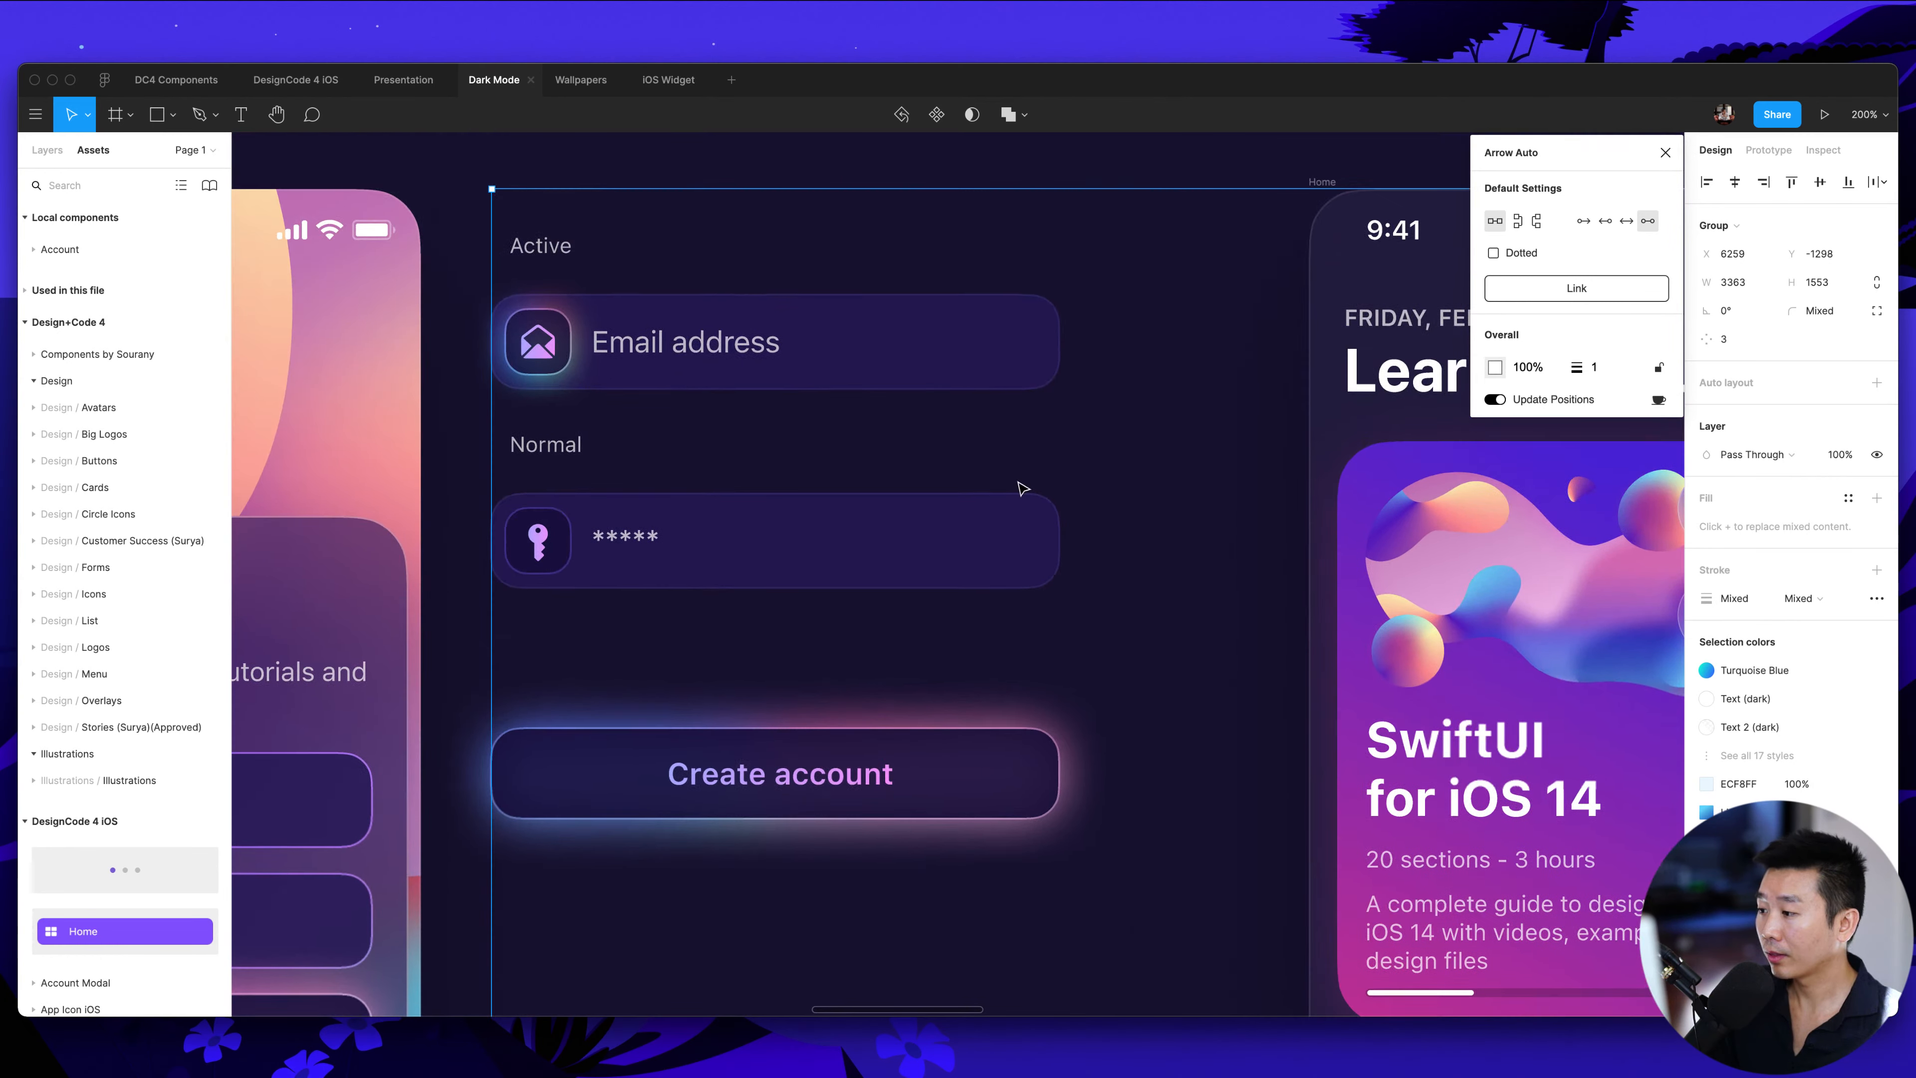
pyautogui.click(886, 382)
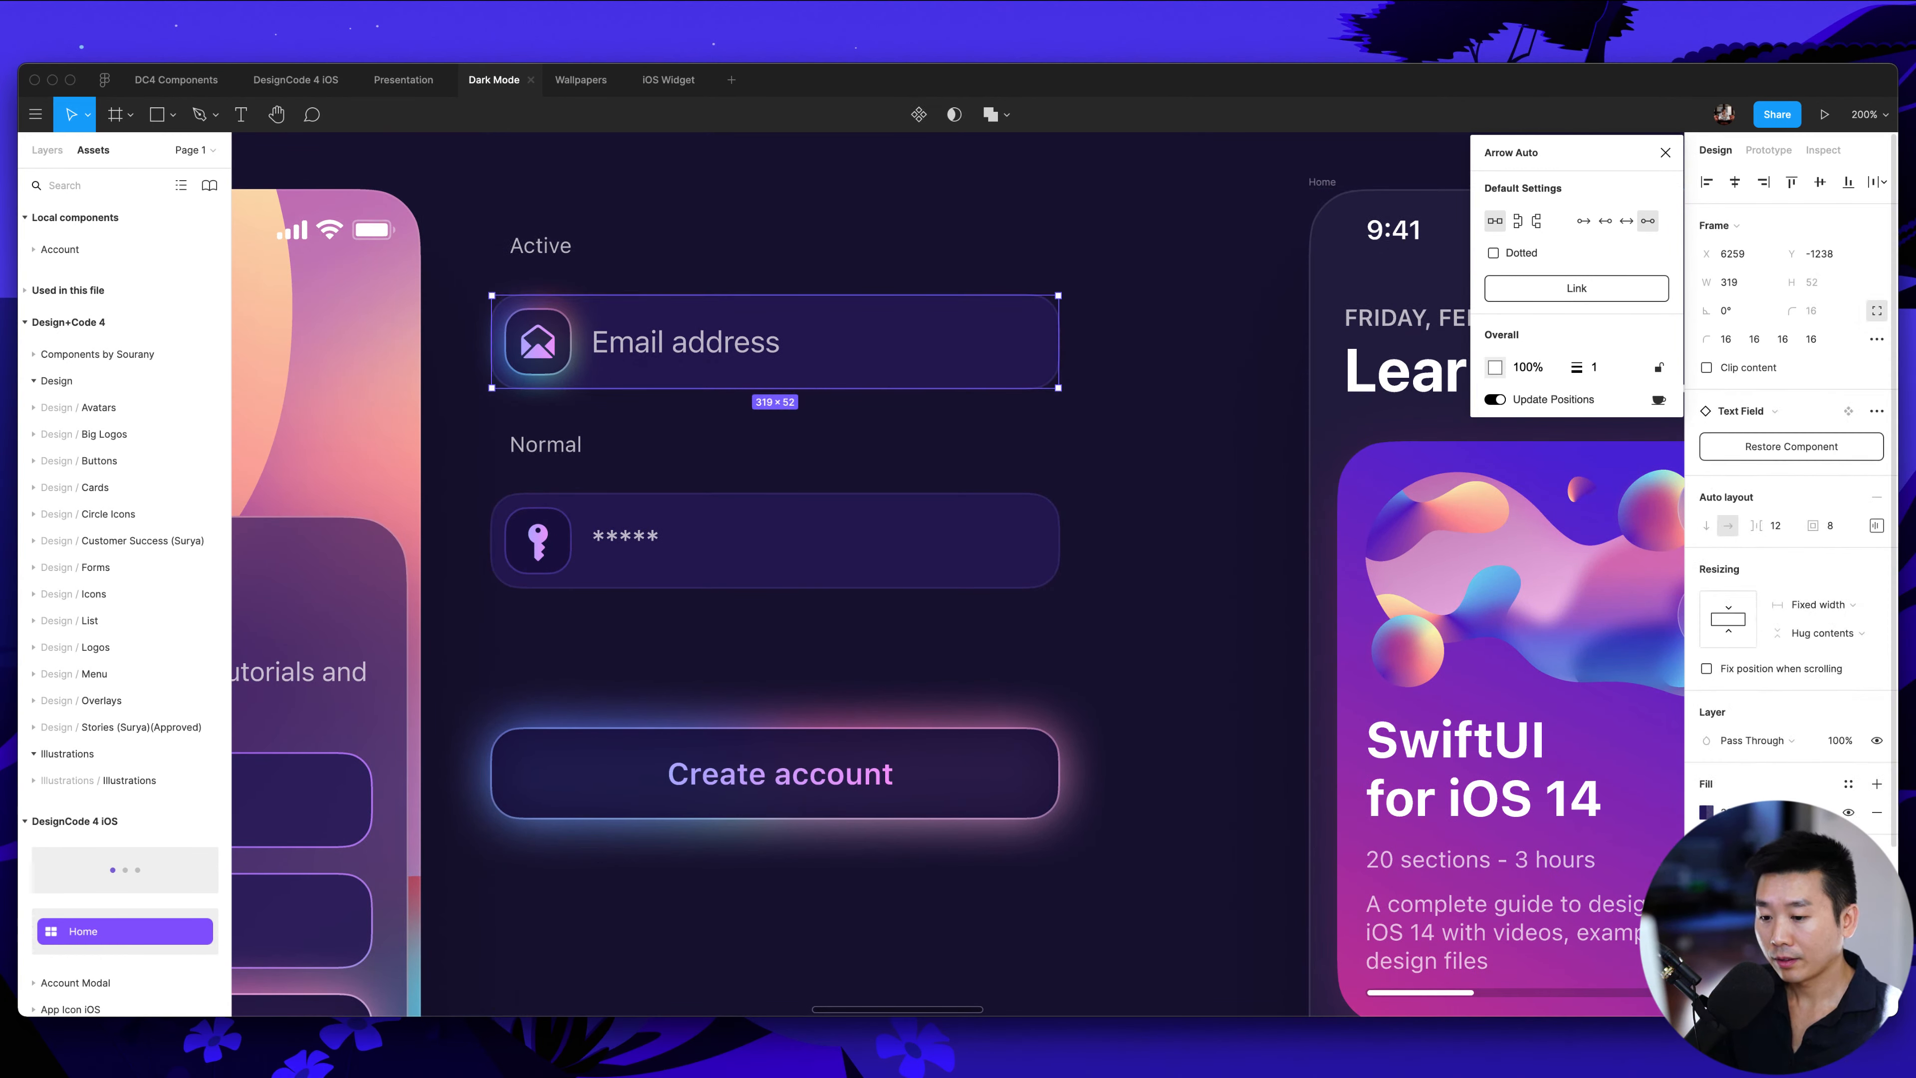
pyautogui.scroll(-5, 1754, 597)
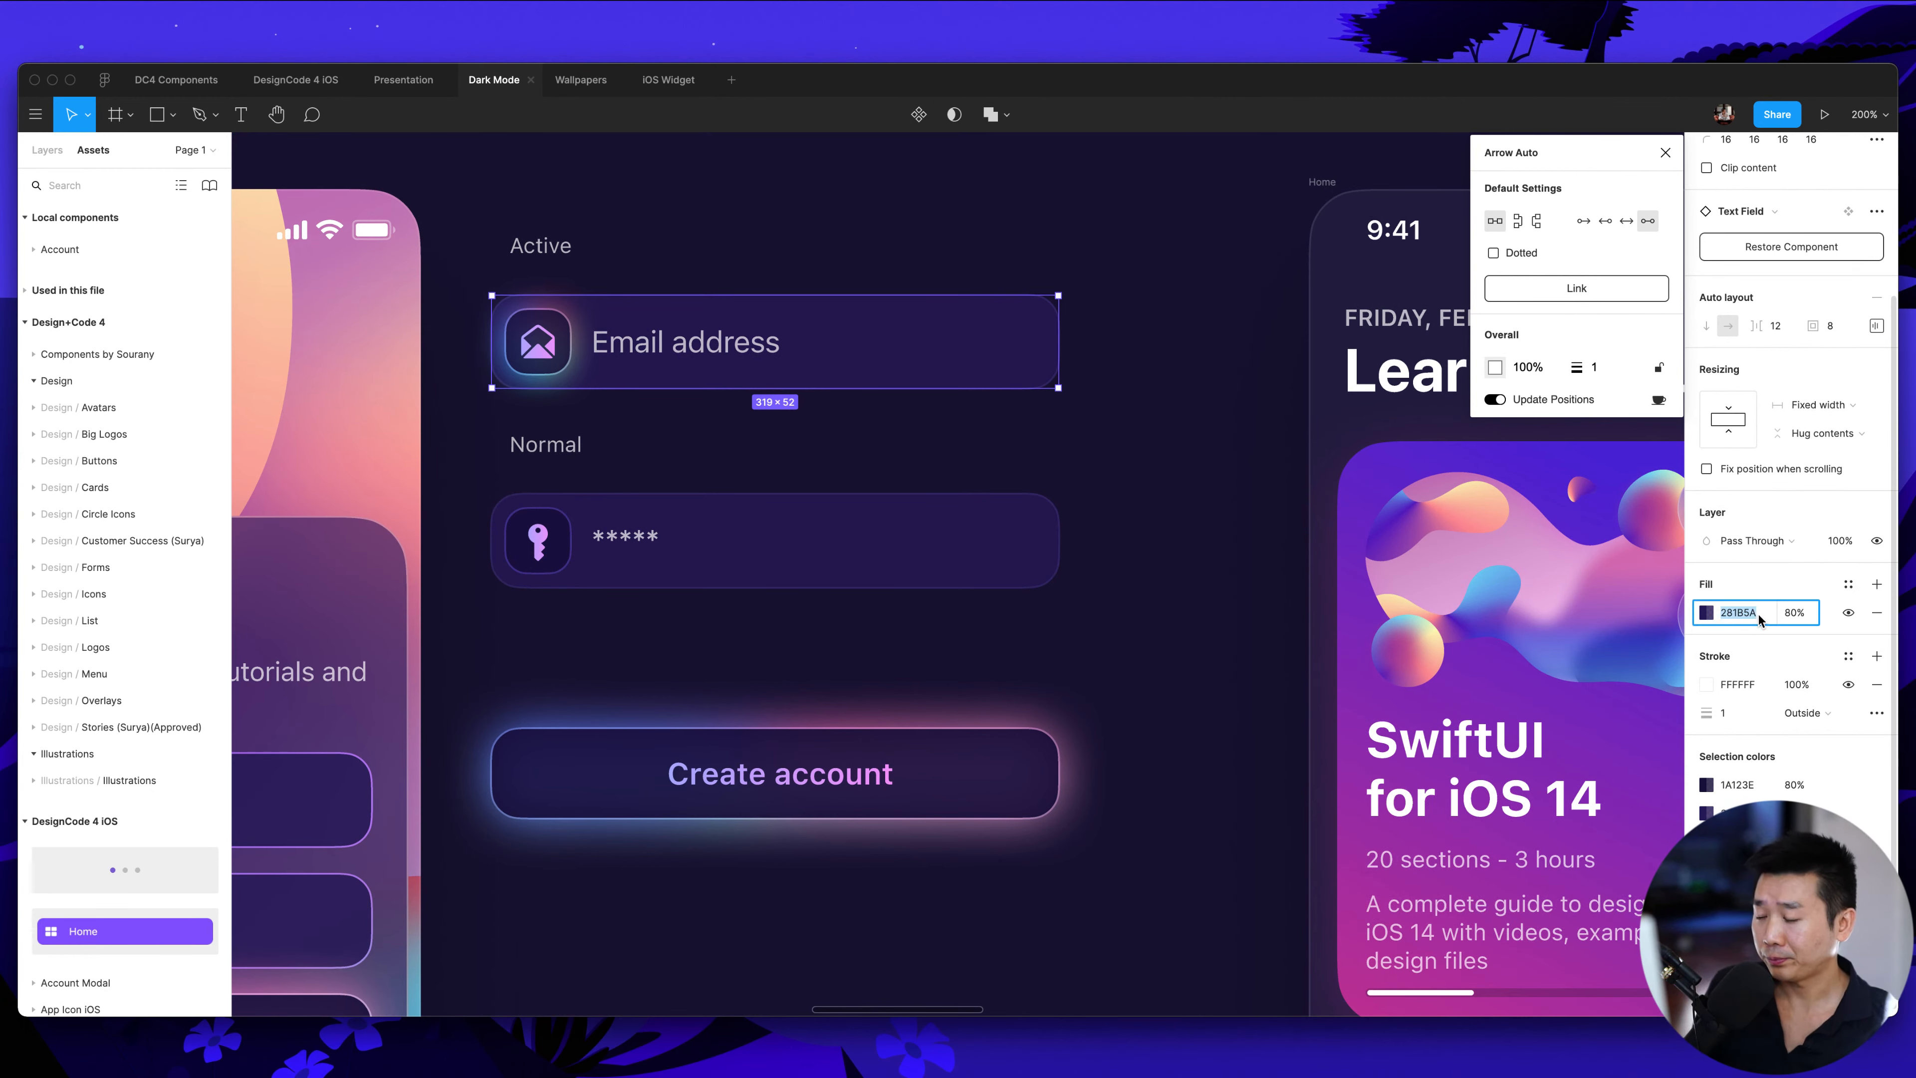
pyautogui.hscroll(-3, 1313, 408)
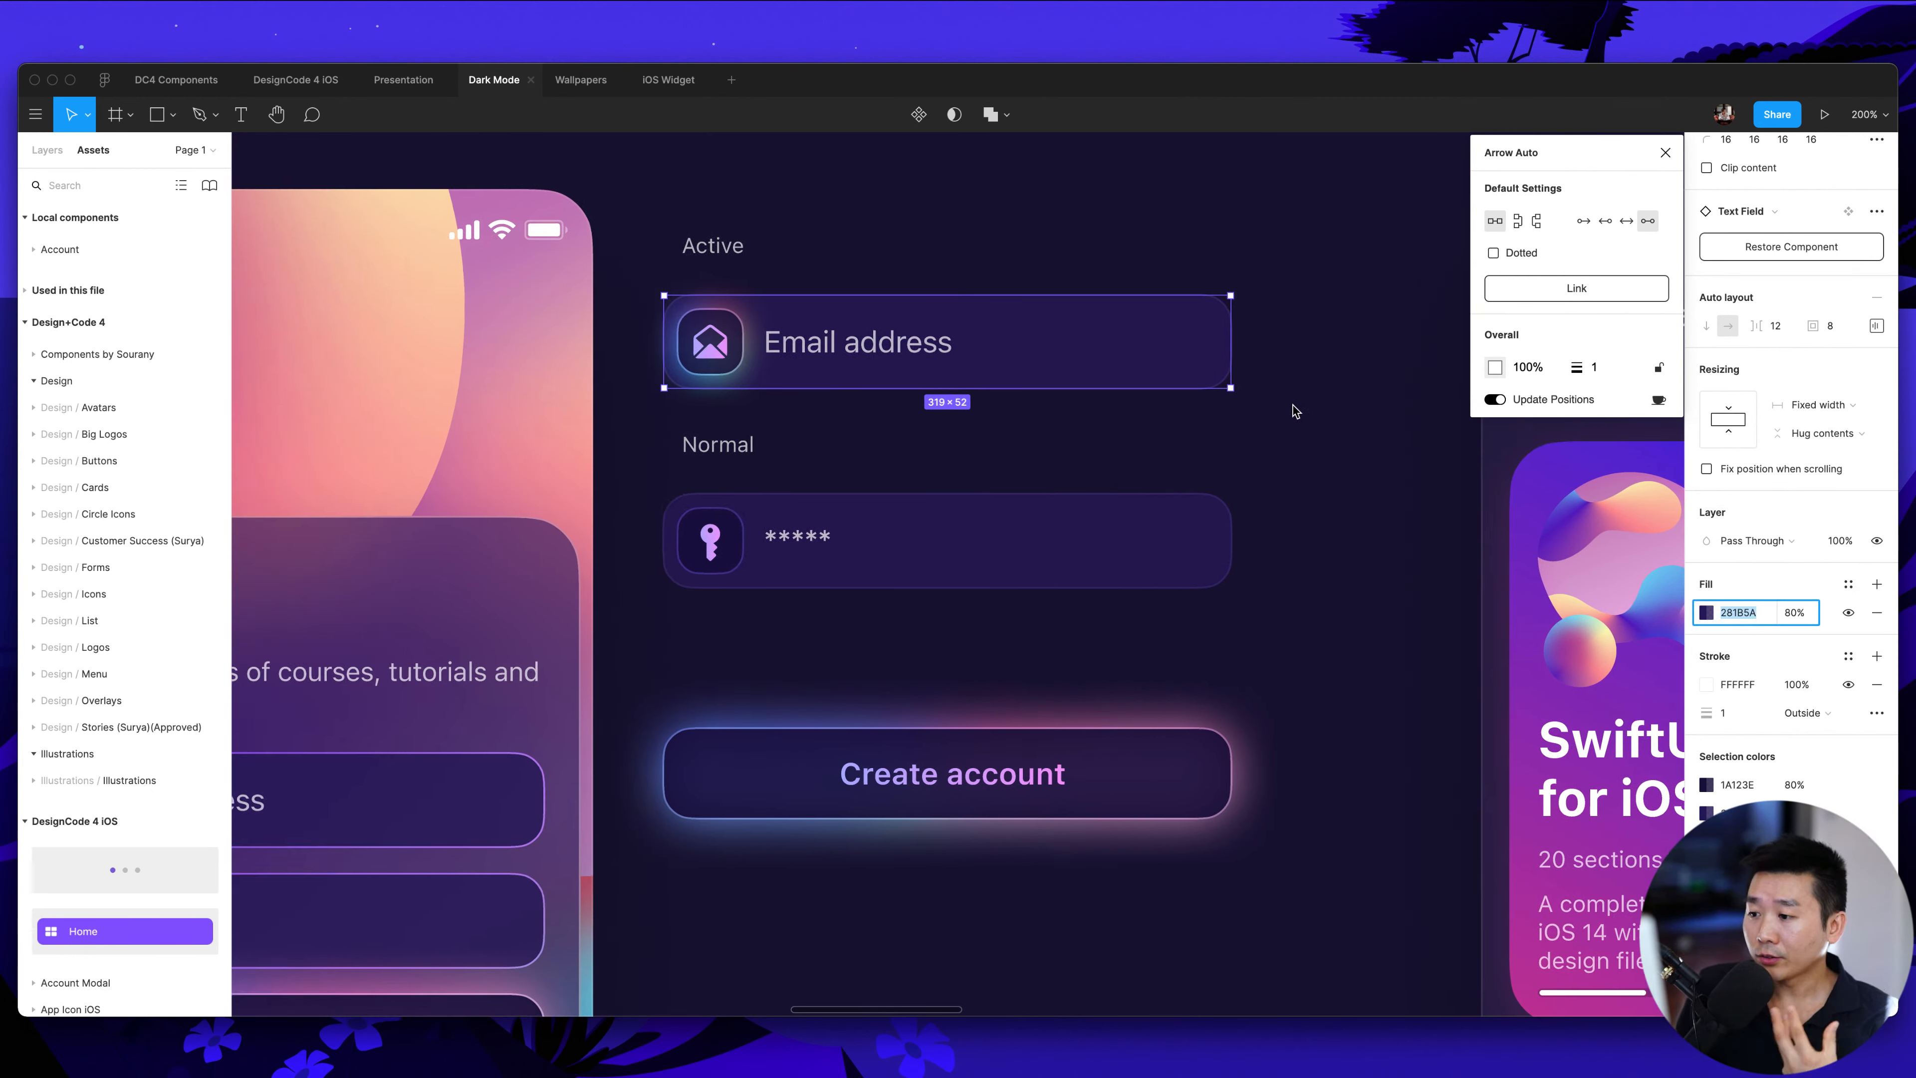
pyautogui.hscroll(-1, 1293, 411)
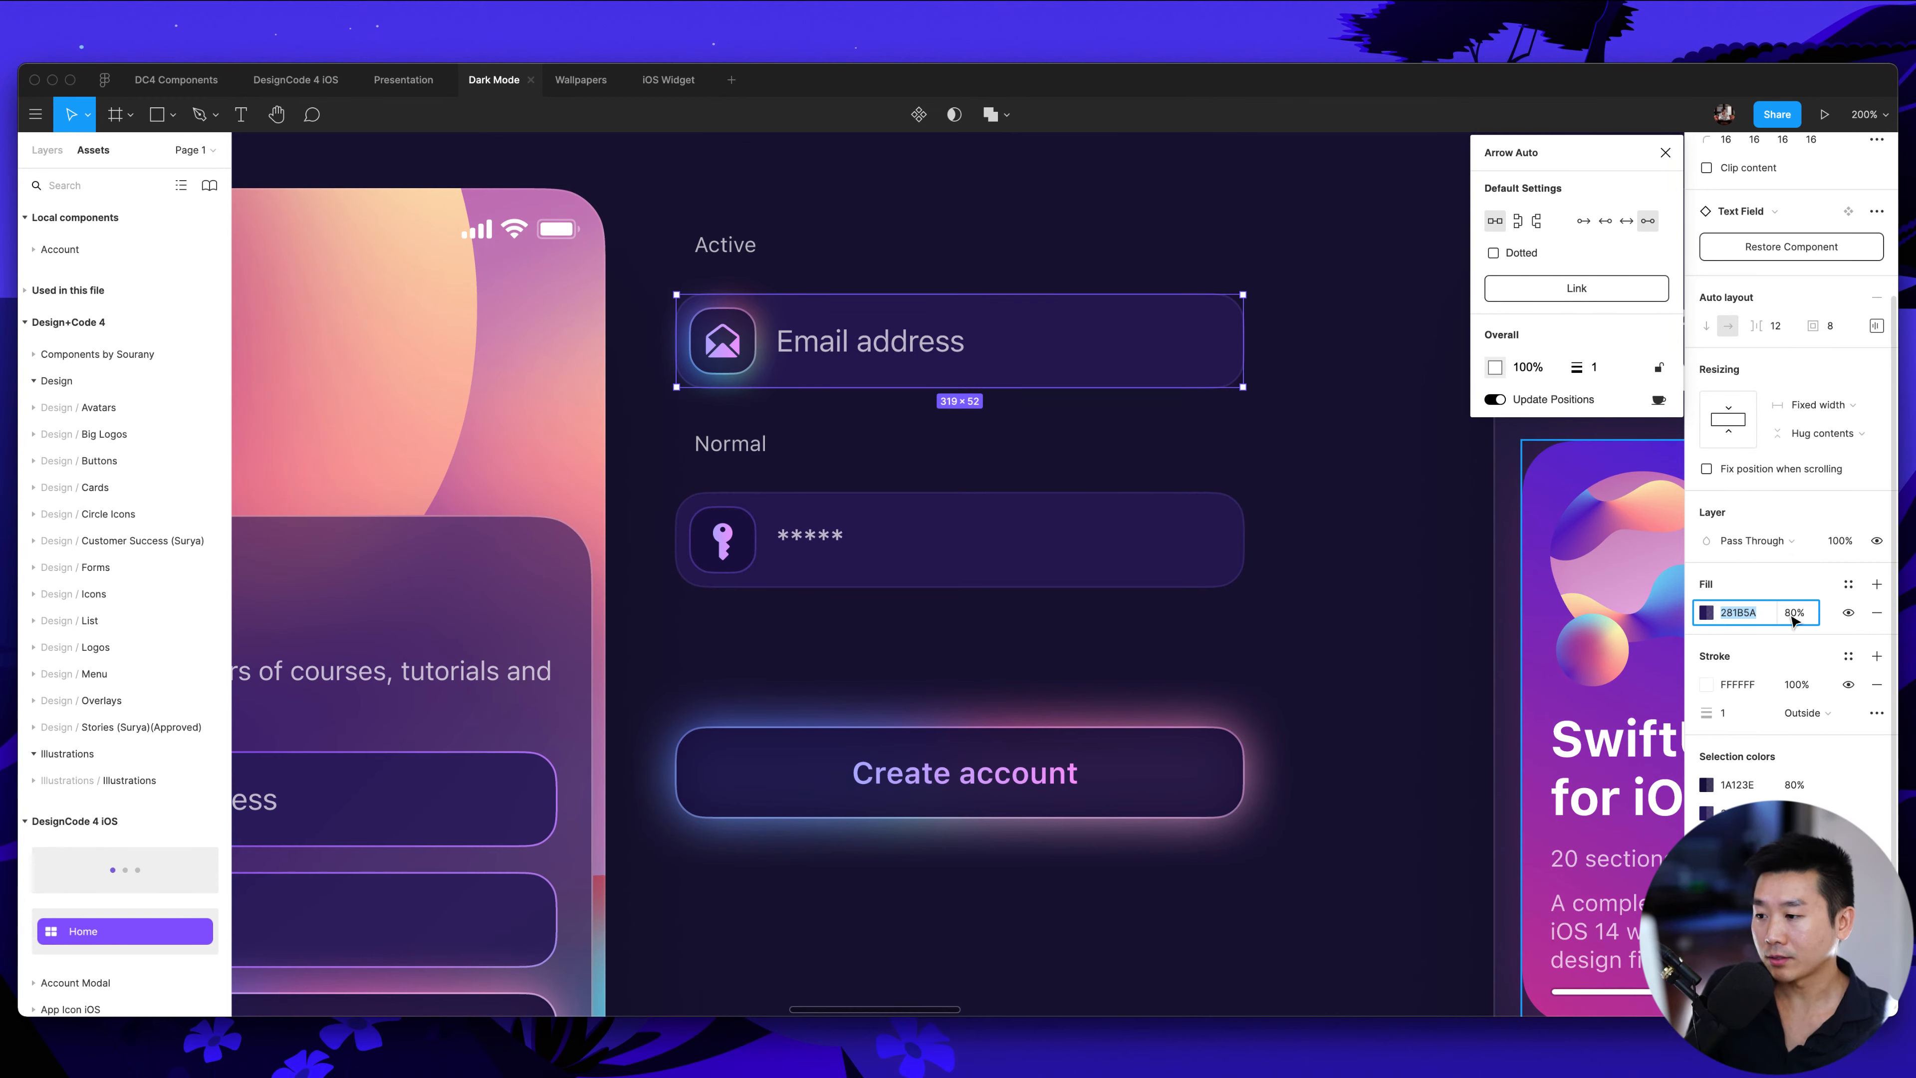
# Reselect the Active email field and compare it with the Normal password field below
pyautogui.click(1327, 449)
pyautogui.click(1152, 384)
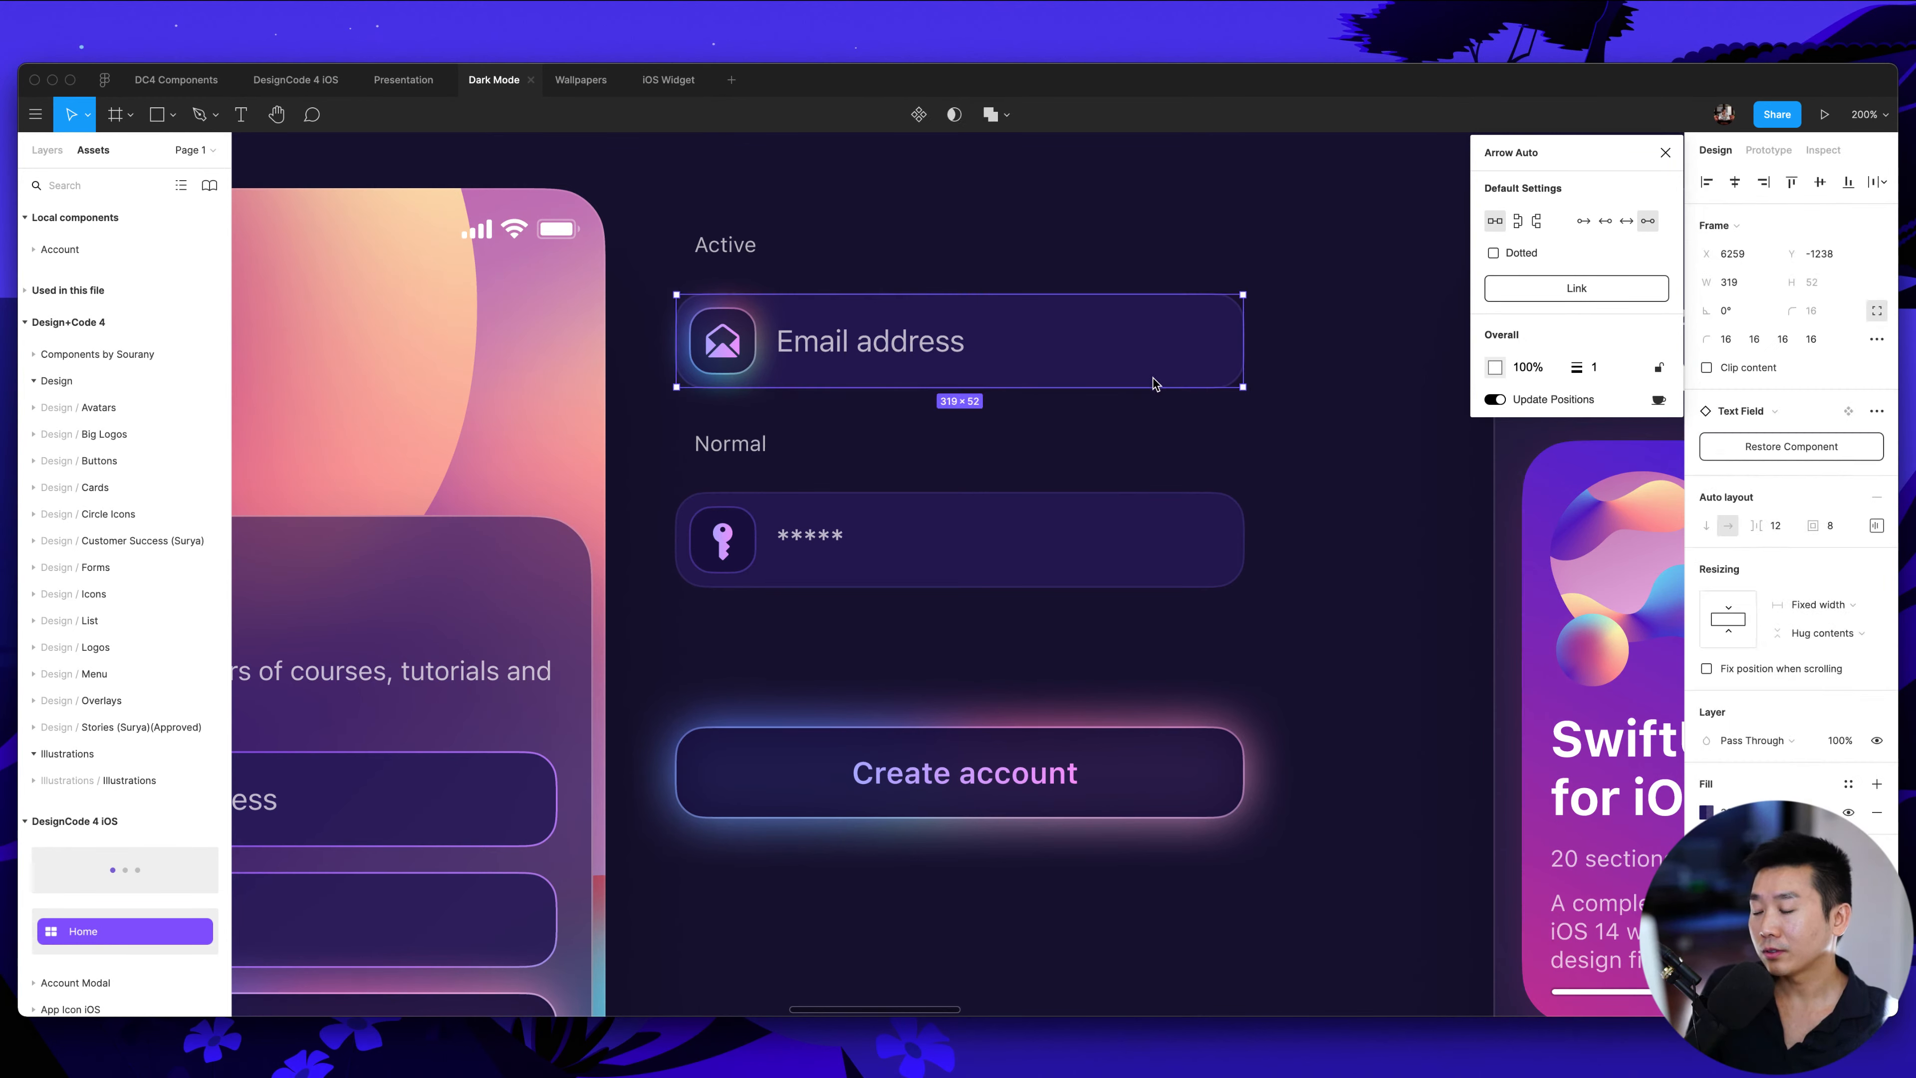
pyautogui.hscroll(-5, 1282, 459)
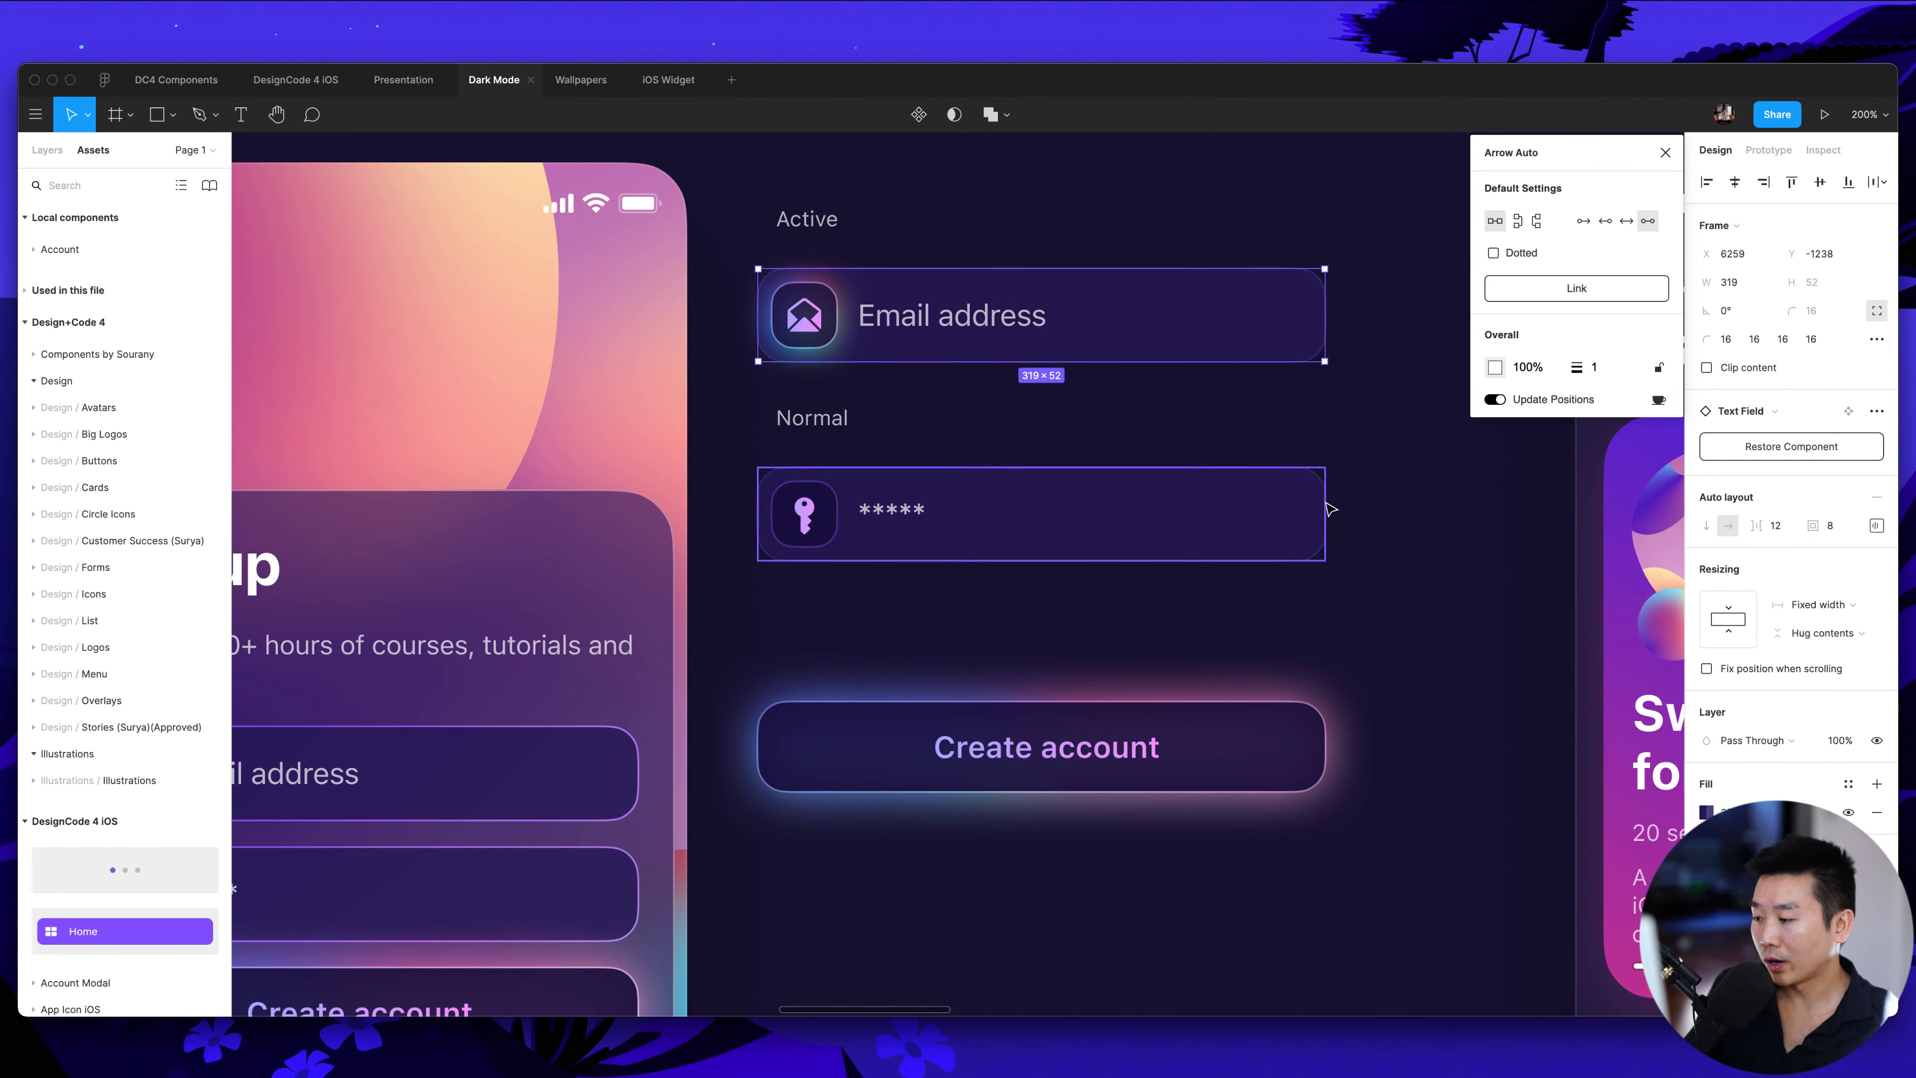
pyautogui.hscroll(-1, 1385, 510)
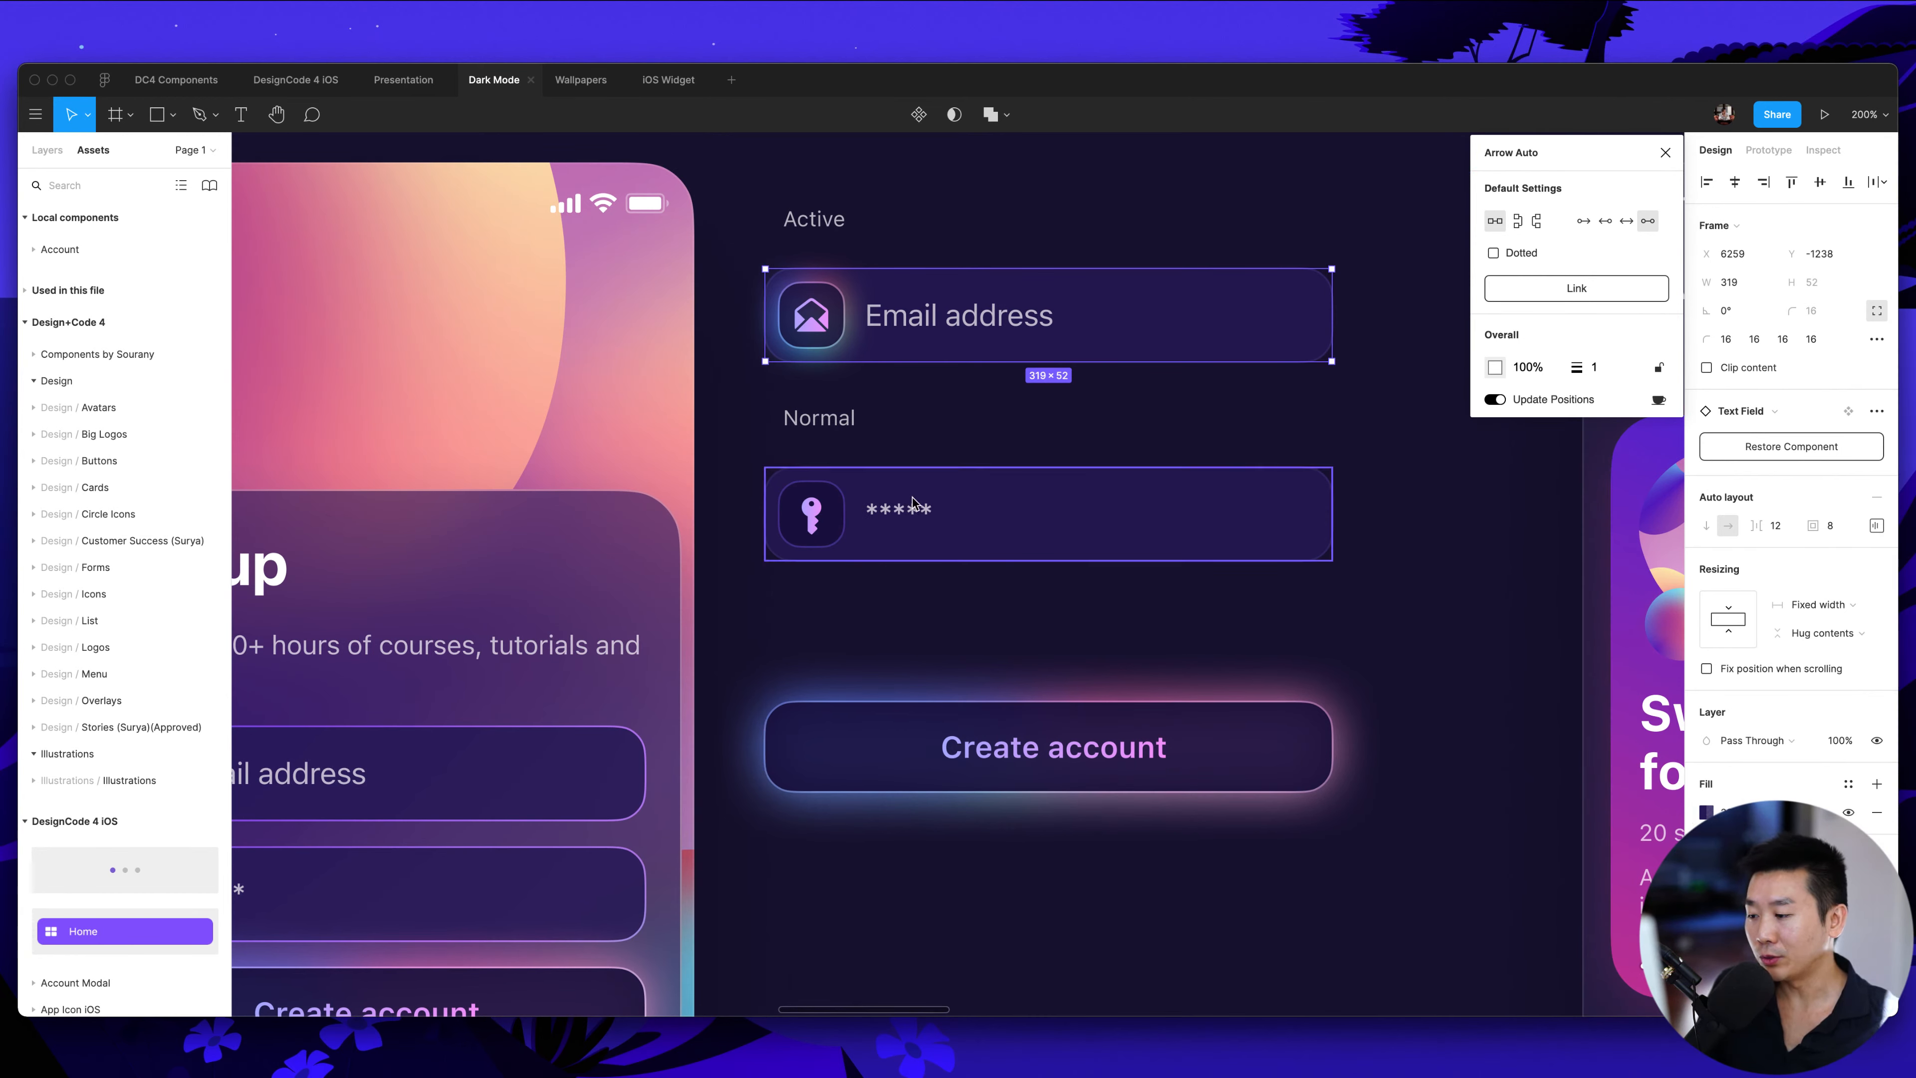
# Select the translucent Sign up card and examine its fill and stroke against the colorful background
pyautogui.hscroll(-10, 868, 442)
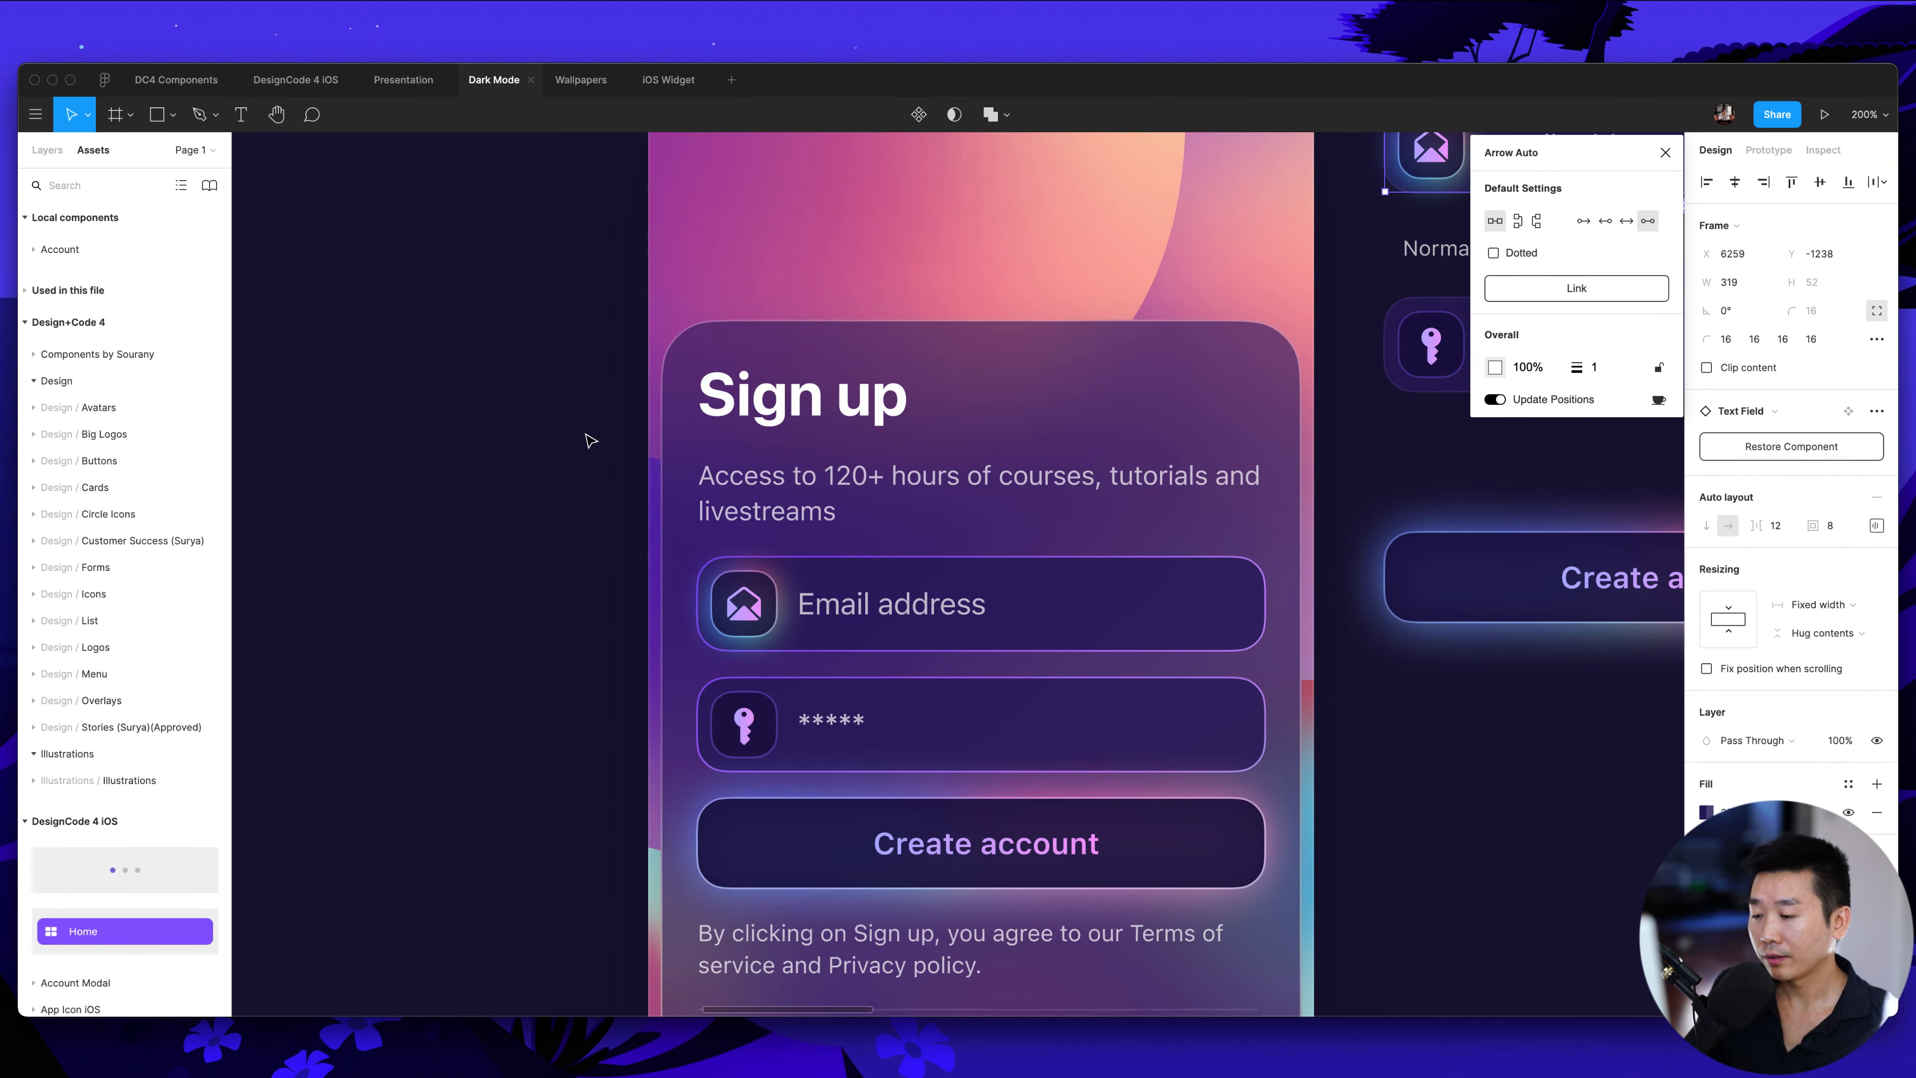
pyautogui.click(1134, 377)
pyautogui.scroll(1, 1363, 423)
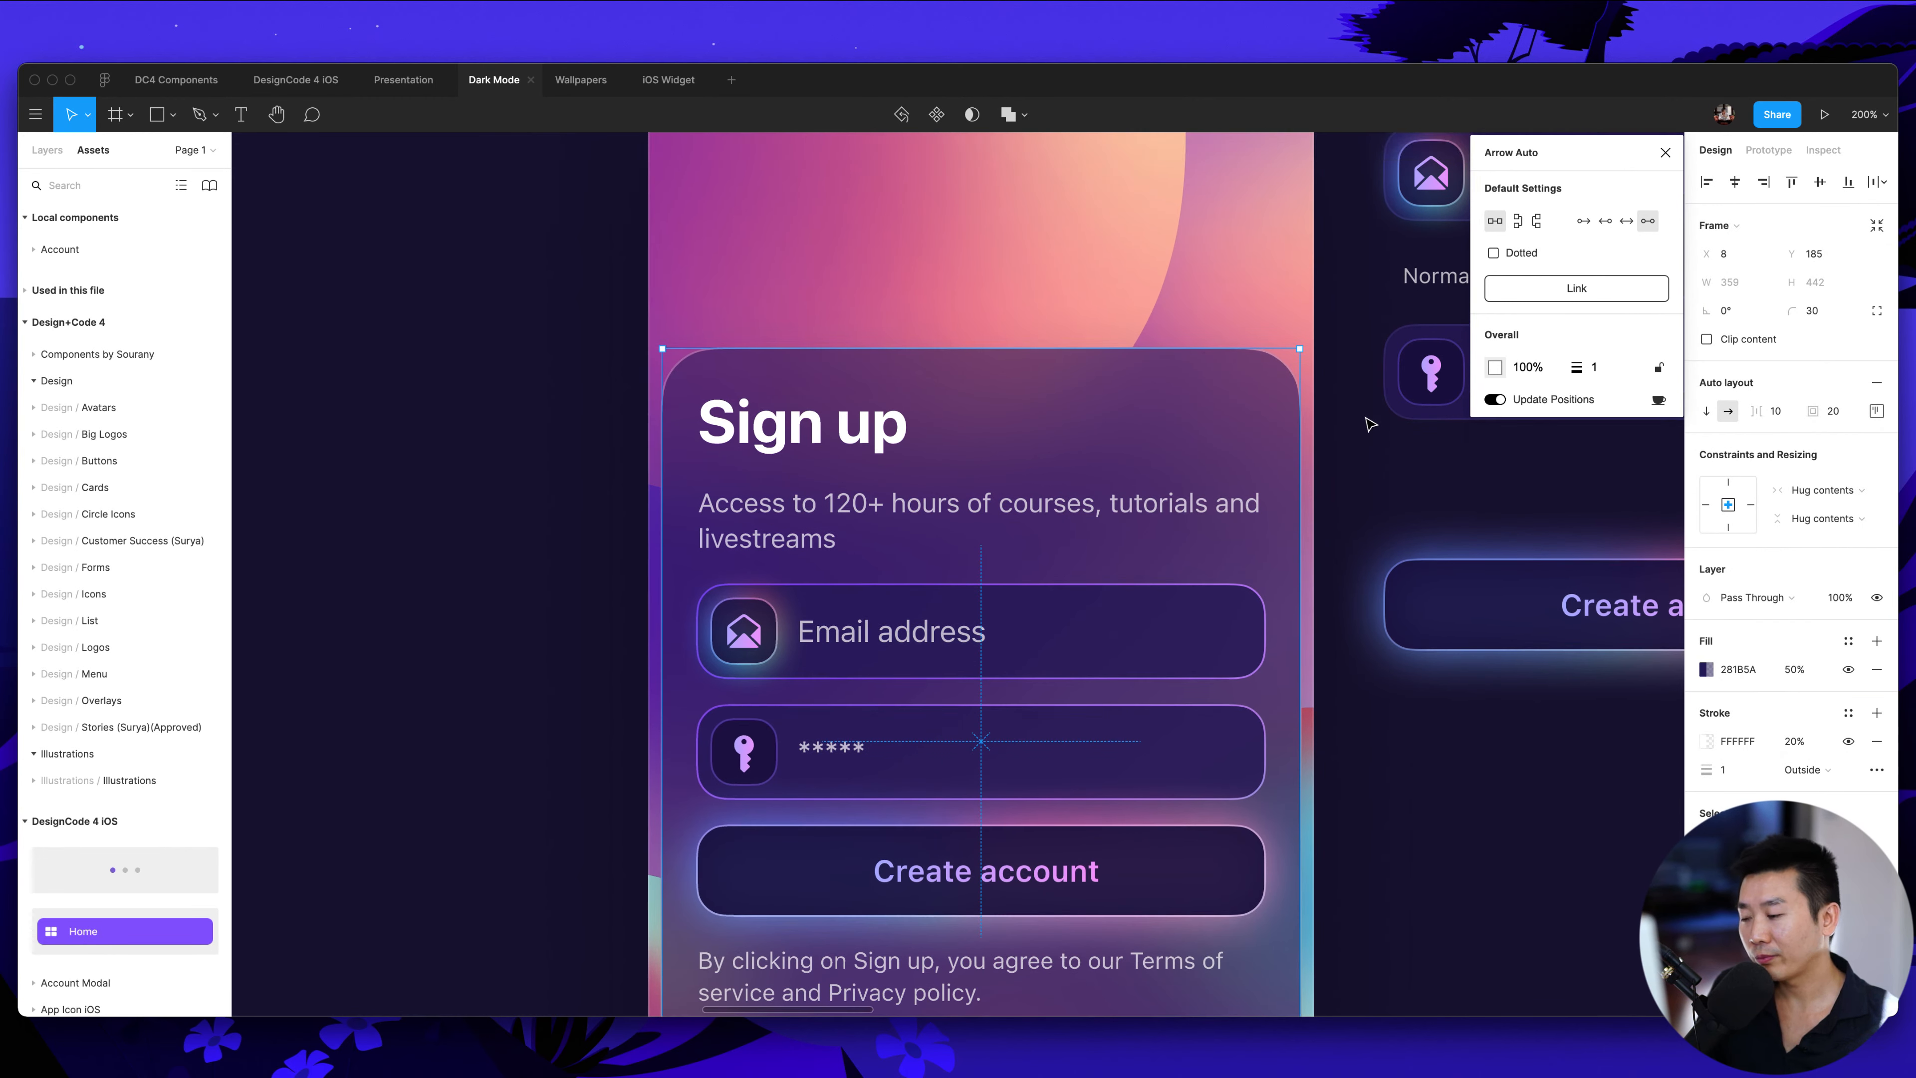
pyautogui.hscroll(3, 1362, 424)
pyautogui.scroll(-1, 1361, 424)
pyautogui.hscroll(1, 1360, 423)
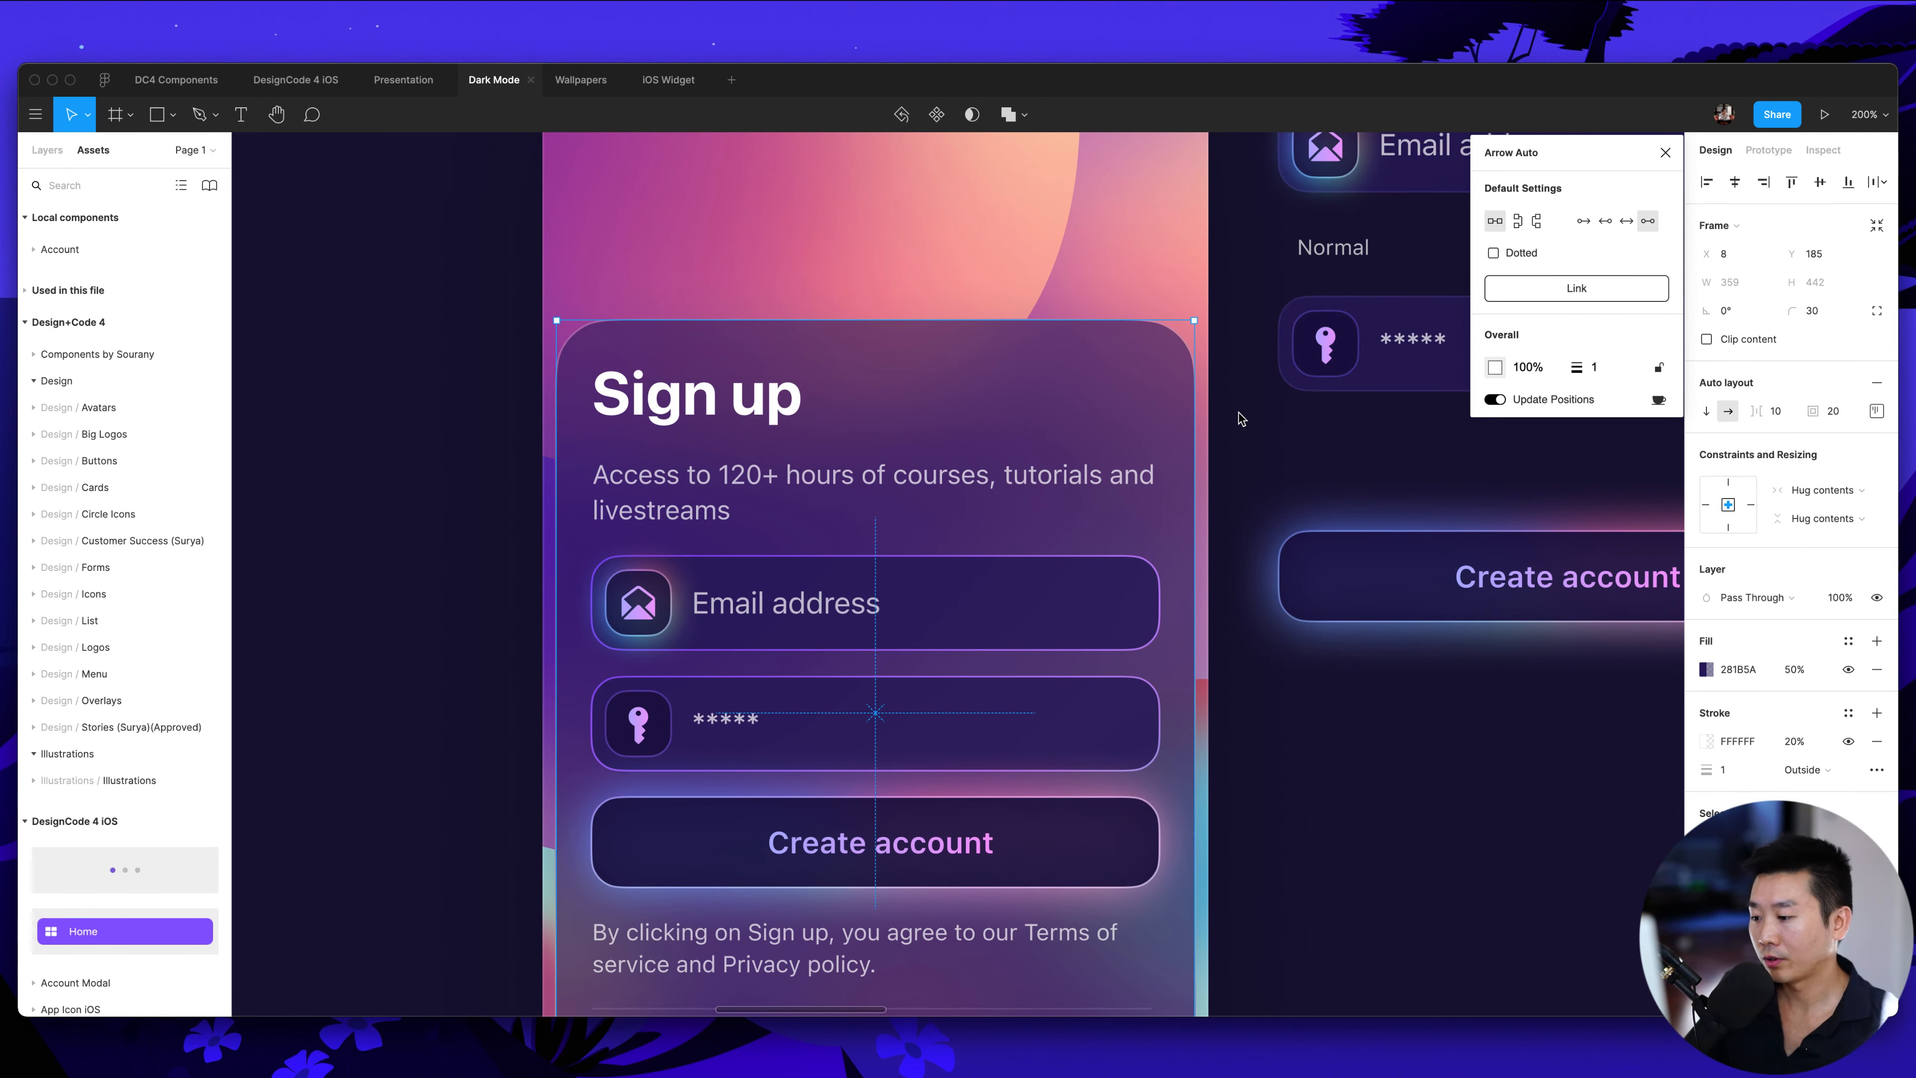
# Deselect the card and survey the Home, Tutorials, Livestreams and Account screens at 100% zoom
pyautogui.hotkey('shift', '0')
pyautogui.click(1316, 794)
pyautogui.hscroll(5, 1253, 792)
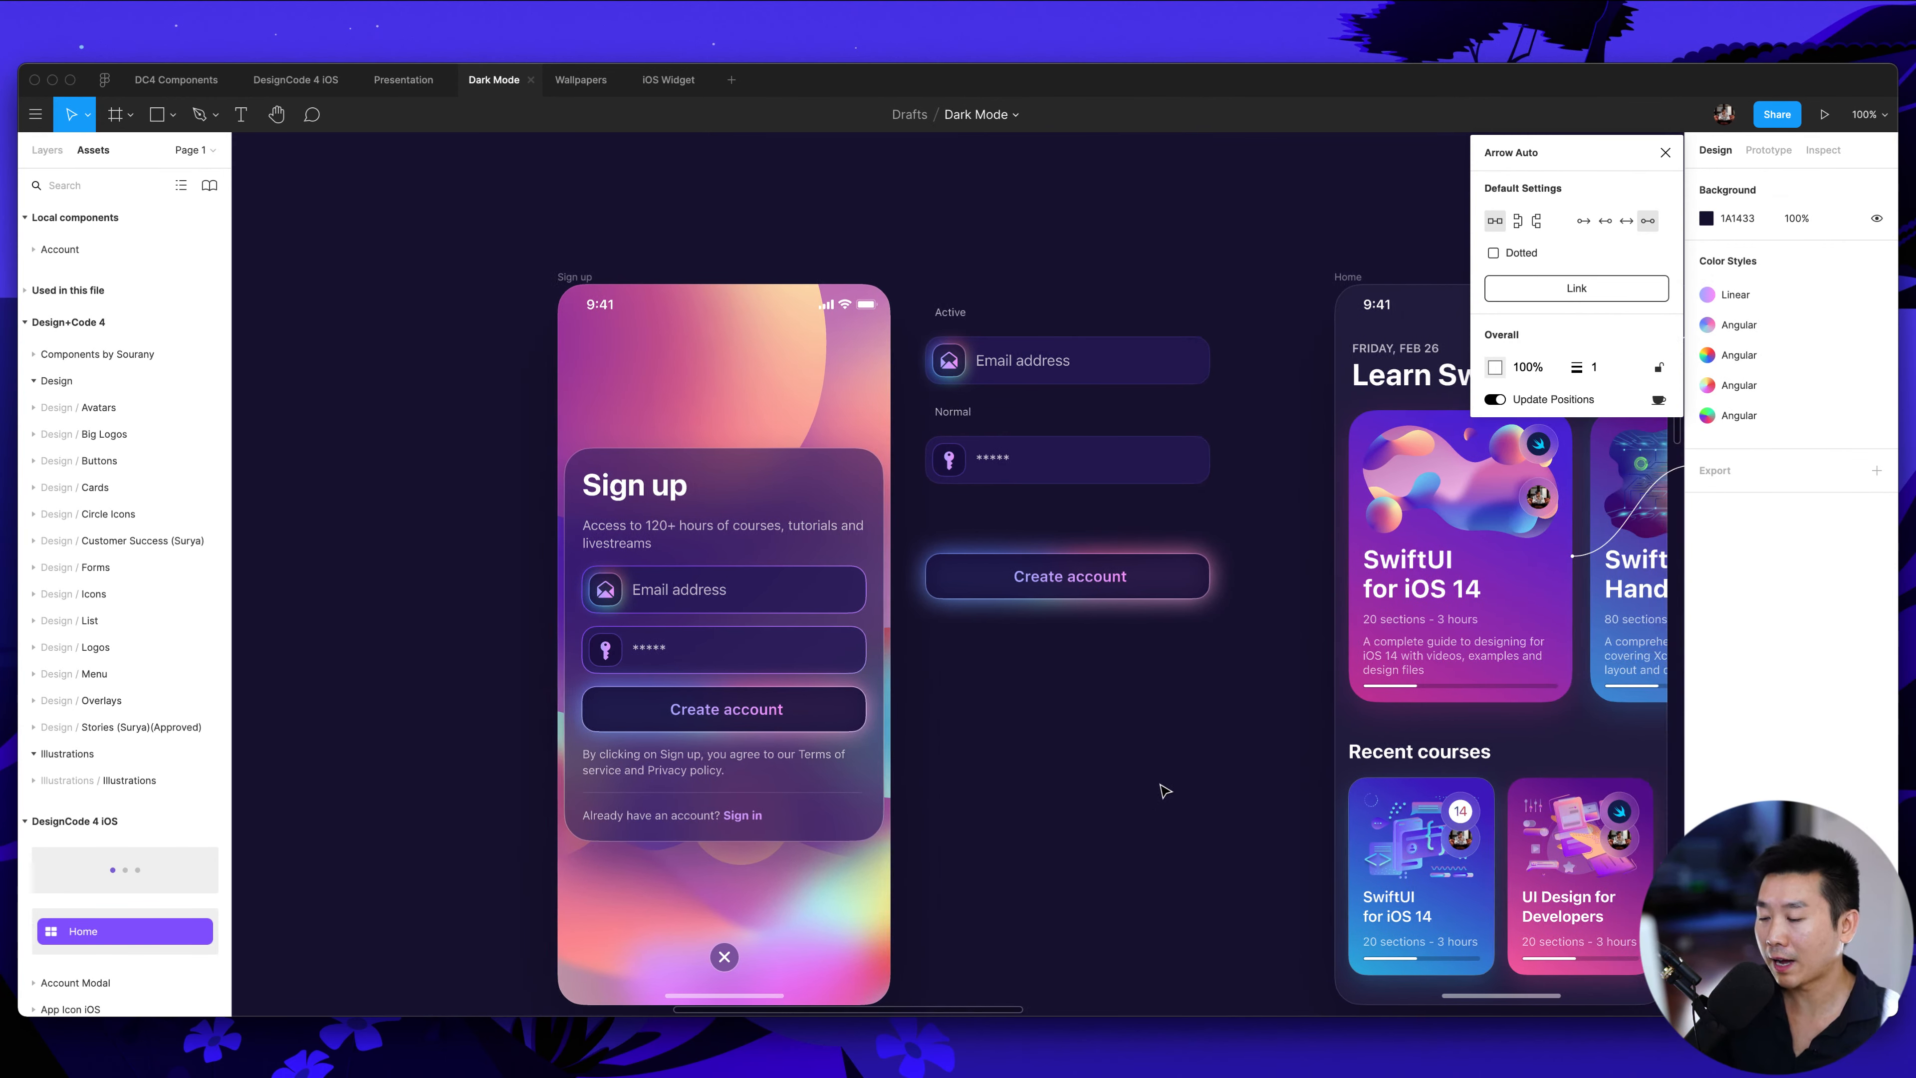
pyautogui.hscroll(15, 1125, 758)
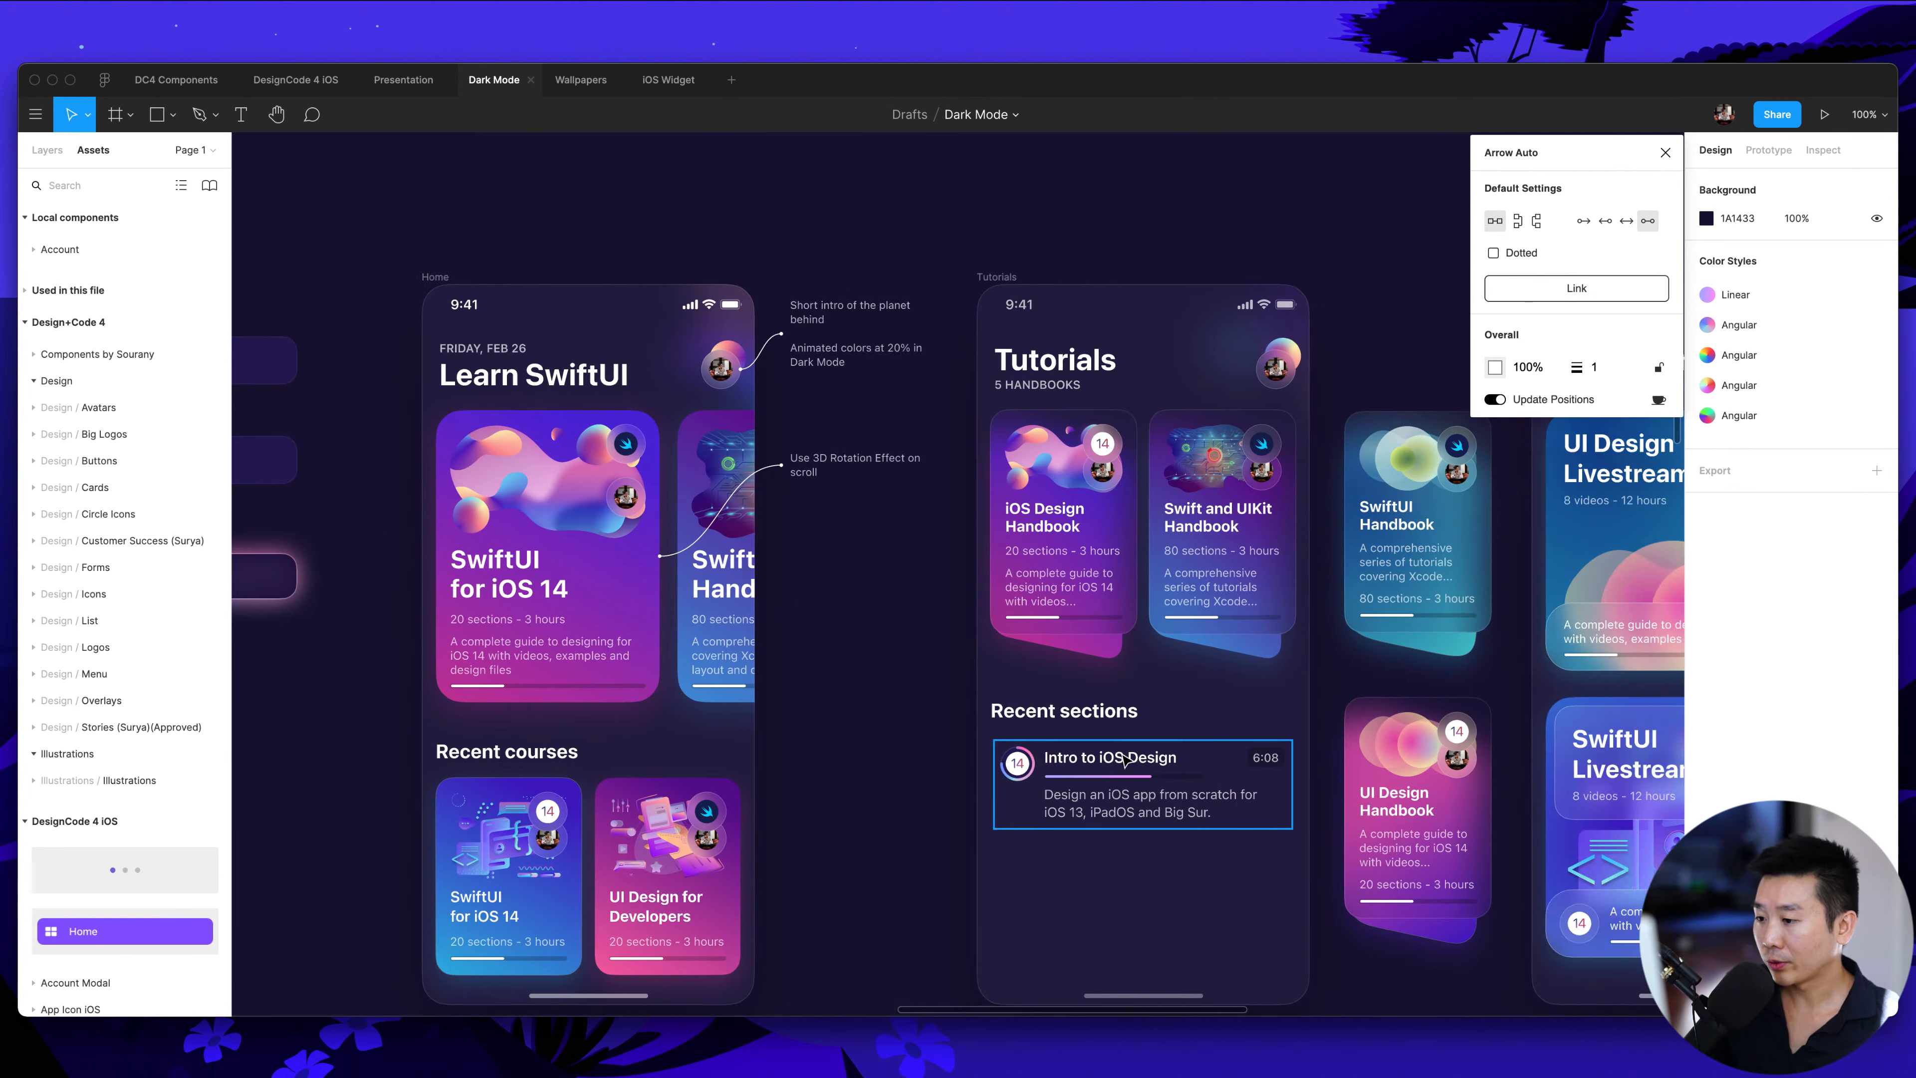
pyautogui.hscroll(5, 1124, 758)
pyautogui.hscroll(2, 1067, 758)
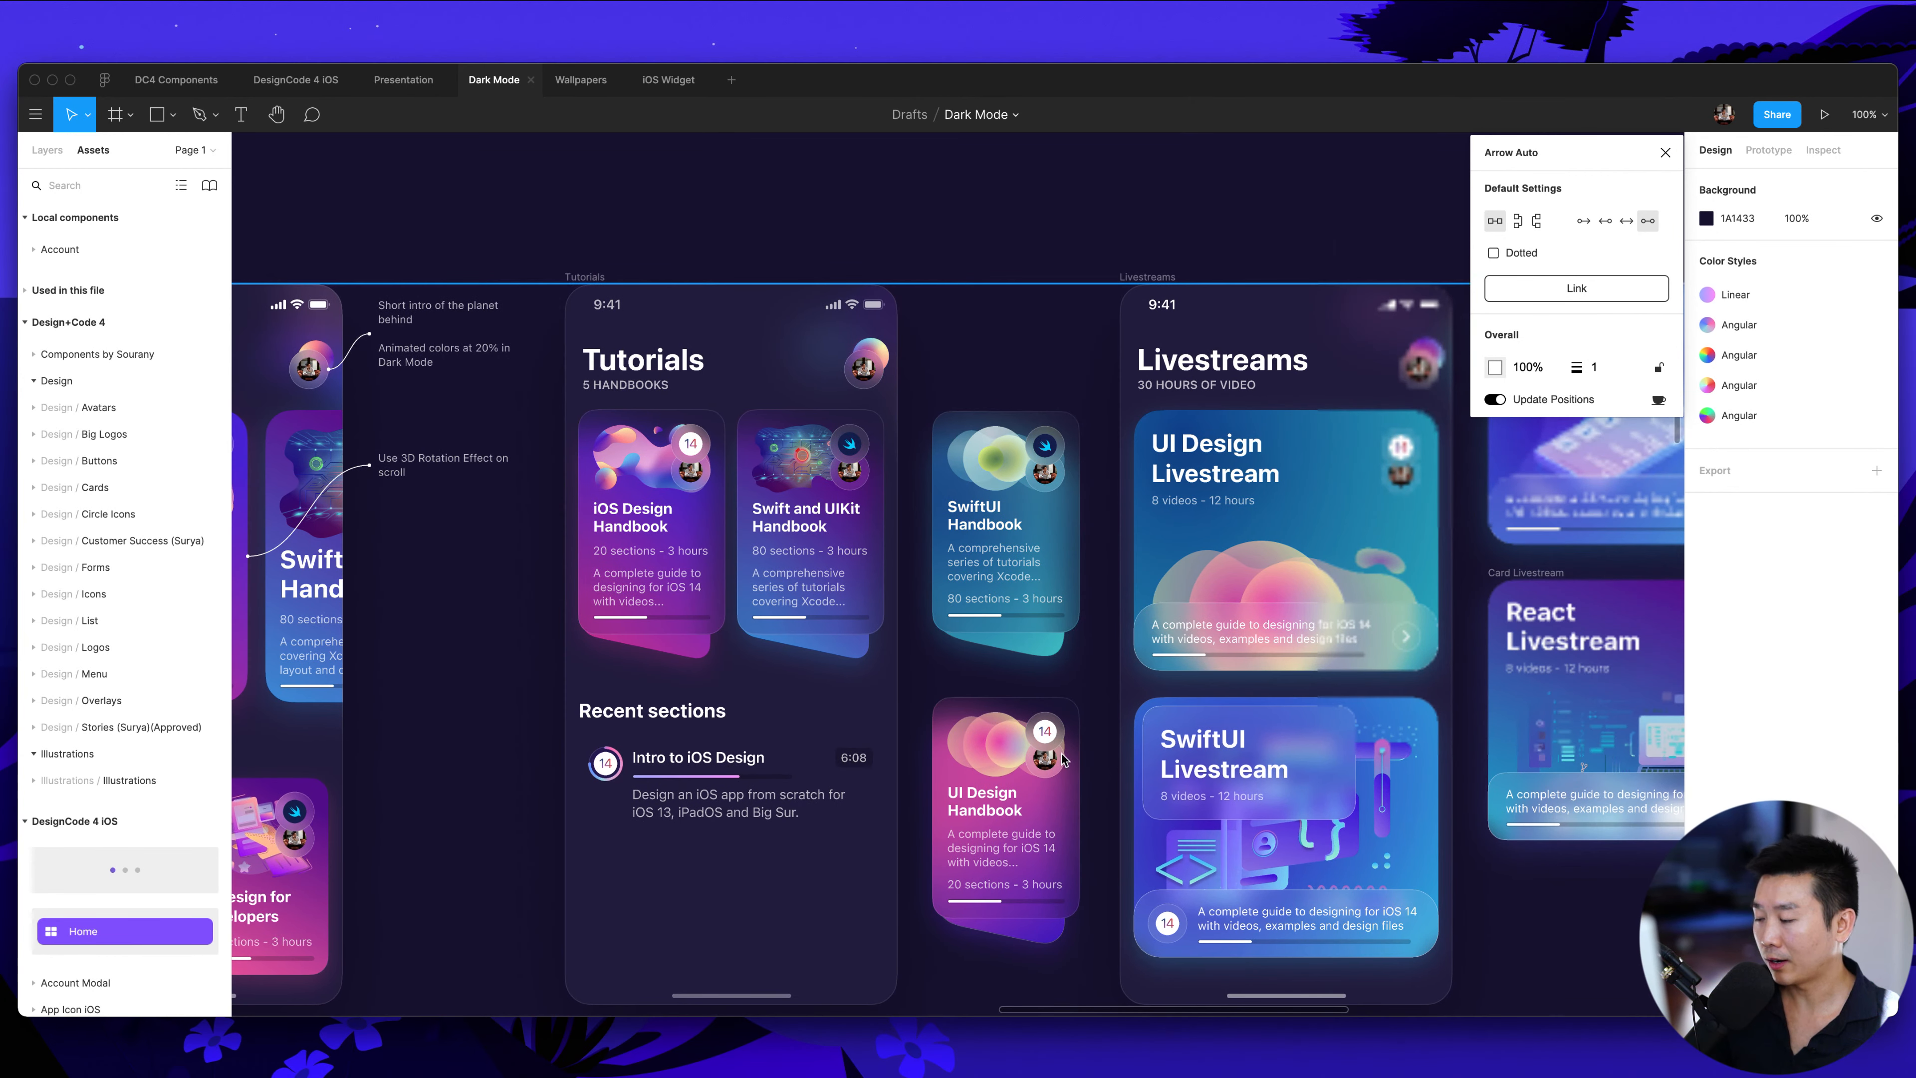
pyautogui.hscroll(2, 1062, 758)
pyautogui.hscroll(8, 822, 692)
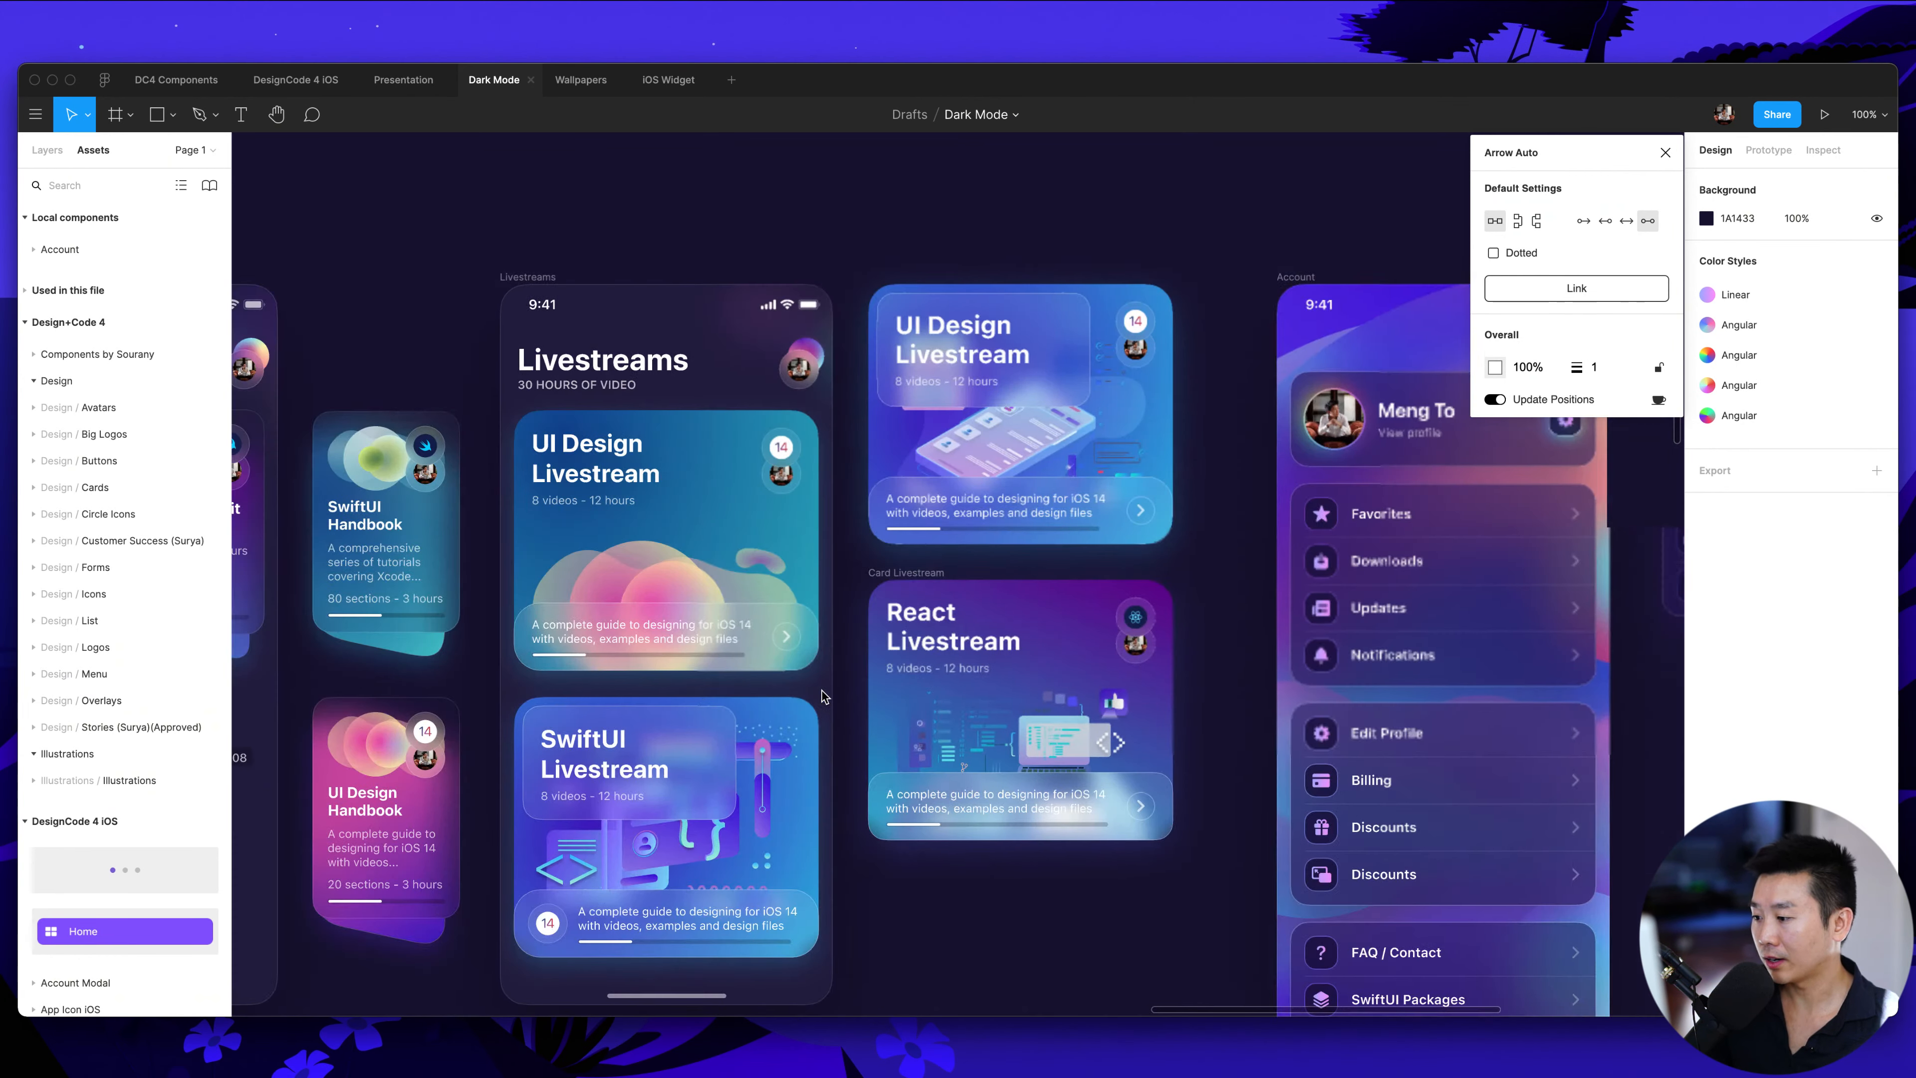
pyautogui.hscroll(6, 822, 691)
# Select the glass title panel on the UI Design Livestream card and inspect its fill, stroke and background blur at 200% zoom
pyautogui.scroll(5, 816, 679)
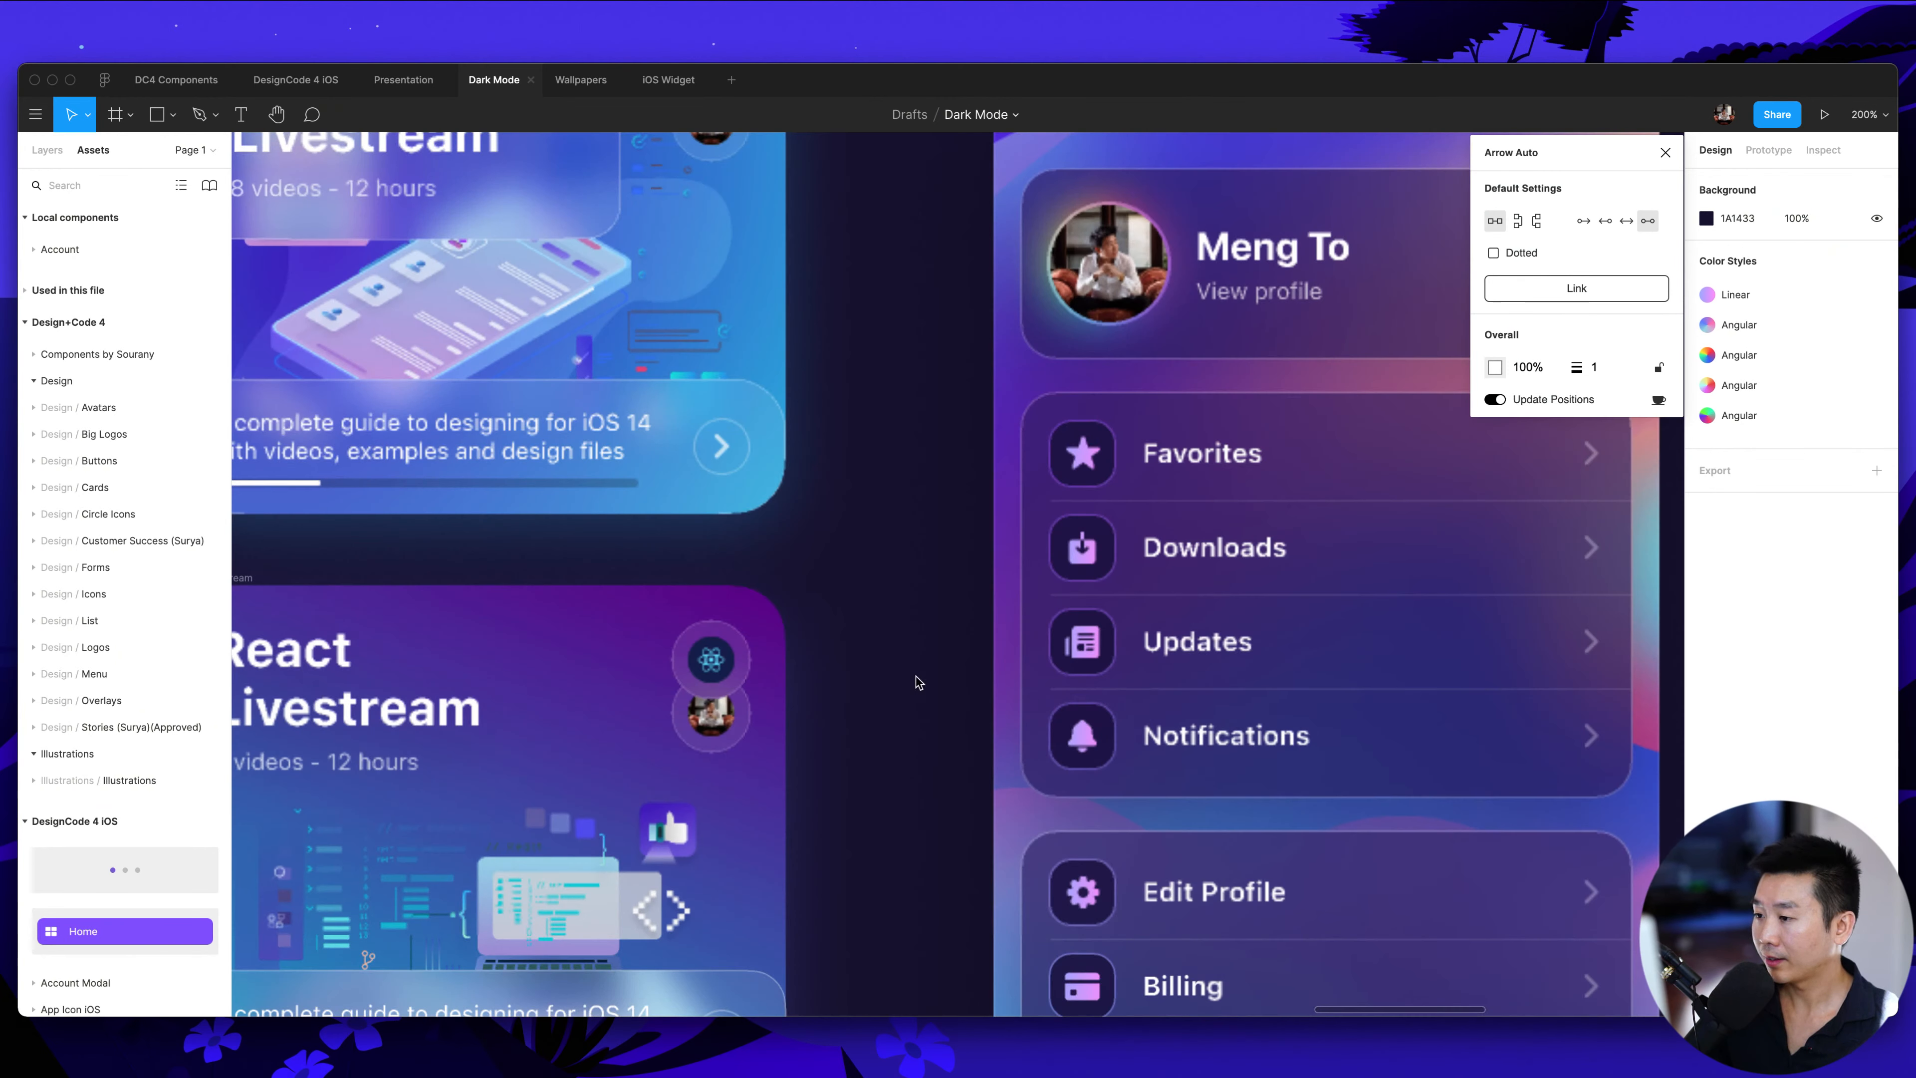
pyautogui.hscroll(-8, 917, 682)
pyautogui.scroll(10, 918, 676)
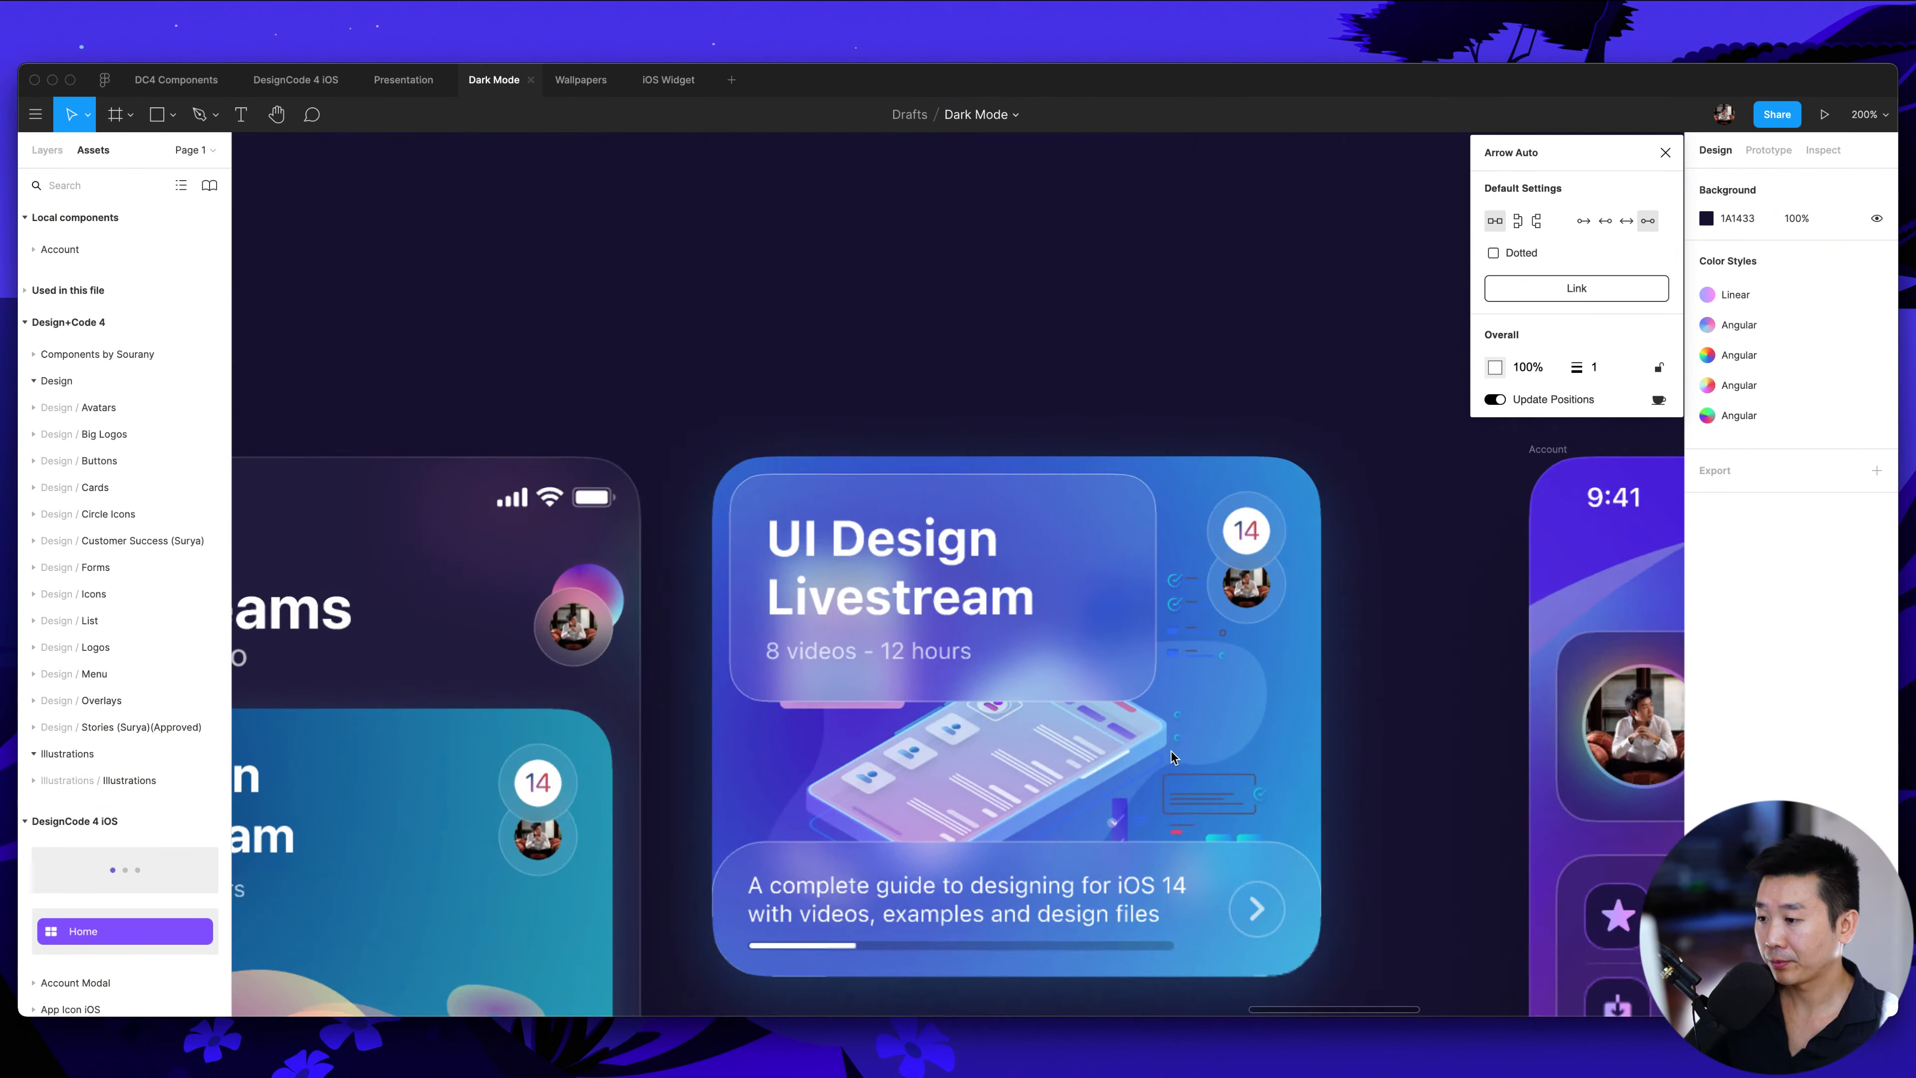
pyautogui.scroll(-4, 1171, 750)
pyautogui.click(1104, 407)
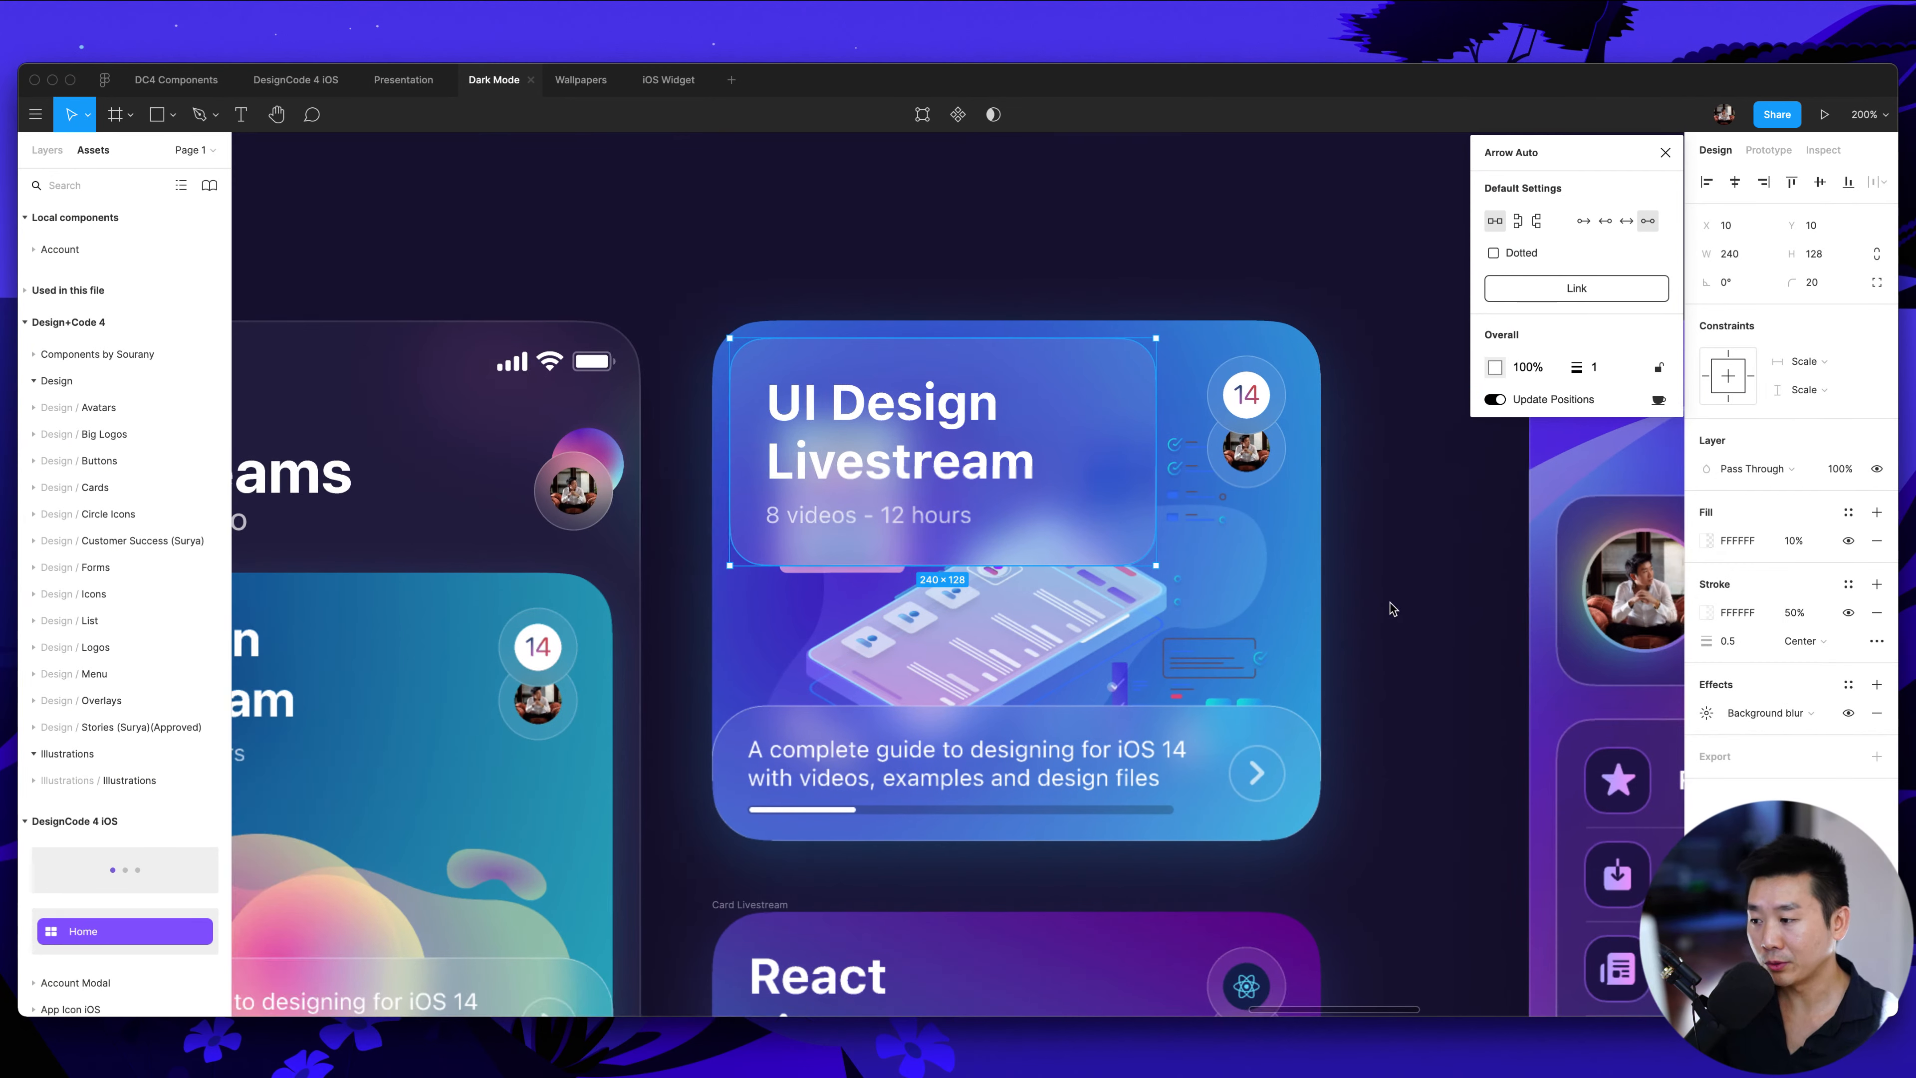
pyautogui.hscroll(2, 1392, 608)
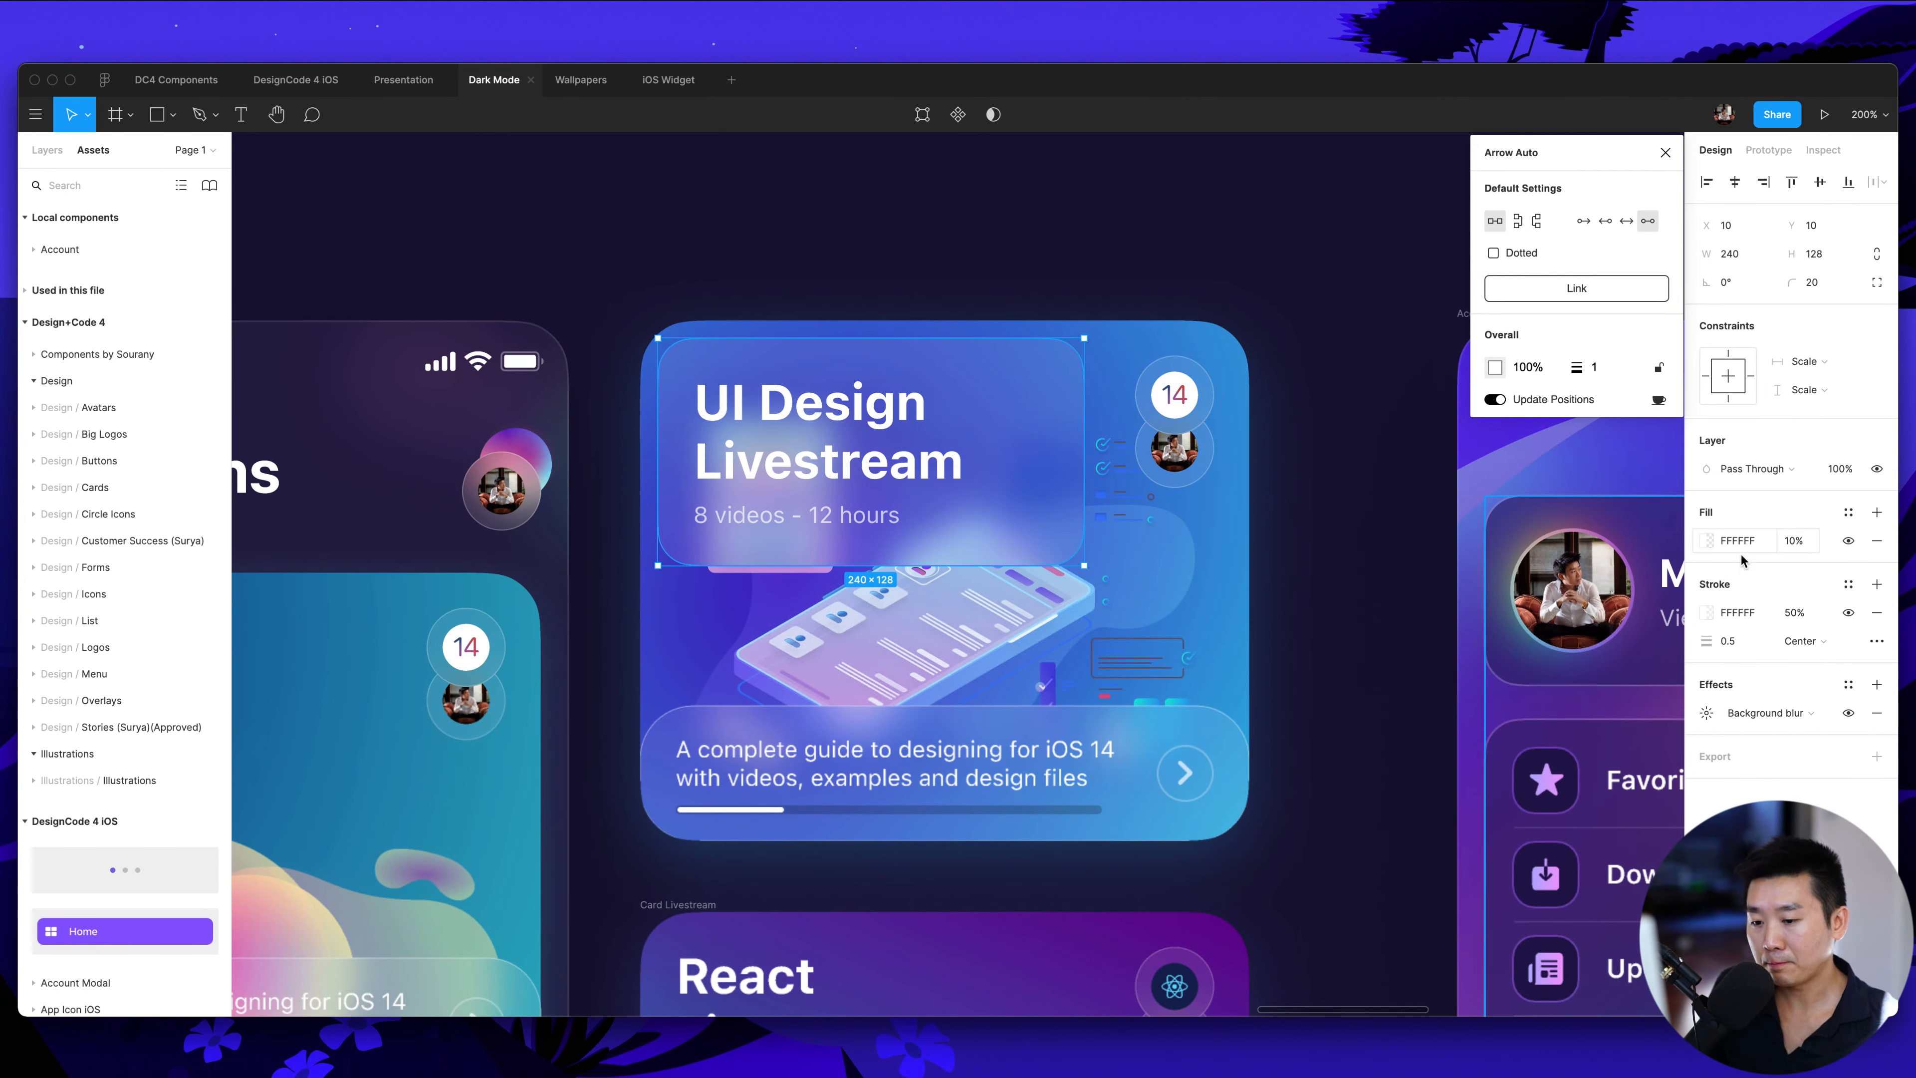
pyautogui.click(1756, 617)
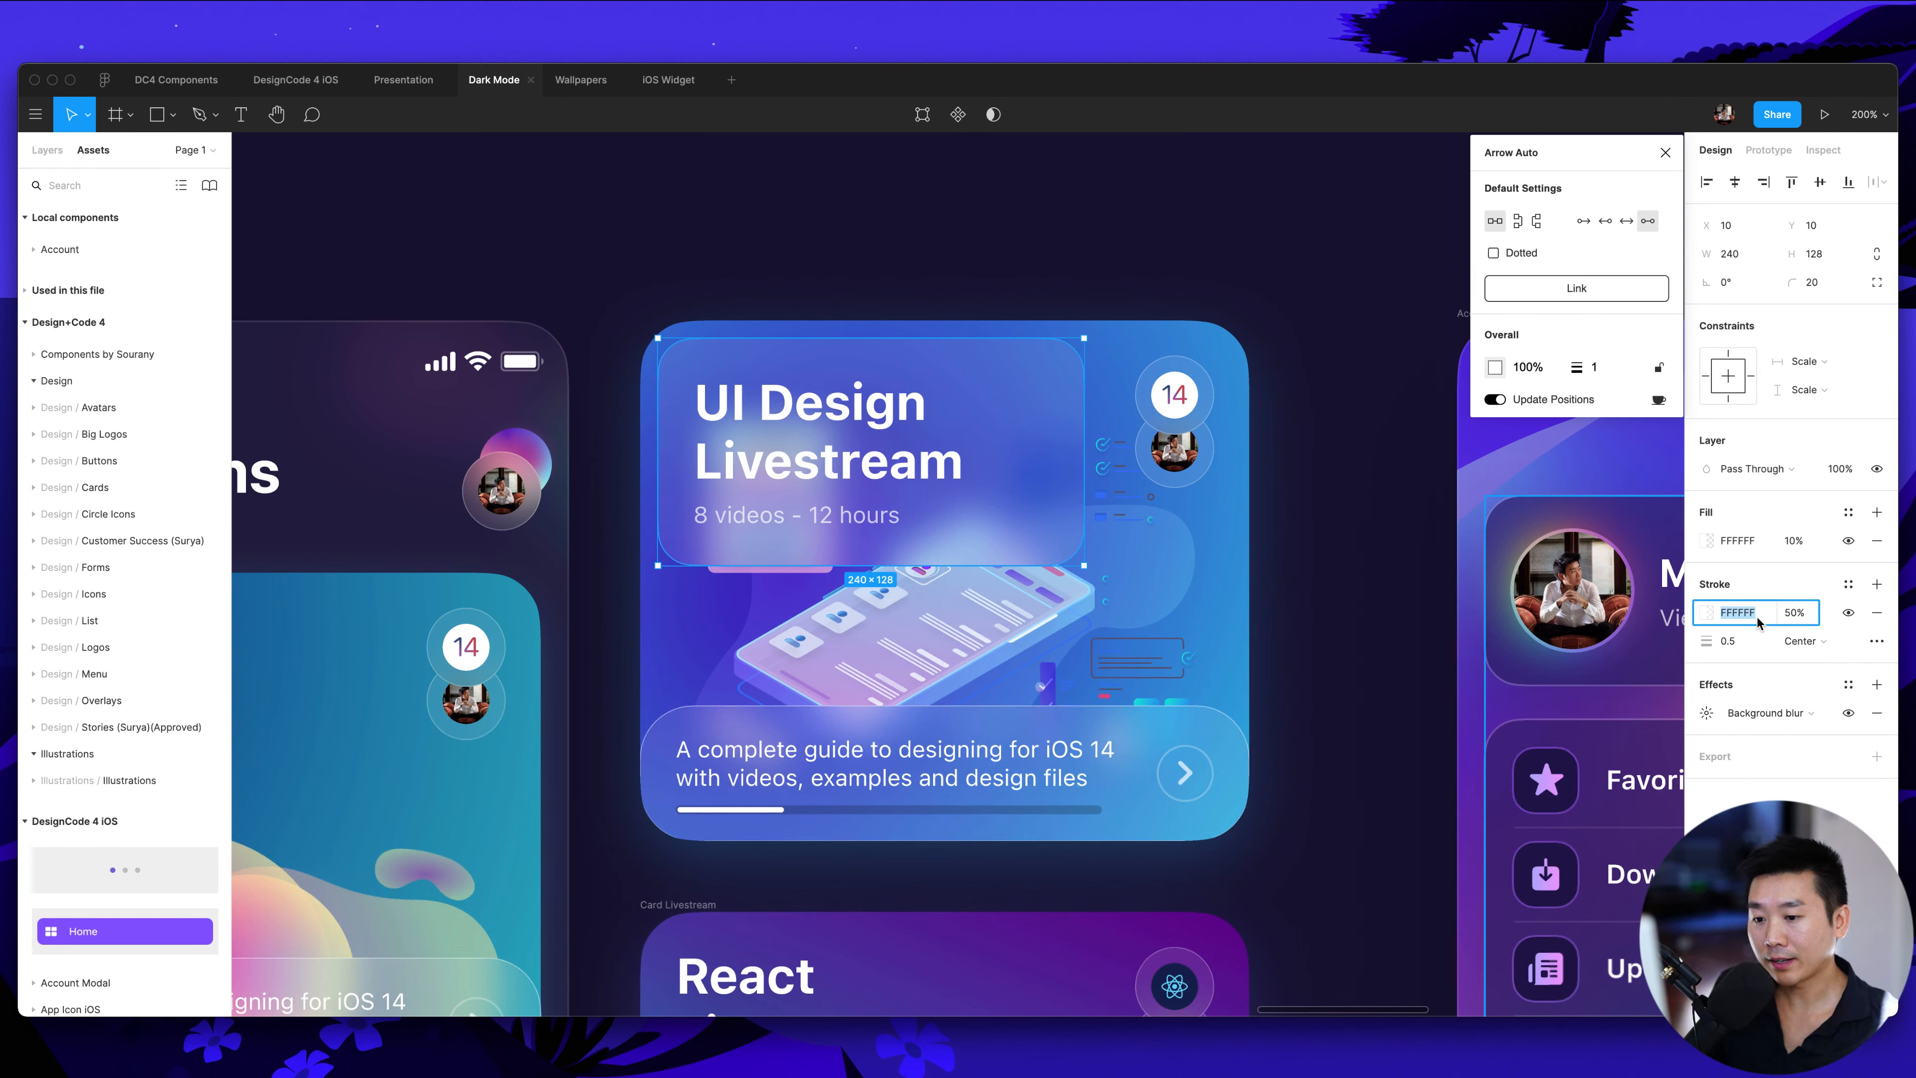
# Try tinting the title panel's 10% fill with solid blues such as 26BFE1 and 436E77, and the purple 5A4377
pyautogui.click(1708, 540)
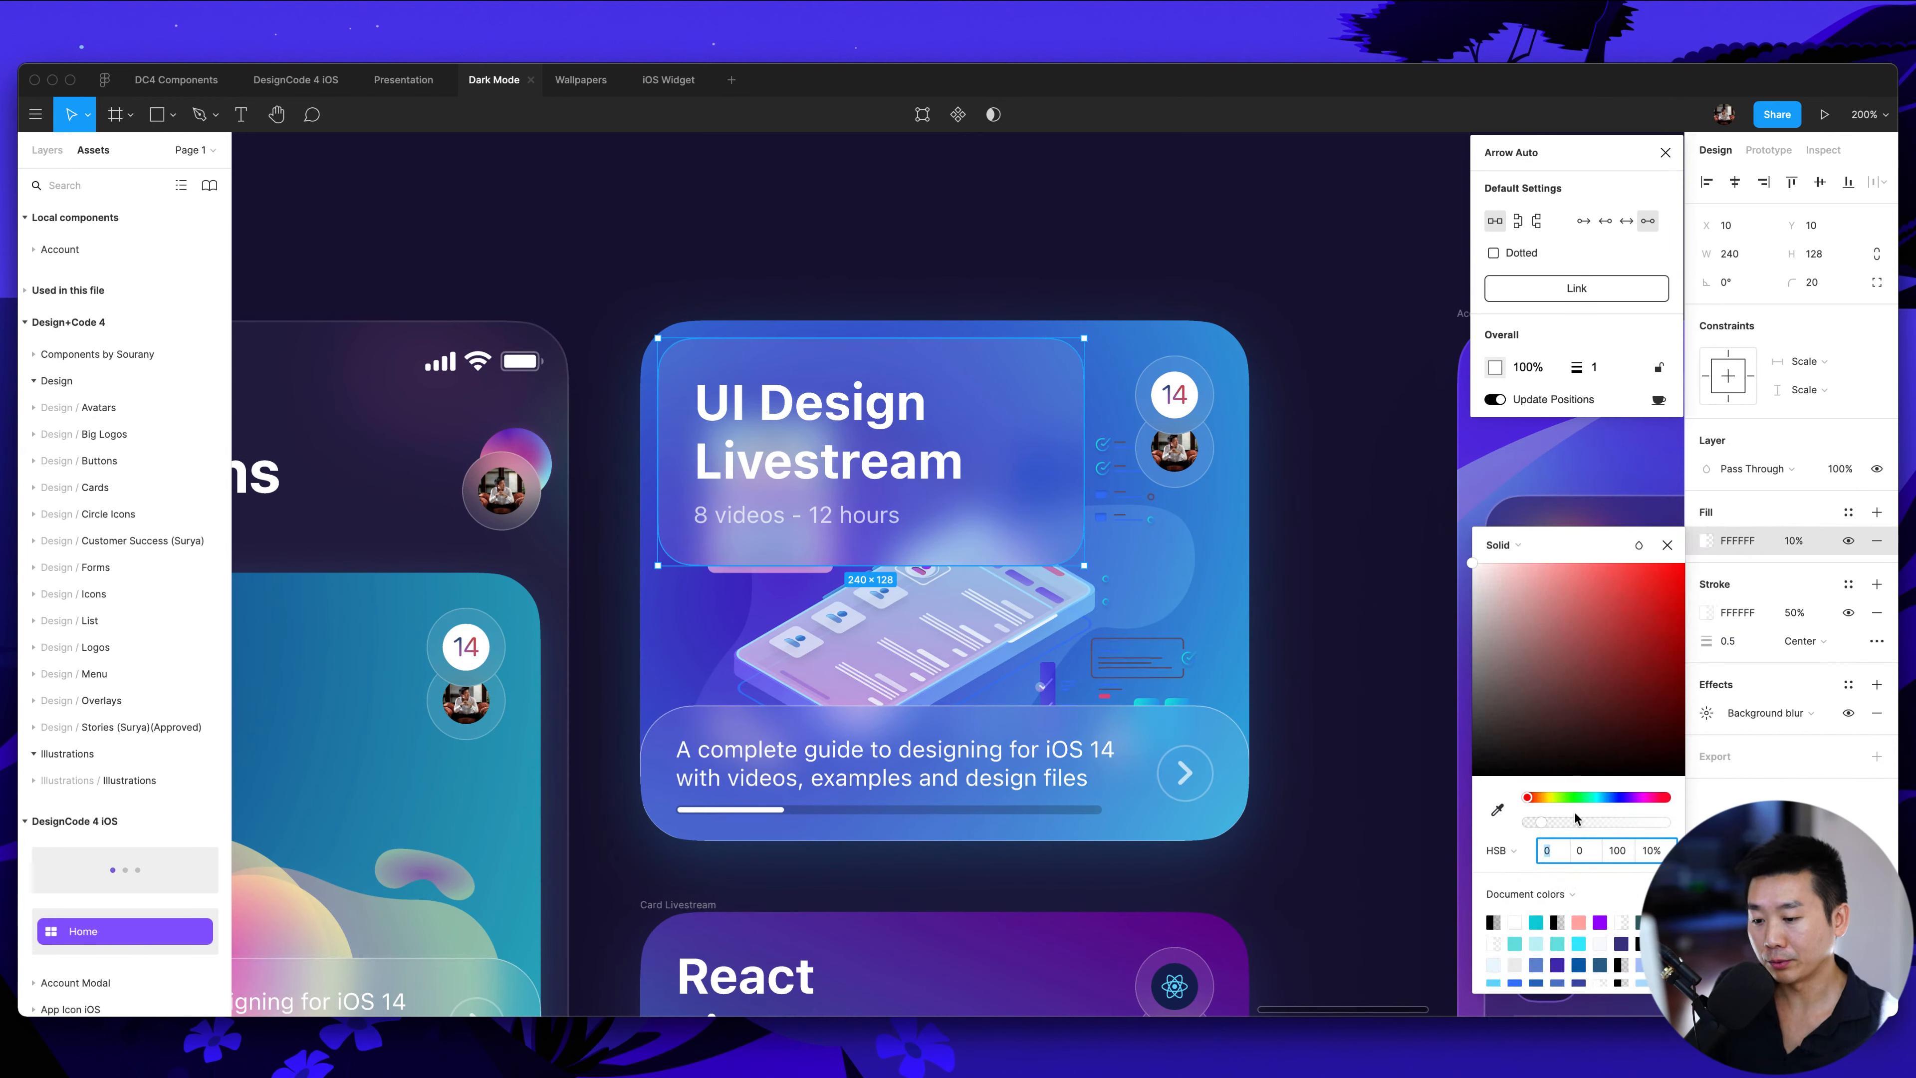
pyautogui.click(1602, 798)
pyautogui.moveTo(1541, 574); pyautogui.dragTo(1646, 695)
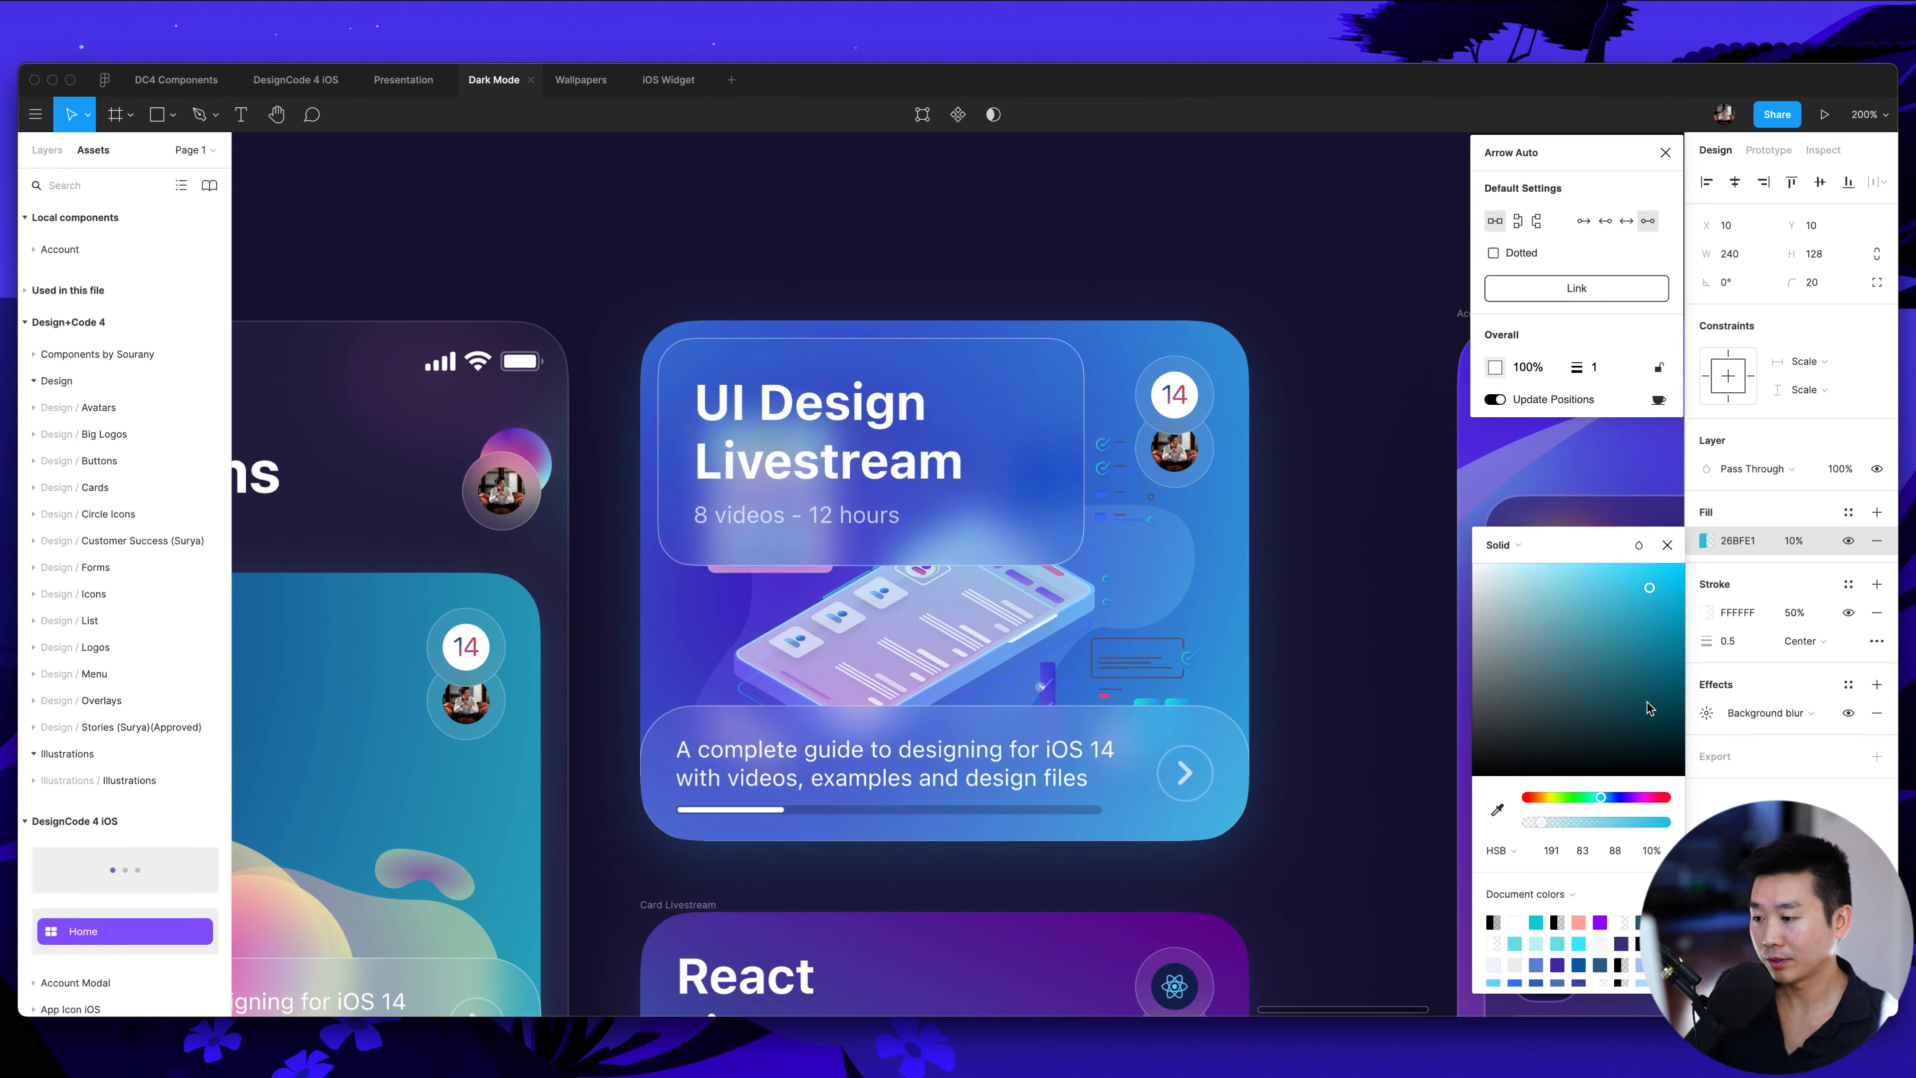
pyautogui.click(1609, 631)
pyautogui.click(1556, 667)
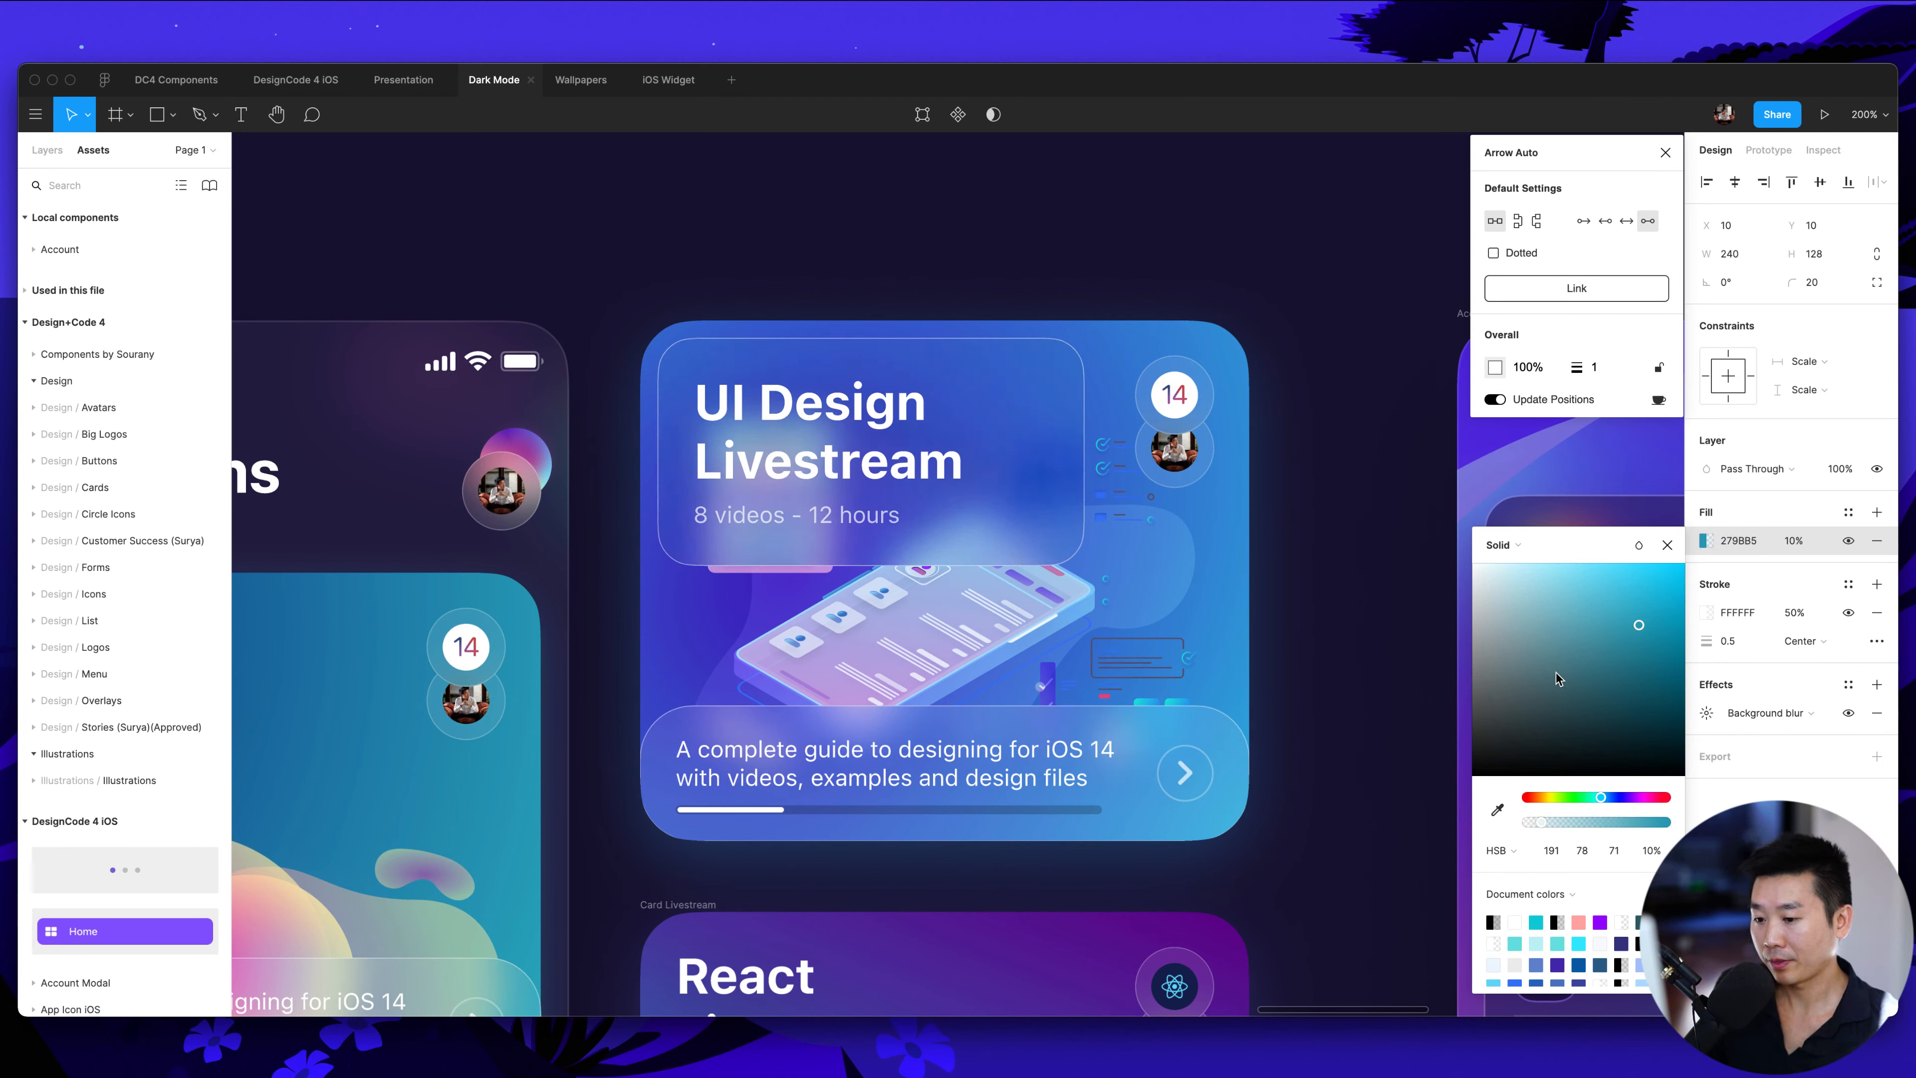
pyautogui.click(1565, 677)
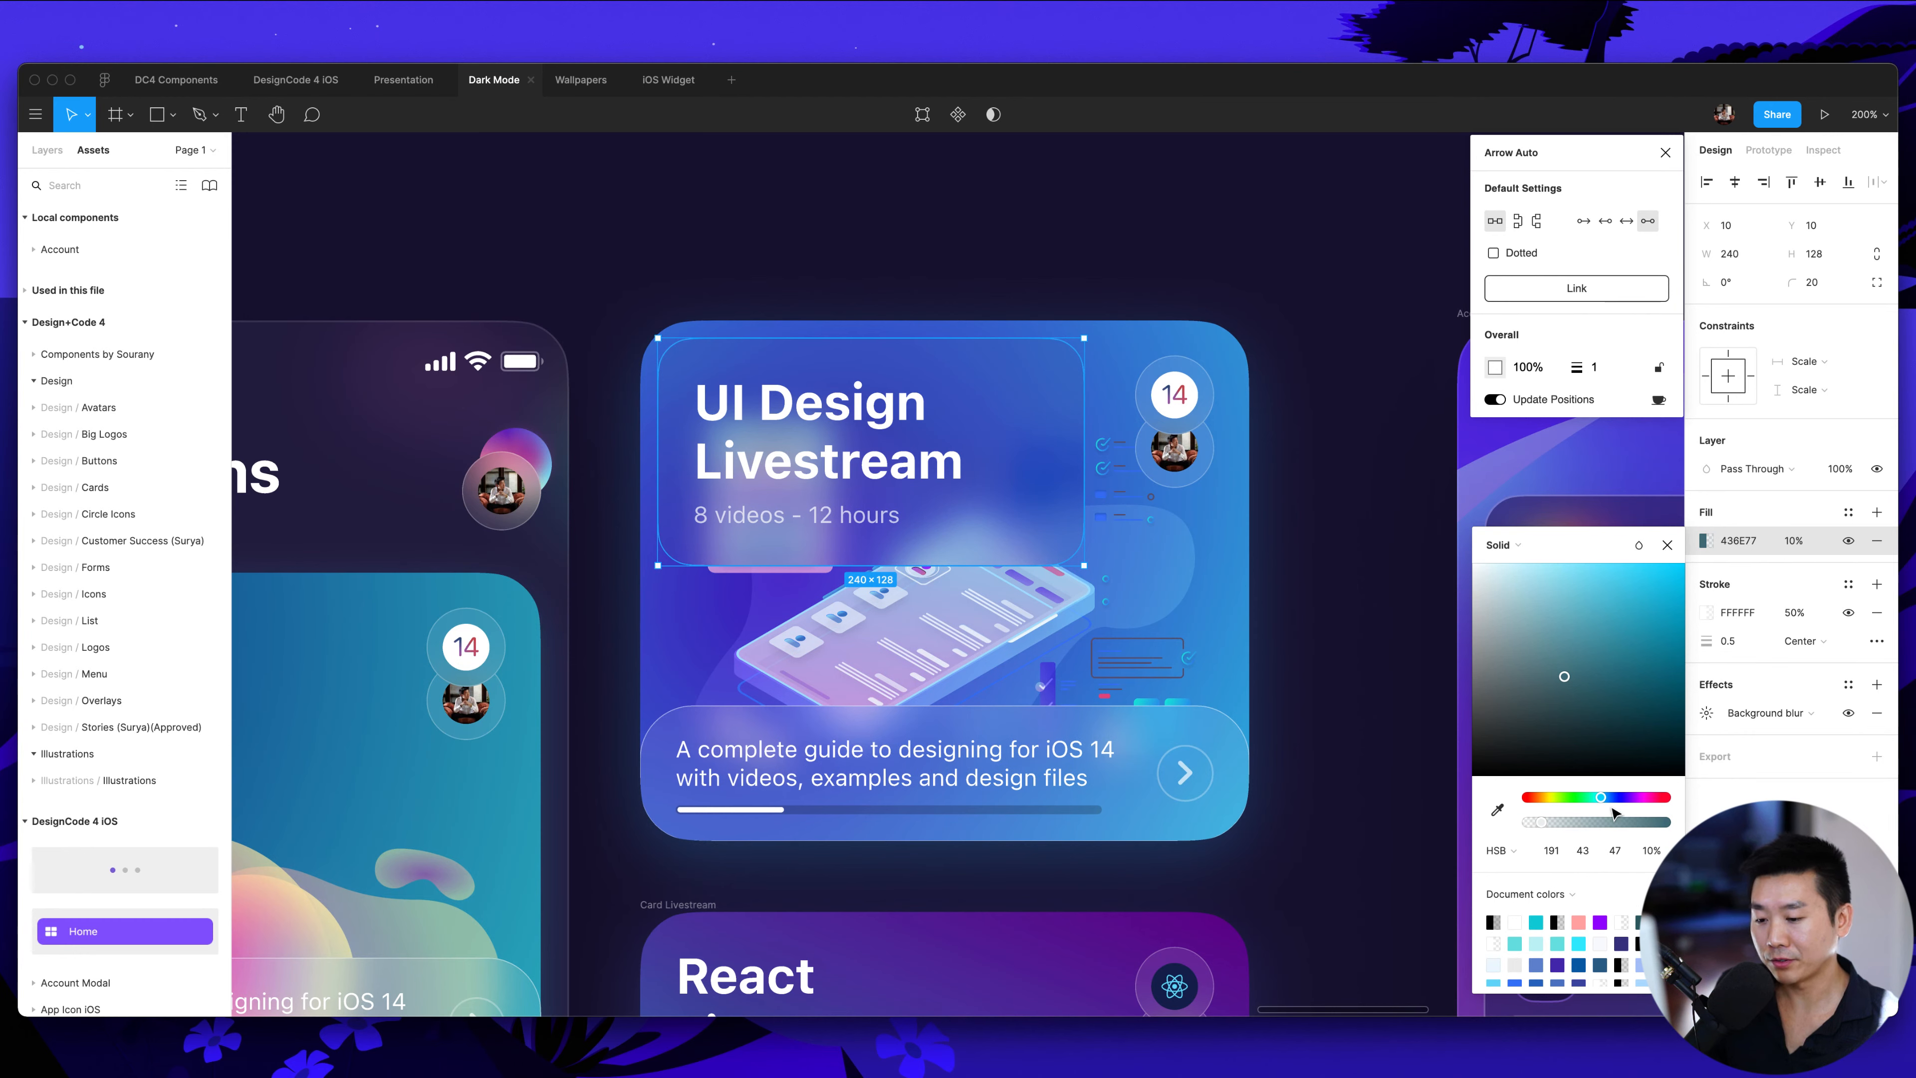
pyautogui.moveTo(1621, 799); pyautogui.dragTo(1605, 800)
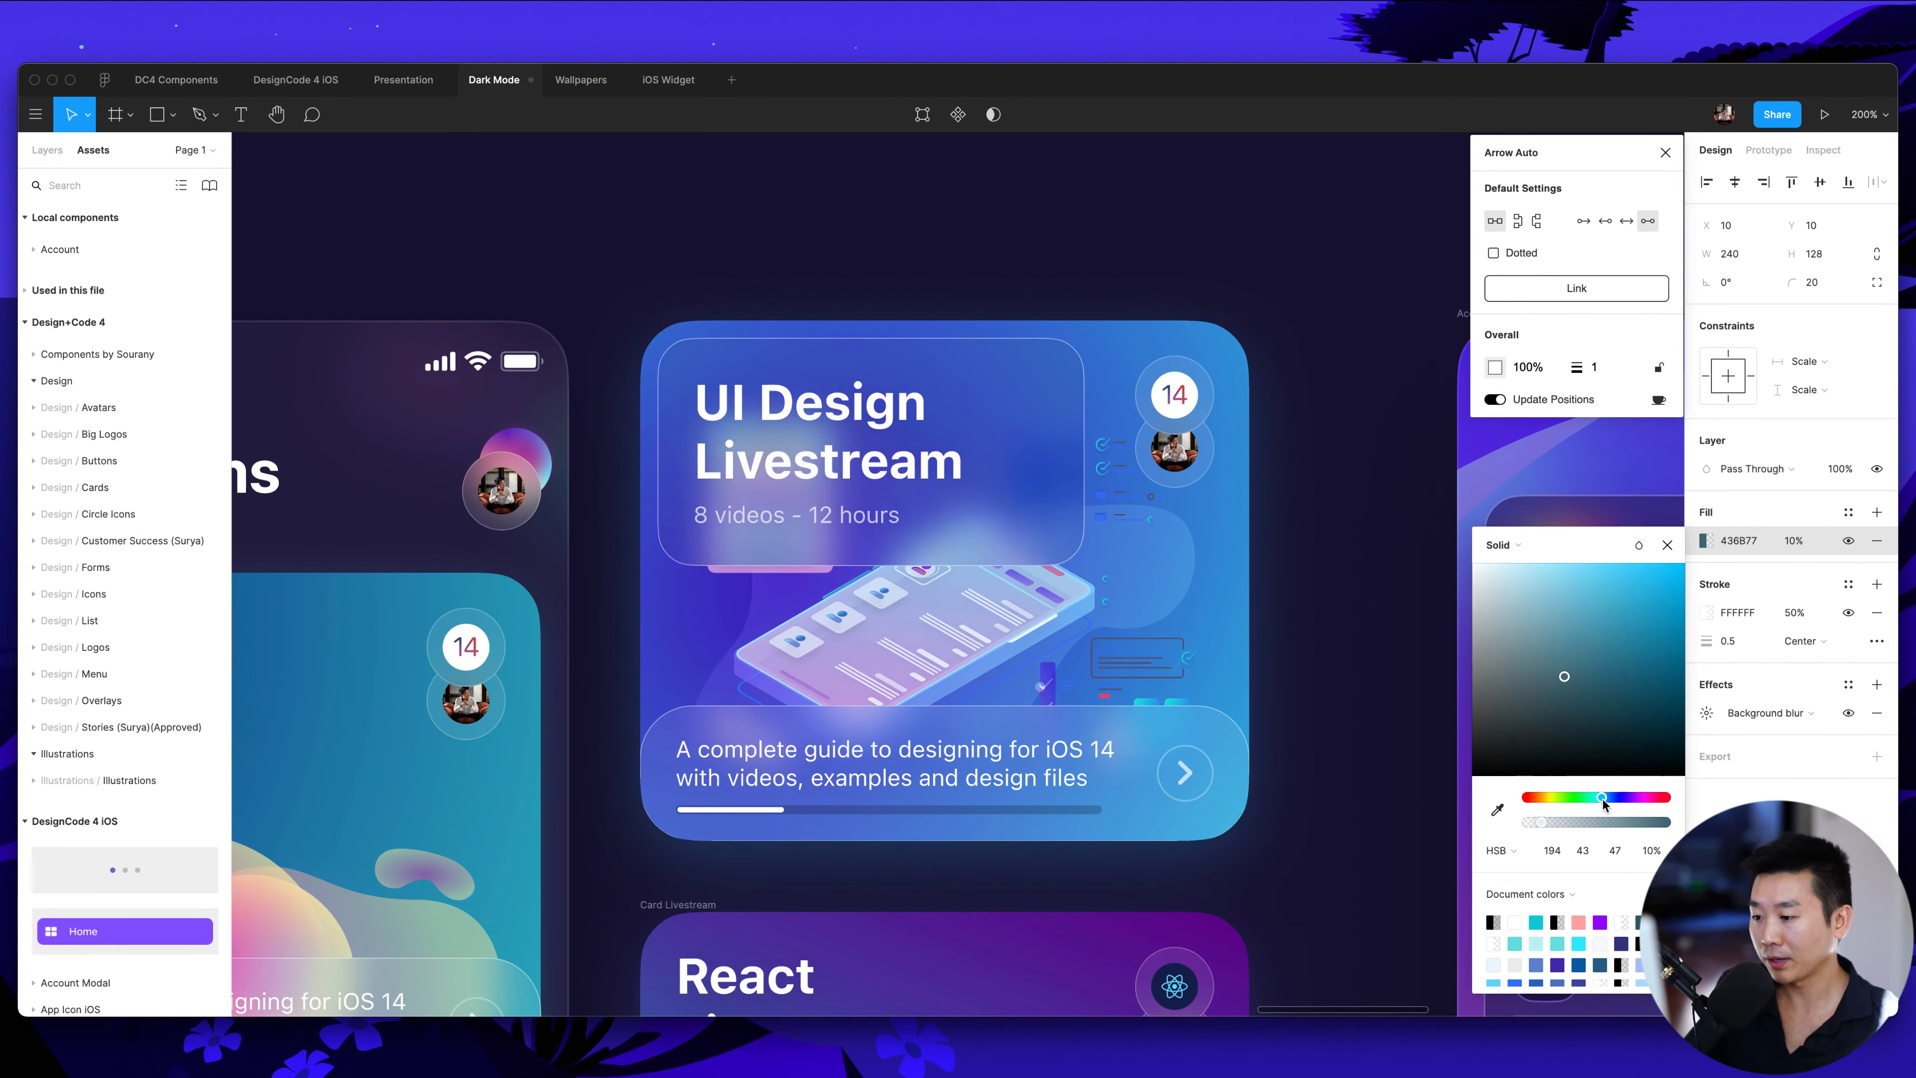
pyautogui.click(1631, 799)
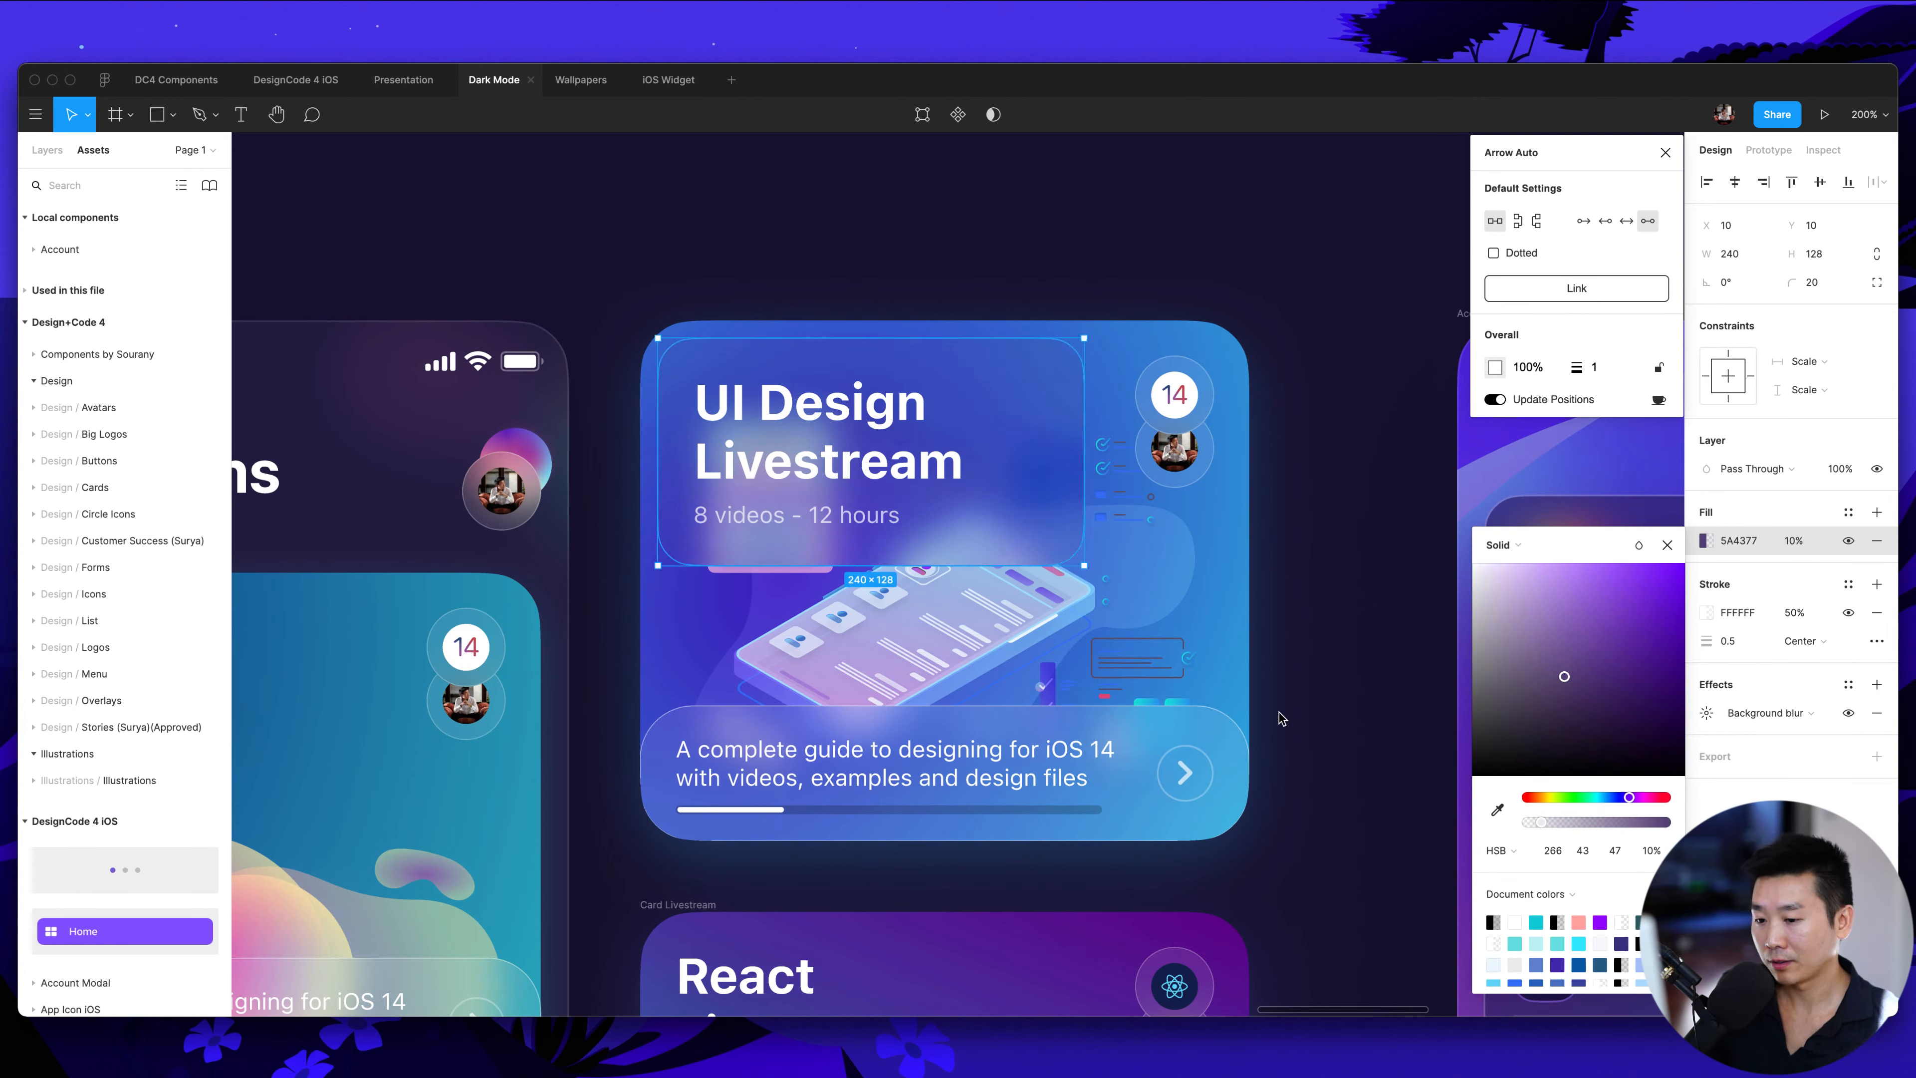
# Undo the purple tint, restore the title panel's fill to white FFFFFF at 10%, and close the color picker
pyautogui.press('super+z')
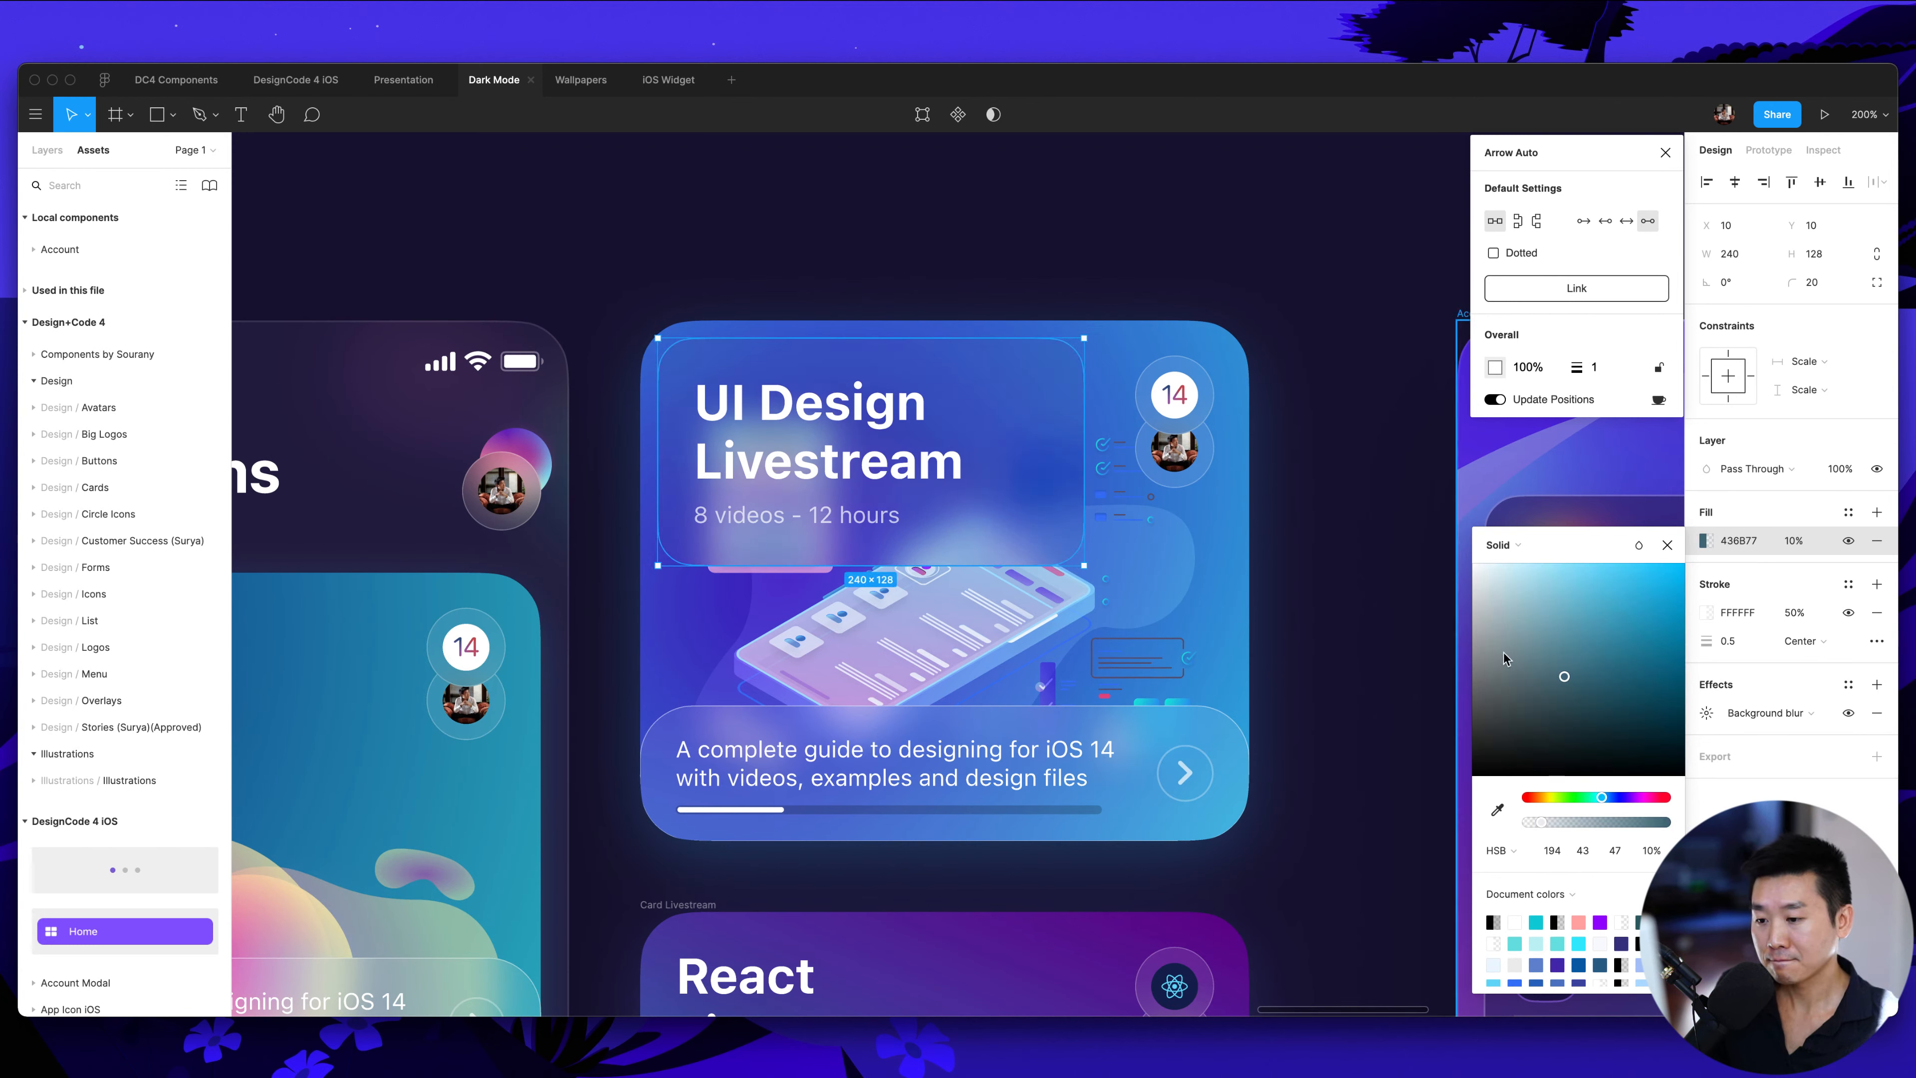
pyautogui.moveTo(1503, 658); pyautogui.dragTo(1454, 544)
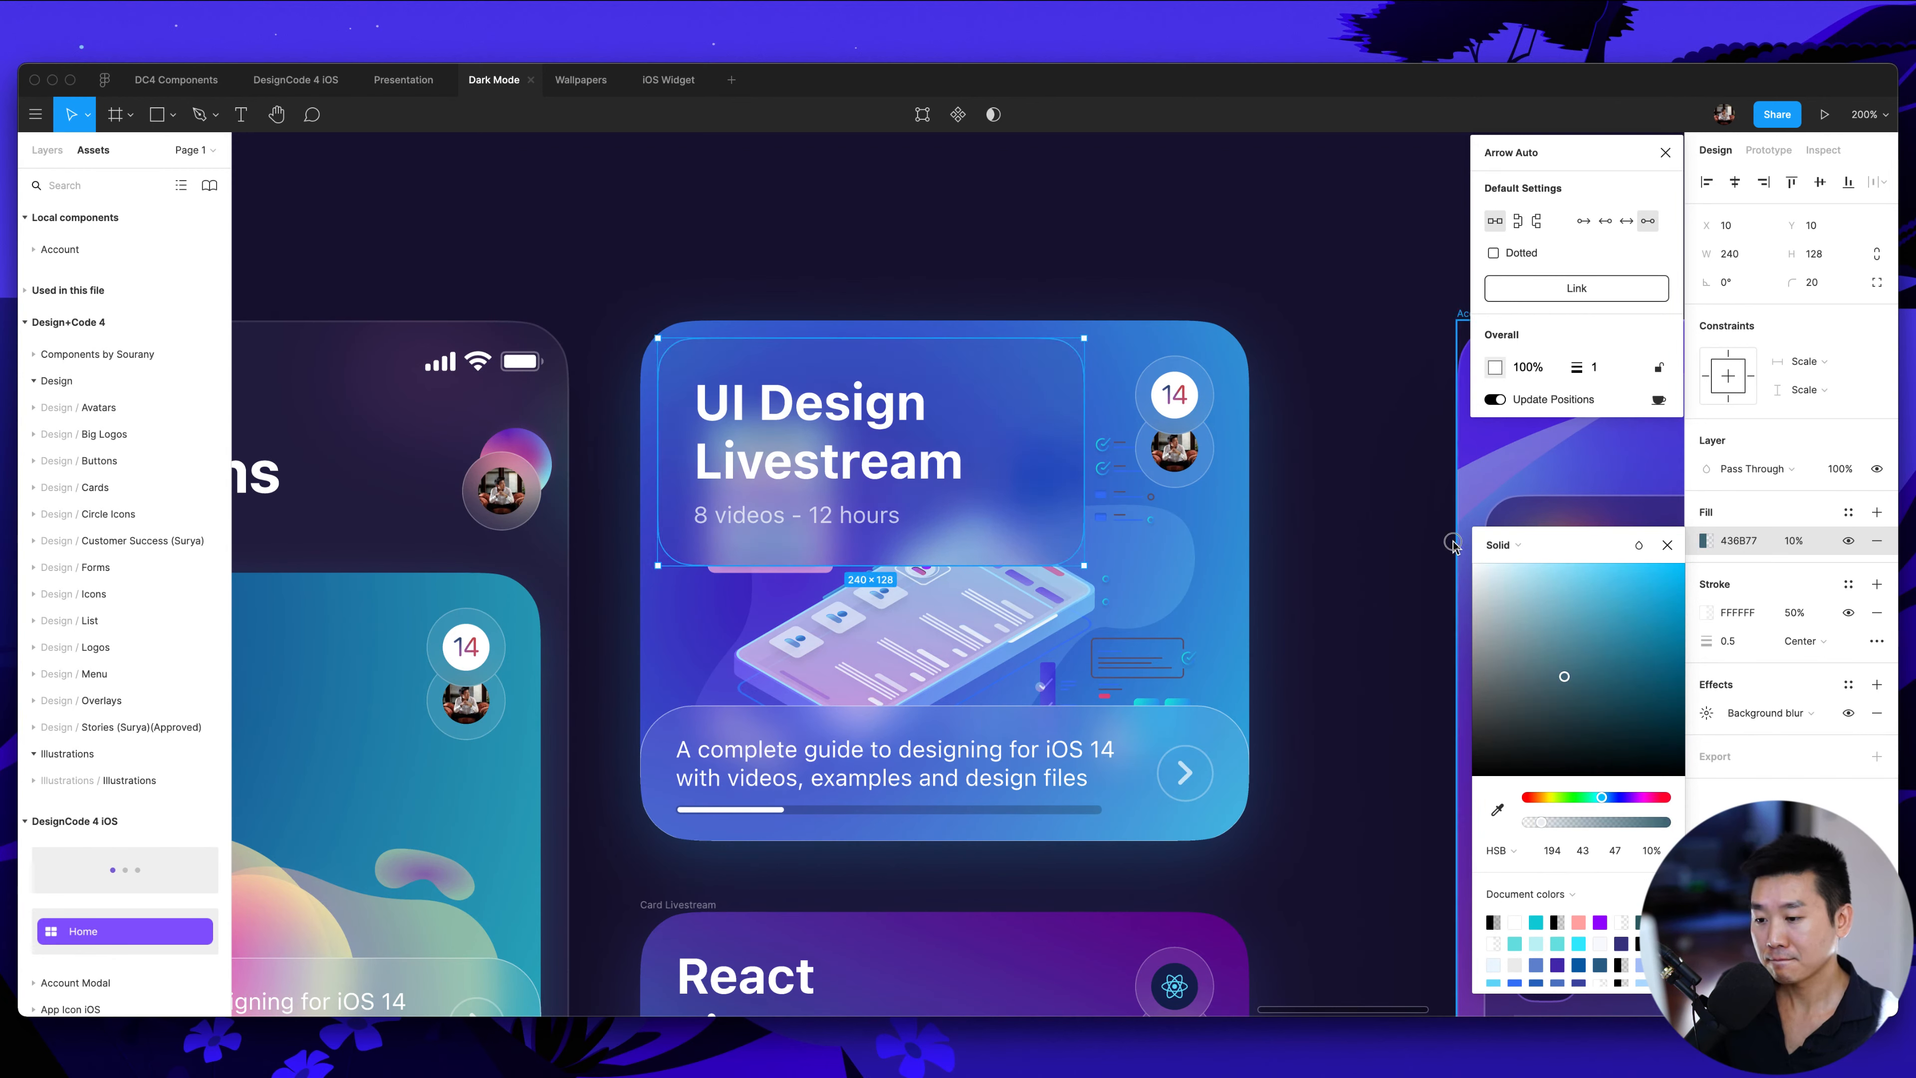
pyautogui.click(1667, 551)
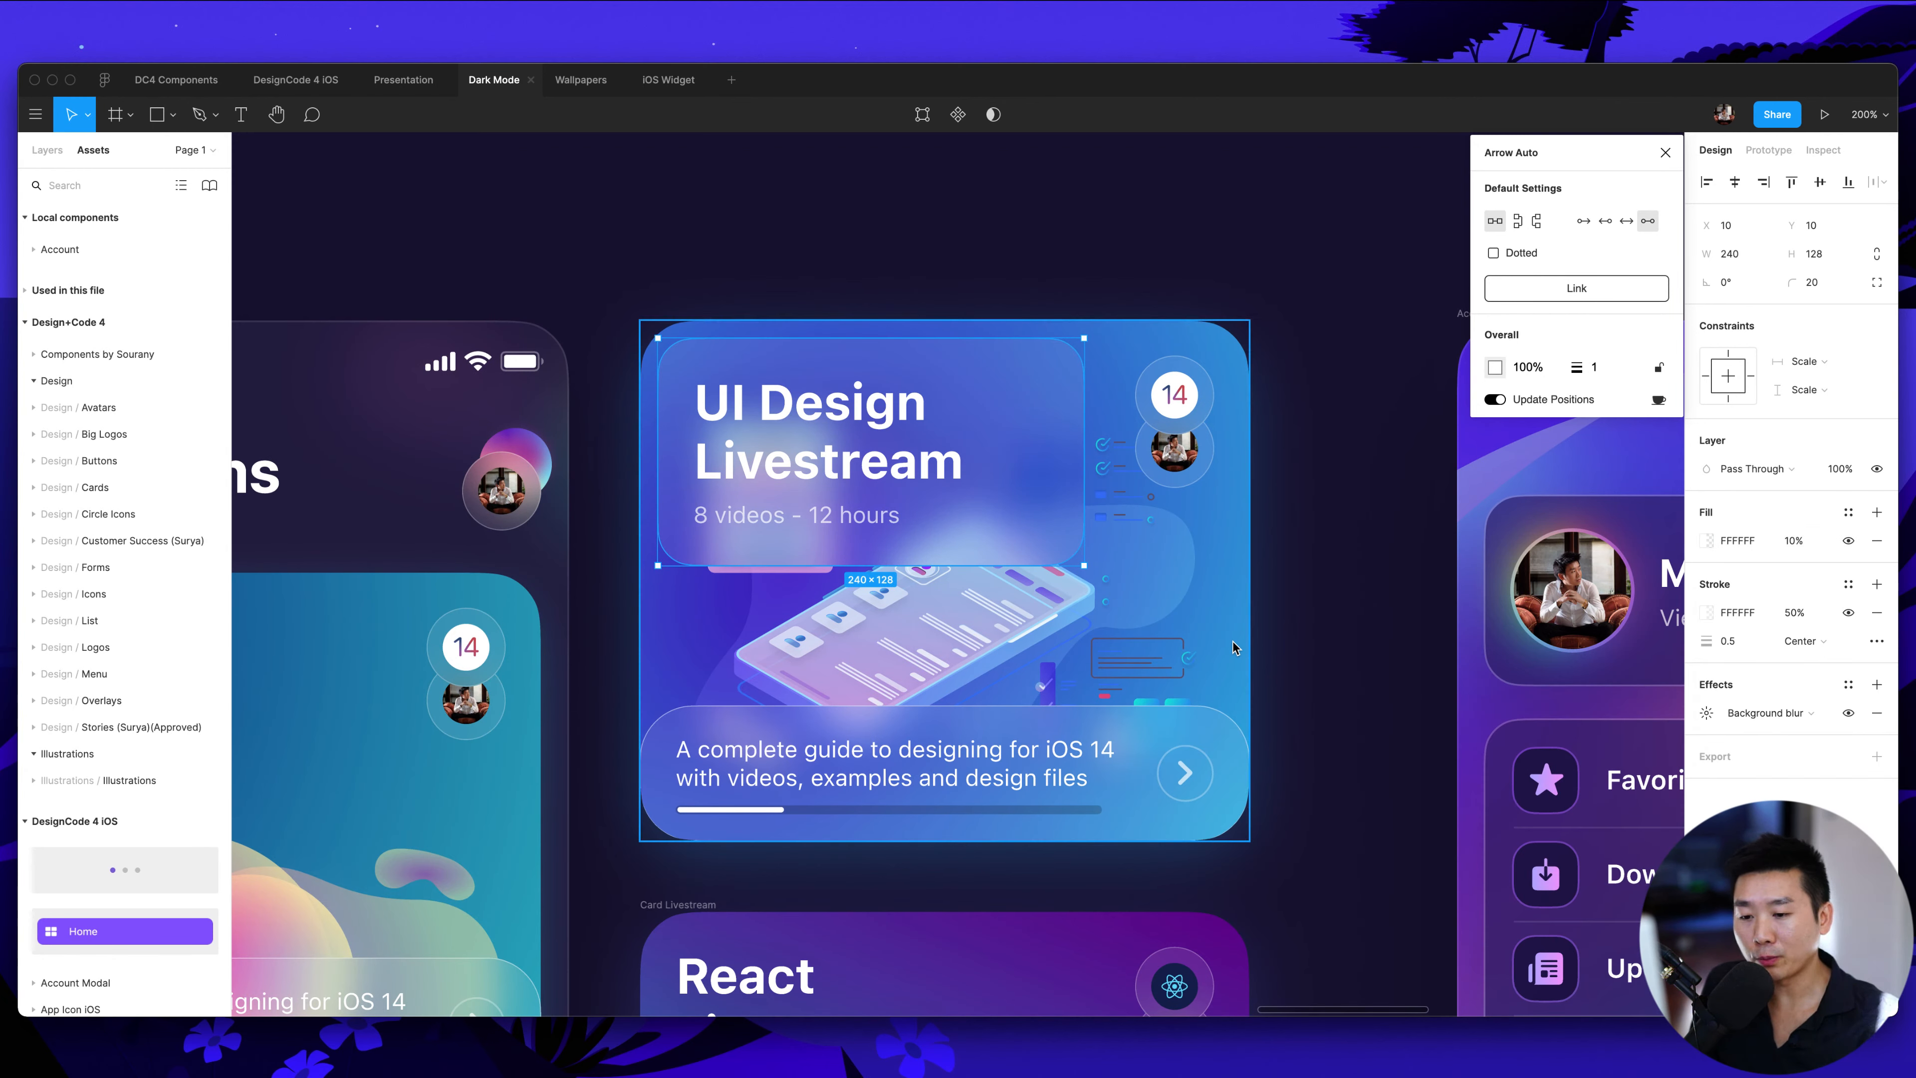
# Examine the title panel's fill opacity and the blur amount of its background blur effect against the card artwork
pyautogui.click(1807, 547)
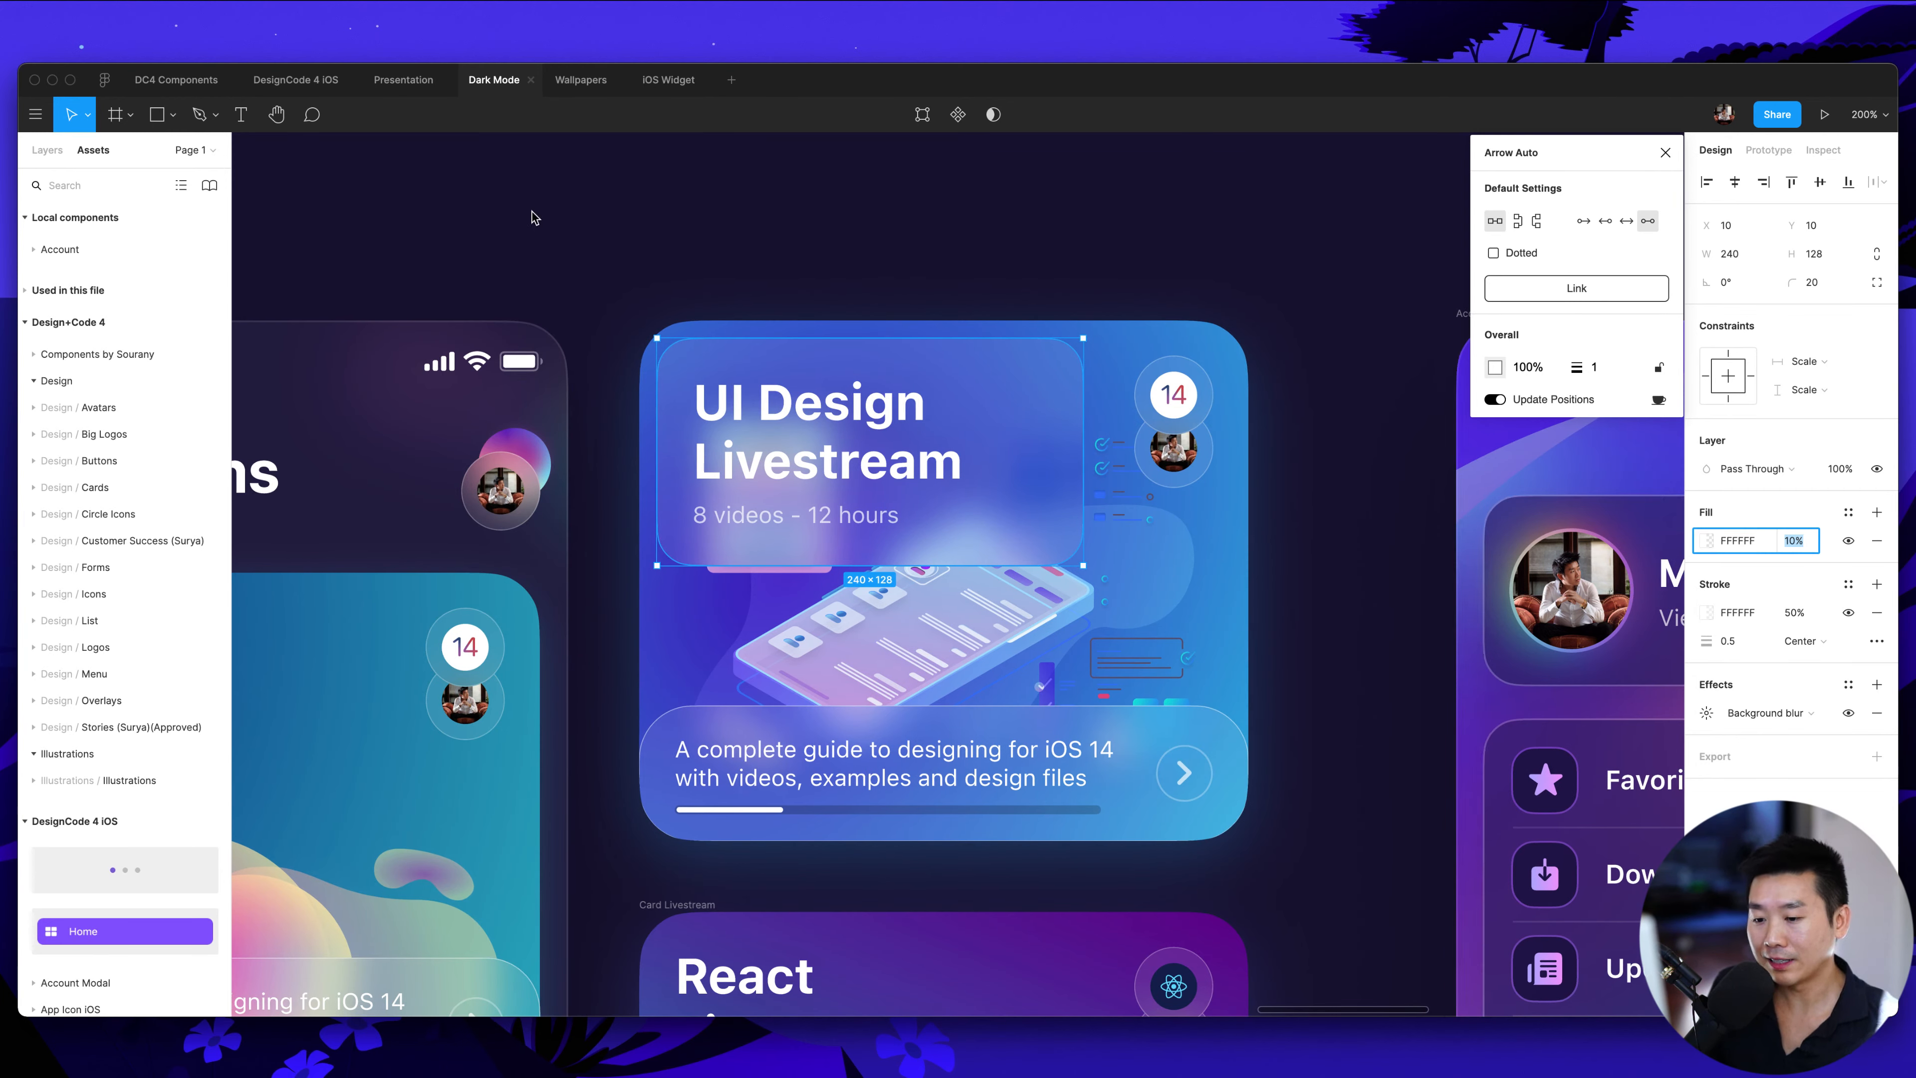
pyautogui.hscroll(3, 1568, 516)
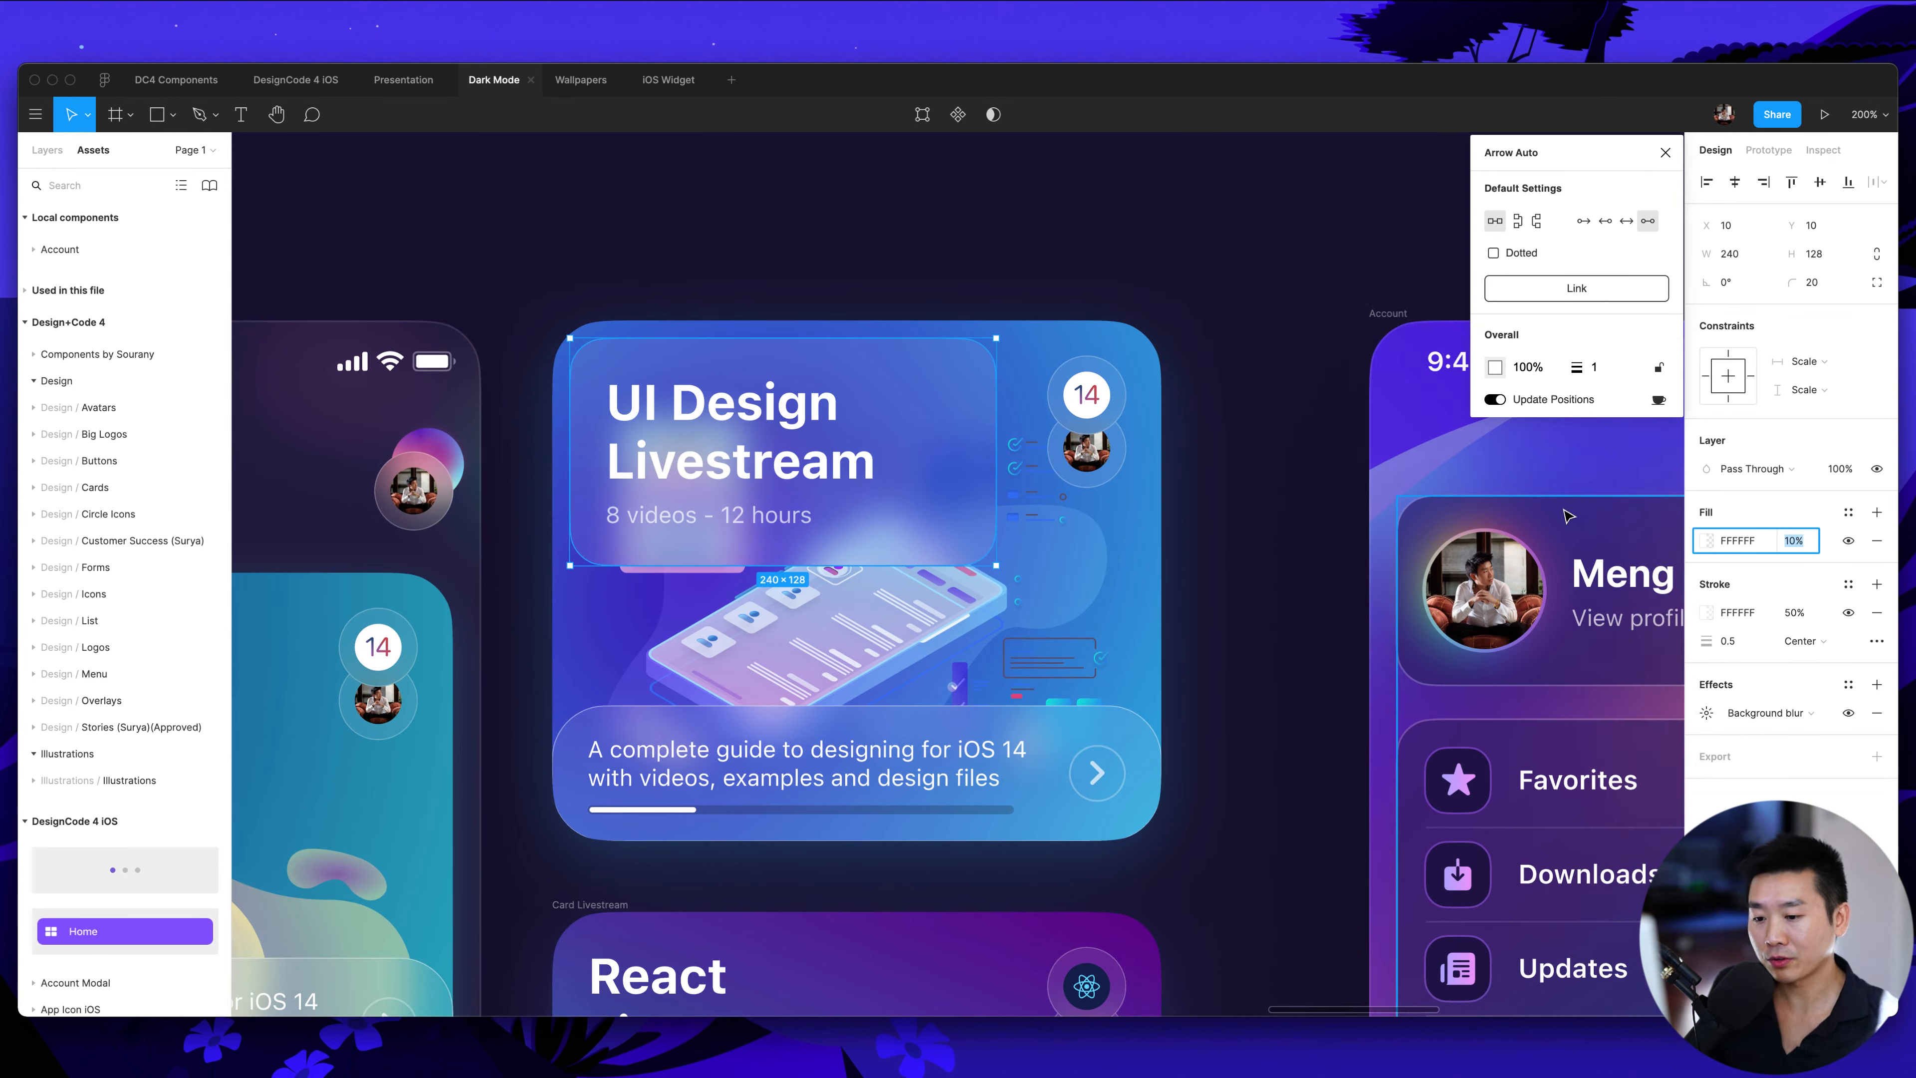
pyautogui.click(1706, 713)
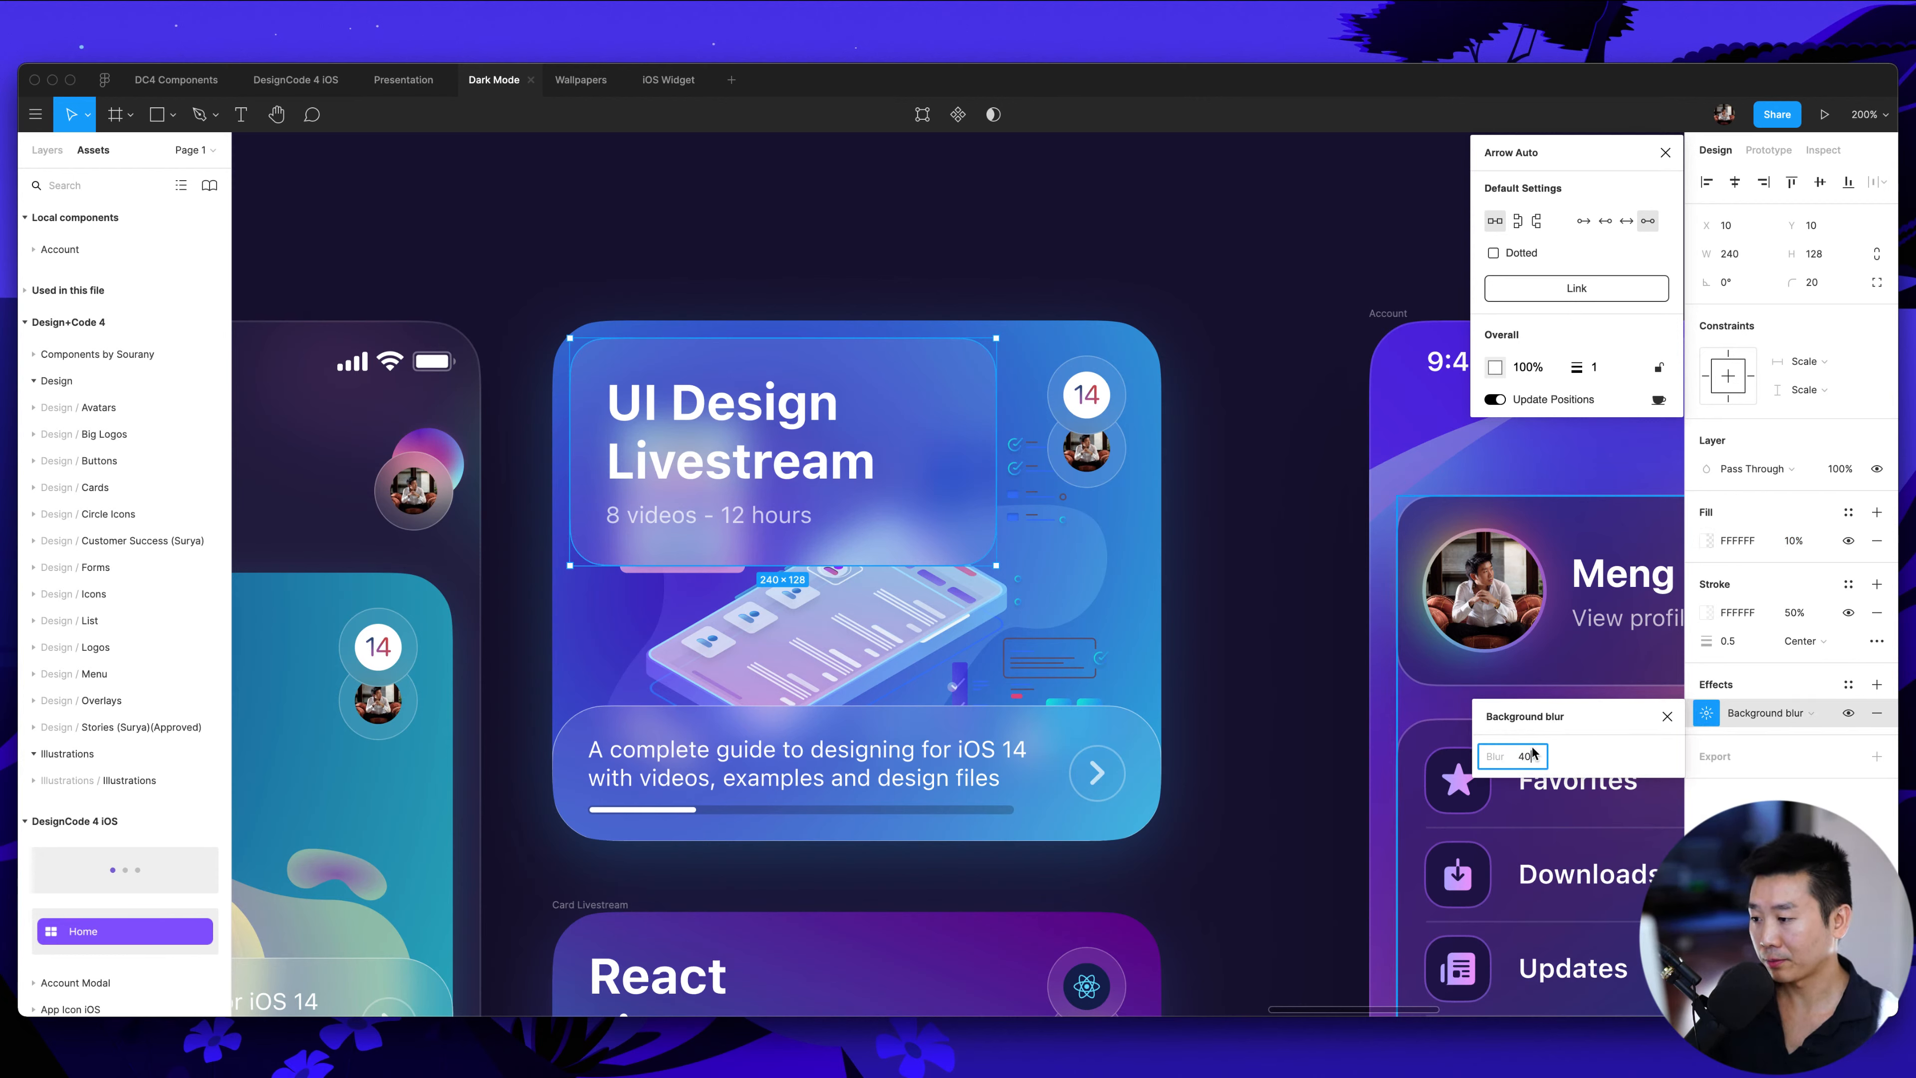
pyautogui.press('Return')
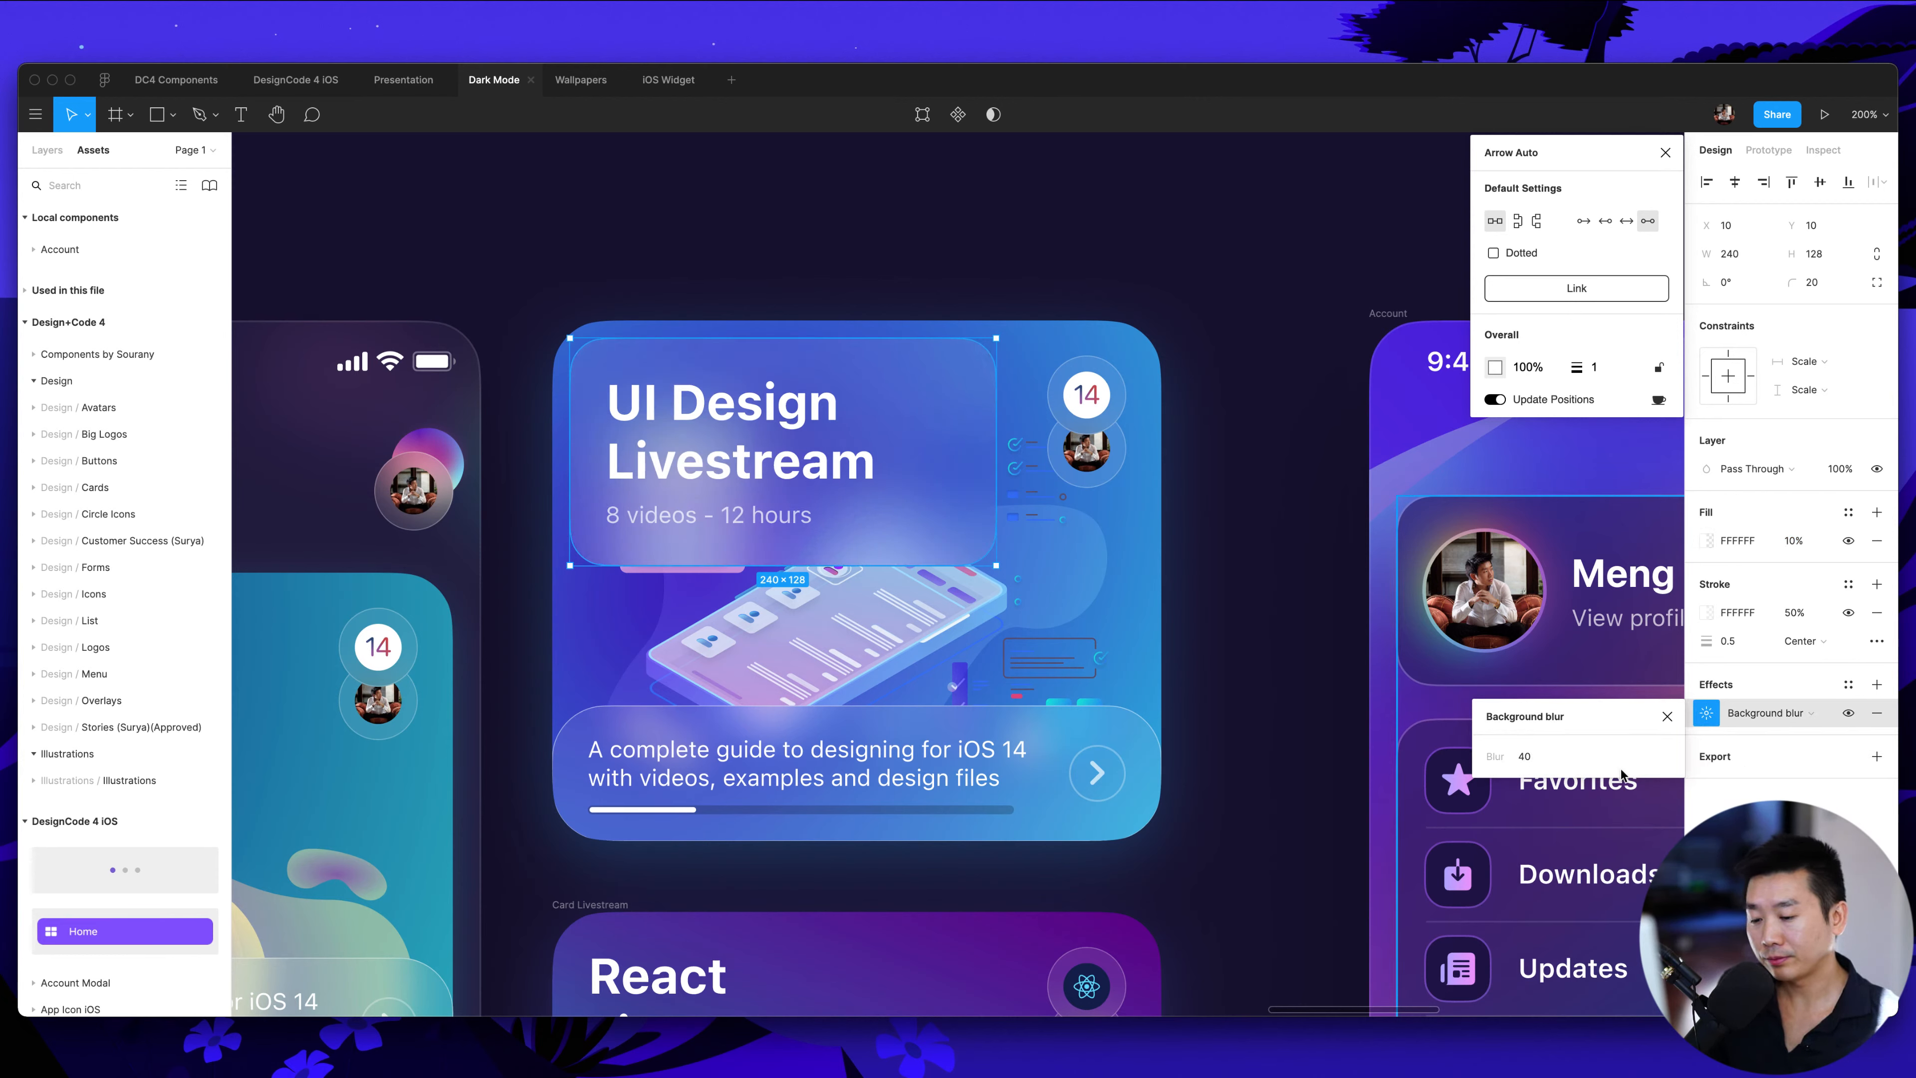
pyautogui.click(1539, 758)
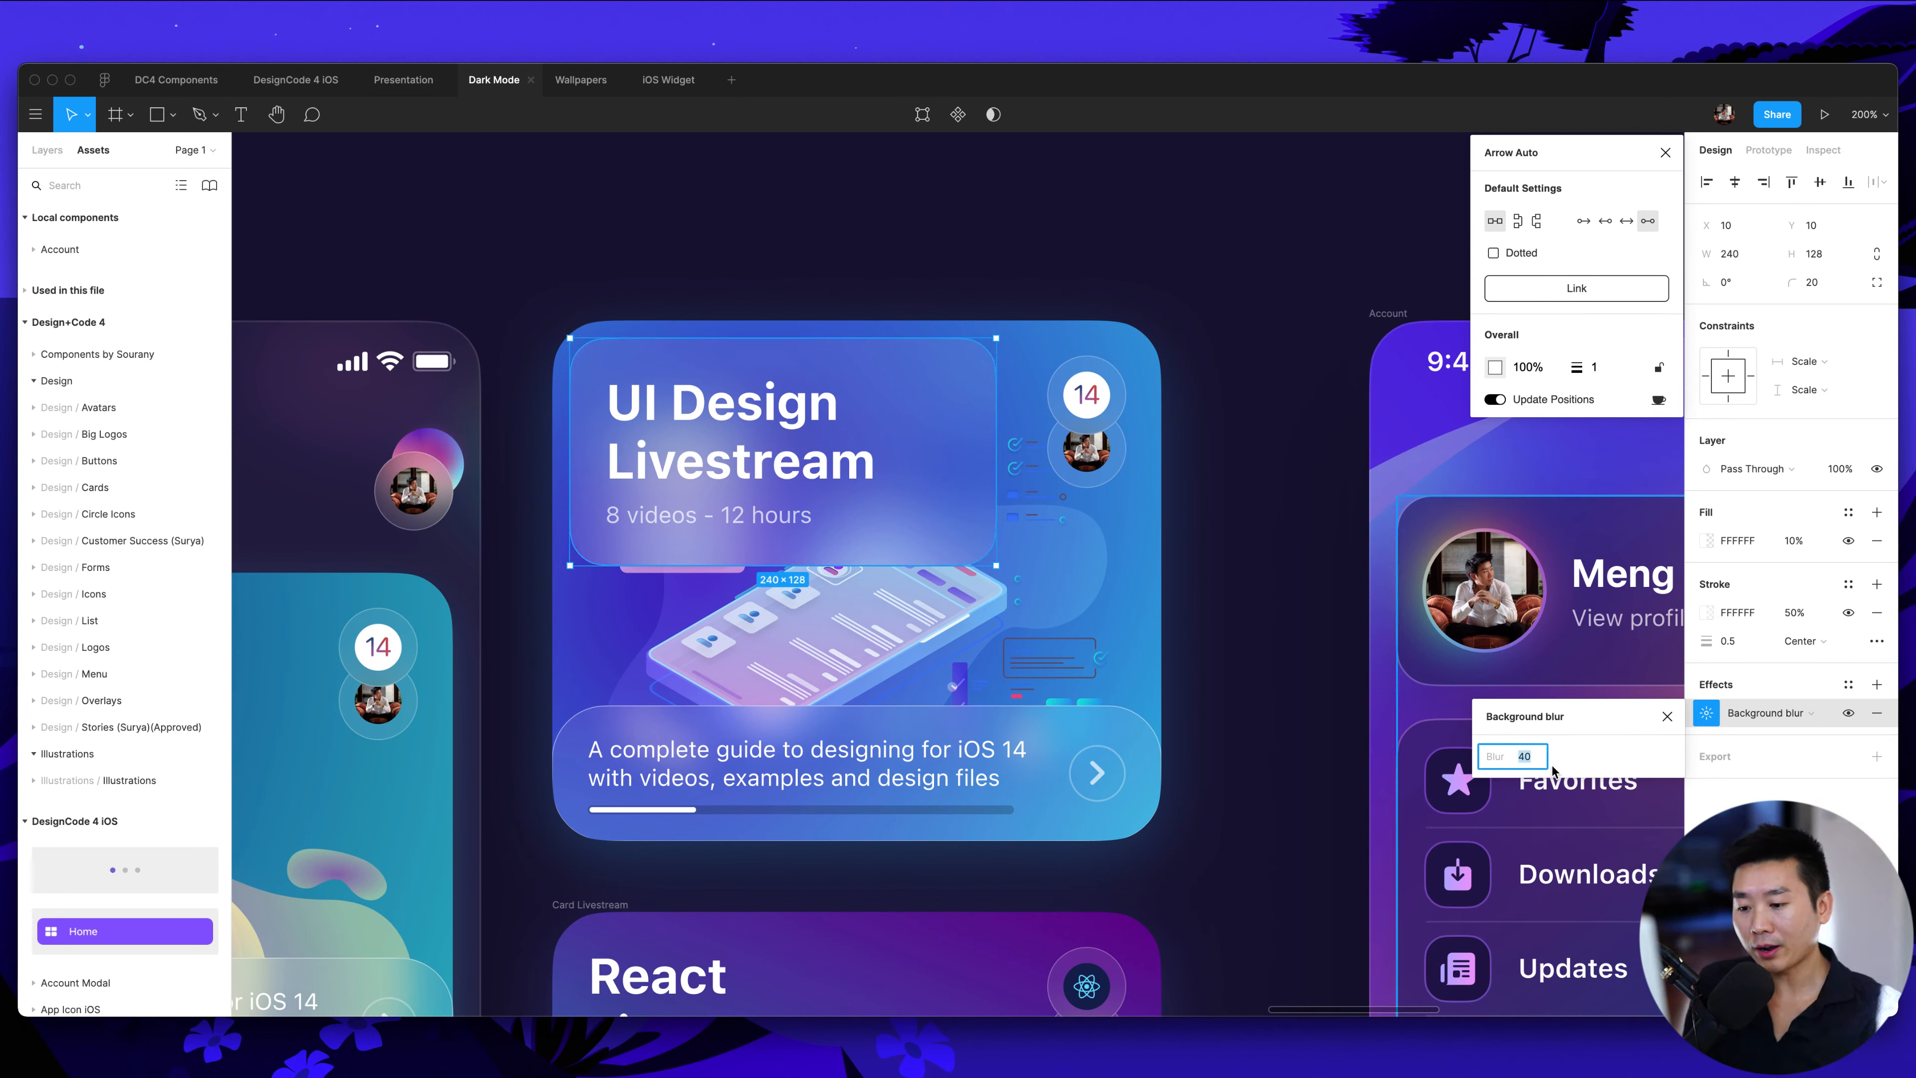
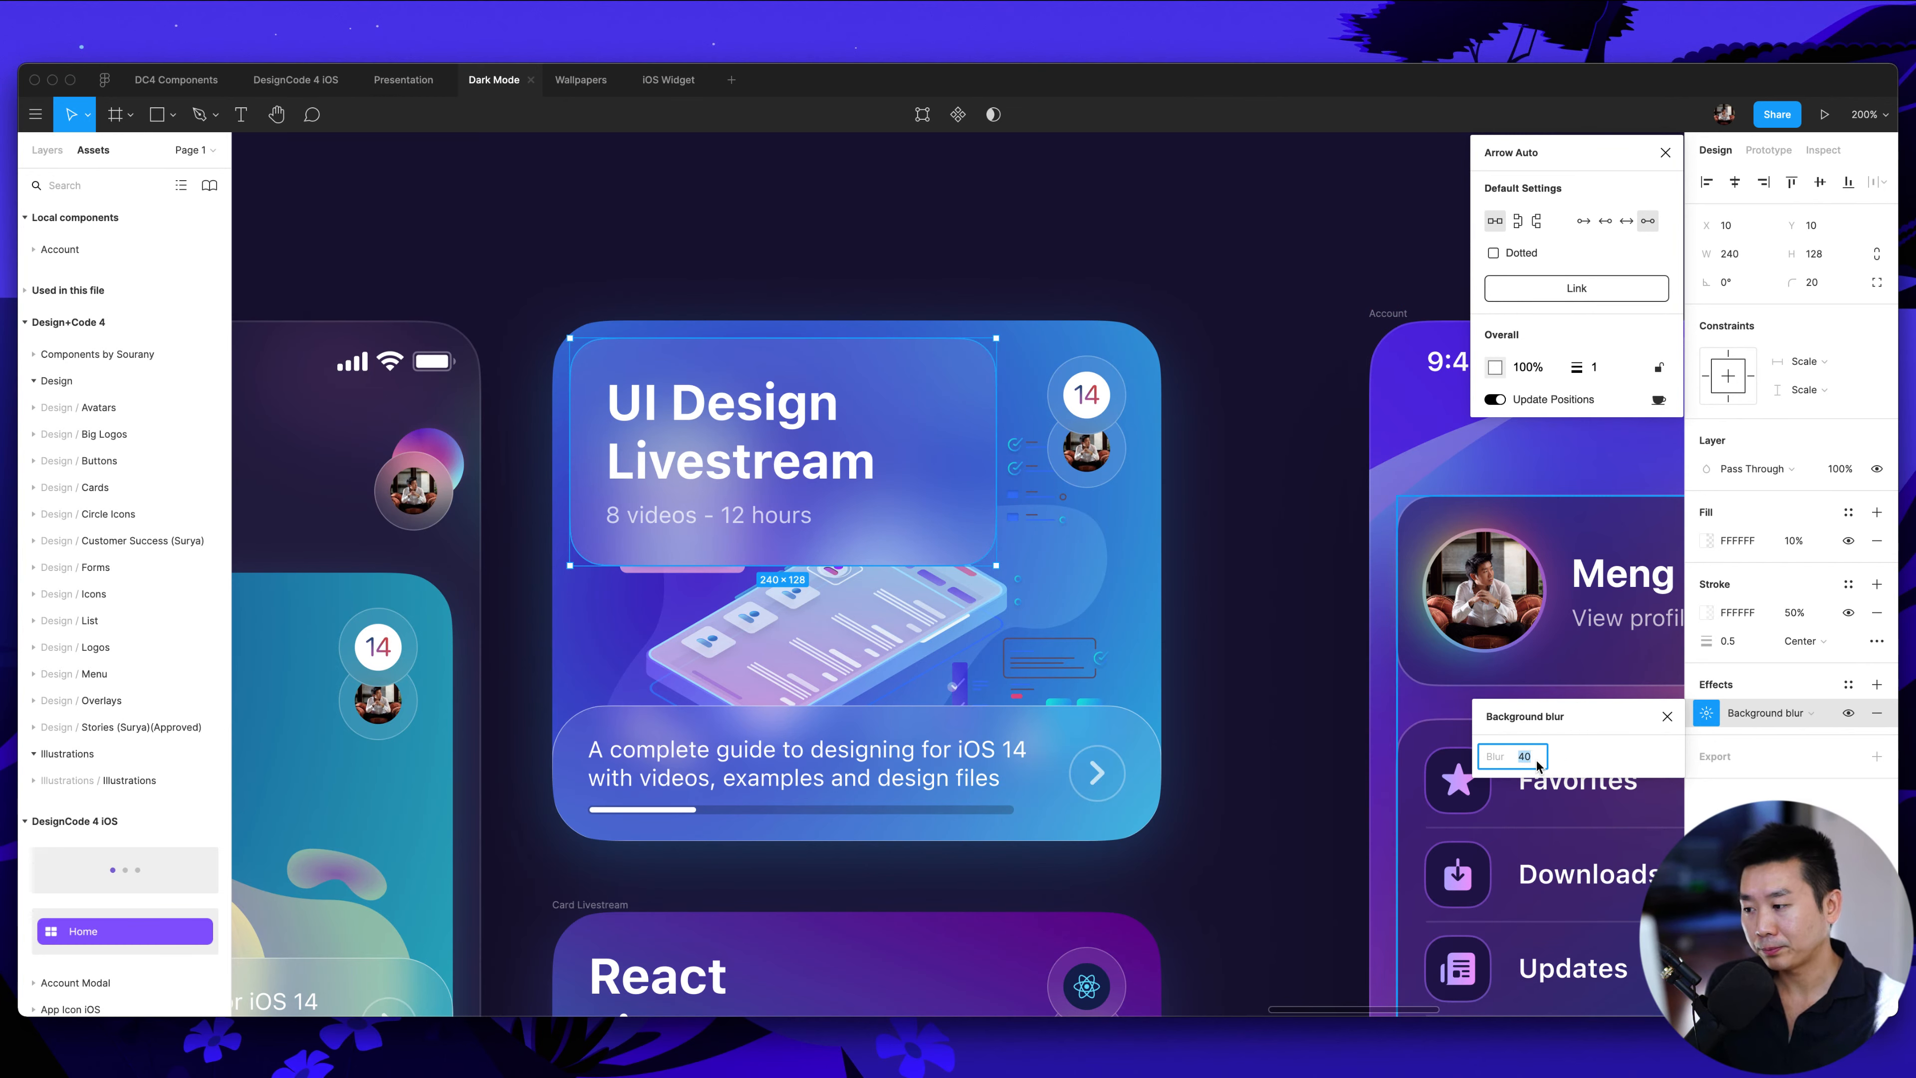
pyautogui.scroll(-2, 1266, 714)
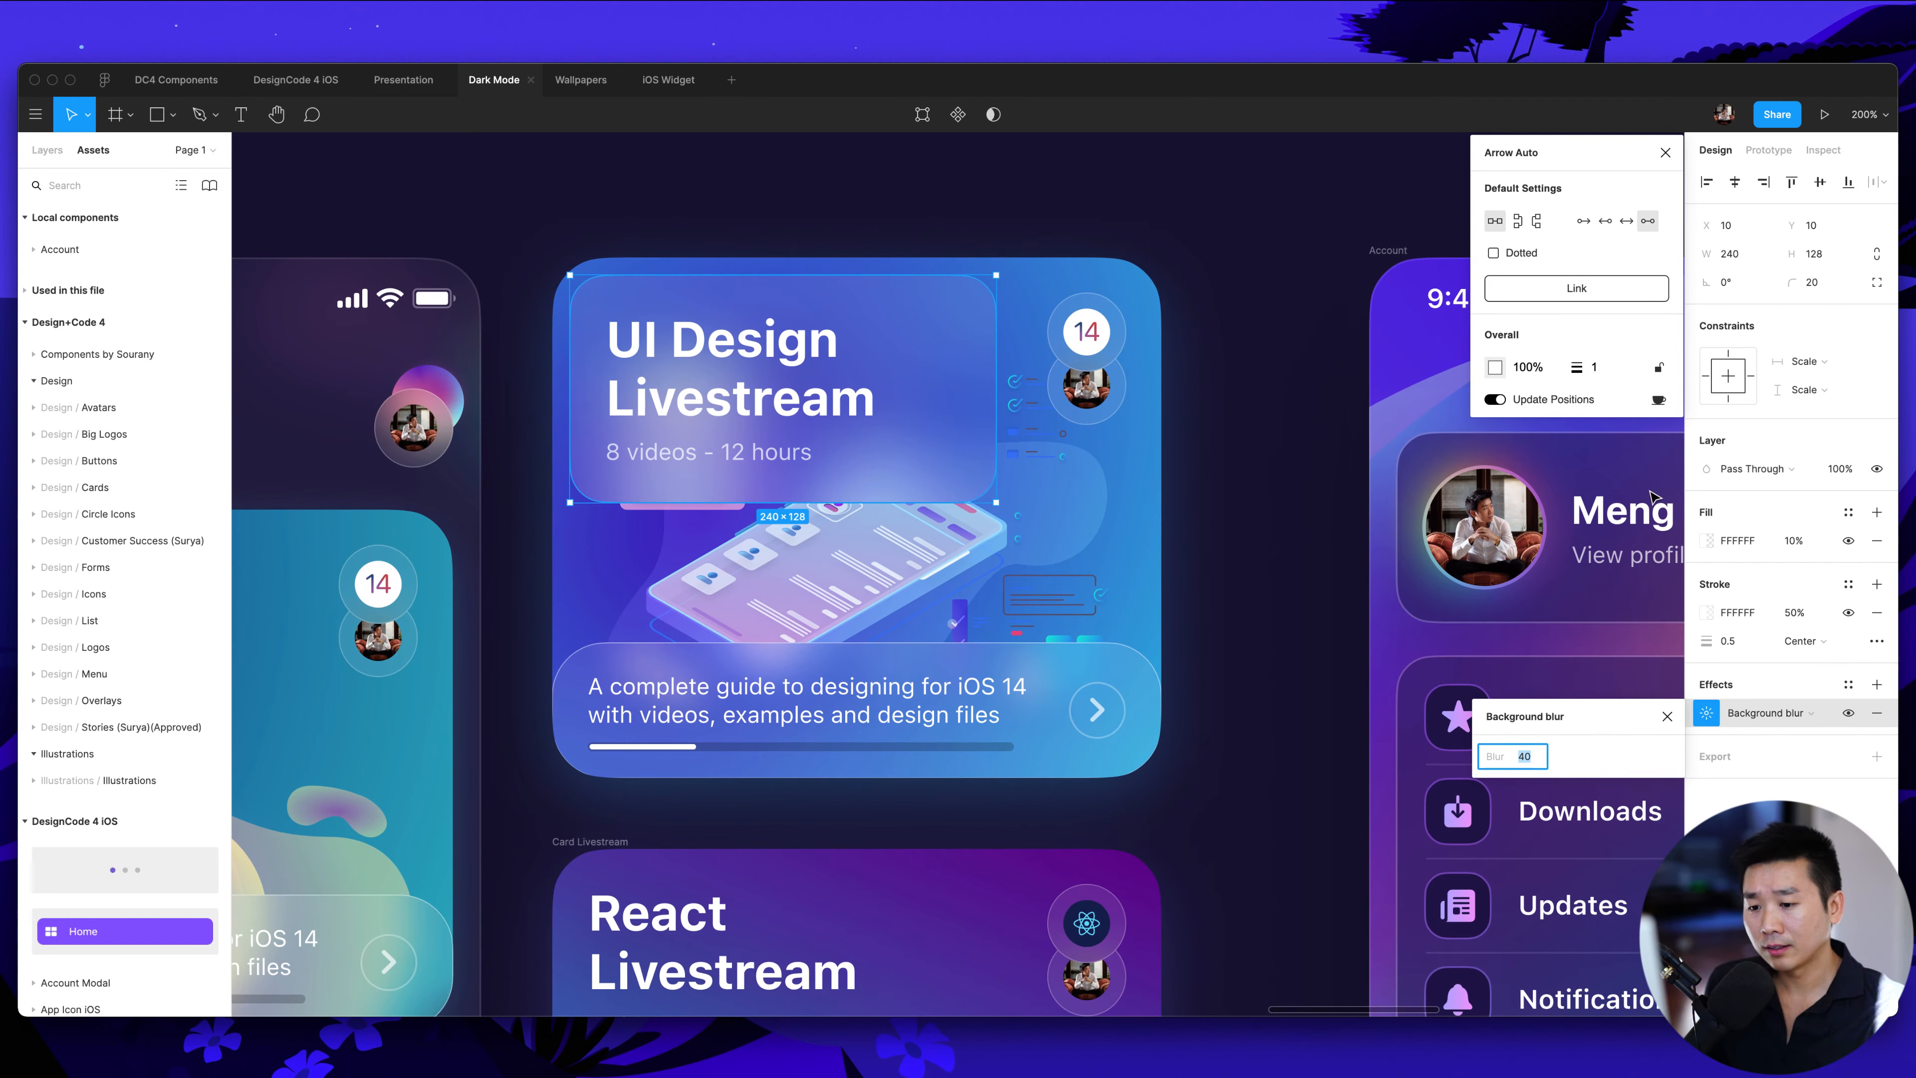
# Set the white fill of the title panel on the UI Design Livestream card to 50% opacity
pyautogui.click(1806, 542)
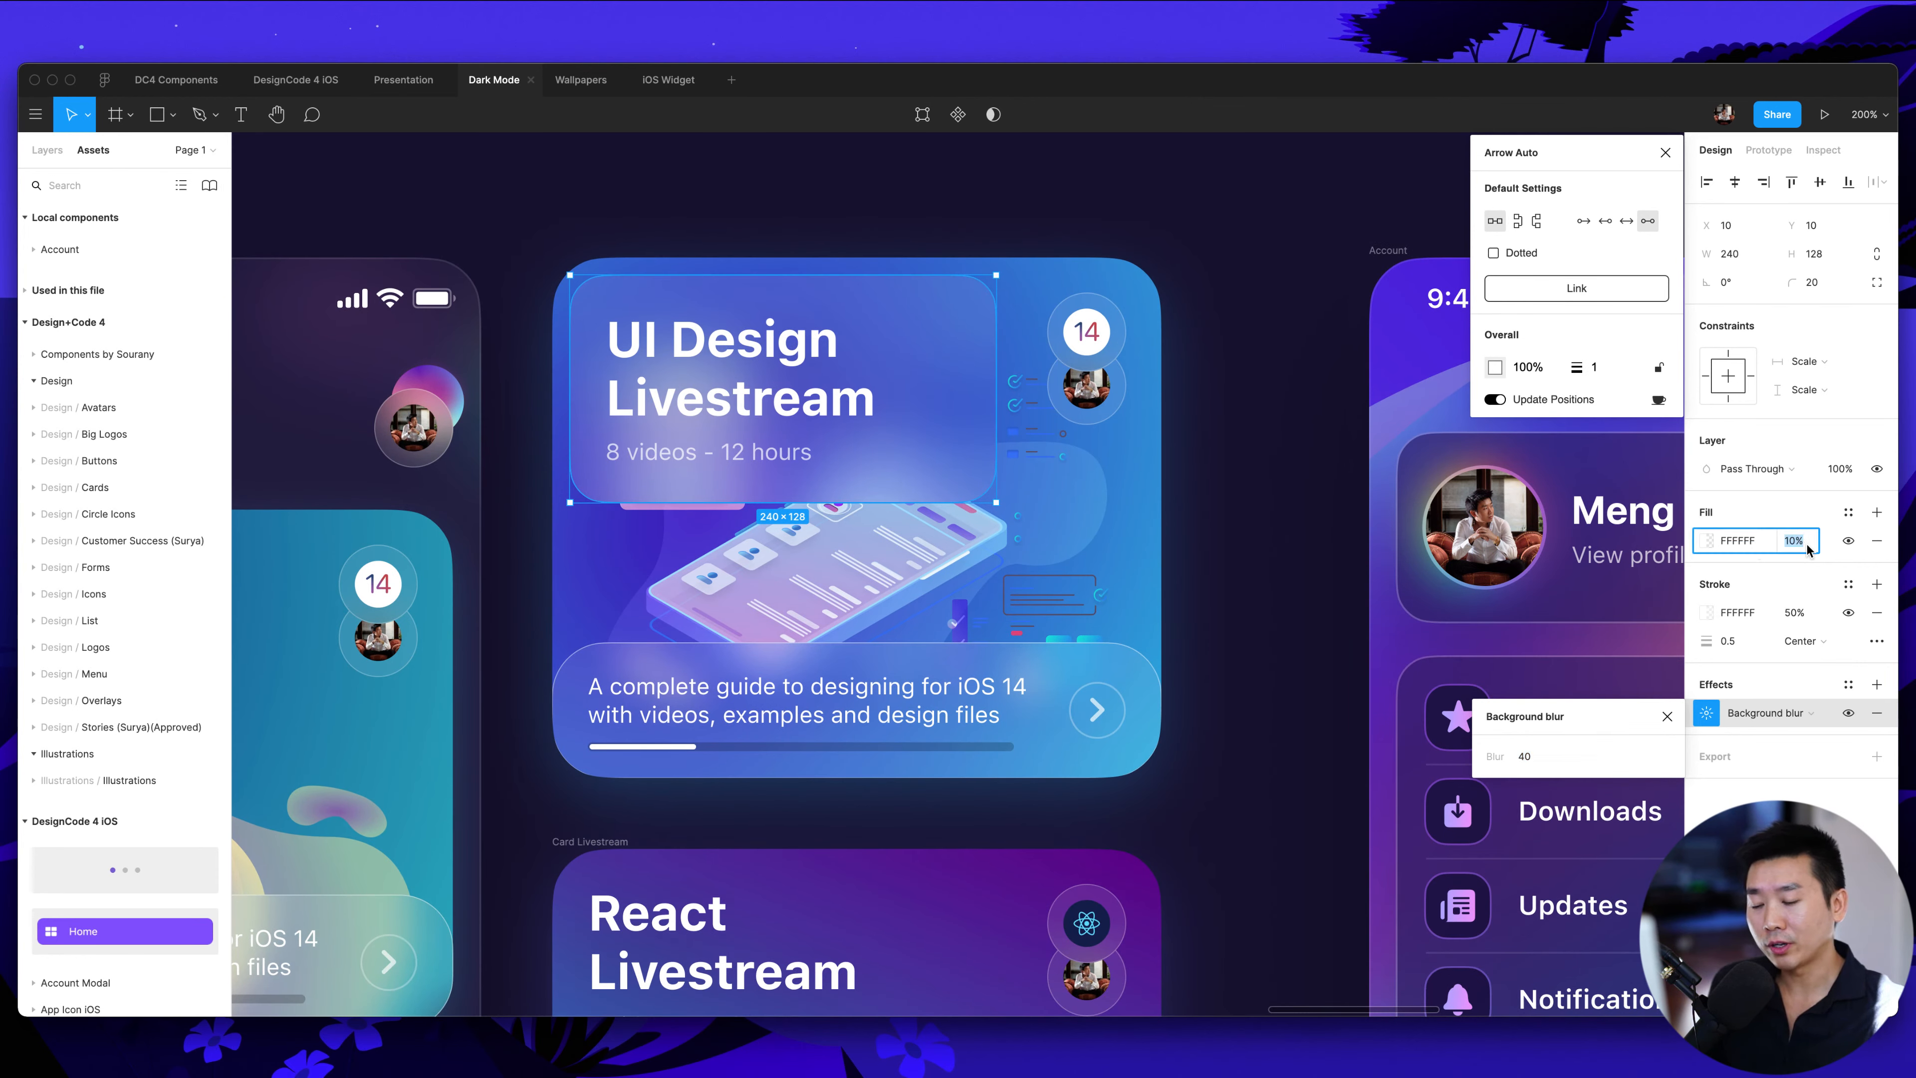
pyautogui.press('Return')
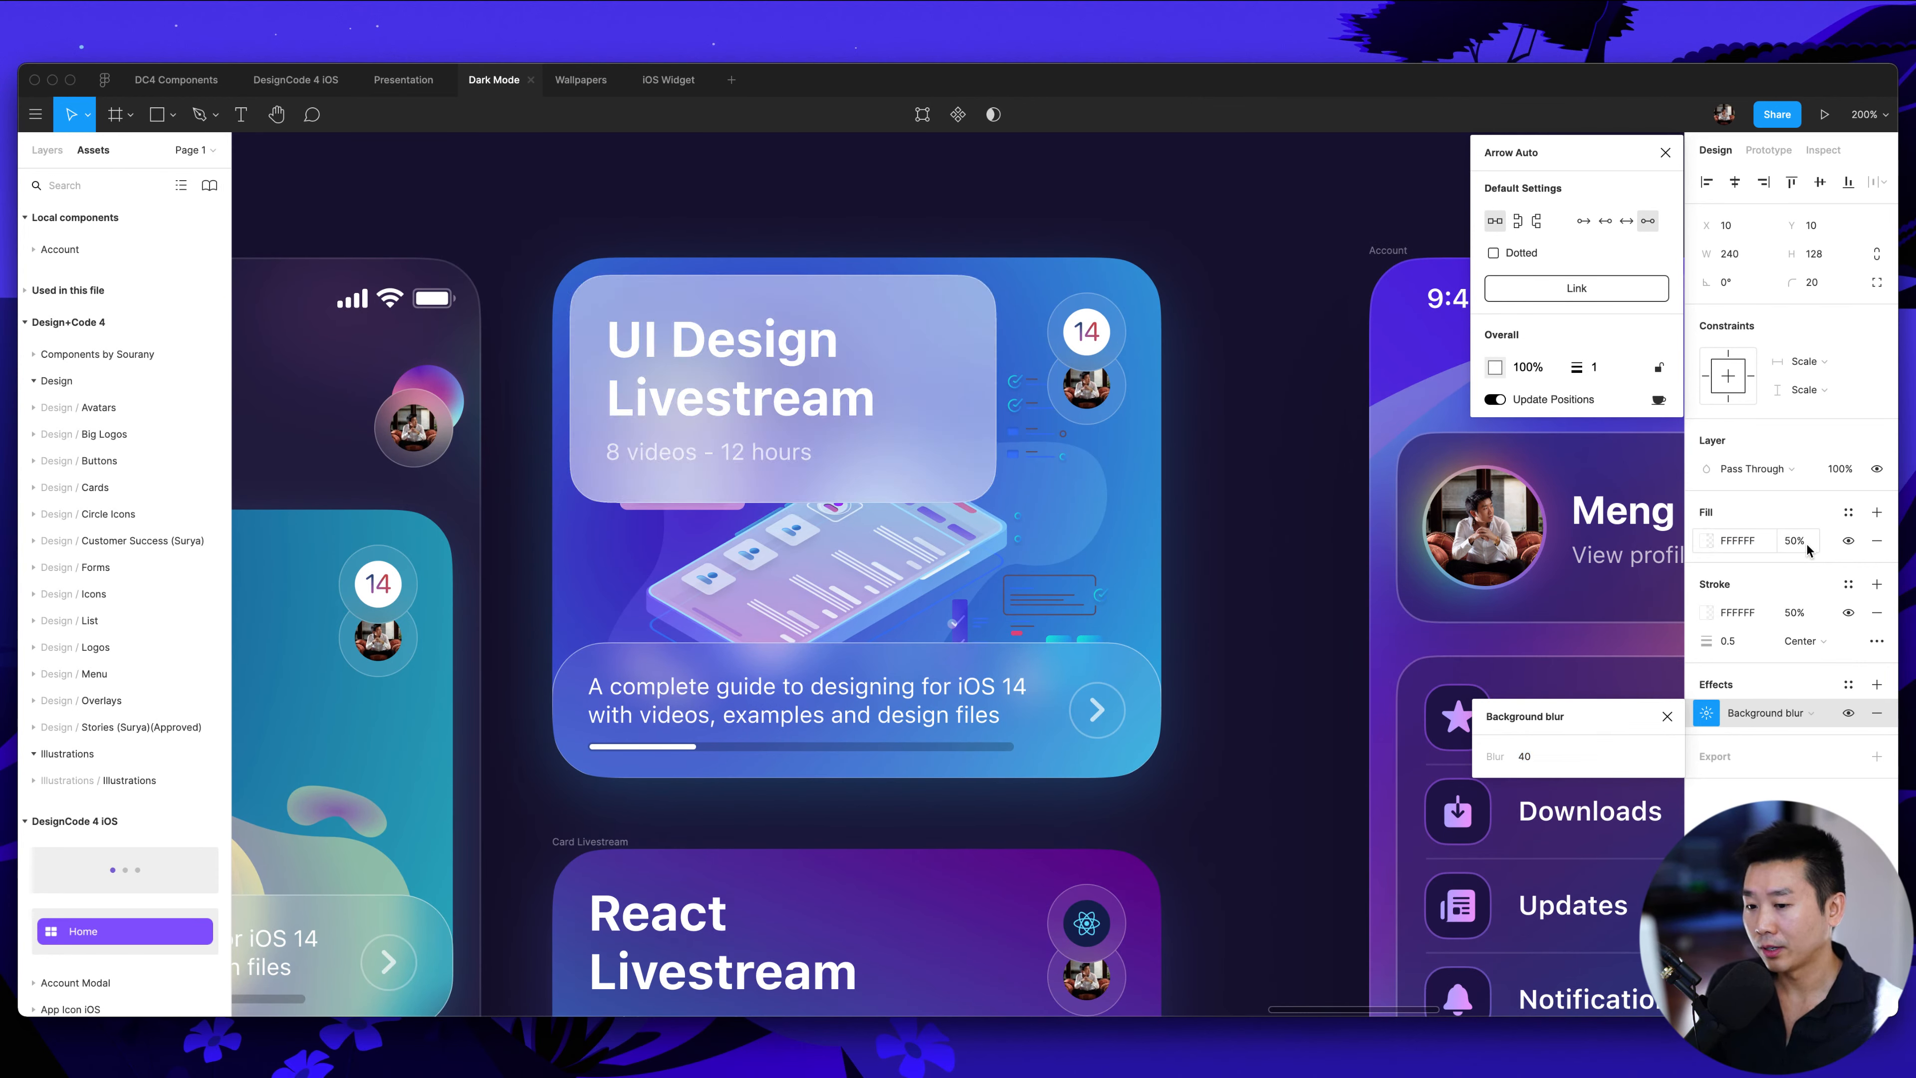
pyautogui.click(1806, 541)
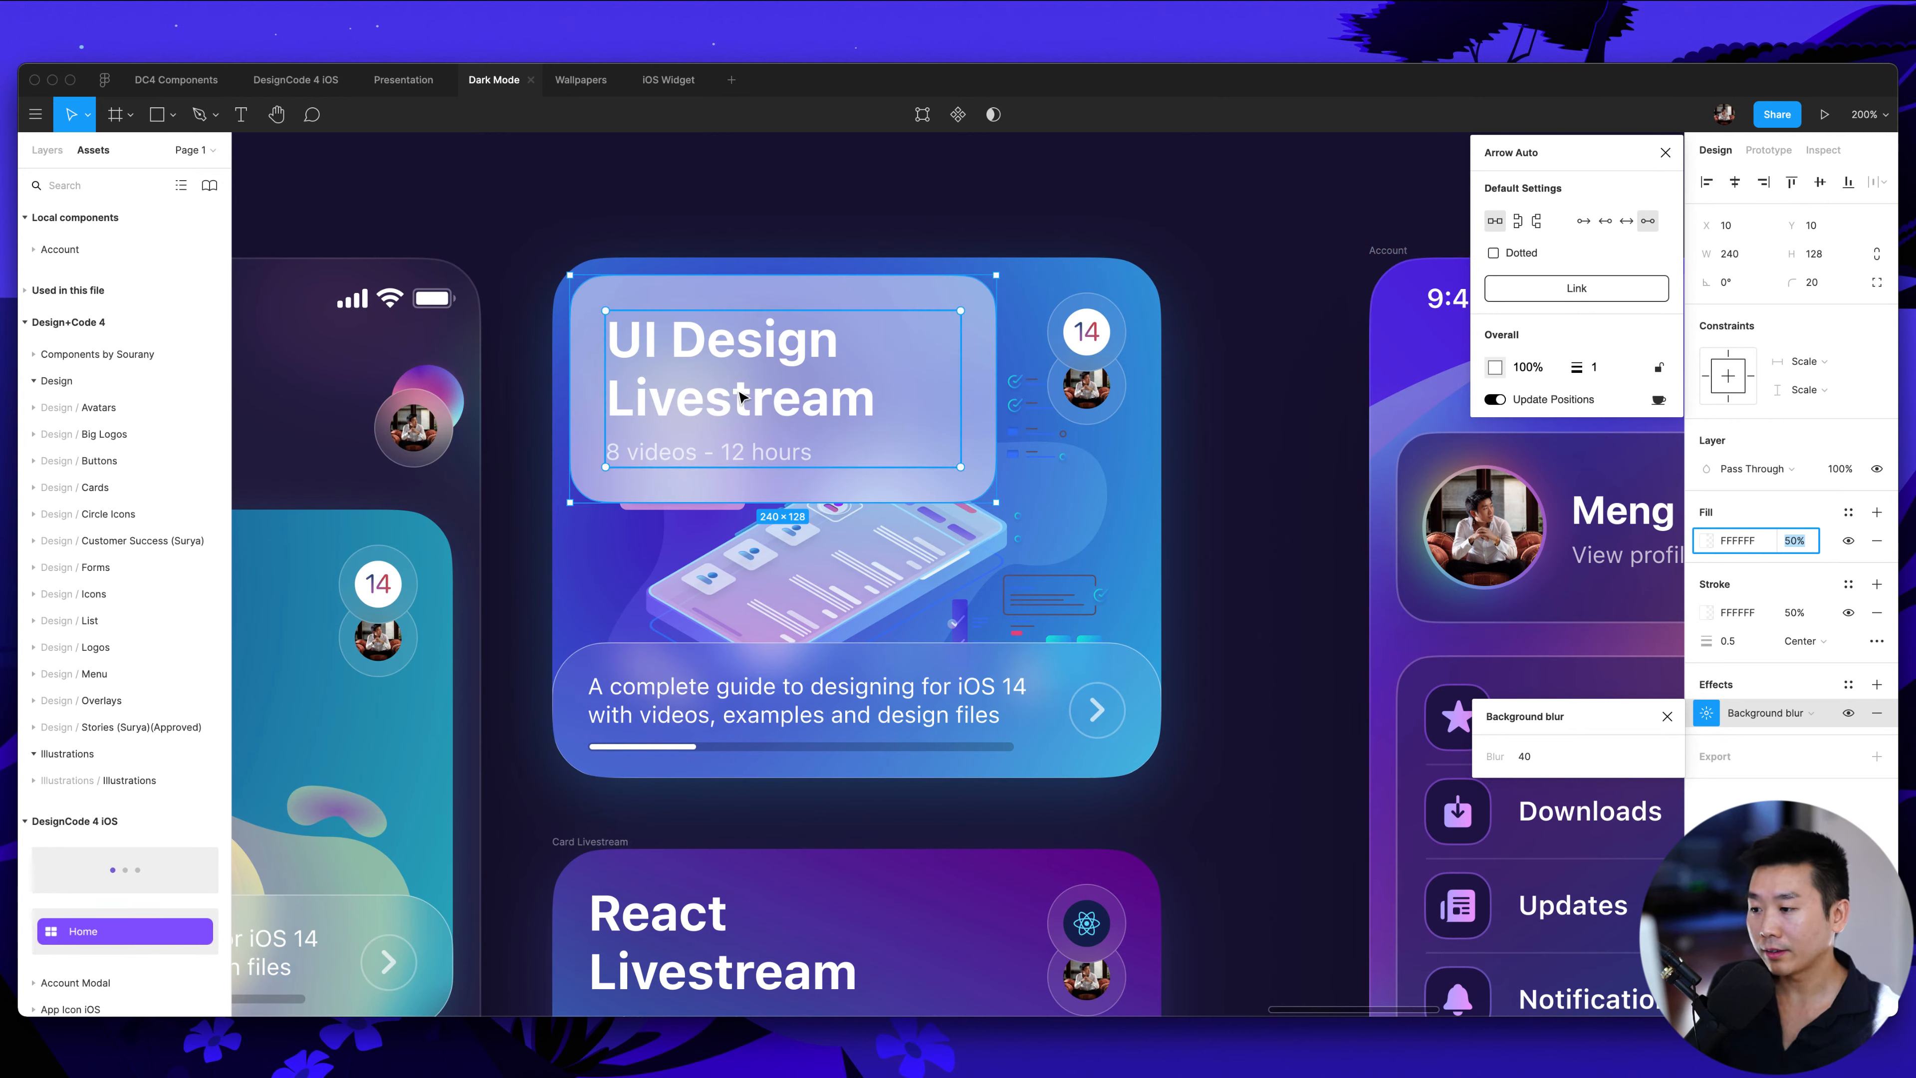
# Change the title panel's fill to black 000000 at 20% opacity
pyautogui.click(1738, 542)
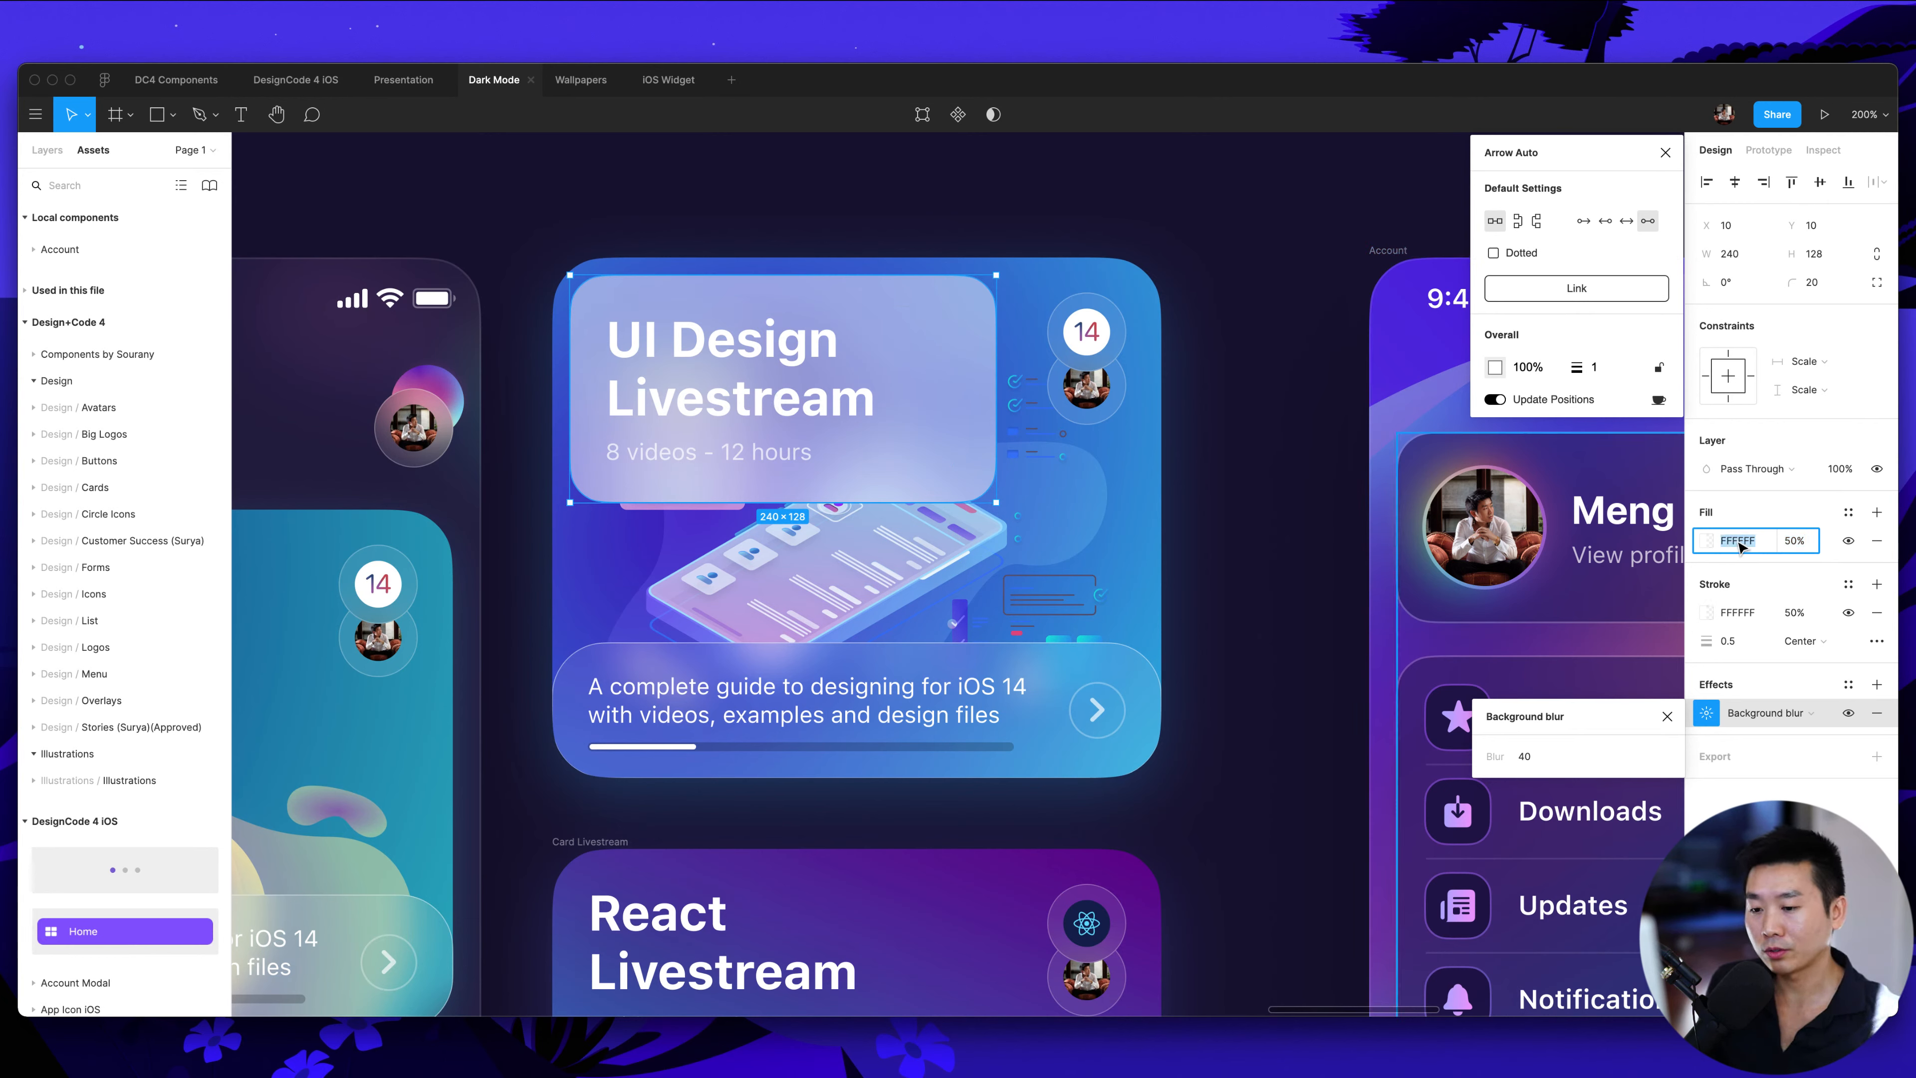
pyautogui.write('000000')
pyautogui.press('Return')
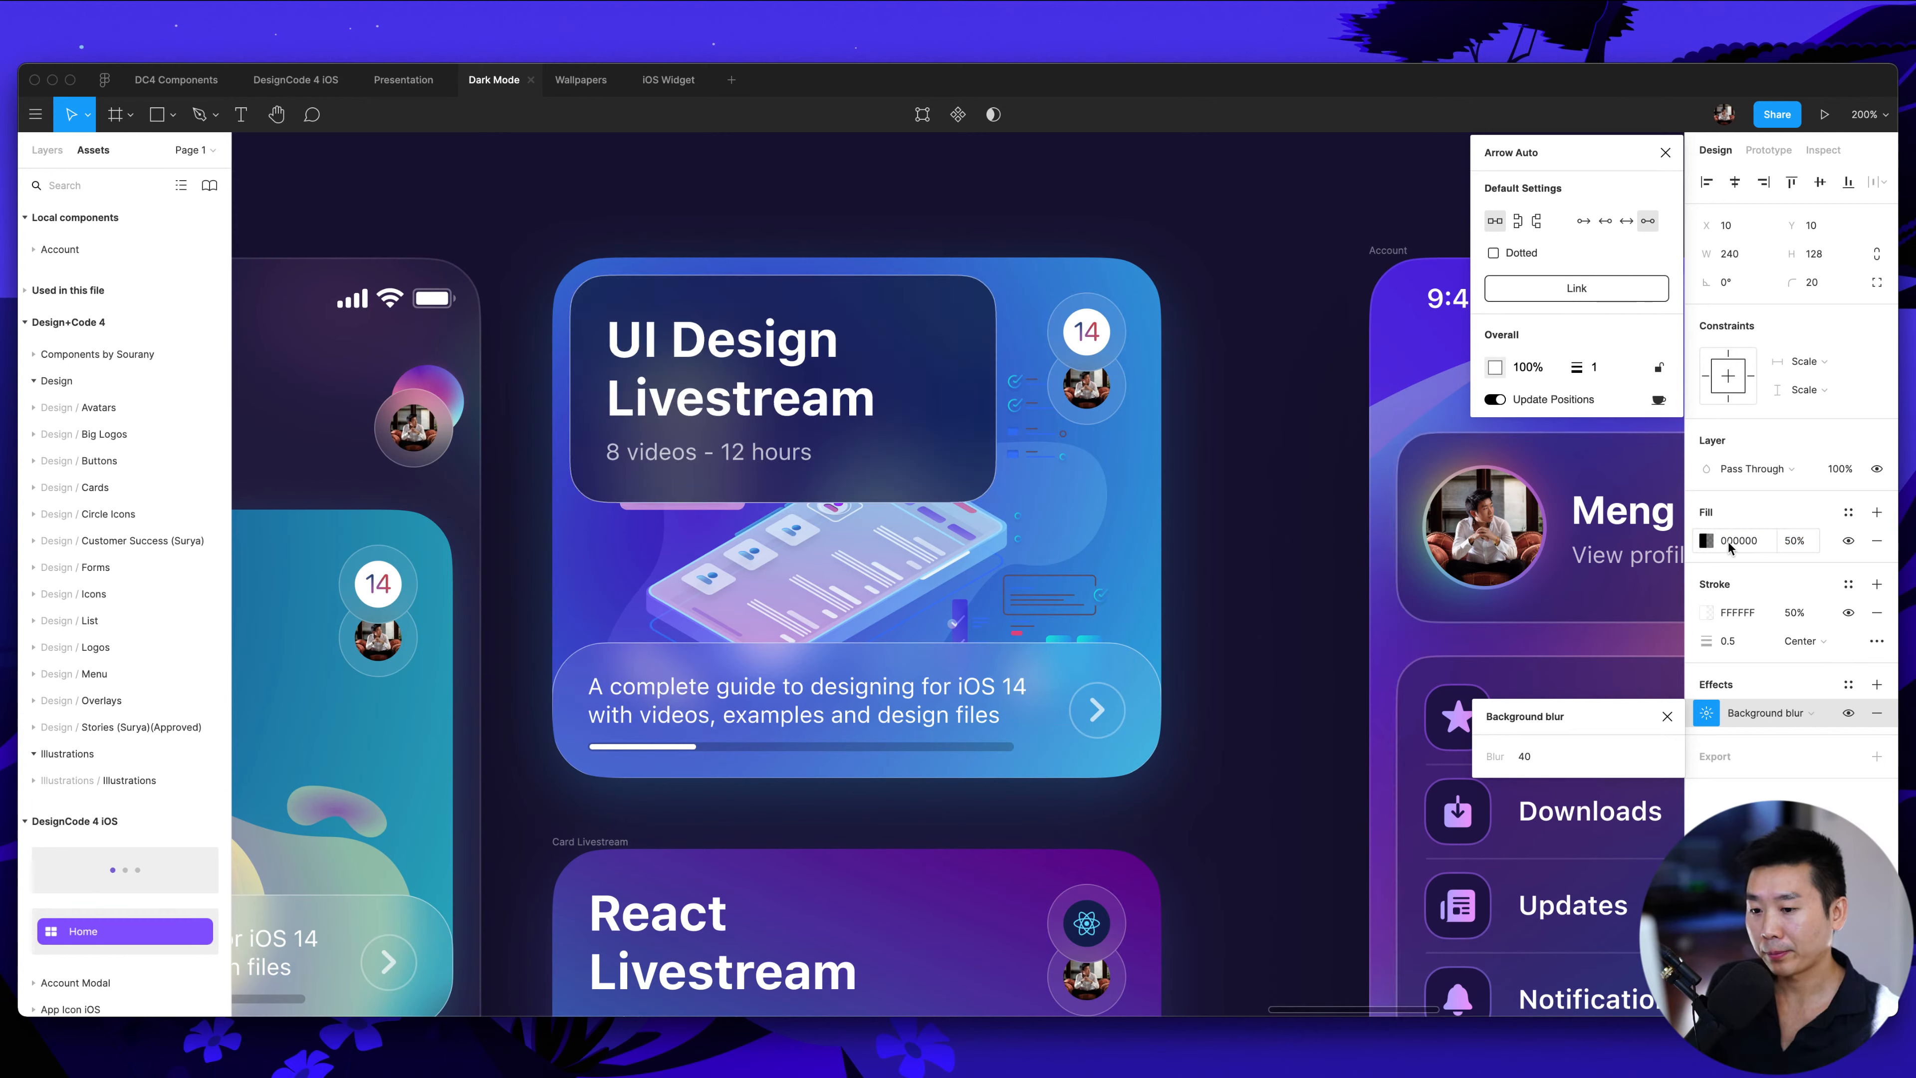
pyautogui.press('Tab')
pyautogui.write('20')
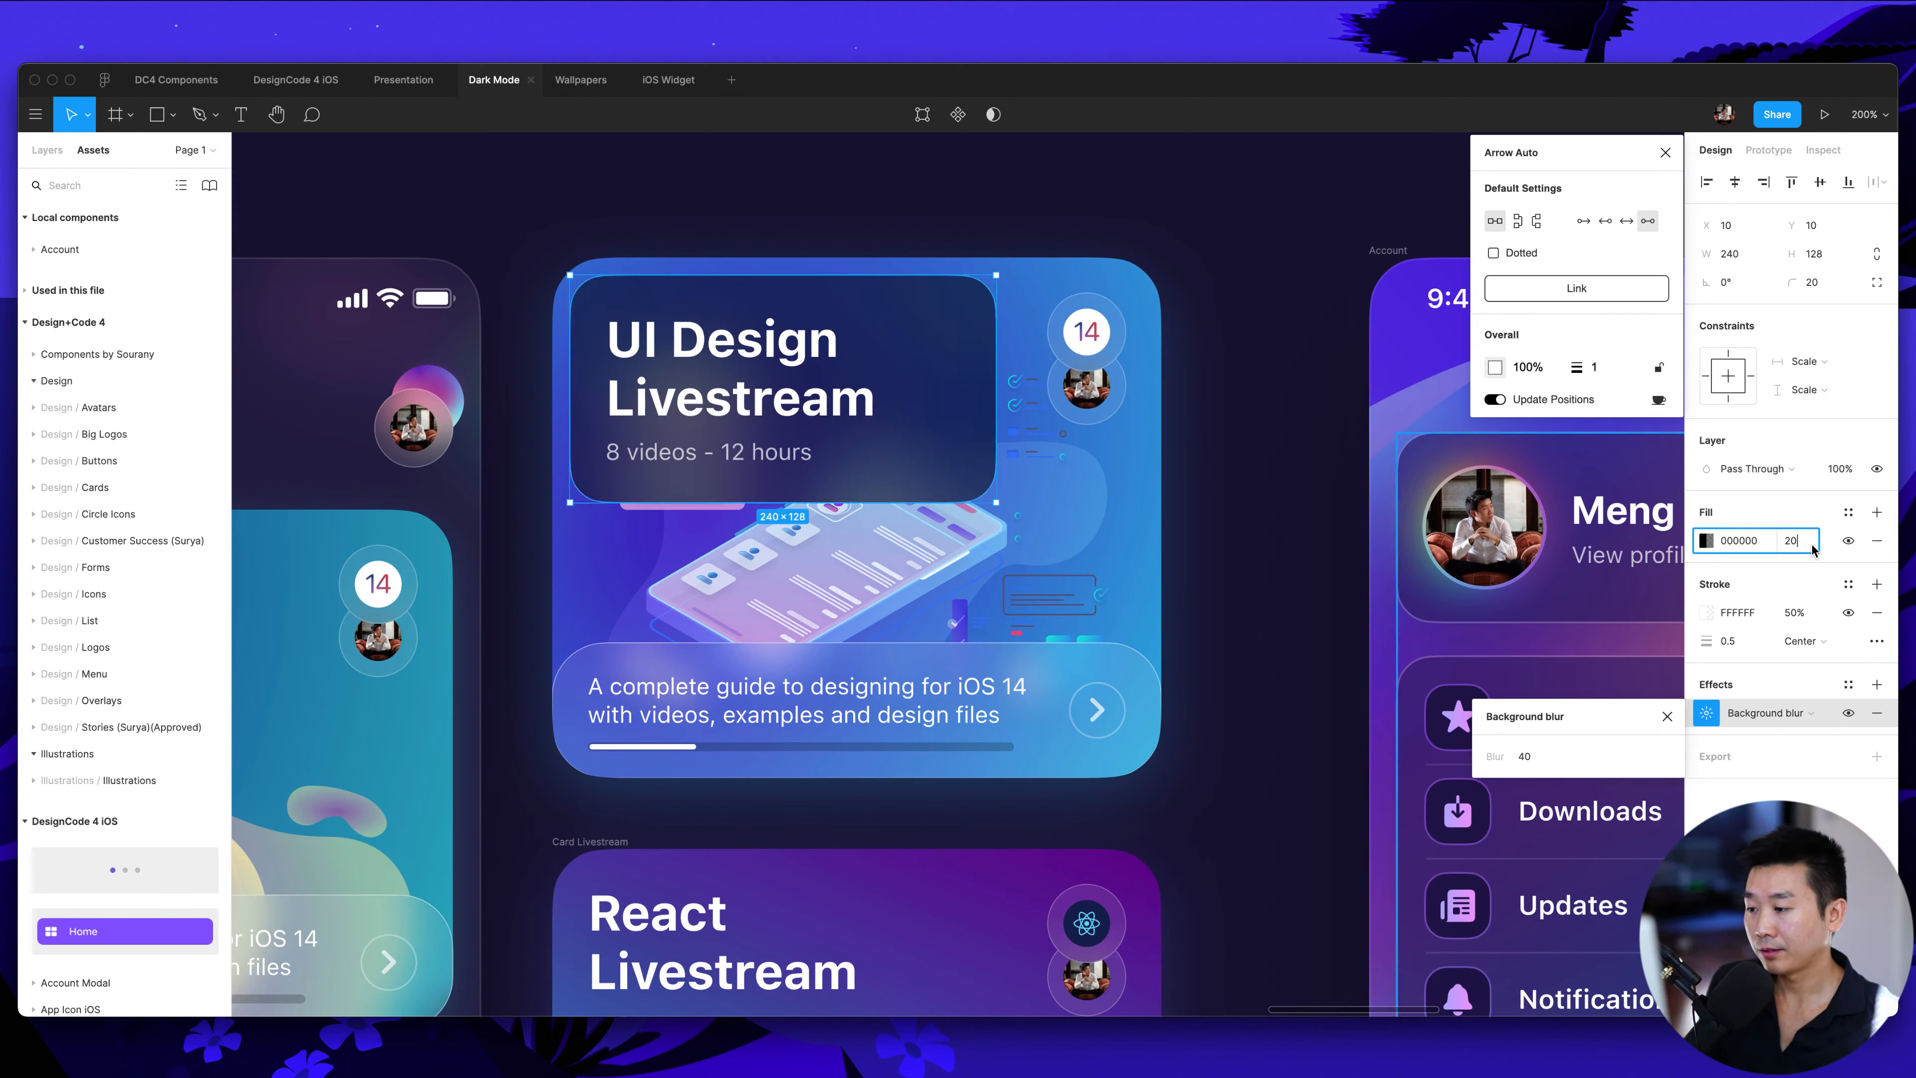
pyautogui.press('Return')
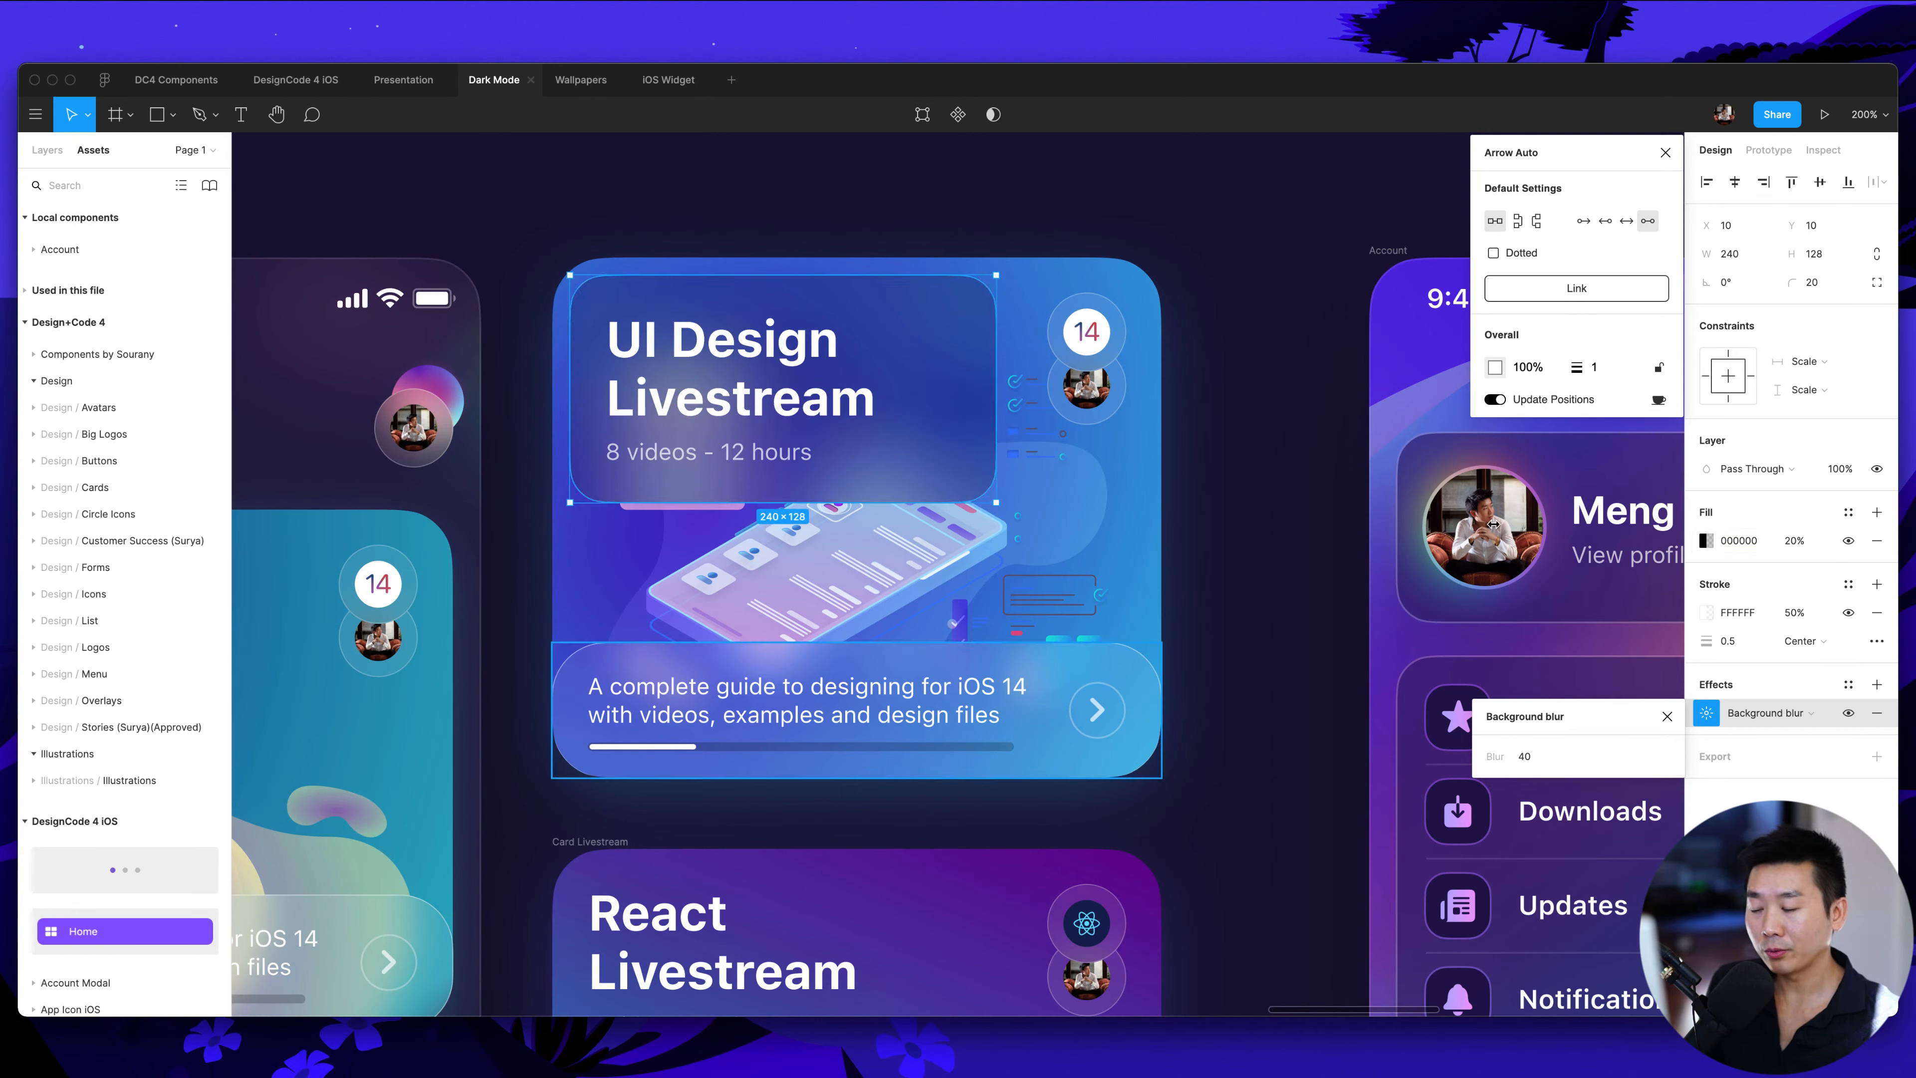
# Recolor the card's title and "8 videos - 12 hours" subtitle to black 000000
pyautogui.click(783, 389)
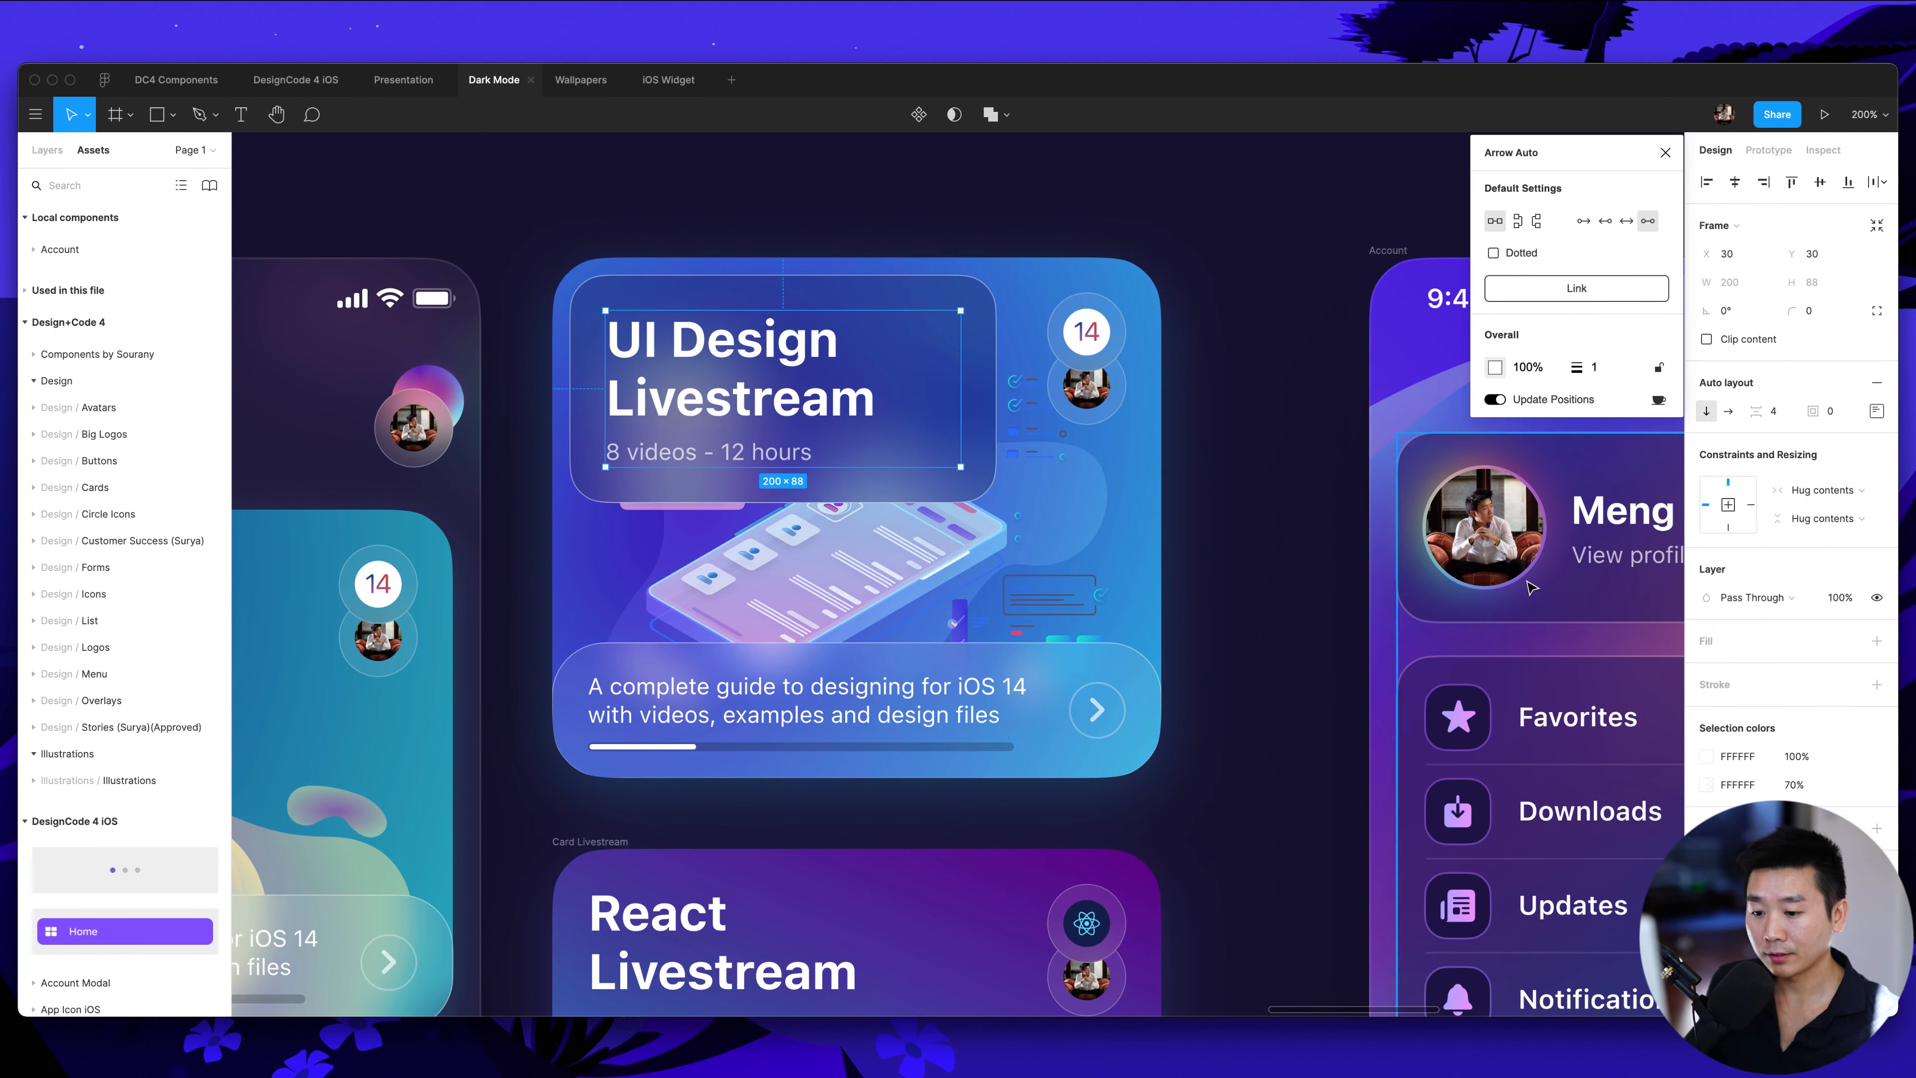
pyautogui.click(1770, 759)
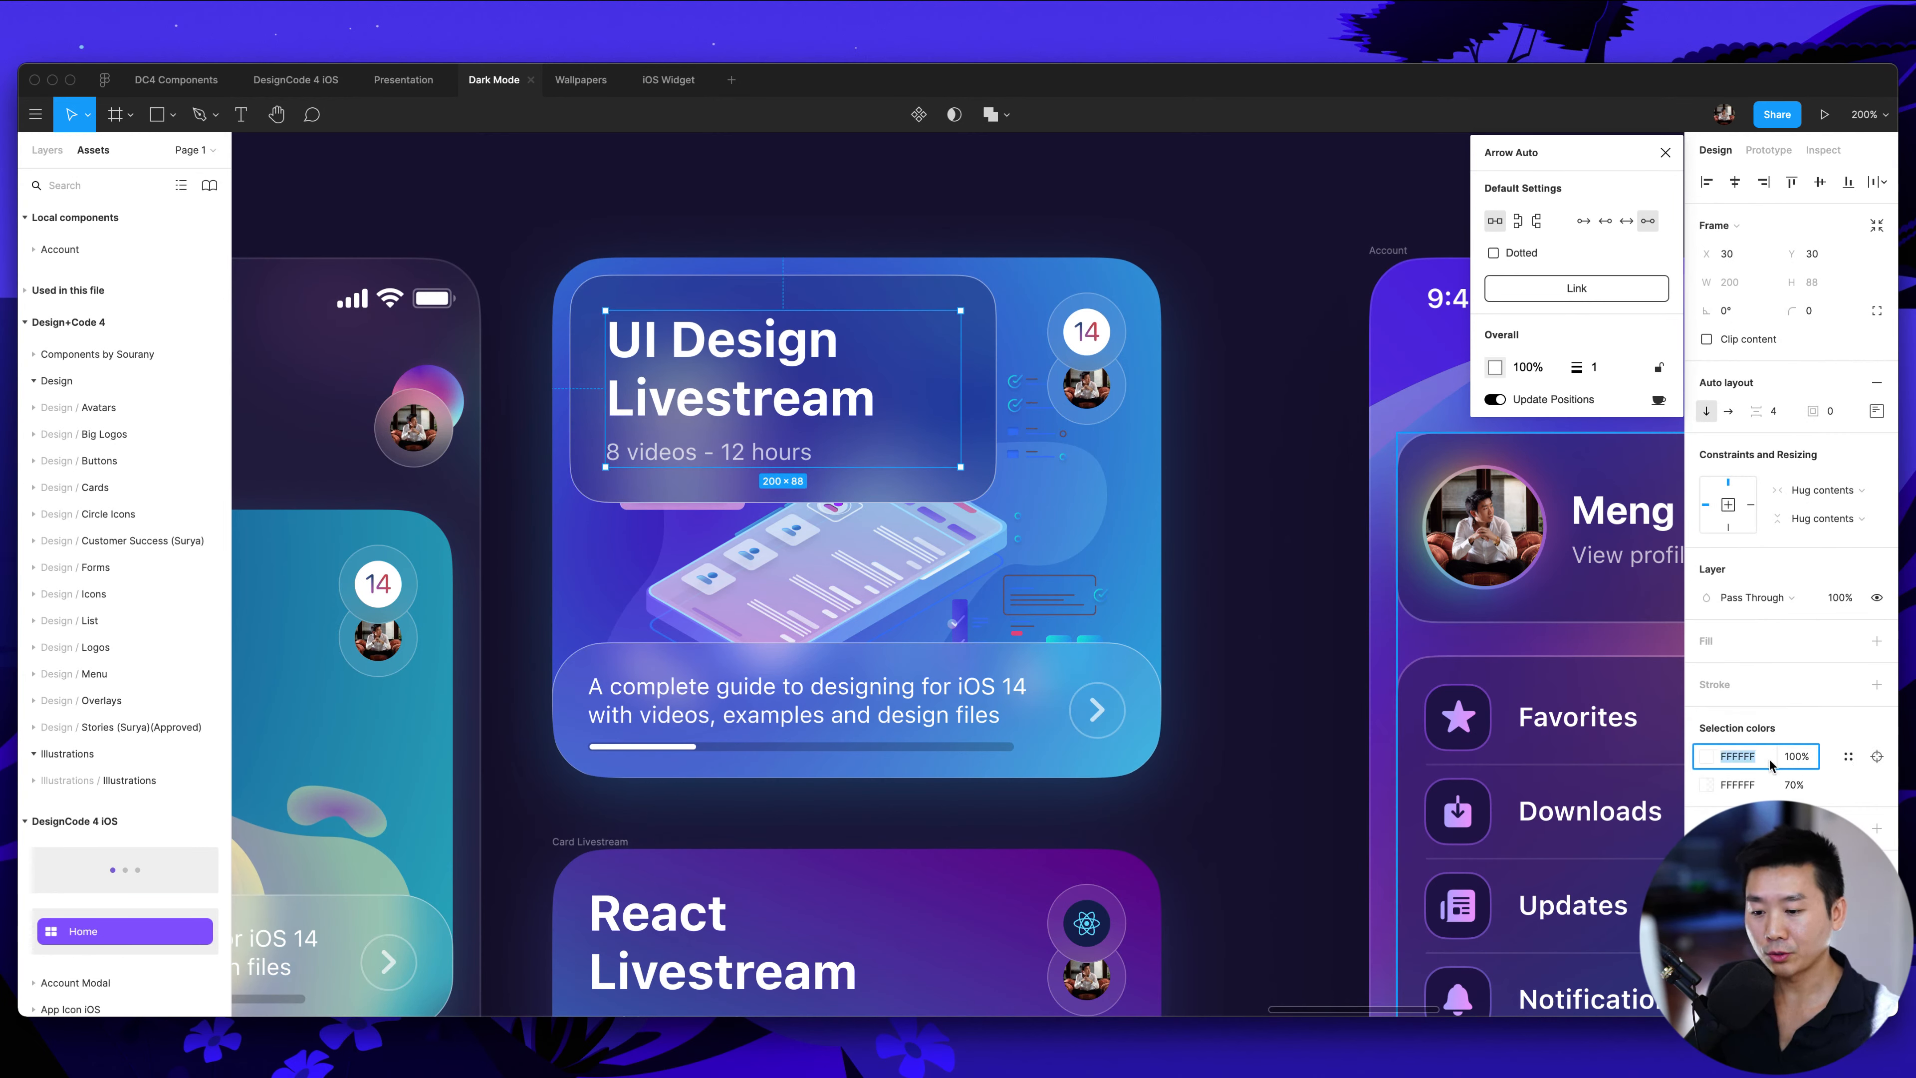
pyautogui.write('0')
pyautogui.press('Return')
pyautogui.click(1750, 783)
pyautogui.write('0')
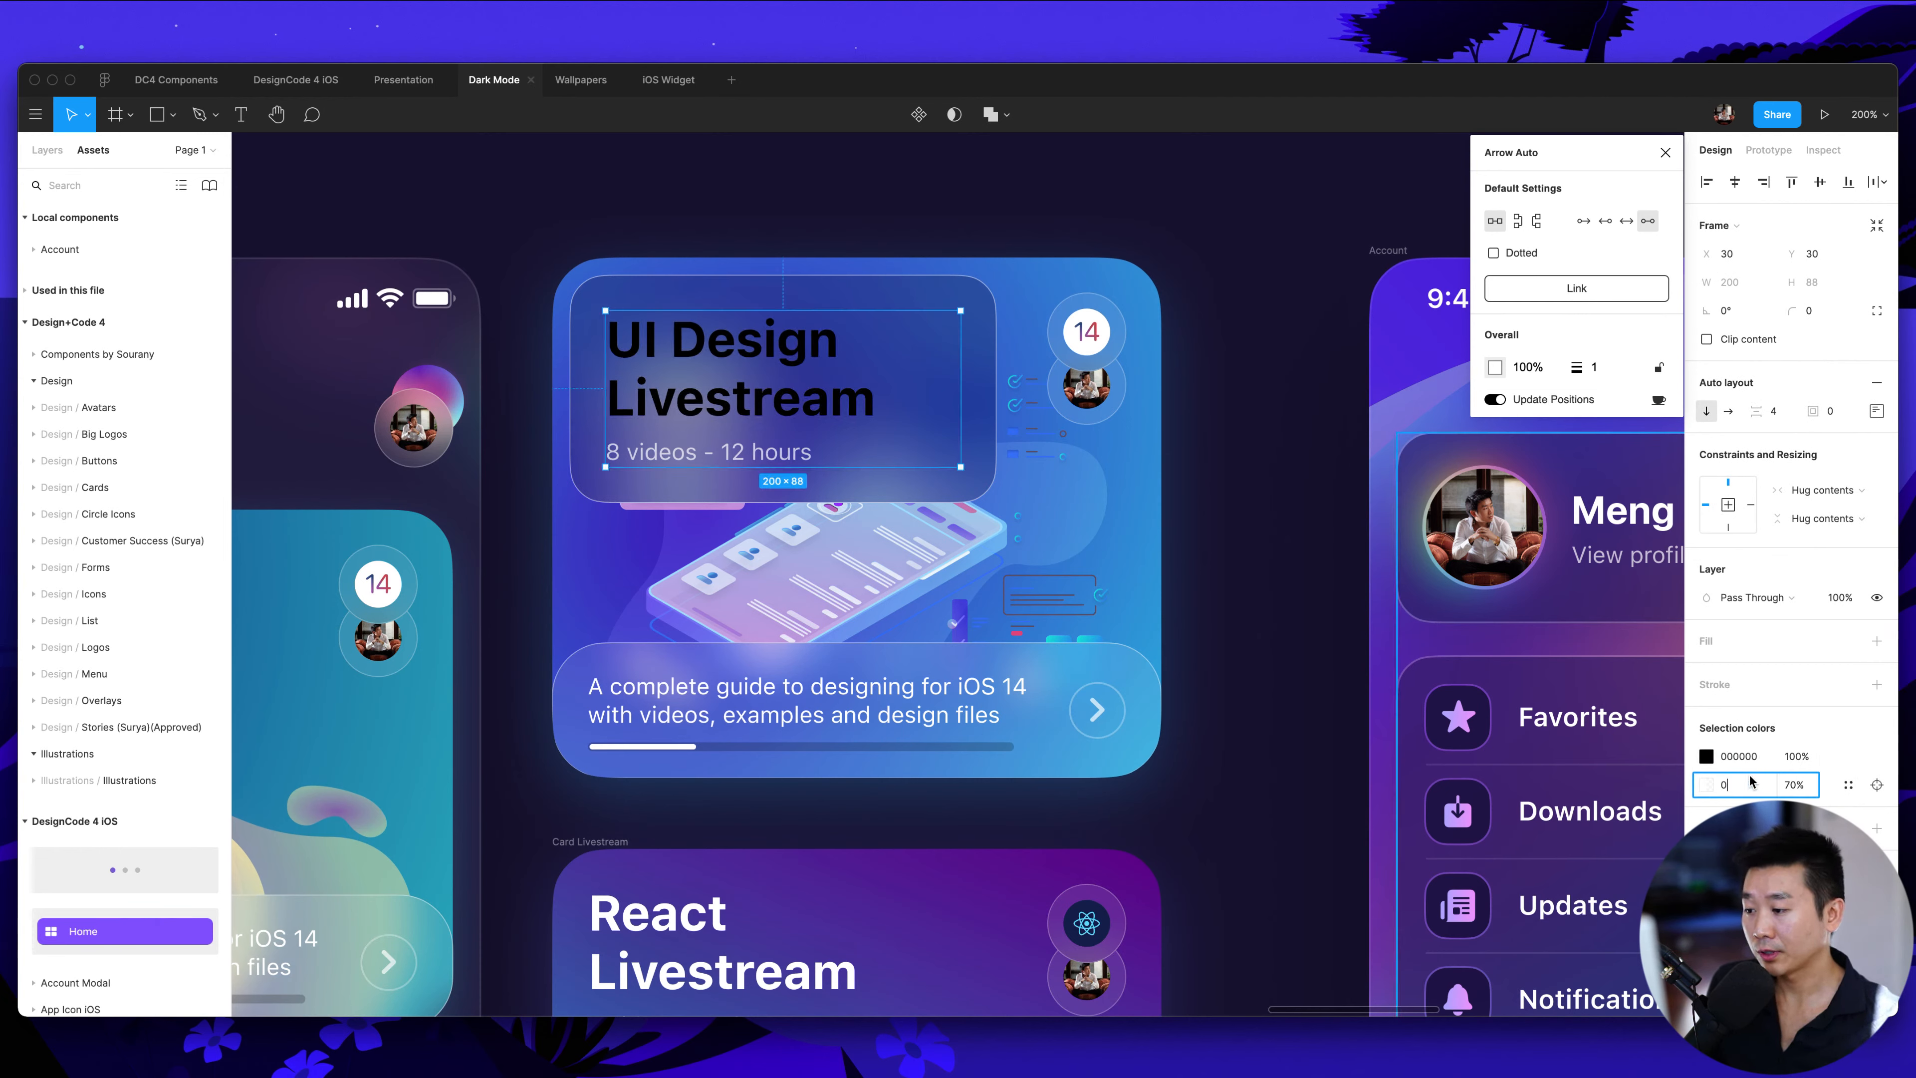
pyautogui.press('Return')
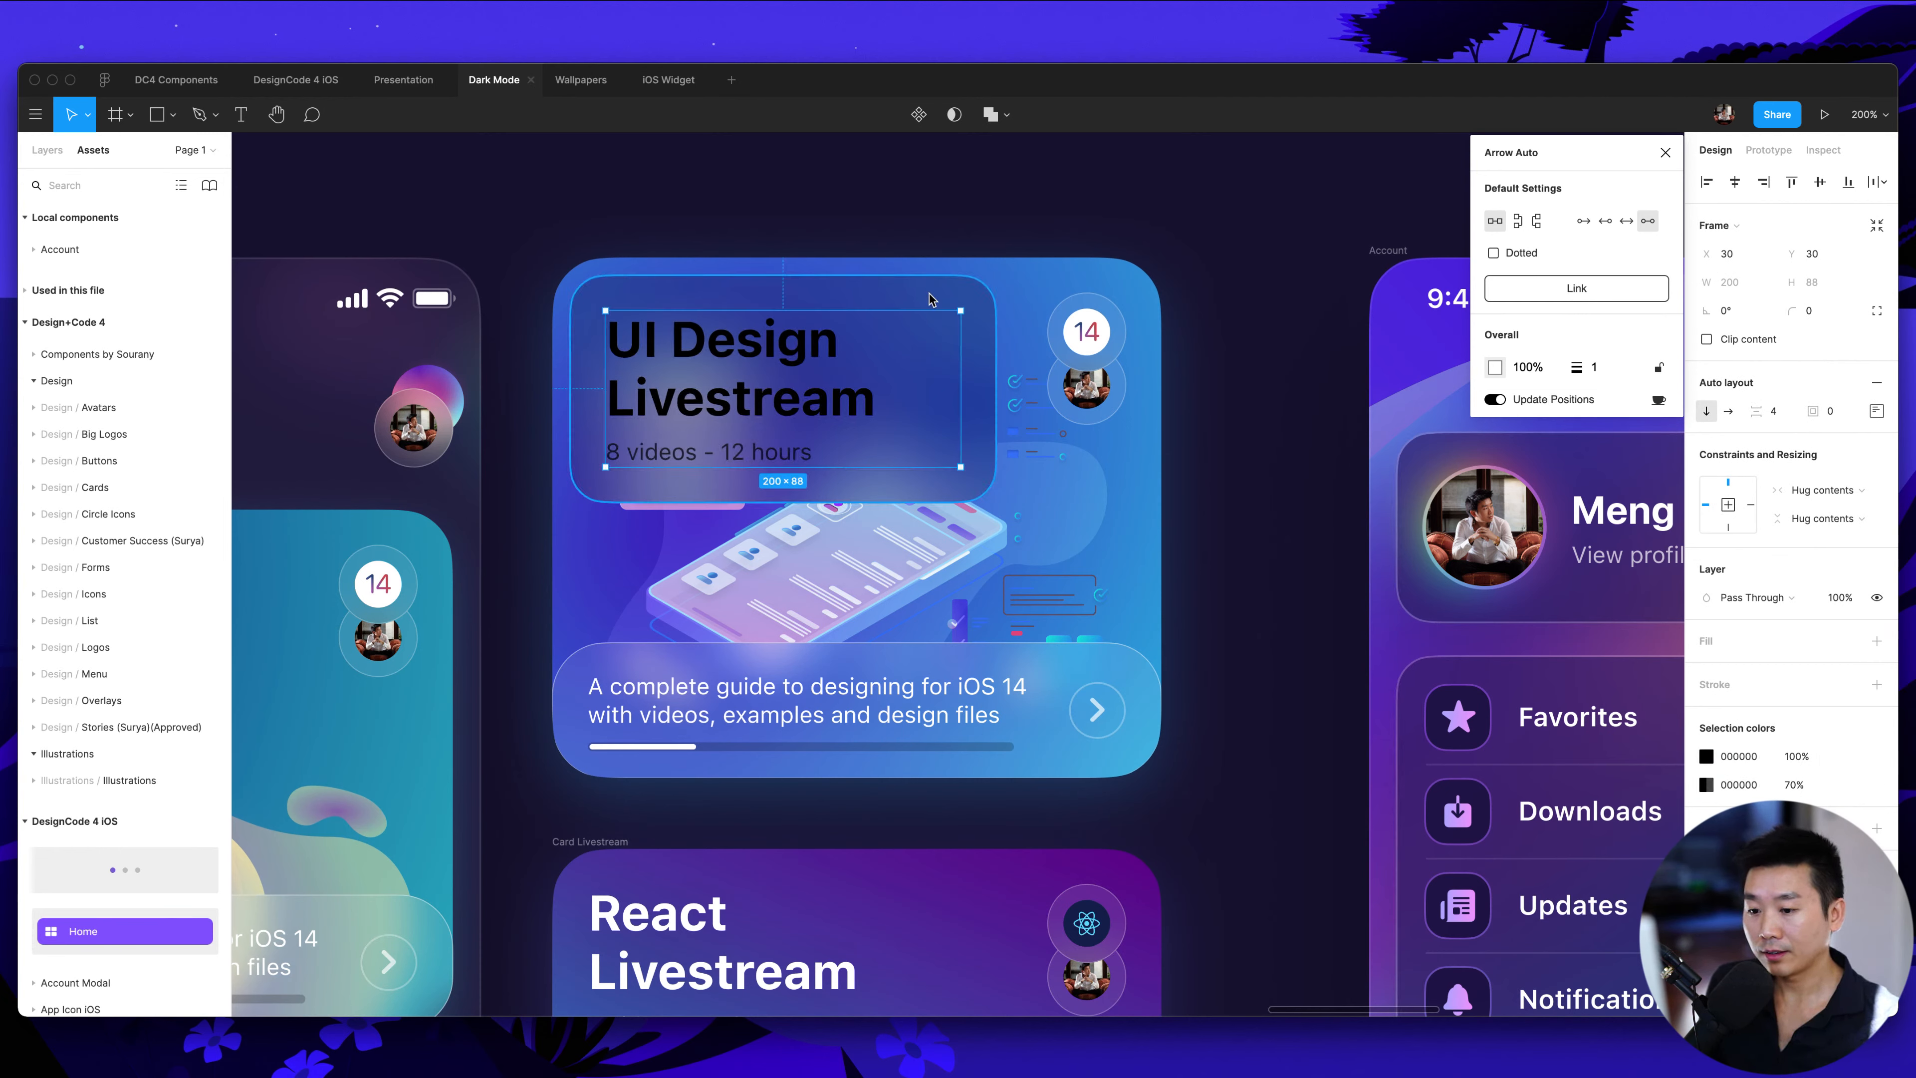
# Change the fill of the panel behind the title text to white FFFFFF, keeping 20% opacity
pyautogui.press('Escape')
pyautogui.click(1770, 543)
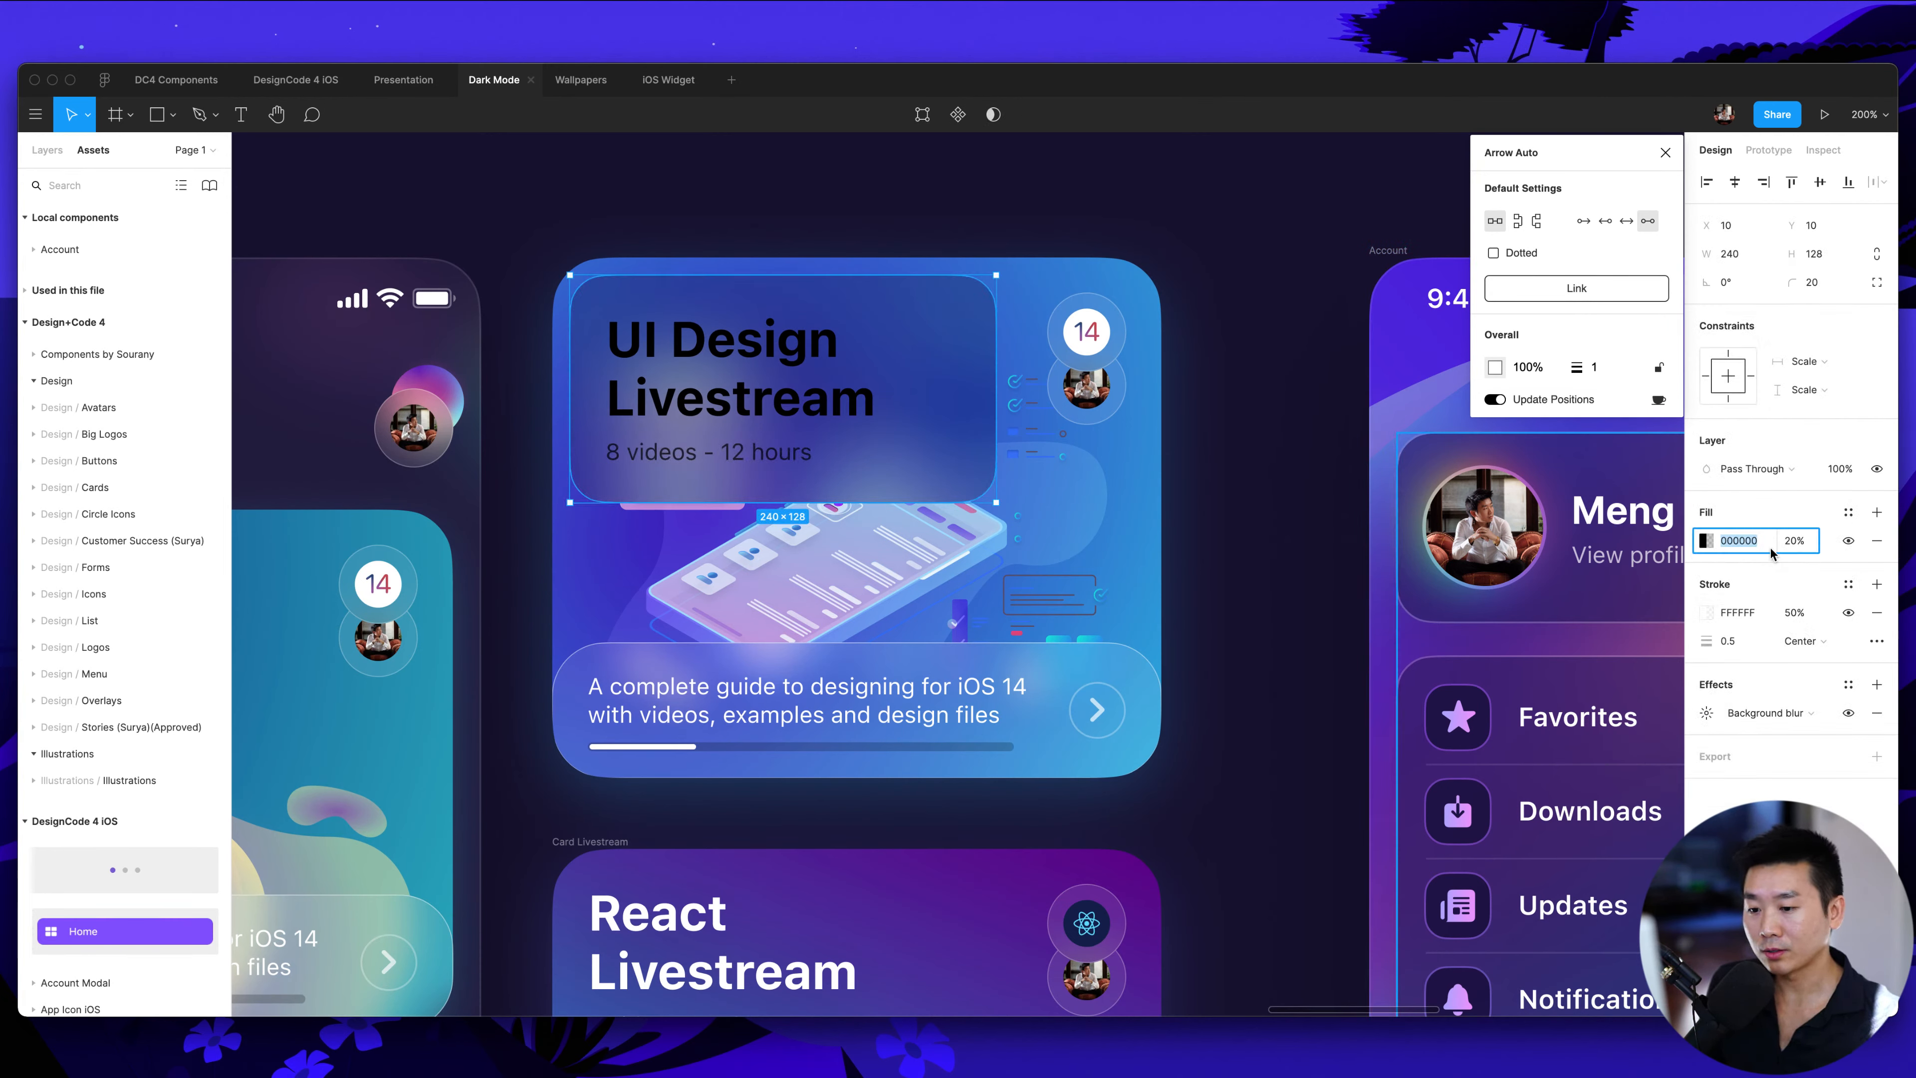
pyautogui.write('ffffff')
pyautogui.press('Return')
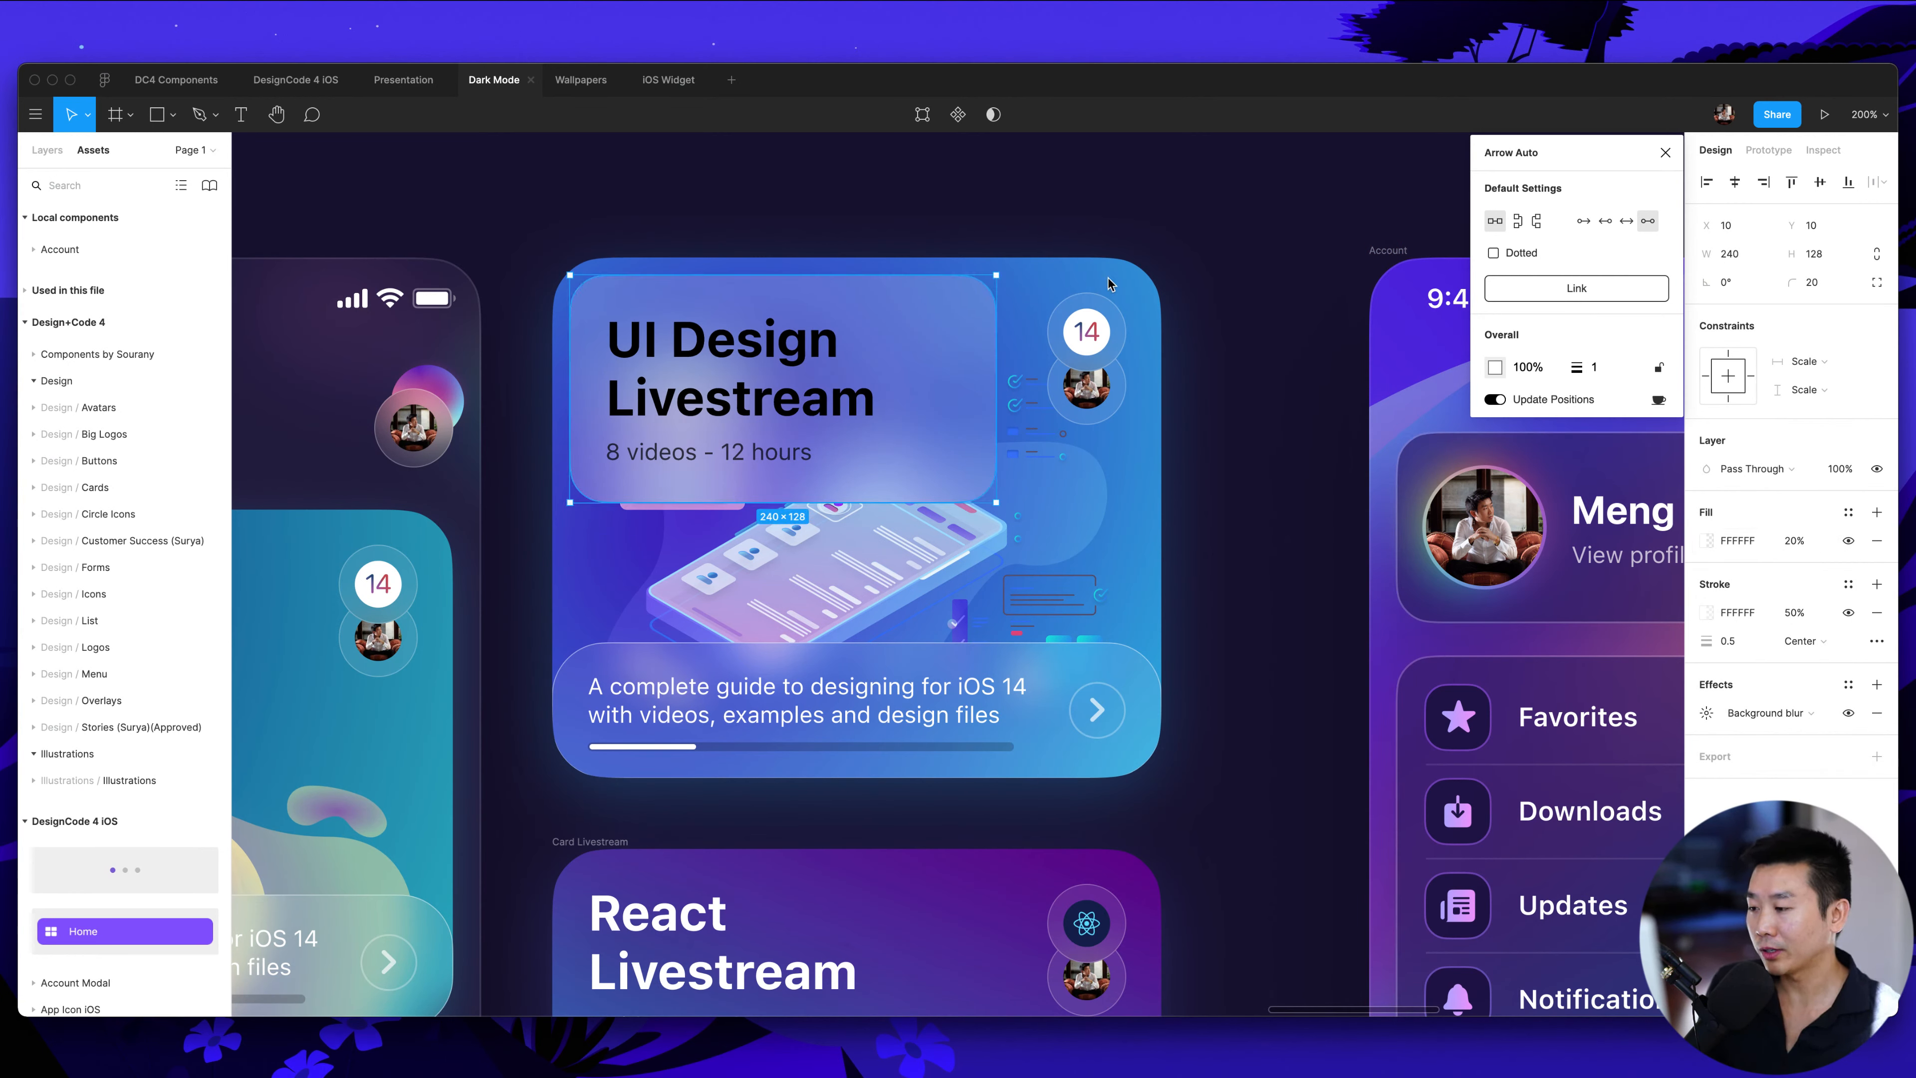
pyautogui.press('Return')
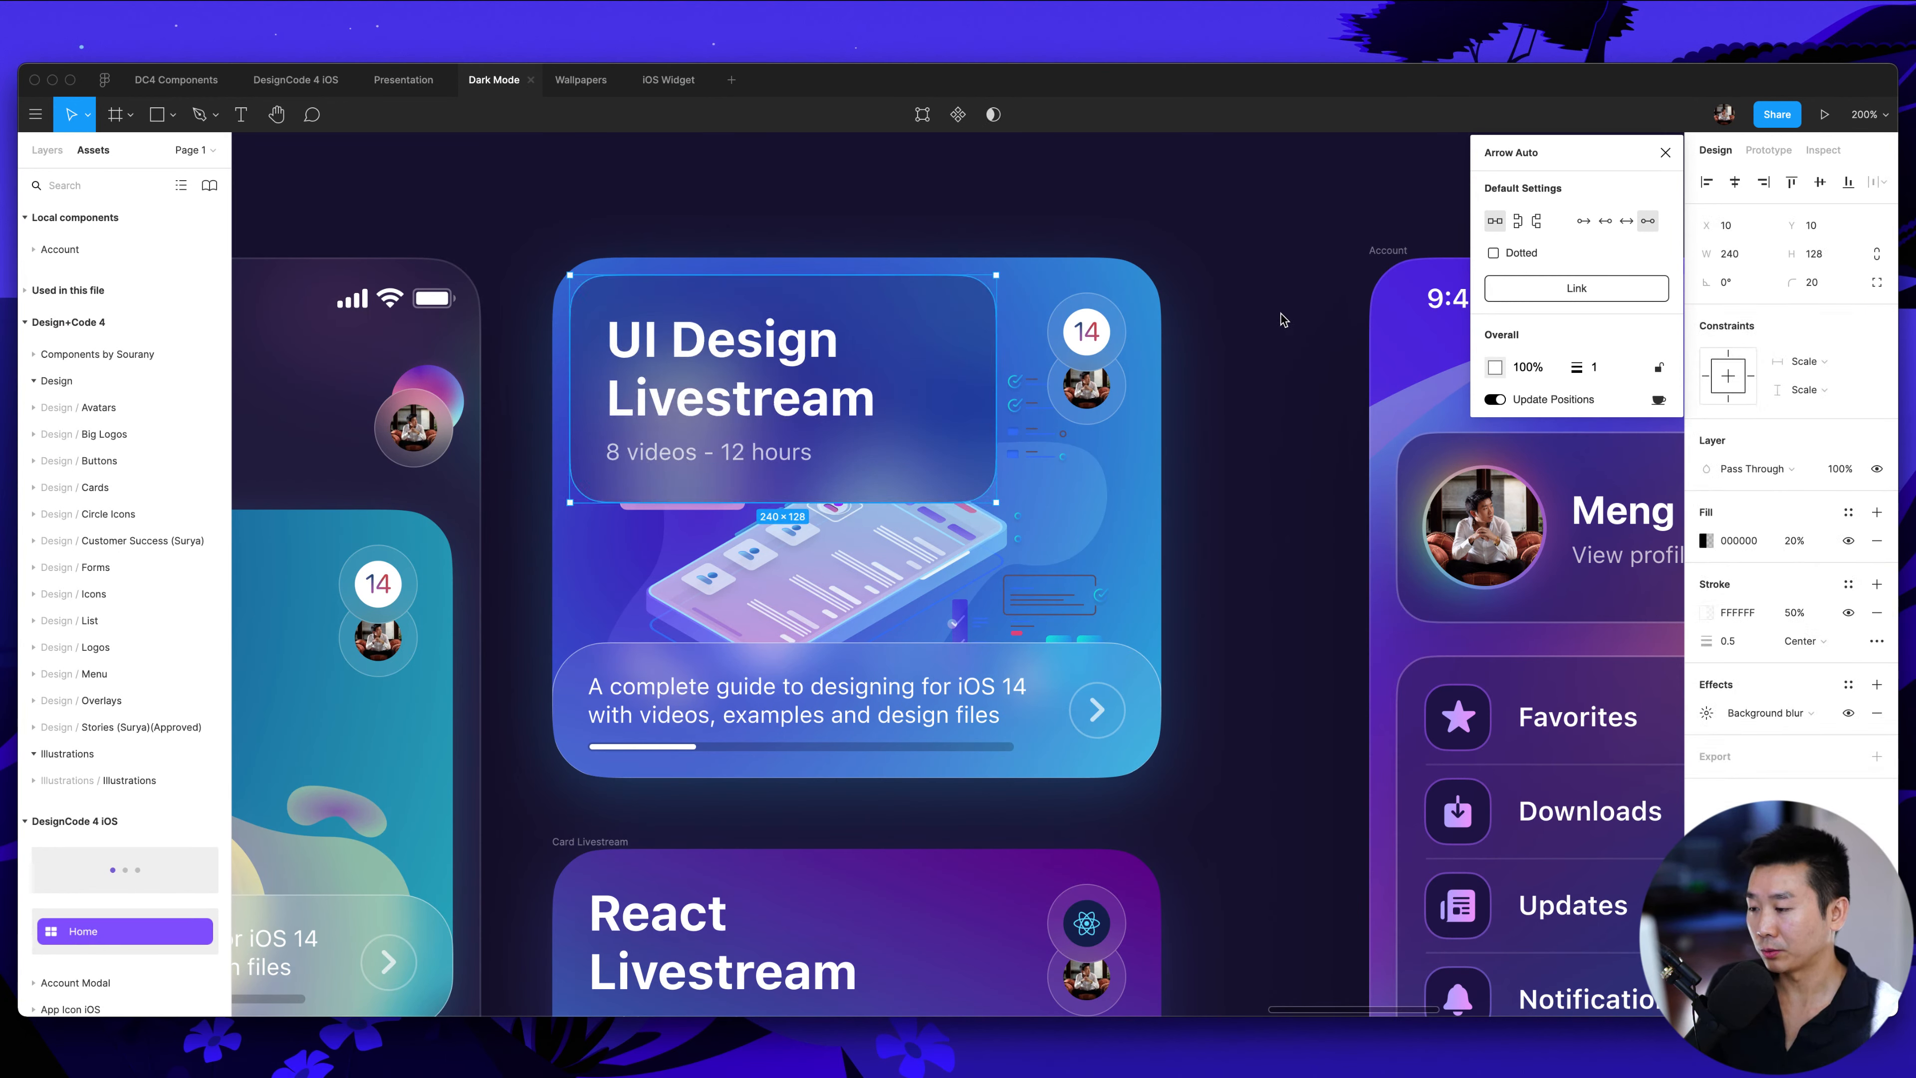
# Undo the trial text color and panel fill changes on the UI Design Livestream card, and deselect it
pyautogui.hotkey('ctrl', 'z')
pyautogui.hotkey('ctrl', 'shift', 'z')
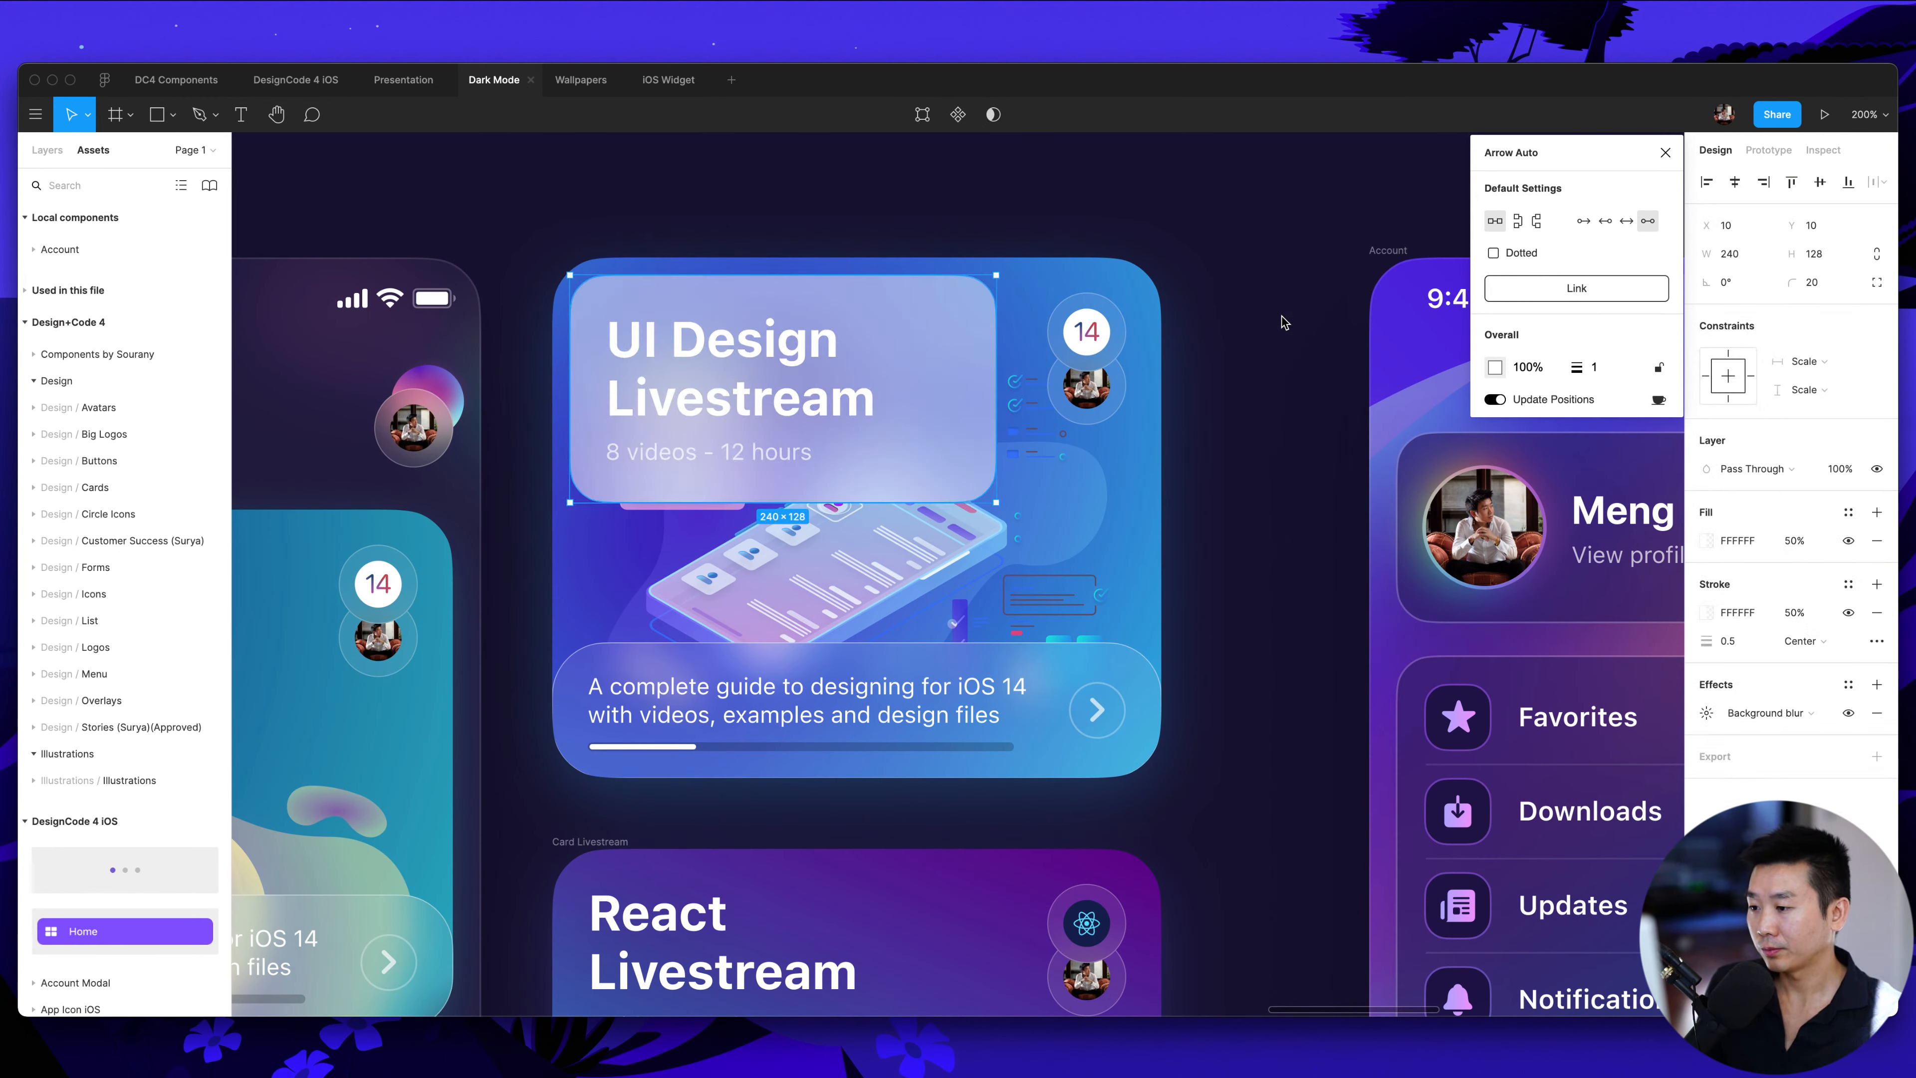
pyautogui.hotkey('ctrl', 'z')
pyautogui.click(1281, 324)
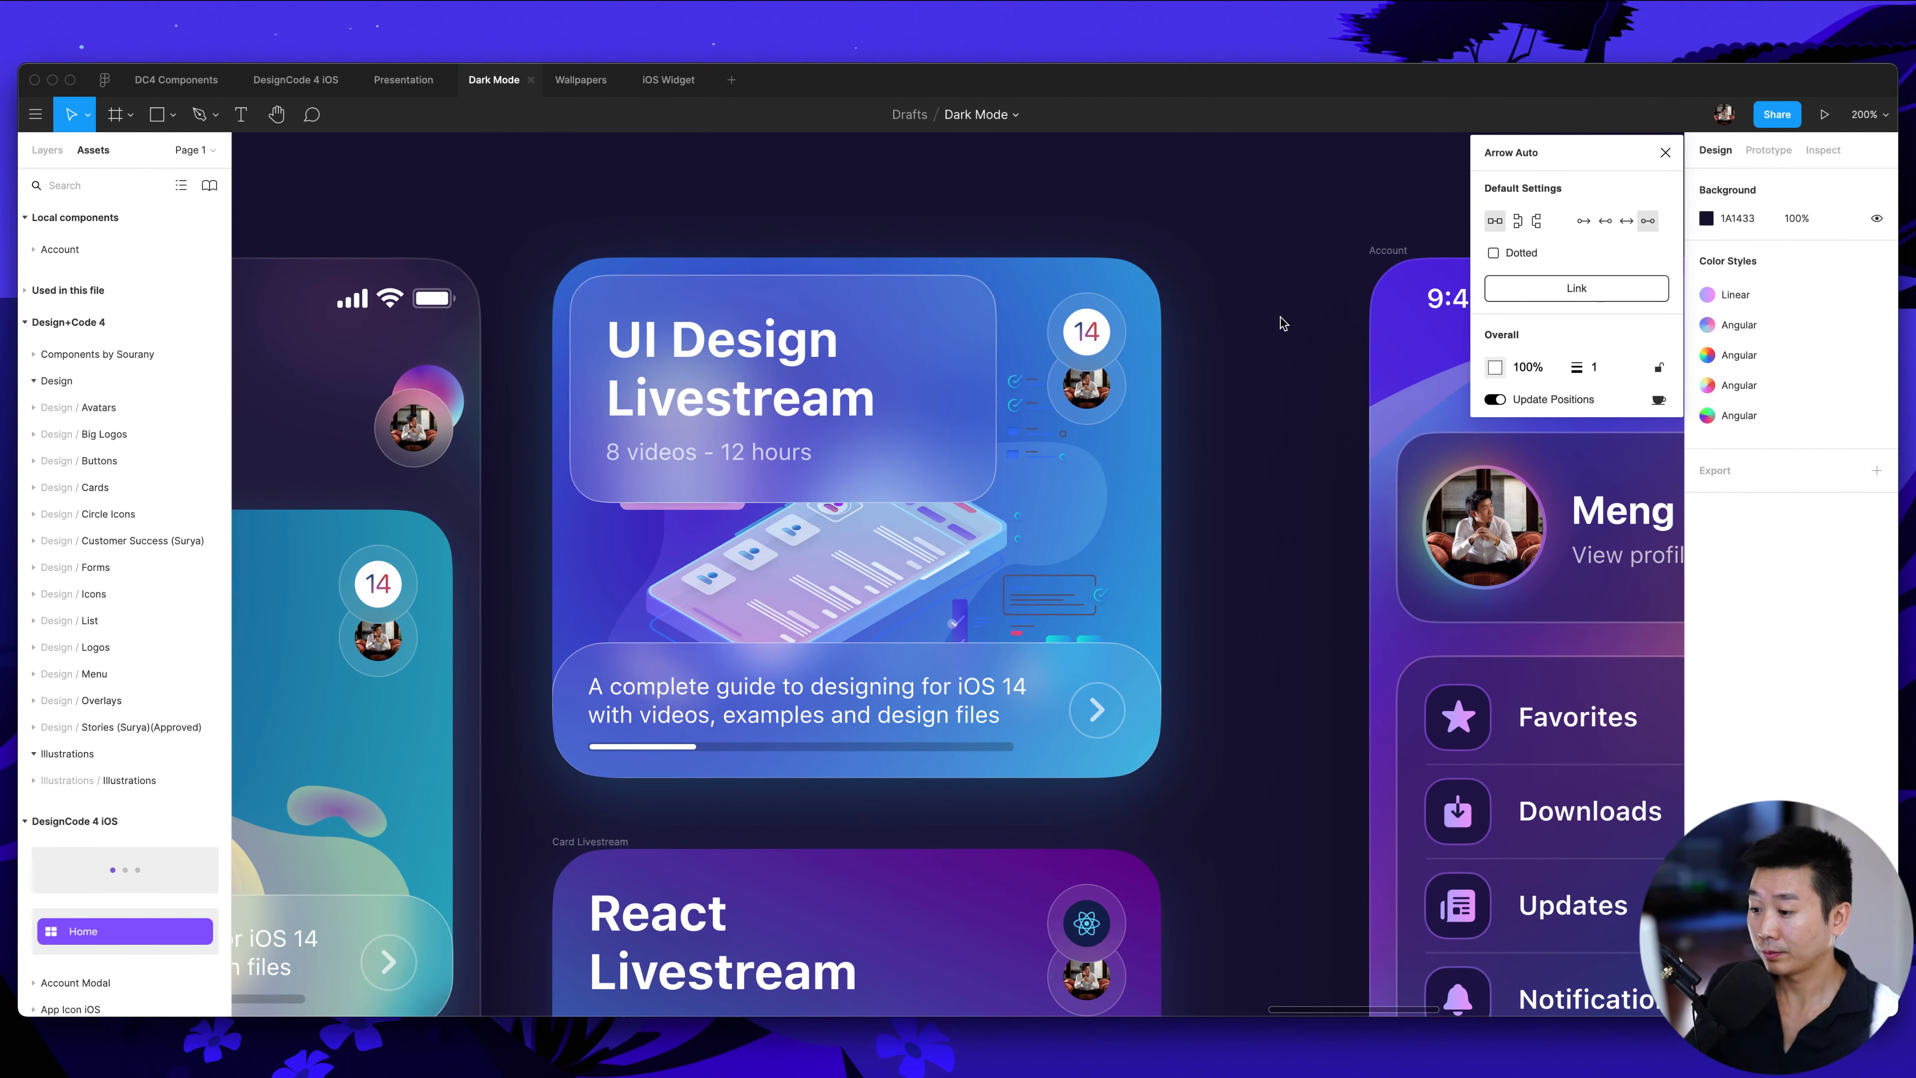
# Examine the translucent cards, menu lists and gradient backgrounds of the Account and Profile screens
pyautogui.hotkey('shift', '0')
pyautogui.scroll(-4, 1249, 334)
pyautogui.hscroll(5, 1248, 335)
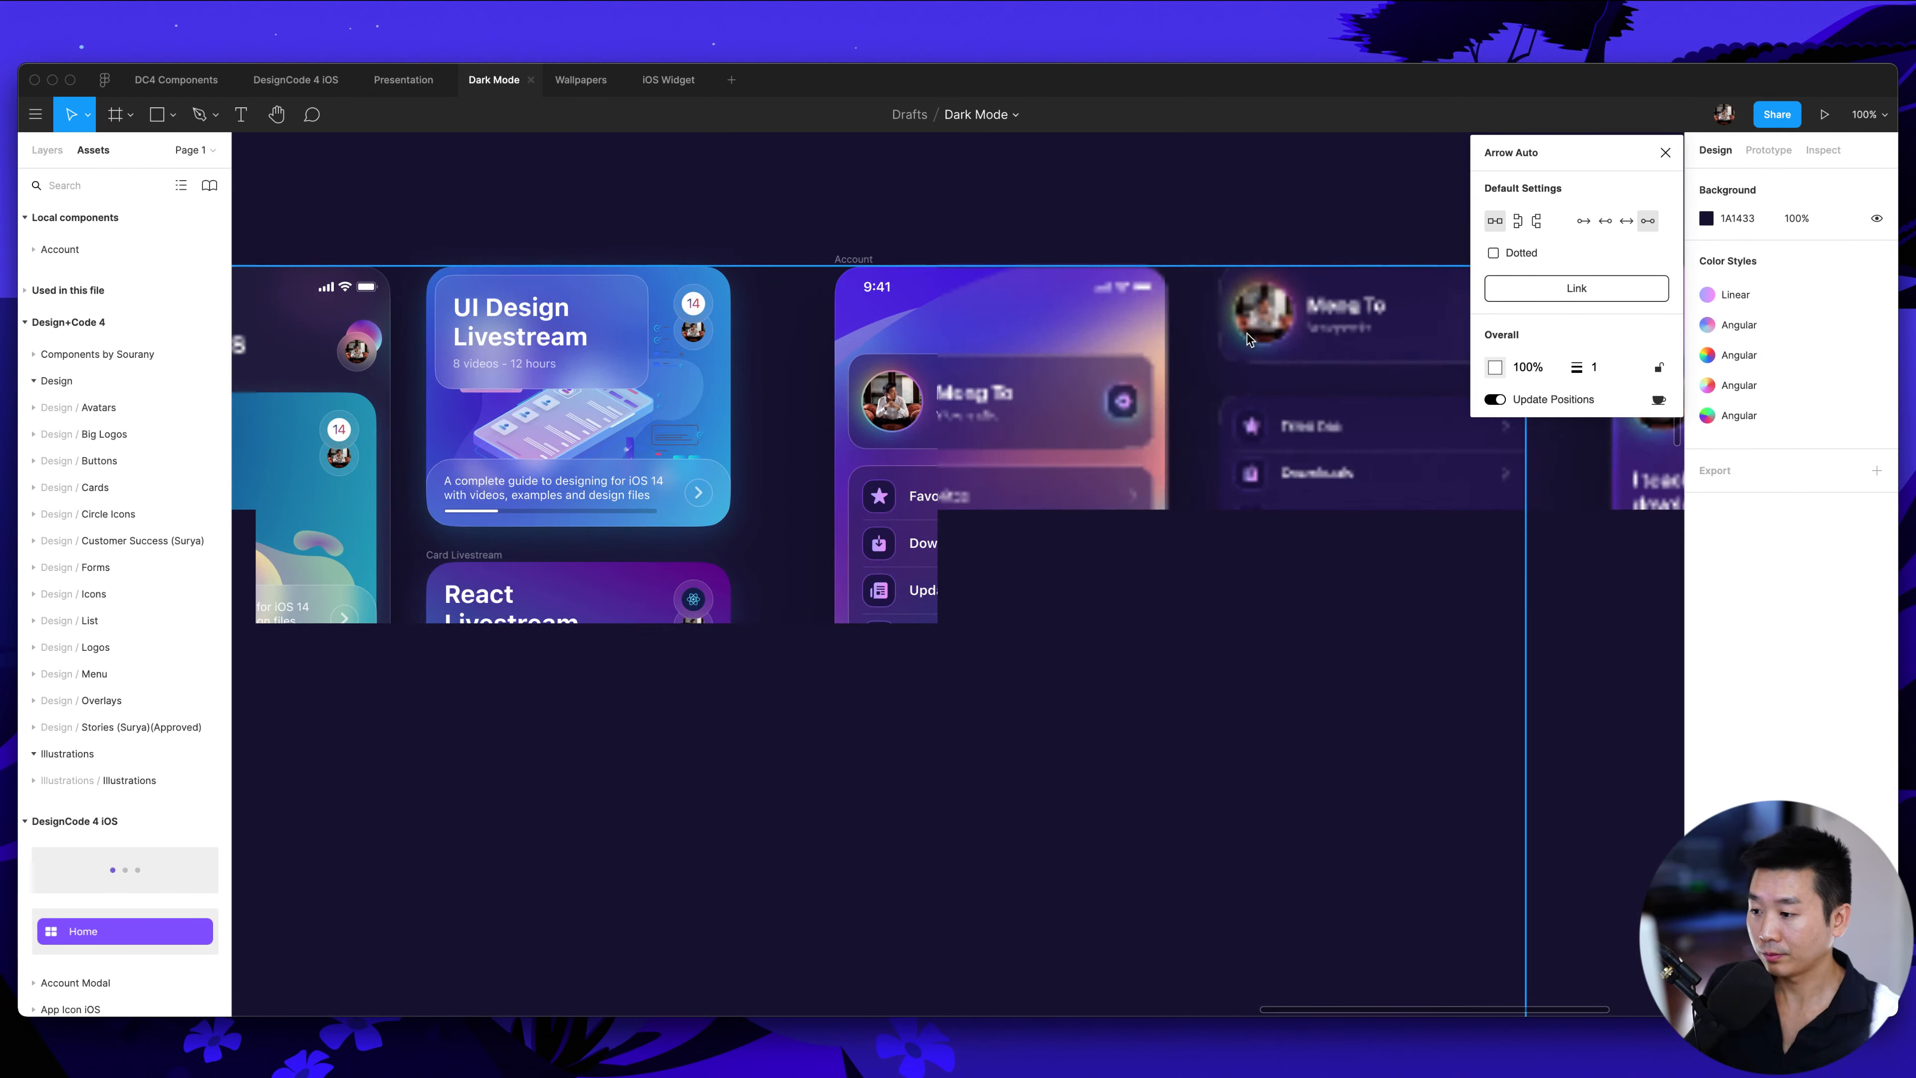
pyautogui.press('super+equal')
pyautogui.hscroll(4, 1249, 338)
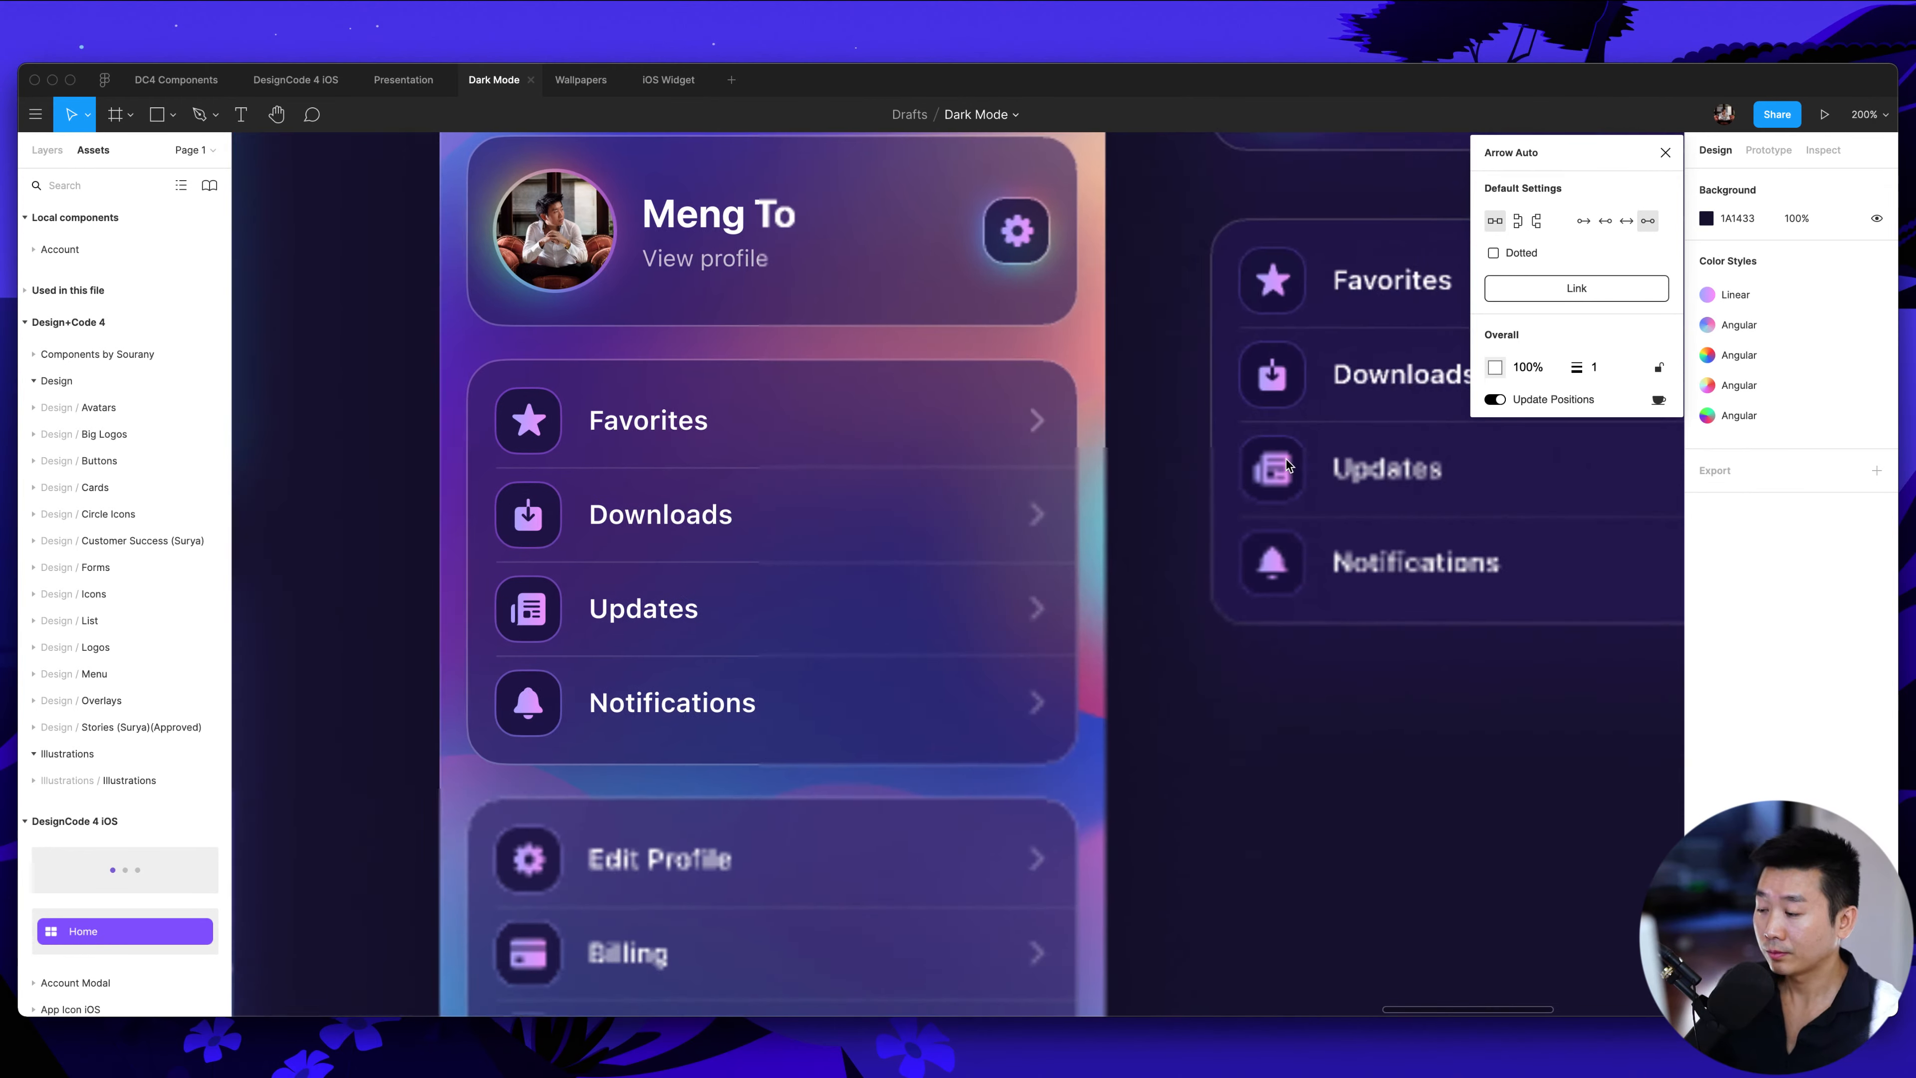
pyautogui.scroll(3, 1286, 459)
pyautogui.scroll(-2, 1268, 457)
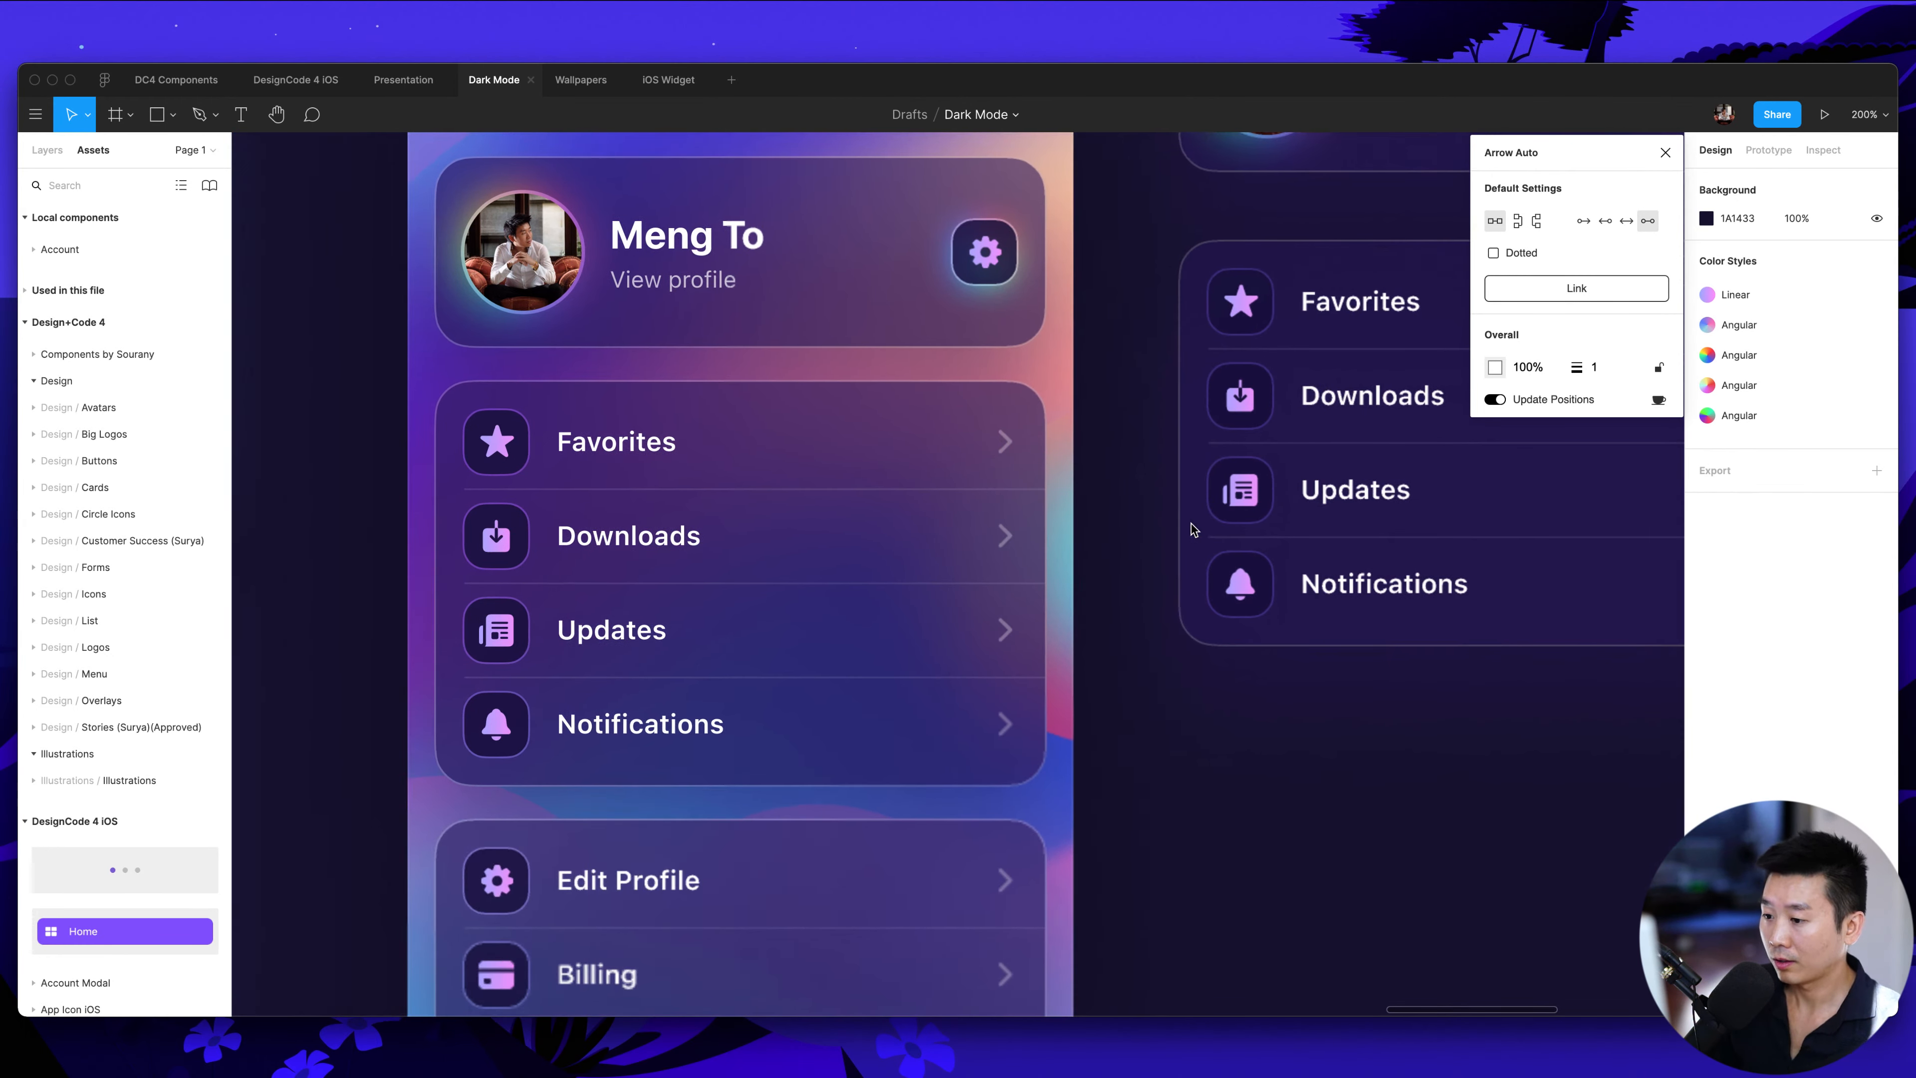
pyautogui.hotkey('shift', '0')
pyautogui.hscroll(10, 1176, 529)
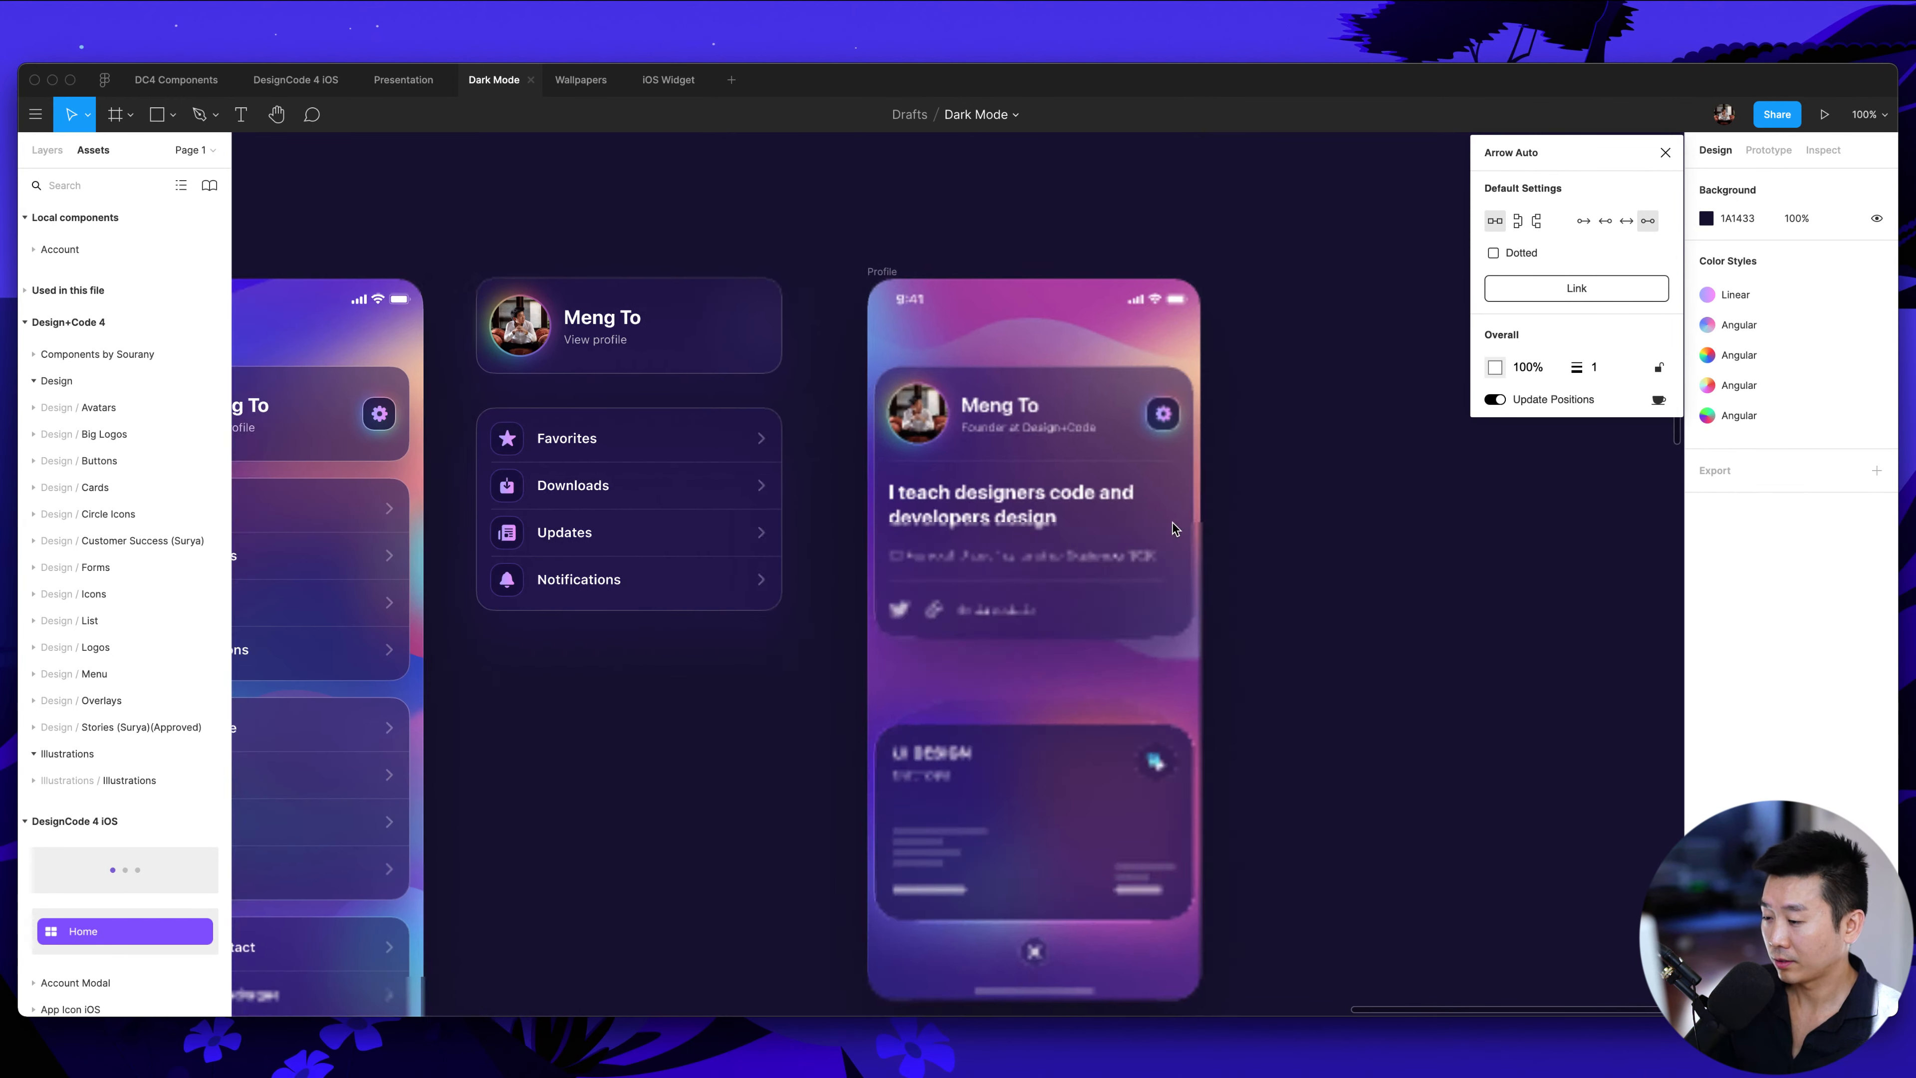
pyautogui.scroll(-3, 1176, 536)
pyautogui.hscroll(3, 1177, 539)
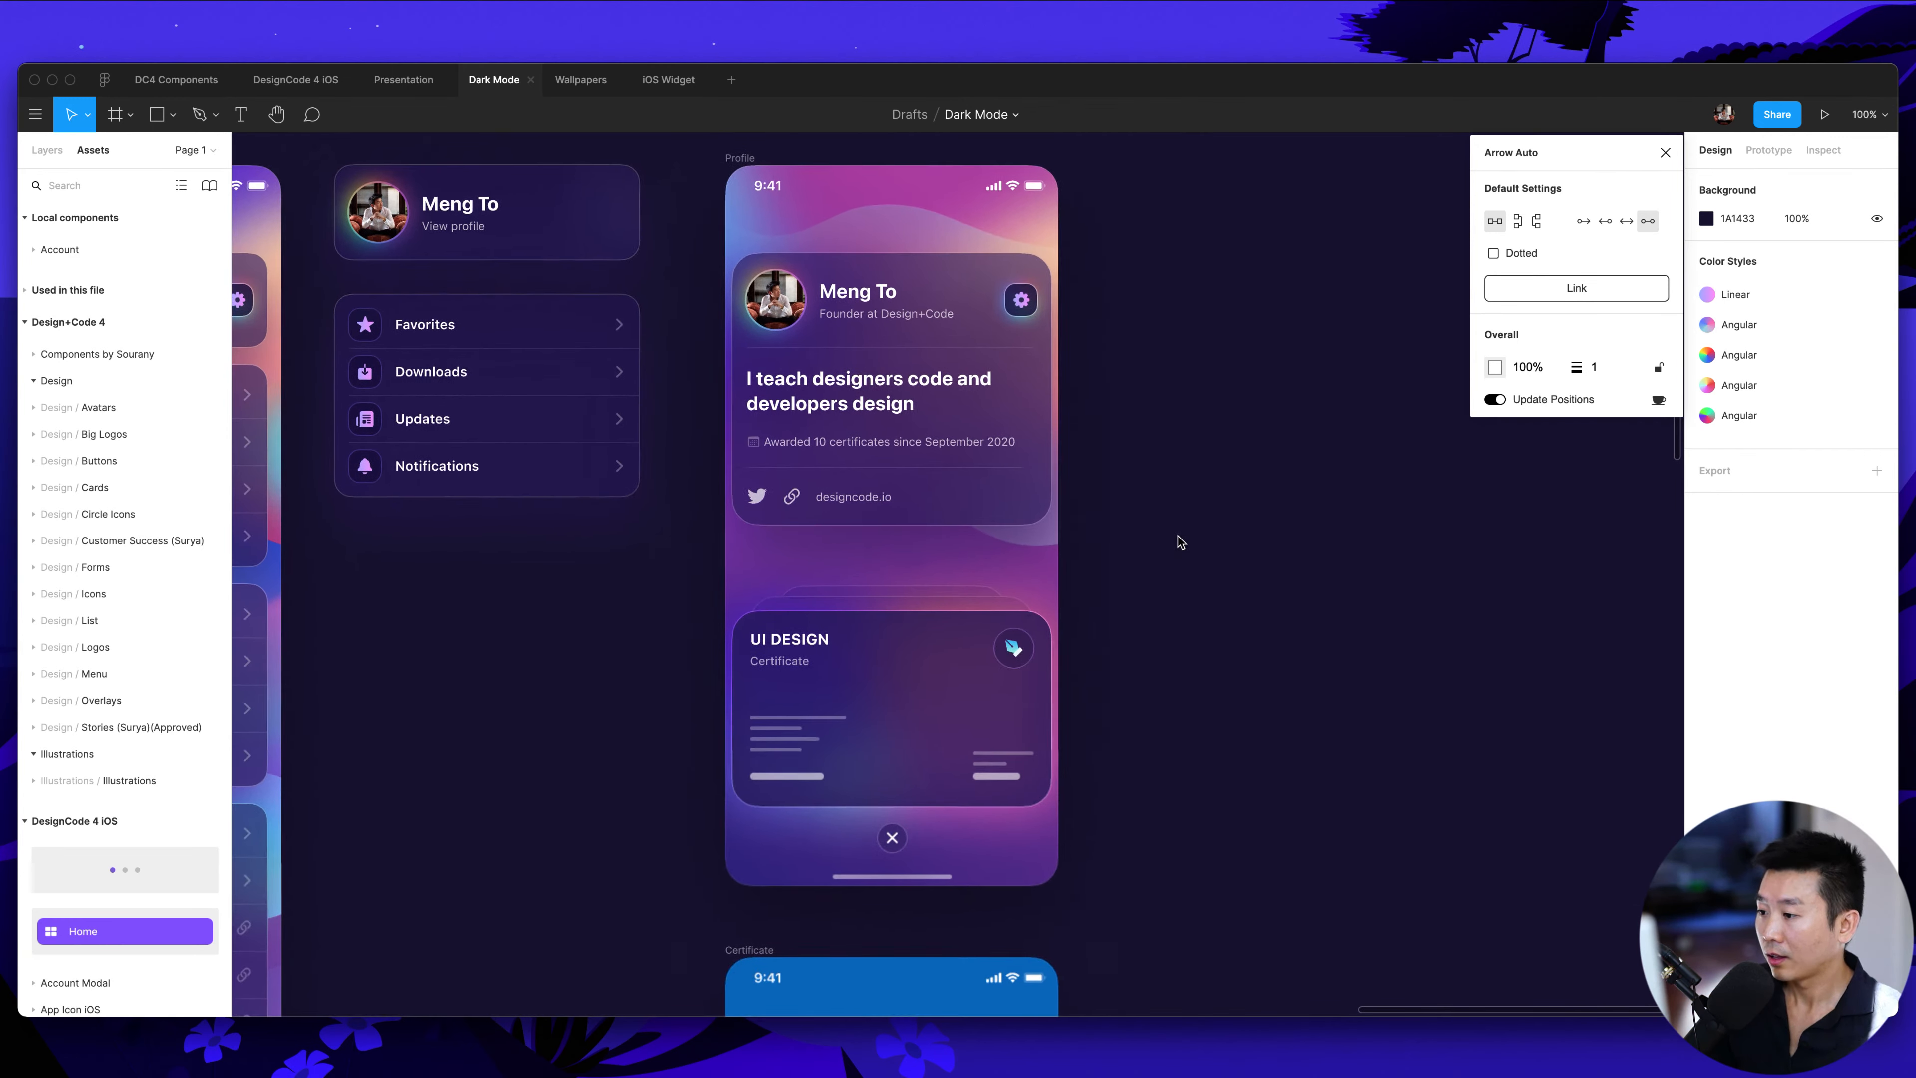
pyautogui.hscroll(-2, 1181, 542)
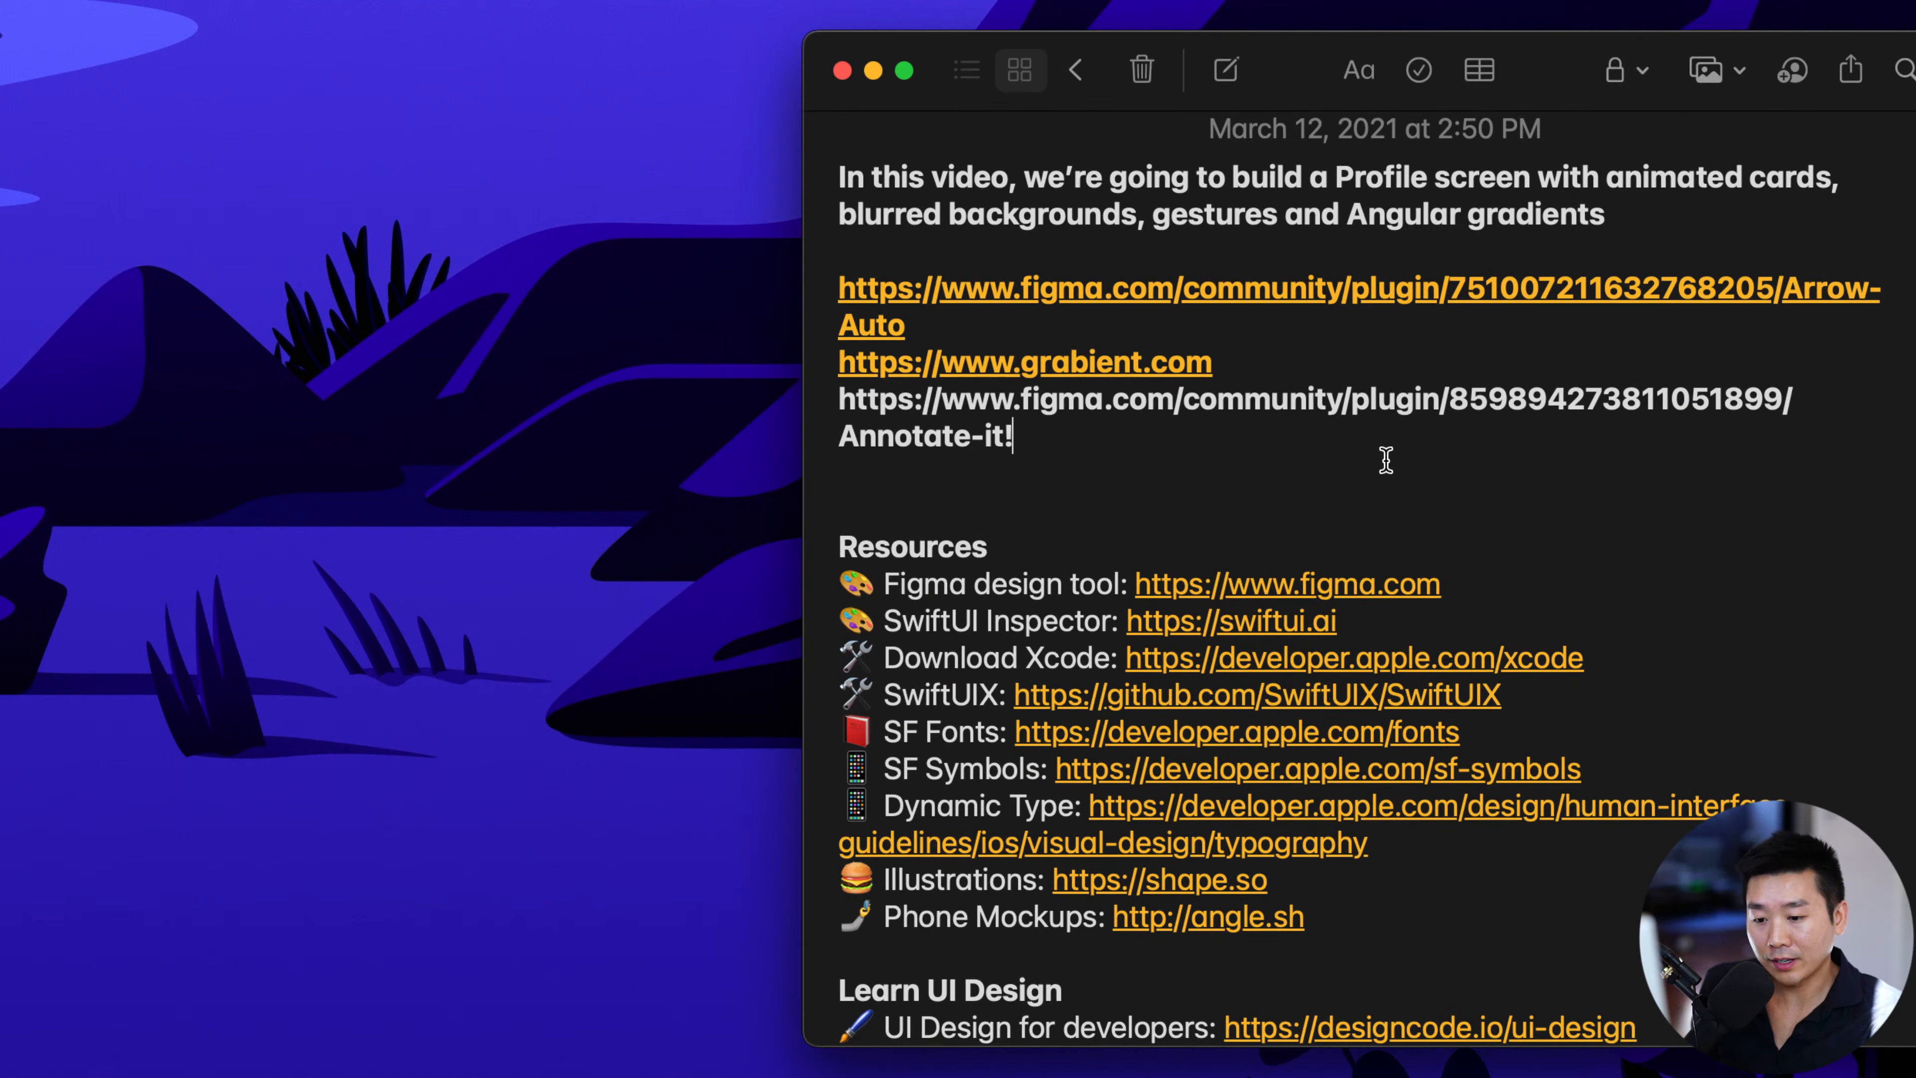
# Open the grabient.com link from the notes in the browser and look through its gradient presets
pyautogui.click(1140, 364)
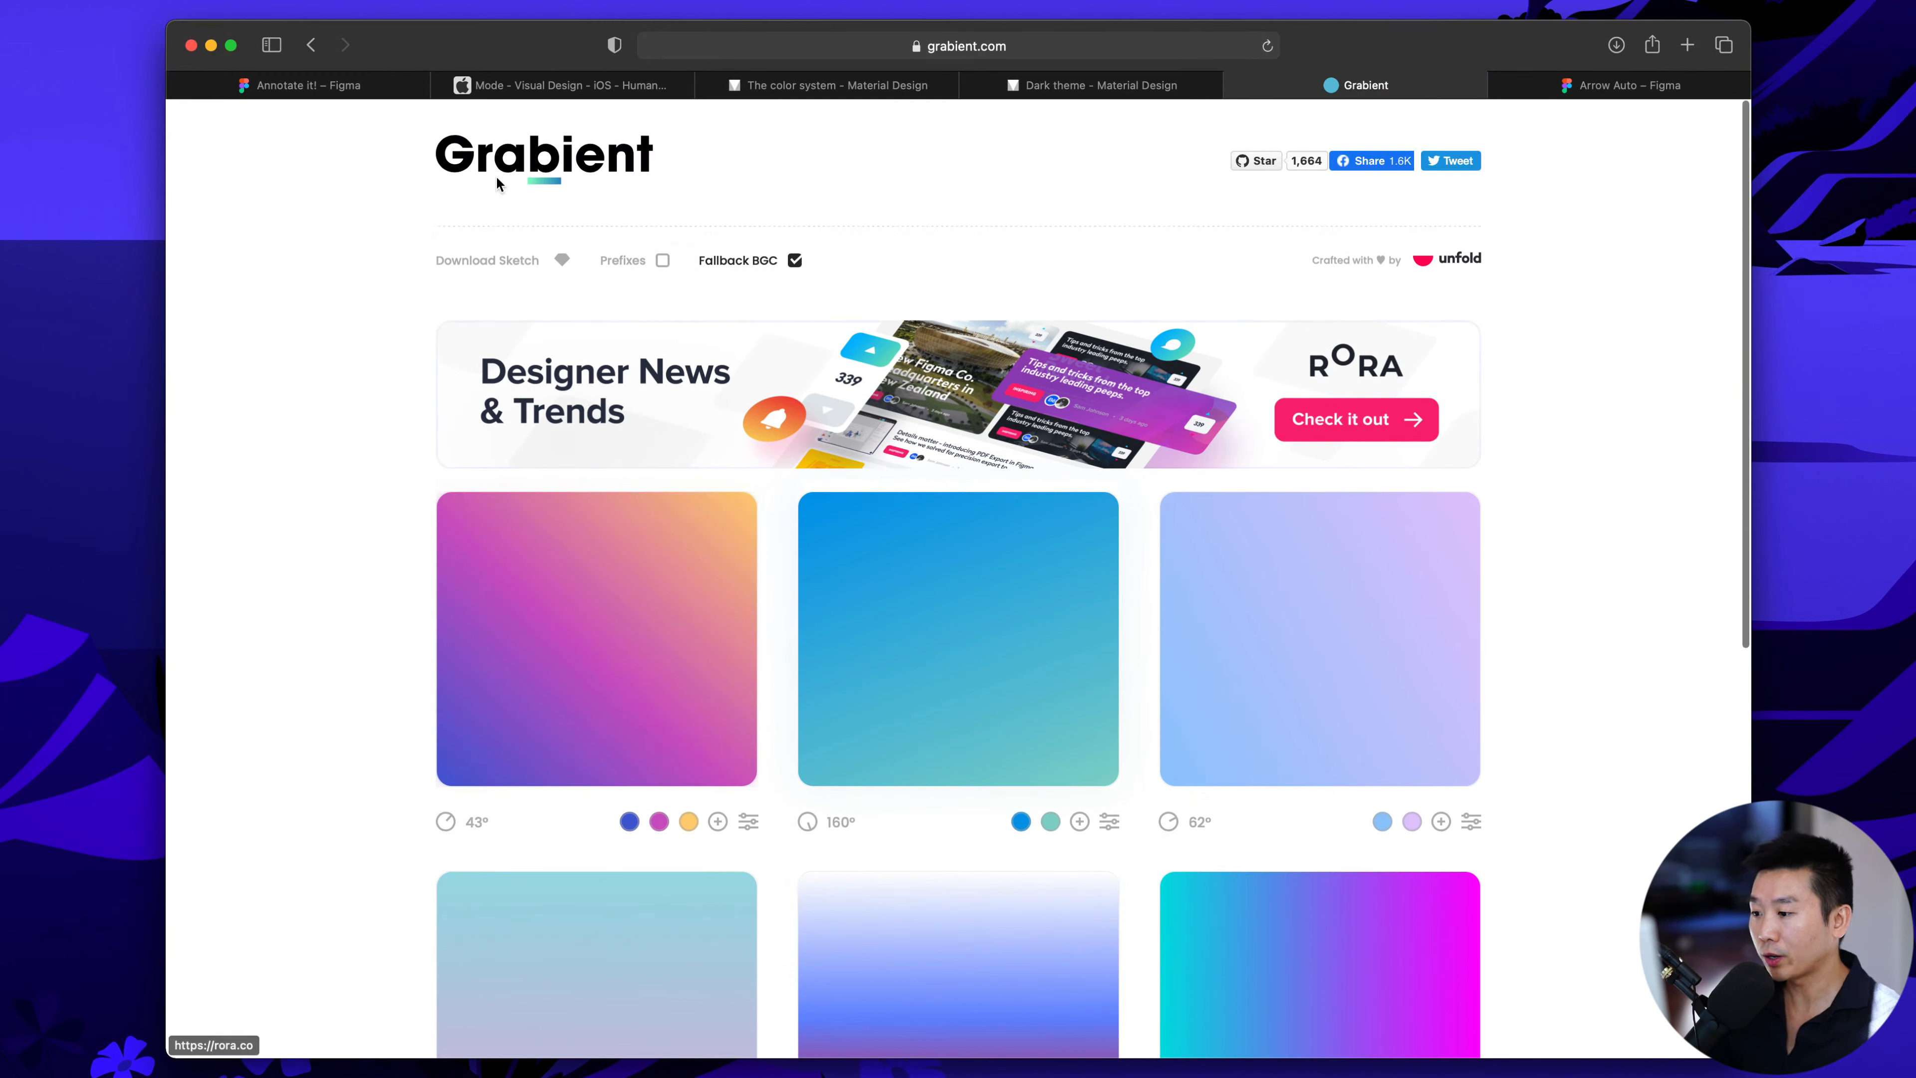
pyautogui.scroll(-3, 706, 655)
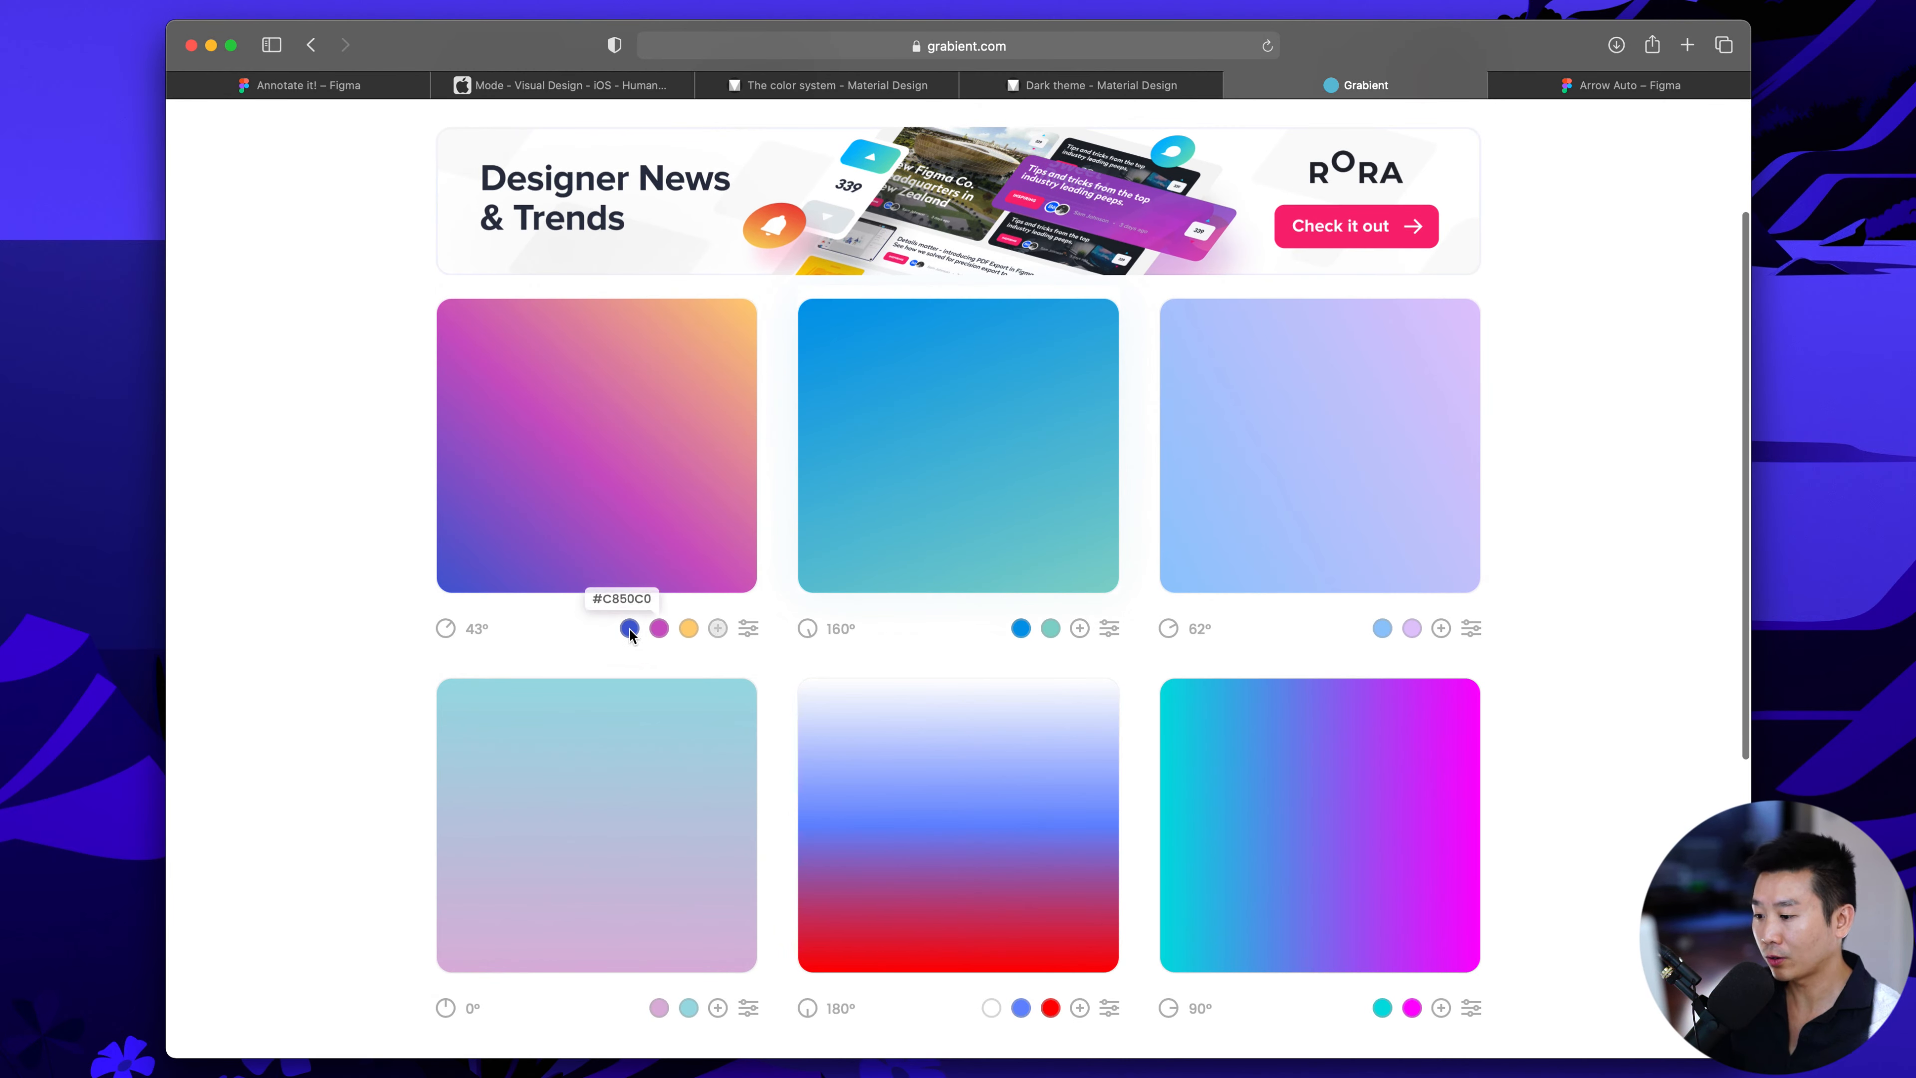
pyautogui.scroll(-5, 860, 635)
pyautogui.scroll(3, 855, 634)
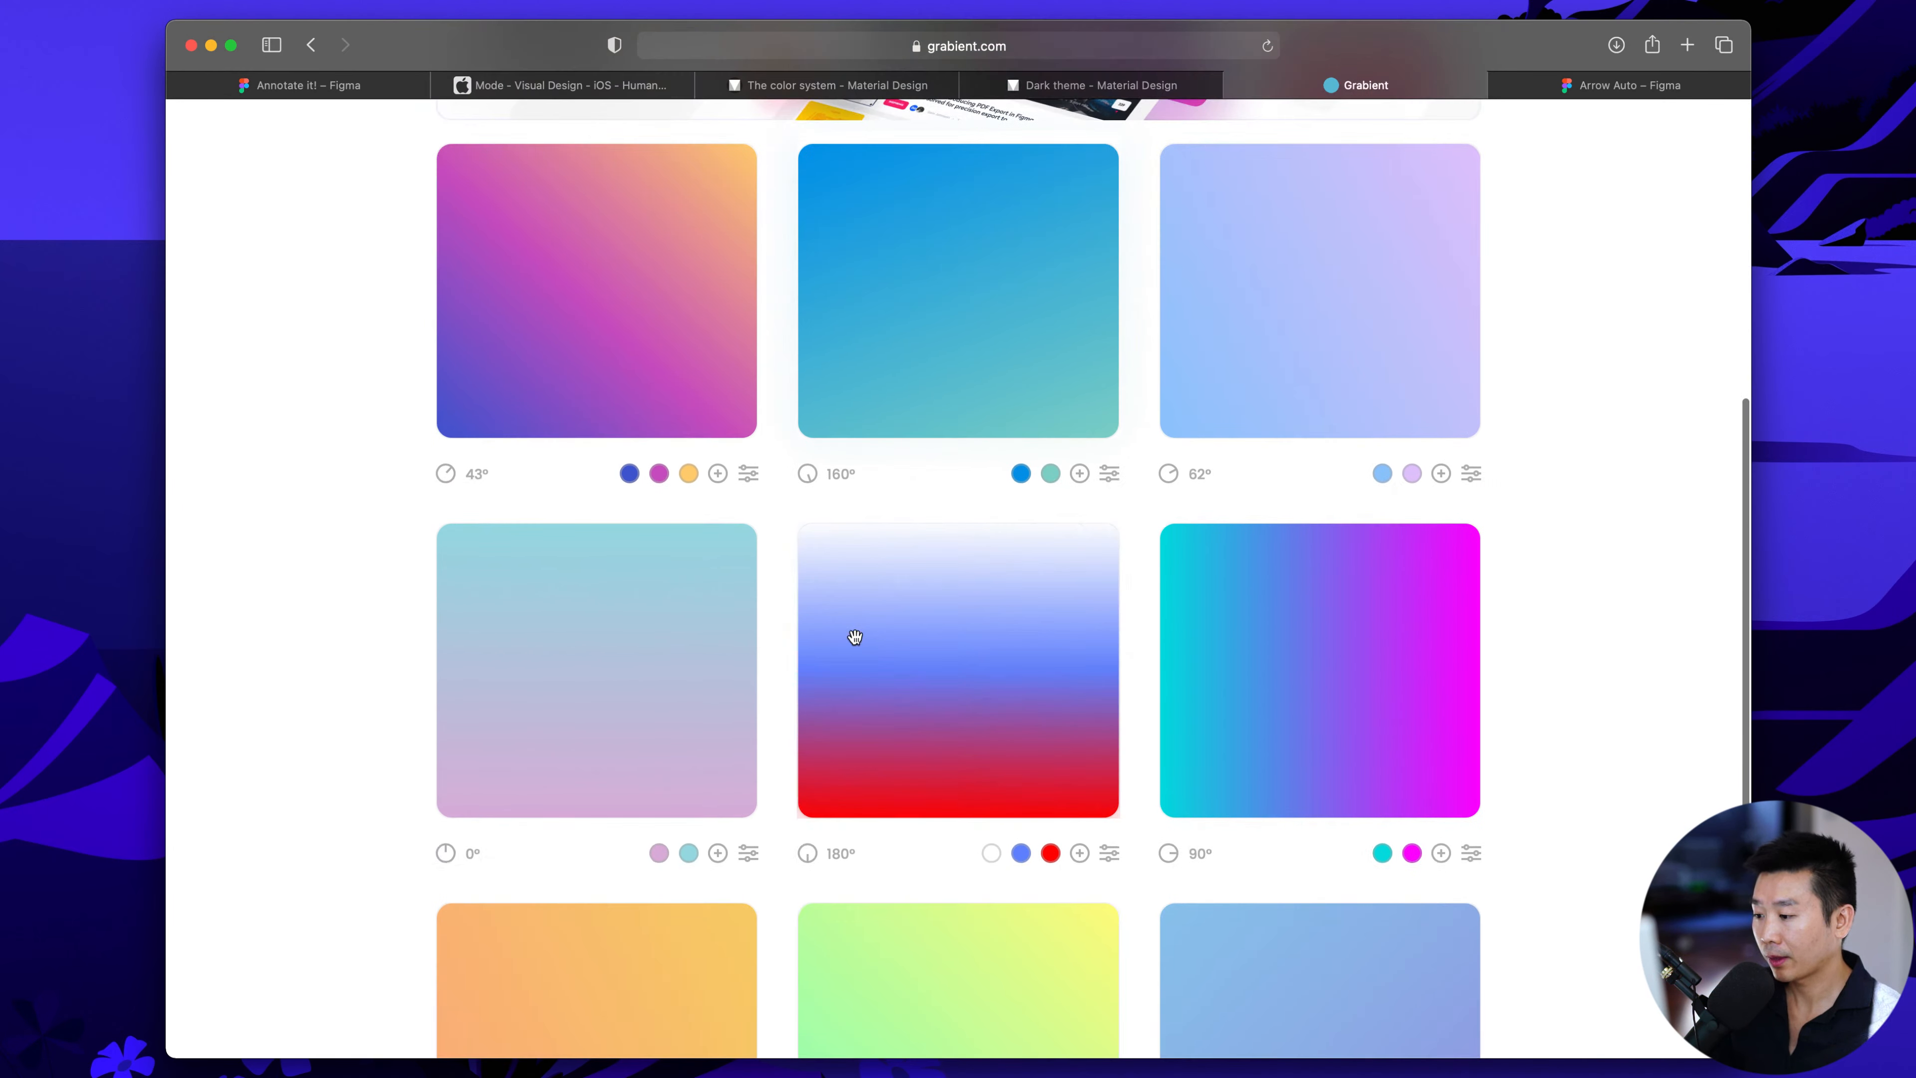
pyautogui.scroll(-5, 855, 637)
pyautogui.scroll(7, 854, 638)
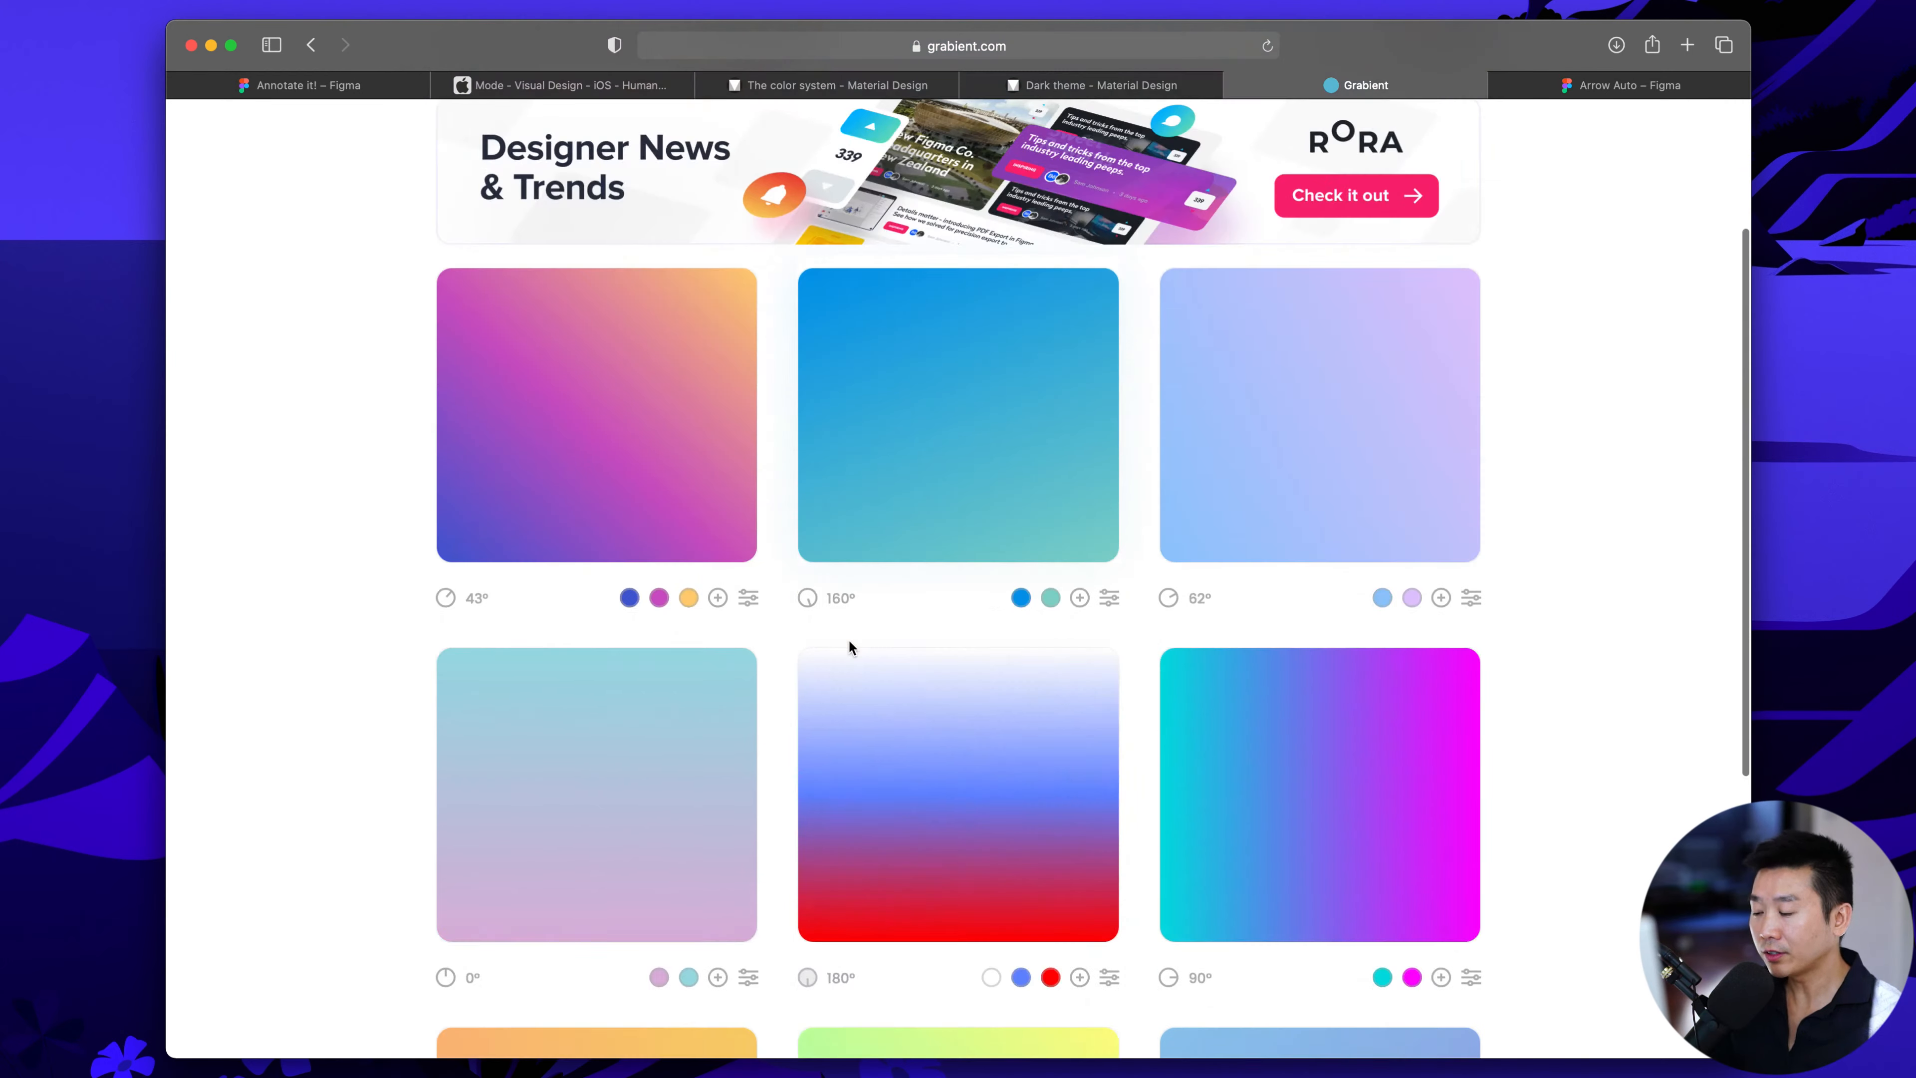
pyautogui.scroll(-1, 850, 640)
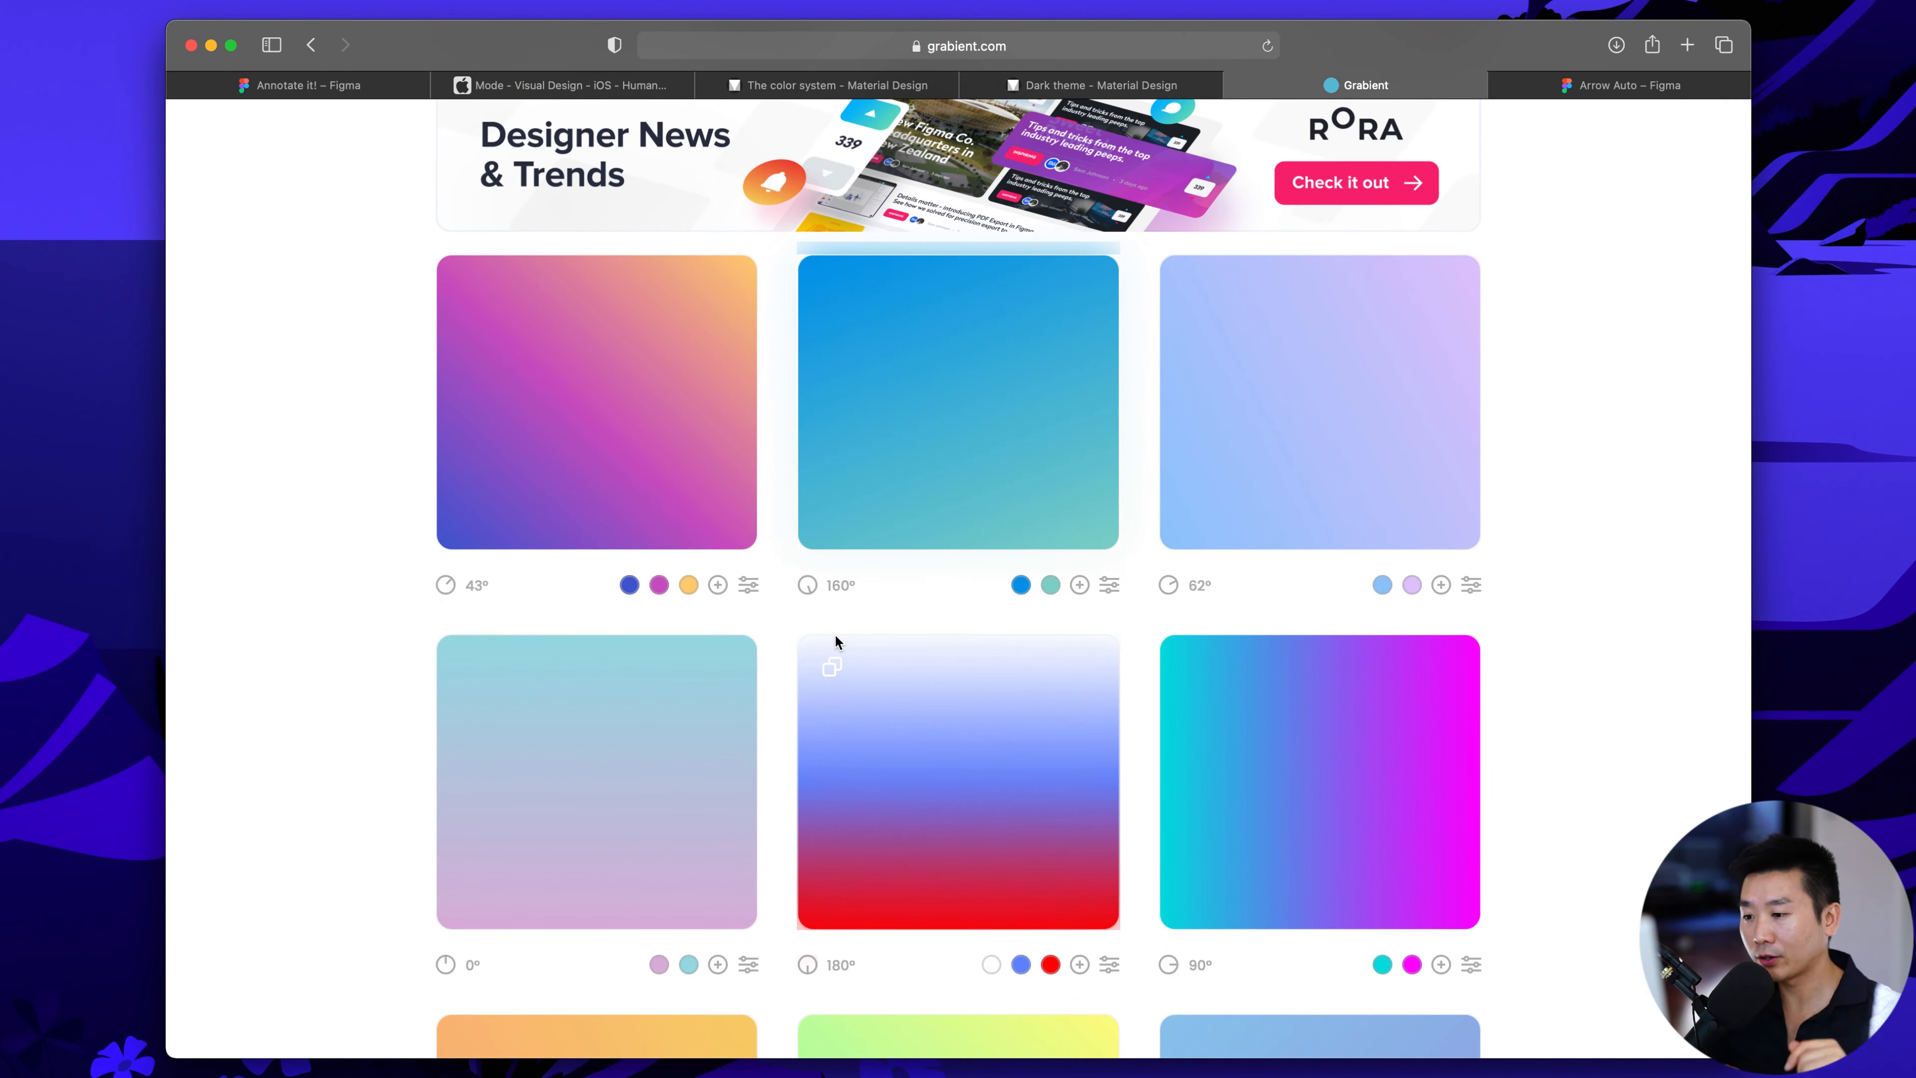
pyautogui.scroll(1, 664, 396)
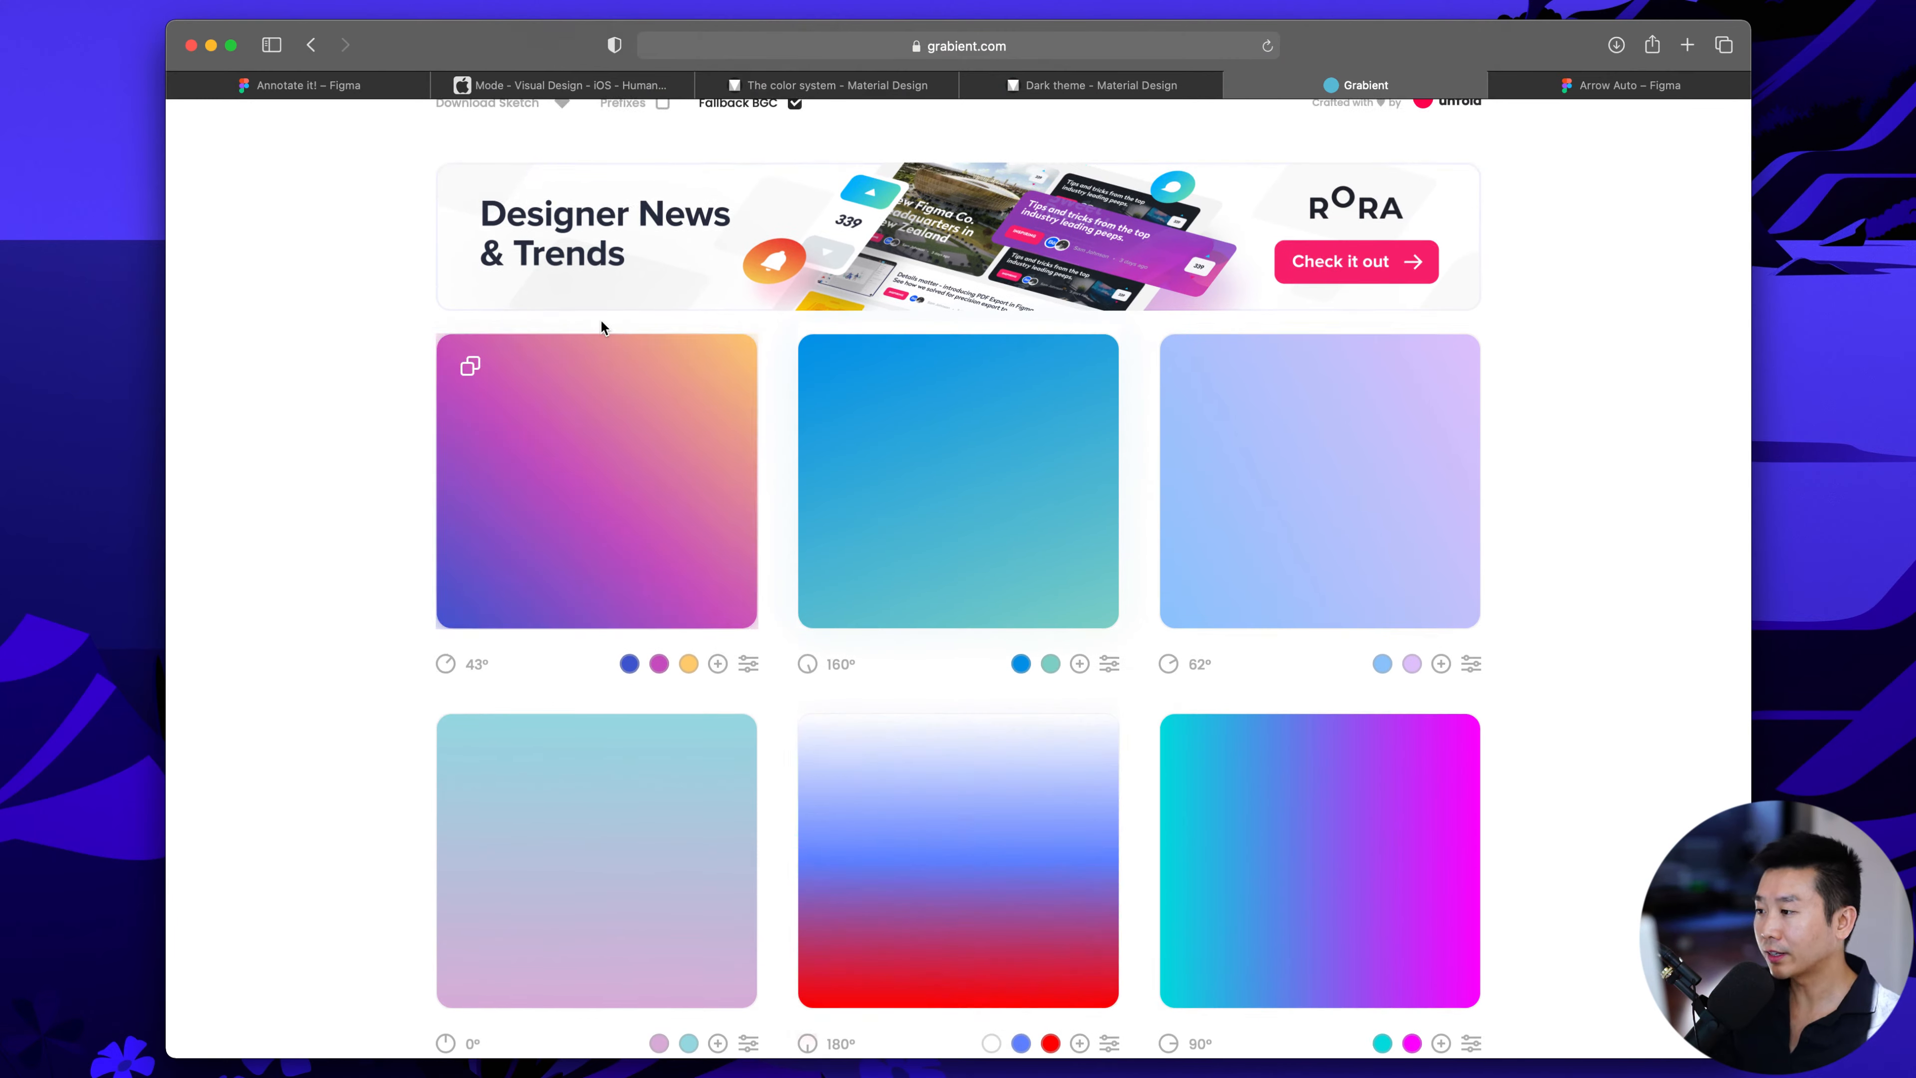
# Search the web for "angular gradients" in a new tab, and return to the Grabient page
pyautogui.press('super+t')
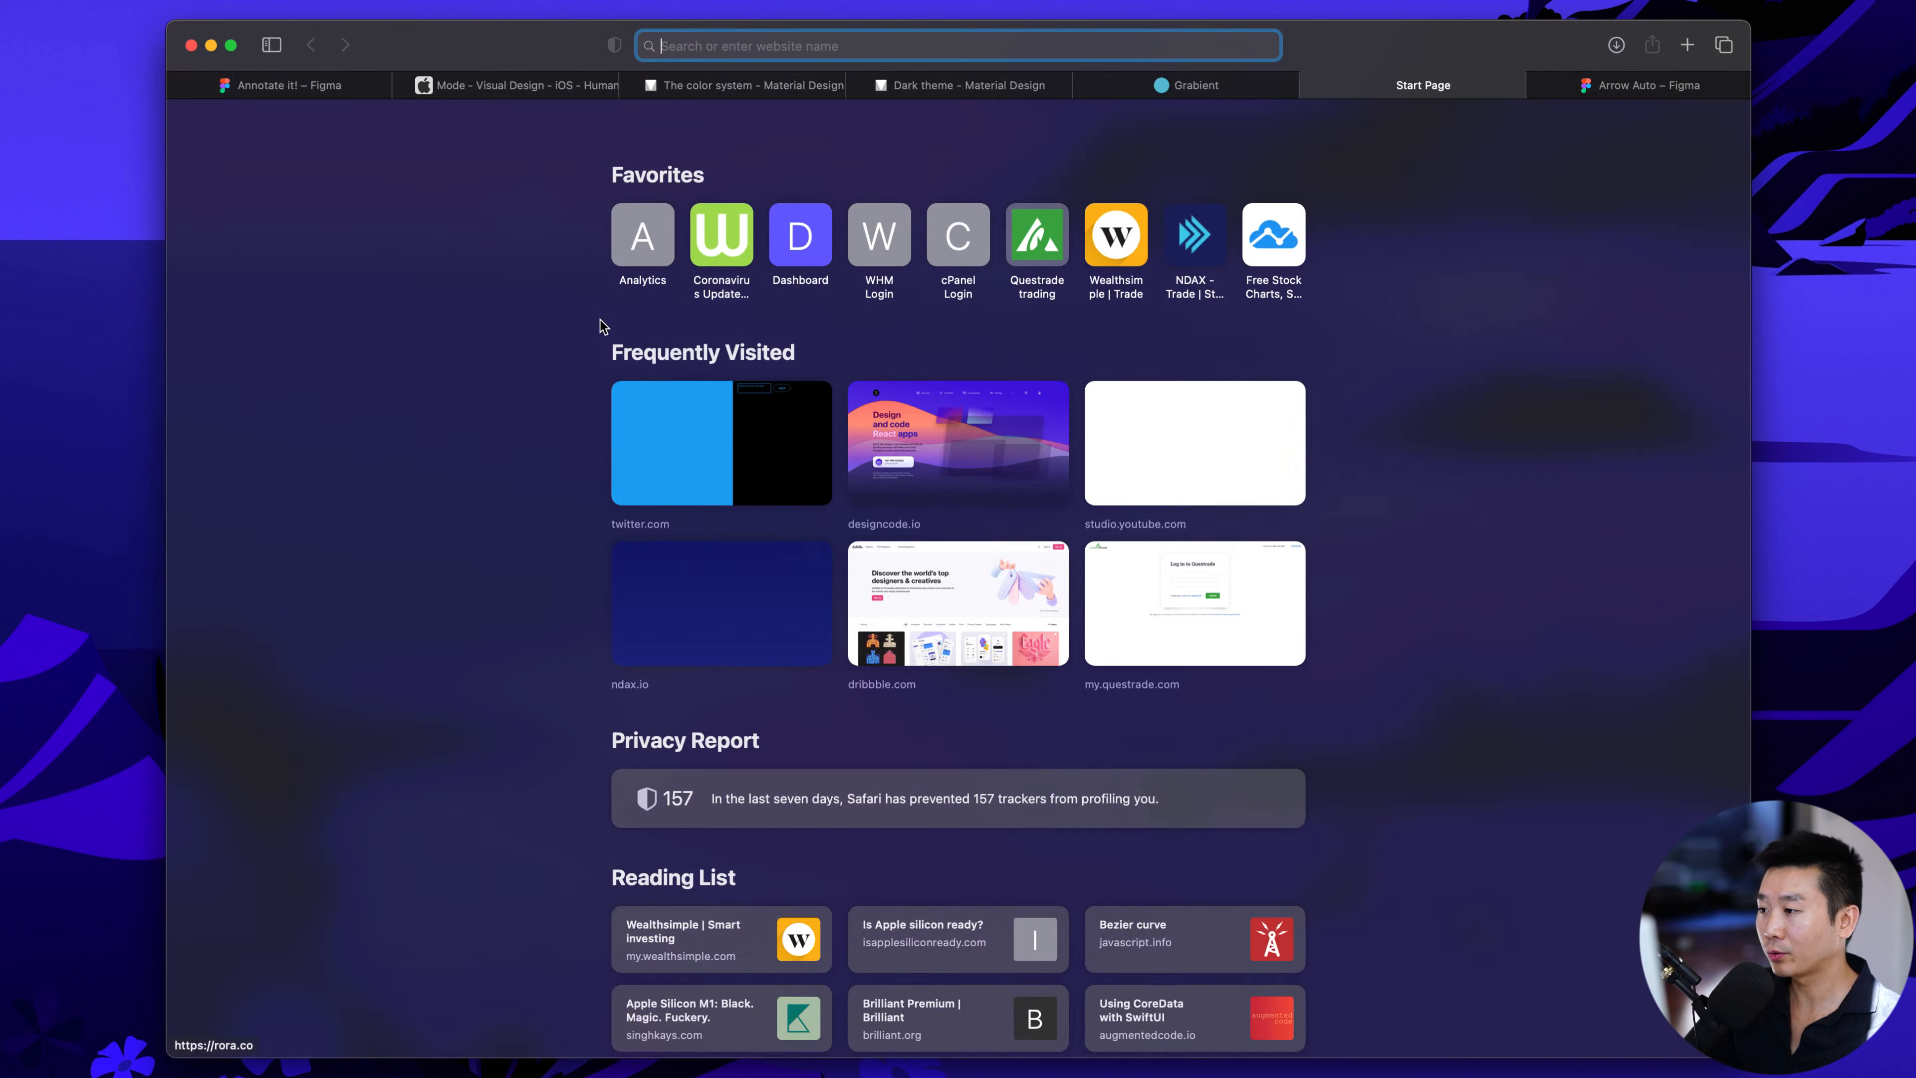
pyautogui.write('angular gradients')
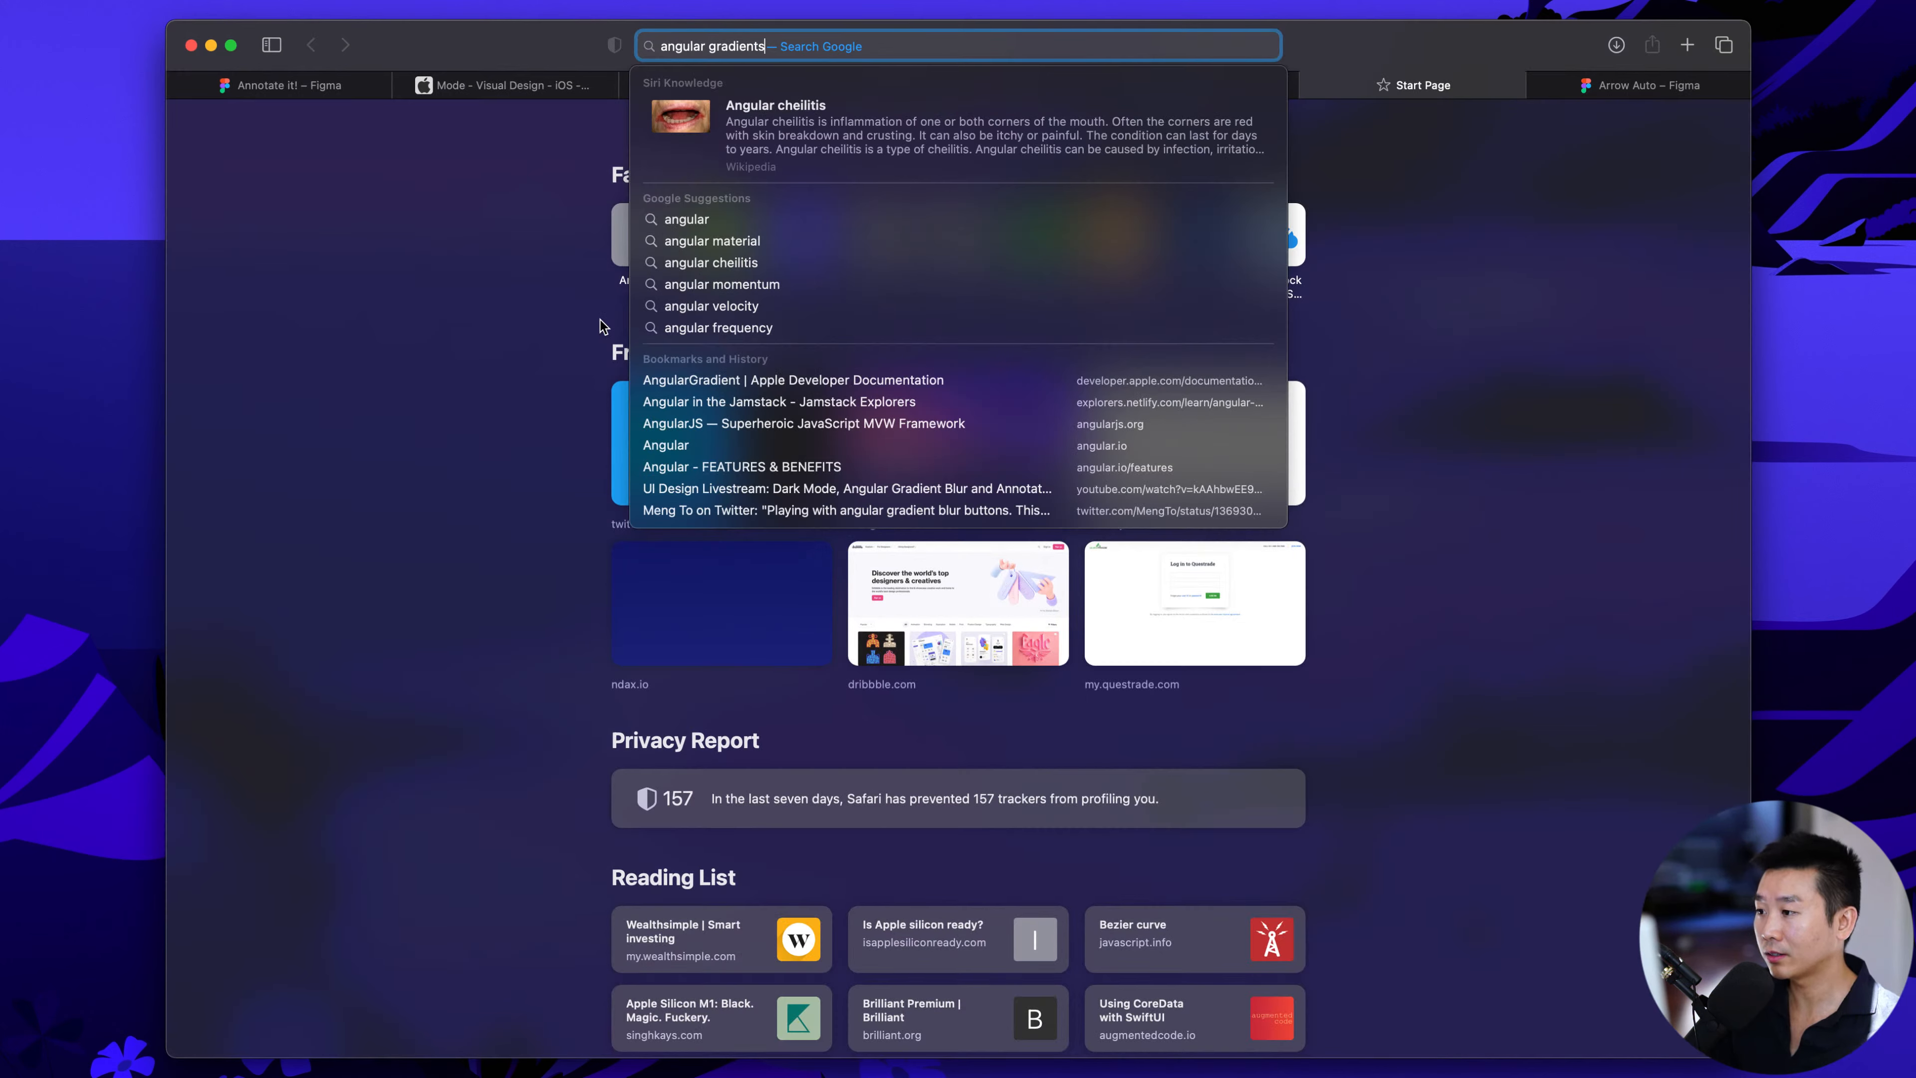
pyautogui.press('Return')
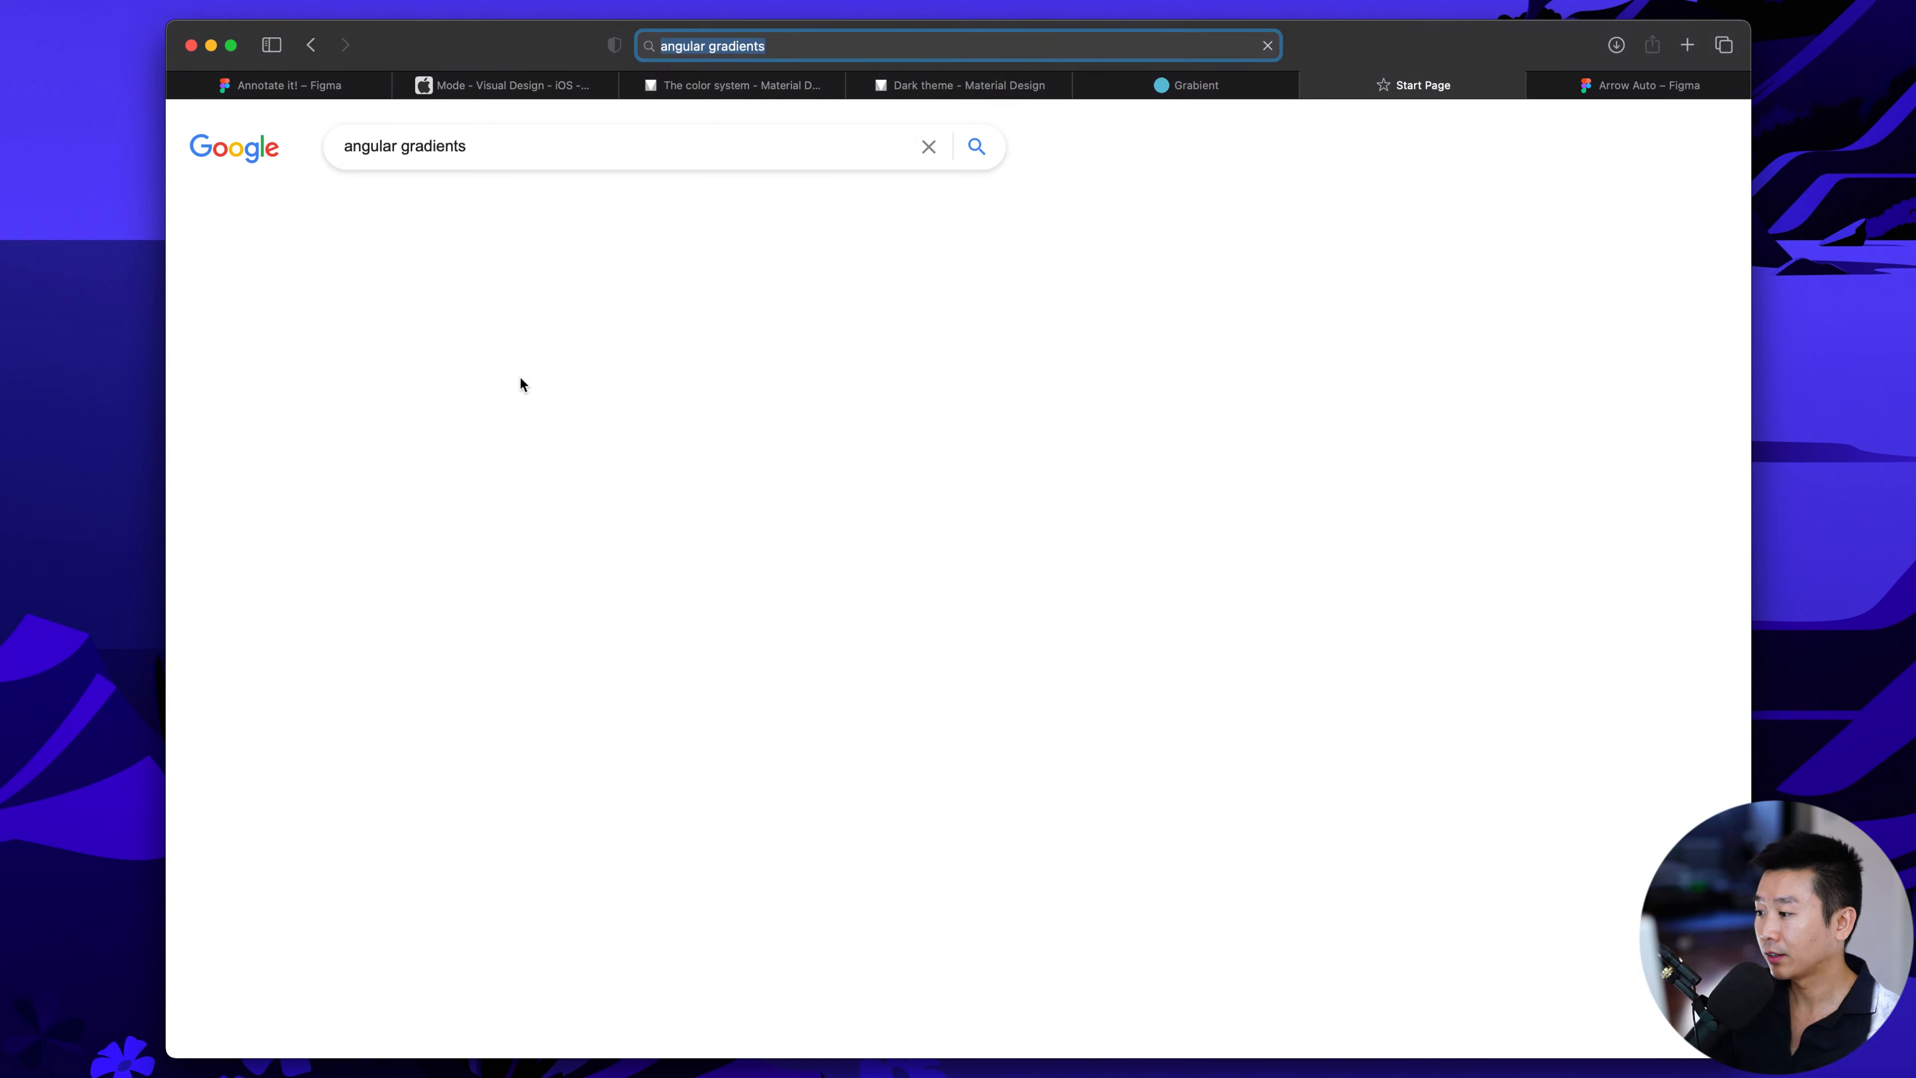
pyautogui.scroll(-3, 255, 419)
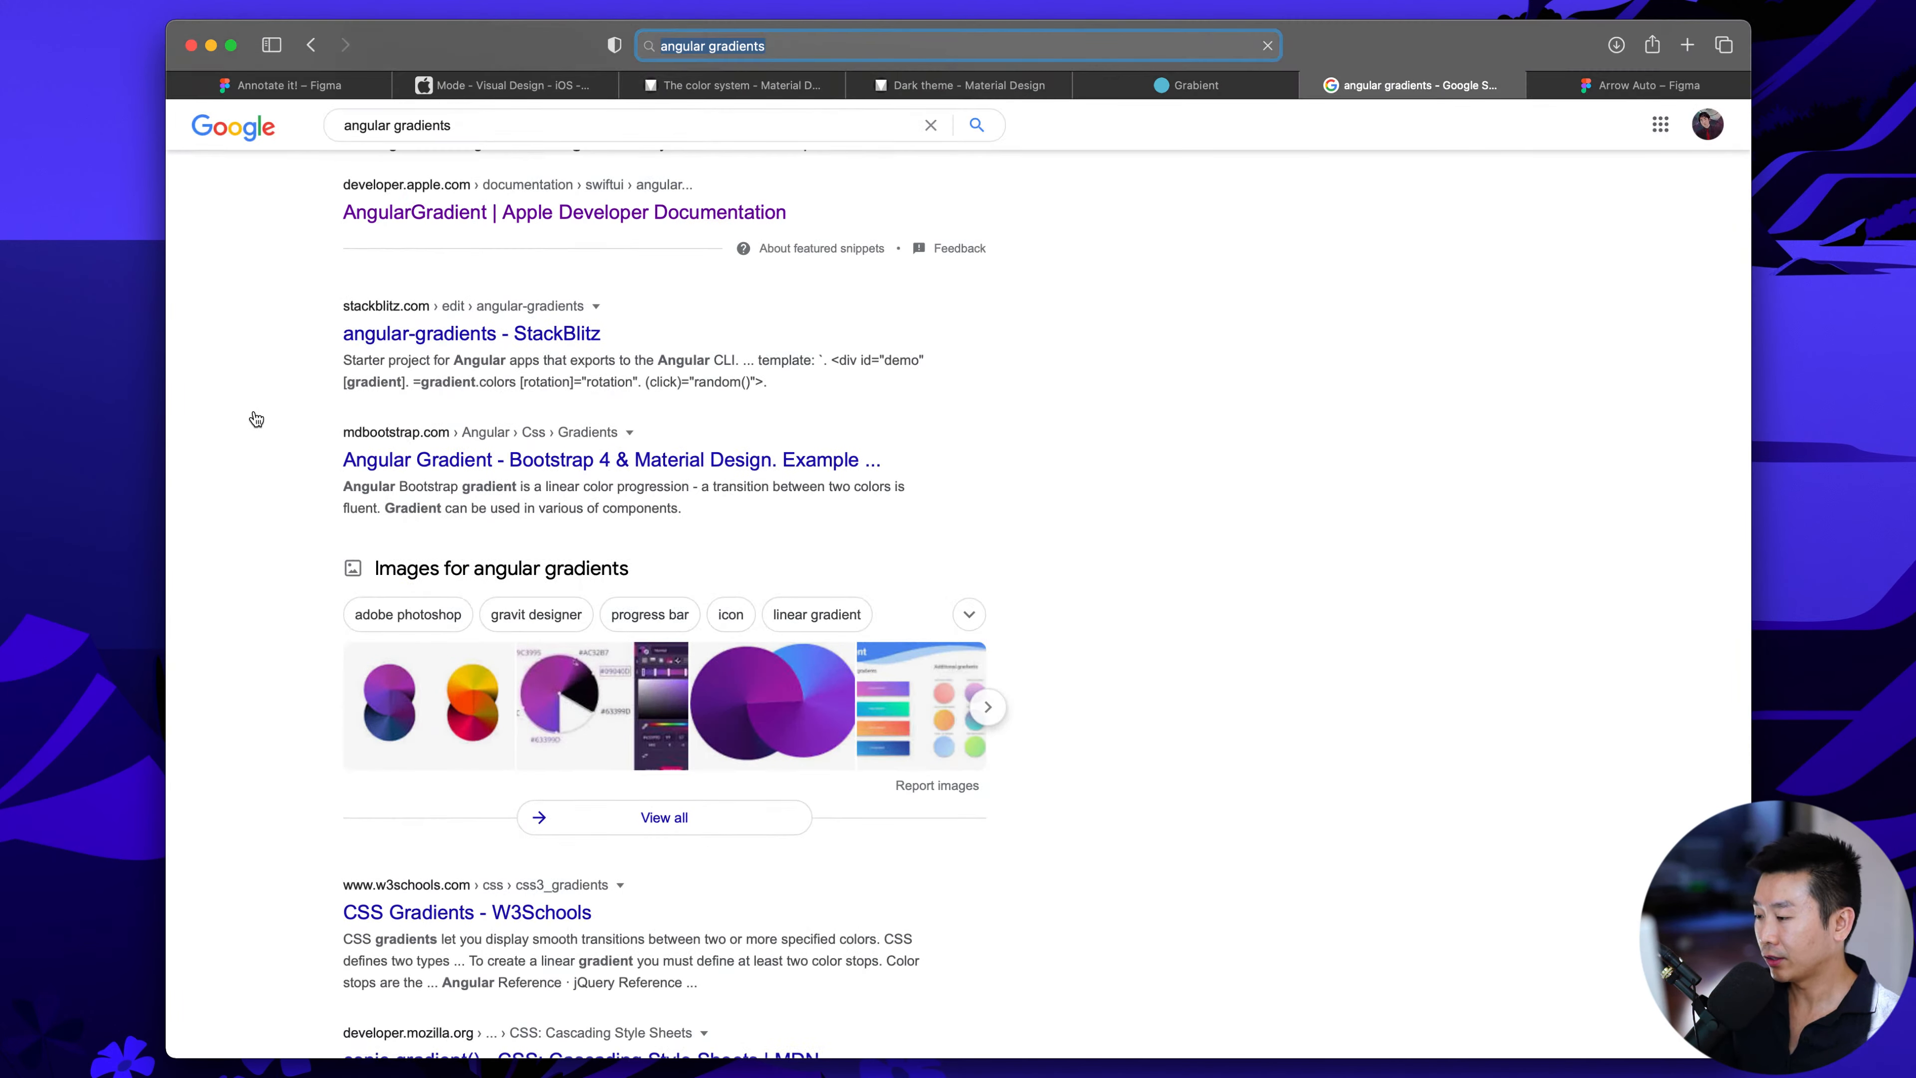
pyautogui.scroll(3, 255, 418)
pyautogui.scroll(-10, 256, 417)
pyautogui.scroll(3, 255, 416)
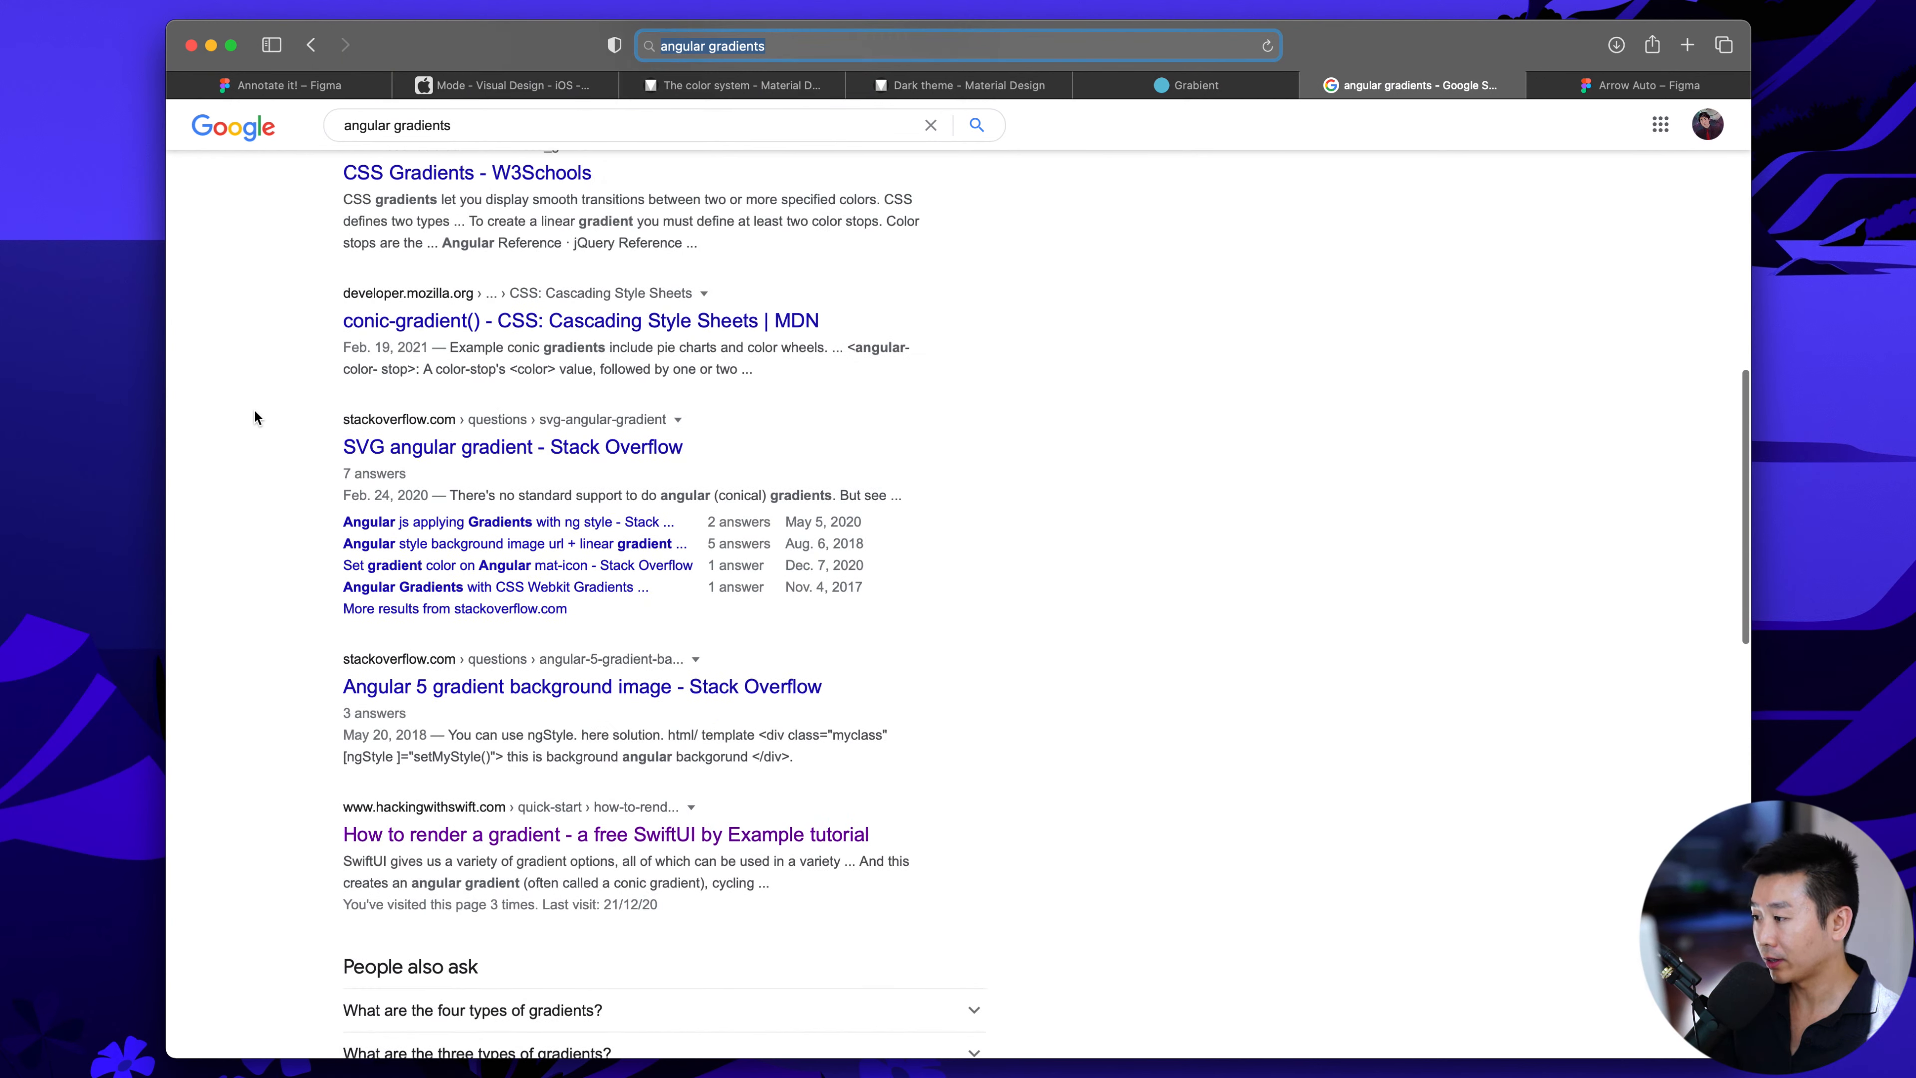
pyautogui.scroll(6, 255, 416)
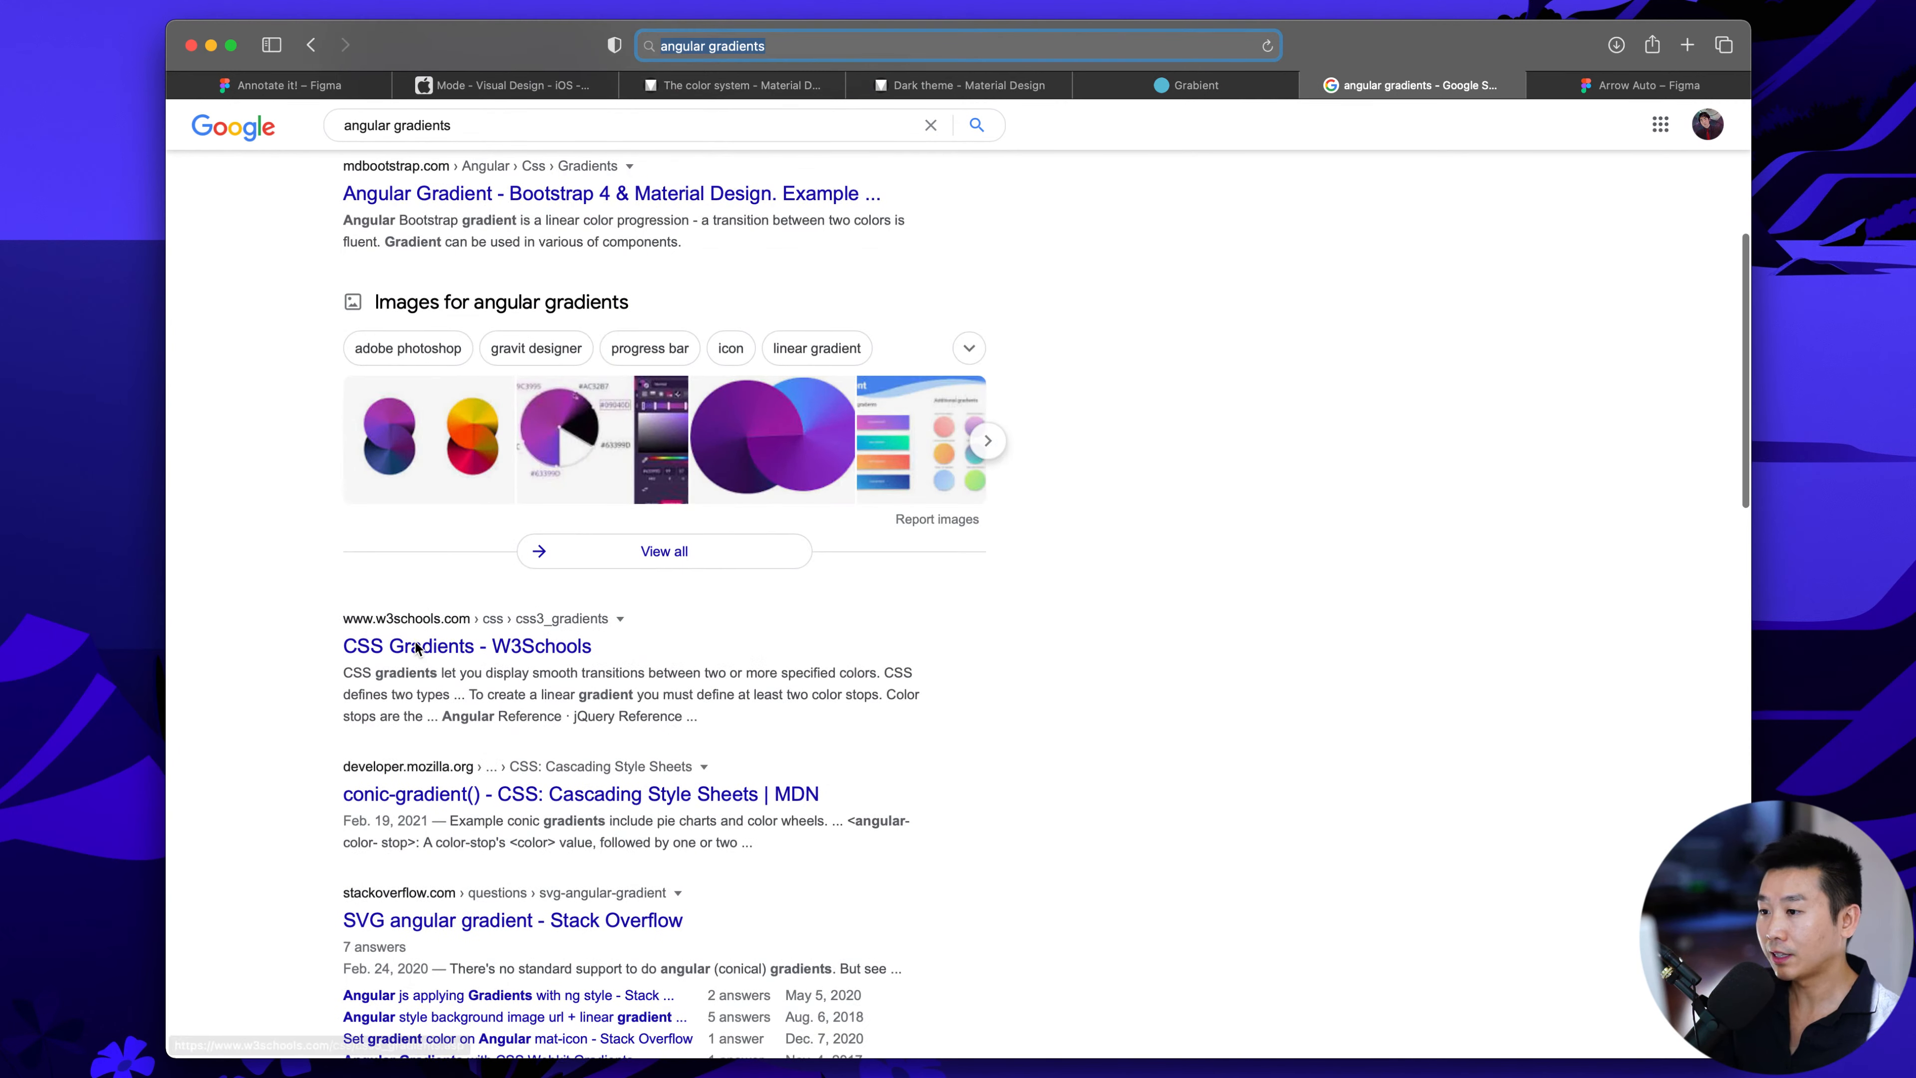
pyautogui.click(1168, 95)
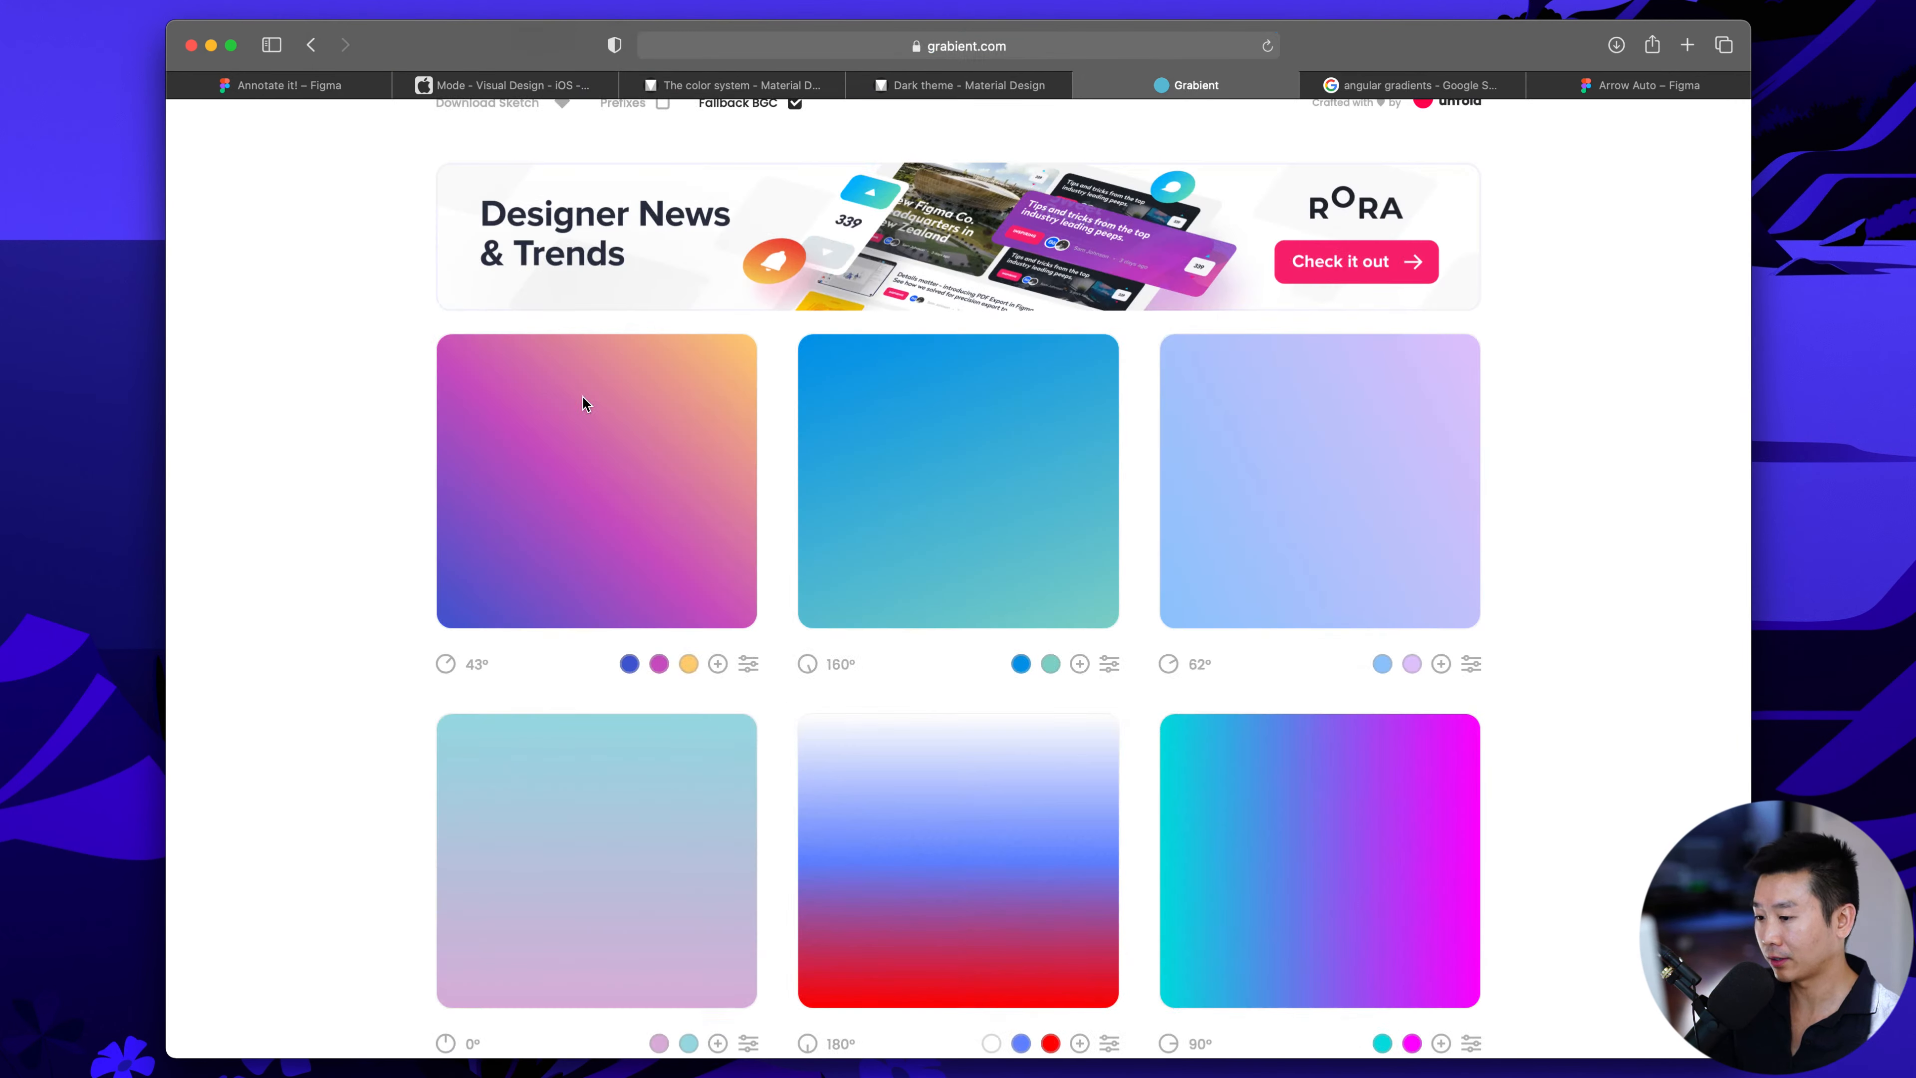
# Open coolors.co in a new browser tab
pyautogui.scroll(-2, 363, 387)
pyautogui.scroll(5, 362, 387)
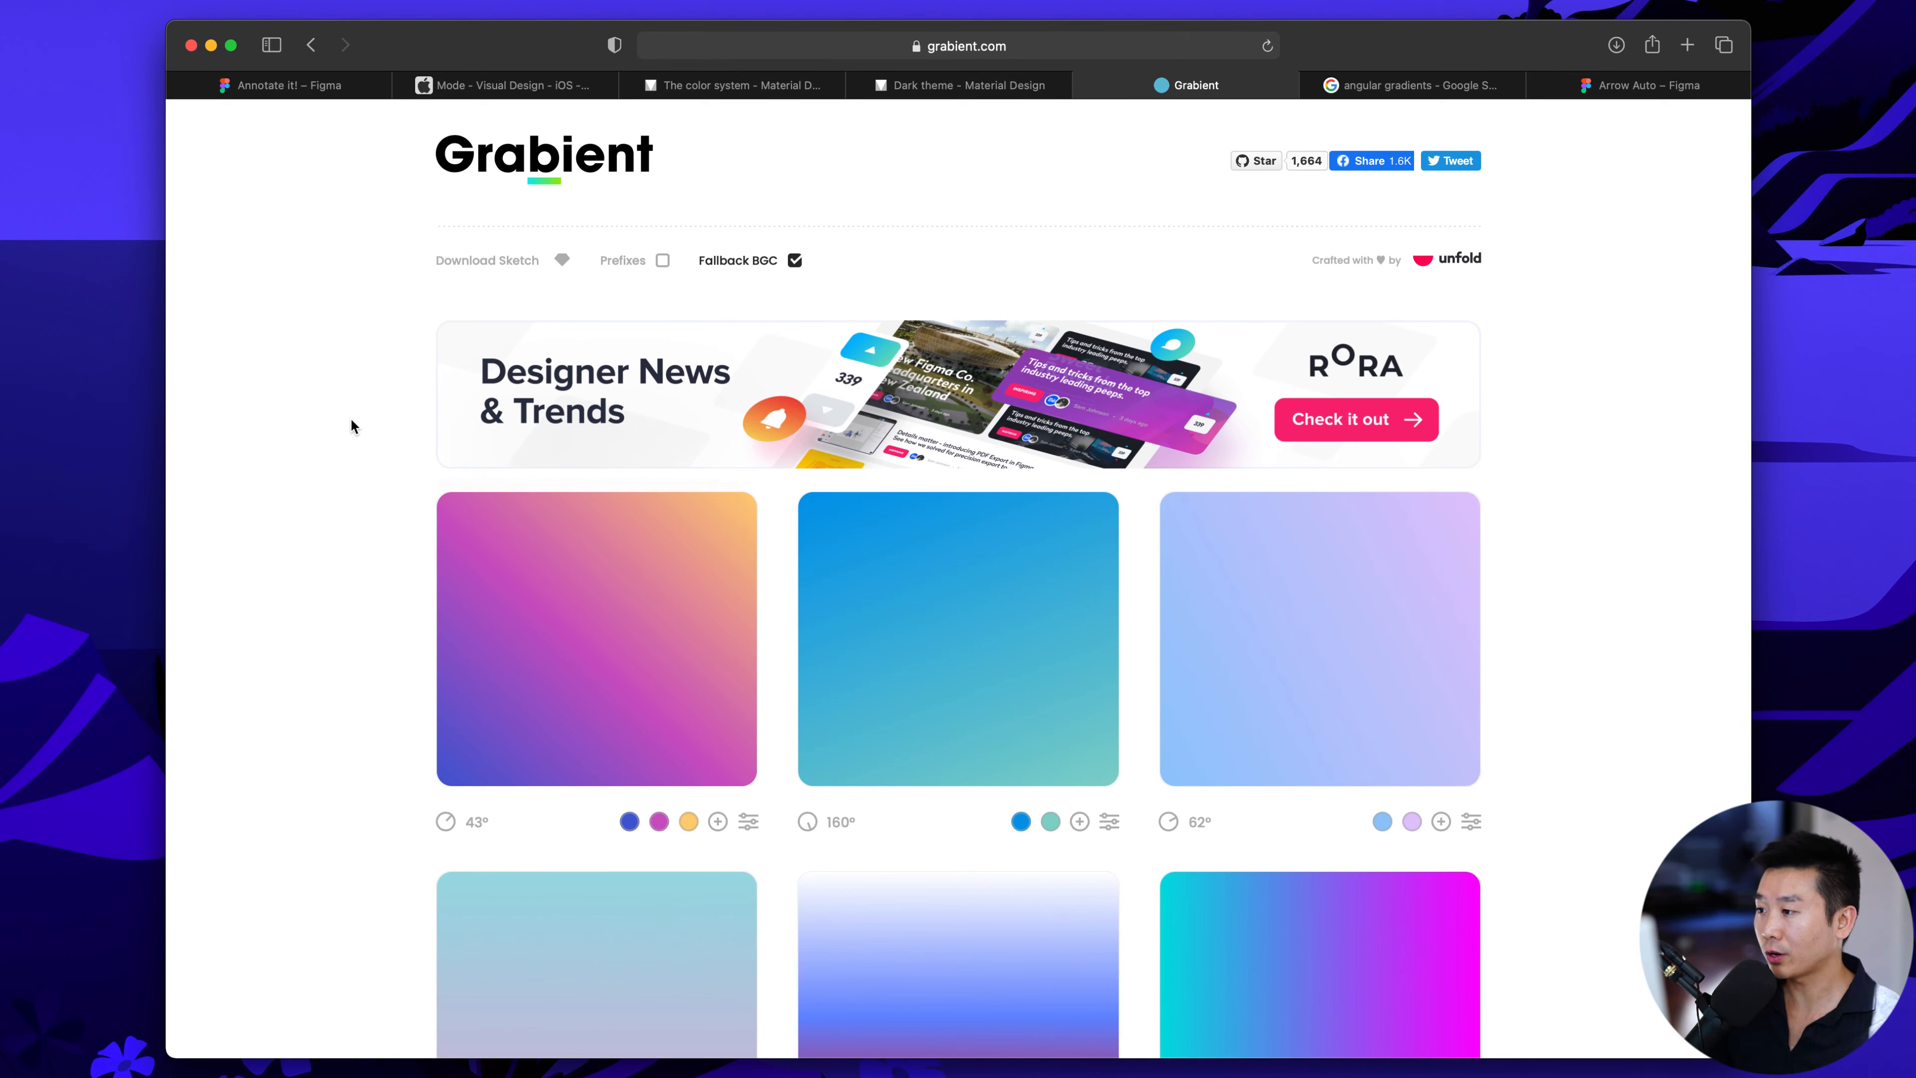
pyautogui.press('super+t')
pyautogui.write('coolors.co')
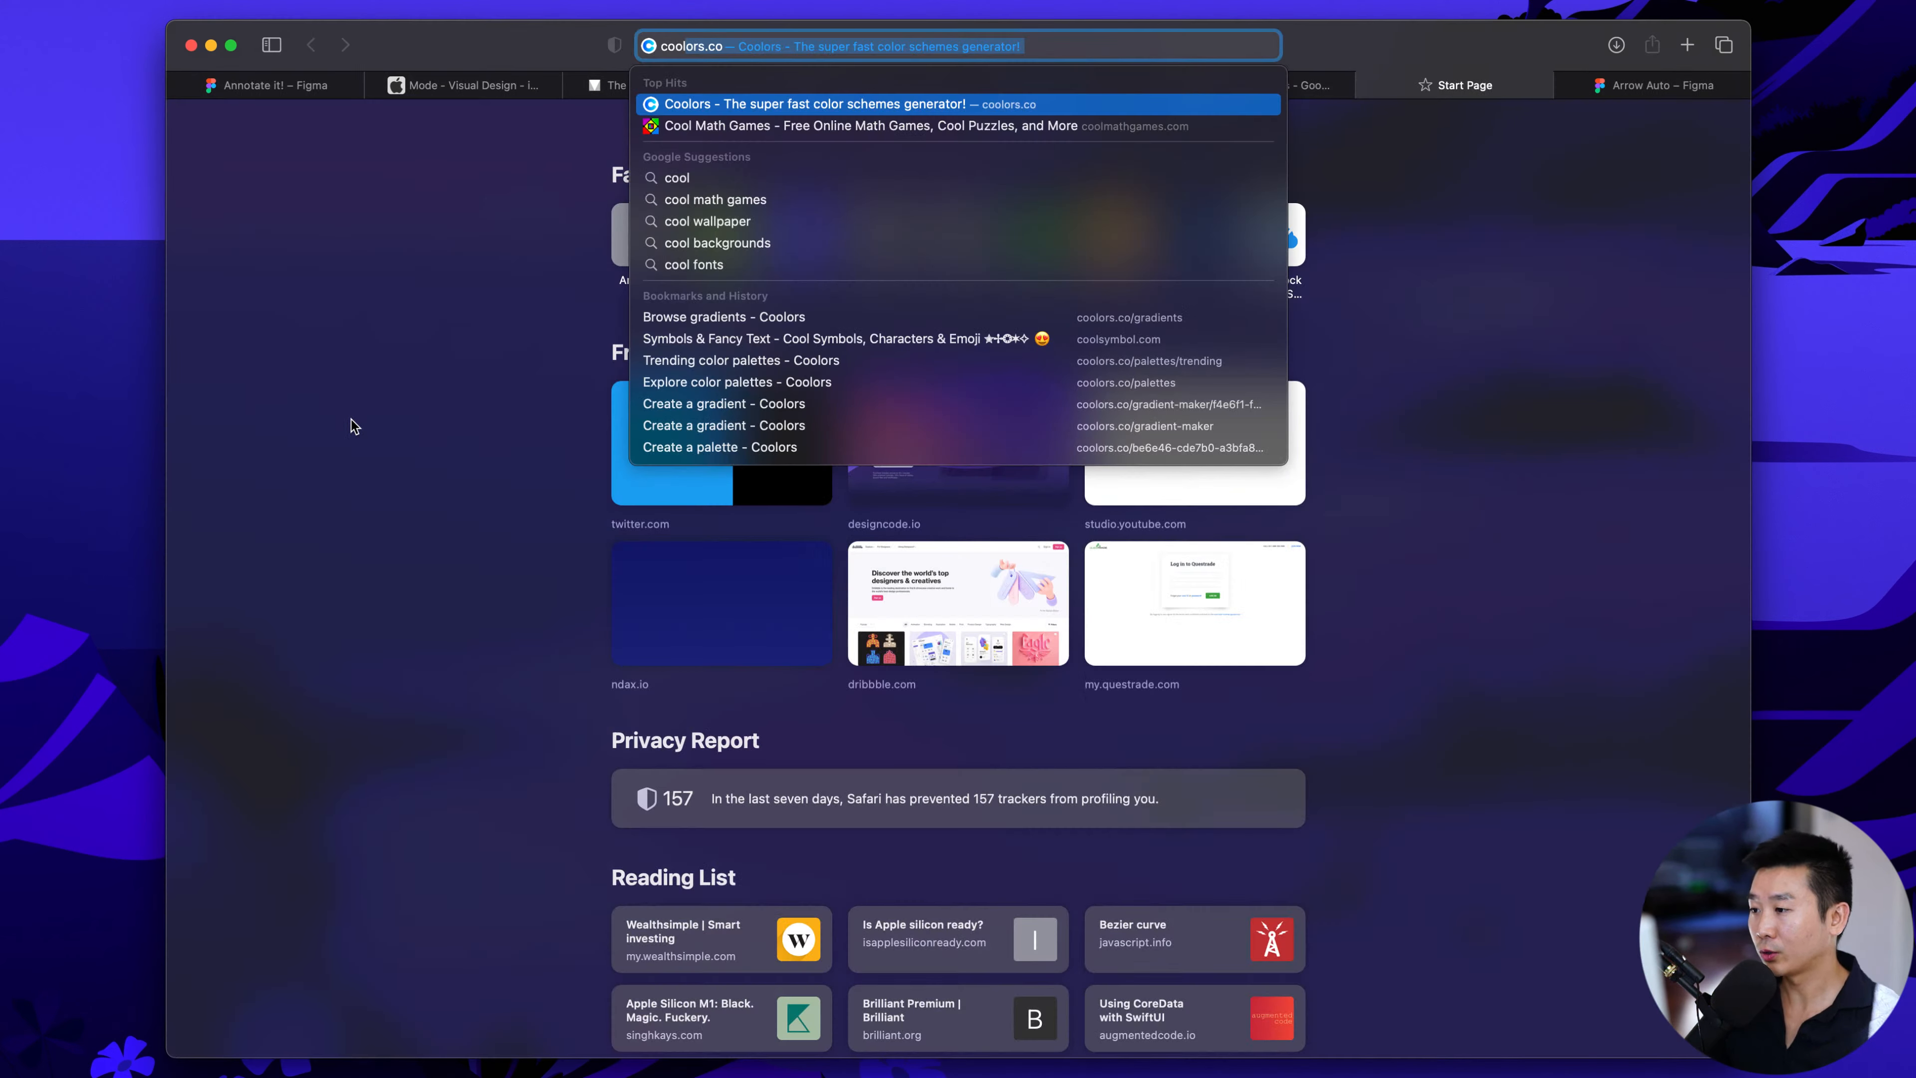
pyautogui.press('Return')
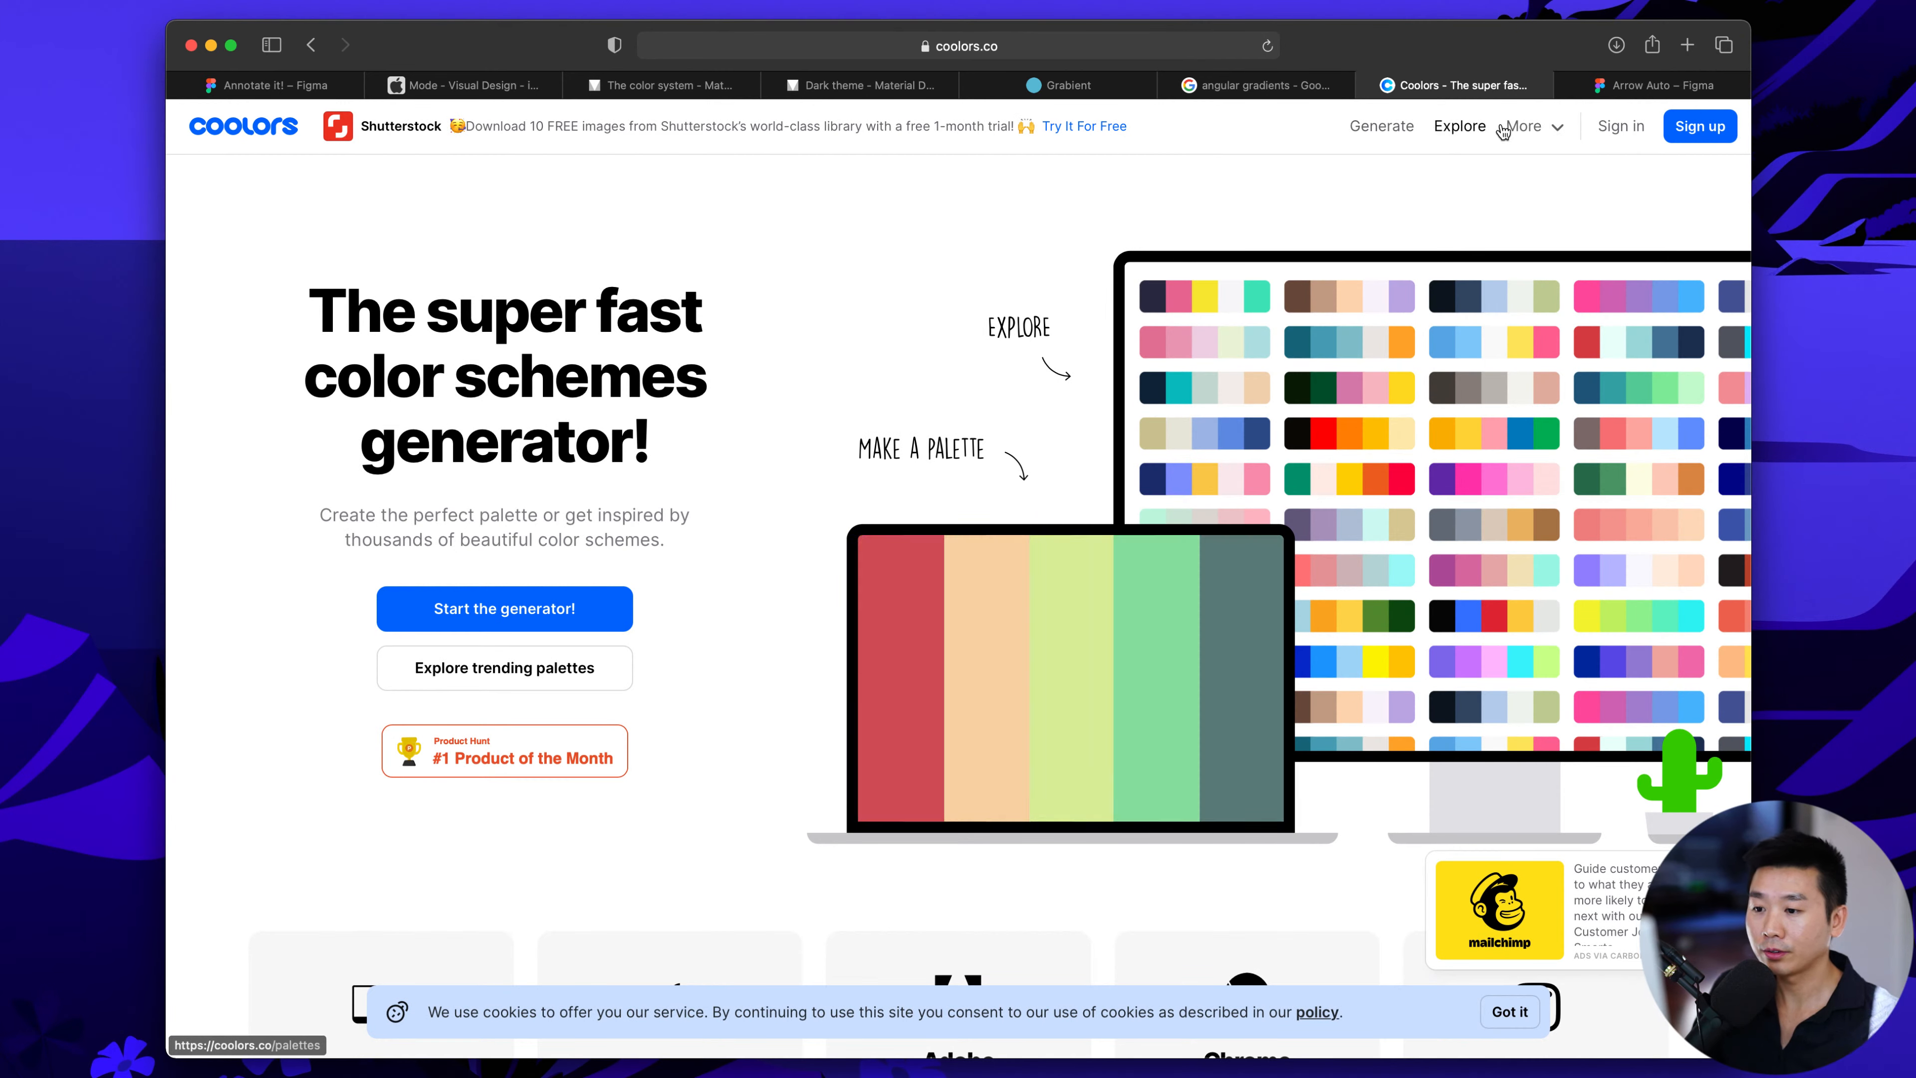
# Open the Browse gradients page on Coolors and look through its gradient presets
pyautogui.moveTo(1531, 158)
pyautogui.click(1517, 328)
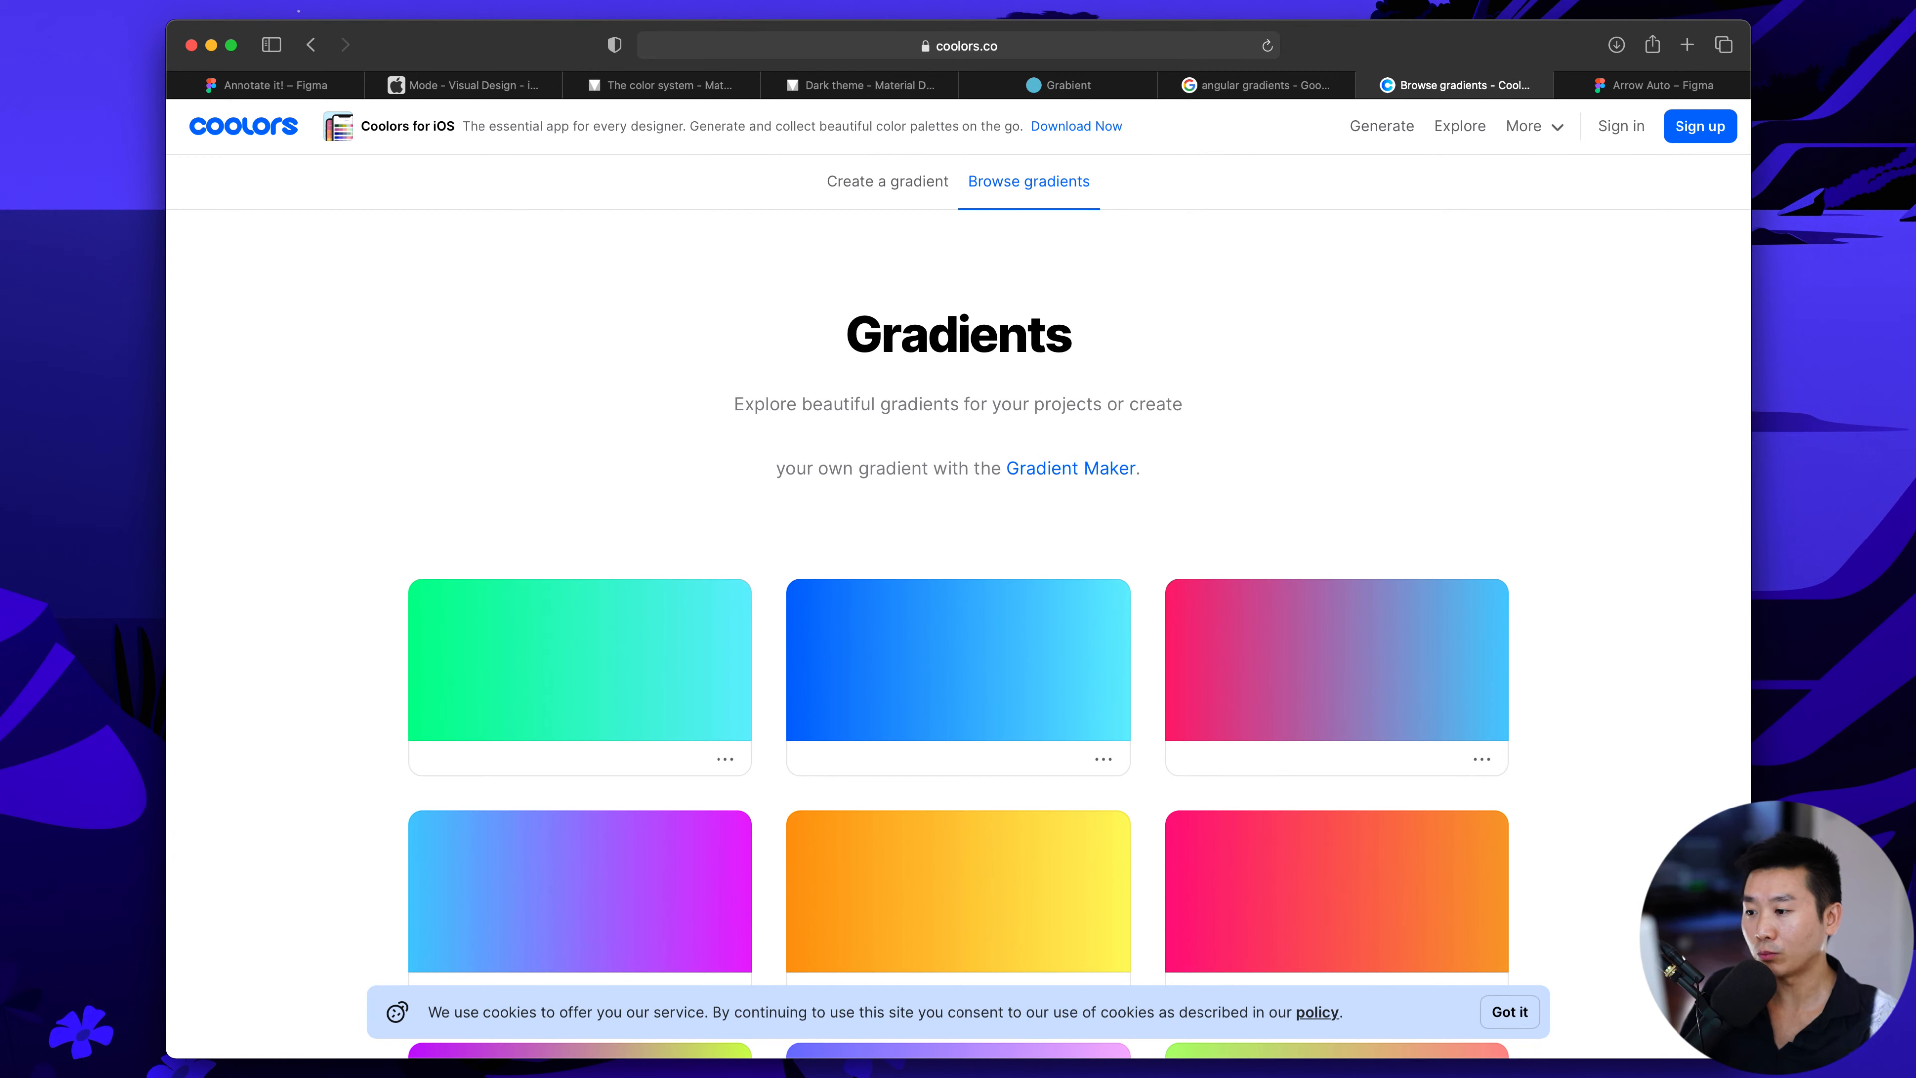
pyautogui.scroll(-2, 1322, 364)
pyautogui.scroll(2, 1322, 363)
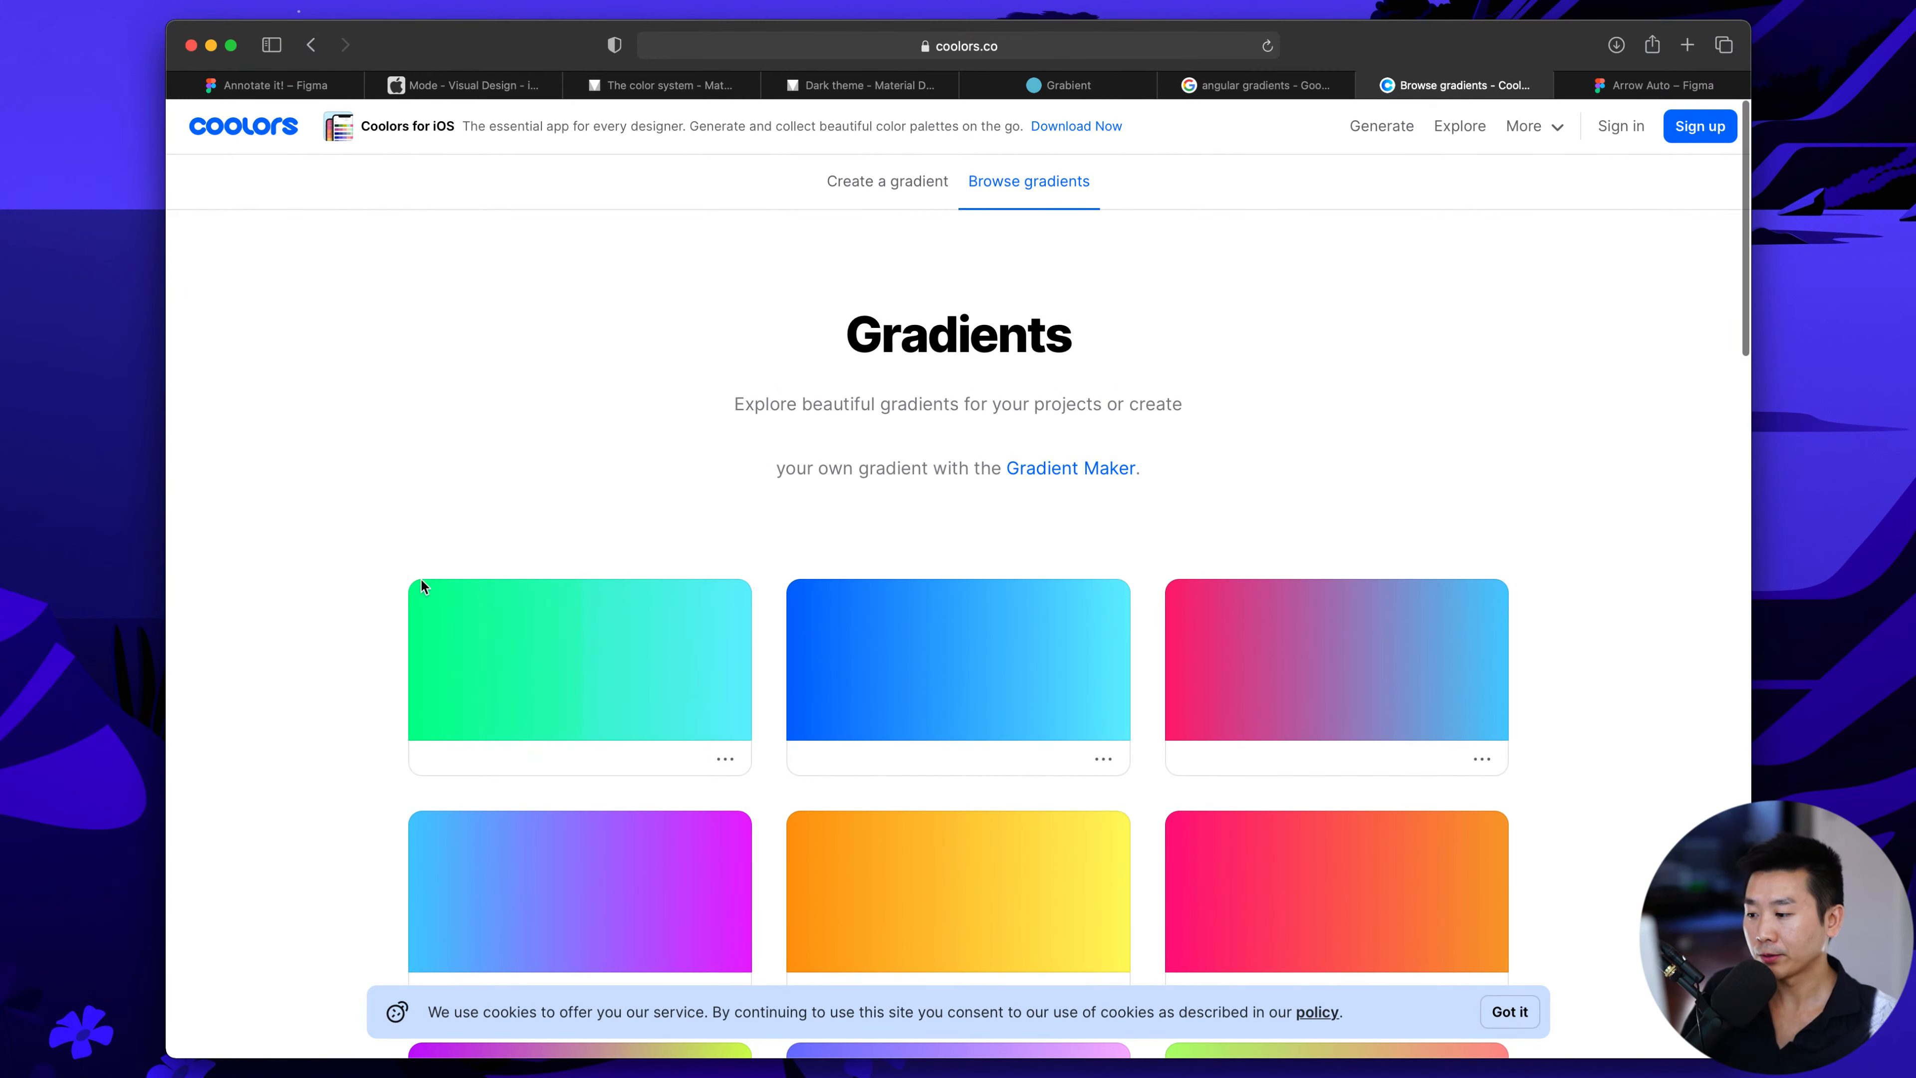
pyautogui.scroll(-3, 660, 577)
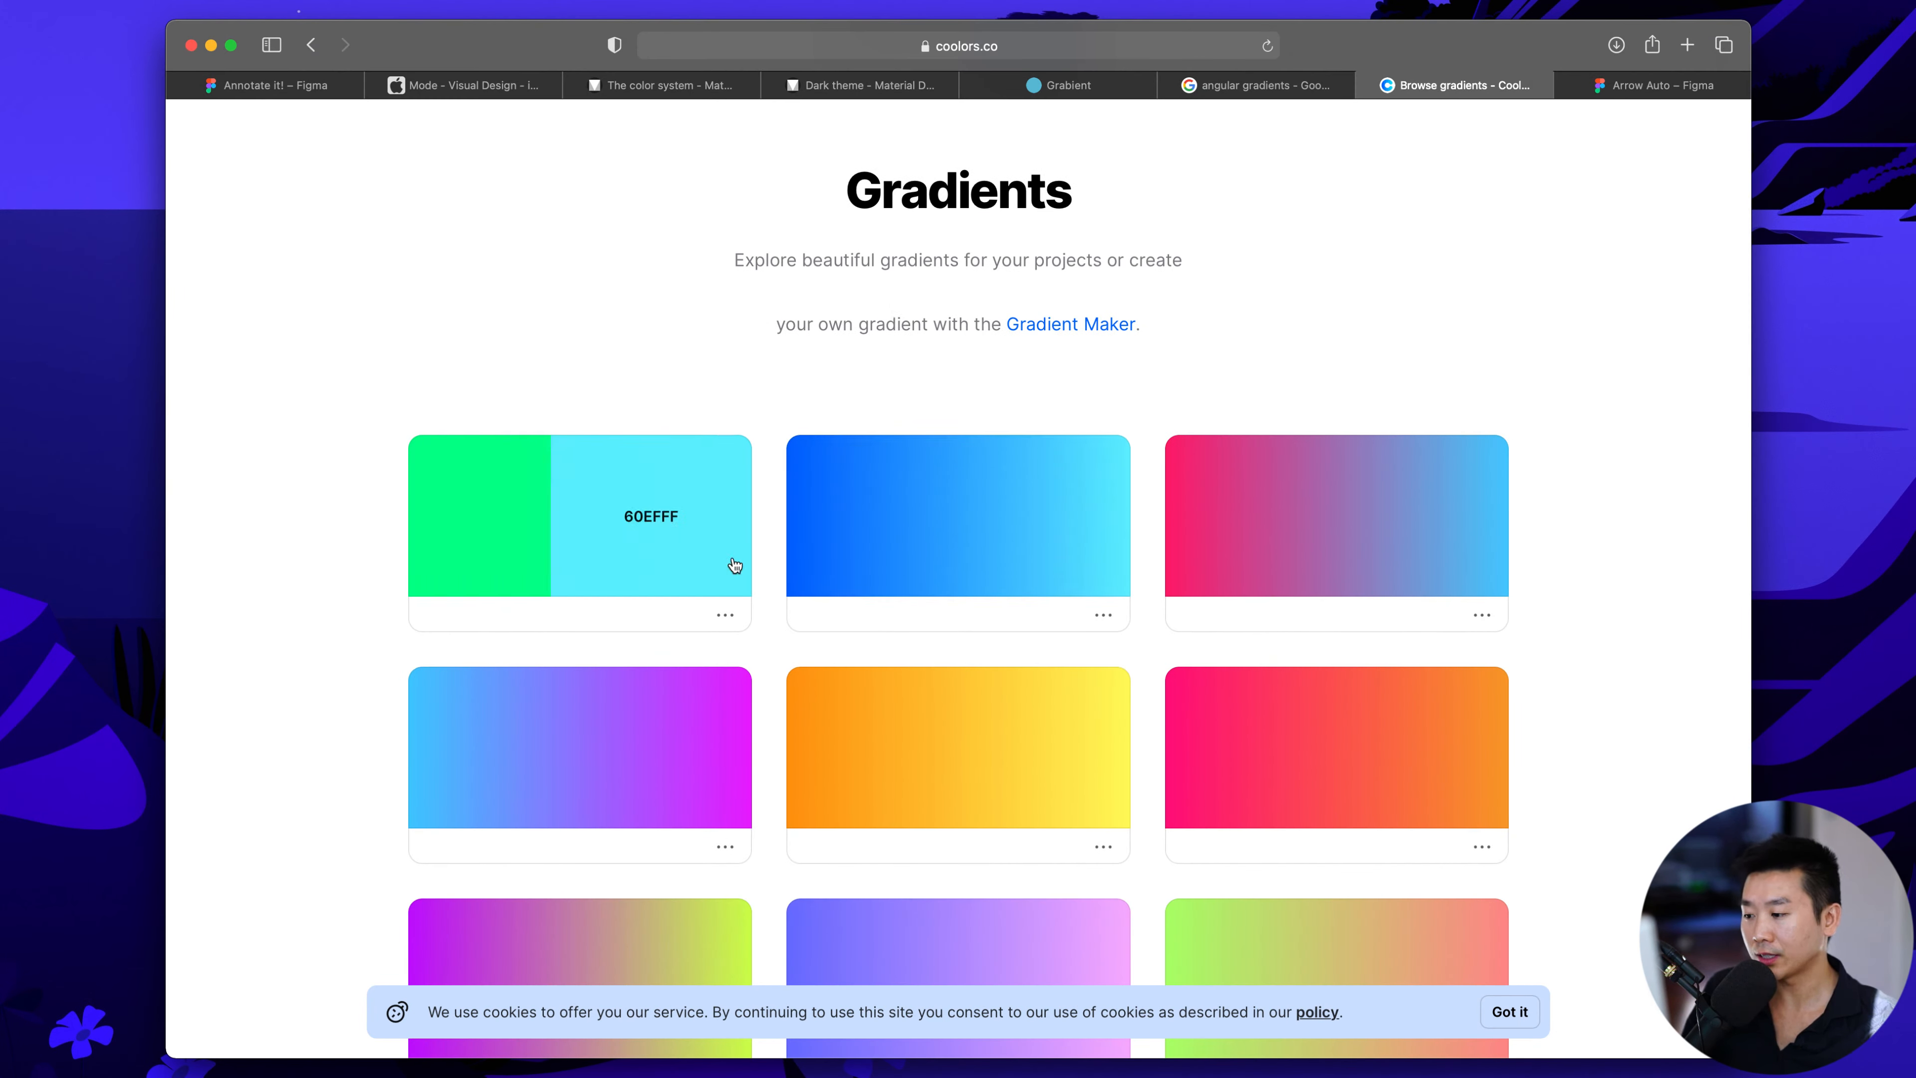
pyautogui.scroll(-2, 732, 566)
pyautogui.scroll(-3, 977, 600)
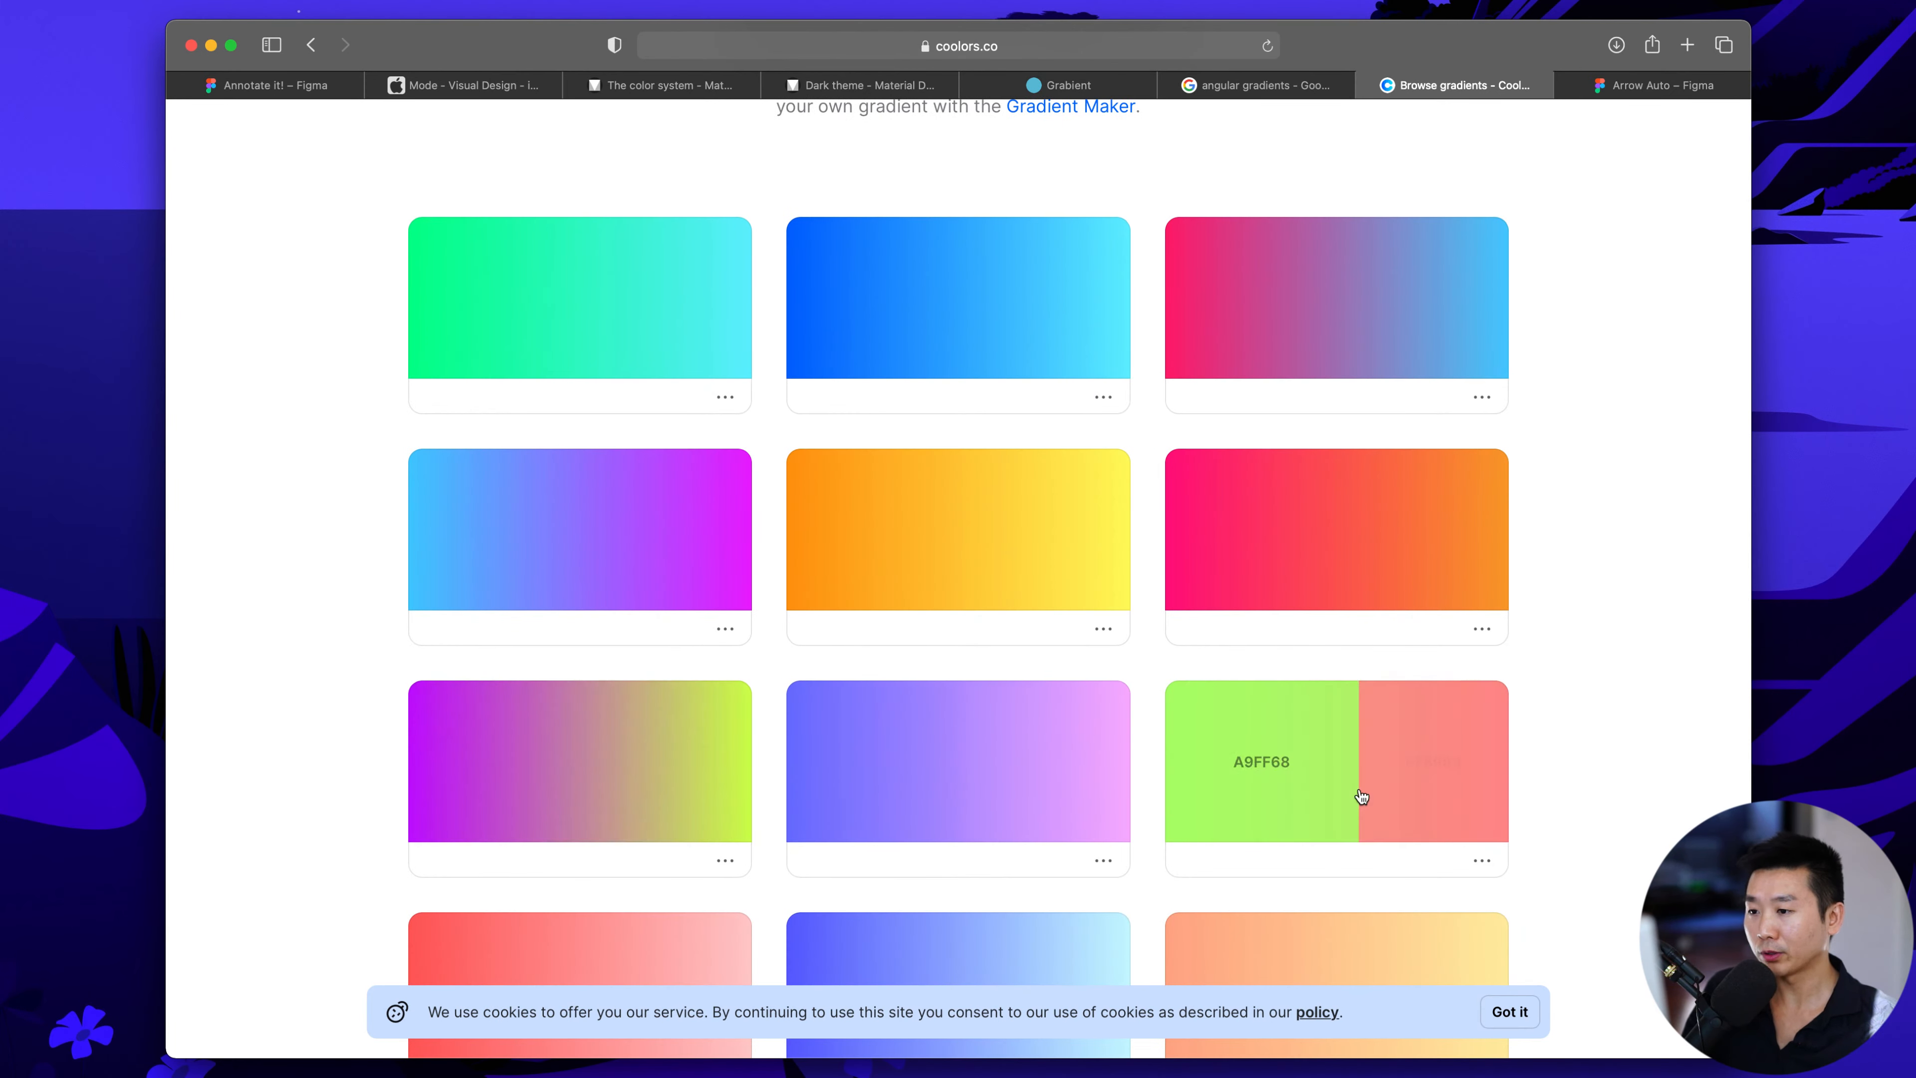
# Return to Grabient and look through the gradient presets on its pages 1, 2 and 3
pyautogui.click(1059, 84)
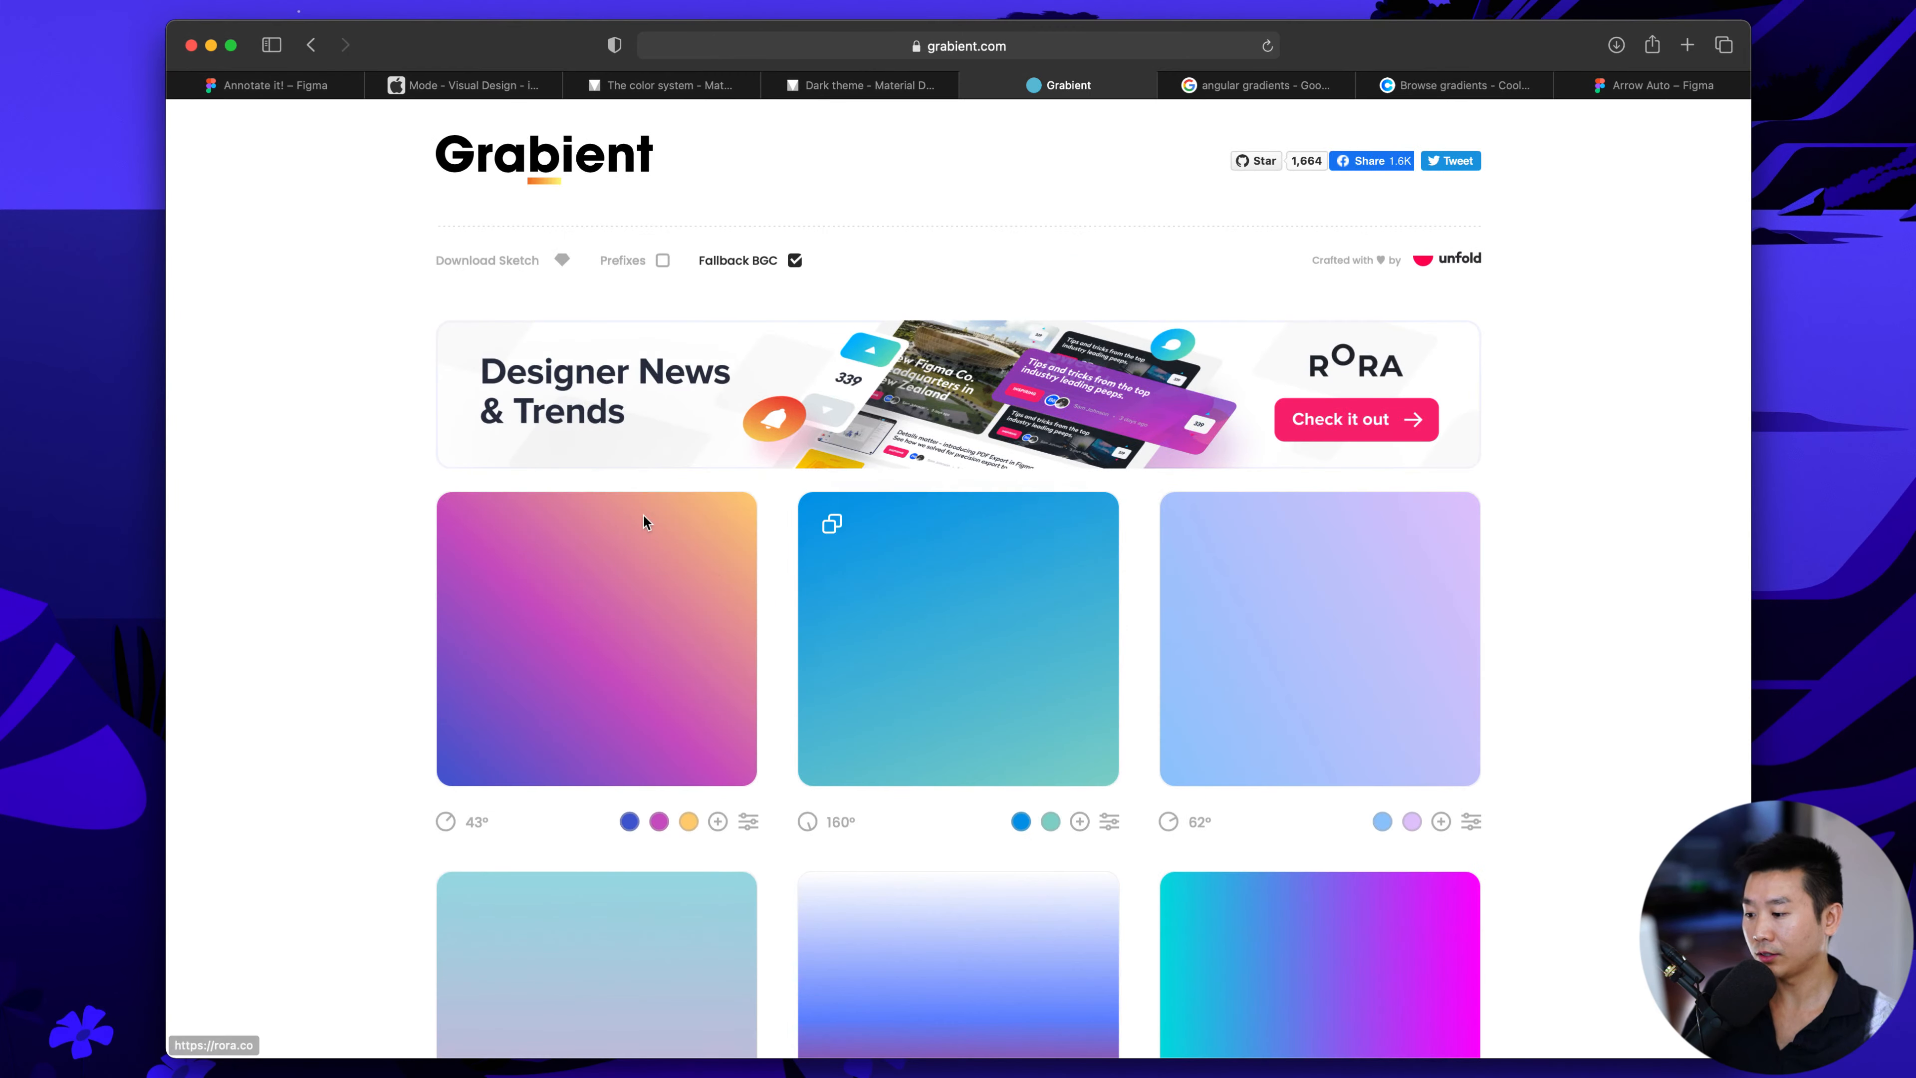
pyautogui.scroll(-3, 441, 483)
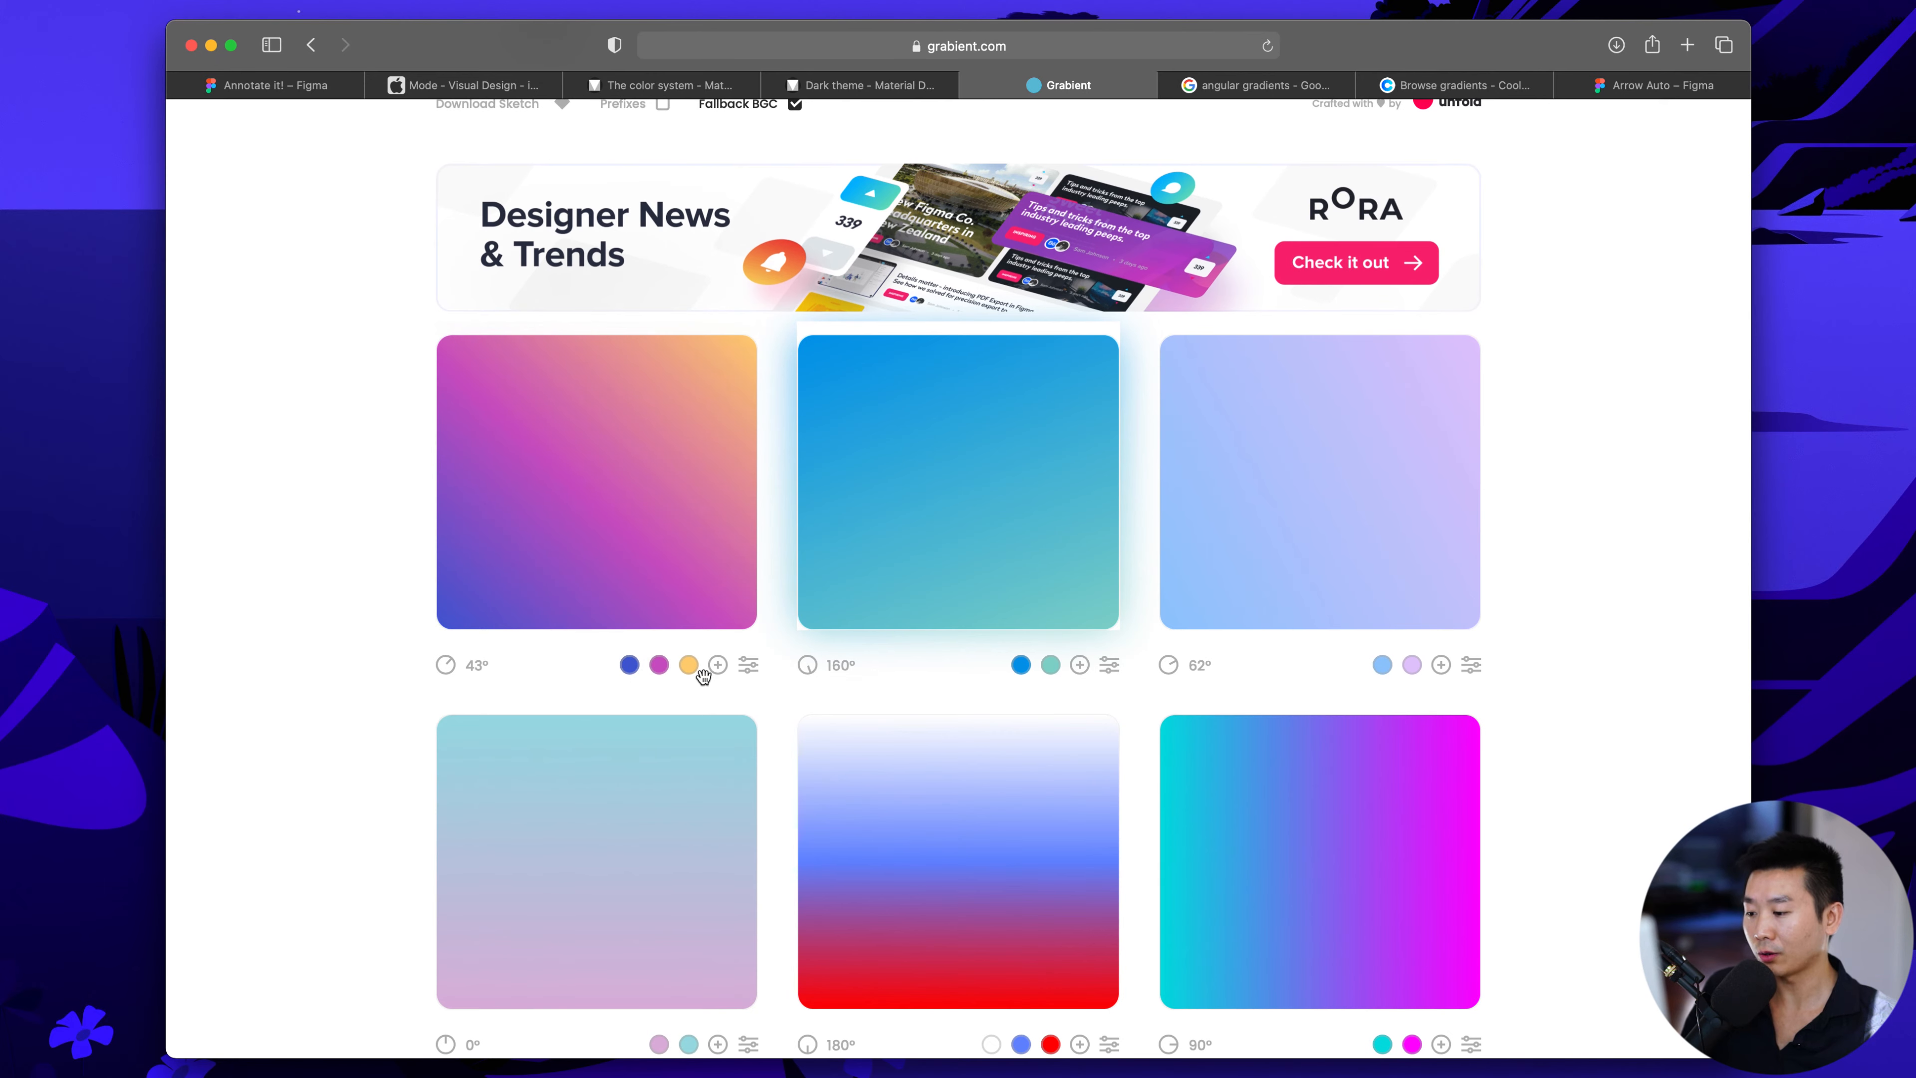
pyautogui.scroll(-4, 723, 667)
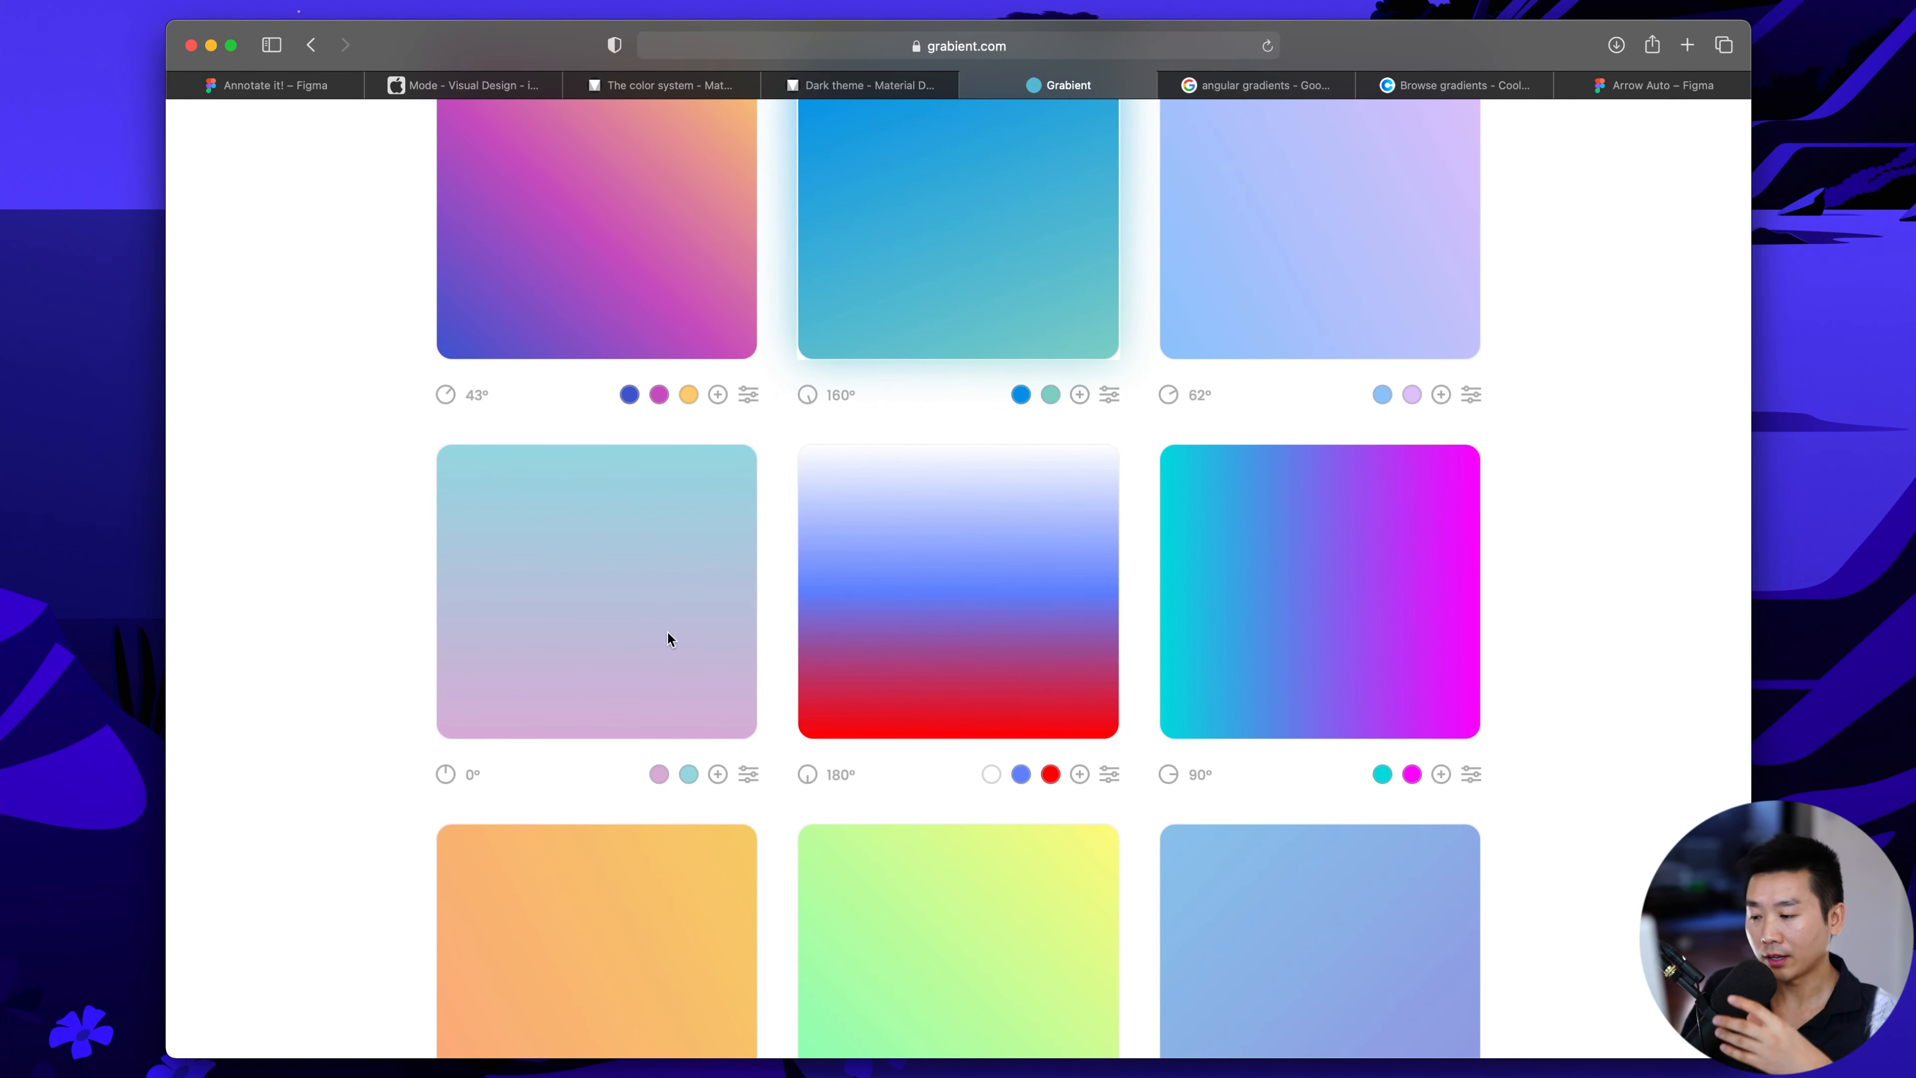
pyautogui.scroll(-4, 761, 408)
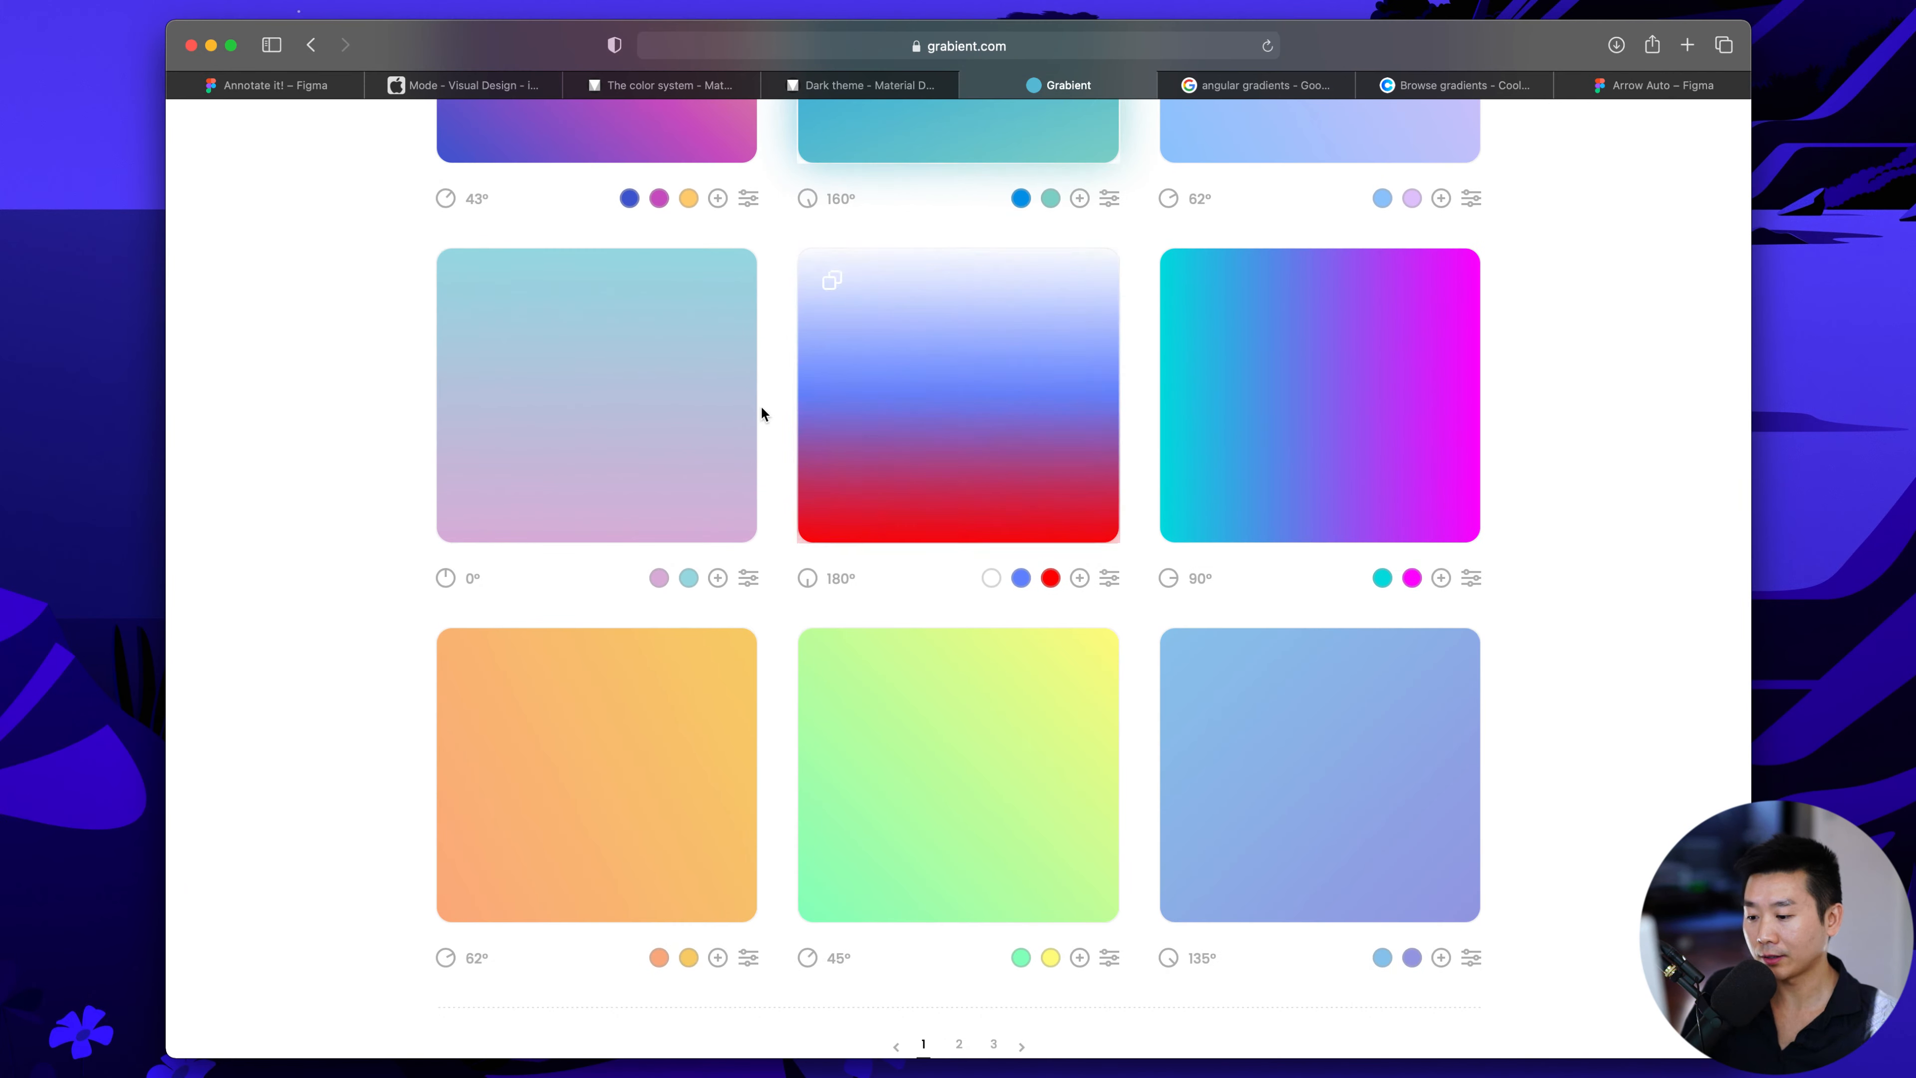
pyautogui.click(959, 955)
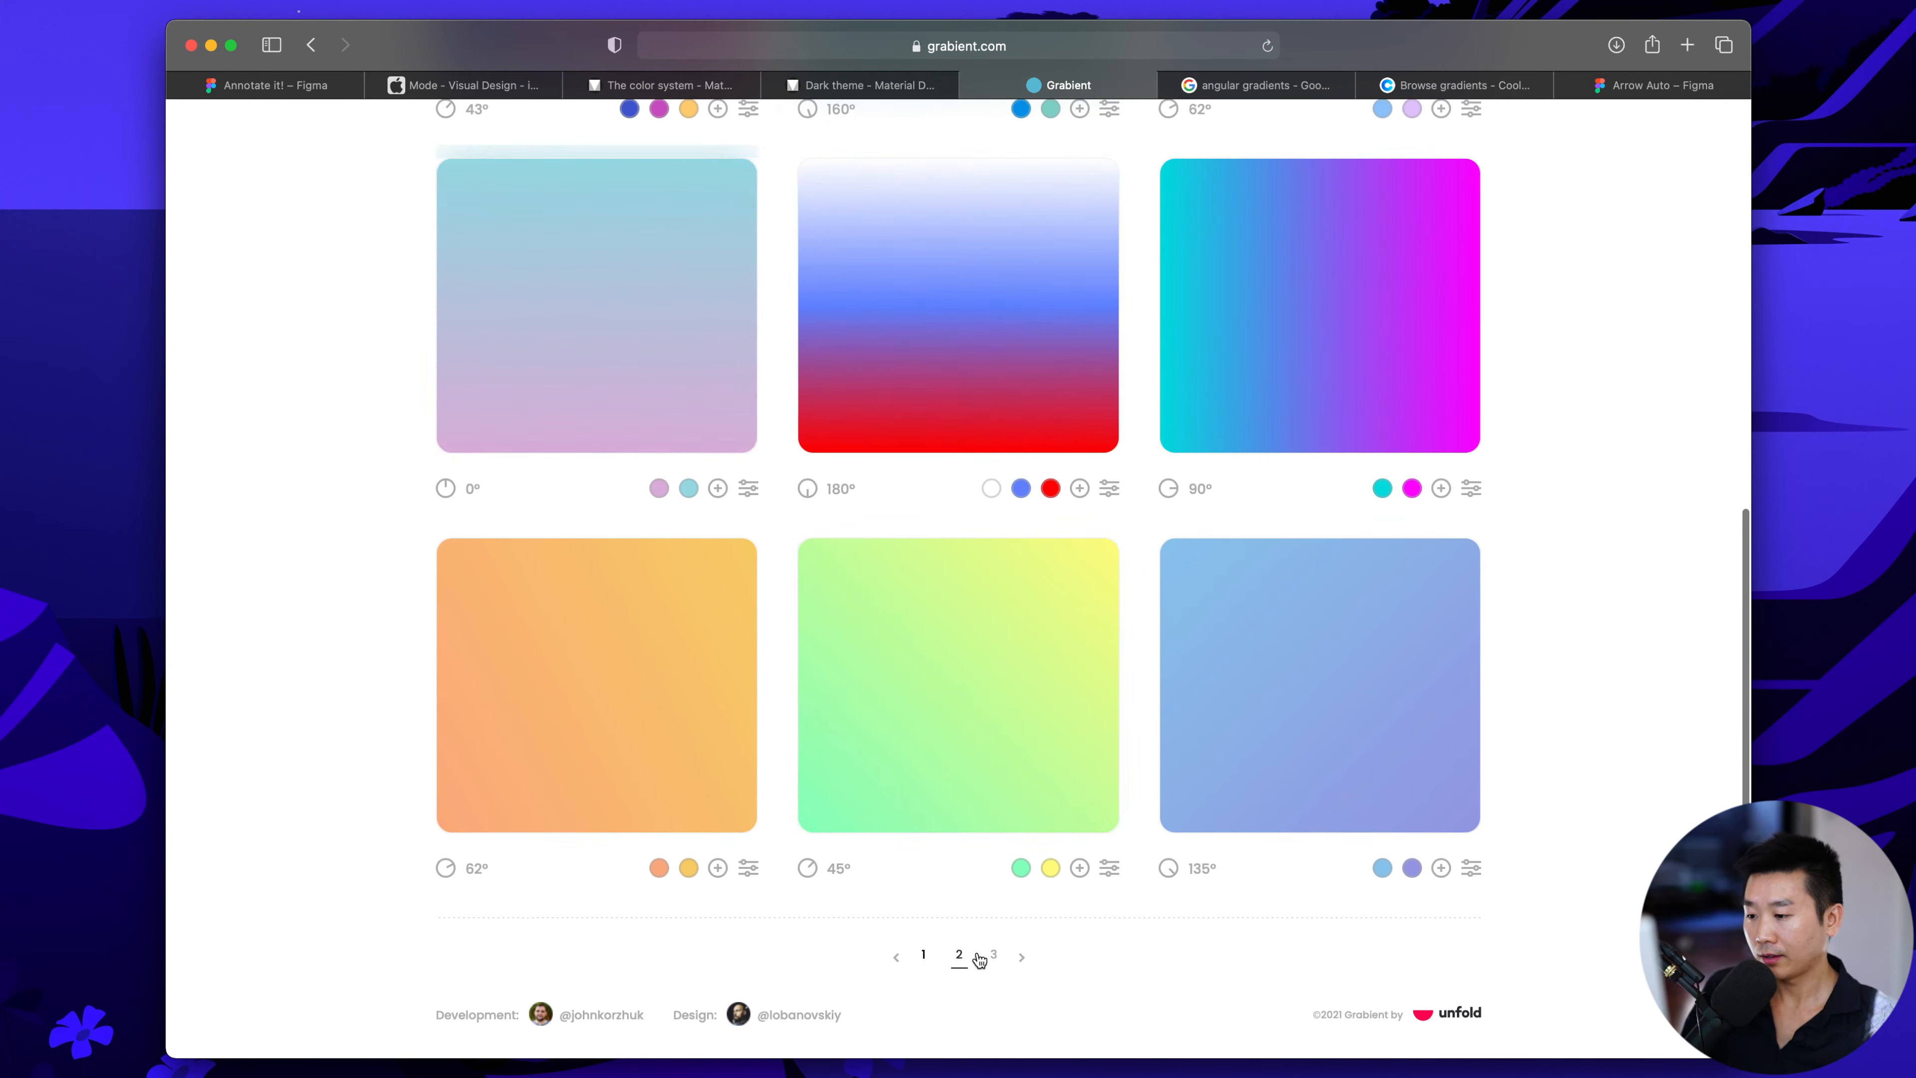
pyautogui.click(1020, 960)
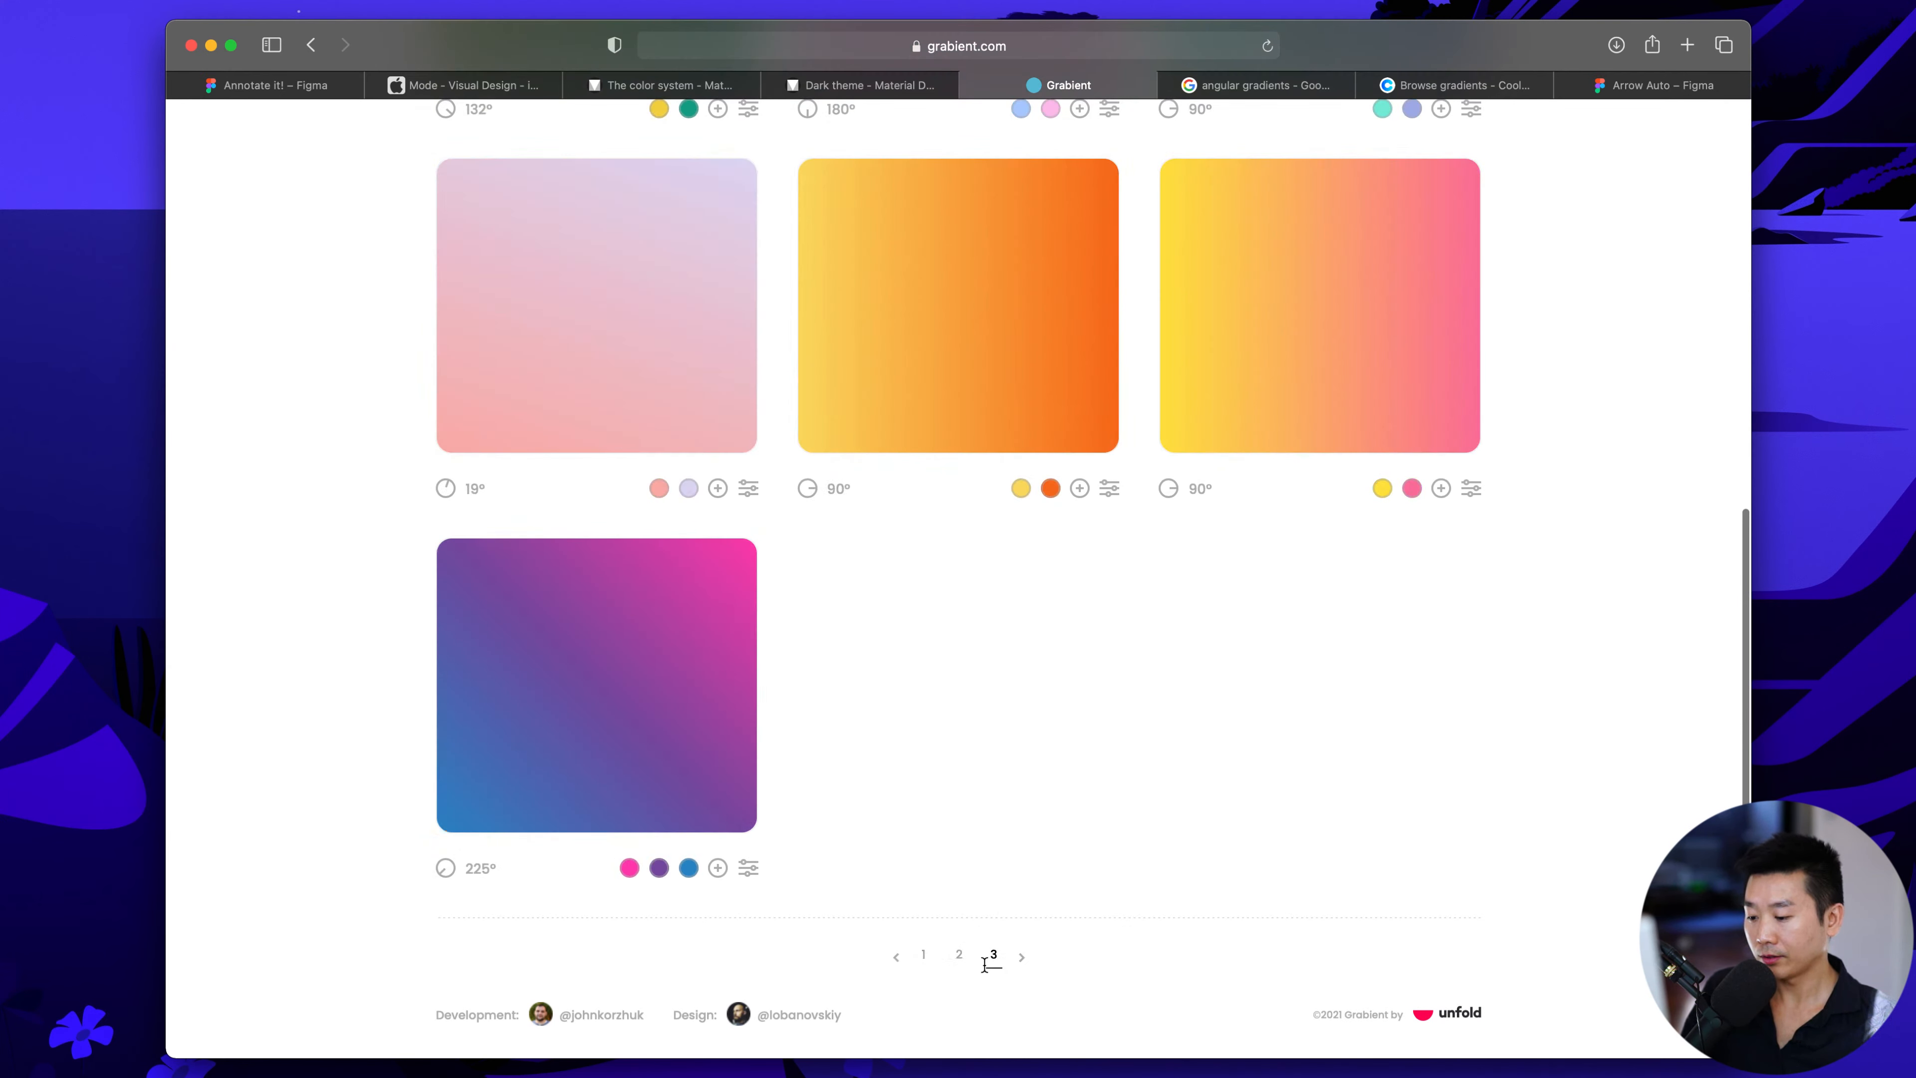
pyautogui.click(959, 954)
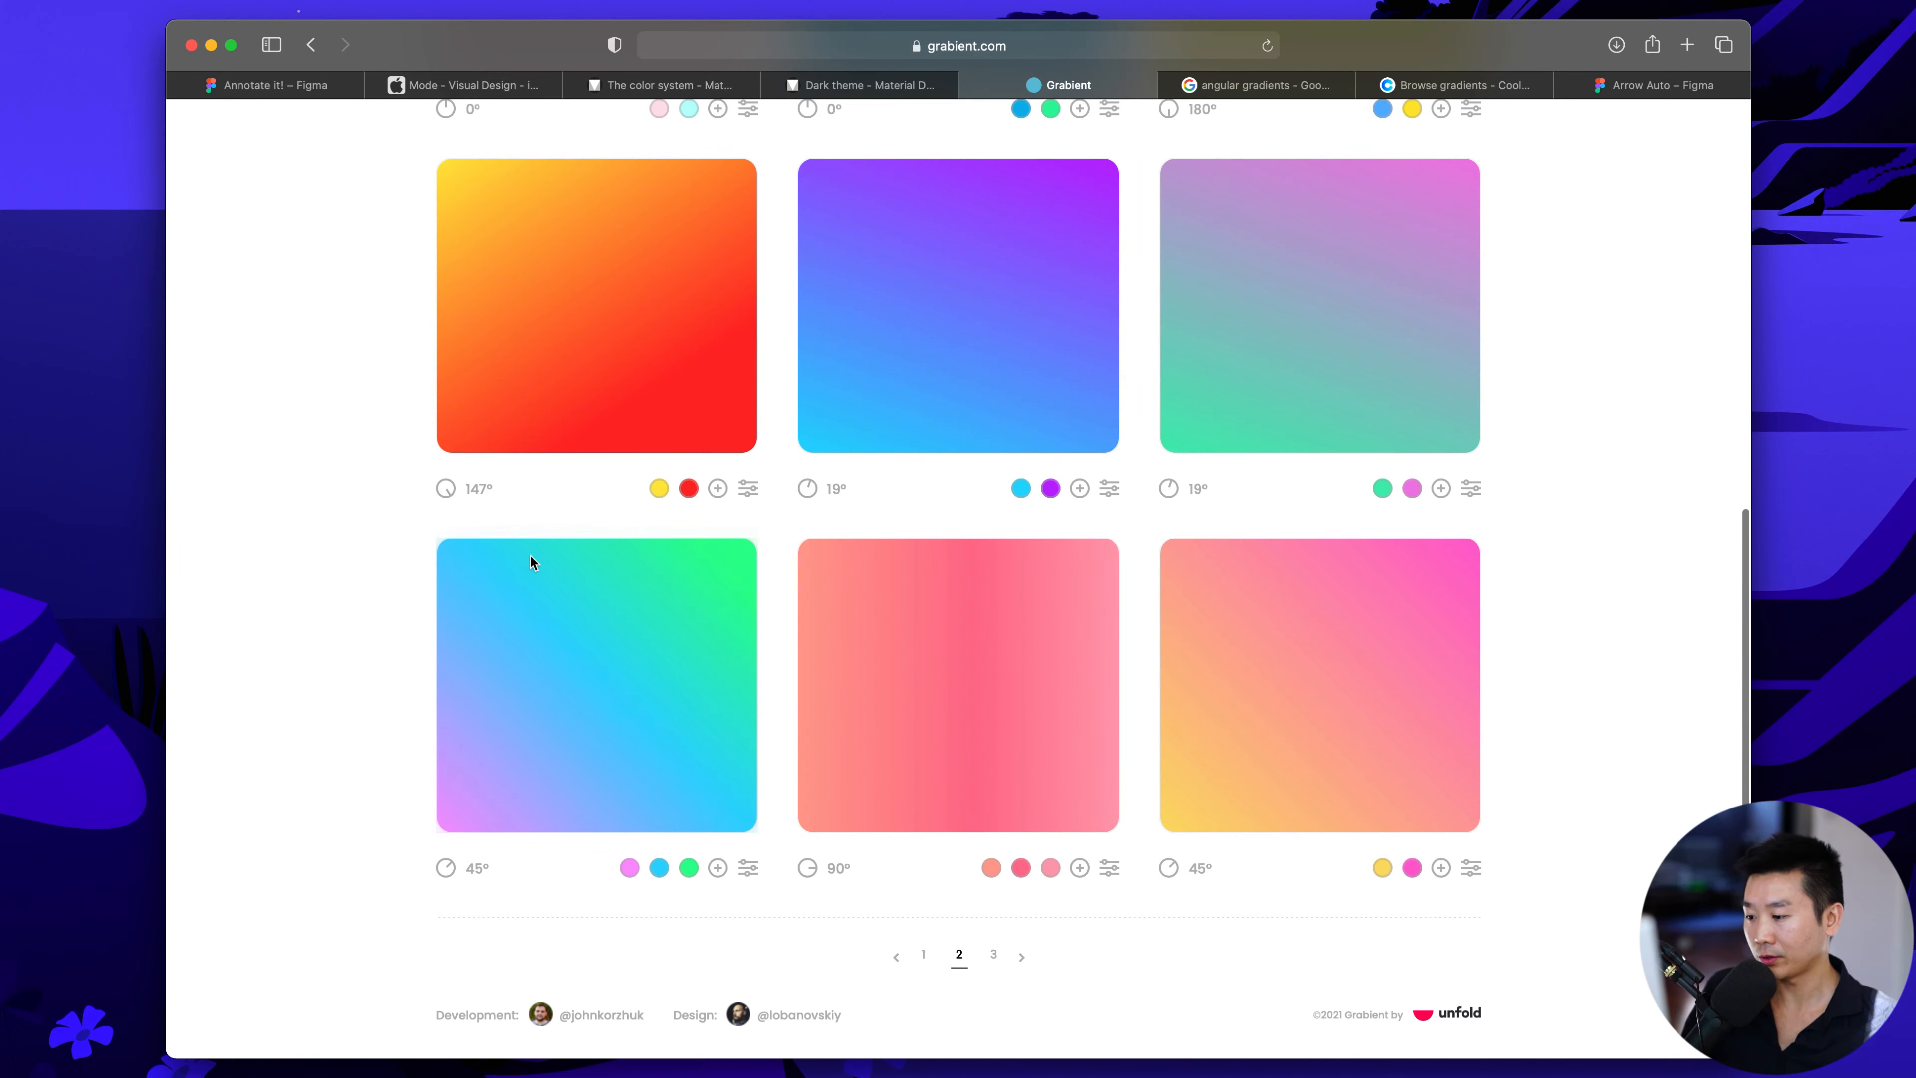
pyautogui.scroll(7, 1313, 743)
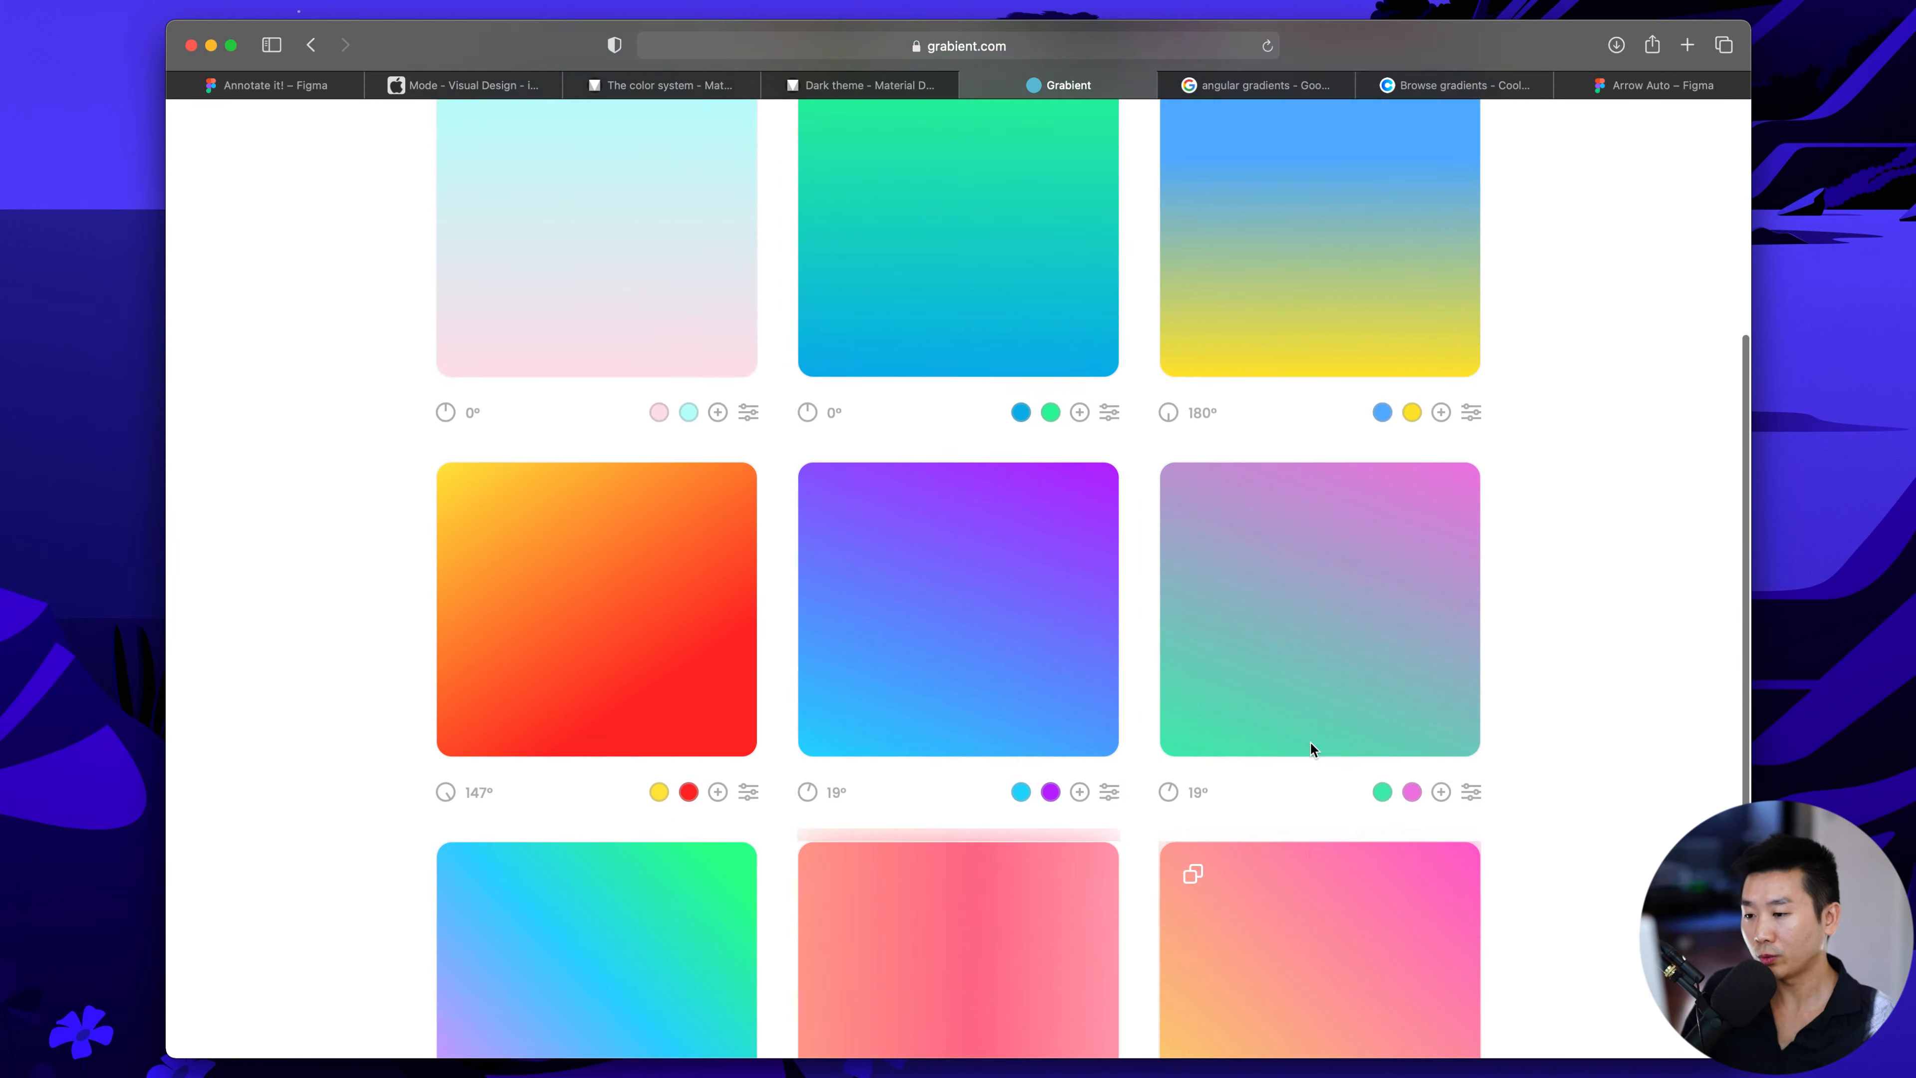
pyautogui.scroll(3, 1313, 747)
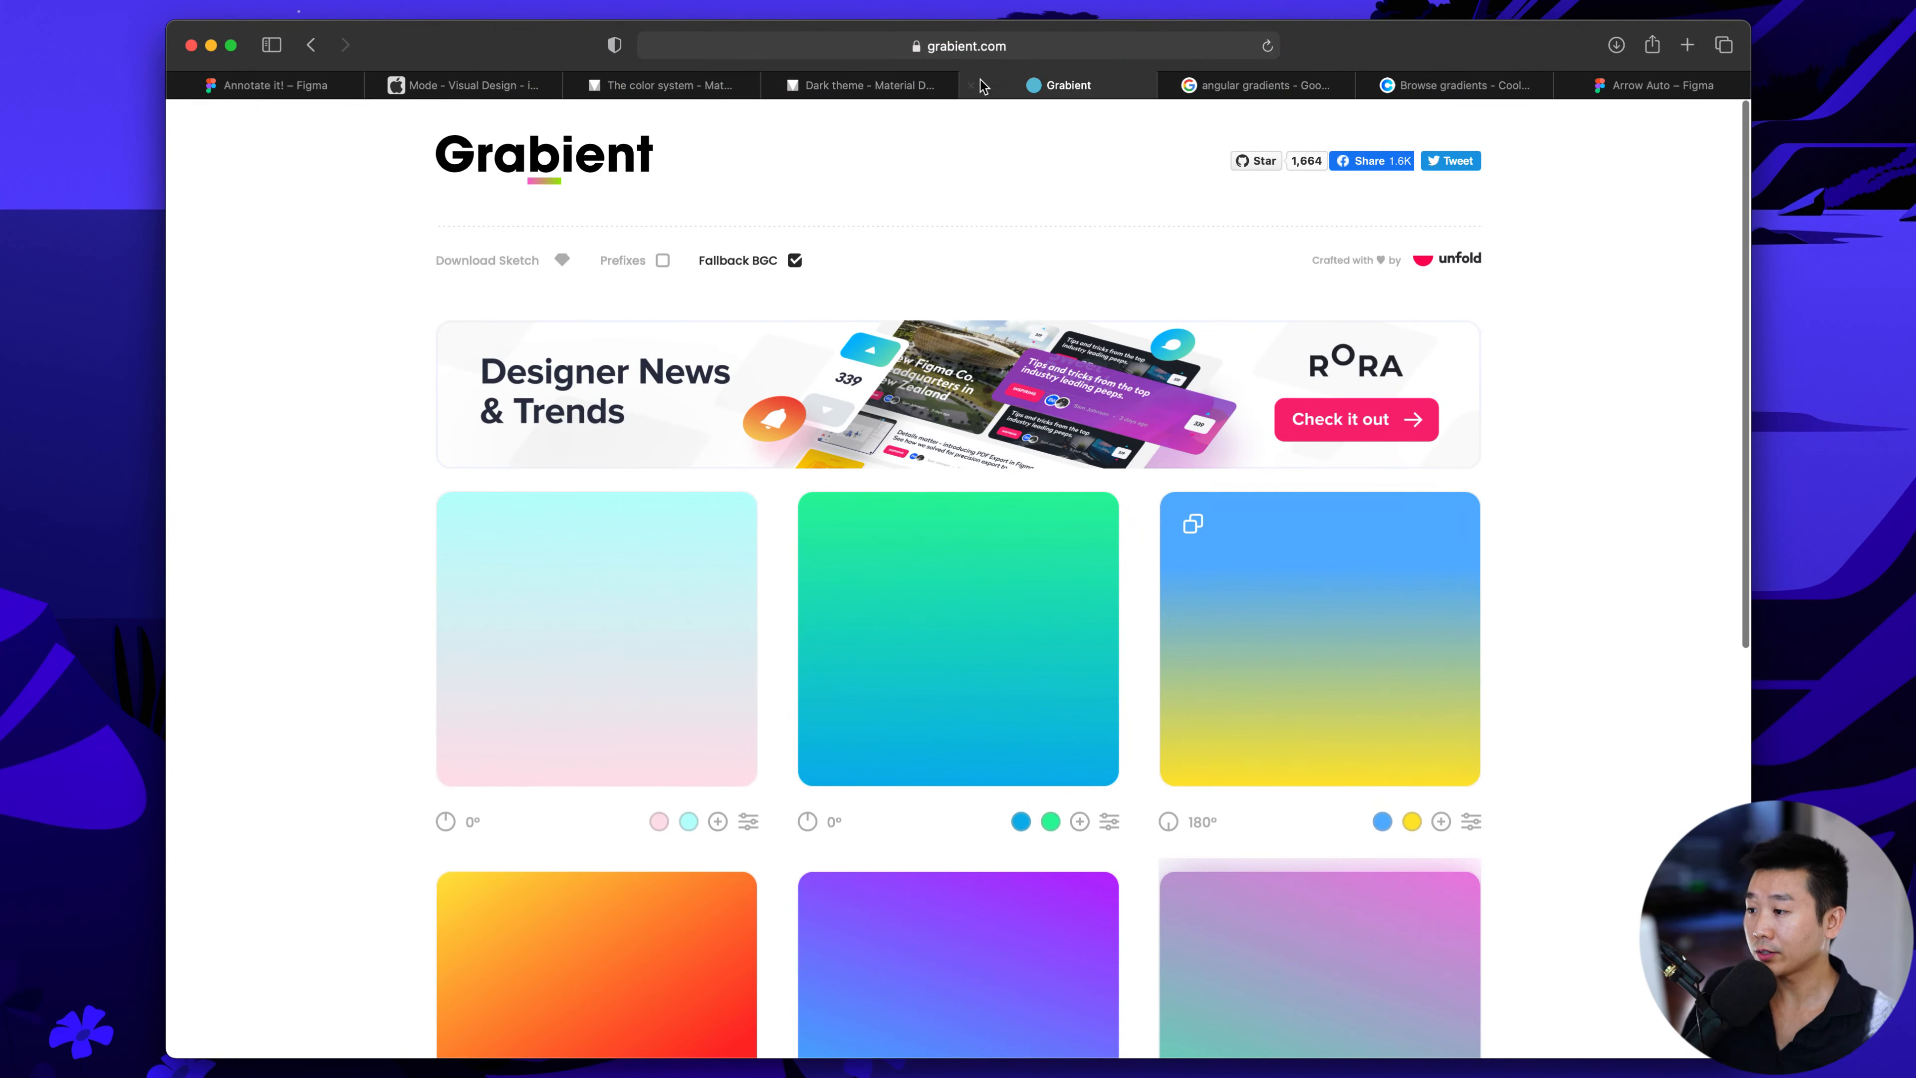
# Go to the Material Design color system page and find its Color palettes generator
pyautogui.click(657, 87)
pyautogui.scroll(15, 482, 537)
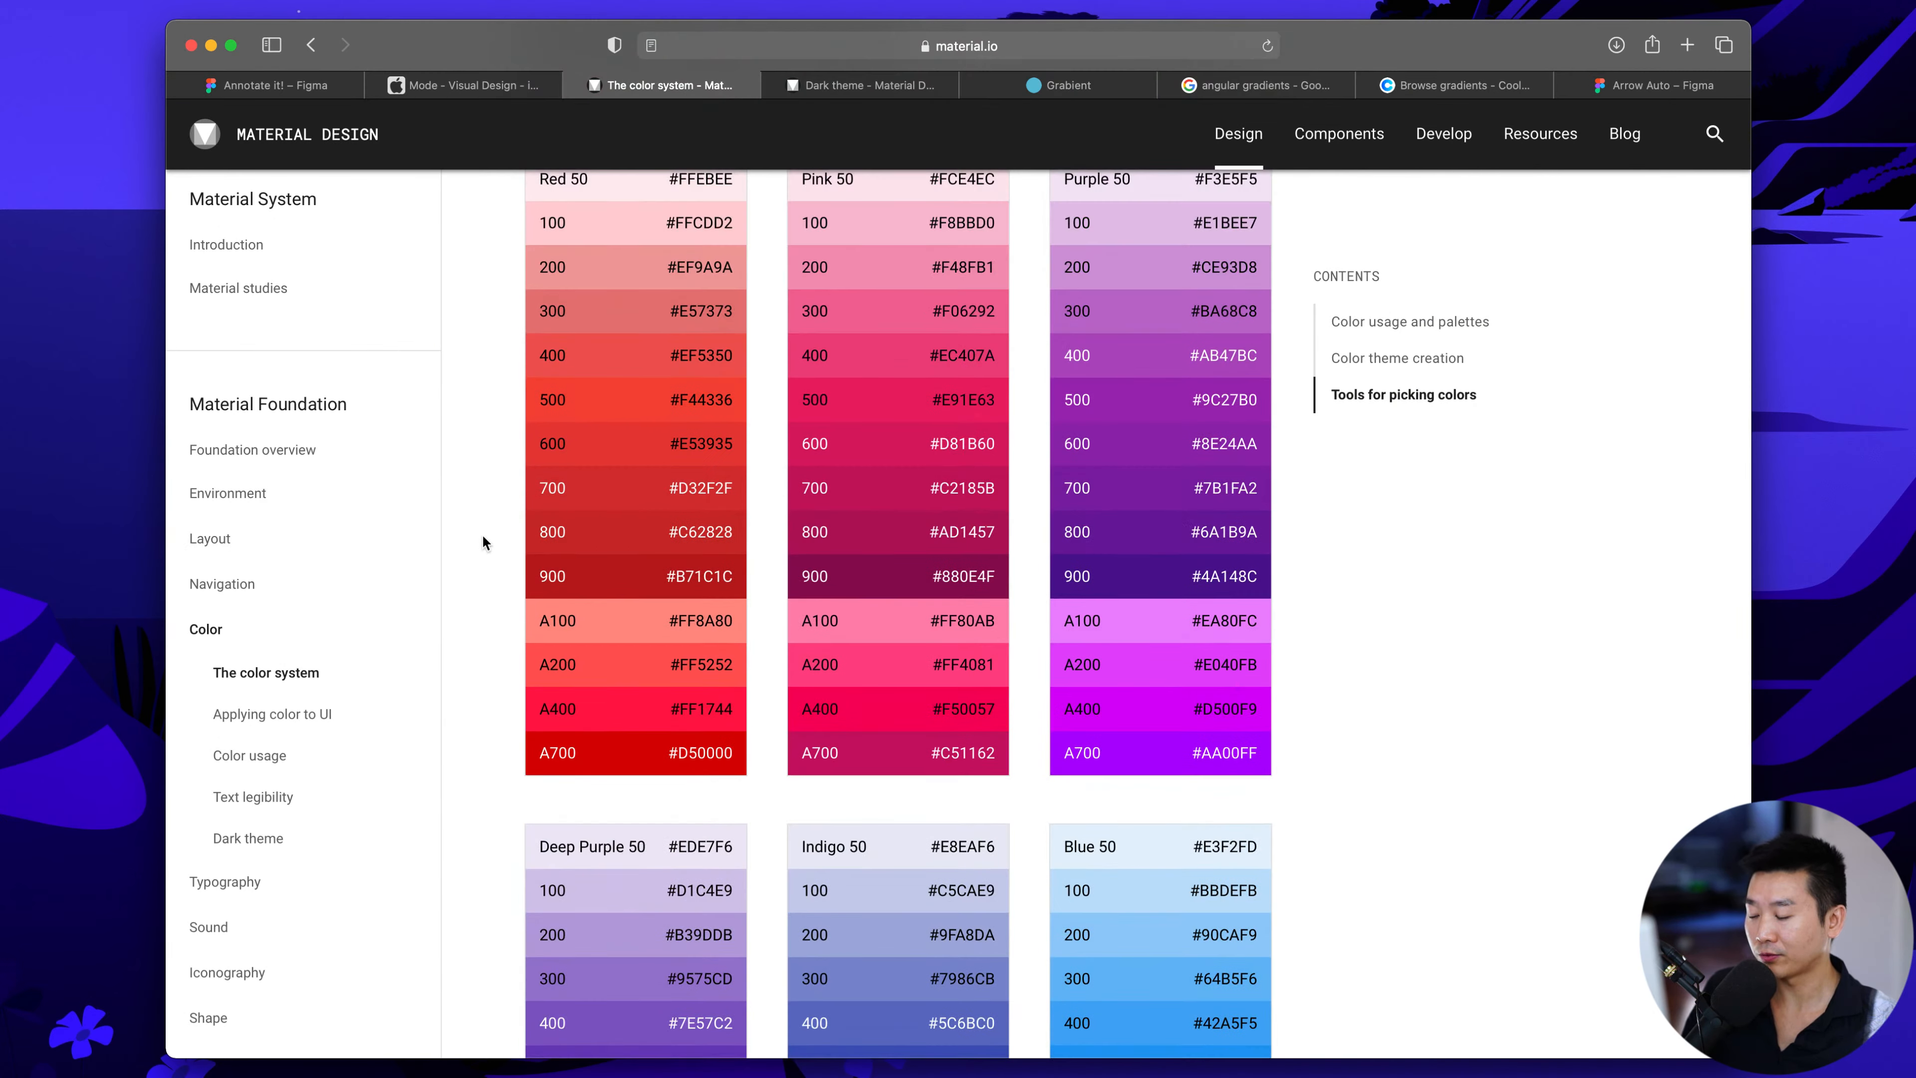
pyautogui.scroll(-6, 482, 543)
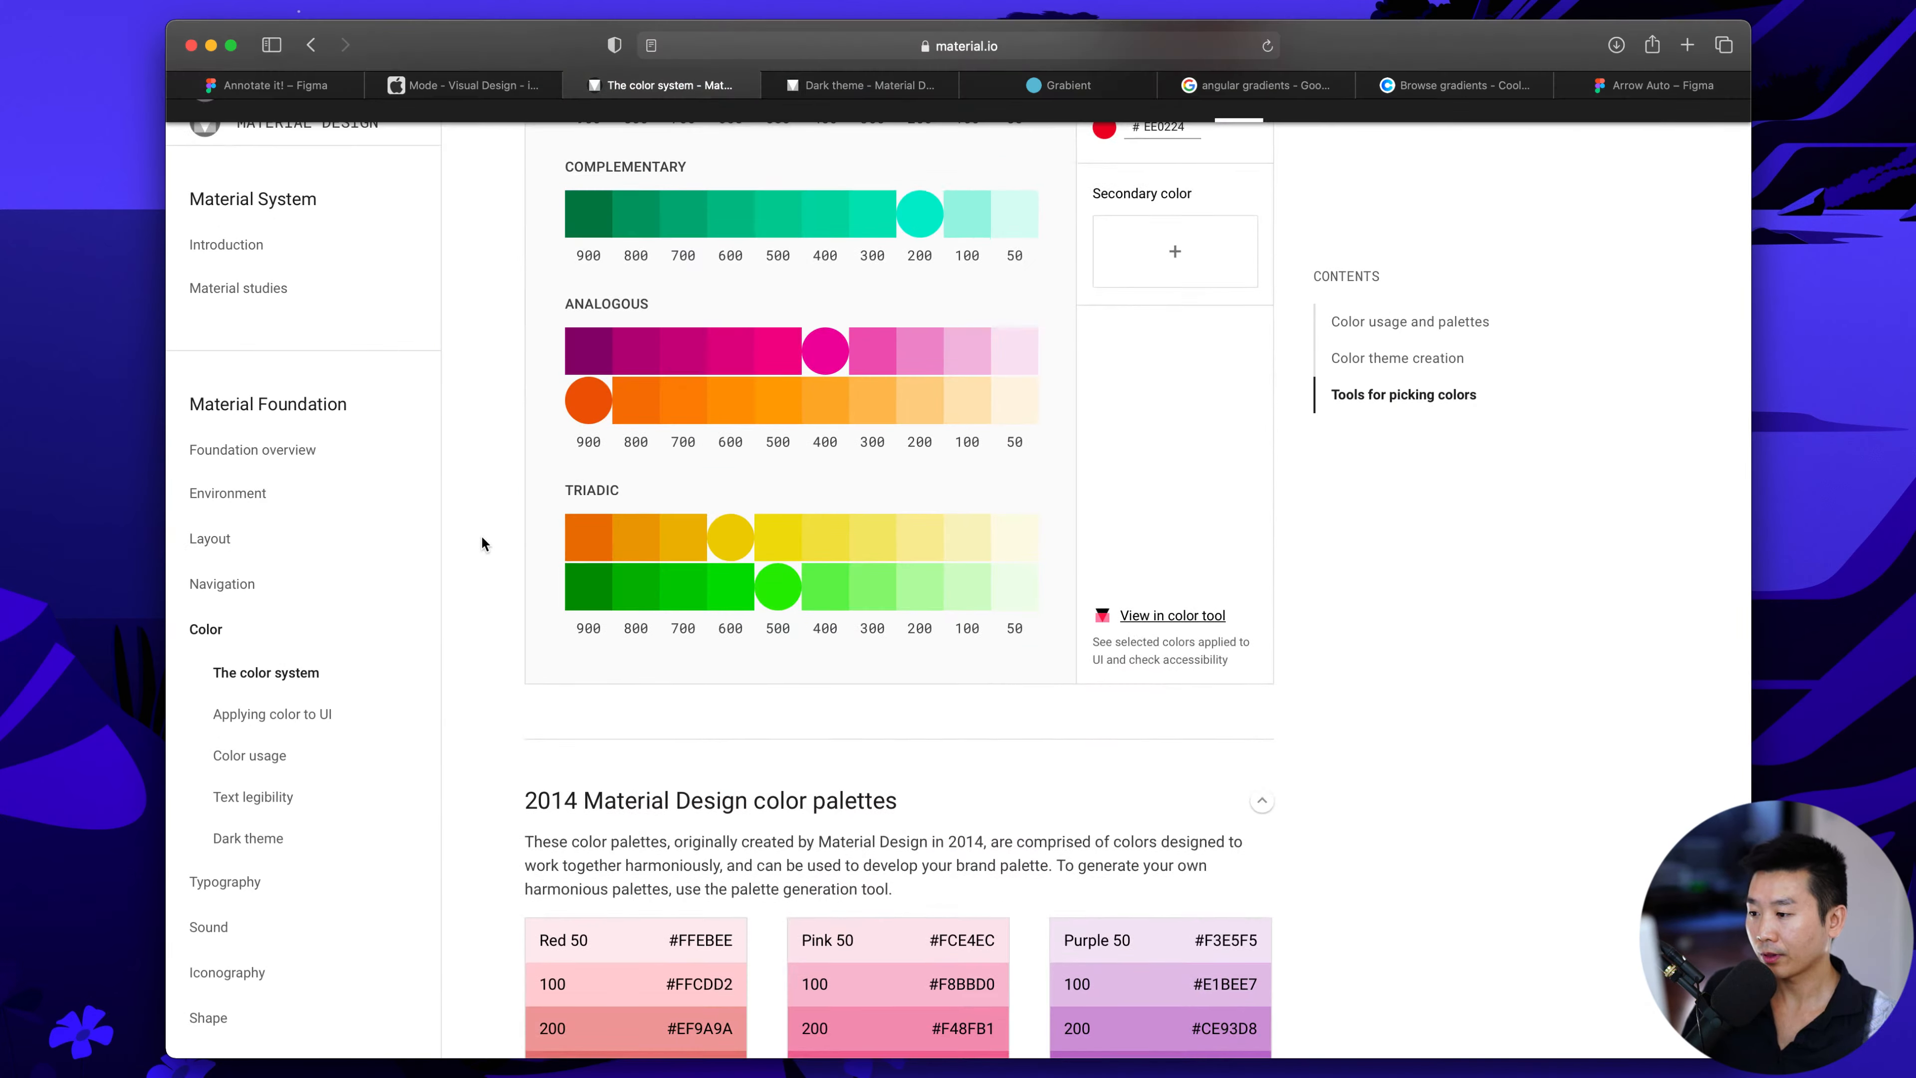
pyautogui.scroll(4, 482, 543)
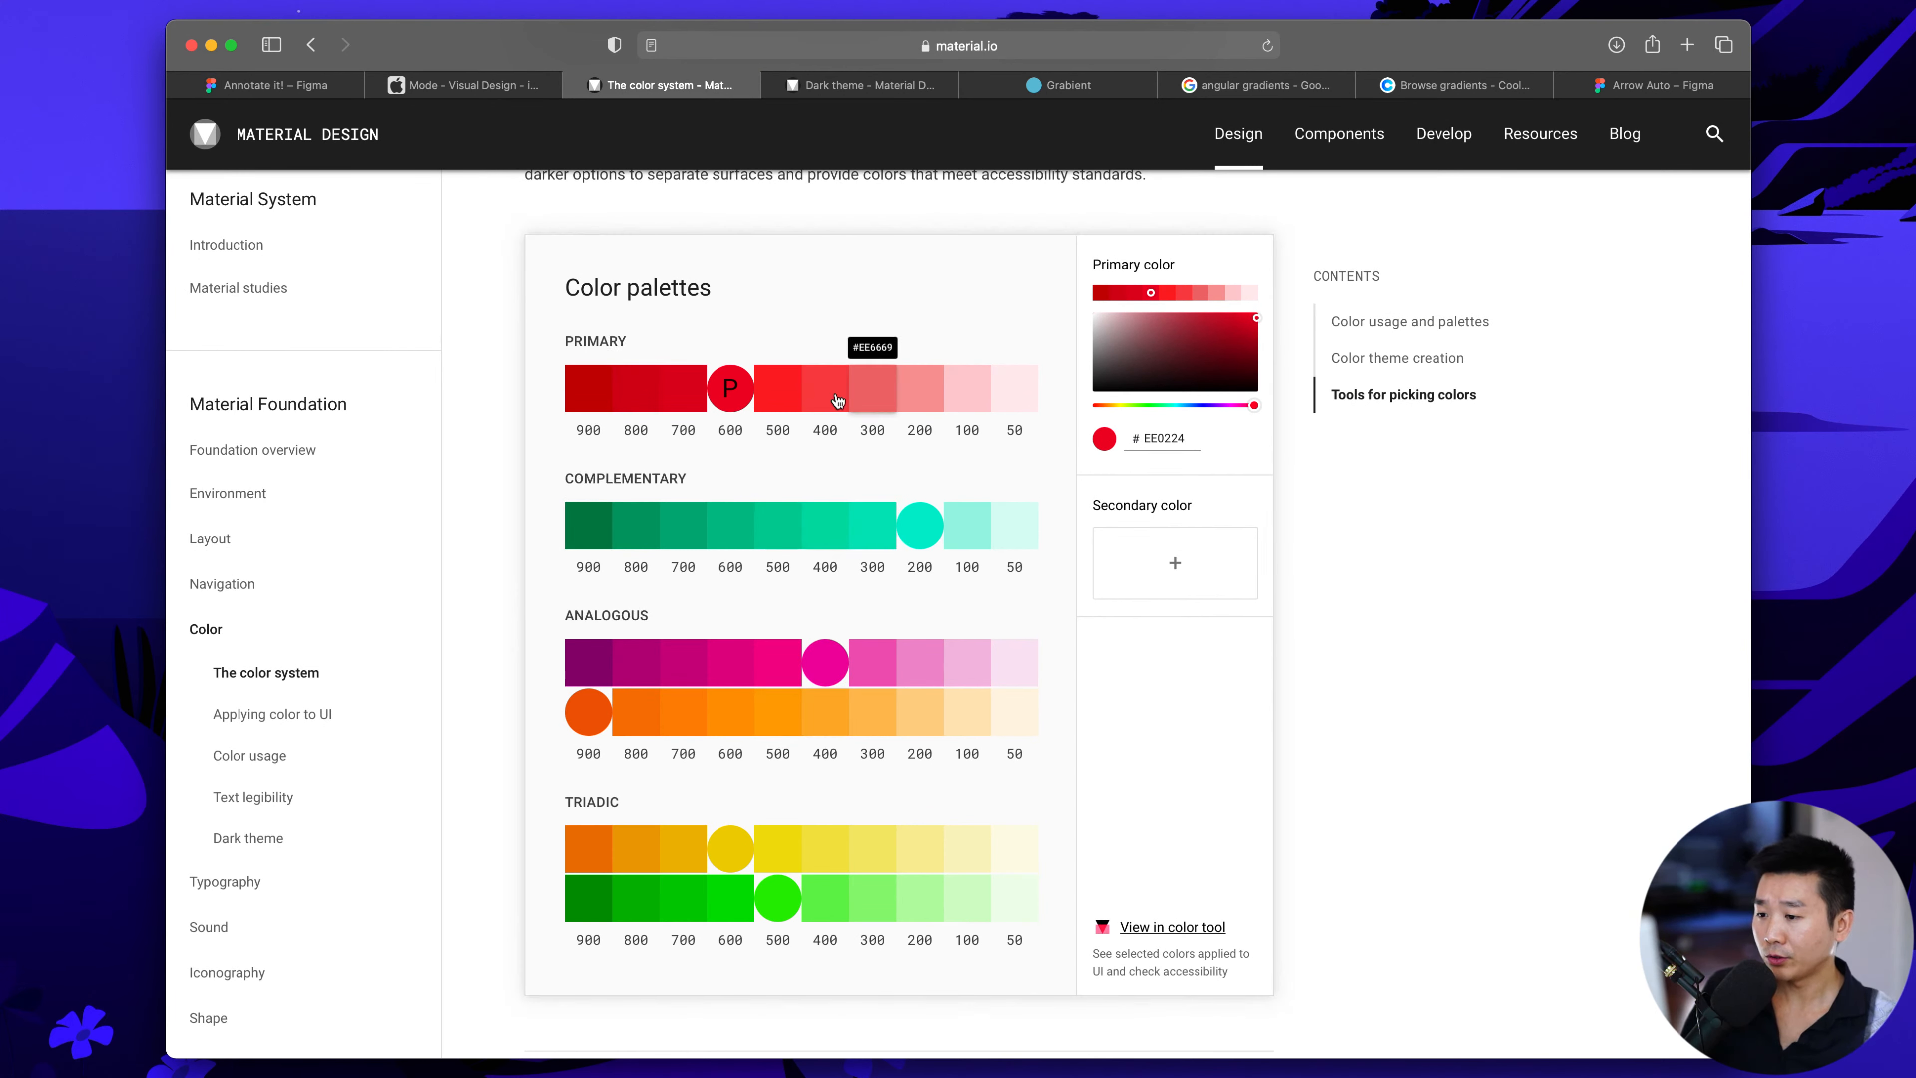
# Try red, purple and lime primary colors in the Color palettes generator, ending on cyan 21DFFF
pyautogui.click(1225, 319)
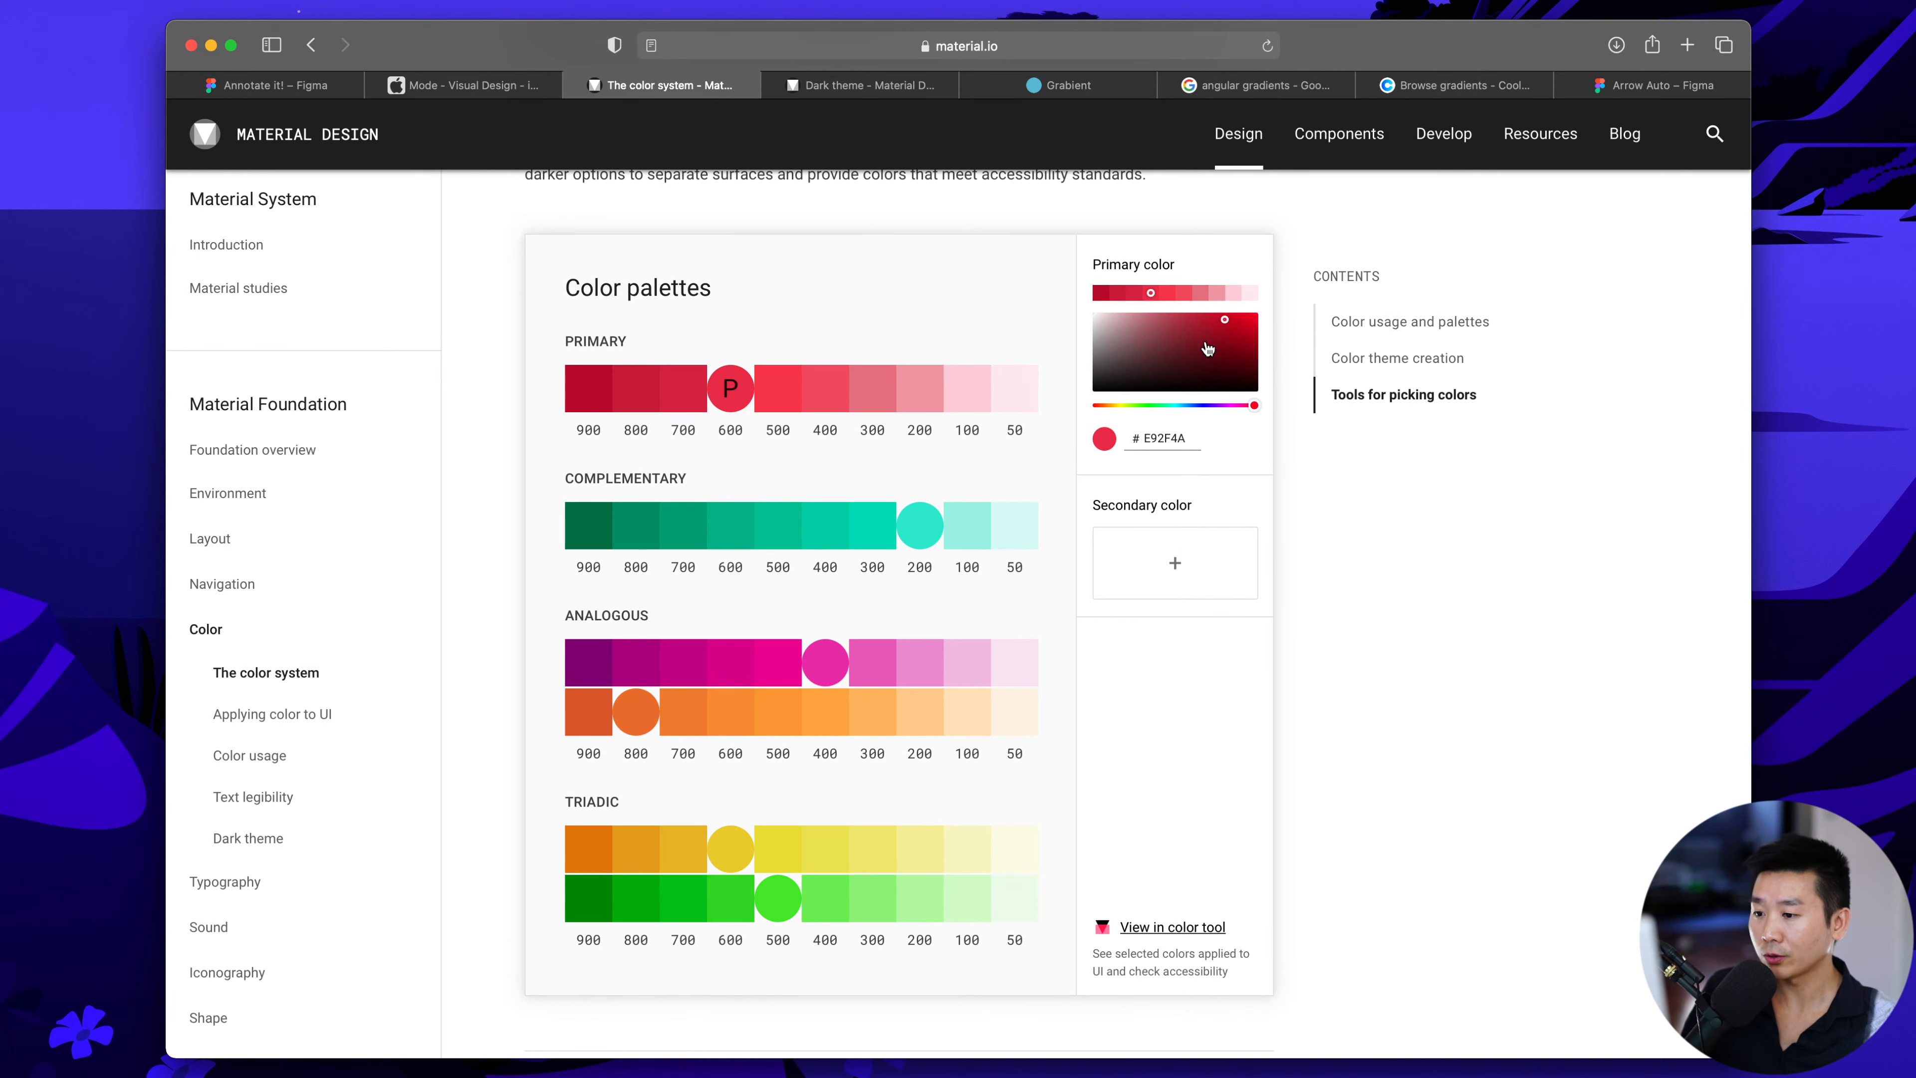
pyautogui.moveTo(1222, 405); pyautogui.dragTo(1102, 408)
pyautogui.click(1213, 406)
pyautogui.click(1236, 311)
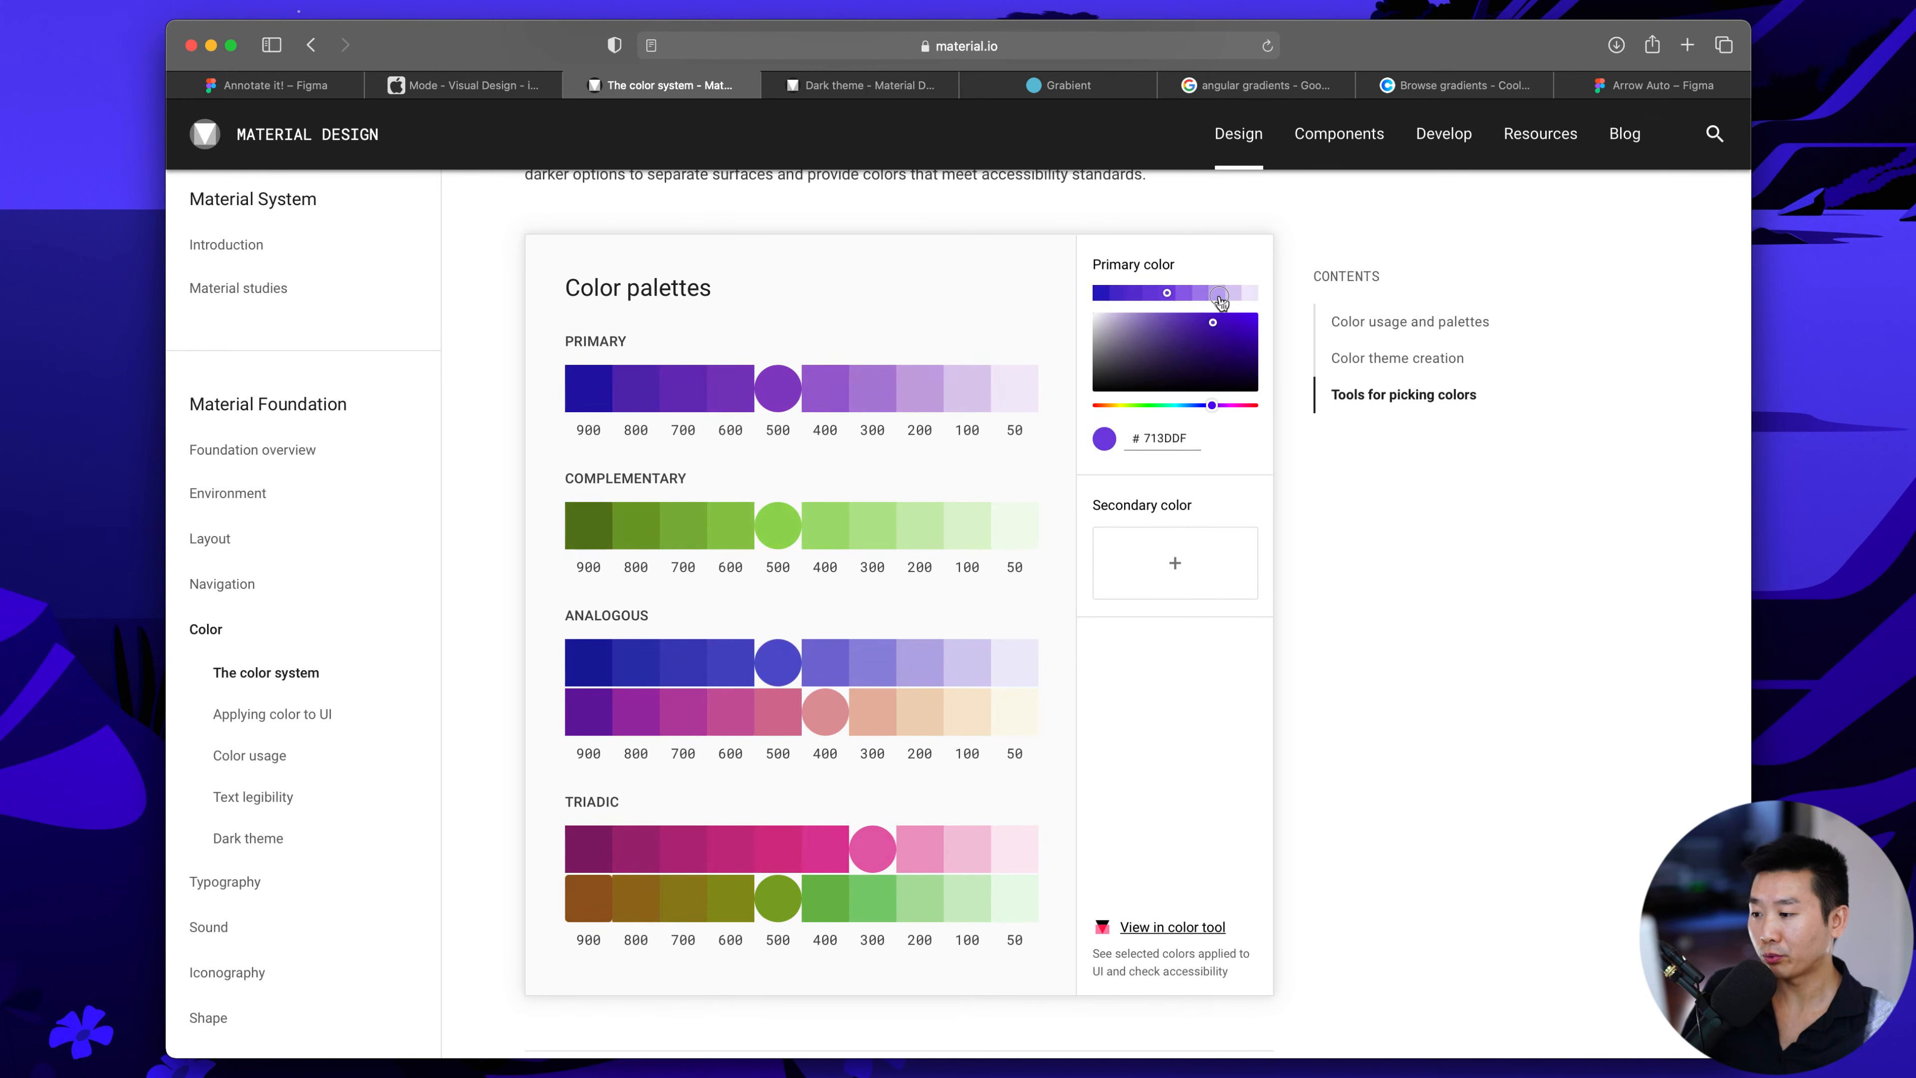
pyautogui.moveTo(1212, 405); pyautogui.dragTo(1128, 408)
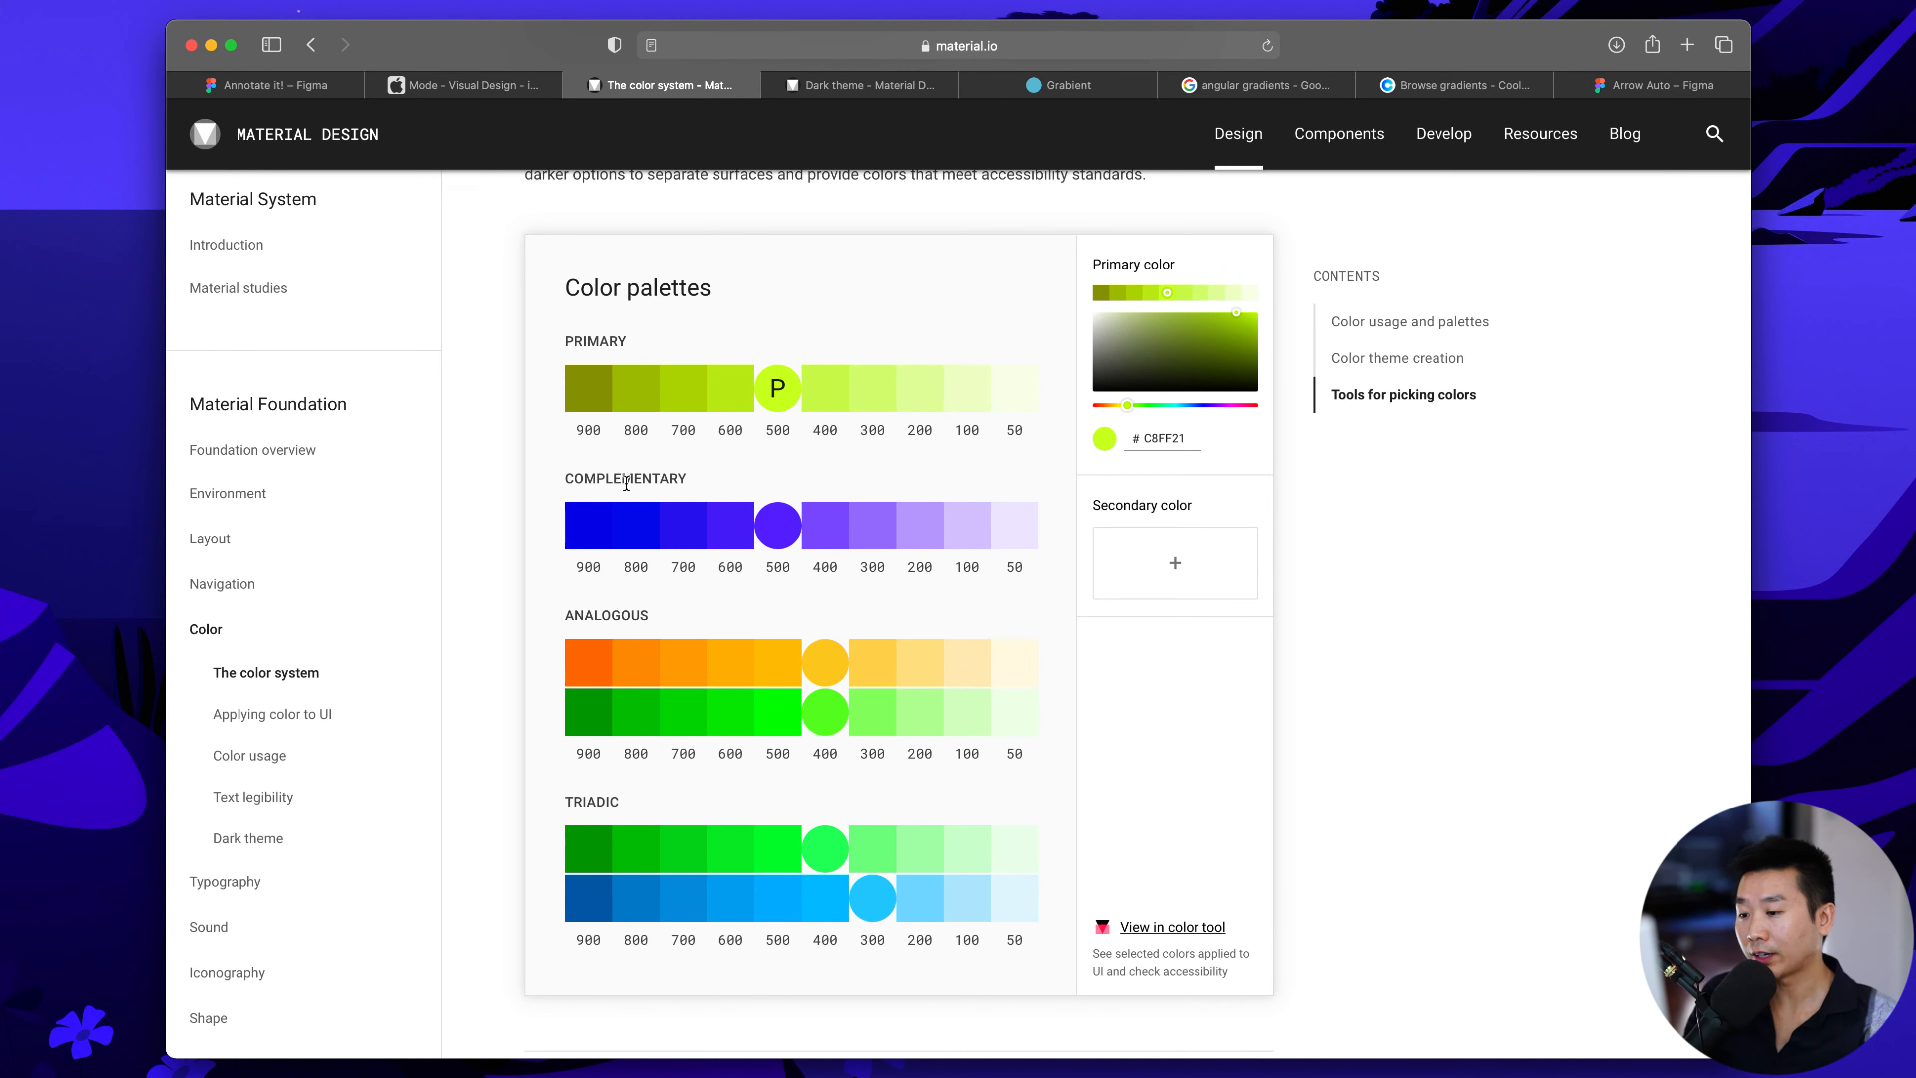
pyautogui.moveTo(1127, 405); pyautogui.dragTo(1182, 416)
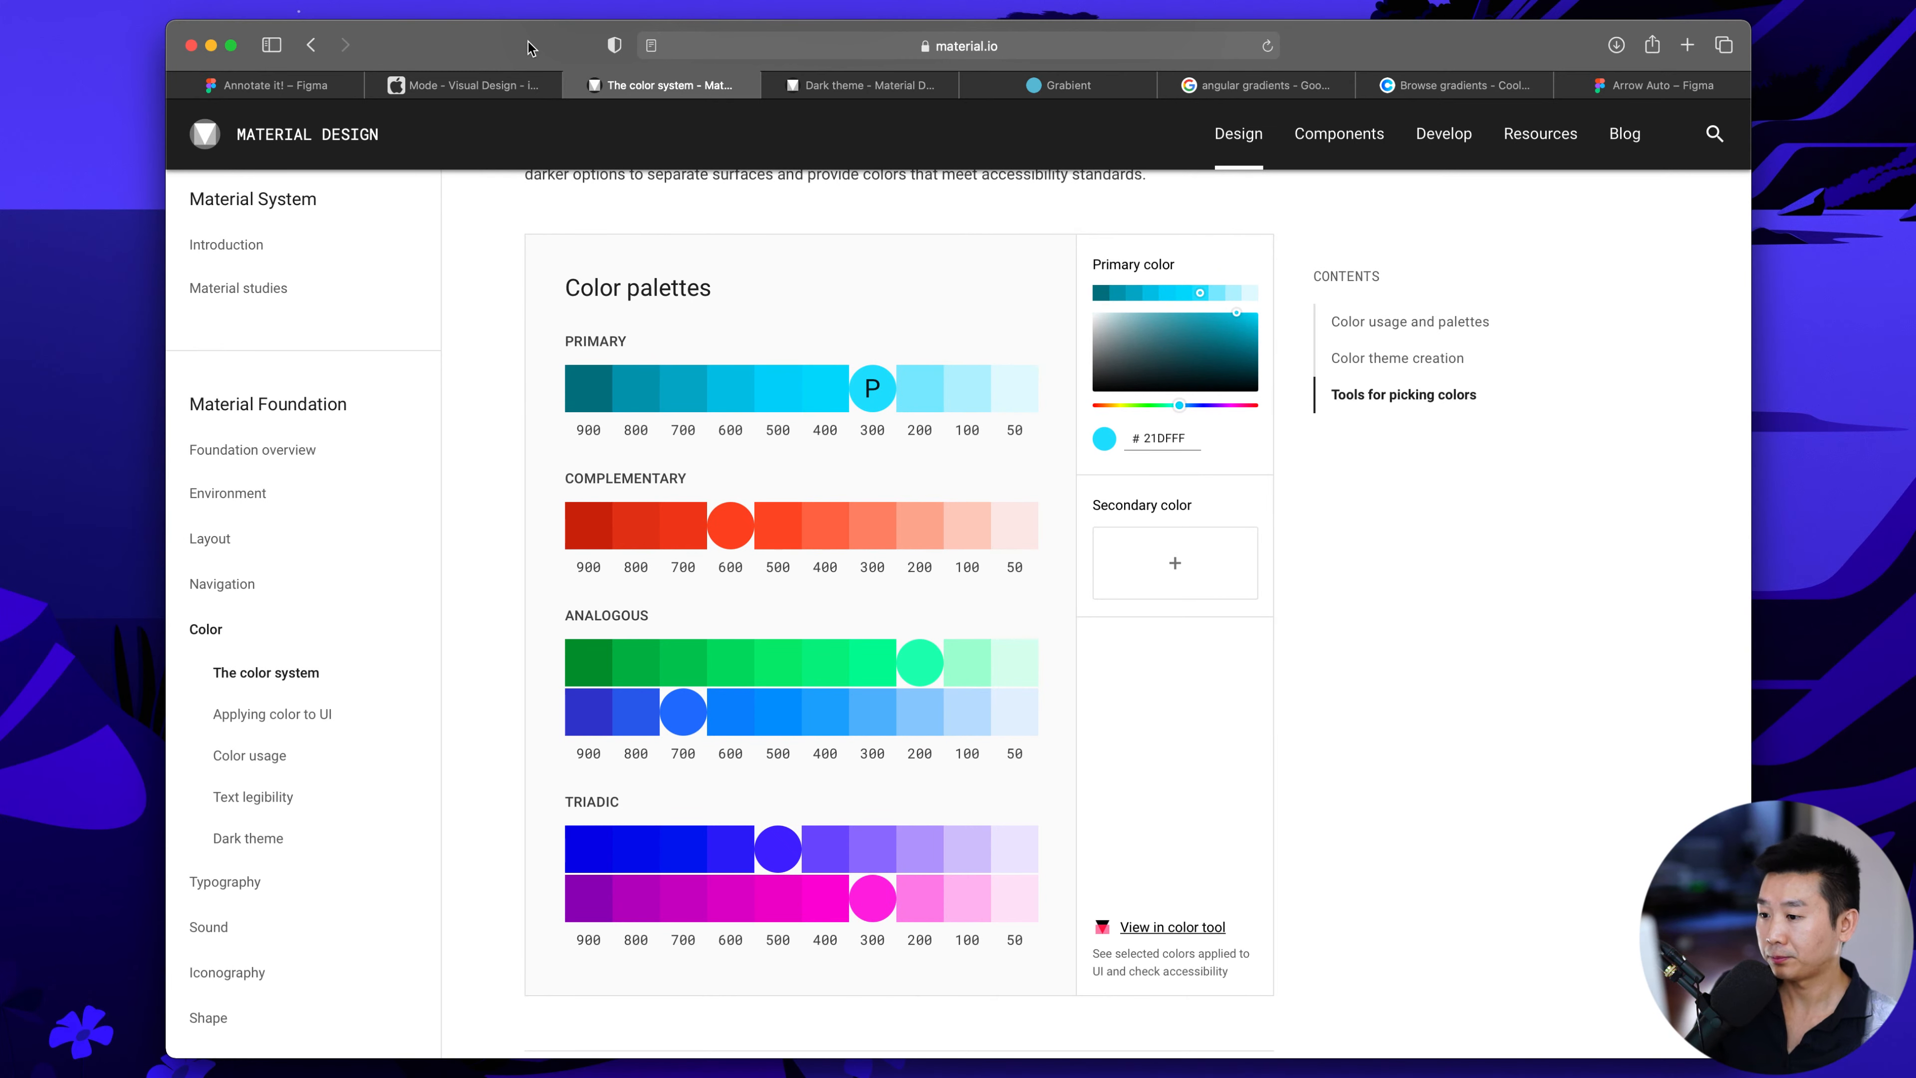
# Open the generated palette in the Material Color Tool and set the primary color to Deep Purple A400
pyautogui.scroll(-3, 1173, 628)
pyautogui.scroll(3, 1176, 624)
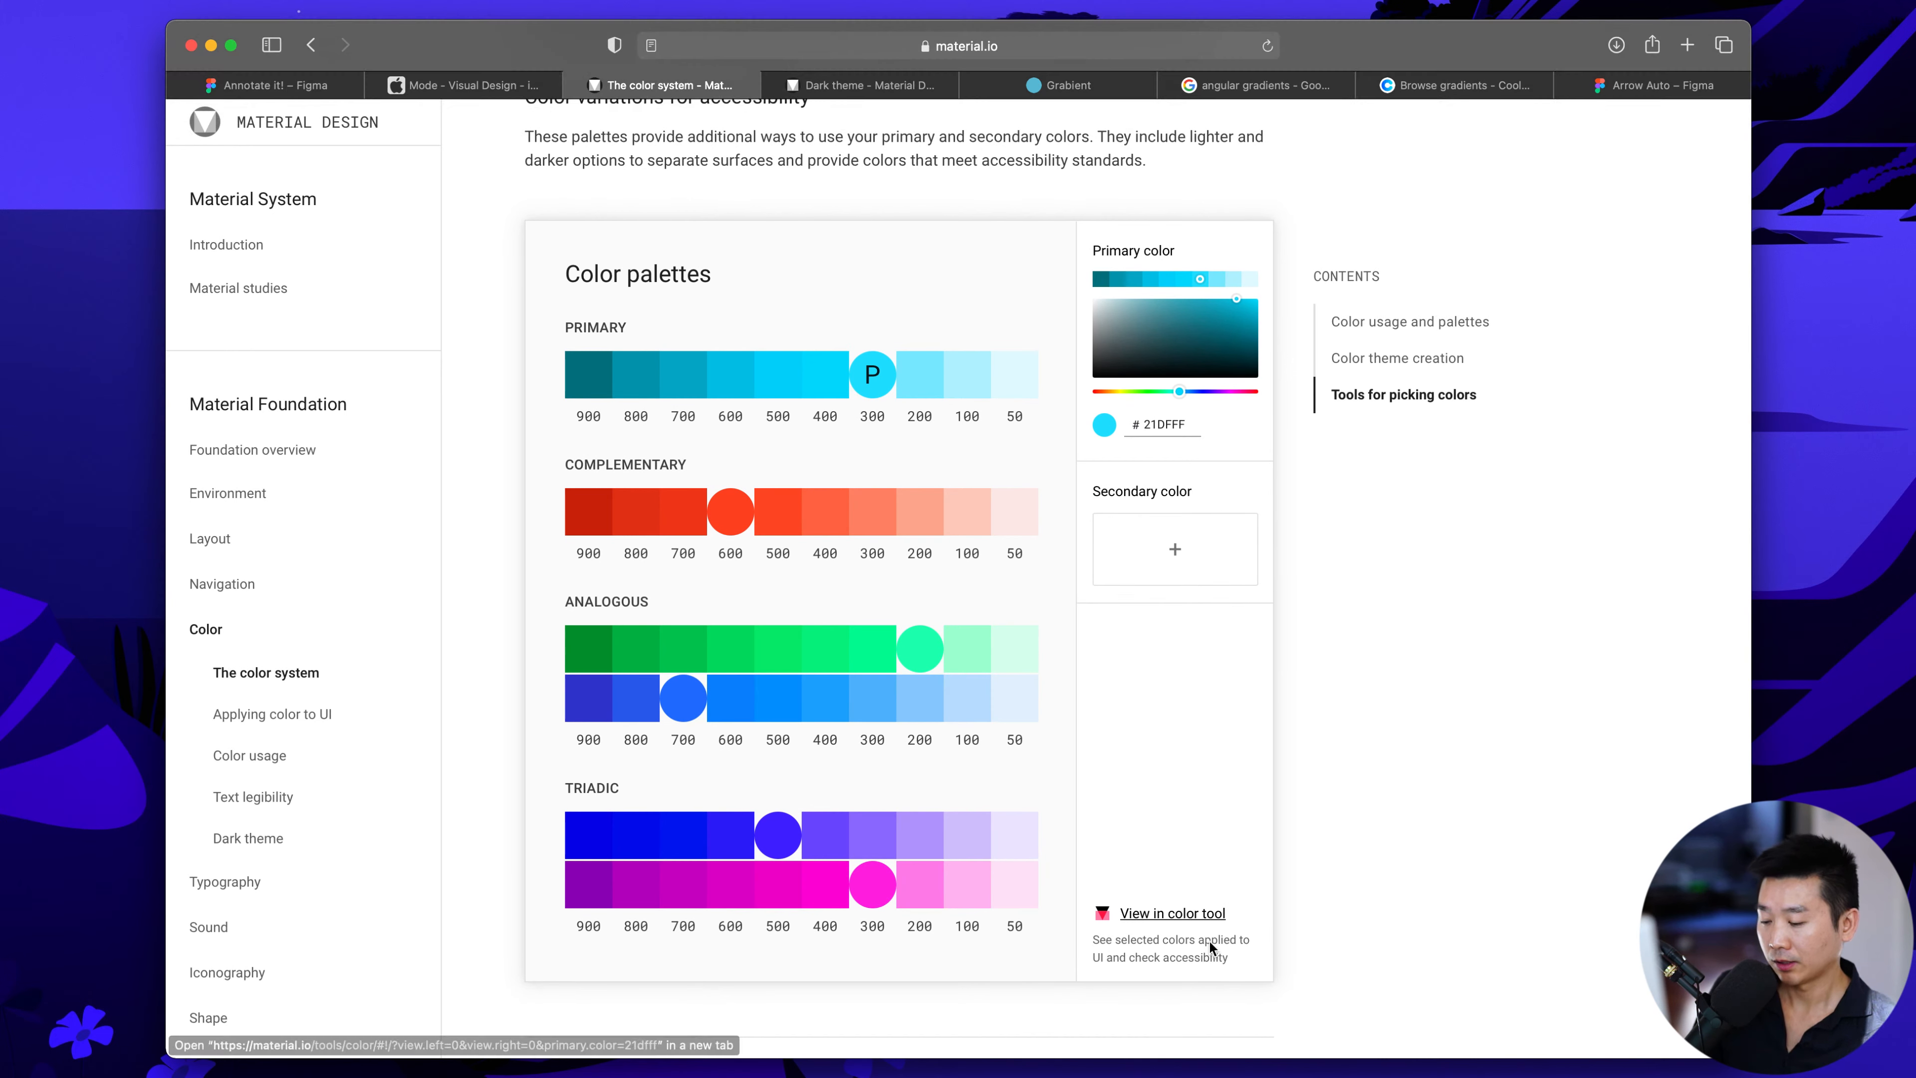
pyautogui.click(1176, 915)
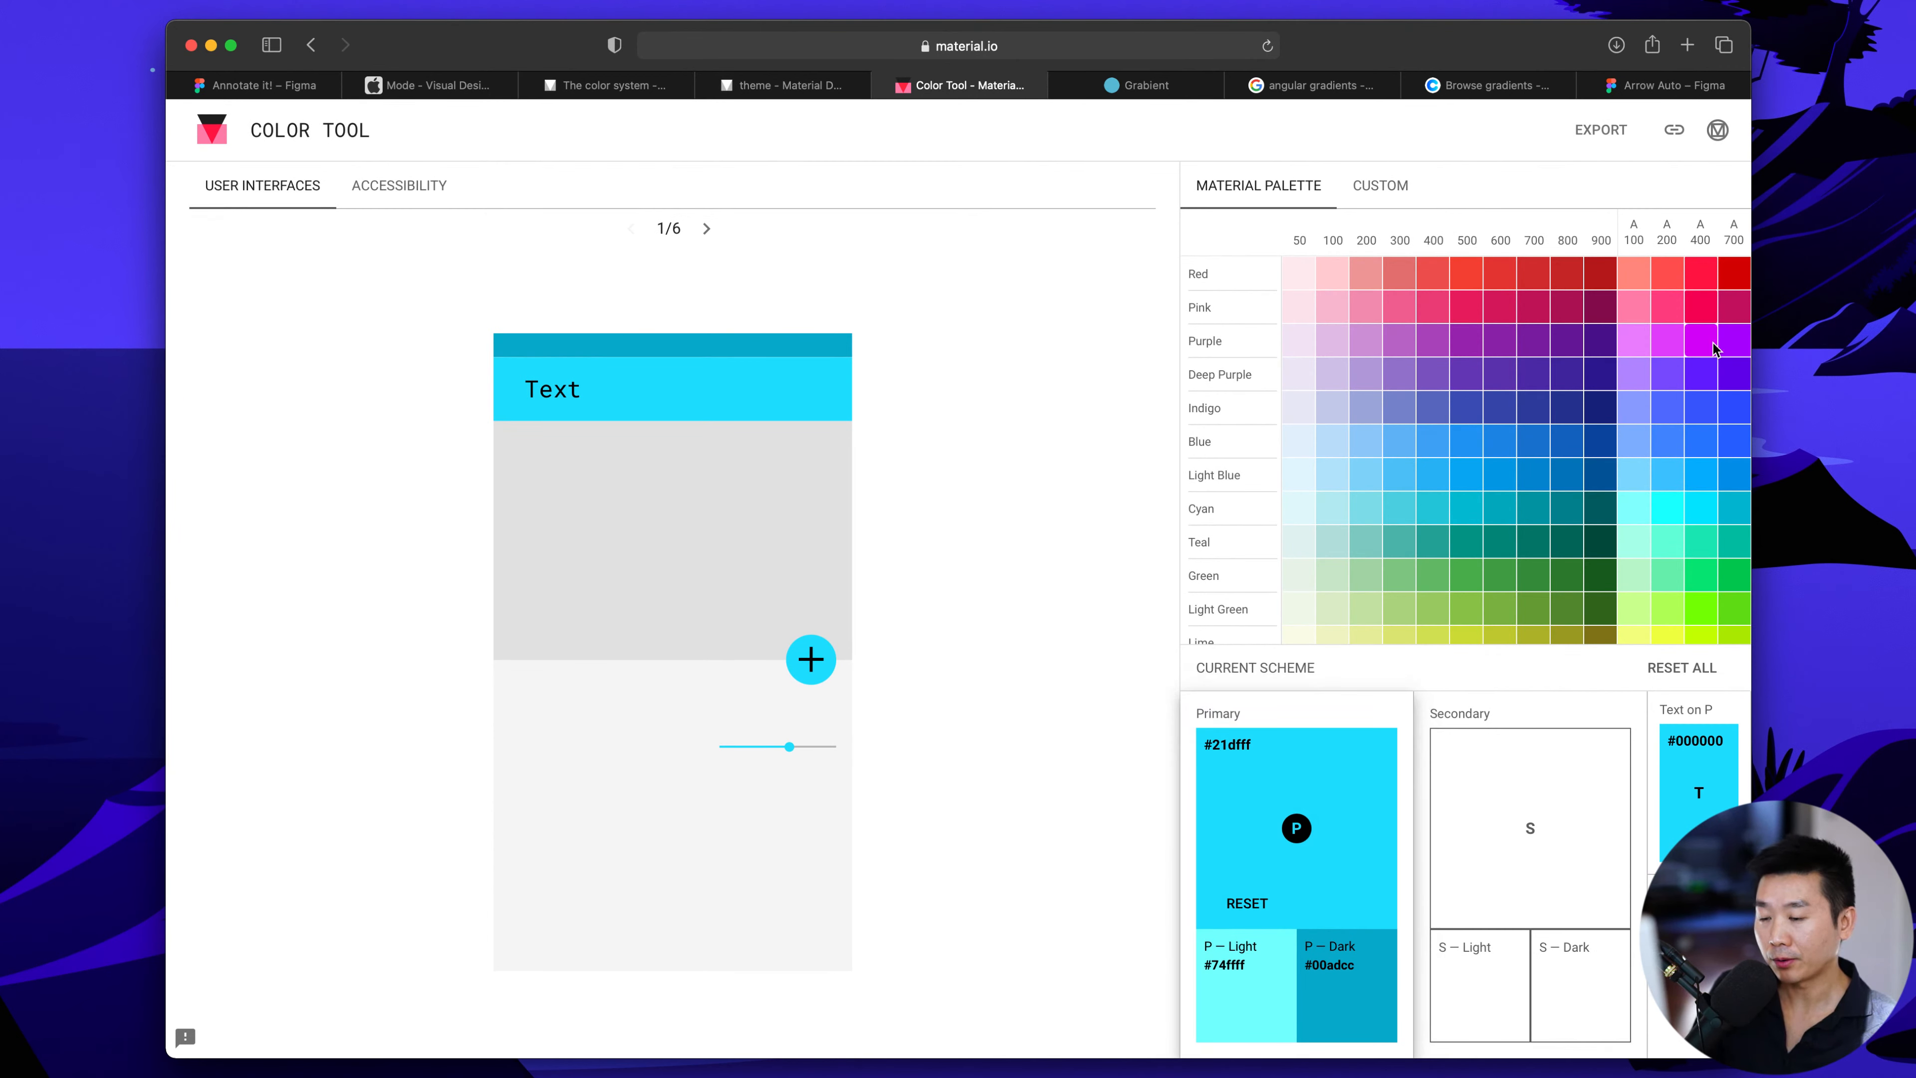
pyautogui.click(1701, 374)
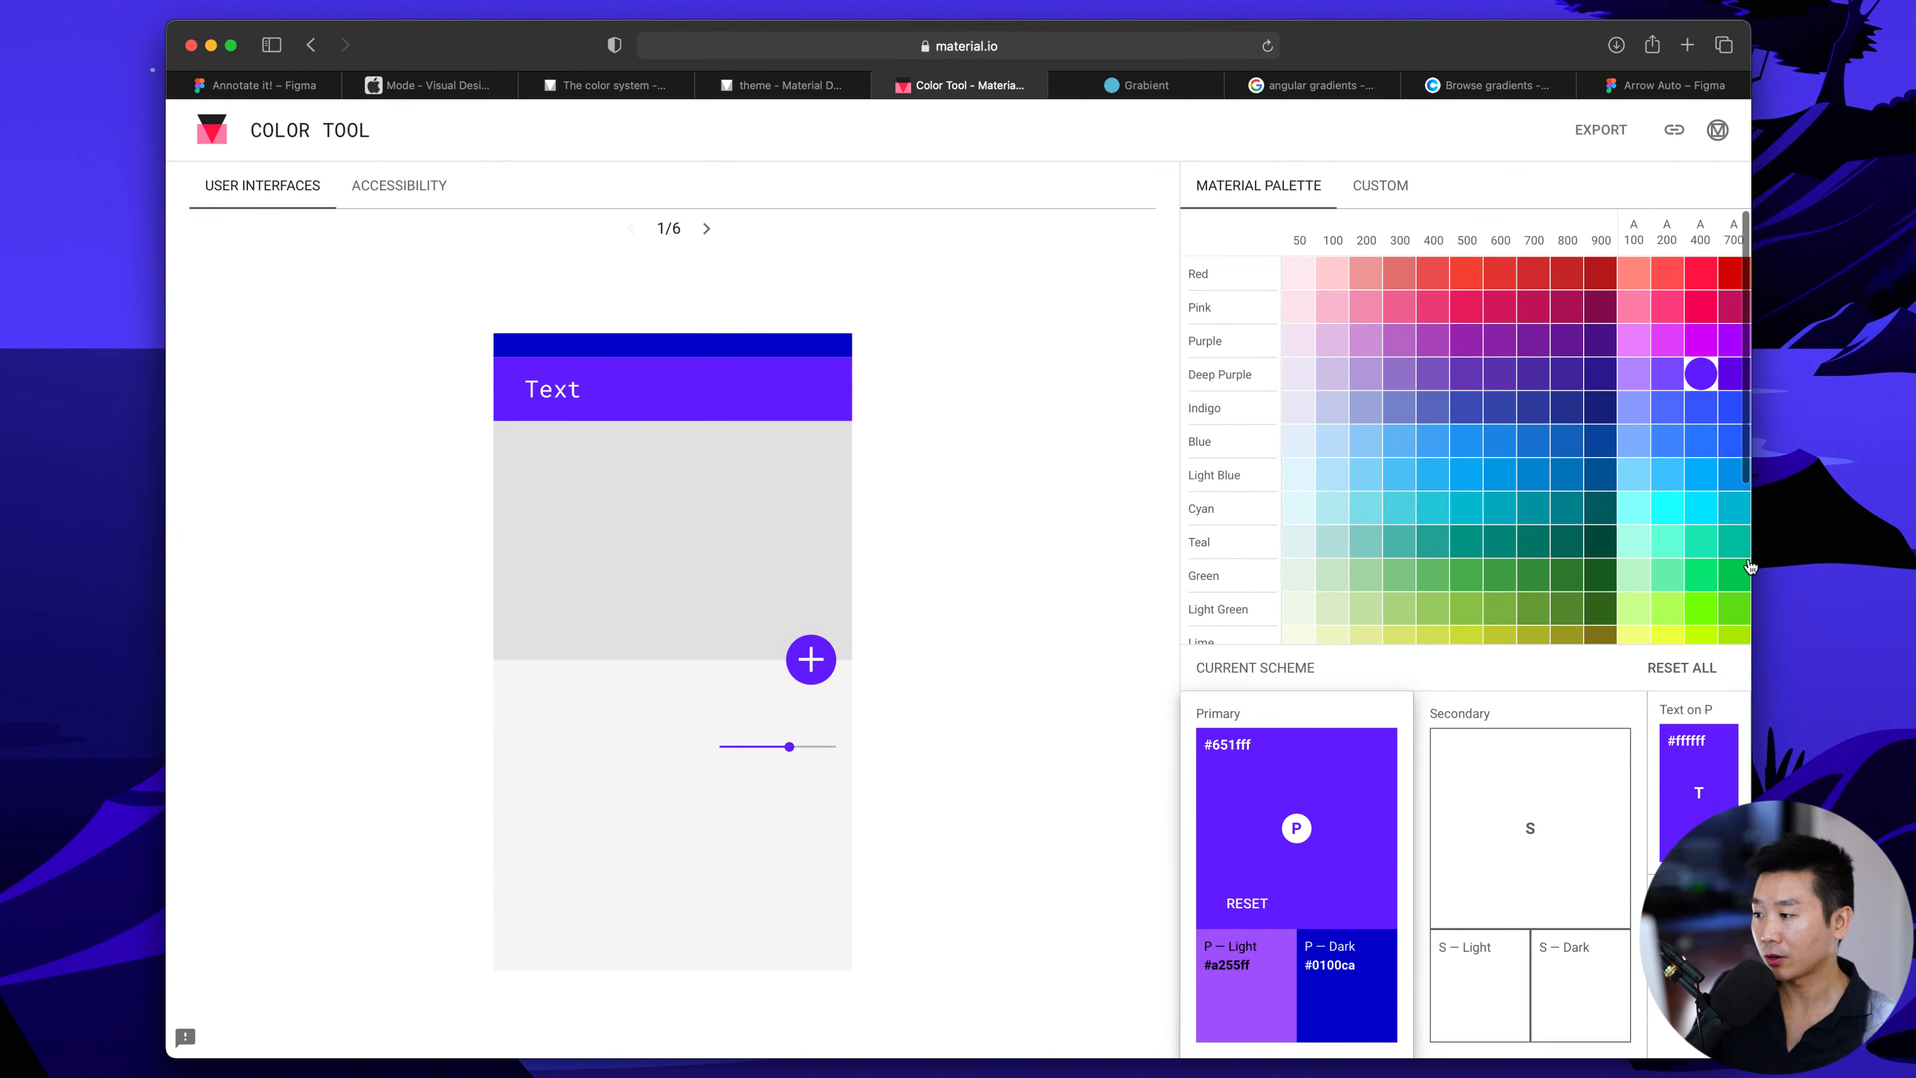
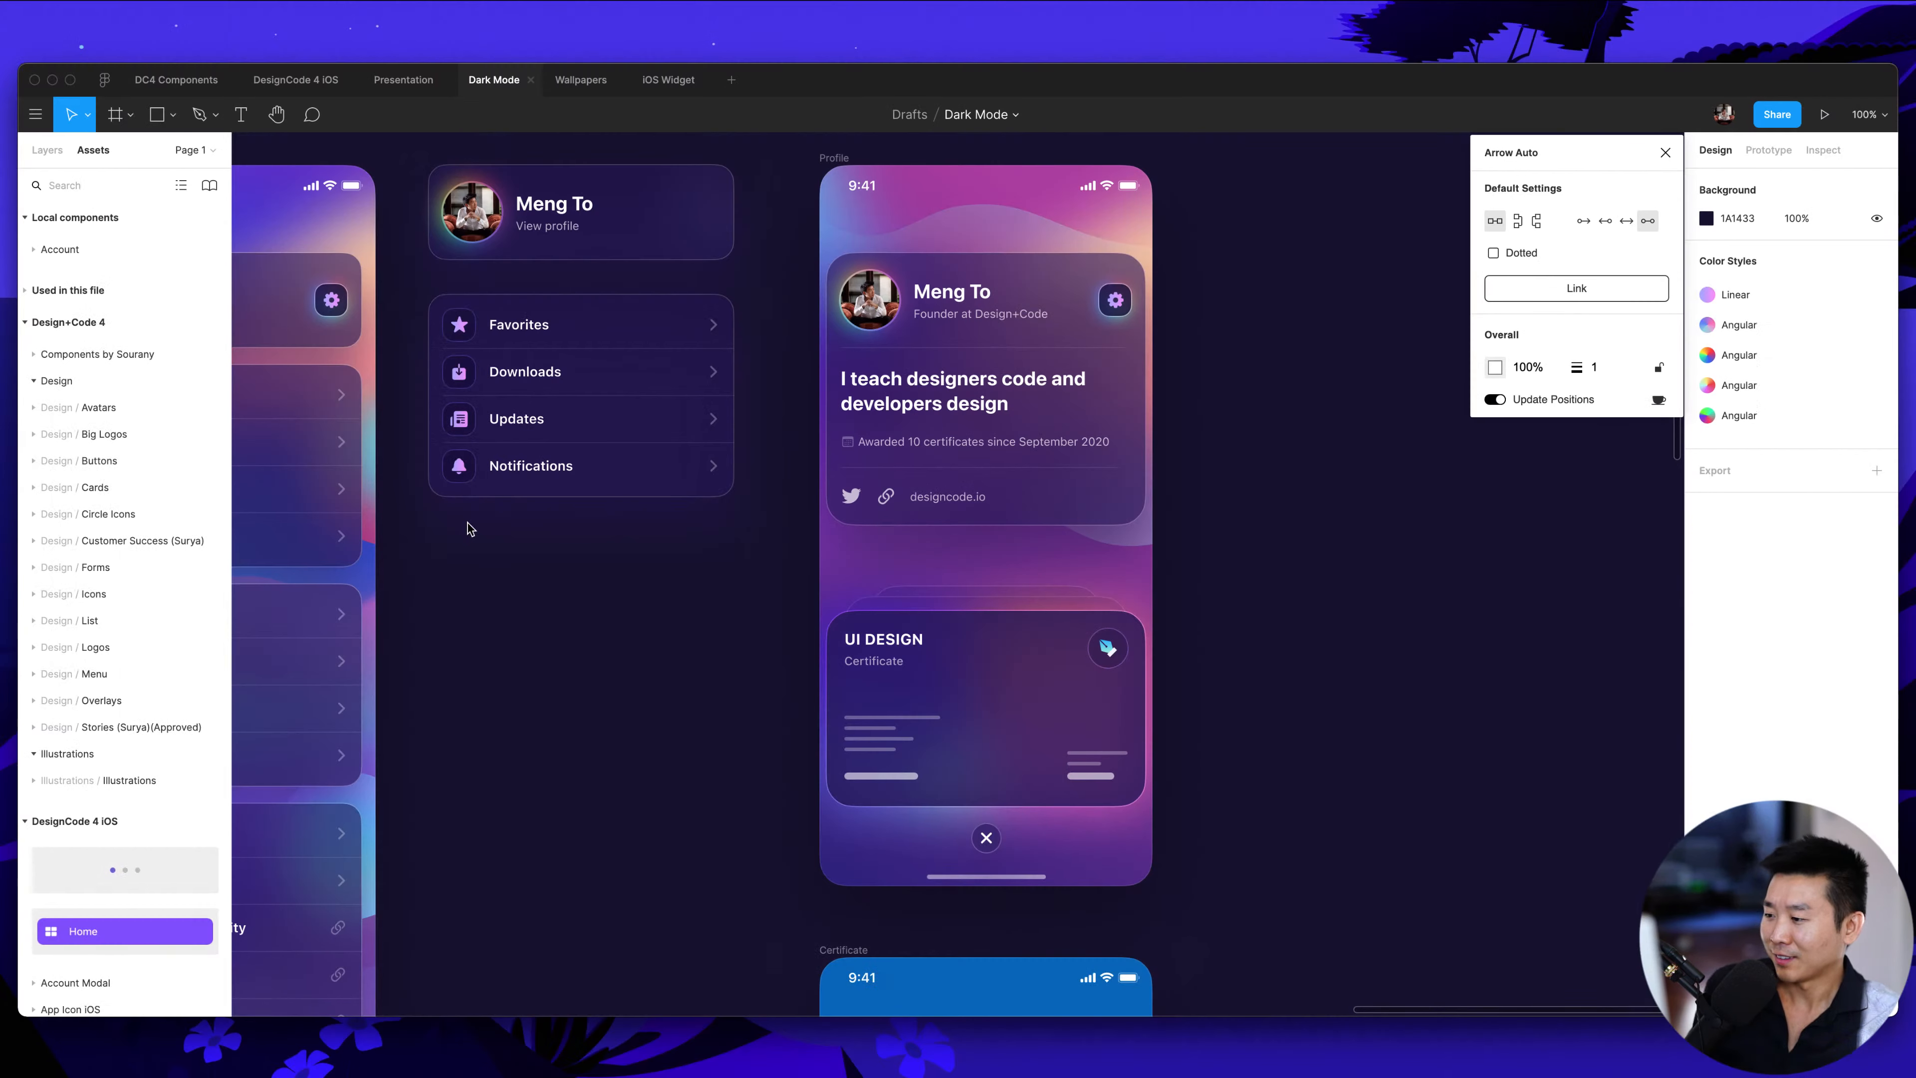
# Examine the Account, Course, Section, Home, Tutorials and Livestreams screens across the Dark Mode design file
pyautogui.hscroll(-5, 456, 501)
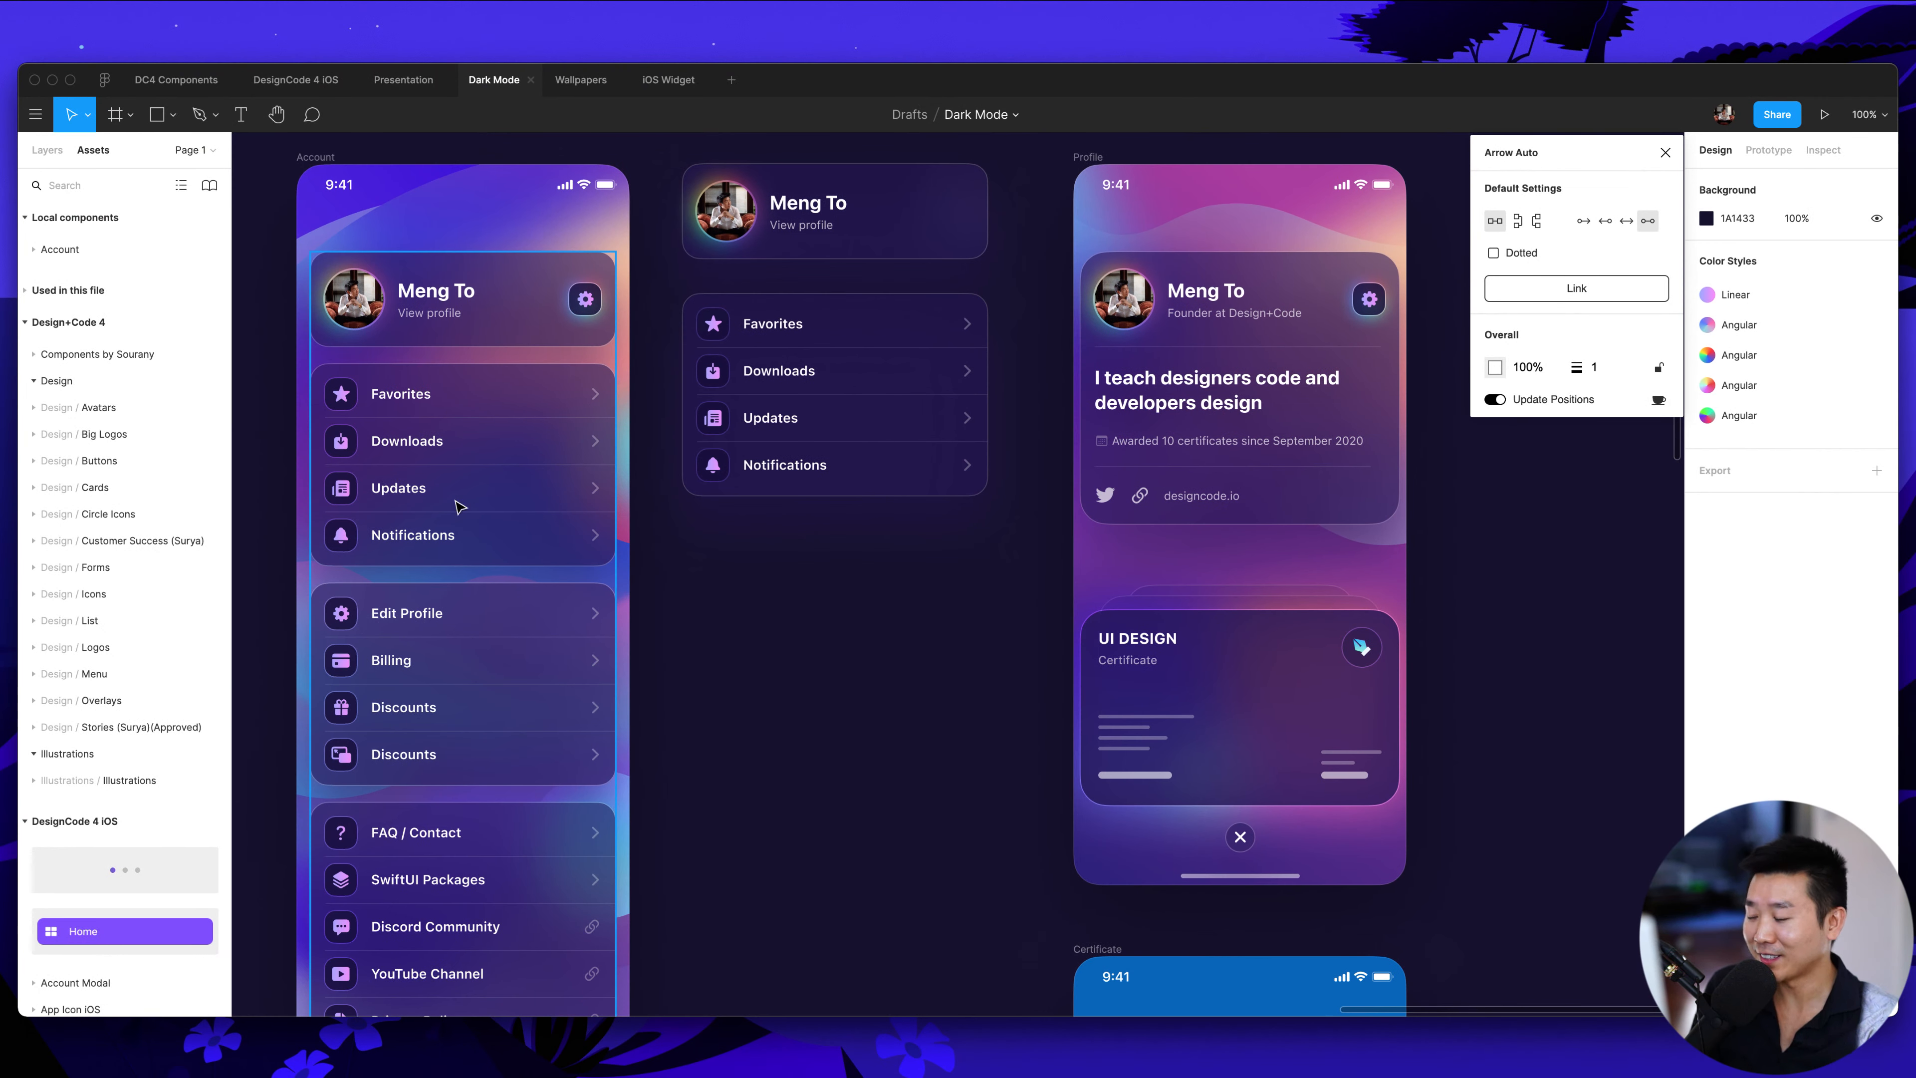
pyautogui.press('-')
pyautogui.scroll(-8, 471, 506)
pyautogui.hscroll(-7, 526, 483)
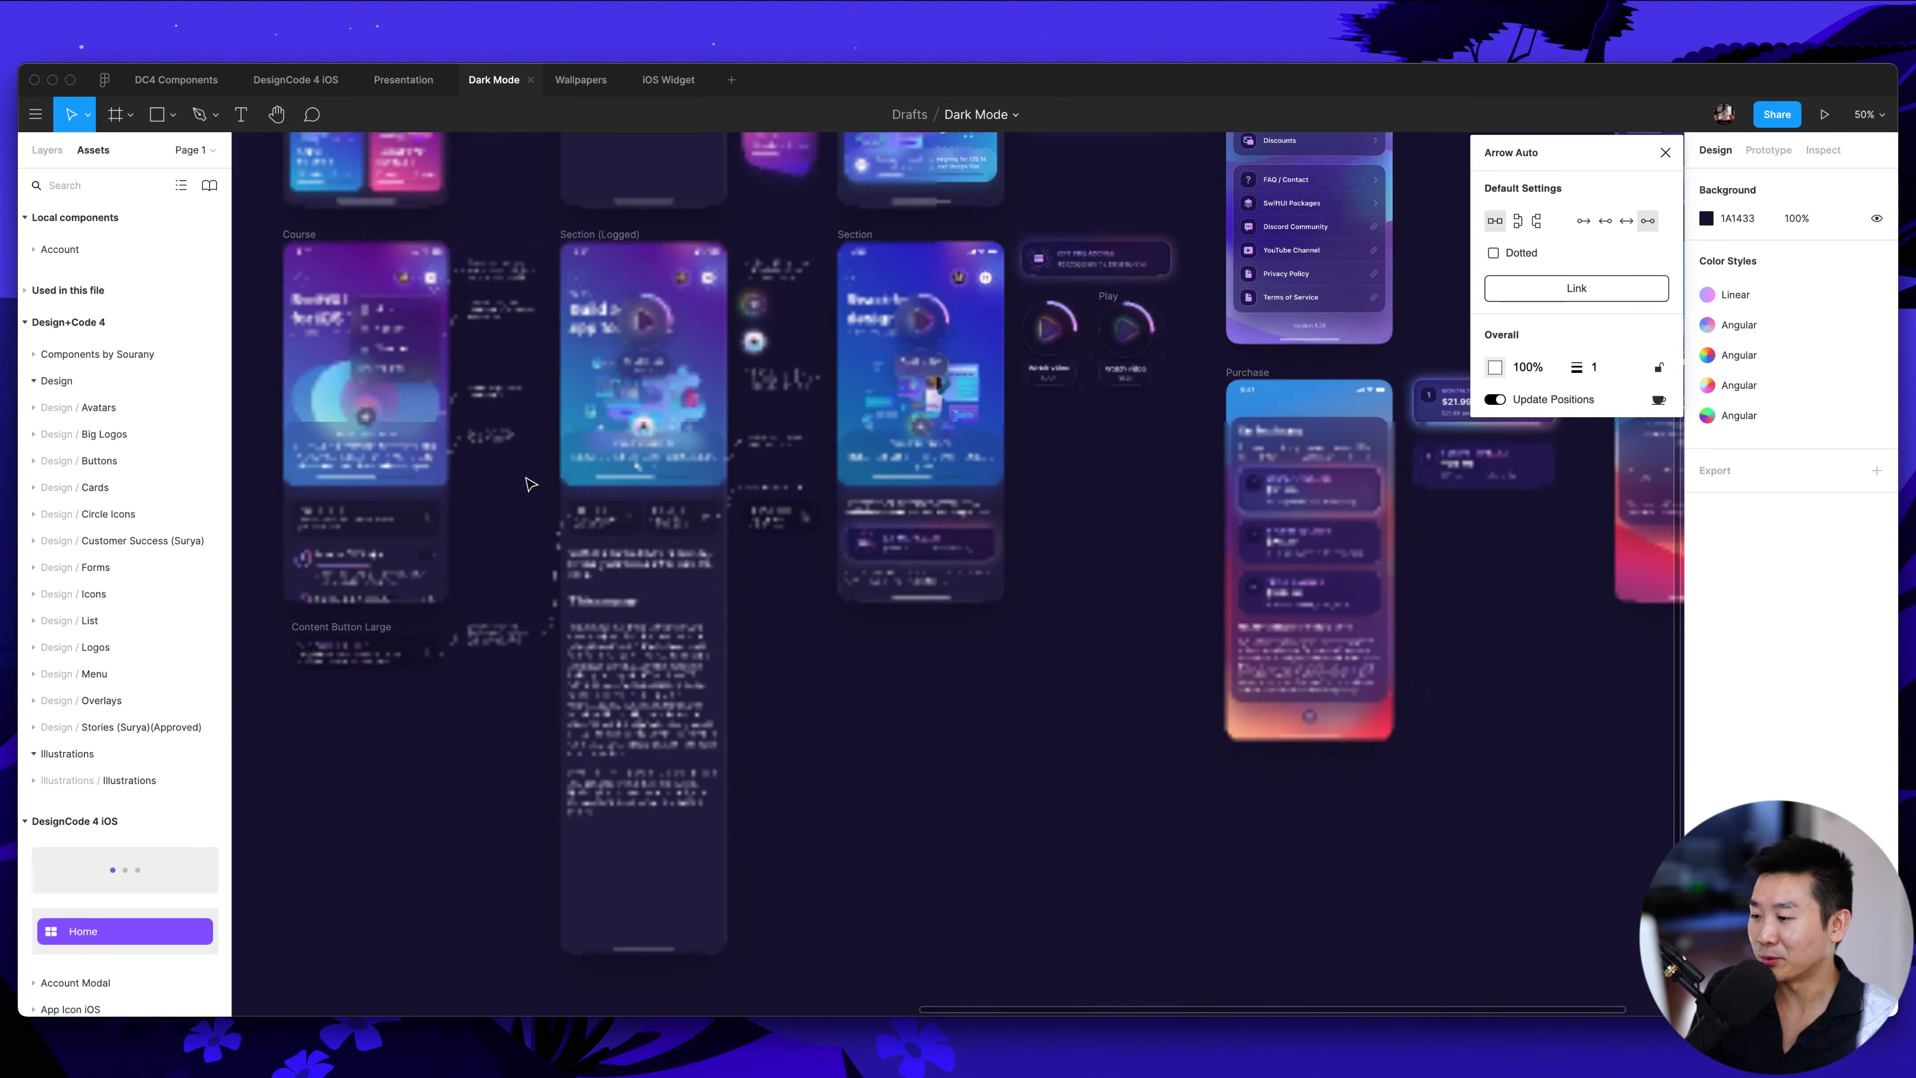
pyautogui.scroll(5, 531, 485)
pyautogui.hscroll(-5, 531, 484)
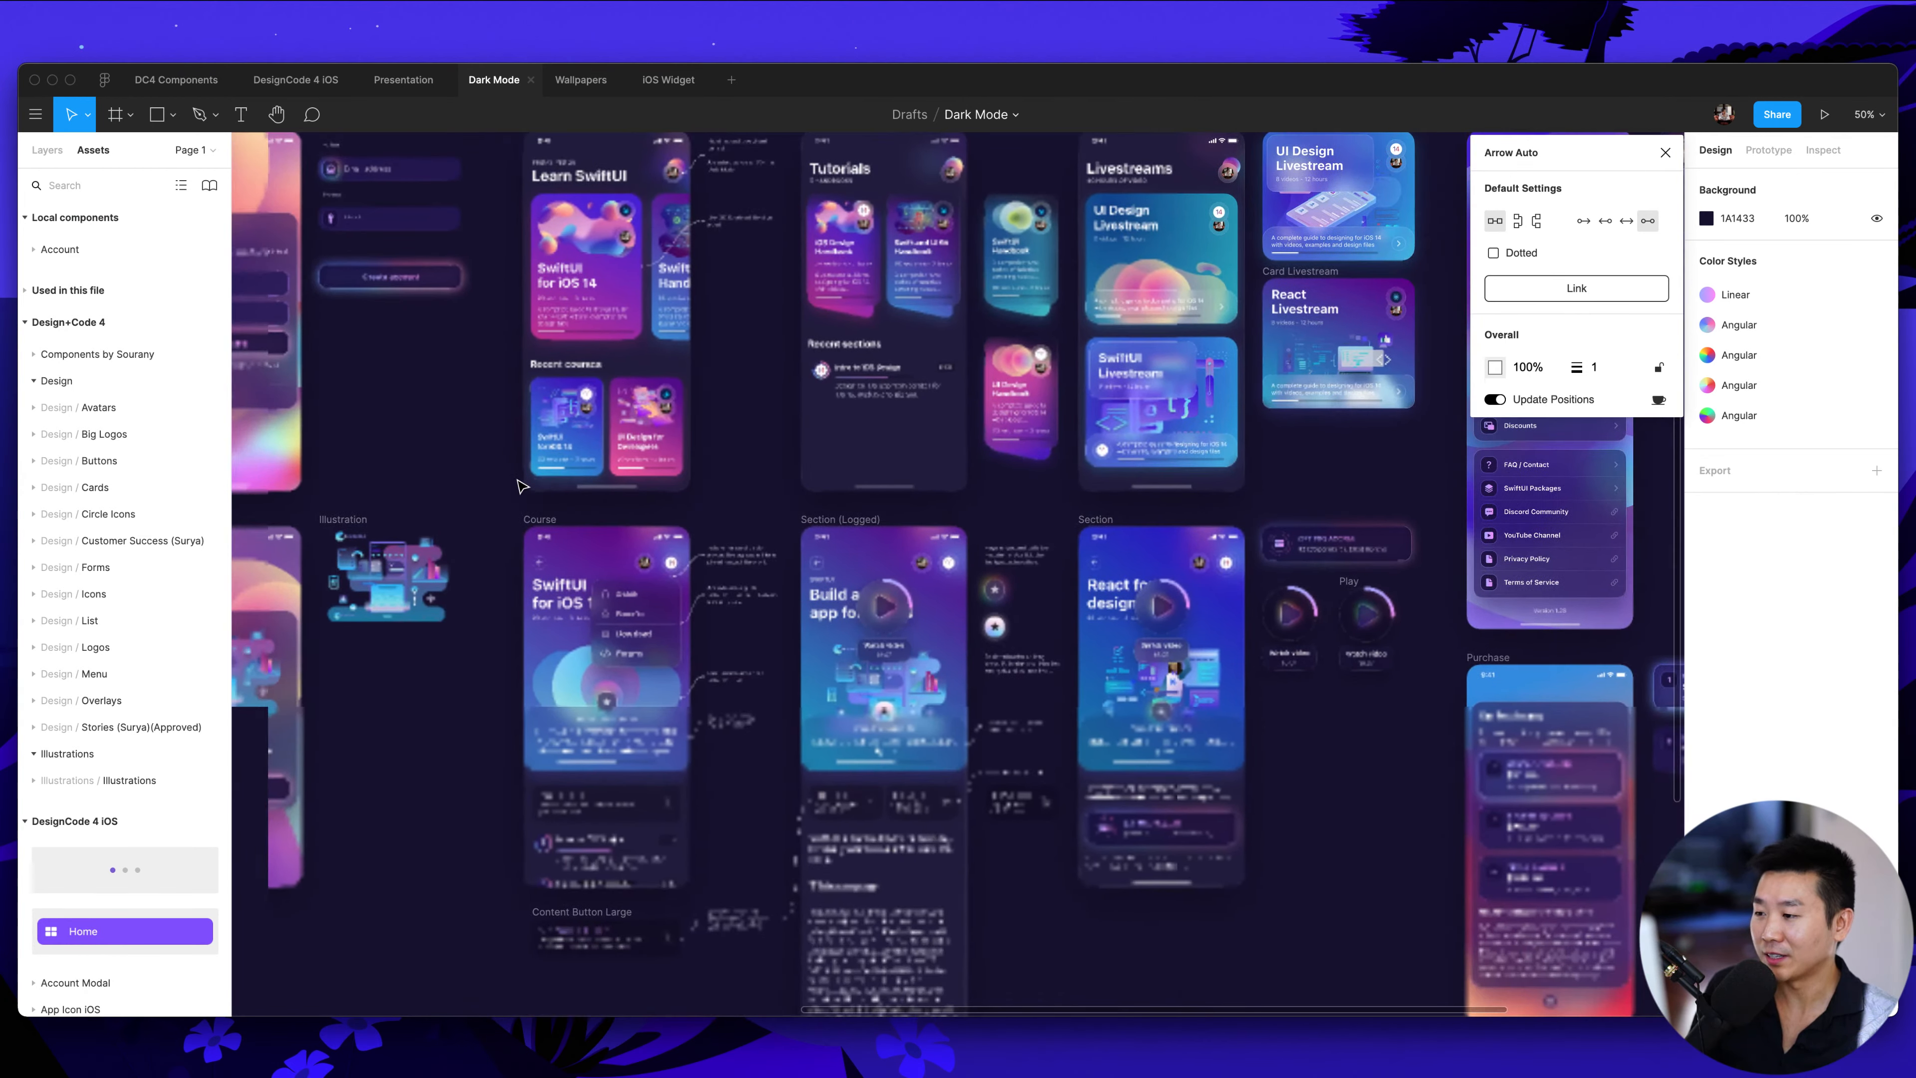
pyautogui.scroll(2, 522, 486)
pyautogui.hscroll(4, 520, 486)
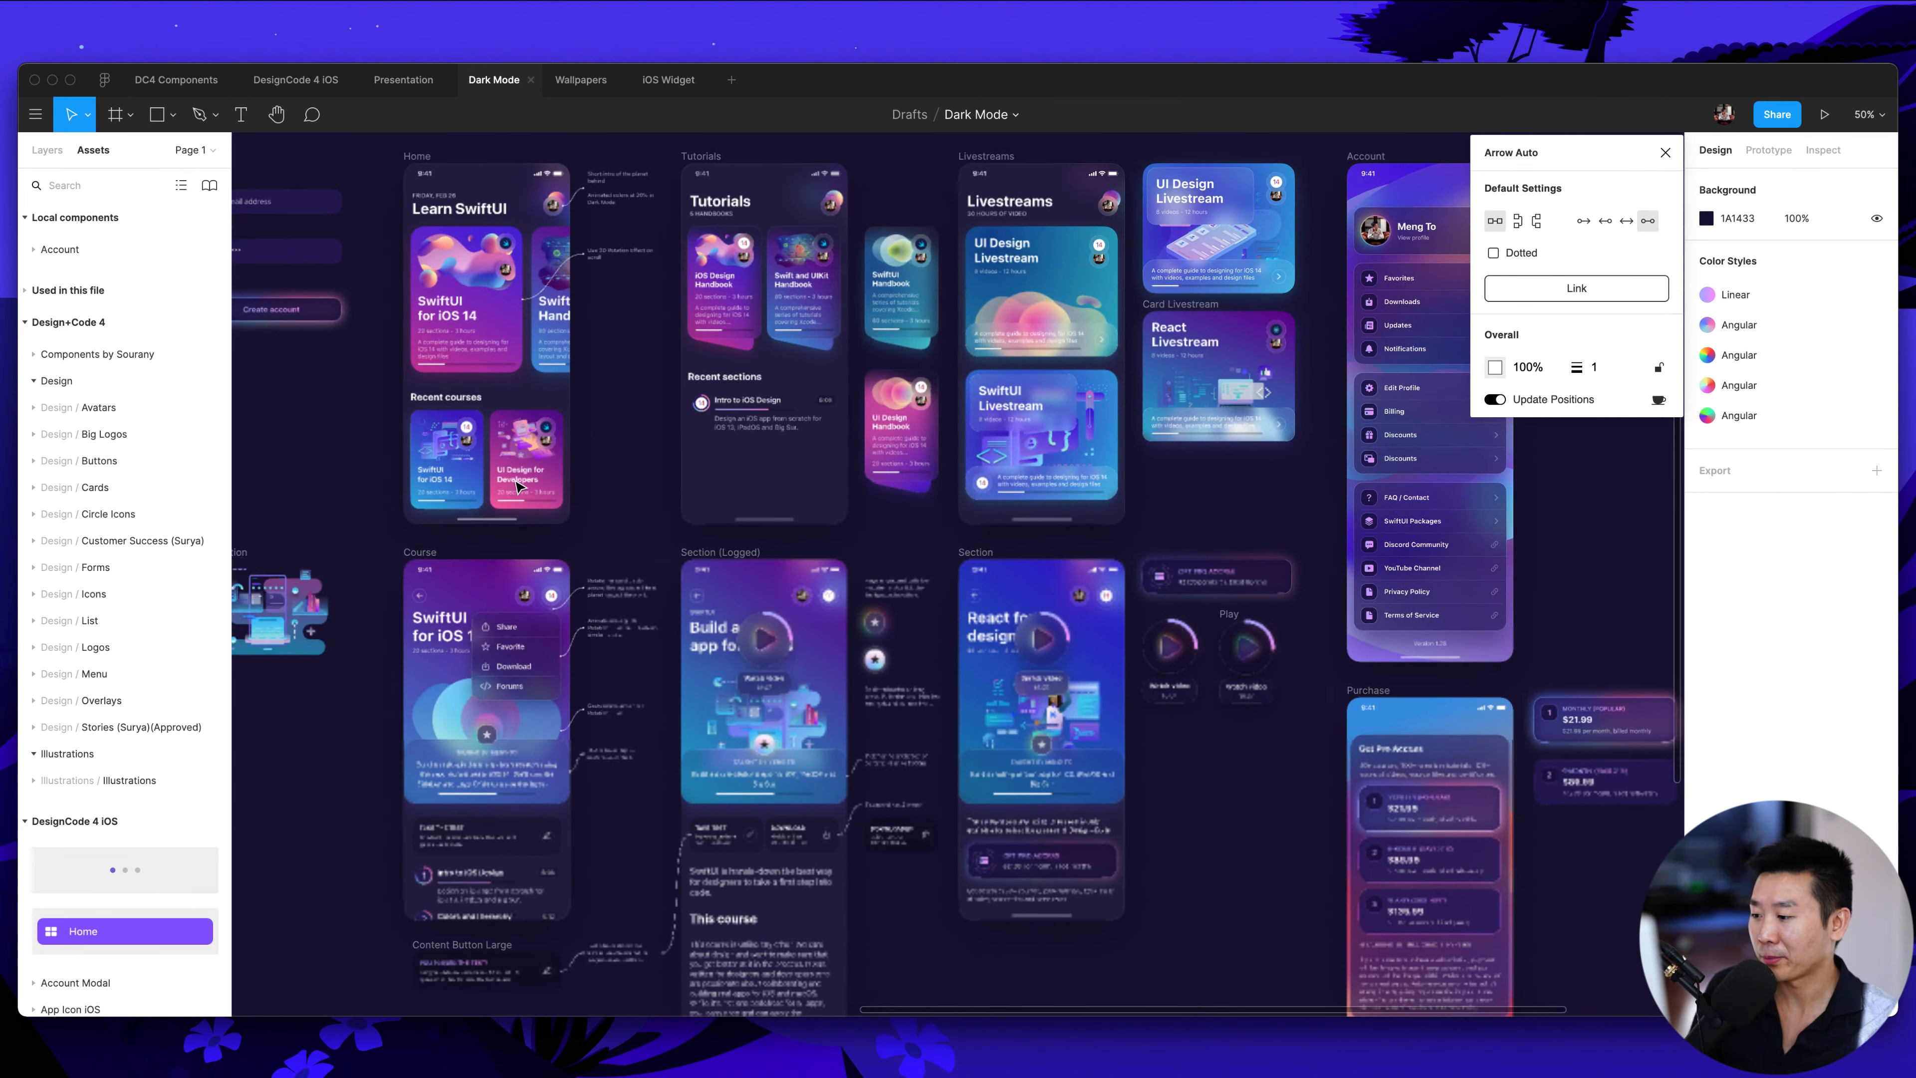
pyautogui.scroll(1, 519, 485)
pyautogui.hscroll(3, 519, 486)
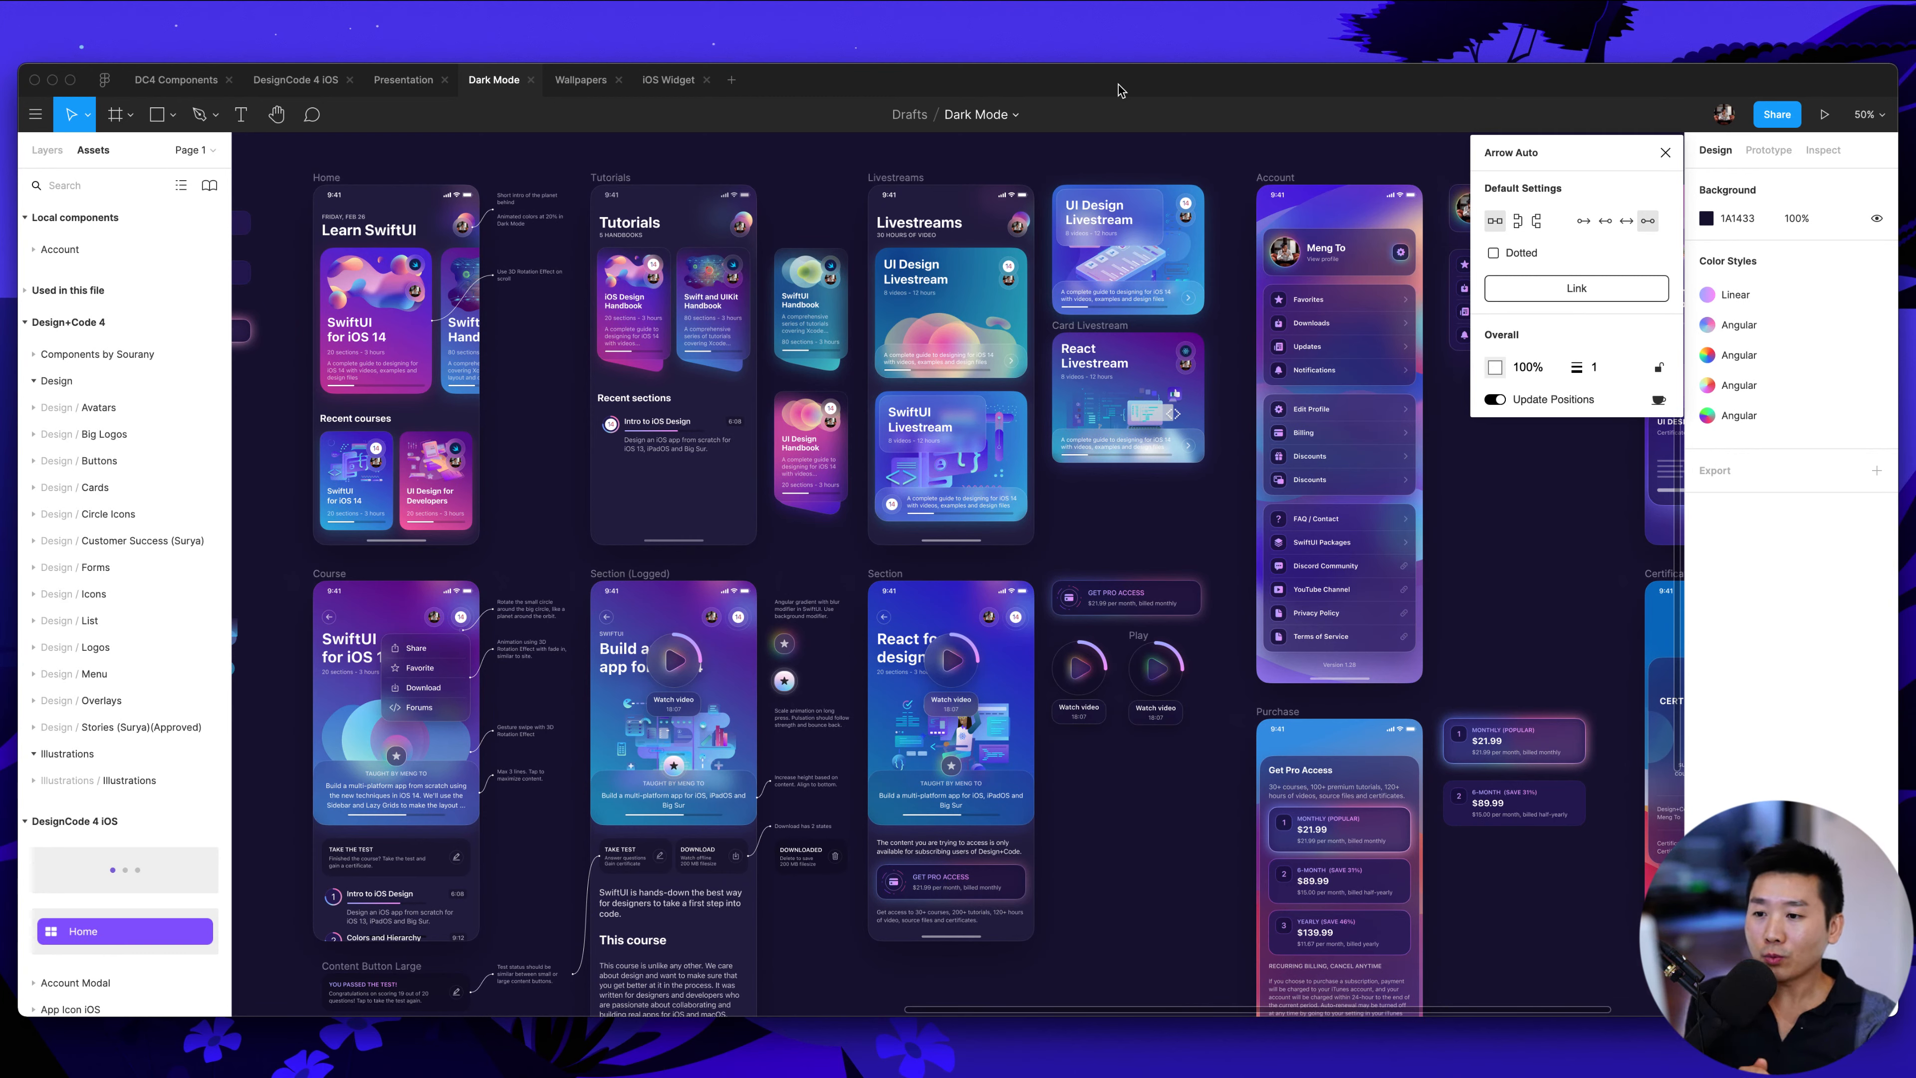
# Close the Arrow Auto plugin window and go to the Figma file browser
pyautogui.click(1665, 153)
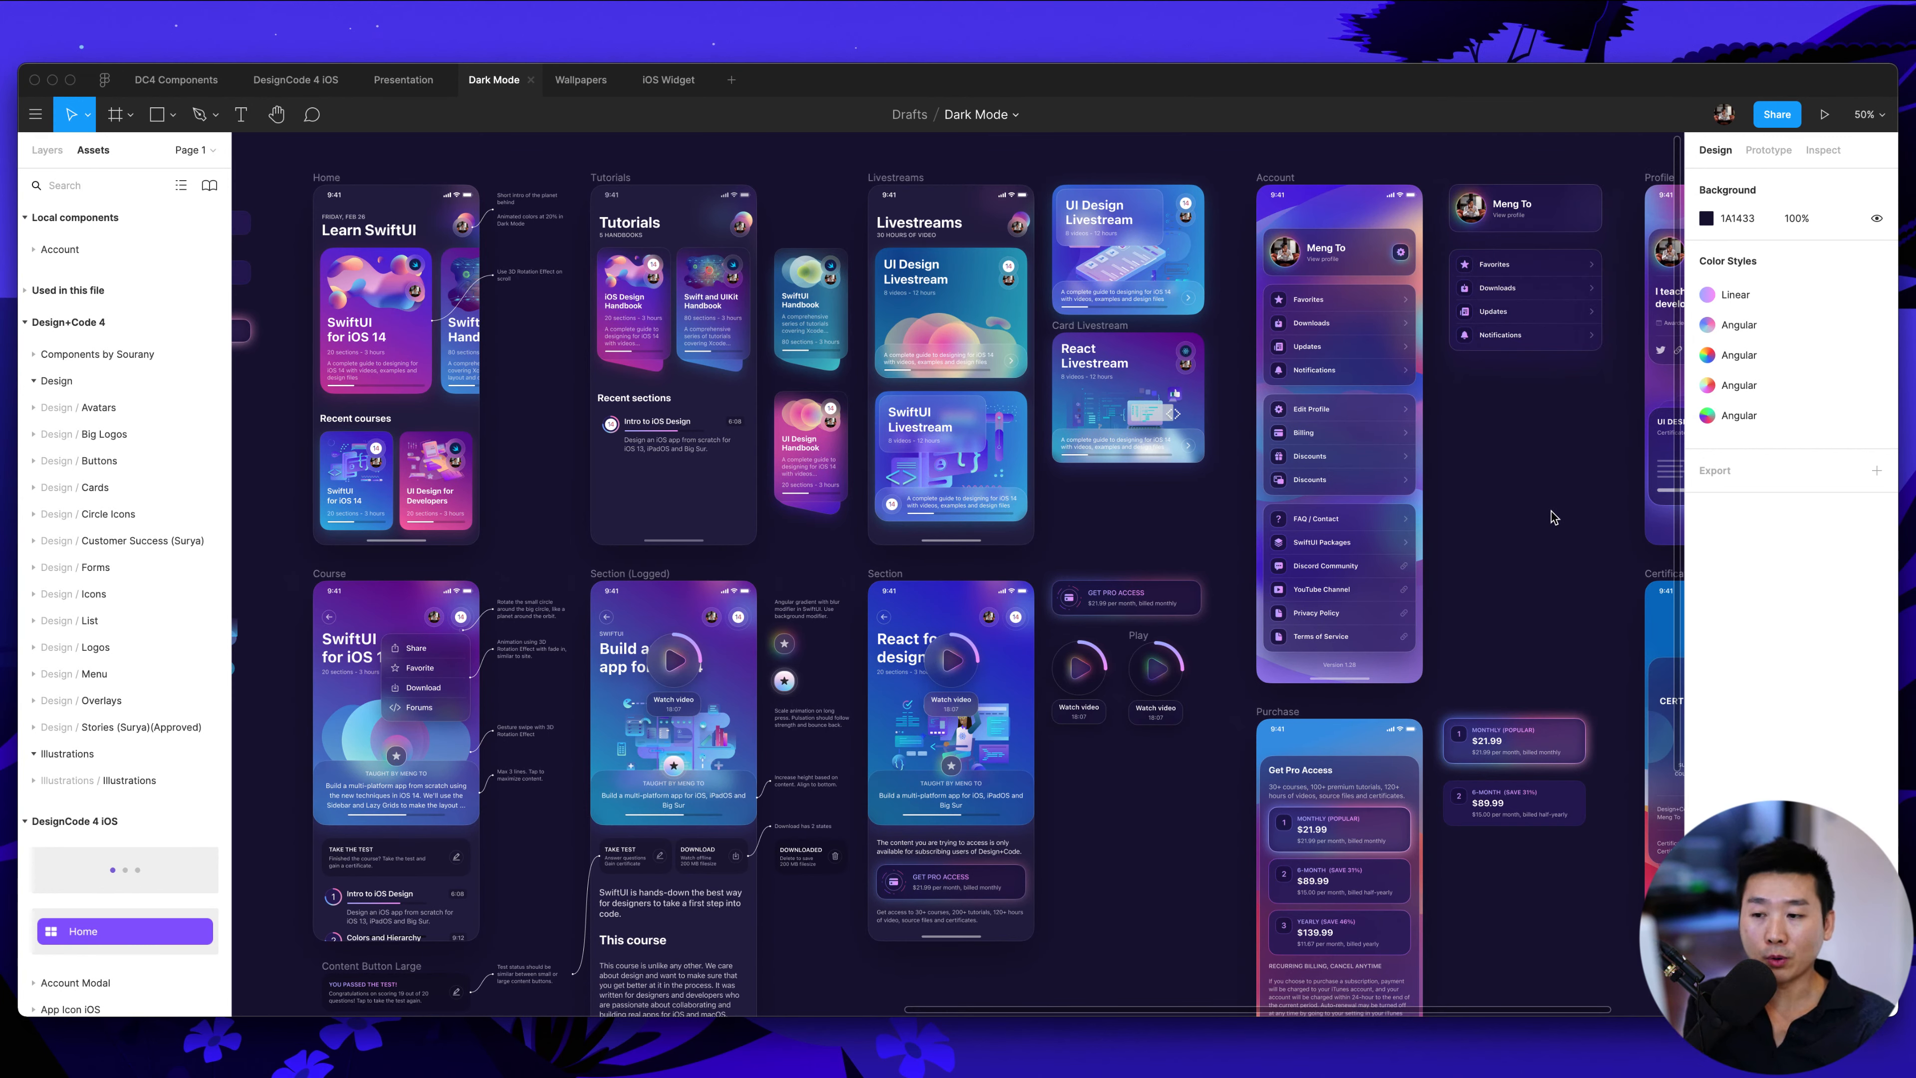
pyautogui.hscroll(2, 1551, 511)
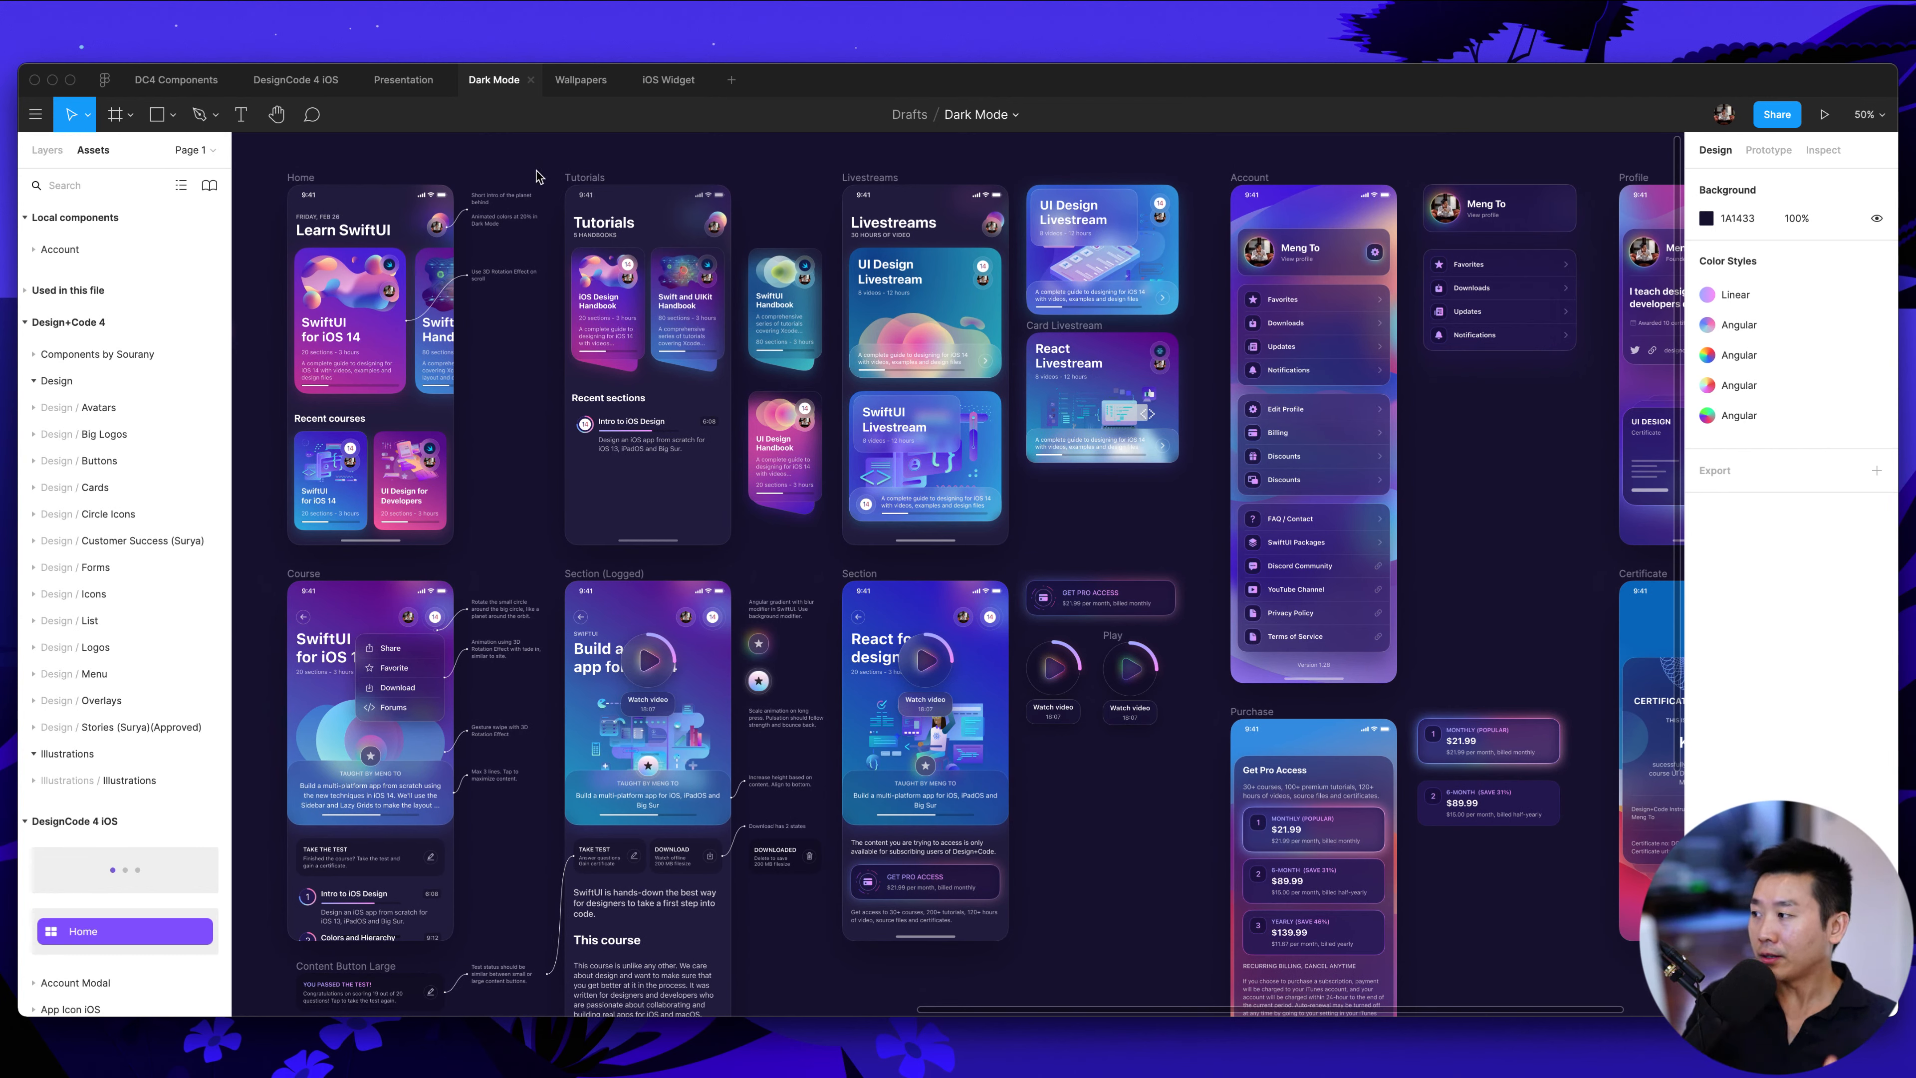
pyautogui.click(105, 80)
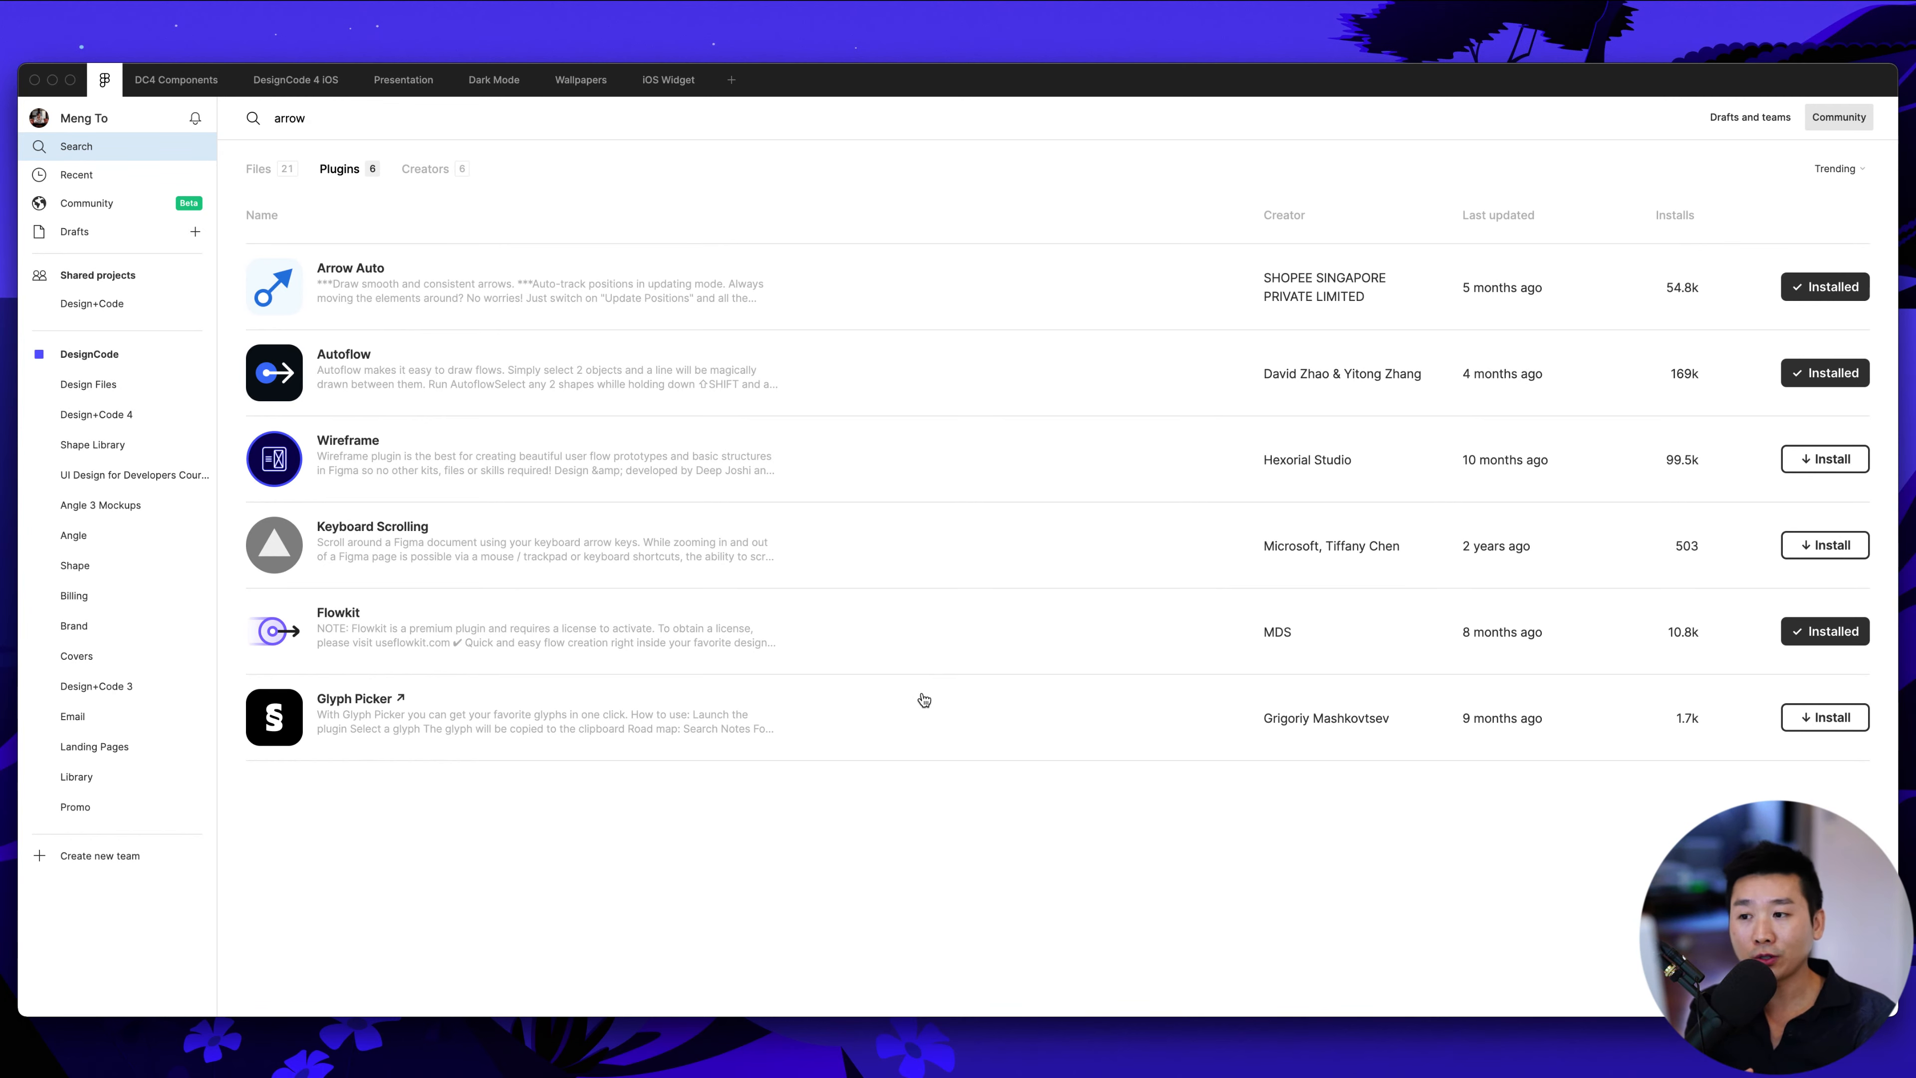
# Review the iOS Widget, Dark Mode and DesignCode 4 iOS files and the Design Files project, ending in the Presentation file
pyautogui.click(662, 89)
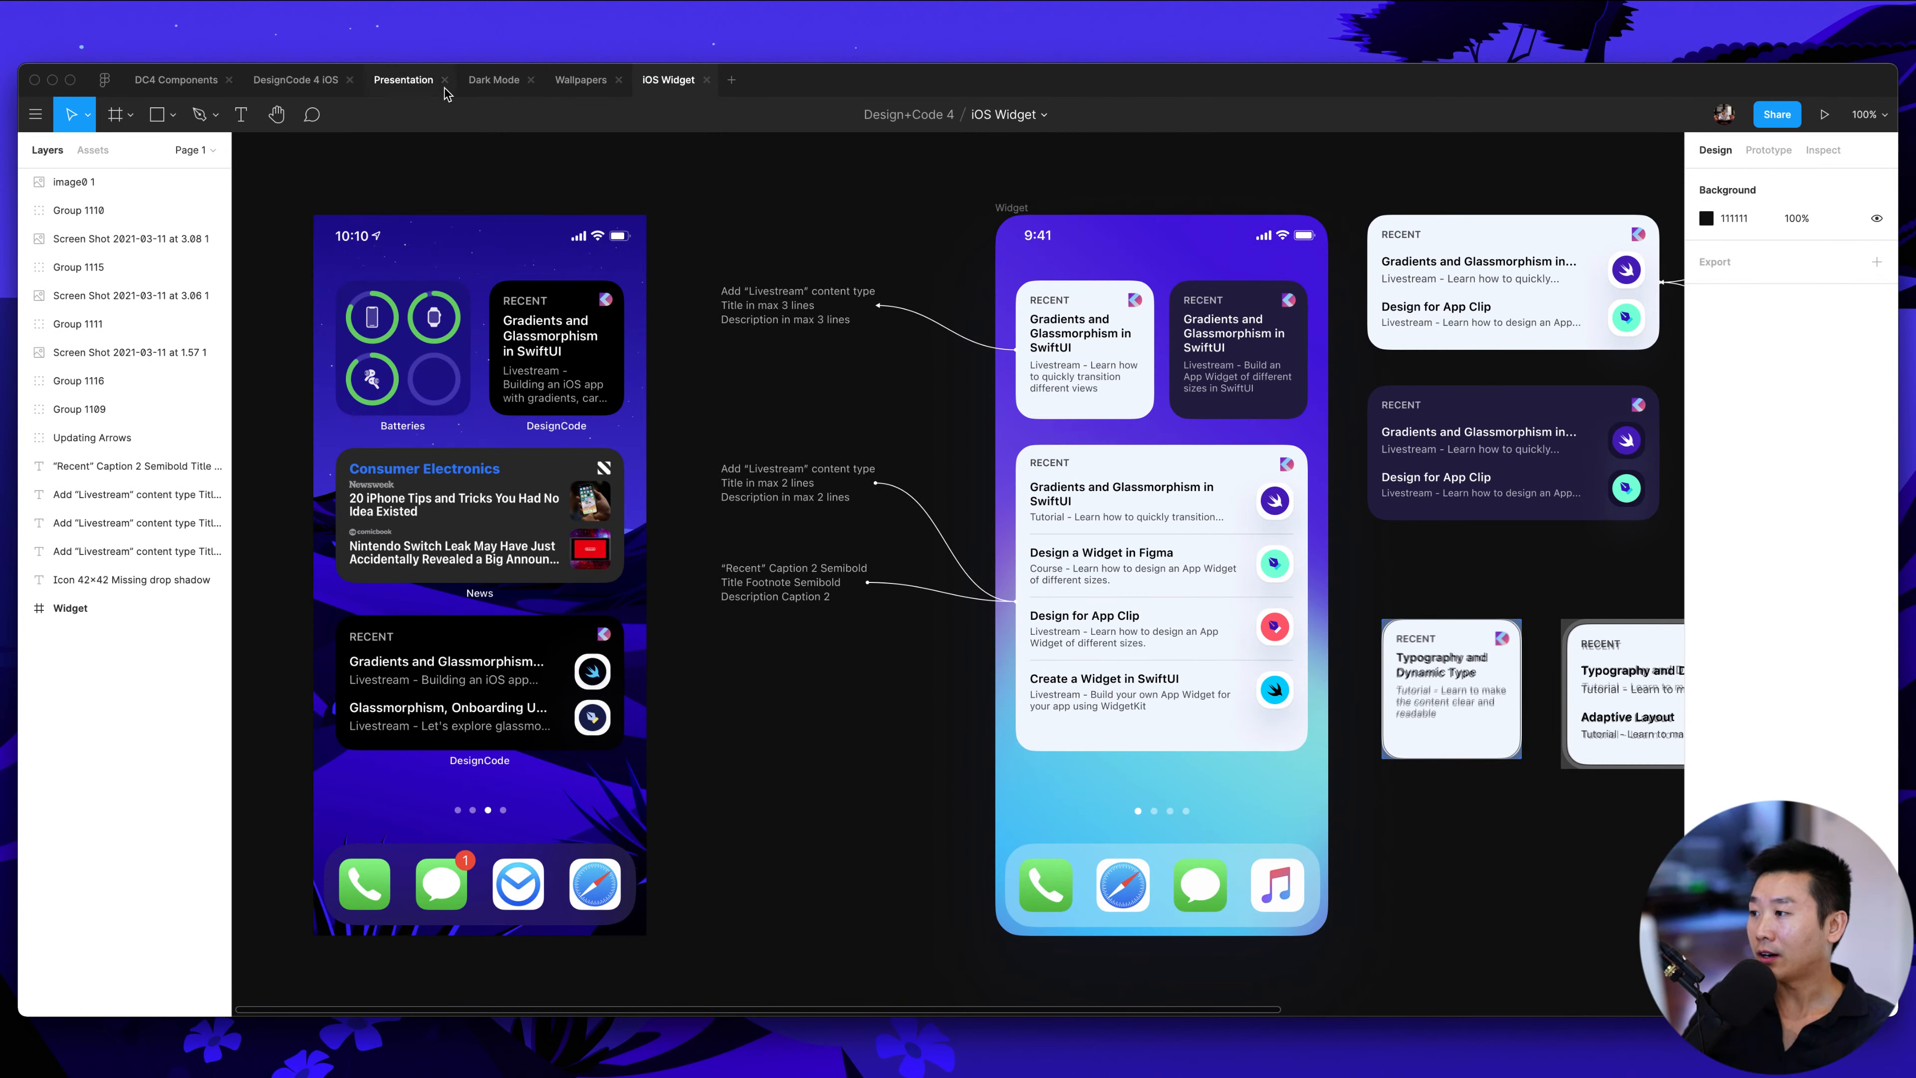
pyautogui.click(467, 96)
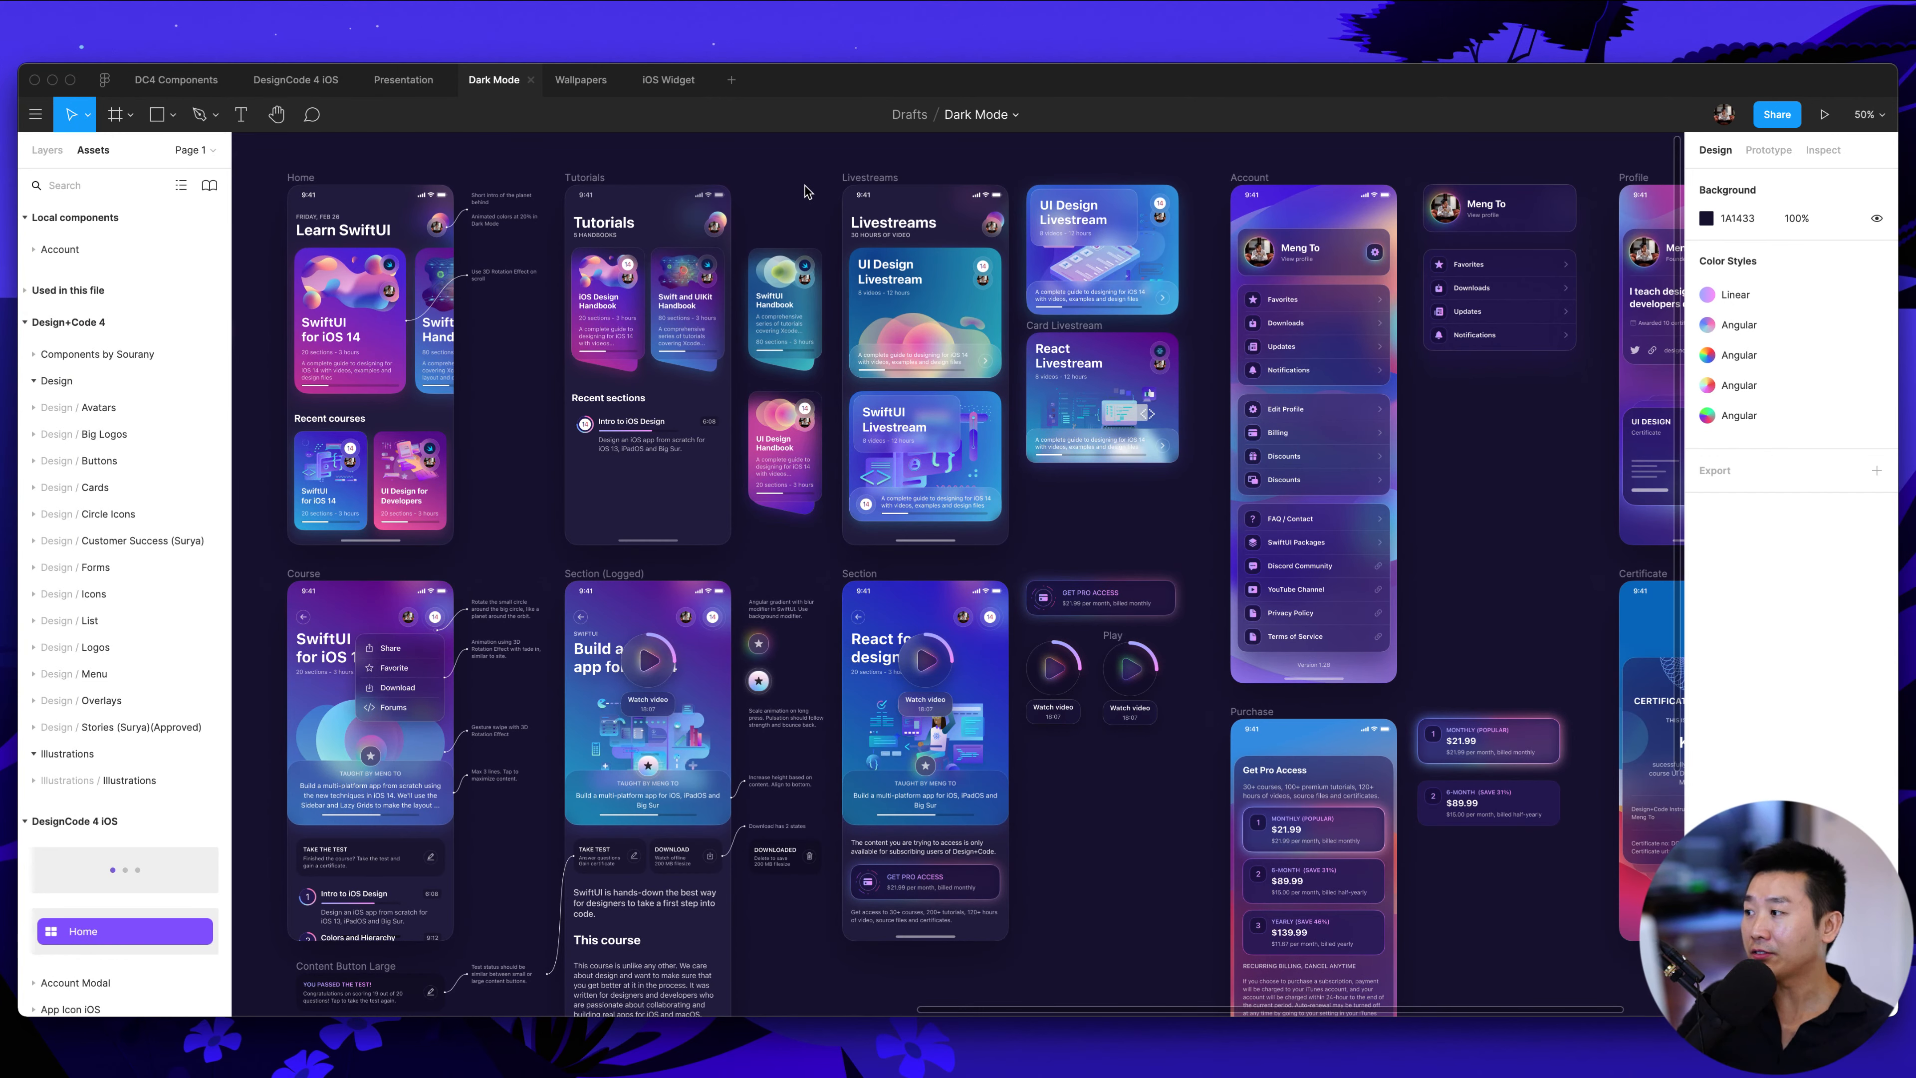
pyautogui.click(103, 81)
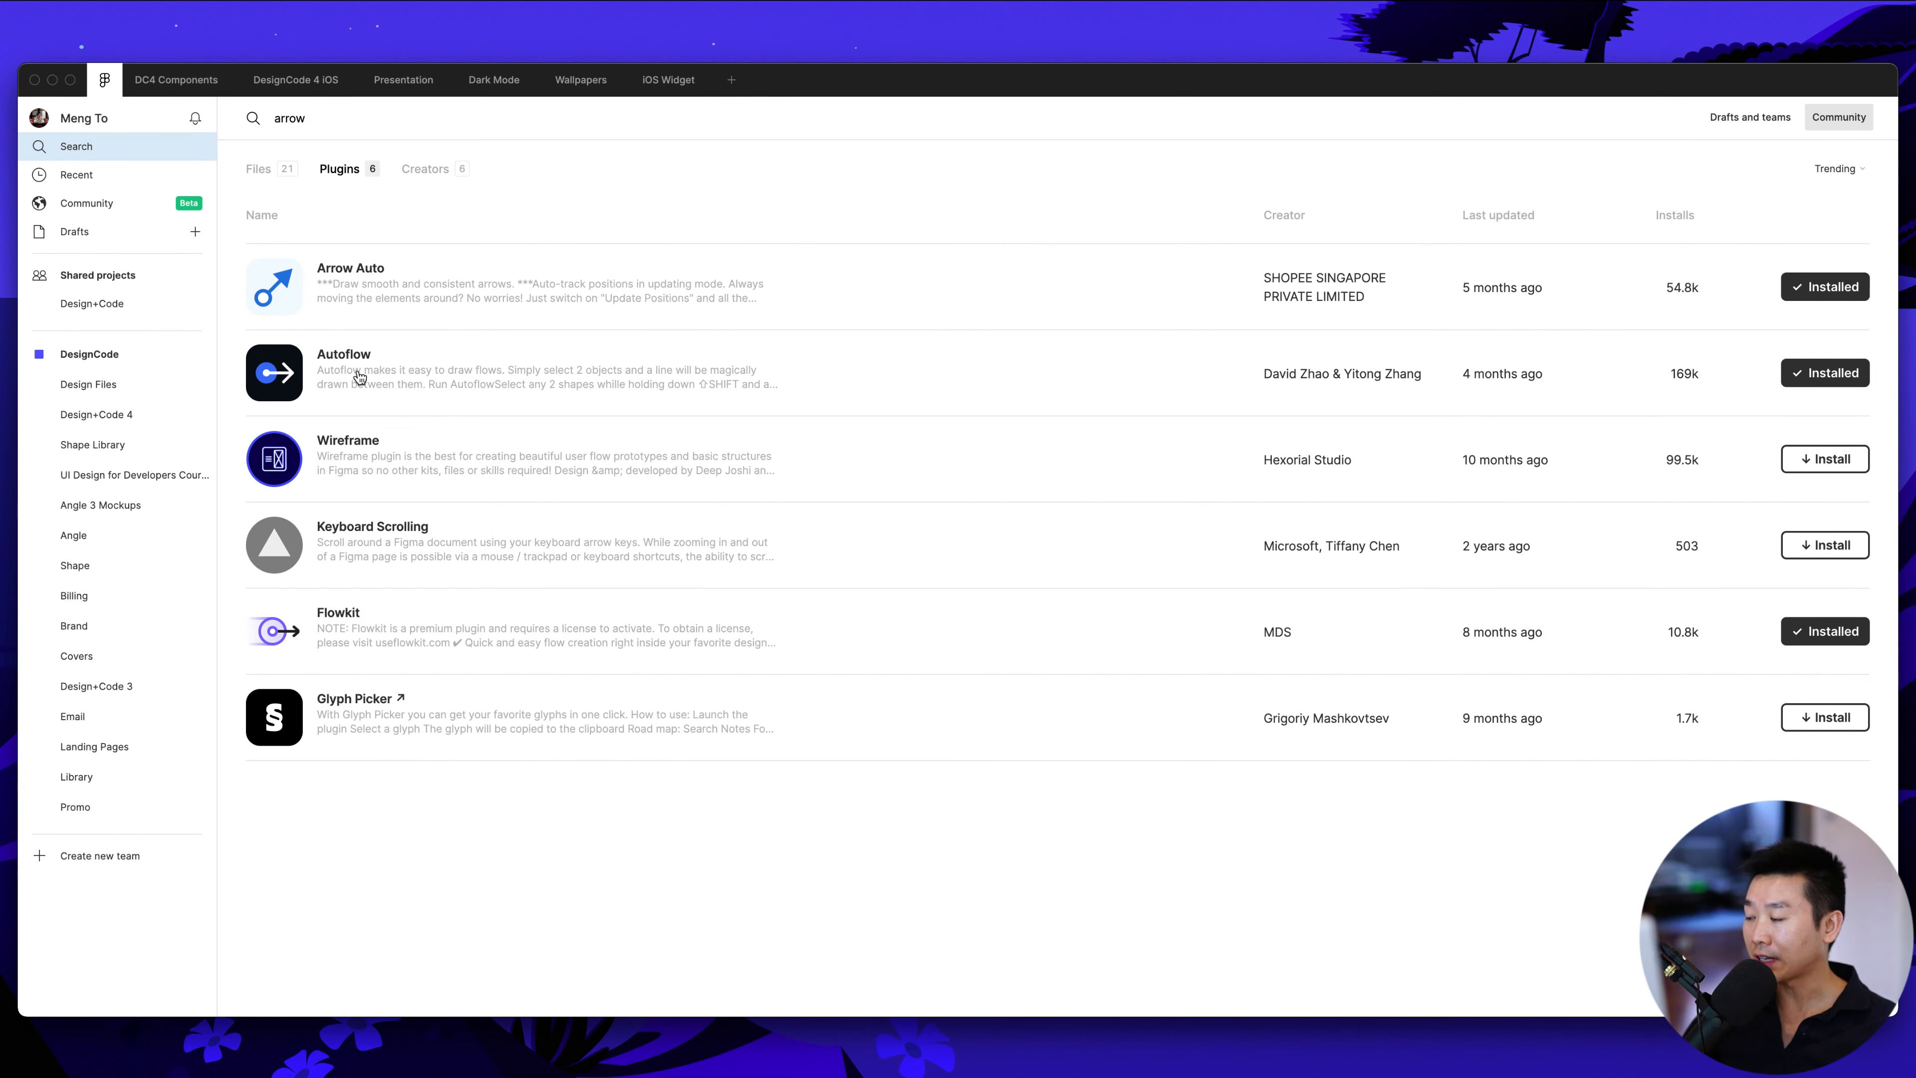
pyautogui.click(127, 386)
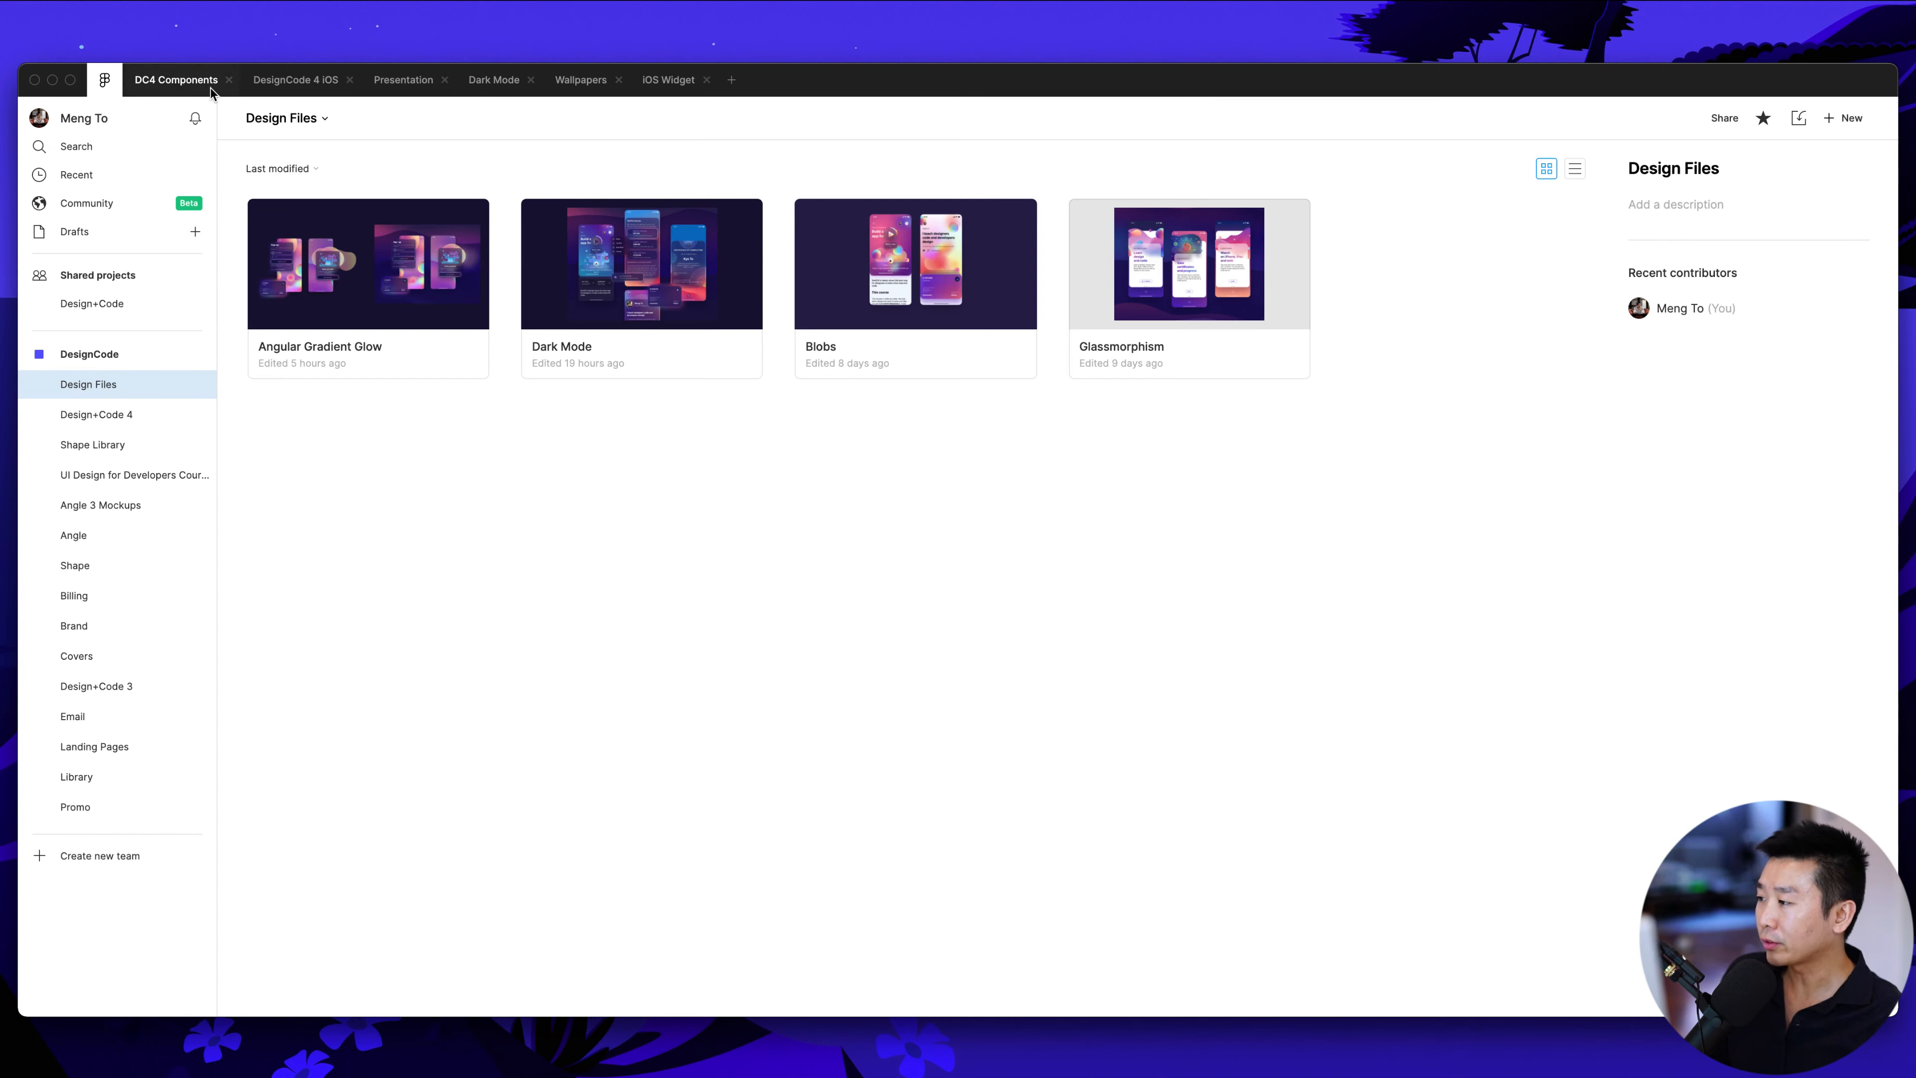
pyautogui.click(290, 91)
pyautogui.scroll(2, 696, 445)
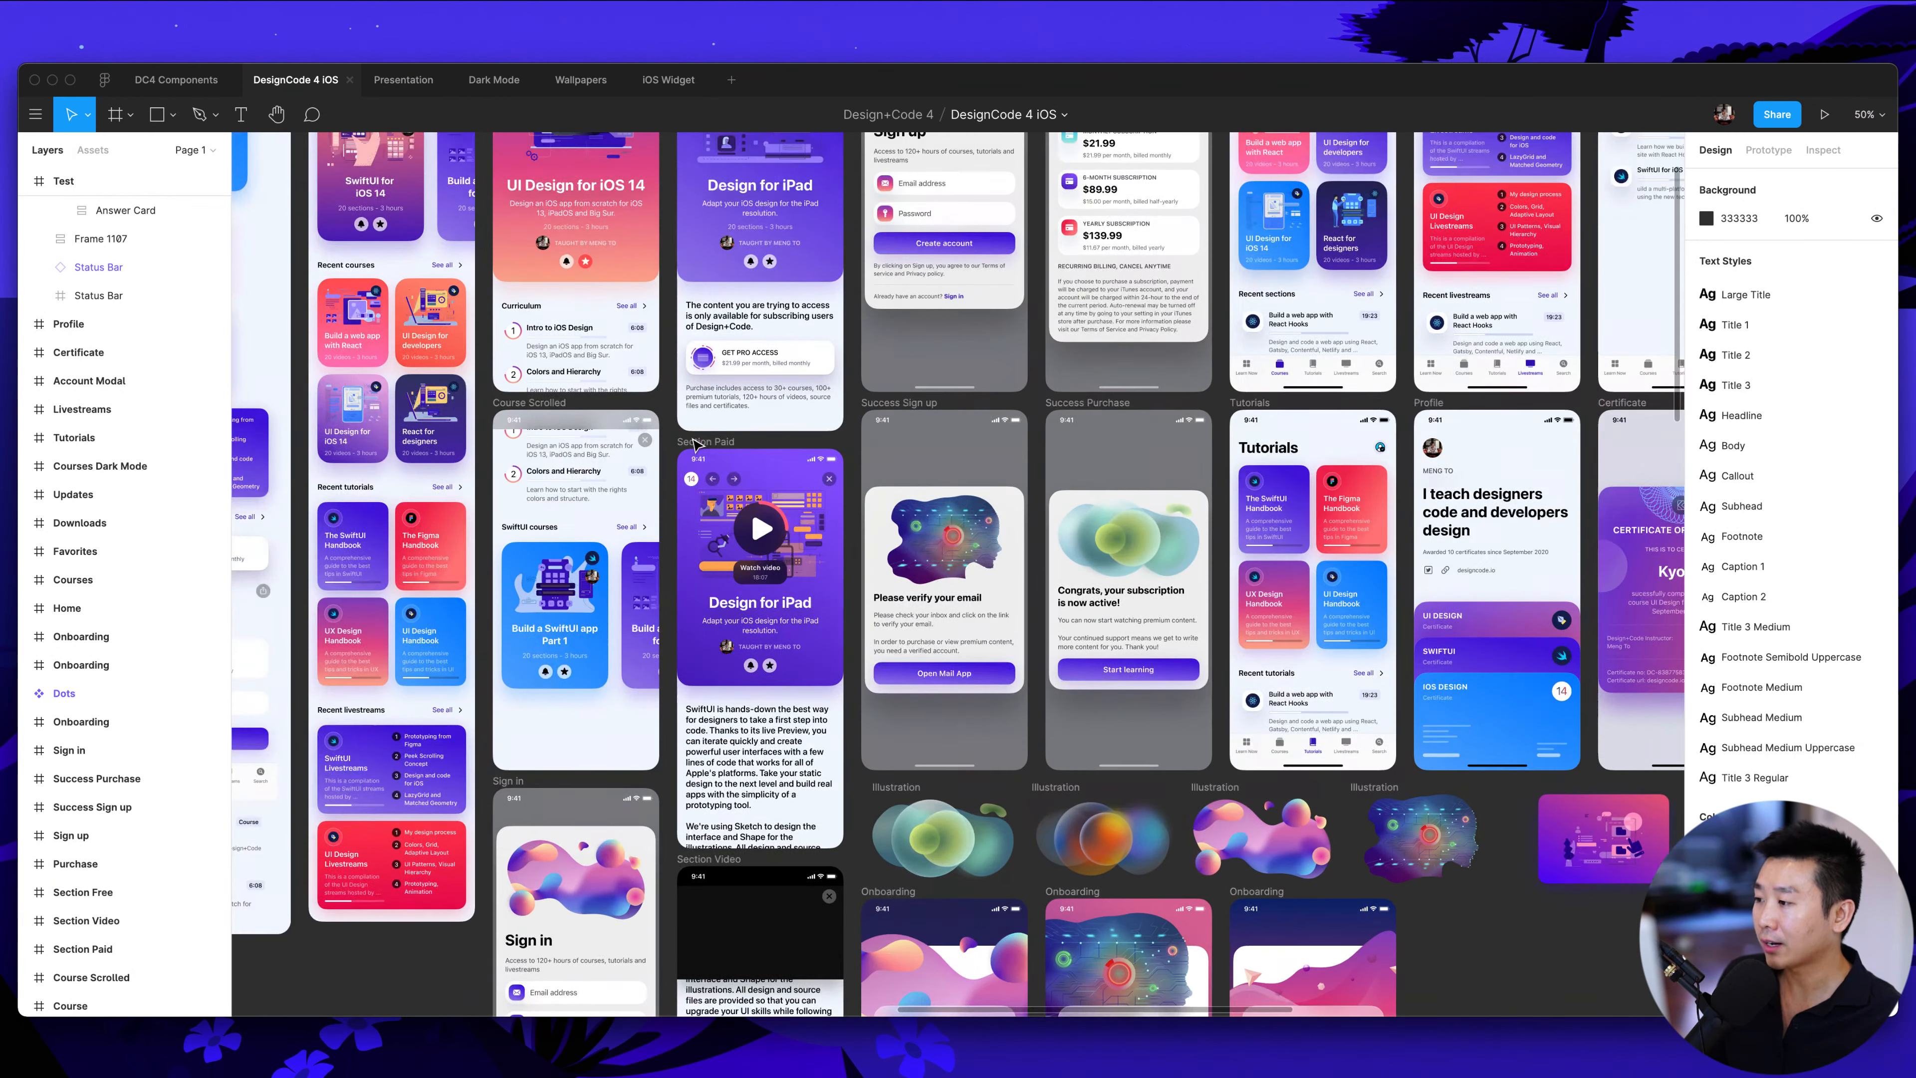
pyautogui.click(418, 89)
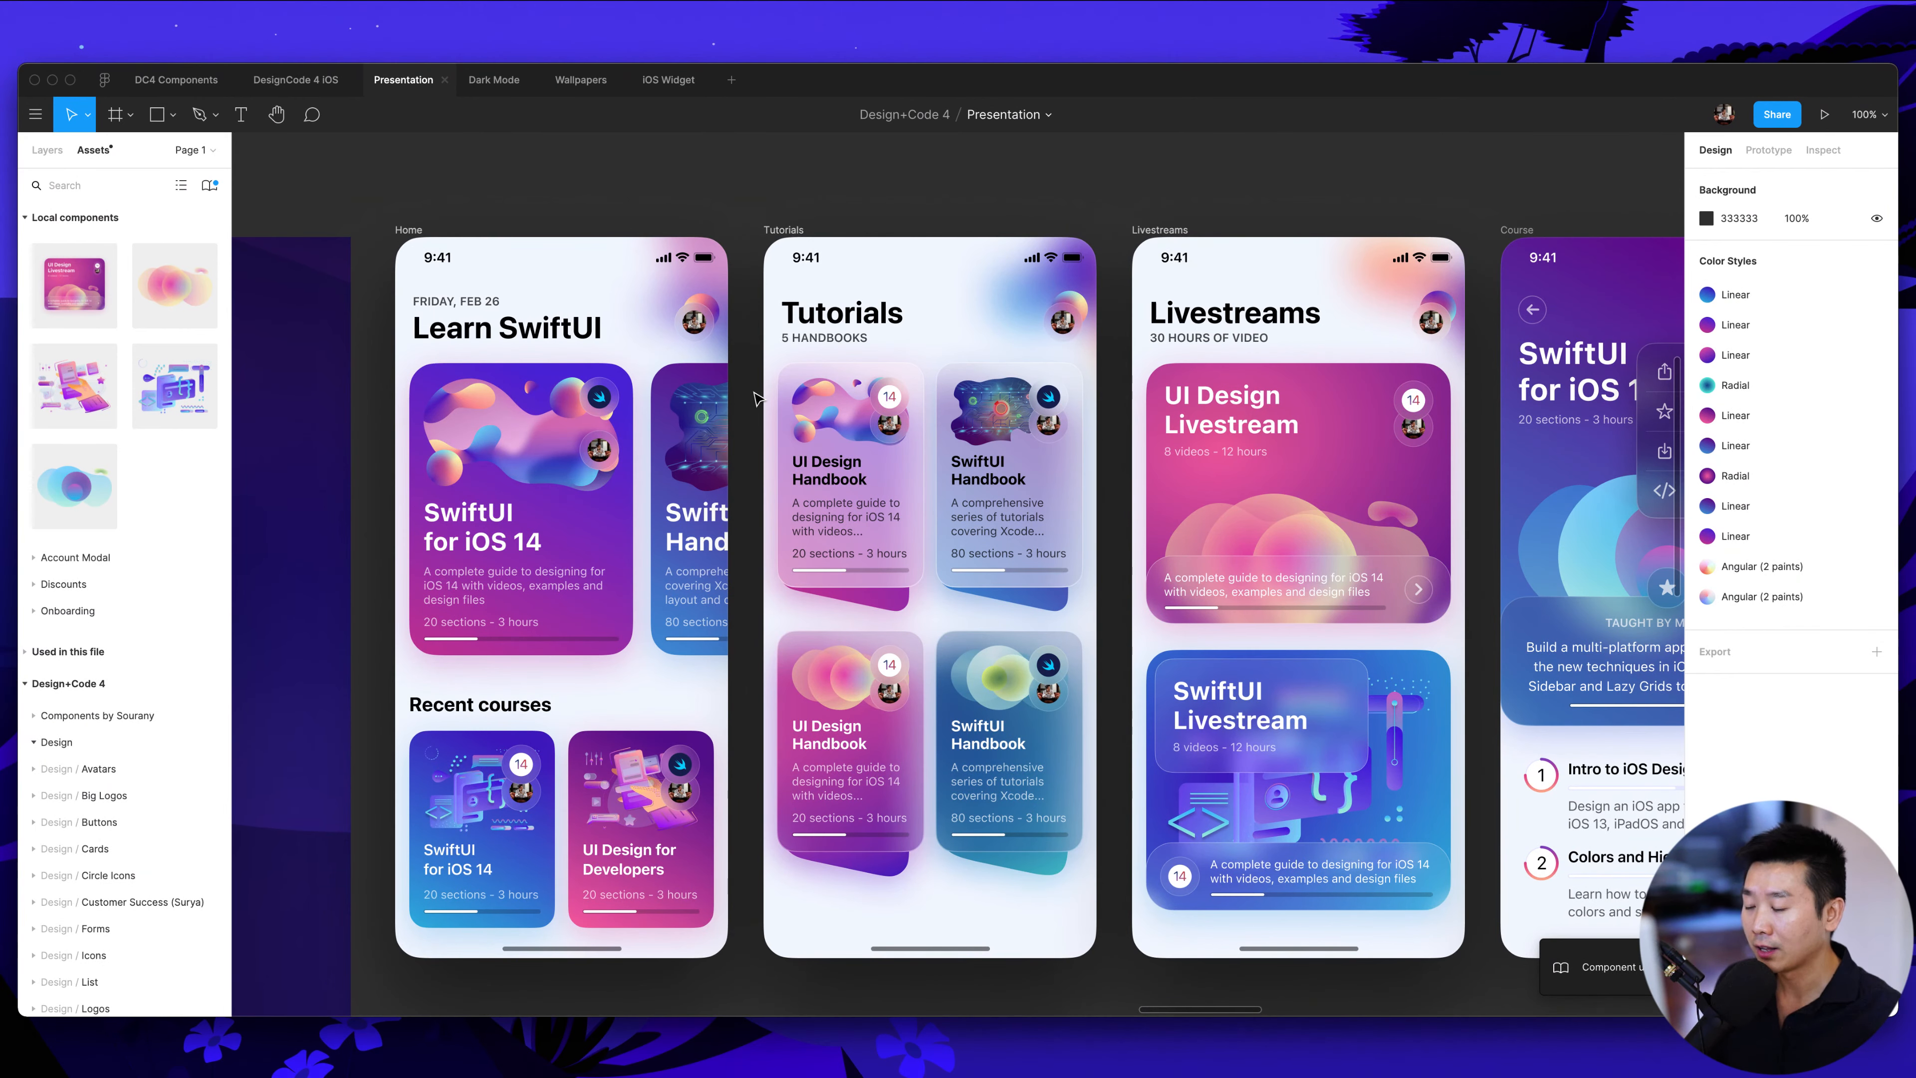
# Inspect the Tutorials screen's cards and the Course screen's popover menu with its Share, Favorite, Download and Forums rows
pyautogui.doubleClick(845, 475)
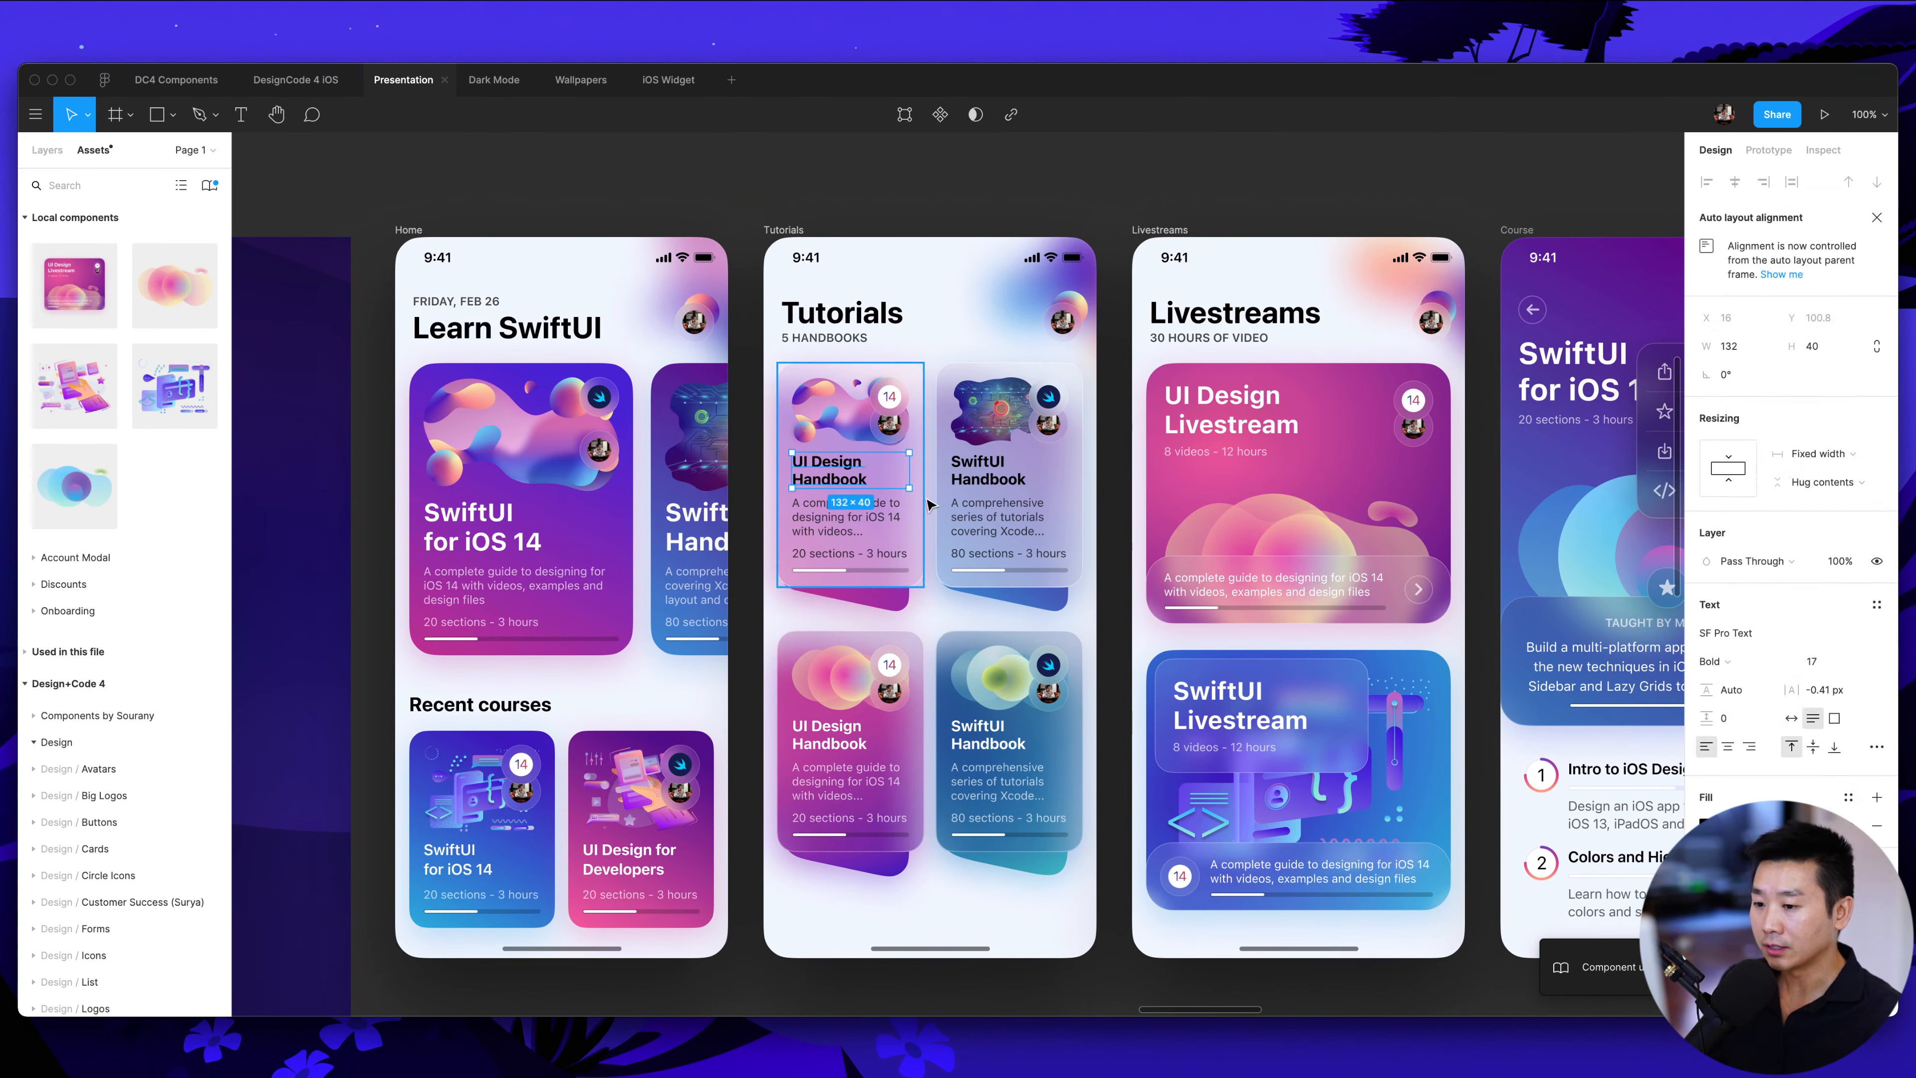
pyautogui.hscroll(10, 930, 504)
pyautogui.click(781, 440)
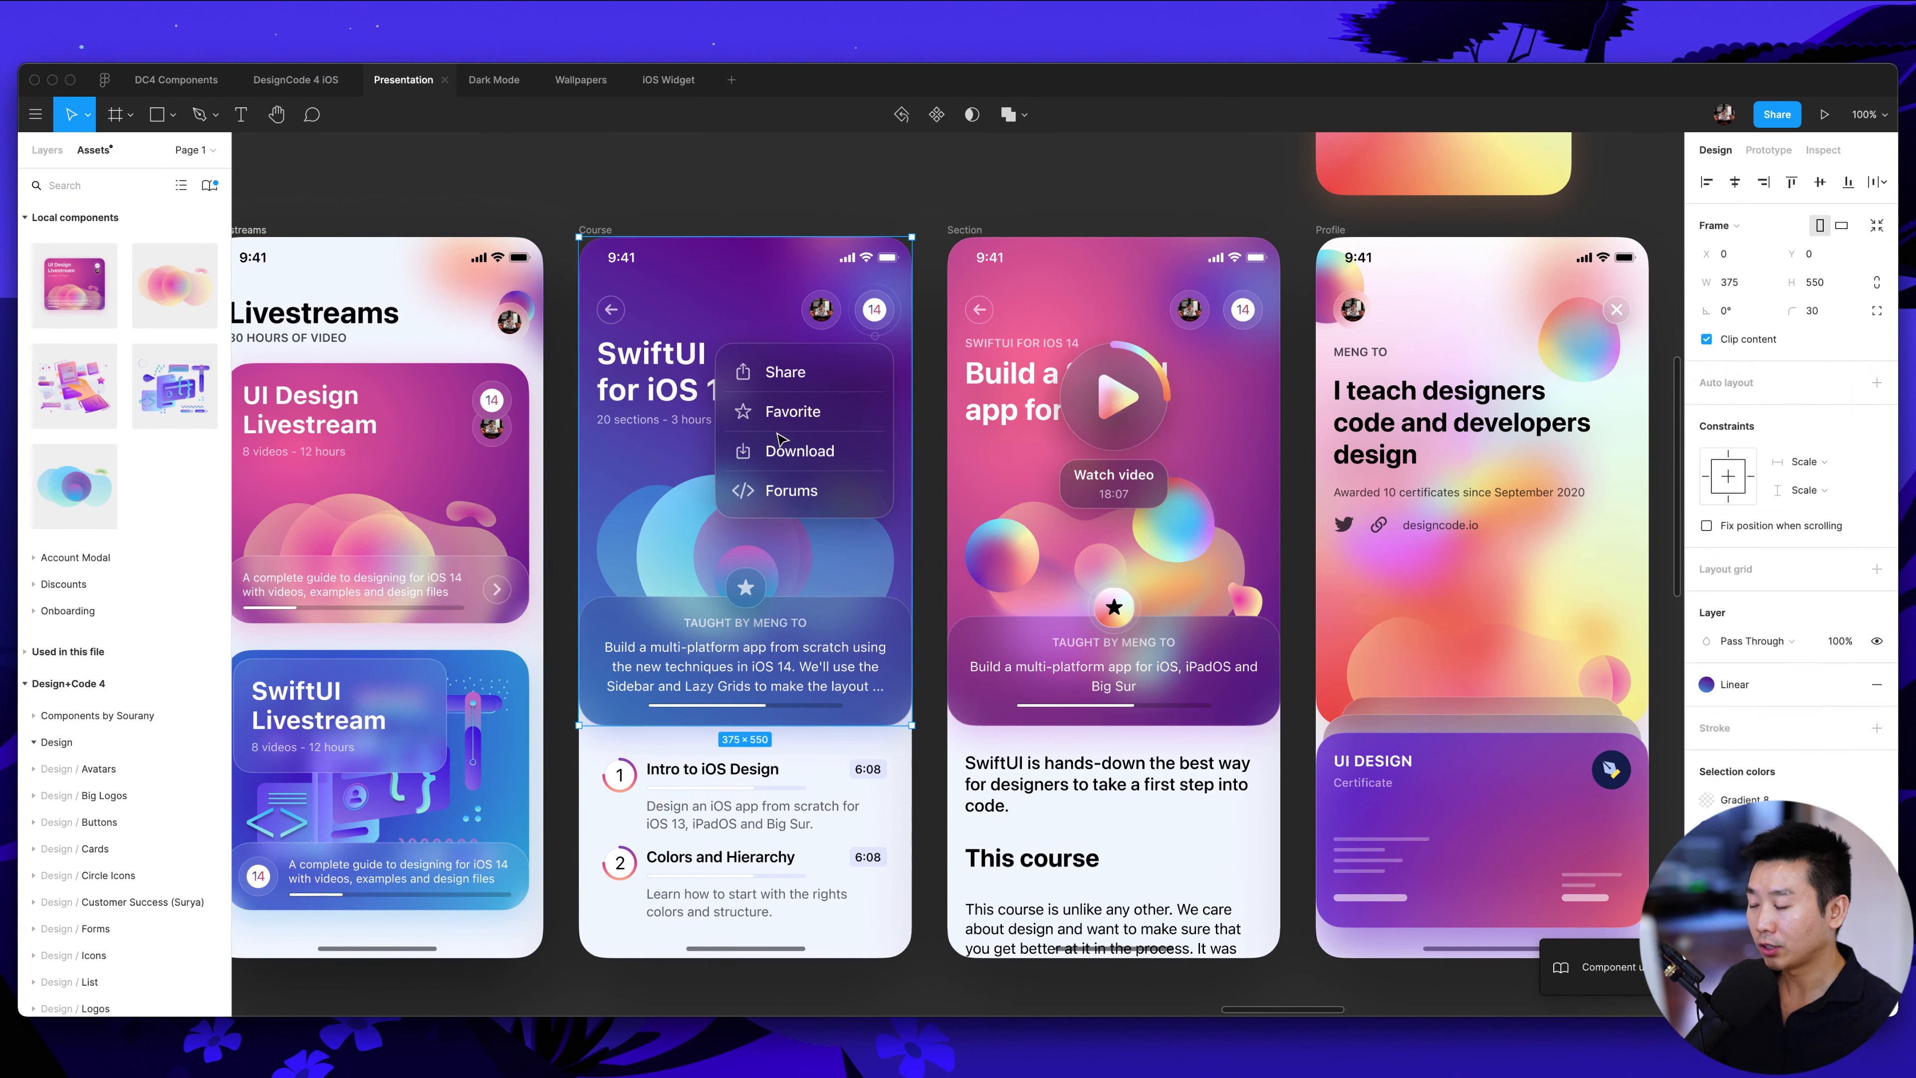
pyautogui.click(781, 440)
pyautogui.scroll(5, 785, 441)
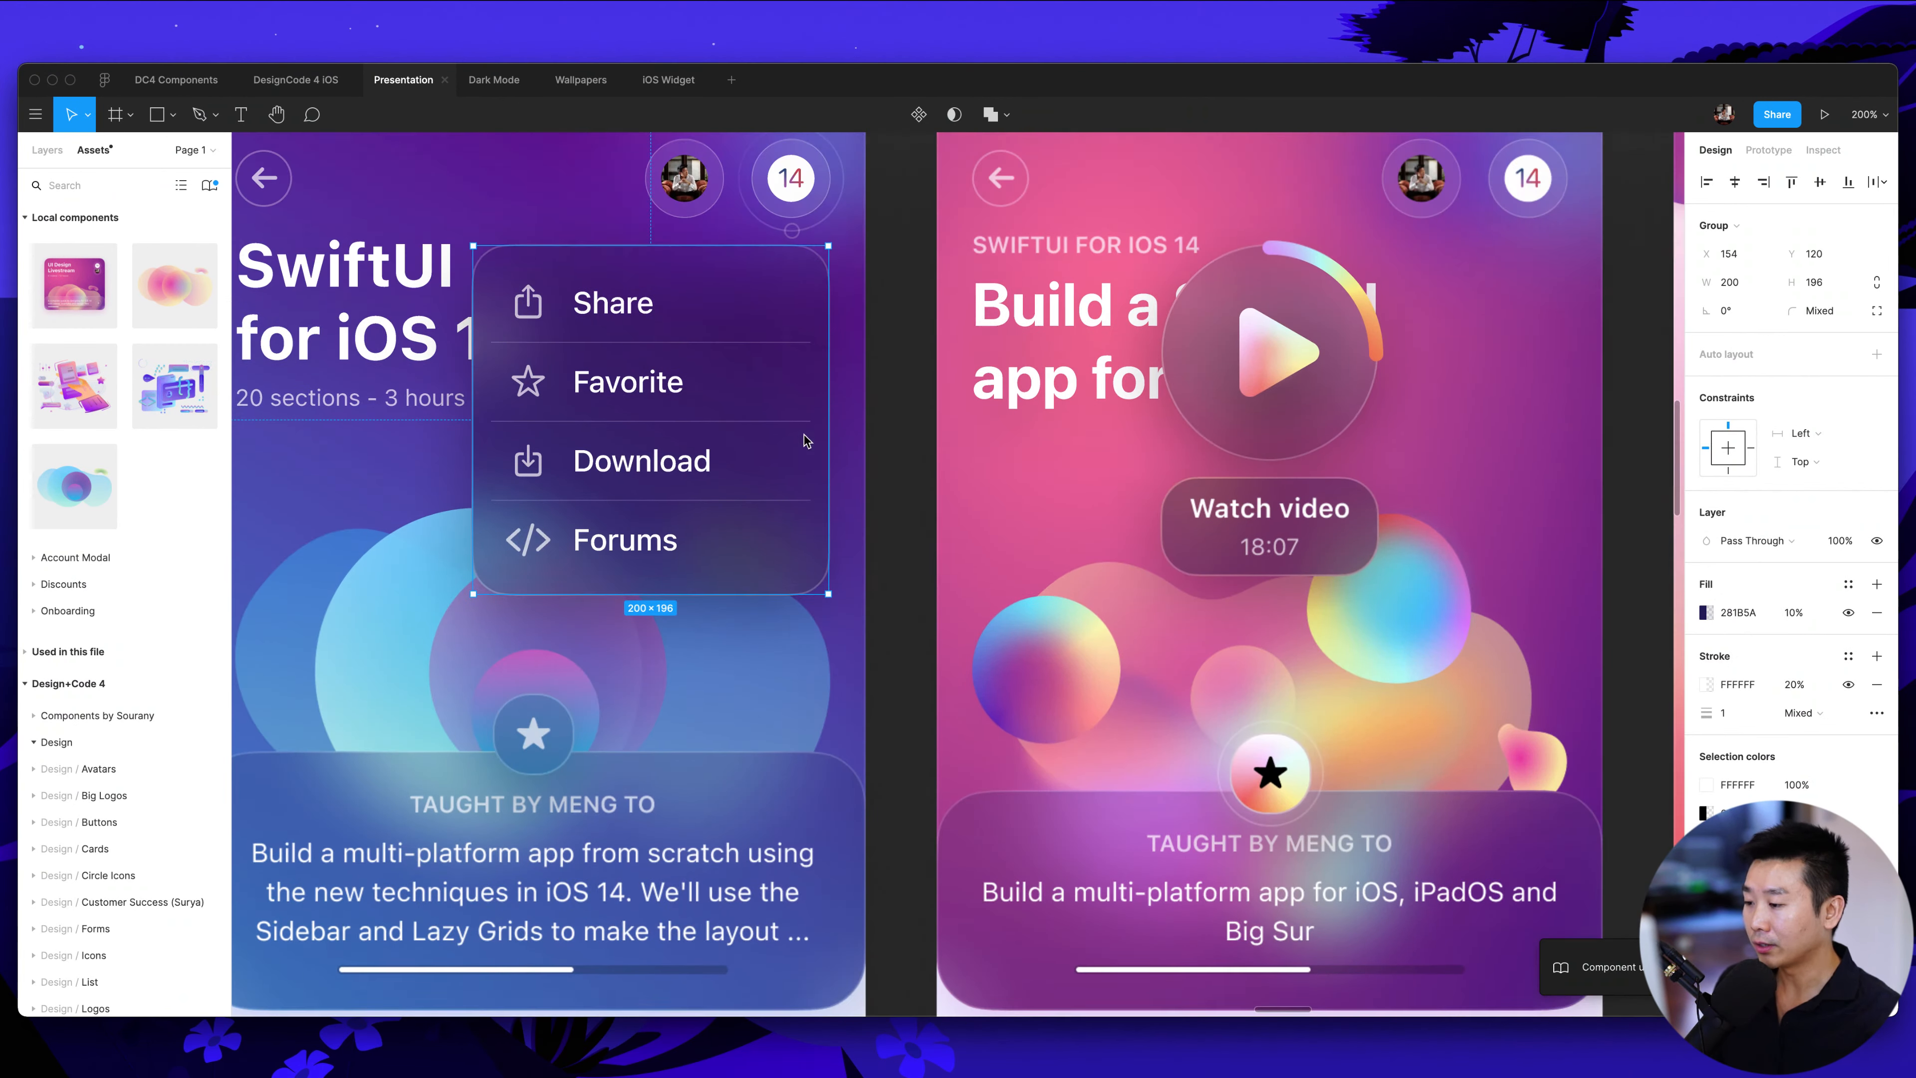
pyautogui.hscroll(-3, 805, 440)
pyautogui.scroll(2, 805, 440)
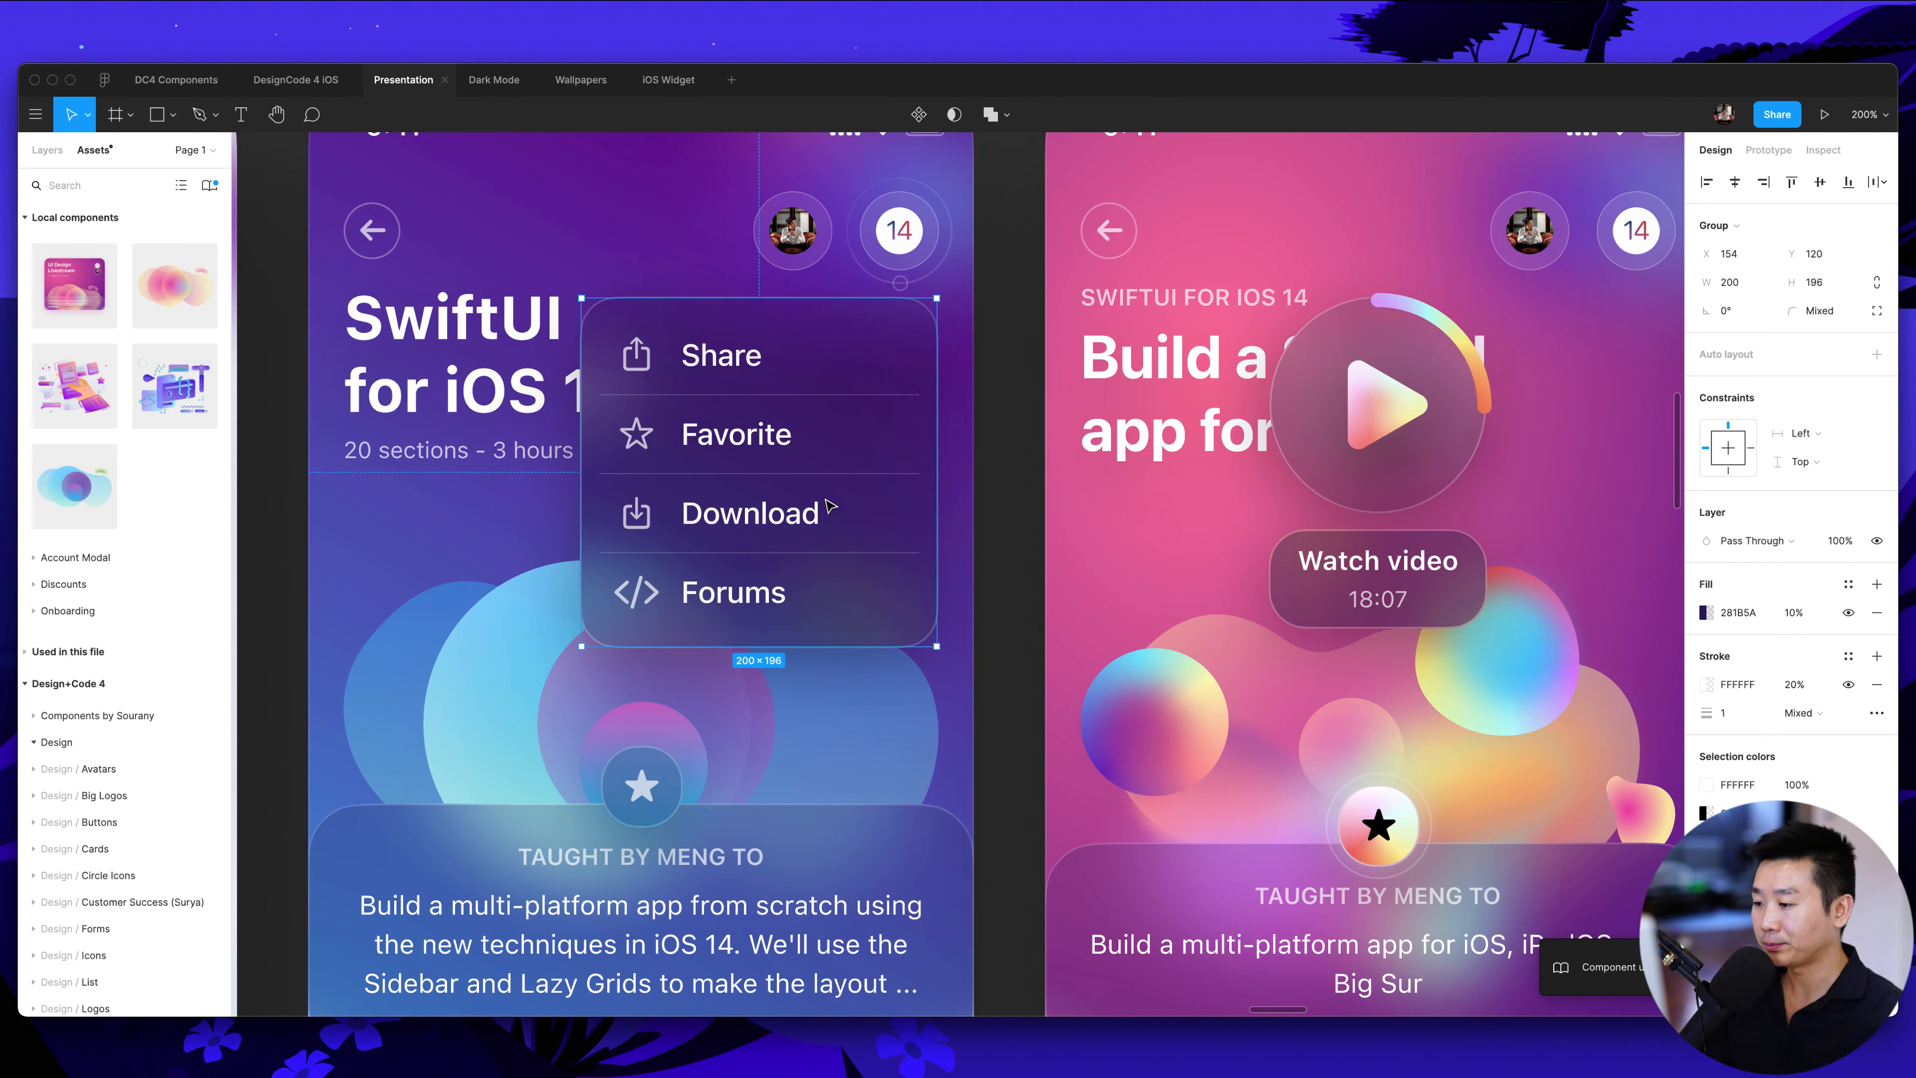
pyautogui.hscroll(-2, 830, 506)
# Try to duplicate the Favorite row in the Course popover and resize the background rectangle to fit the extra row
pyautogui.hotkey('shift', 'a')
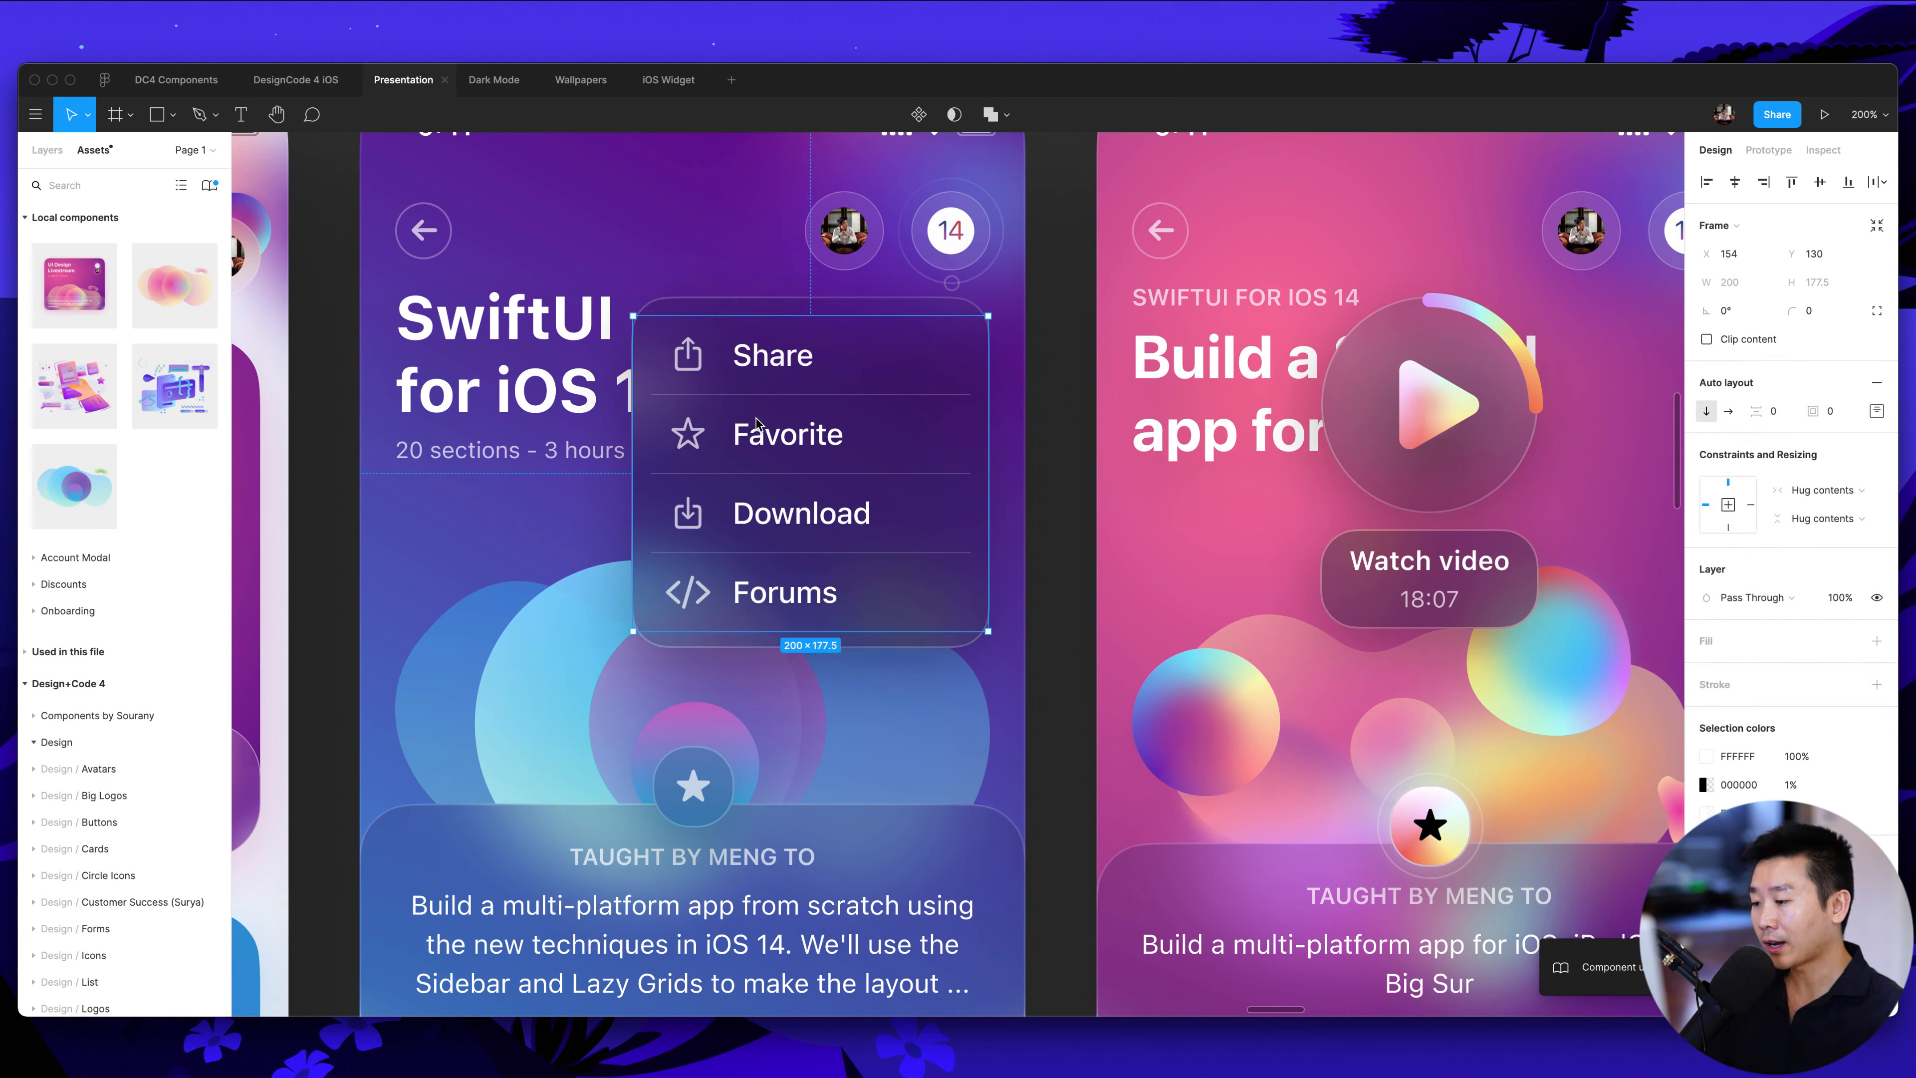
pyautogui.click(806, 457)
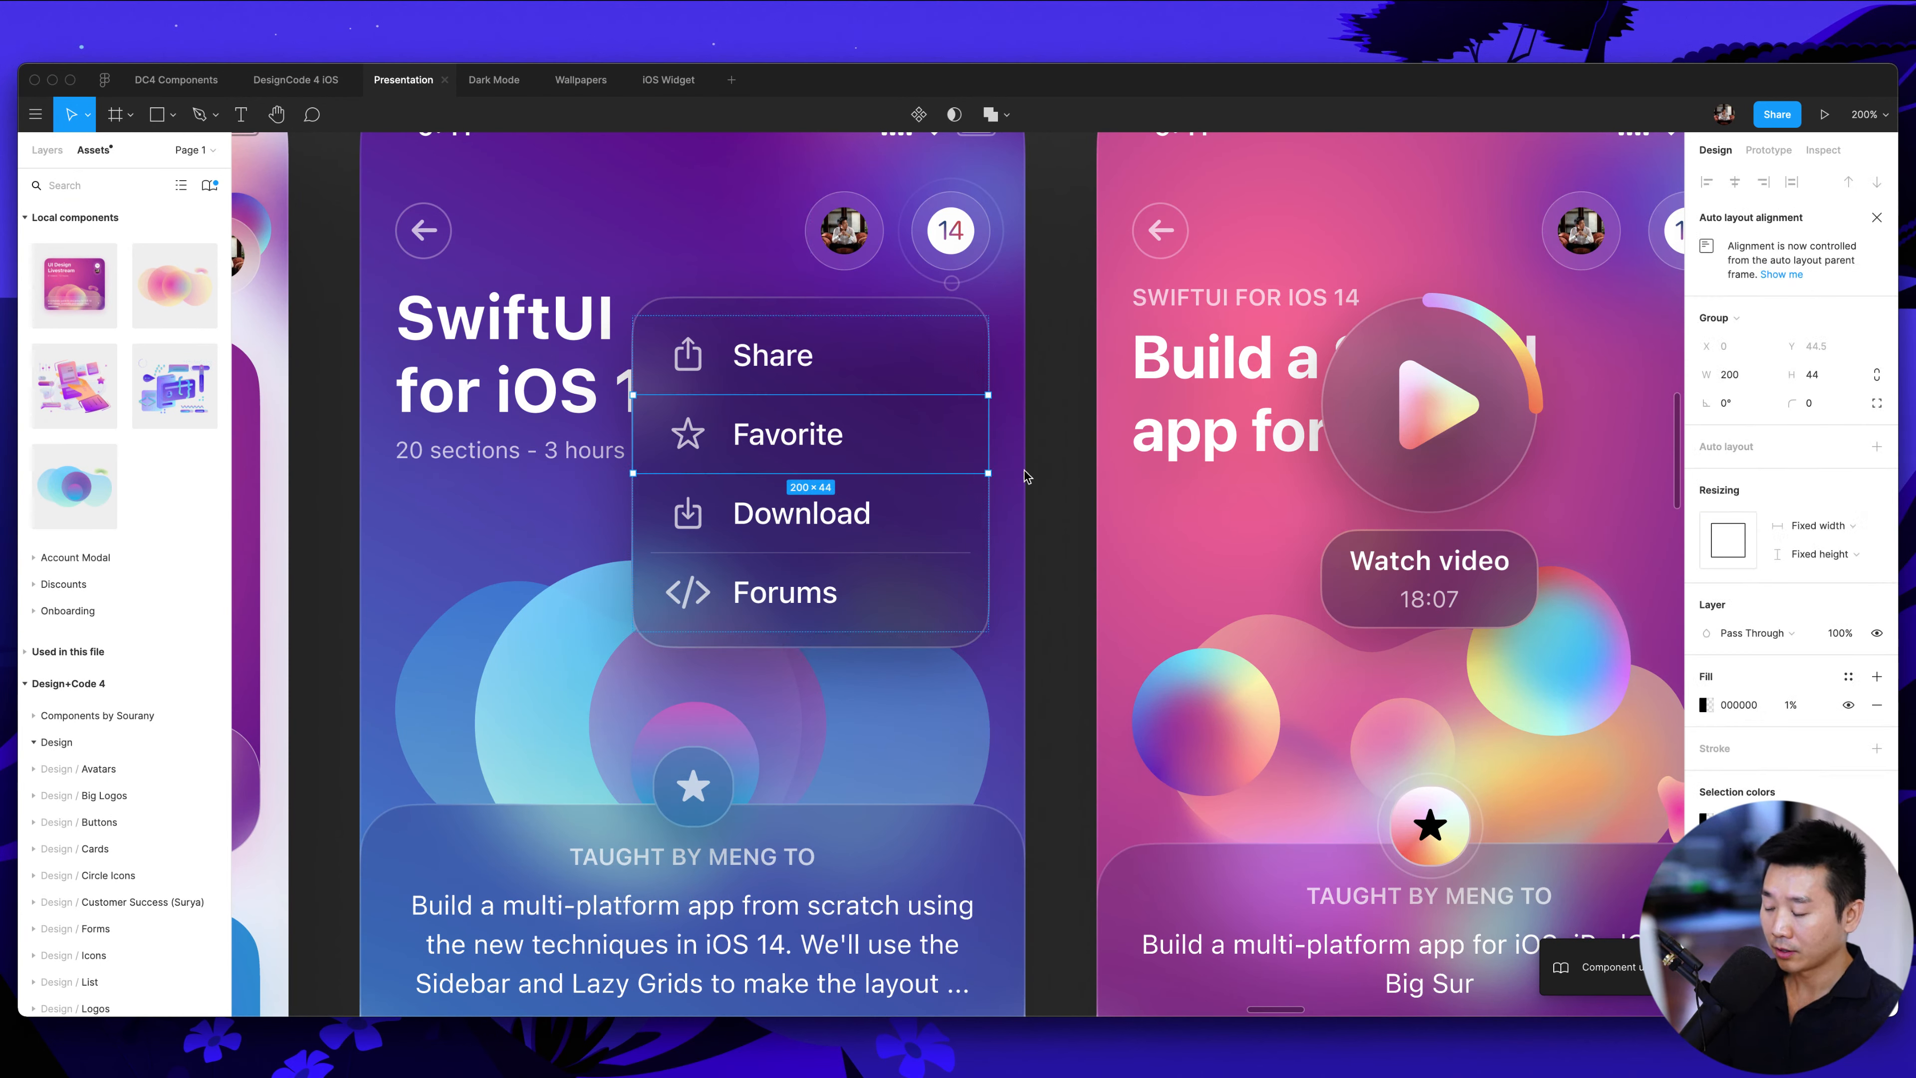
pyautogui.press('super+d')
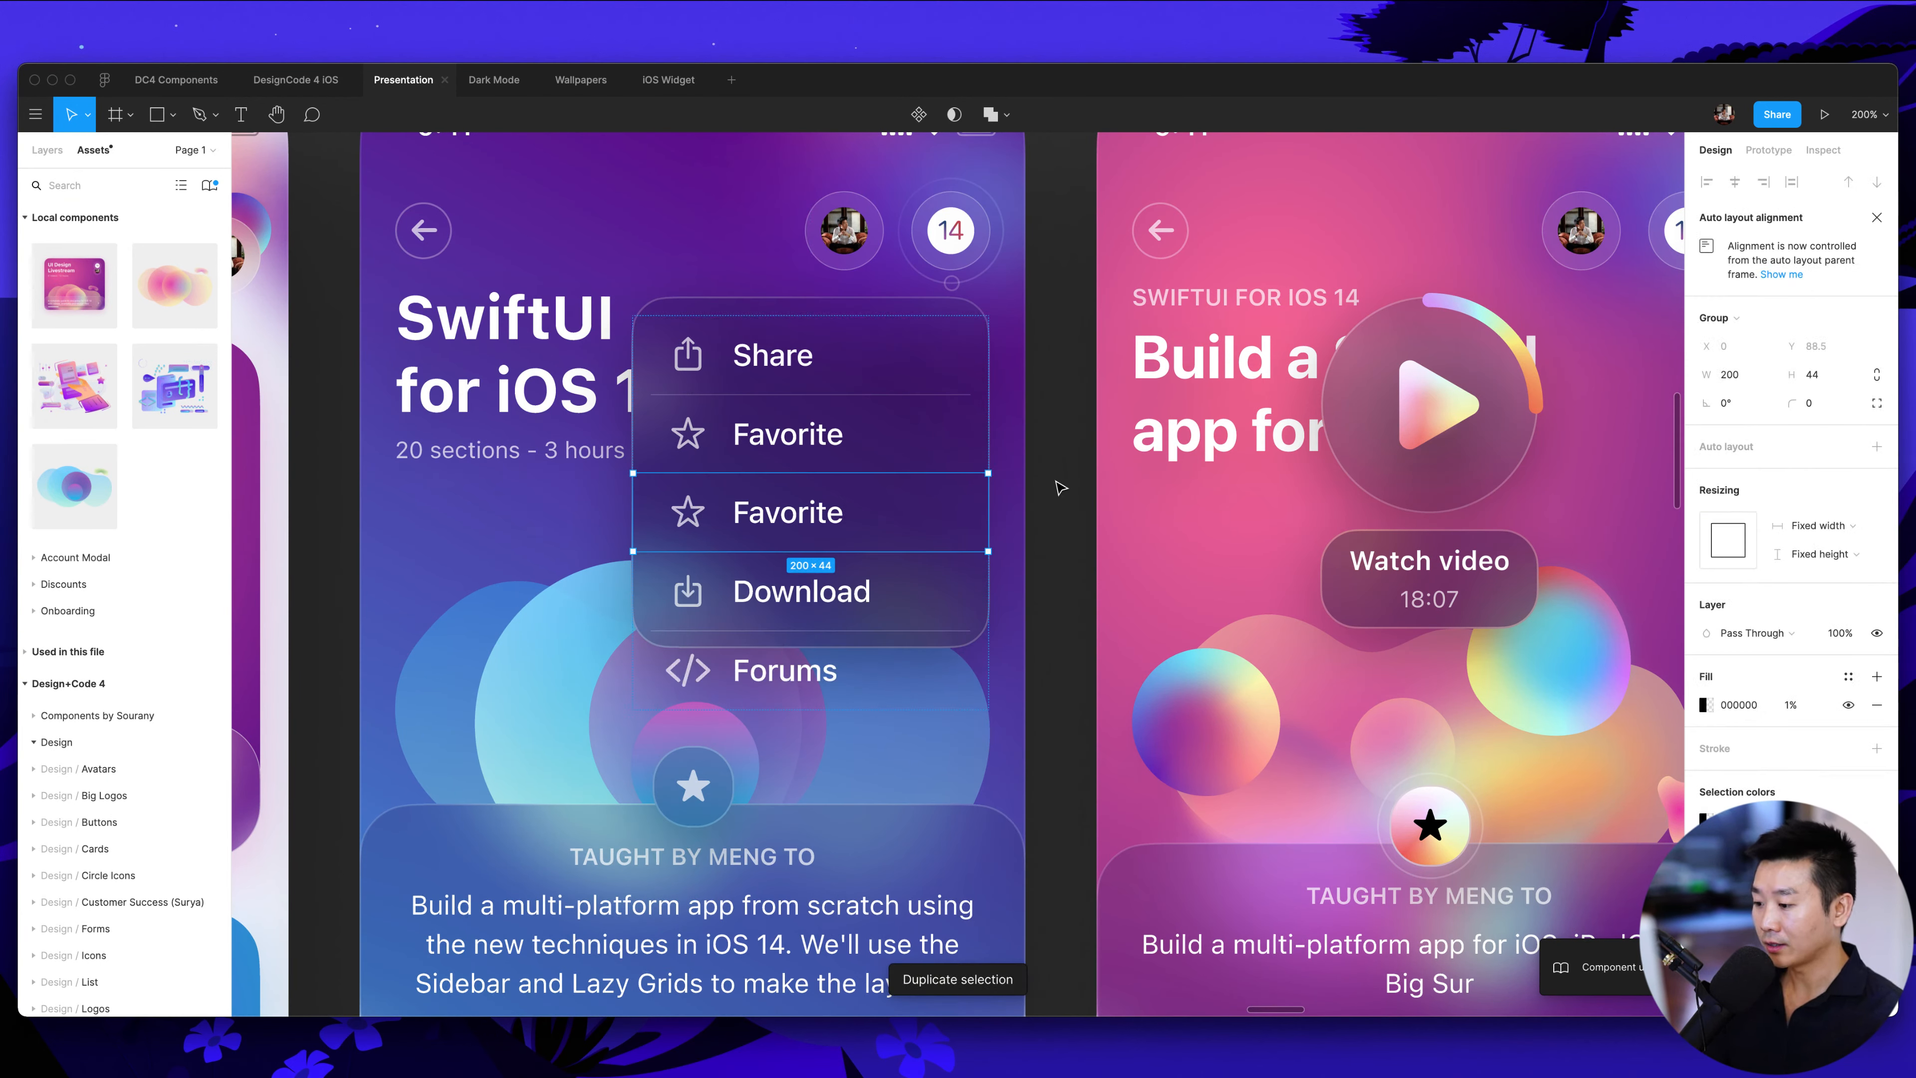
pyautogui.click(759, 310)
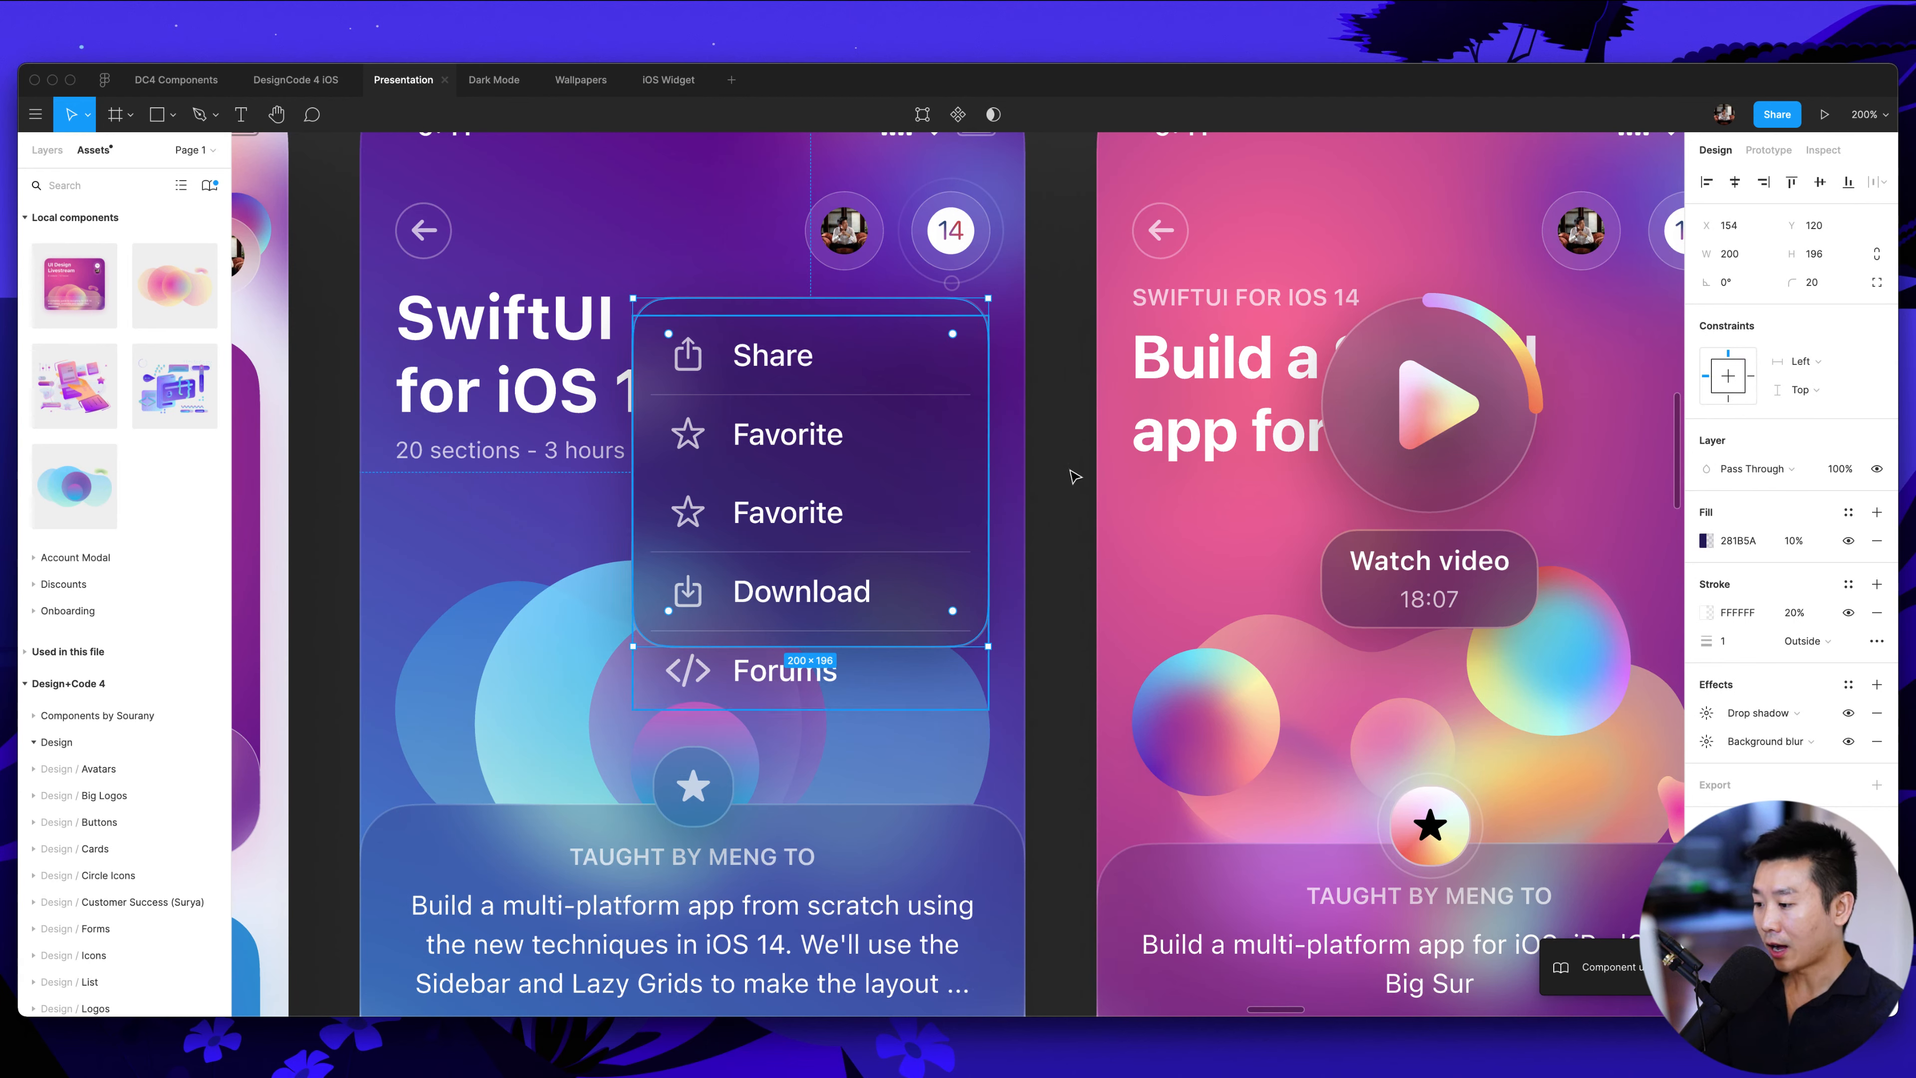
pyautogui.moveTo(733, 647); pyautogui.dragTo(1095, 709)
# Undo the background rectangle change and the duplication of the Favorite row
pyautogui.press('super+z')
pyautogui.press('super+z')
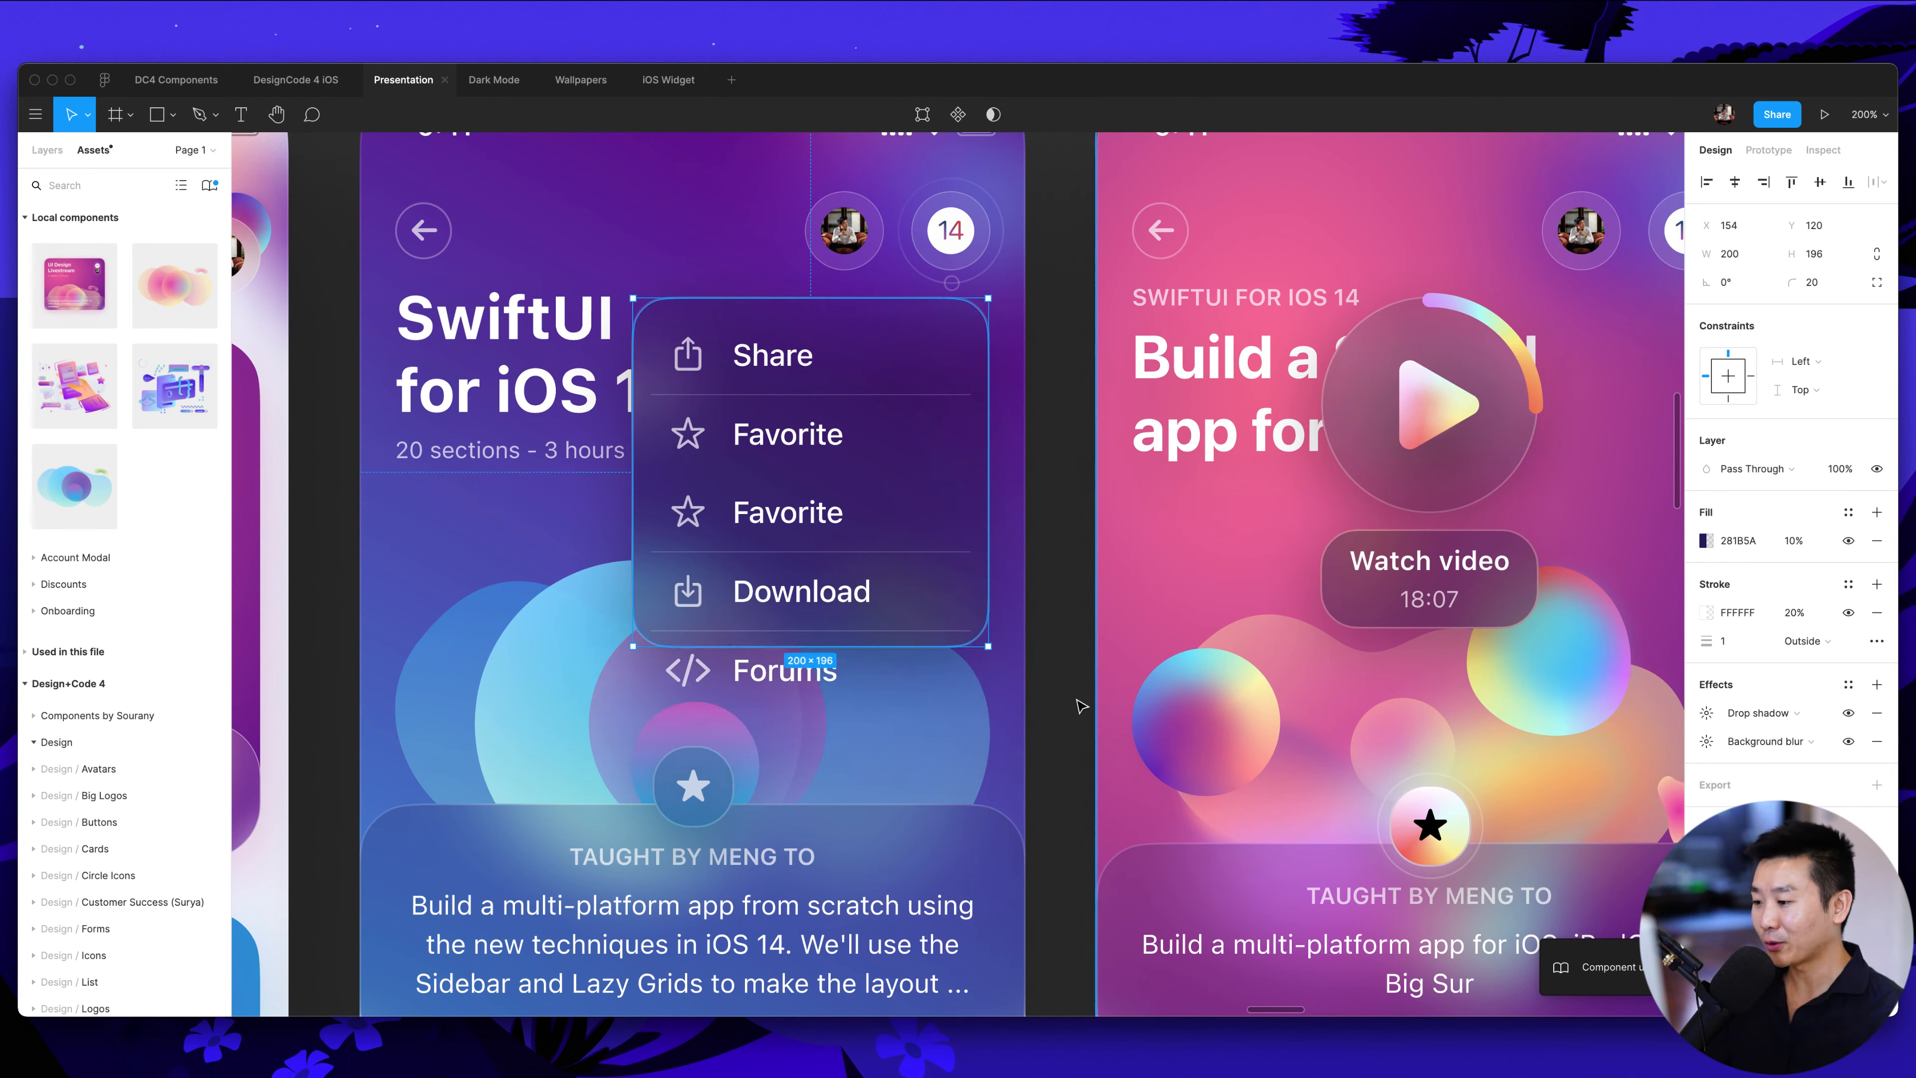
pyautogui.press('super+z')
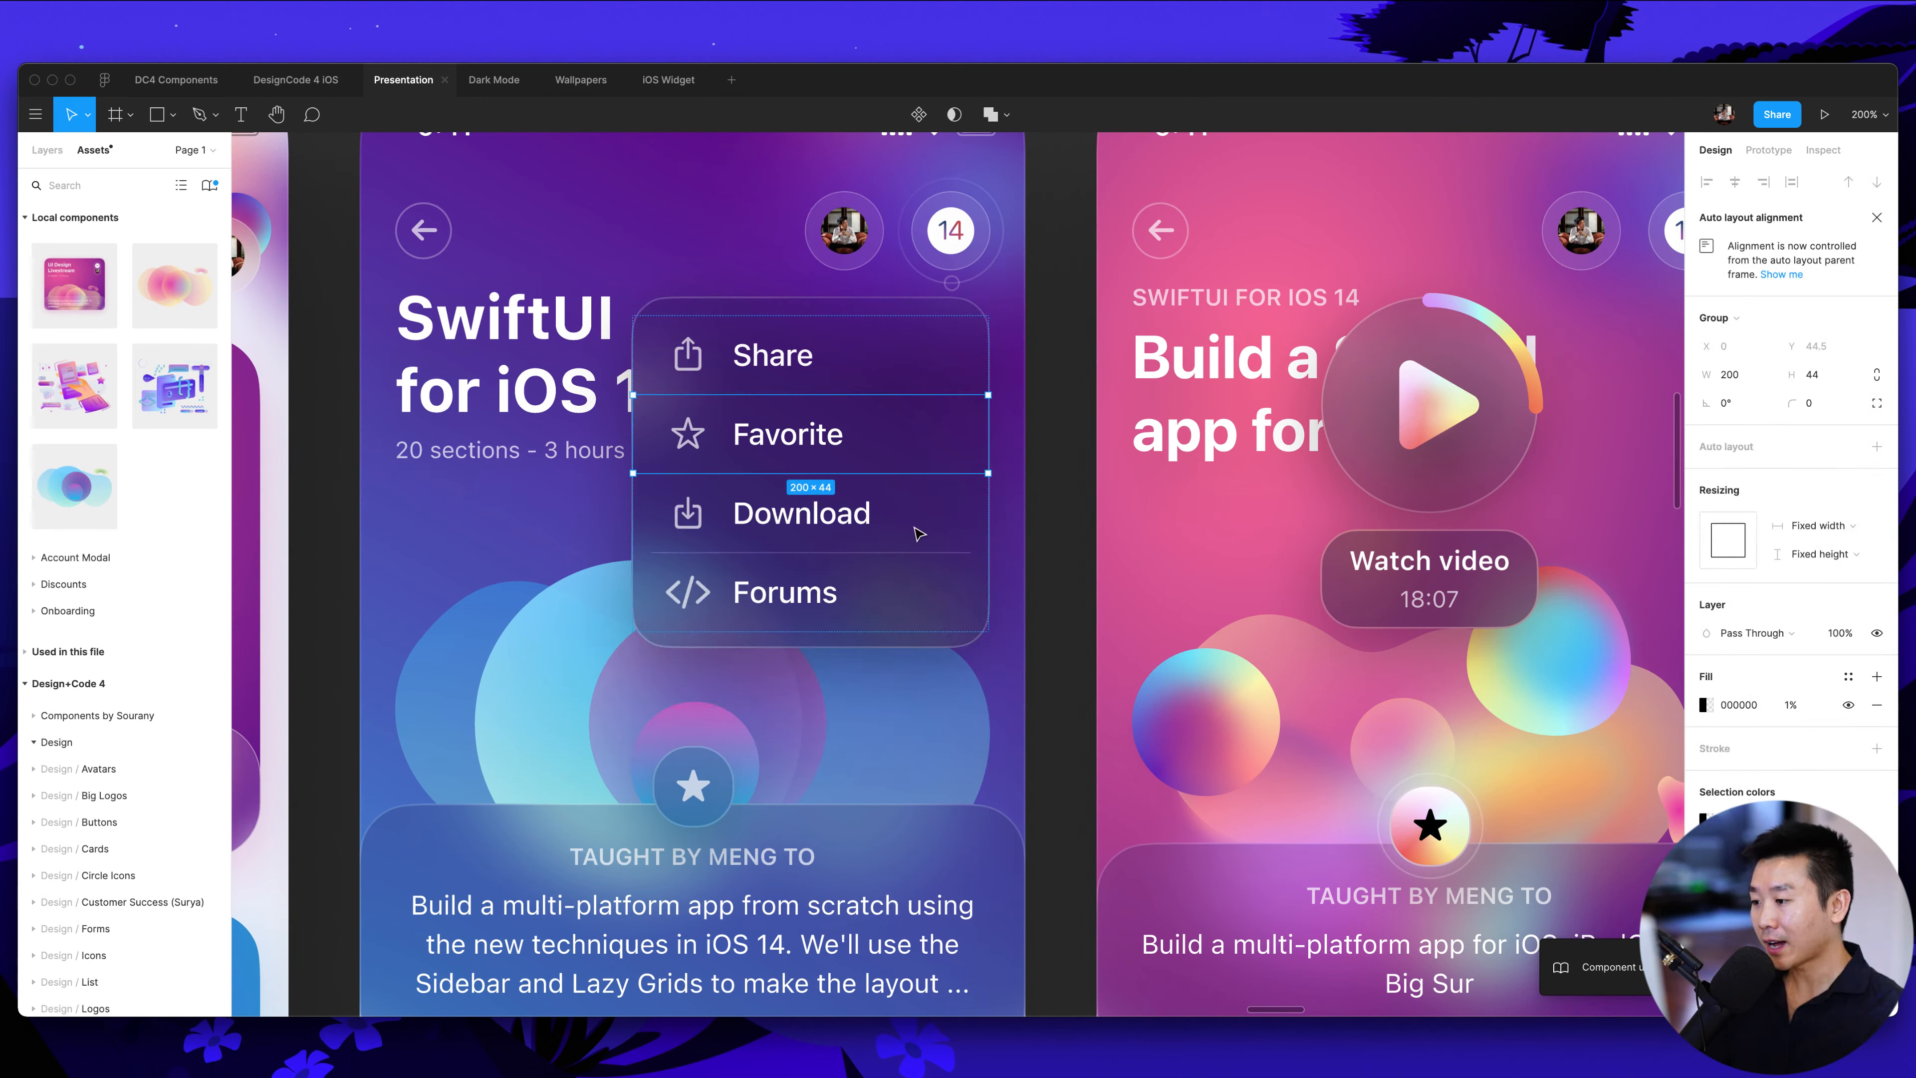
# Add auto layout to the outer Popover group that contains the menu rows and the background rectangle
pyautogui.click(661, 534)
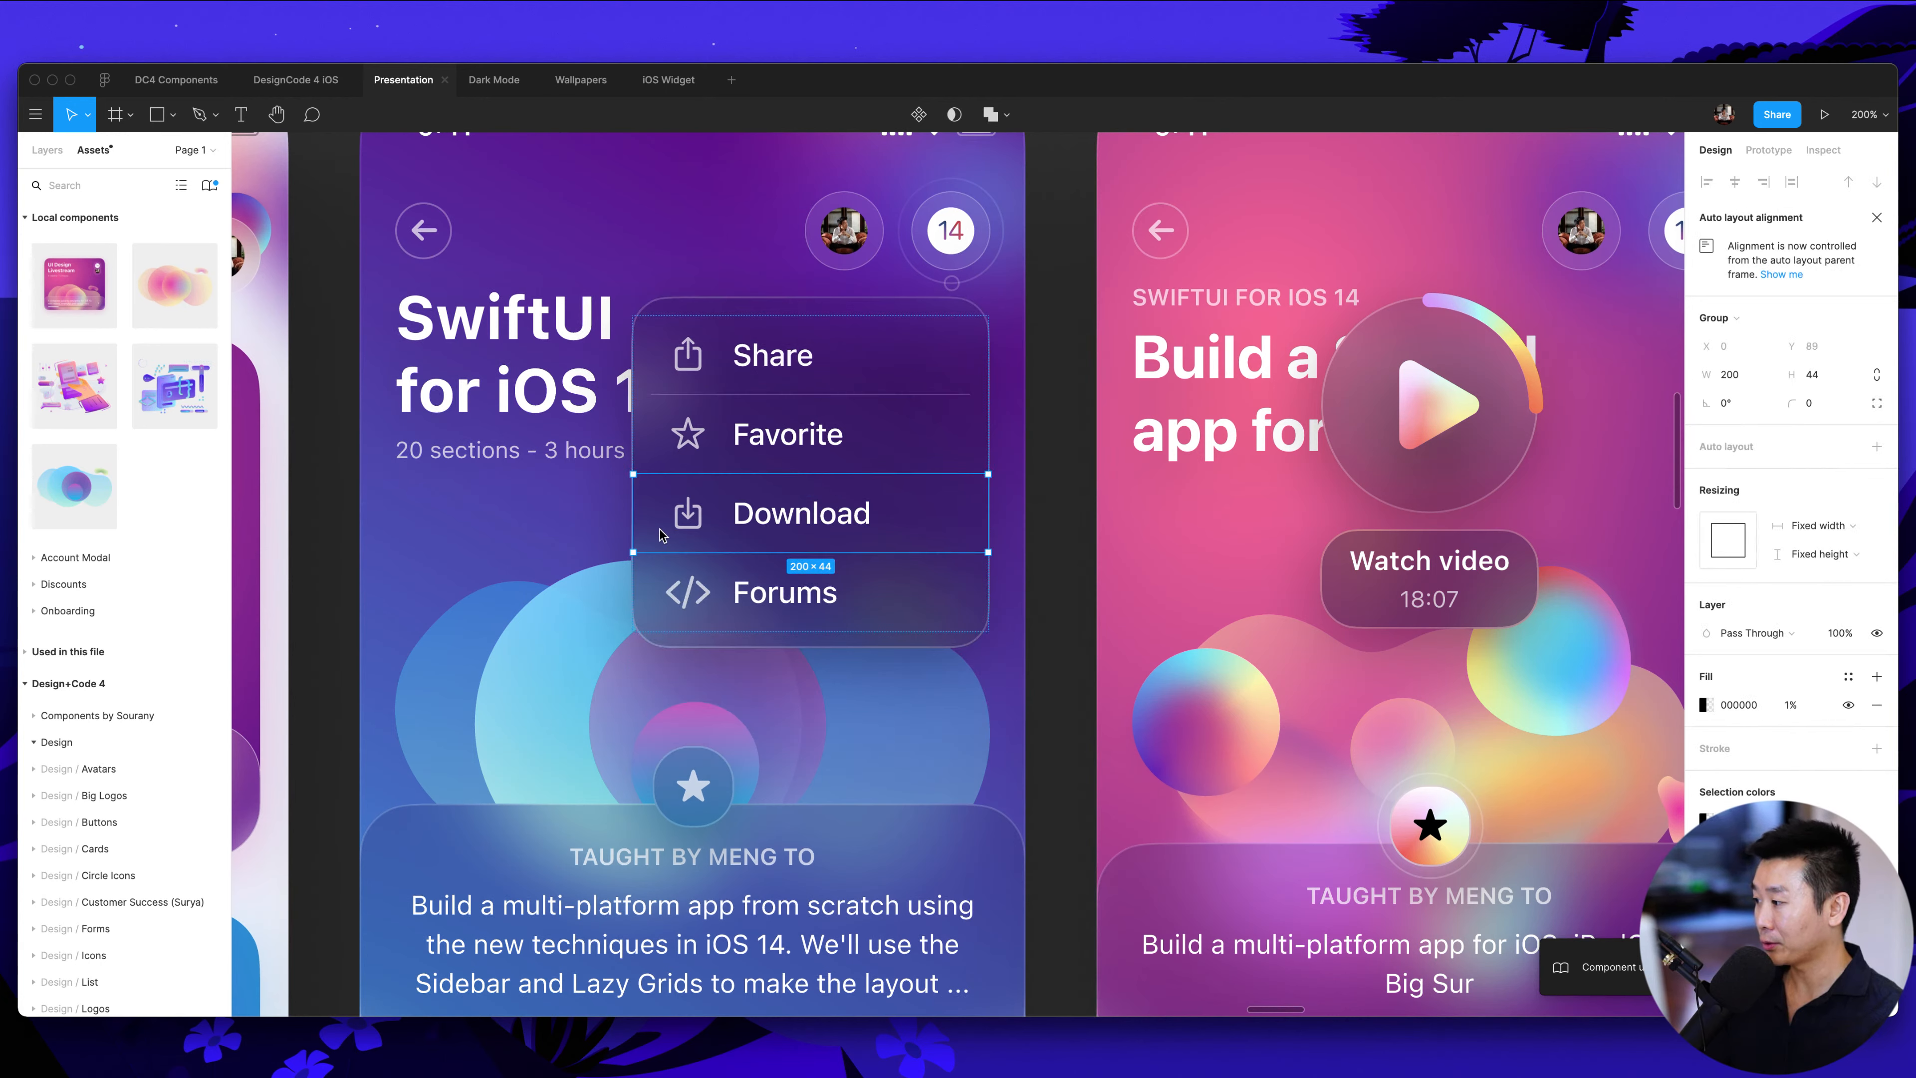
pyautogui.click(48, 165)
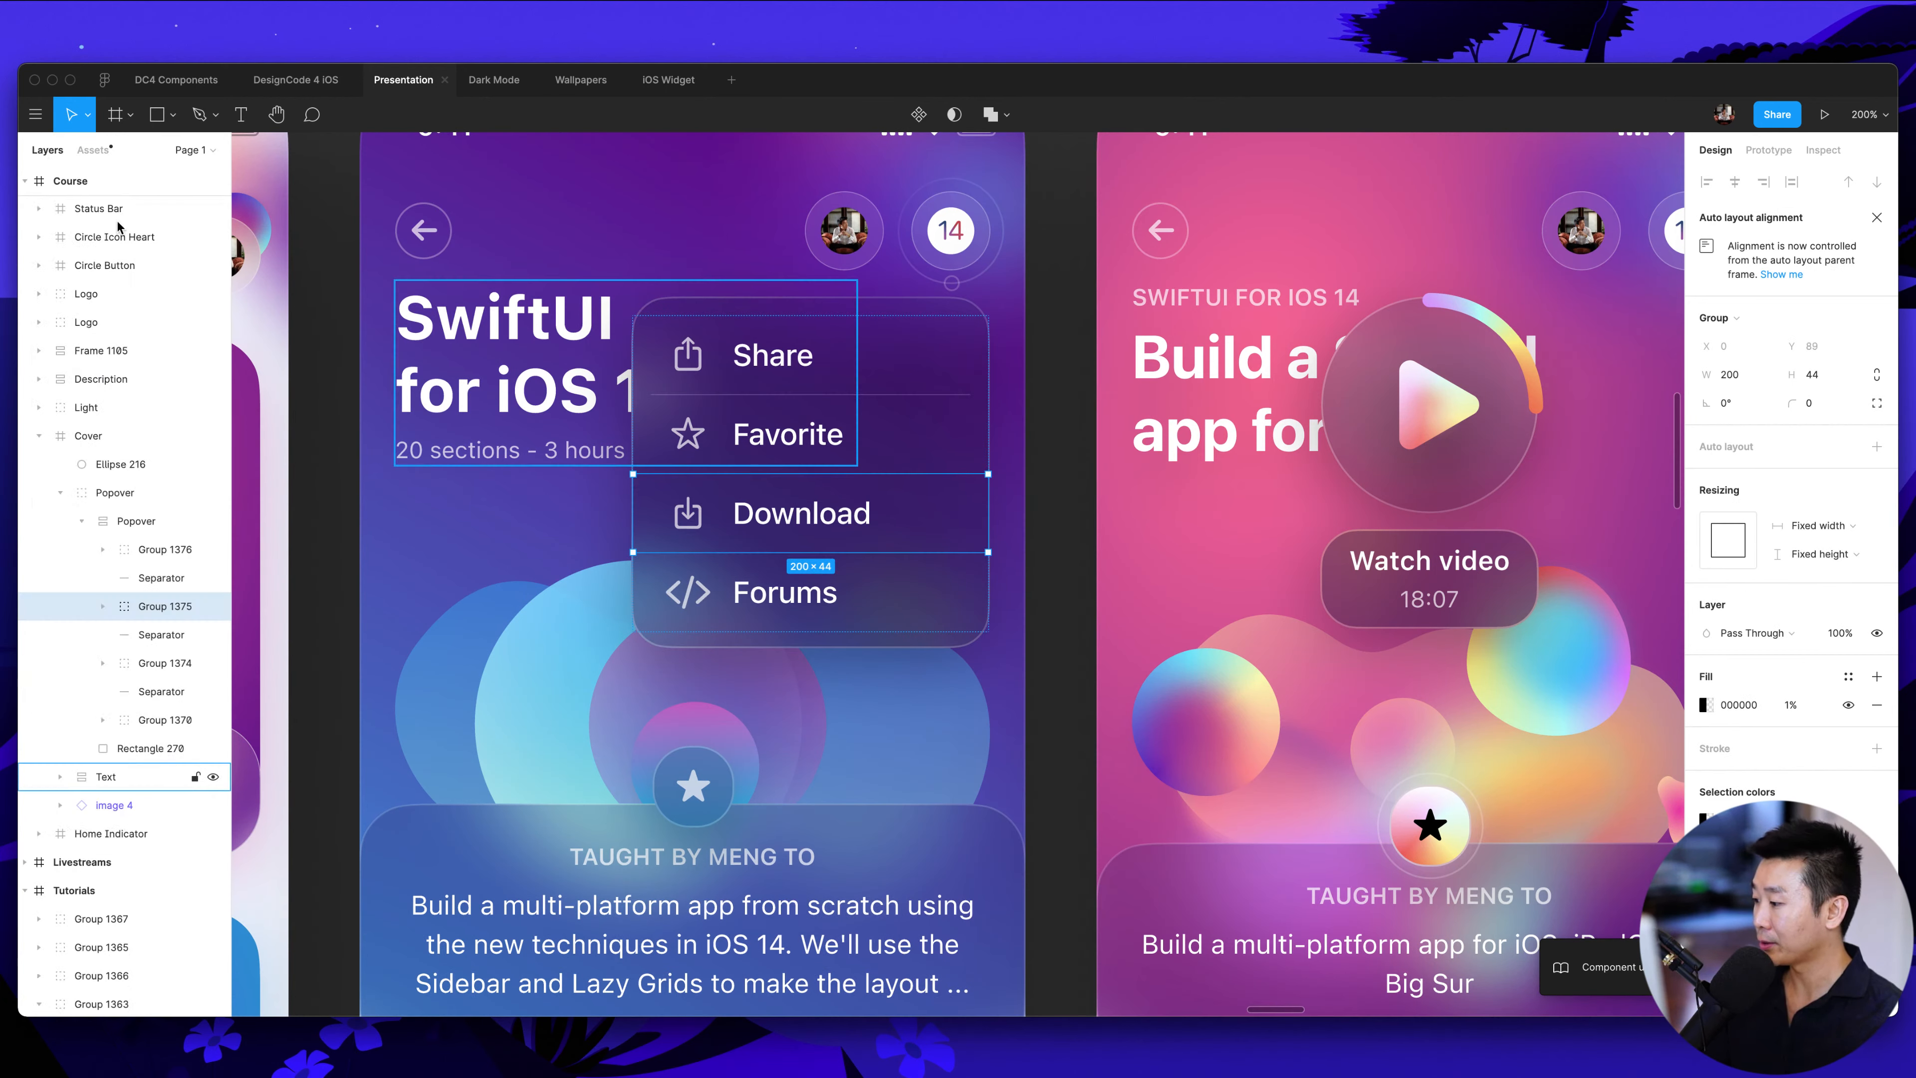
pyautogui.click(105, 607)
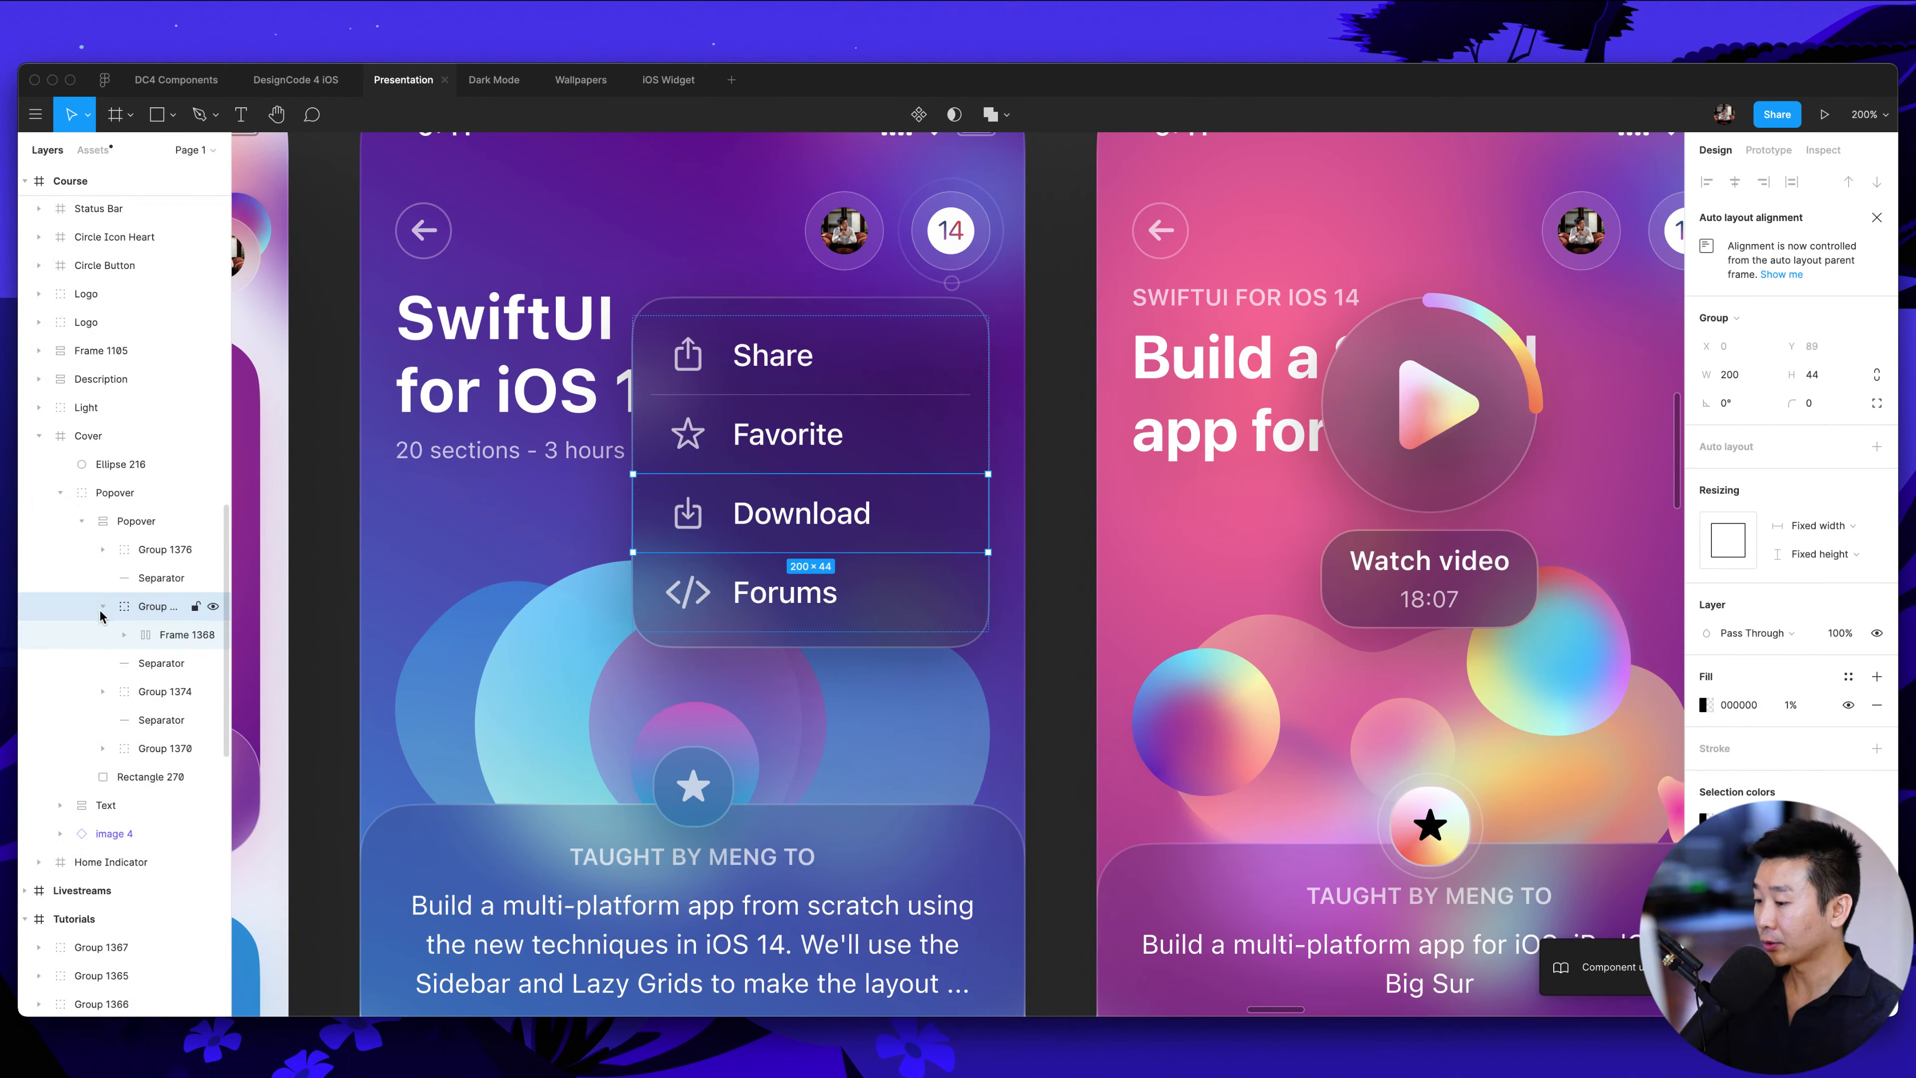
pyautogui.click(150, 634)
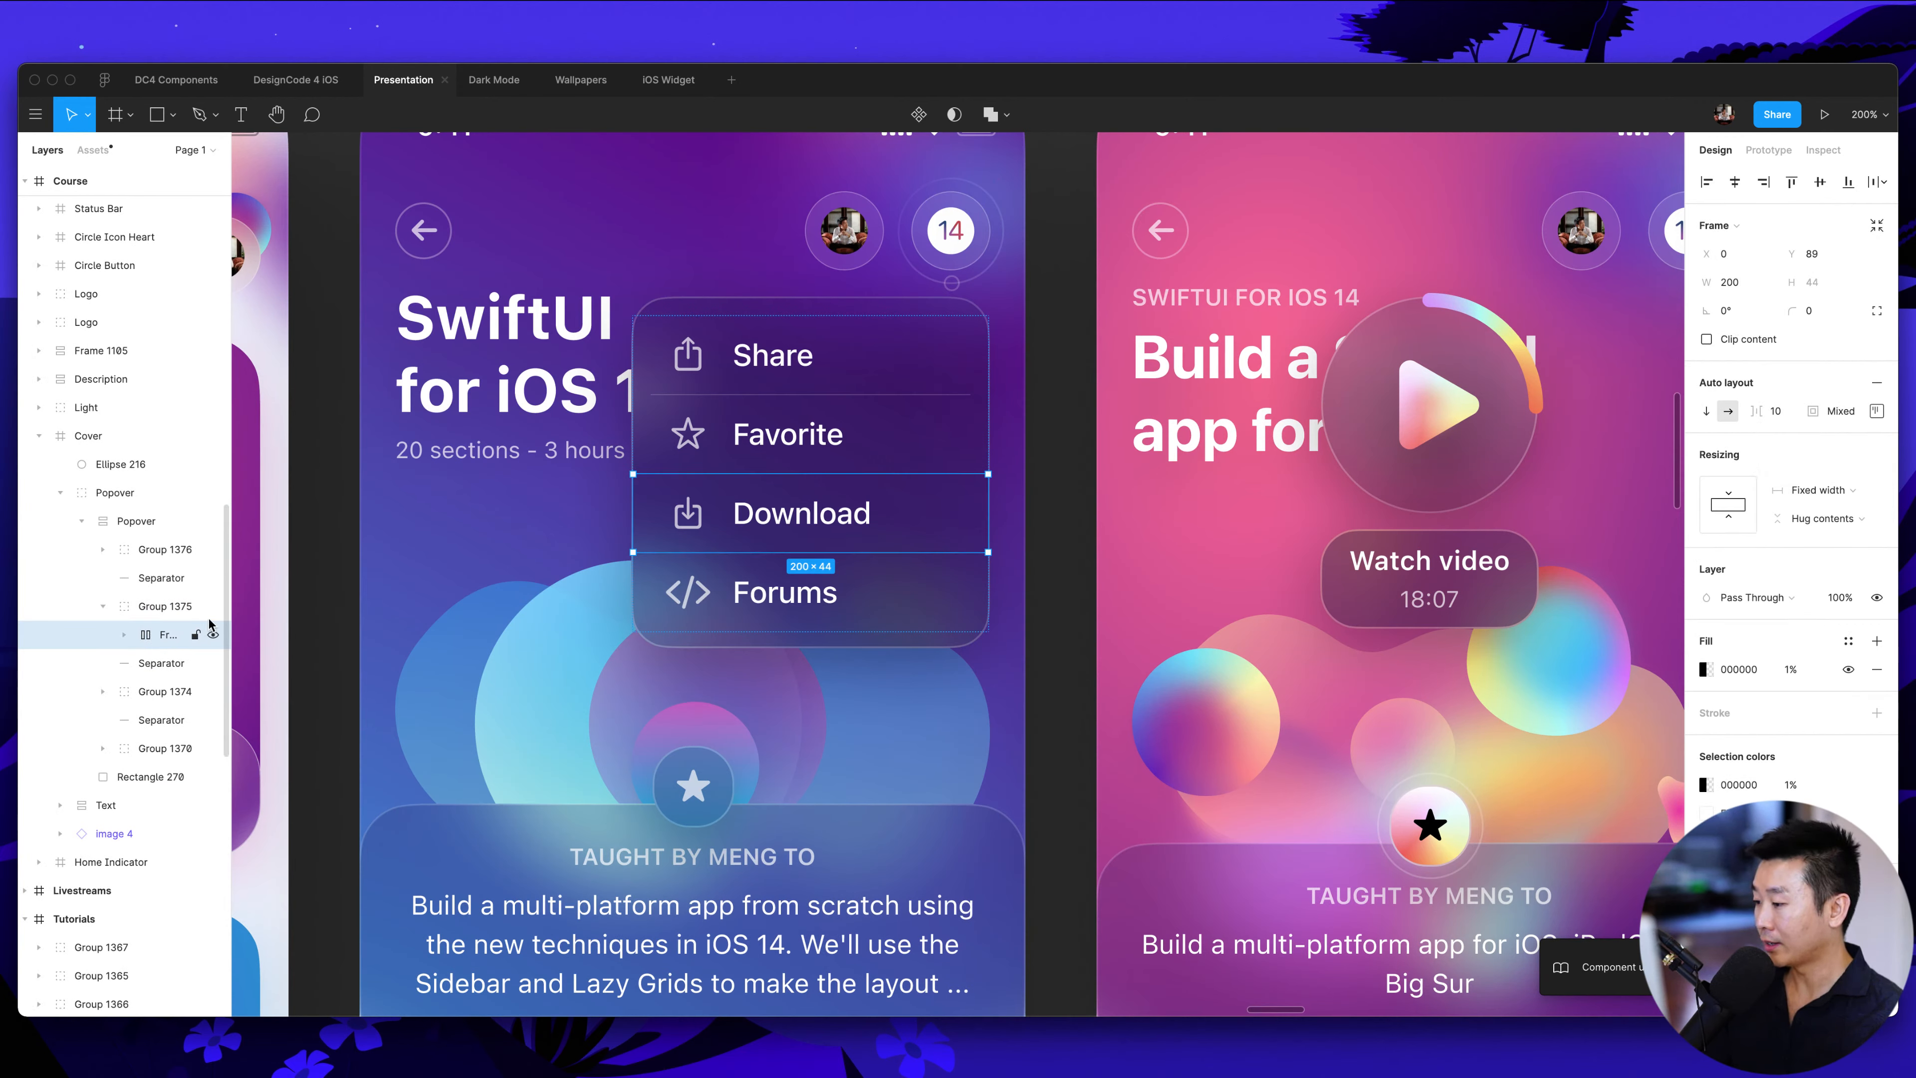
pyautogui.click(128, 521)
pyautogui.click(116, 493)
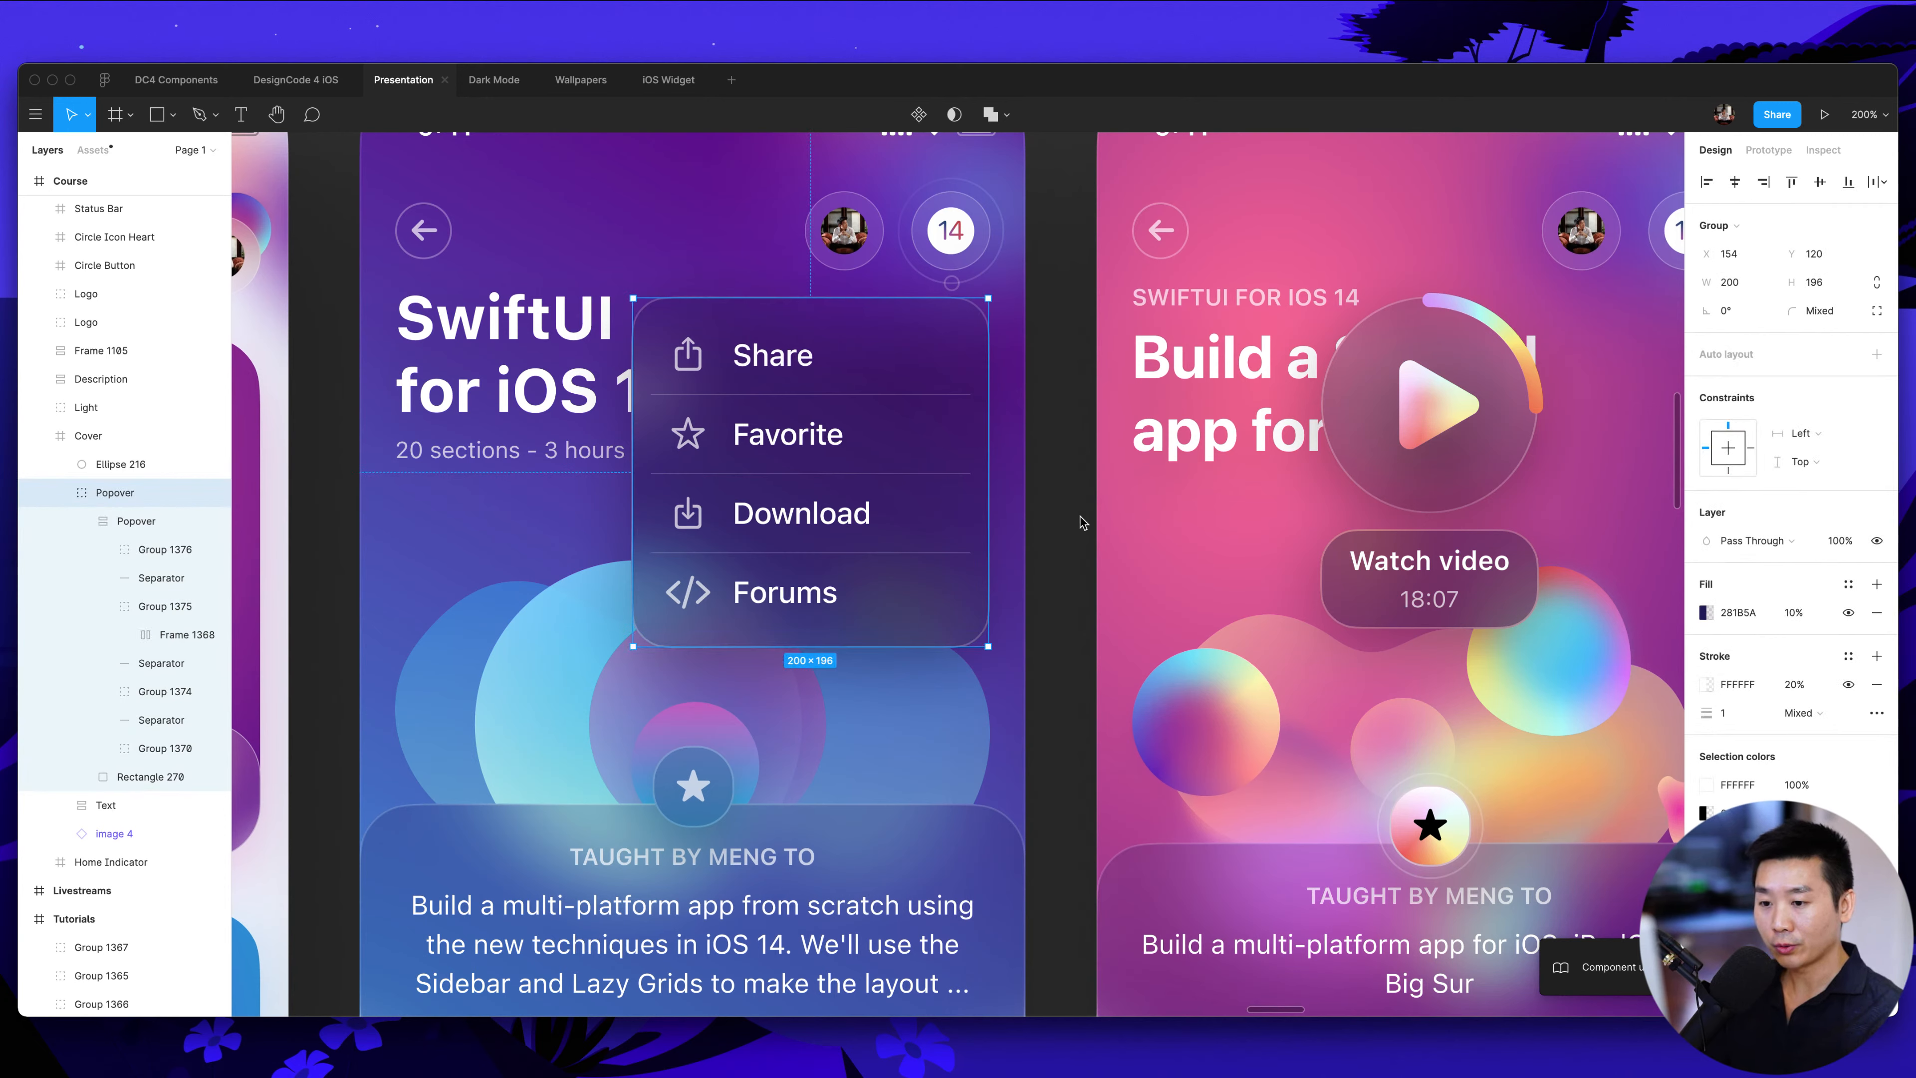
pyautogui.click(1878, 361)
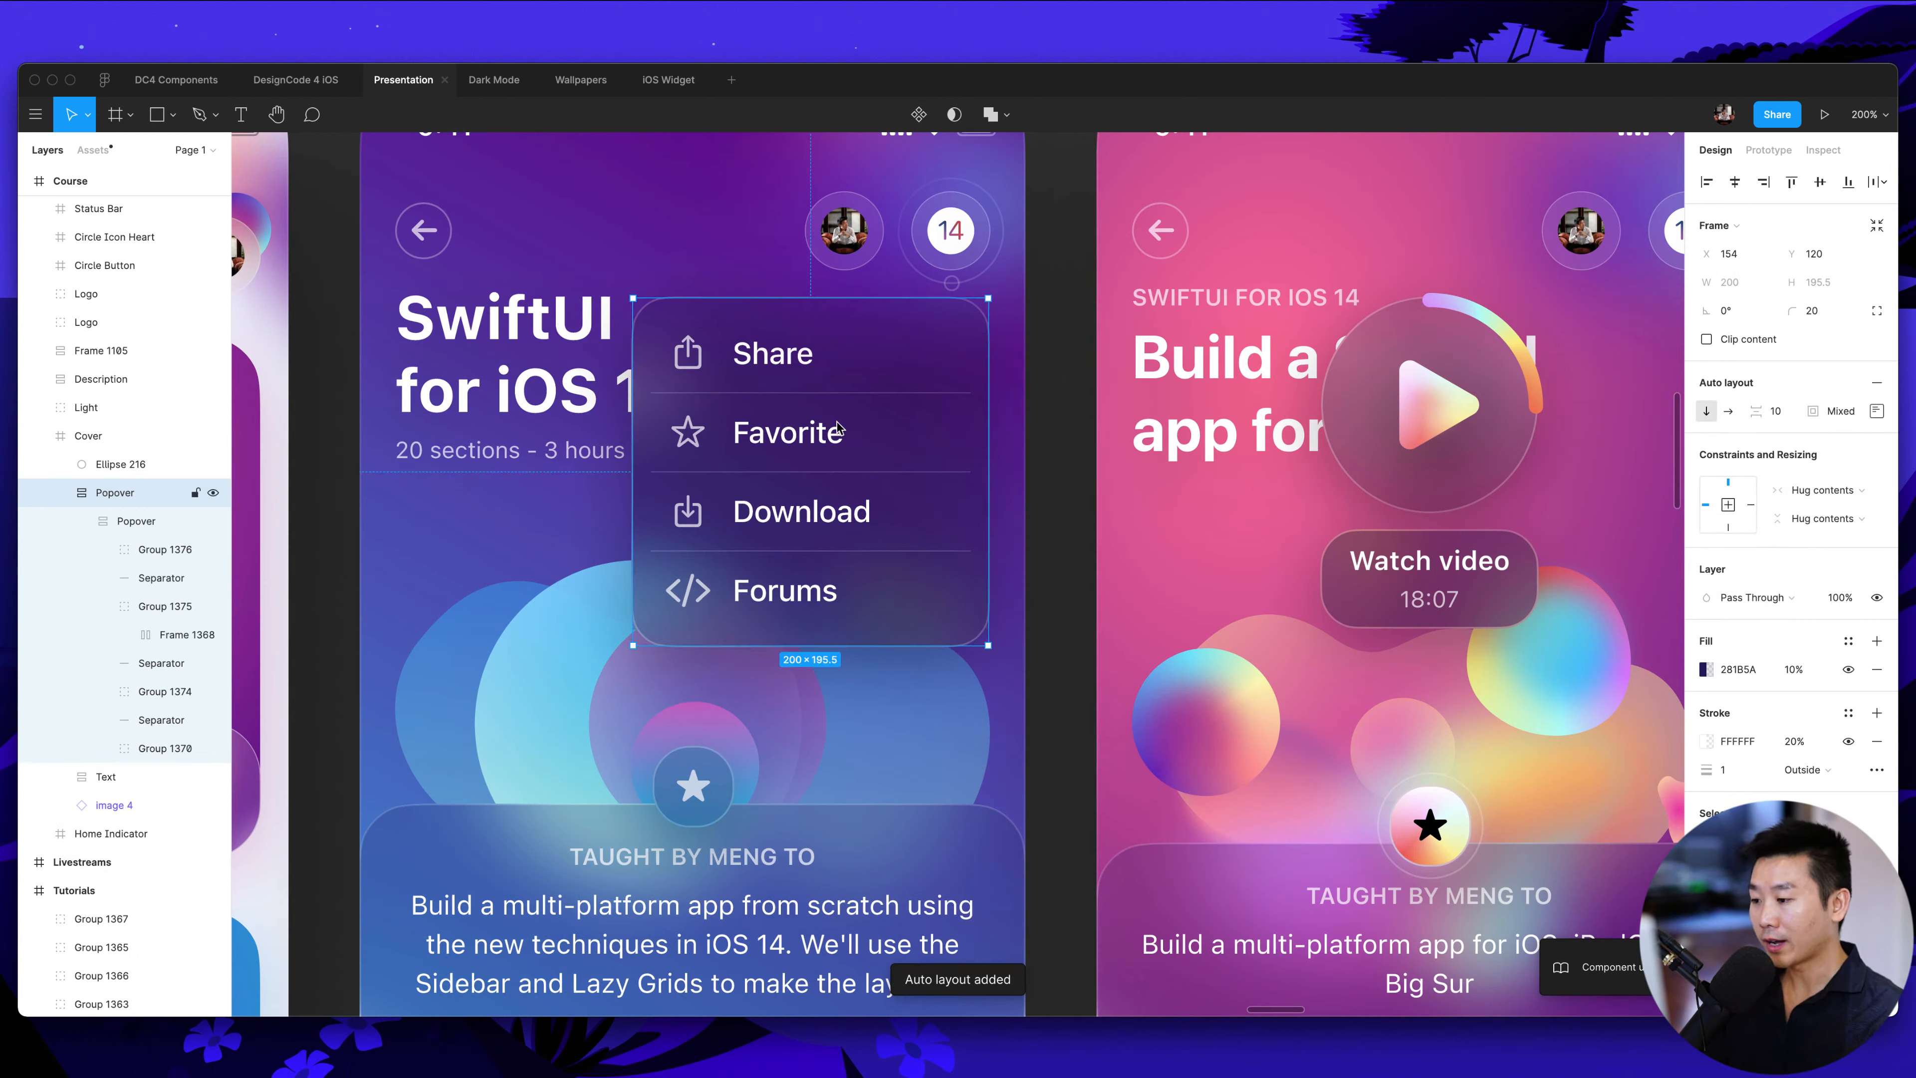
# Duplicate the Favorite row inside the auto layout popover and select the whole popover
pyautogui.doubleClick(834, 442)
pyautogui.doubleClick(855, 440)
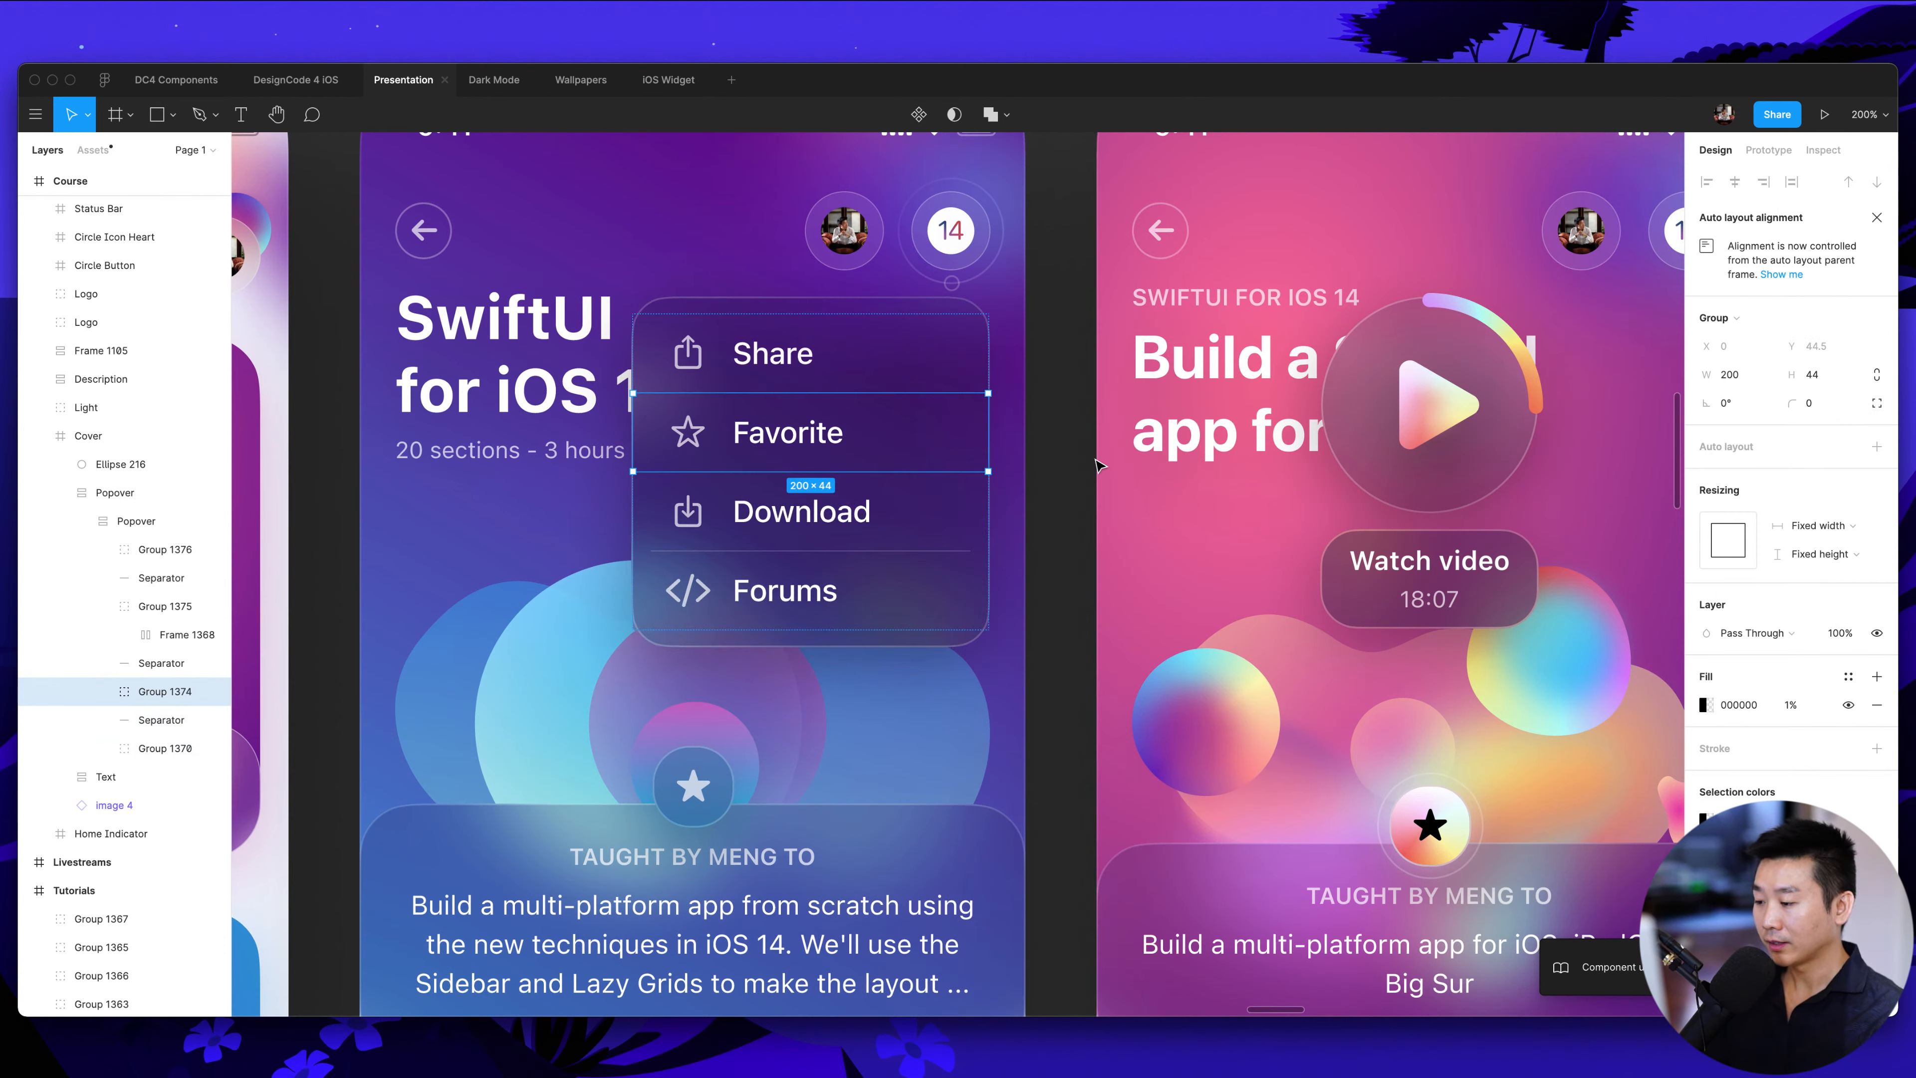
pyautogui.press('super+d')
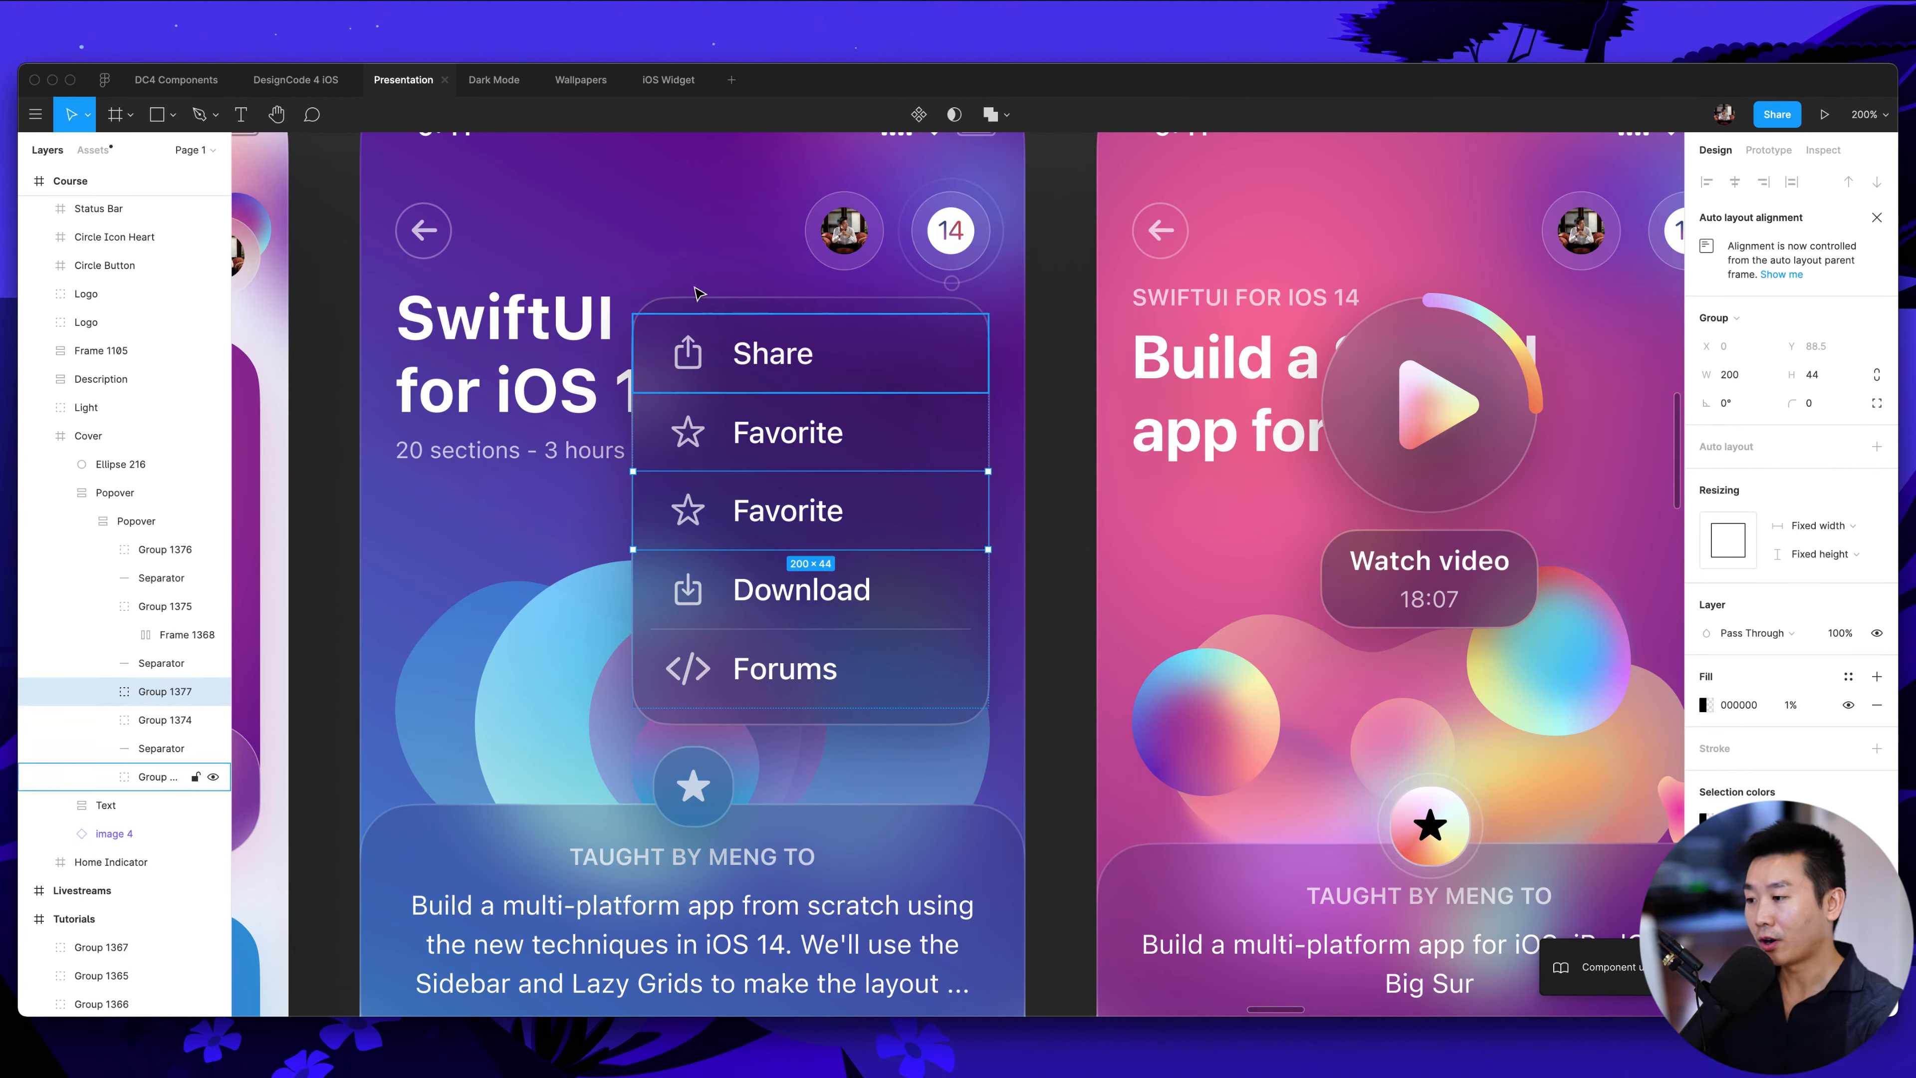
pyautogui.press('Escape')
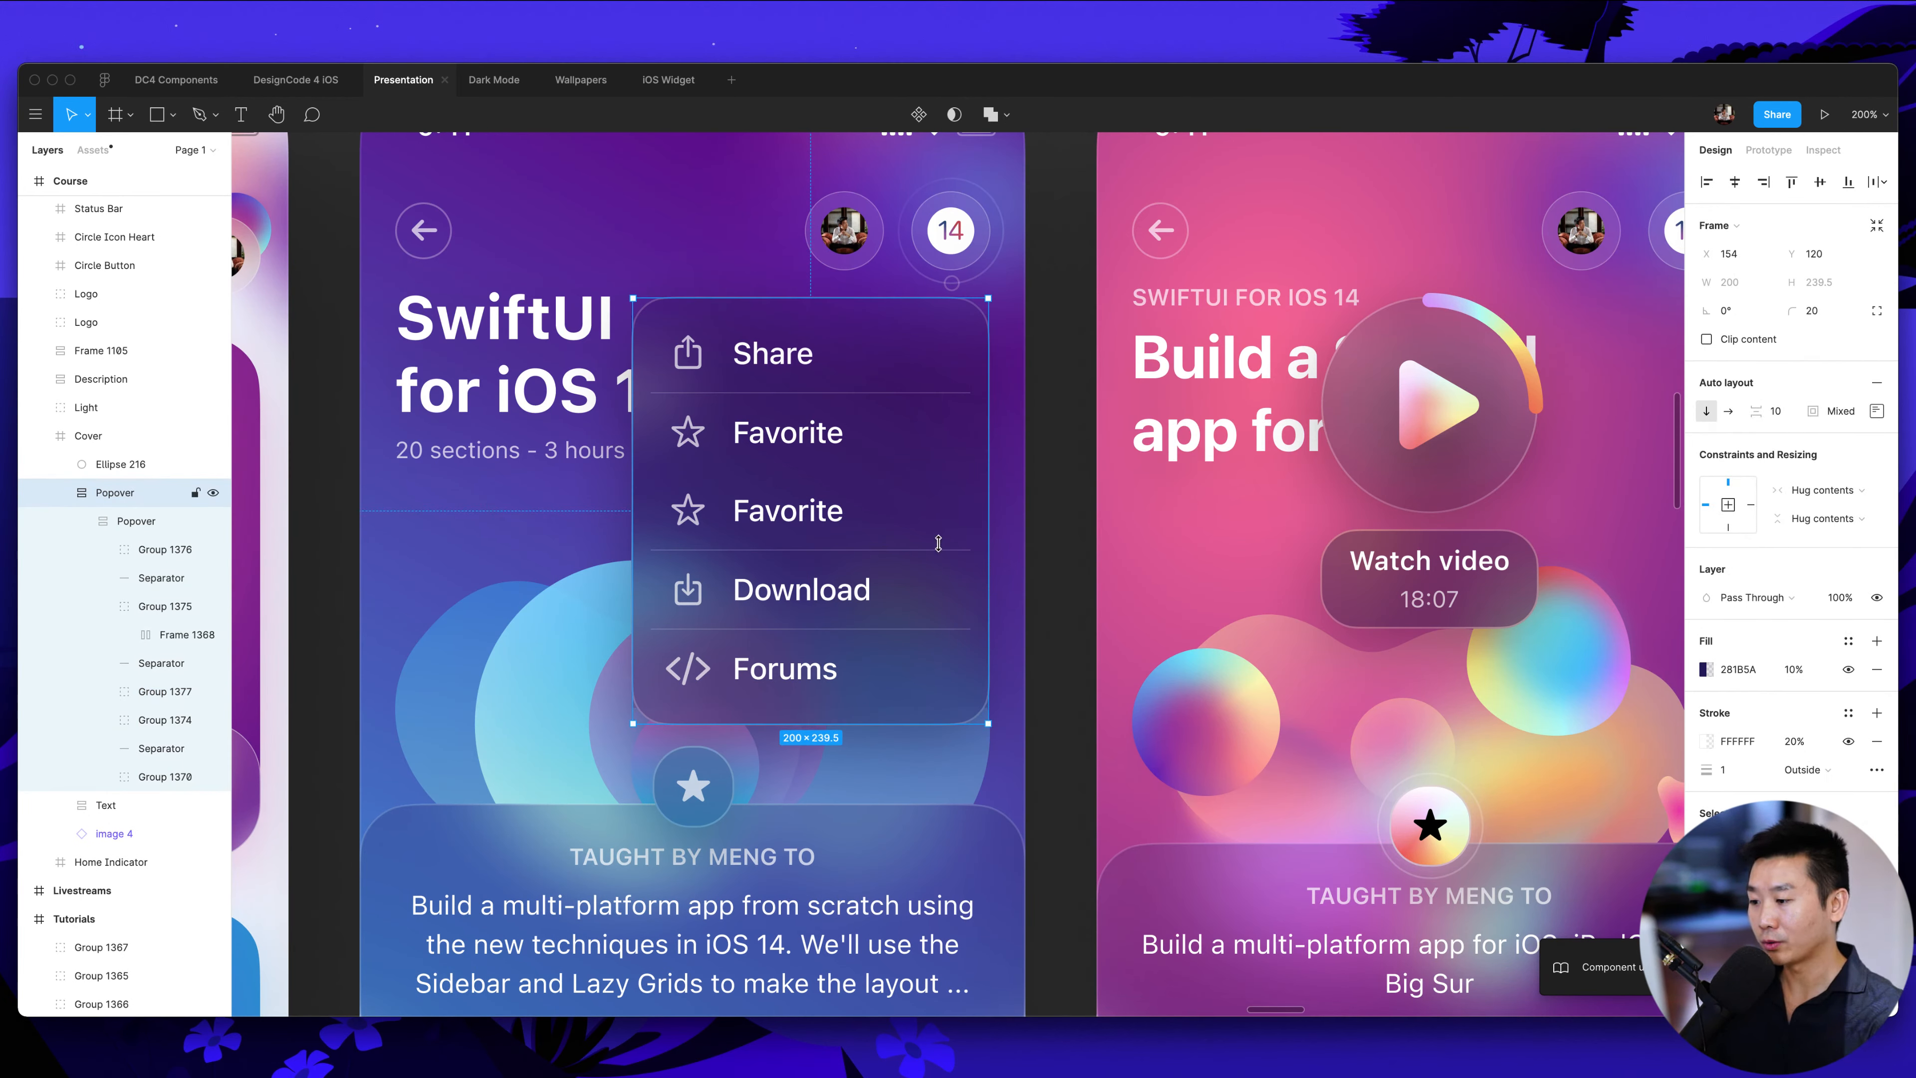
# Duplicate the separator above the Download row and move one copy between the two Favorite rows
pyautogui.keyDown('super'); pyautogui.click(916, 402); pyautogui.keyUp('super')
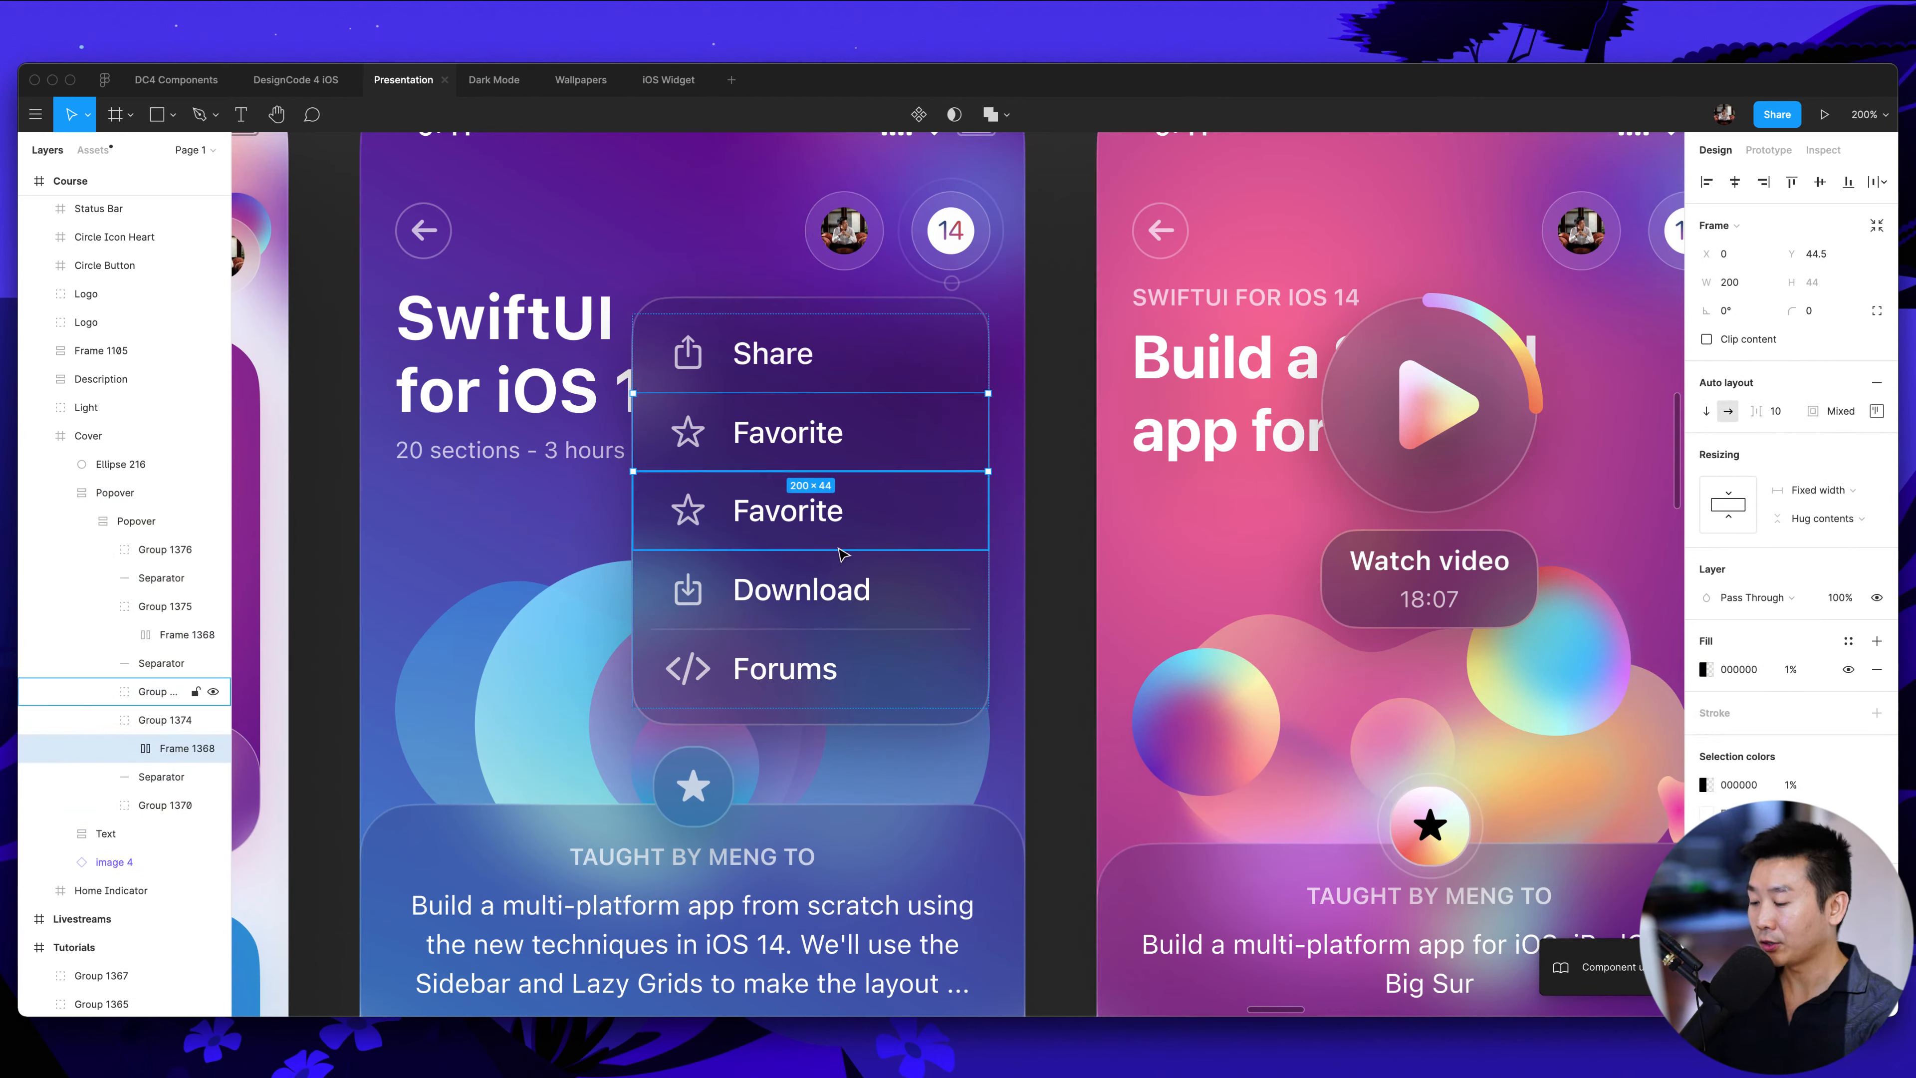
pyautogui.keyDown('super'); pyautogui.click(905, 557); pyautogui.keyUp('super')
pyautogui.click(138, 664)
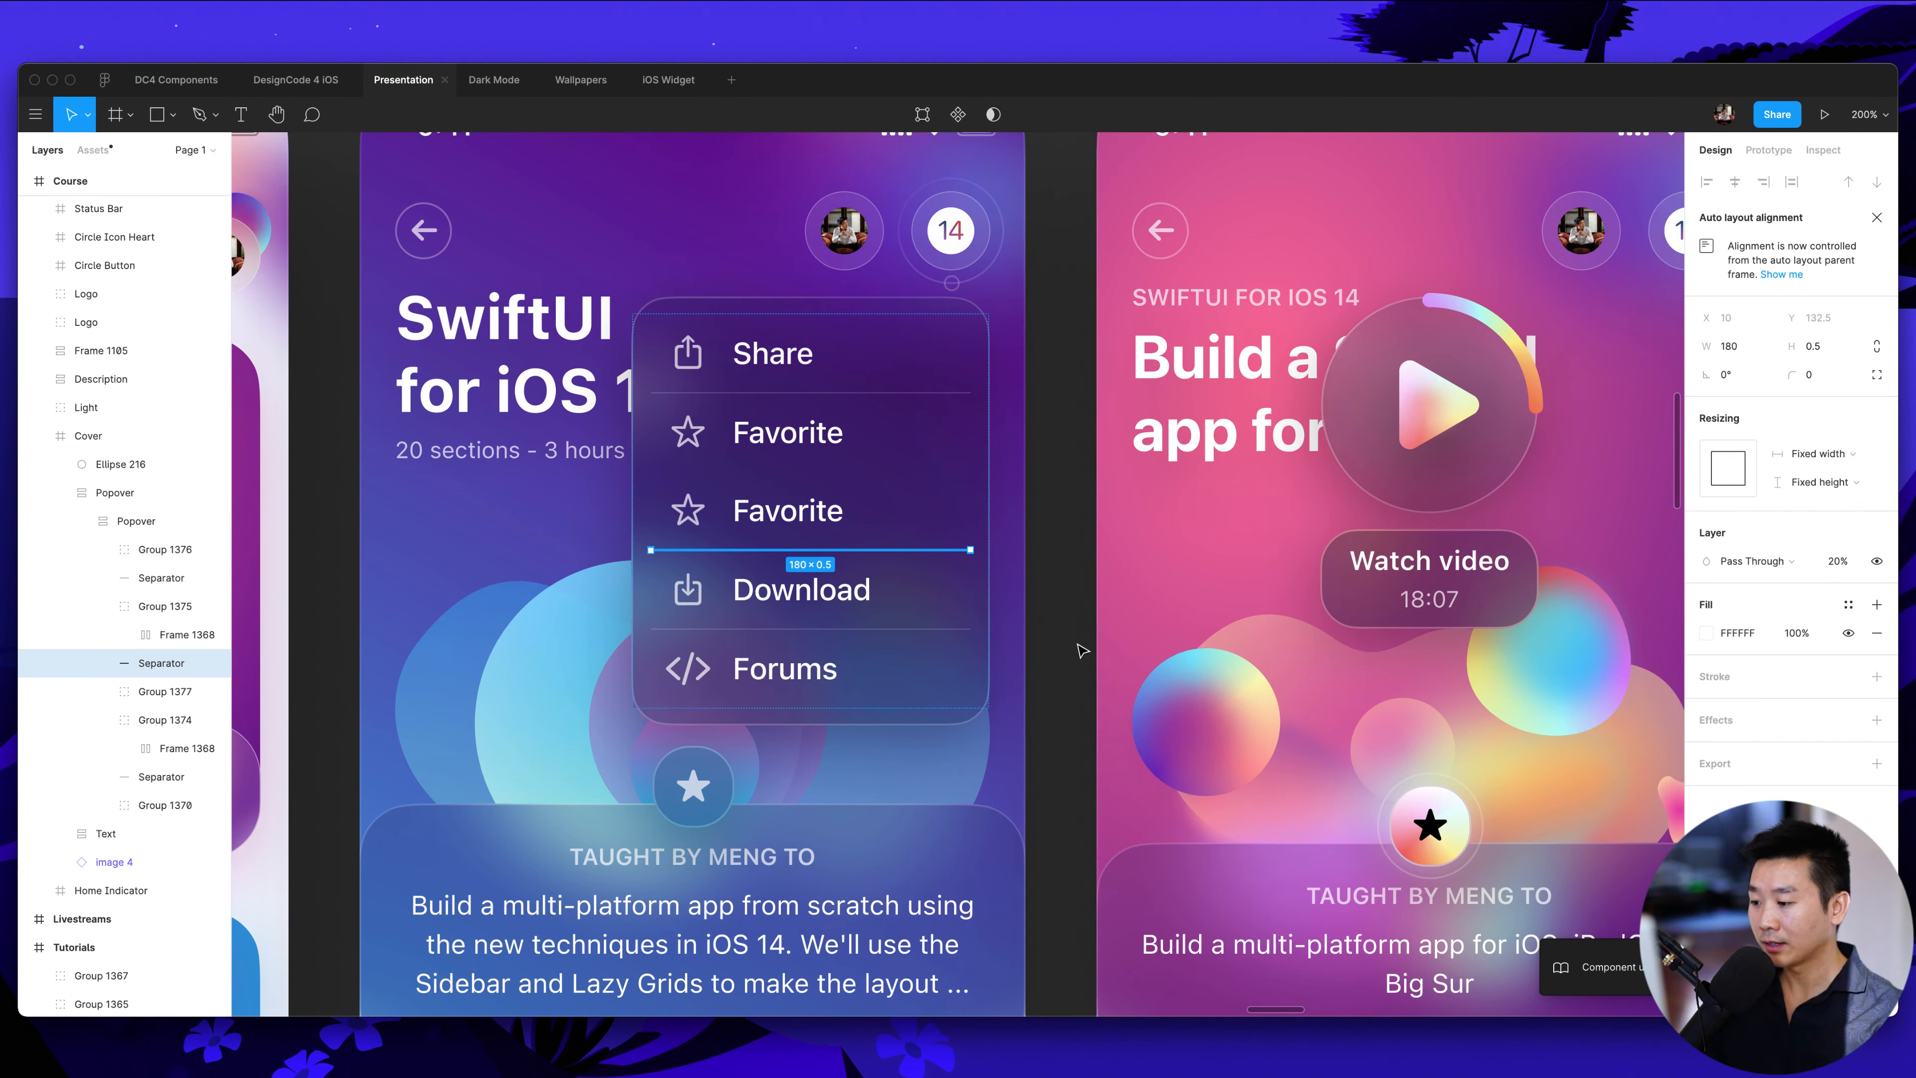
pyautogui.press('super+d')
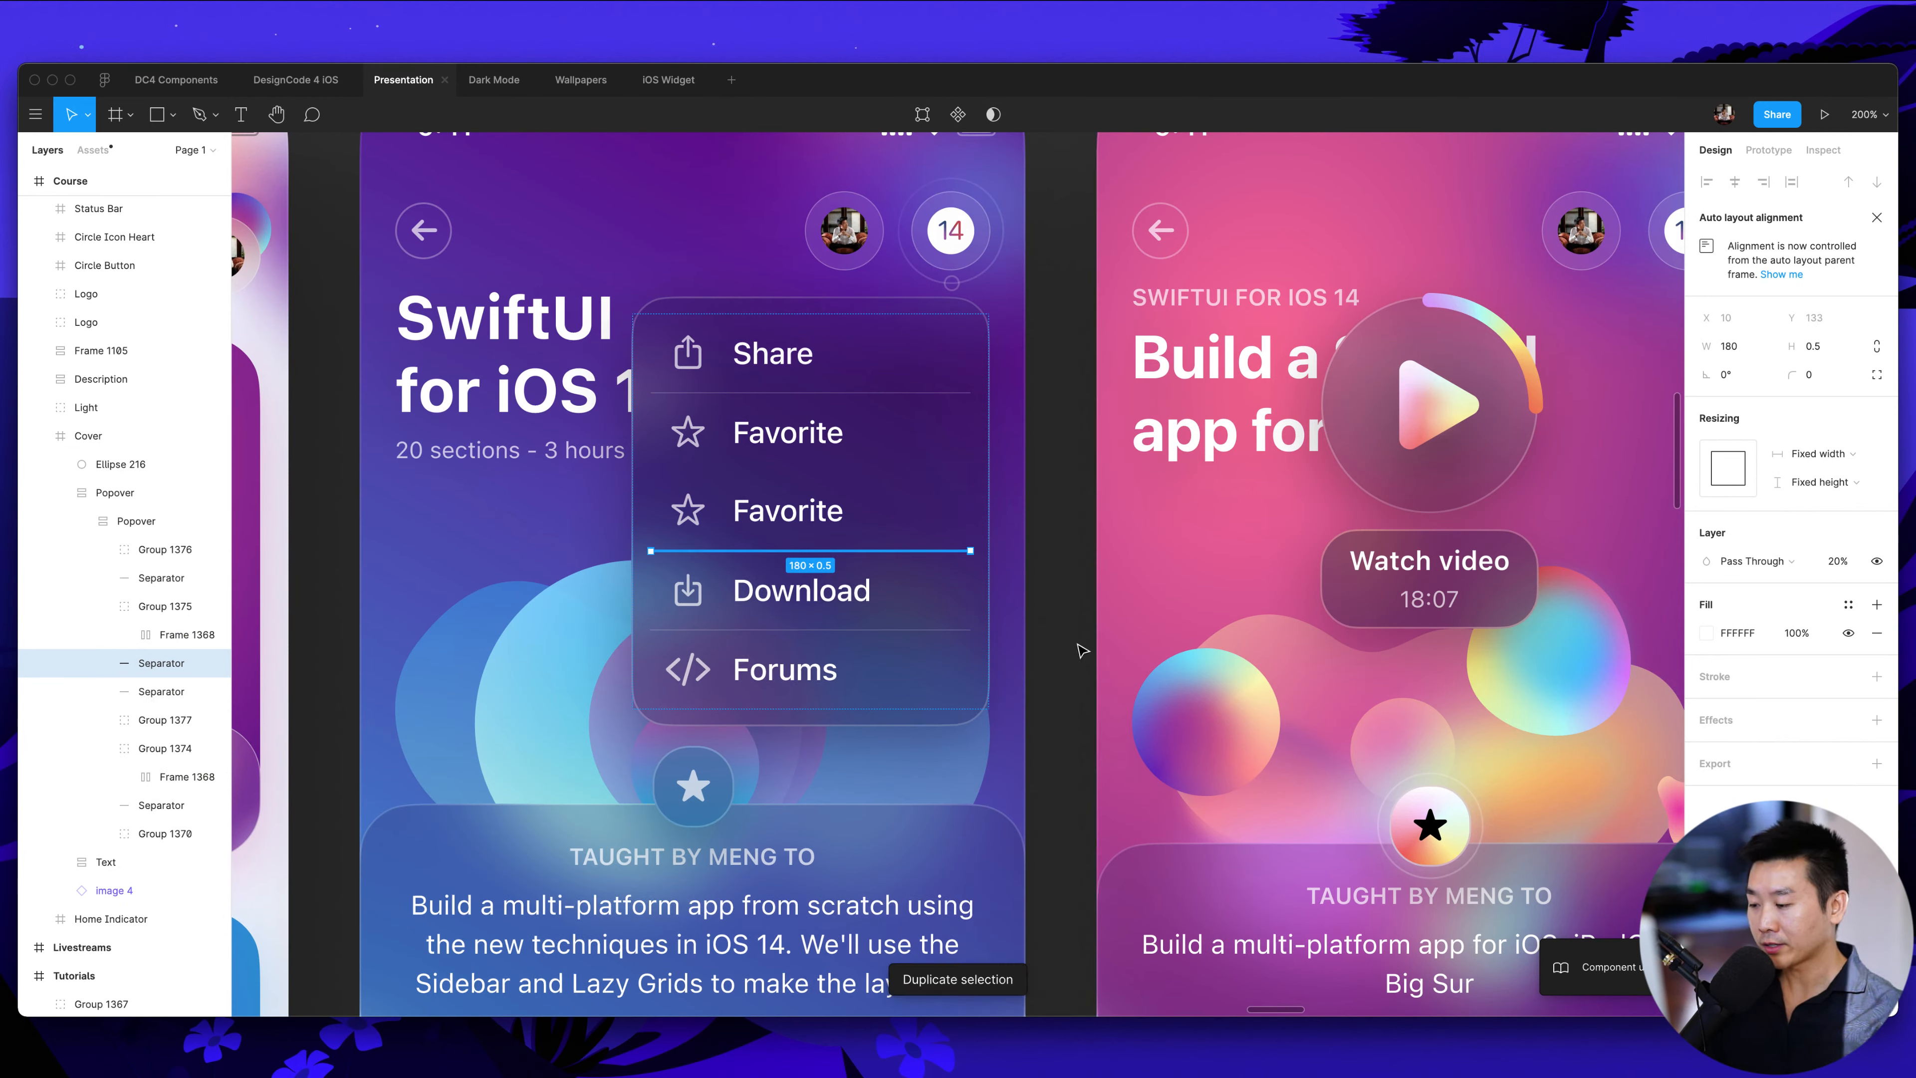
pyautogui.press('Tab')
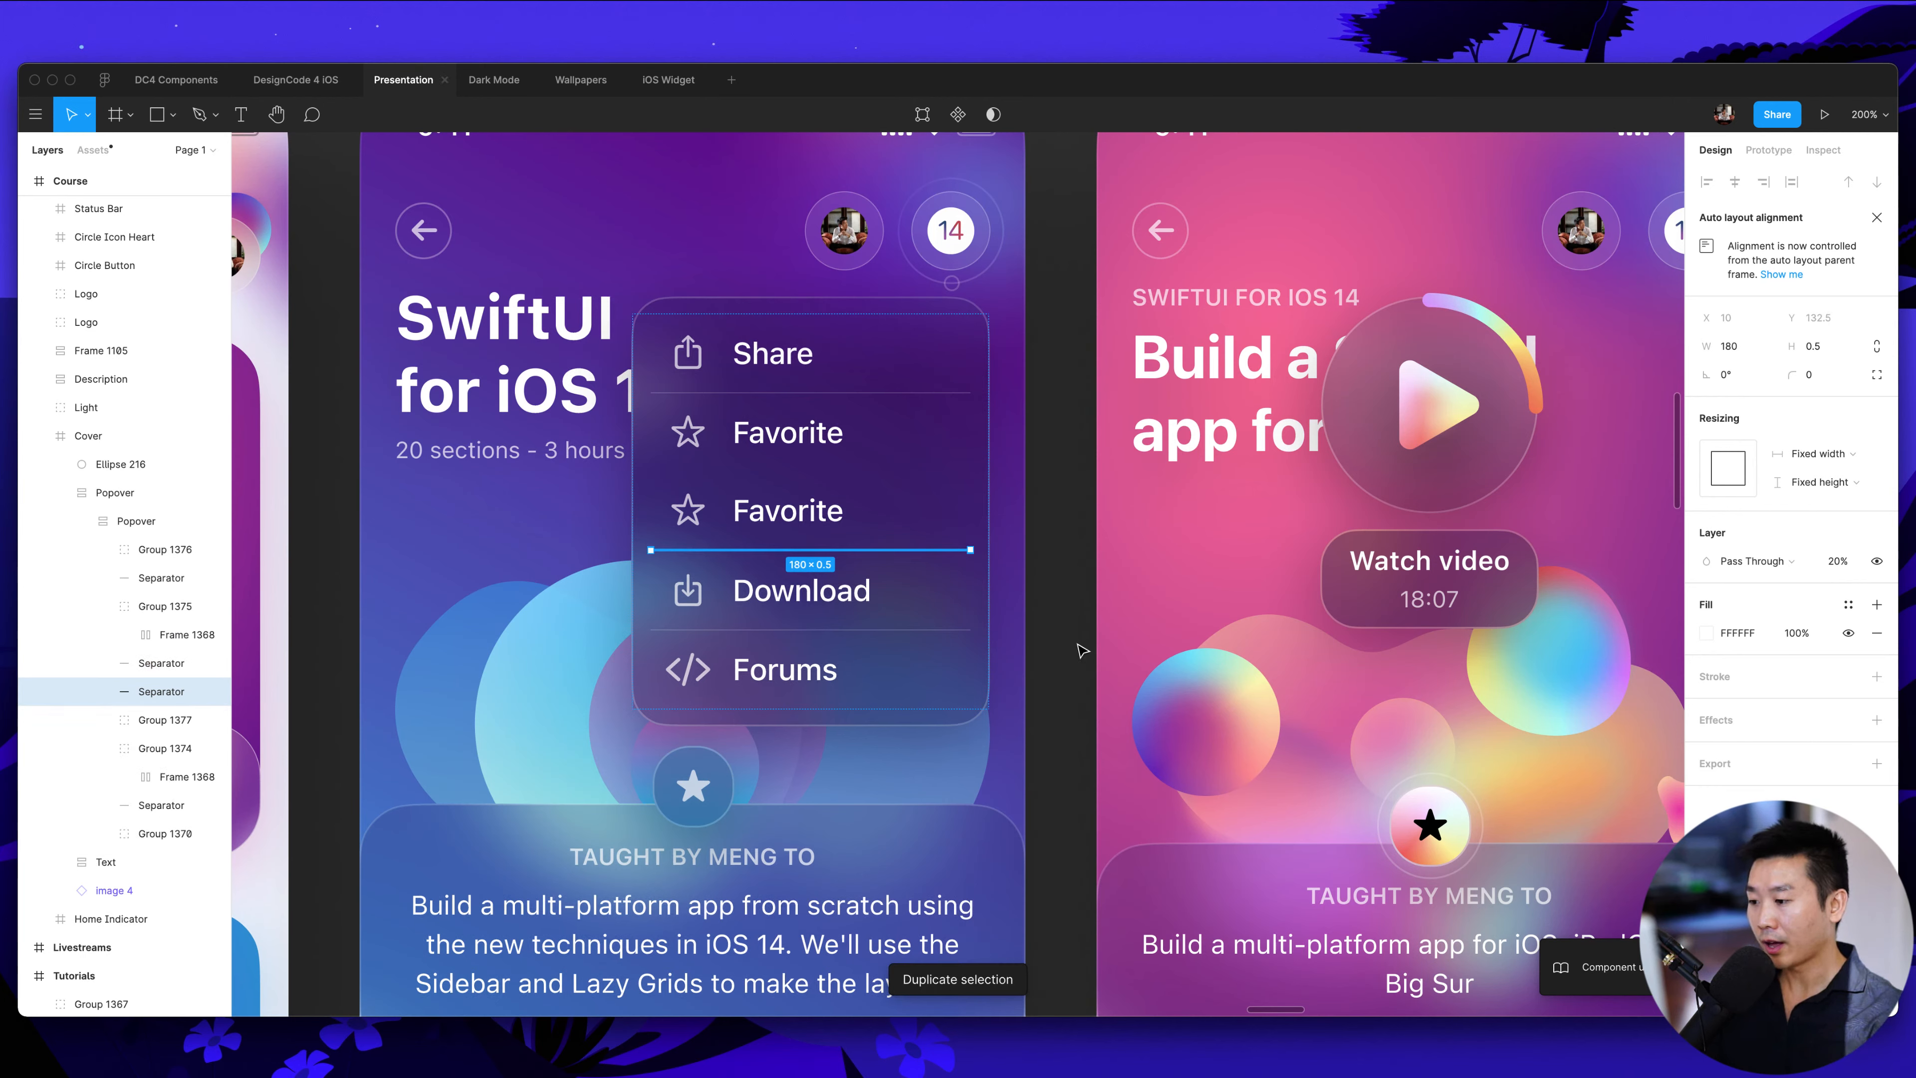
pyautogui.press('Up')
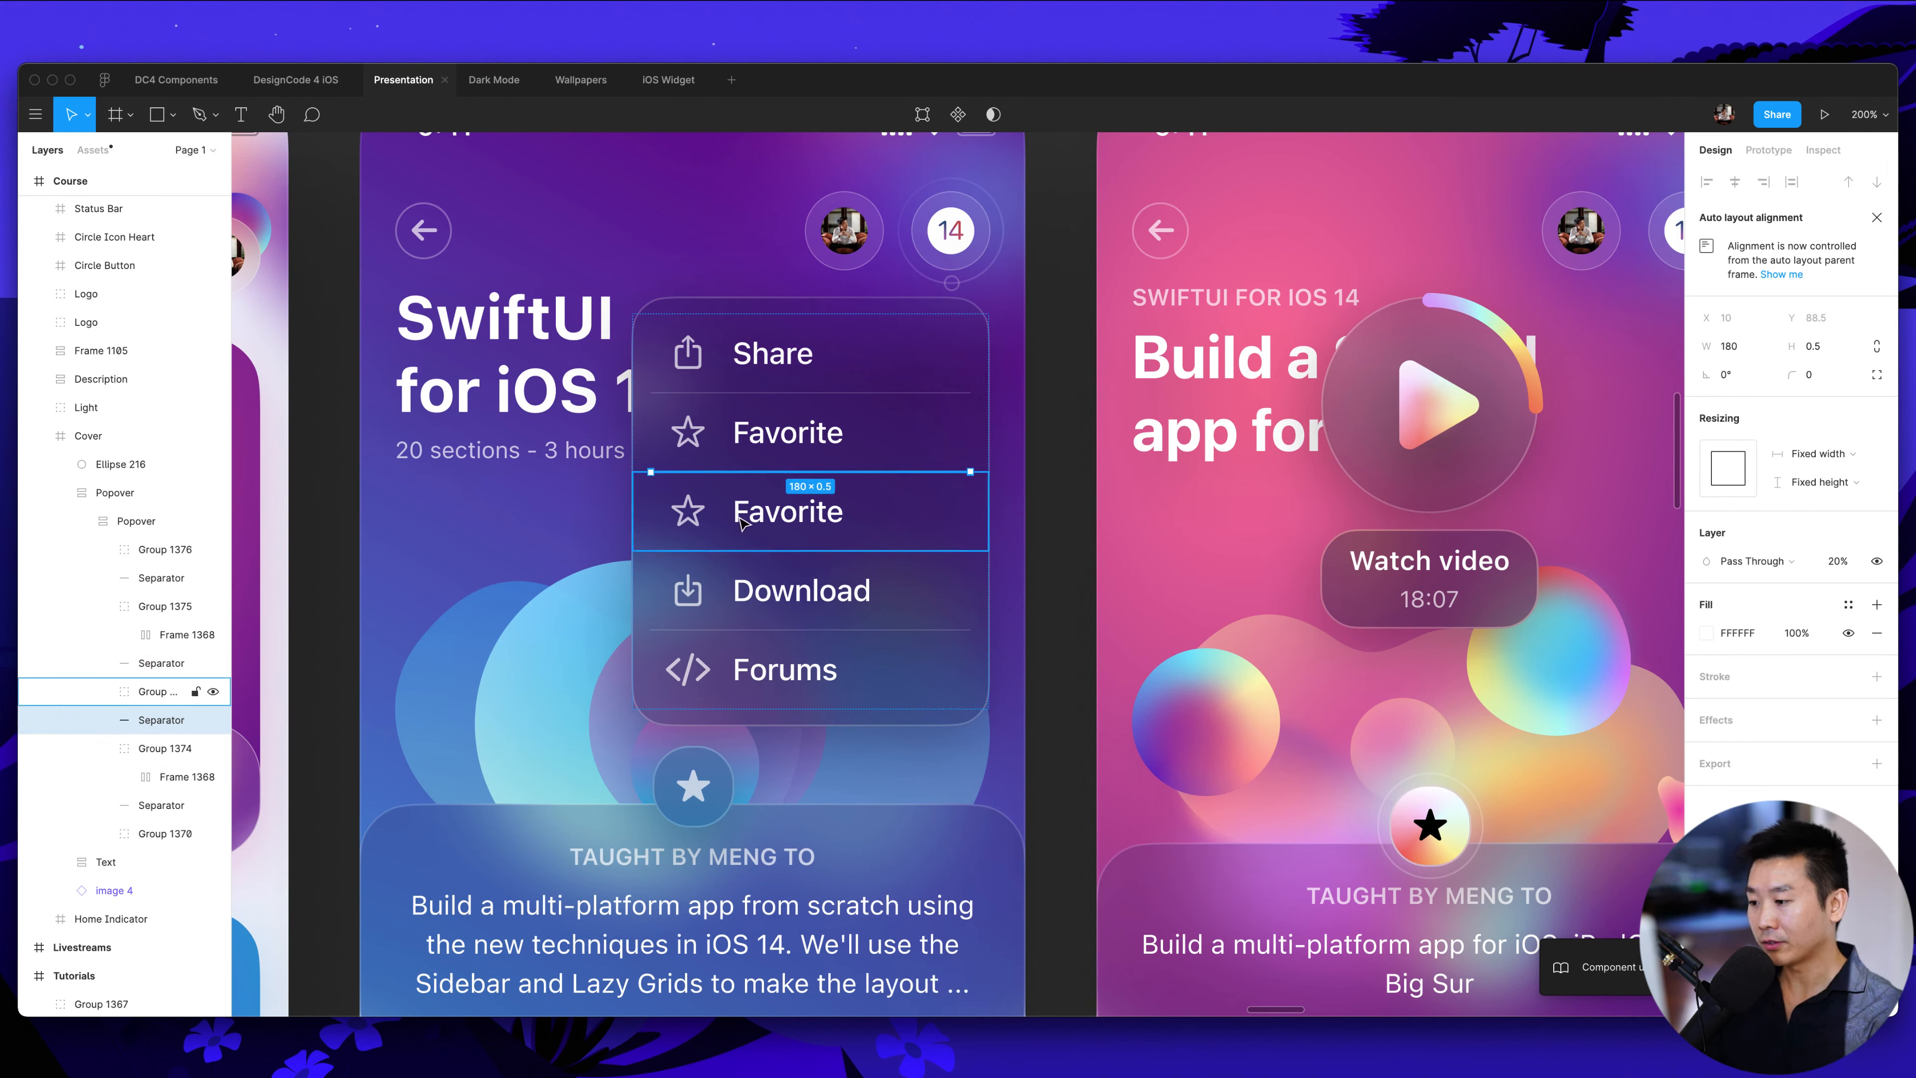
pyautogui.click(1081, 477)
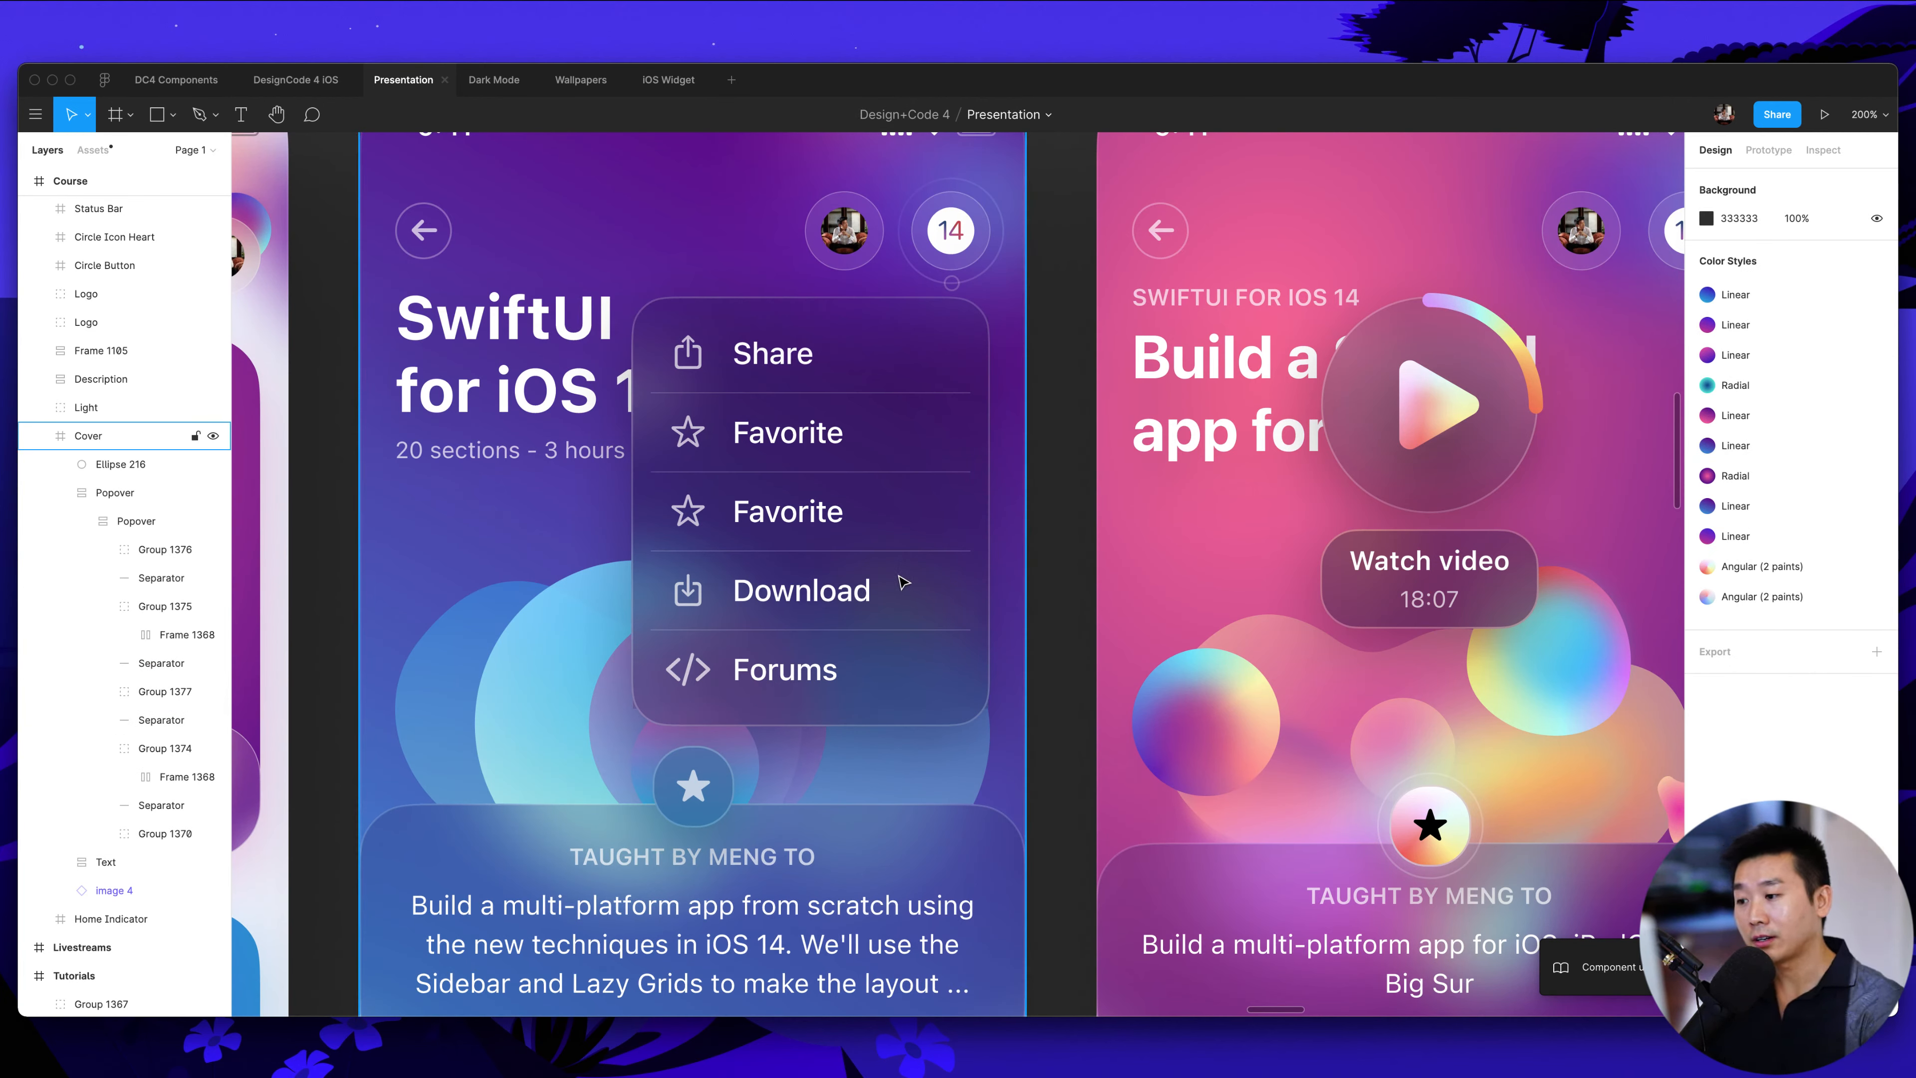
# Change the label of the upper Favorite row in the Course screen's popover to "Subscribe"
pyautogui.keyDown('super'); pyautogui.click(789, 443); pyautogui.keyUp('super')
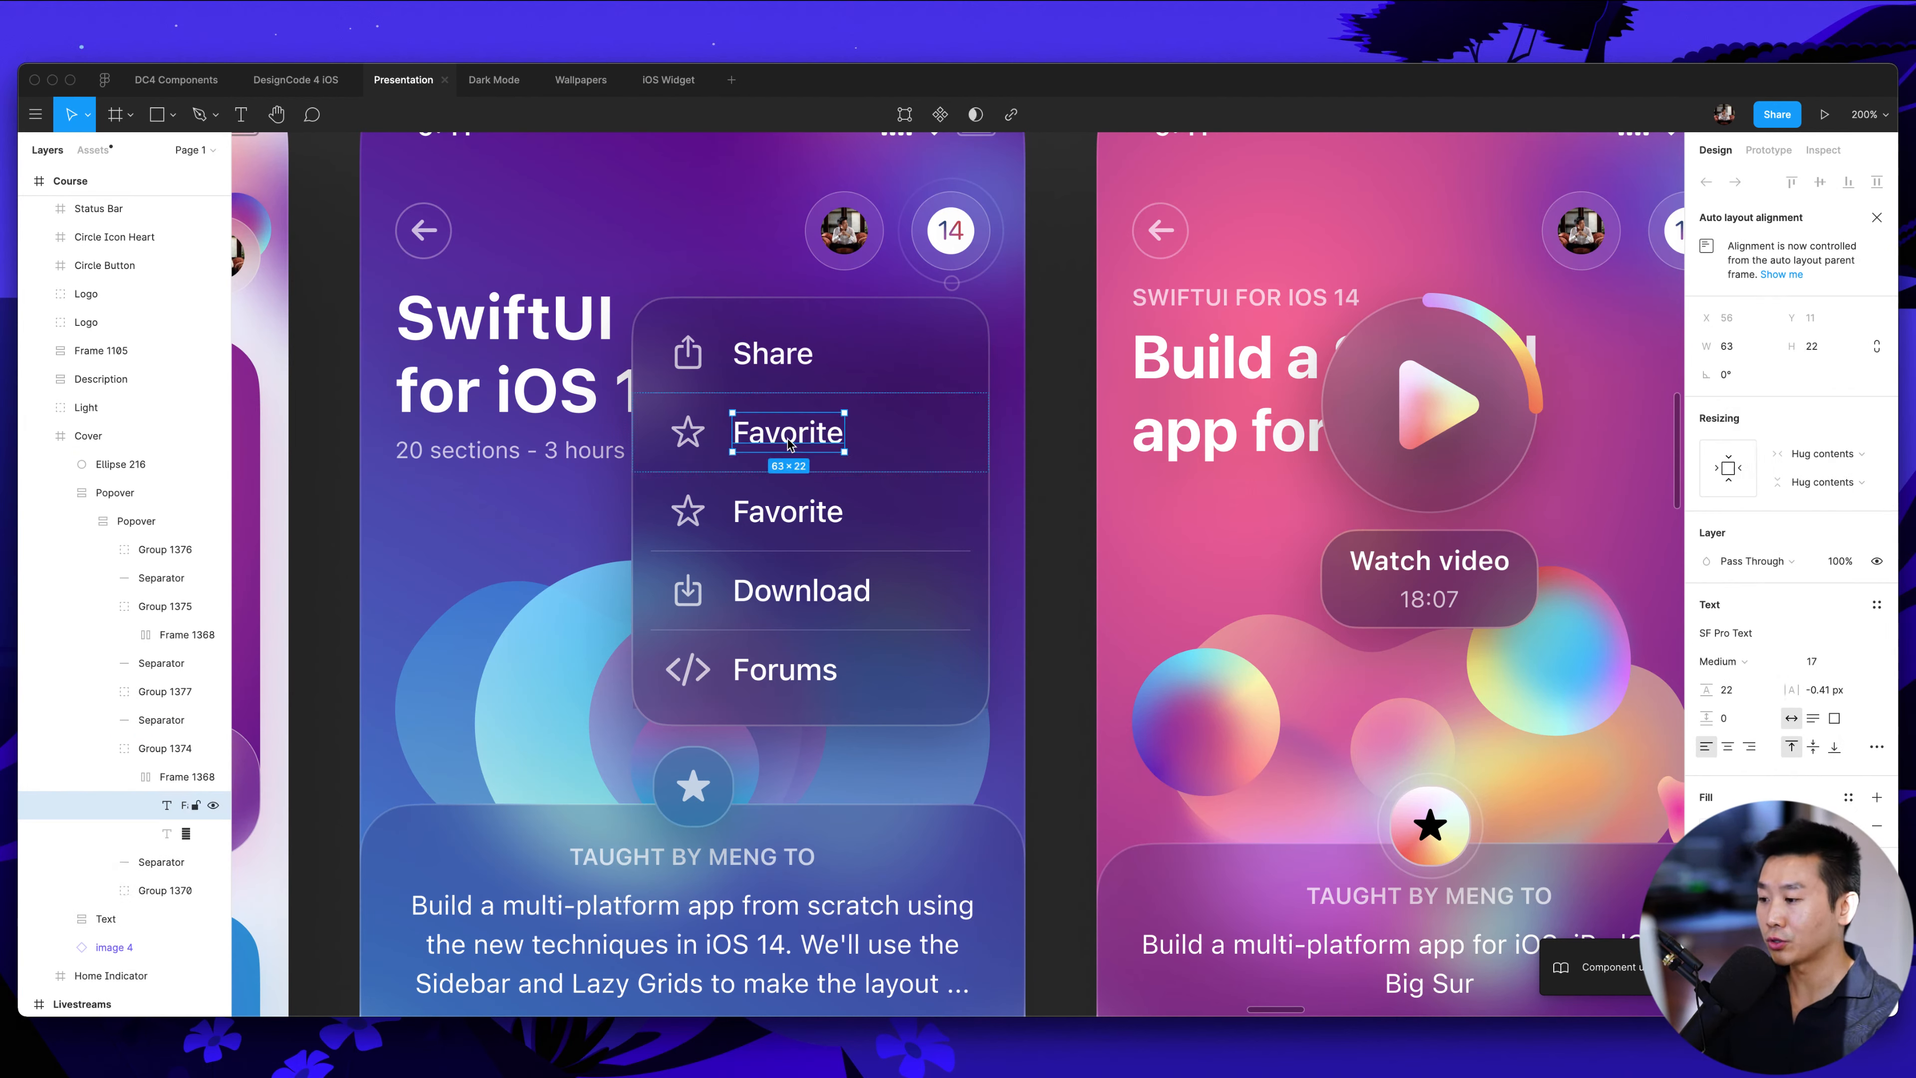
pyautogui.doubleClick(789, 443)
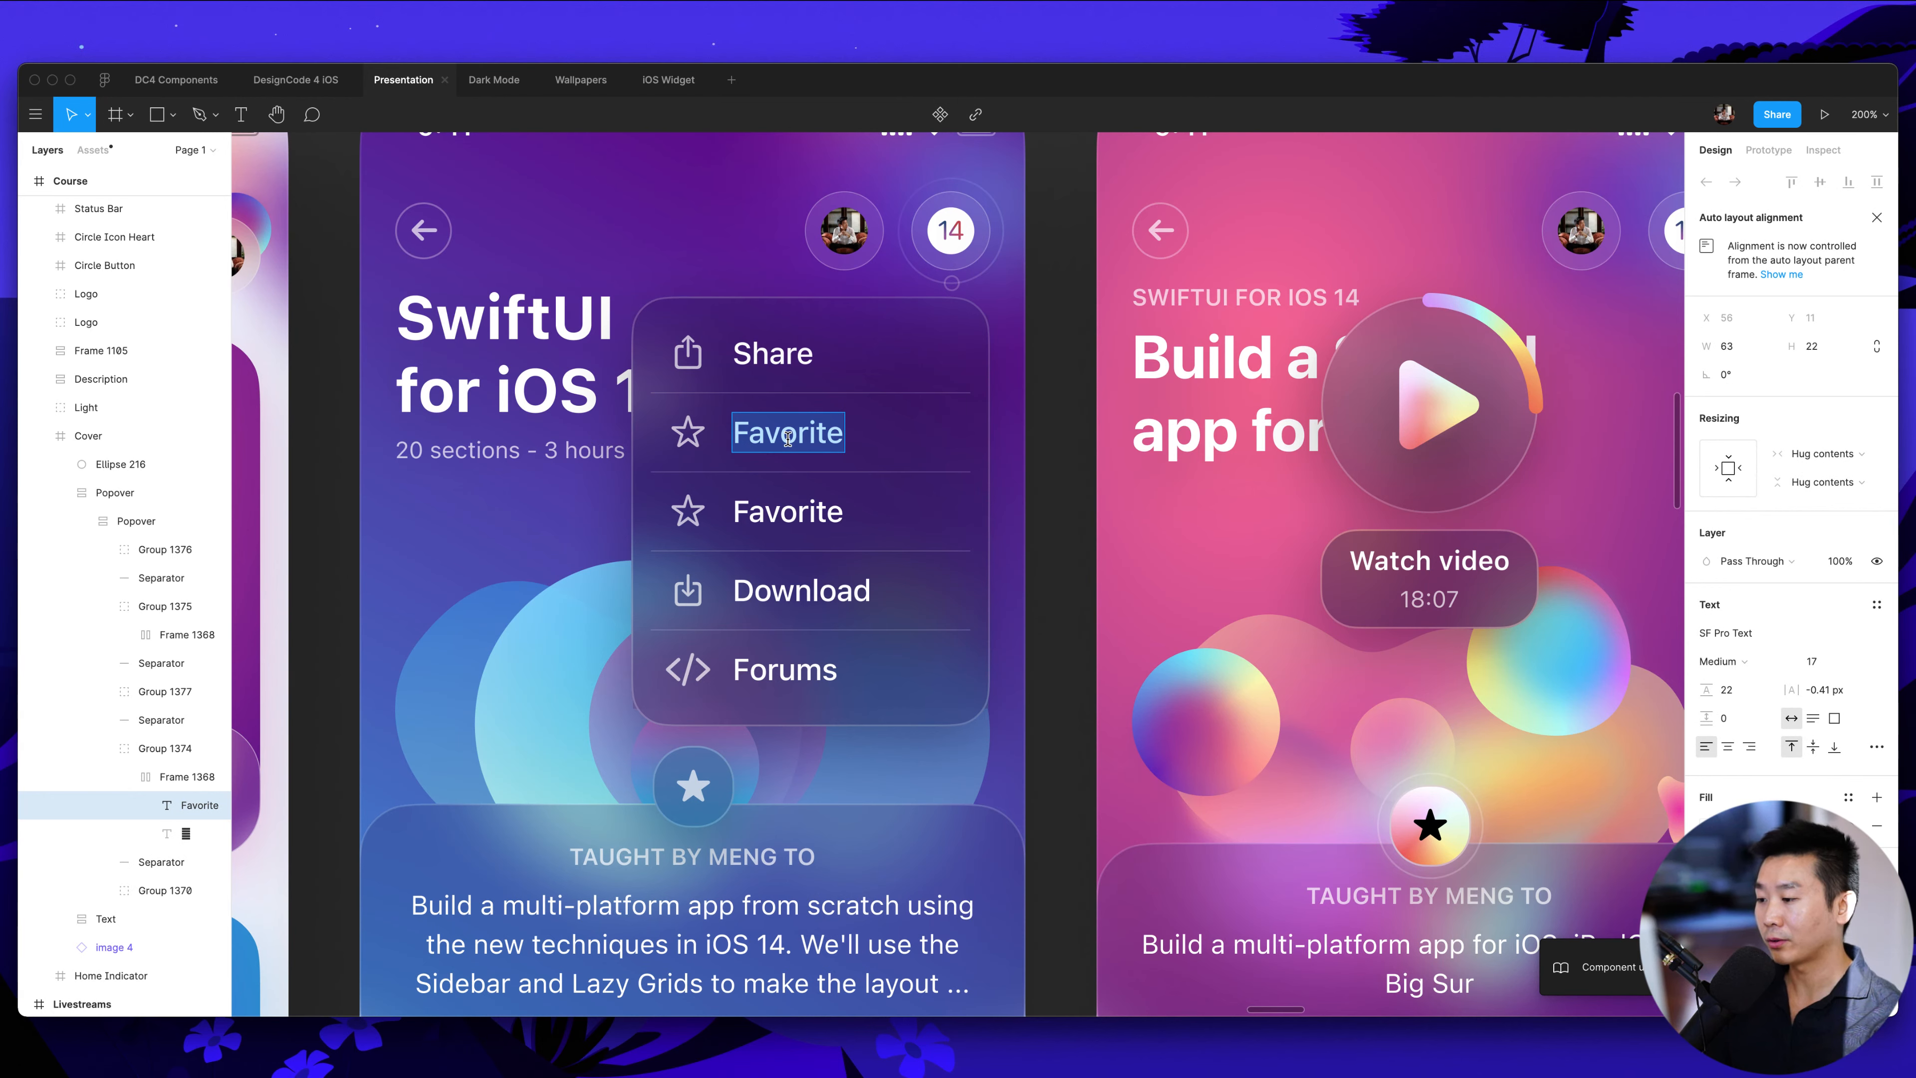
pyautogui.write('Subsr')
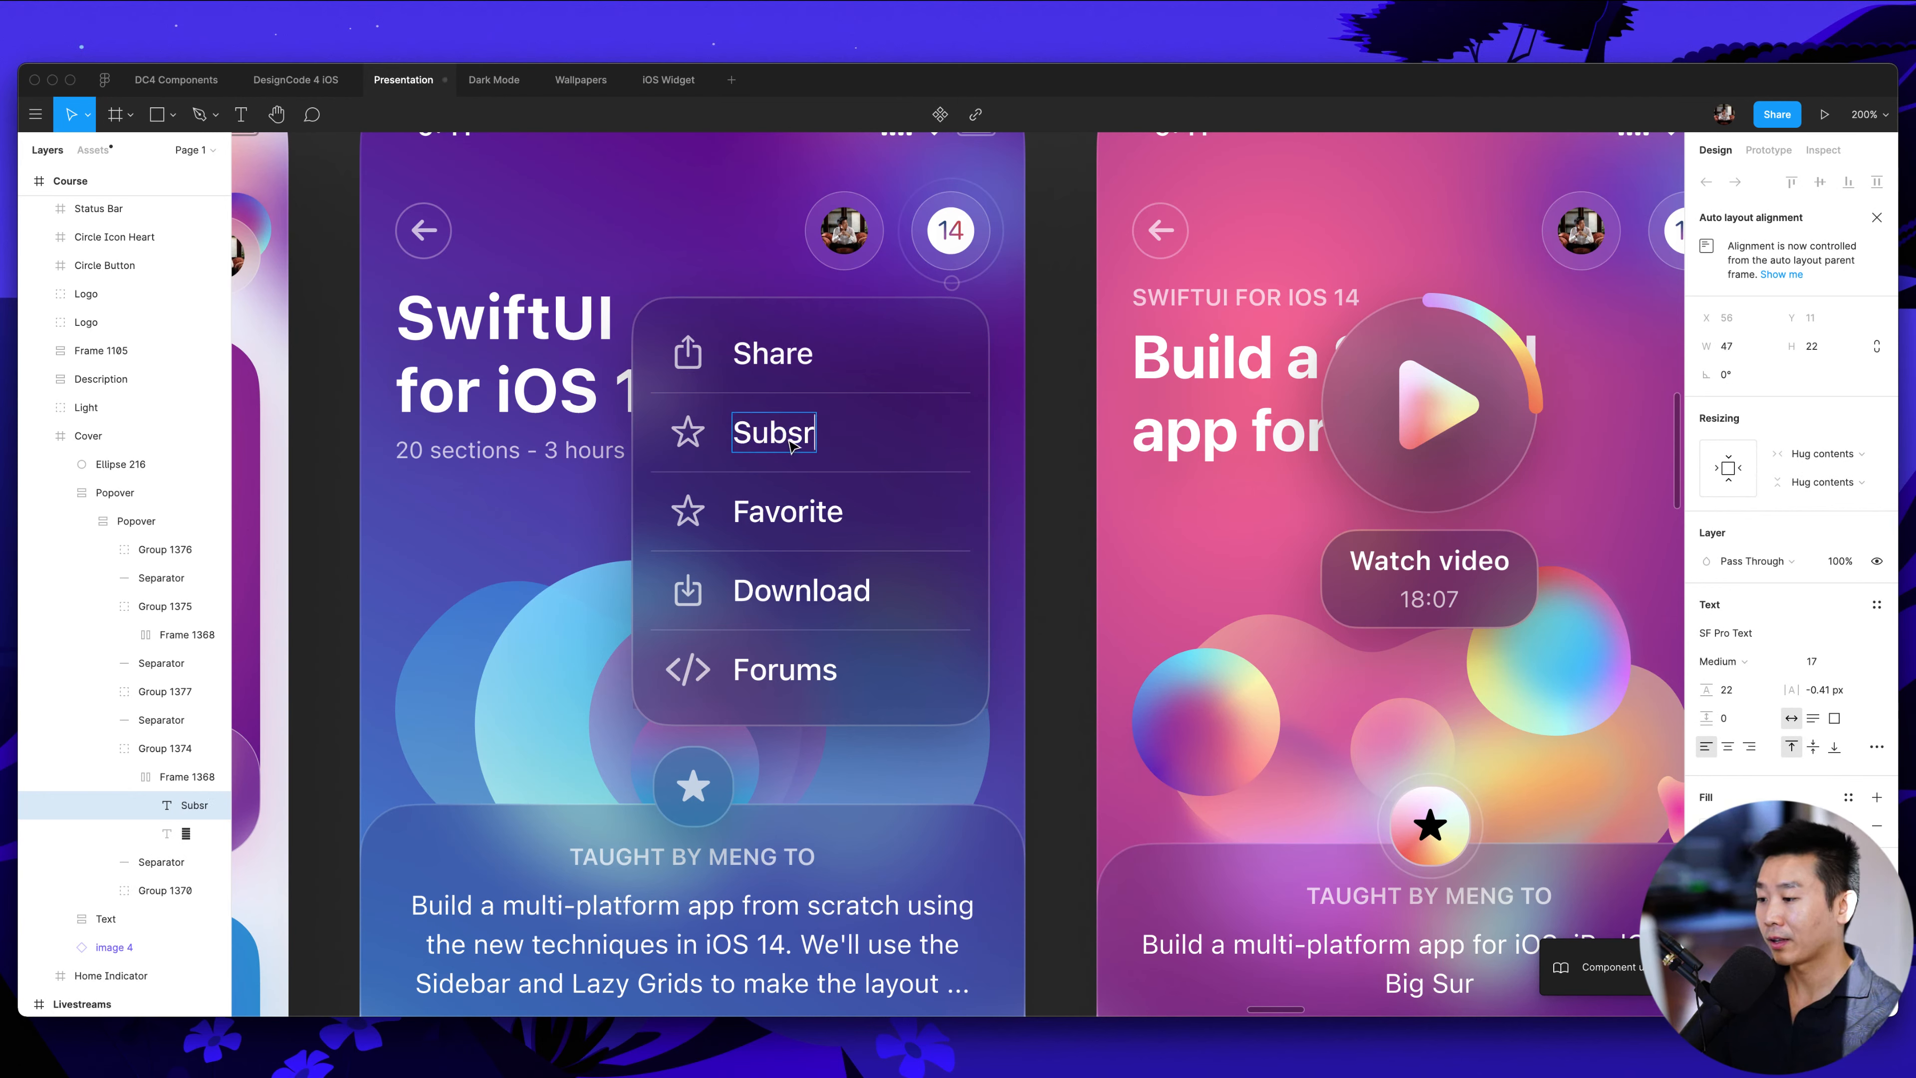
pyautogui.press('BackSpace')
pyautogui.press('BackSpace')
pyautogui.write('crib')
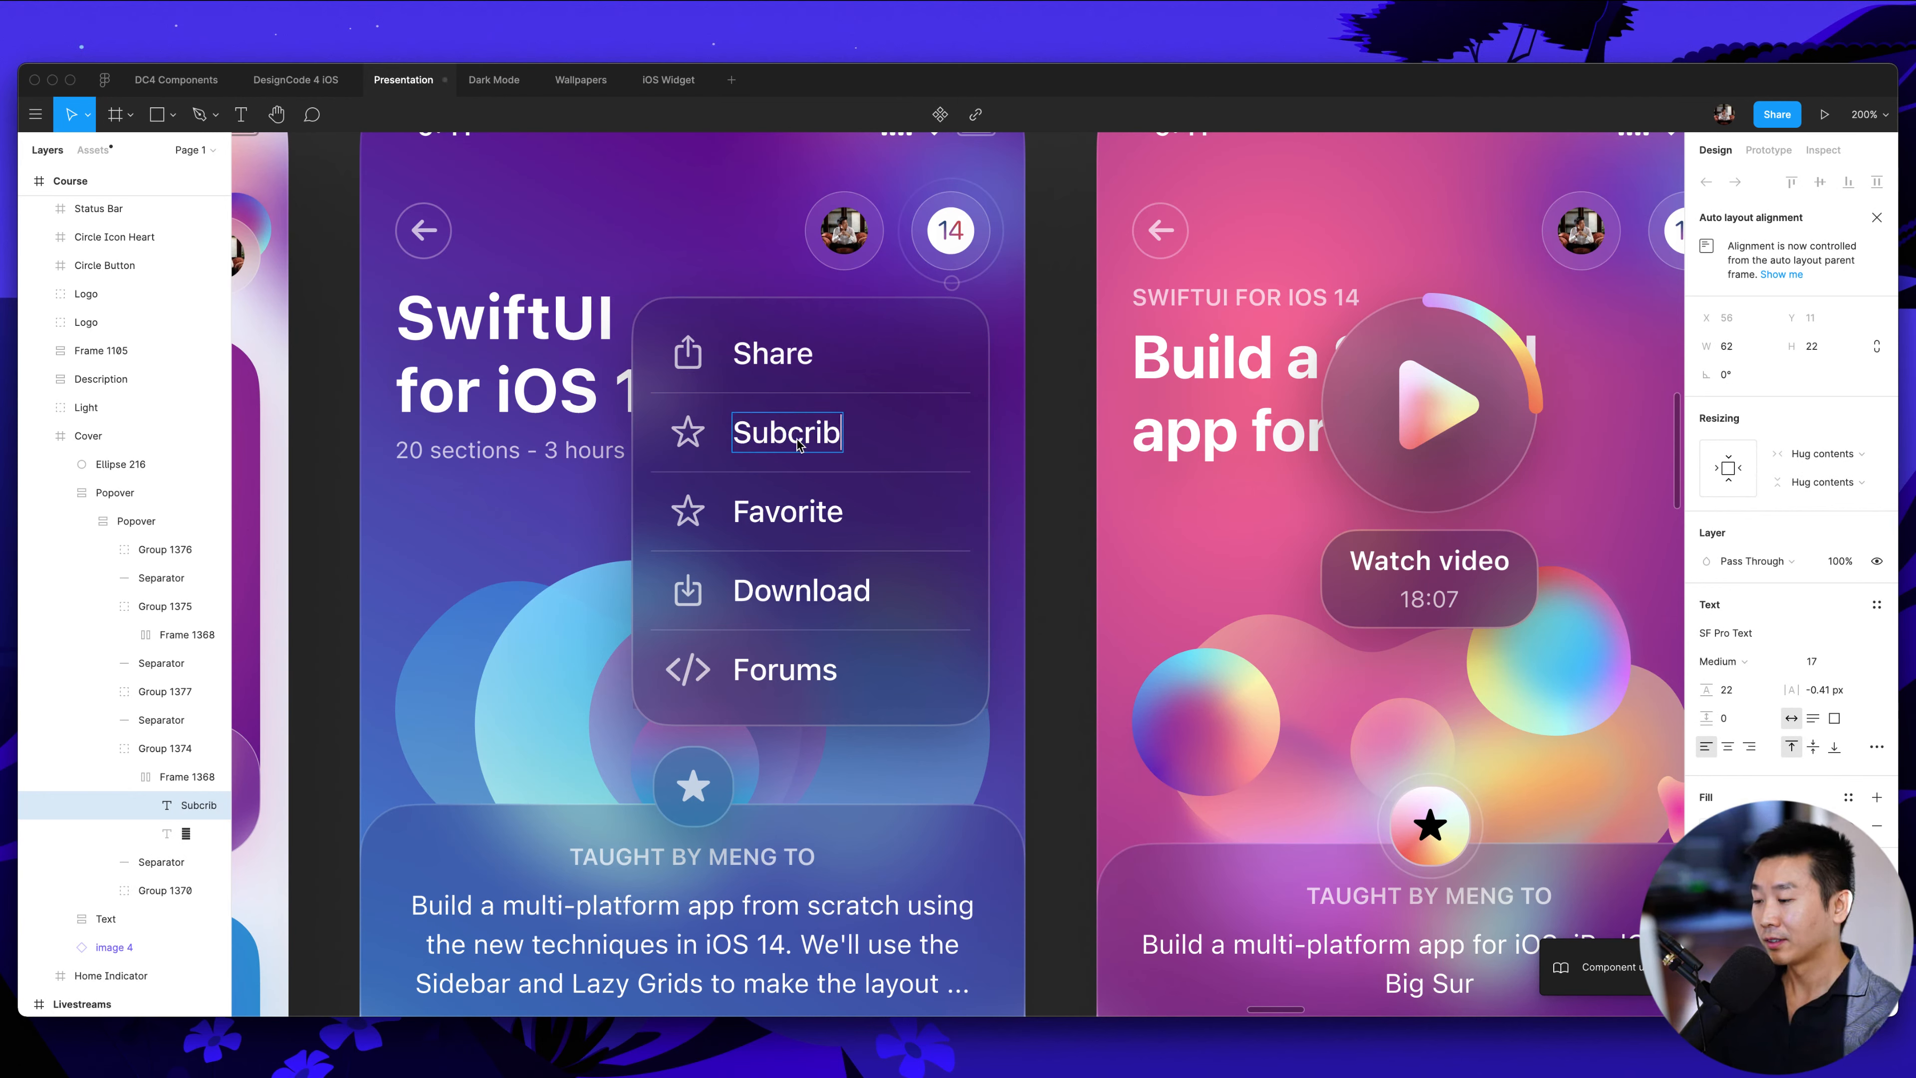
pyautogui.write('e')
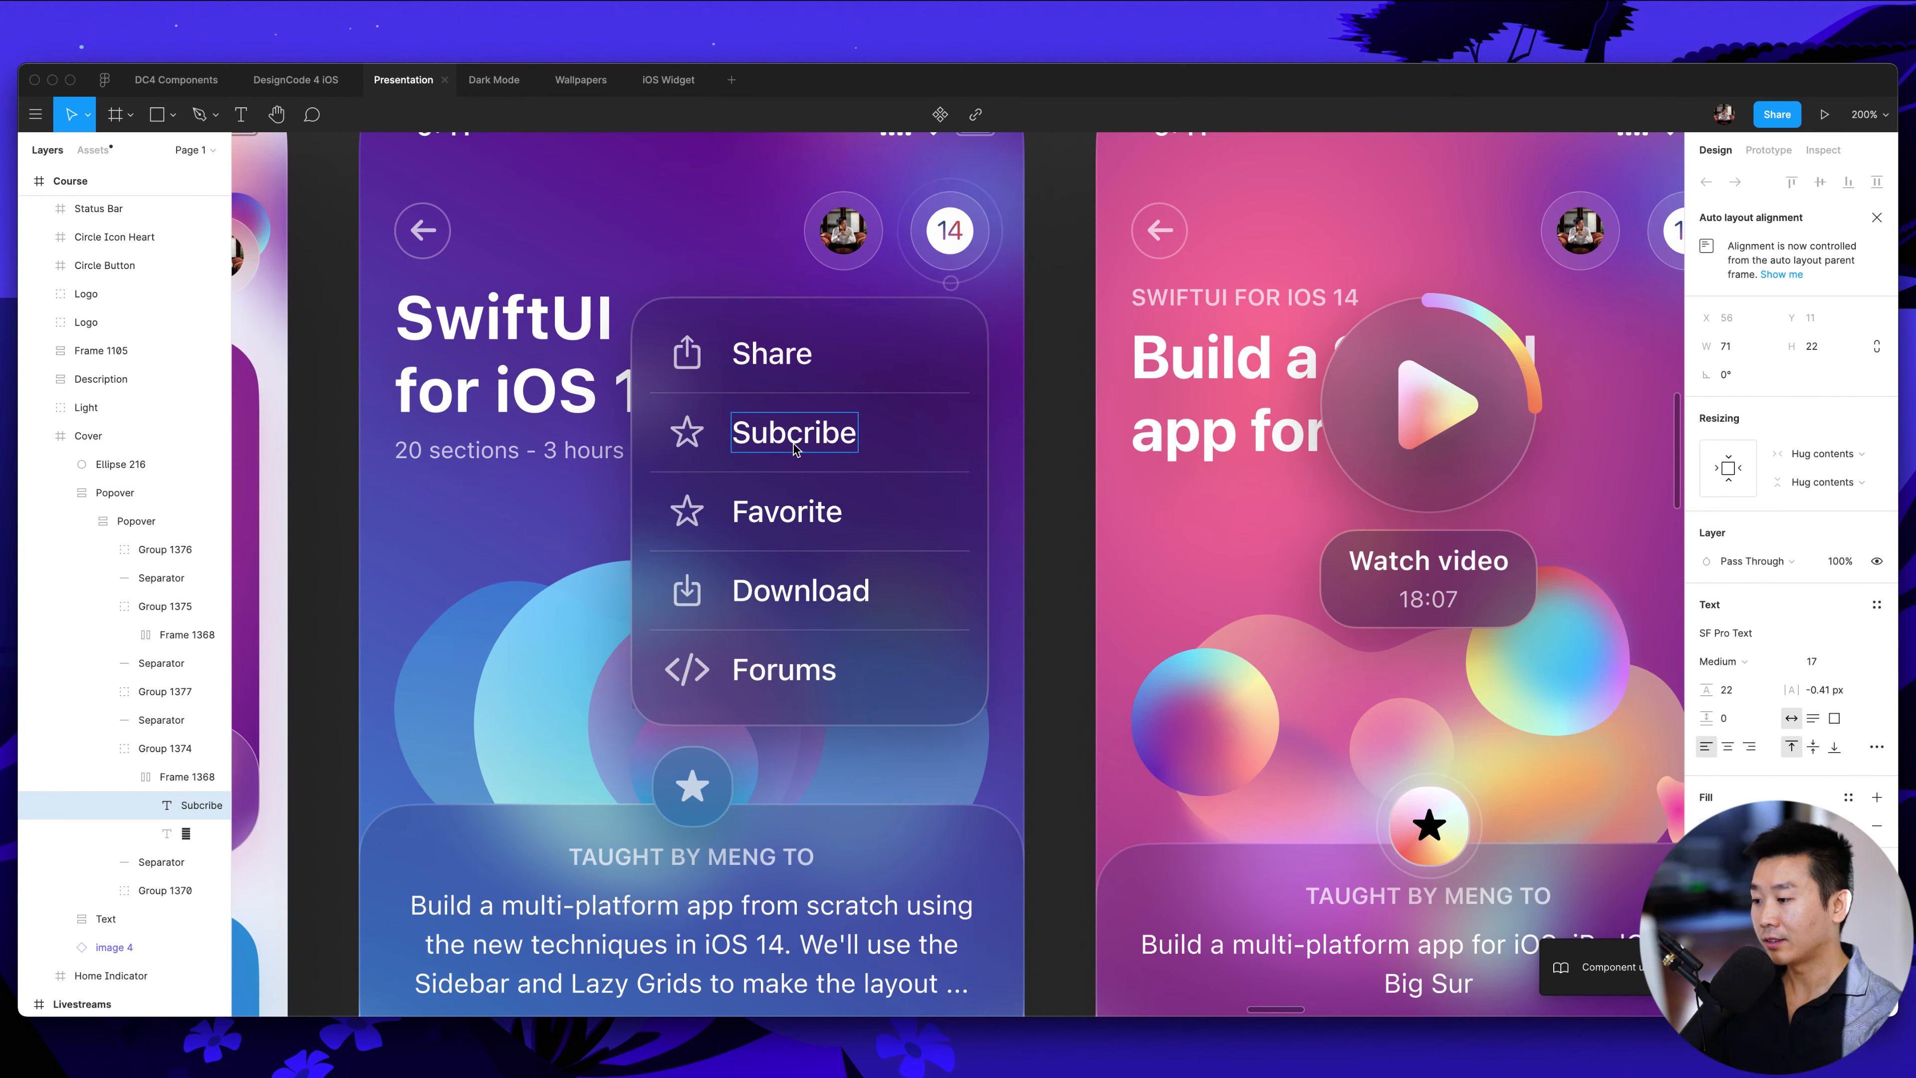
pyautogui.click(792, 447)
pyautogui.write('s')
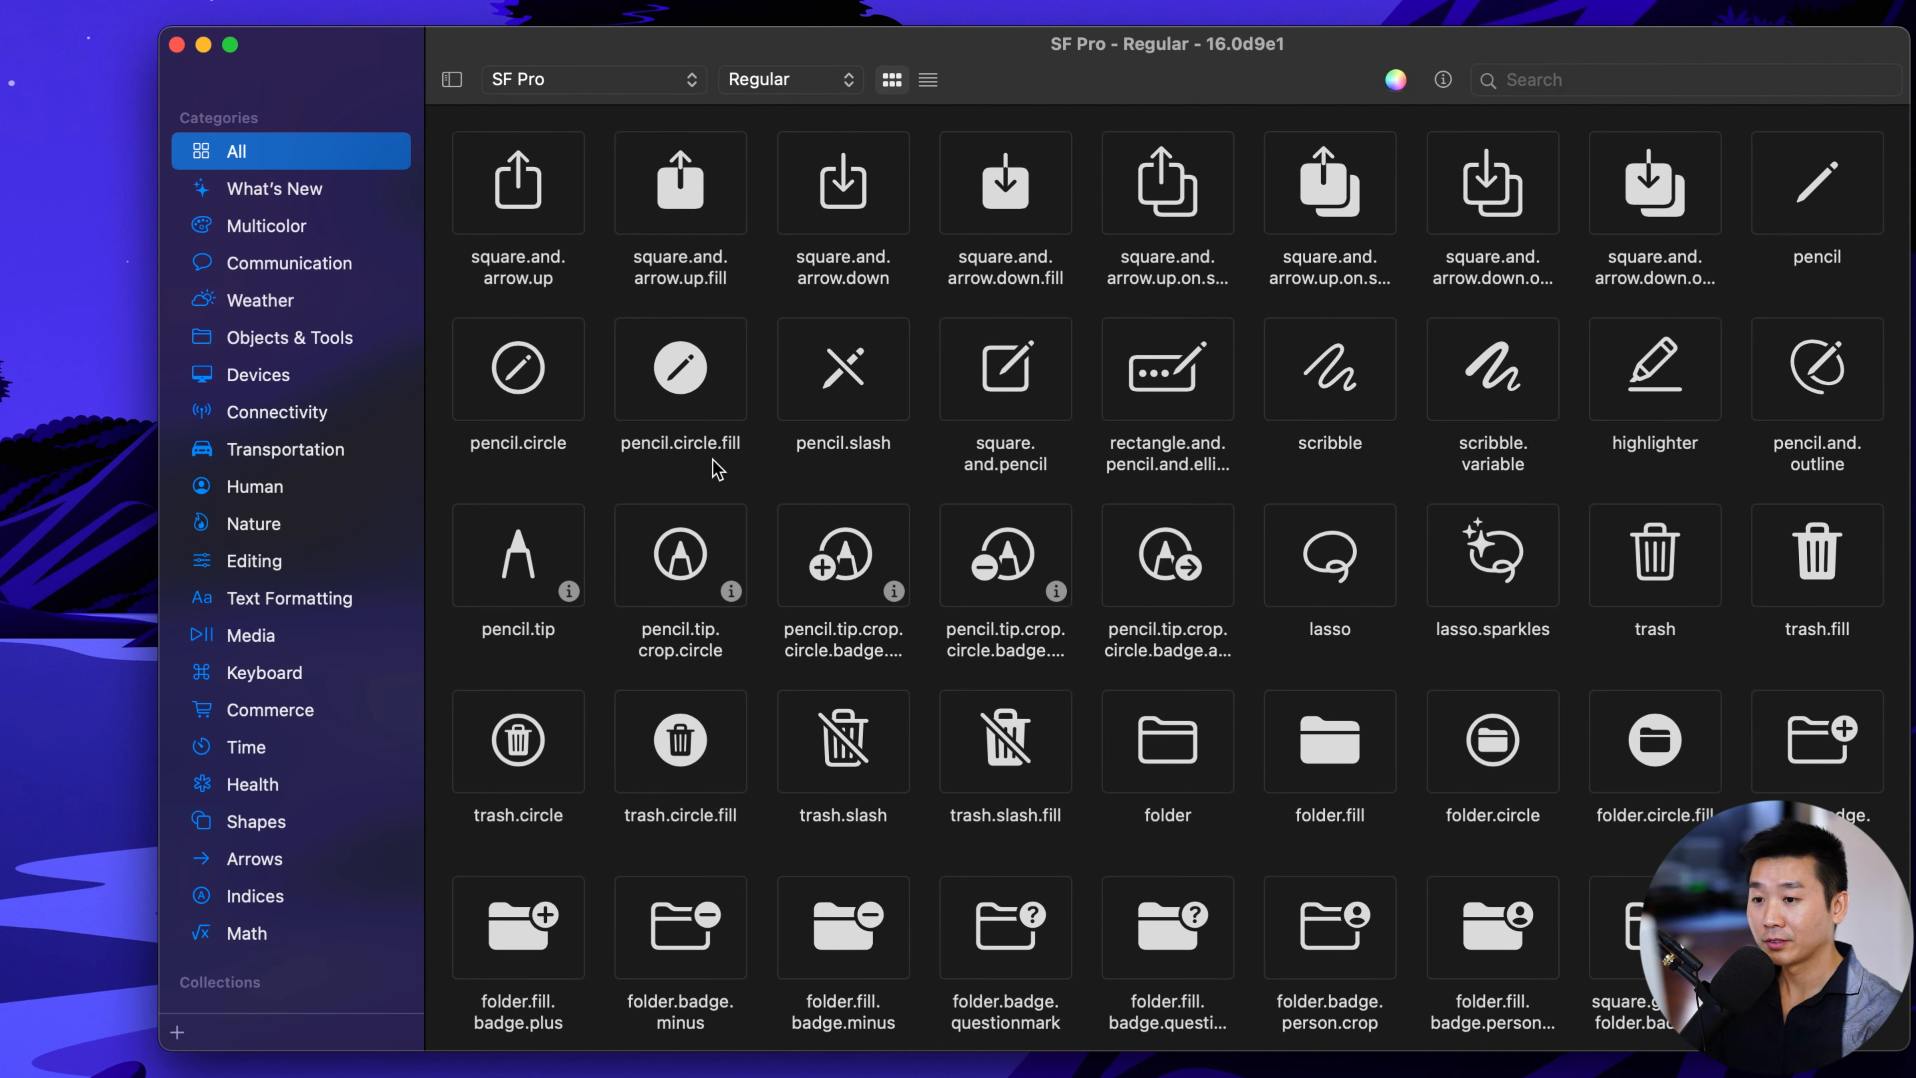
# Replace the Subscribe row's star icon with the square.and.arrow.up.fill symbol copied from the SF Symbols app
pyautogui.click(713, 460)
pyautogui.click(668, 221)
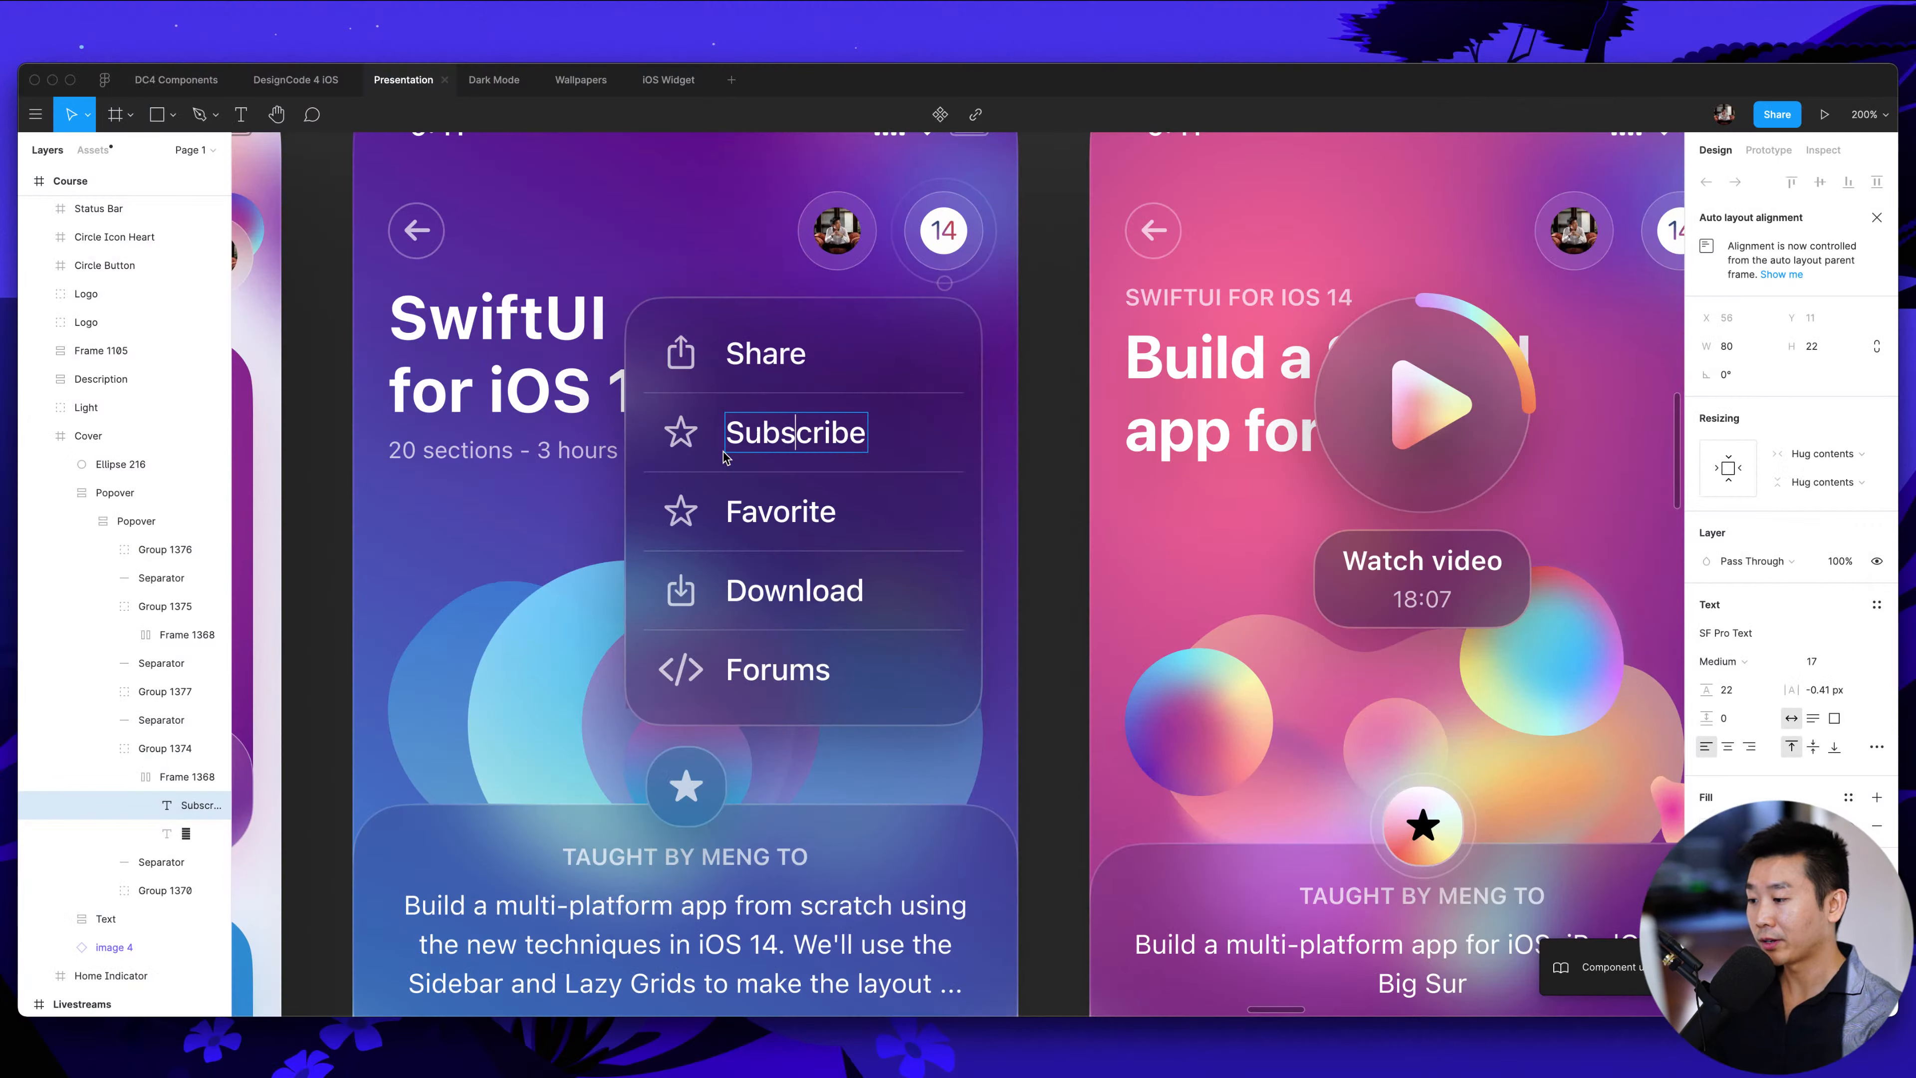
pyautogui.press('super+v')
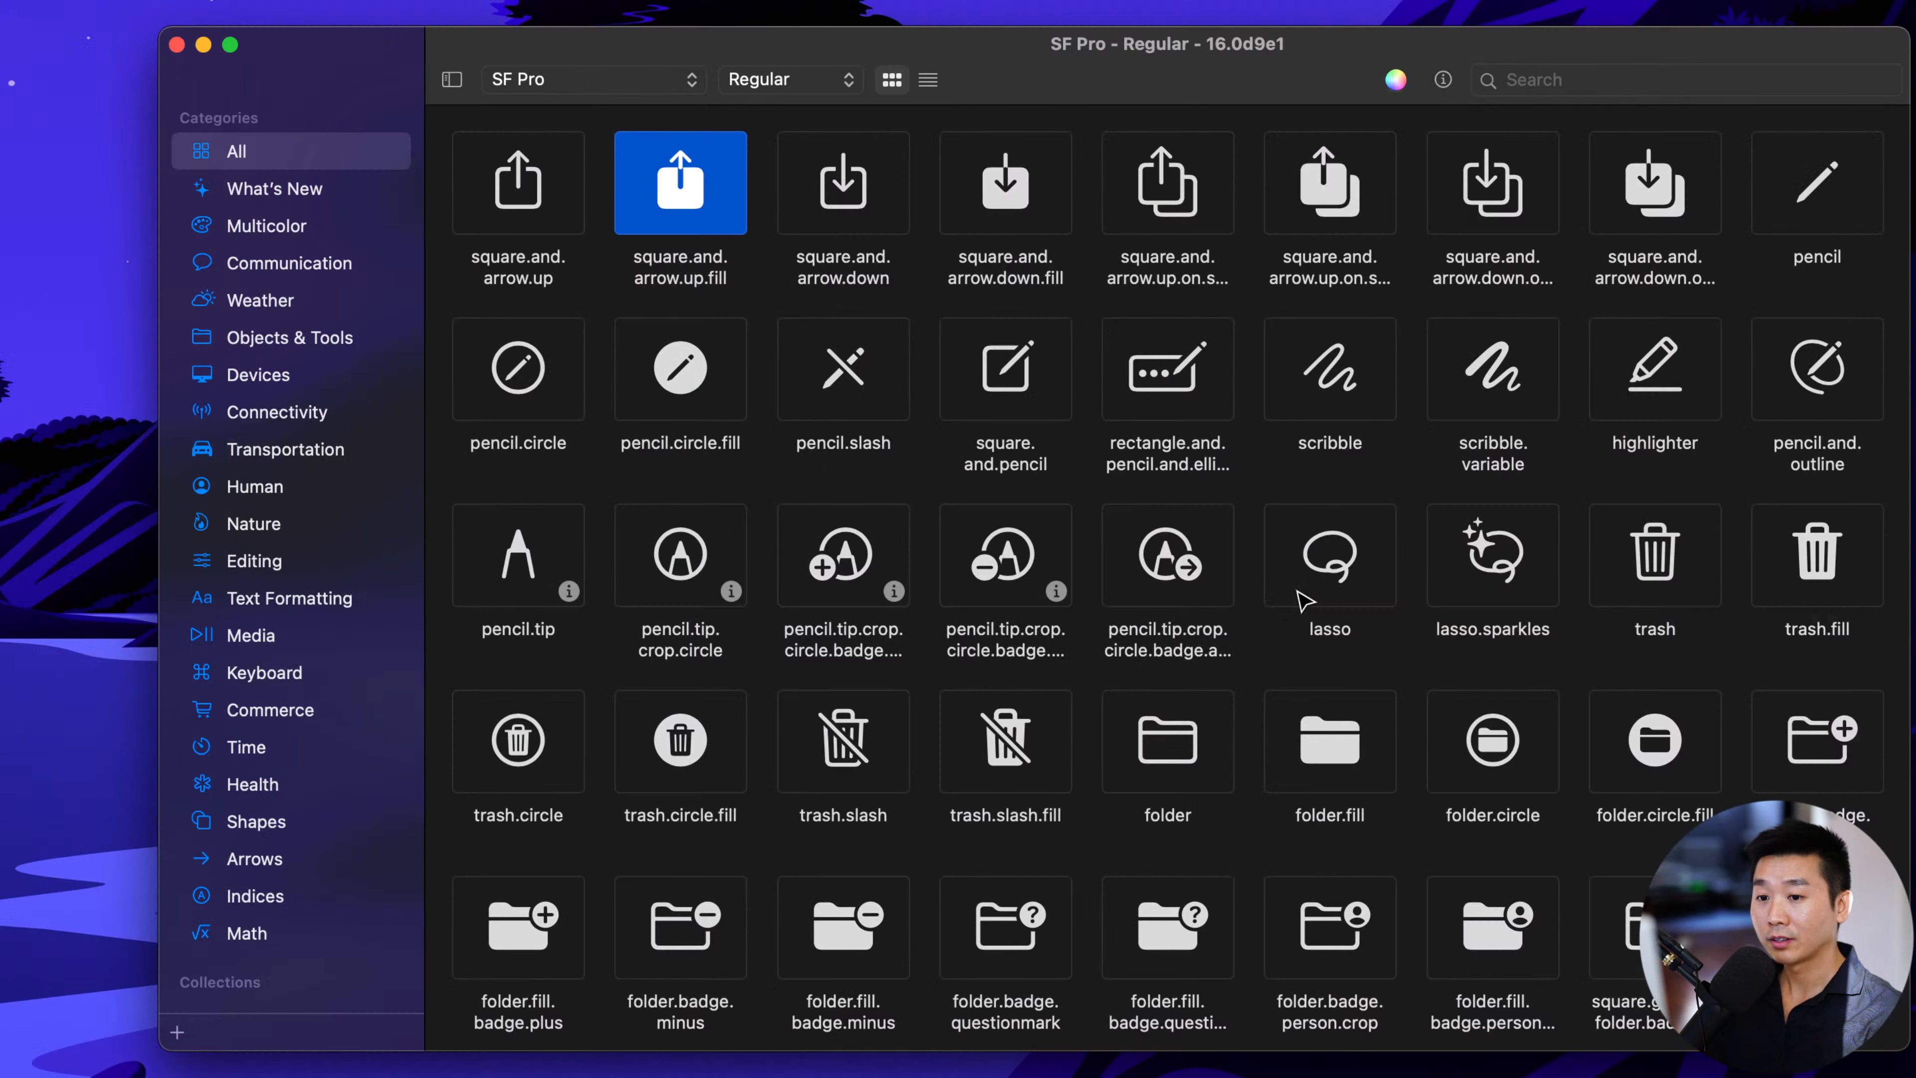
# Copy the scribble symbol from the SF Symbols app, paste it as the Subscribe row's icon in Figma and deselect the text
pyautogui.click(1330, 369)
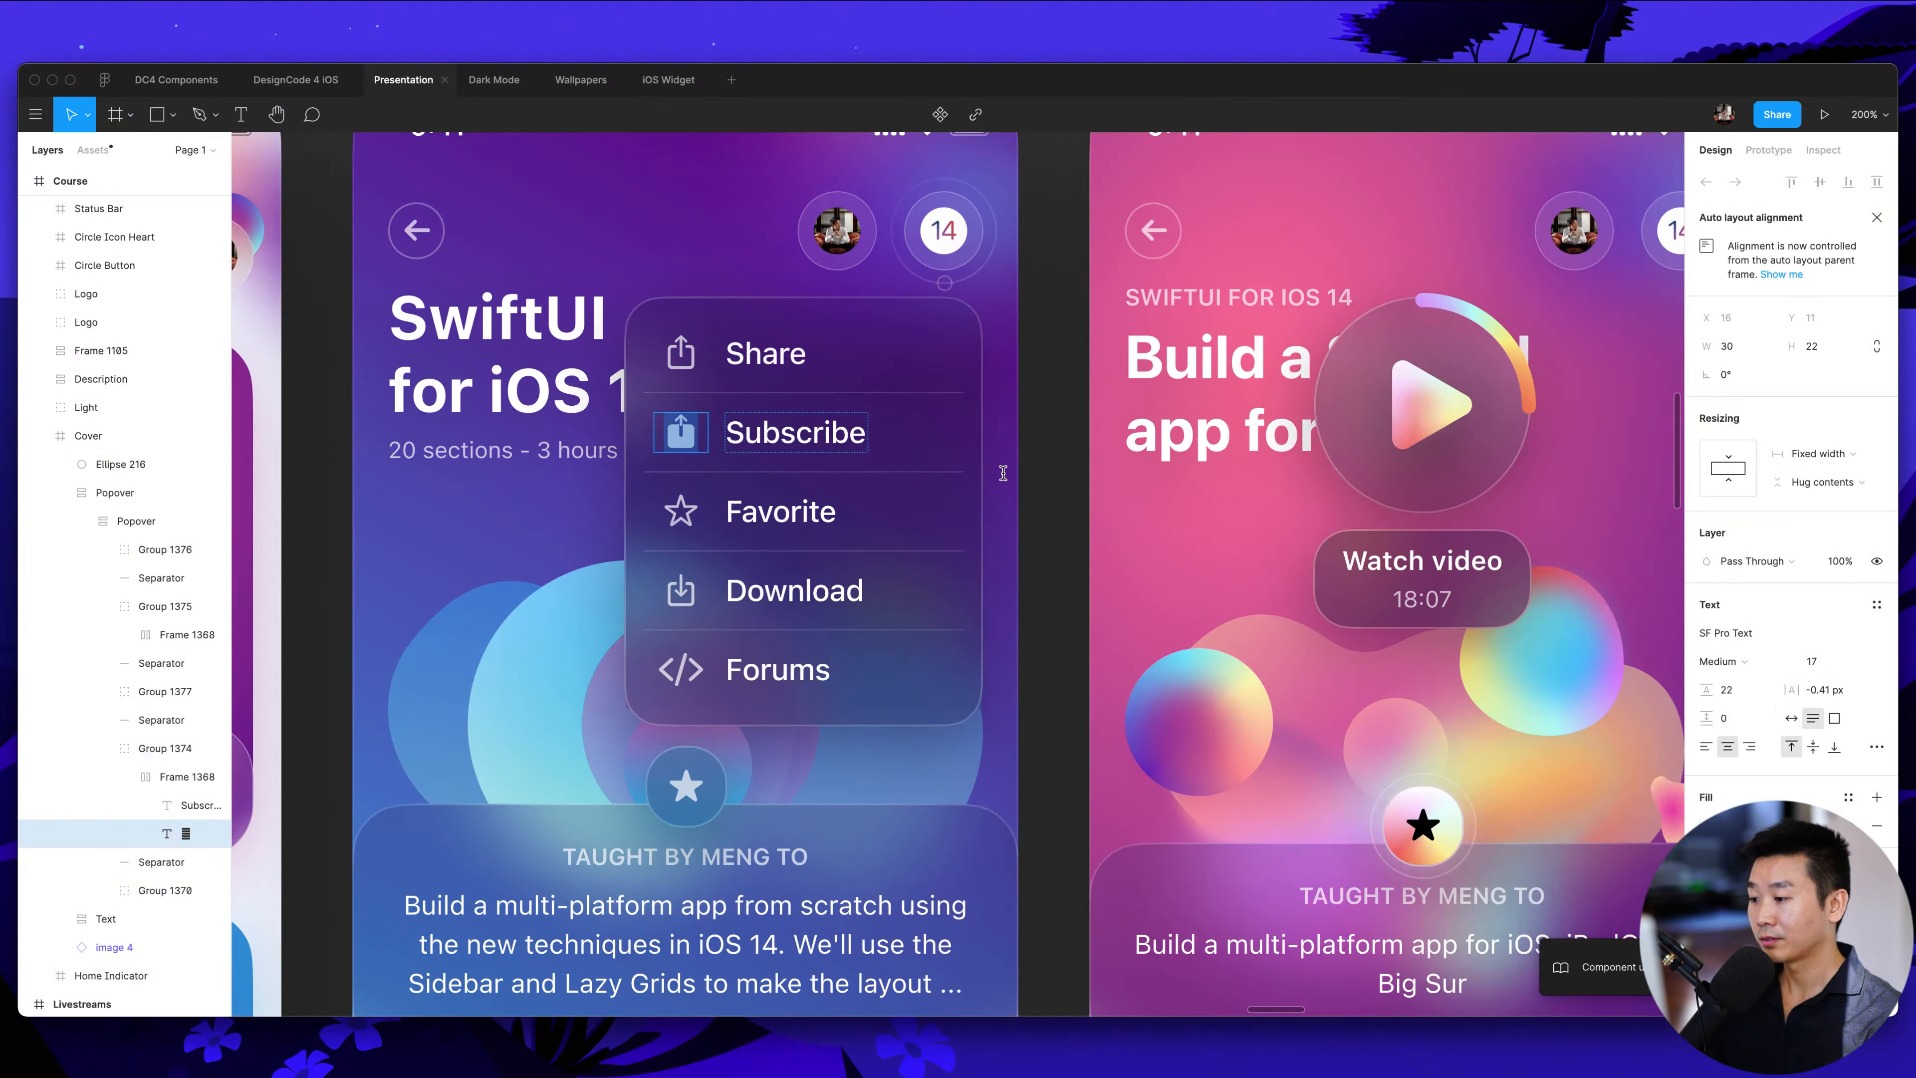
pyautogui.press('super+v')
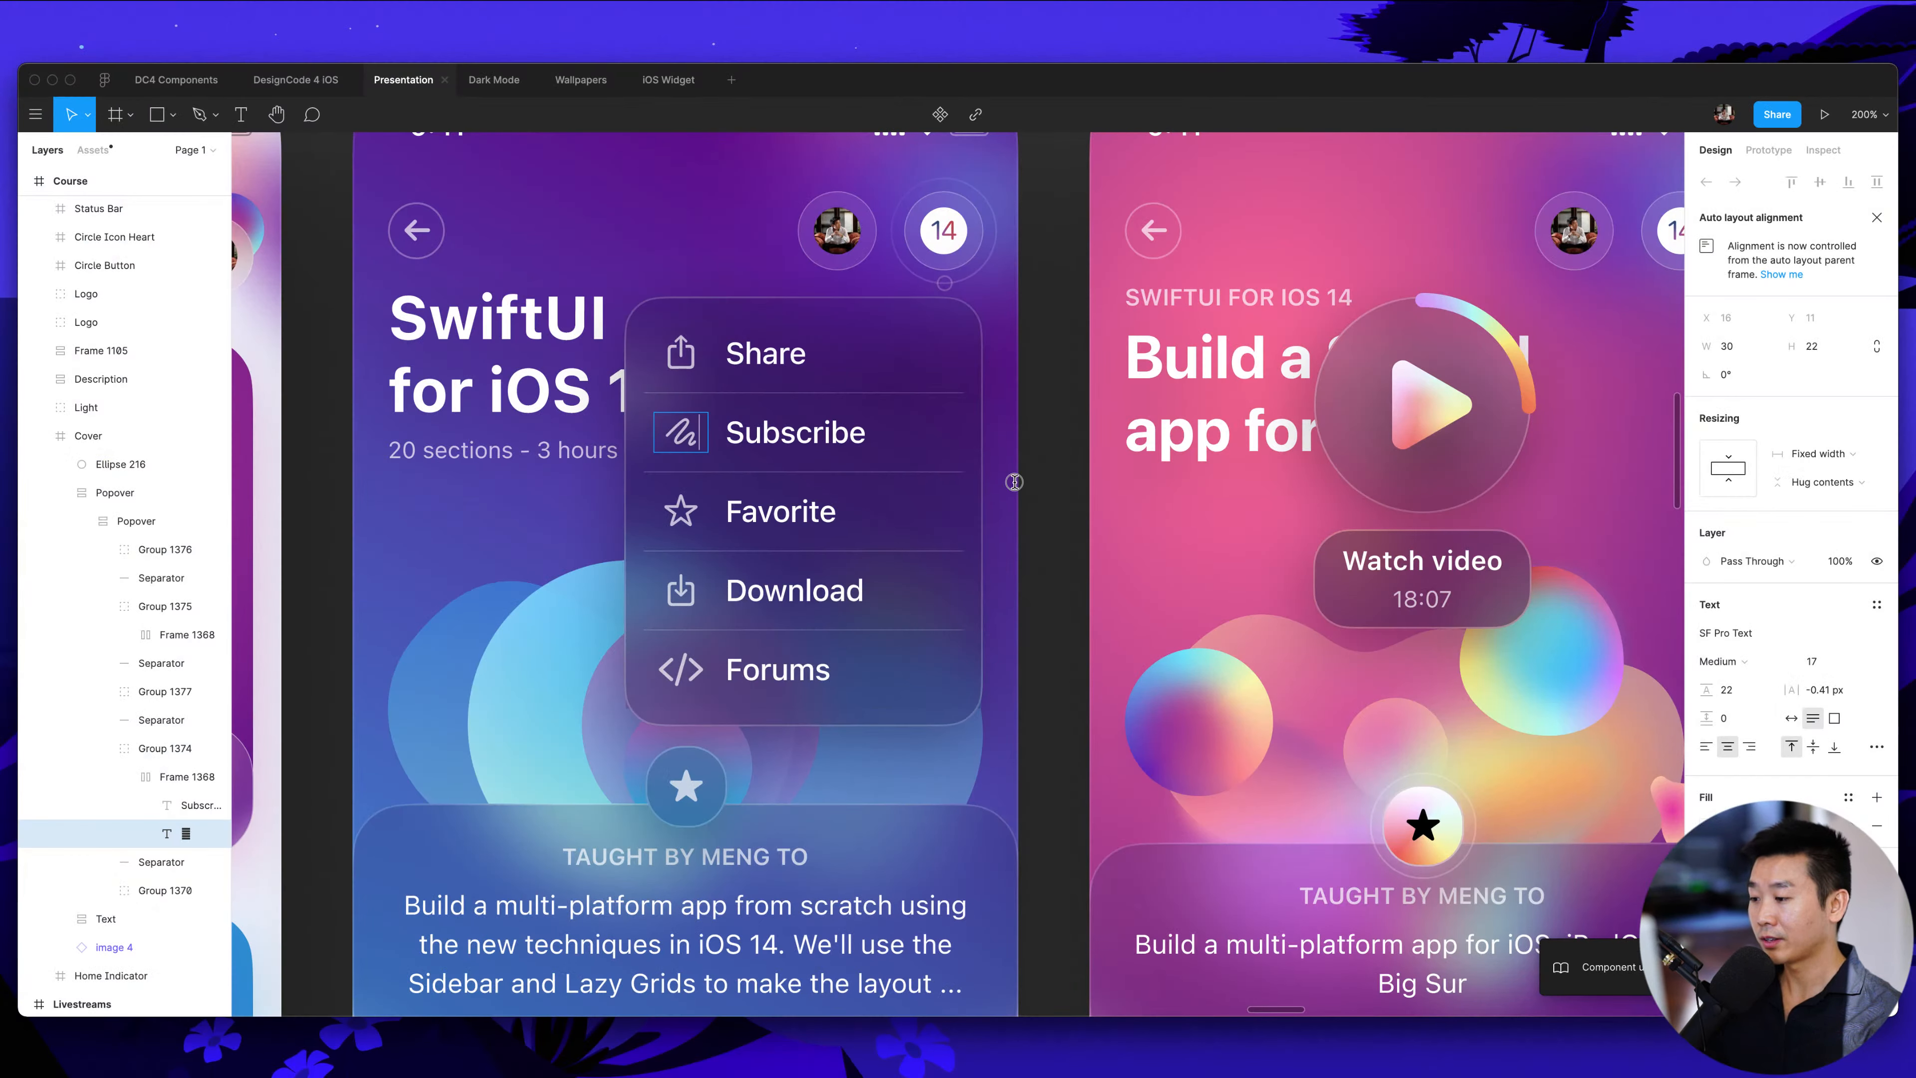
pyautogui.click(1039, 482)
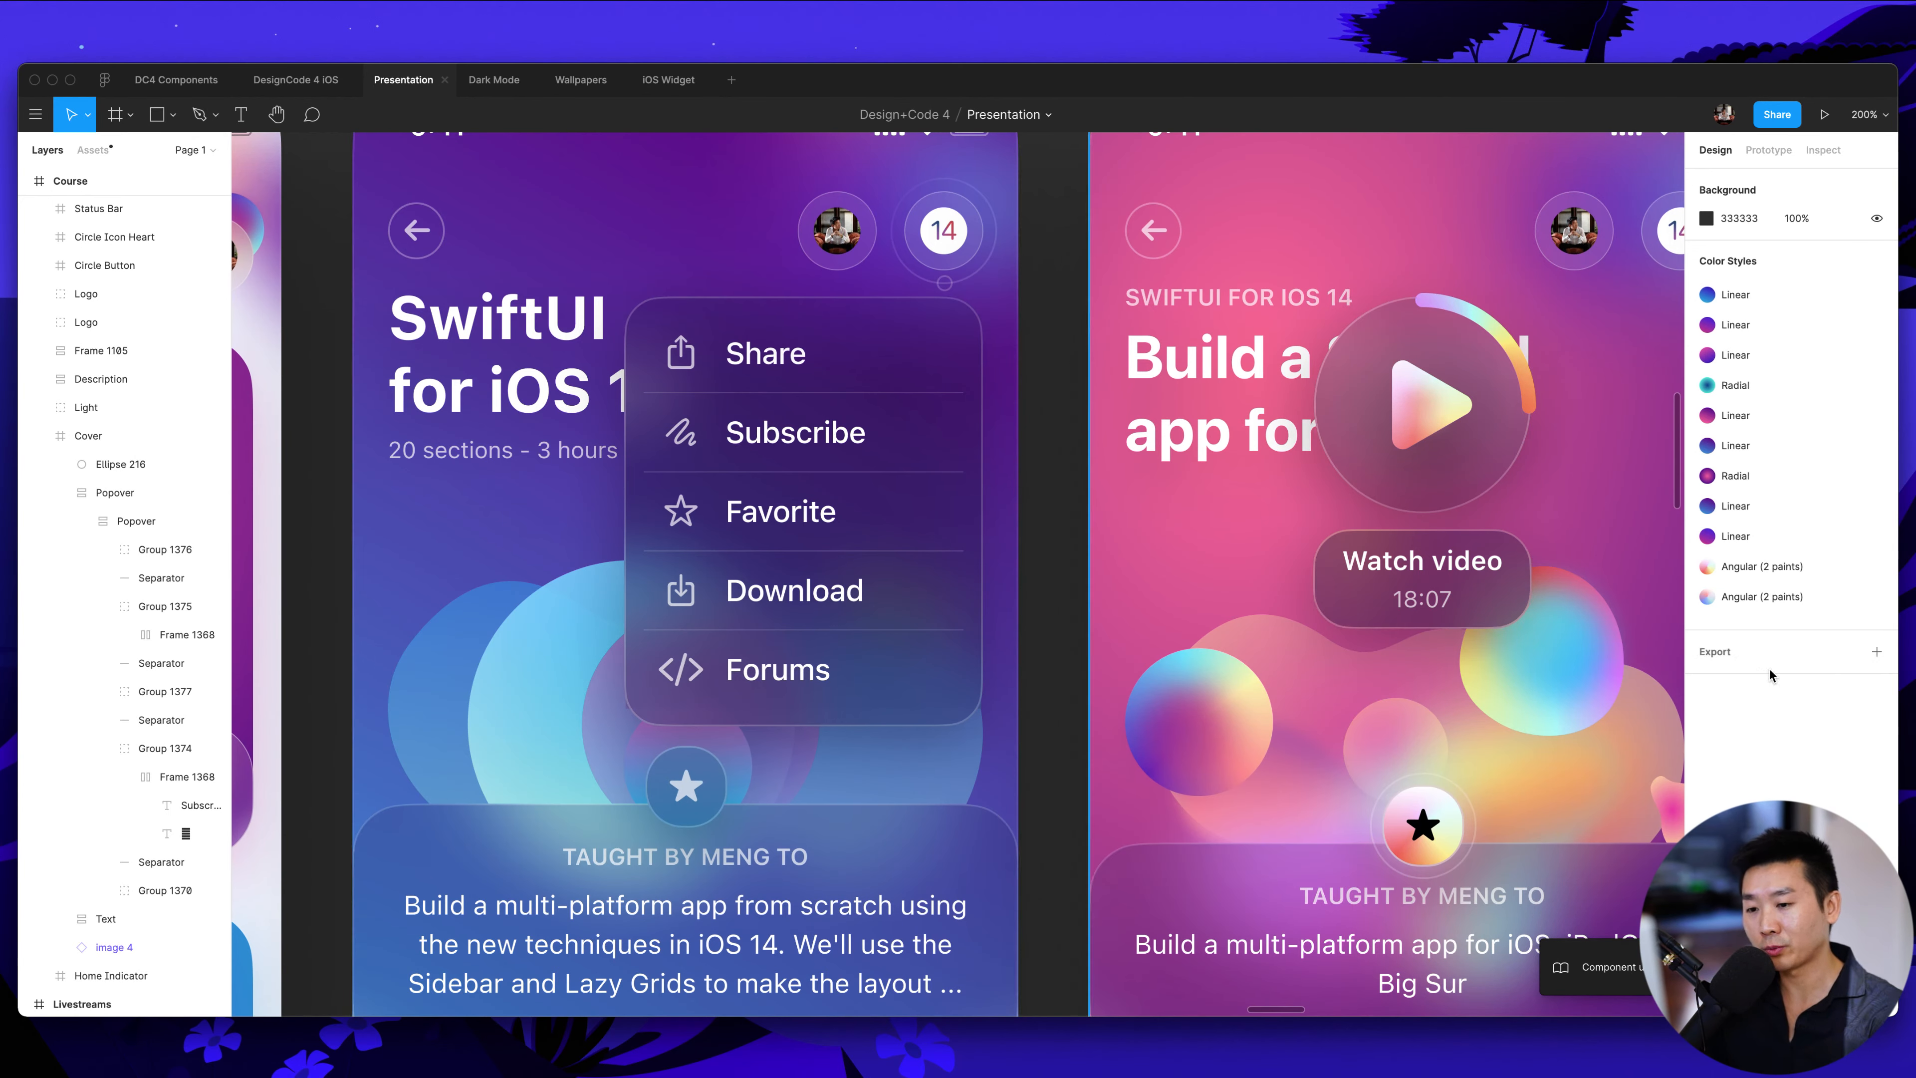
pyautogui.scroll(3, 997, 706)
pyautogui.hscroll(2, 998, 706)
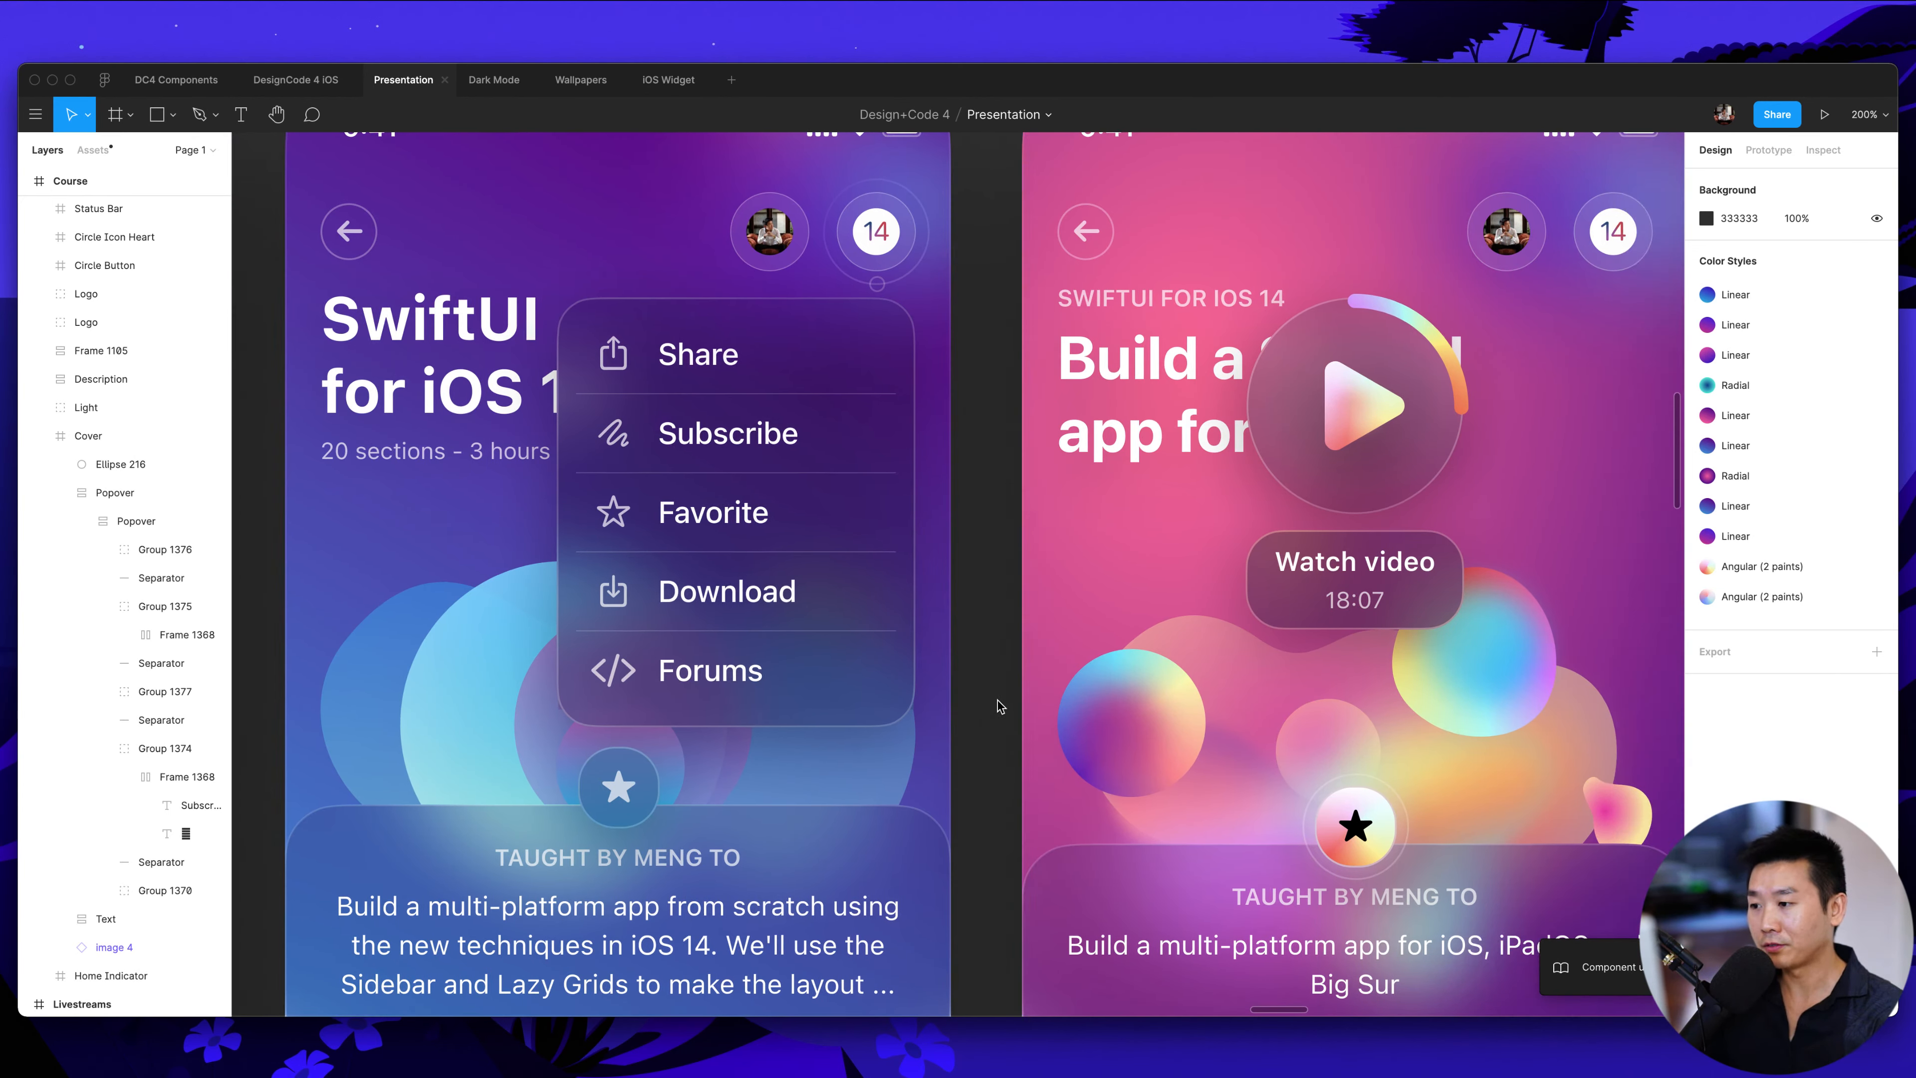
pyautogui.scroll(-1, 998, 706)
pyautogui.hscroll(-1, 997, 706)
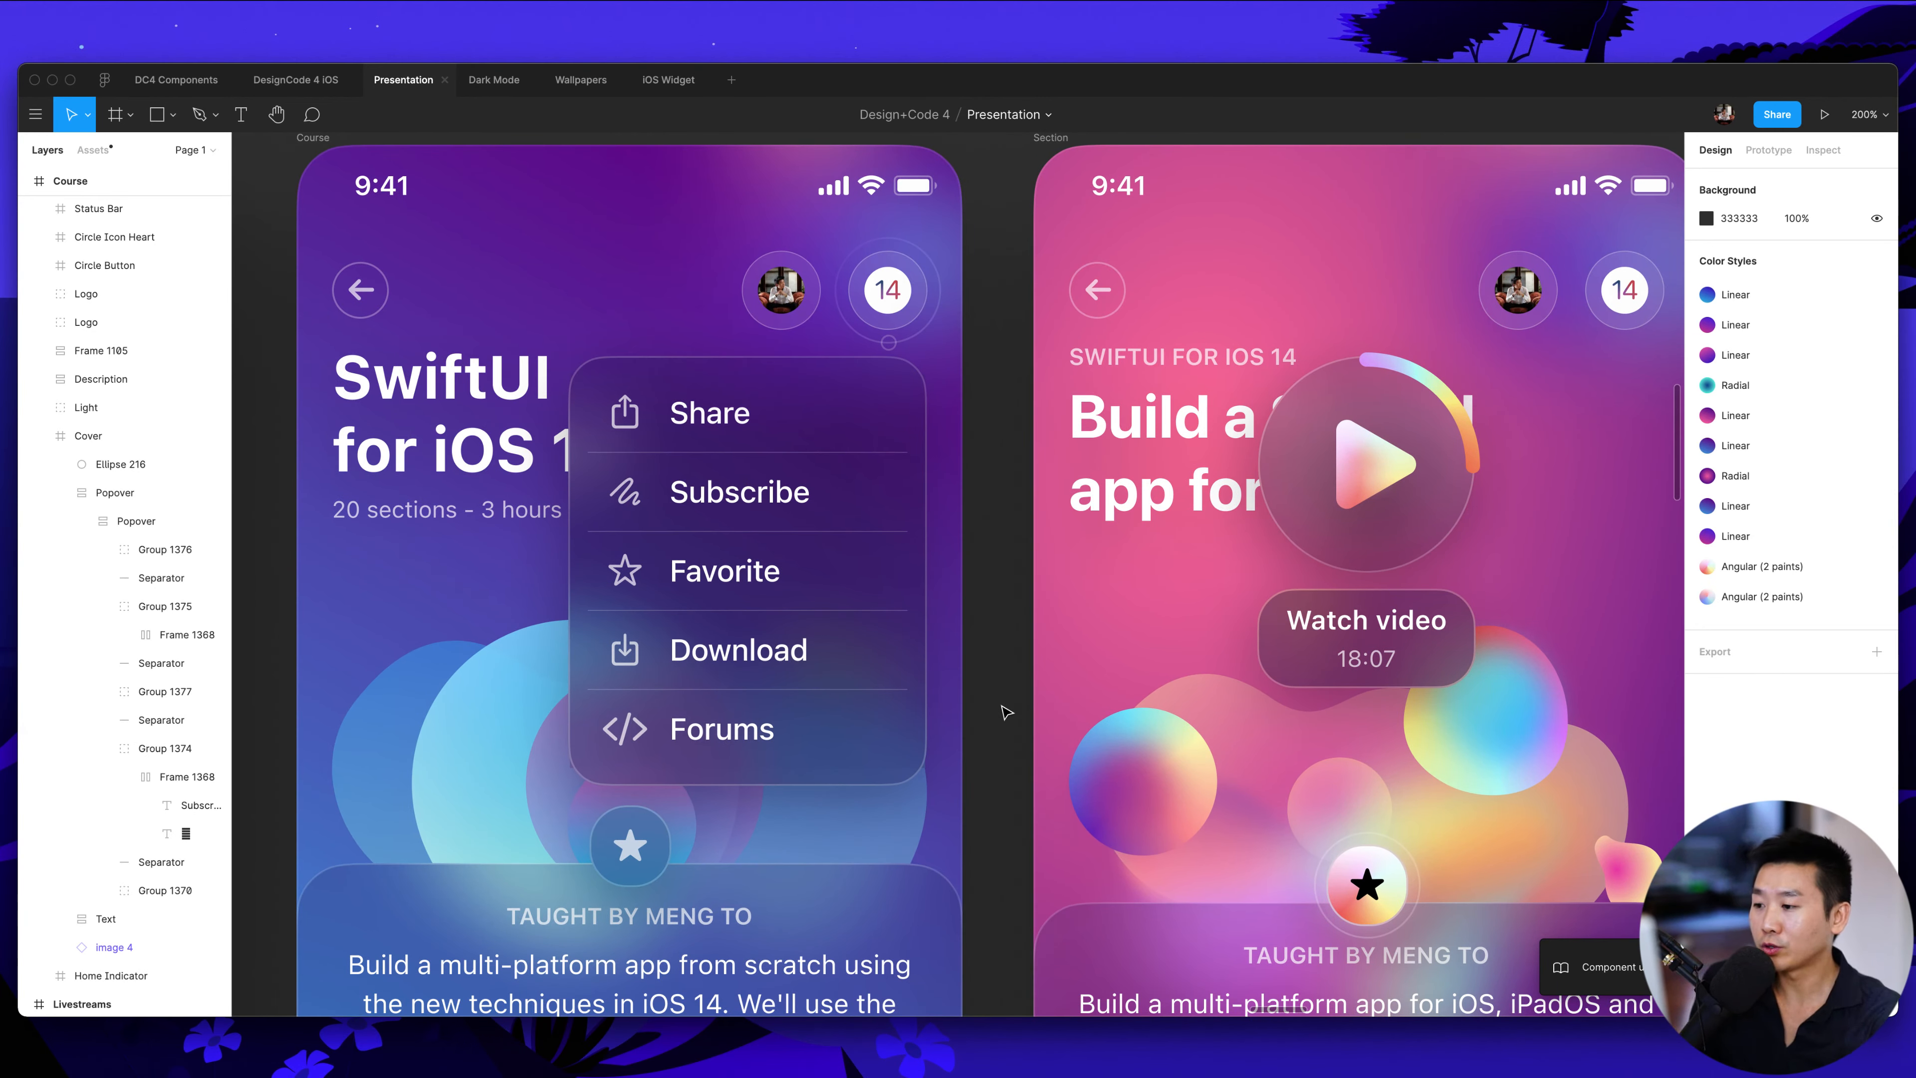
pyautogui.hscroll(-1, 1020, 549)
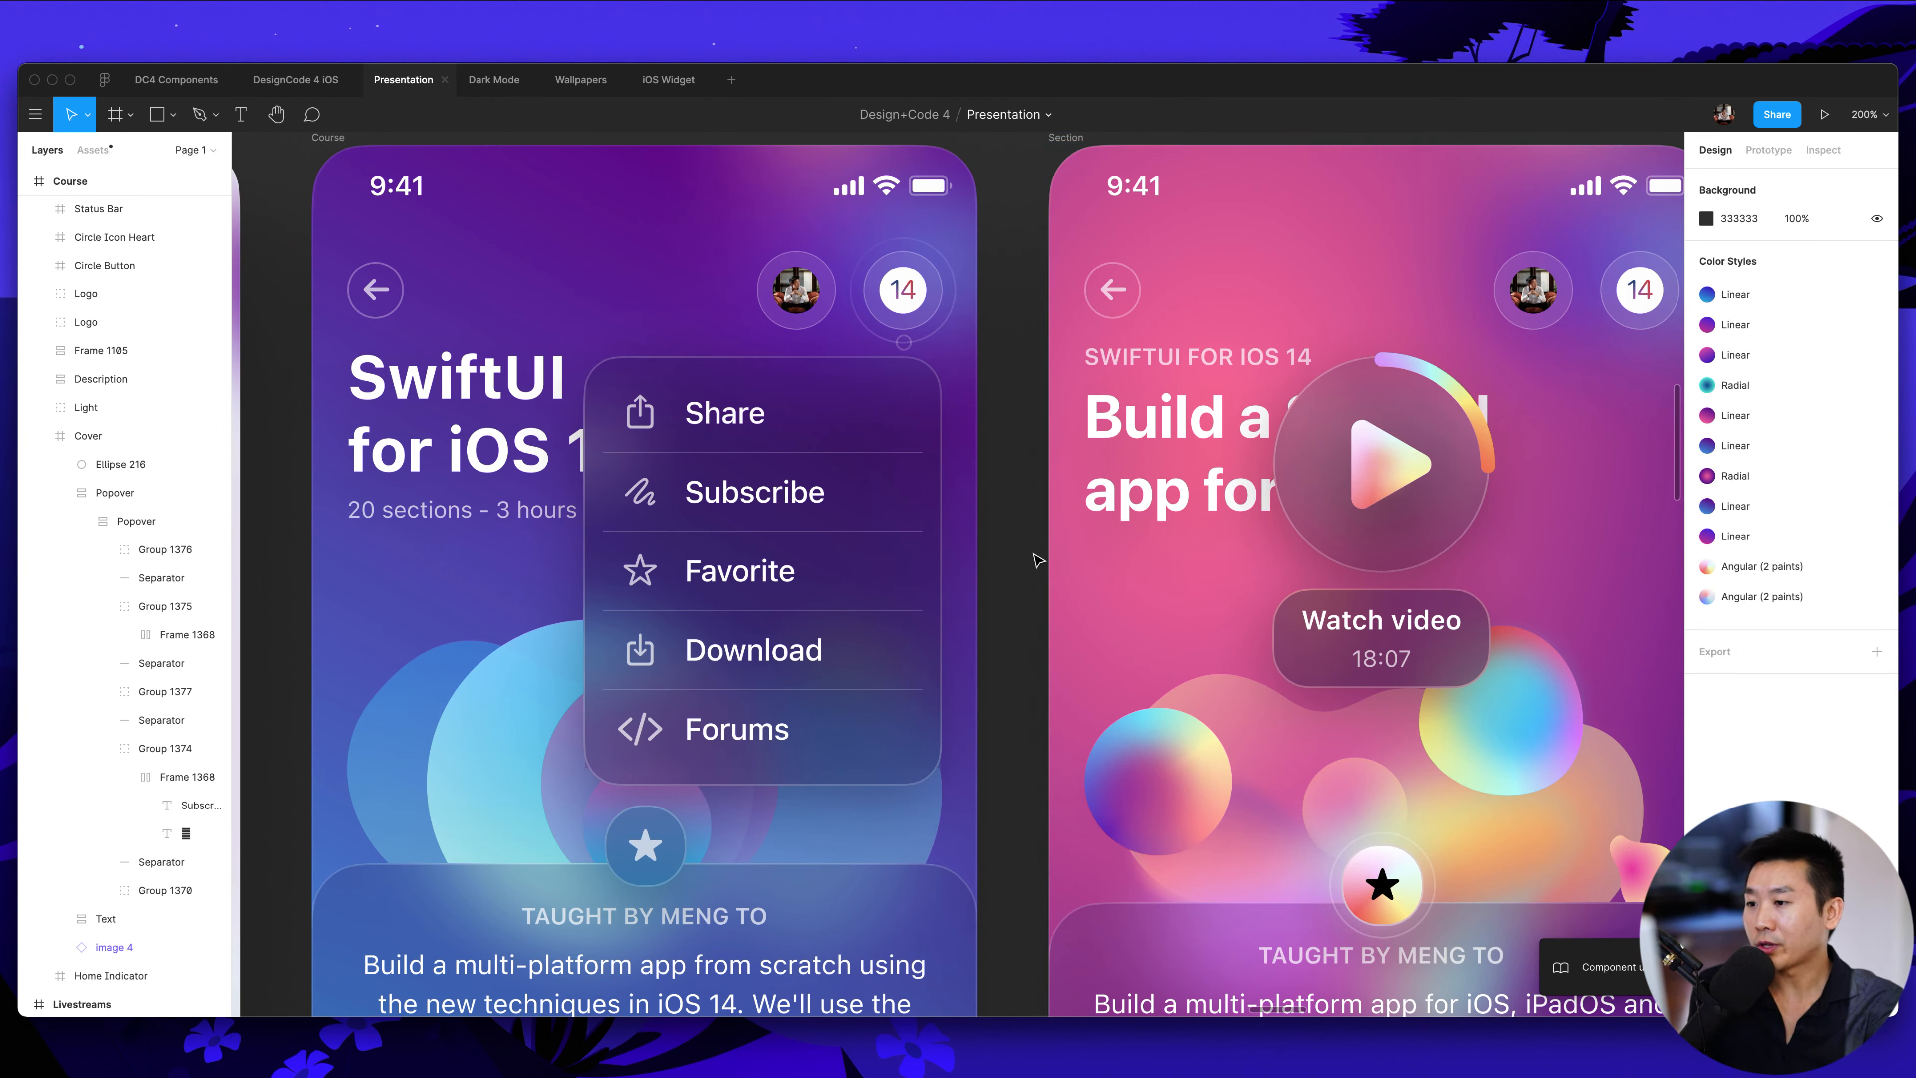
pyautogui.hscroll(-2, 1039, 557)
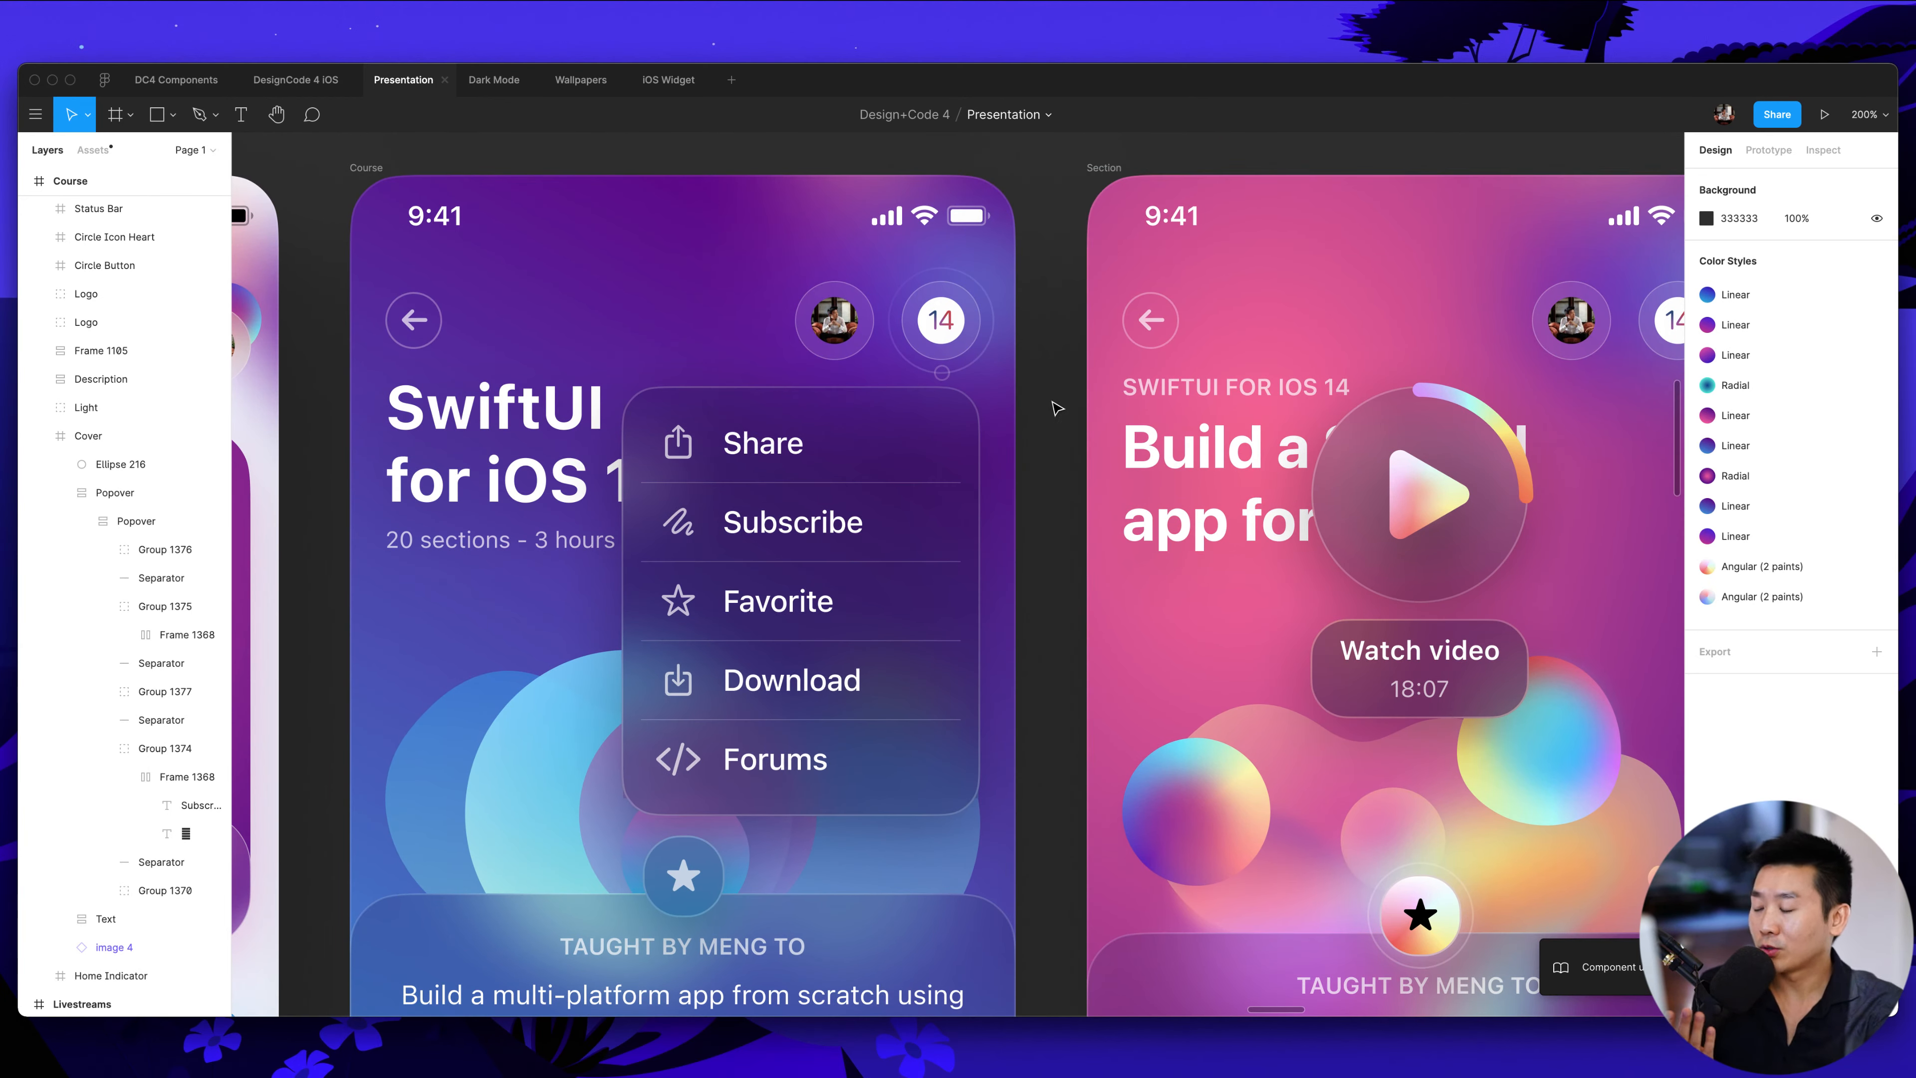
pyautogui.hscroll(-1, 1064, 407)
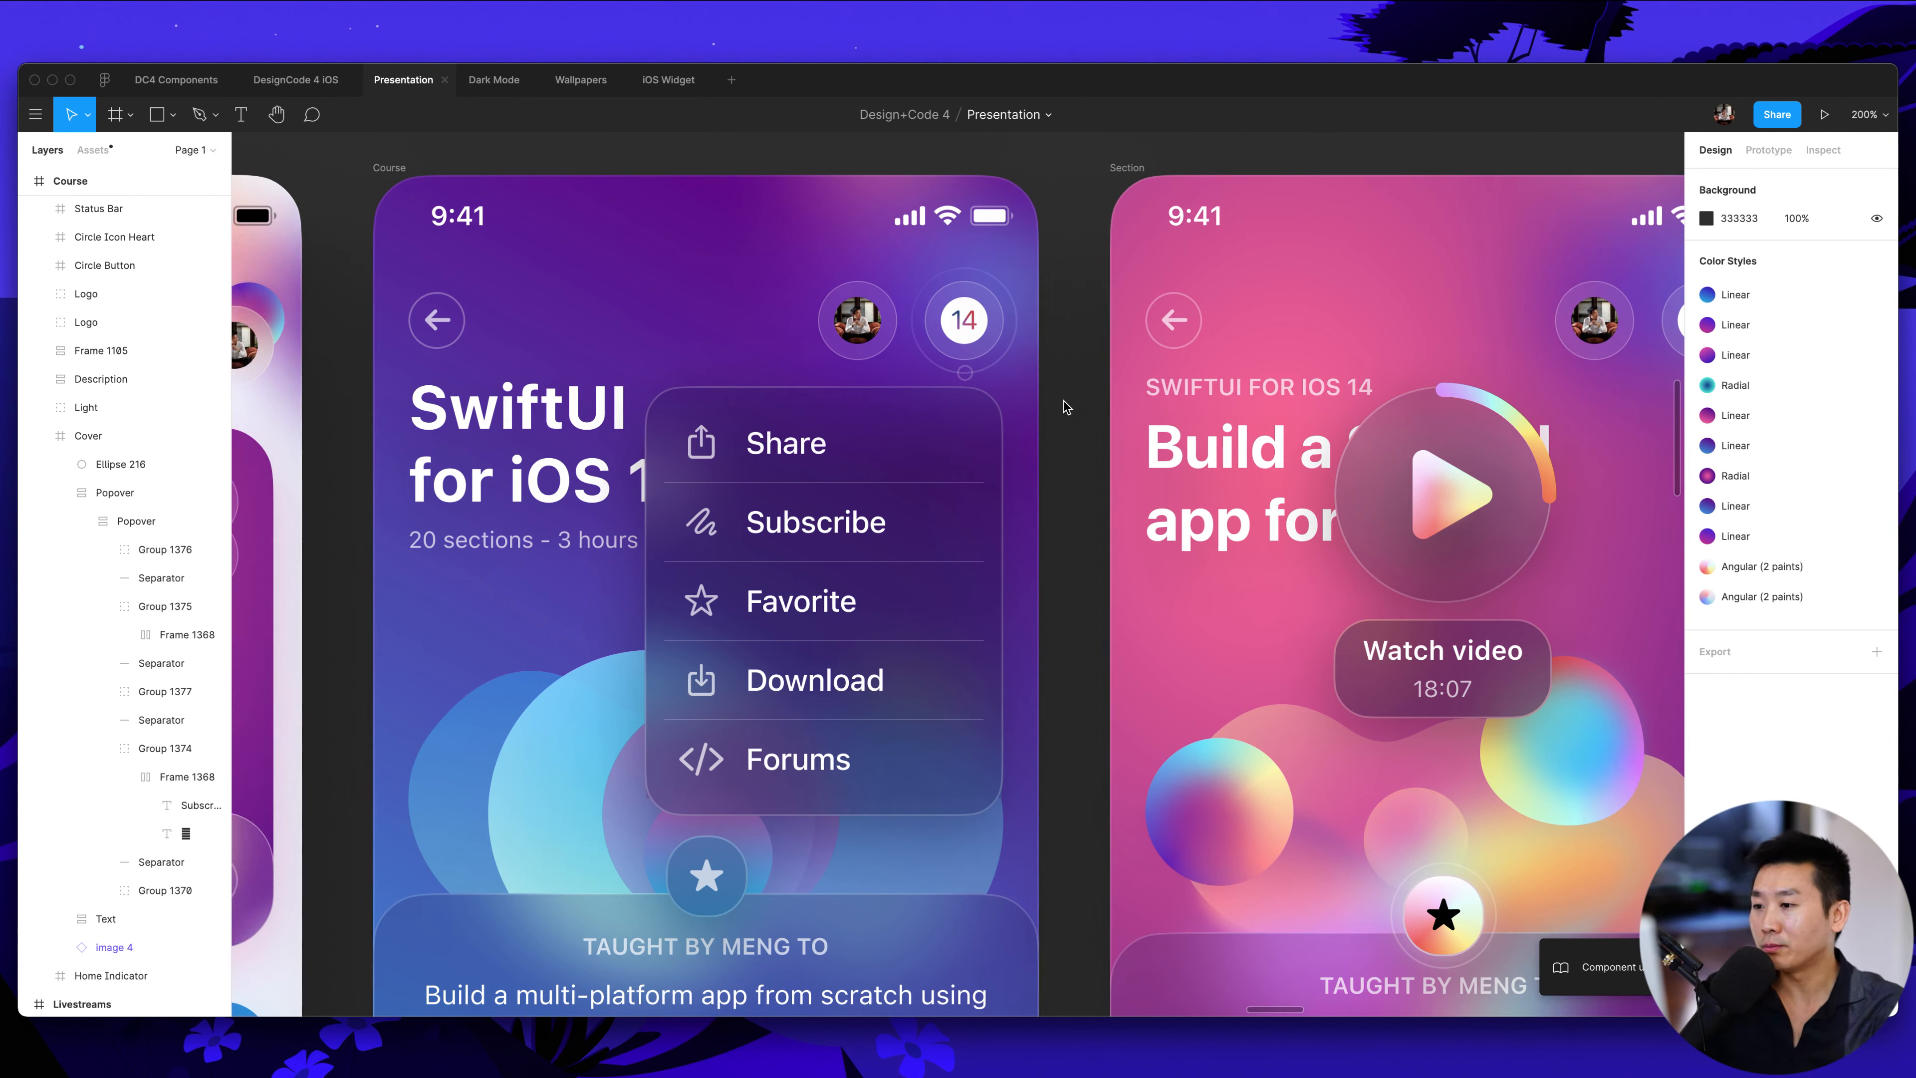
pyautogui.scroll(1, 1066, 407)
pyautogui.hscroll(-2, 1064, 408)
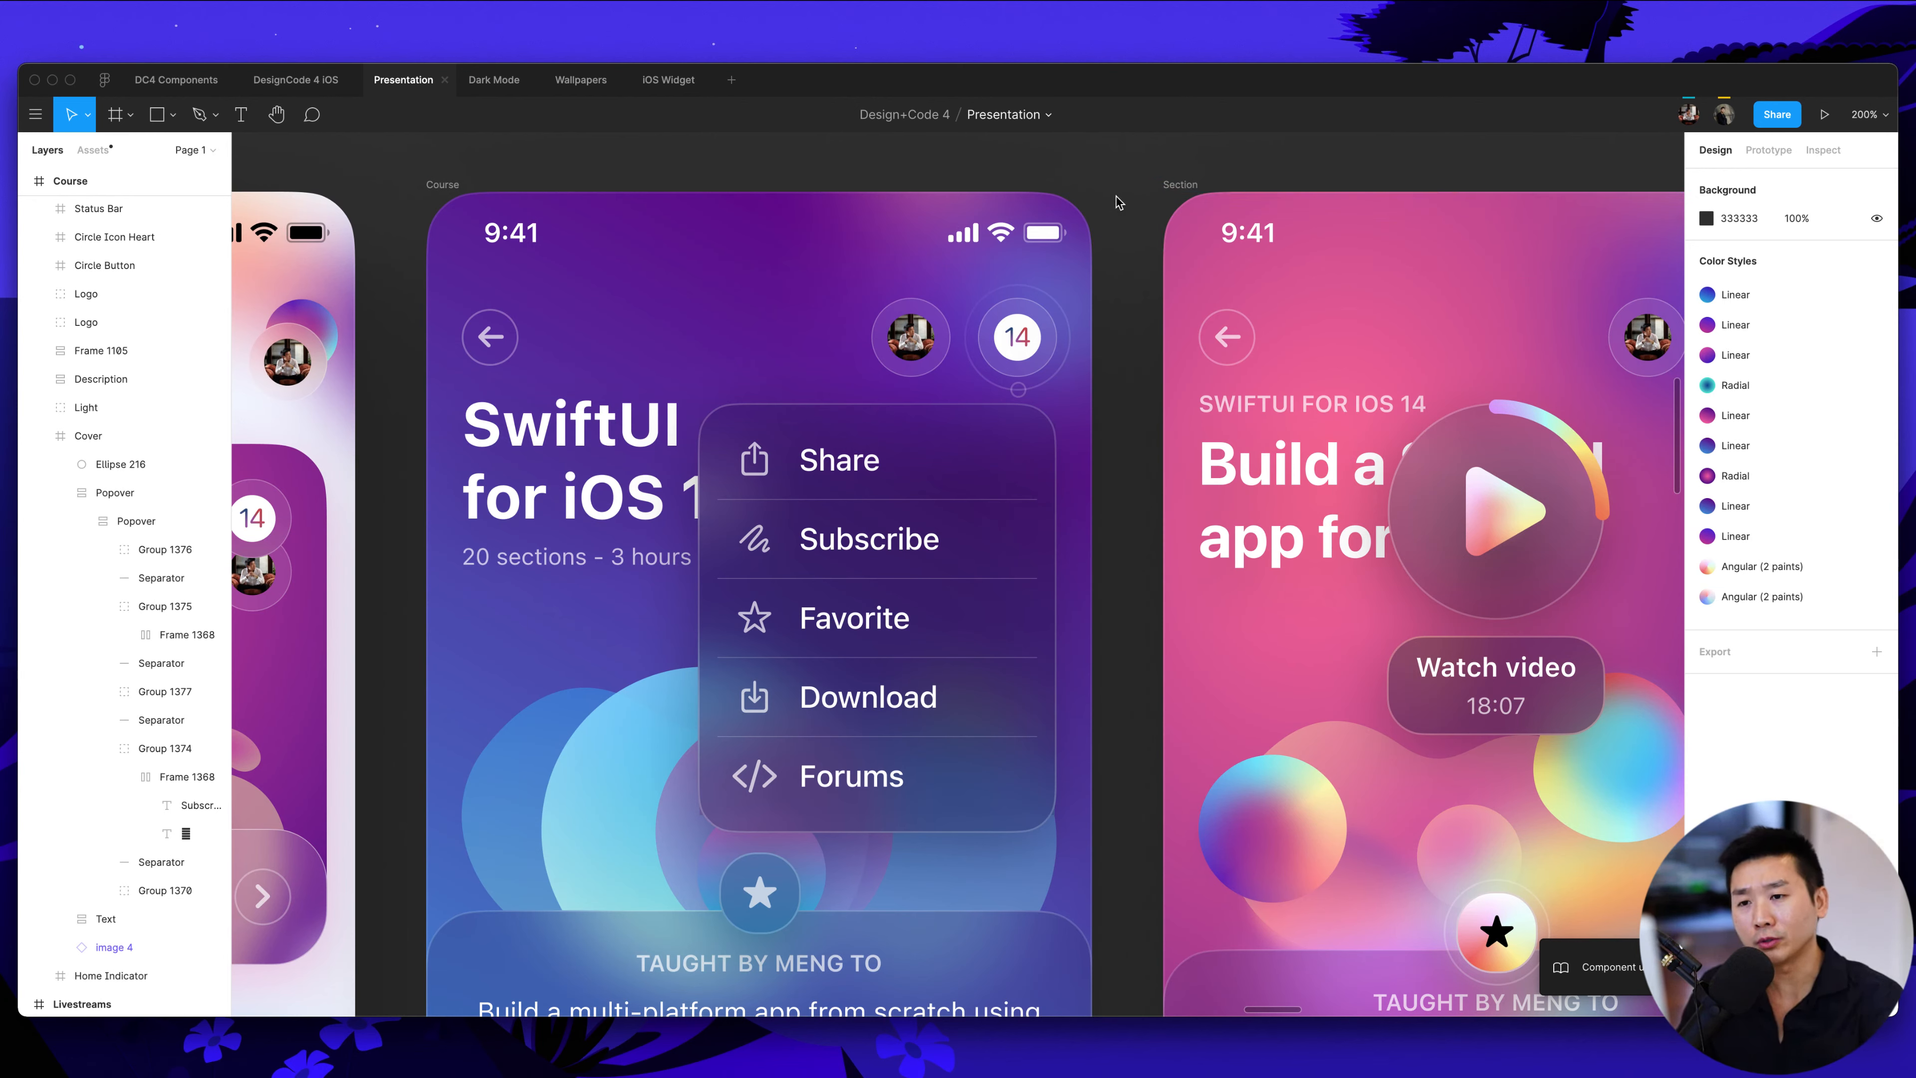
pyautogui.hscroll(-3, 1108, 208)
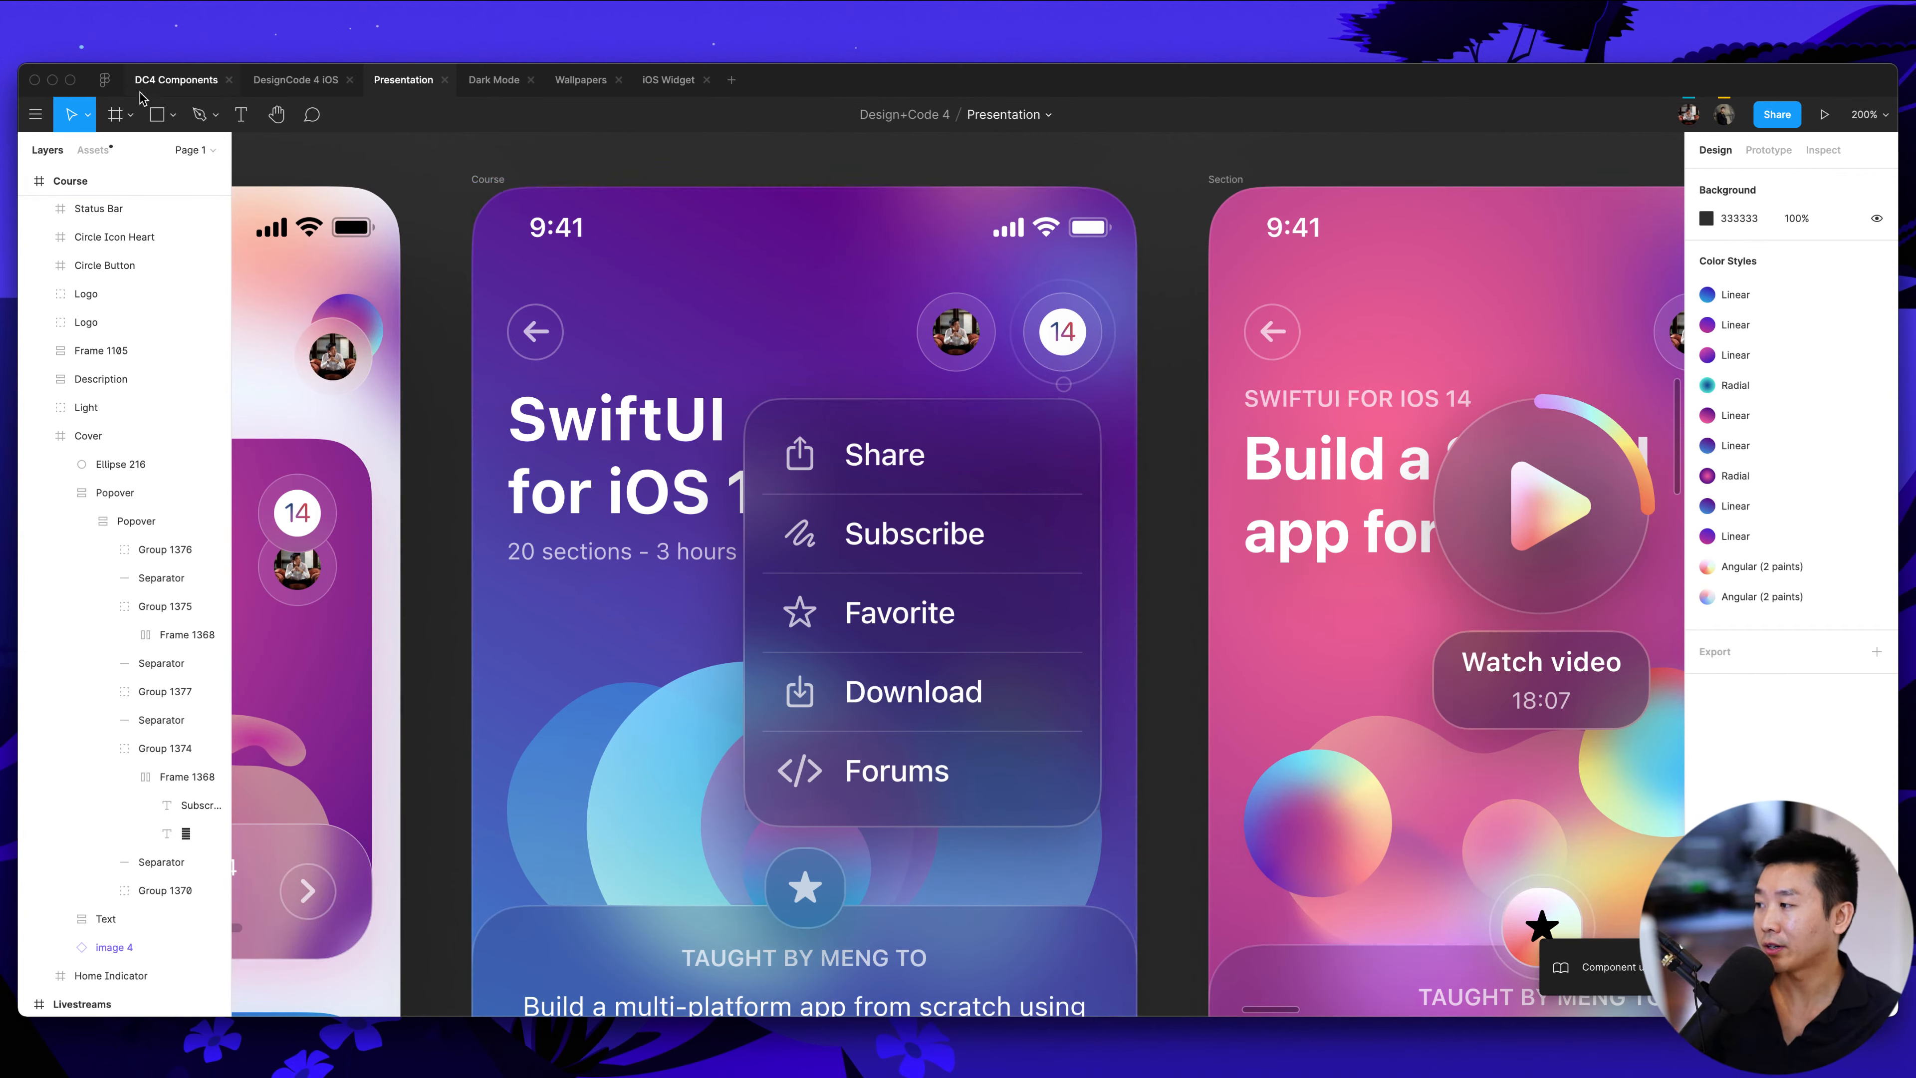
# Open the Figma Community from the home page and browse the trending and noteworthy files
pyautogui.click(106, 85)
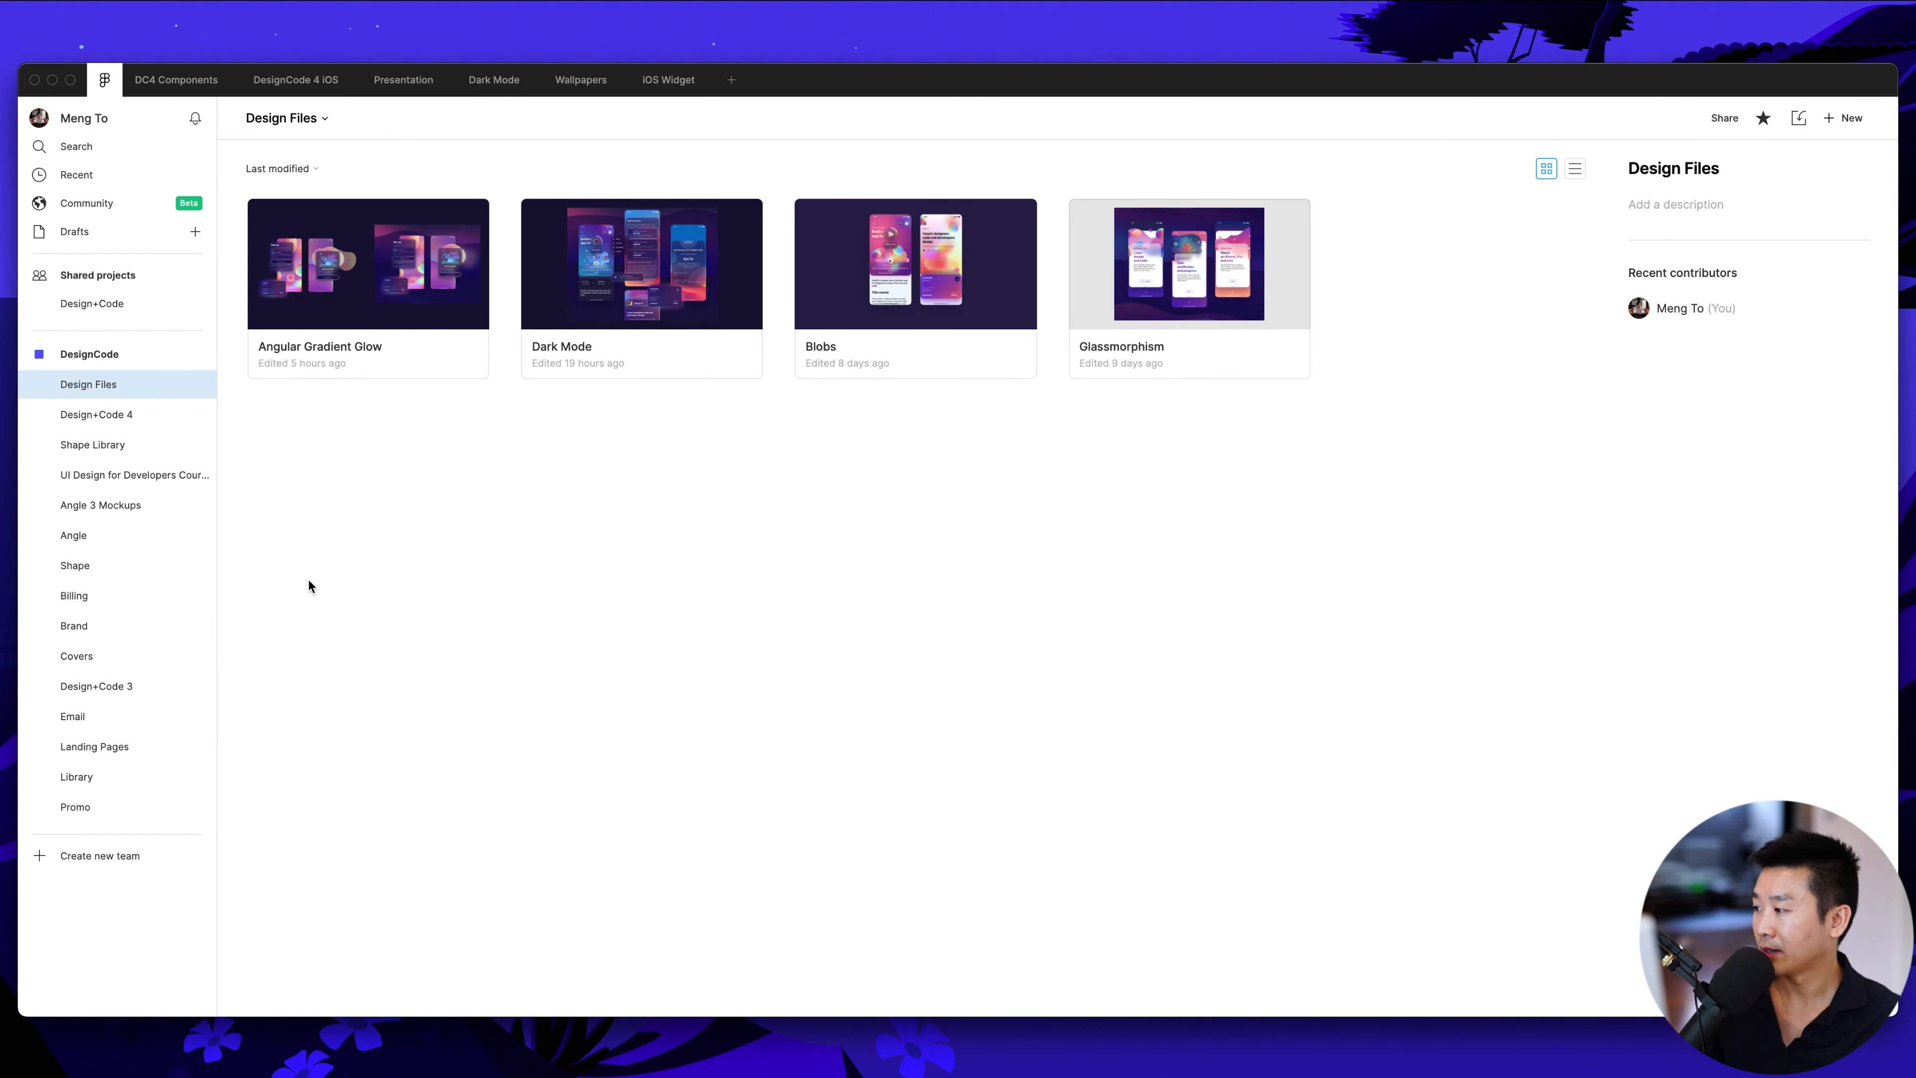
pyautogui.click(113, 205)
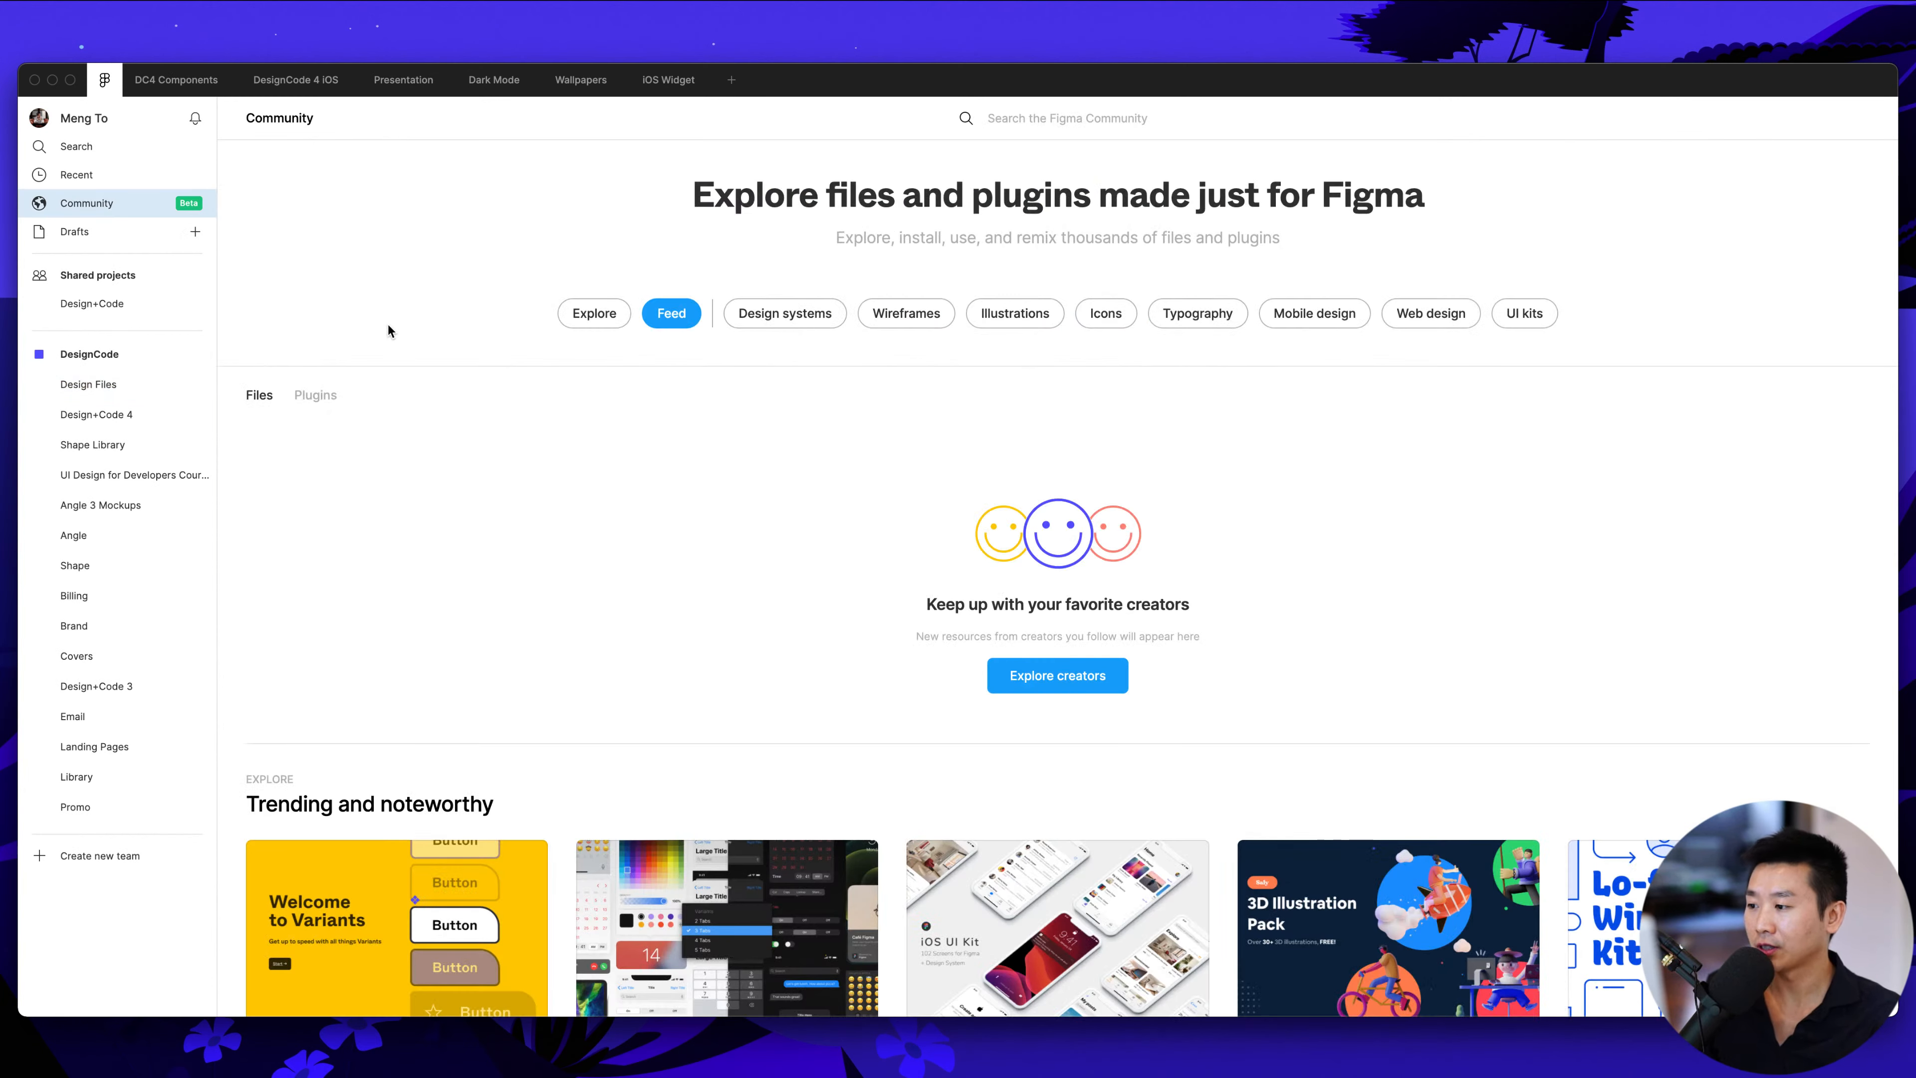
pyautogui.scroll(-1, 663, 520)
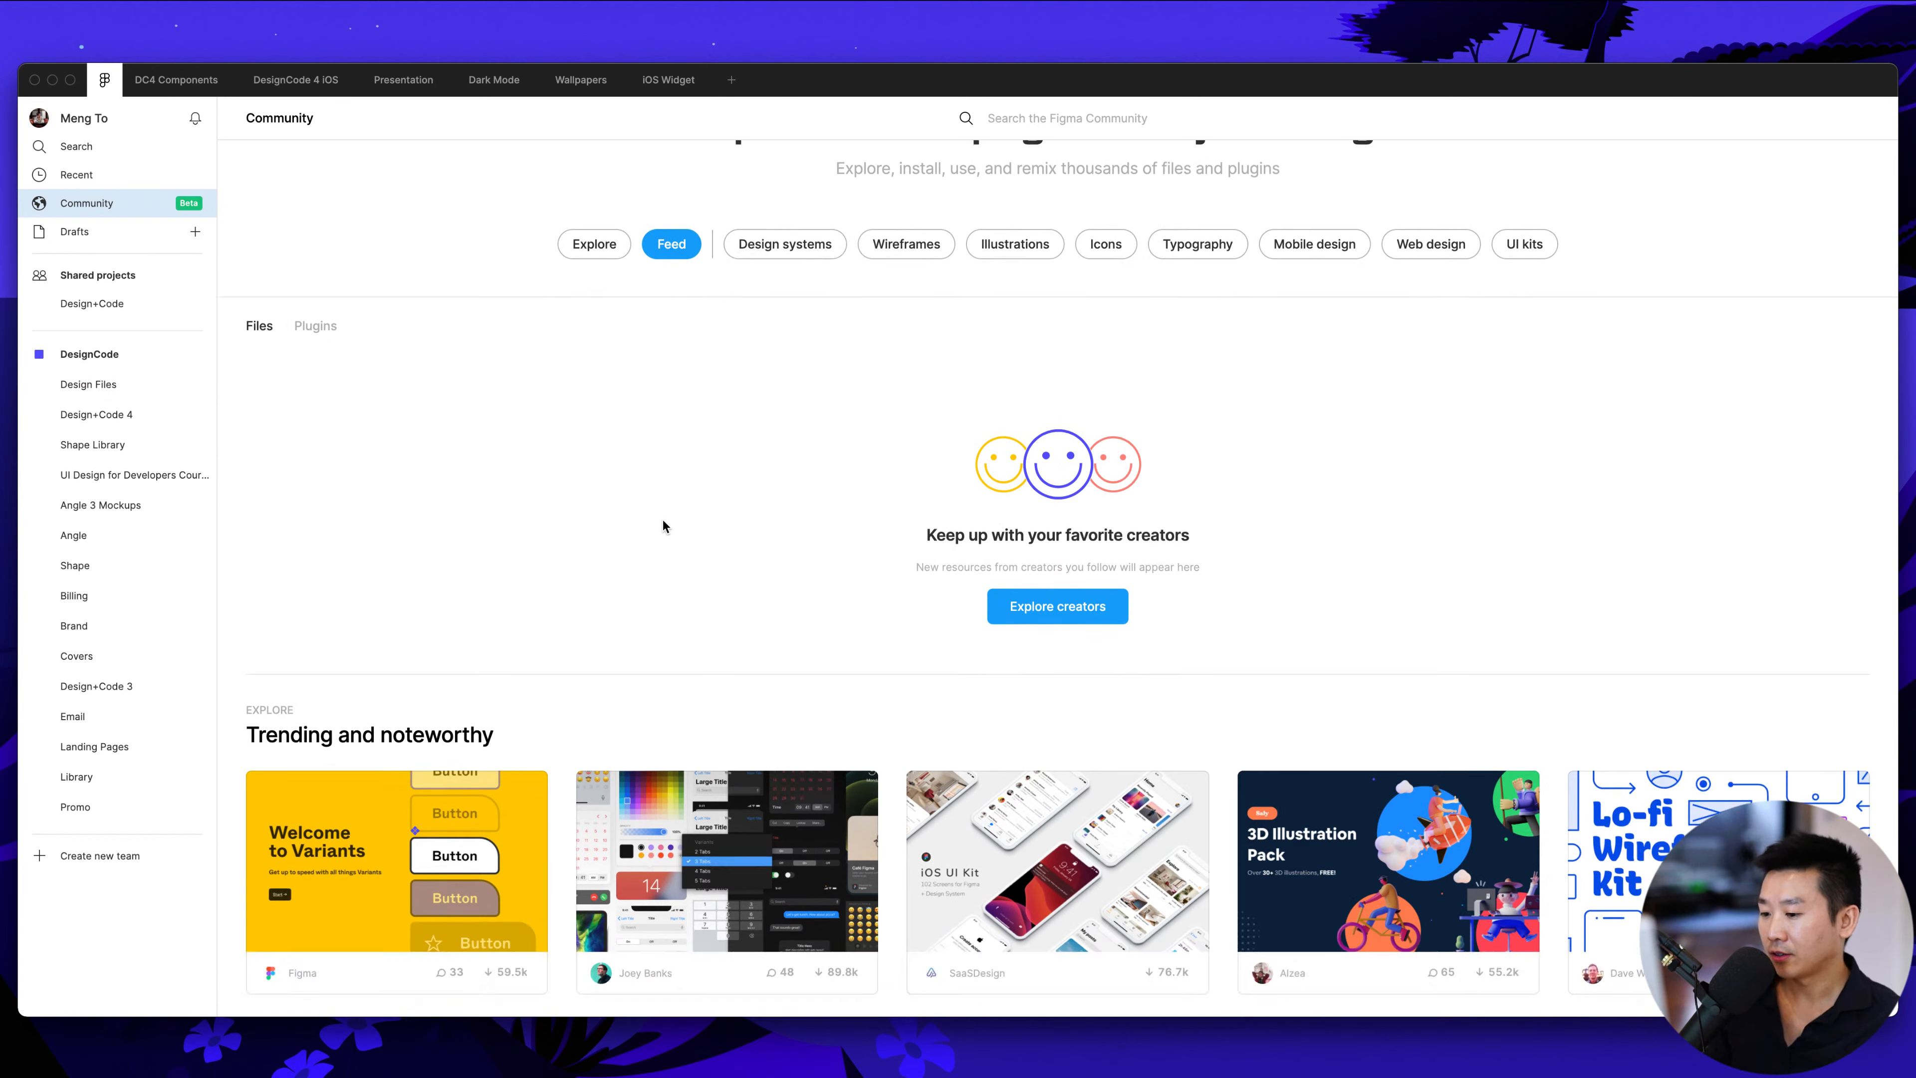
pyautogui.scroll(1, 662, 520)
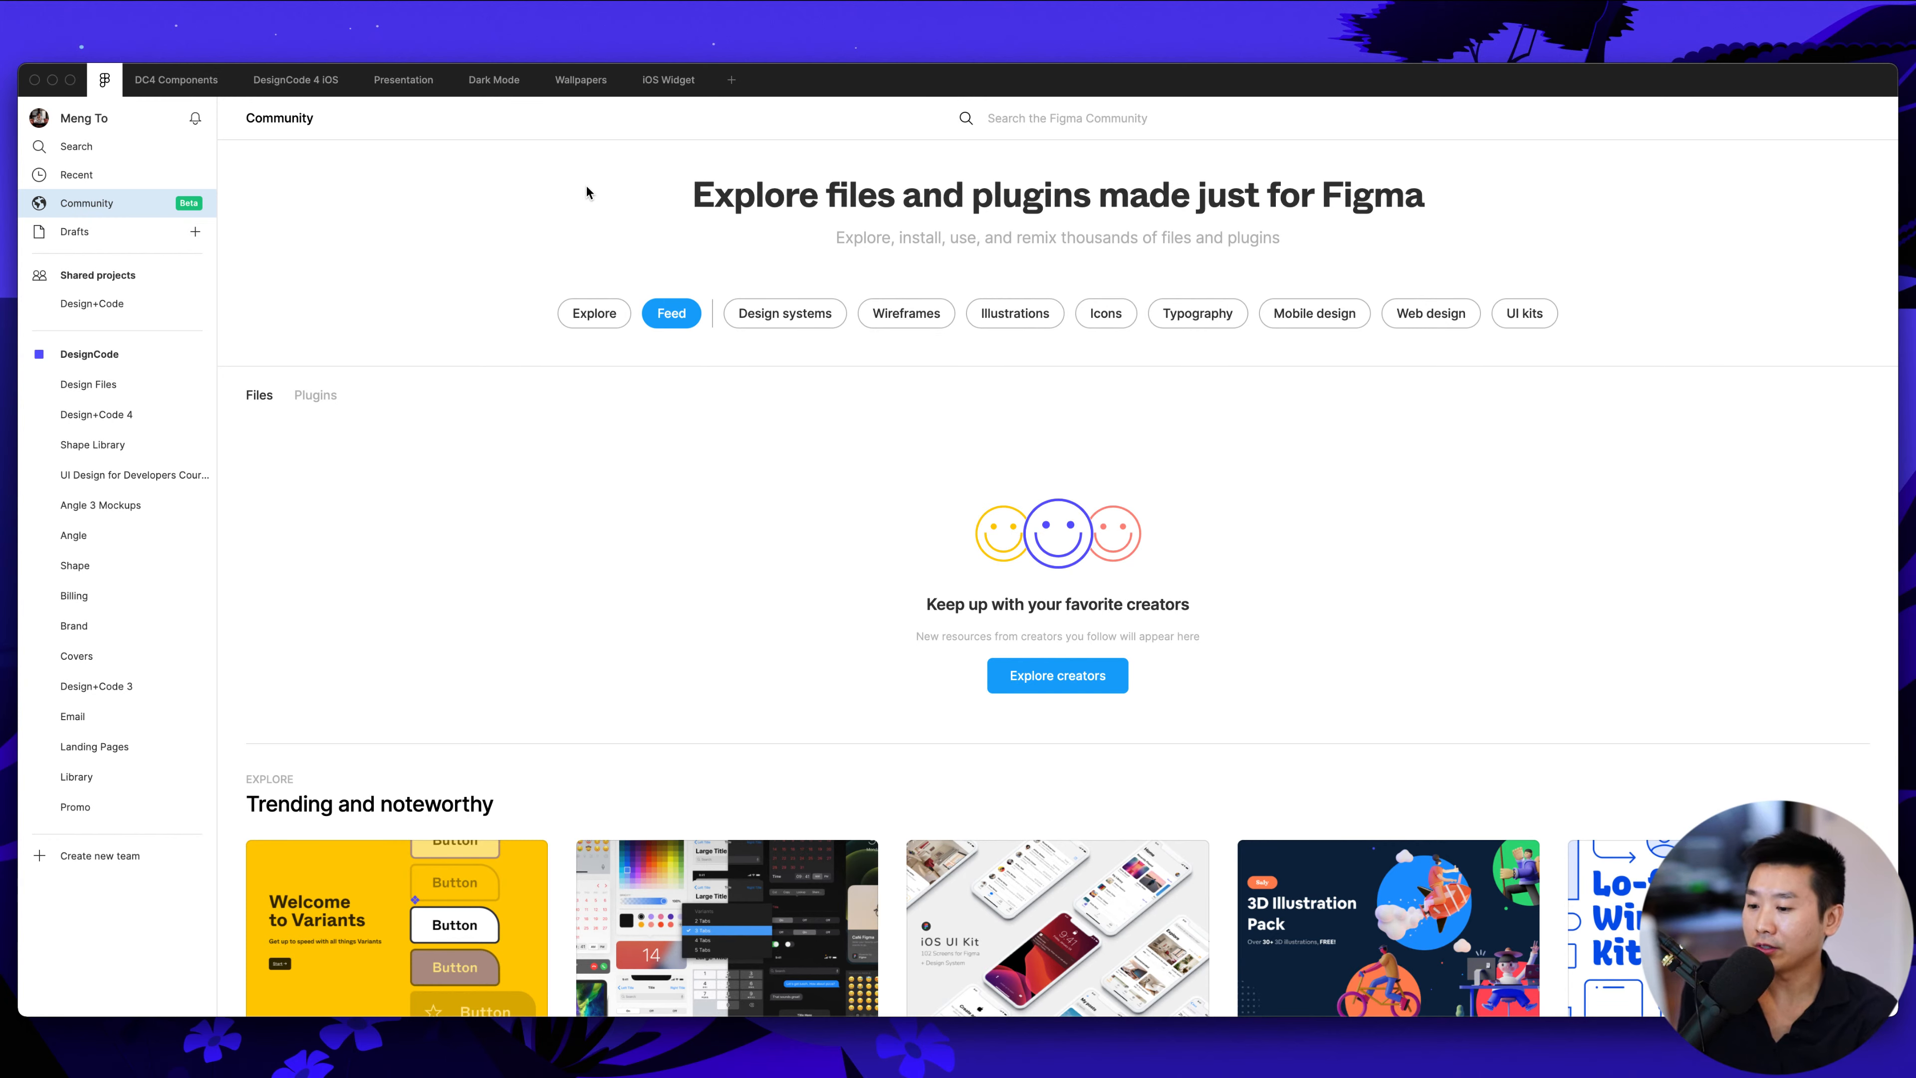
pyautogui.scroll(-10, 651, 480)
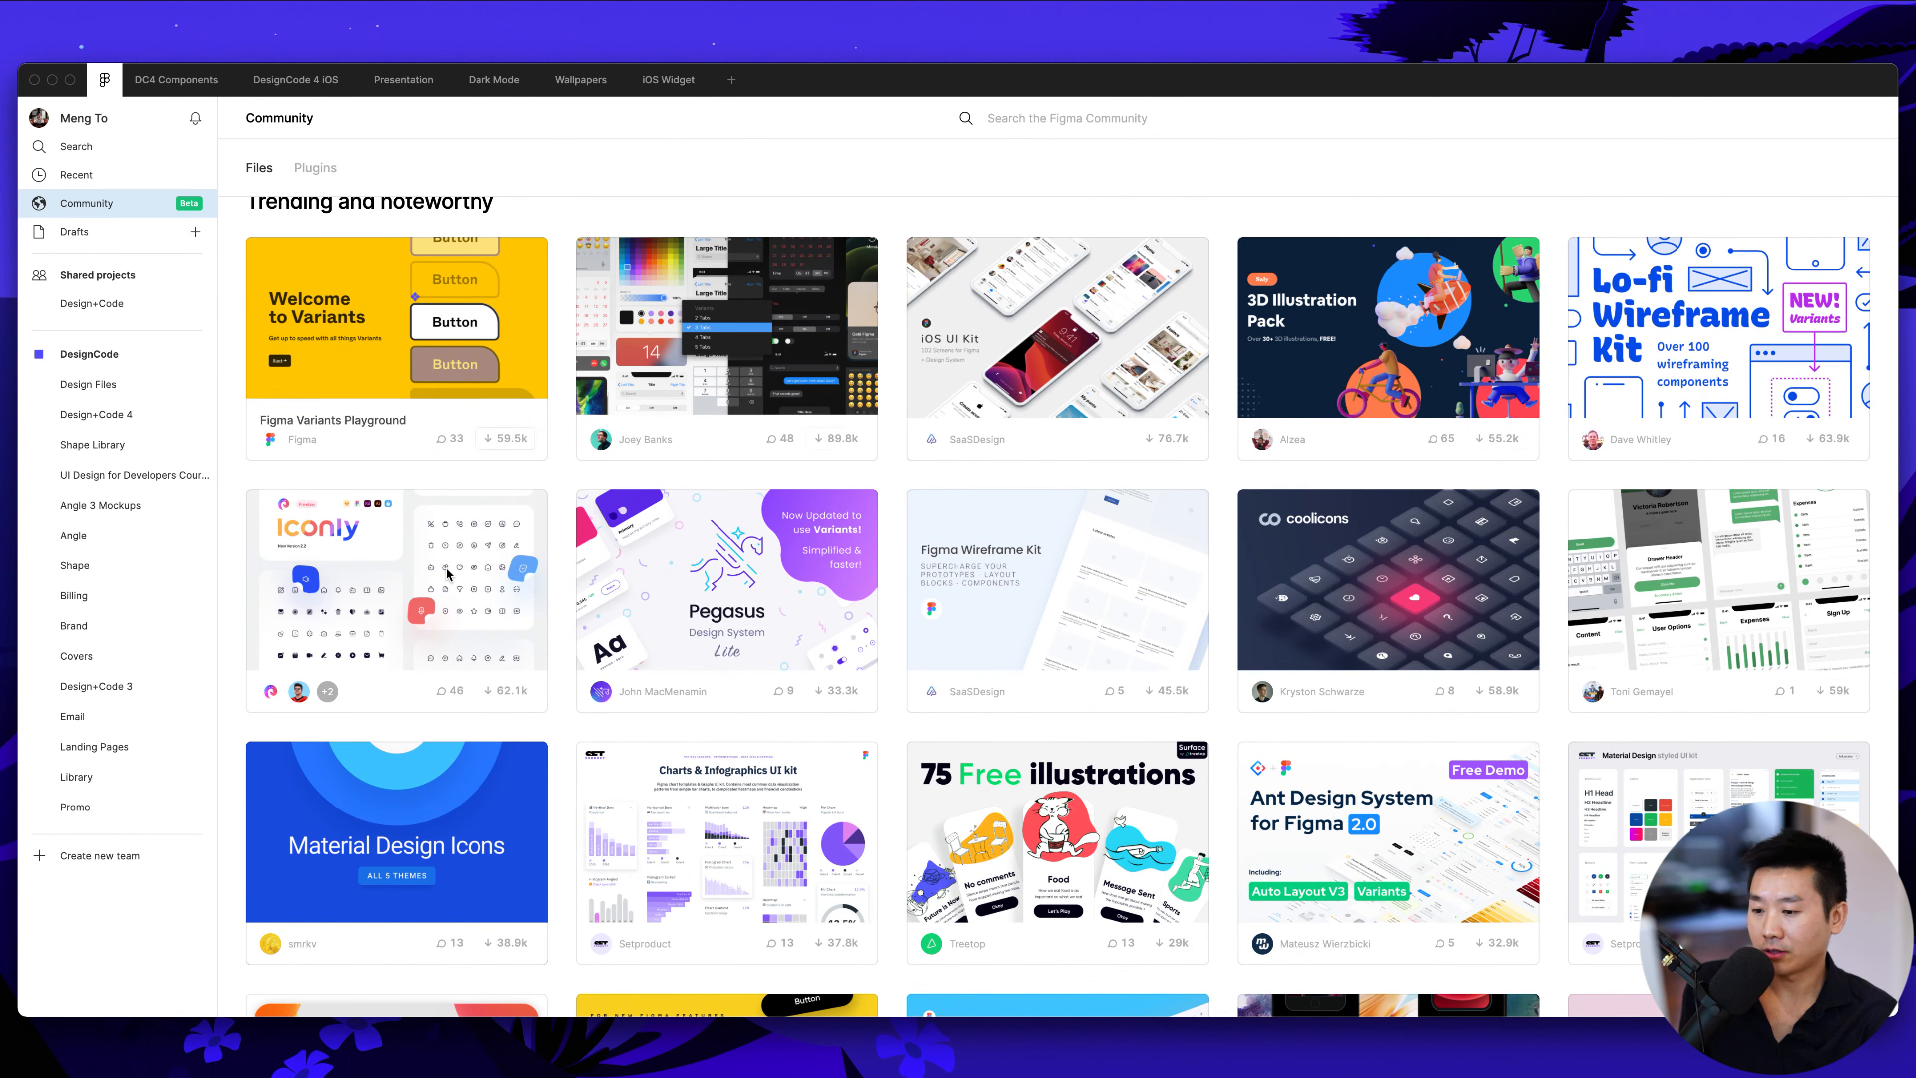
pyautogui.scroll(-1, 1208, 604)
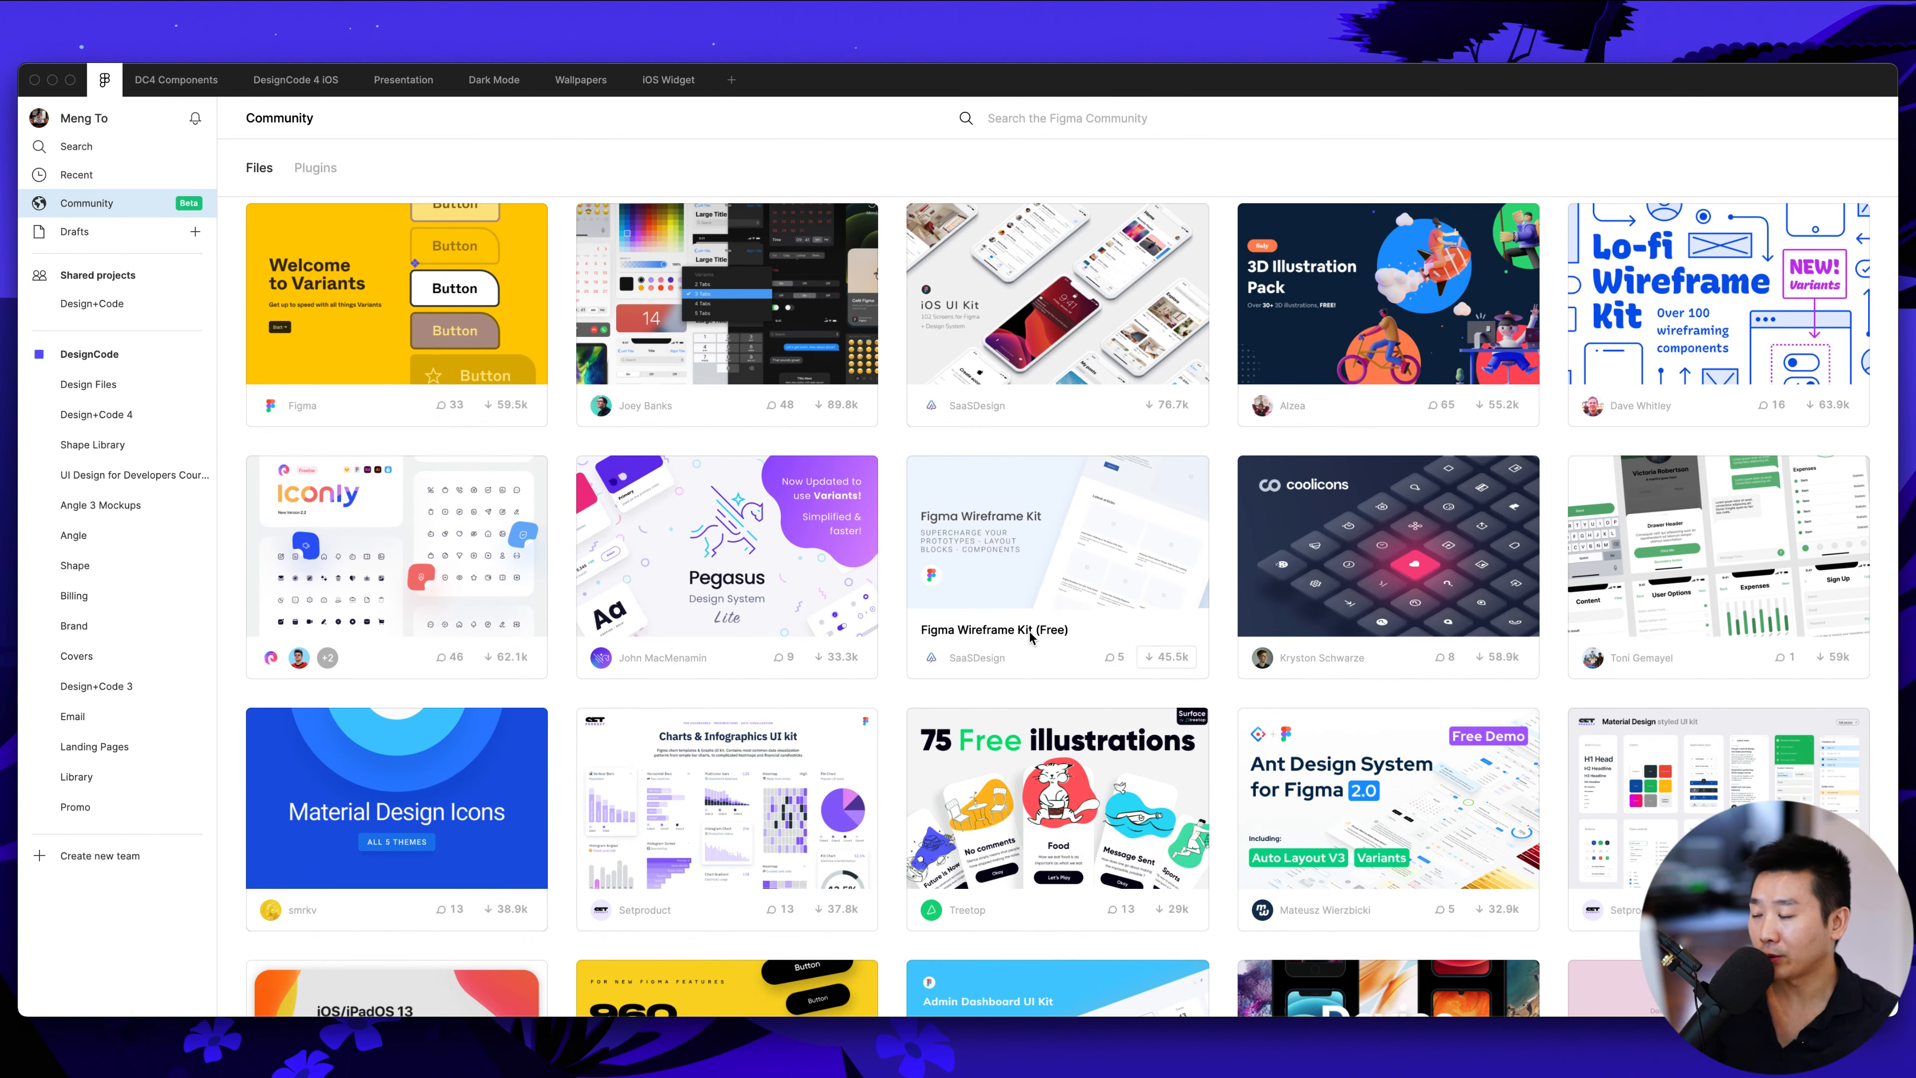
pyautogui.scroll(4, 837, 306)
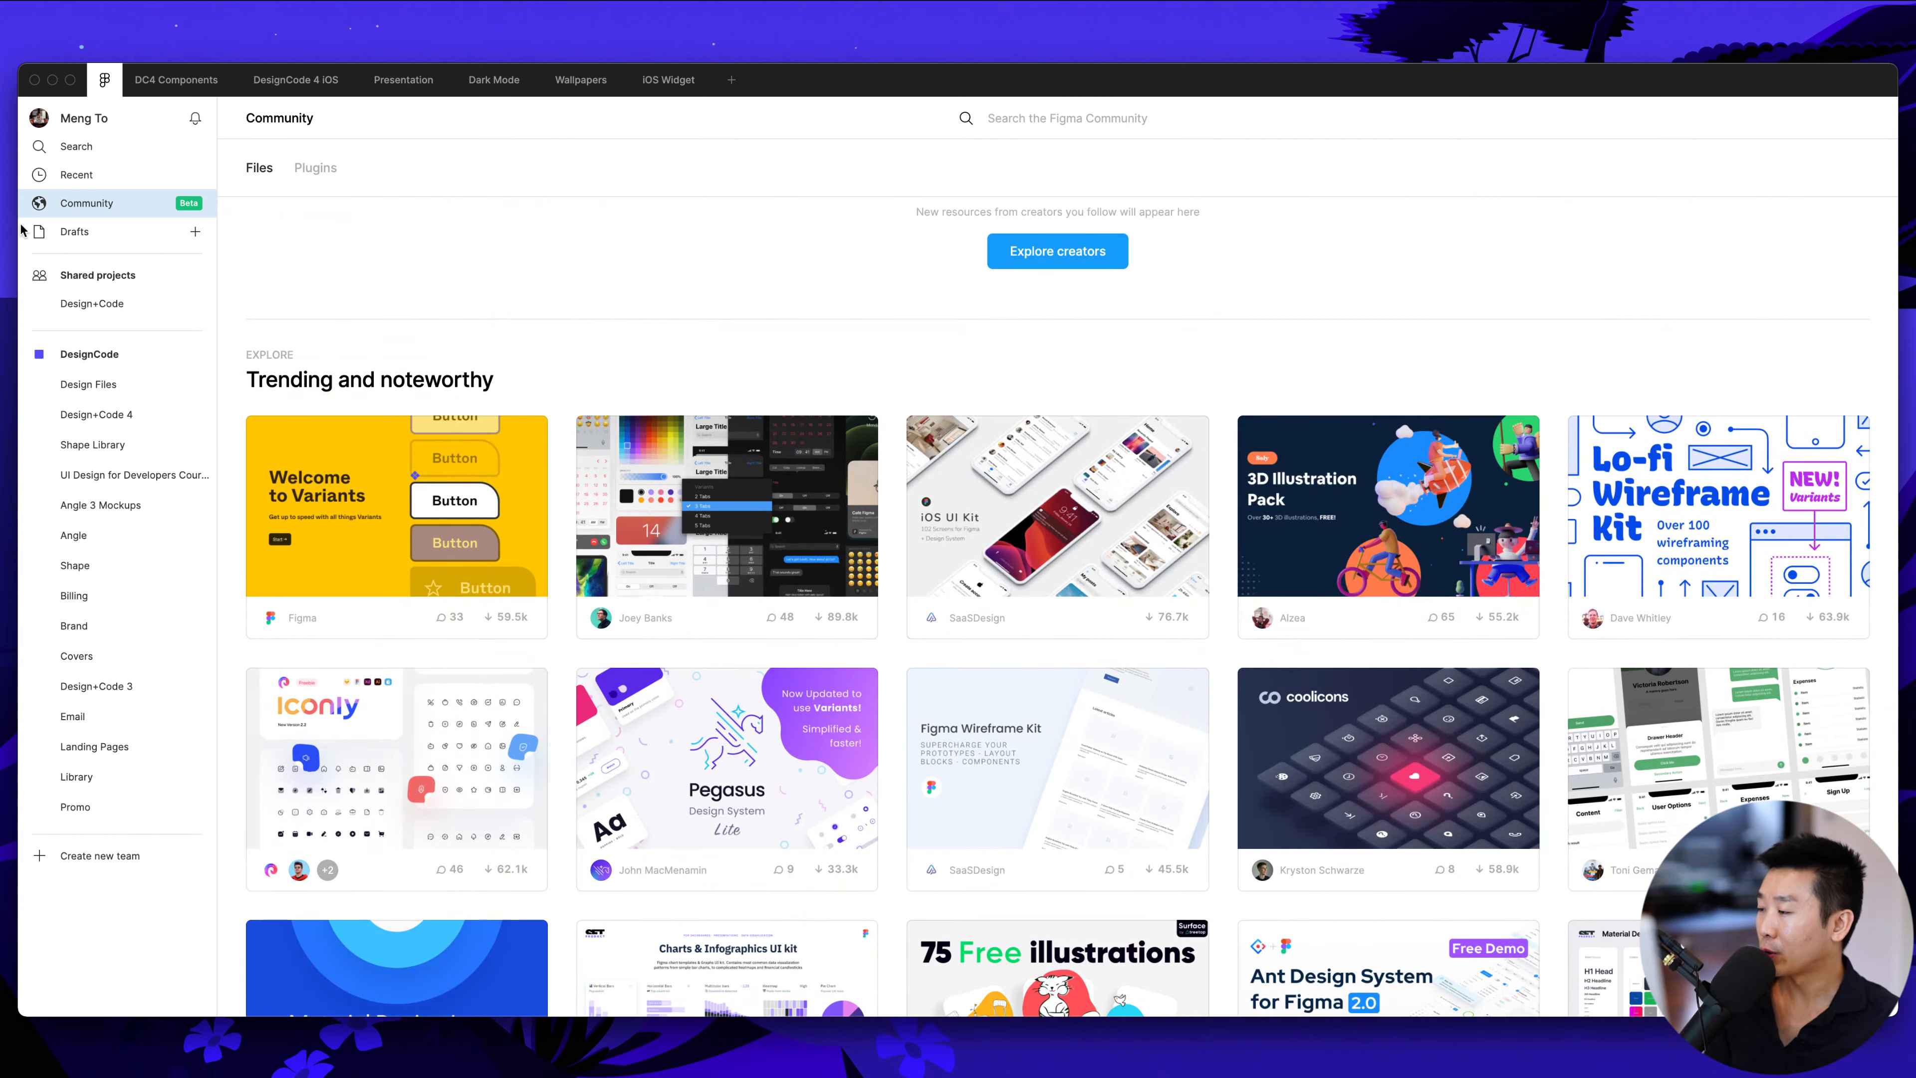
pyautogui.scroll(-4, 588, 415)
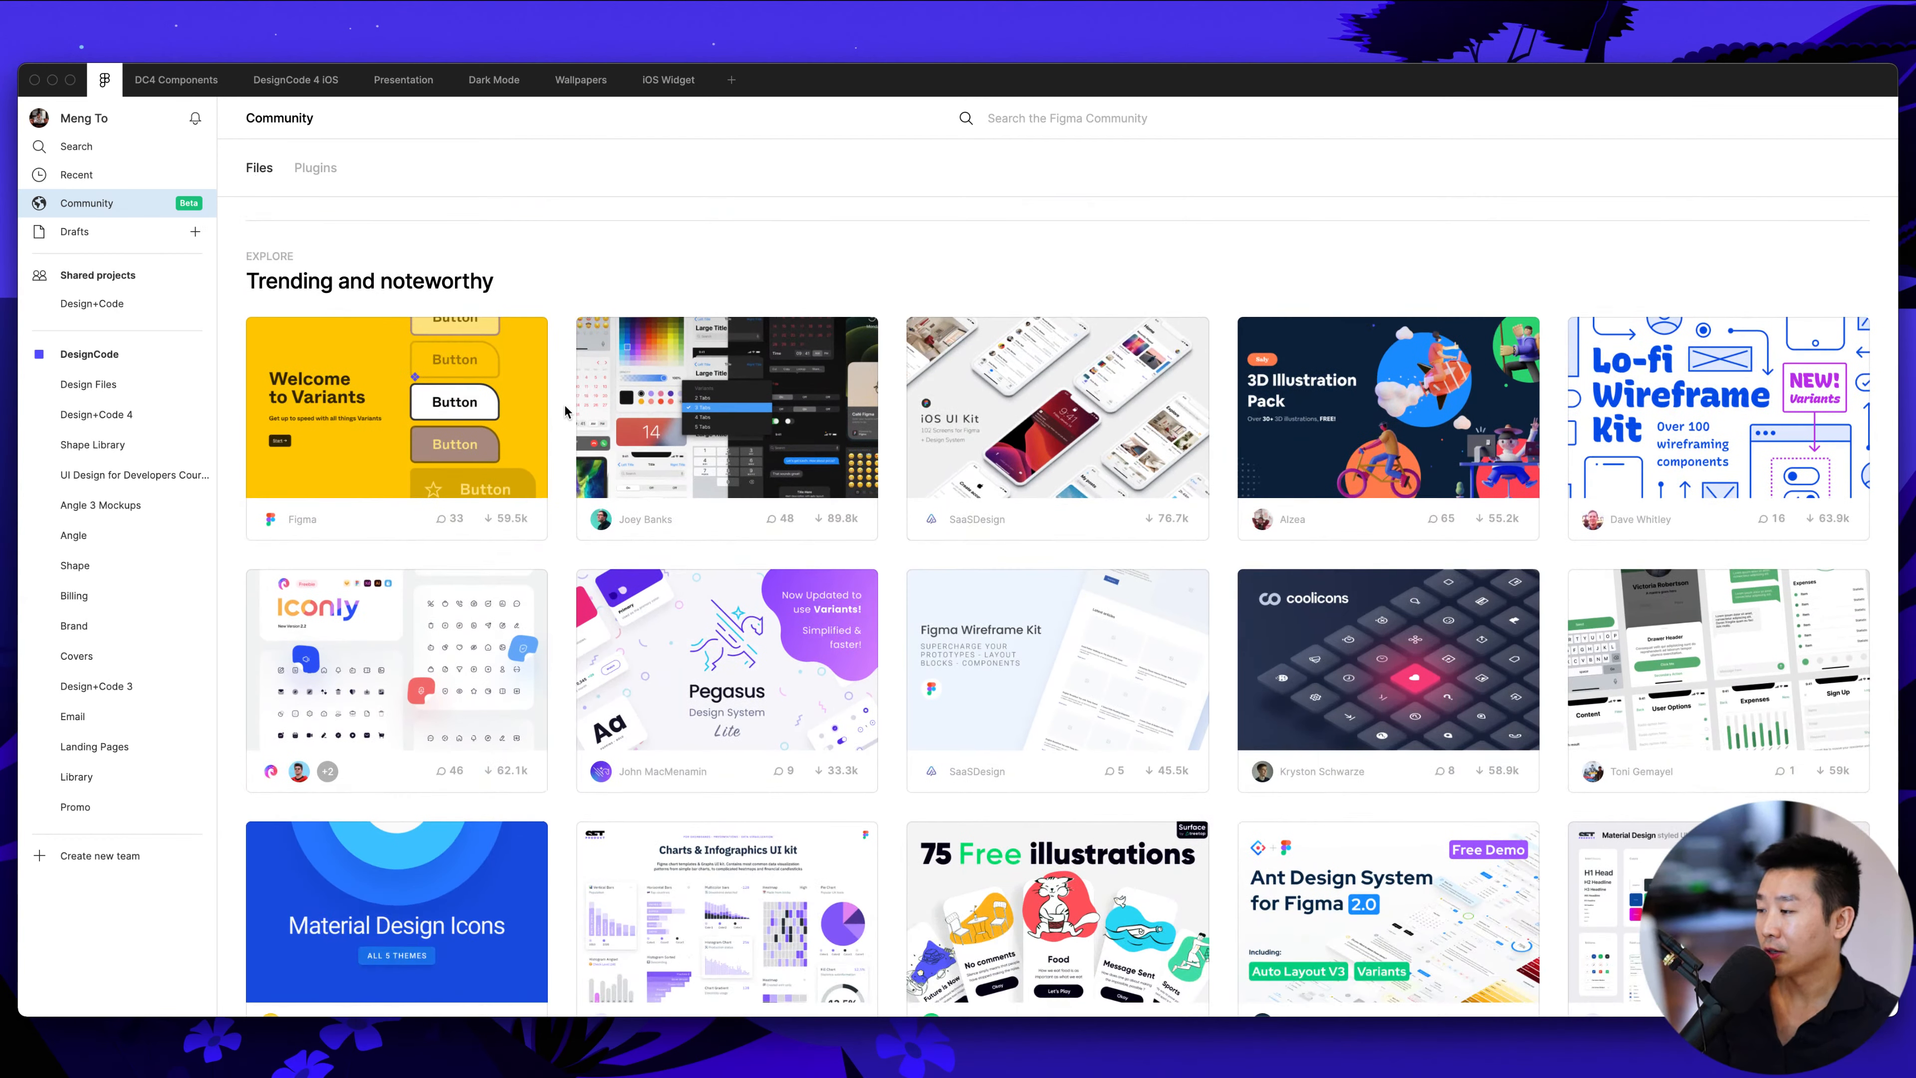
pyautogui.scroll(1, 1207, 491)
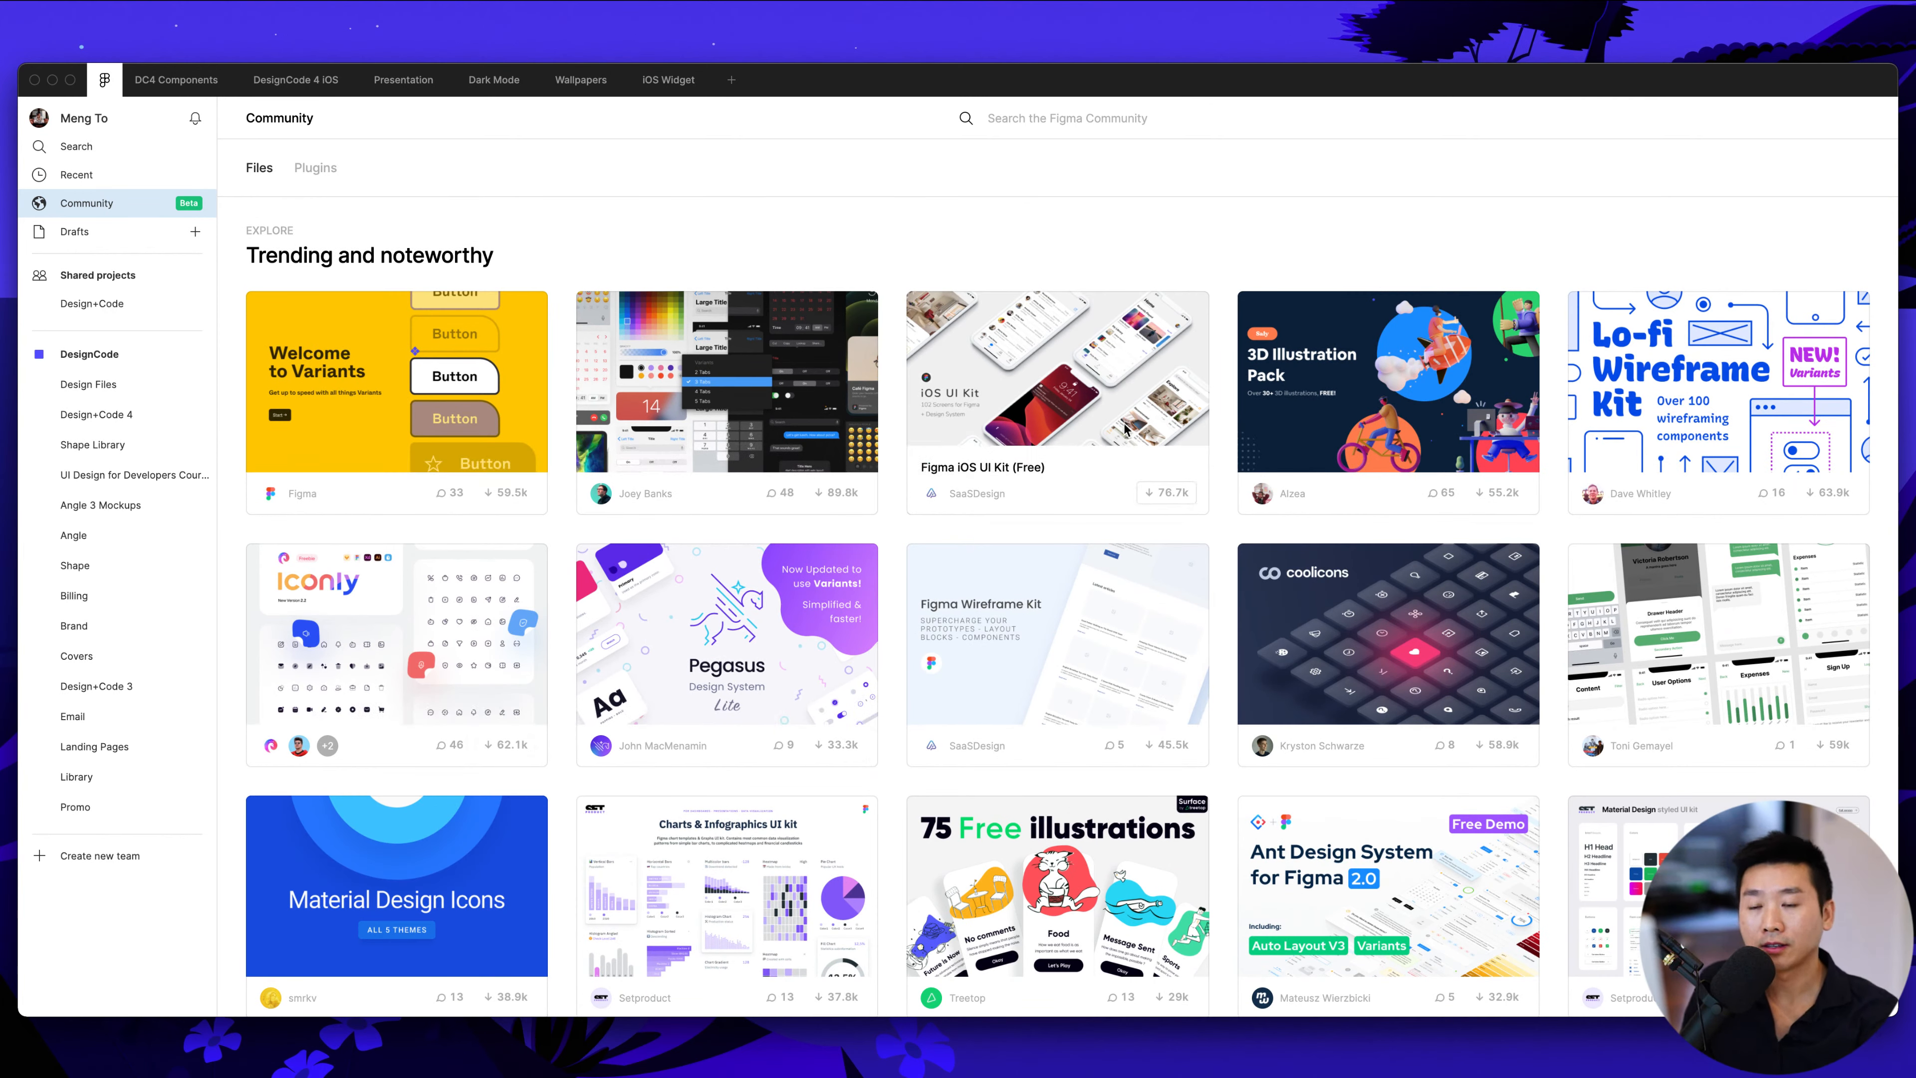
pyautogui.scroll(-8, 1091, 428)
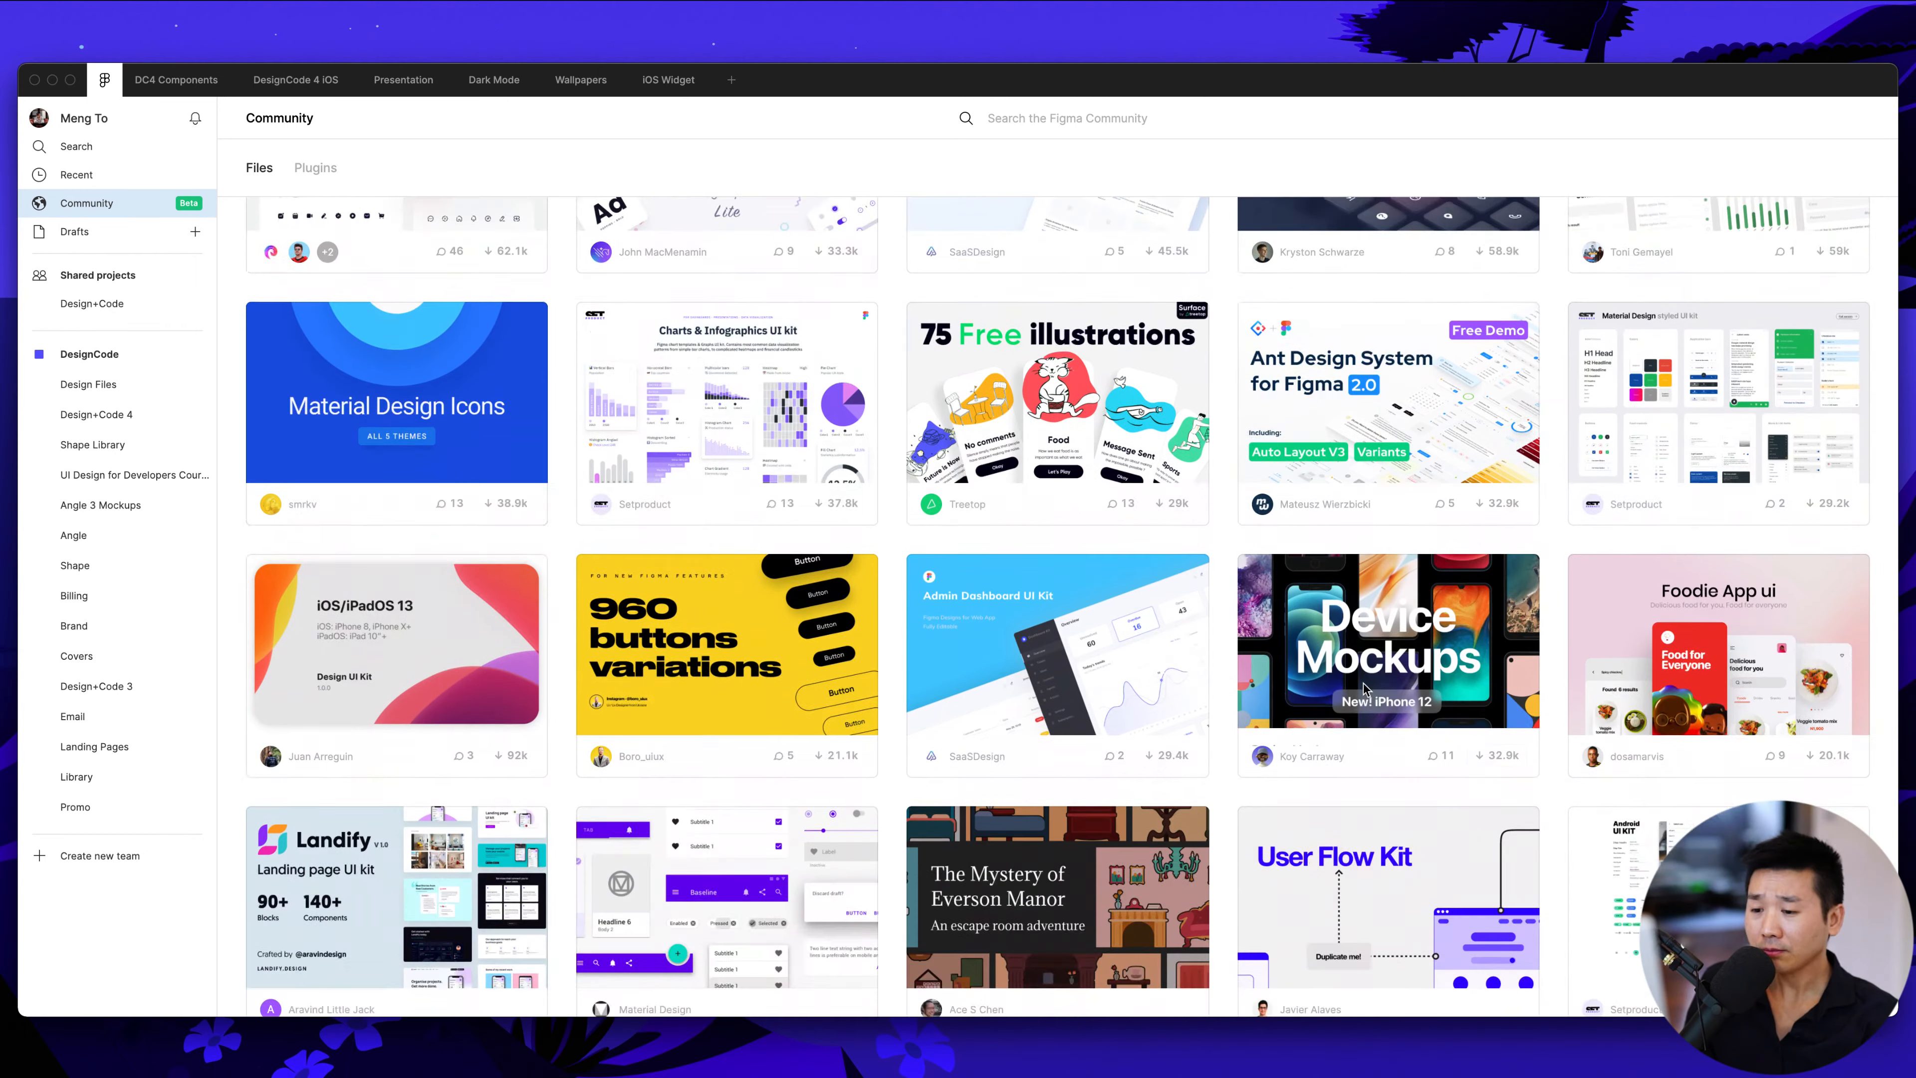
pyautogui.scroll(-5, 1560, 646)
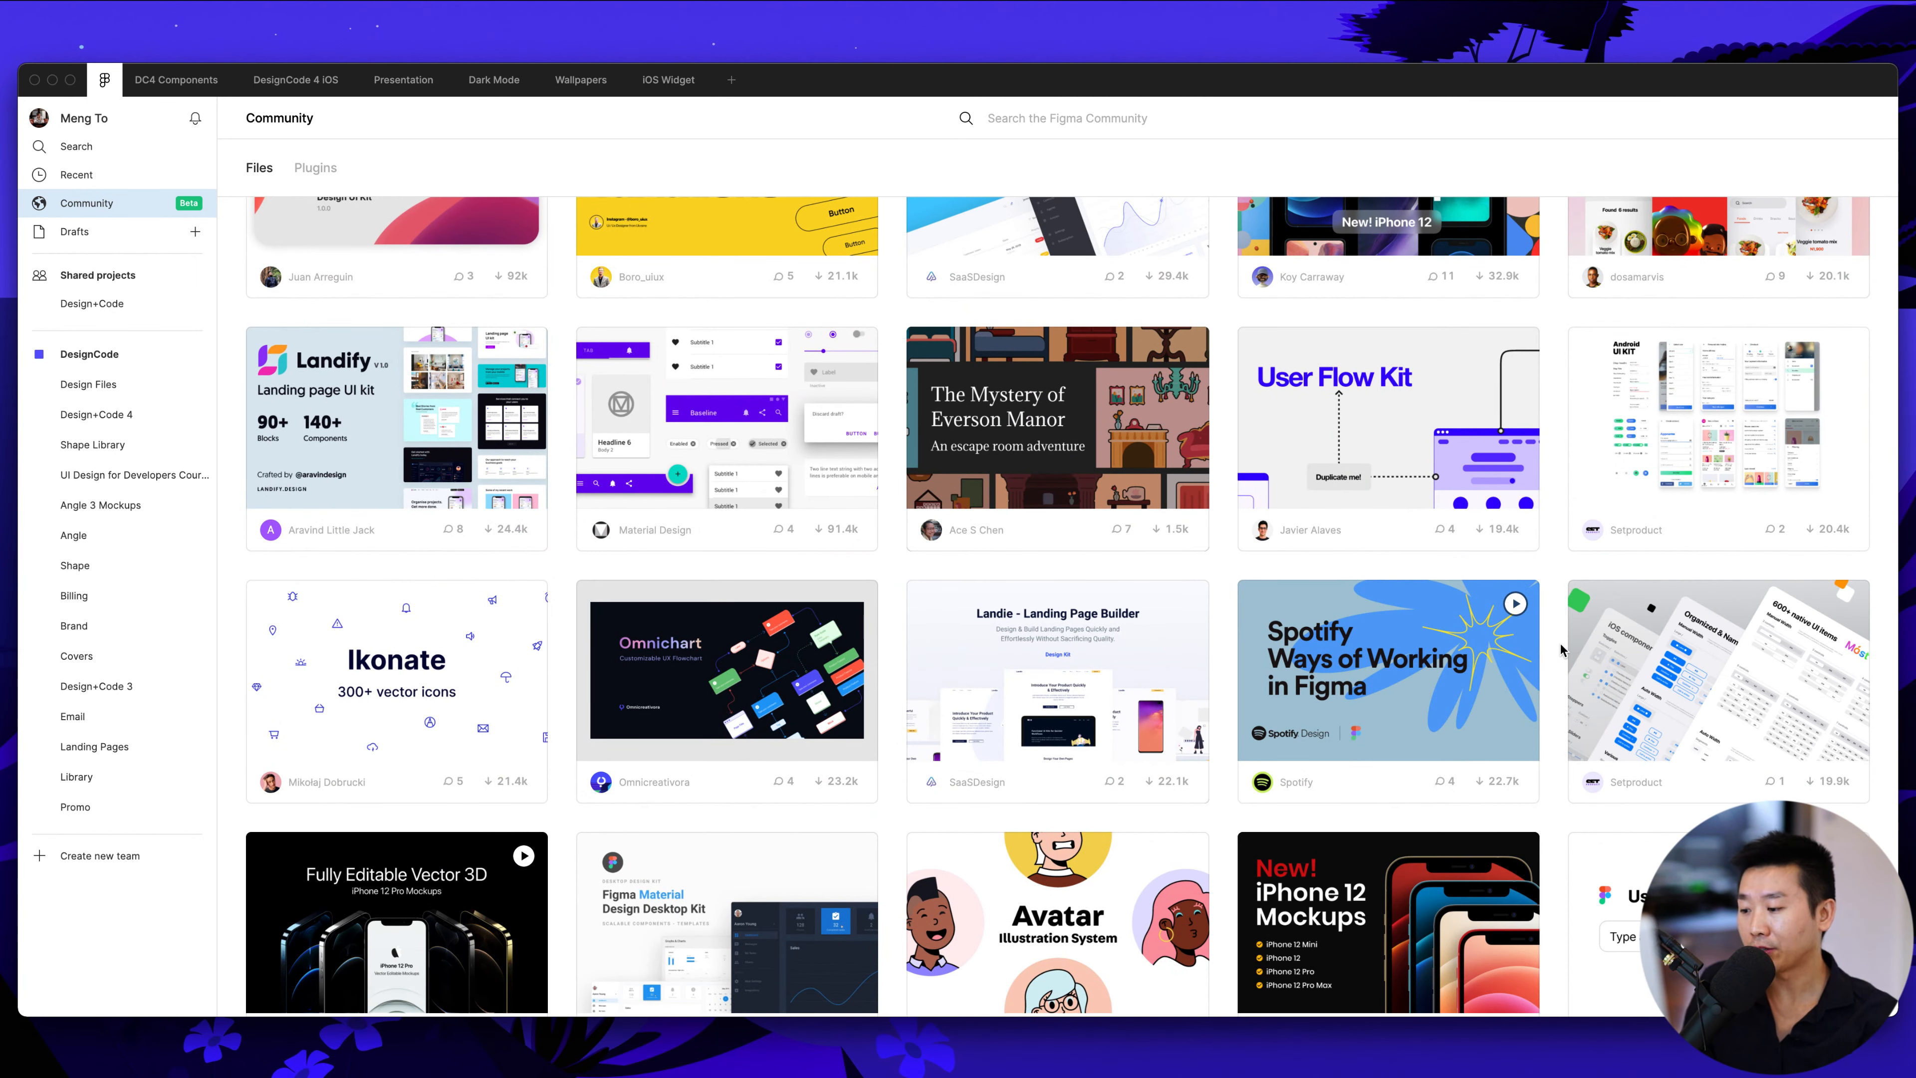
pyautogui.scroll(6, 807, 649)
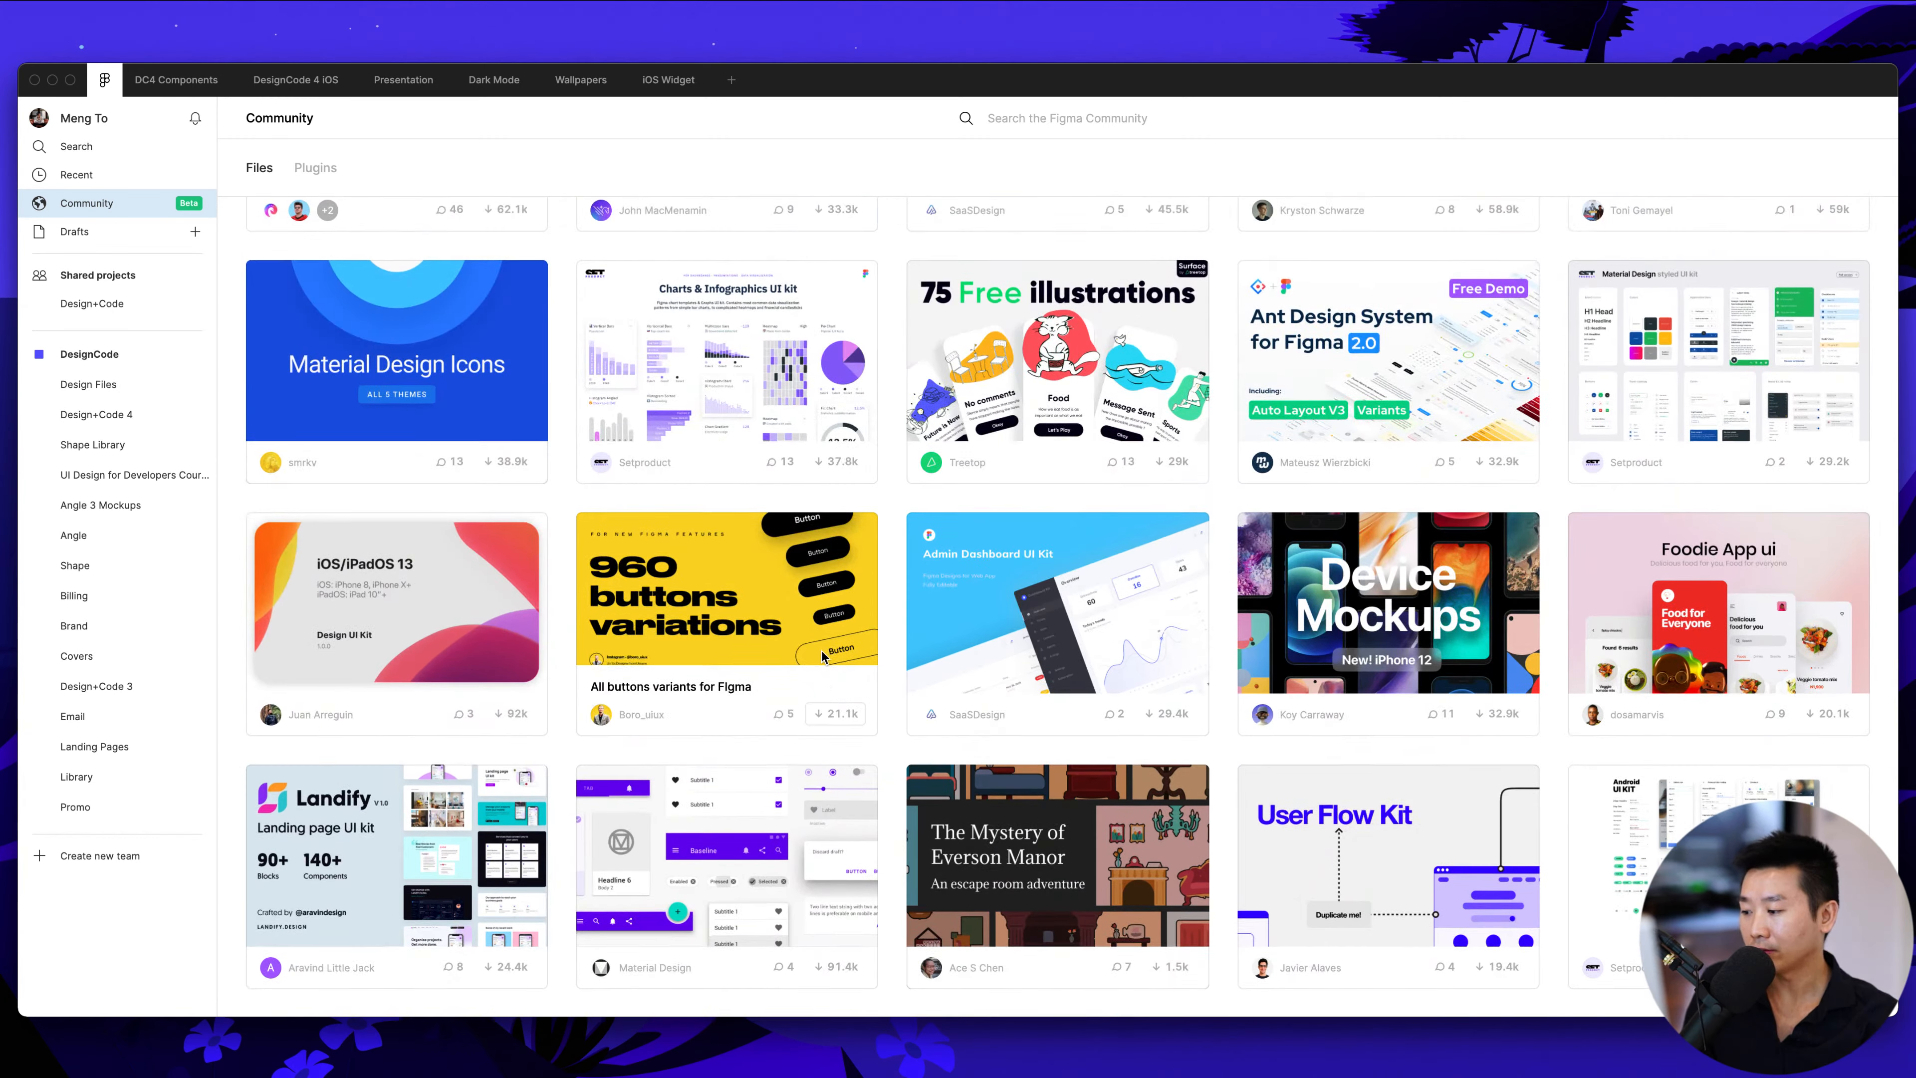
pyautogui.scroll(10, 824, 657)
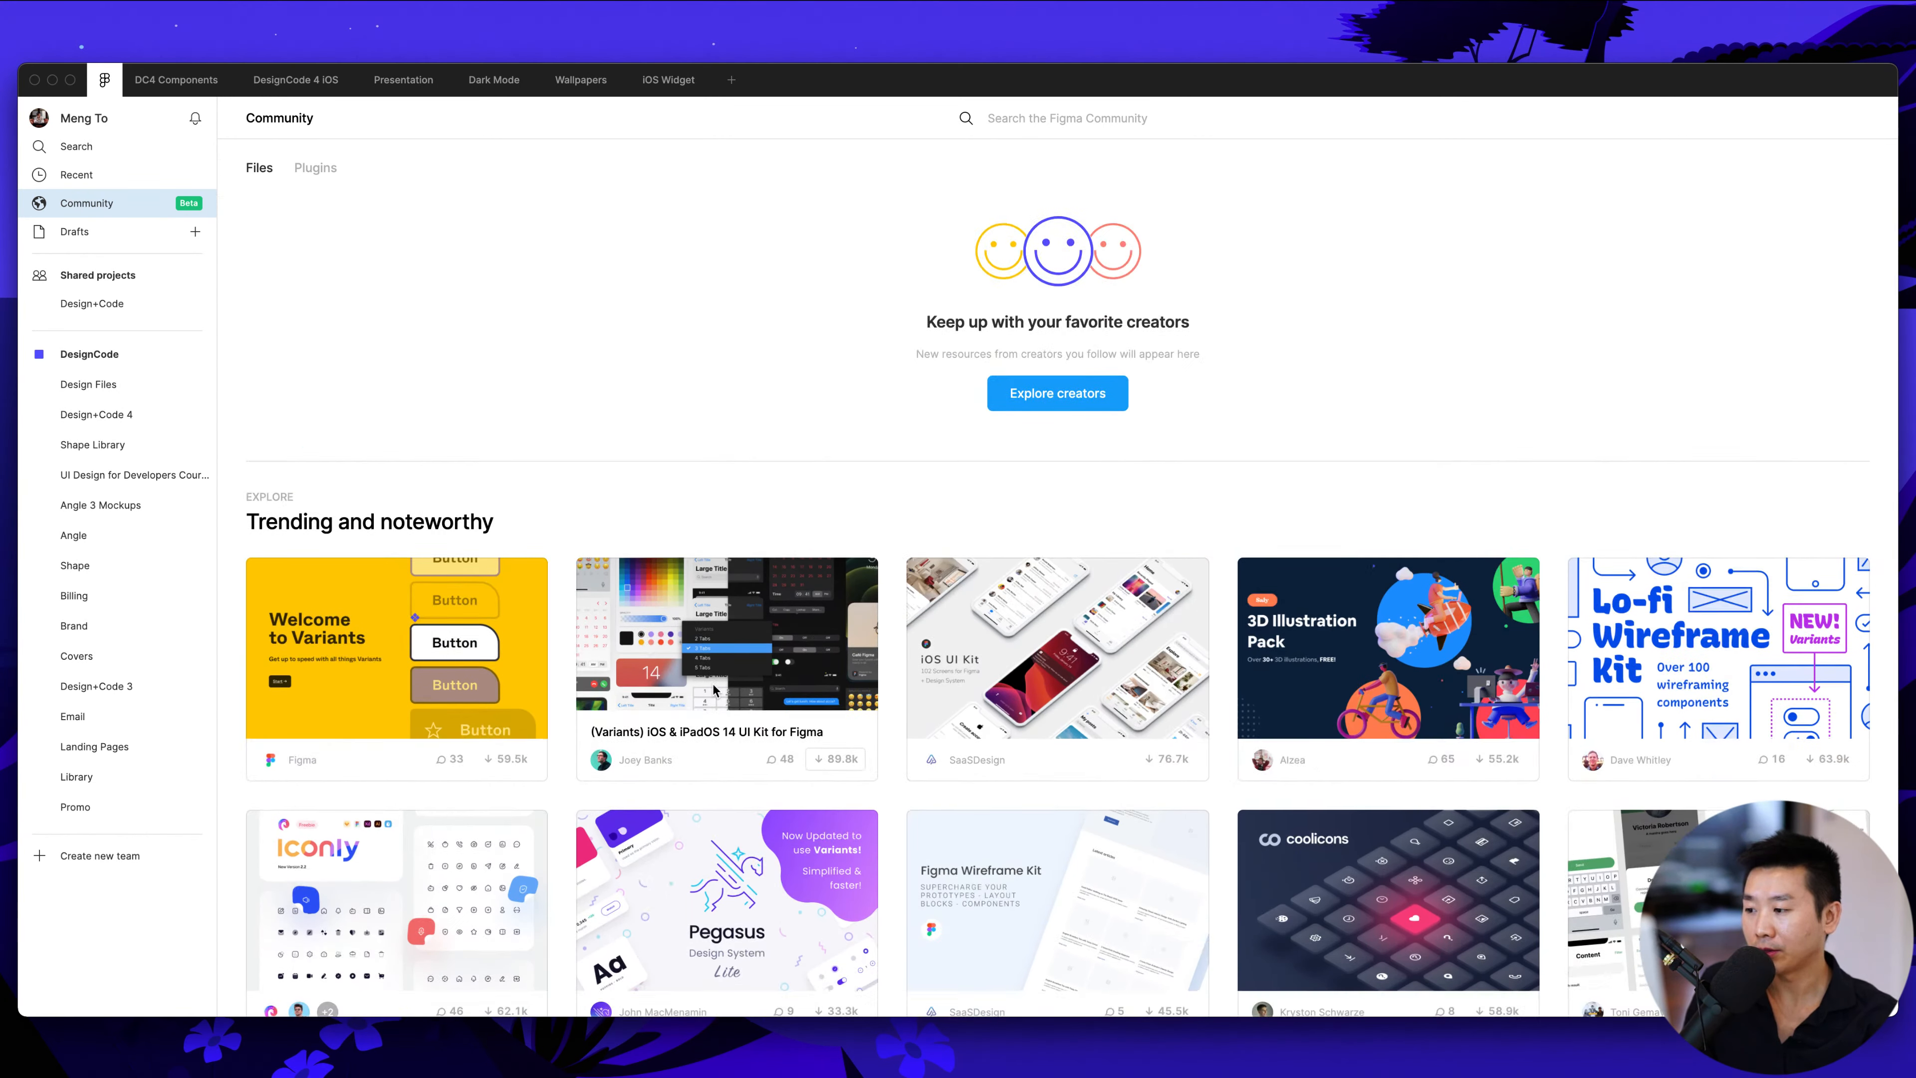
pyautogui.scroll(-3, 714, 689)
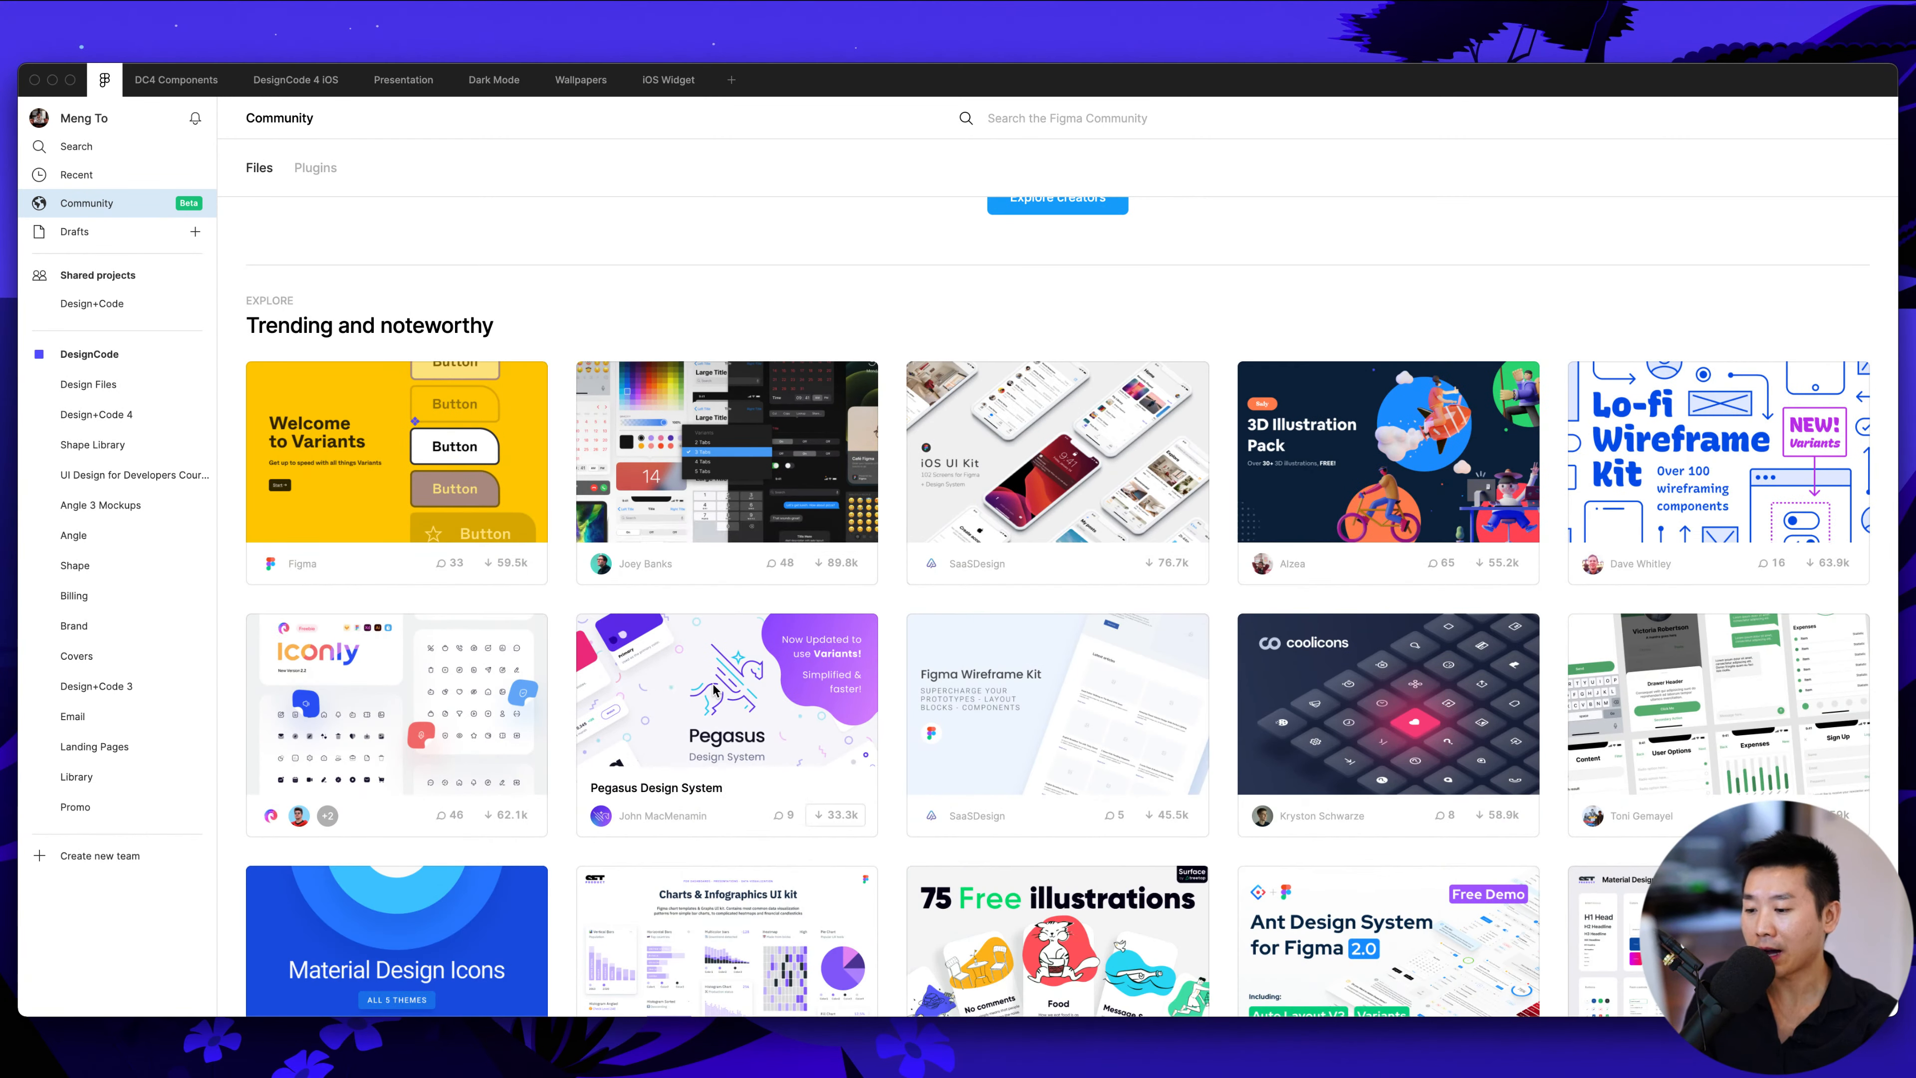
# Open the Pegasus Design System community file and review its description, tags and comments
pyautogui.click(738, 706)
pyautogui.scroll(-2, 797, 594)
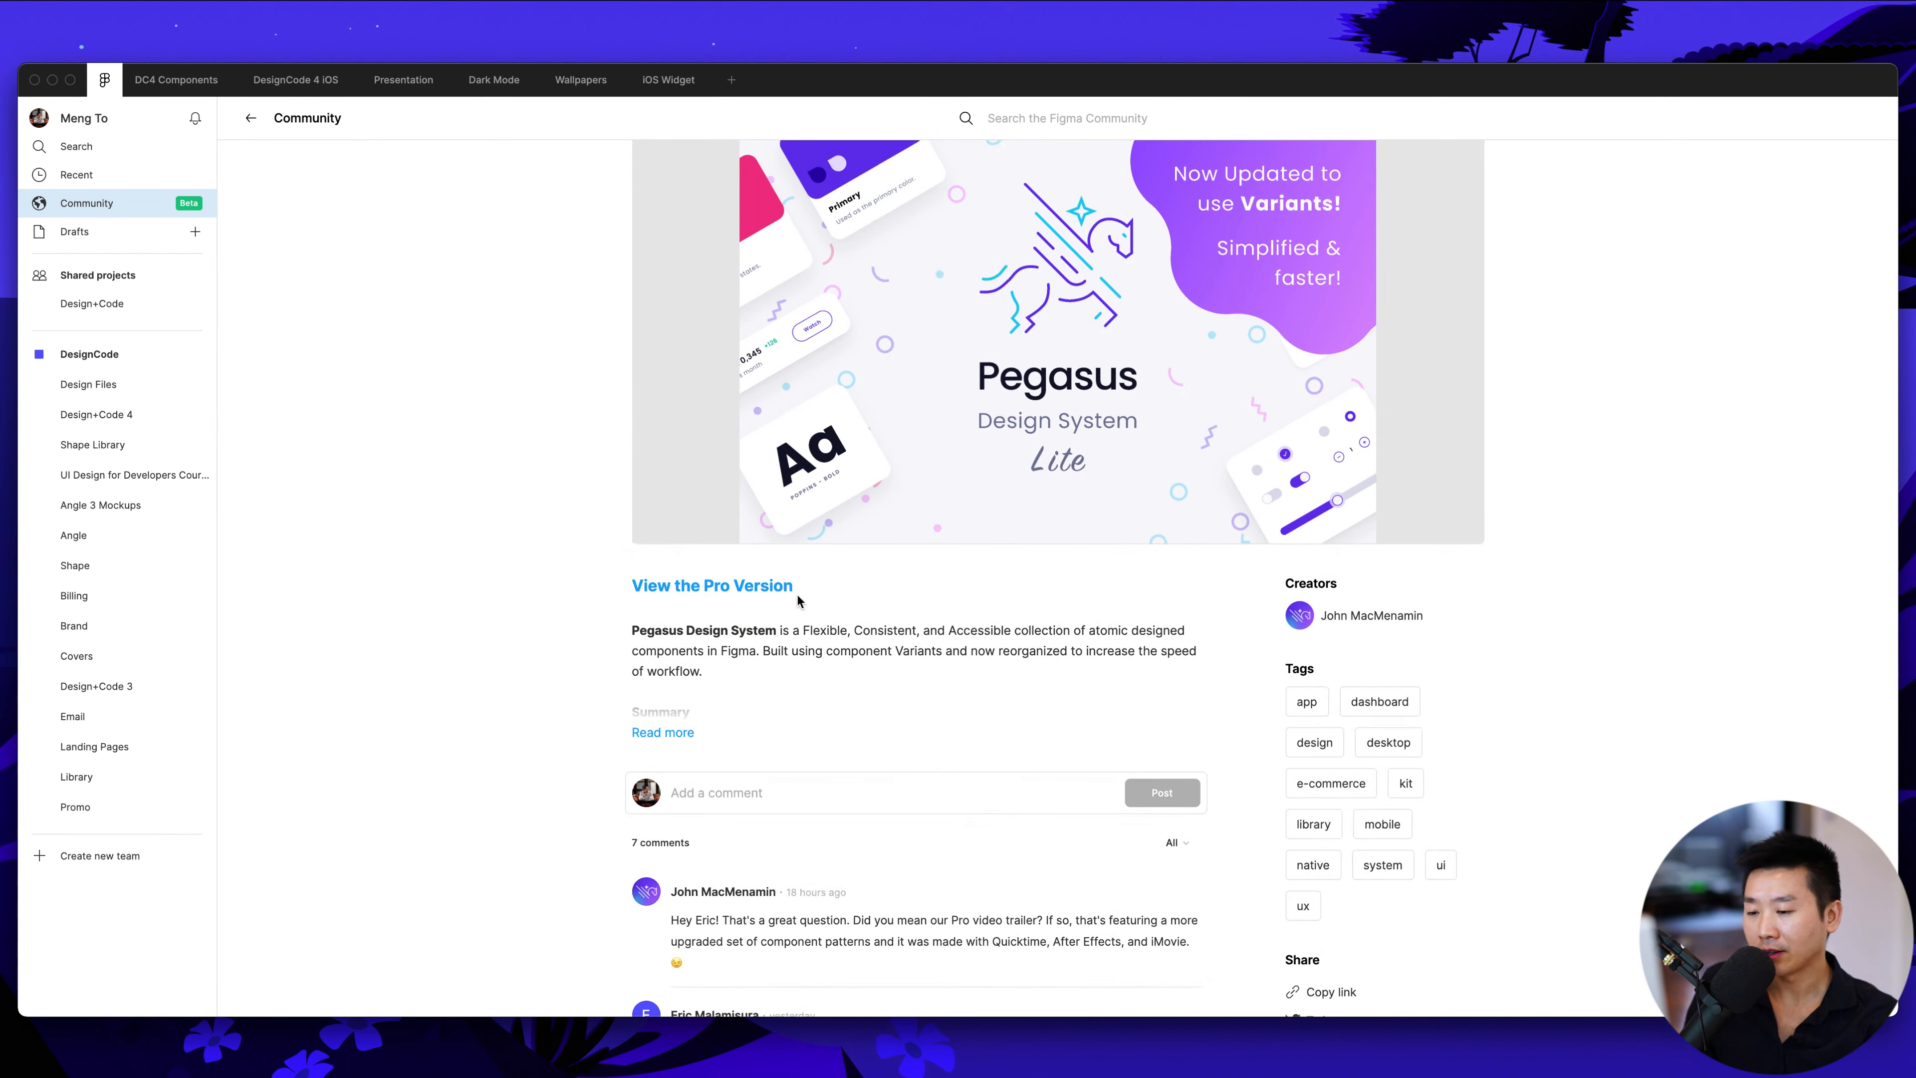
pyautogui.scroll(-1, 796, 601)
pyautogui.scroll(3, 550, 571)
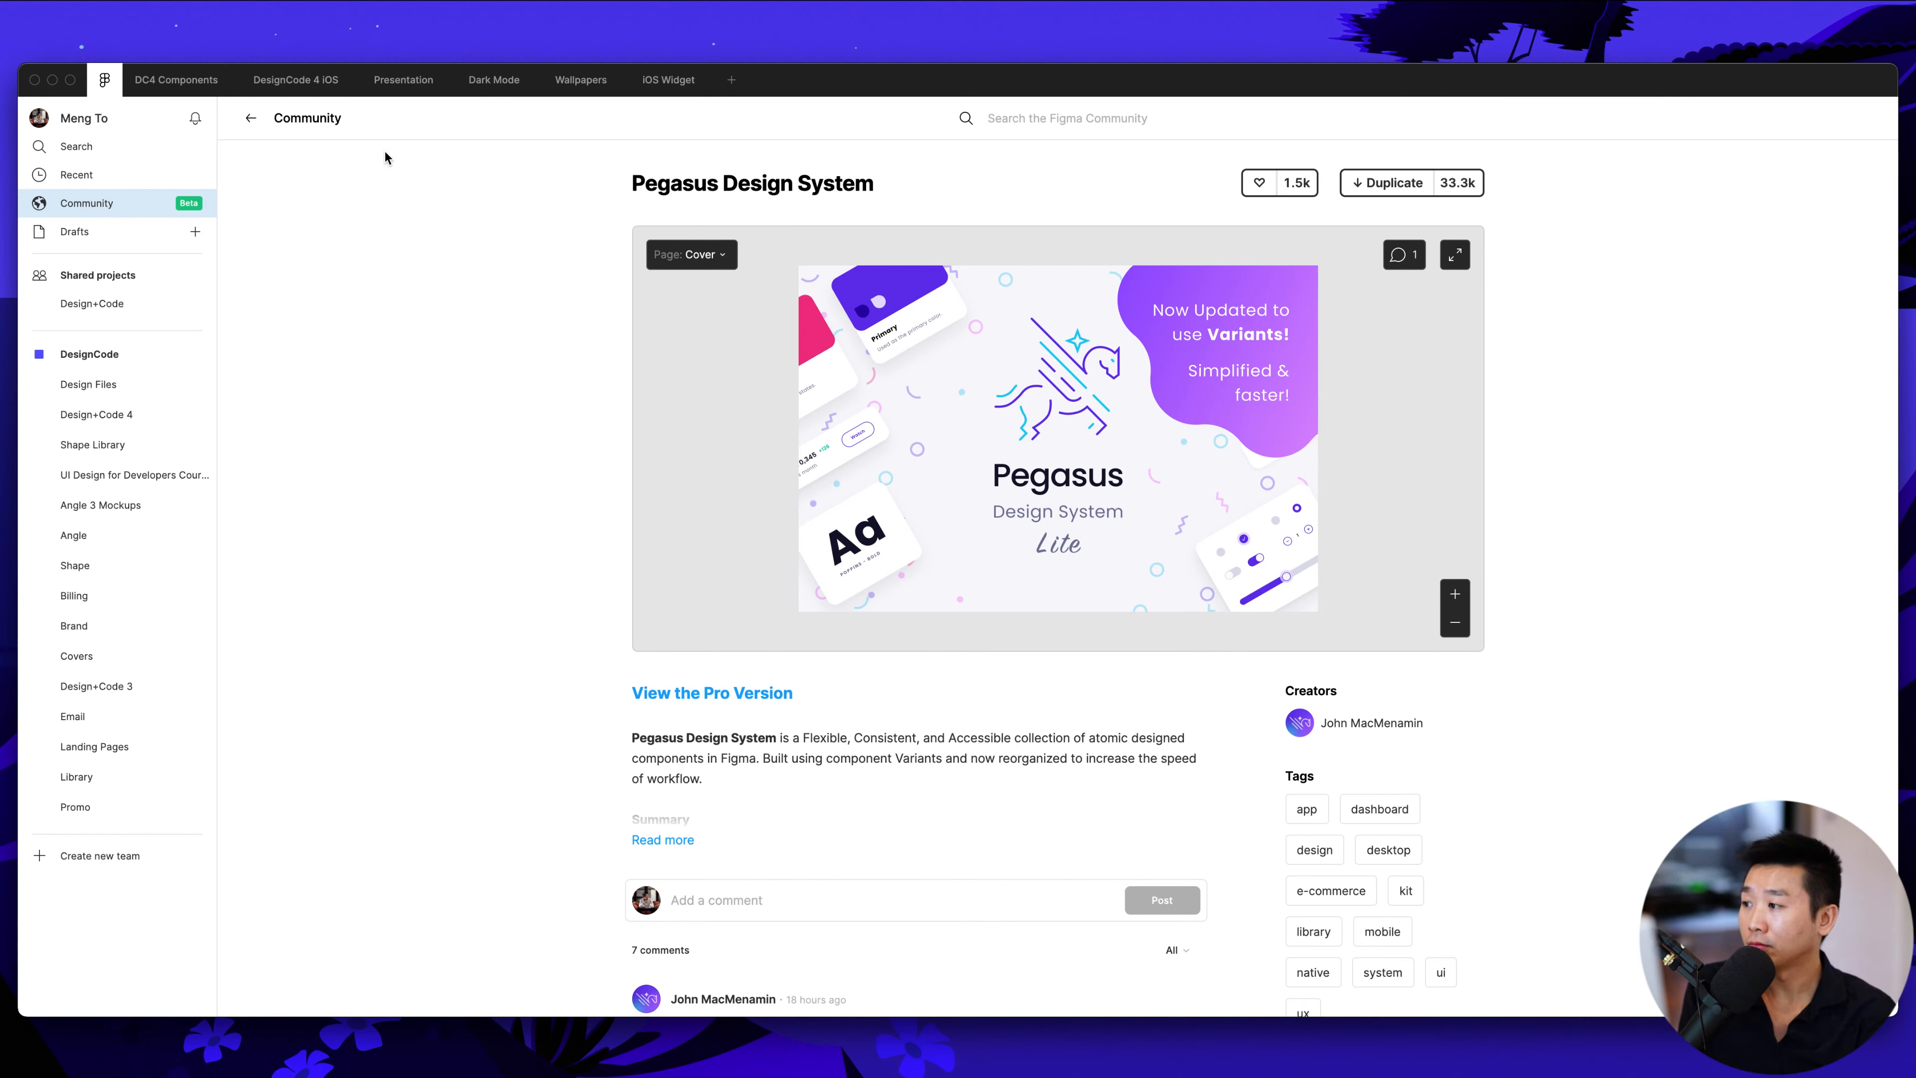
# Open the DesignCode 4 iOS file and the Dark Mode file, and examine the Dark Mode screens at 100% zoom
pyautogui.click(285, 84)
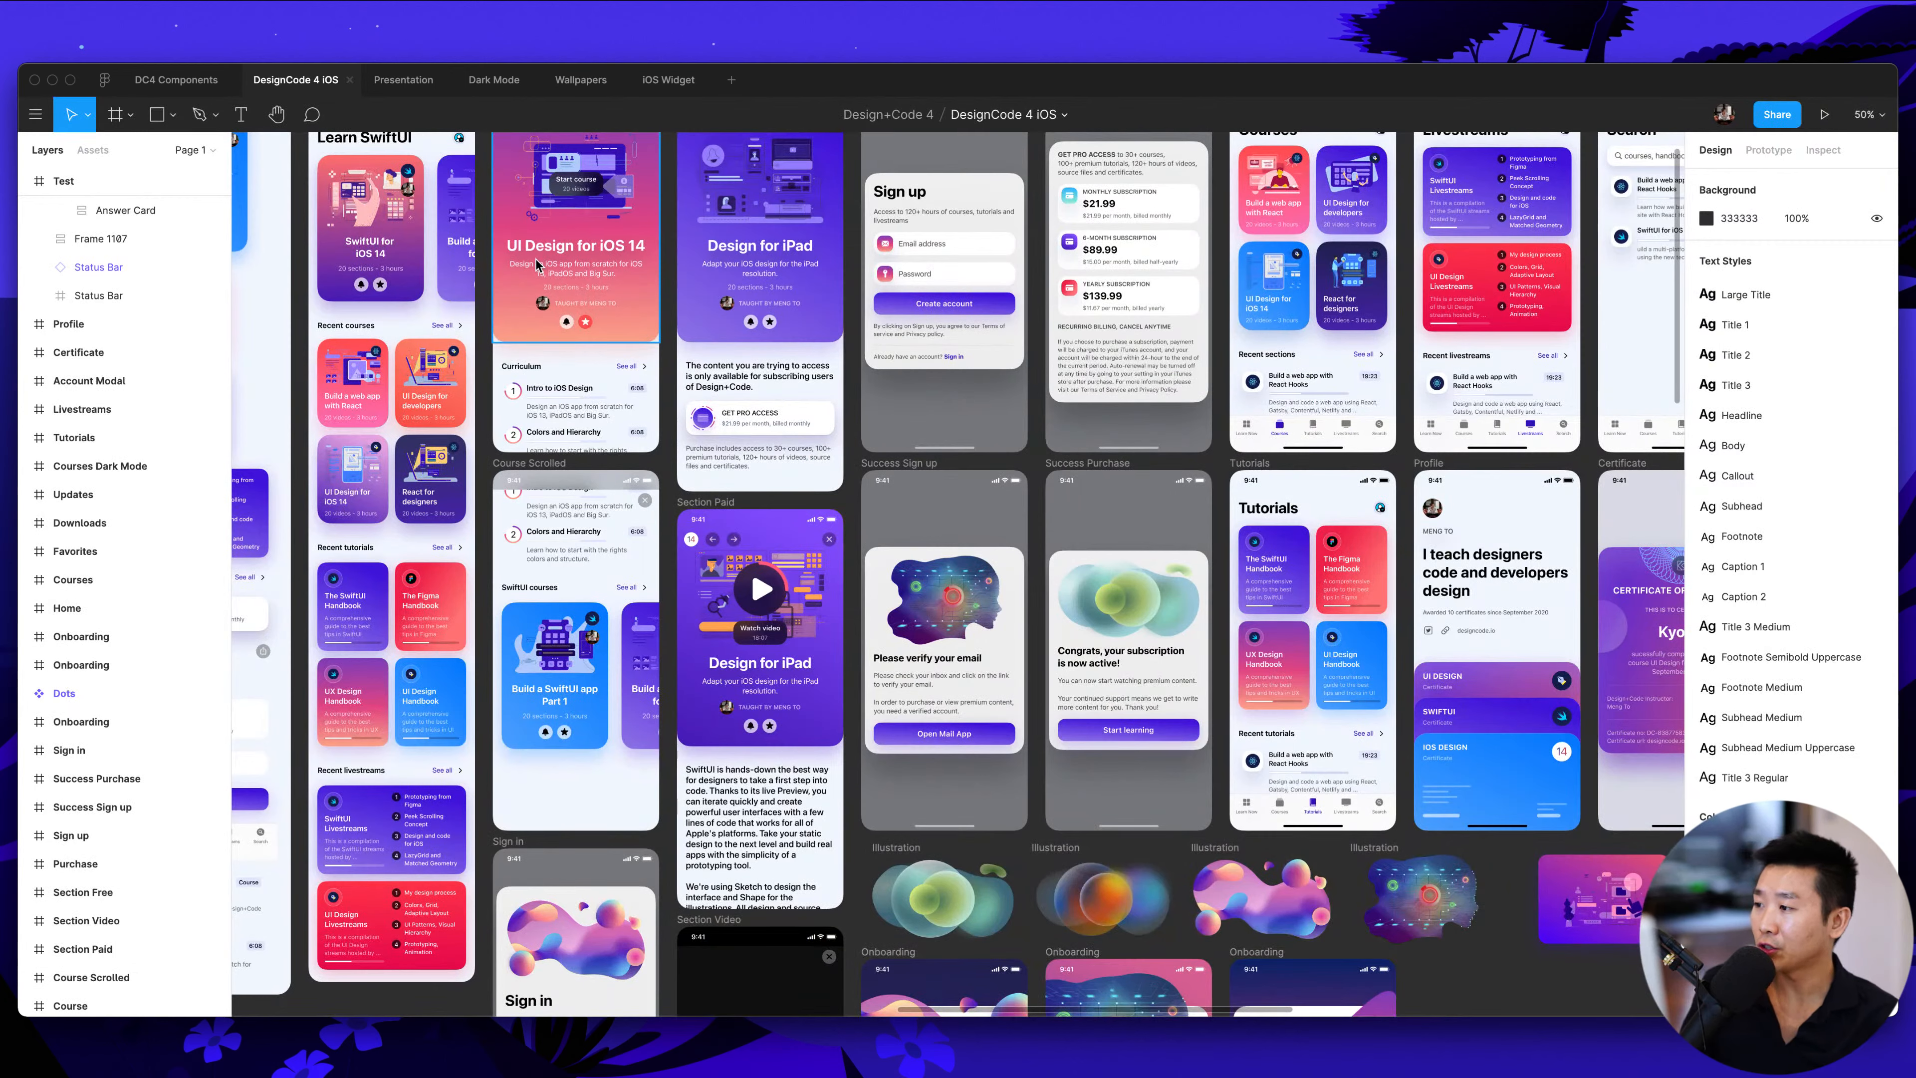
pyautogui.click(495, 80)
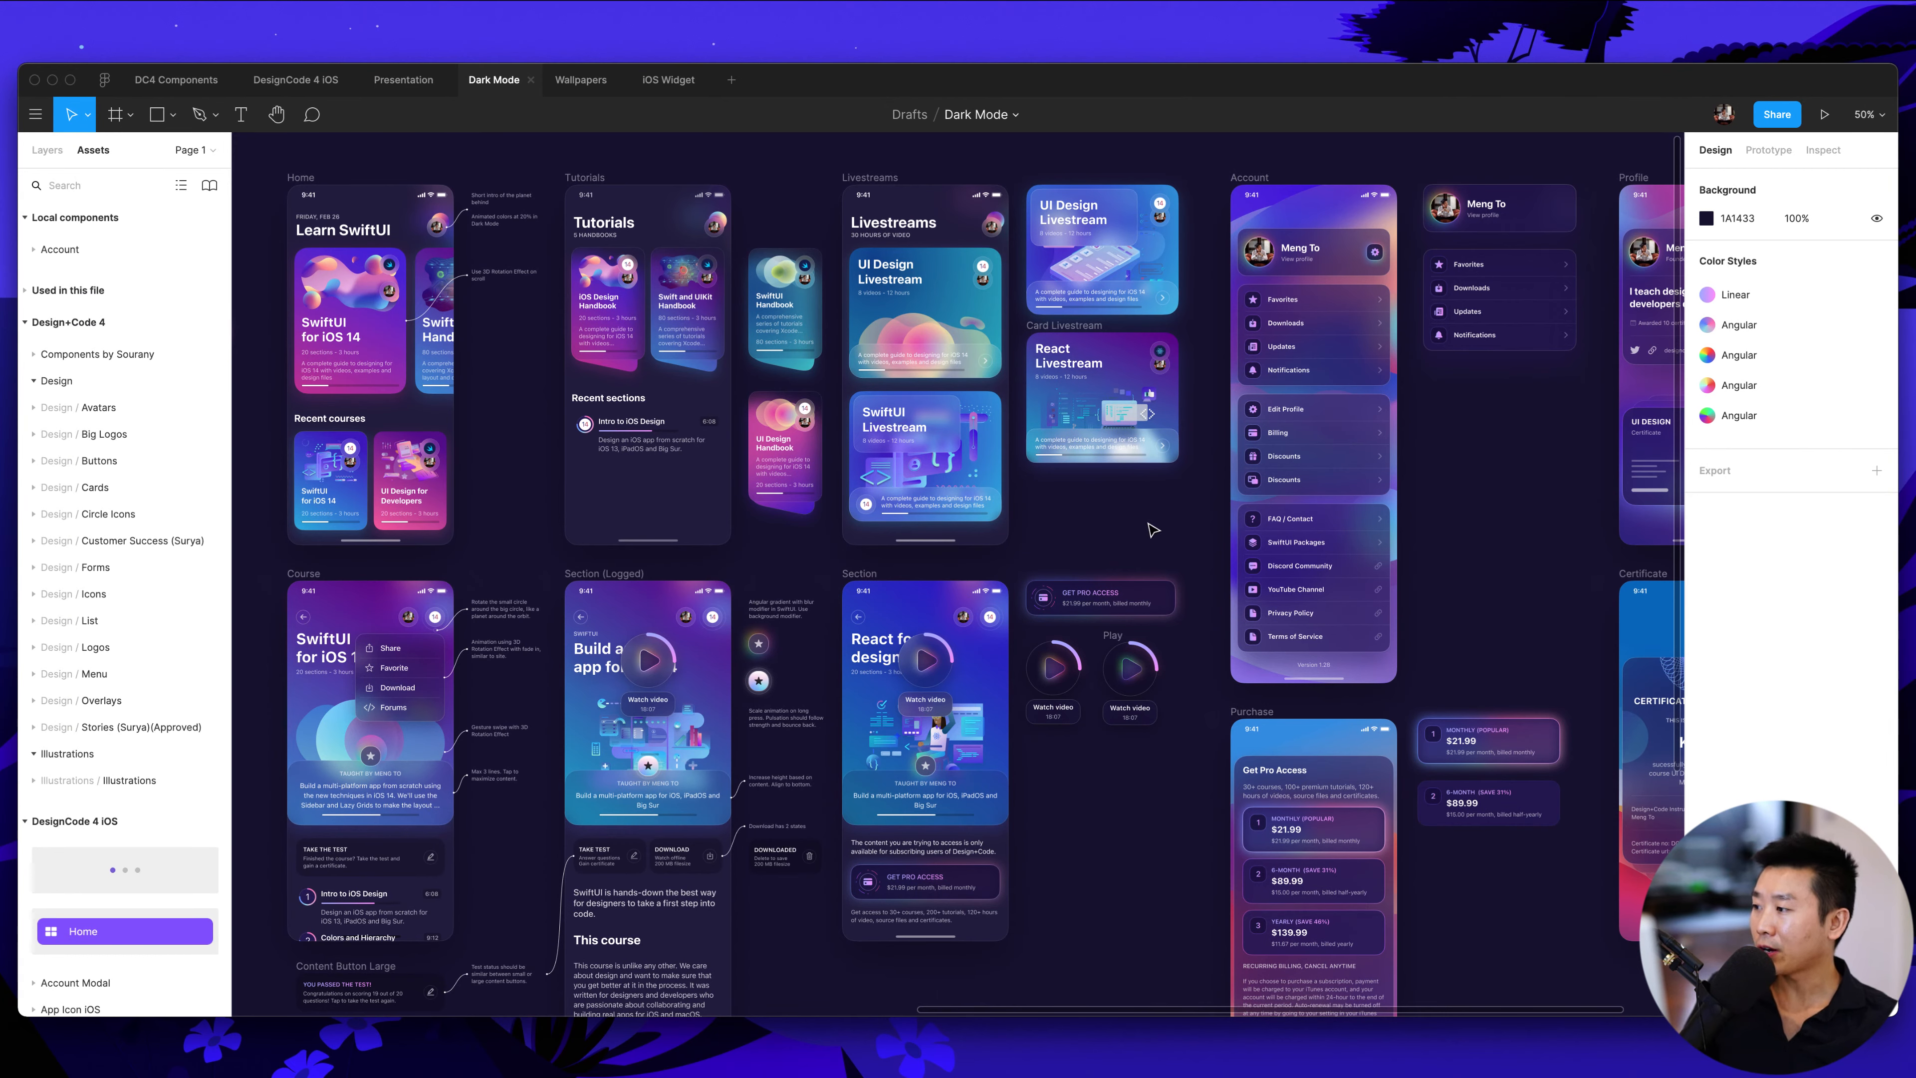
pyautogui.click(210, 185)
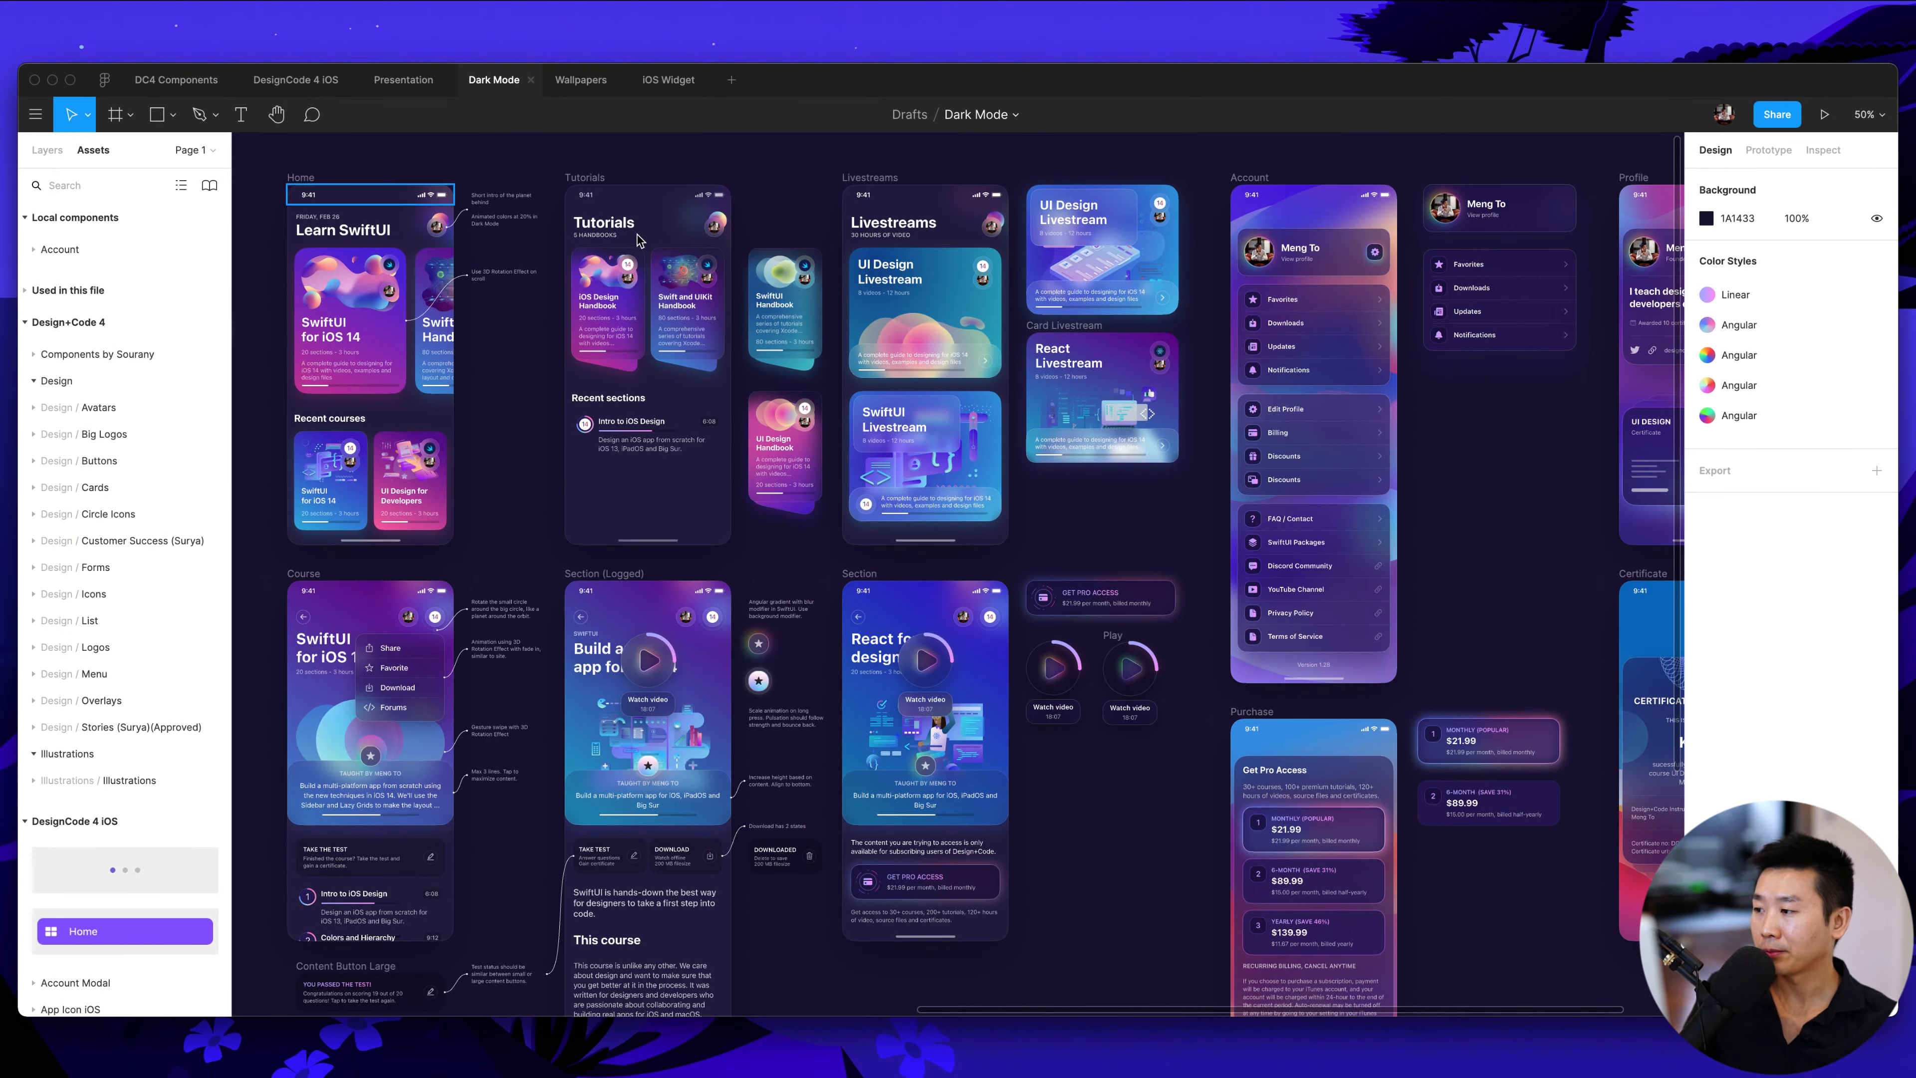
pyautogui.hscroll(-5, 537, 426)
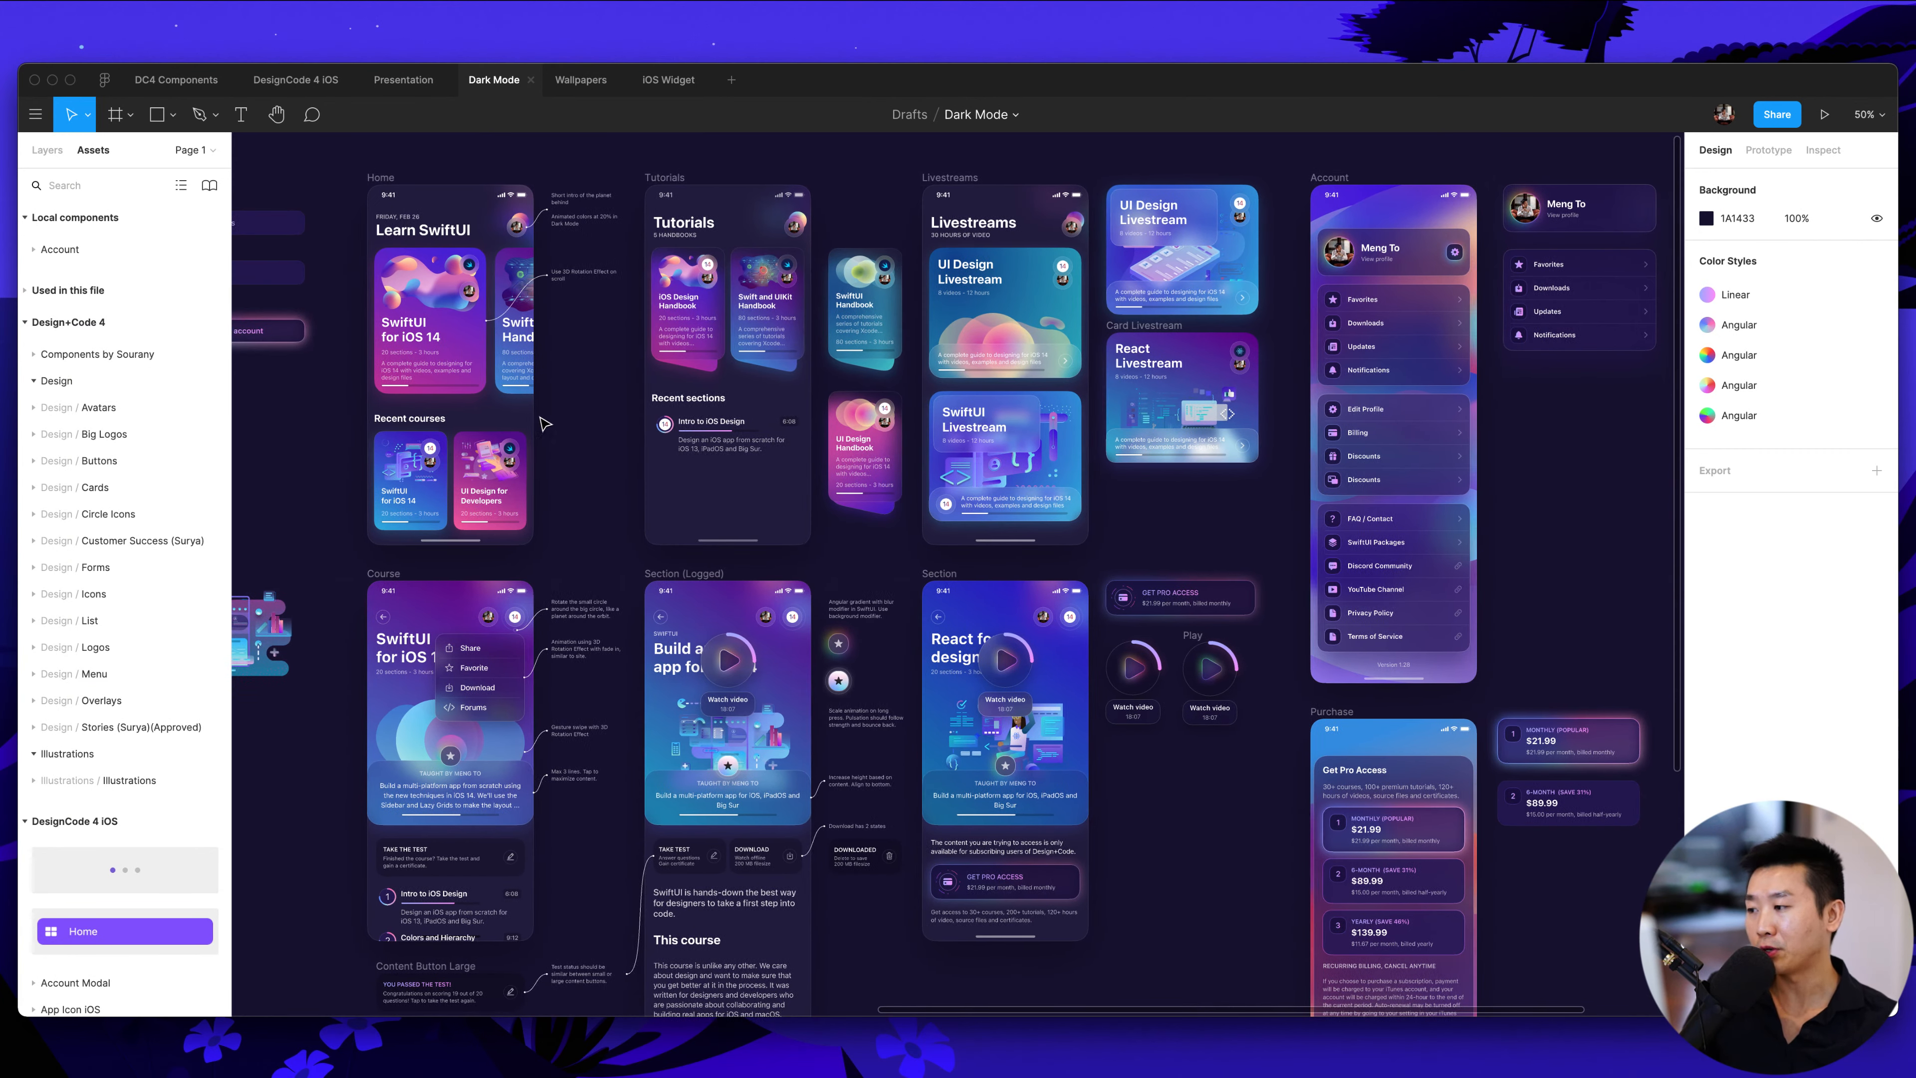
pyautogui.hscroll(-6, 686, 417)
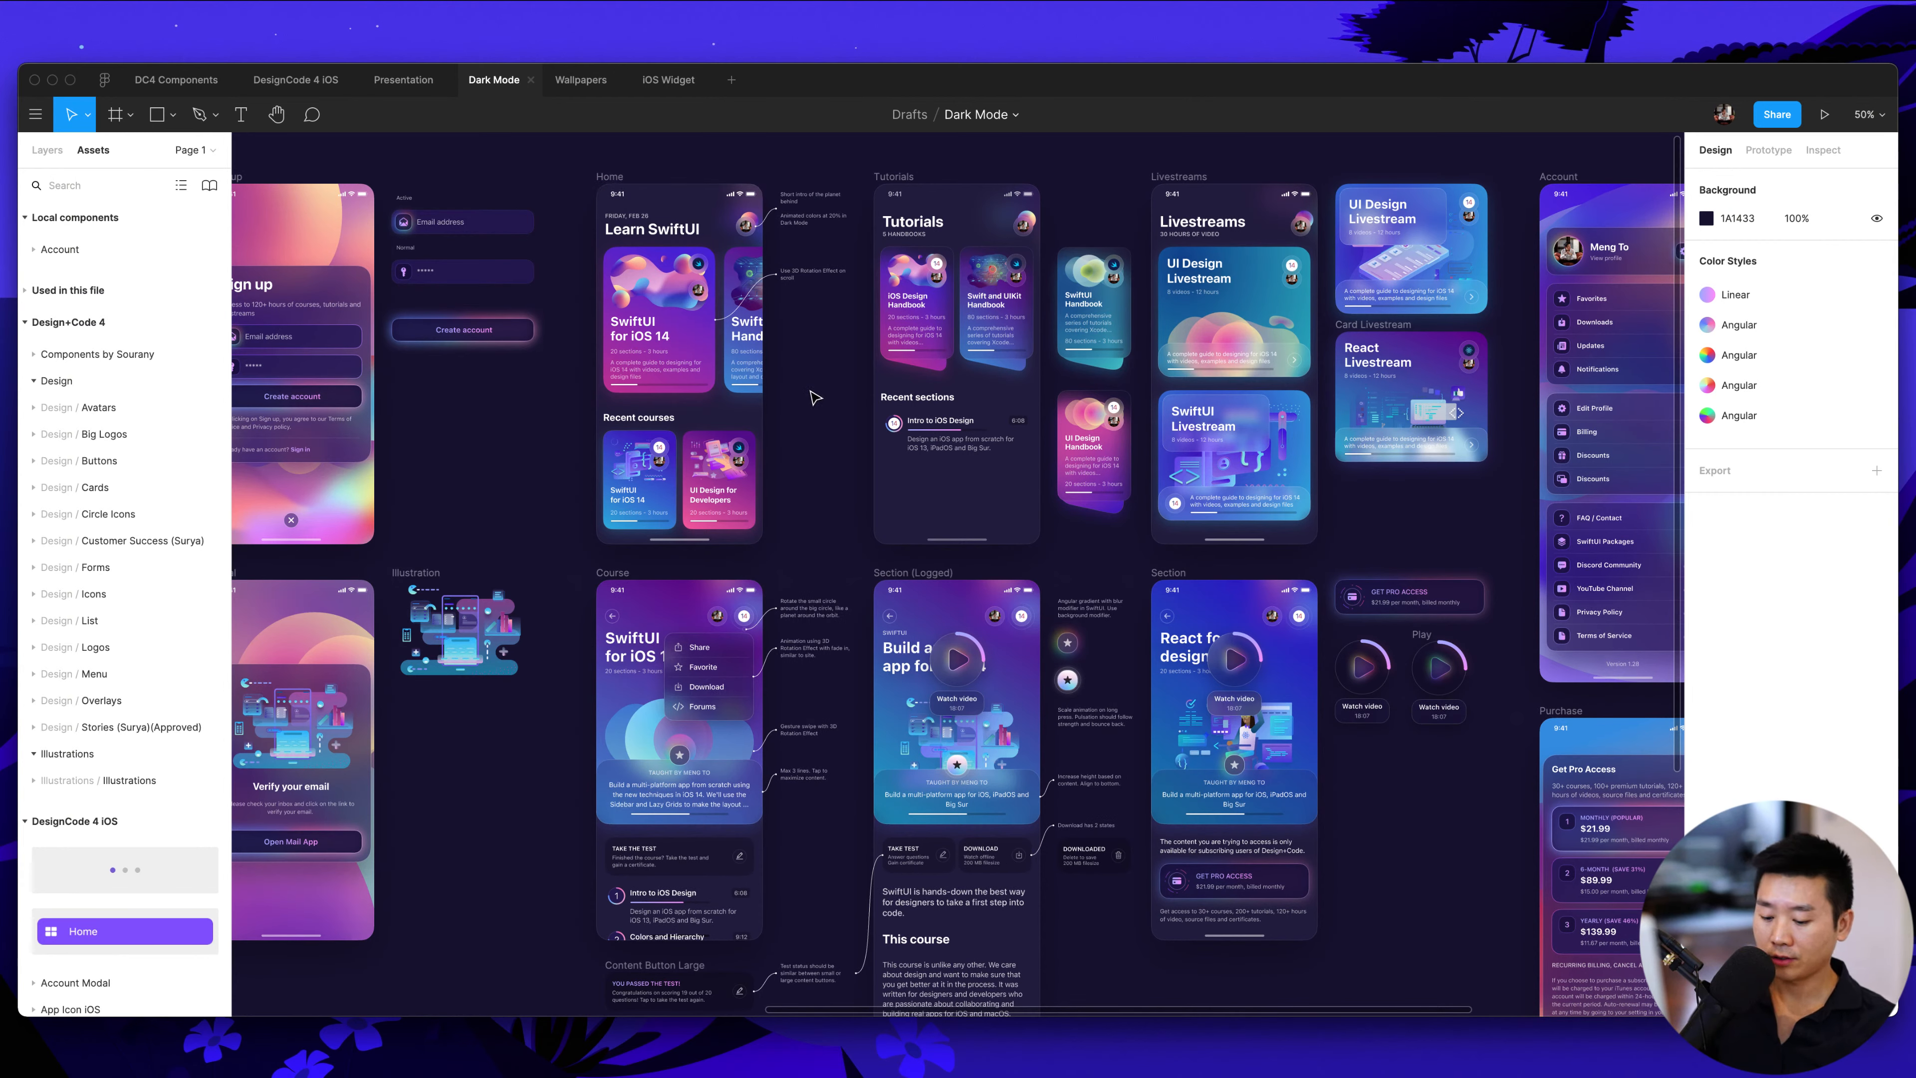
pyautogui.hotkey('shift', '0')
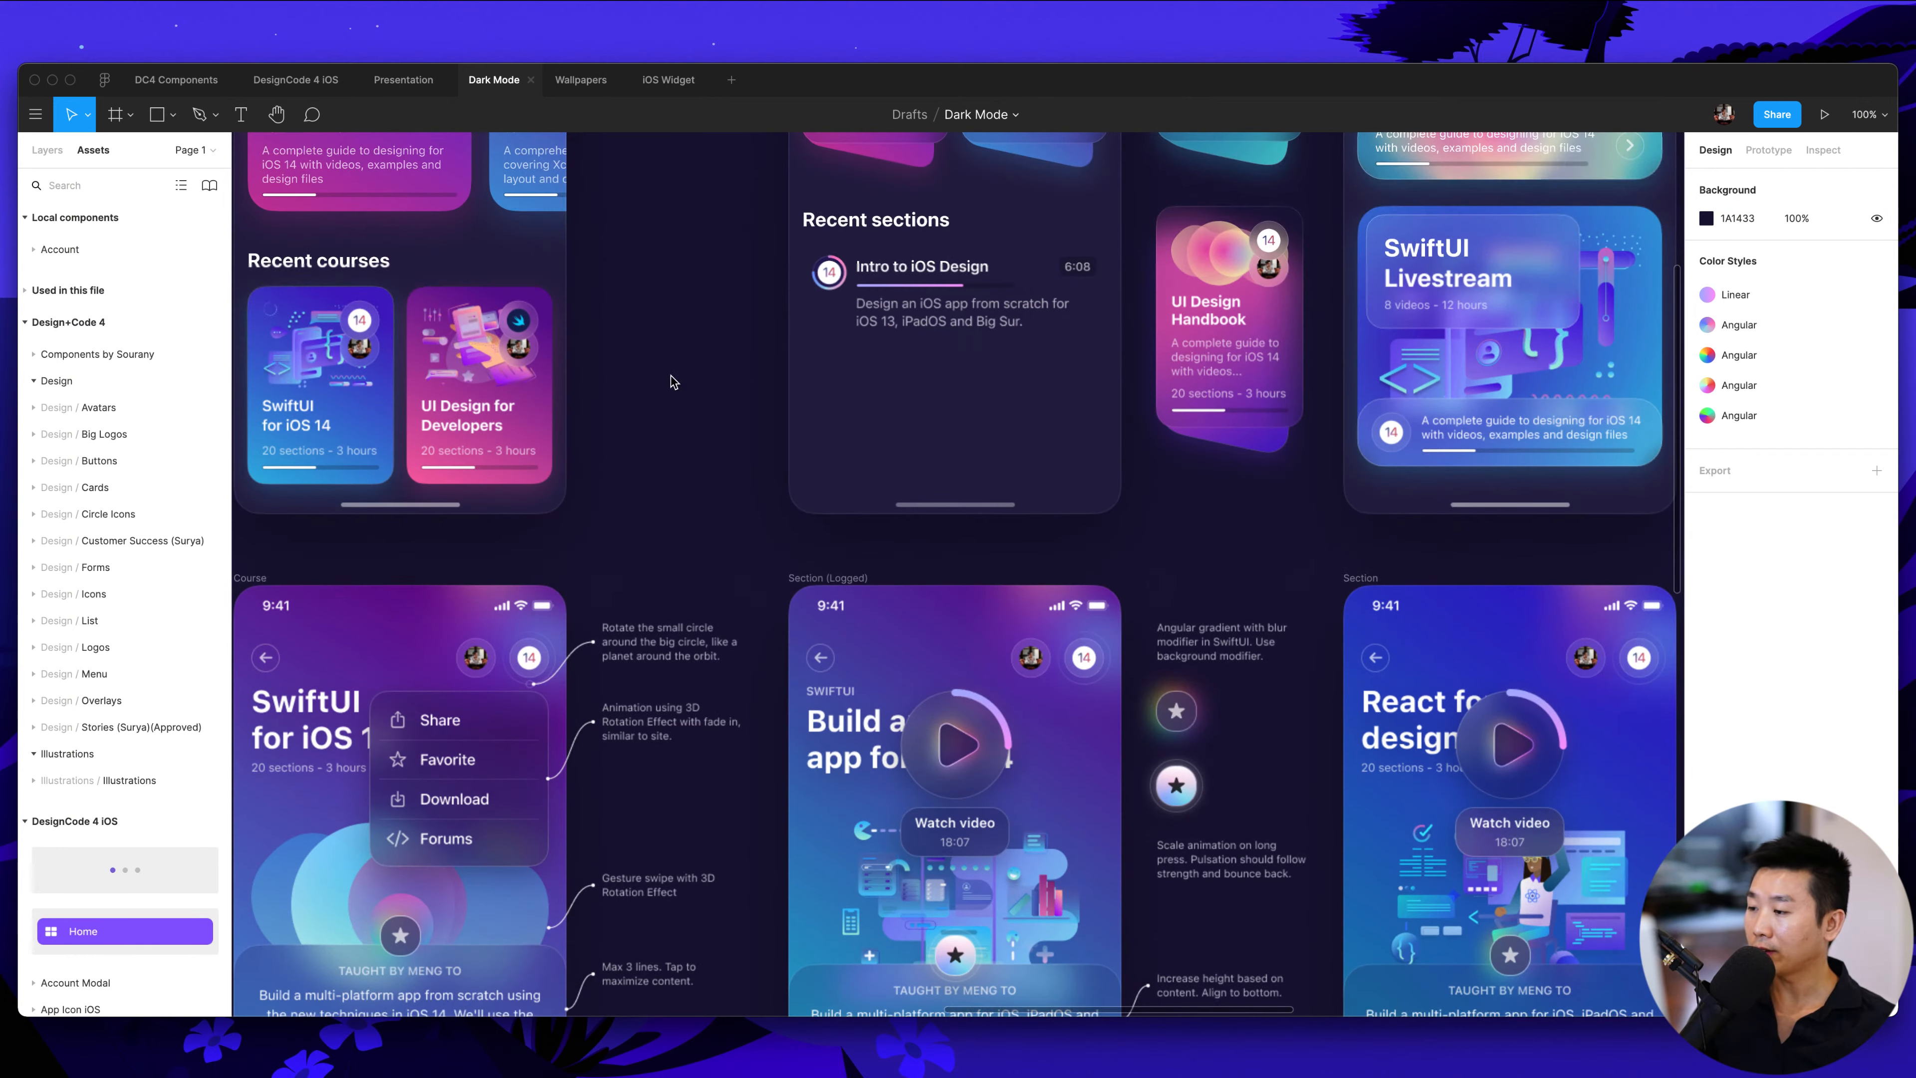
pyautogui.scroll(5, 674, 381)
pyautogui.hscroll(-3, 675, 370)
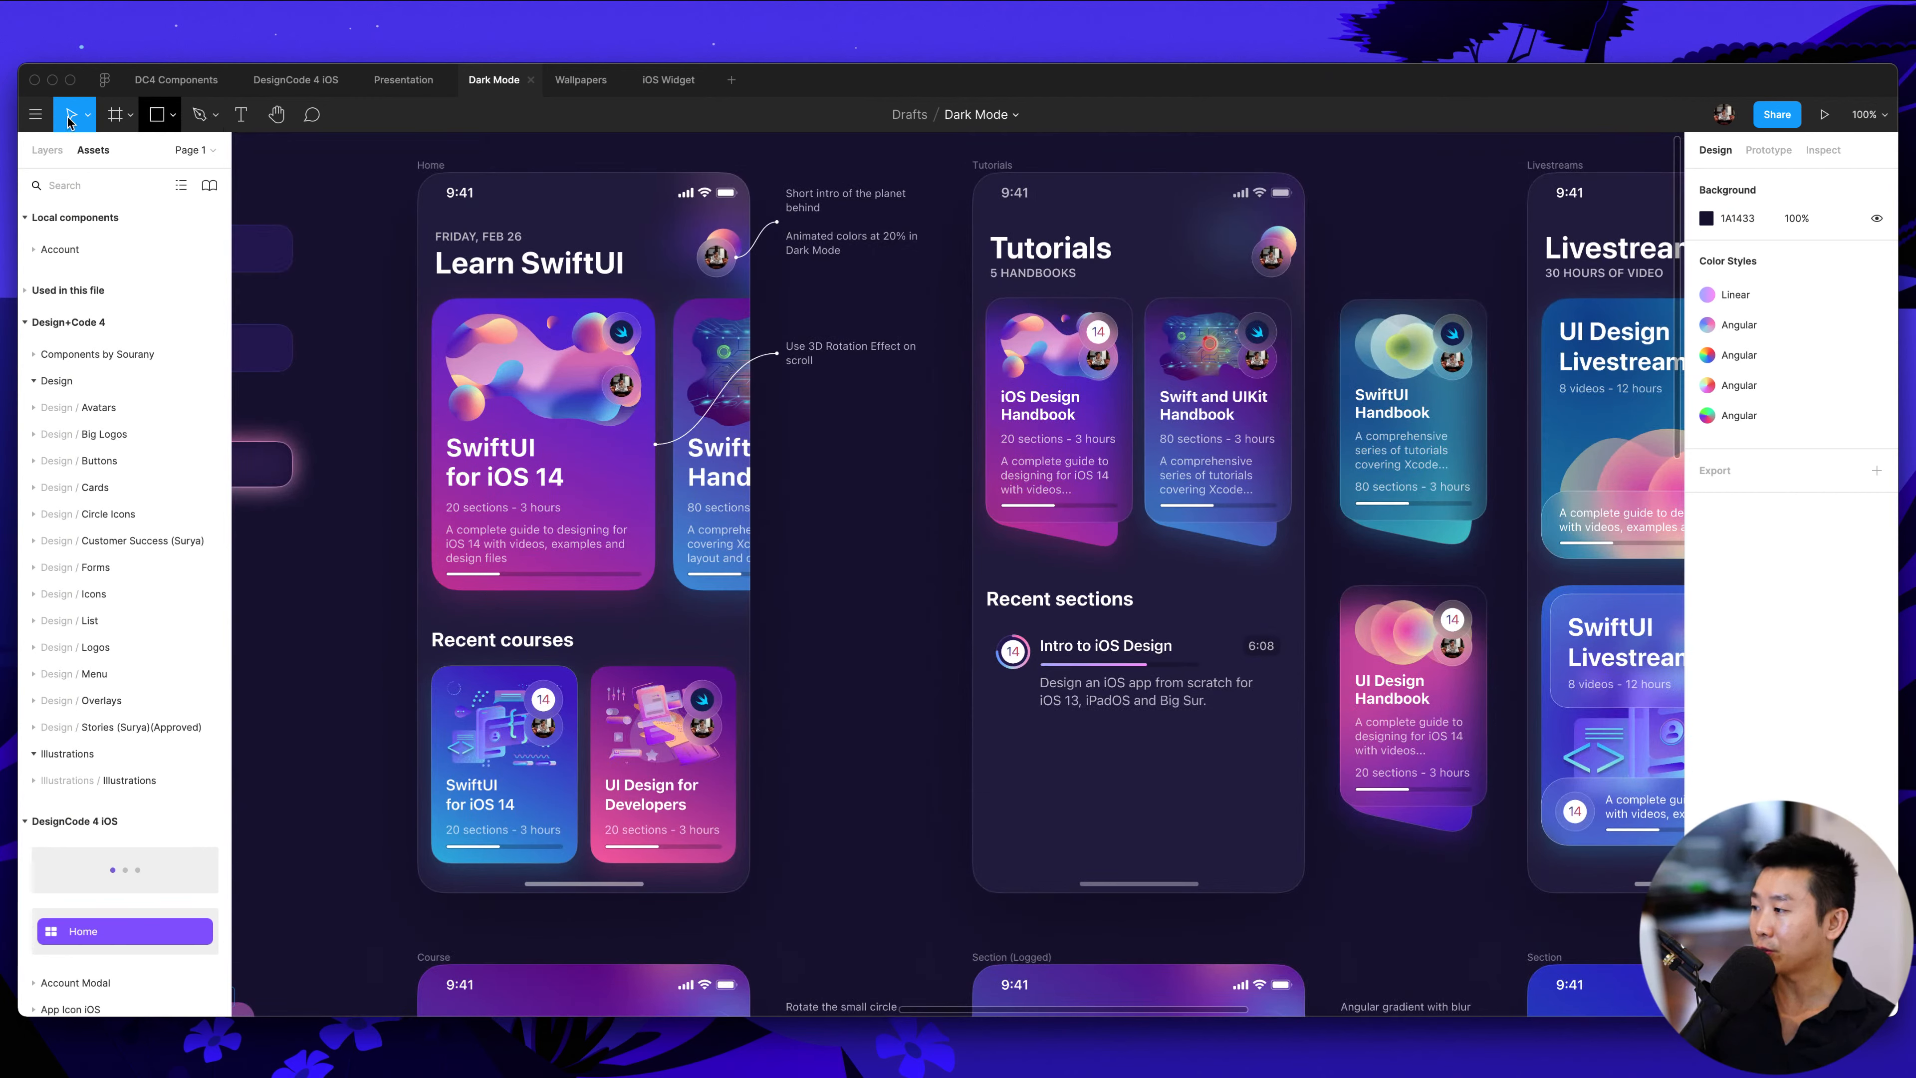
# Check the tools grouped with the Move tool and keep Move as the active tool
pyautogui.click(88, 117)
pyautogui.click(587, 406)
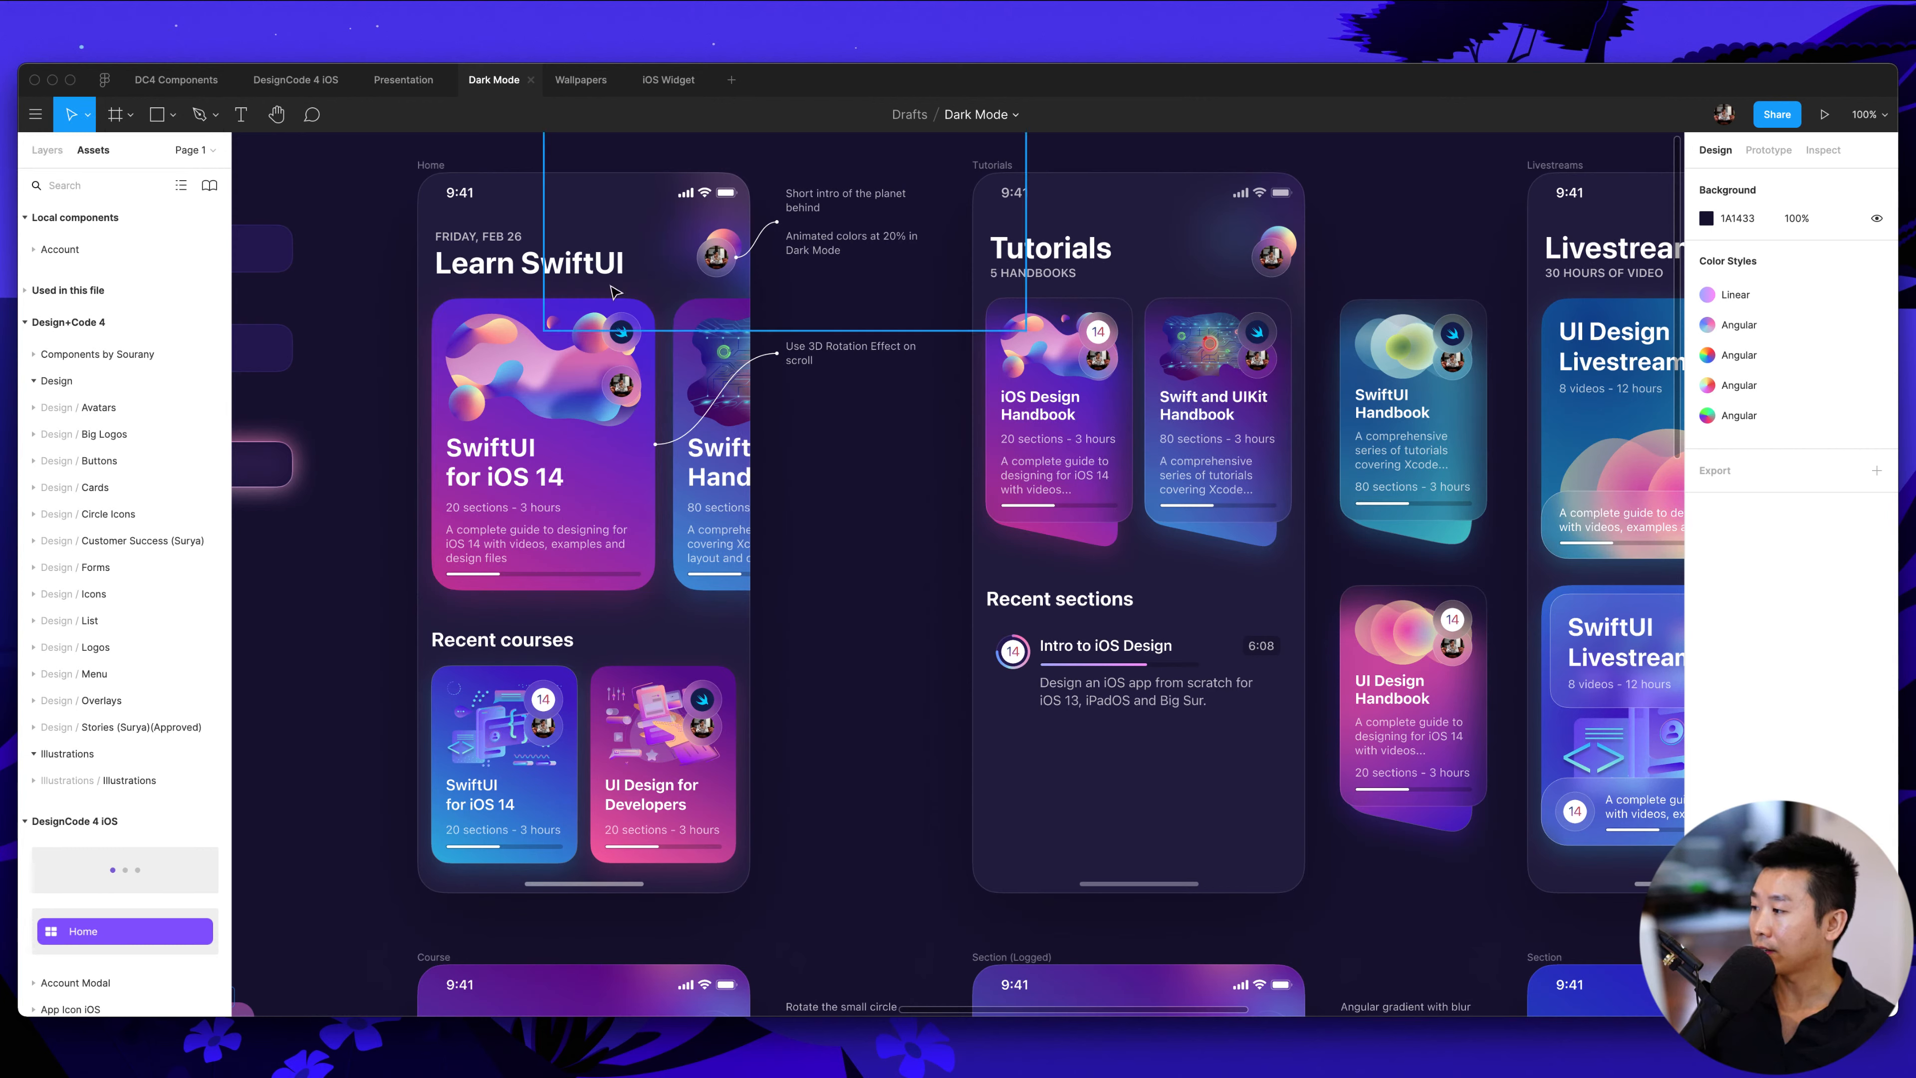
pyautogui.click(88, 117)
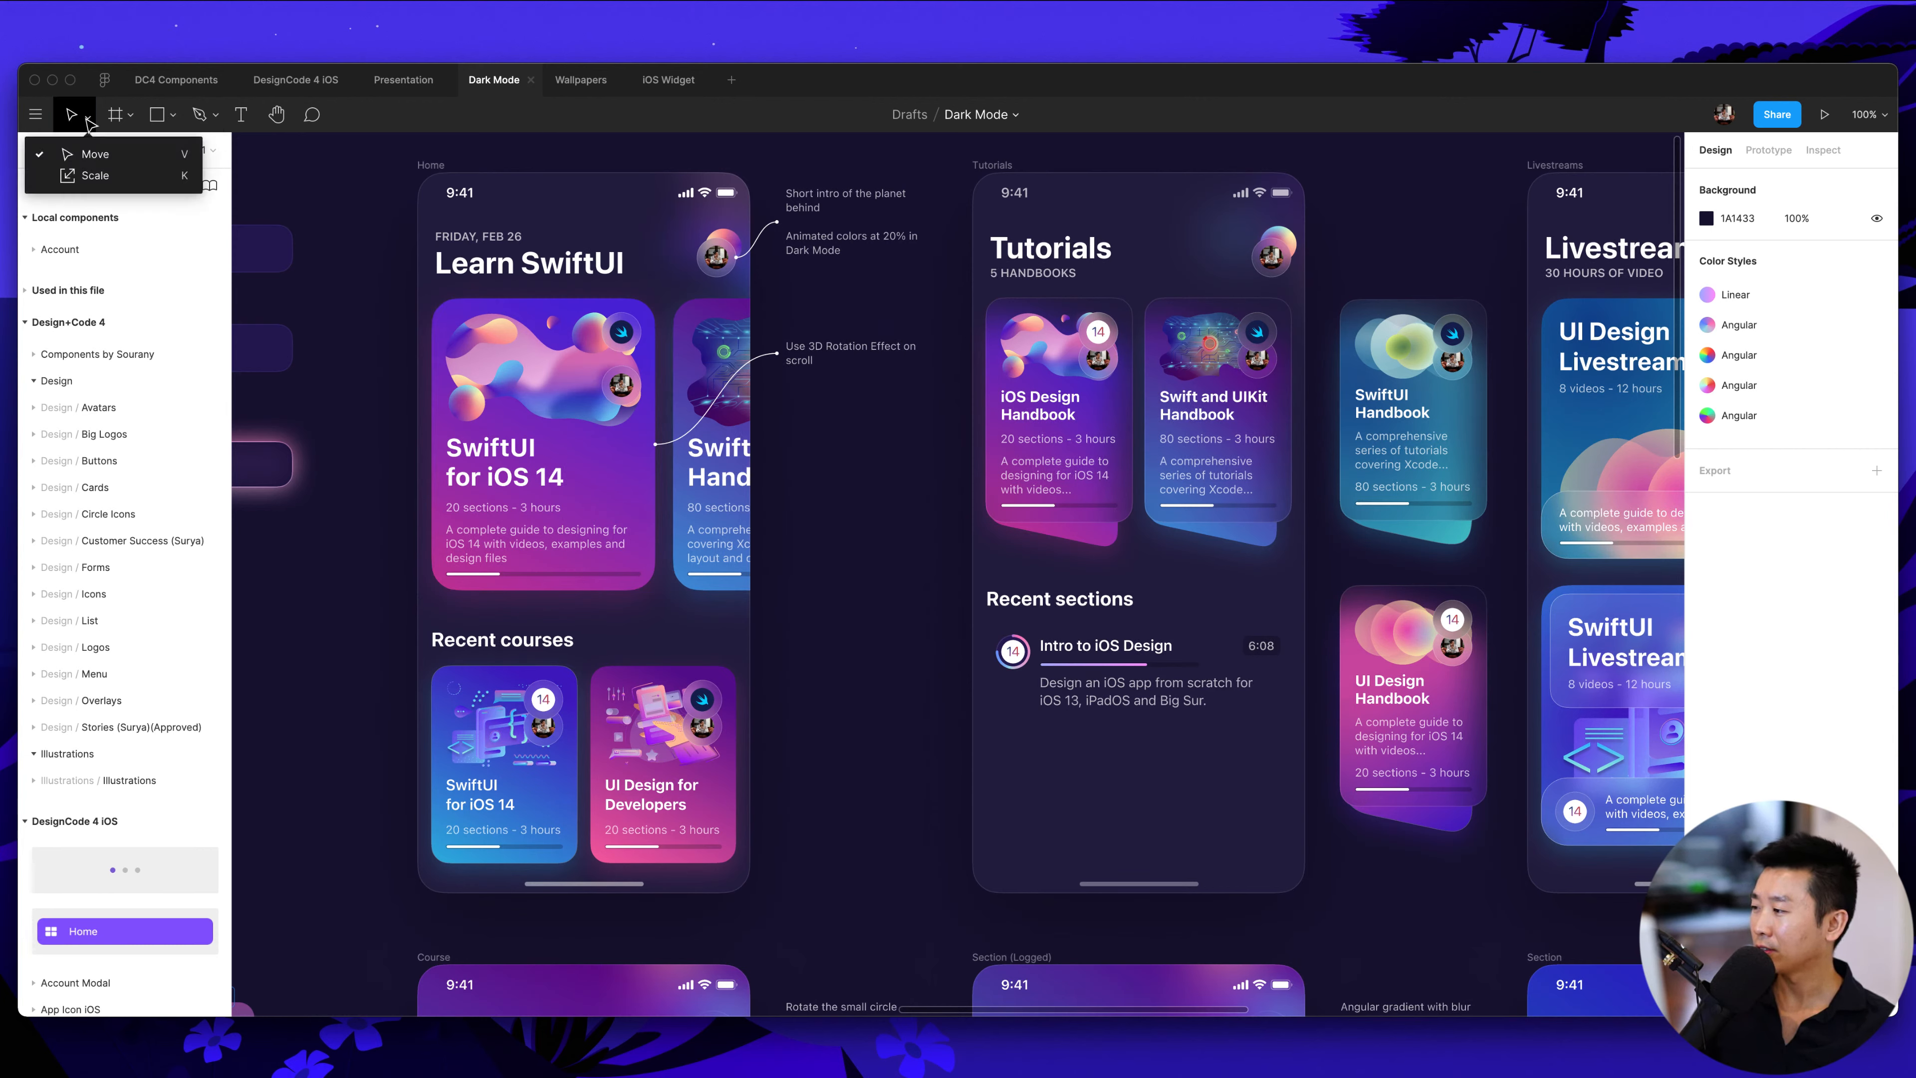
pyautogui.click(94, 152)
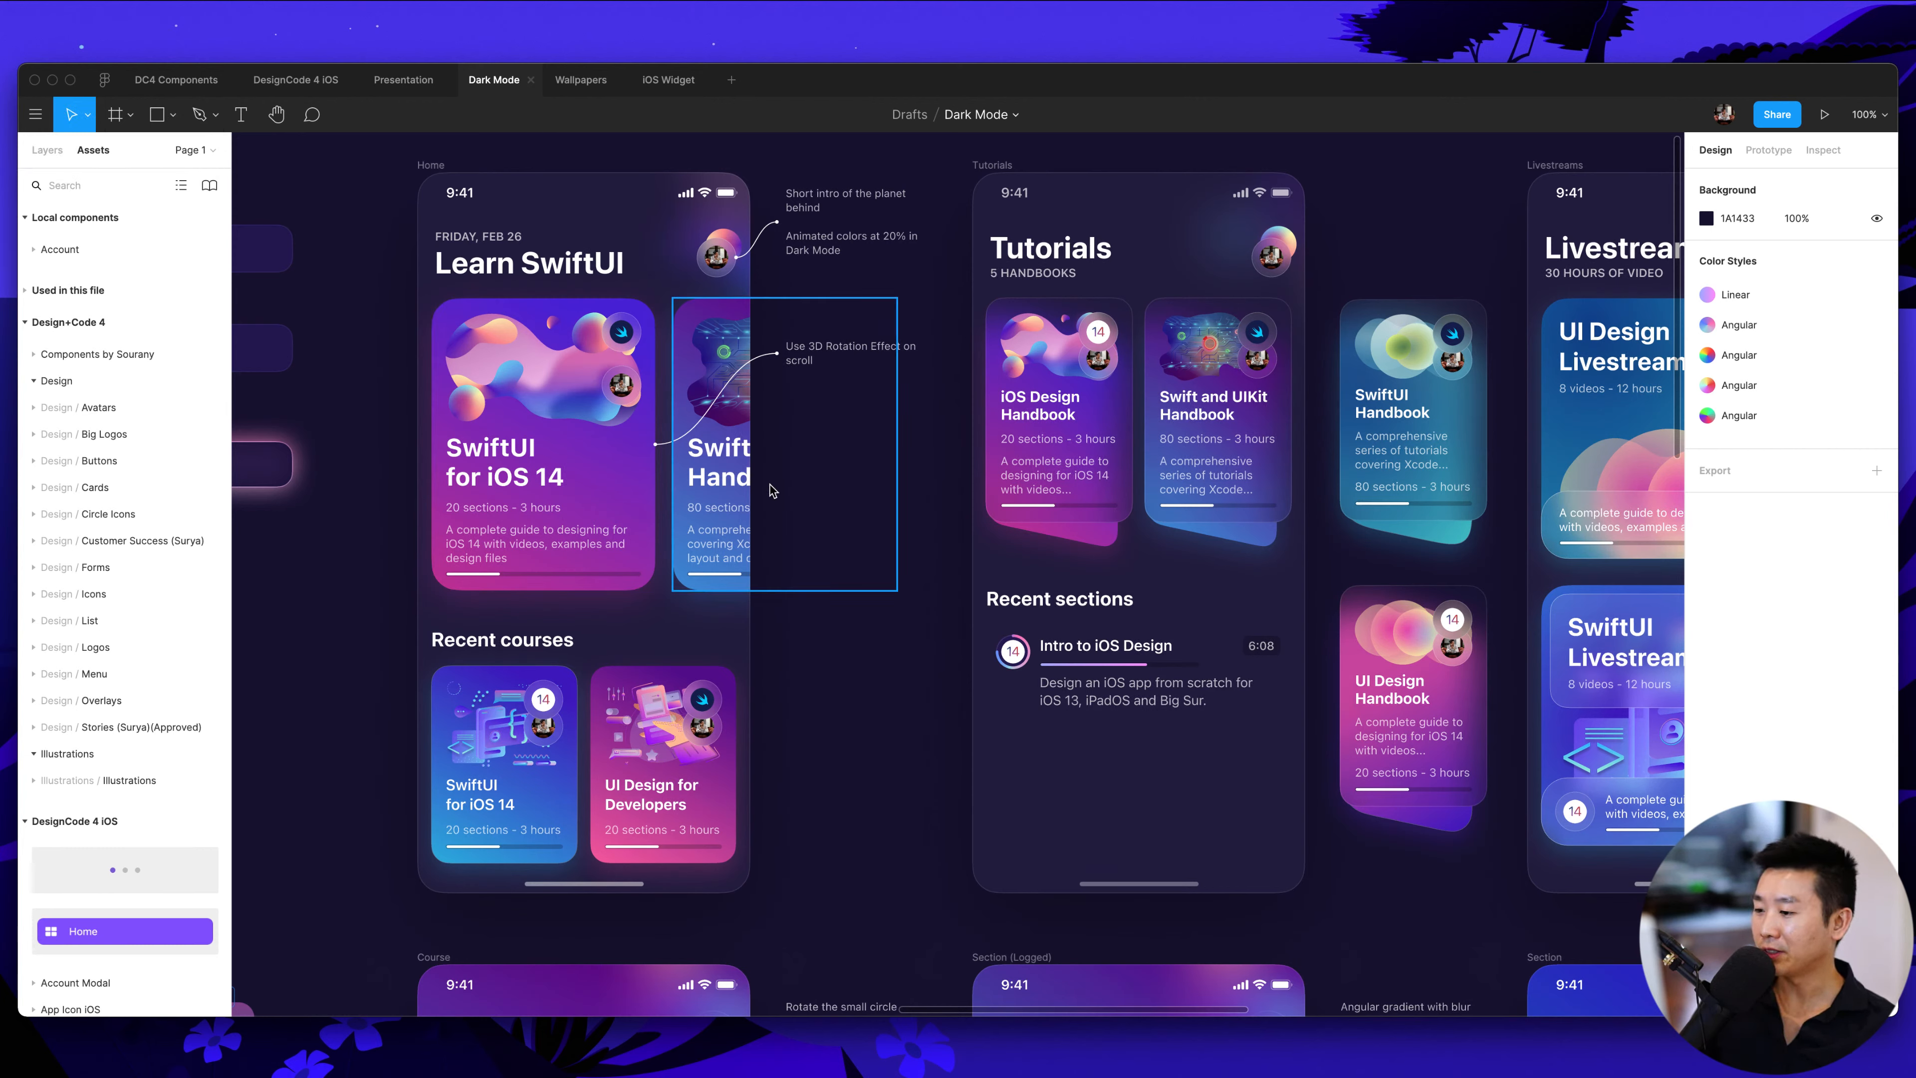
# Examine the Home, Tutorials and Course screens in the Dark Mode file
pyautogui.scroll(-3, 815, 494)
pyautogui.hscroll(2, 815, 494)
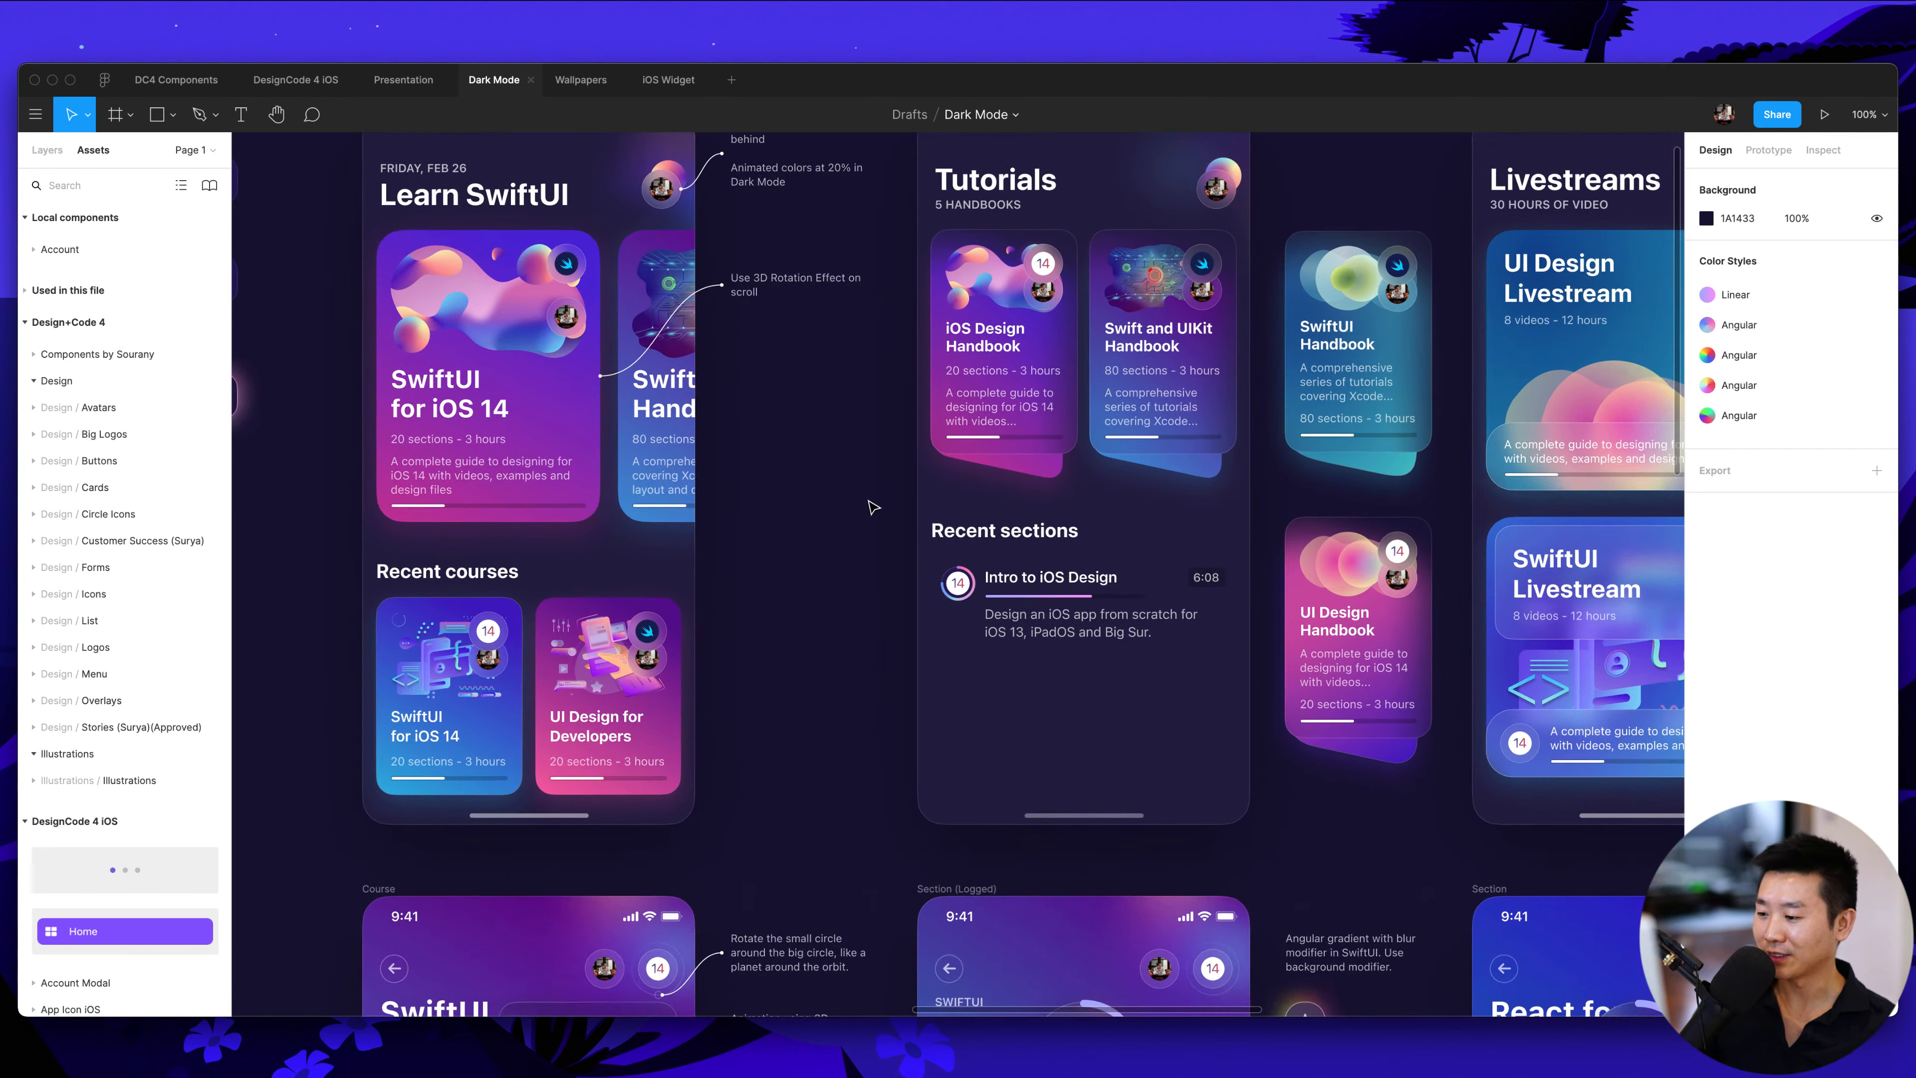
pyautogui.scroll(3, 873, 507)
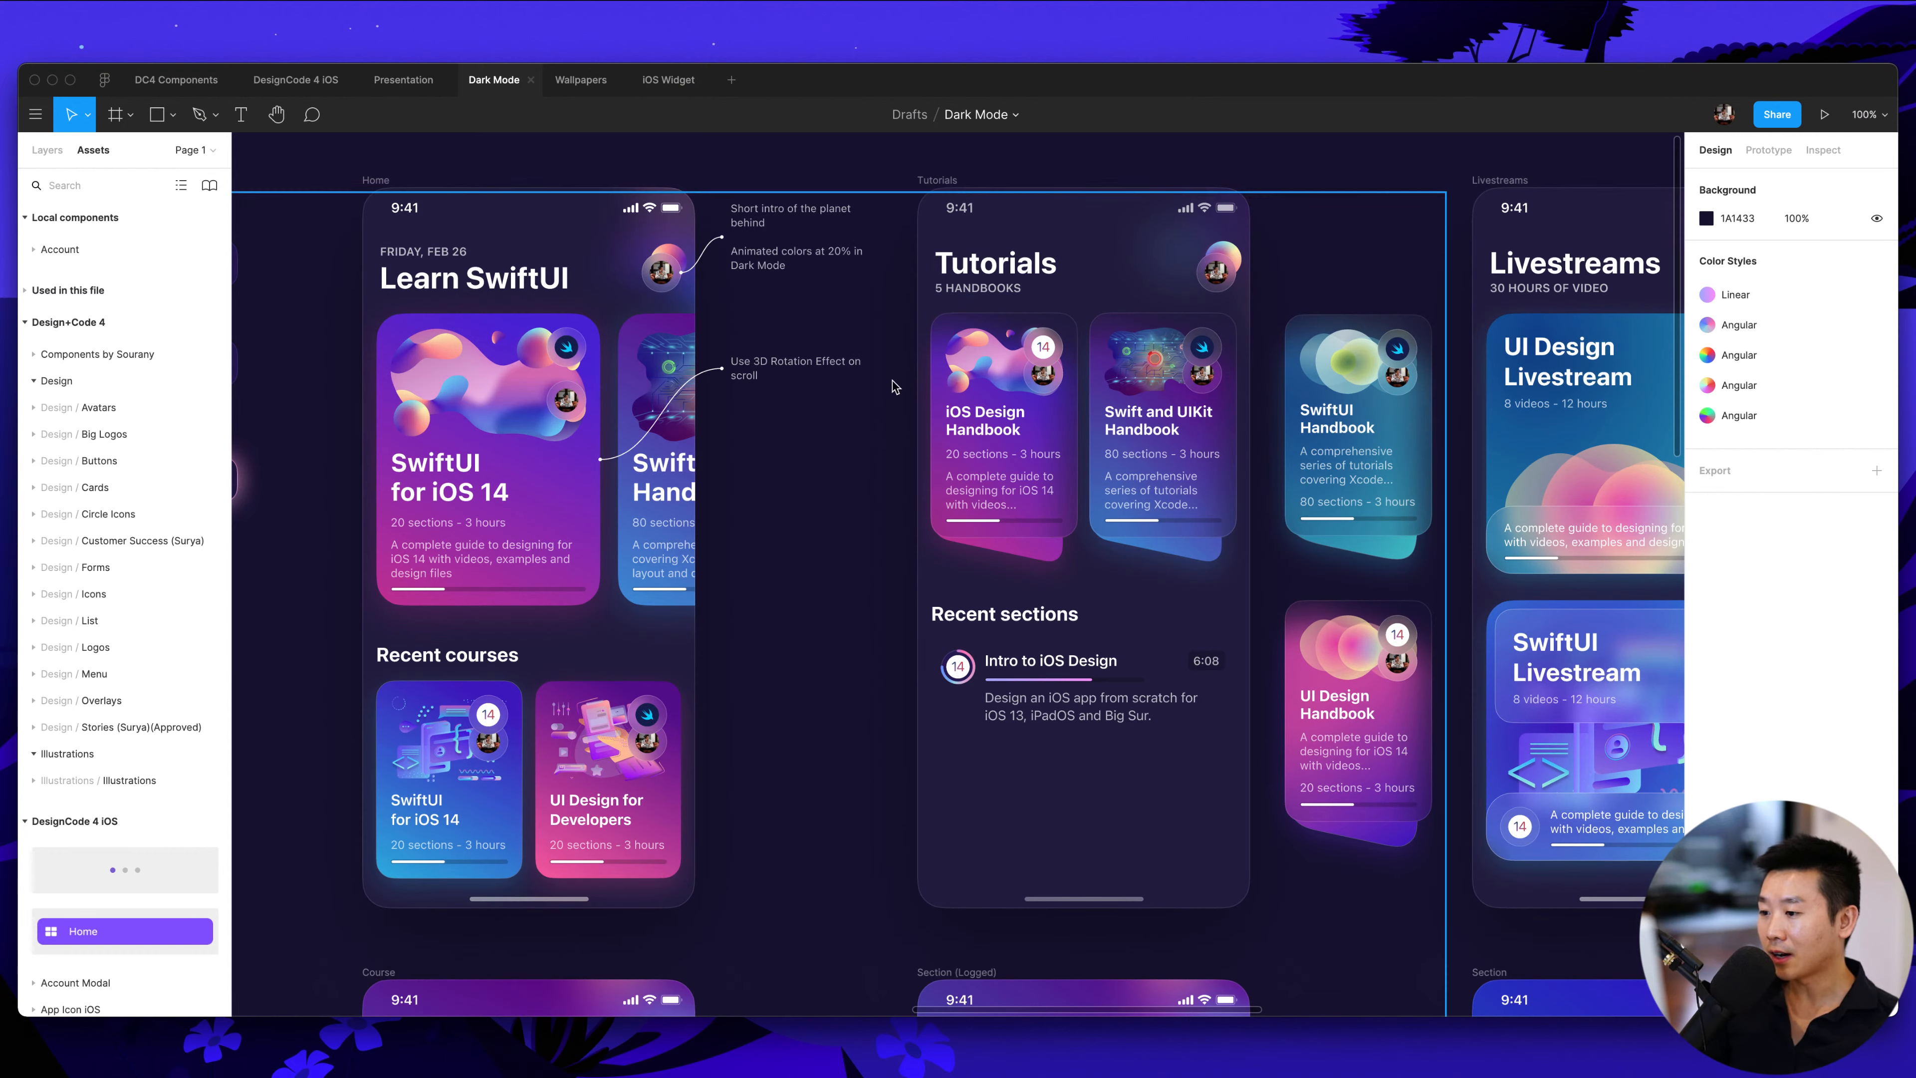
pyautogui.scroll(-5, 849, 716)
pyautogui.scroll(-4, 845, 716)
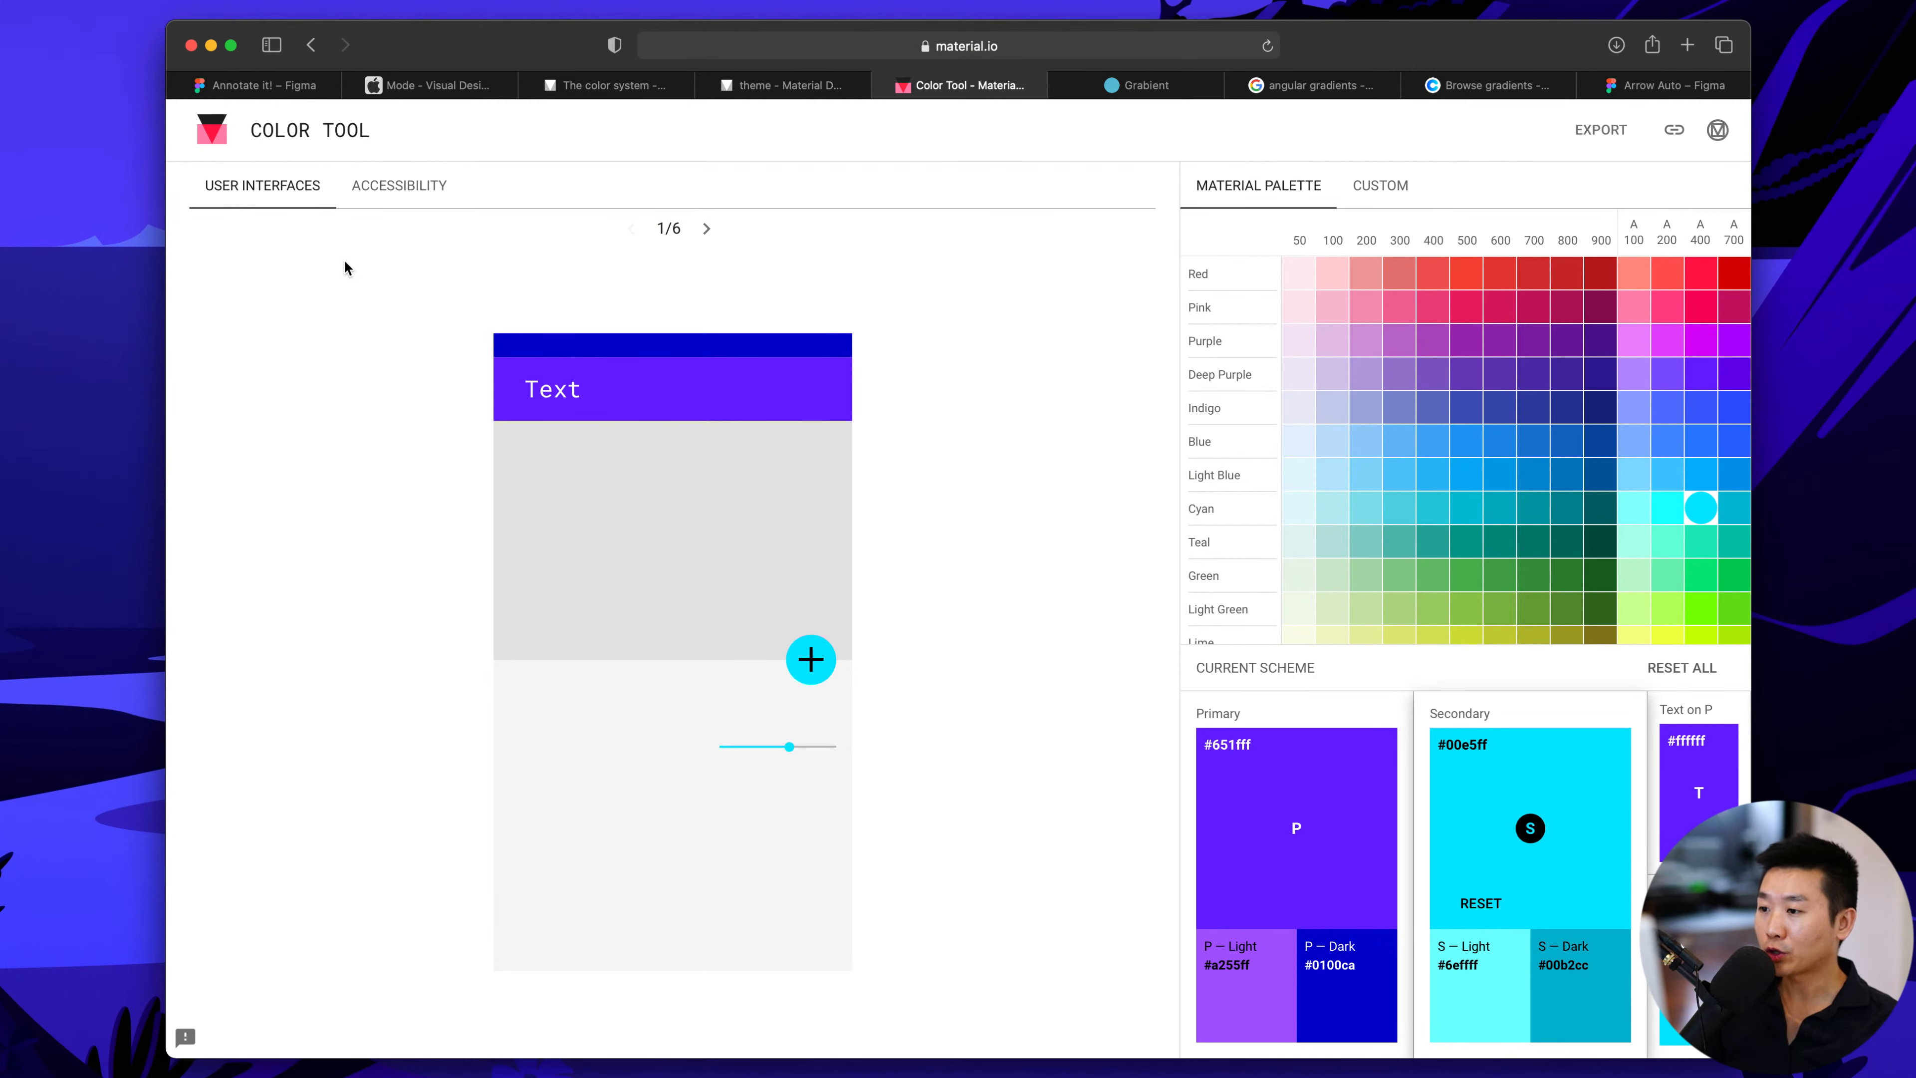
# Switch to Safari and open designcode.io in a new browser tab
pyautogui.press('super+t')
pyautogui.write('des')
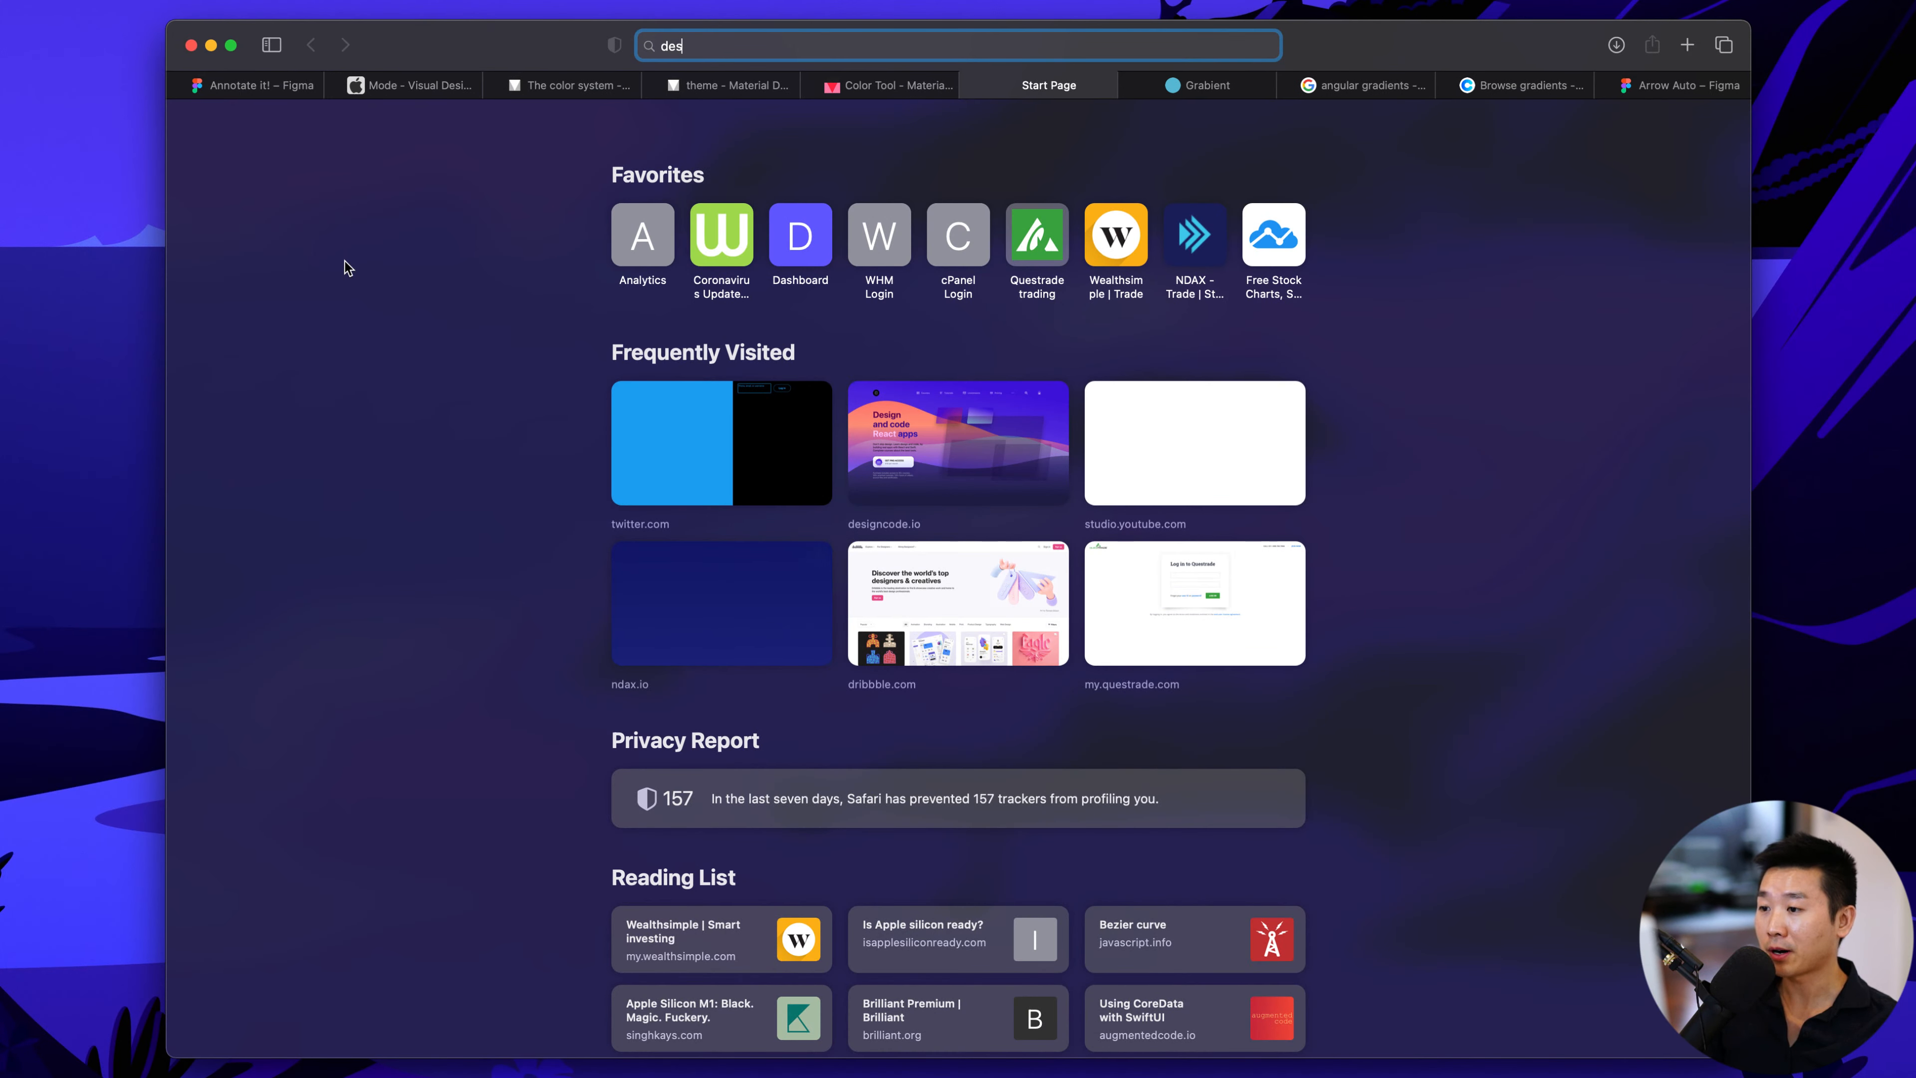
pyautogui.write('ign')
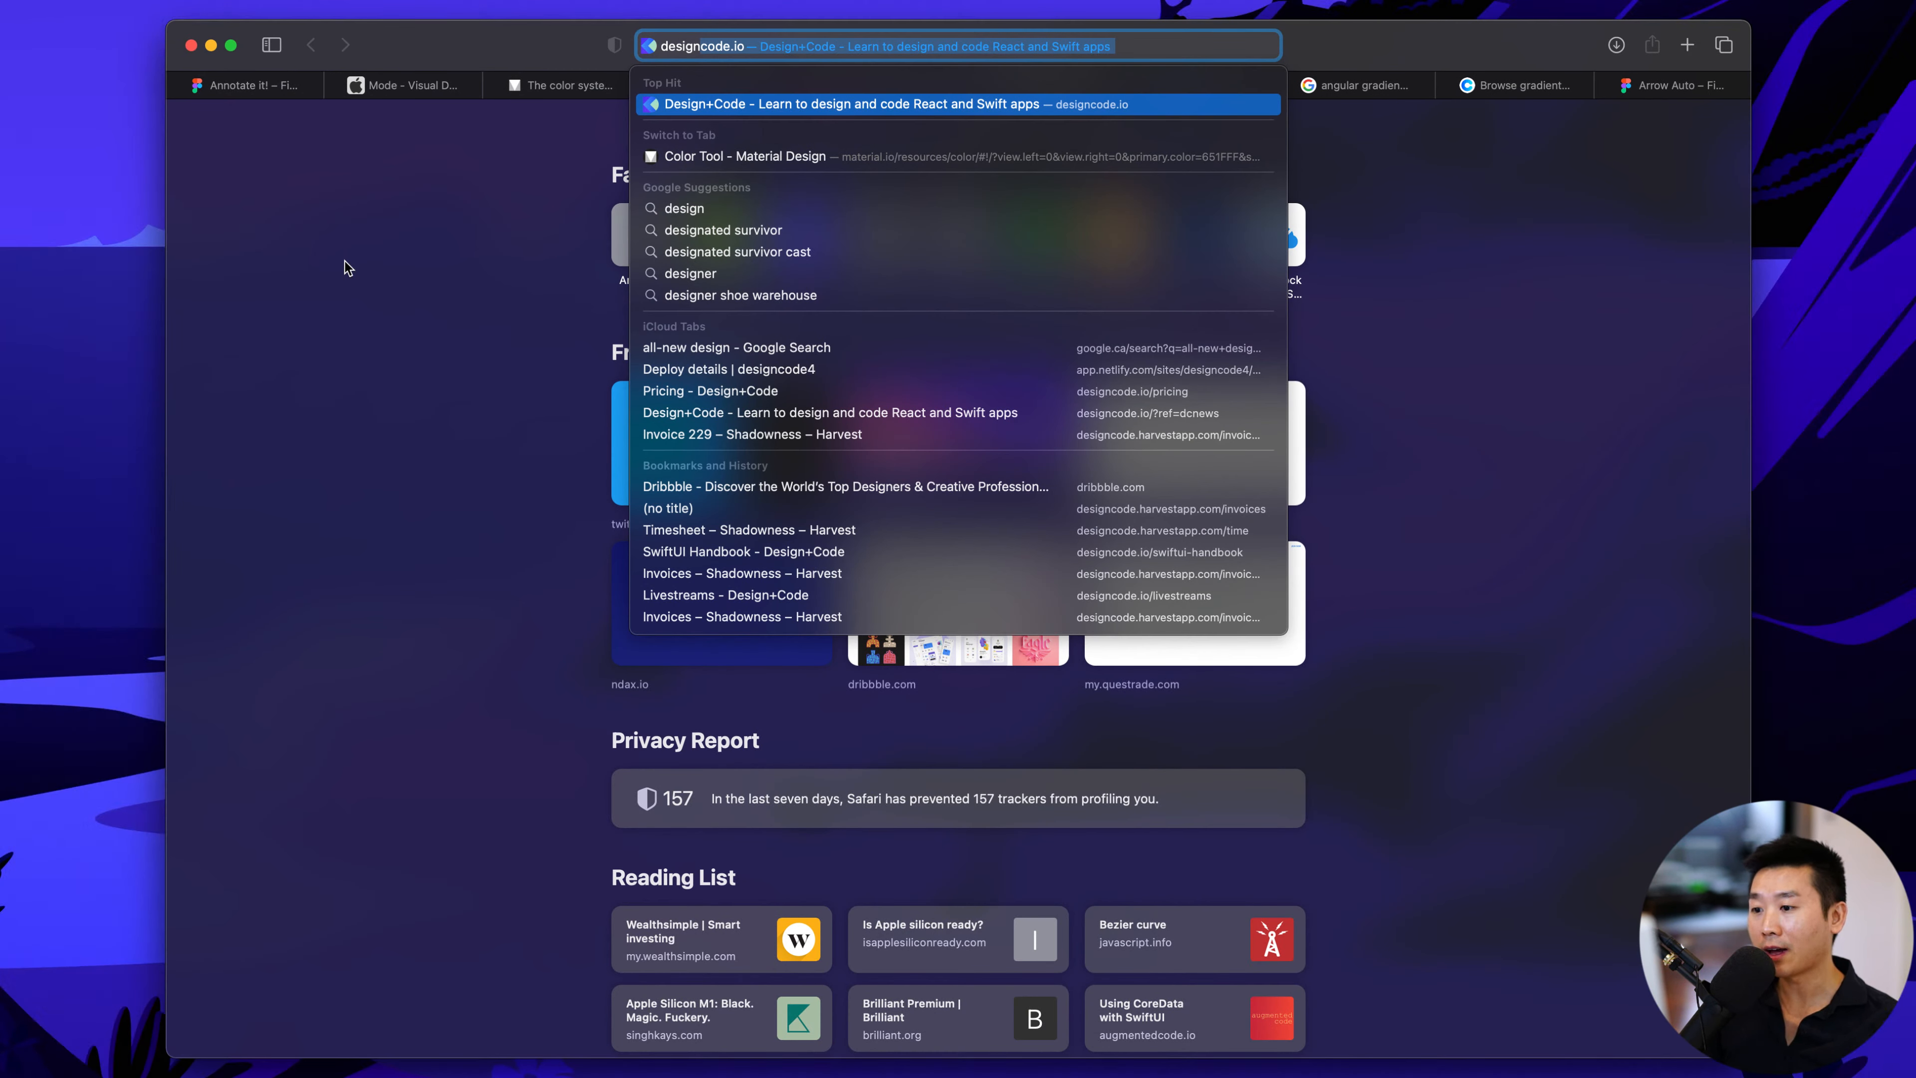
pyautogui.press('Return')
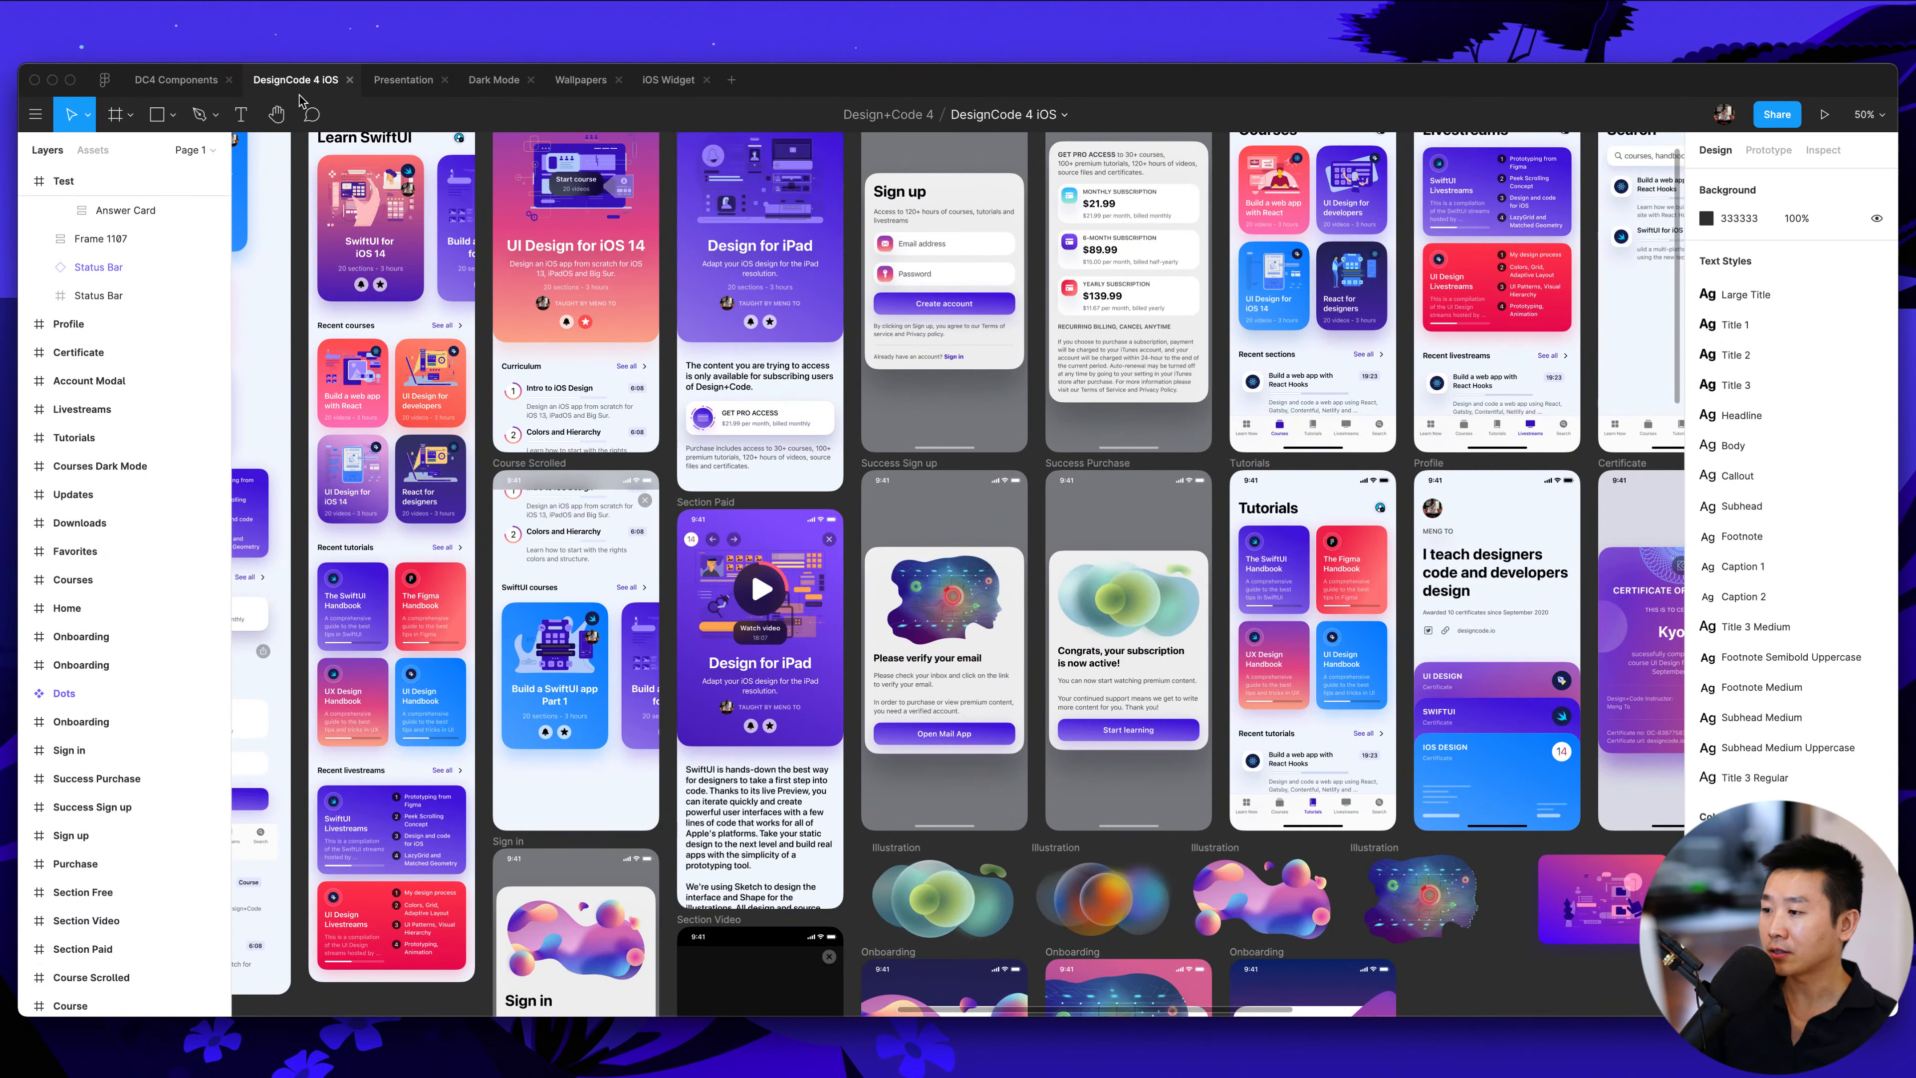
# Switch to the DesignCode 4 iOS file in Figma and examine its Course and Section Free screens at 100% zoom
pyautogui.scroll(3, 779, 381)
pyautogui.hscroll(-3, 779, 382)
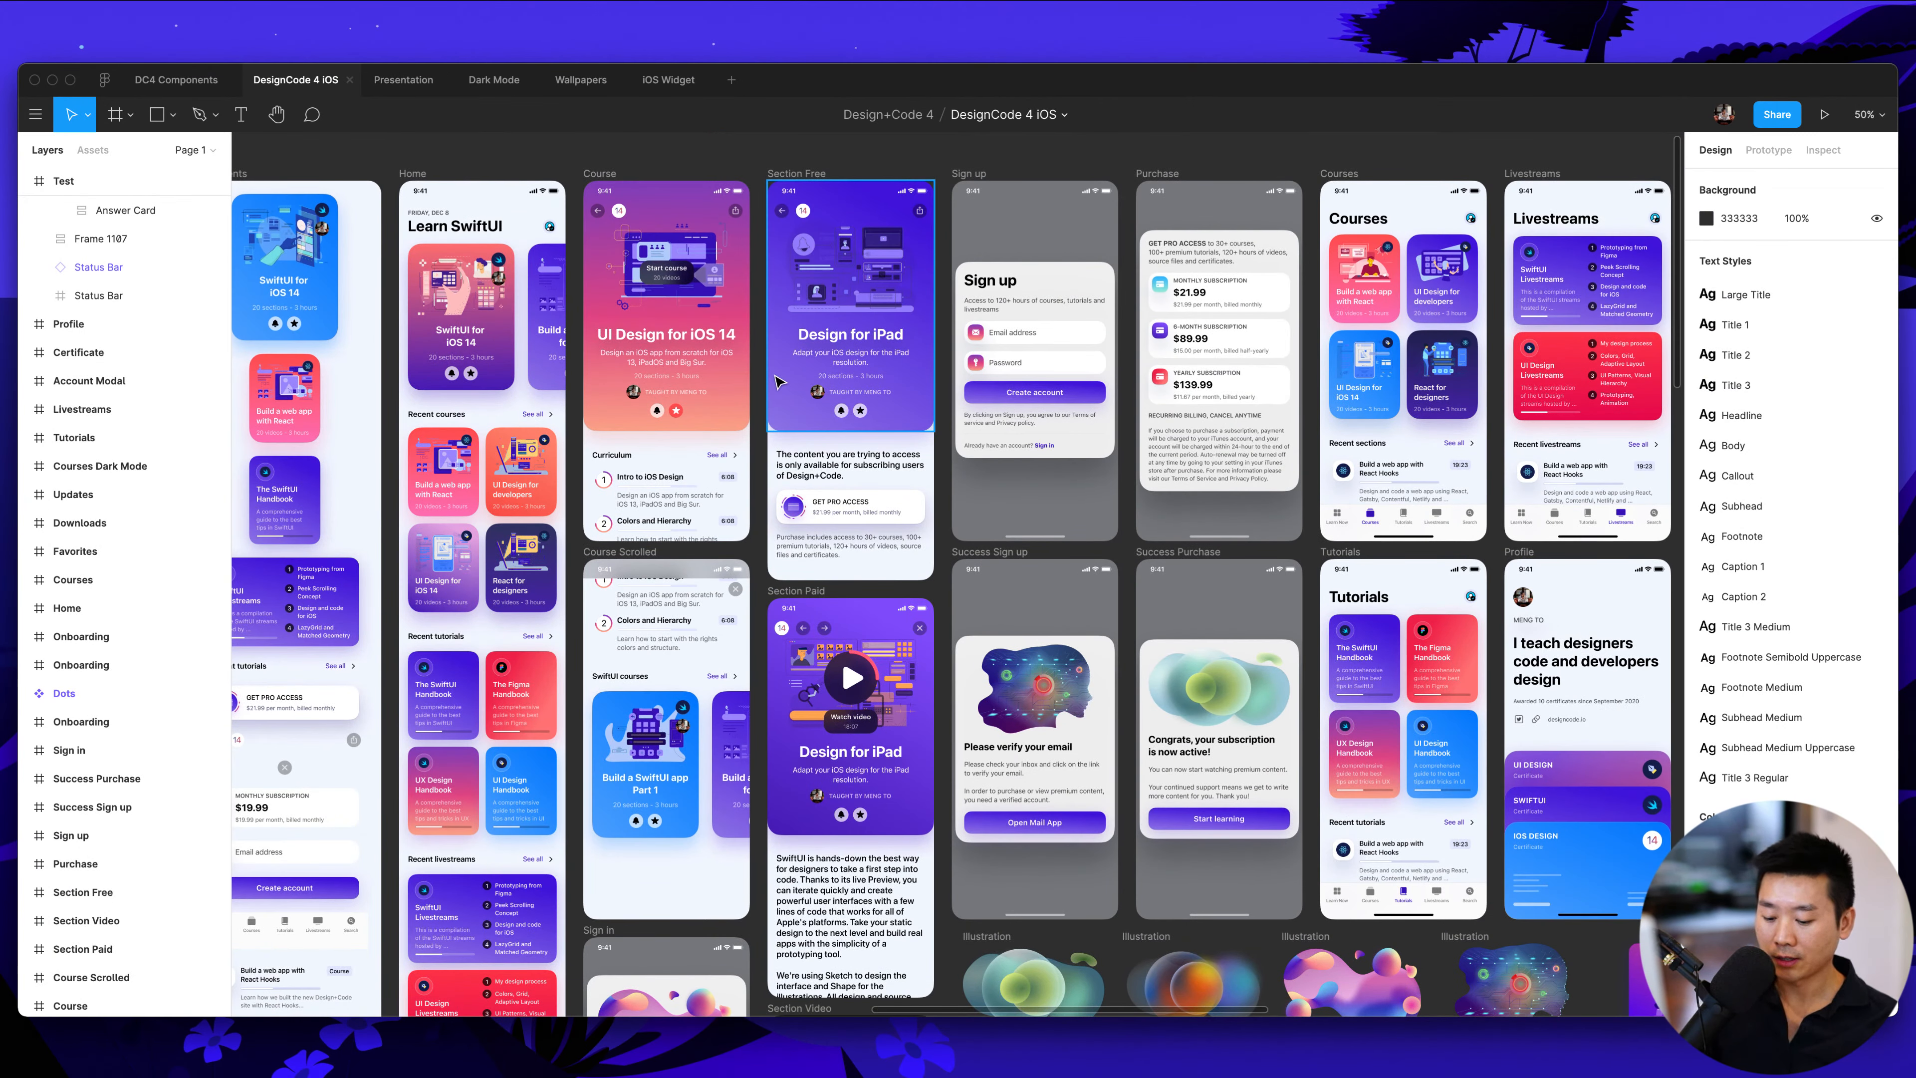
pyautogui.hotkey('shift', '0')
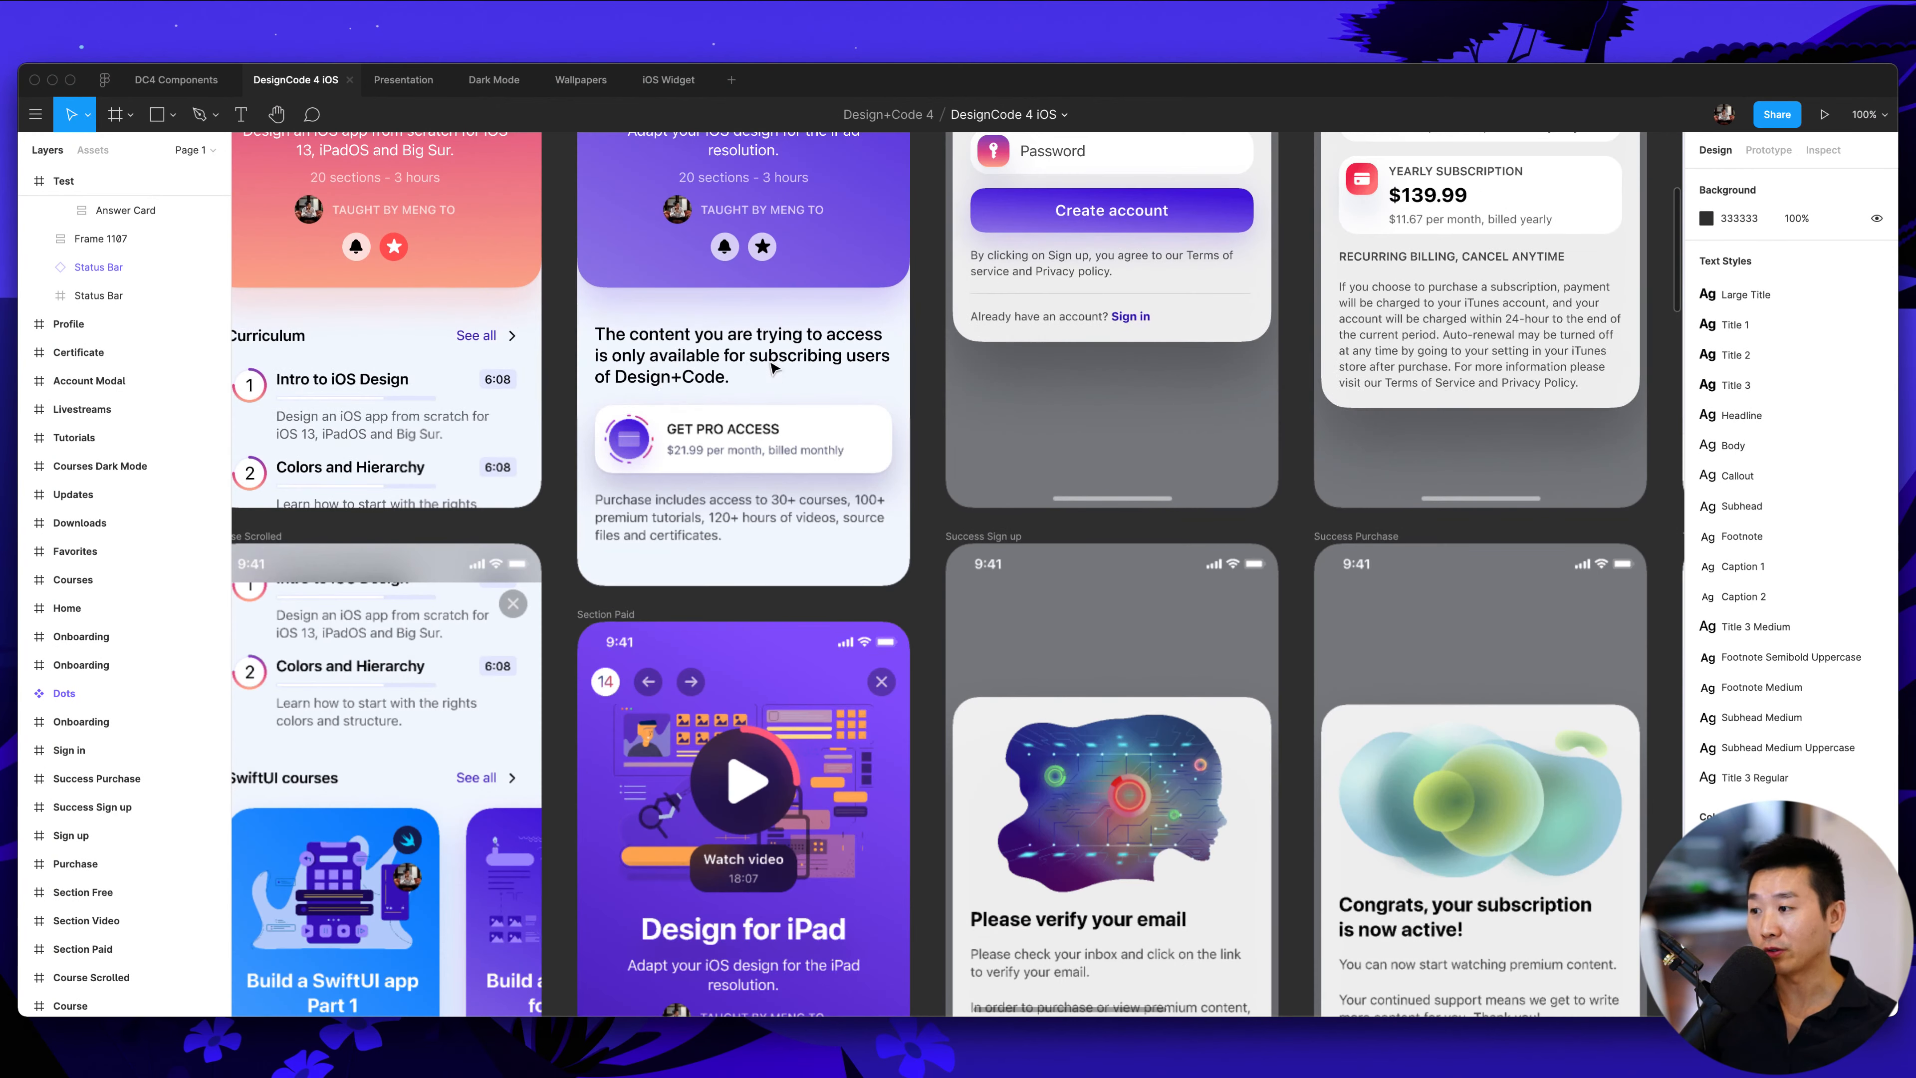
pyautogui.hscroll(-5, 775, 393)
pyautogui.scroll(8, 773, 405)
pyautogui.hscroll(-2, 772, 408)
pyautogui.scroll(5, 807, 426)
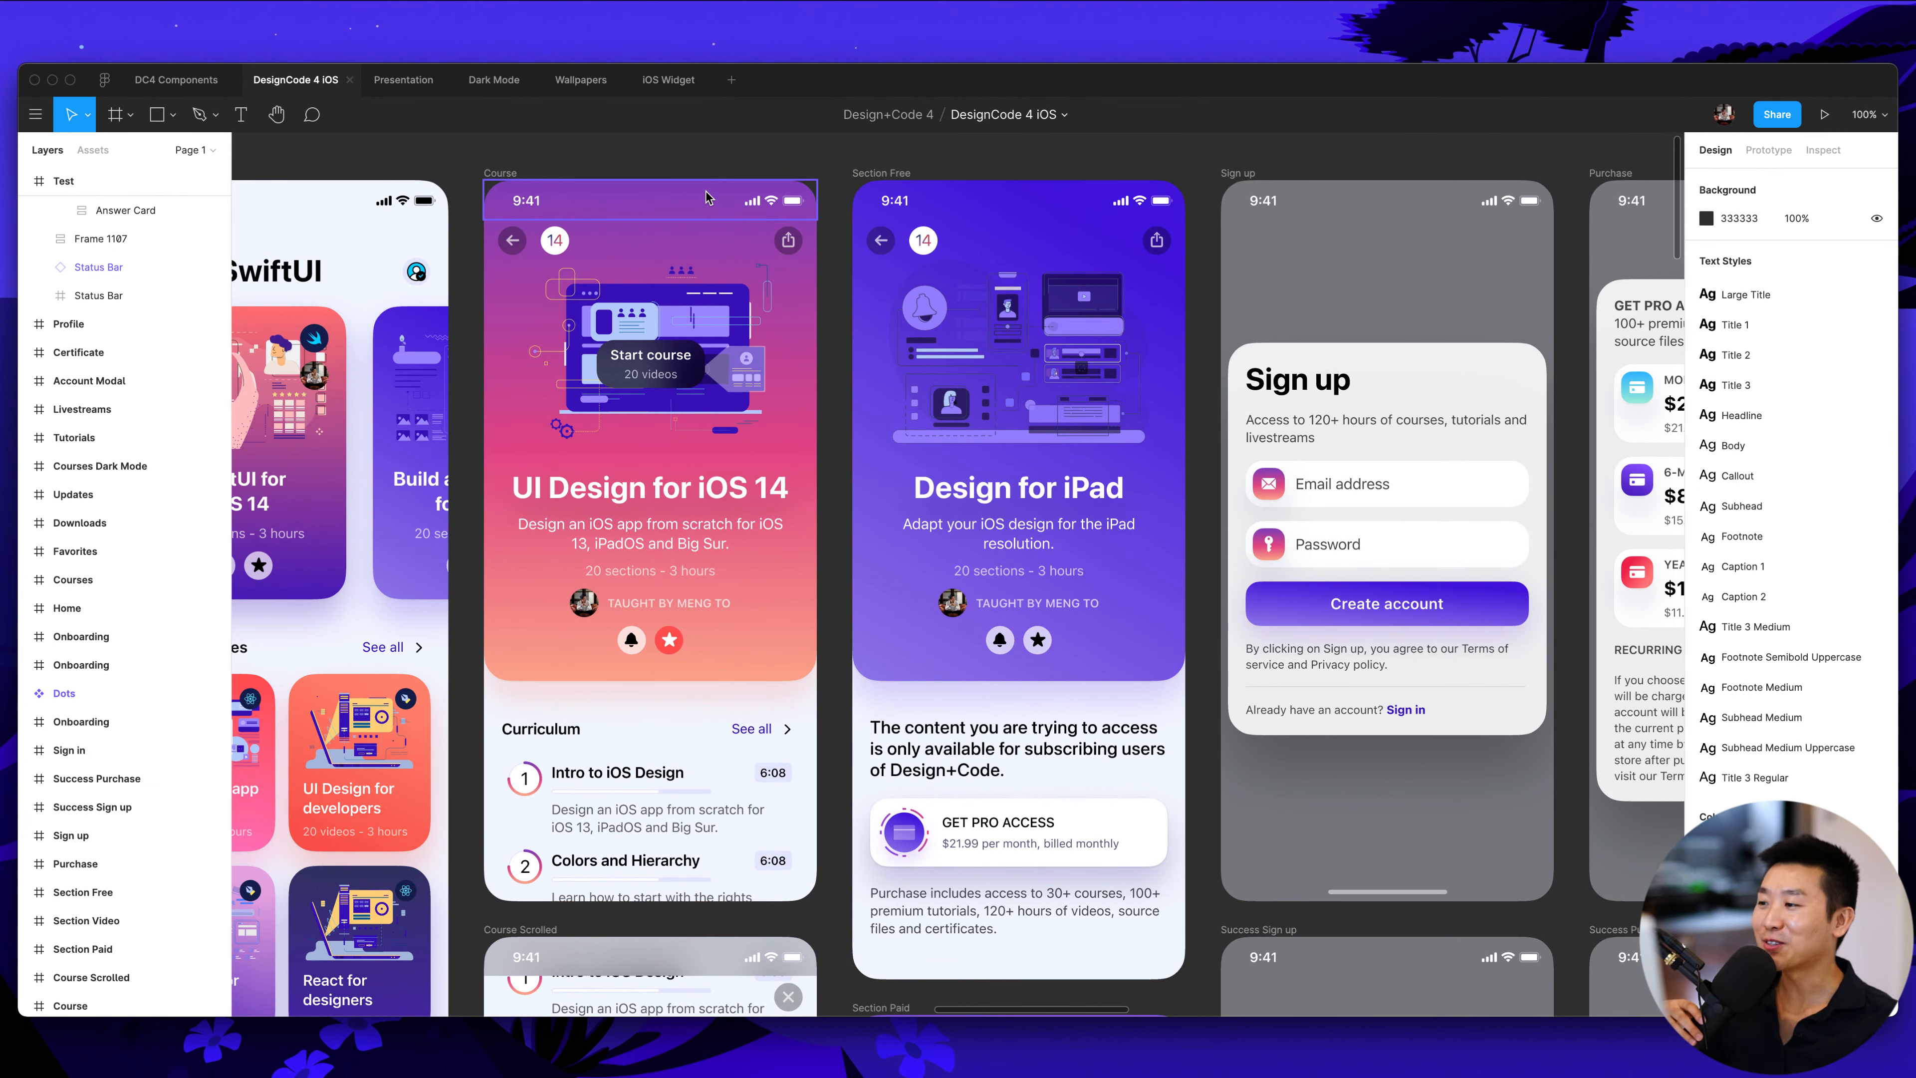
# Compare with the Course, Home and Tutorials screens in the Dark Mode file, ending back in the DesignCode 4 iOS file
pyautogui.click(476, 83)
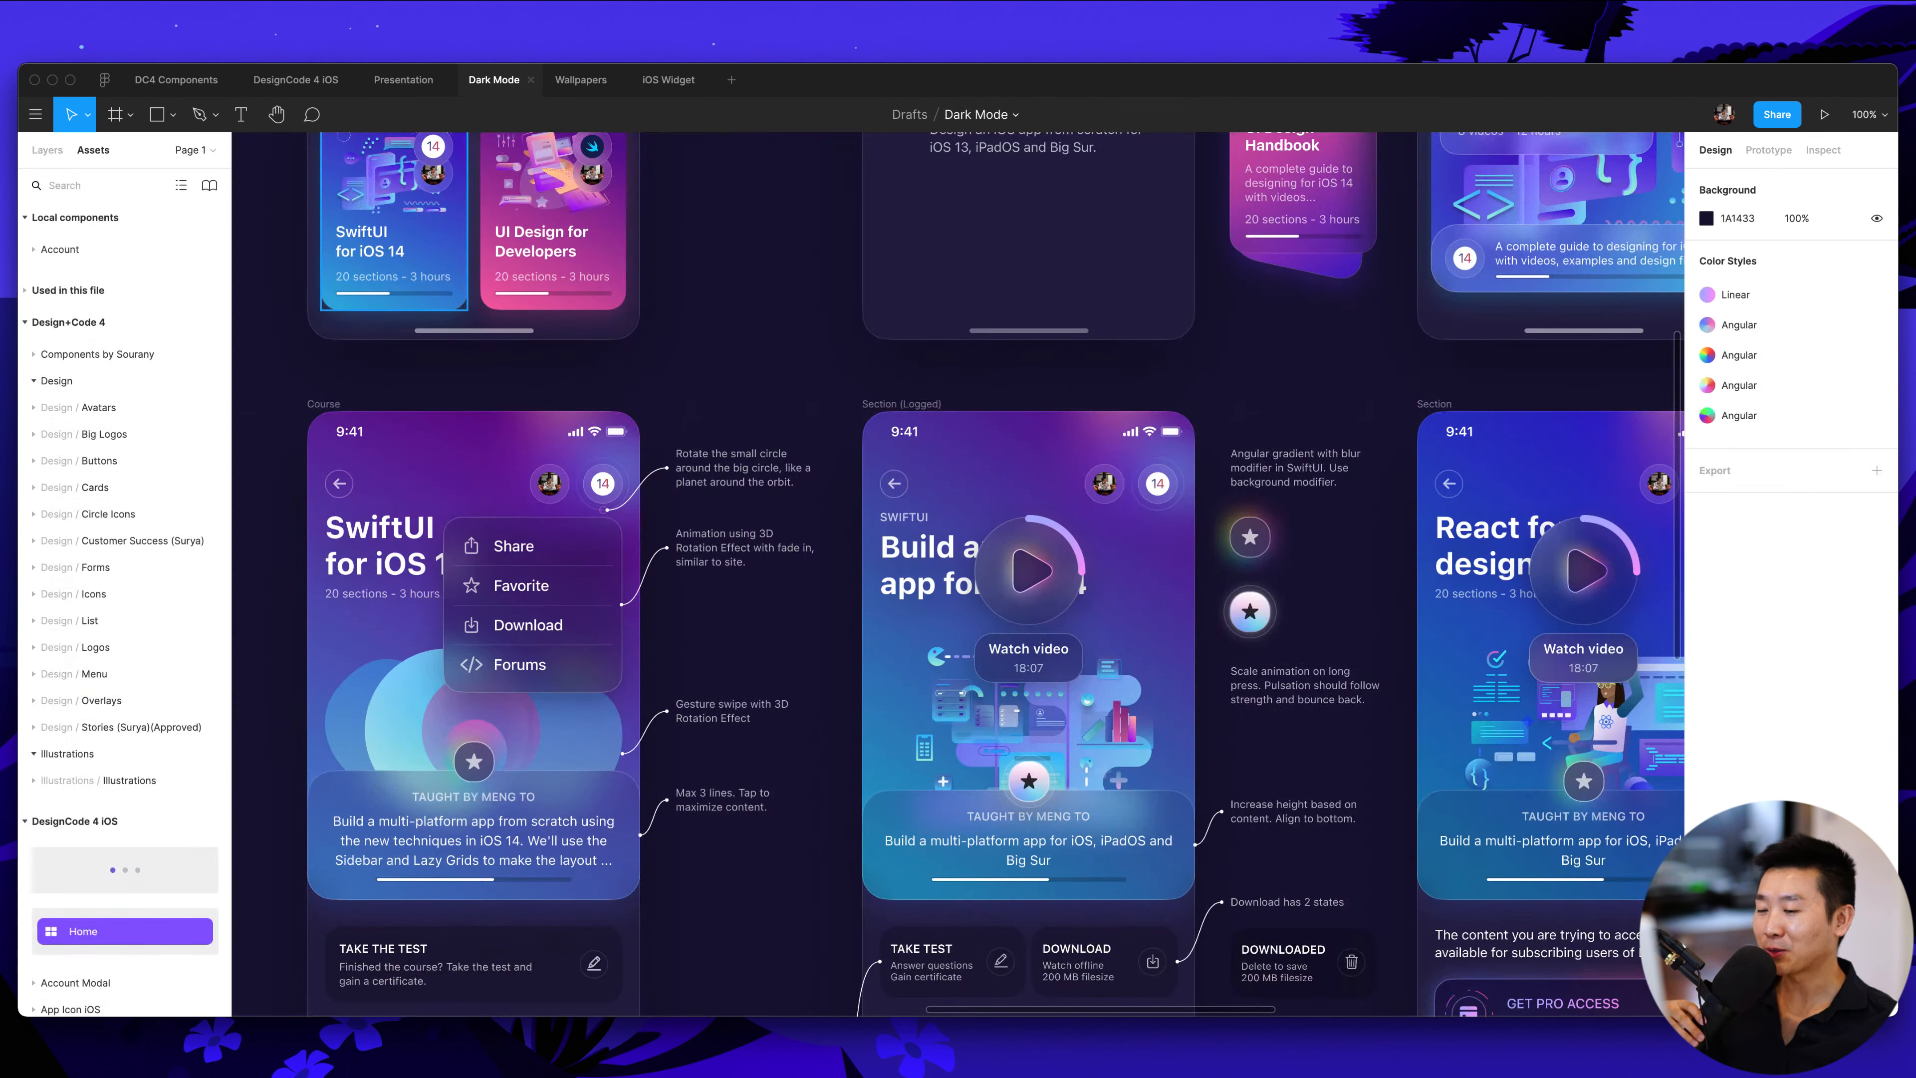
pyautogui.scroll(10, 729, 387)
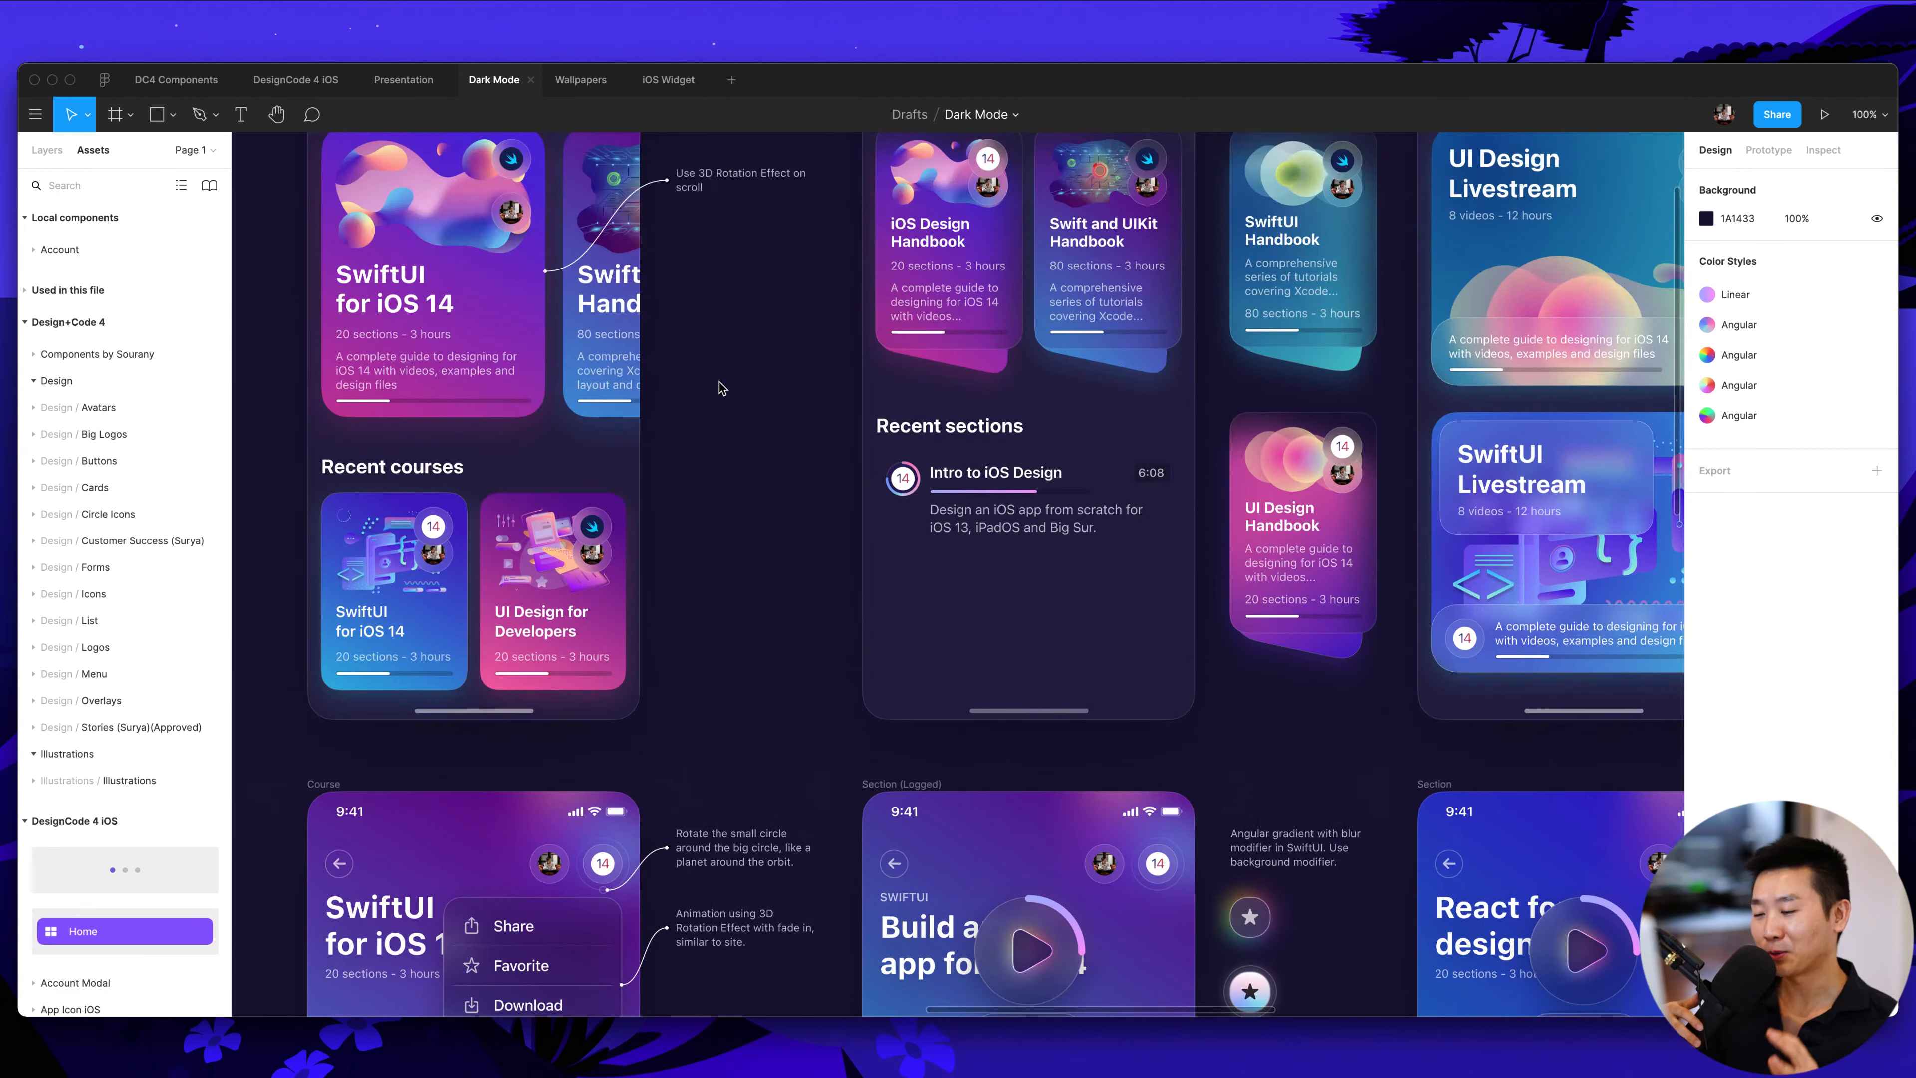
pyautogui.scroll(2, 719, 383)
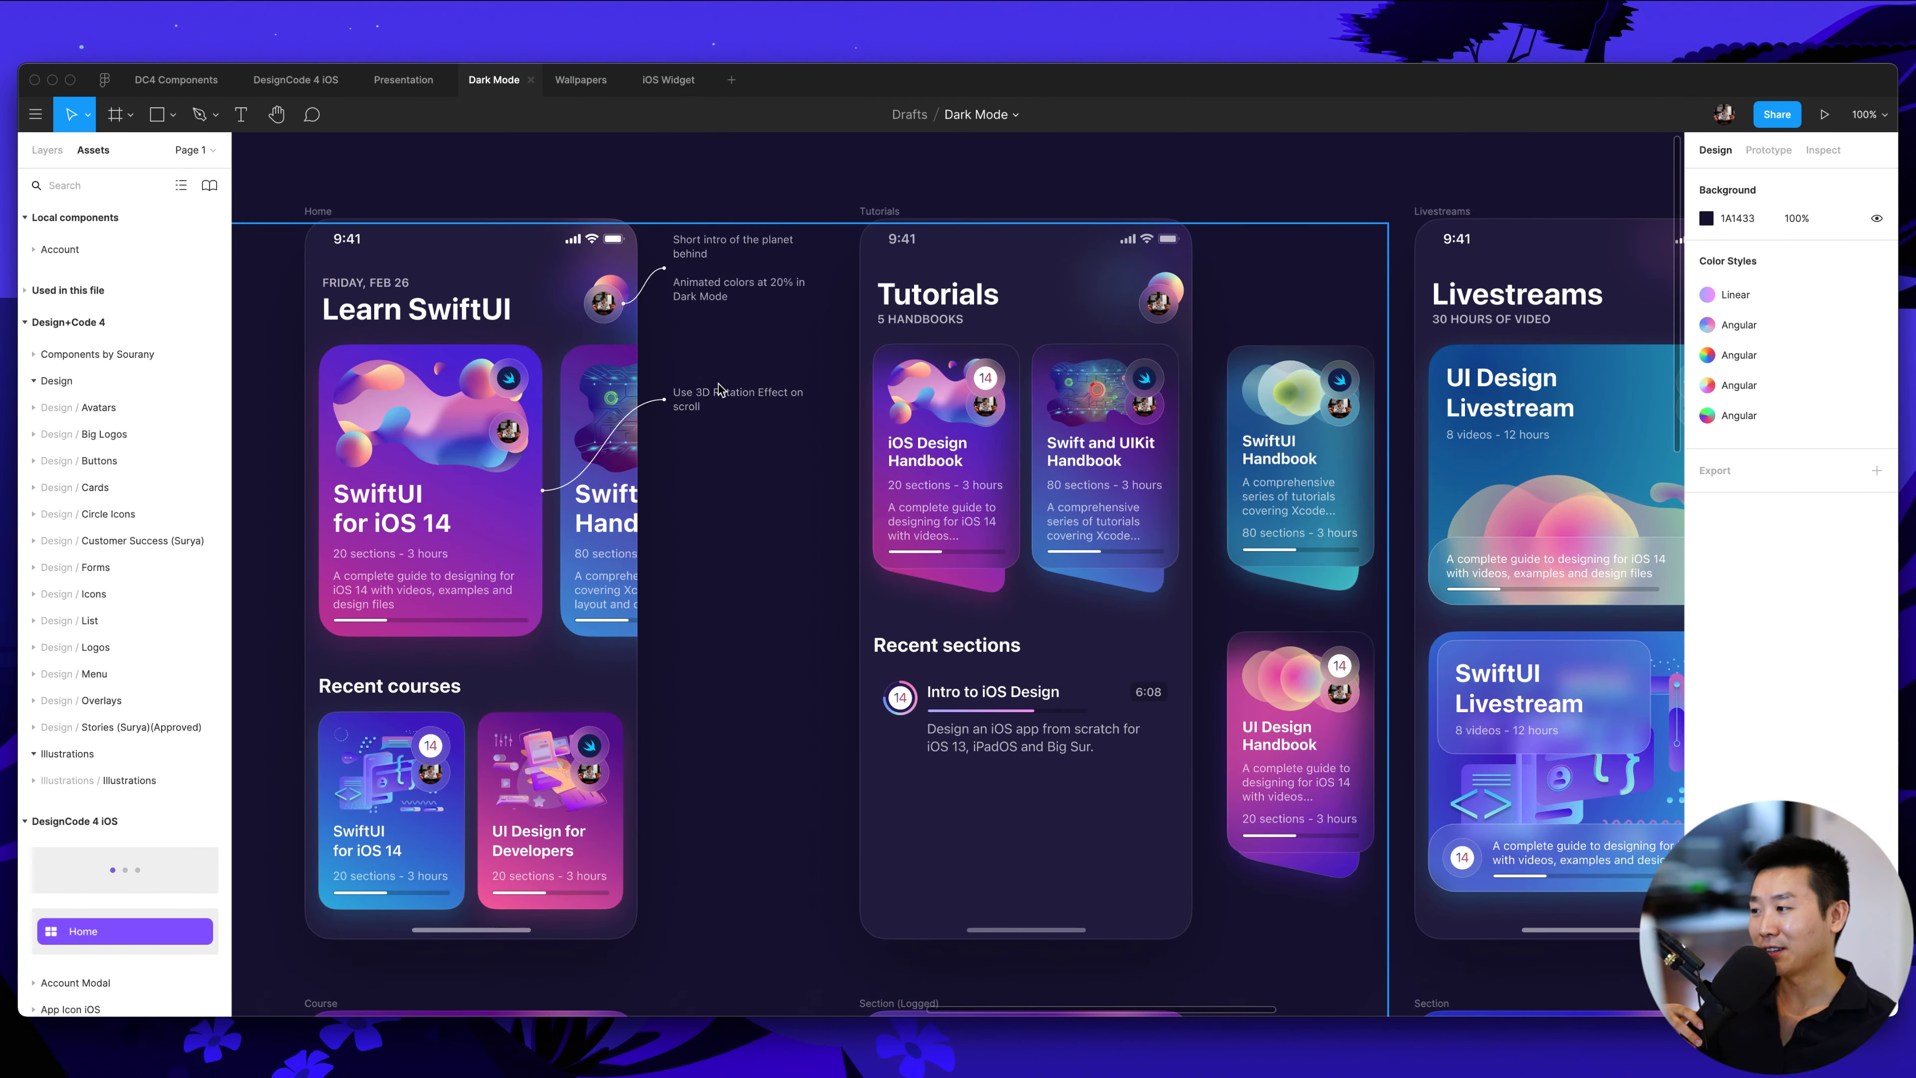
pyautogui.click(296, 80)
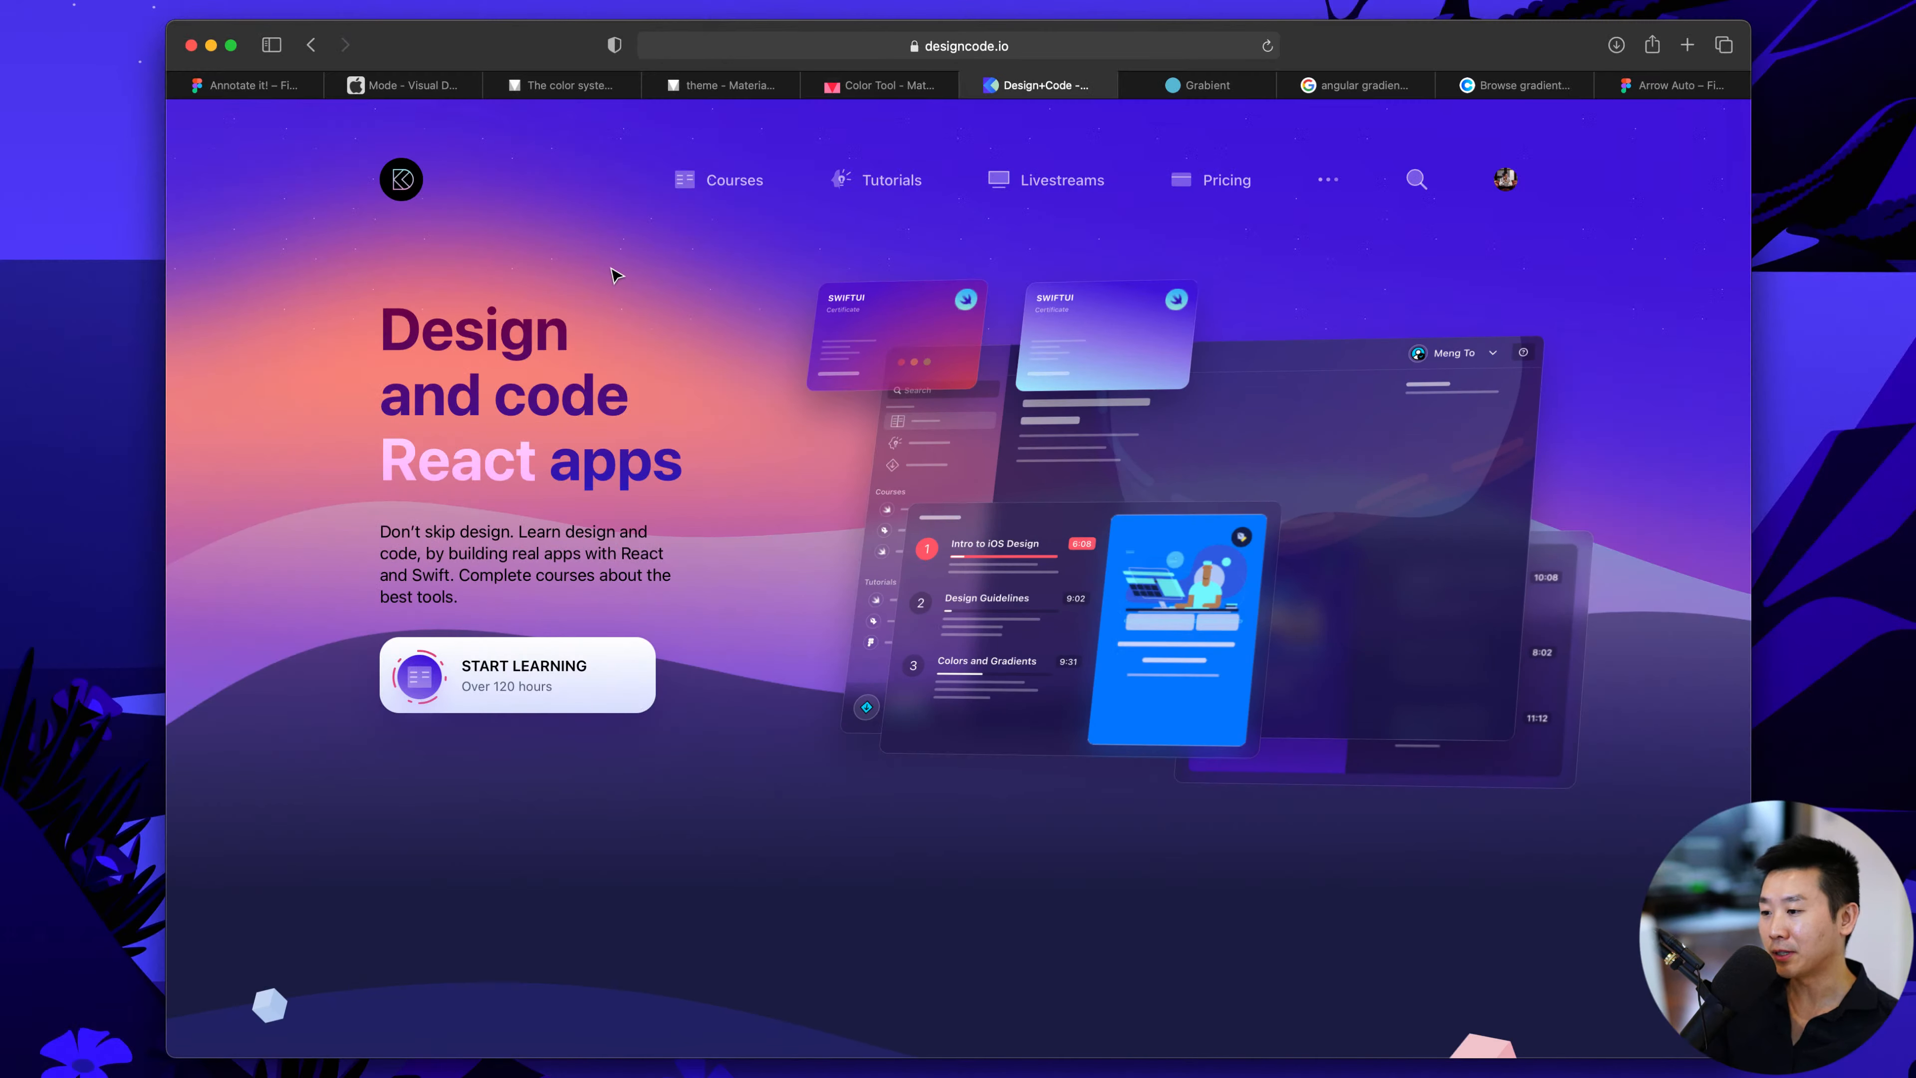
# Switch to Safari and examine the designcode.io home page's hero, course cards, tutorials and certificates sections
pyautogui.scroll(-5, 717, 426)
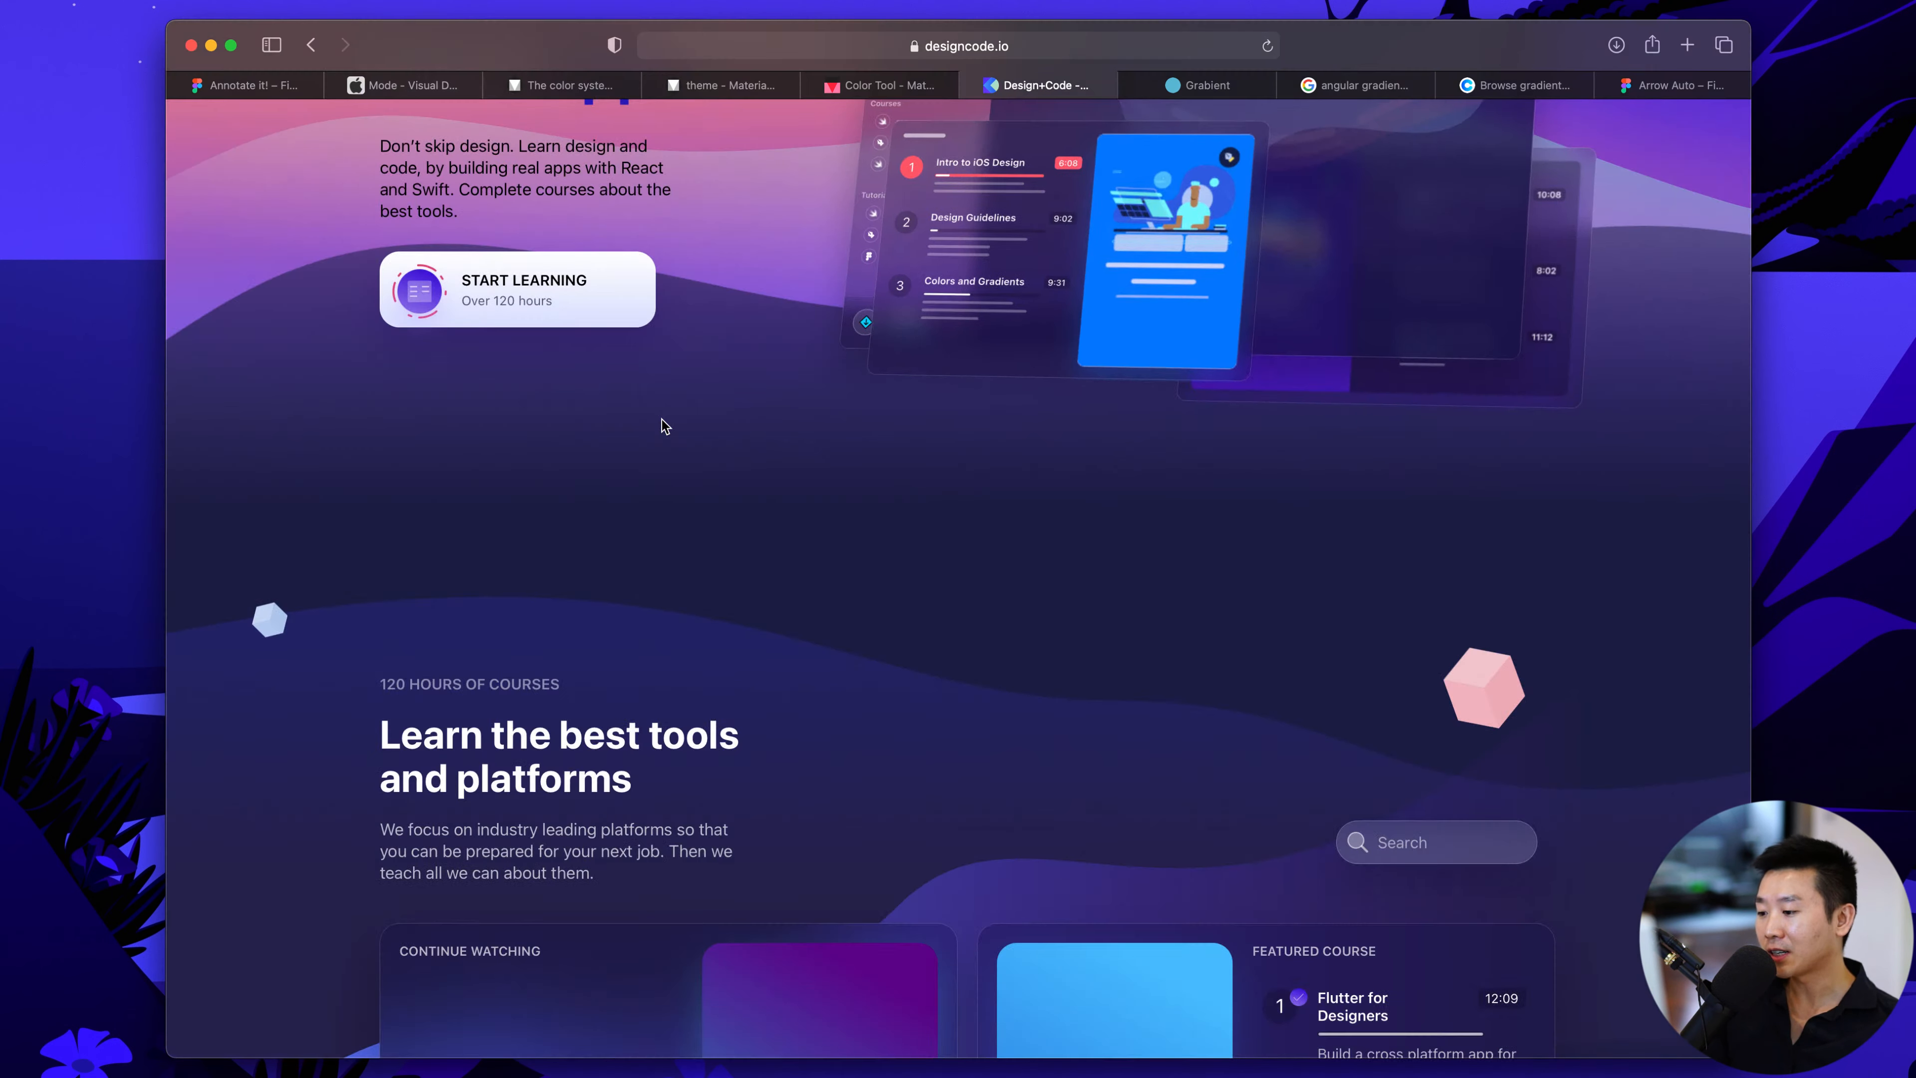
pyautogui.scroll(-2, 813, 441)
pyautogui.scroll(-4, 813, 440)
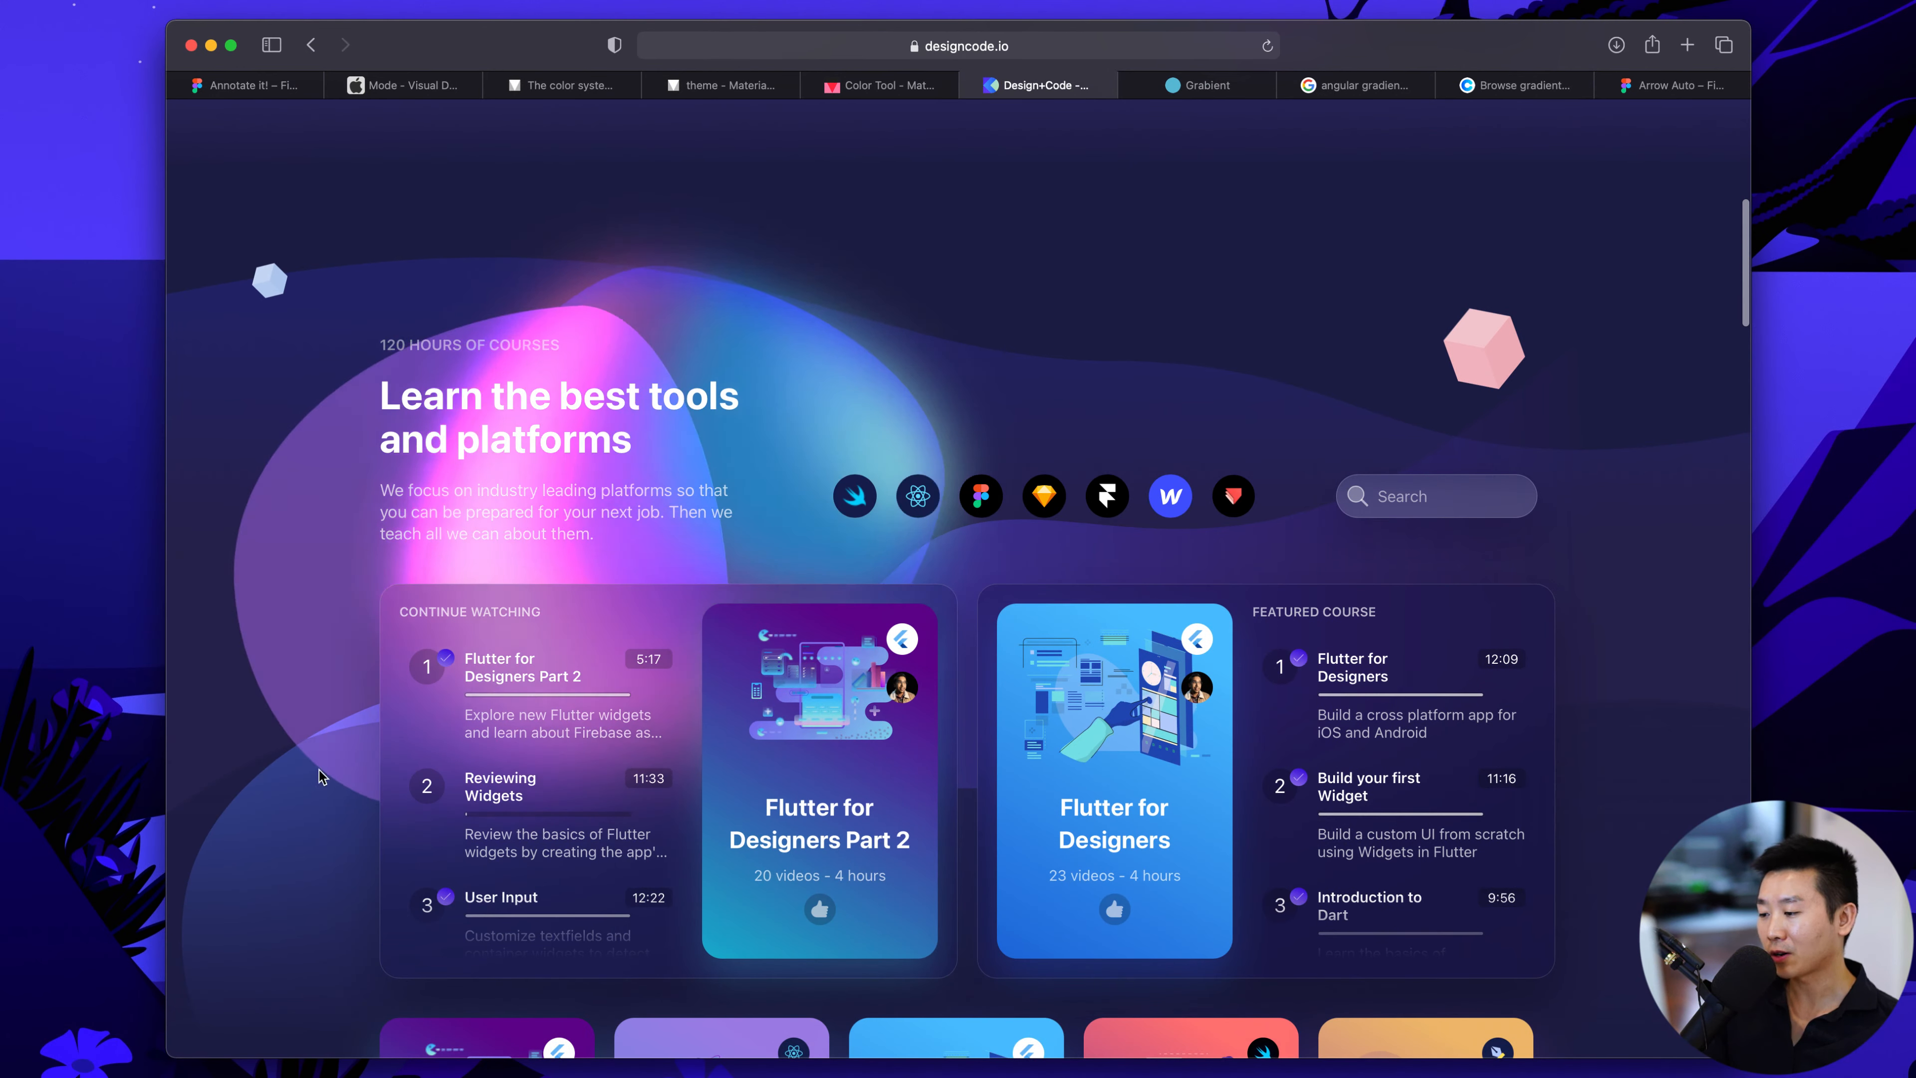
pyautogui.scroll(-3, 347, 717)
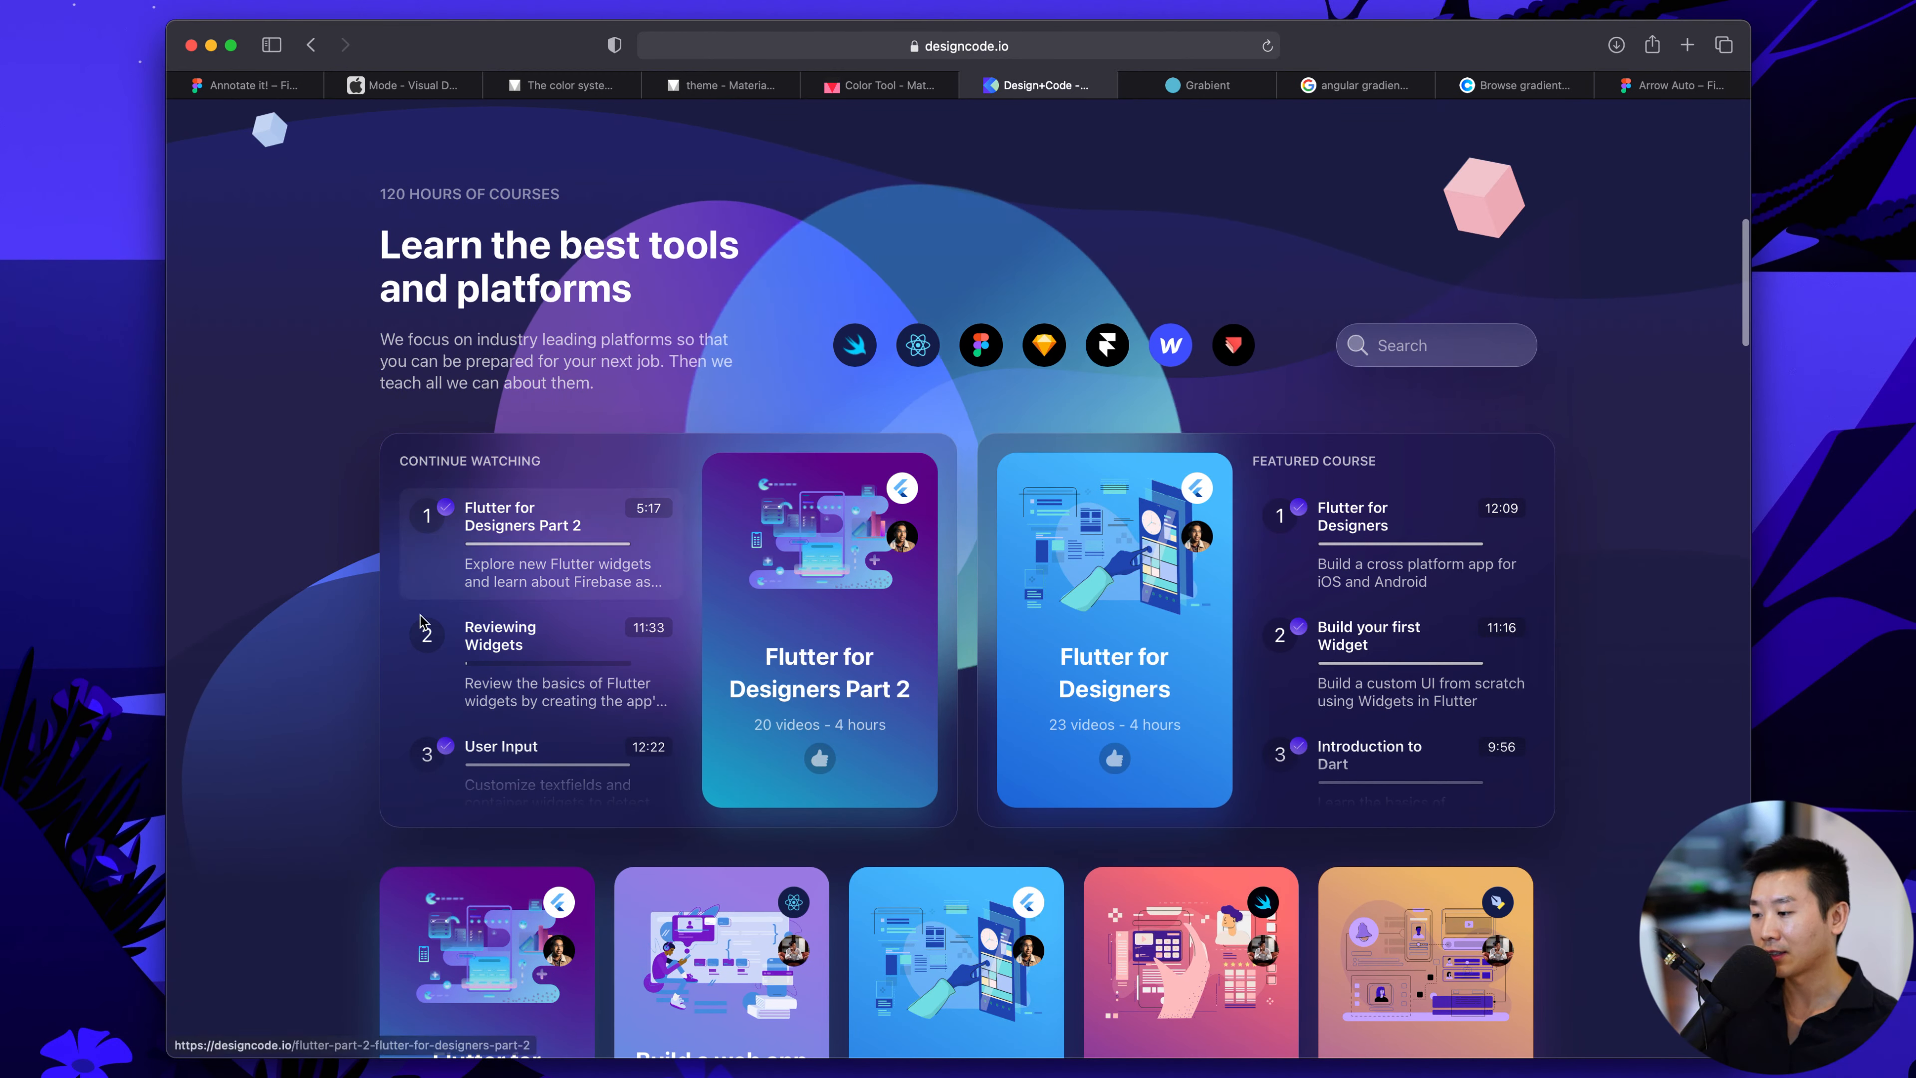
pyautogui.scroll(-10, 325, 800)
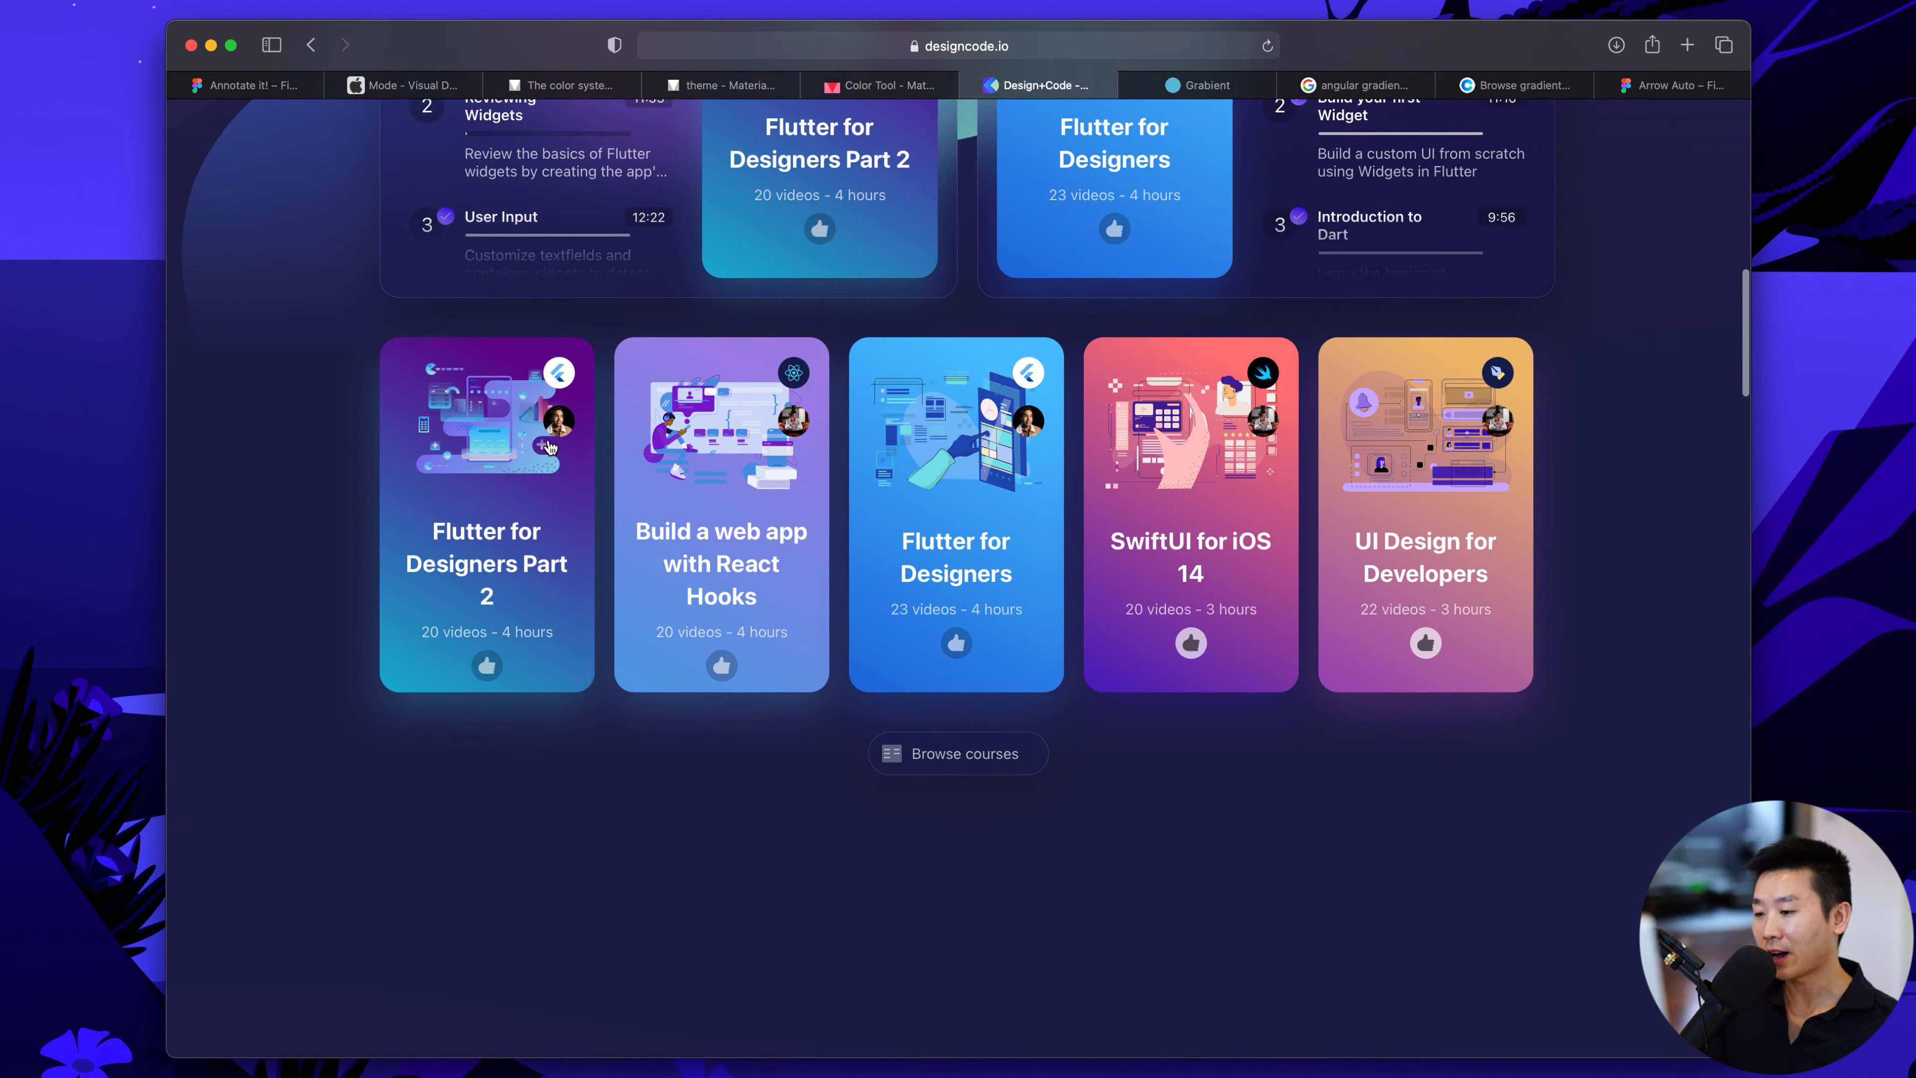
pyautogui.scroll(-15, 718, 480)
pyautogui.scroll(4, 717, 480)
pyautogui.scroll(1, 717, 479)
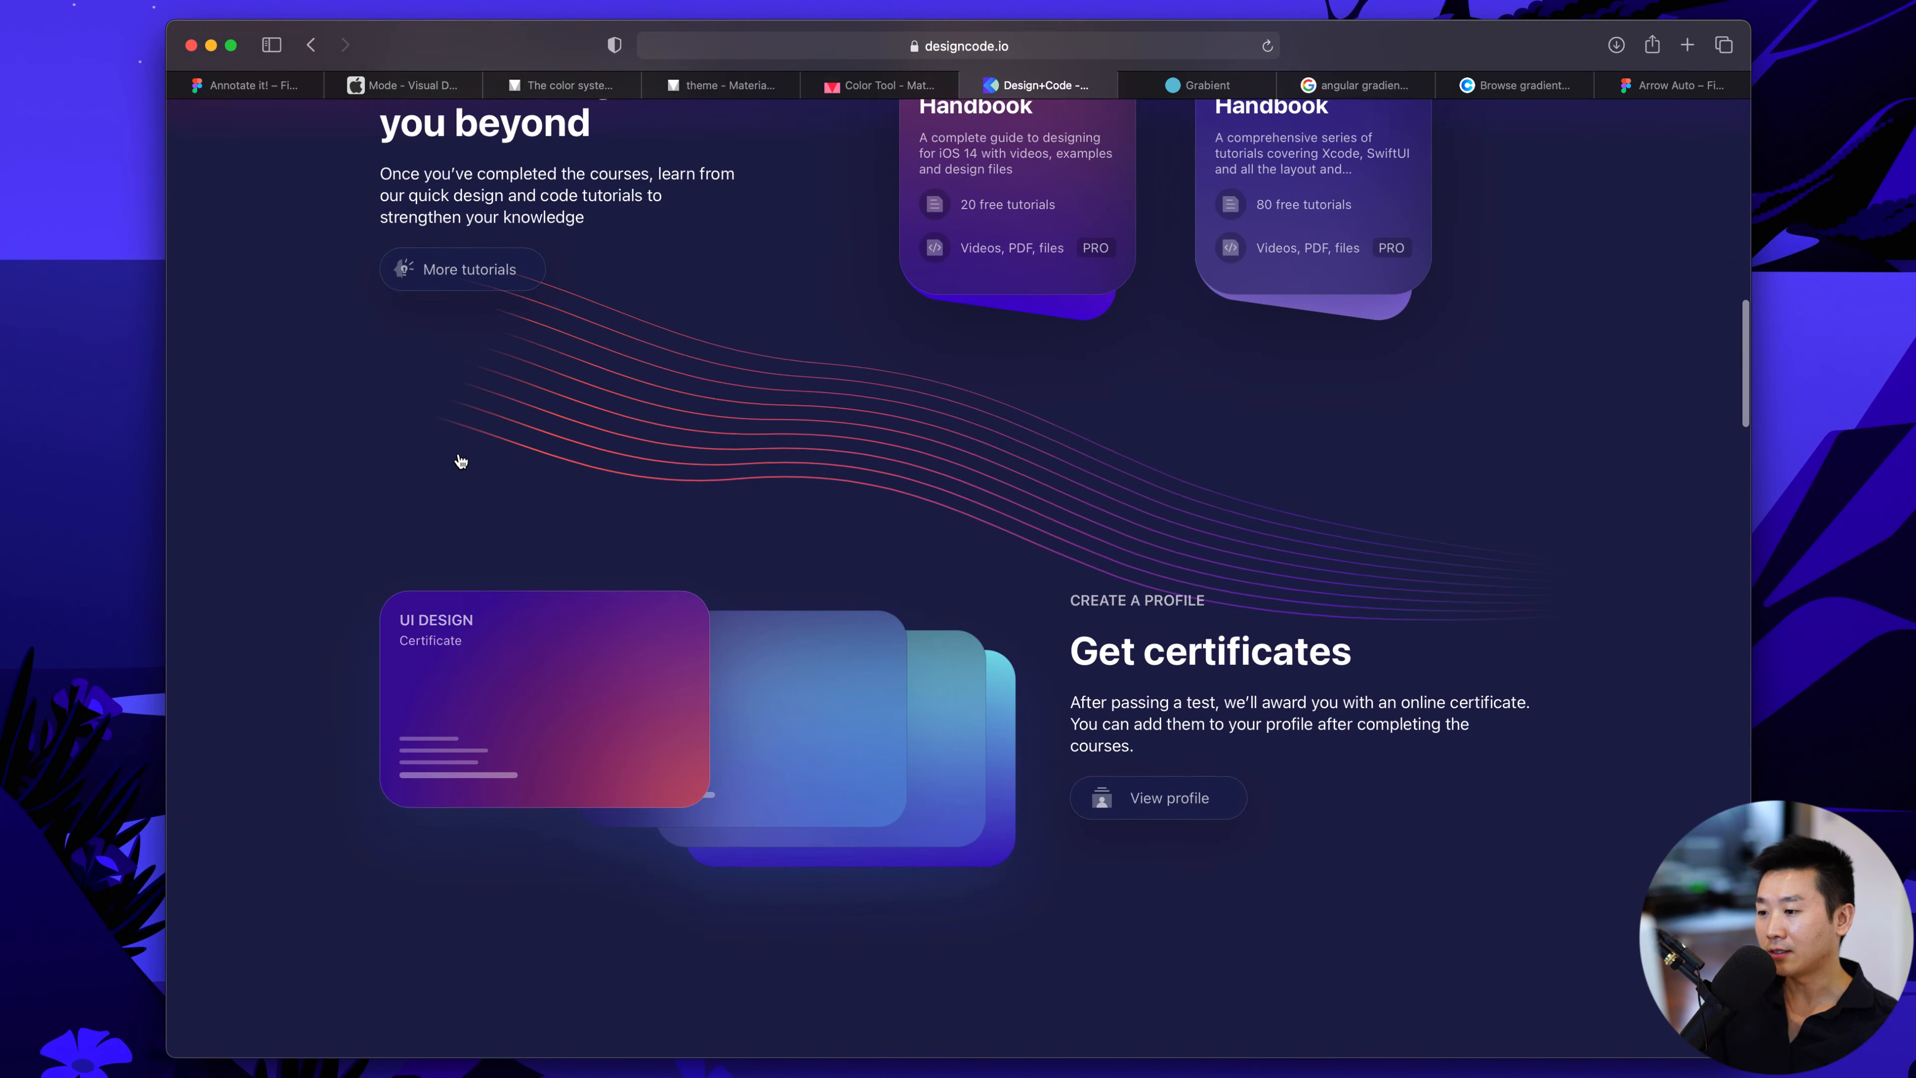
pyautogui.scroll(-10, 458, 457)
pyautogui.scroll(-5, 749, 734)
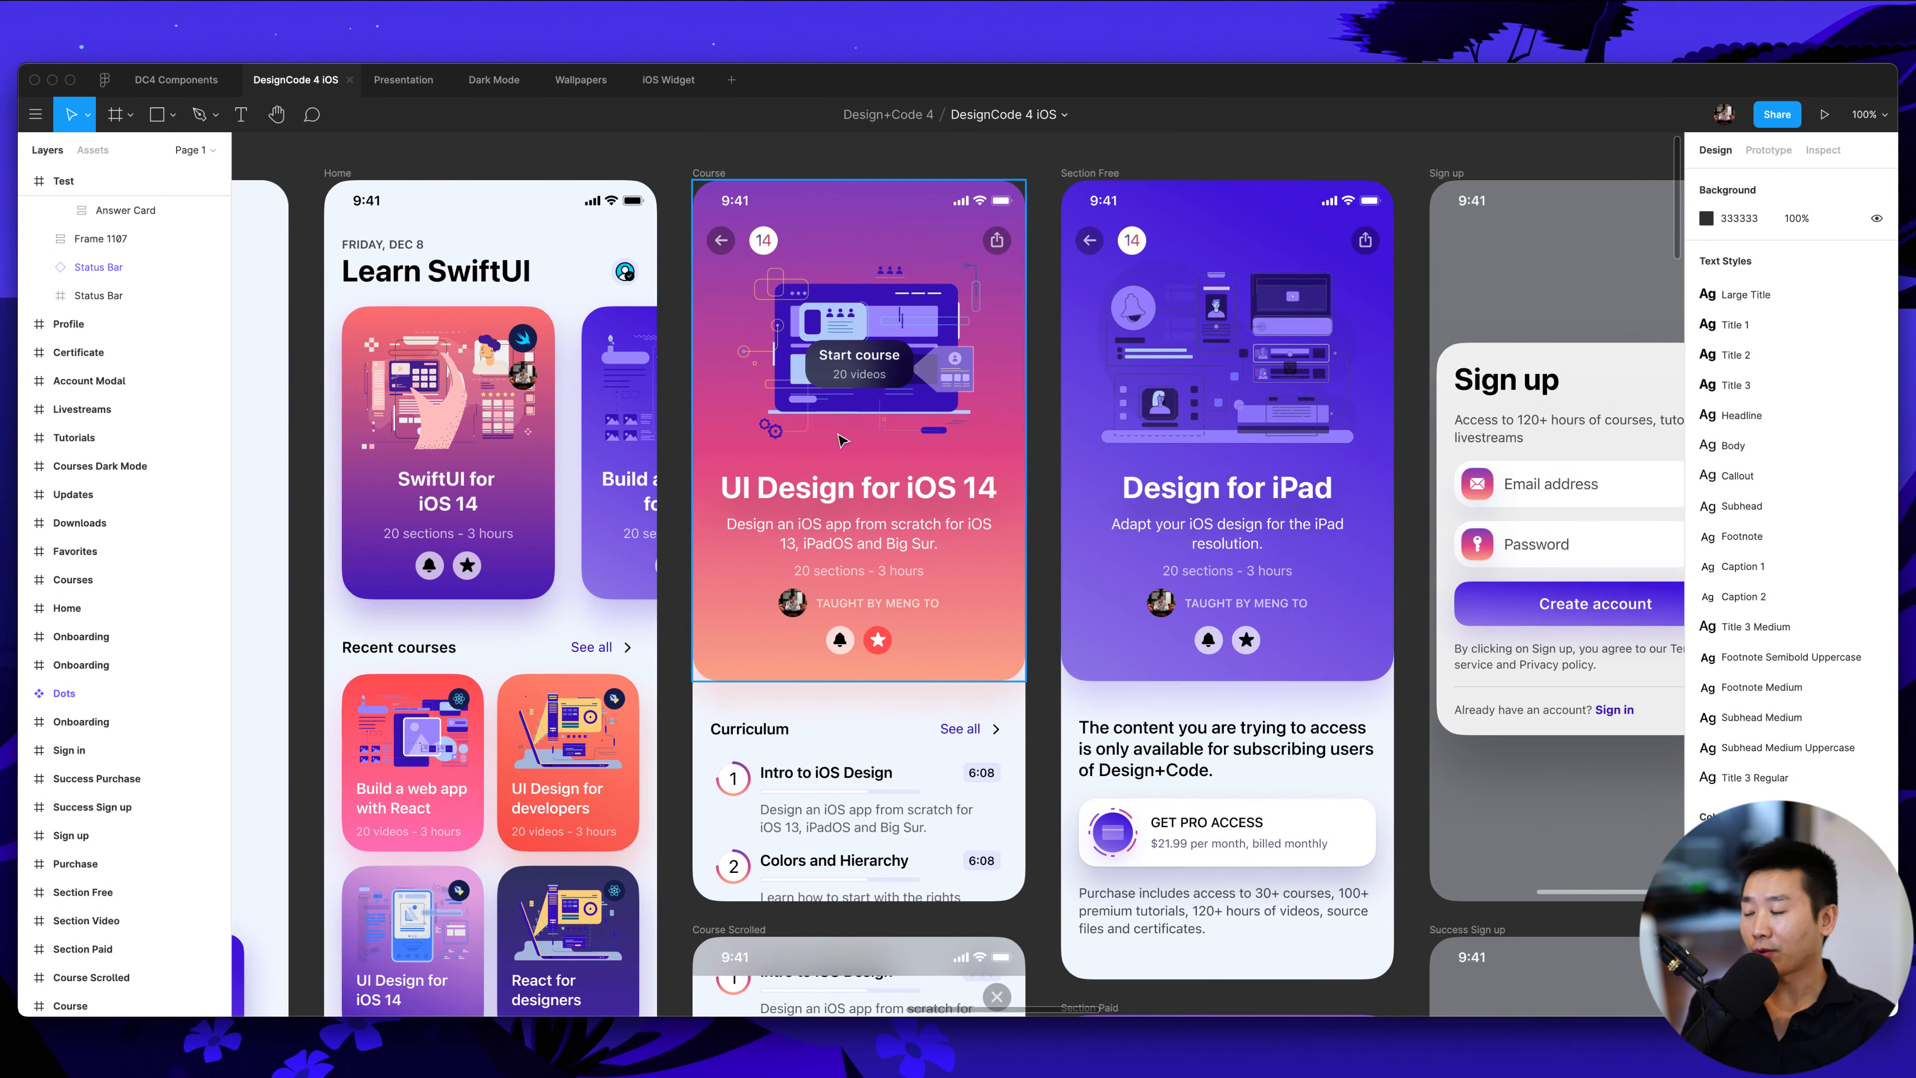
# Switch to Figma and examine the DesignCode 4 iOS file's Home, Sign in, Onboarding, Tutorials, Profile and Certificate screens
pyautogui.hscroll(-5, 843, 440)
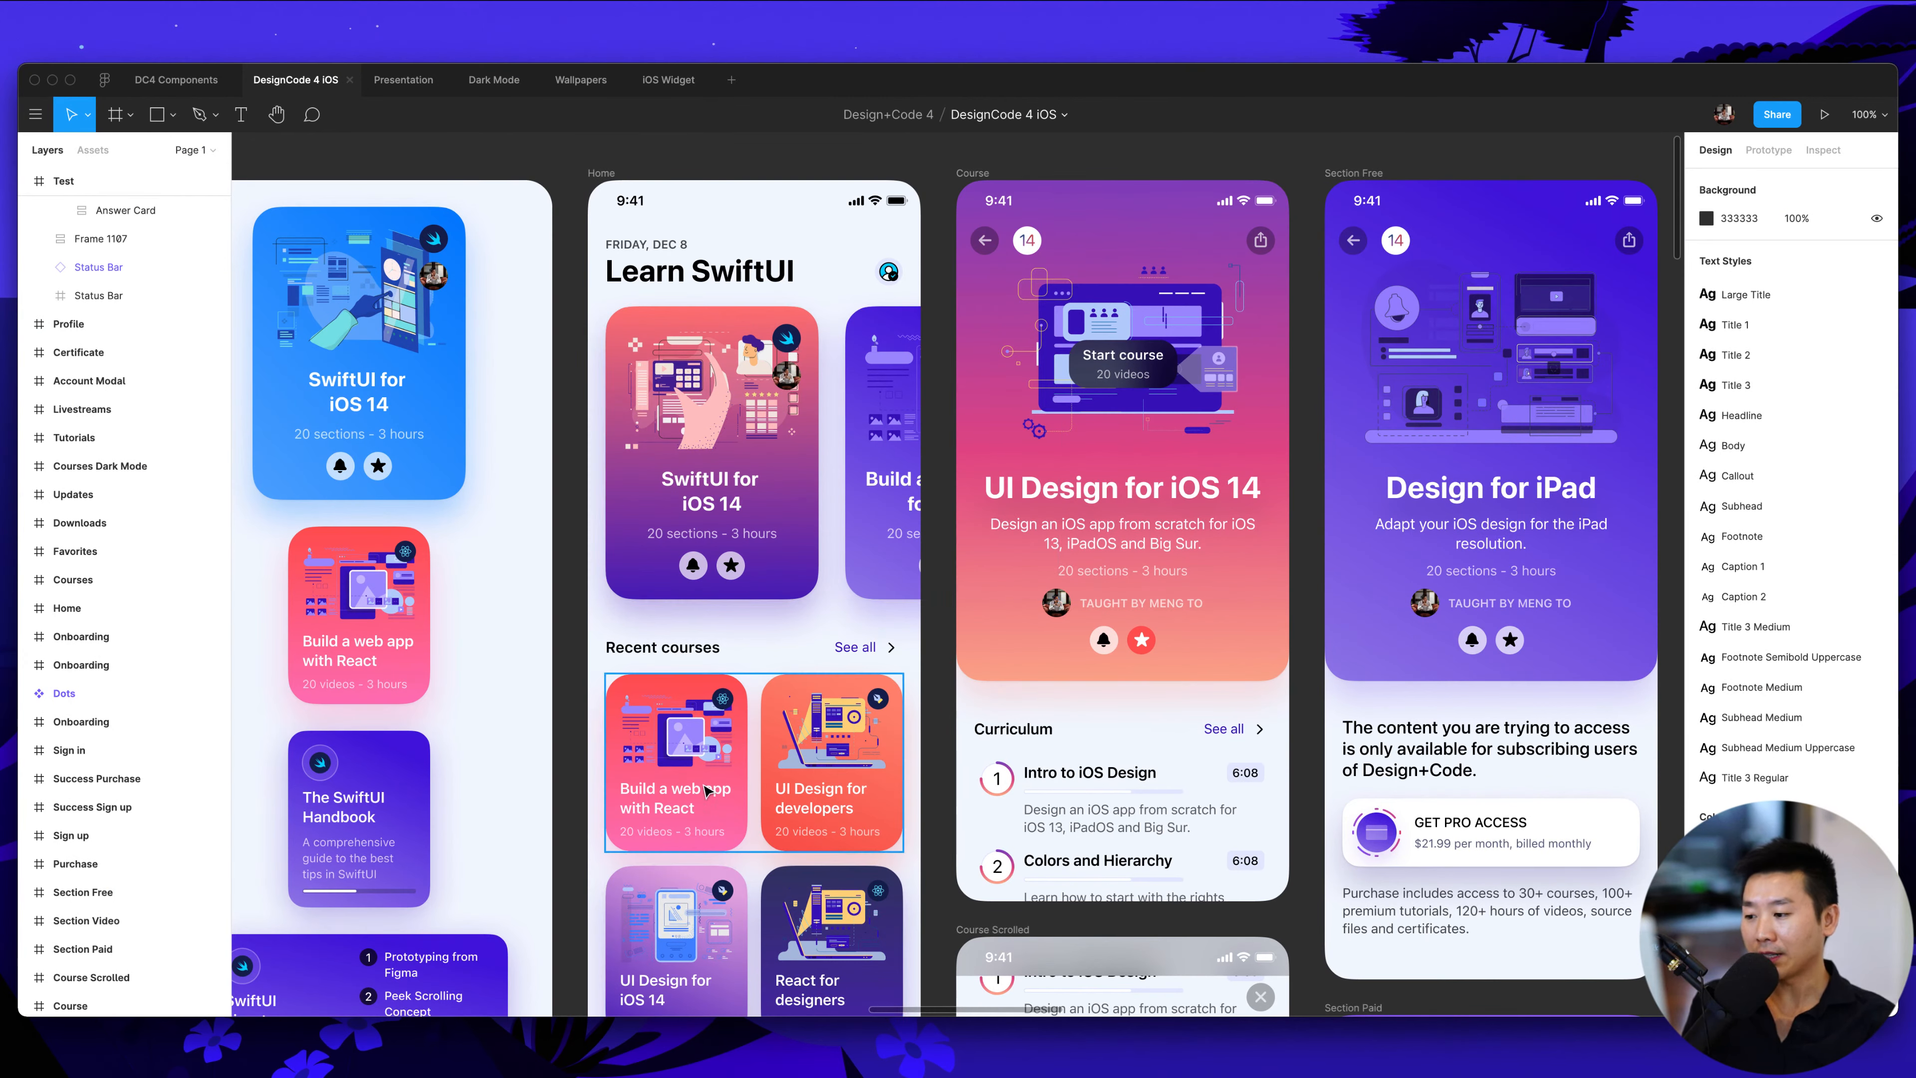
pyautogui.scroll(-10, 706, 785)
pyautogui.scroll(-10, 701, 773)
pyautogui.hscroll(10, 701, 773)
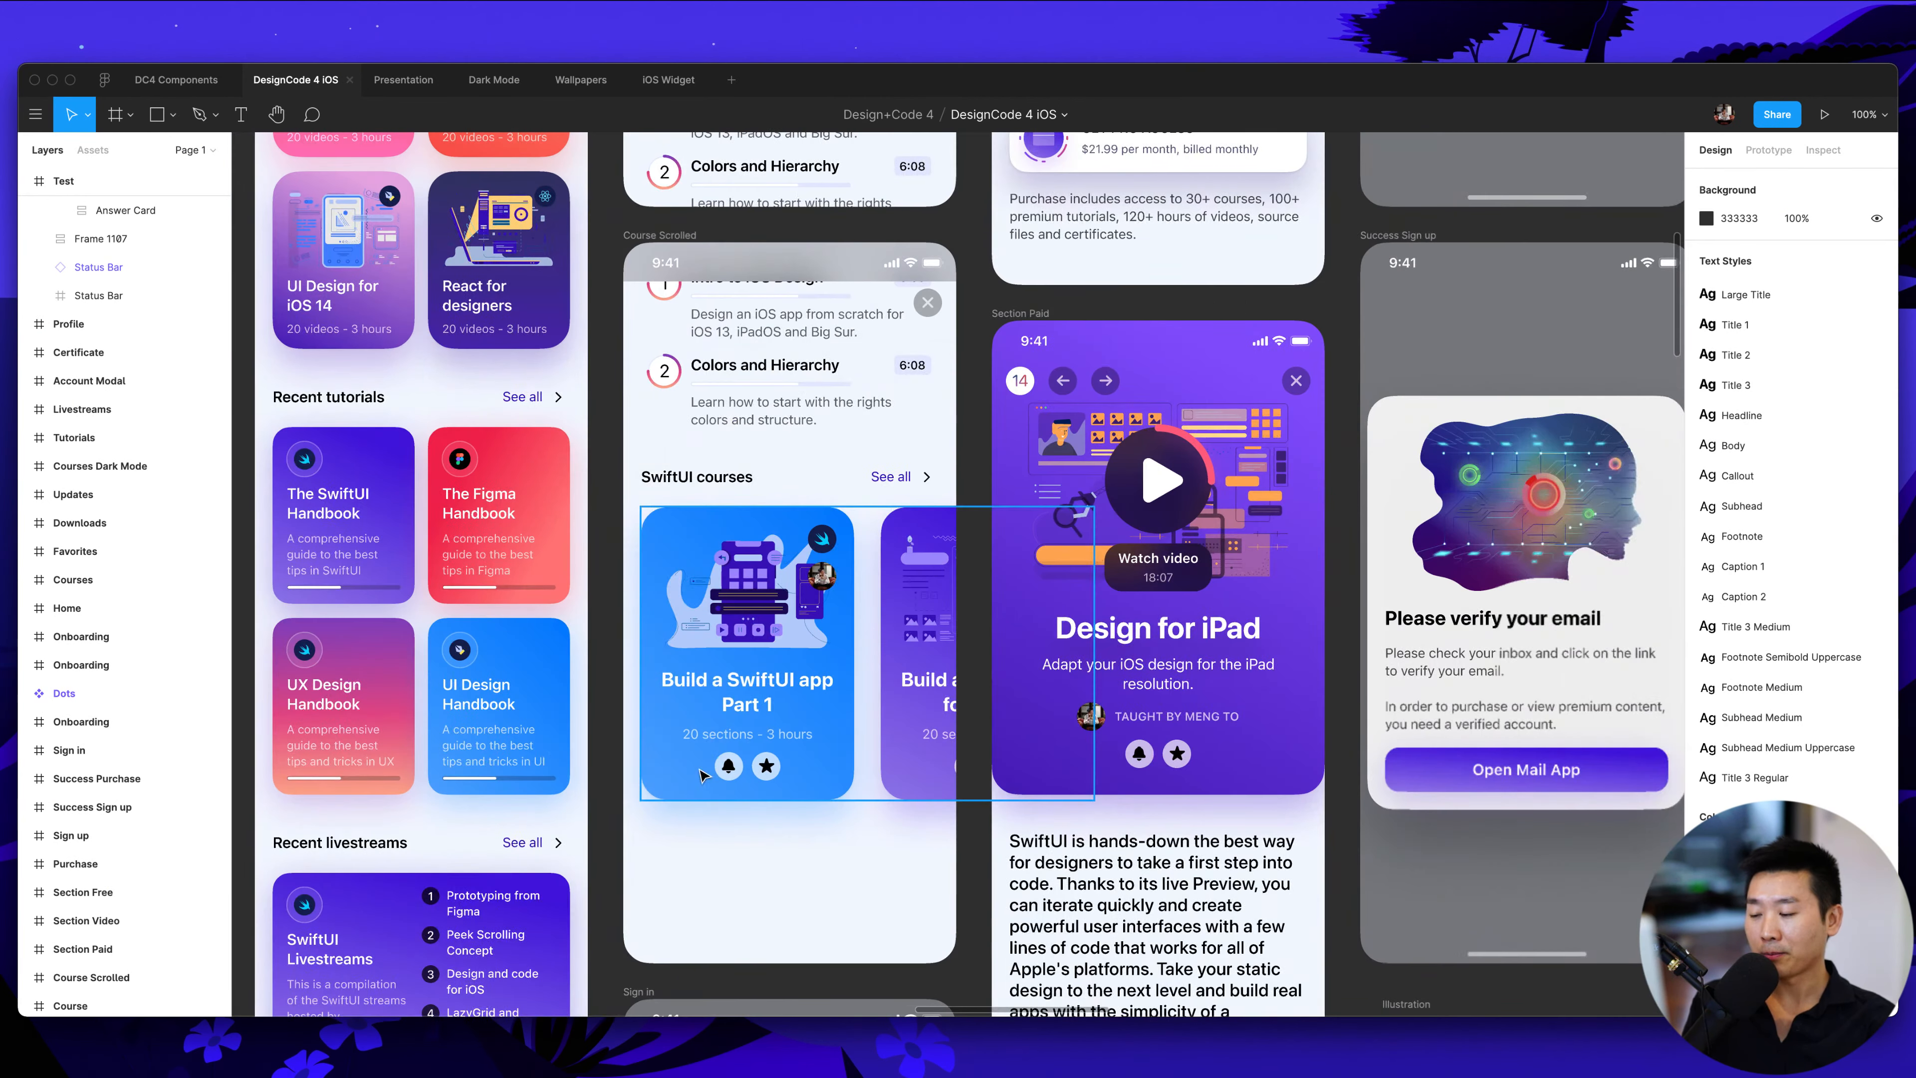
pyautogui.scroll(-5, 696, 777)
pyautogui.hscroll(-3, 696, 778)
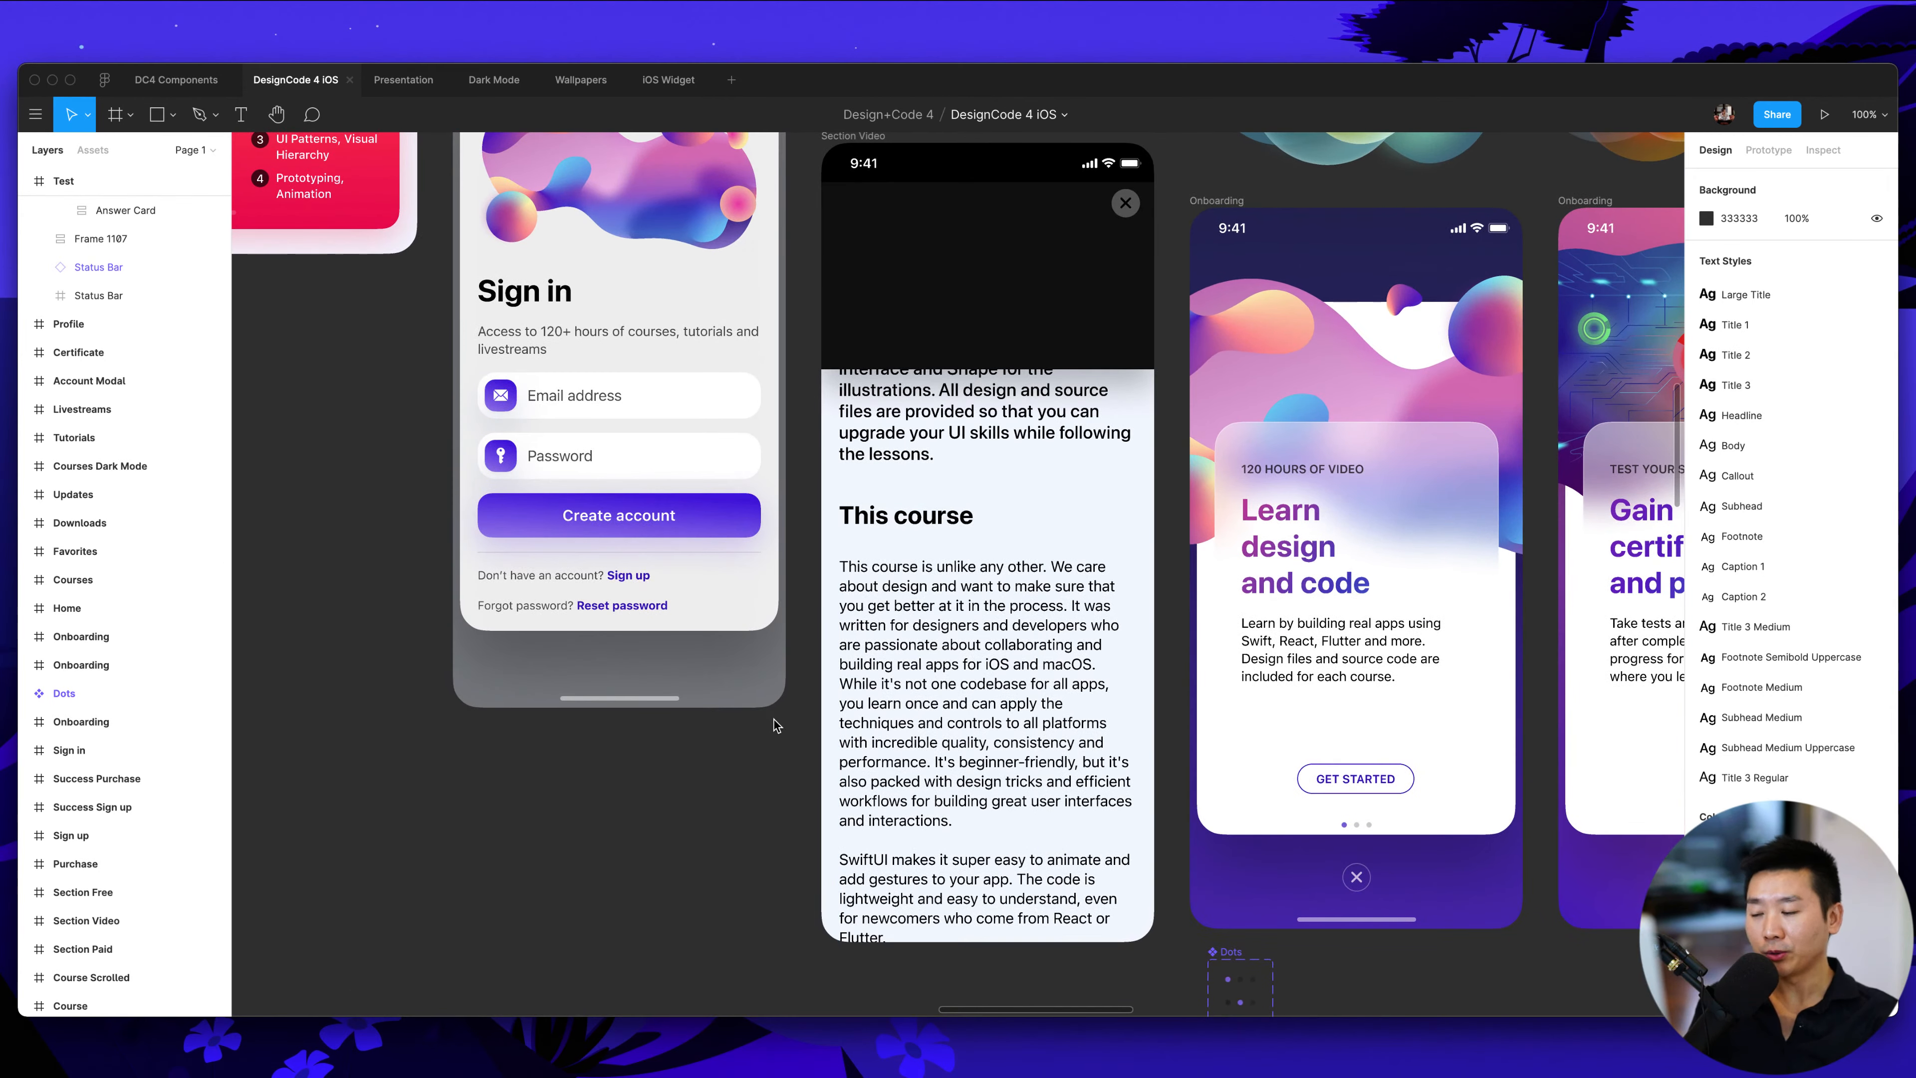
pyautogui.hscroll(8, 730, 767)
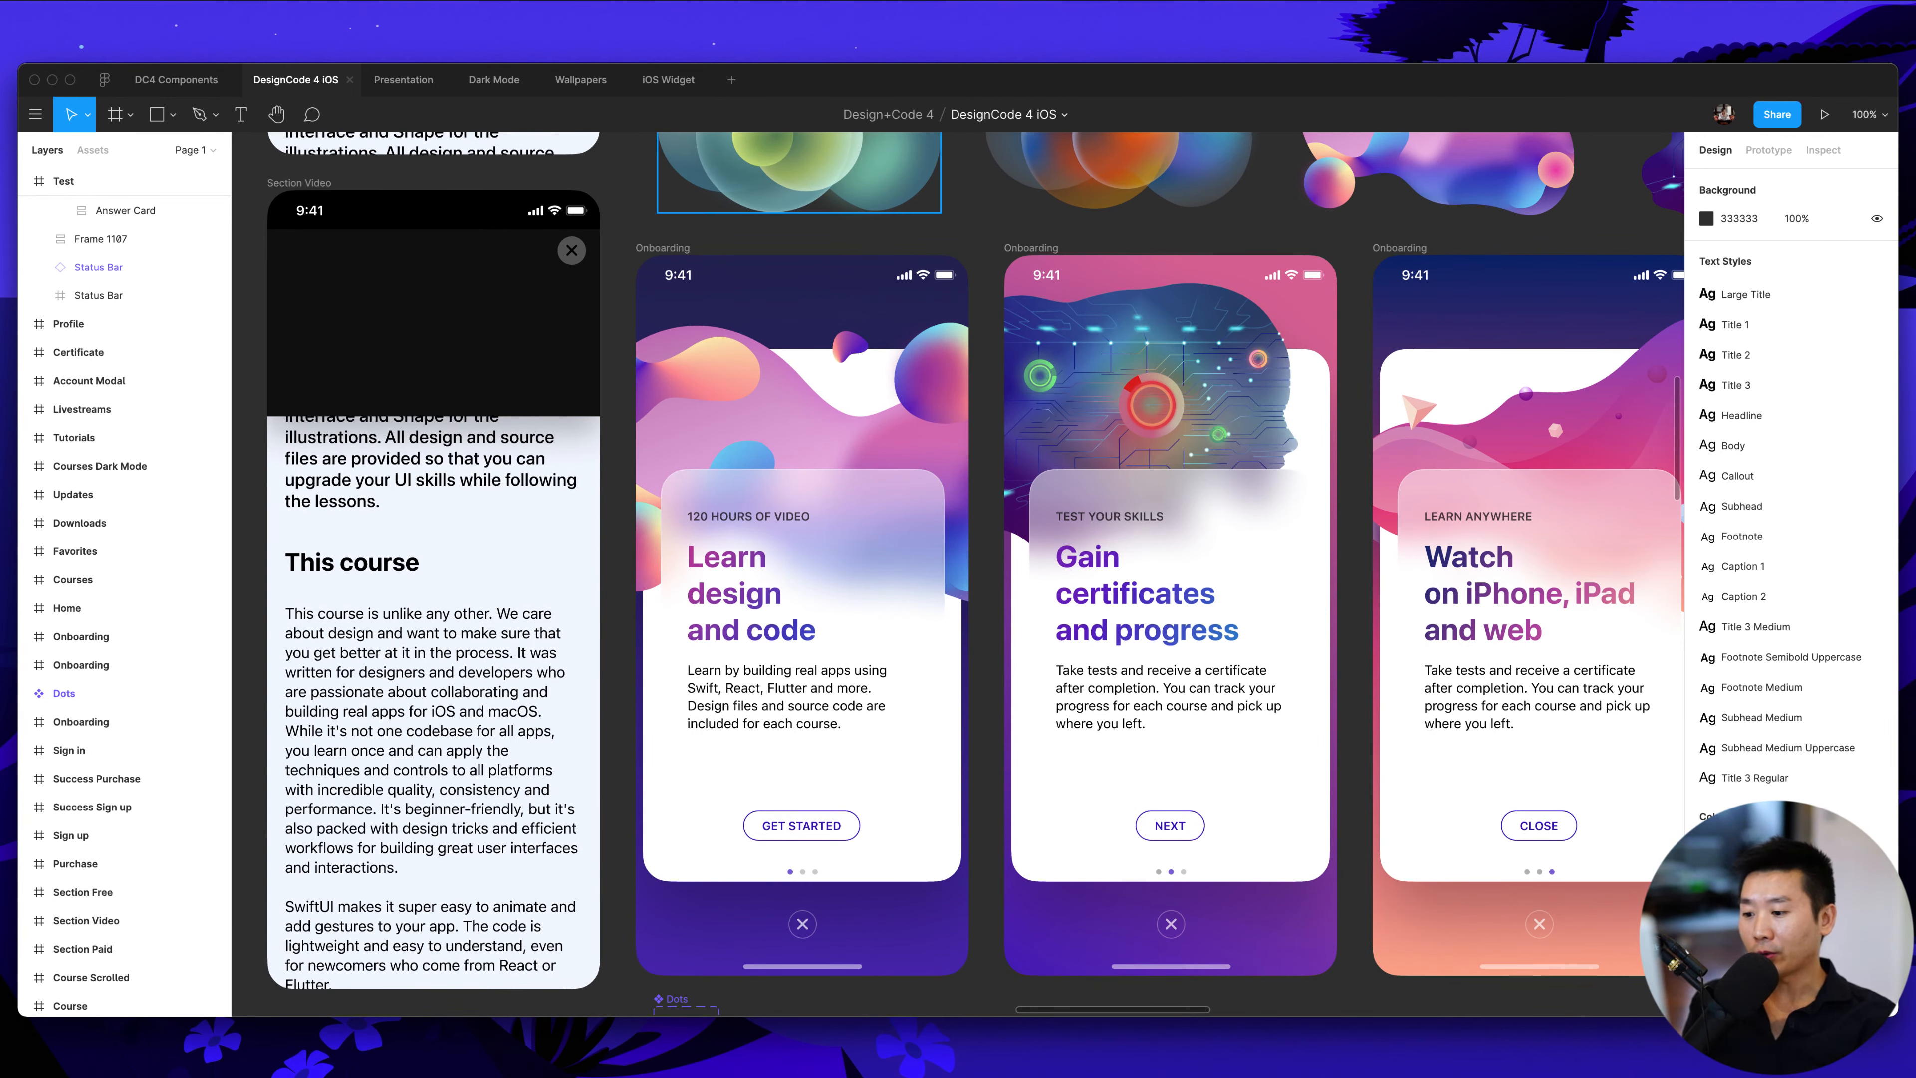
pyautogui.scroll(-3, 971, 745)
pyautogui.hscroll(2, 971, 746)
pyautogui.hscroll(12, 970, 747)
pyautogui.scroll(12, 966, 747)
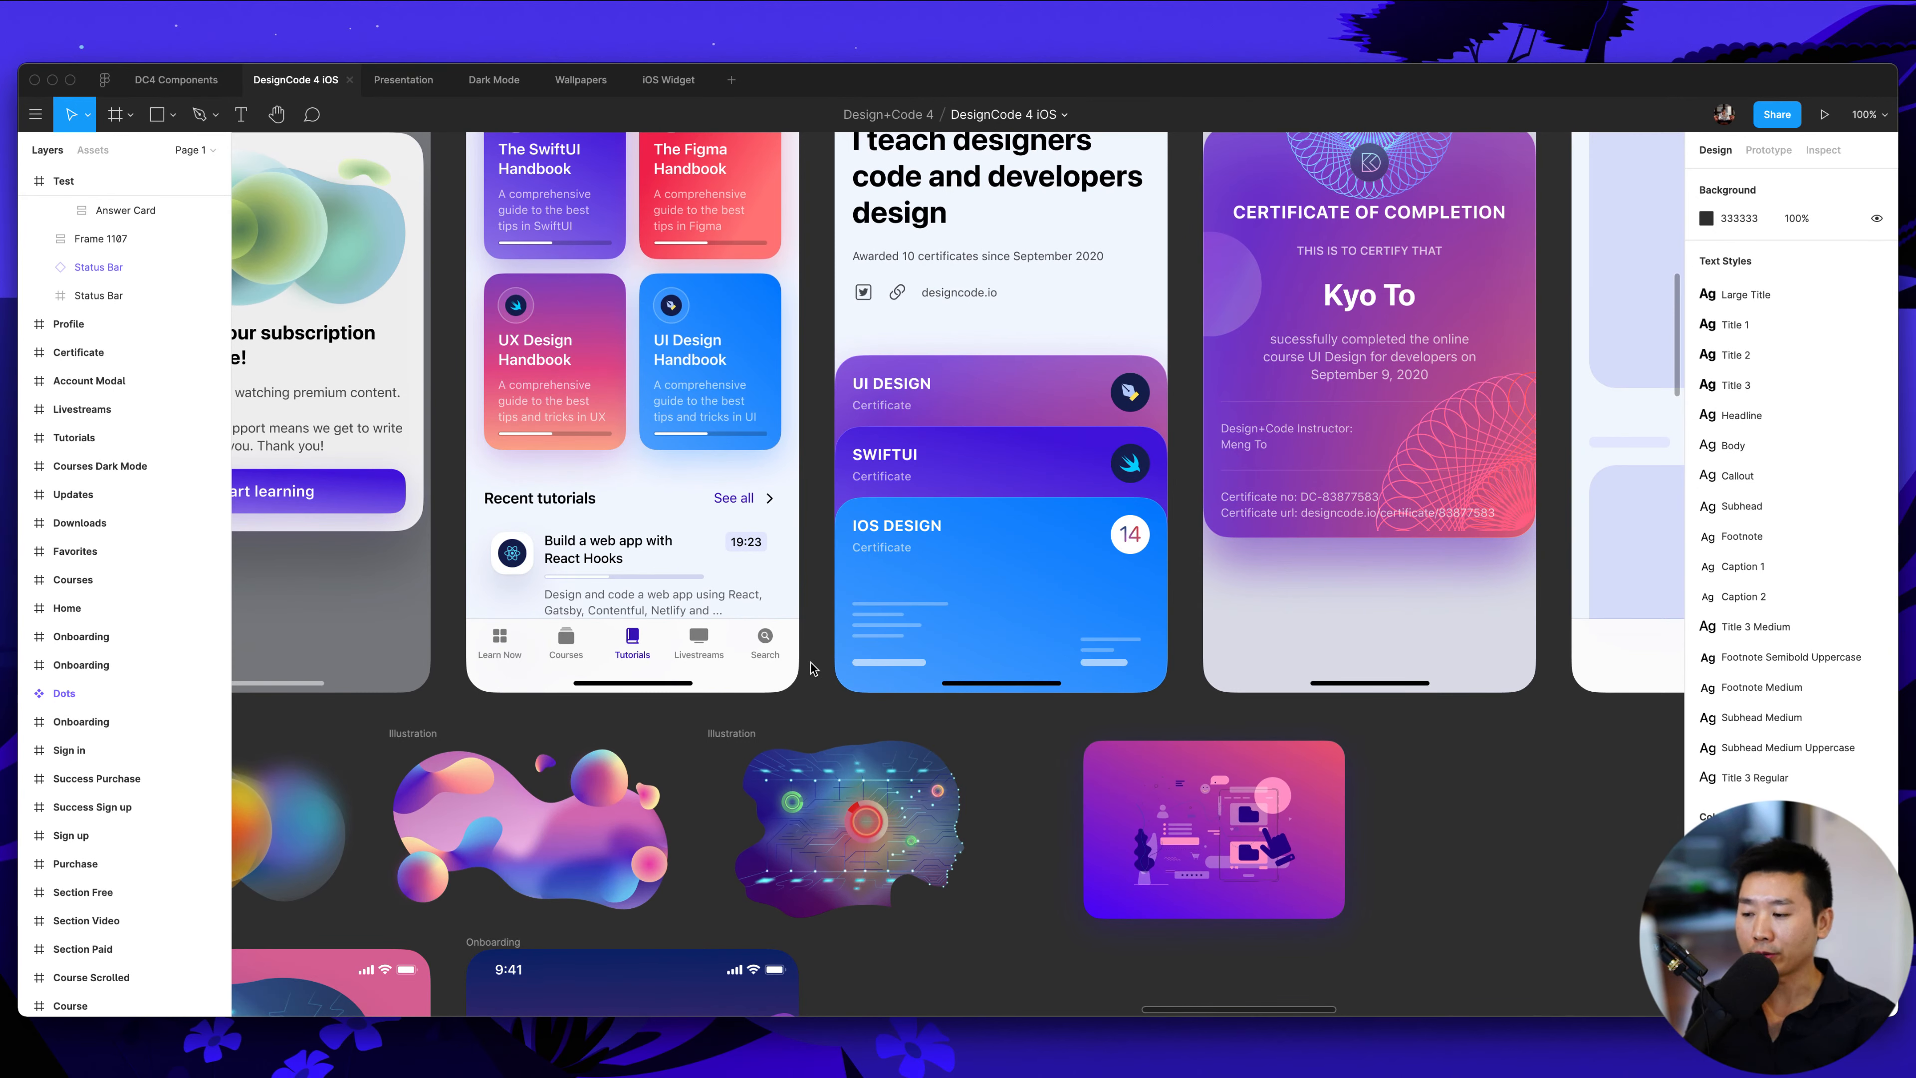
pyautogui.scroll(3, 815, 665)
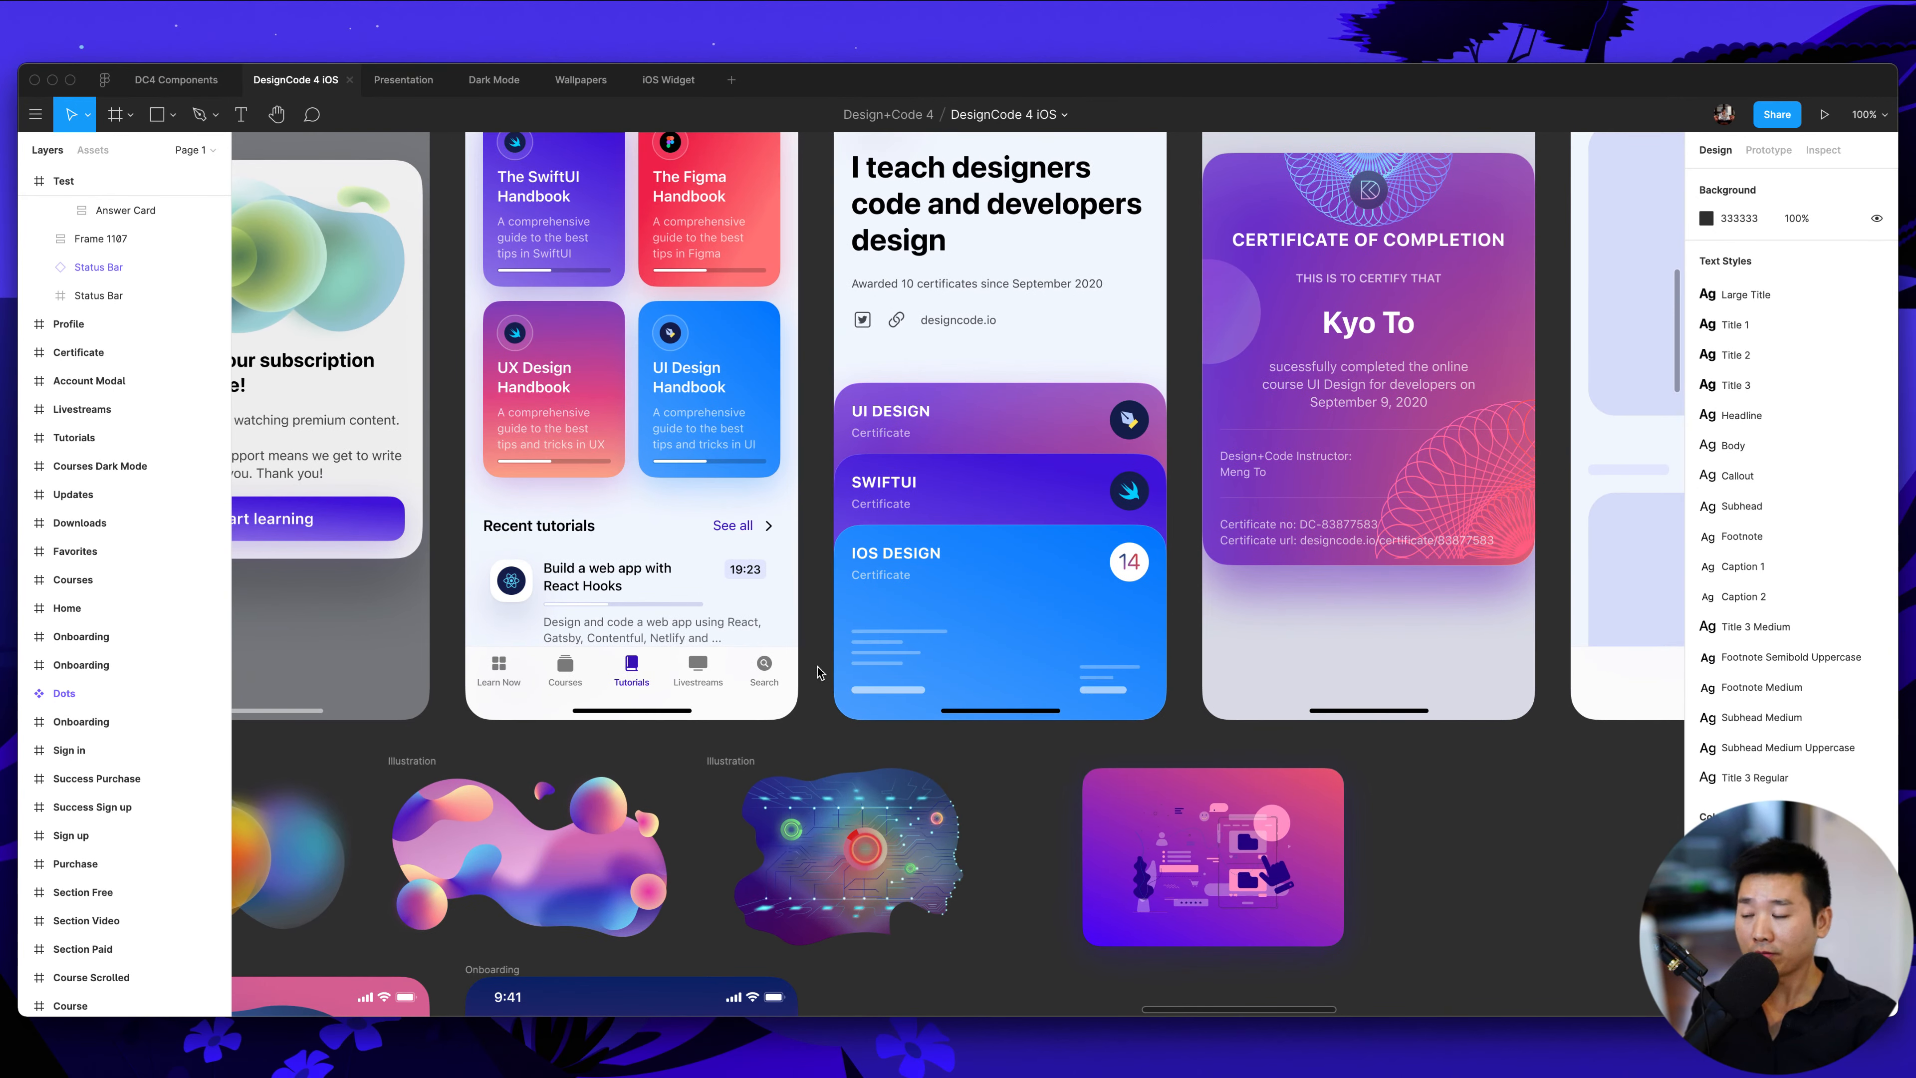
# Select the Profile screen's About frame beside the Tutorials screen and examine its auto layout content at 200% zoom
pyautogui.scroll(6, 824, 667)
pyautogui.hscroll(-6, 824, 666)
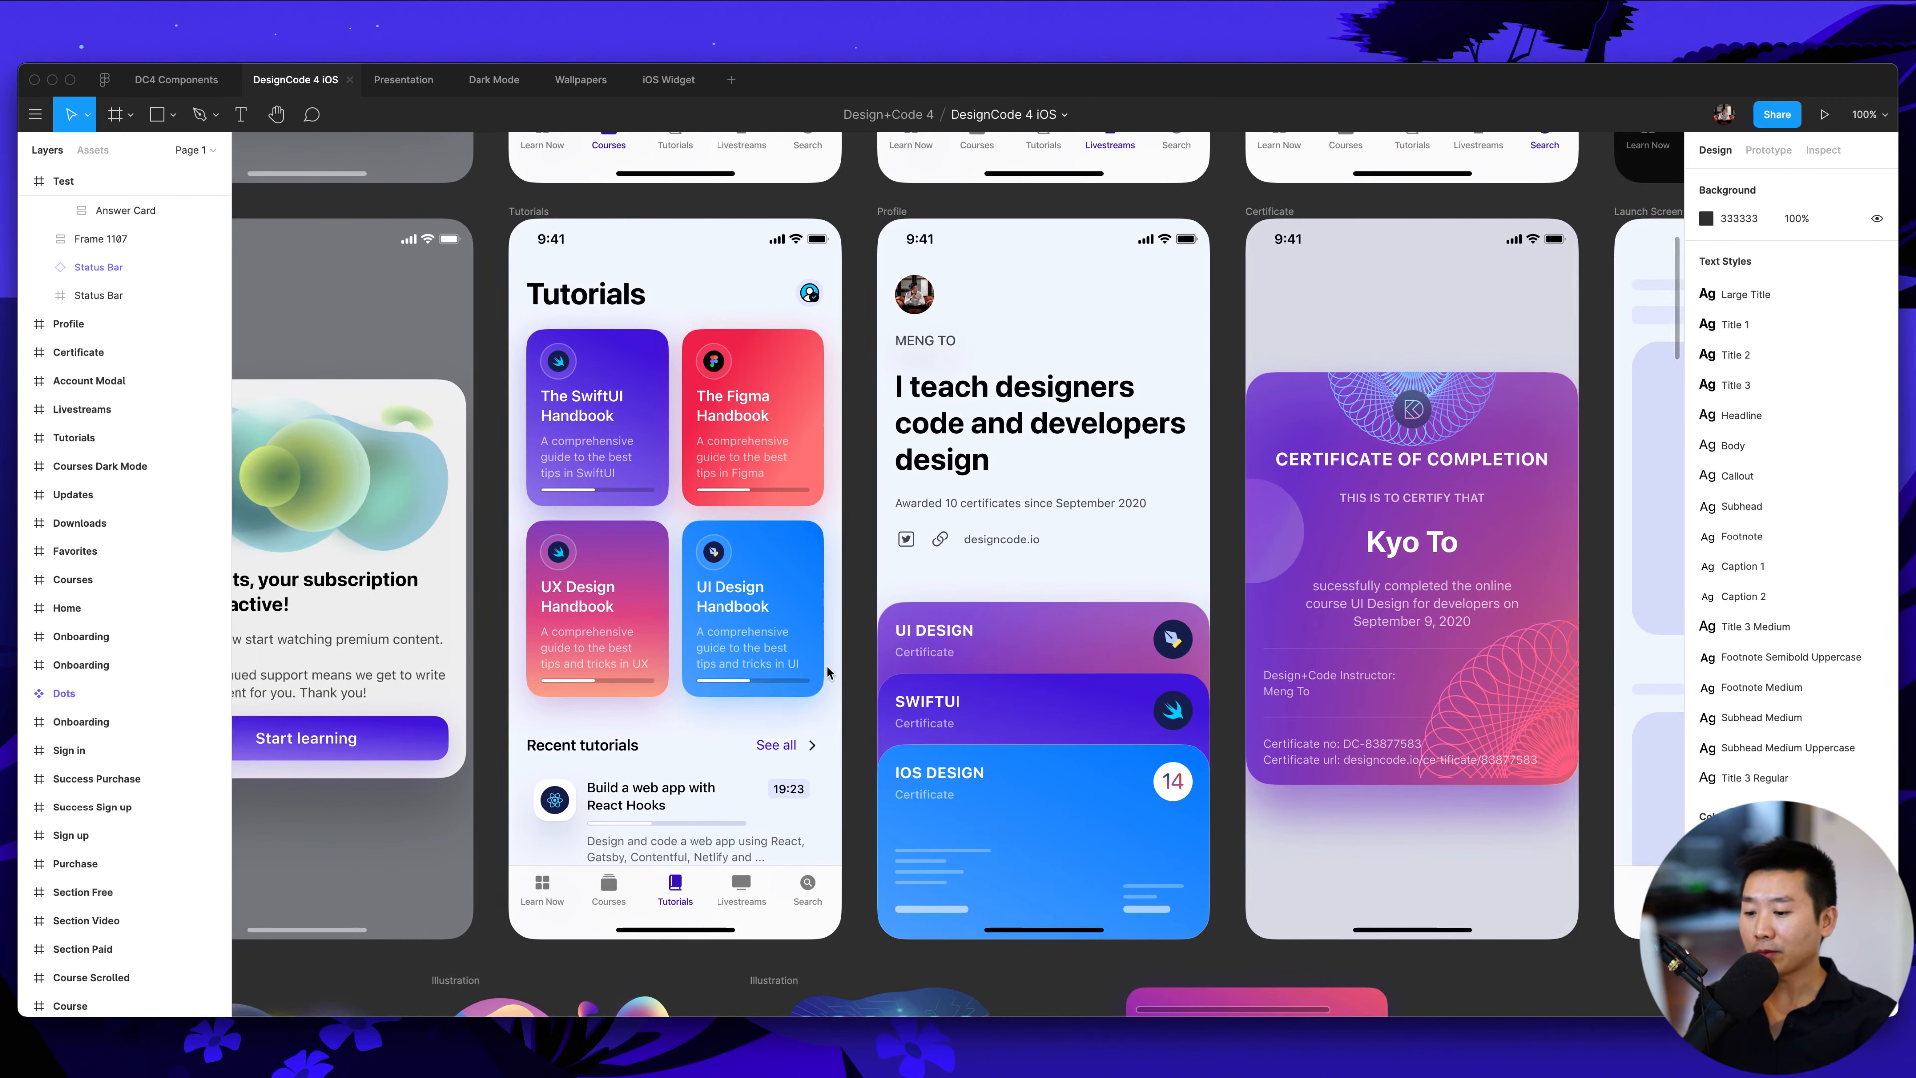
pyautogui.scroll(1, 826, 665)
pyautogui.hscroll(-1, 826, 665)
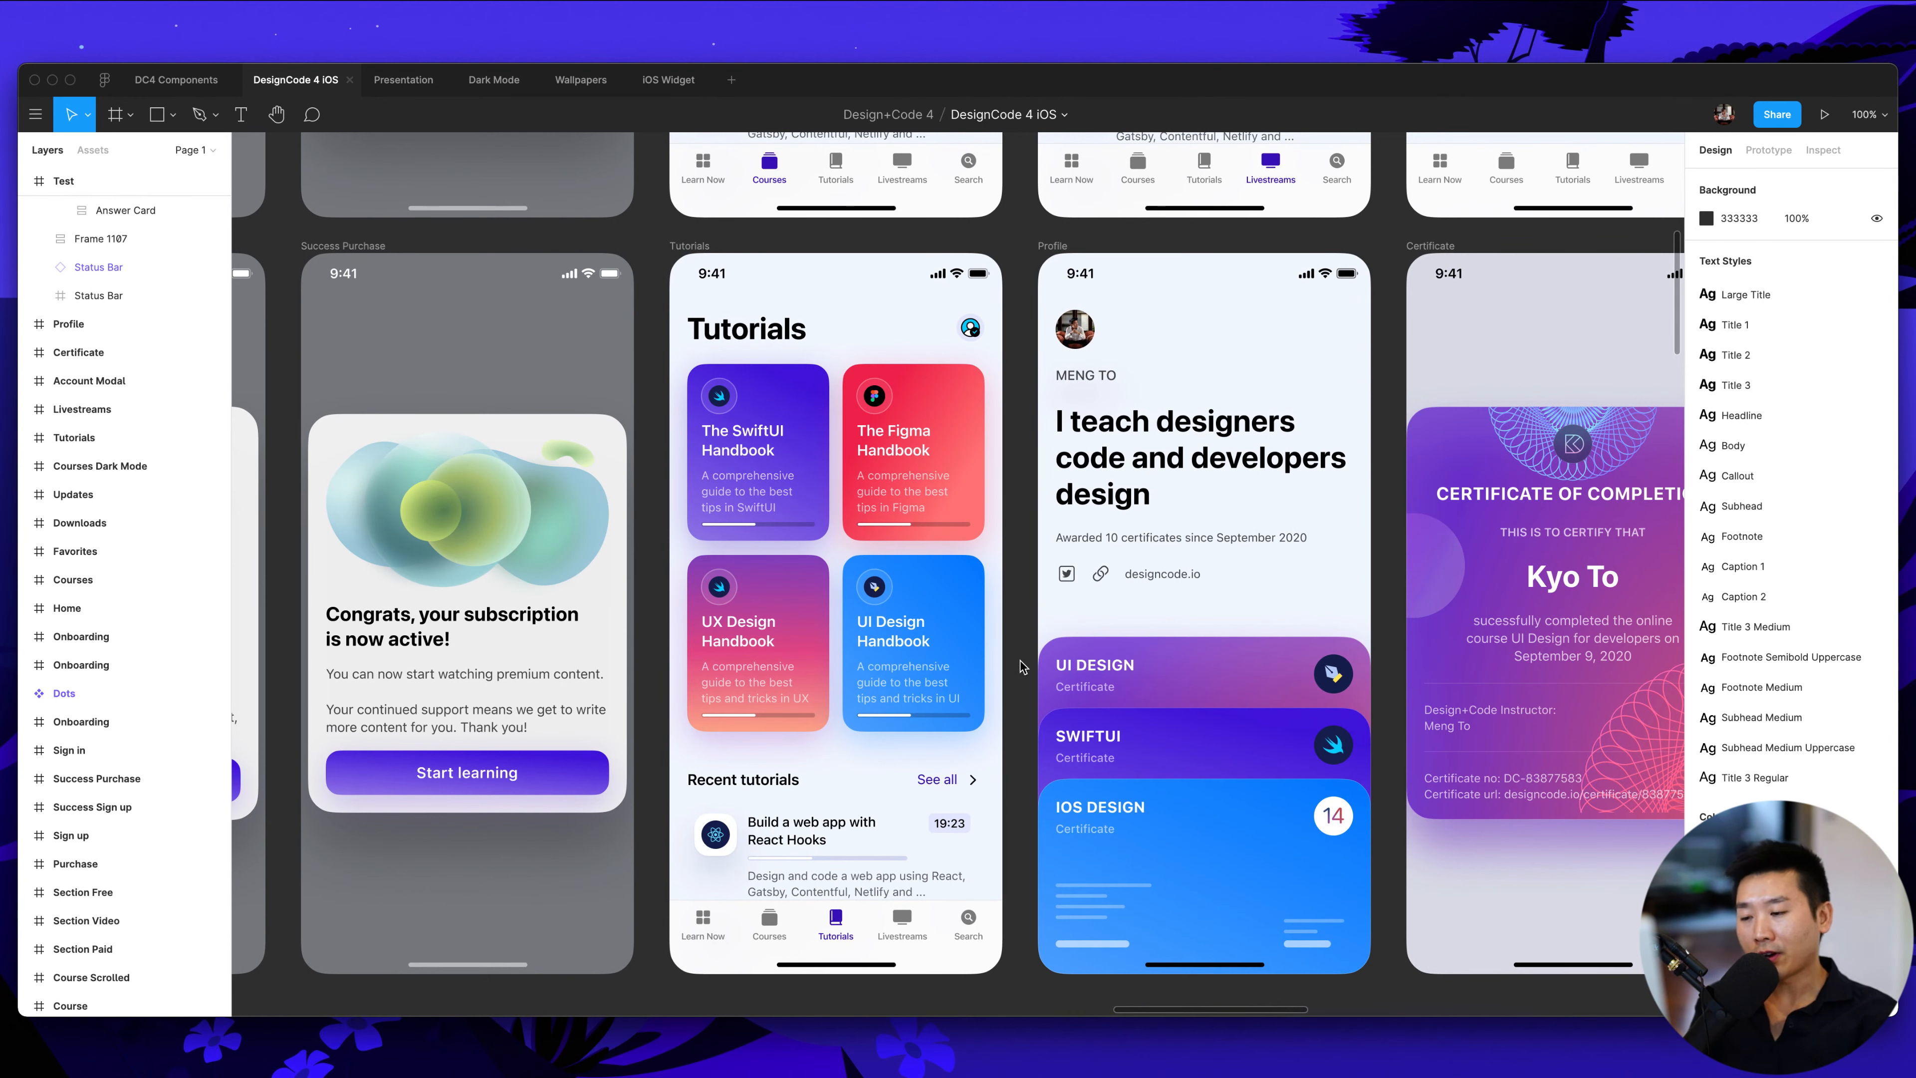
pyautogui.click(1153, 432)
pyautogui.hscroll(5, 1153, 432)
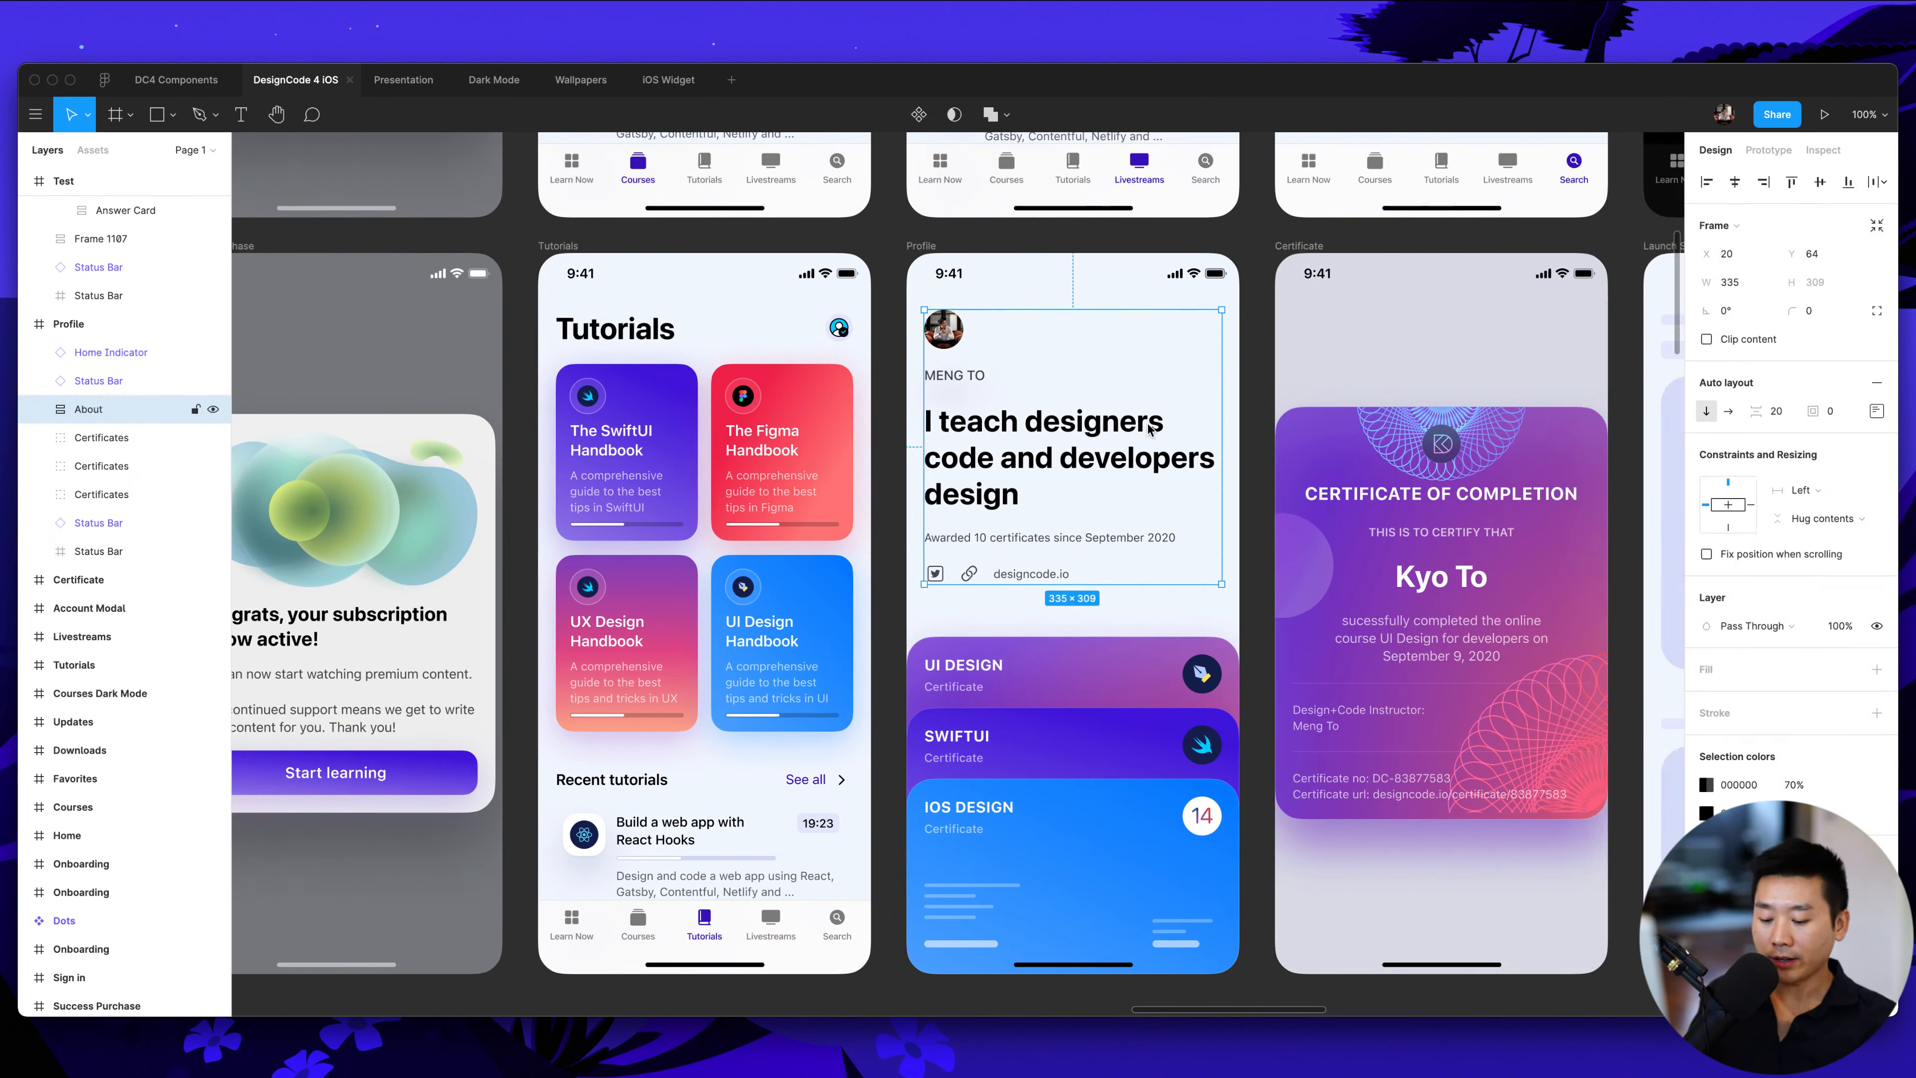
pyautogui.press('super+equal')
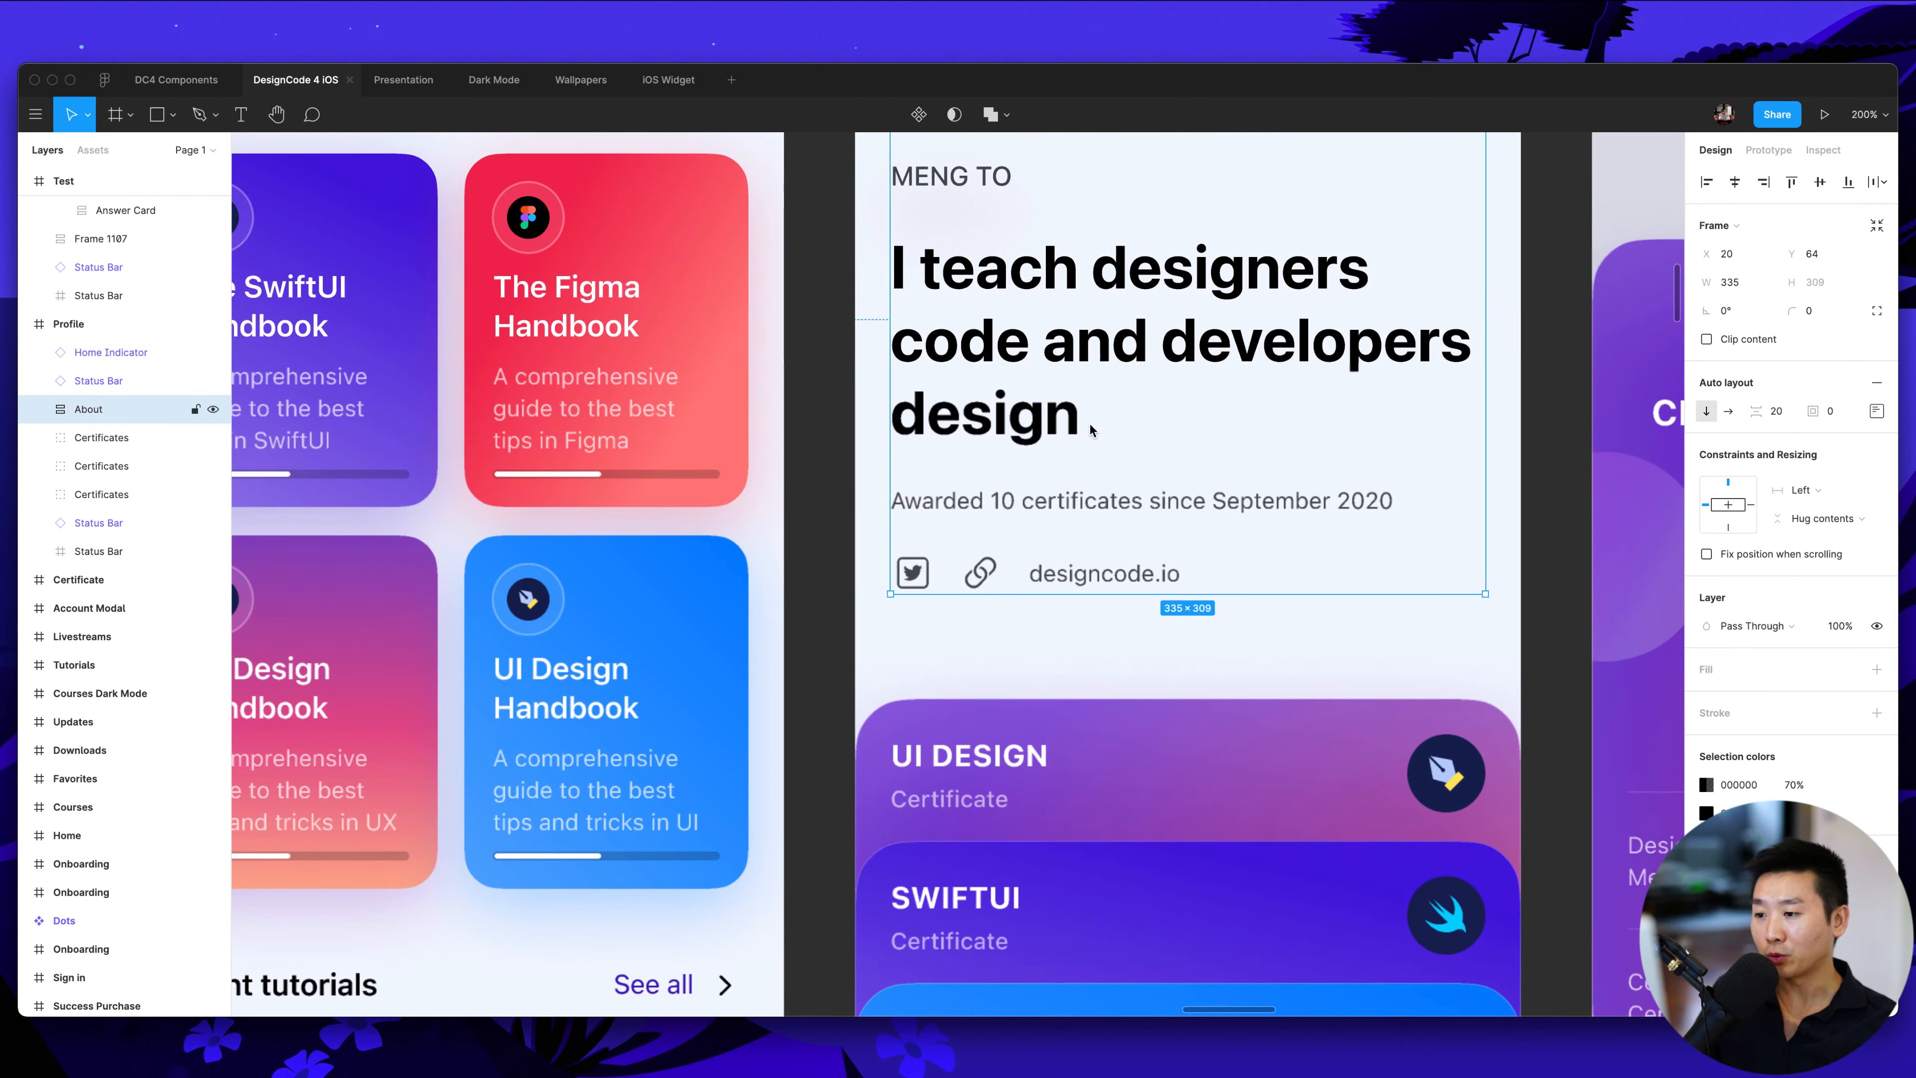
pyautogui.scroll(3, 1041, 447)
pyautogui.hscroll(2, 1041, 447)
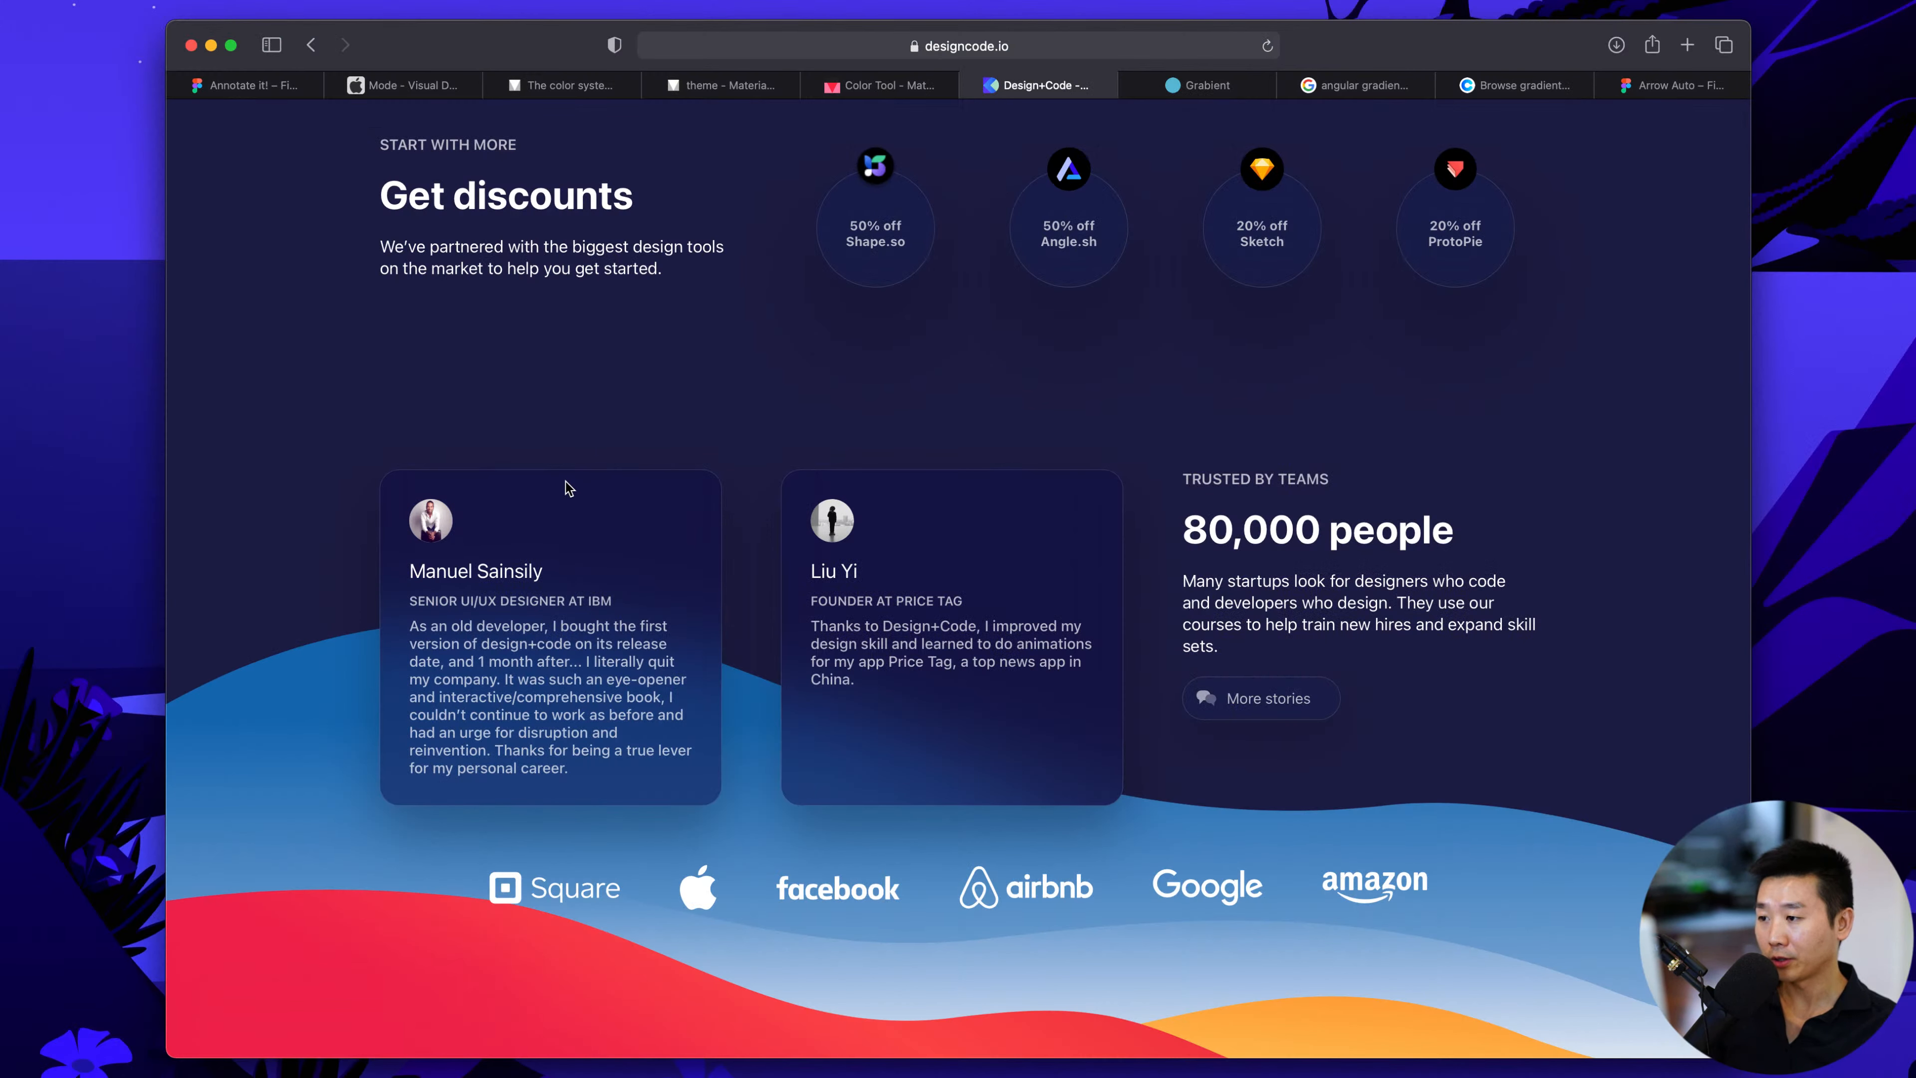
# Switch to Safari, open the Tutorials page from the designcode.io home page and look through it to the SwiftUI Handbook section
pyautogui.scroll(15, 643, 422)
pyautogui.scroll(4, 647, 434)
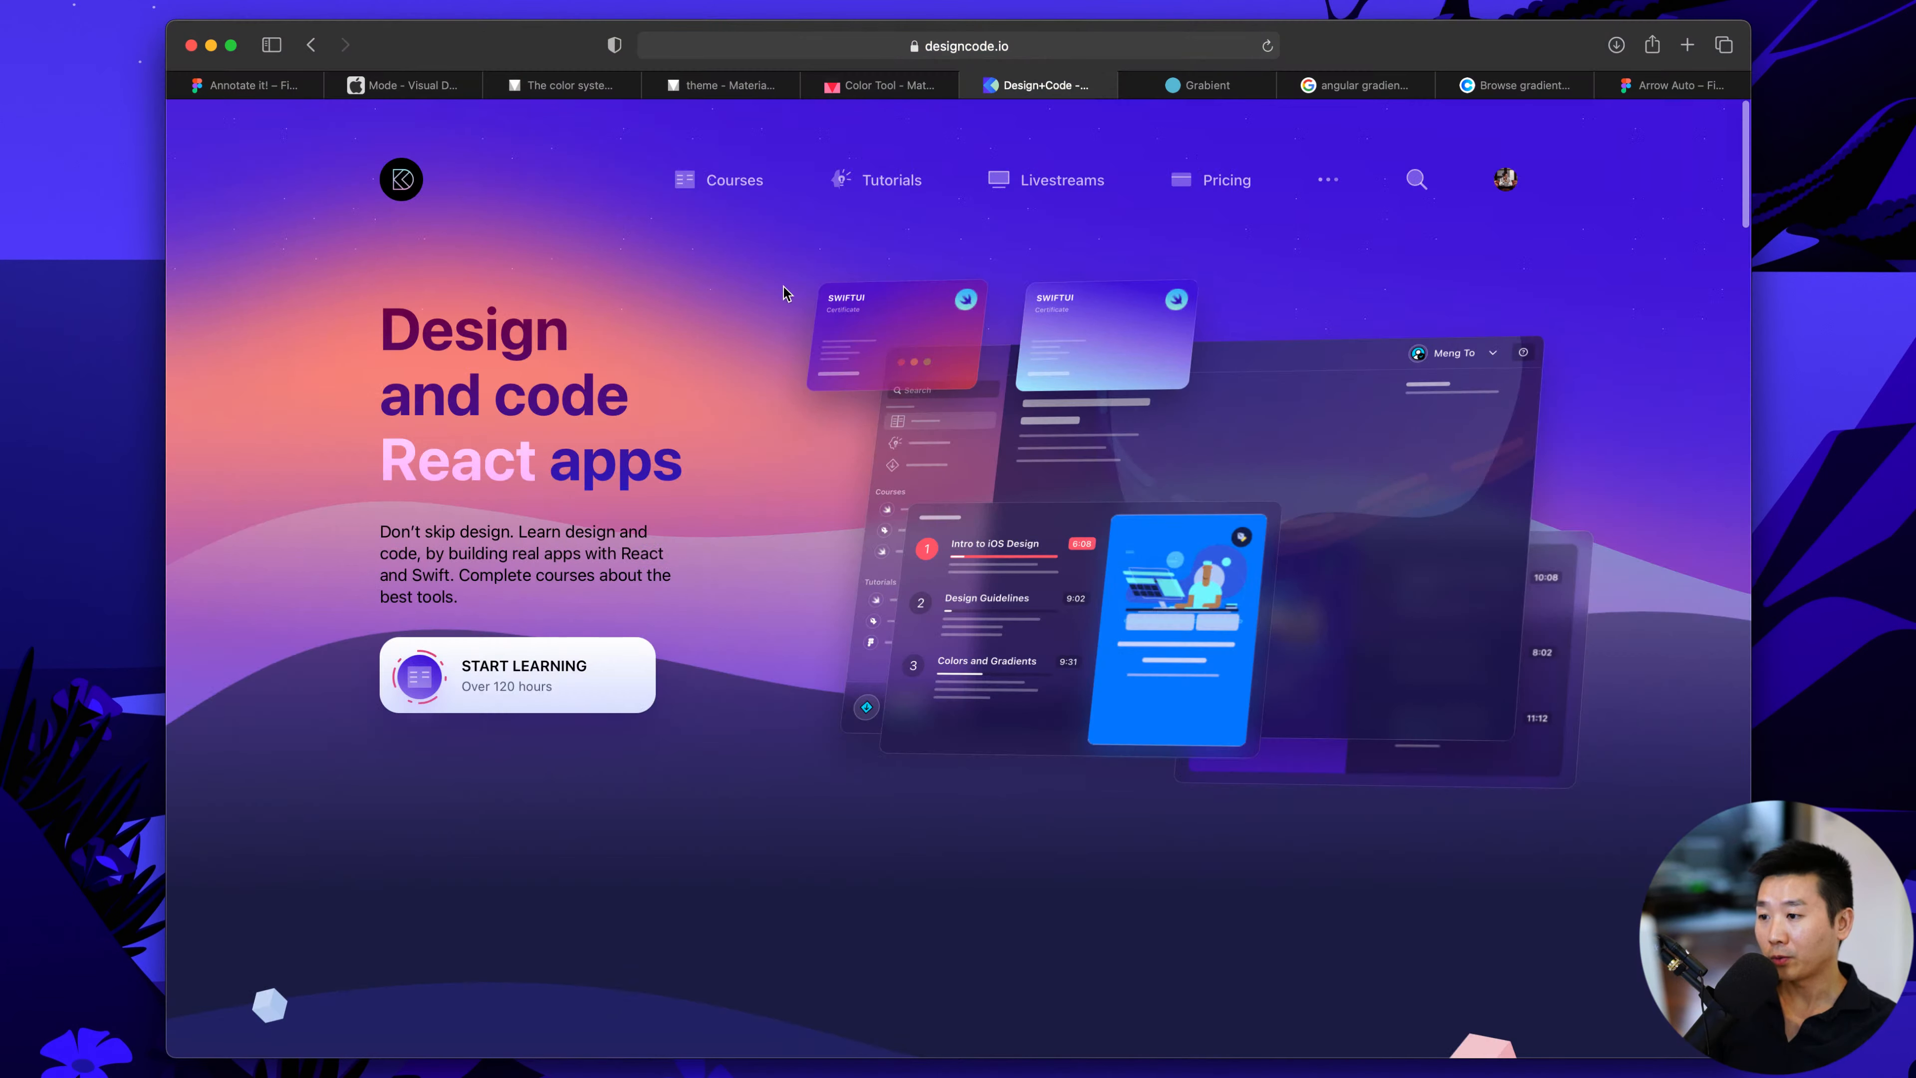
pyautogui.click(870, 194)
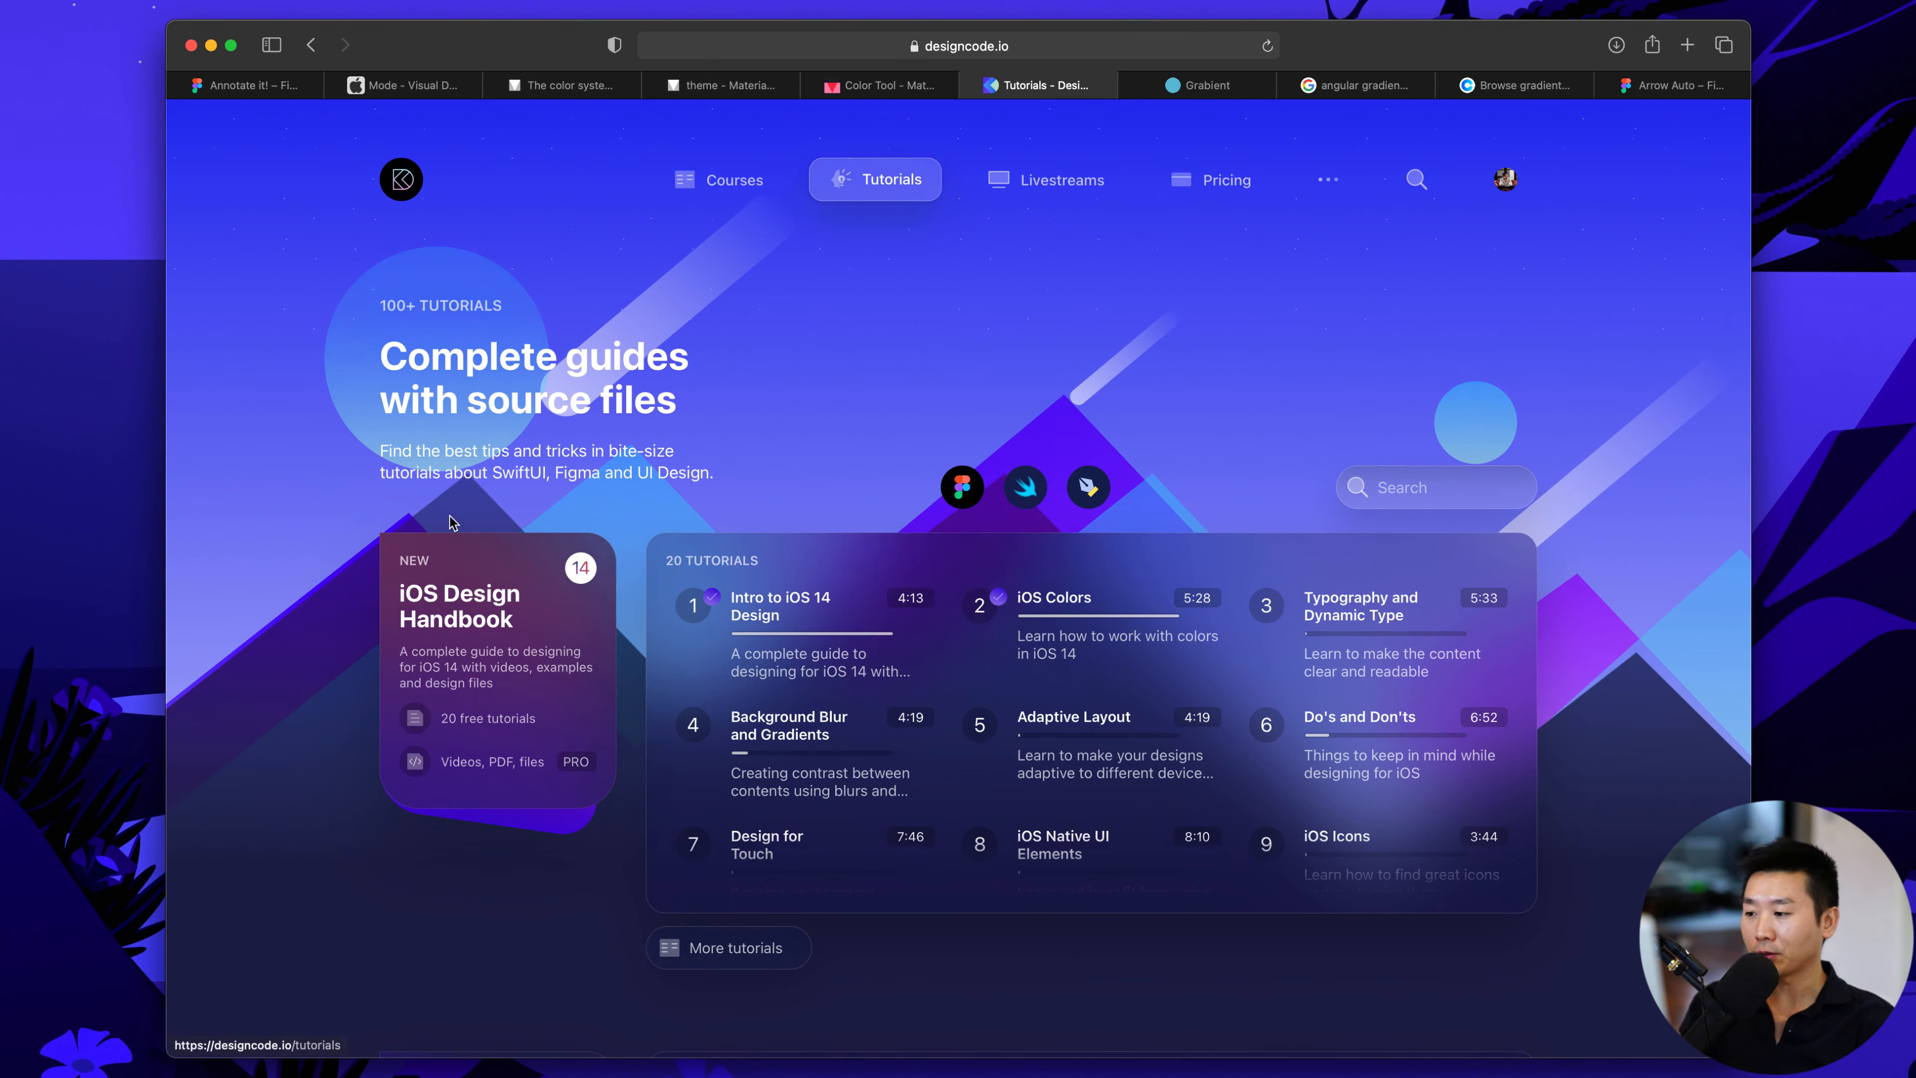
pyautogui.scroll(-10, 504, 364)
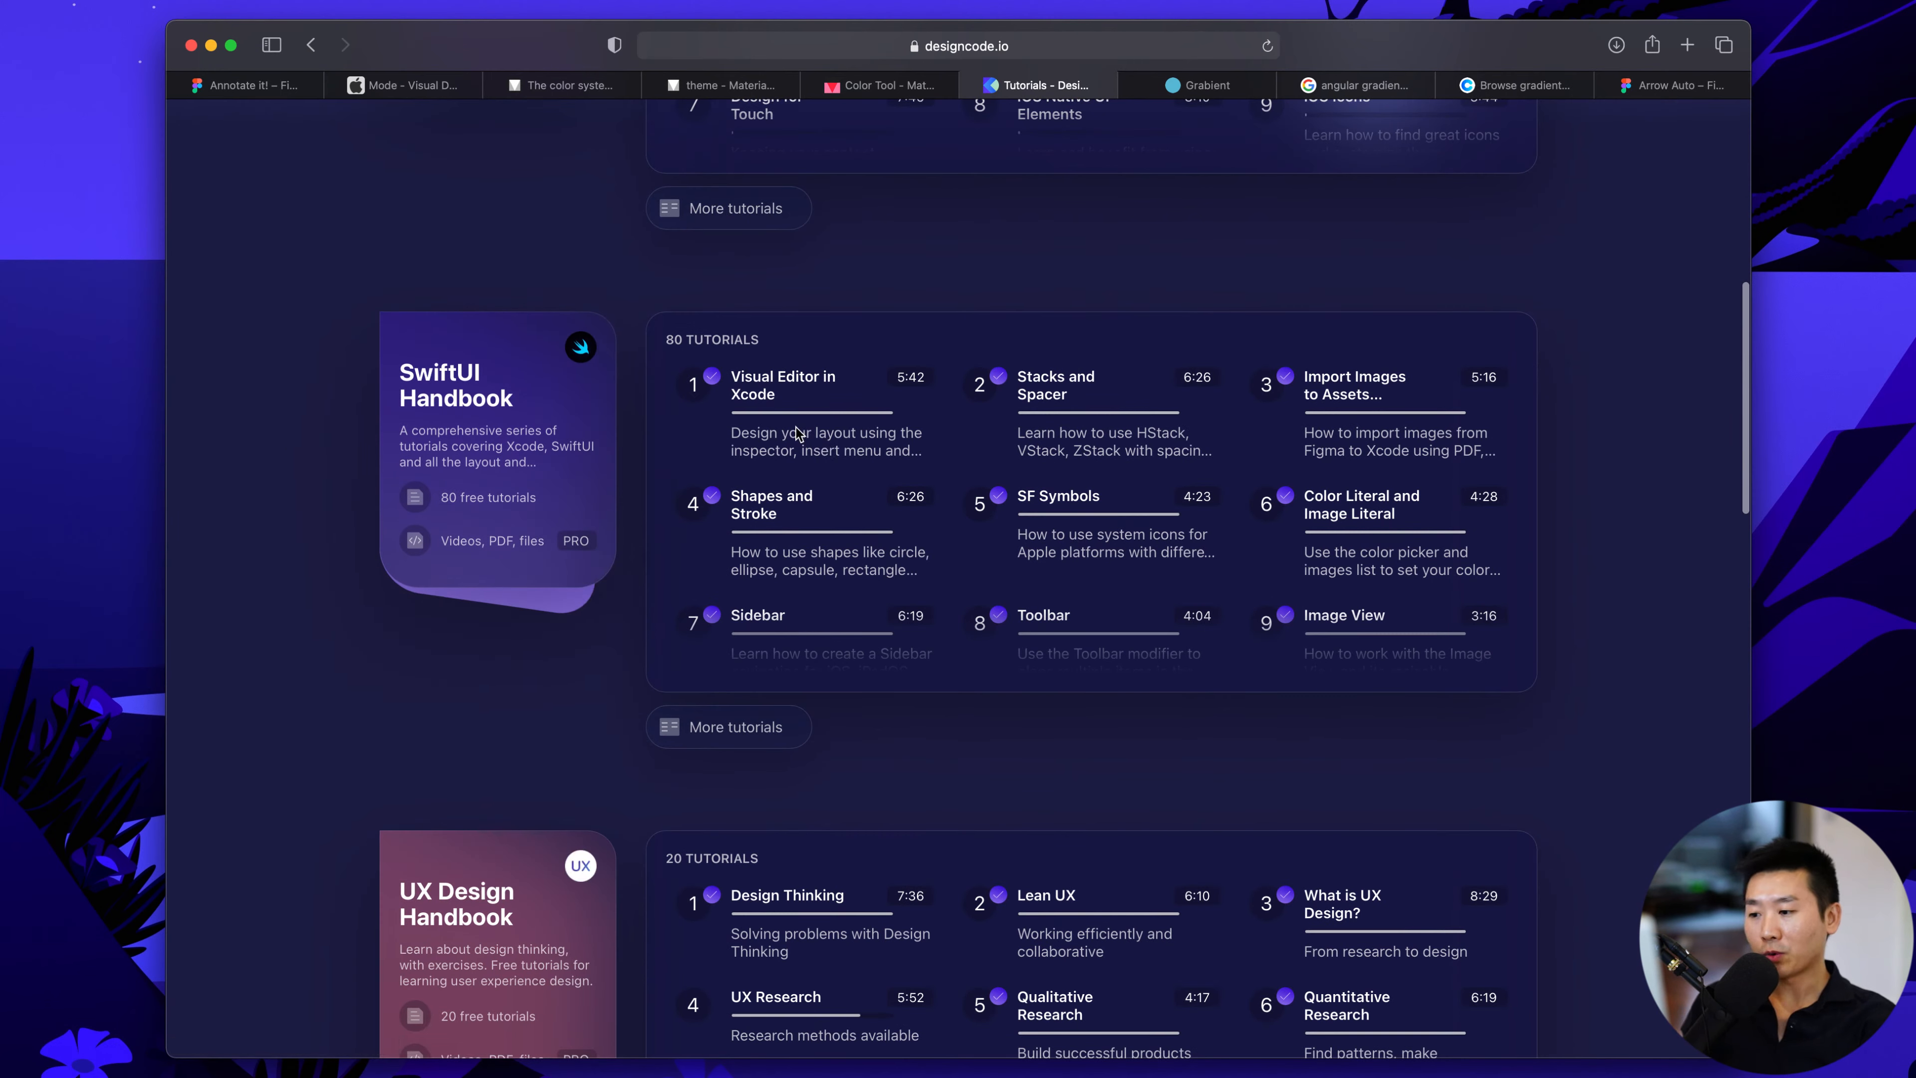
# Open the Shapes and Stroke tutorial, look through its content and return to the Tutorials page
pyautogui.click(809, 532)
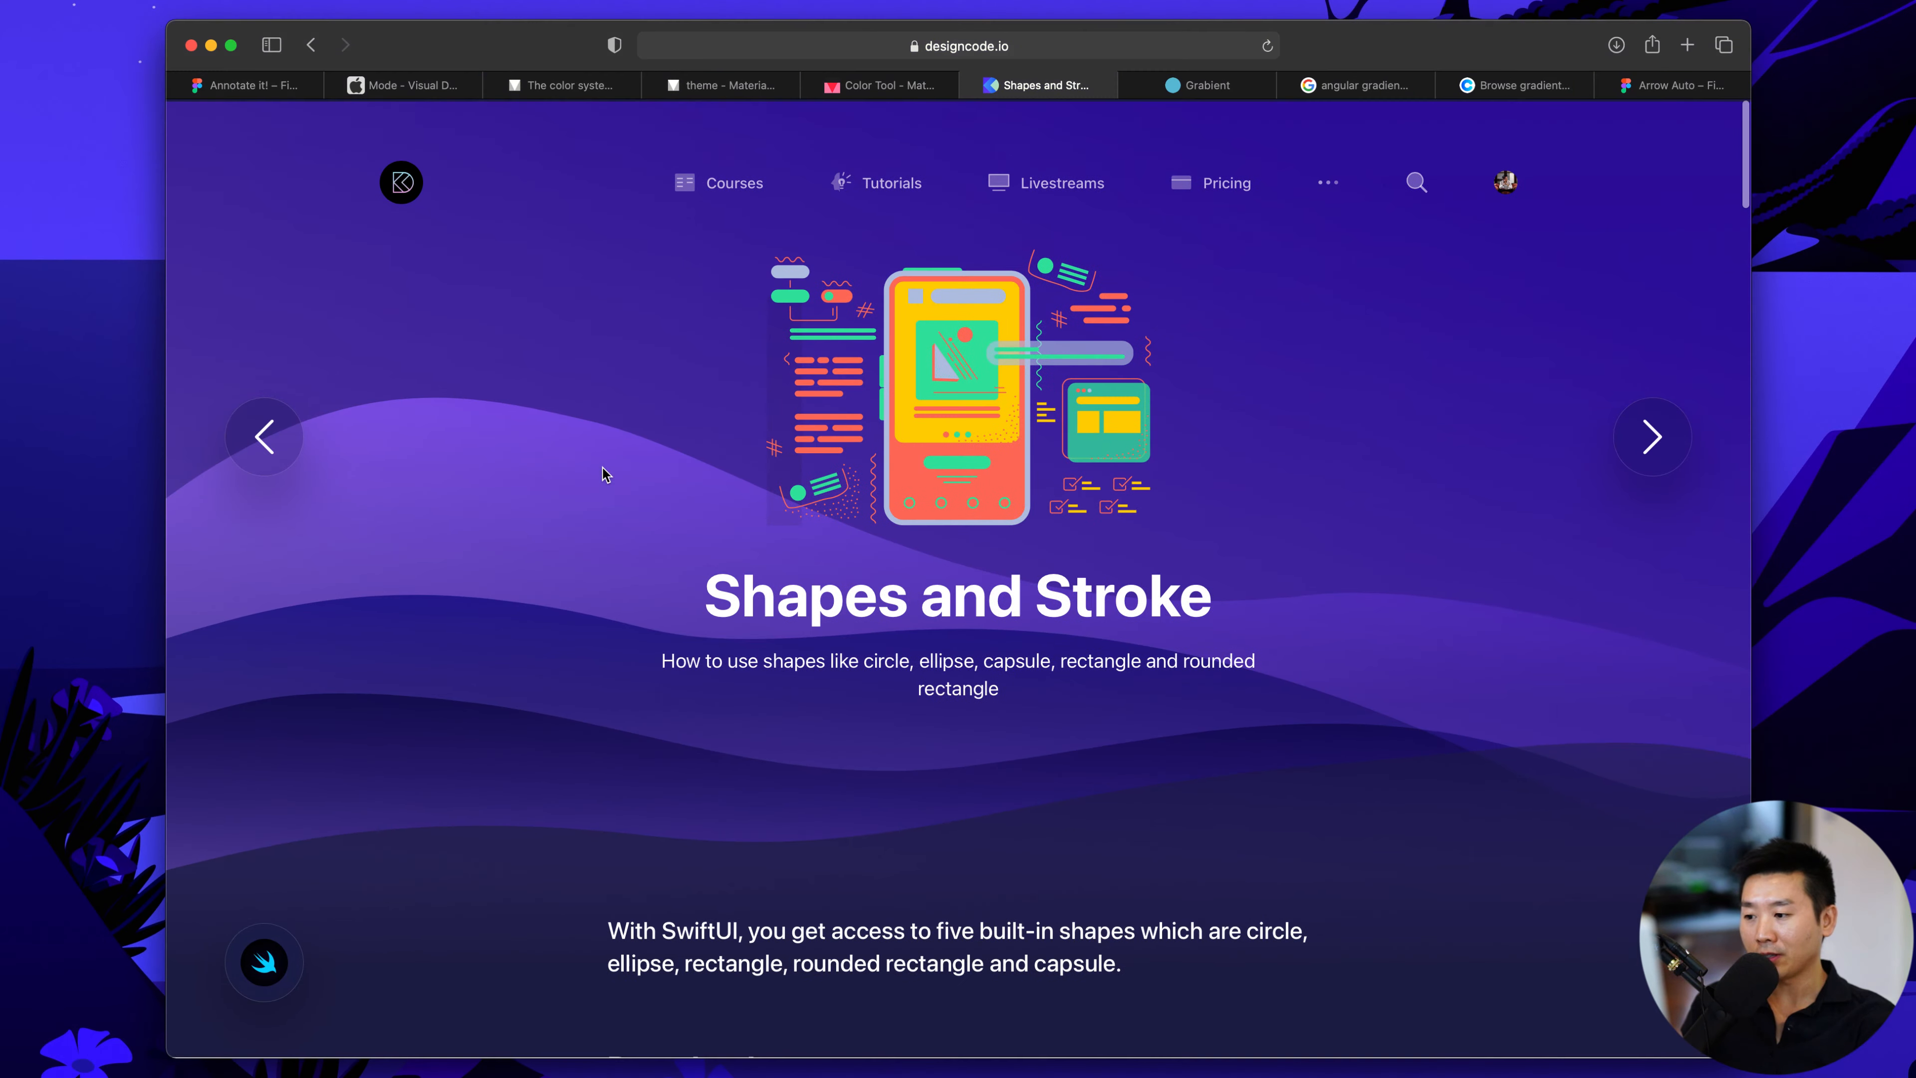
pyautogui.scroll(-9, 603, 471)
pyautogui.scroll(4, 603, 472)
pyautogui.scroll(5, 603, 474)
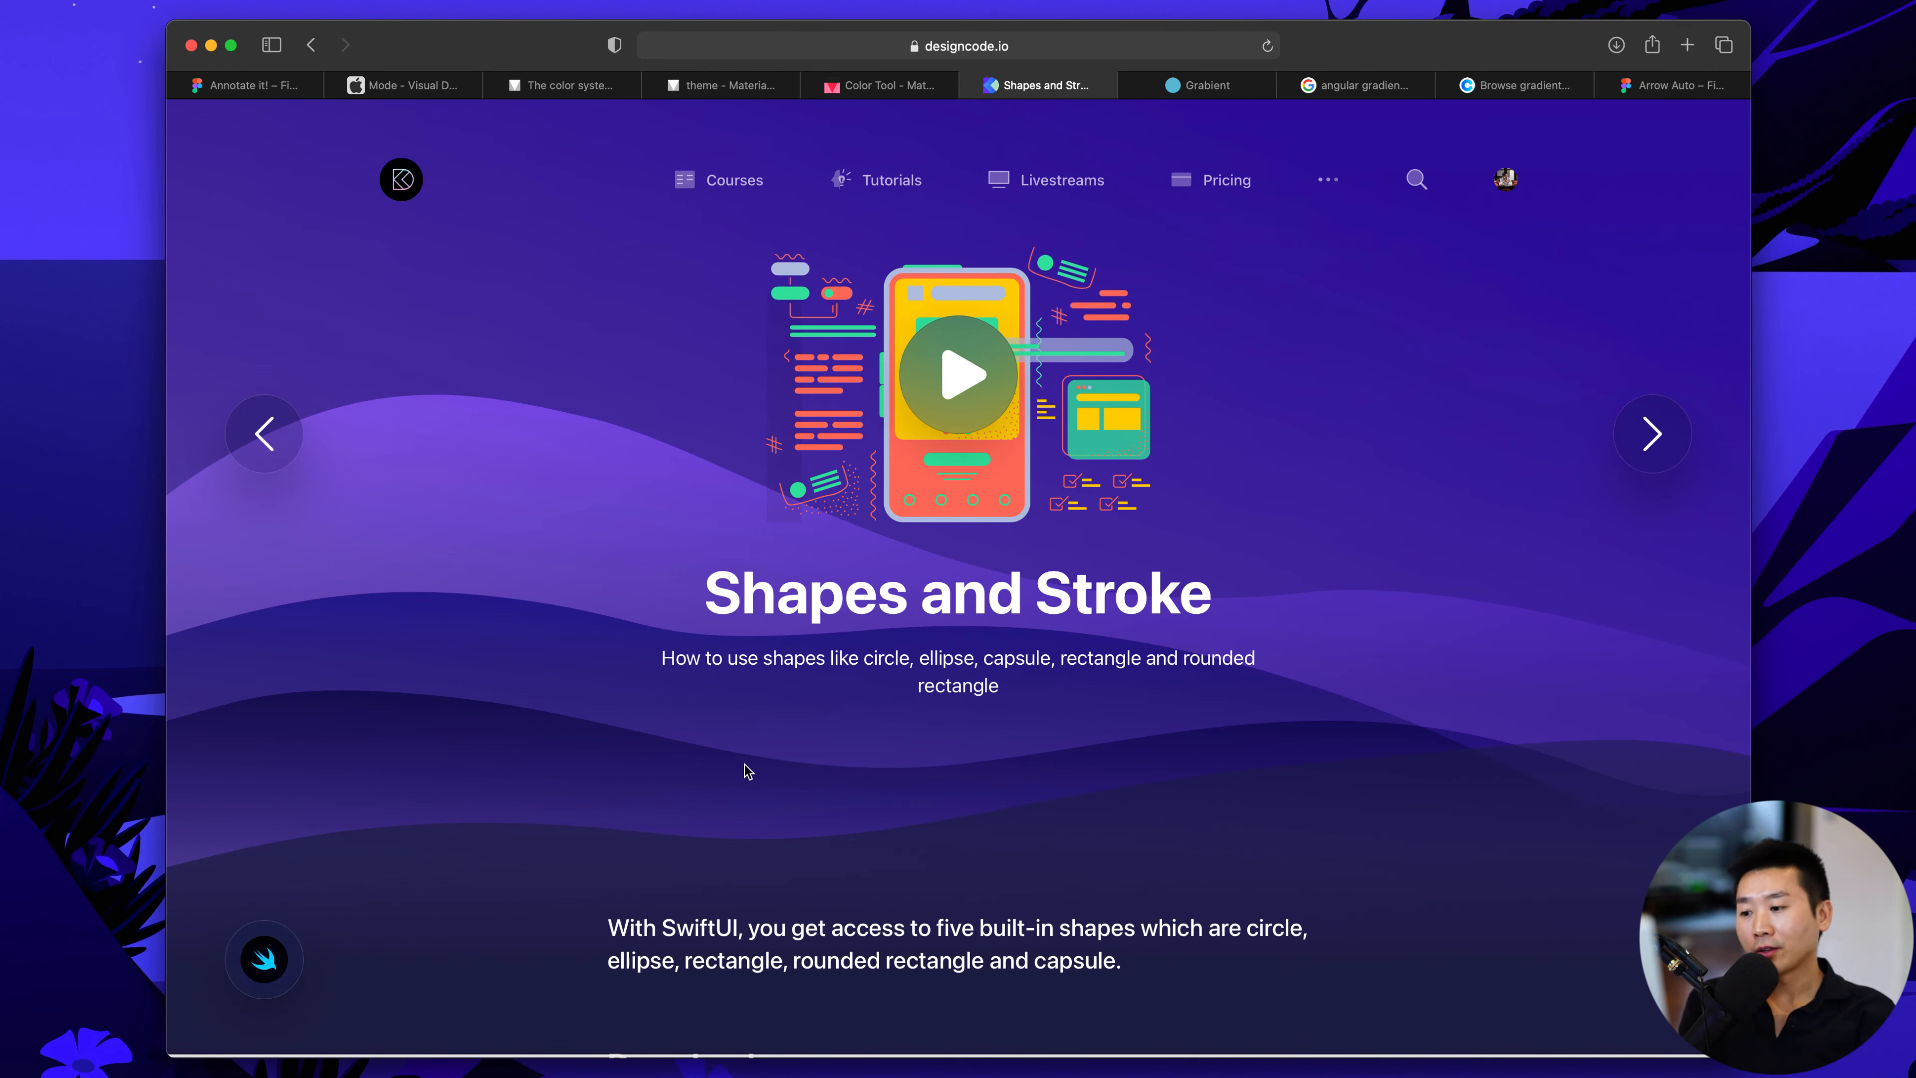
pyautogui.scroll(-5, 679, 750)
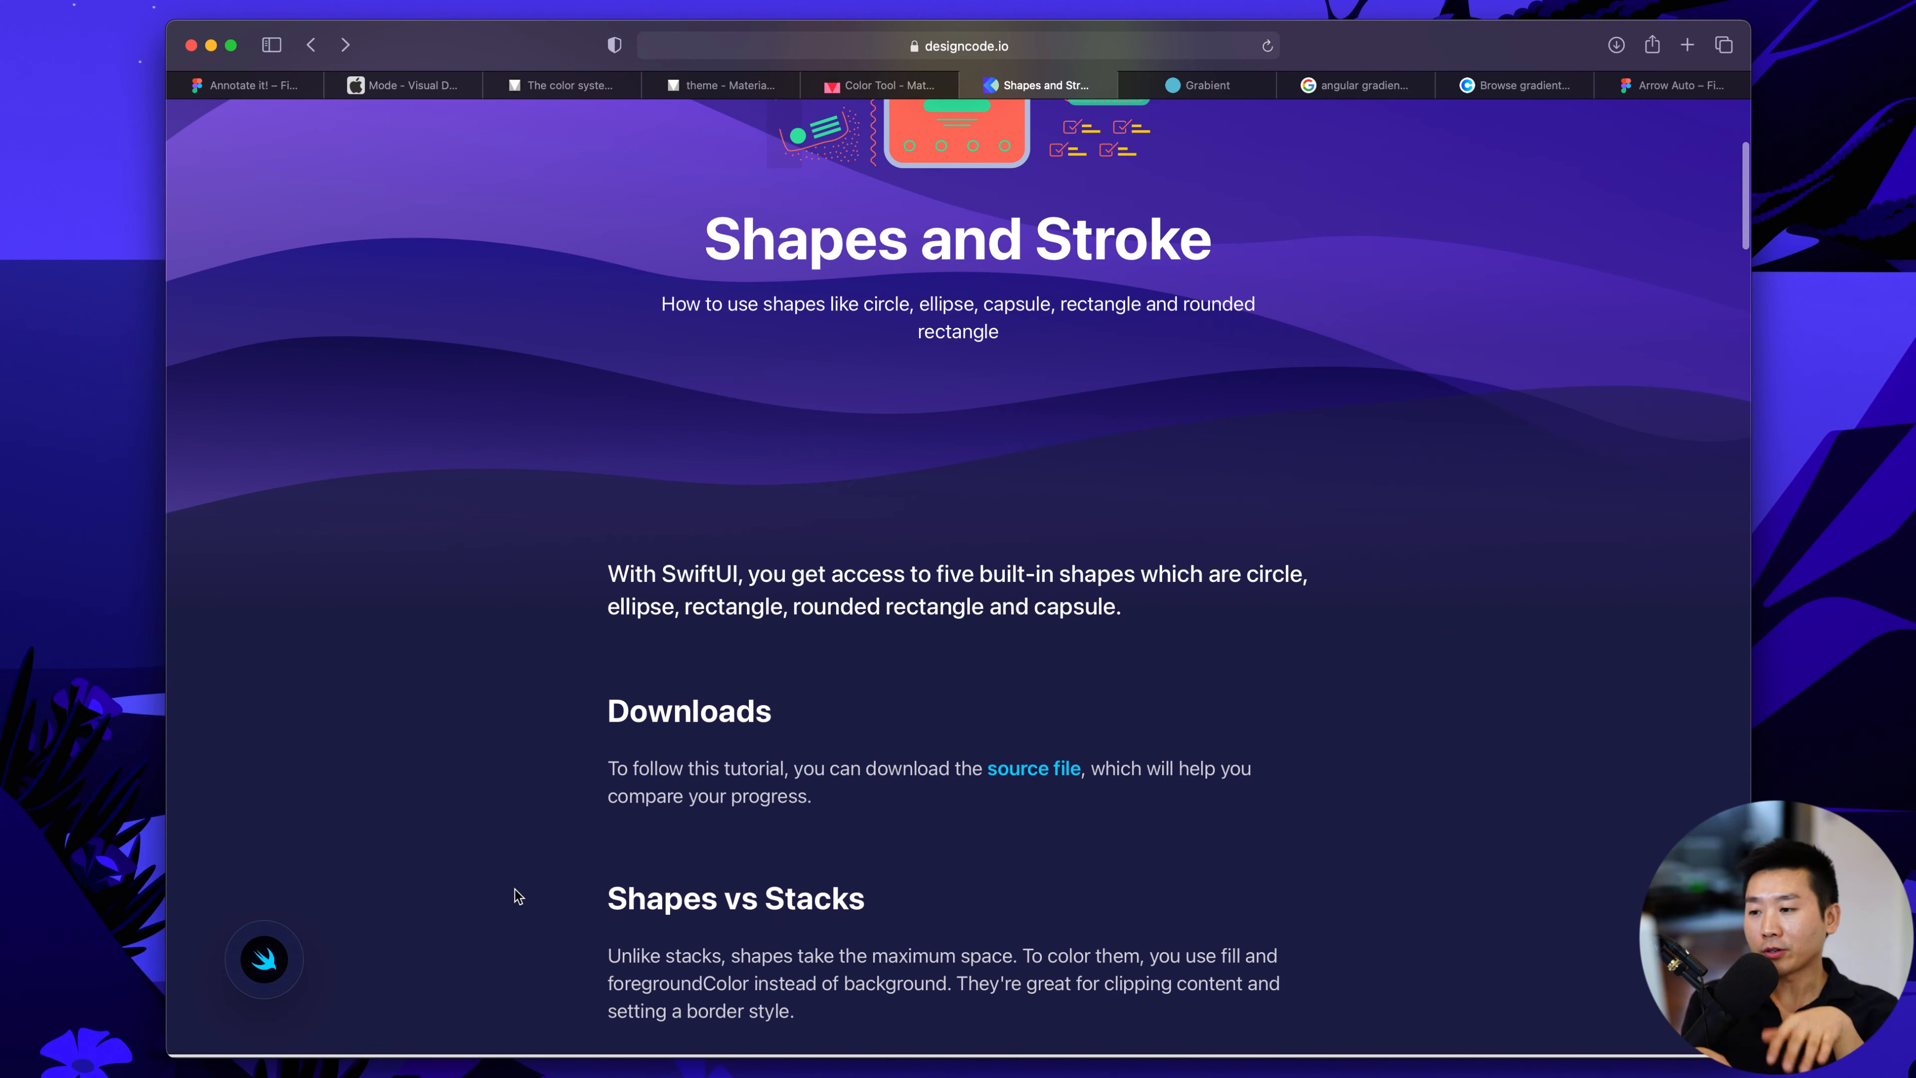
pyautogui.press('super+bracketleft')
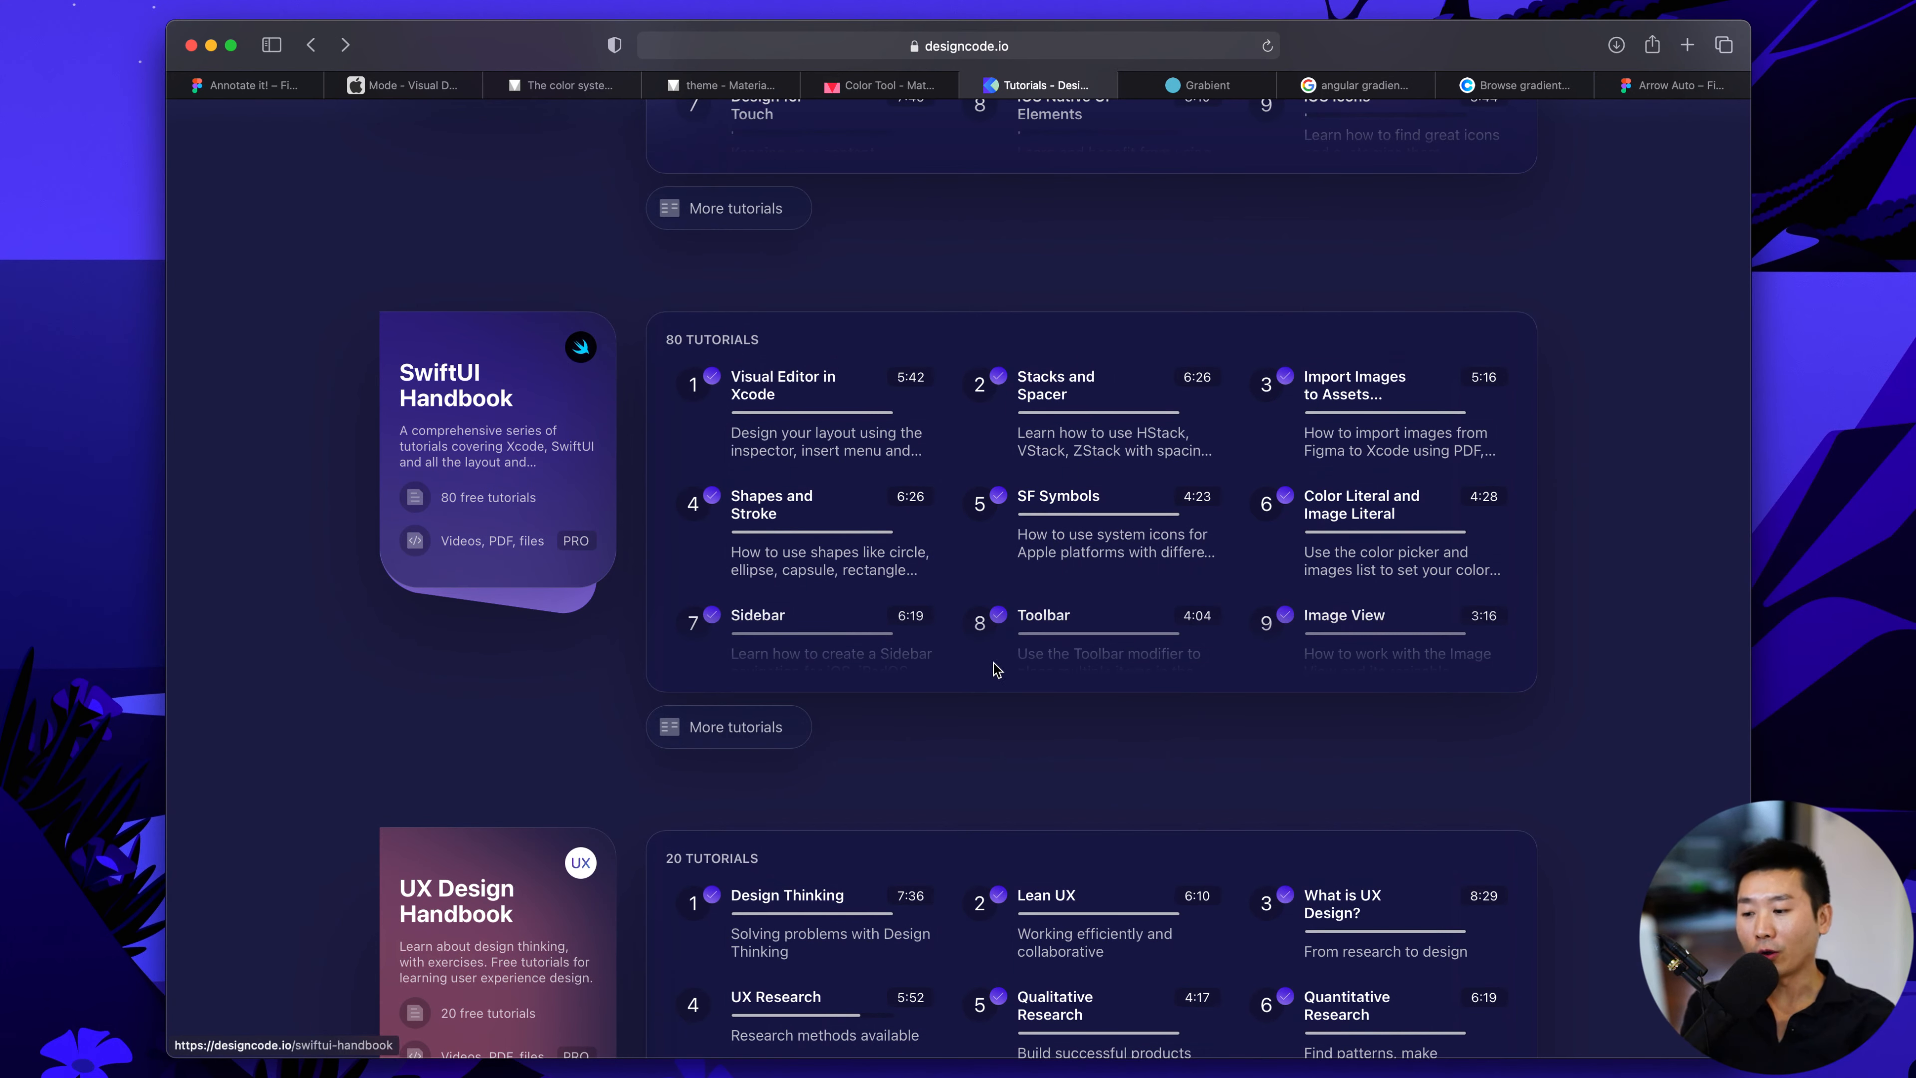
# Open the full SwiftUI Handbook tutorial list and examine its topics, from the page header through the last sections
pyautogui.click(776, 737)
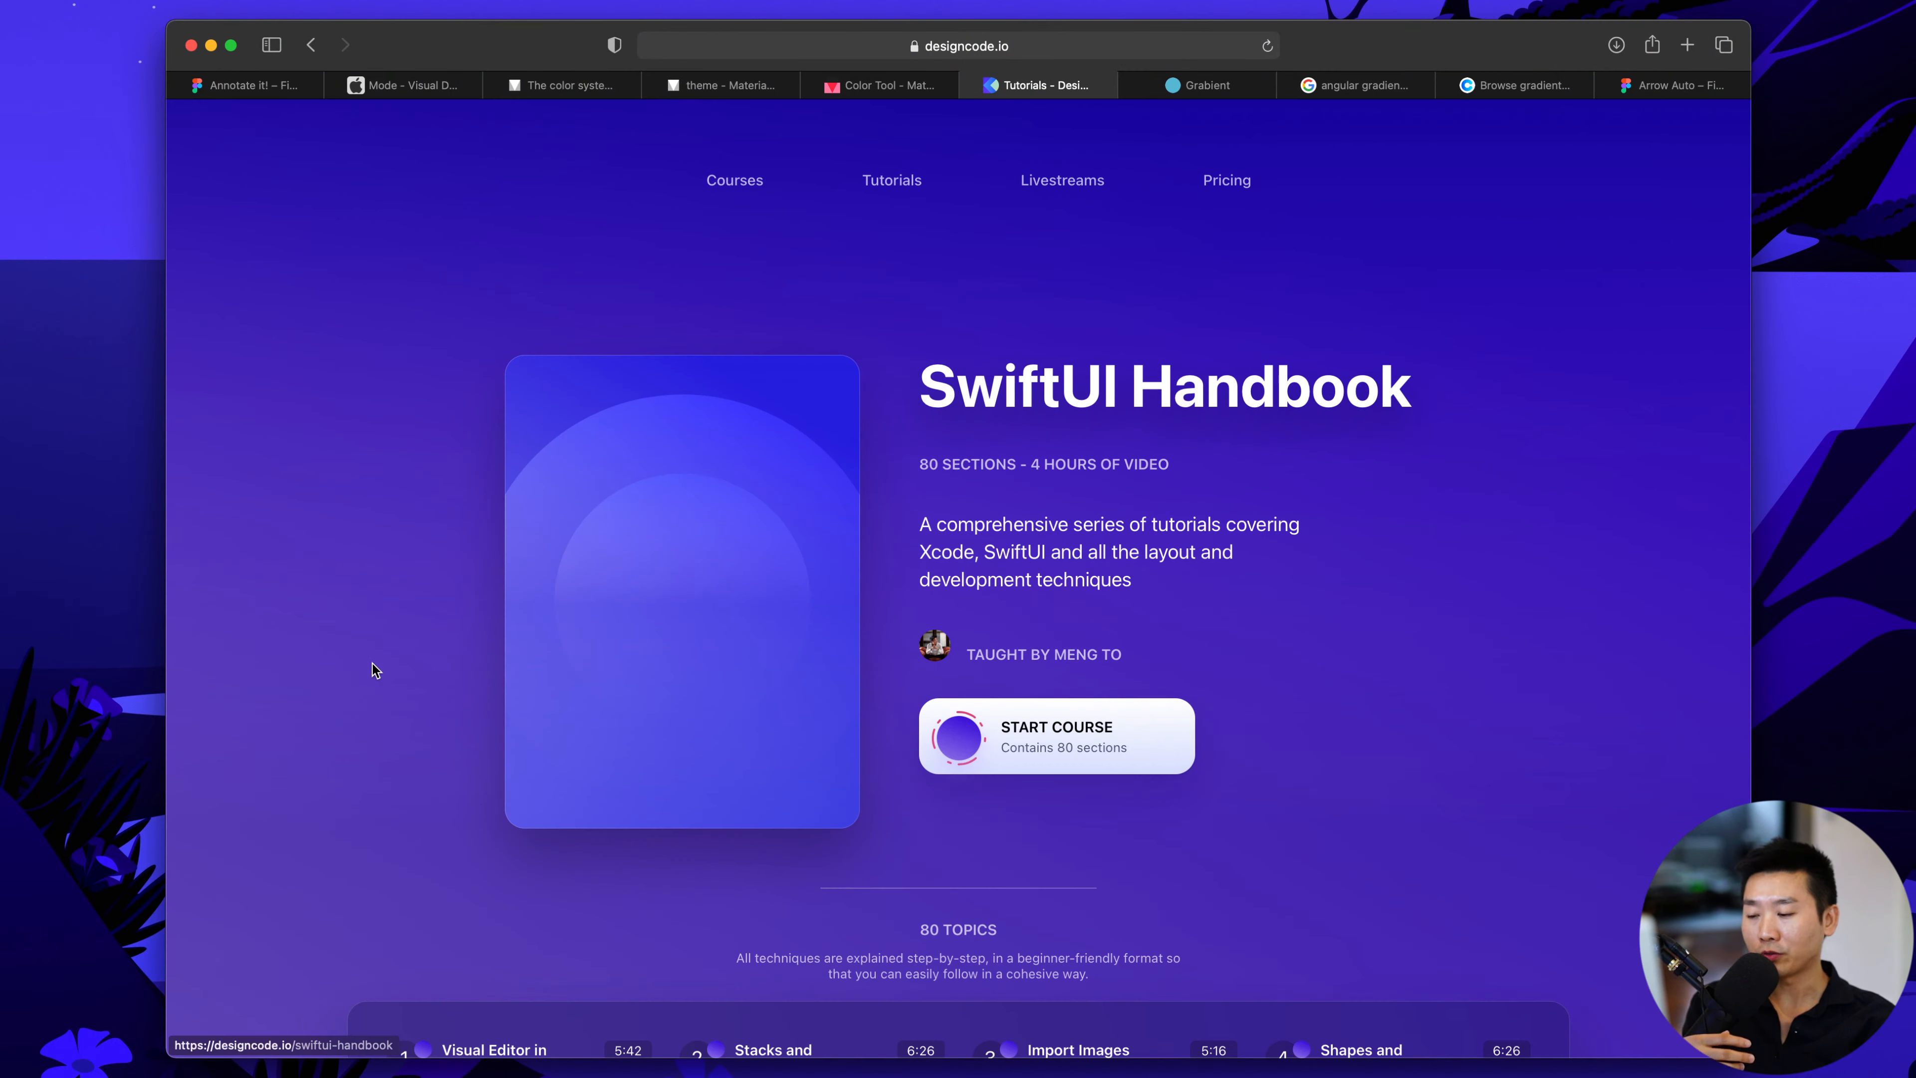
pyautogui.scroll(-20, 373, 663)
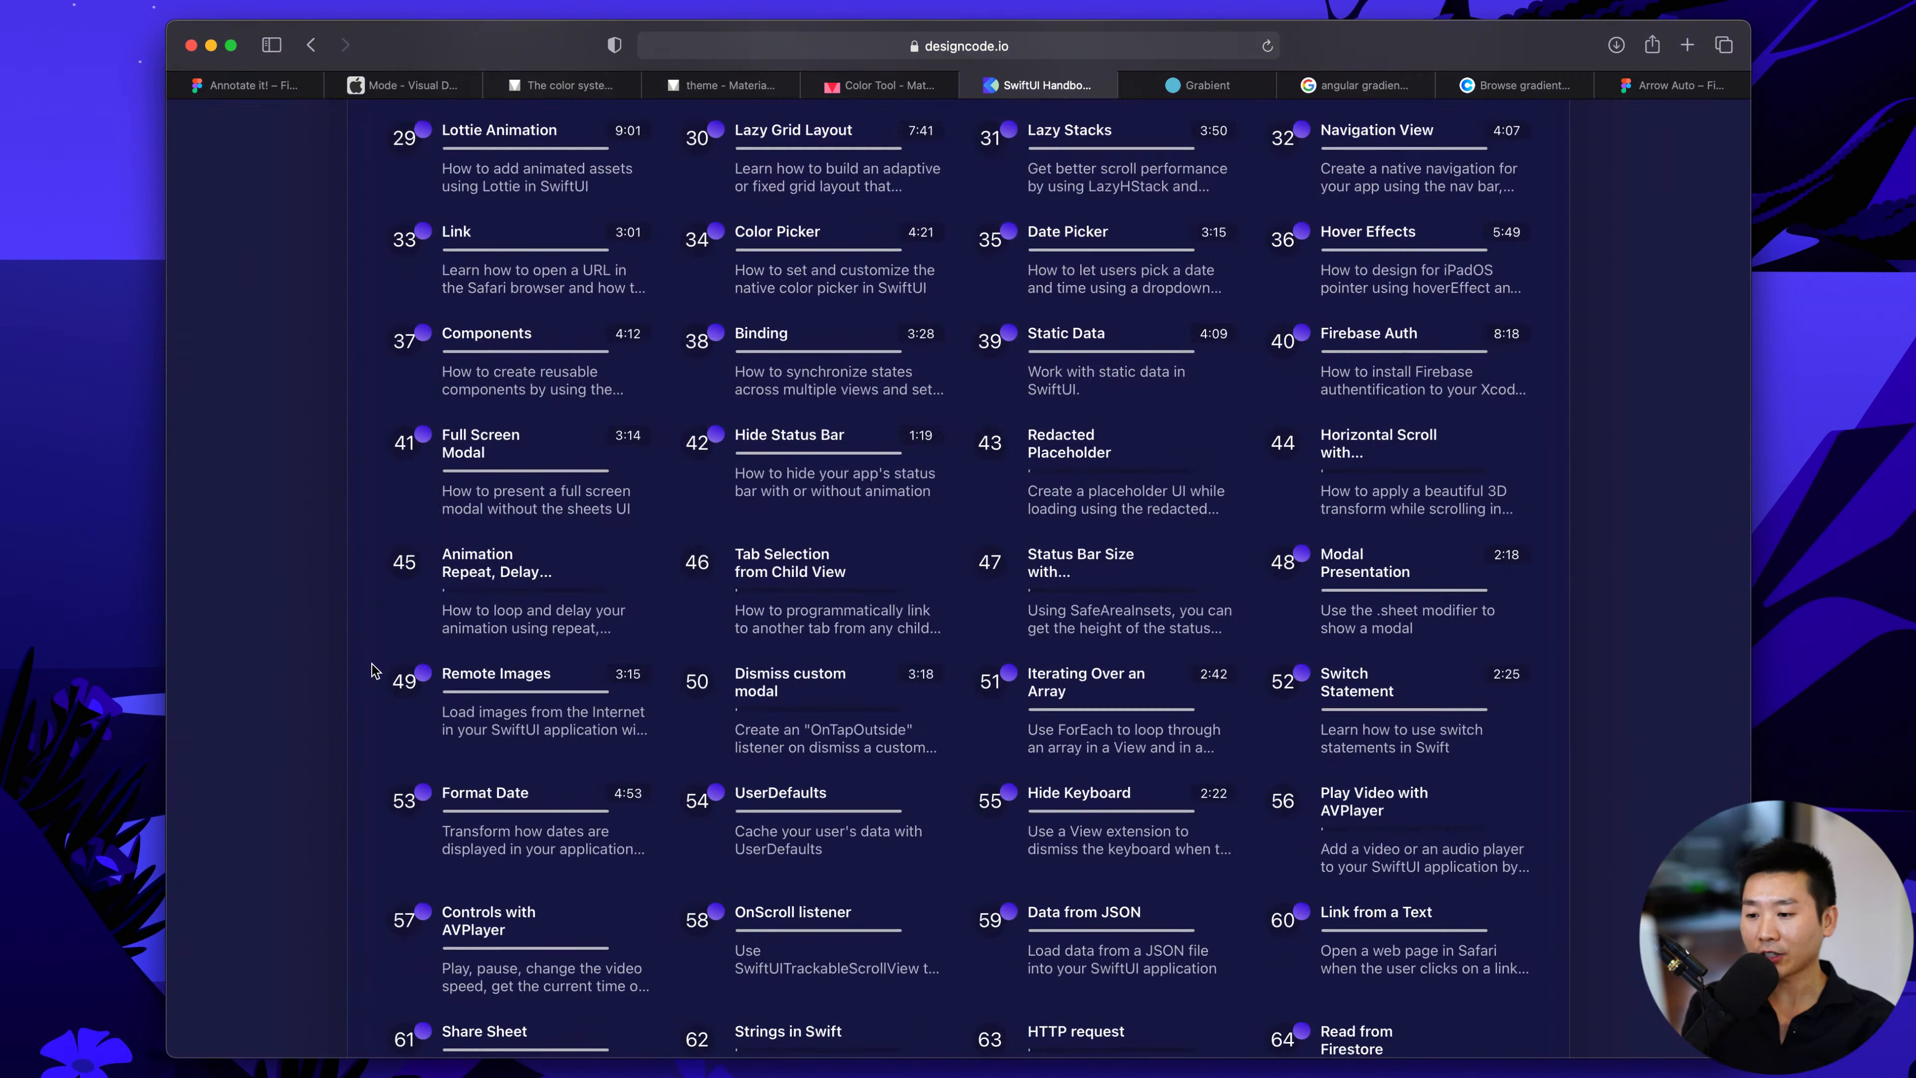
pyautogui.scroll(-15, 373, 668)
pyautogui.scroll(10, 370, 664)
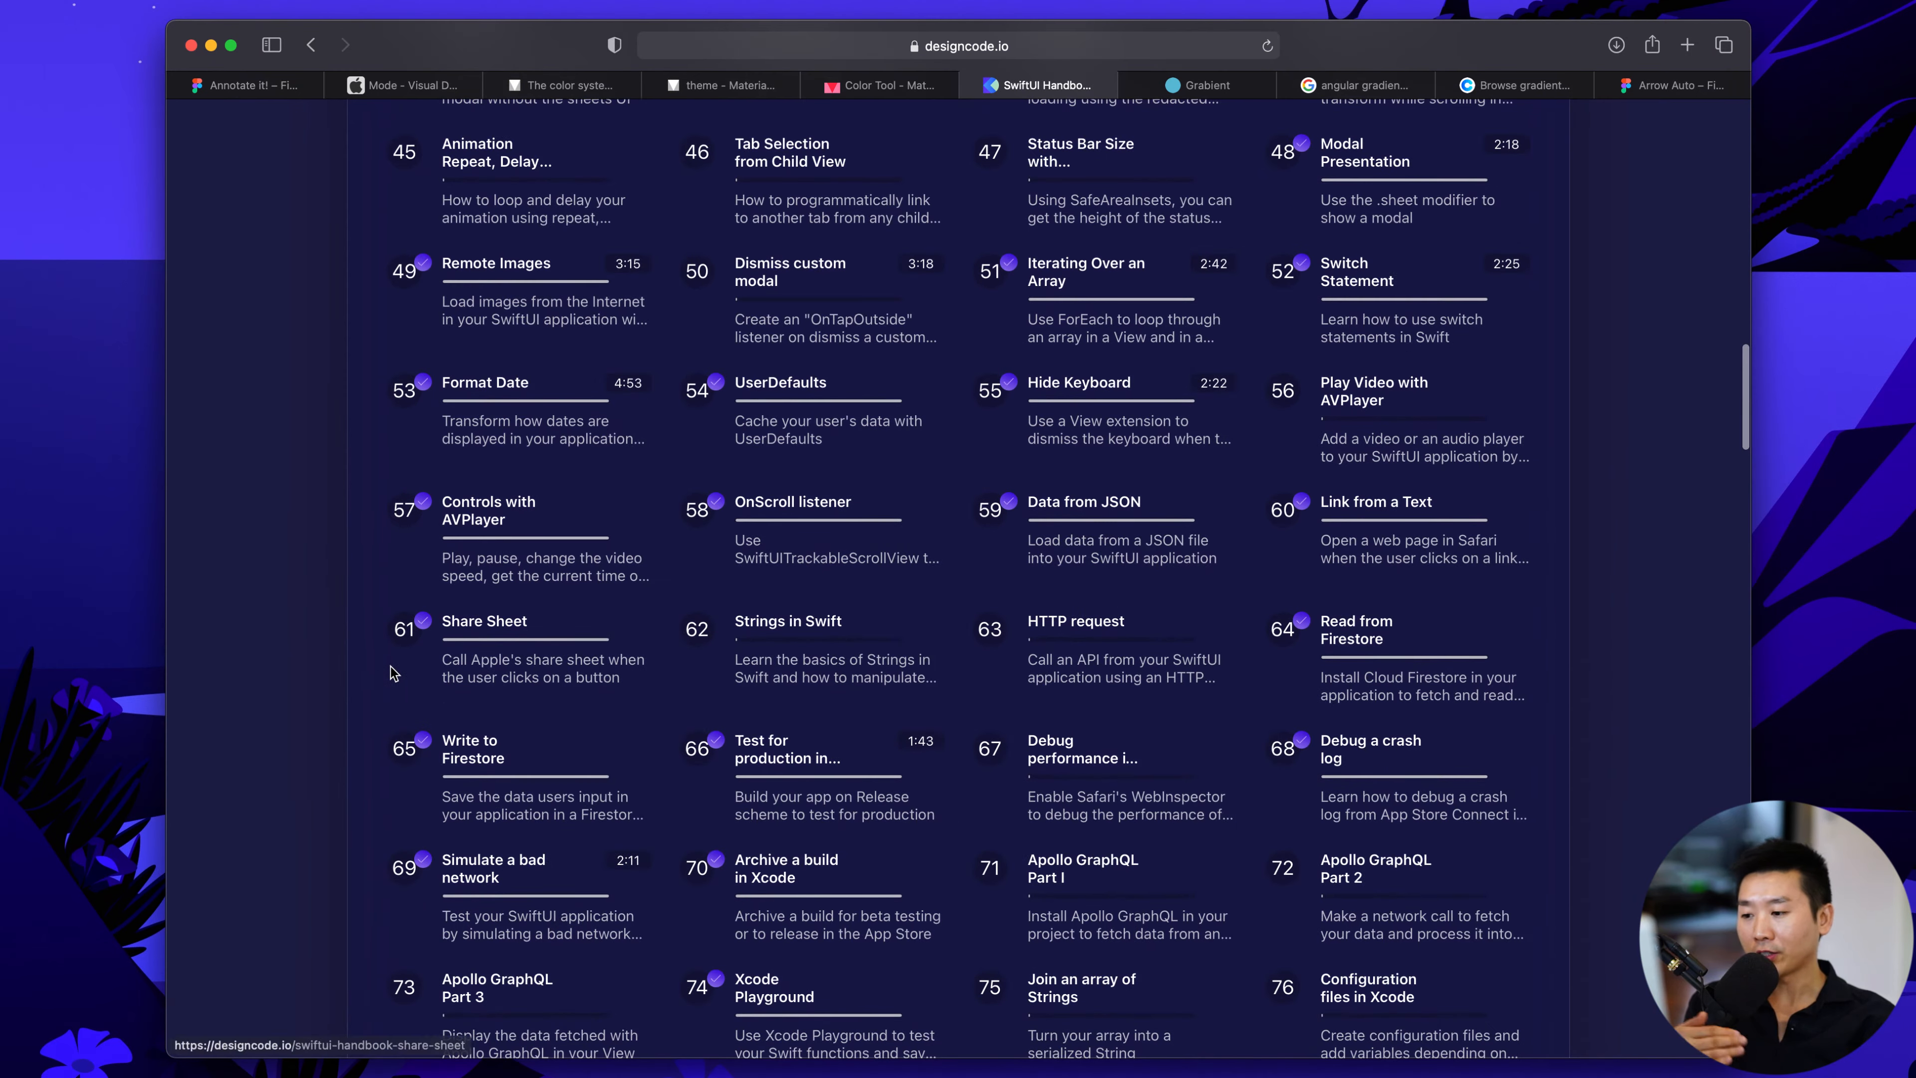
pyautogui.scroll(-2, 392, 672)
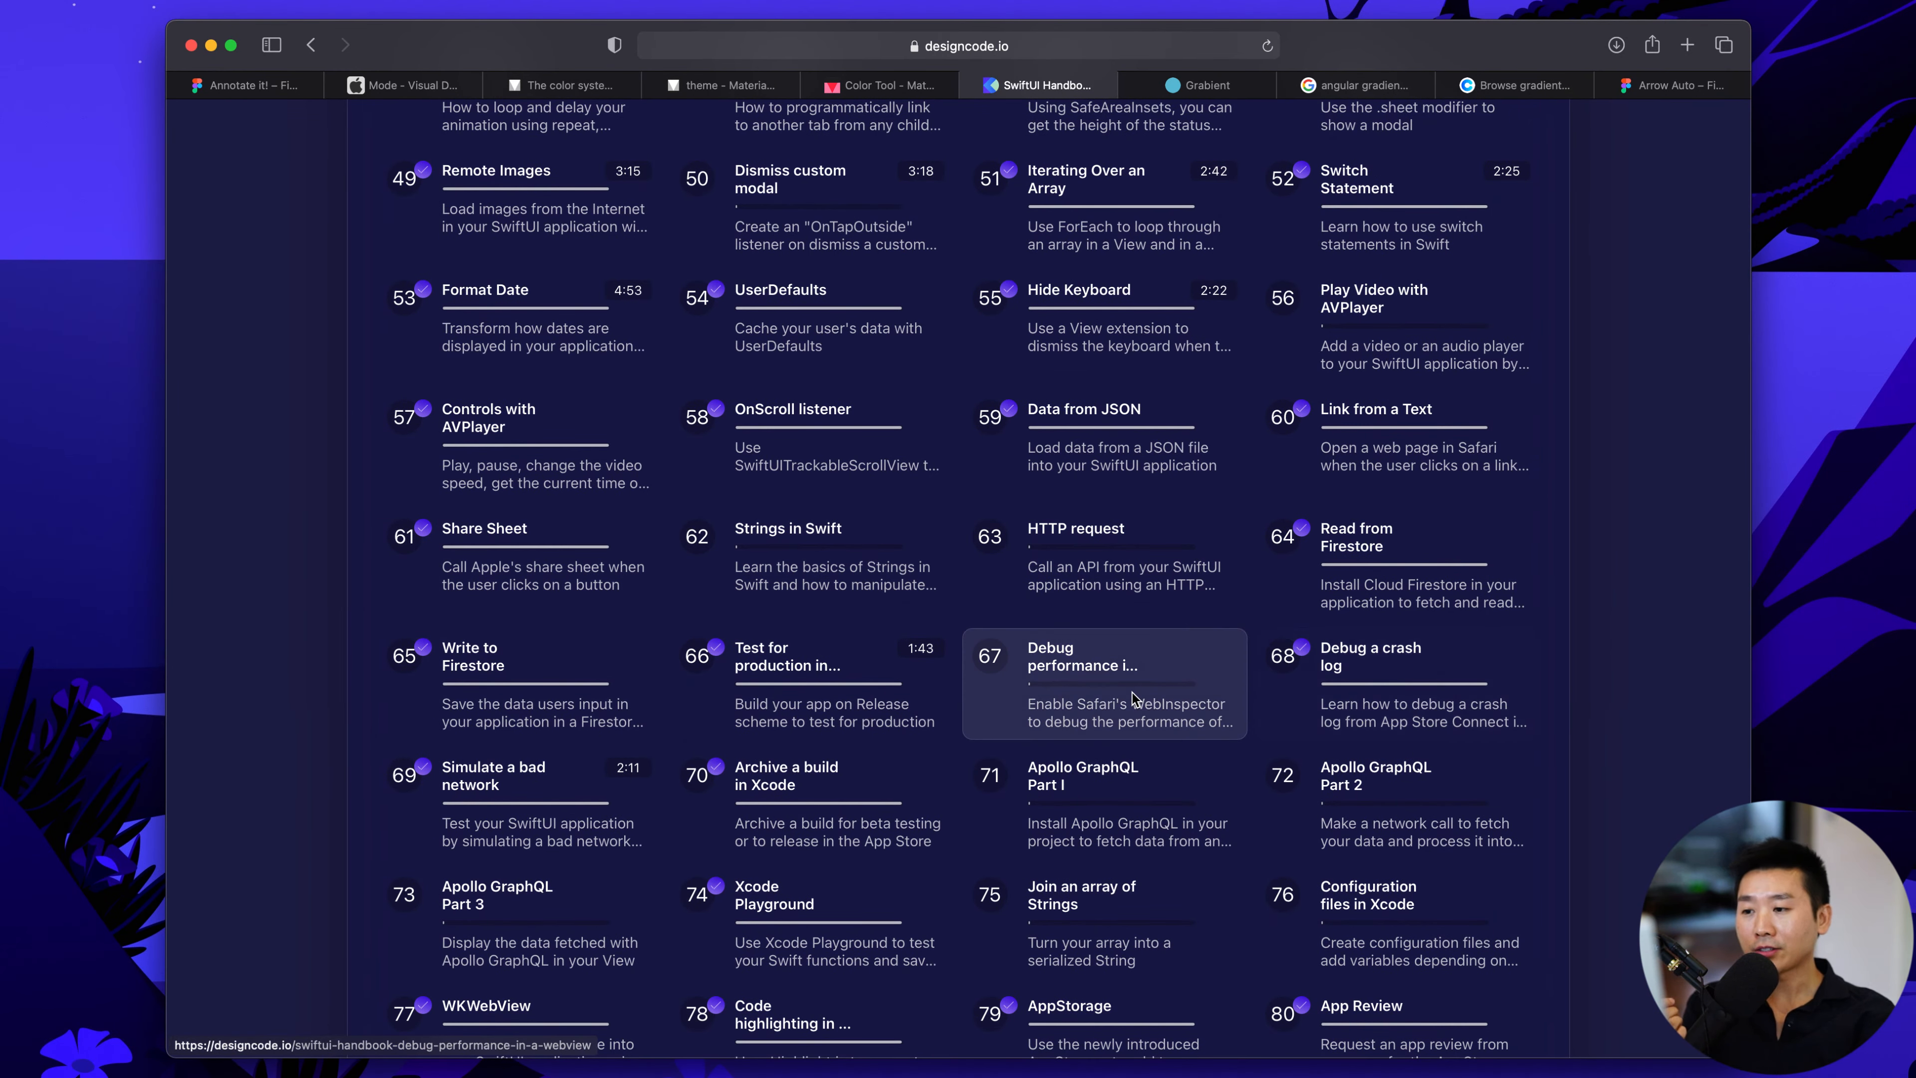
pyautogui.scroll(1, 1134, 700)
pyautogui.scroll(20, 1134, 700)
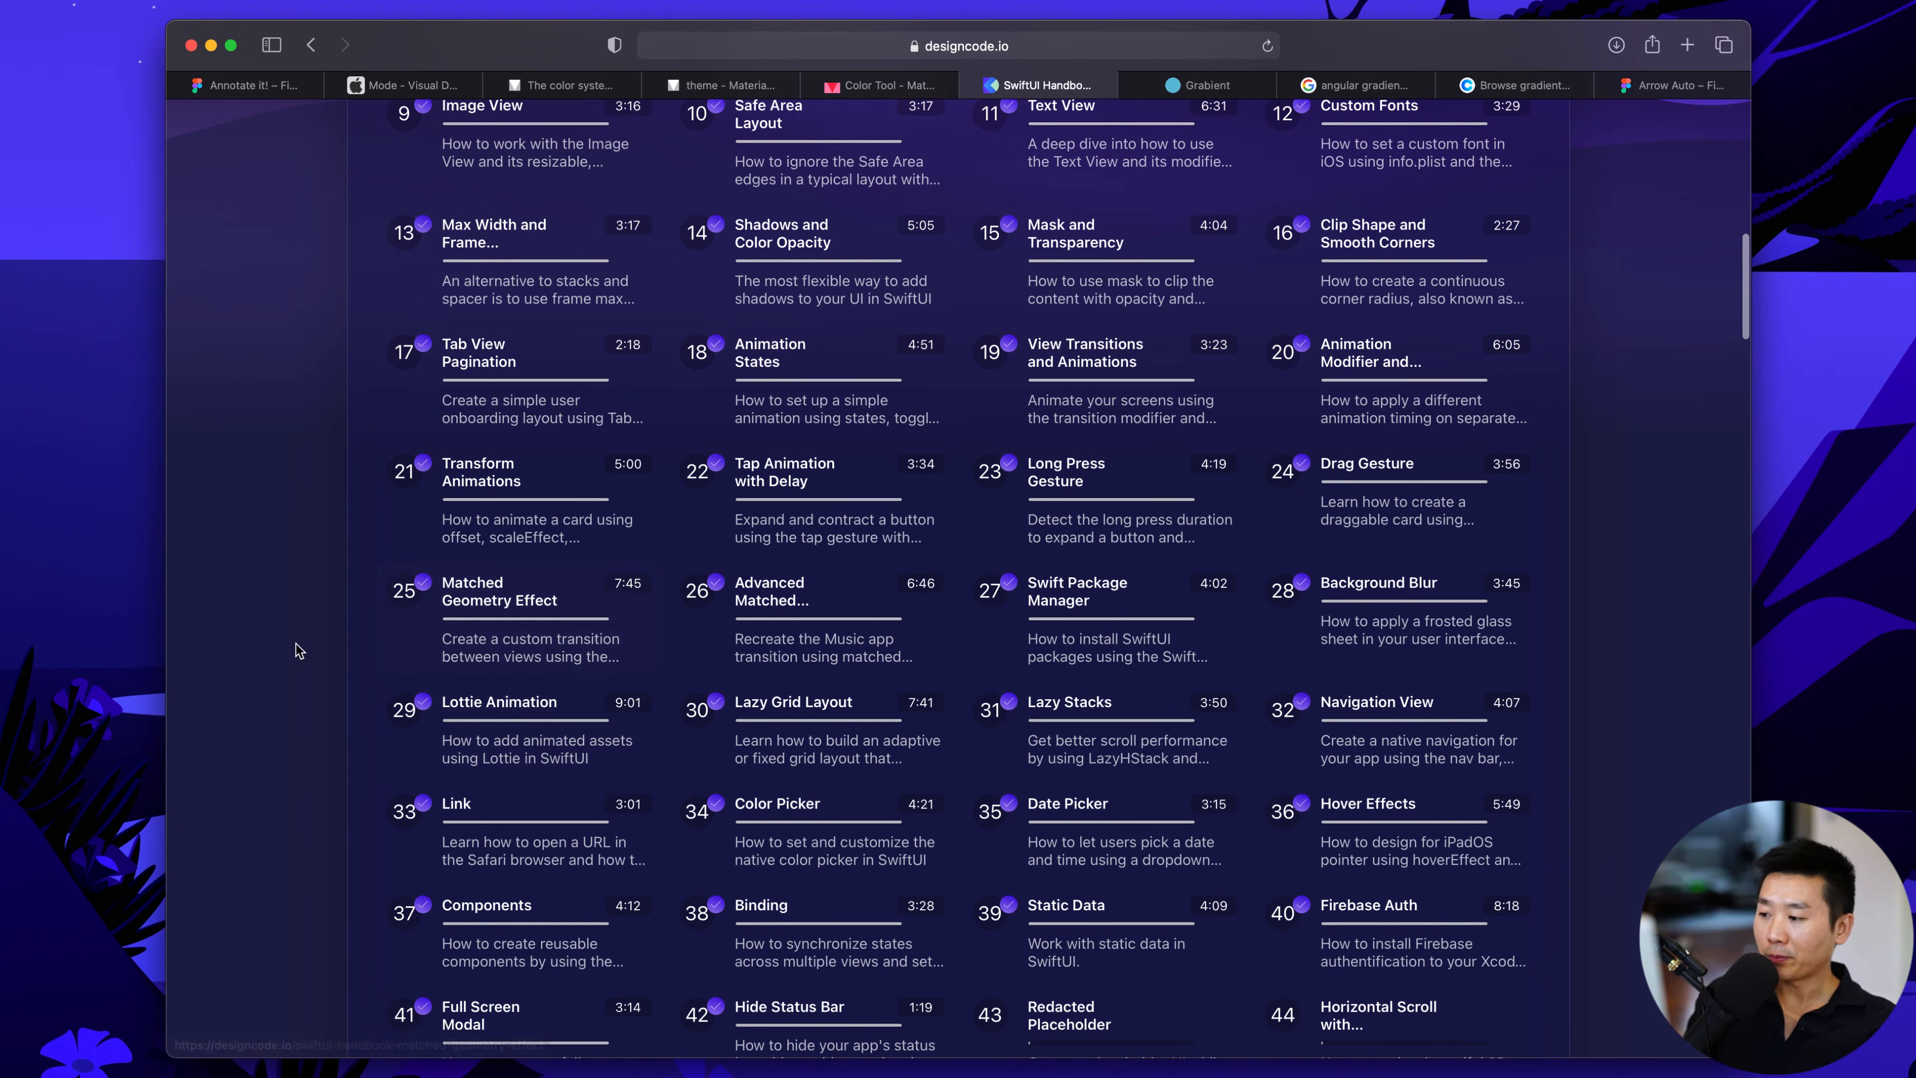
pyautogui.scroll(1, 293, 651)
pyautogui.scroll(15, 293, 651)
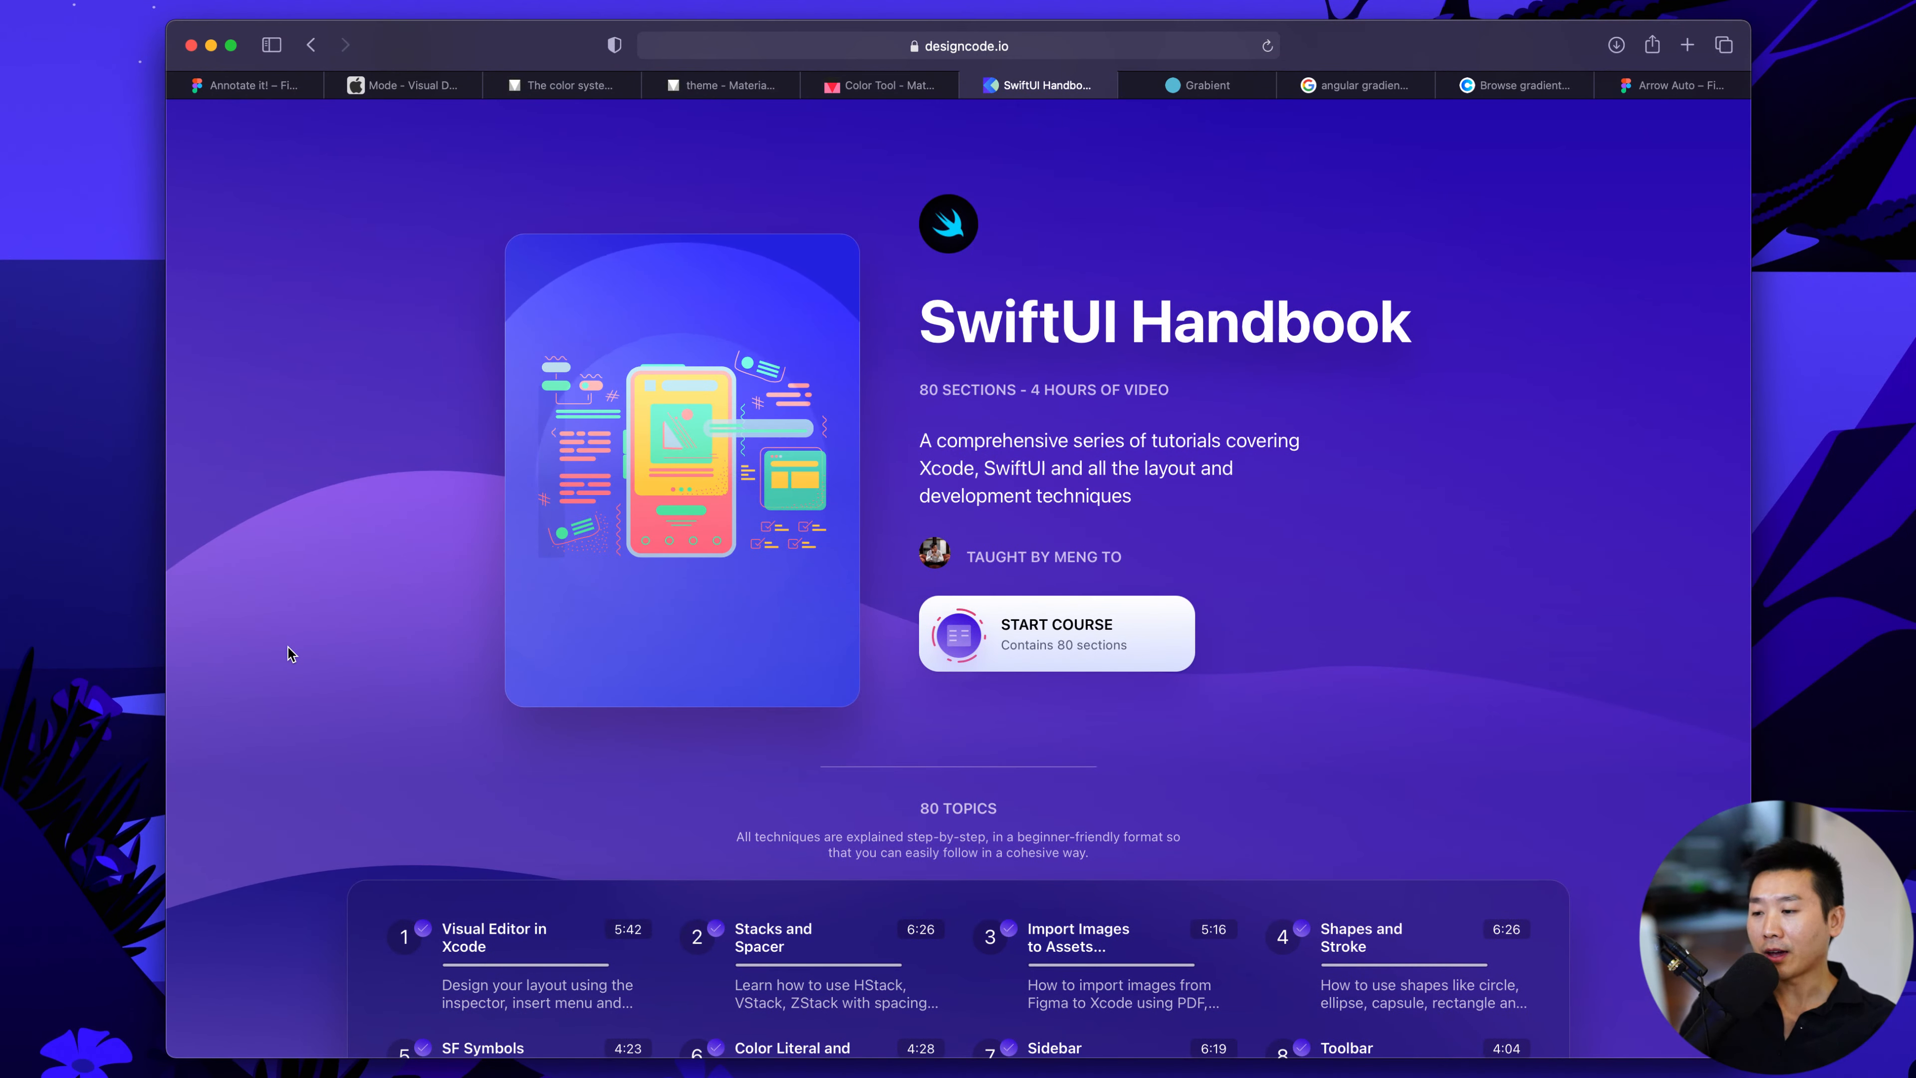
pyautogui.scroll(3, 287, 647)
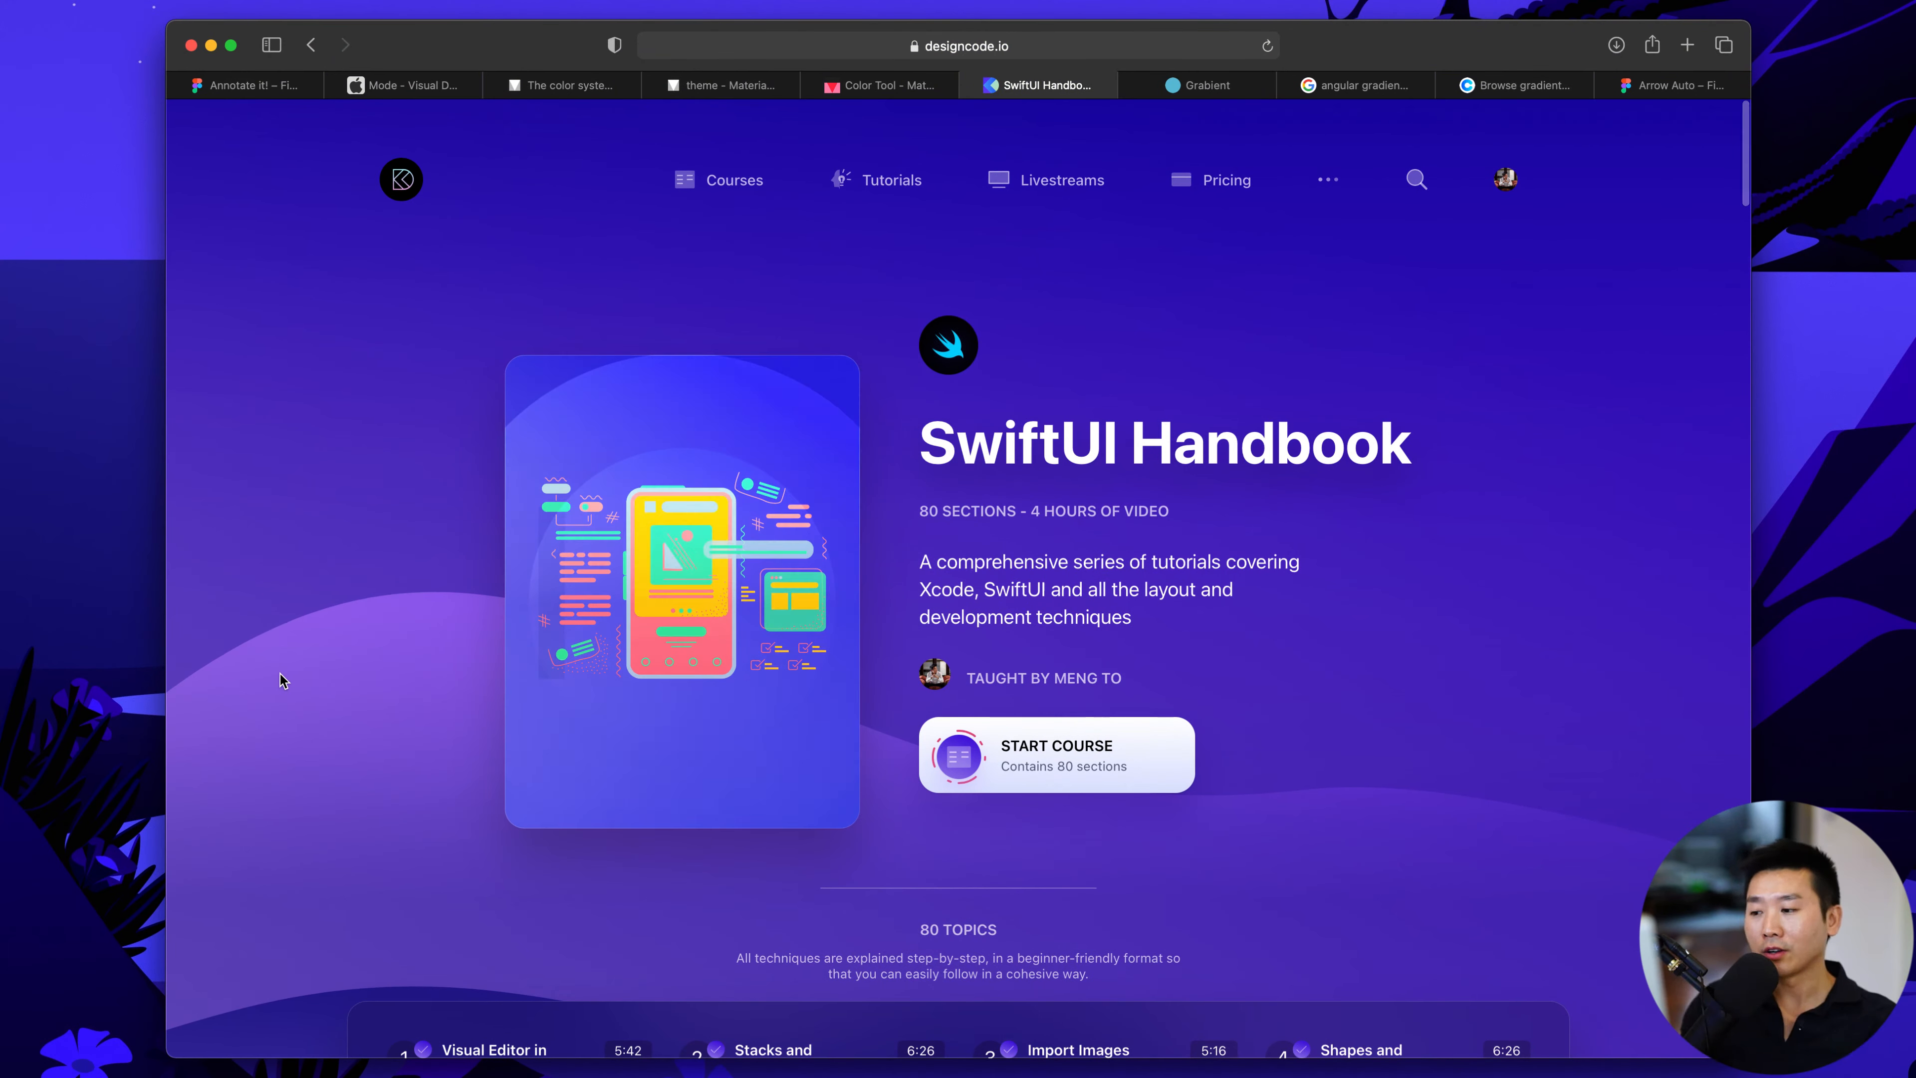
pyautogui.scroll(-2, 336, 679)
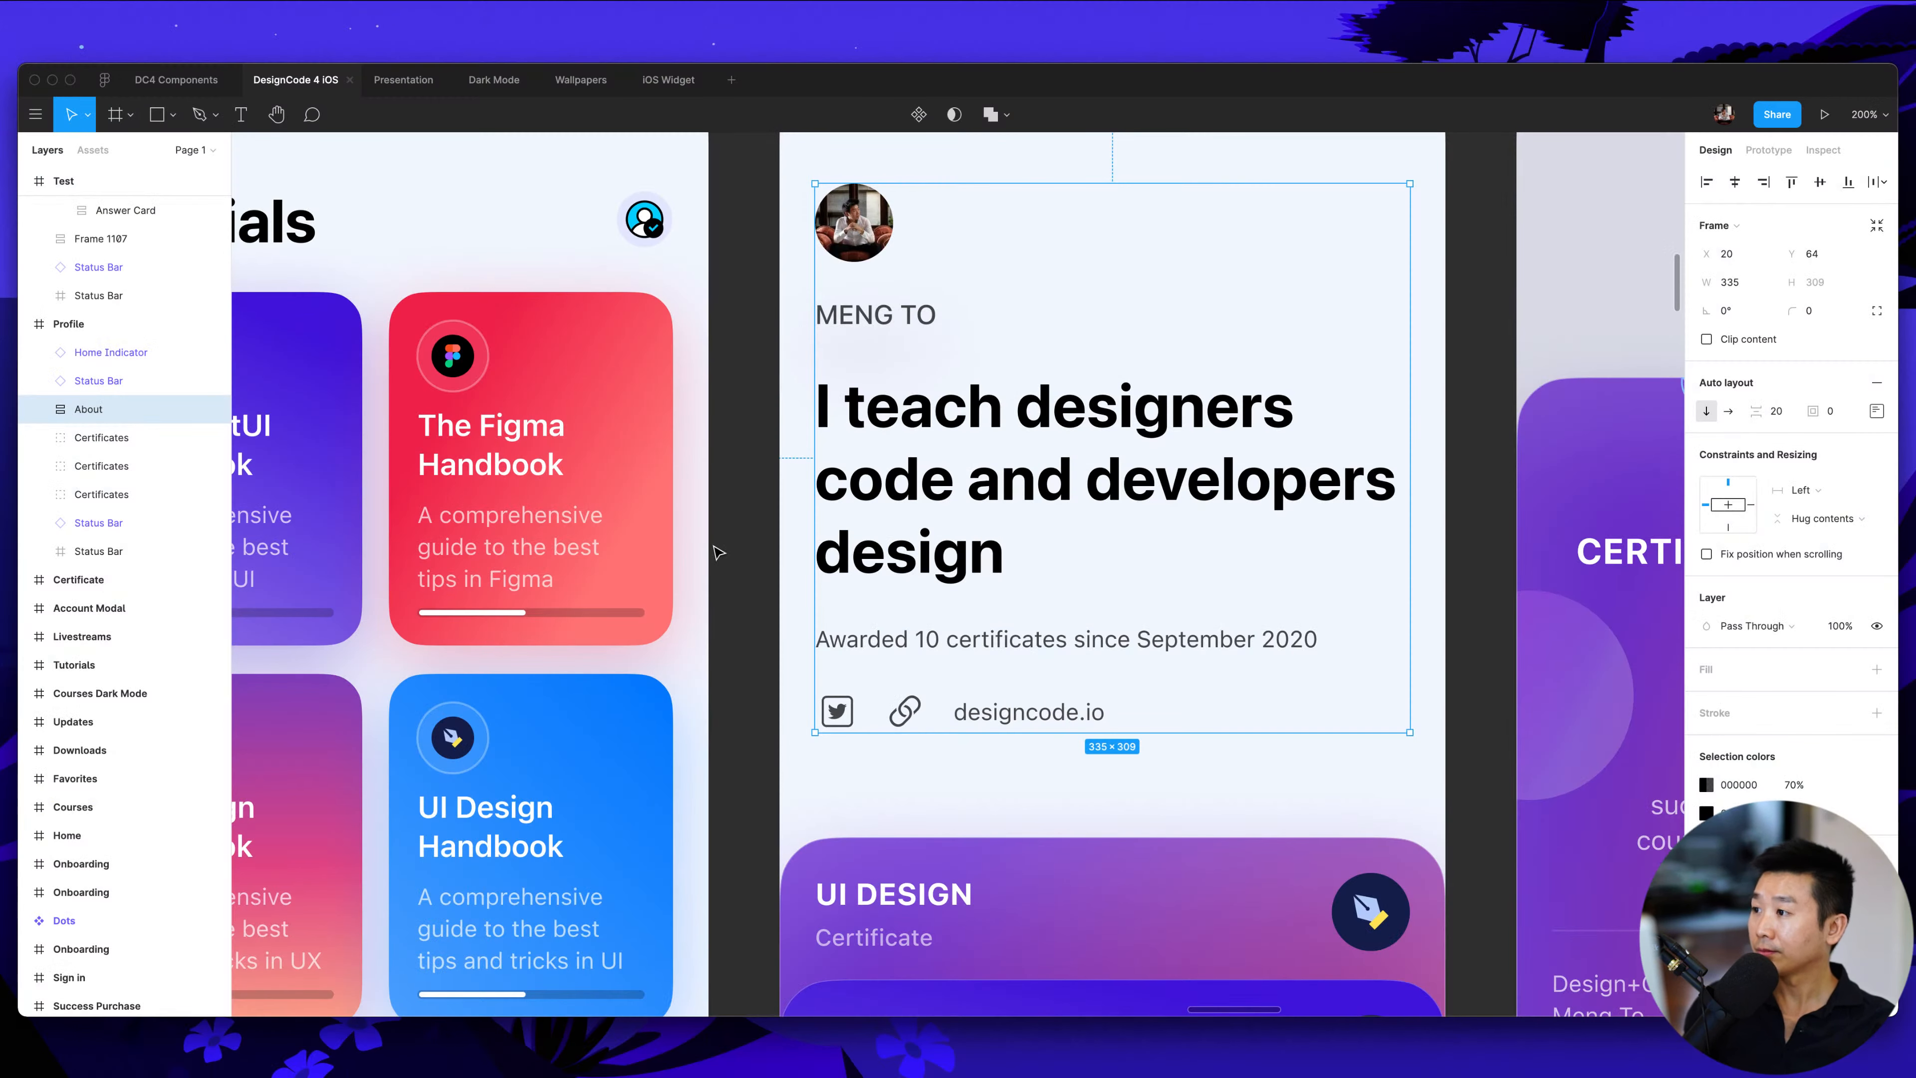
# Switch to Safari from Figma and search the web for "design systems" in a new tab
pyautogui.click(717, 549)
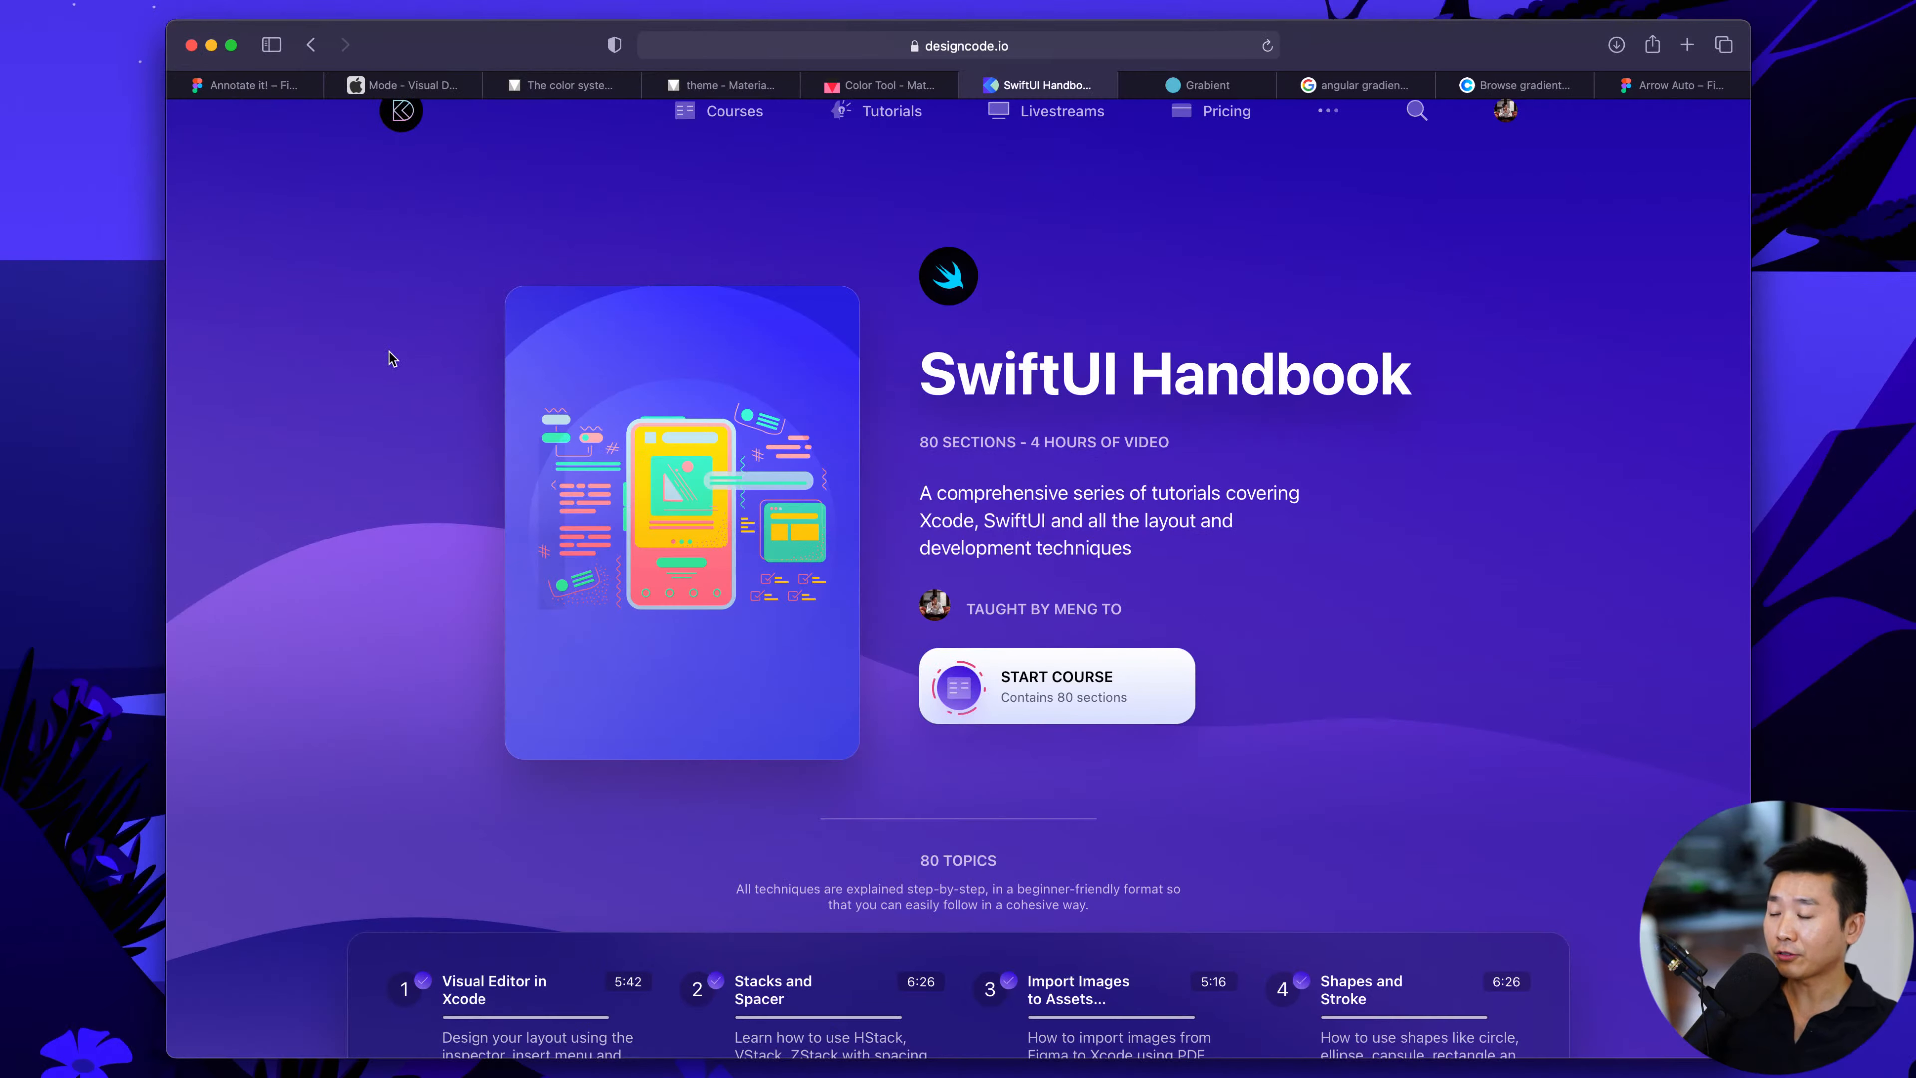
pyautogui.press('super+t')
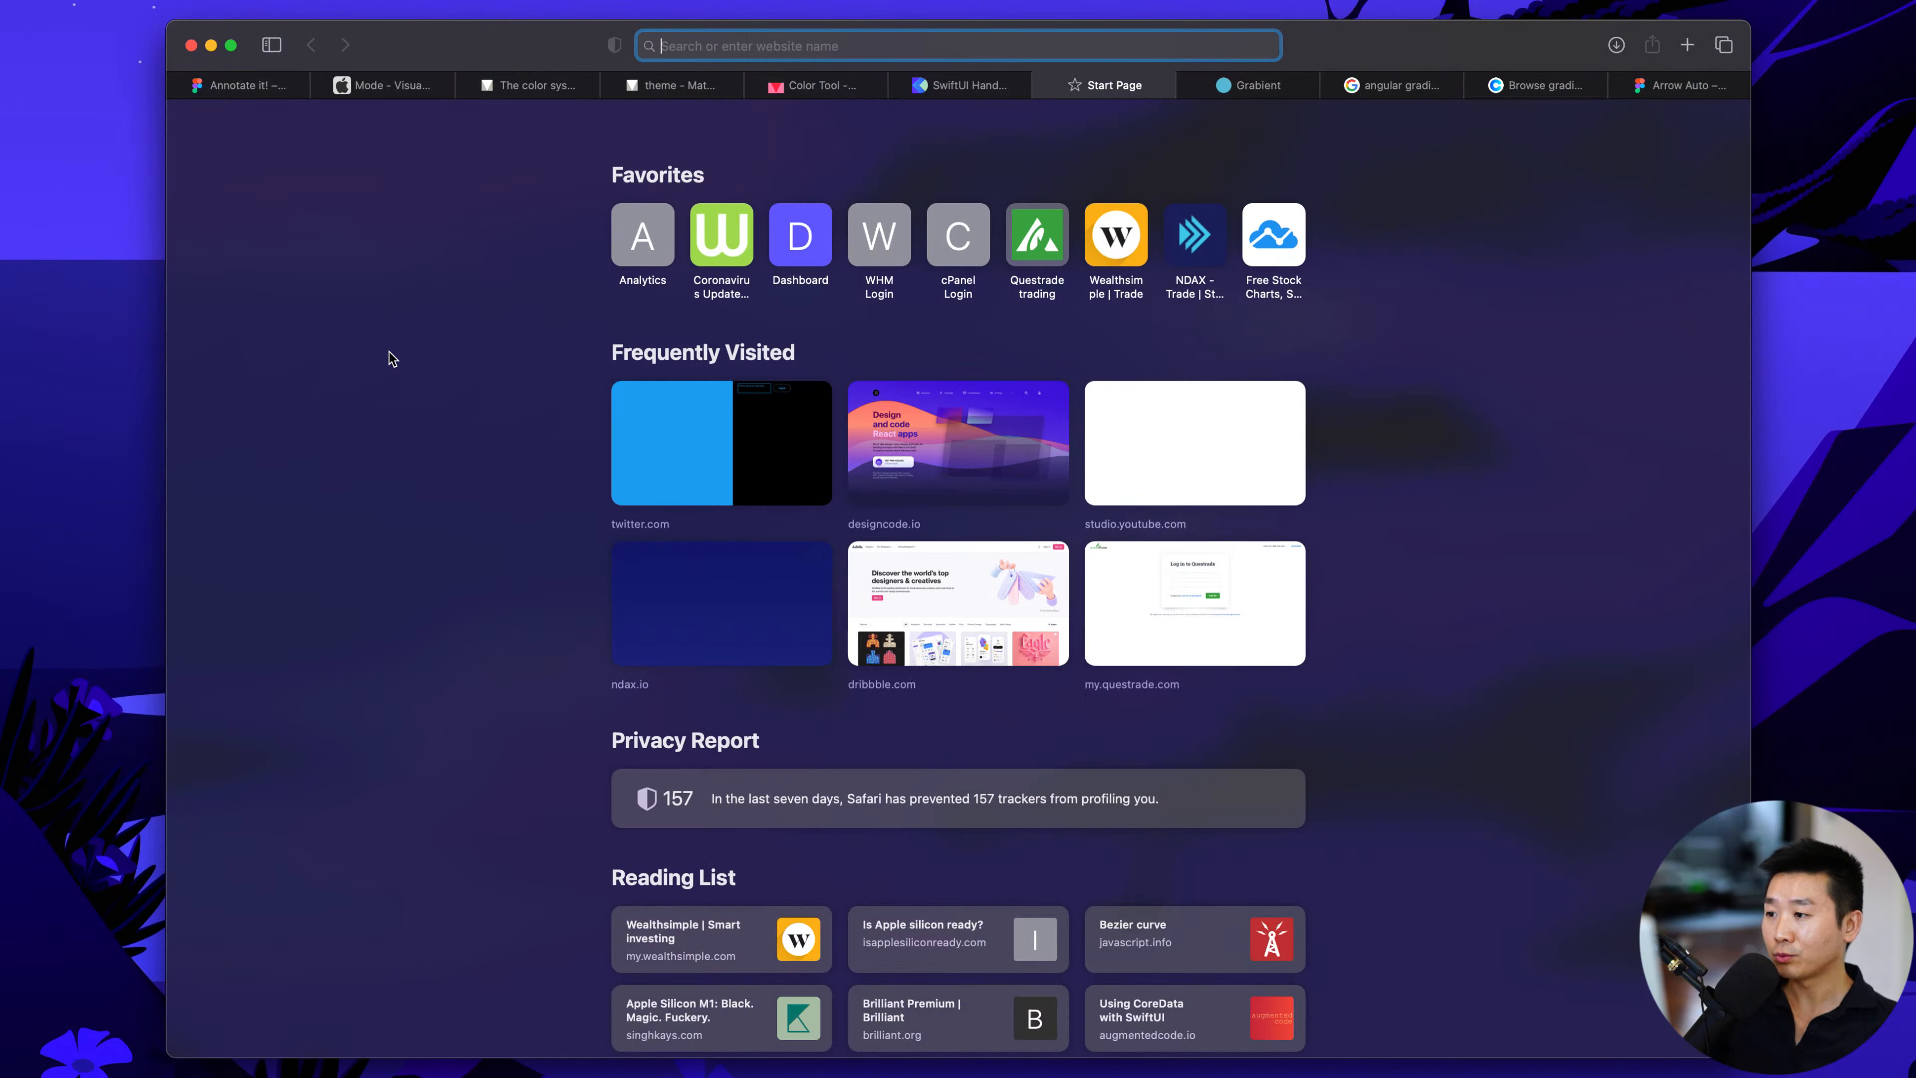
pyautogui.write('design systems')
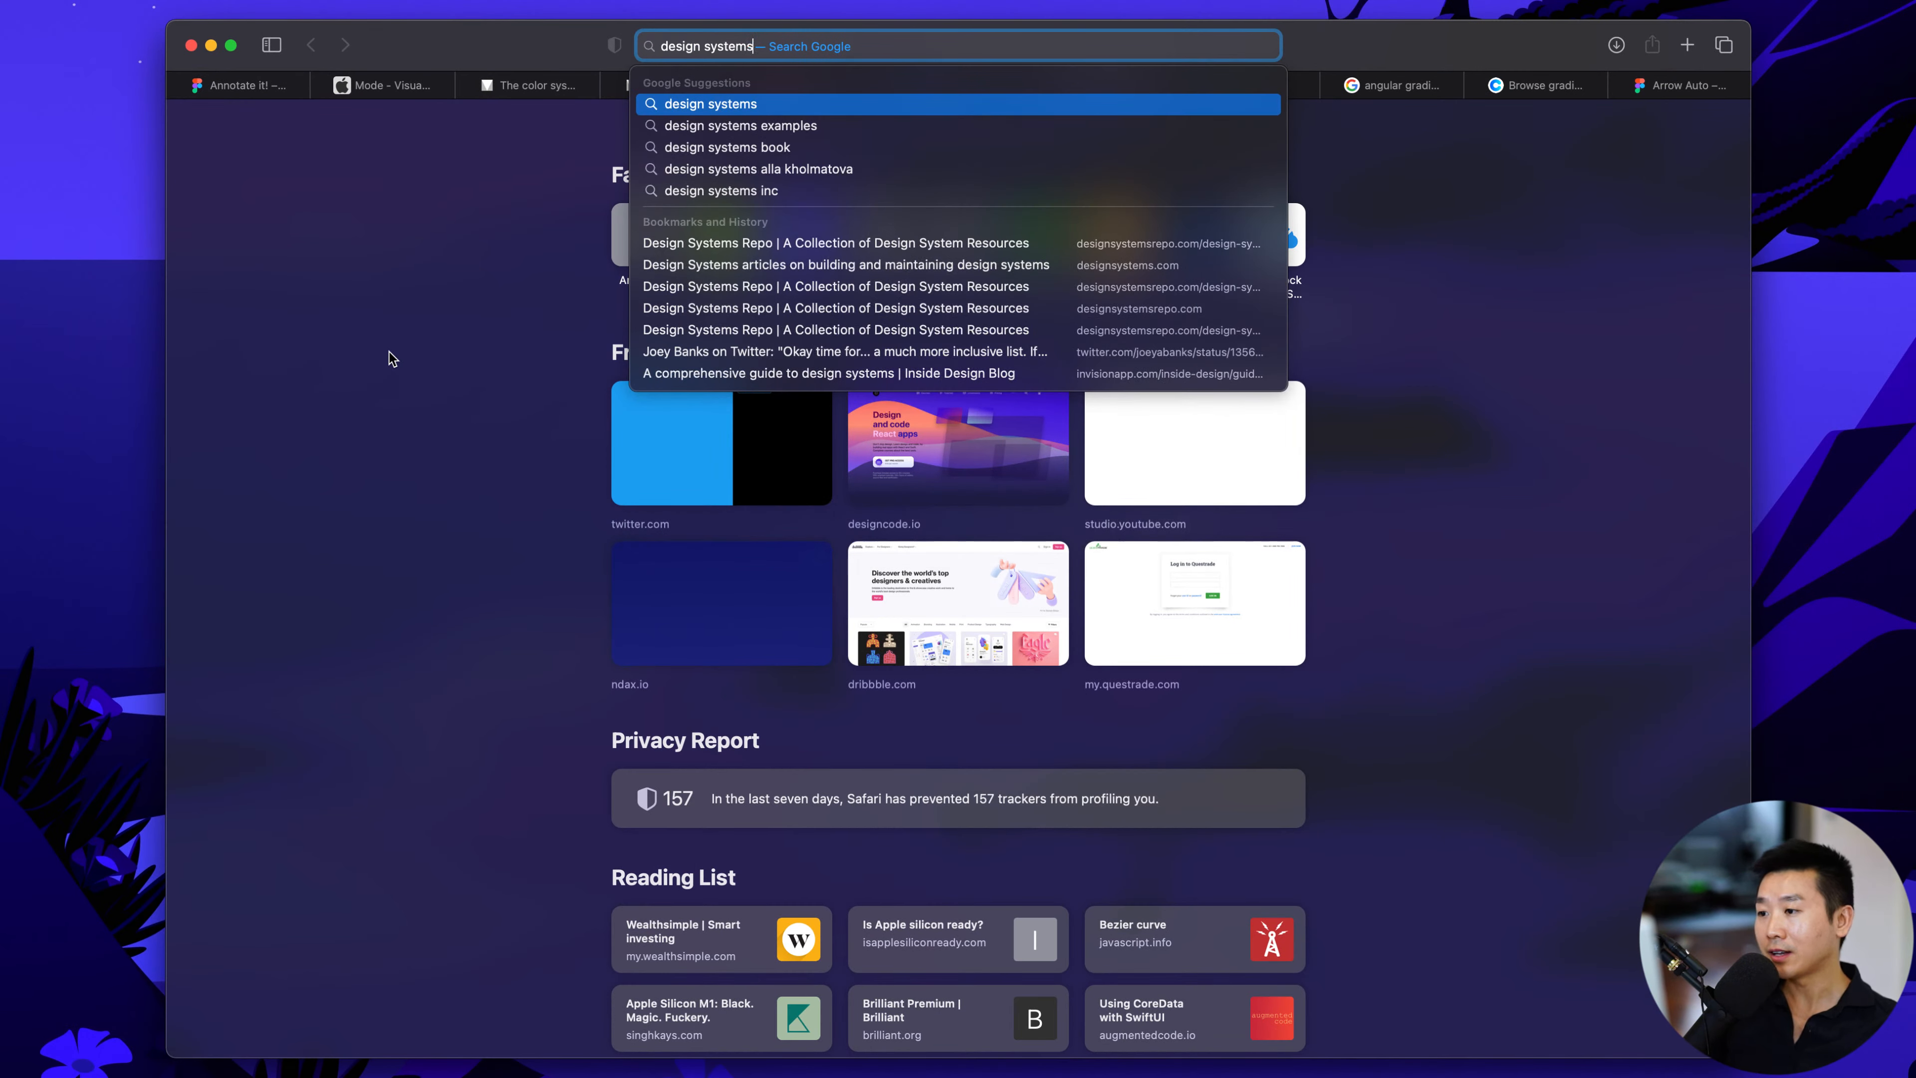
pyautogui.press('Return')
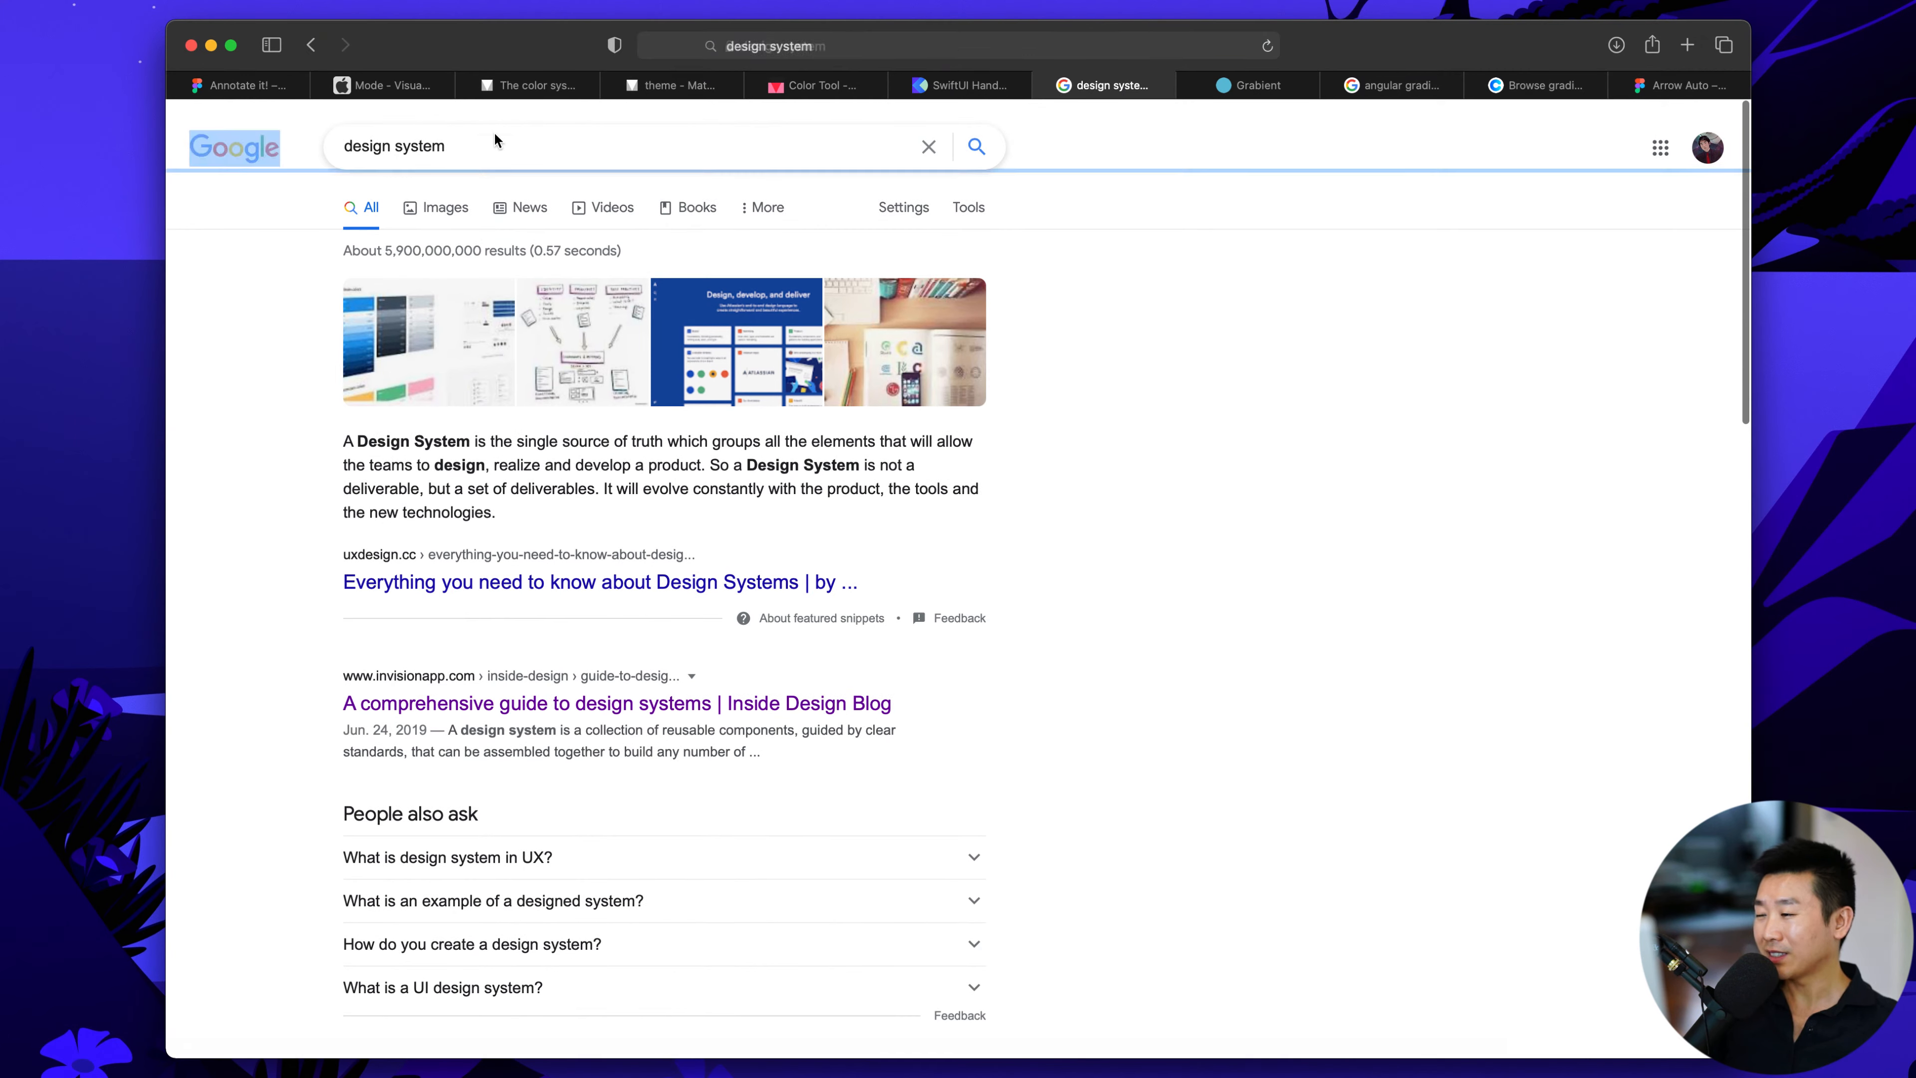
pyautogui.click(497, 140)
pyautogui.write('s')
pyautogui.press('Return')
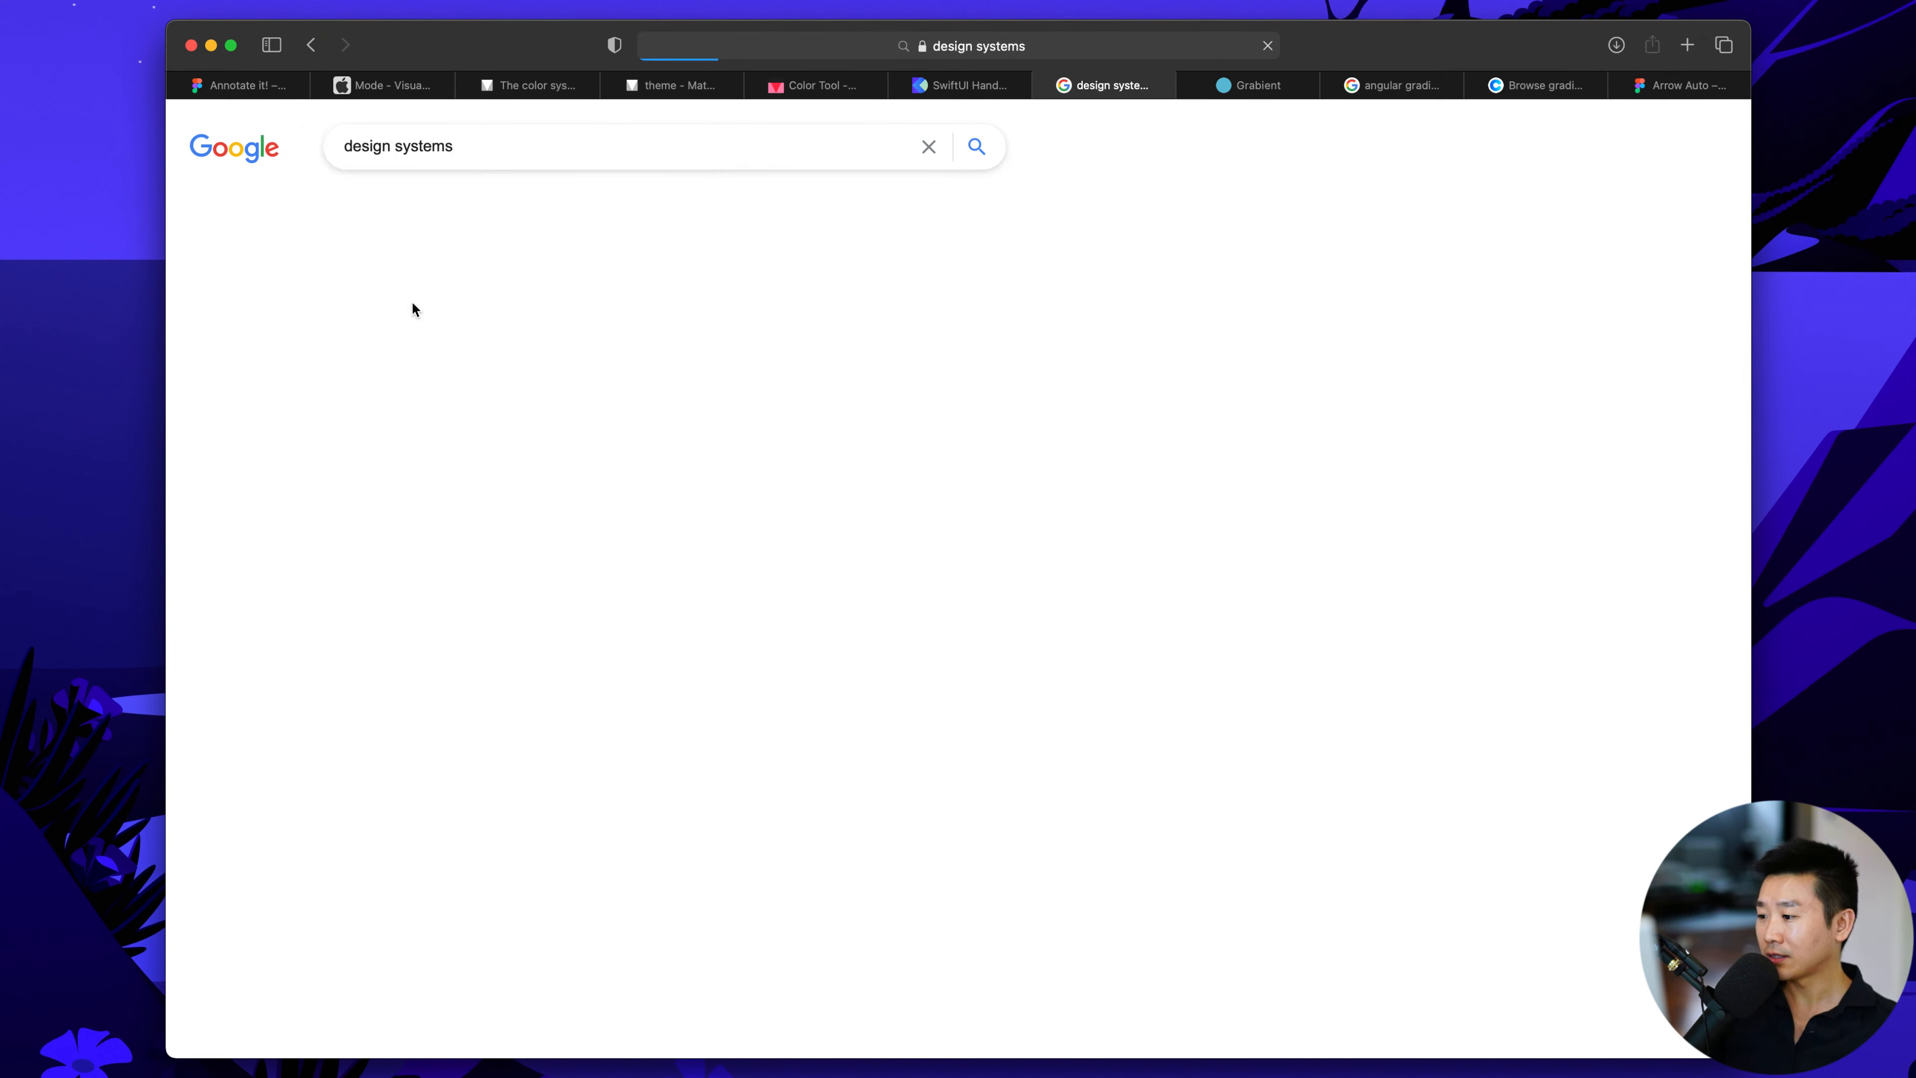
# Open the Design Systems Repo search result and look through the first entries of its Design Systems Gallery
pyautogui.scroll(-3, 462, 676)
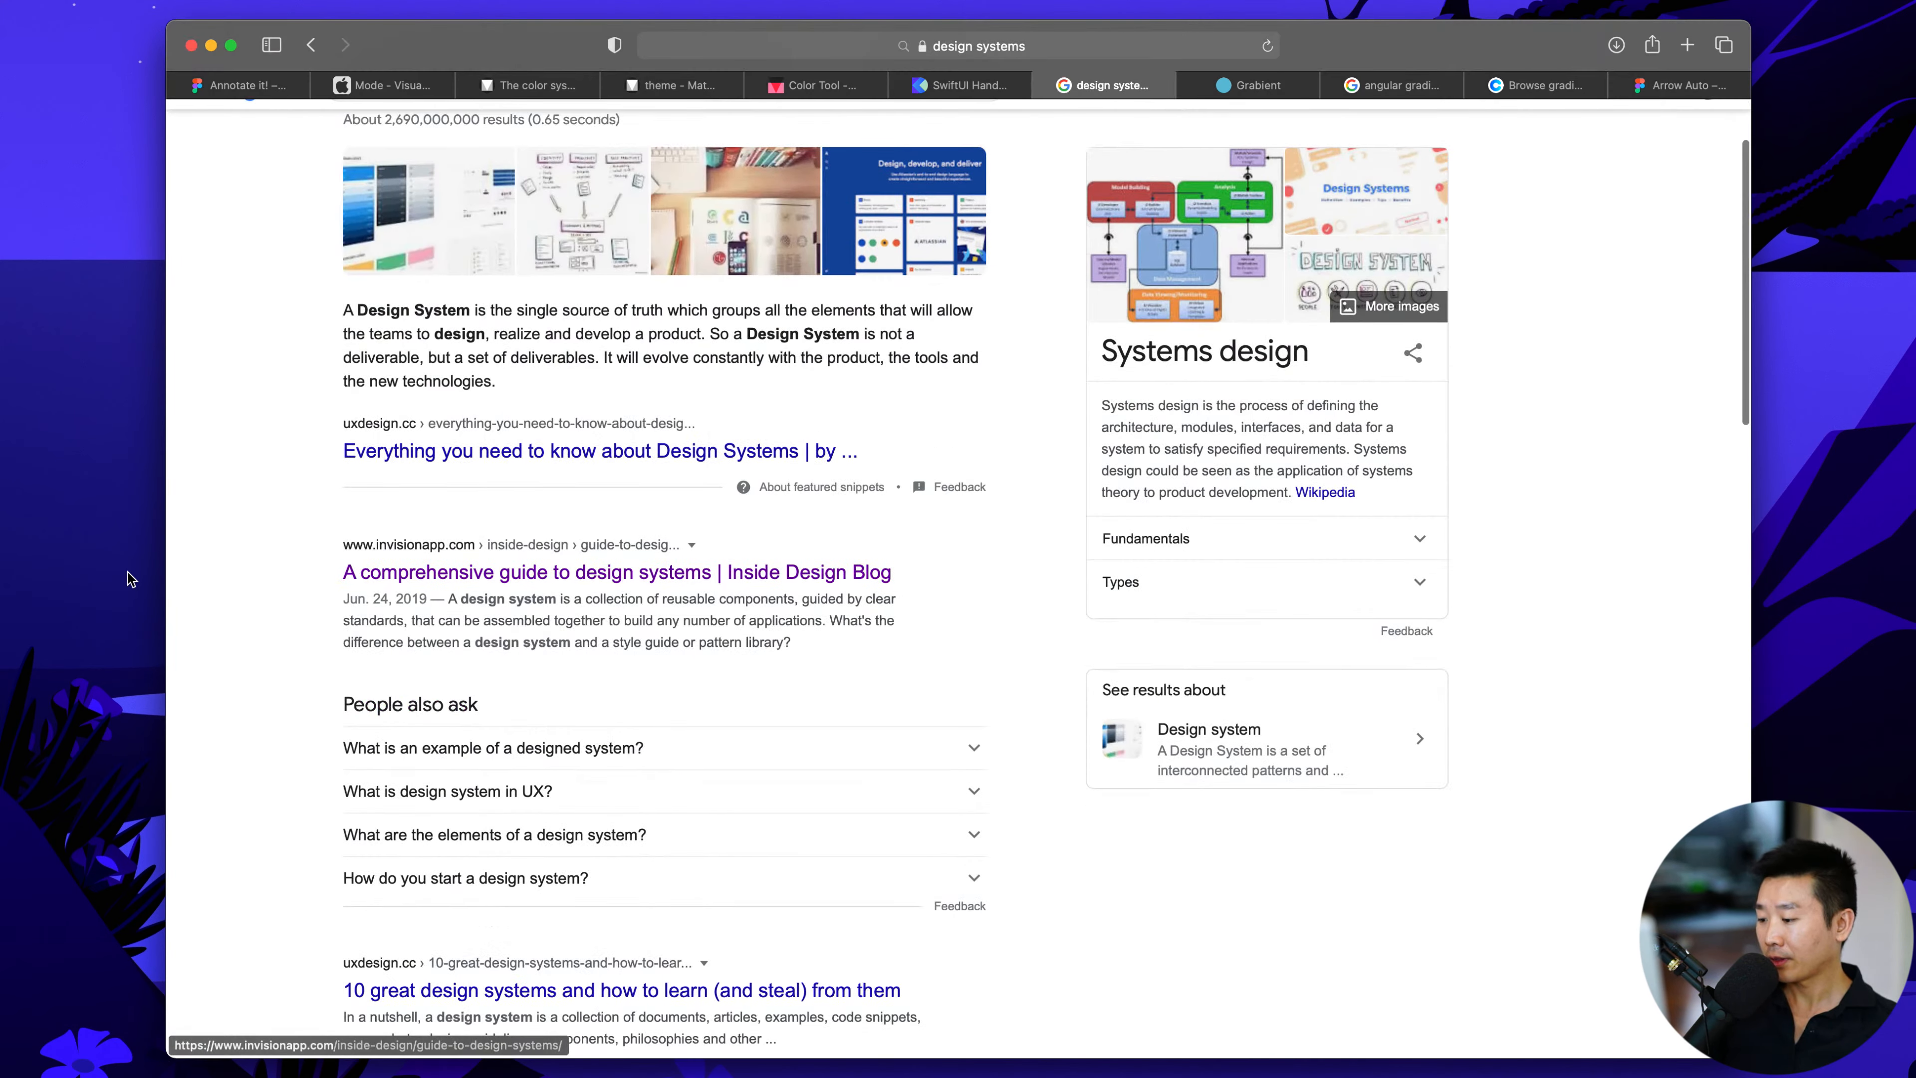
pyautogui.scroll(-5, 184, 574)
pyautogui.click(501, 751)
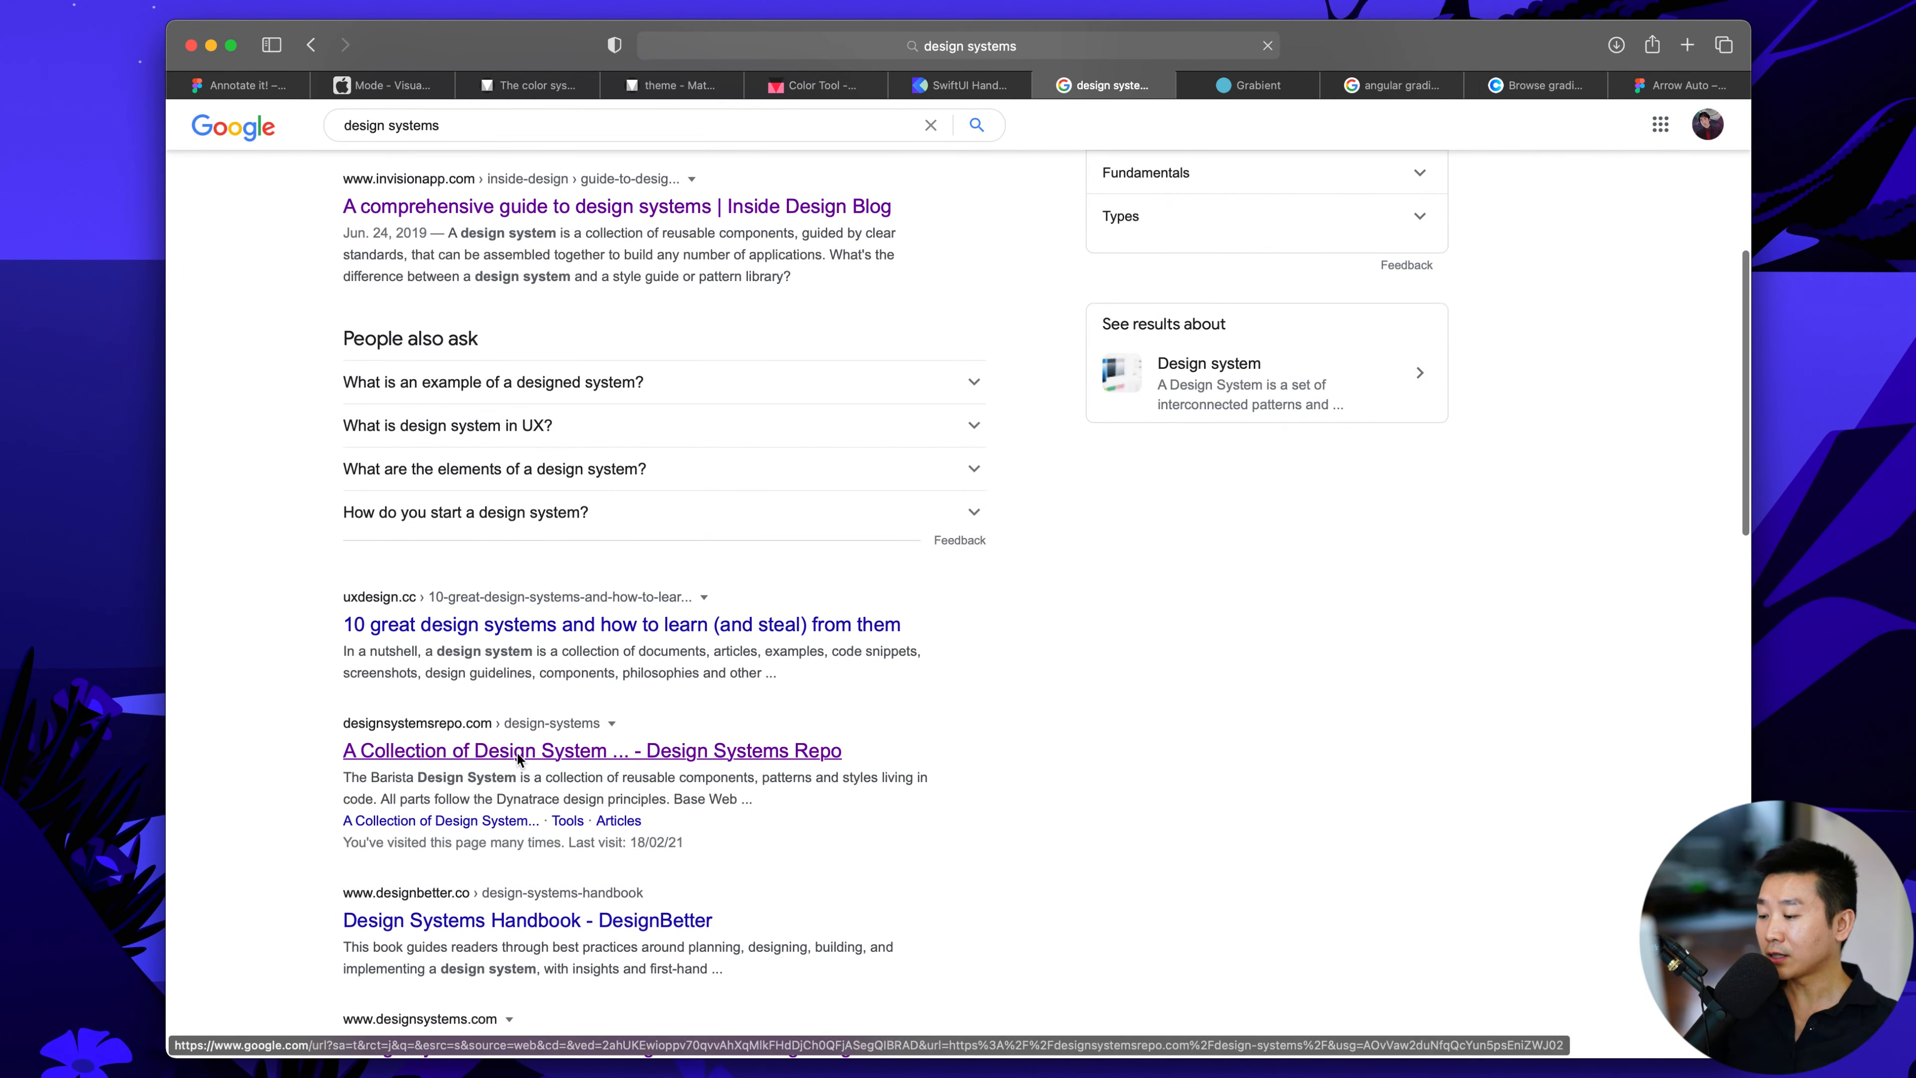
pyautogui.scroll(-2, 340, 704)
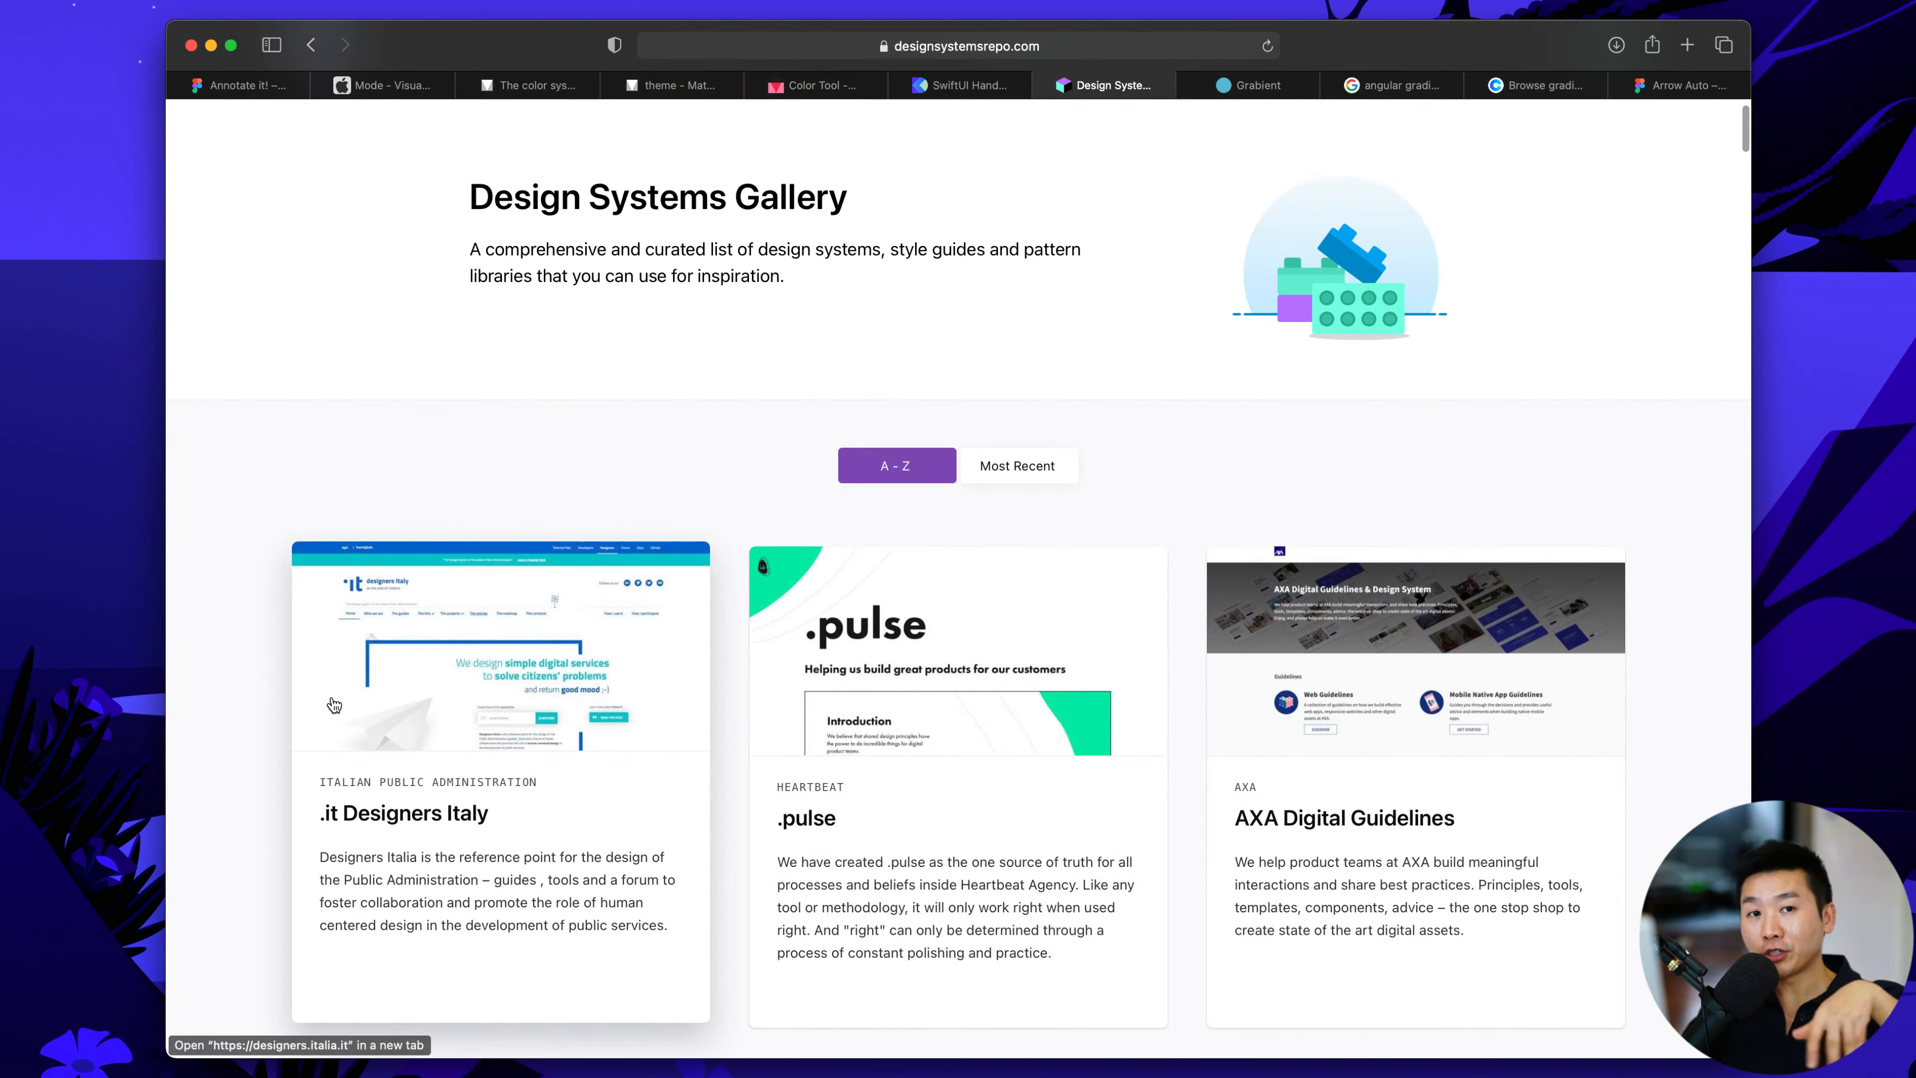
pyautogui.scroll(-5, 385, 514)
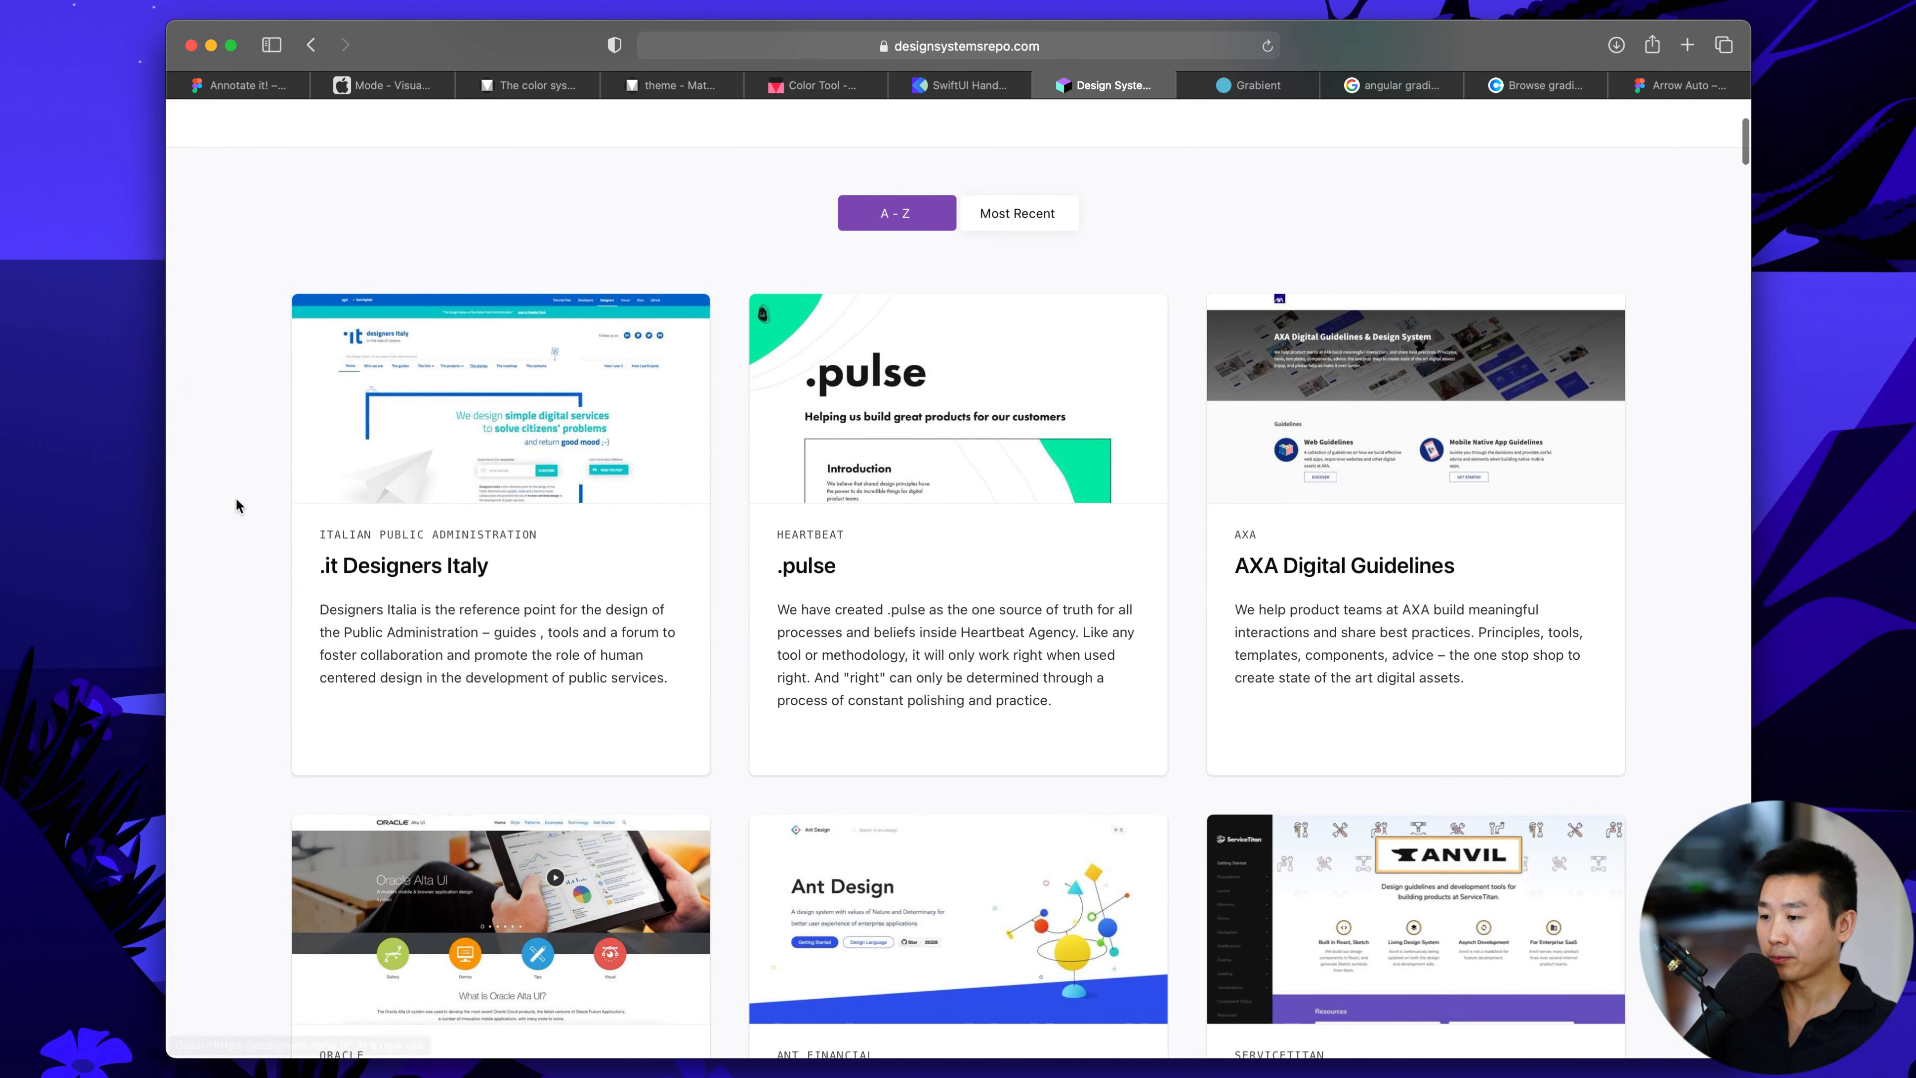
pyautogui.scroll(-2, 237, 498)
pyautogui.scroll(2, 237, 498)
pyautogui.scroll(-1, 924, 408)
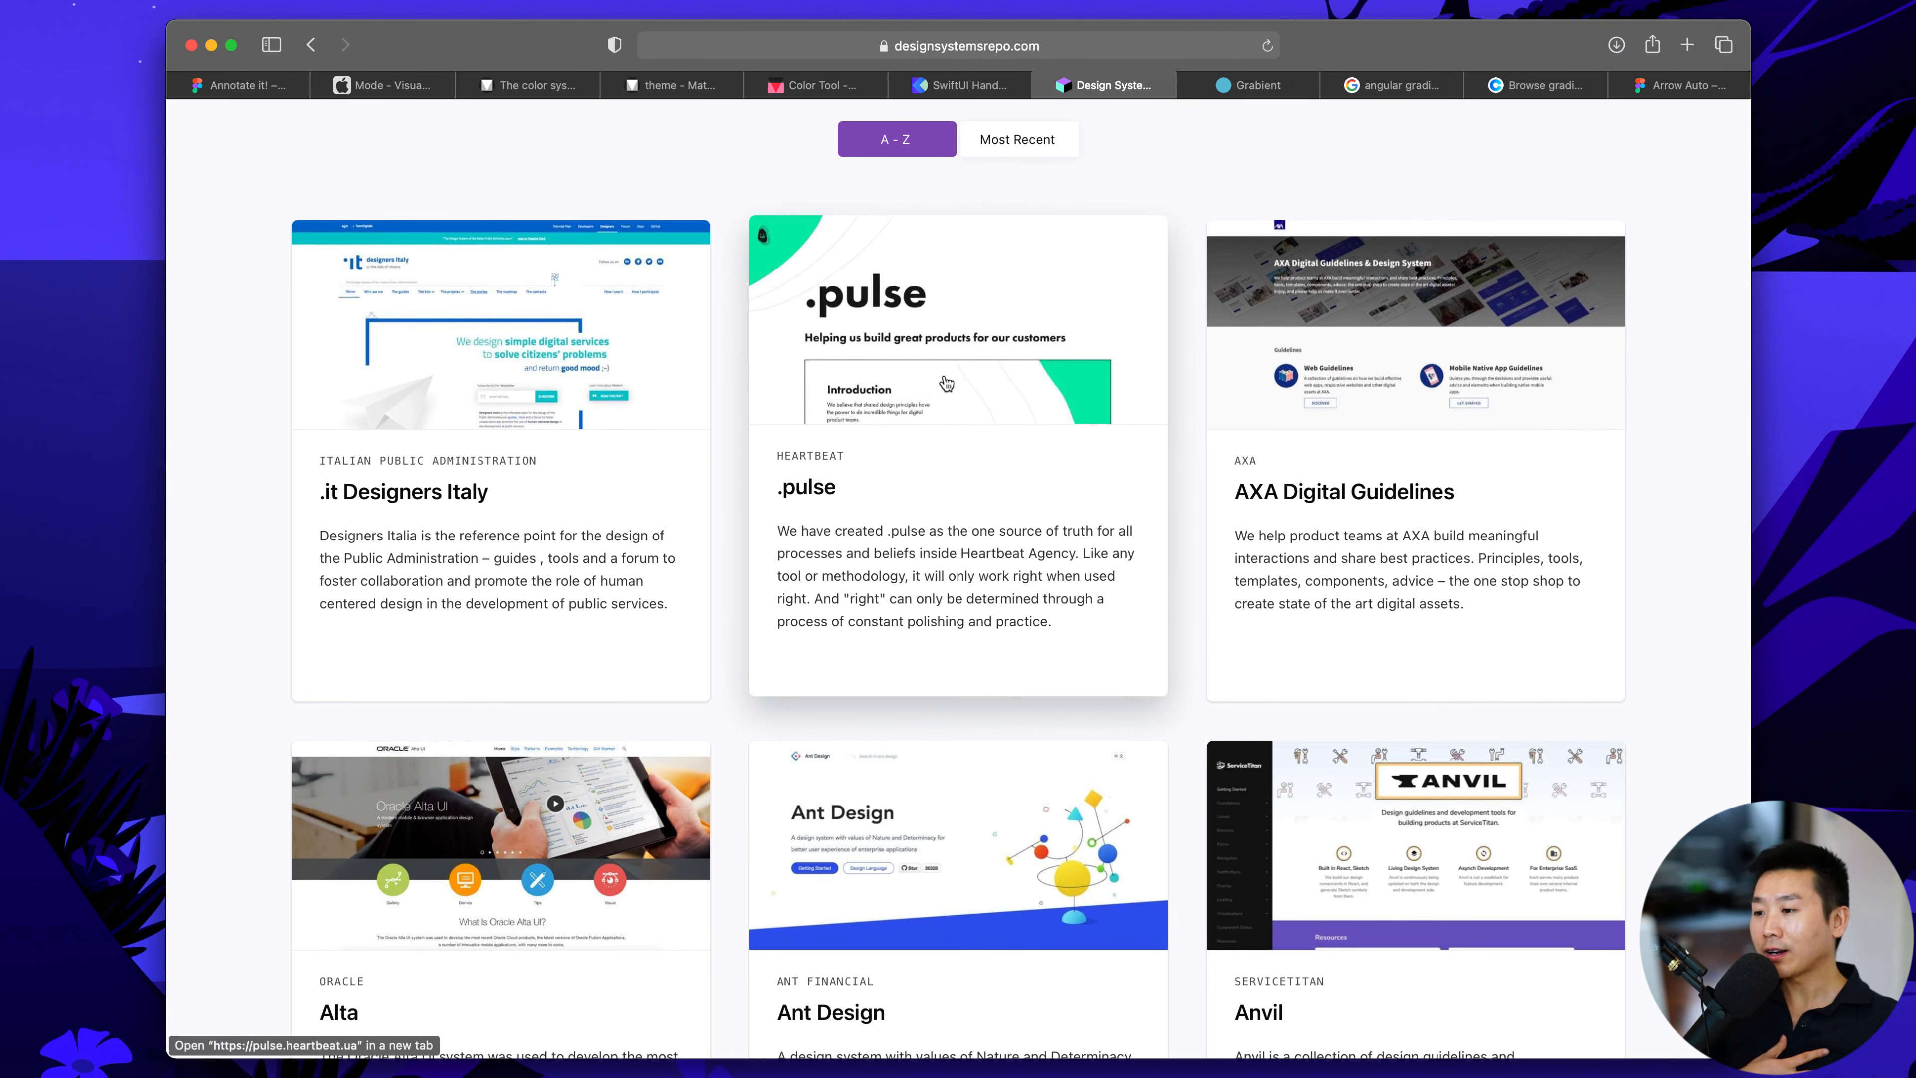
# Open the .pulse design system from the gallery, examine its section cards and go to its Design tips page
pyautogui.click(899, 376)
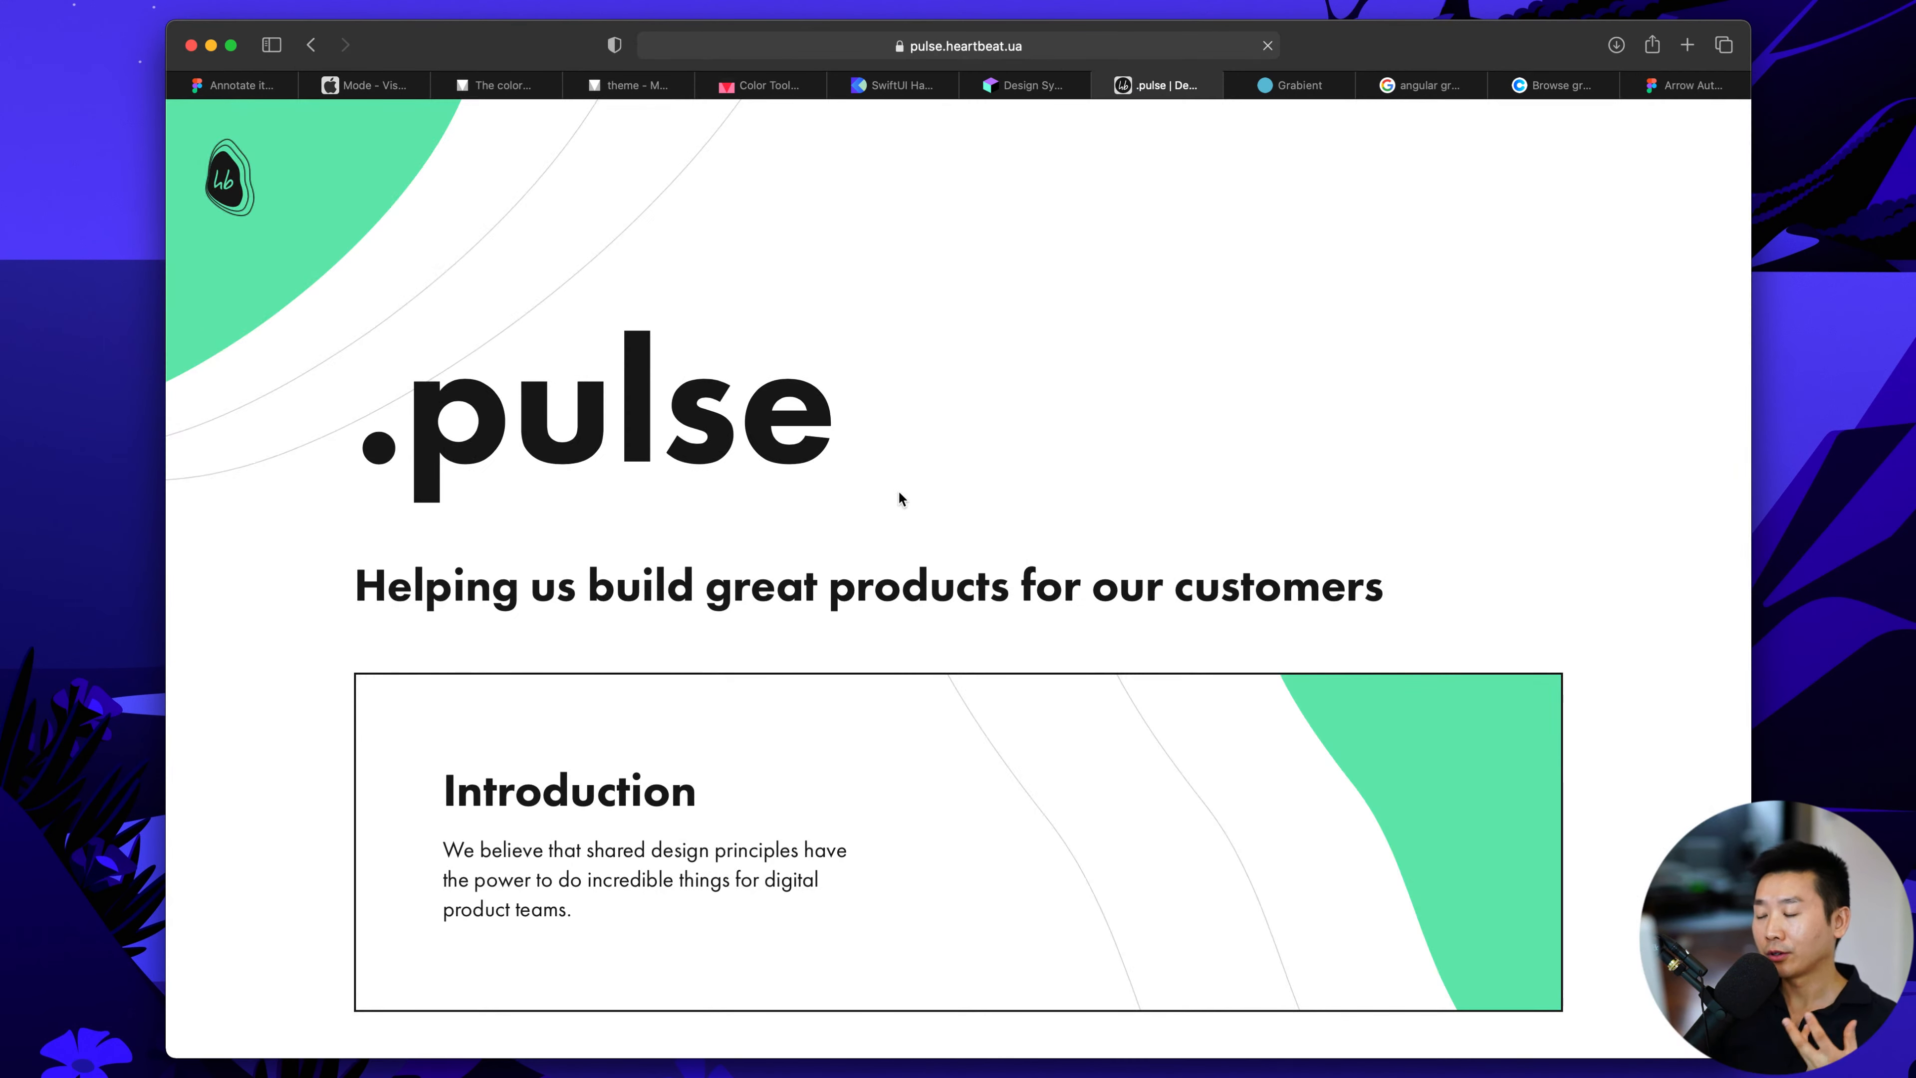
pyautogui.scroll(-10, 899, 494)
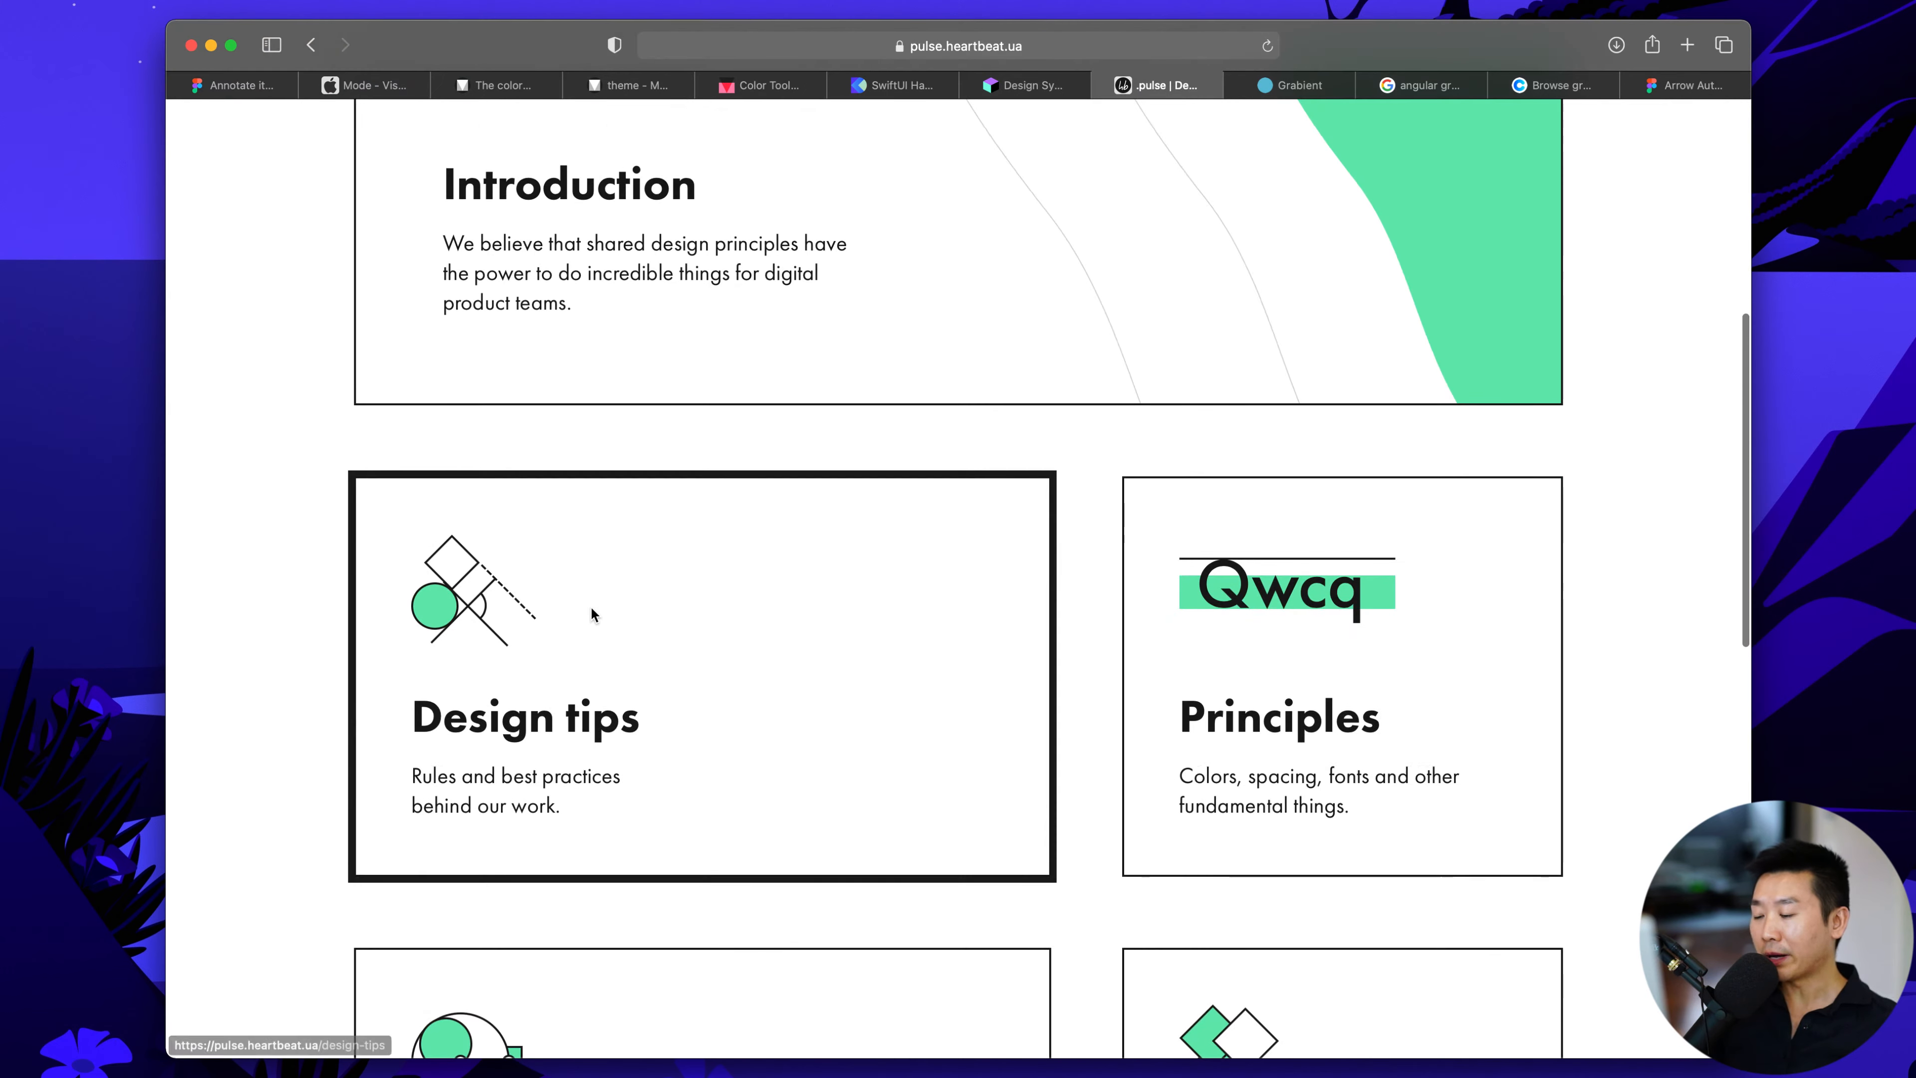
pyautogui.scroll(-5, 585, 515)
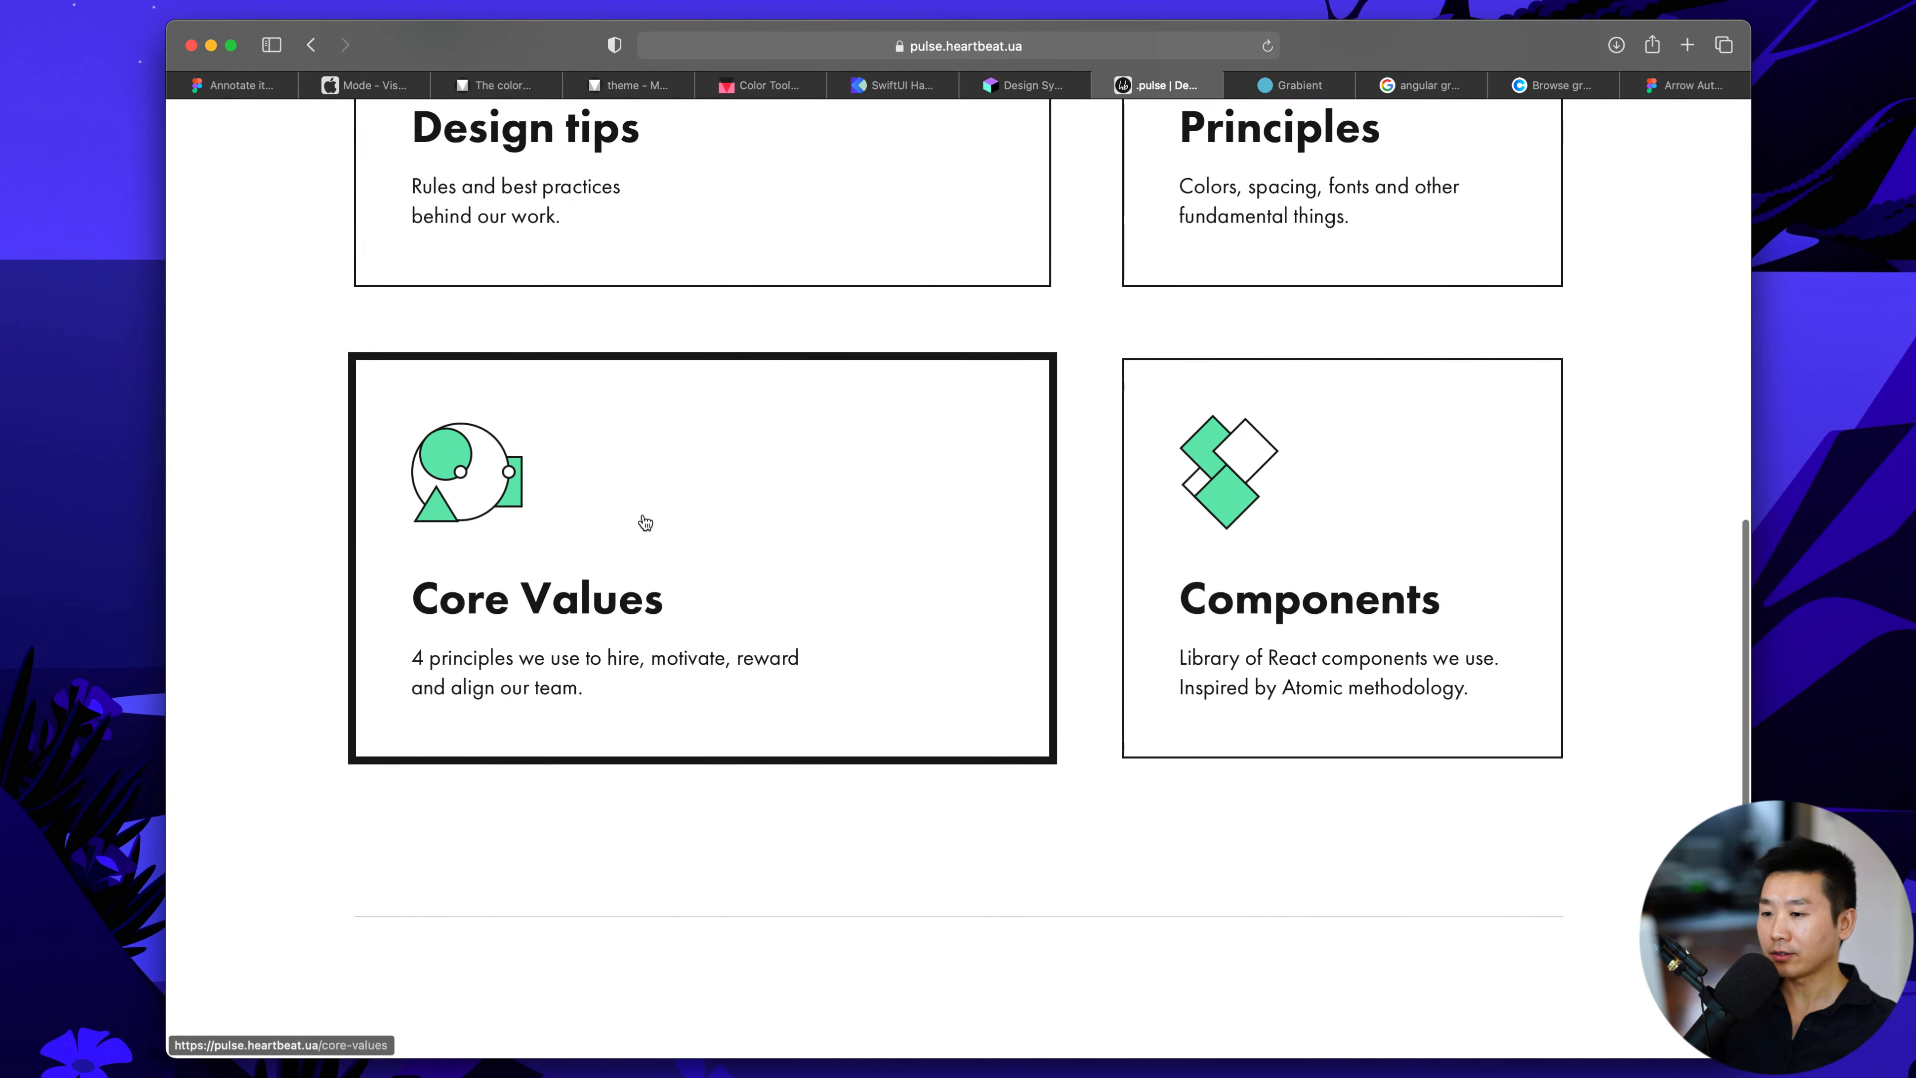
pyautogui.scroll(4, 641, 523)
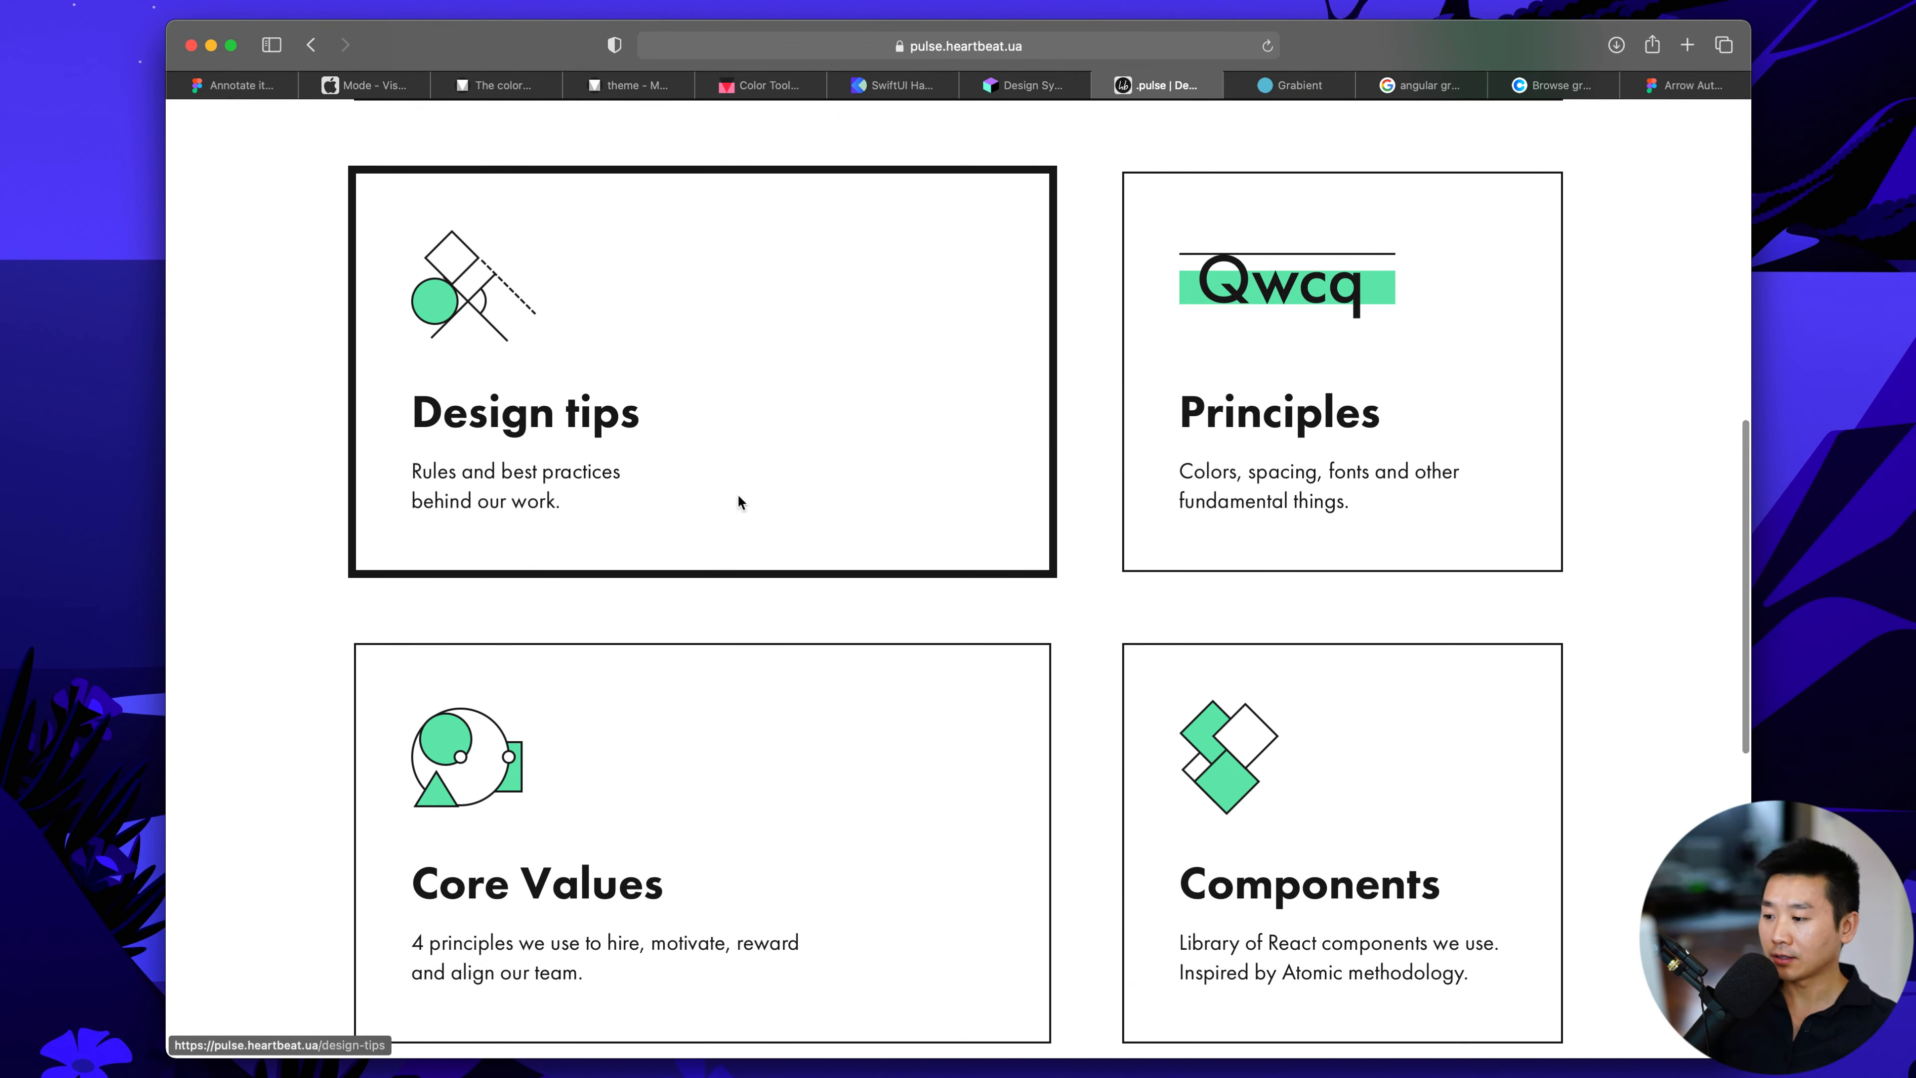
pyautogui.click(734, 500)
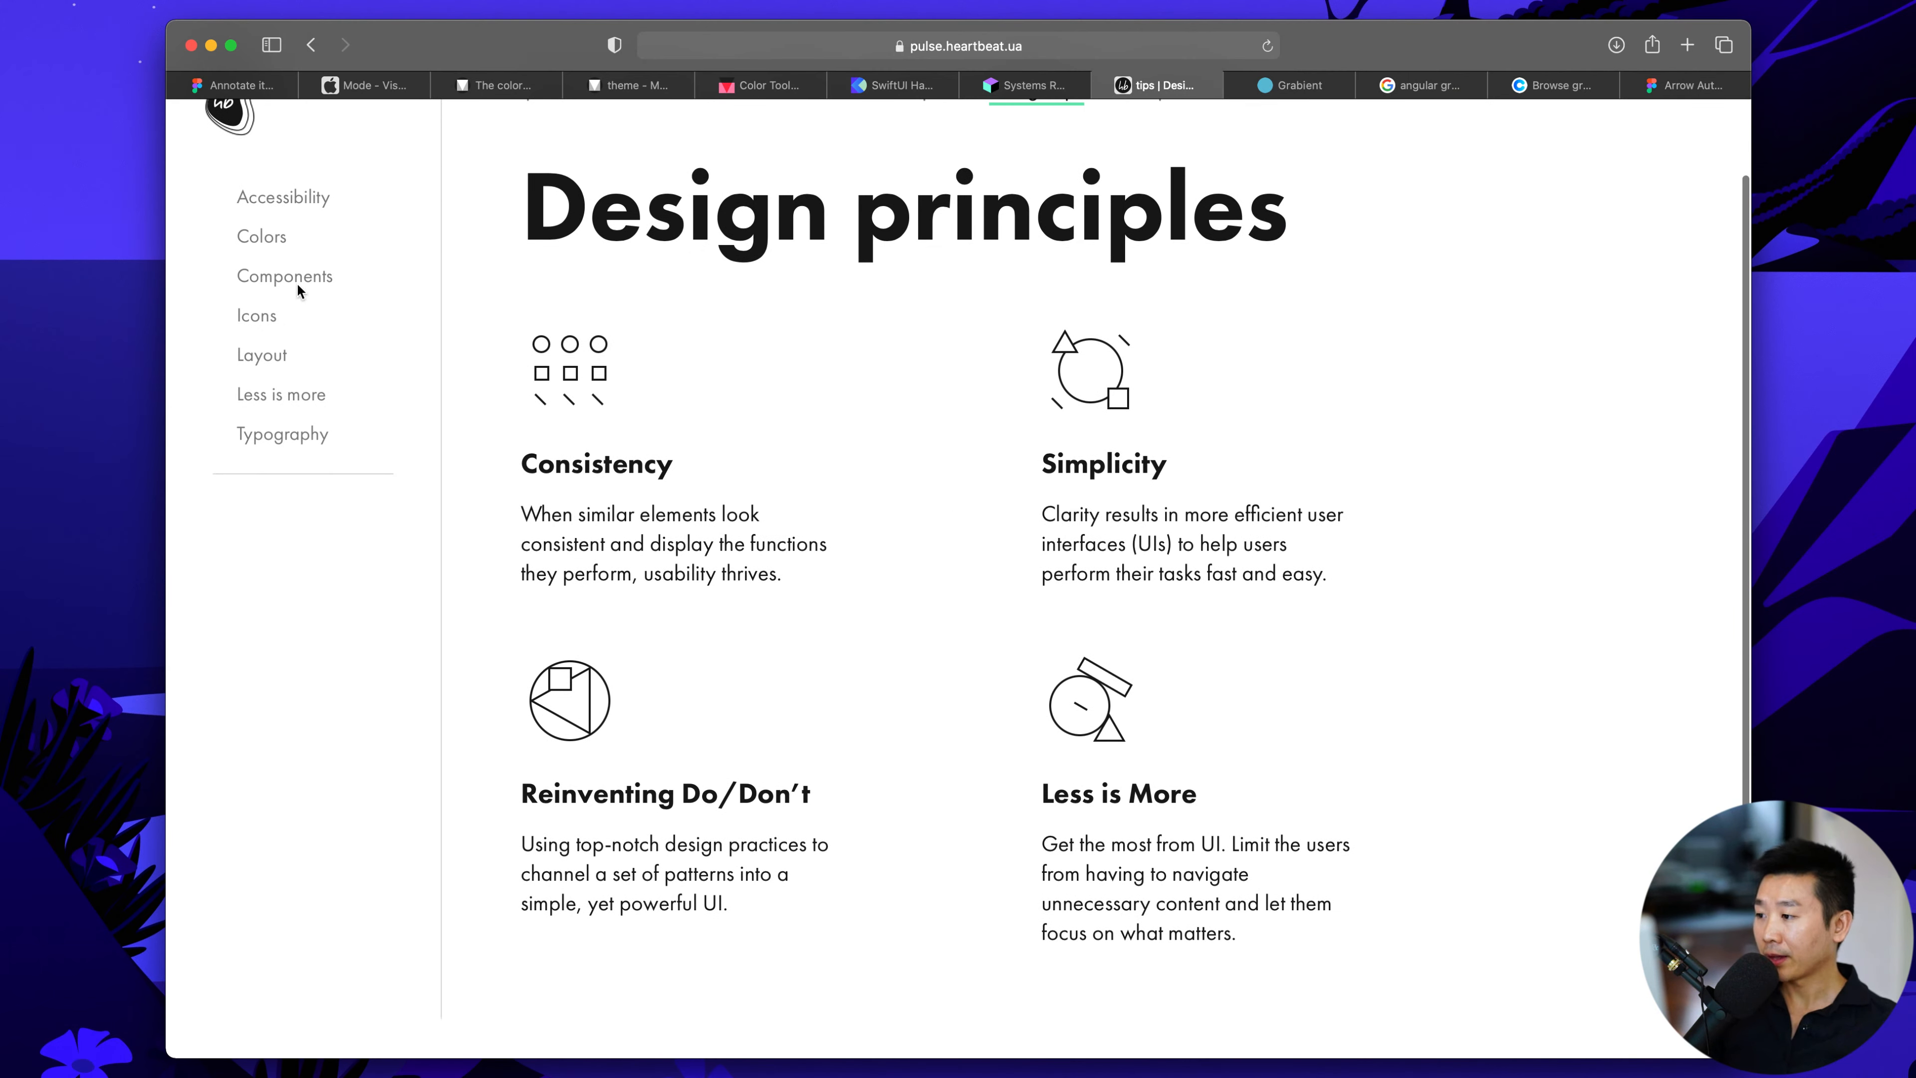
# Open the Layout page of the .pulse design tips and examine its grid advice
pyautogui.click(253, 275)
pyautogui.click(327, 445)
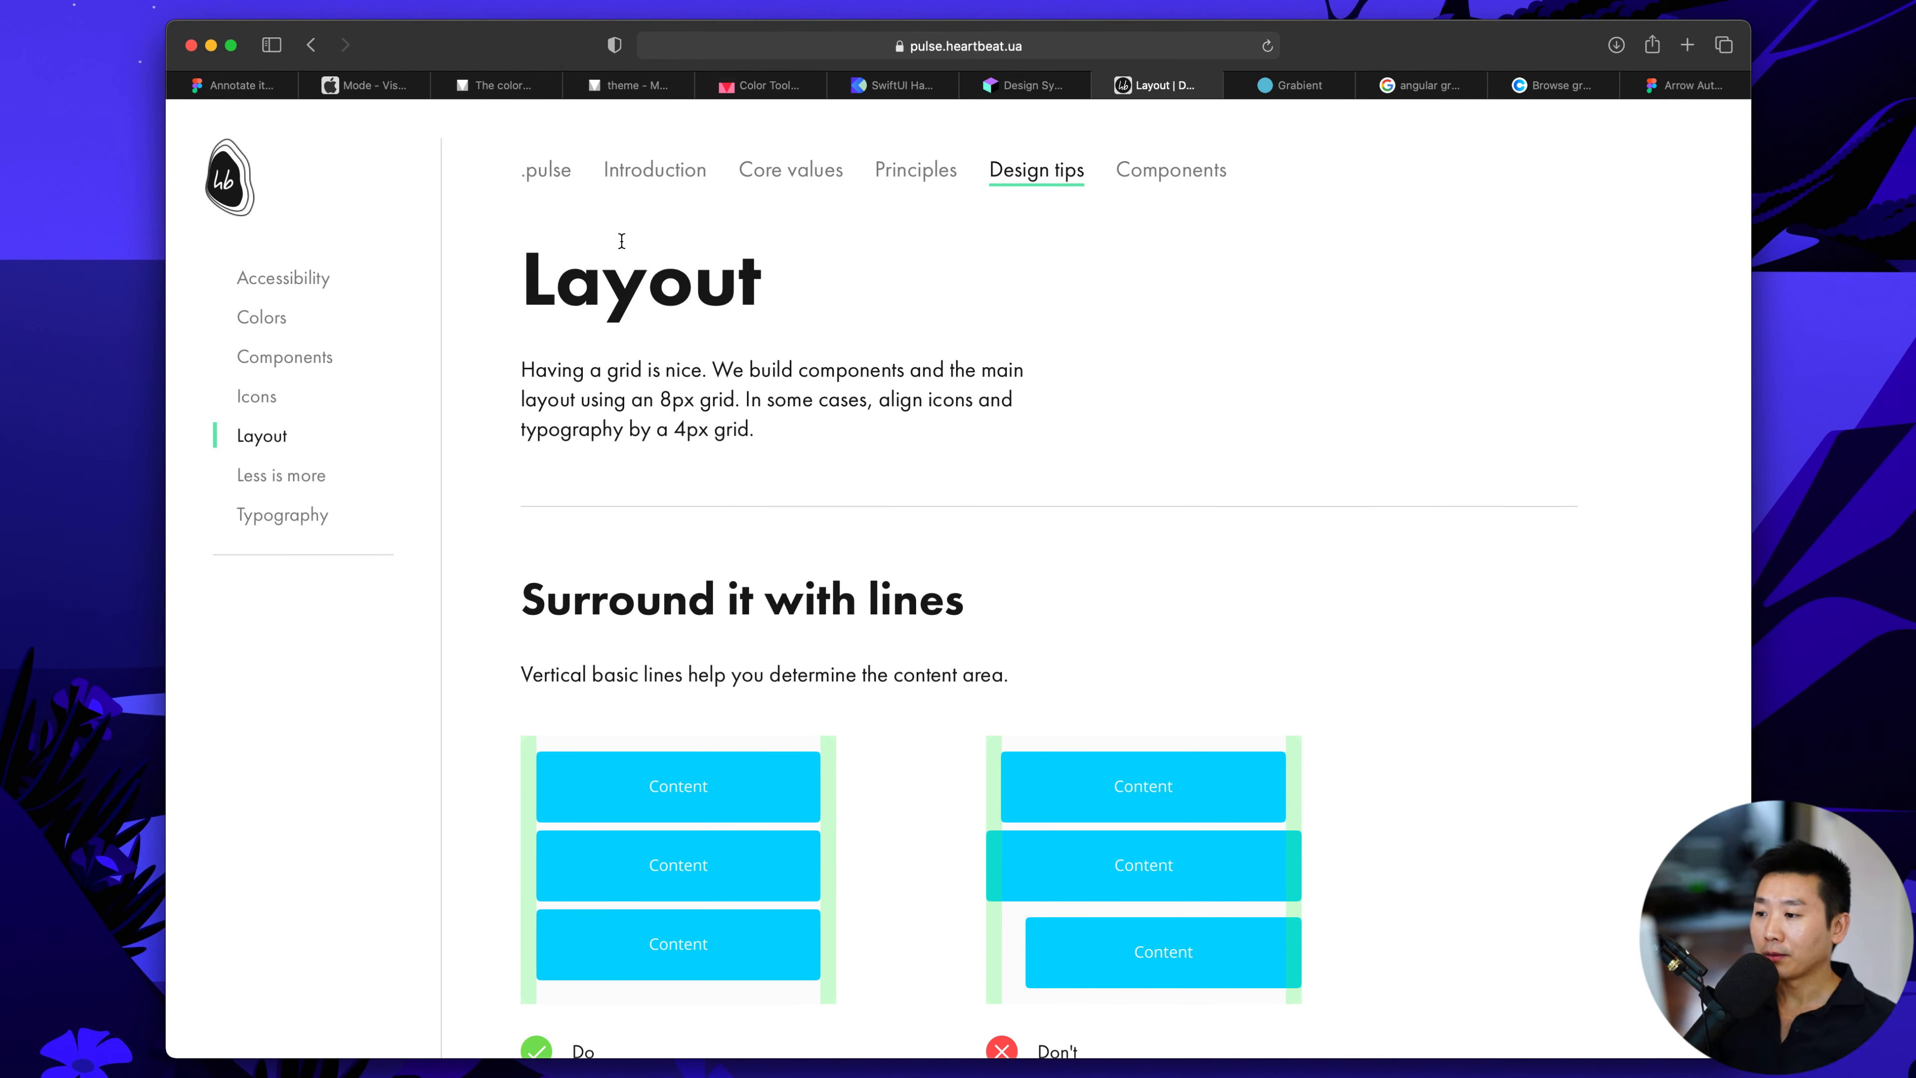
pyautogui.scroll(-2, 651, 400)
pyautogui.scroll(2, 652, 400)
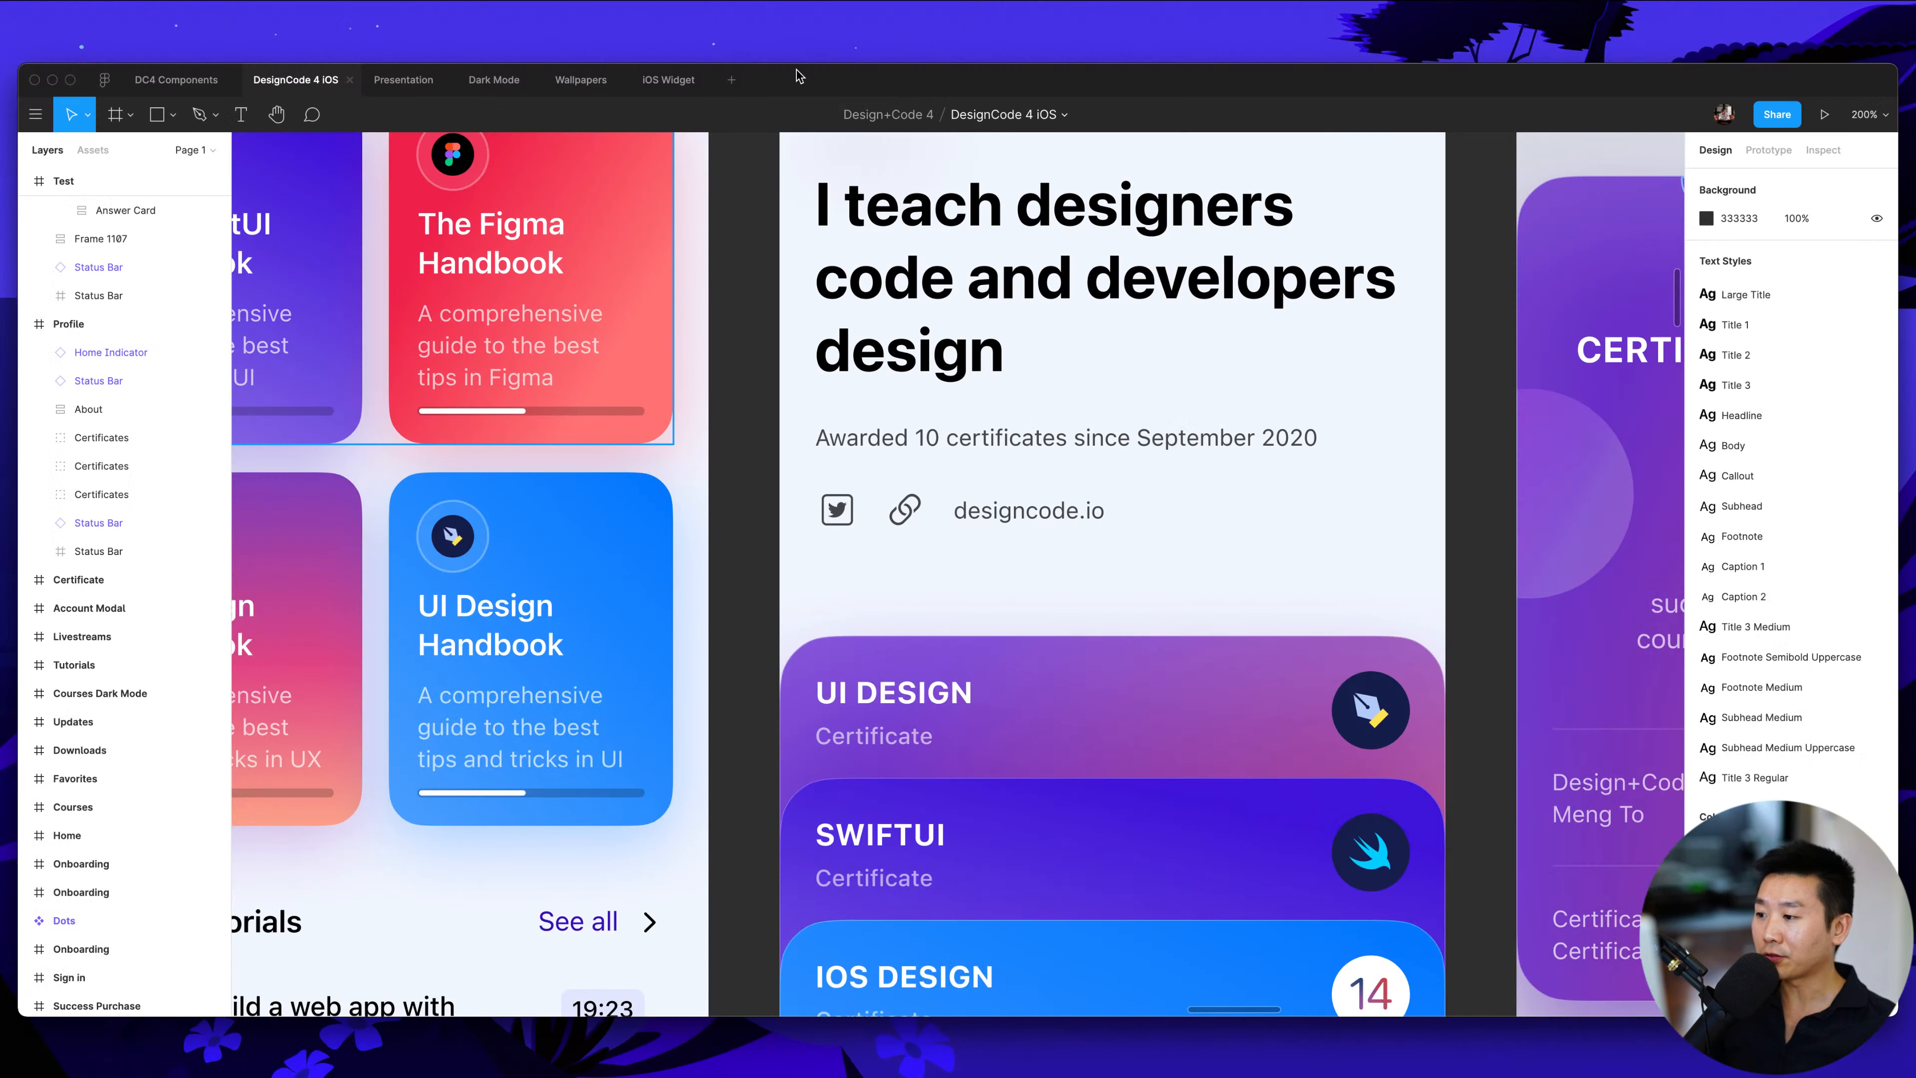
# Switch to Figma, show the DesignCode 4 iOS file at 100% and return to the Community start page
pyautogui.hotkey('shift', '0')
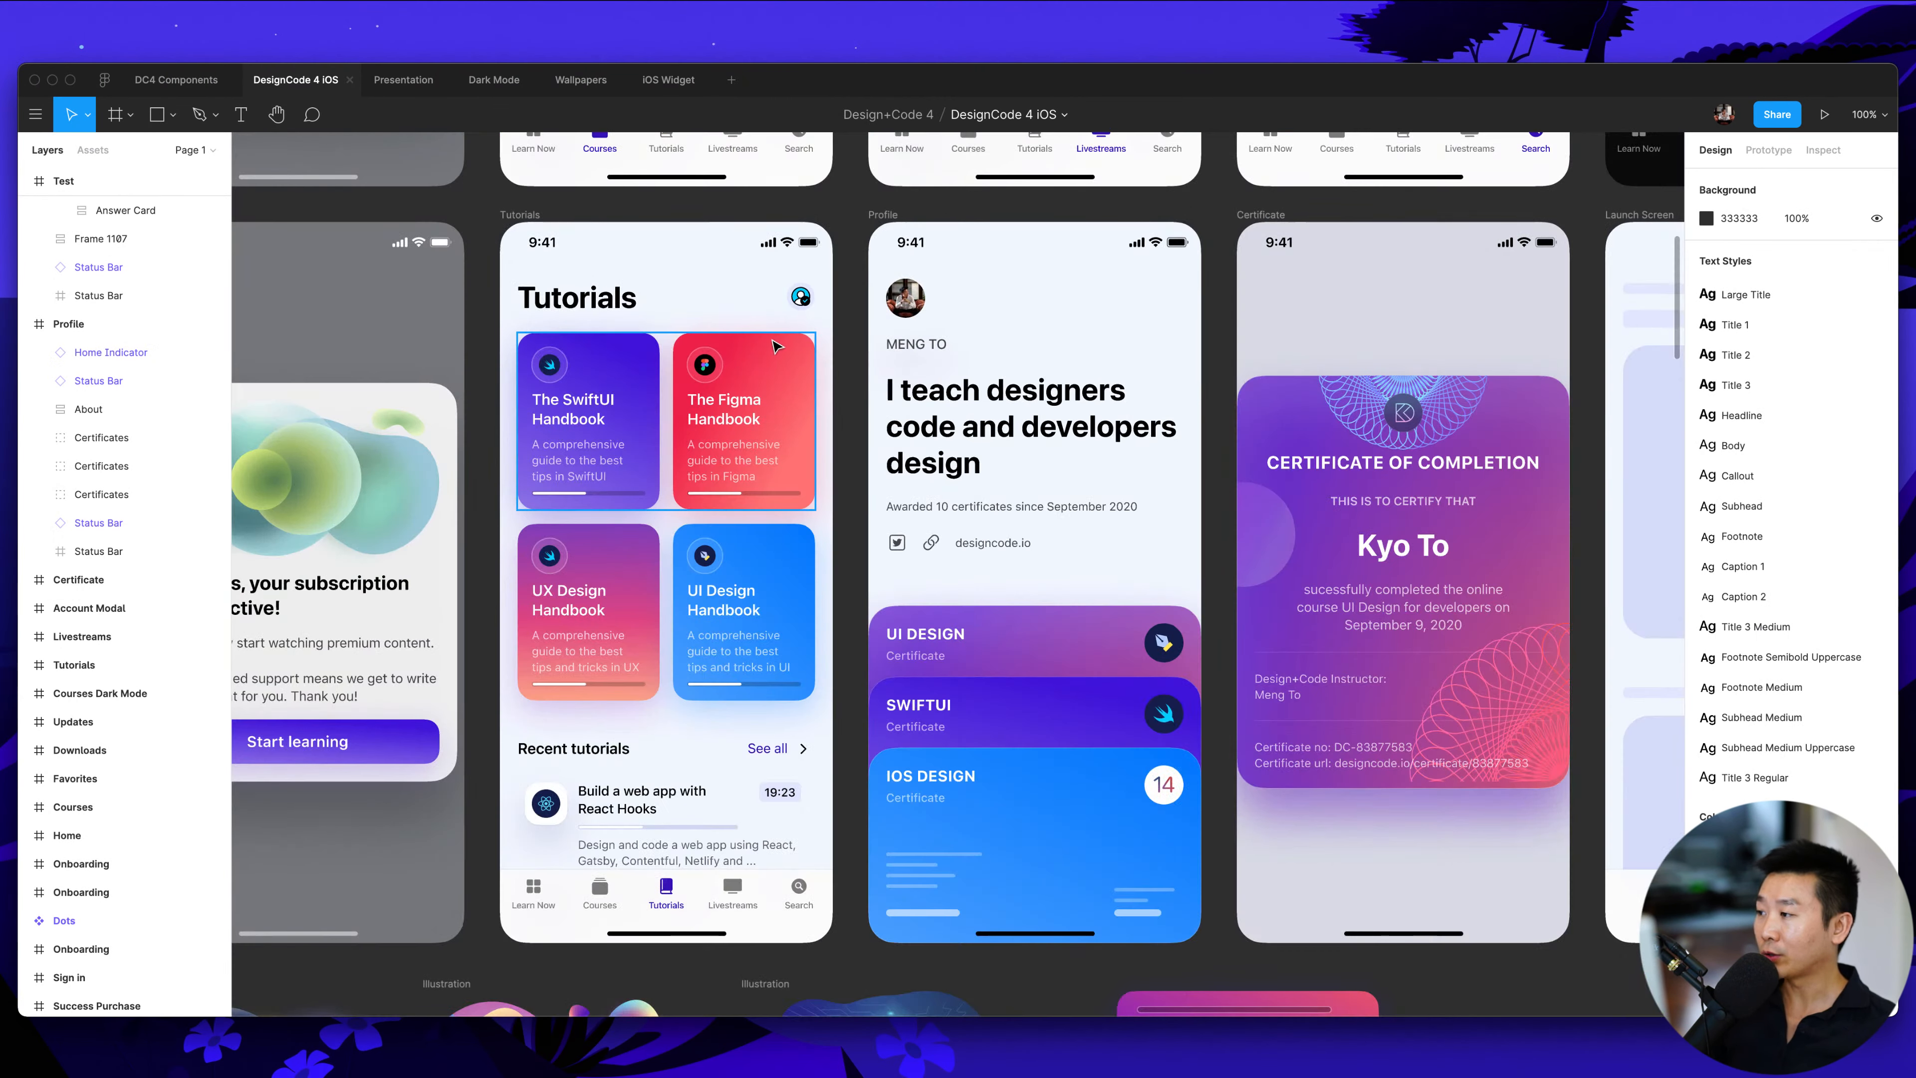
pyautogui.click(105, 81)
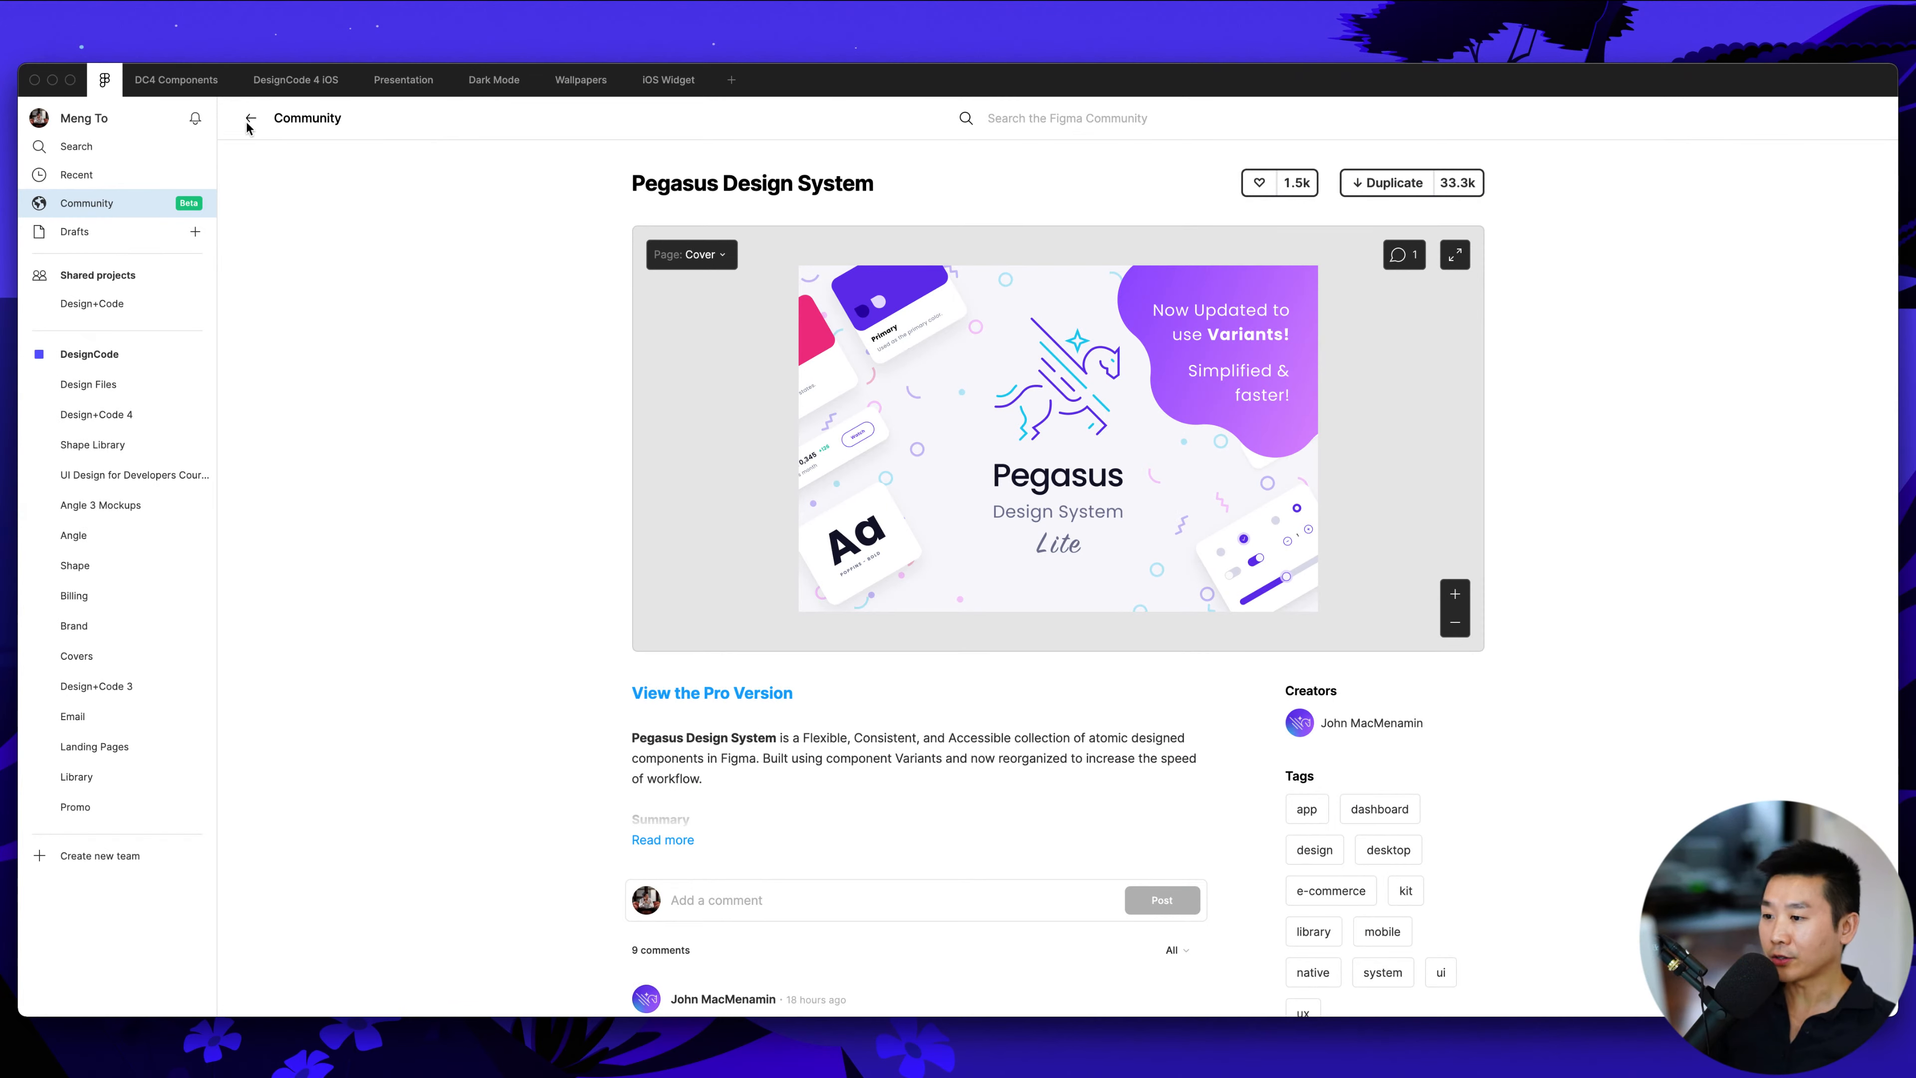
pyautogui.click(378, 445)
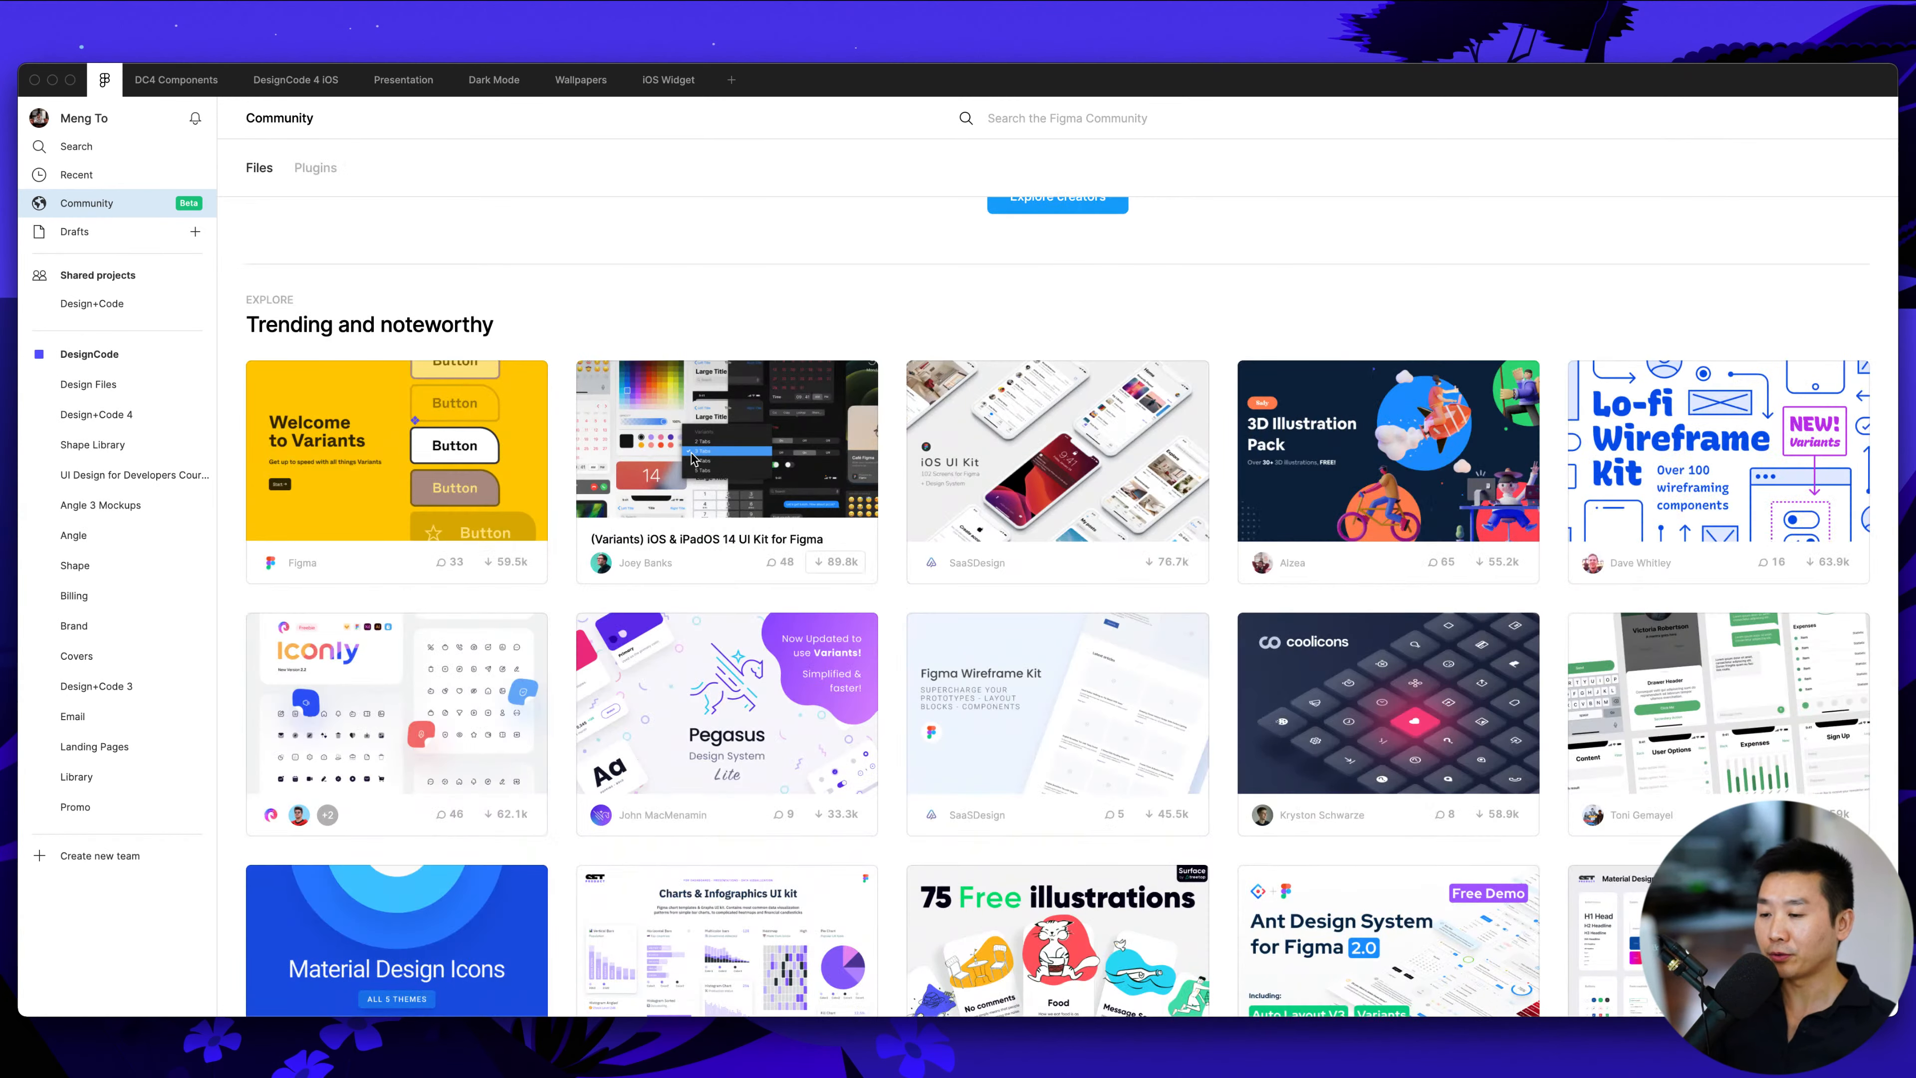
# Browse the Community's Trending and noteworthy files, examining the published UI kits, icon sets and design systems
pyautogui.scroll(-2, 700, 456)
pyautogui.scroll(-3, 701, 456)
pyautogui.scroll(2, 435, 201)
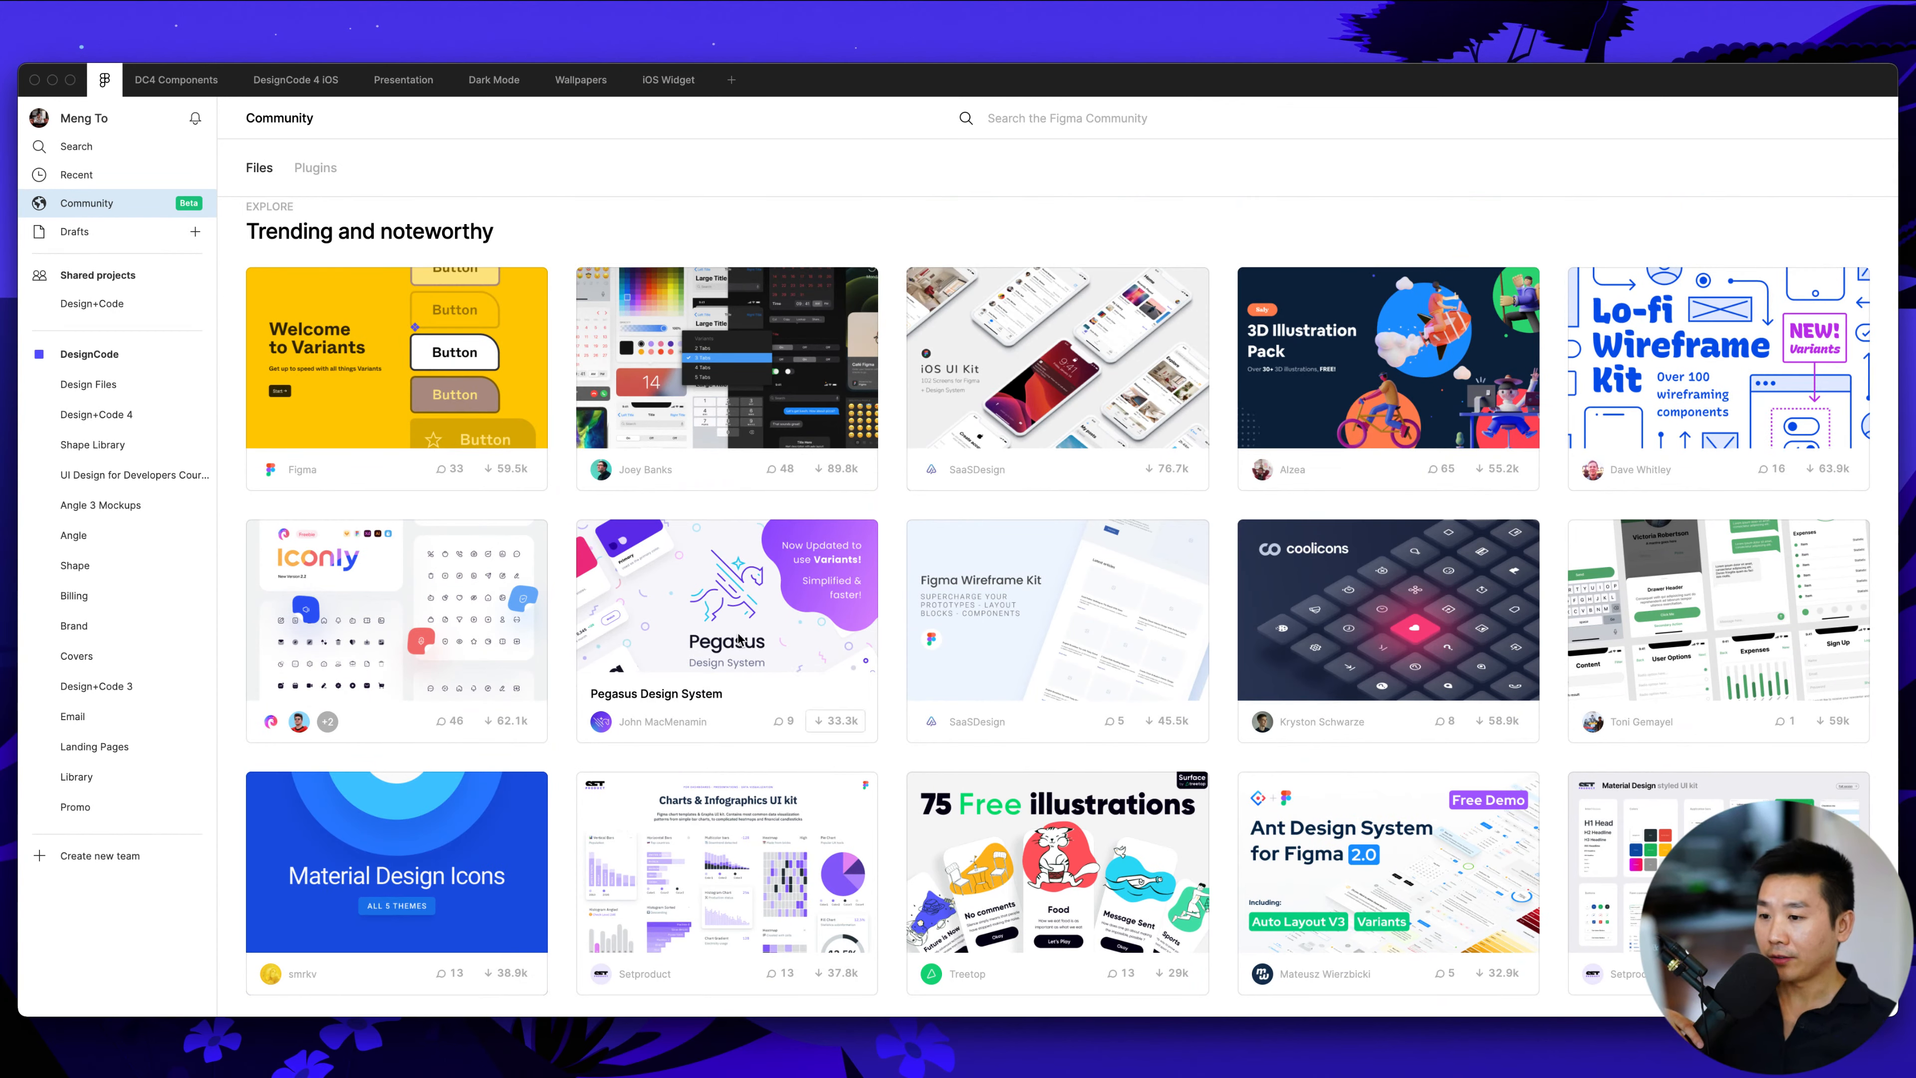
pyautogui.scroll(-1, 1476, 542)
pyautogui.scroll(-6, 945, 601)
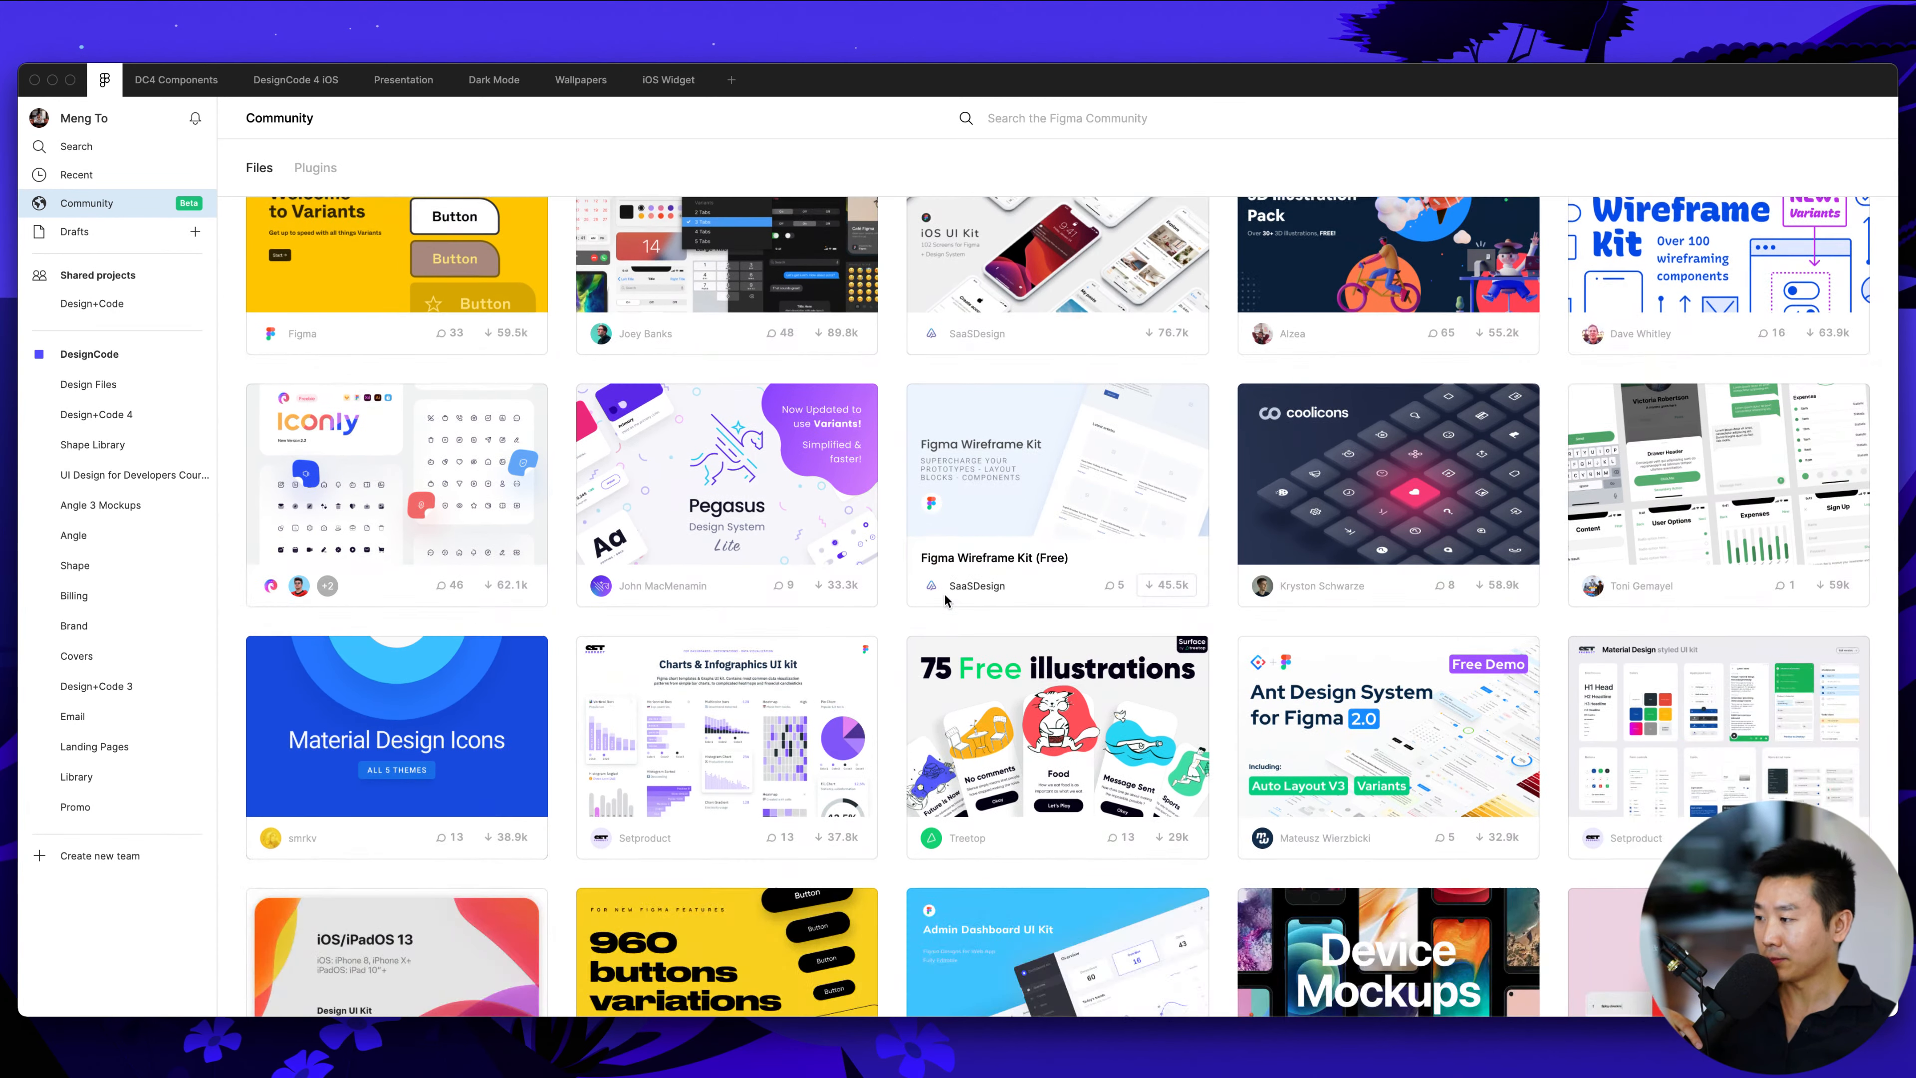
pyautogui.scroll(-11, 538, 573)
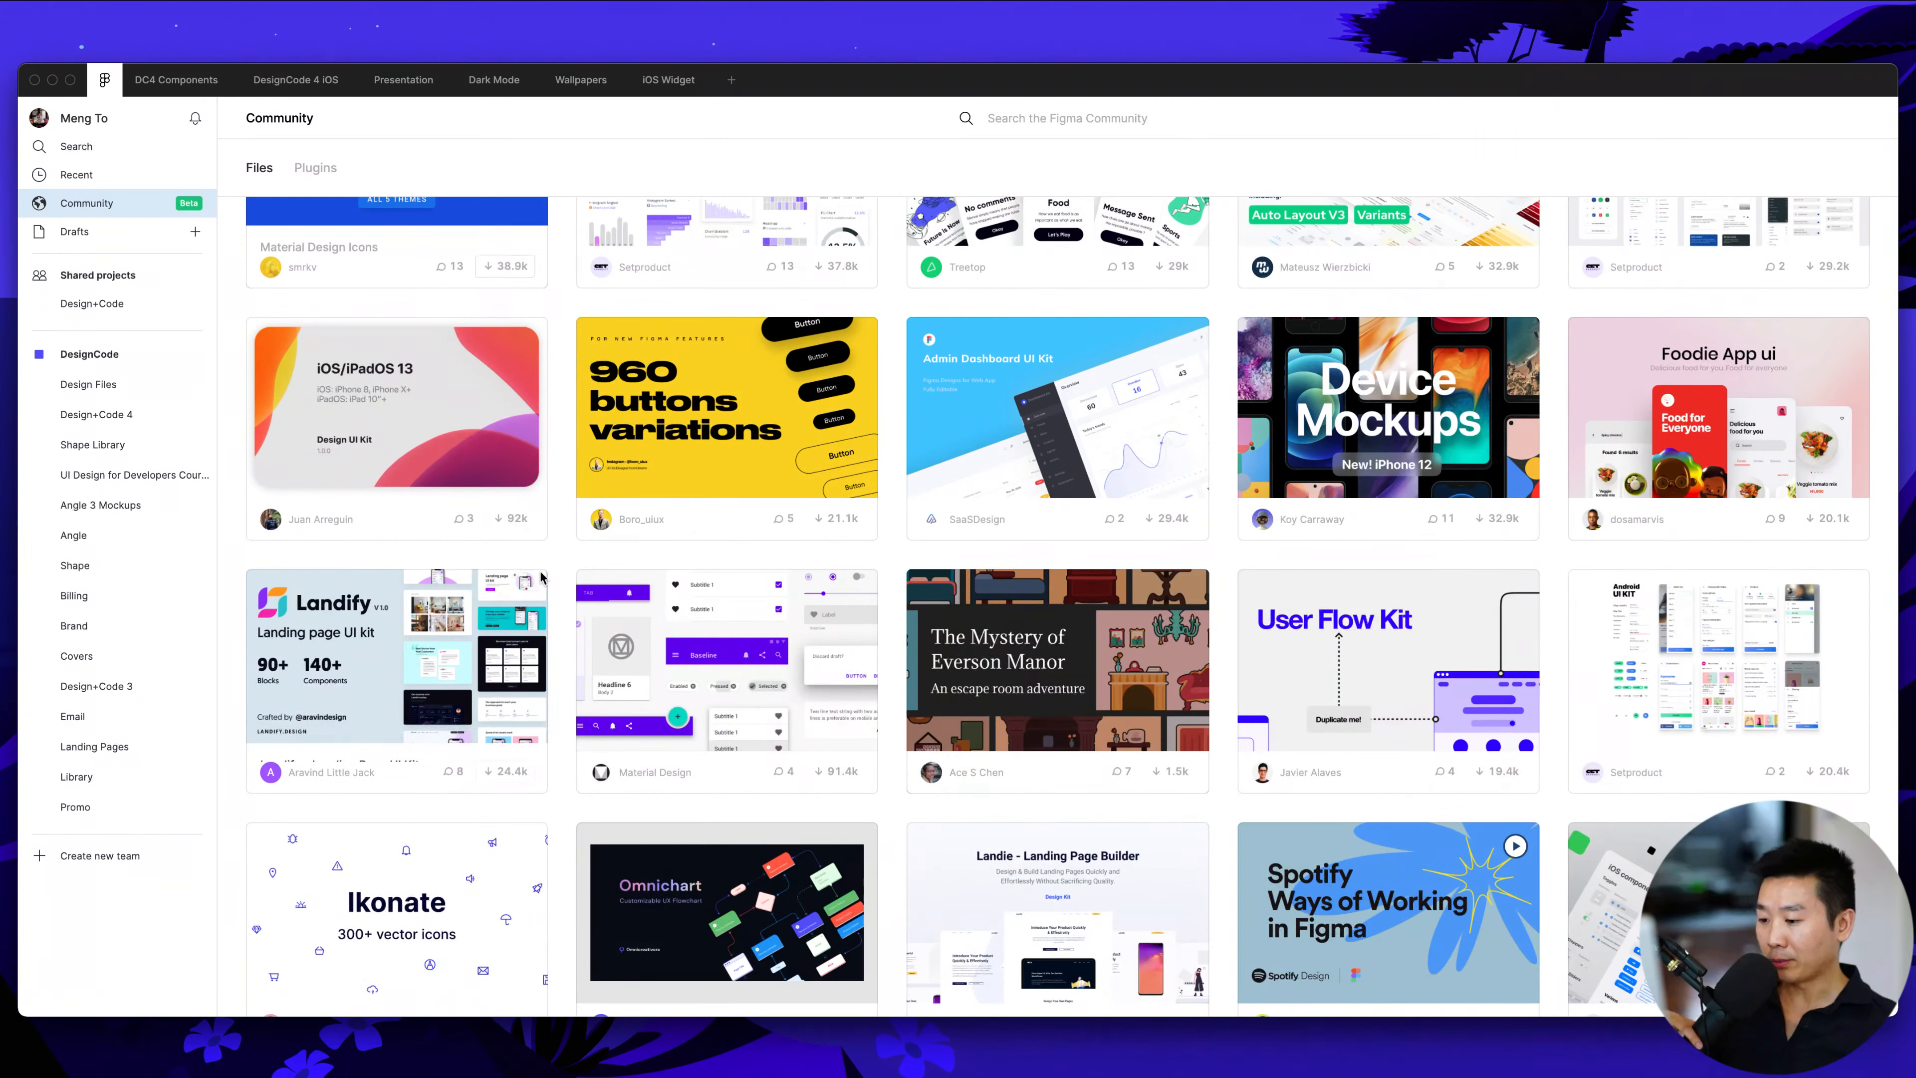
pyautogui.scroll(-8, 541, 577)
pyautogui.scroll(-20, 541, 577)
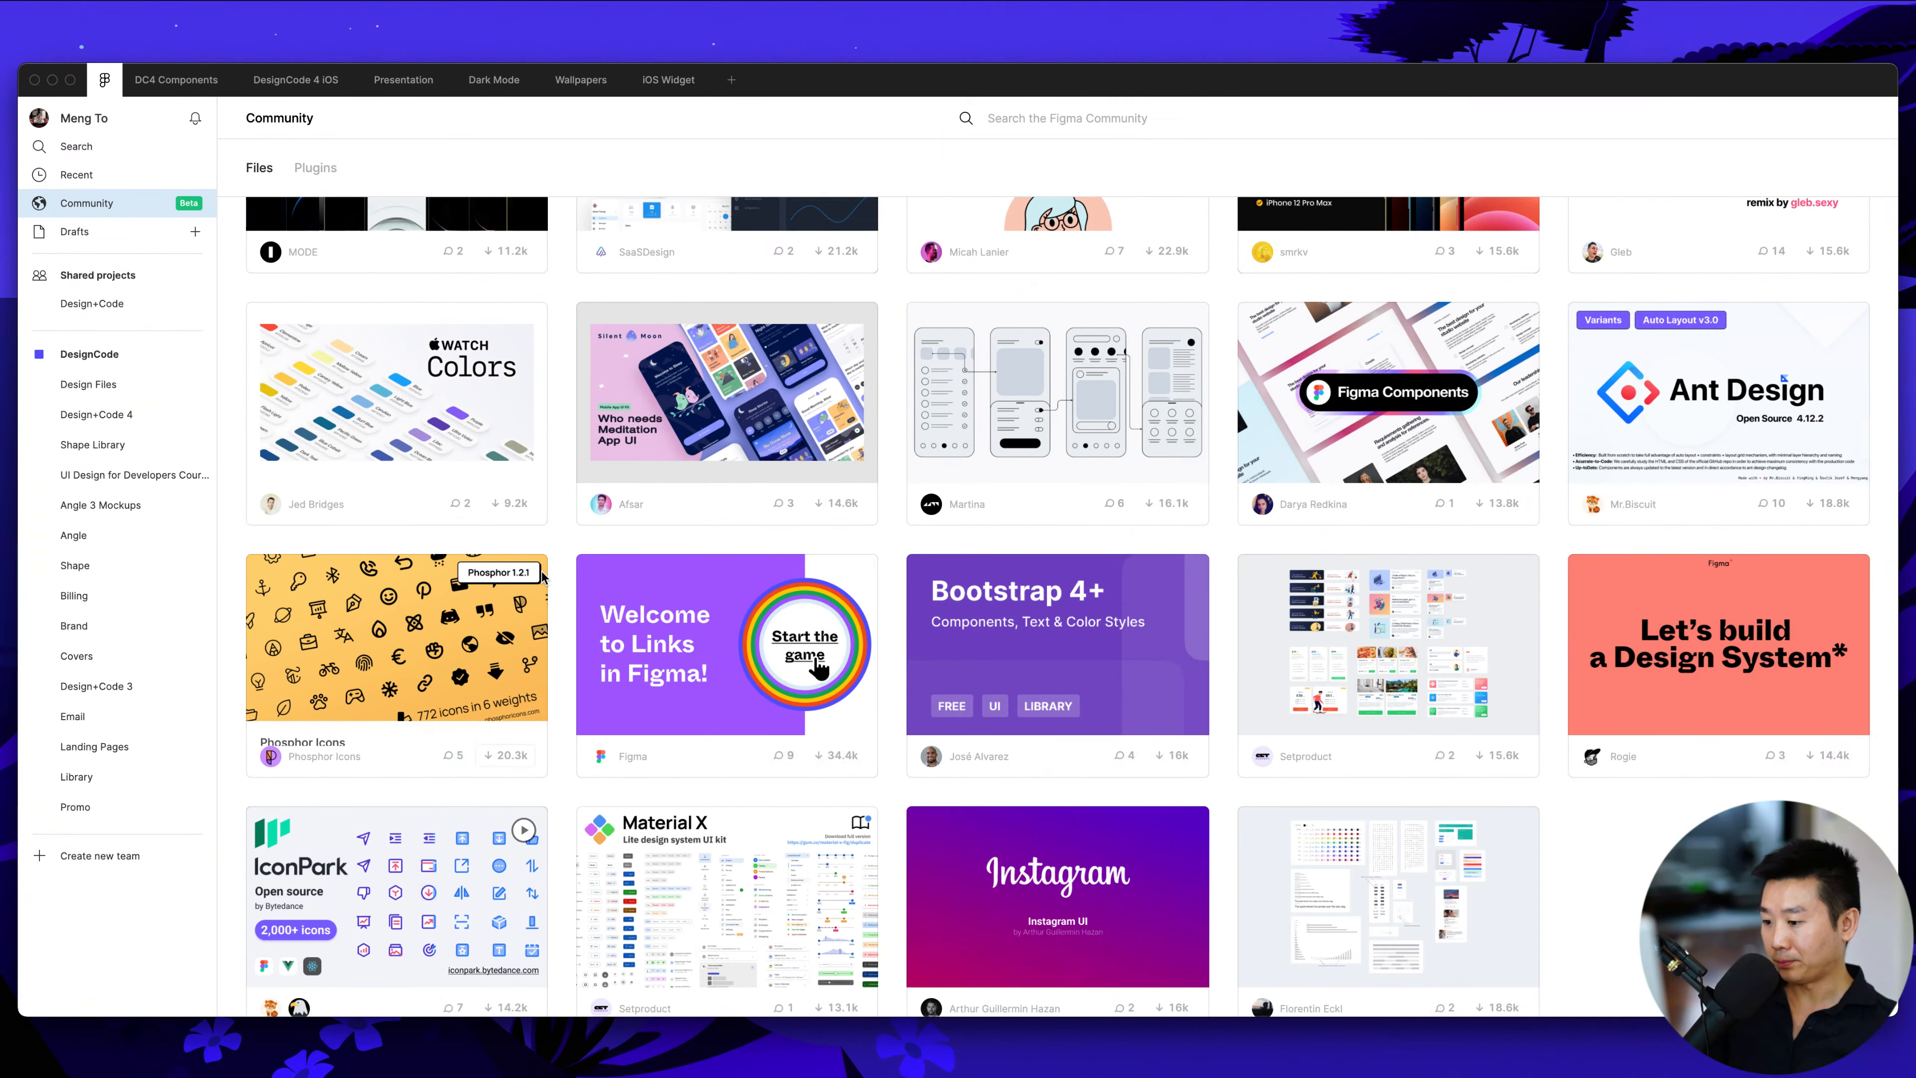
pyautogui.scroll(20, 541, 576)
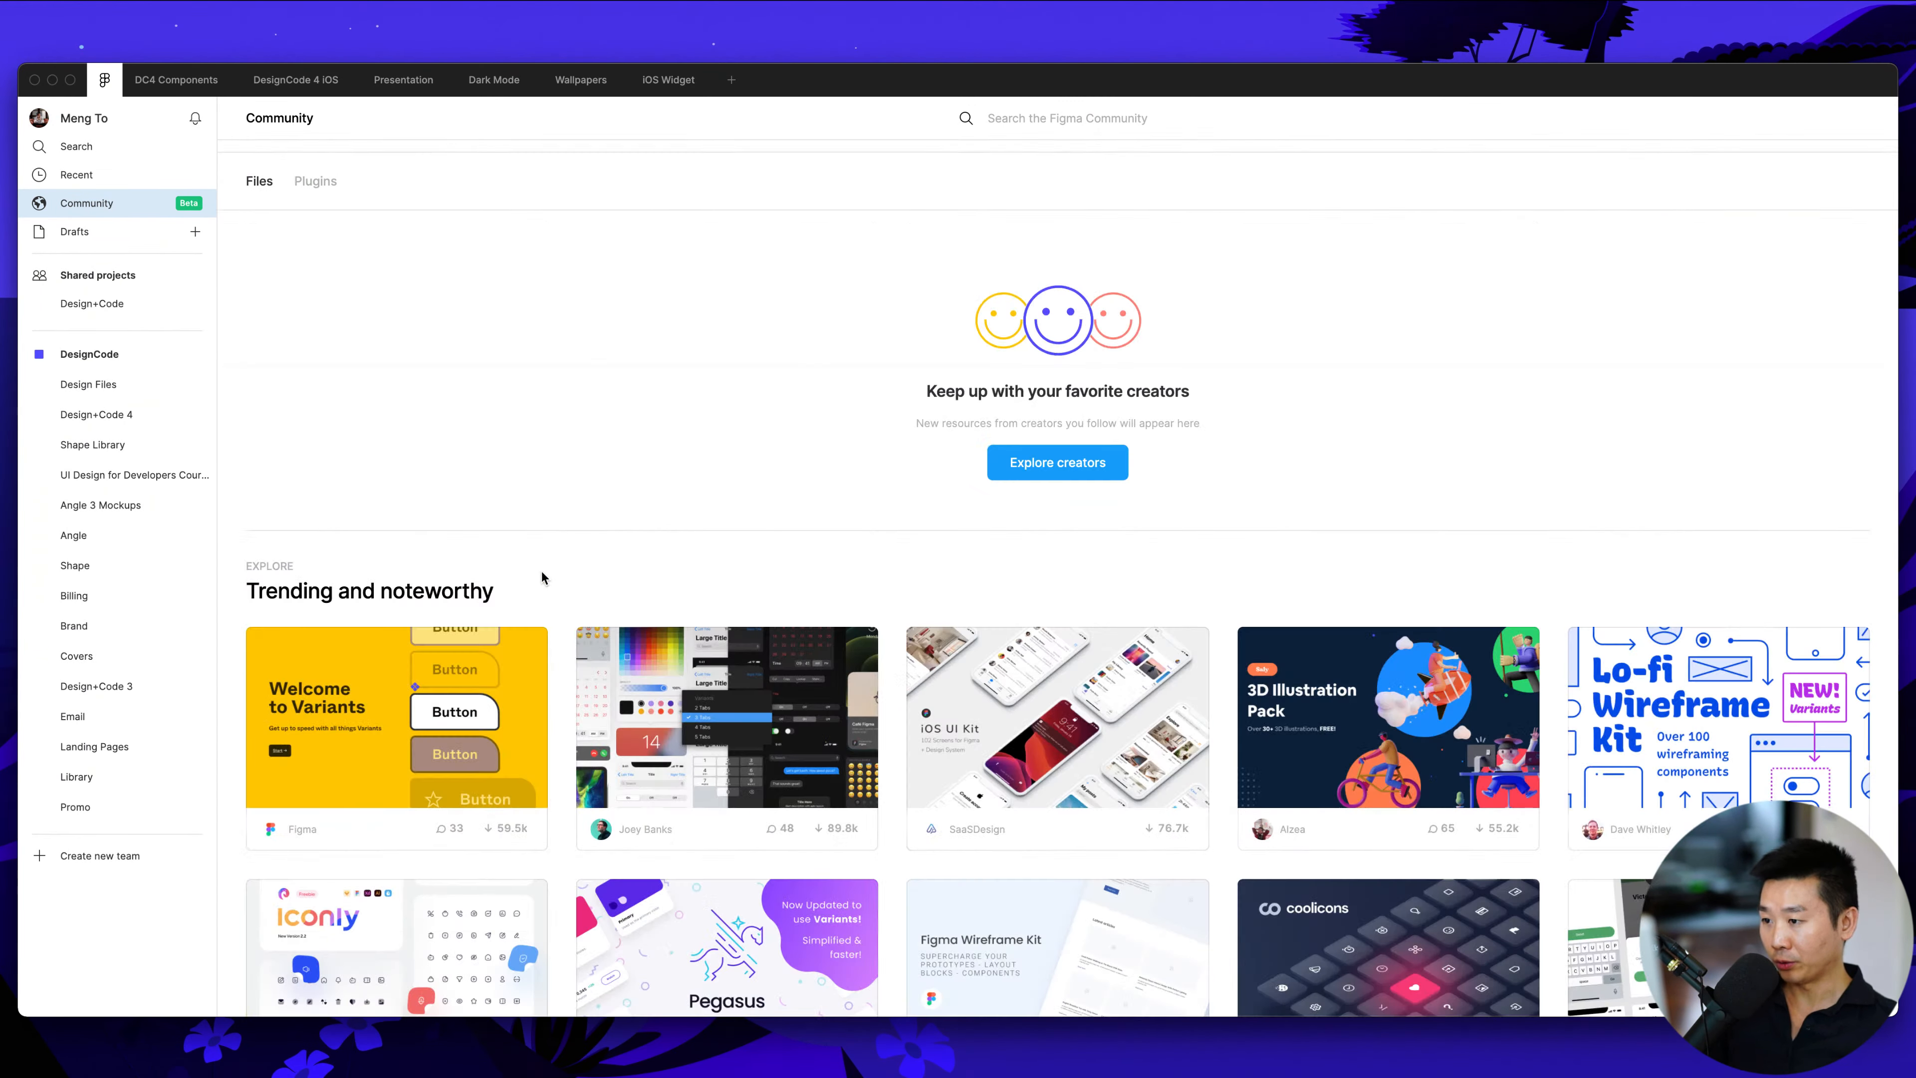
# Search the Figma Community for "visual" and open Microsoft's Visual Studio Code Toolkit
pyautogui.write('visual')
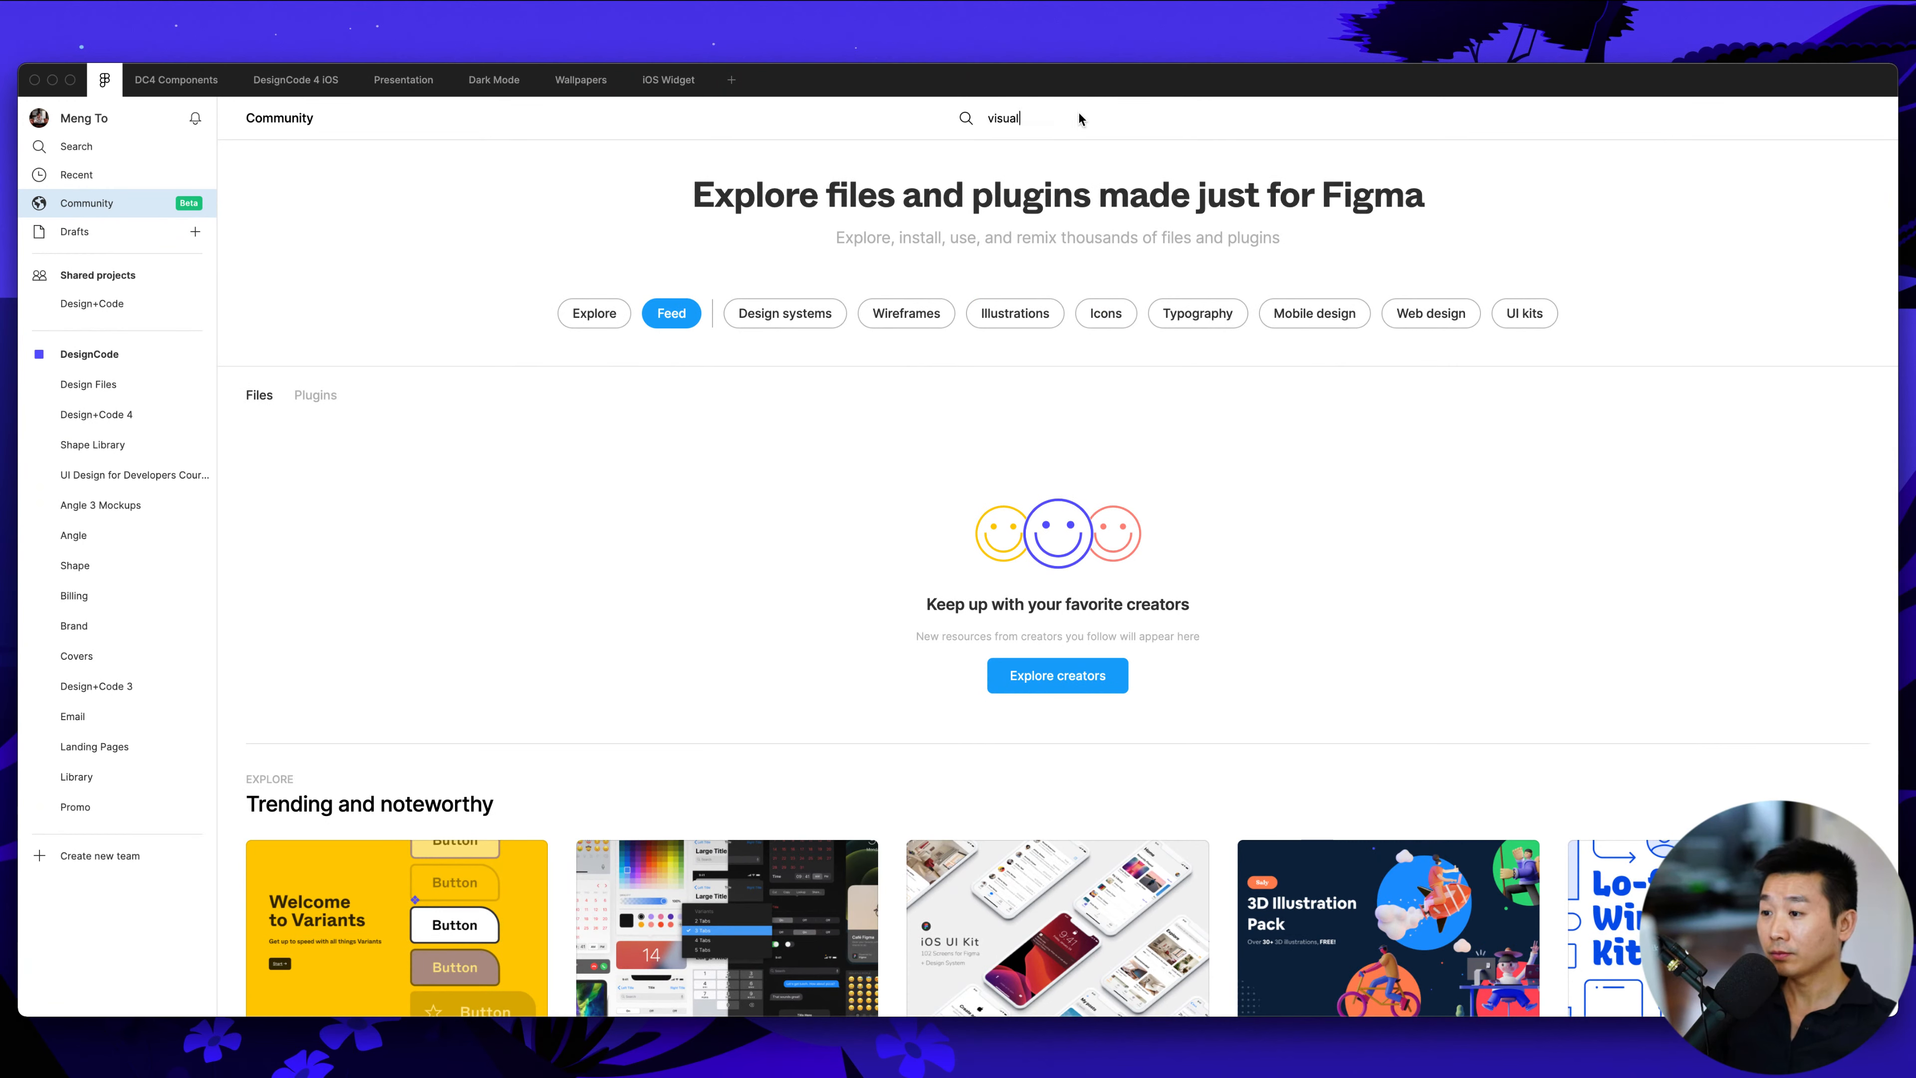
pyautogui.press('Return')
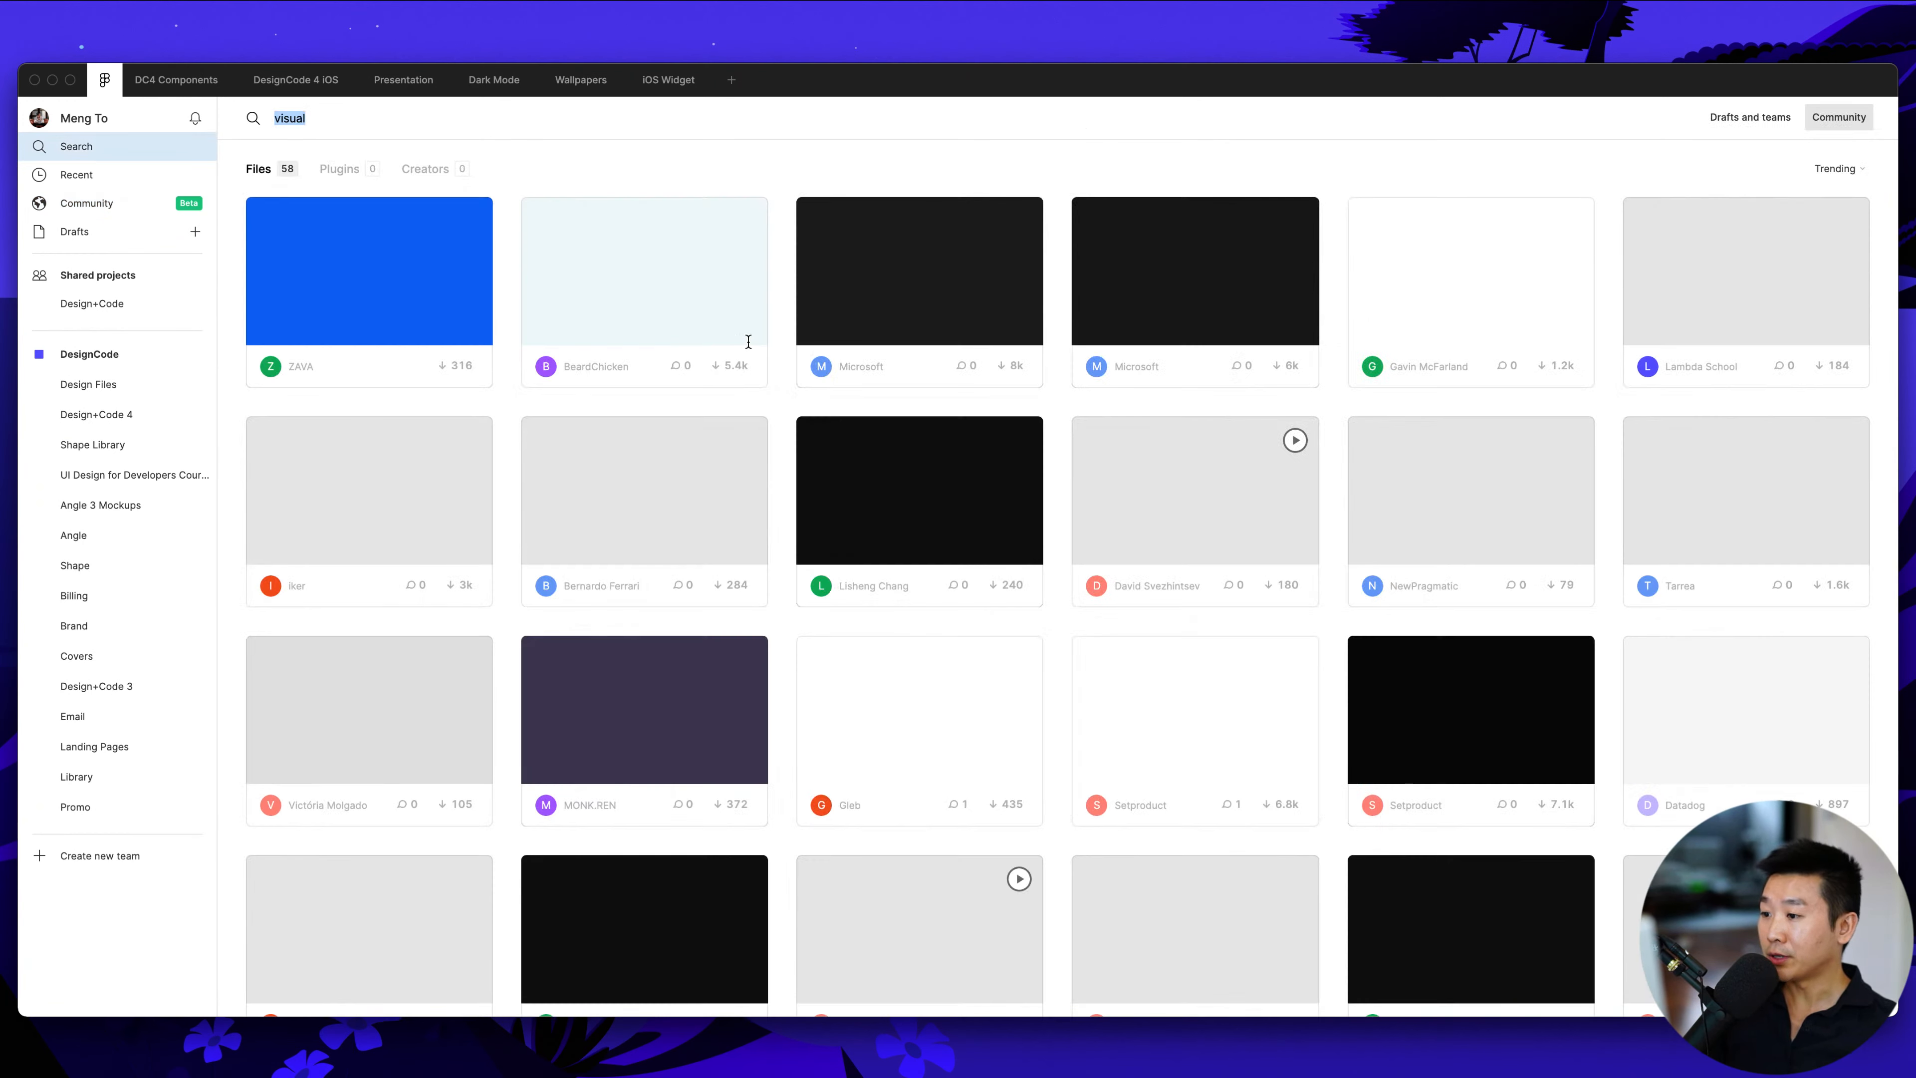
pyautogui.click(879, 322)
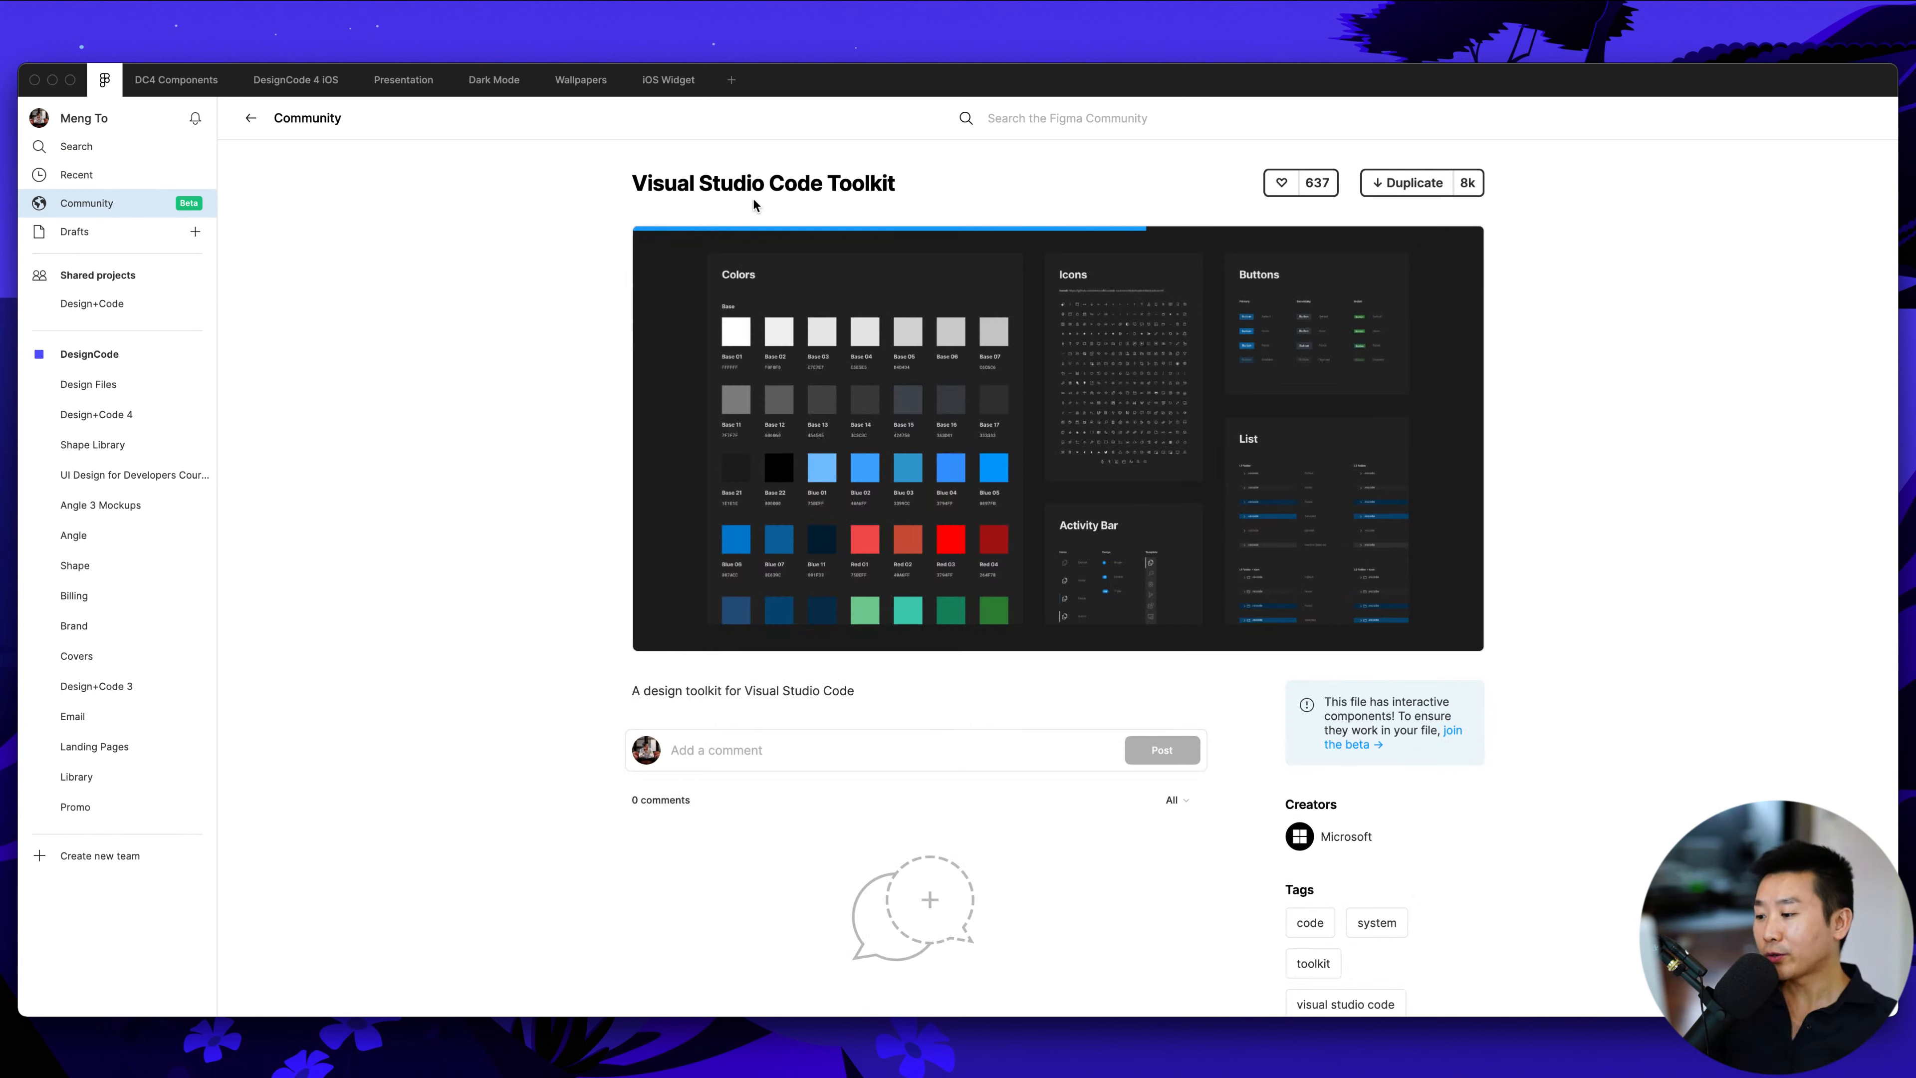
pyautogui.click(715, 751)
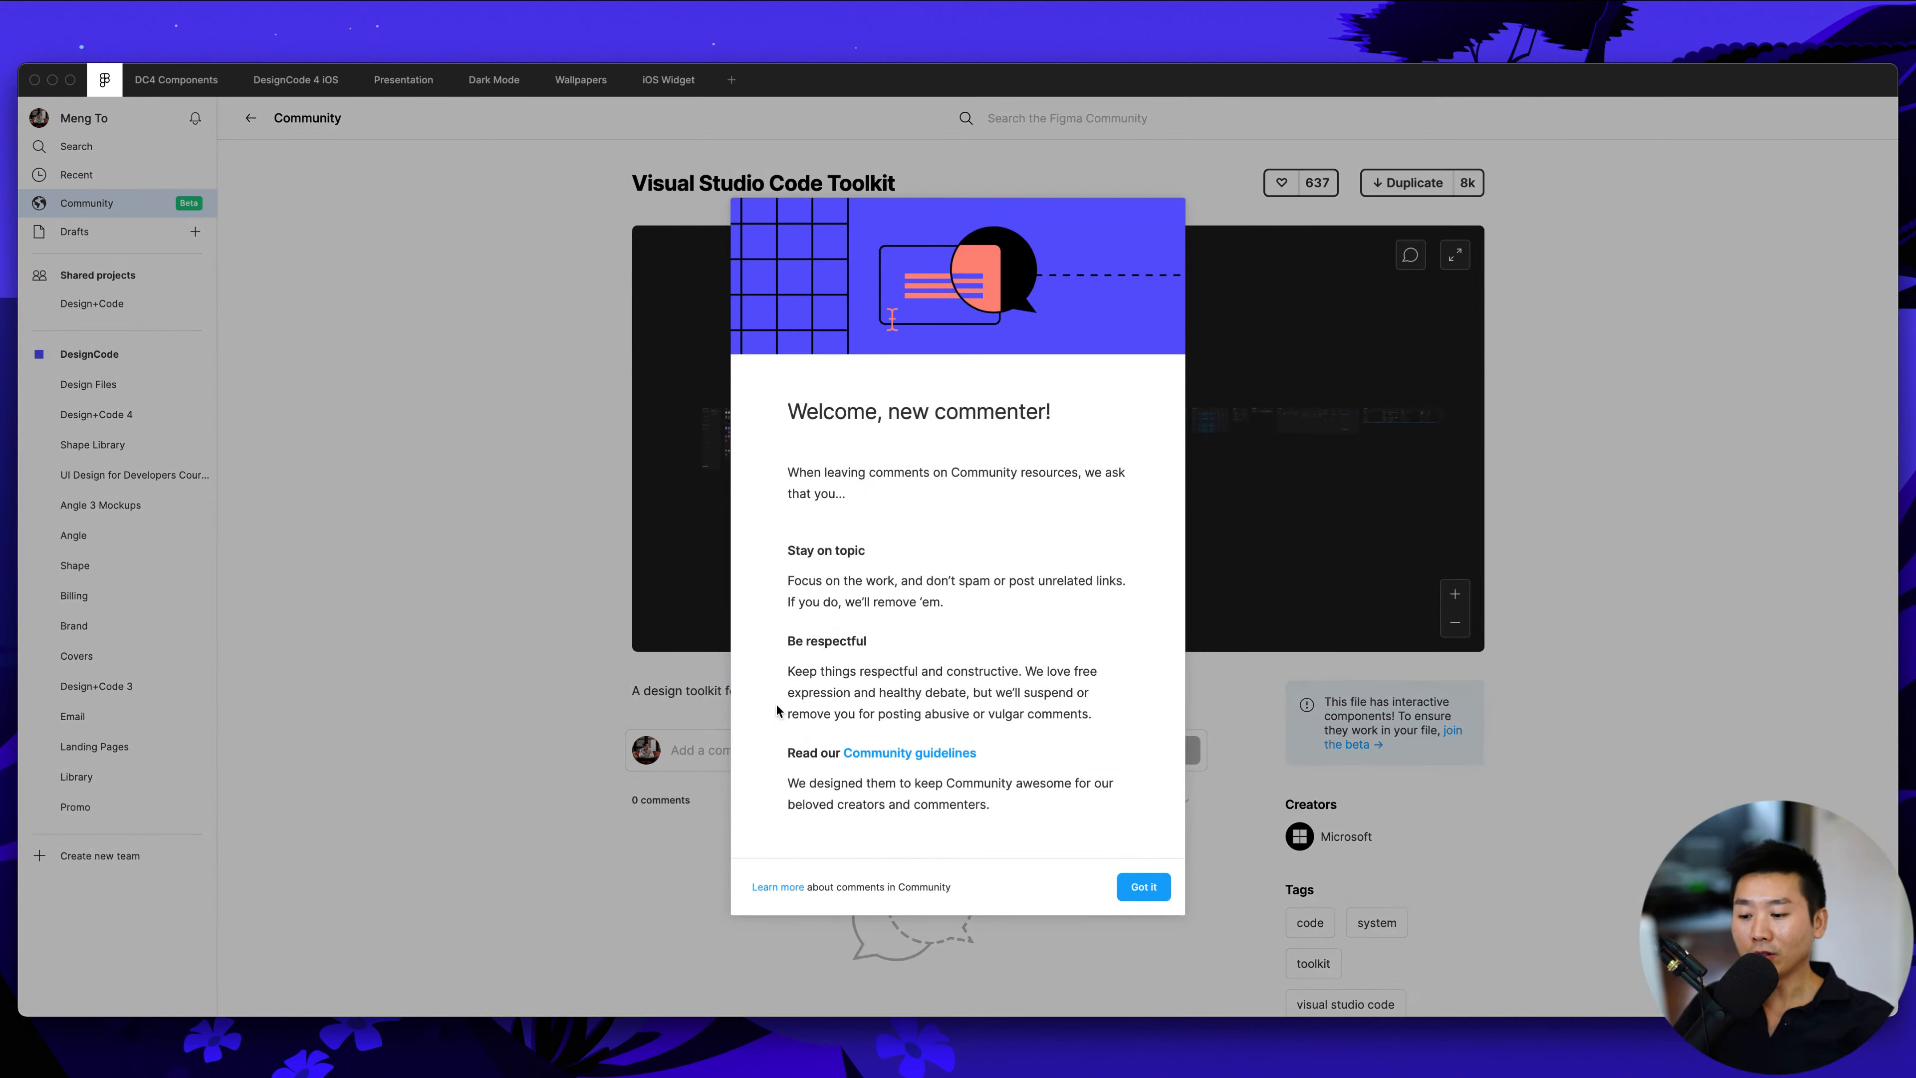
pyautogui.click(1143, 886)
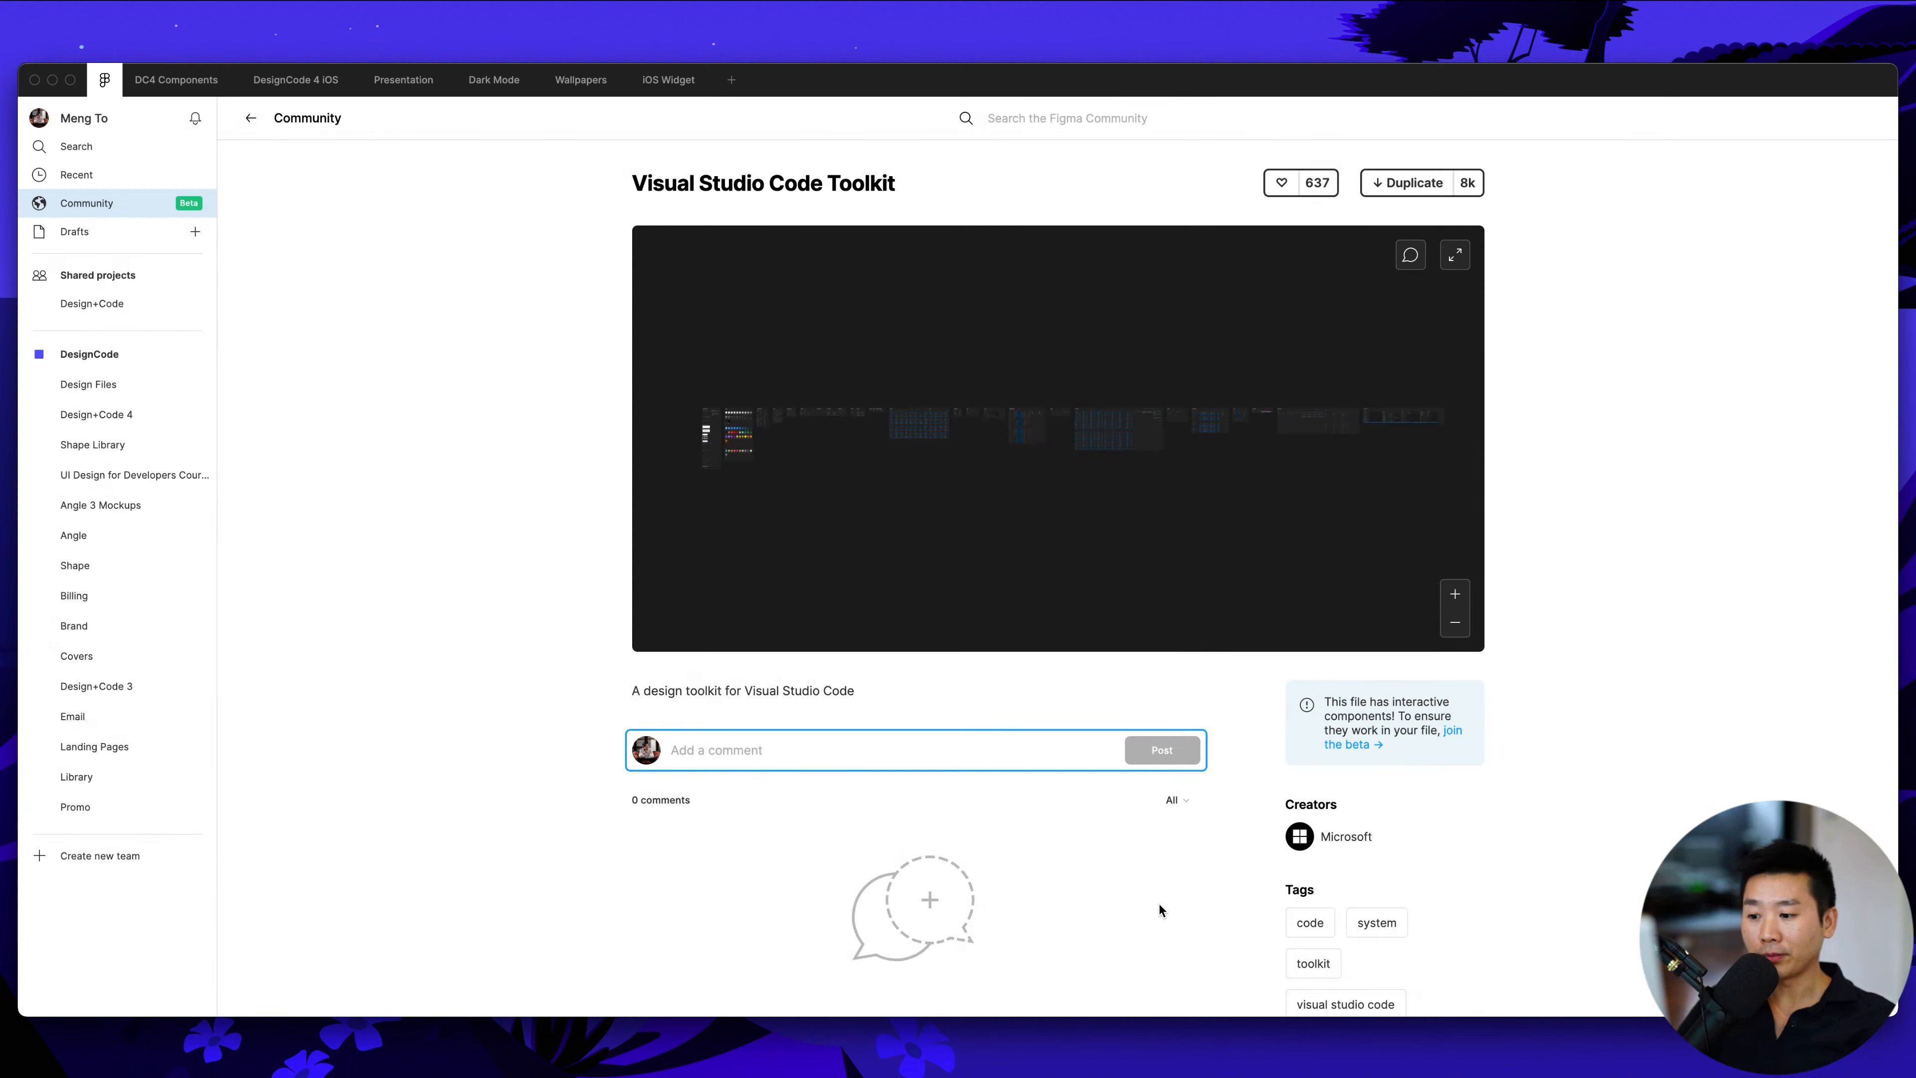
pyautogui.click(1153, 902)
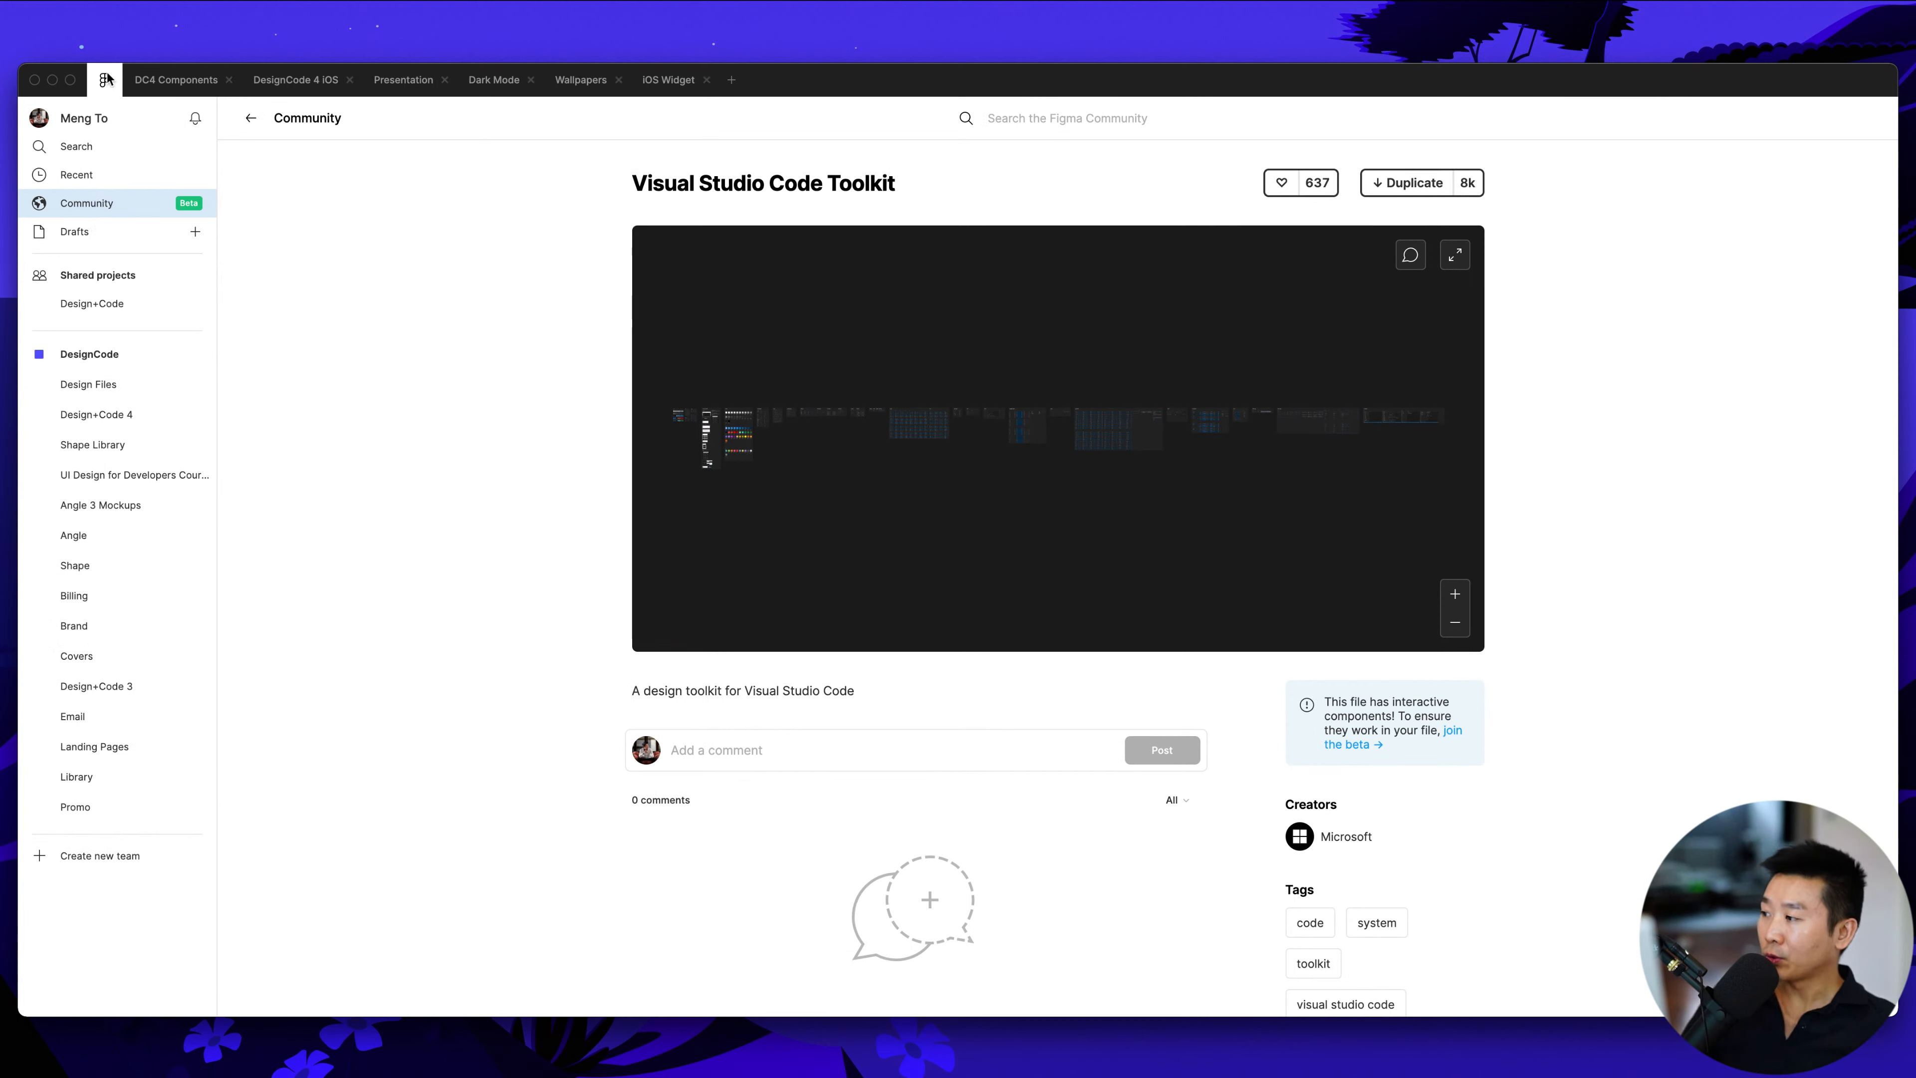
pyautogui.scroll(-1, 113, 205)
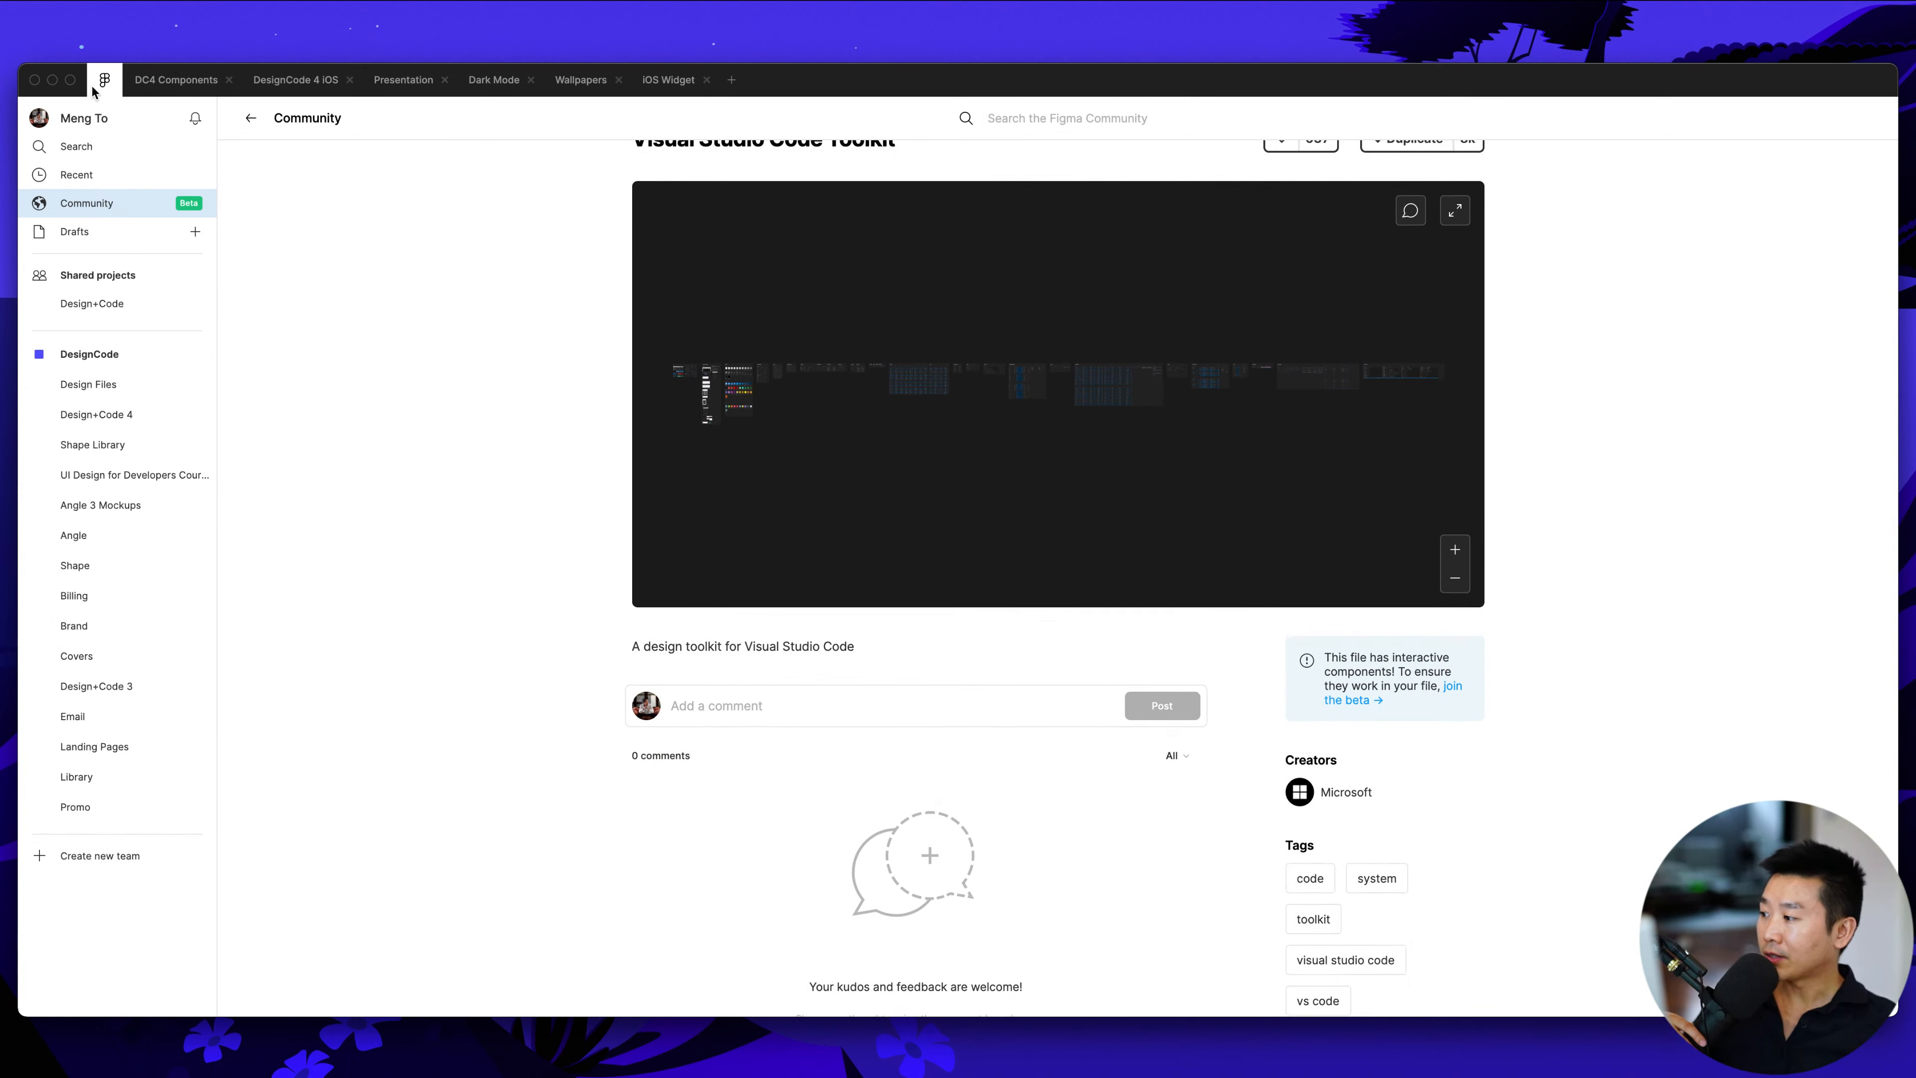
# Open the Angular Gradient Glow file from the team's Design Files project
pyautogui.click(88, 385)
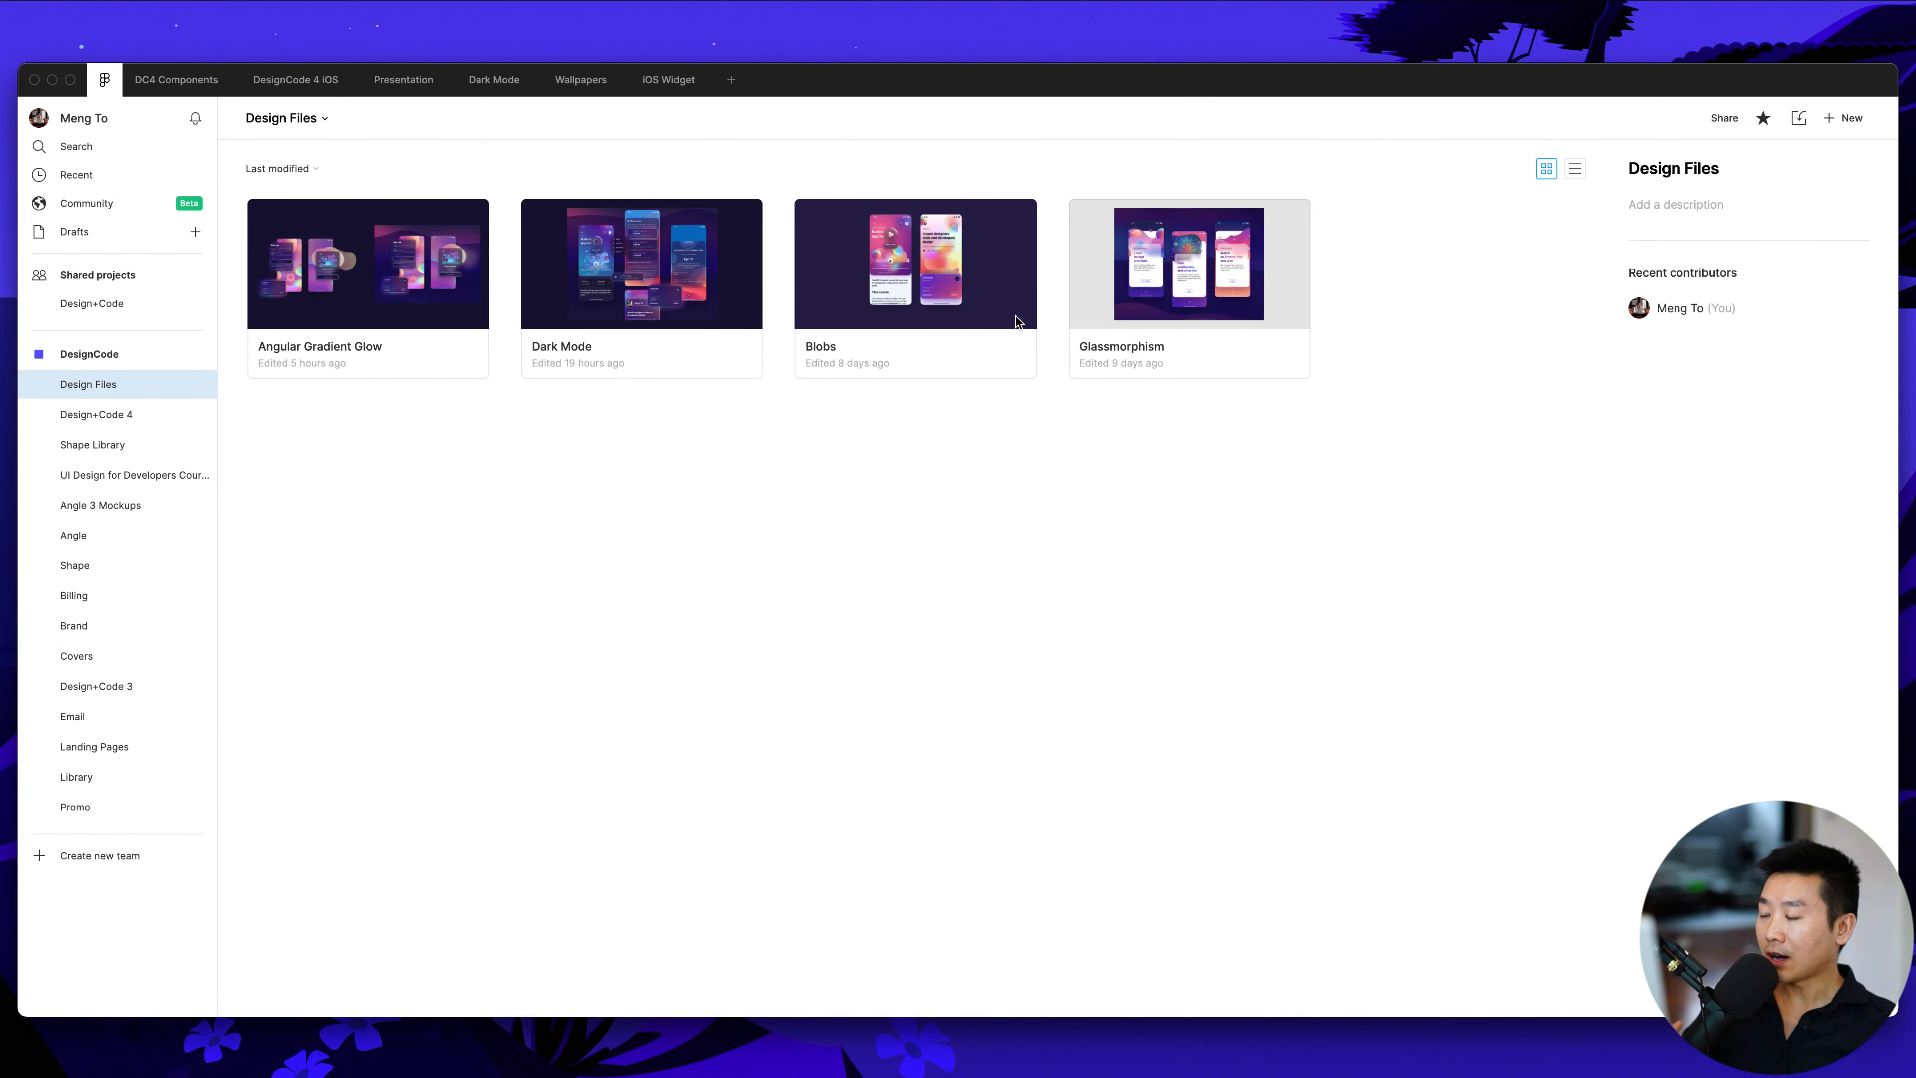
pyautogui.doubleClick(441, 295)
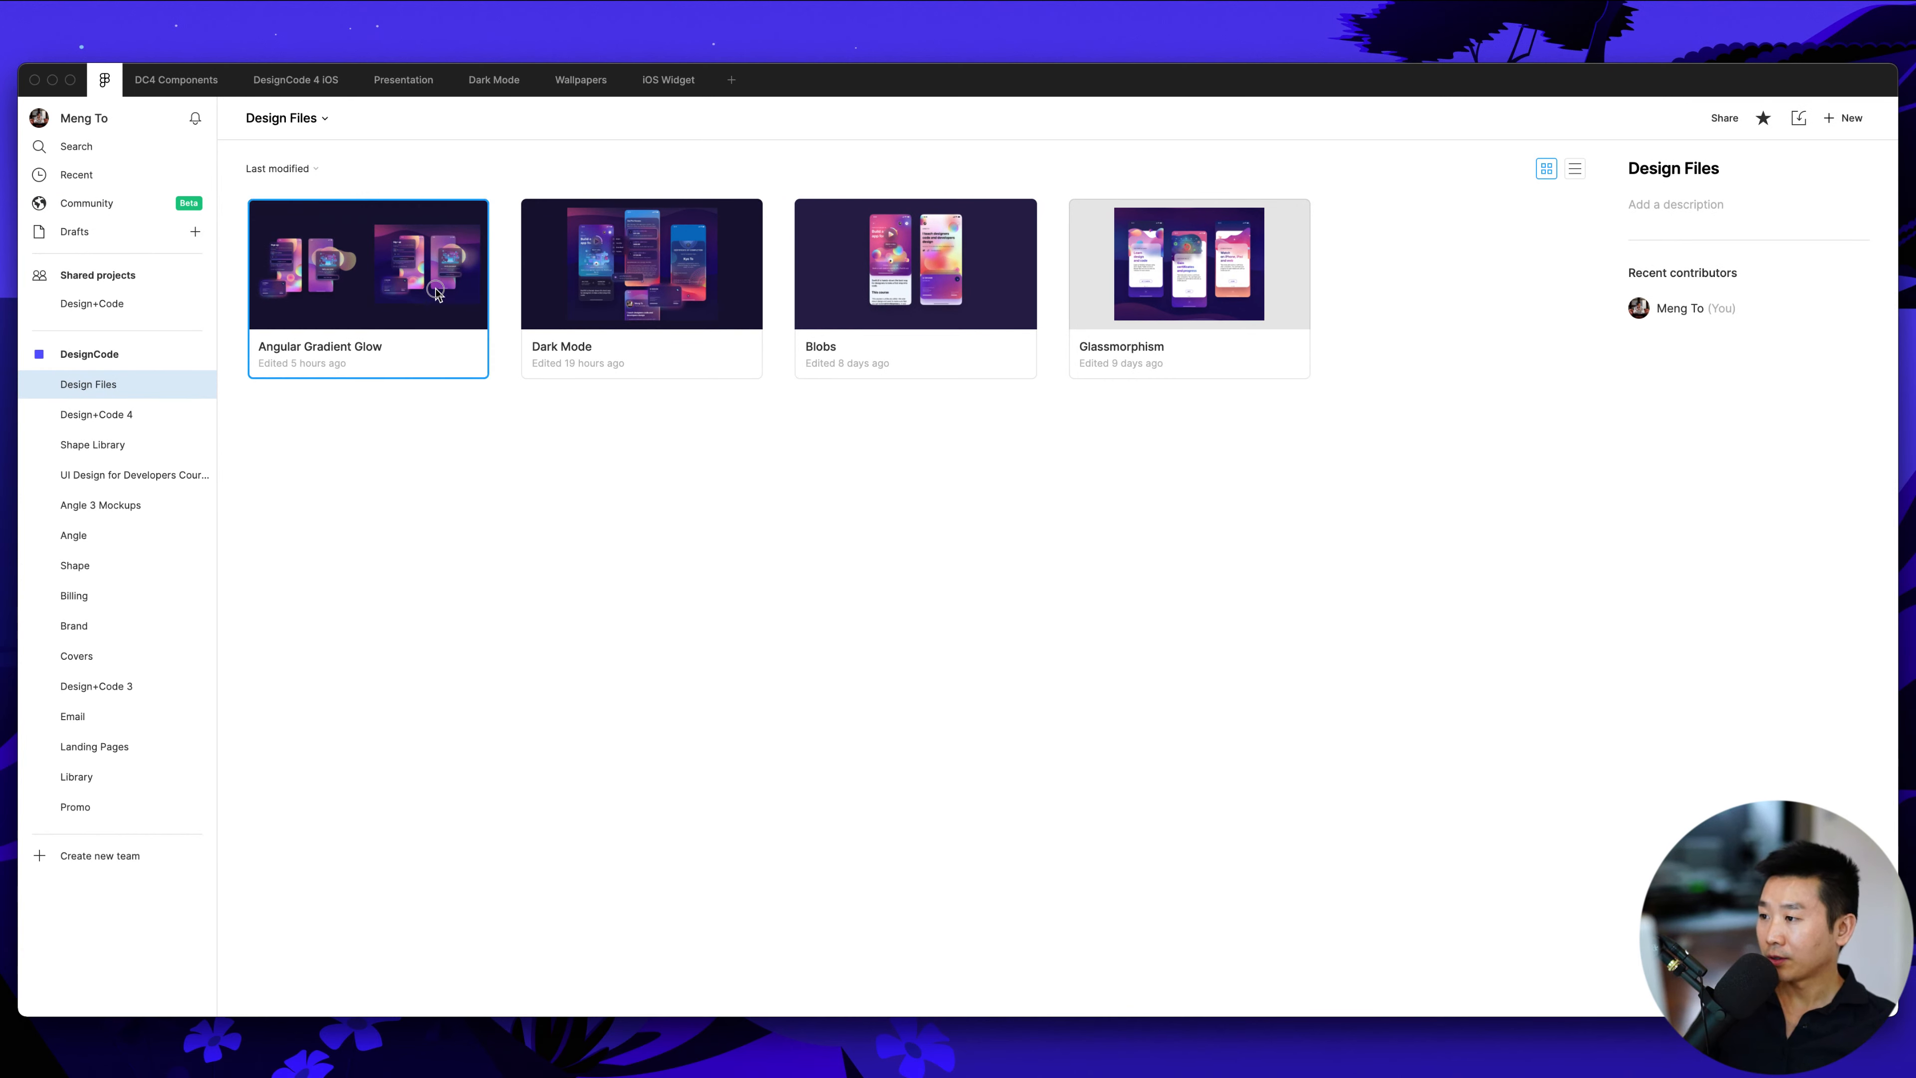
pyautogui.click(102, 81)
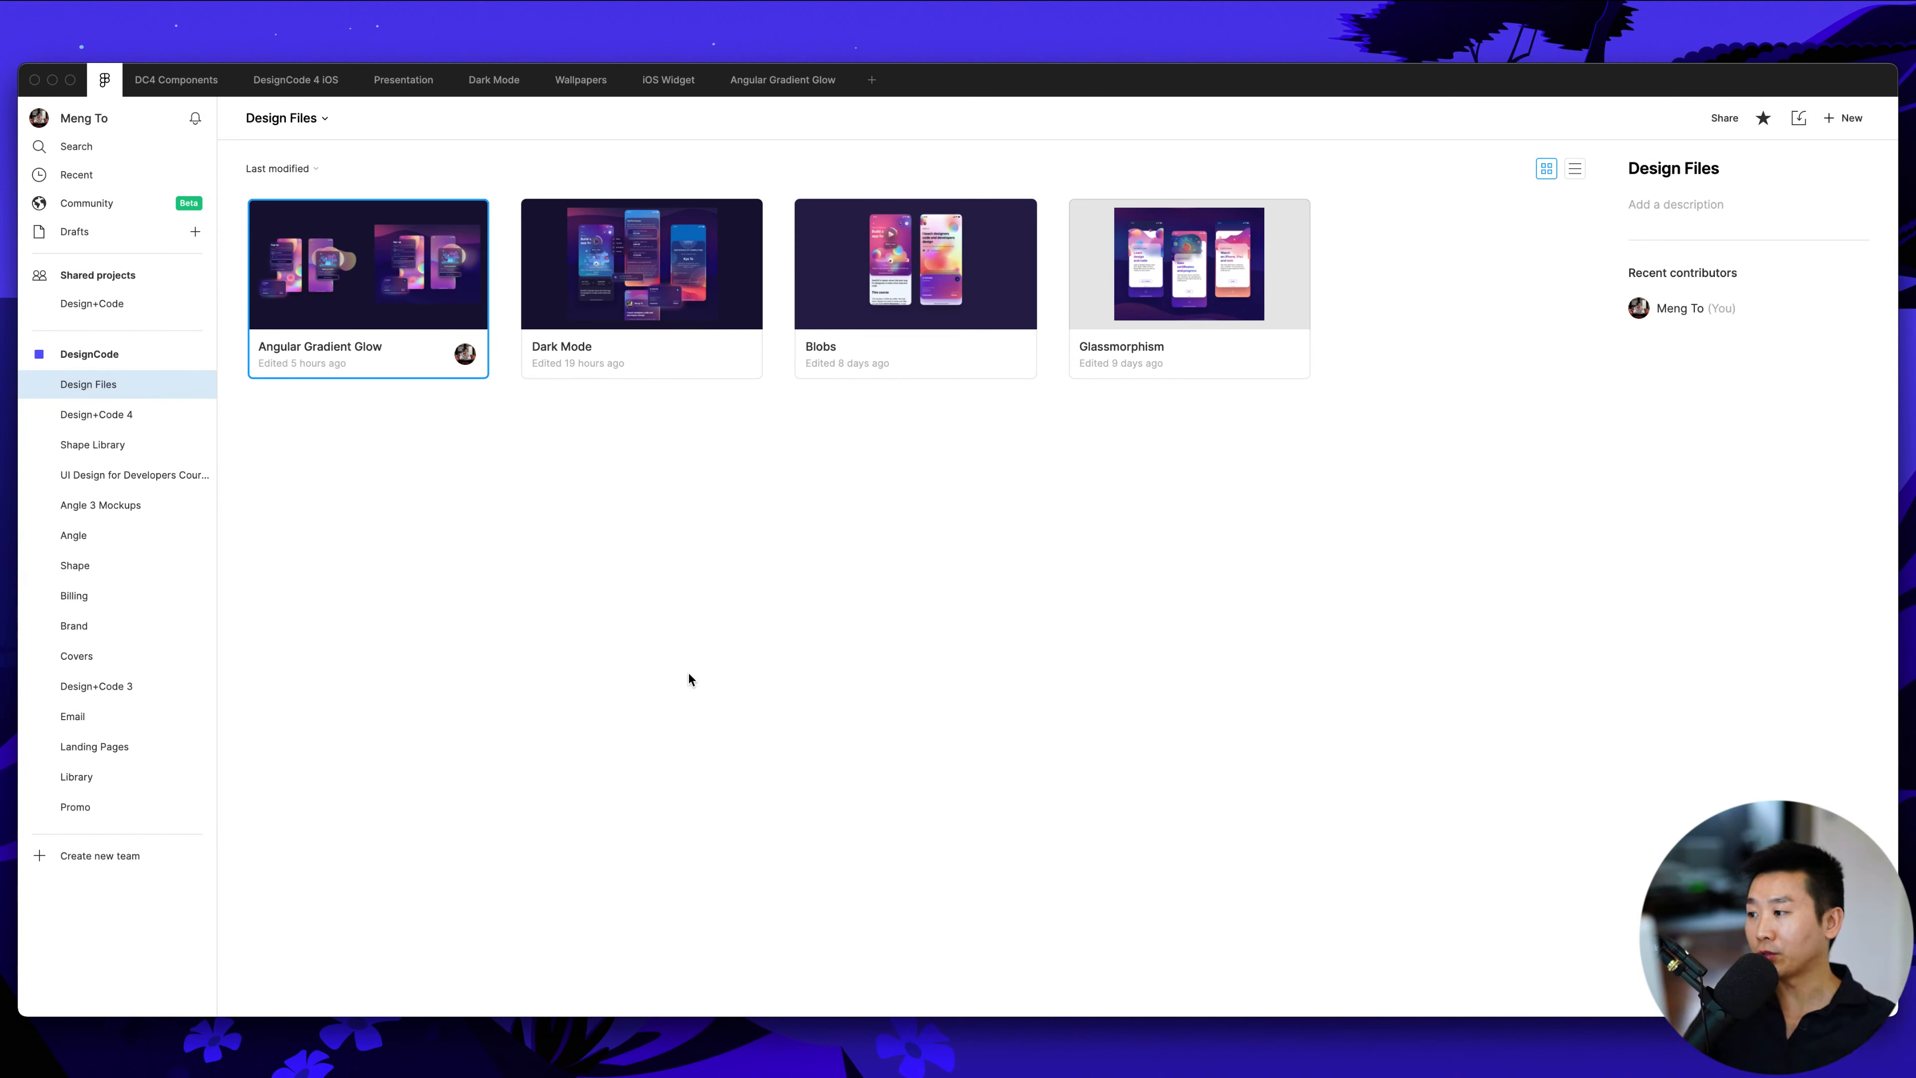
pyautogui.click(744, 90)
# View the Angular Gradient Glow frame at 100% and inspect the Sign up modal, its password text field and the Create account button
pyautogui.hscroll(1, 822, 287)
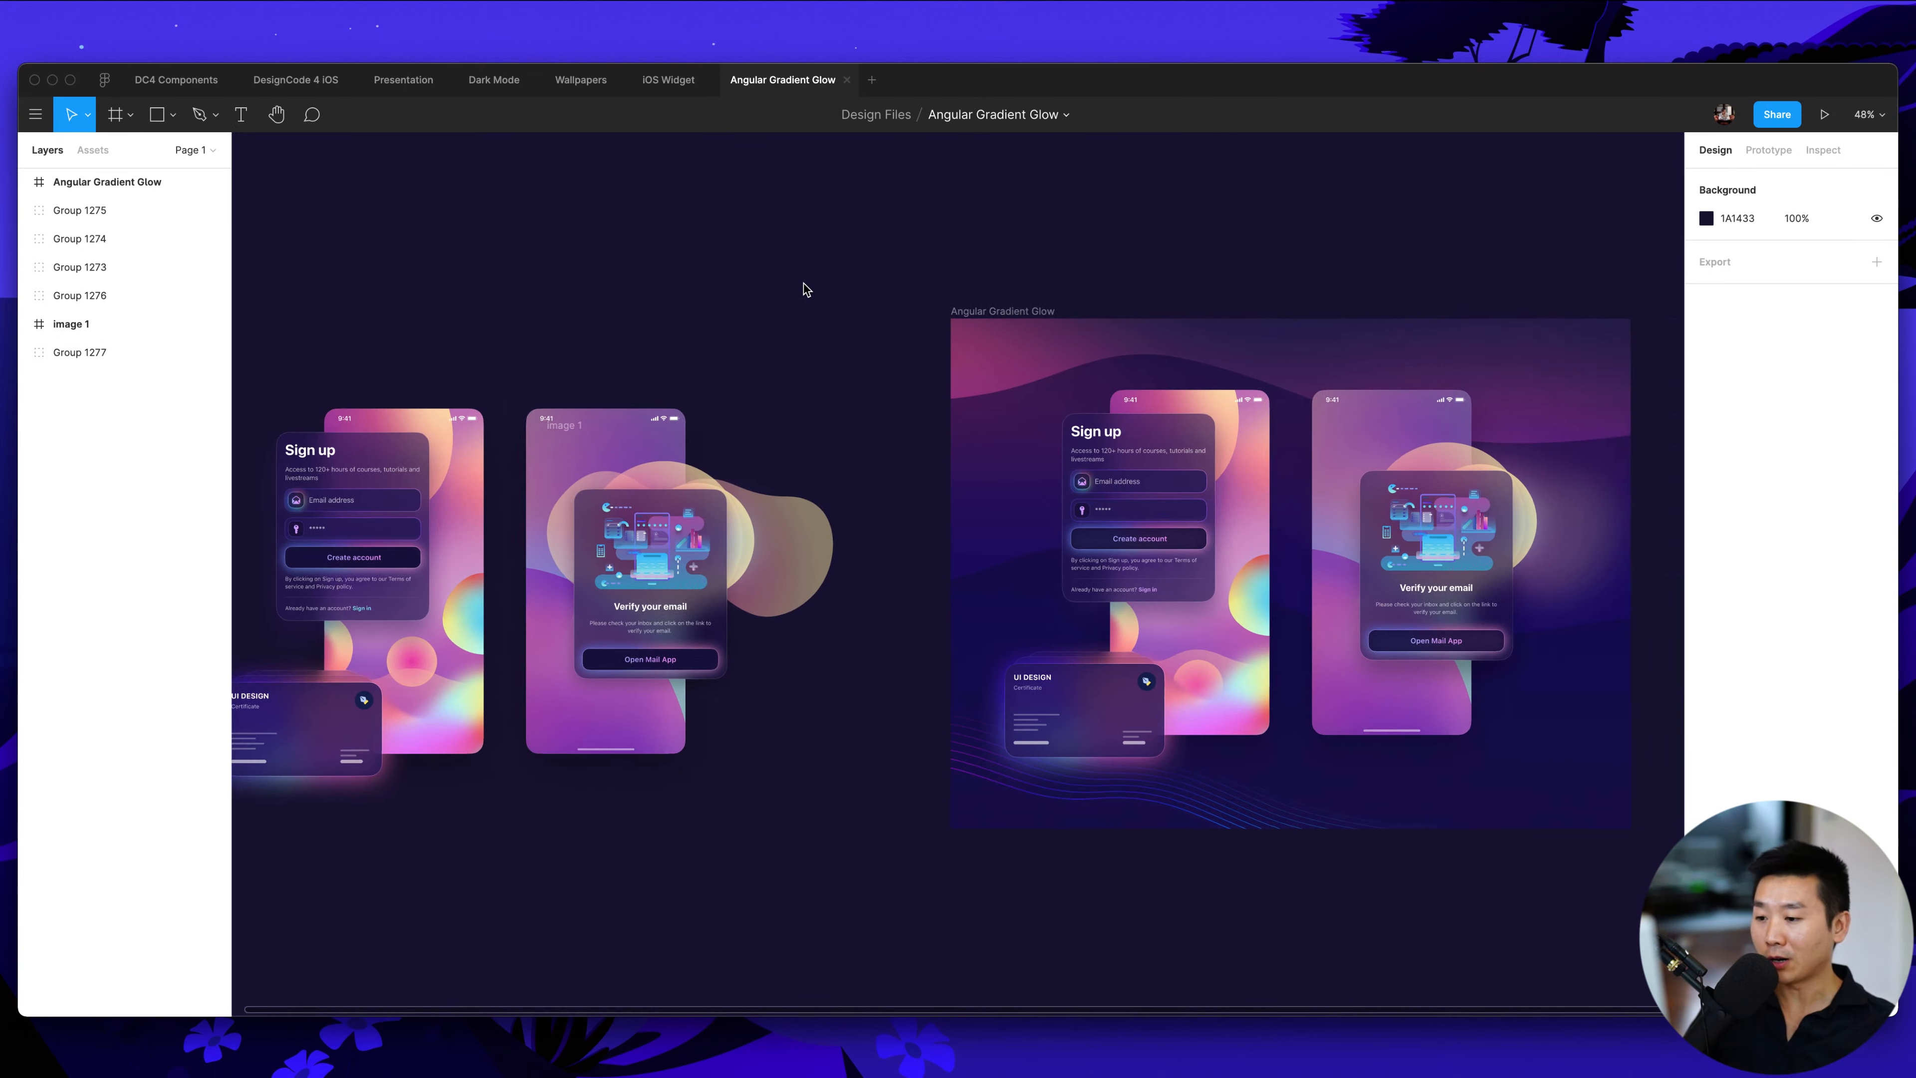
pyautogui.hotkey('shift', '0')
pyautogui.hscroll(7, 827, 292)
pyautogui.hscroll(2, 824, 297)
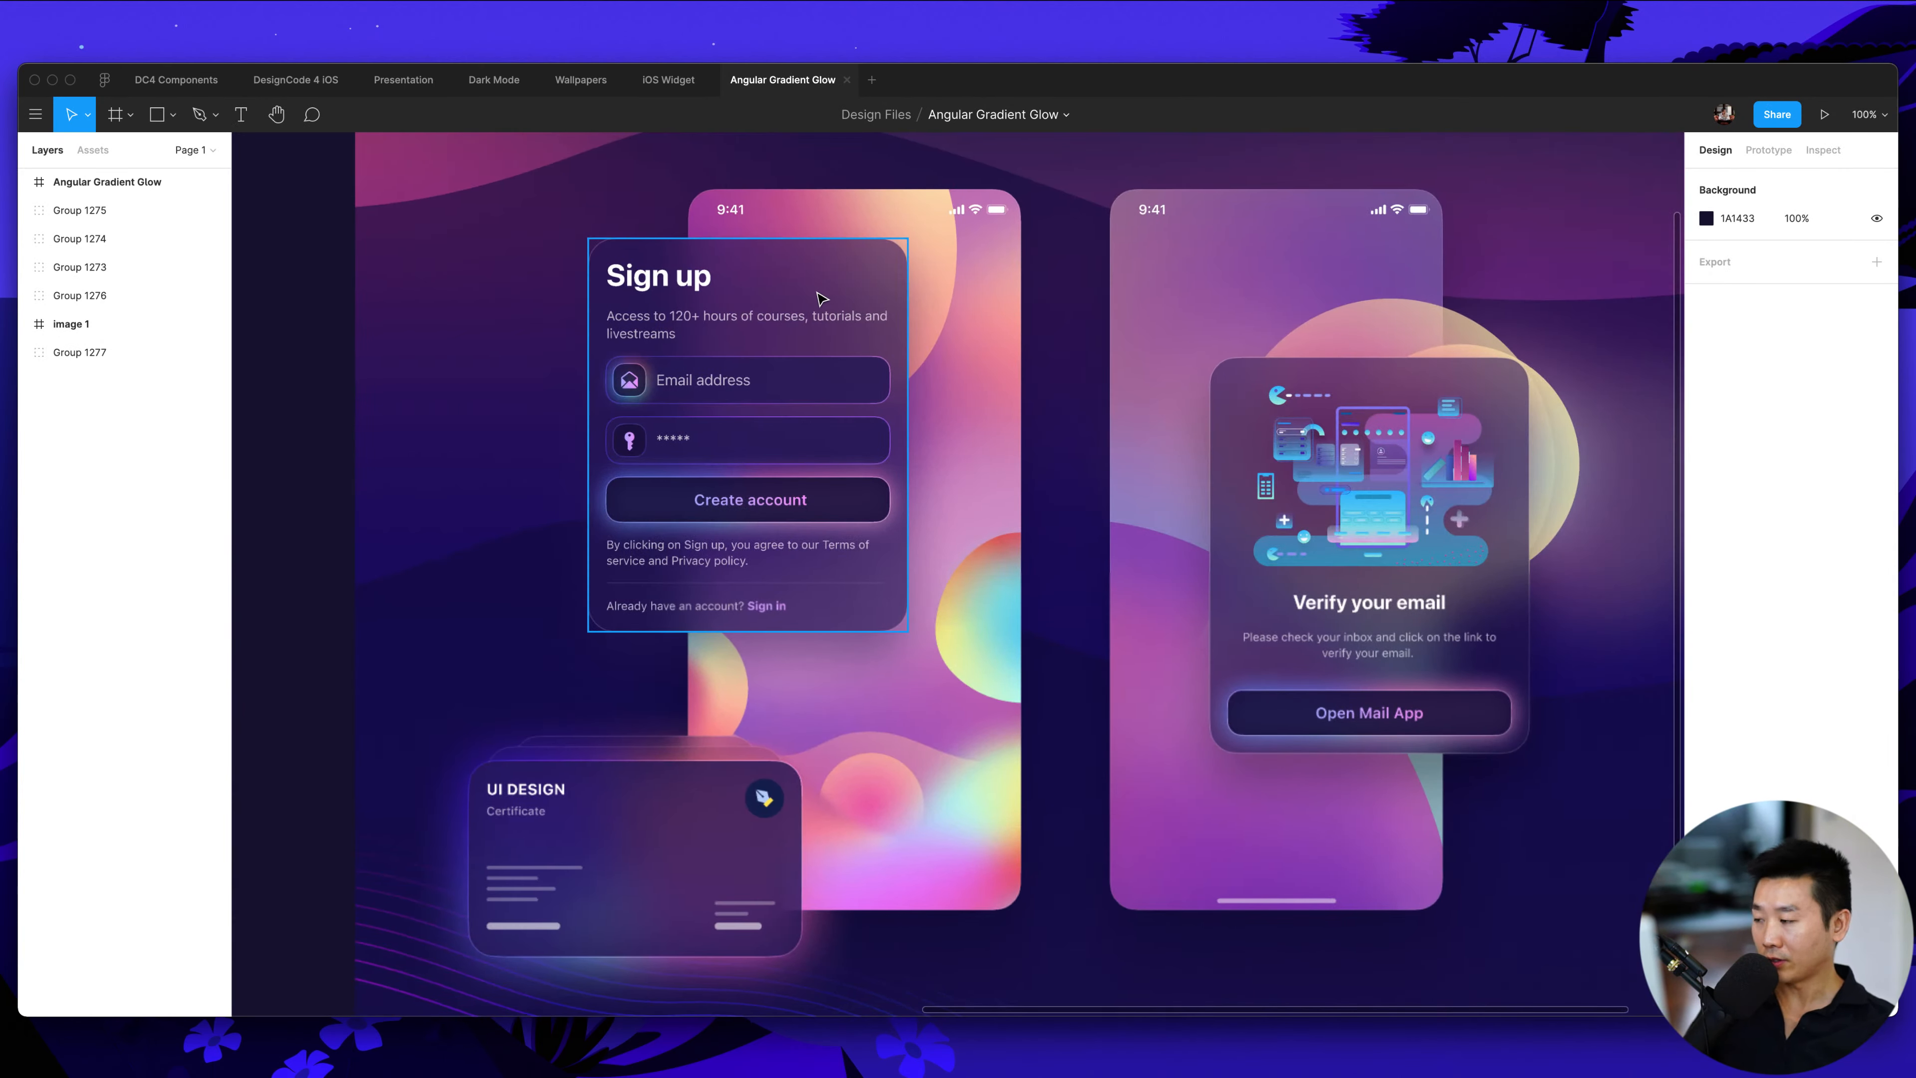
pyautogui.keyDown('super'); pyautogui.click(792, 398); pyautogui.keyUp('super')
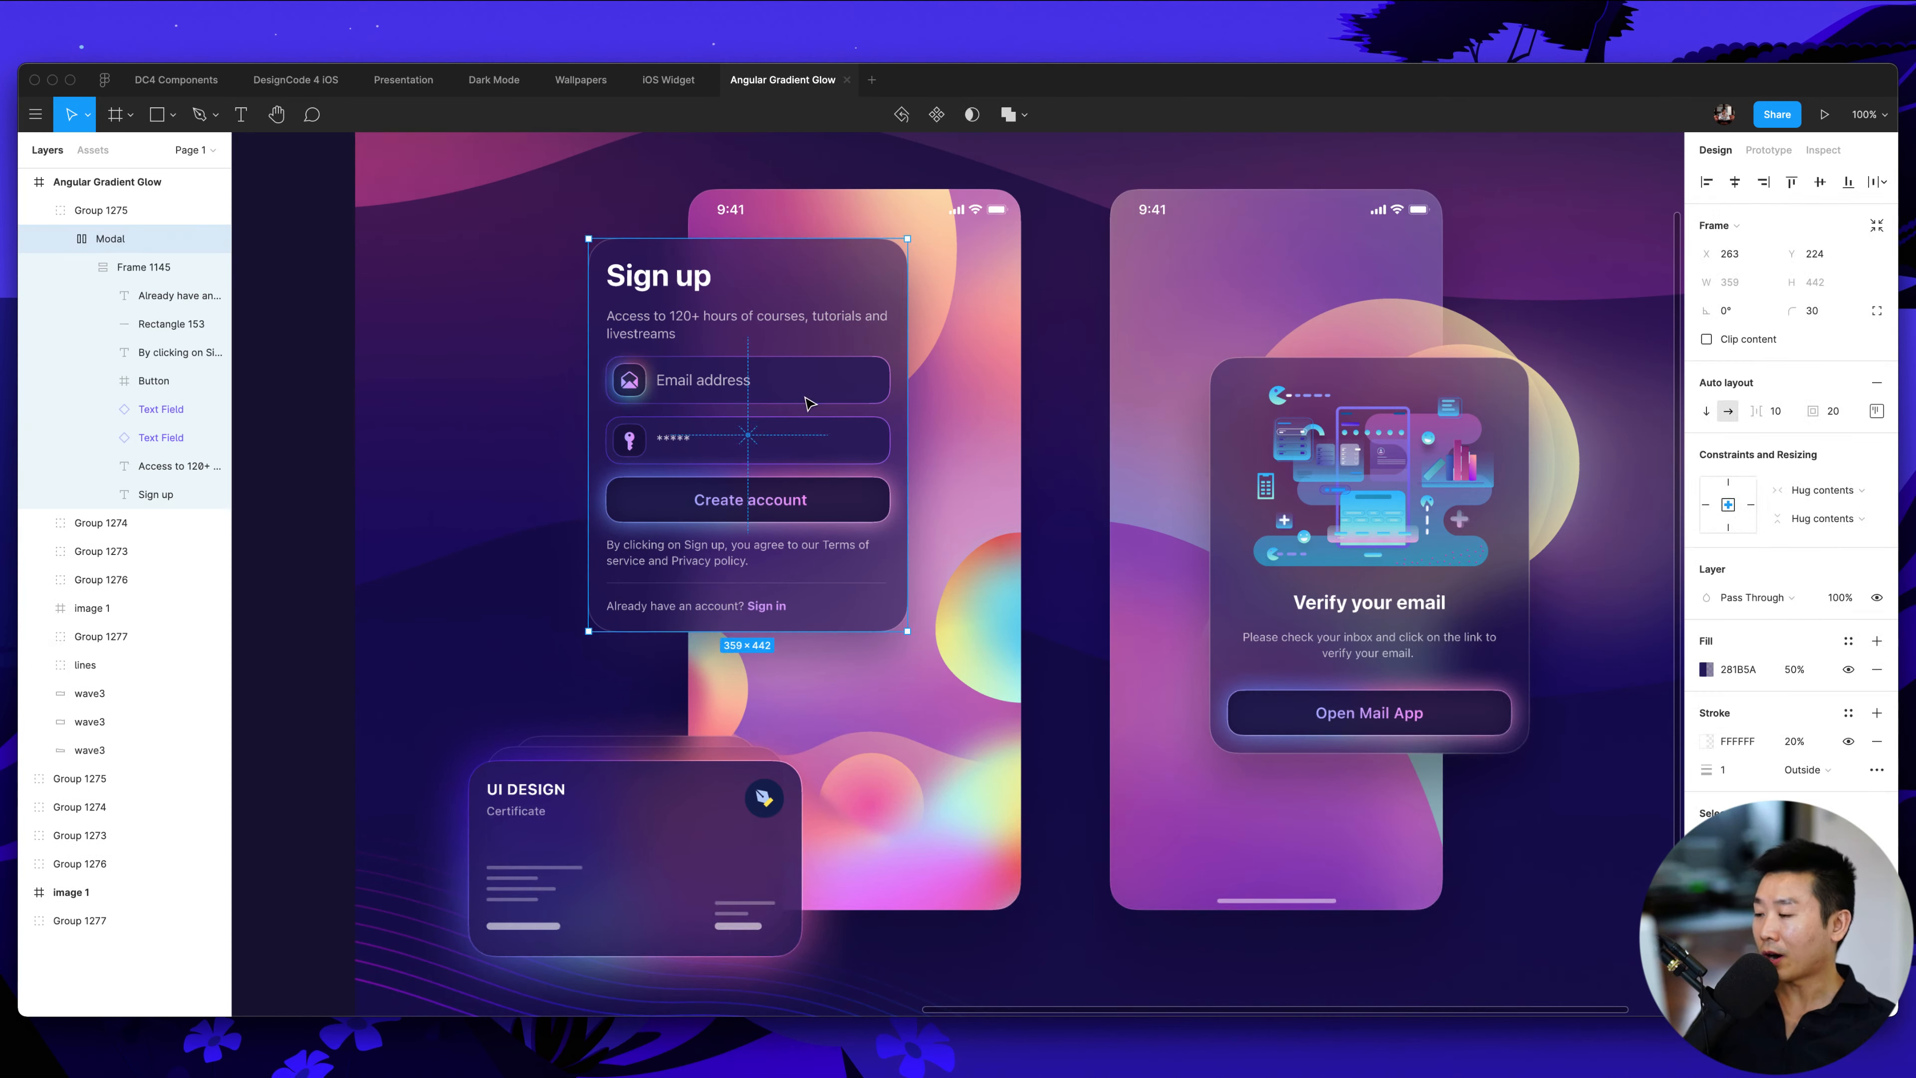
pyautogui.click(823, 456)
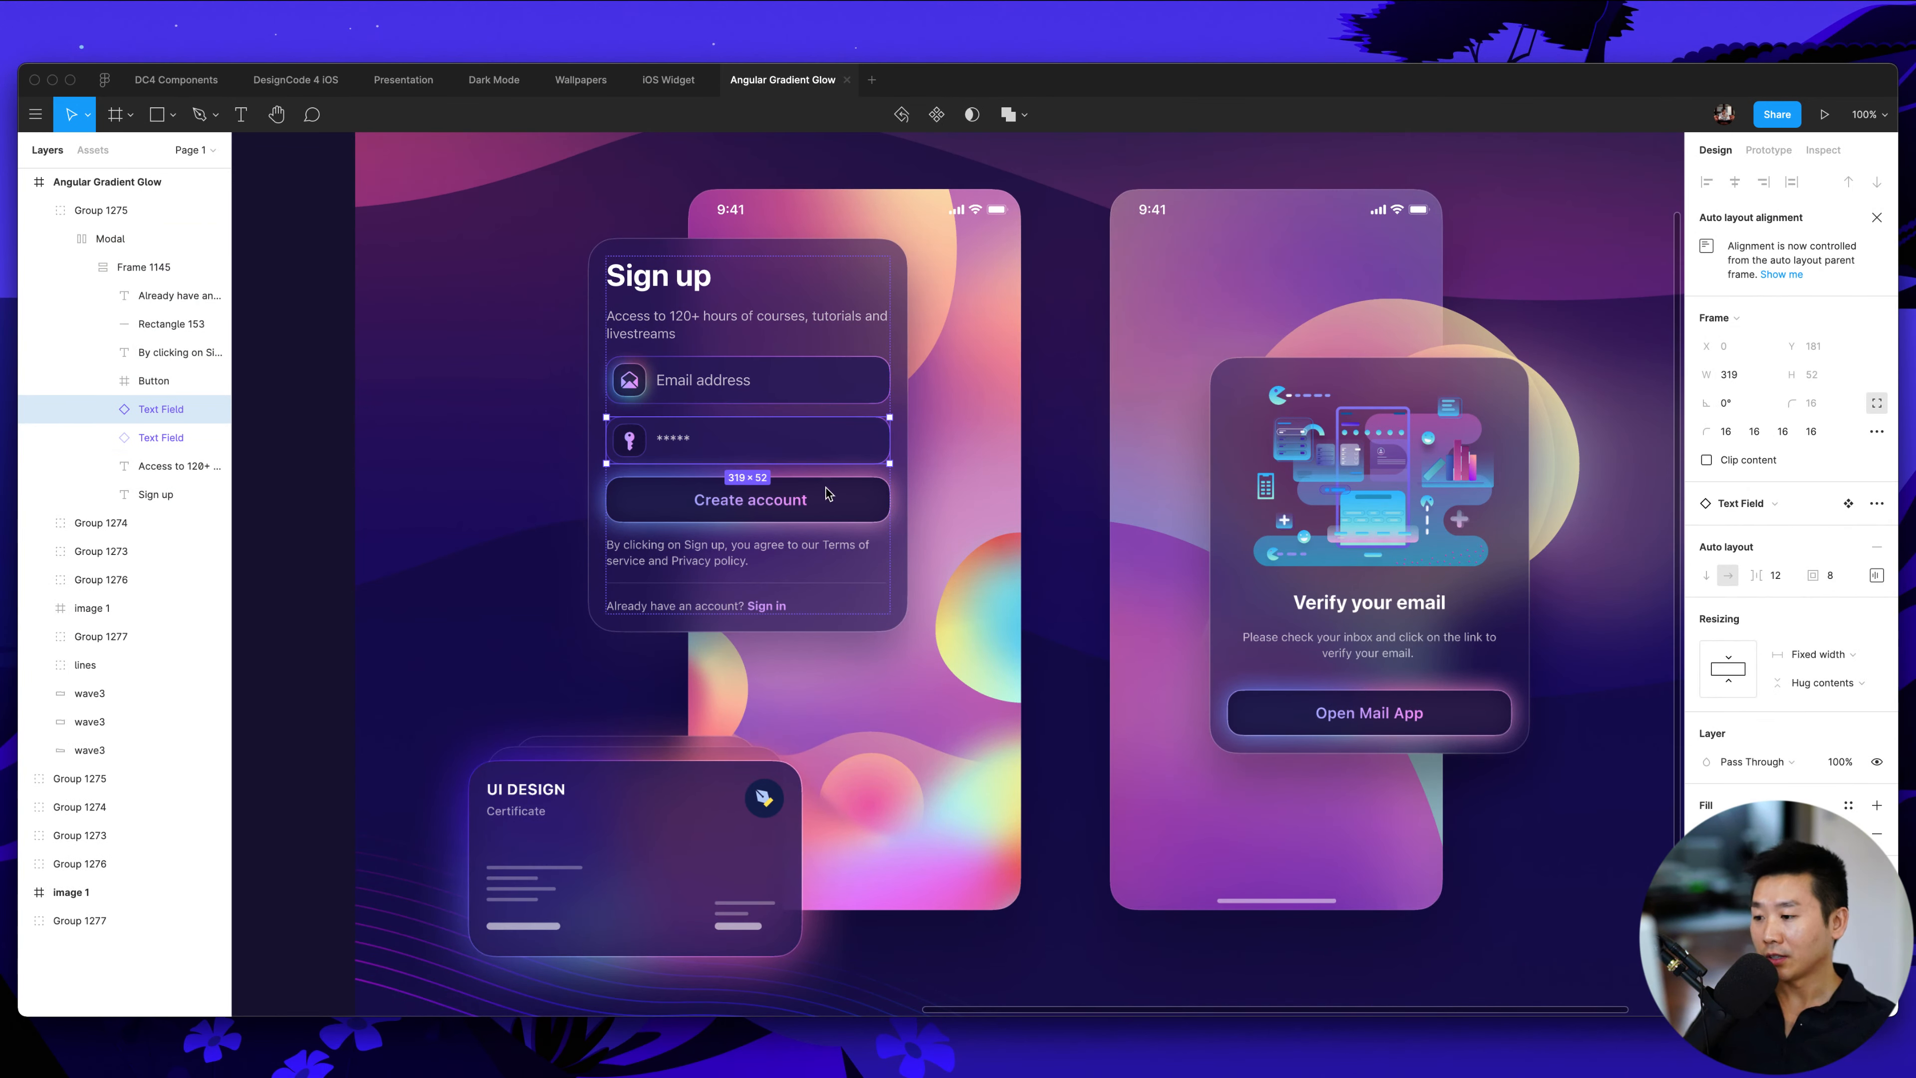
pyautogui.keyDown('super'); pyautogui.click(857, 516); pyautogui.keyUp('super')
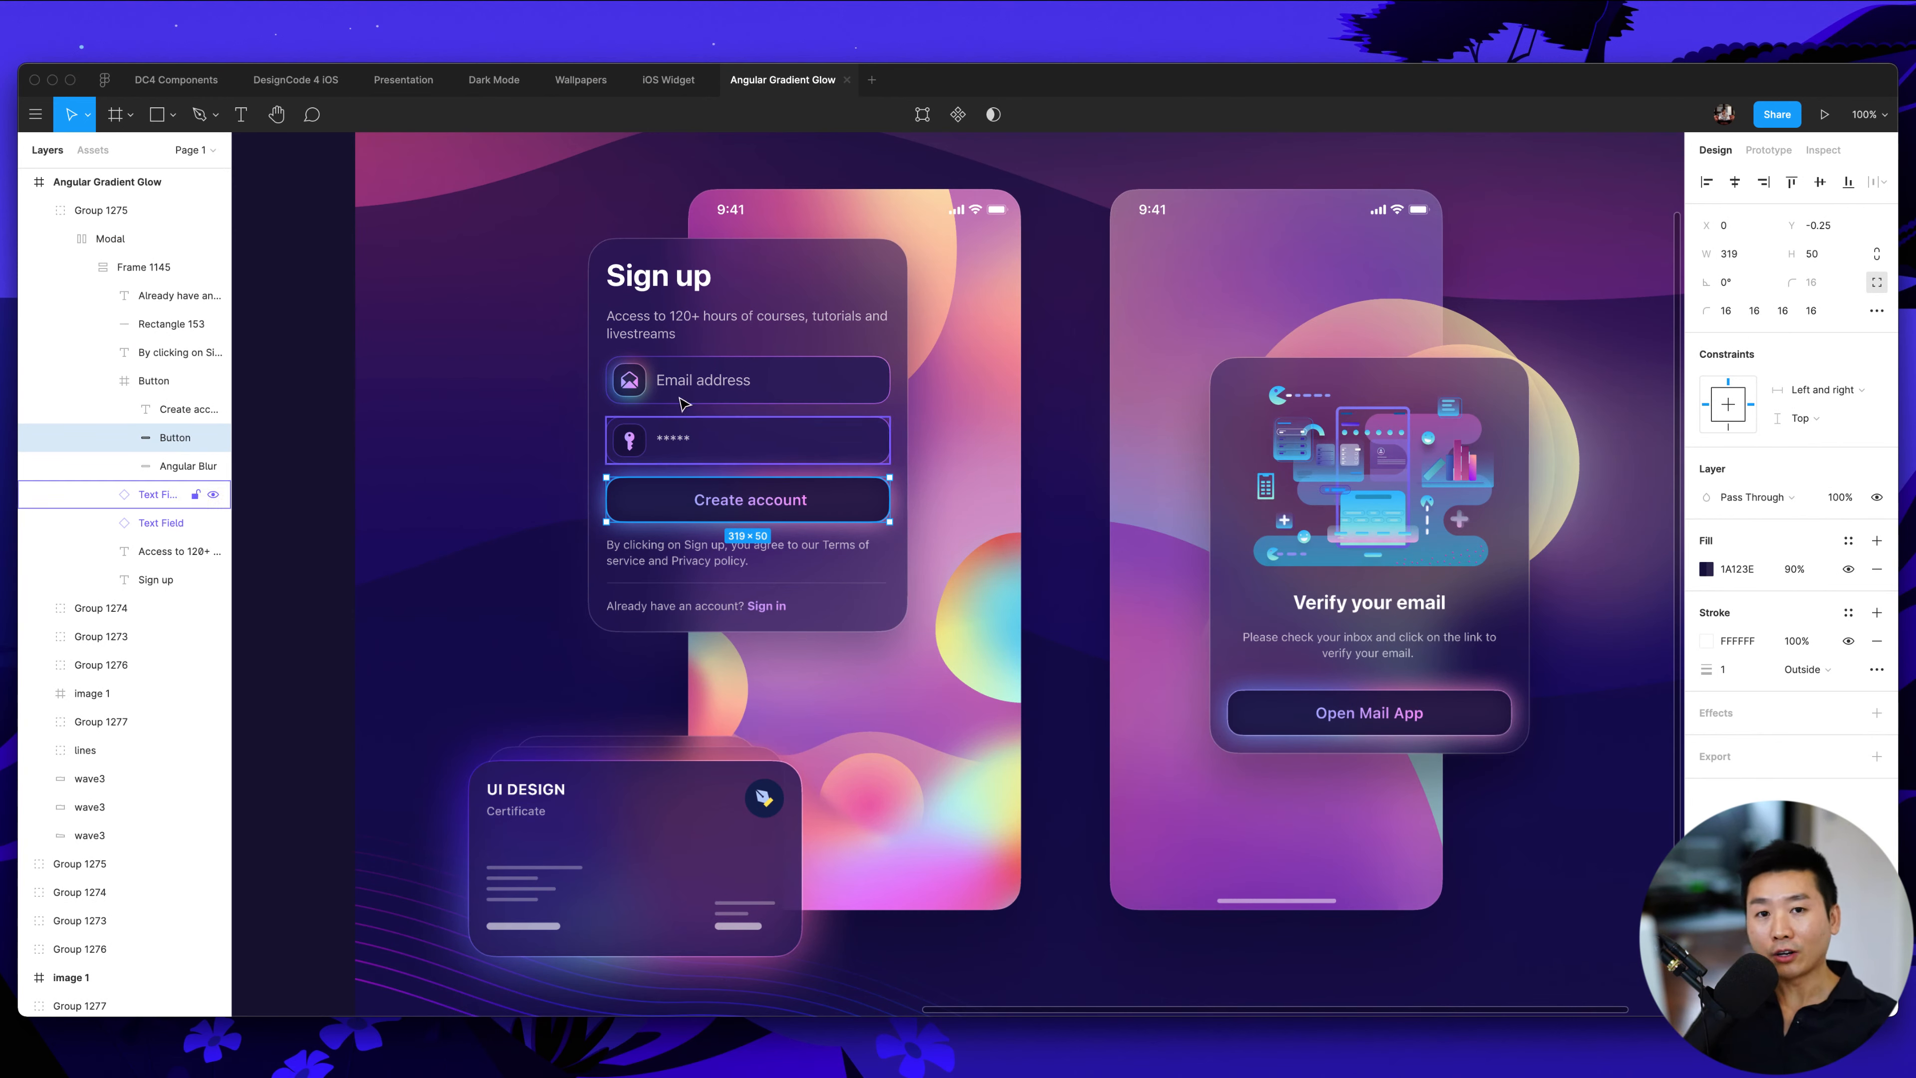
pyautogui.keyDown('super'); pyautogui.click(1130, 533); pyautogui.keyUp('super')
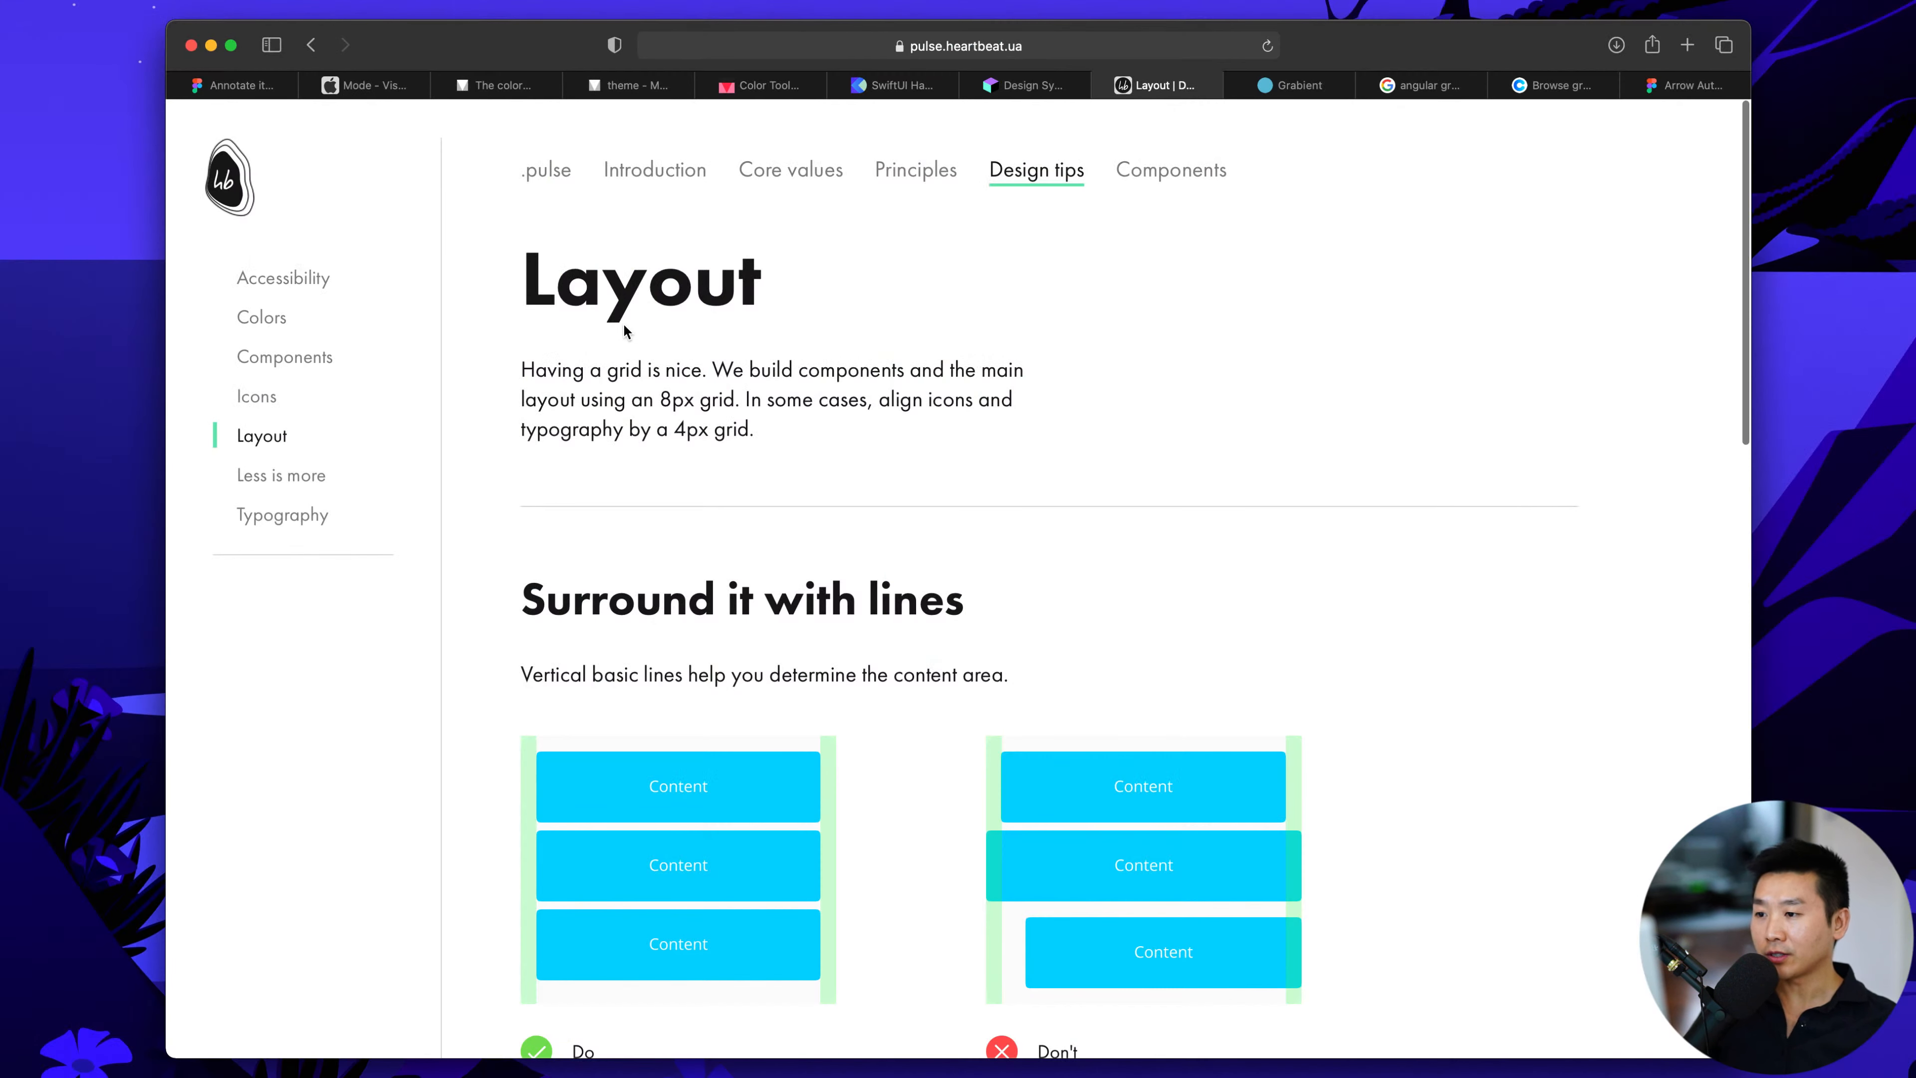
# Switch to Safari, return to the SwiftUI Handbook page and examine its course header and the first rows of topics
pyautogui.click(890, 93)
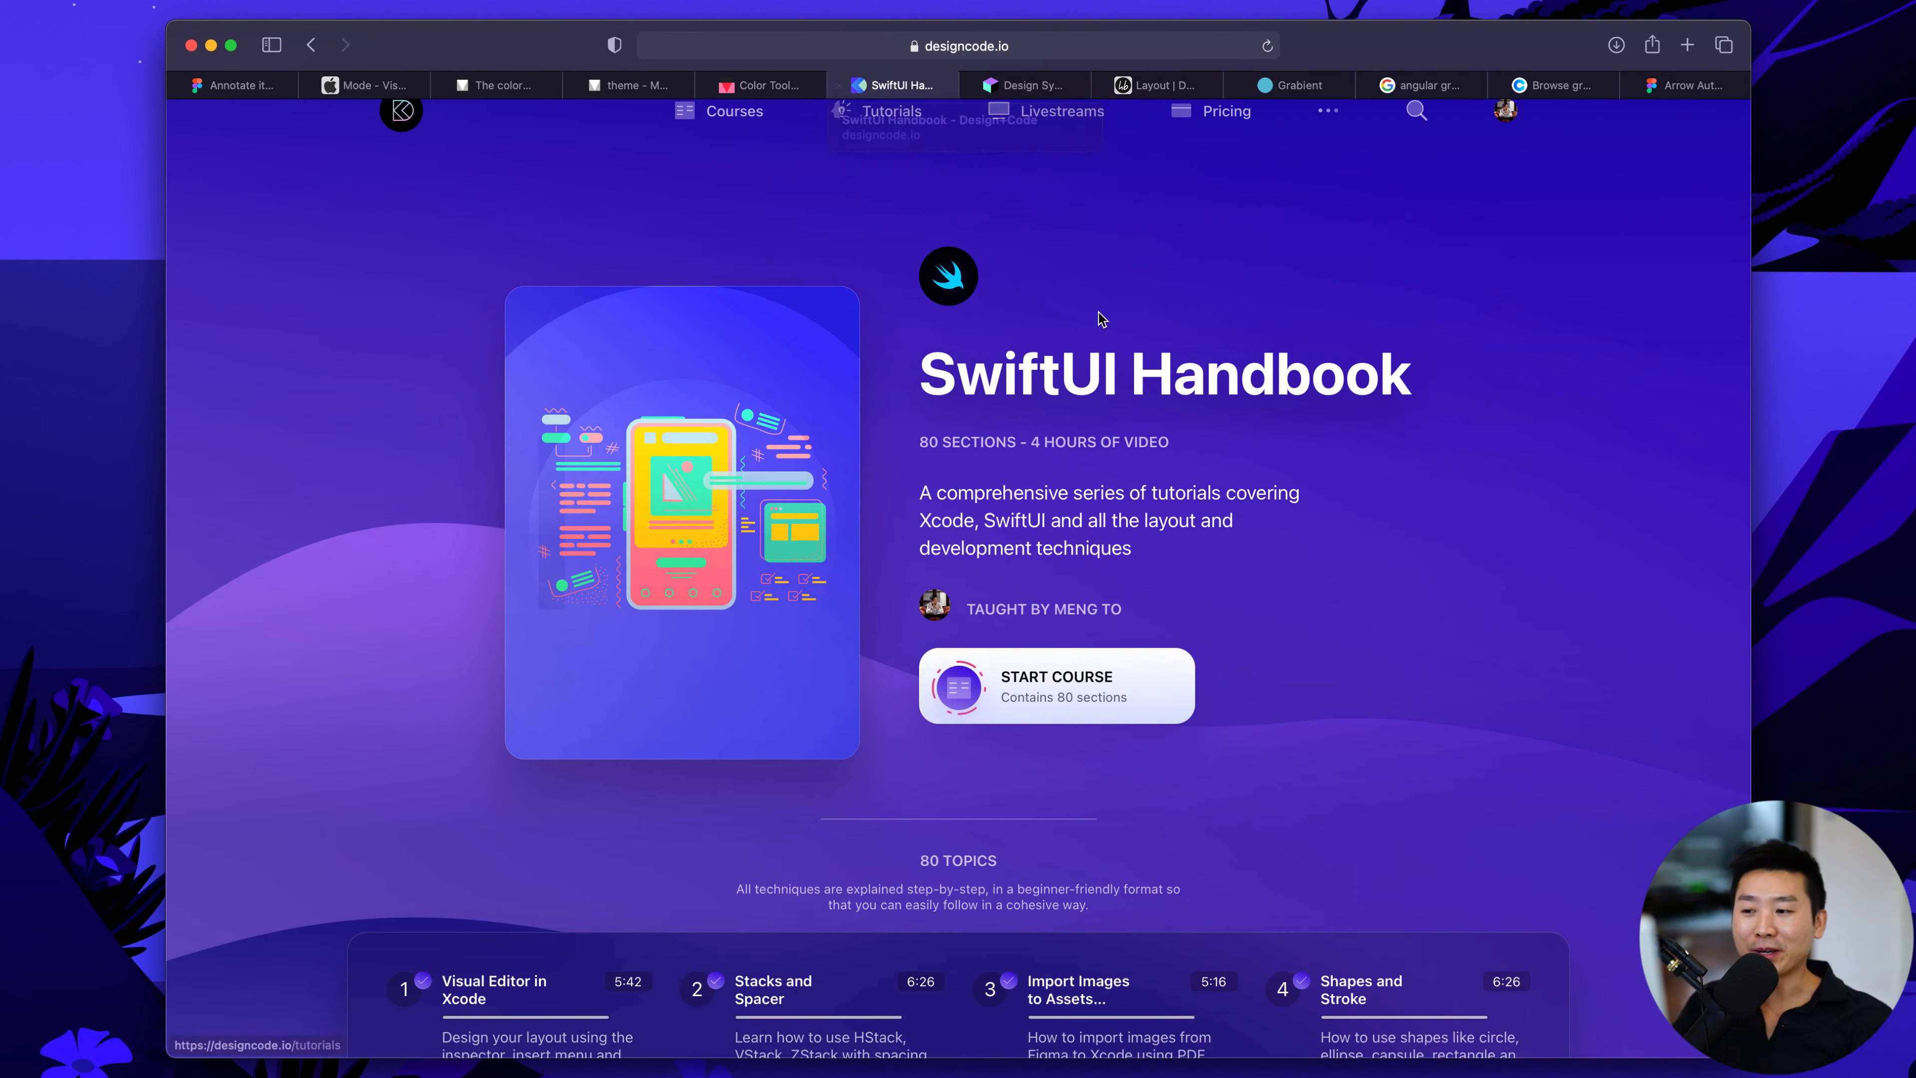
pyautogui.scroll(2, 1099, 314)
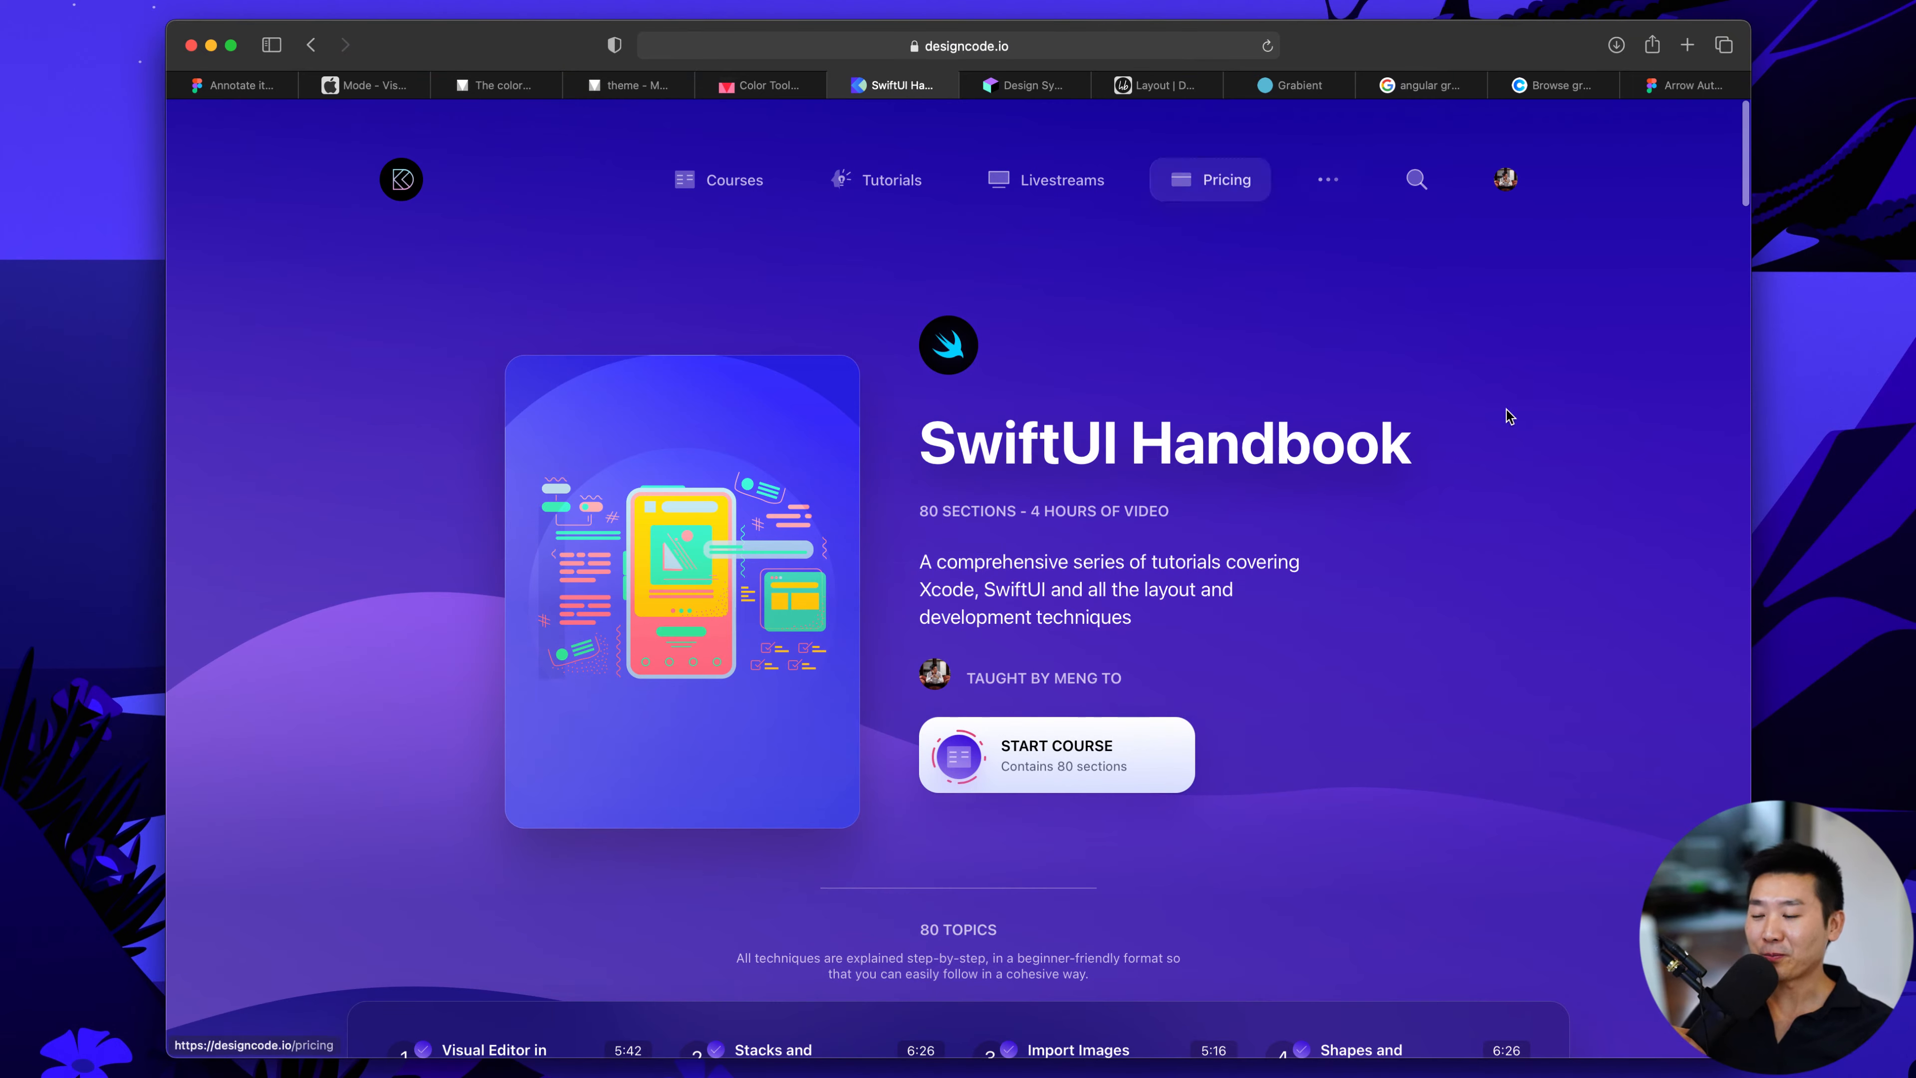
pyautogui.scroll(-3, 1506, 408)
pyautogui.scroll(3, 1503, 402)
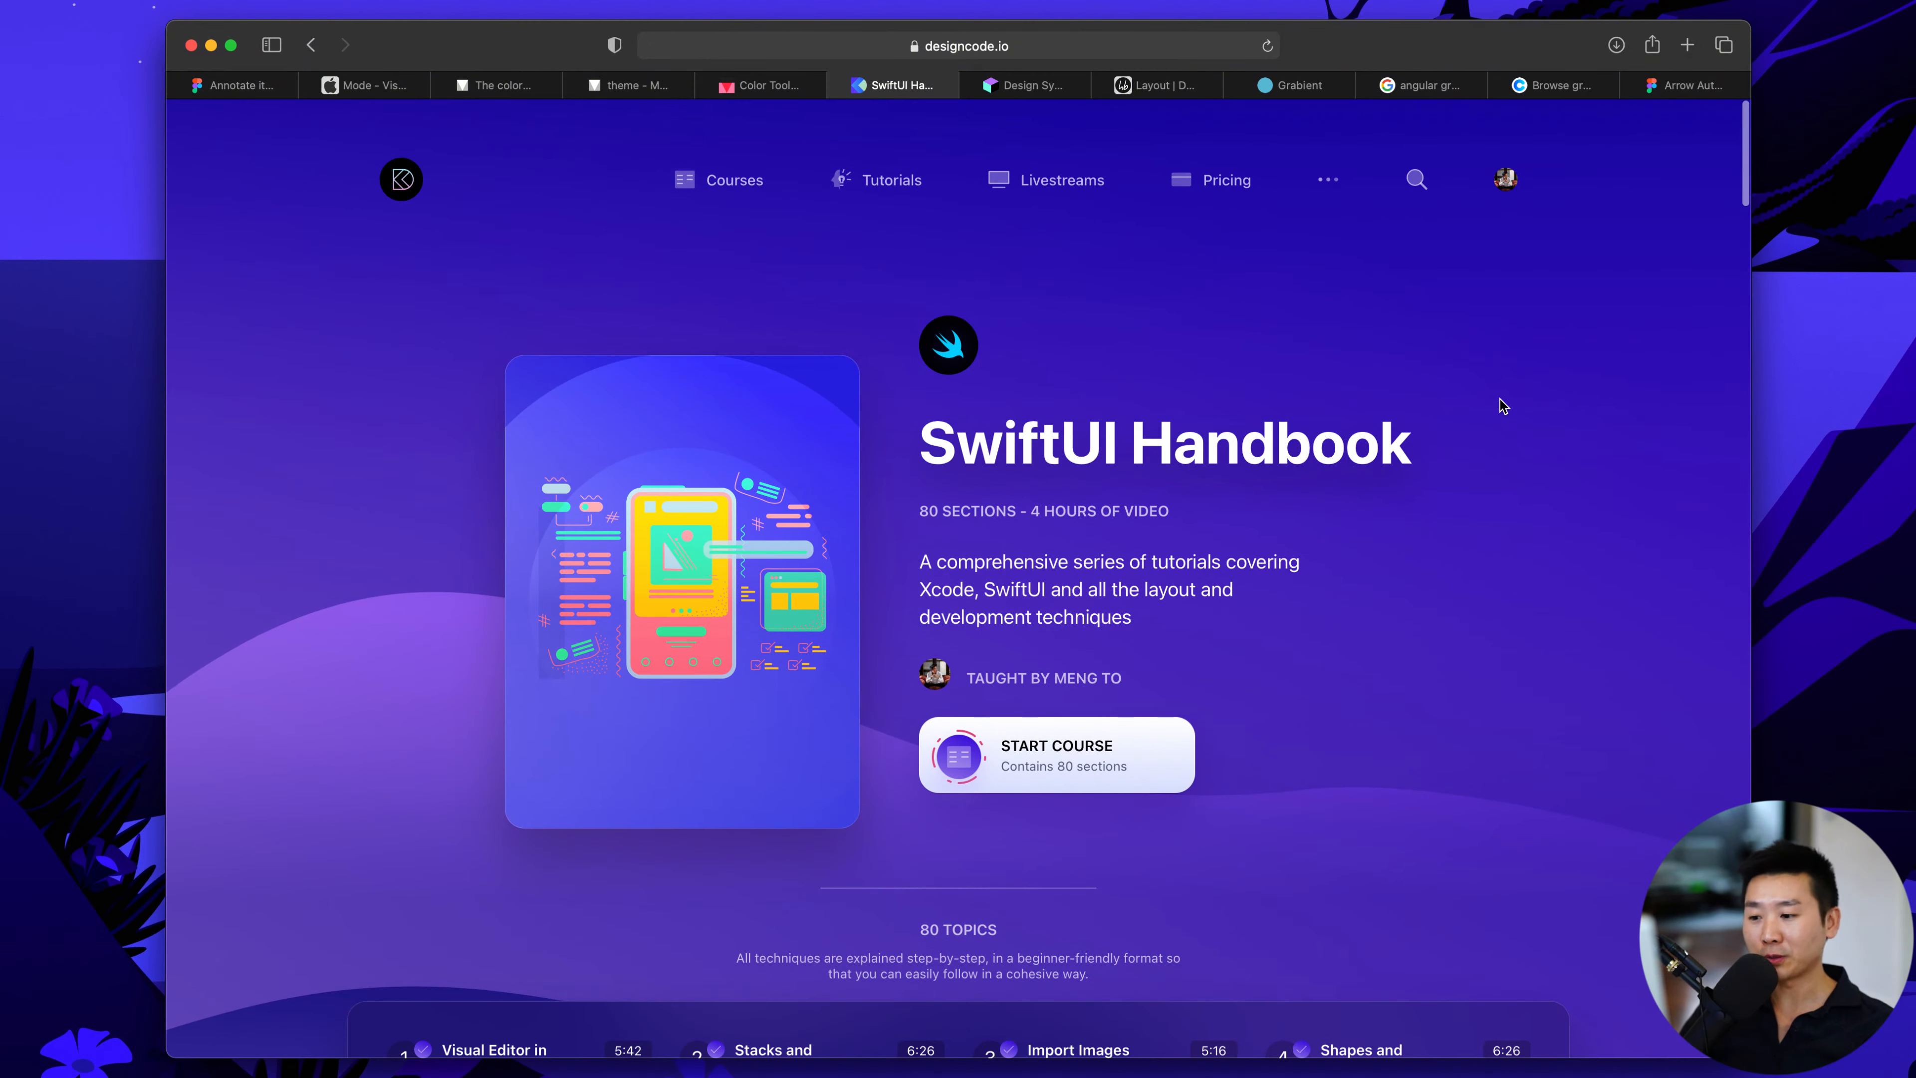
pyautogui.scroll(-5, 1498, 409)
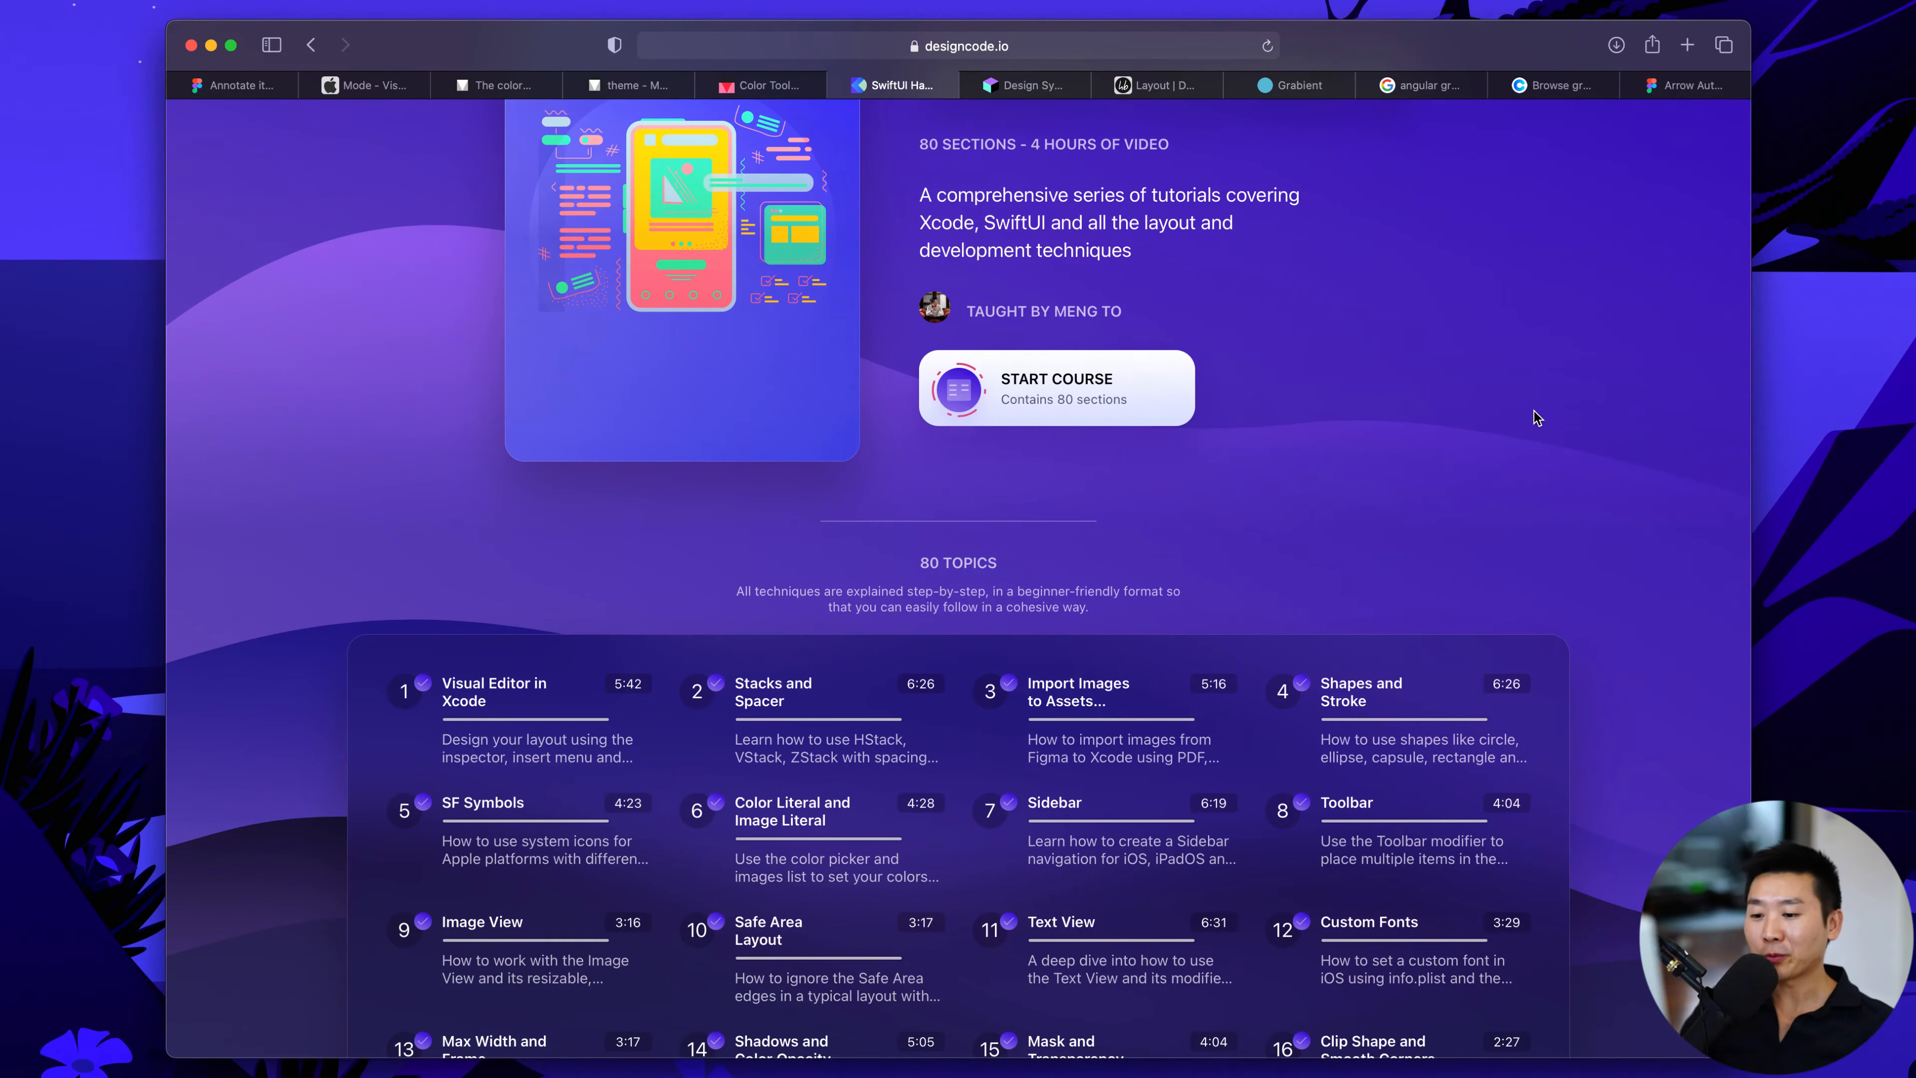
pyautogui.scroll(-7, 1557, 372)
pyautogui.scroll(10, 1557, 371)
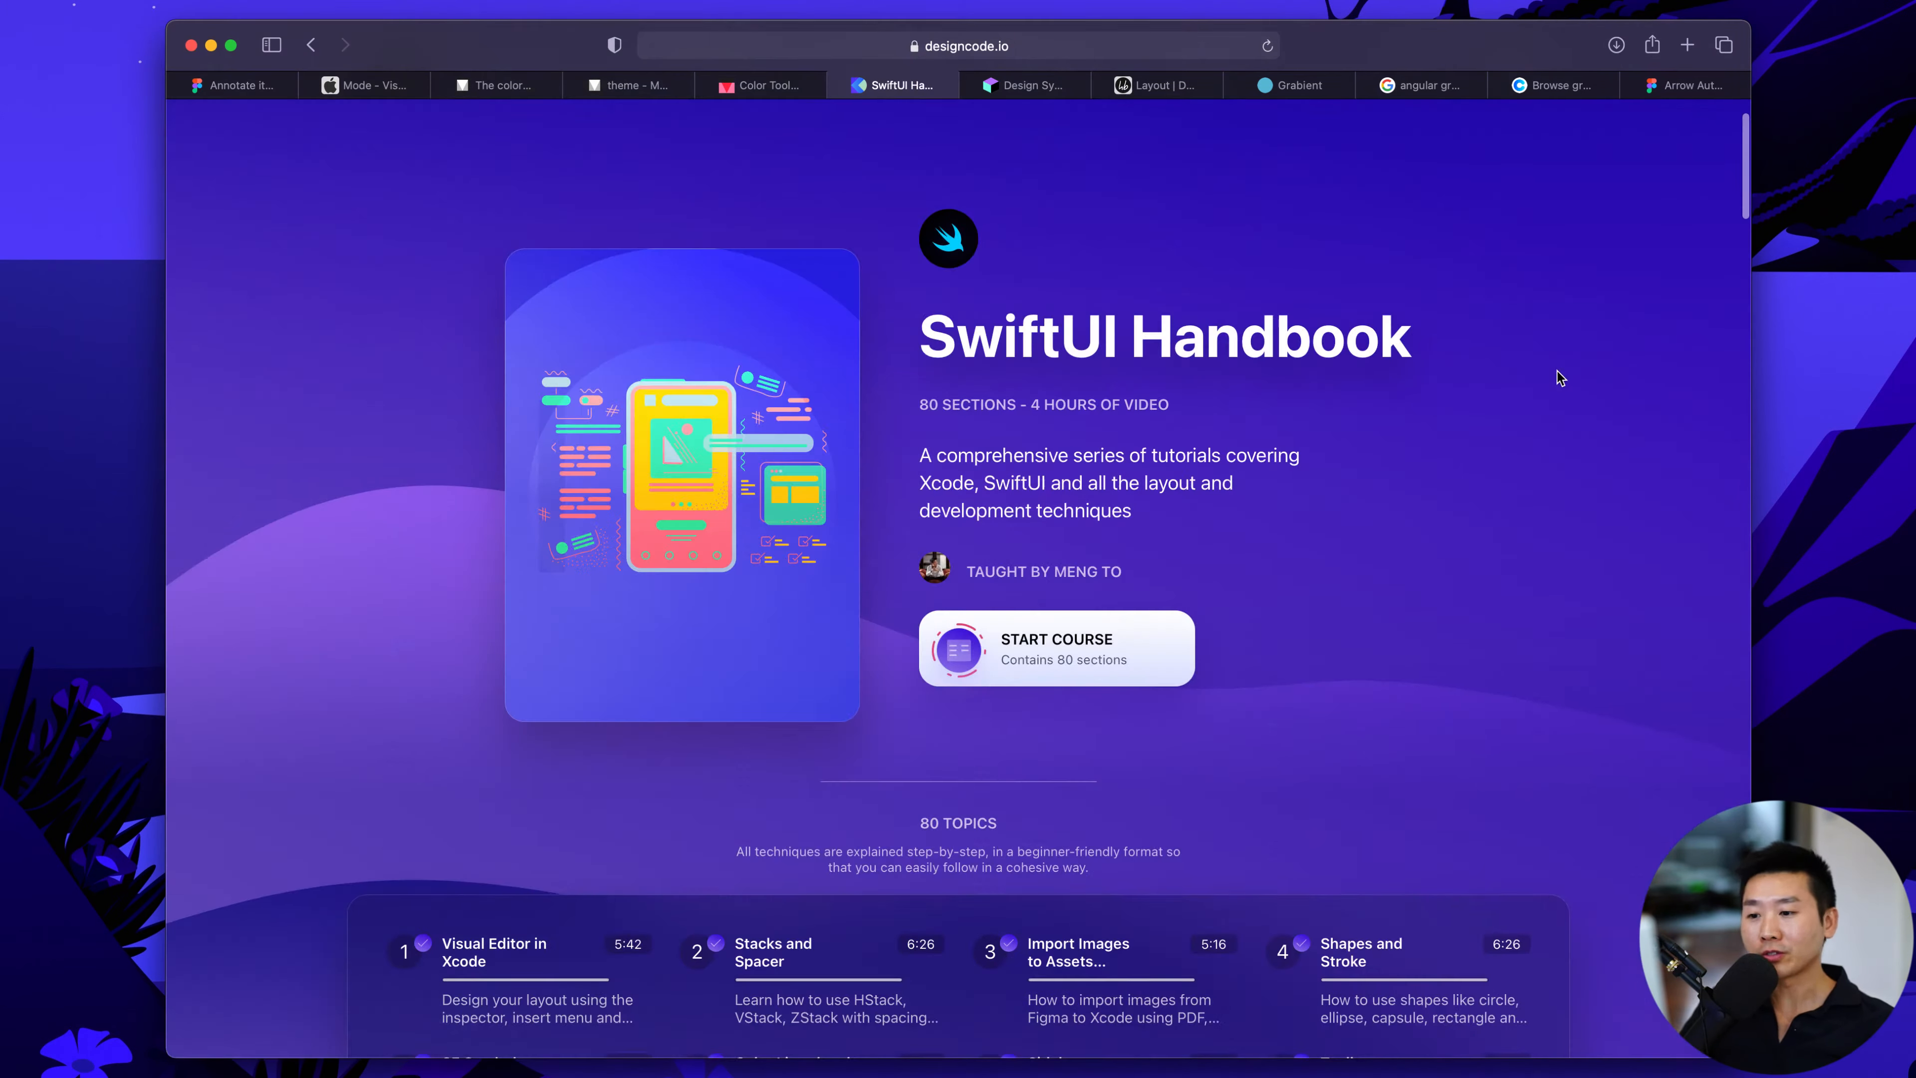
pyautogui.scroll(-4, 1502, 400)
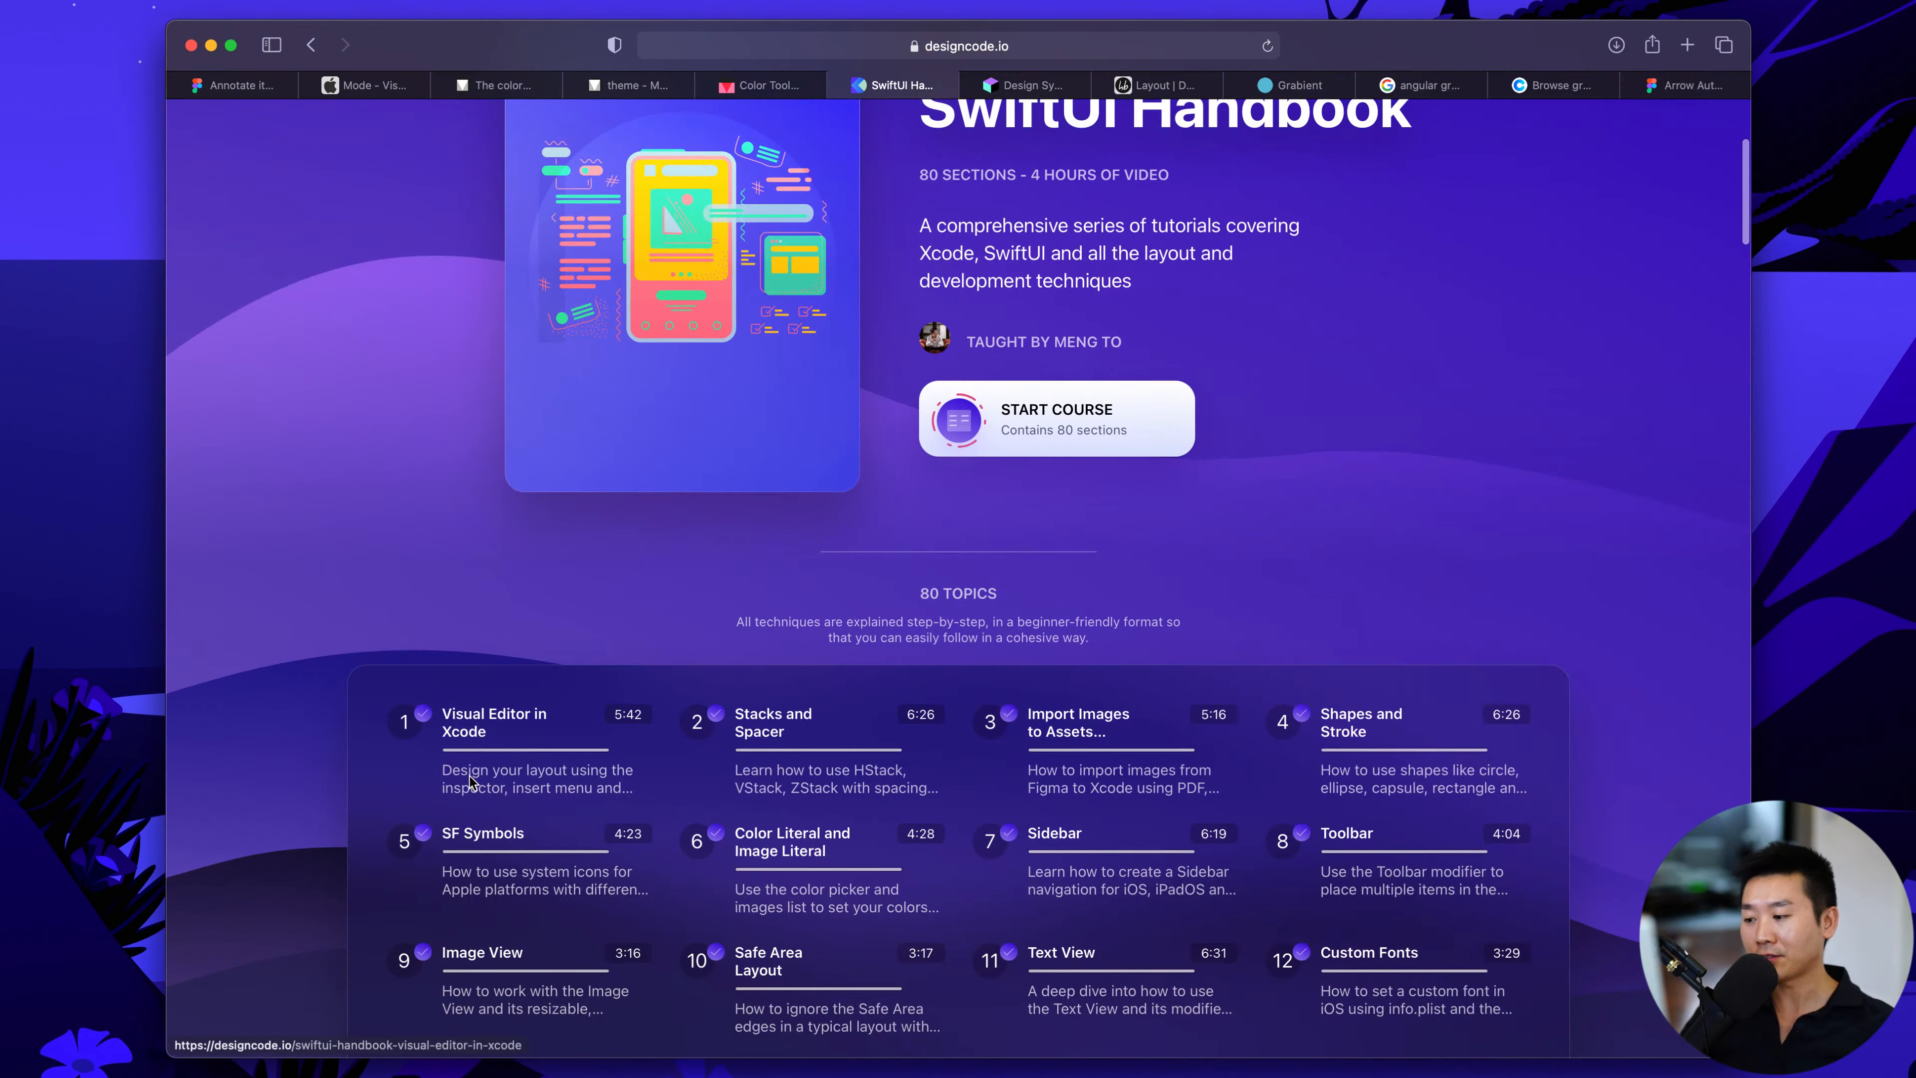
pyautogui.scroll(-3, 308, 756)
pyautogui.scroll(-4, 308, 756)
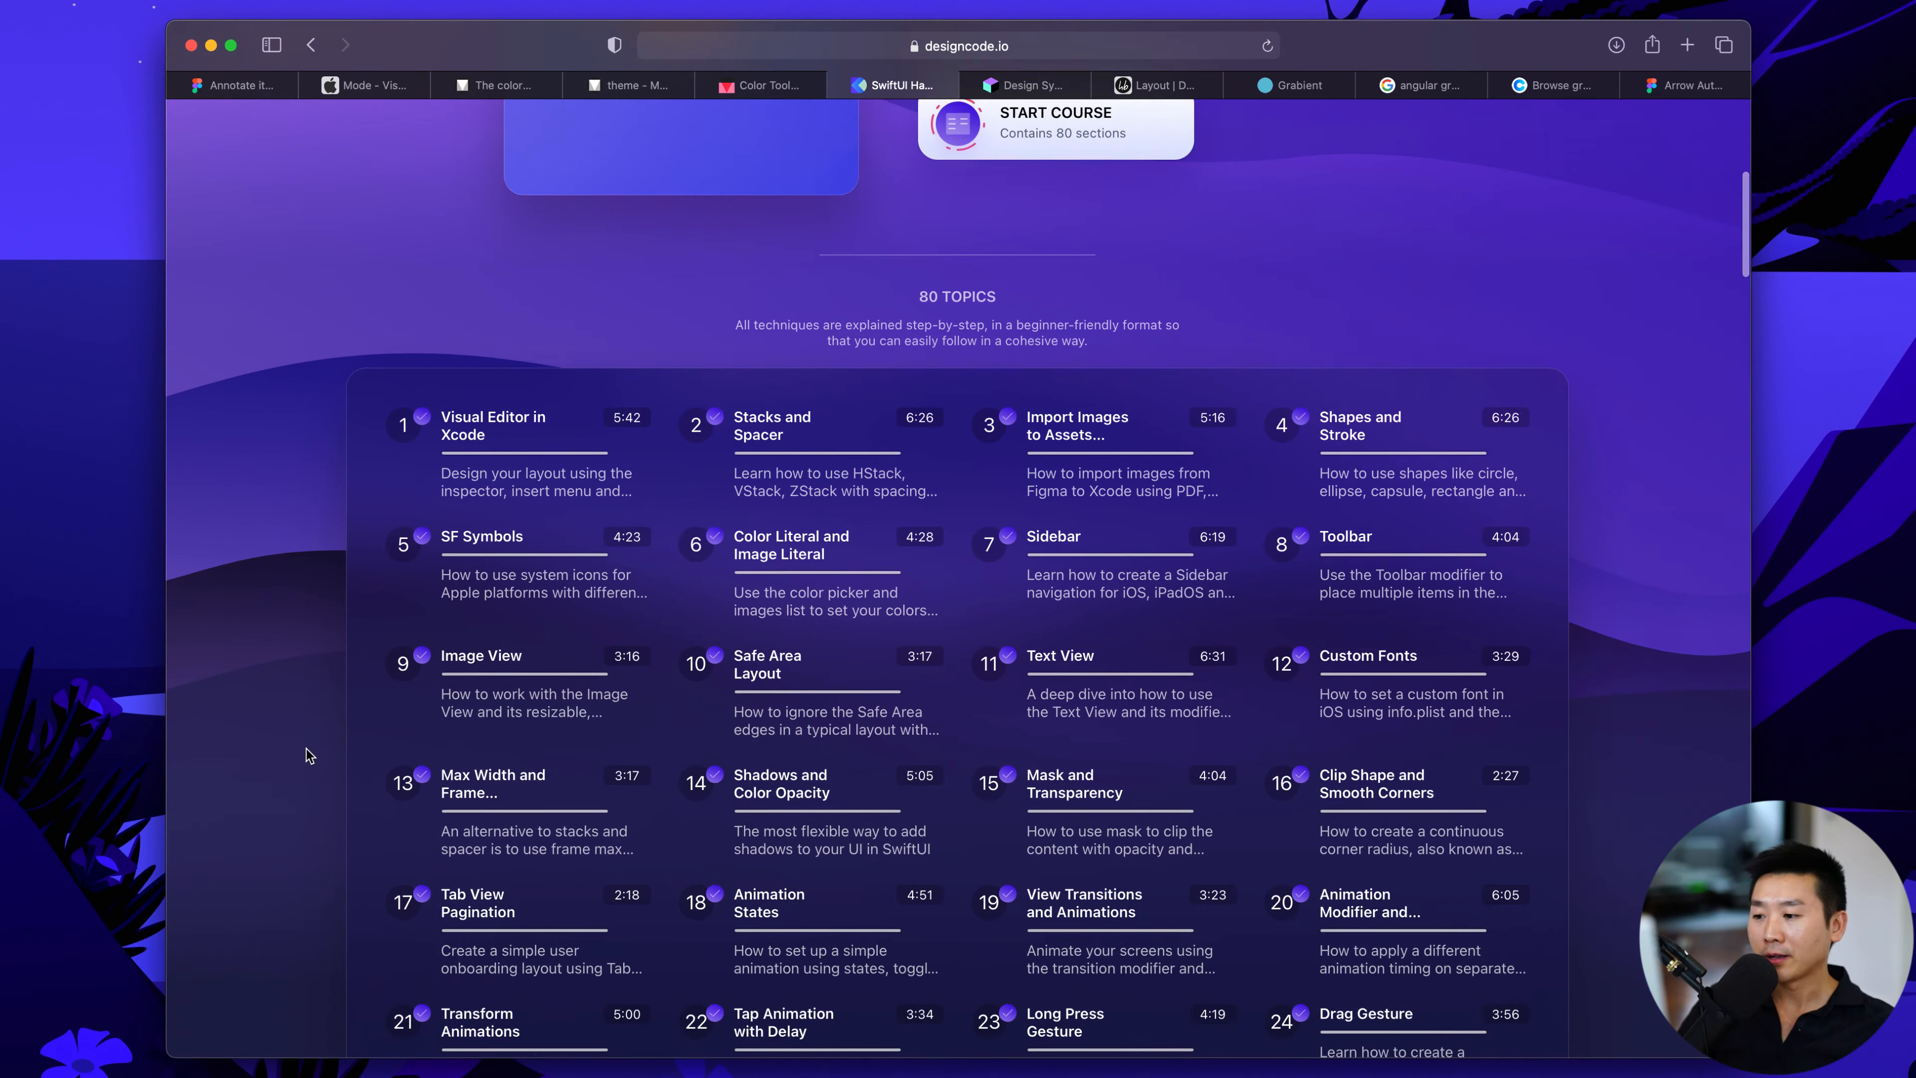
pyautogui.scroll(5, 306, 753)
pyautogui.scroll(2, 306, 753)
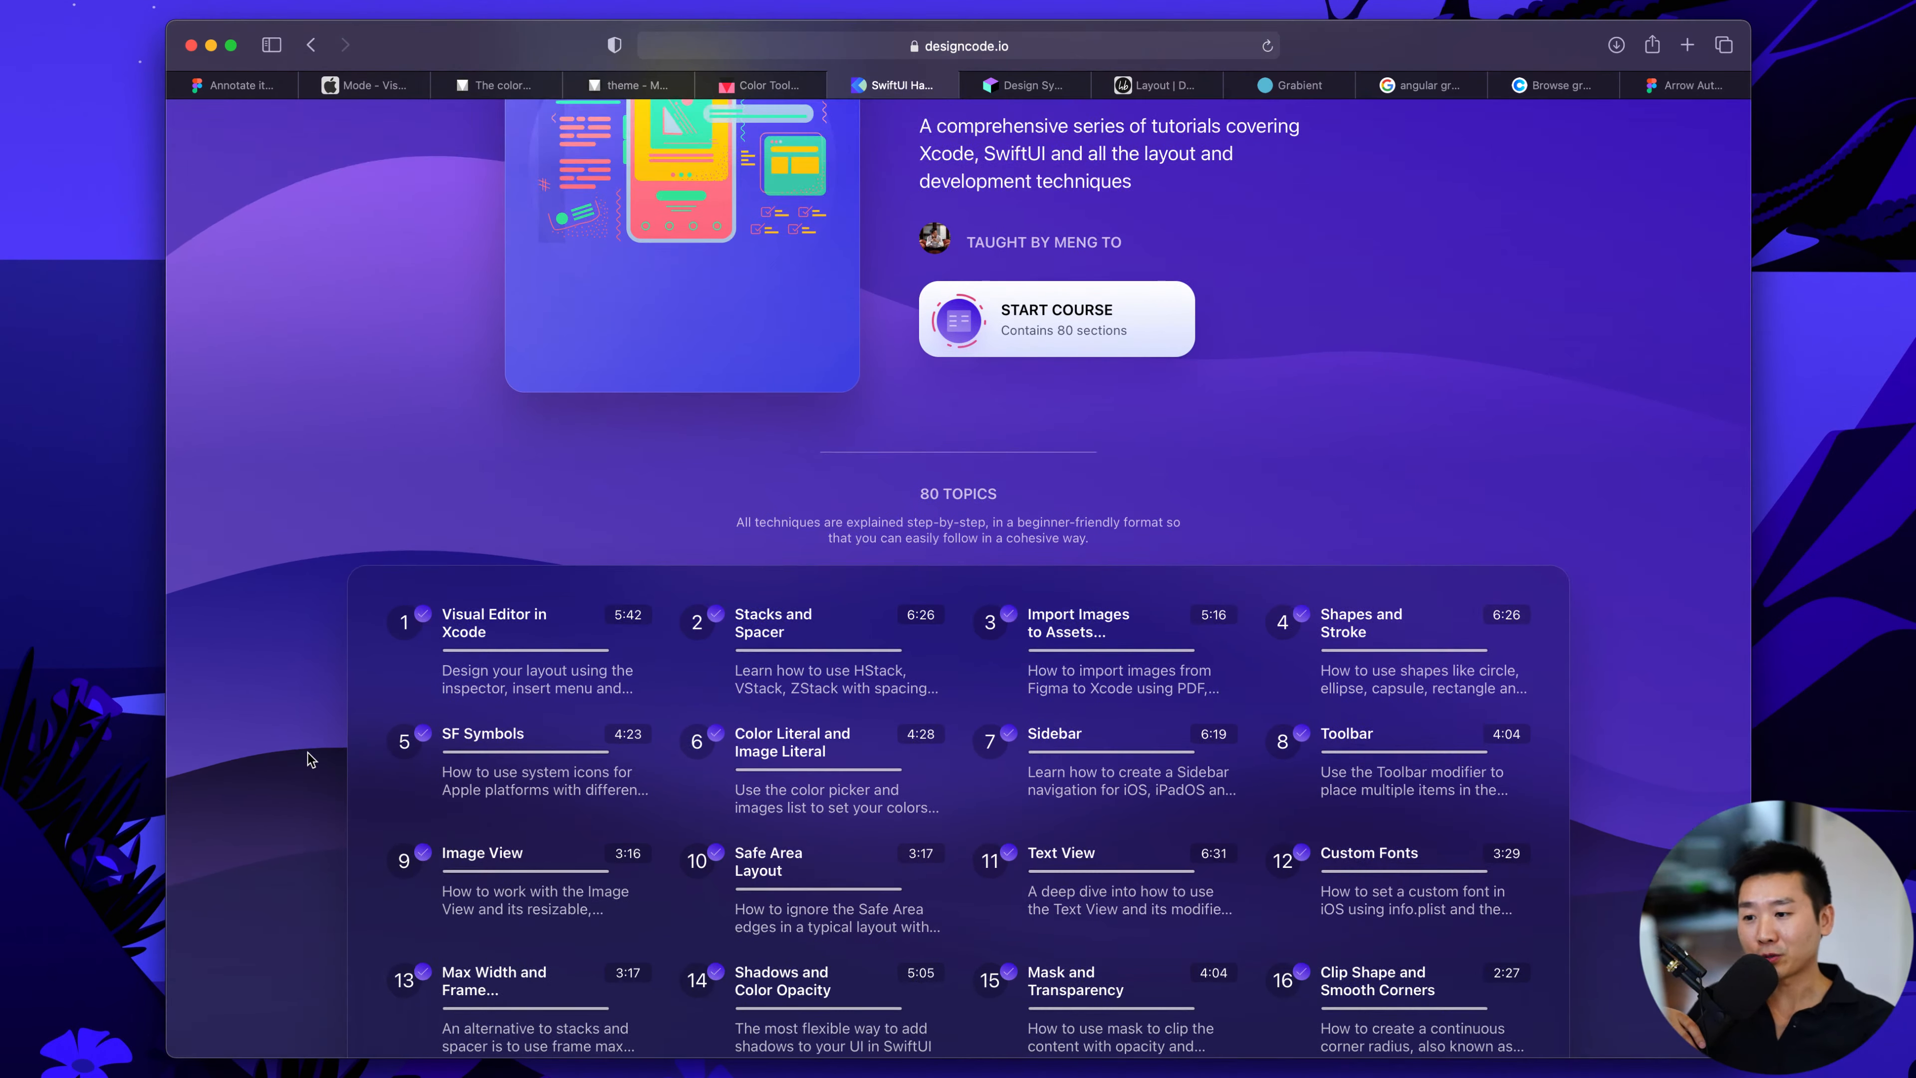
pyautogui.scroll(6, 430, 687)
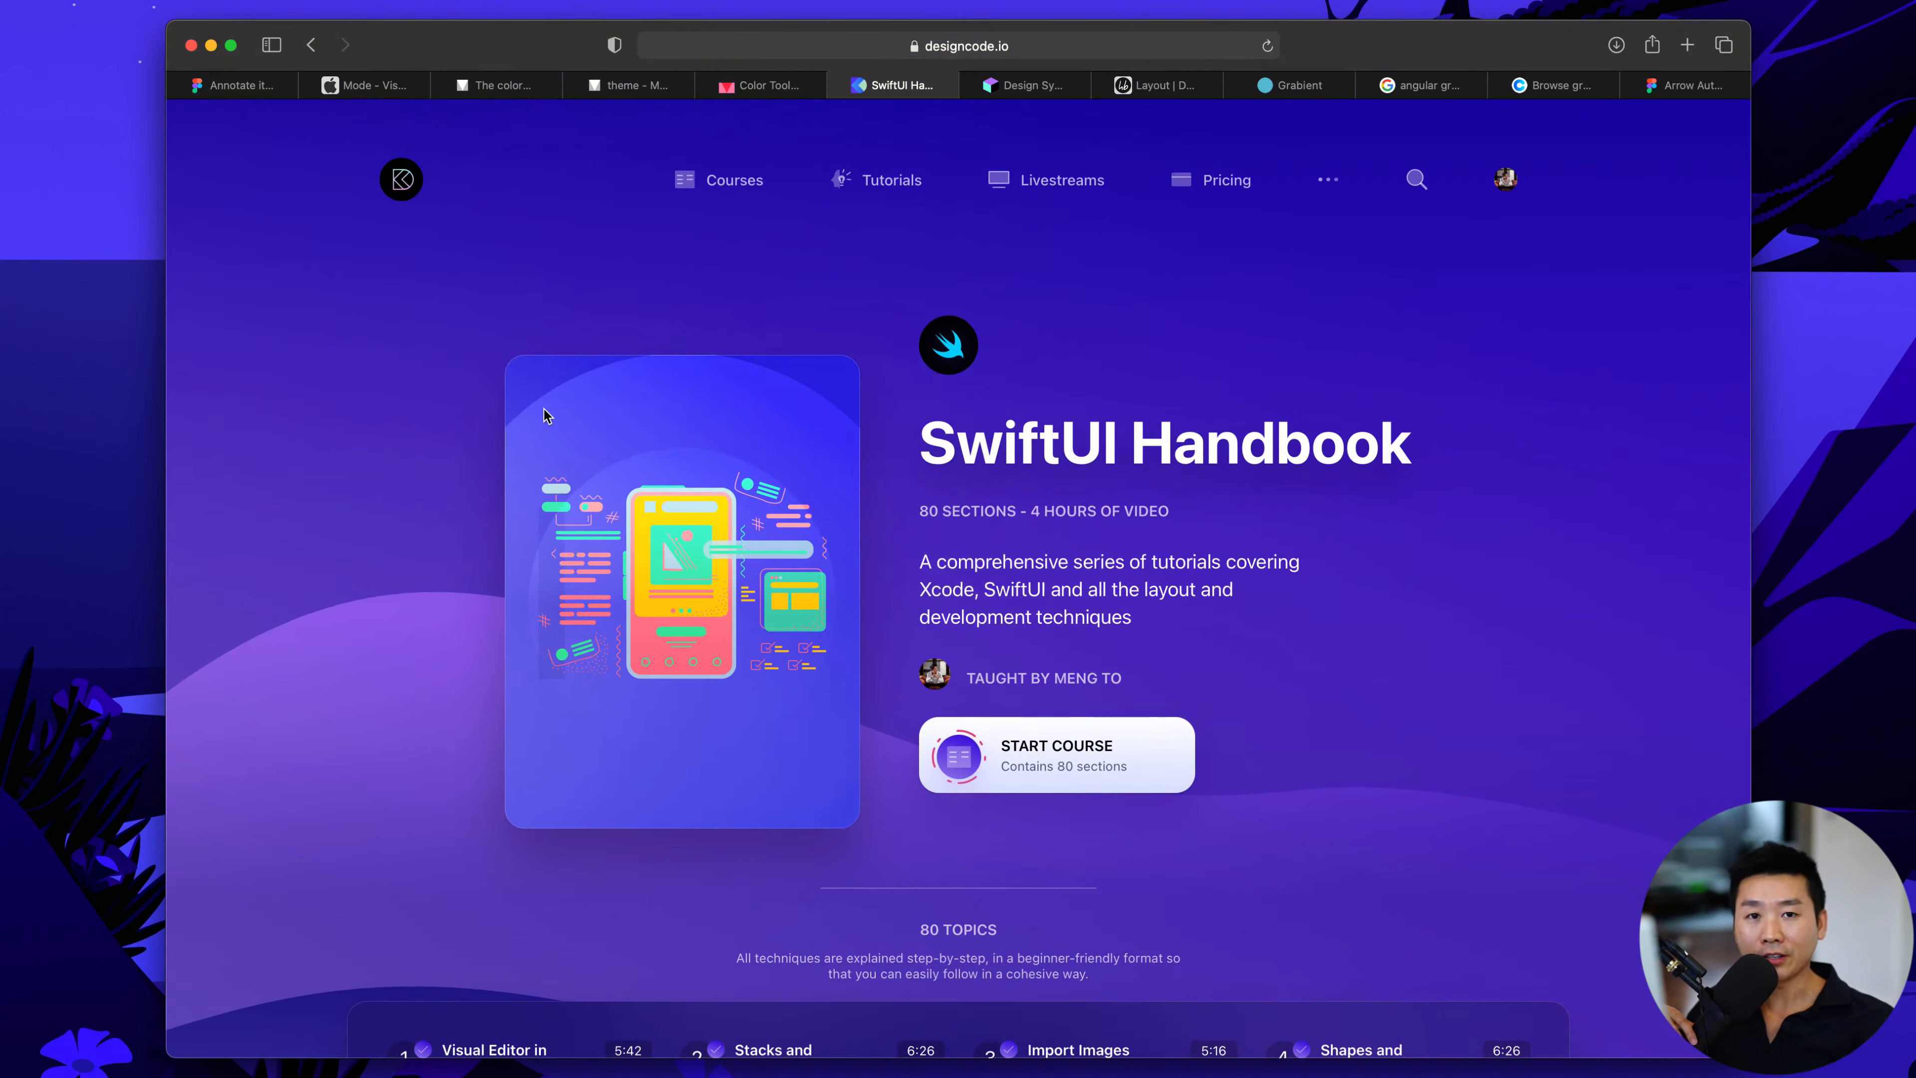
pyautogui.scroll(-1, 334, 592)
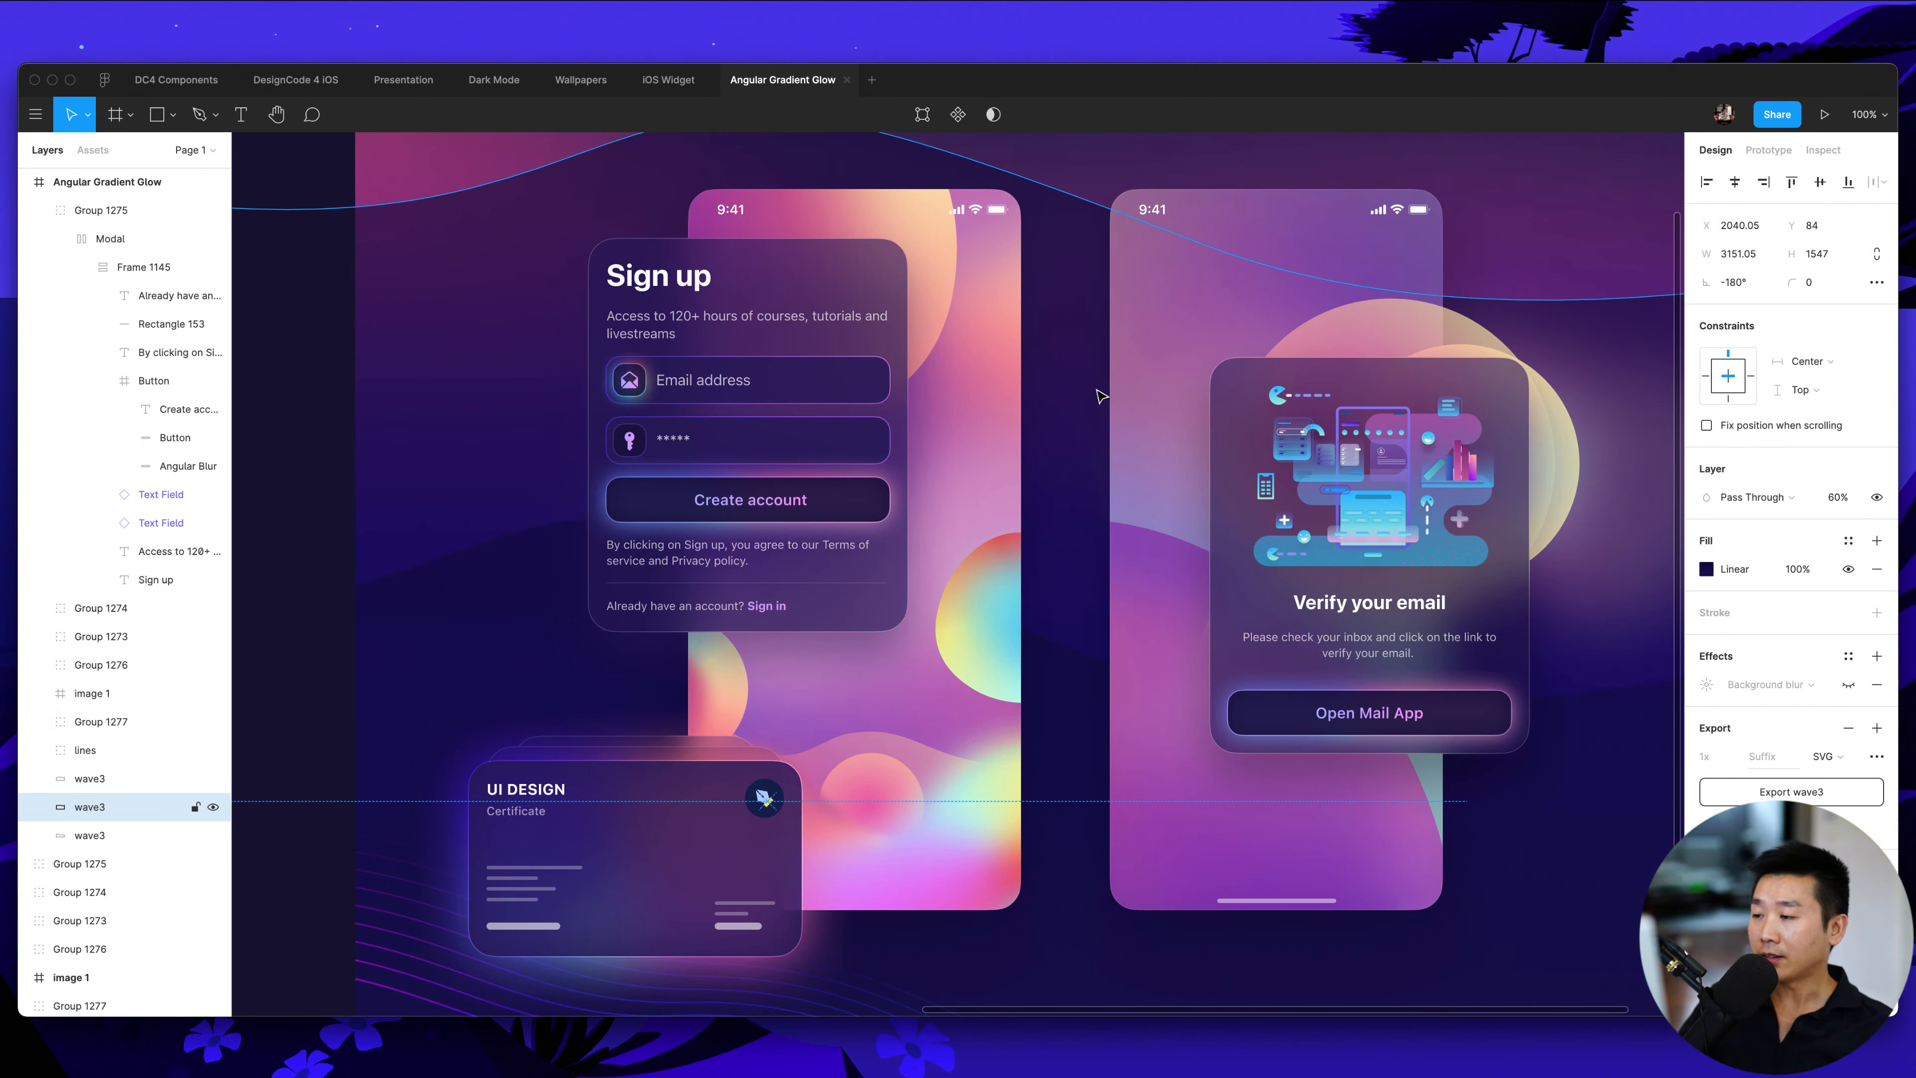
pyautogui.hotkey('shift', '1')
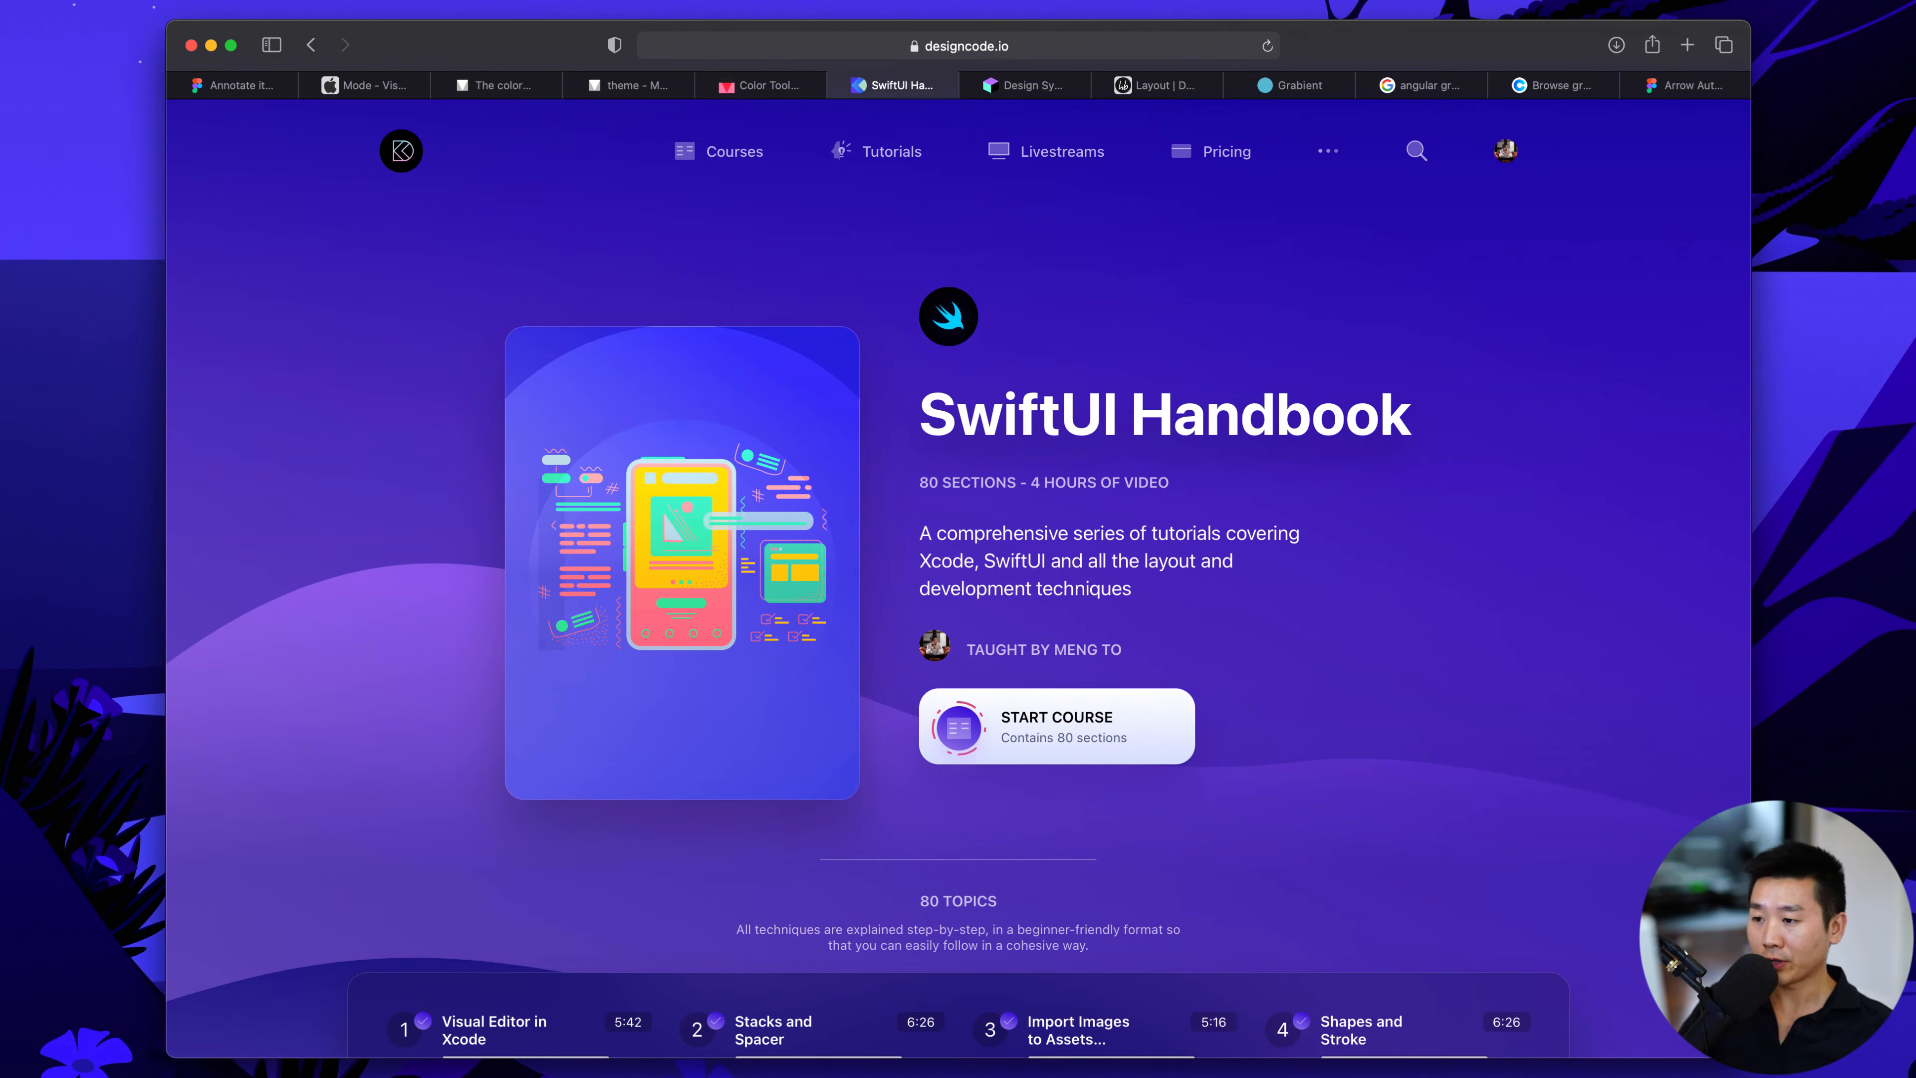
pyautogui.scroll(-3, 1058, 306)
pyautogui.scroll(4, 1056, 304)
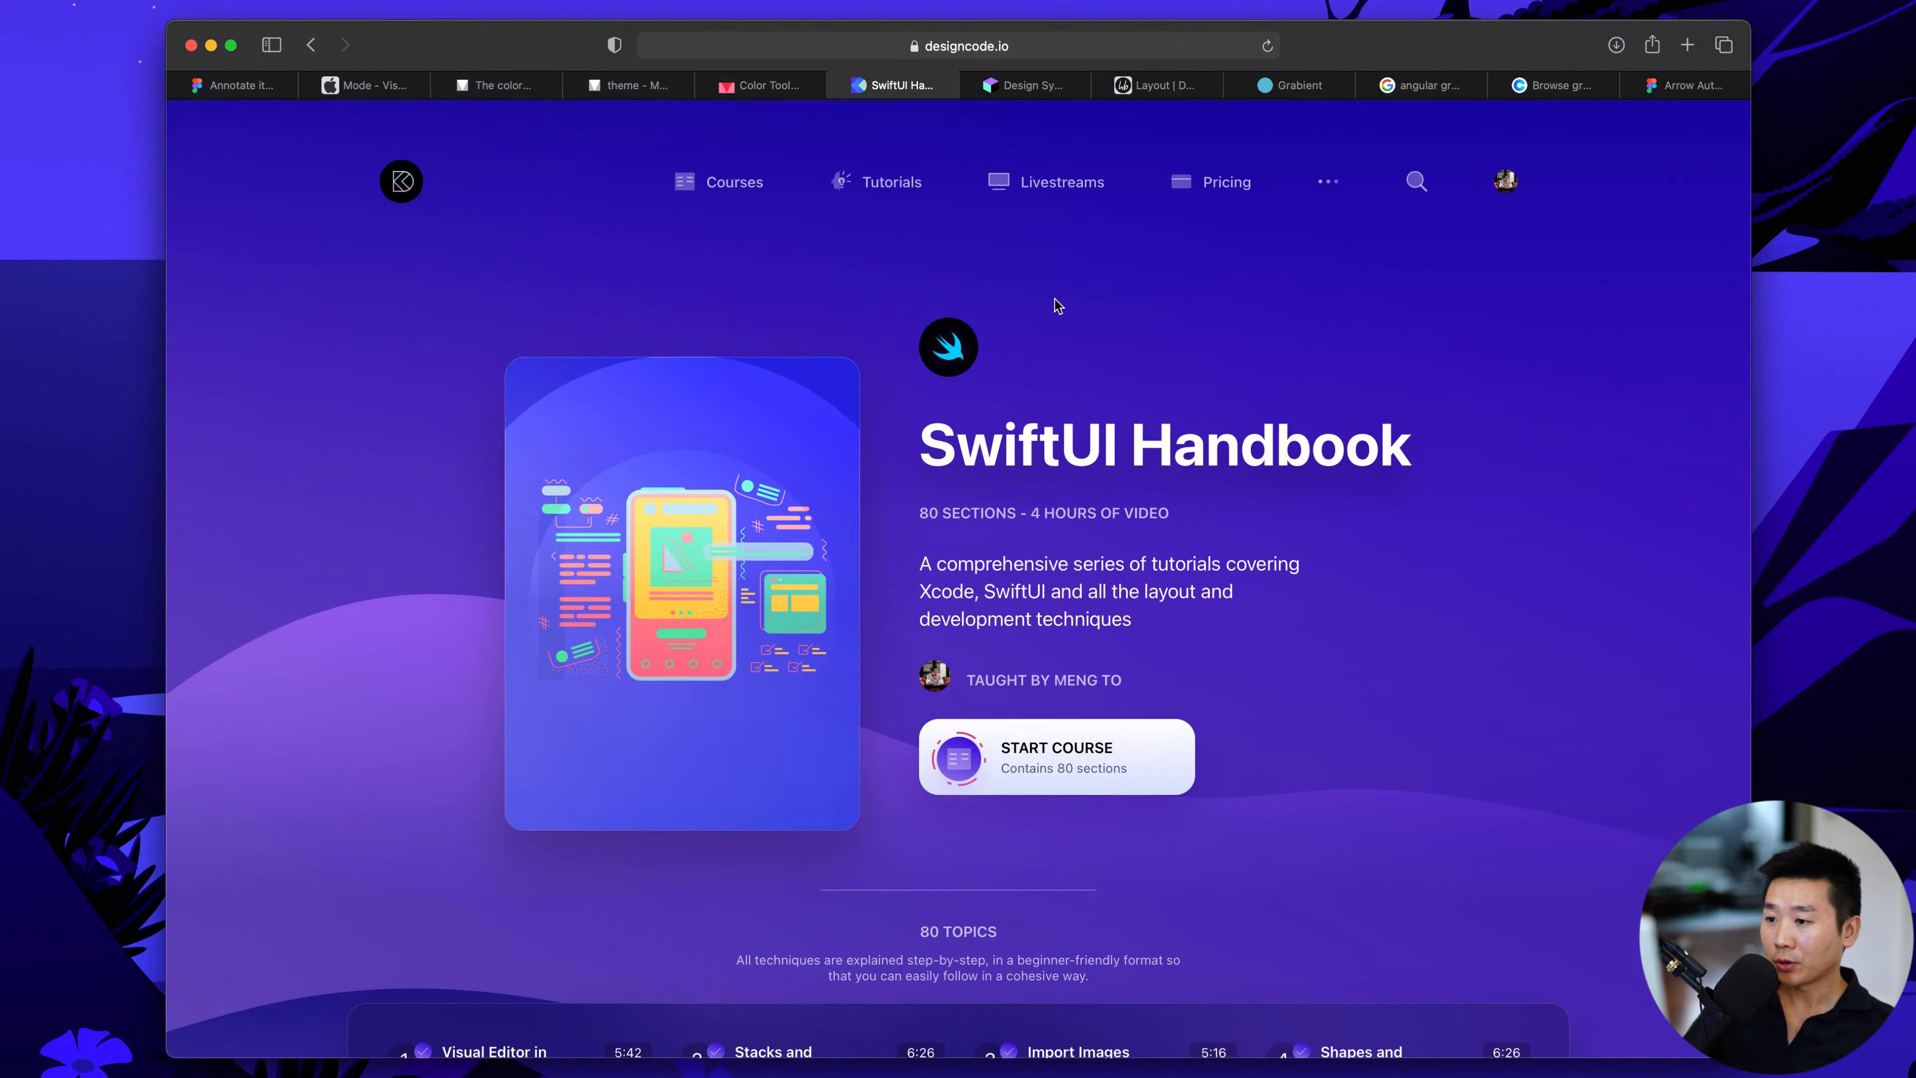
# Open the site's Livestreams page and look through the UI Design and SwiftUI livestream lists
pyautogui.click(1075, 195)
pyautogui.scroll(-8, 1155, 440)
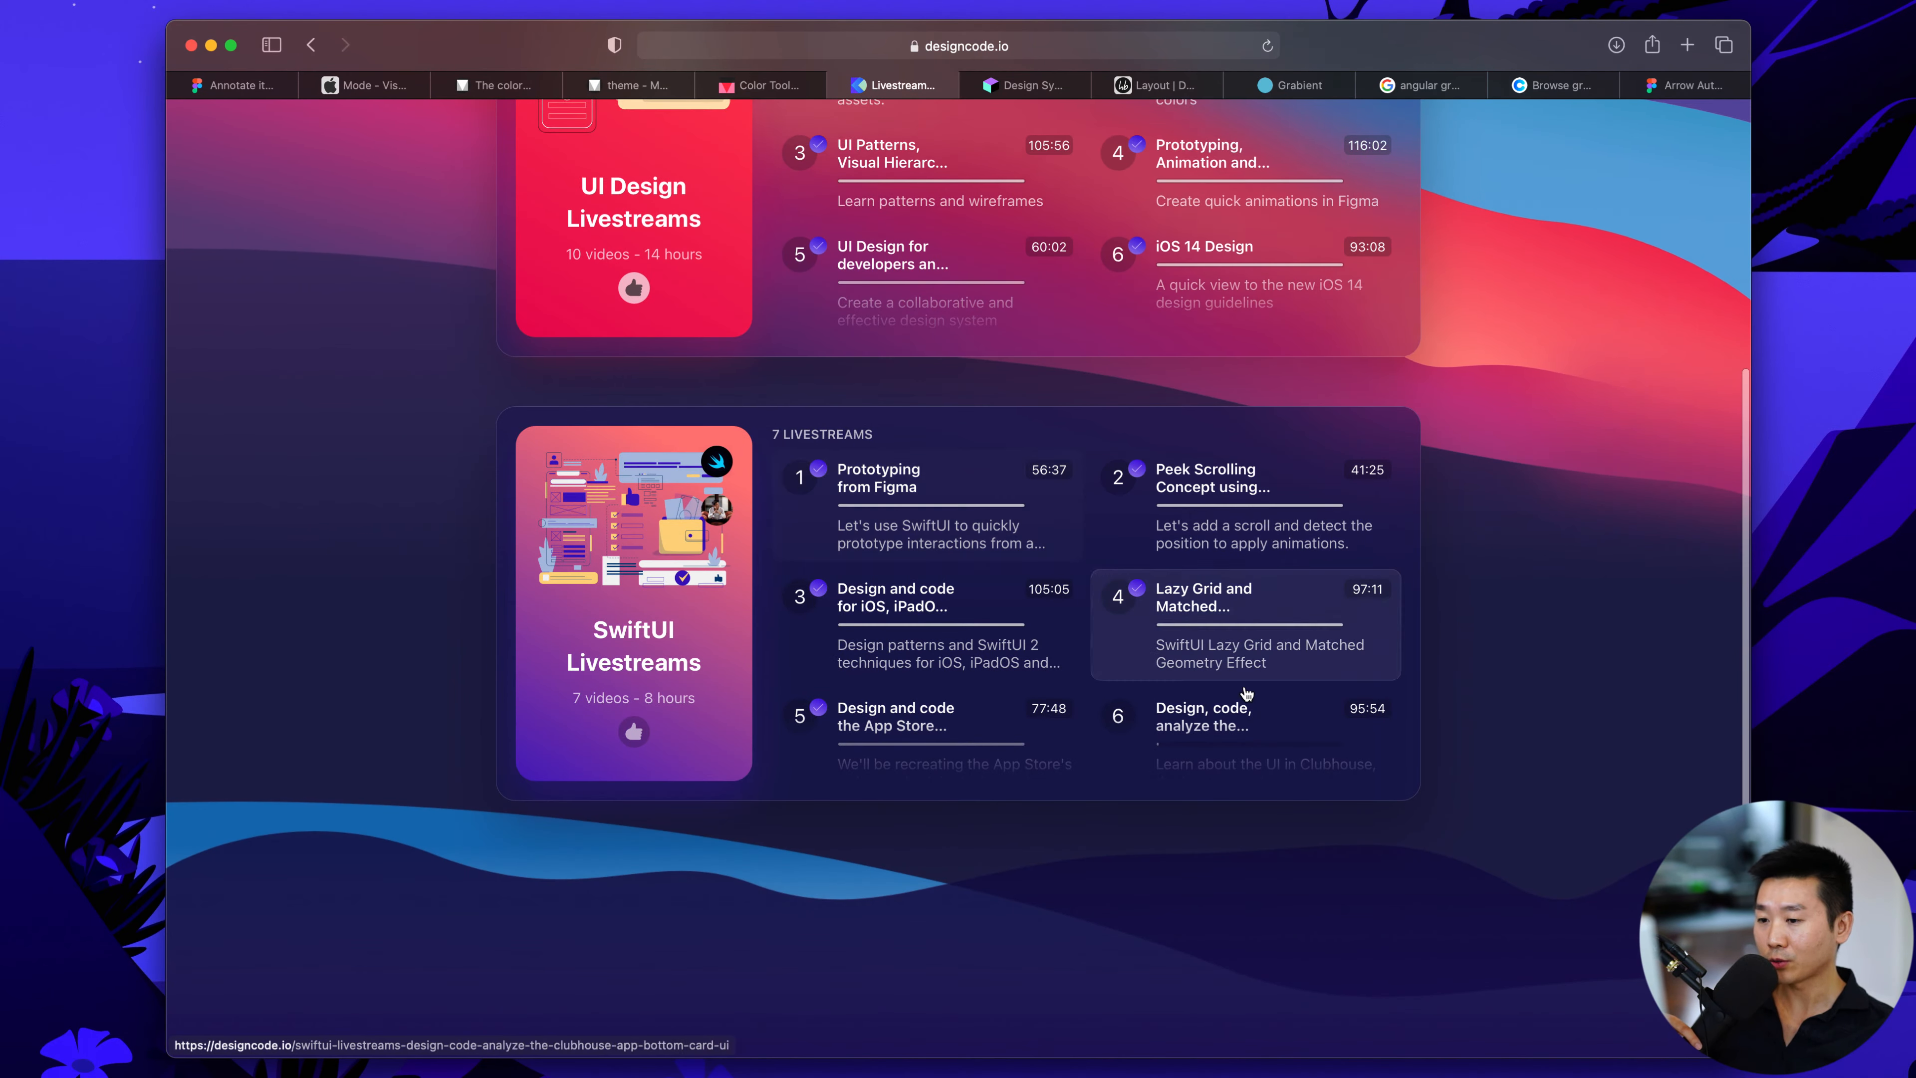
pyautogui.scroll(-3, 1246, 693)
pyautogui.scroll(3, 1247, 694)
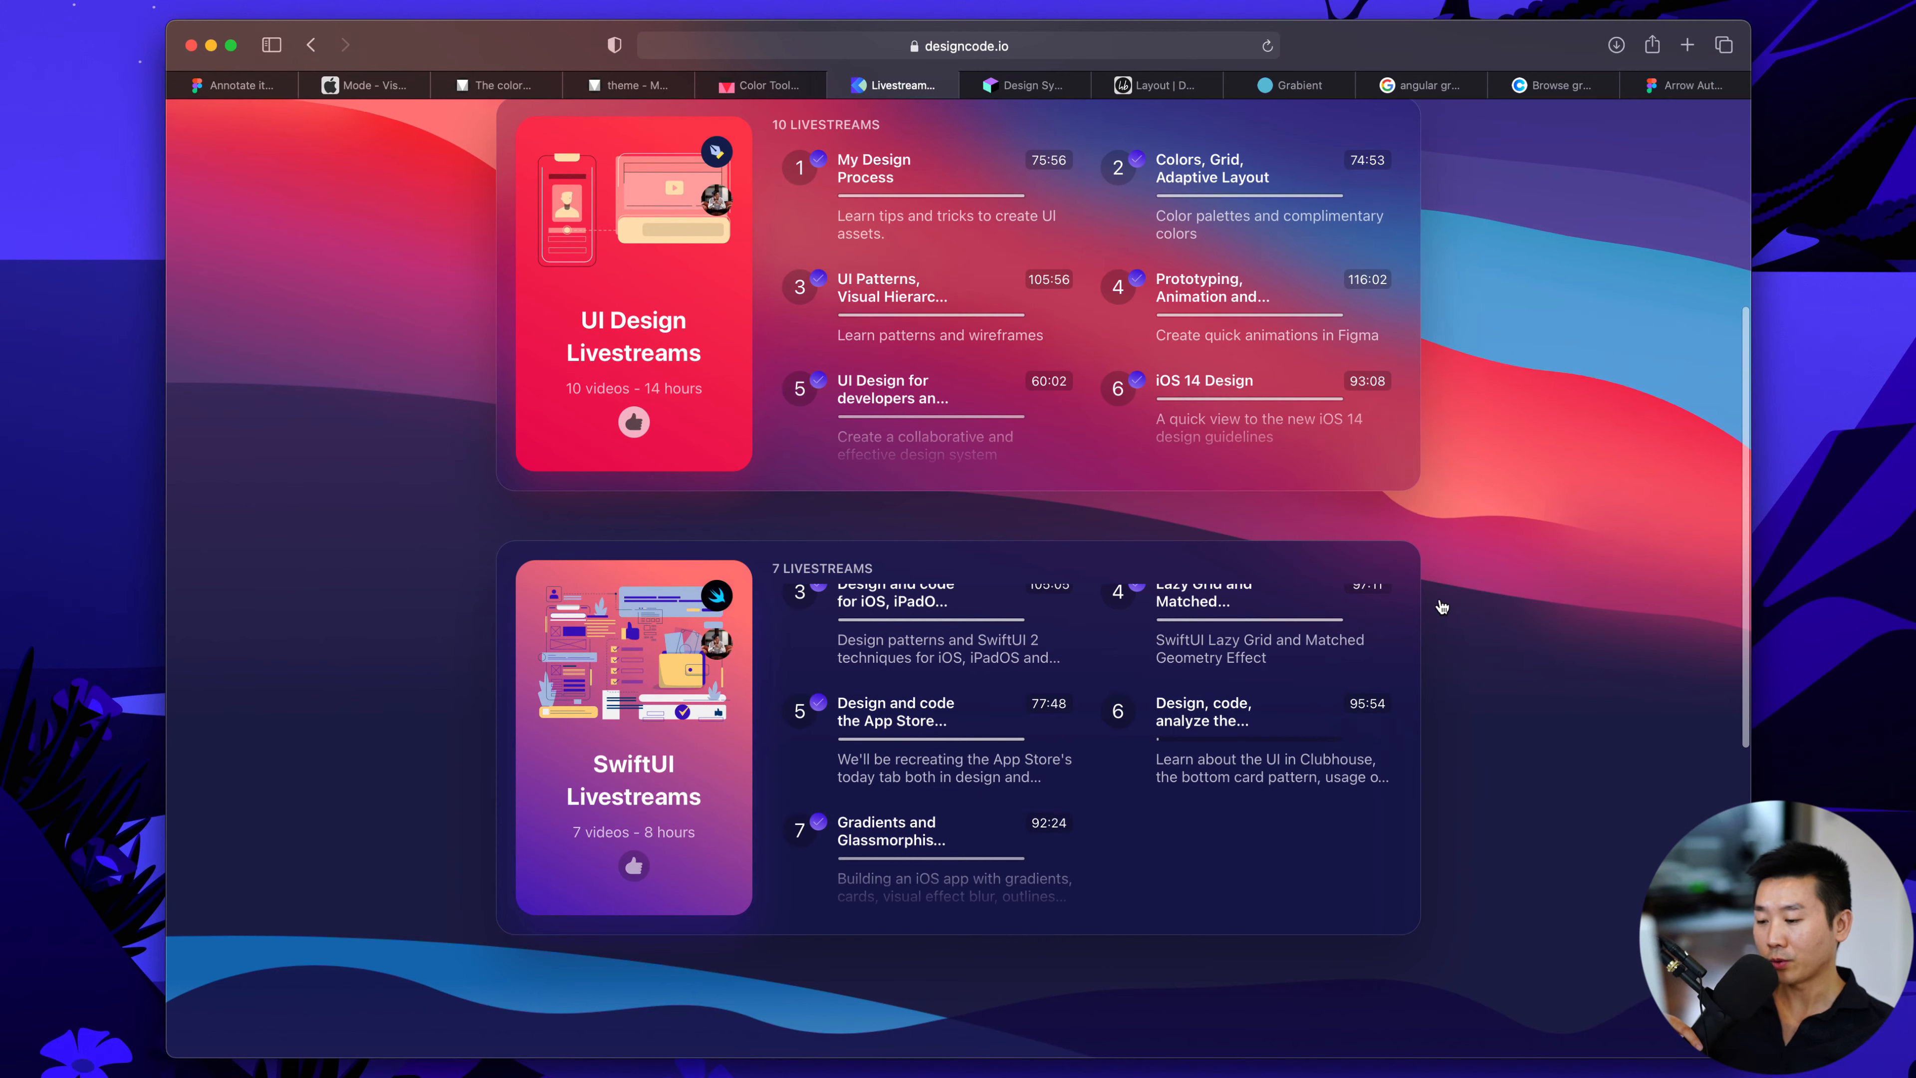
# Open the Gradients and Glassmorphism in SwiftUI livestream and view its Downloads section with the source file link
pyautogui.click(999, 826)
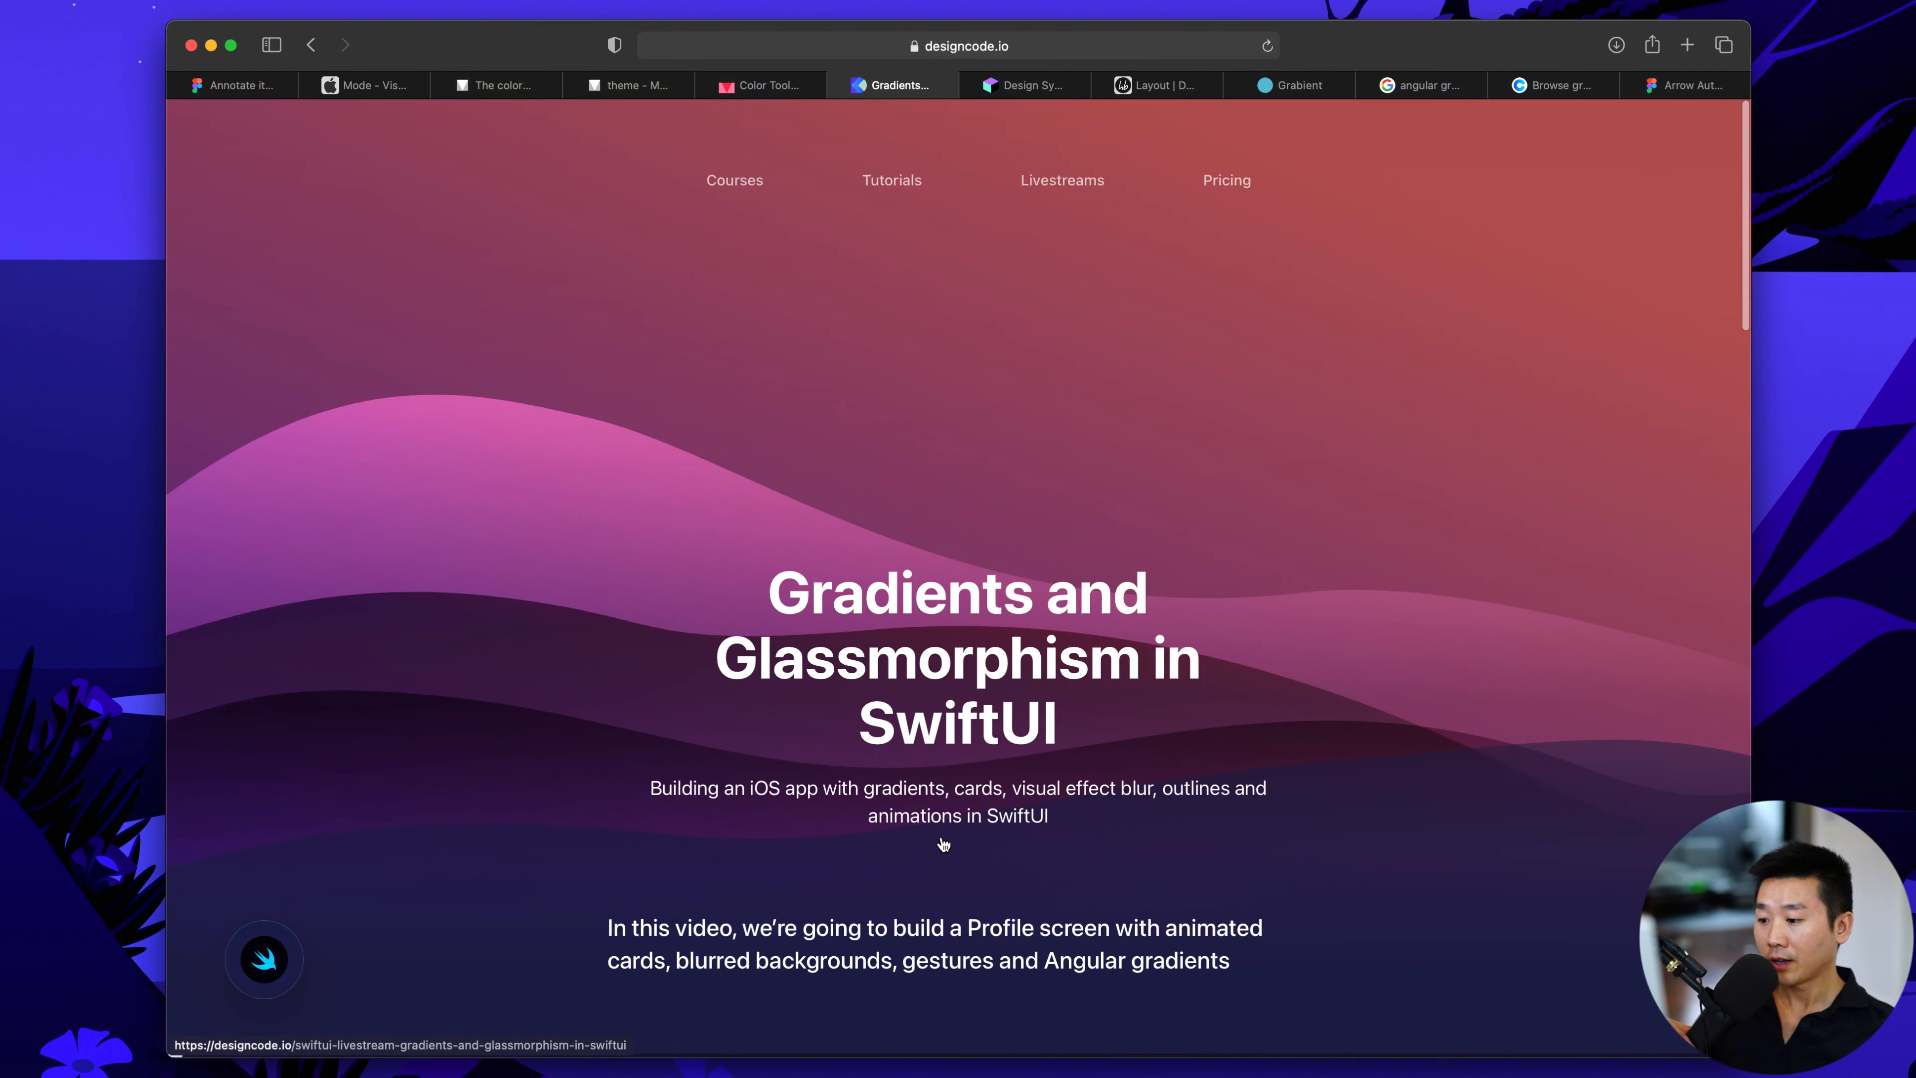
pyautogui.scroll(-5, 1290, 804)
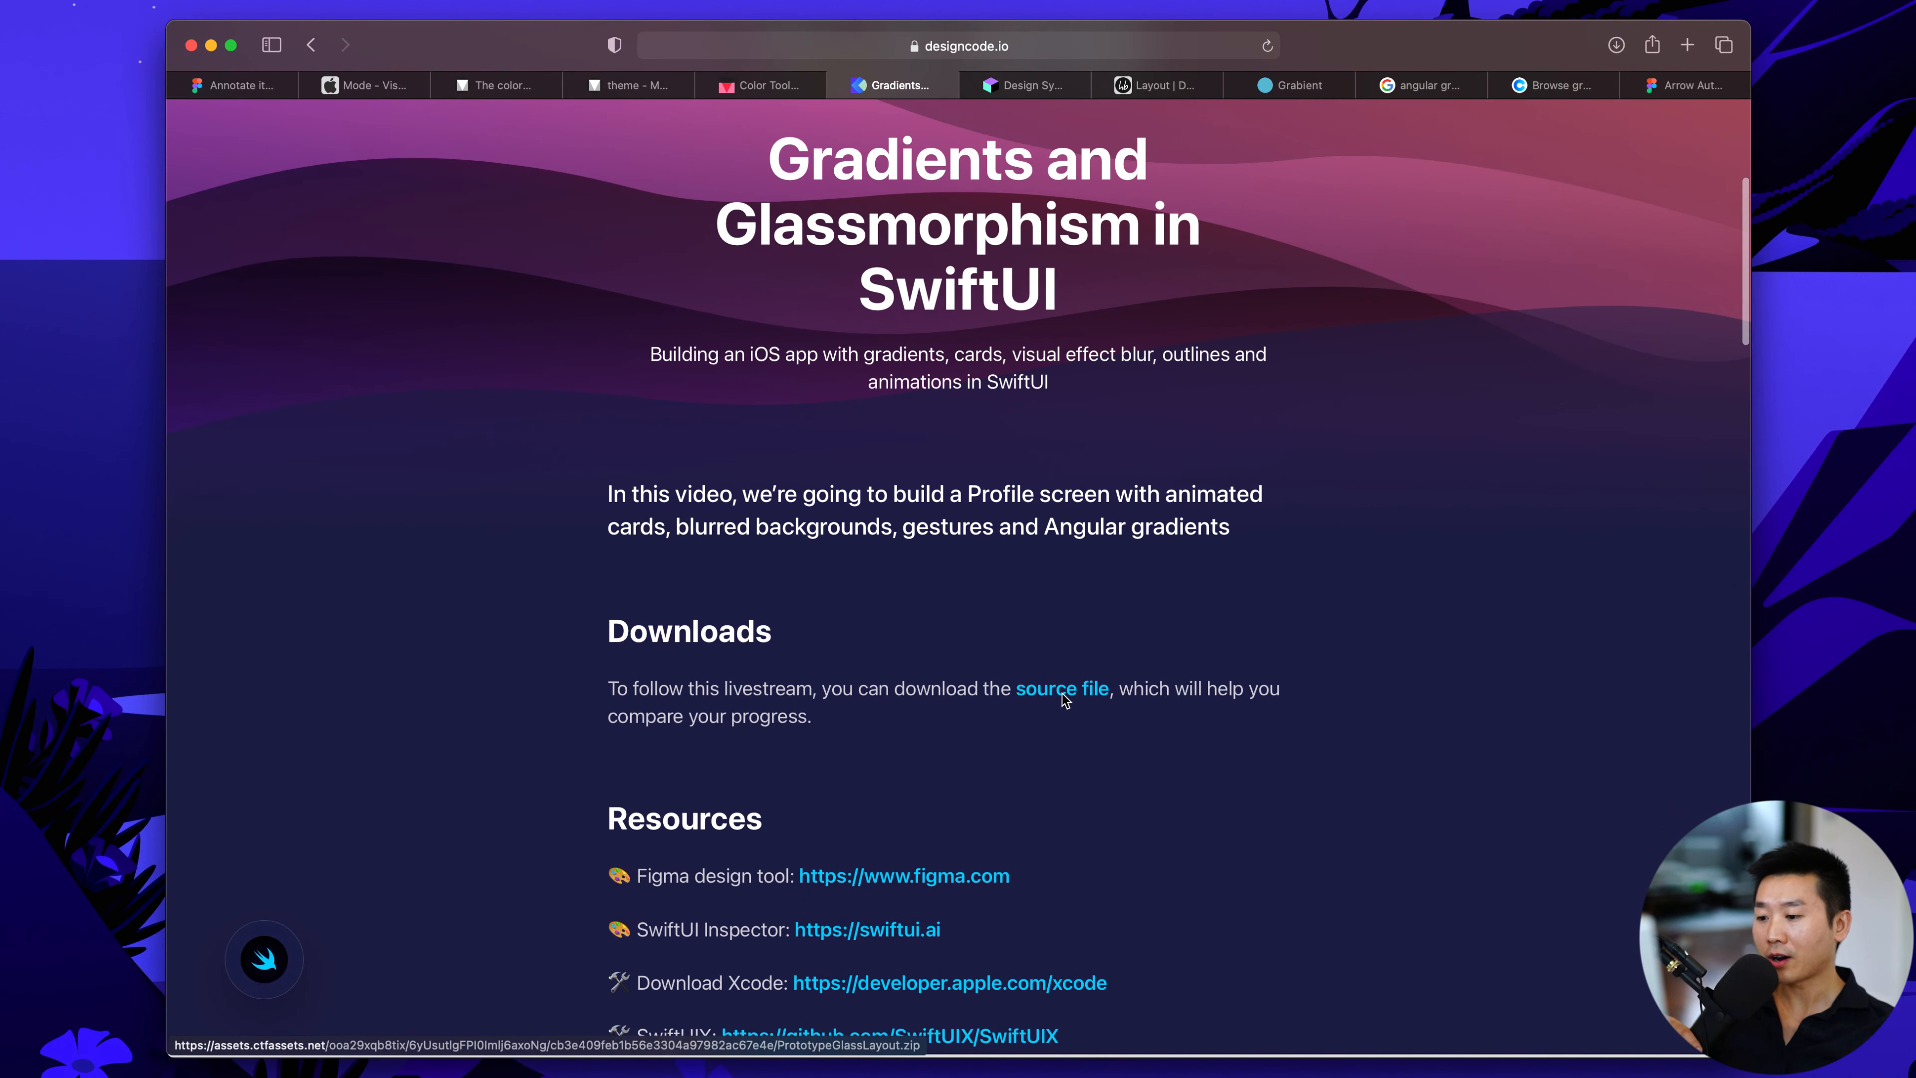
pyautogui.scroll(-1, 1203, 701)
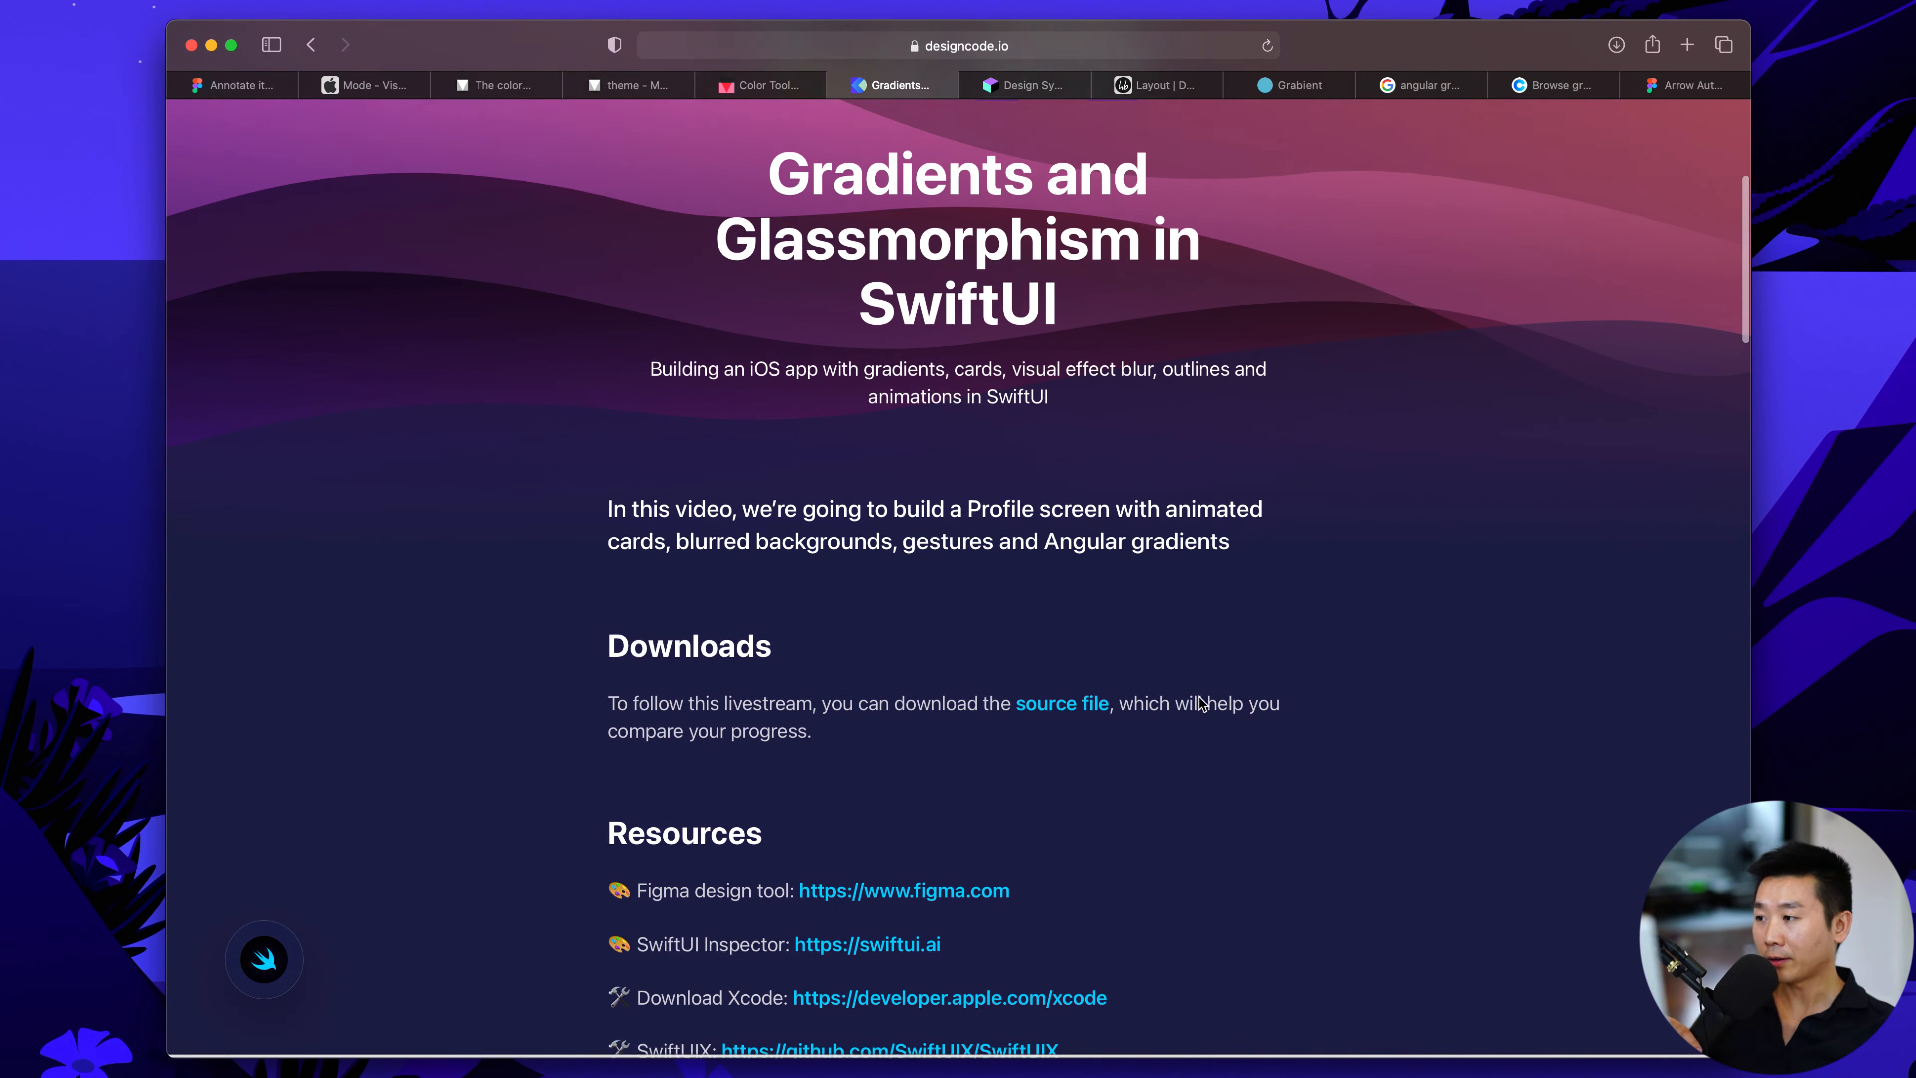
# Return to the livestream list and open Blobs, Glassmorphism and iOS Screens in Figma to view its downloads and resources
pyautogui.click(311, 44)
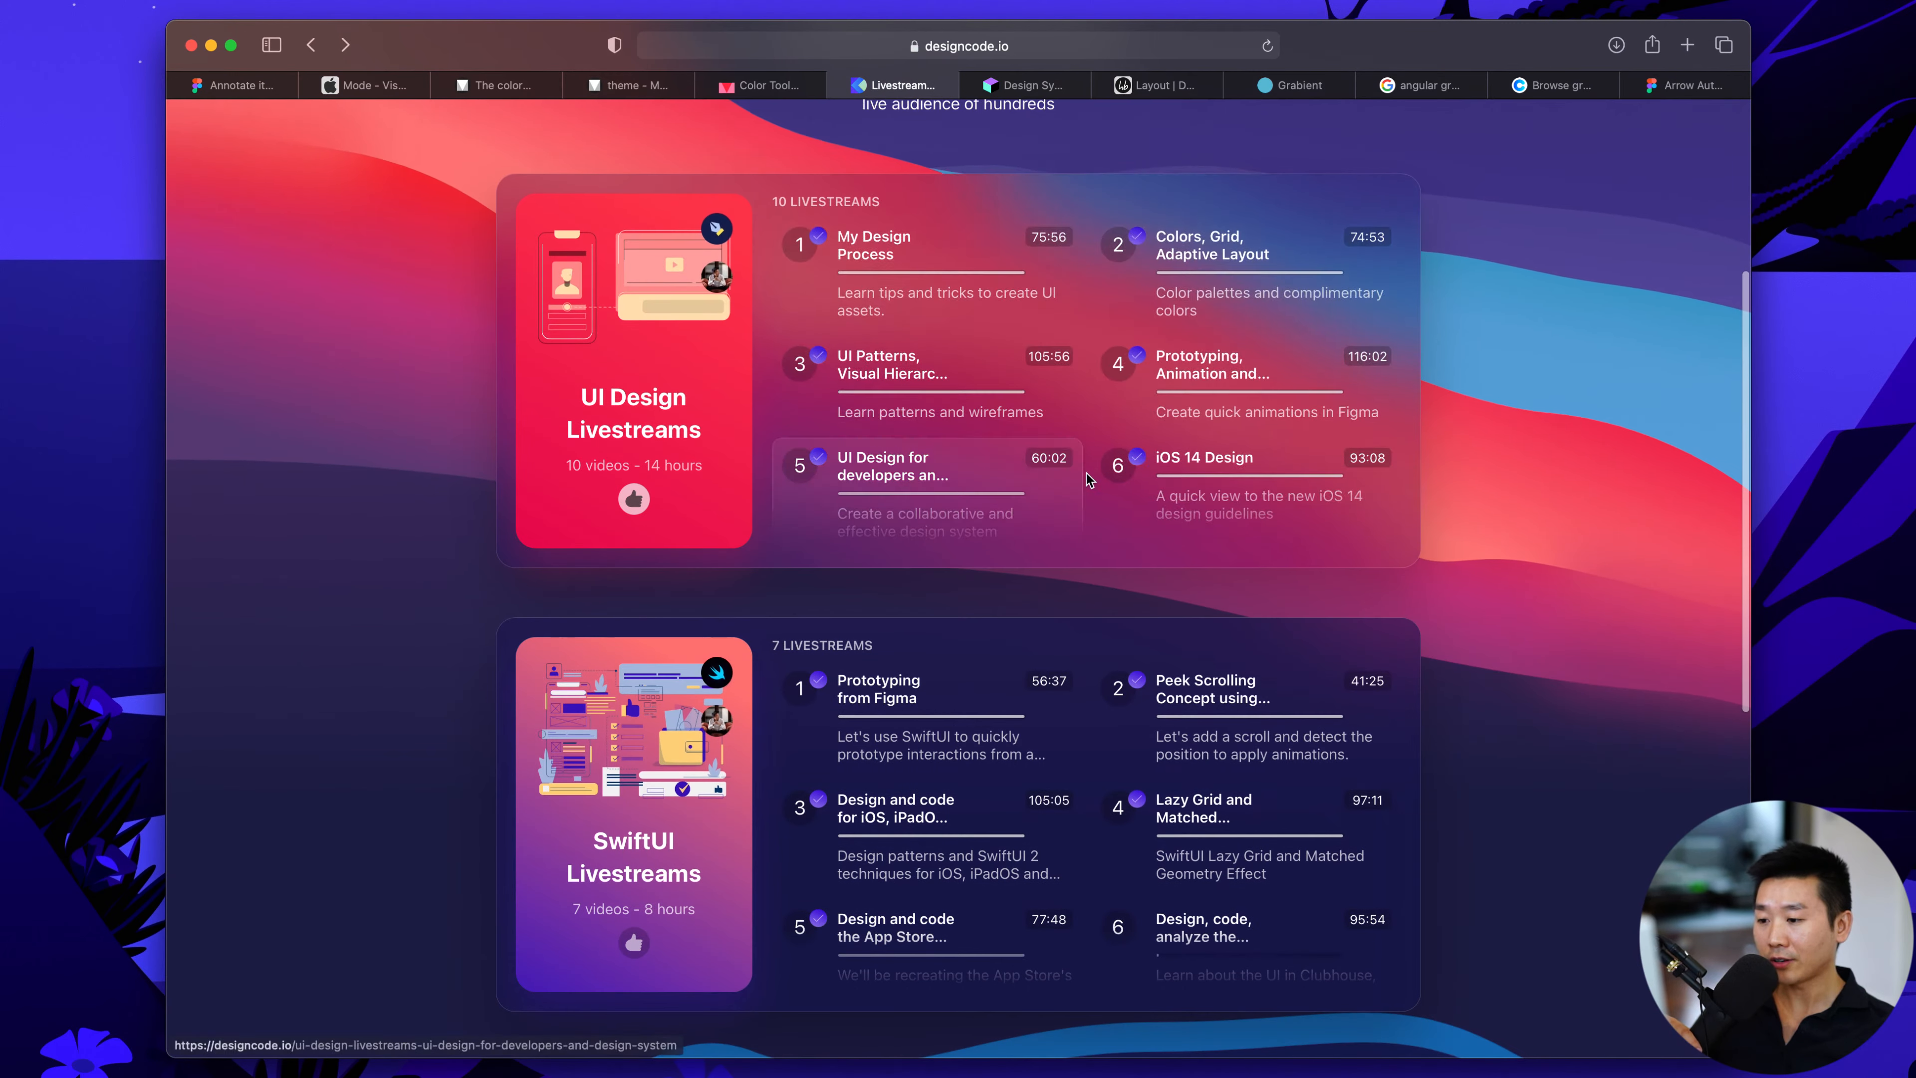
pyautogui.scroll(-5, 1087, 470)
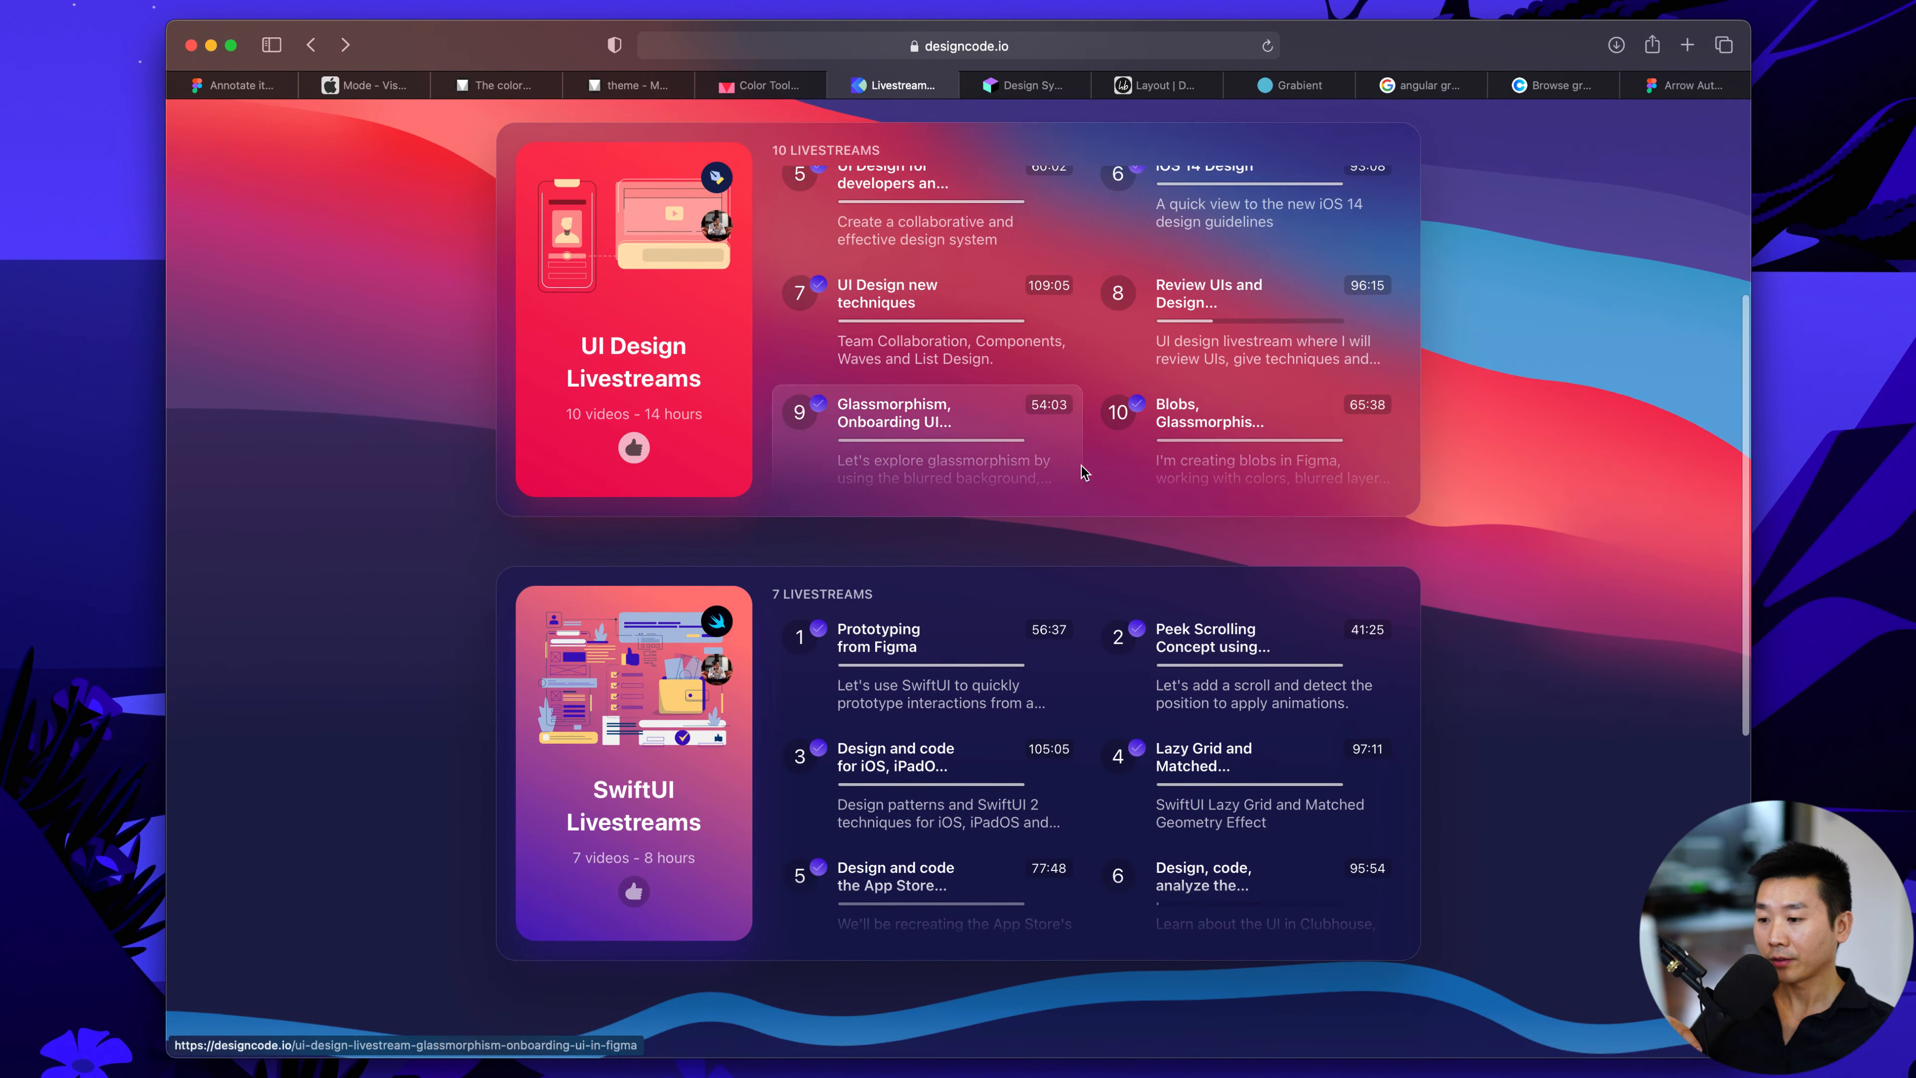
pyautogui.click(1210, 436)
pyautogui.scroll(-6, 1282, 453)
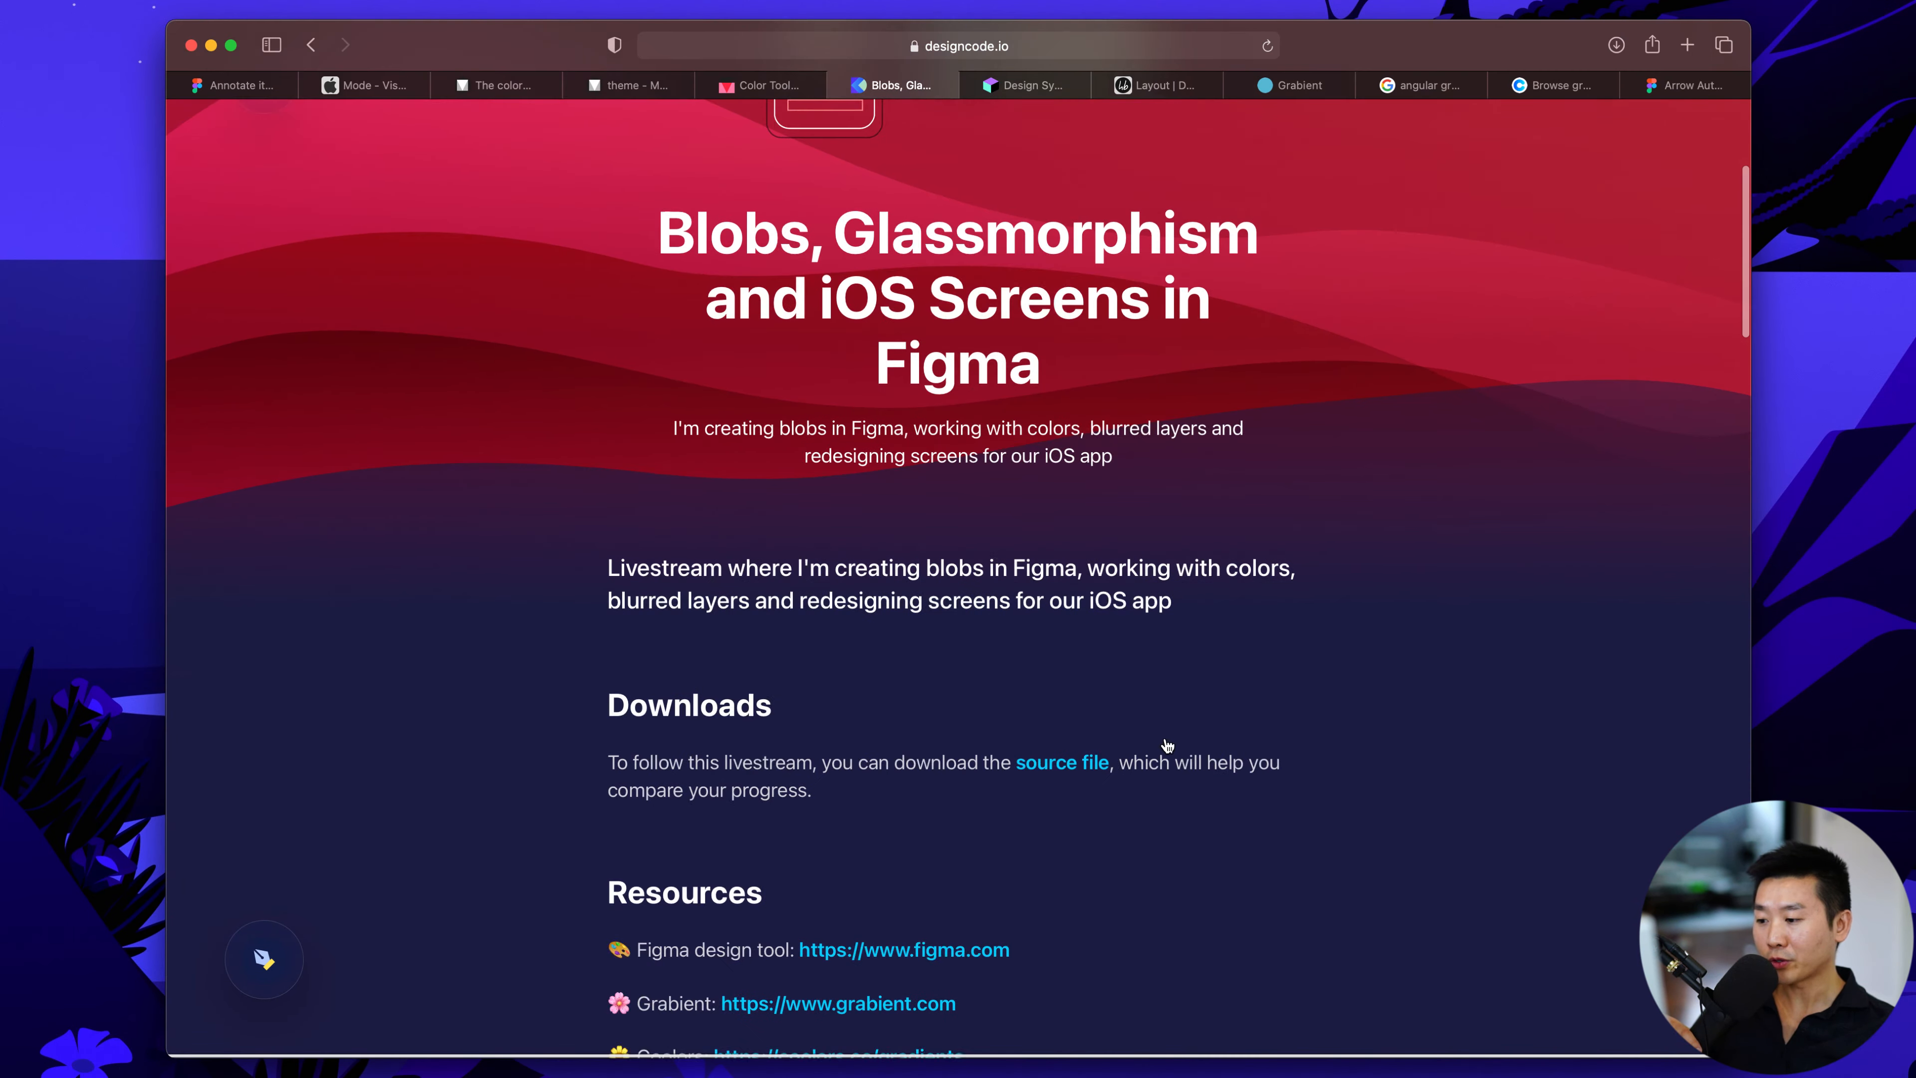
pyautogui.scroll(-1, 690, 702)
pyautogui.moveTo(601, 598); pyautogui.dragTo(815, 721)
pyautogui.click(817, 723)
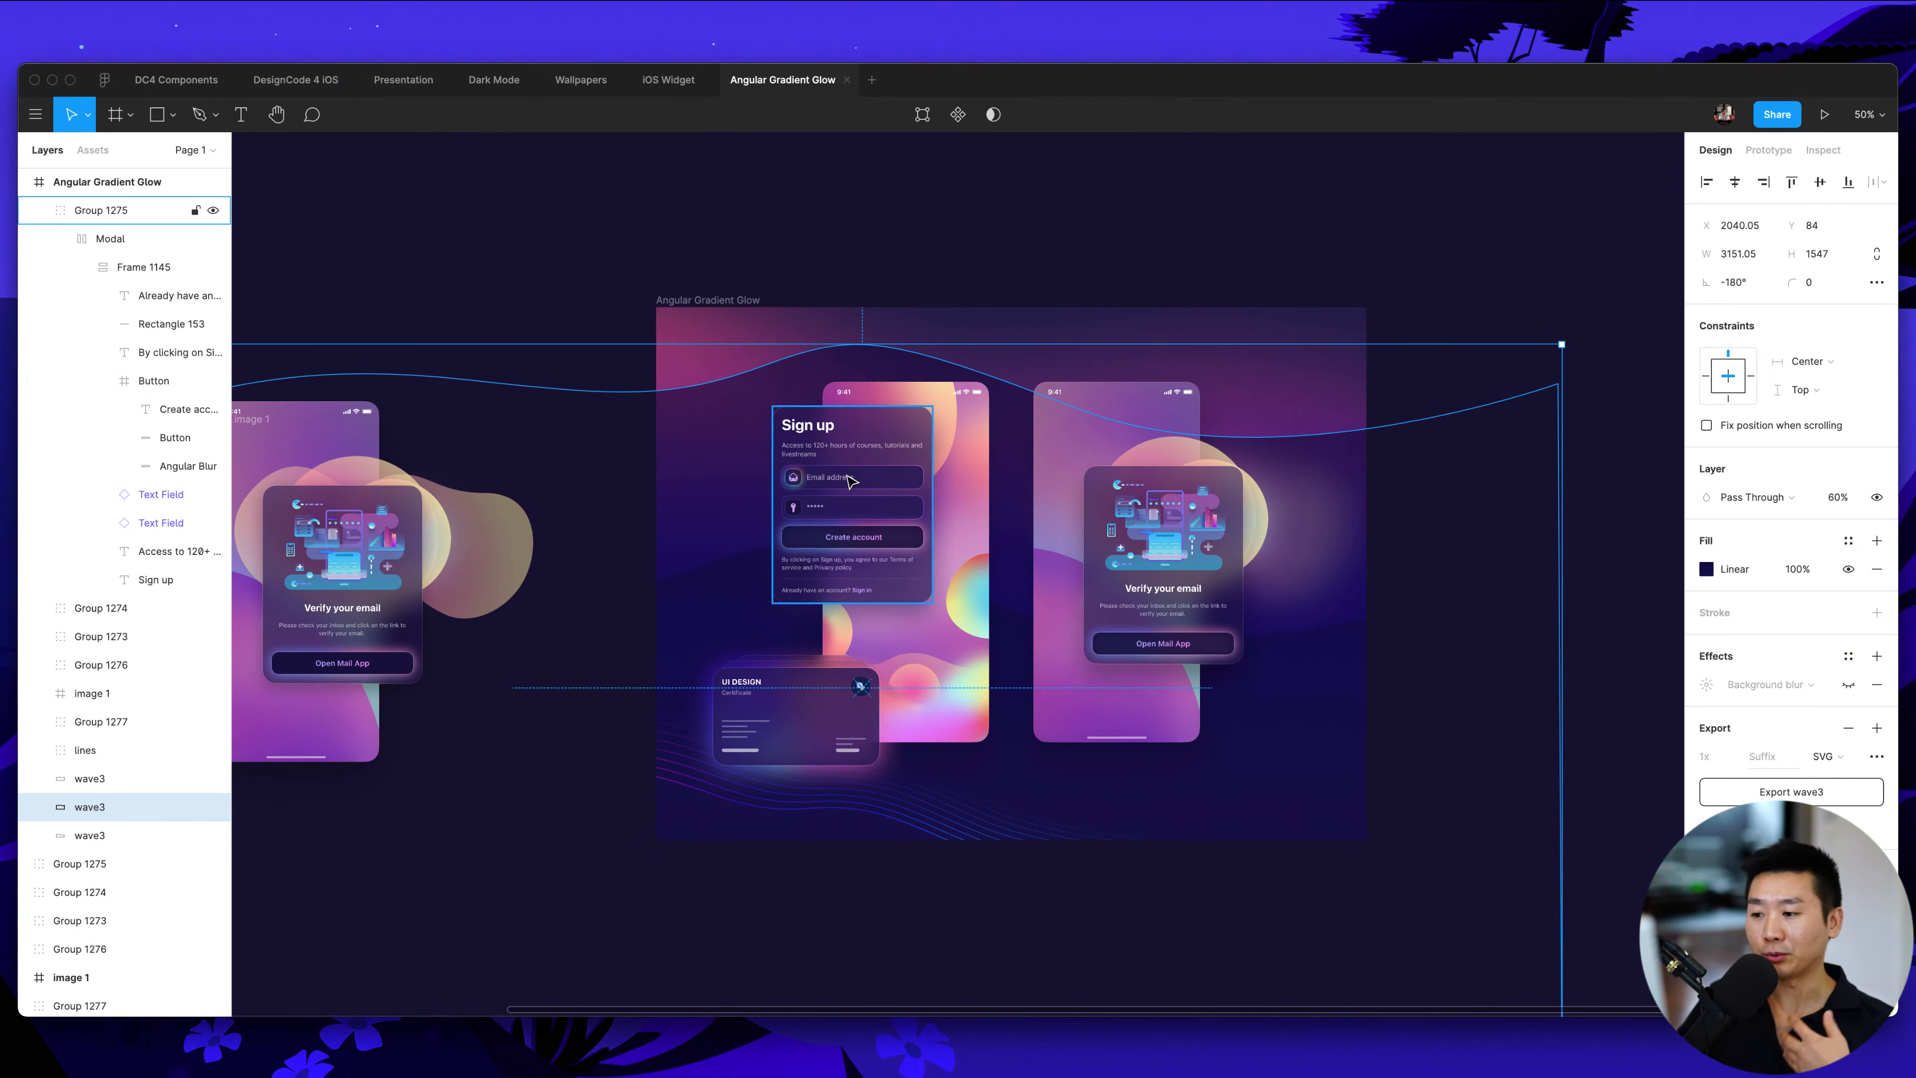
# Clear the selection in Angular Gradient Glow, switch to the DesignCode 4 iOS file and bring its Components frame into view at 100%
pyautogui.click(795, 246)
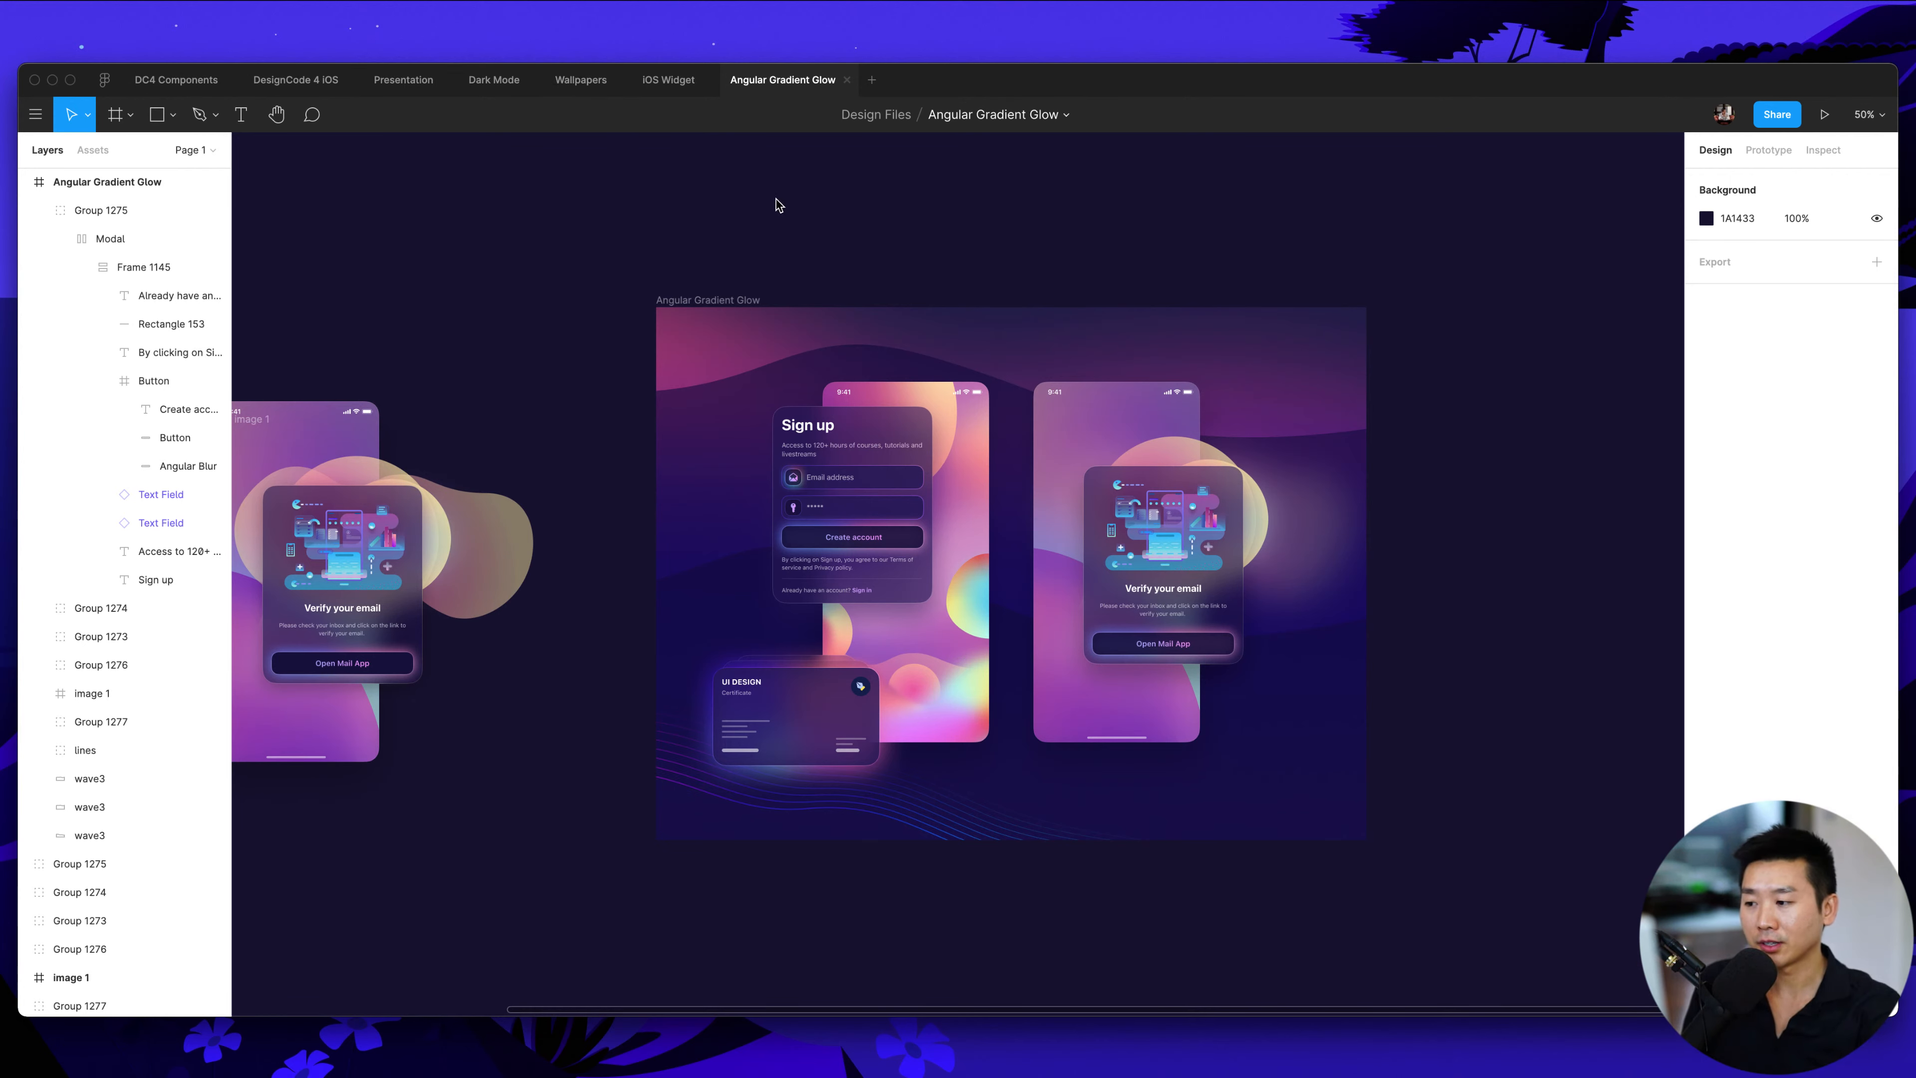
pyautogui.scroll(-1, 781, 206)
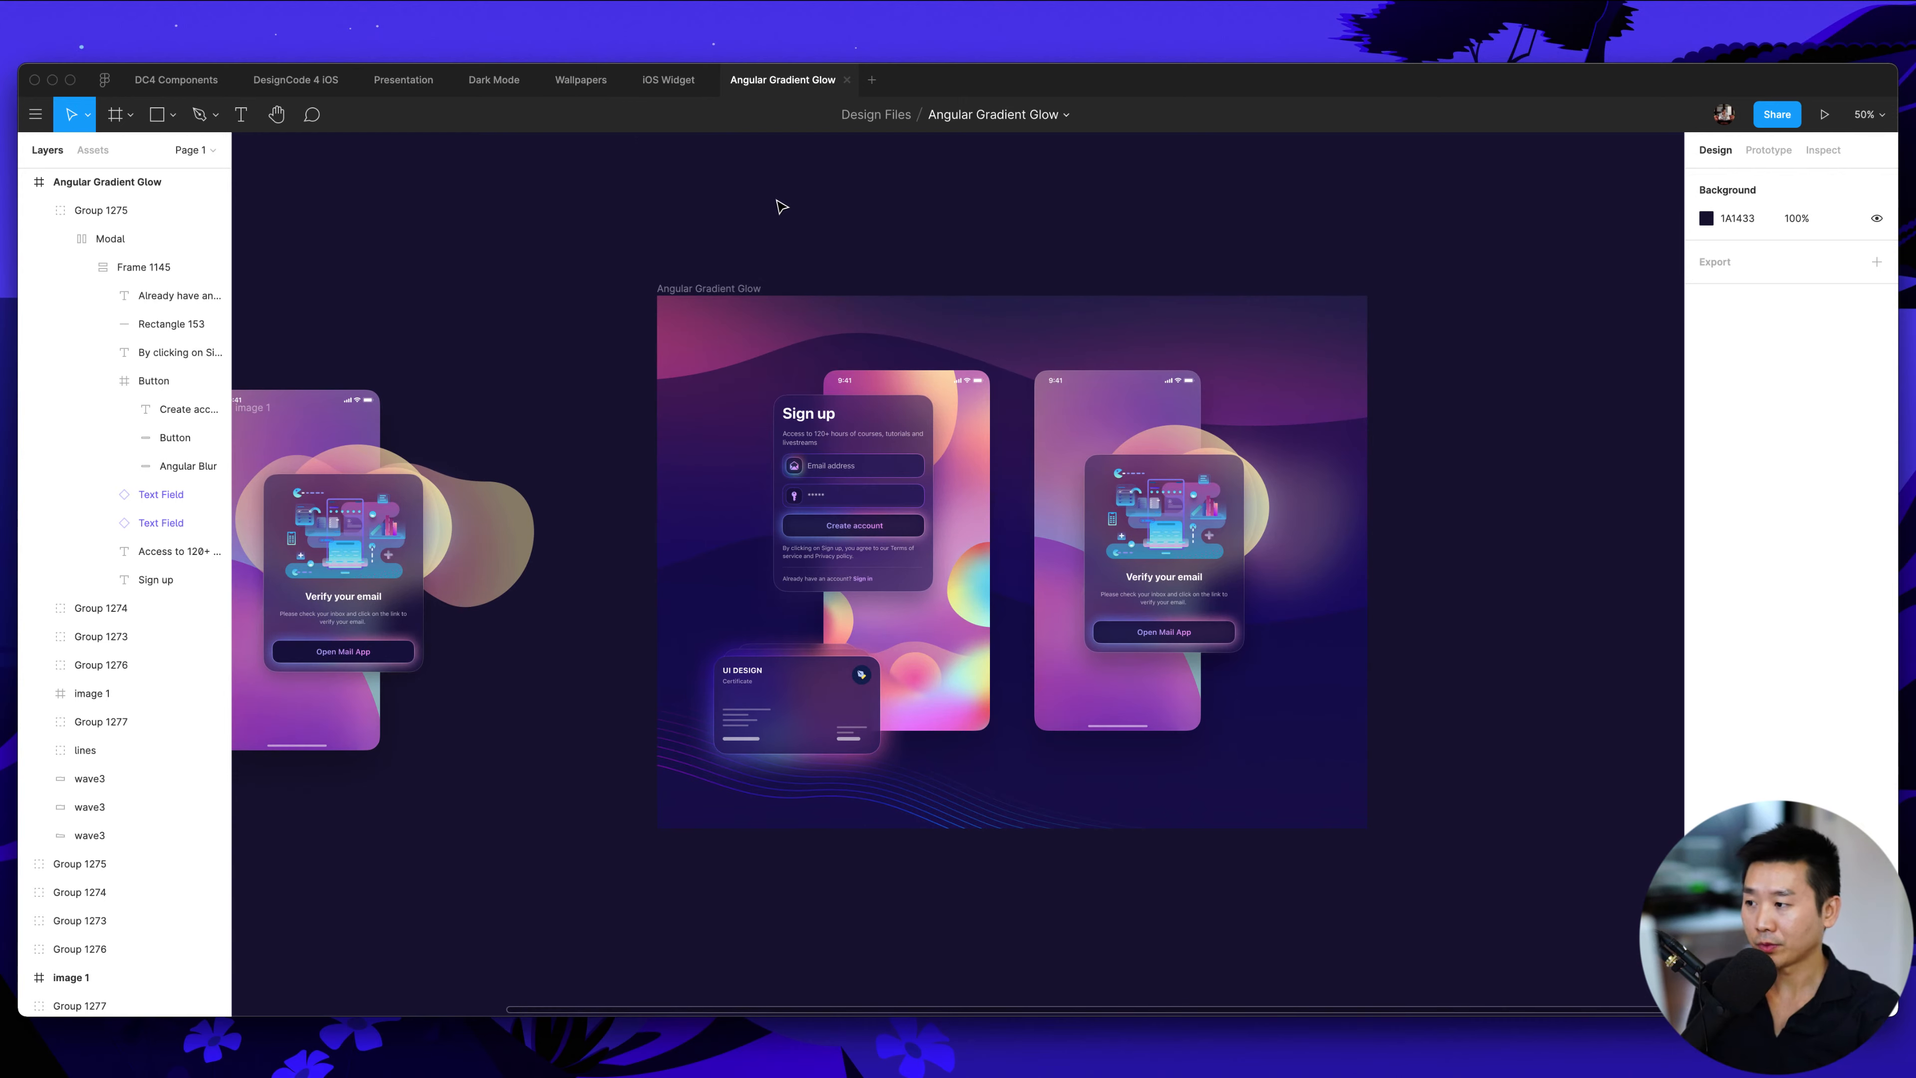
pyautogui.click(266, 80)
pyautogui.press('-')
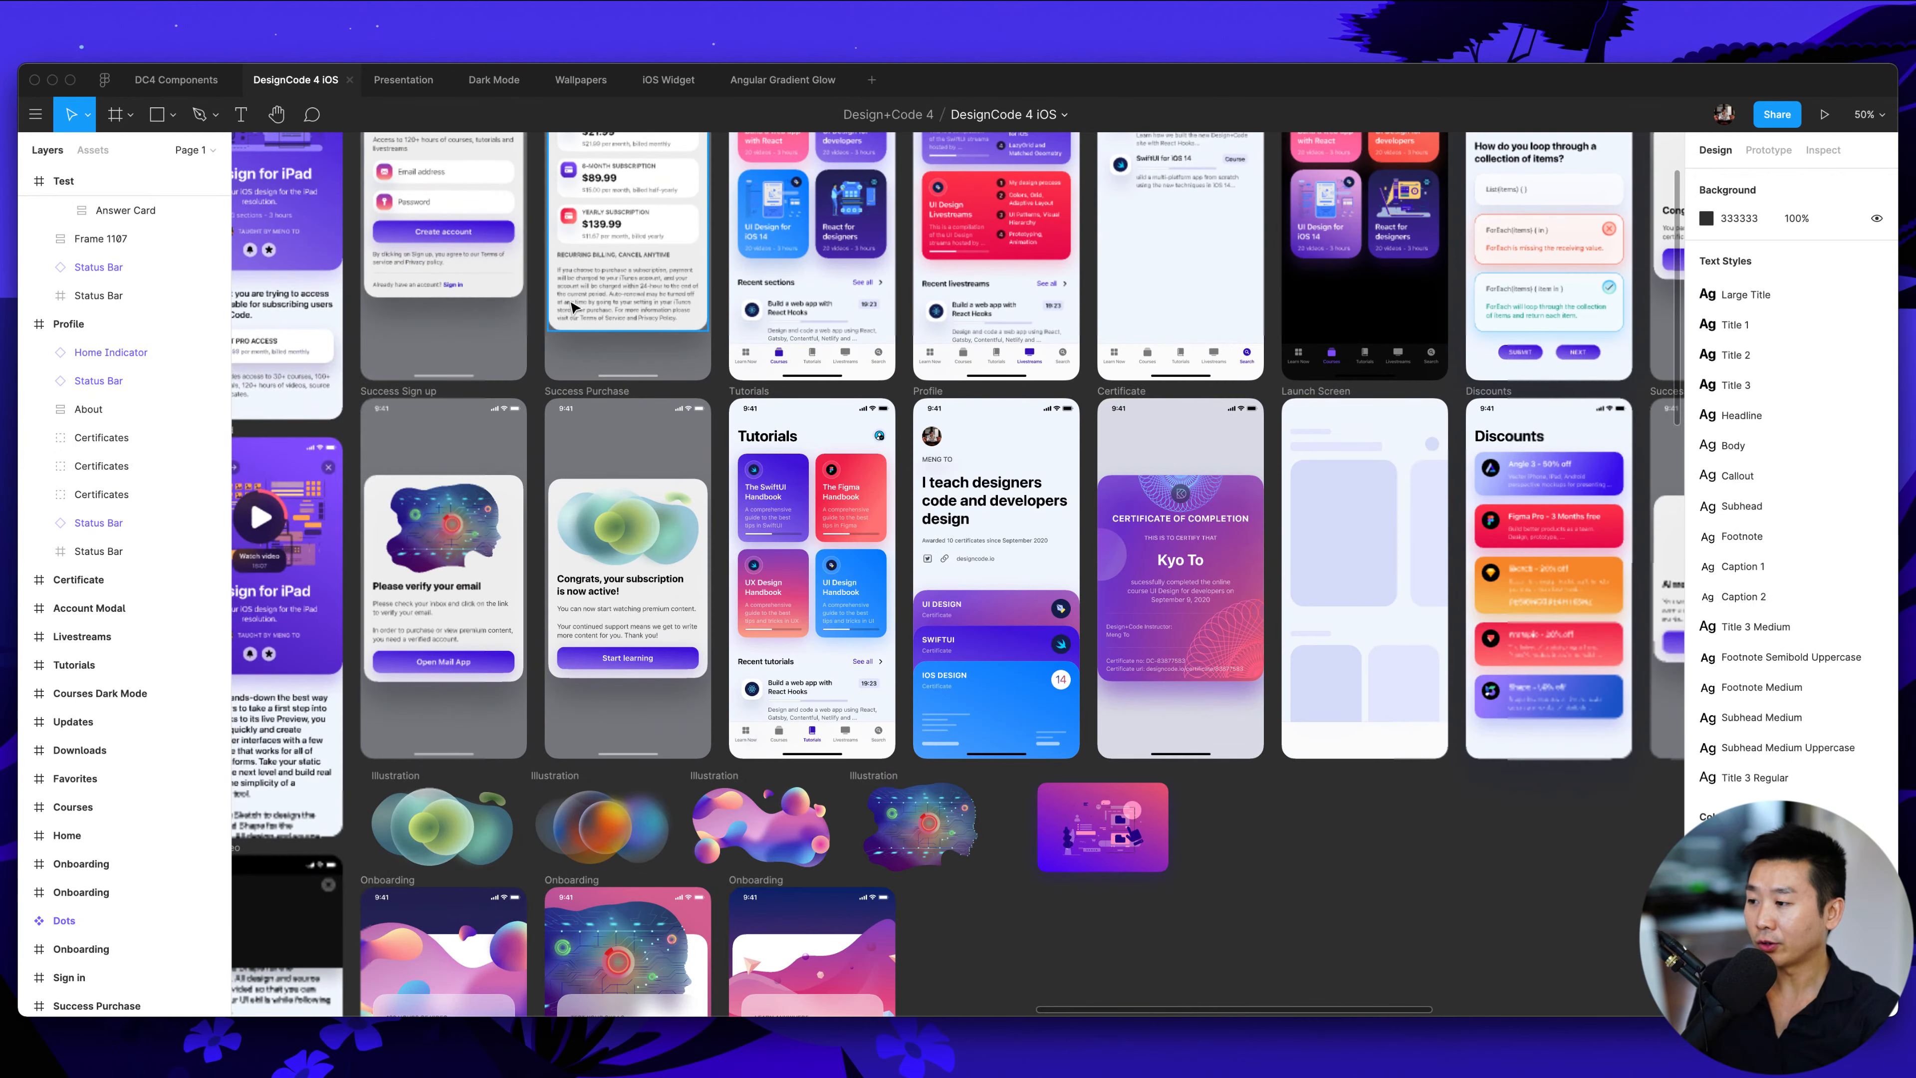
pyautogui.scroll(3, 568, 296)
pyautogui.hscroll(-10, 568, 296)
pyautogui.scroll(-1, 568, 296)
pyautogui.scroll(-3, 568, 292)
pyautogui.hscroll(4, 568, 291)
pyautogui.hscroll(-6, 568, 292)
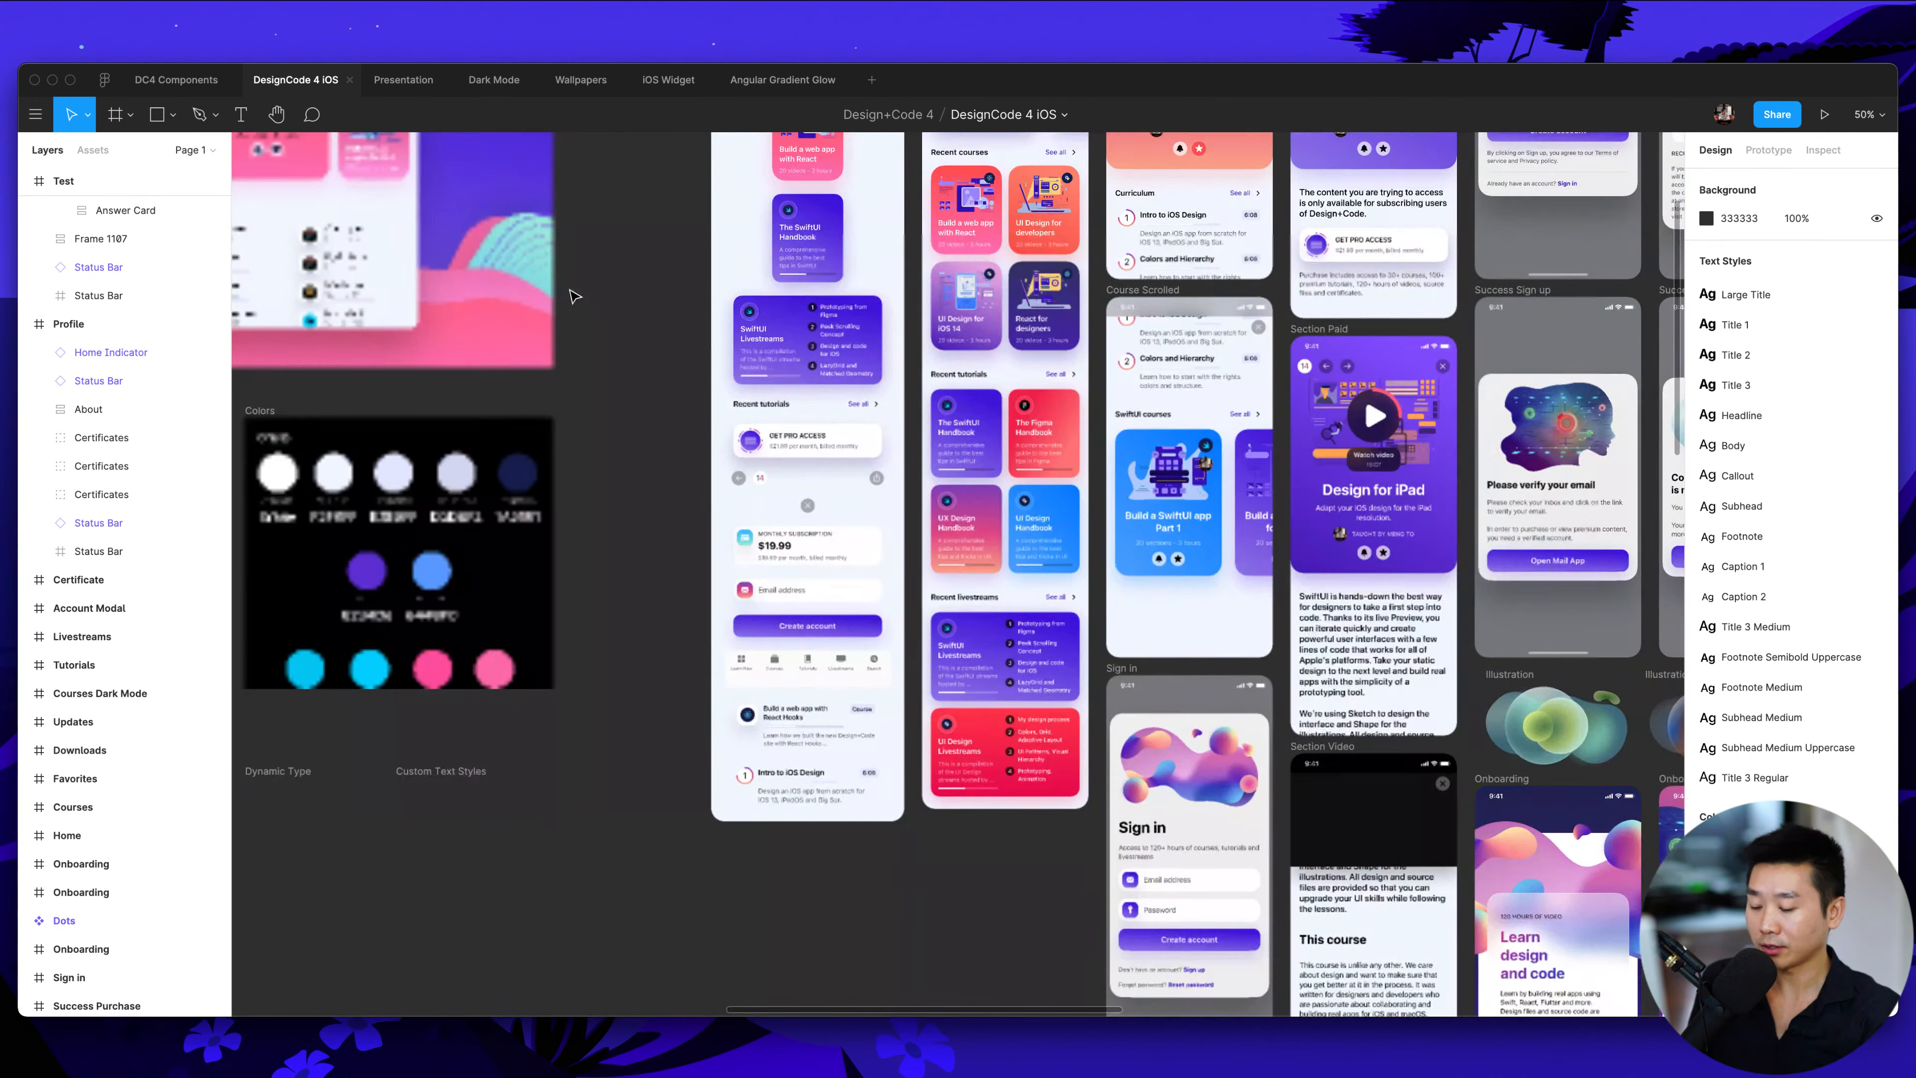
pyautogui.scroll(2, 568, 291)
pyautogui.press('+')
pyautogui.scroll(10, 579, 292)
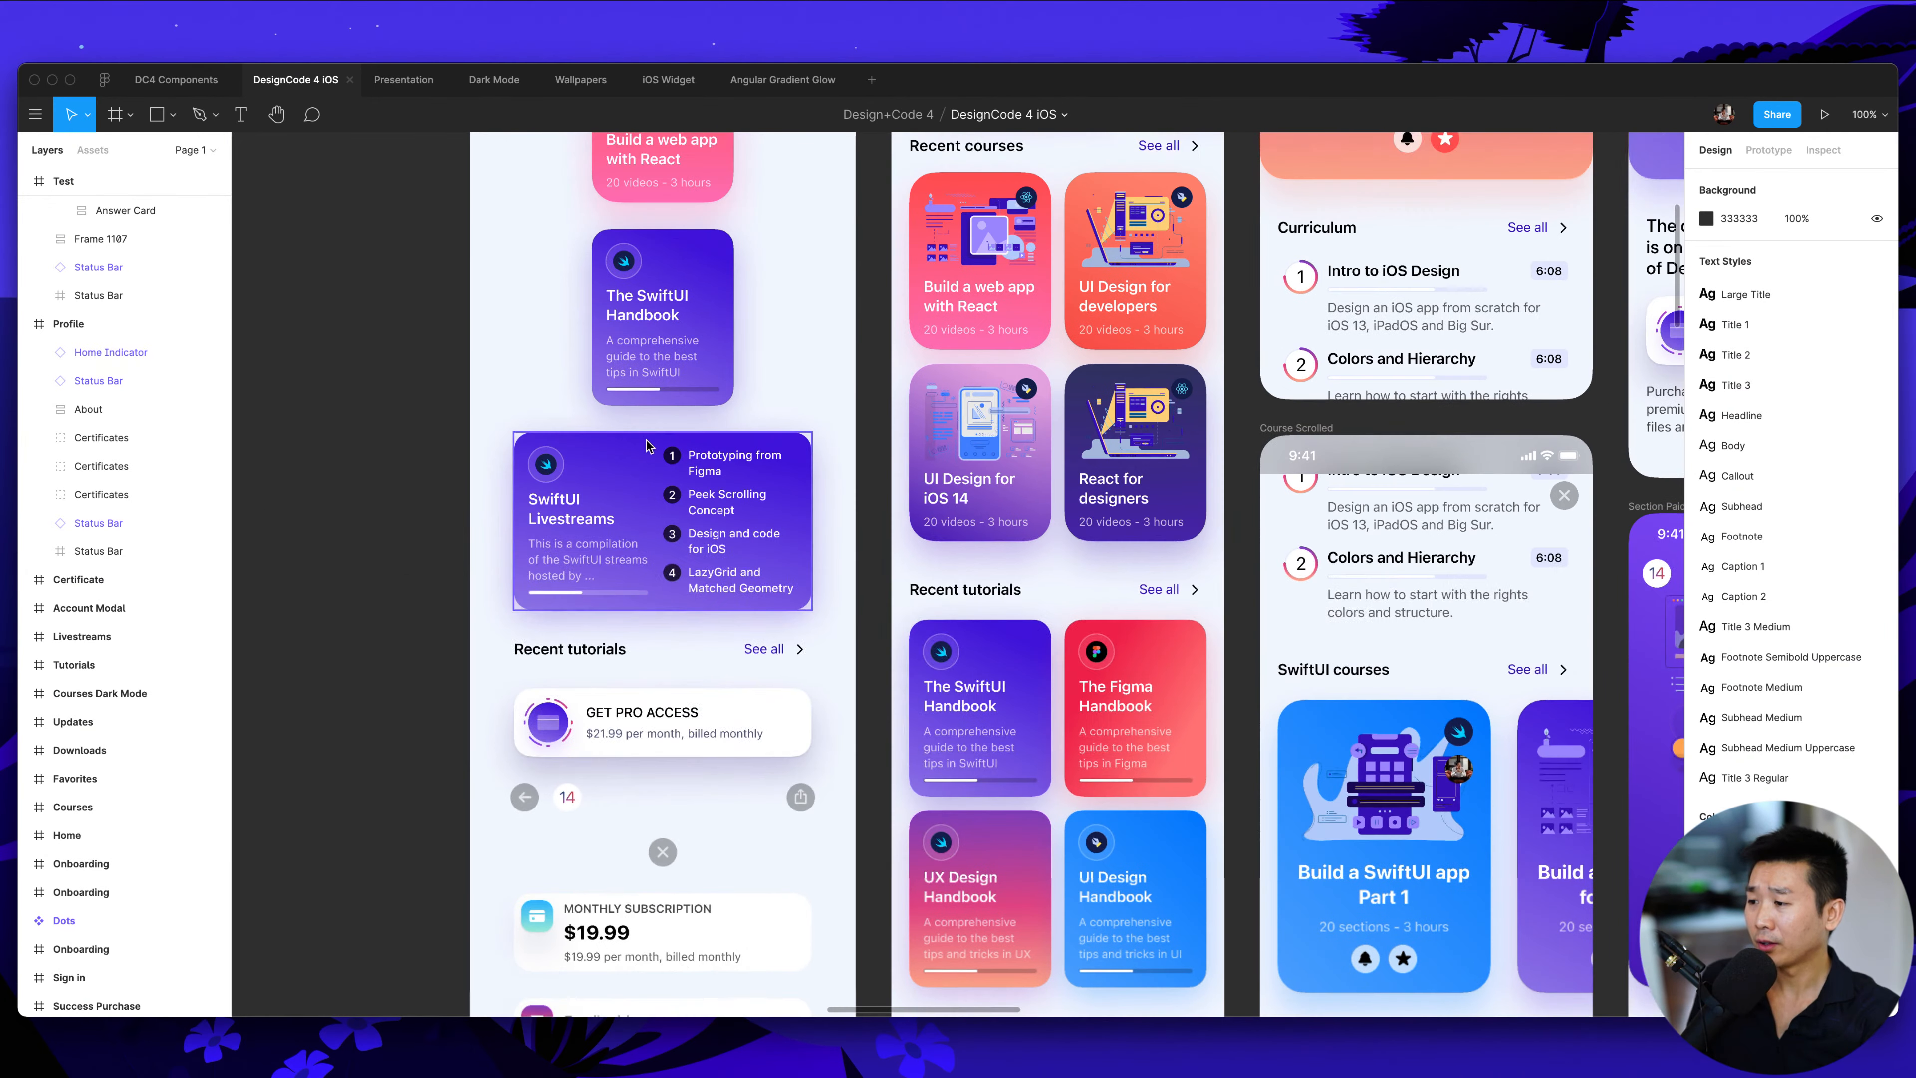
pyautogui.scroll(4, 689, 471)
pyautogui.scroll(-4, 540, 552)
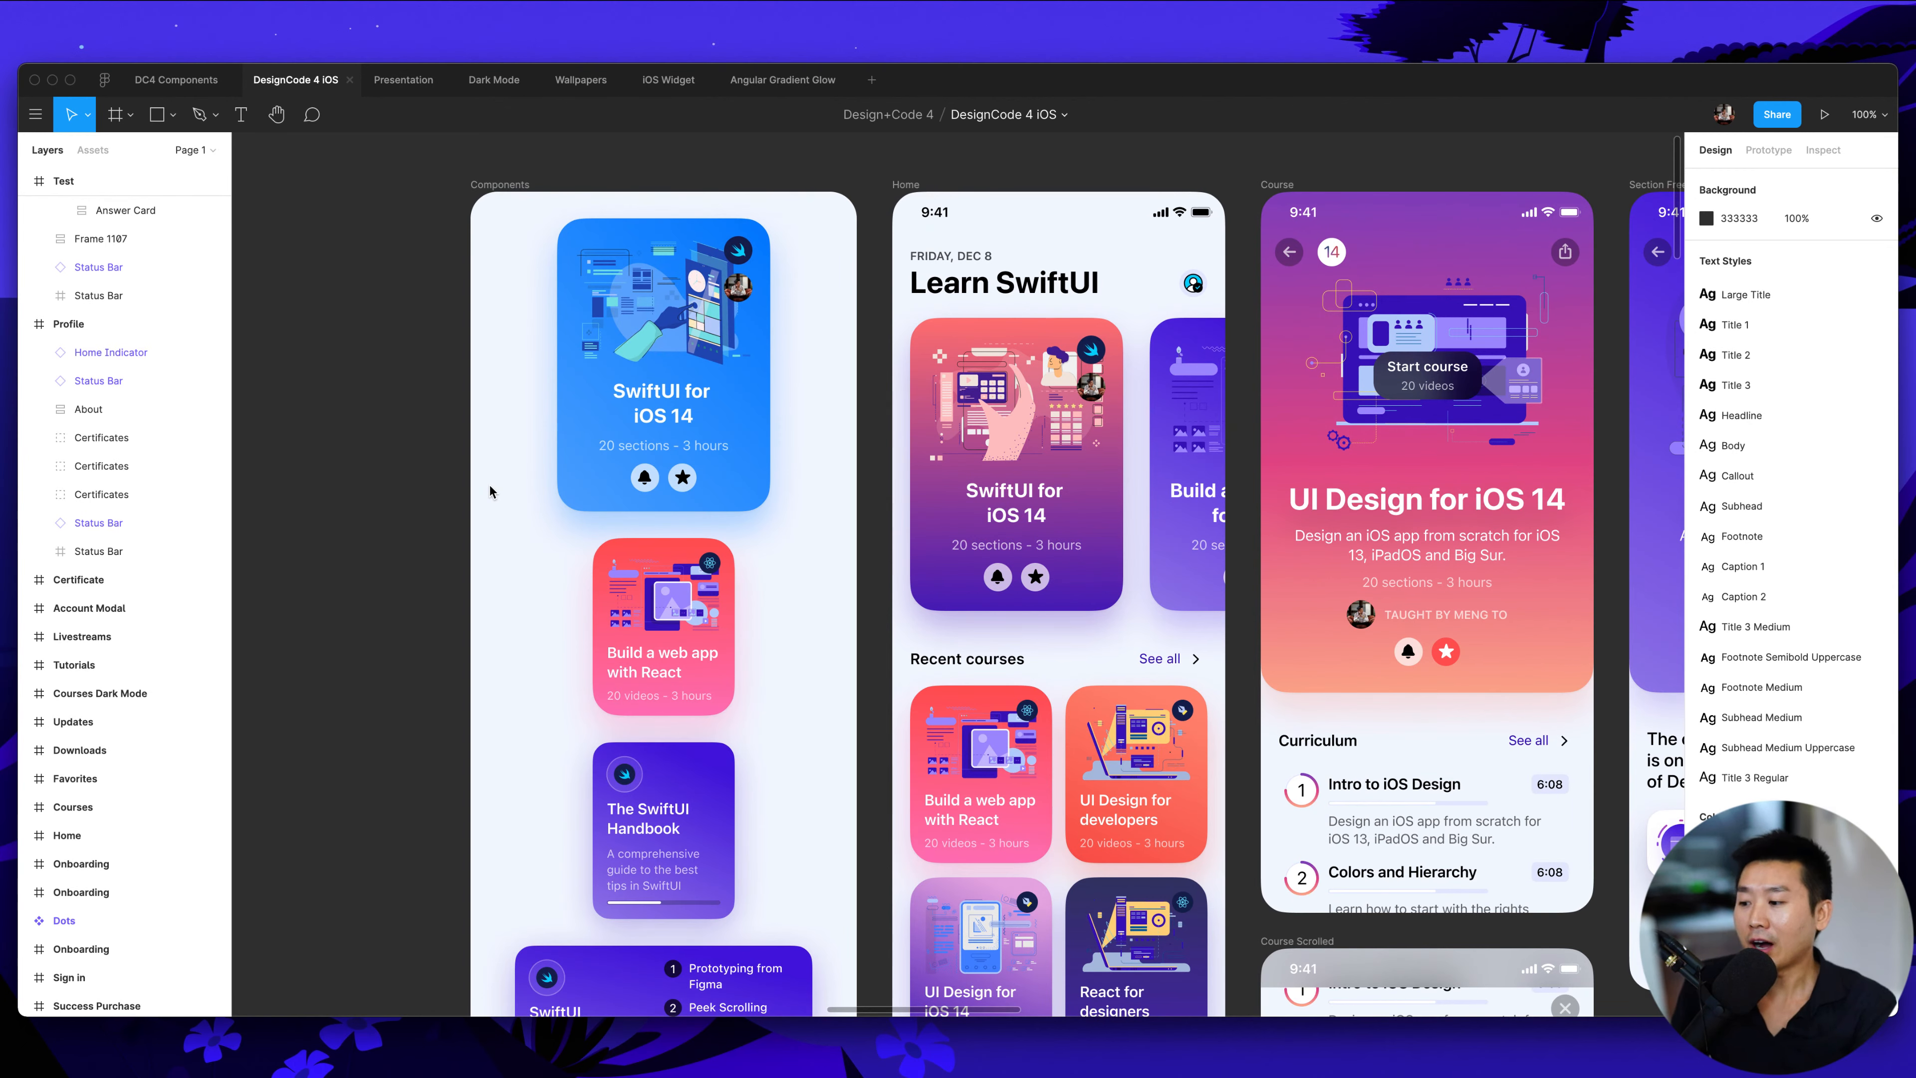
# Examine the Components frame from the course cards down to the list rows, alongside the neighbouring Home and Course screens
pyautogui.scroll(-3, 636, 528)
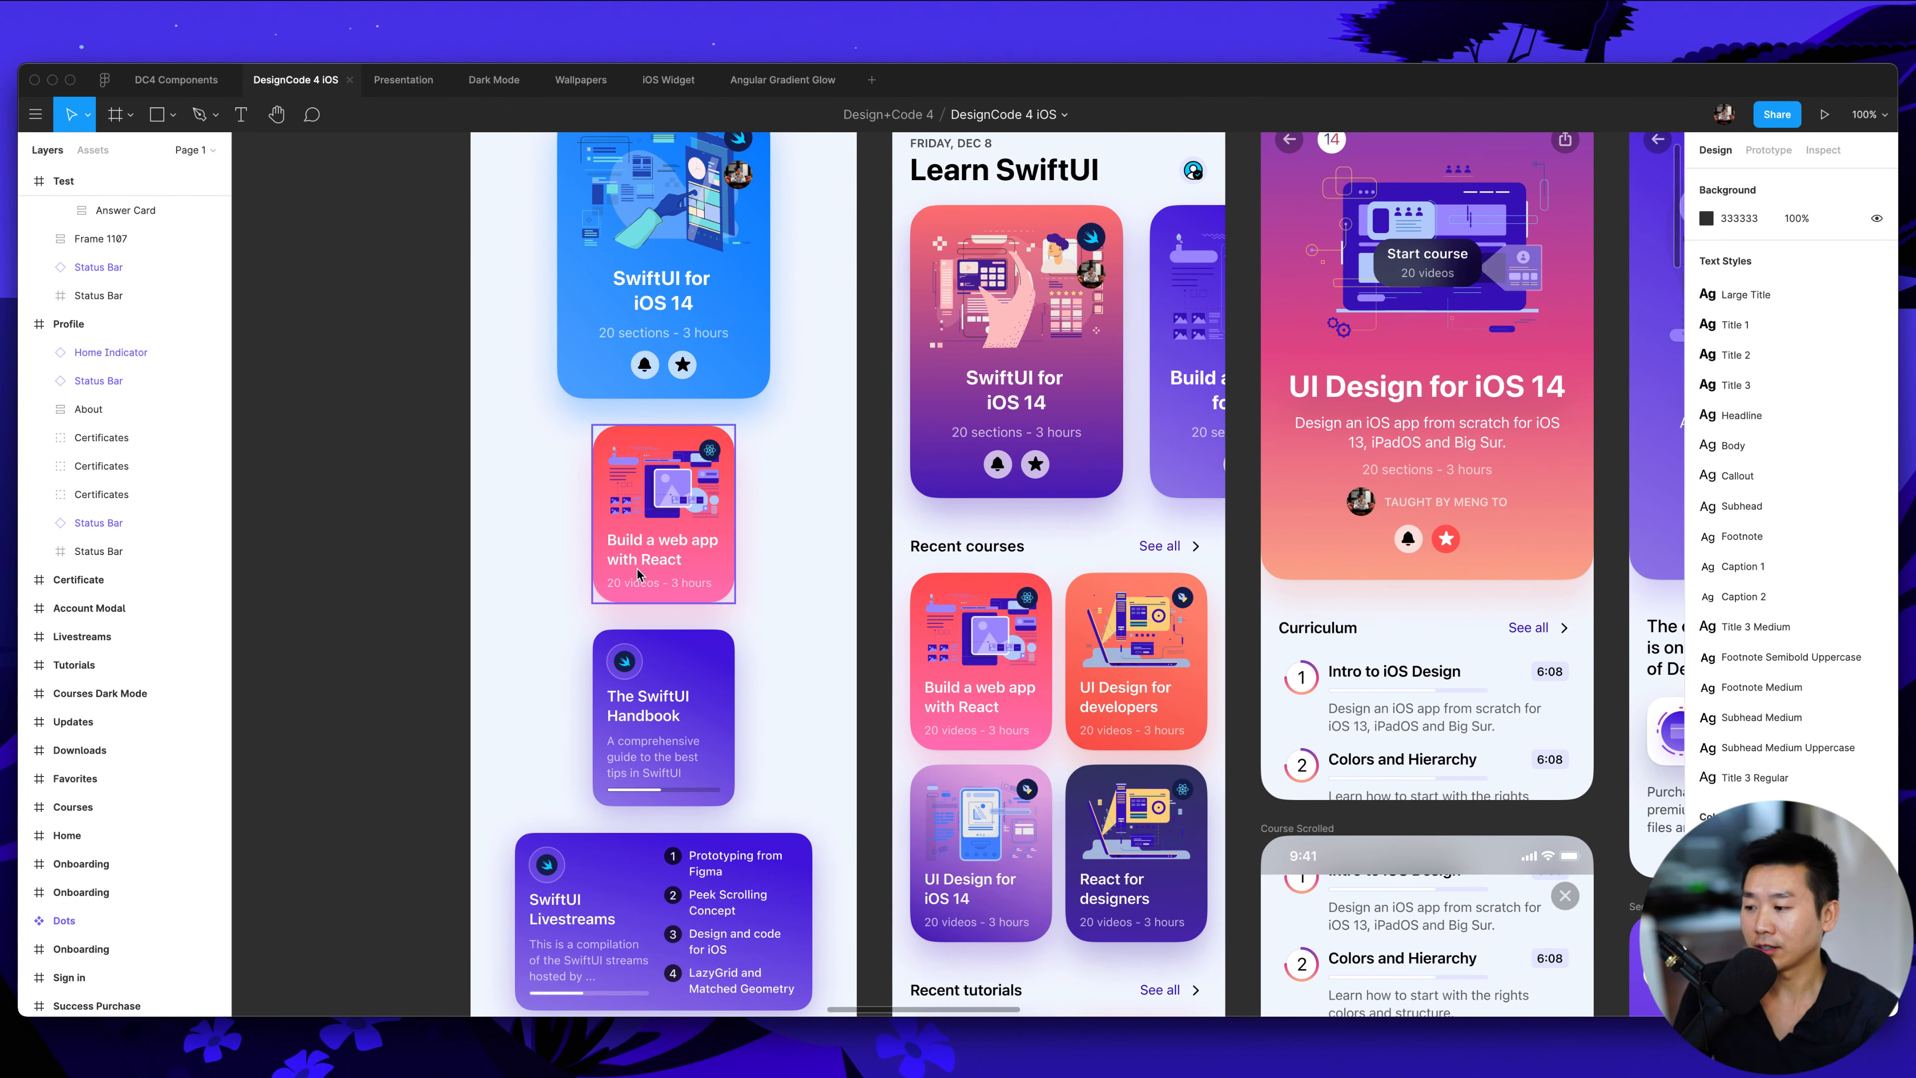
pyautogui.scroll(-10, 635, 570)
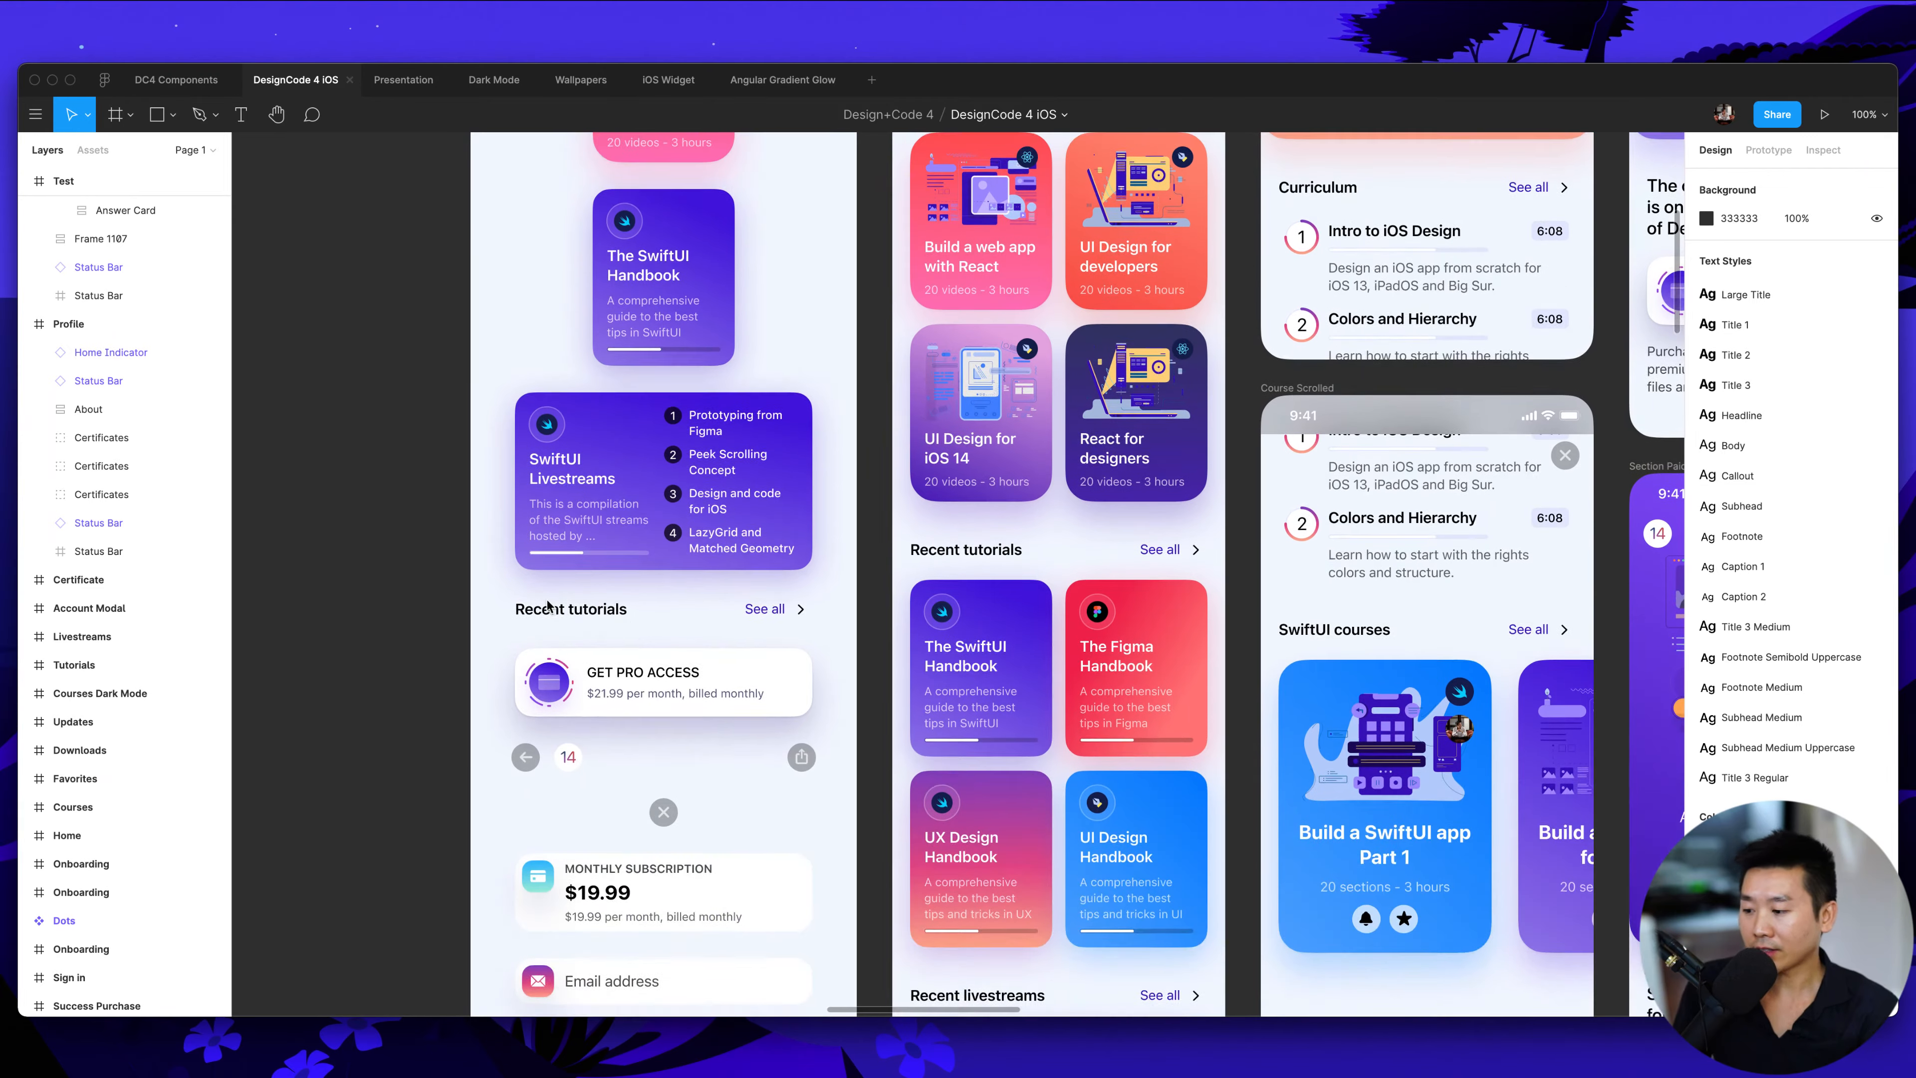
pyautogui.scroll(-8, 549, 604)
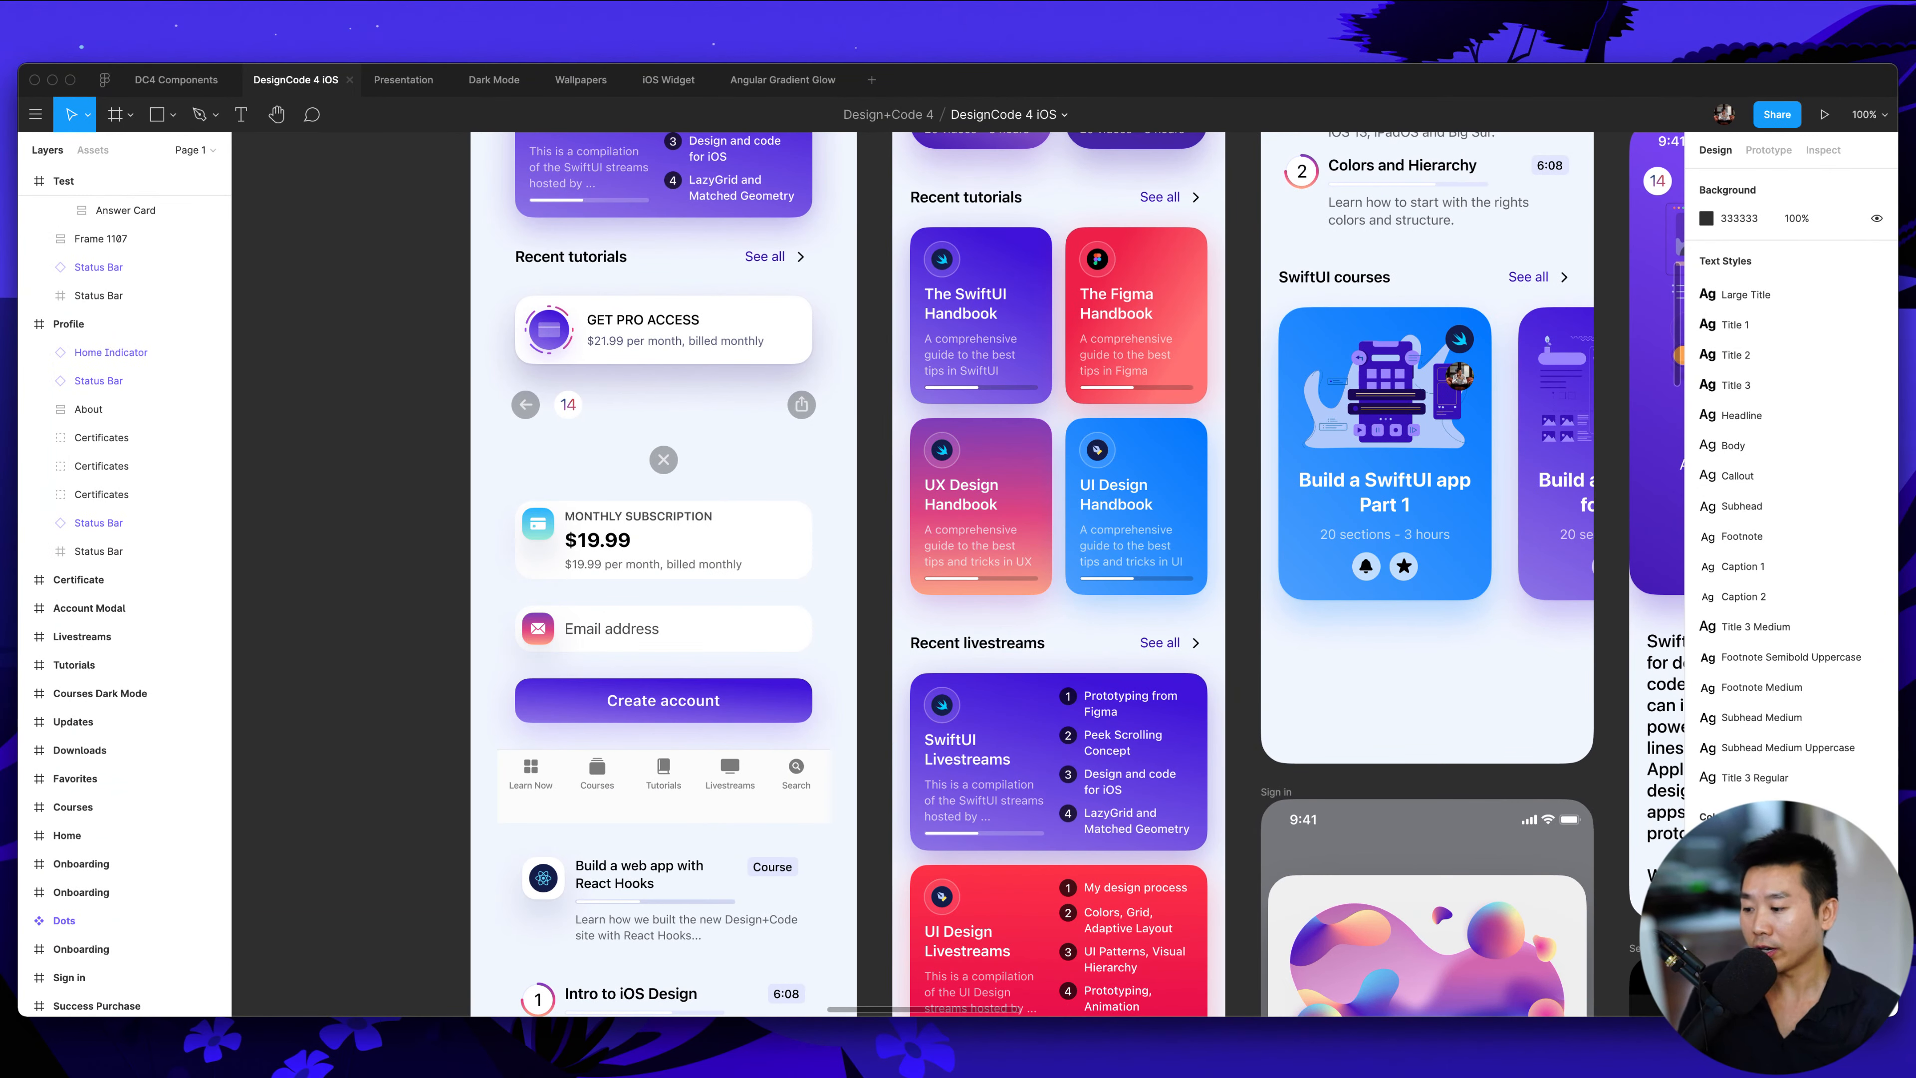
pyautogui.scroll(-5, 422, 679)
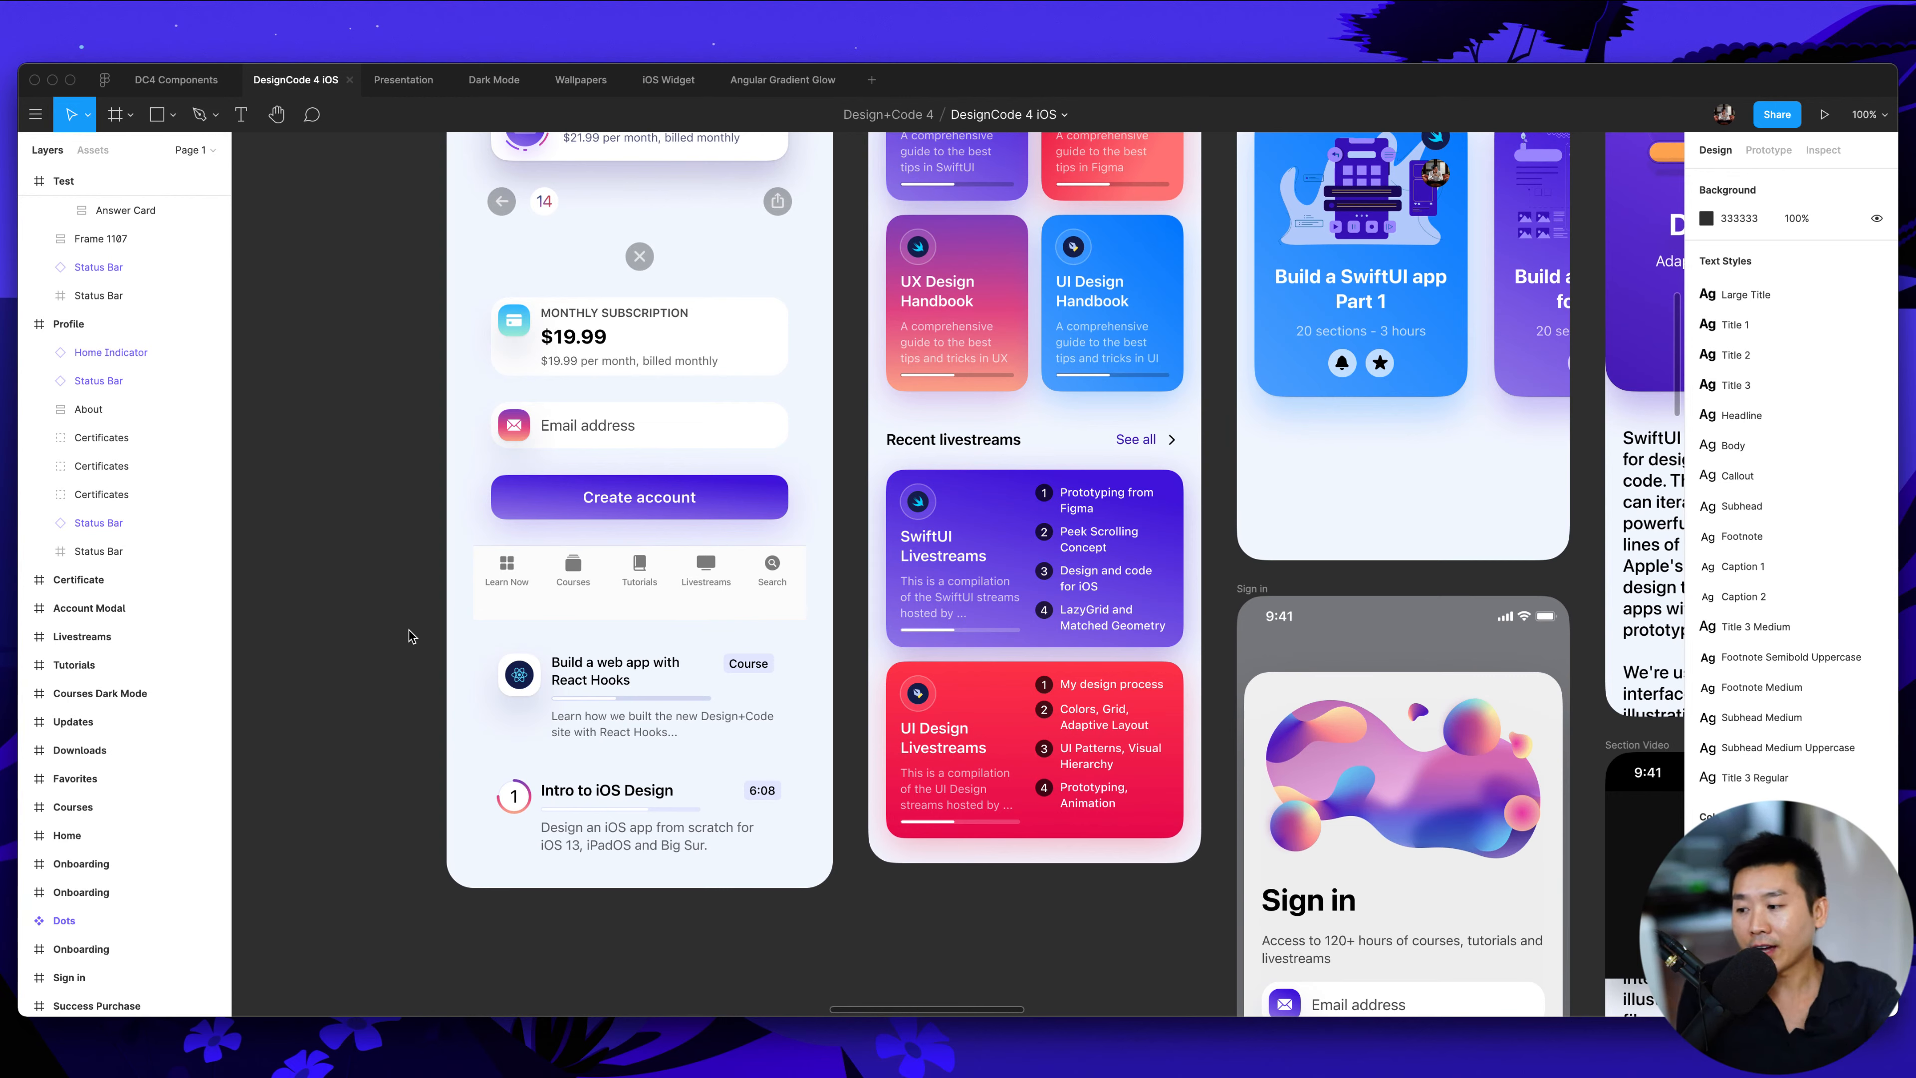
pyautogui.scroll(15, 409, 629)
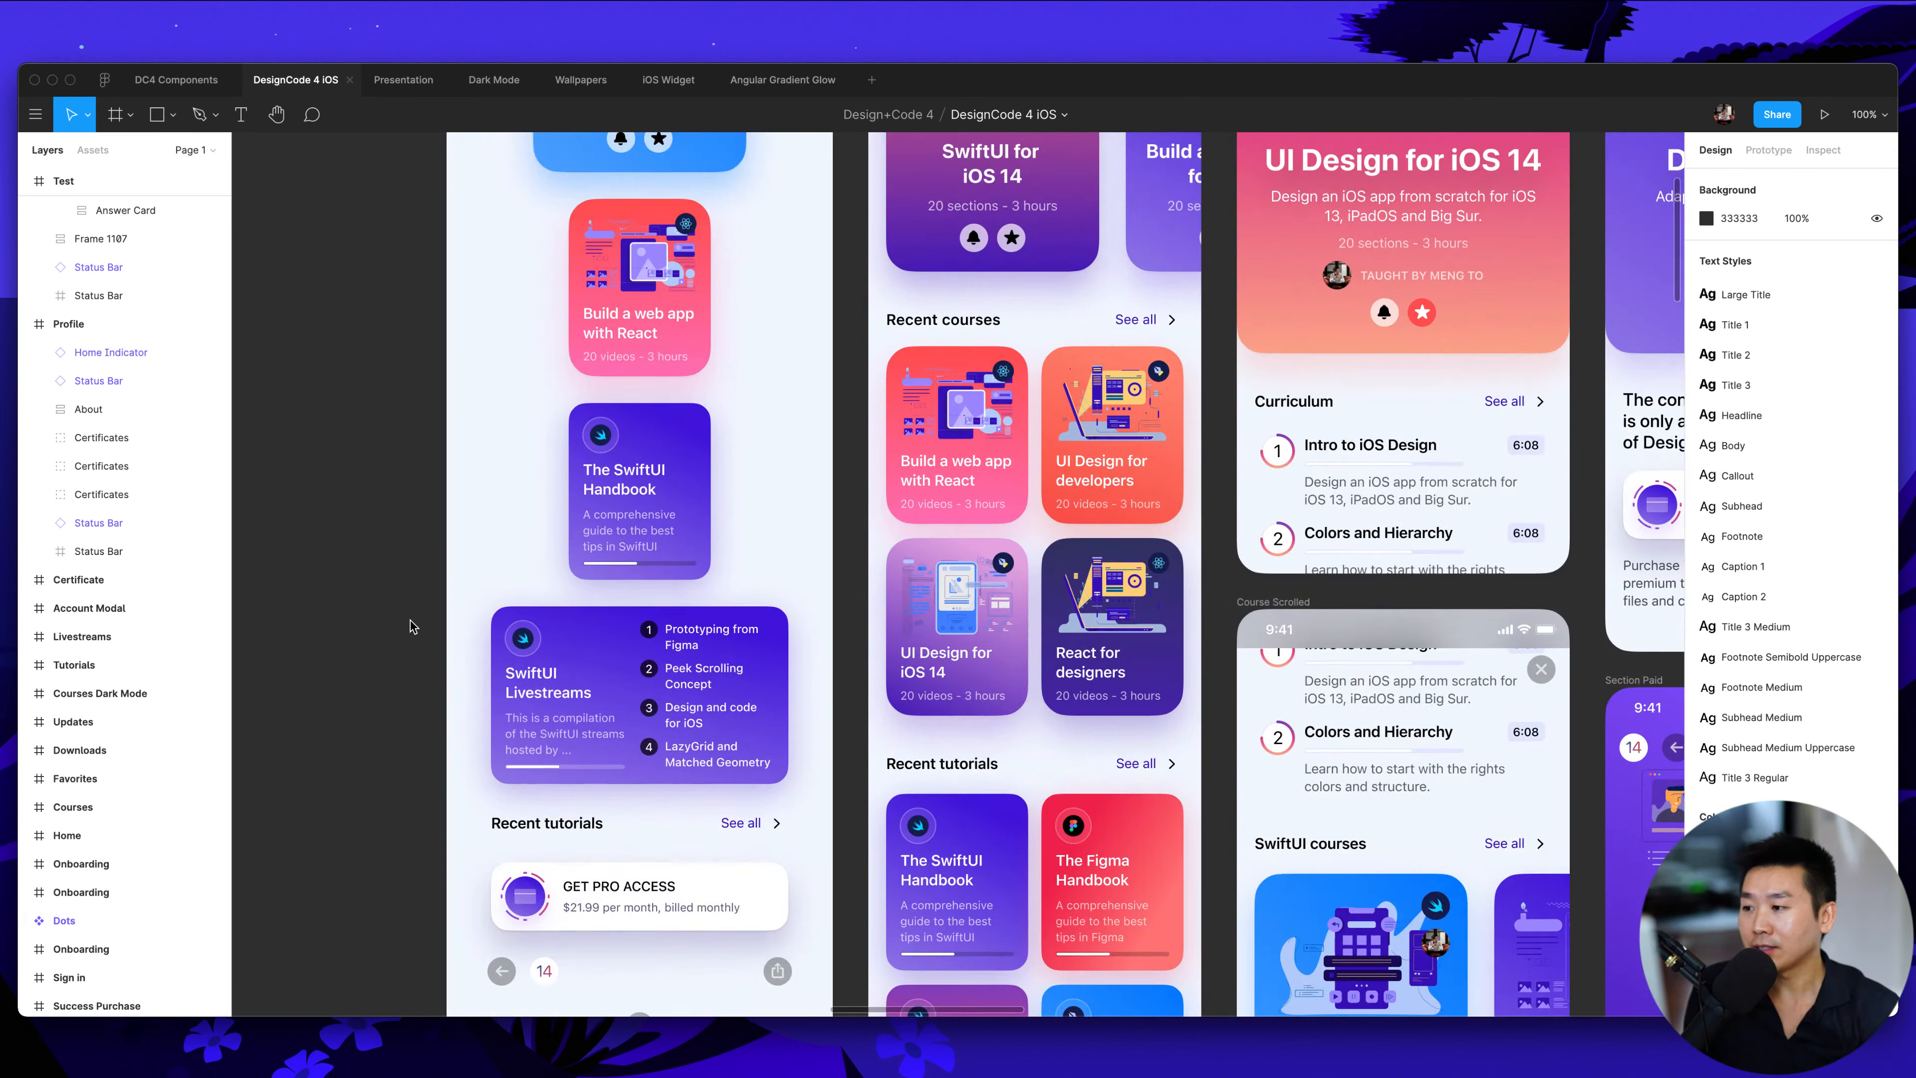
pyautogui.scroll(8, 410, 623)
pyautogui.scroll(-7, 411, 622)
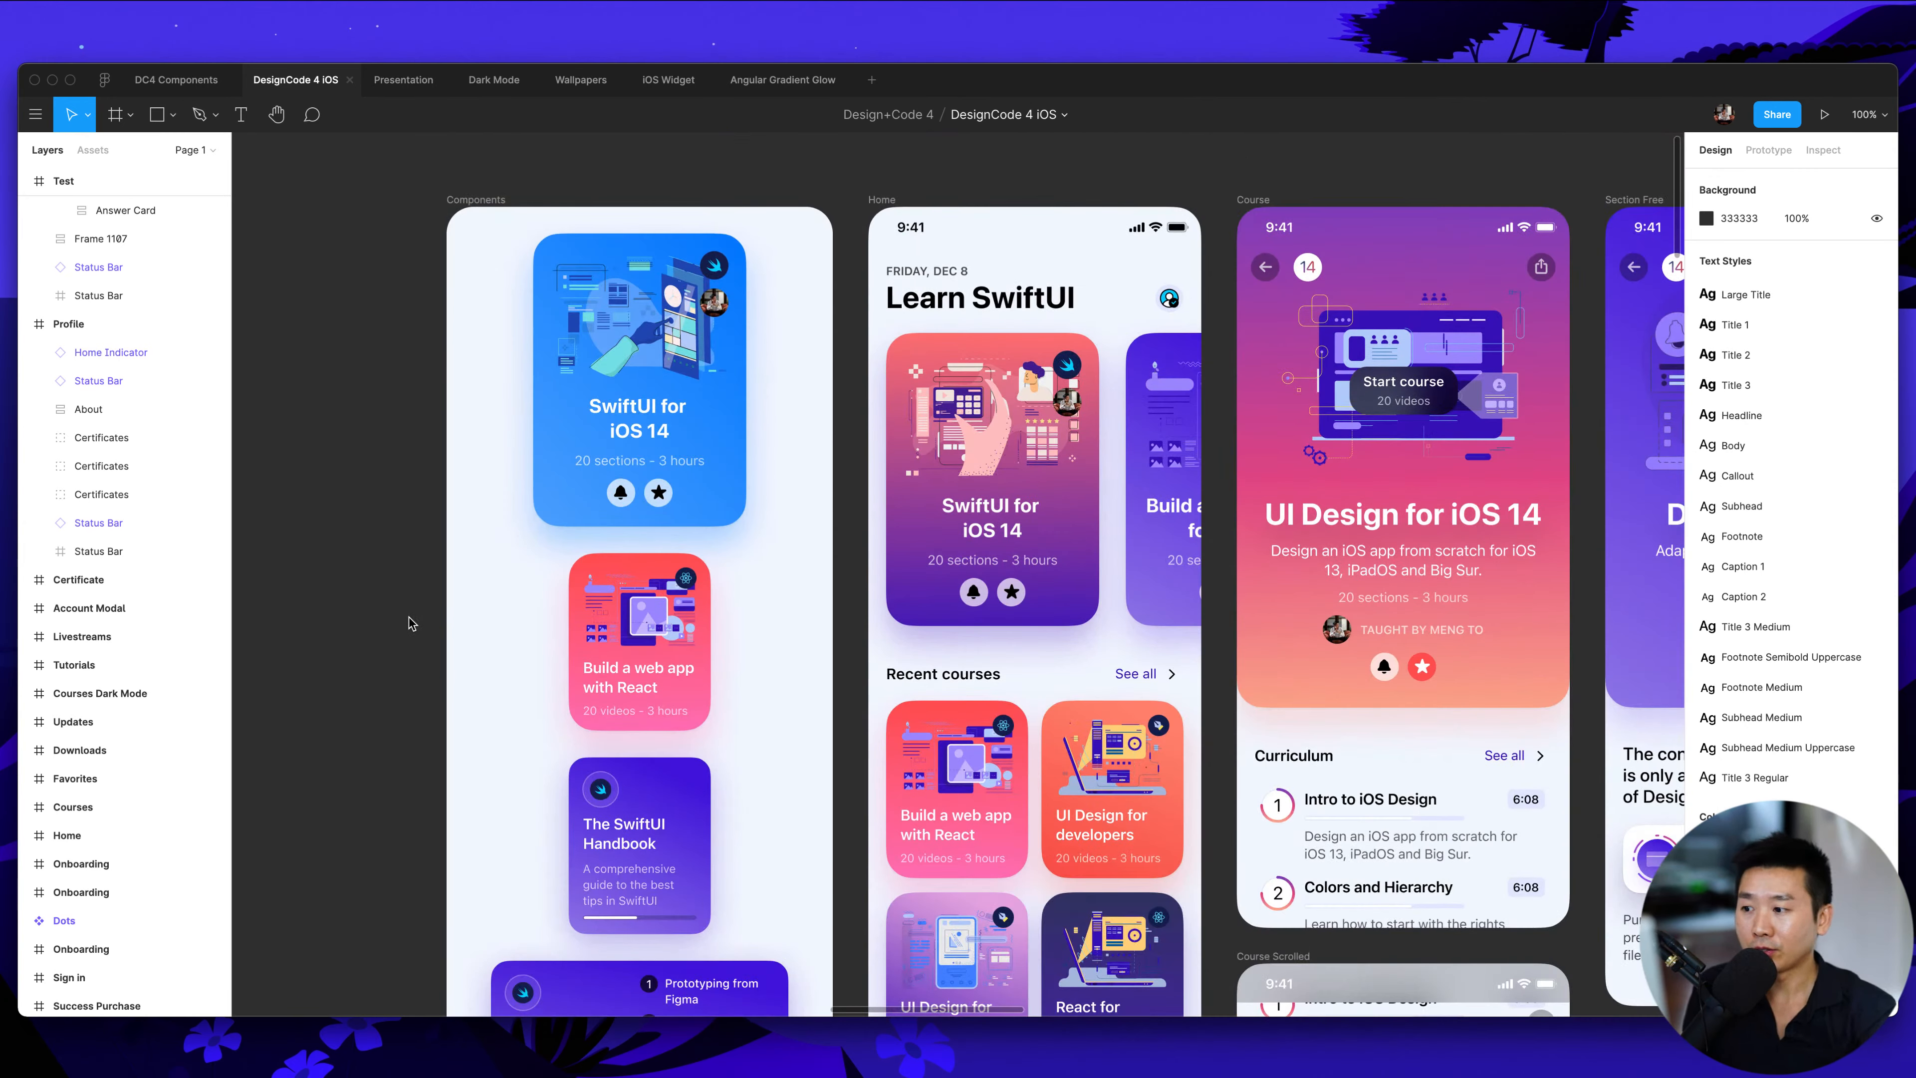
pyautogui.hscroll(5, 420, 596)
pyautogui.scroll(-2, 420, 596)
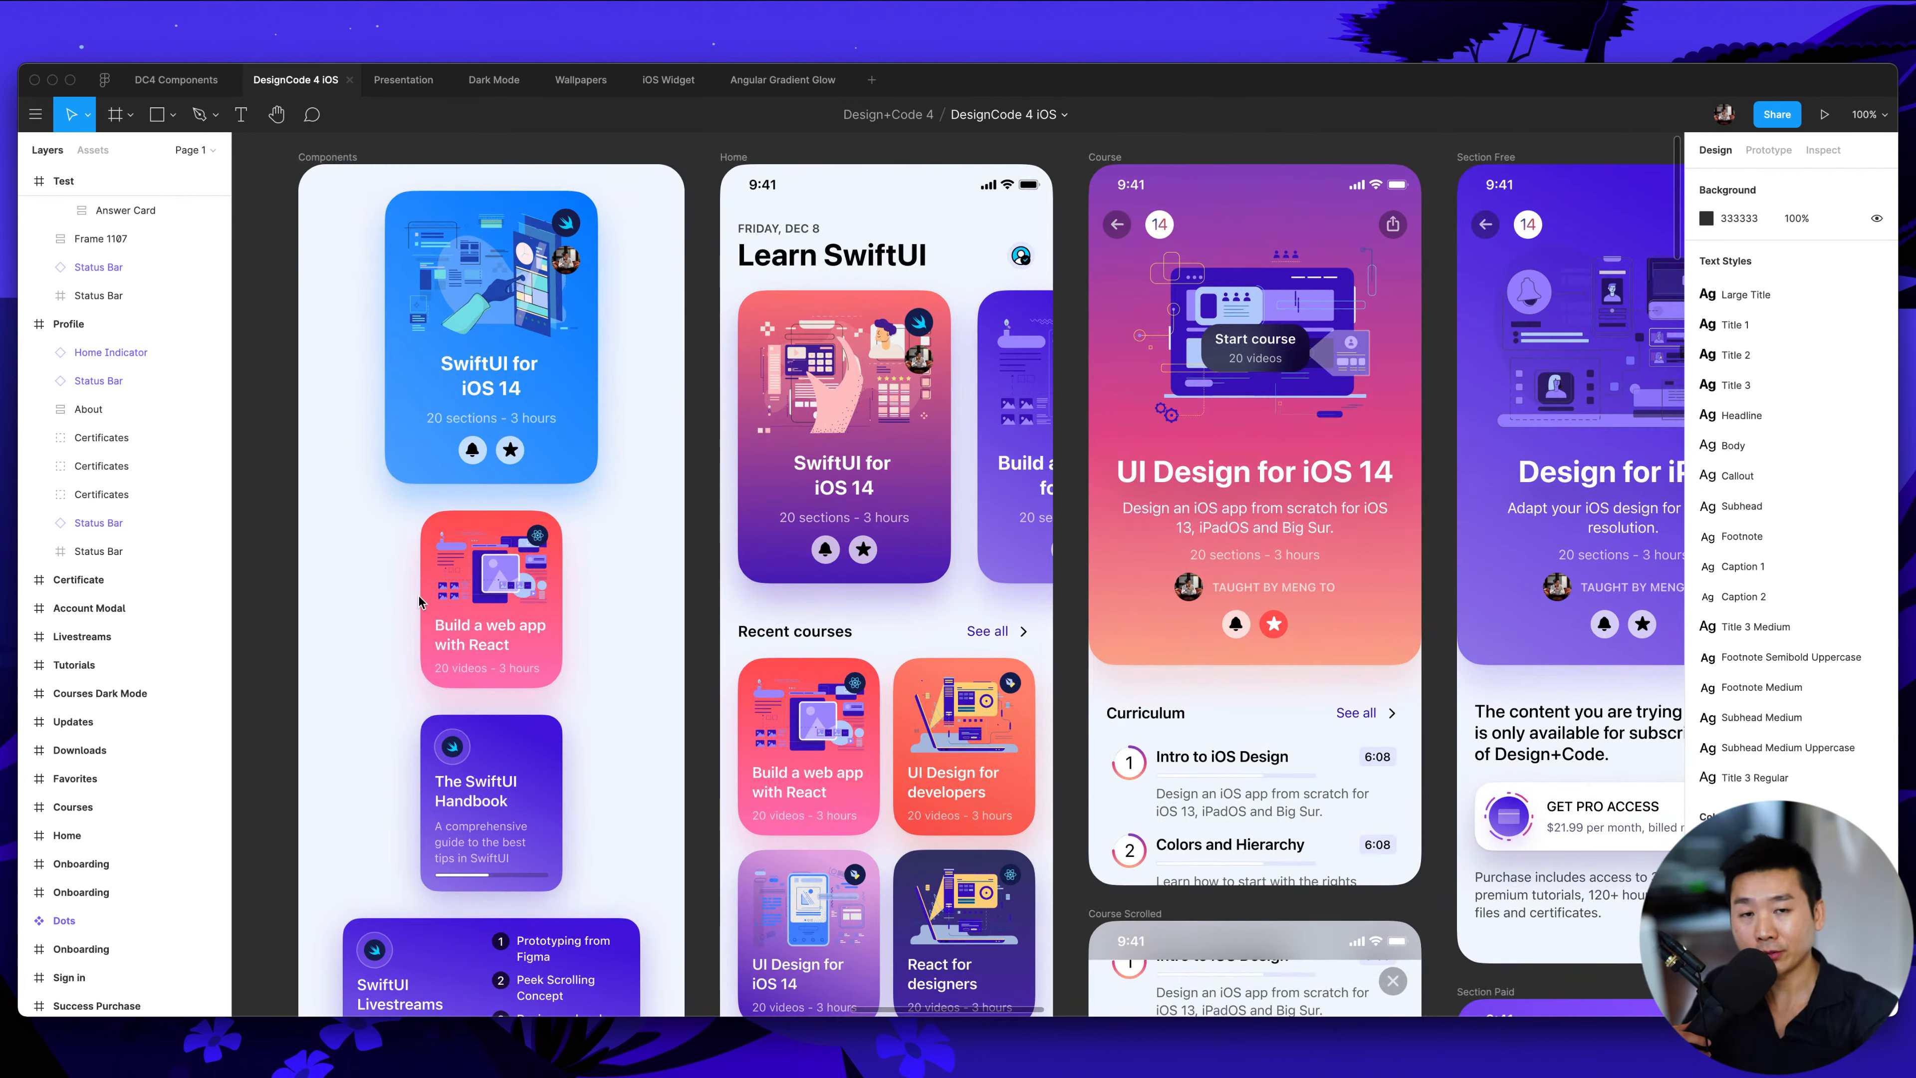
pyautogui.hscroll(-7, 421, 594)
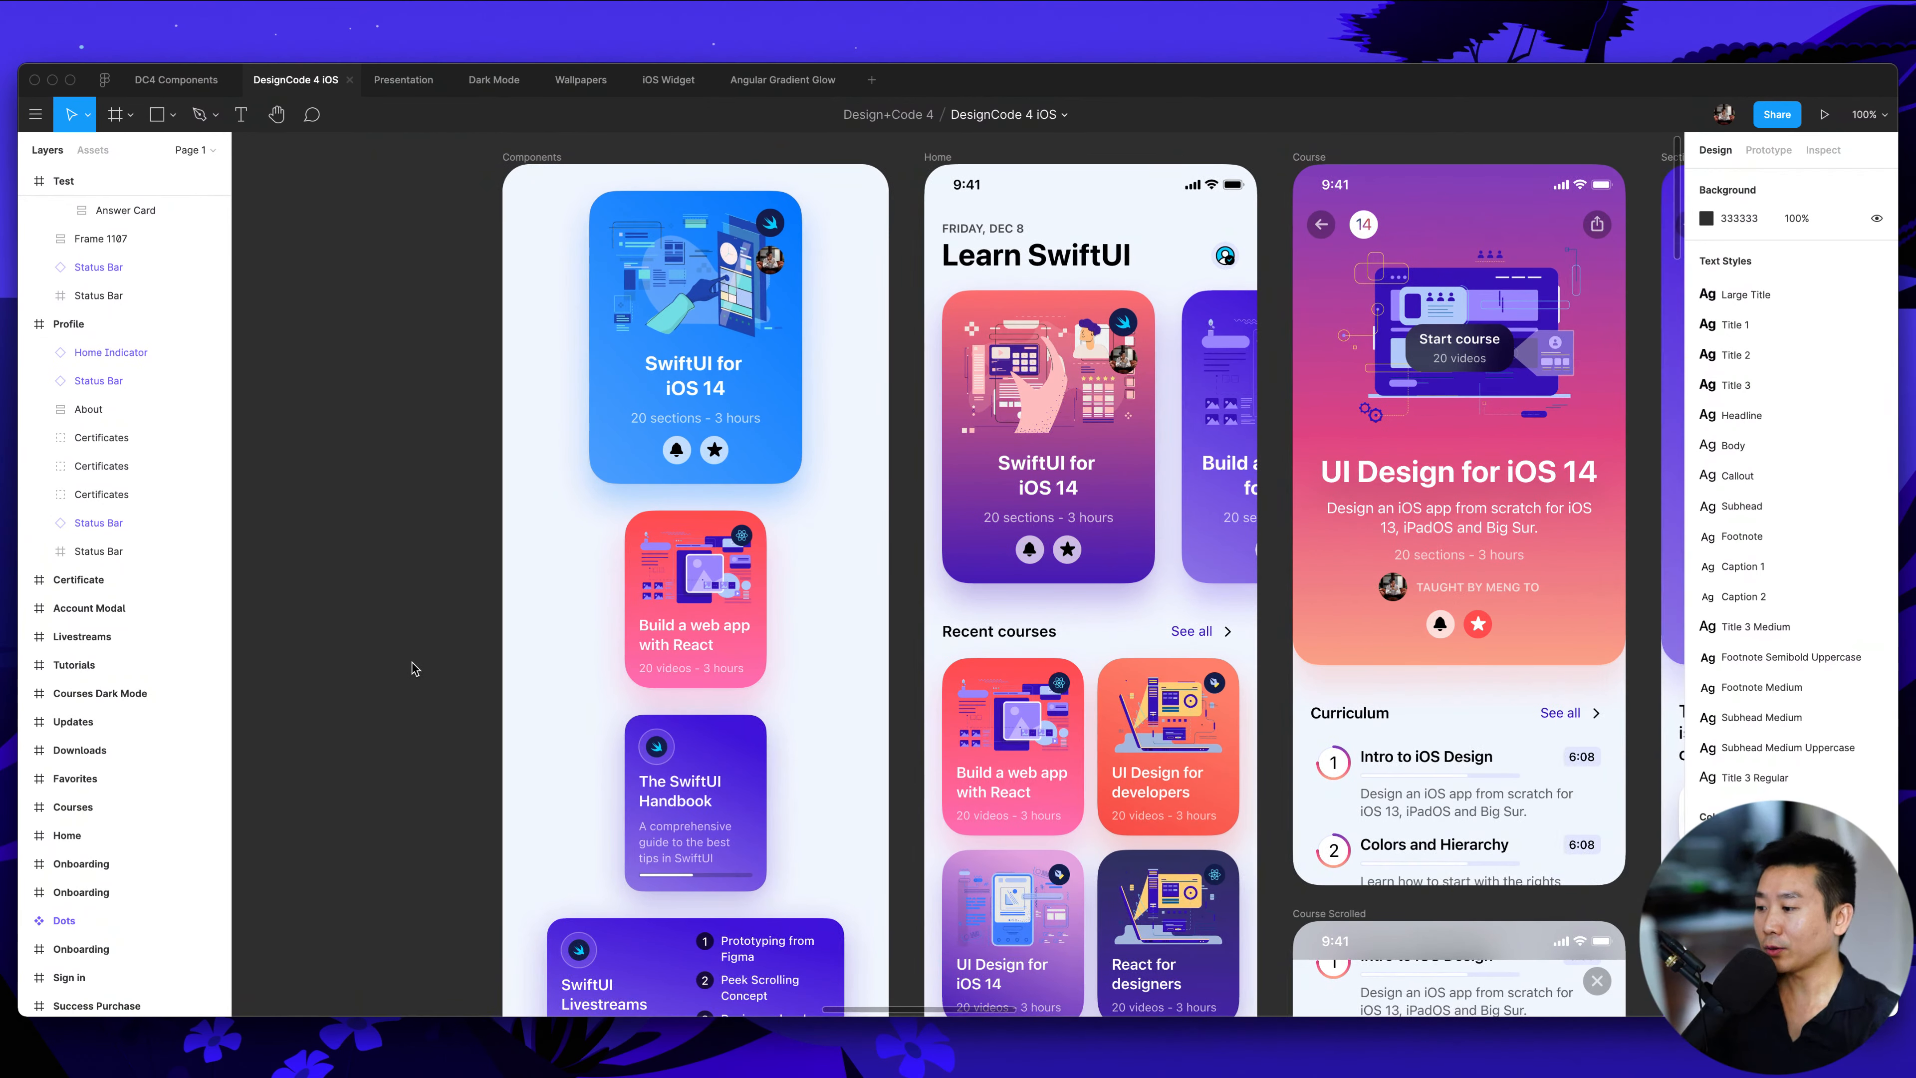
pyautogui.scroll(-2, 411, 665)
pyautogui.scroll(4, 408, 662)
pyautogui.hscroll(4, 409, 663)
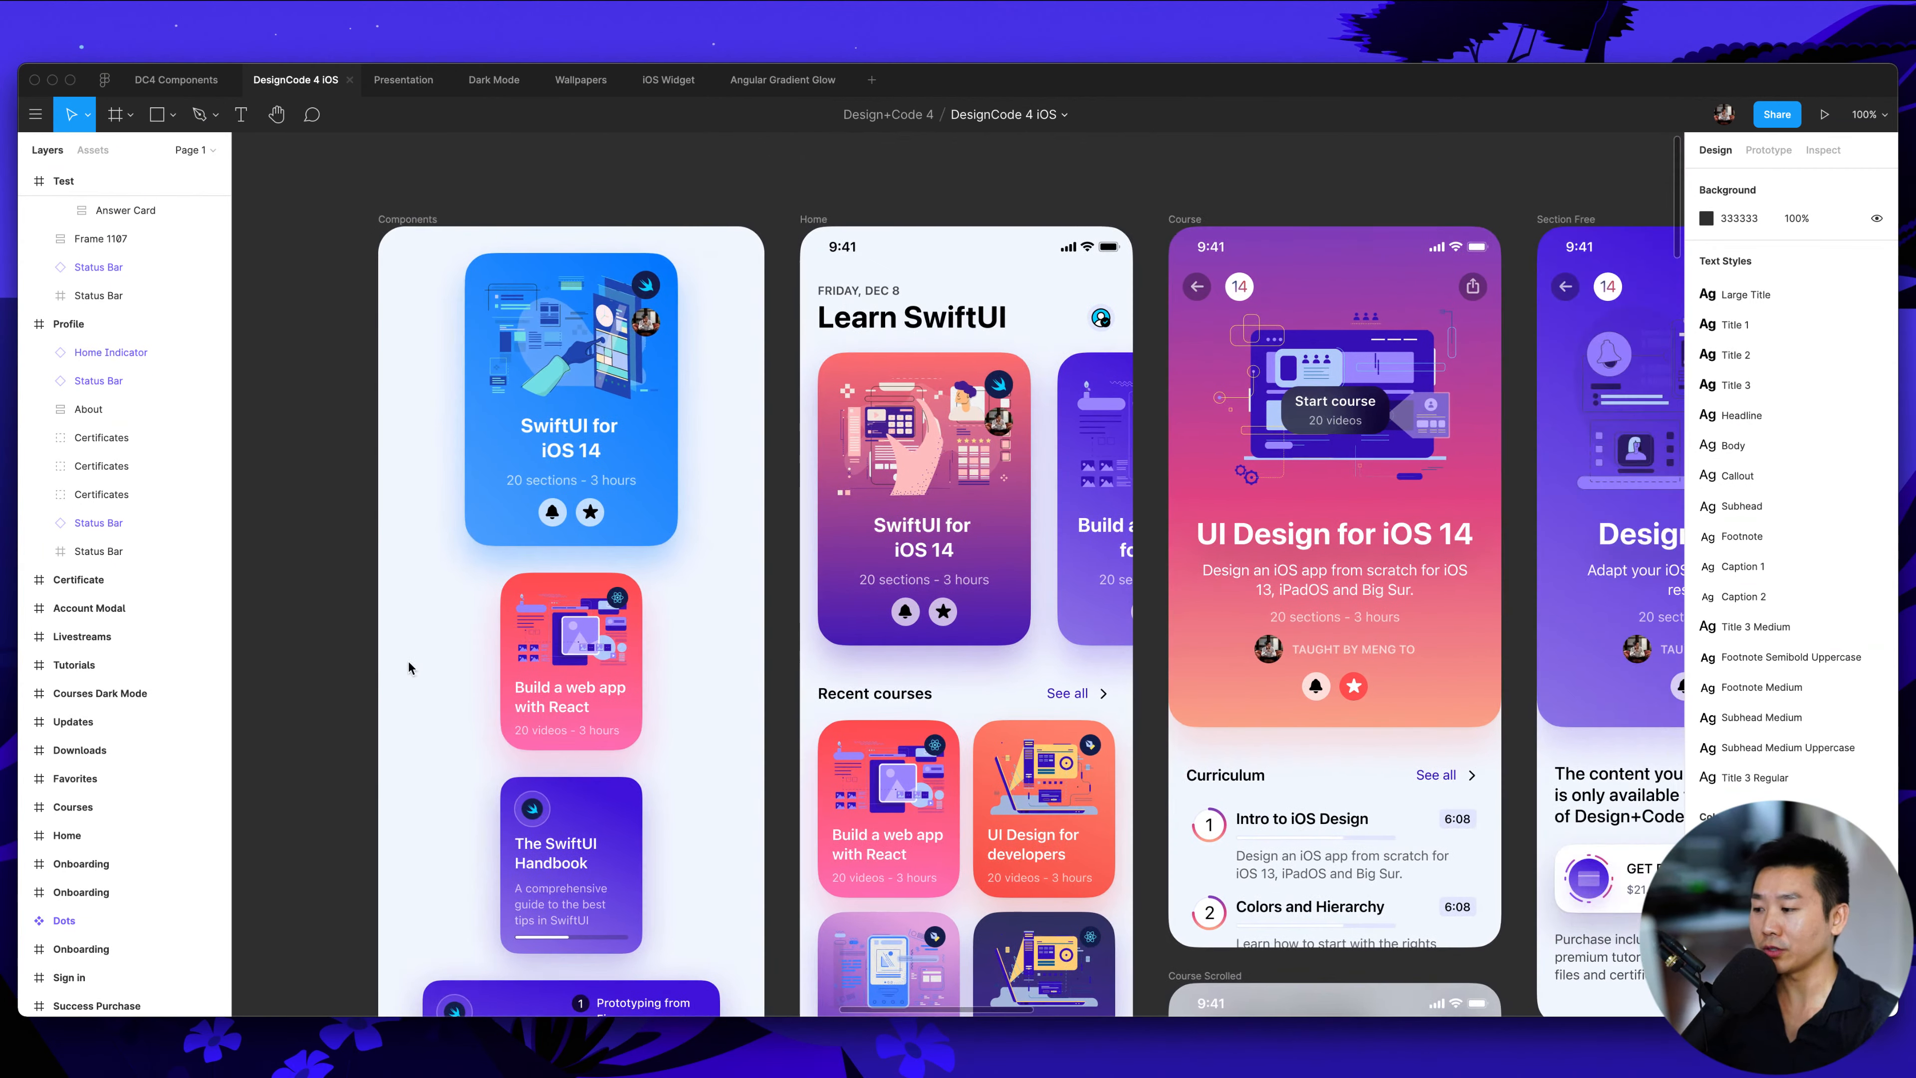
pyautogui.scroll(-2, 409, 662)
pyautogui.hscroll(1, 409, 663)
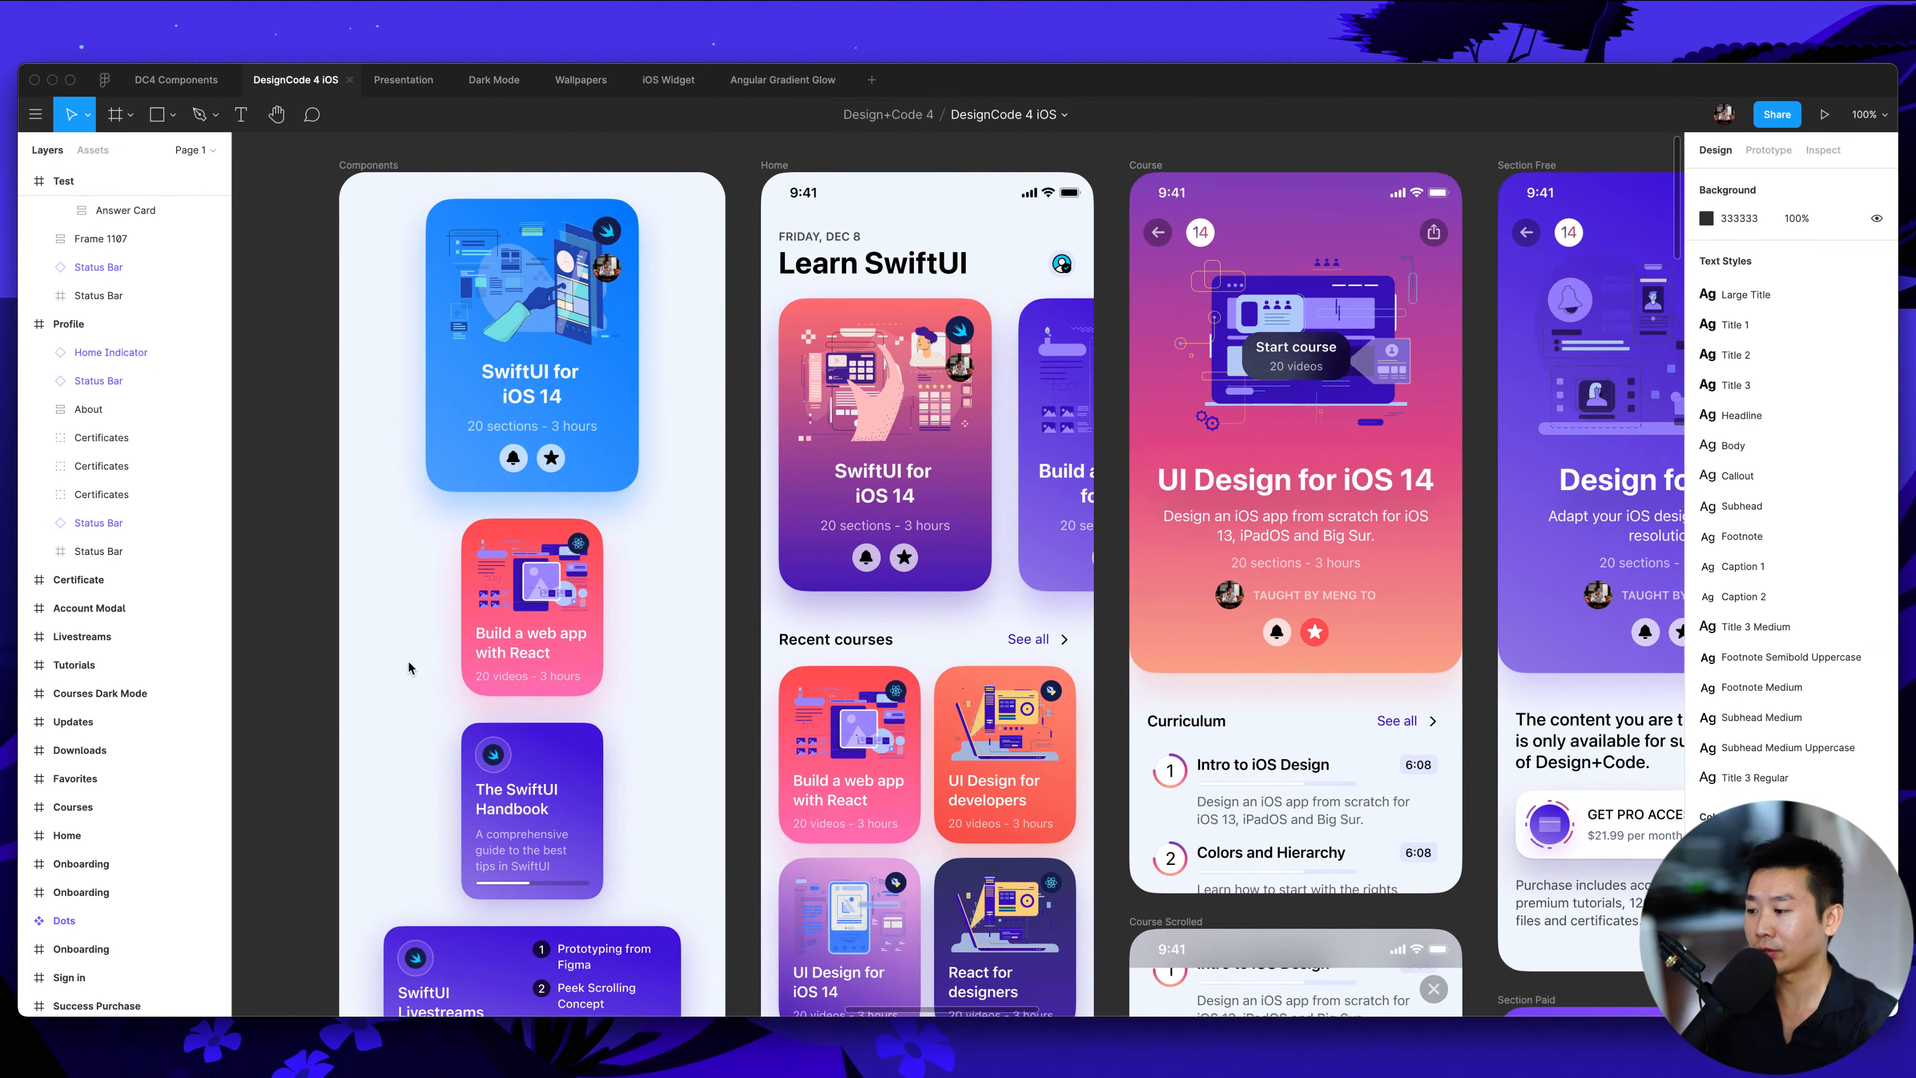
# Inspect the Card Big component and the Card Small component in the Components frame
pyautogui.click(540, 614)
pyautogui.click(625, 456)
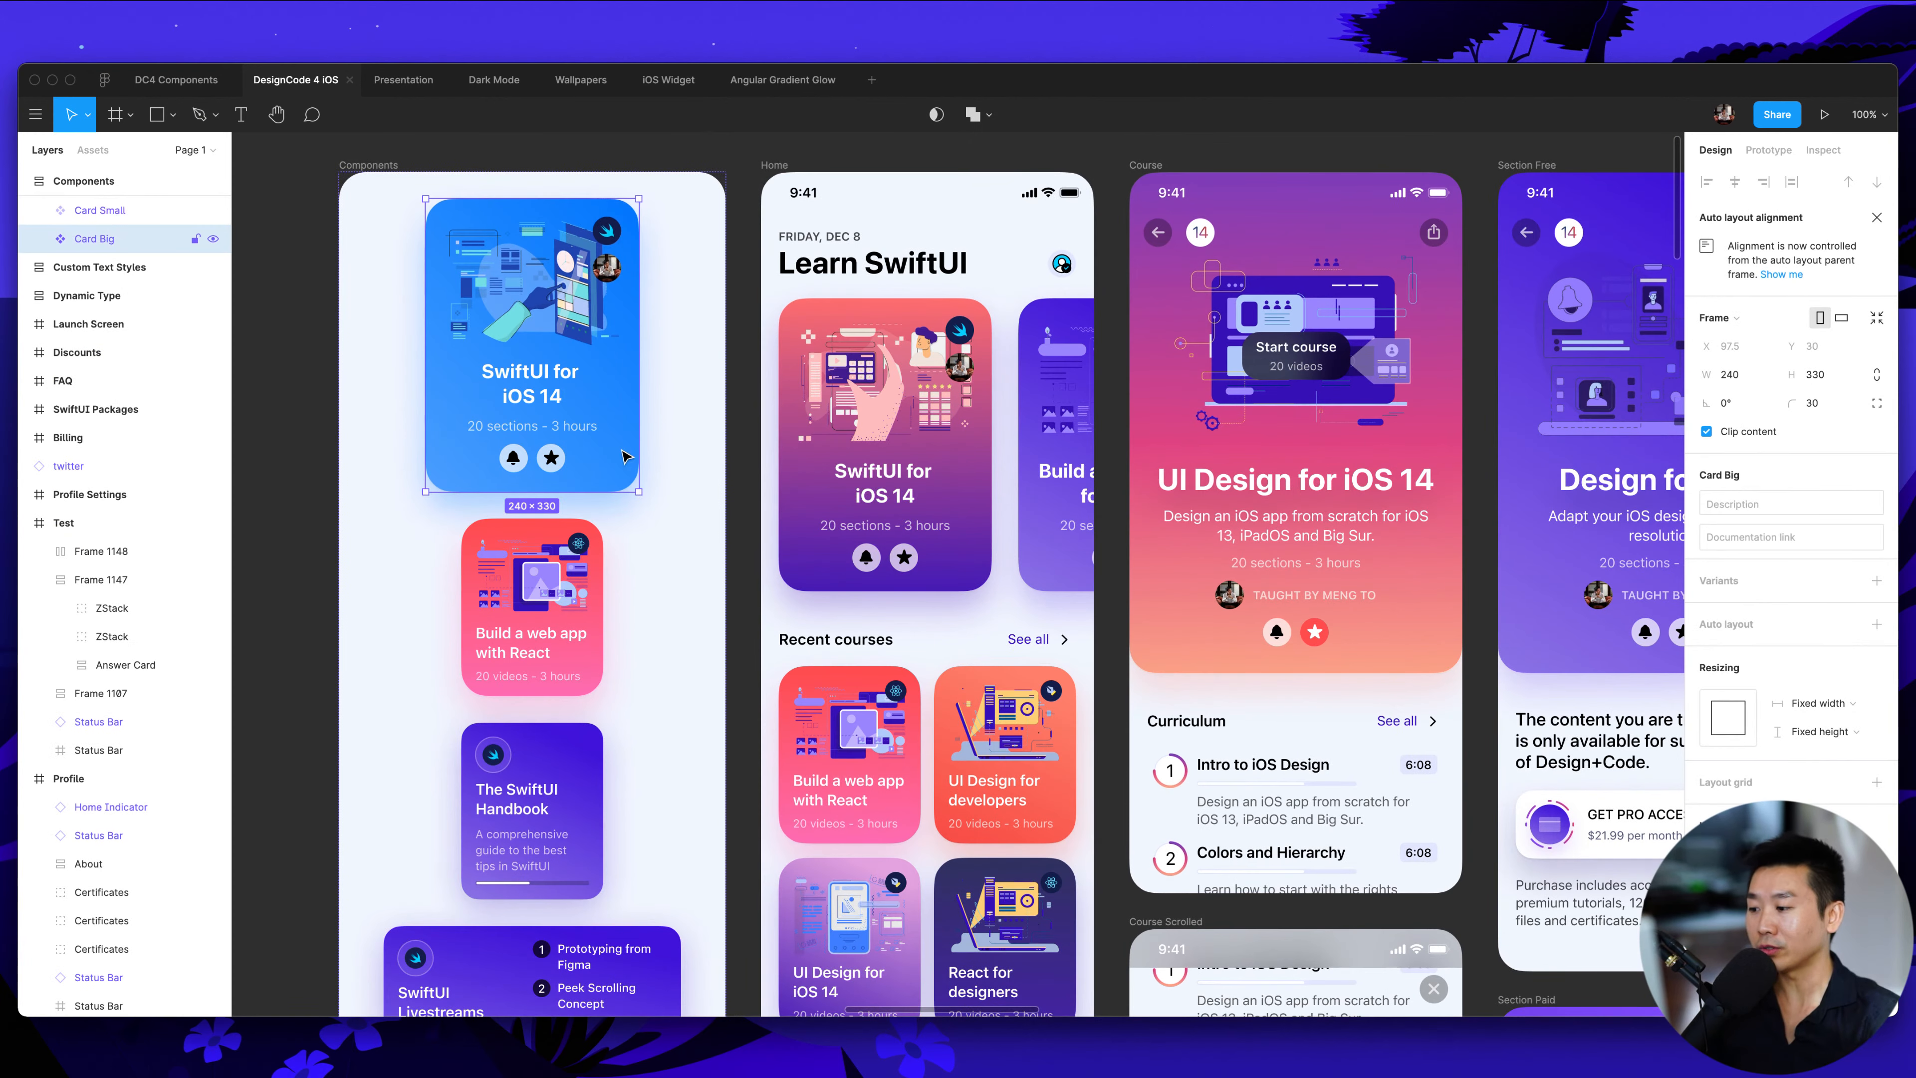
pyautogui.scroll(-2, 585, 800)
pyautogui.click(530, 581)
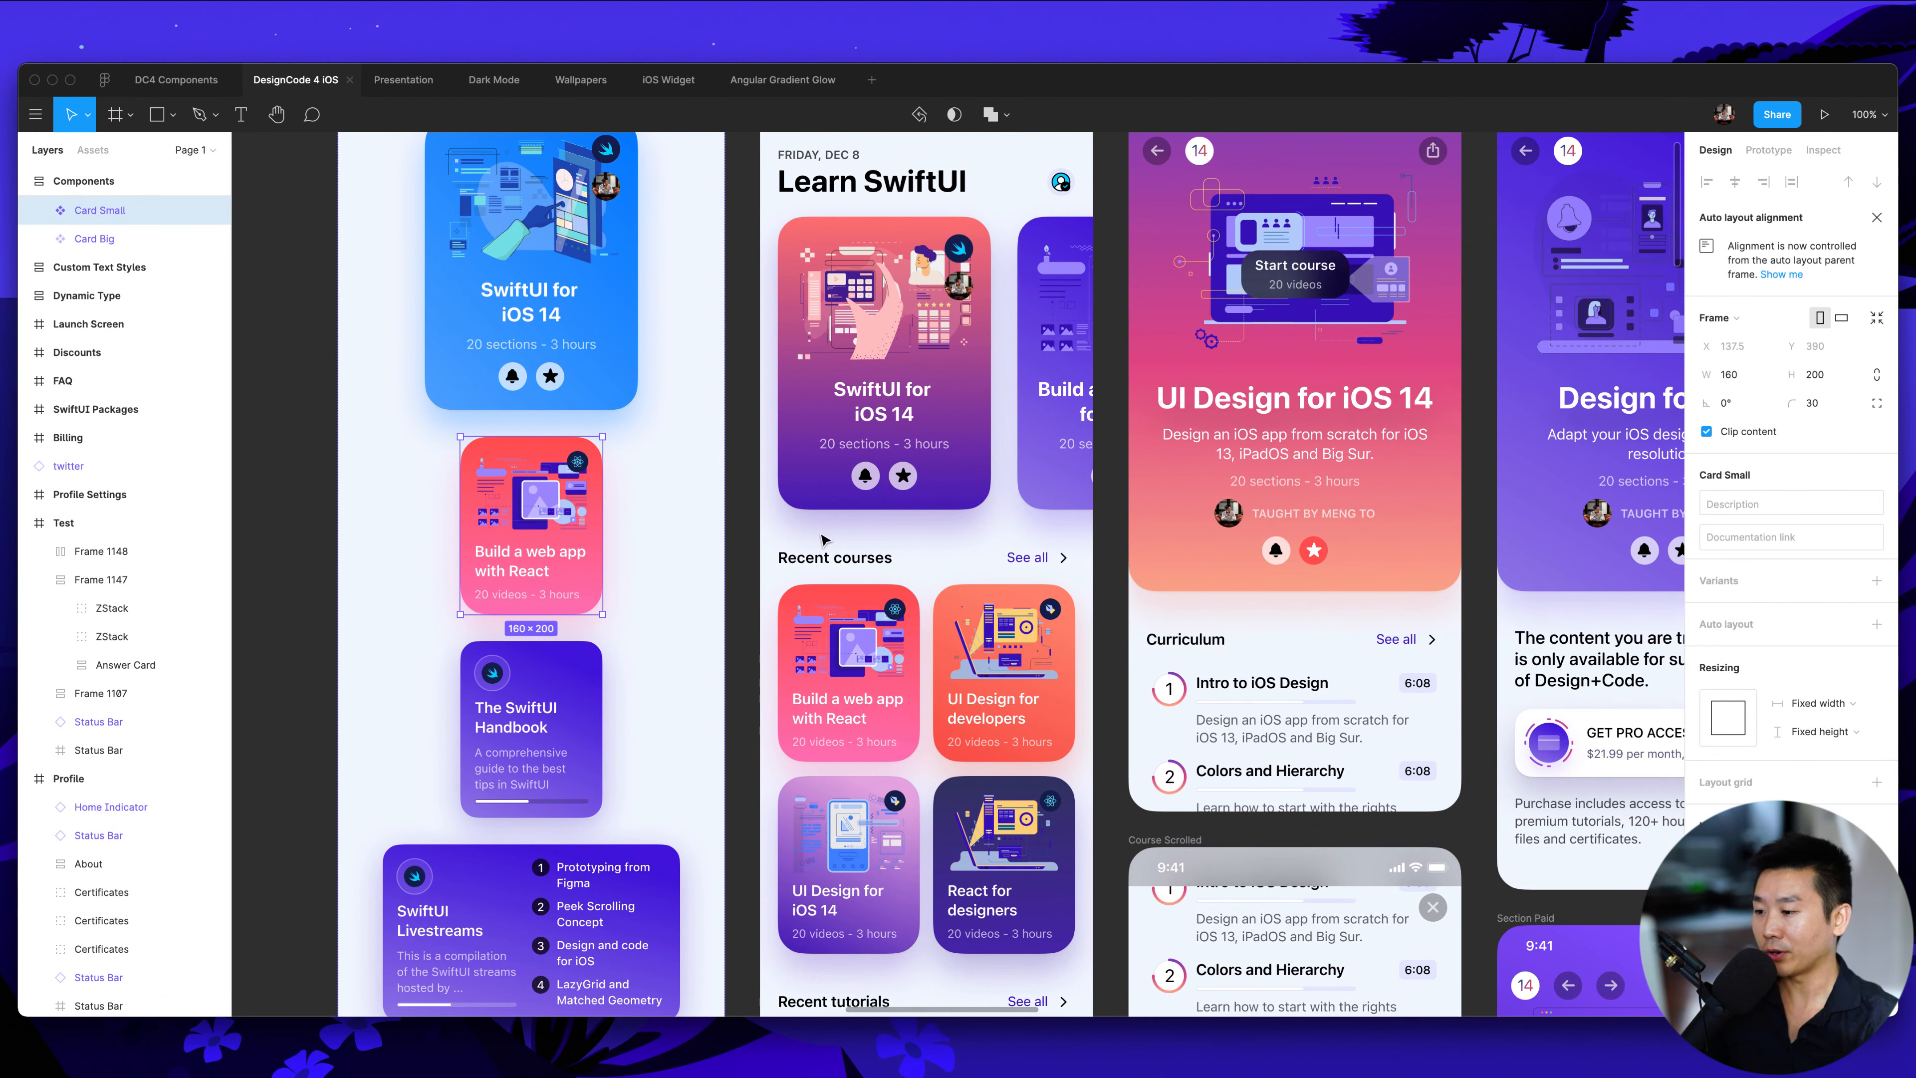
# Inspect the section and duration text inside the Home screen's SwiftUI for iOS 14 card, leaving nothing selected
pyautogui.keyDown('super'); pyautogui.doubleClick(852, 448); pyautogui.keyUp('super')
pyautogui.click(955, 450)
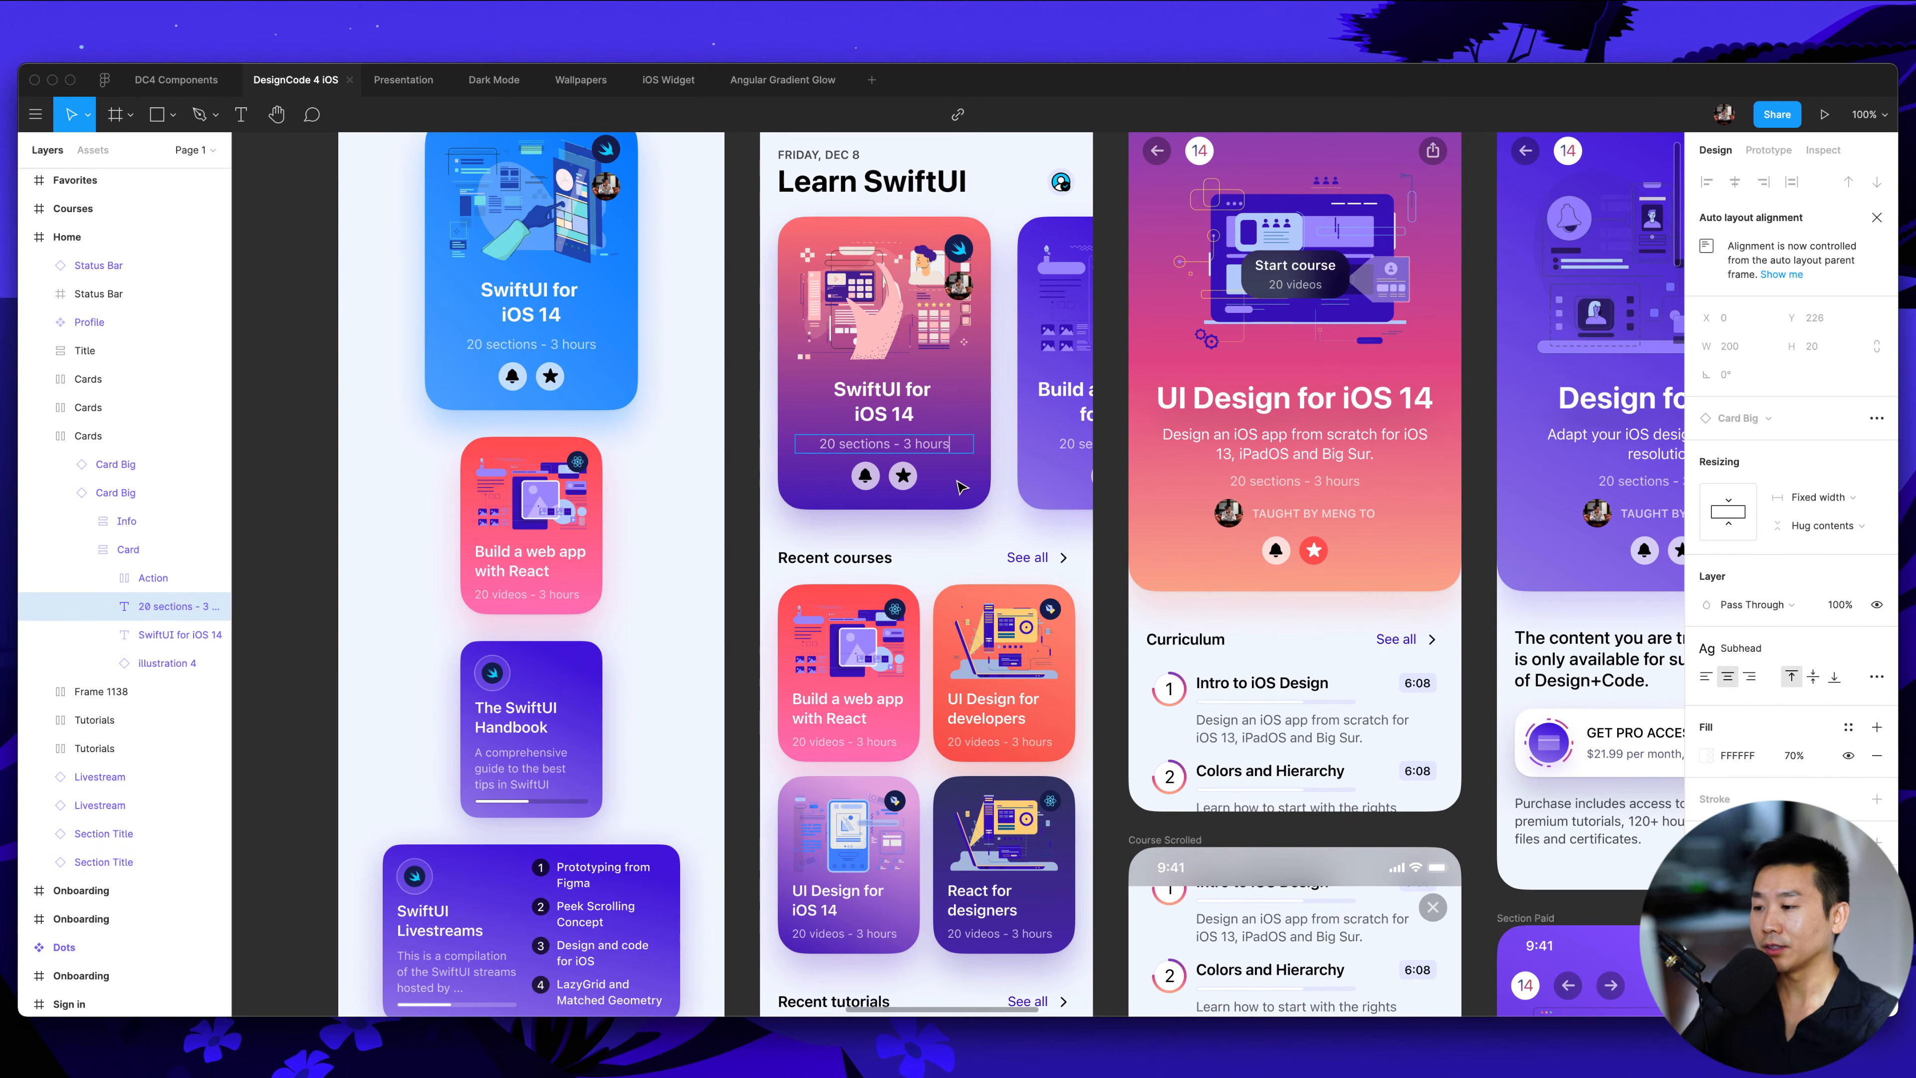
pyautogui.scroll(-4, 961, 487)
pyautogui.scroll(3, 860, 441)
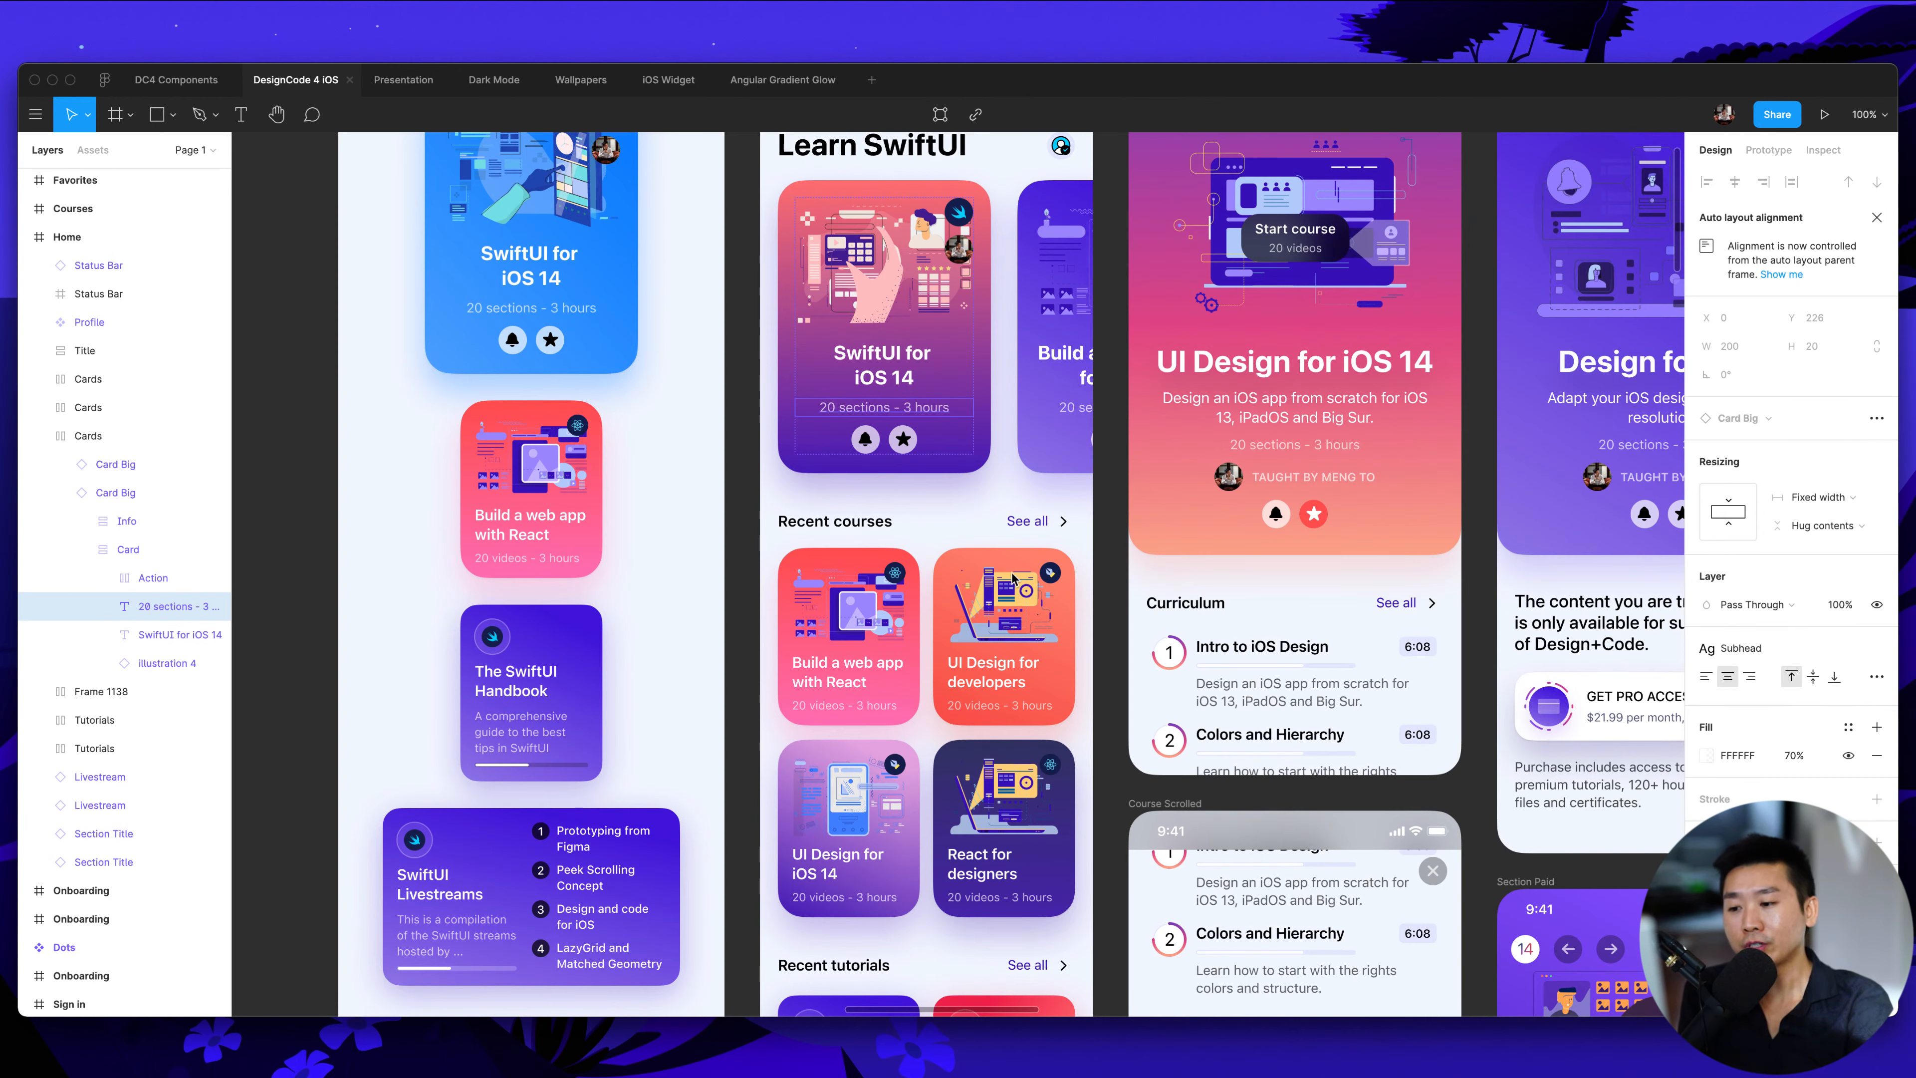
pyautogui.click(1113, 545)
# Look across the Components frame and the Home, Course, Section Free and Sign up screens to see how components are reused
pyautogui.scroll(1, 1113, 545)
pyautogui.scroll(4, 1113, 545)
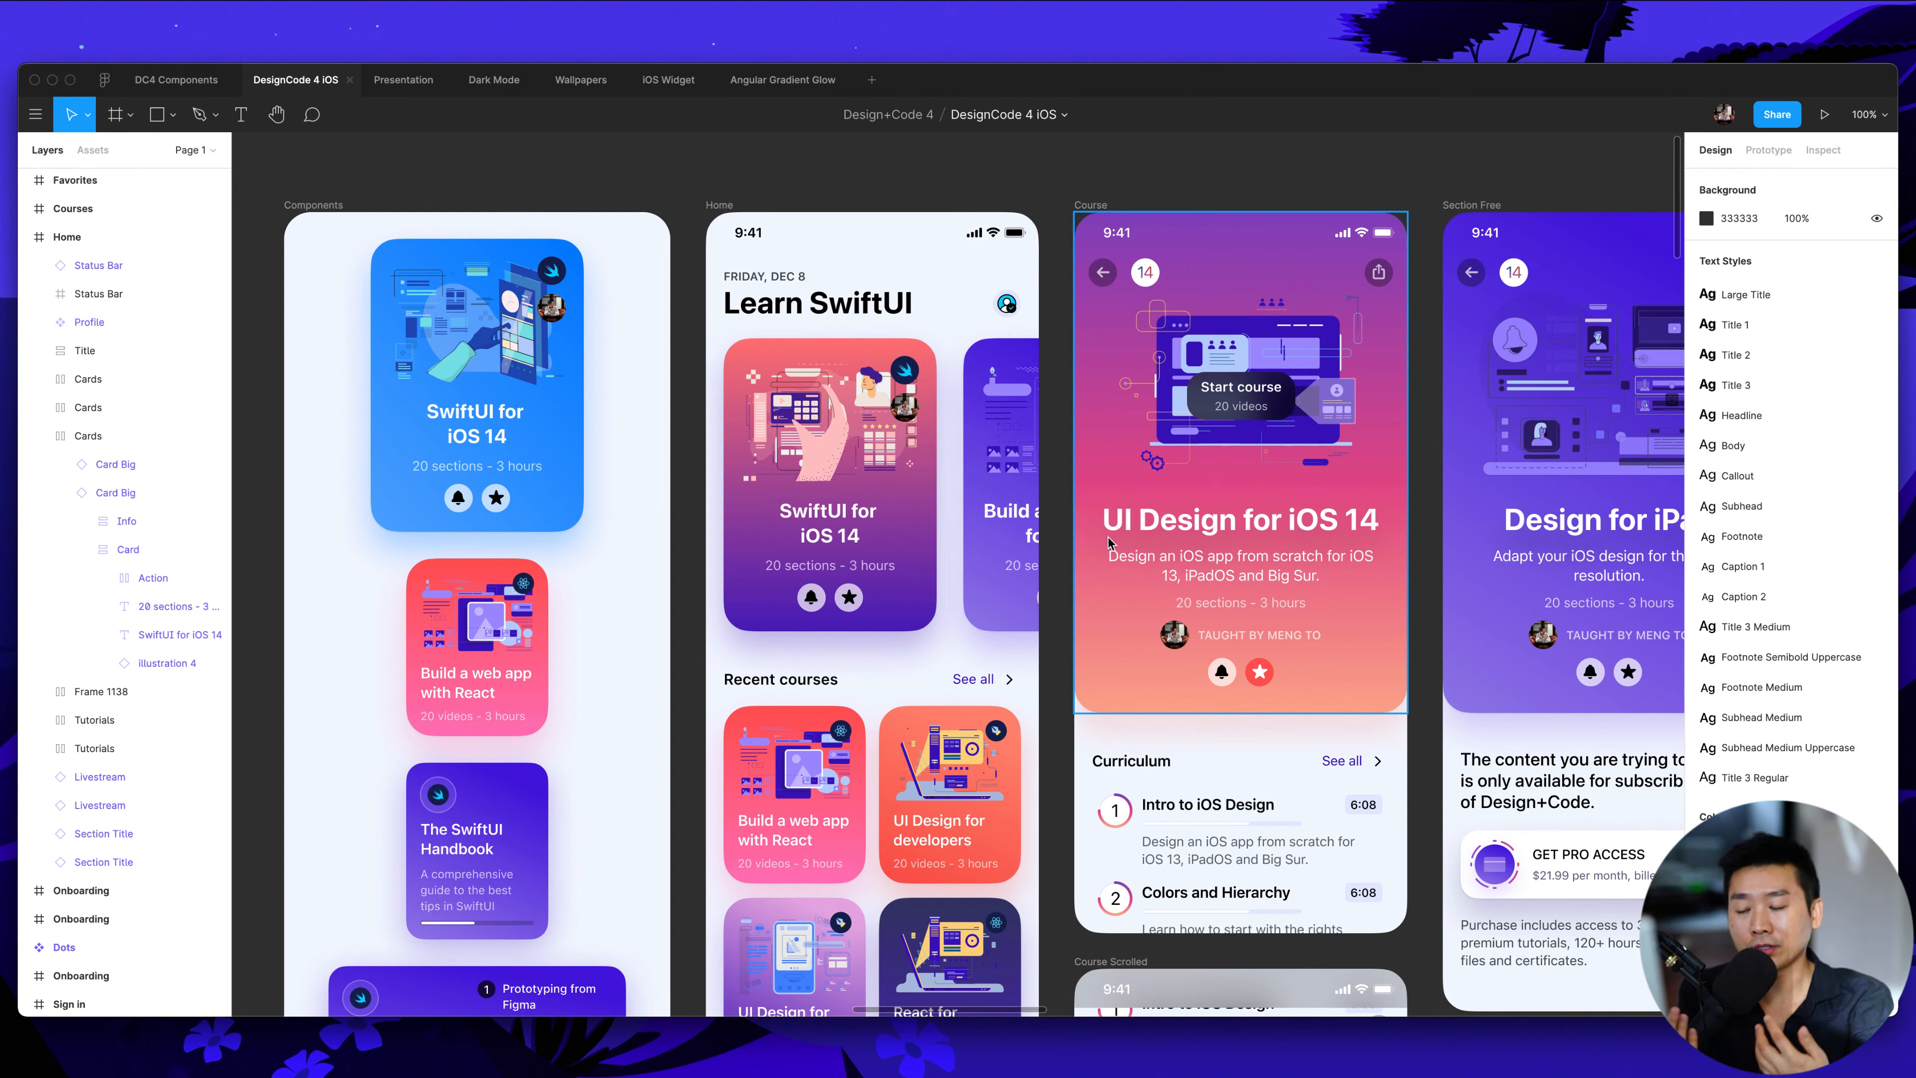
pyautogui.hscroll(7, 1107, 536)
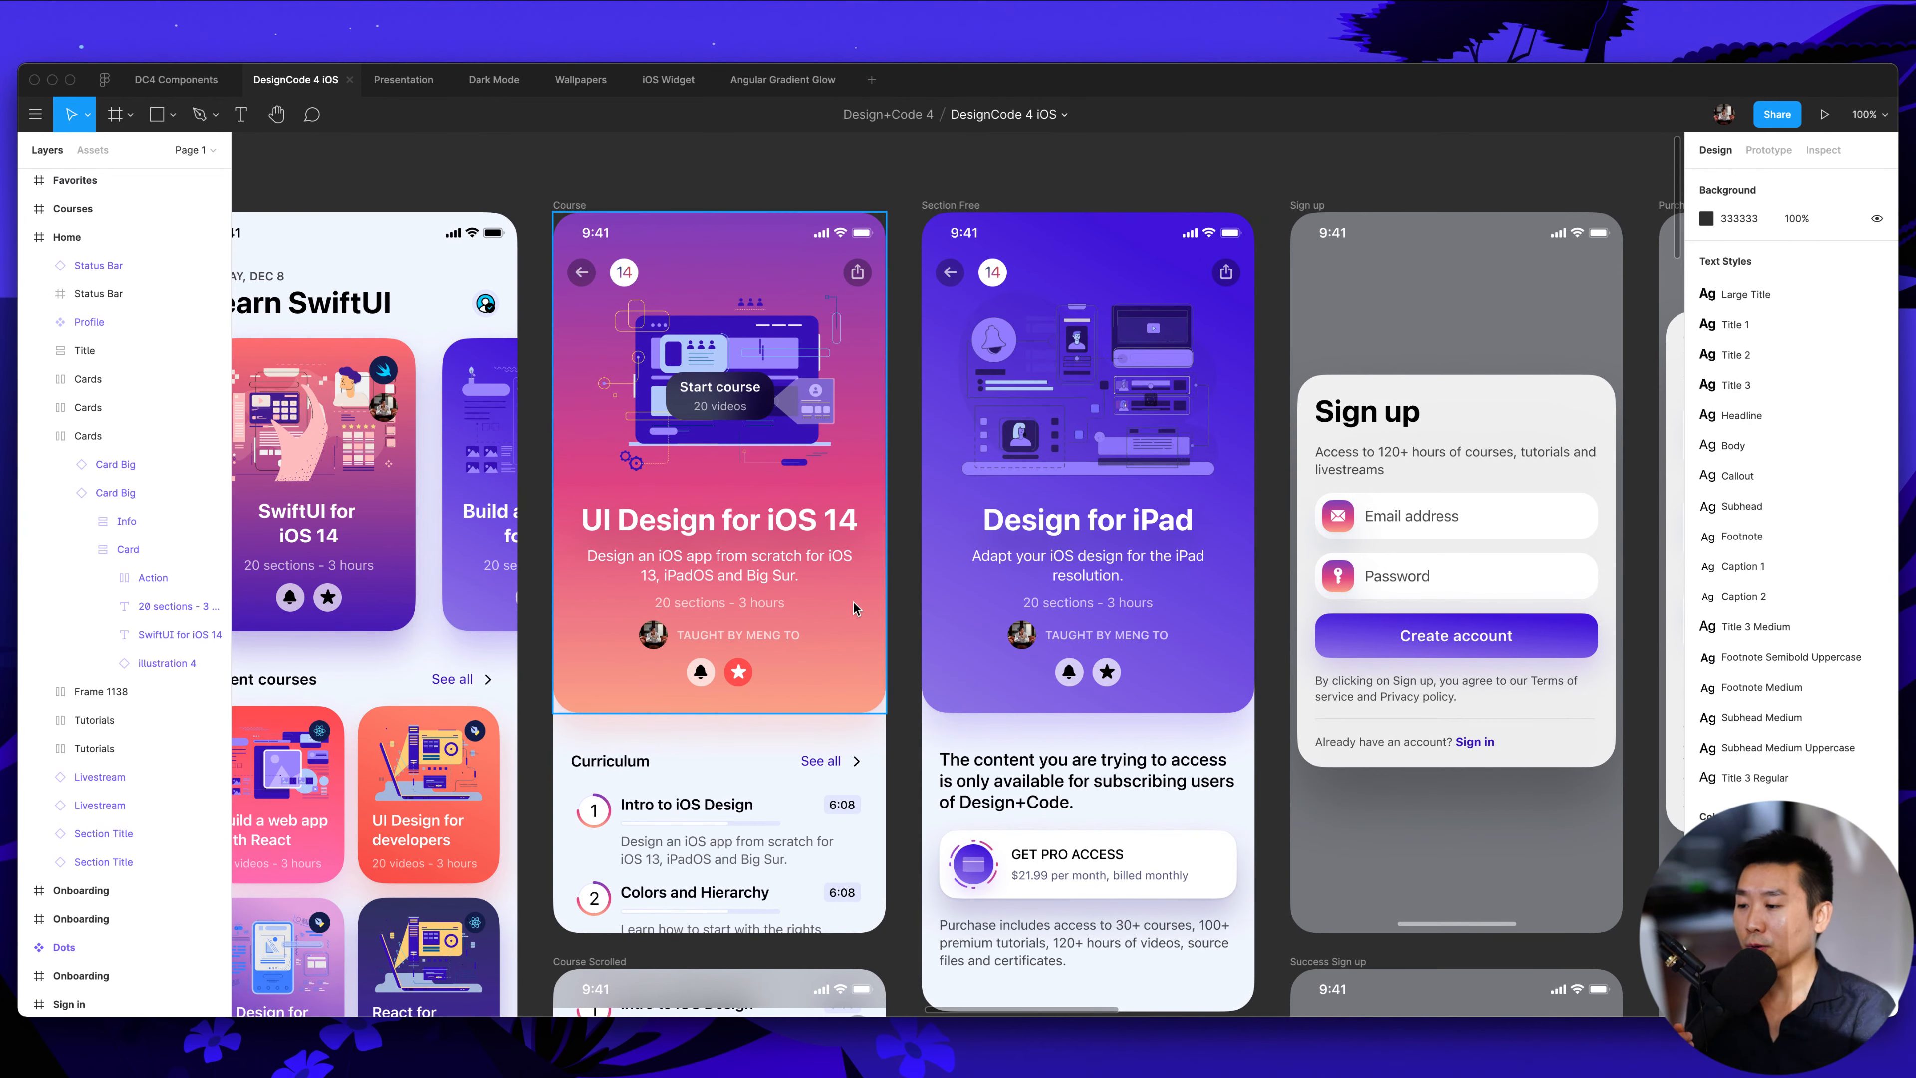
pyautogui.hscroll(-12, 866, 608)
pyautogui.hscroll(5, 881, 609)
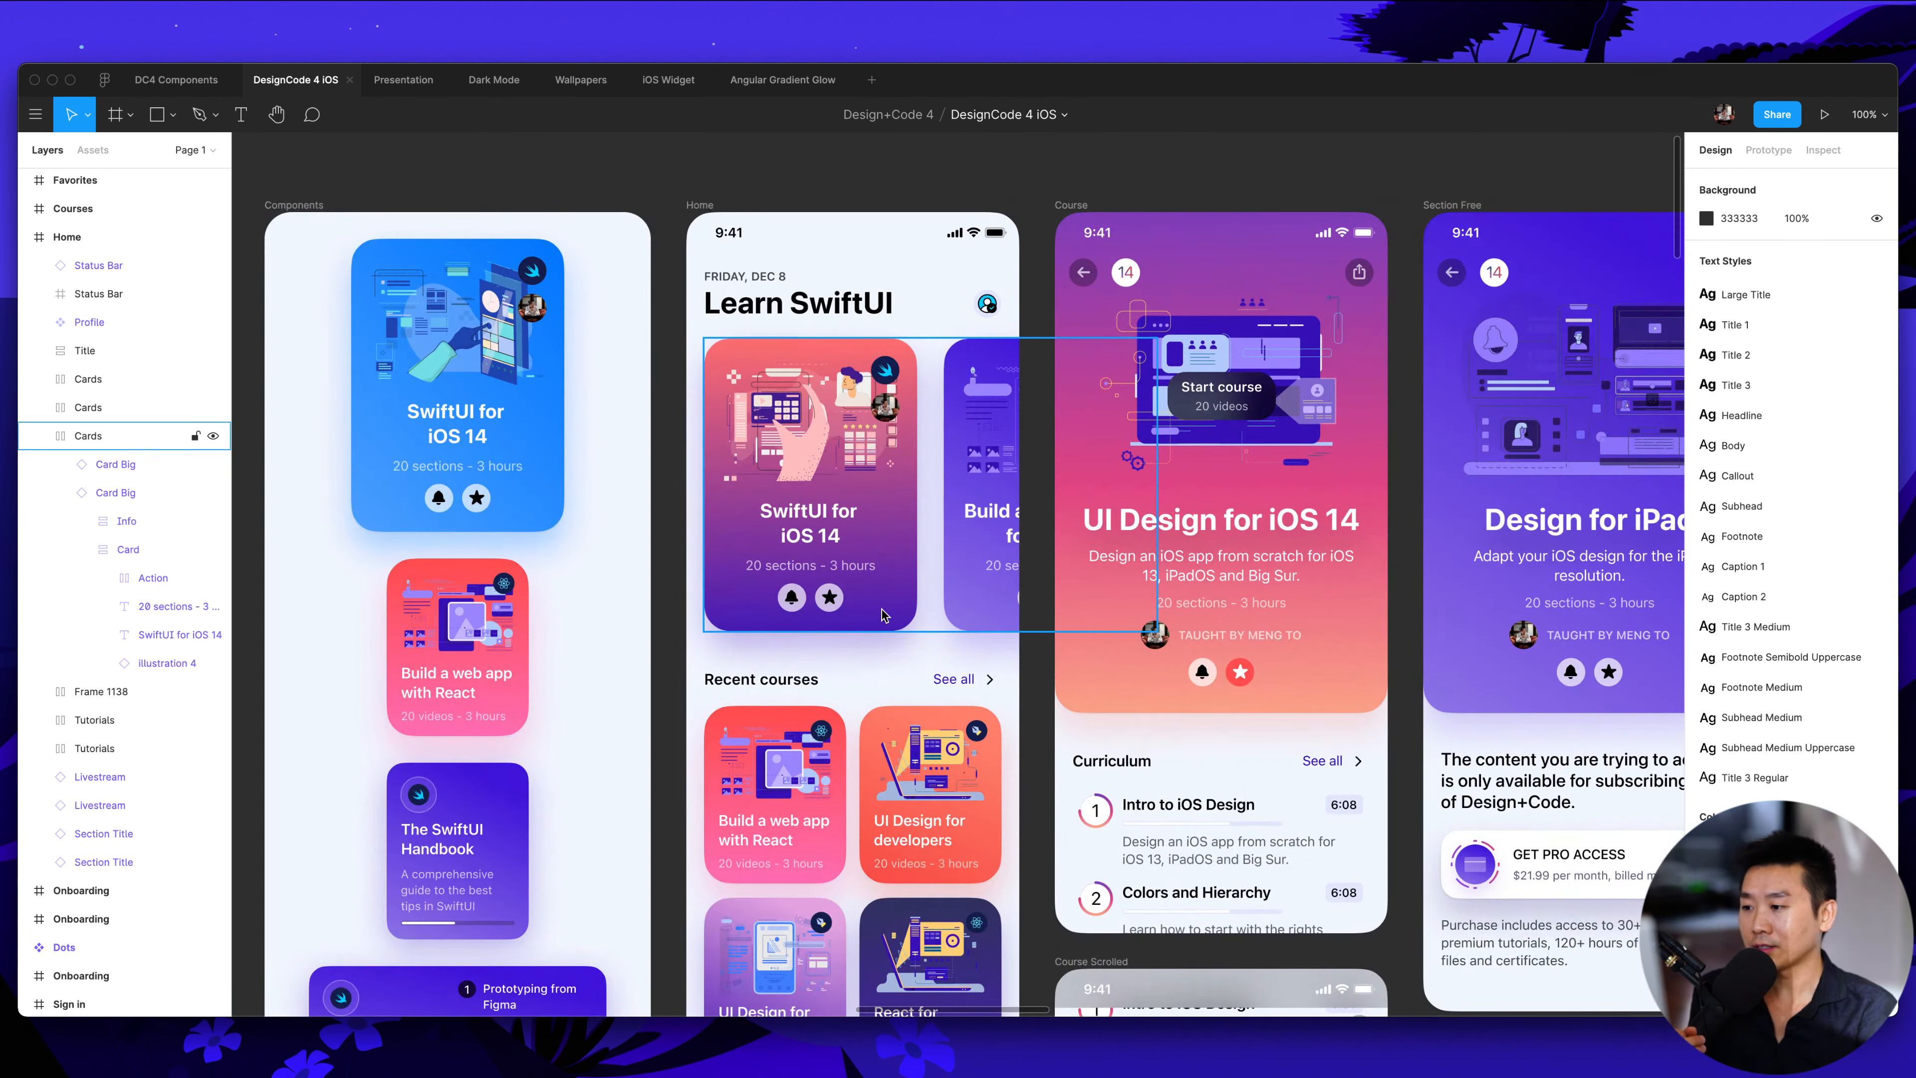
pyautogui.hscroll(3, 876, 610)
pyautogui.scroll(-2, 876, 610)
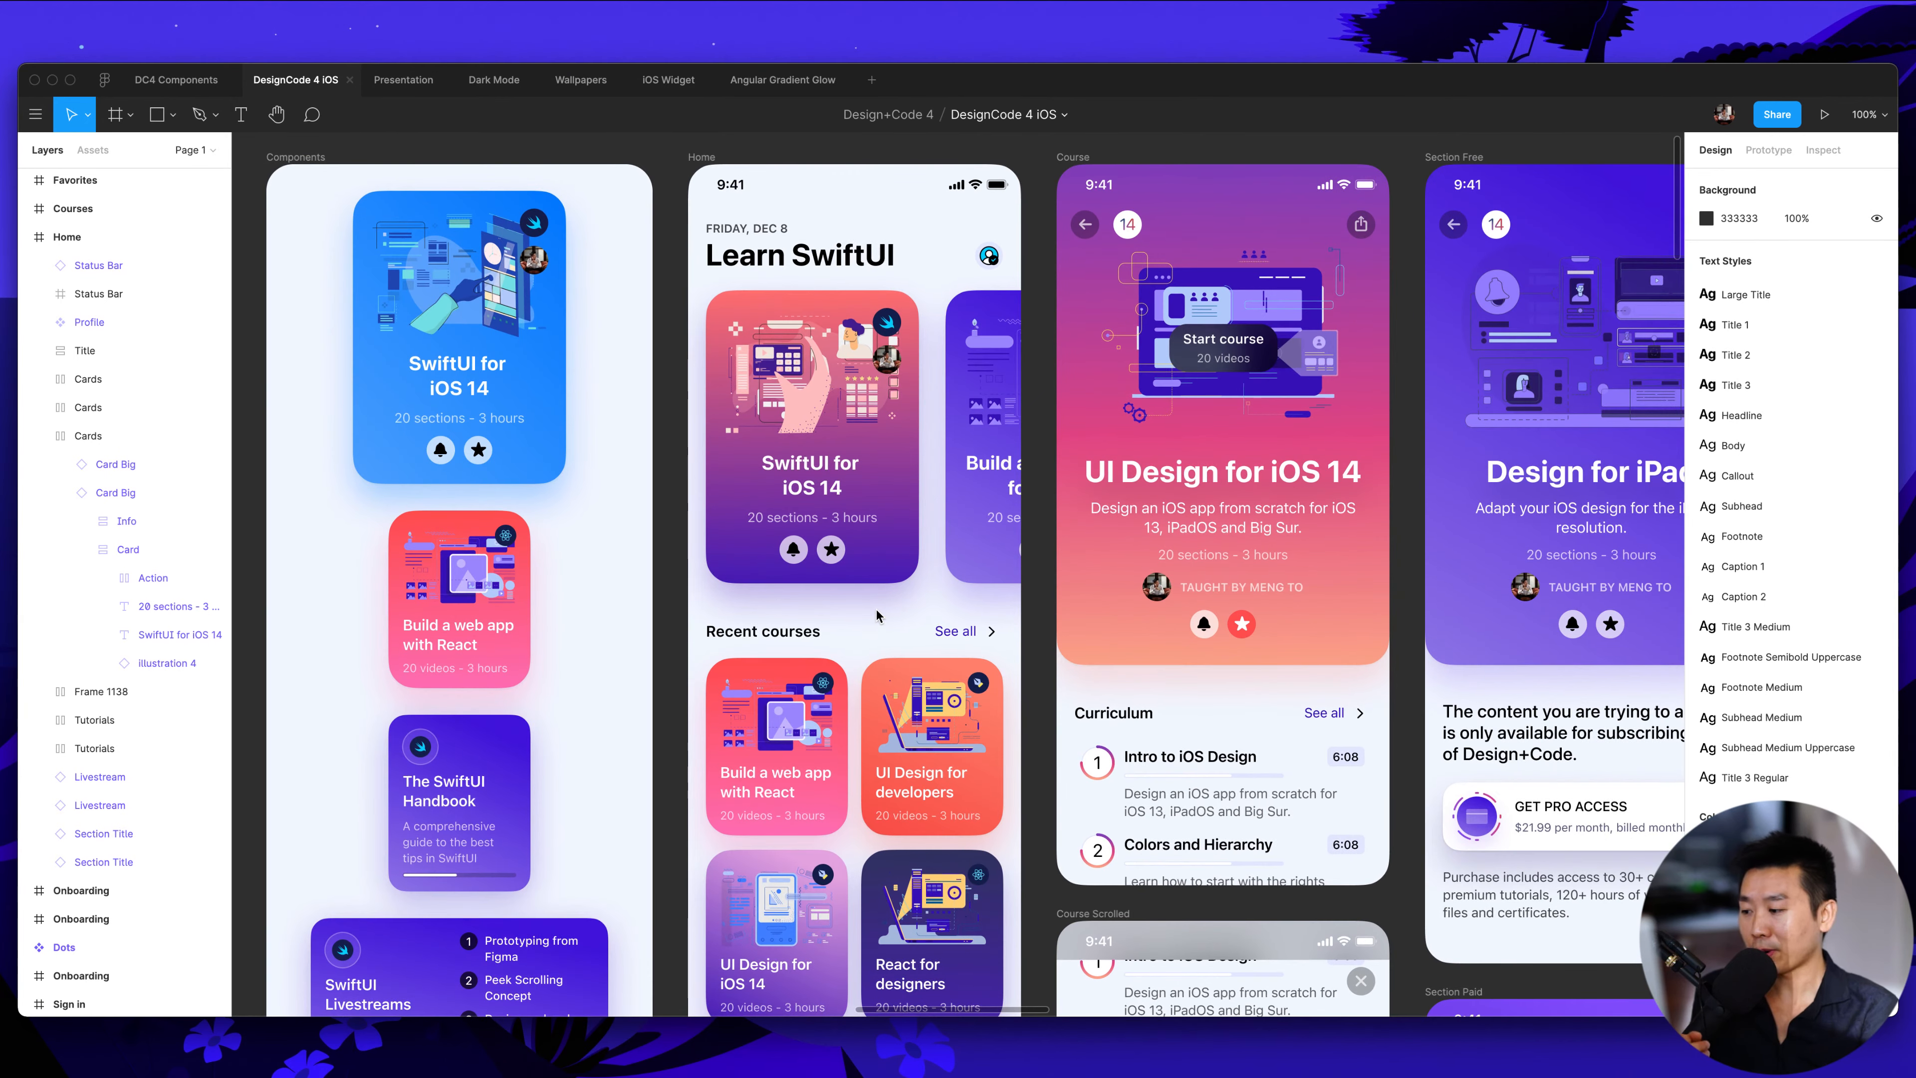
pyautogui.scroll(-8, 547, 674)
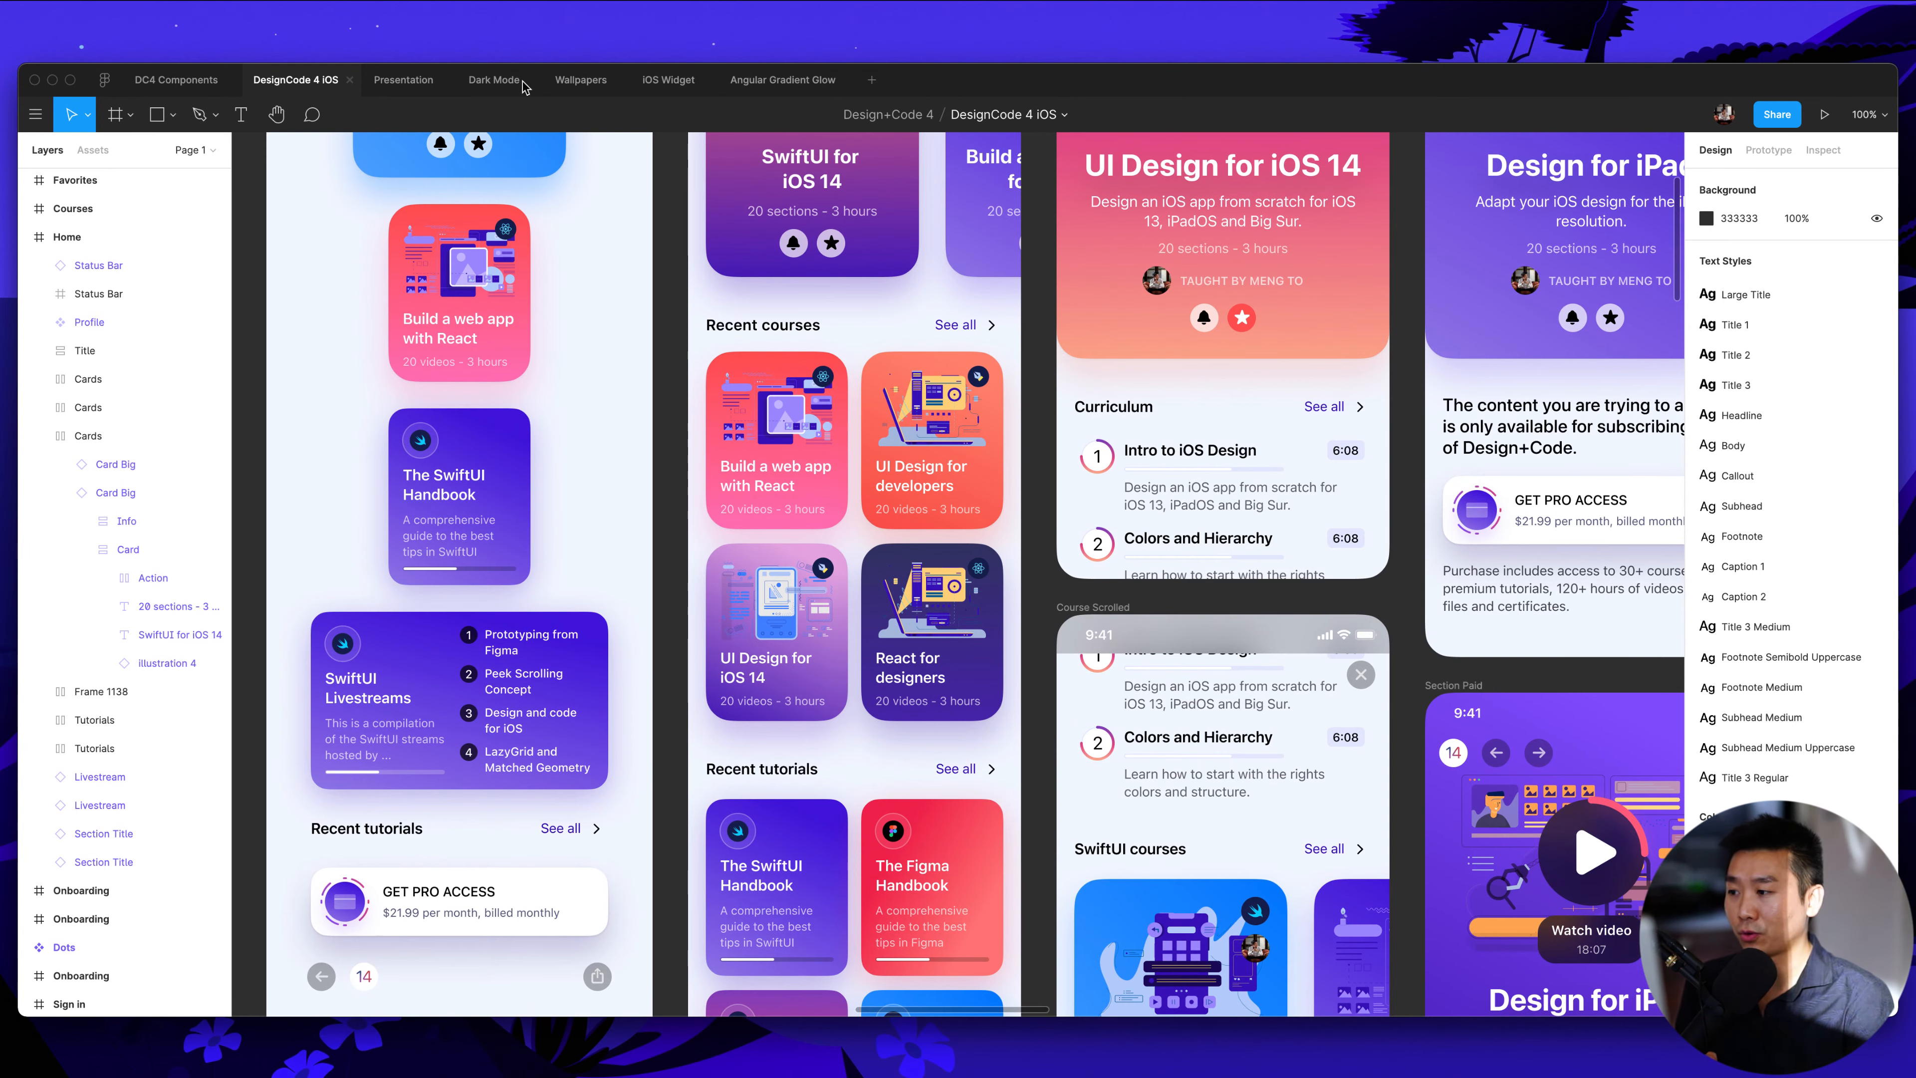
# Switch to the Dark Mode file and view its Home and Tutorials screens
pyautogui.click(492, 87)
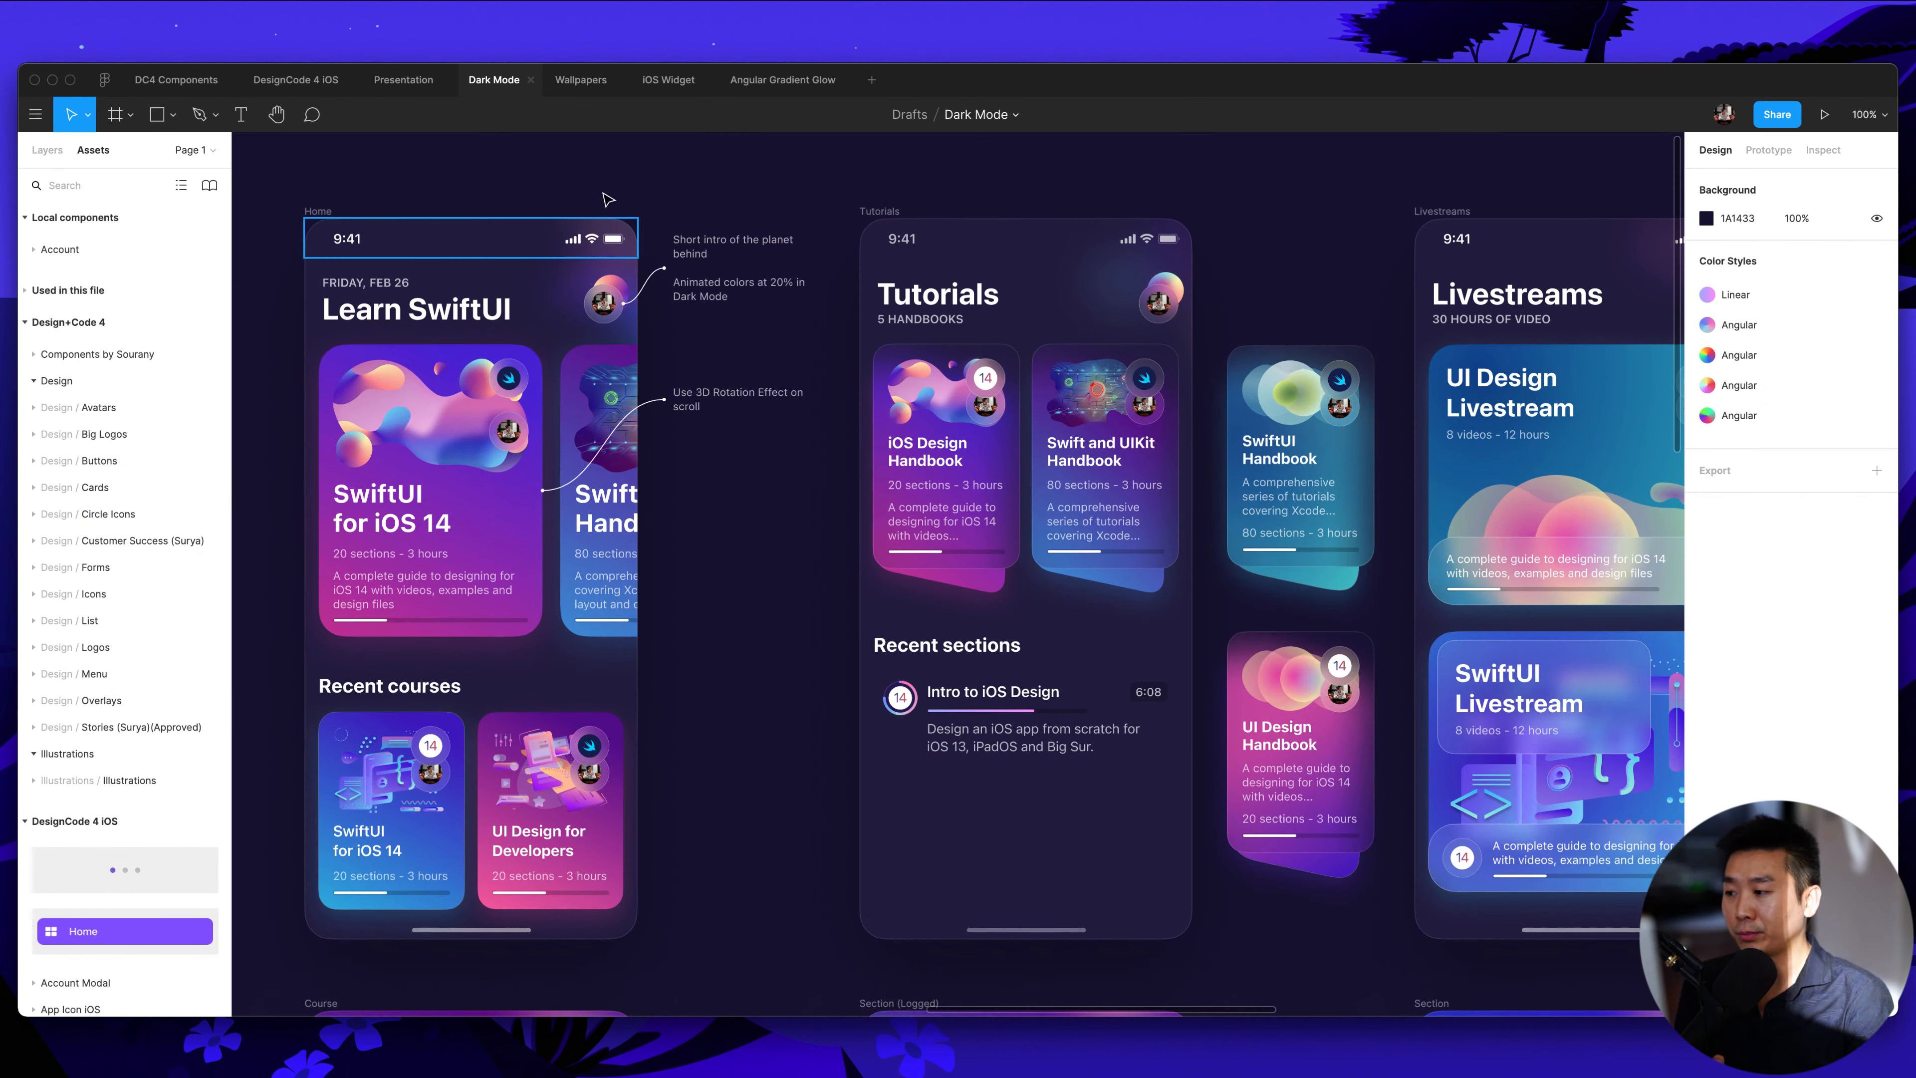
pyautogui.hscroll(-2, 595, 199)
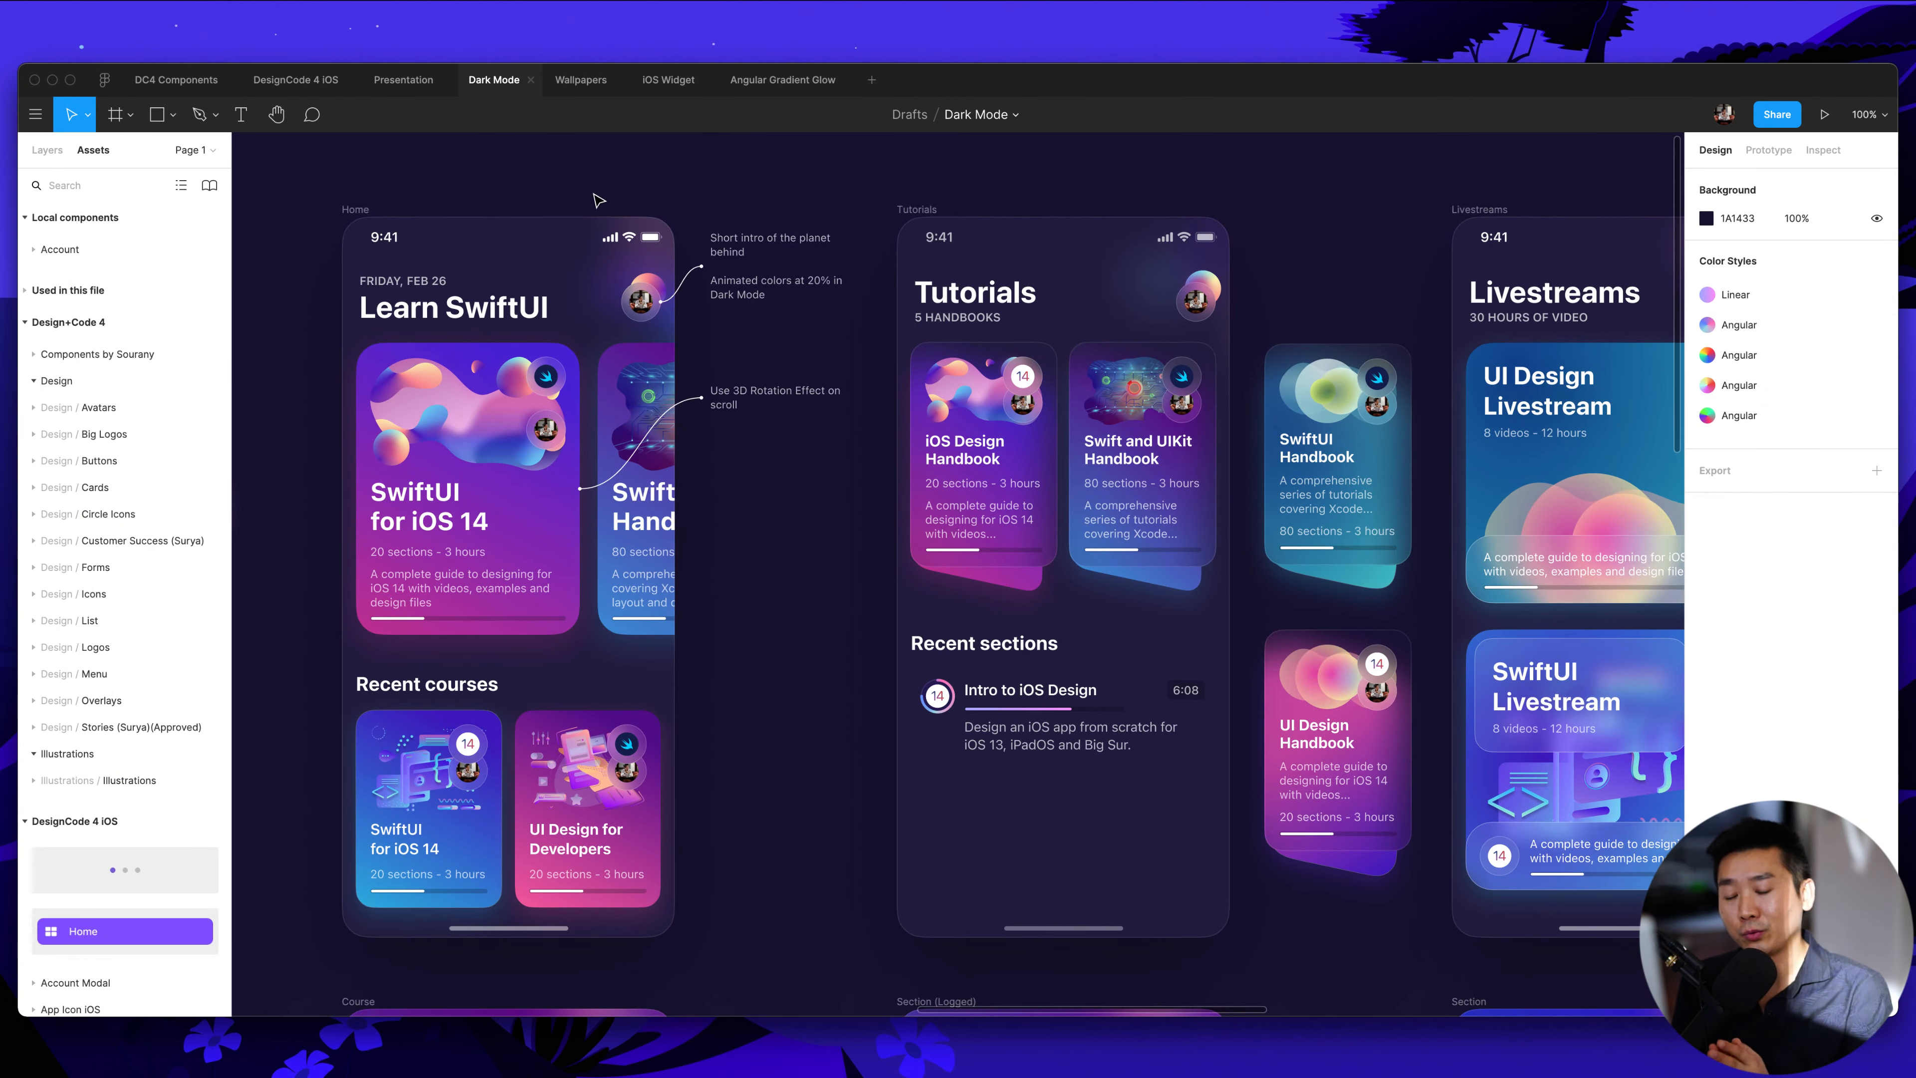